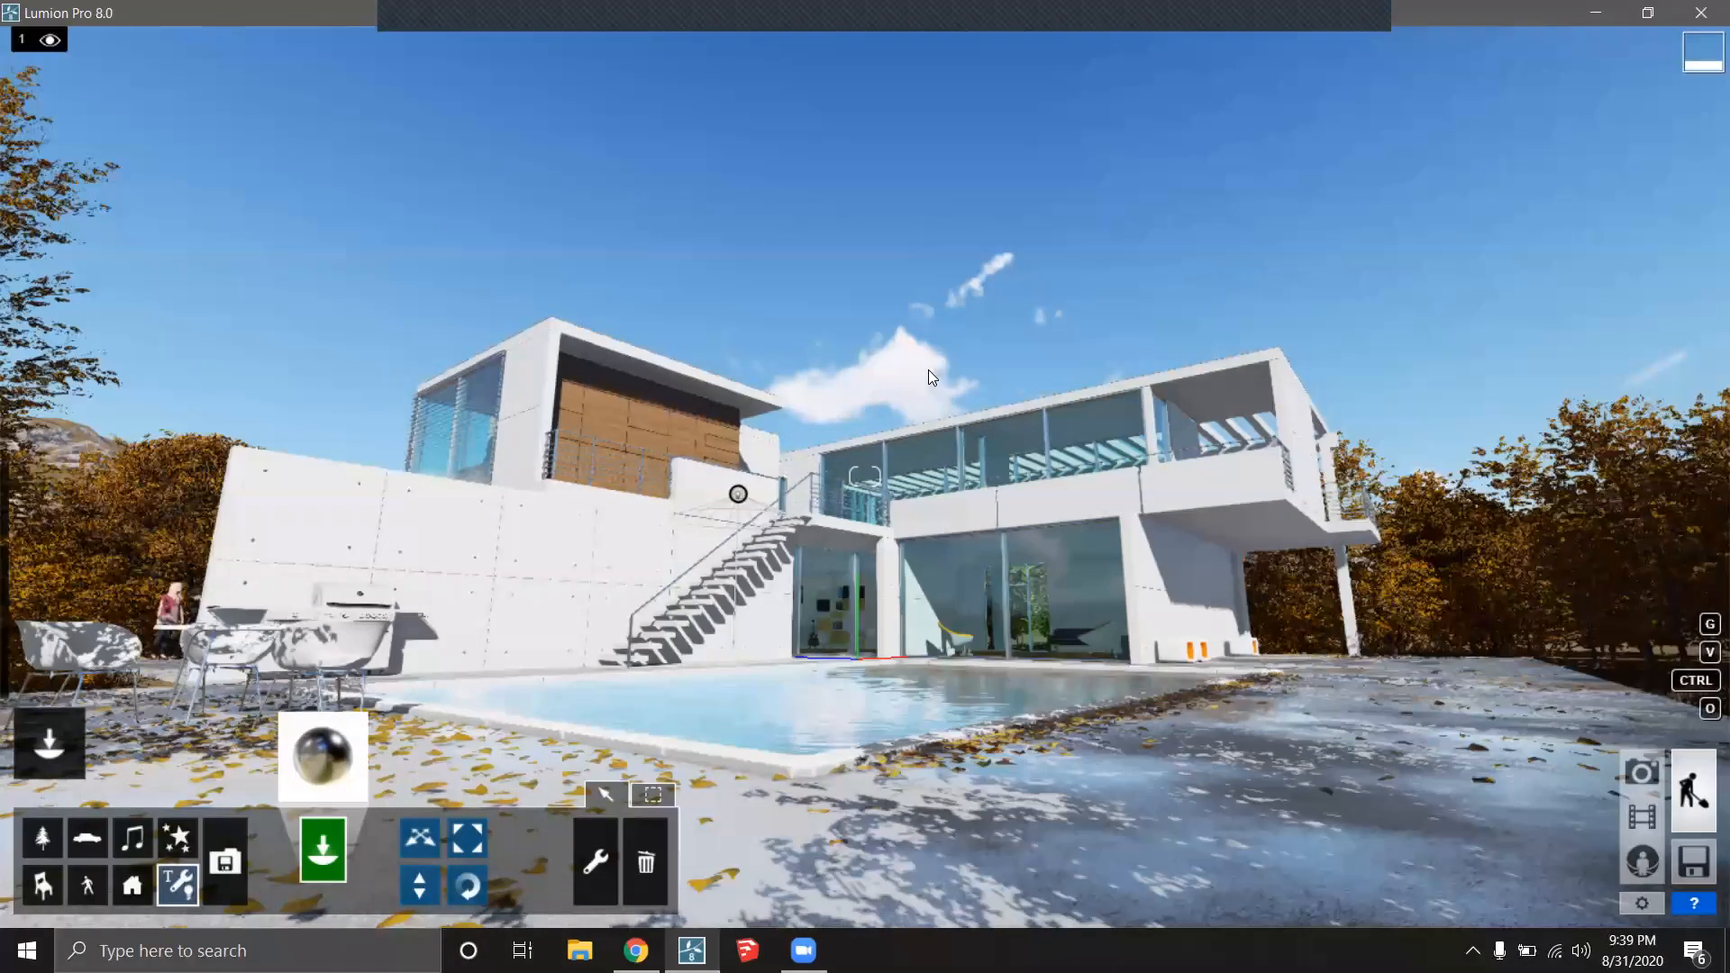
Look around the white villa, its pool and paved terrace, and the row of autumn trees beside it.
right_click_drag(859, 351, 902, 416)
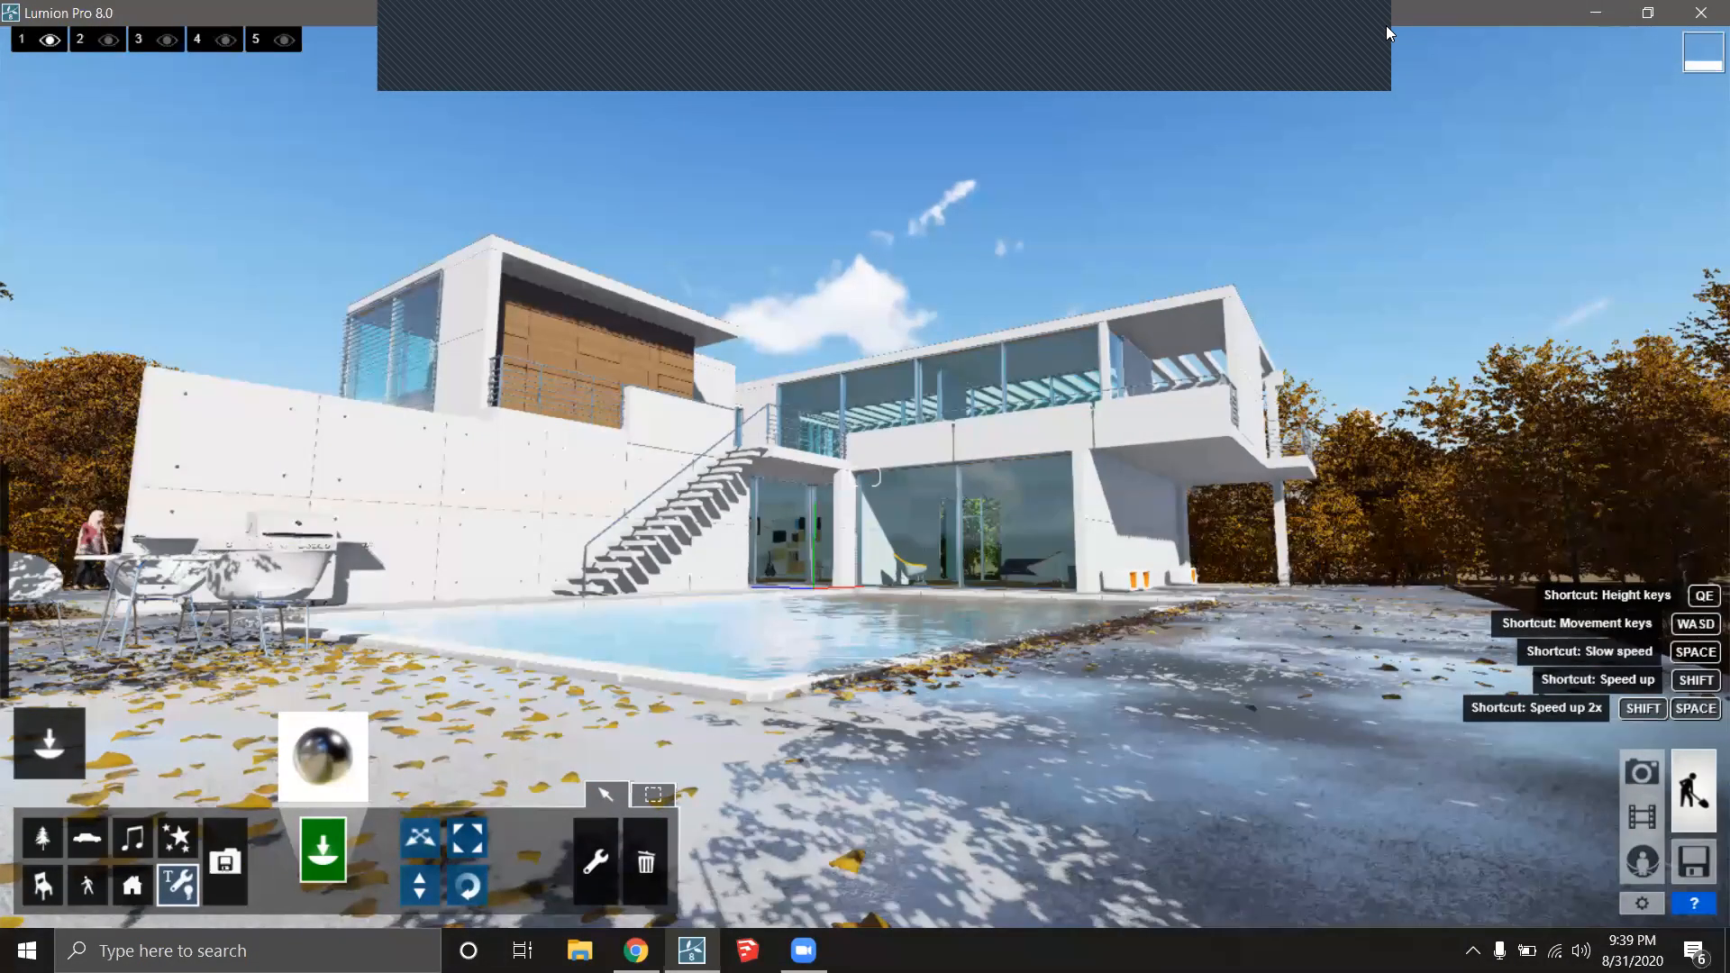
left_click(1386, 27)
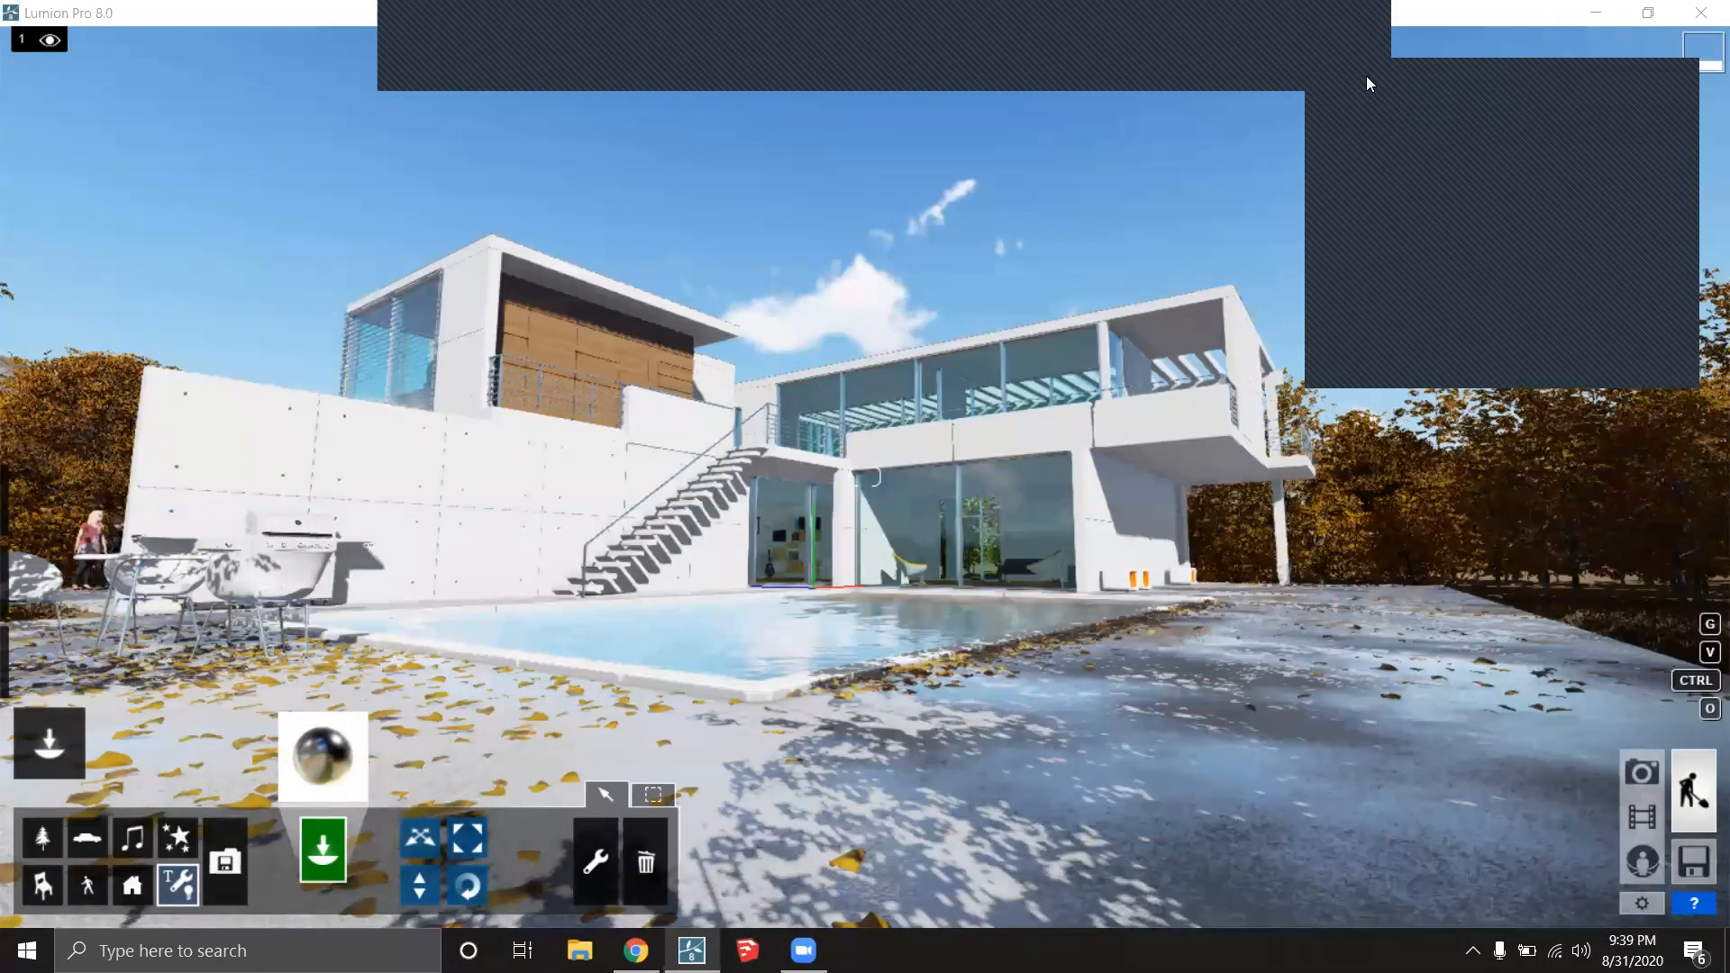
left_click(1366, 76)
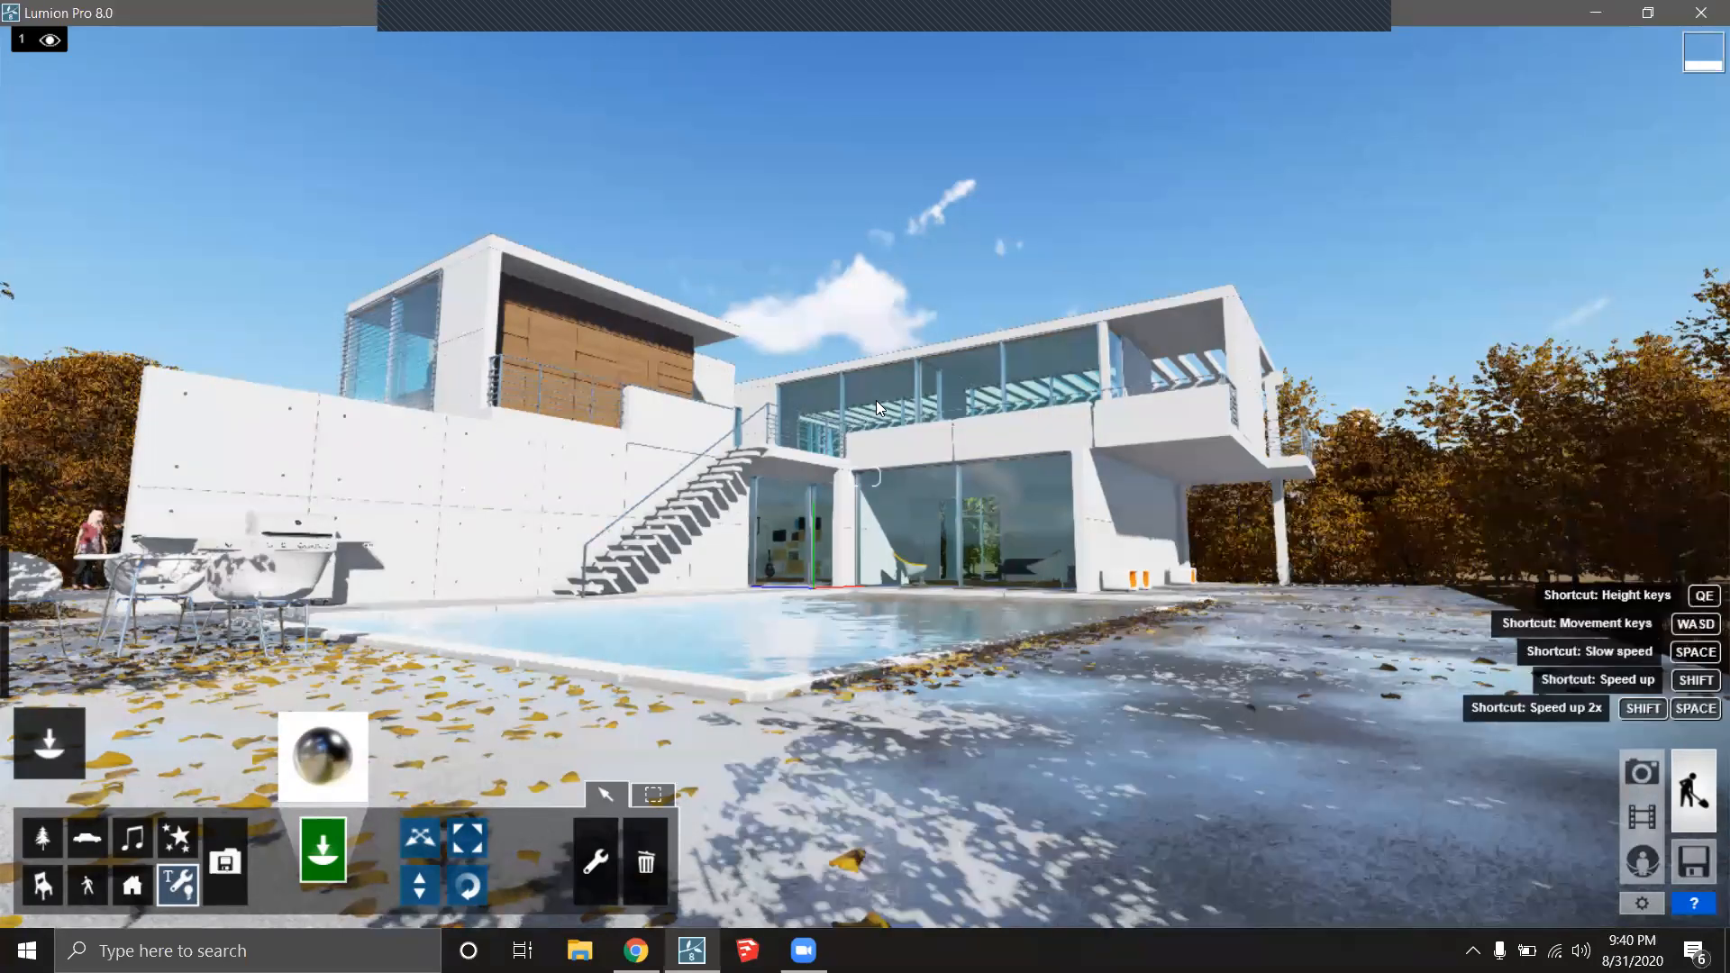
mouse_move(1048, 463)
right_mouse_down()
mouse_move(962, 420)
mouse_move(780, 415)
mouse_move(1158, 453)
mouse_move(1063, 472)
right_mouse_up()
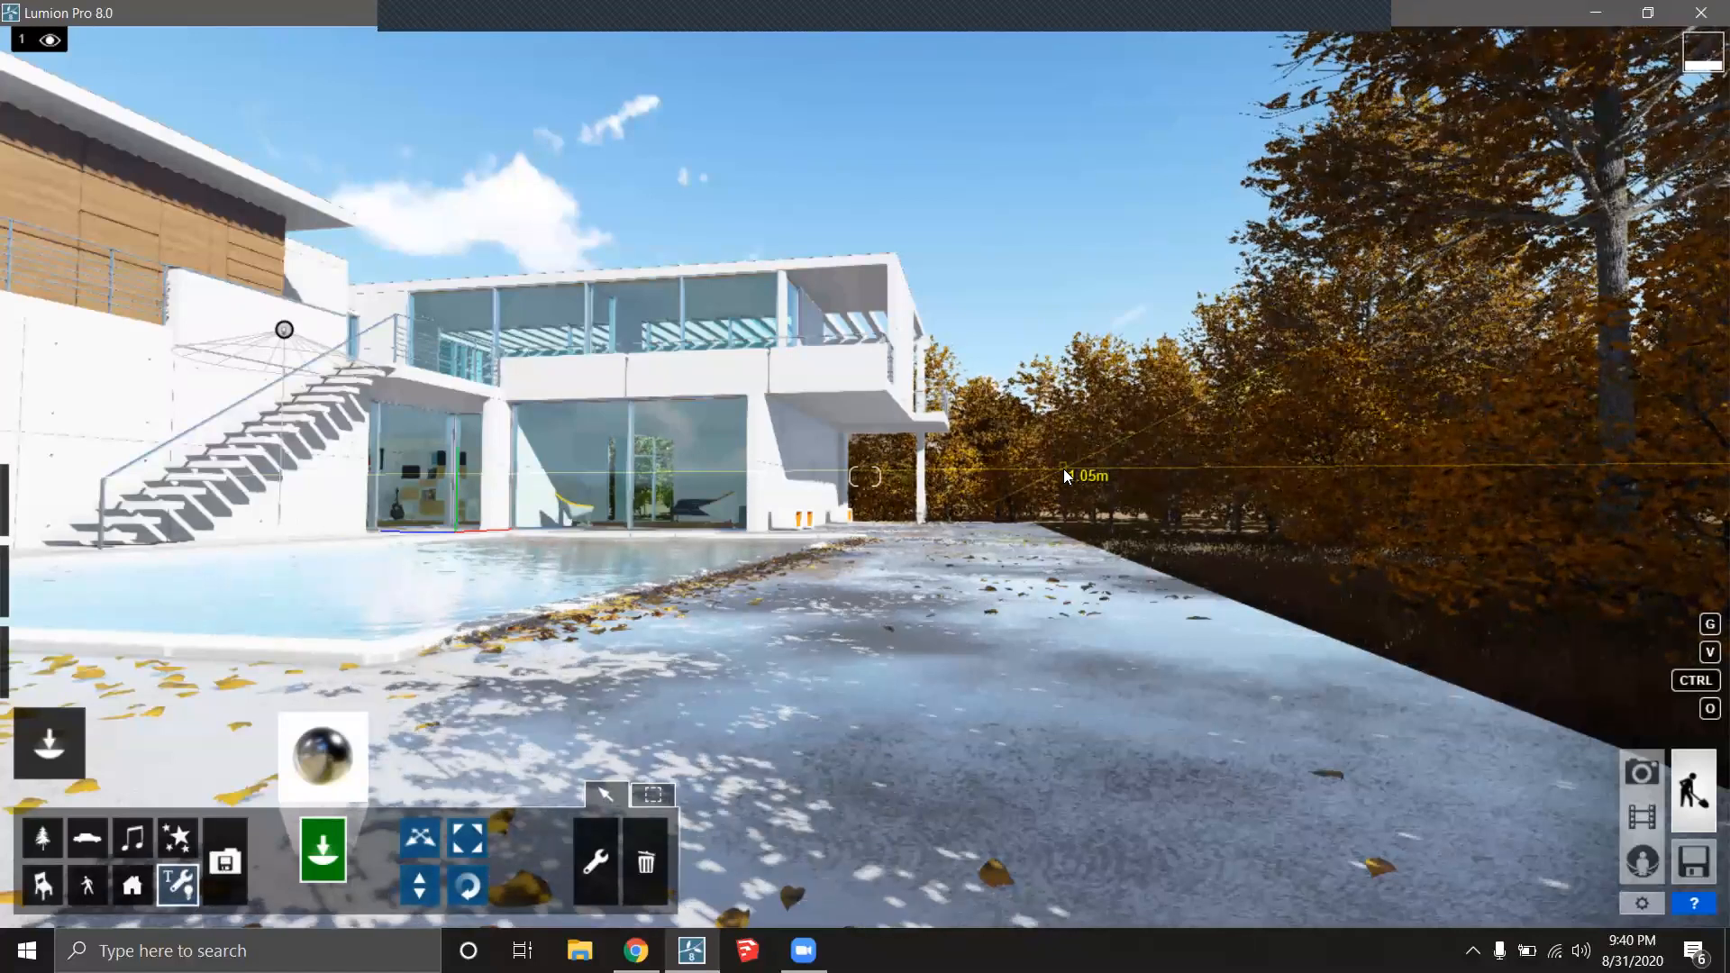
mouse_move(14, 608)
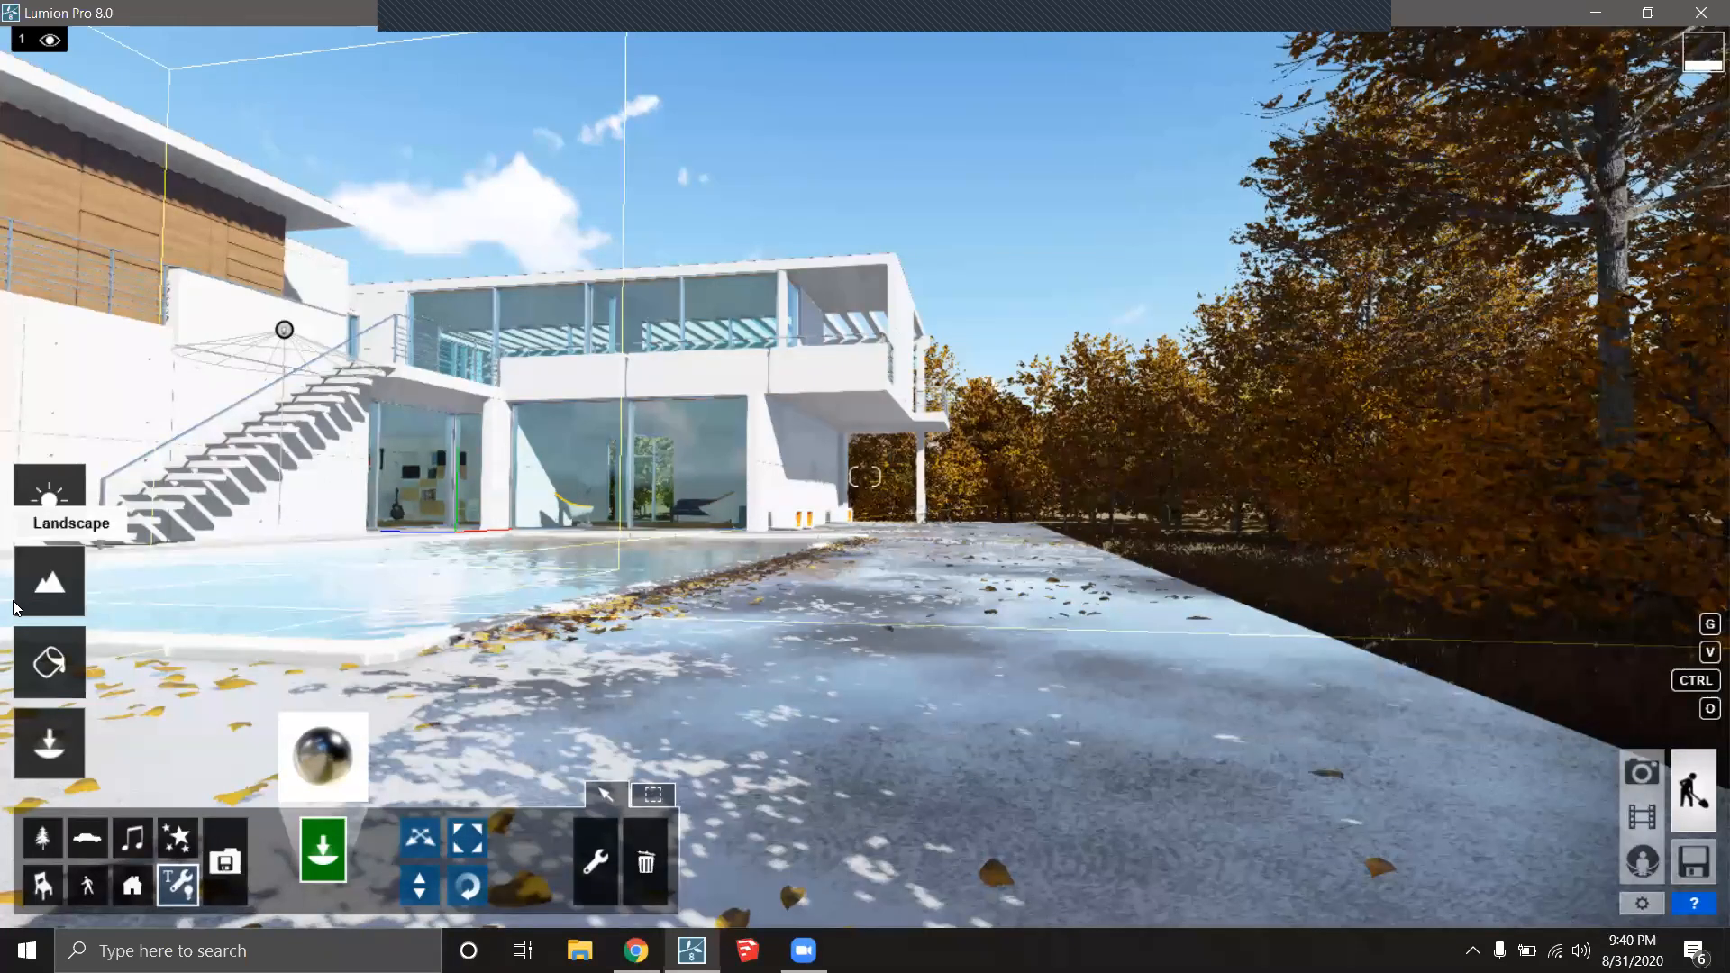
left_click(16, 607)
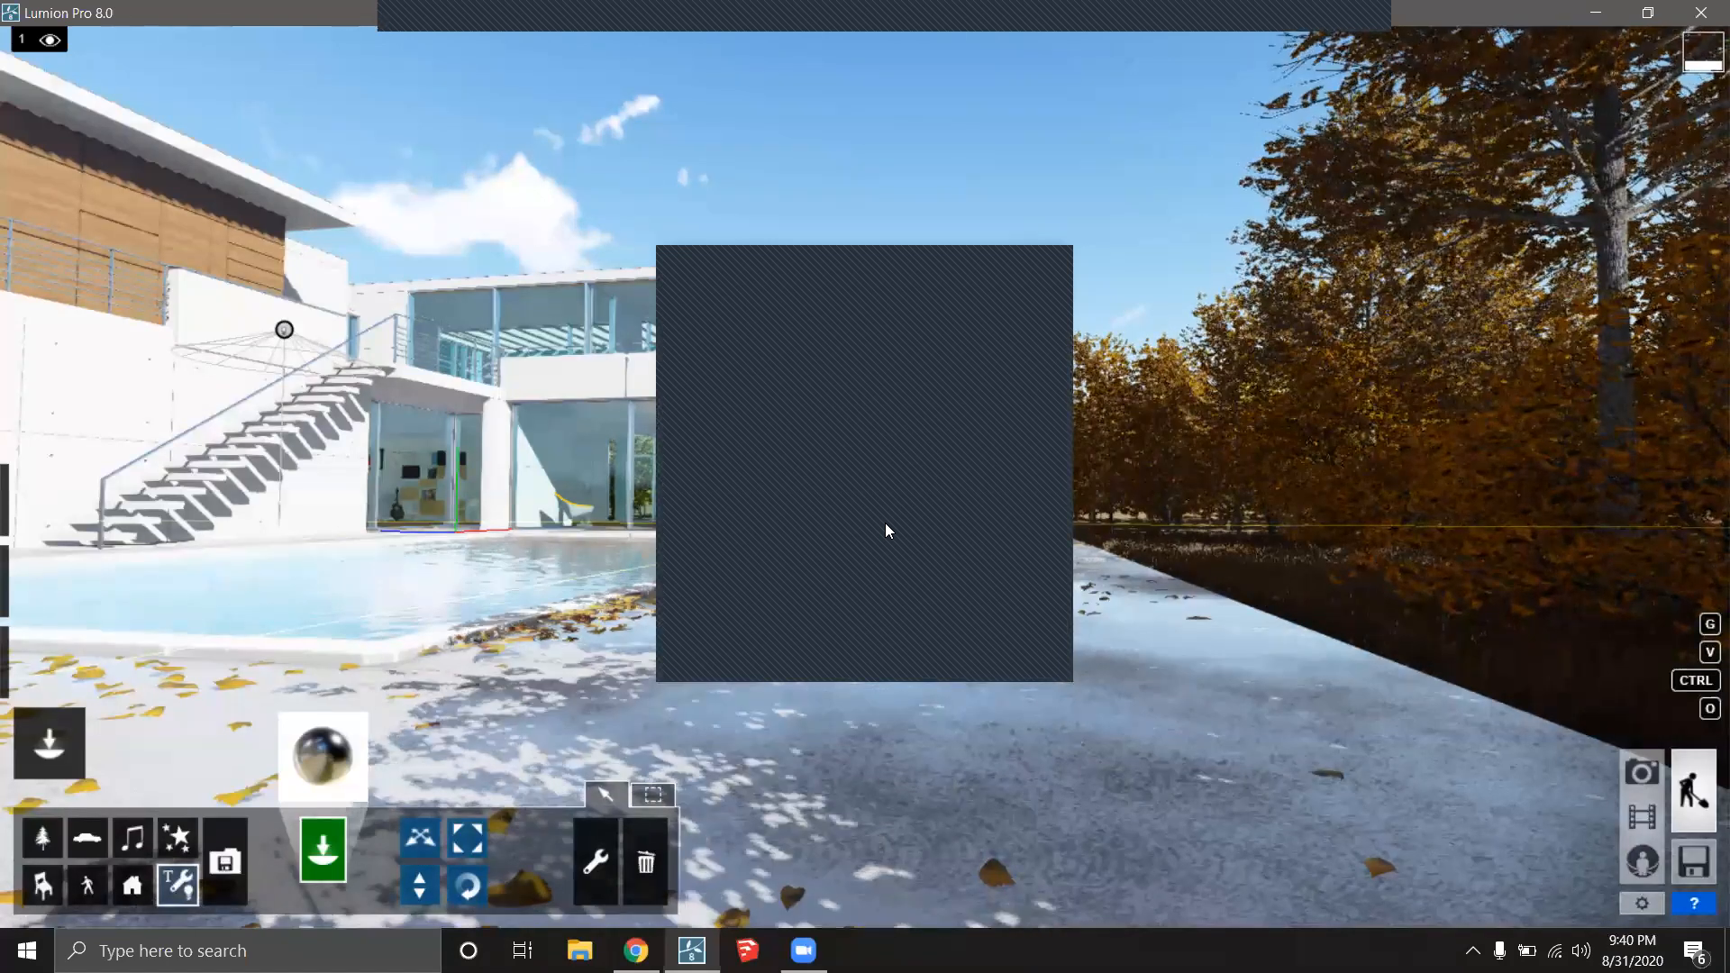
left_click(917, 259)
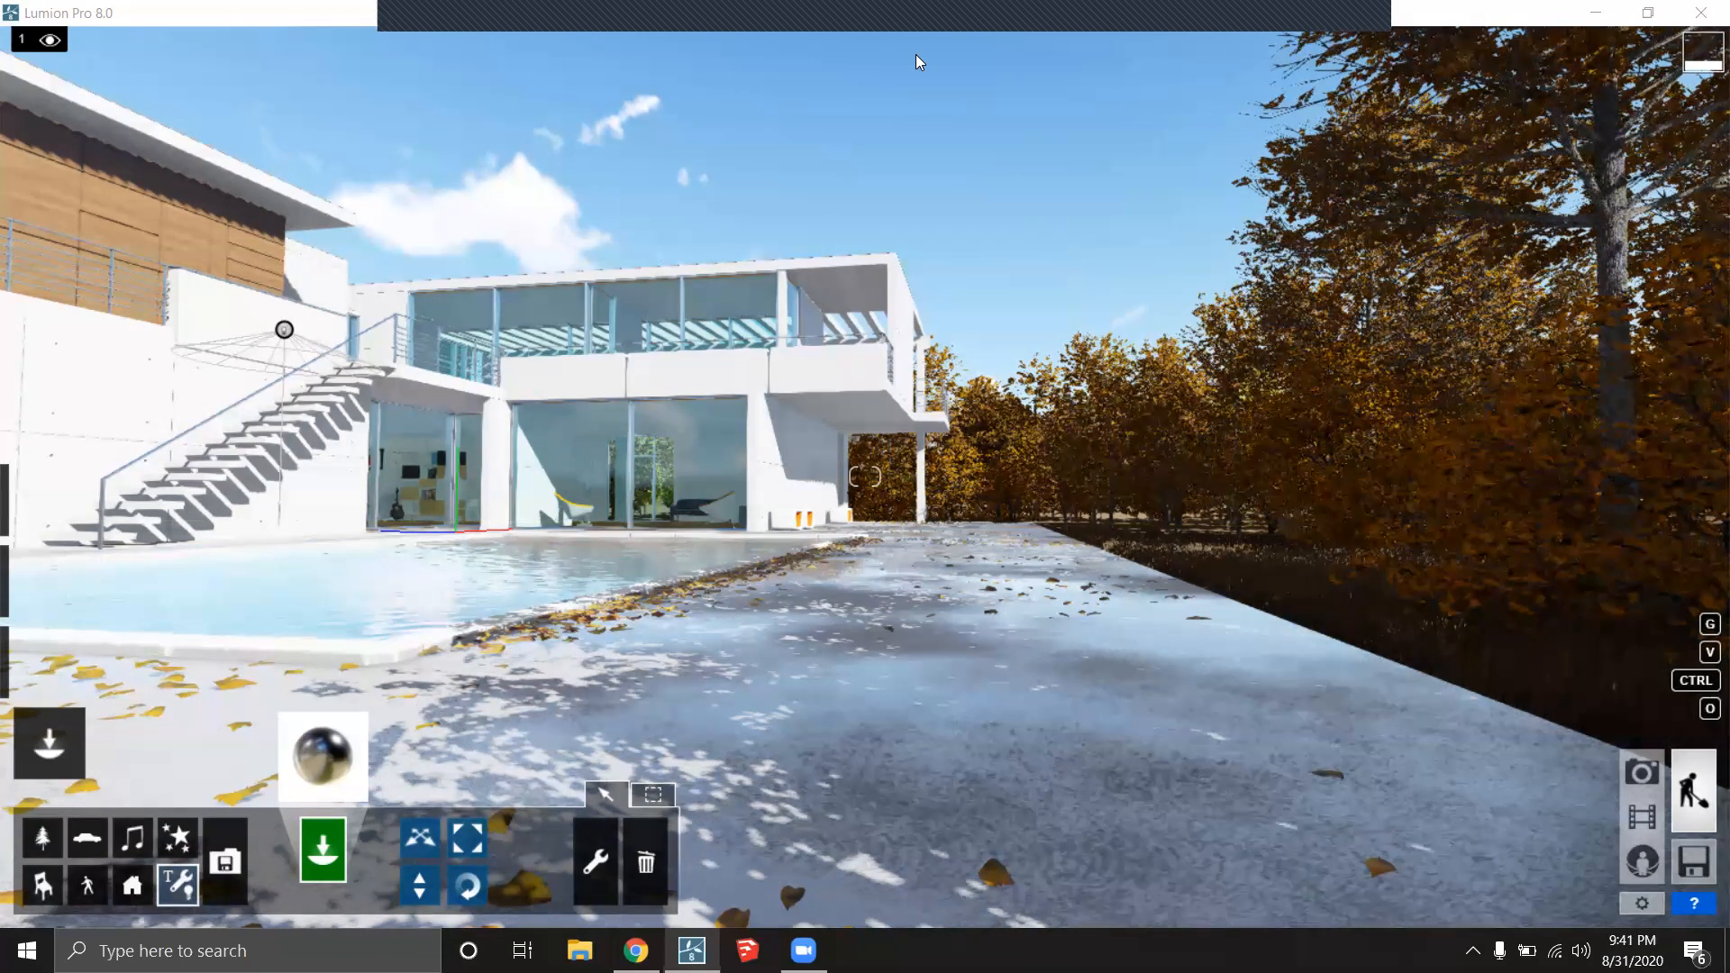
right_click_drag(915, 54, 797, 54)
right_click_drag(797, 396, 1128, 396)
scroll(1127, 397, "down", 3)
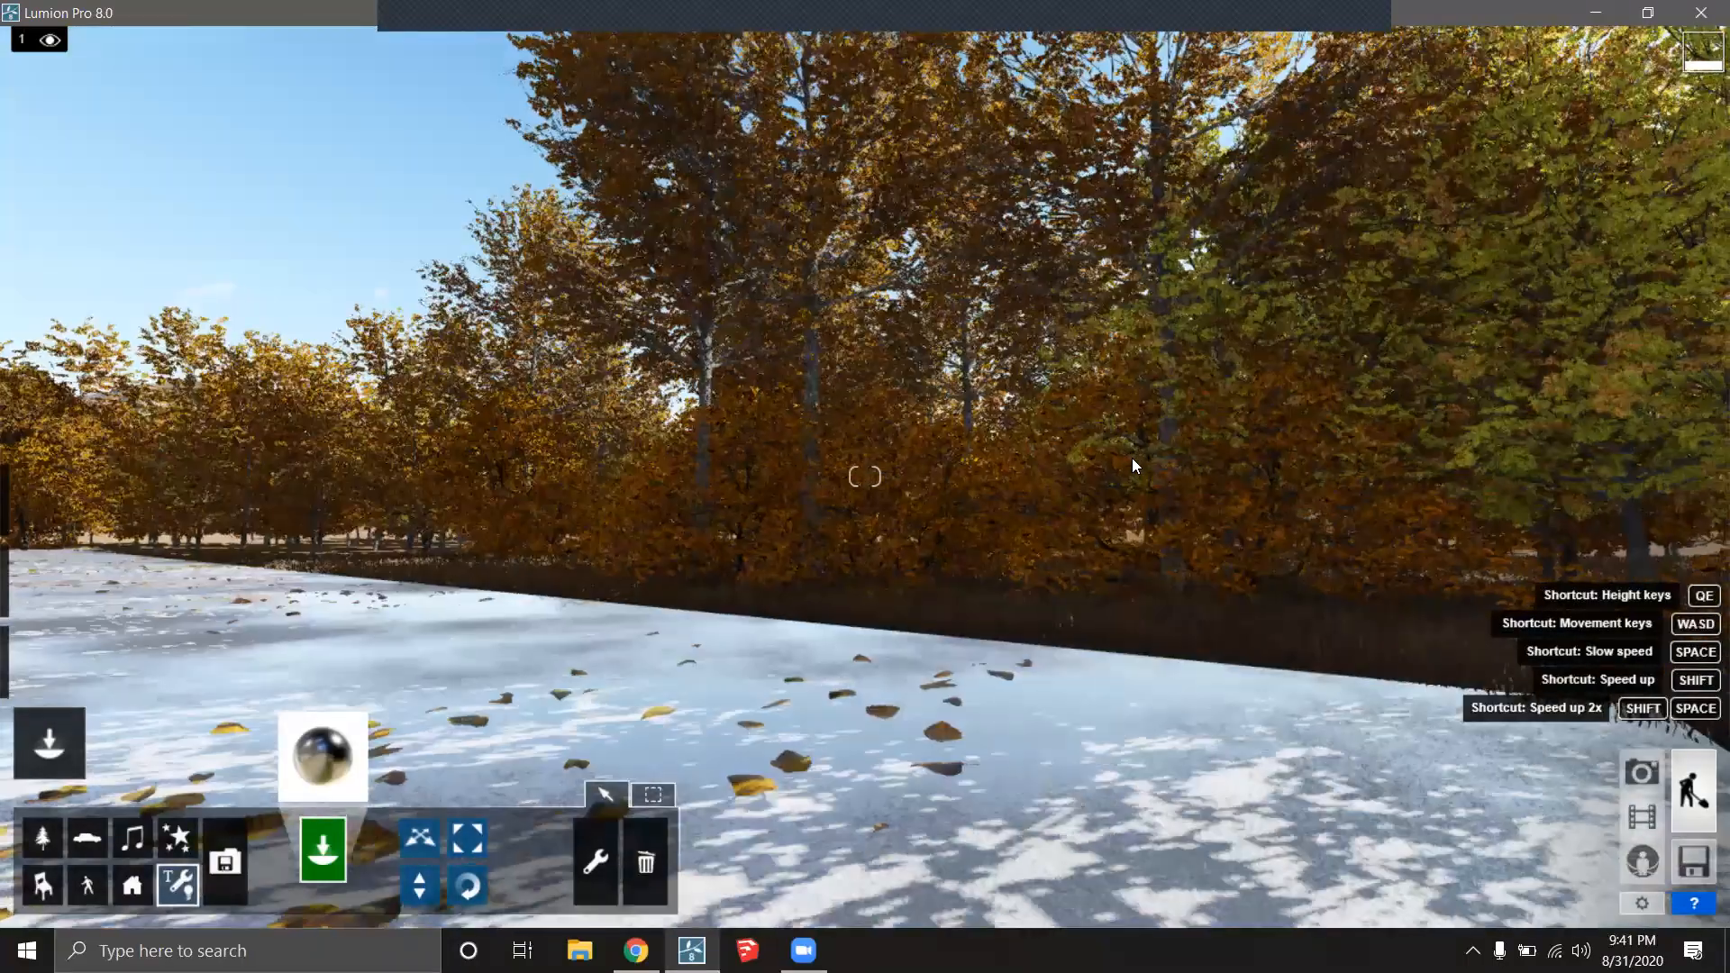
right_click_drag(1034, 415, 1043, 495)
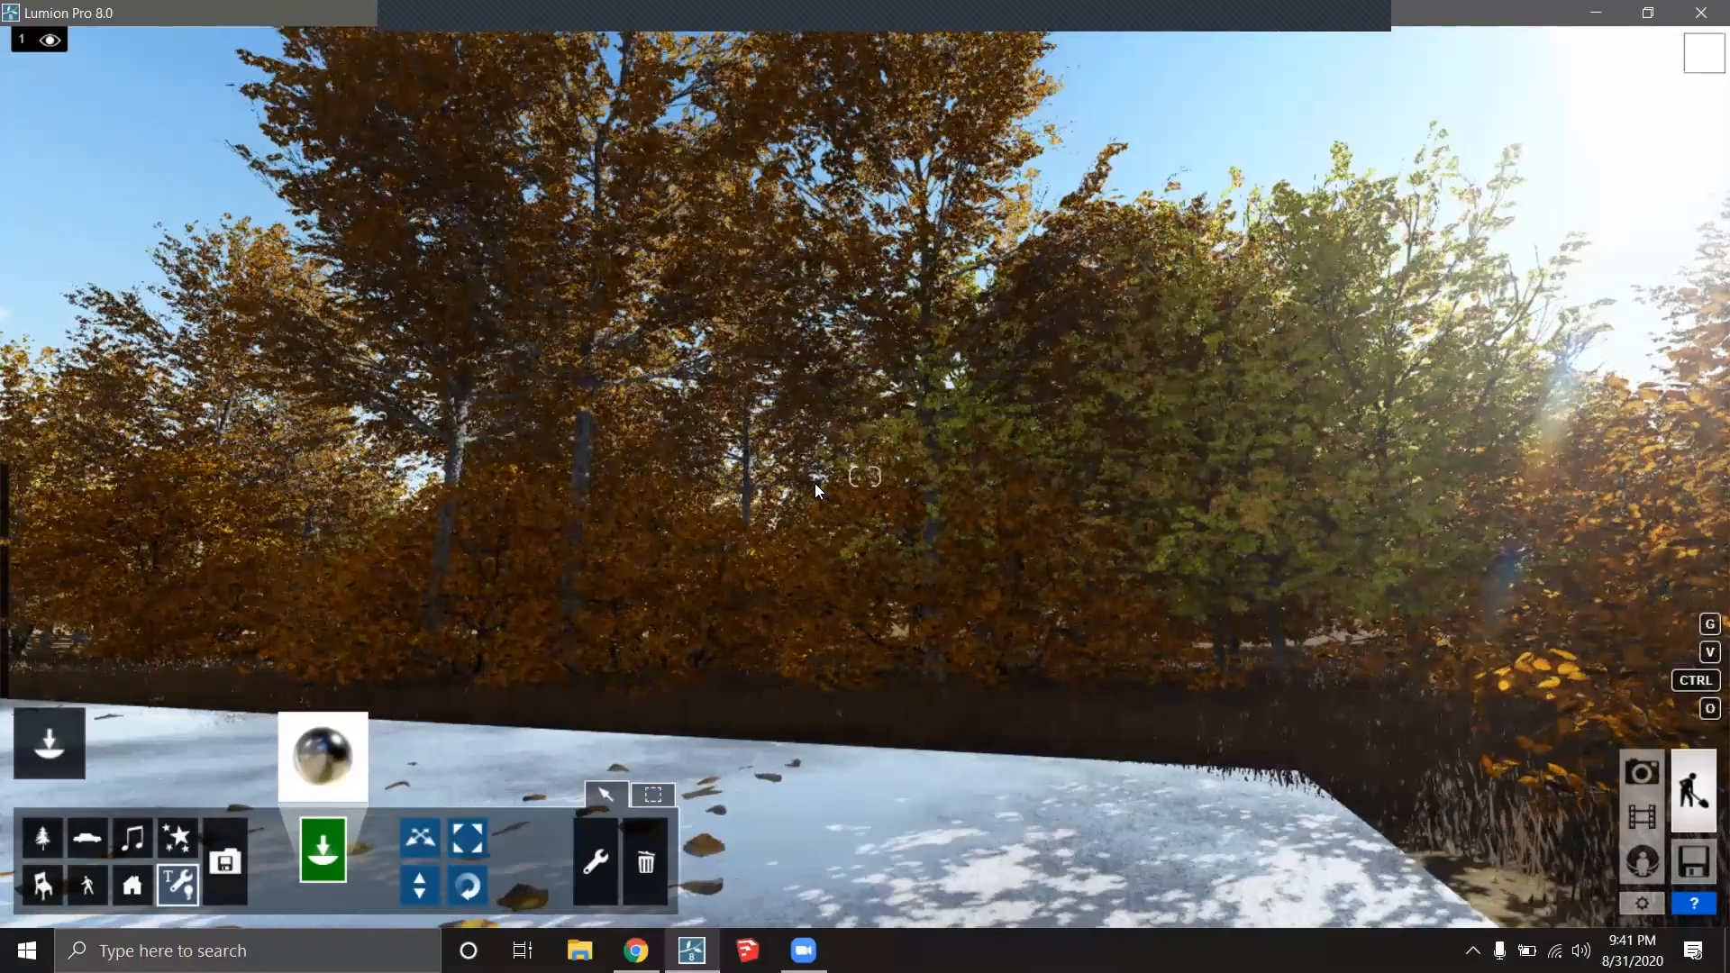
mouse_move(18, 506)
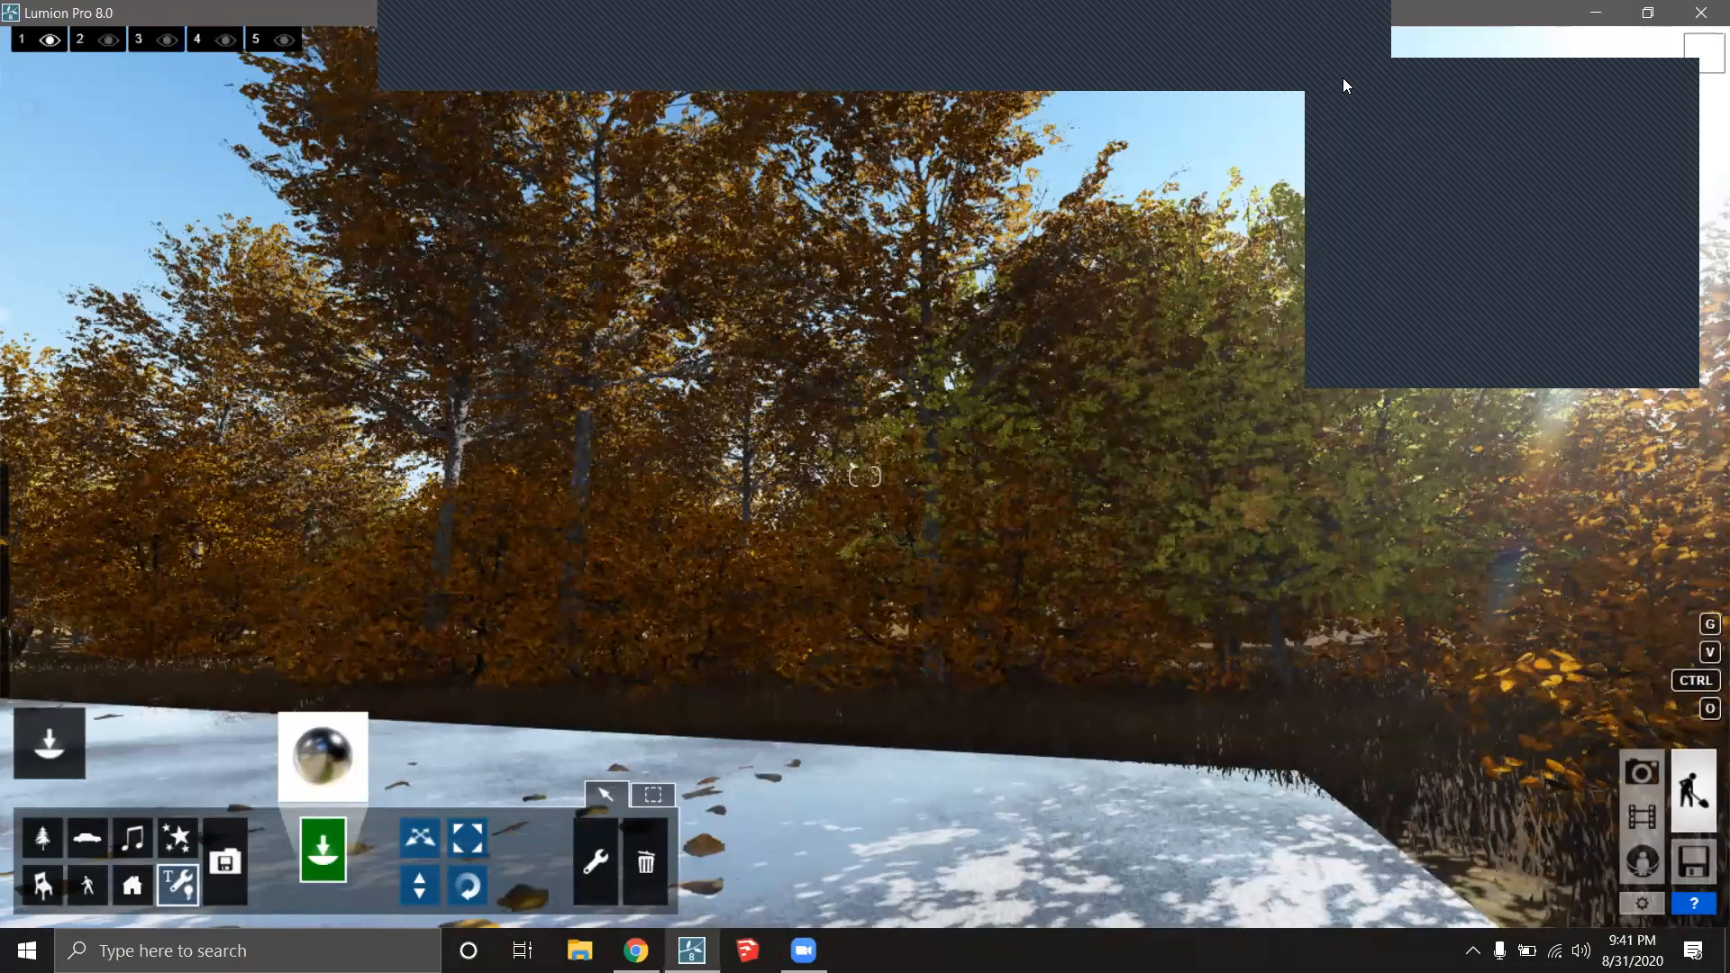
left_click(1344, 79)
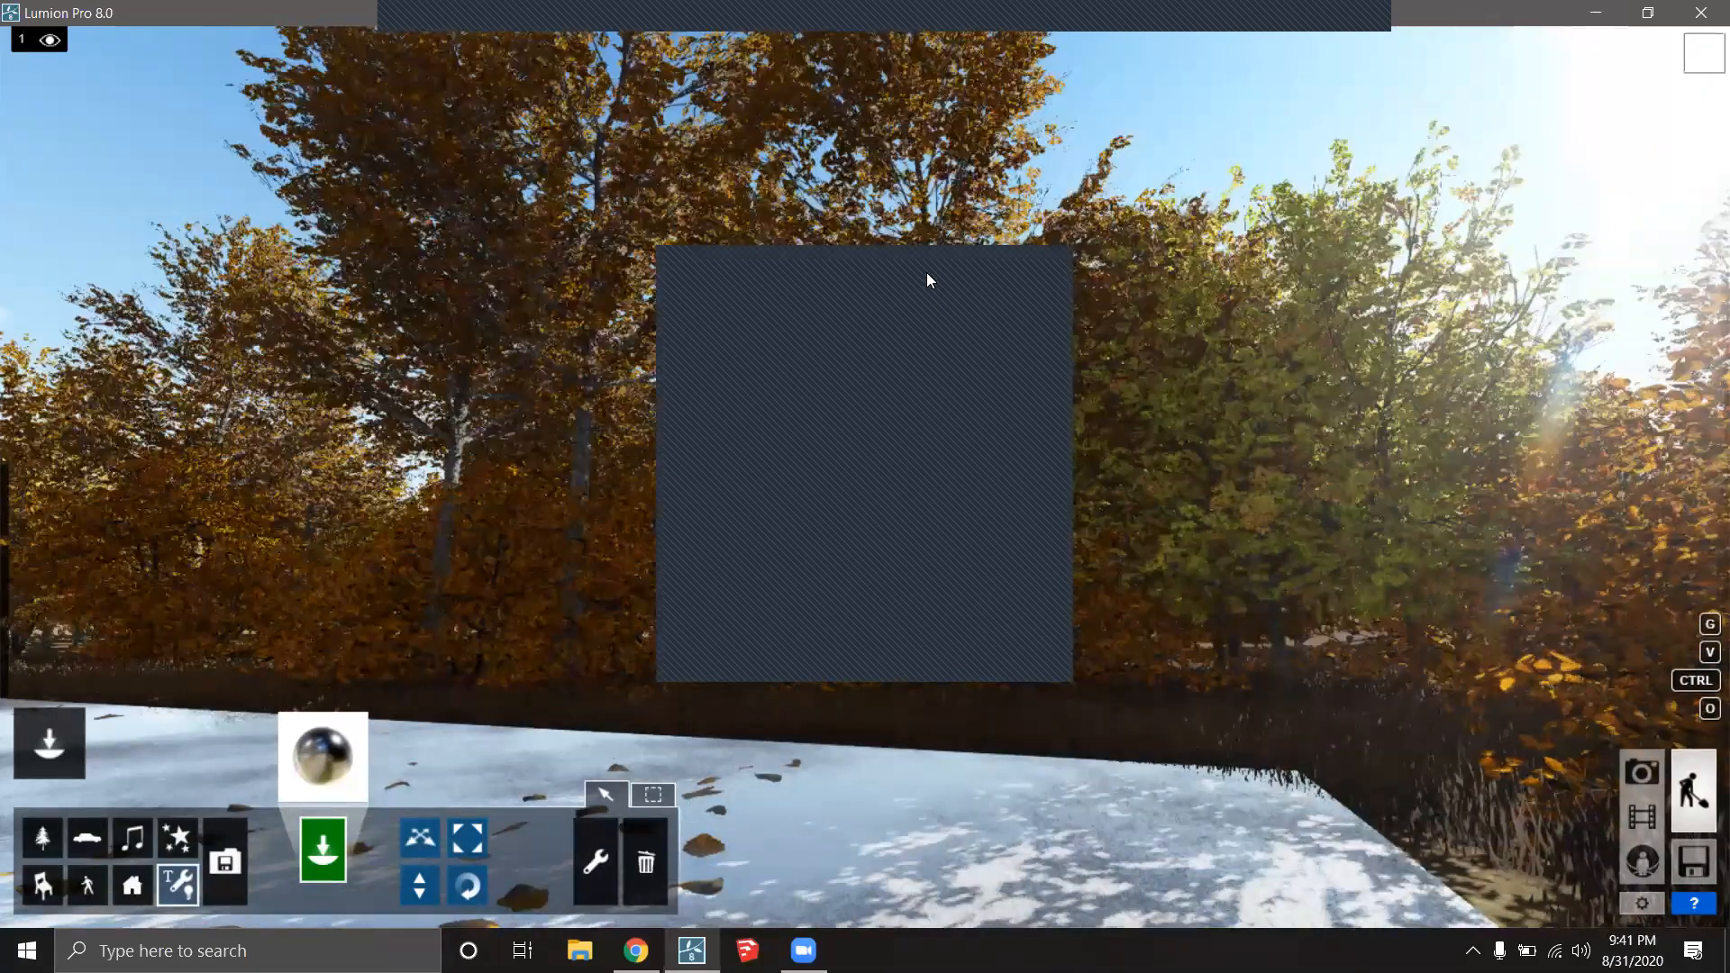
left_click(927, 271)
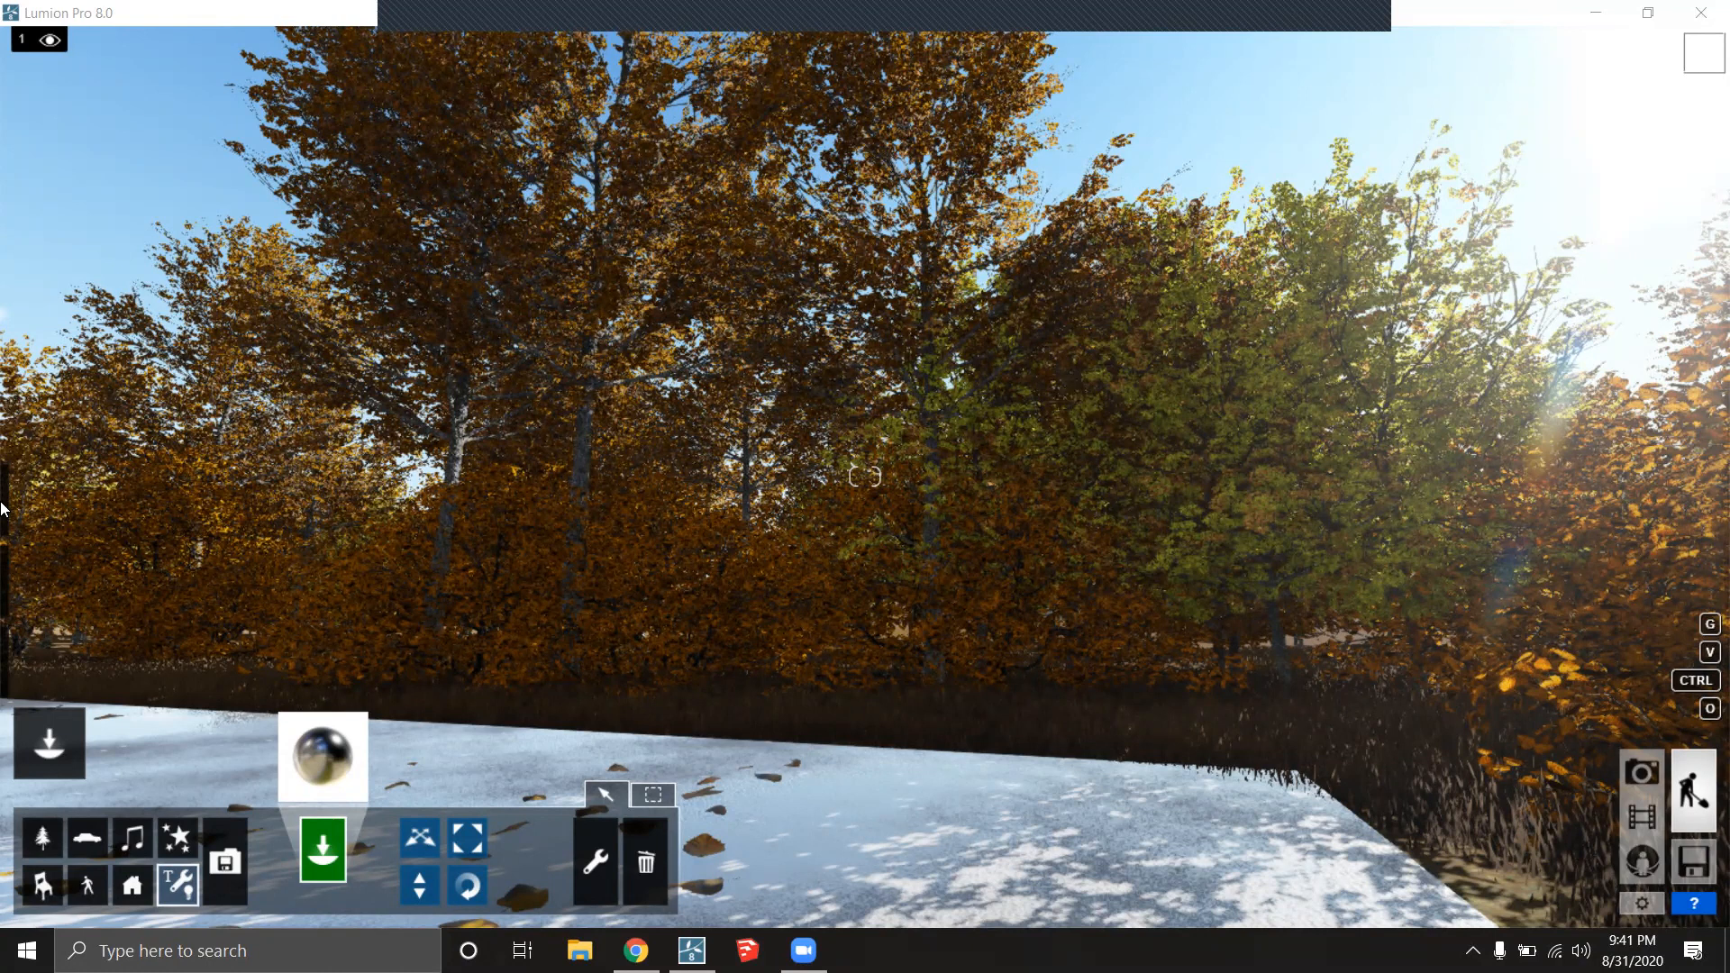
mouse_move(50, 522)
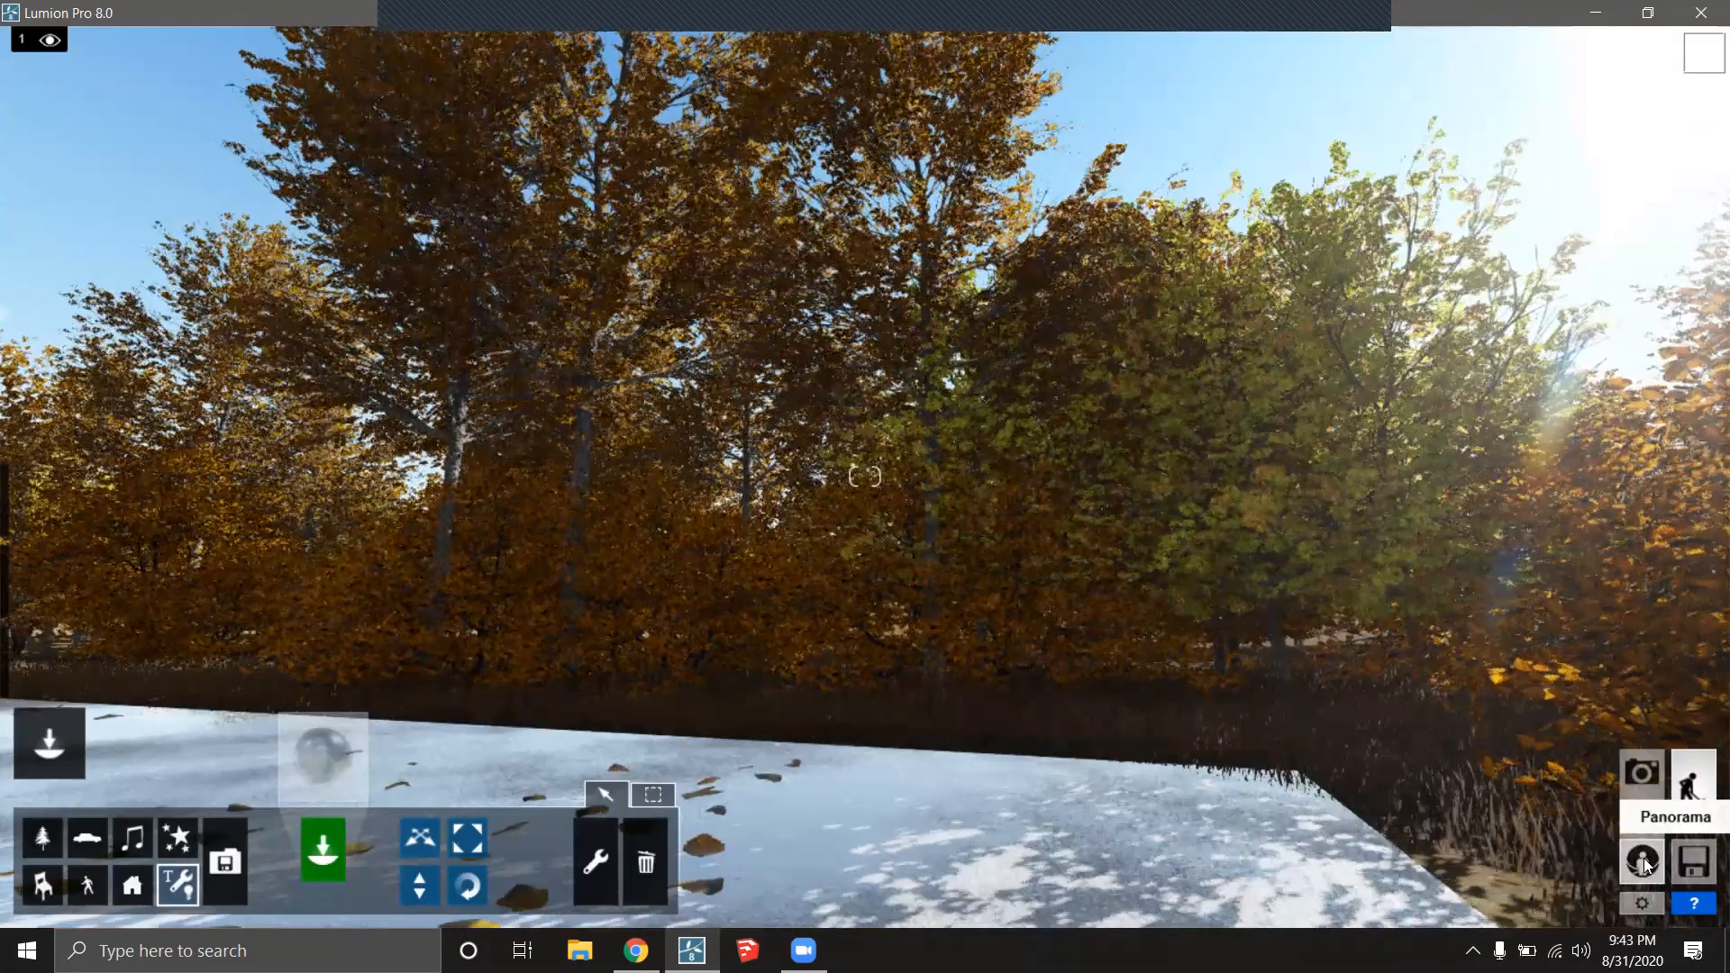
mouse_move(45, 506)
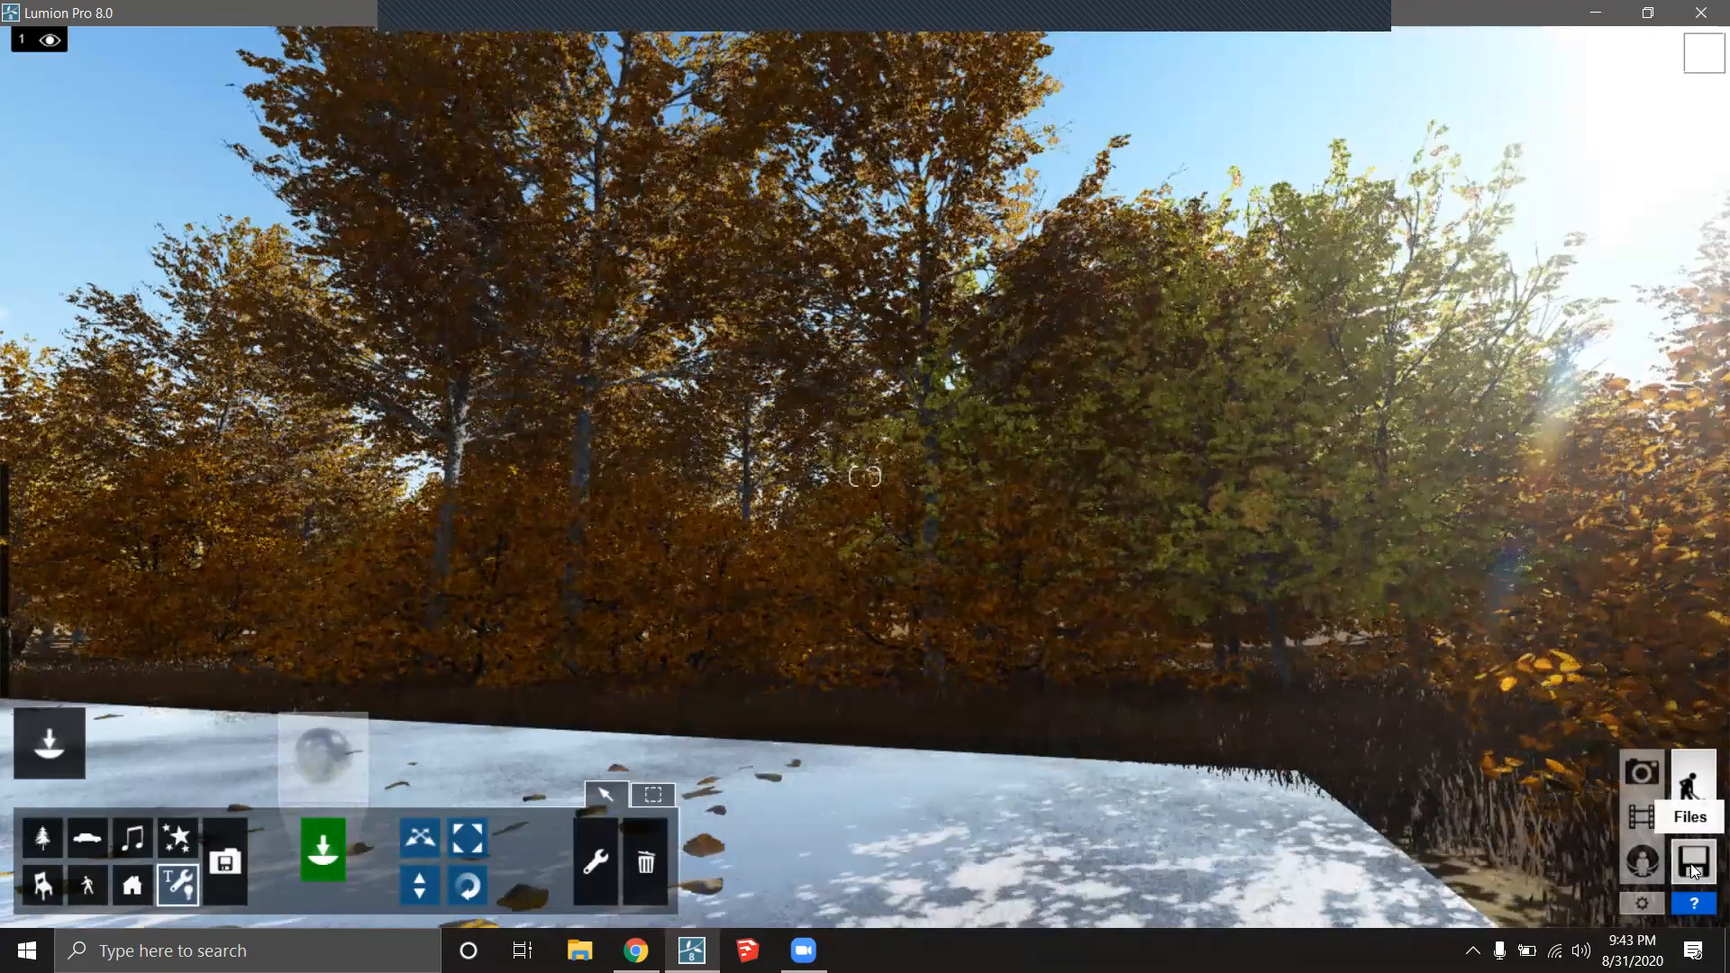
left_click(1693, 864)
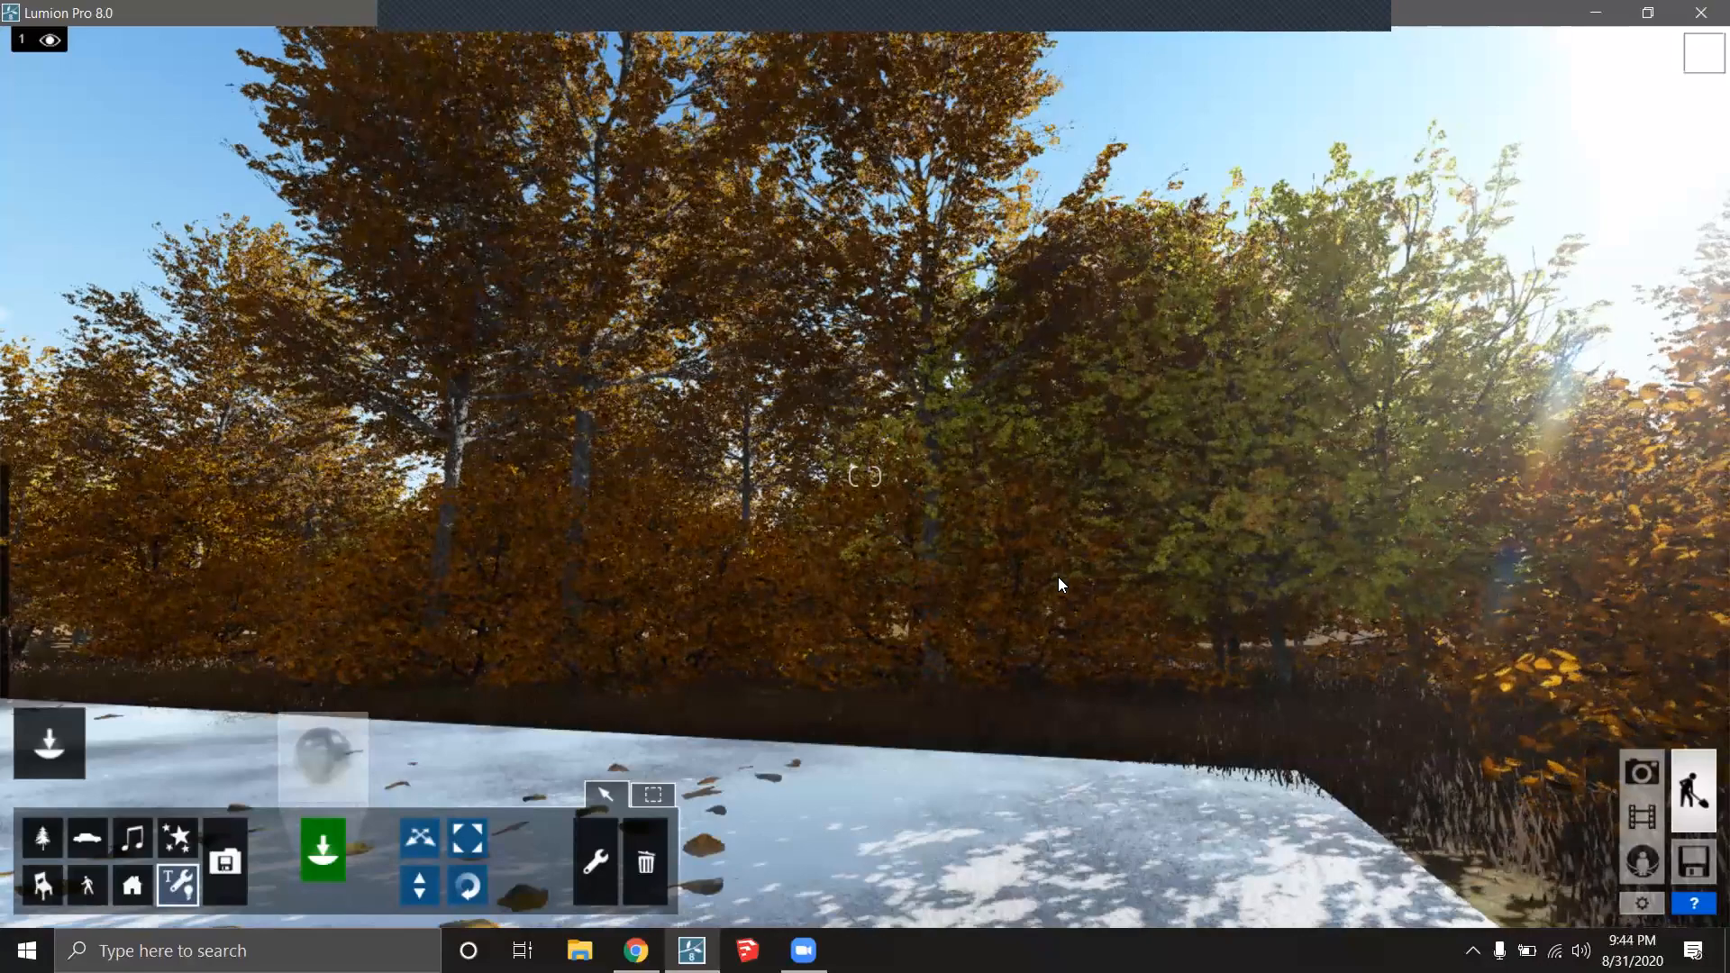
mouse_move(53, 721)
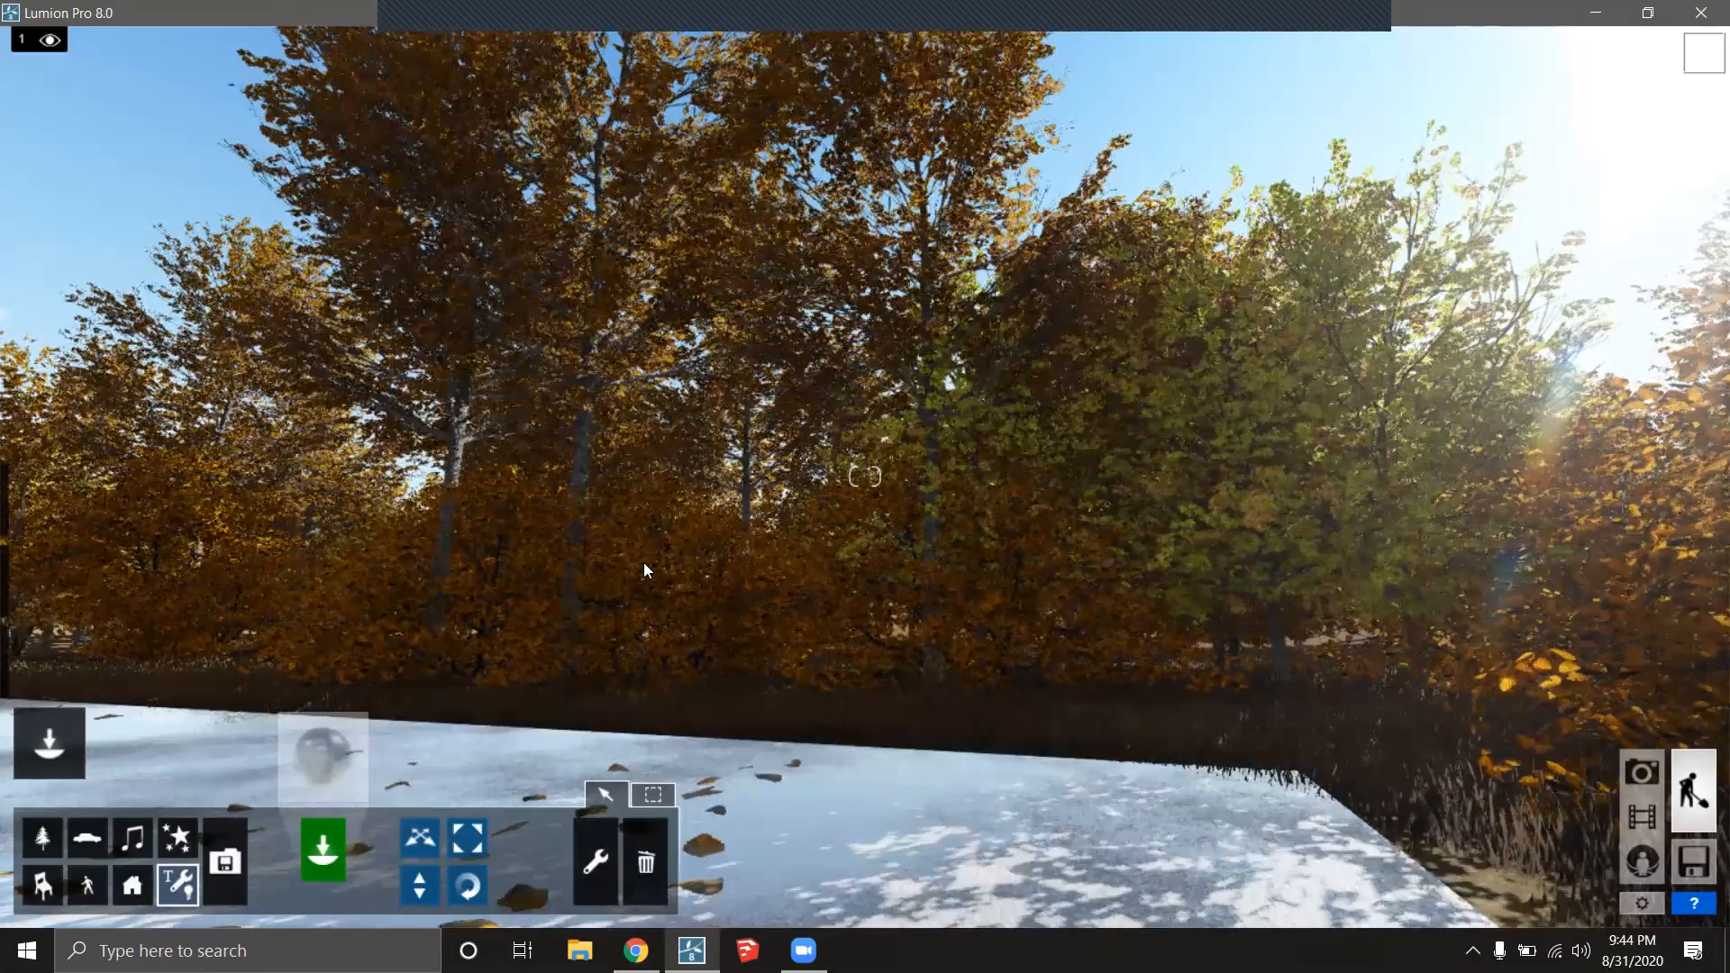
Go through the Weather, Landscape and Material editing modes in turn and end in the Objects mode.
key("a")
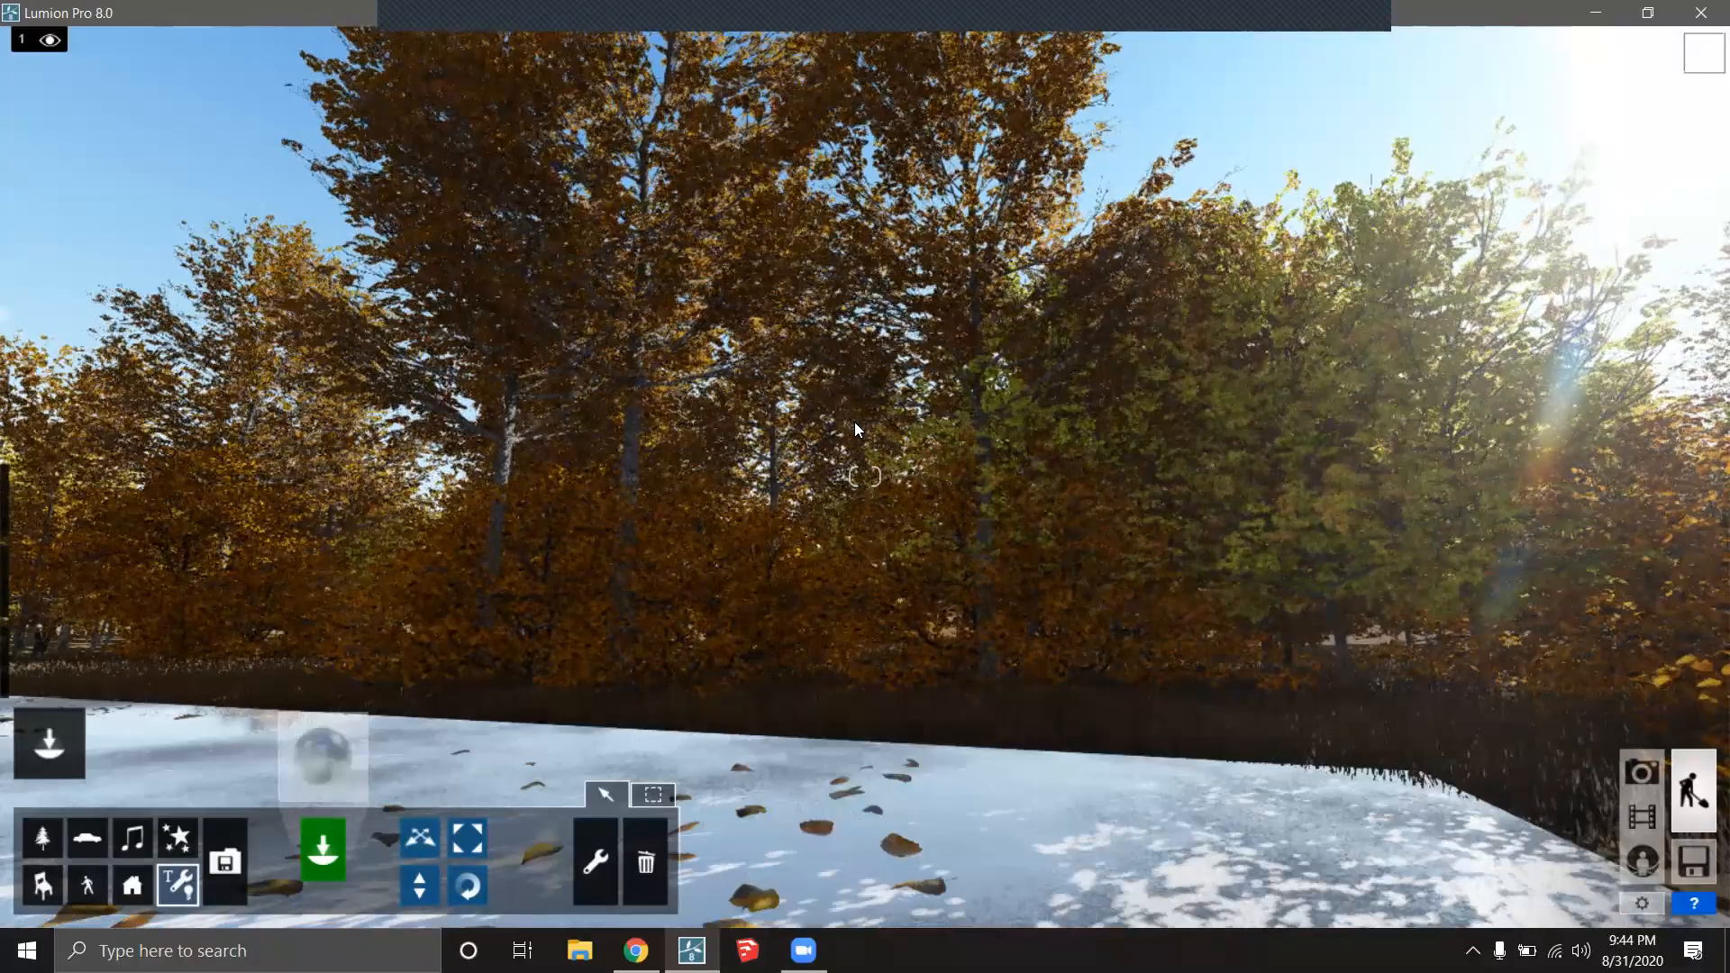
key("a")
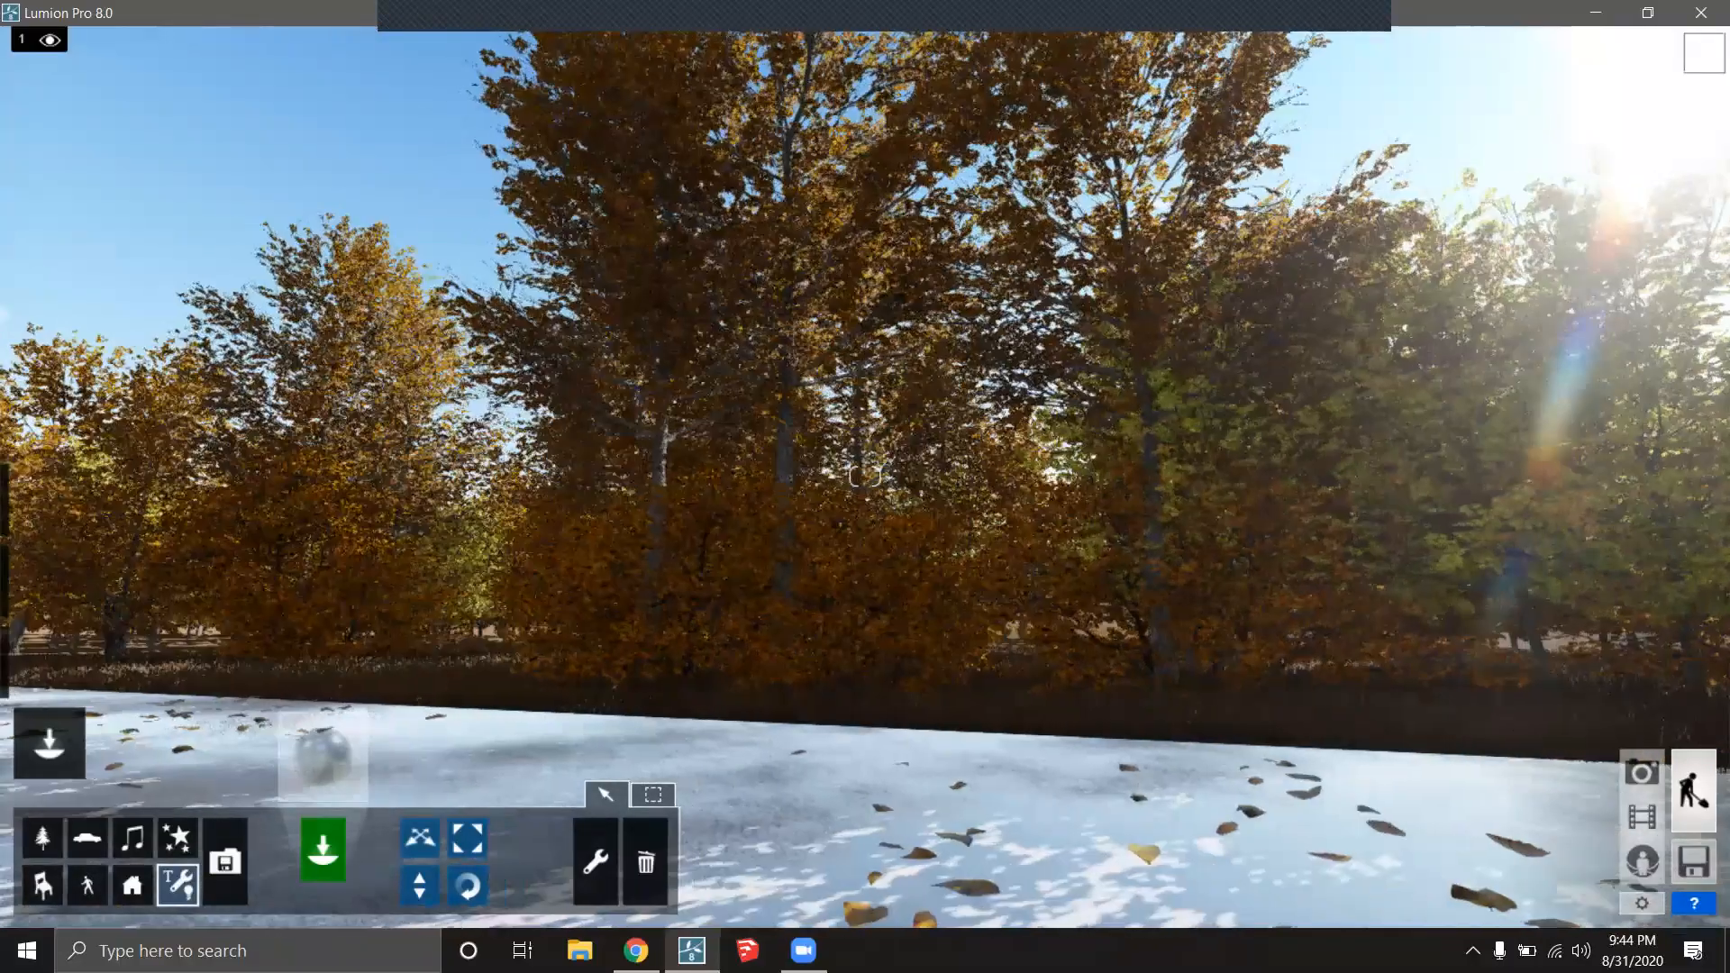
right_click_drag(916, 462, 954, 461)
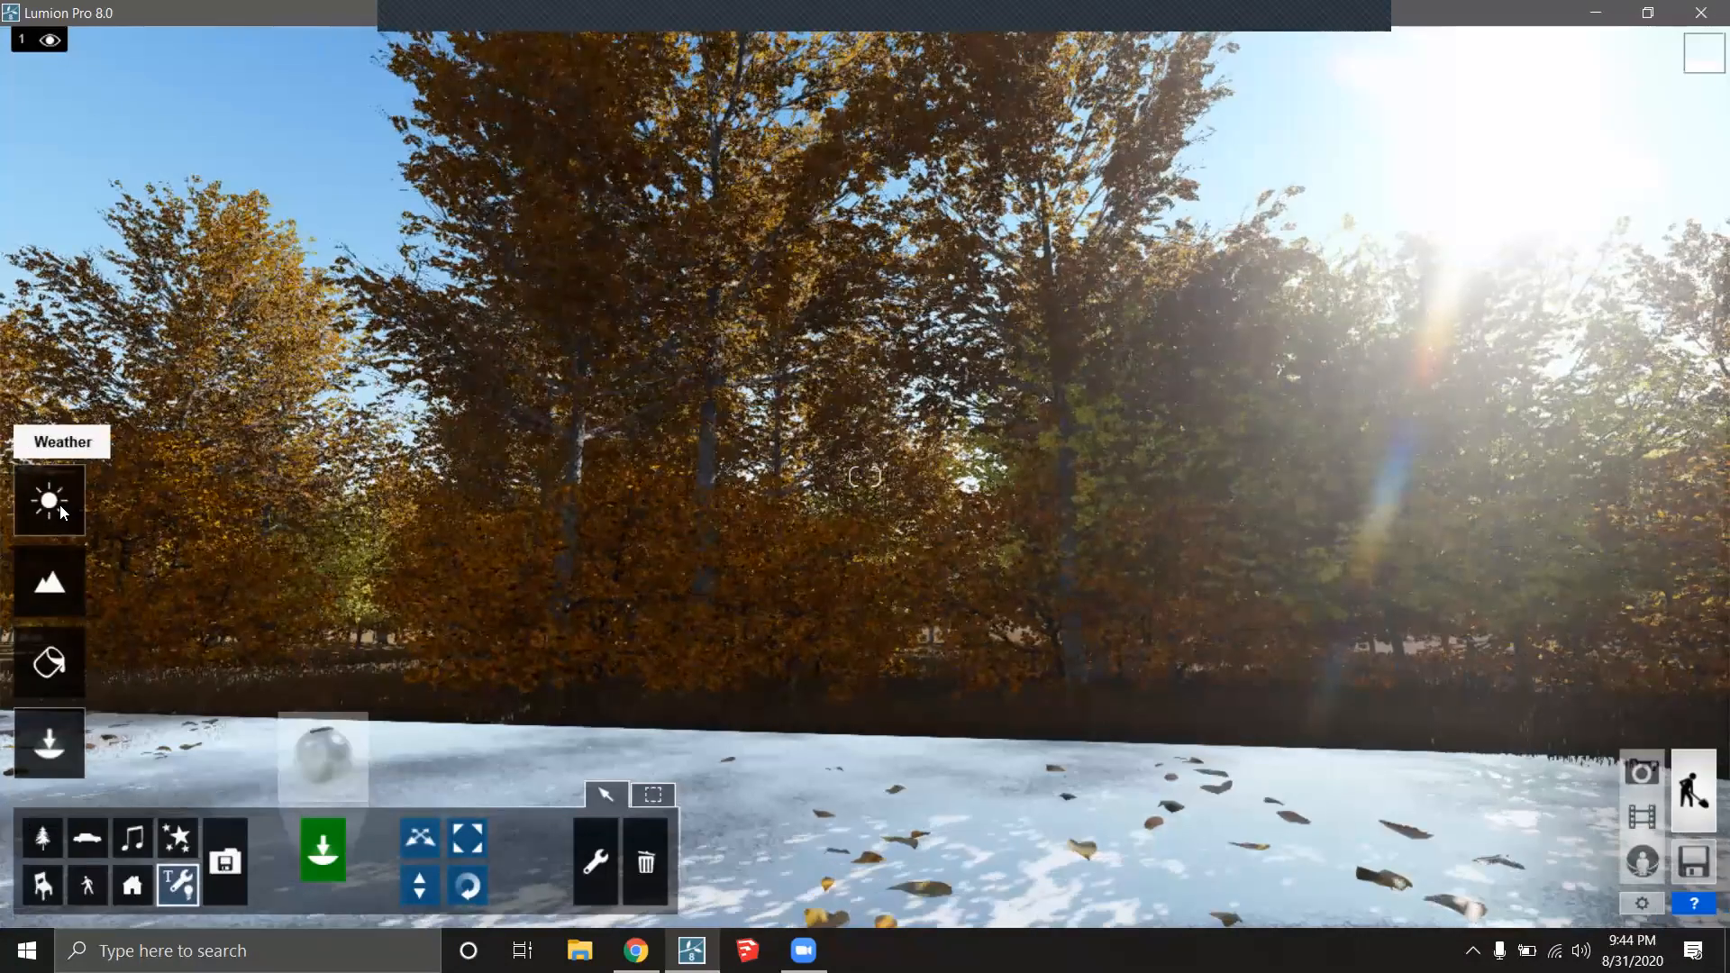
left_click(60, 505)
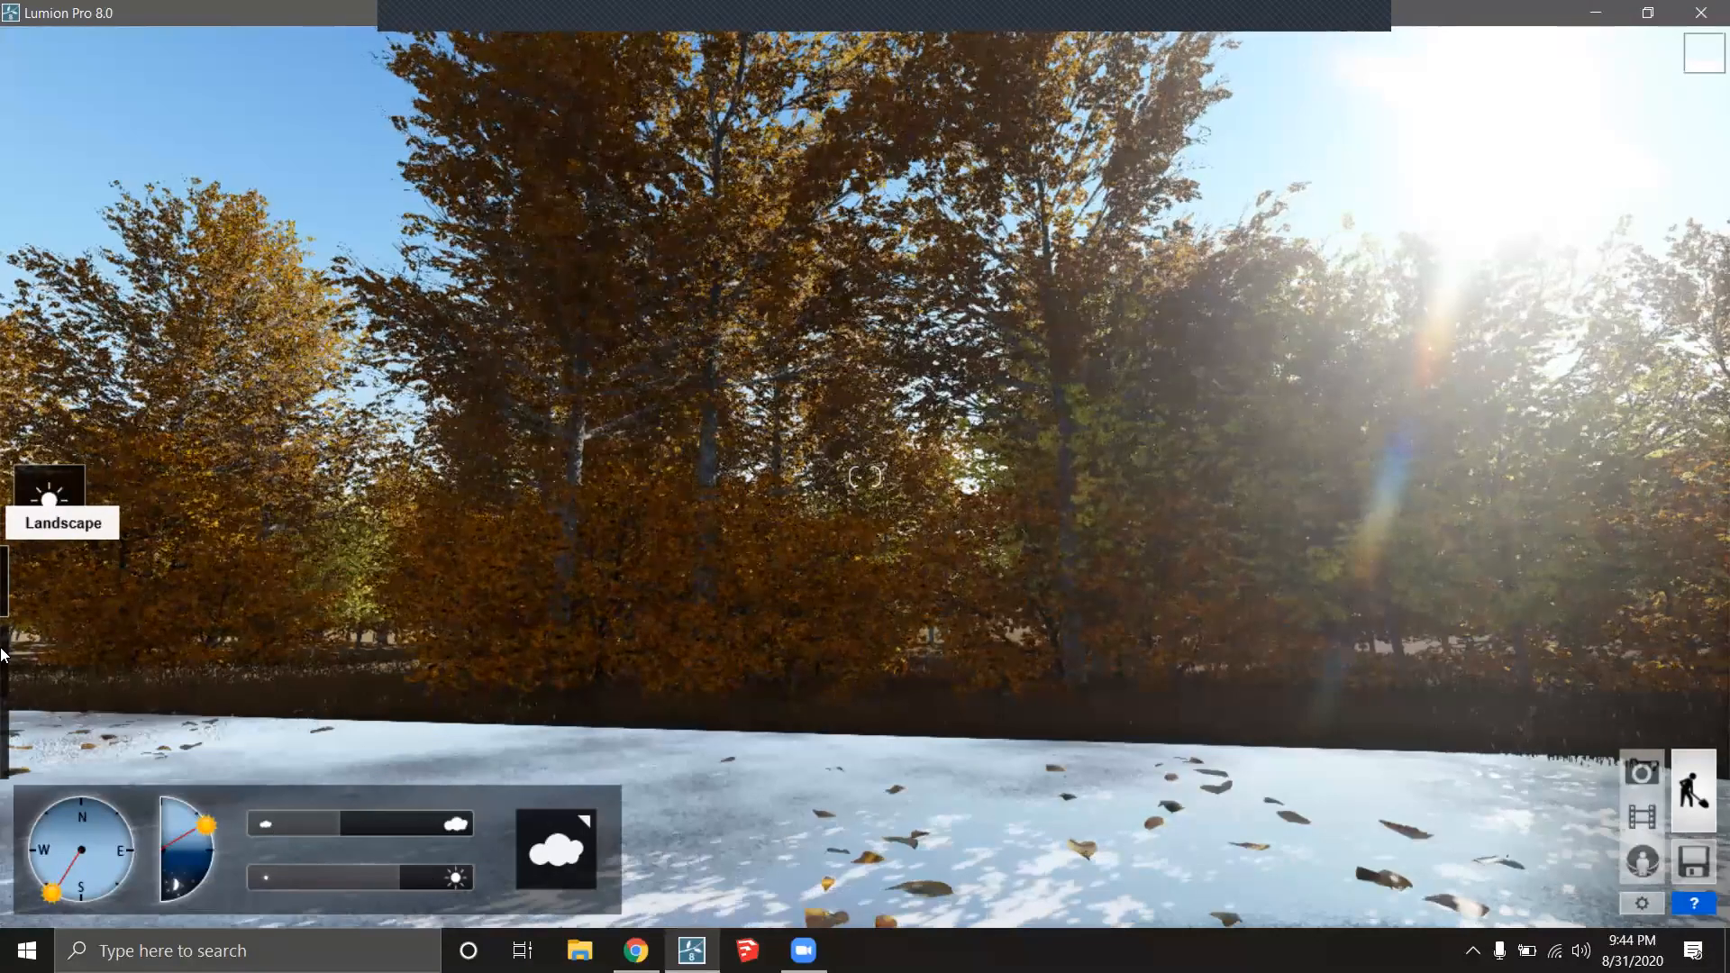
left_click(50, 581)
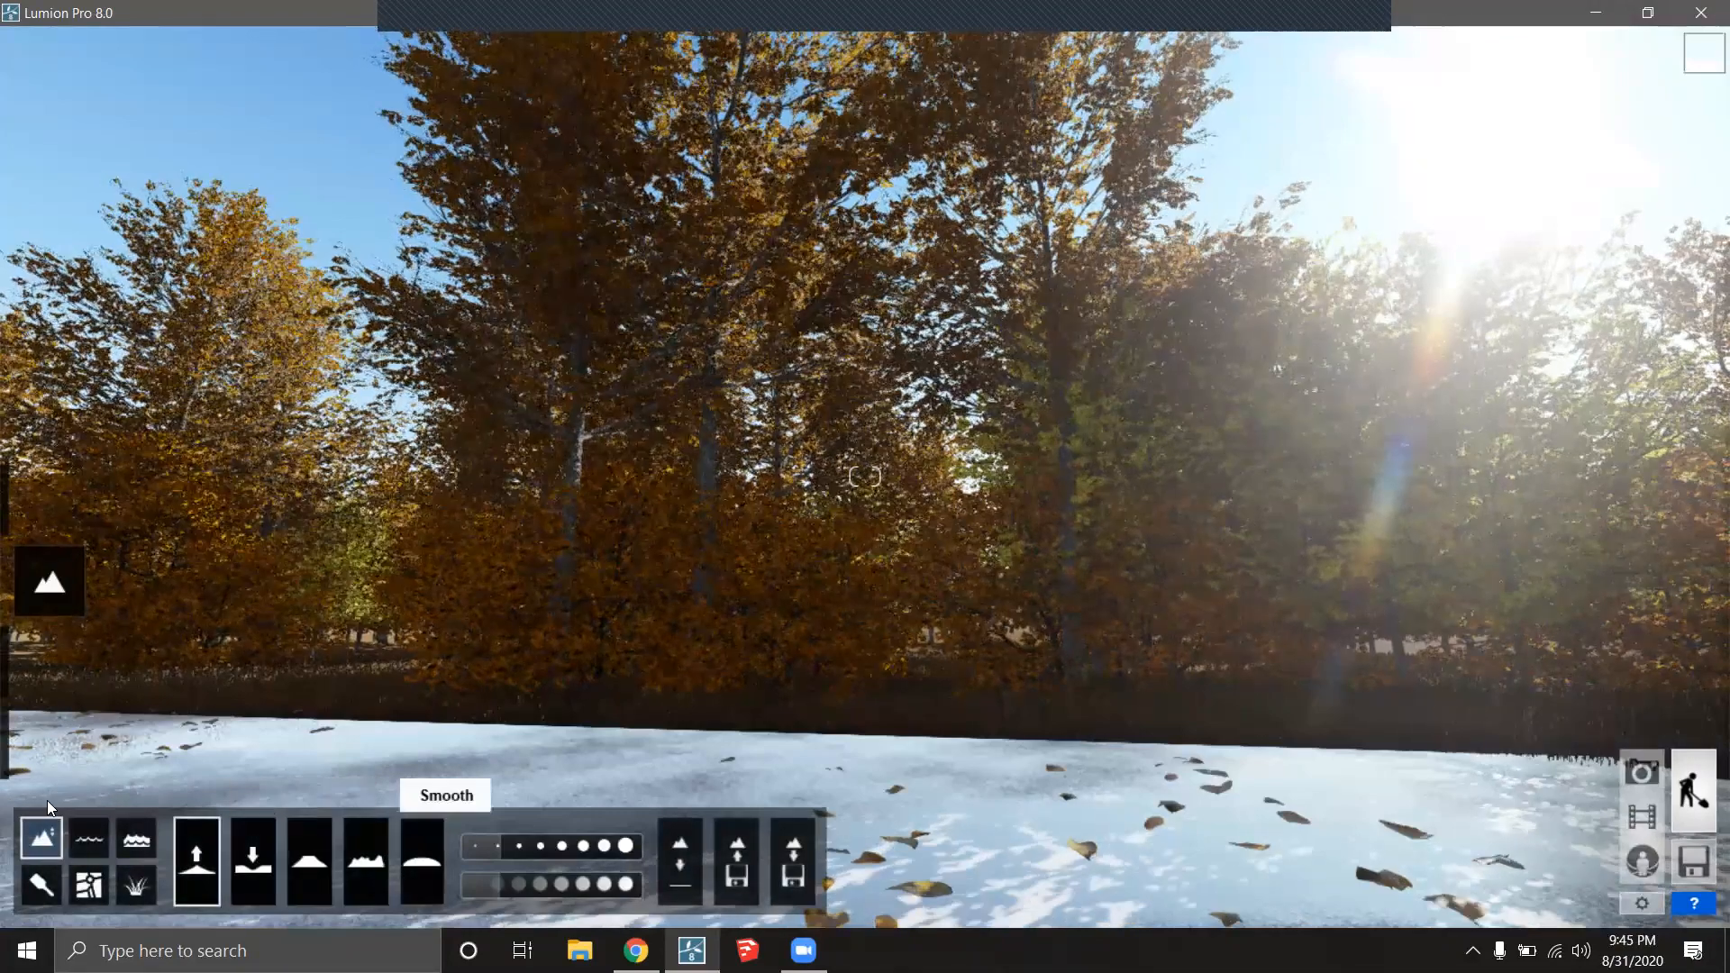
left_click(44, 676)
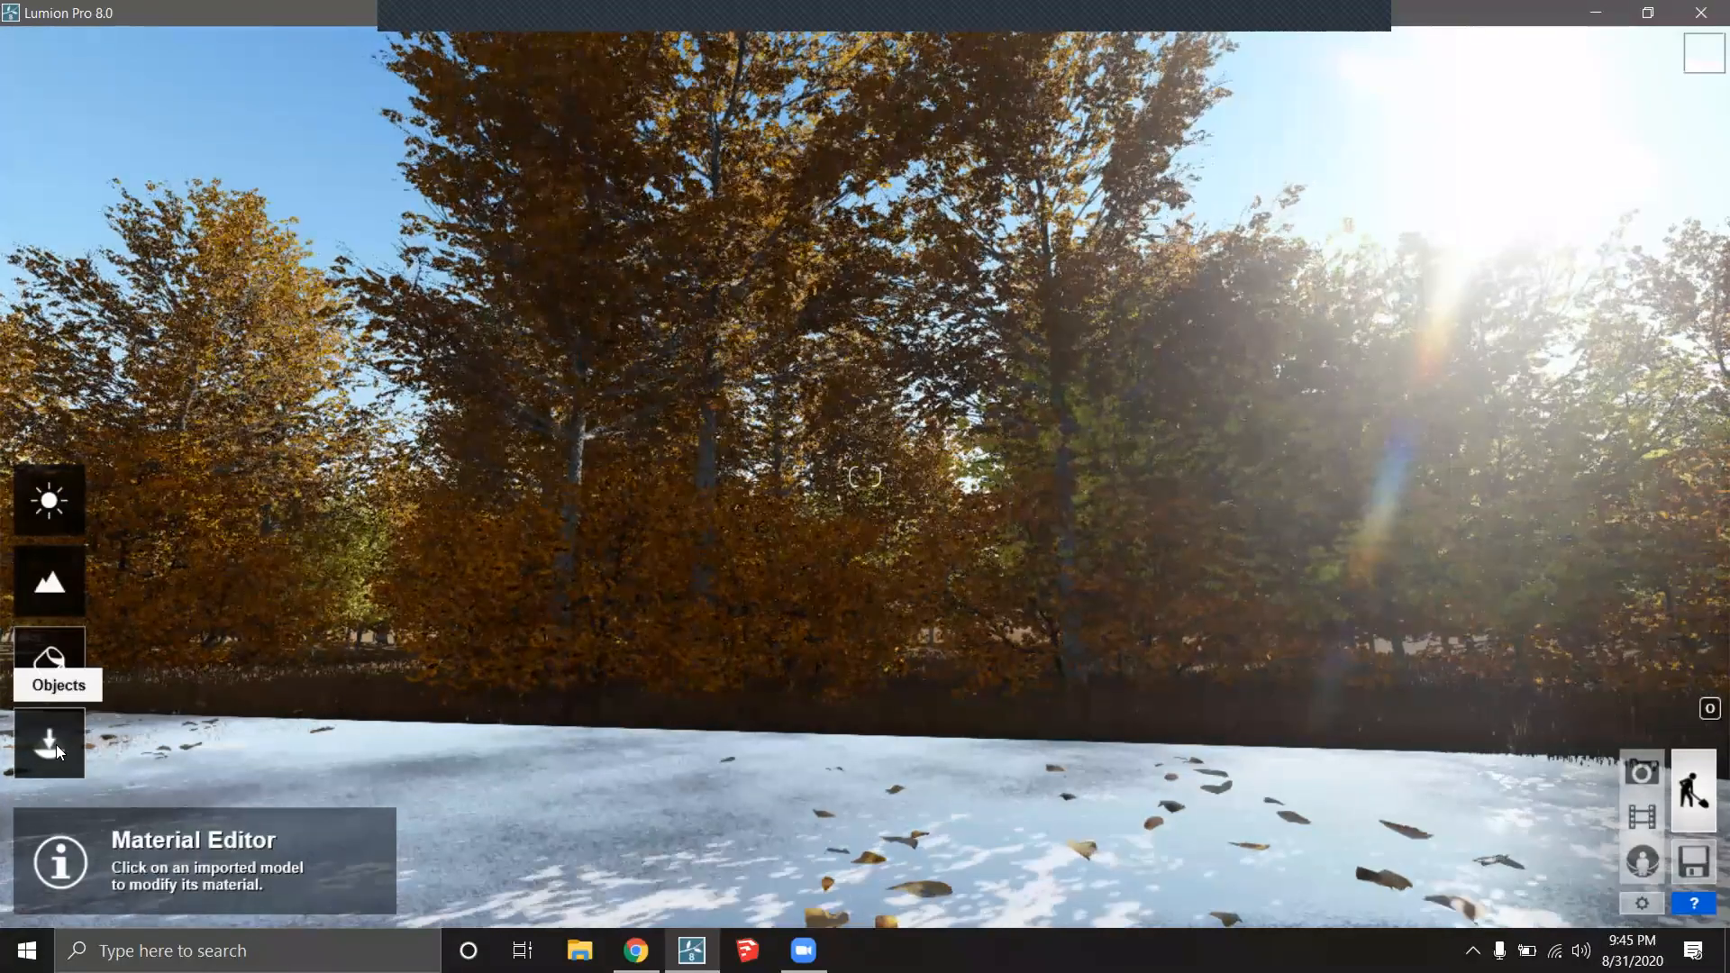
left_click(55, 744)
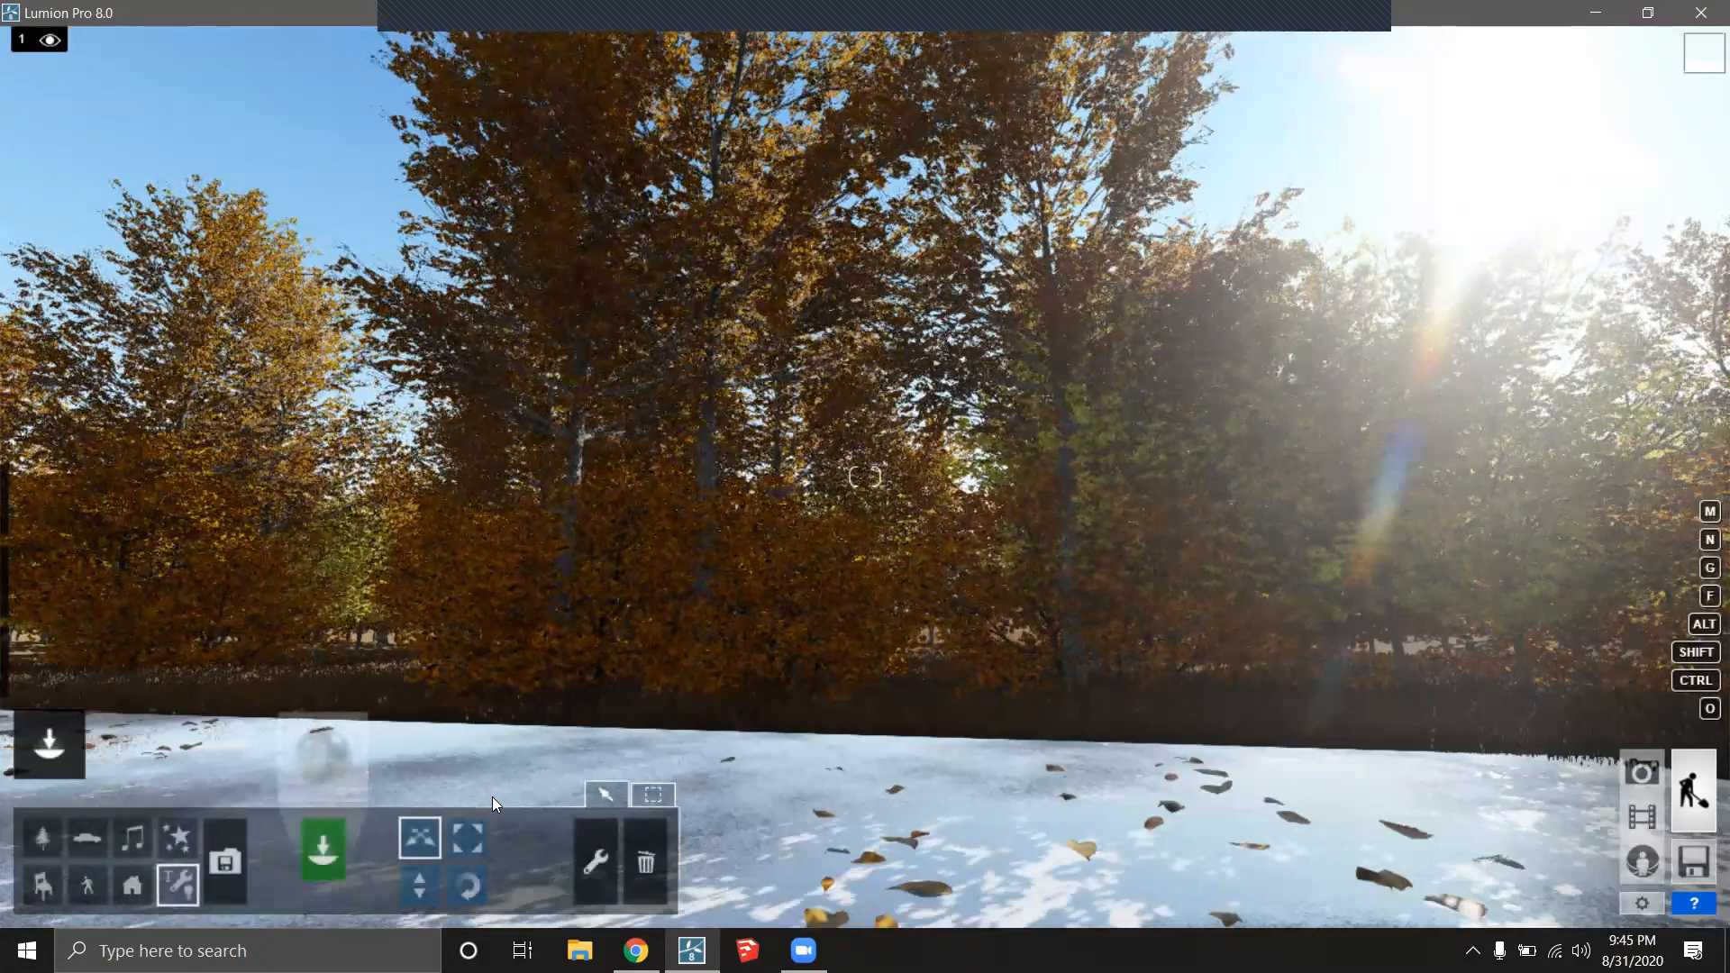
Browse the Nature Library's plant models for placement and switch the object category to Imports.
mouse_move(52, 726)
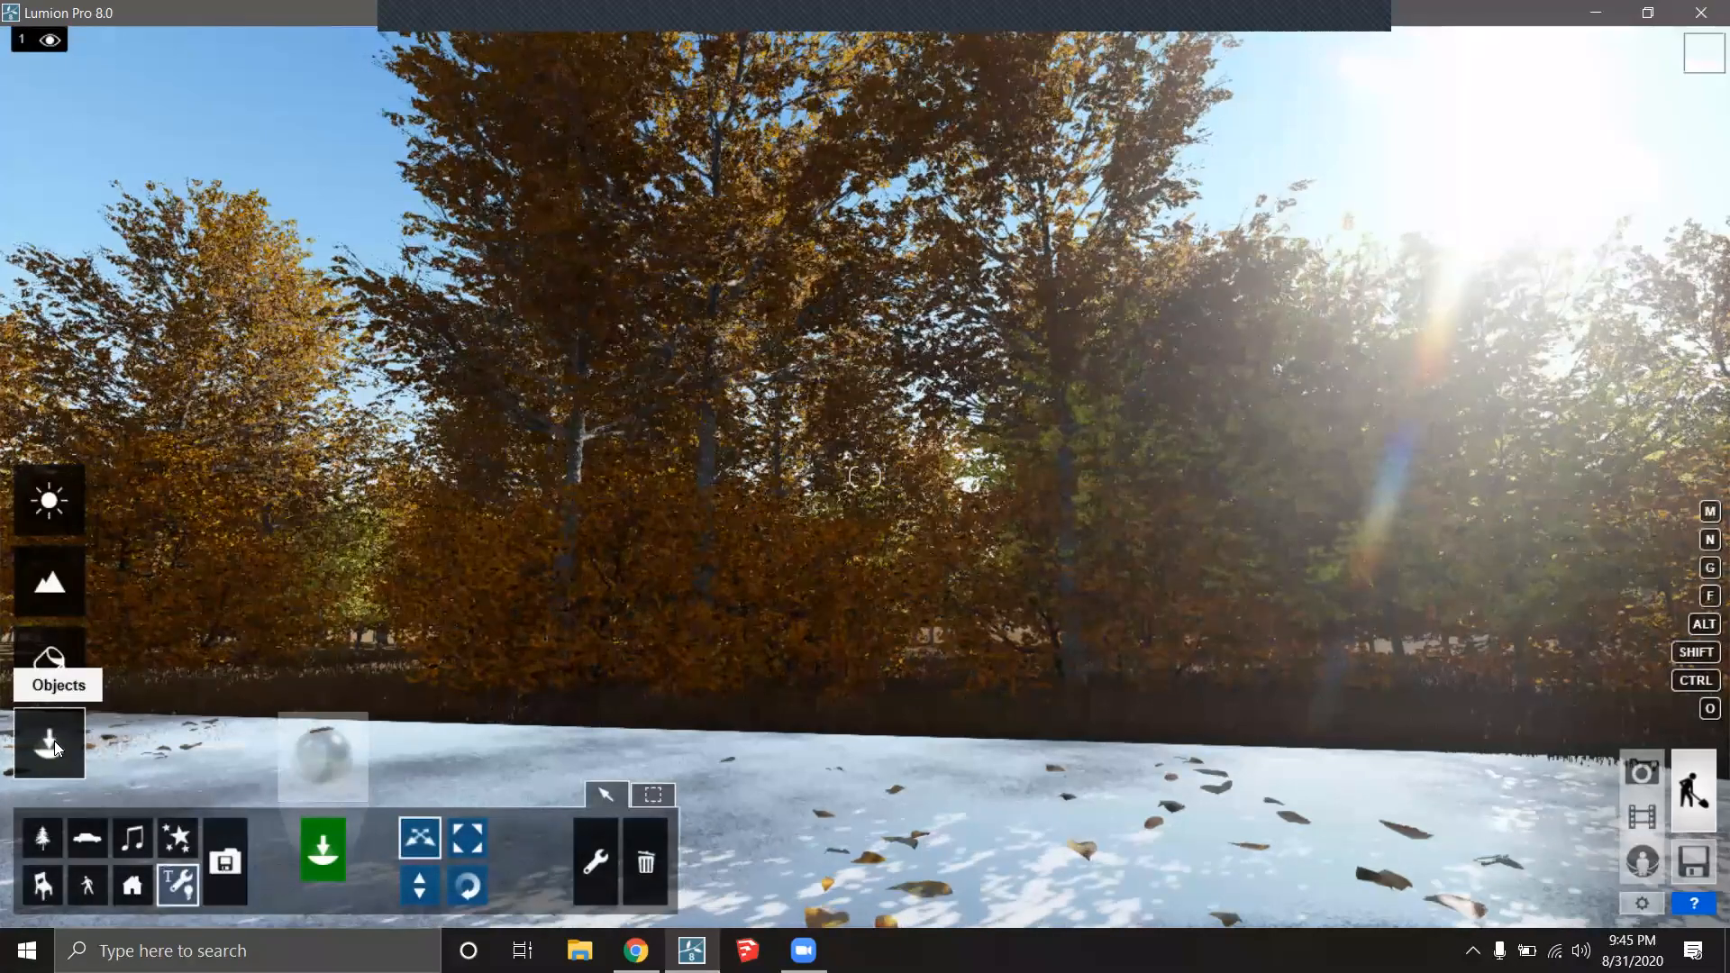
left_click(43, 837)
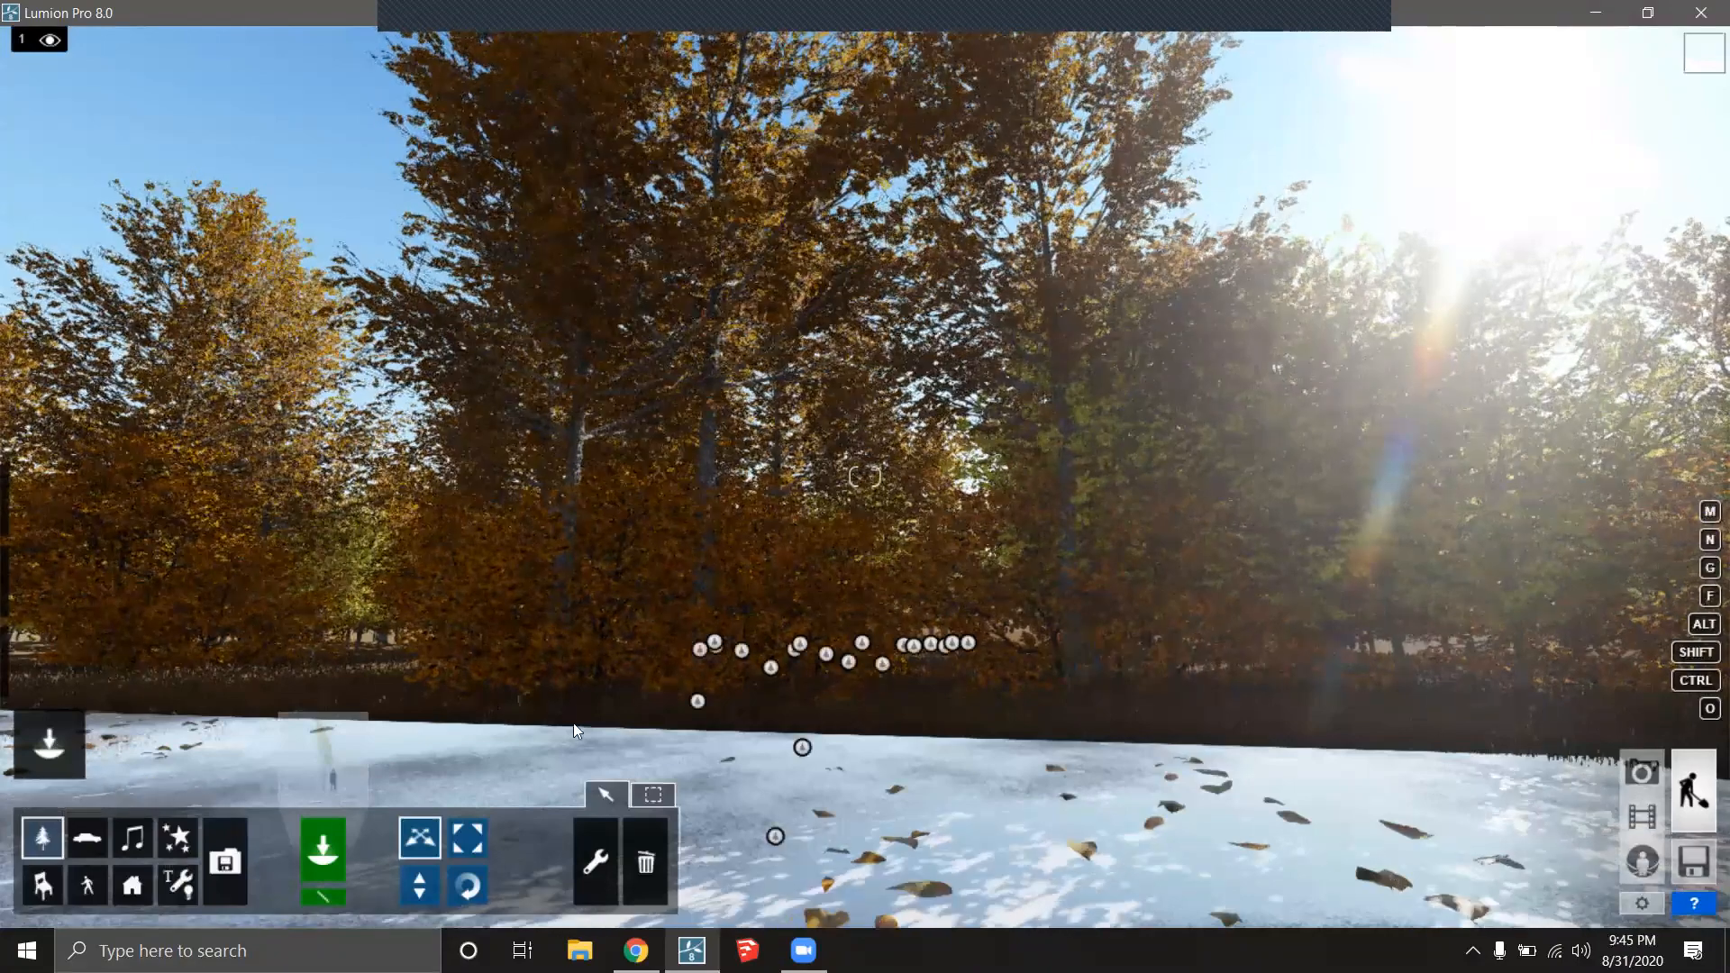
right_click_drag(414, 641, 487, 630)
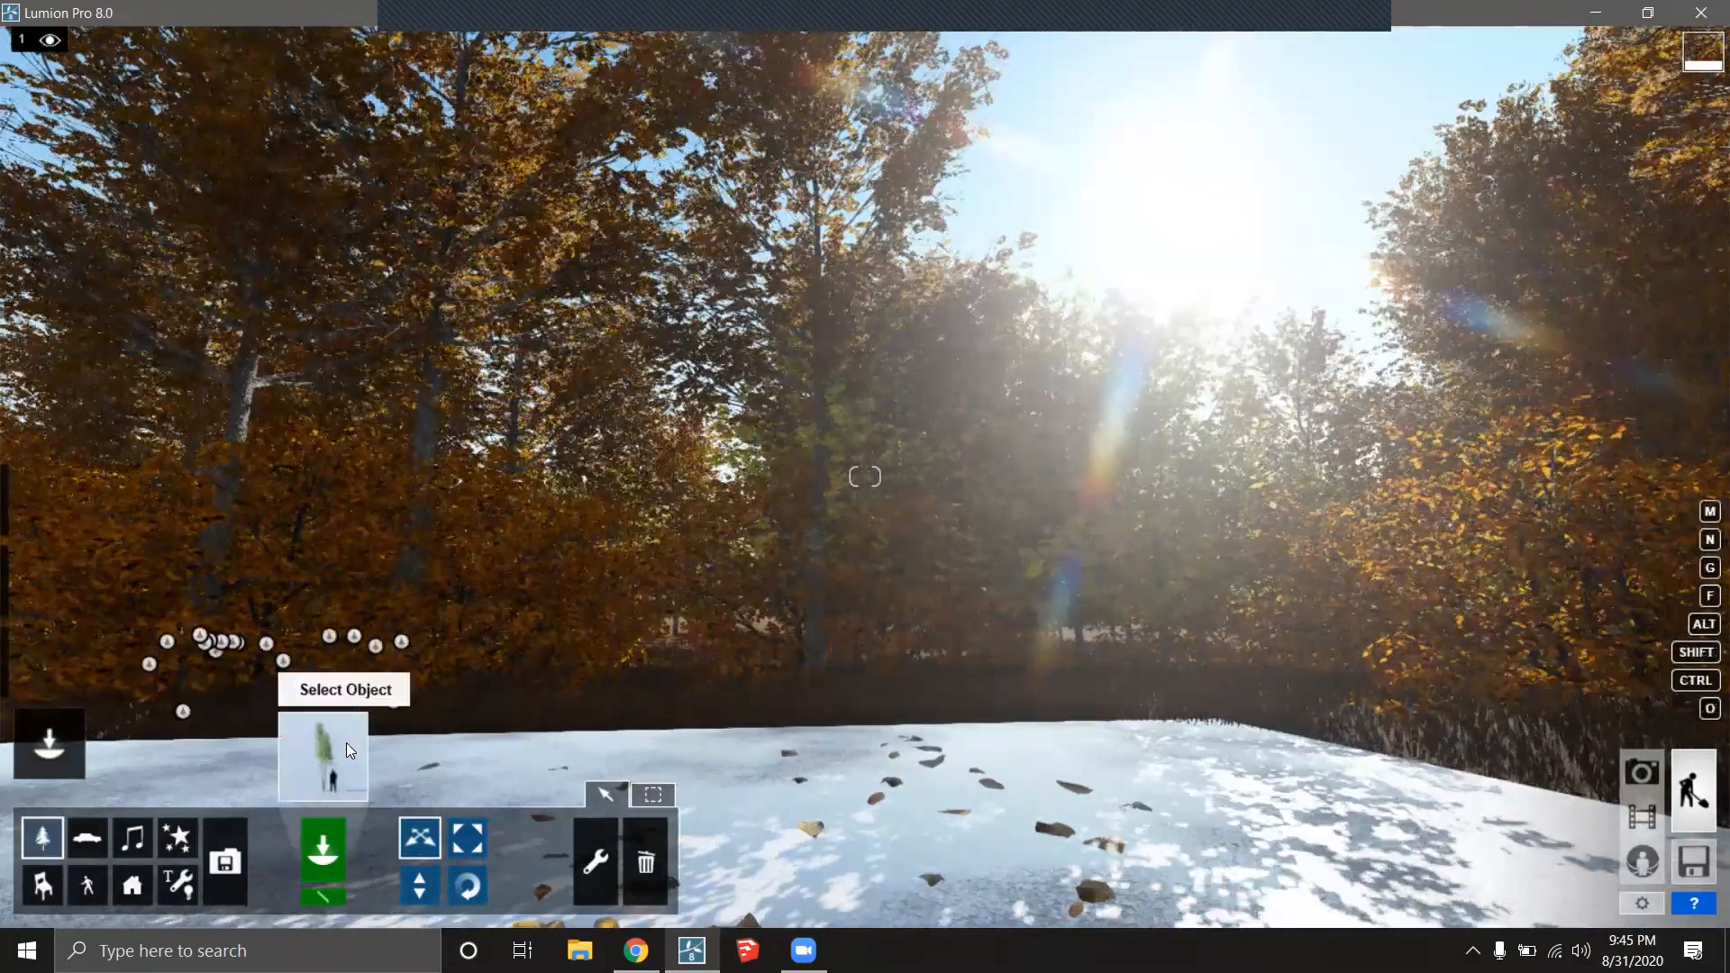
left_click(340, 747)
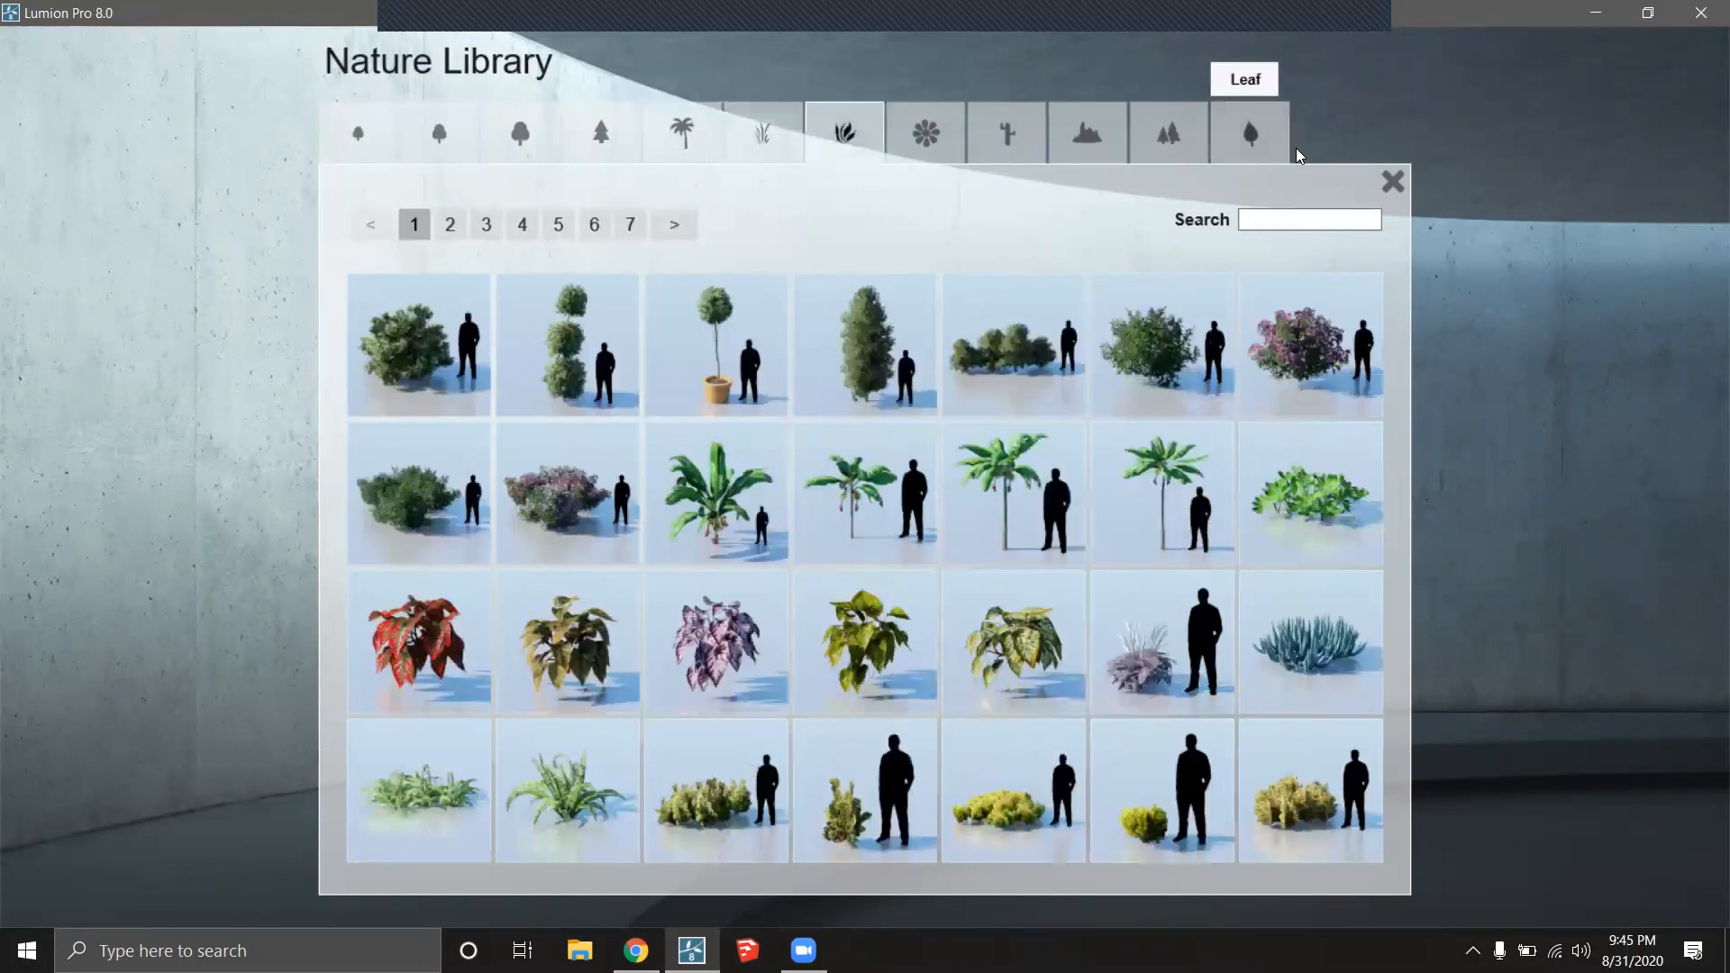
left_click(1136, 298)
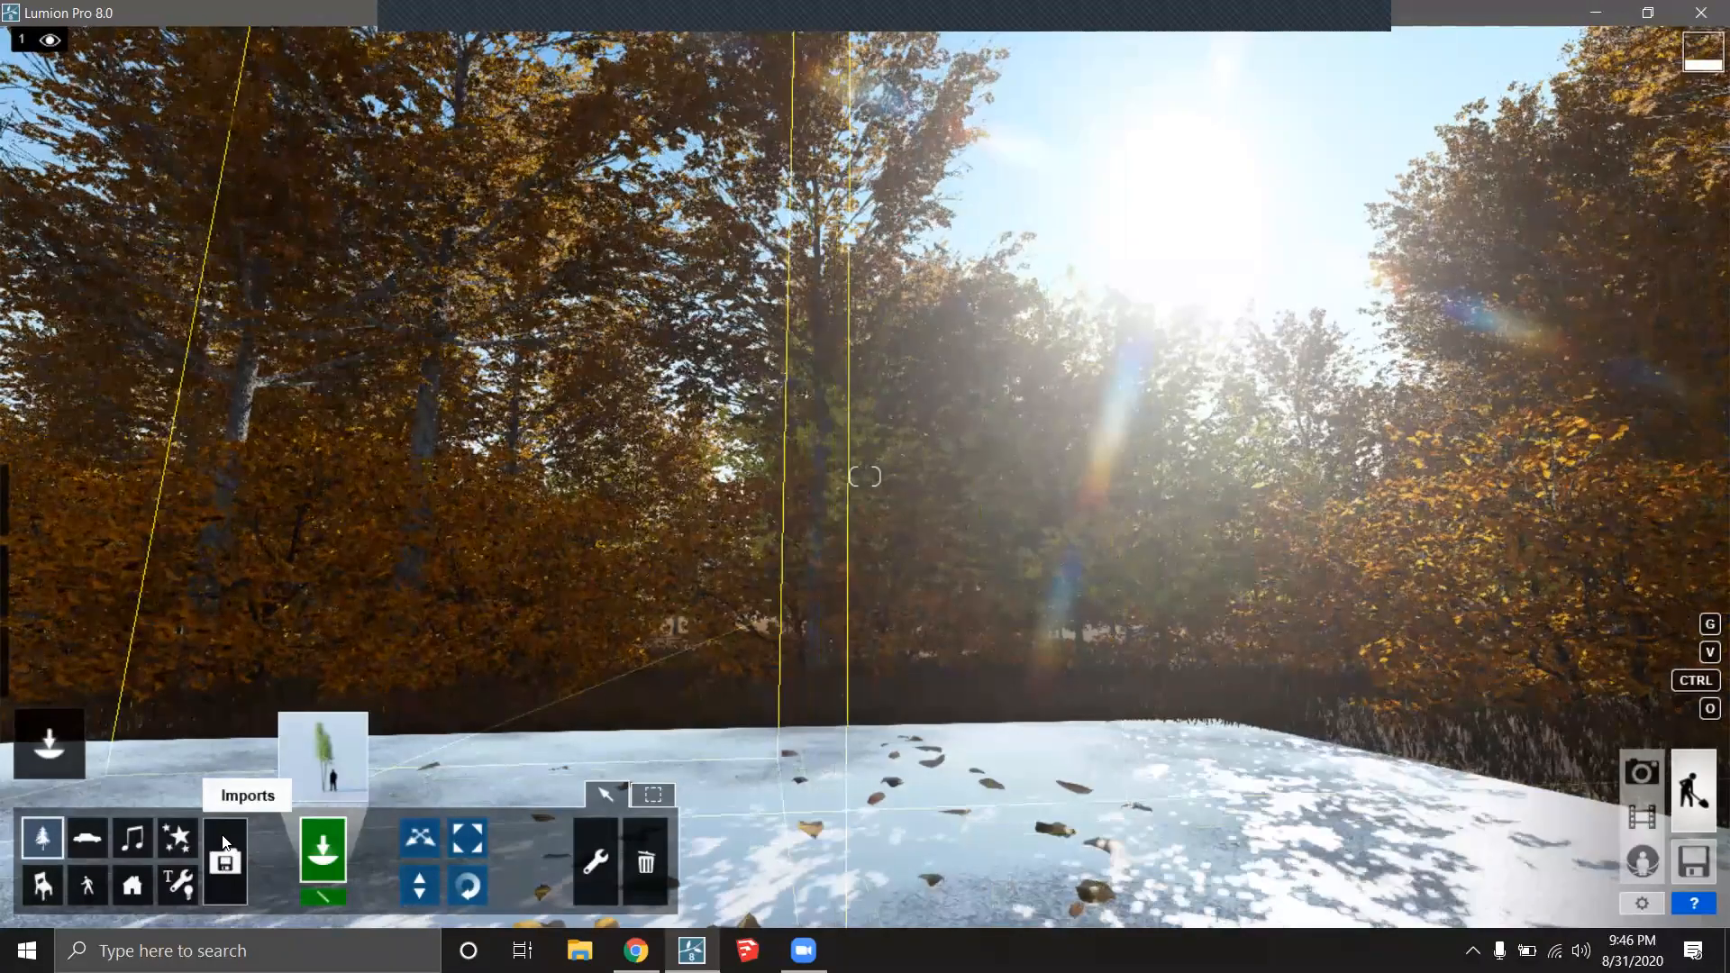
left_click(236, 842)
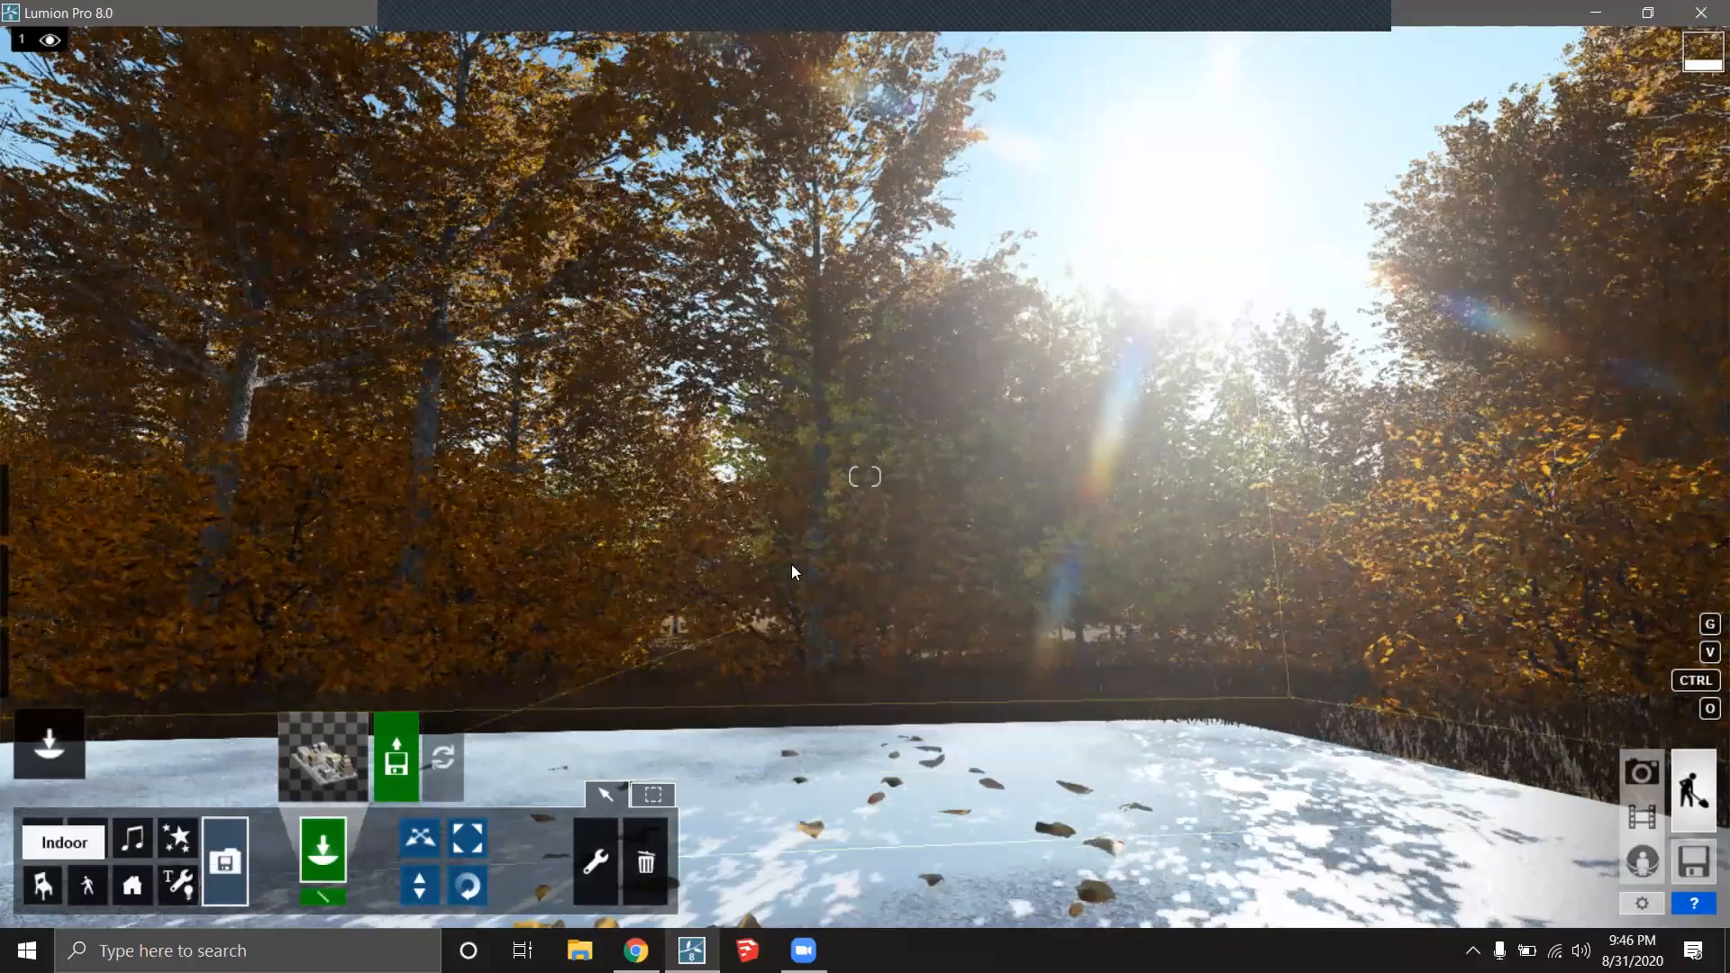
right_click_drag(909, 547, 660, 448)
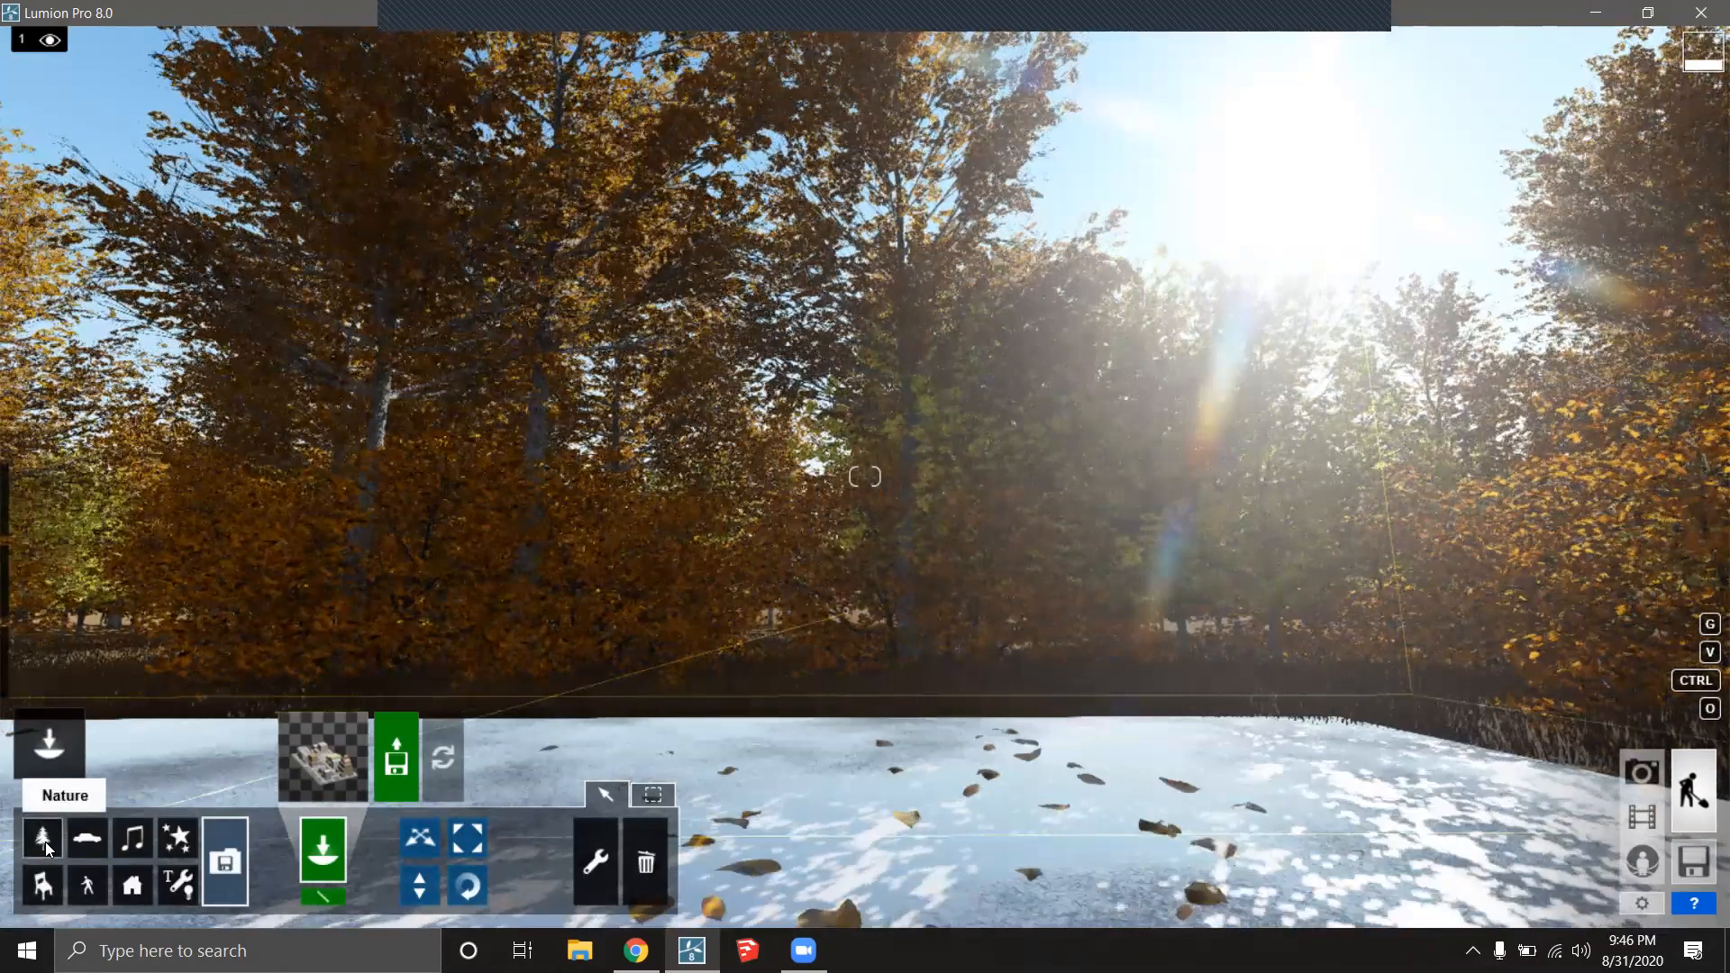
Return to the Nature objects, activate the Move tool and examine the tree markers beyond the terrace edge.
left_click(45, 841)
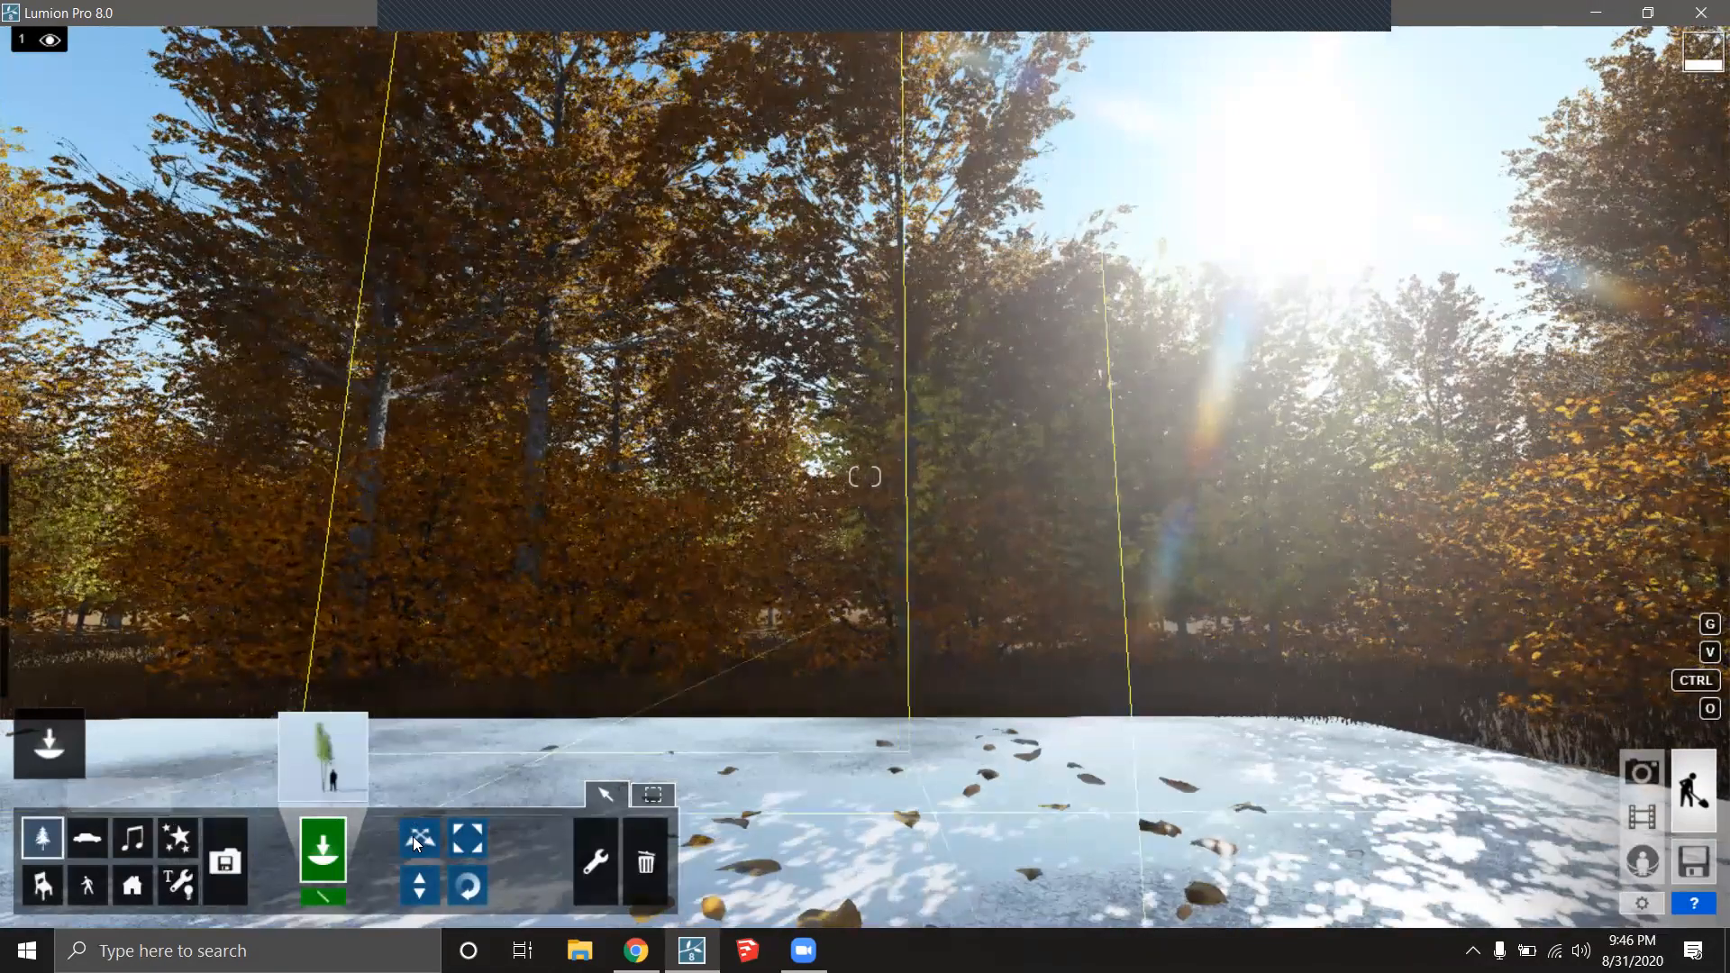
left_click(416, 842)
left_click_drag(552, 650, 1535, 647)
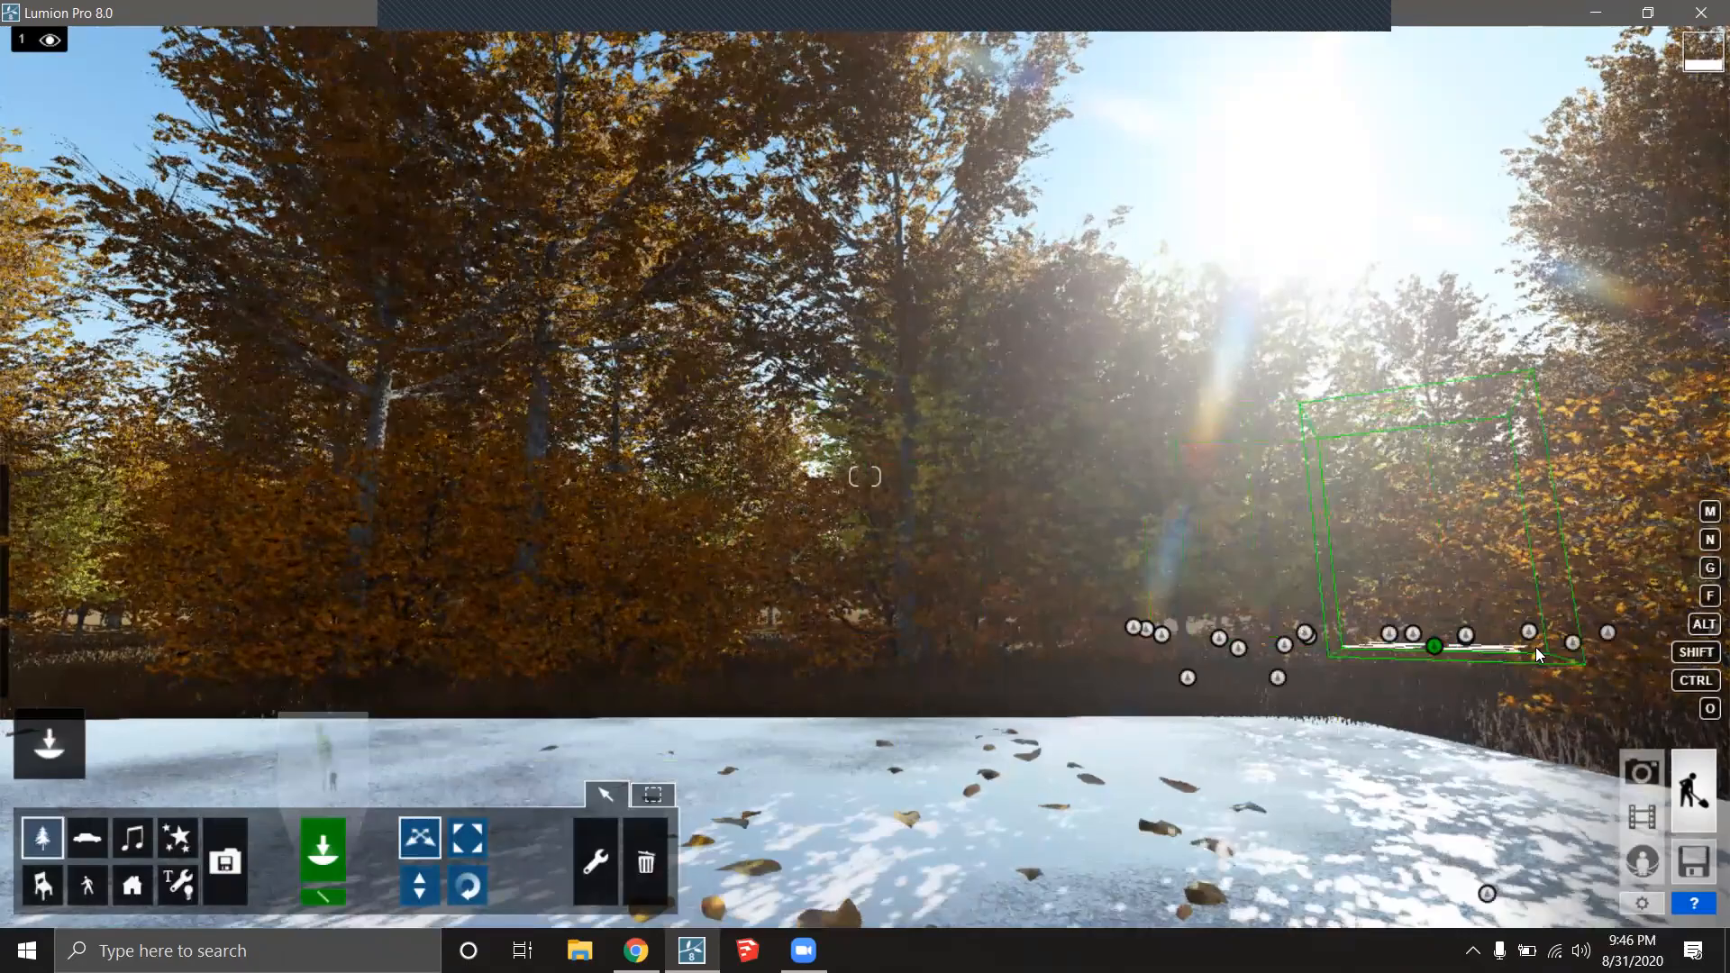
Choose the white hatchback from the cars in the Transport Library as the object to place.
right_click_drag(1091, 609, 537, 618)
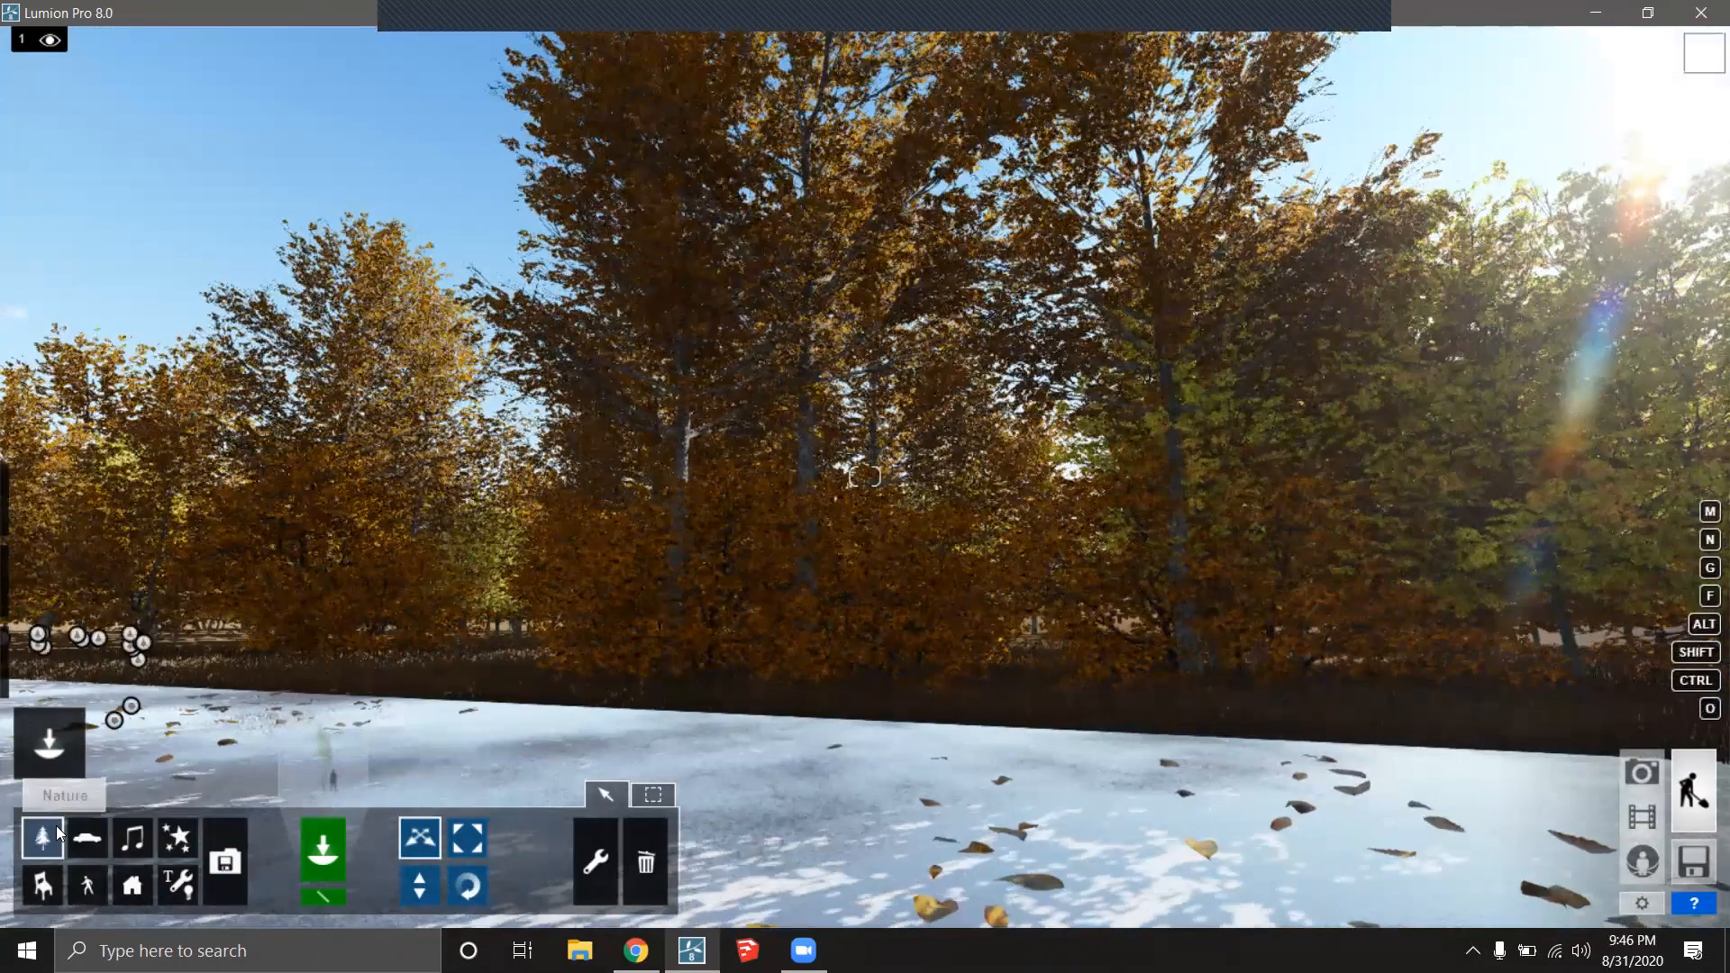
left_click(93, 840)
left_click(326, 769)
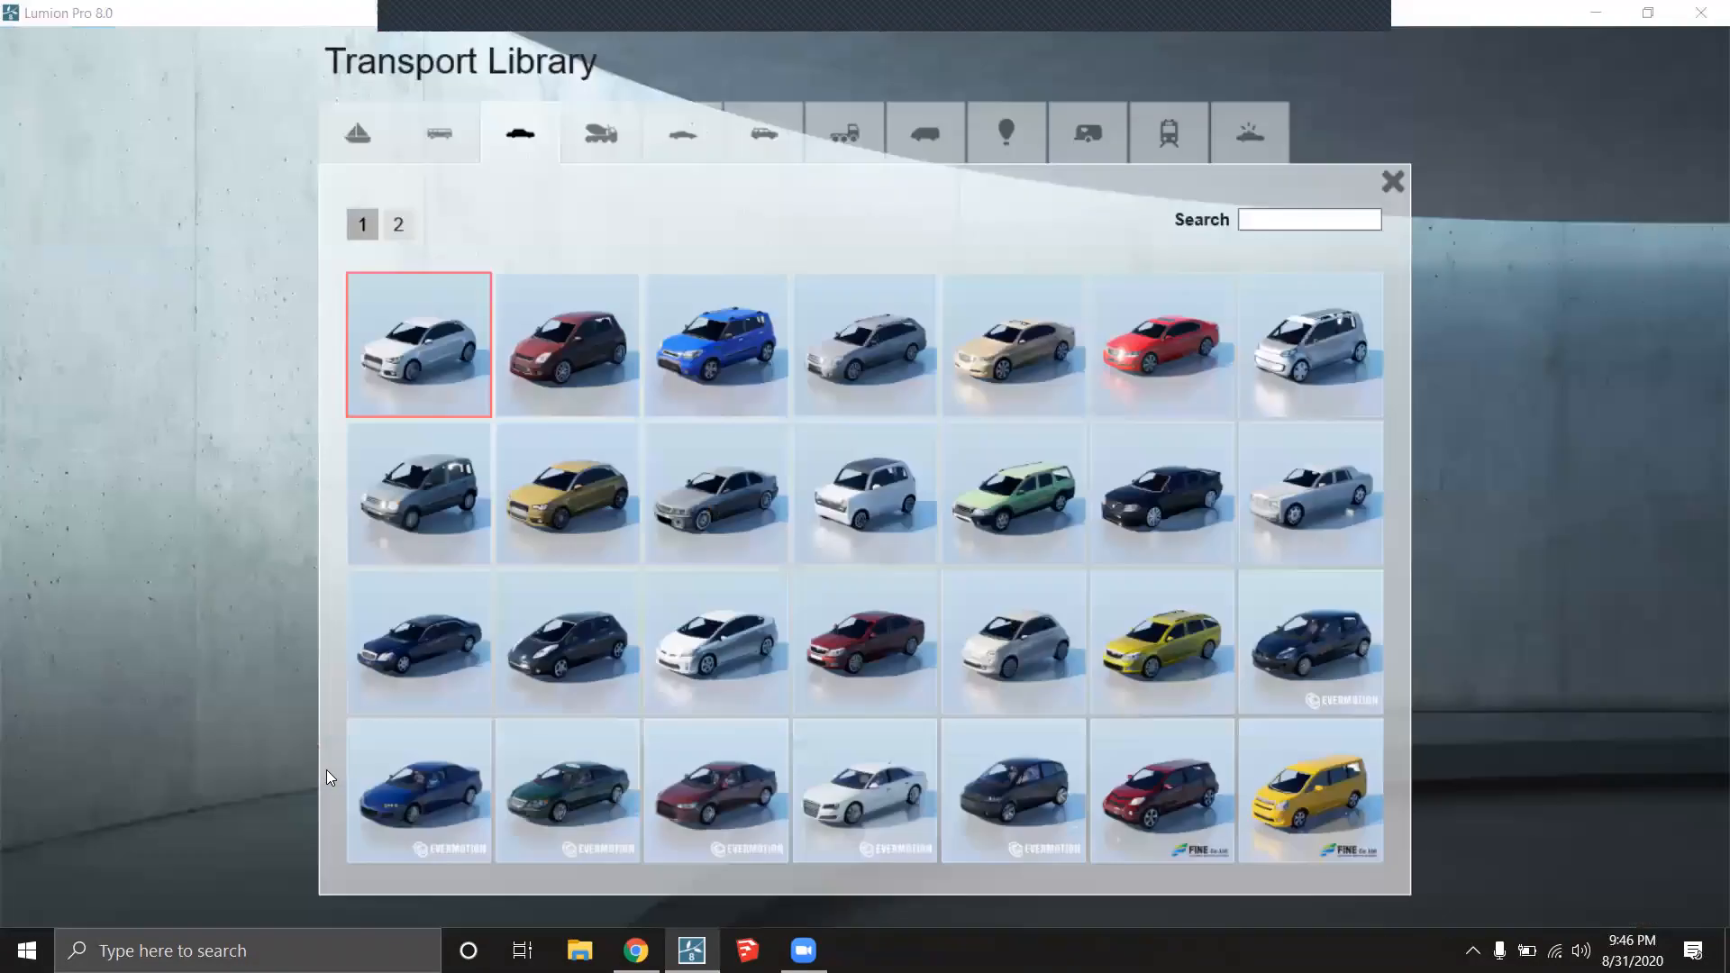
left_click(431, 351)
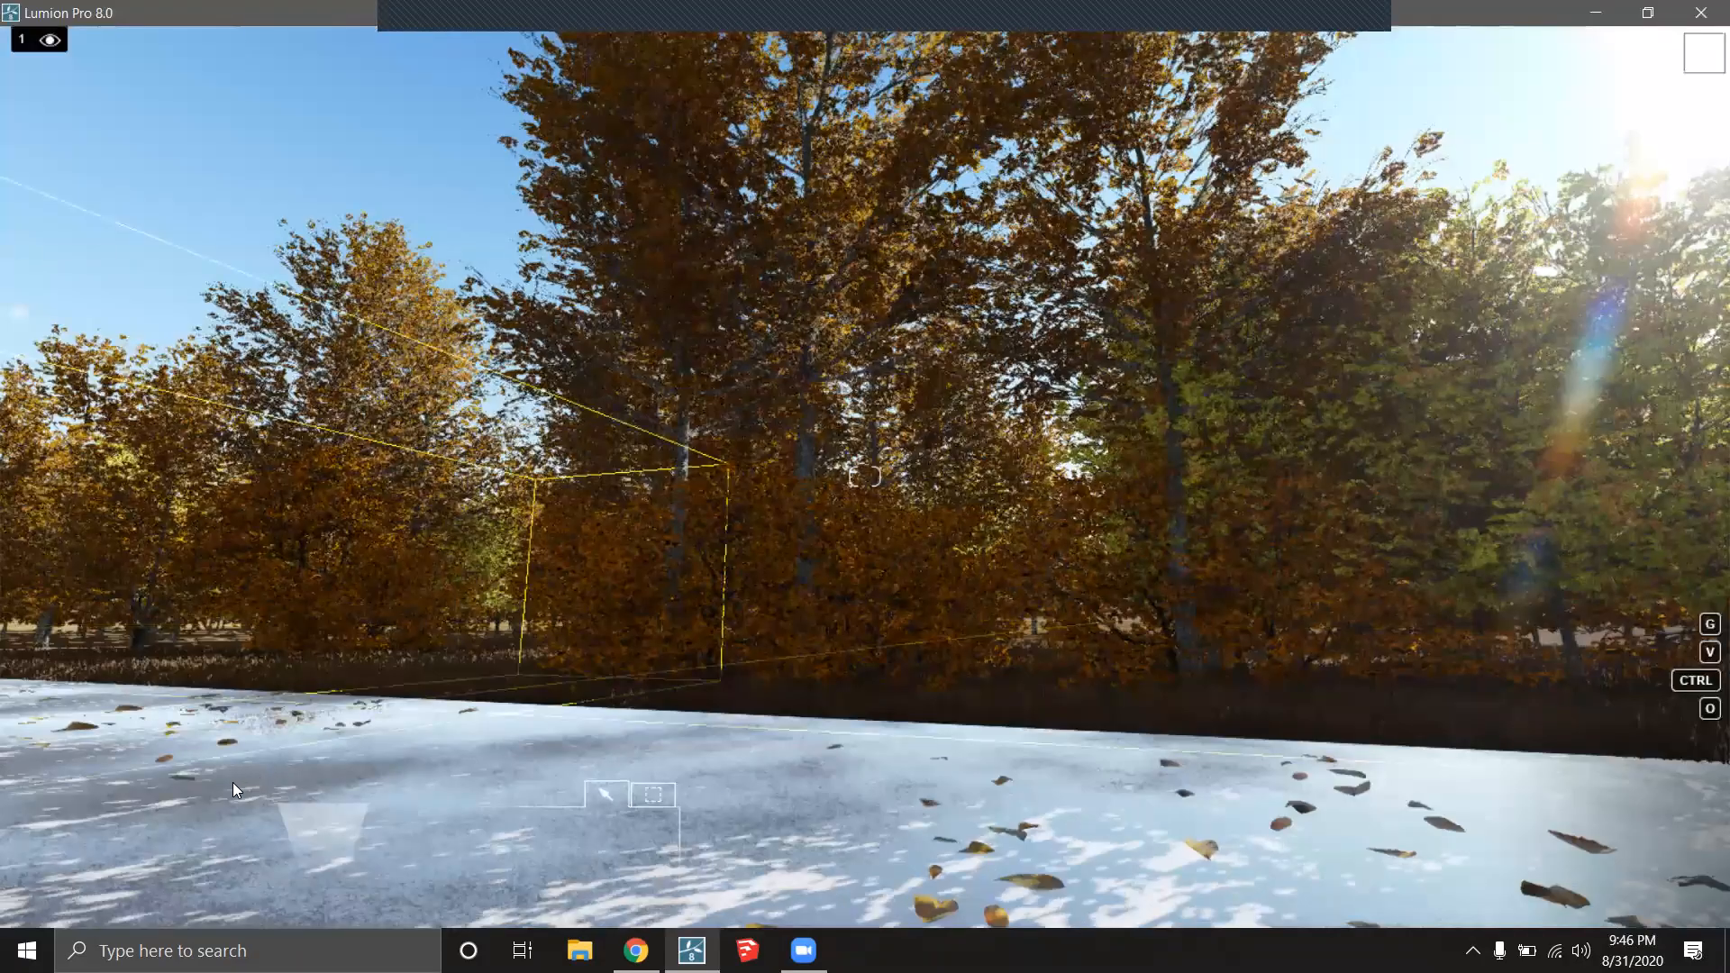
Place the white hatchback on the snow-covered terrace near the trees.
left_click(194, 746)
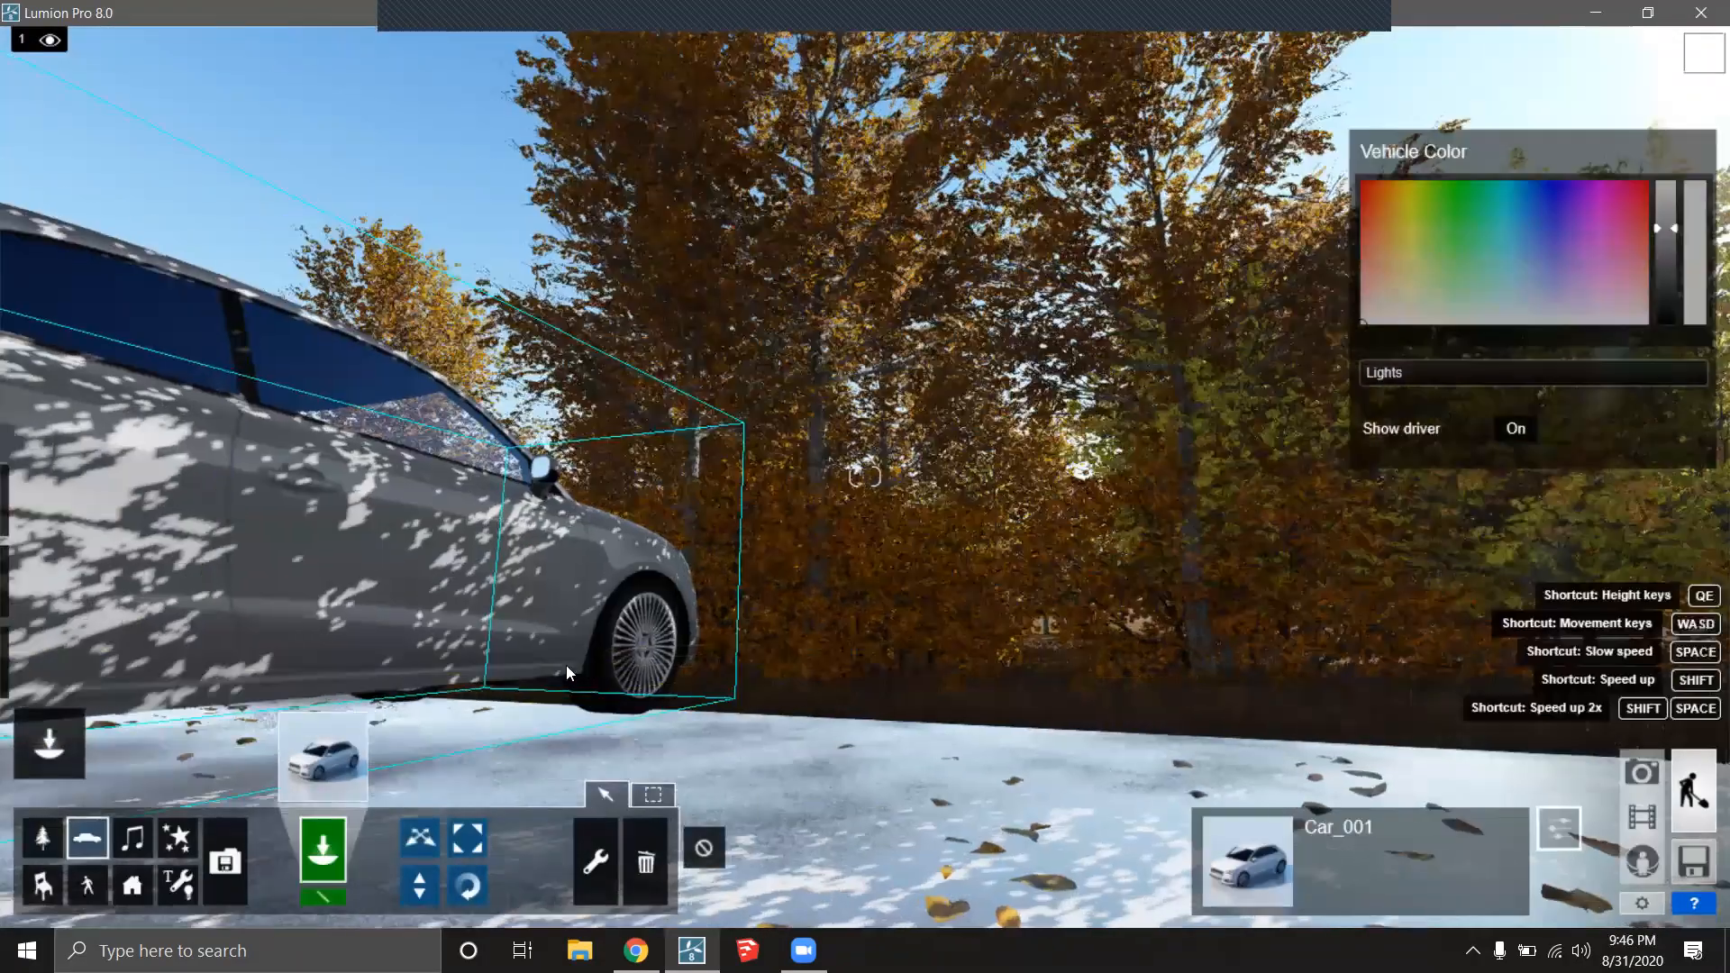
middle_click_drag(566, 666, 779, 623)
scroll(776, 627, "down", 3)
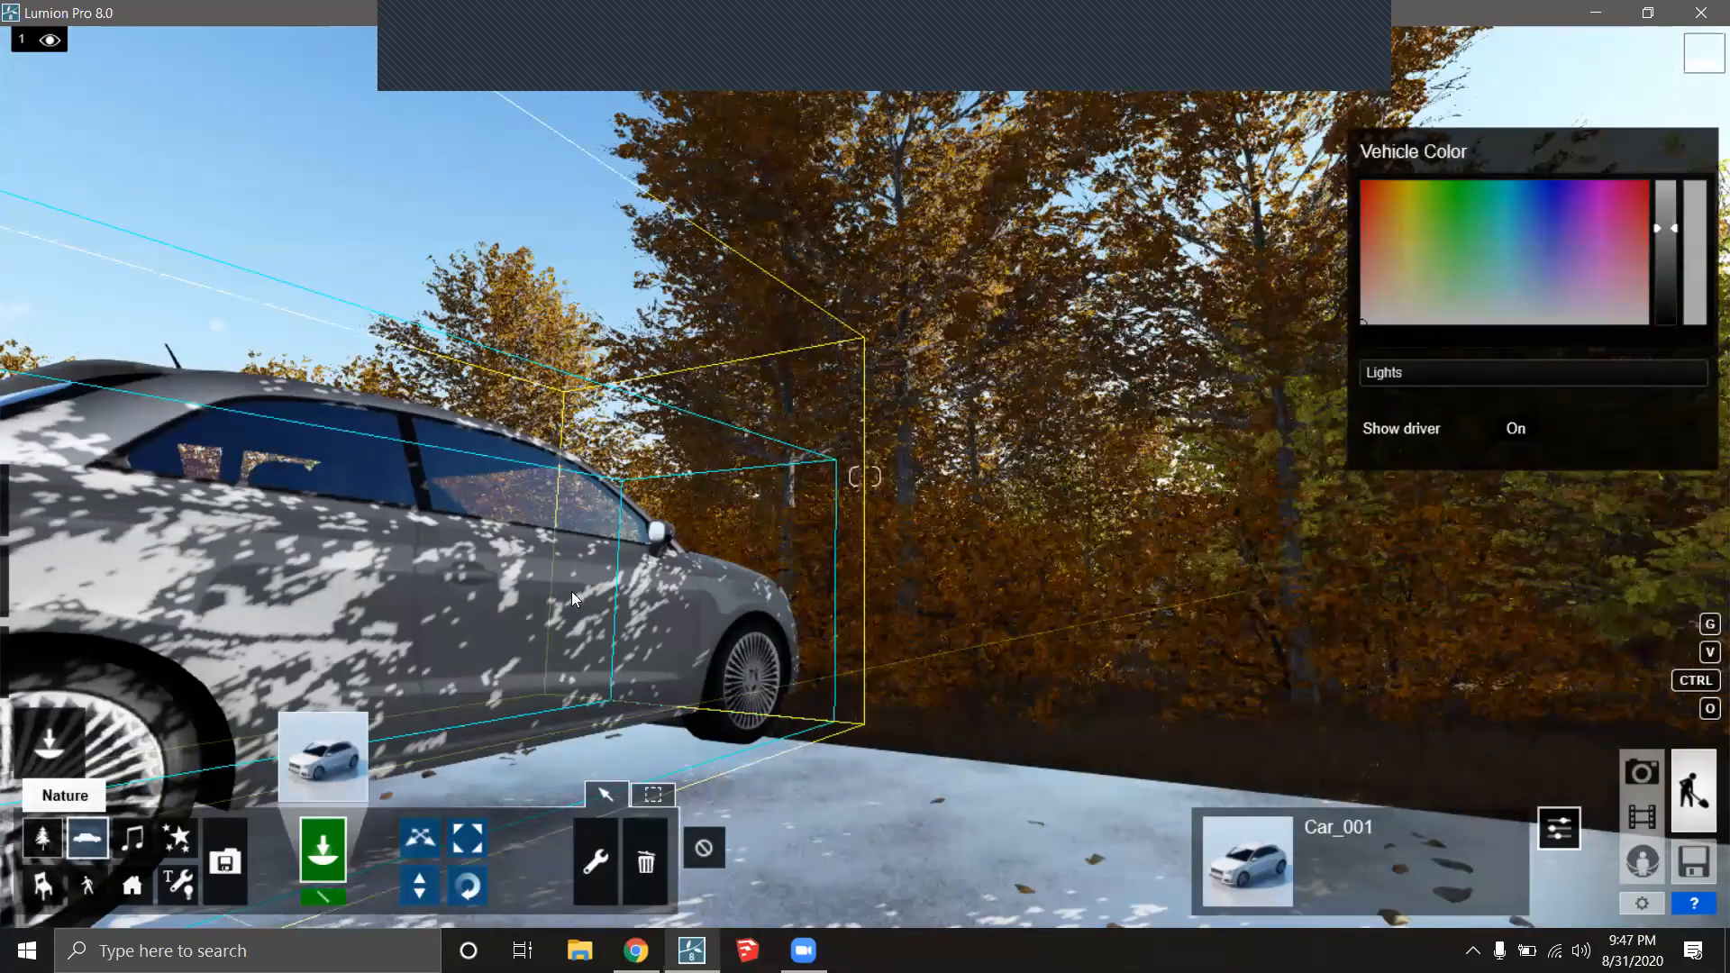
scroll(571, 591, "down", 1)
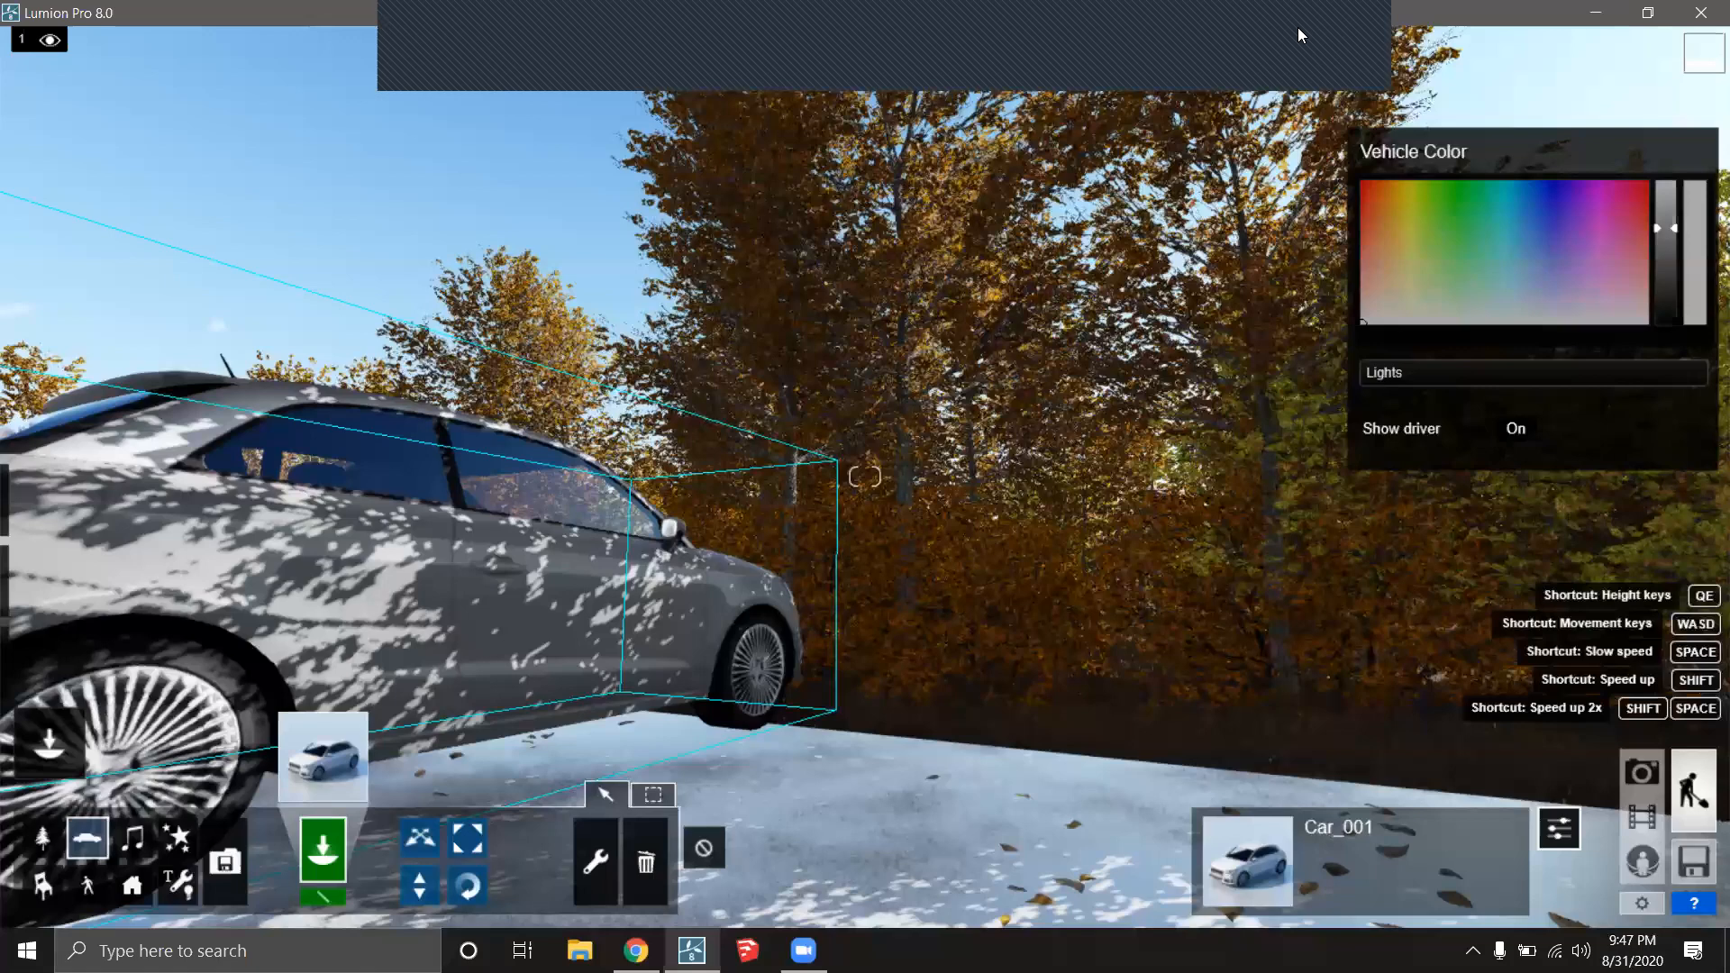
left_click(1297, 29)
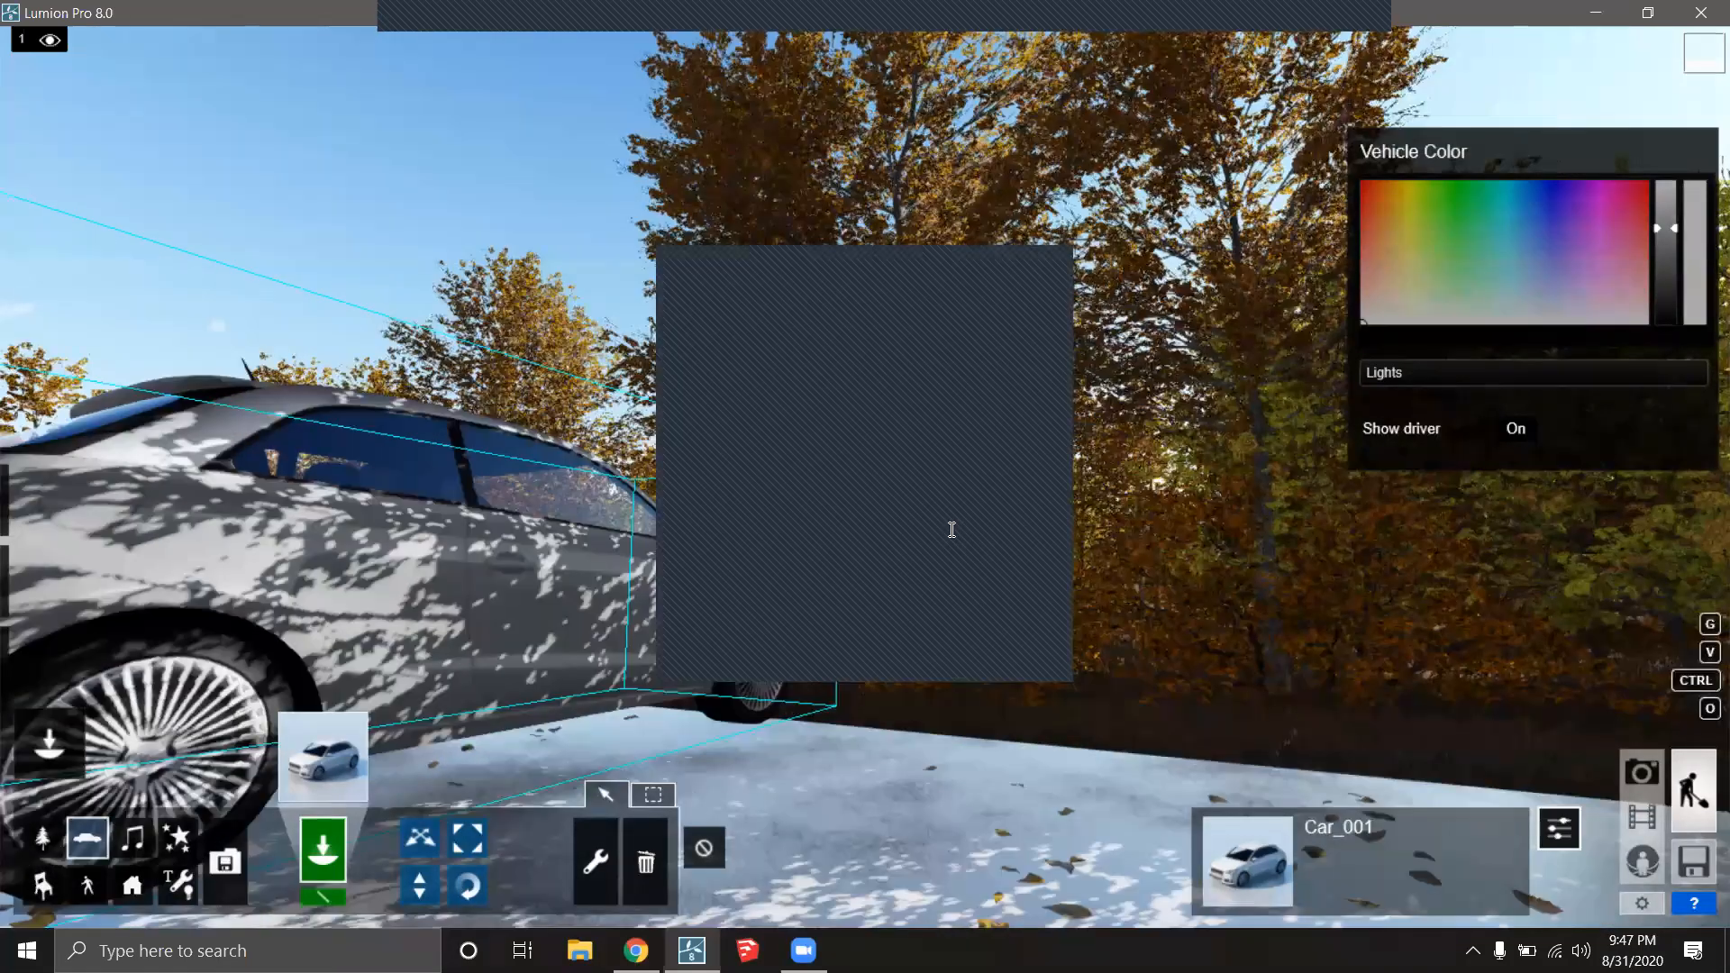
left_click(939, 253)
Move the placed hatchback slightly across the terrace toward the pool with the Move object tool.
right_click_drag(955, 271, 855, 365)
key("d")
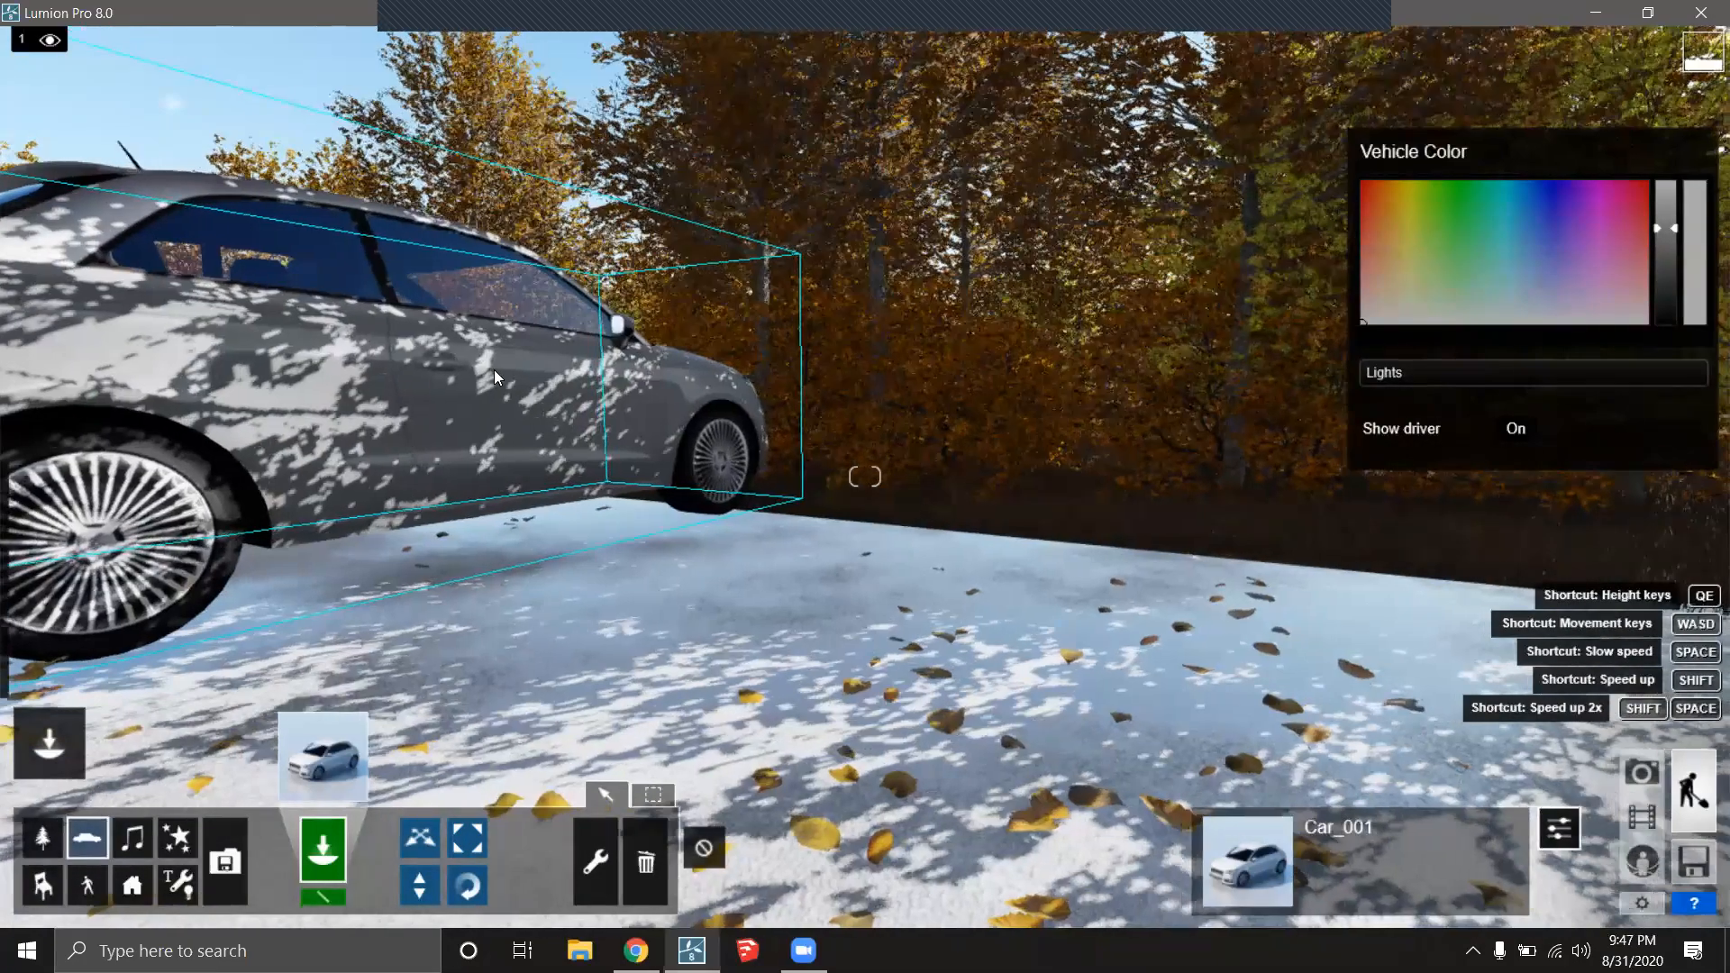
key("q")
key("q")
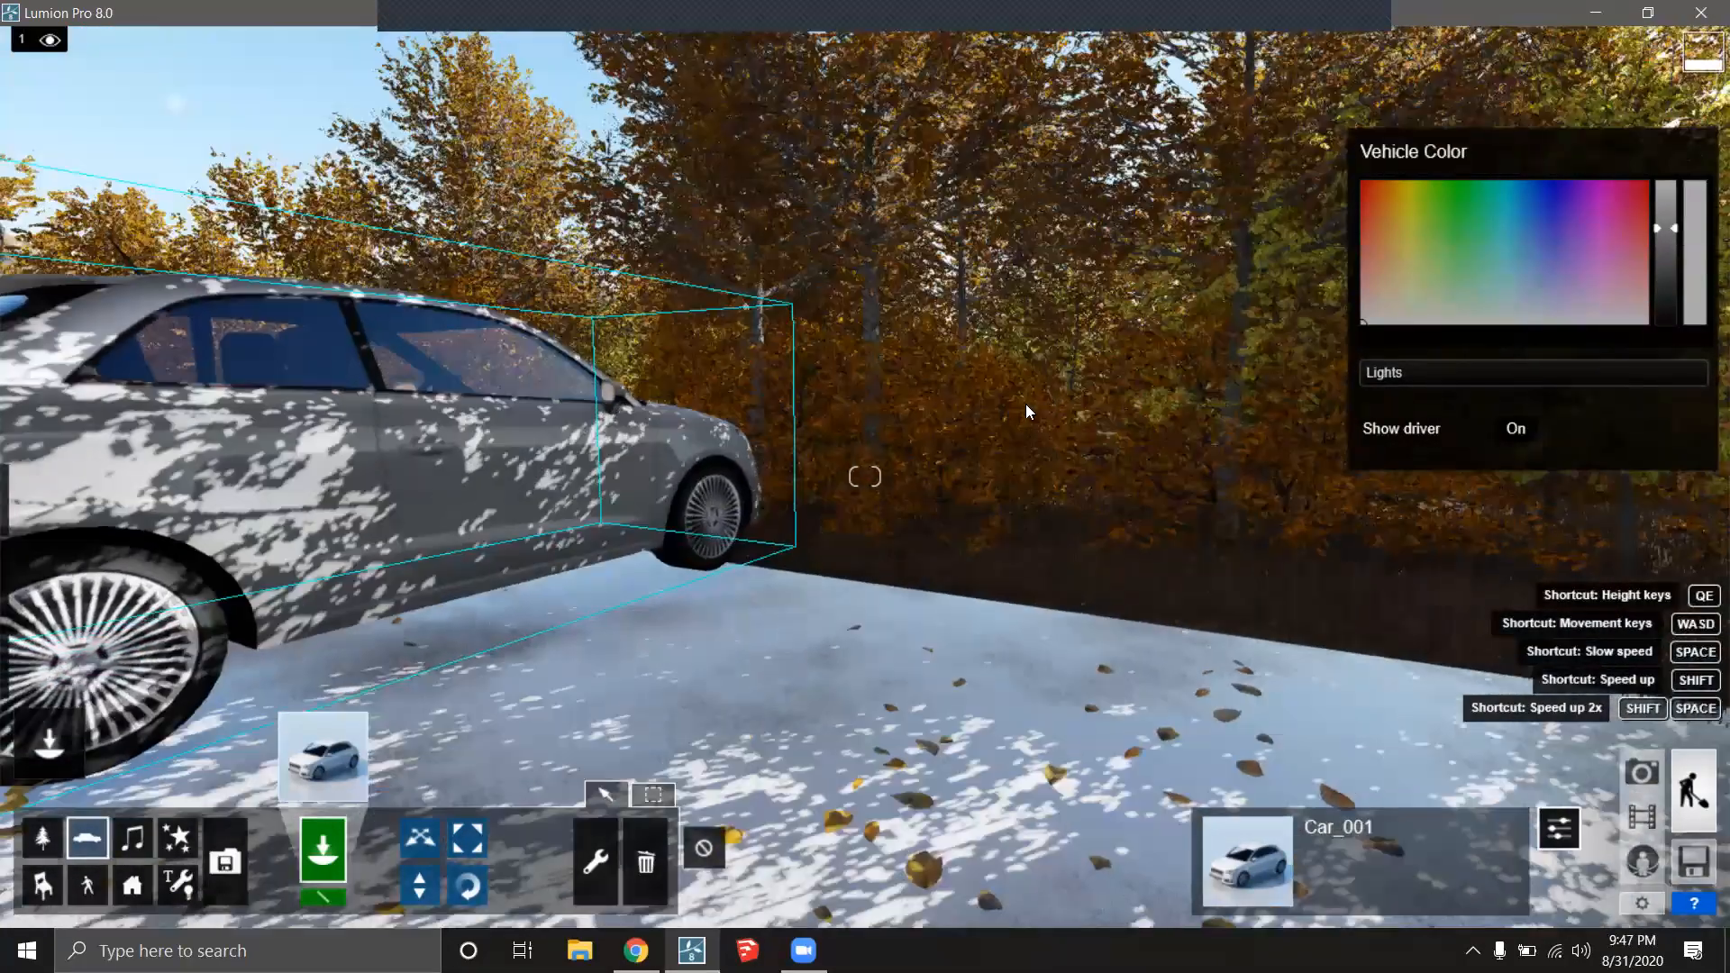
right_click_drag(1025, 404, 535, 591)
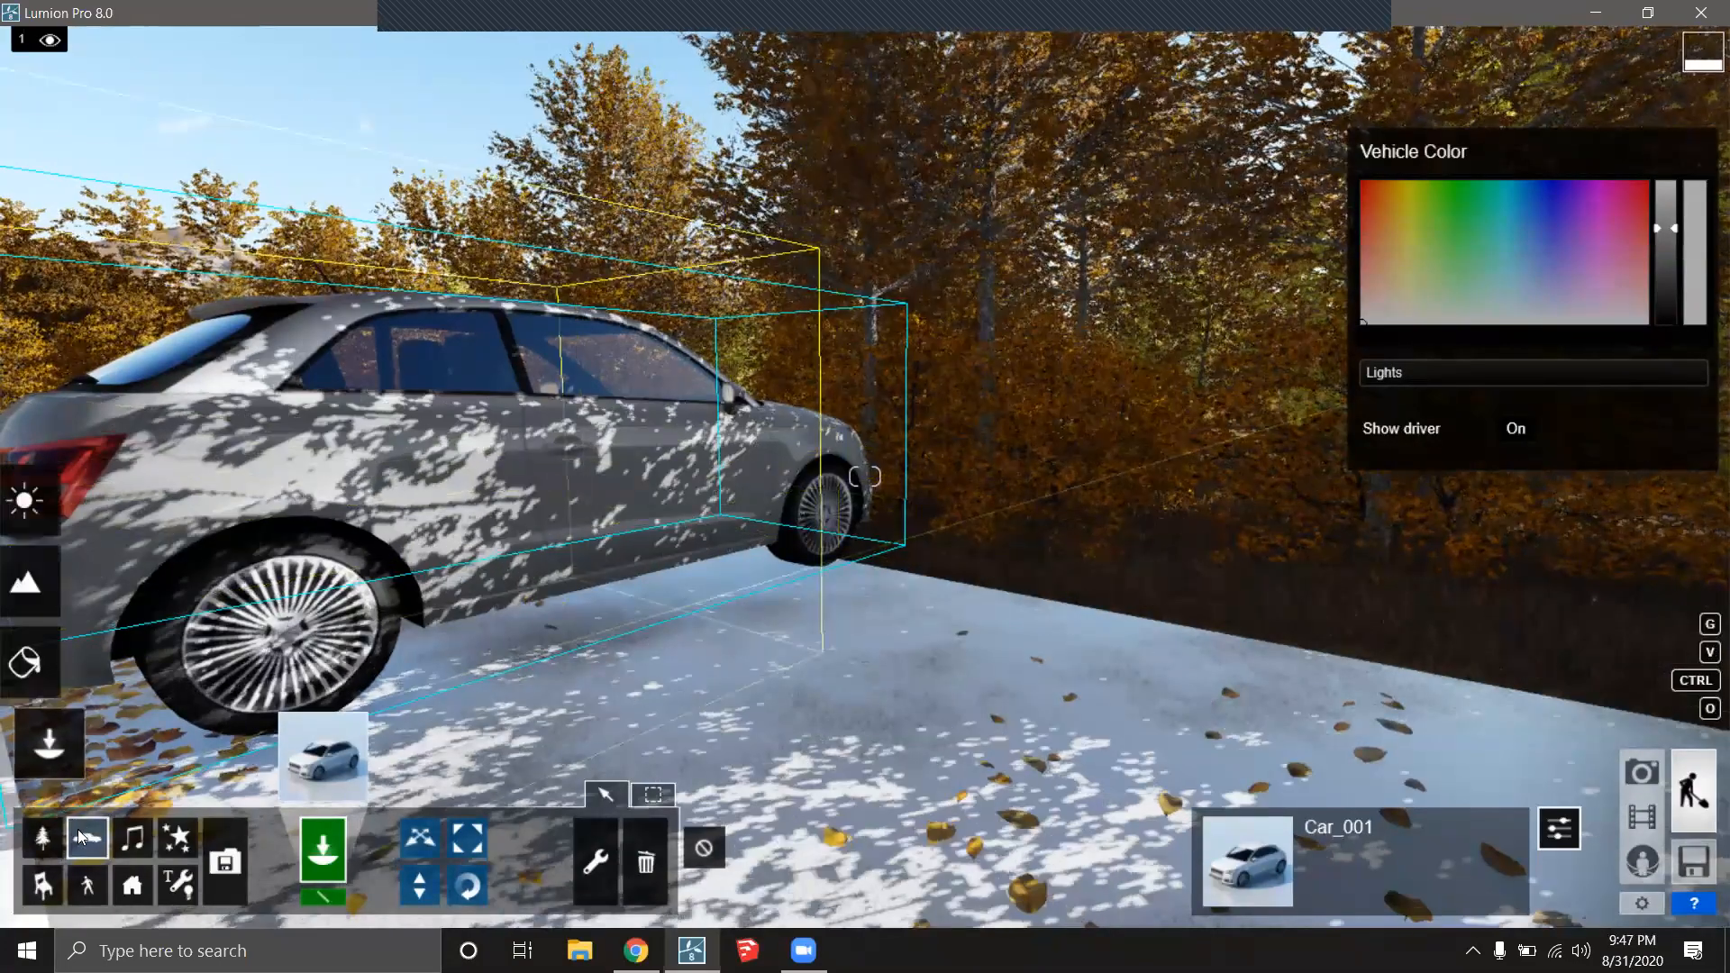
right_click_drag(872, 612, 643, 667)
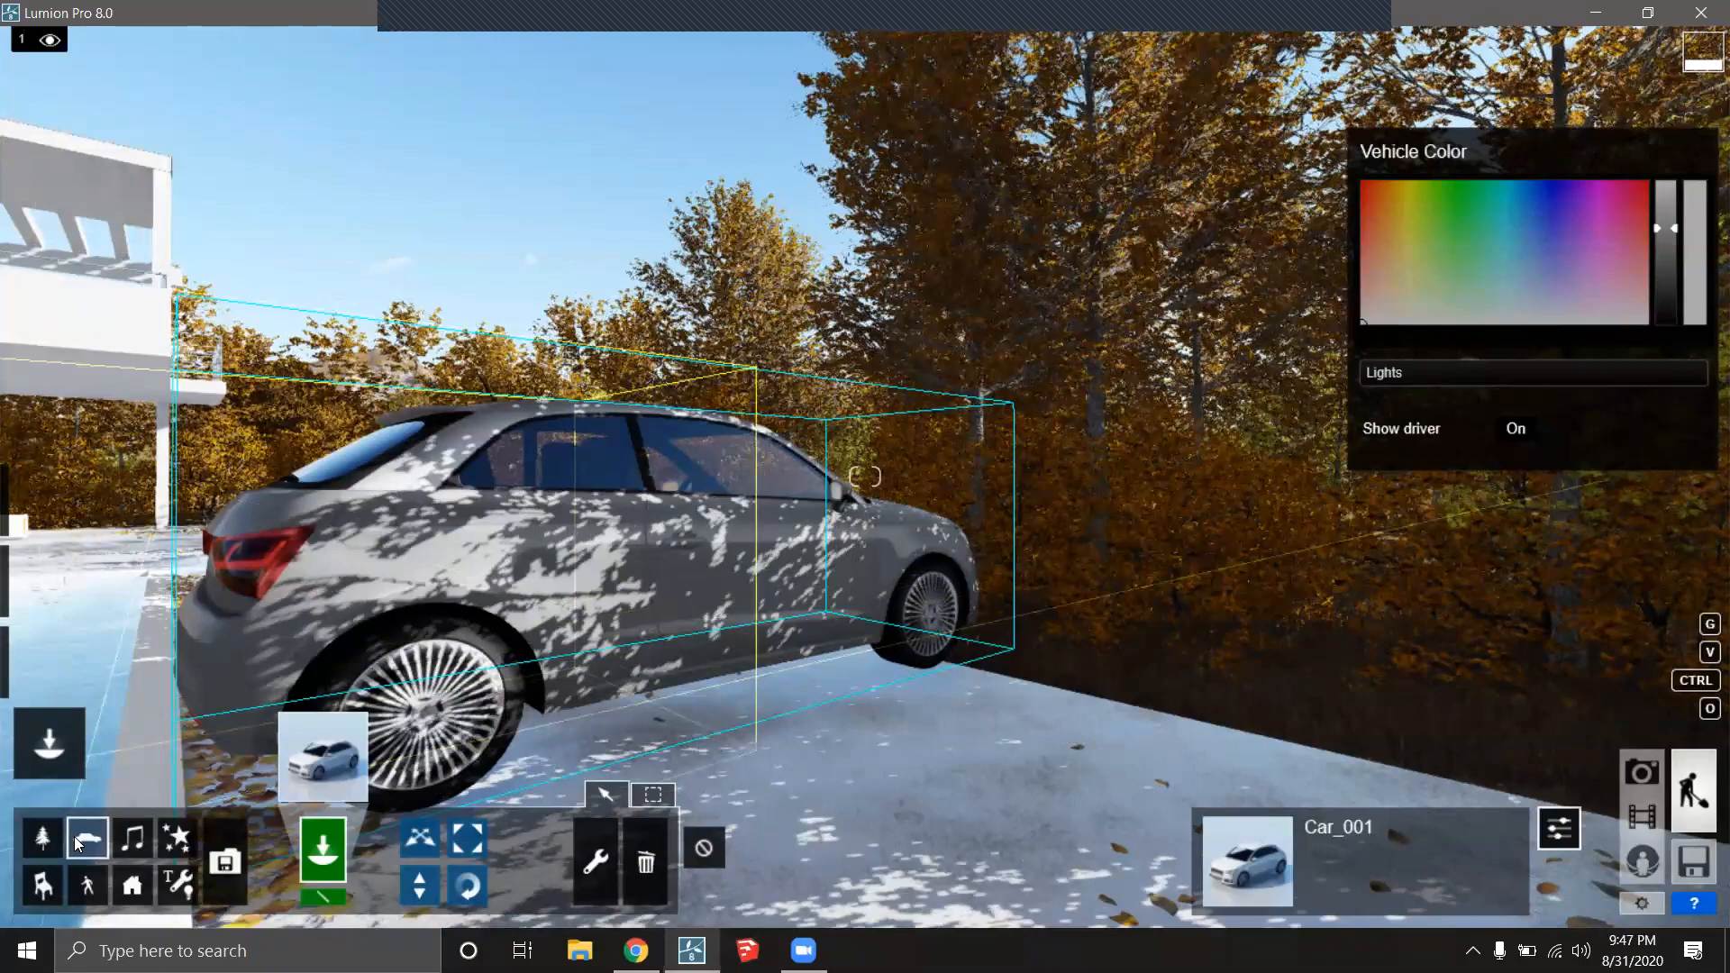
right_click_drag(669, 576, 1034, 615)
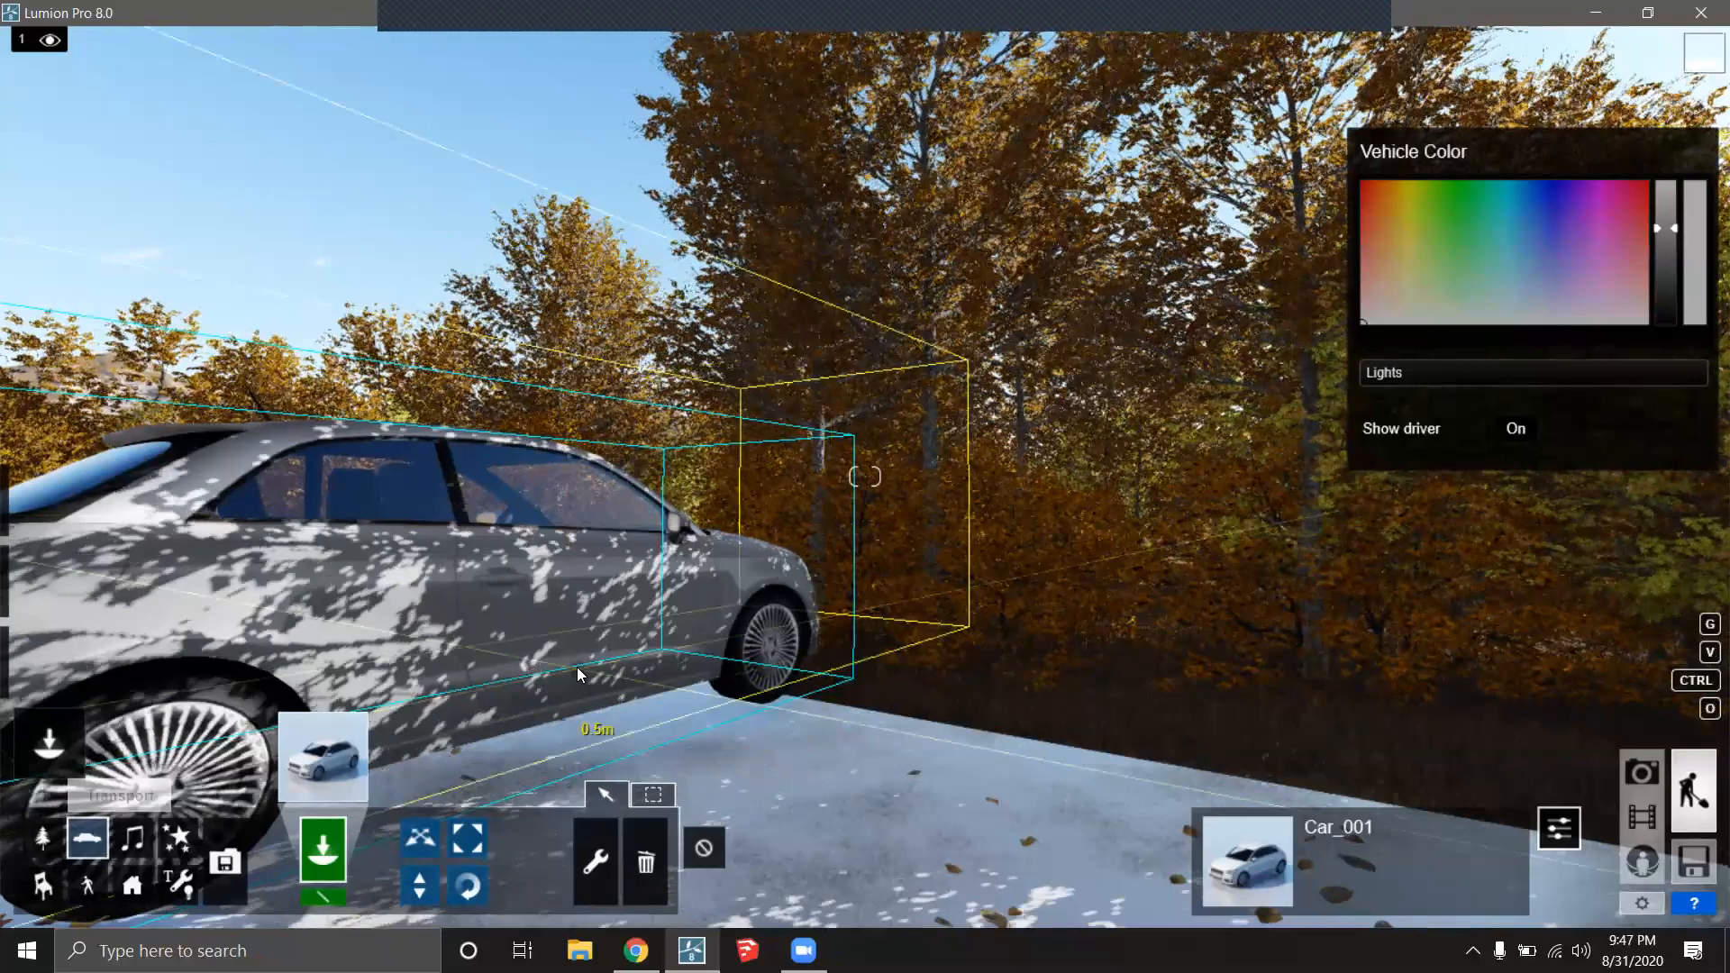
right_click_drag(856, 632, 679, 591)
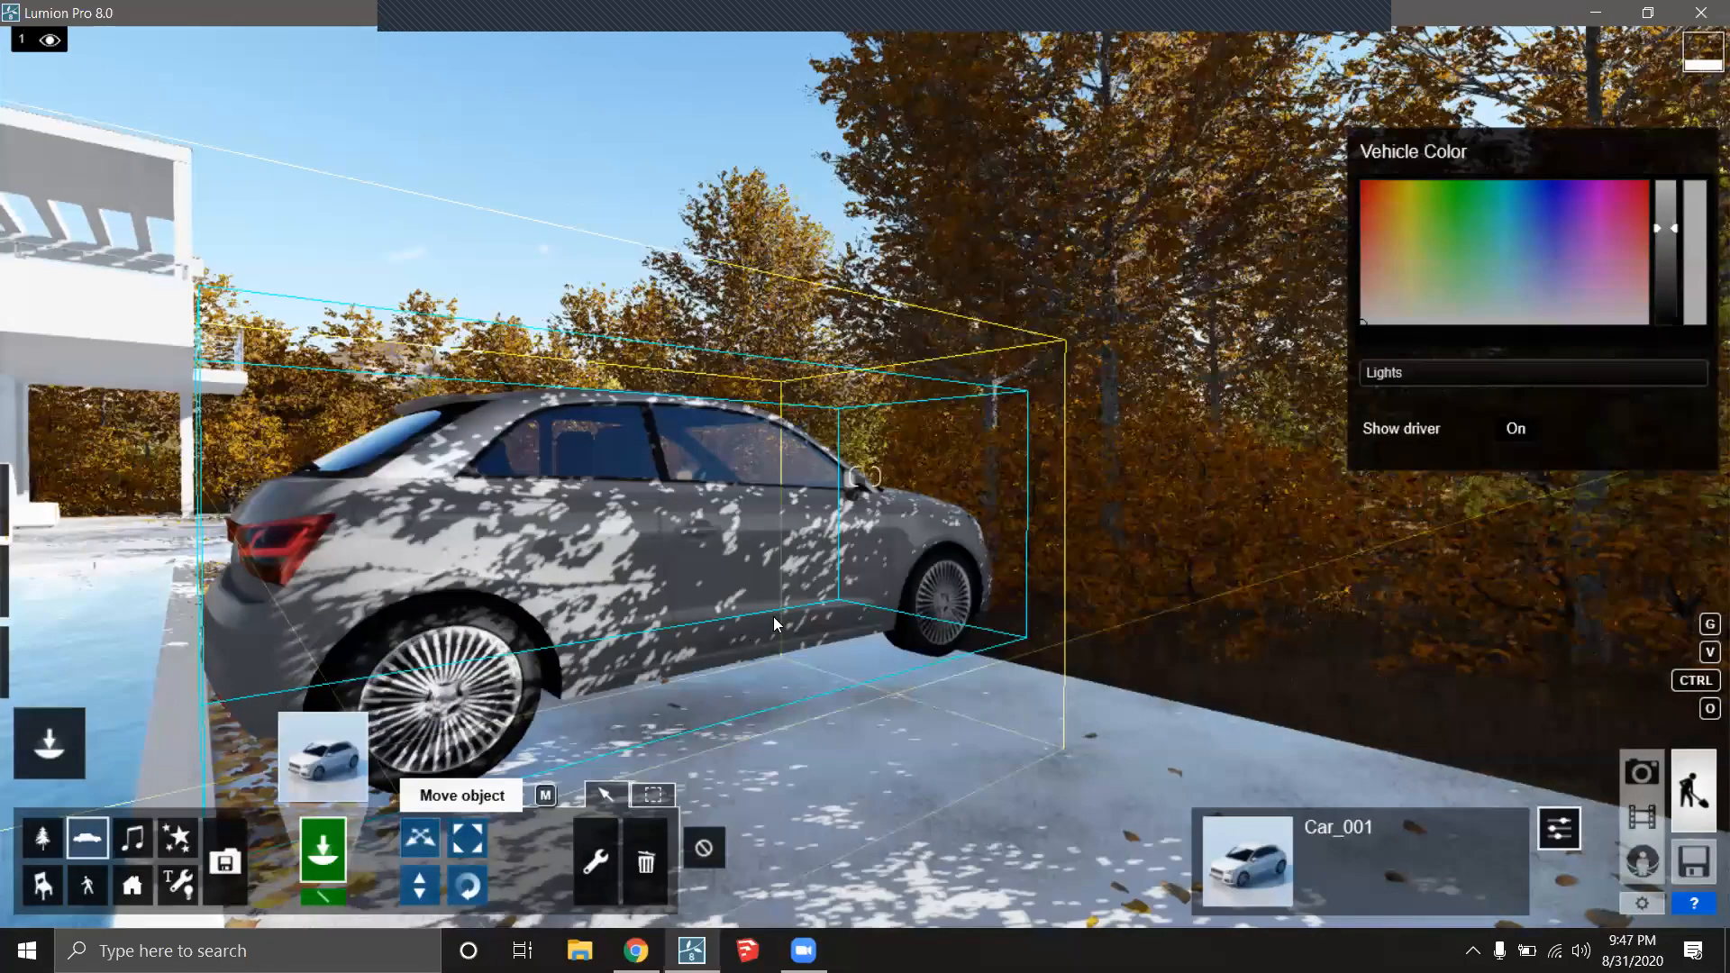
key("s")
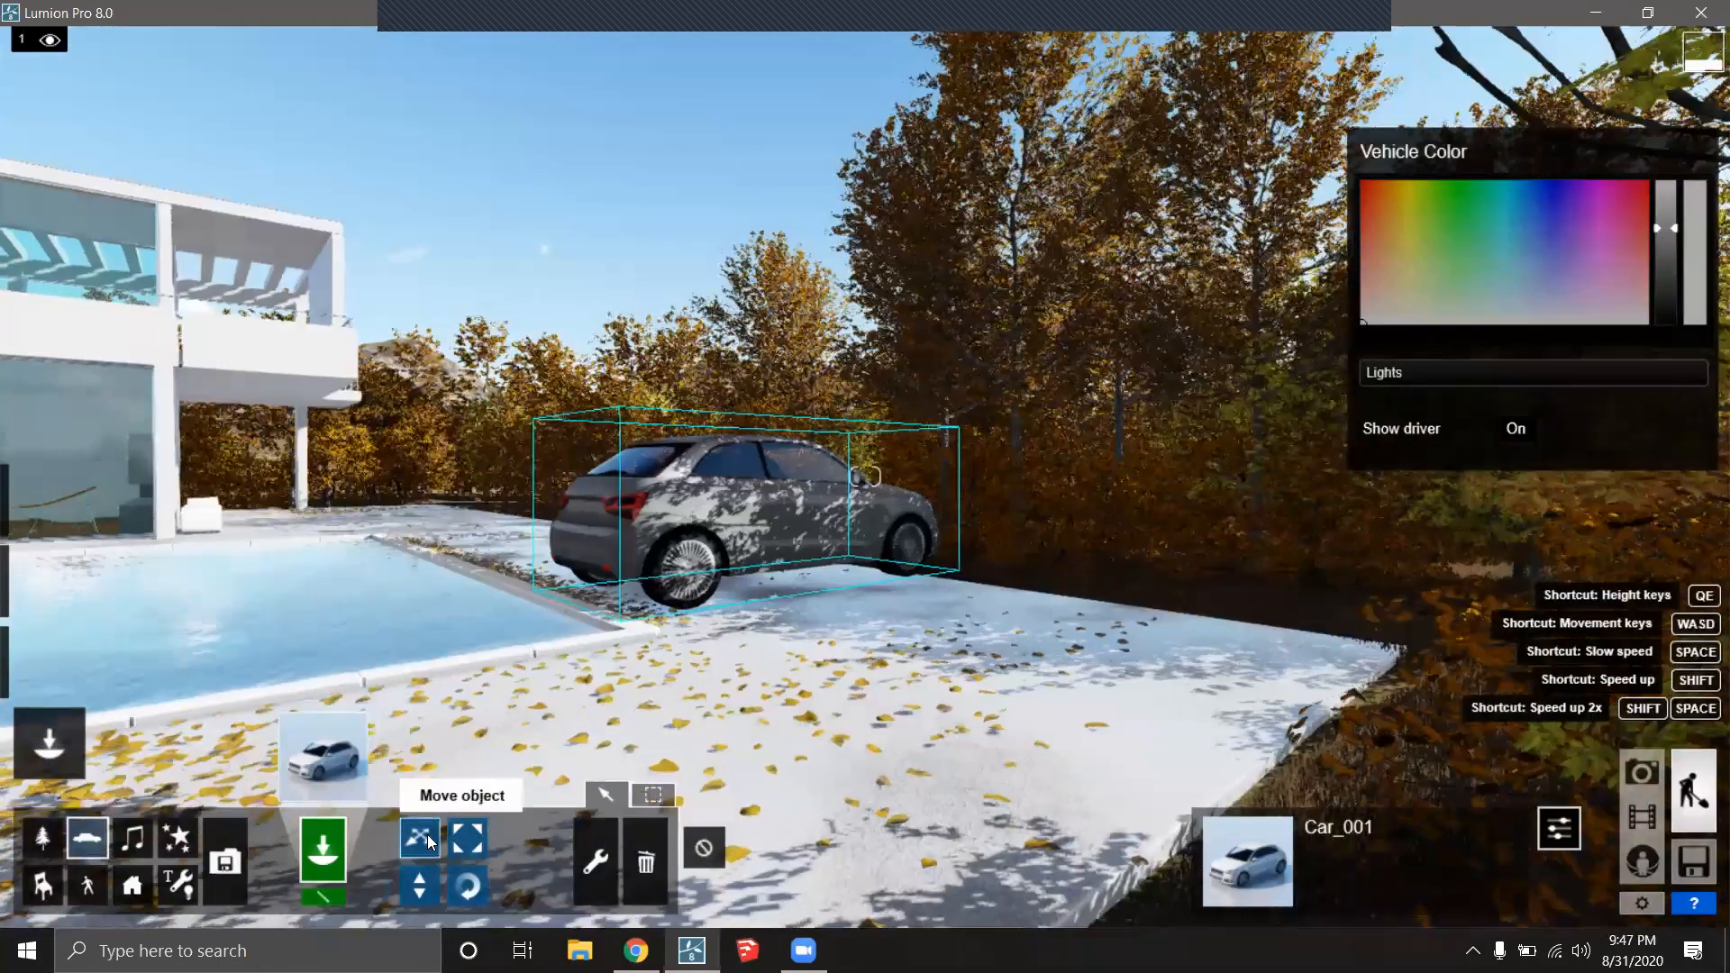
left_click(423, 836)
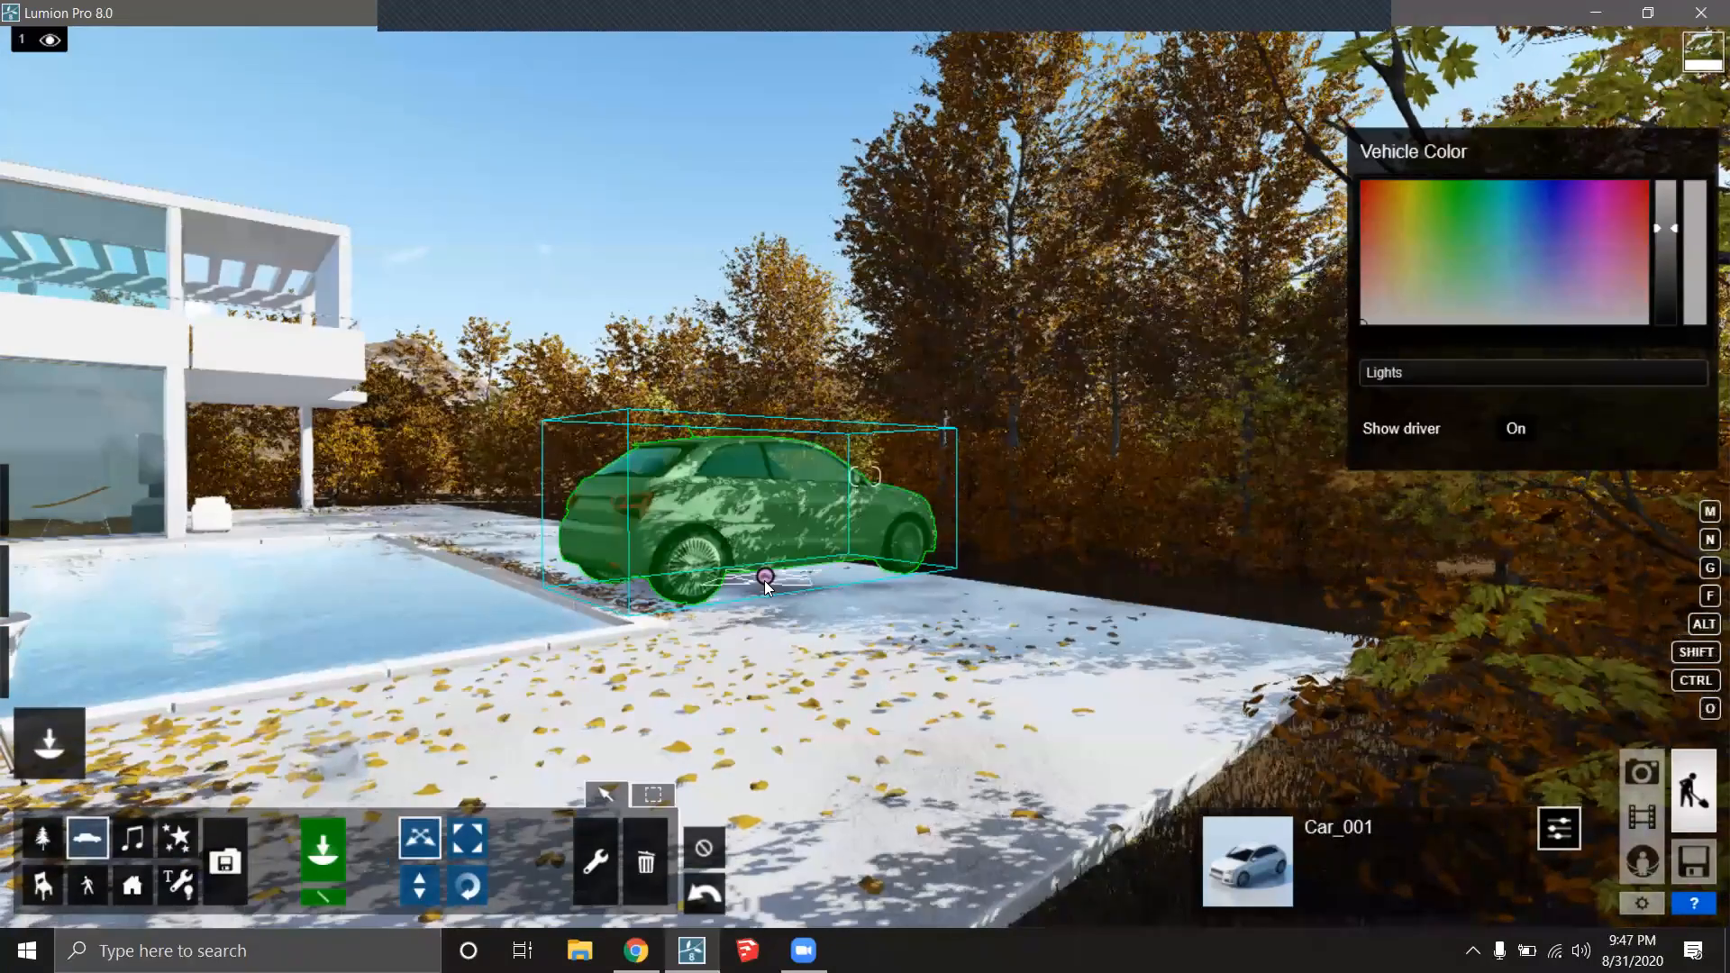
left_click_drag(742, 573, 692, 584)
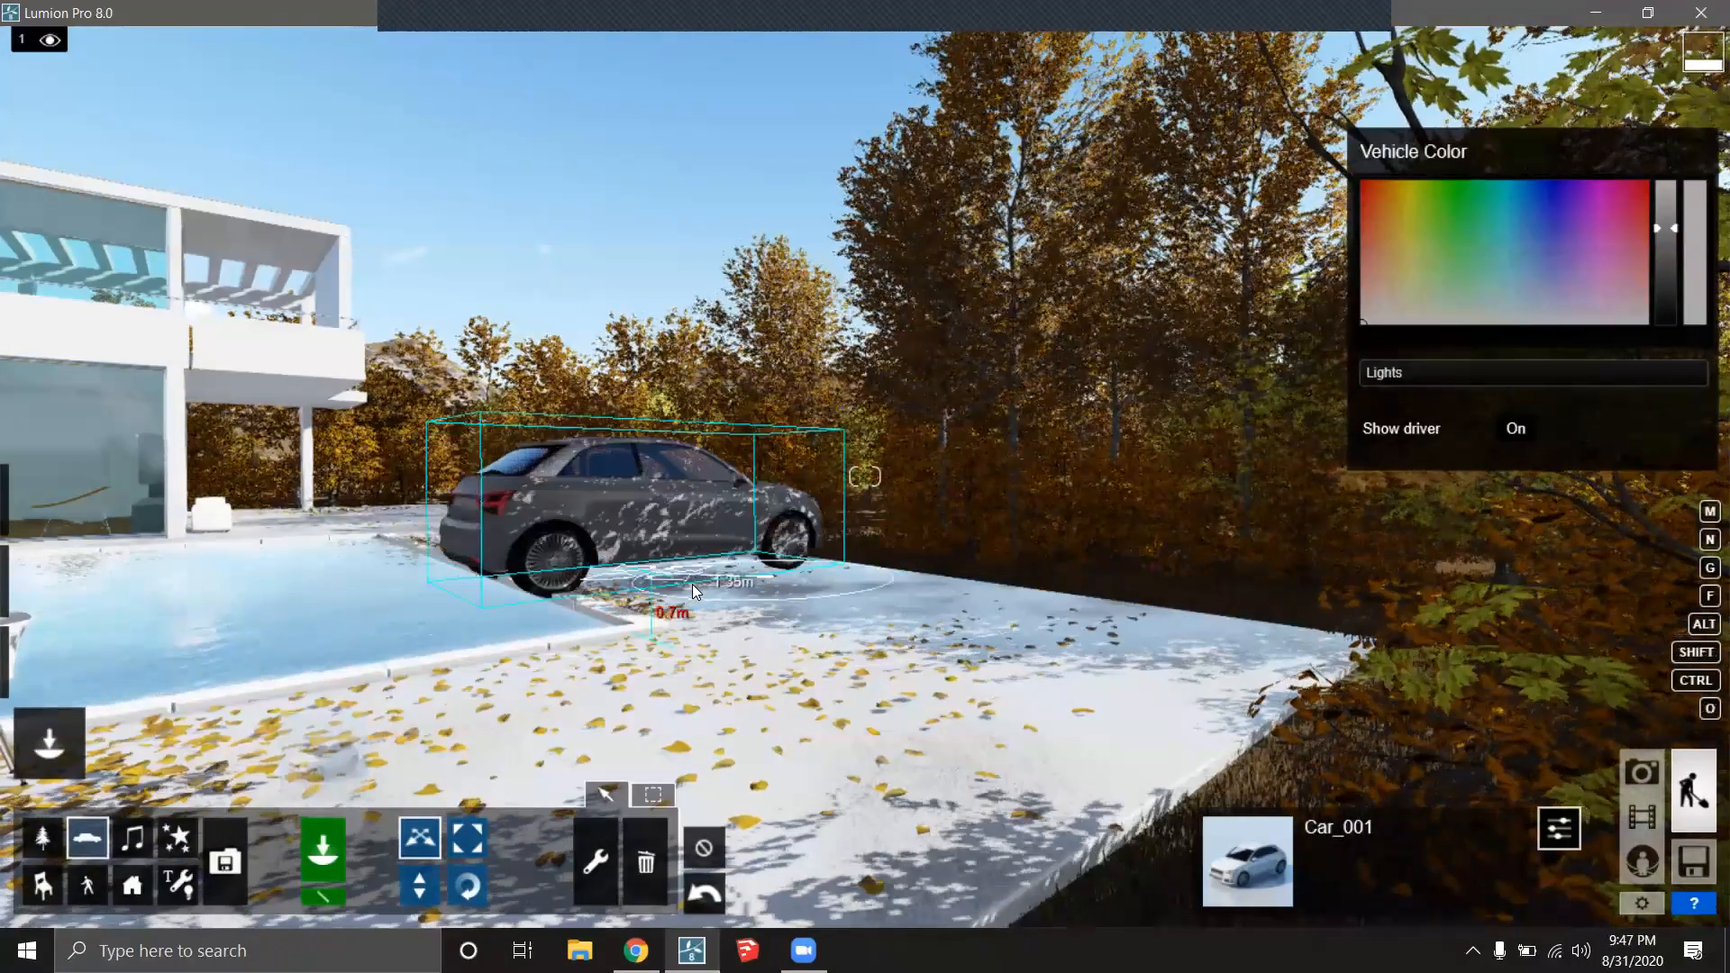
Enlarge the hatchback slightly with the Size object tool and lower it a little with Change height.
left_click(472, 841)
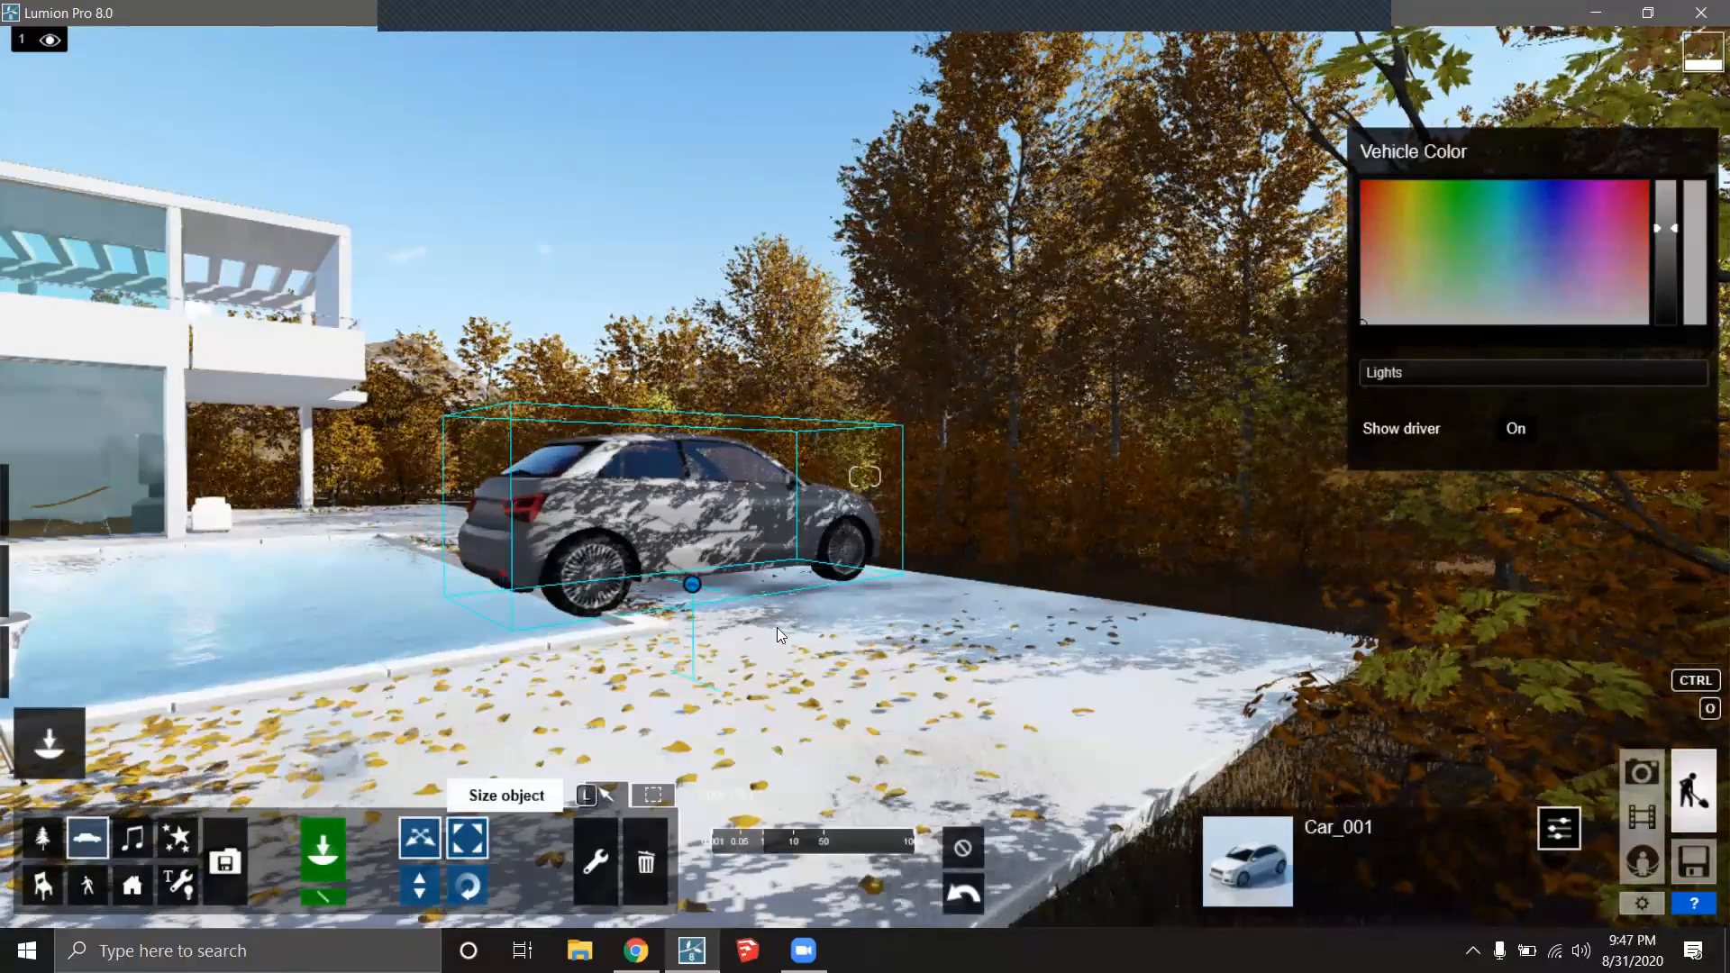
left_click_drag(694, 636, 687, 596)
left_click(420, 887)
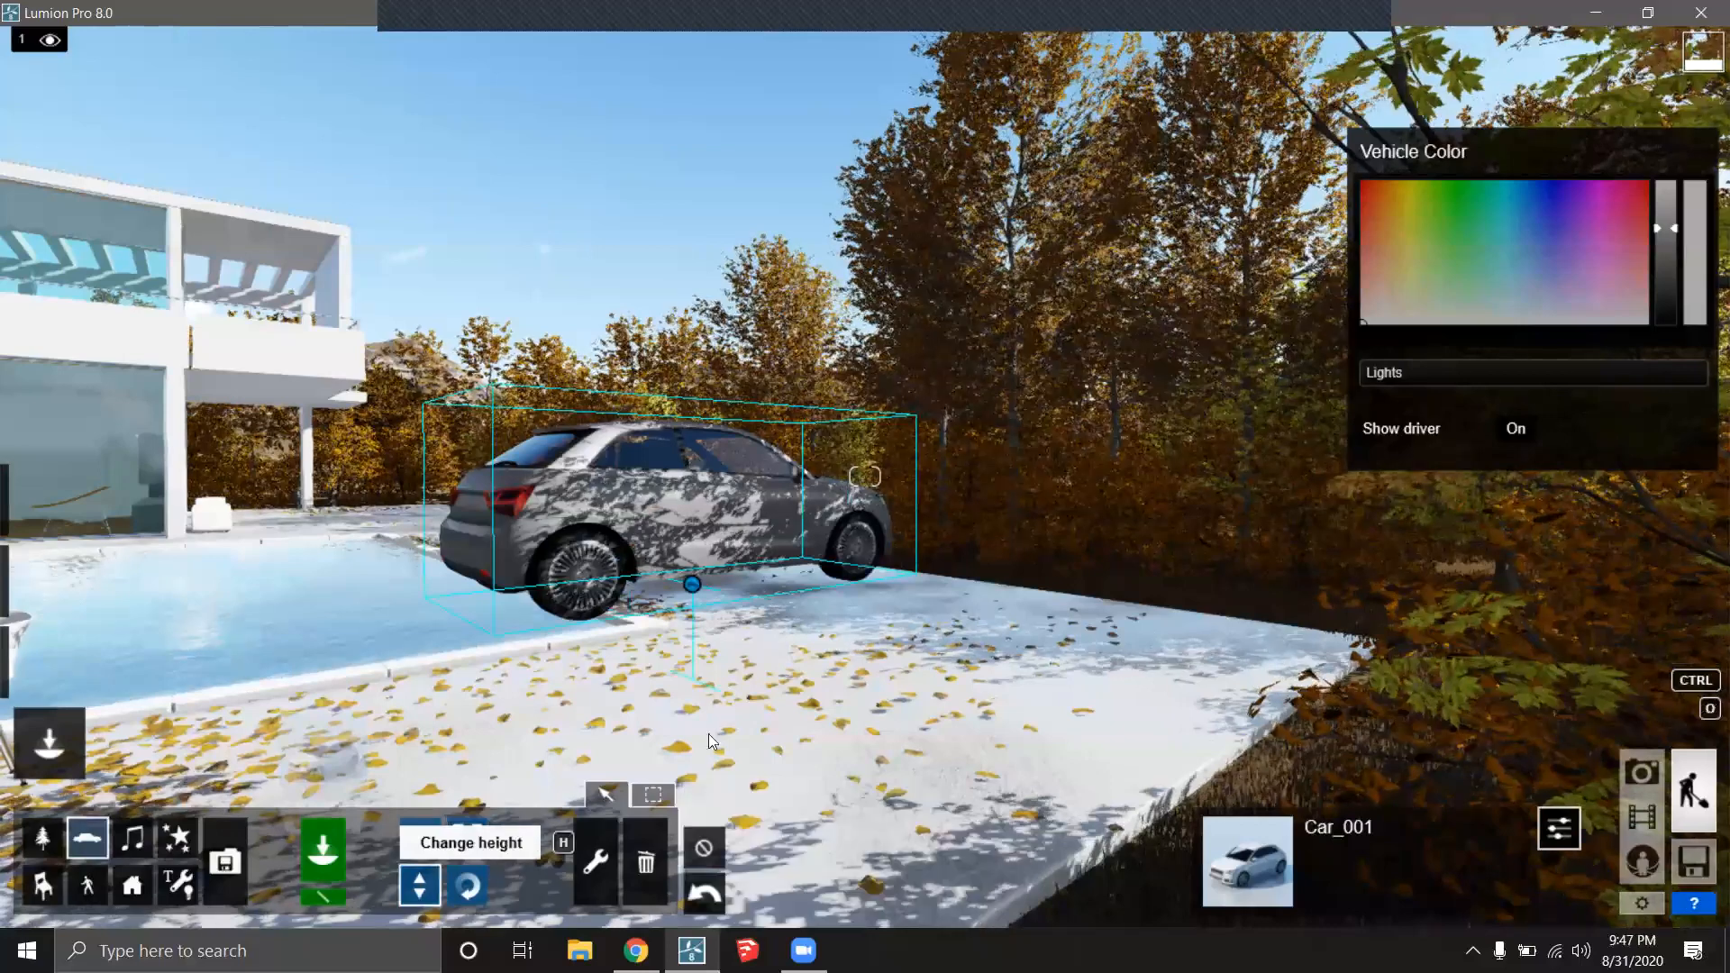
mouse_move(688, 495)
left_mouse_down()
mouse_move(690, 425)
mouse_move(689, 526)
mouse_move(688, 511)
left_mouse_up()
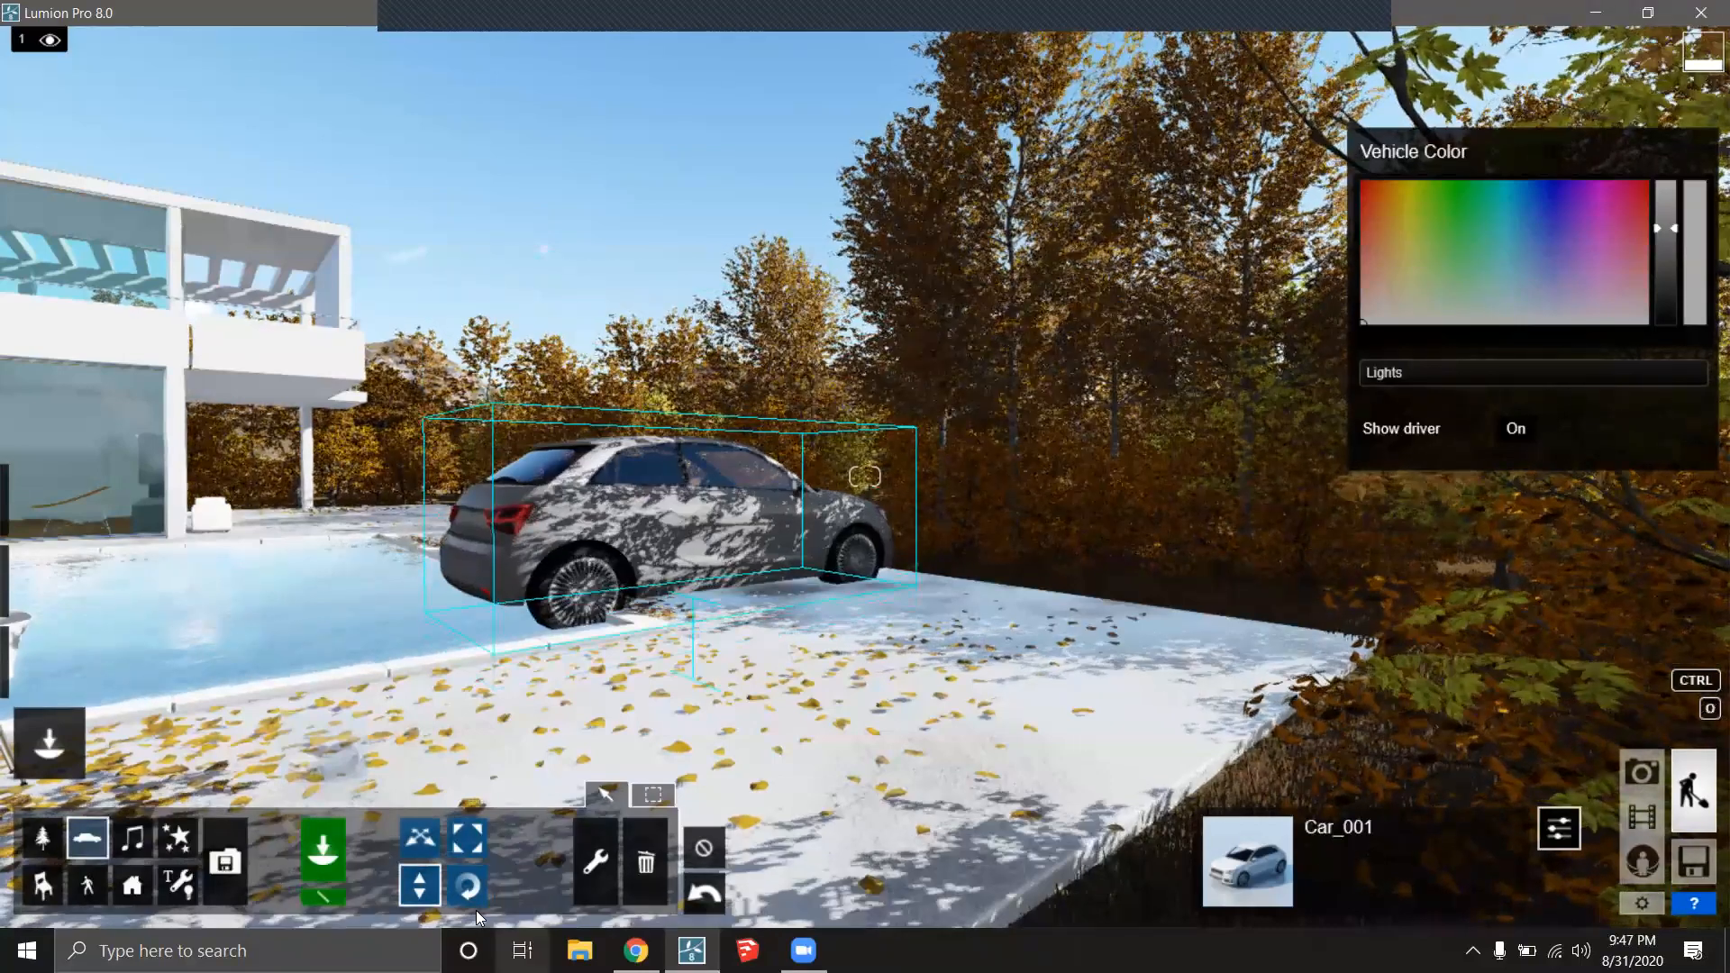
Rotate the hatchback about its vertical axis so that its long side faces the view.
left_click(466, 887)
left_click_drag(712, 611, 887, 681)
right_click_drag(886, 681, 955, 659)
right_click_drag(991, 556, 1000, 557)
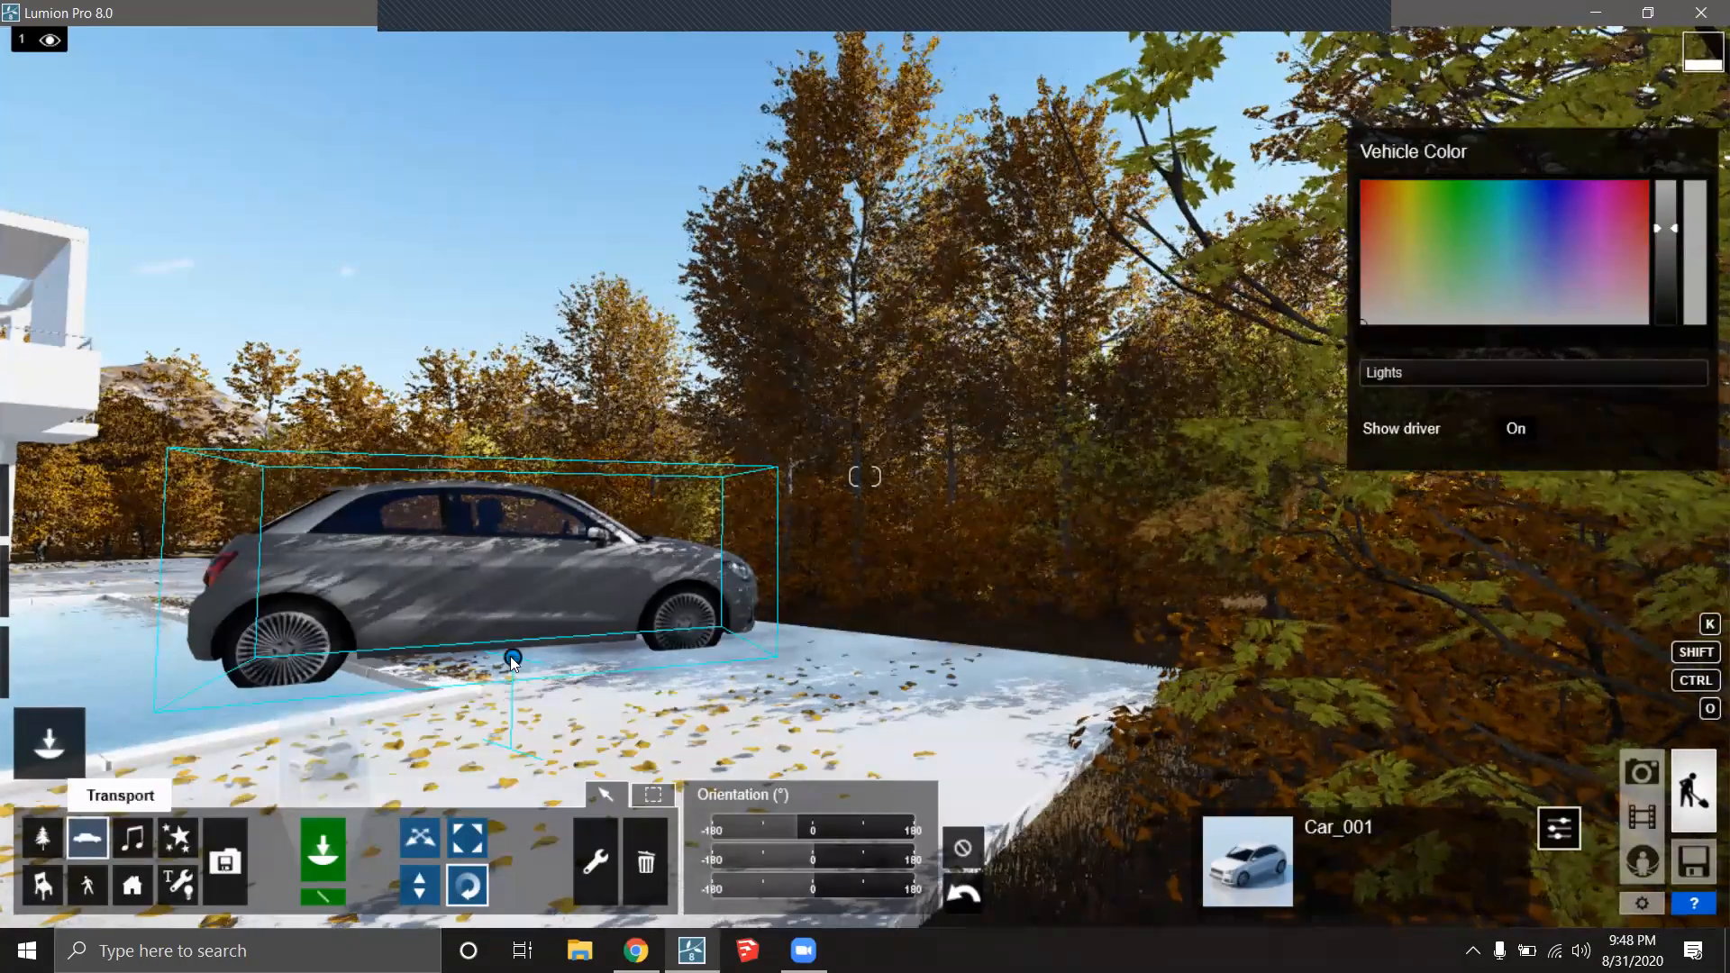
Delete the hatchback from the terrace.
left_click(643, 857)
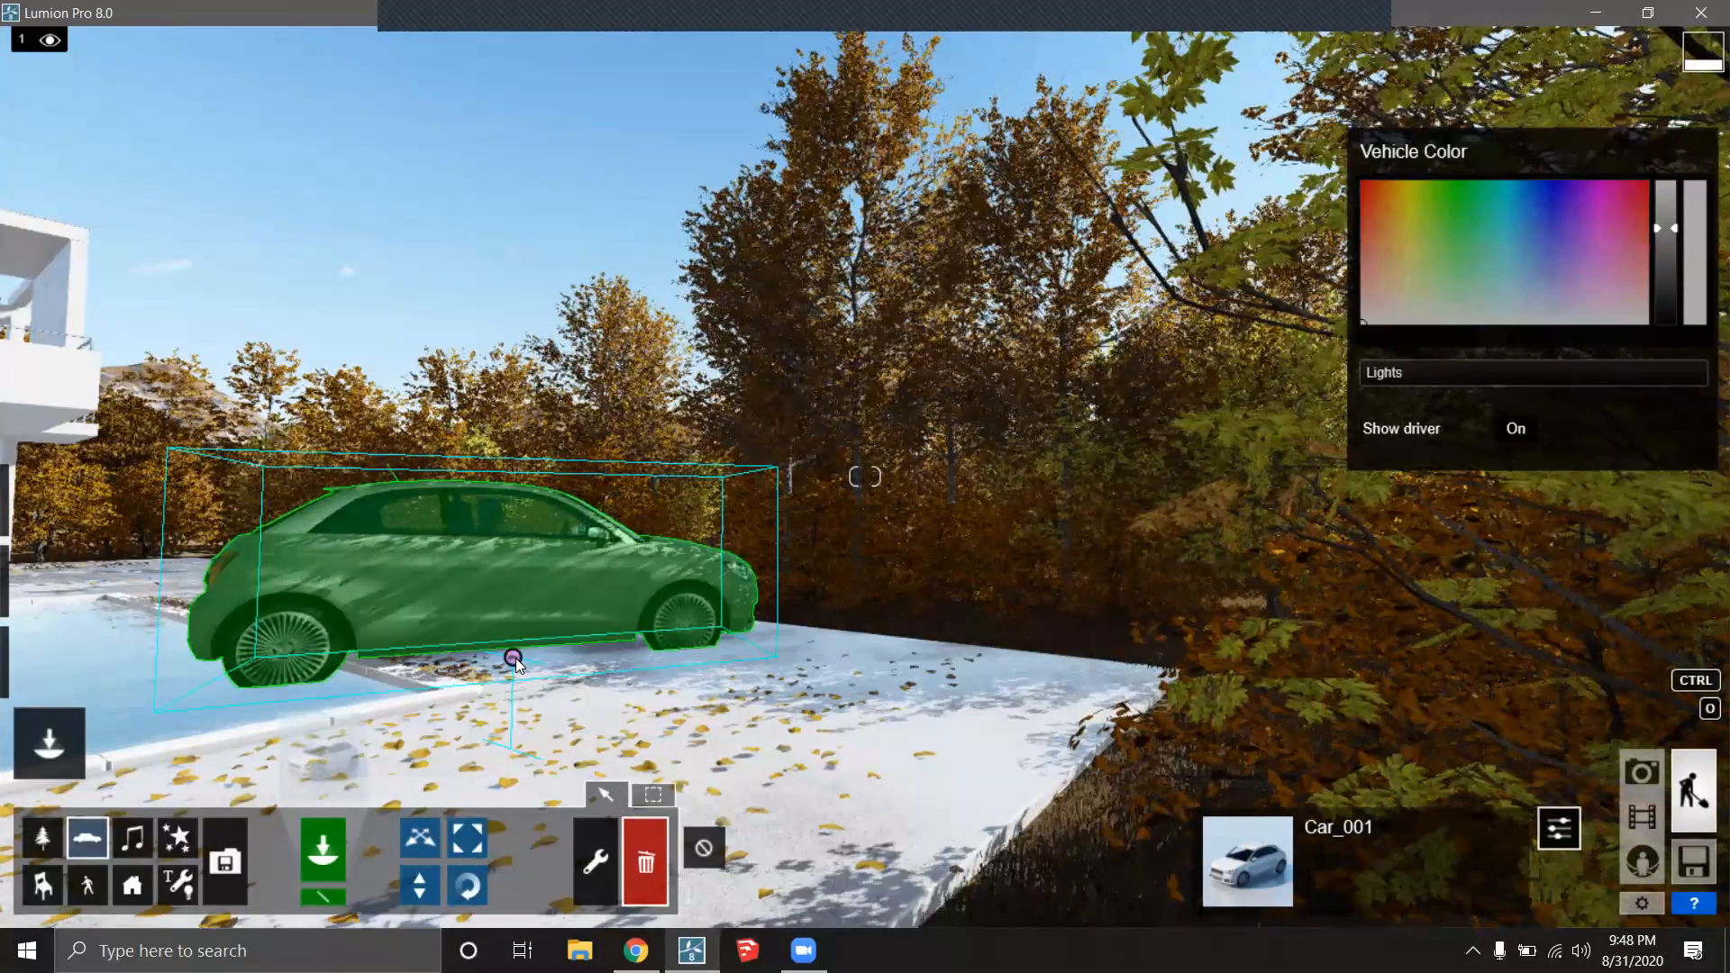
left_click(515, 658)
right_click_drag(589, 586, 570, 605)
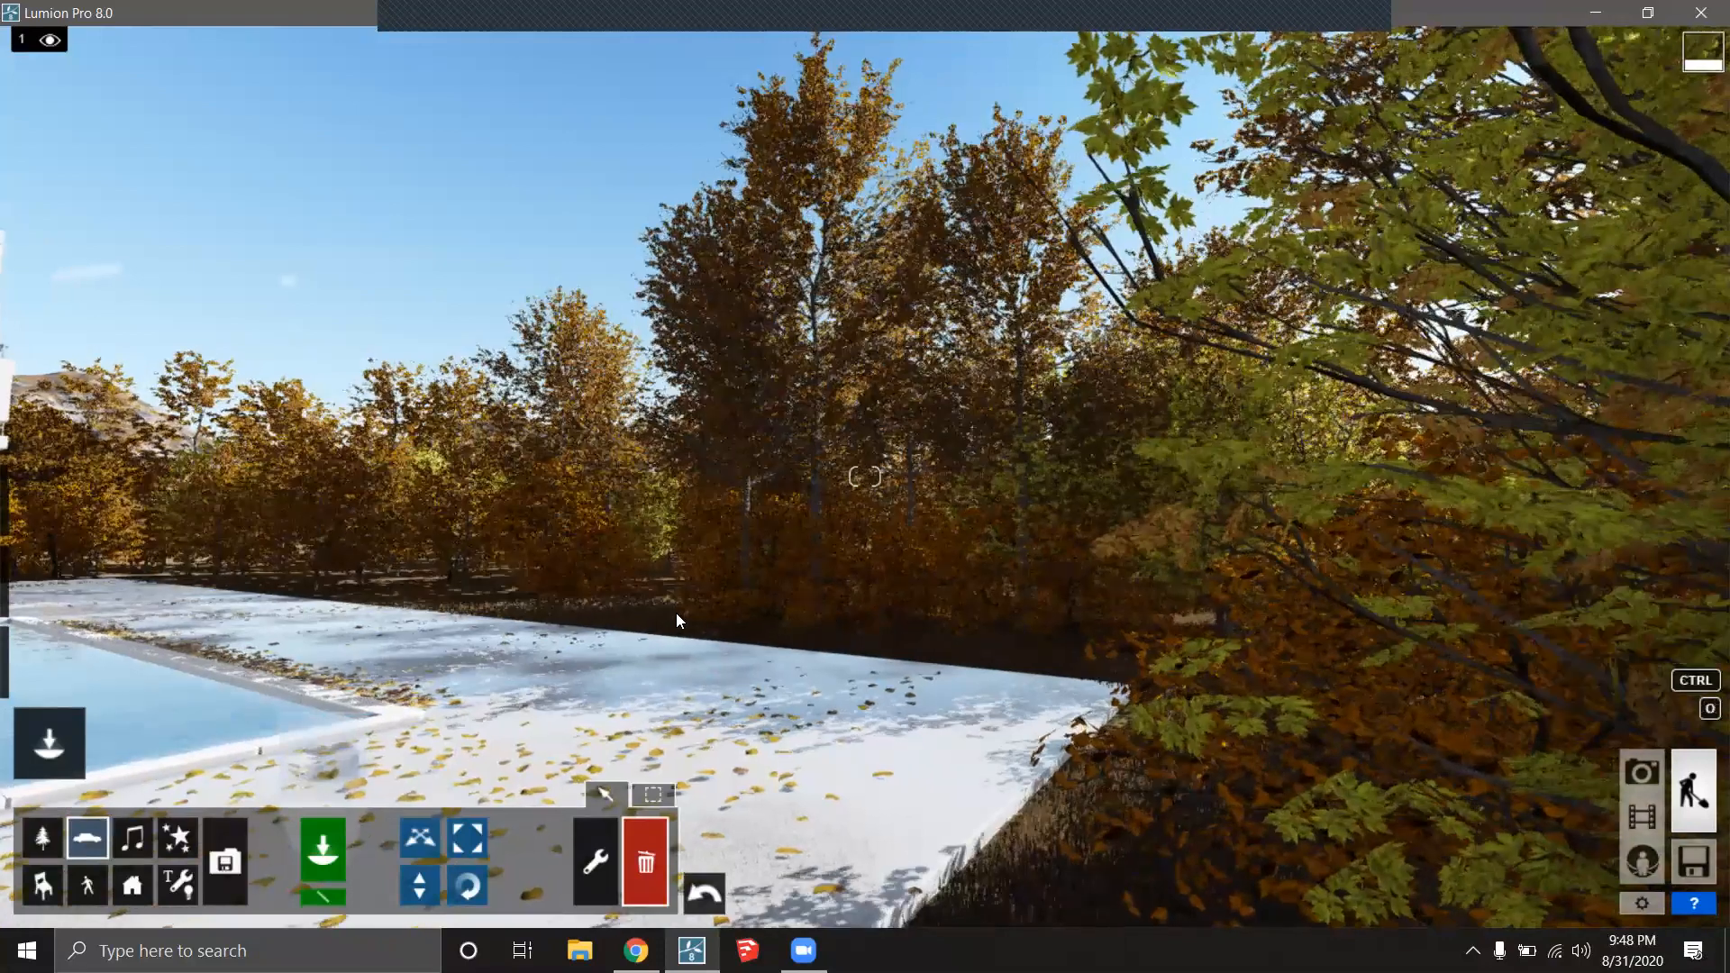
key("w")
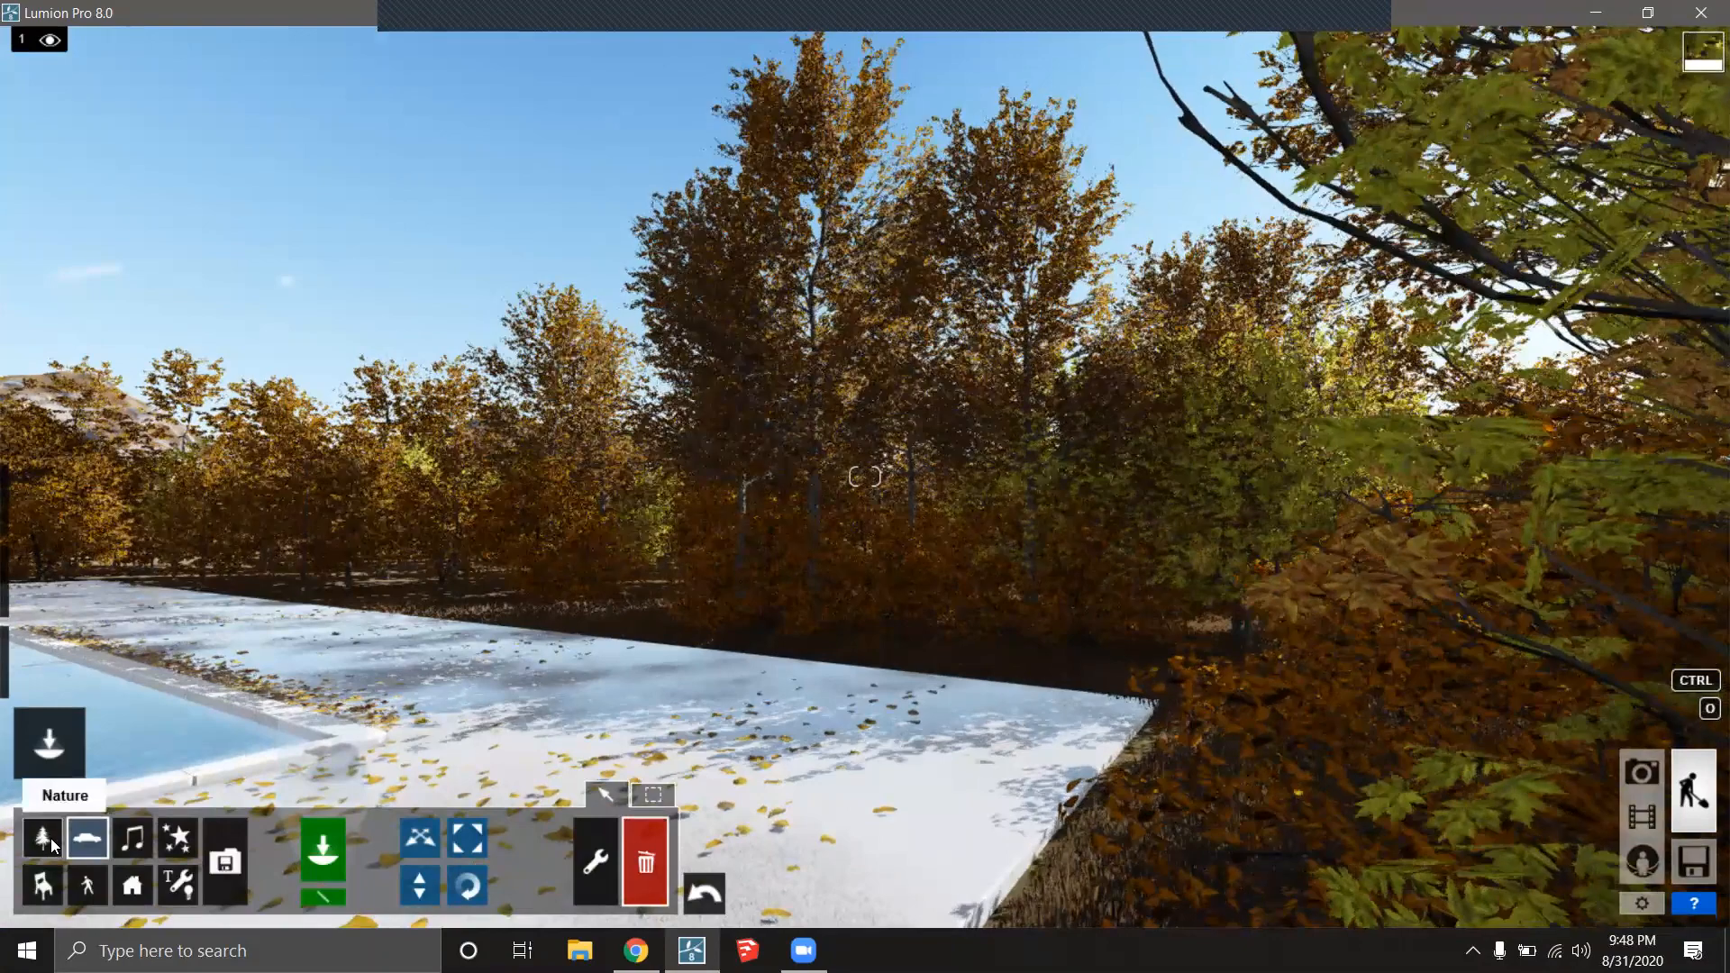
Switch to the Nature objects and examine the autumn trees beyond the terrace edge from different heights and angles.
left_click(43, 838)
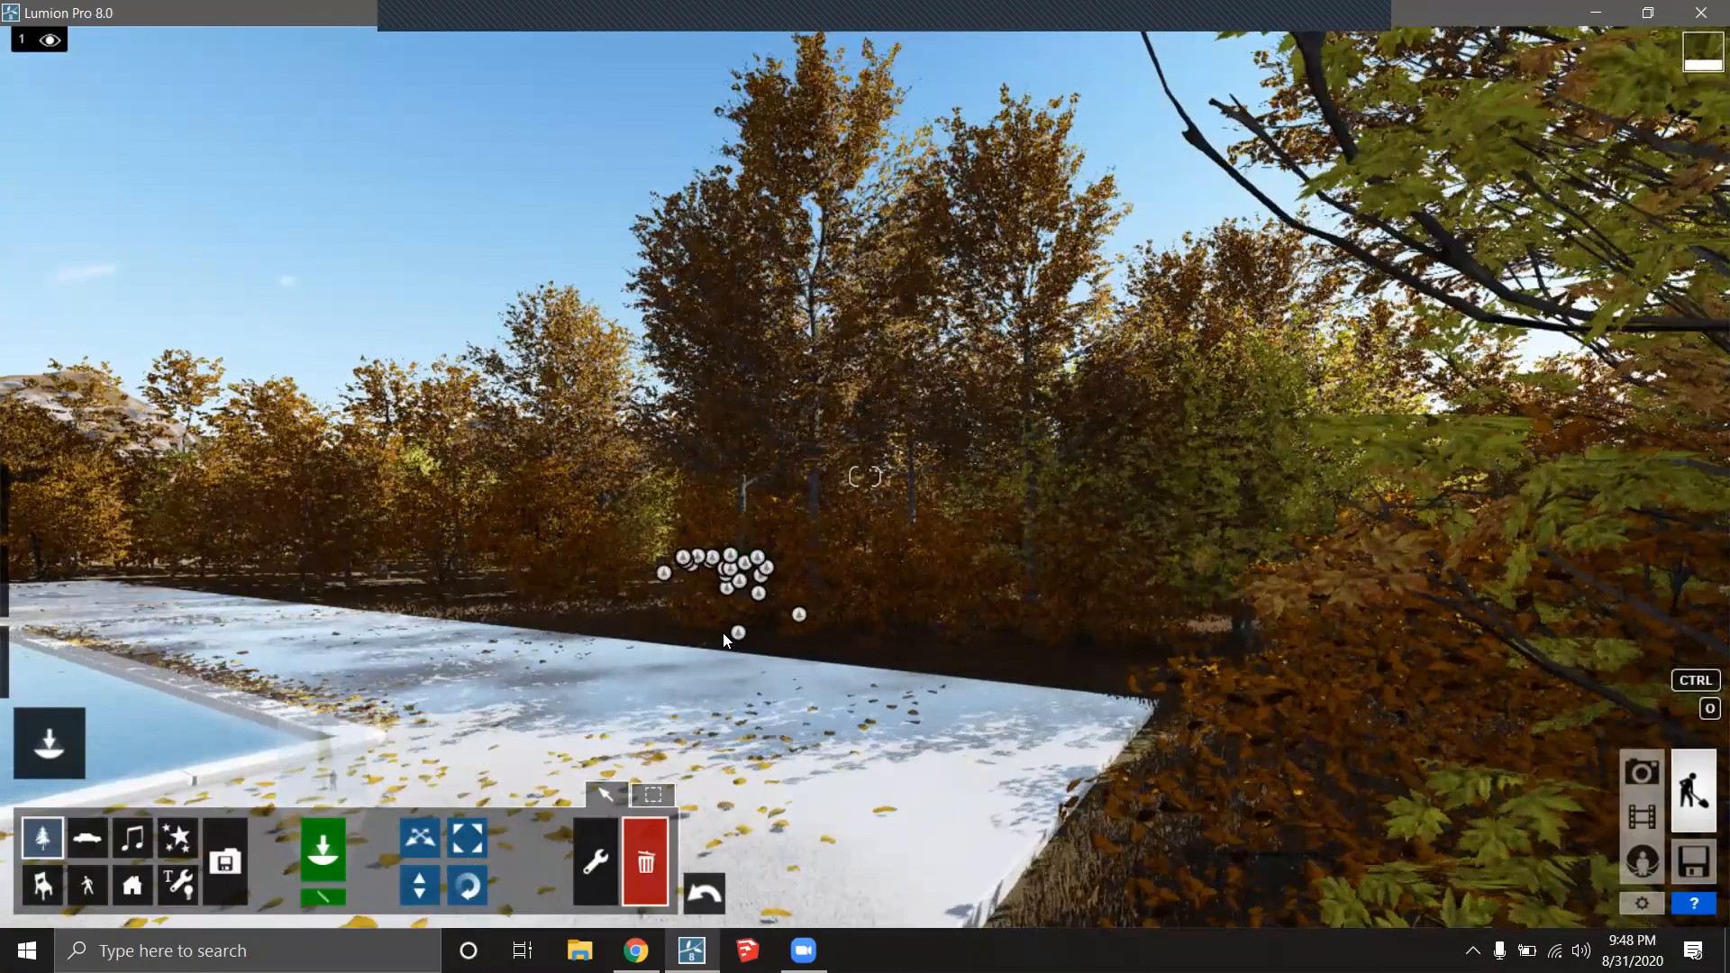
key("w")
key("w")
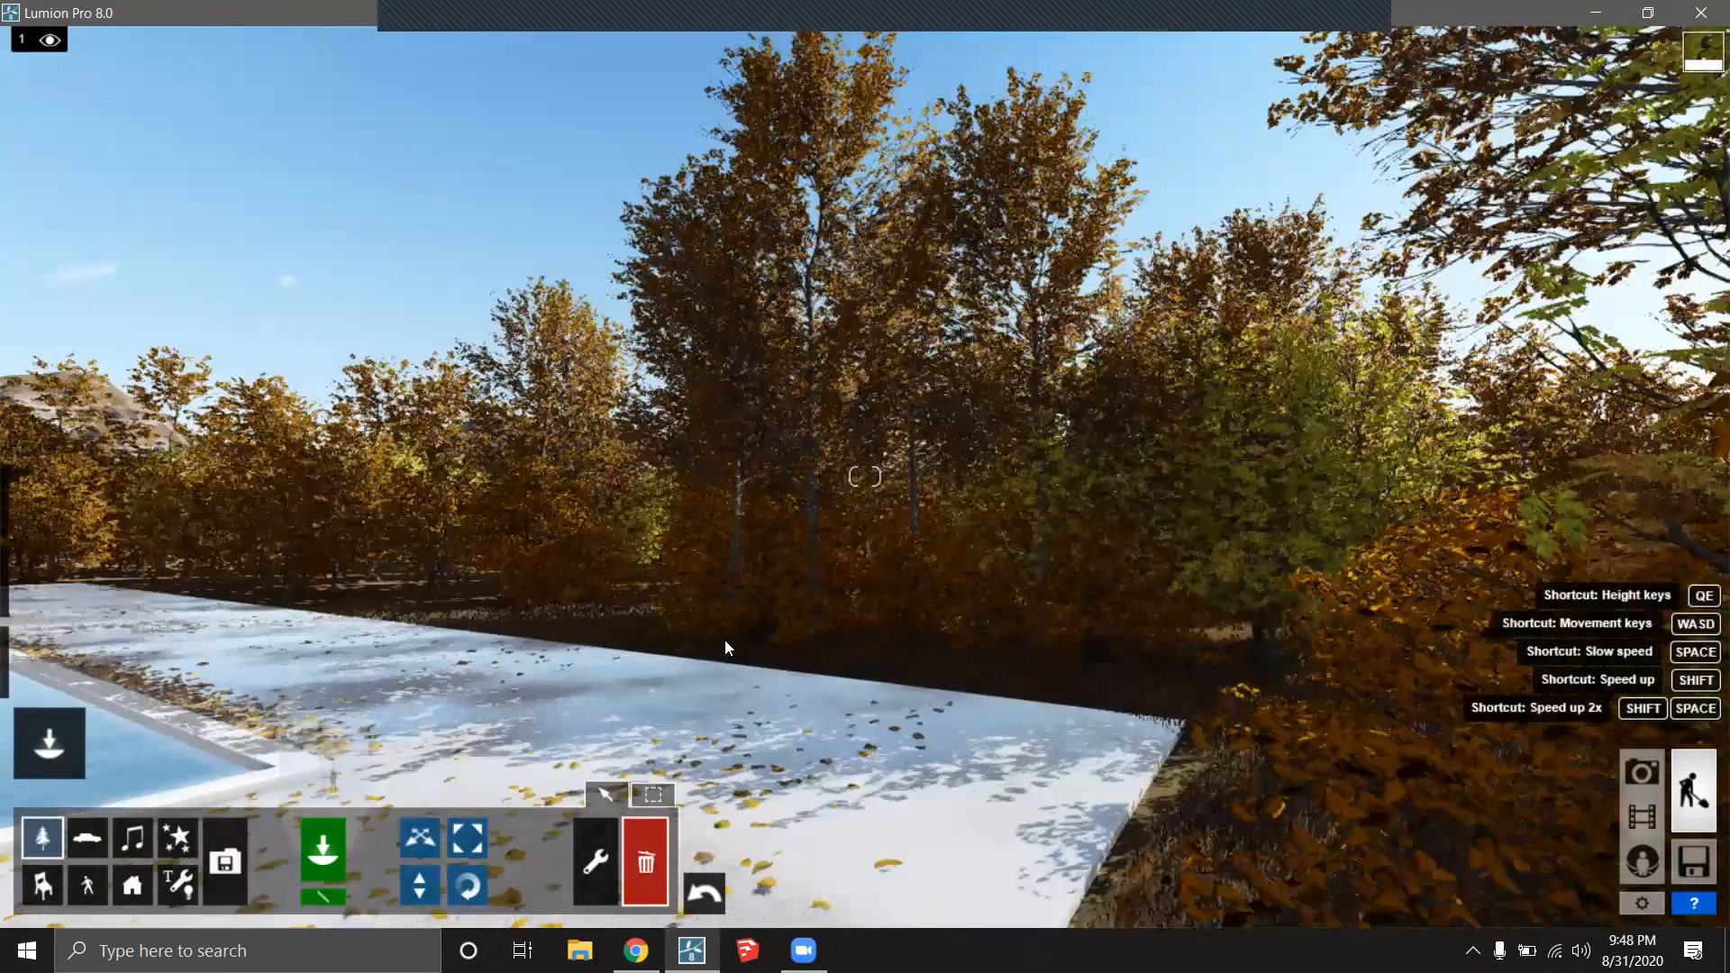
key("q")
key("q")
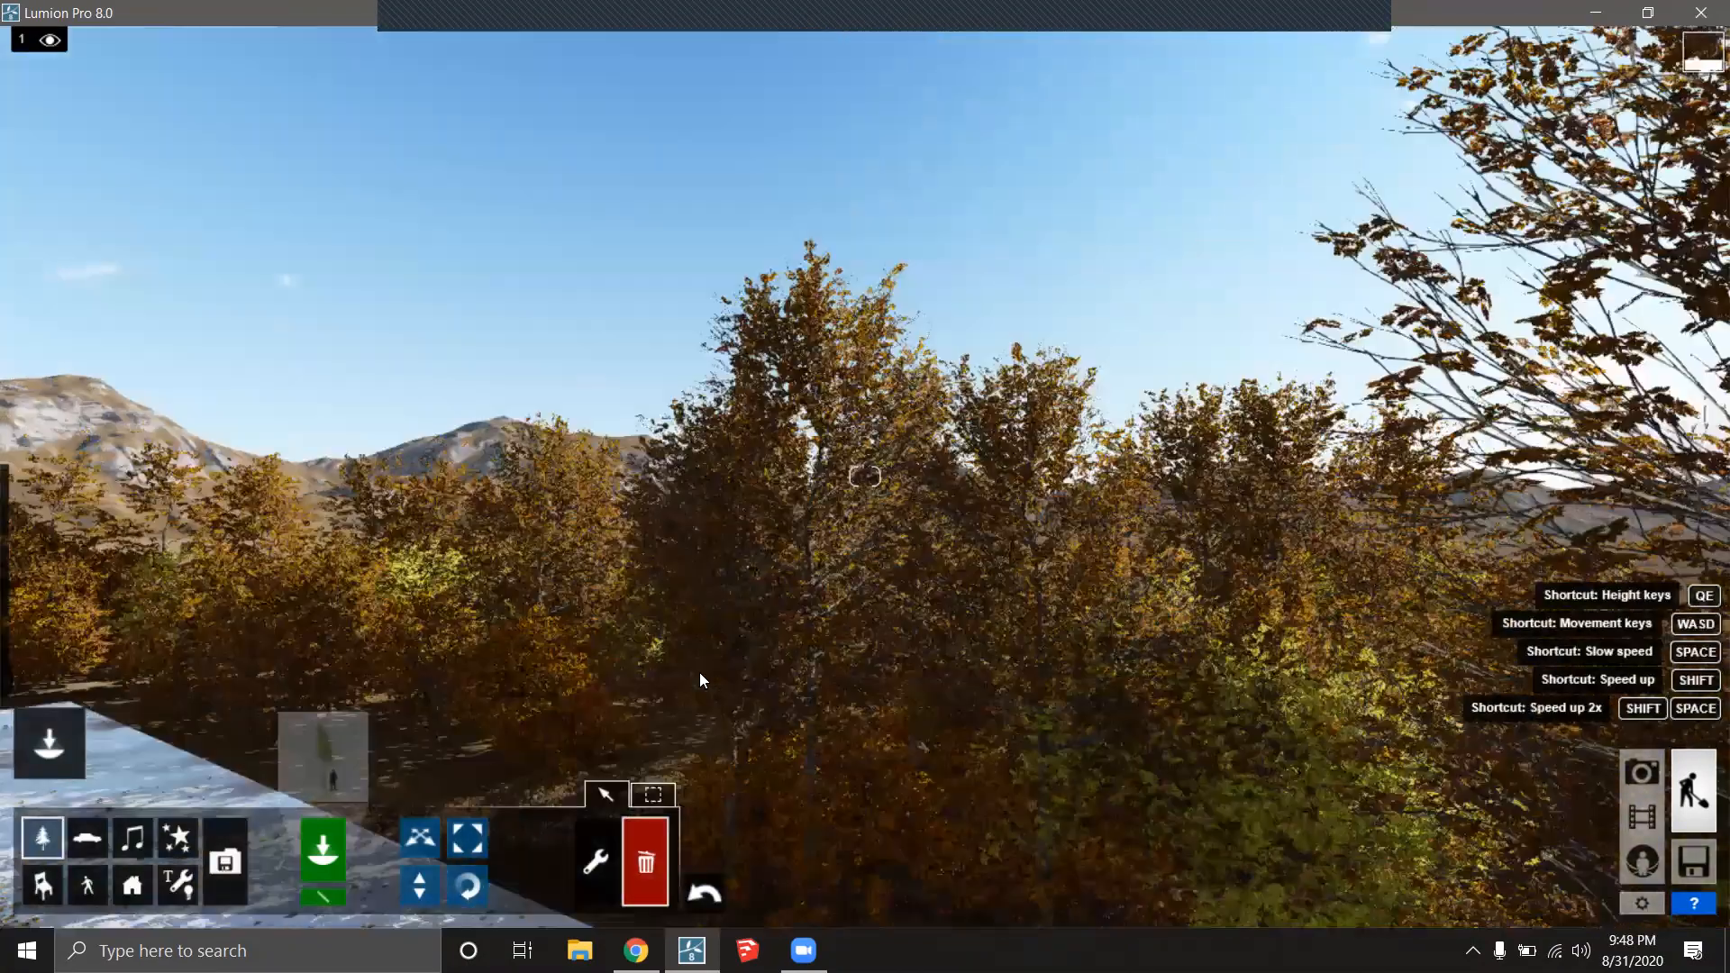
key("w")
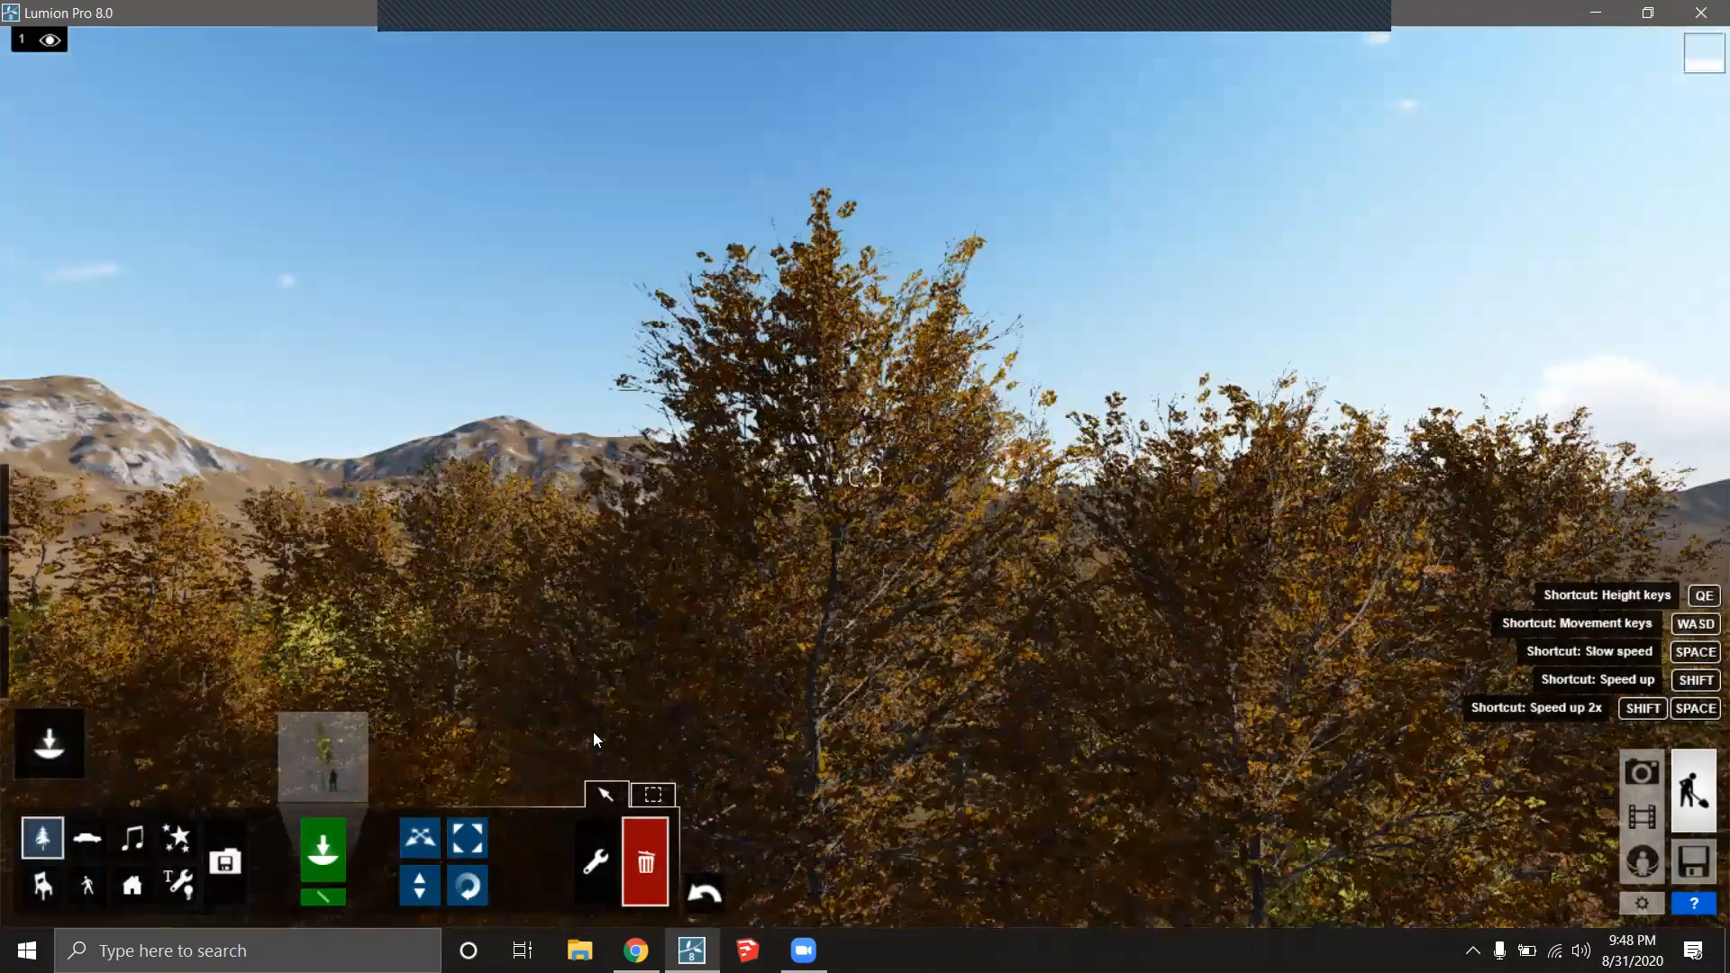
key("e")
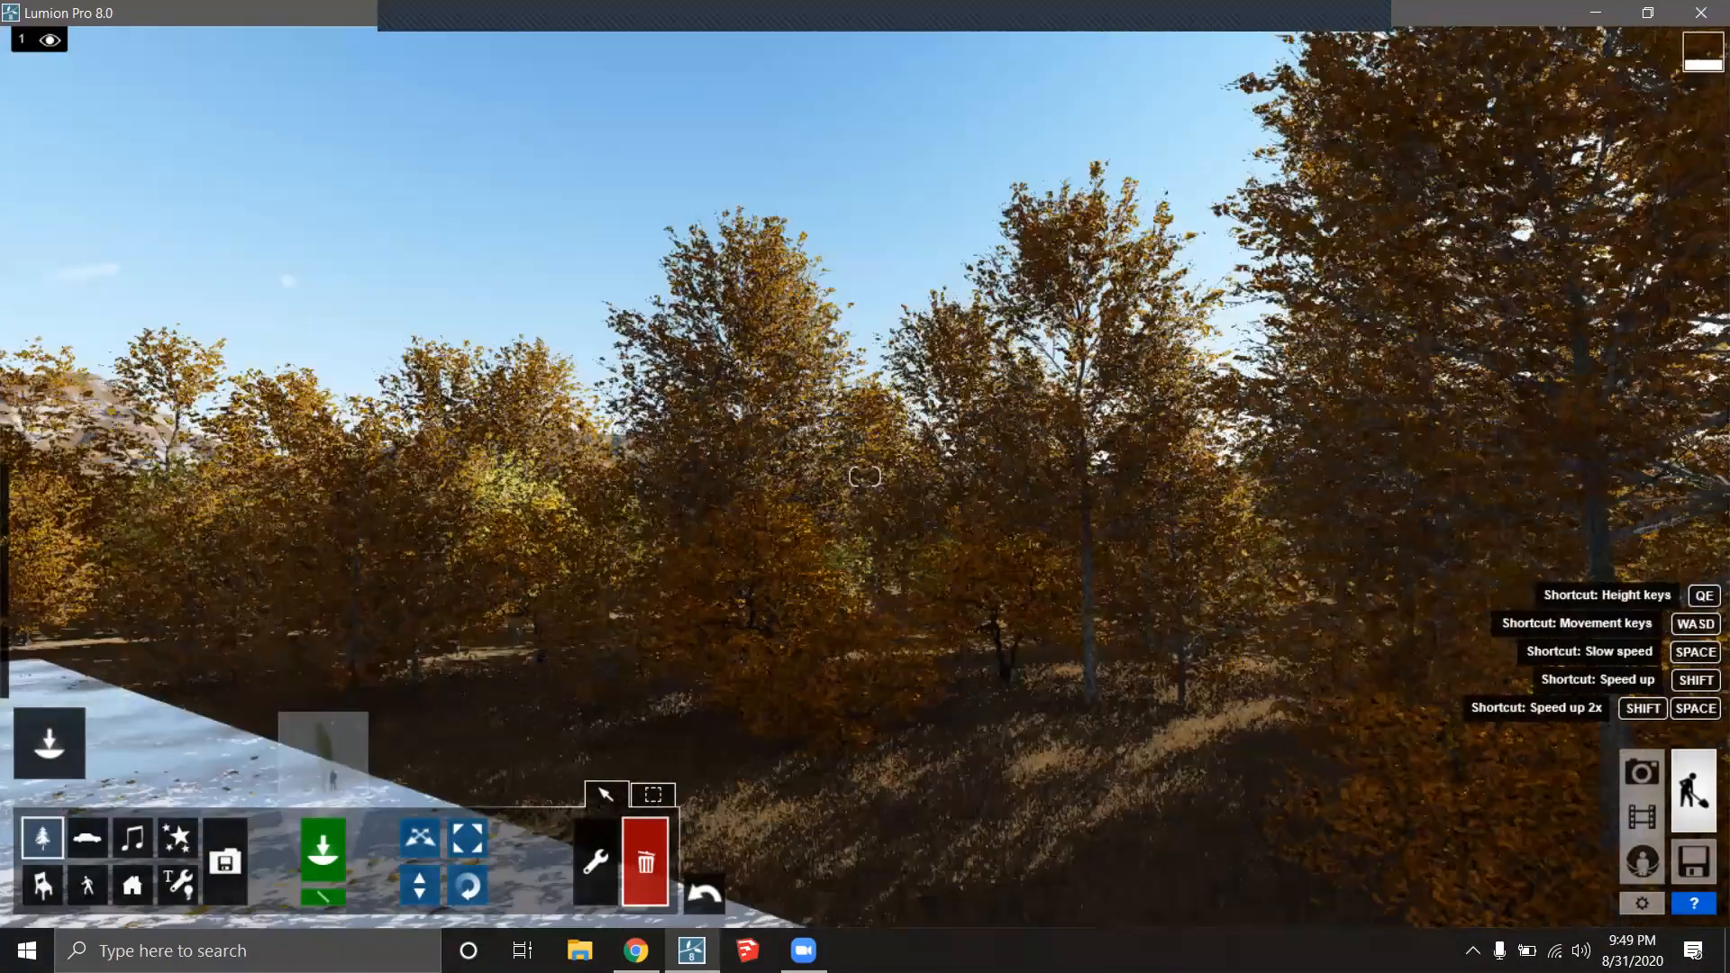
right_click_drag(1023, 753, 1131, 755)
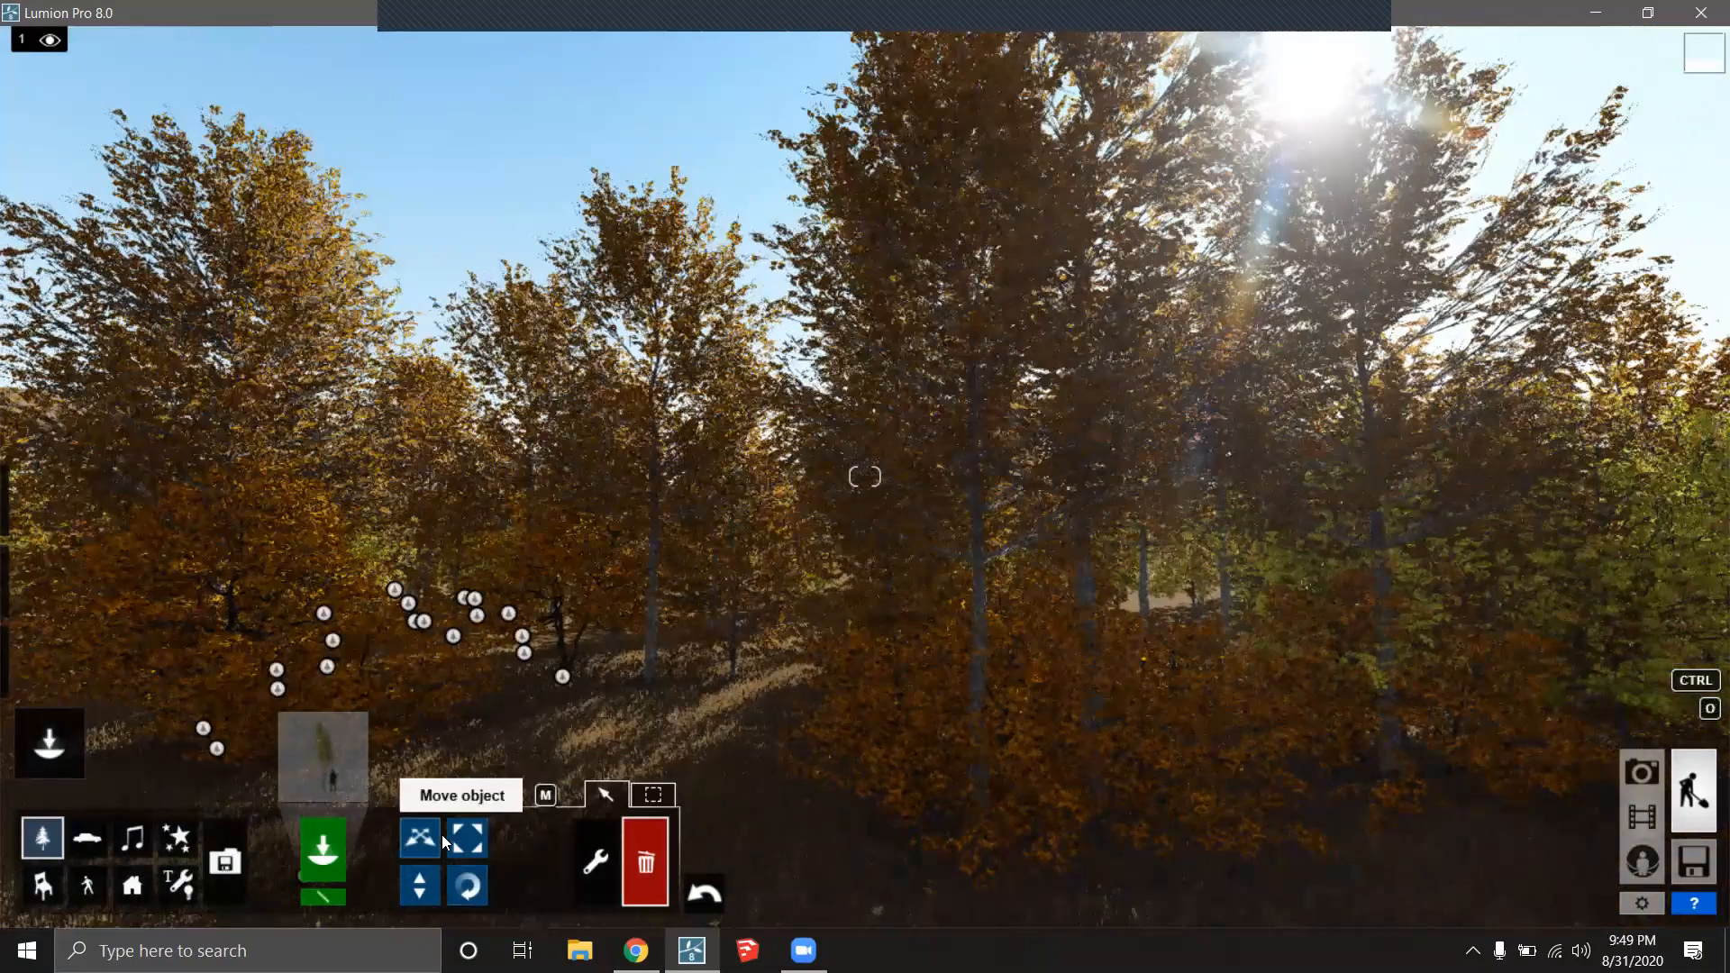
Activate the Move object tool for nature objects and inspect the markers and bounding boxes of individual trees beyond the terrace.
left_click(431, 836)
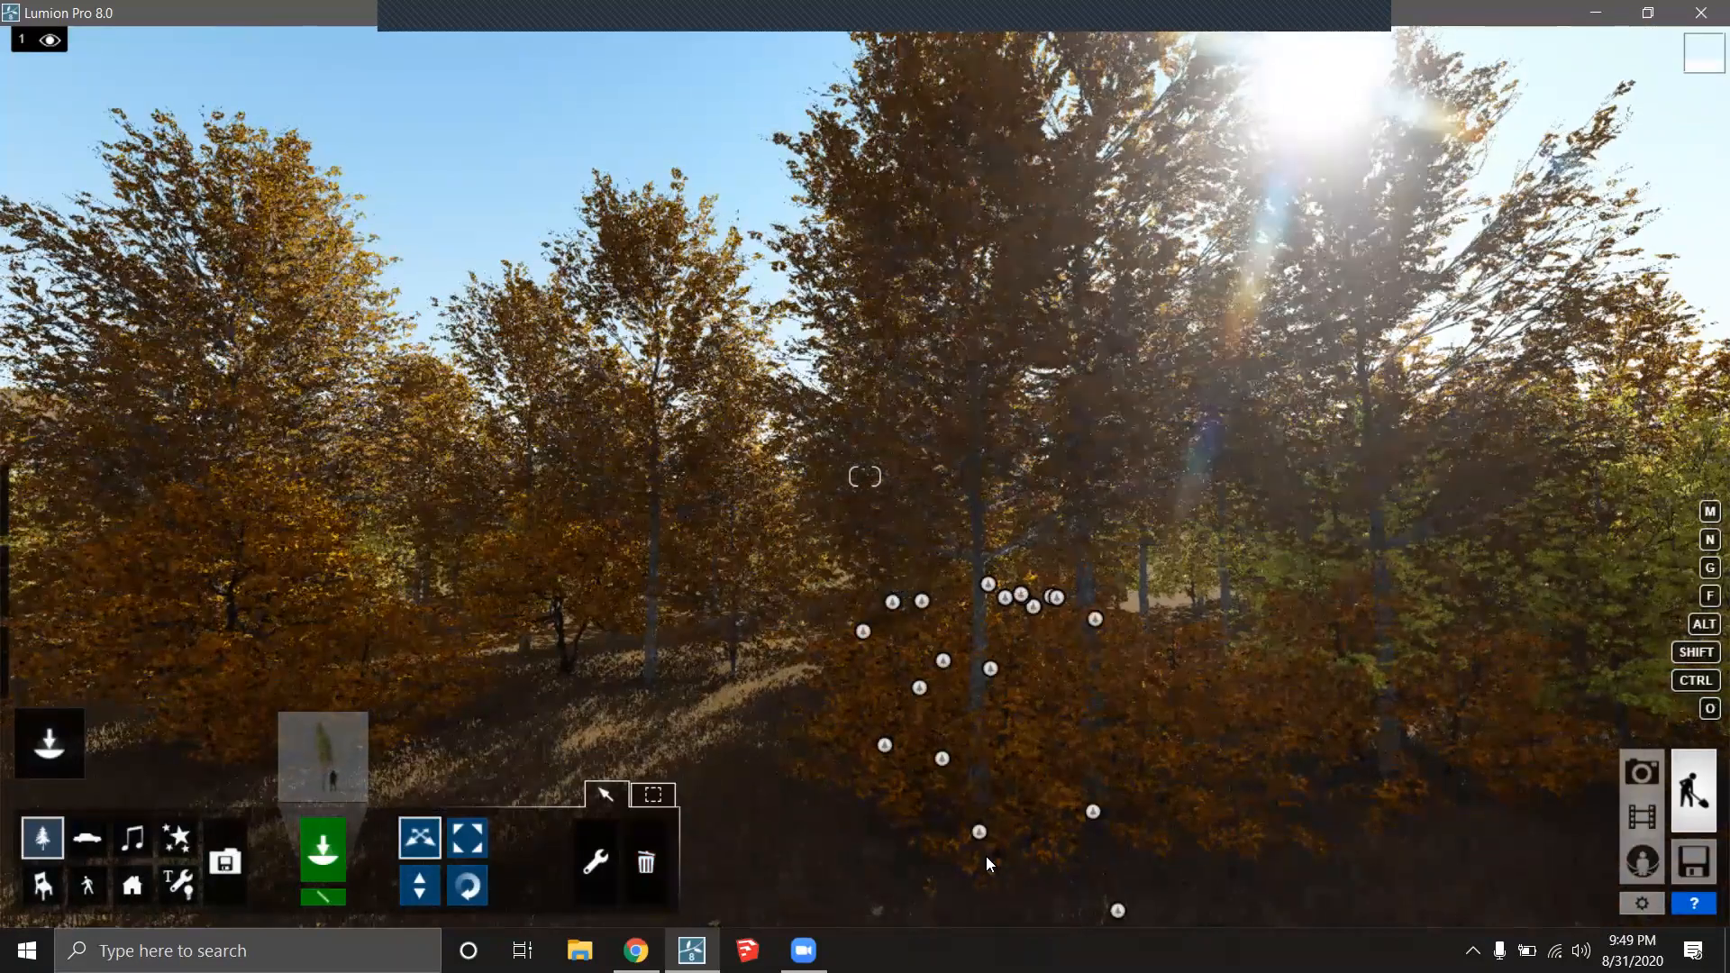
left_click(978, 833)
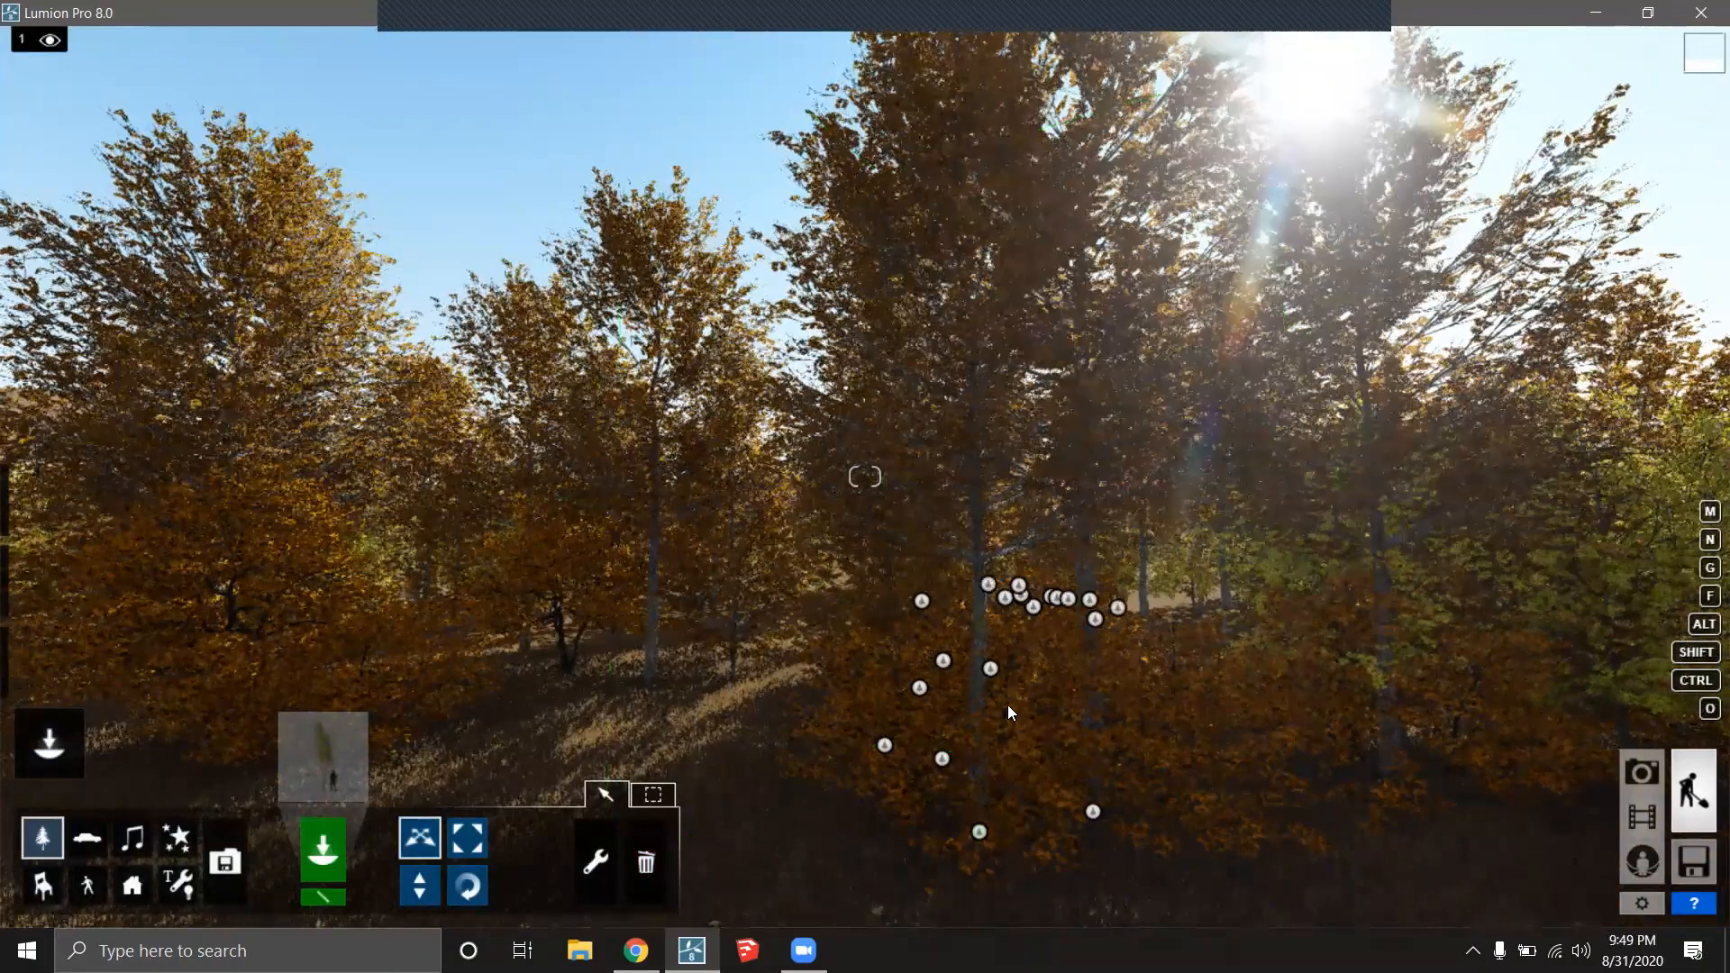
key("e")
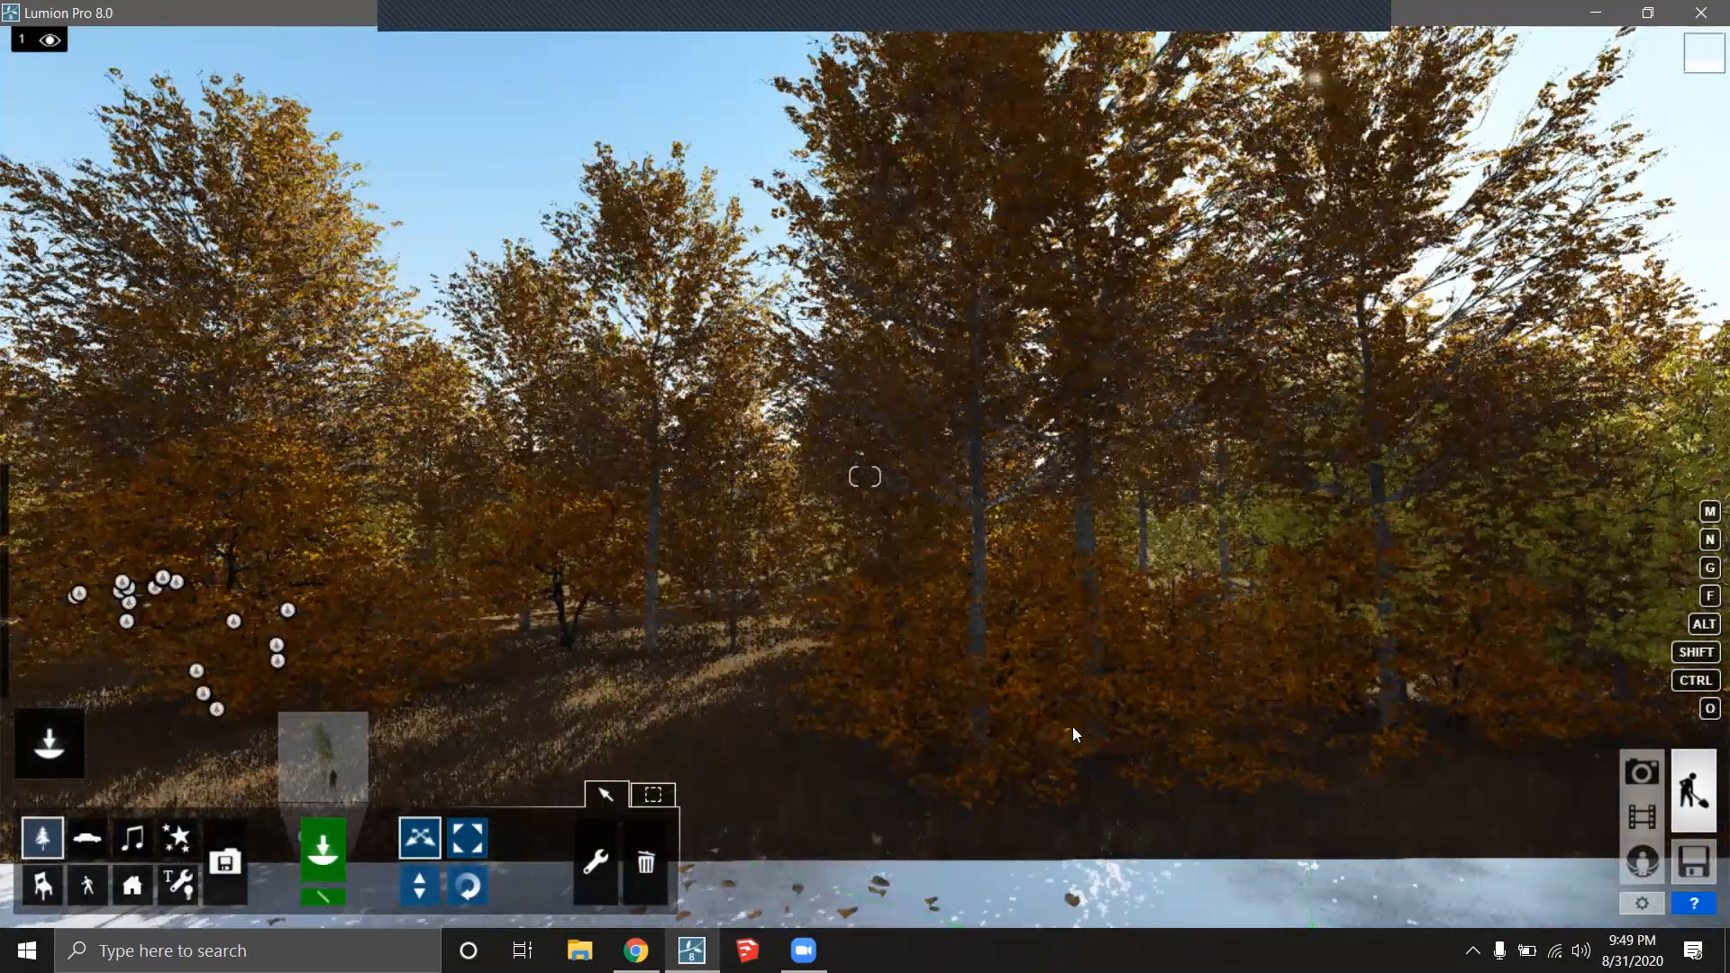
left_click(42, 839)
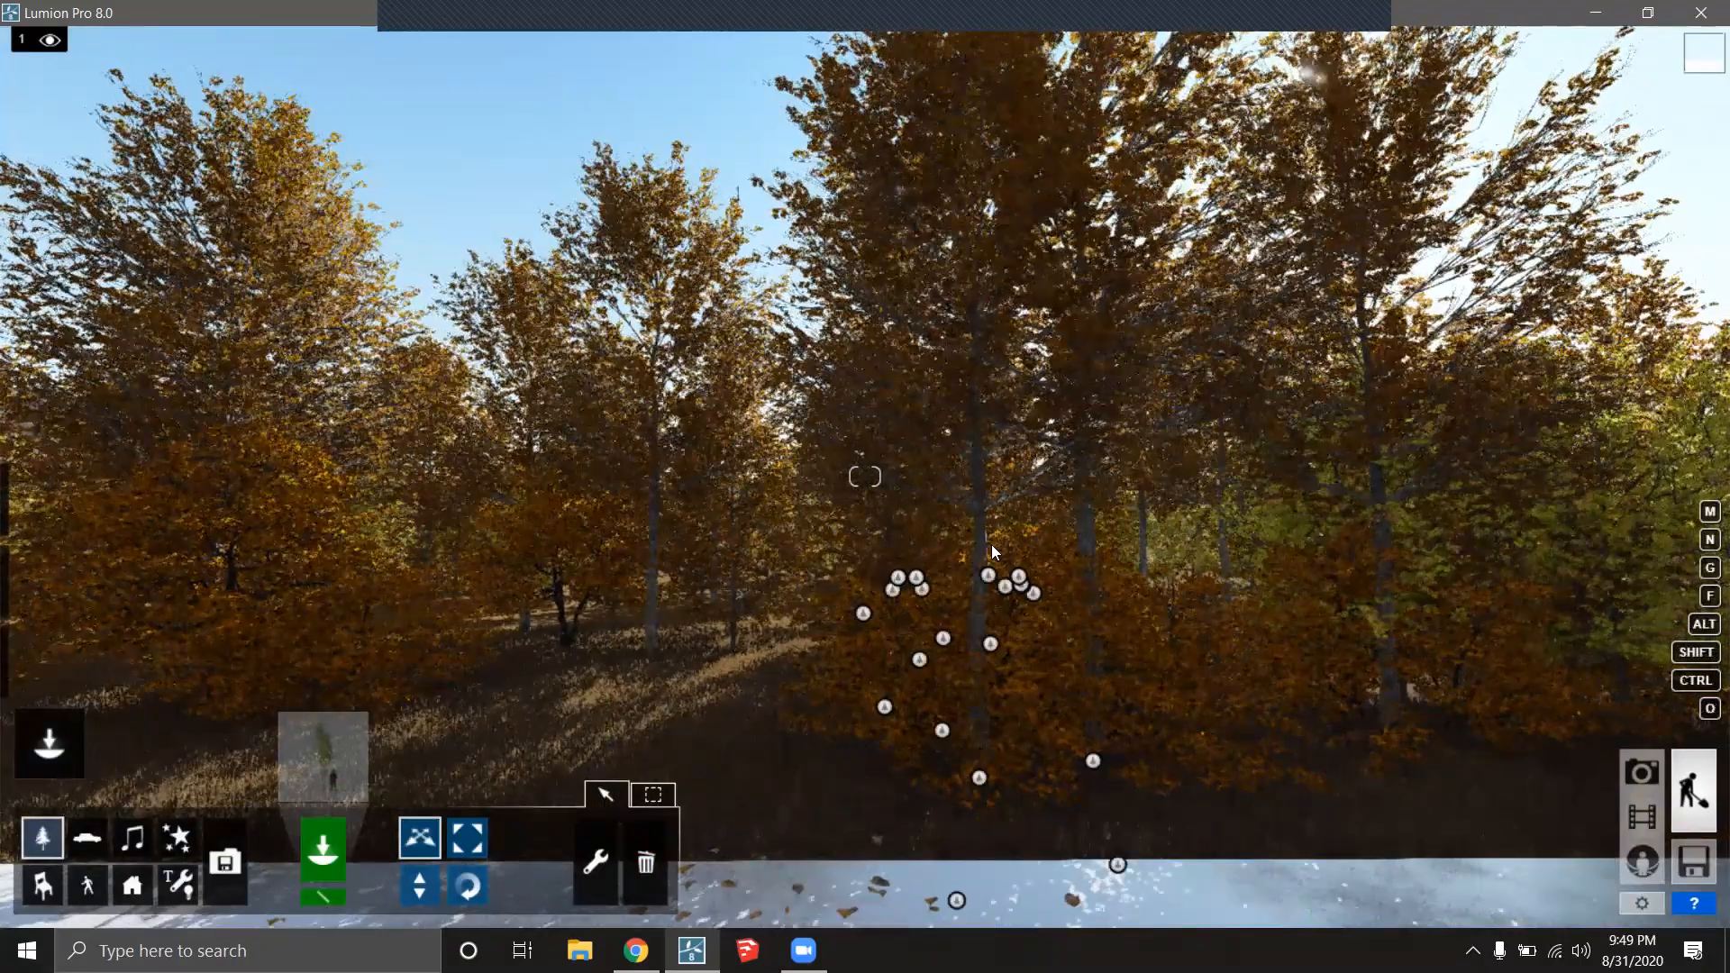
right_click_drag(989, 621, 999, 546)
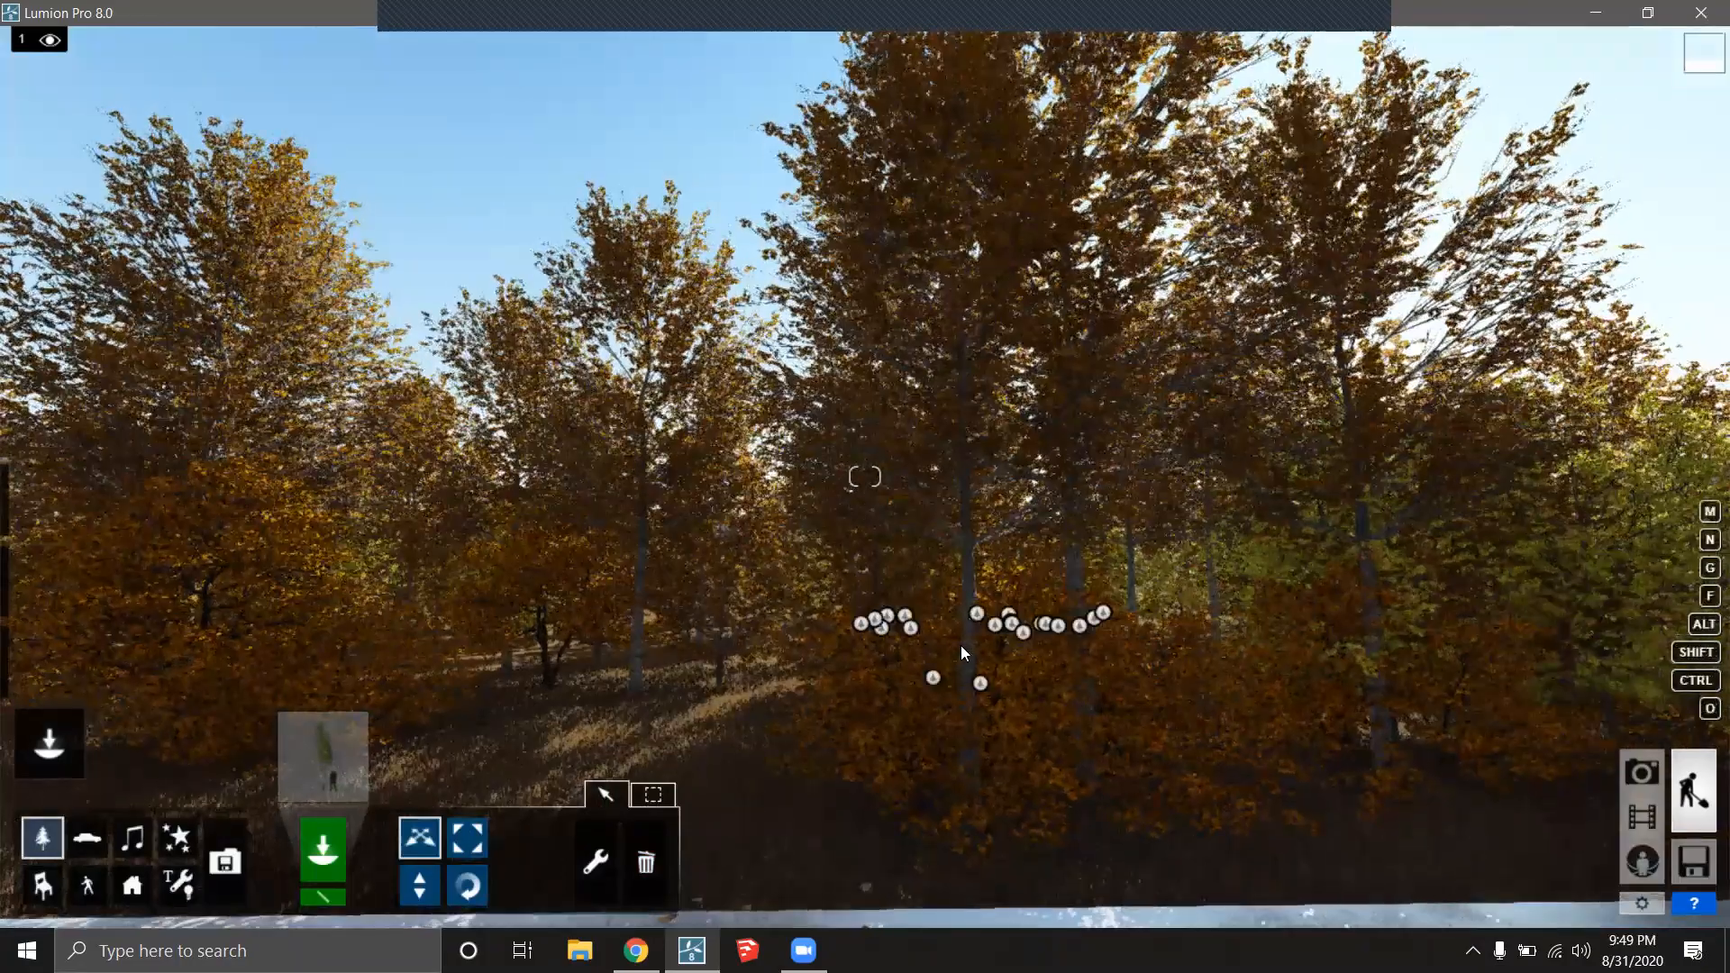
right_click_drag(906, 662, 613, 597)
left_click_drag(681, 618, 813, 623)
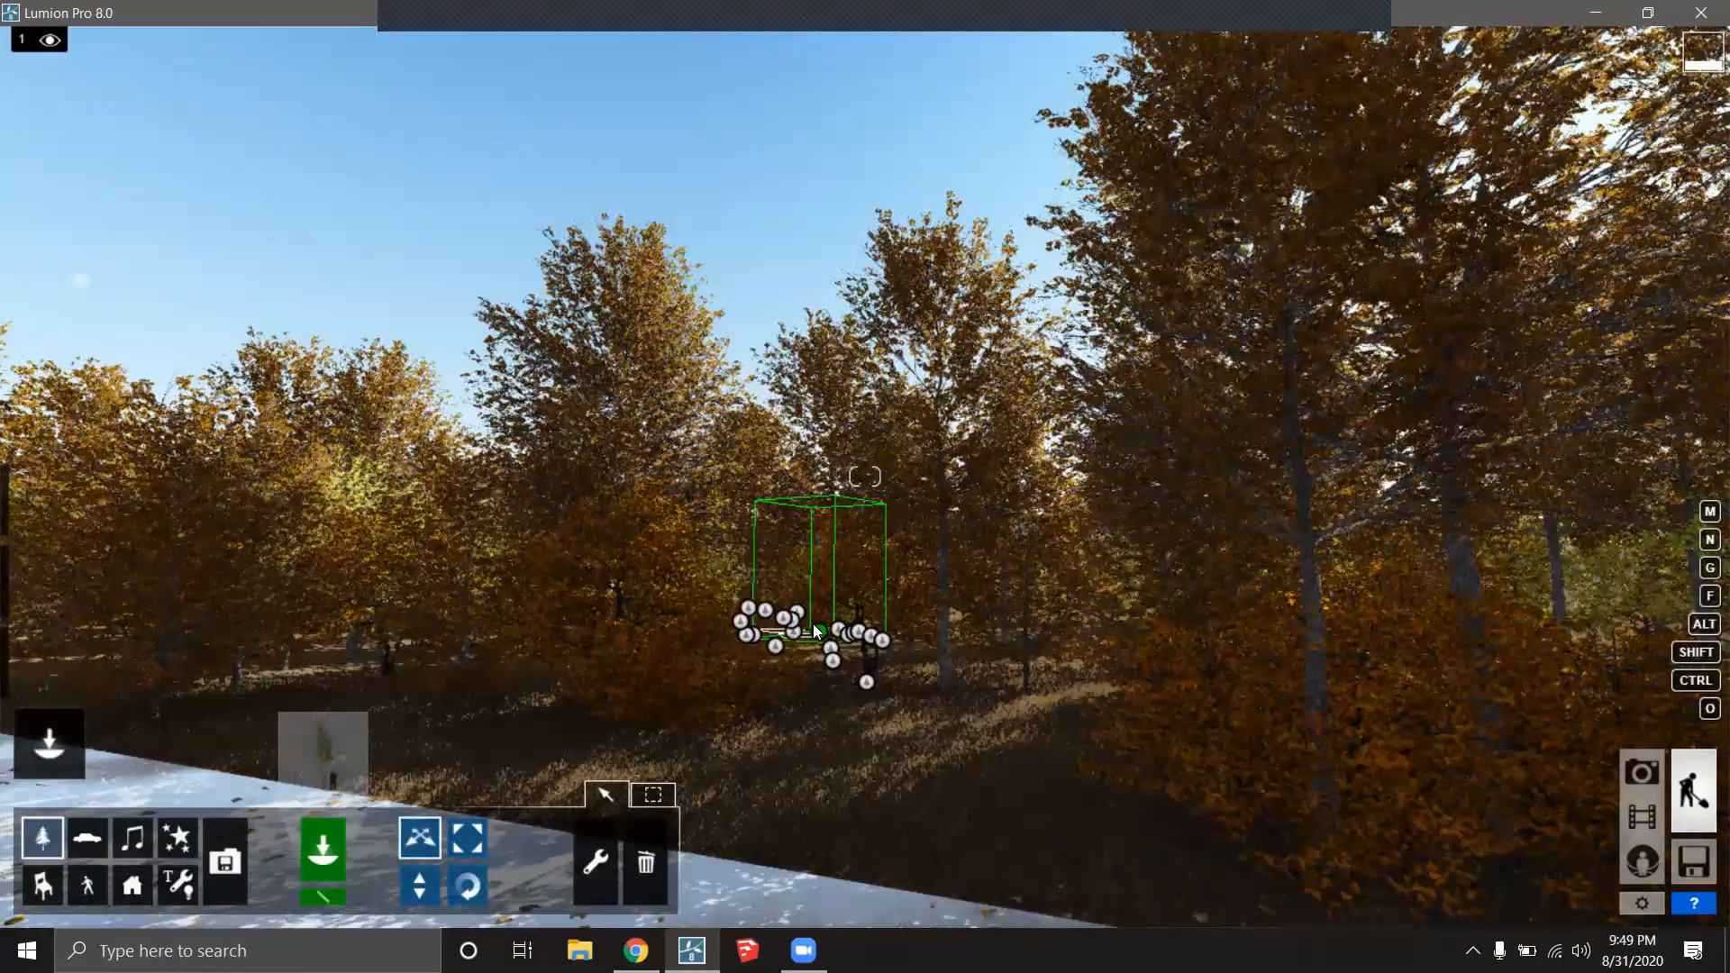
left_click_drag(814, 625, 667, 524)
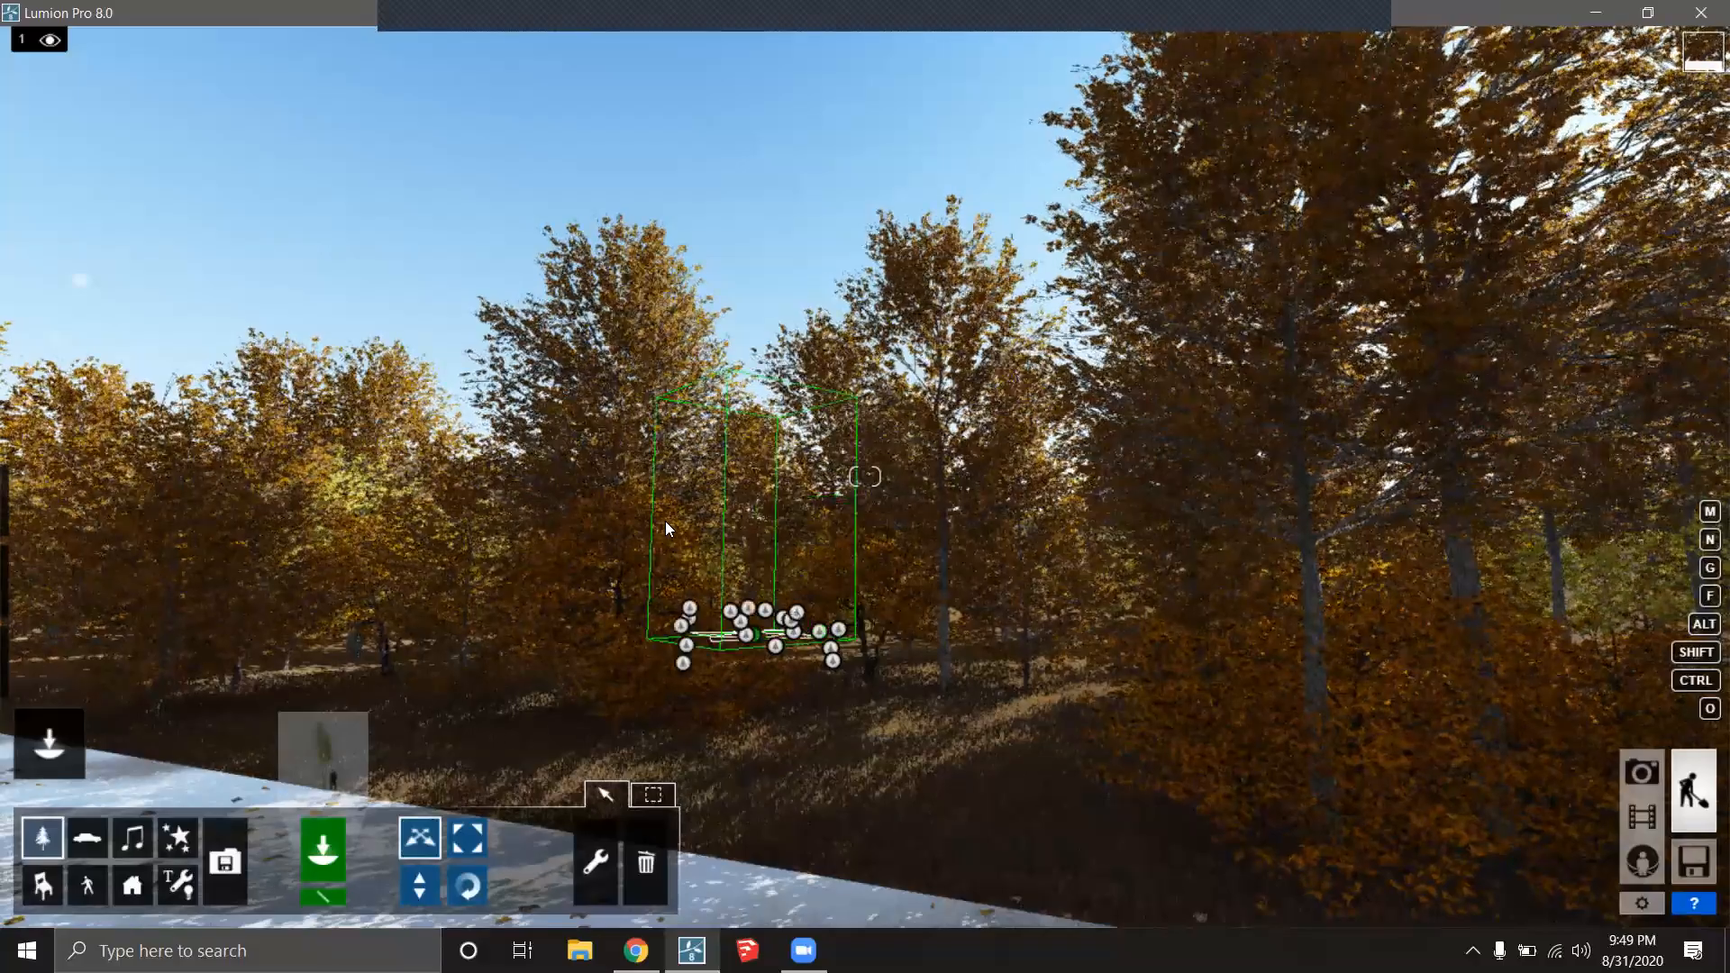
Review the selection options in the context menu of the large tree just beyond the terrace edge, and dismiss the menu.
mouse_move(906, 605)
right_mouse_down()
mouse_move(946, 631)
mouse_move(980, 691)
mouse_move(981, 468)
right_mouse_up()
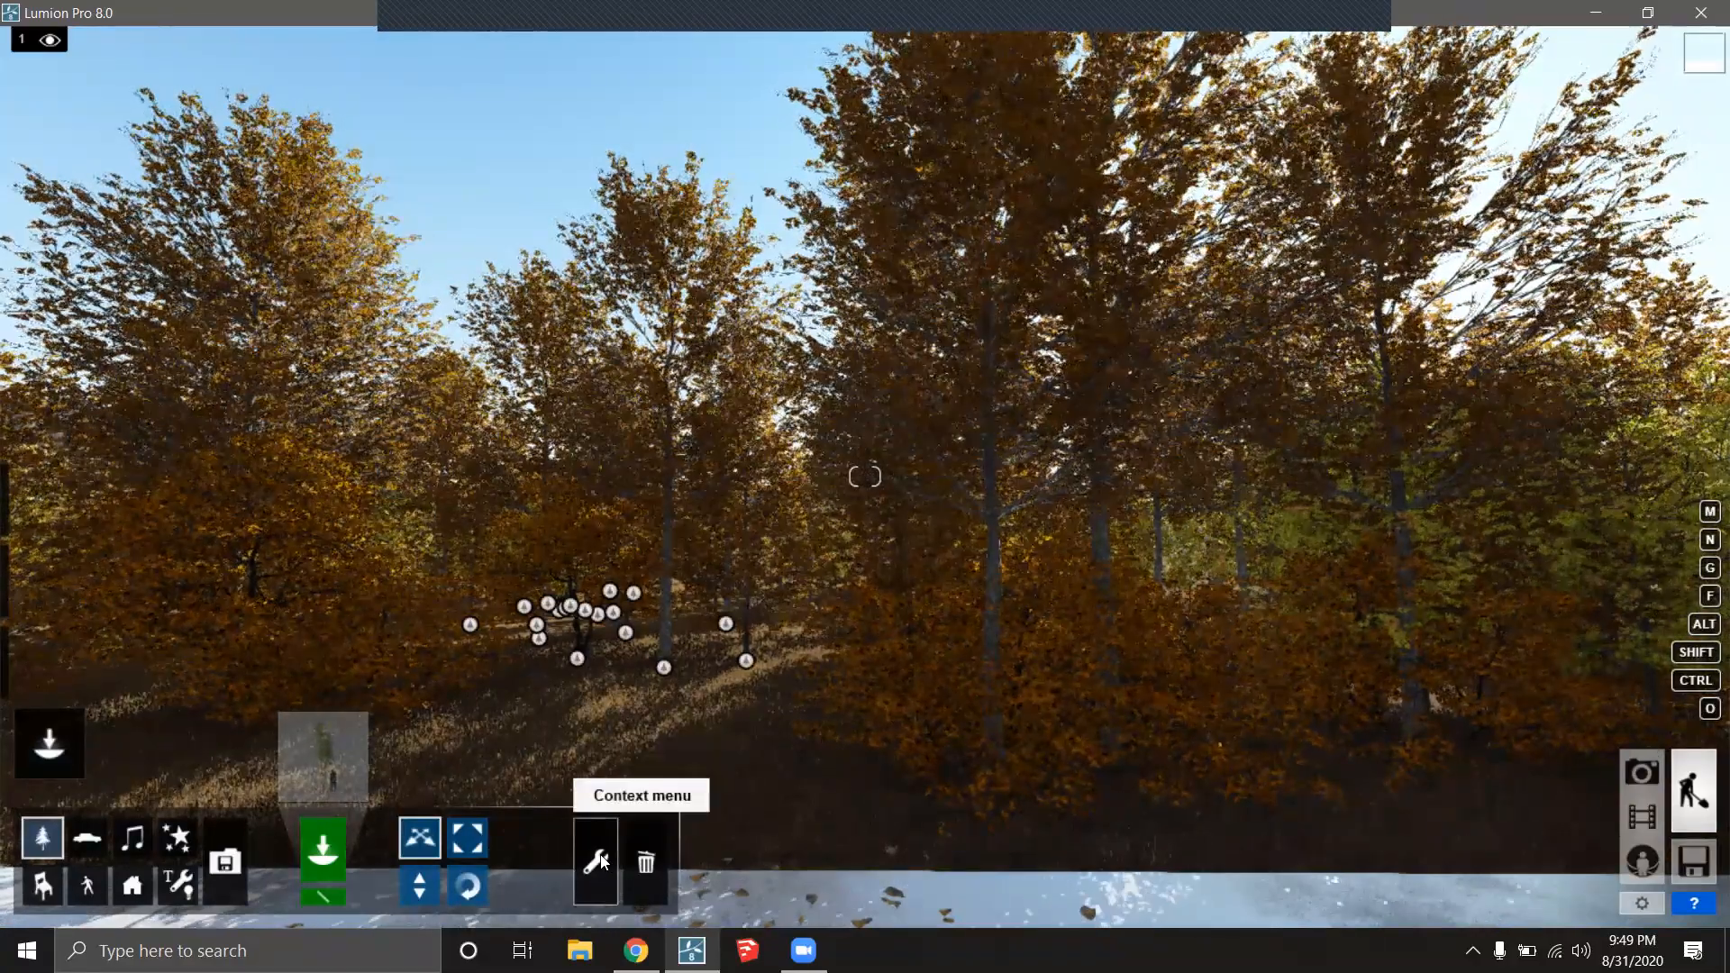
left_click(598, 863)
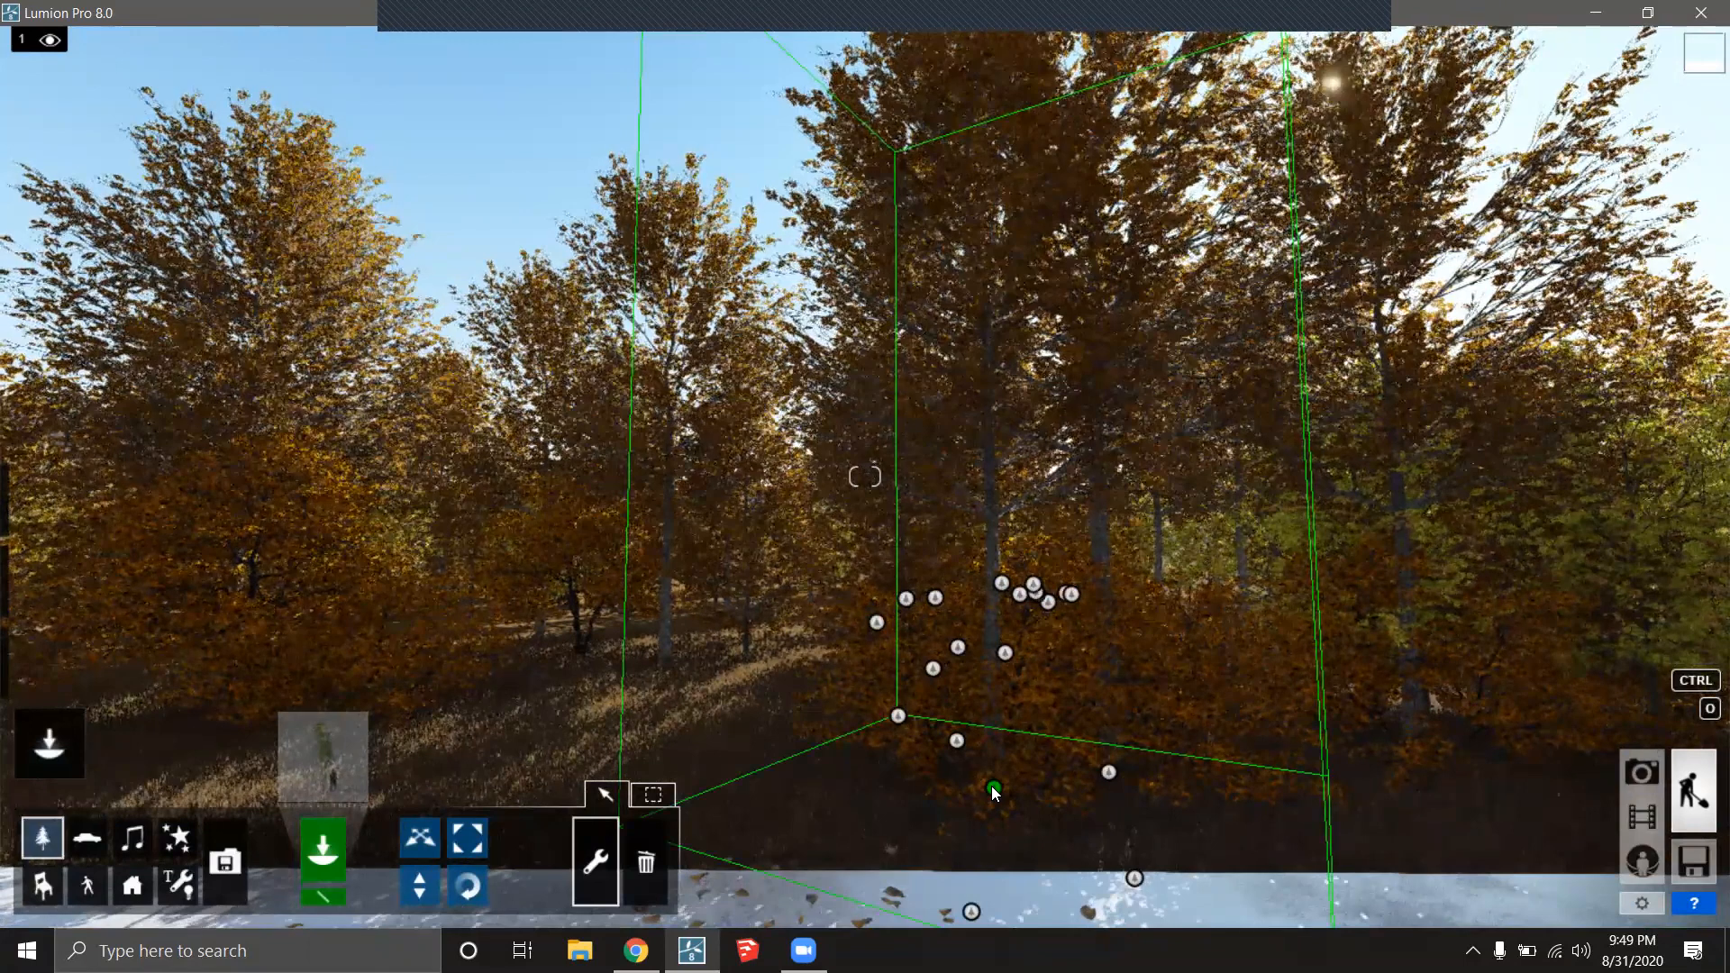
left_click(993, 788)
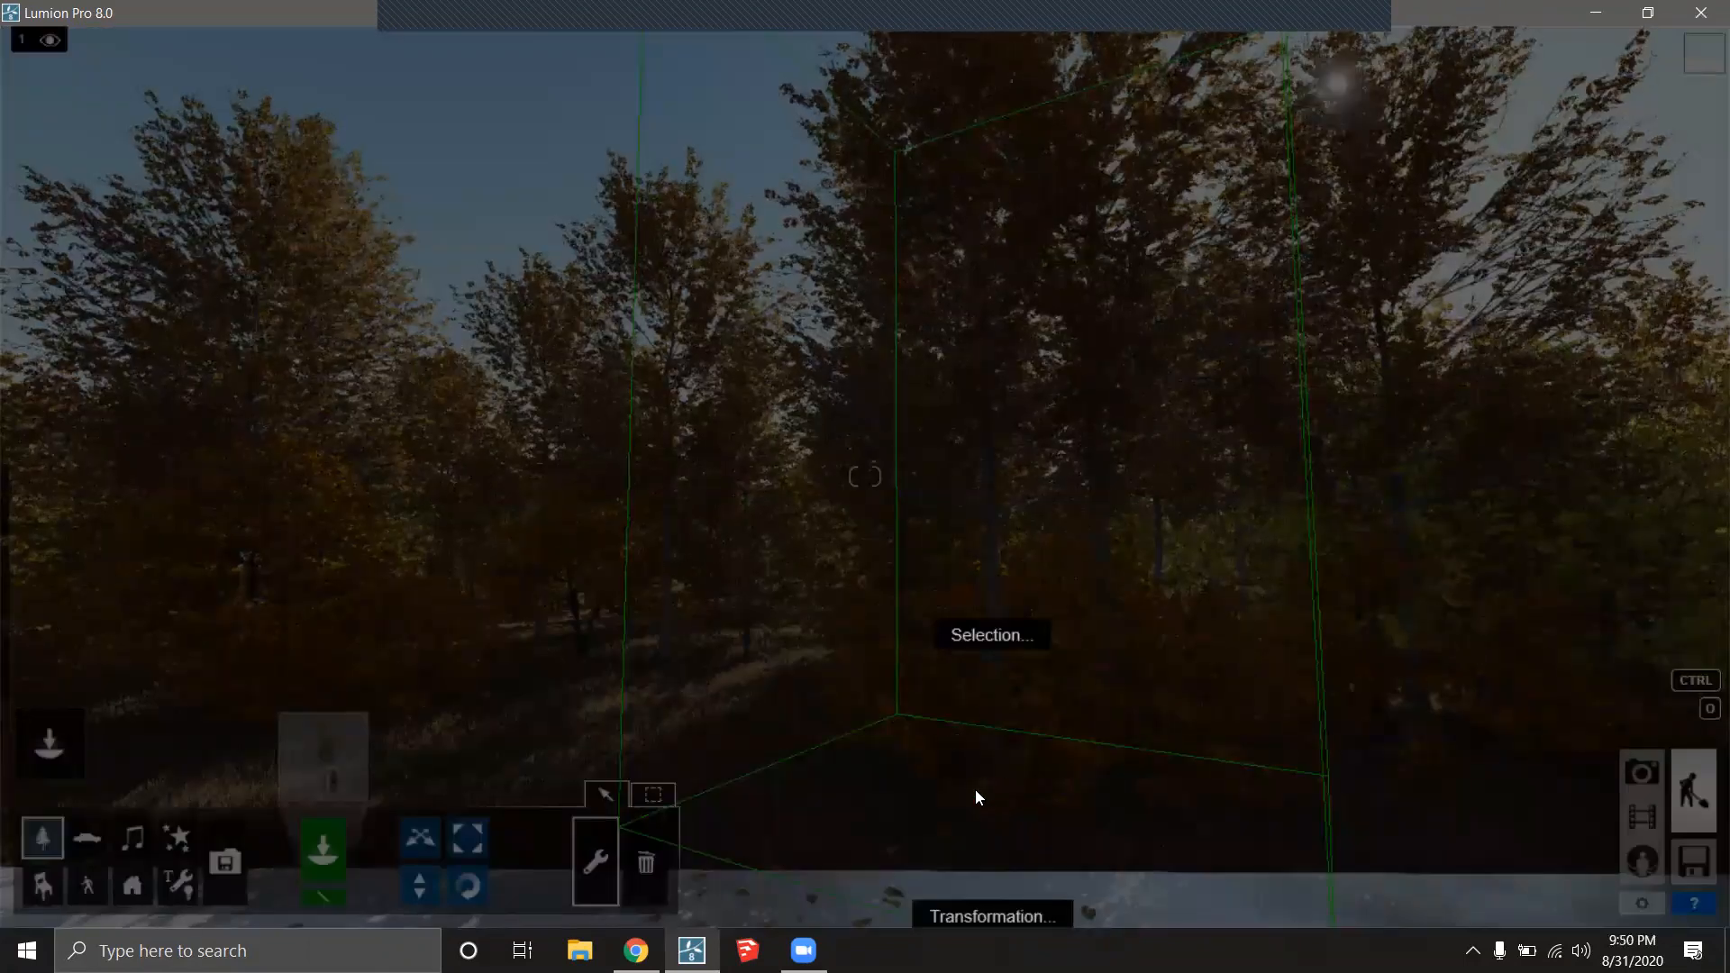
left_click(991, 635)
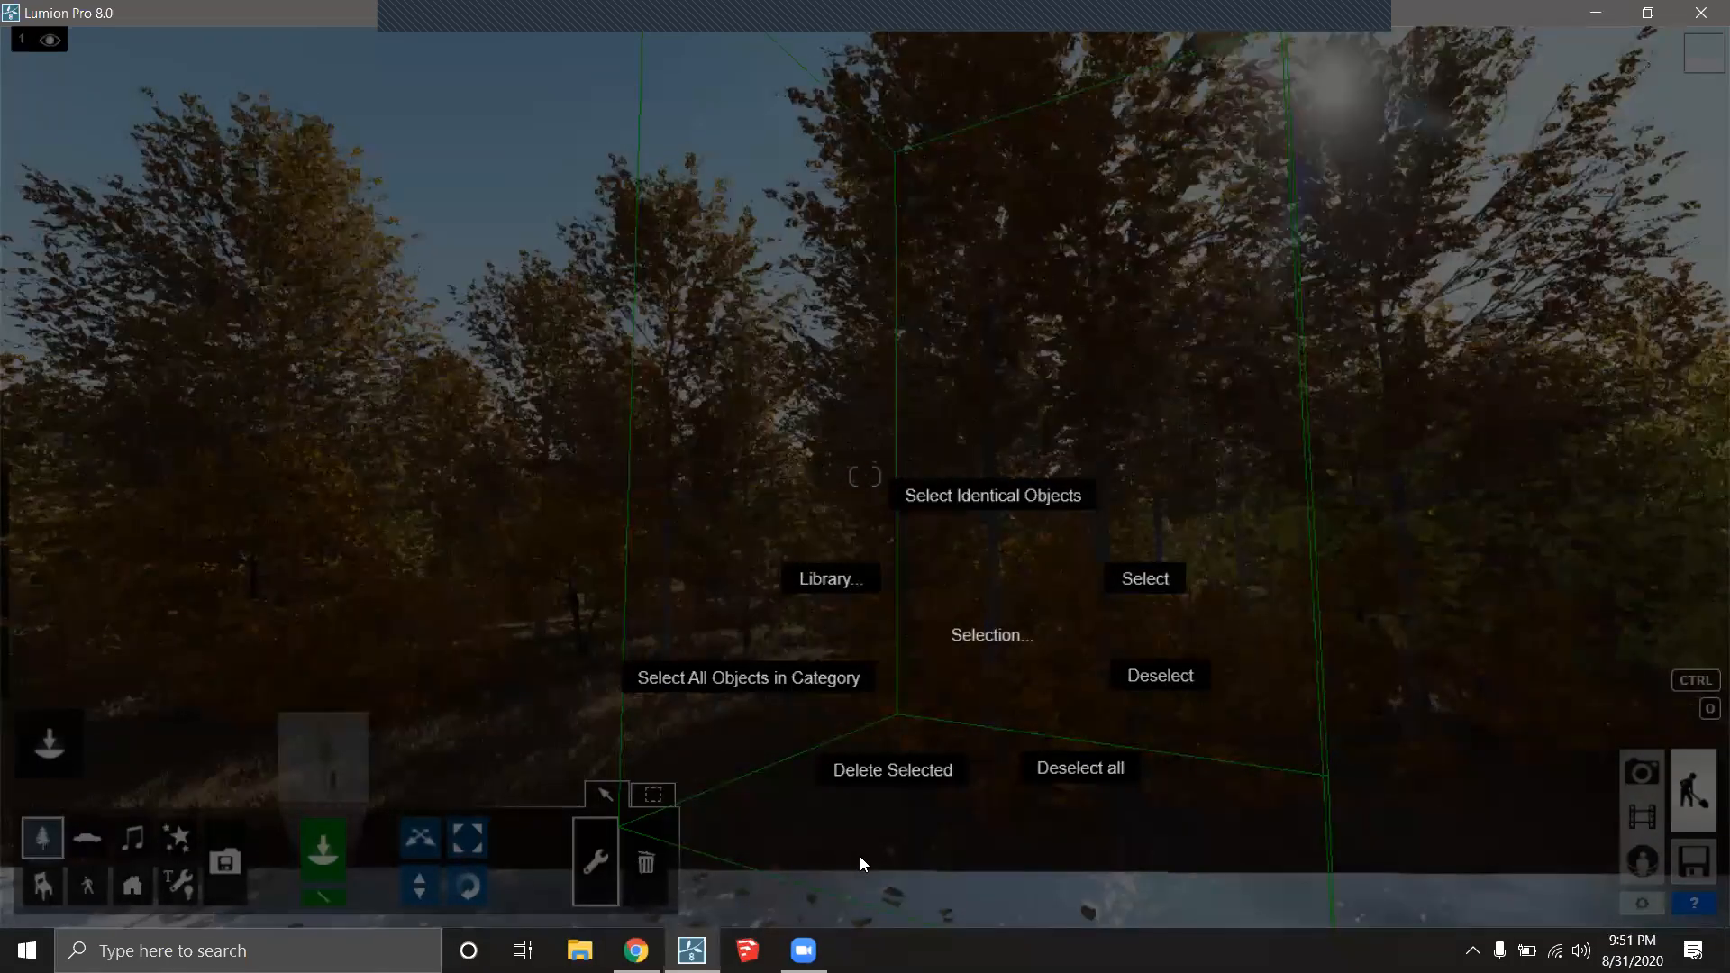
left_click(727, 865)
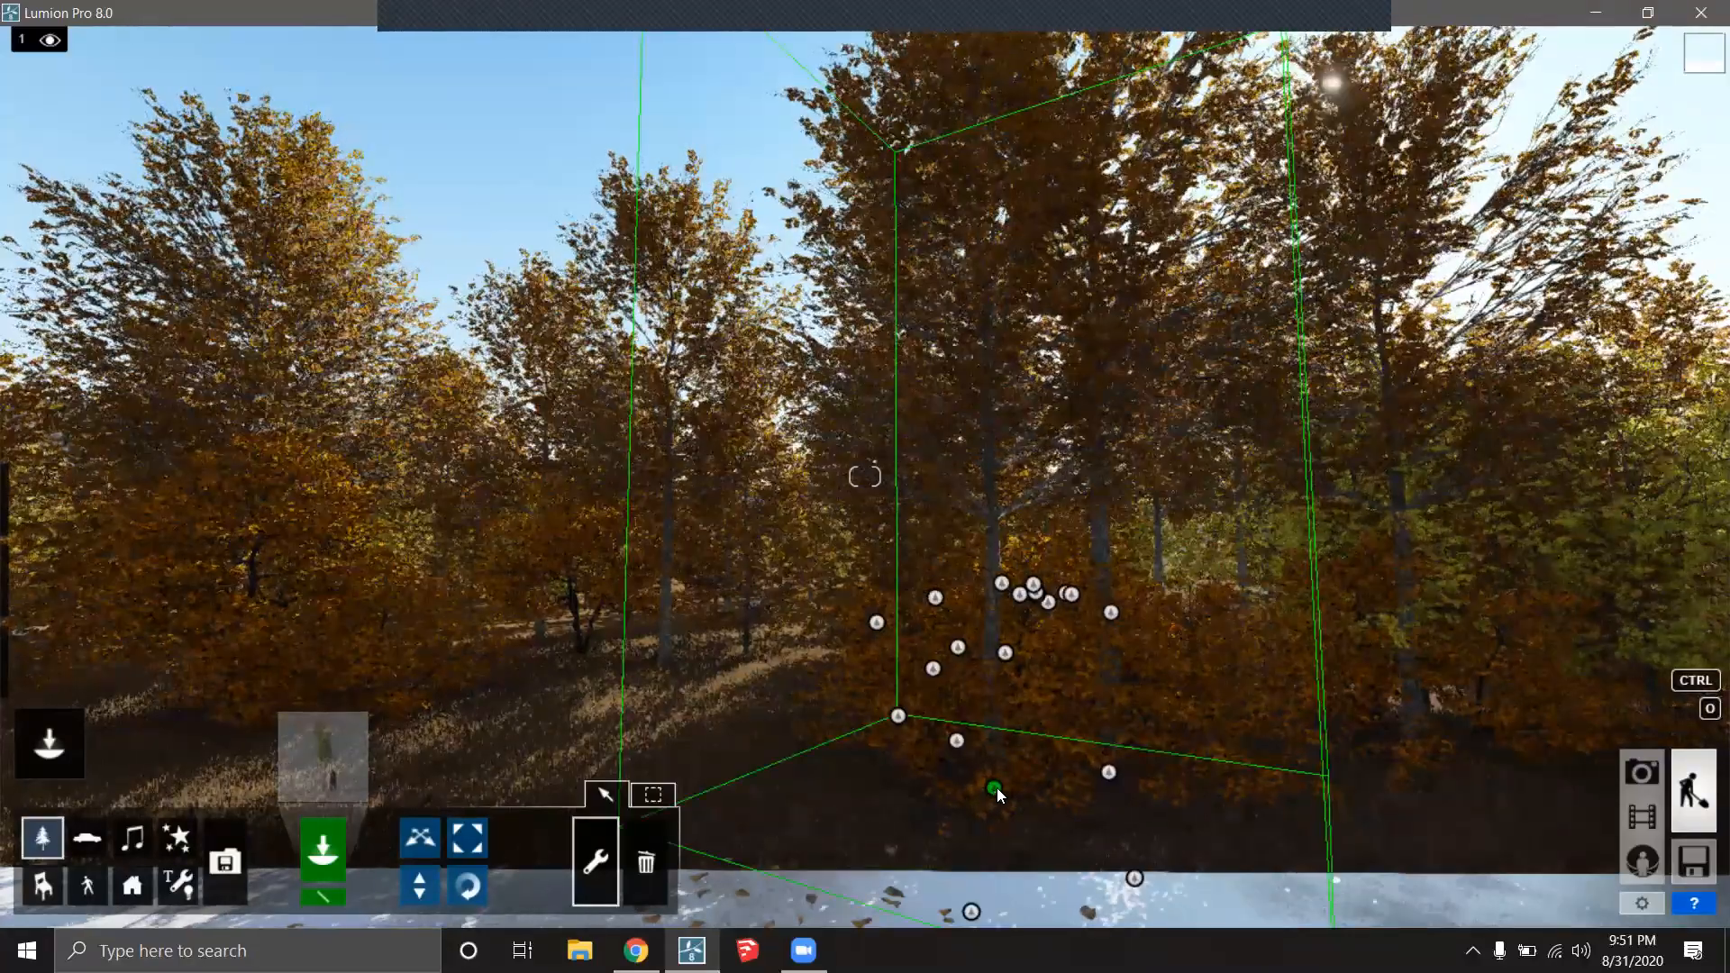
Select all objects identical to the large tree just beyond the terrace edge.
left_click(994, 787)
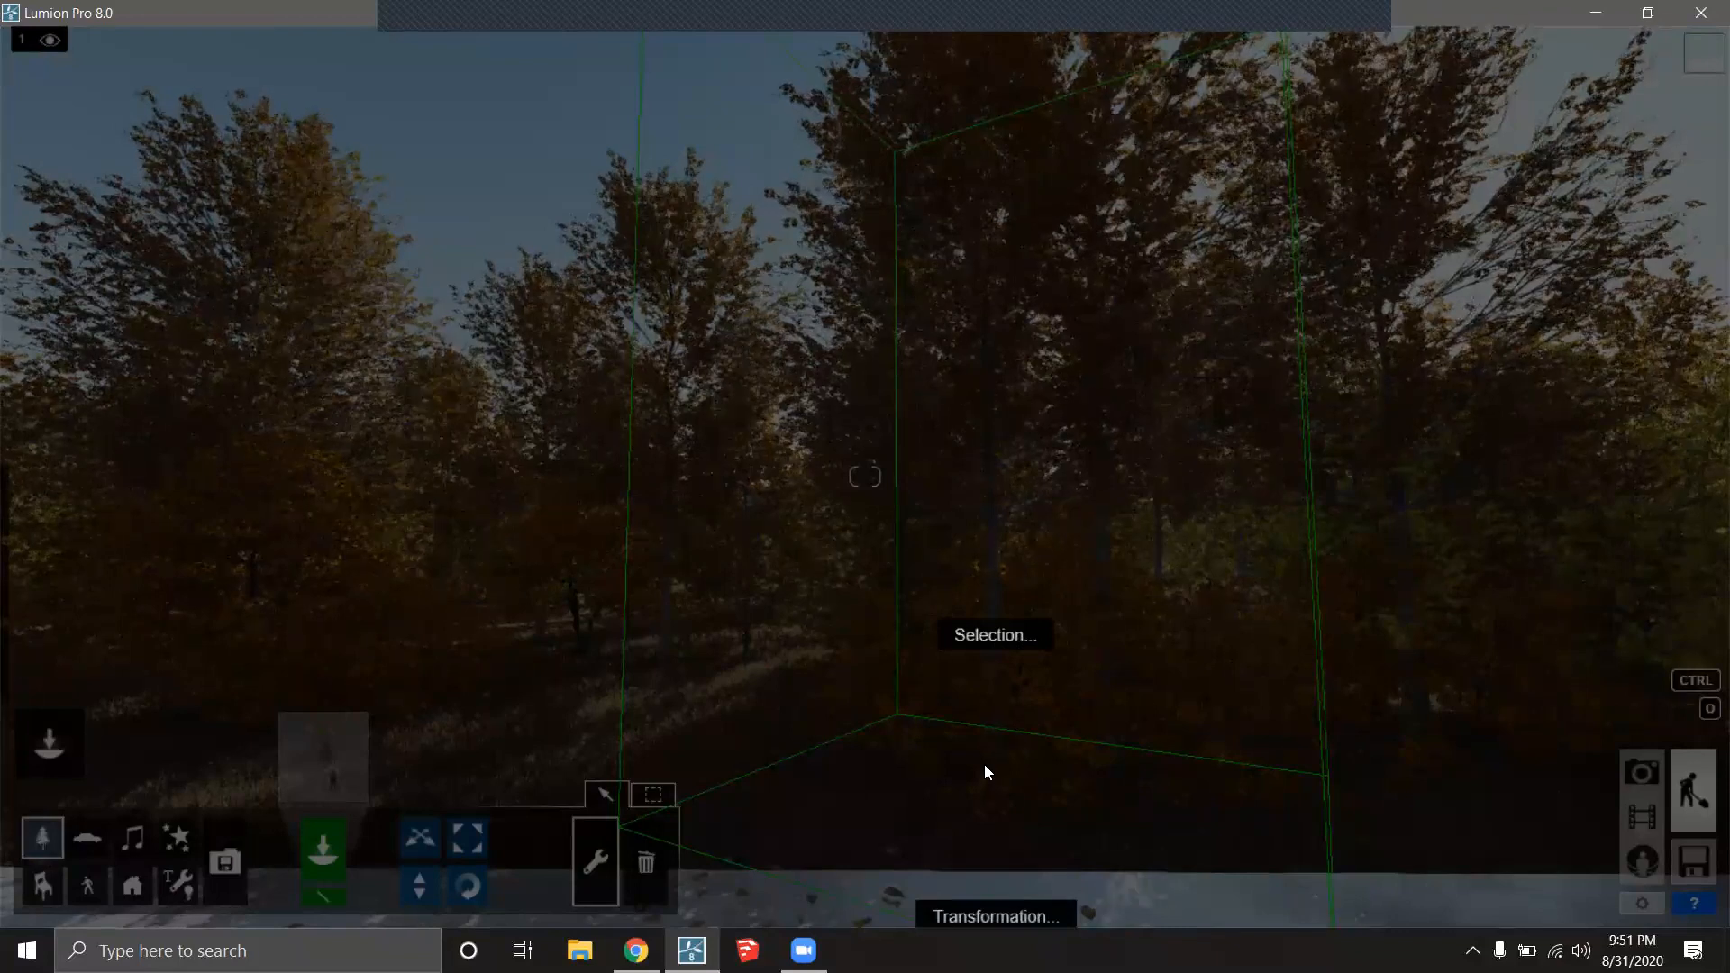
left_click(993, 636)
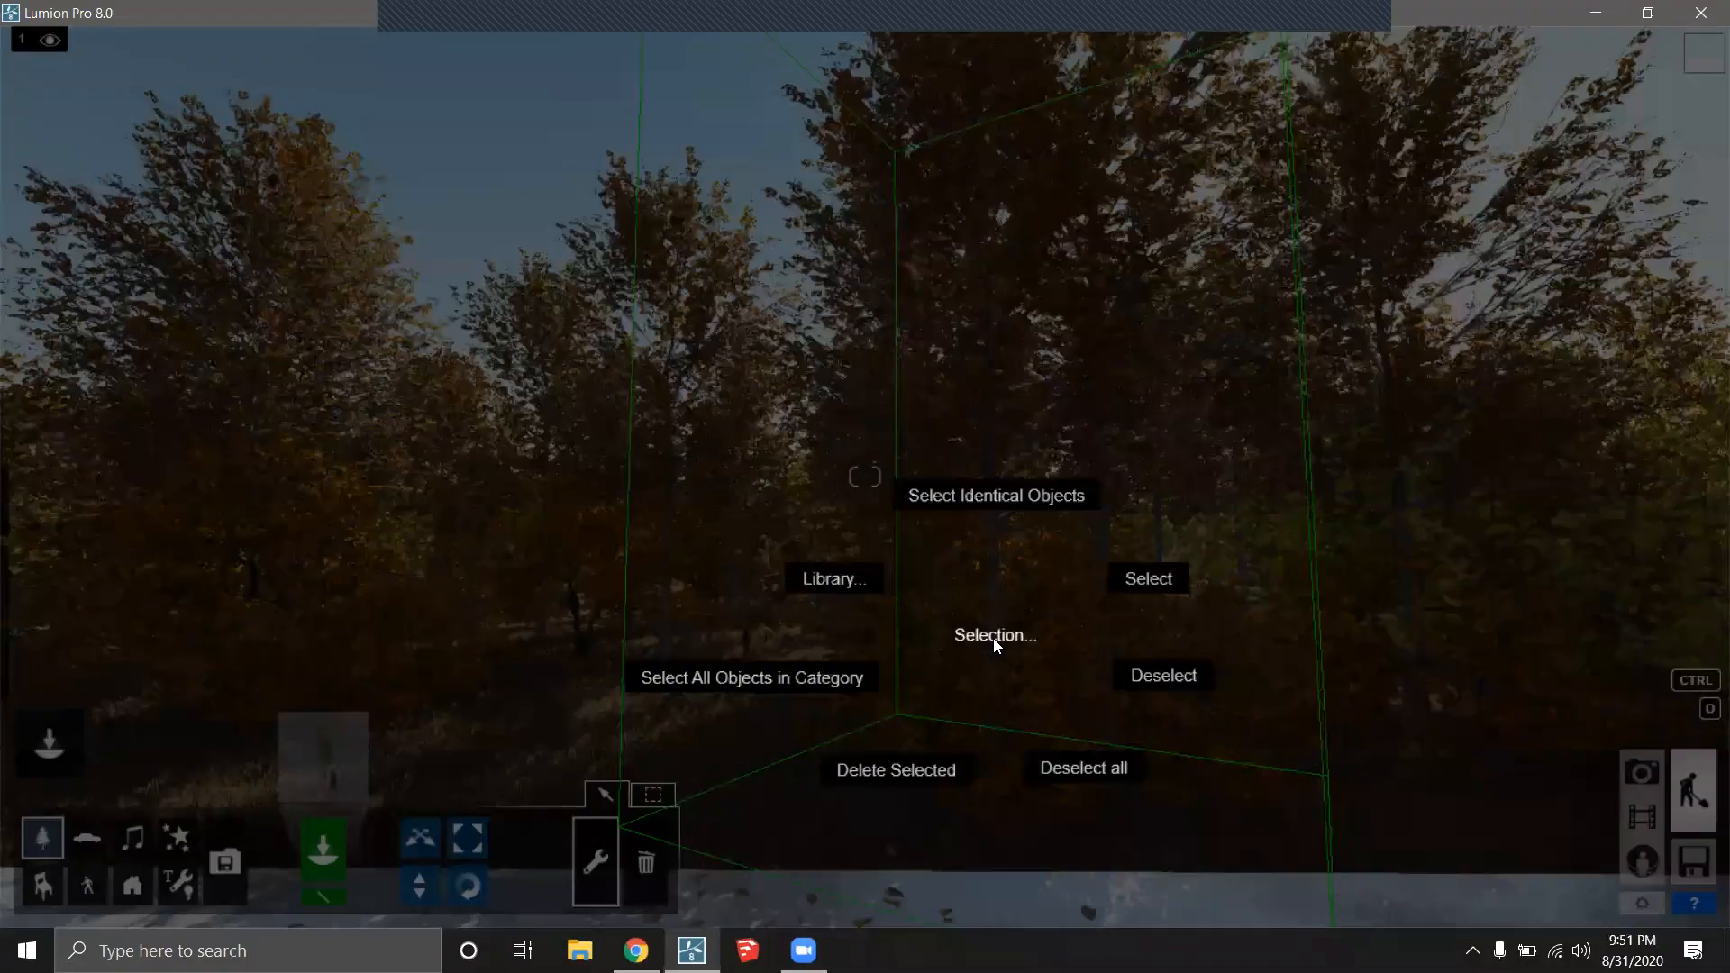
left_click(1023, 497)
Inspect the bounding boxes of the selected silver maples throughout the forest, from ground level and from above.
right_click_drag(1021, 590, 1657, 612)
right_click_drag(856, 476, 1162, 474)
right_click_drag(851, 534, 962, 540)
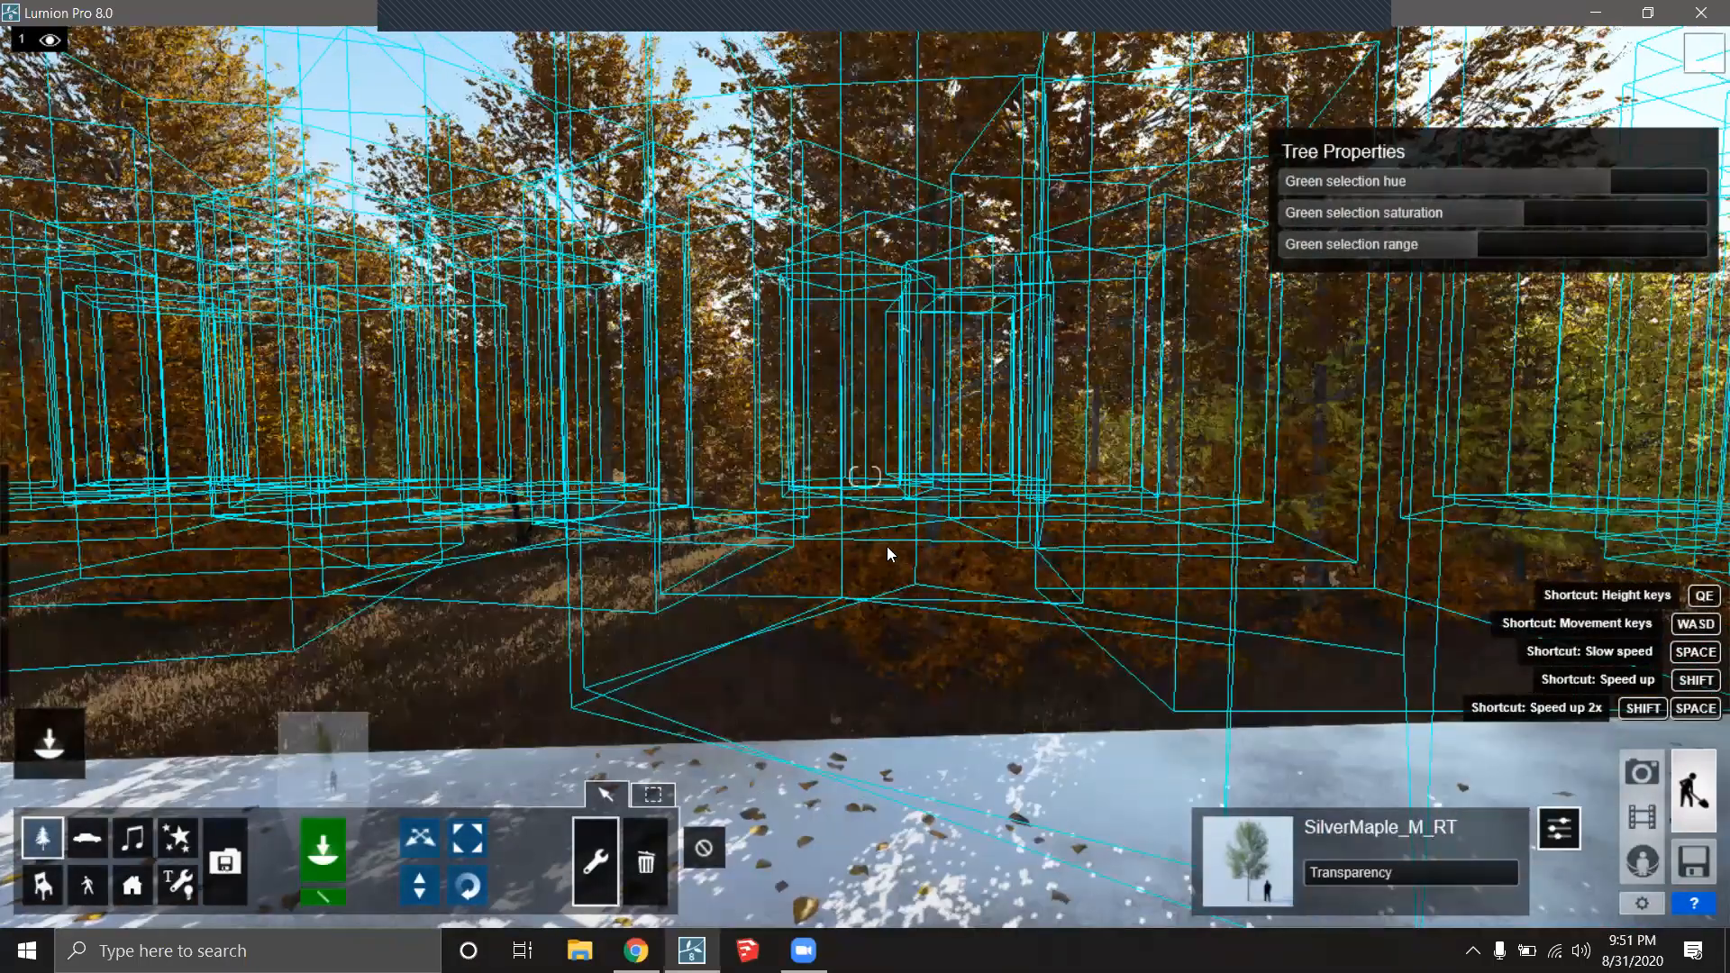
key("q")
right_click_drag(892, 451, 892, 559)
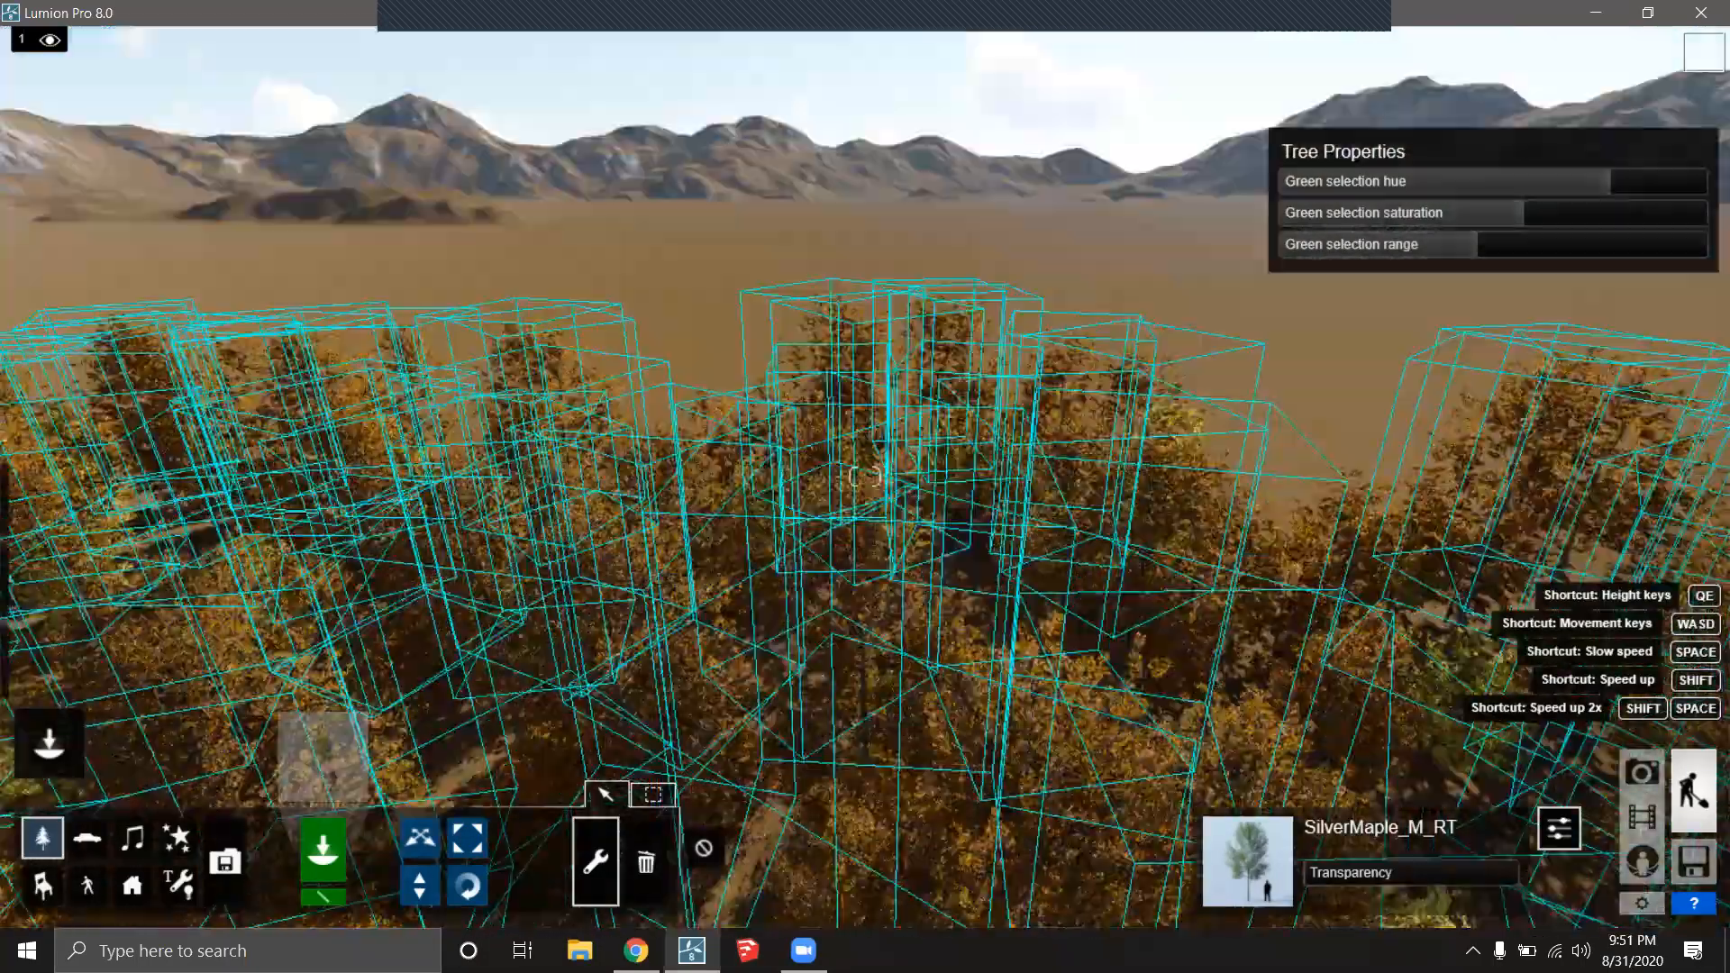
right_click_drag(814, 387, 814, 440)
key("q")
key("q")
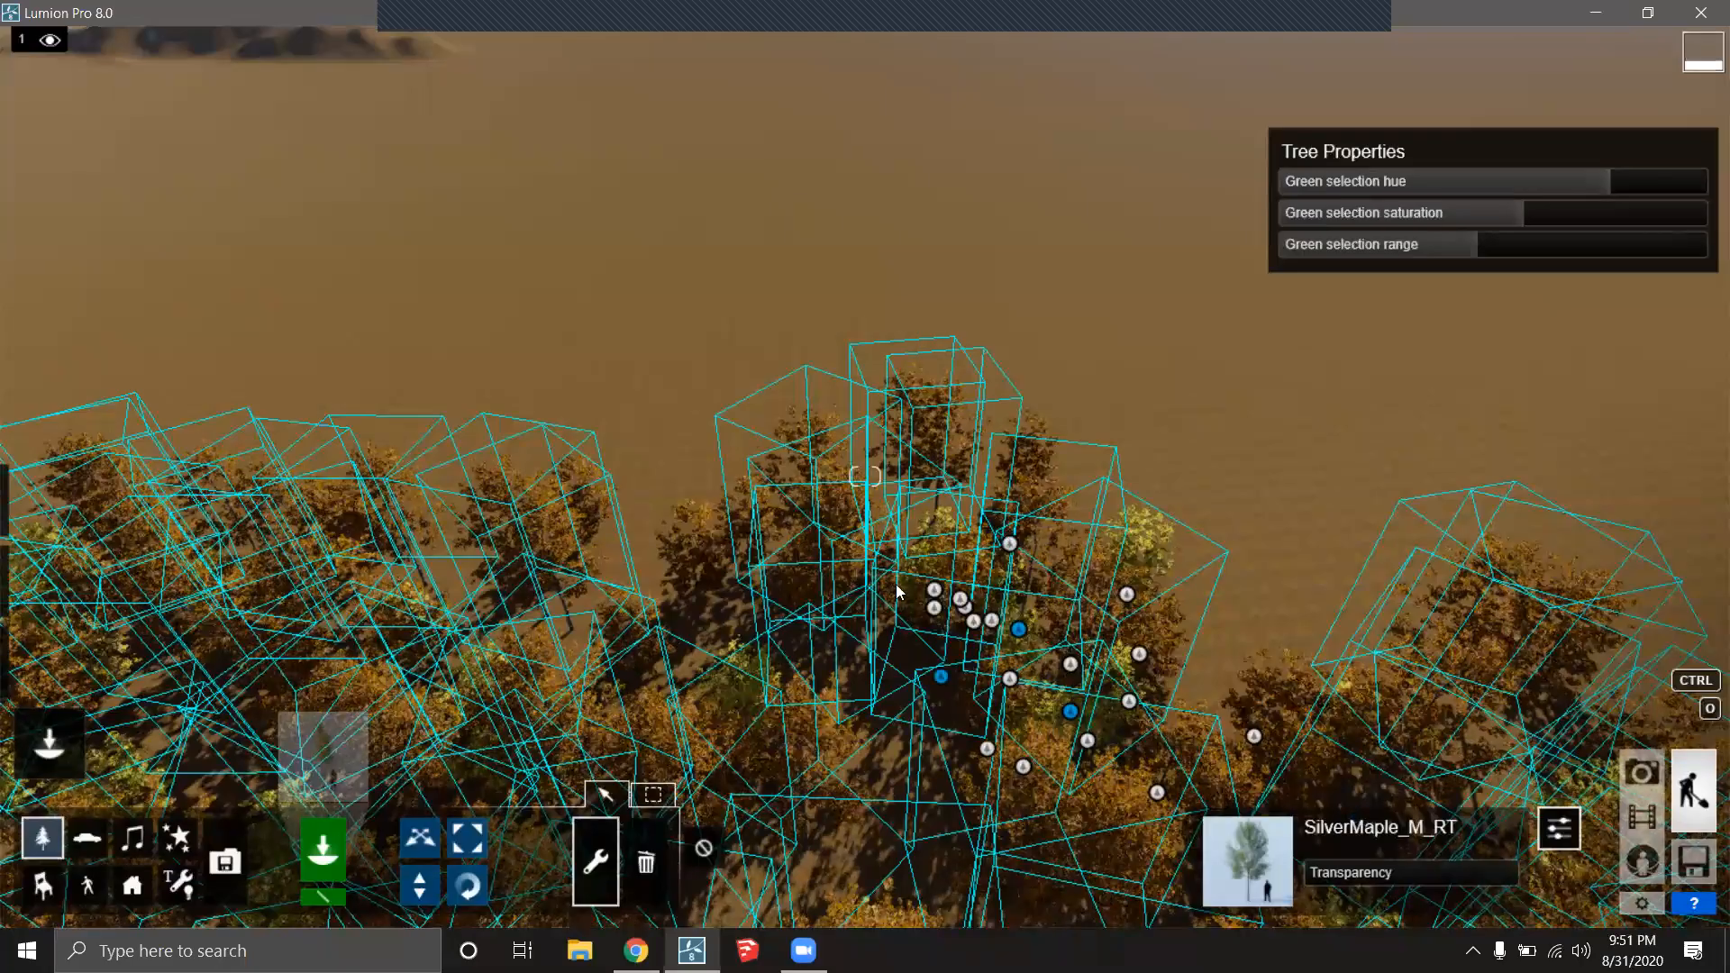
key("e")
key("e")
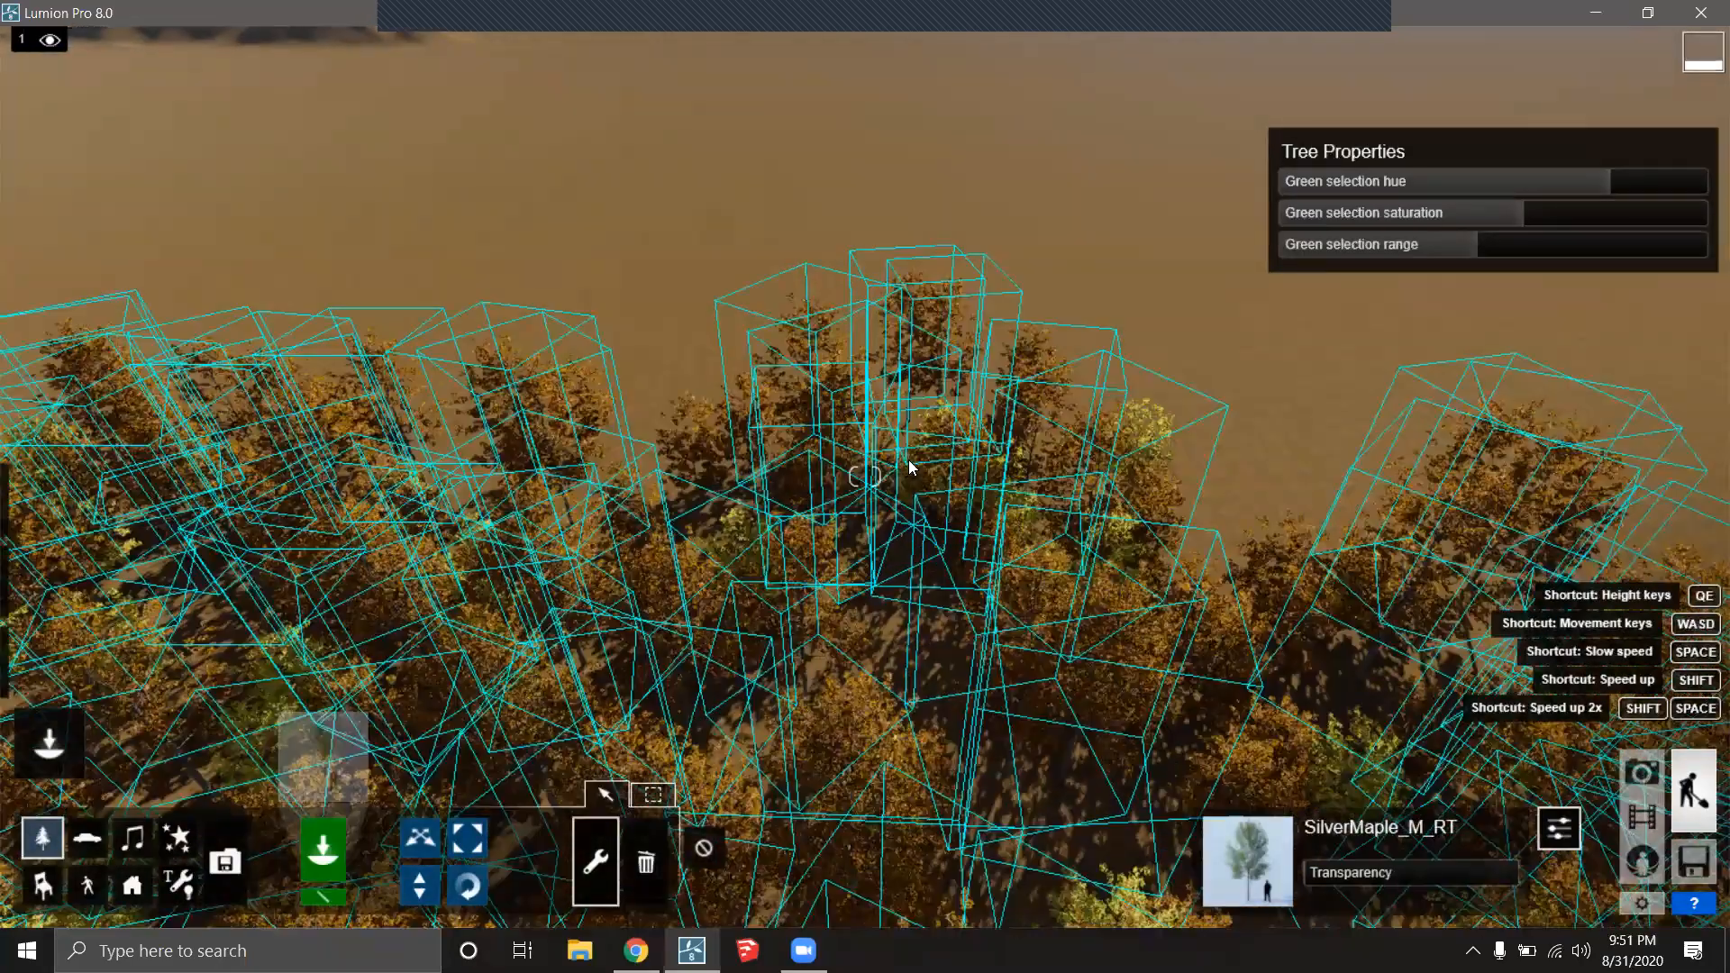
key("e")
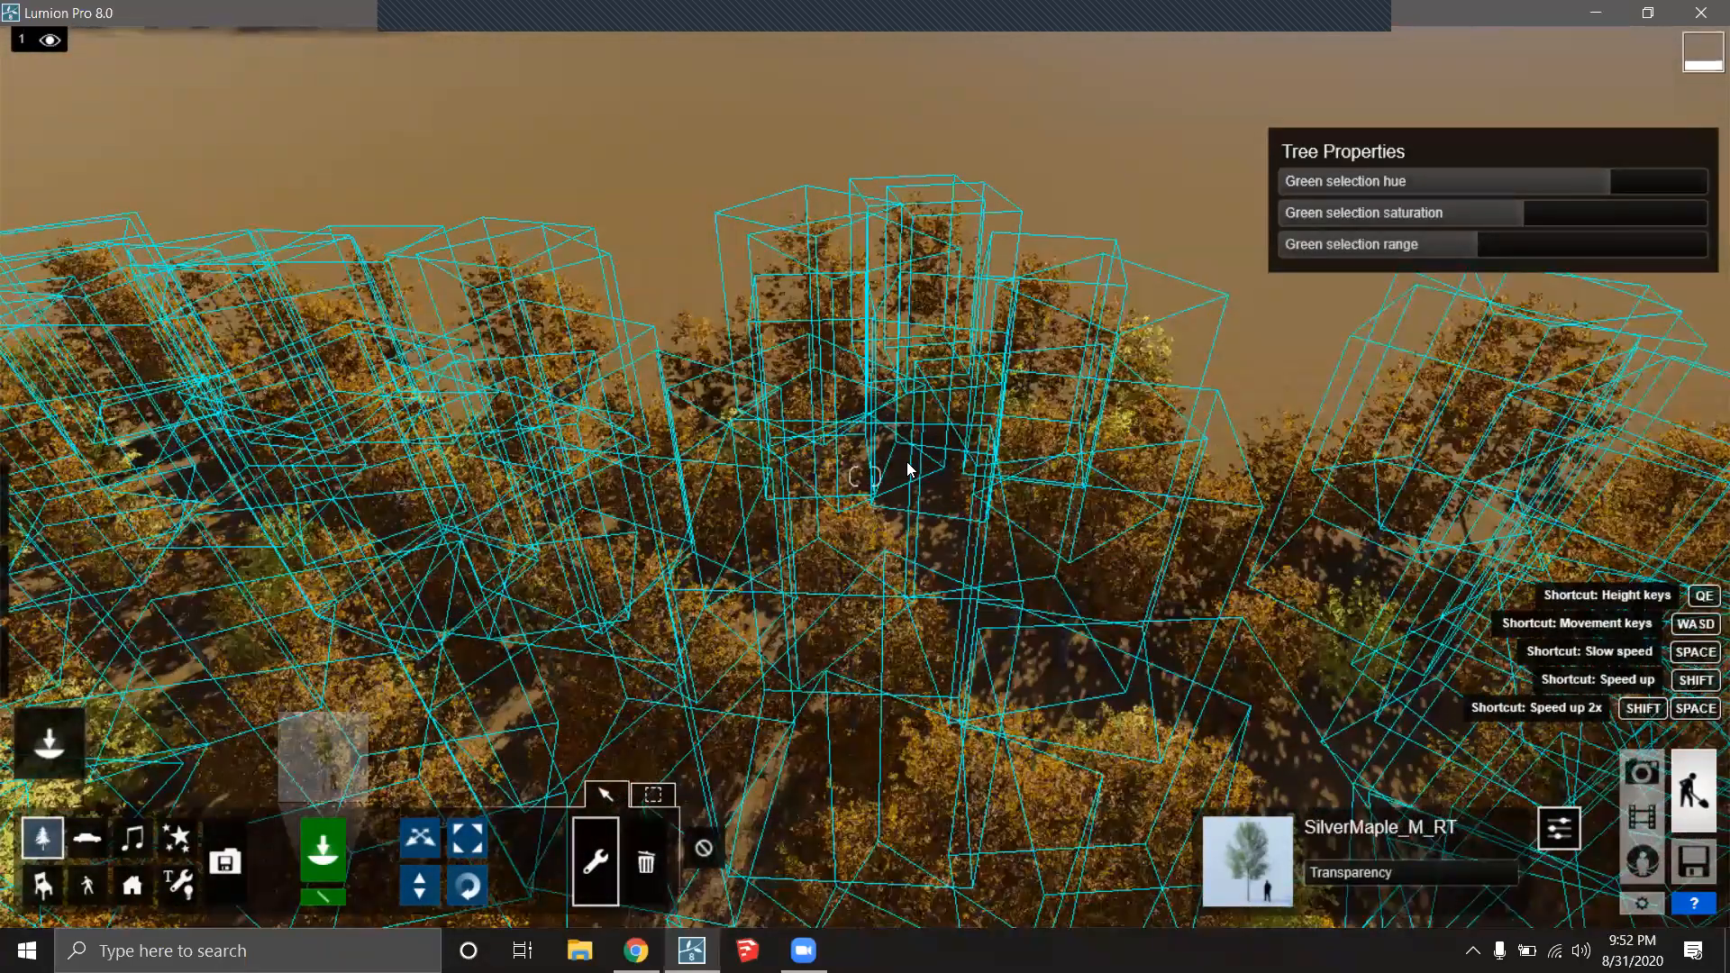
key("e")
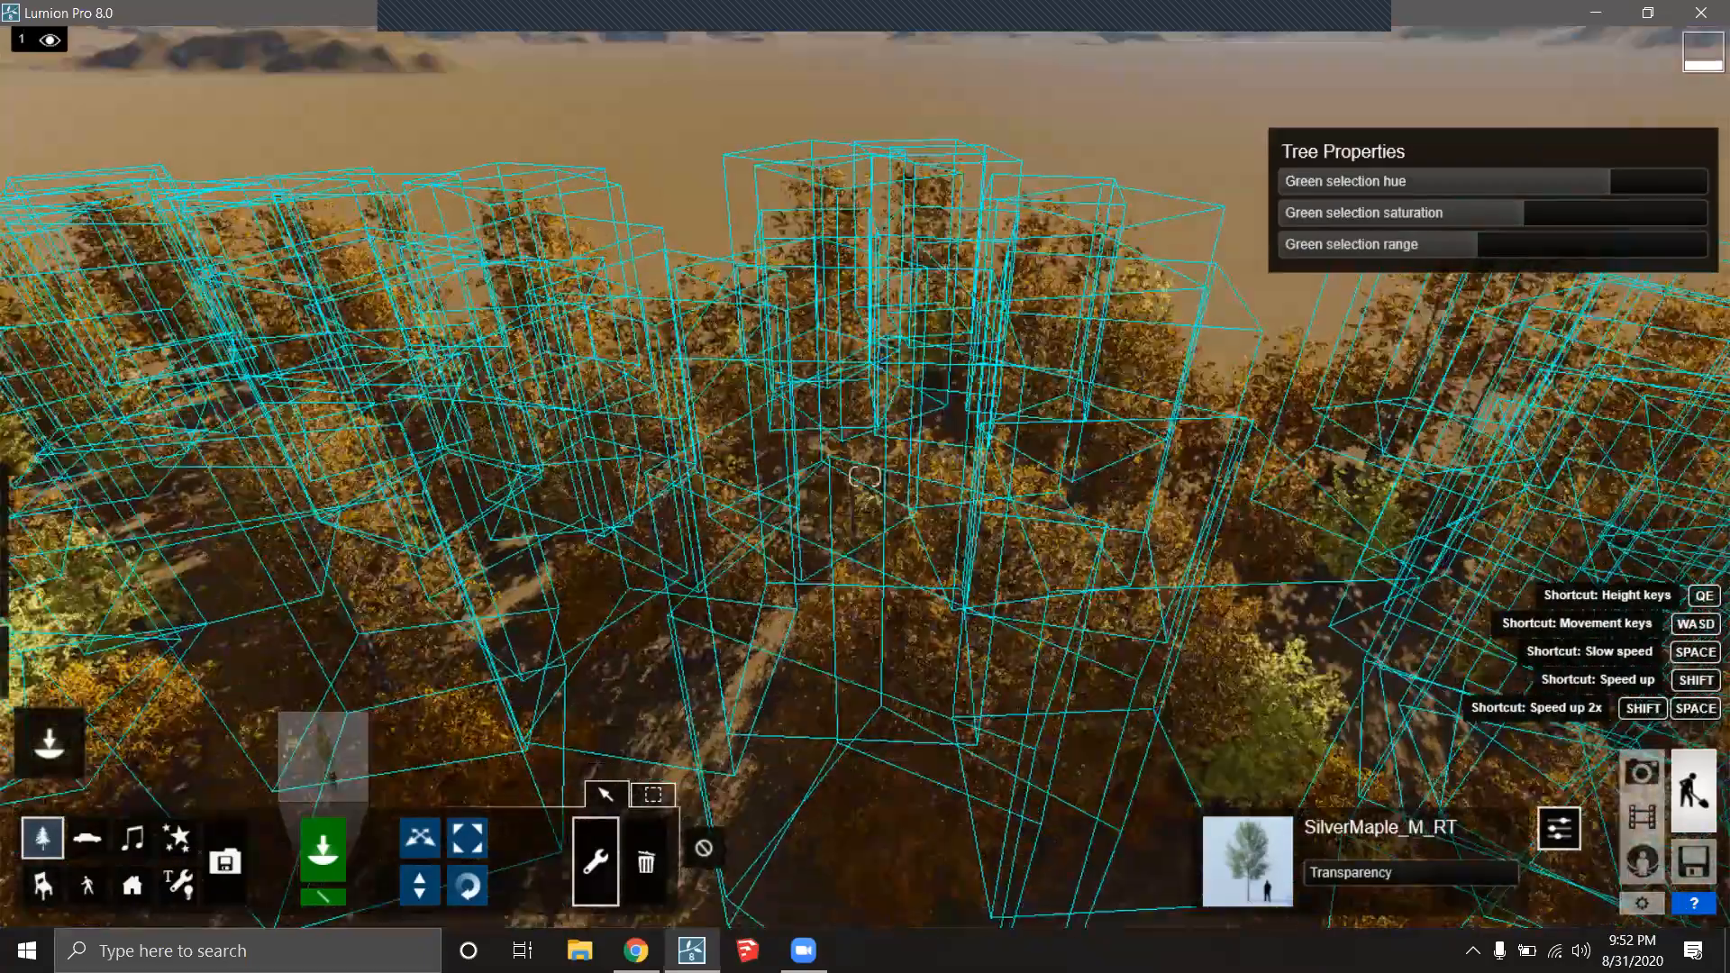
key("e")
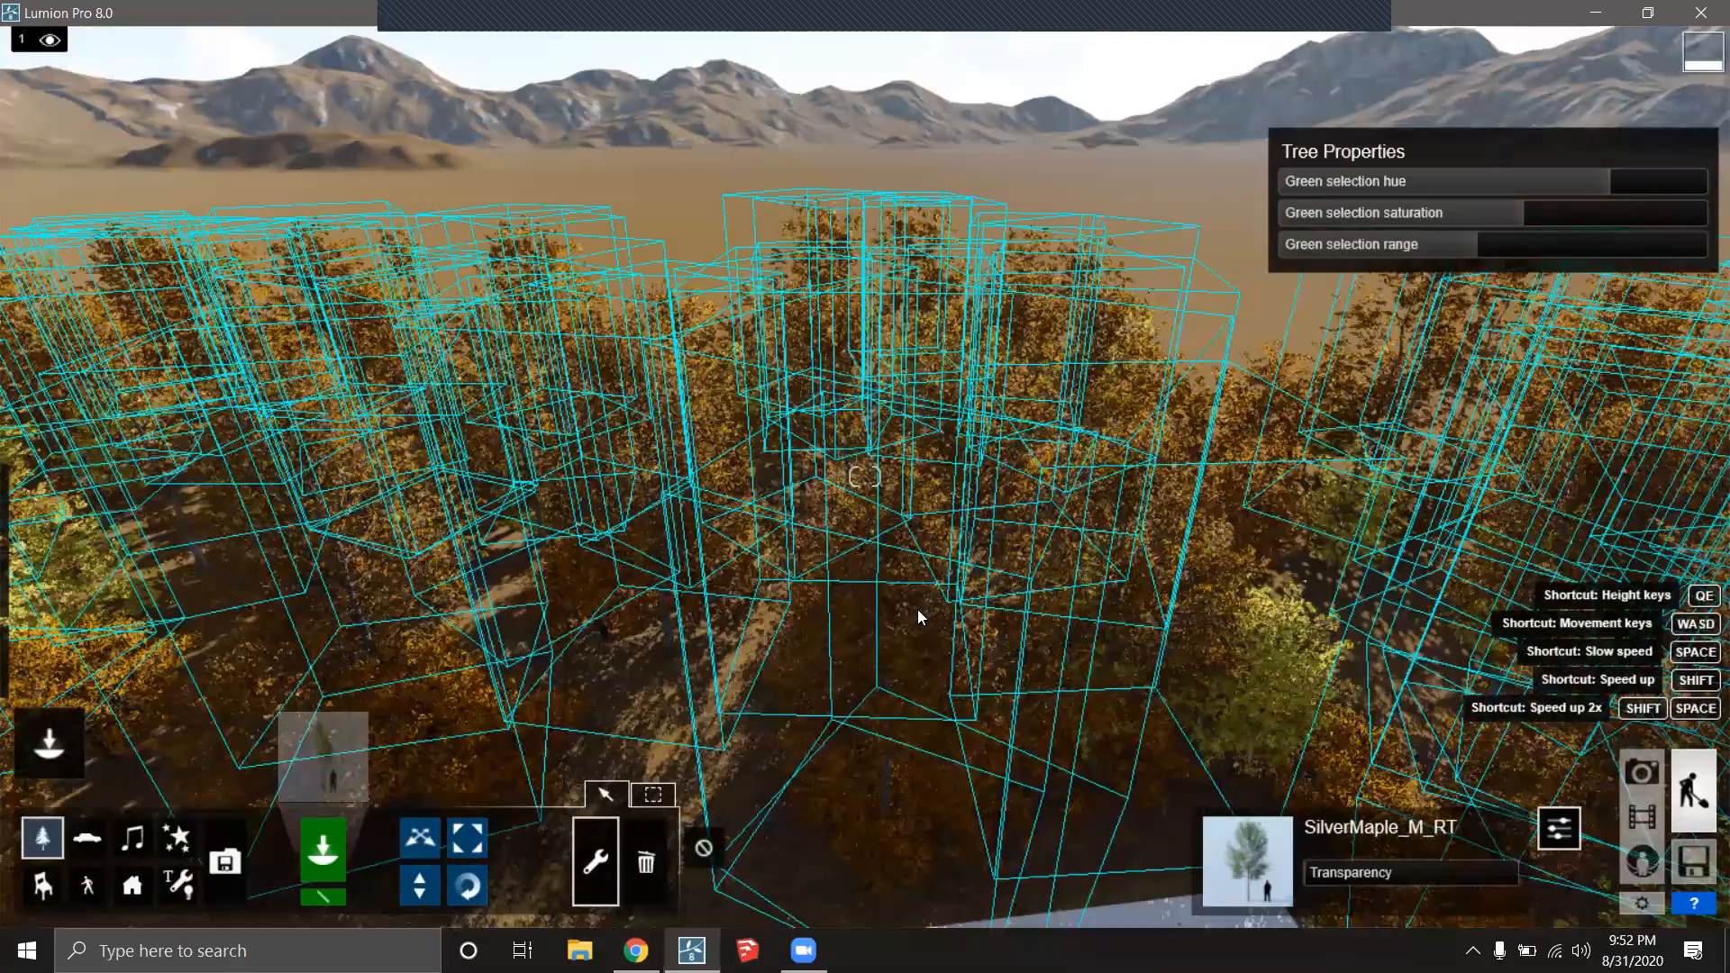
key("e")
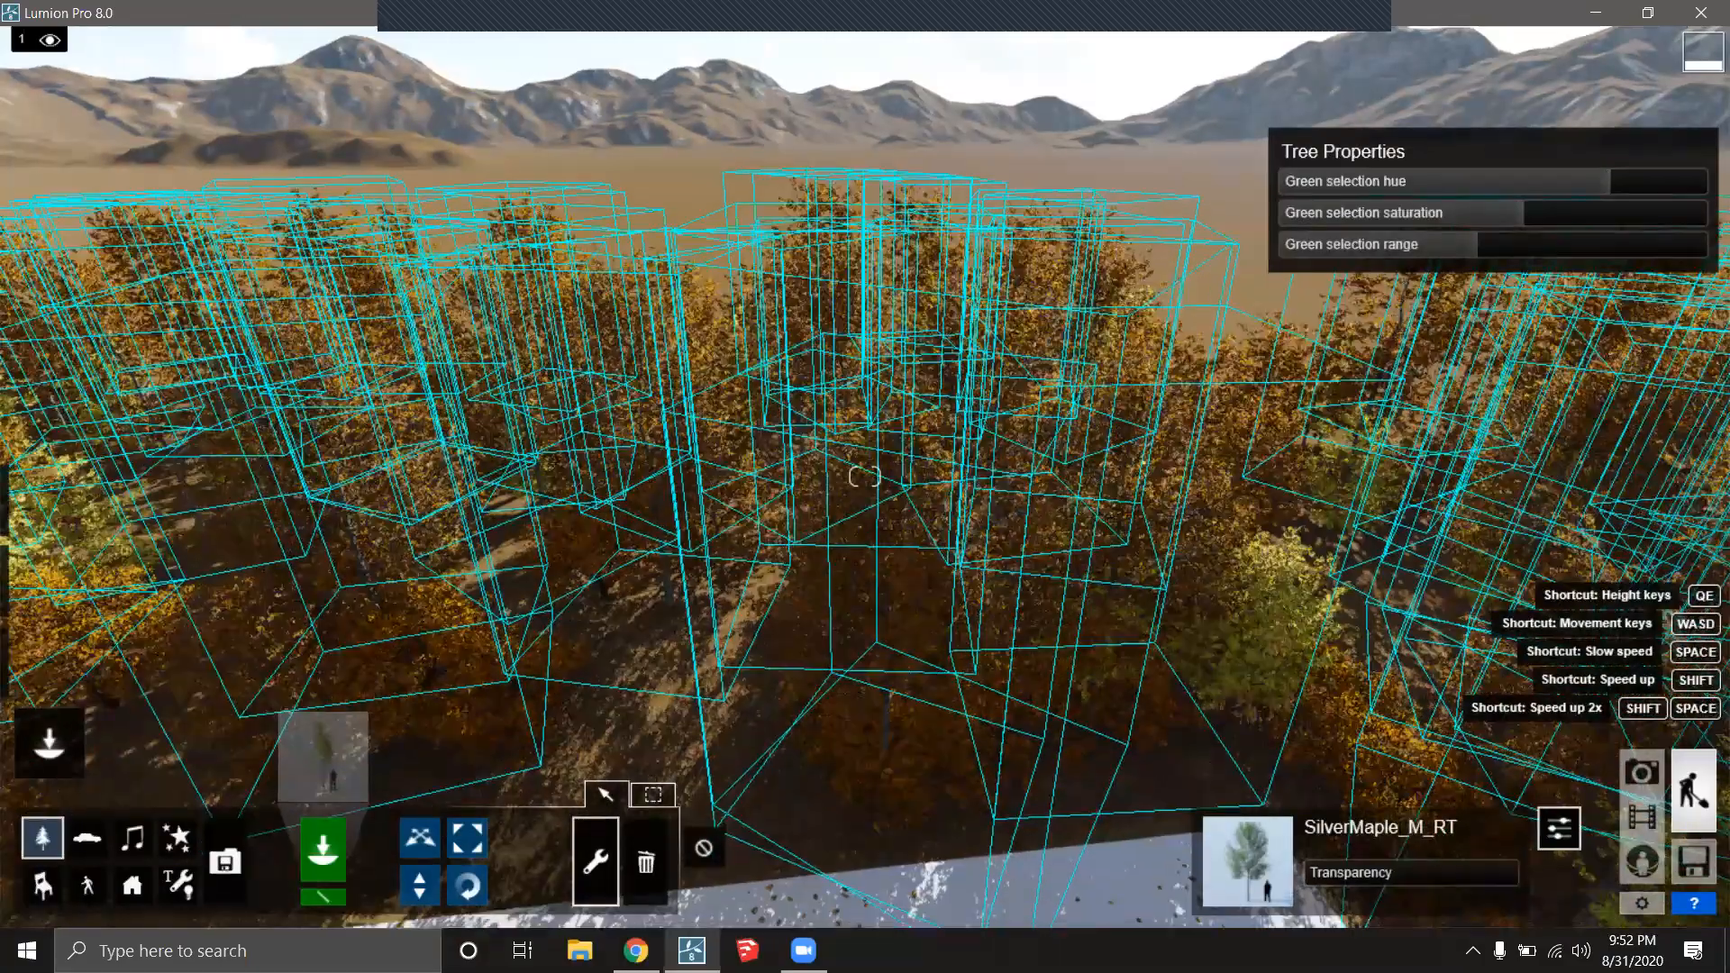
right_click_drag(810, 533, 836, 529)
key("s")
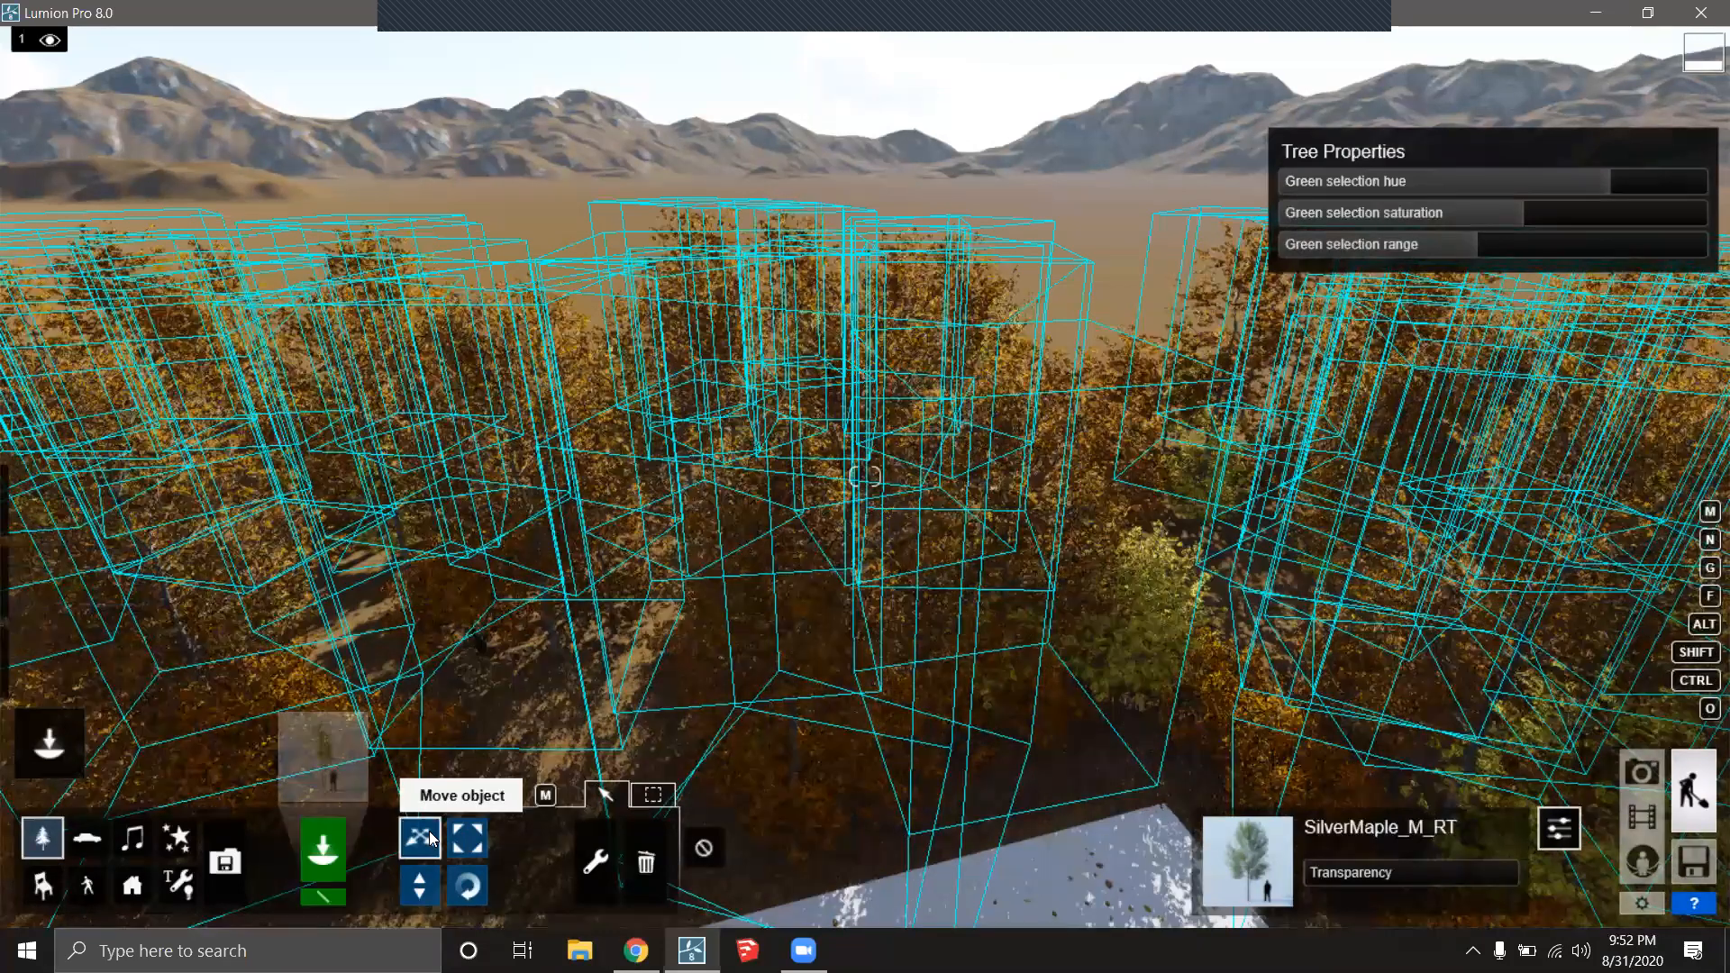
Move all the selected silver maples together toward the distant hills and back near the terrace.
left_click(429, 836)
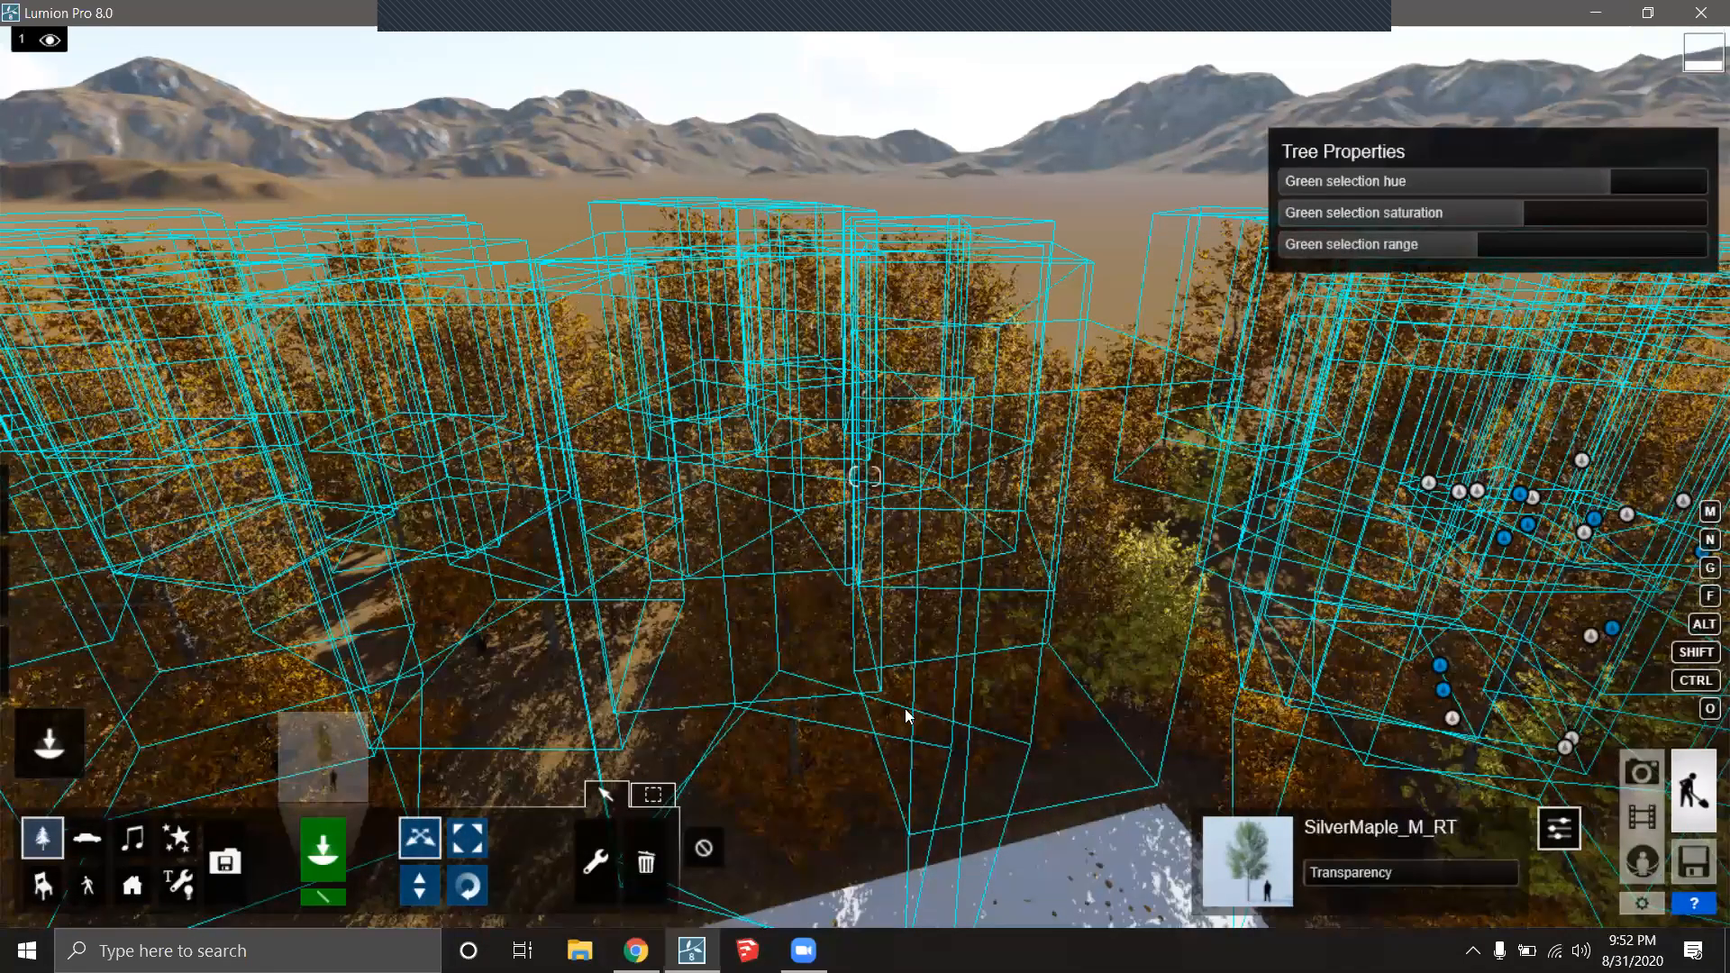
left_click(850, 781)
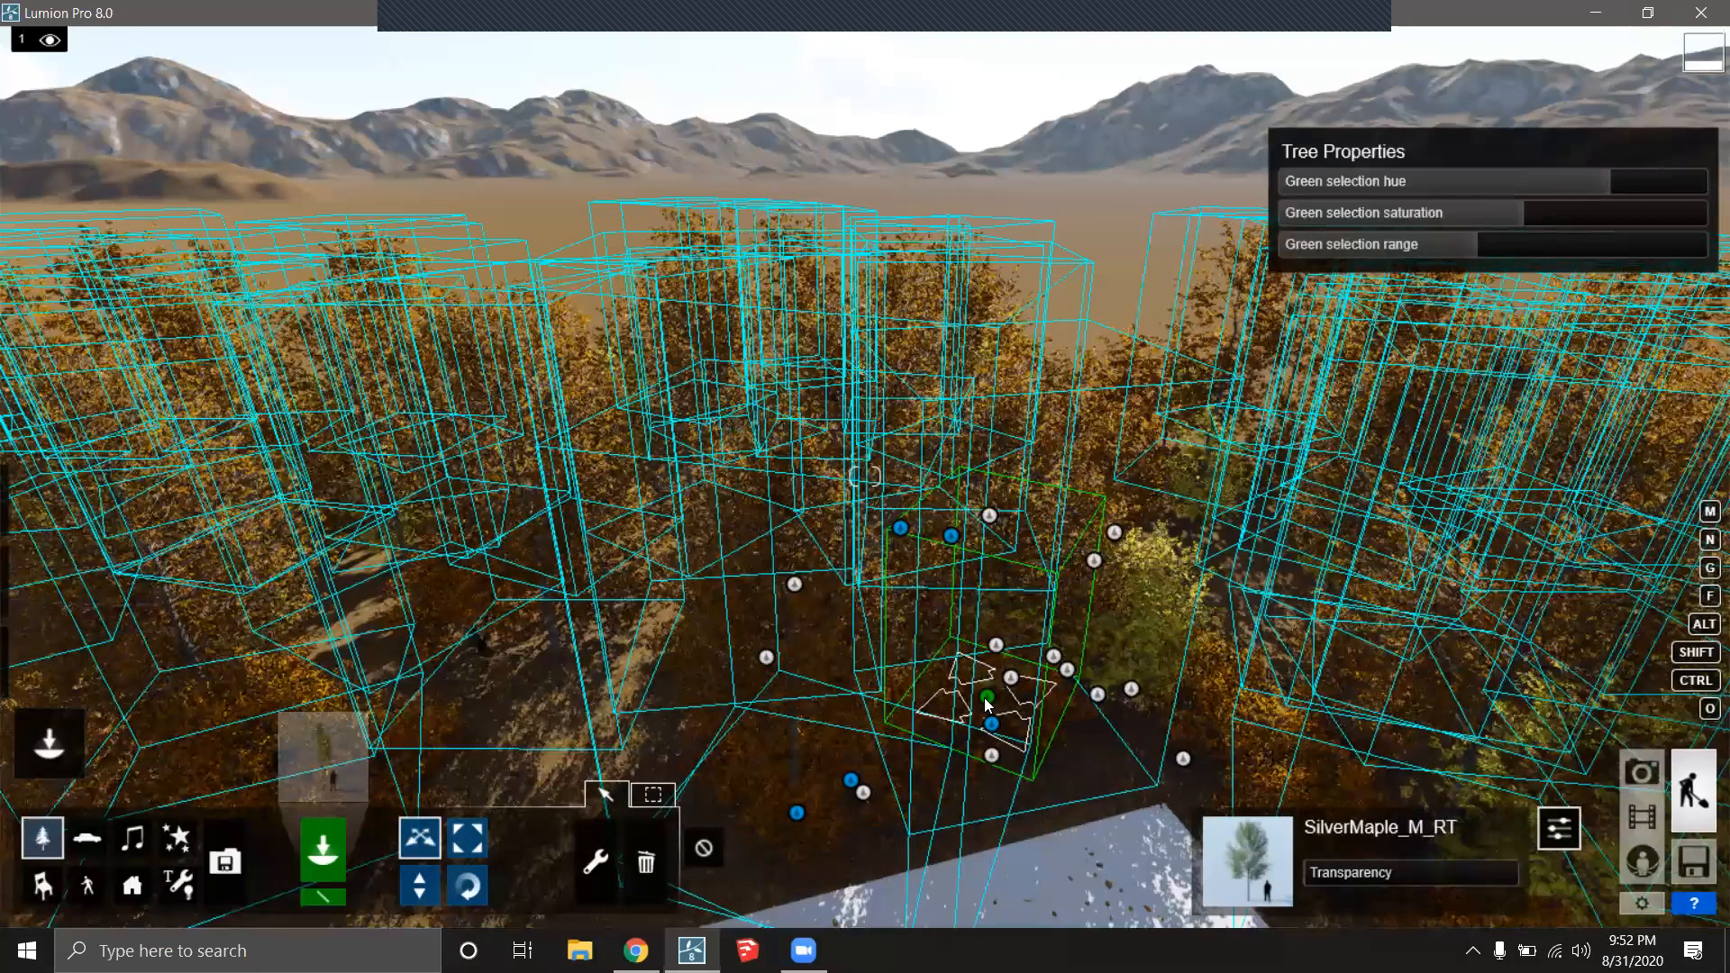
left_click_drag(987, 696, 838, 780)
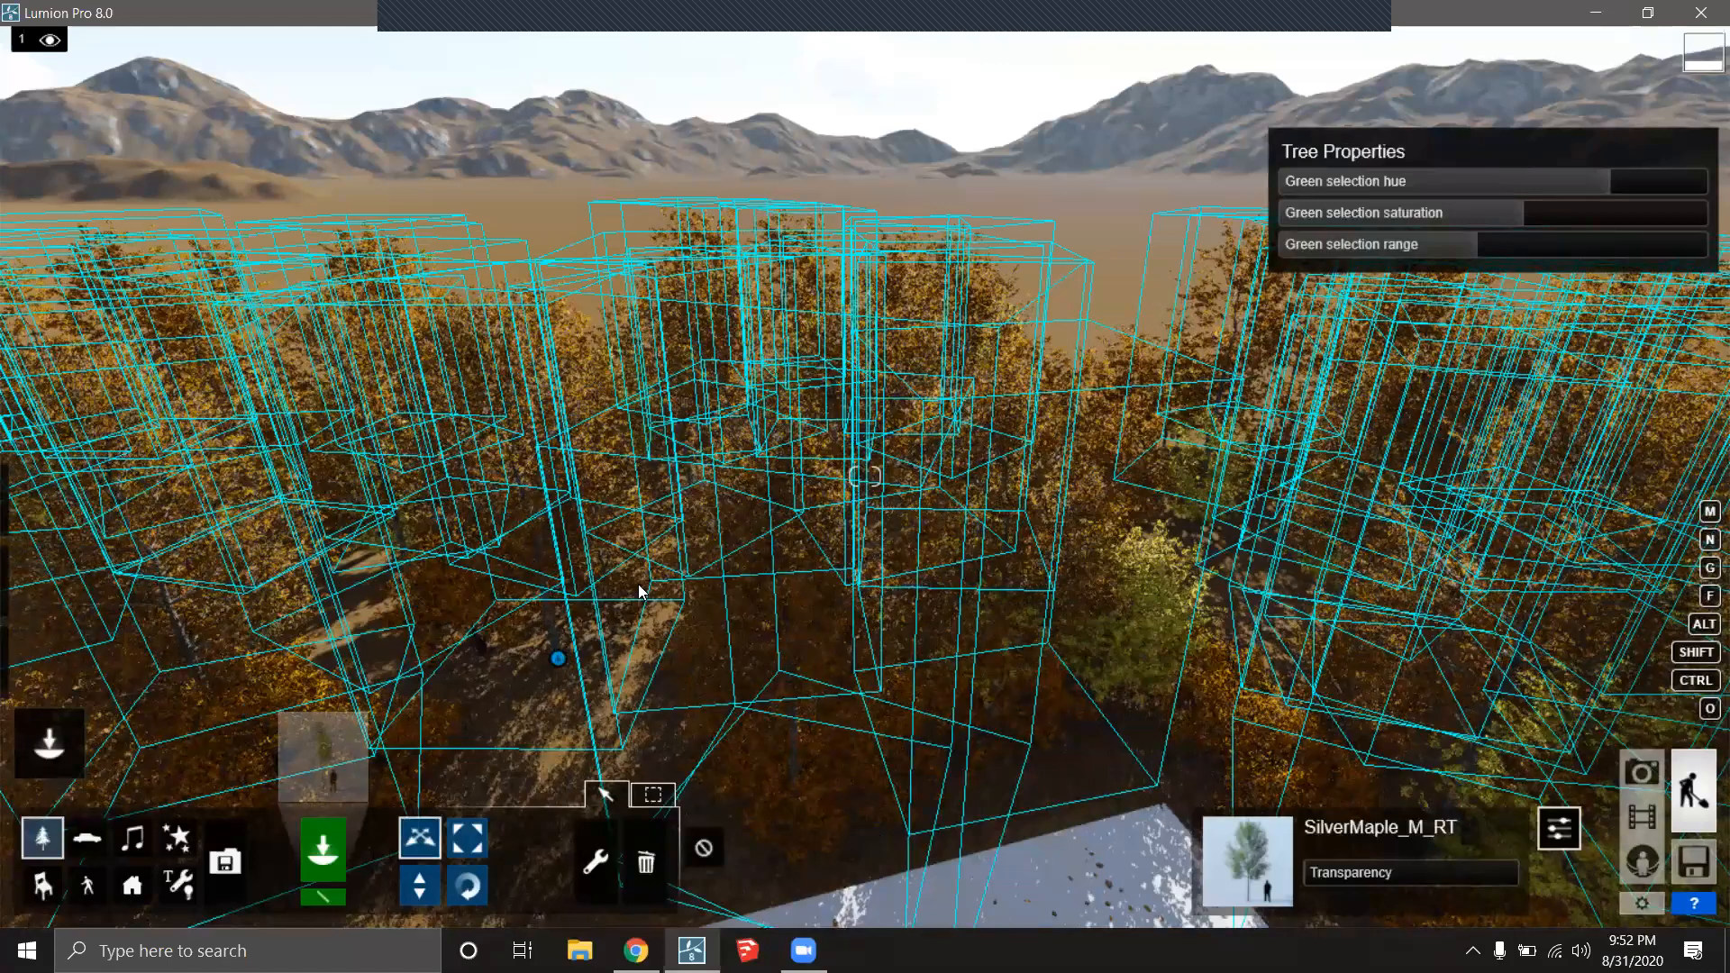
left_click_drag(639, 592, 708, 512)
left_click_drag(848, 373, 1117, 269)
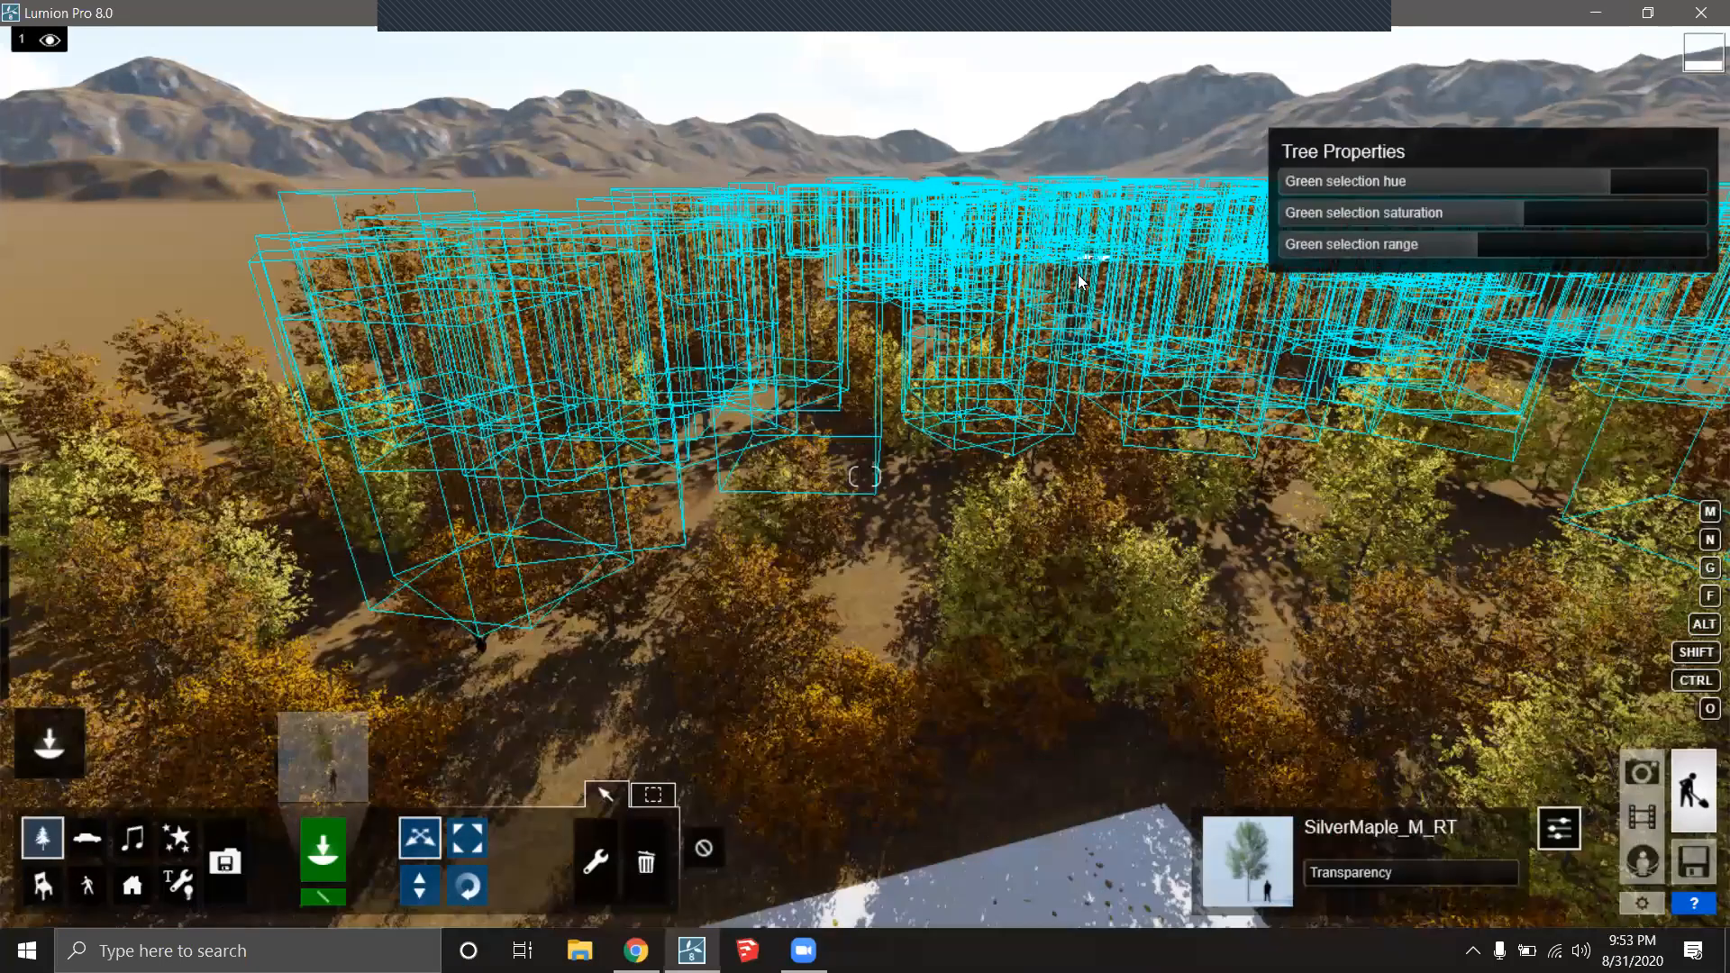
left_click_drag(941, 333, 815, 655)
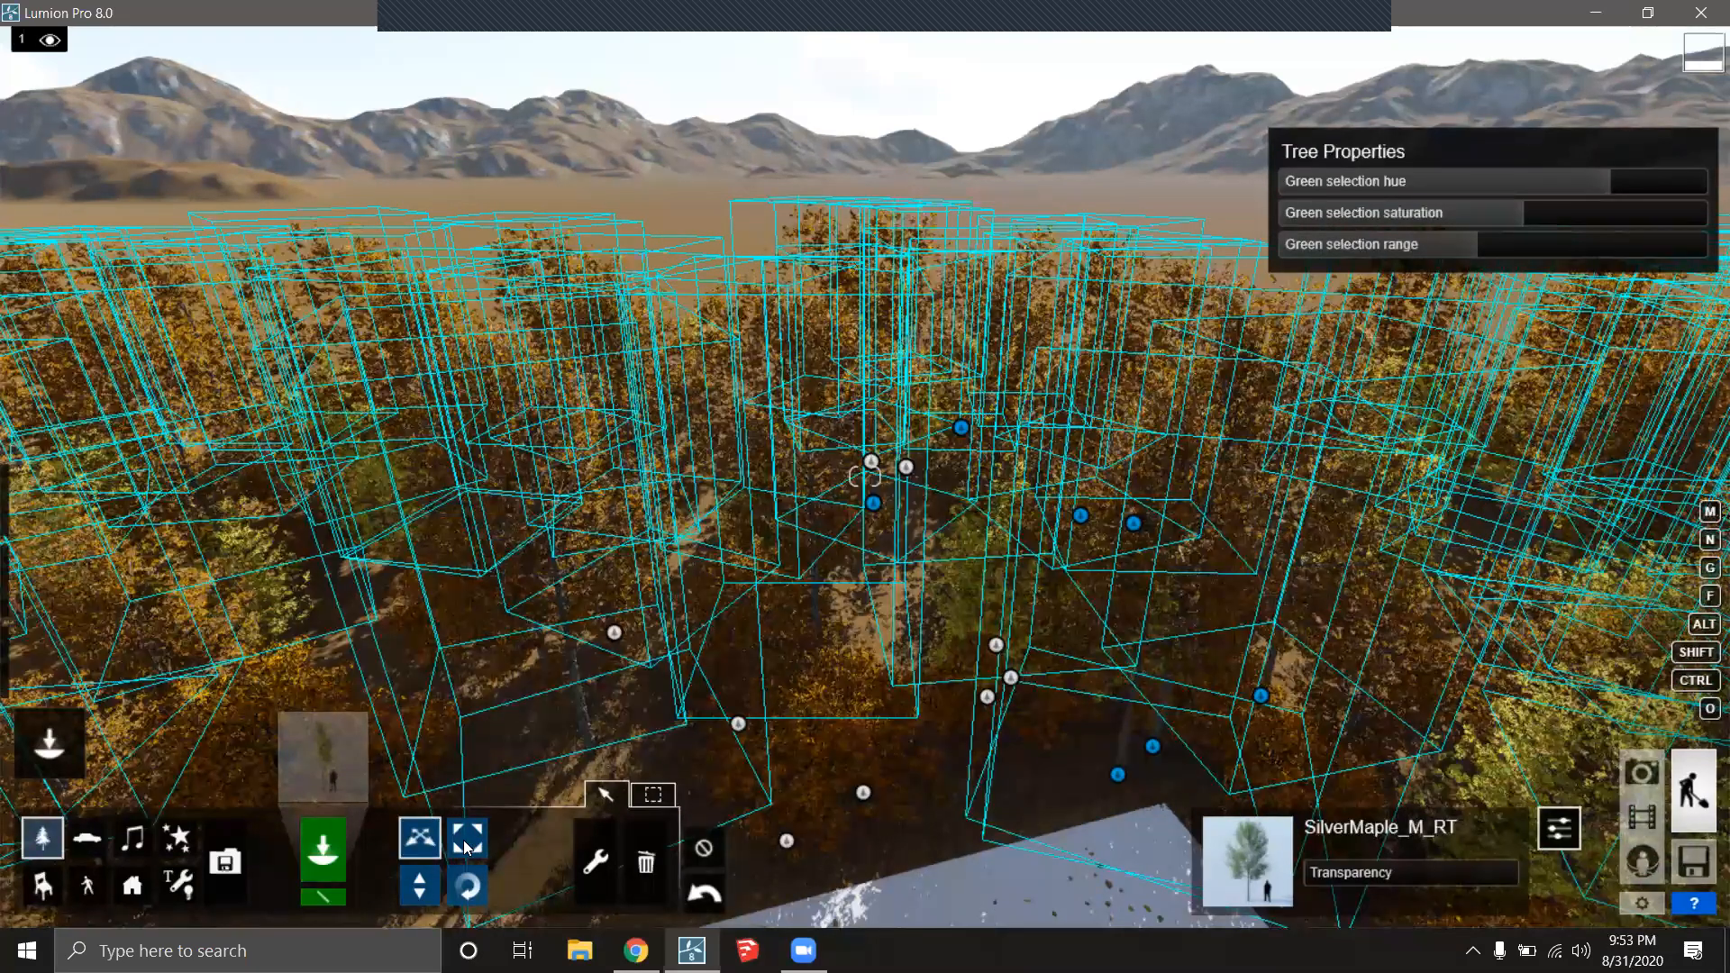
Enlarge all the selected silver maples together with the Size object tool.
left_click(463, 846)
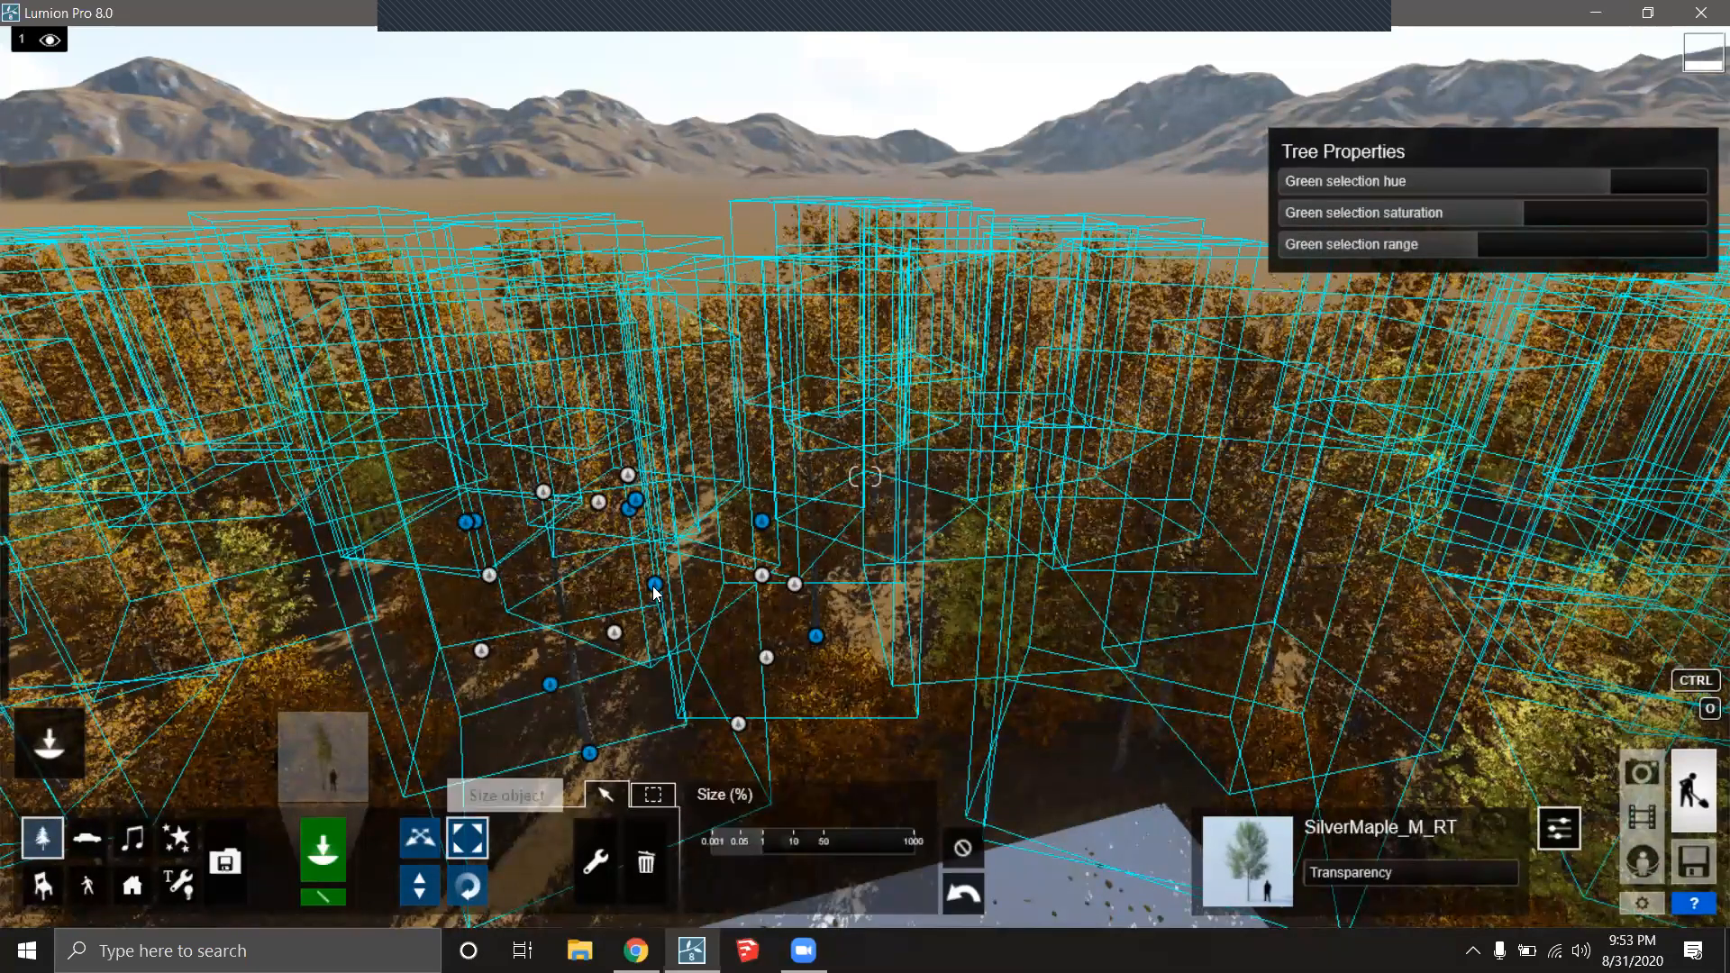
mouse_move(655, 583)
left_mouse_down()
mouse_move(653, 661)
mouse_move(643, 598)
left_mouse_up()
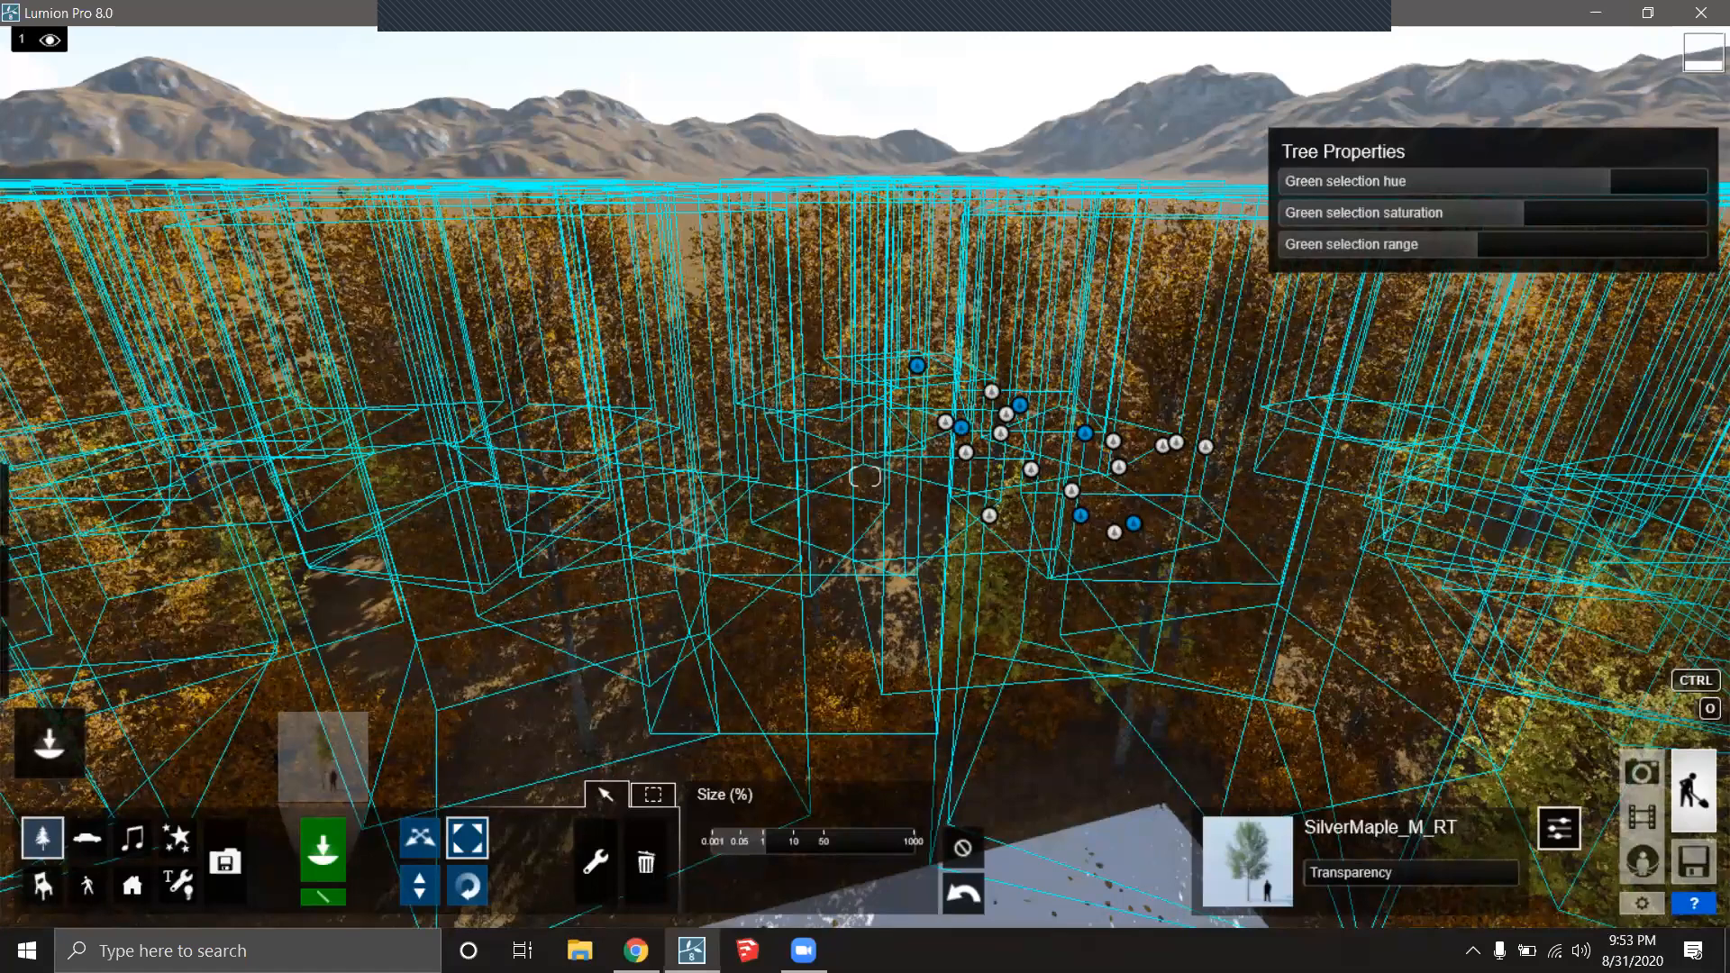
right_click_drag(1063, 451, 811, 450)
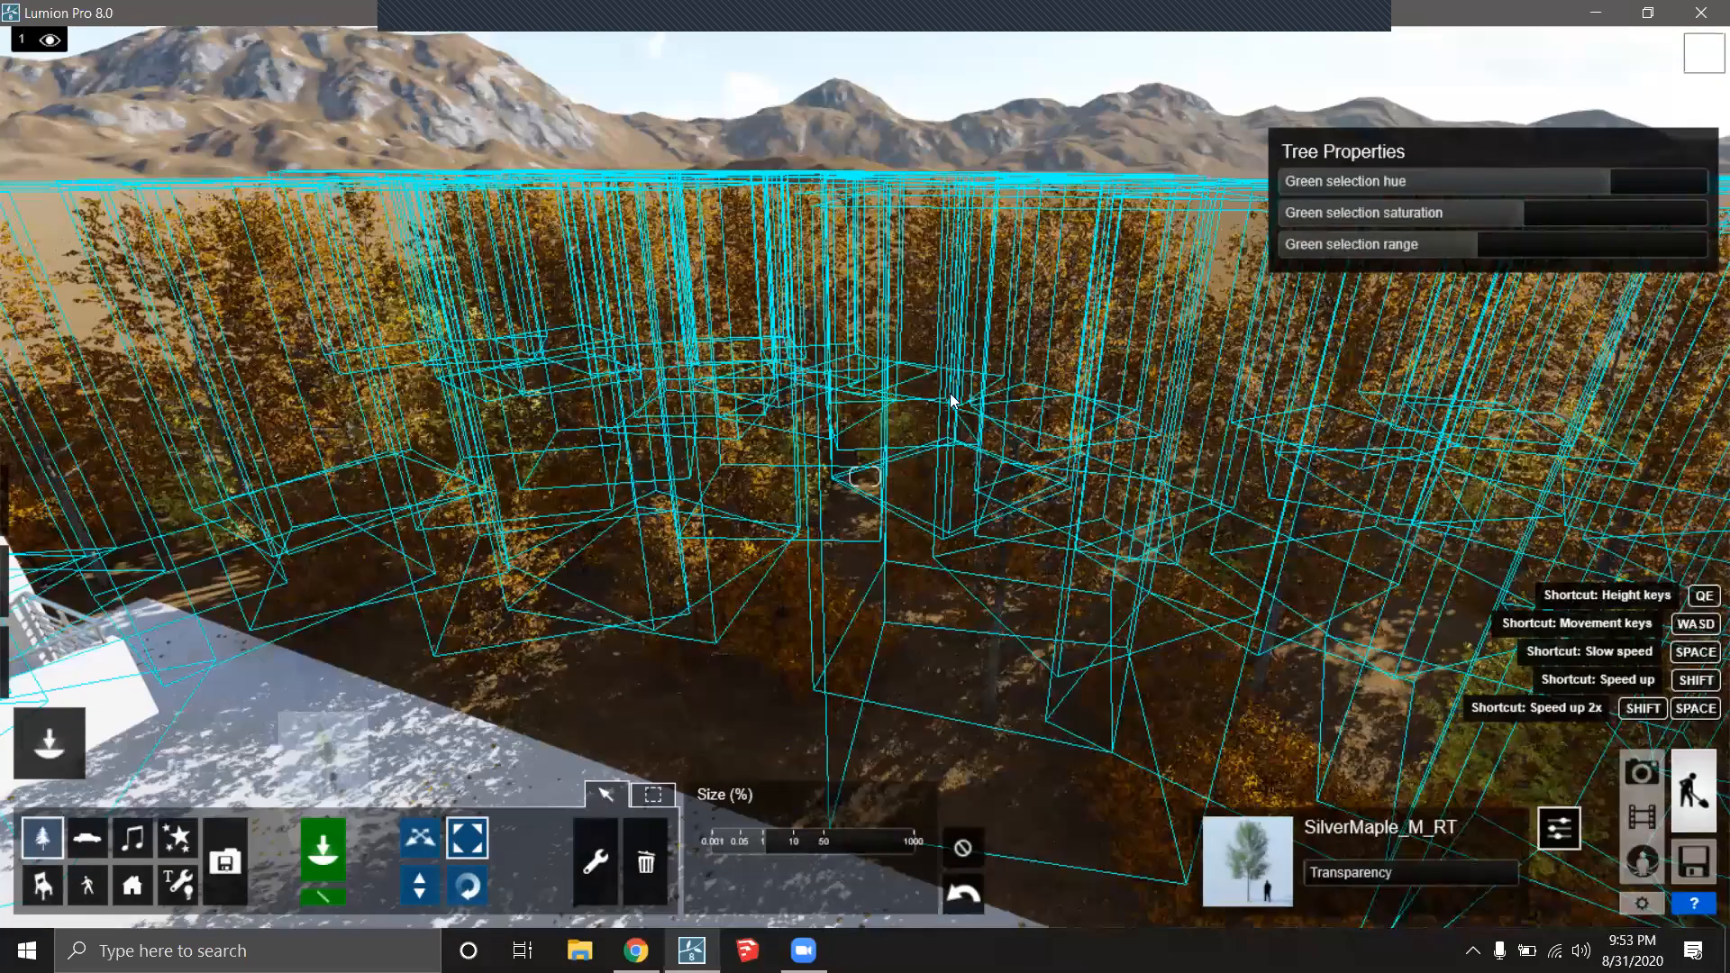
Shift the selected silver maples up and down, leaving them slightly raised, and rotate them together about their vertical axes.
left_click(416, 888)
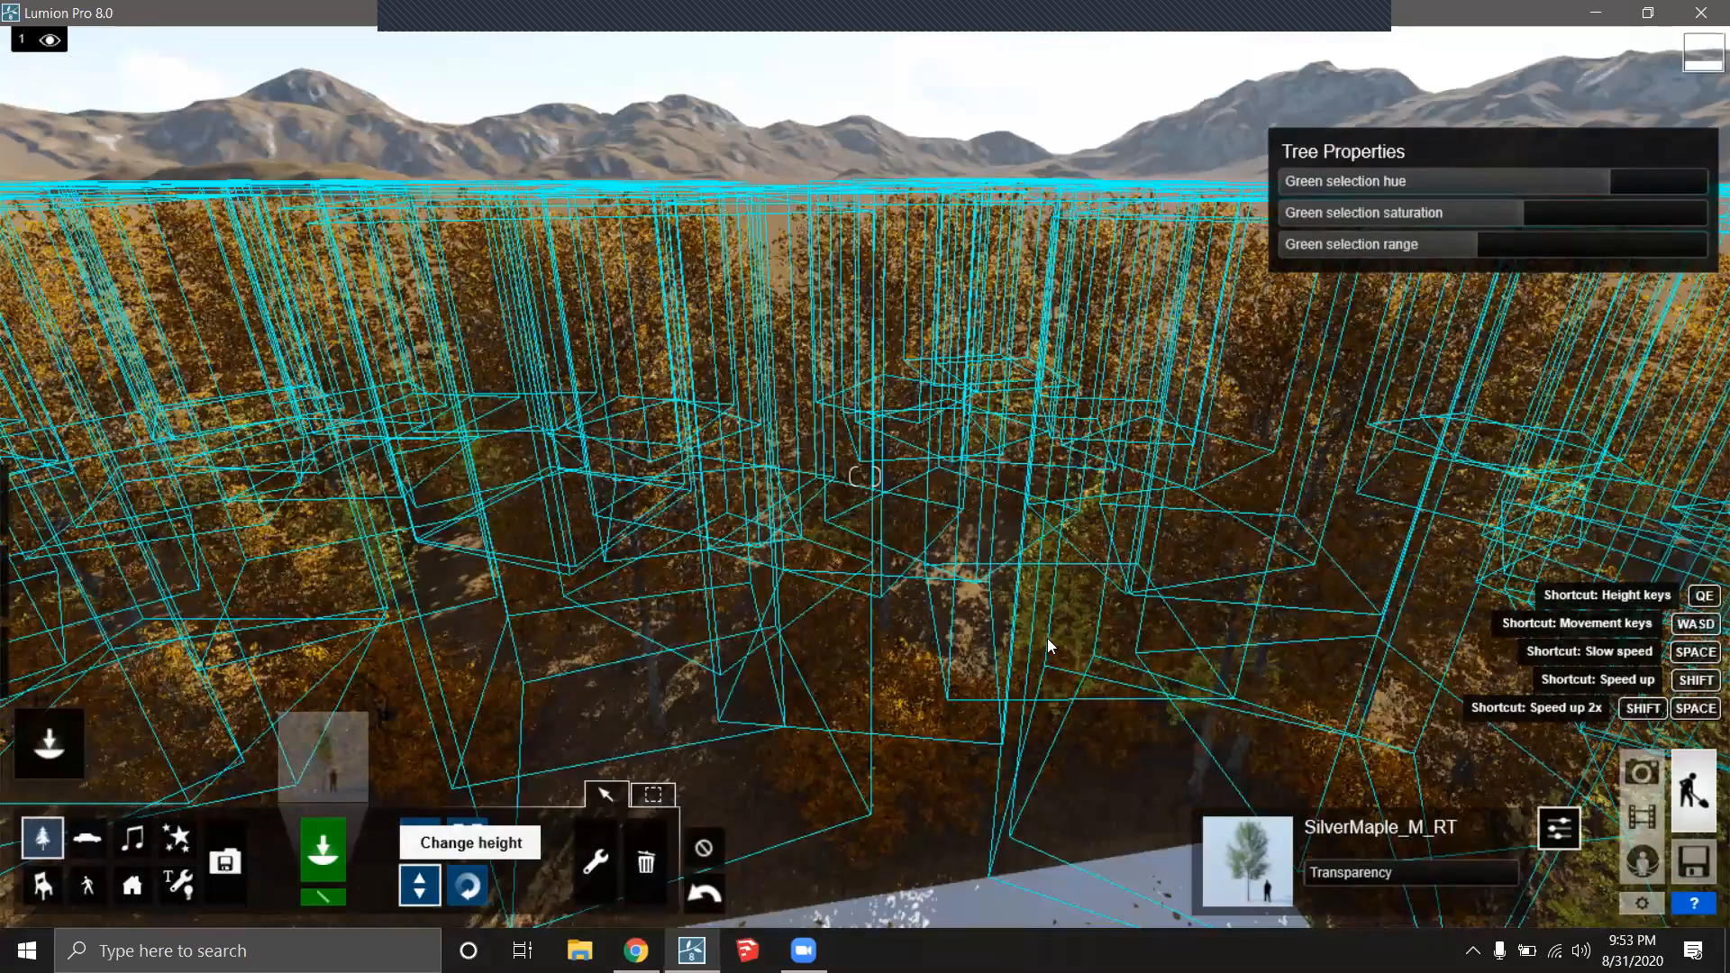
left_click_drag(1063, 552, 1061, 429)
left_click_drag(1063, 524, 1056, 588)
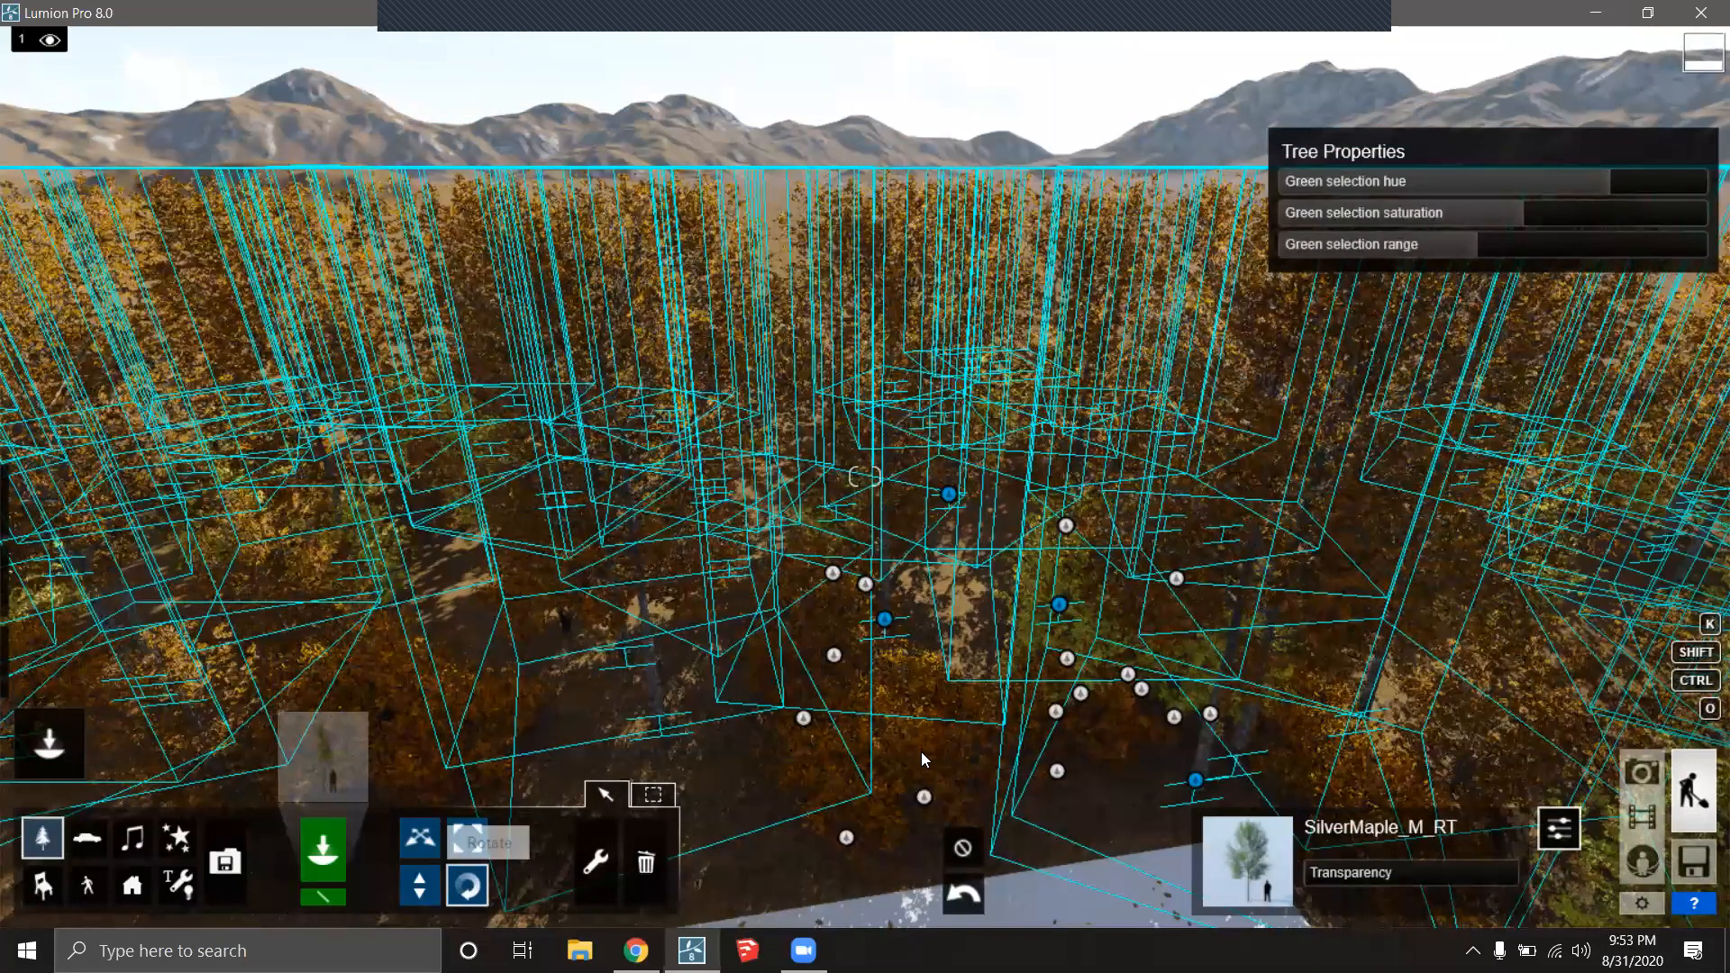
left_click_drag(884, 618, 1111, 692)
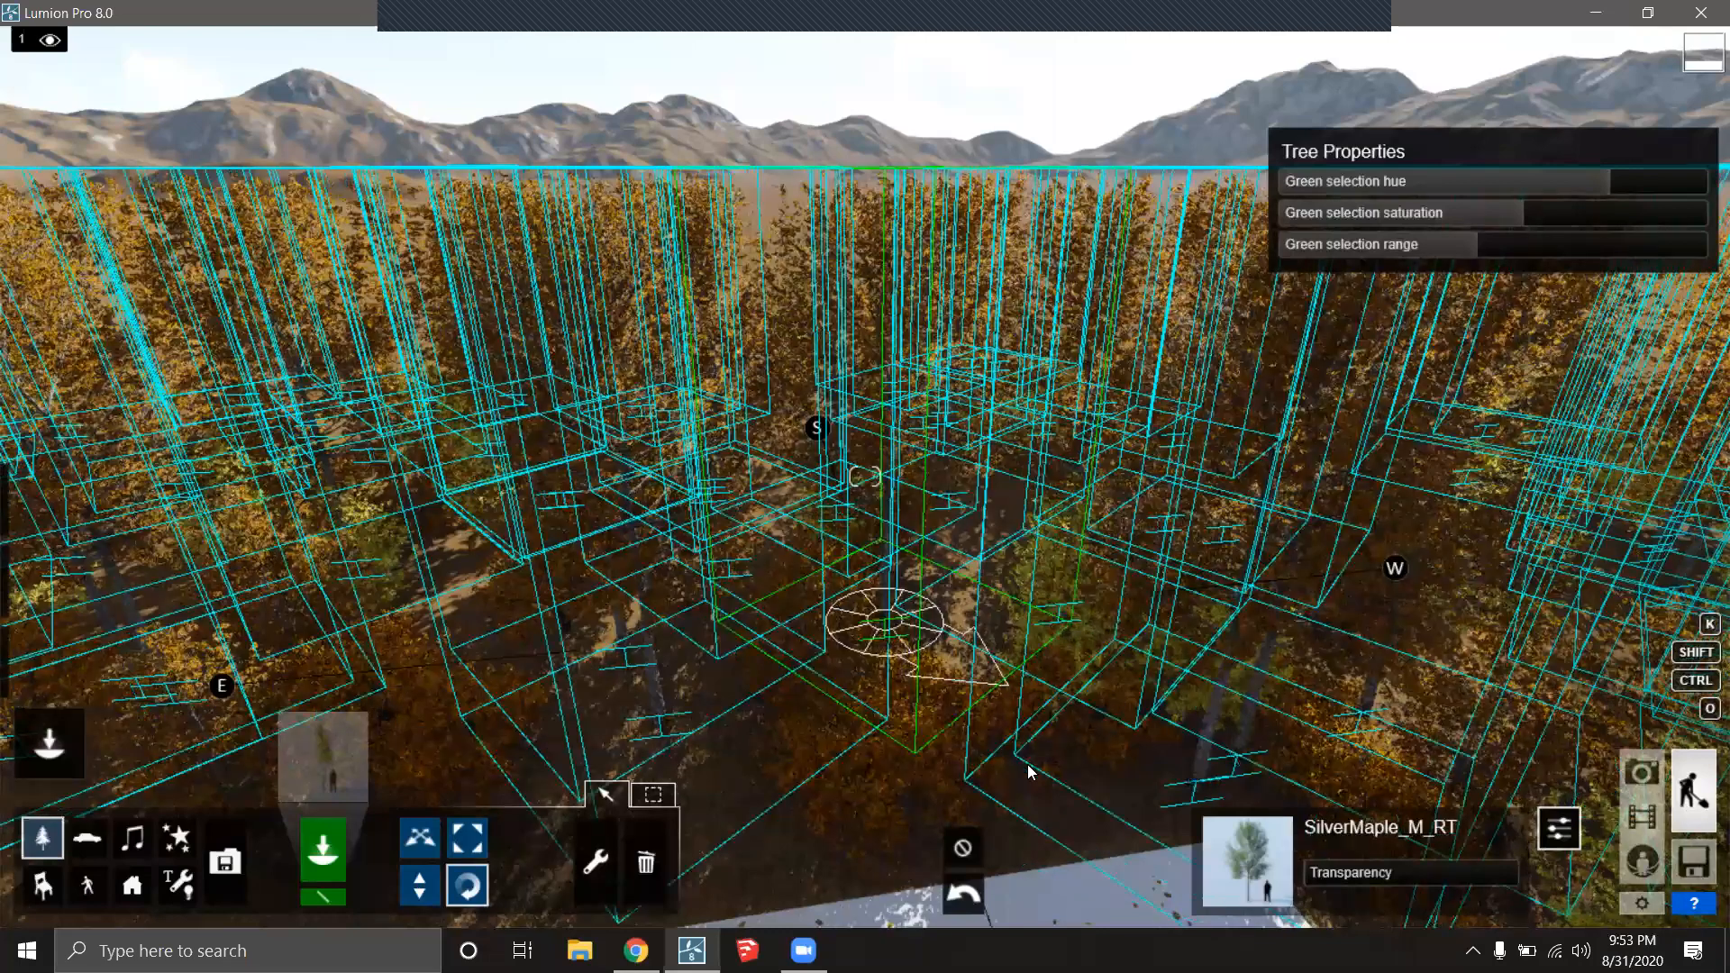
left_click_drag(966, 780, 958, 783)
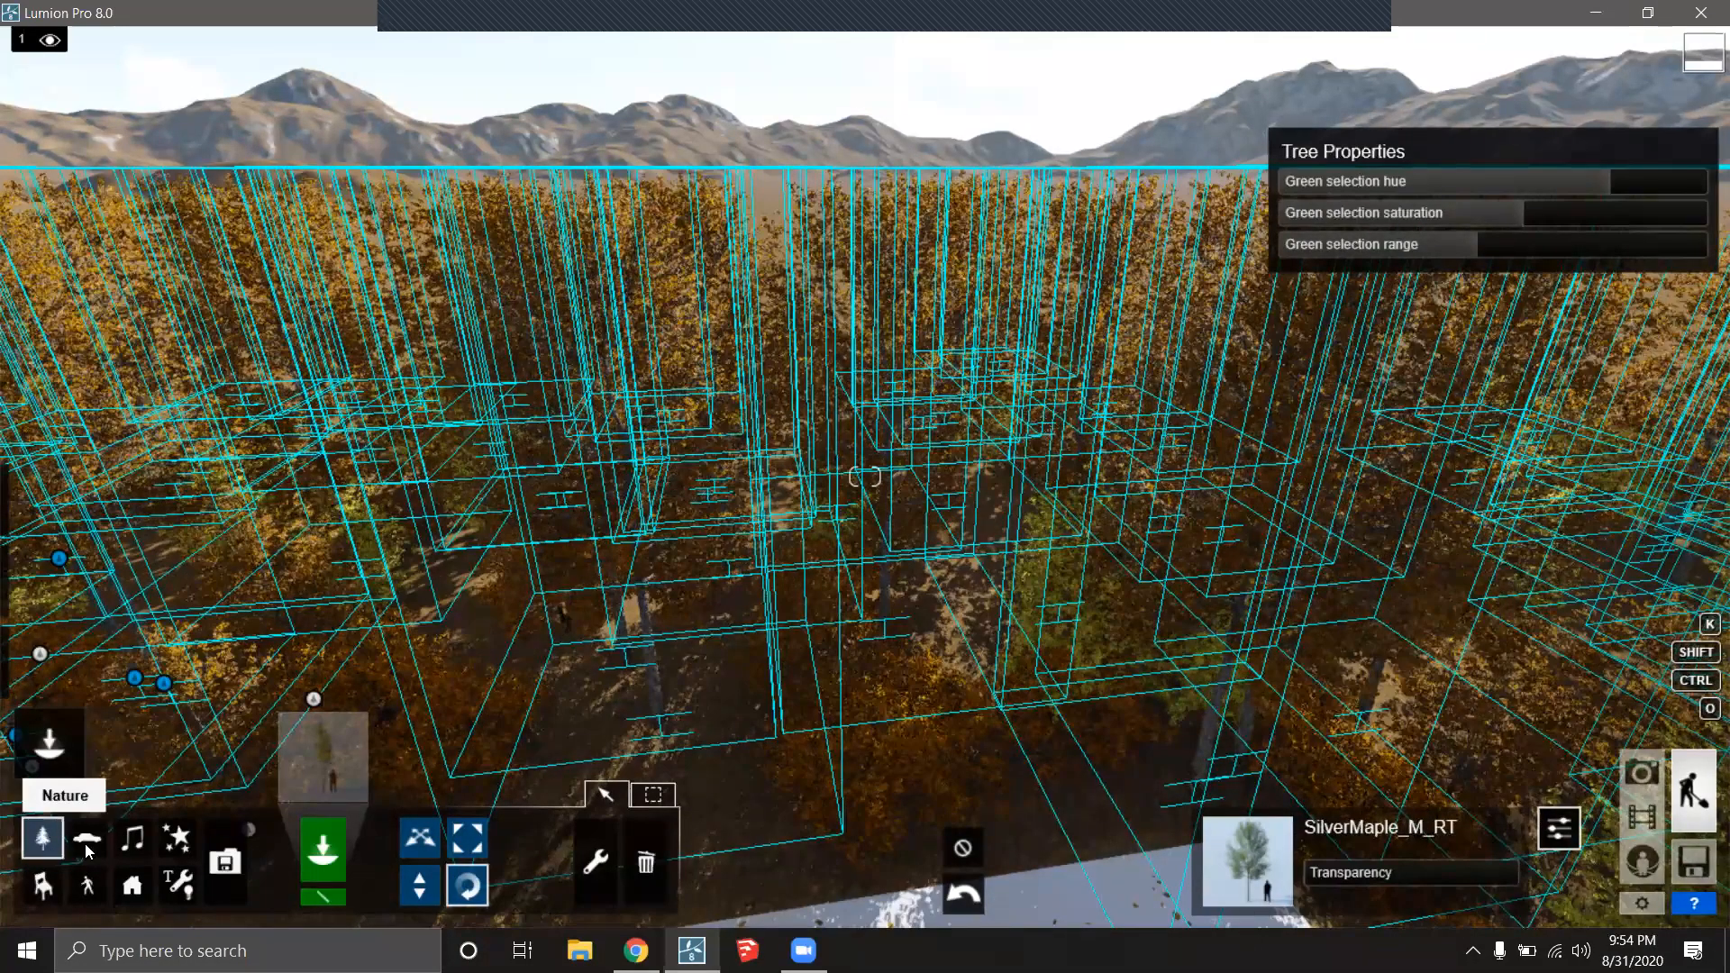
Select all trees identical to the silver maple near the terrace with the Select Identical Objects command.
left_click(593, 880)
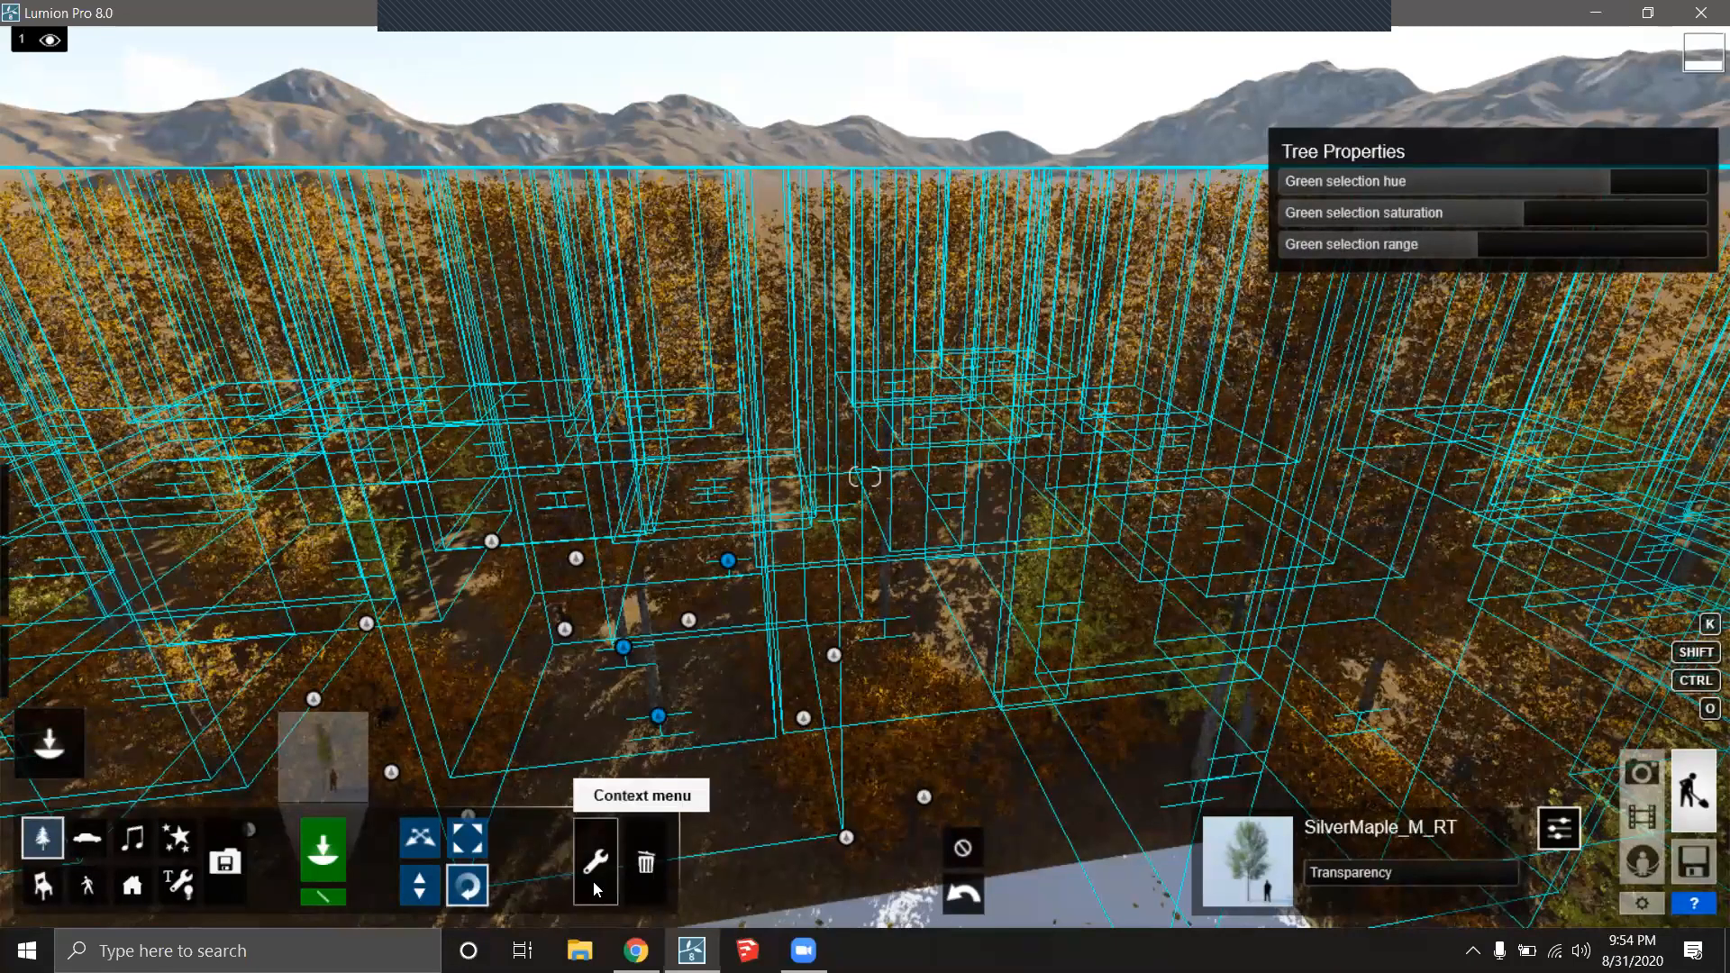
left_click(658, 717)
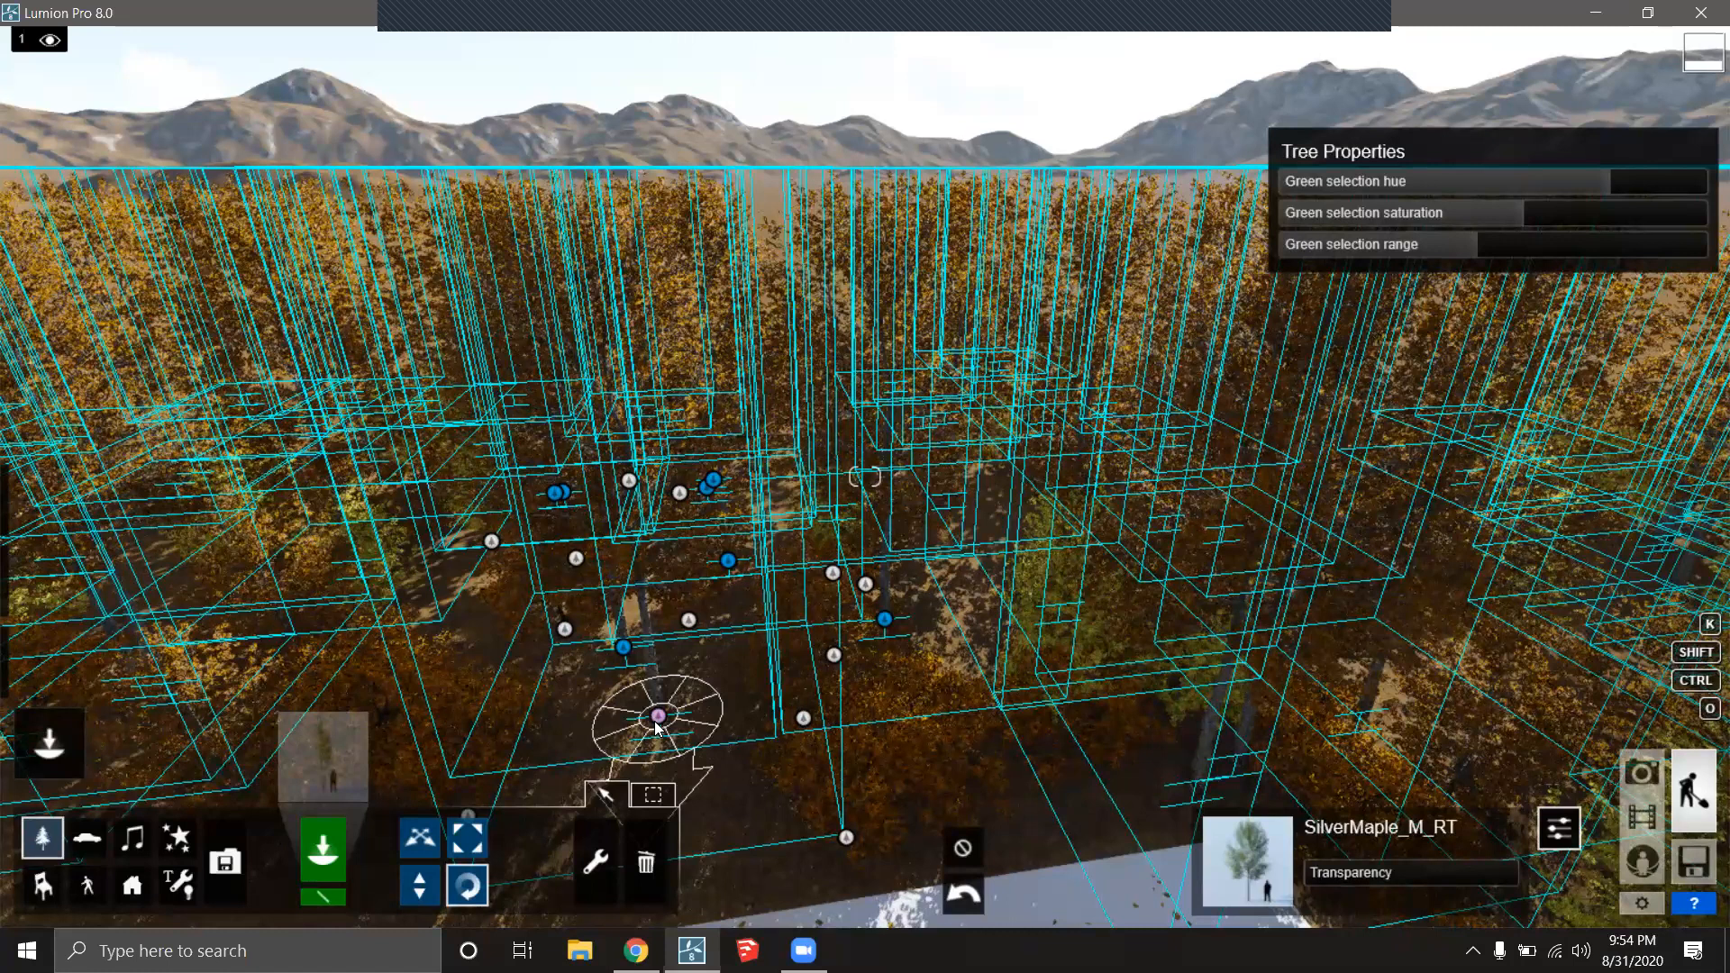
left_click(1318, 480)
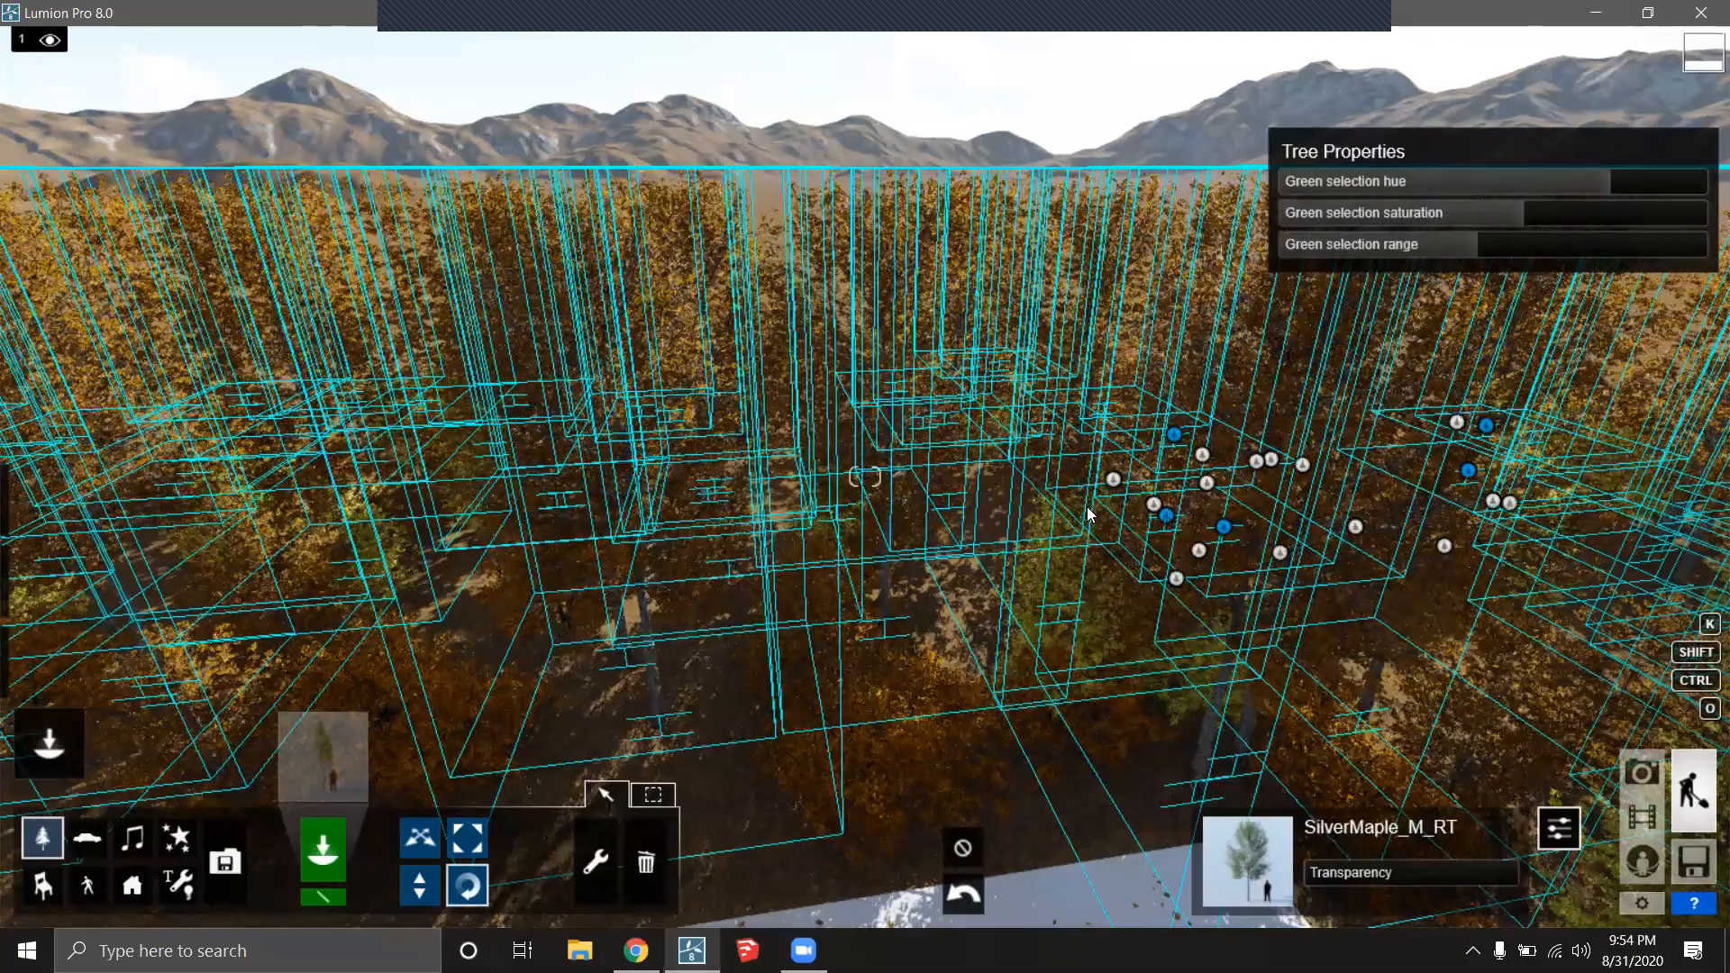
left_click(658, 717)
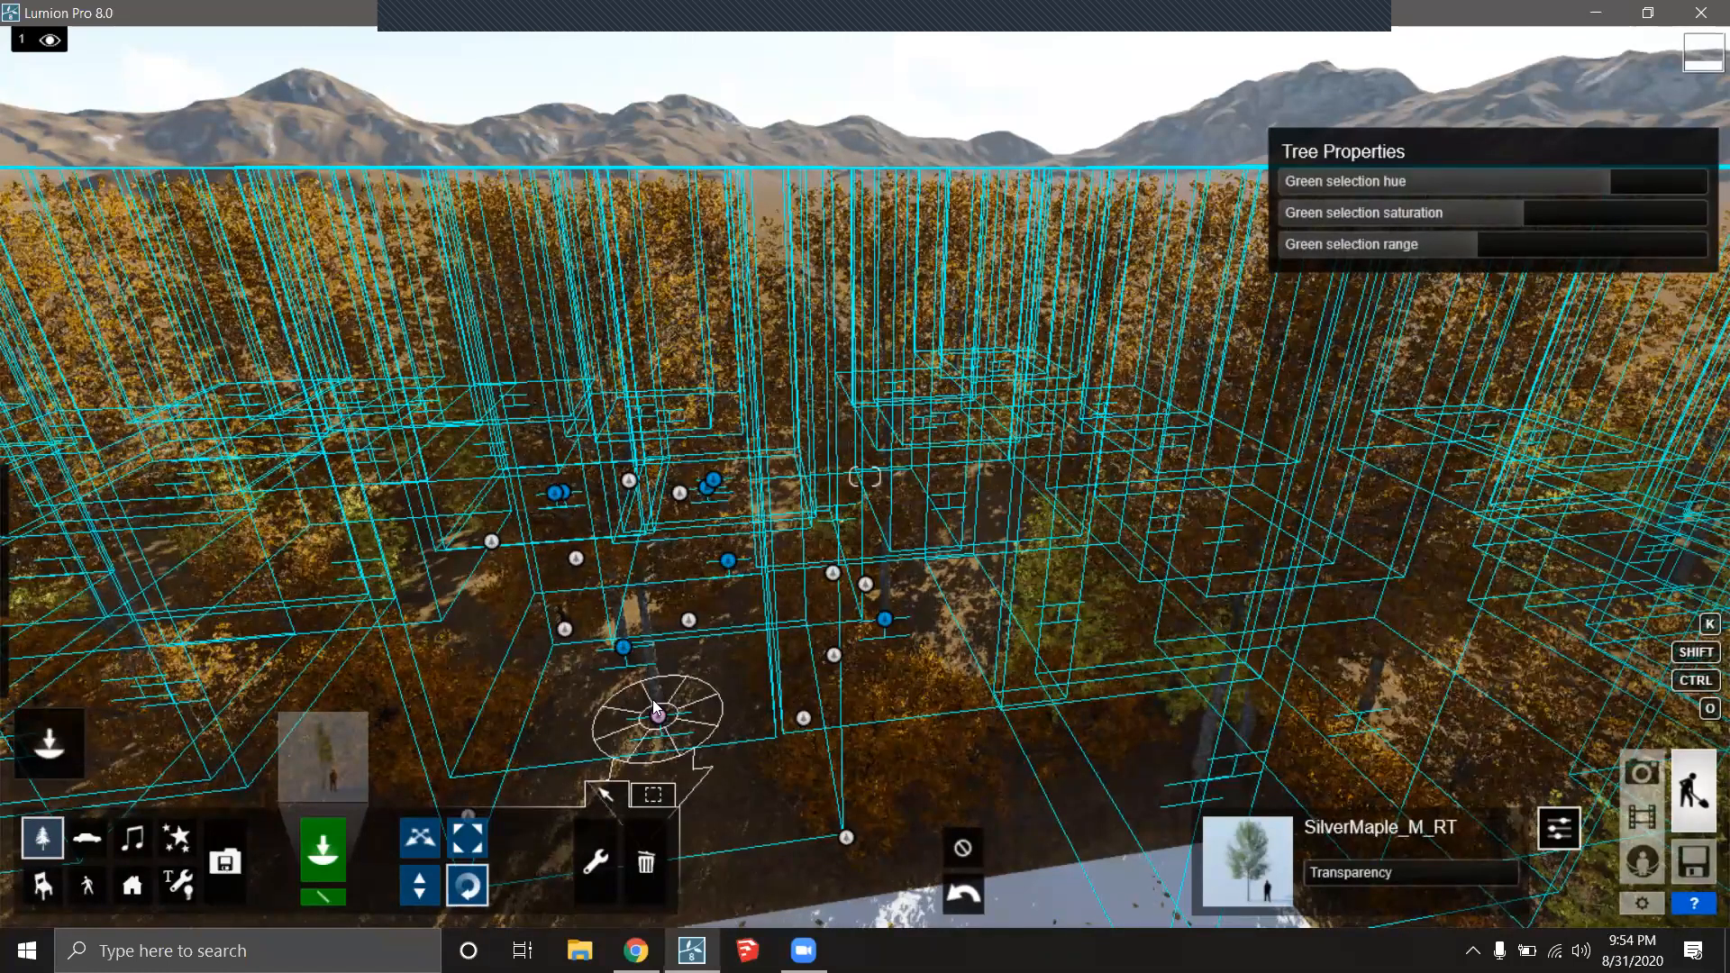
left_click(655, 710)
left_click(658, 717)
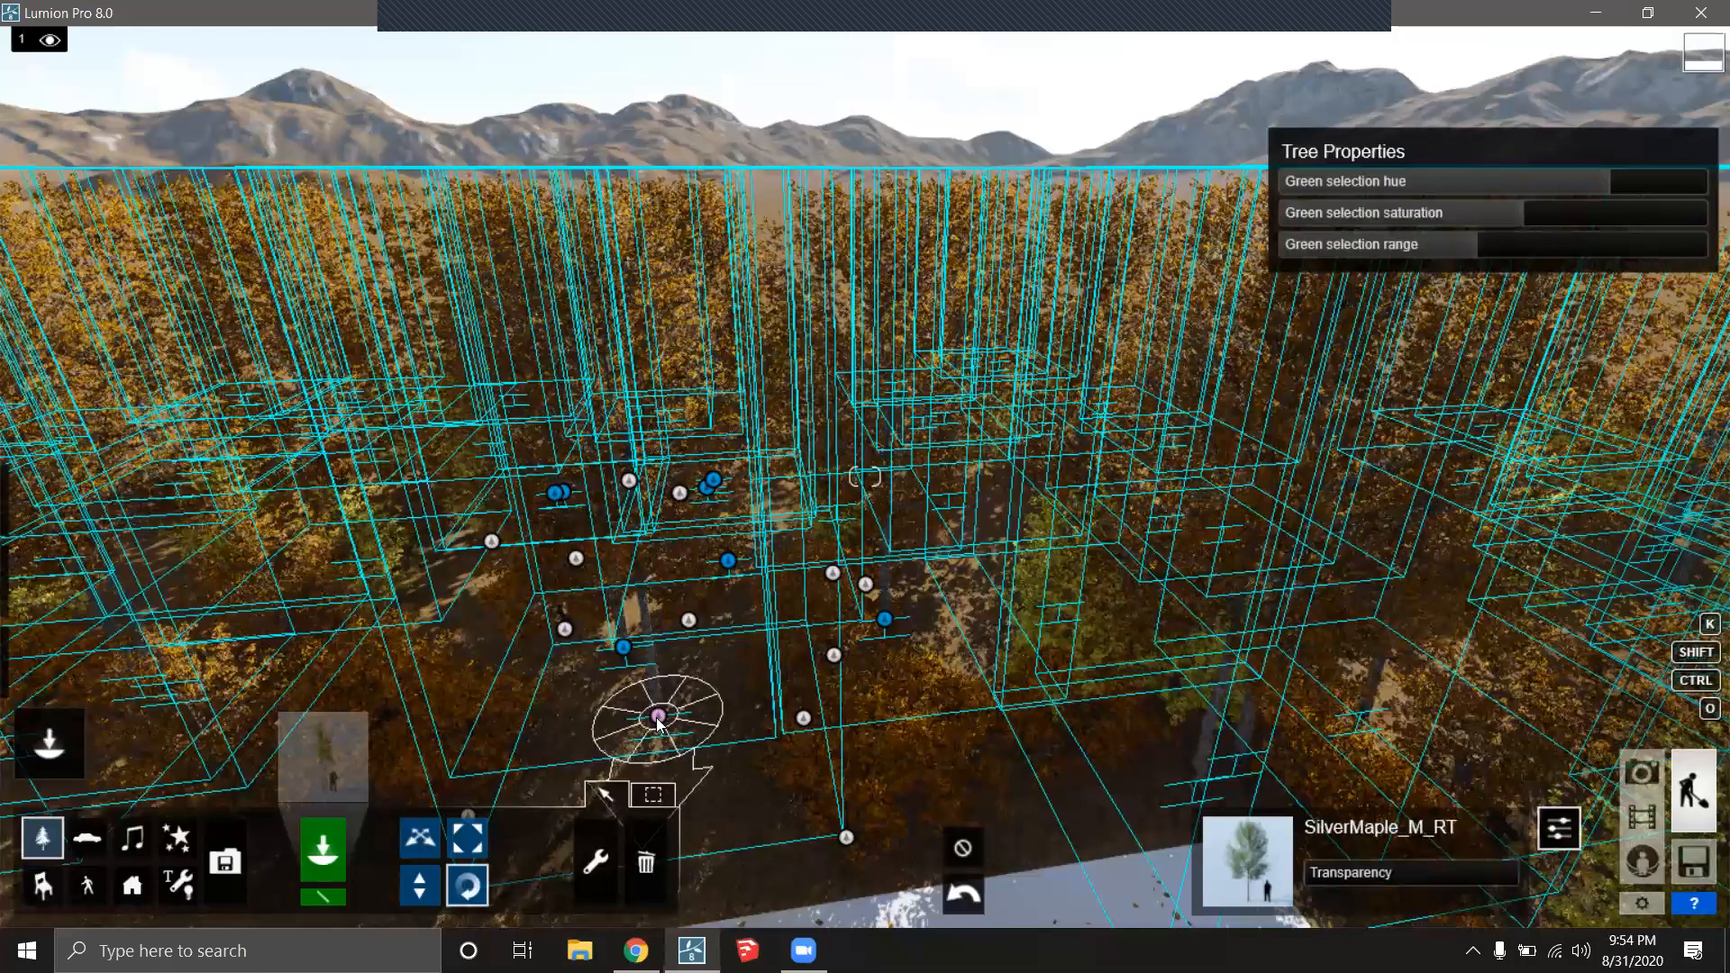
left_click(587, 858)
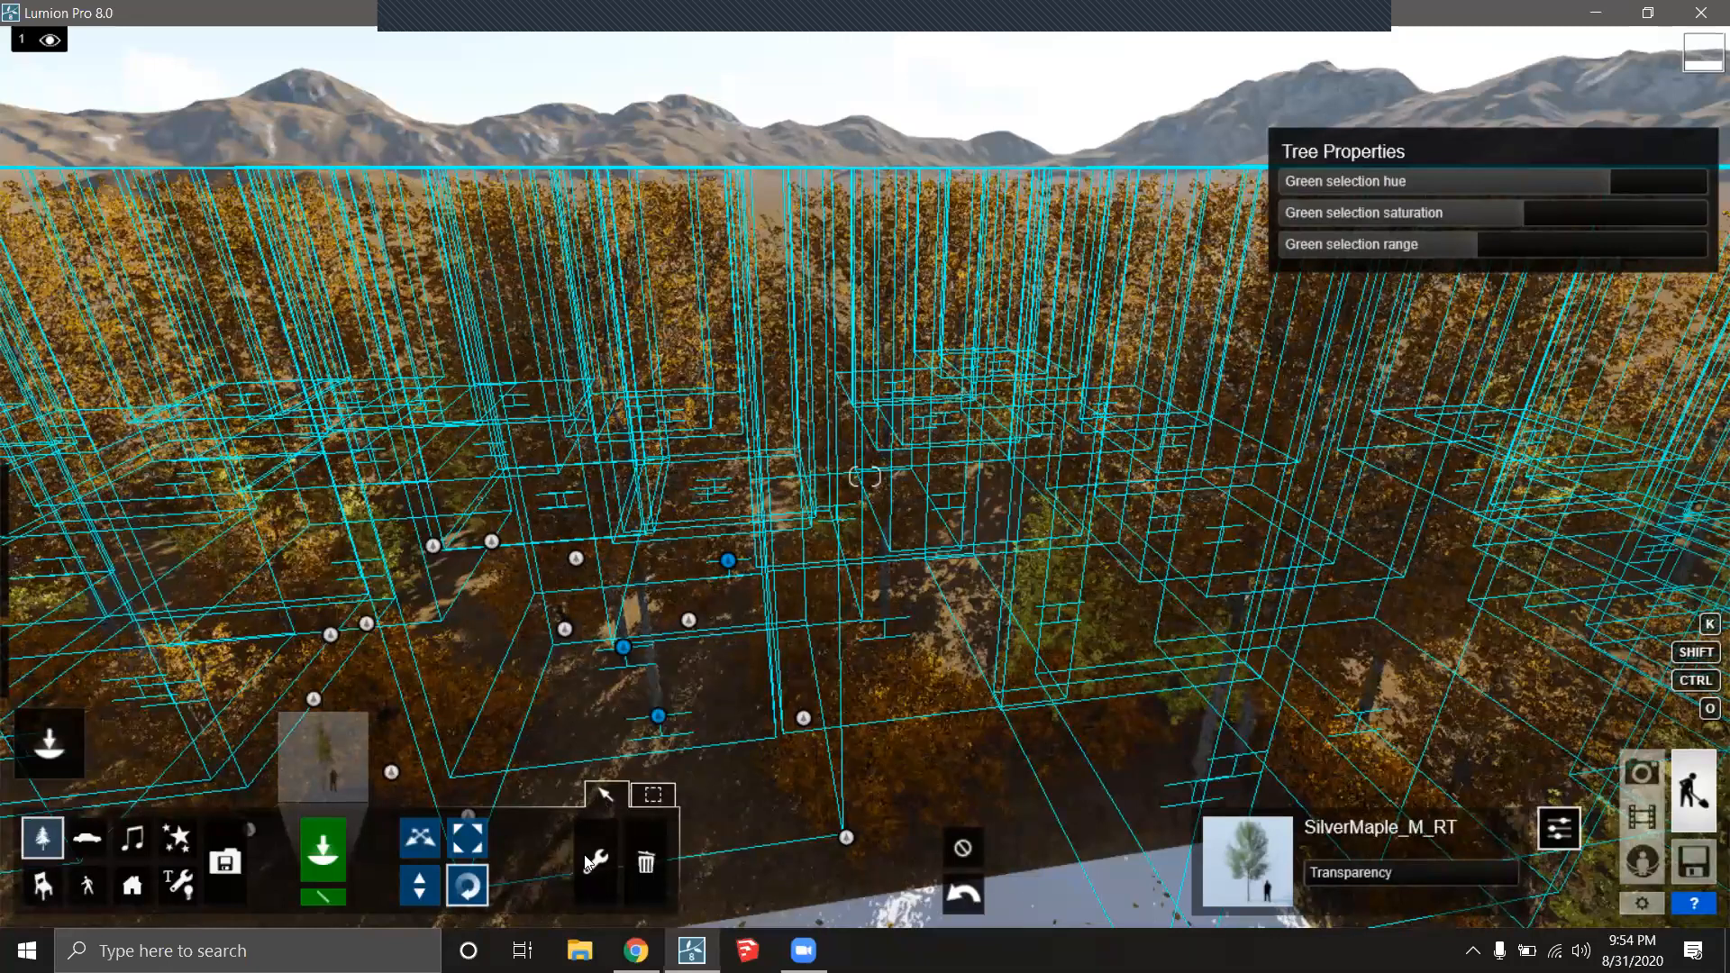
left_click(658, 717)
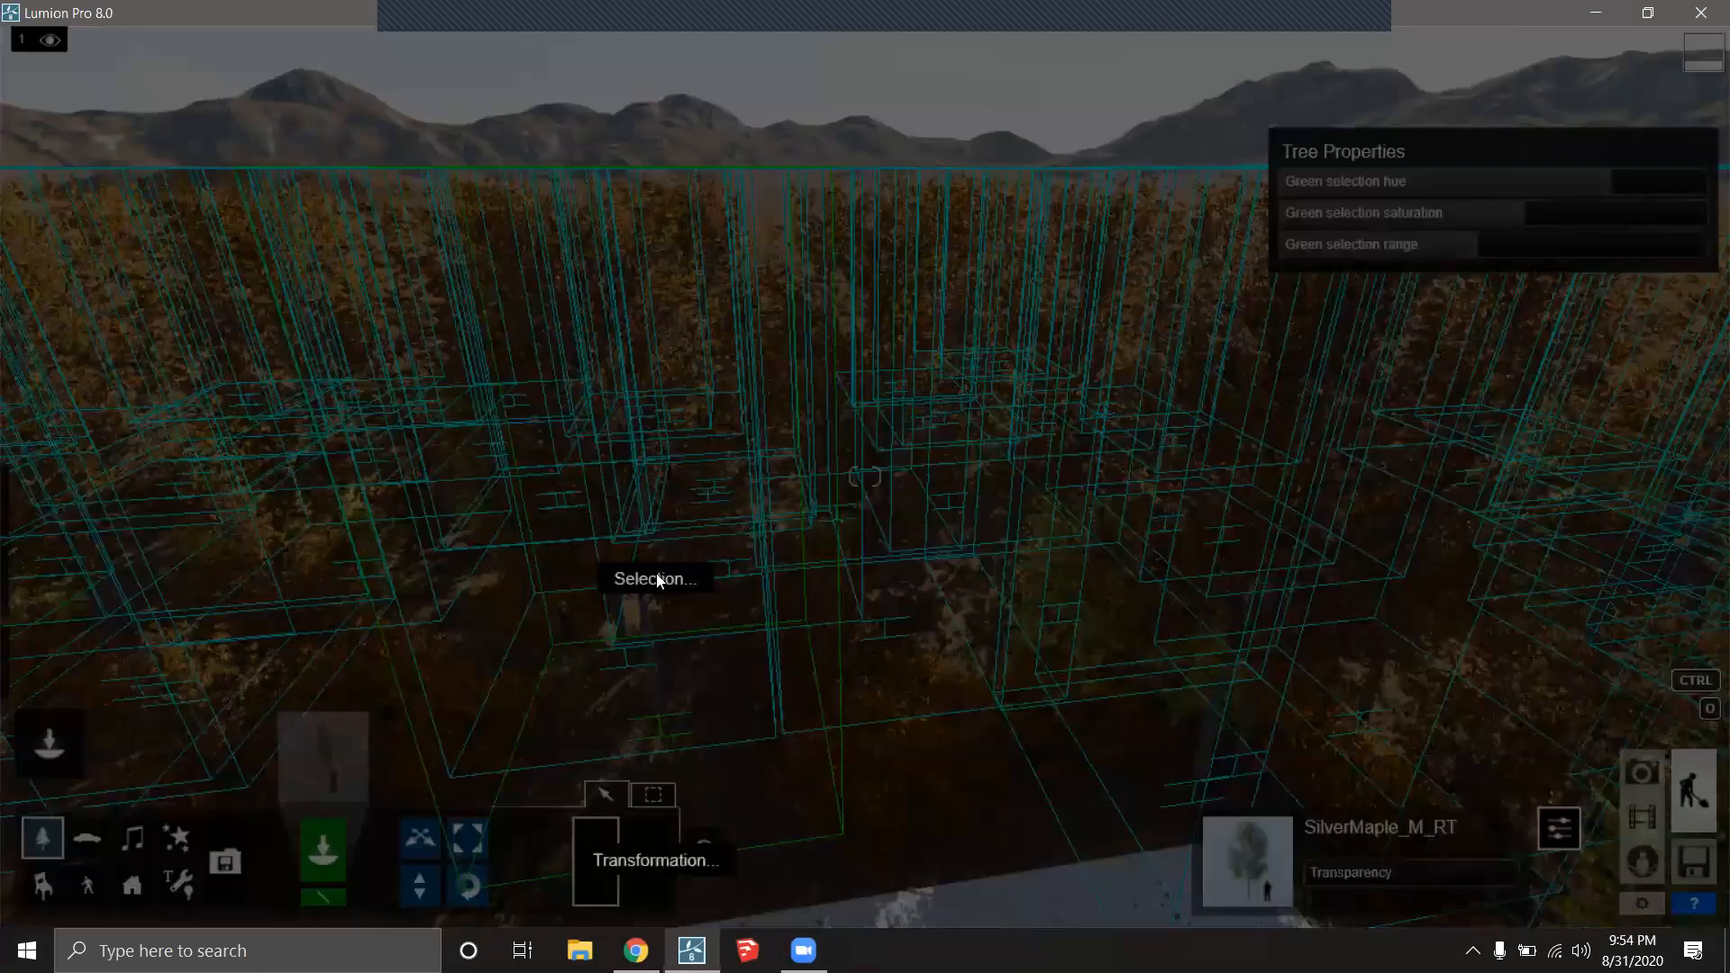
left_click(654, 579)
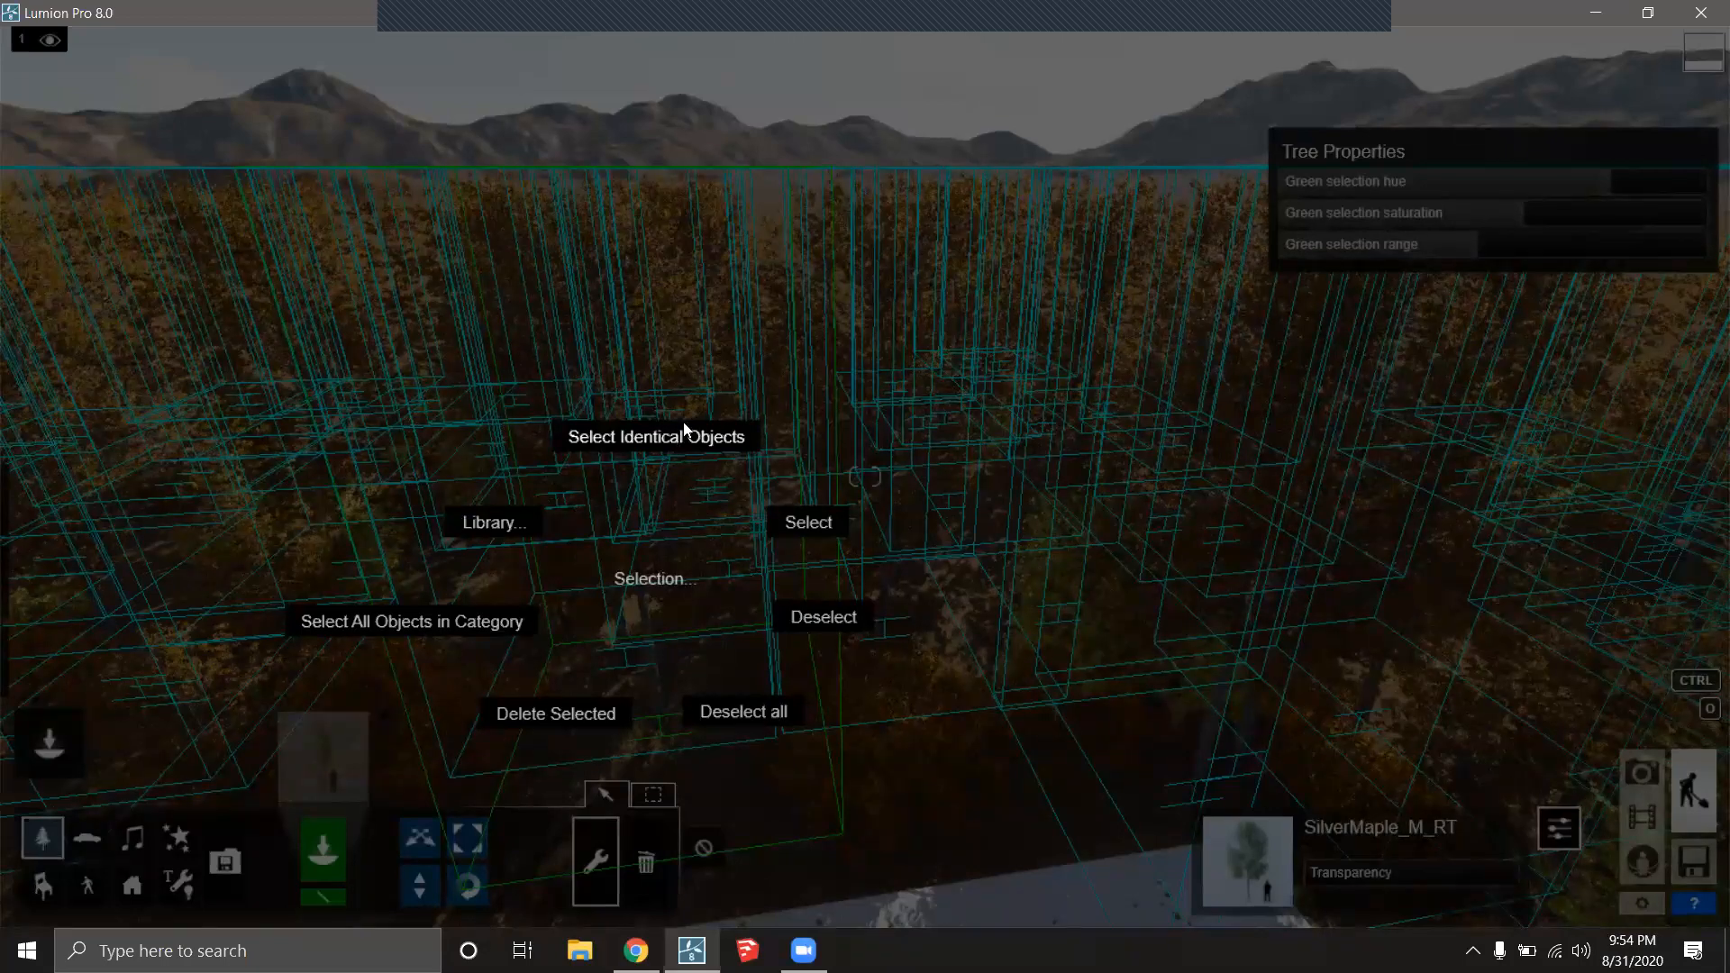
left_click(719, 440)
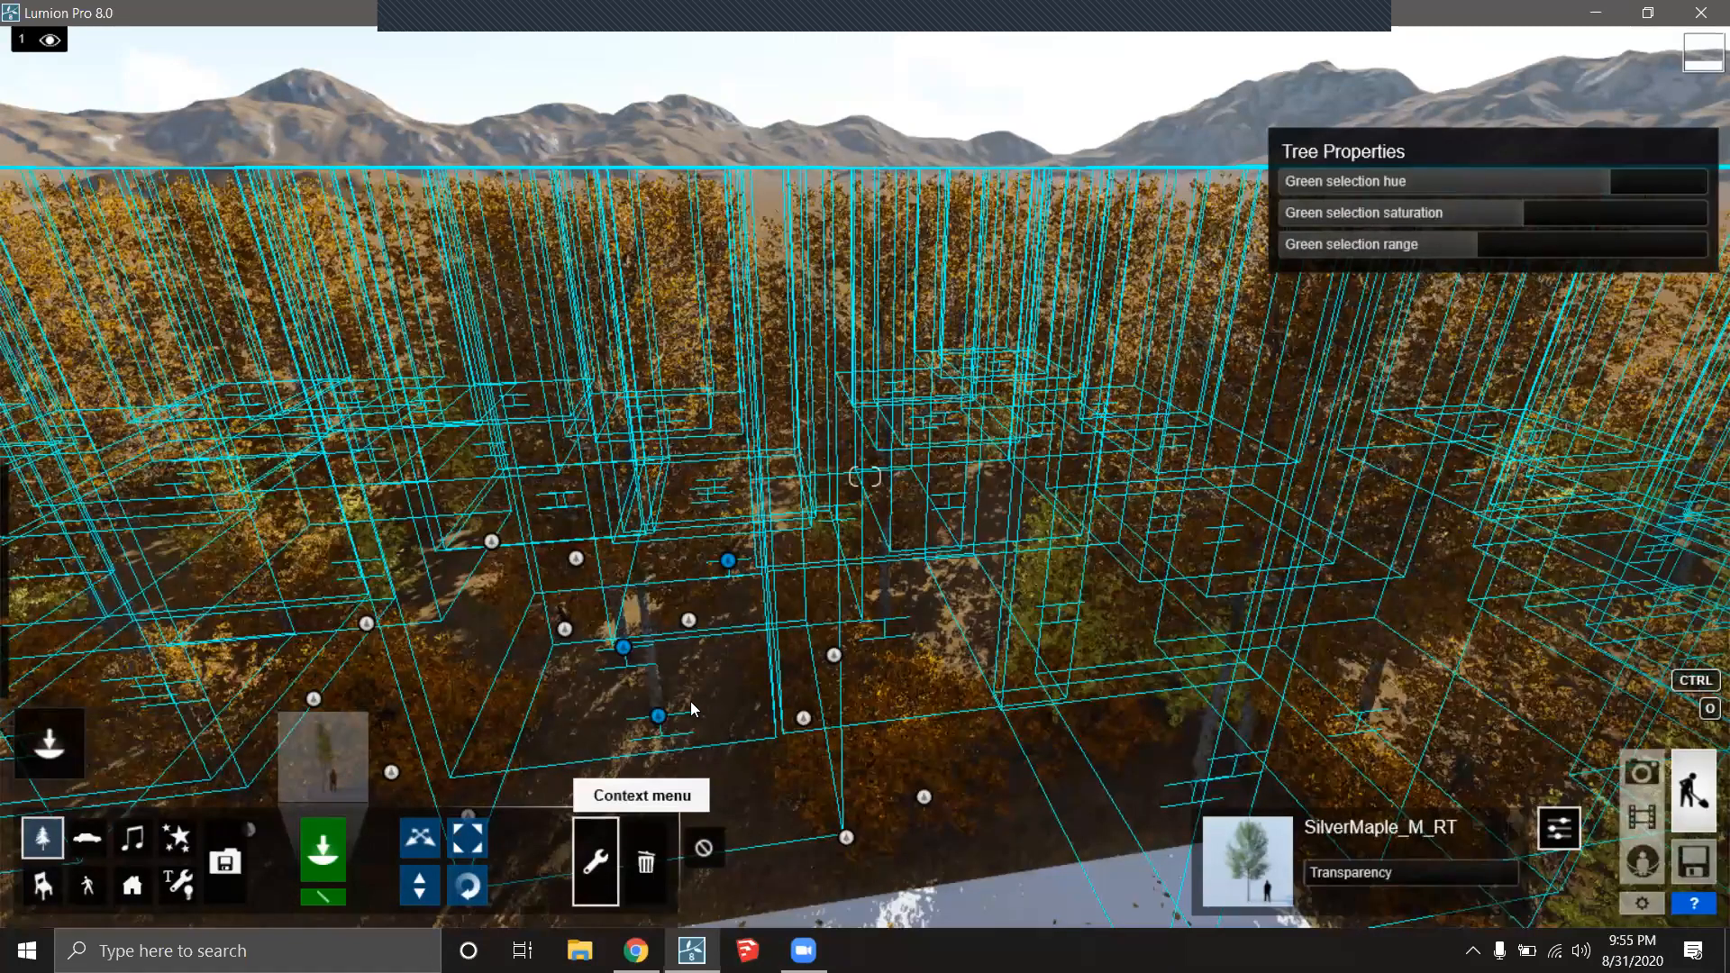
Extend the selection from the same silver maple to every nature object with Select All Objects in Category.
left_click(659, 717)
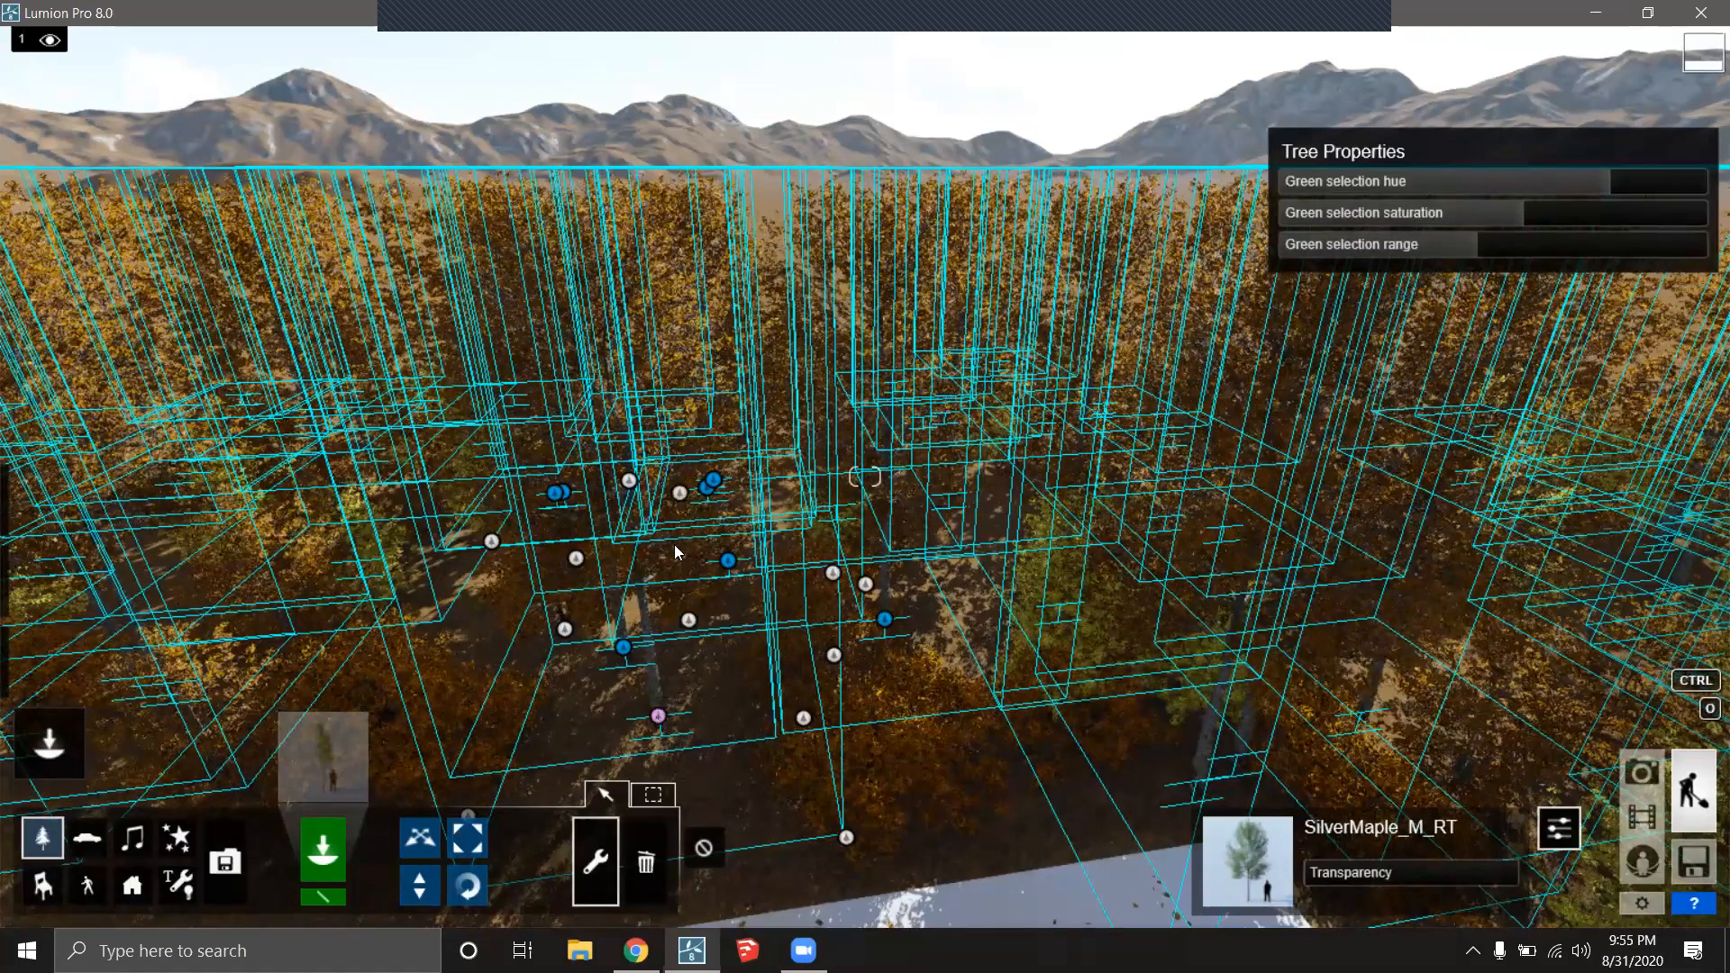
left_click(659, 582)
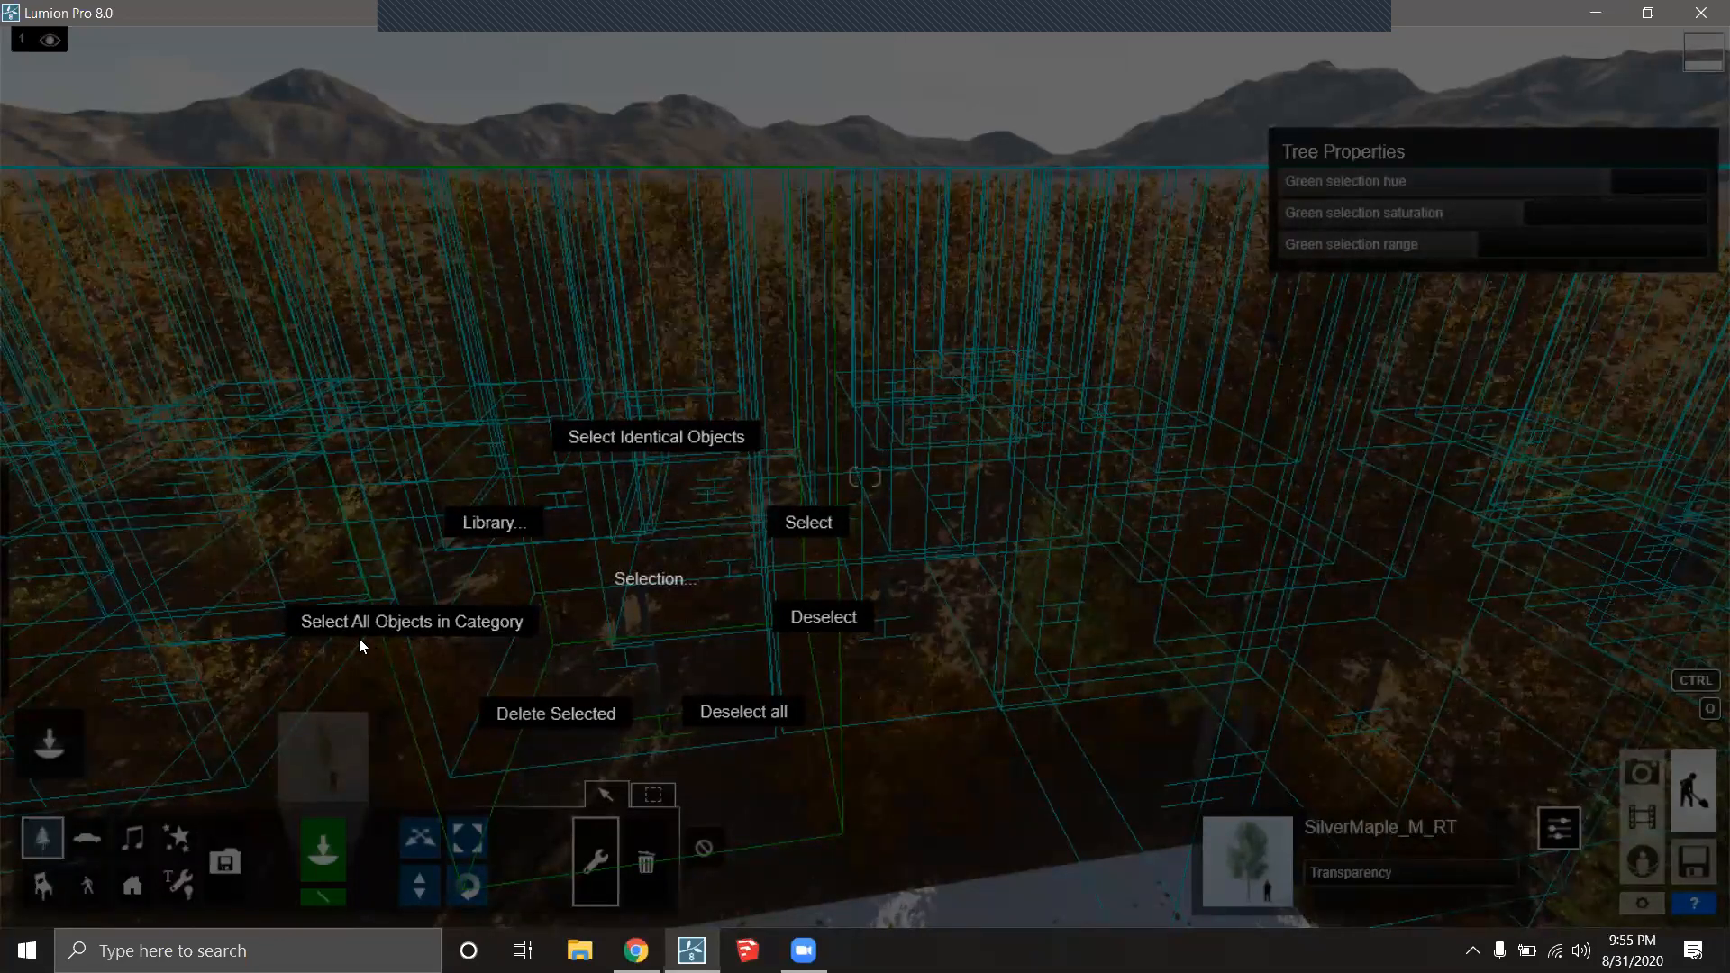
left_click(443, 623)
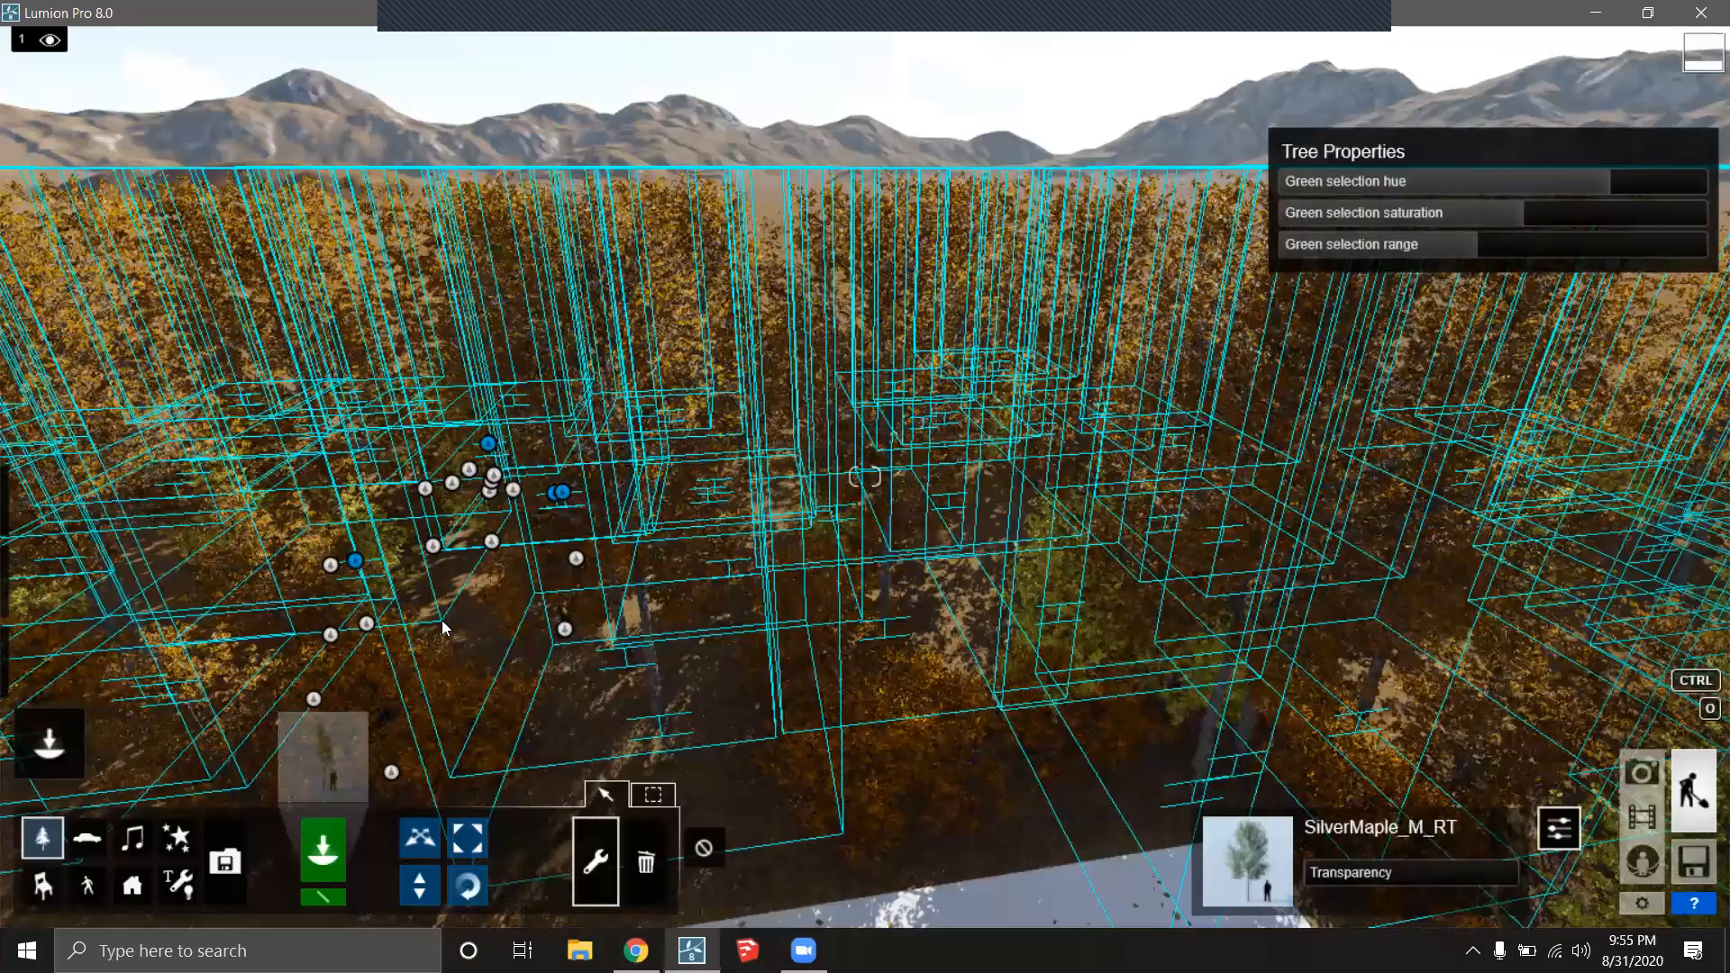
Examine the bounding boxes of all selected nature objects in the forest and around the villa and pool from several viewpoints.
right_click_drag(443, 624, 577, 599)
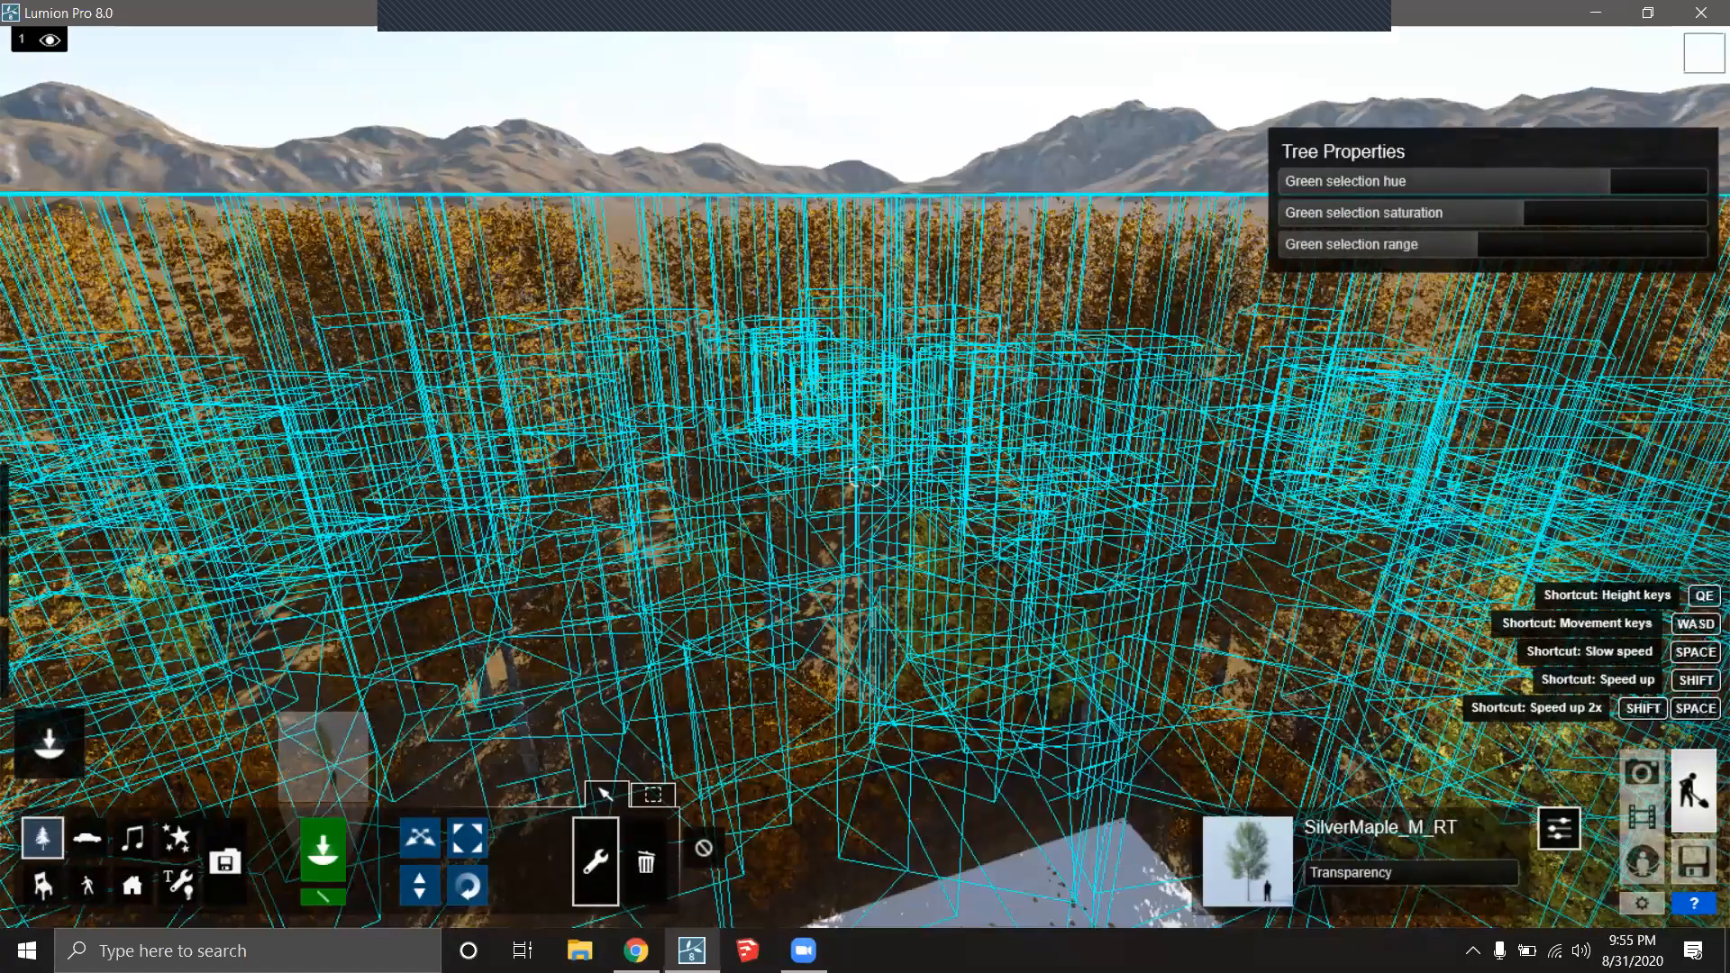
right_click_drag(576, 599, 1207, 653)
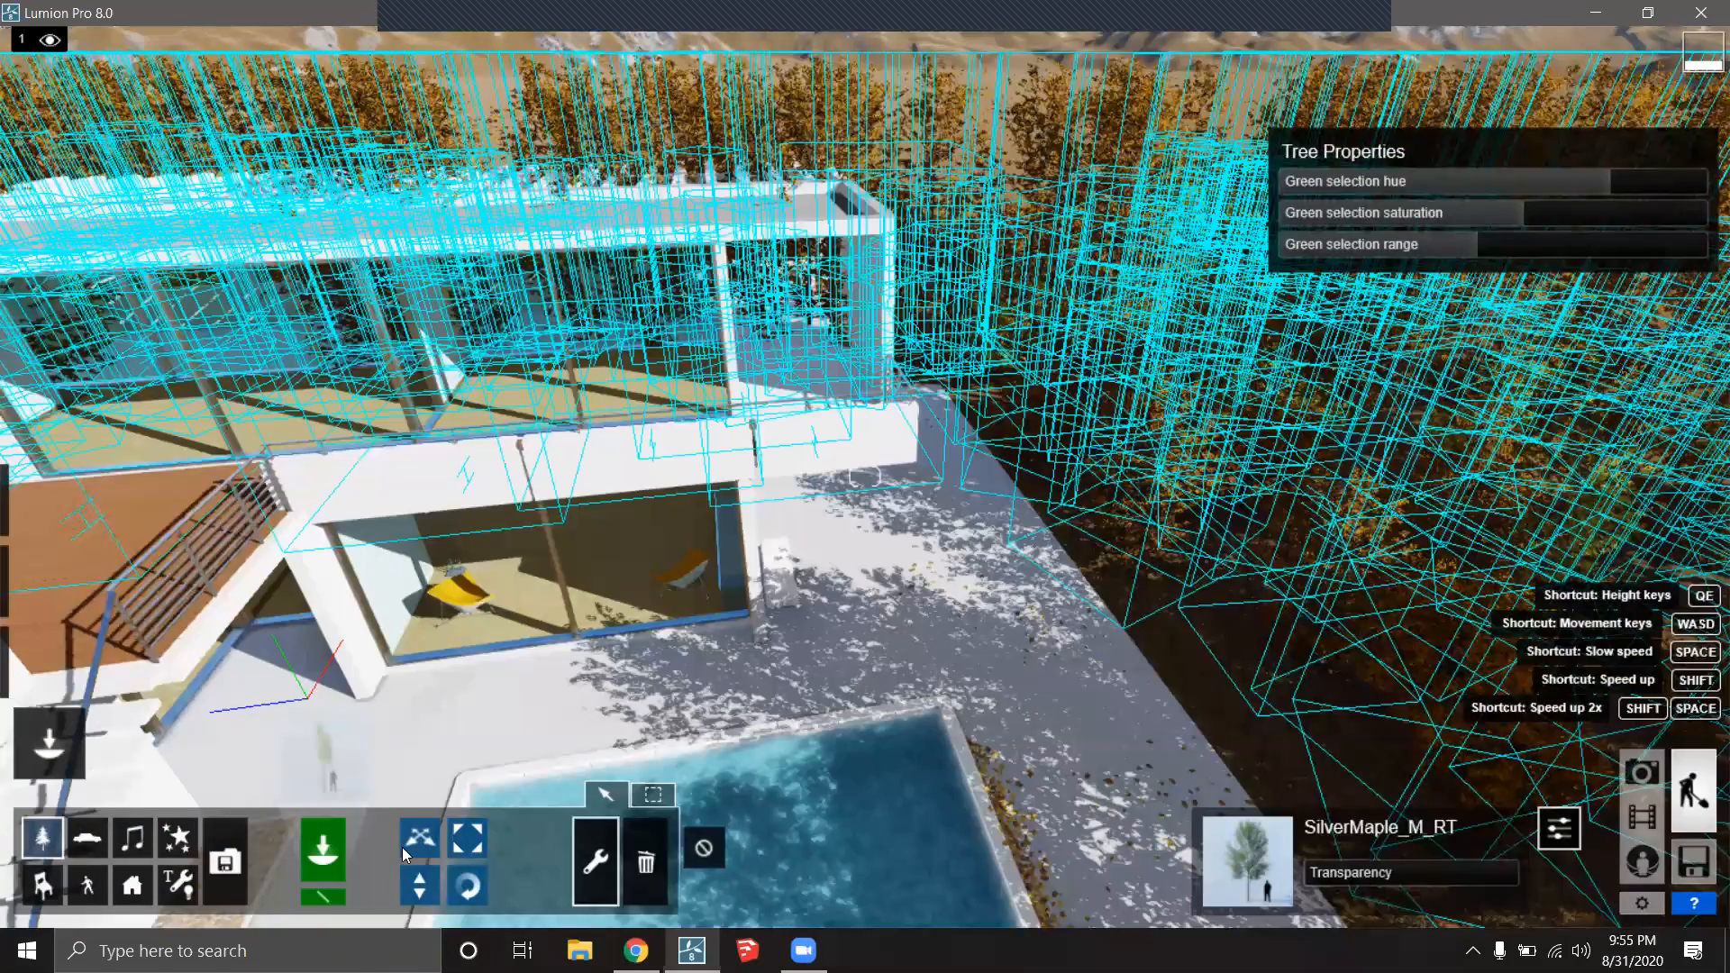
right_click_drag(728, 614, 1152, 554)
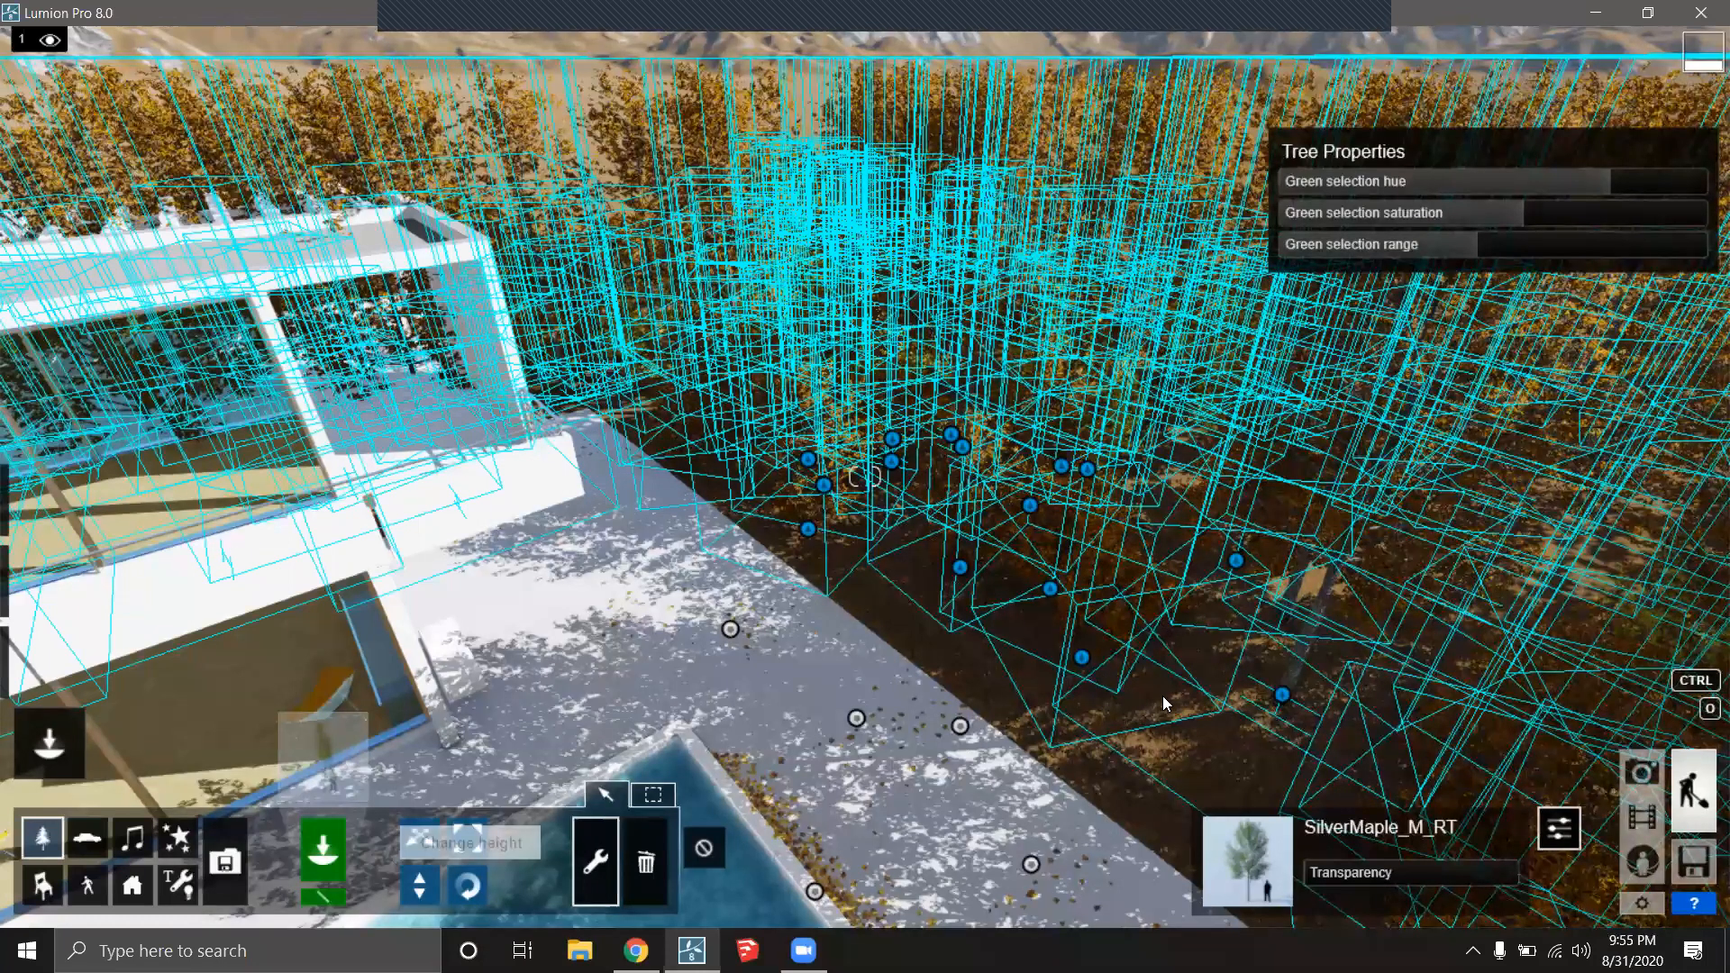
left_click(807, 530)
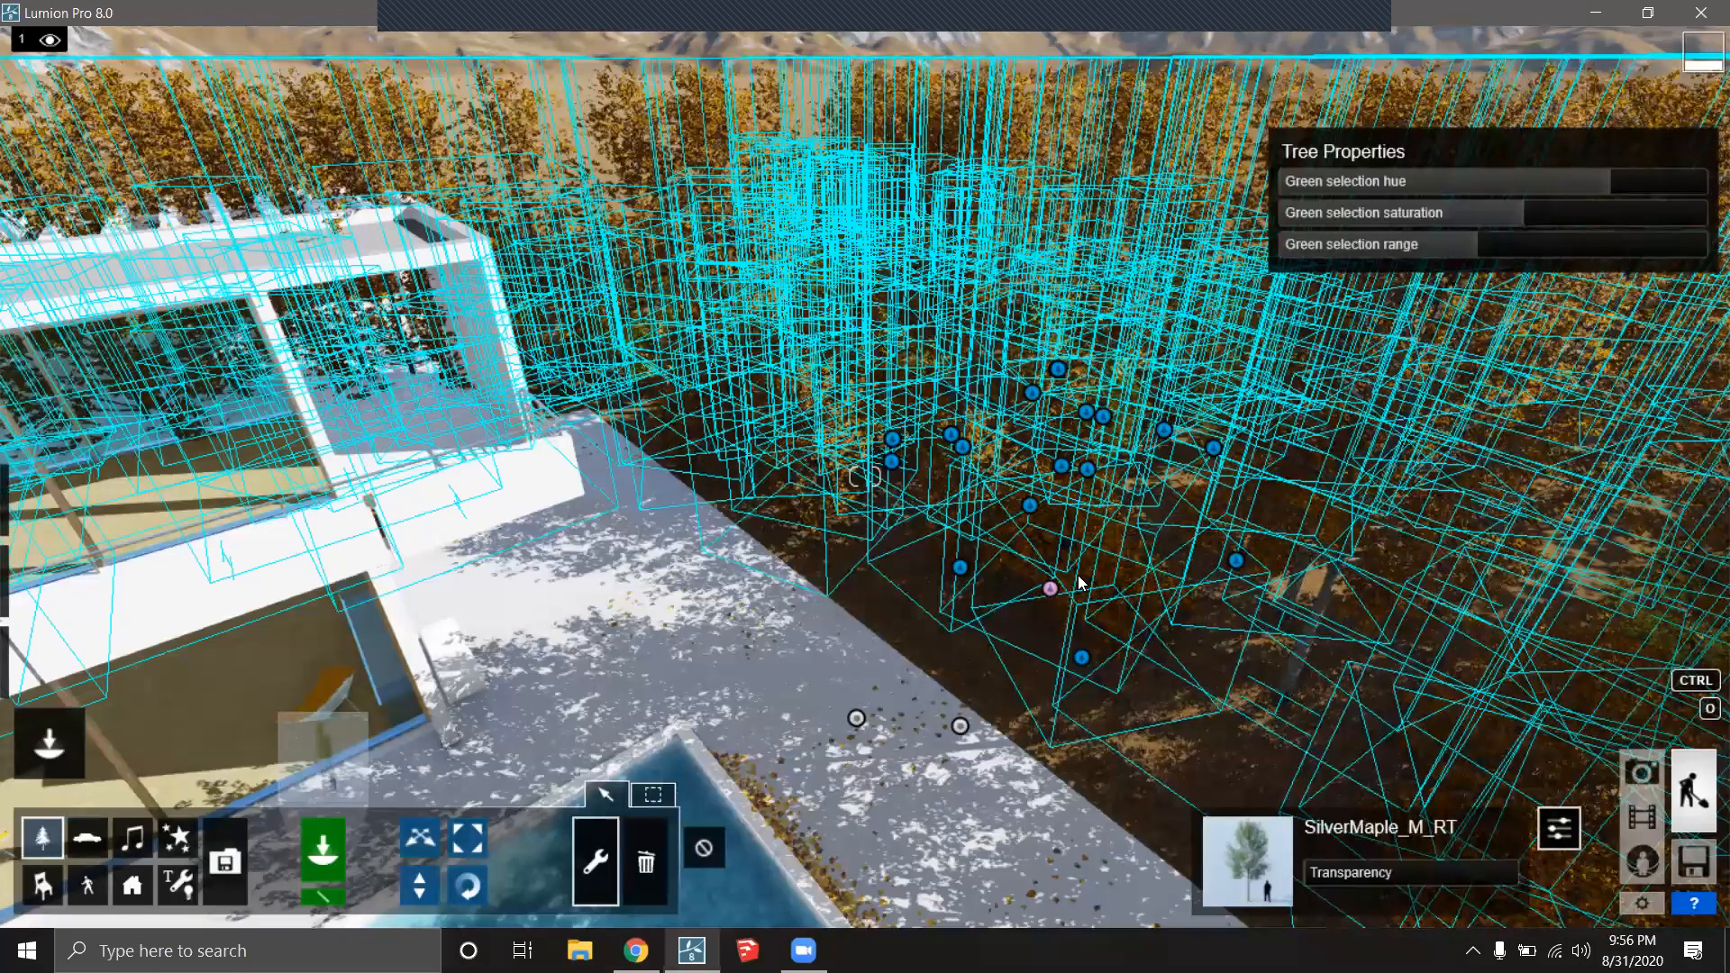
key("e")
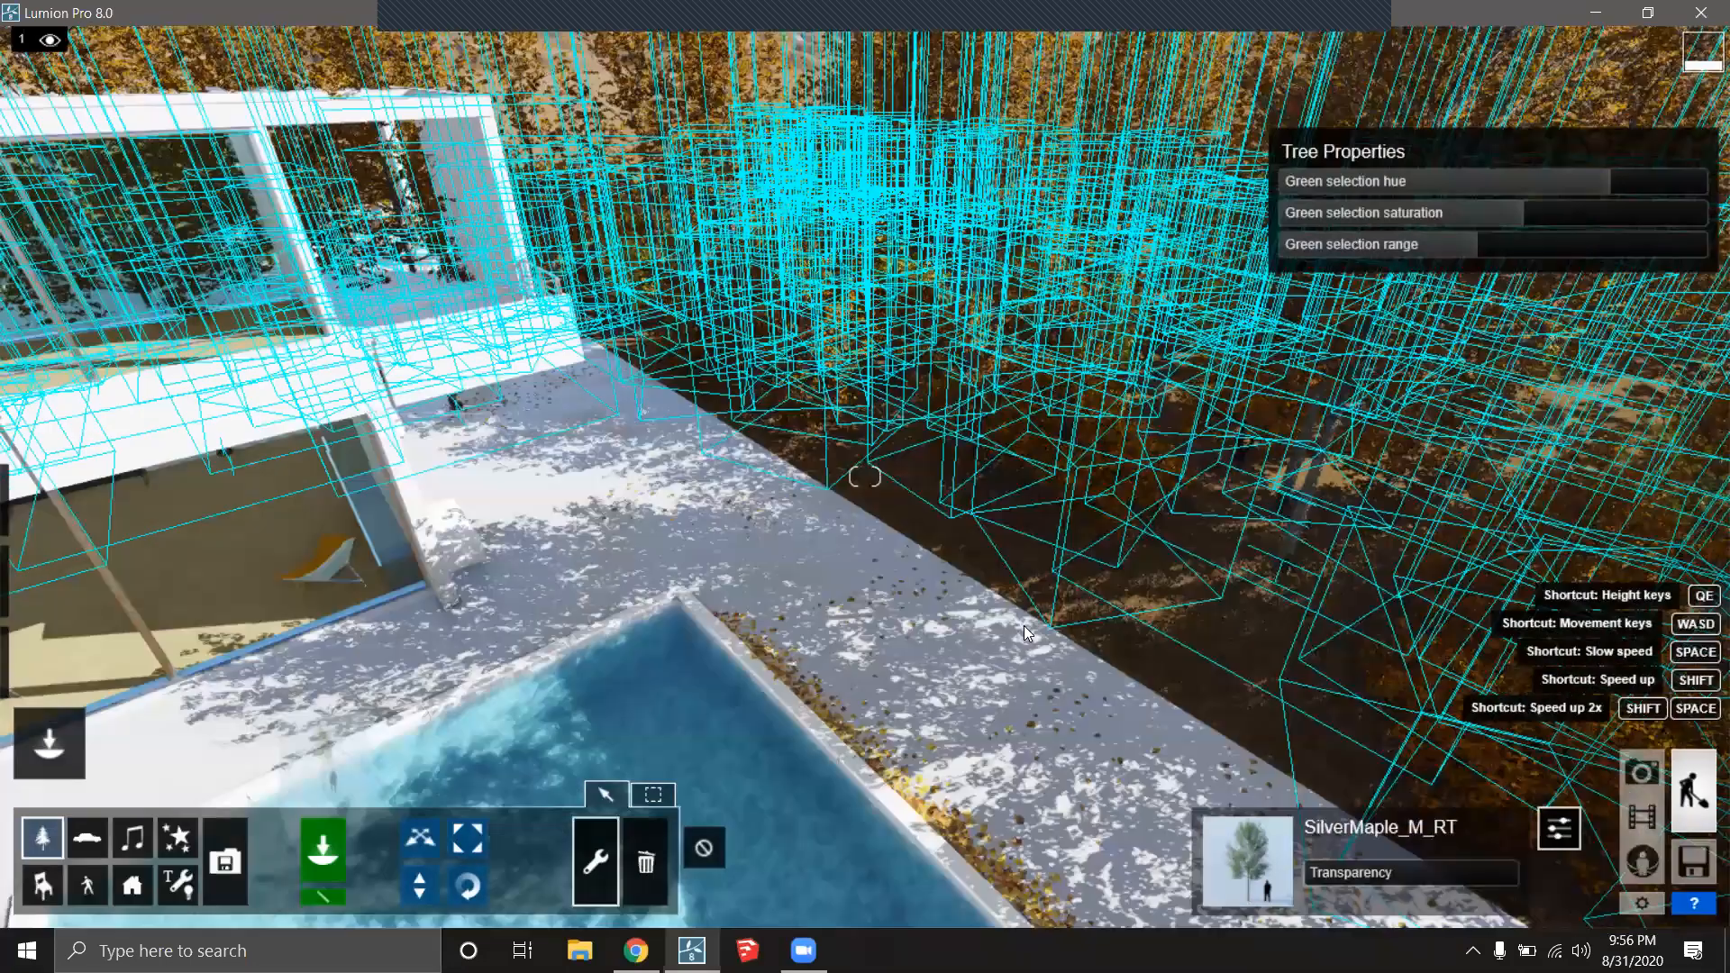
key("e")
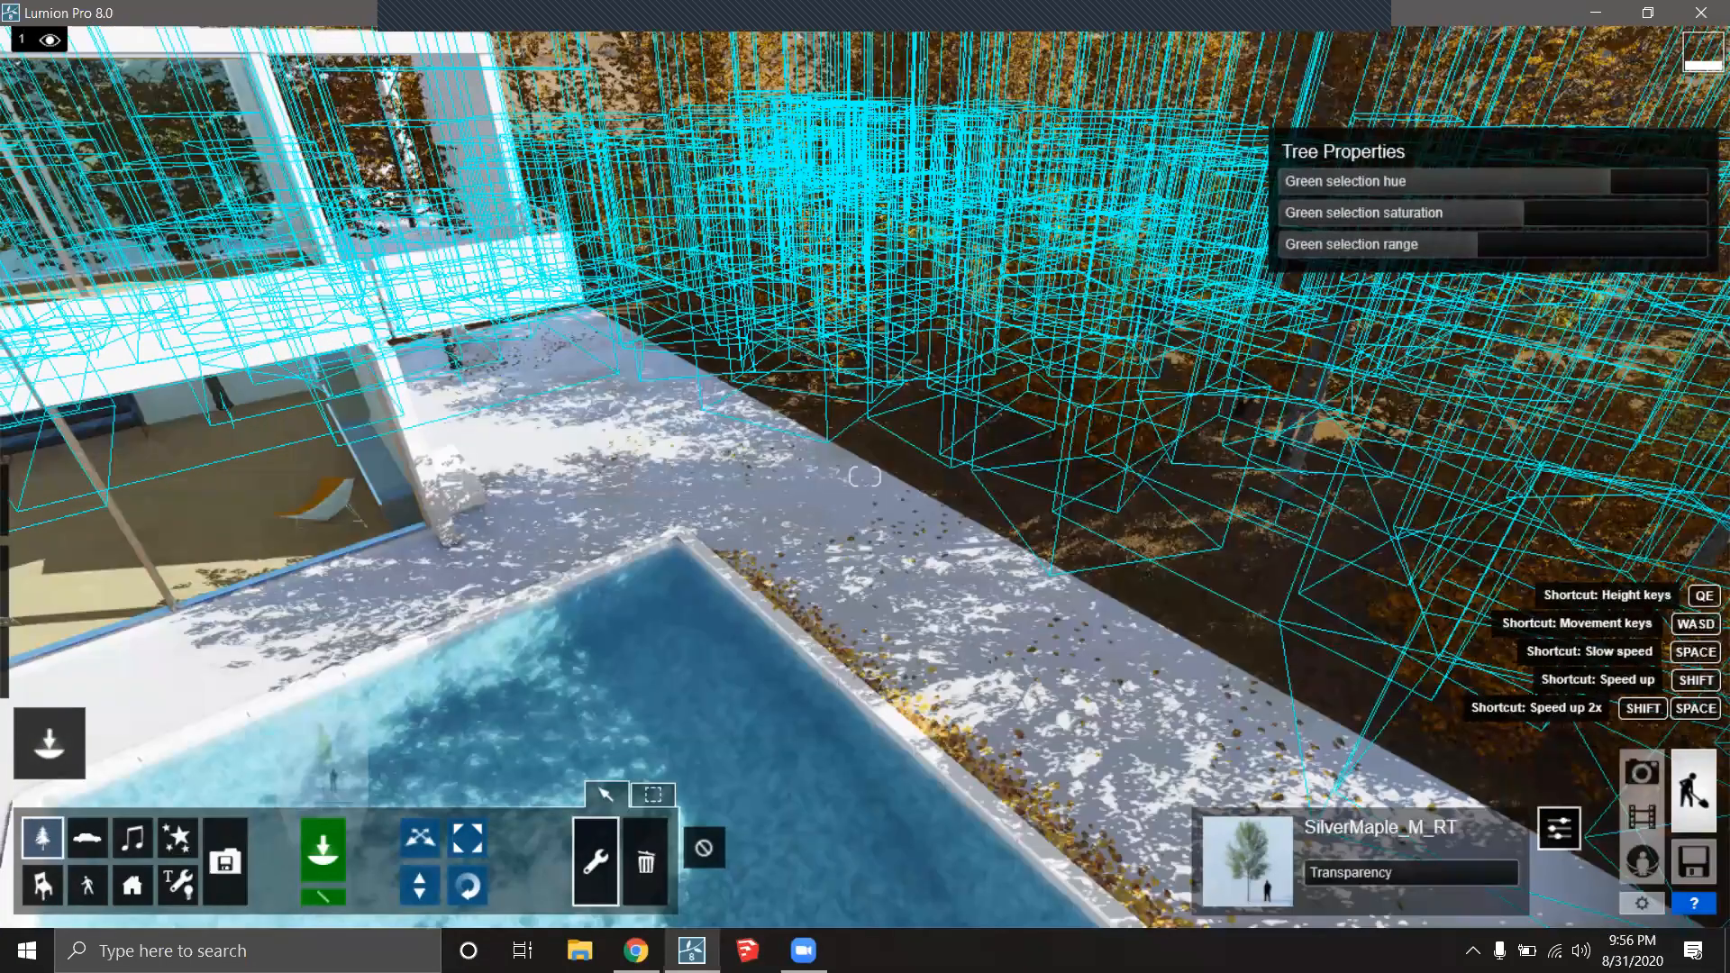
right_click_drag(955, 766, 1045, 653)
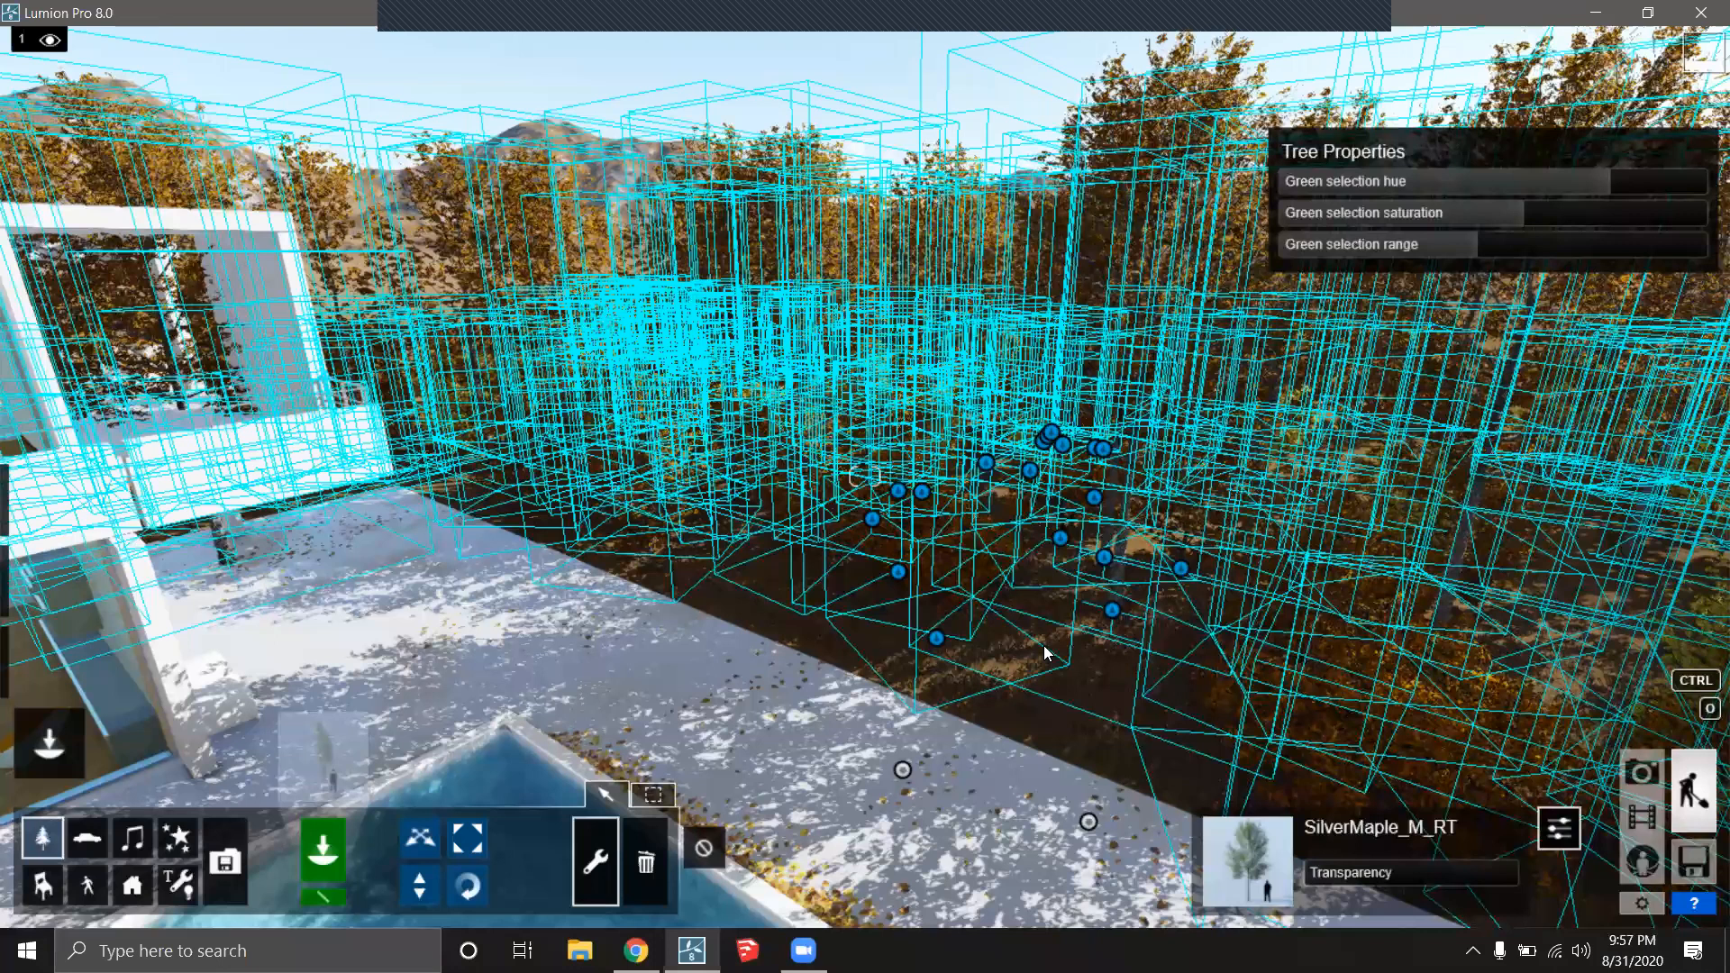
right_click_drag(1086, 731, 1090, 736)
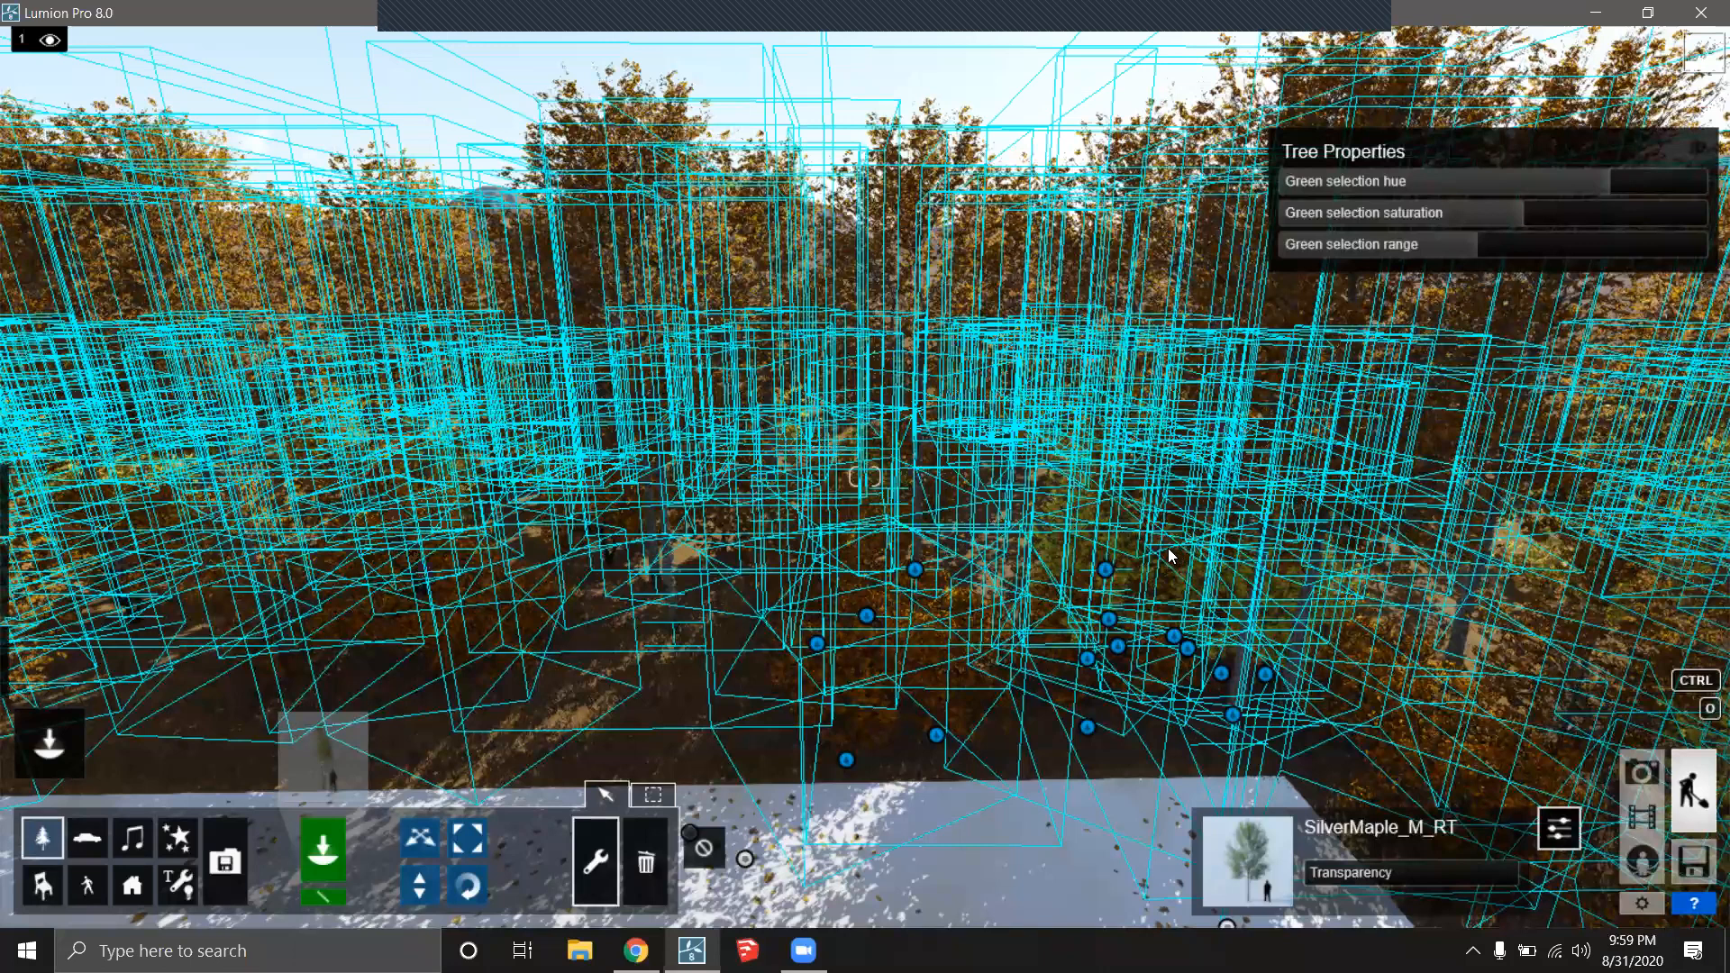
right_click_drag(1194, 538, 973, 532)
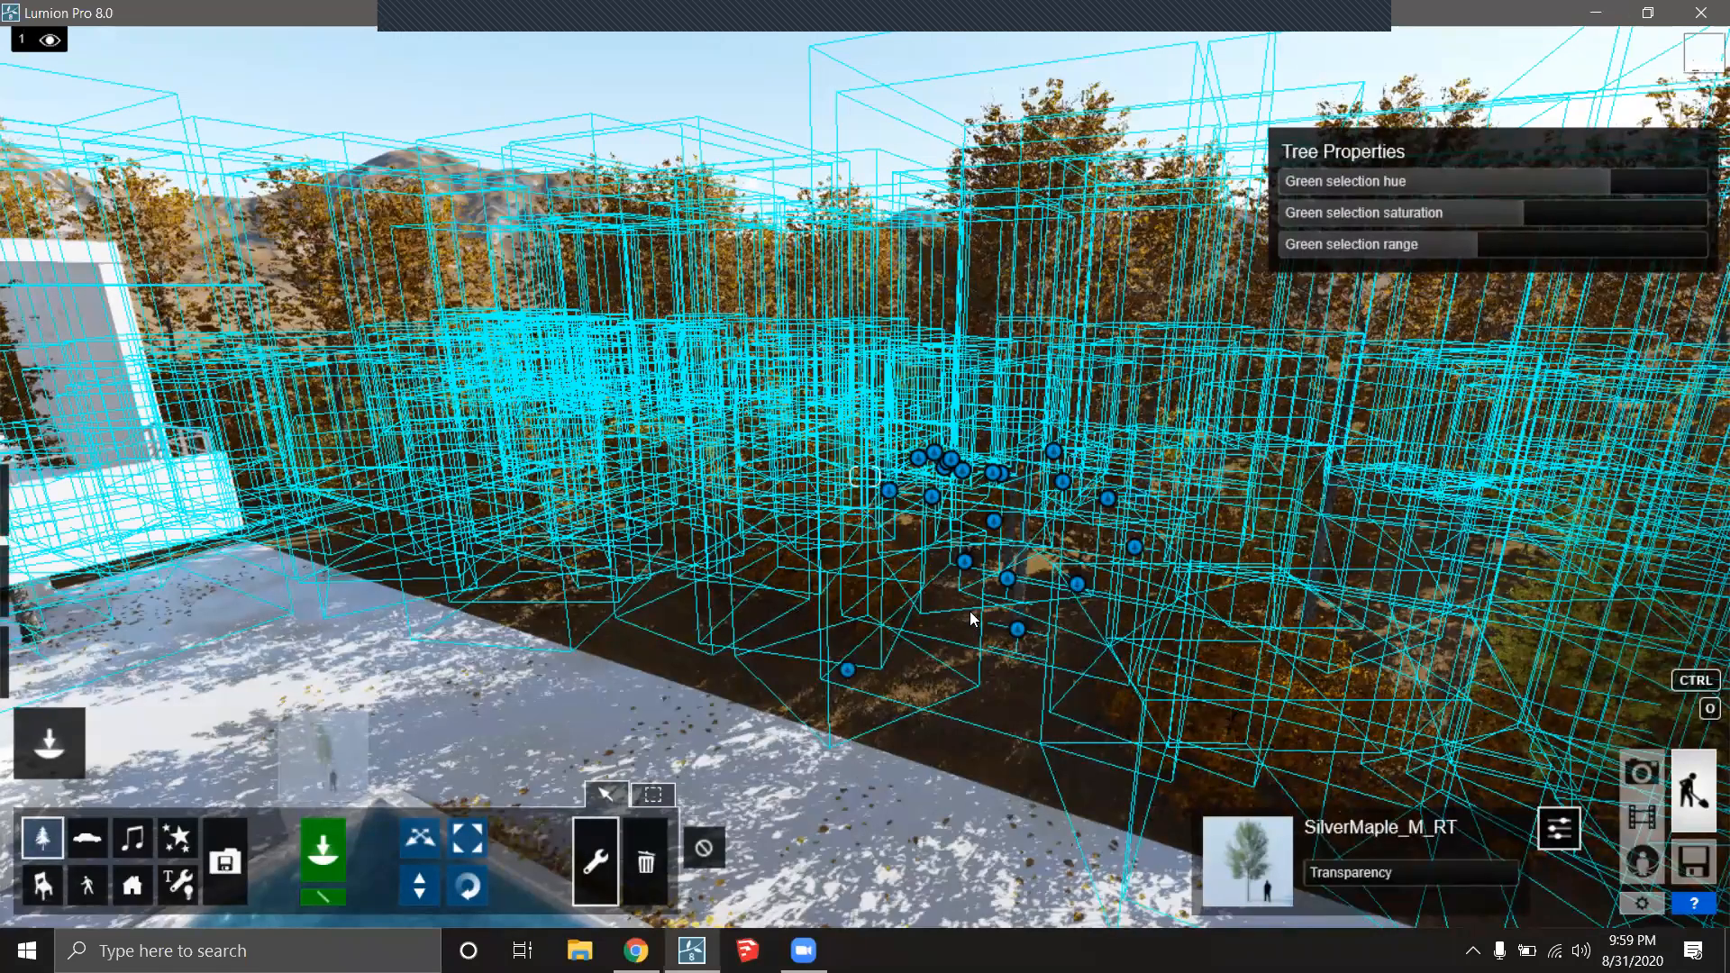
right_click_drag(972, 617, 937, 619)
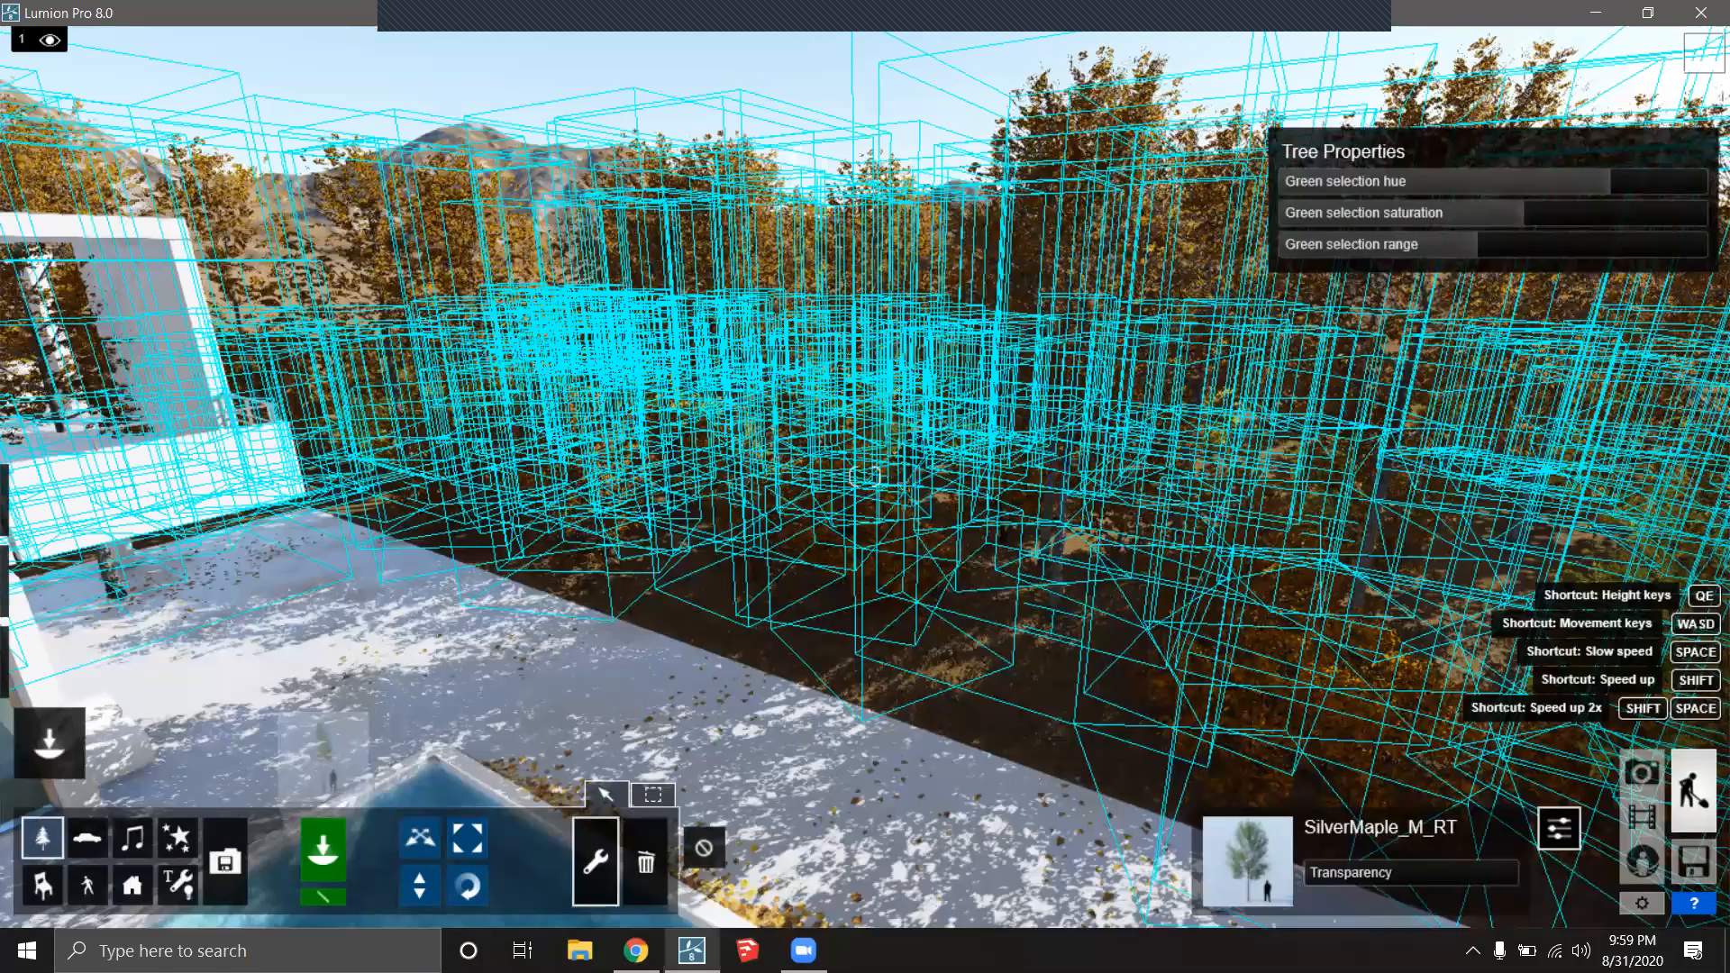
right_click_drag(864, 475, 1009, 475)
right_click_drag(914, 639, 928, 635)
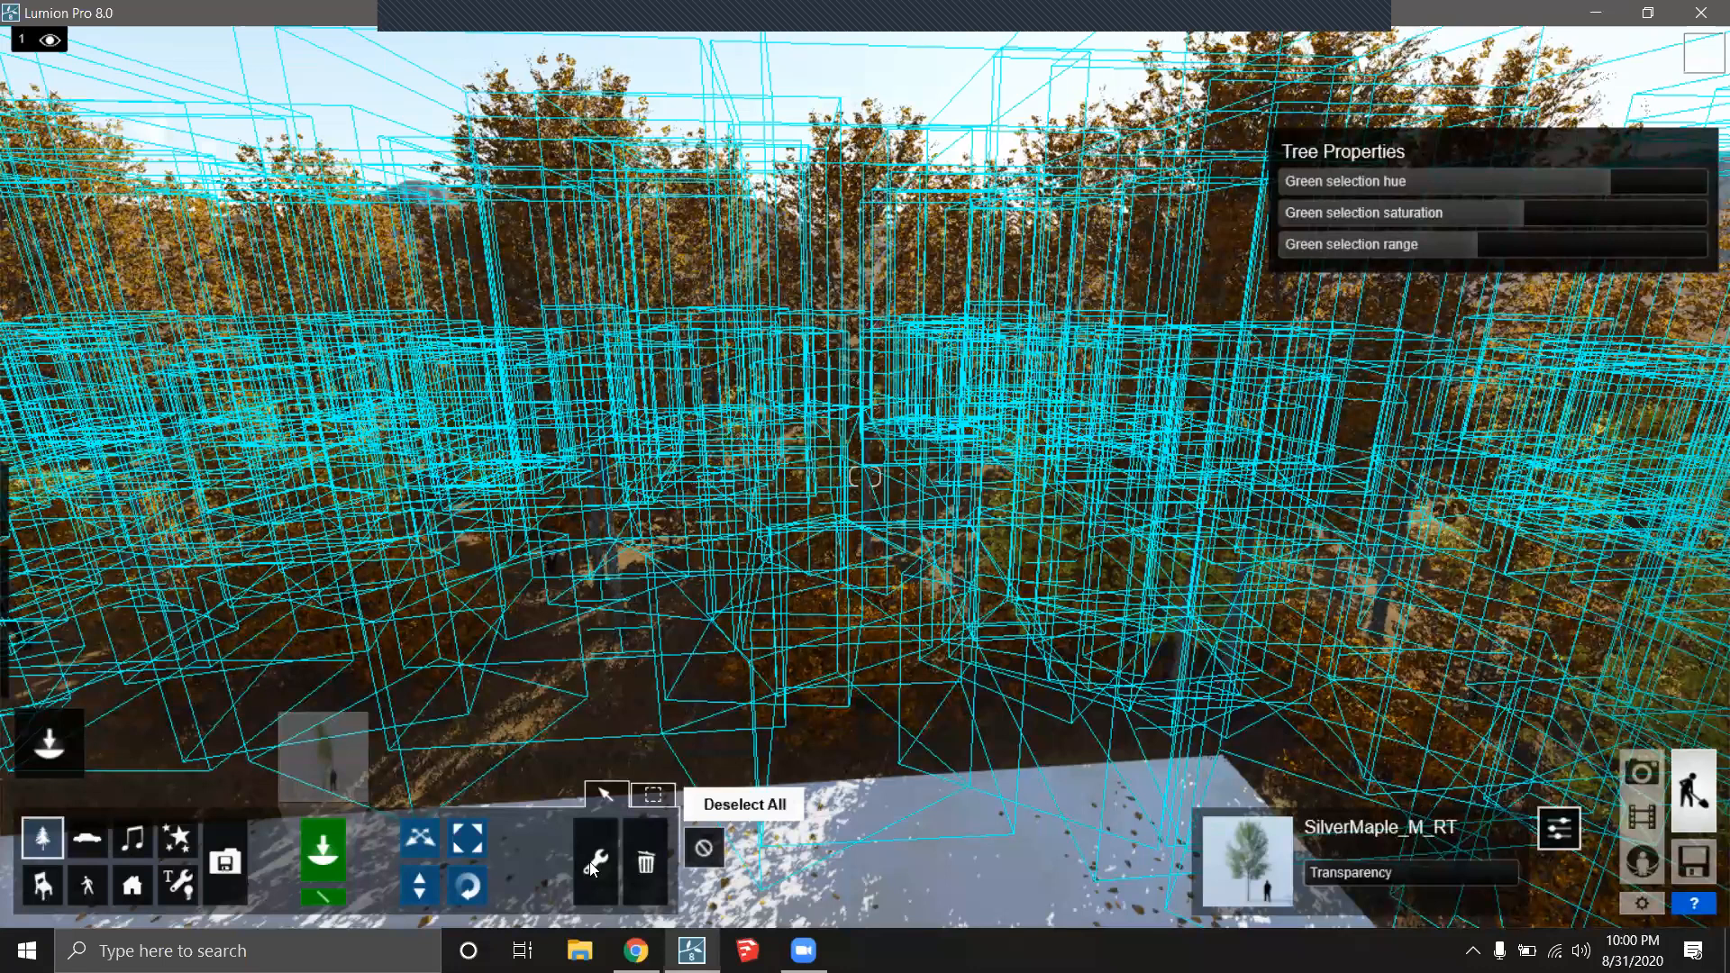
Review the selection commands for a tree beside the terrace and deselect all nature objects.
left_click(591, 865)
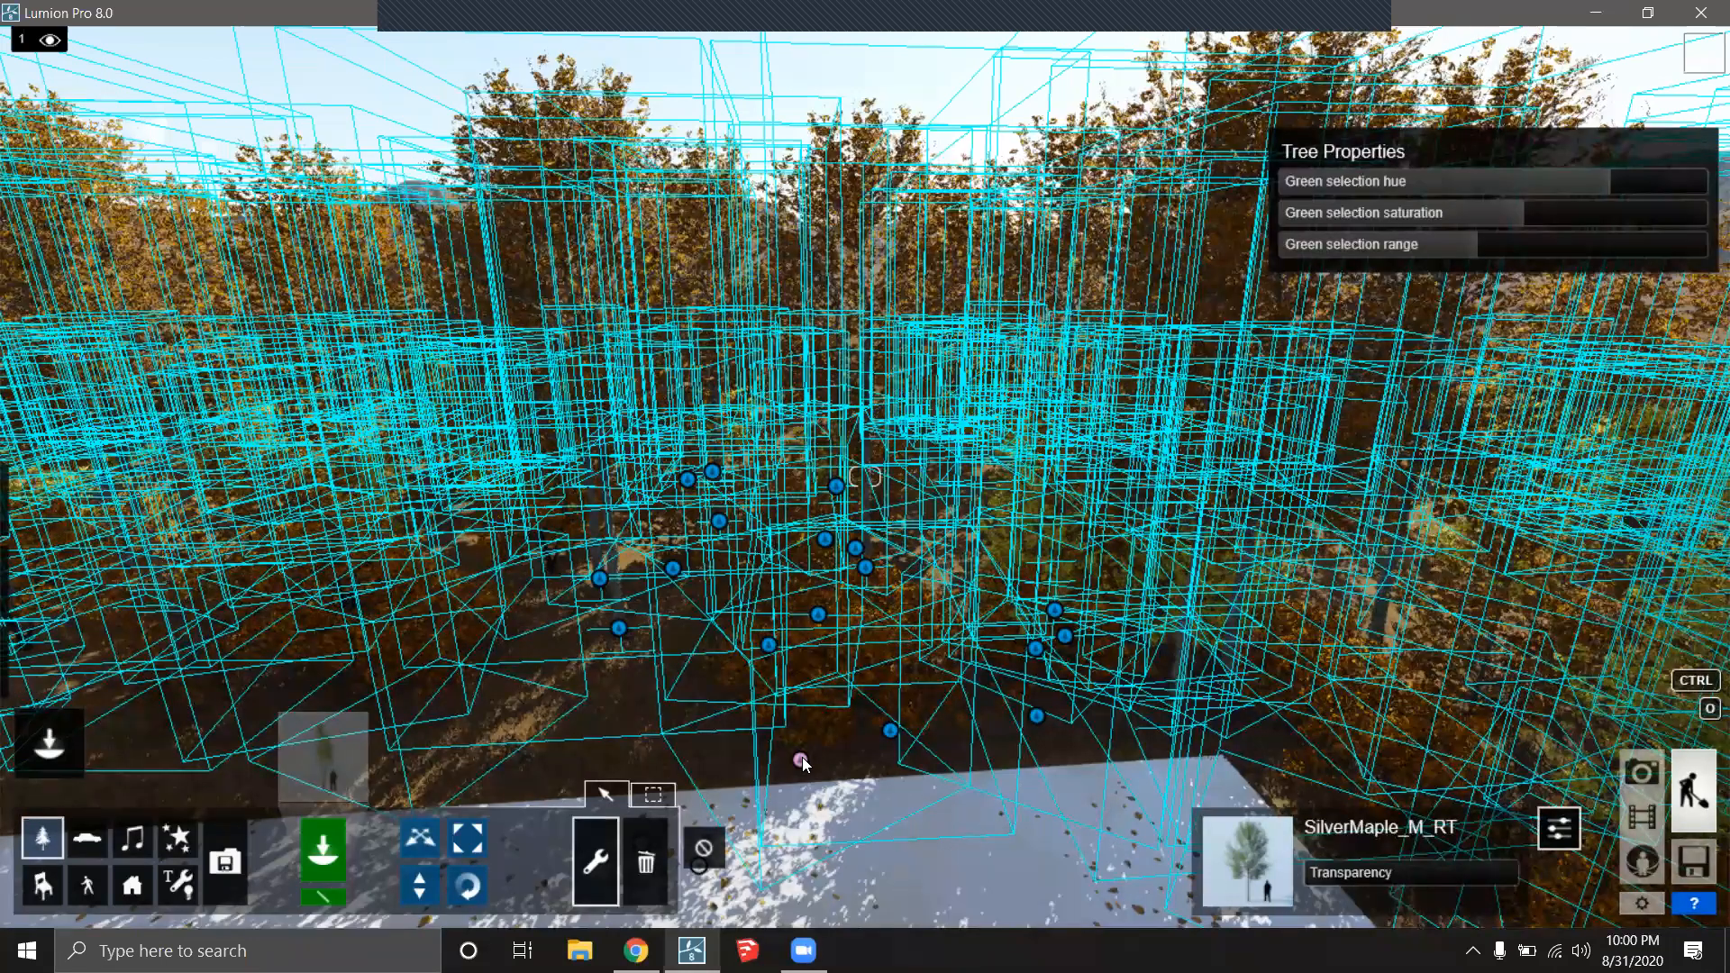
left_click(818, 615)
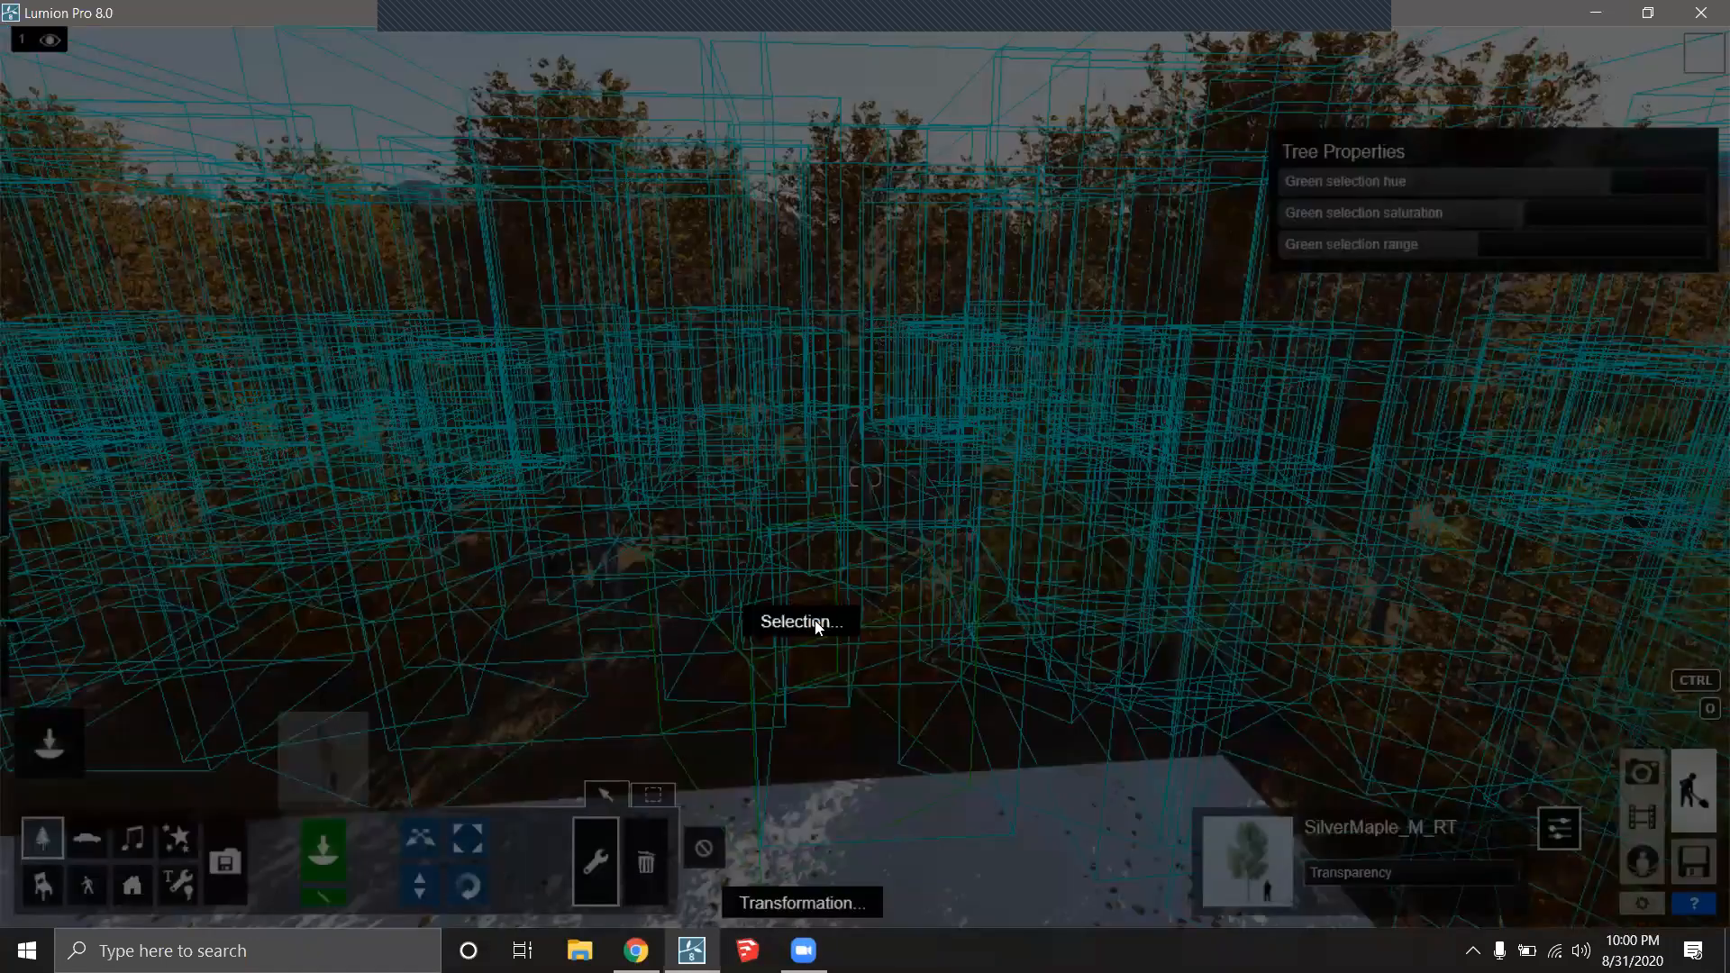
left_click(817, 623)
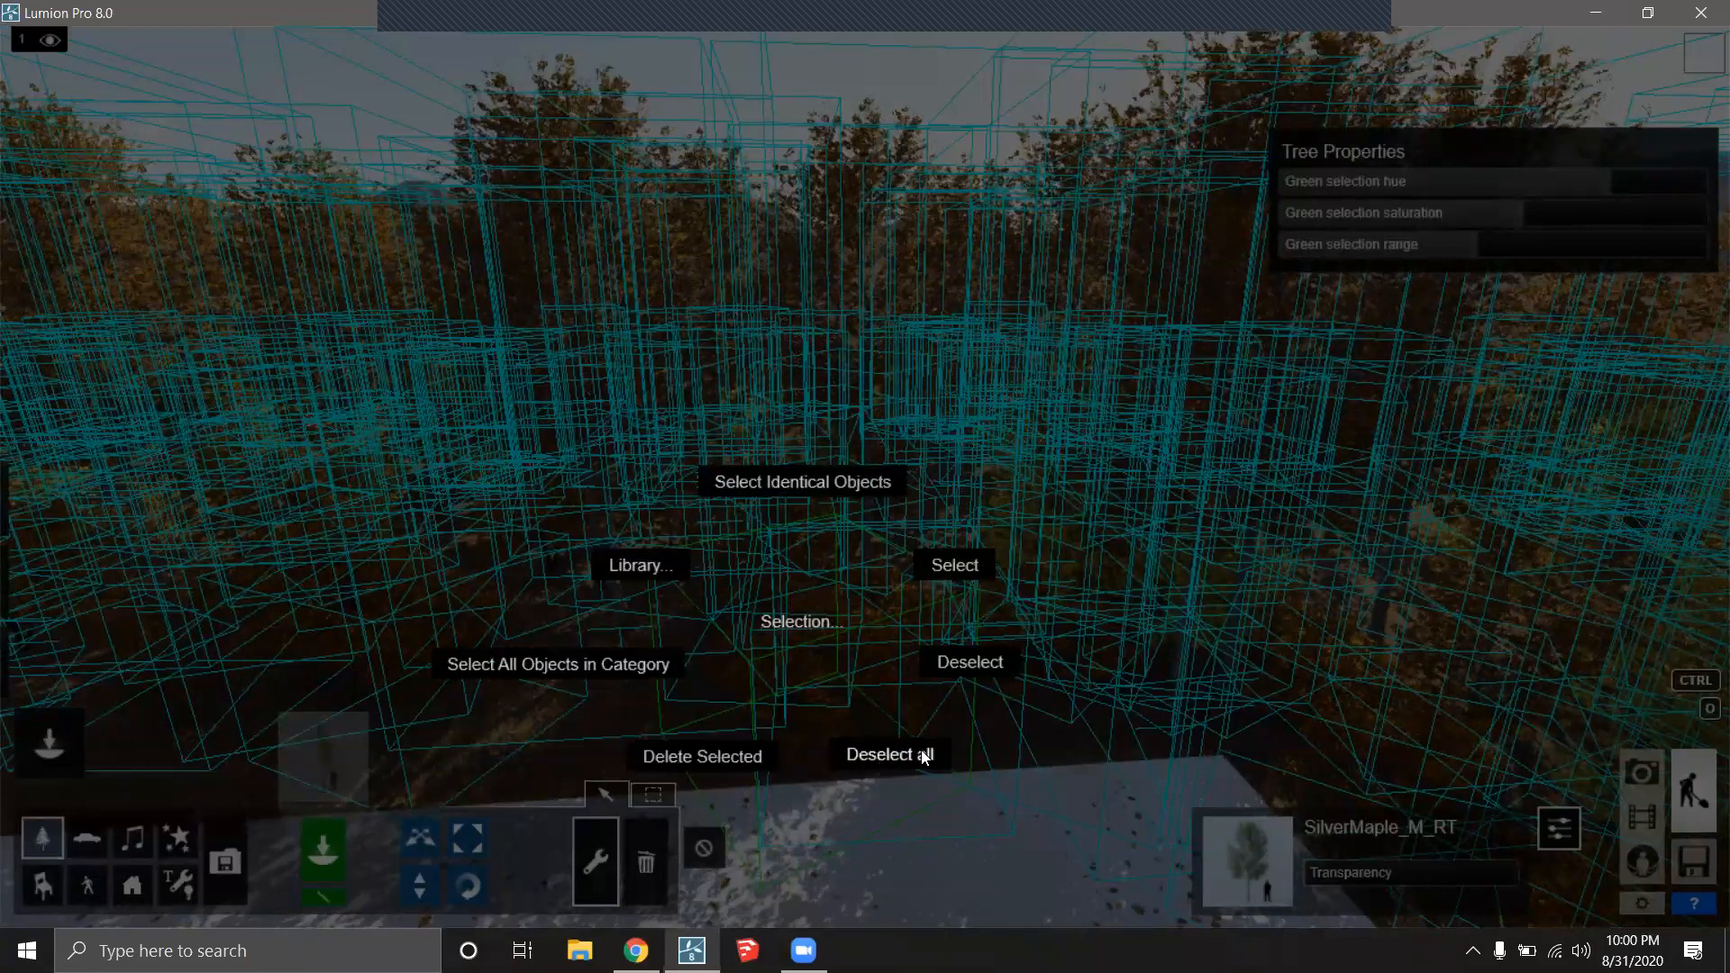
left_click(702, 848)
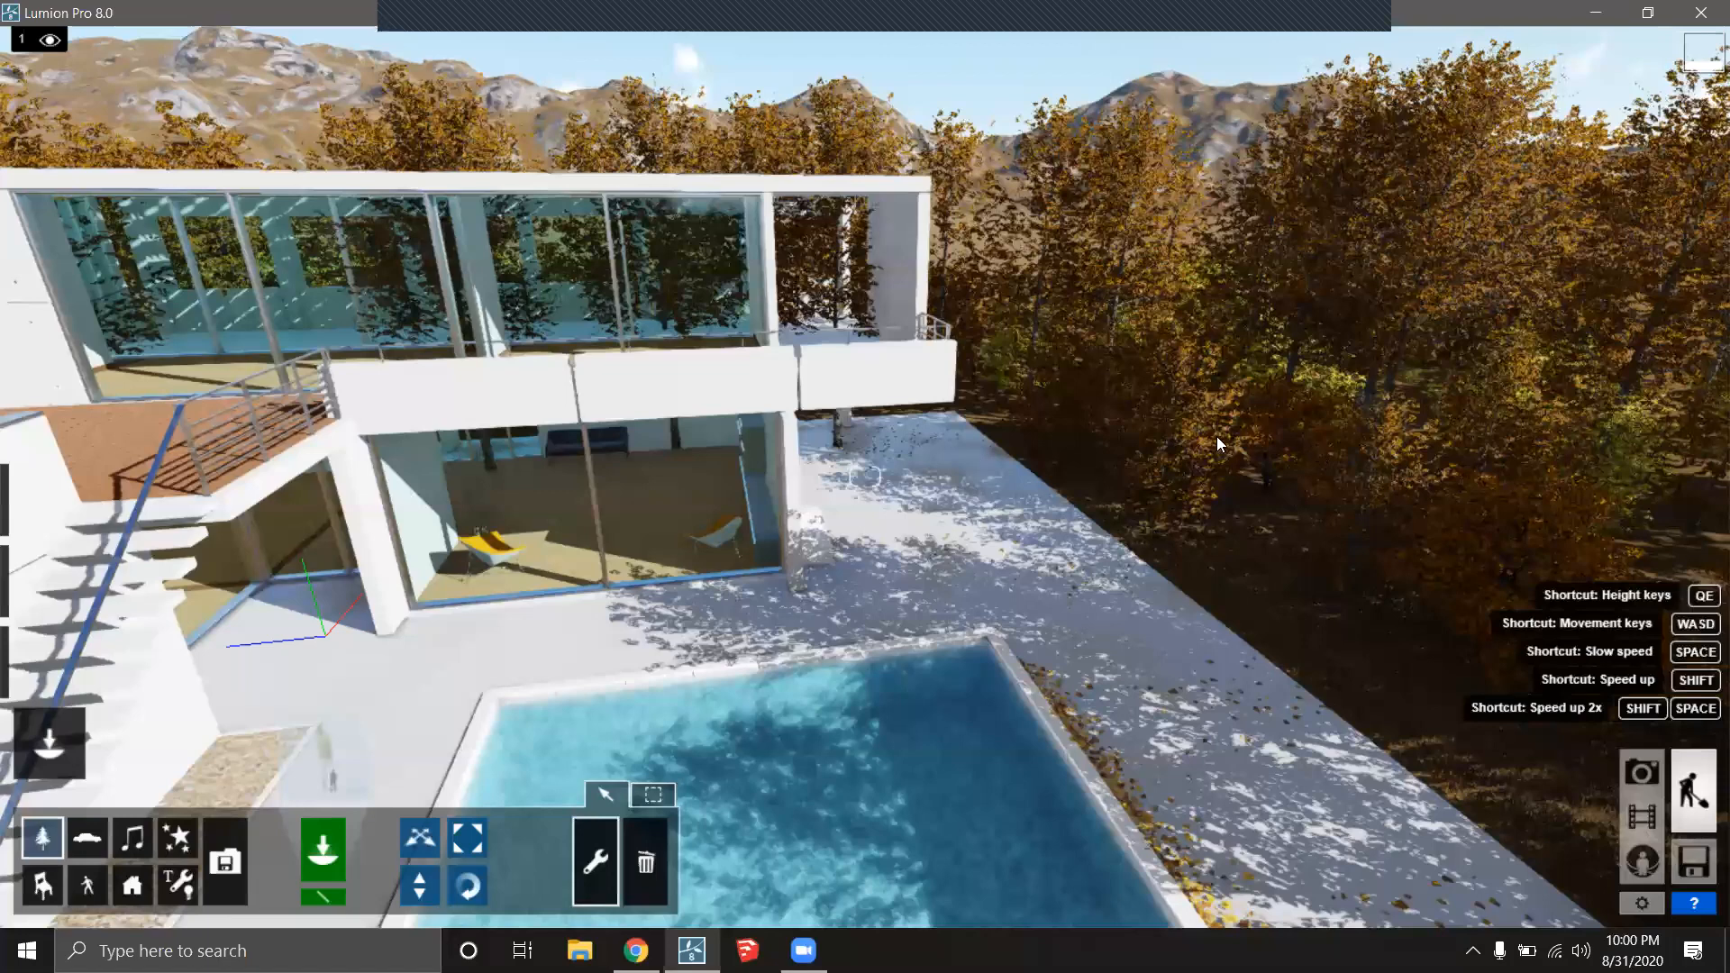
Fly from the villa through the autumn forest out to the open grassland and look around the empty terrain.
right_click_drag(1217, 436, 1596, 349)
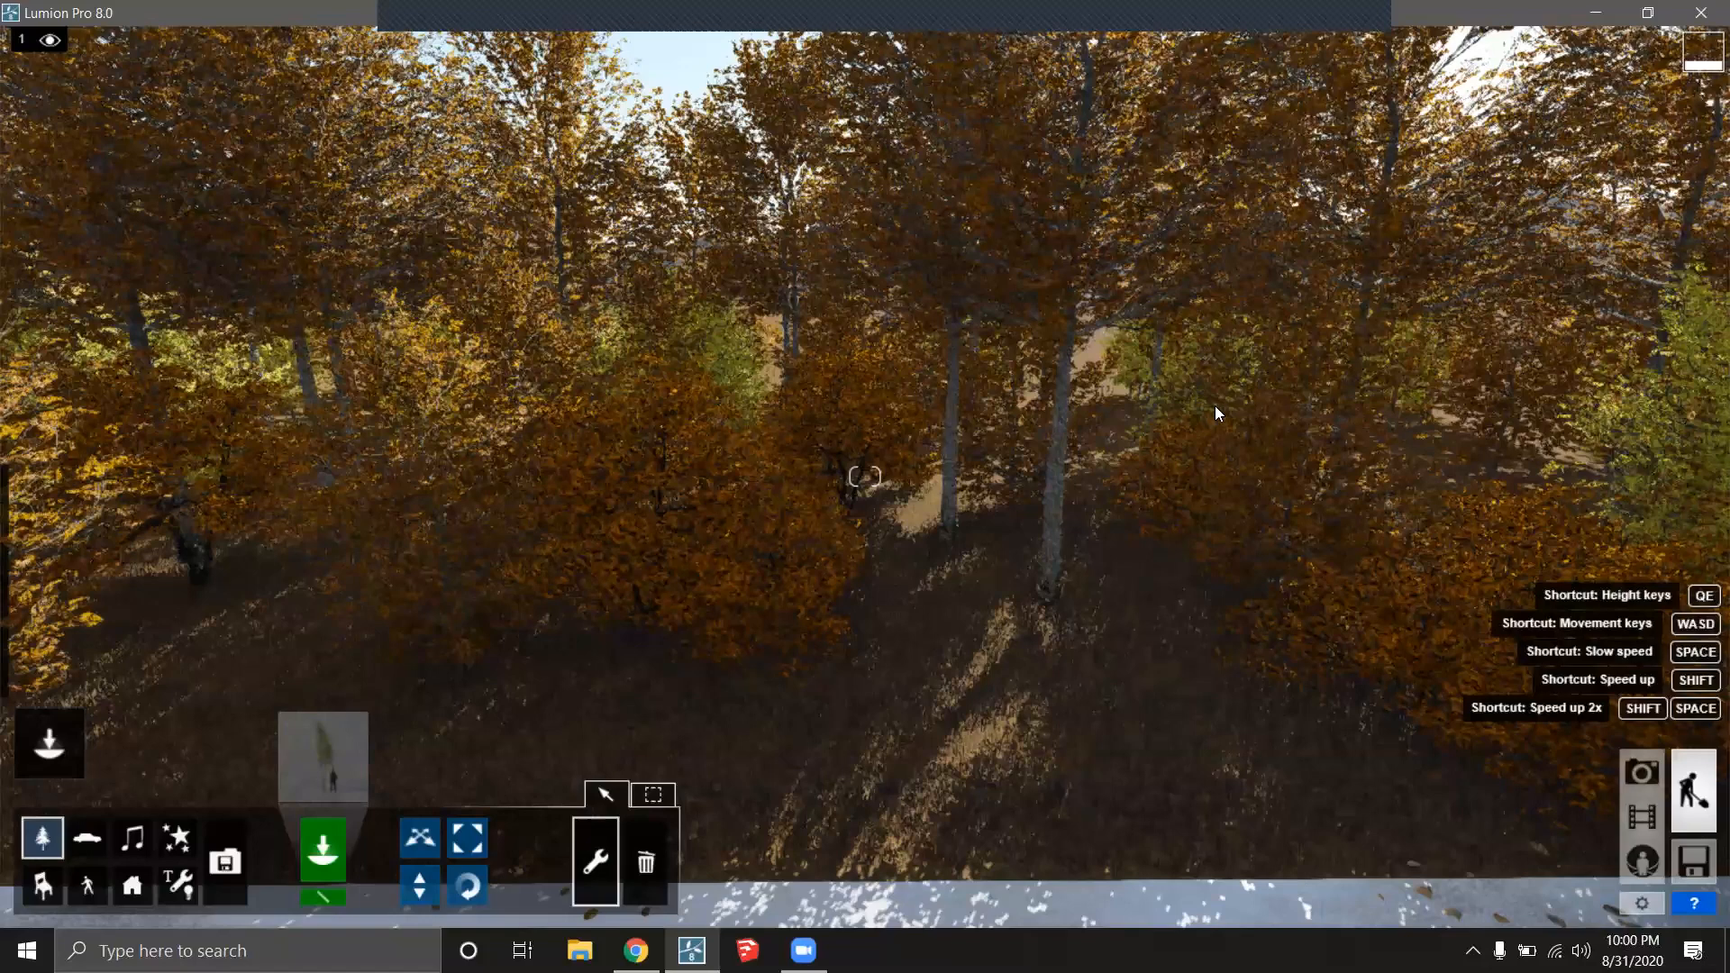
key("w")
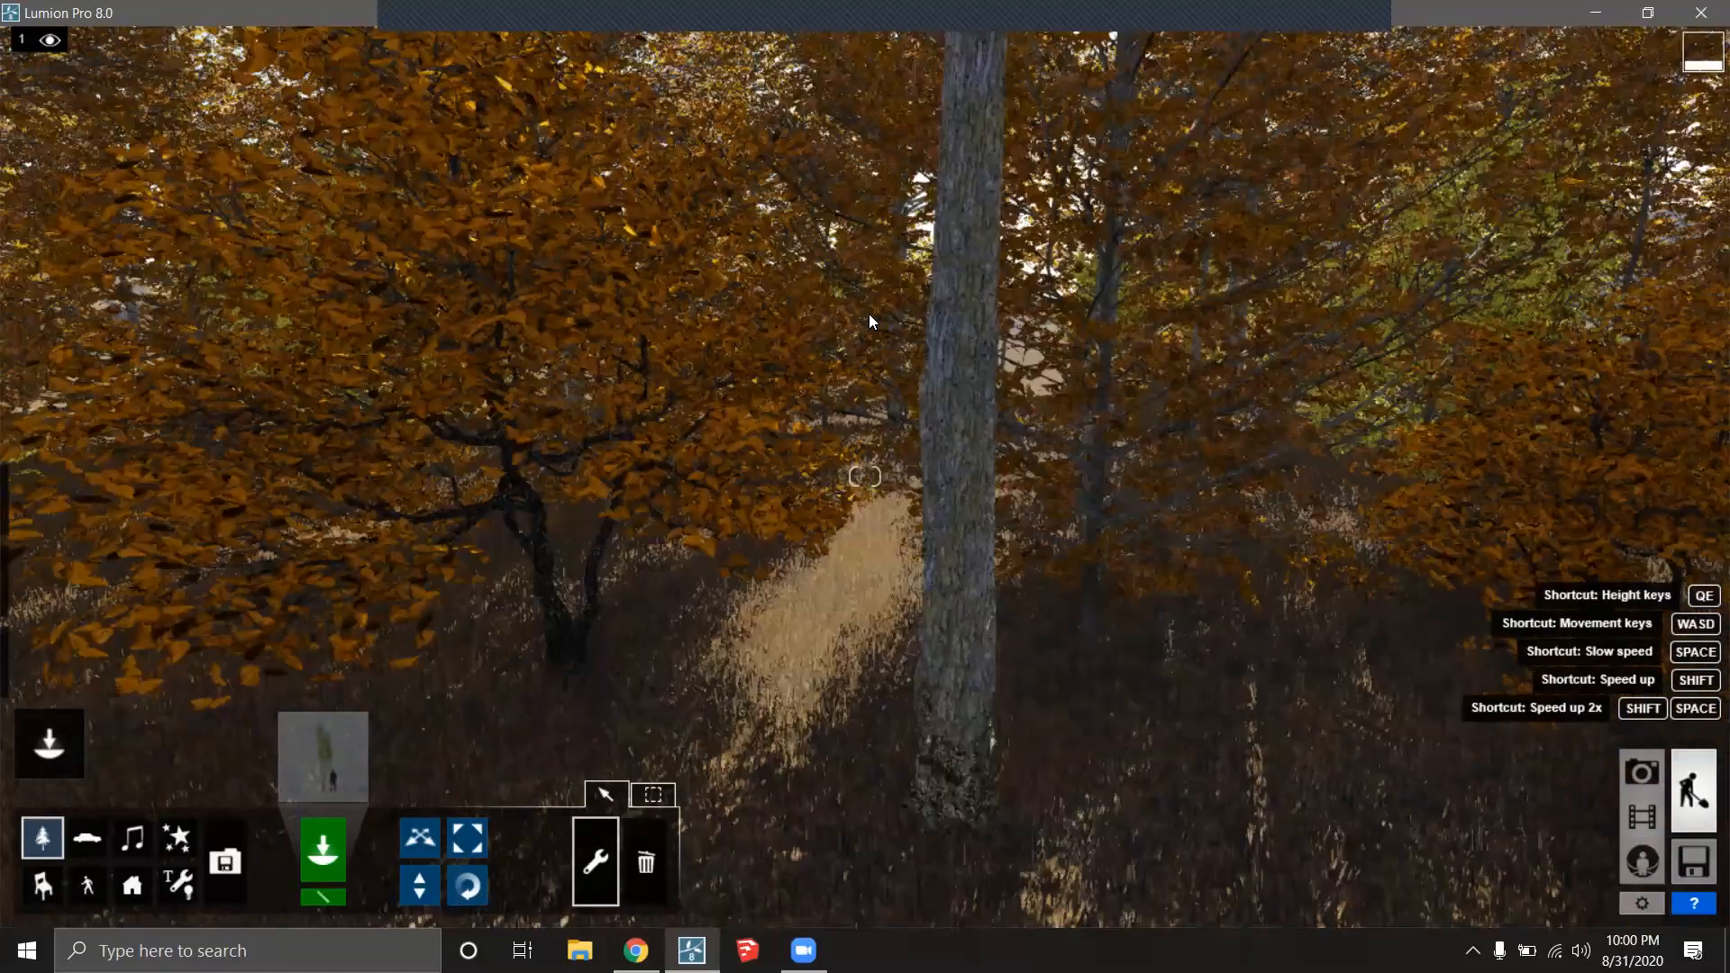
key("w")
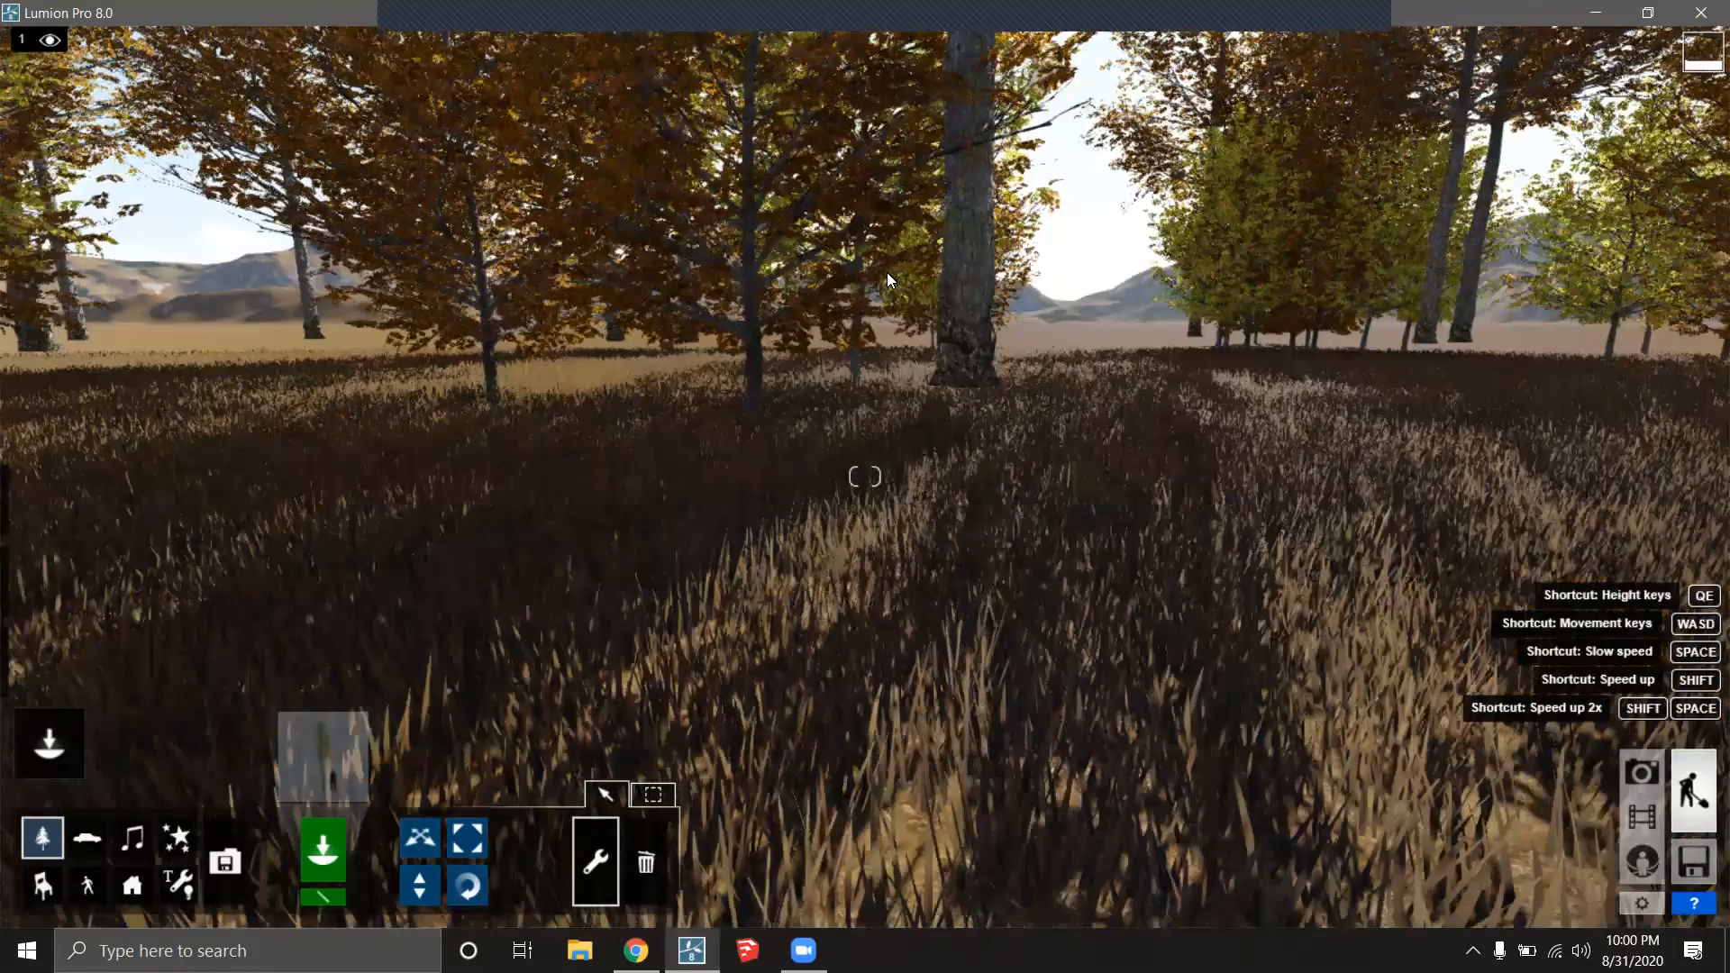
key("w")
key("w")
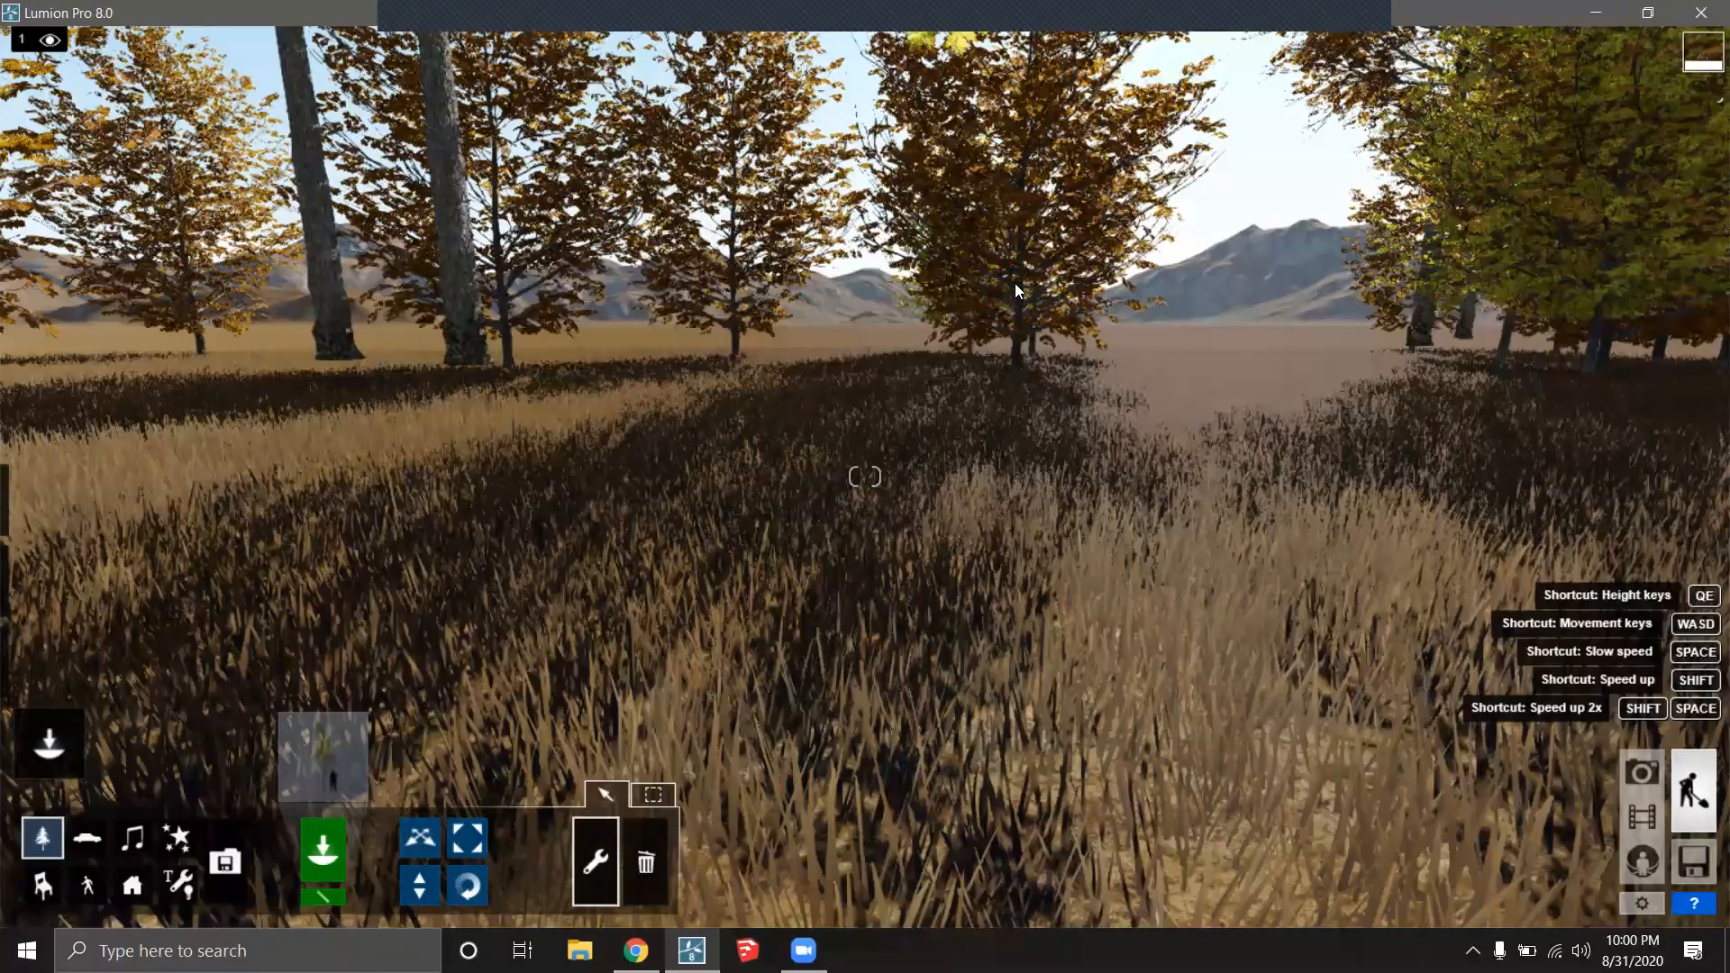
key("w")
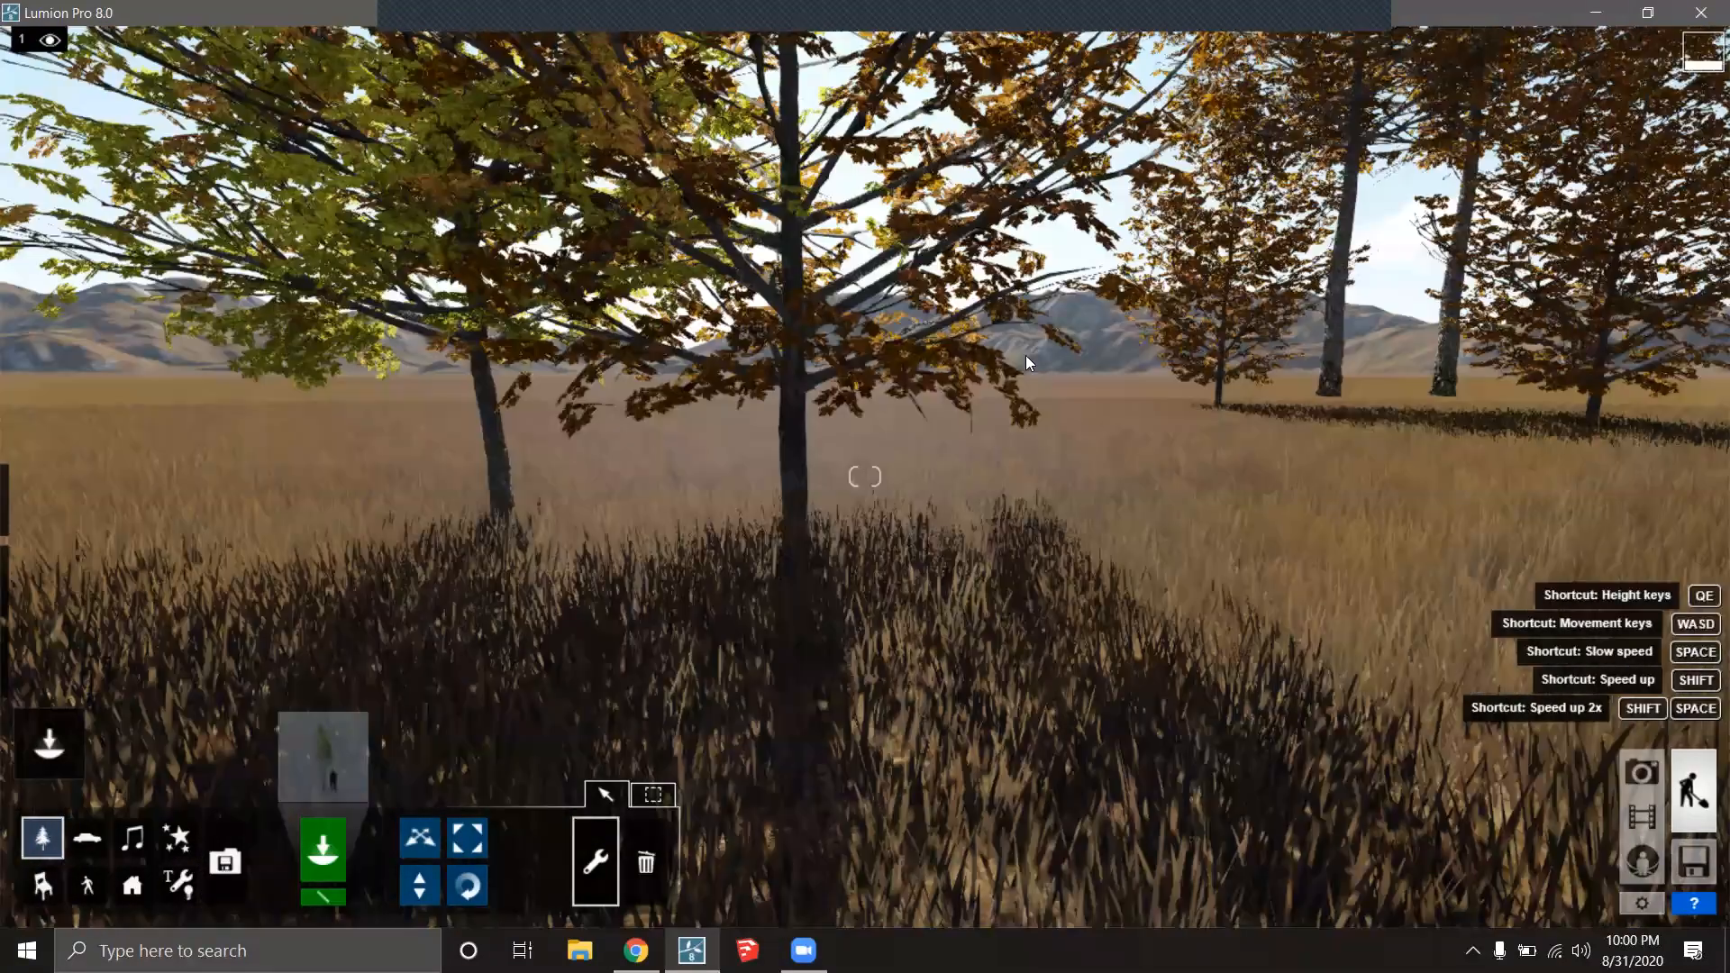
key("w")
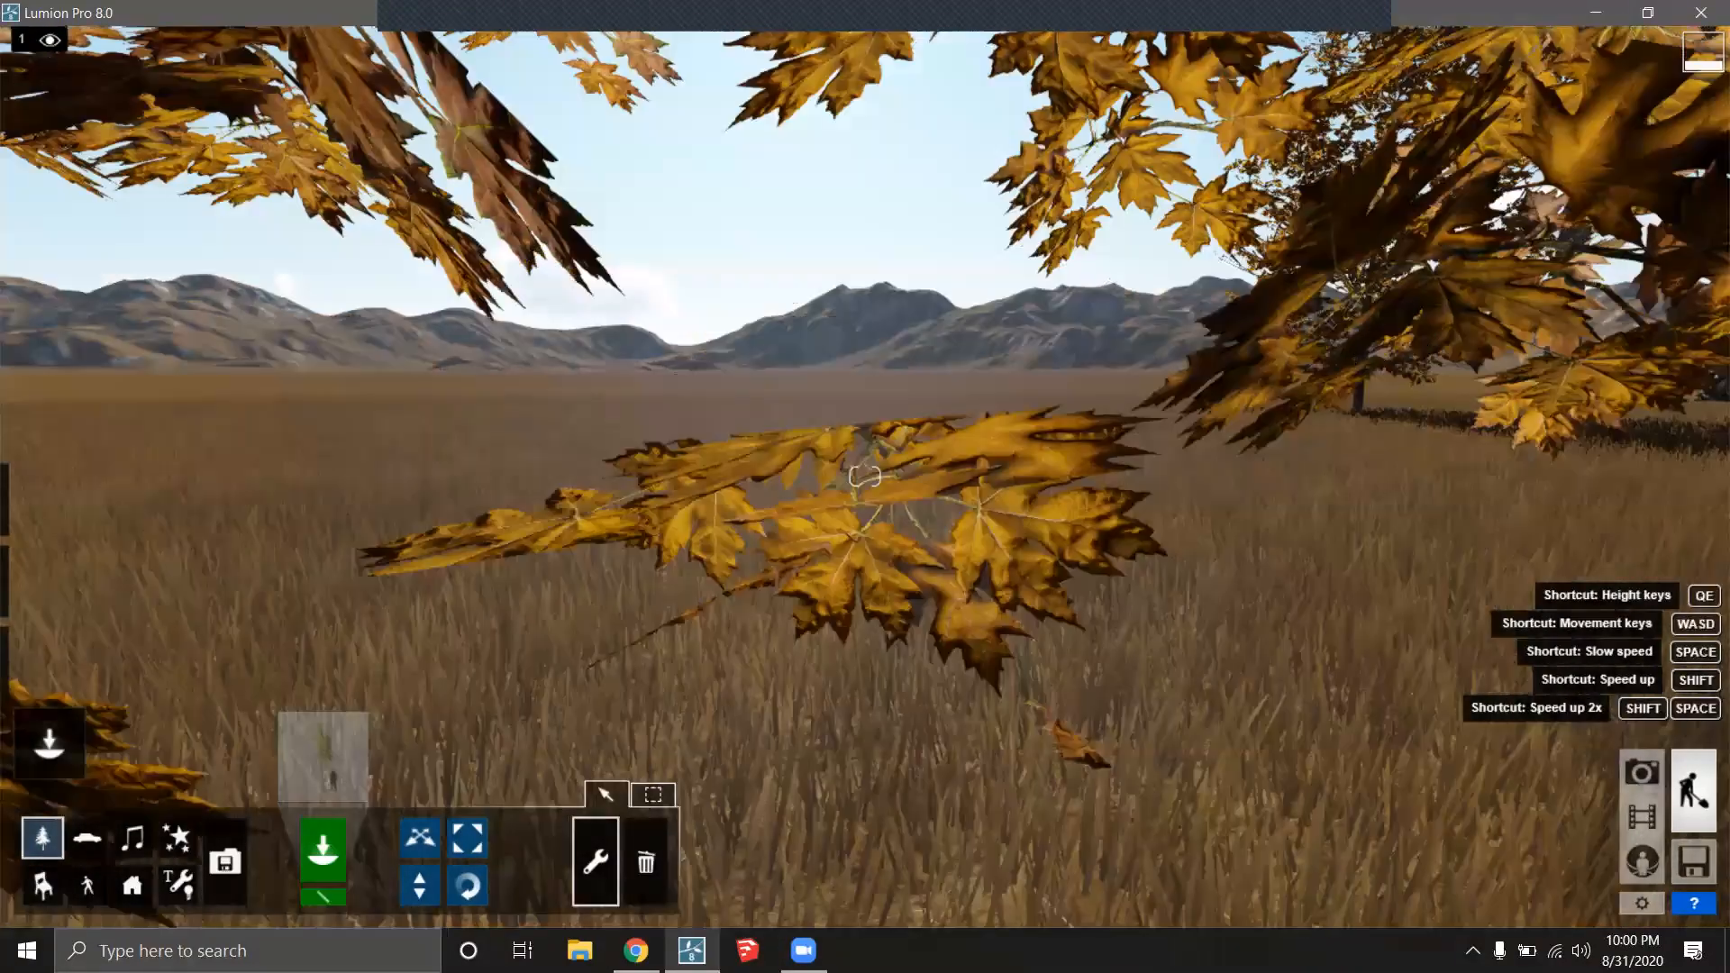
key("w")
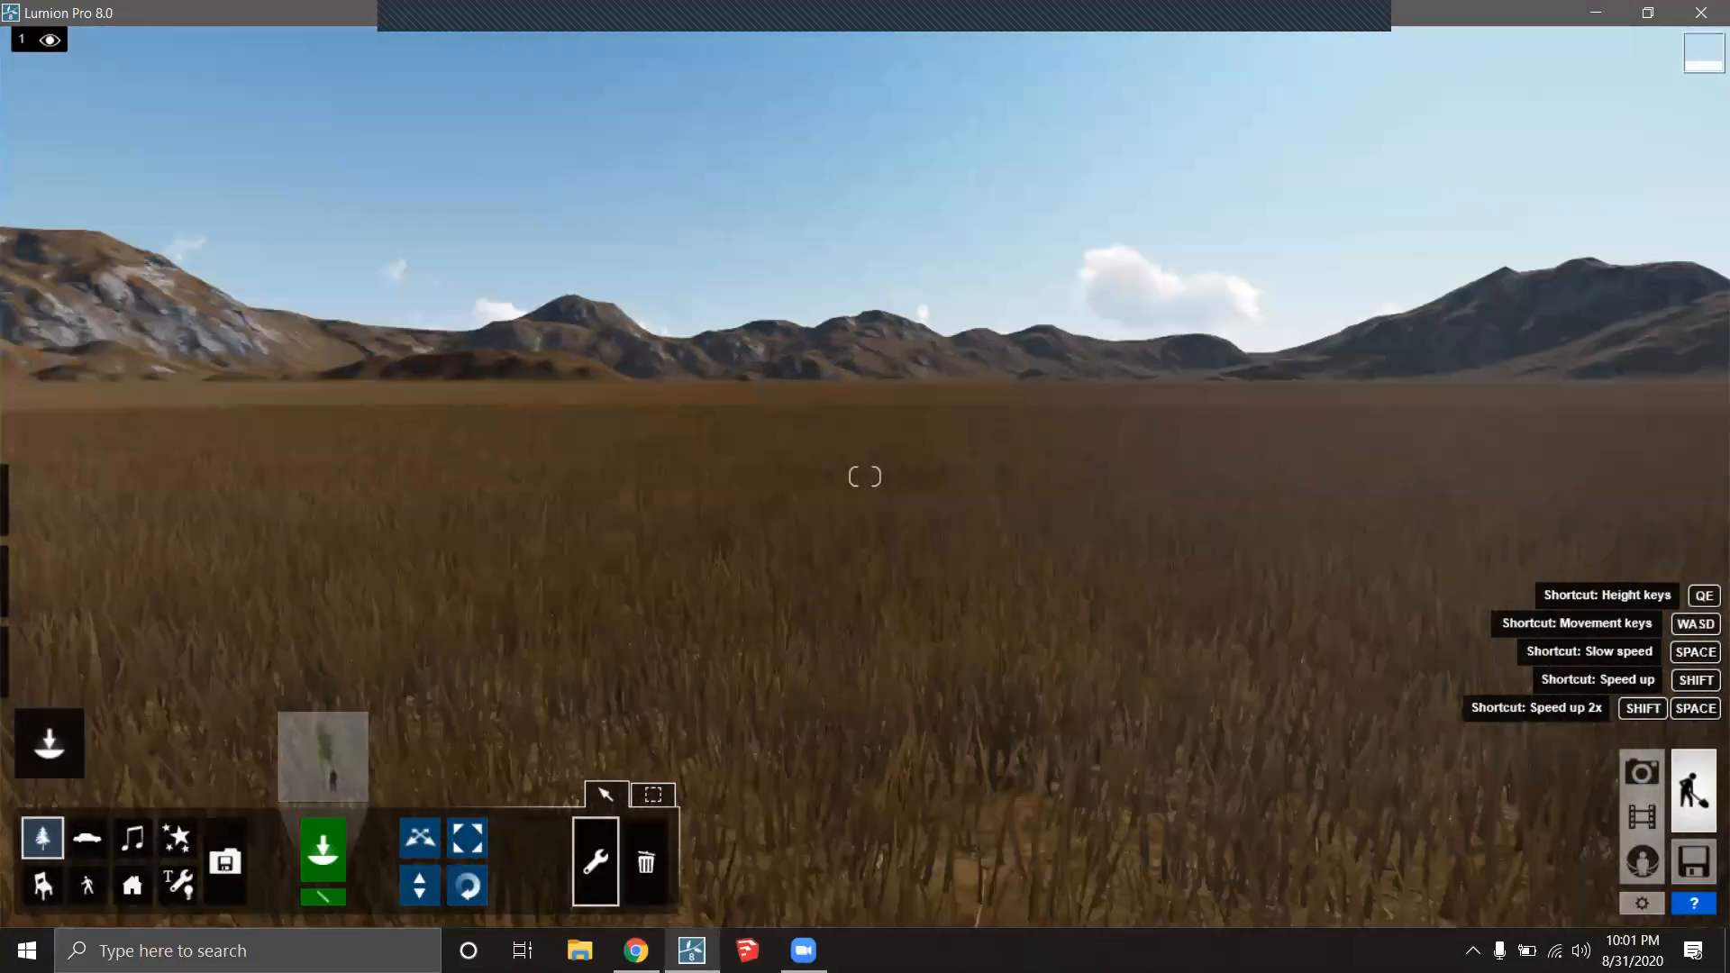
right_click_drag(865, 477, 505, 476)
right_click_drag(270, 482, 604, 516)
right_click_drag(827, 484, 764, 470)
key("q")
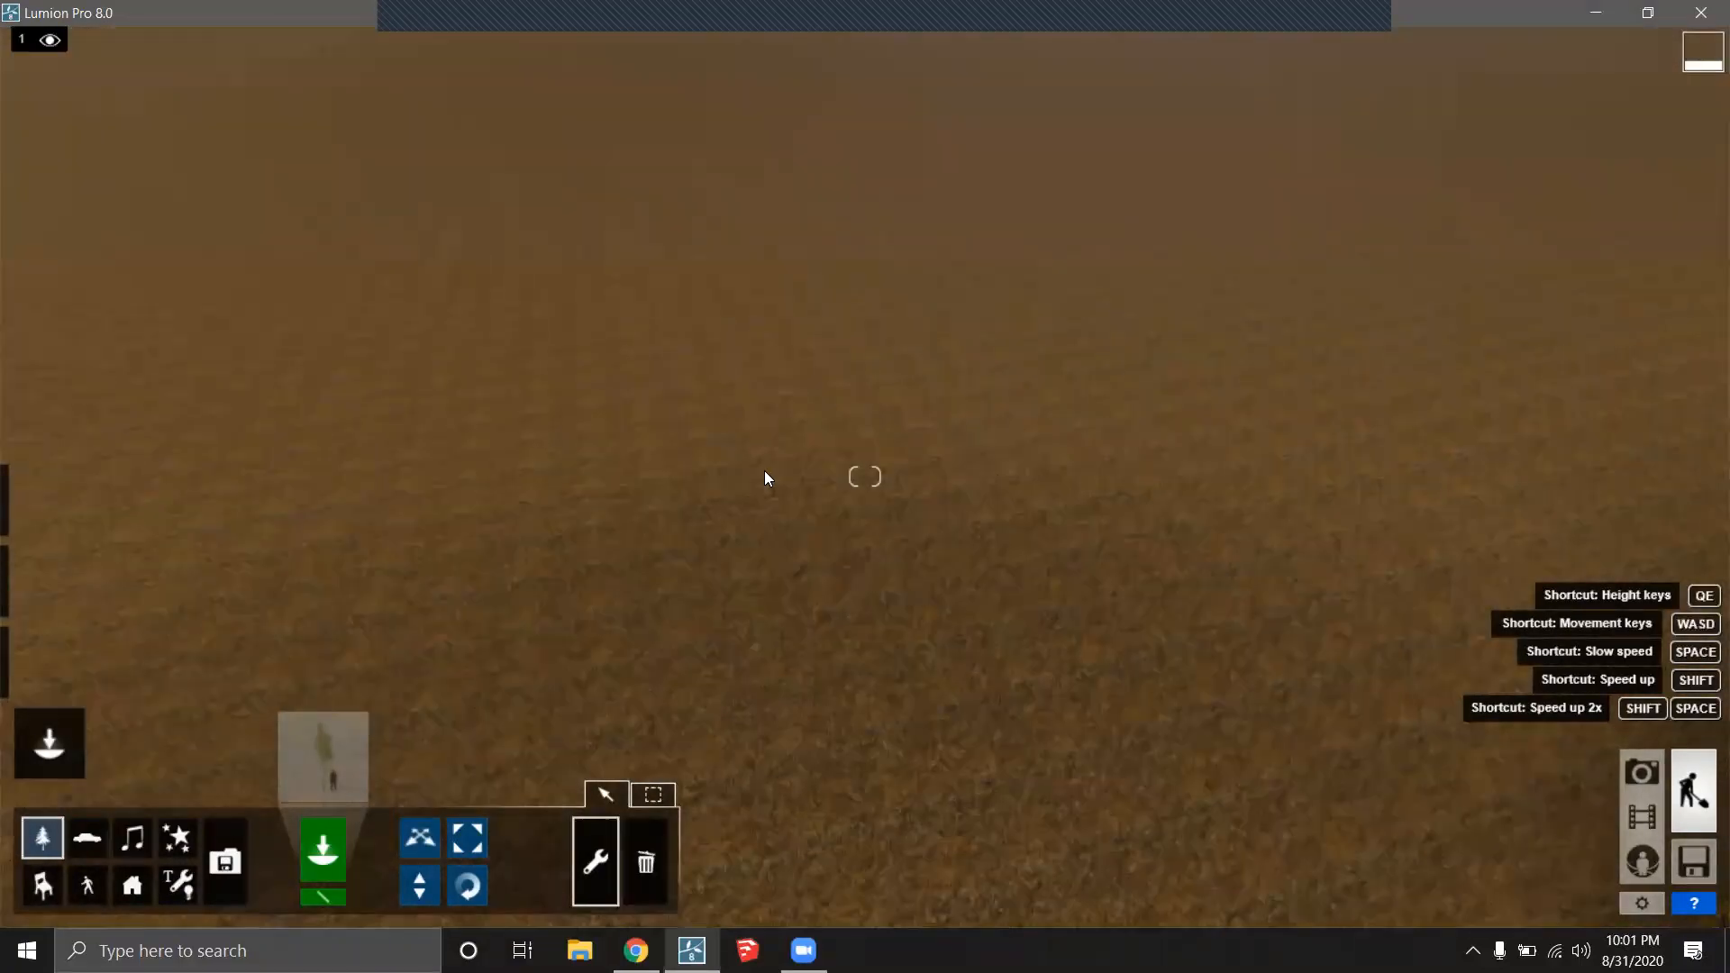
Place a Bamboo1_Cluster_RT from the Leaf - Small category of the Nature Library on the empty terrain.
left_click(342, 757)
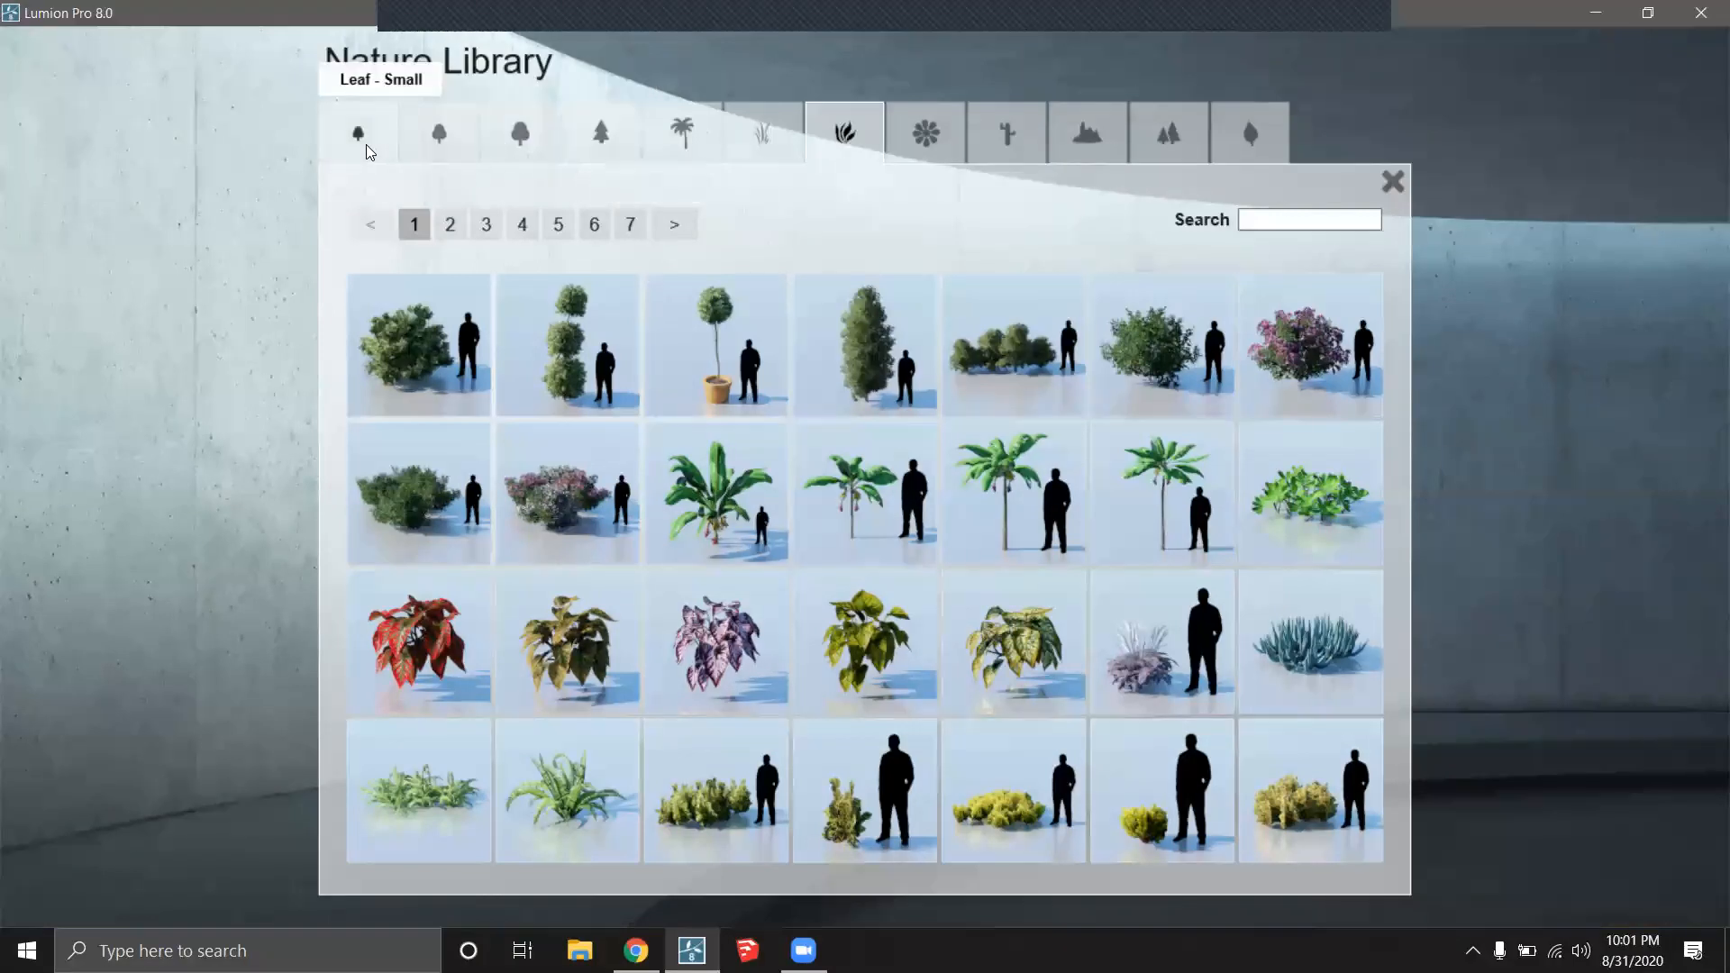
left_click(358, 133)
left_click(422, 506)
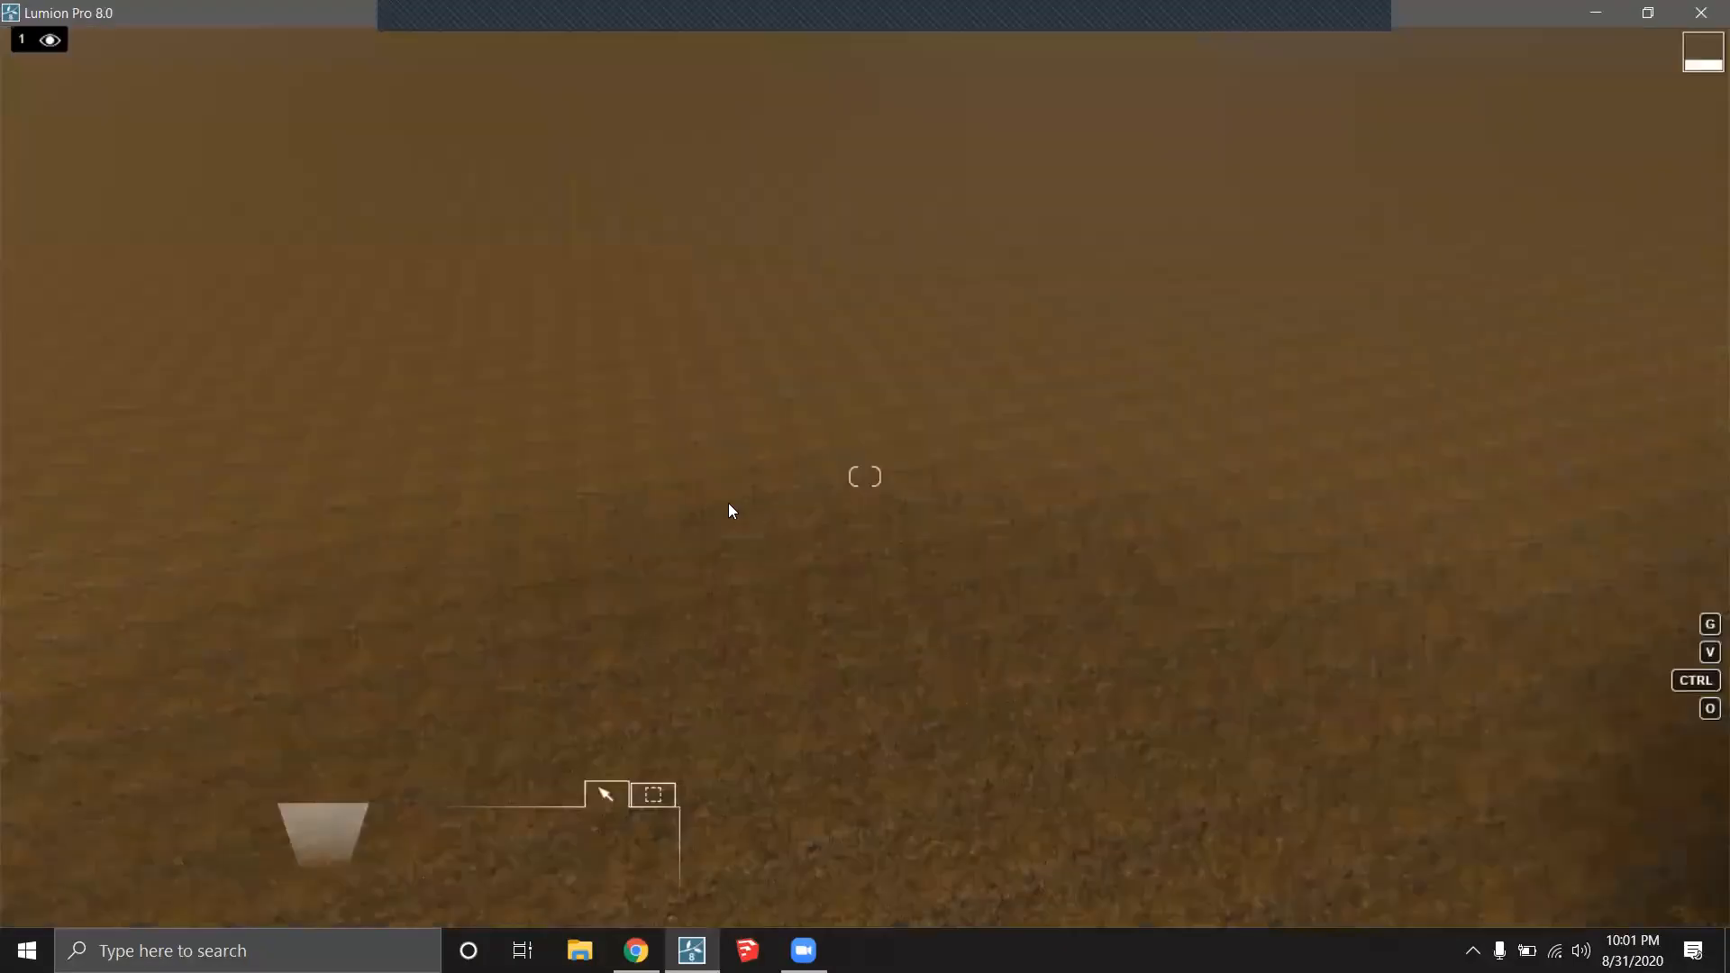
left_click(647, 454)
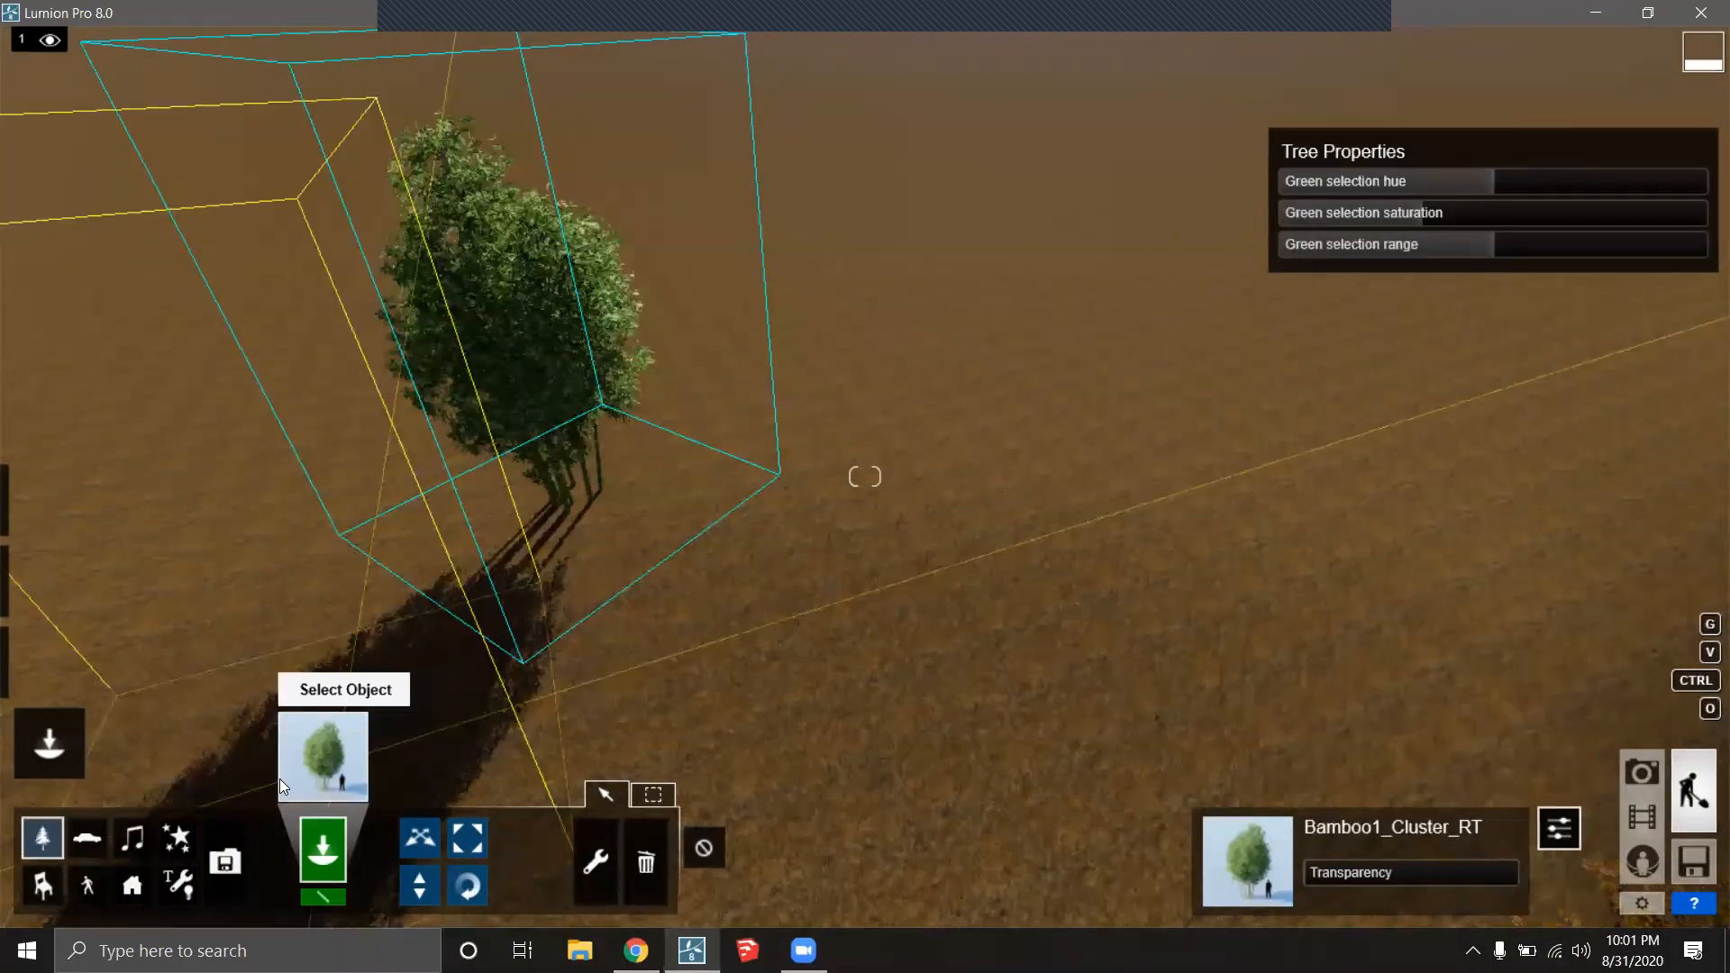
Place an AlmondTree_S2_RT from the Leaf - Medium category of the Nature Library beside the bamboo cluster.
left_click(317, 742)
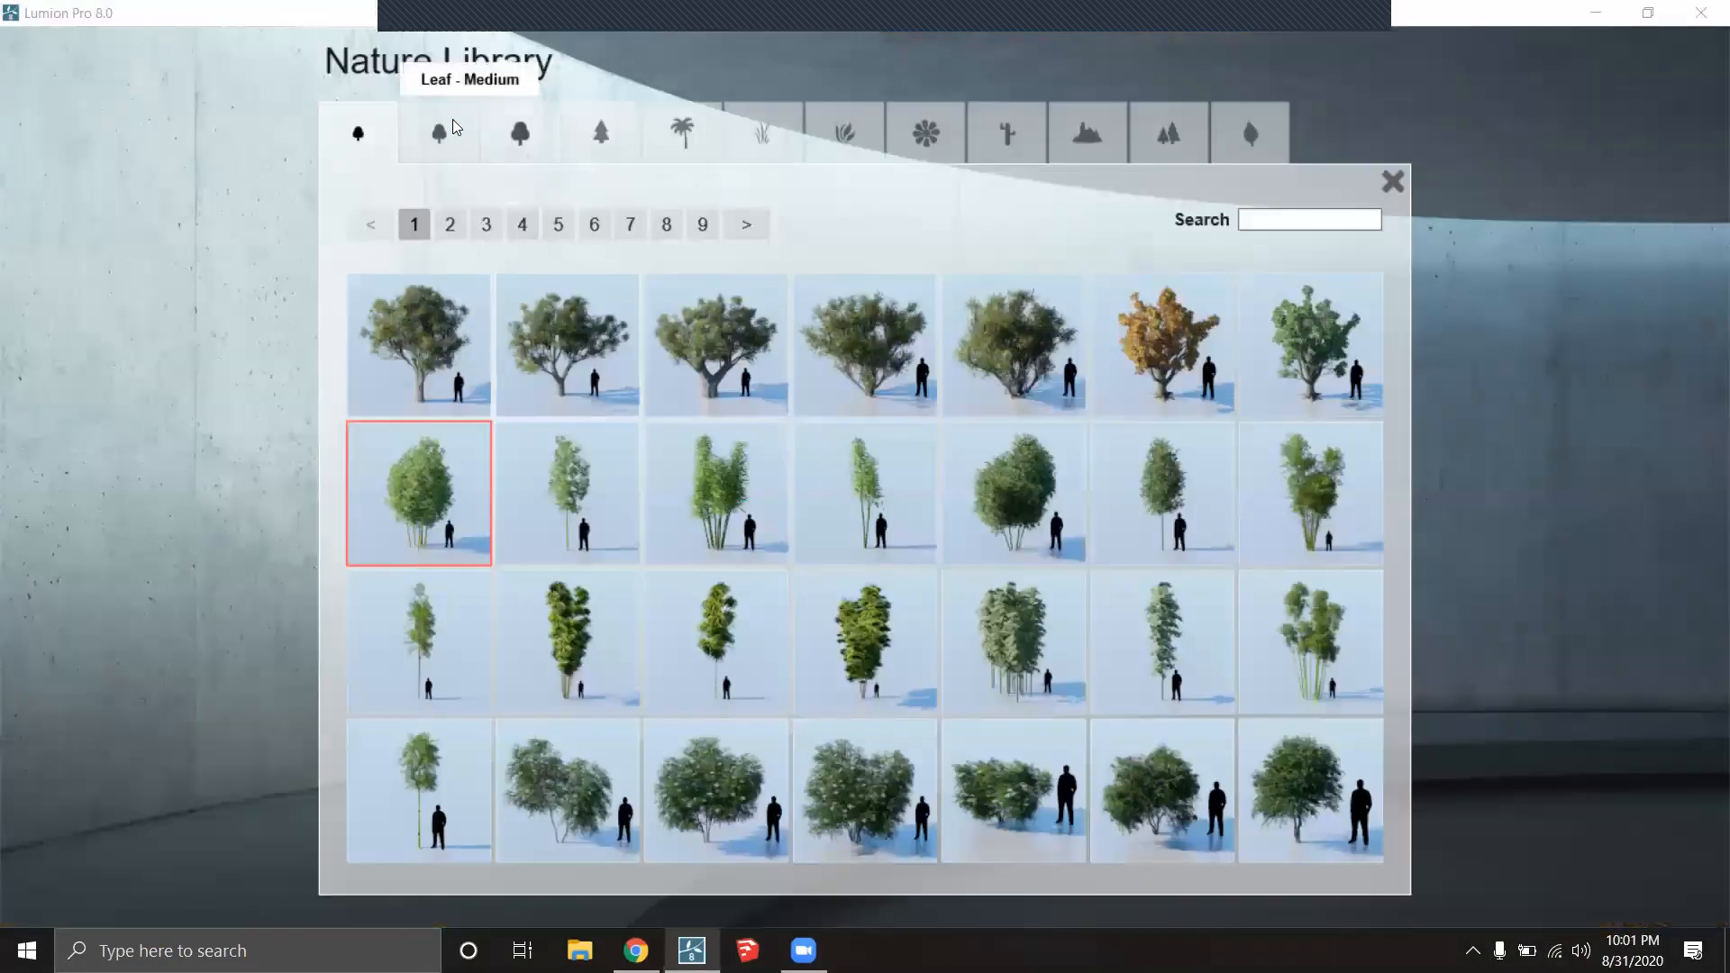
left_click(446, 127)
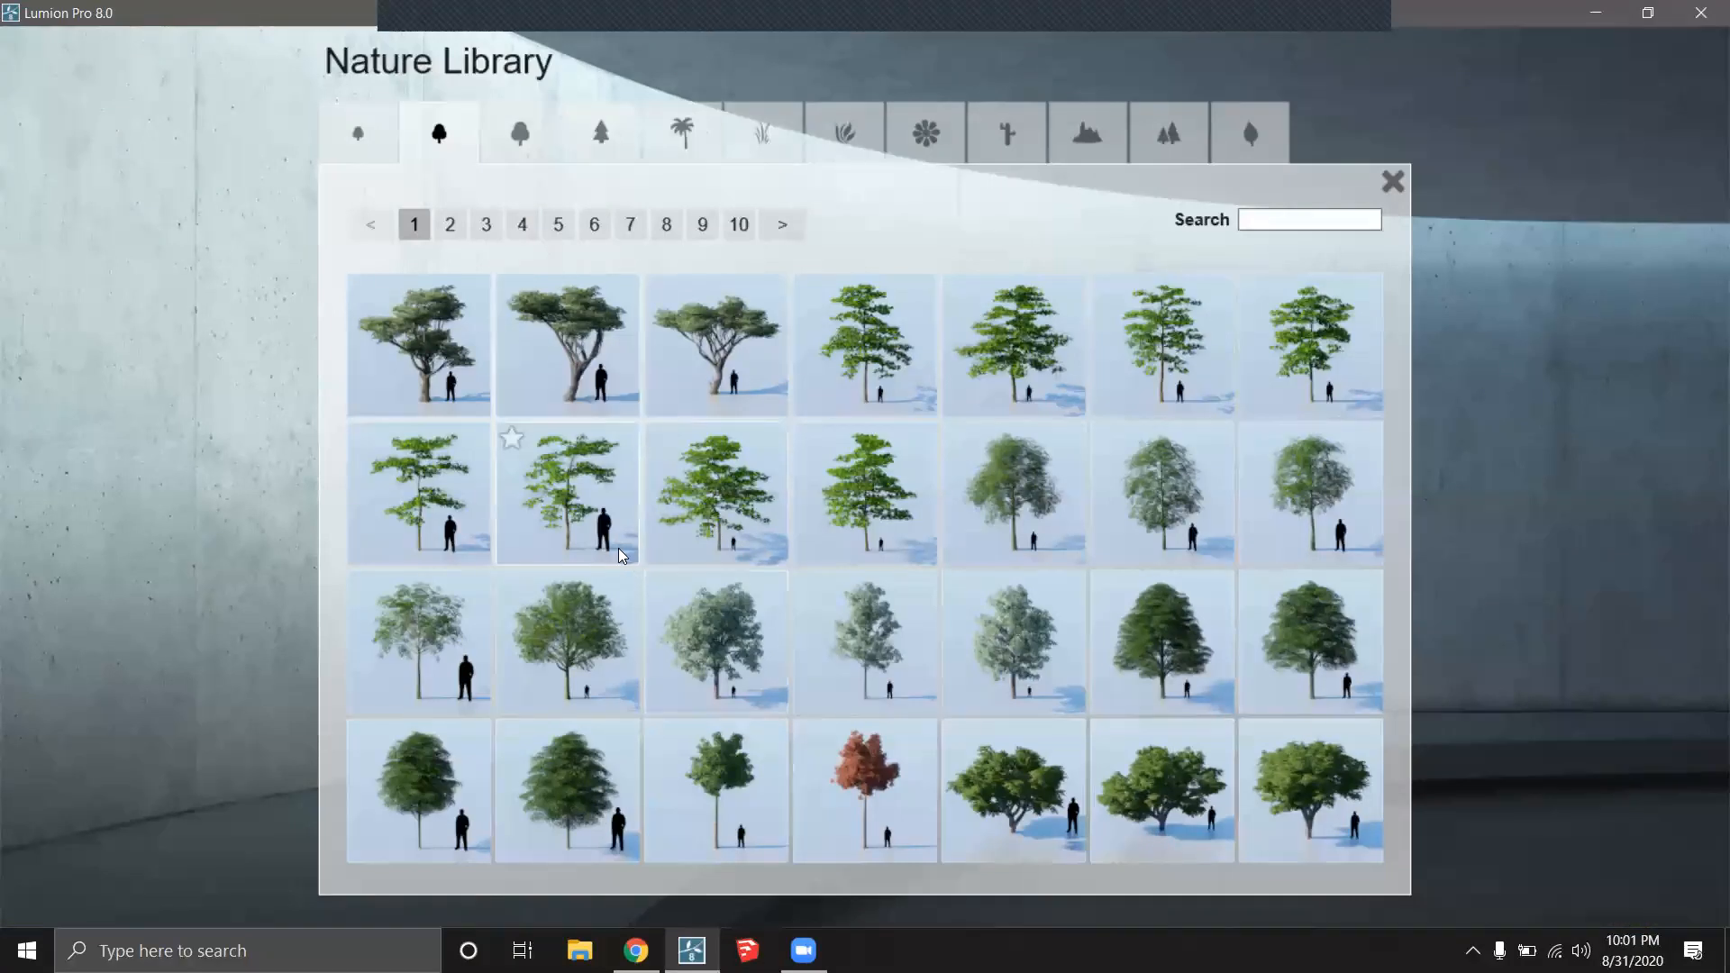
left_click(674, 474)
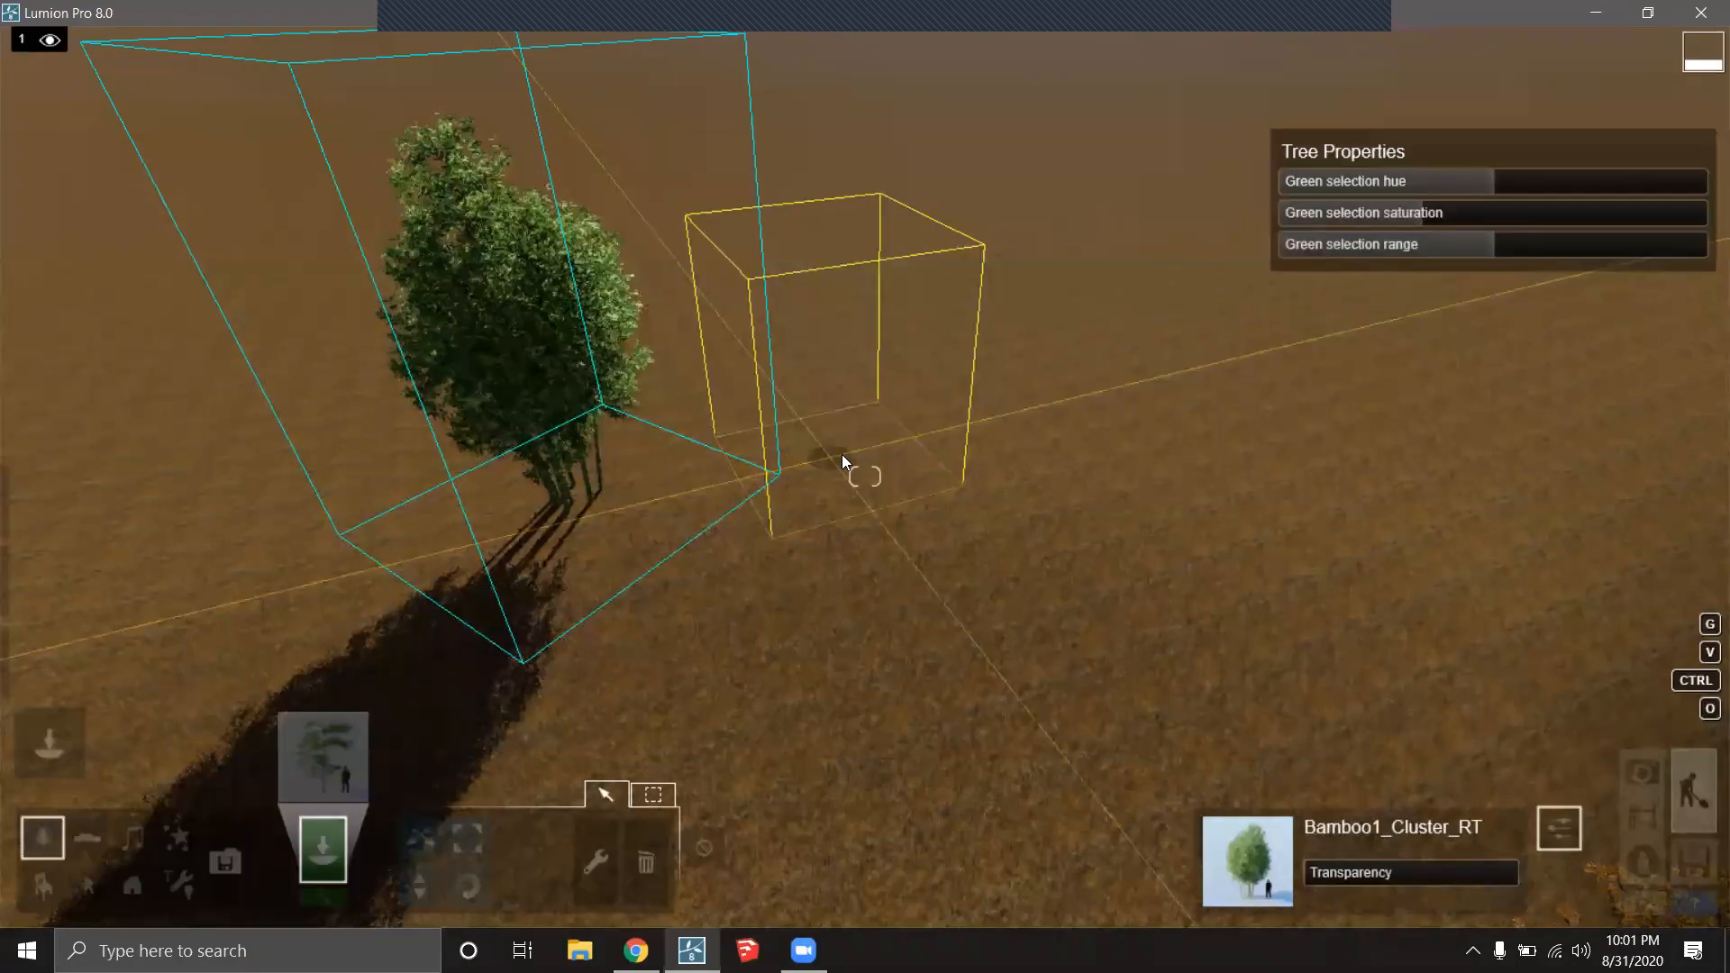
right_click_drag(676, 299, 720, 281)
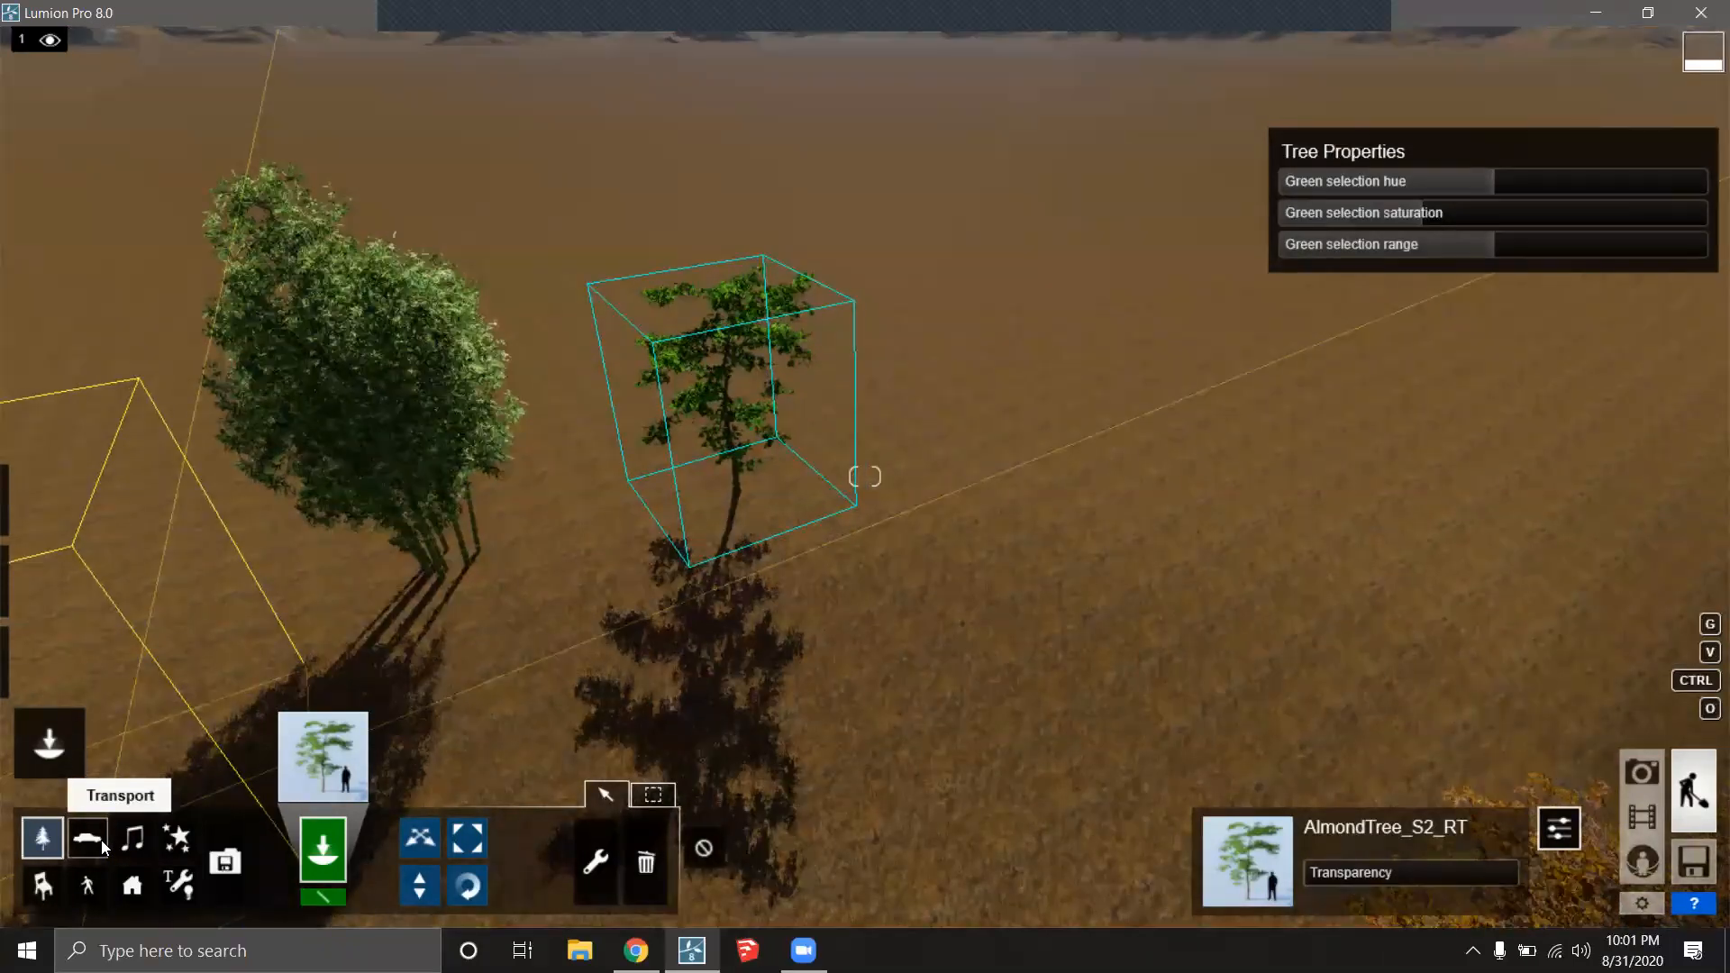
Place the white Car_001 from the Transport Library on the ground near the almond tree.
left_click(102, 841)
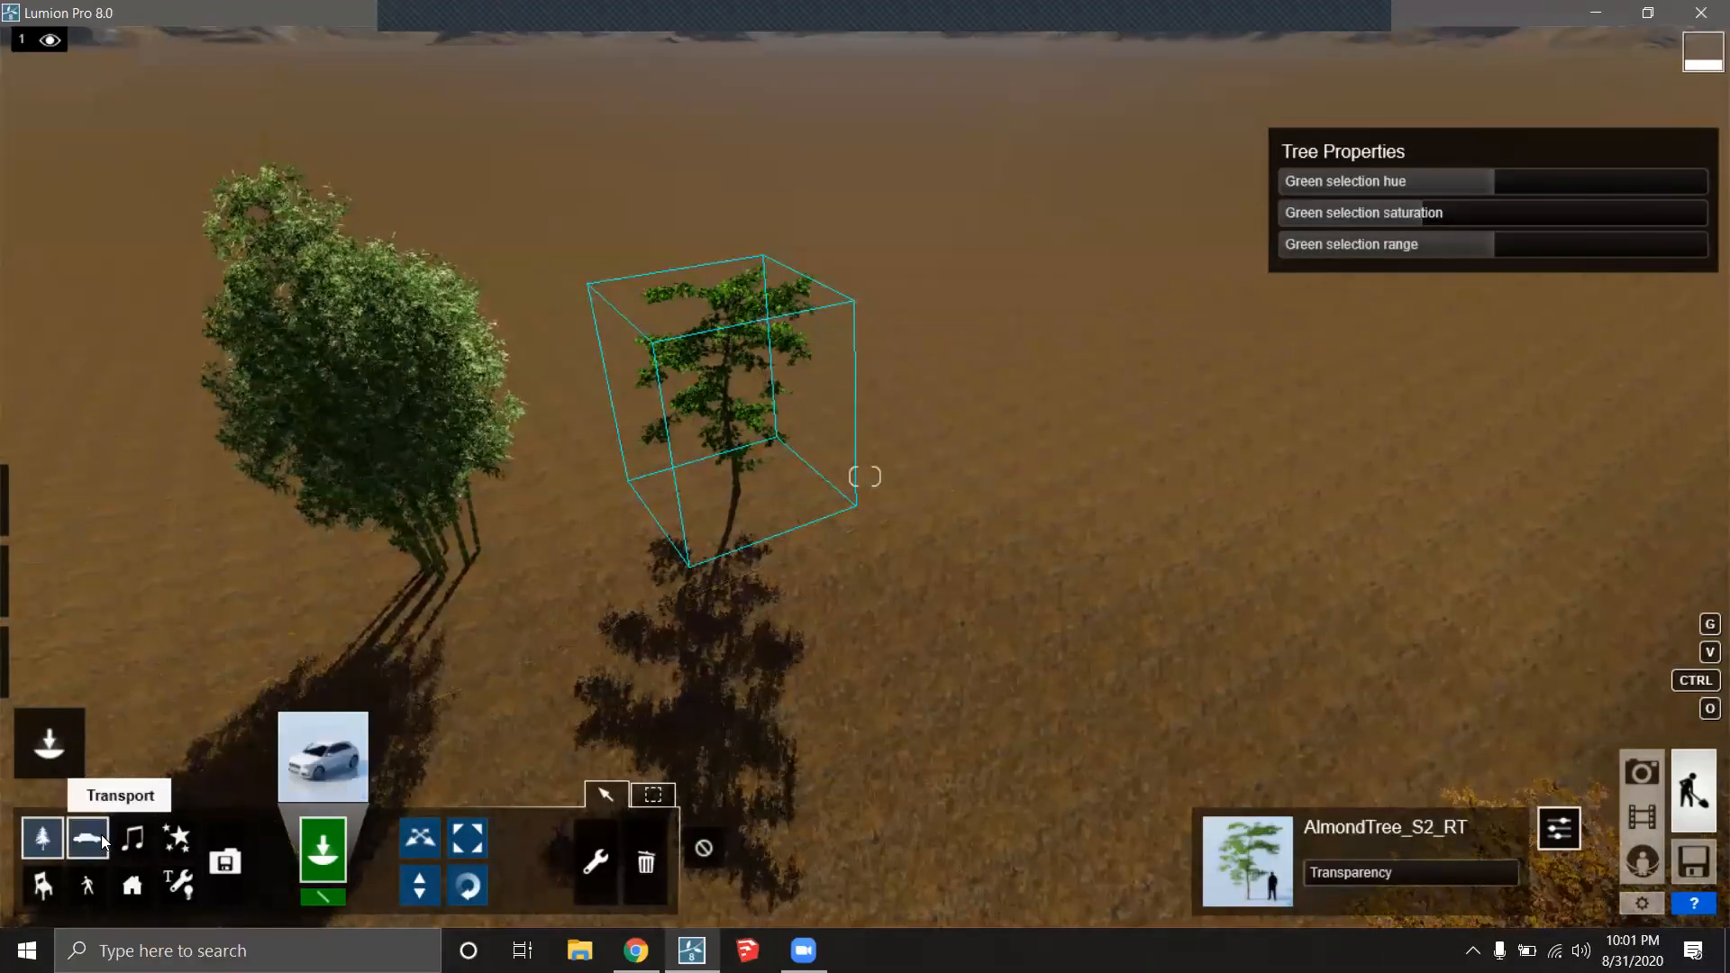
left_click(332, 749)
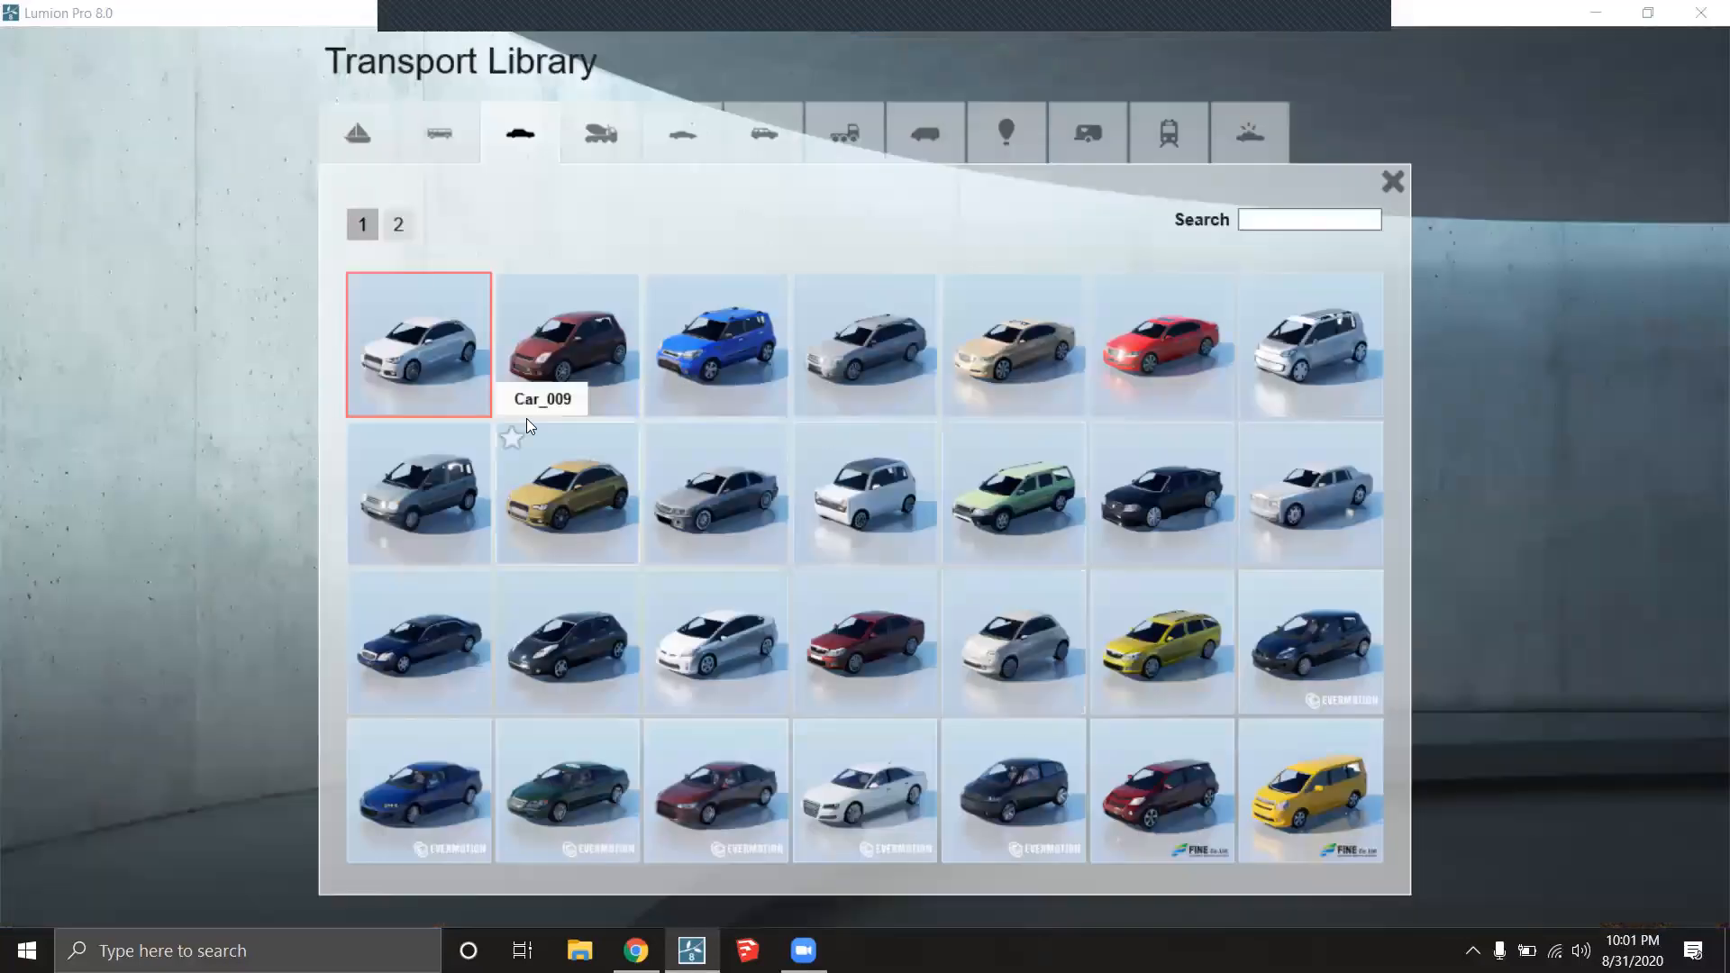
left_click(455, 374)
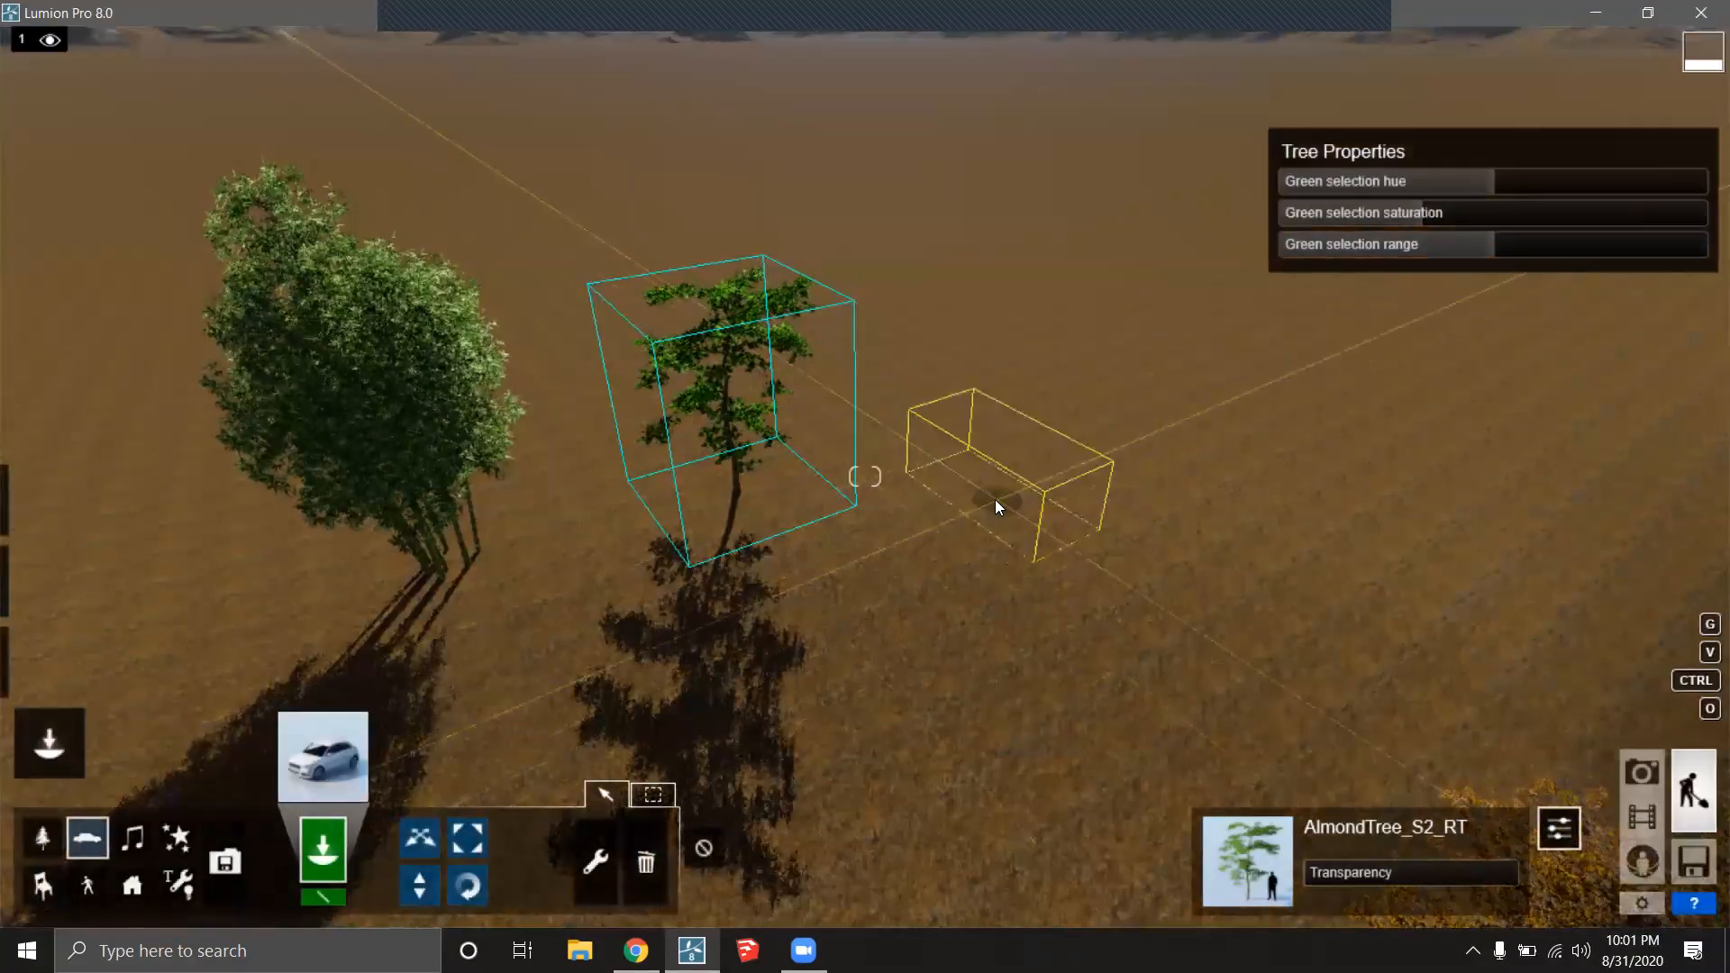
left_click(994, 499)
Place the orange-and-white ball from the Indoor Library's Assorted category between the almond tree and the car.
left_click(63, 863)
left_click(312, 758)
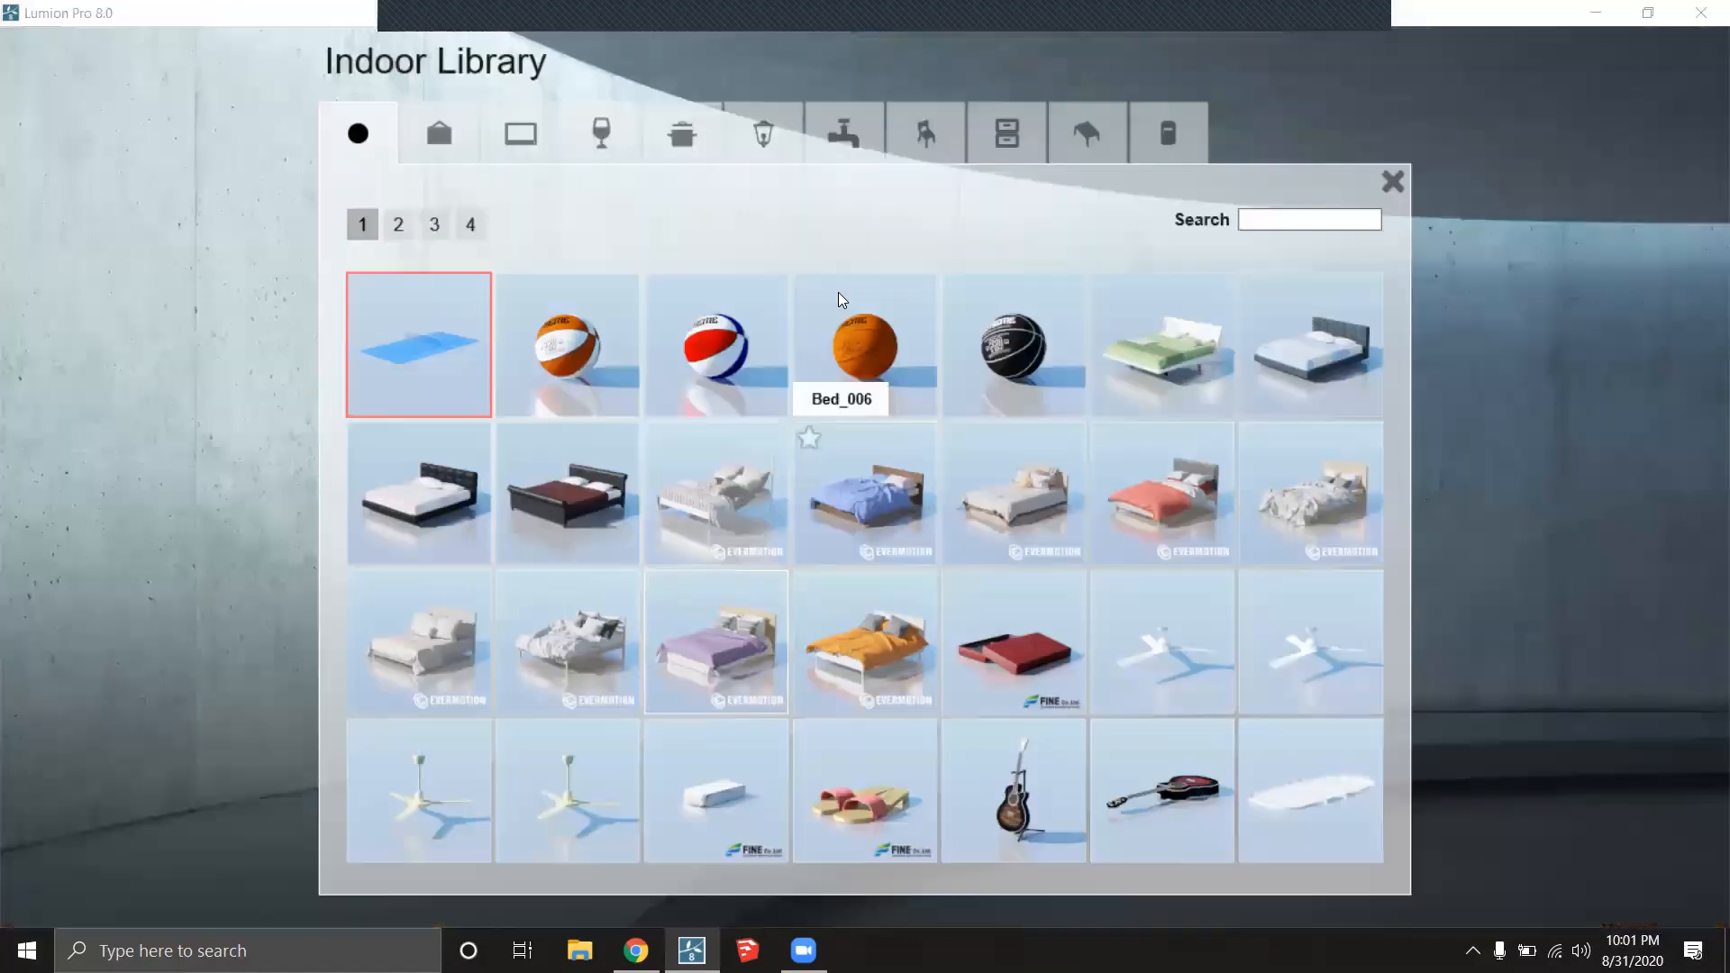
left_click(583, 357)
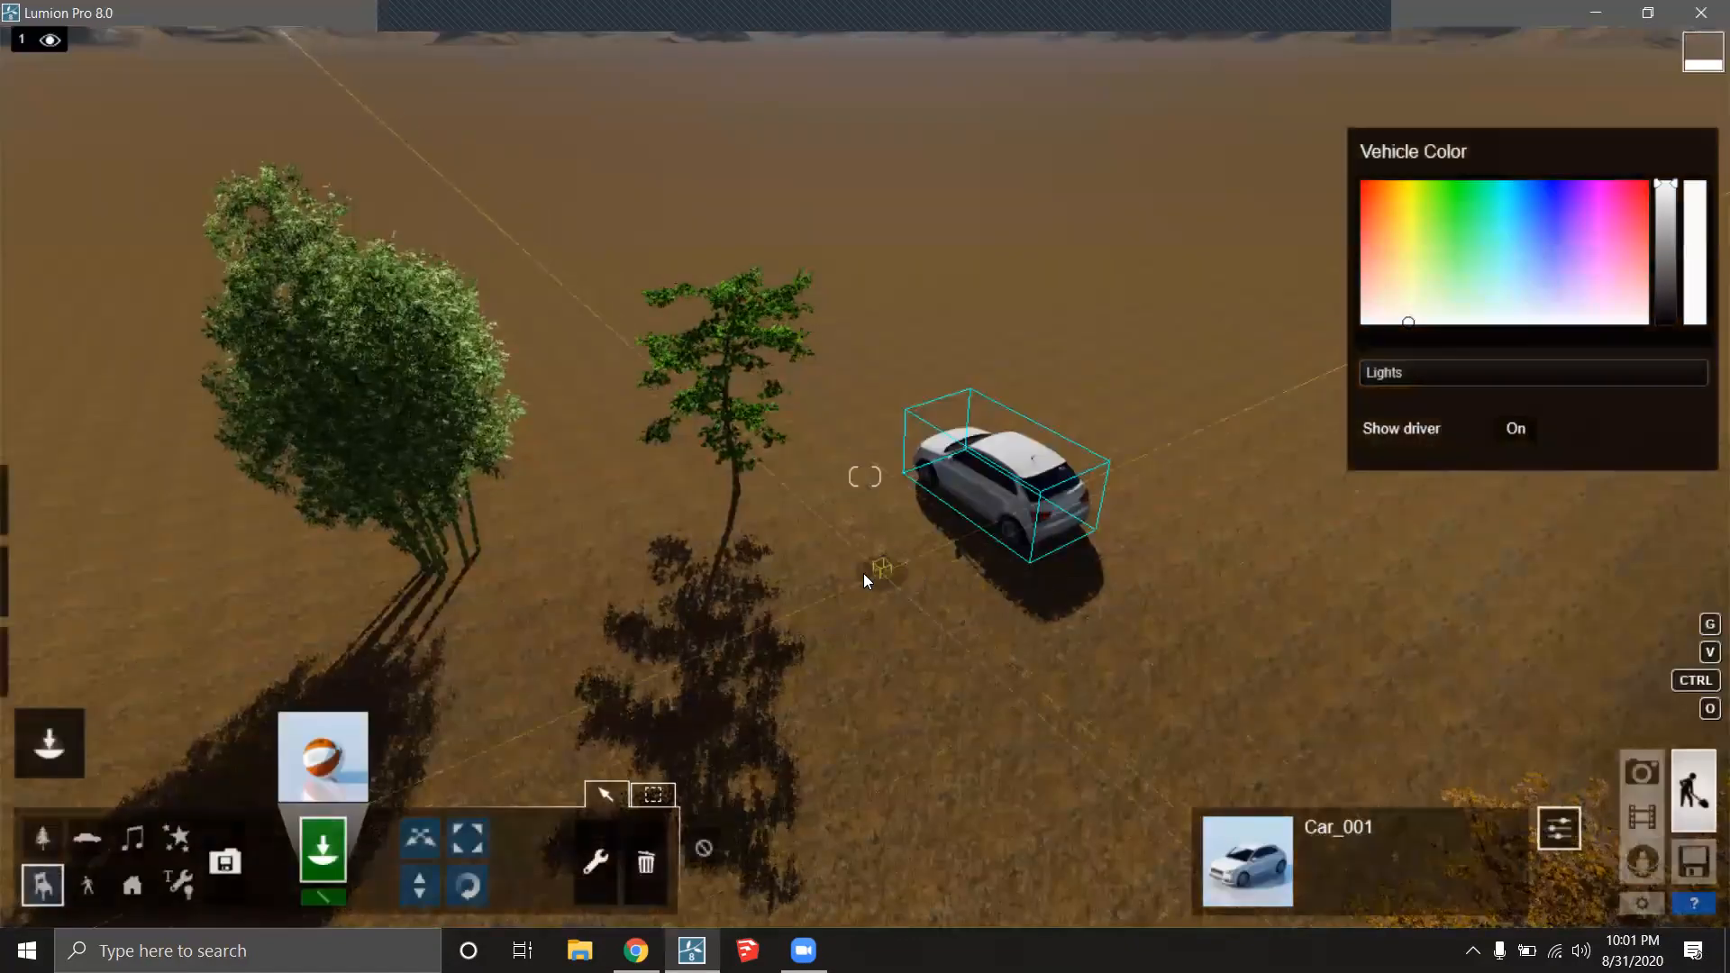
left_click(859, 573)
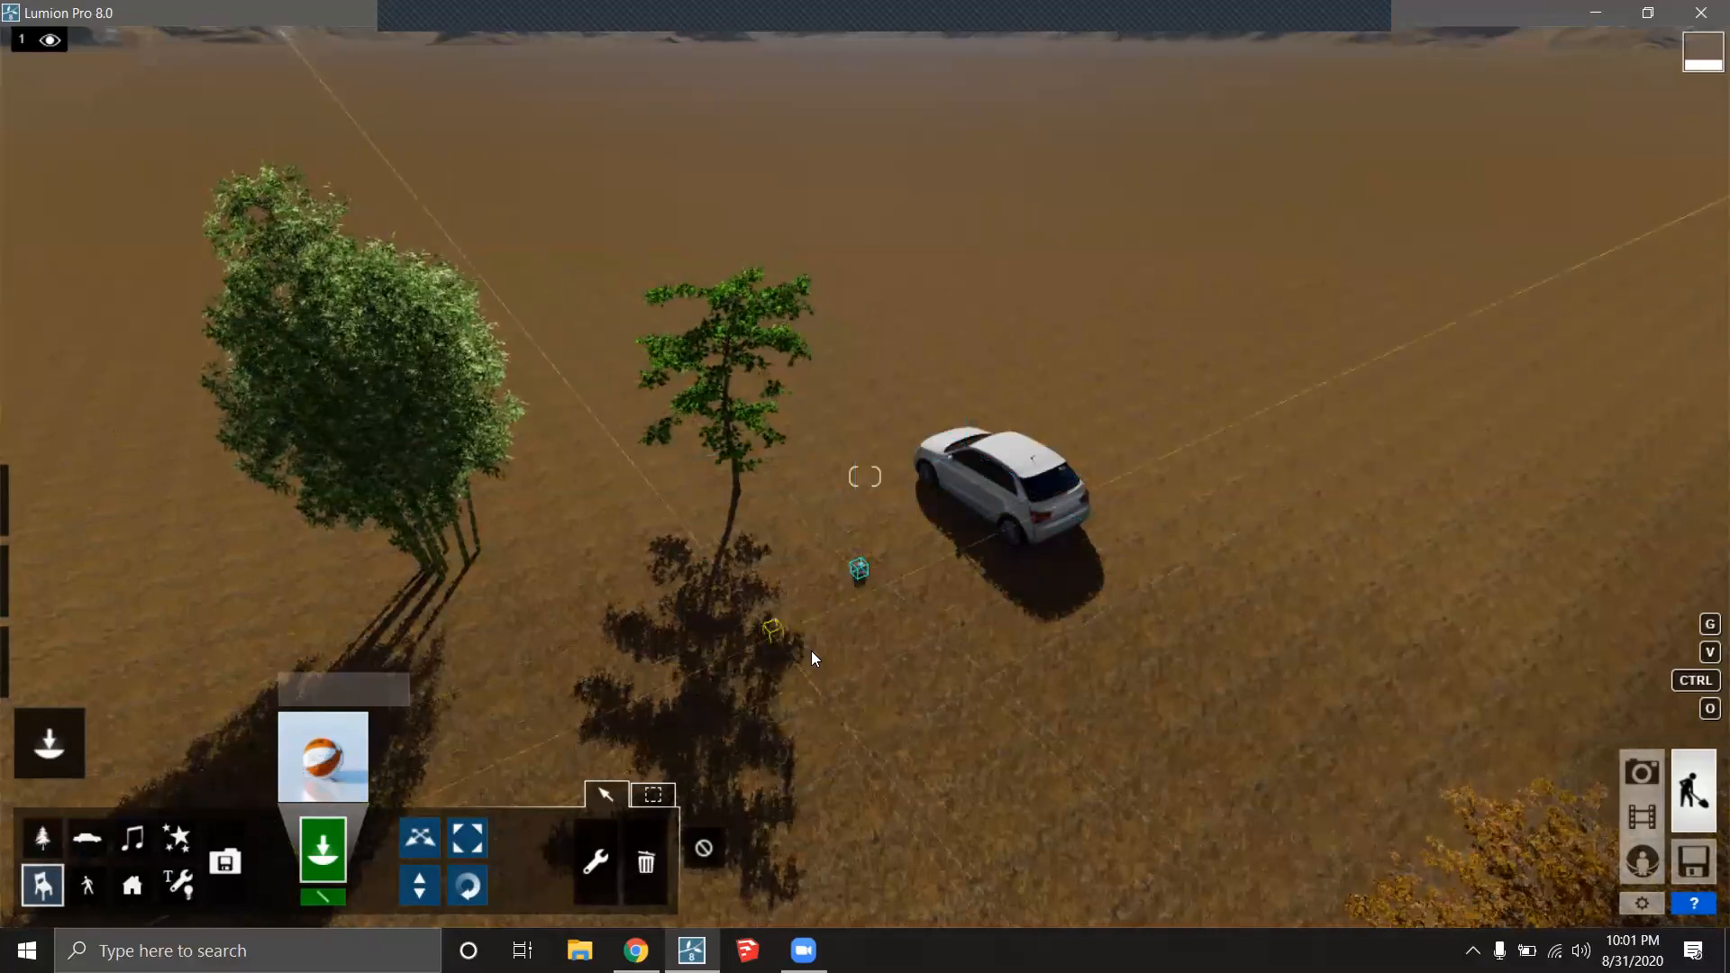
Place a white framed bed from the Indoor Library's Assorted category in front of the almond tree.
left_click(324, 756)
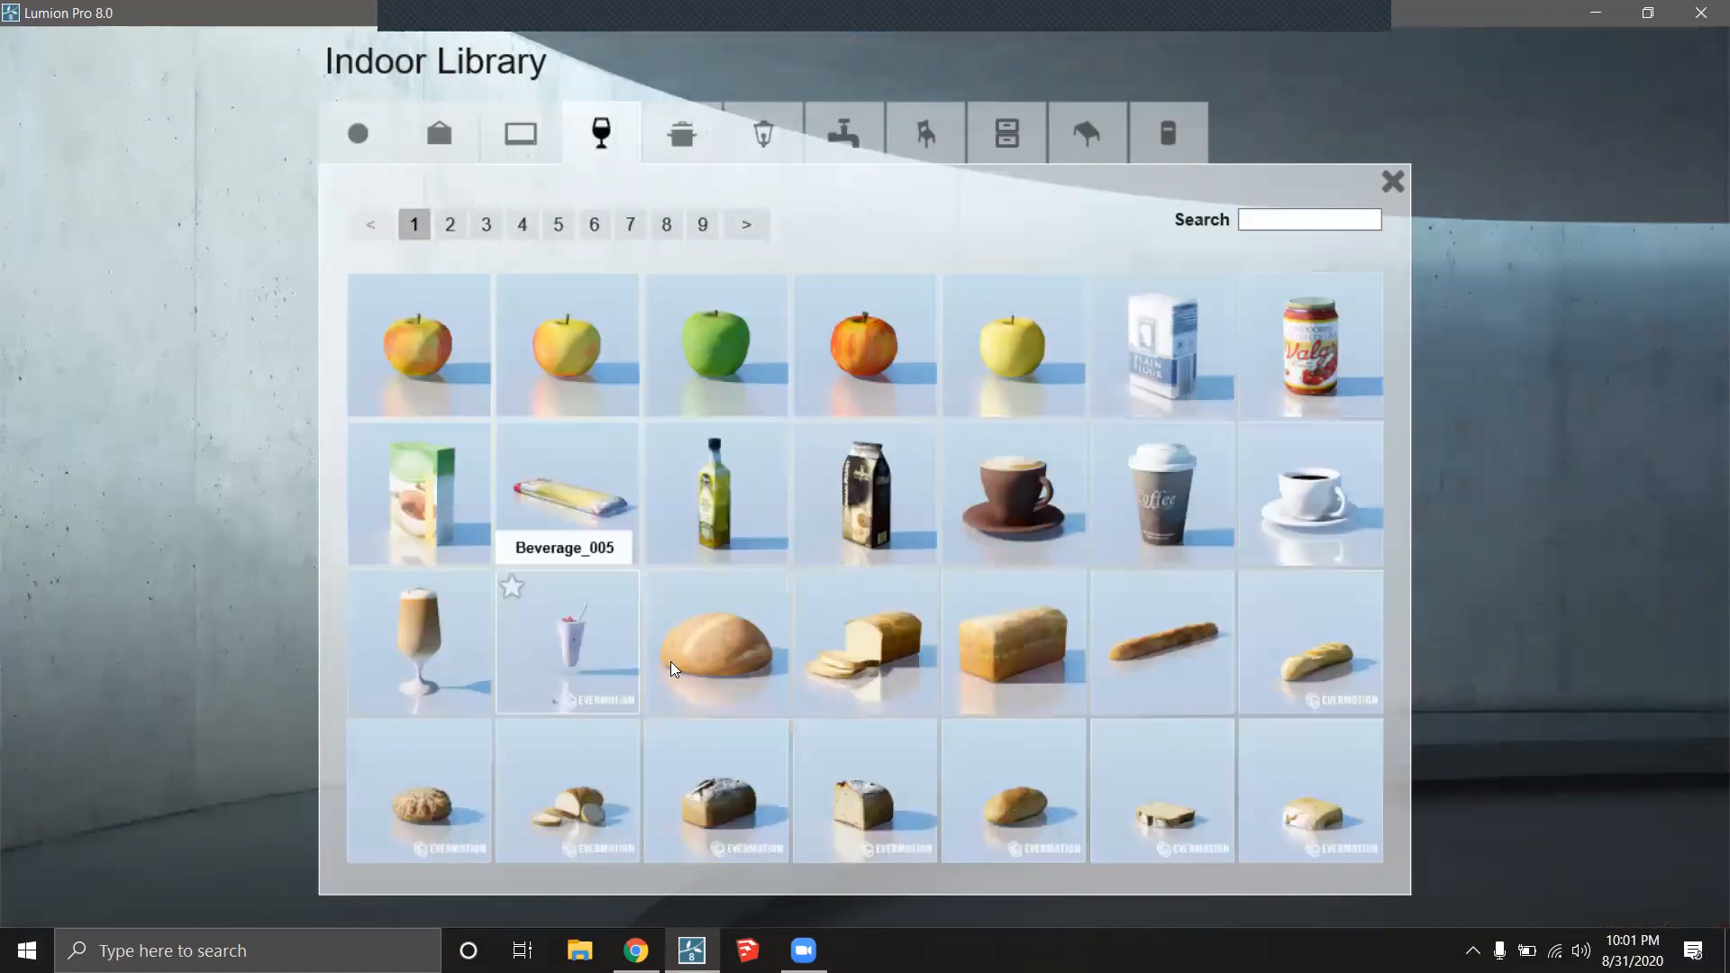
left_click(520, 133)
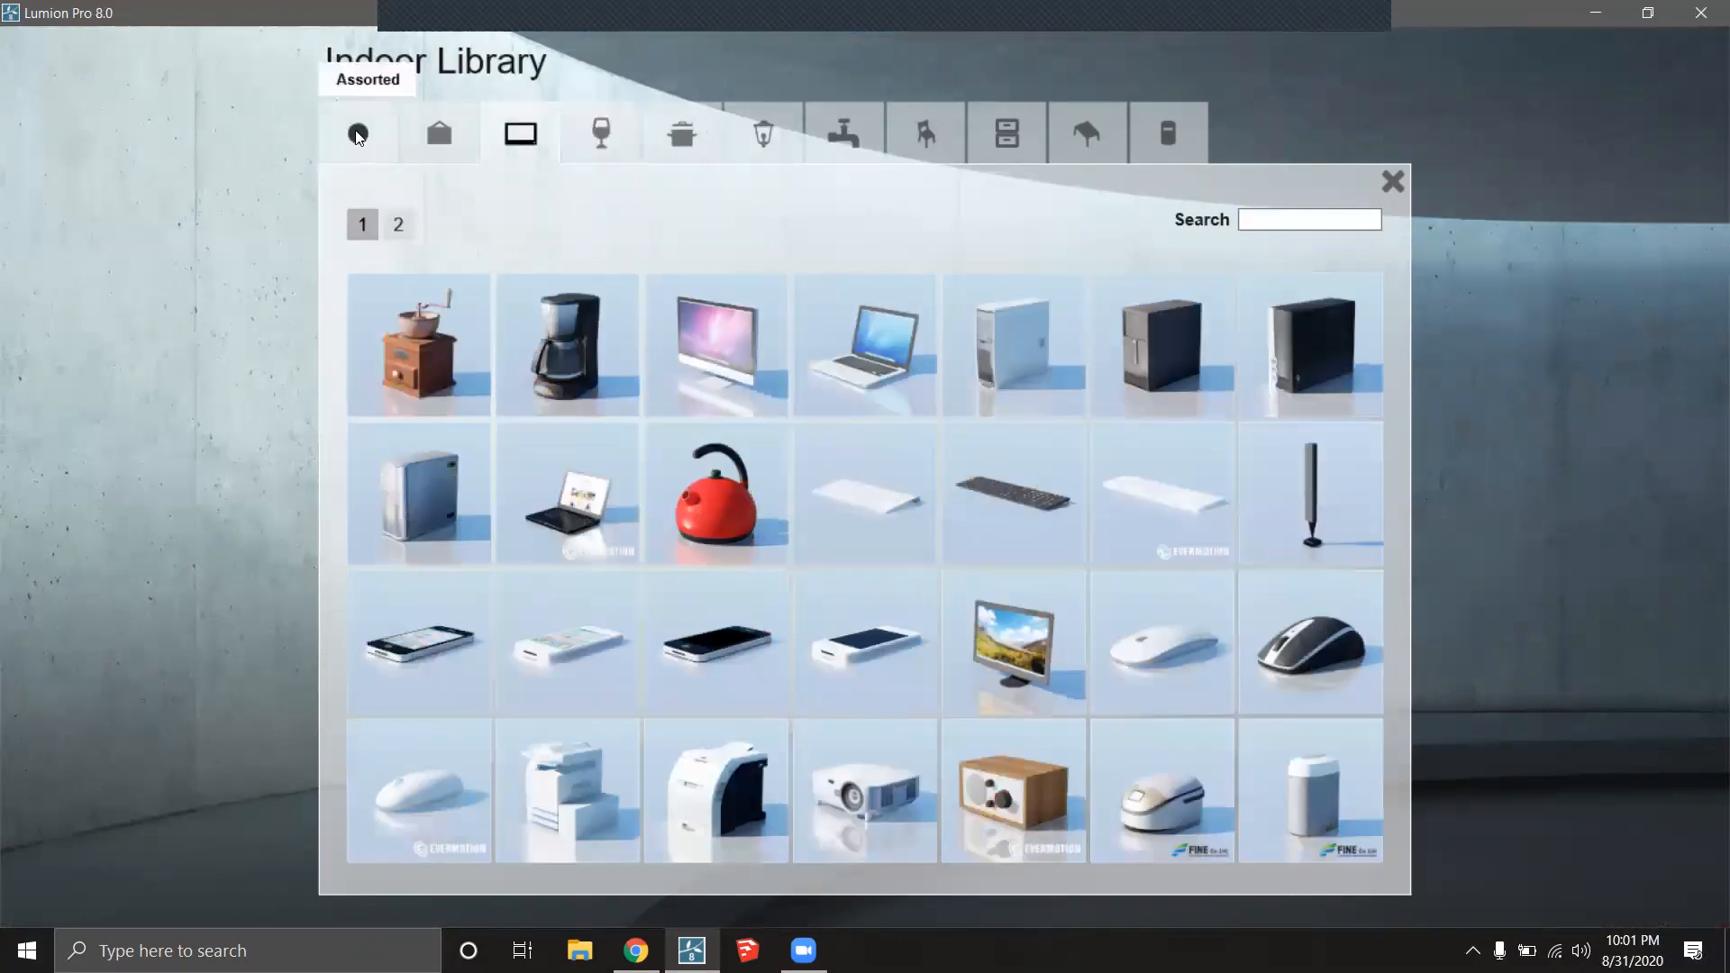
left_click(357, 136)
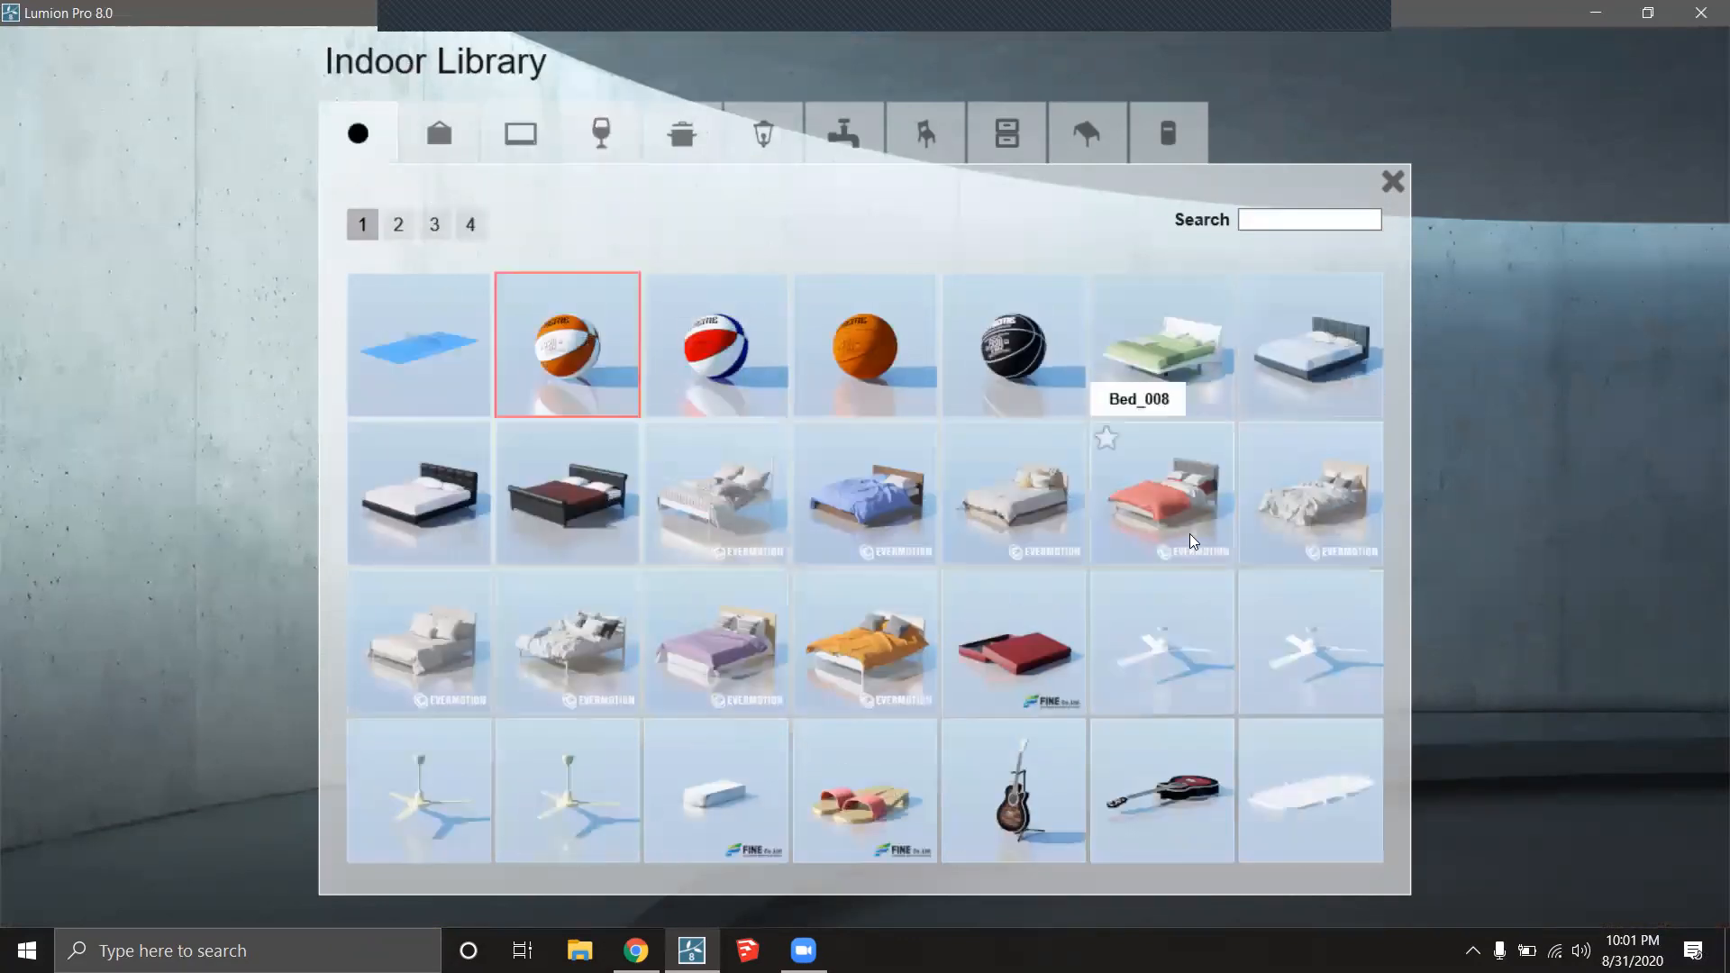
left_click(841, 616)
left_click(787, 638)
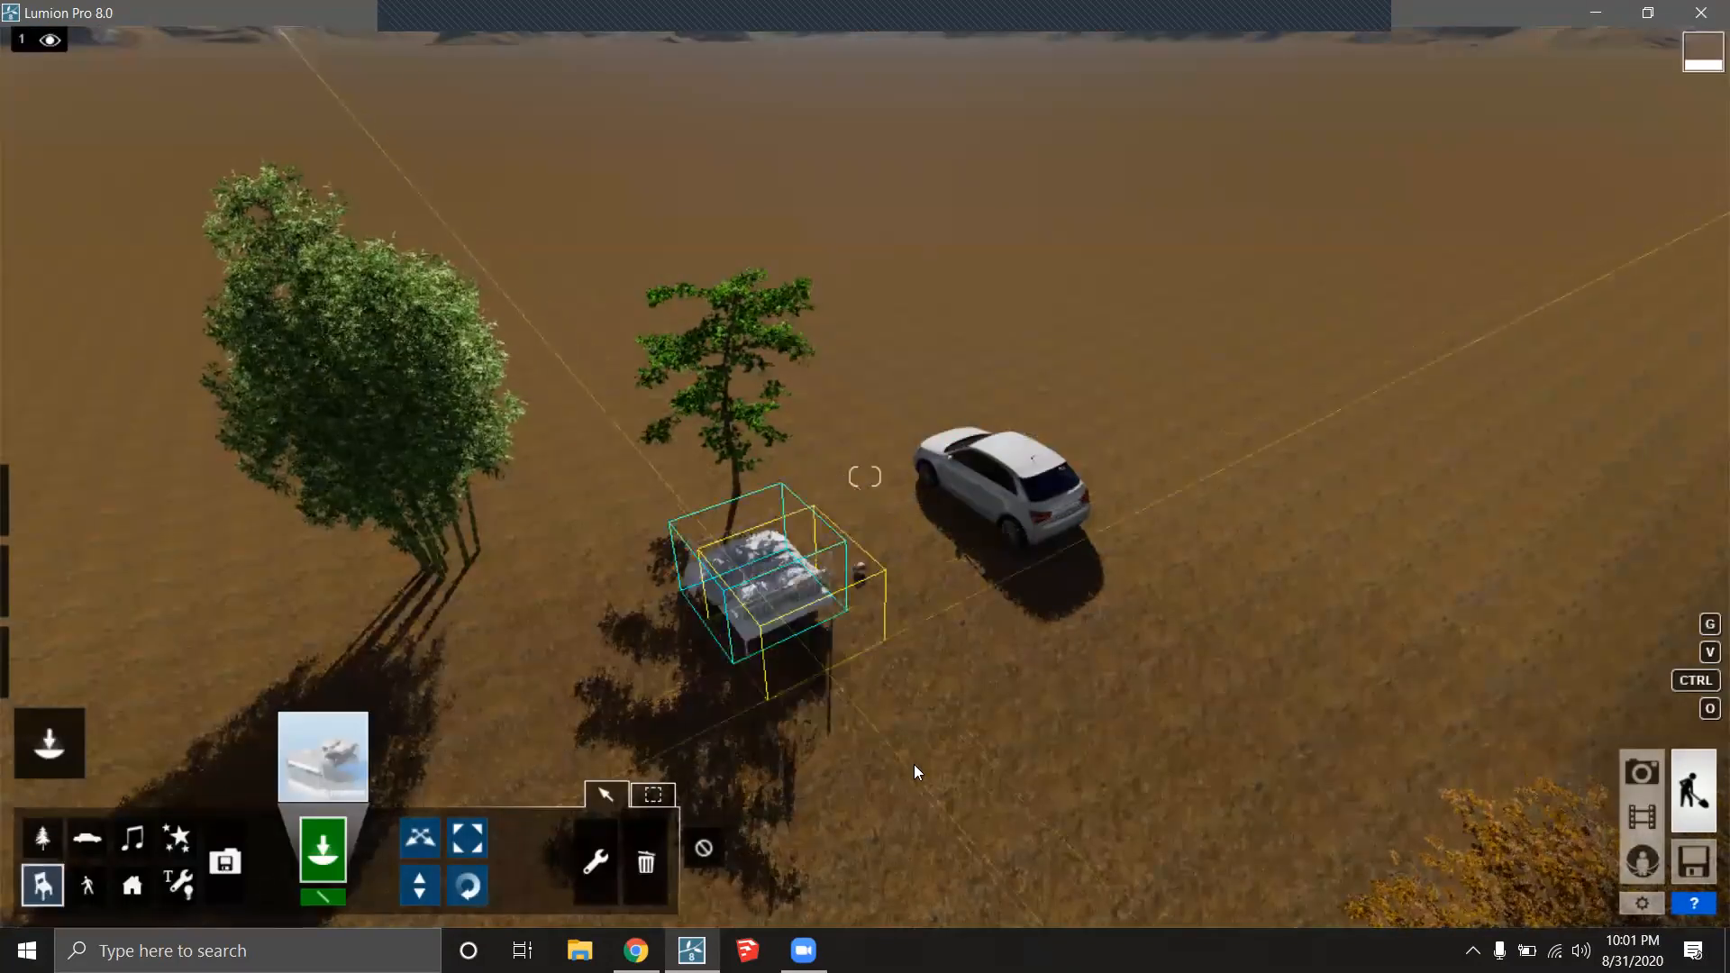
scroll(922, 666, "up", 2)
right_click_drag(923, 666, 632, 577)
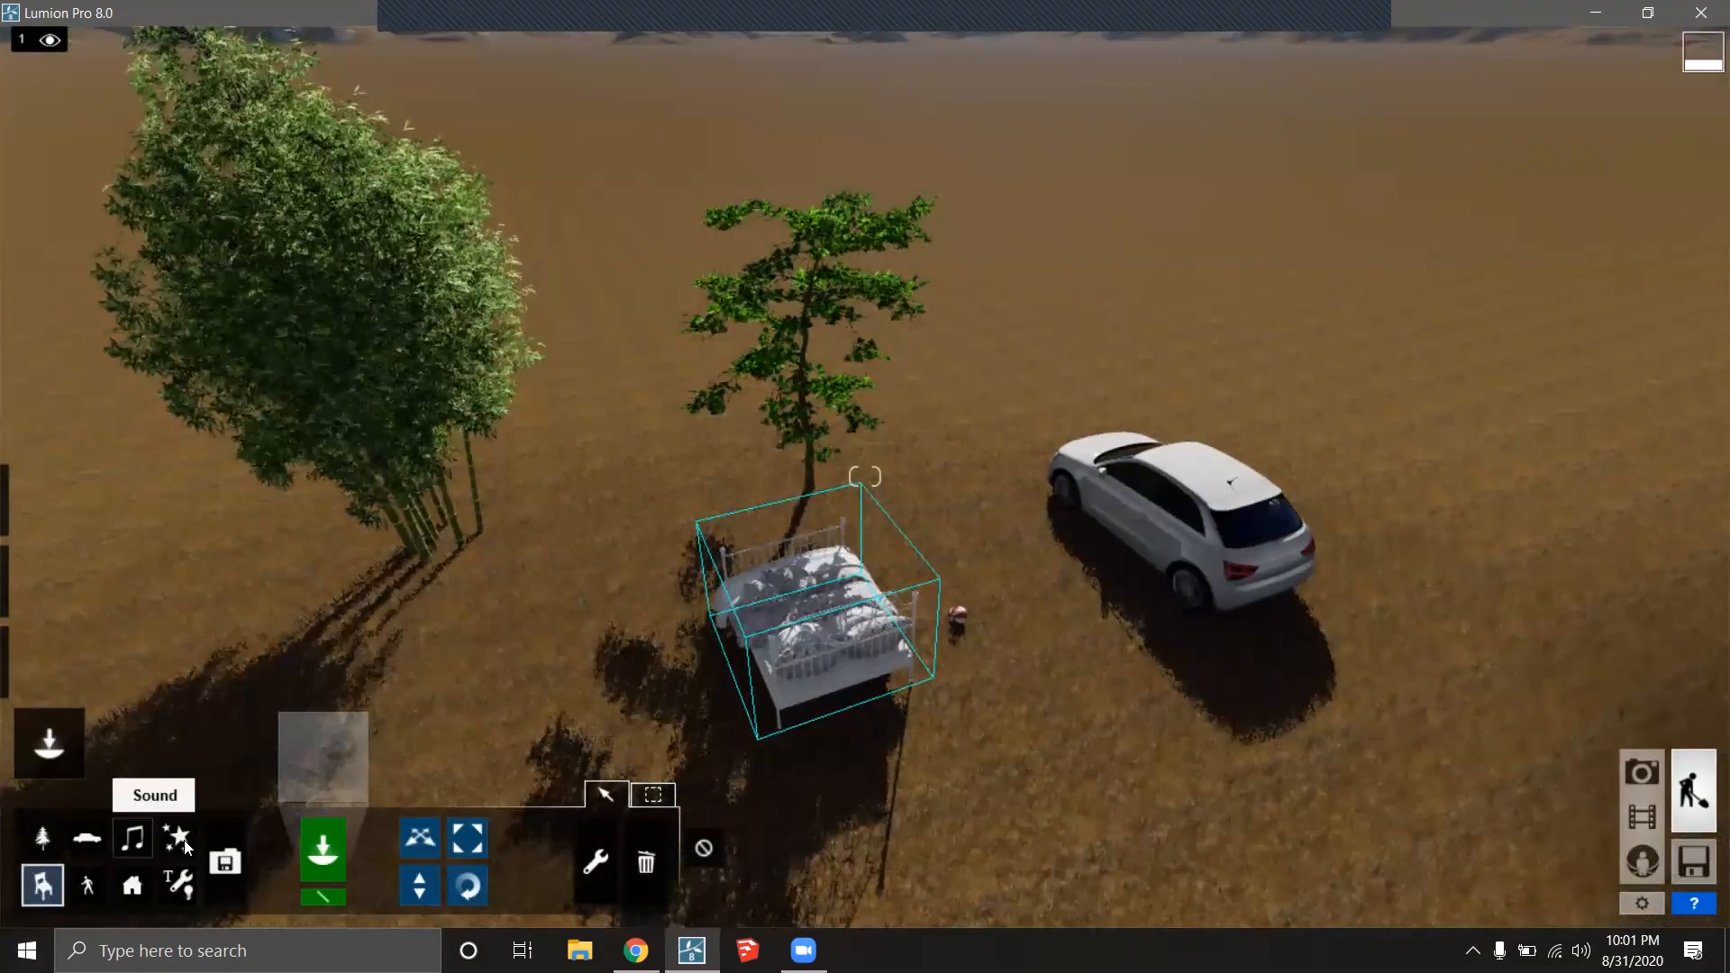
Select the bed and add the bamboo cluster and the almond tree from the Nature category to the selection.
left_click(600, 870)
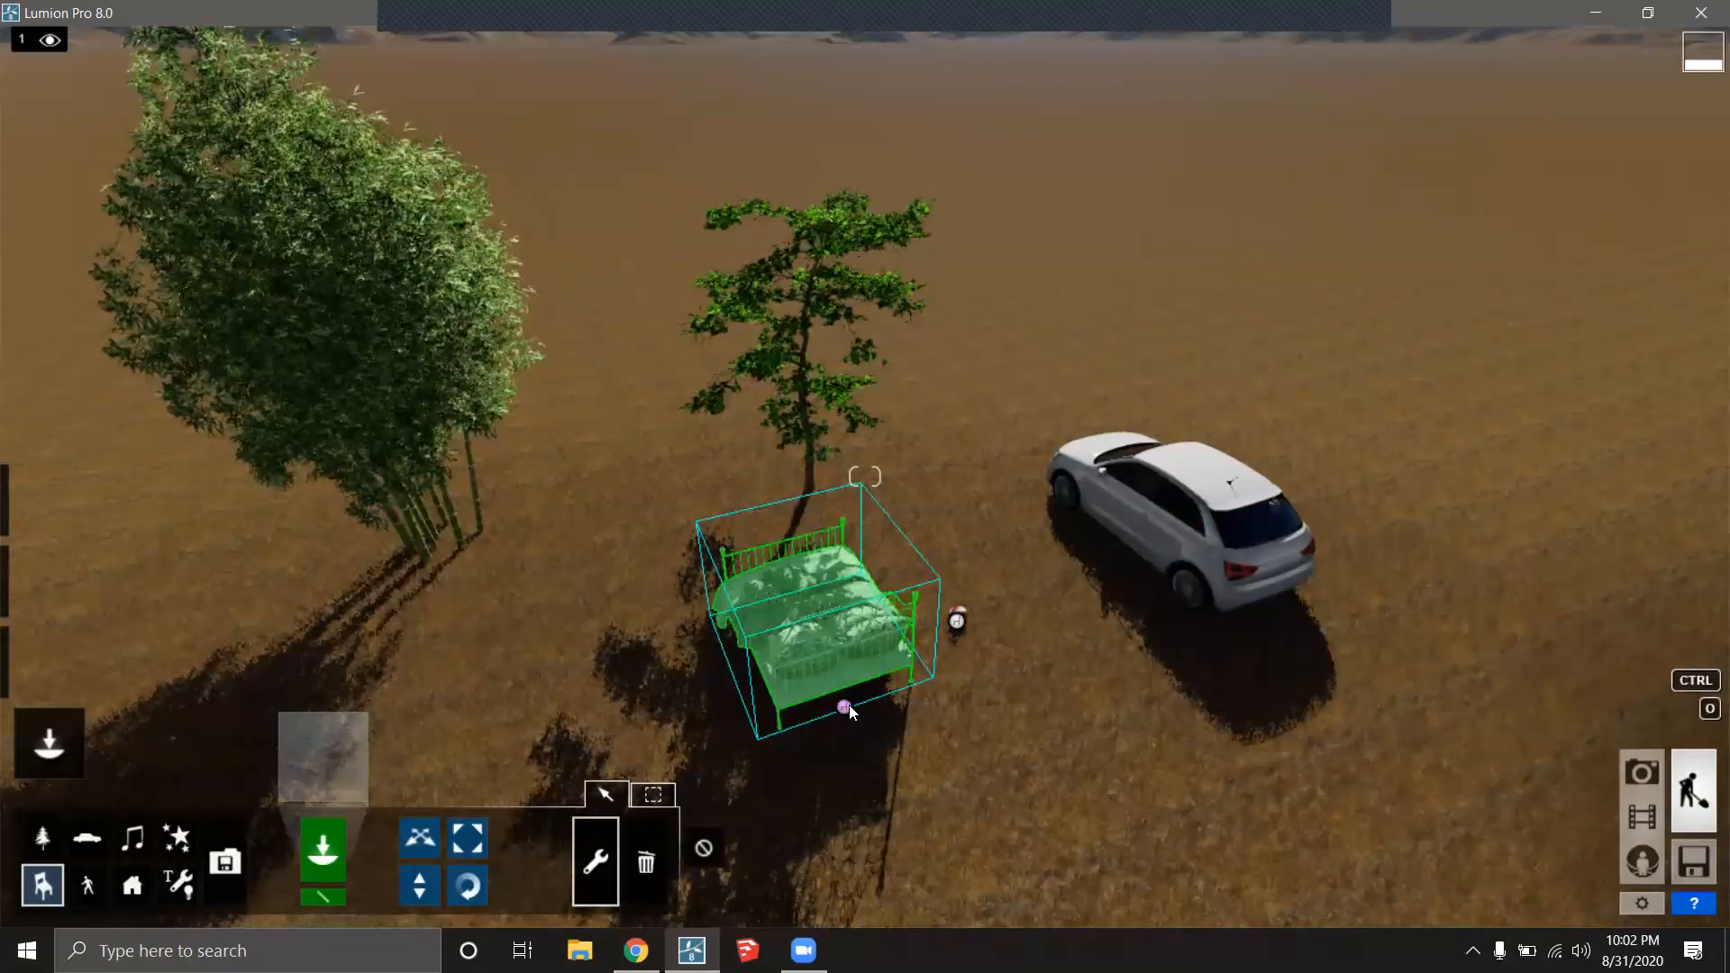
right_click_drag(944, 748, 847, 703)
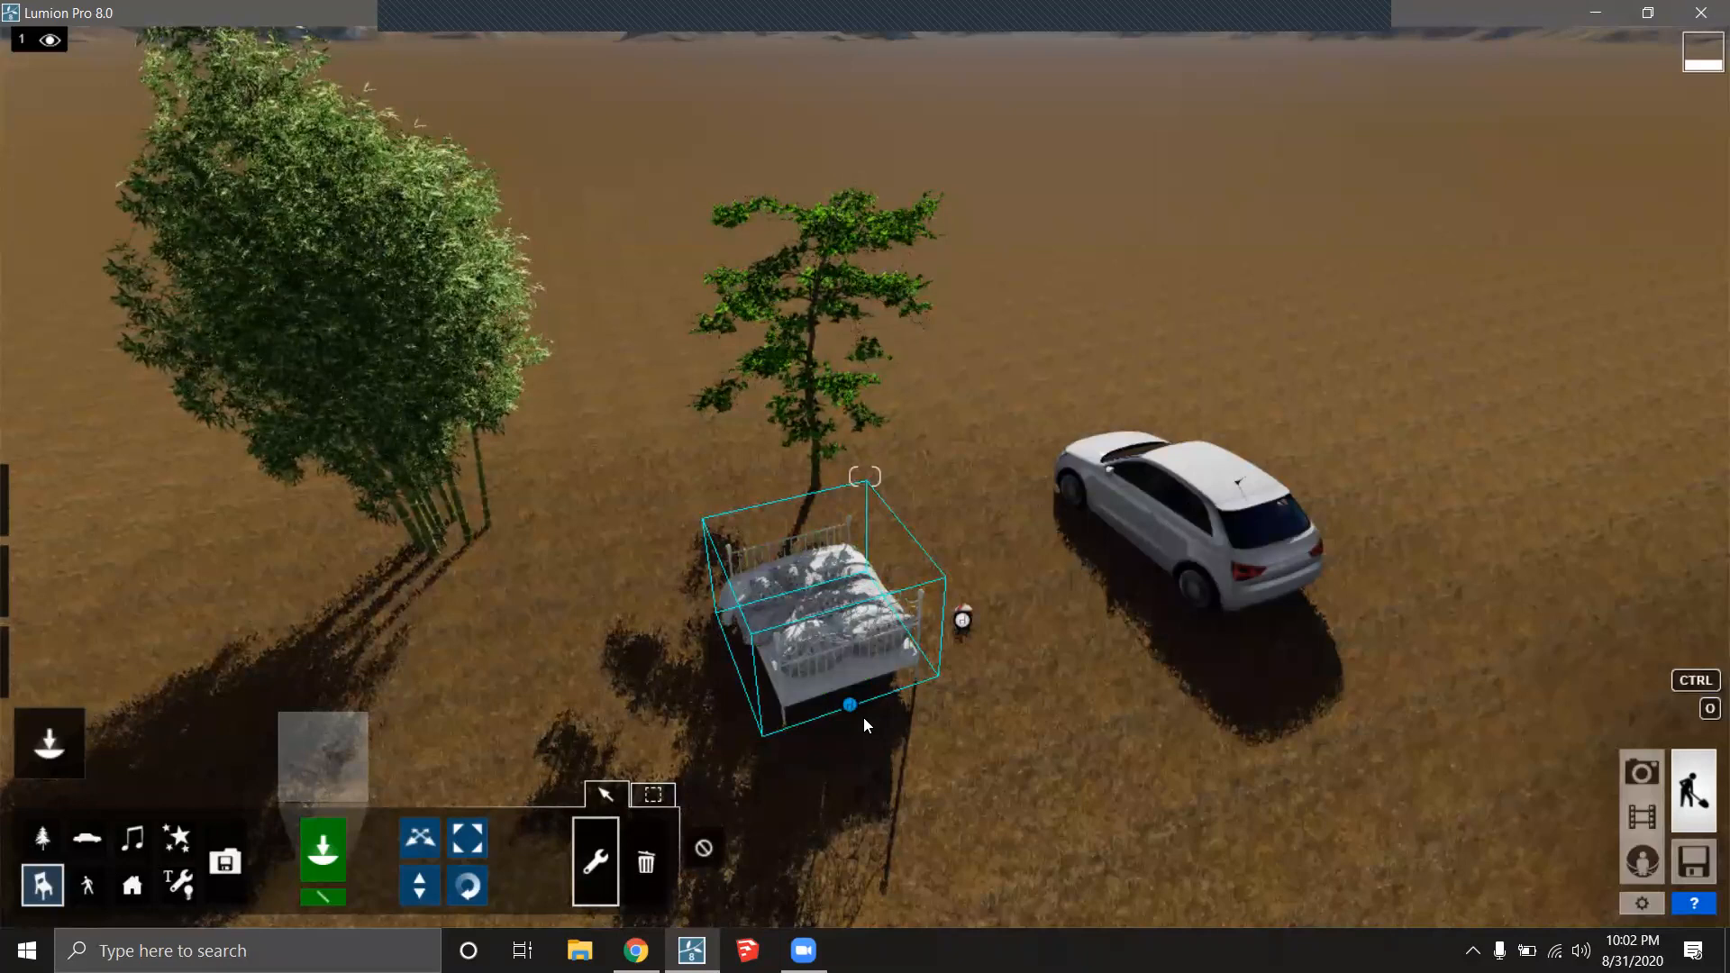
left_click(44, 837)
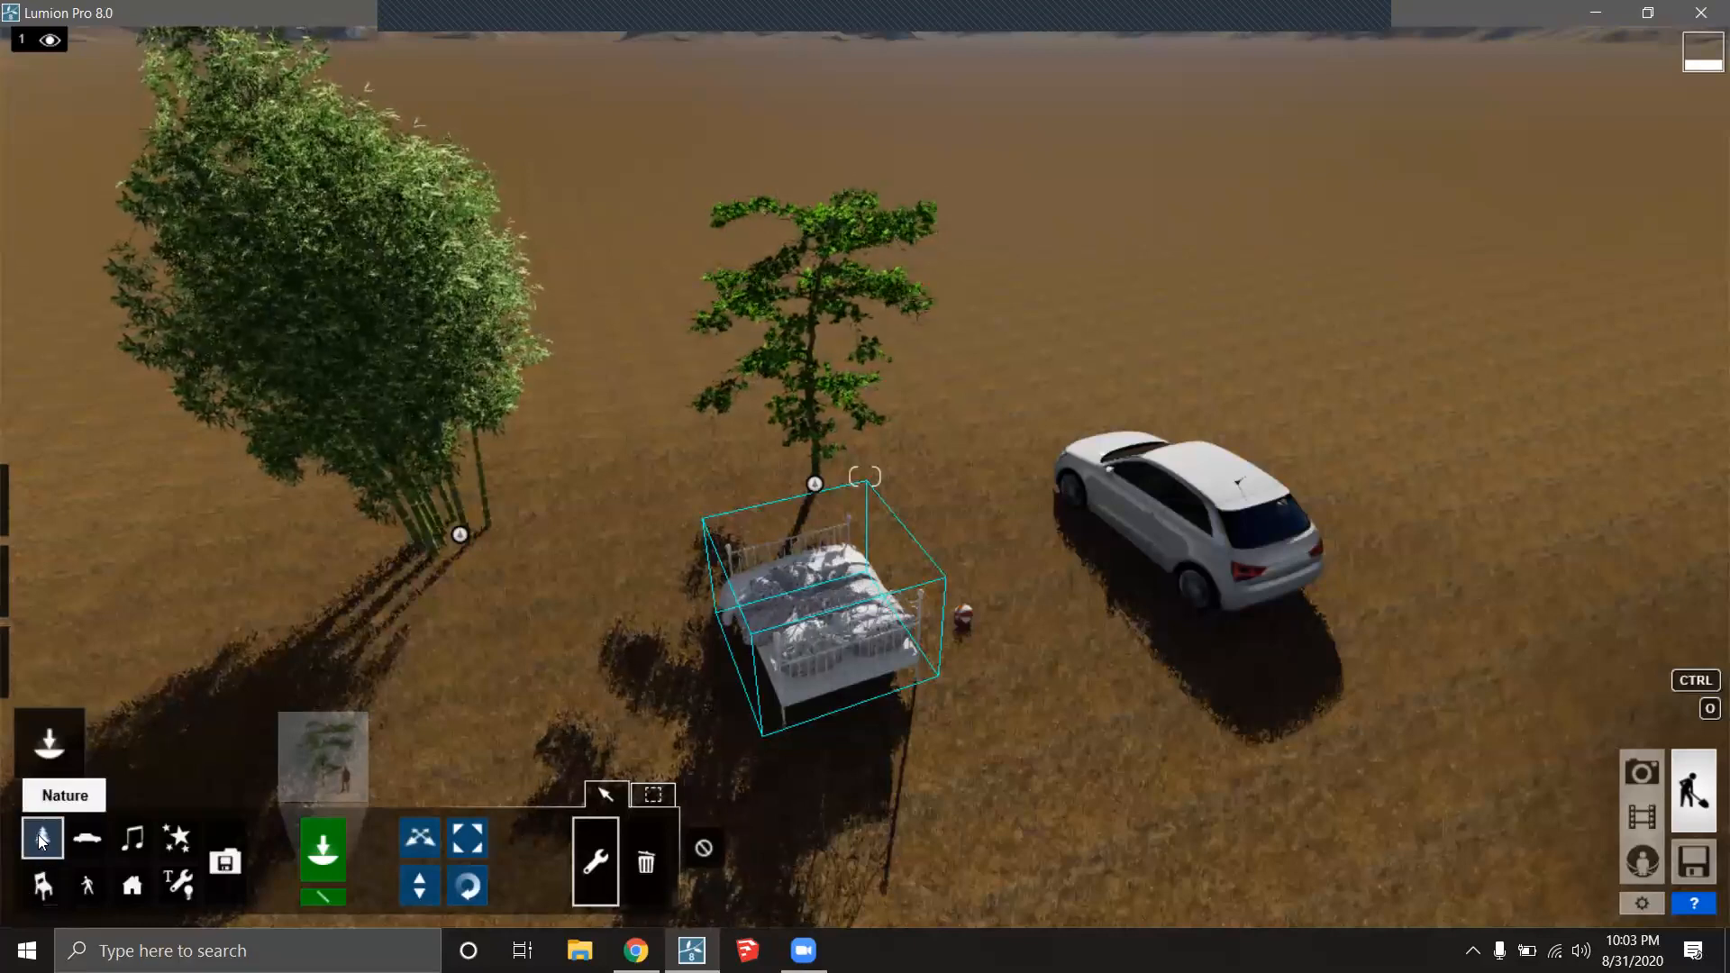
left_click(459, 535, "ctrl")
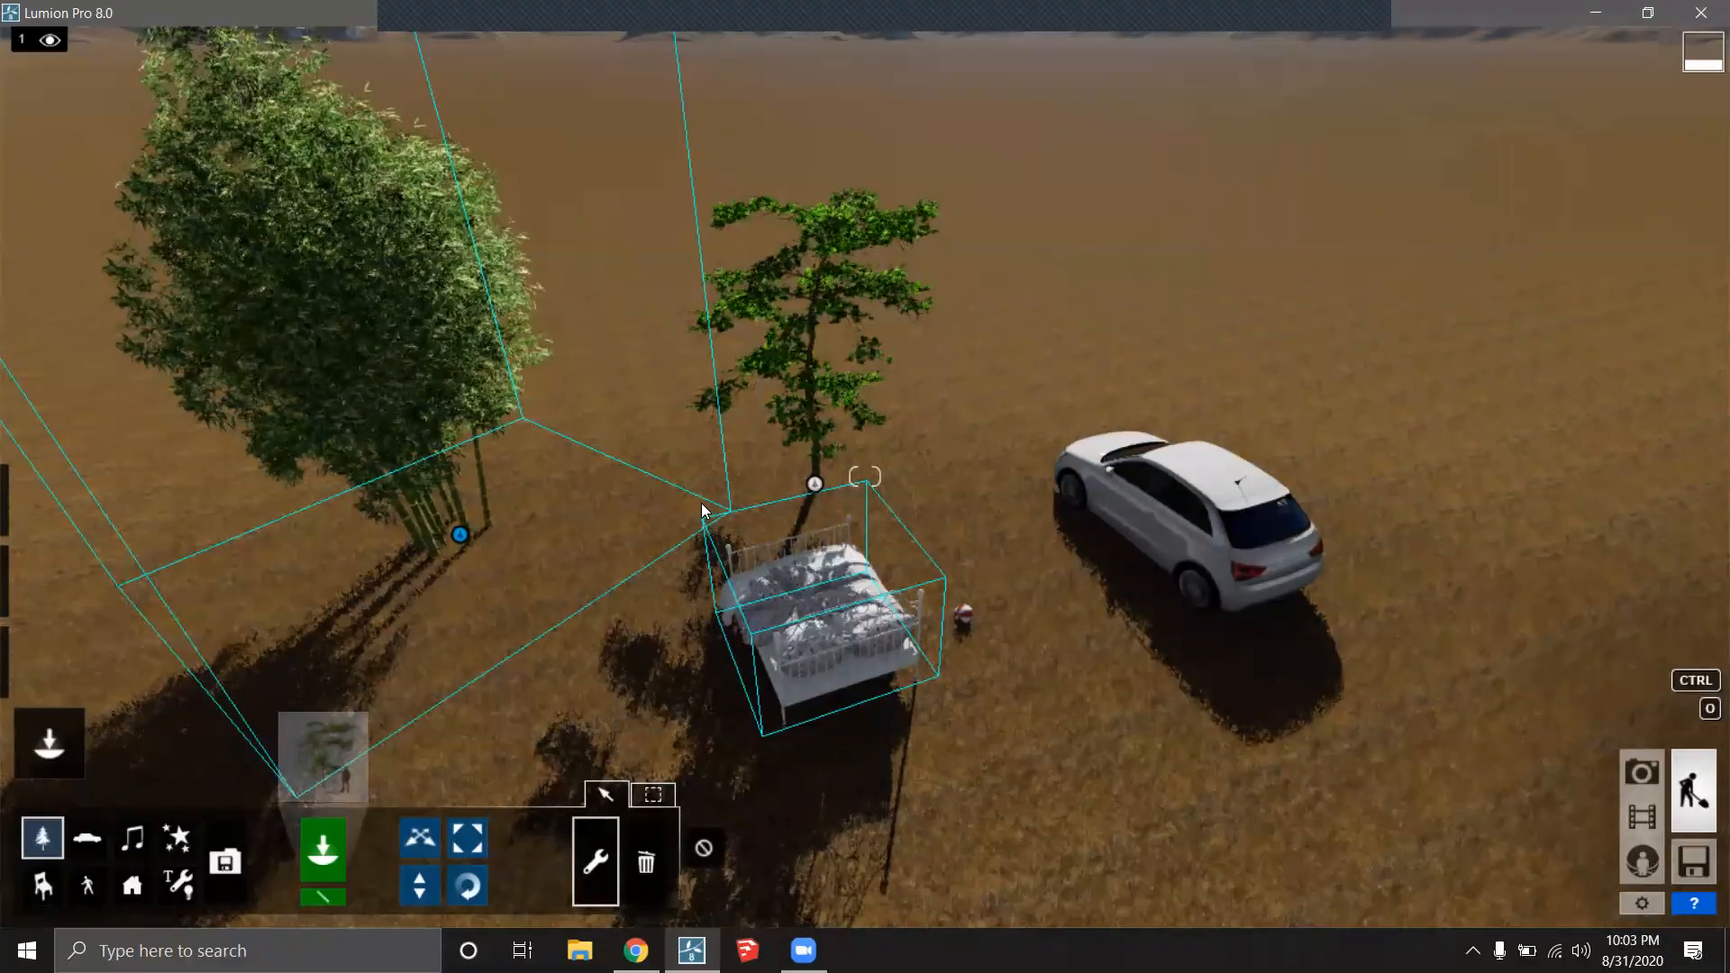
left_click(814, 483, "ctrl")
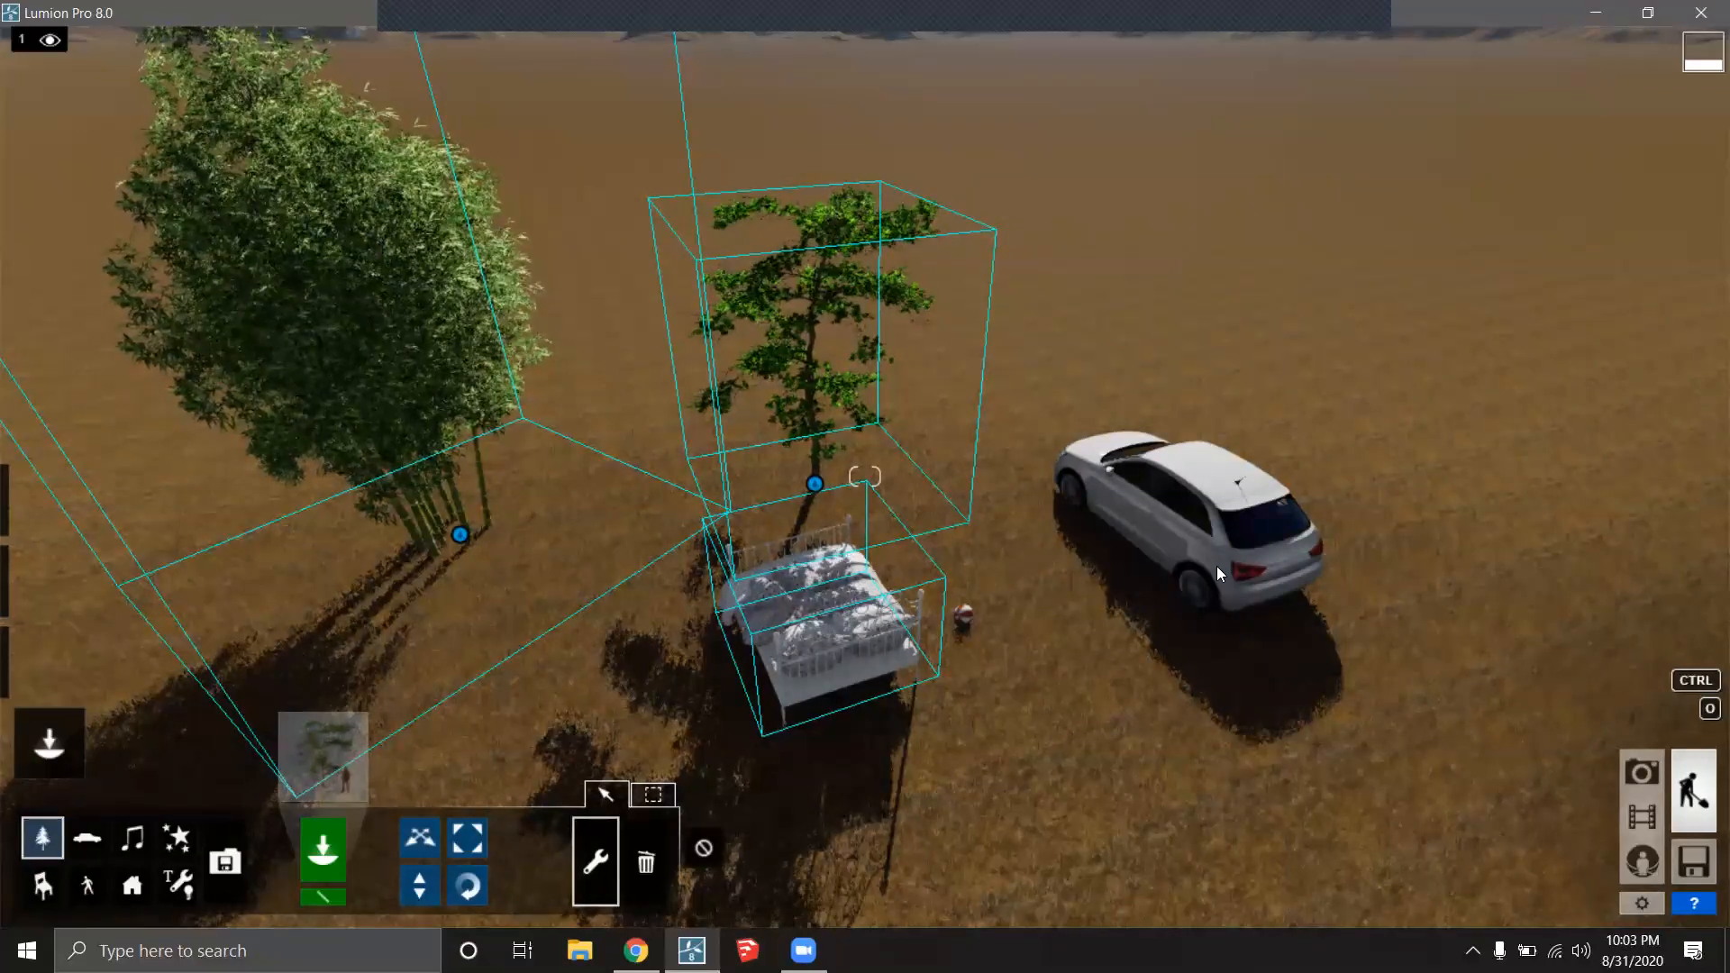
Add the white car from the Transport category to the selection of bed and trees.
right_click_drag(1139, 546, 1139, 541)
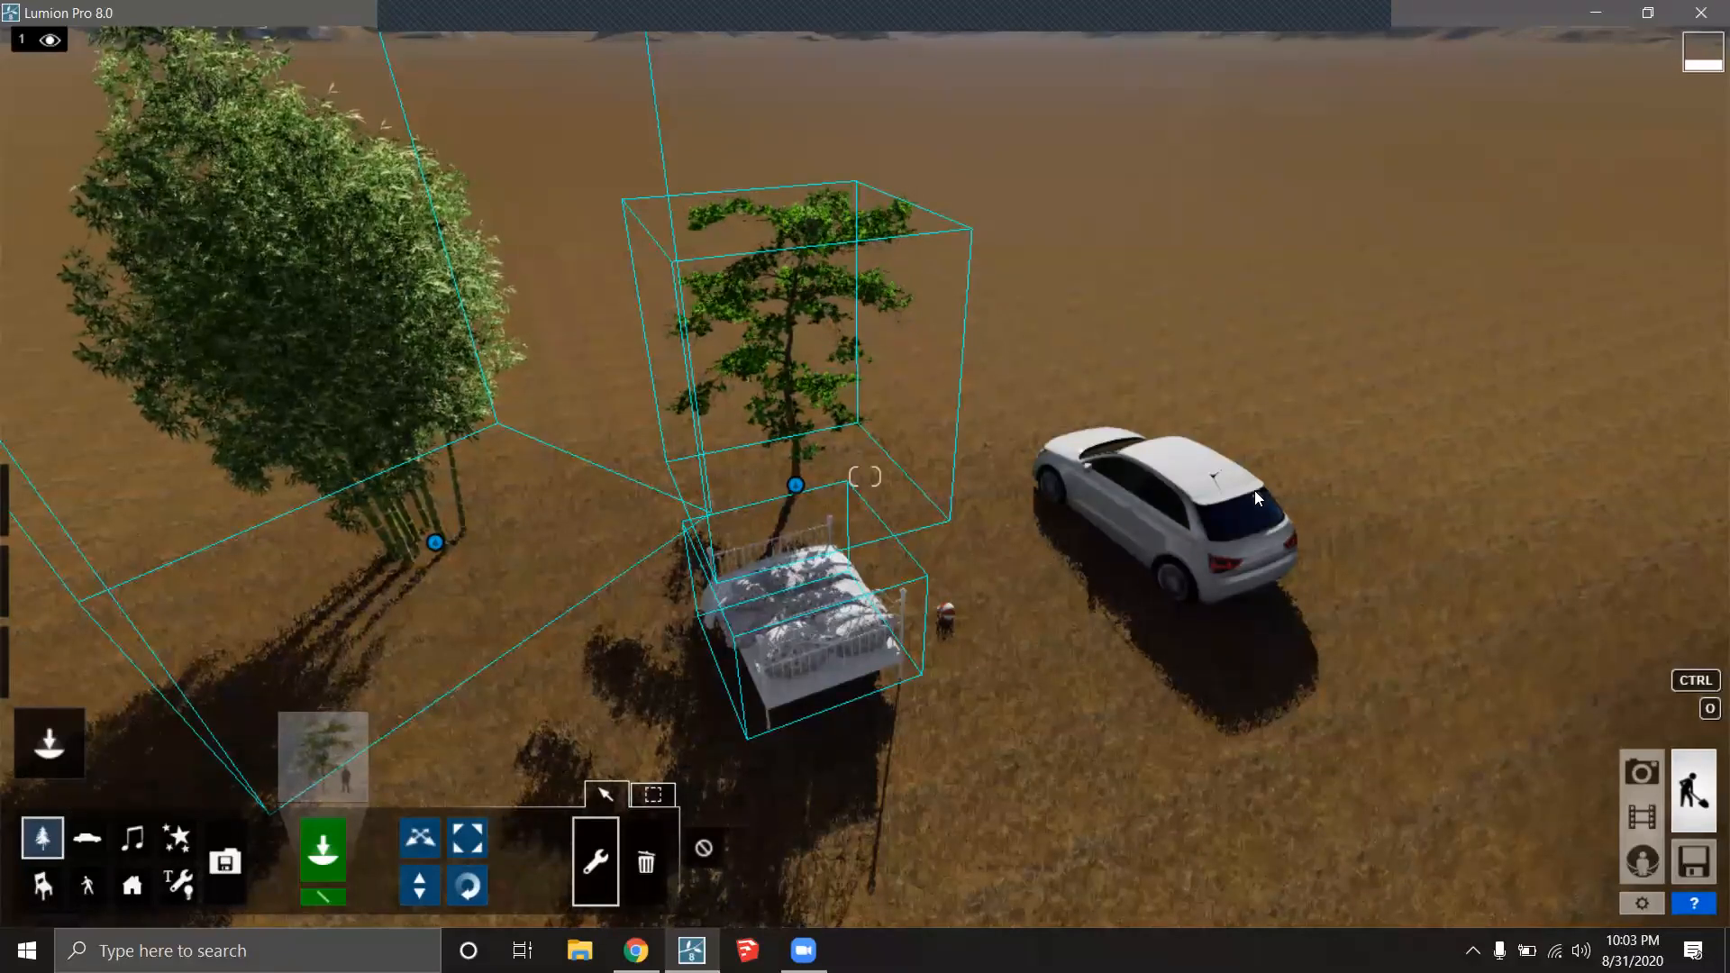
left_click(95, 836)
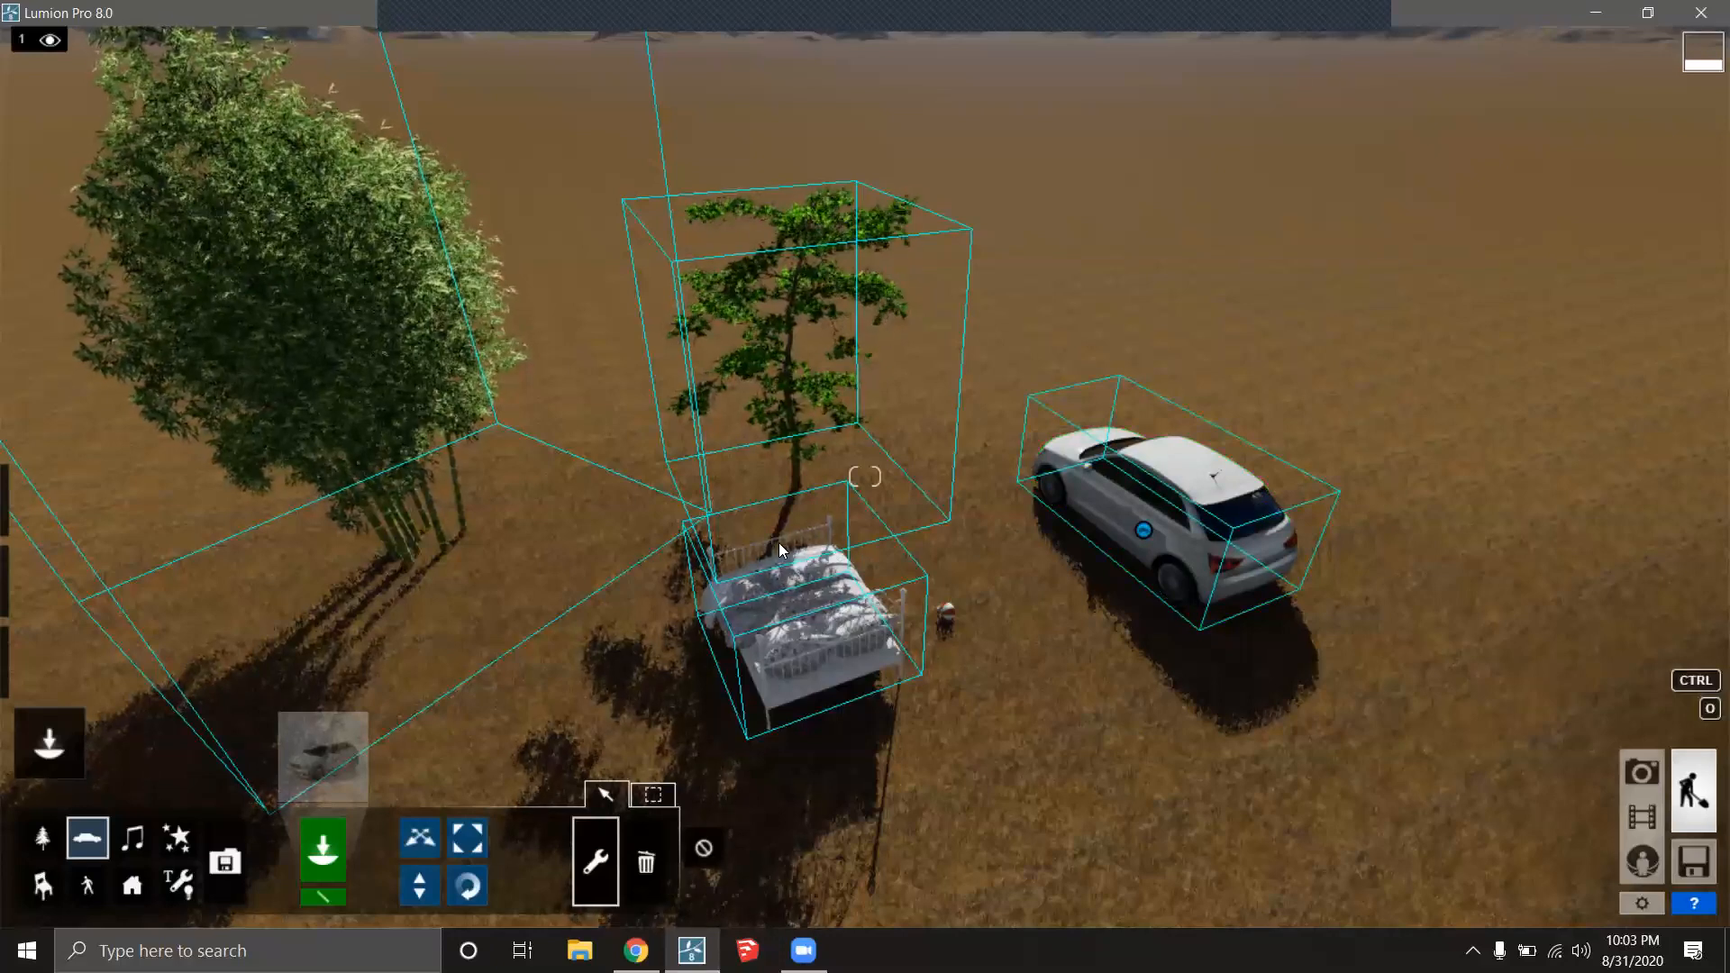
right_click_drag(1130, 620, 962, 705)
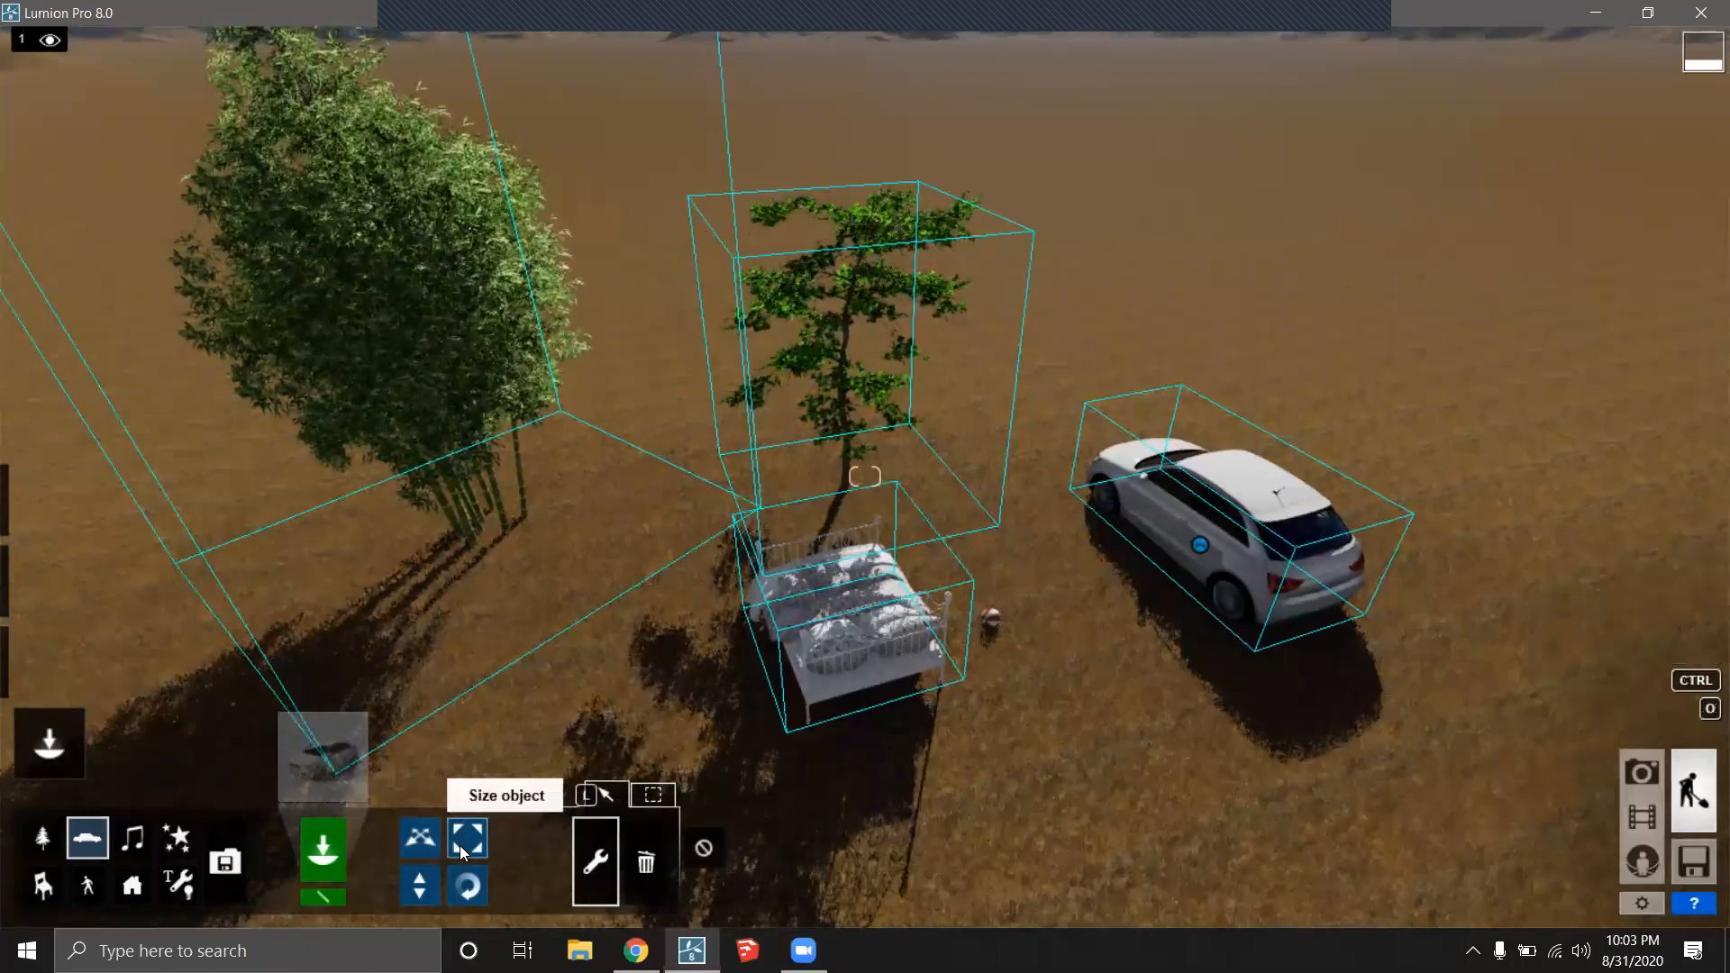
Delete the selected bed, both trees and the car together and undo the deletion.
left_click(470, 883)
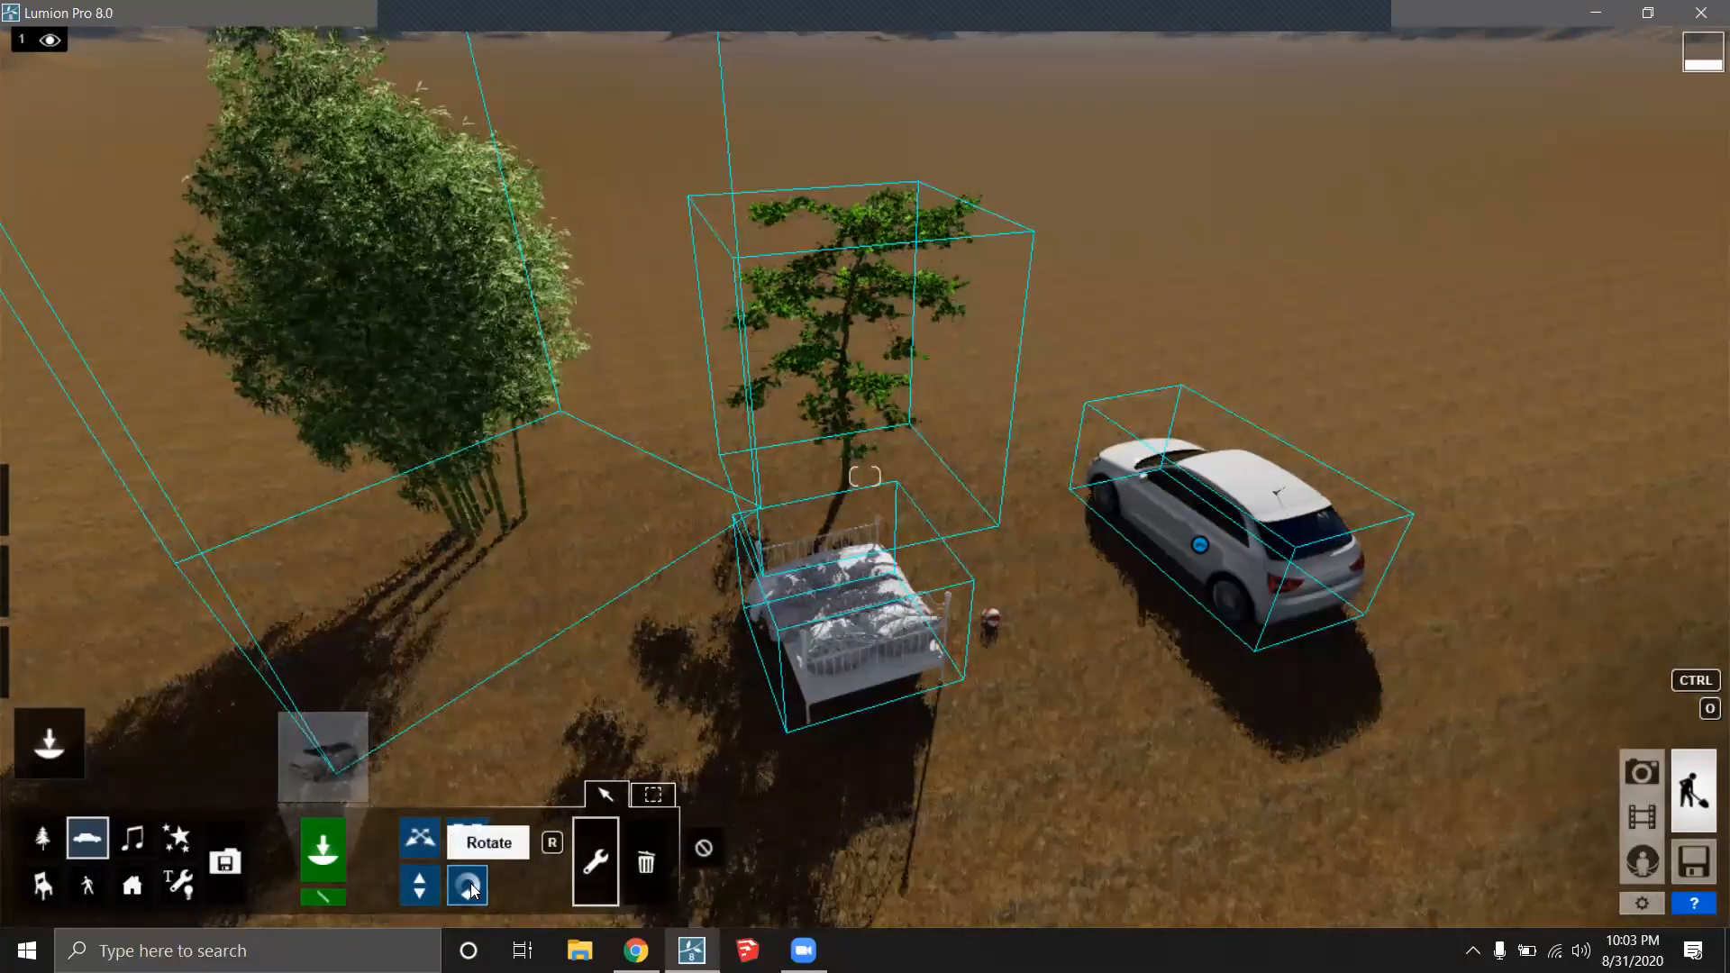
left_click(667, 875)
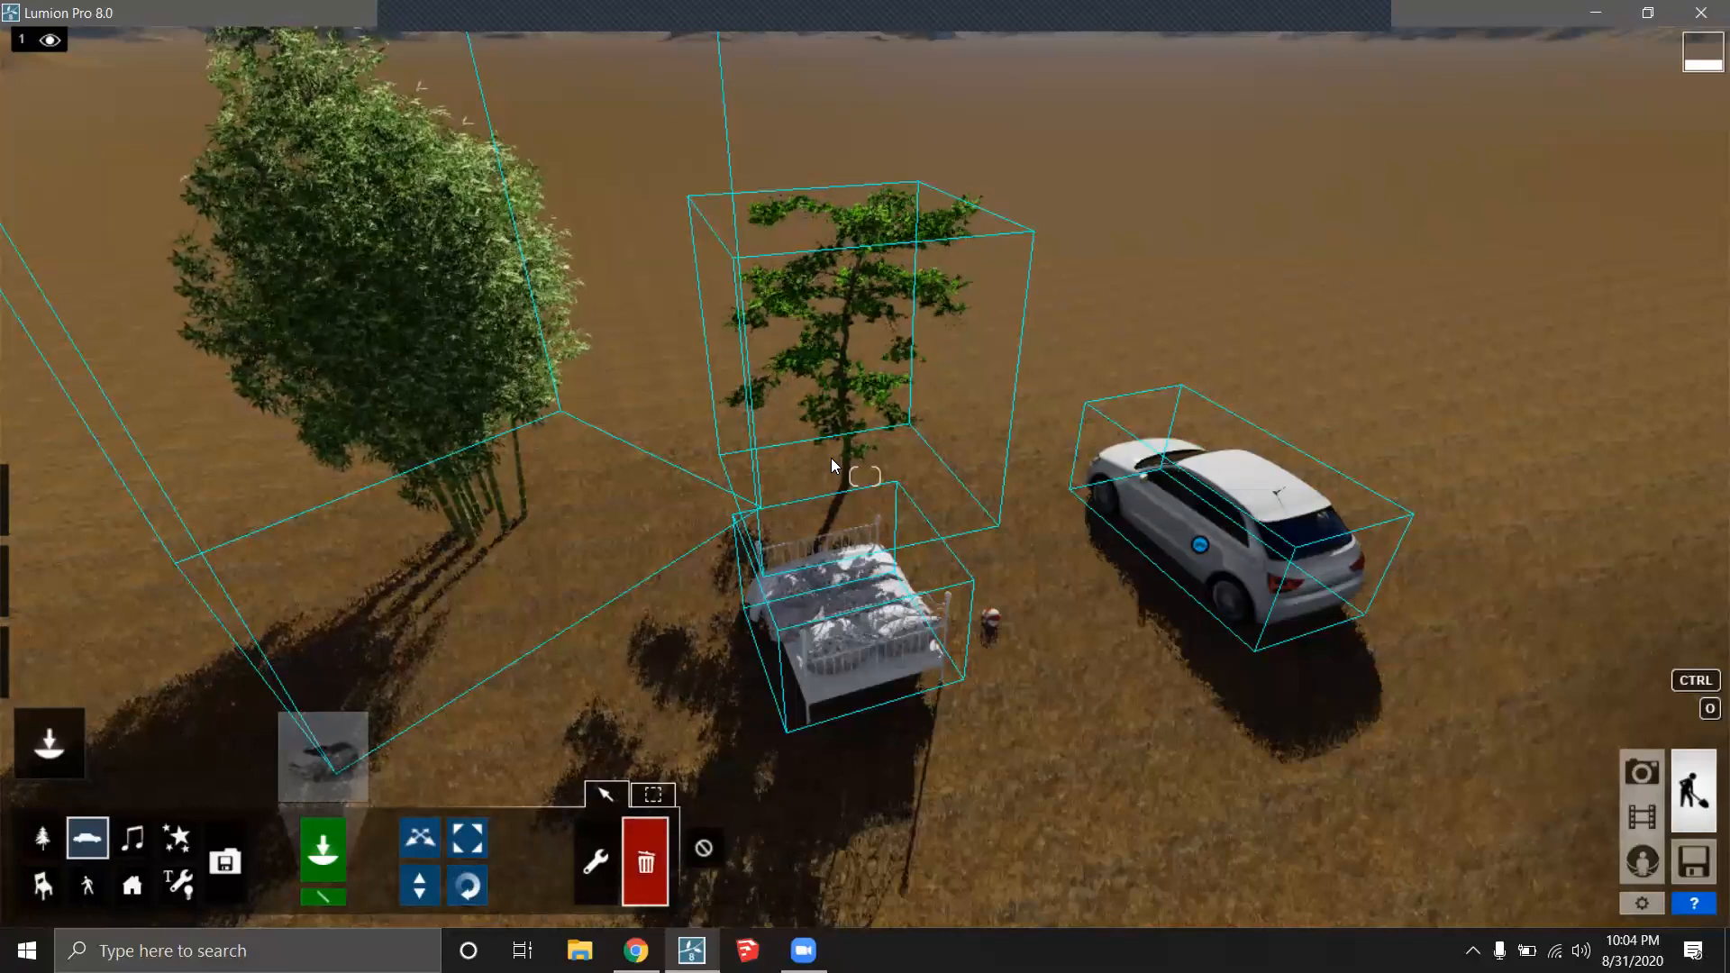
left_click(1196, 542)
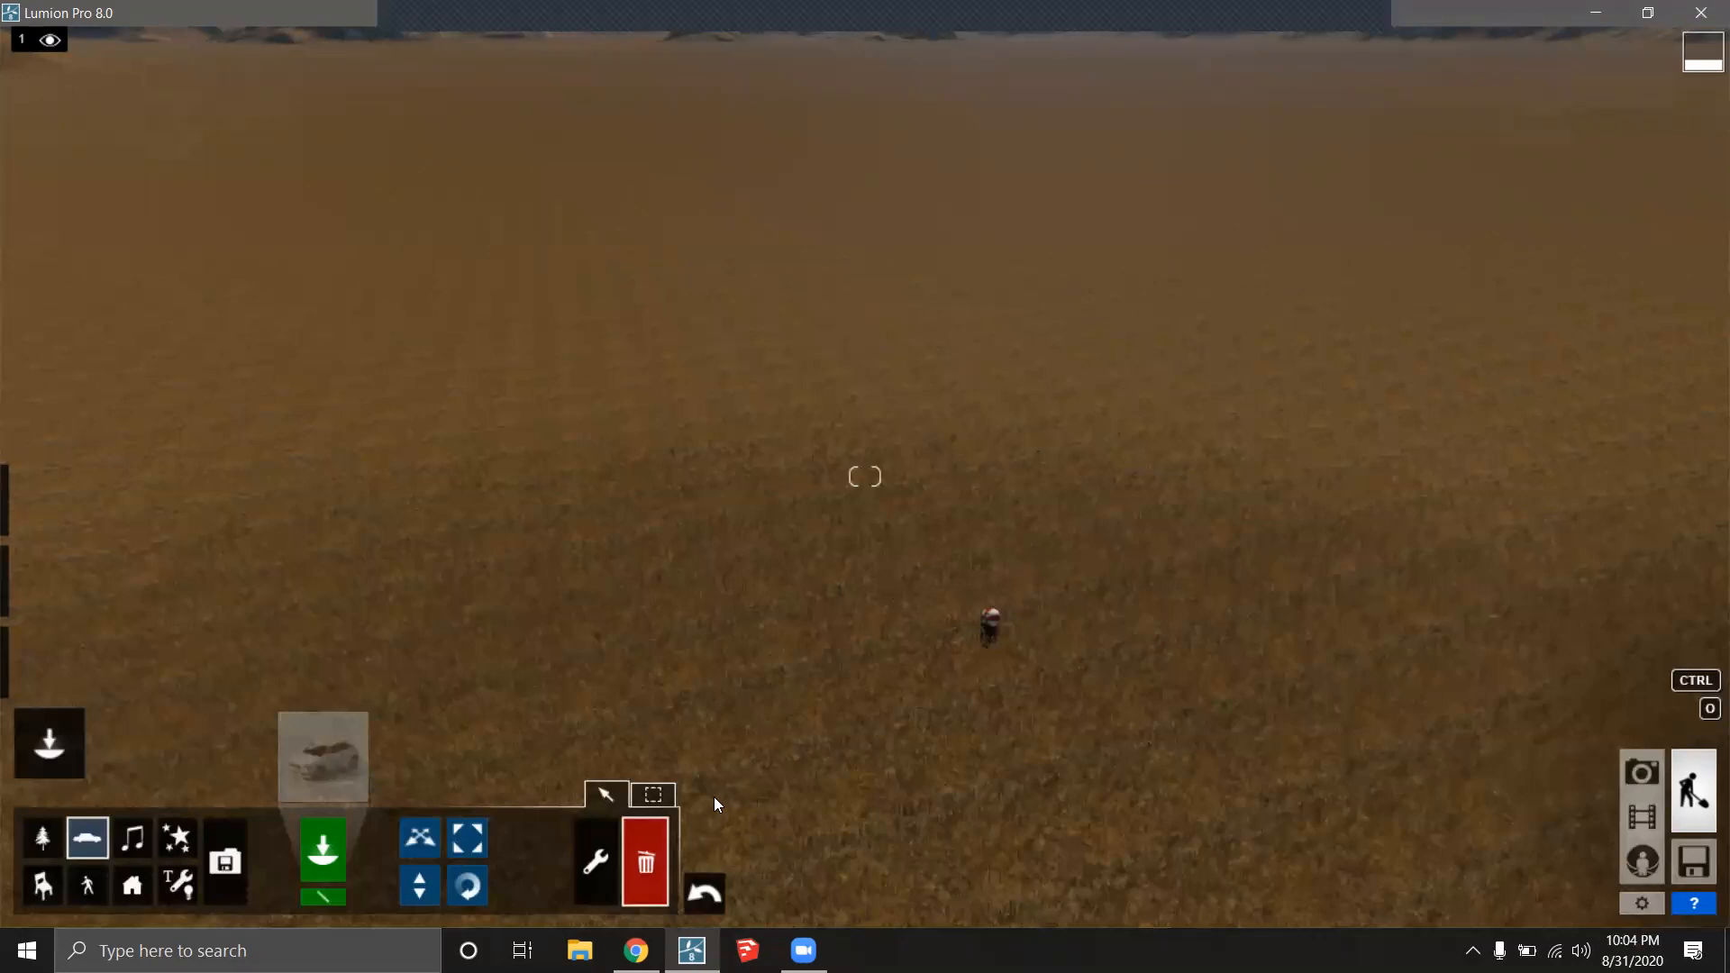
left_click(704, 894)
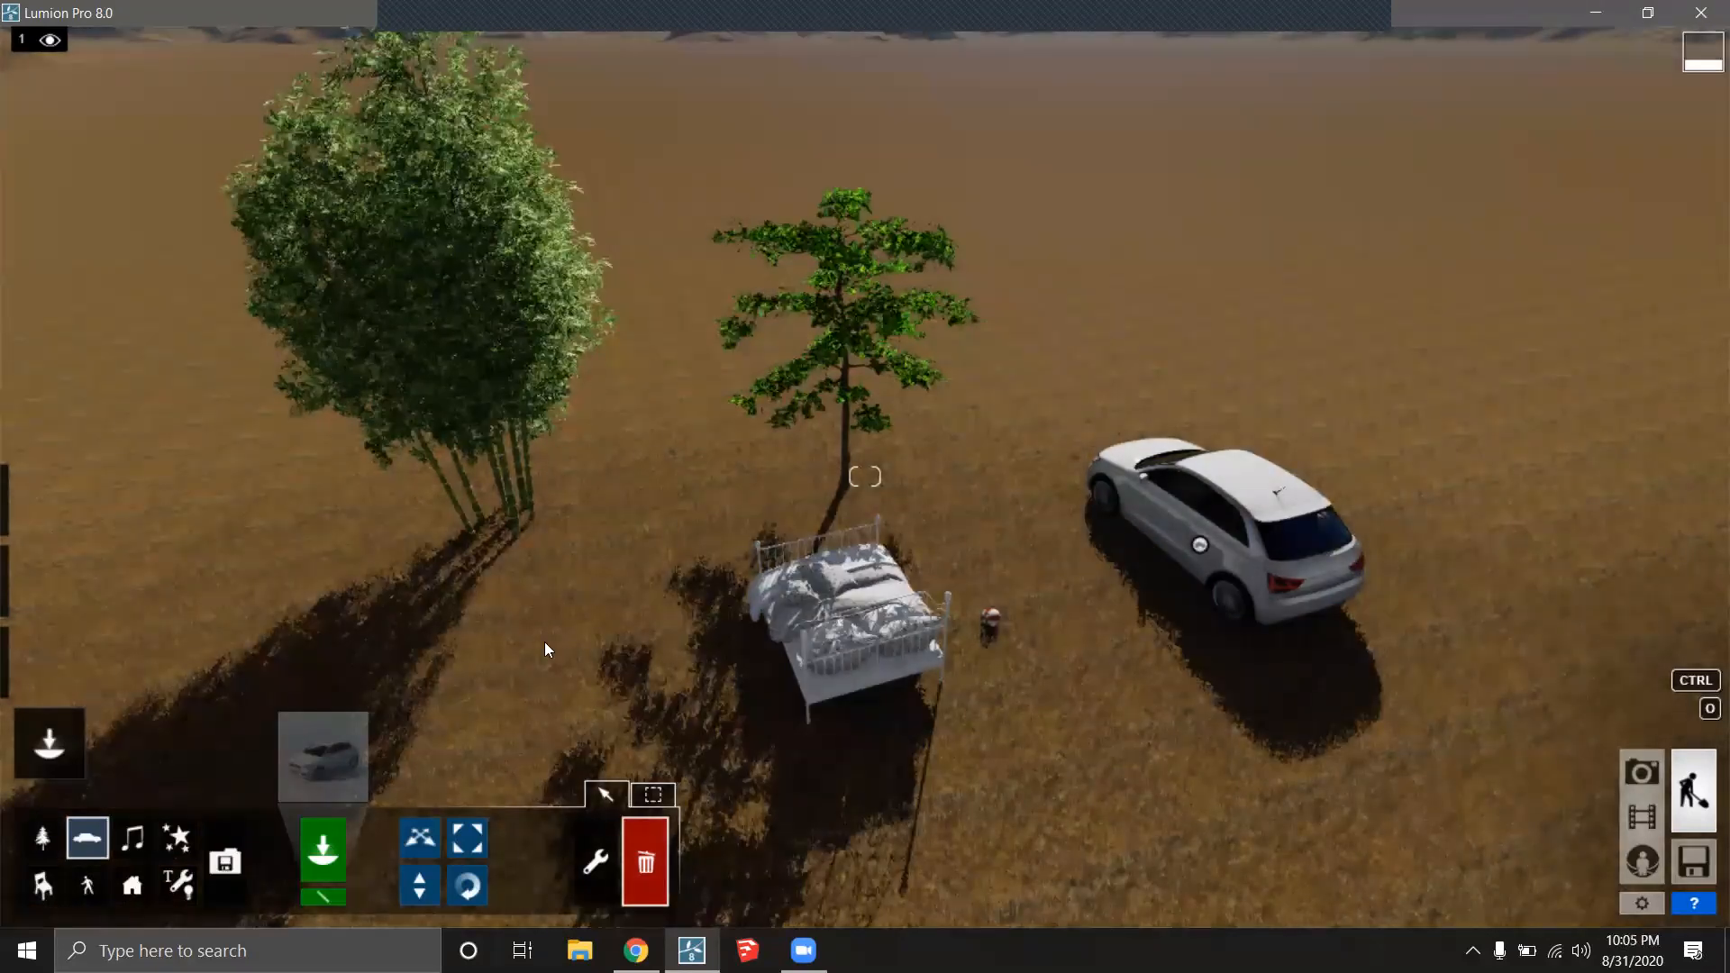
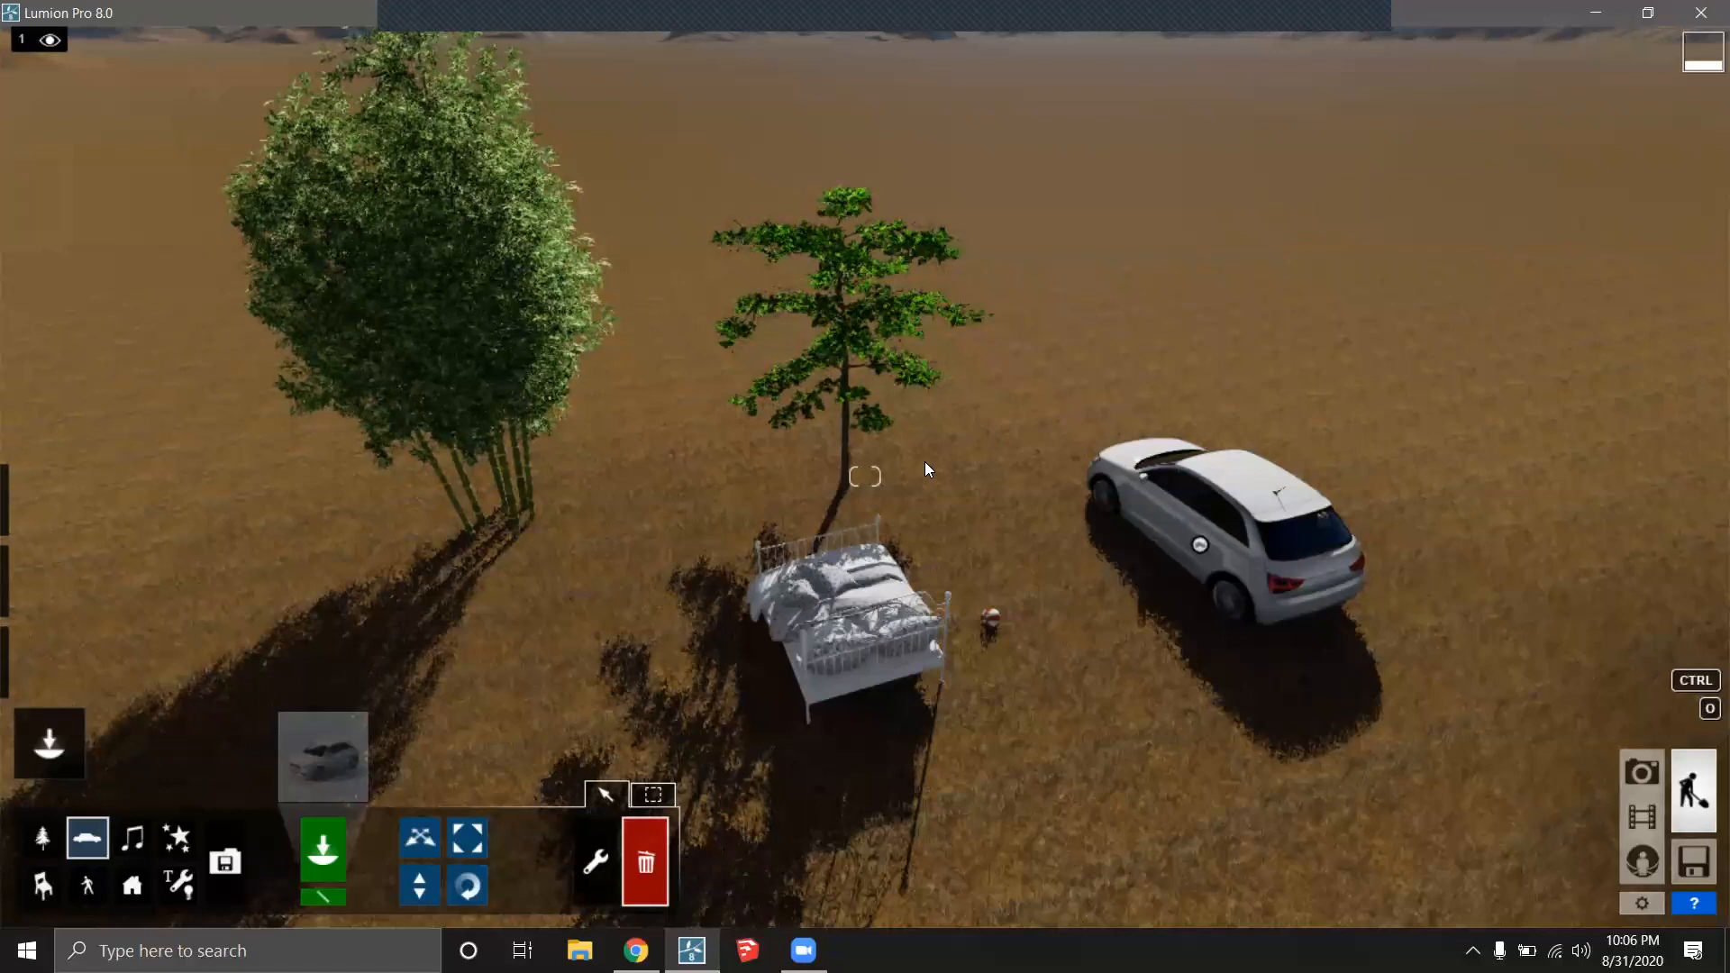
Review the editor quality, editor resolution, measures and high-quality terrain options in the settings and close them.
left_click(1641, 904)
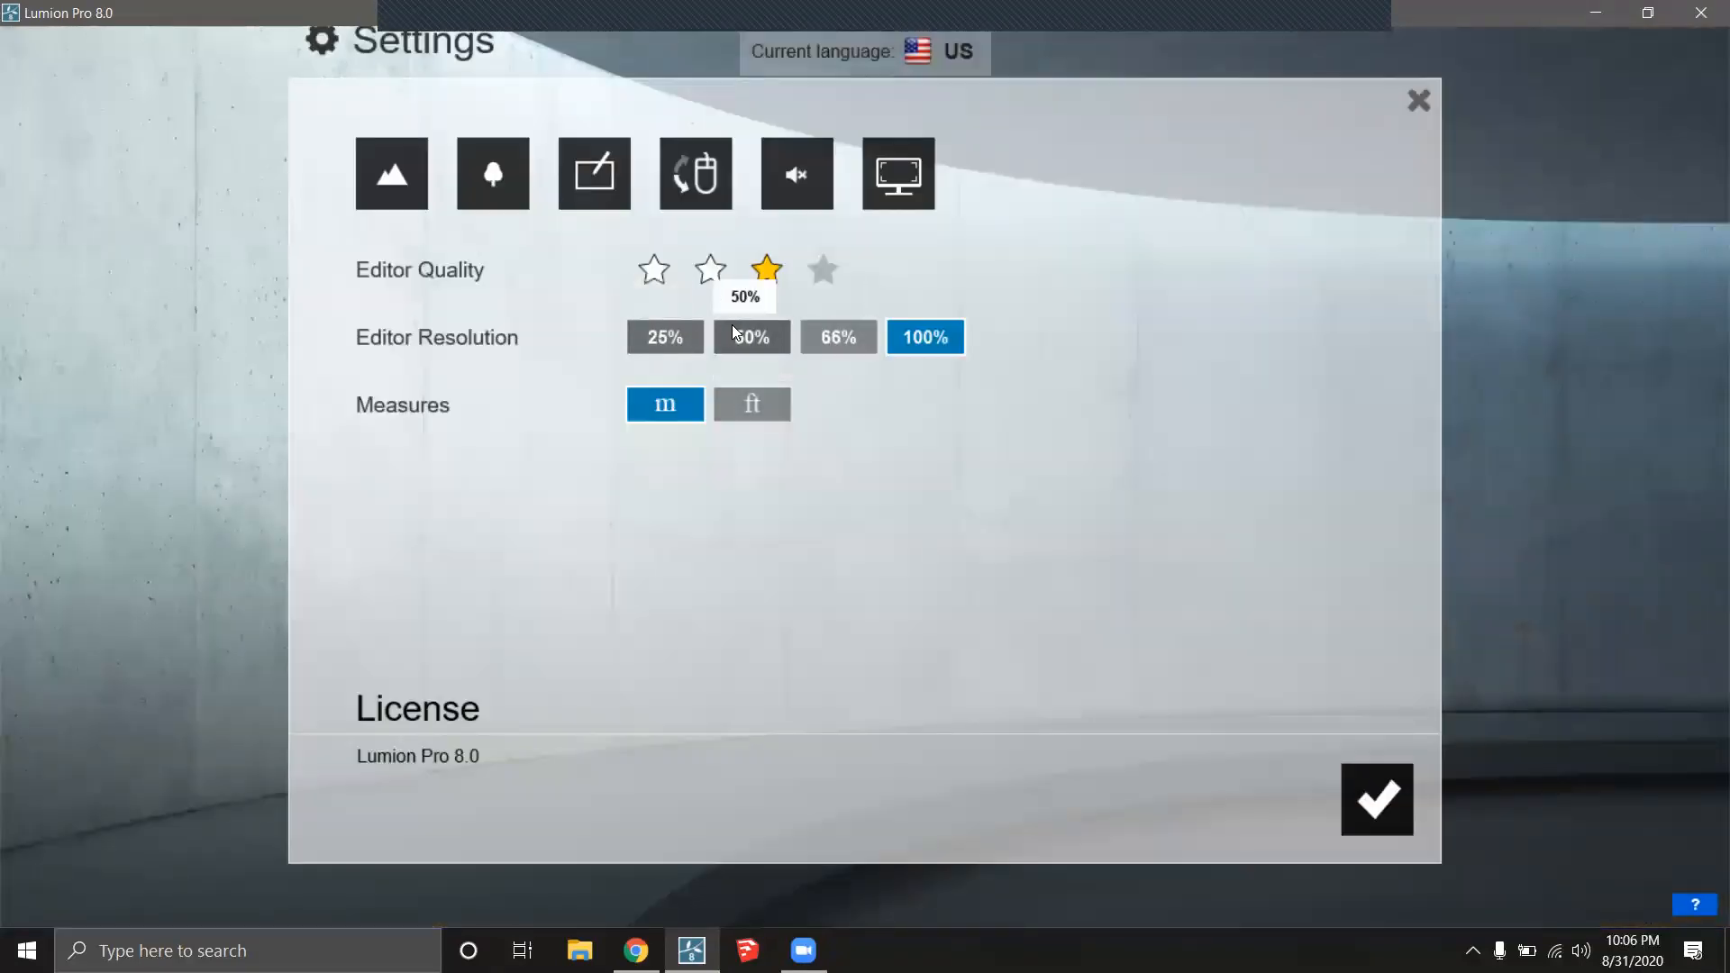
left_click(719, 265)
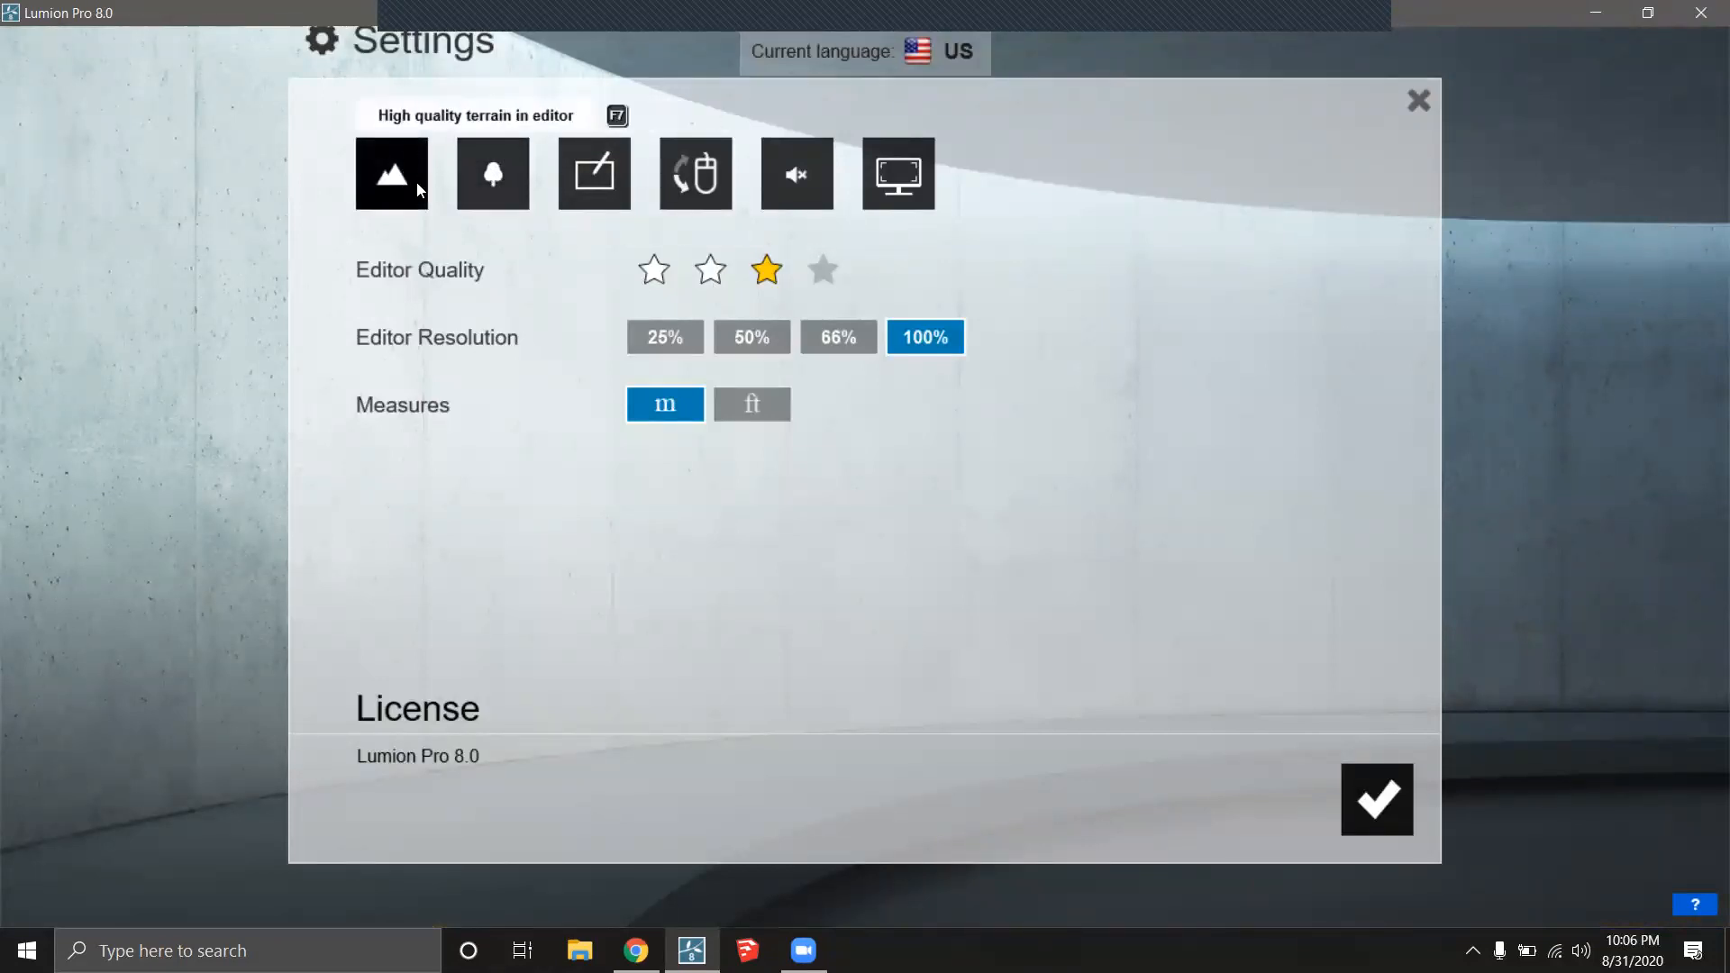
left_click(1377, 799)
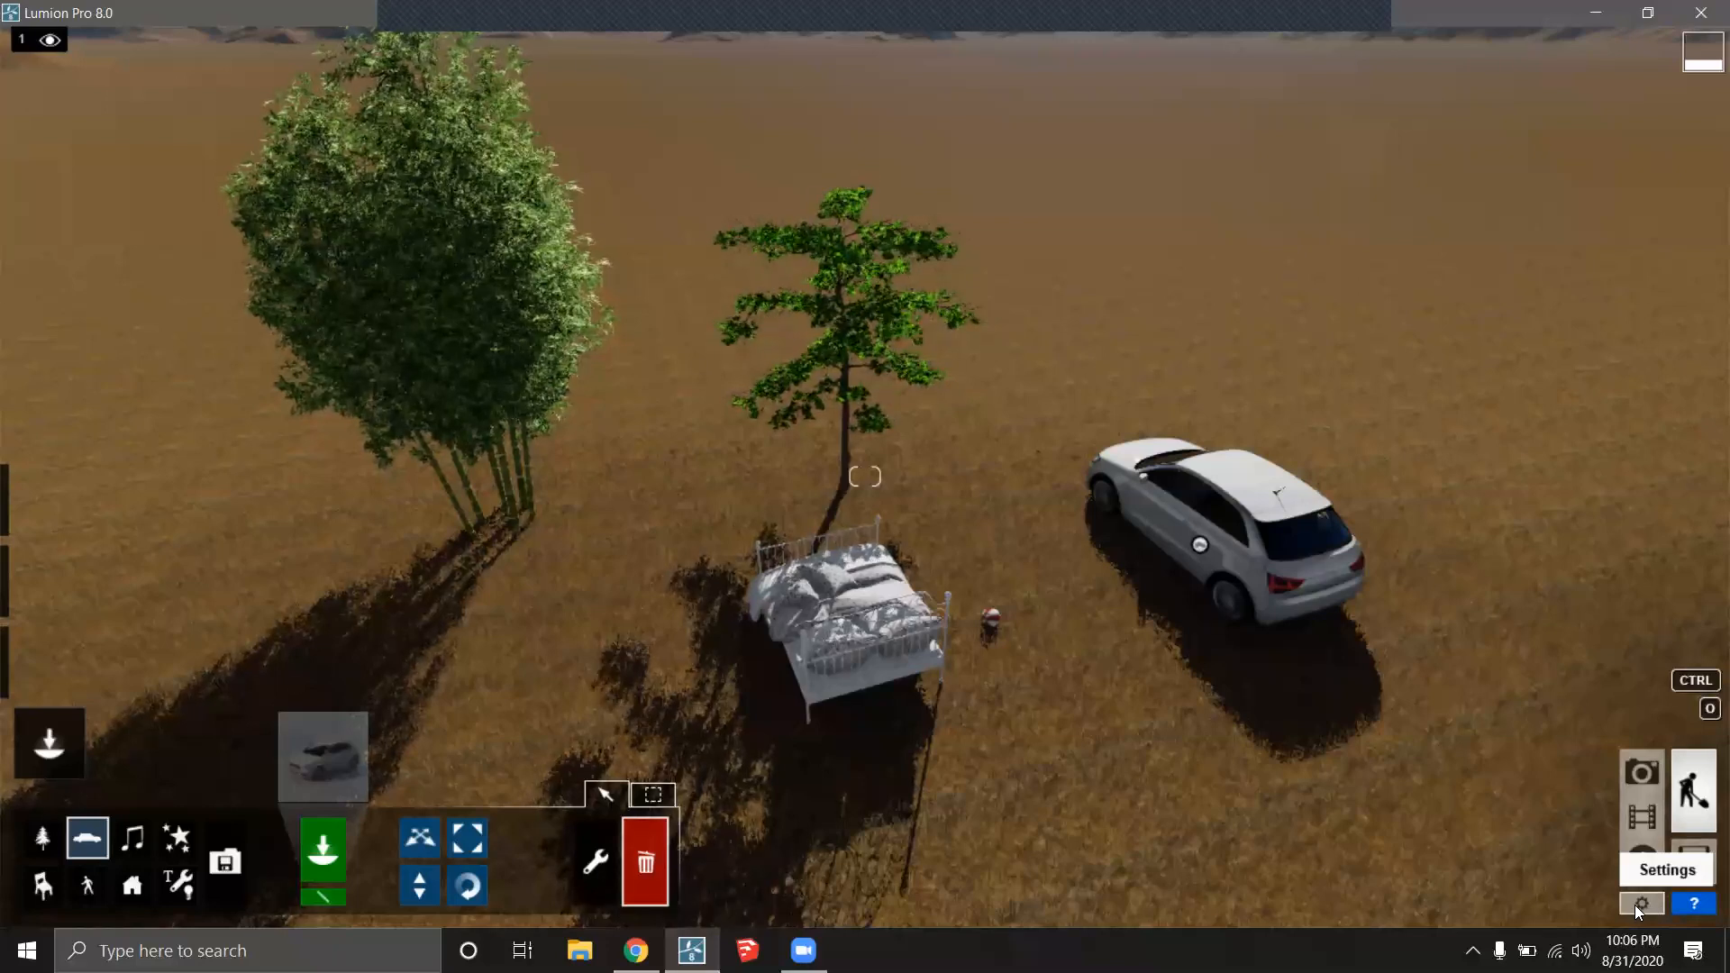
Open the Save scene page for the current scene.
left_click(1693, 860)
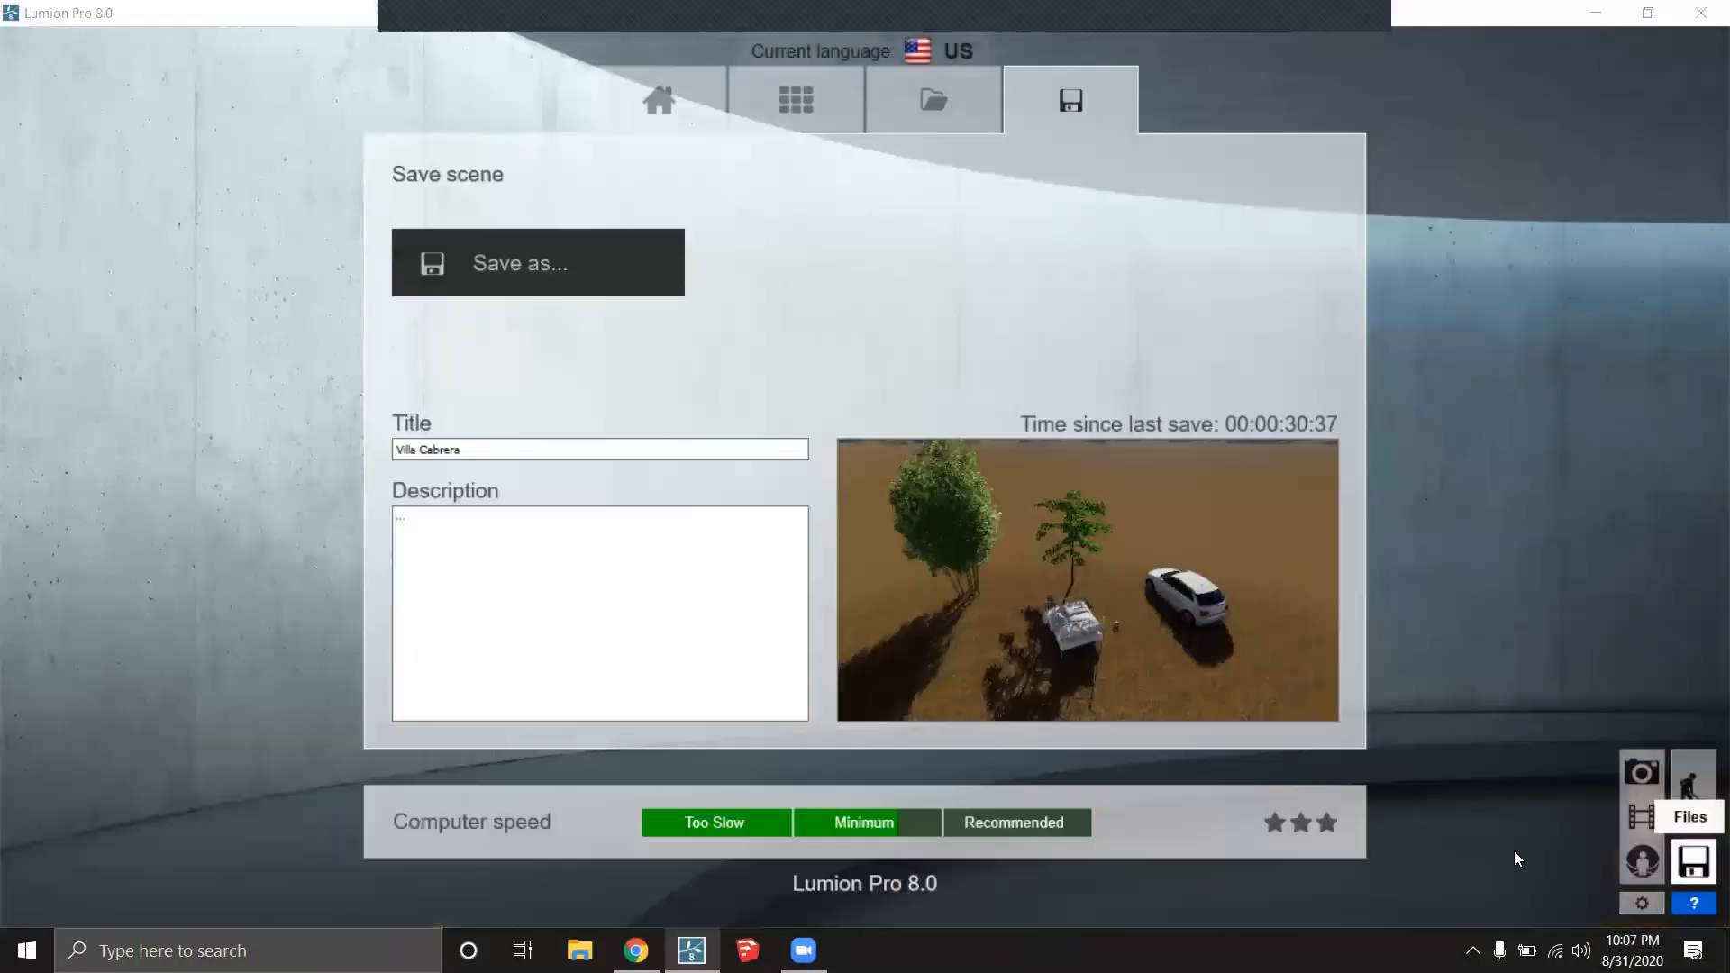
Look over the start page with its scene templates, check the settings, and return to the scene in build mode.
left_click(658, 100)
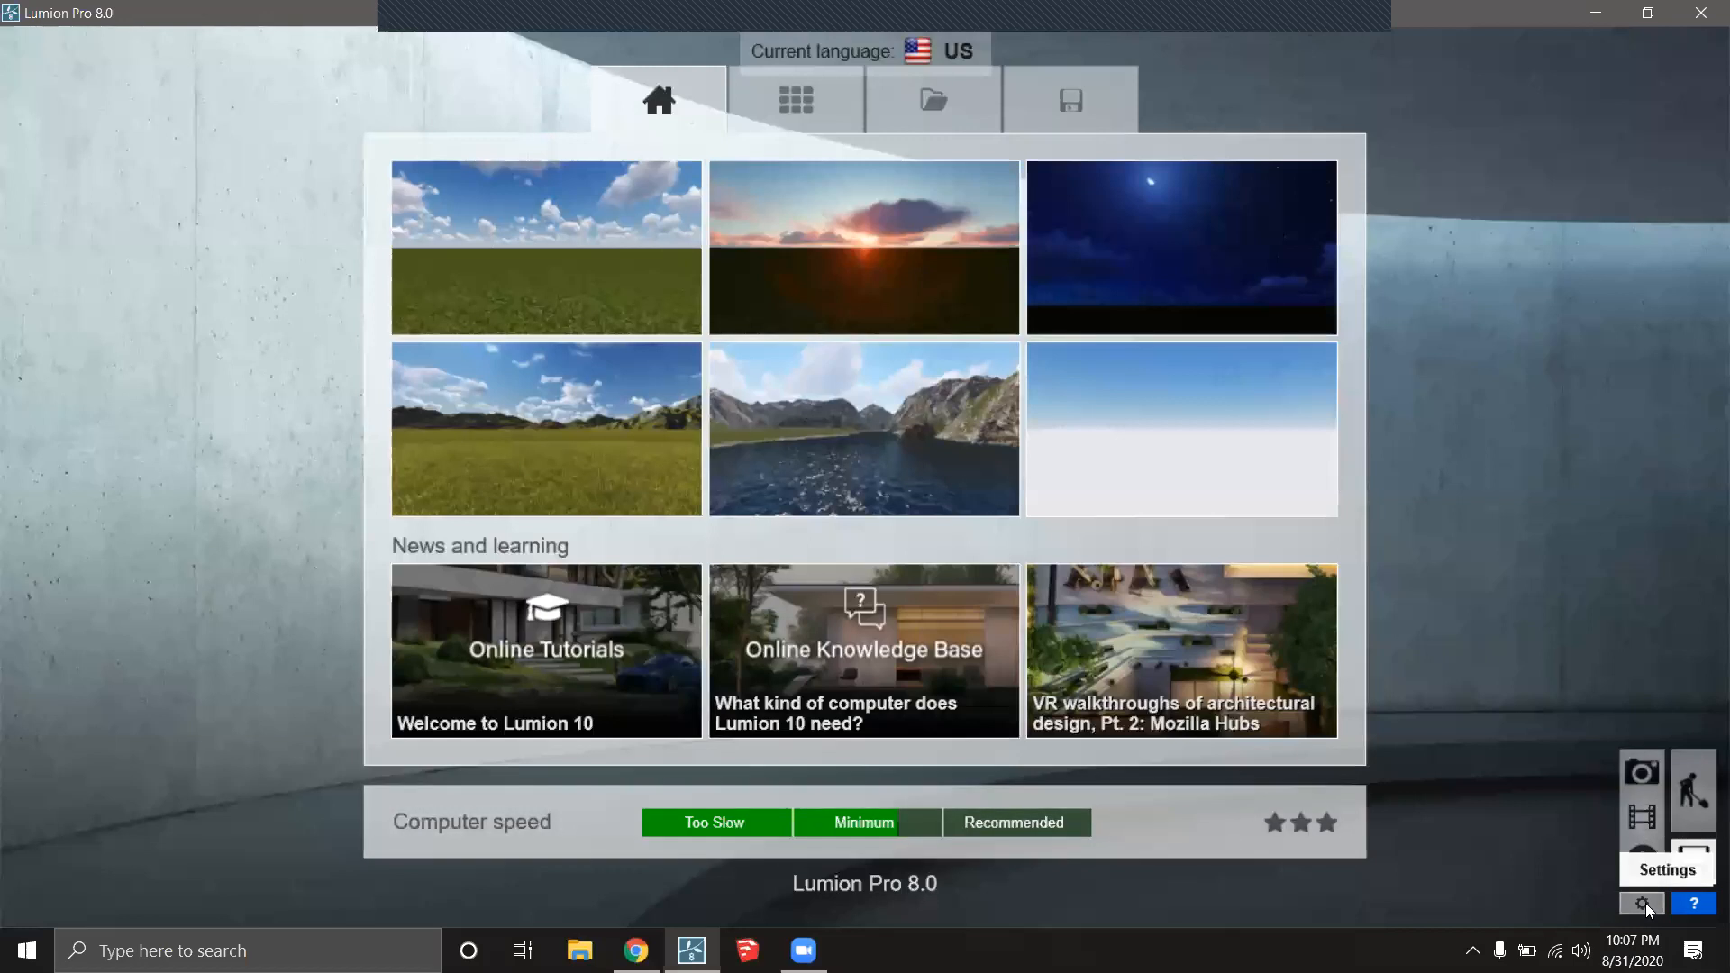
left_click(1641, 903)
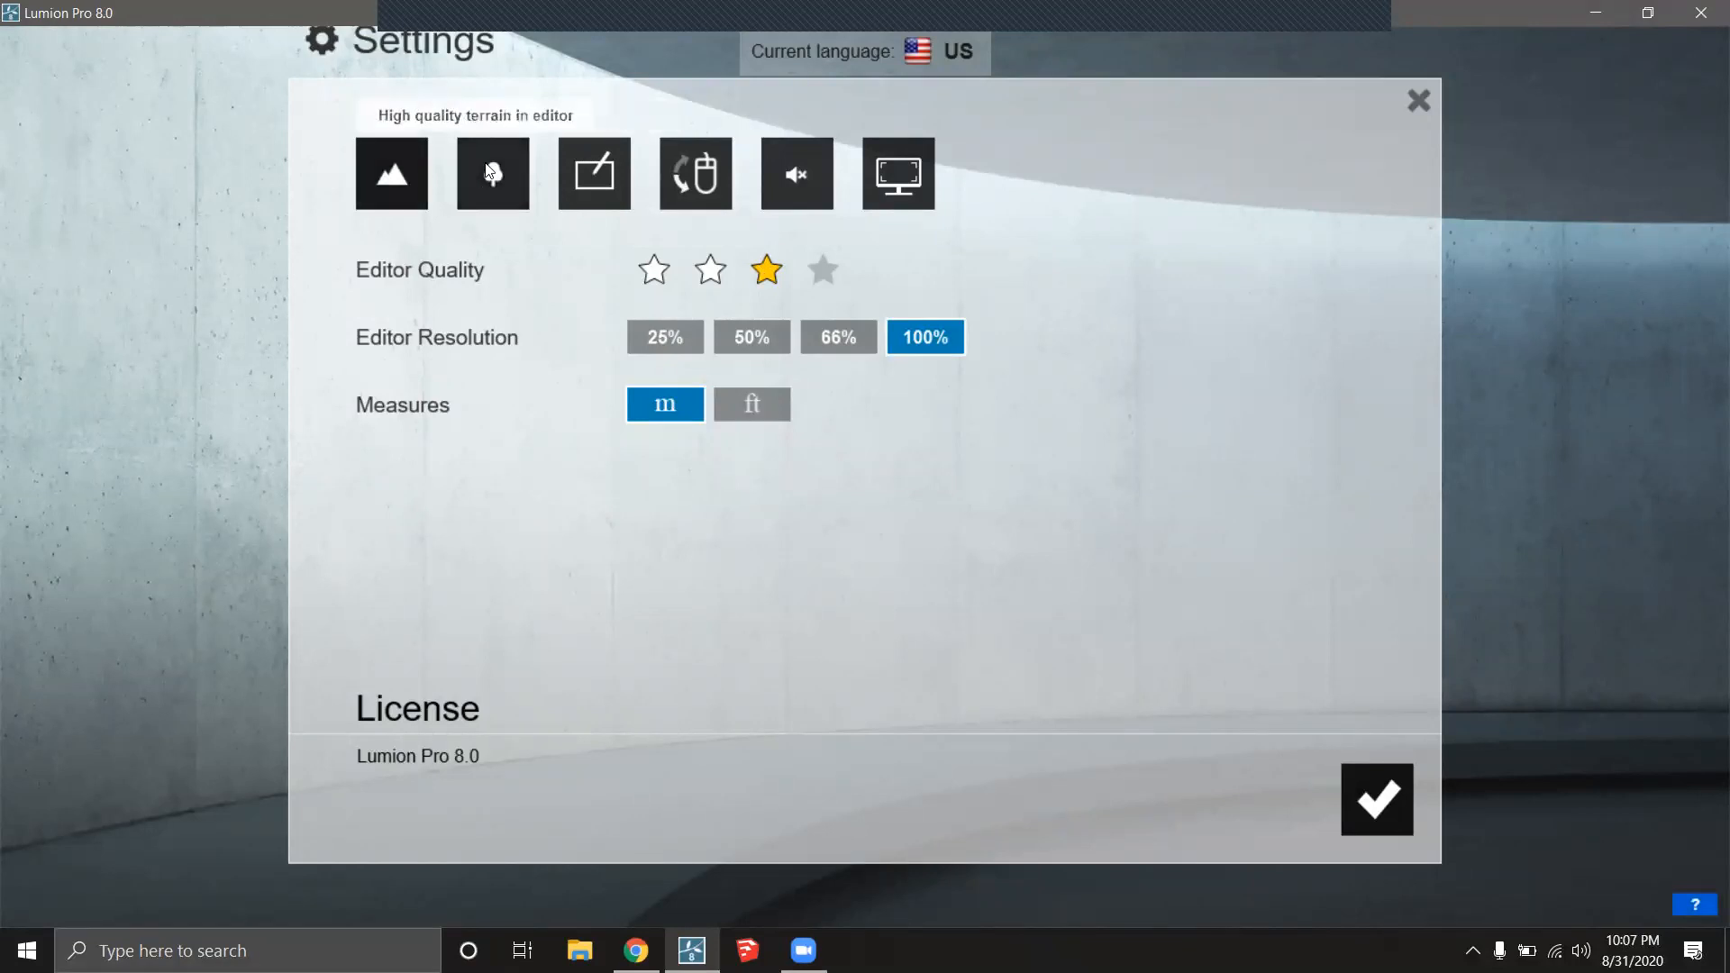
left_click(1371, 786)
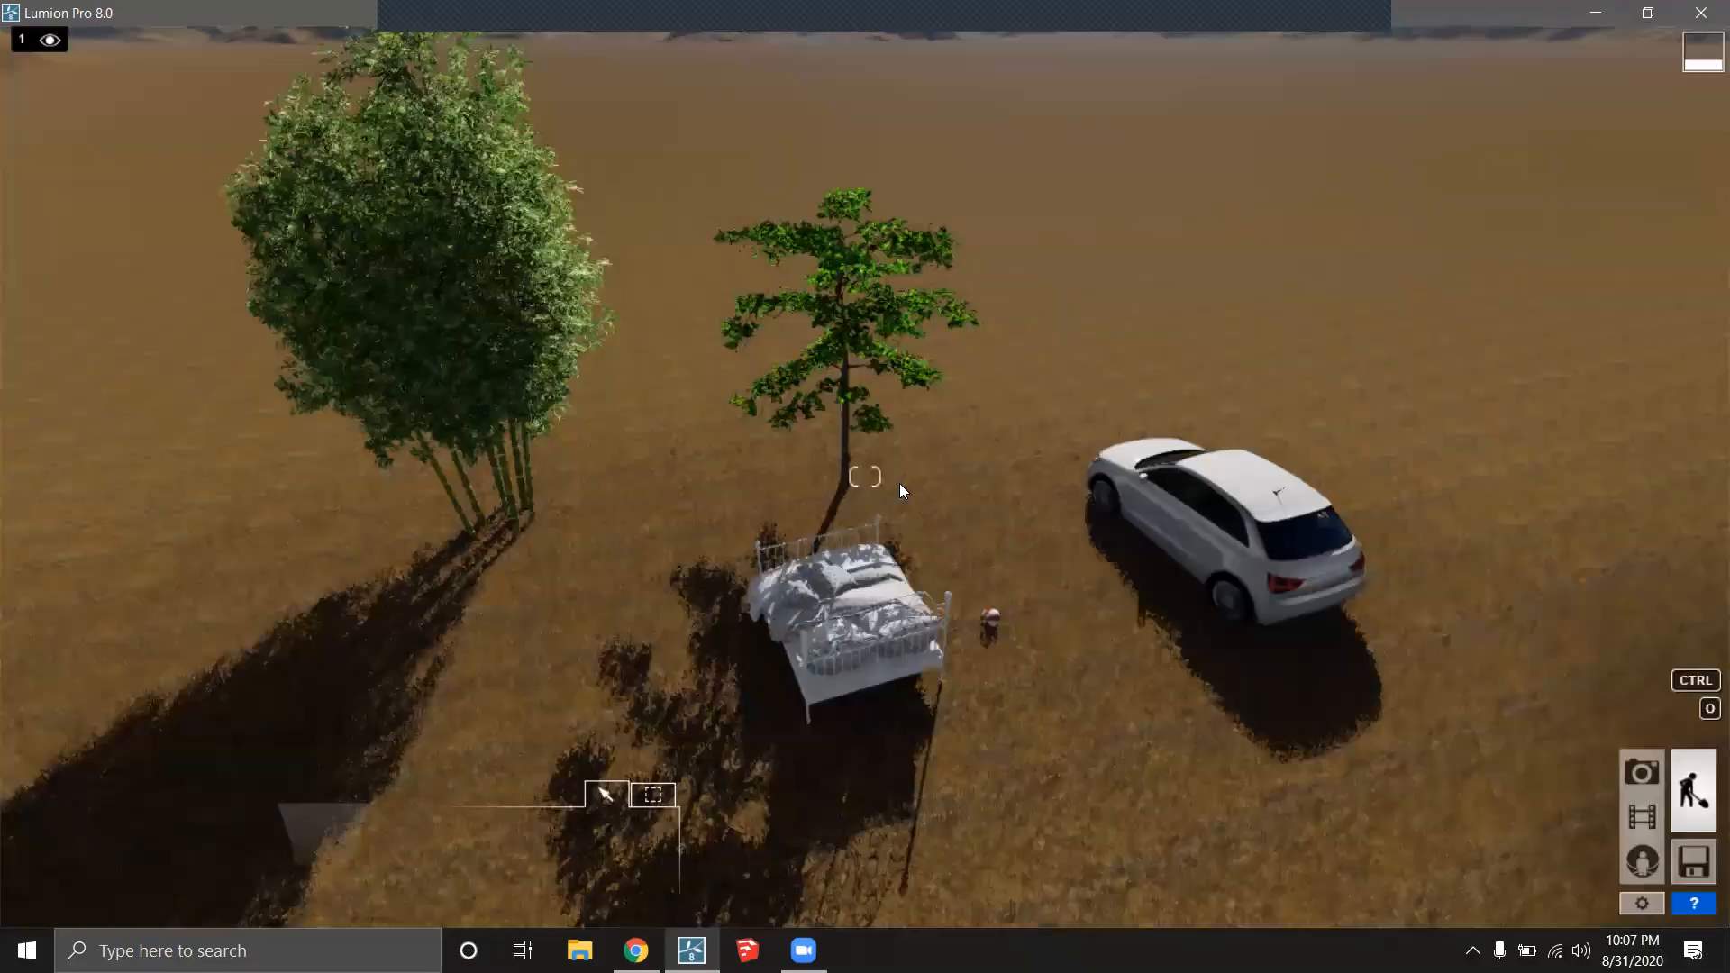
right_click_drag(1009, 436, 874, 366)
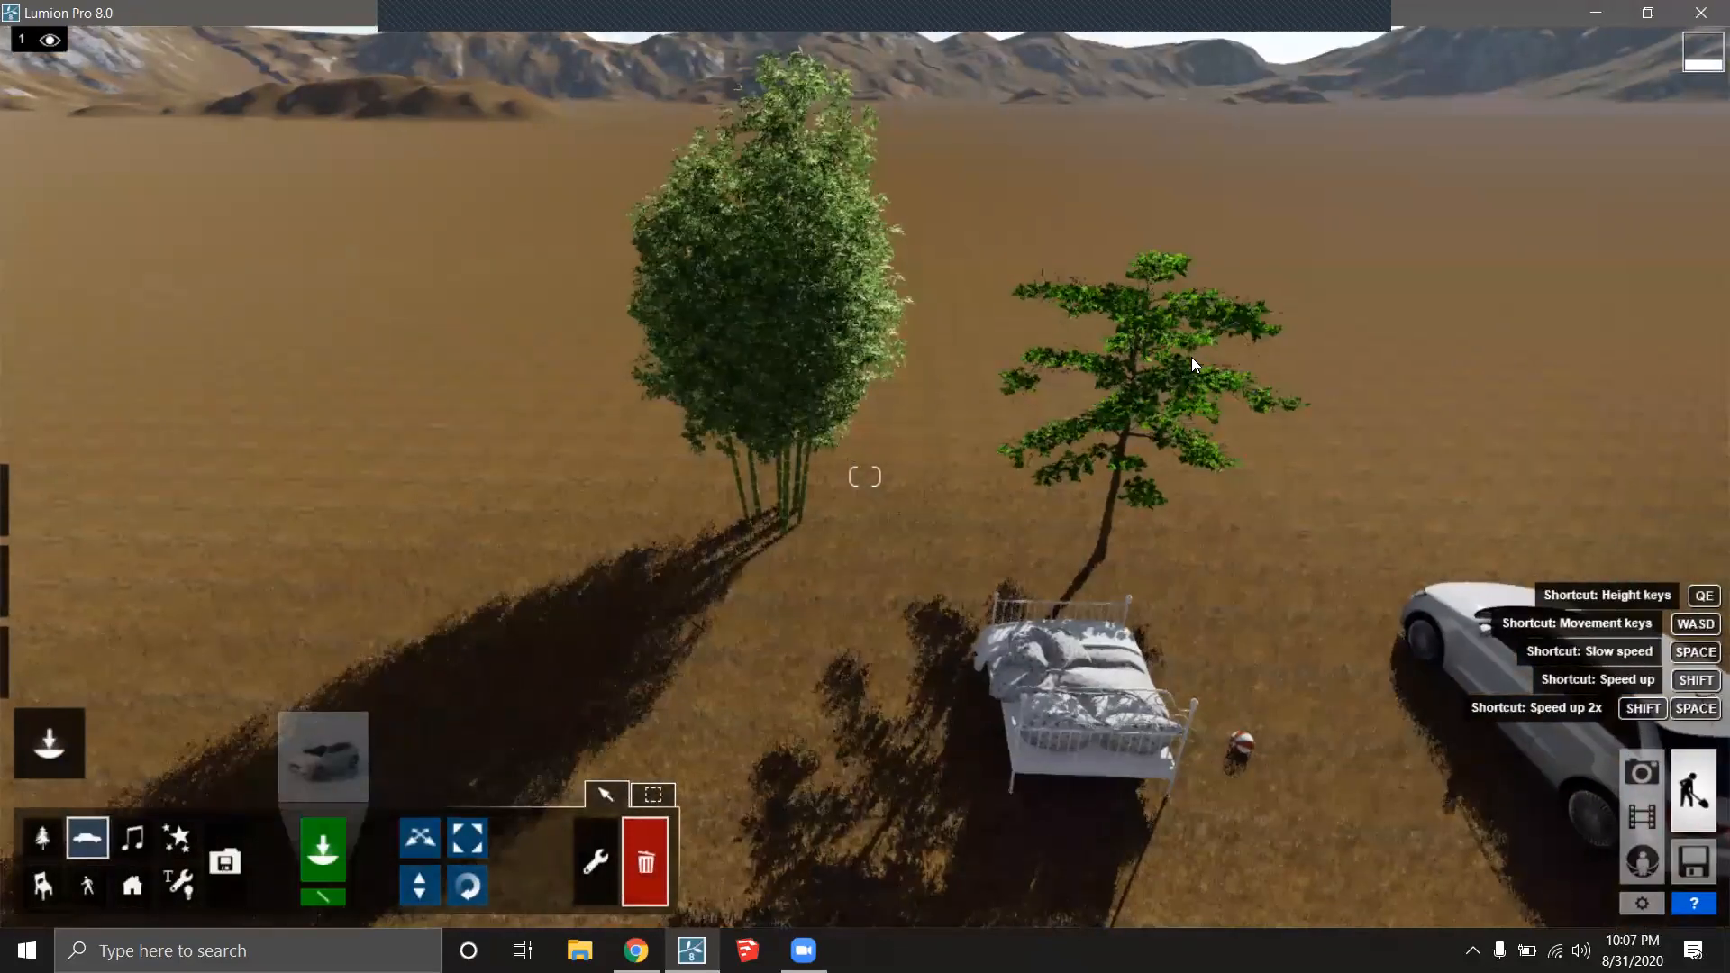
right_click_drag(1113, 341, 1162, 342)
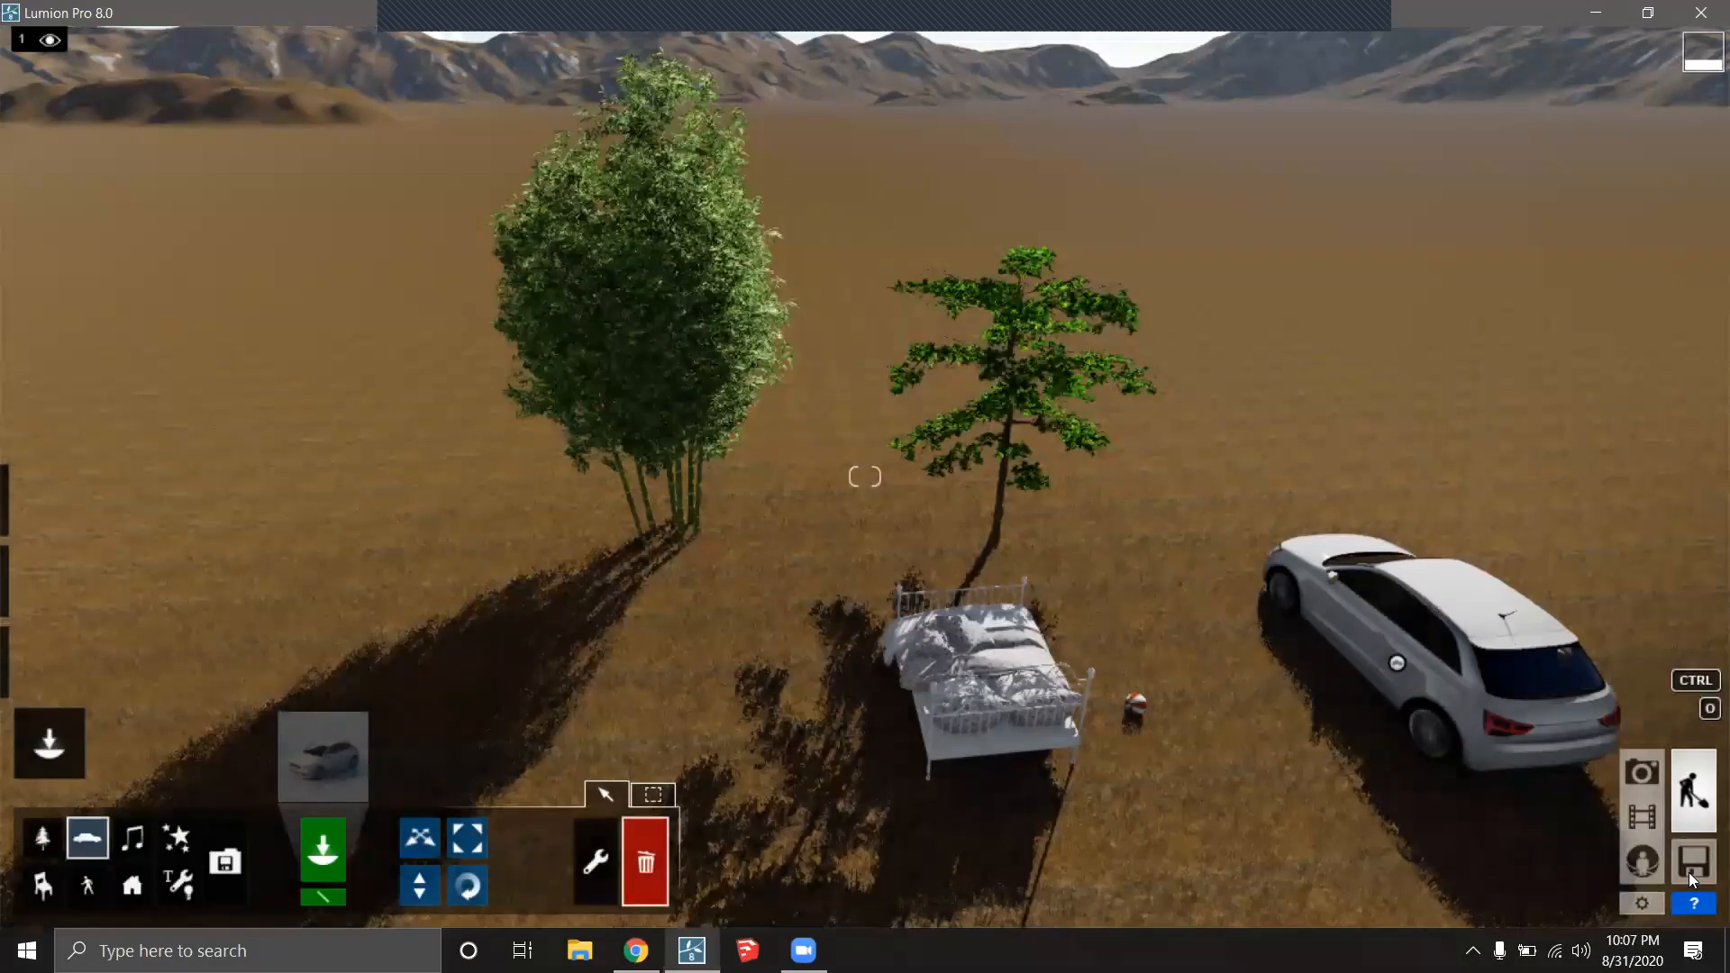
Reopen the settings to compare the editor quality and editor resolution options with the display of the trees, bed and car.
left_click(1641, 904)
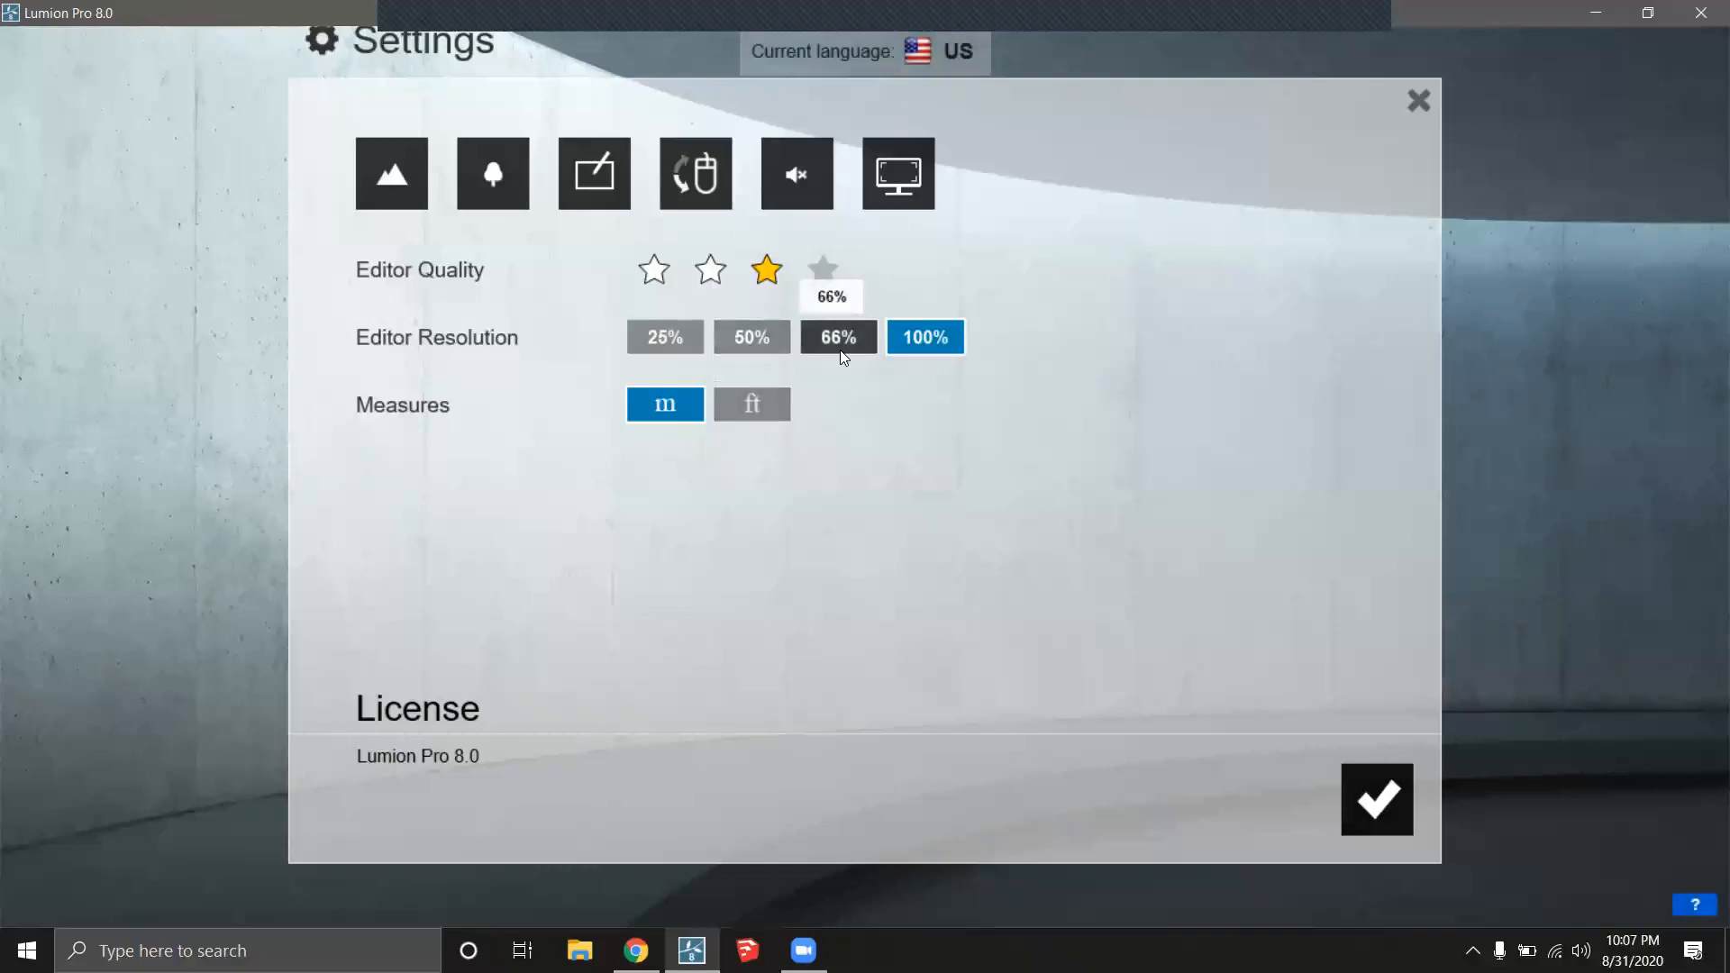
left_click(1378, 799)
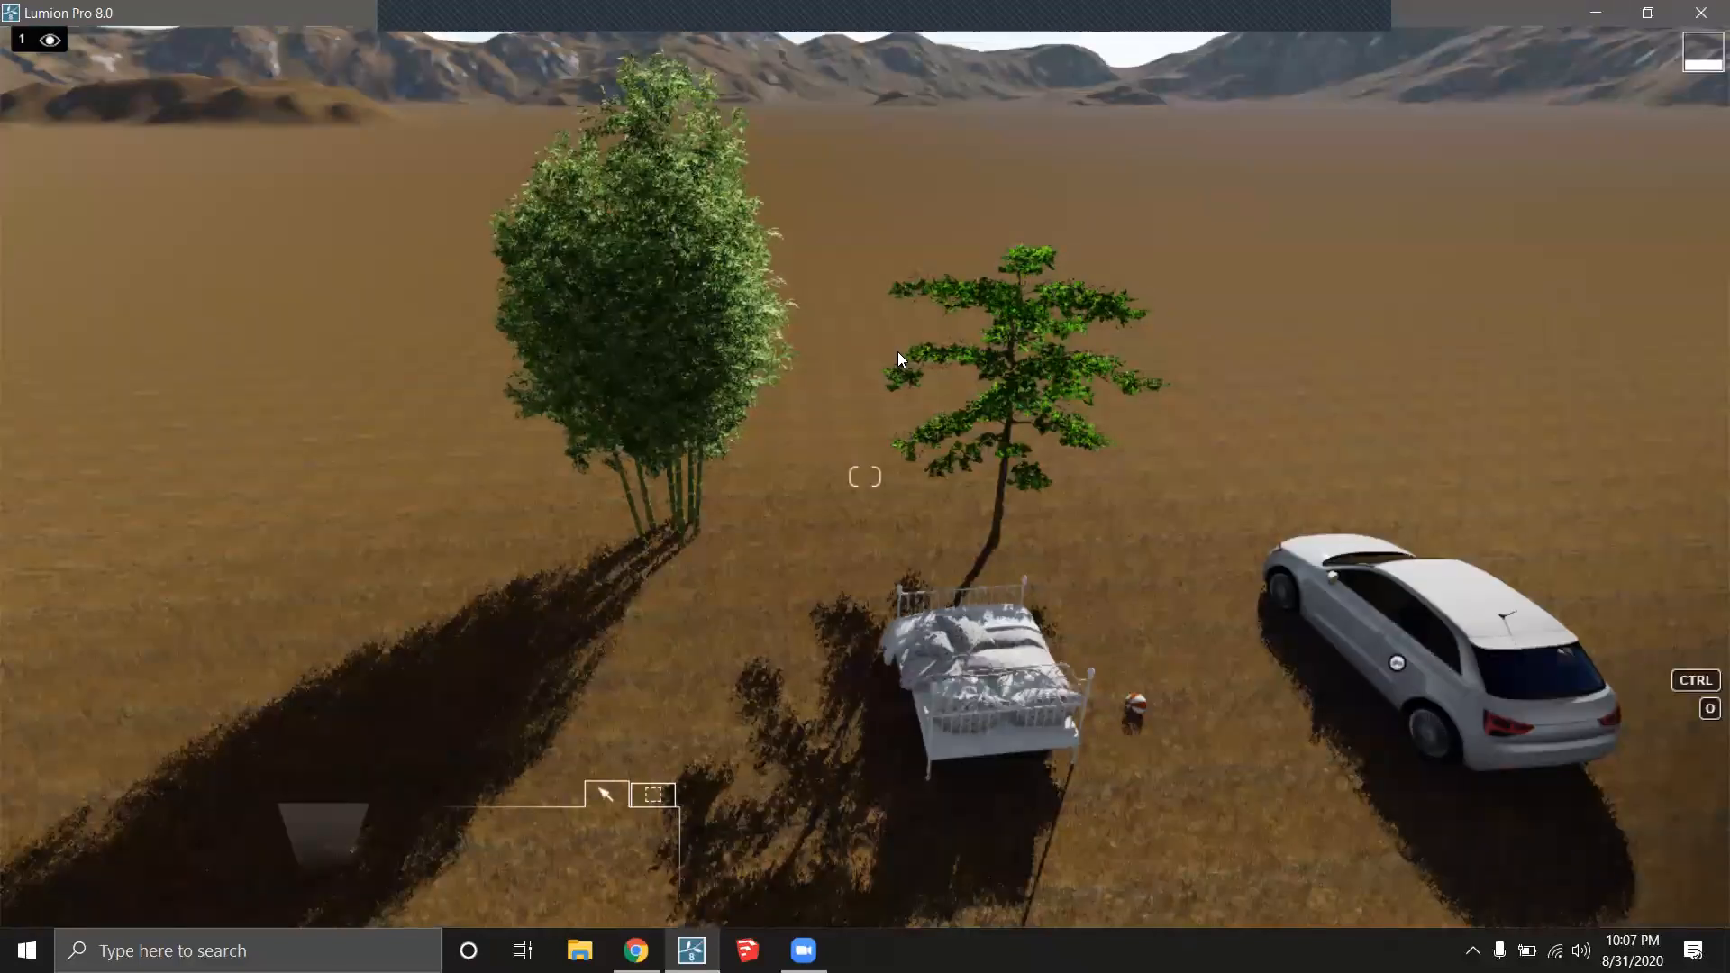
key("a")
right_click_drag(901, 621, 1042, 569)
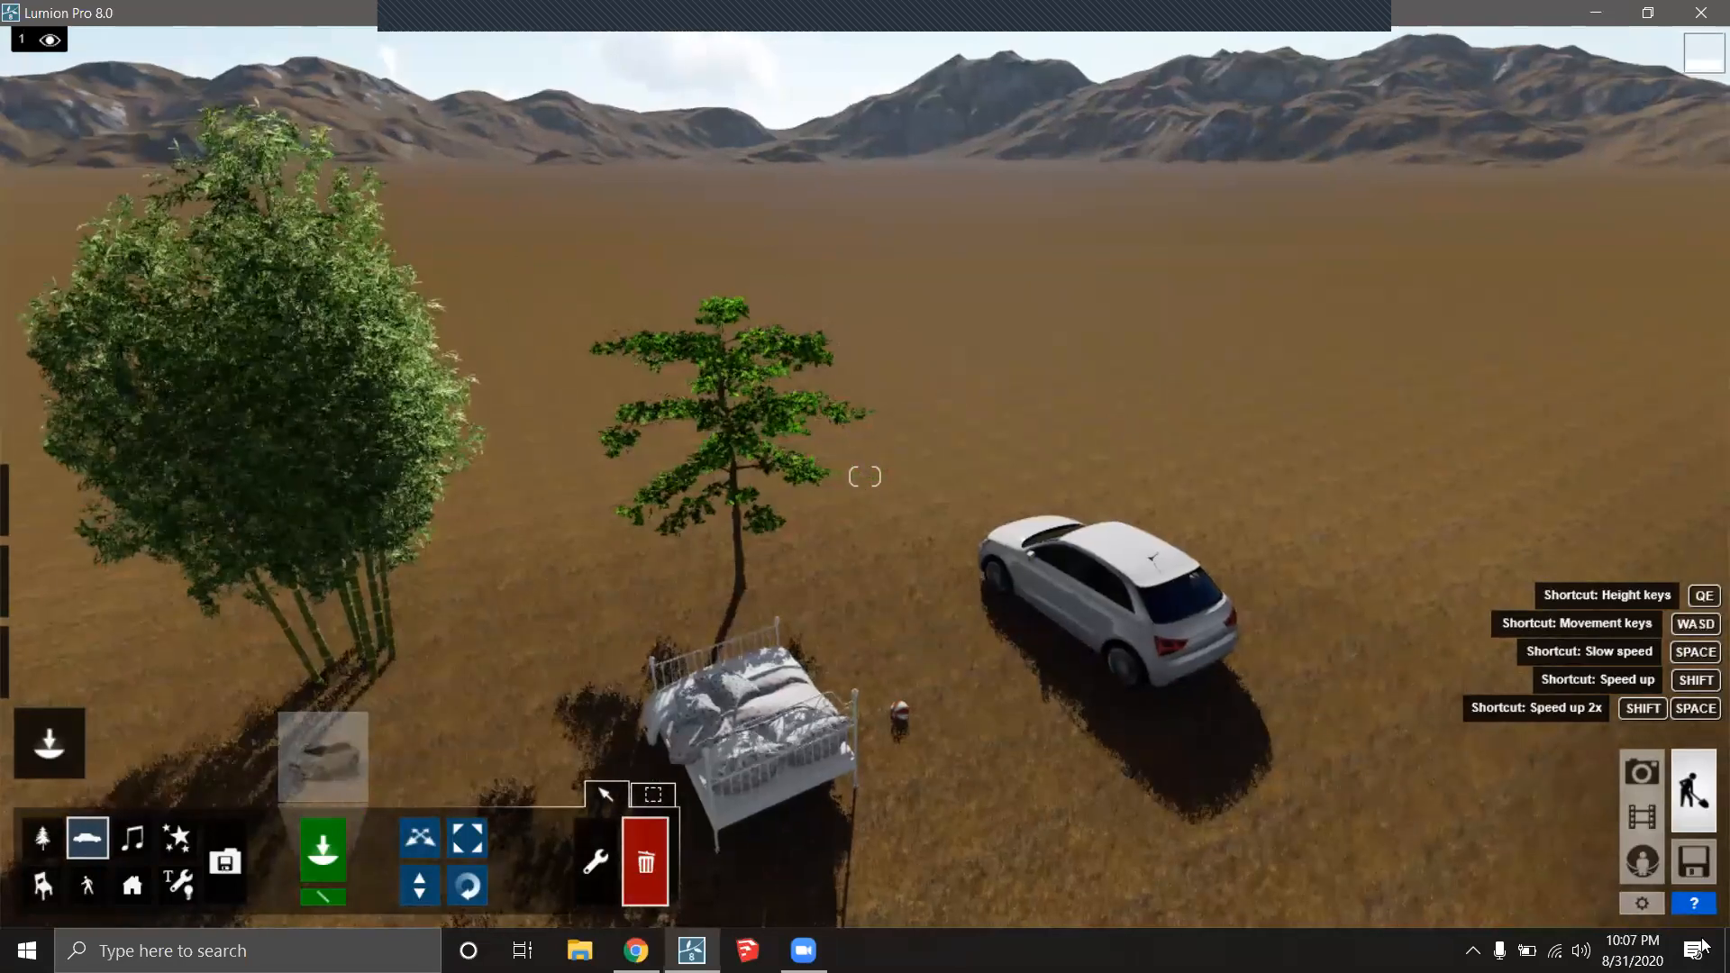
left_click(1641, 904)
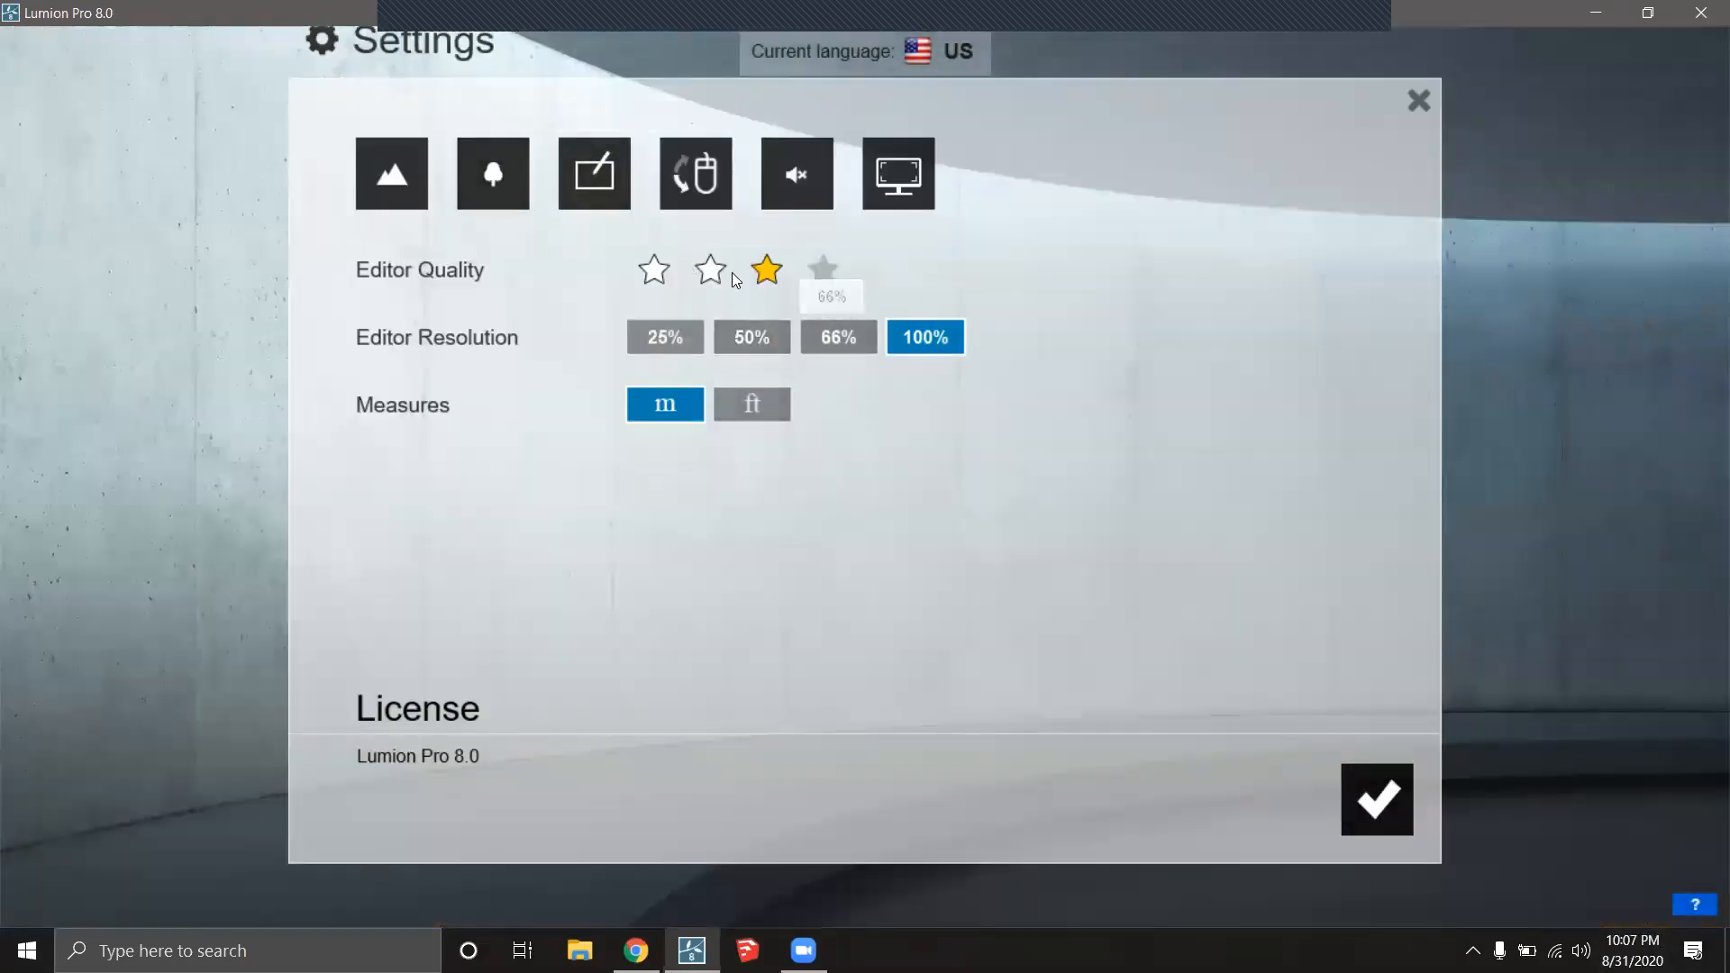
left_click(1371, 805)
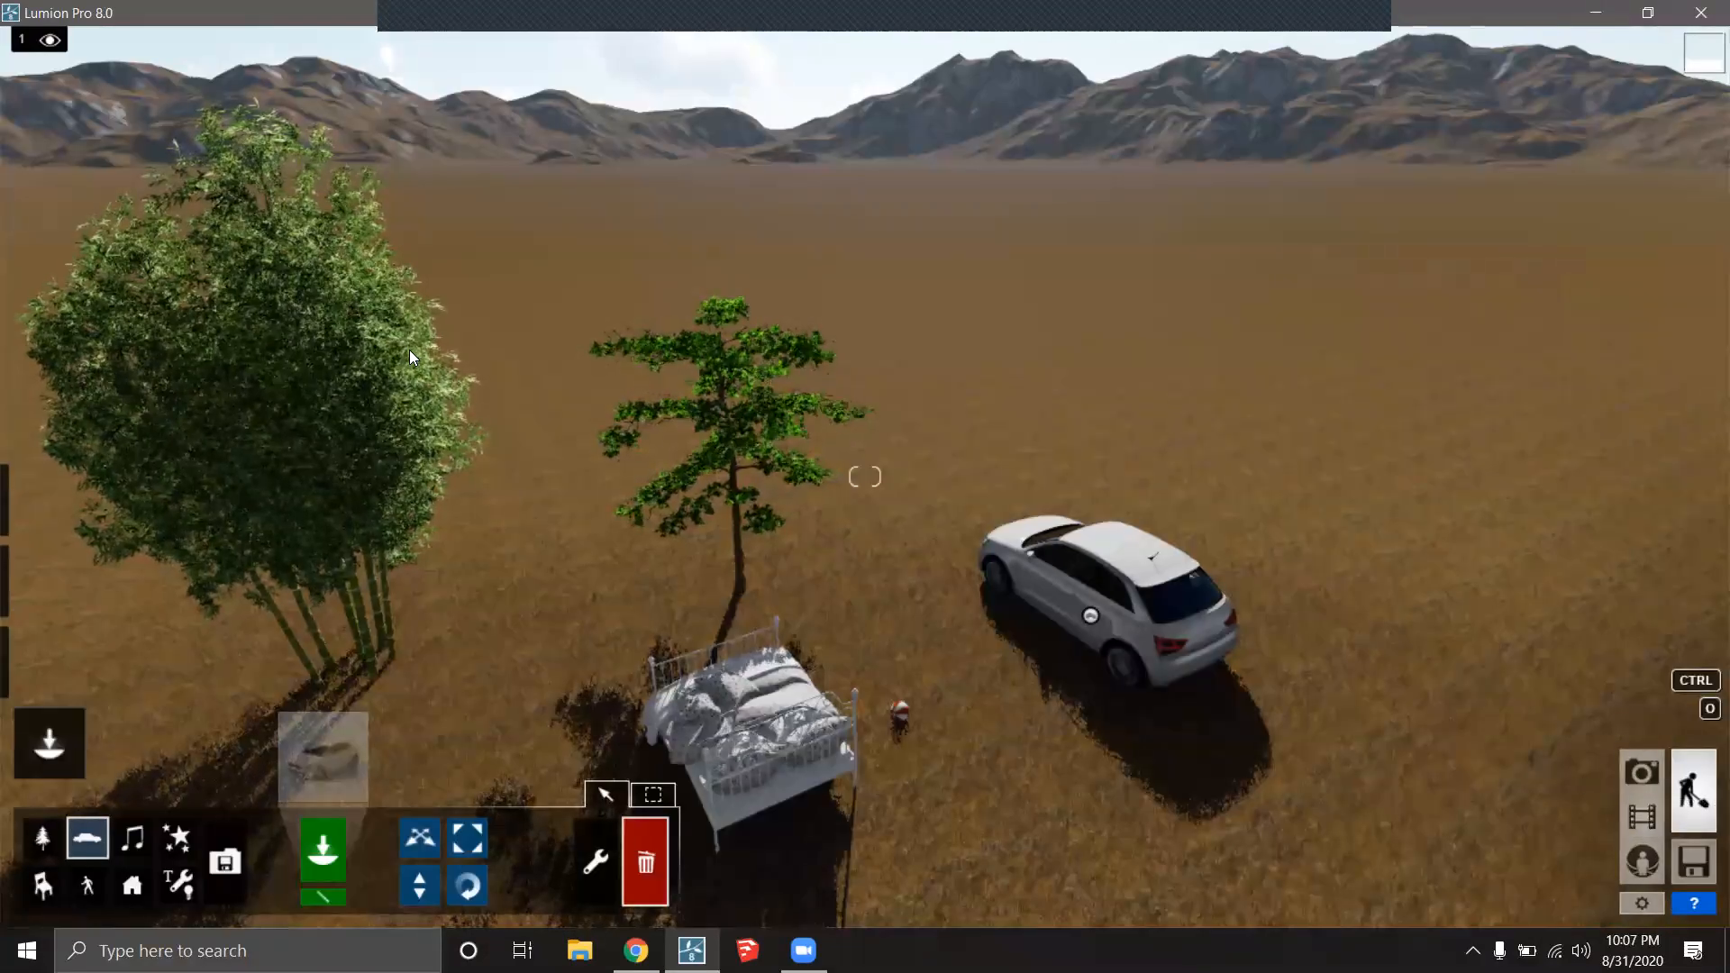
left_click(1642, 902)
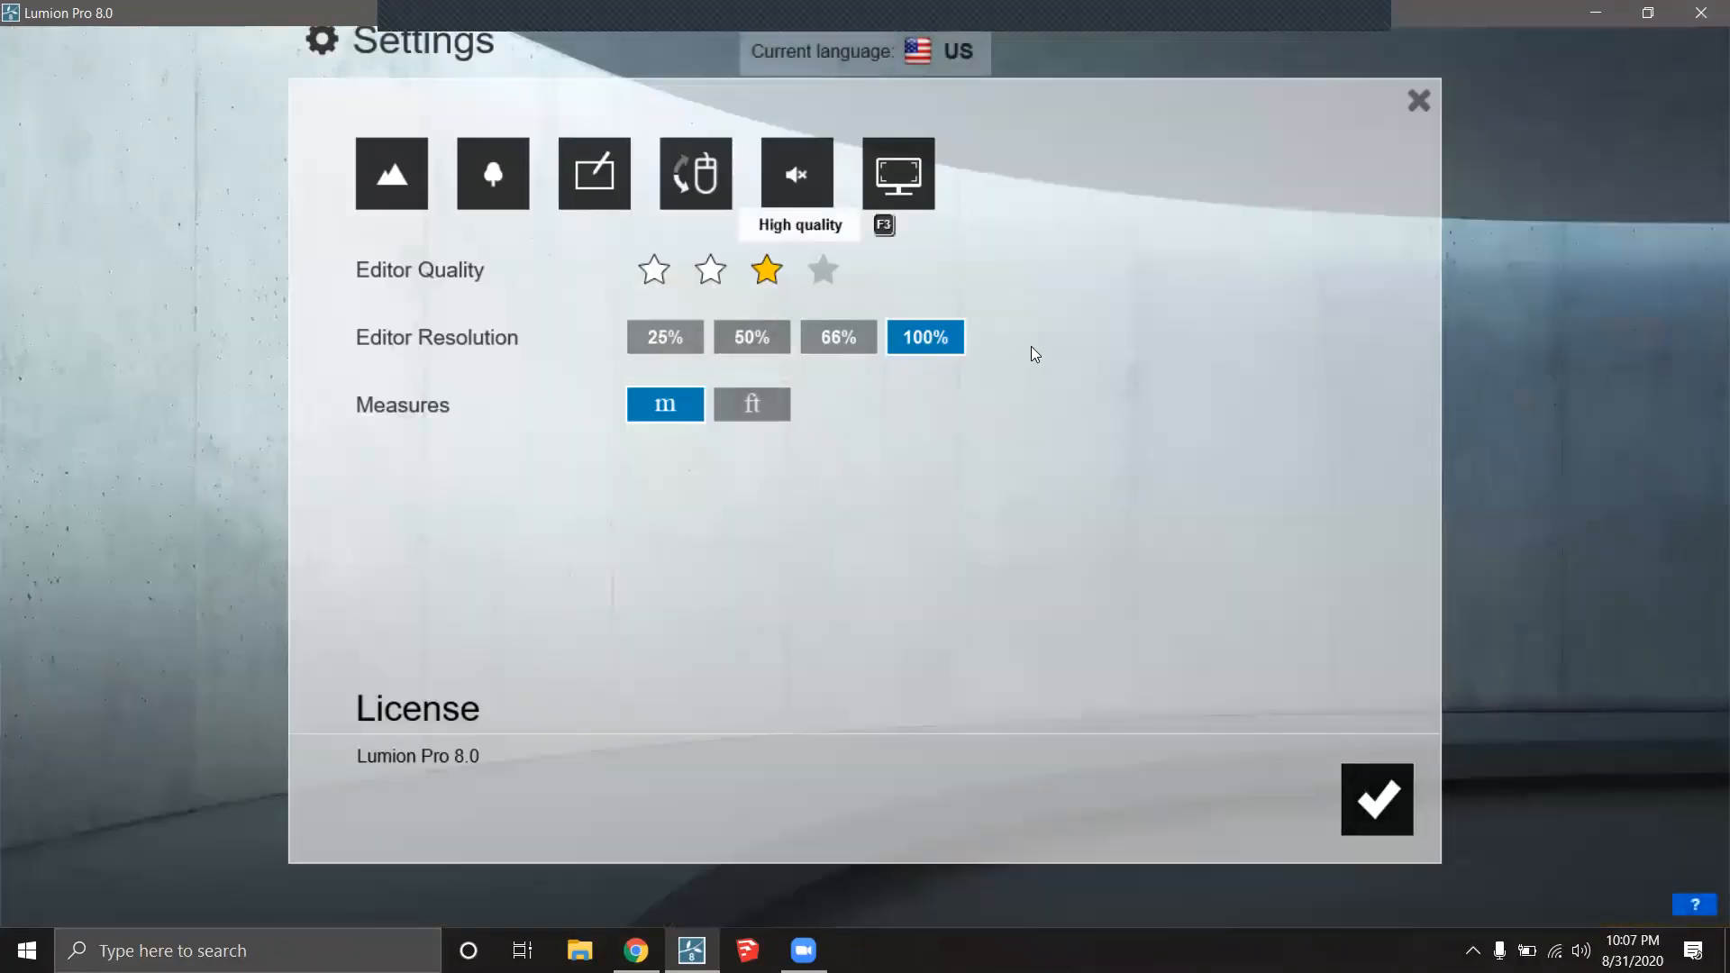
left_click(1388, 804)
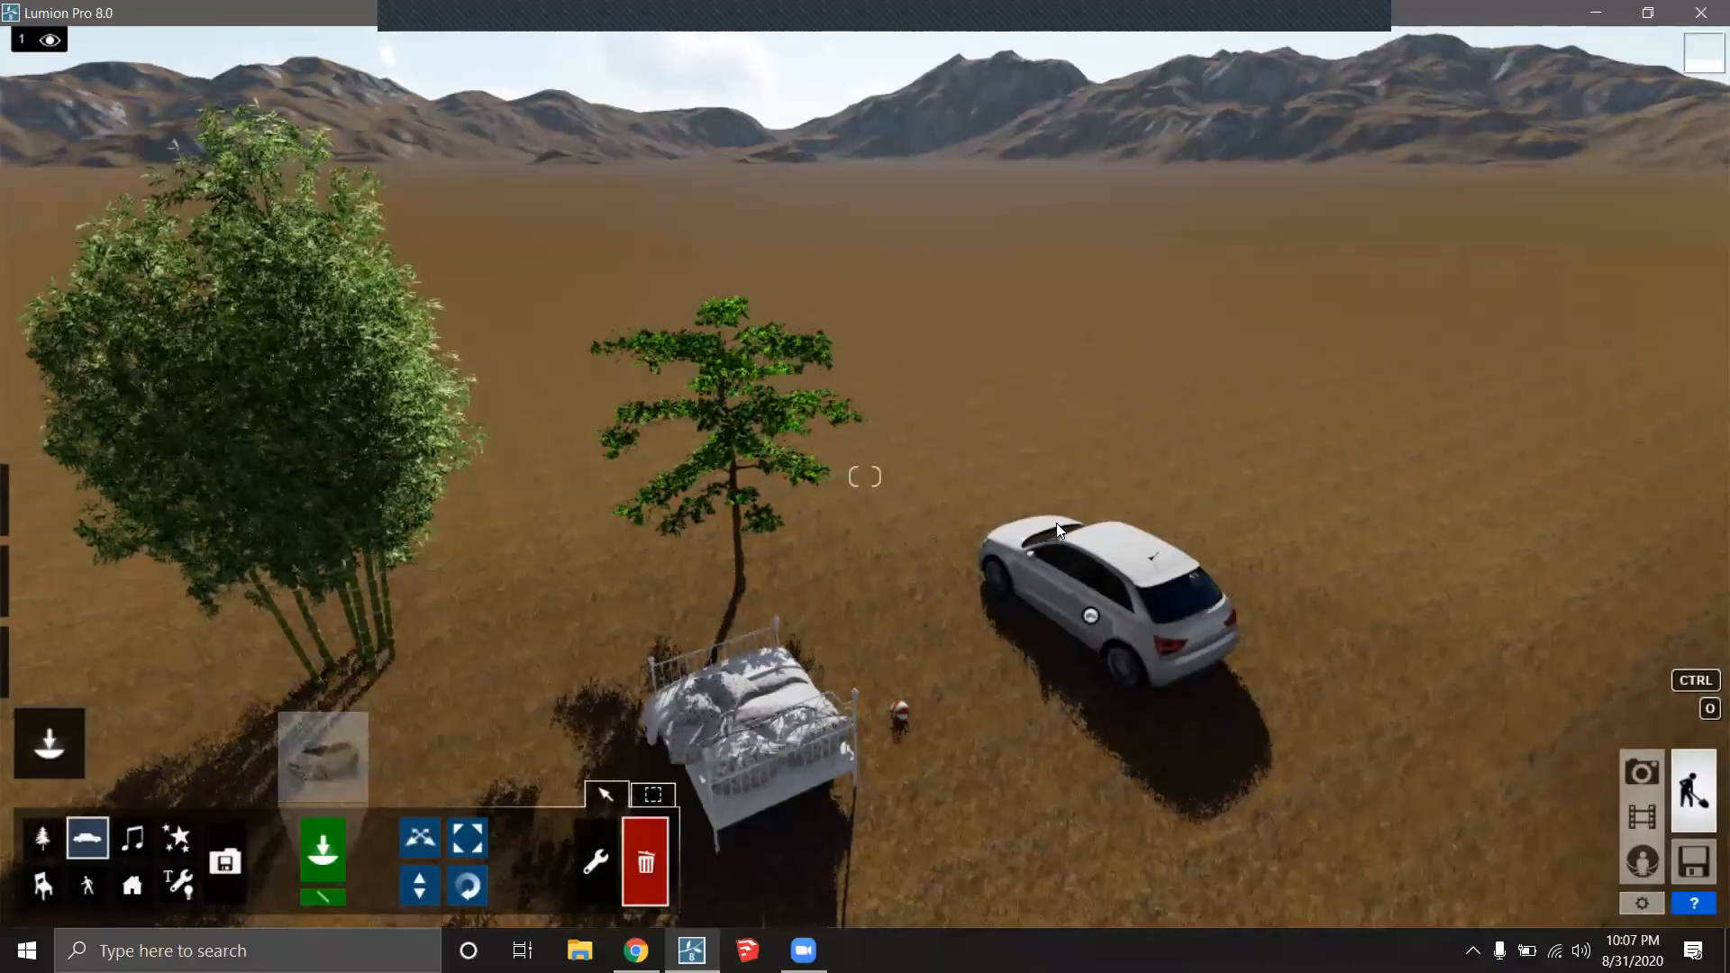
right_click_drag(1090, 615, 1196, 521)
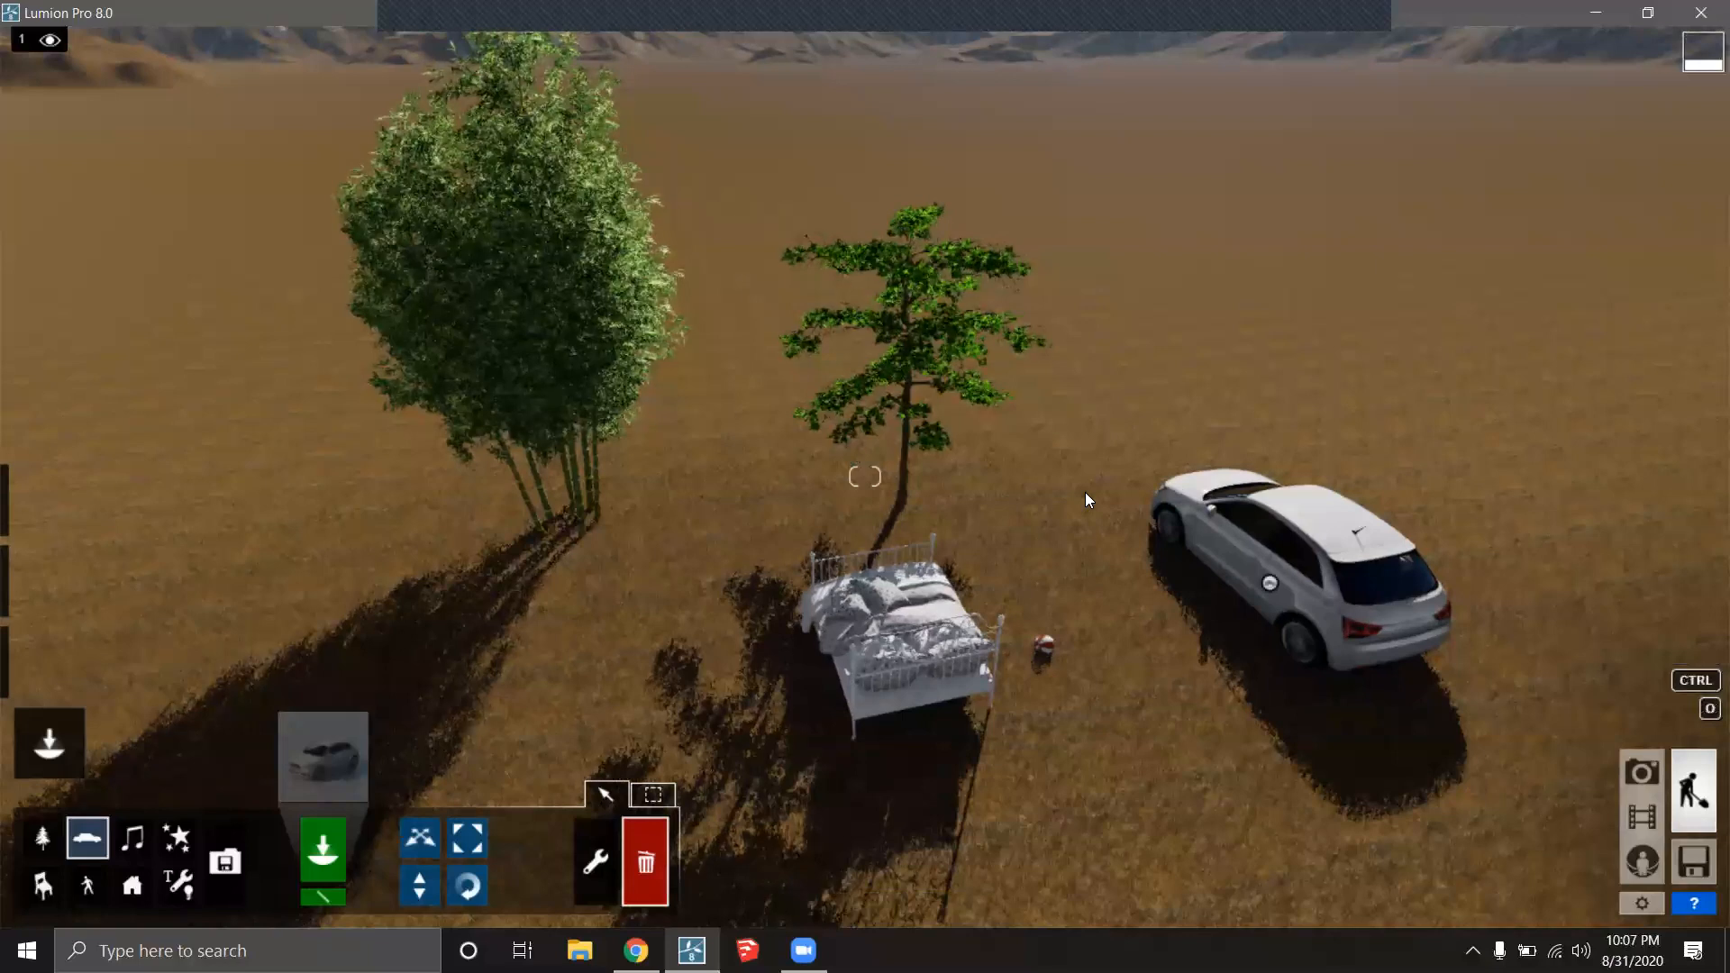
right_click_drag(1029, 591, 973, 534)
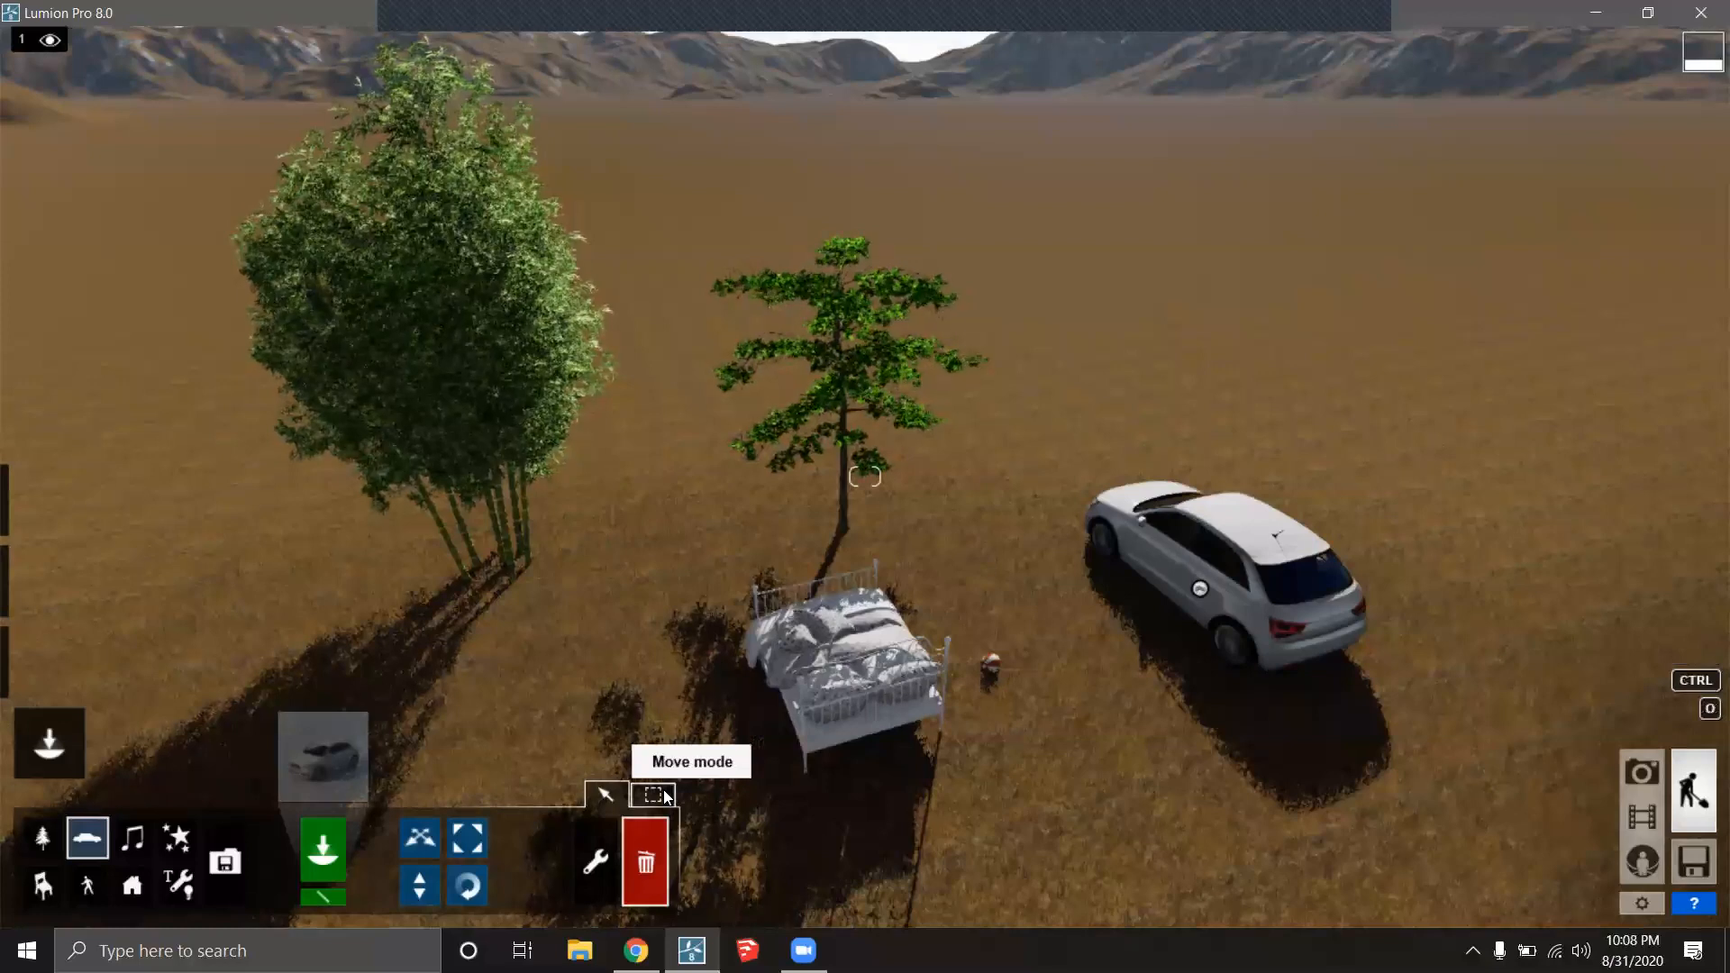
Compare place mode with move mode and leave the scene in move mode with all object categories selectable.
mouse_move(44, 761)
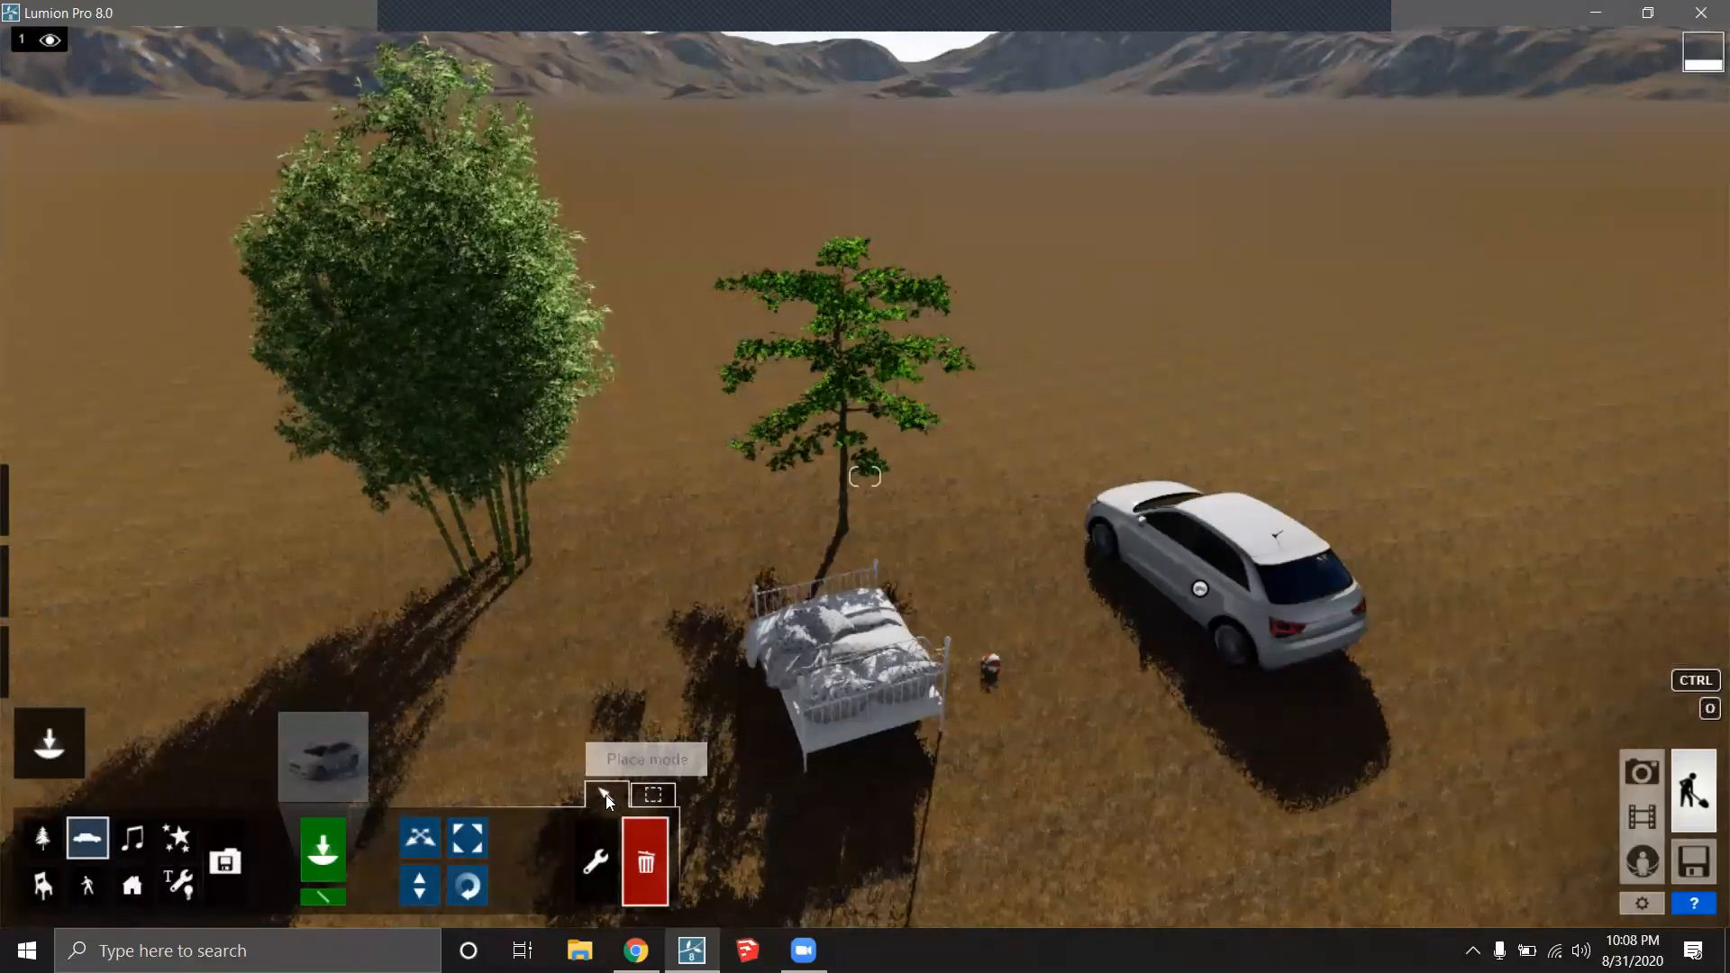
left_click(654, 796)
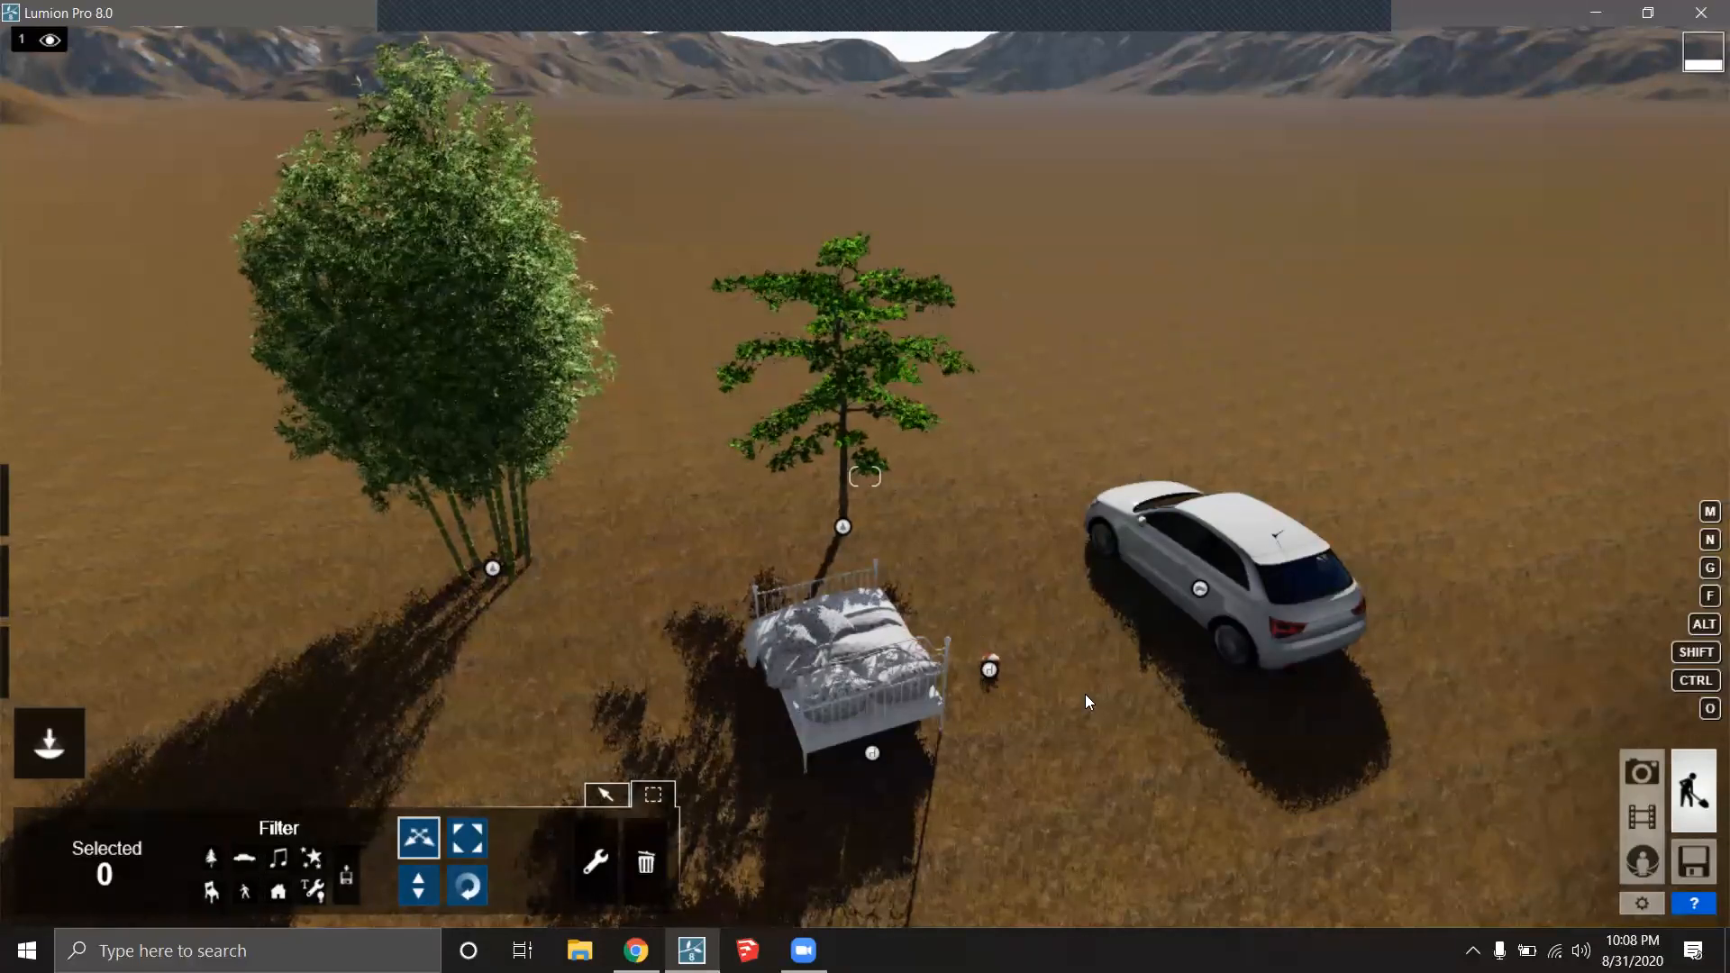
right_click_drag(1009, 573, 993, 595)
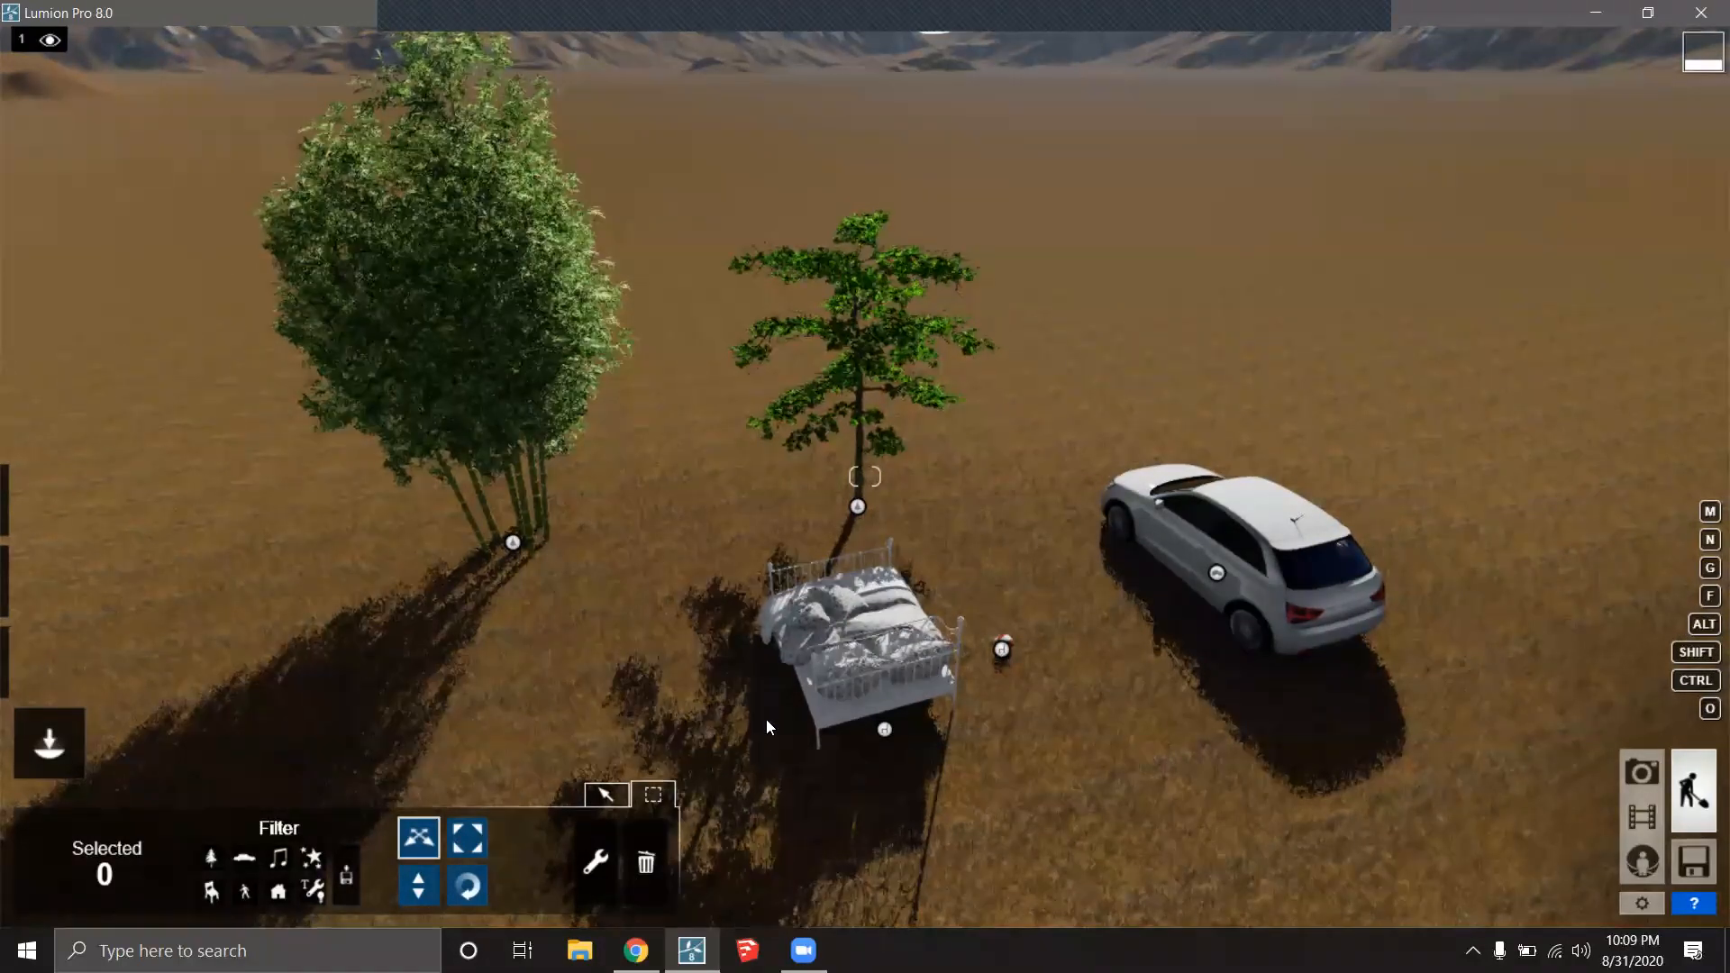
left_click(606, 794)
left_click(662, 796)
right_click_drag(1027, 521, 1031, 554)
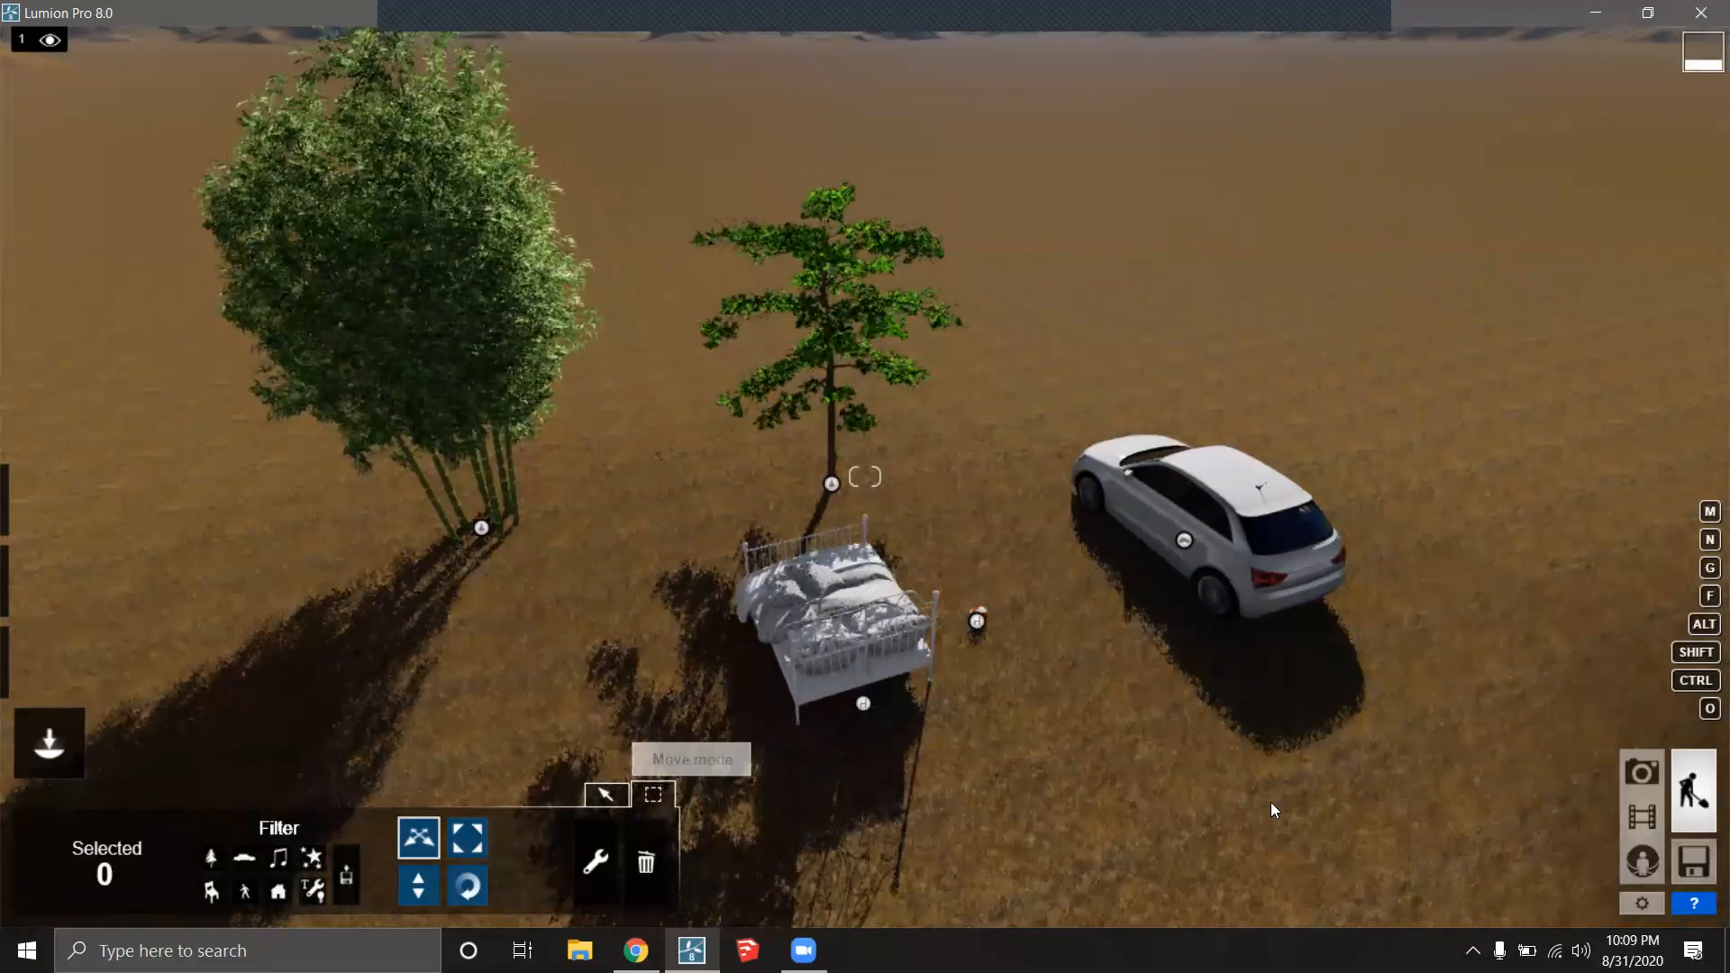
Box-select both trees, the bed, the car and the small object beside the bed, and remove the small object from the selection.
left_click_drag(1471, 812, 355, 238)
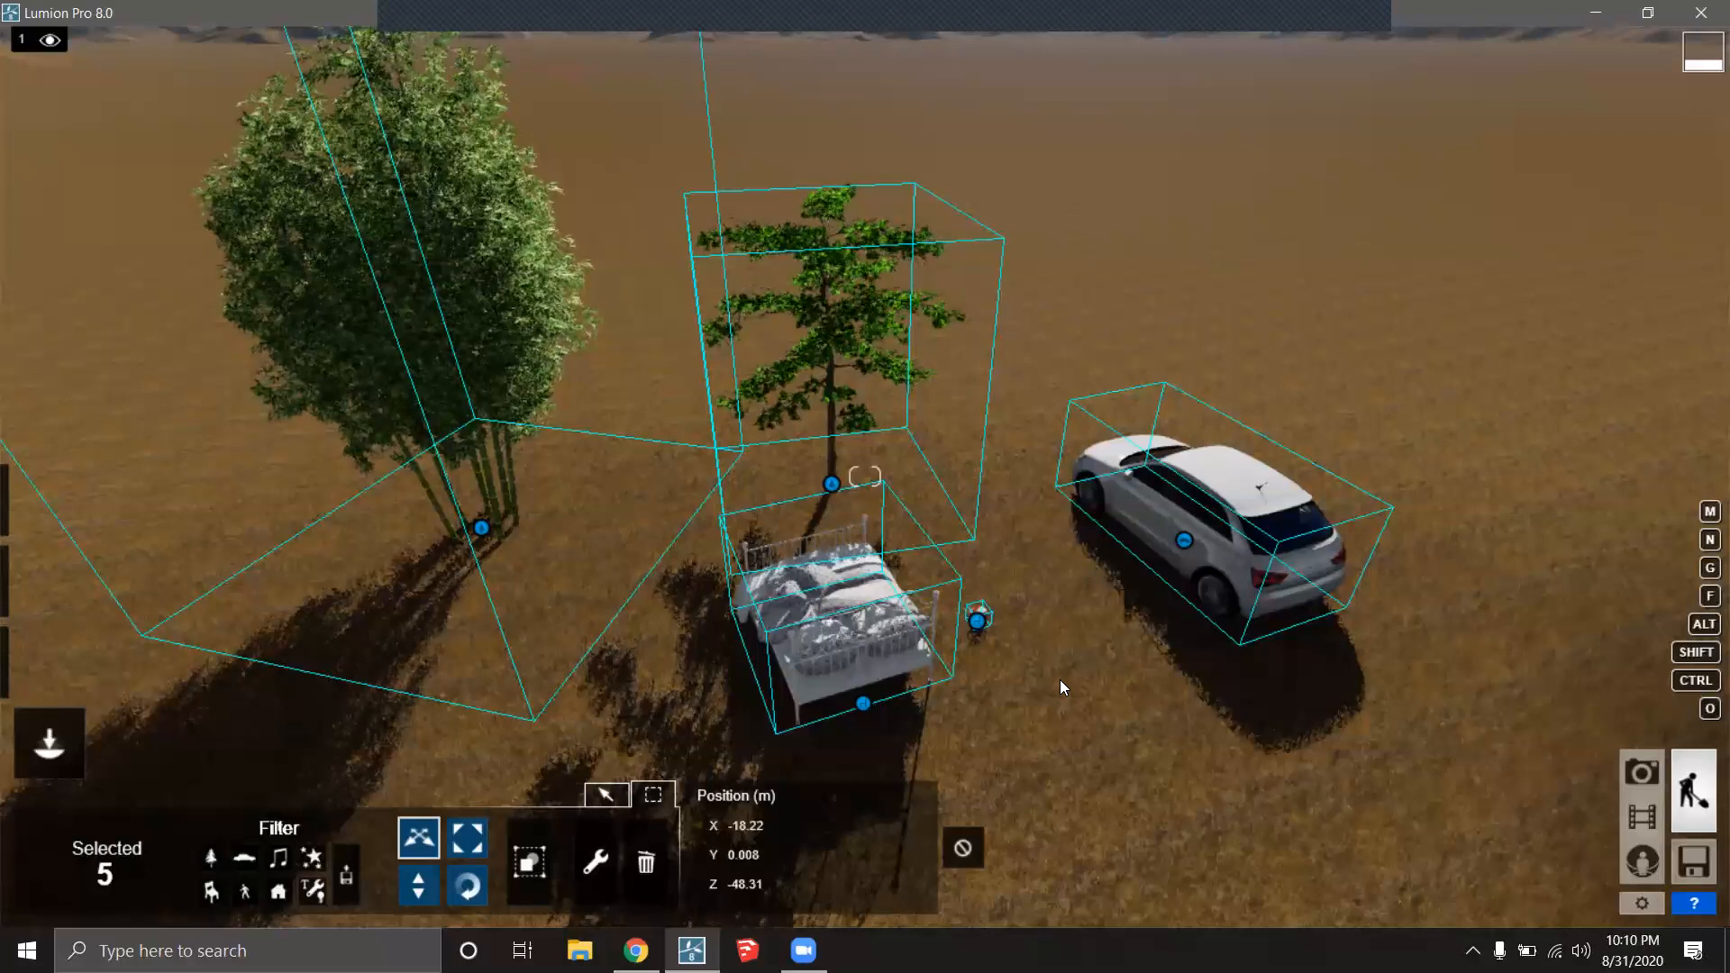
key("ctrl")
left_click(978, 620, "ctrl")
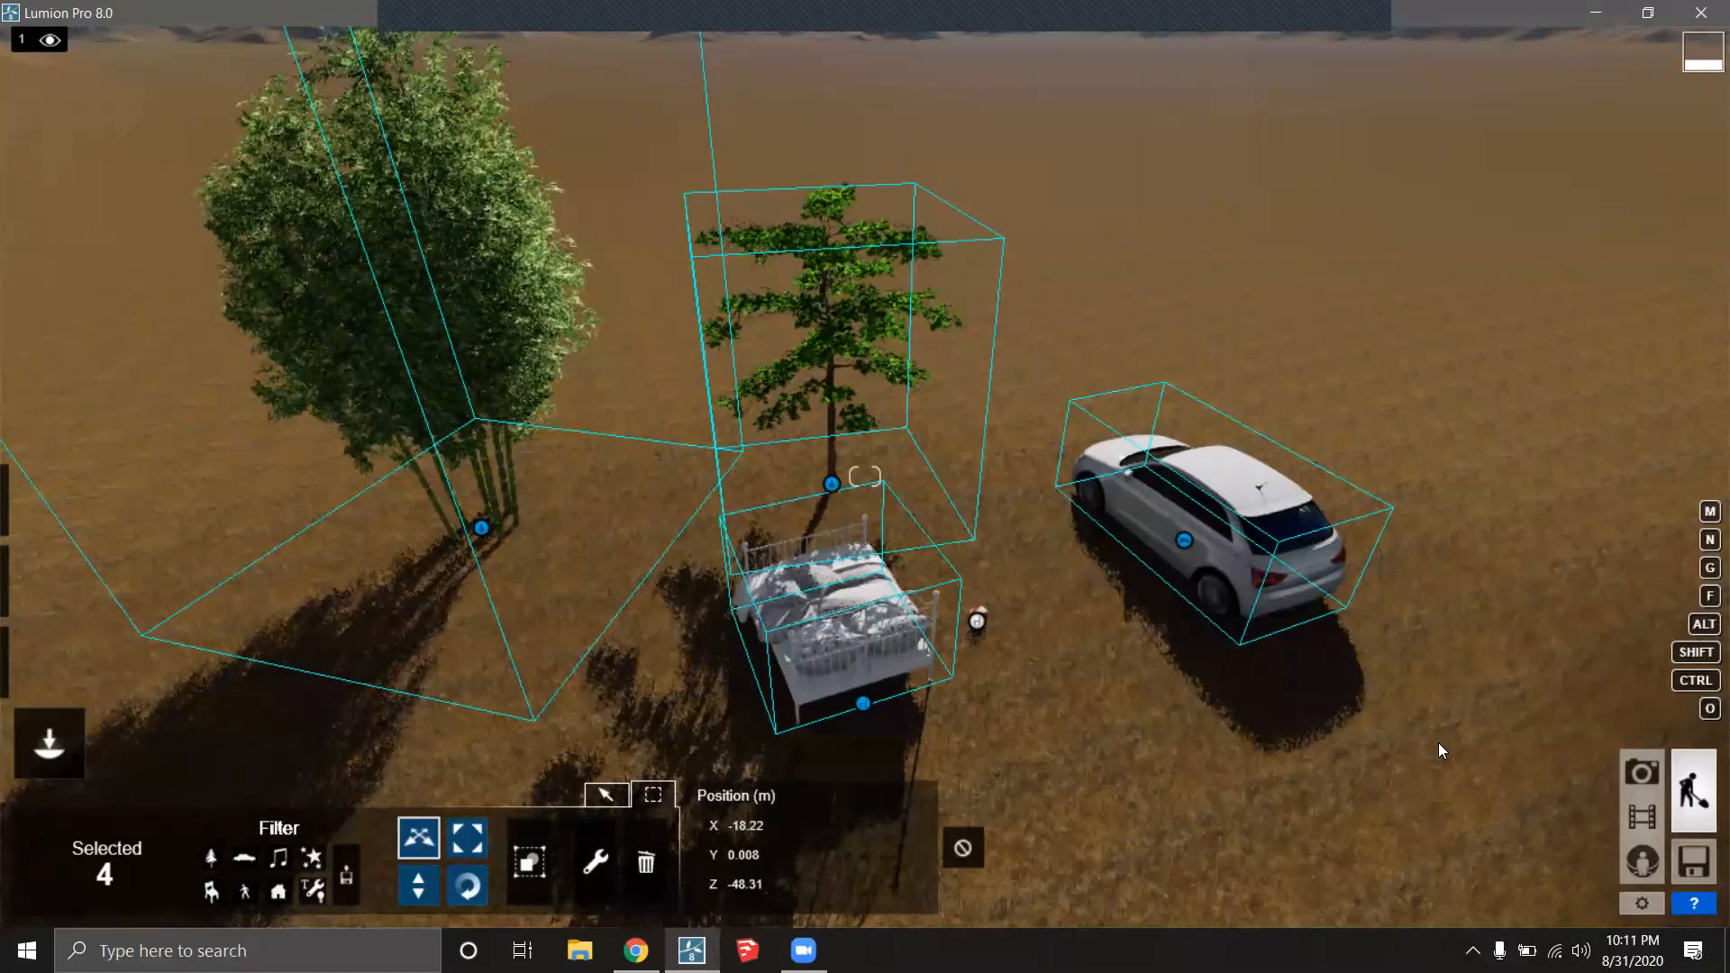
left_click(979, 622, "ctrl")
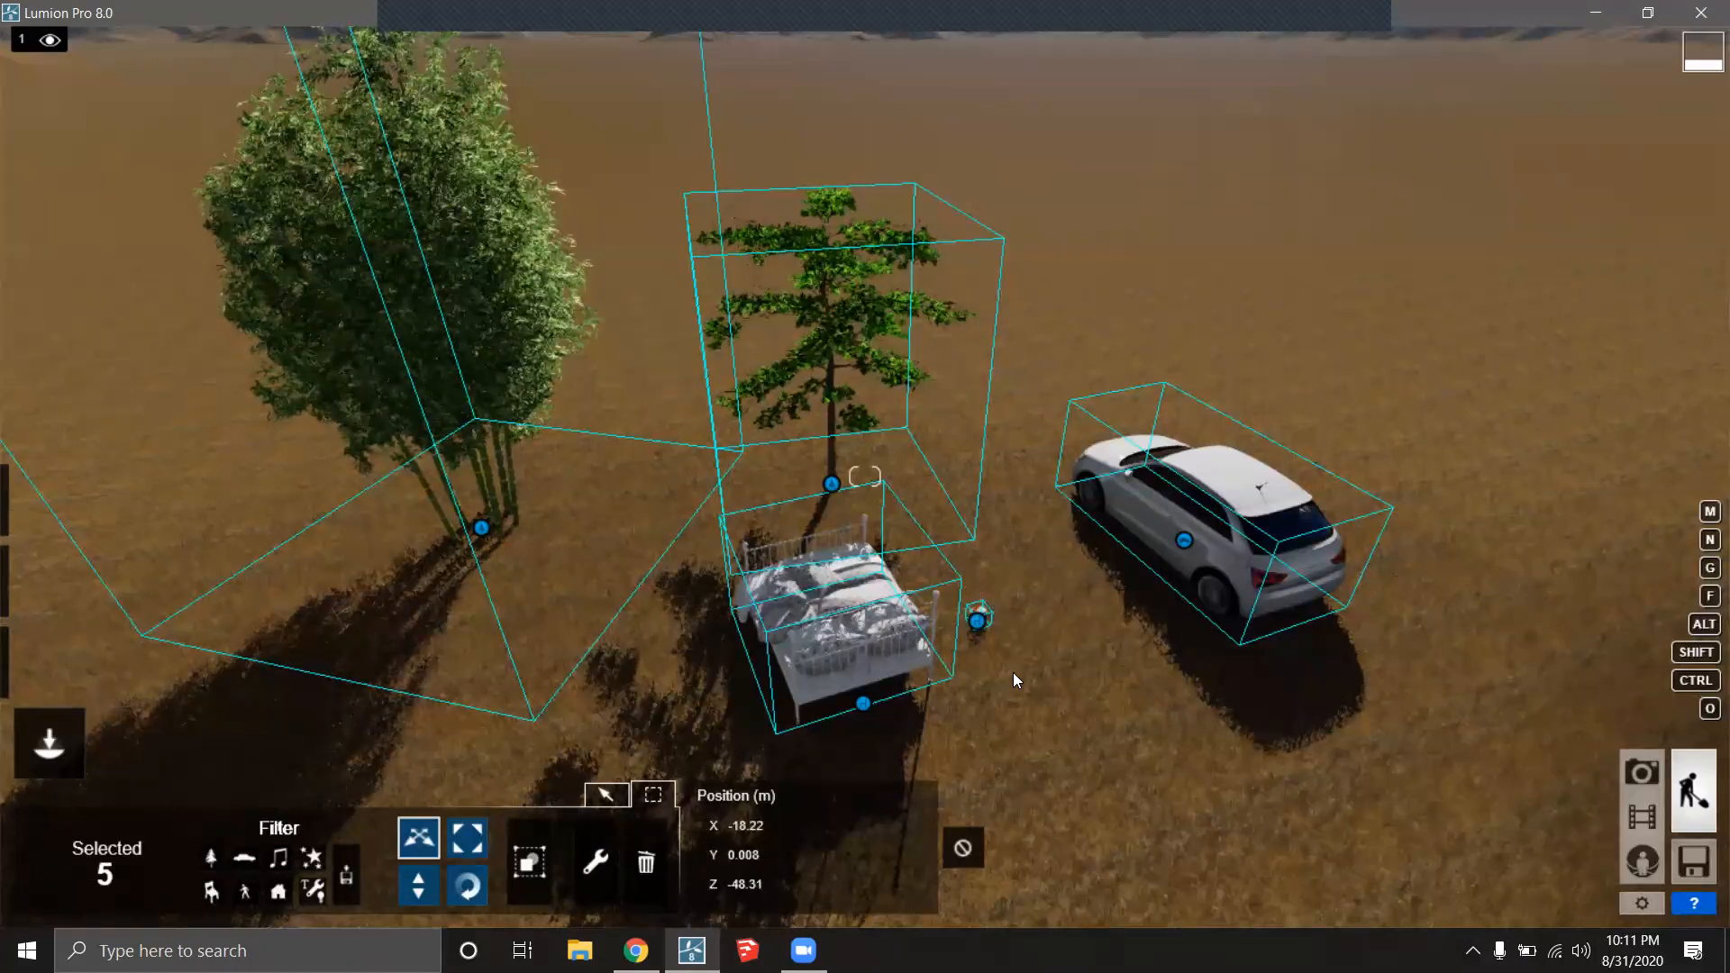
left_click(998, 628, "ctrl")
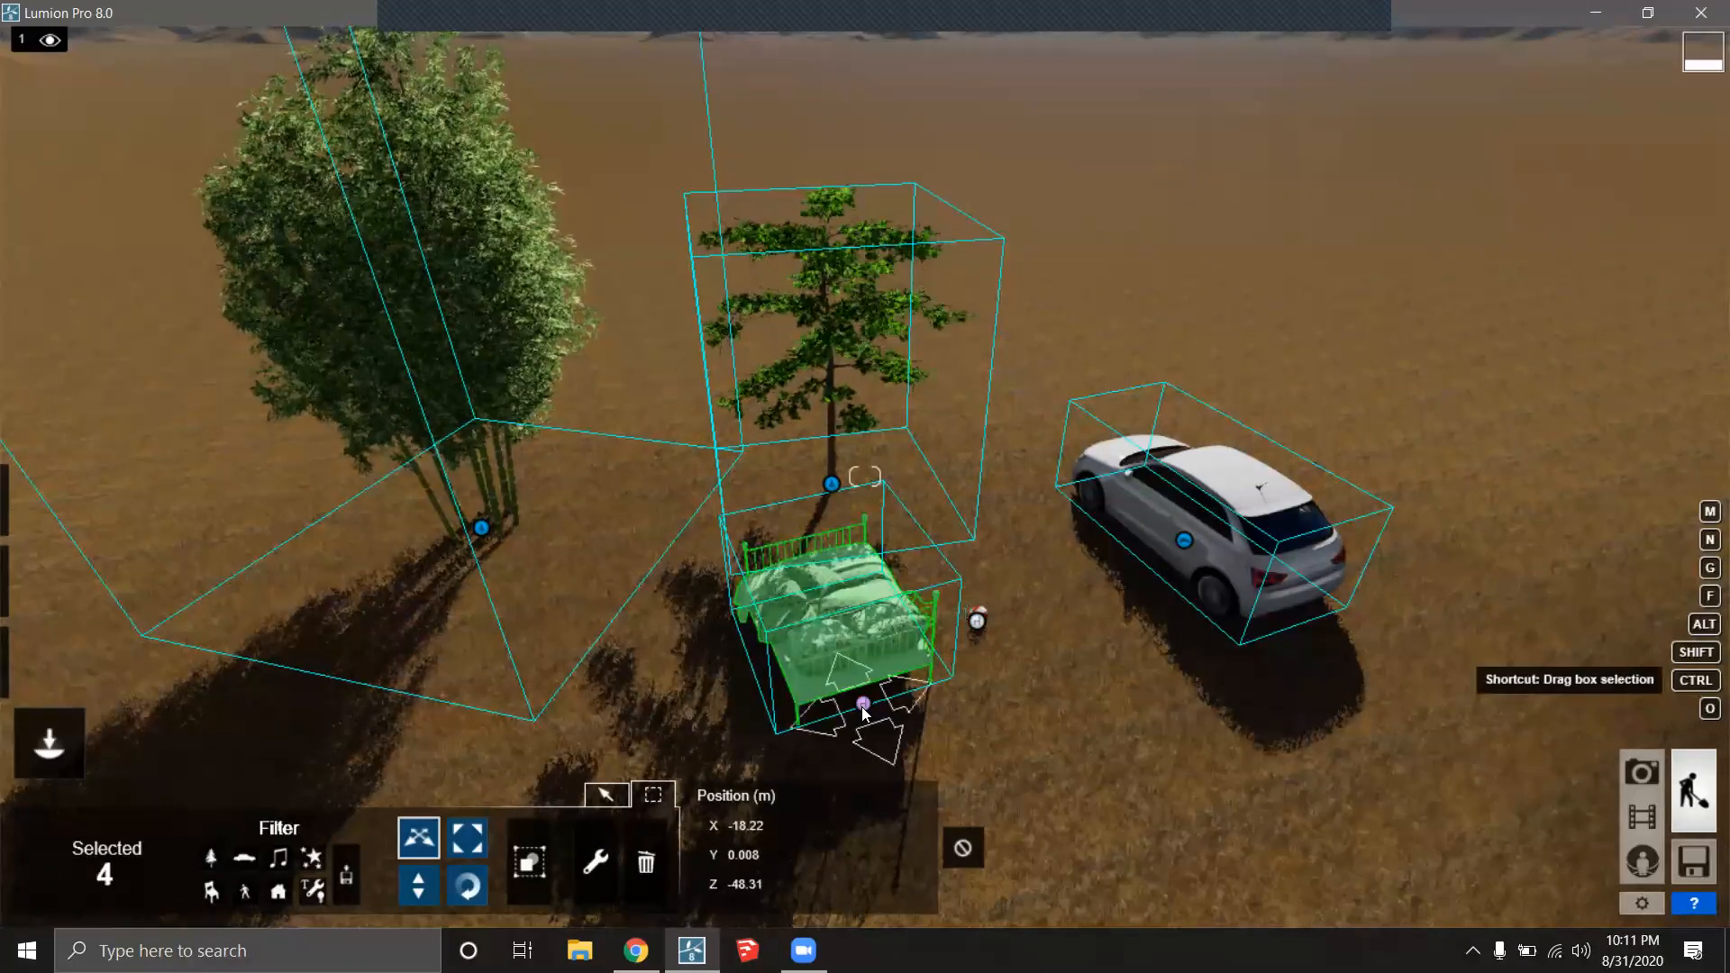
Remove the bed from the selection as well and clear the remaining selection of both trees and the car.
left_click(863, 706, "ctrl")
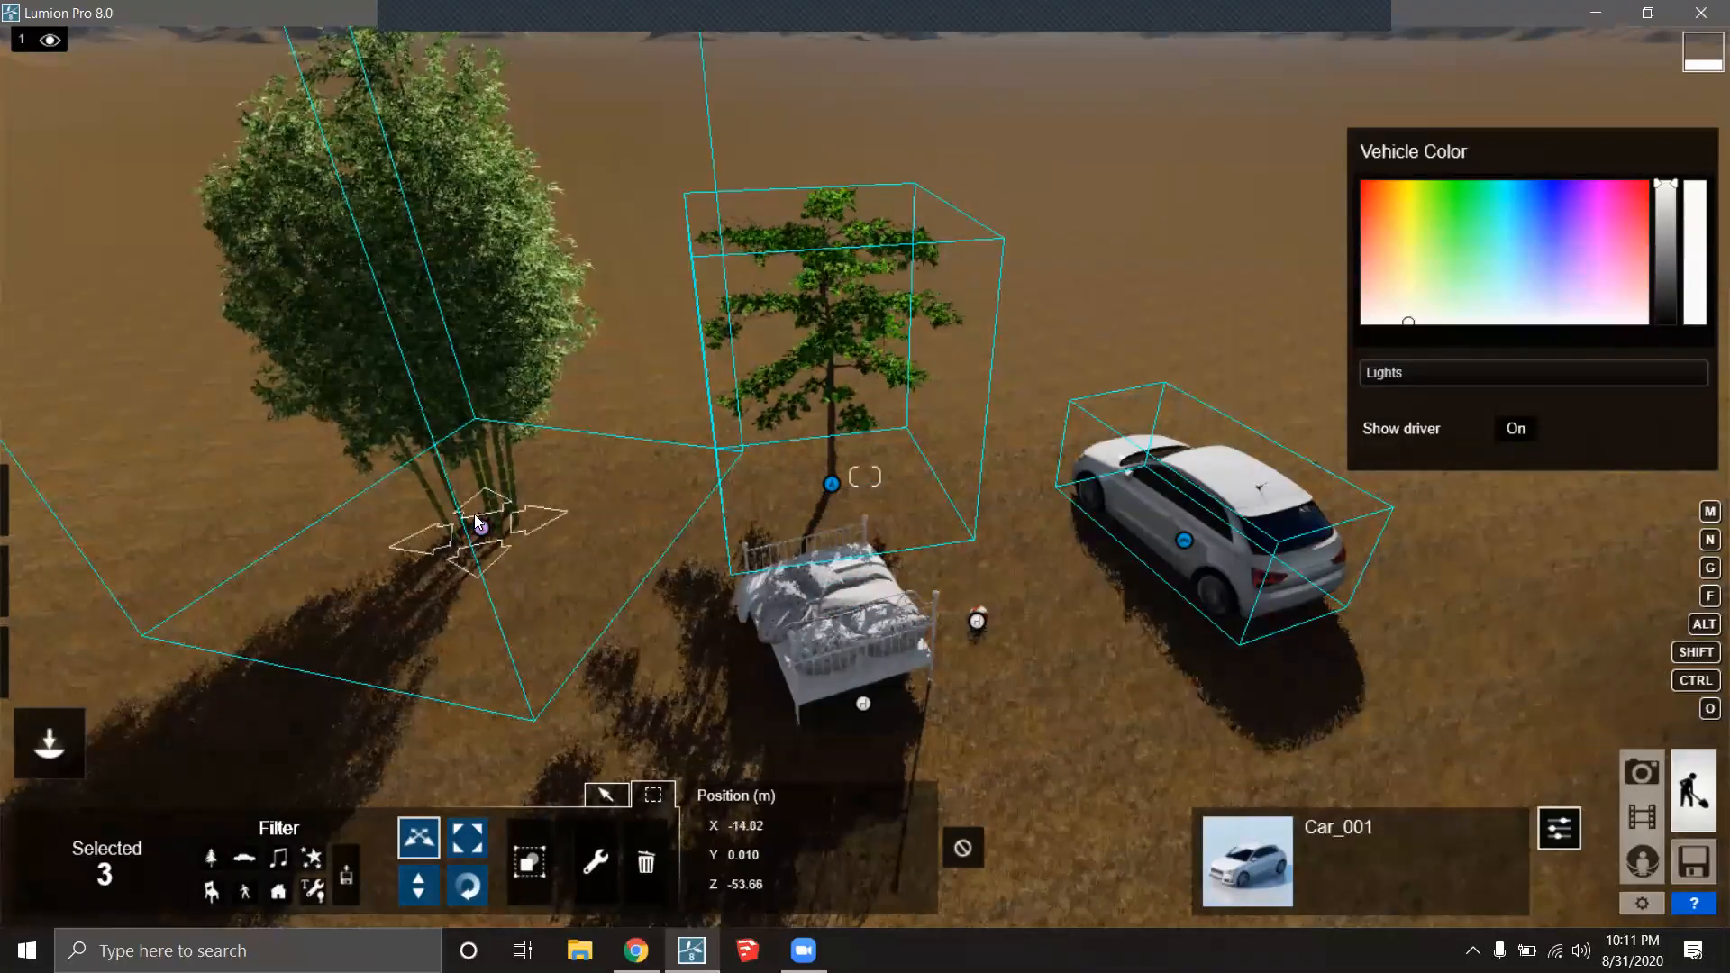
right_click_drag(1201, 583, 1153, 573)
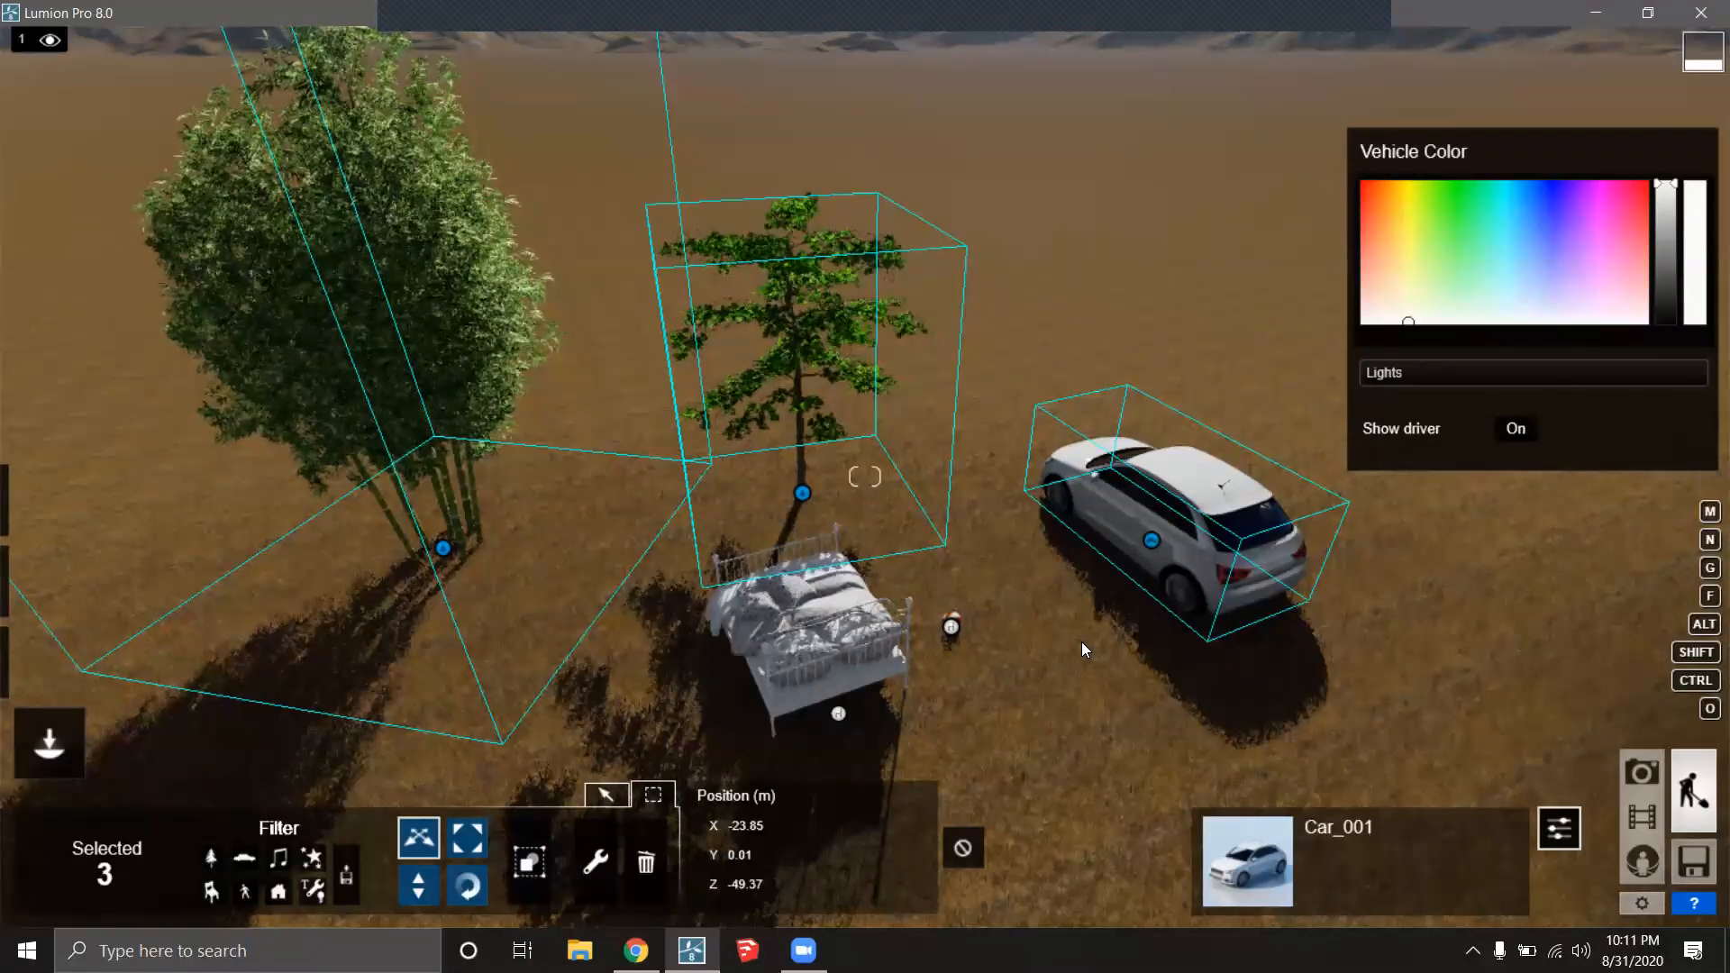
left_click(963, 849)
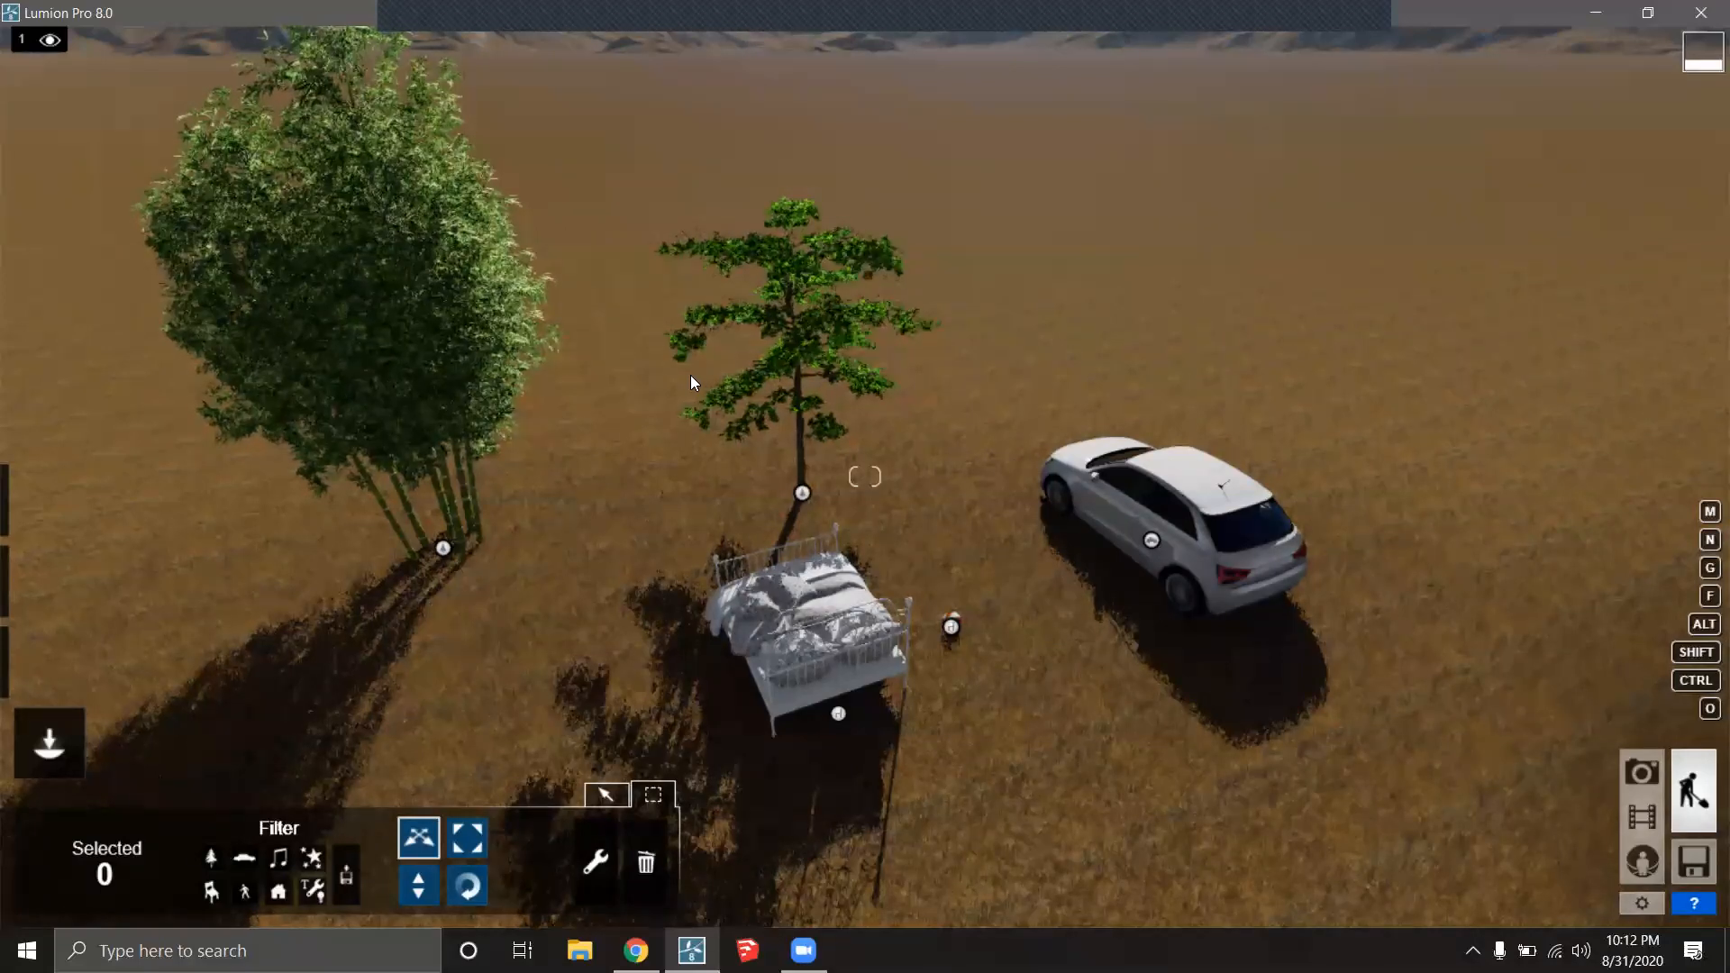
left_click(593, 851)
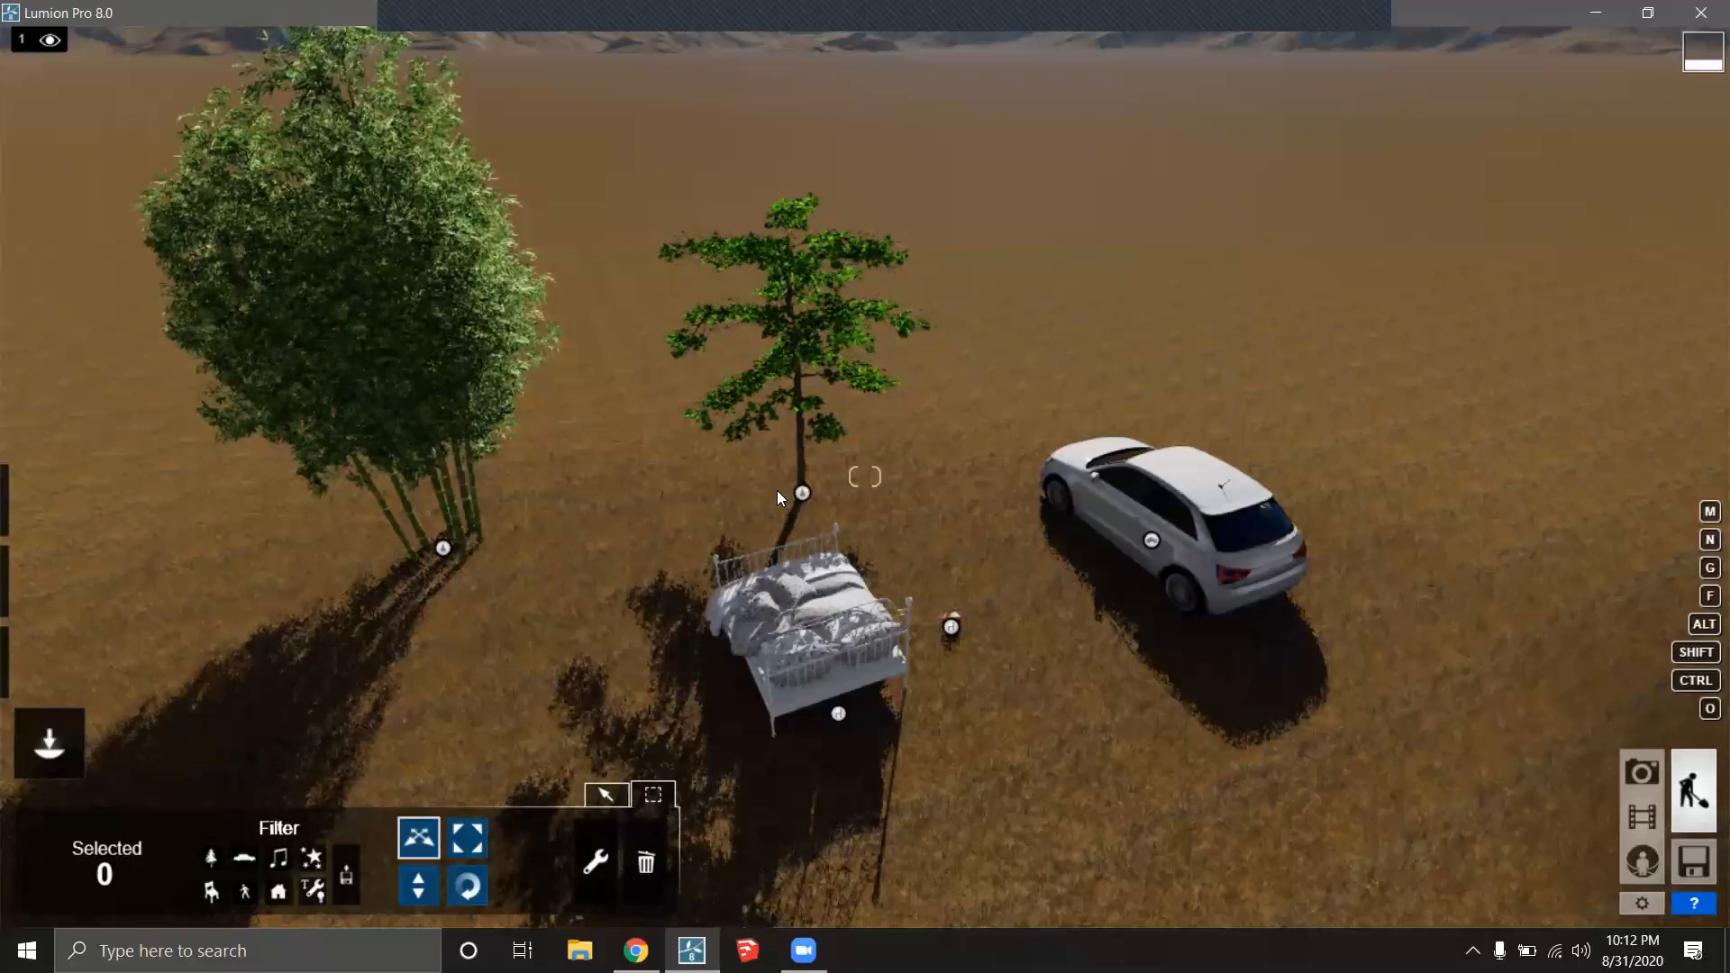
Select the almond tree, add the bamboo to the selection individually, and clear the selection.
right_click_drag(812, 517, 983, 490)
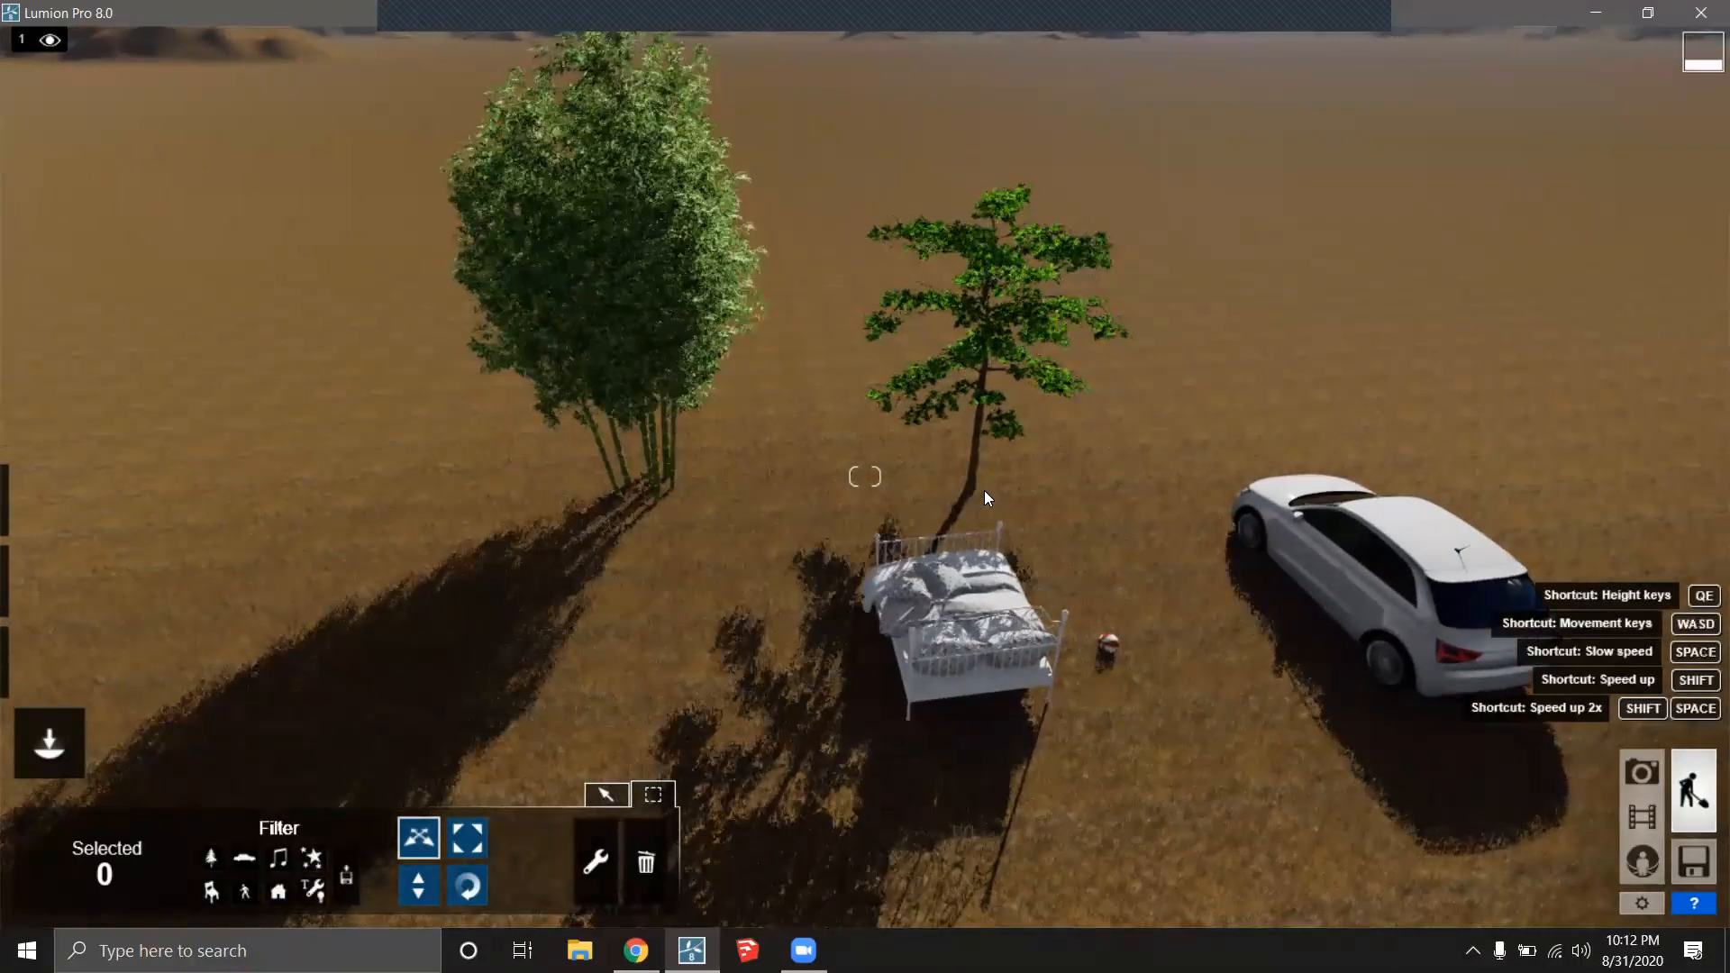
left_click(971, 489)
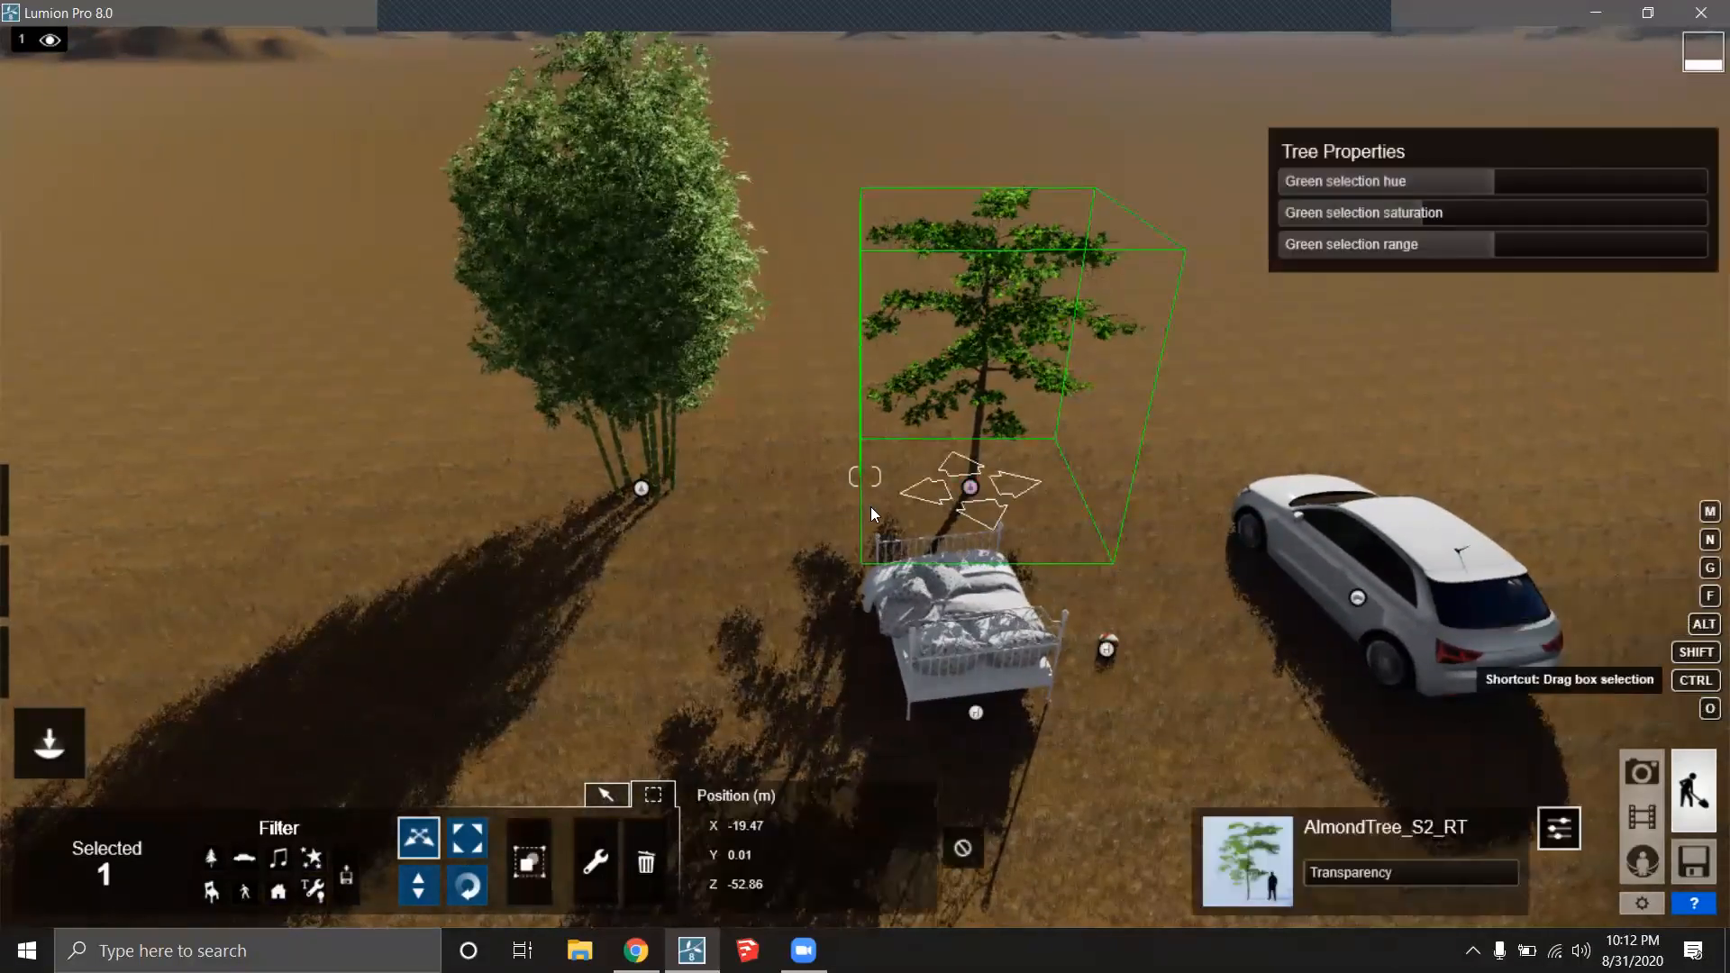
left_click(648, 485, "ctrl")
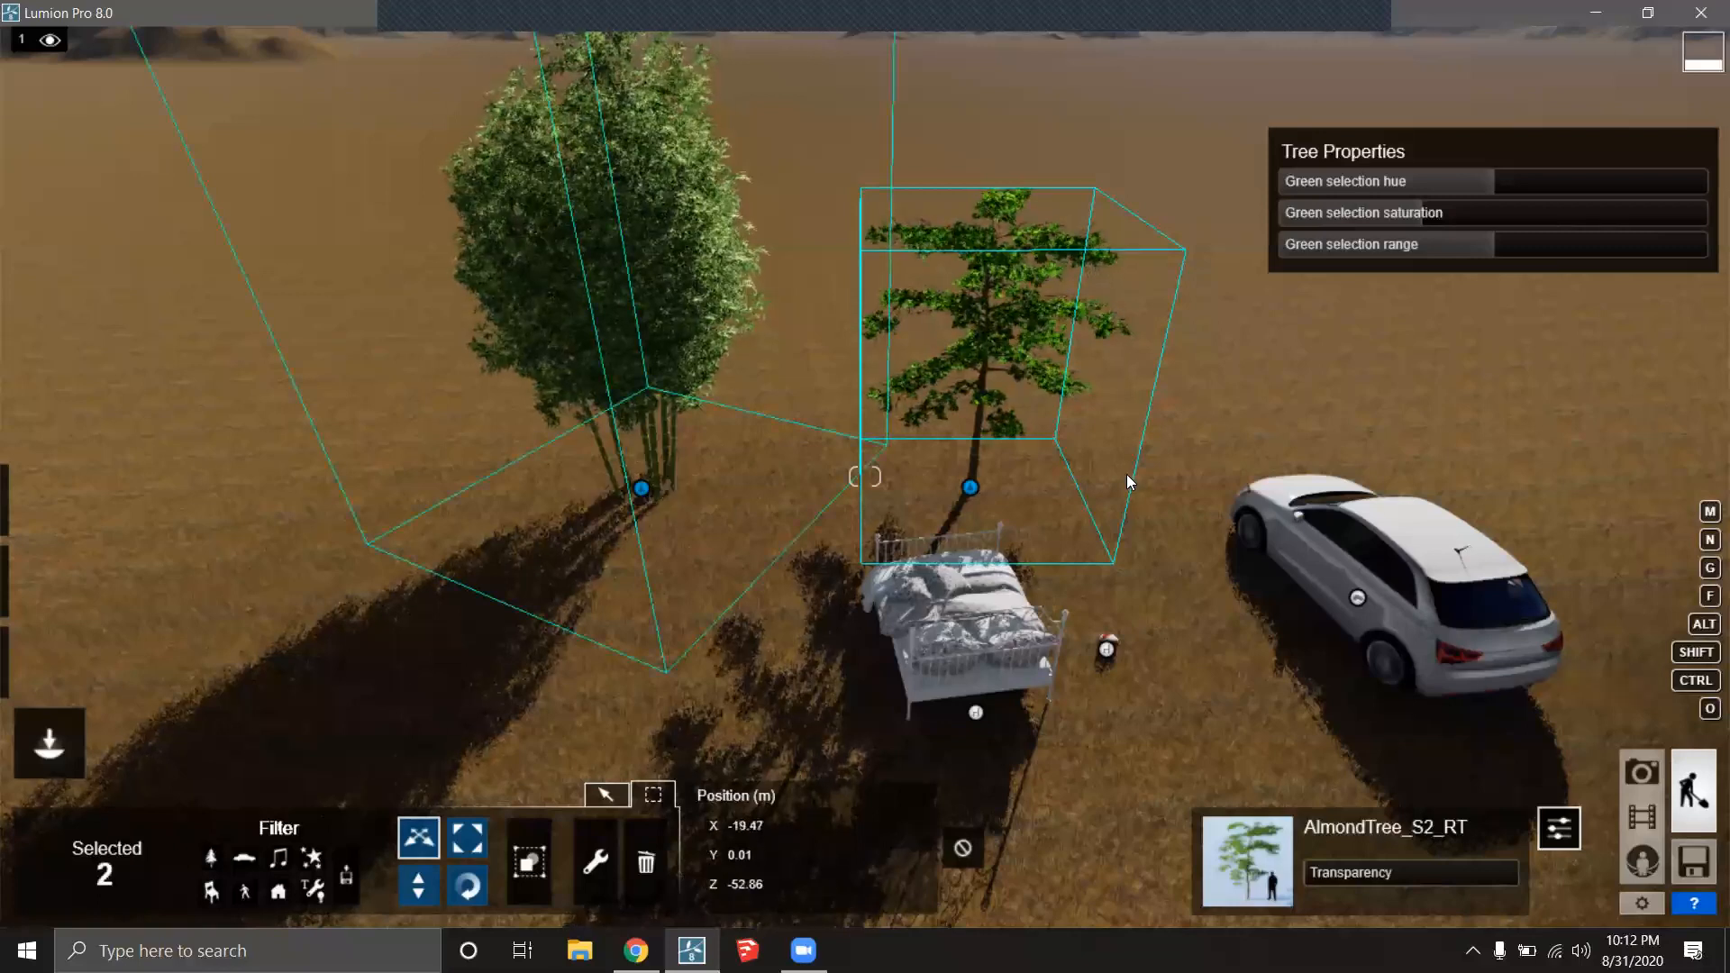
left_click(962, 848)
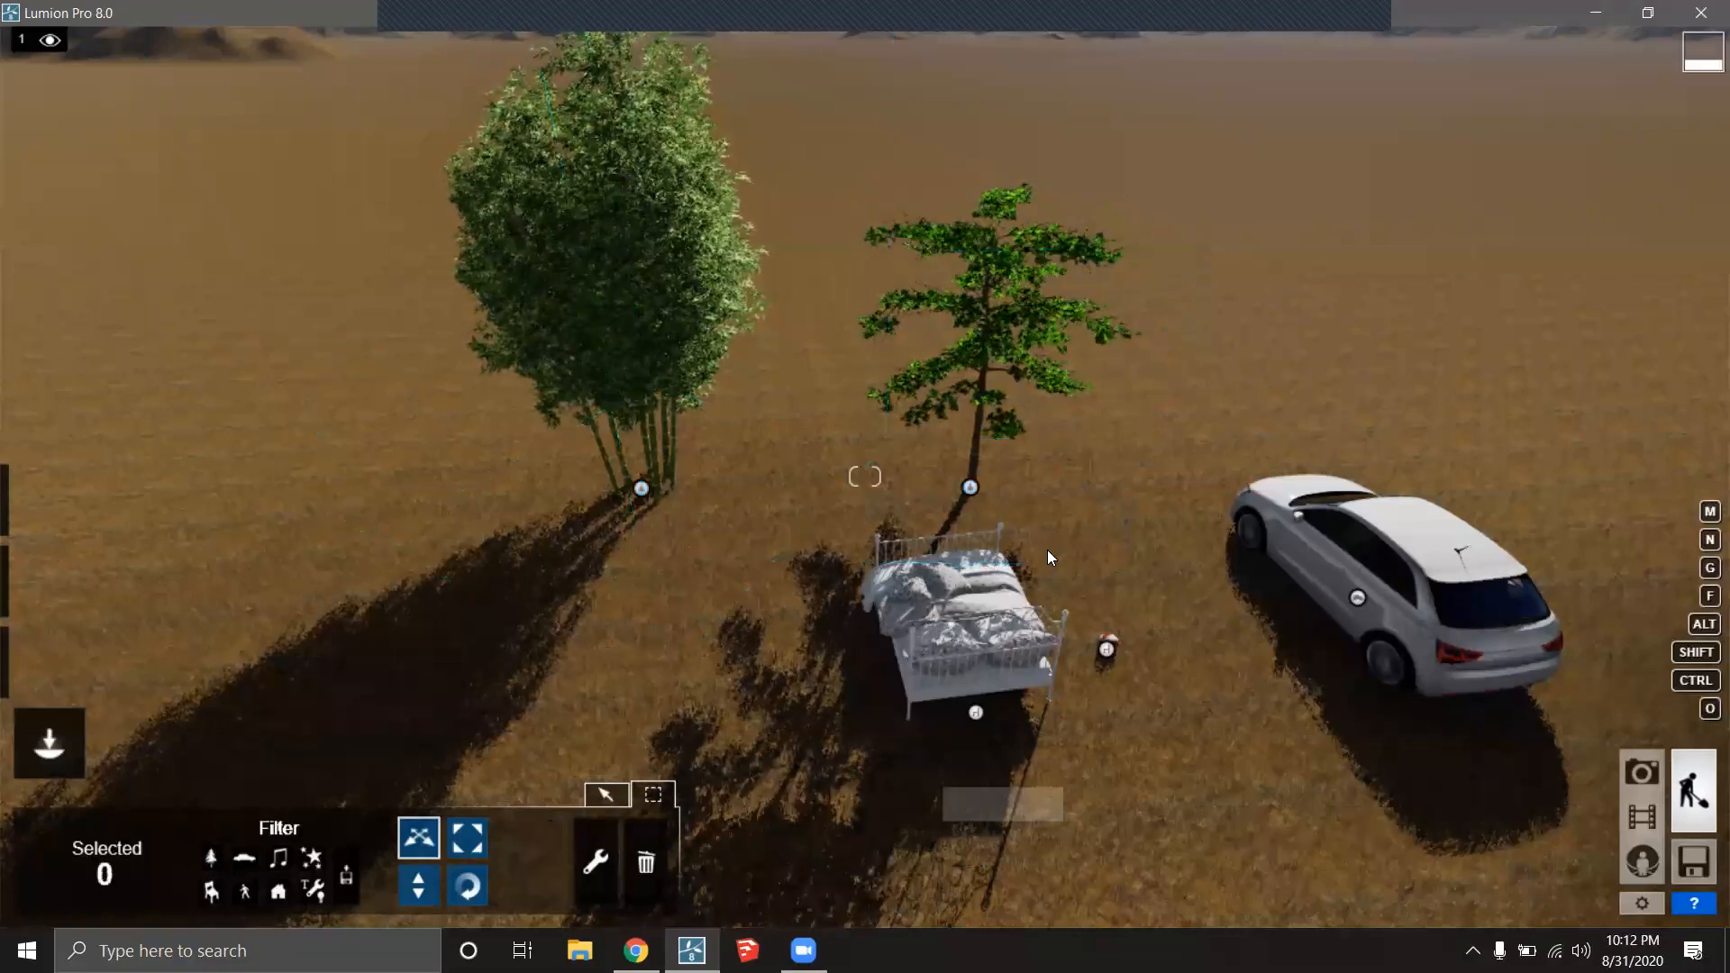
Select both trees together with a selection box and switch from move mode to place mode with them selected.
left_click_drag(1043, 500, 581, 350, "ctrl")
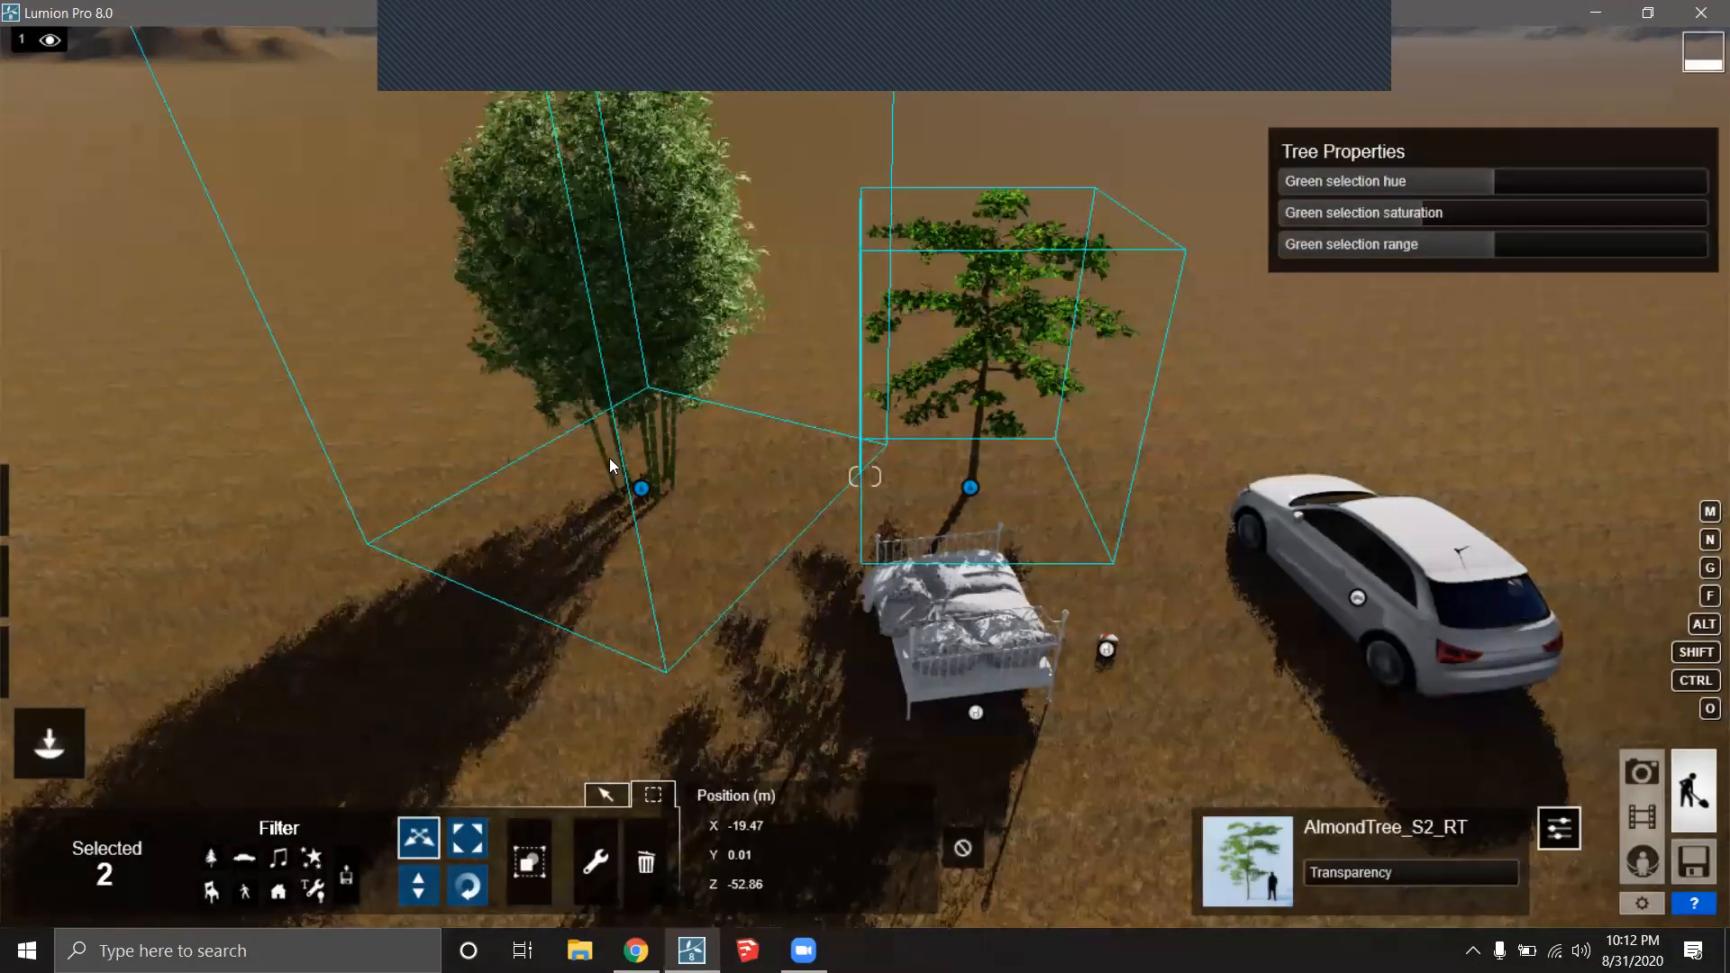
right_click_drag(1010, 429, 1012, 423)
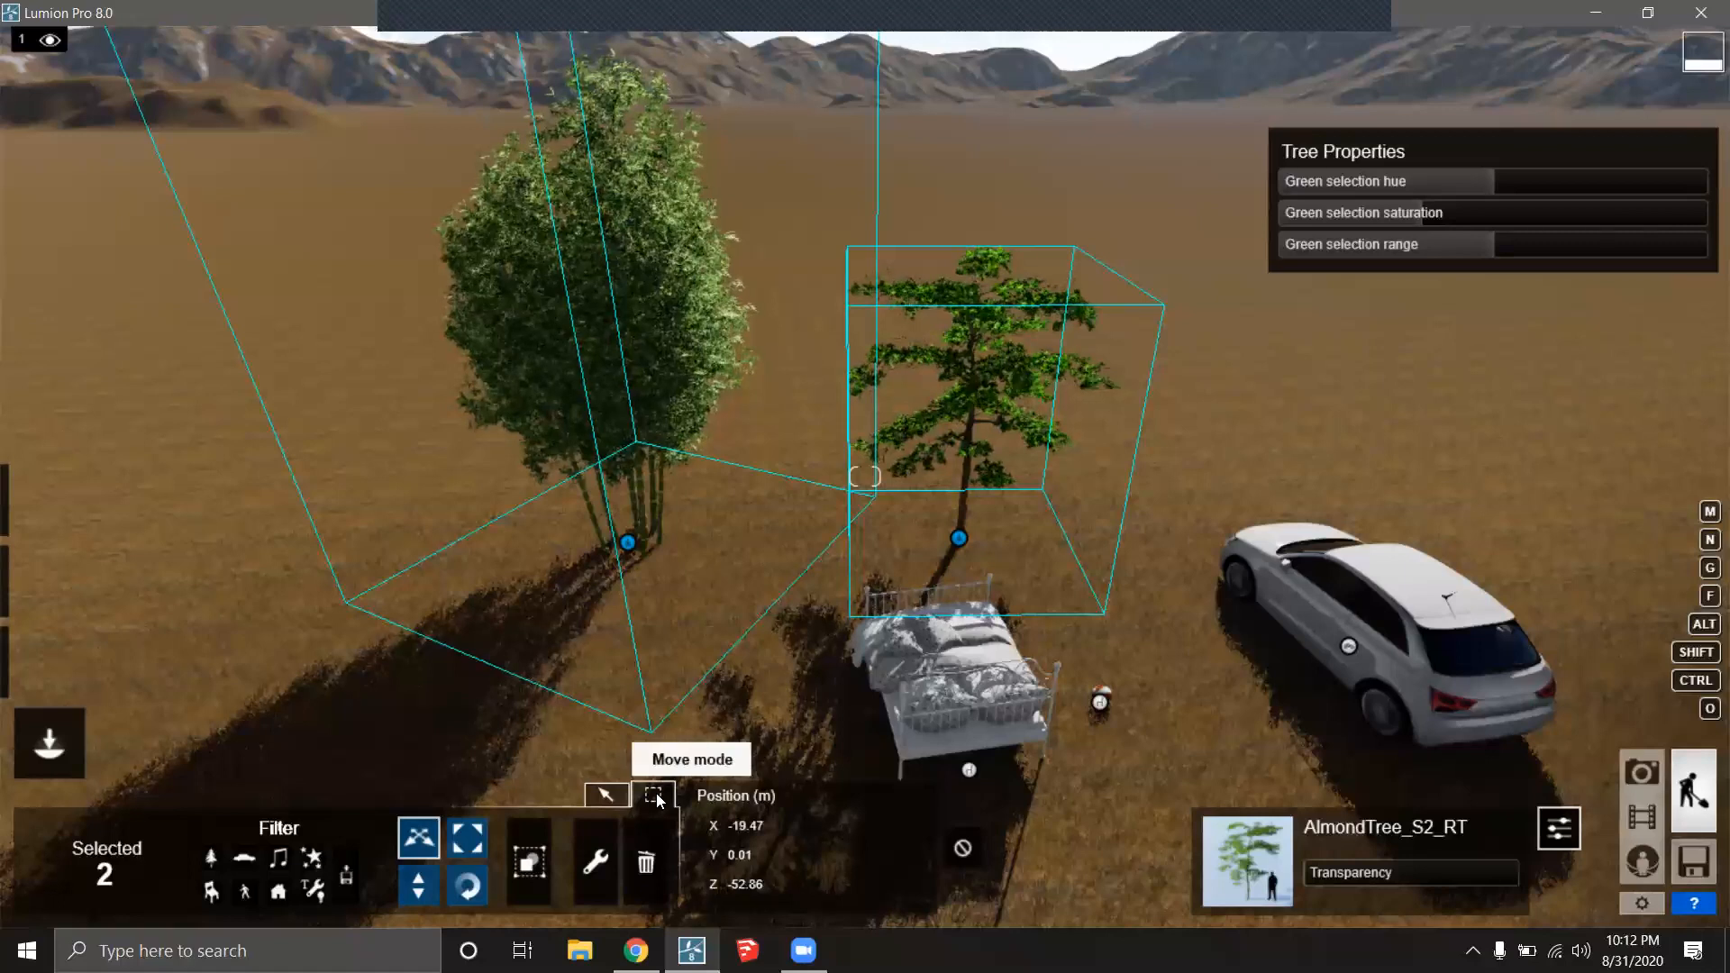
left_click(604, 796)
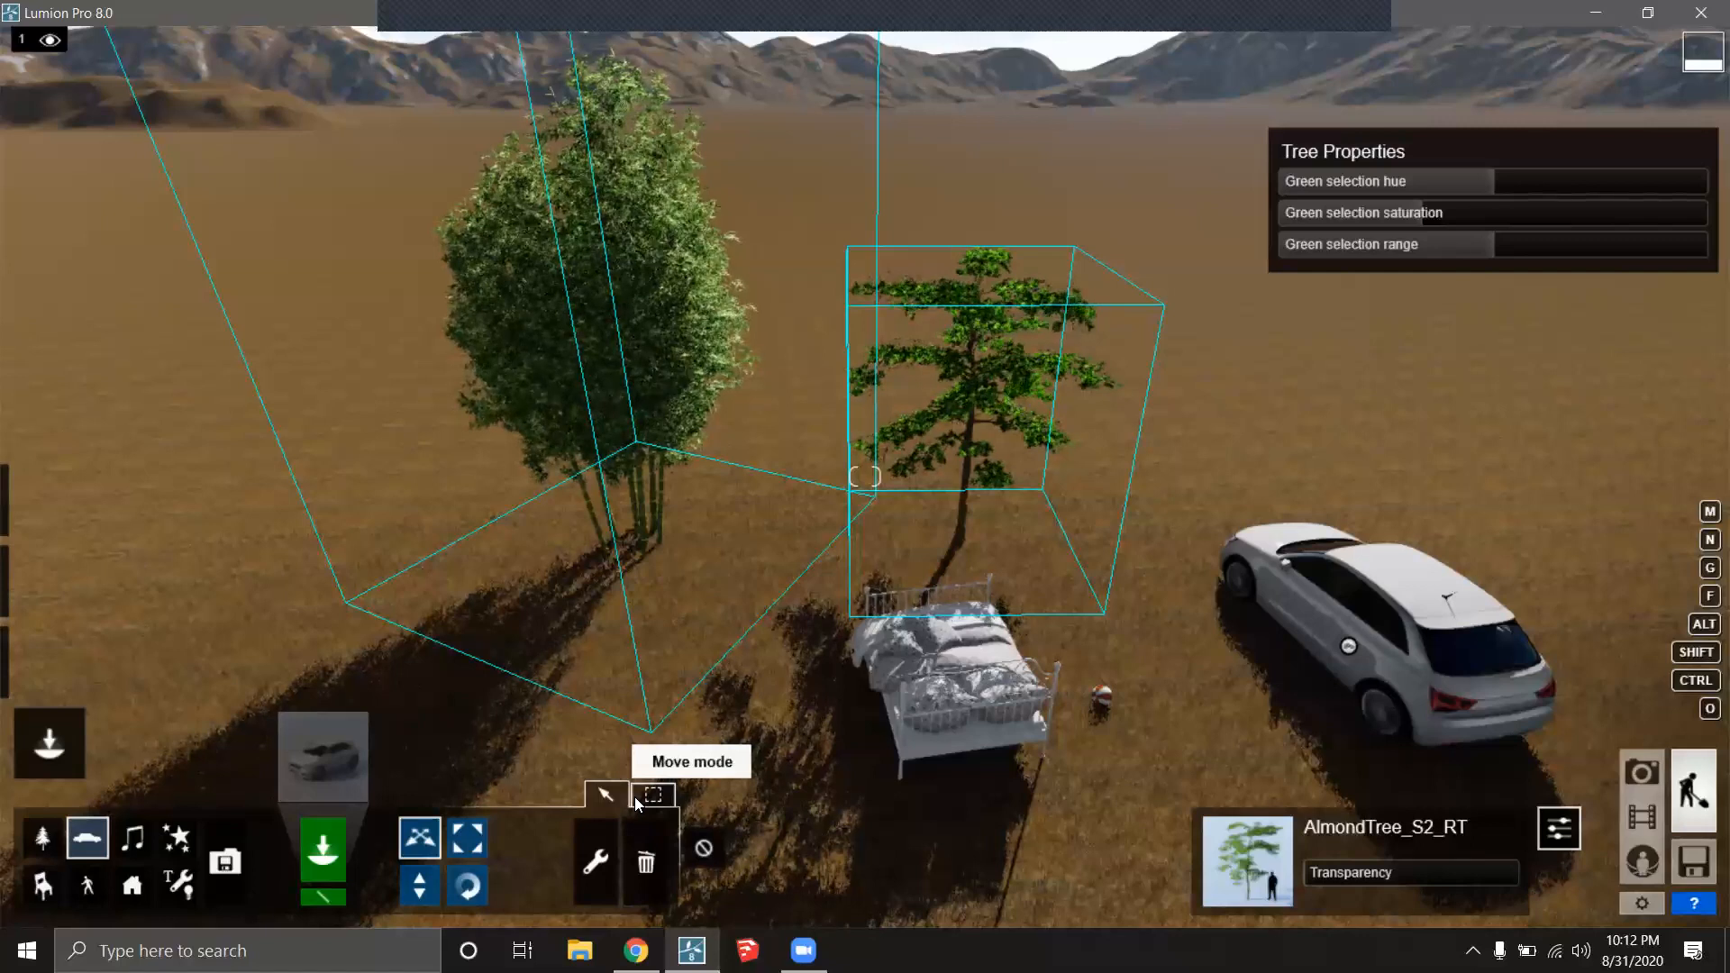
left_click(644, 796)
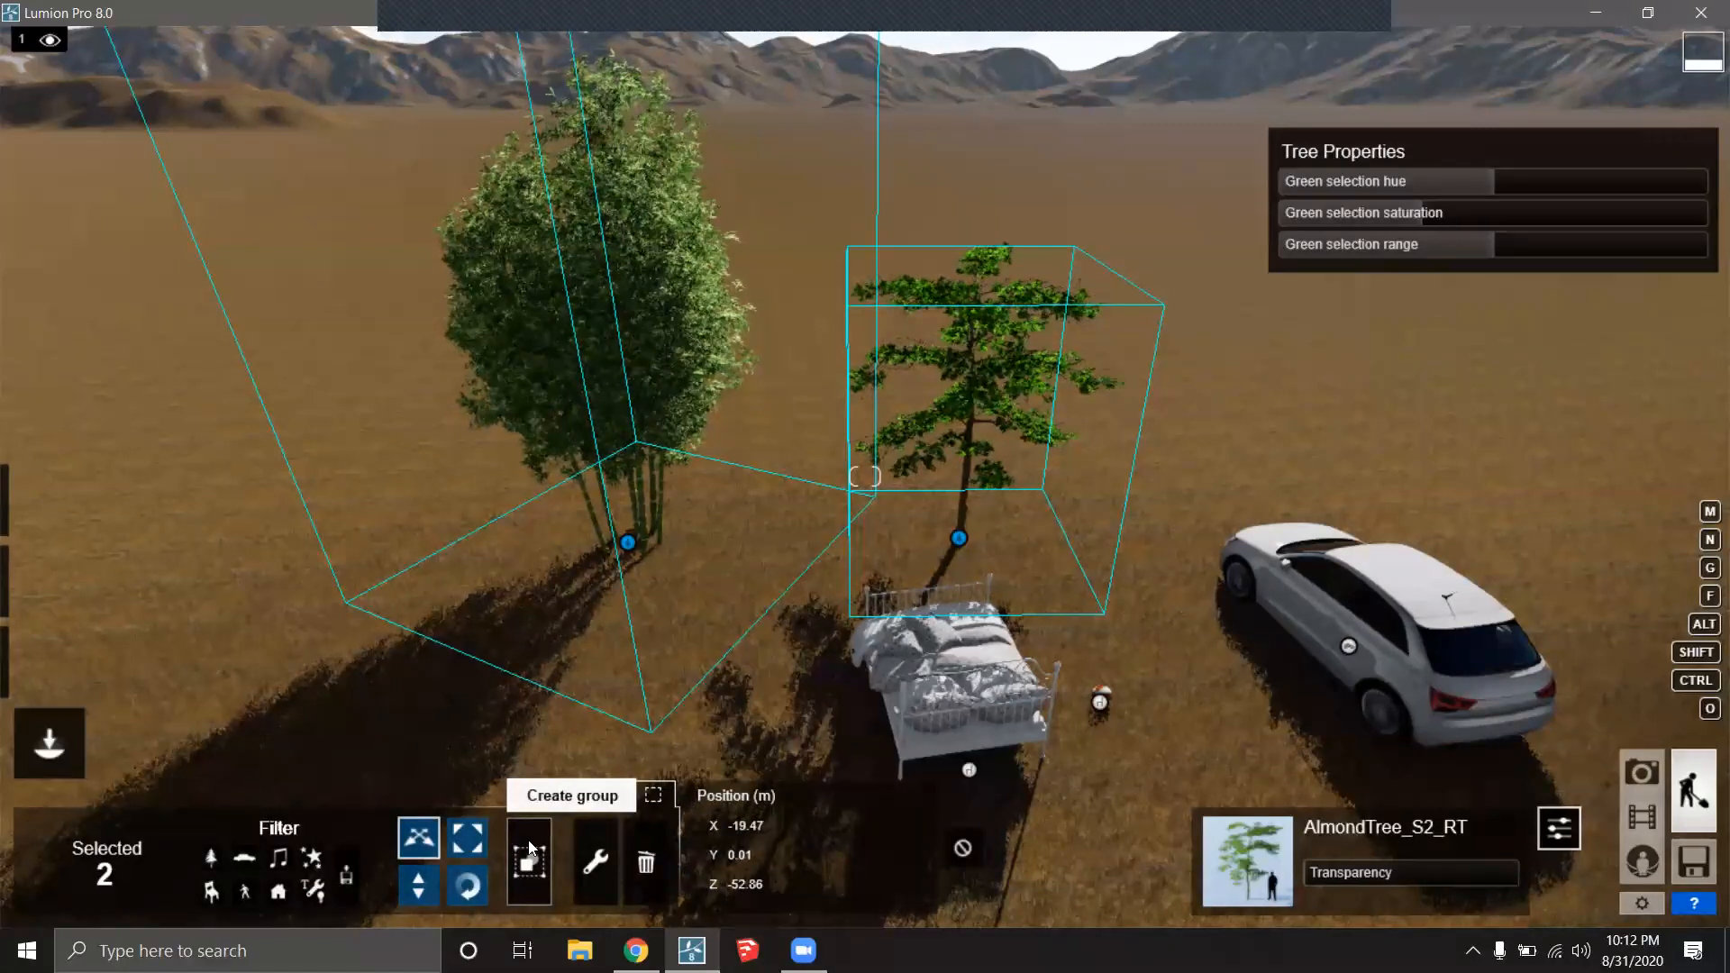
left_click(606, 794)
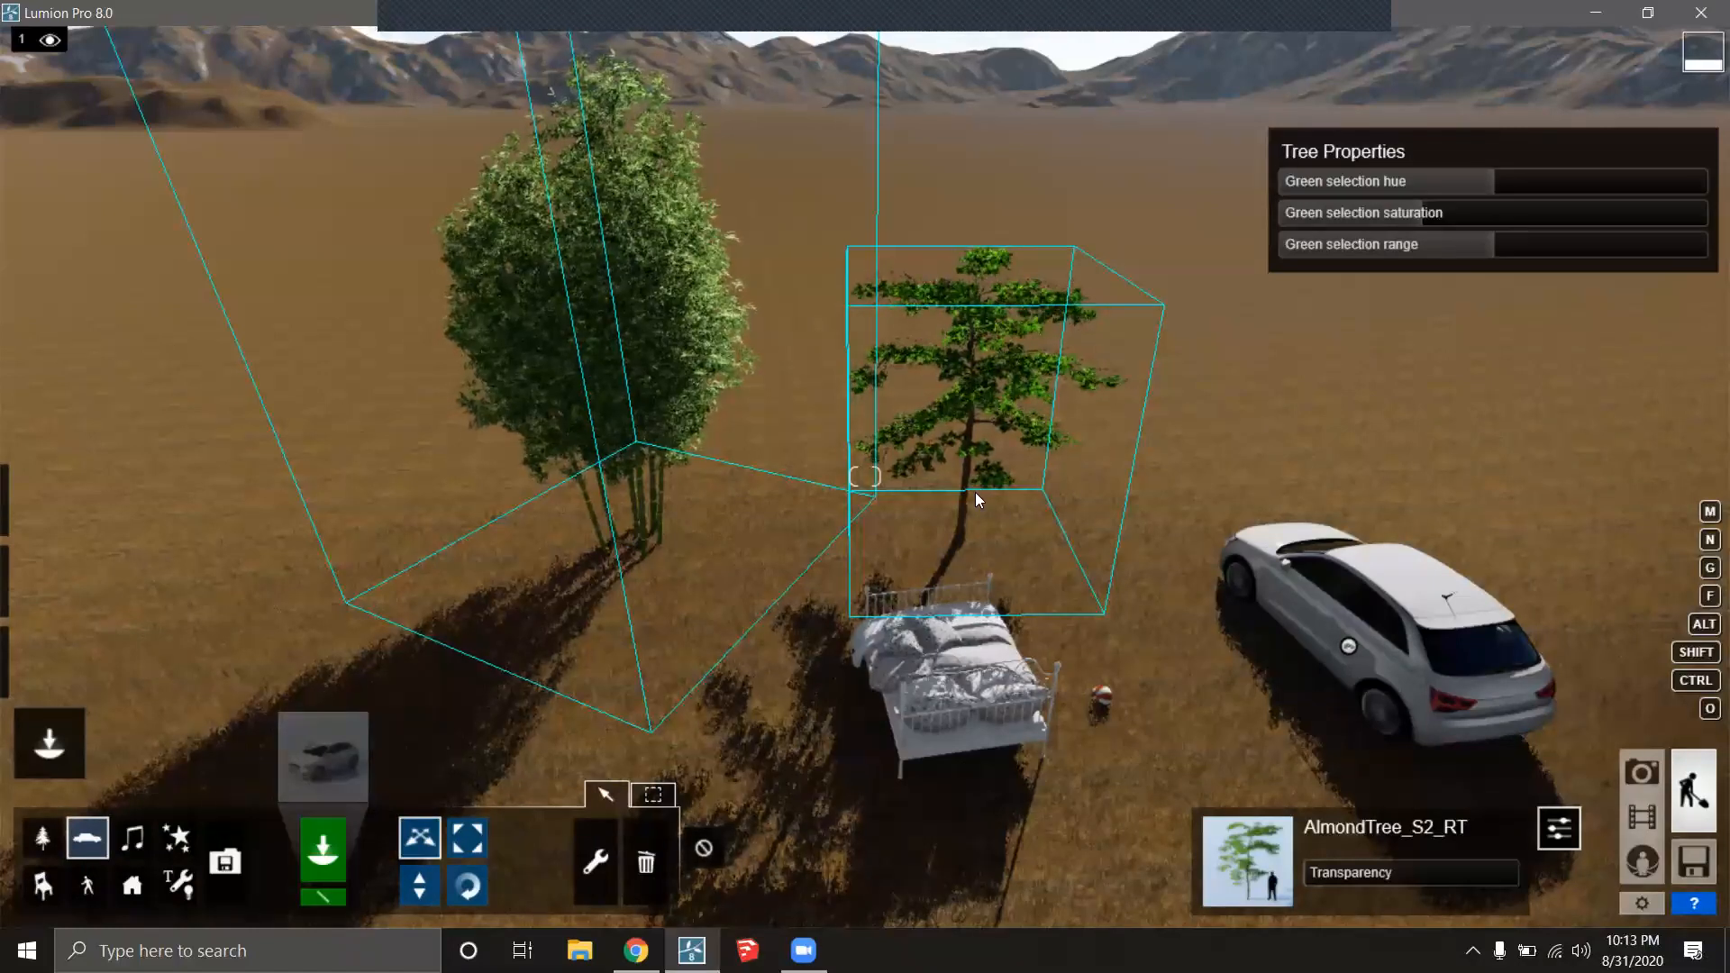
Group the two selected trees in move mode and move the group back to about X -17.63, Z -54.76.
left_click(659, 798)
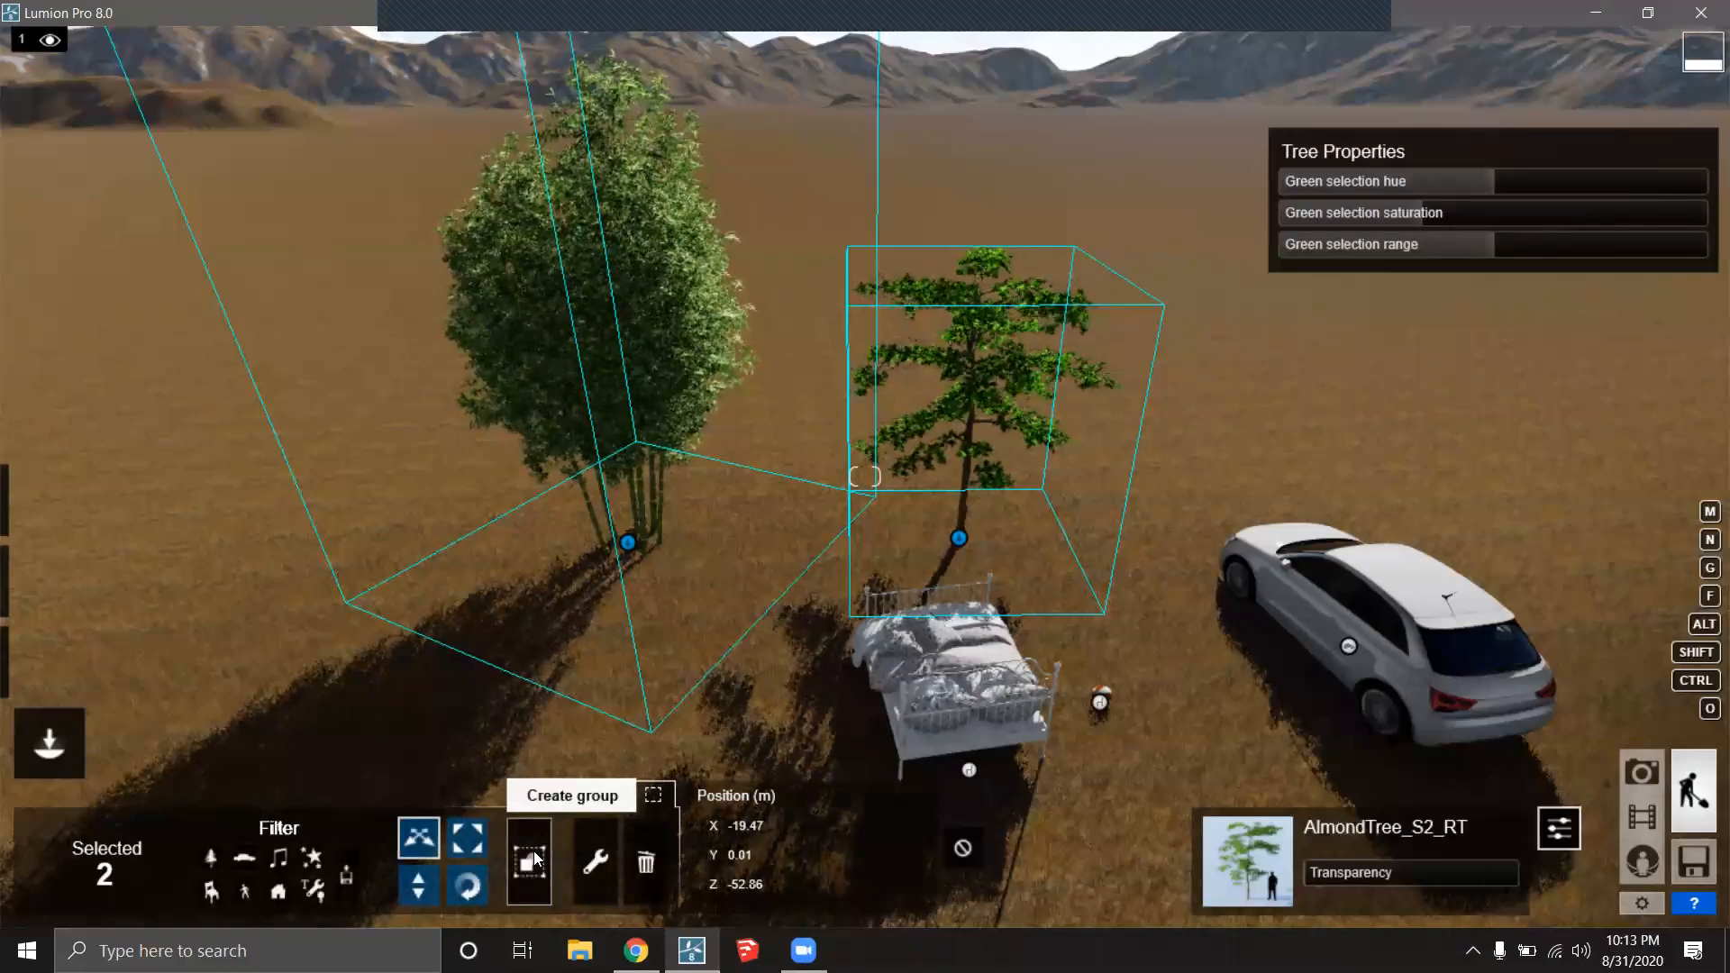
left_click(533, 855)
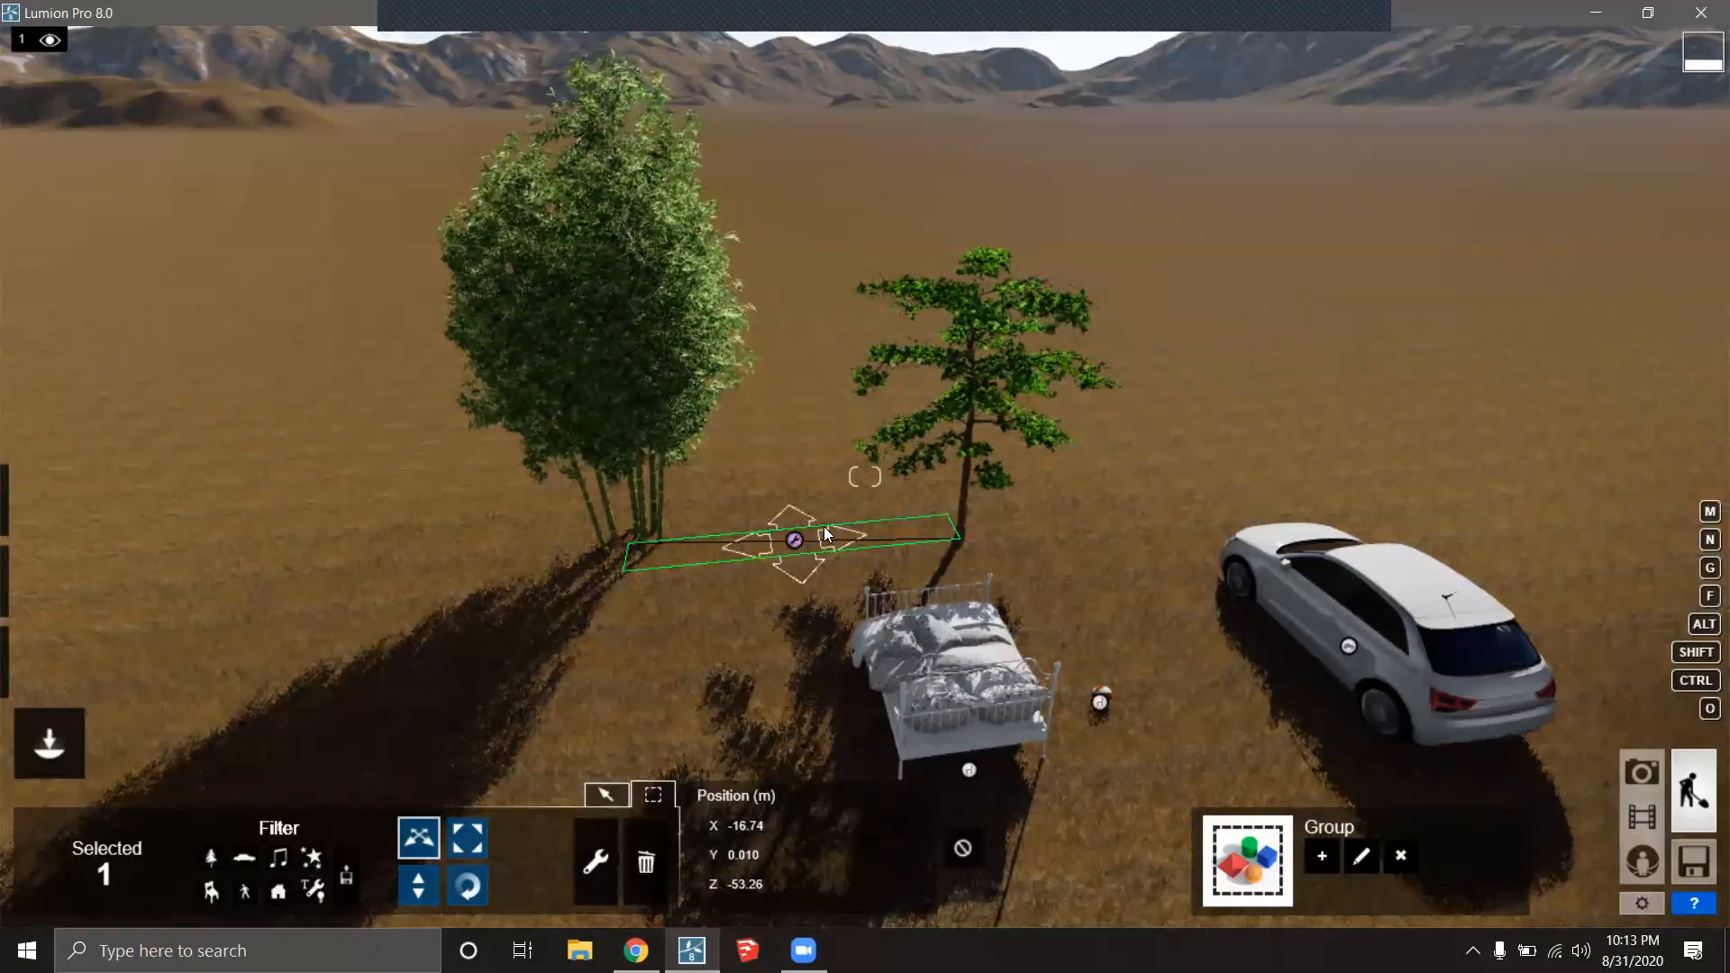
left_click(792, 541)
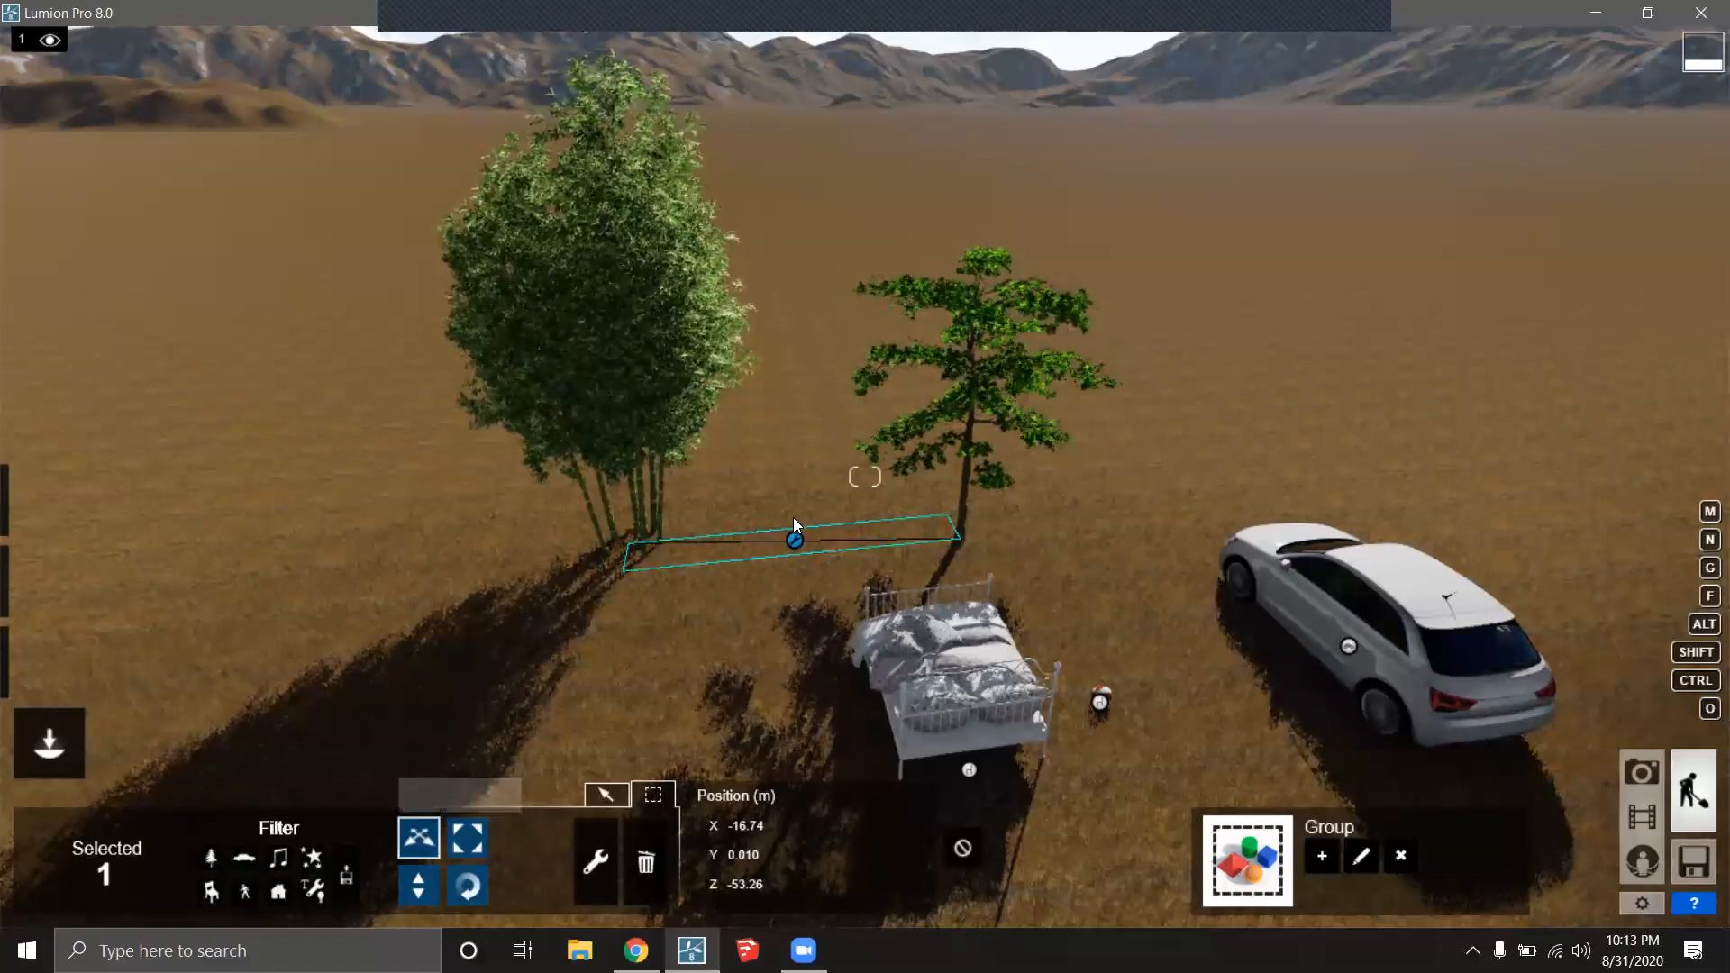
left_click_drag(794, 539, 833, 493)
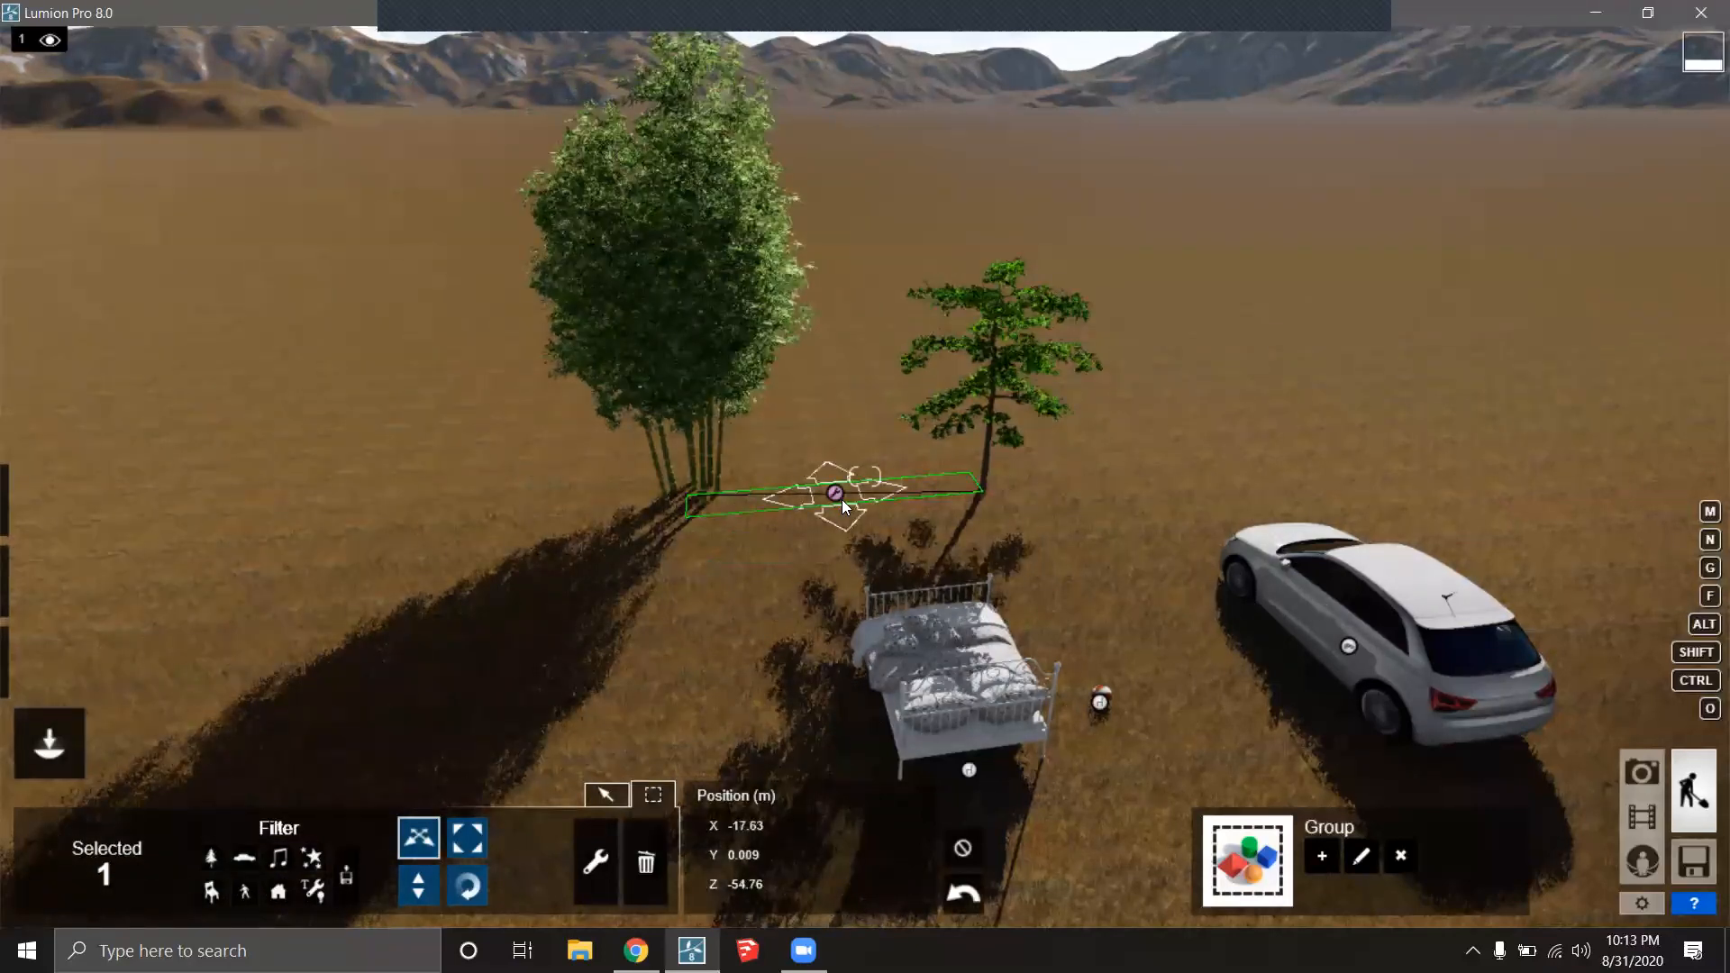
Rotate the tree group freehand and adjust its orientation values, turning the last axis to about -4°.
left_click(467, 885)
left_click_drag(837, 529, 885, 448)
left_click_drag(826, 829, 813, 886)
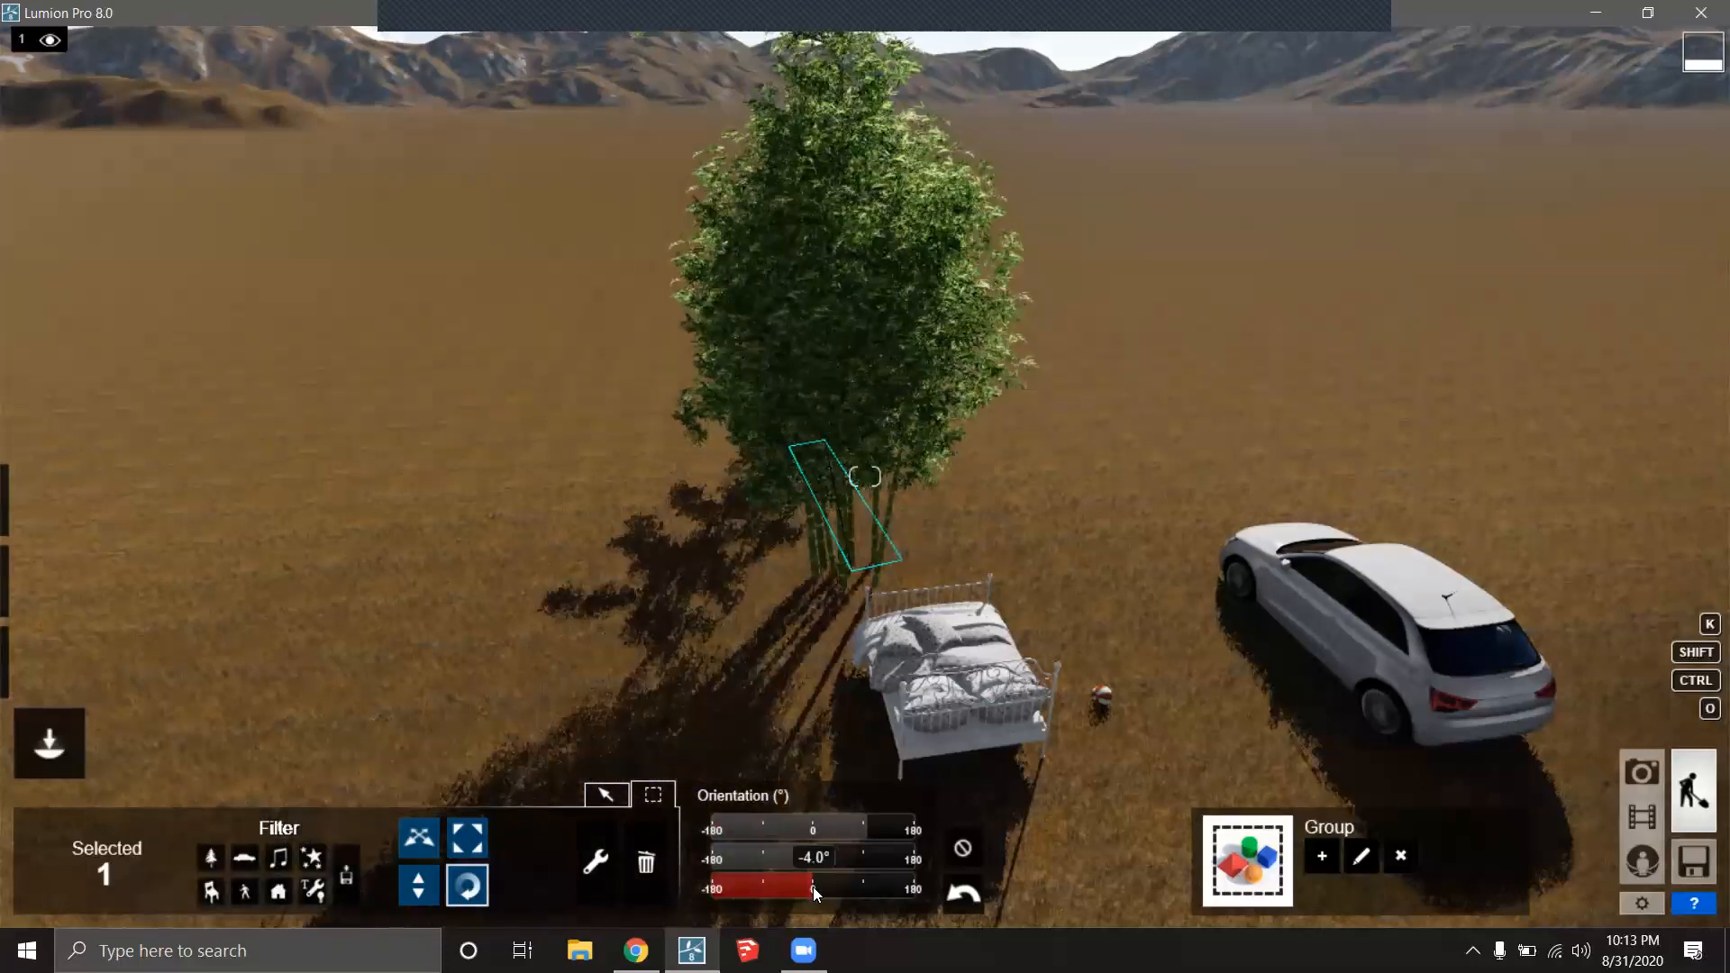
Adjust the tree group's height, rotate it freehand until the bamboo stands behind the bed, and clear the selection.
left_click(418, 884)
left_click_drag(838, 498, 875, 548)
left_click(467, 884)
right_click_drag(875, 509, 879, 592)
left_click_drag(1099, 613, 1108, 614)
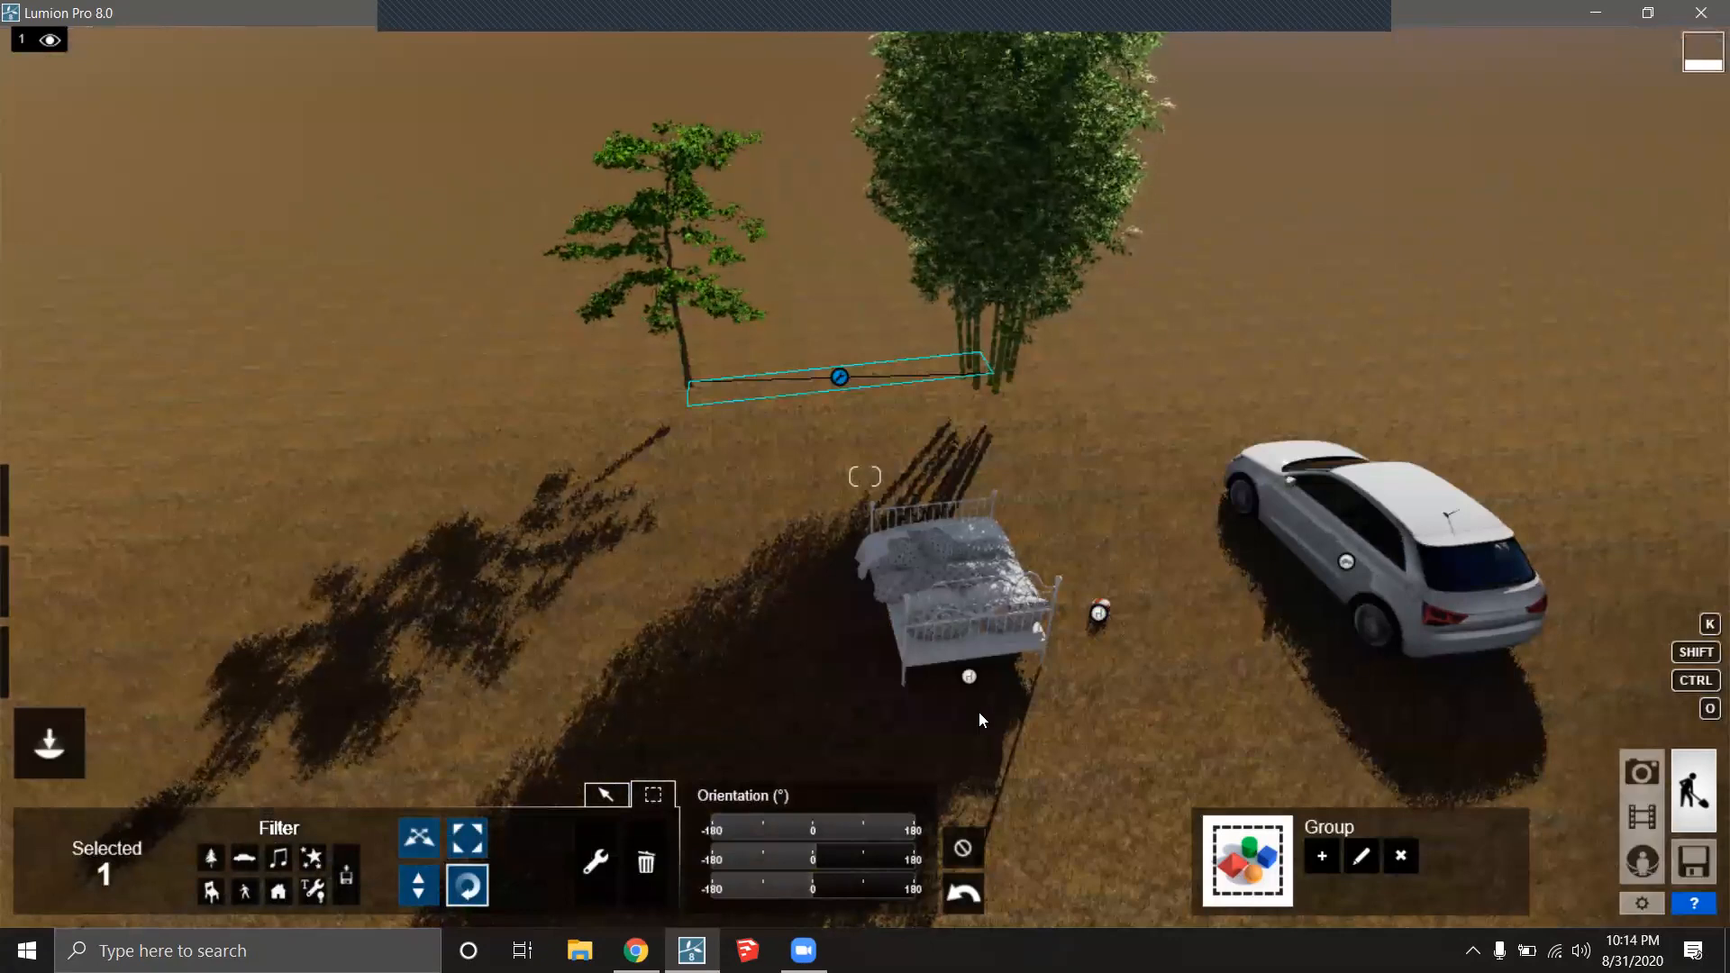
right_click_drag(989, 771, 1066, 782)
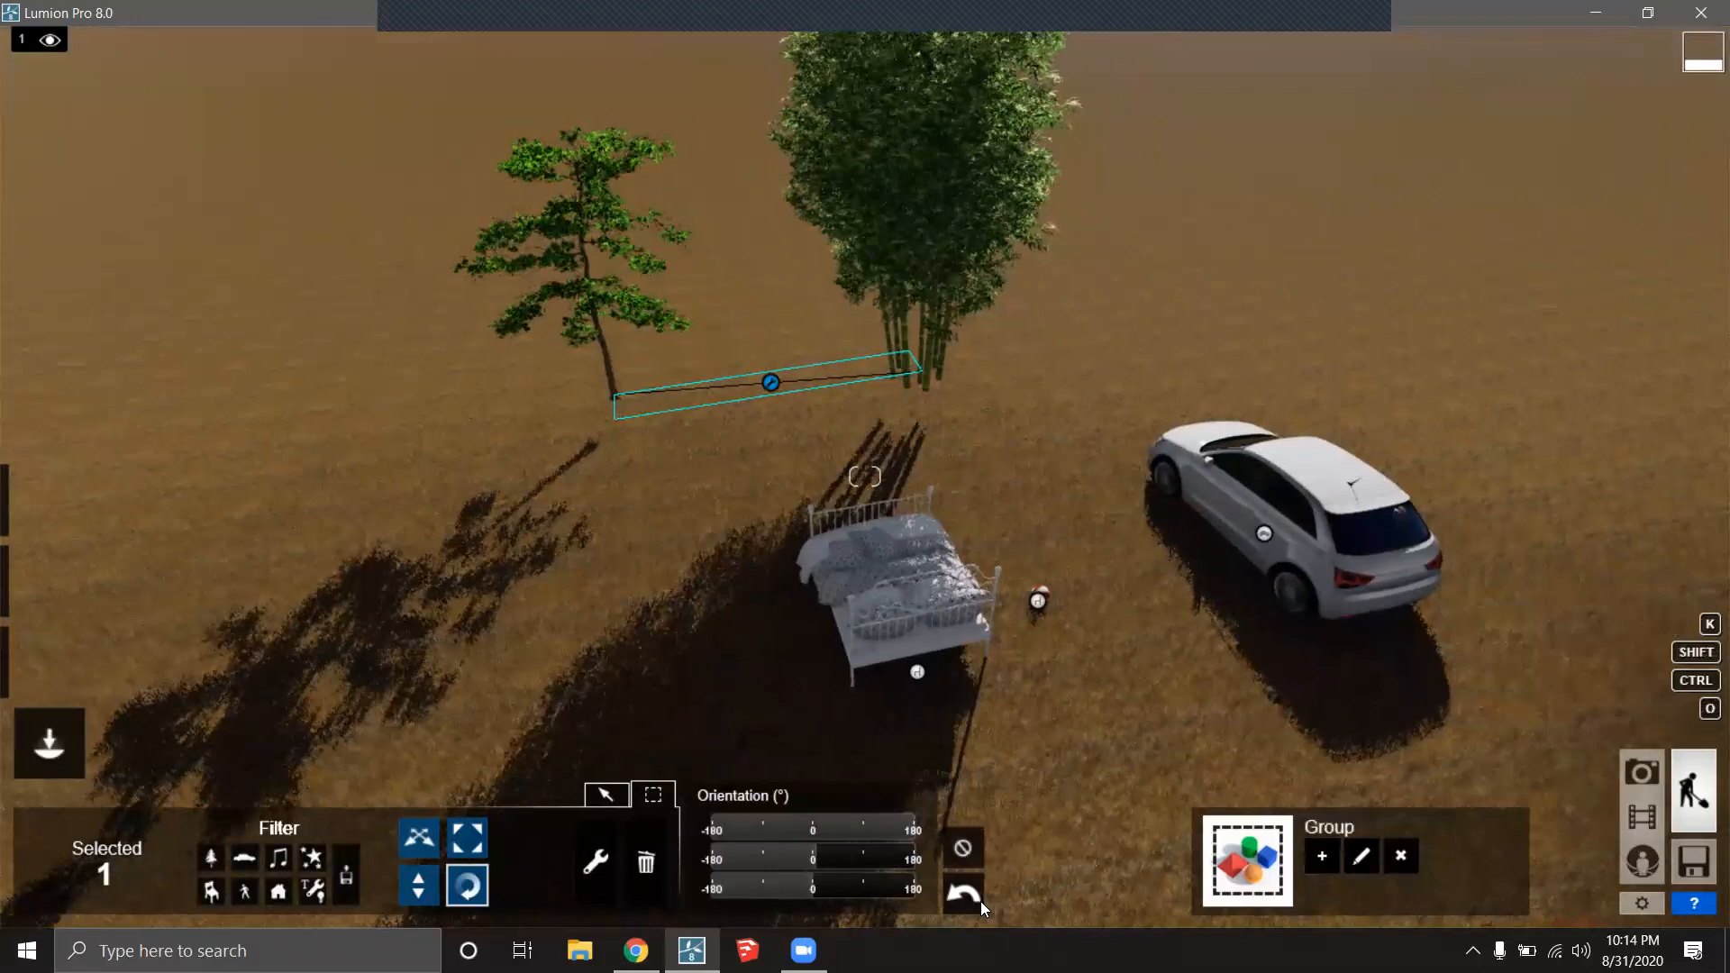
left_click(971, 841)
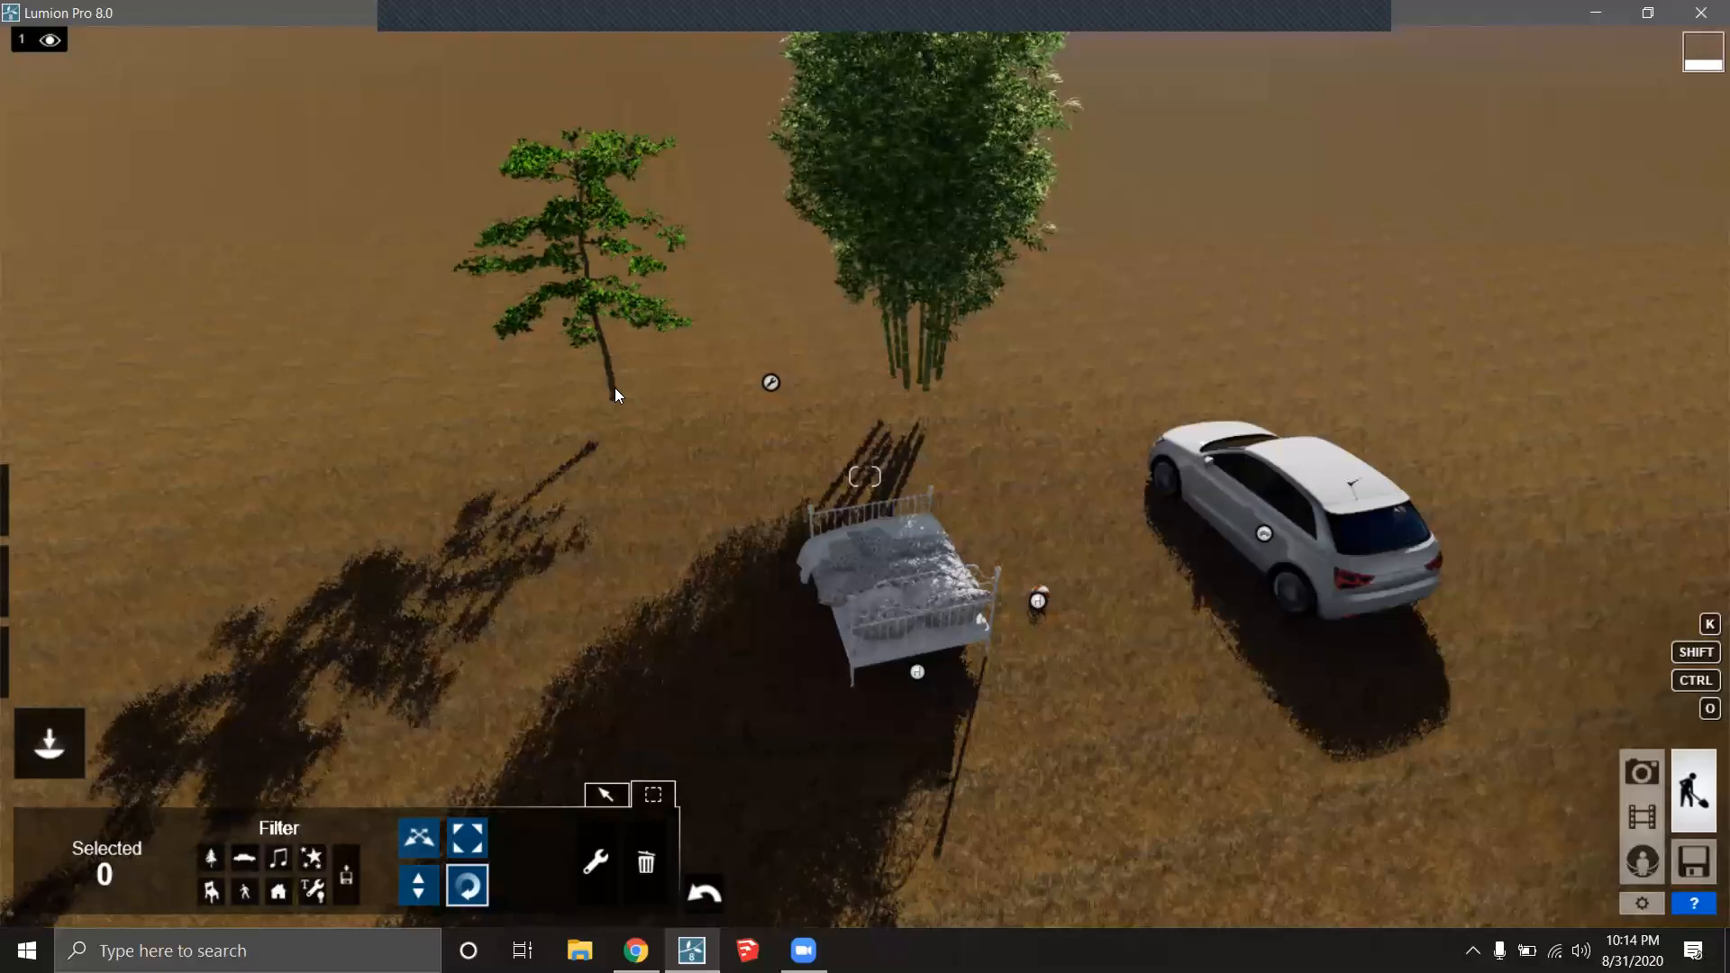
Alternate between place mode and move mode to compare how the grouped trees can be picked in each.
left_click(608, 797)
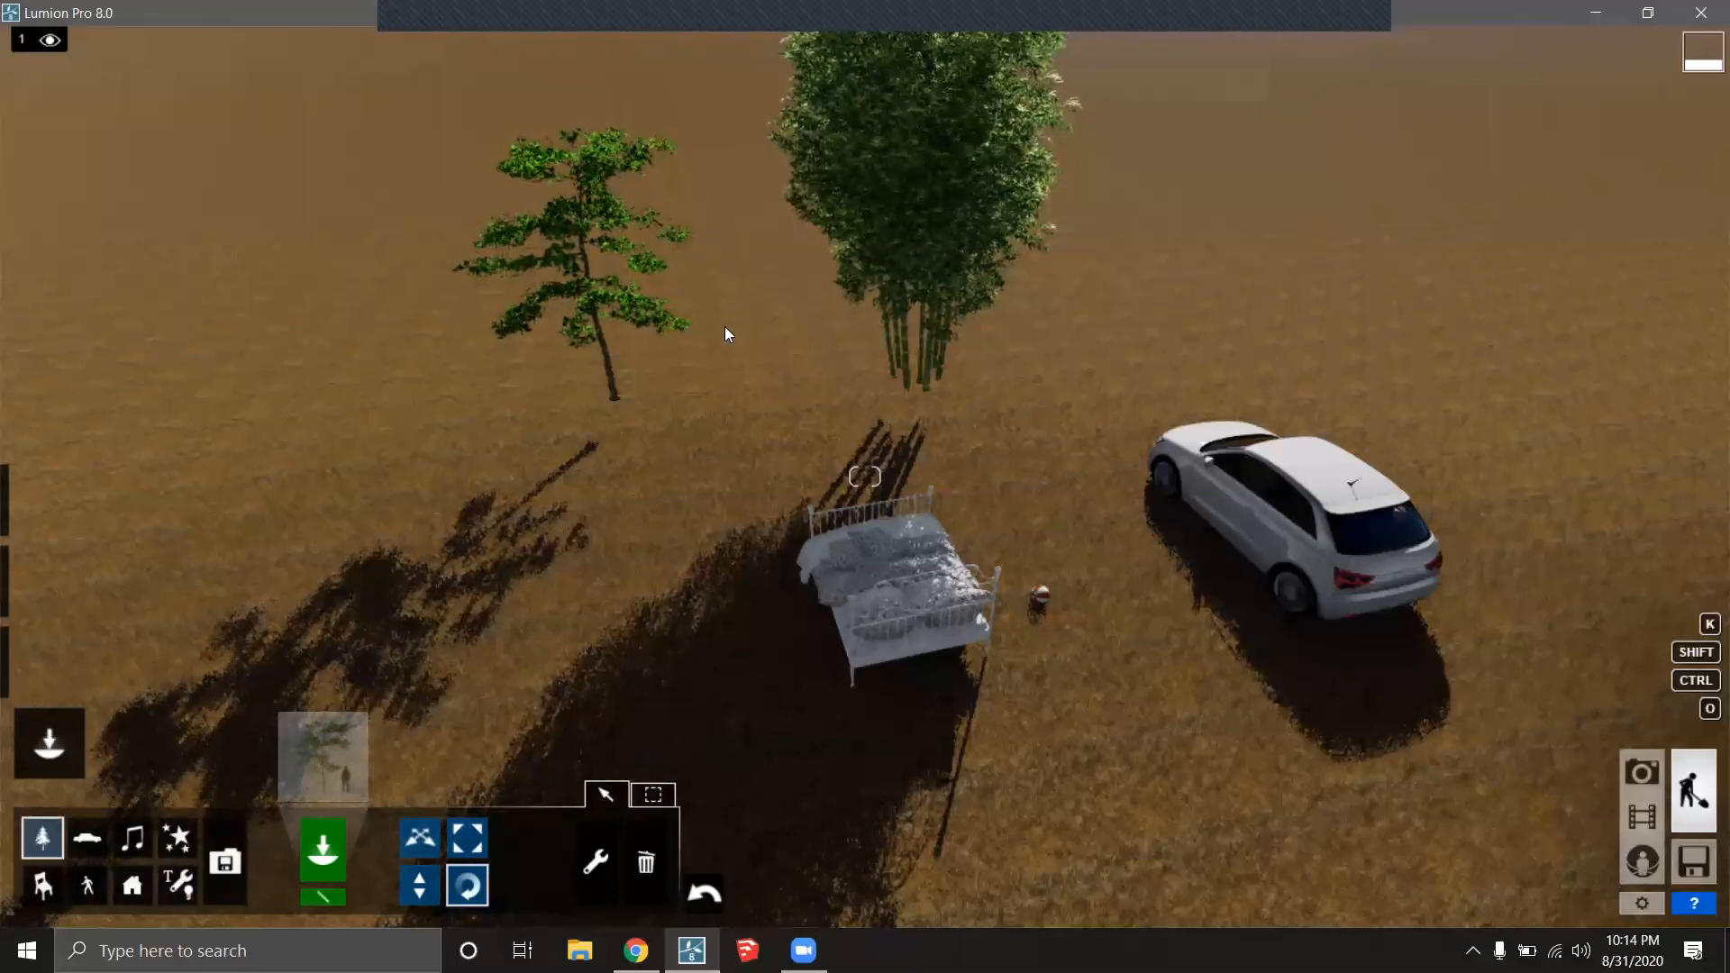
left_click(653, 796)
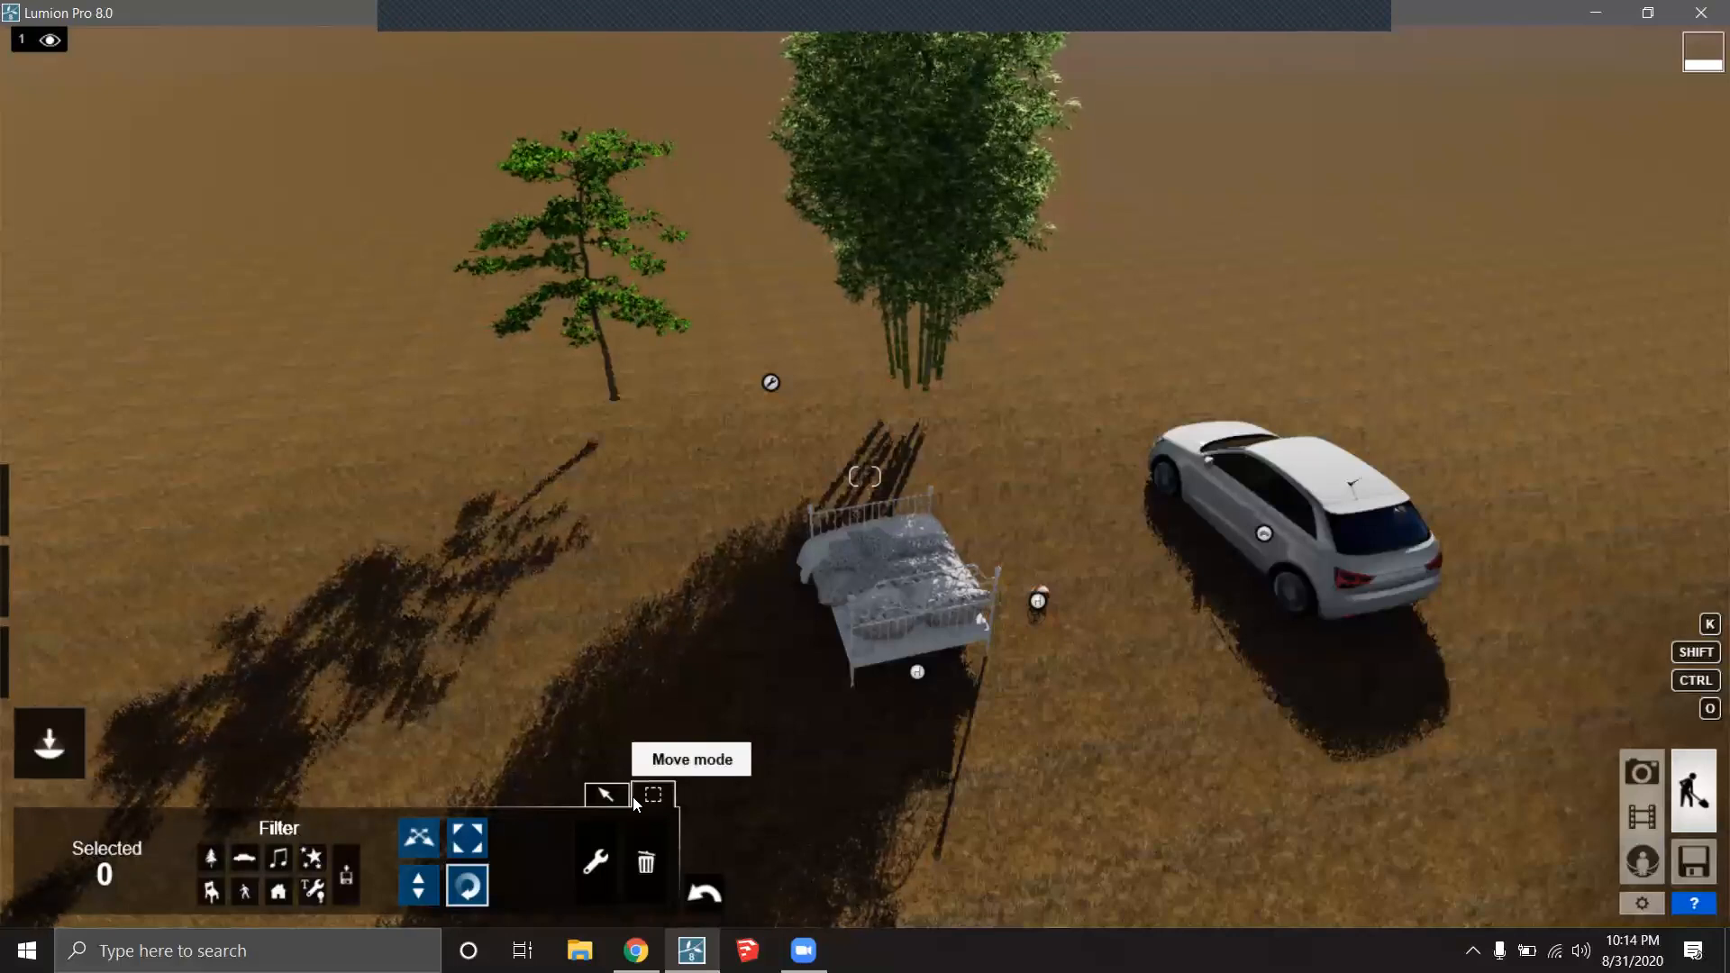
left_click(605, 796)
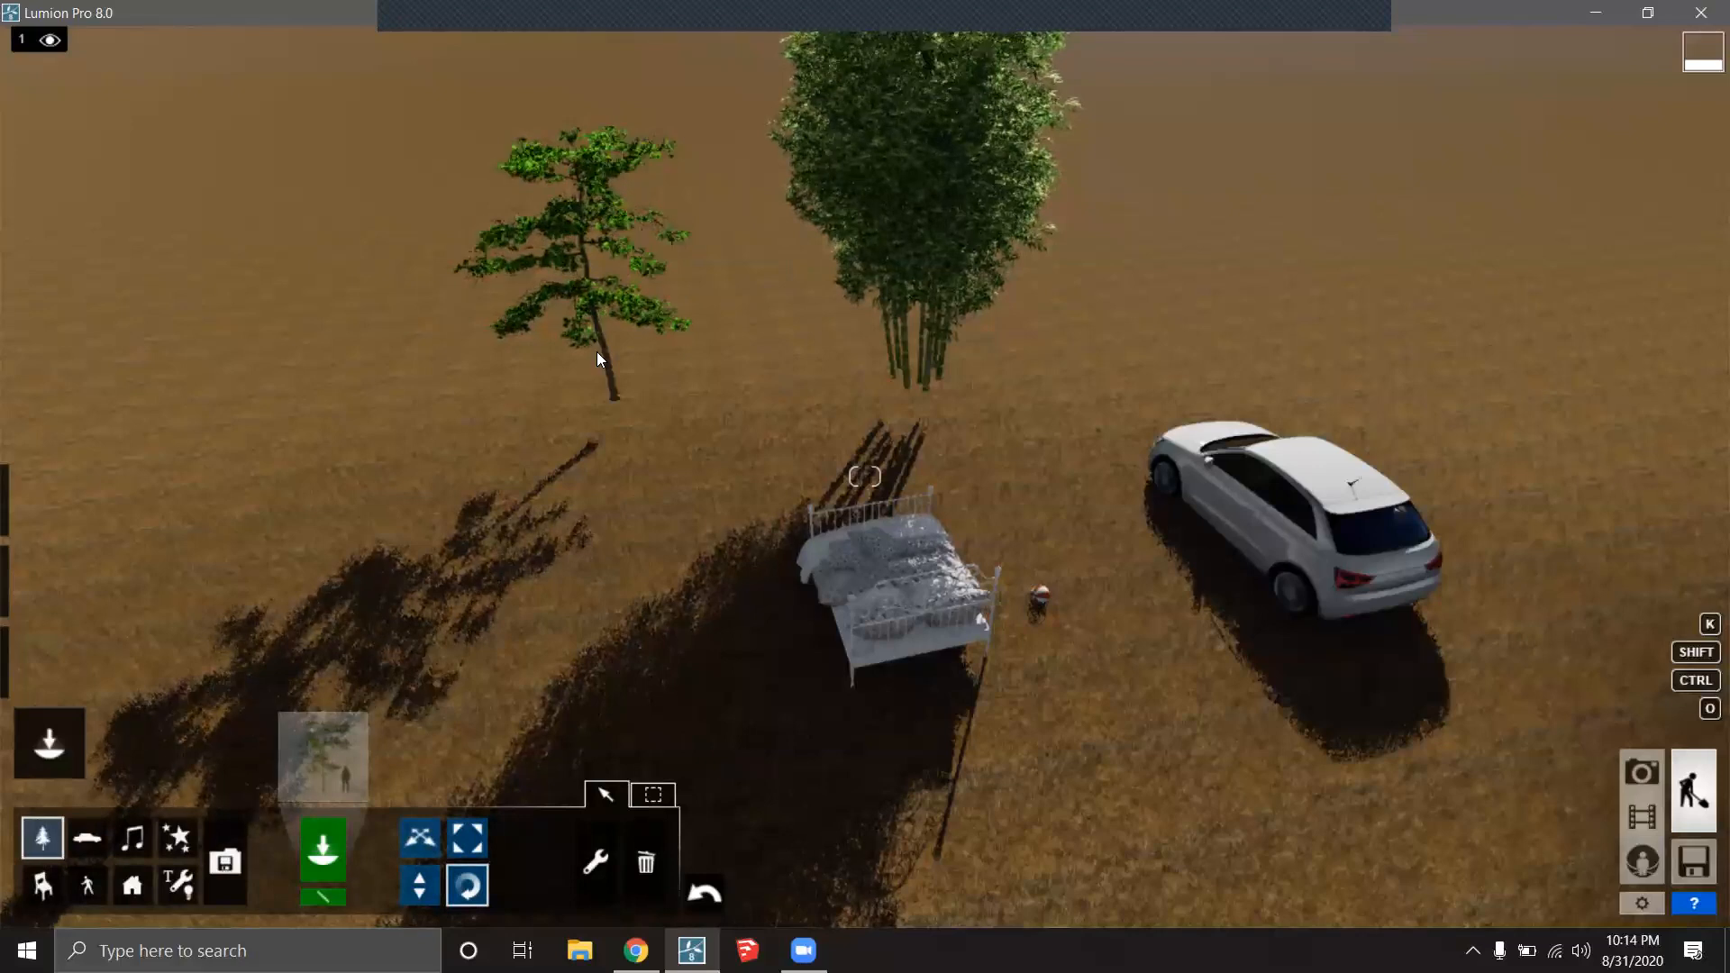
left_click(655, 797)
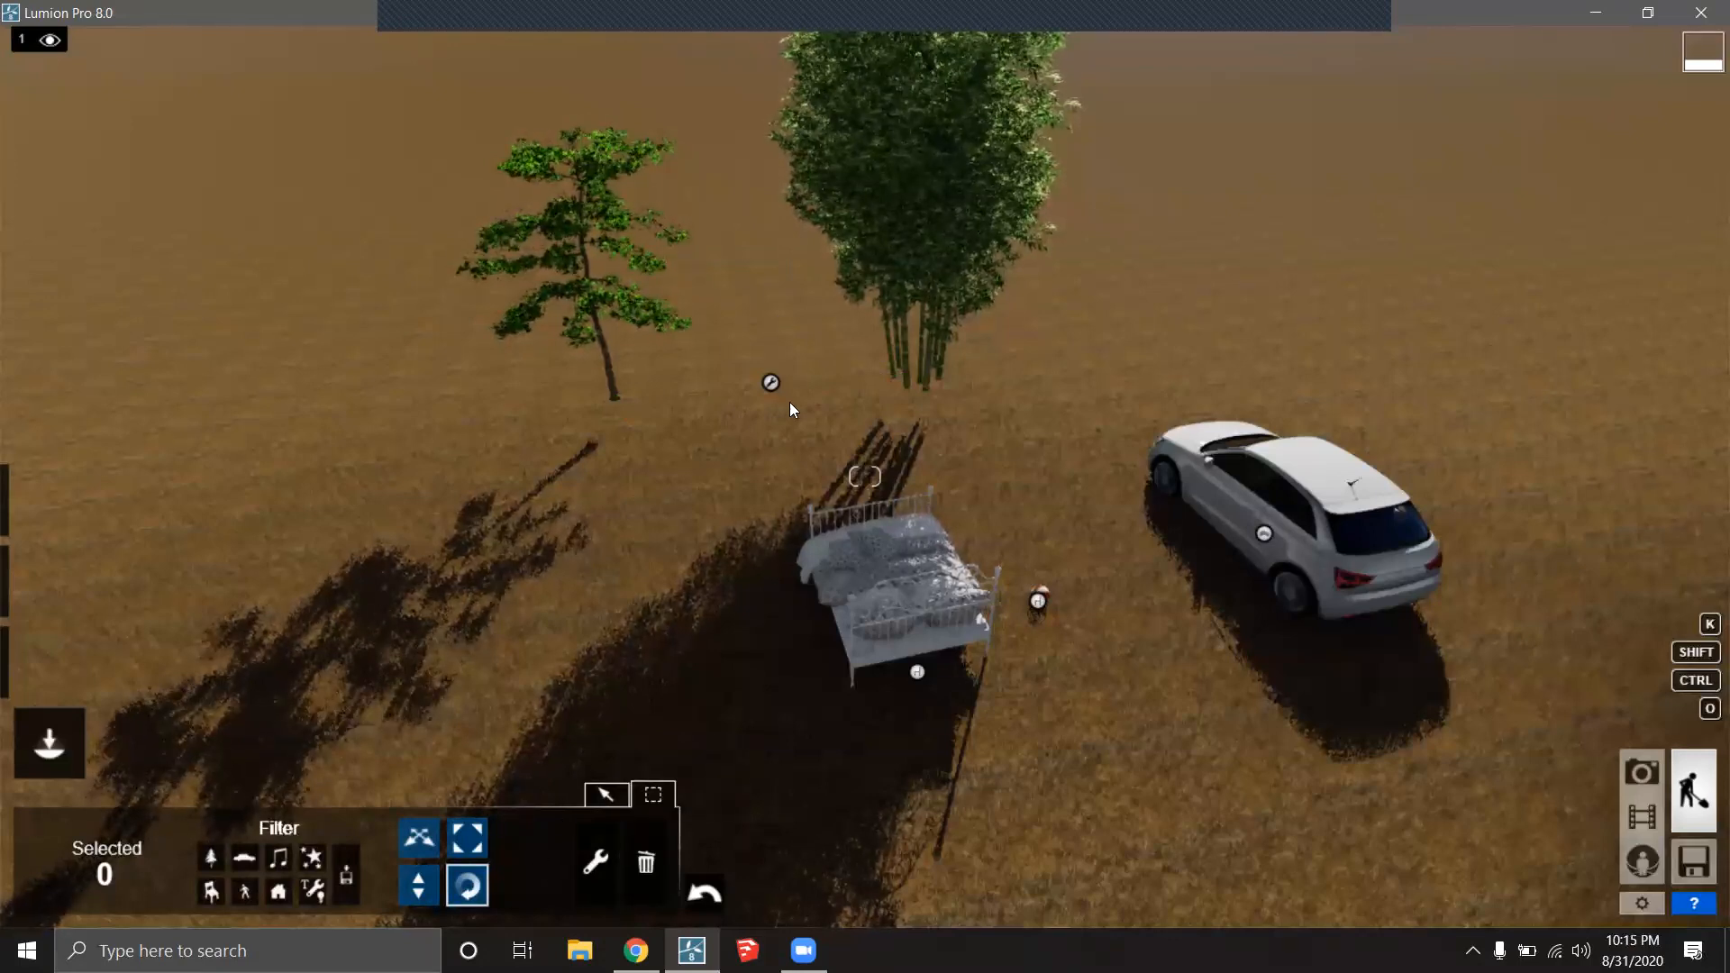
right_click_drag(807, 391, 808, 365)
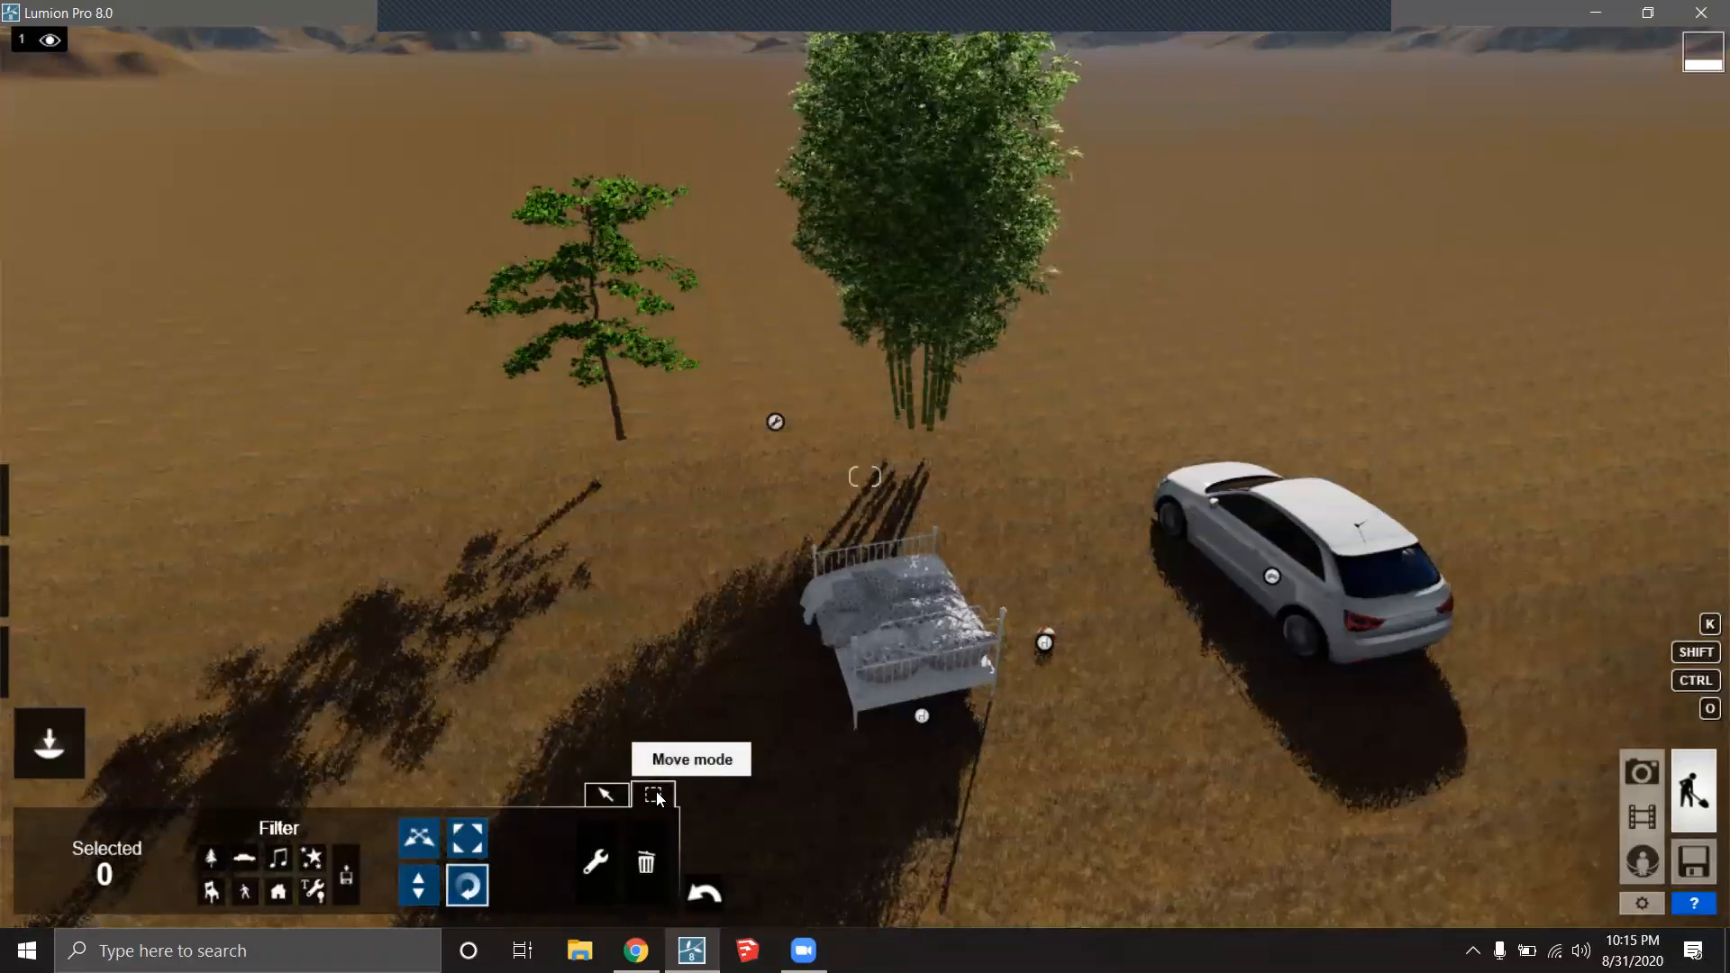
mouse_move(777, 422)
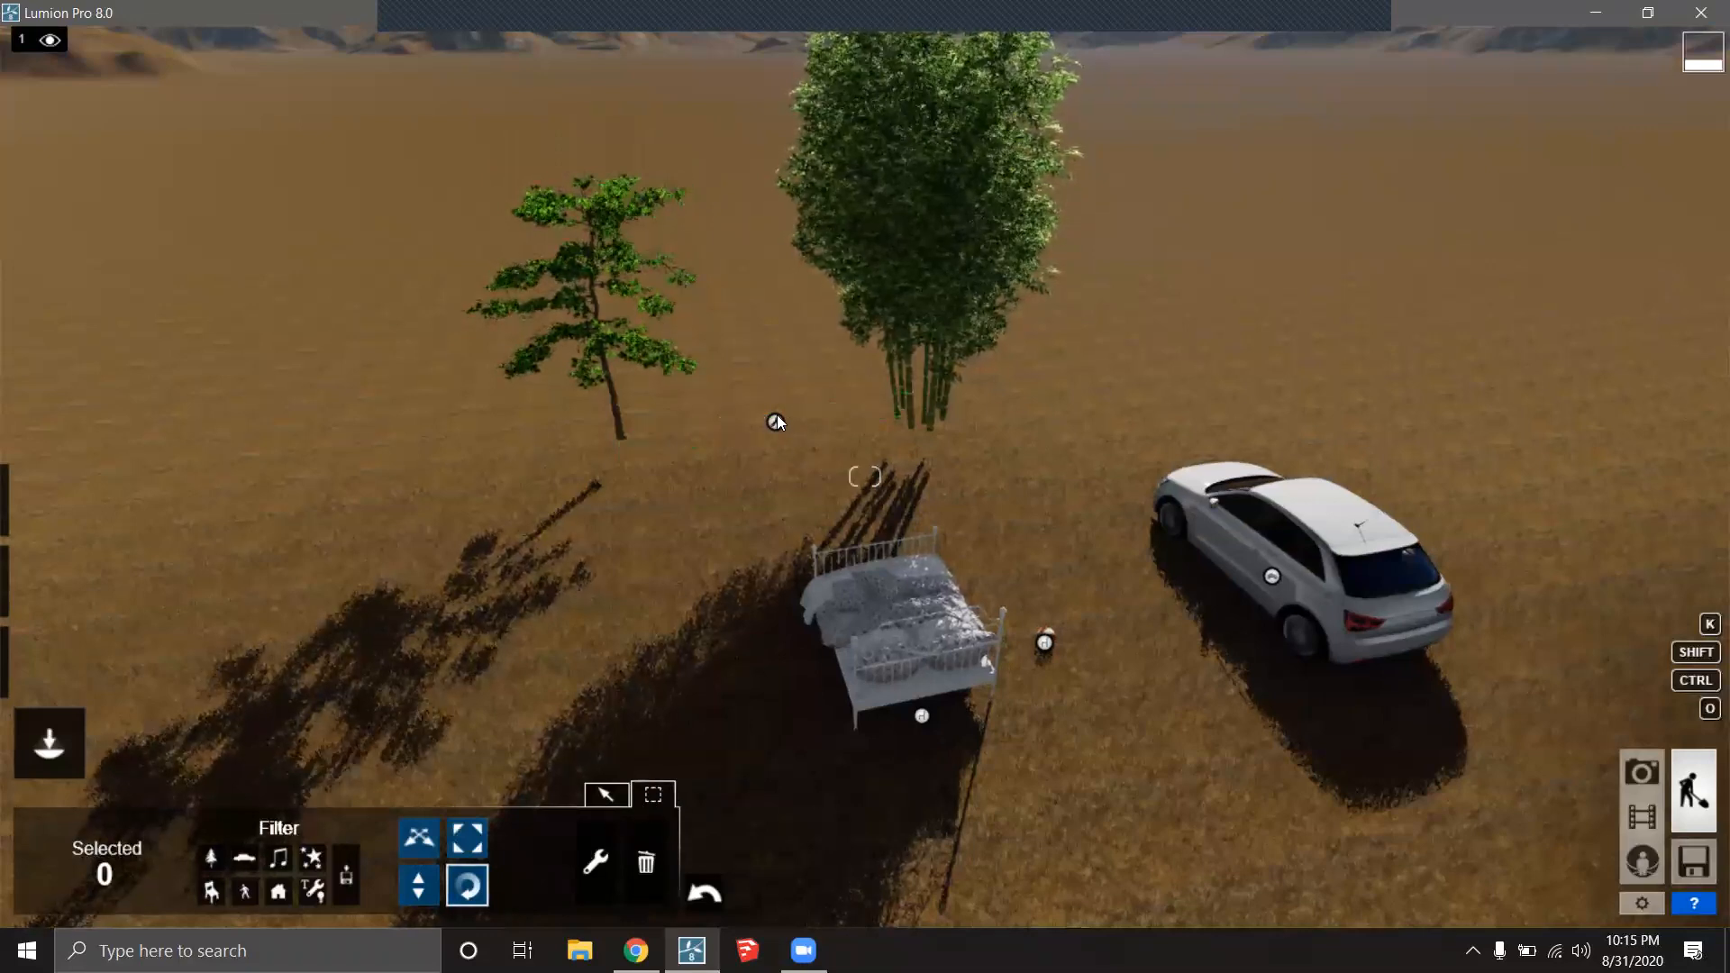
Show the indoor objects in place mode, then box-select and group the bed and the small object beside it in move mode.
left_click(610, 795)
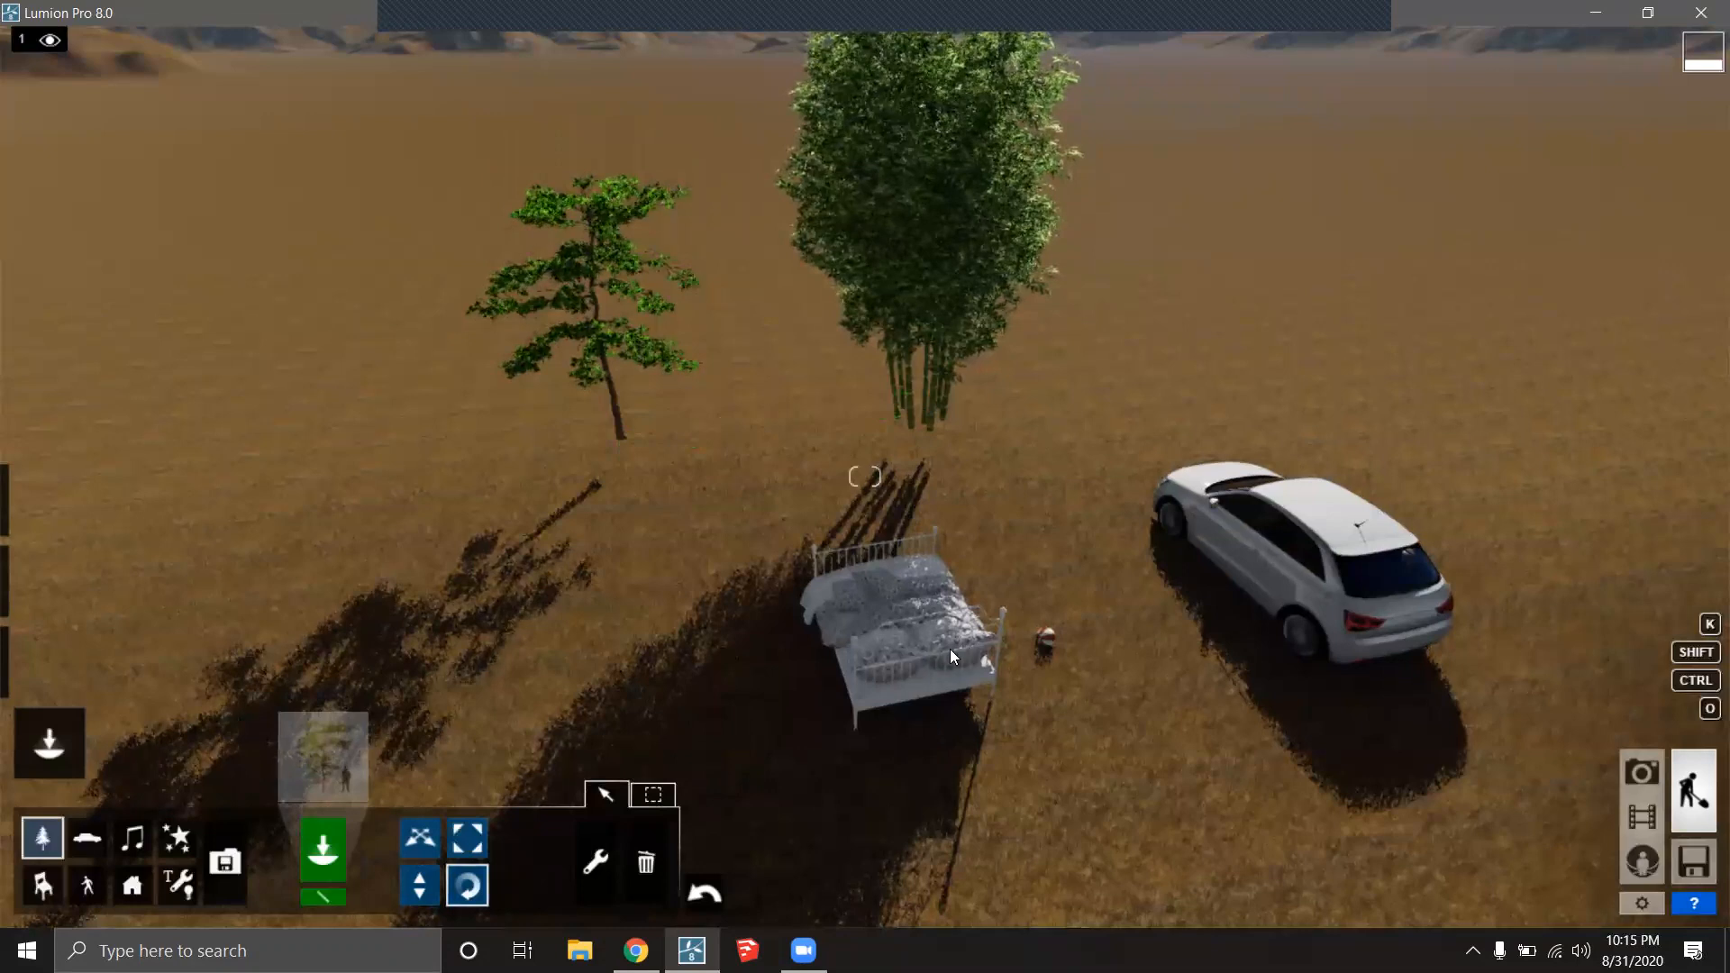
left_click(49, 879)
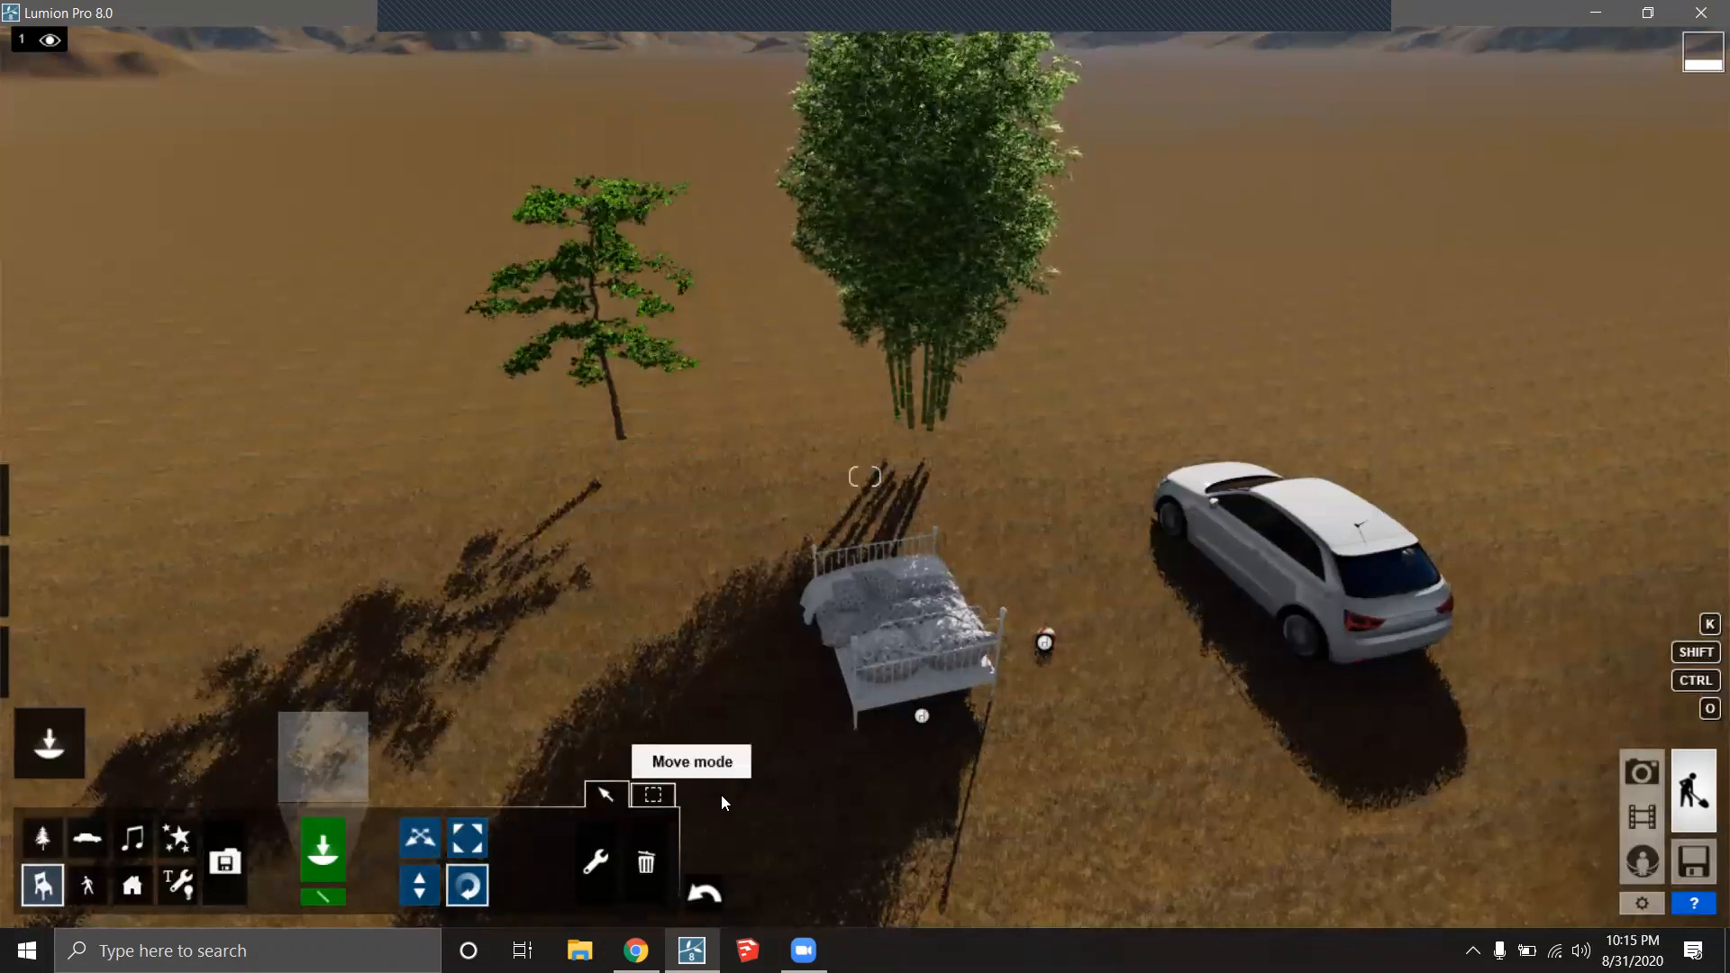
left_click(653, 794)
left_click_drag(1110, 804, 850, 589)
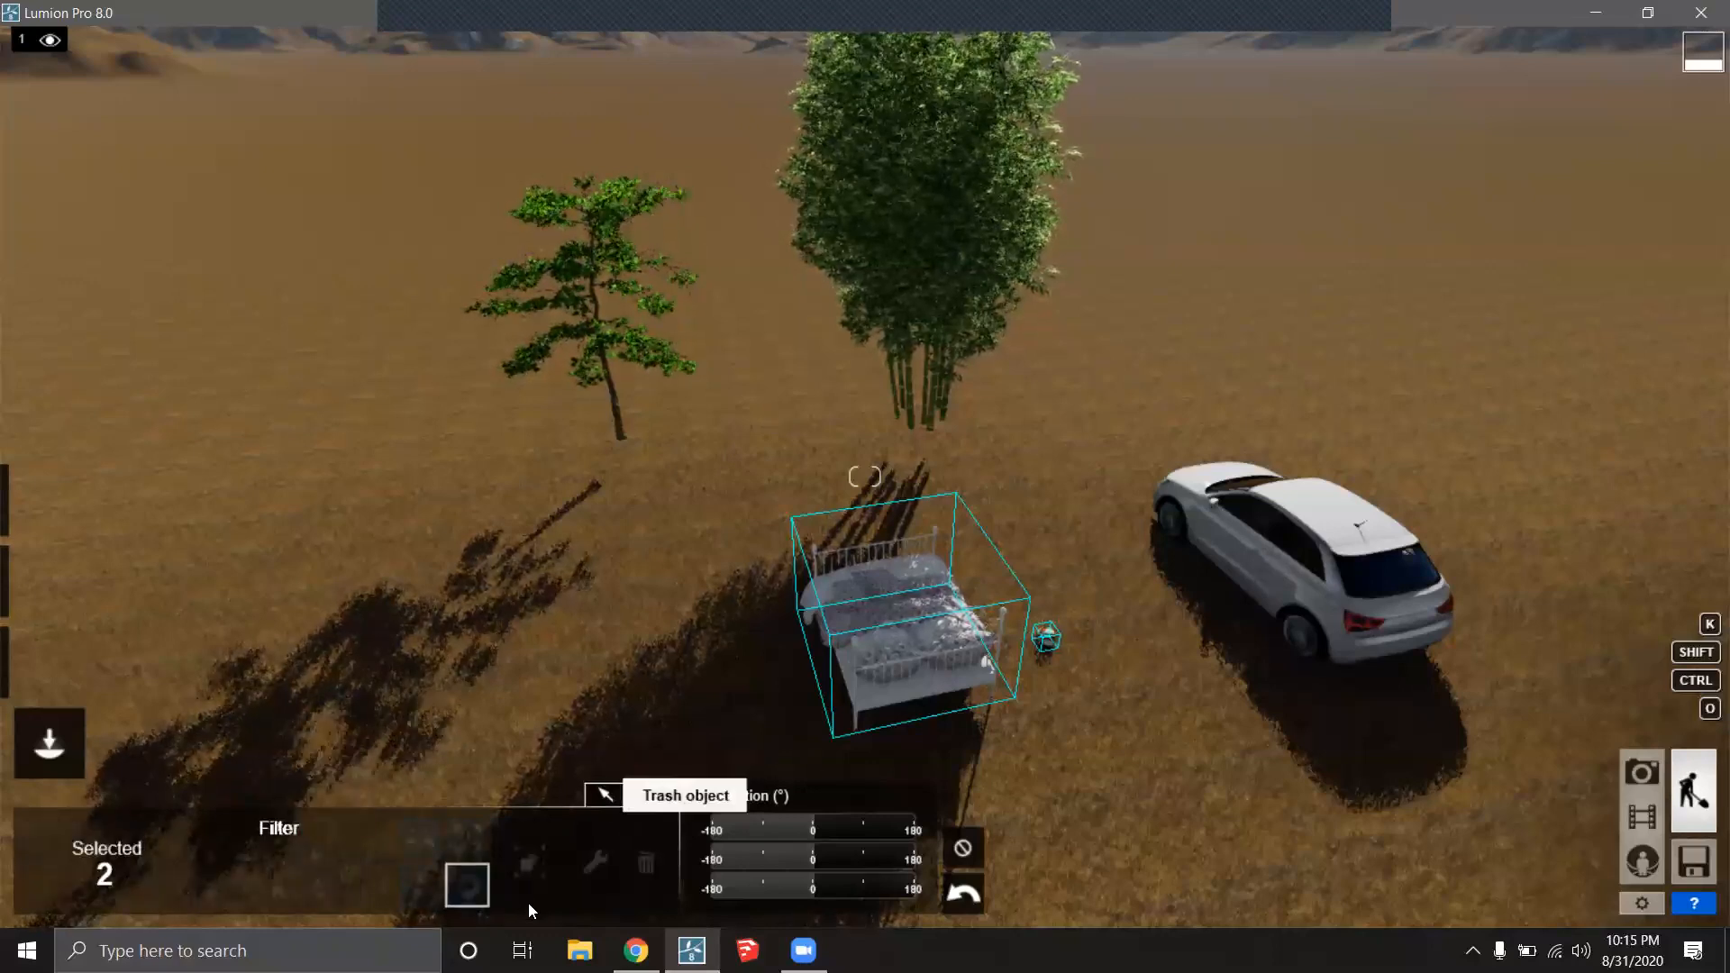
left_click(537, 852)
mouse_move(985, 678)
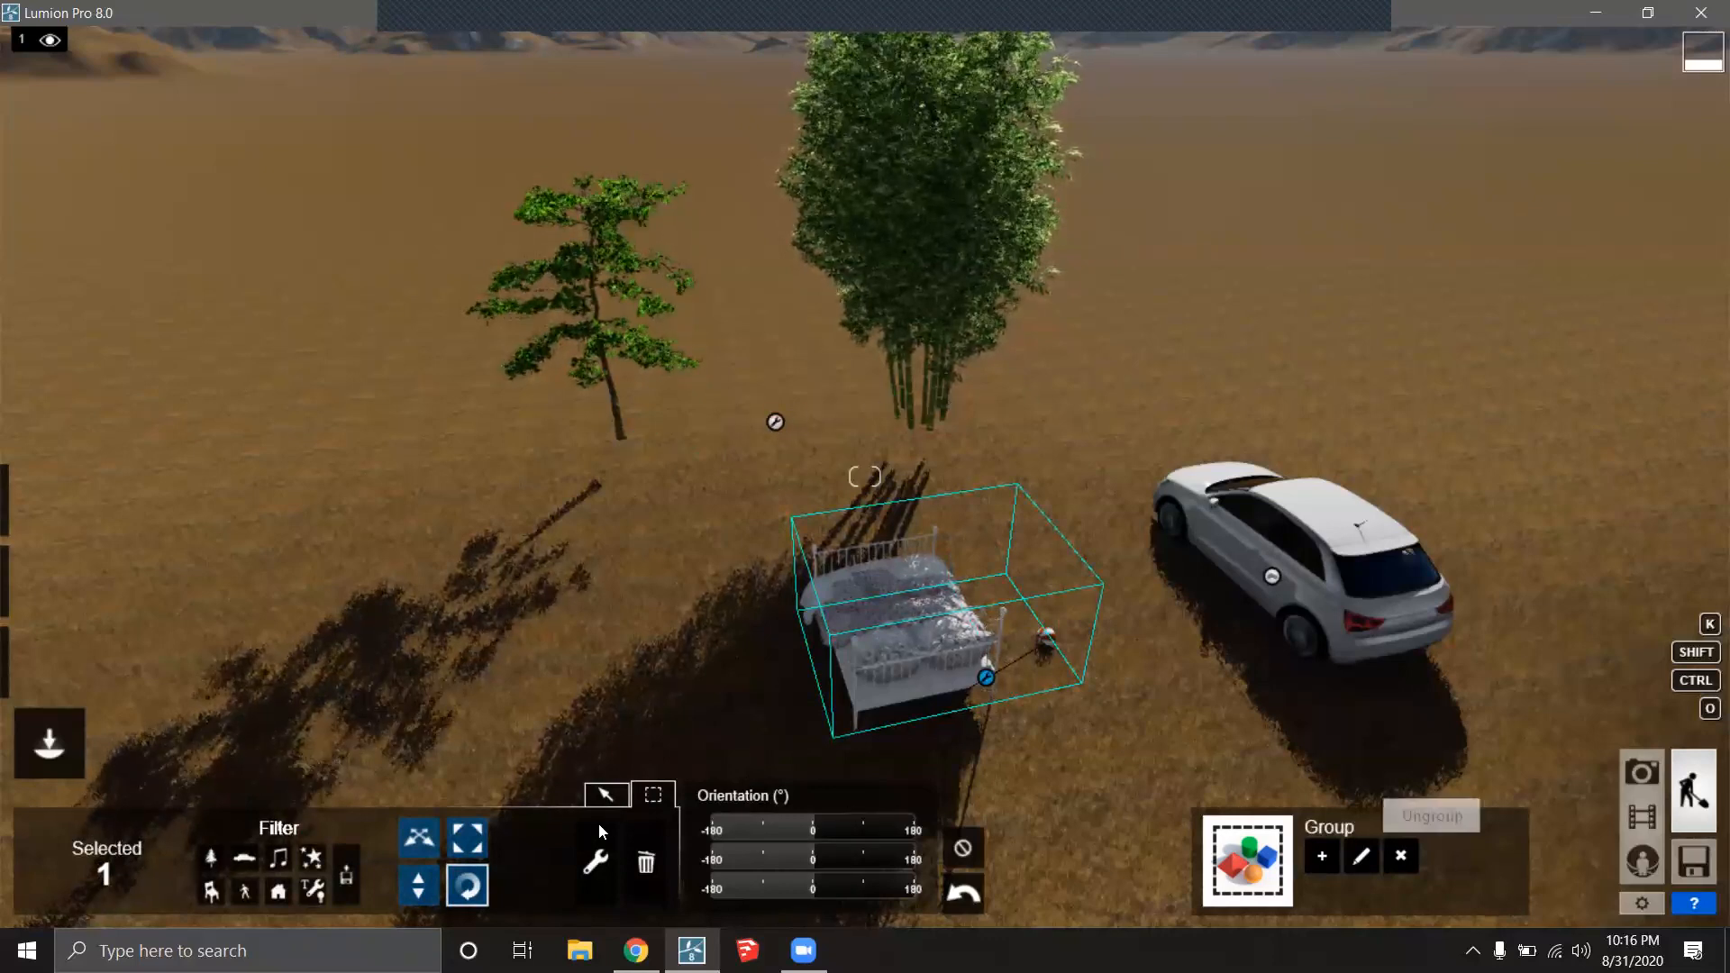
Move the bed group to about X -14.17, Z -50.44 and the tree group to about X -17.52, Z -54.48.
left_click(418, 834)
left_click_drag(985, 676, 562, 648)
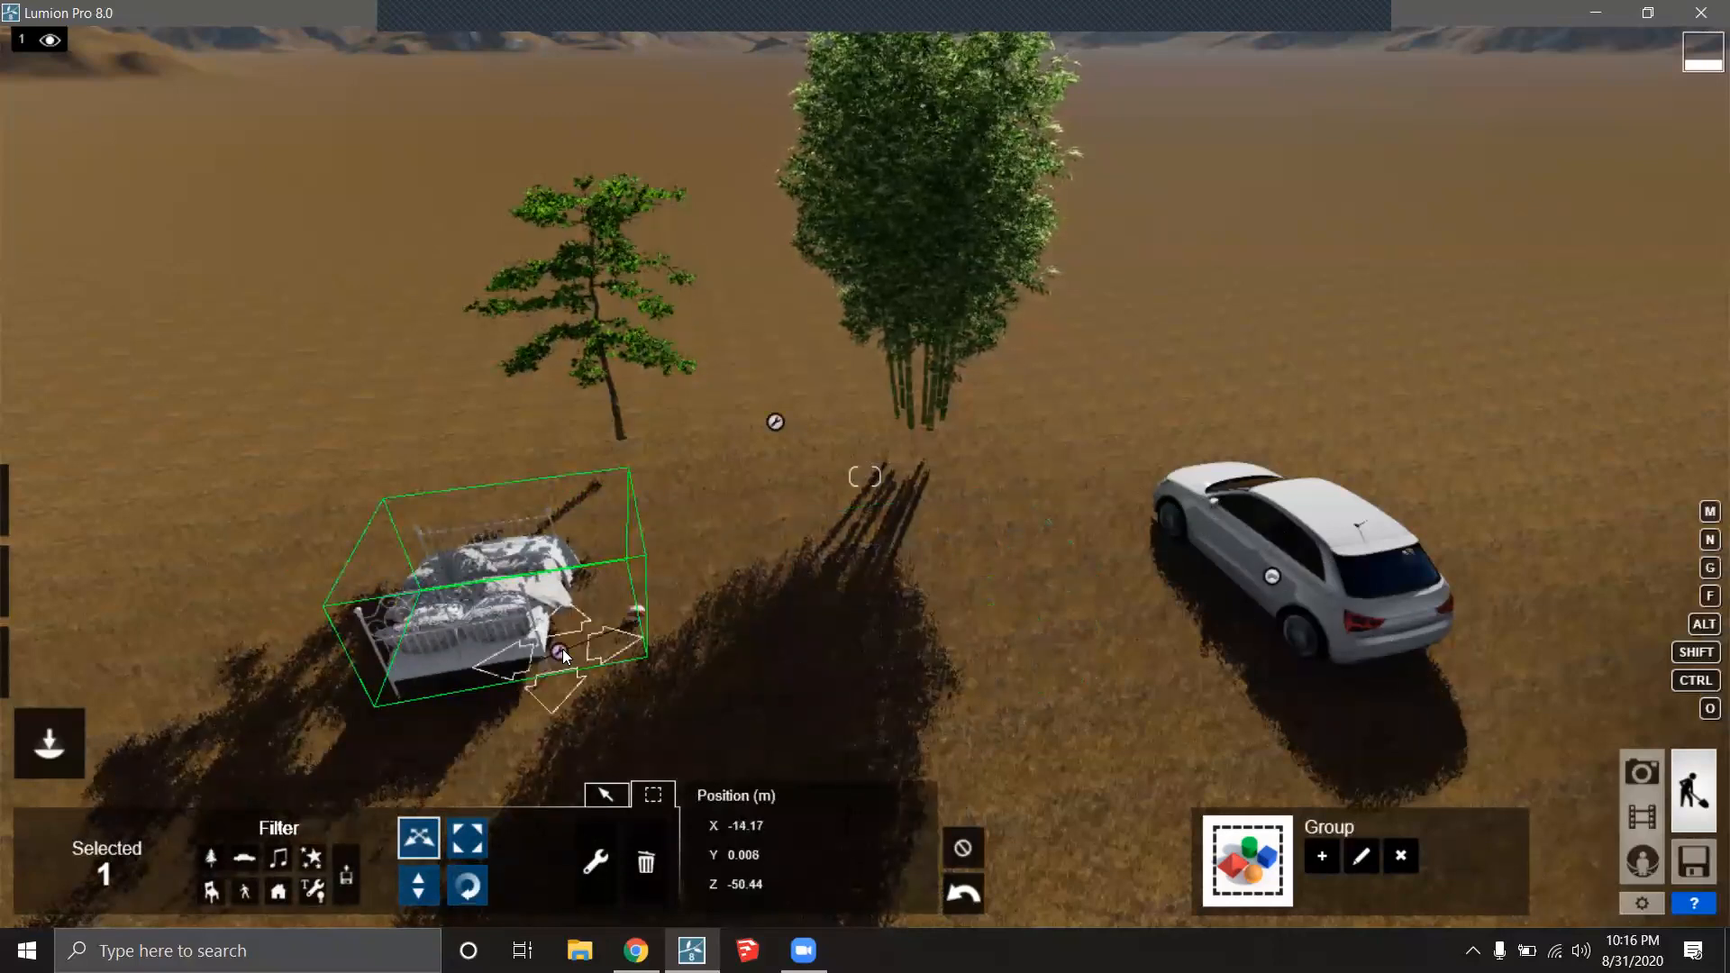
left_click_drag(775, 422, 775, 461)
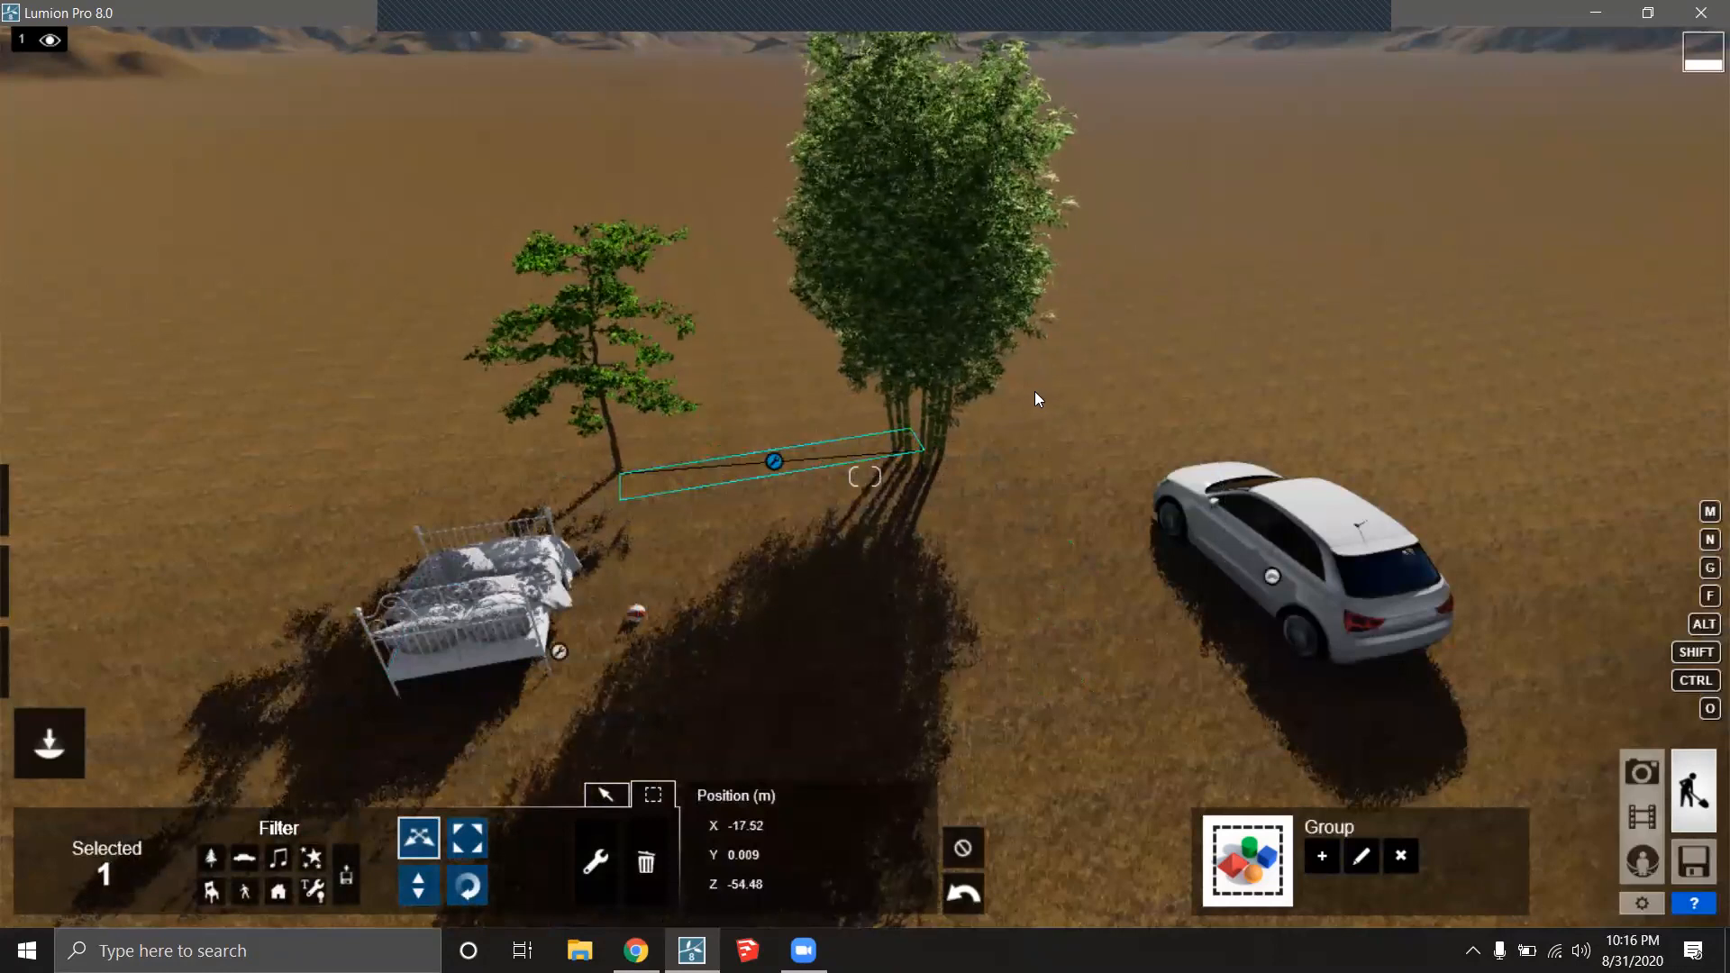
Duplicate the car twice, behind and beside the original, and copy the tree group back to about X -17.71, Z -60.71.
key("d")
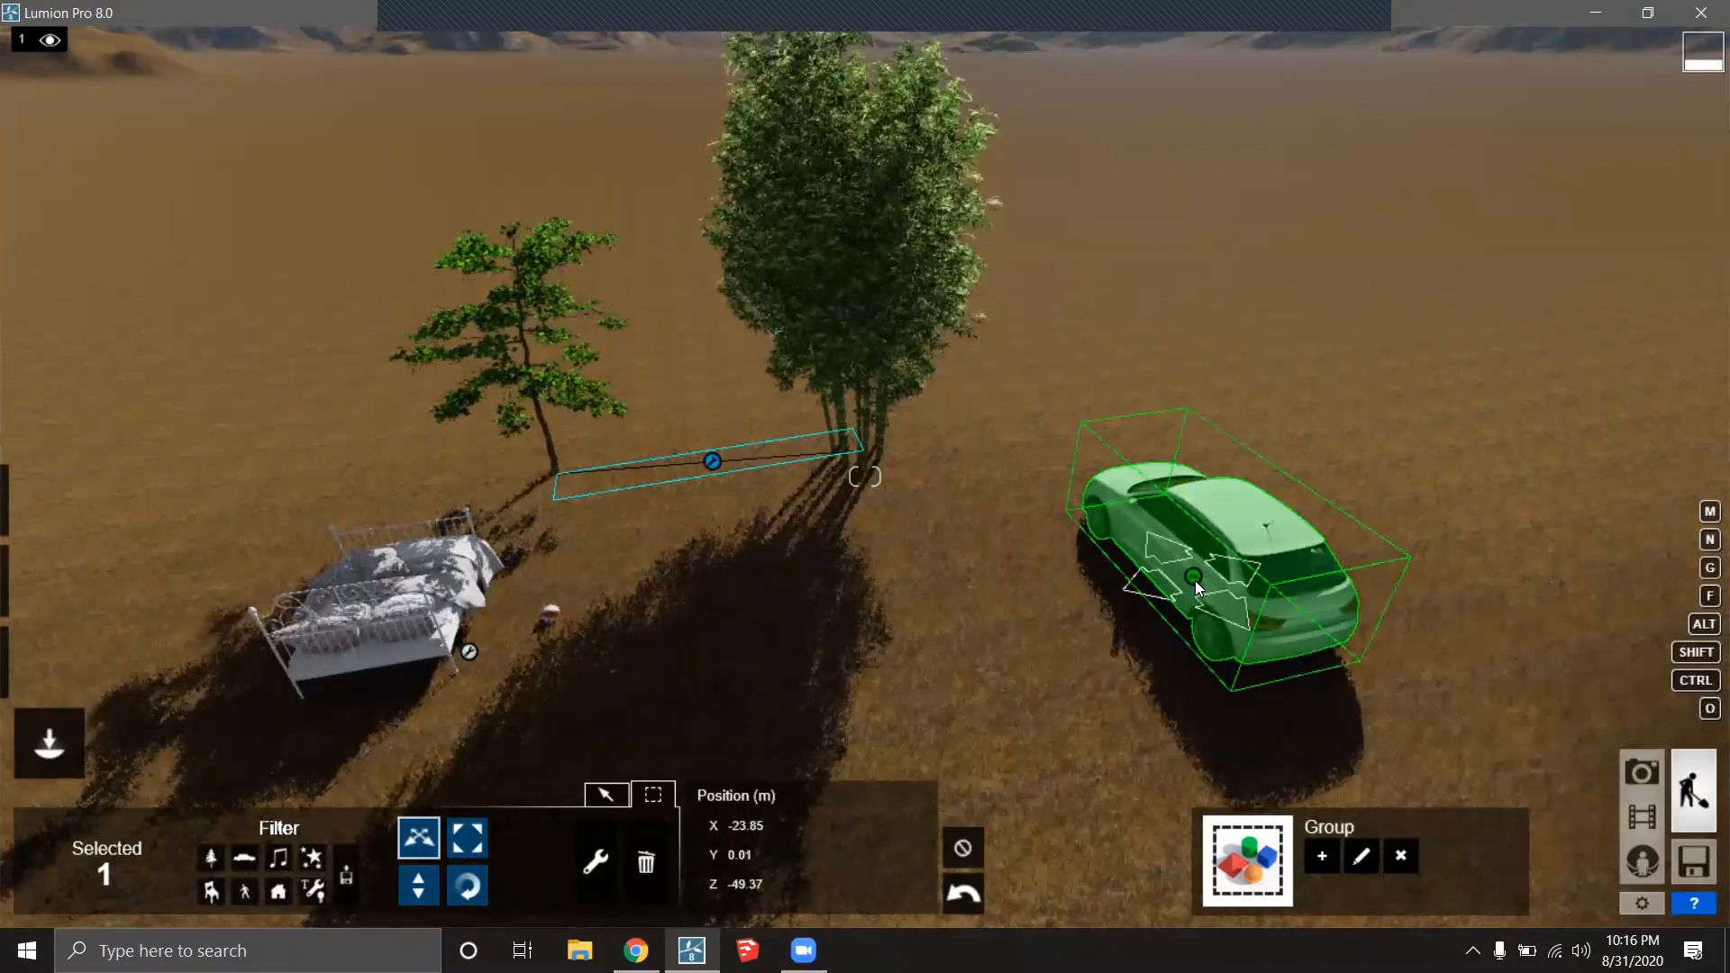
left_click_drag(1164, 589, 1169, 383, "alt")
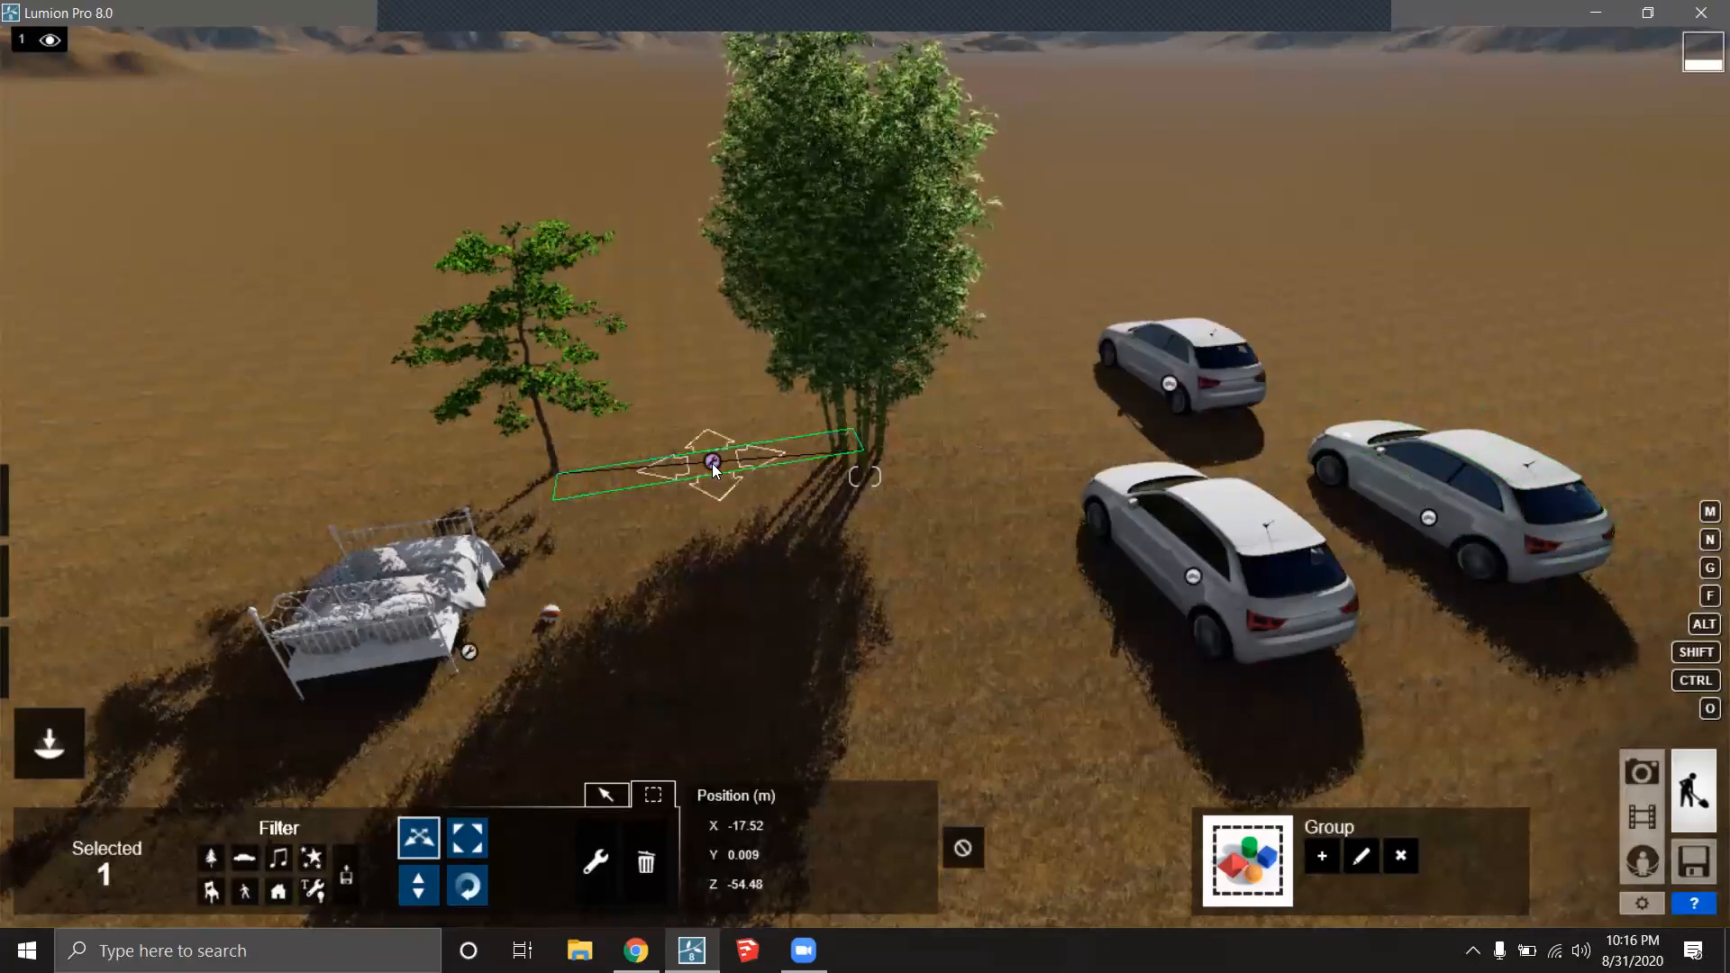
left_click_drag(712, 462, 697, 341)
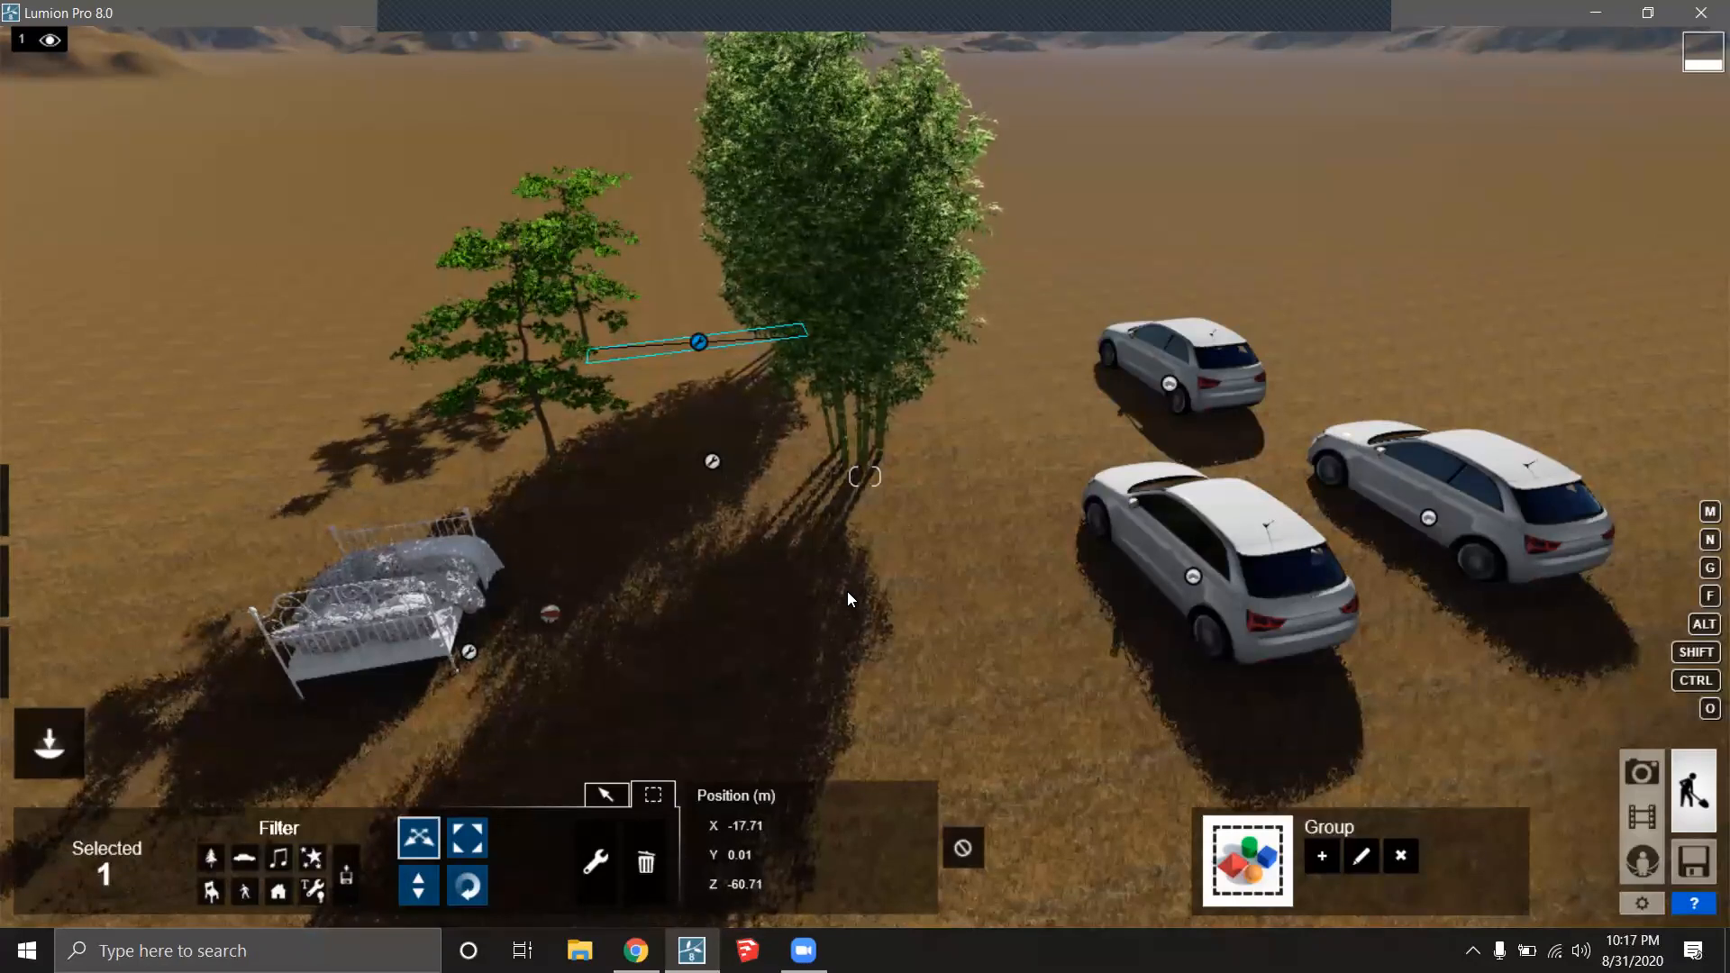
Examine the autumn trees around the villa close to ground level and deselect the copied tree group.
right_click_drag(847, 591, 853, 552)
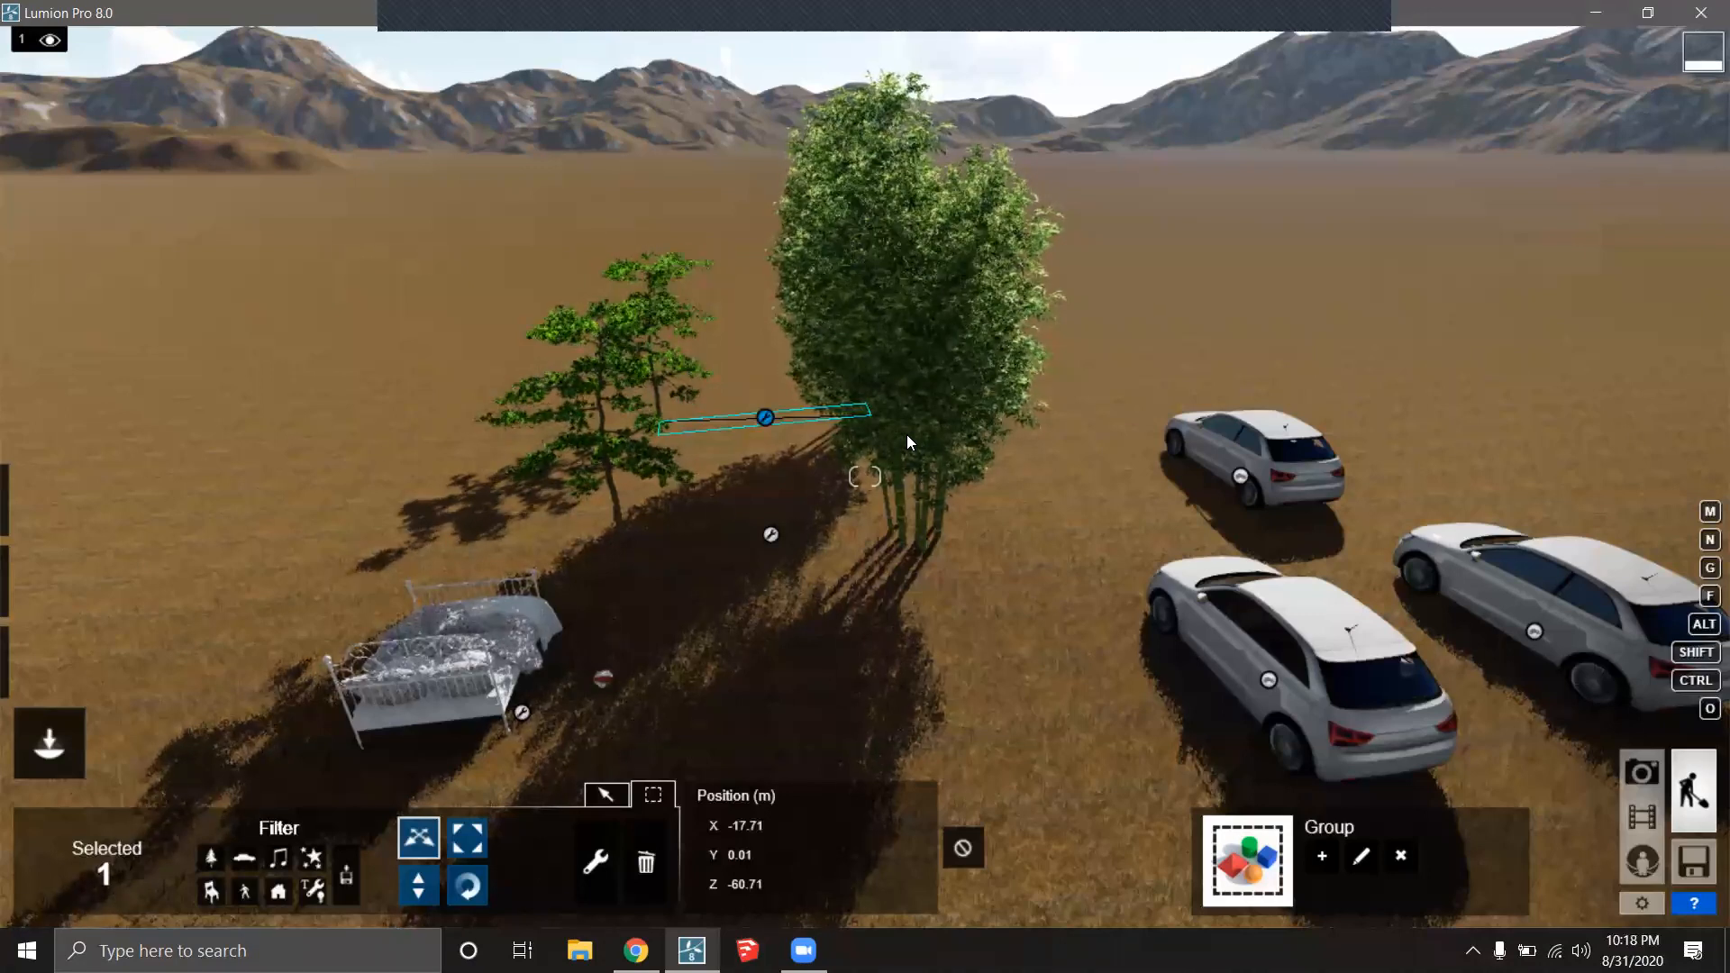
right_click_drag(1014, 414, 342, 577)
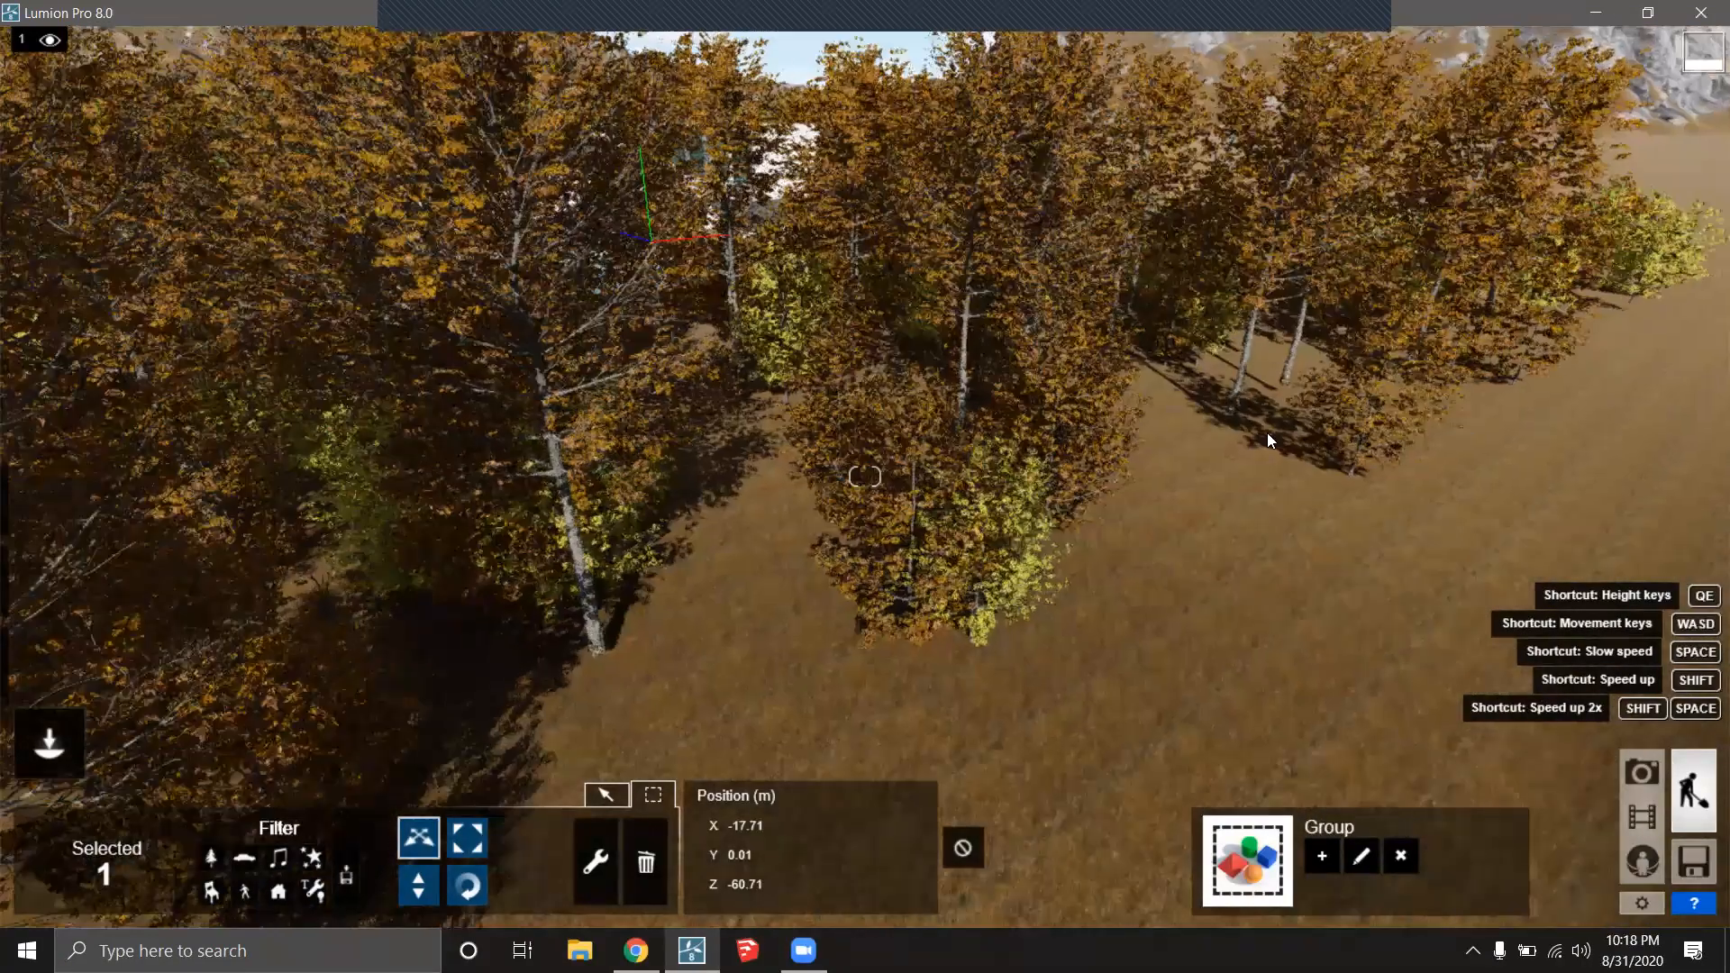
key("e")
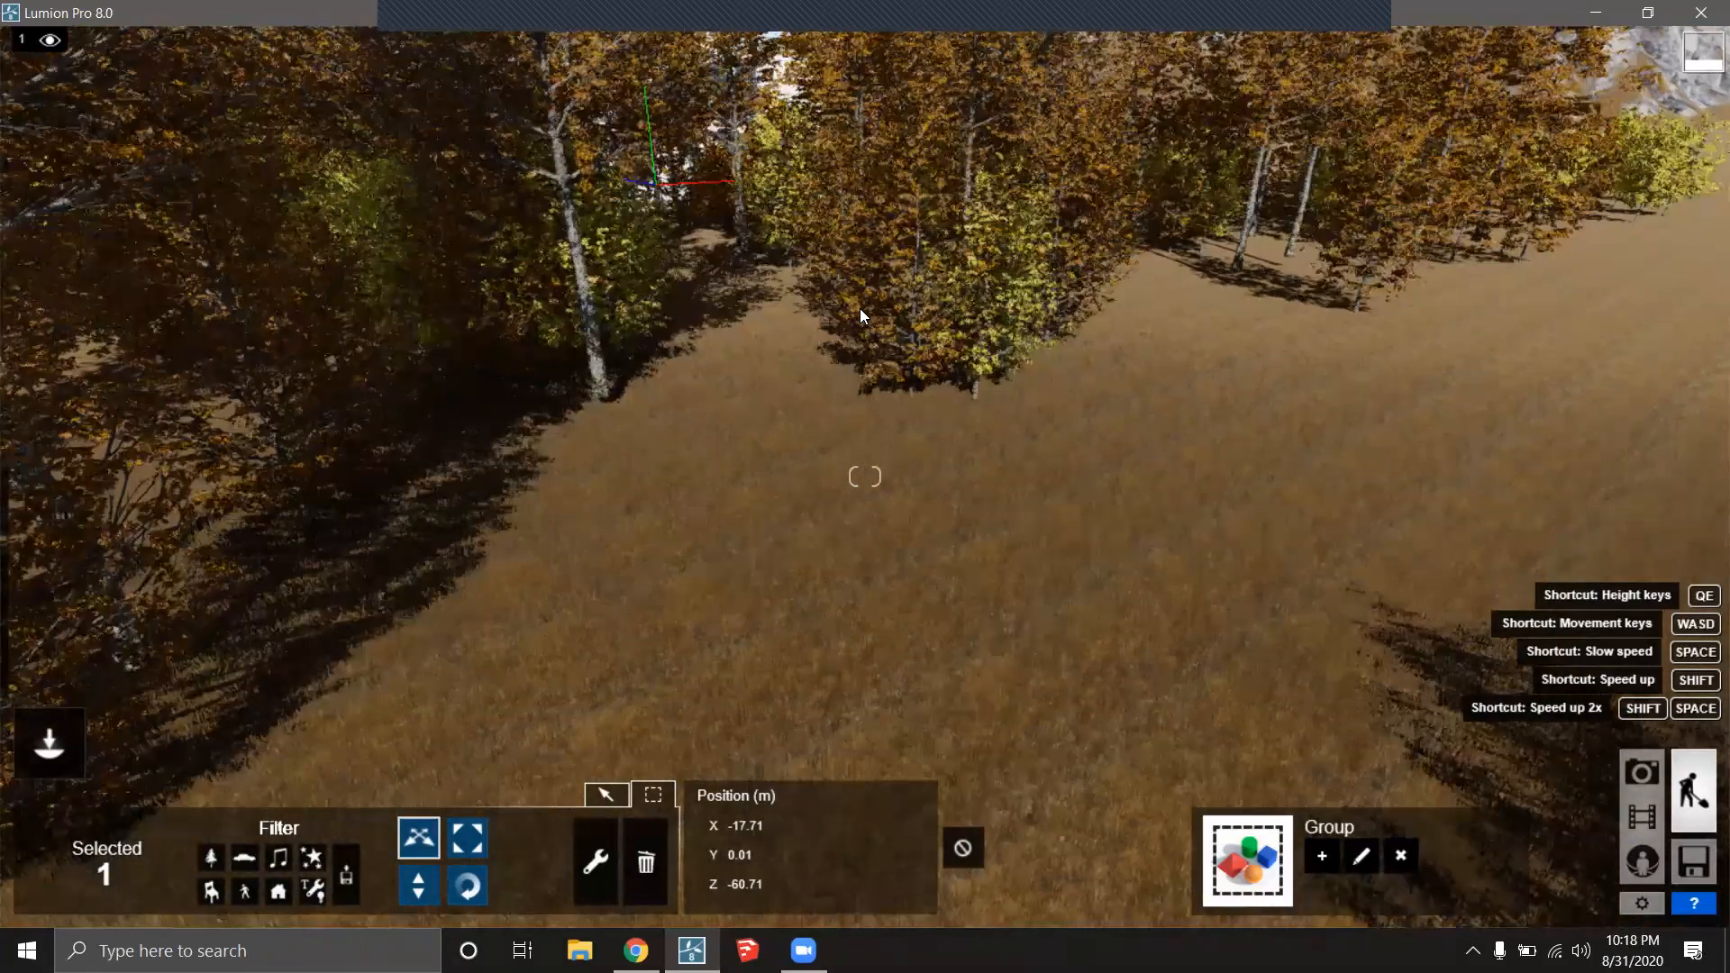
key("w")
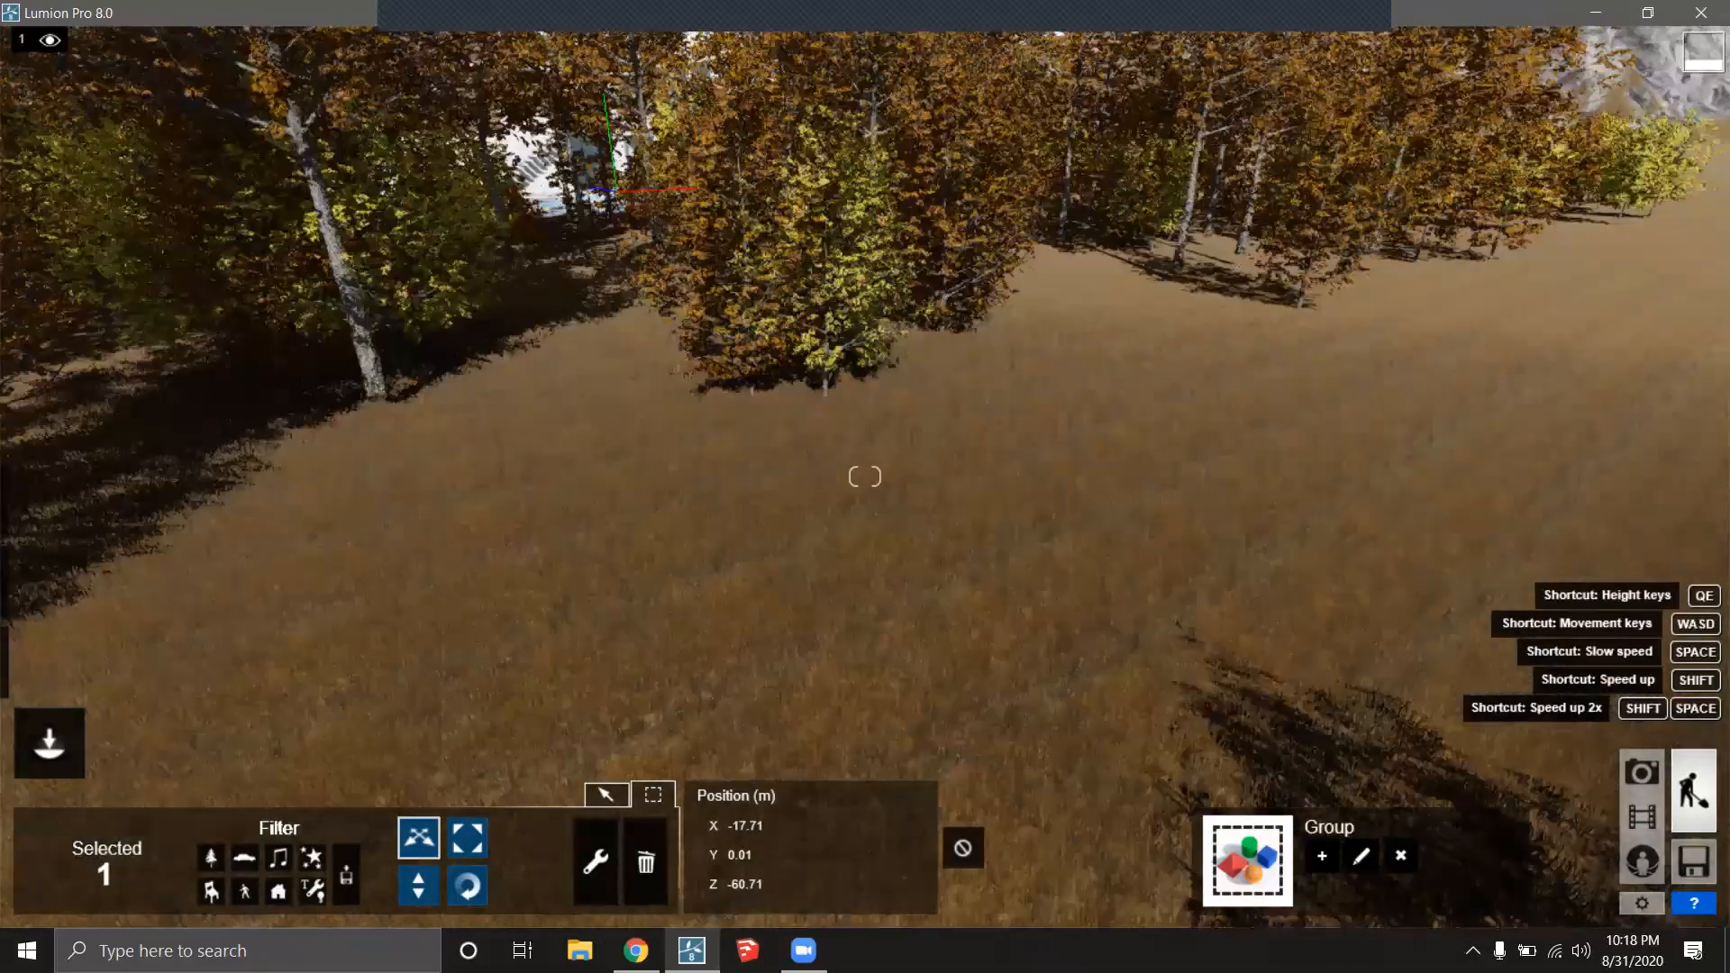
key("w")
right_click_drag(910, 297, 897, 131)
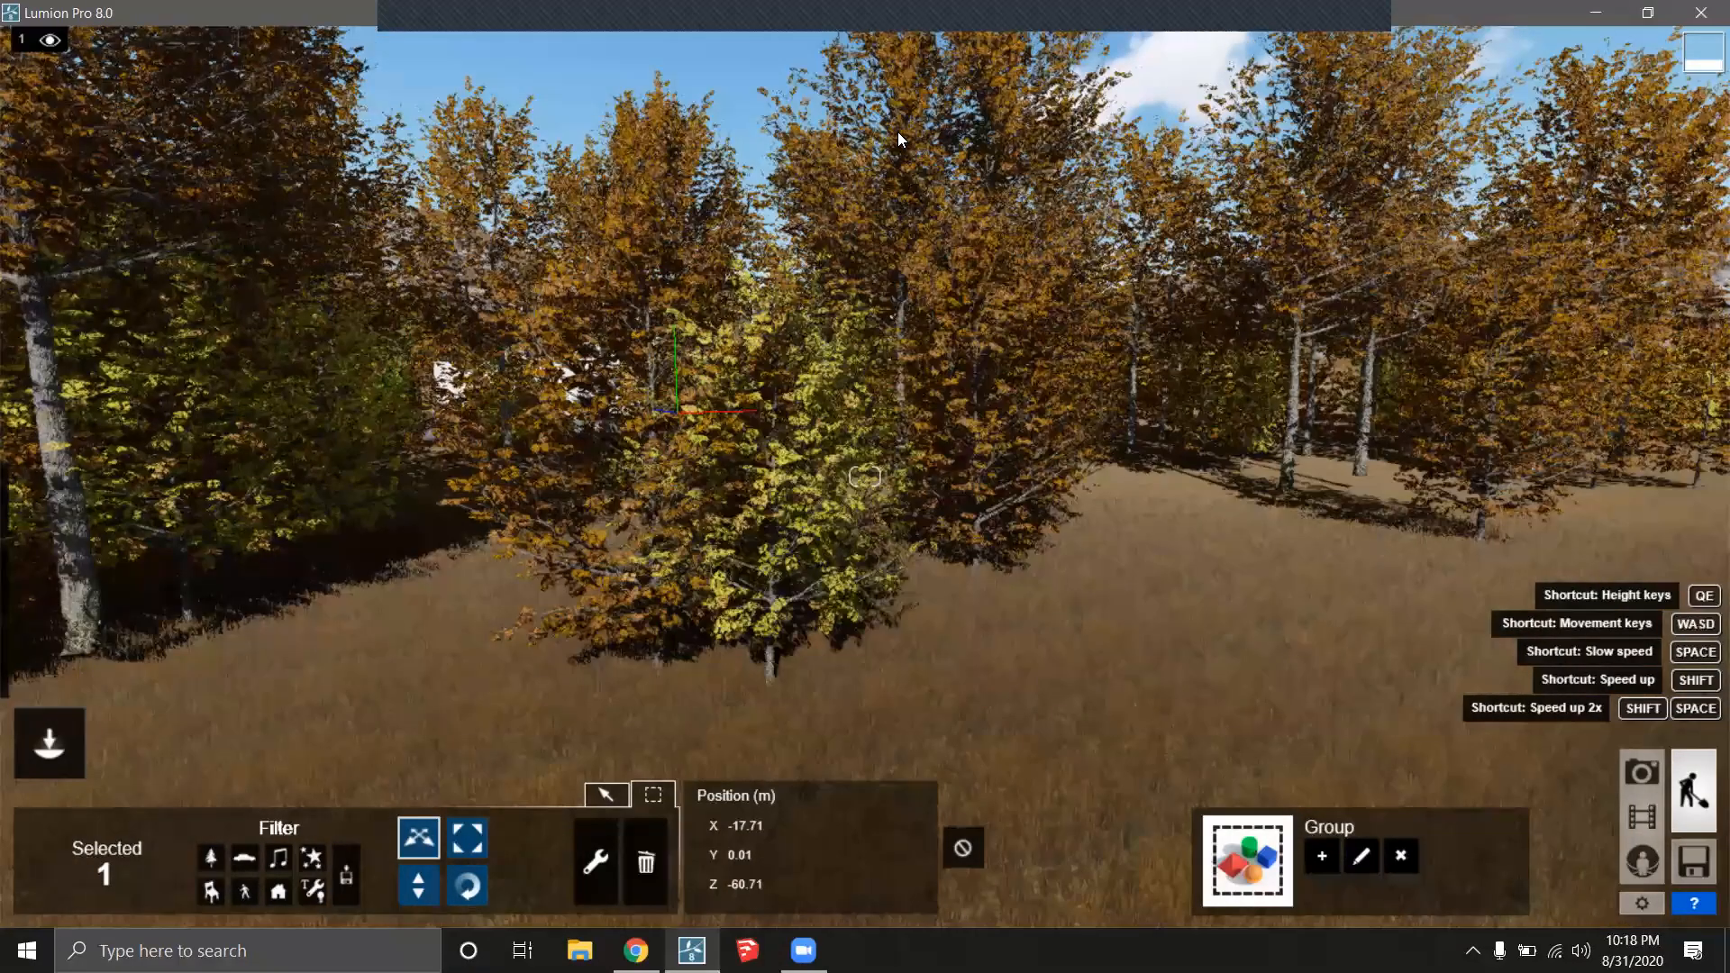
right_click_drag(897, 131, 1003, 457)
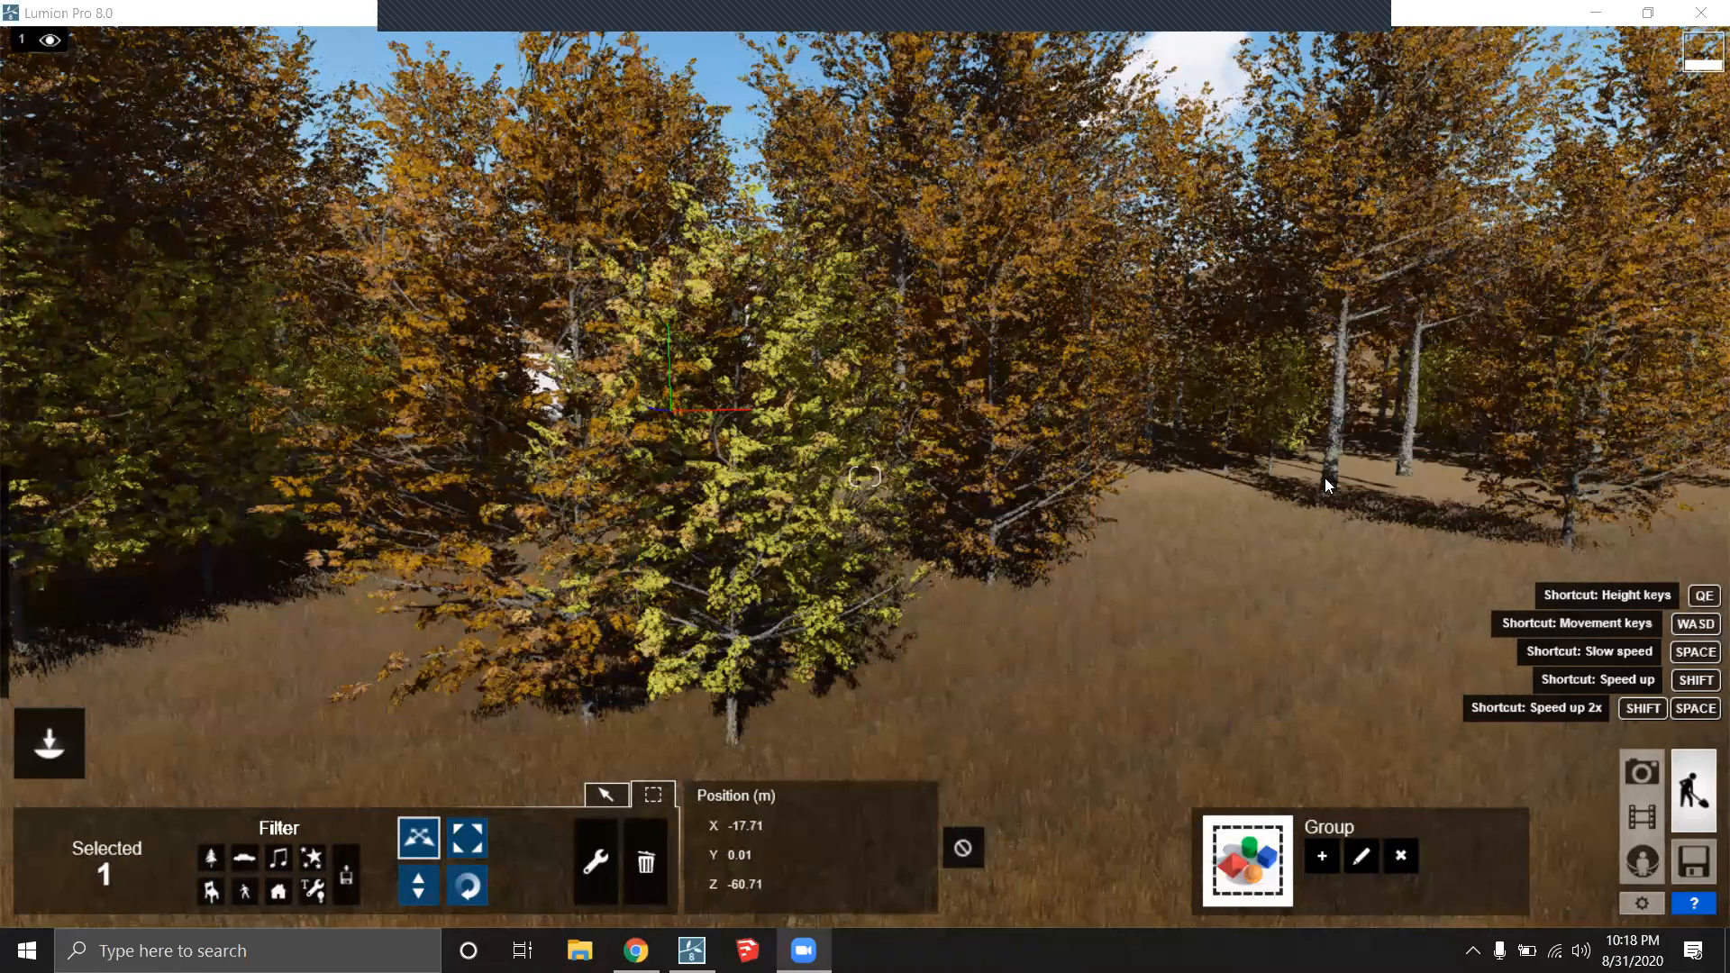
left_click(1353, 475)
key("w")
key("d")
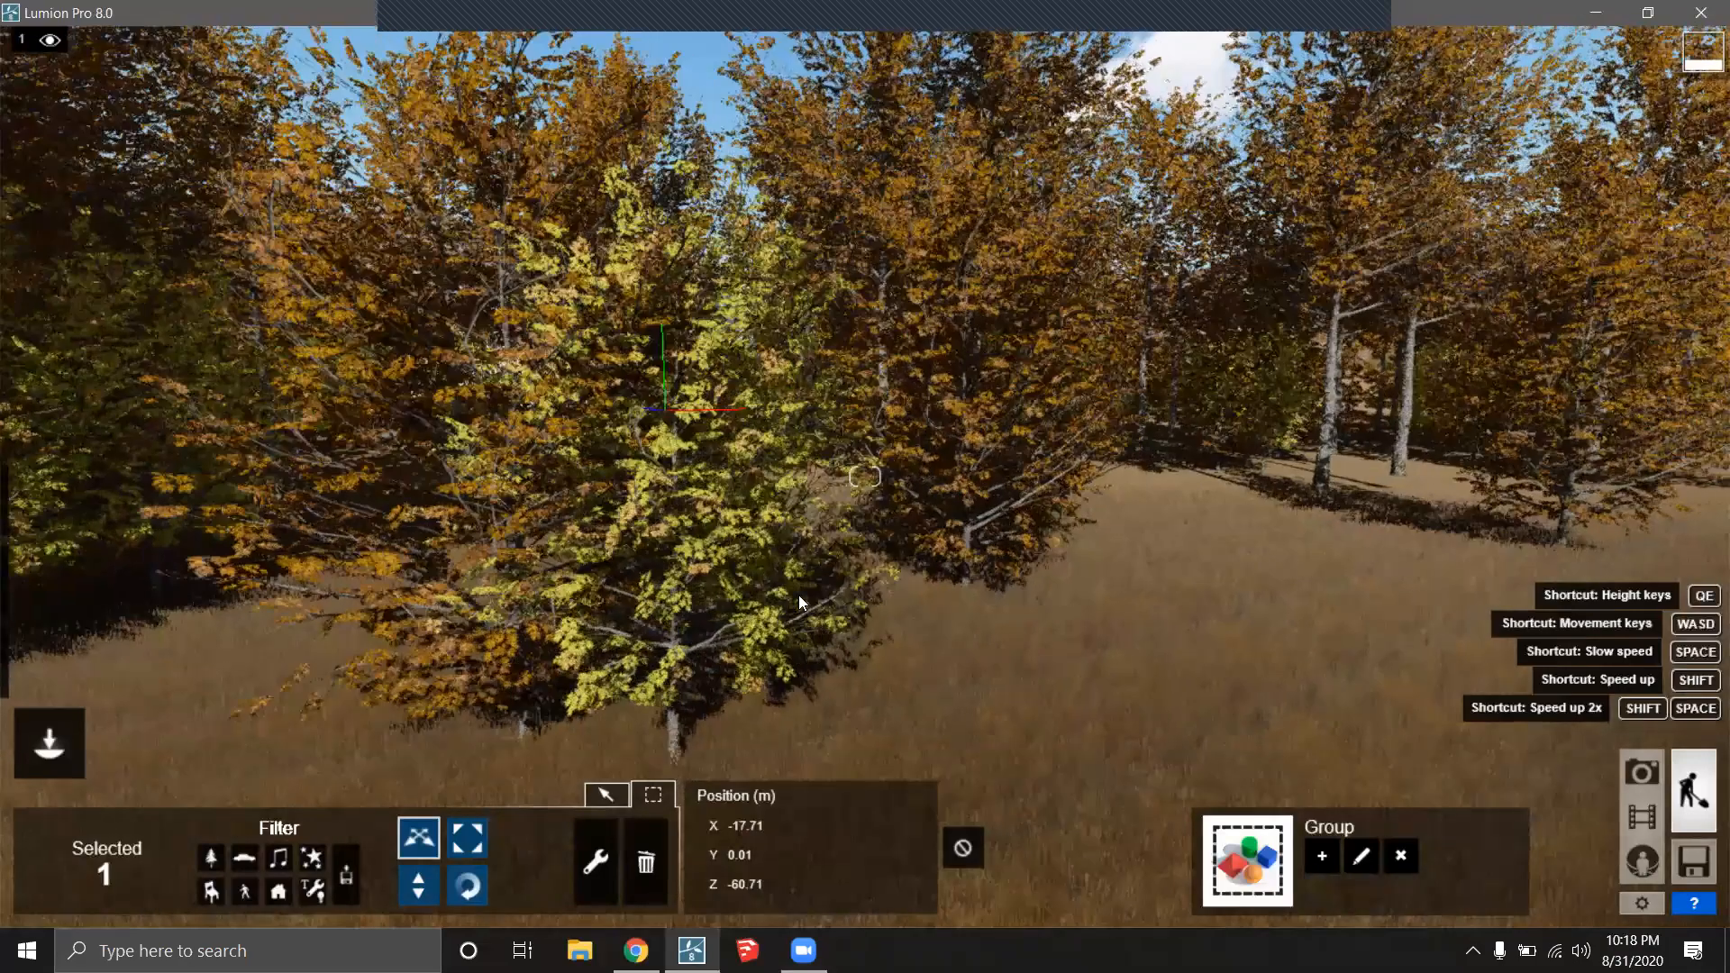
key("d")
right_click_drag(586, 540, 627, 589)
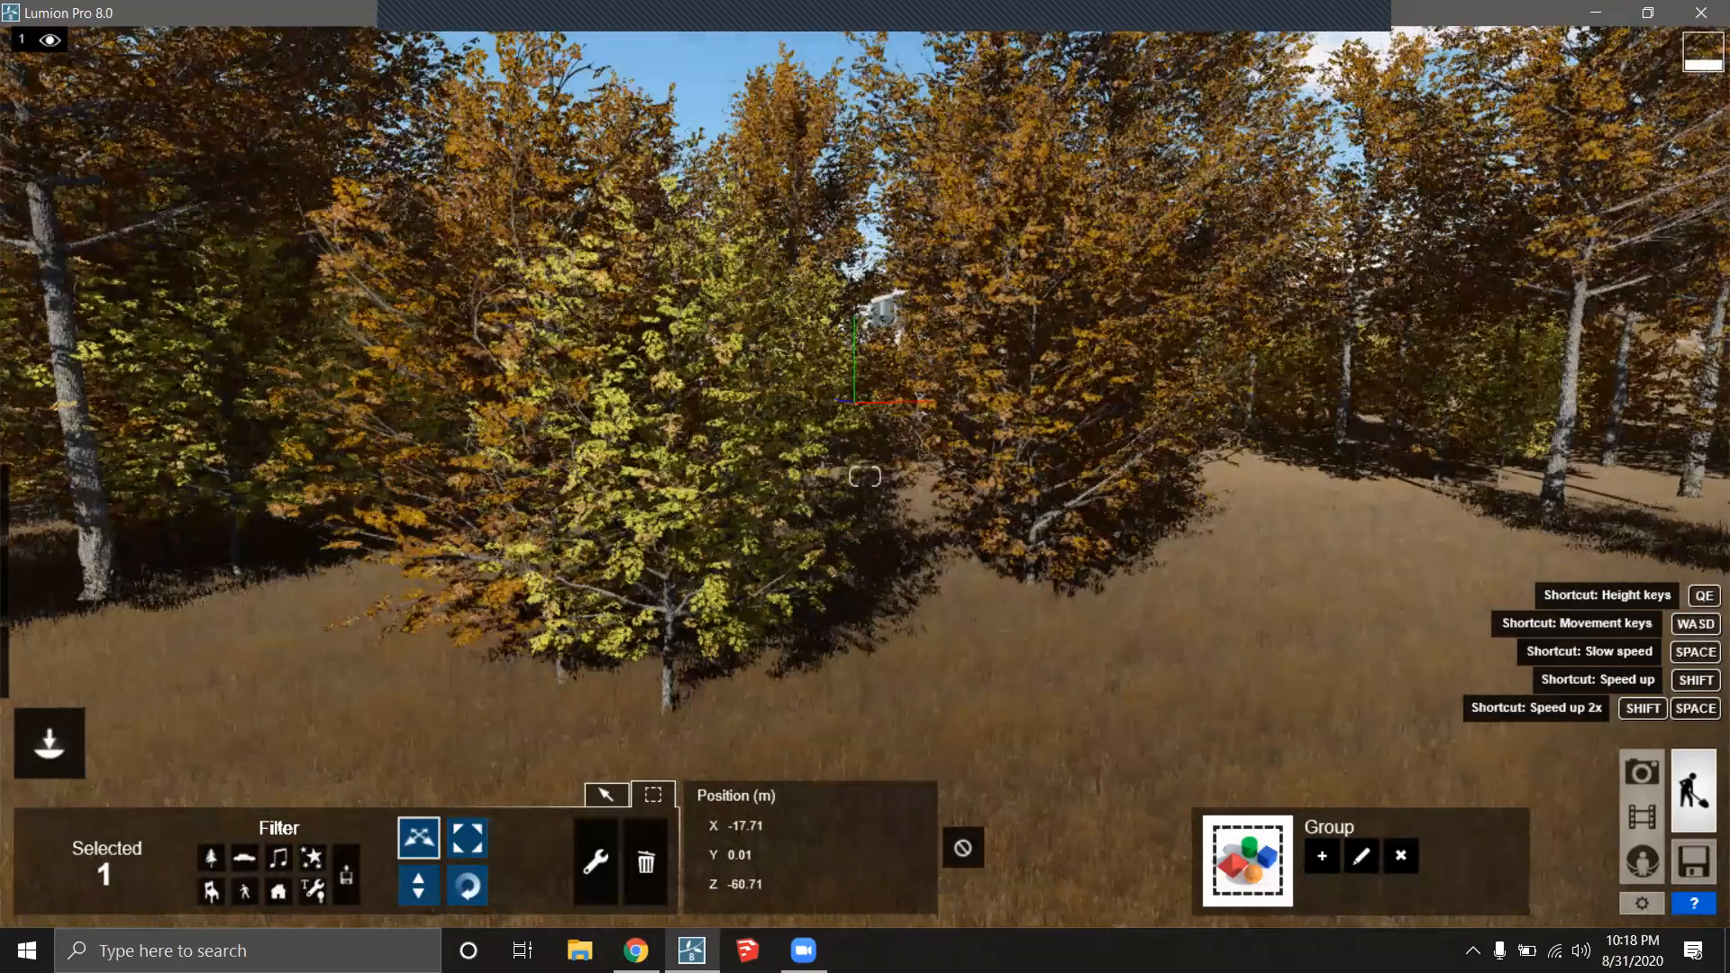
right_click_drag(721, 553, 750, 546)
key("w")
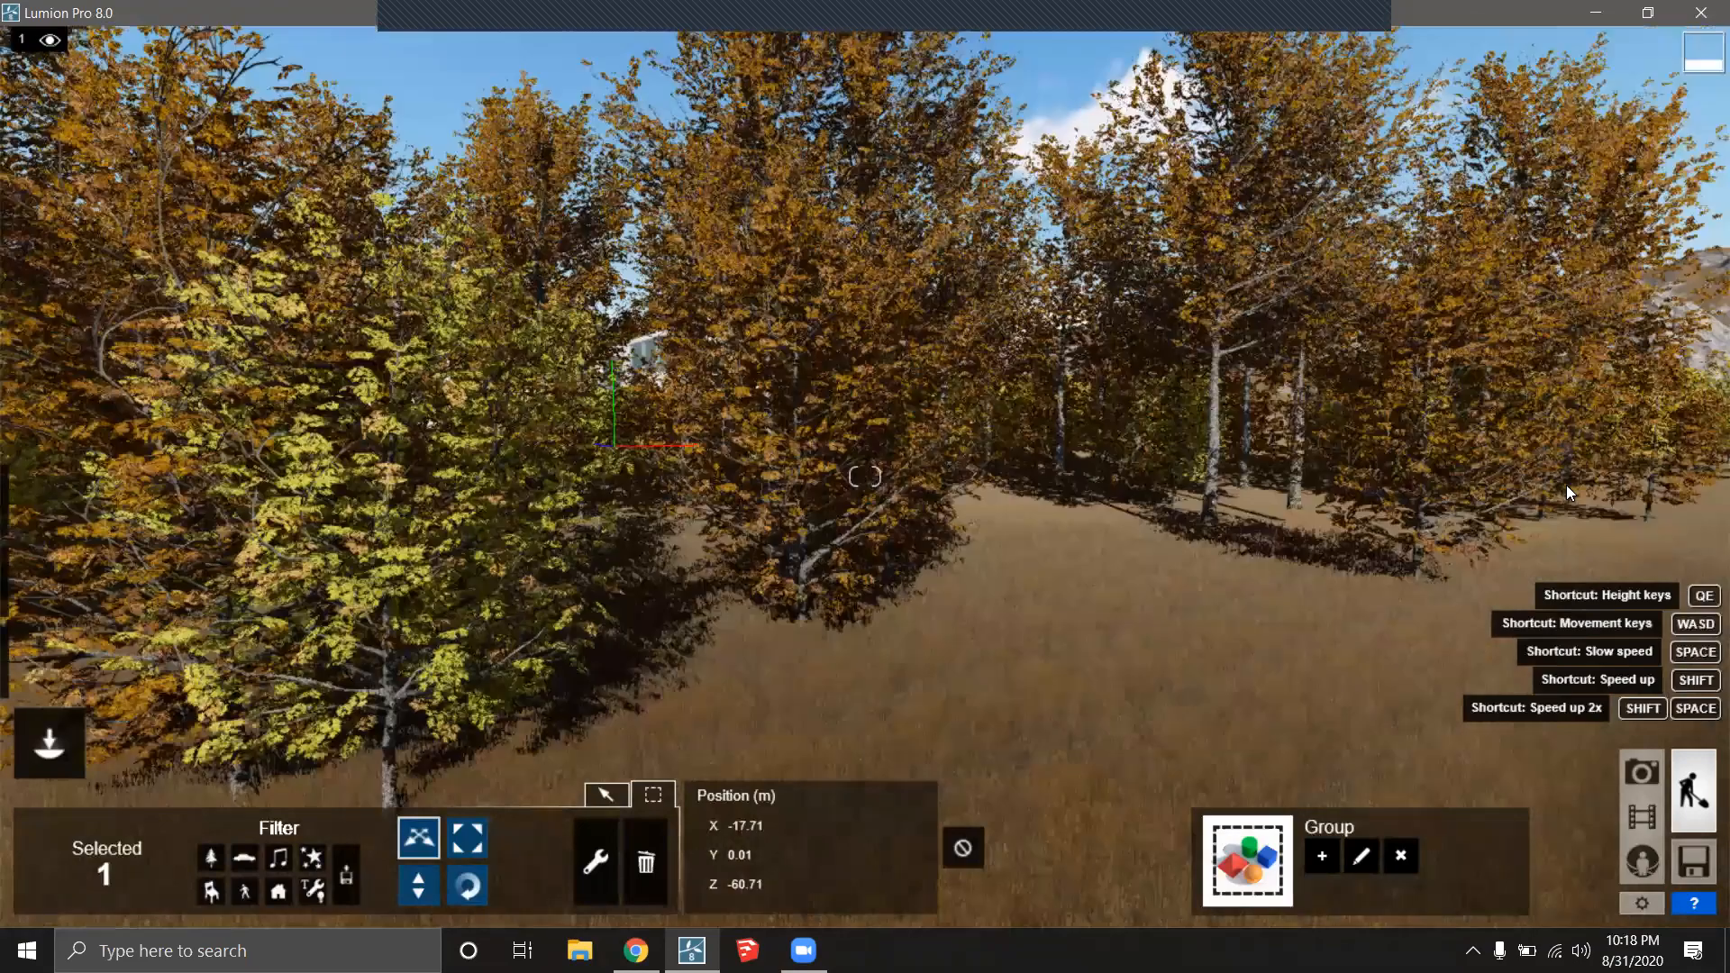
key("d")
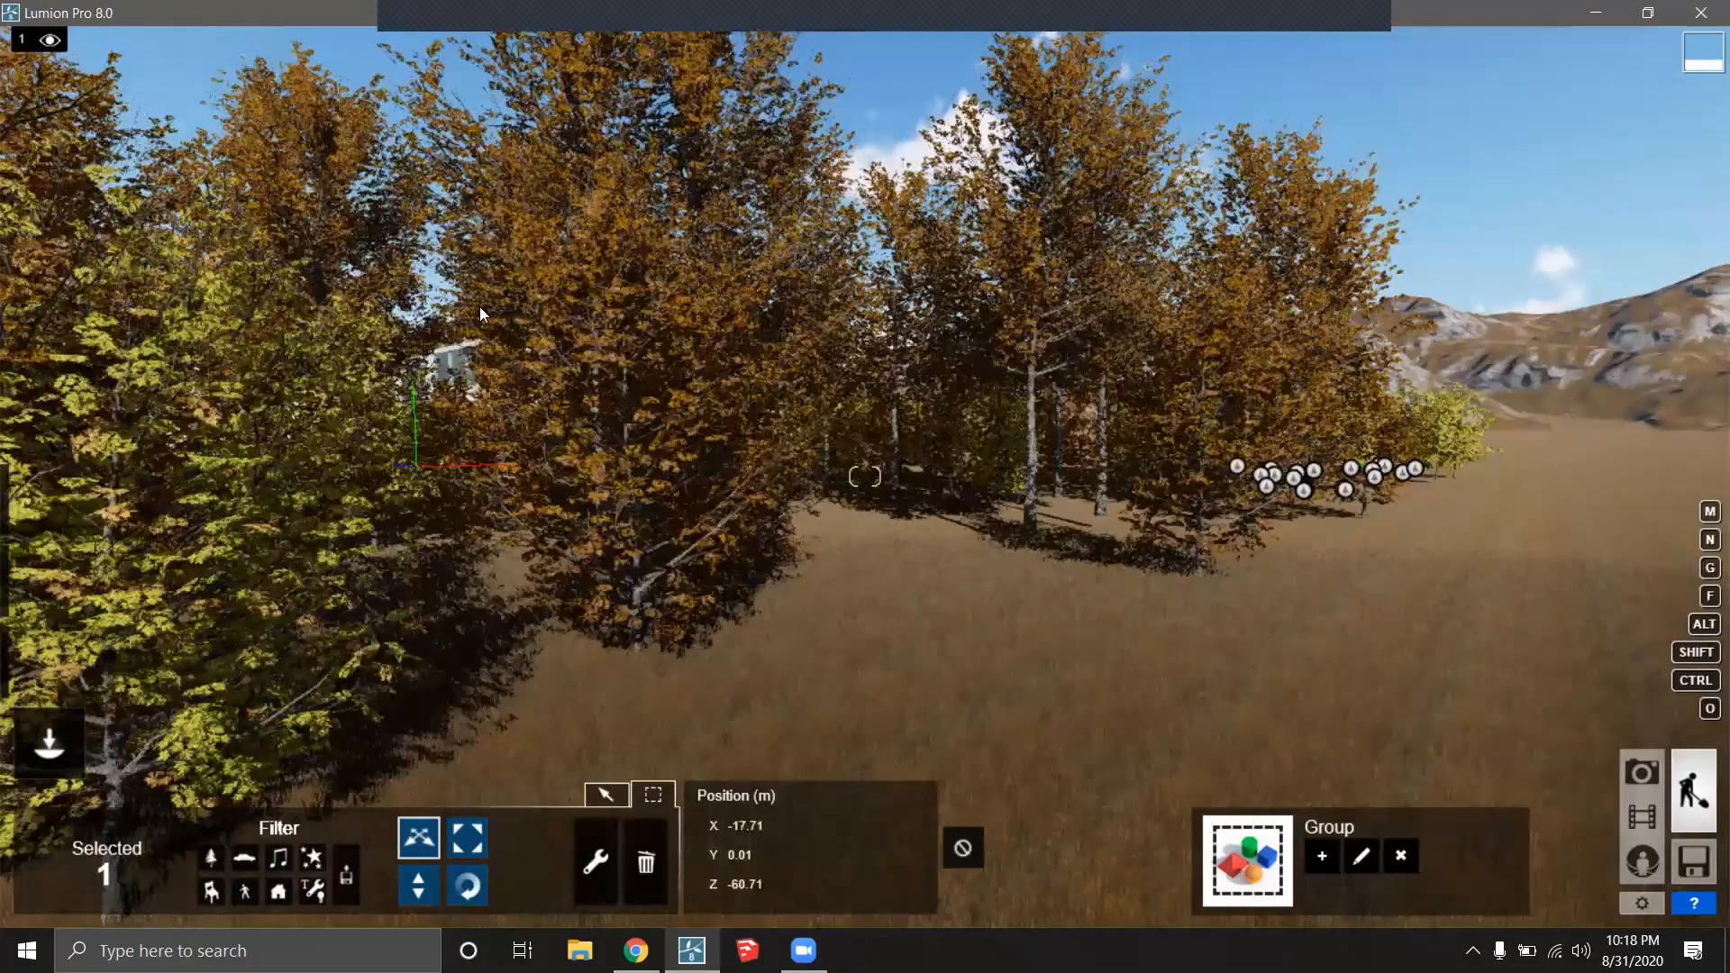
right_click_drag(777, 437, 486, 502)
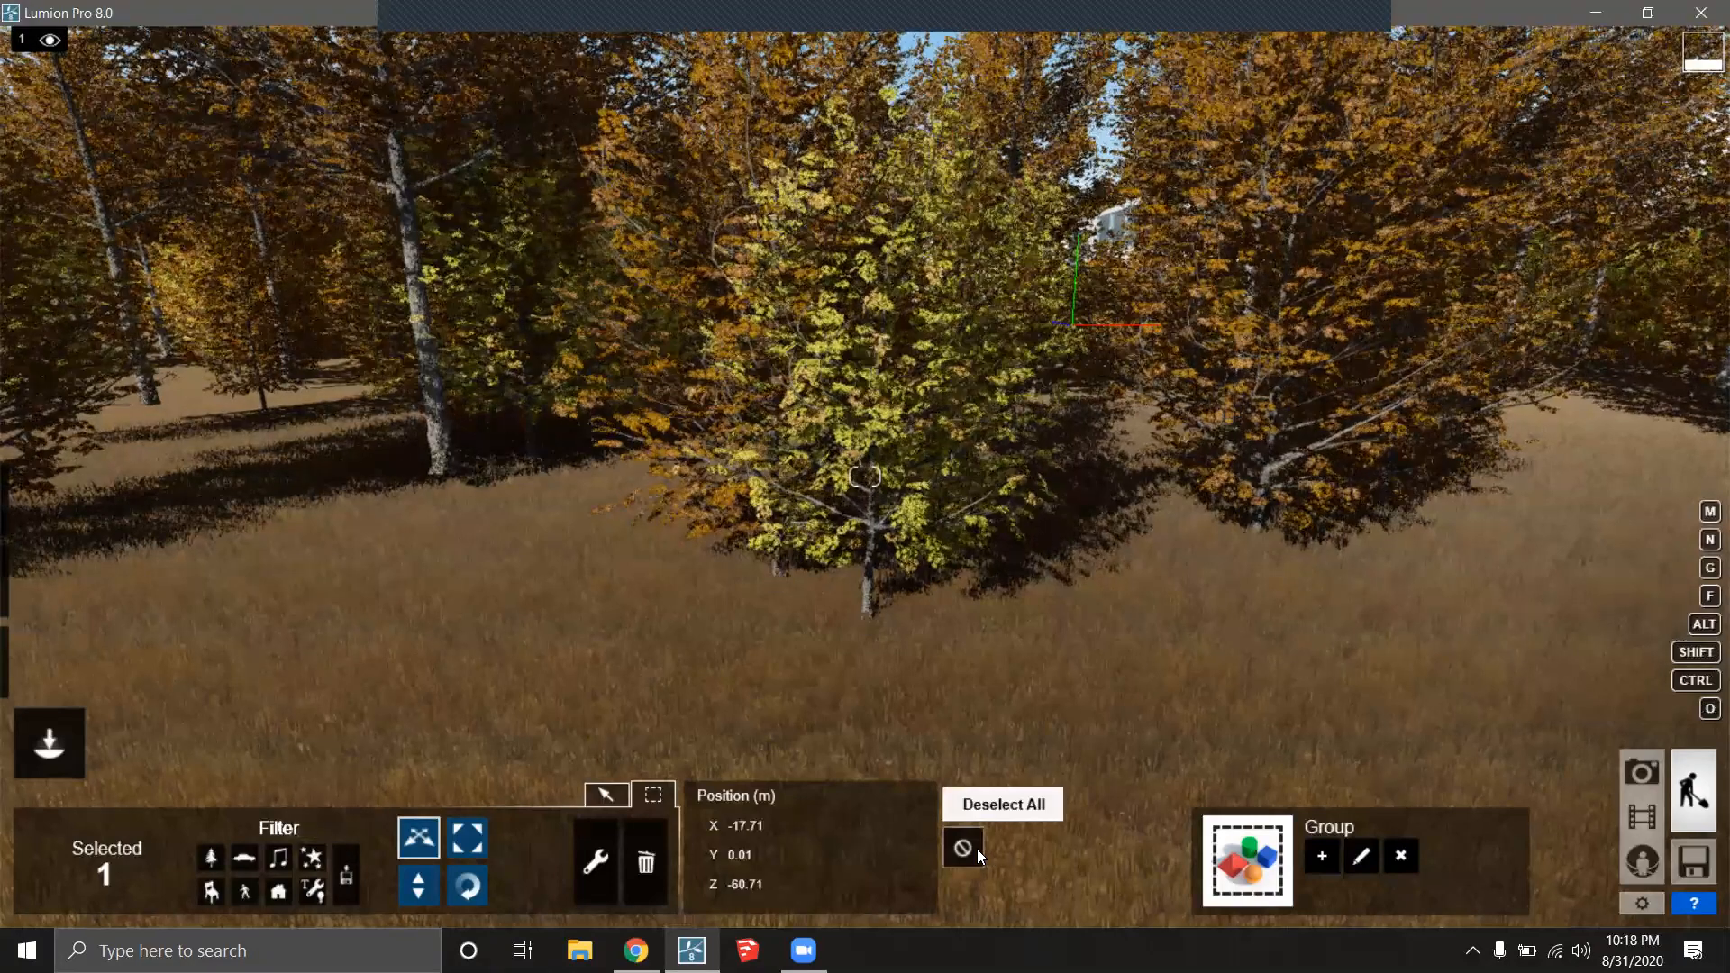
left_click(975, 849)
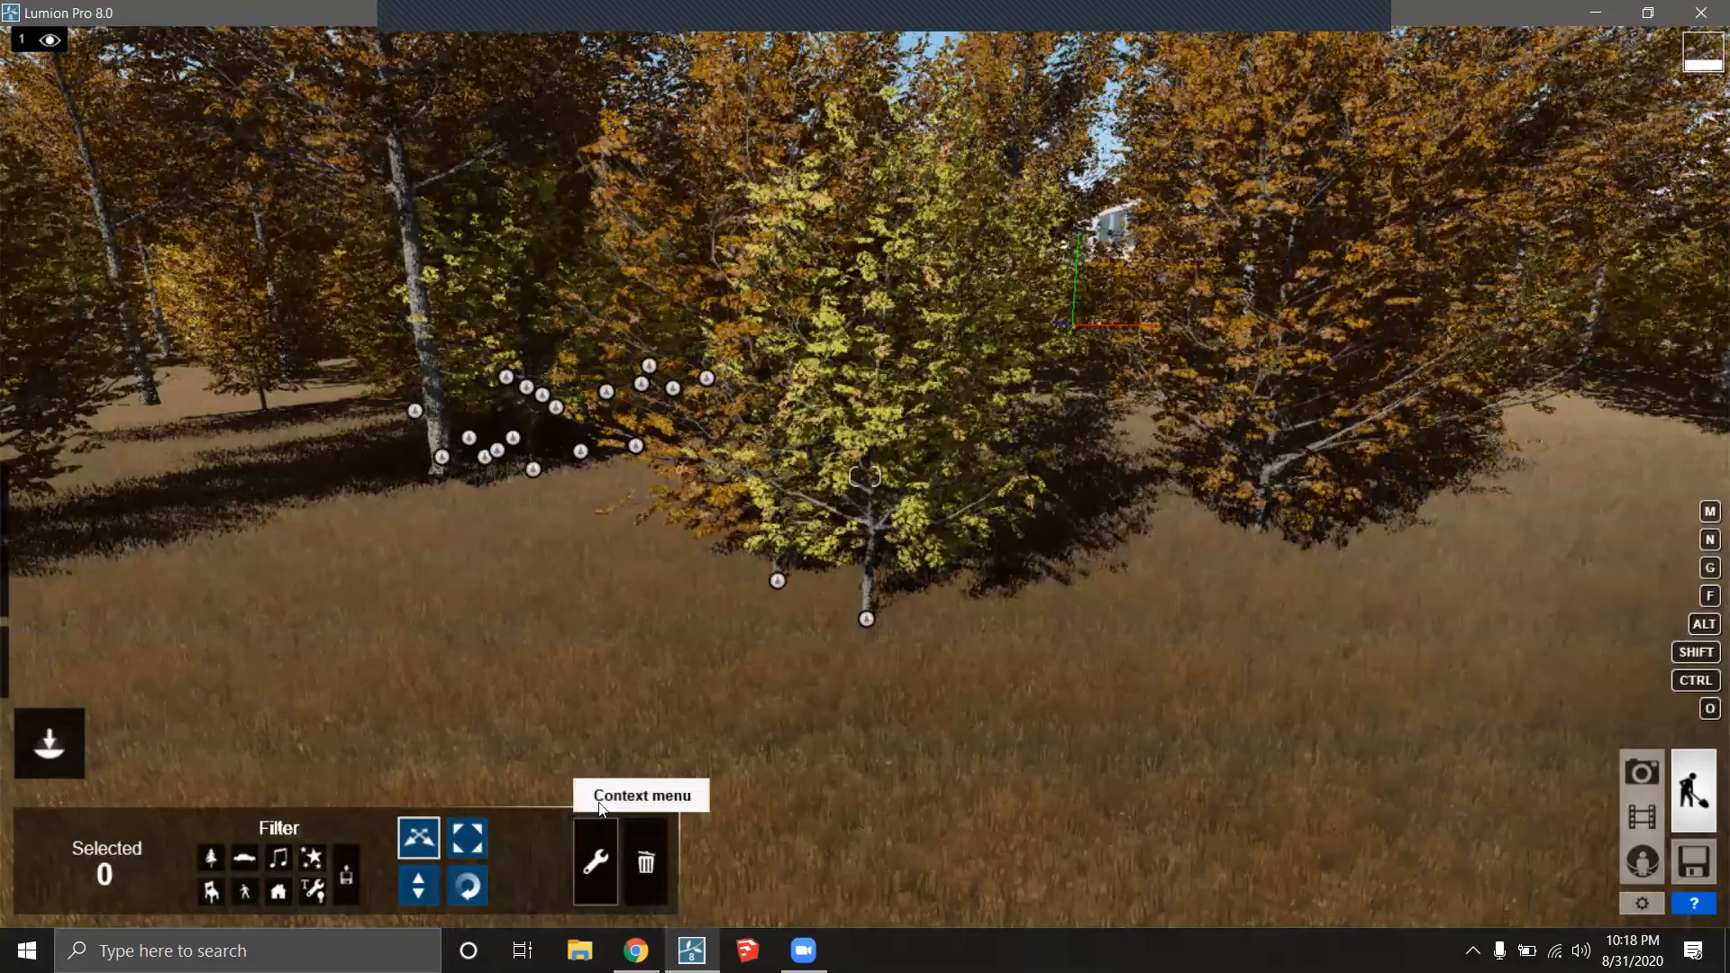
In place mode, open the context options of the foreground silver maple and select the matching autumn trees across the scene.
left_click(602, 796)
left_click(653, 798)
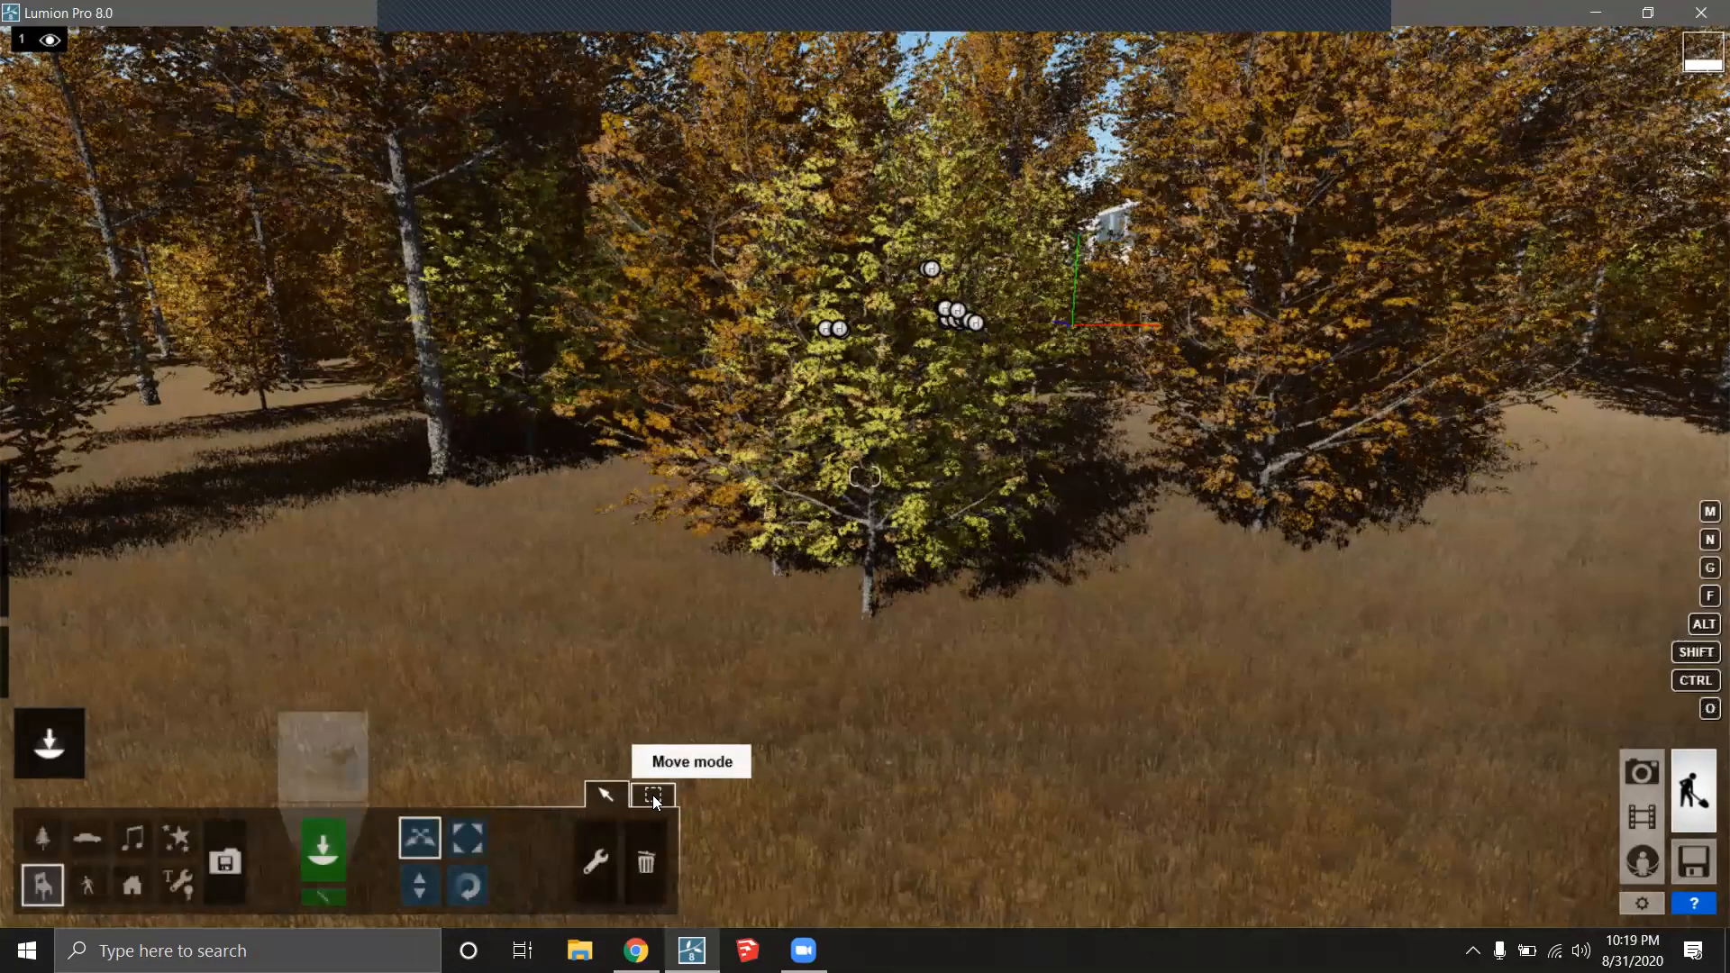
left_click(605, 793)
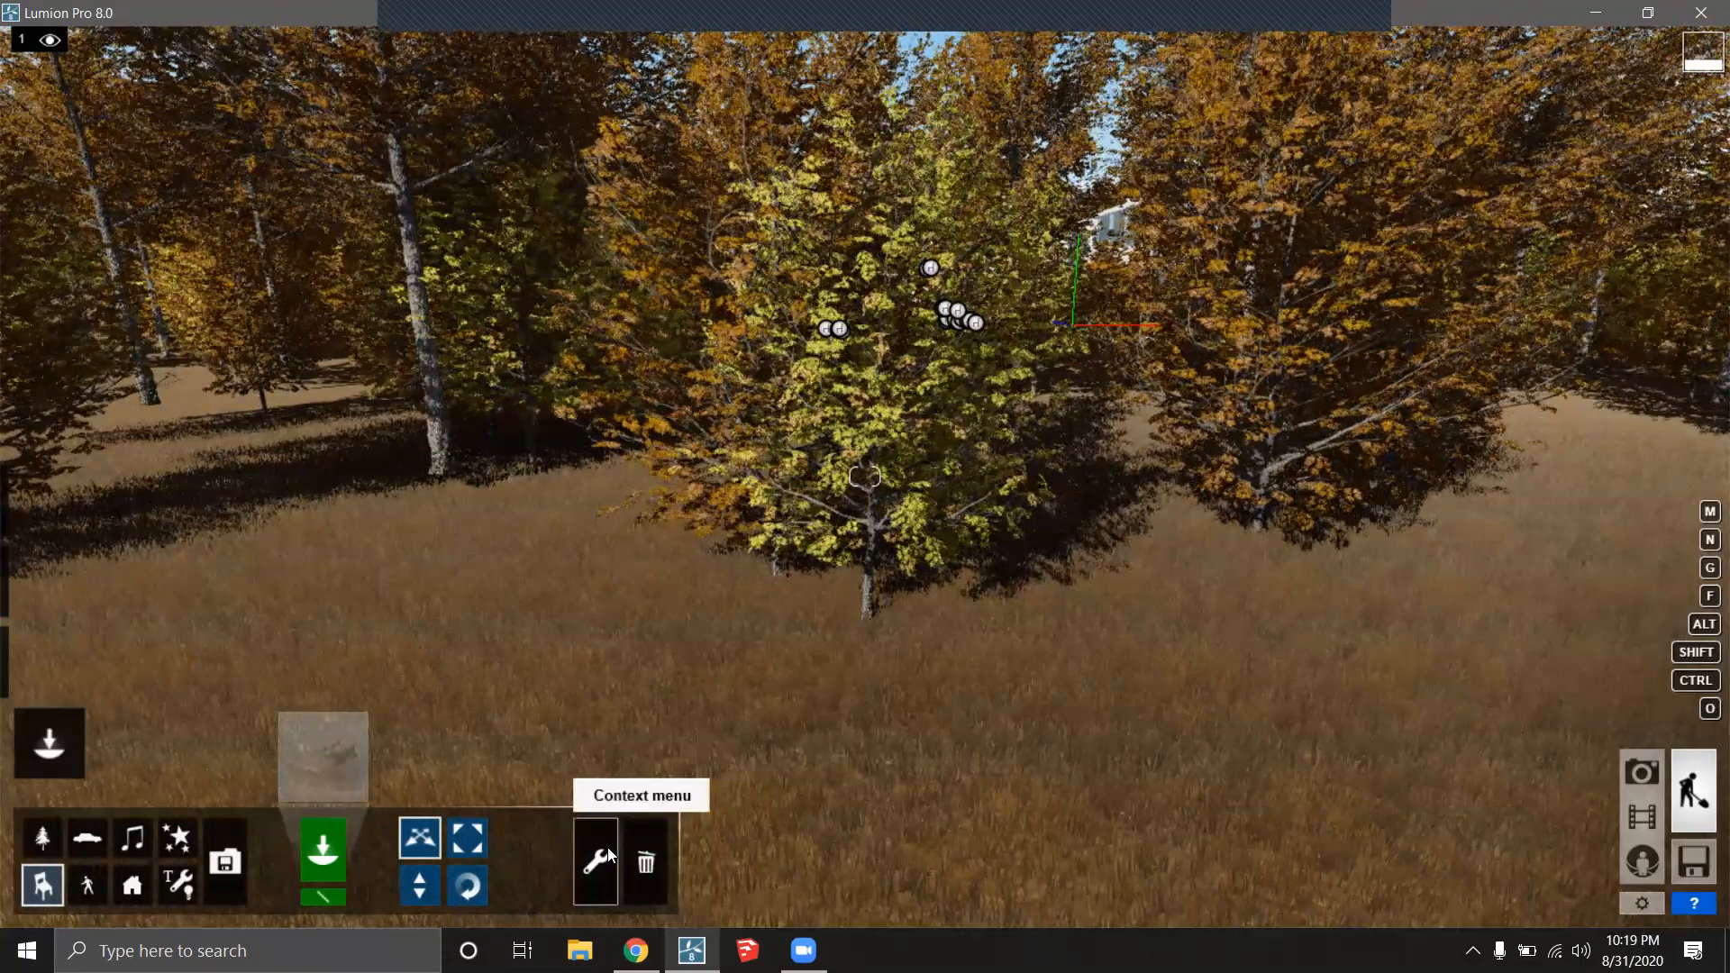
left_click(608, 851)
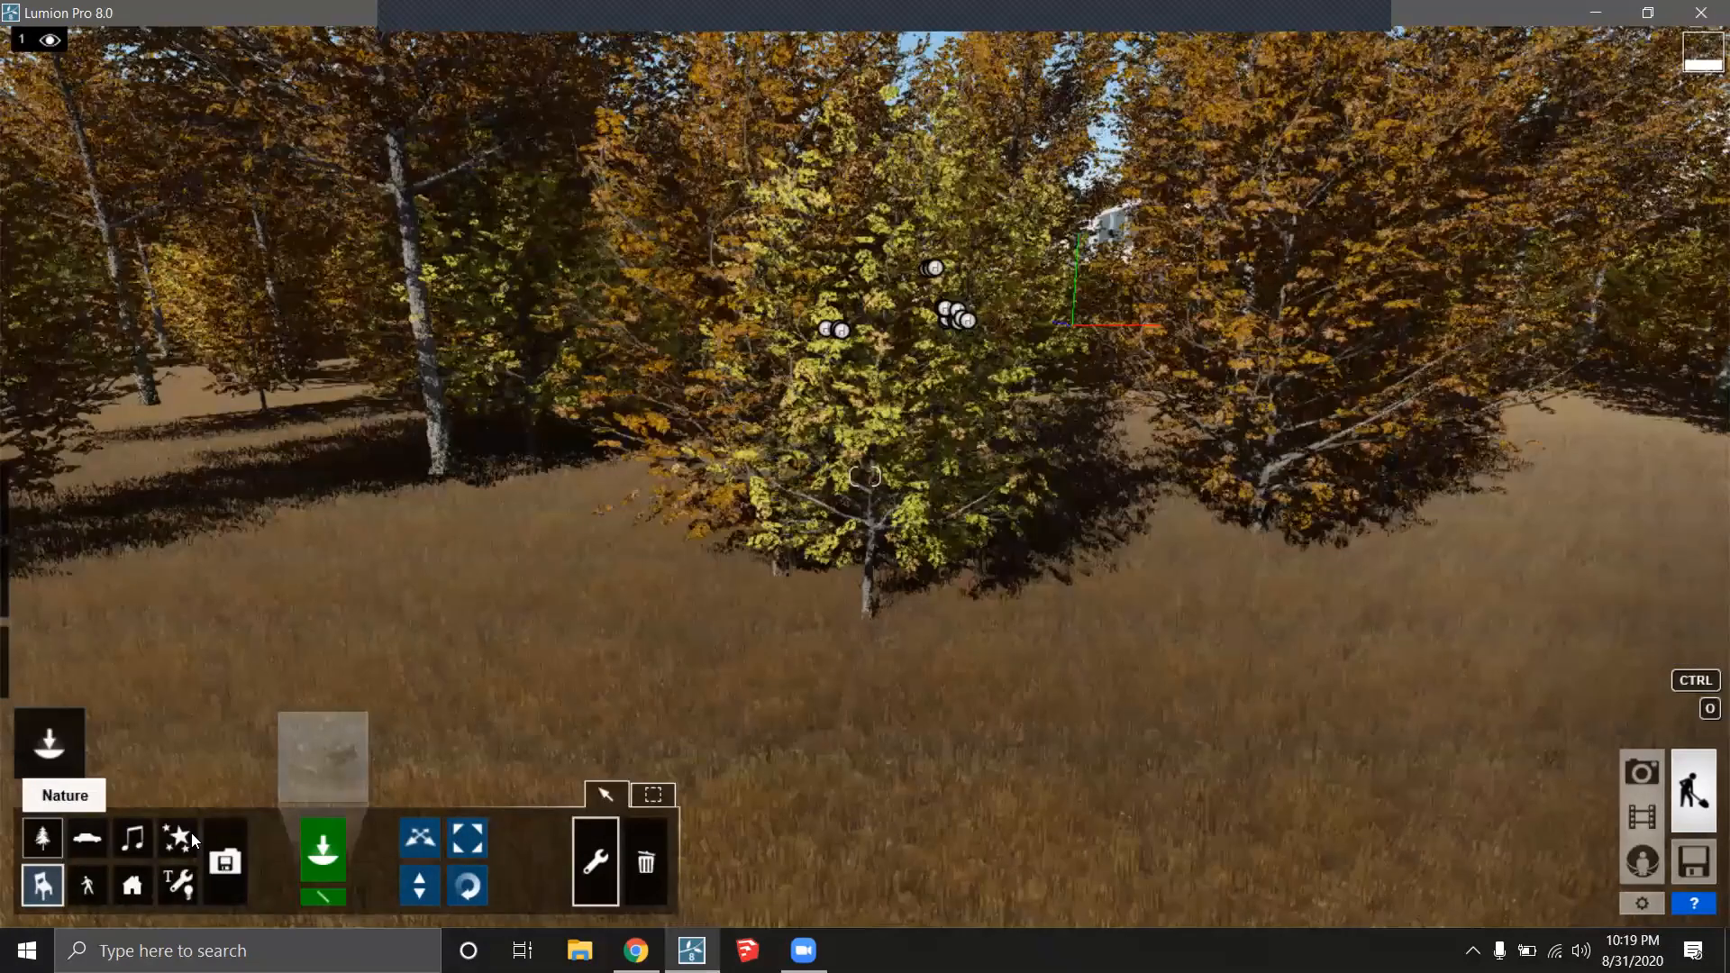
left_click(42, 839)
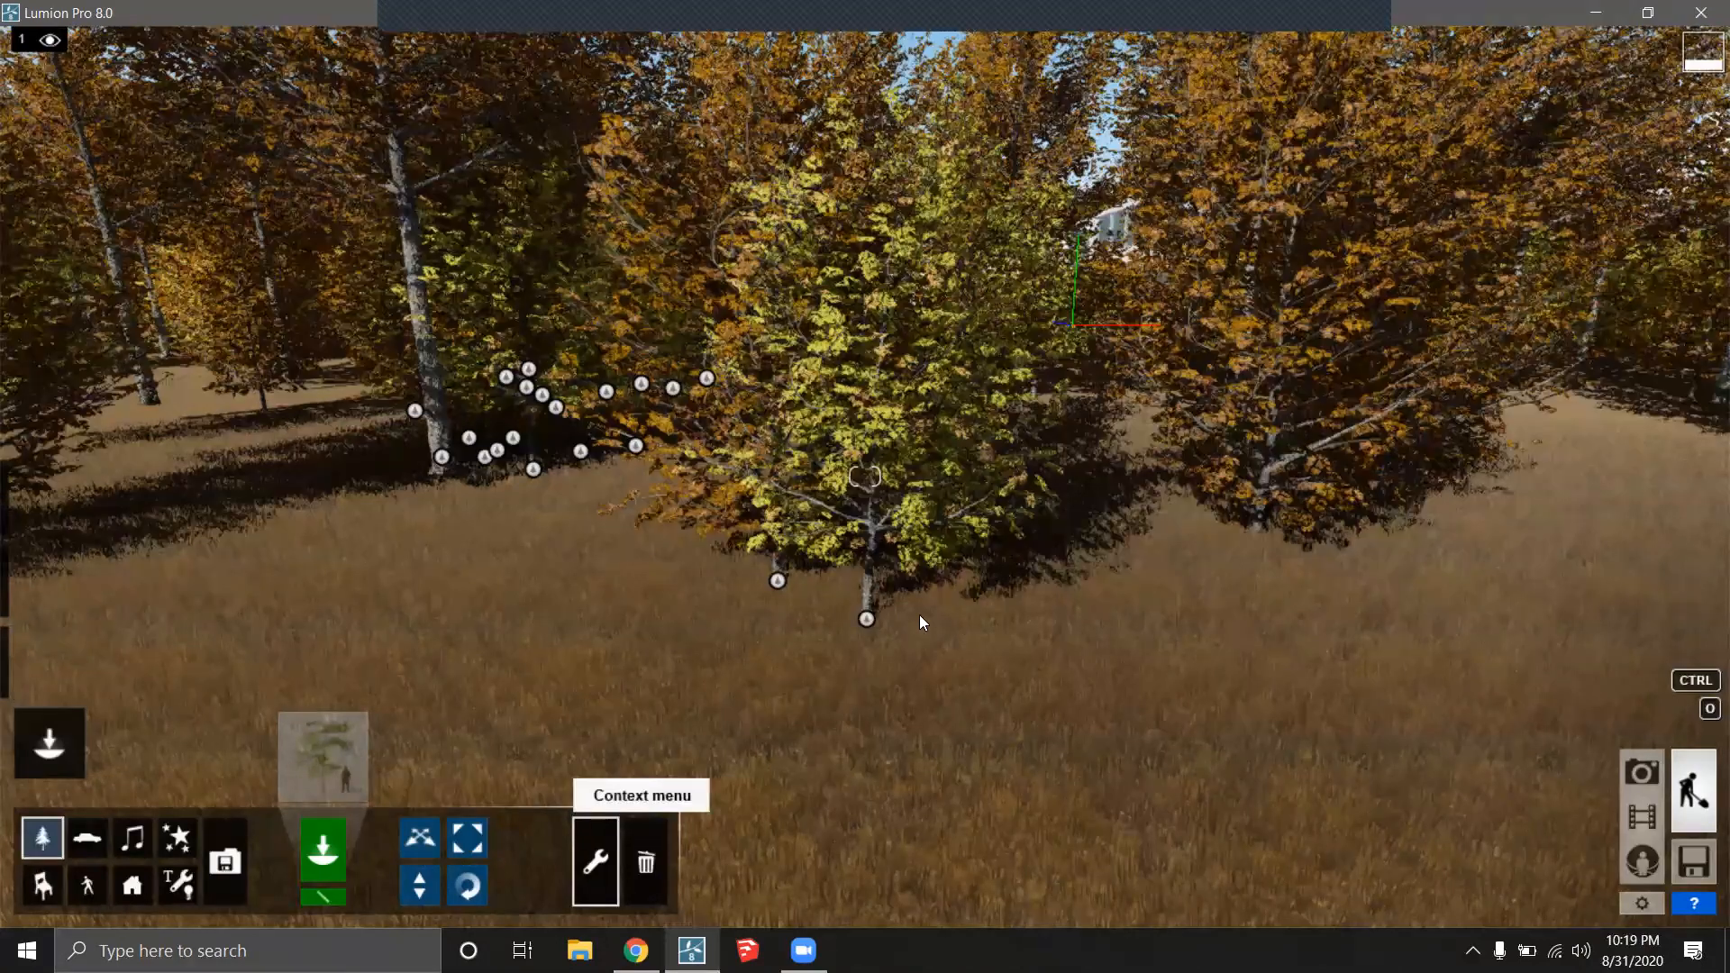
left_click(867, 620)
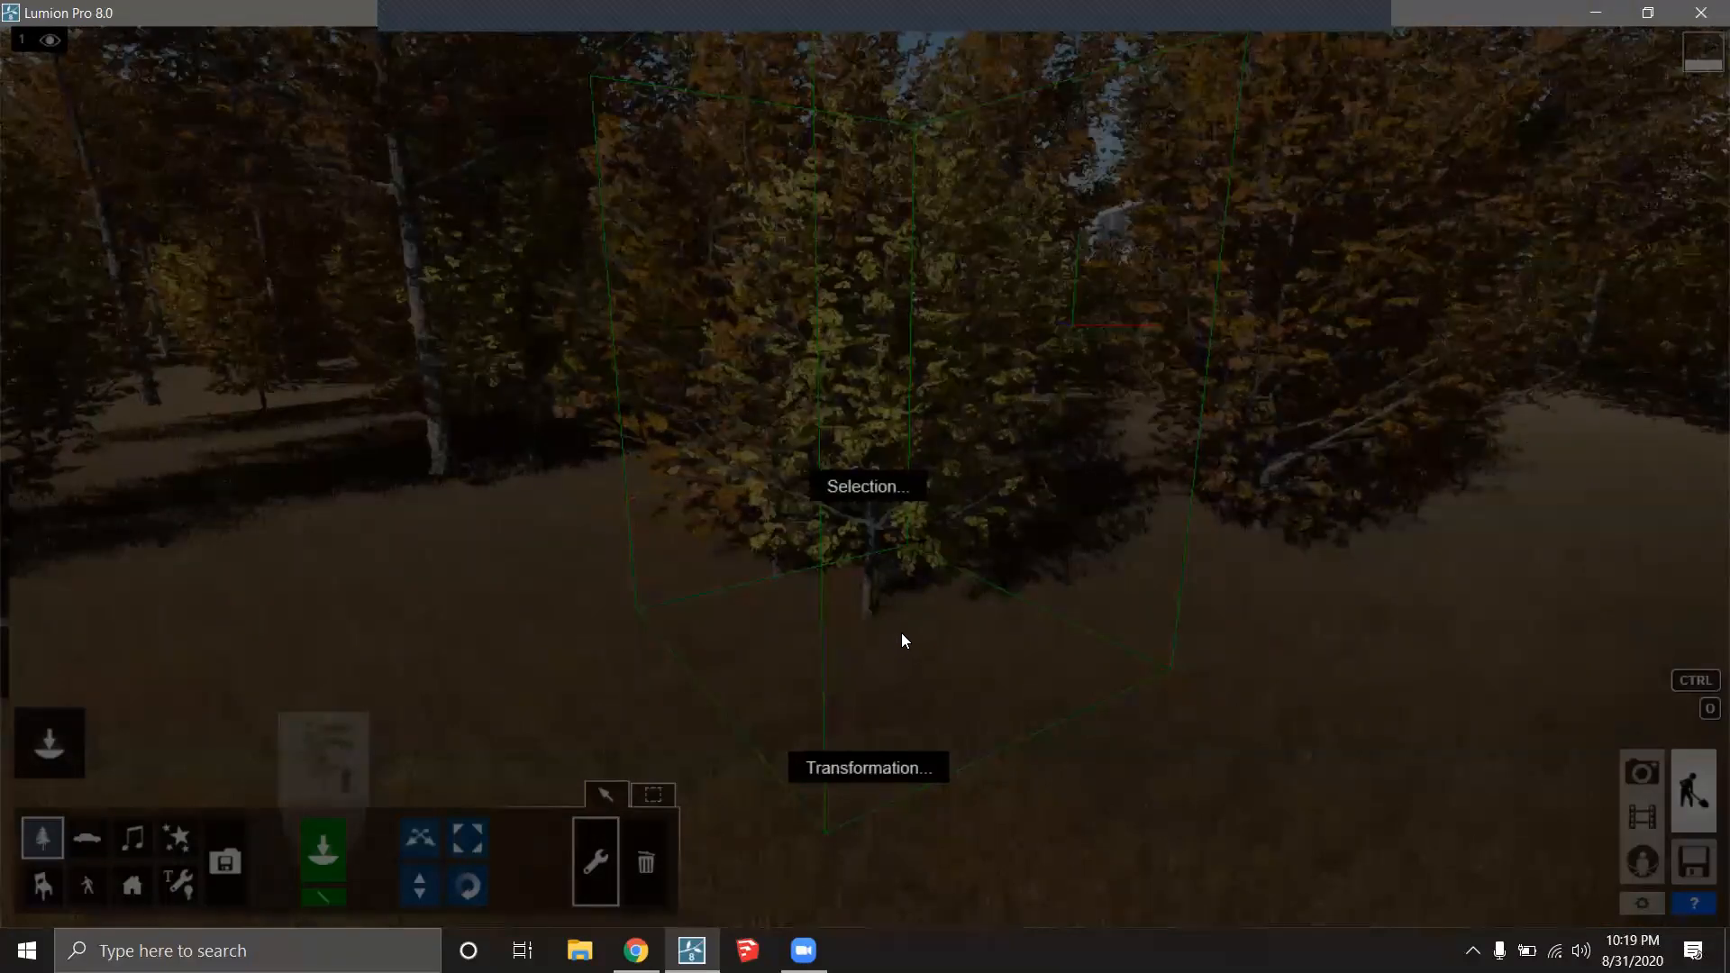
left_click(873, 487)
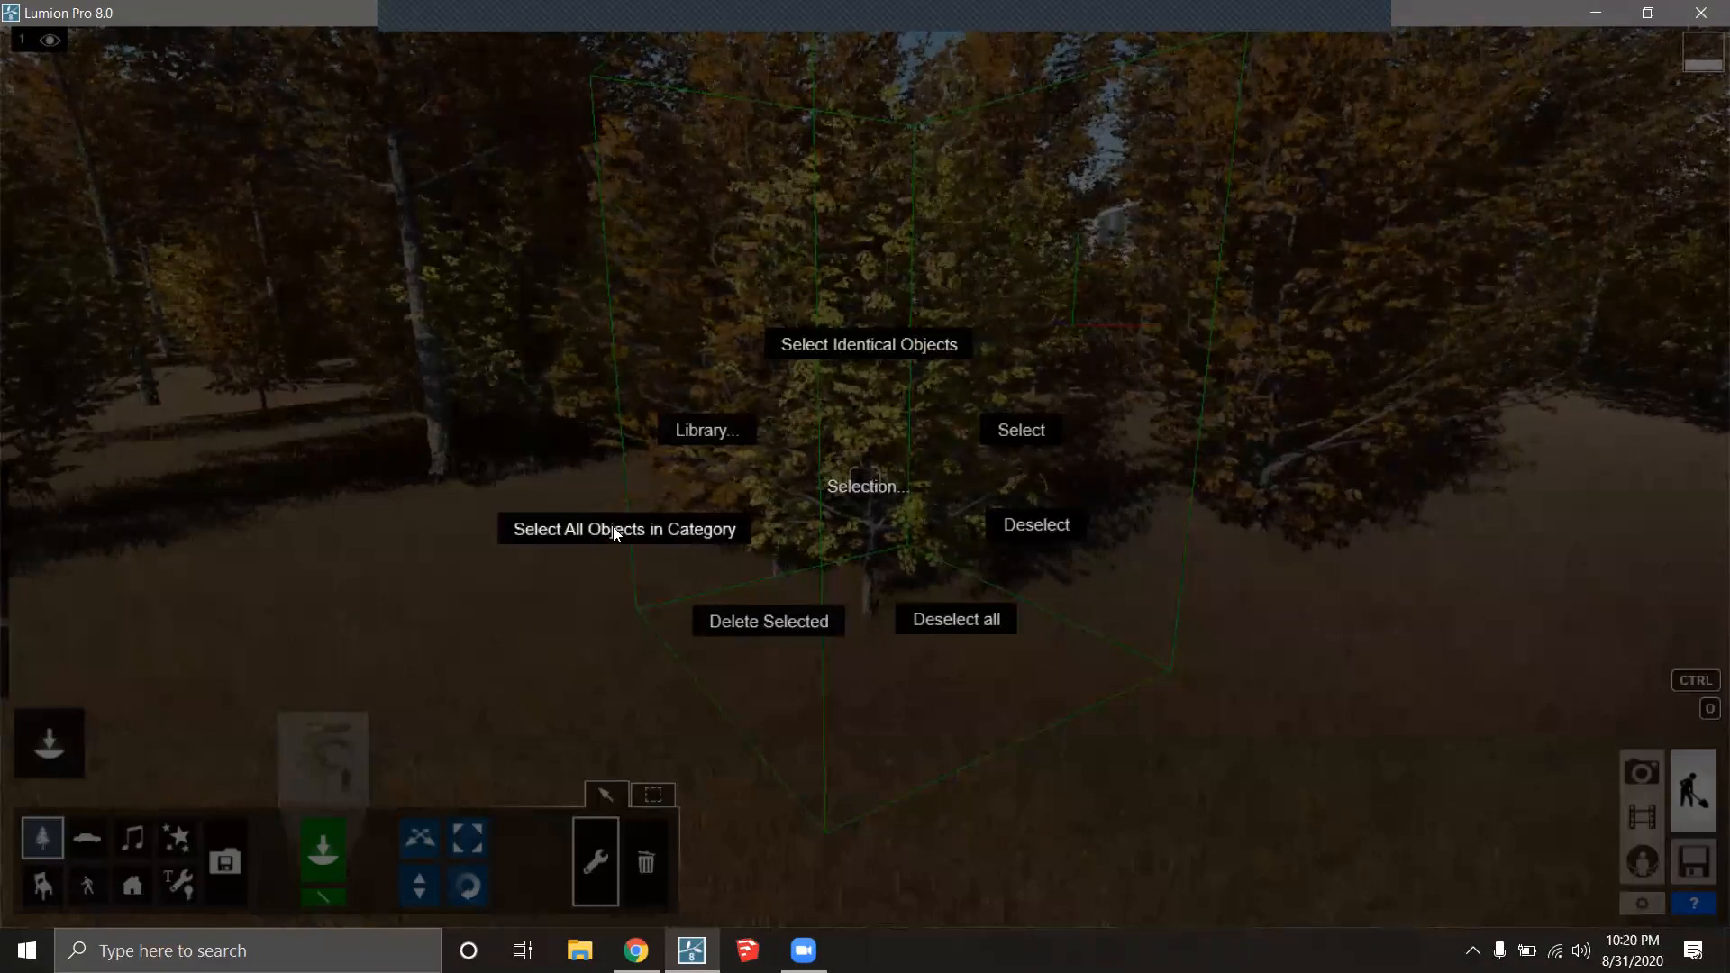
left_click(1141, 544)
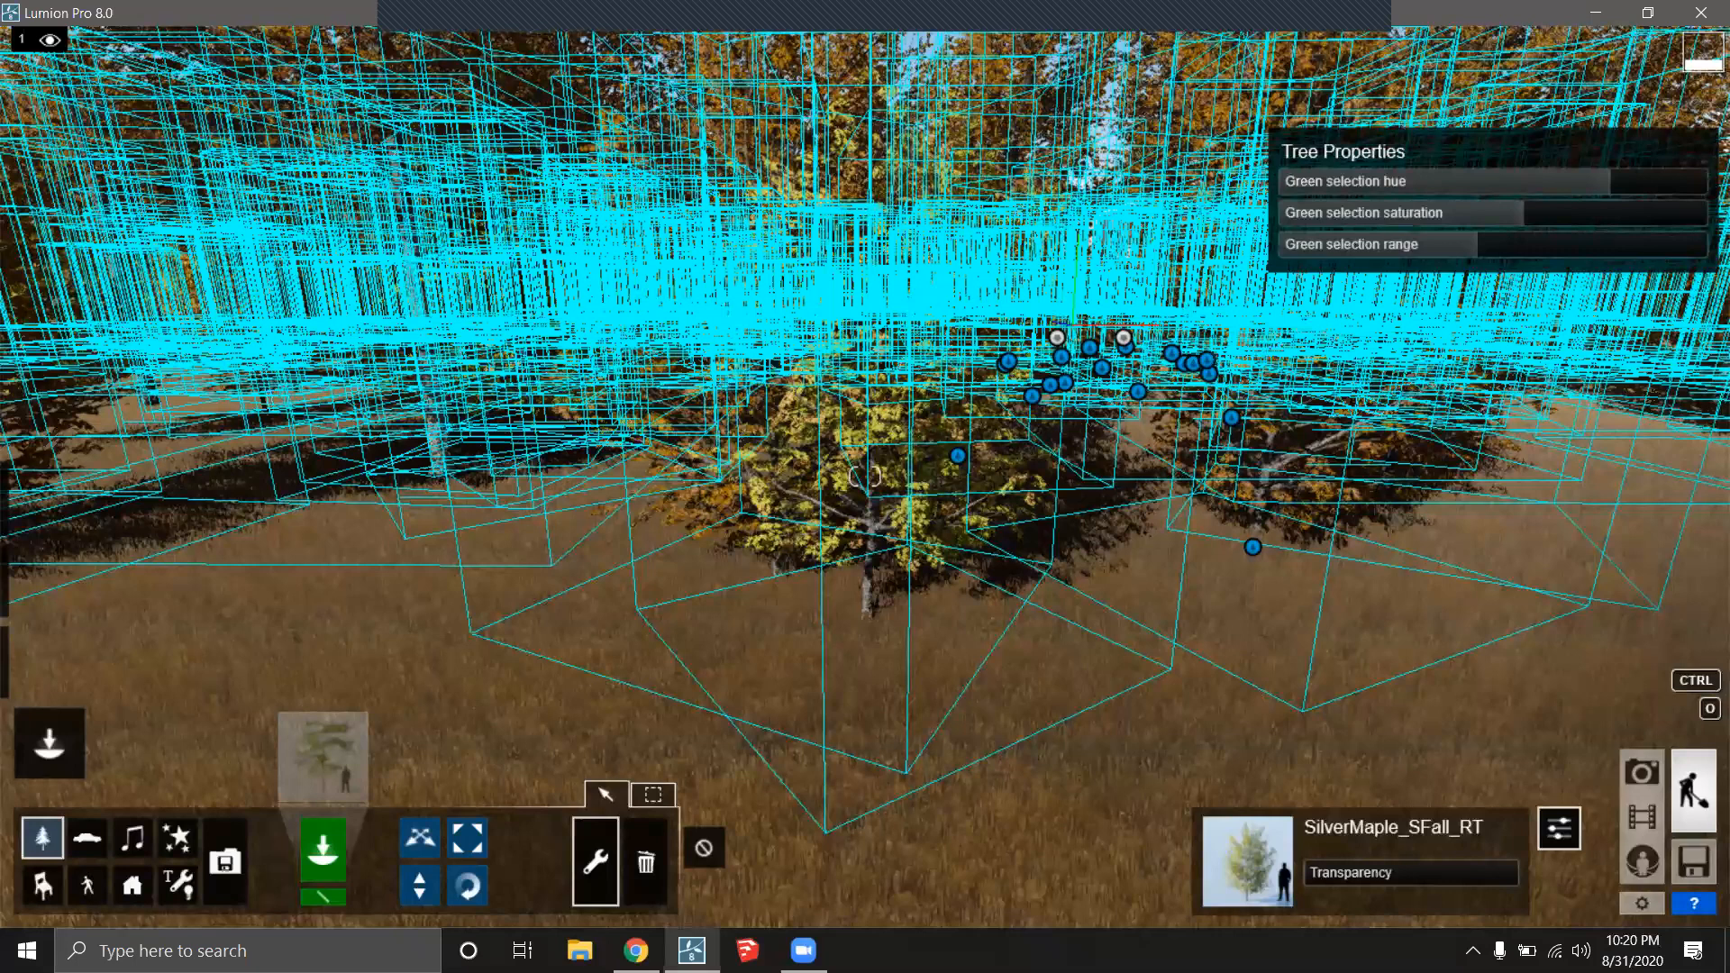
Delete all the selected autumn trees and check the bed, green trees and cars left on the field.
right_click_drag(865, 475, 685, 414)
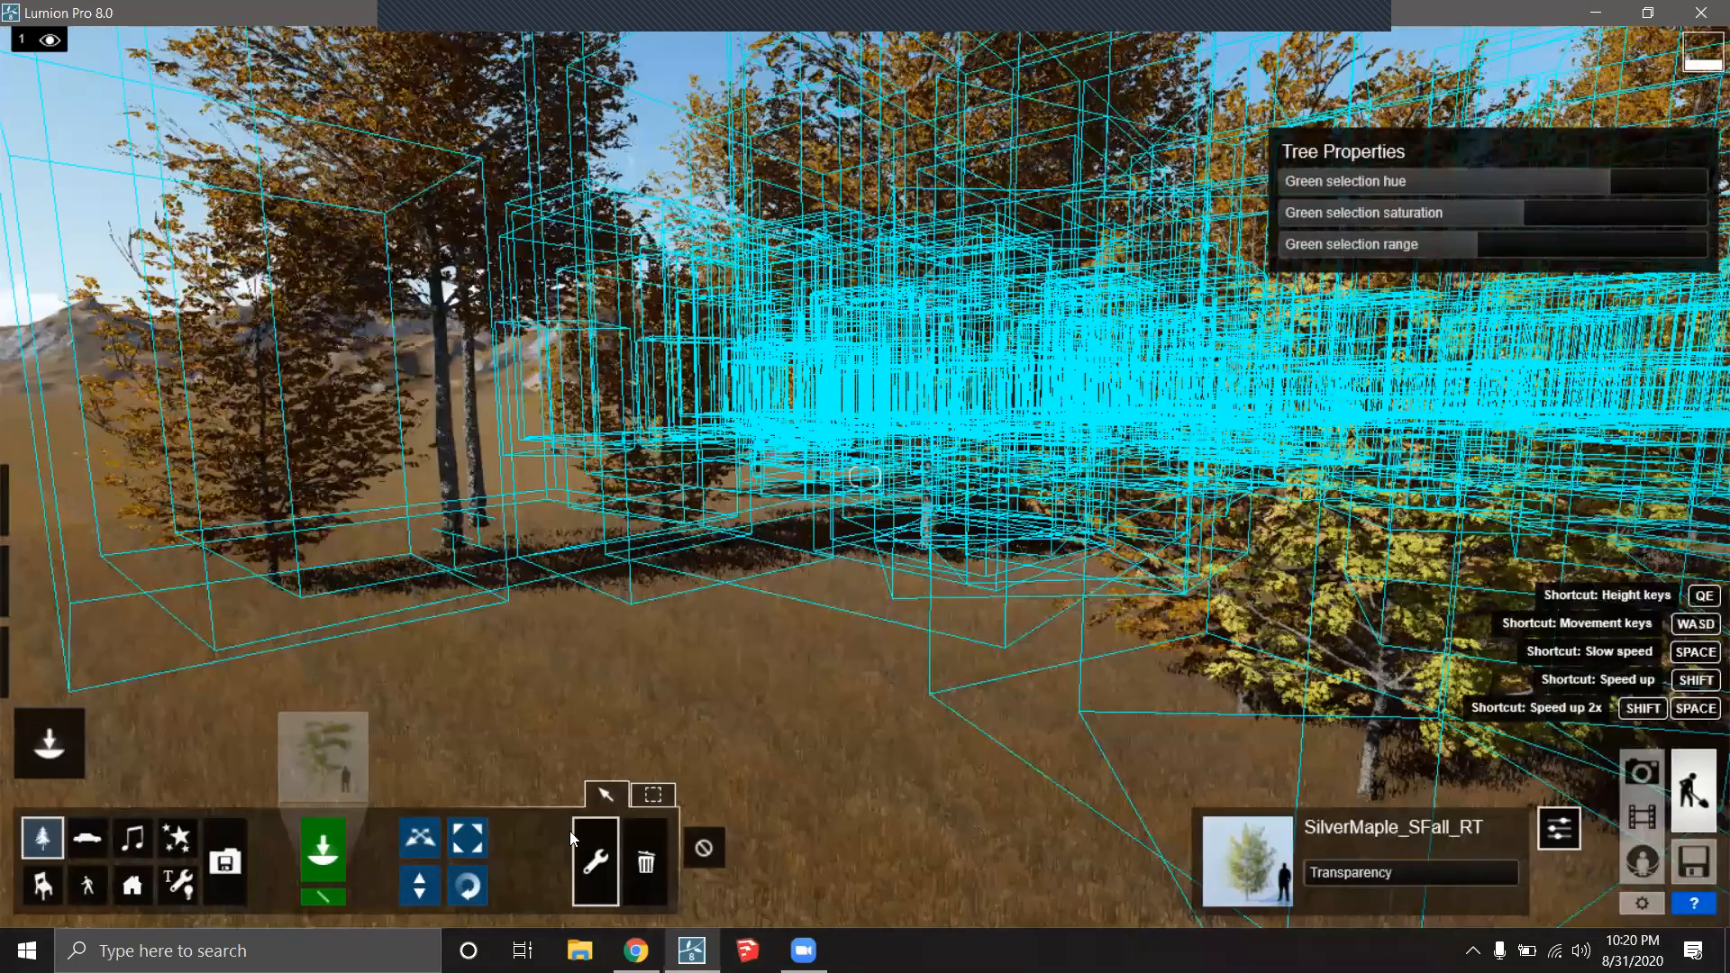
right_click_drag(569, 831, 710, 847)
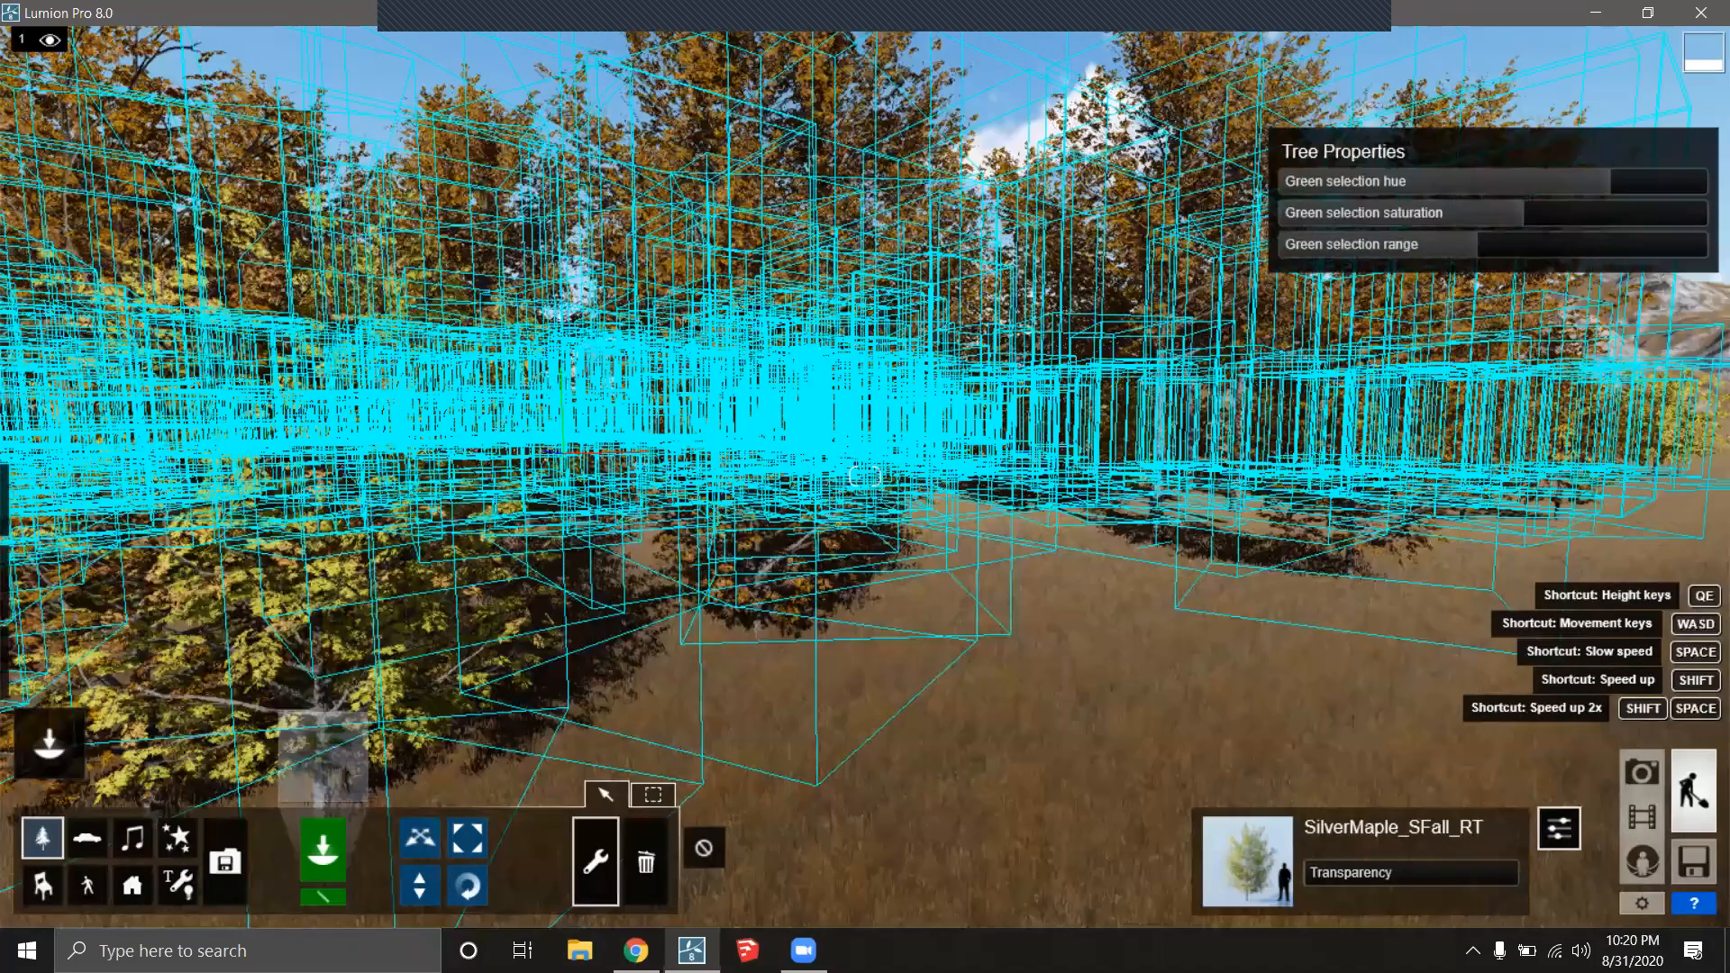
key("Delete")
right_click_drag(865, 477, 1378, 505)
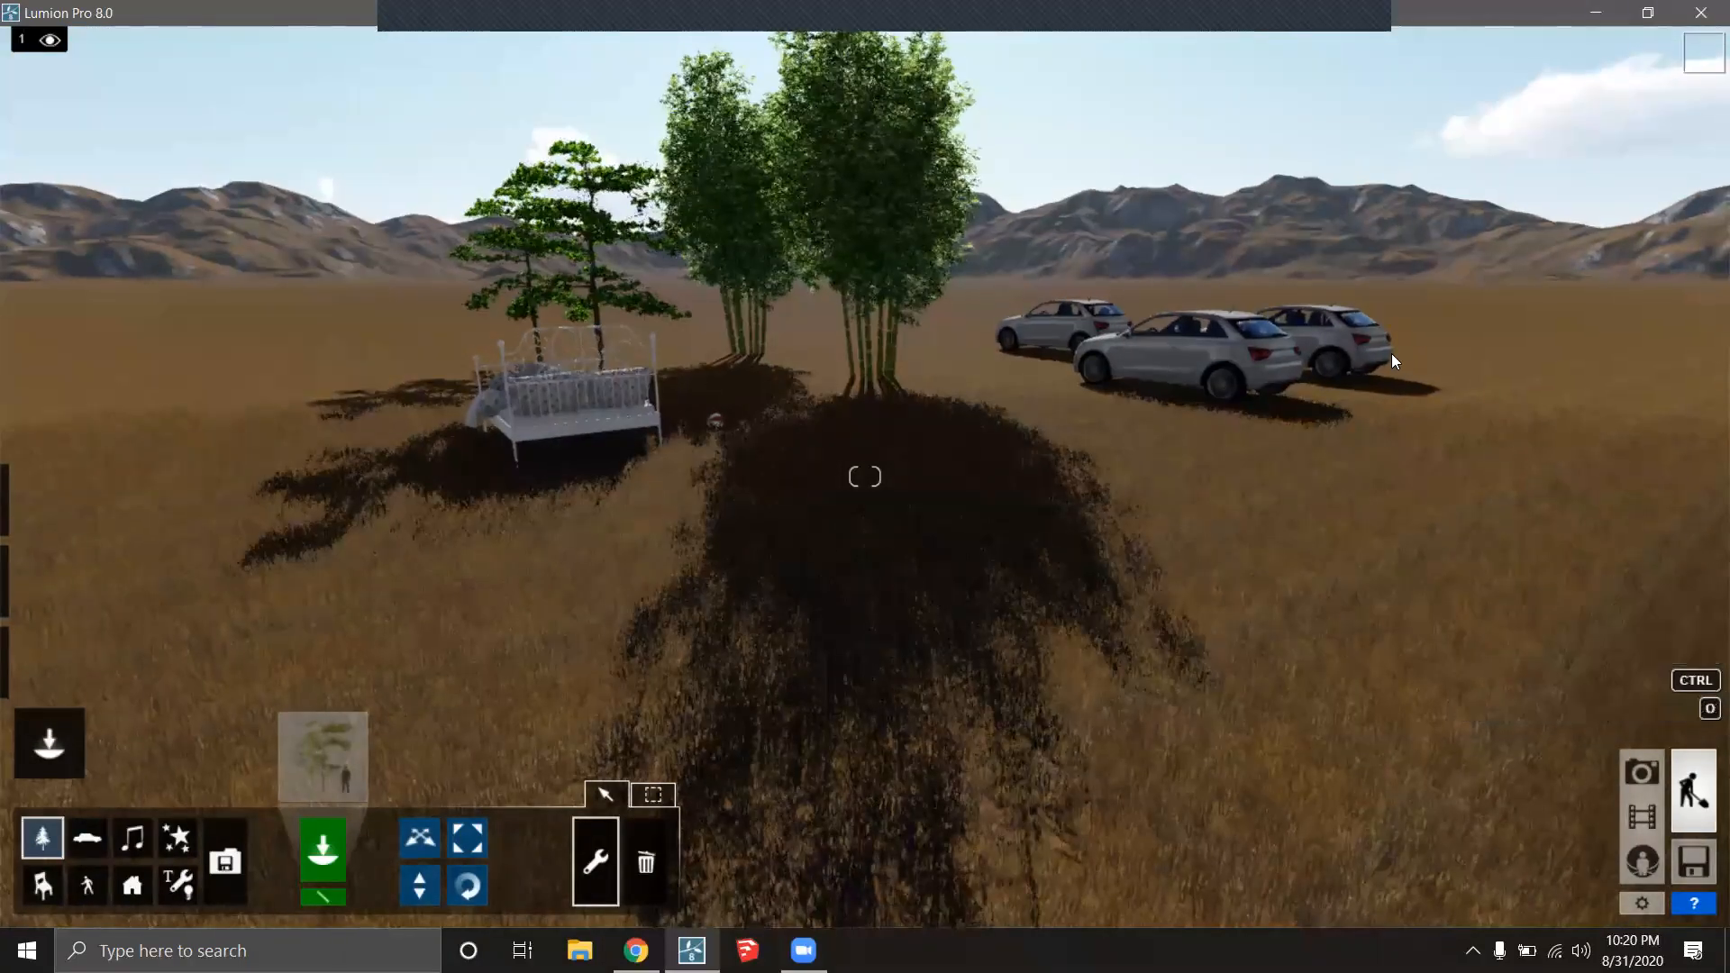
right_click_drag(1230, 523, 1191, 403)
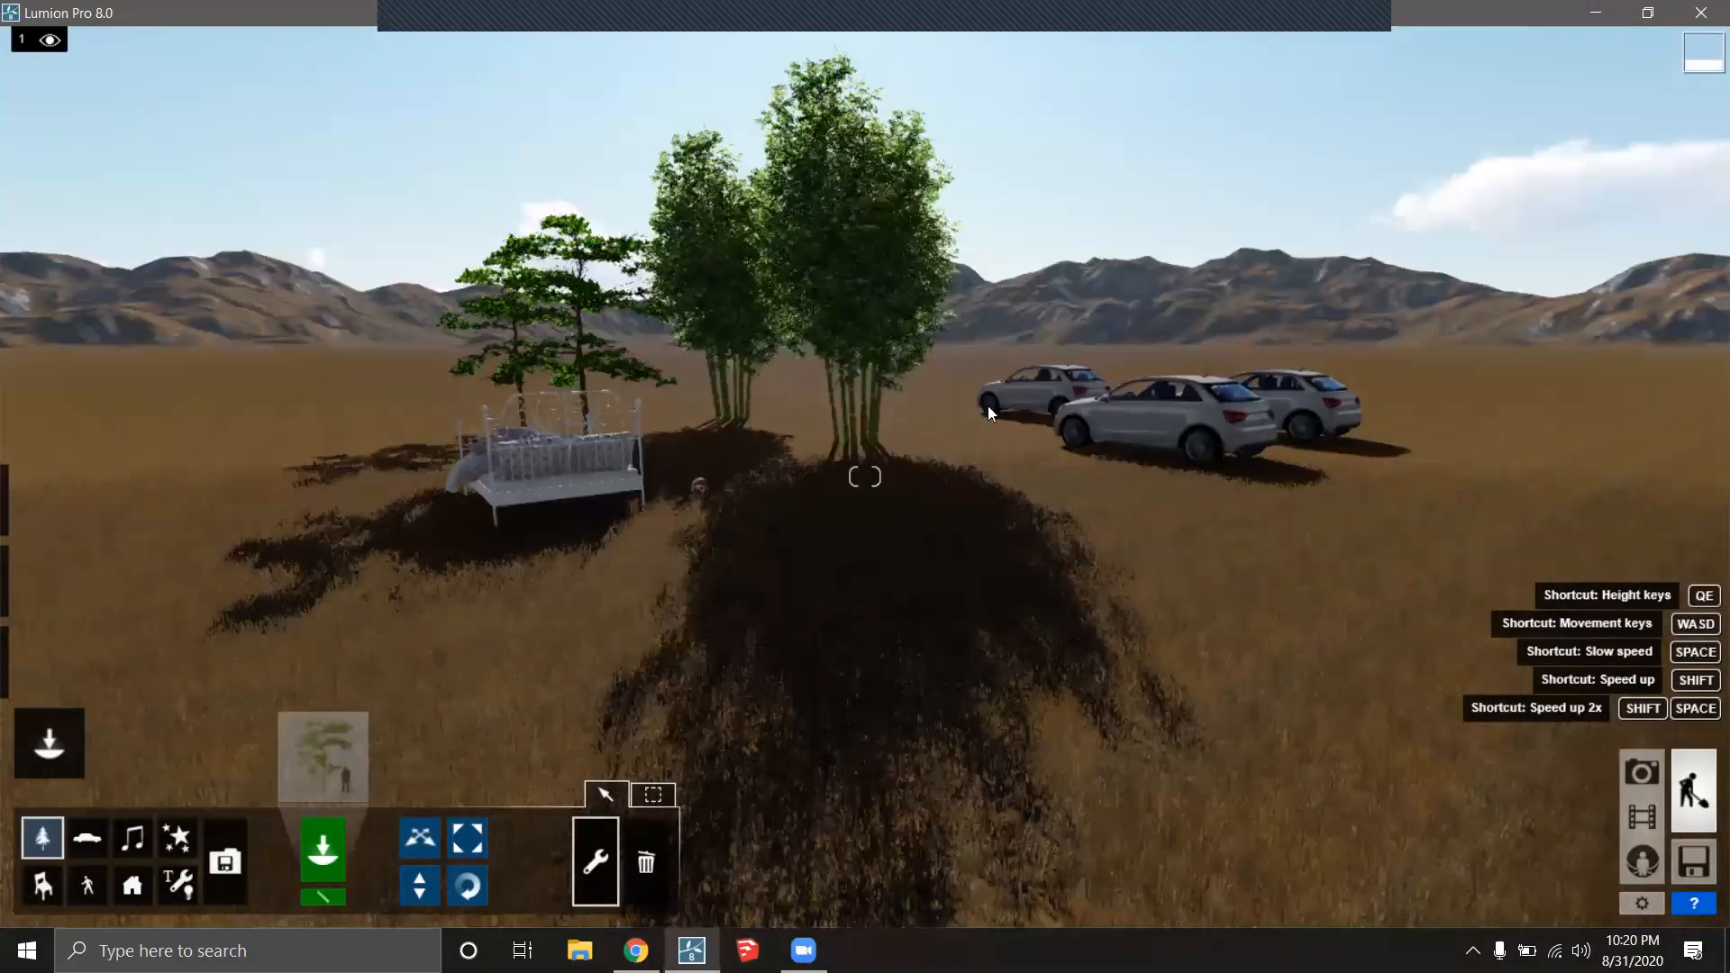
Box-select the three cars, the bed group and both tree groups in move mode, and clear the selection.
left_click(652, 796)
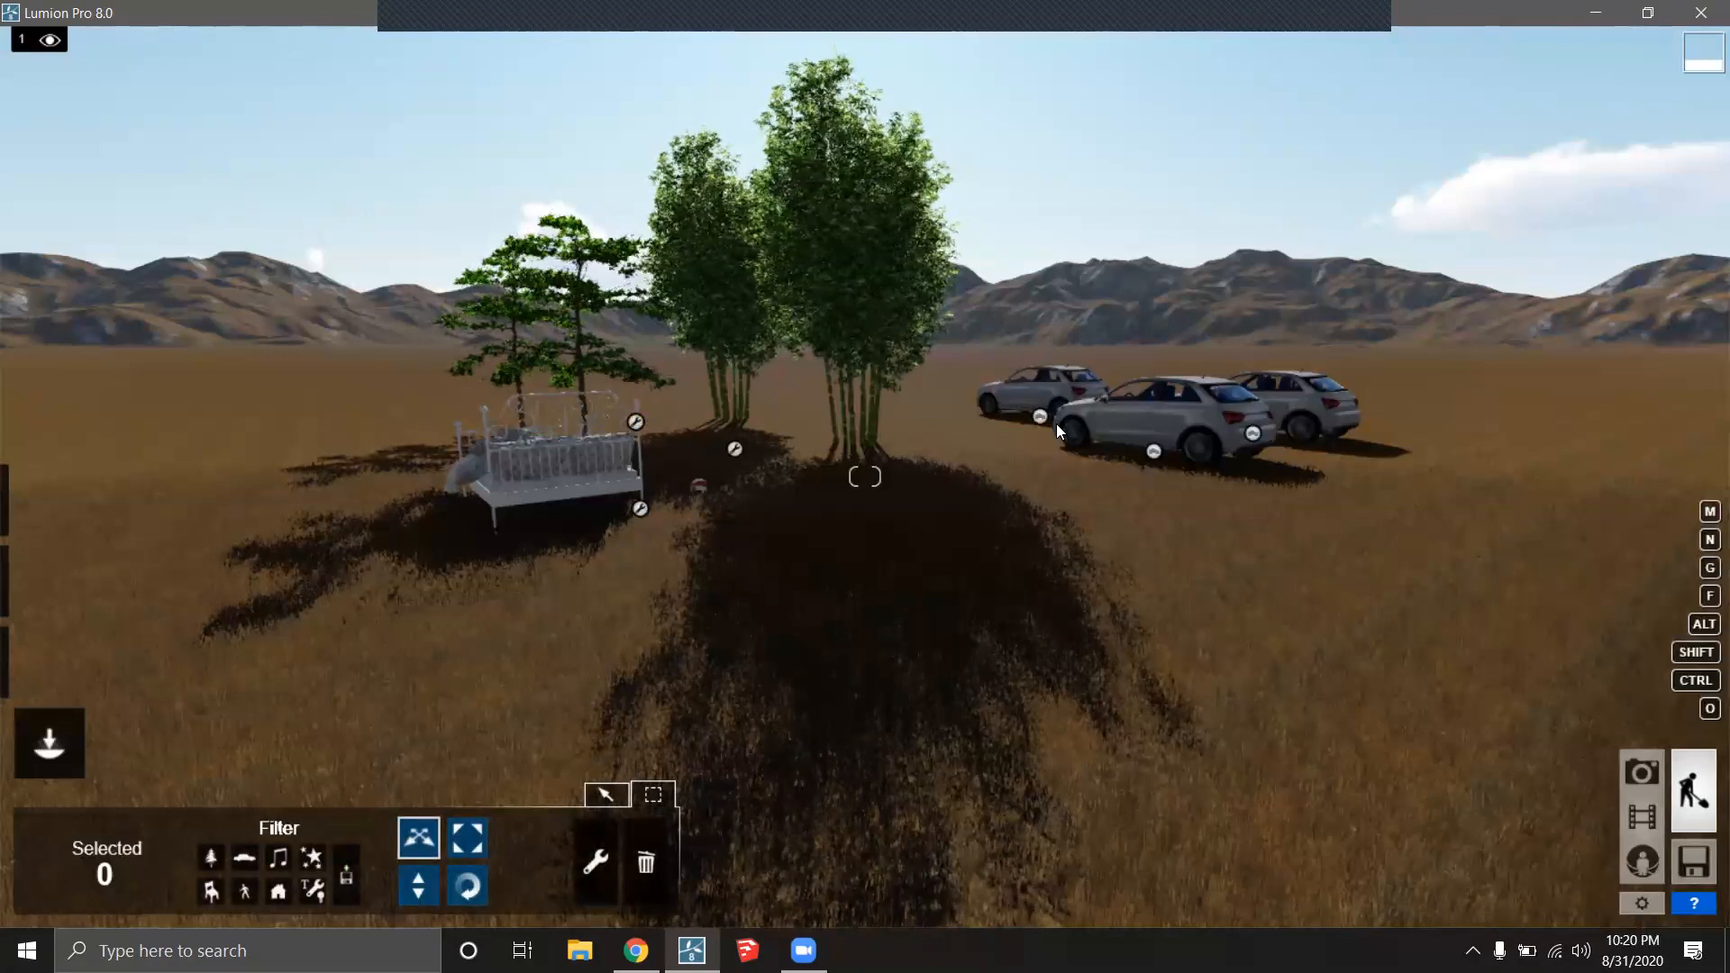
right_click_drag(1351, 400, 1207, 517)
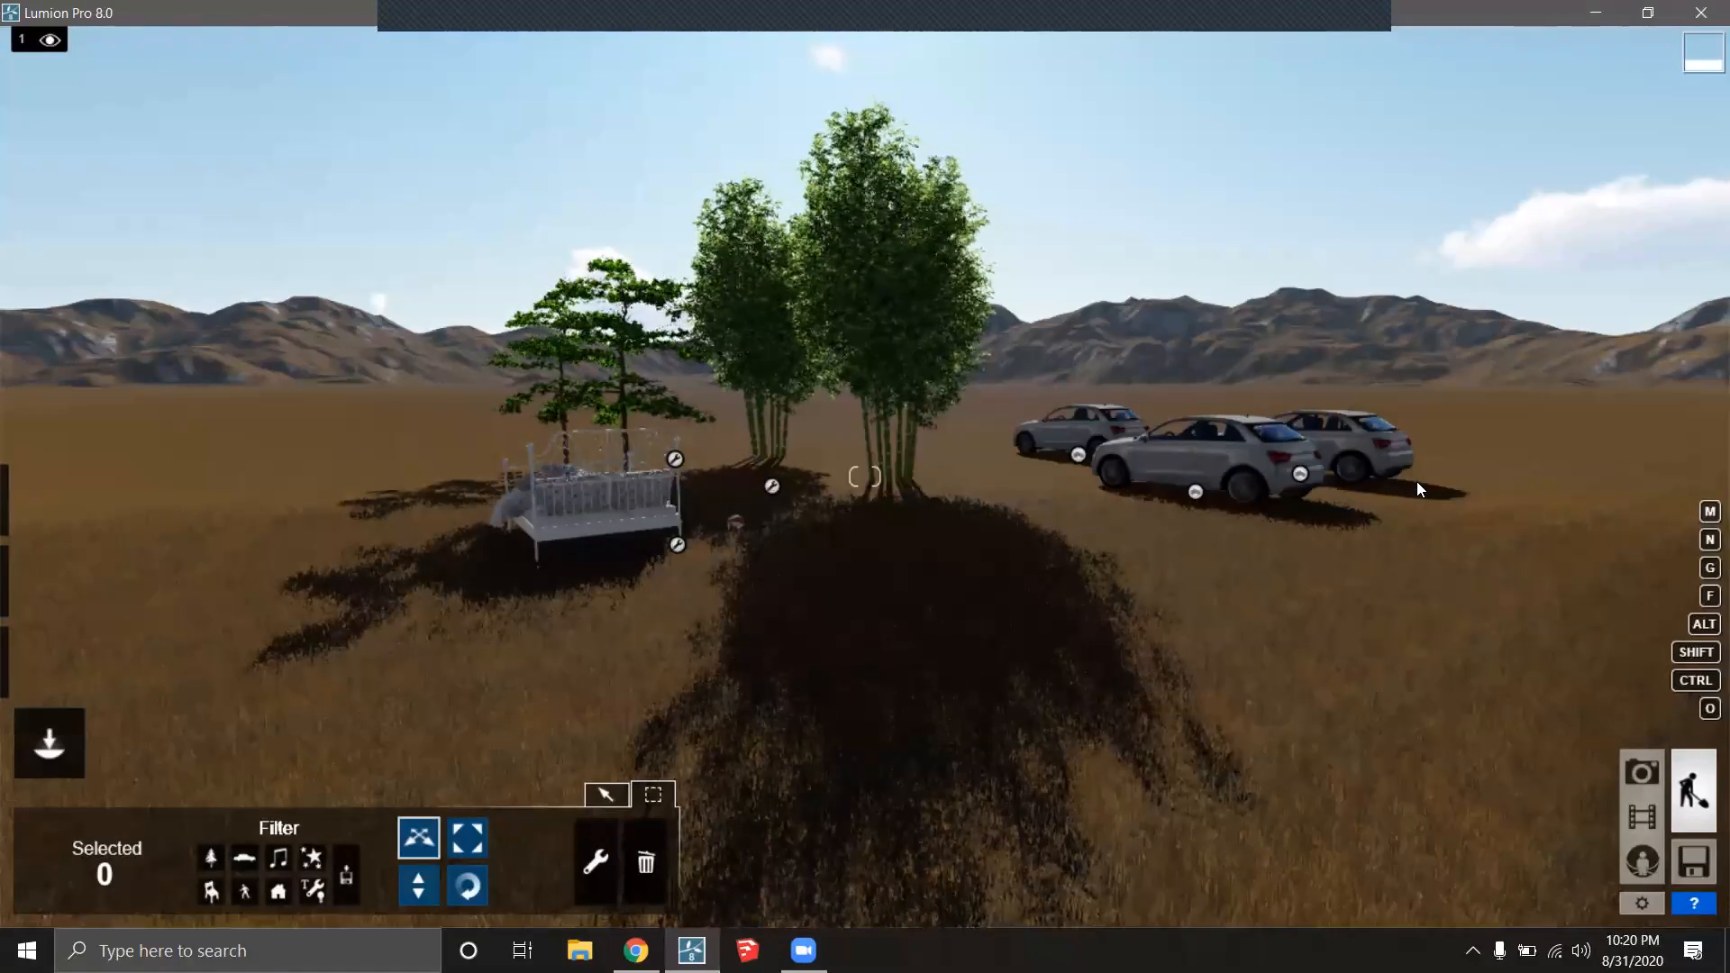
left_click_drag(1569, 690, 598, 337)
left_click_drag(506, 301, 366, 130)
right_click_drag(587, 521, 689, 486)
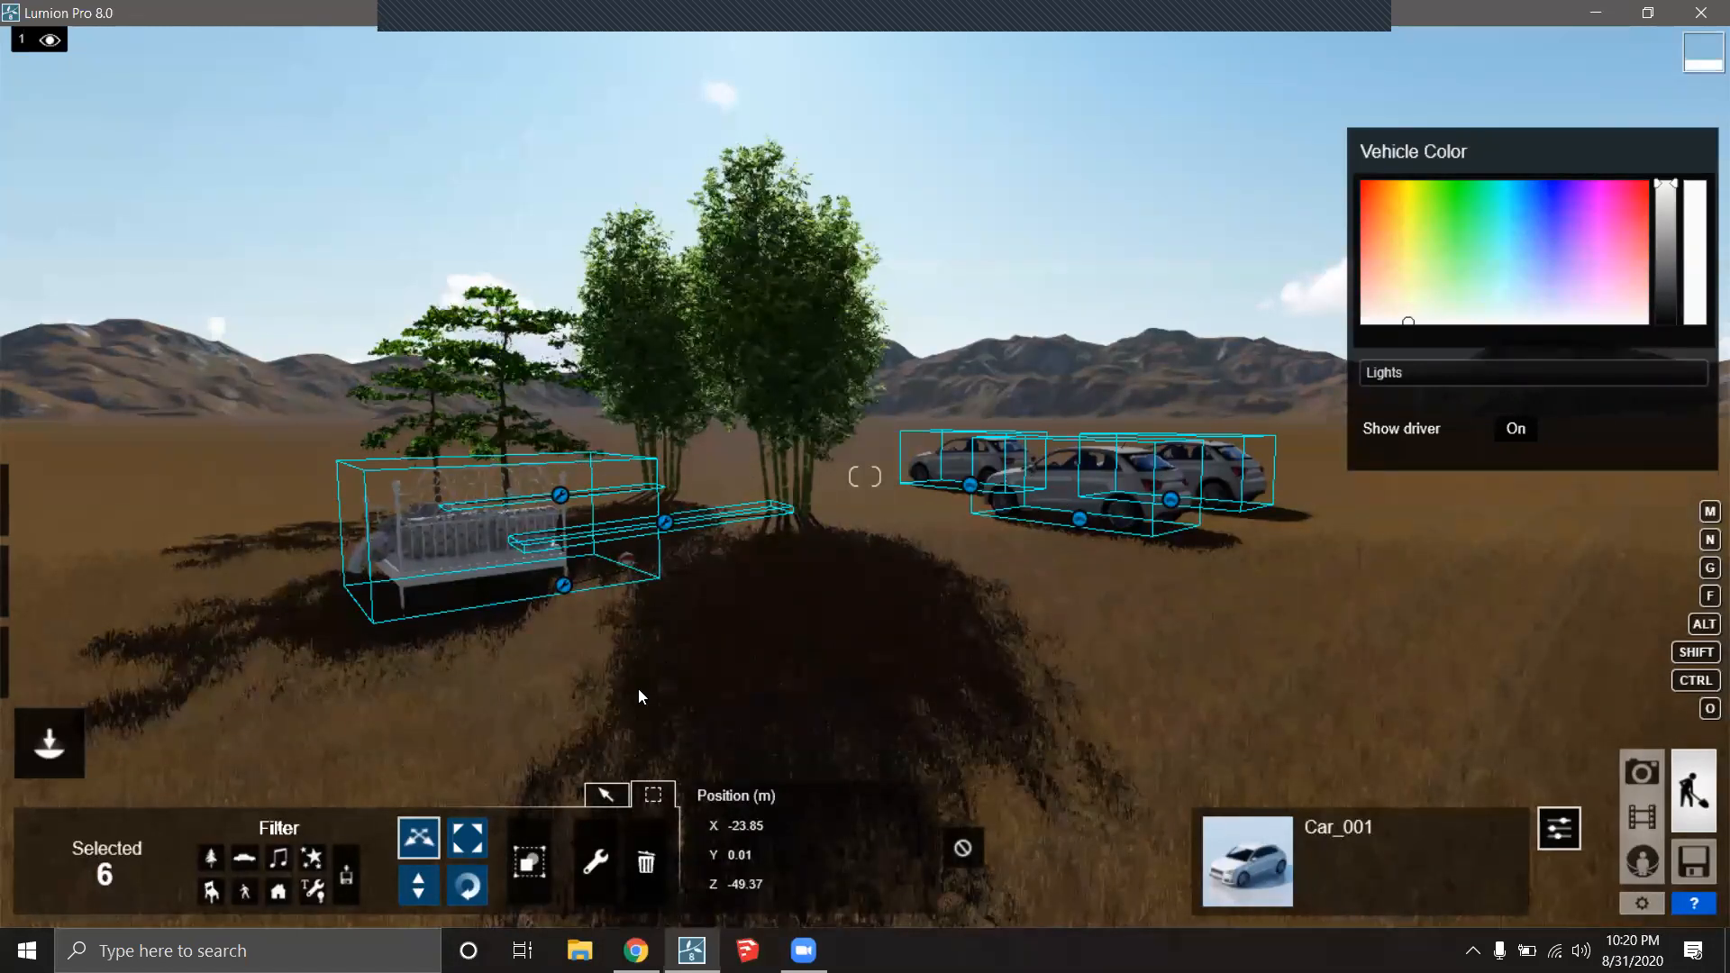
left_click(961, 850)
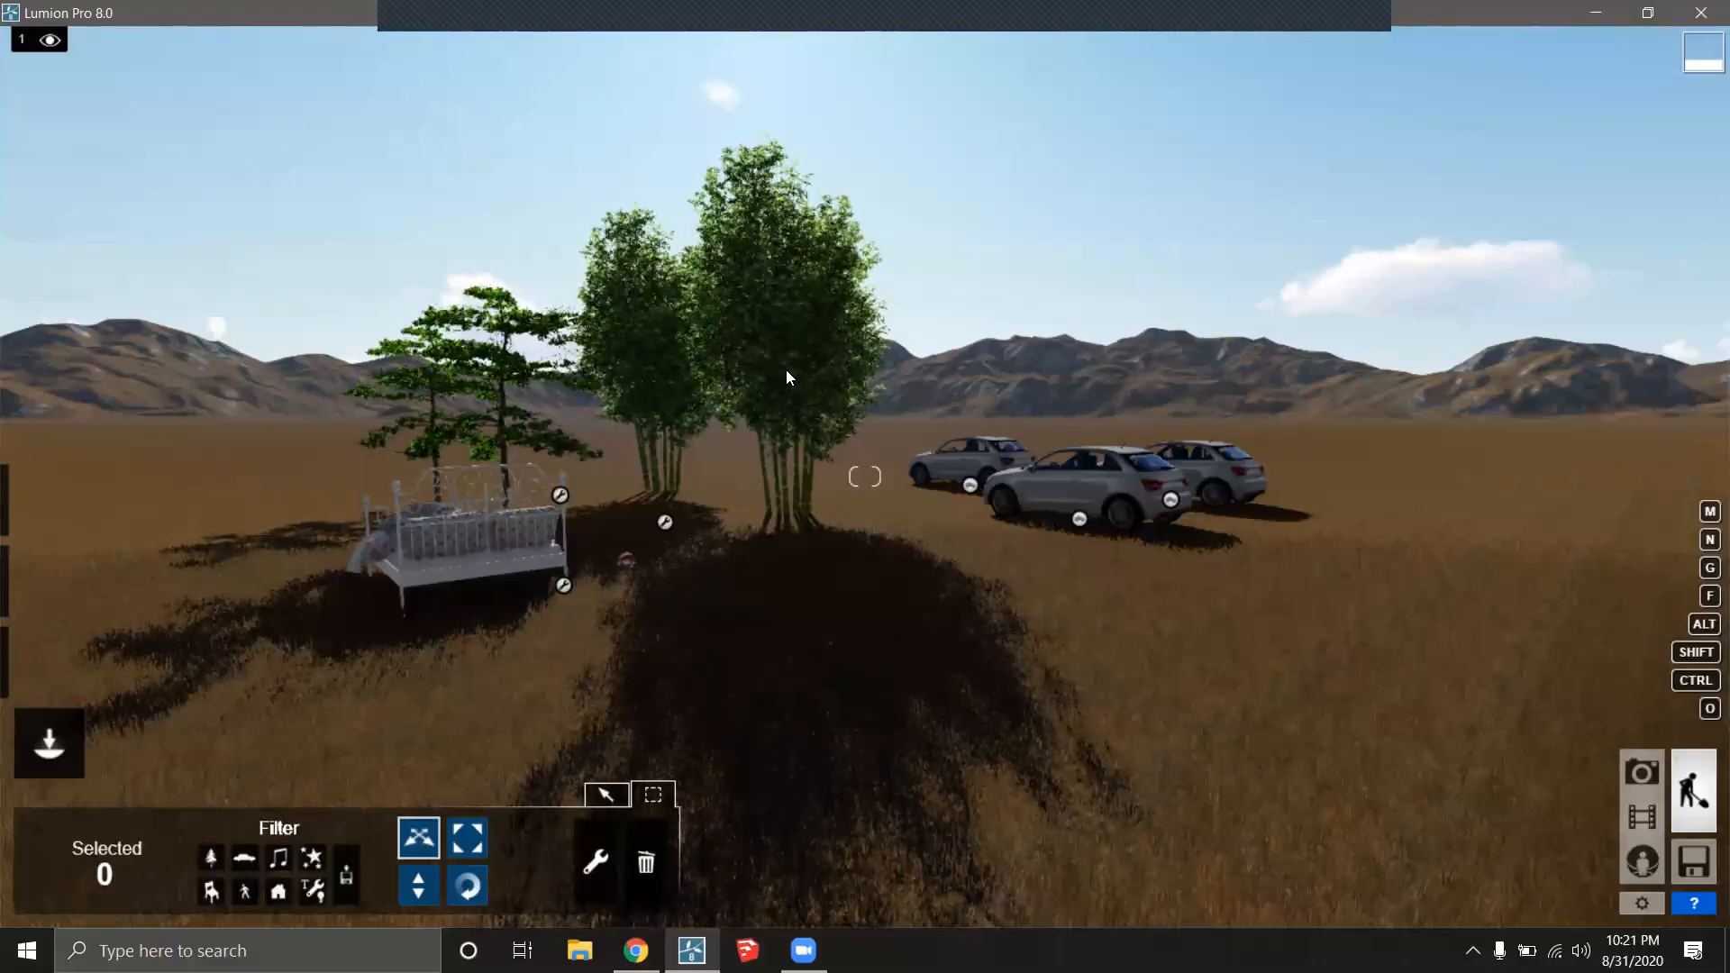
Filter out every category except Nature and Indoor, and try a box selection around the bed and trees.
left_click(242, 861)
left_click(279, 859)
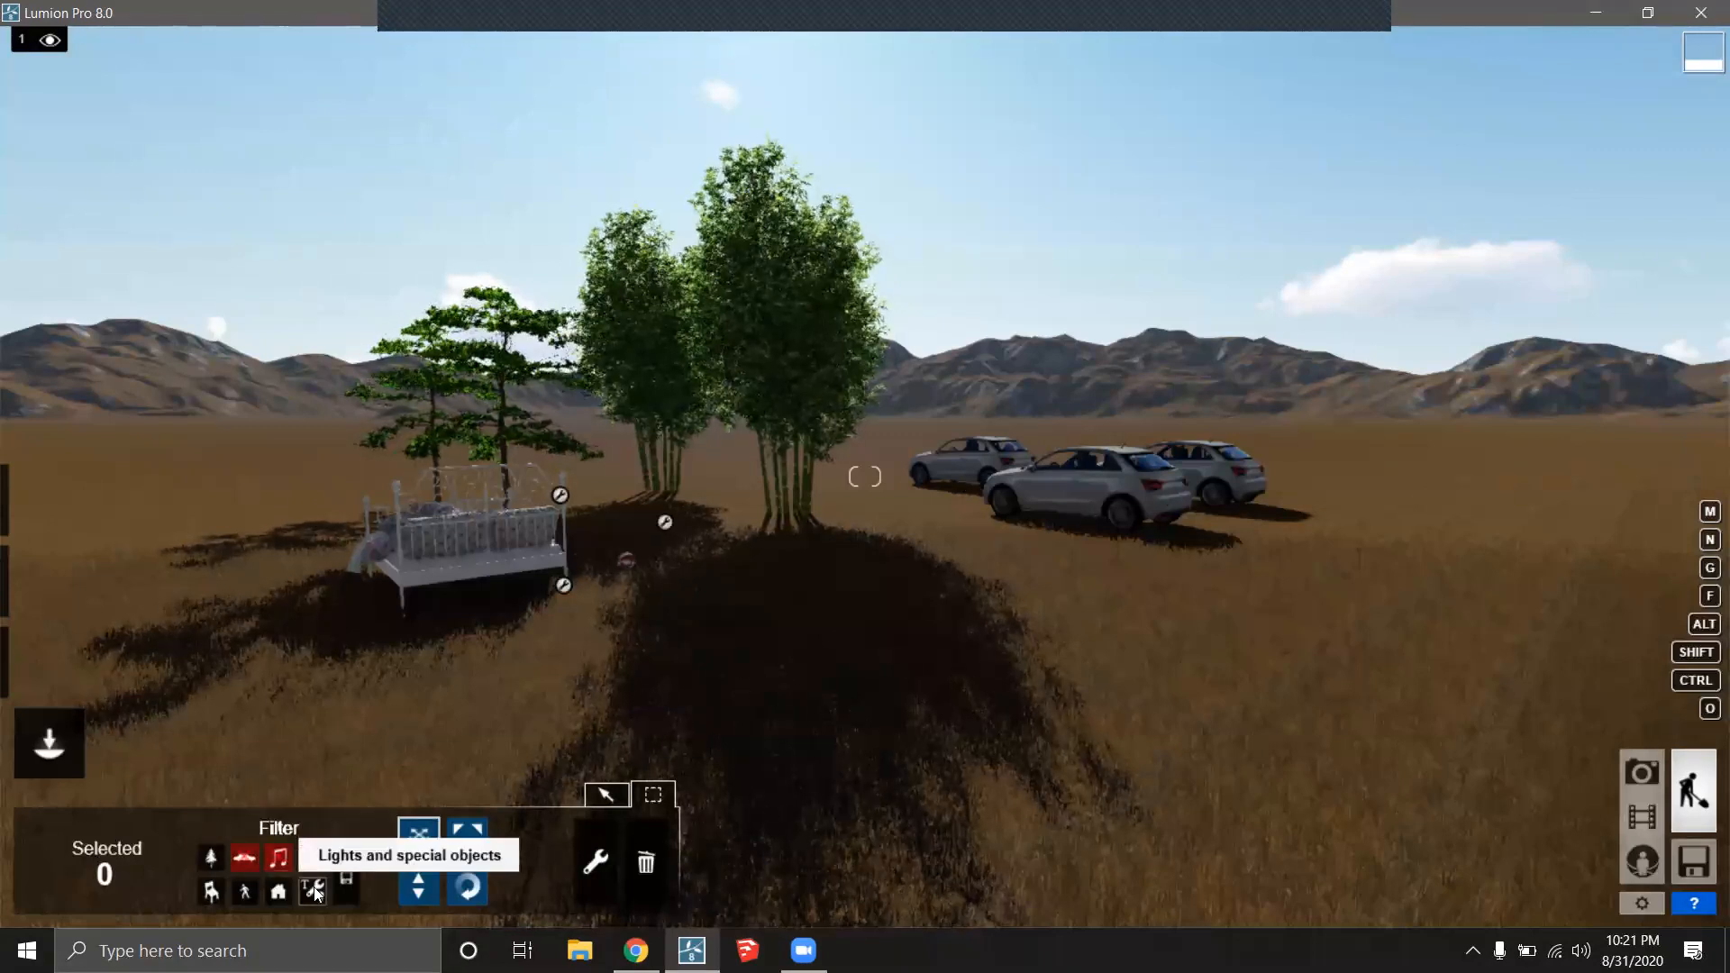
left_click(314, 893)
left_click(280, 892)
left_click(246, 892)
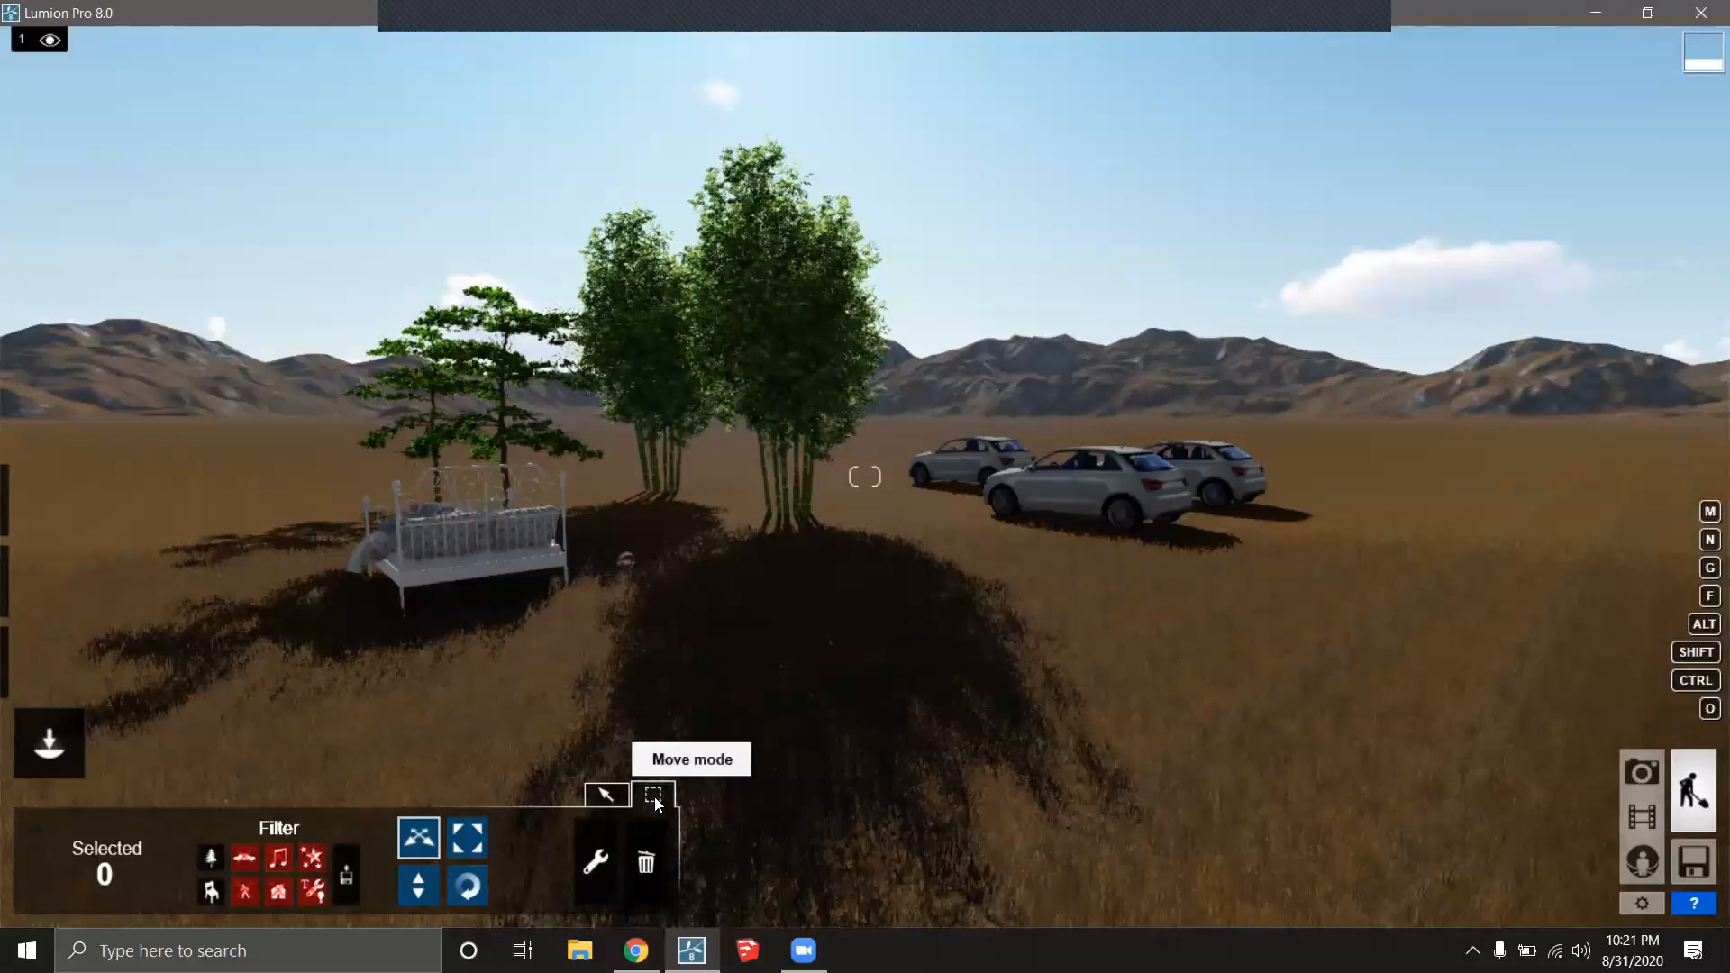
left_click_drag(758, 577, 236, 220)
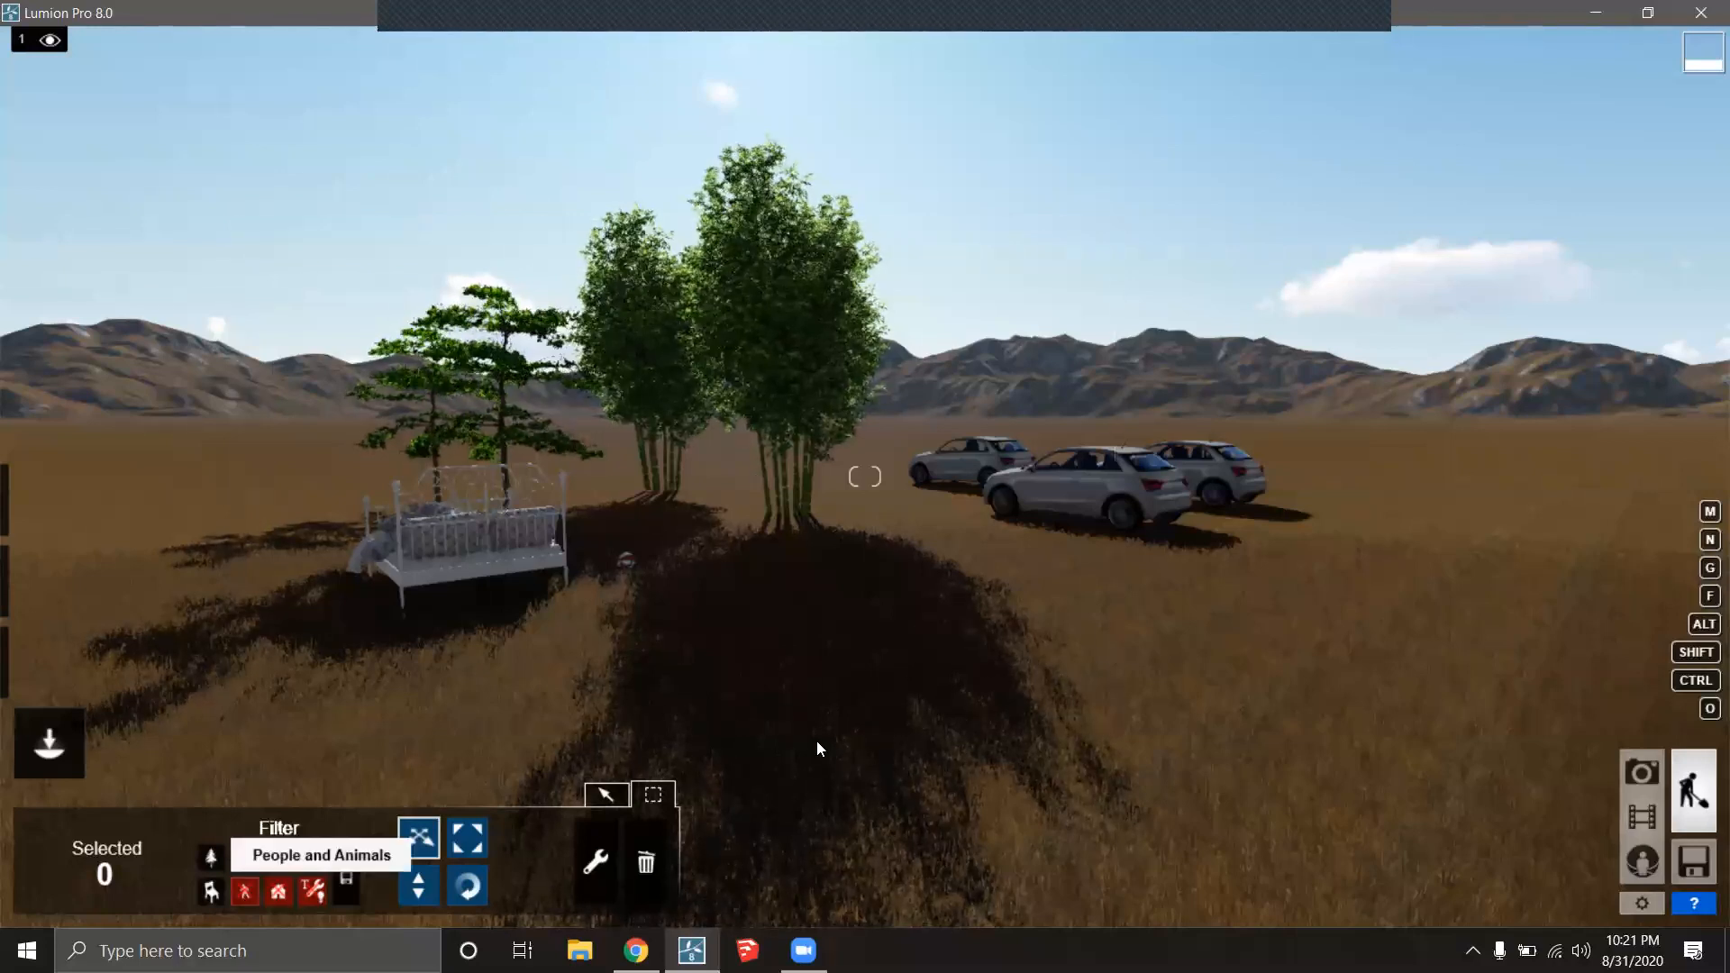
Try a box selection in context-menu mode, toggle the Nature and Indoor filters, and return to move mode with both enabled.
left_click(605, 851)
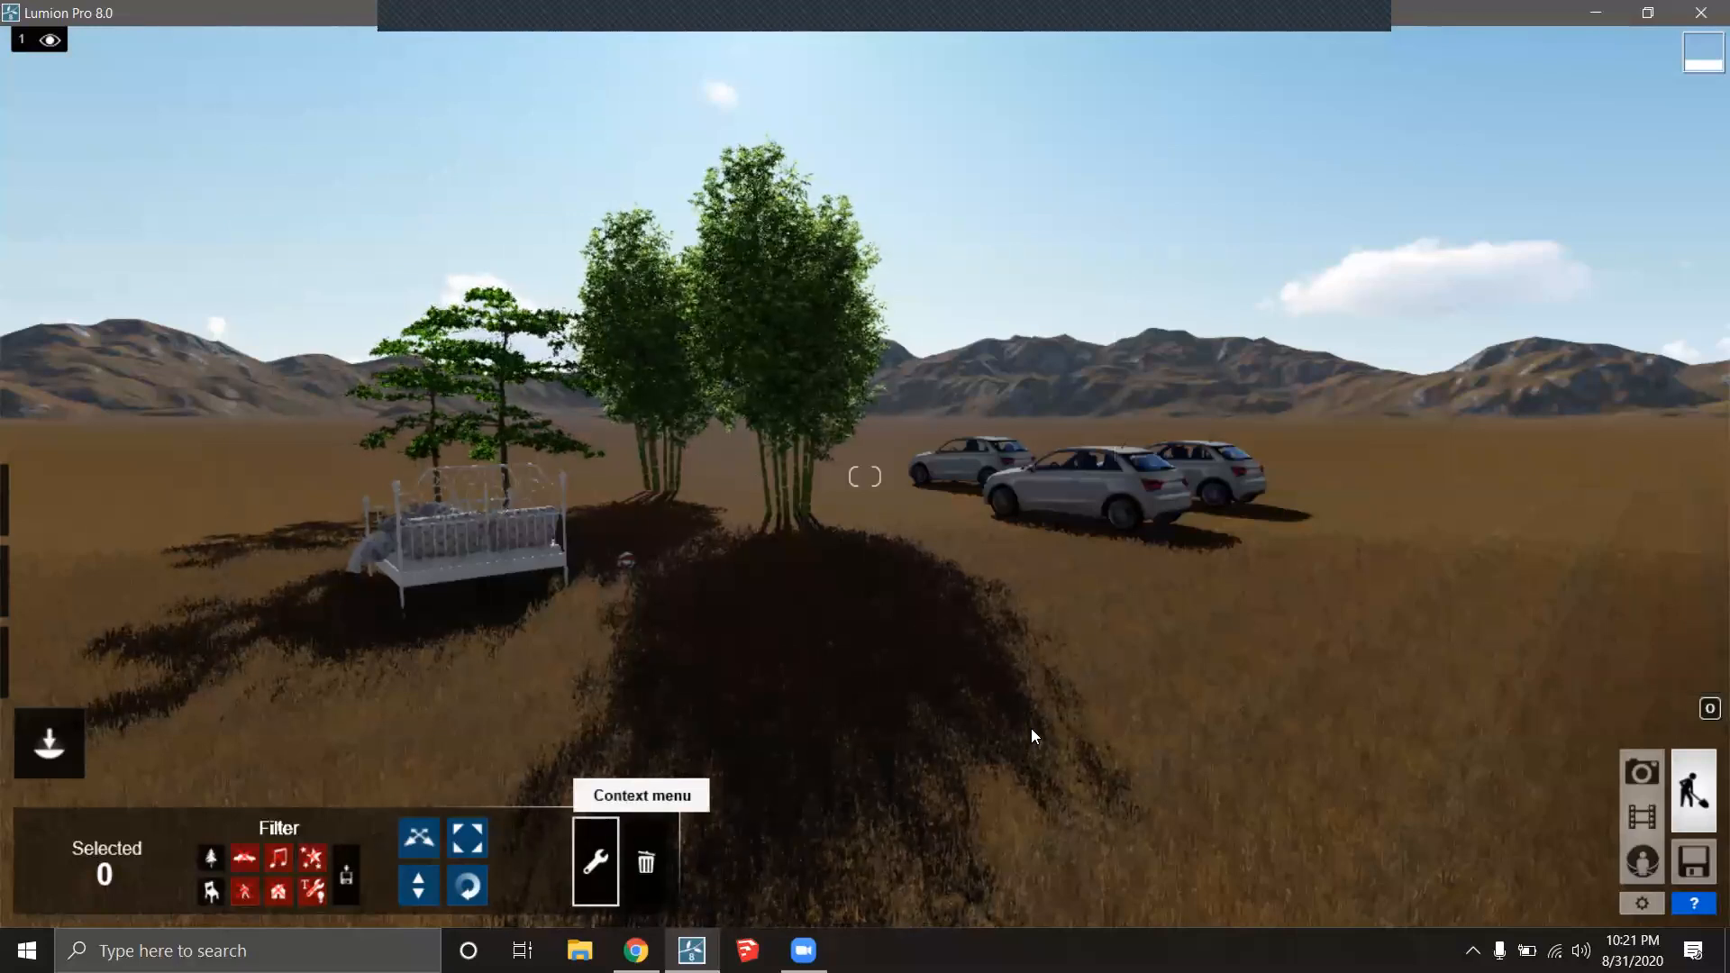
left_click_drag(310, 319, 308, 319)
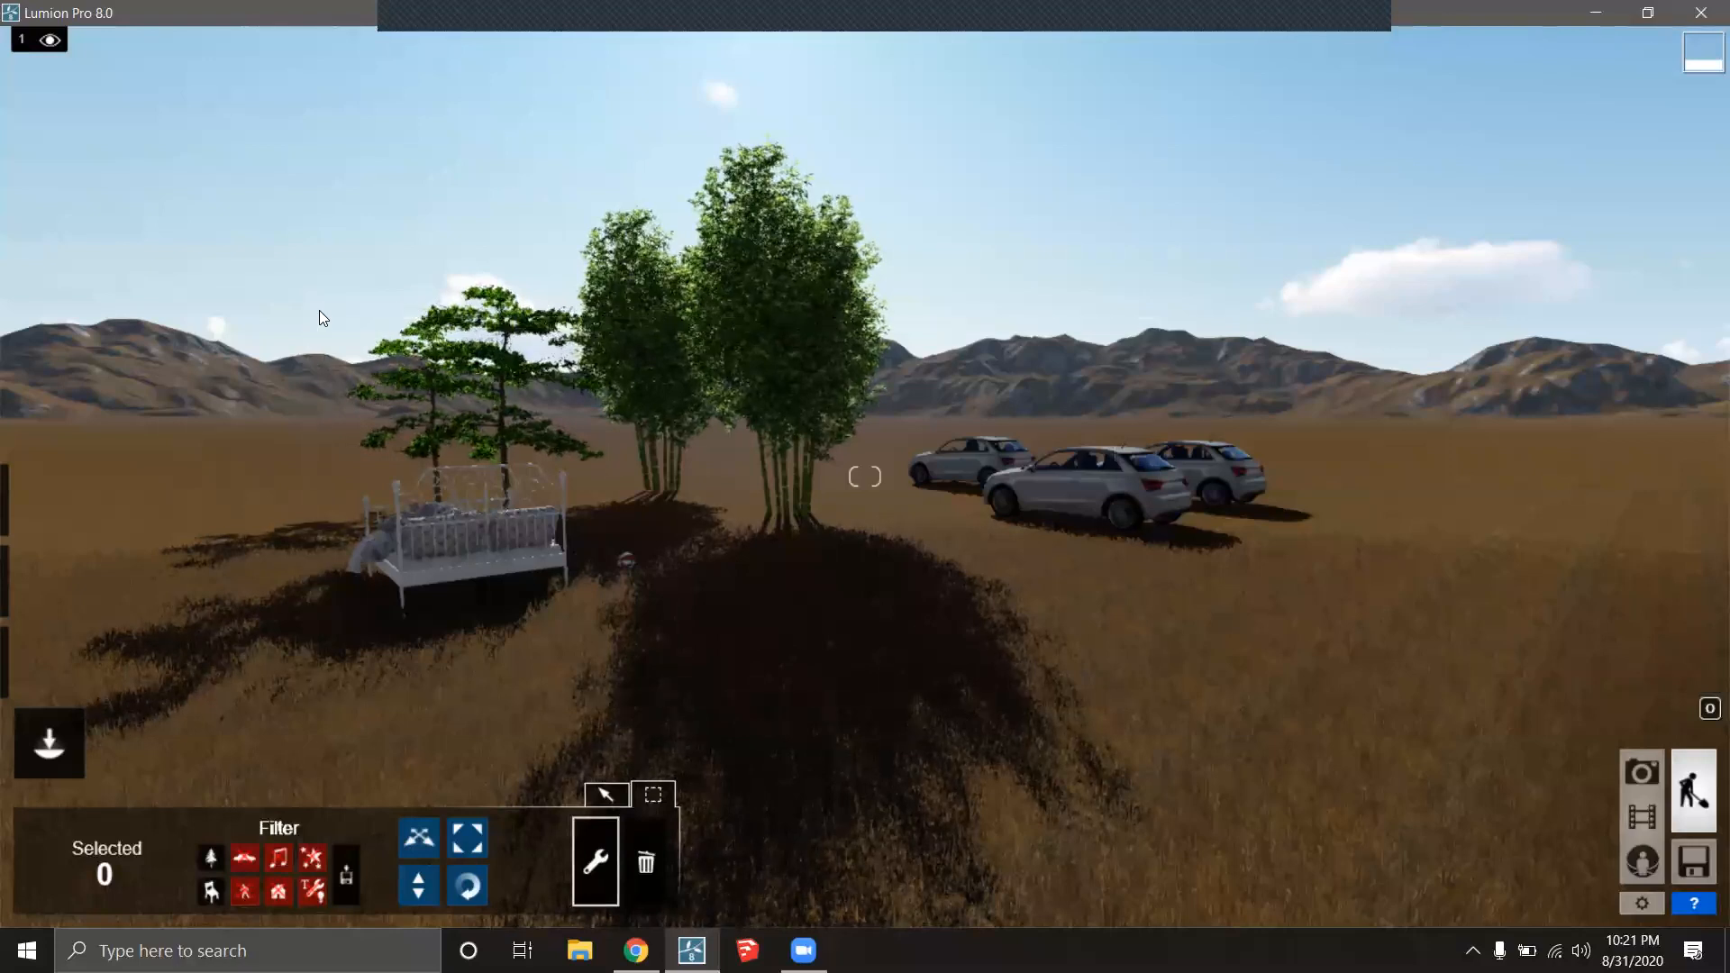
right_click_drag(319, 310, 205, 270)
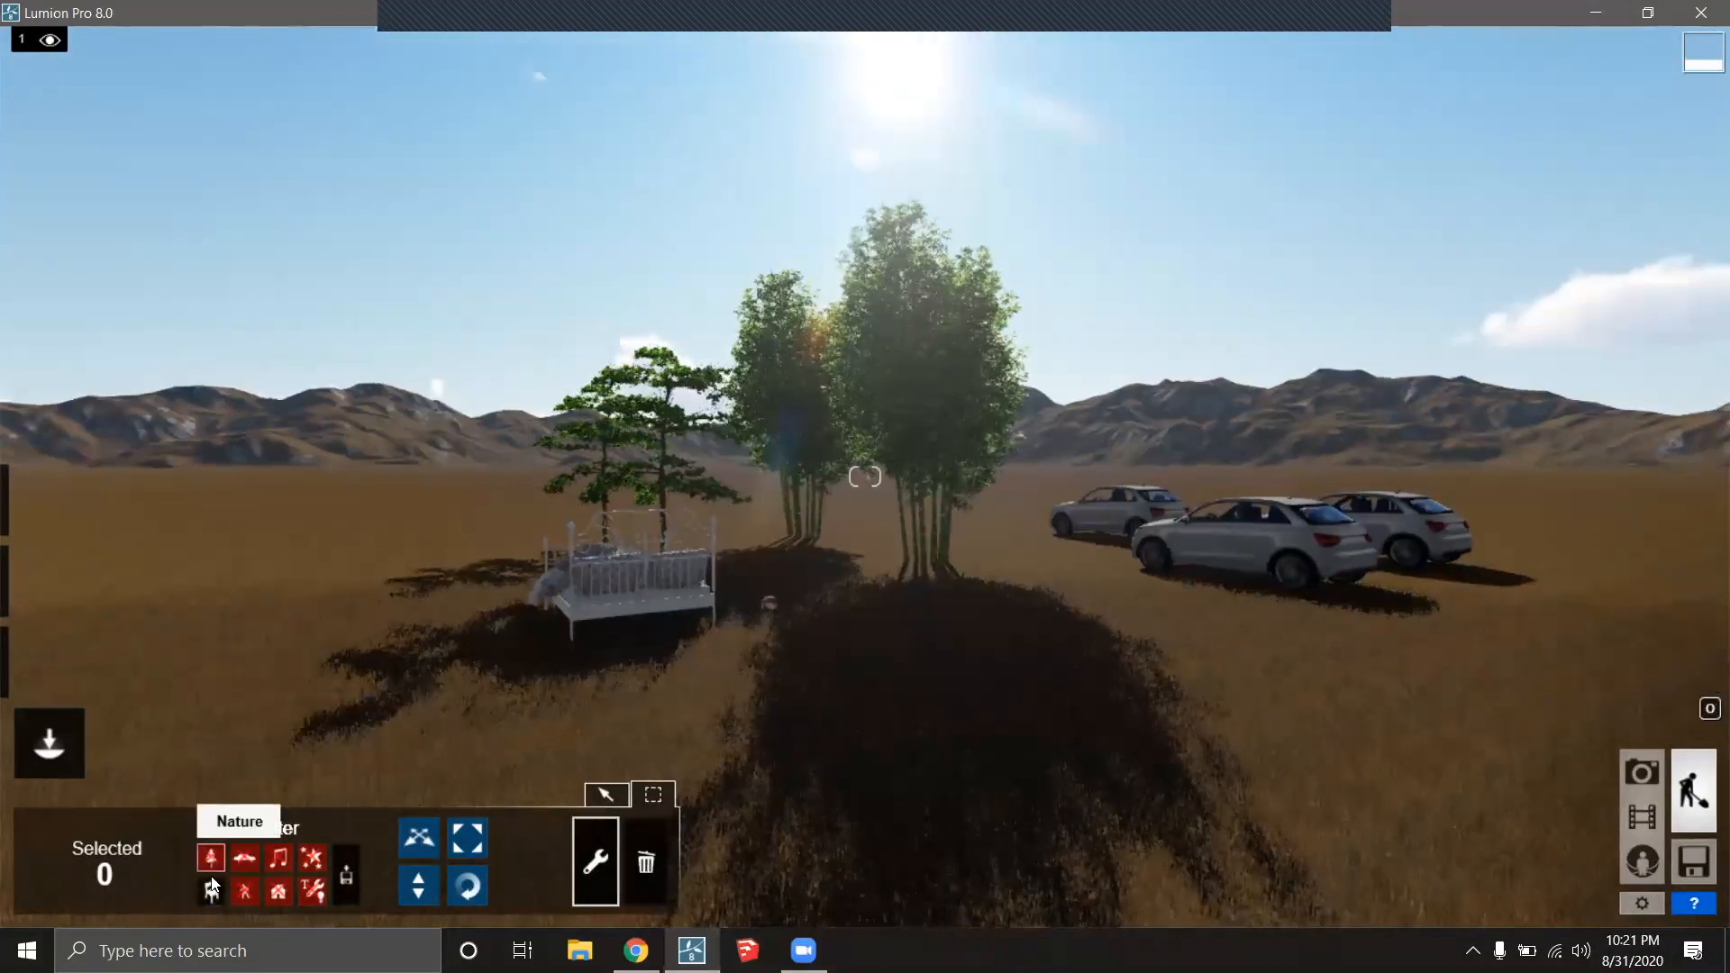
left_click(416, 837)
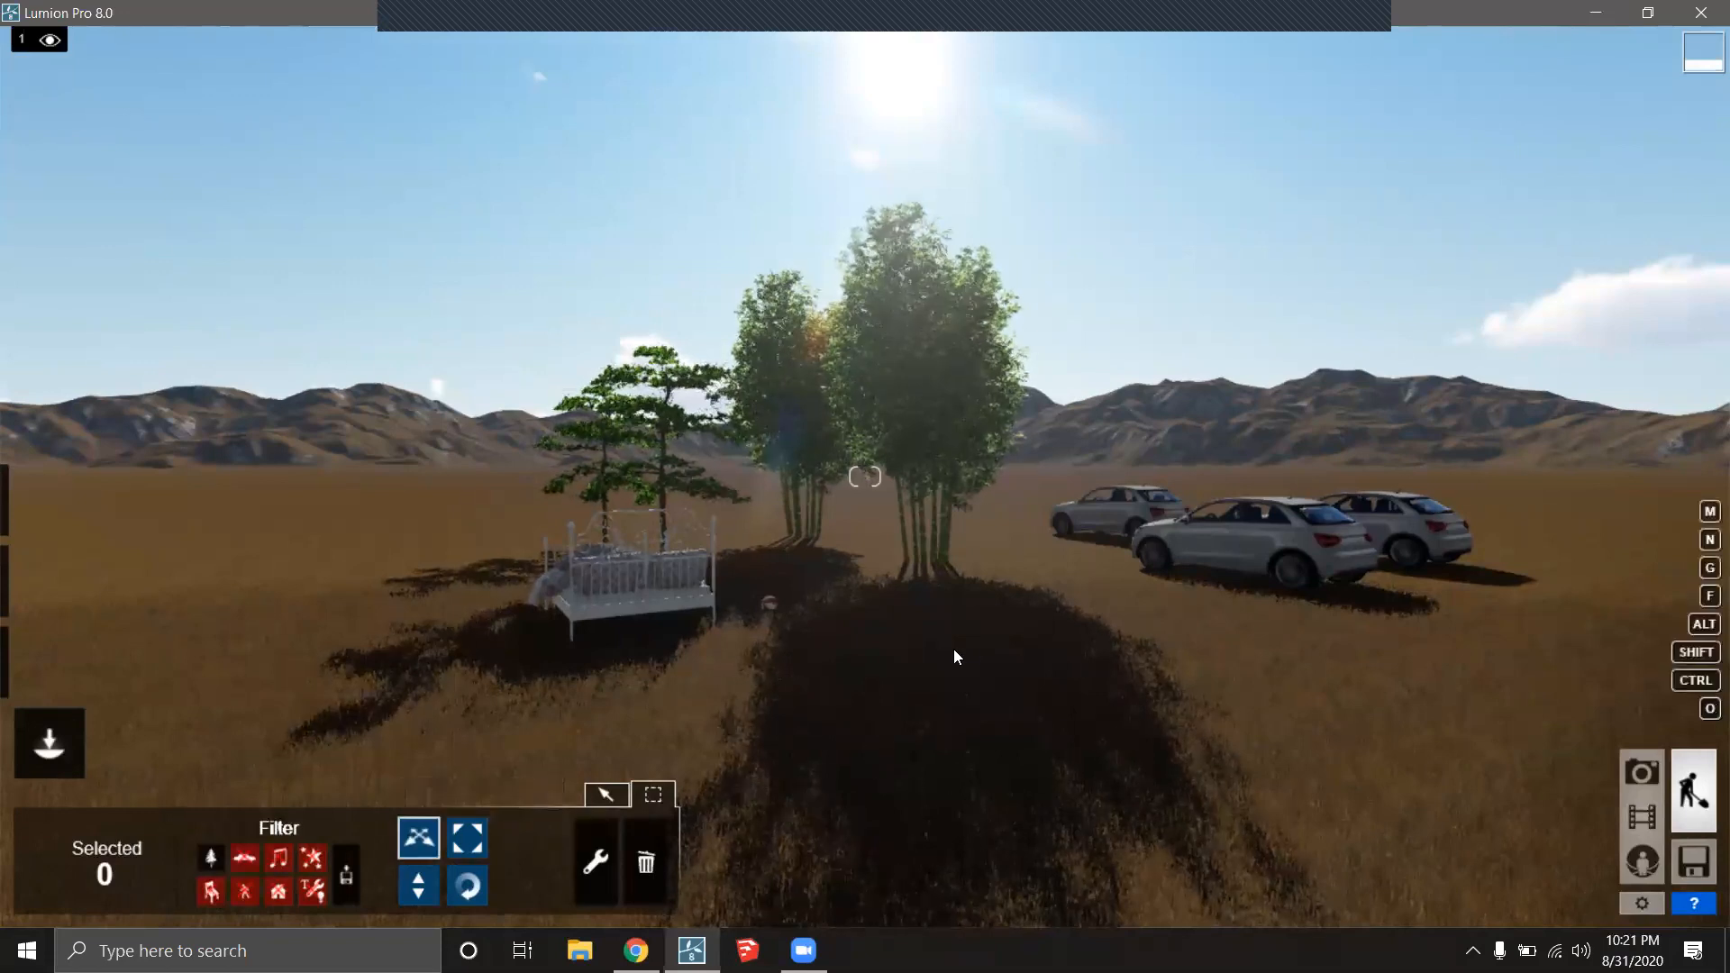
left_click(609, 865)
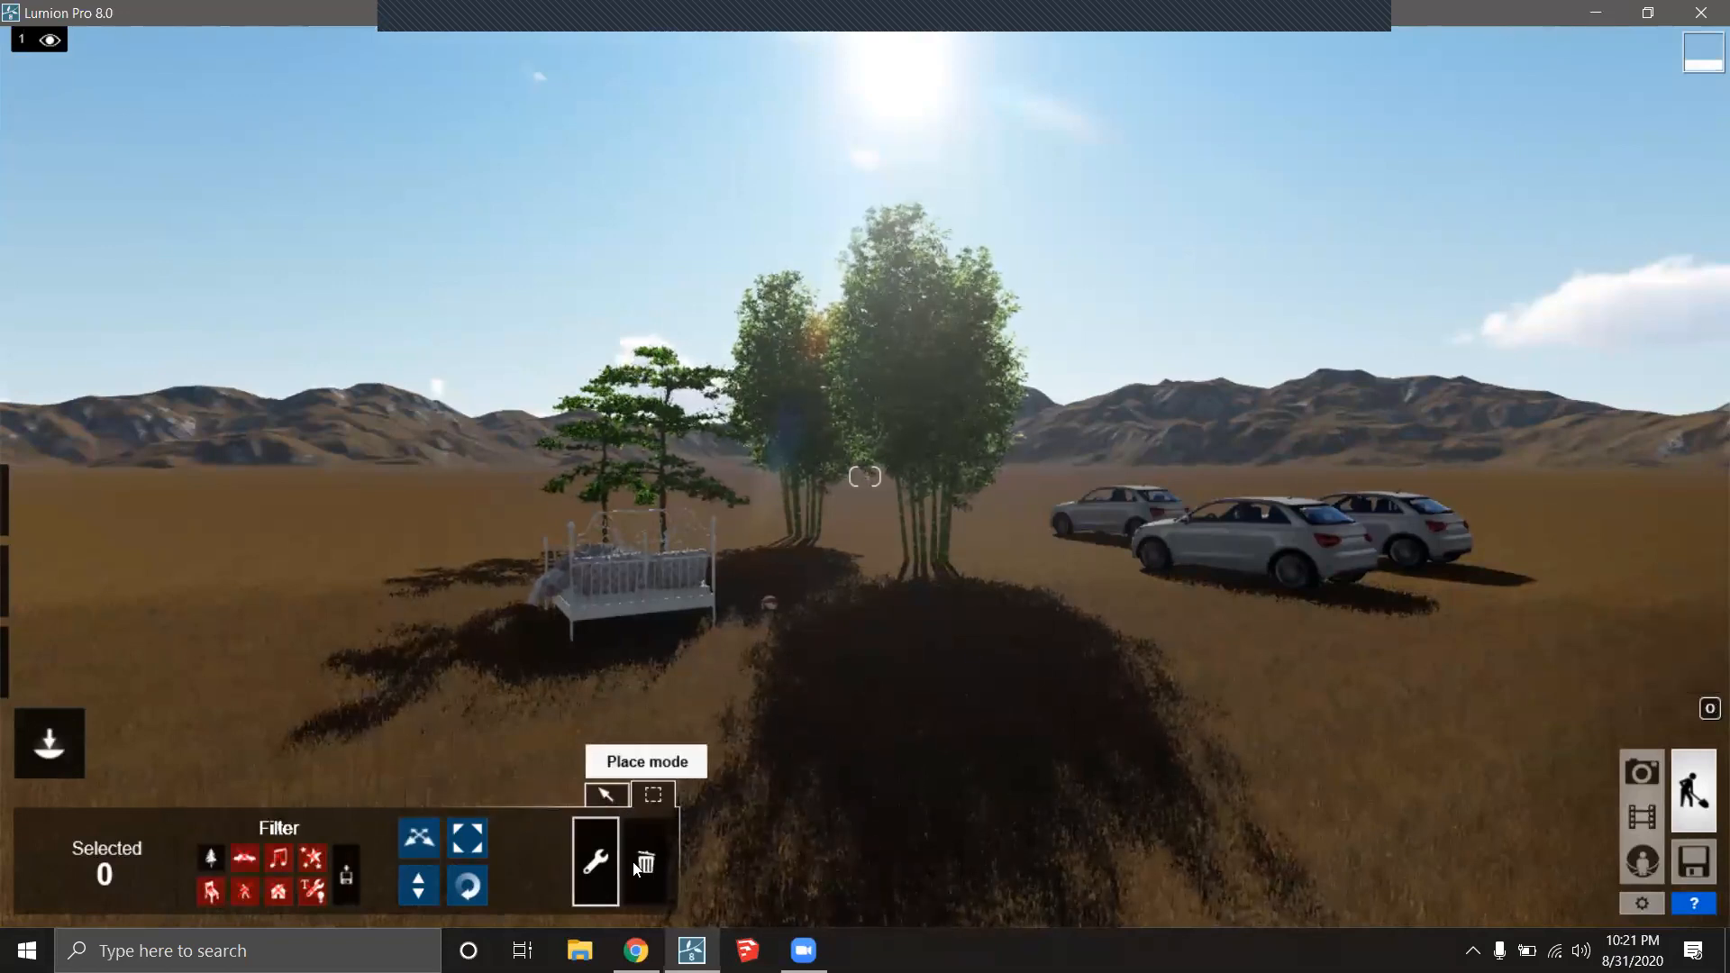
left_click(594, 795)
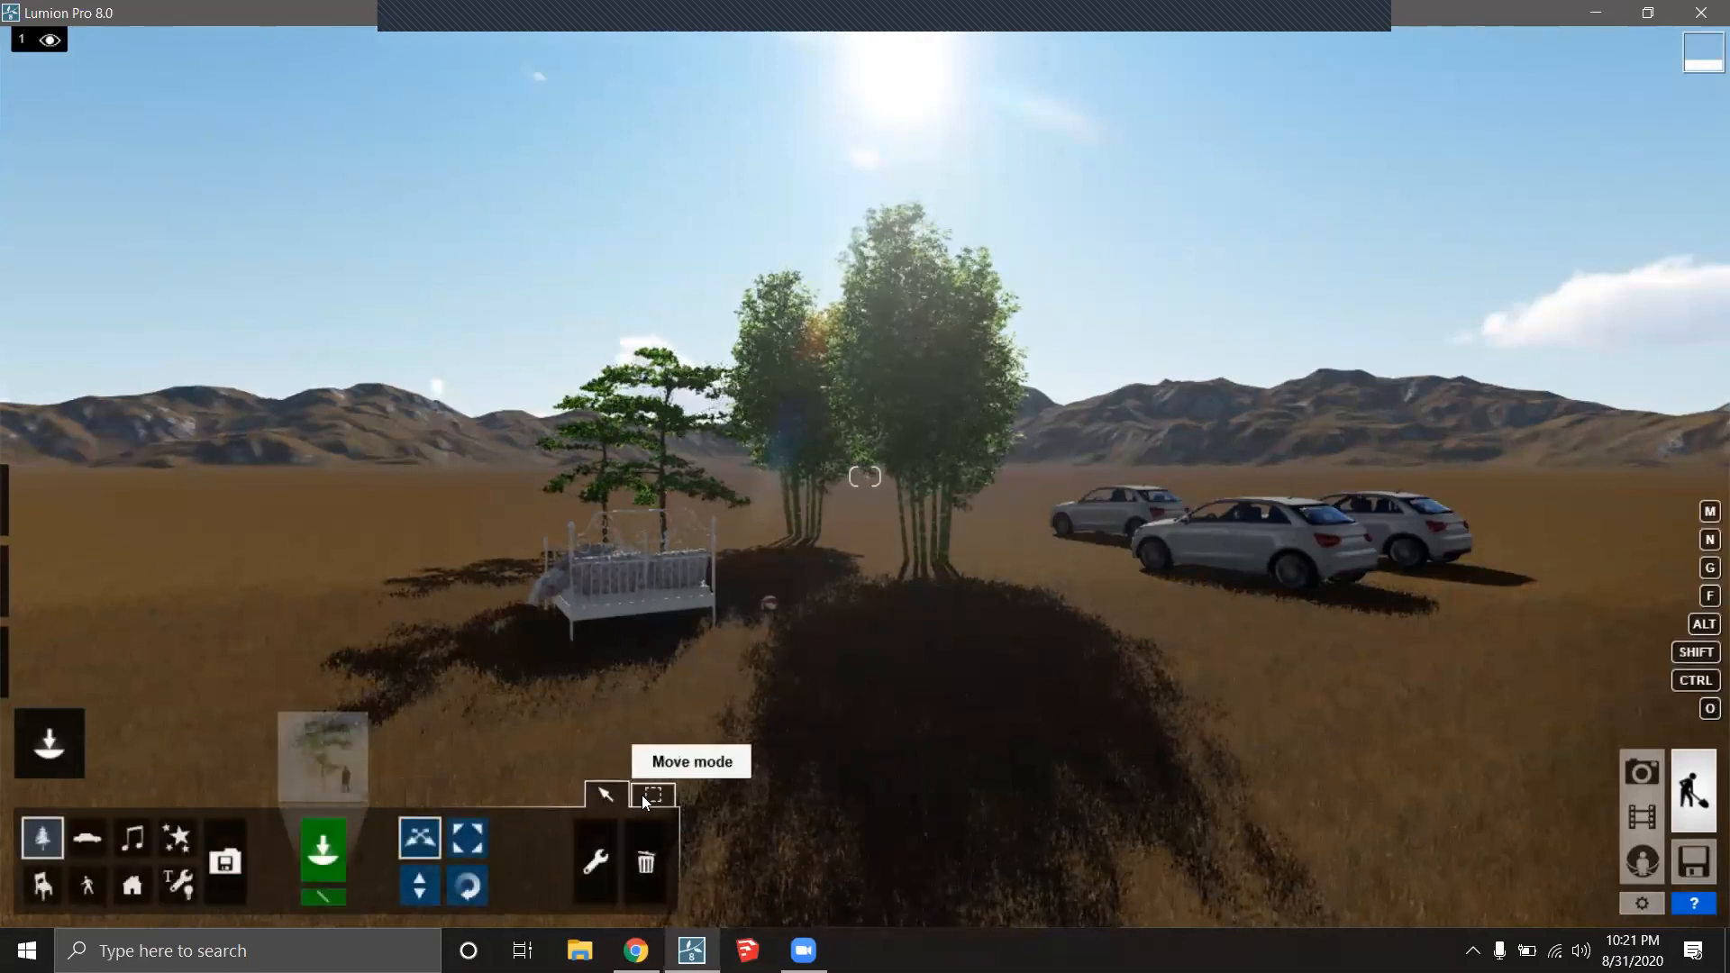
left_click(645, 799)
left_click(214, 881)
left_click(214, 861)
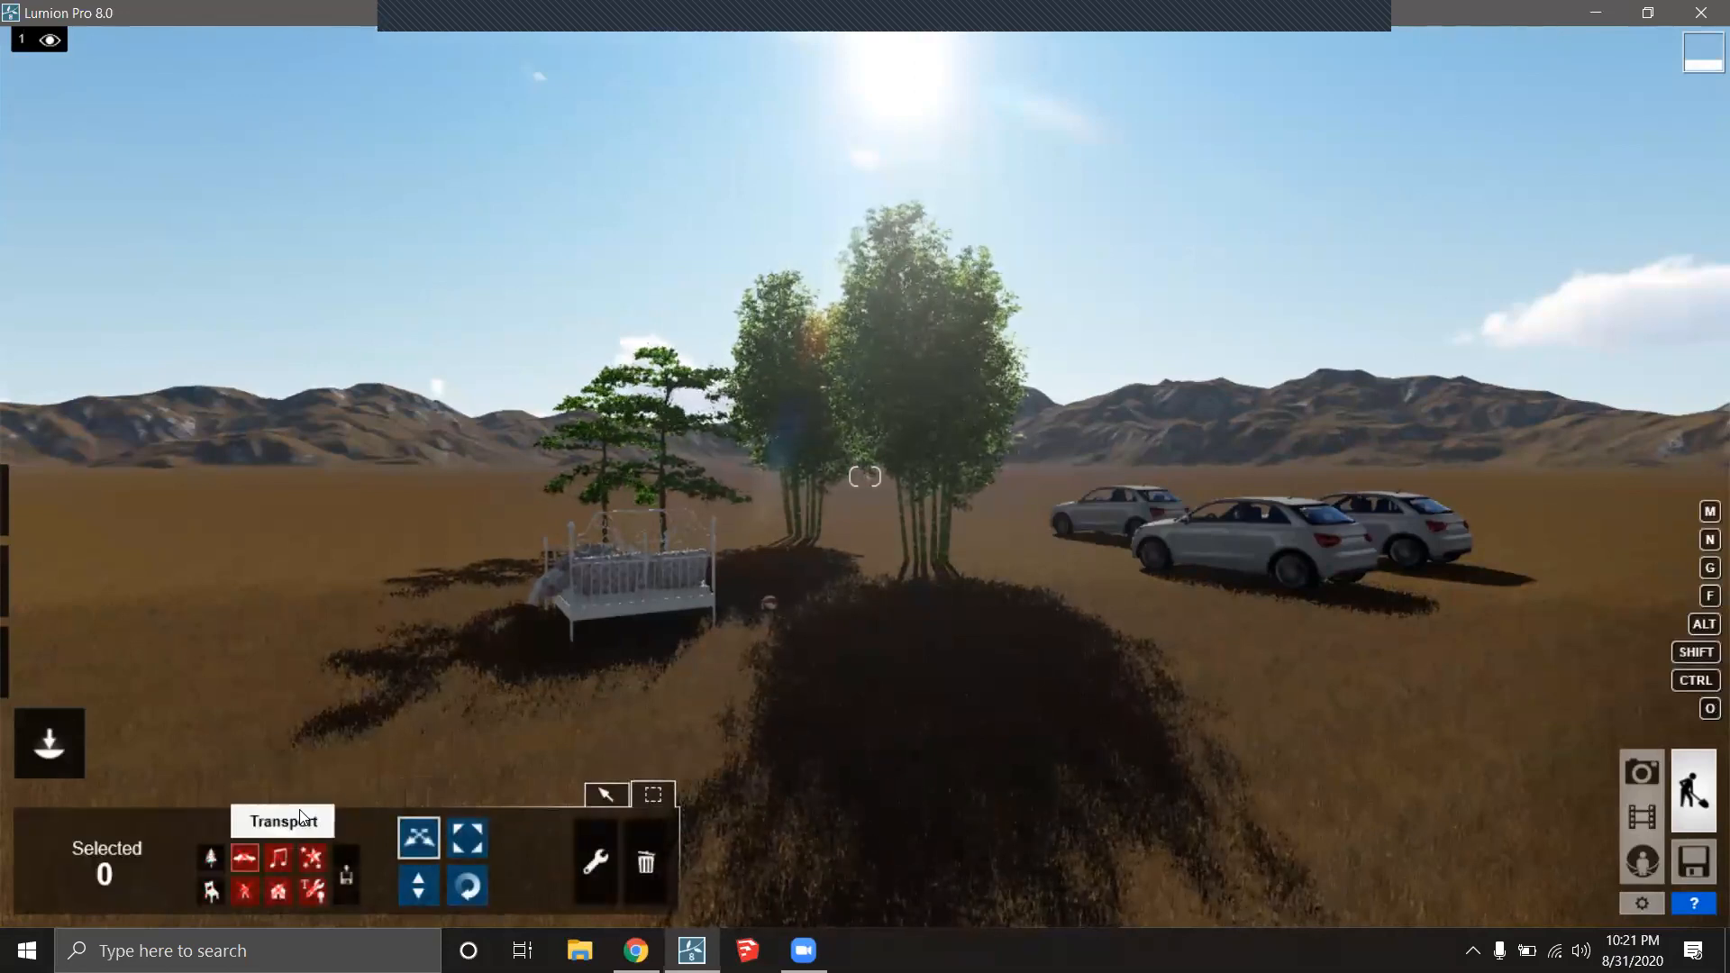
Re-enable the Transport and People and Animals filters and box-select the three cars.
left_click(258, 850)
left_click(260, 890)
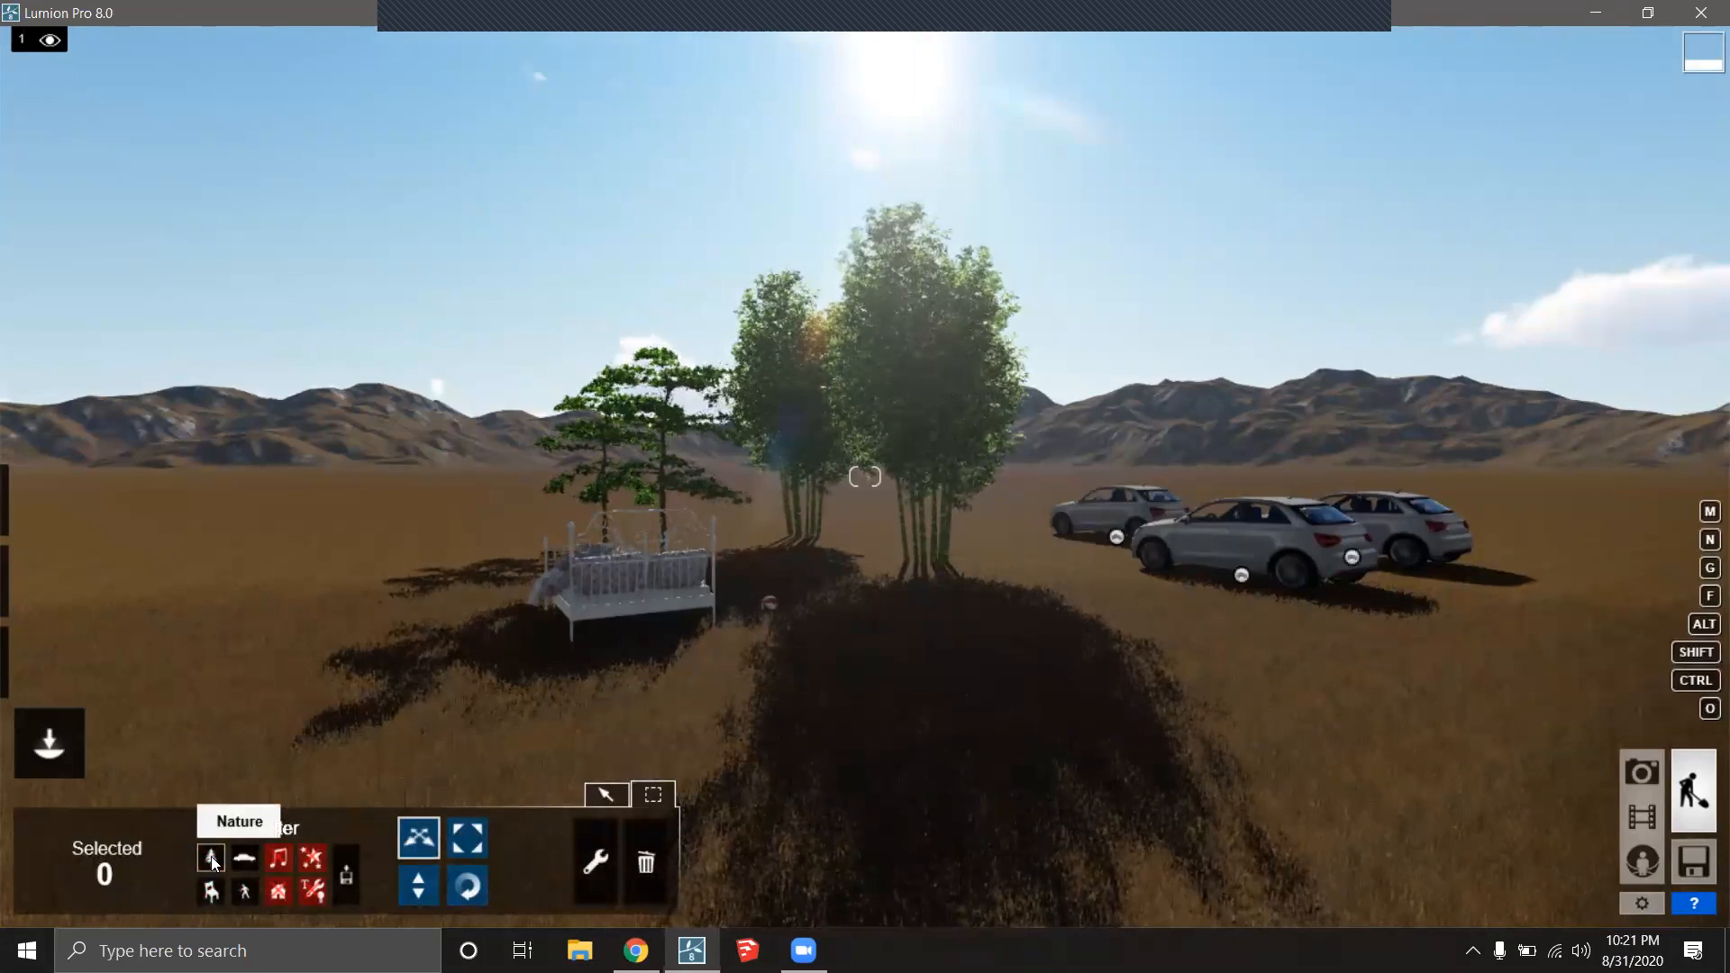
key("w")
right_click_drag(338, 842, 554, 856)
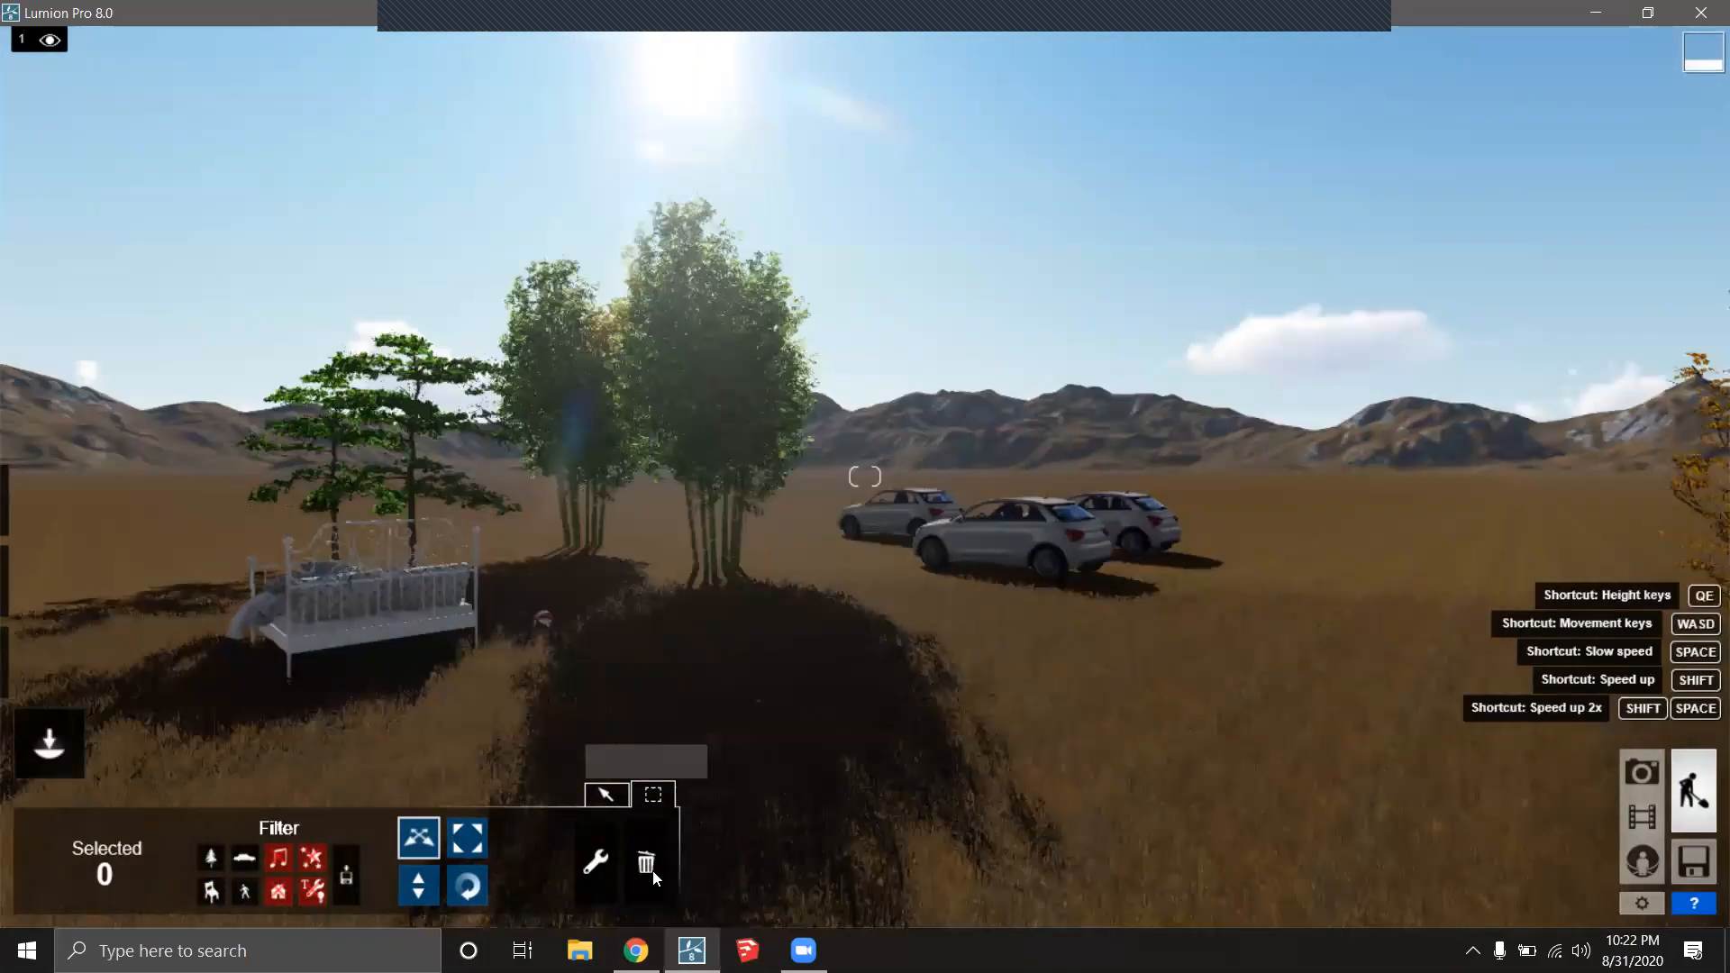
left_click(612, 861)
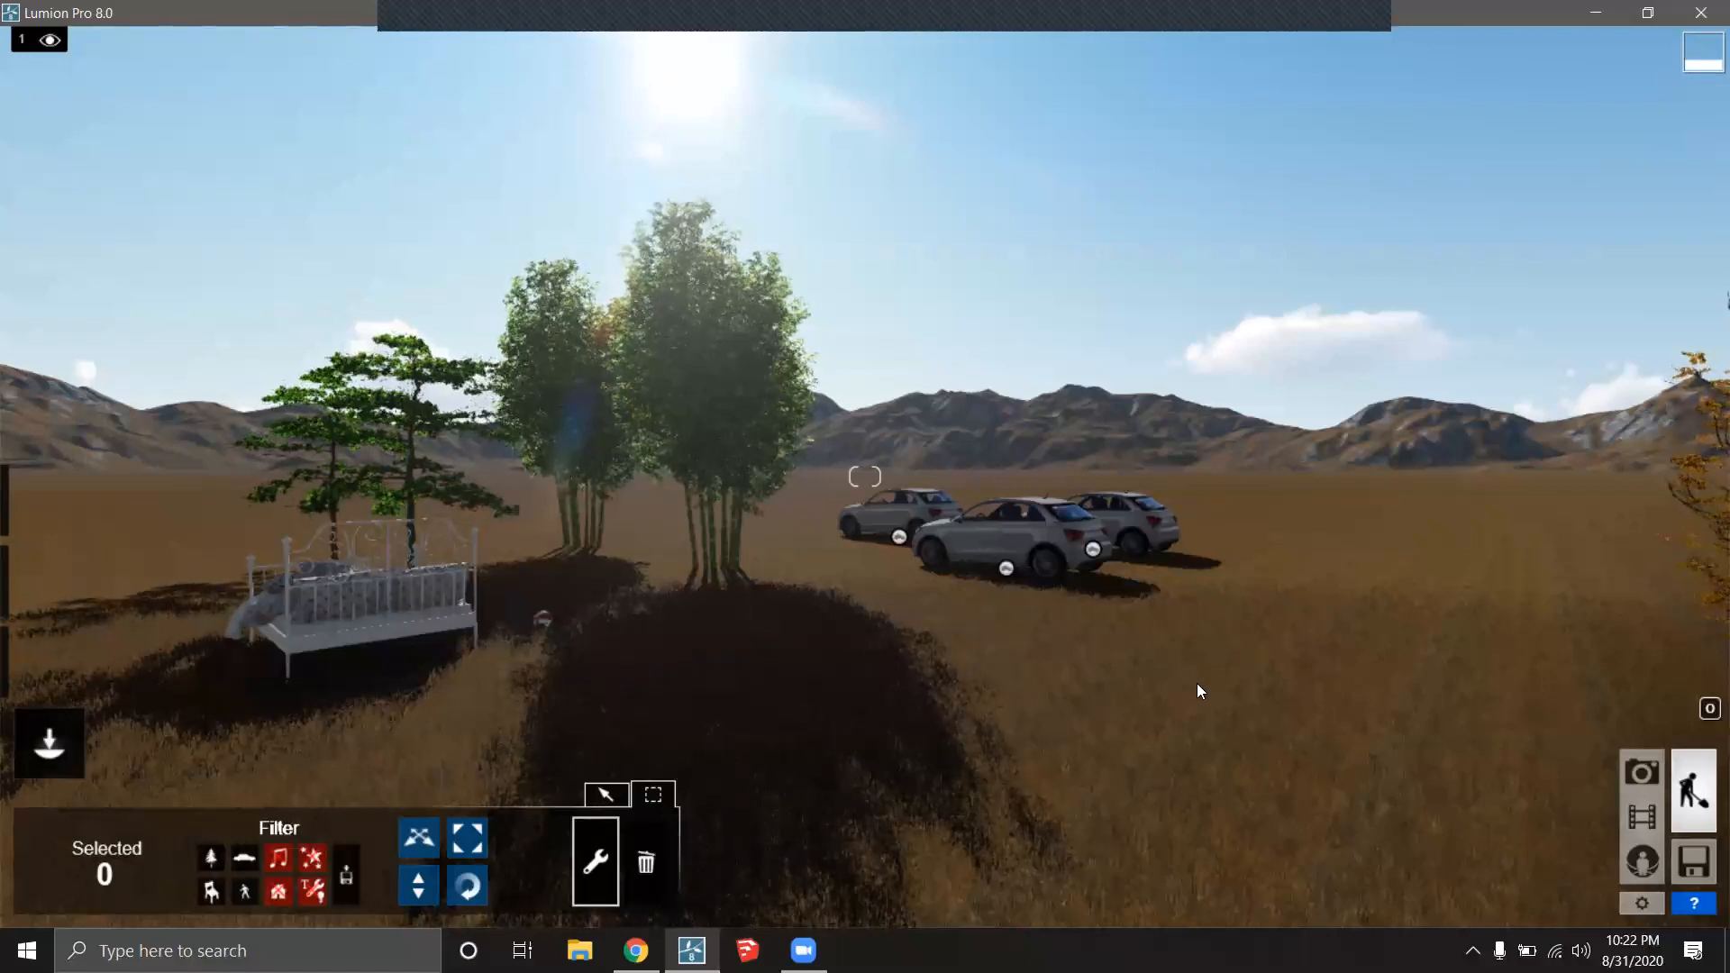
left_click_drag(1309, 652, 542, 354, "ctrl")
left_click_drag(227, 295, 451, 297, "ctrl")
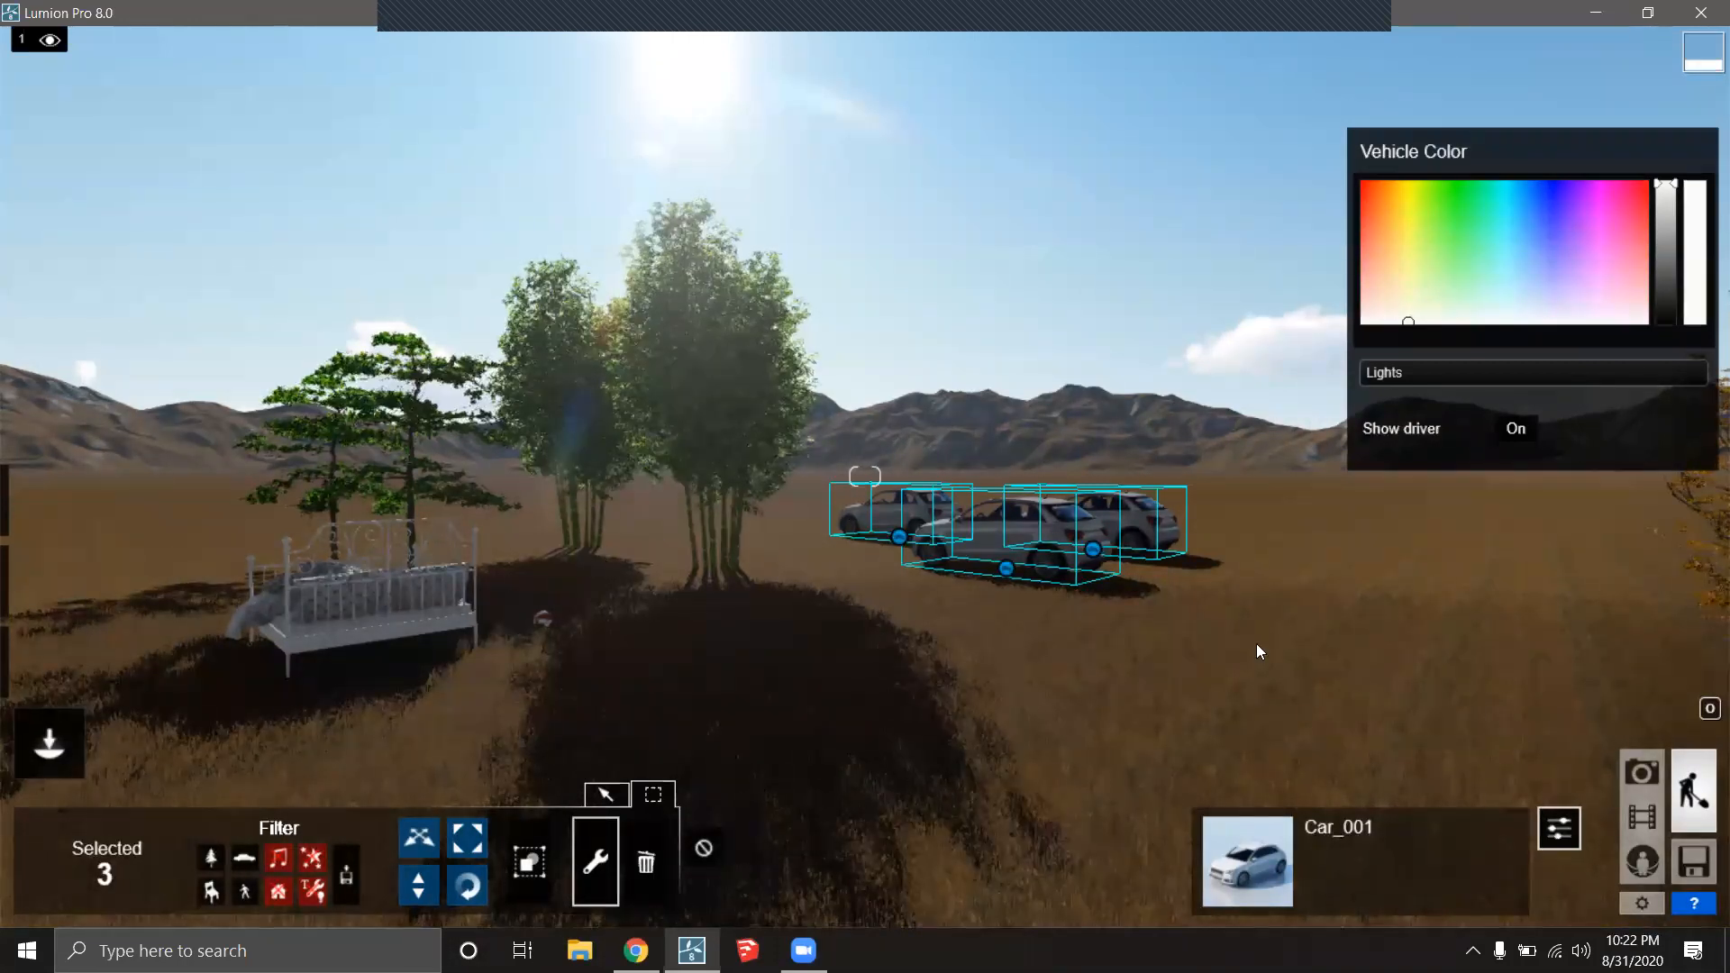
left_click_drag(1310, 683, 537, 362, "ctrl")
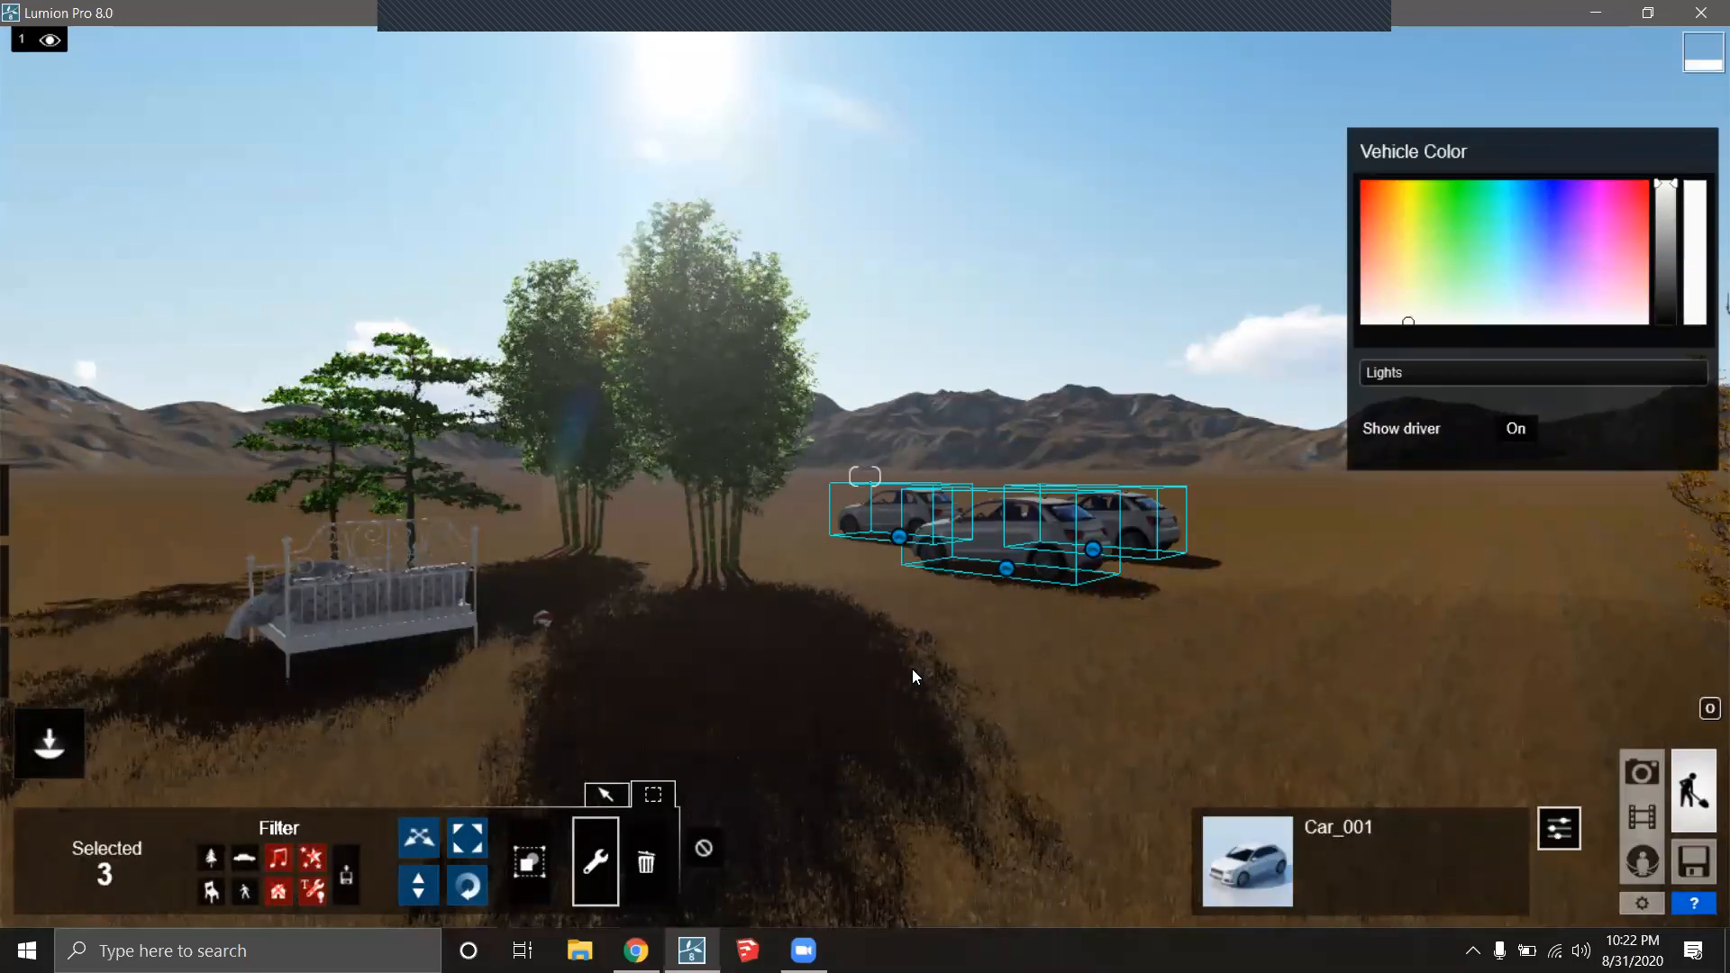
right_click_drag(880, 652, 848, 656)
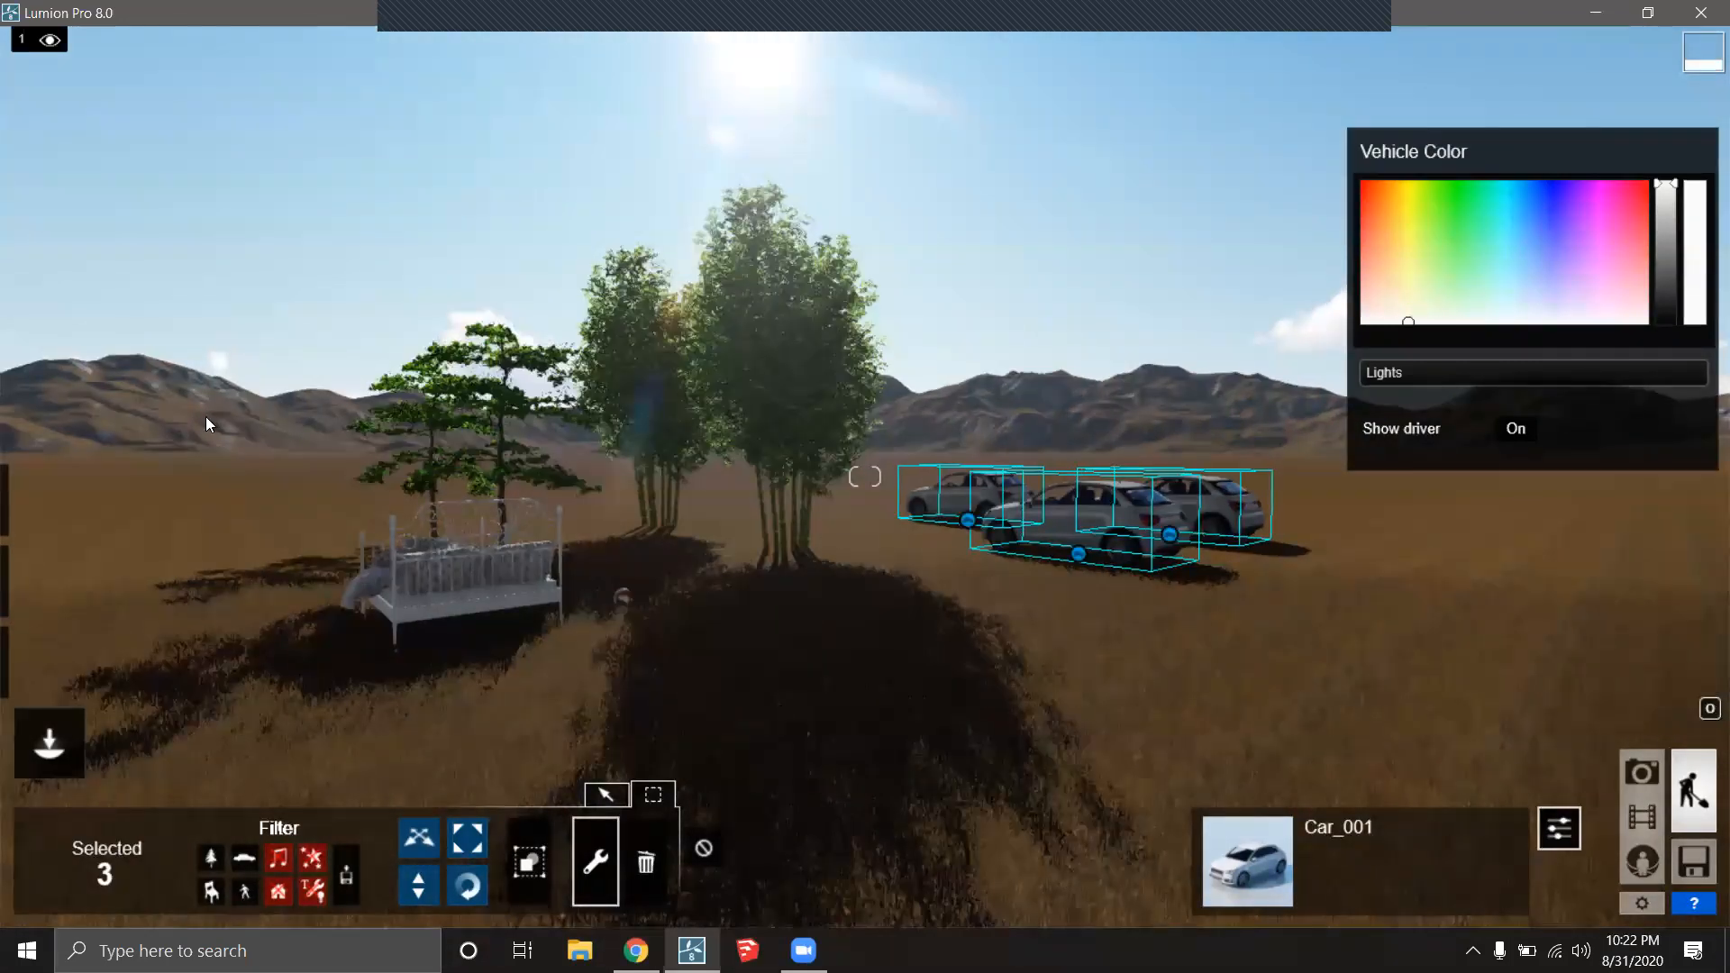
Re-enable the Sound, Effects, Lights and special objects, and Outdoor filters, and add the bed and tree groups to the selection.
left_click(279, 858)
left_click(312, 859)
left_click(313, 891)
left_click(279, 891)
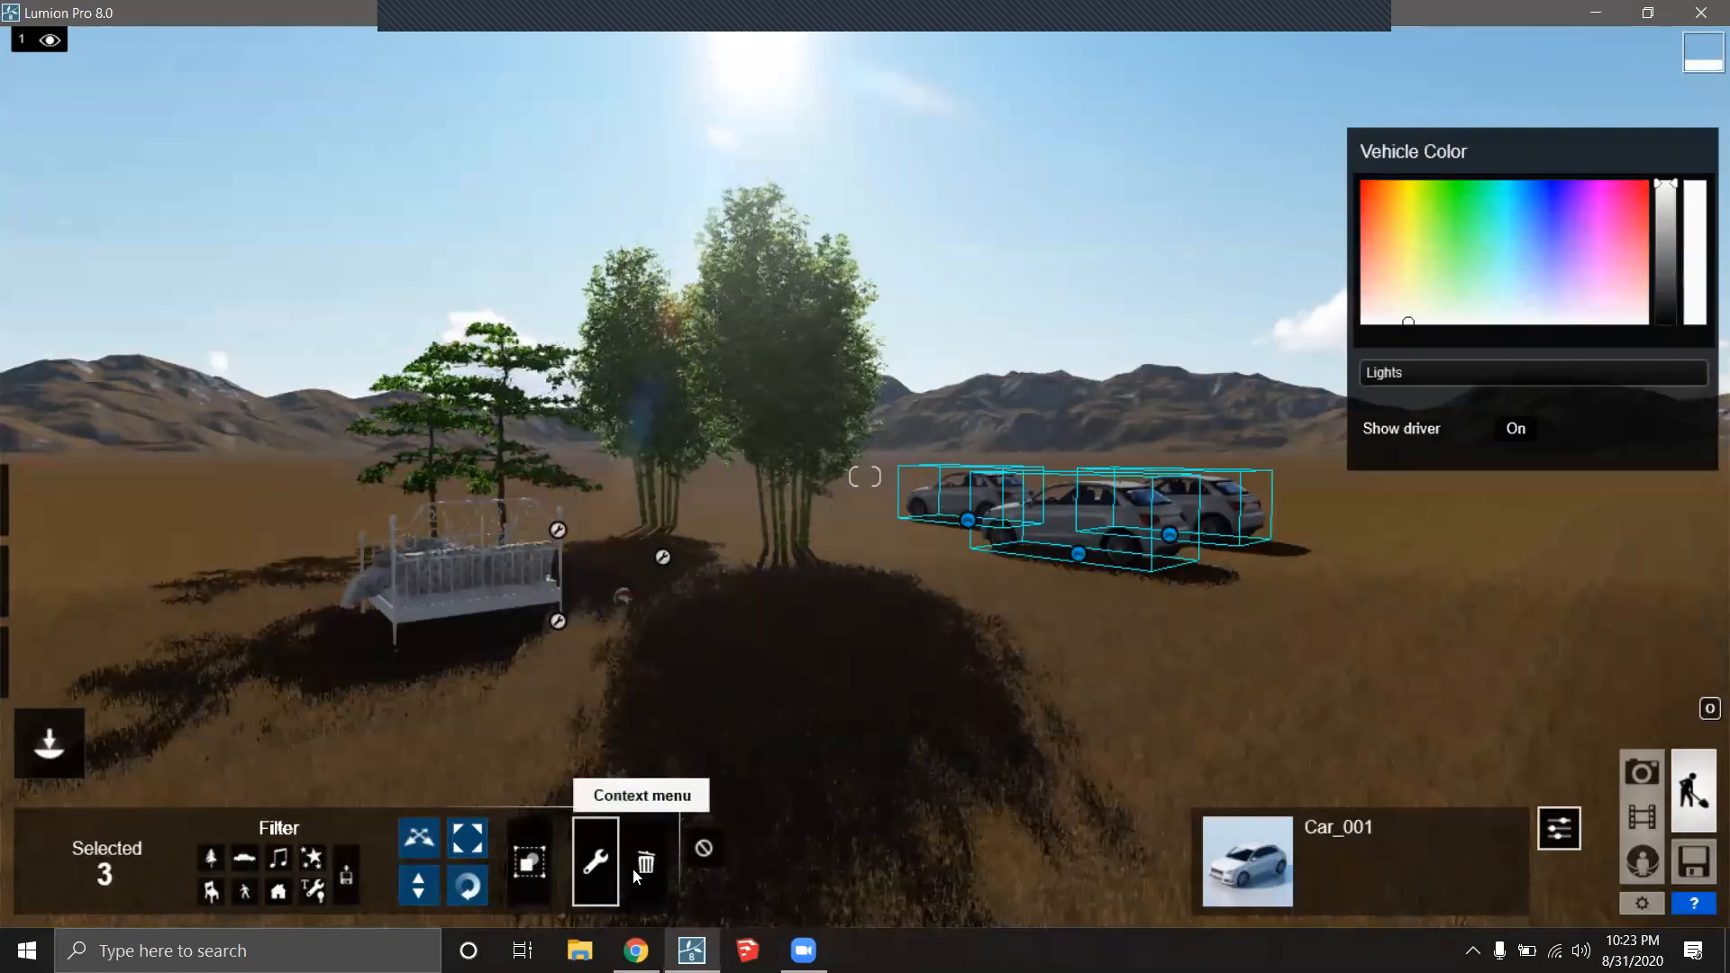
left_click_drag(1221, 682, 1041, 638, "ctrl")
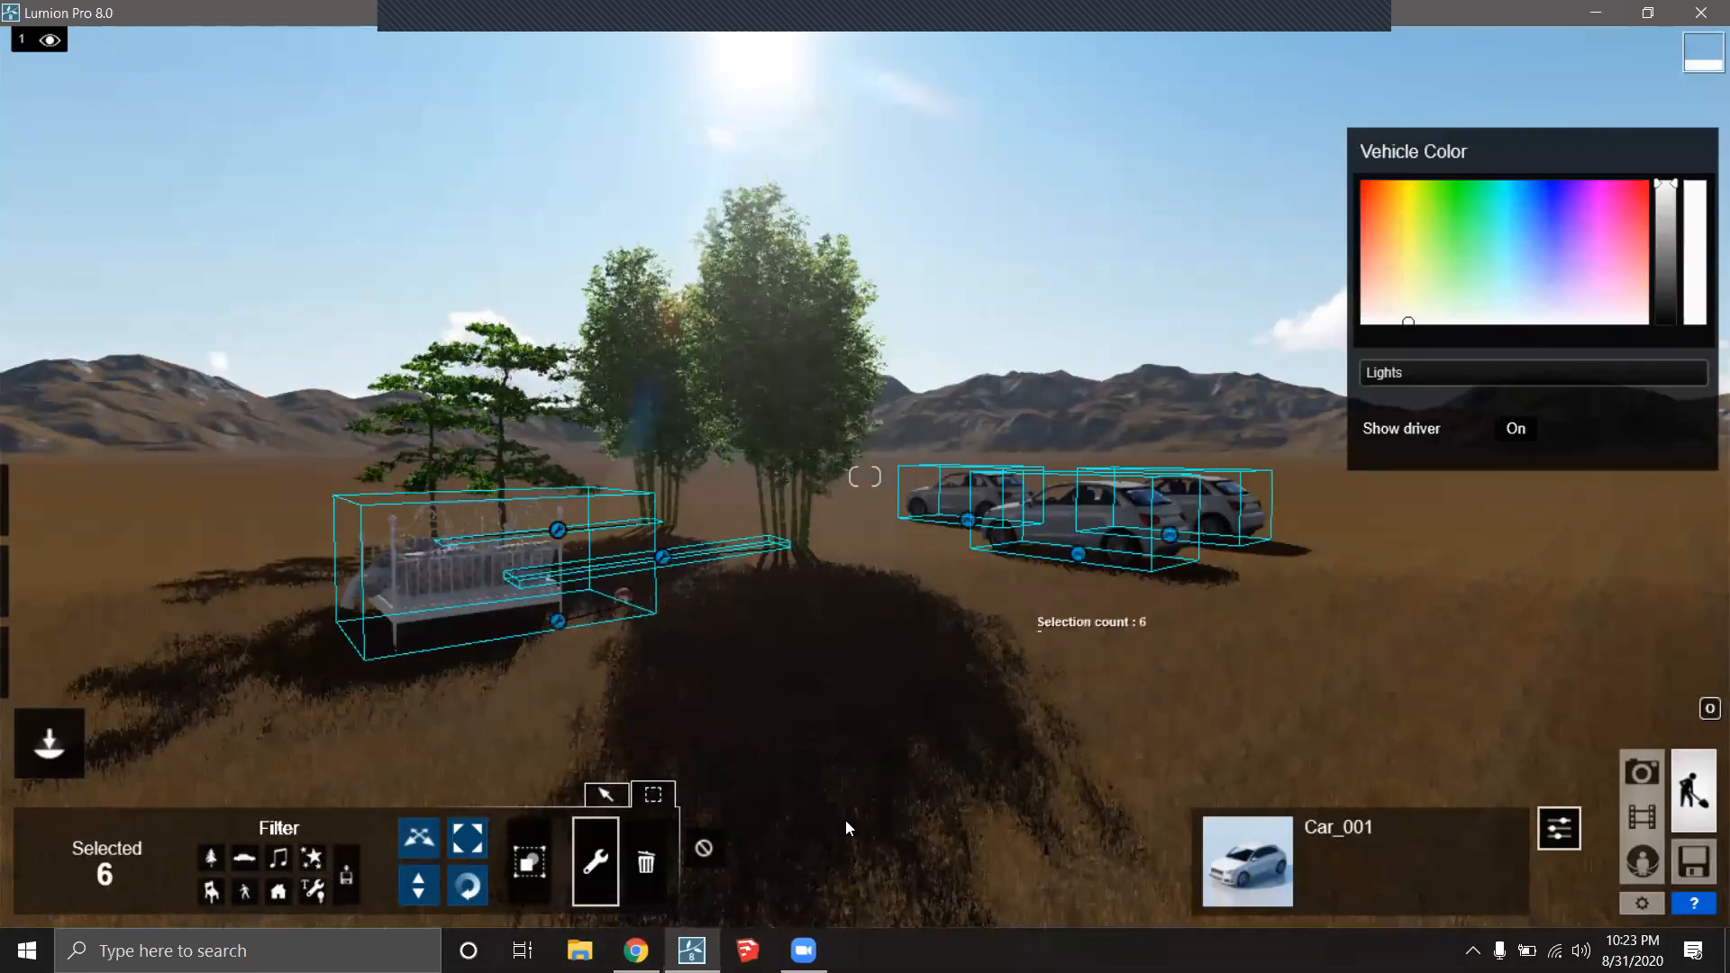
Filter out Transport, Sound, Effects, People and Animals, Outdoor, and Lights and special objects, leaving only Nature and Indoor enabled.
left_click(246, 860)
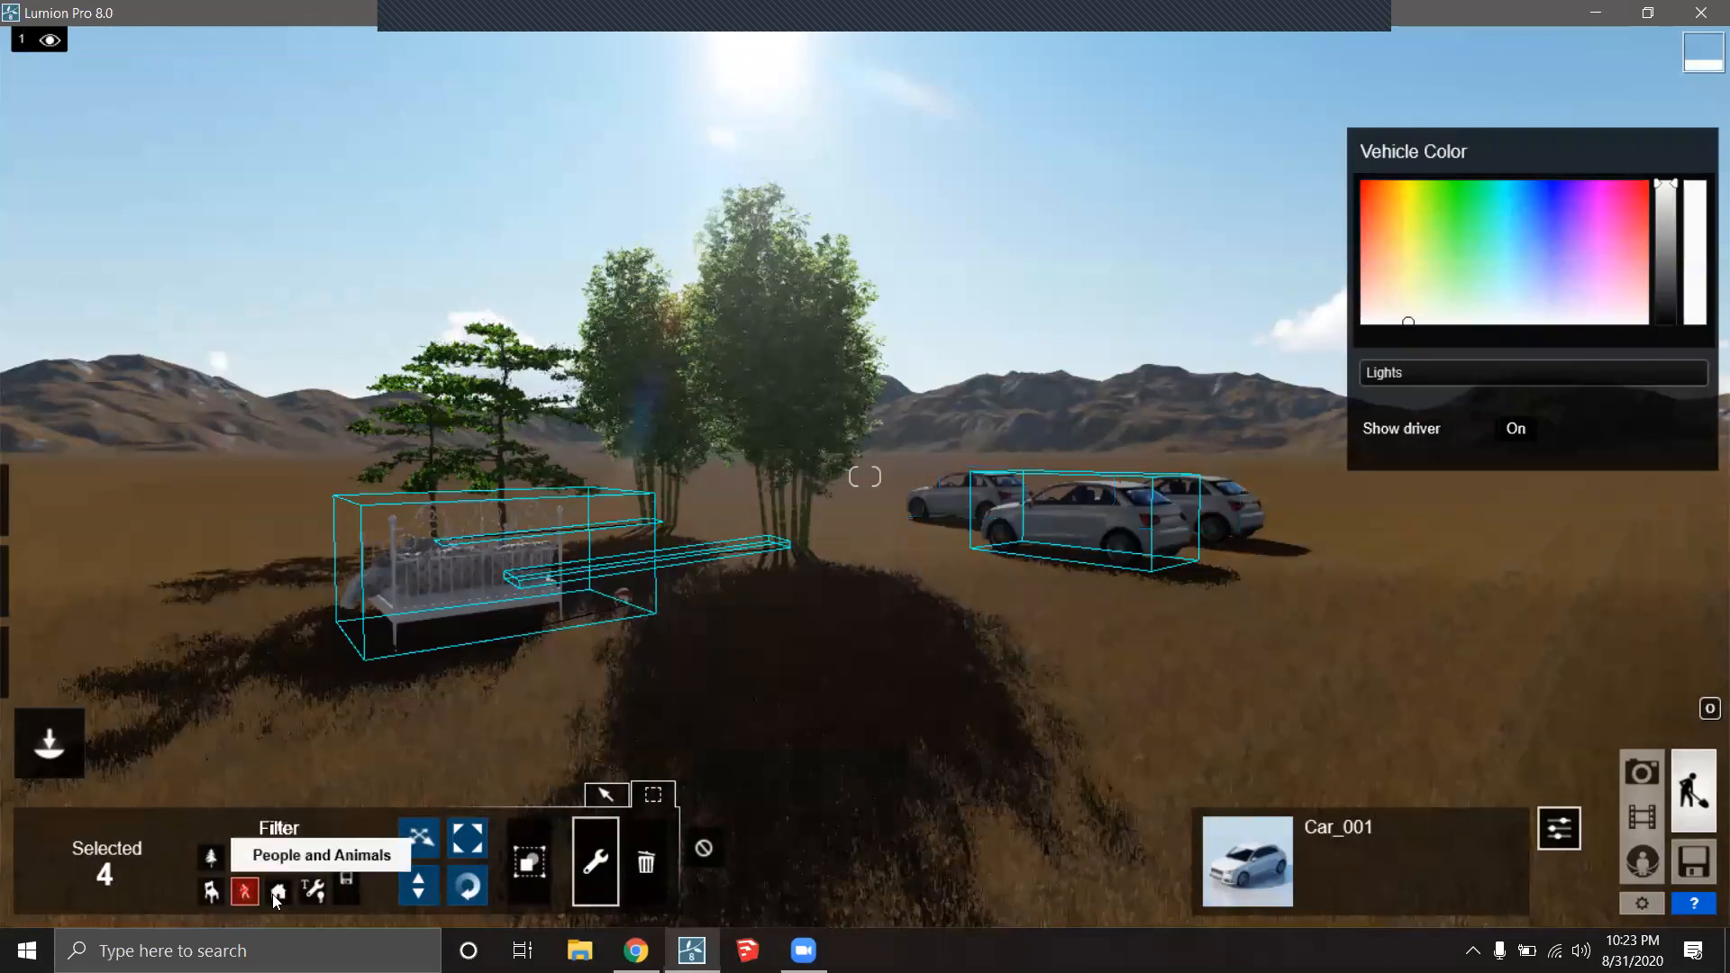
left_click(275, 894)
left_click(305, 891)
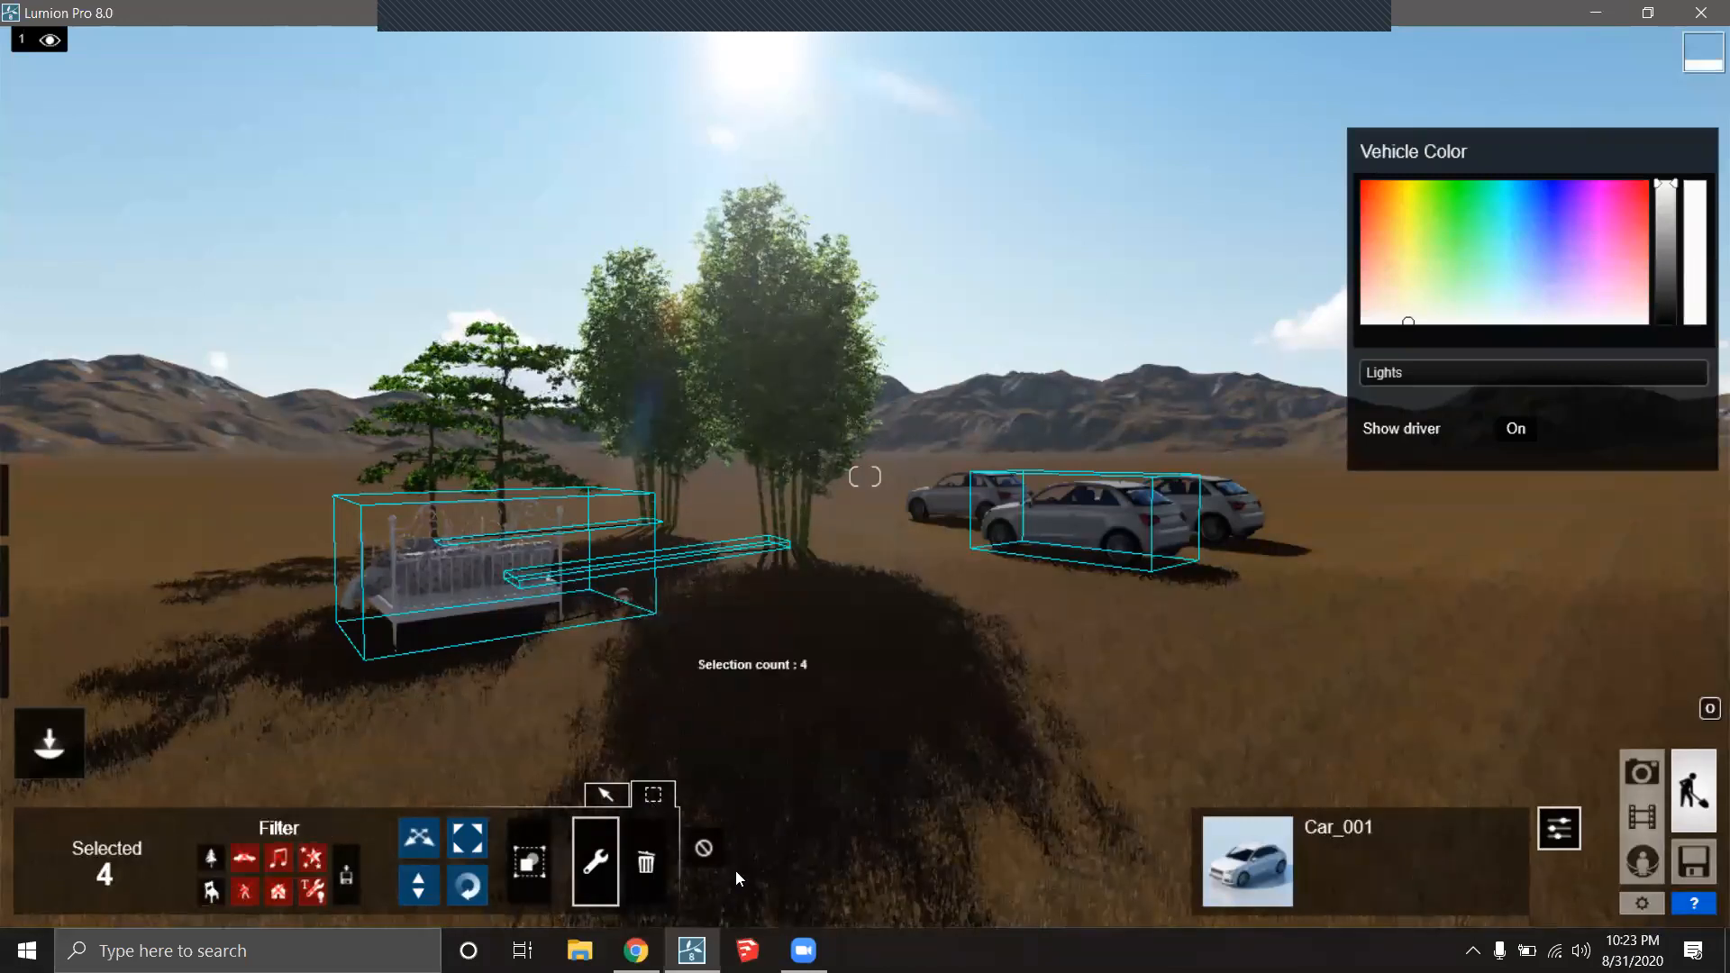
Clear the current selection and re-enable all object category filters.
left_click(703, 847)
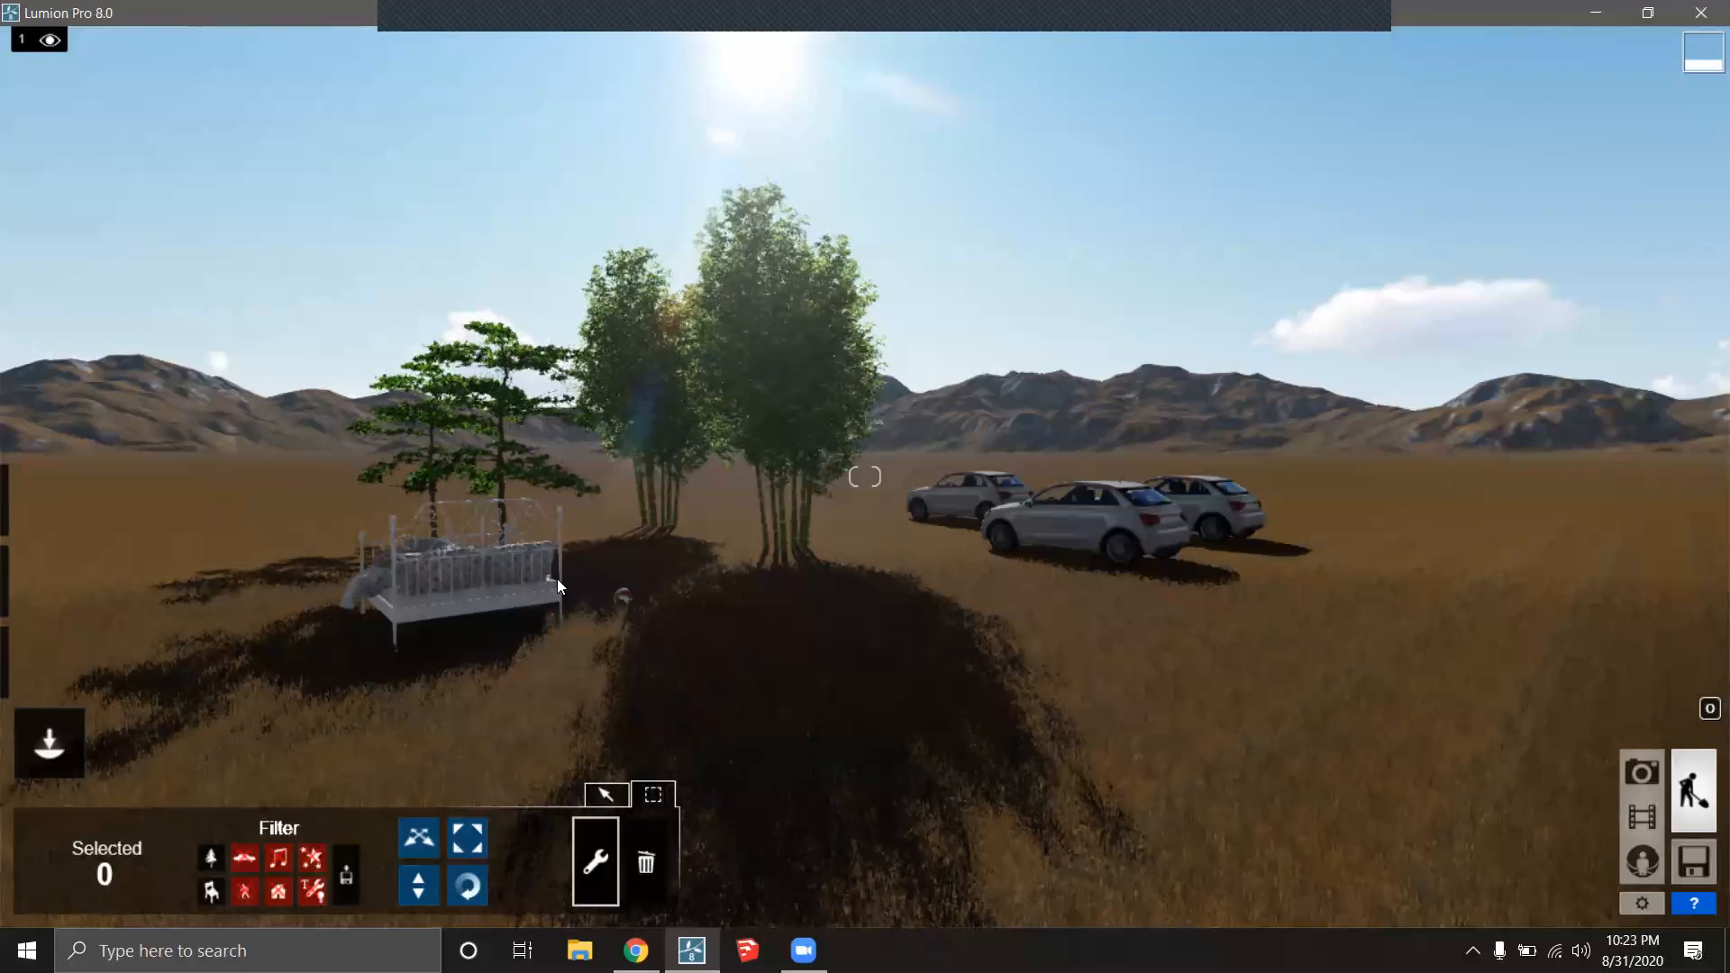
left_click(242, 859)
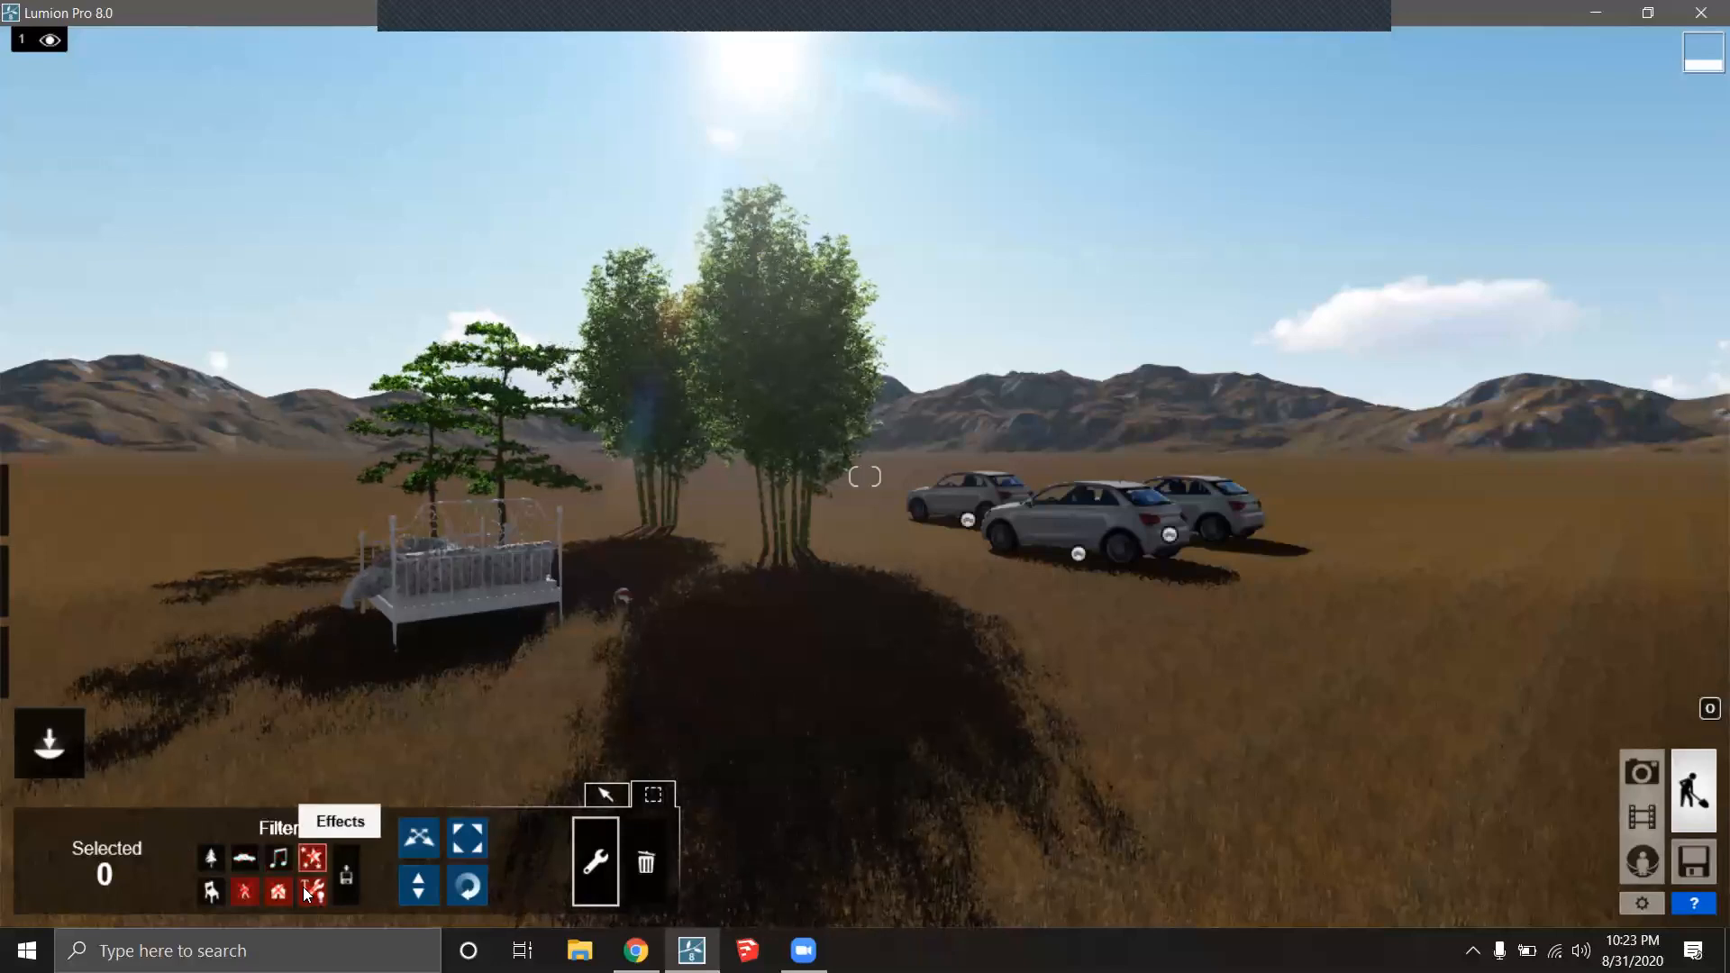
left_click(346, 876)
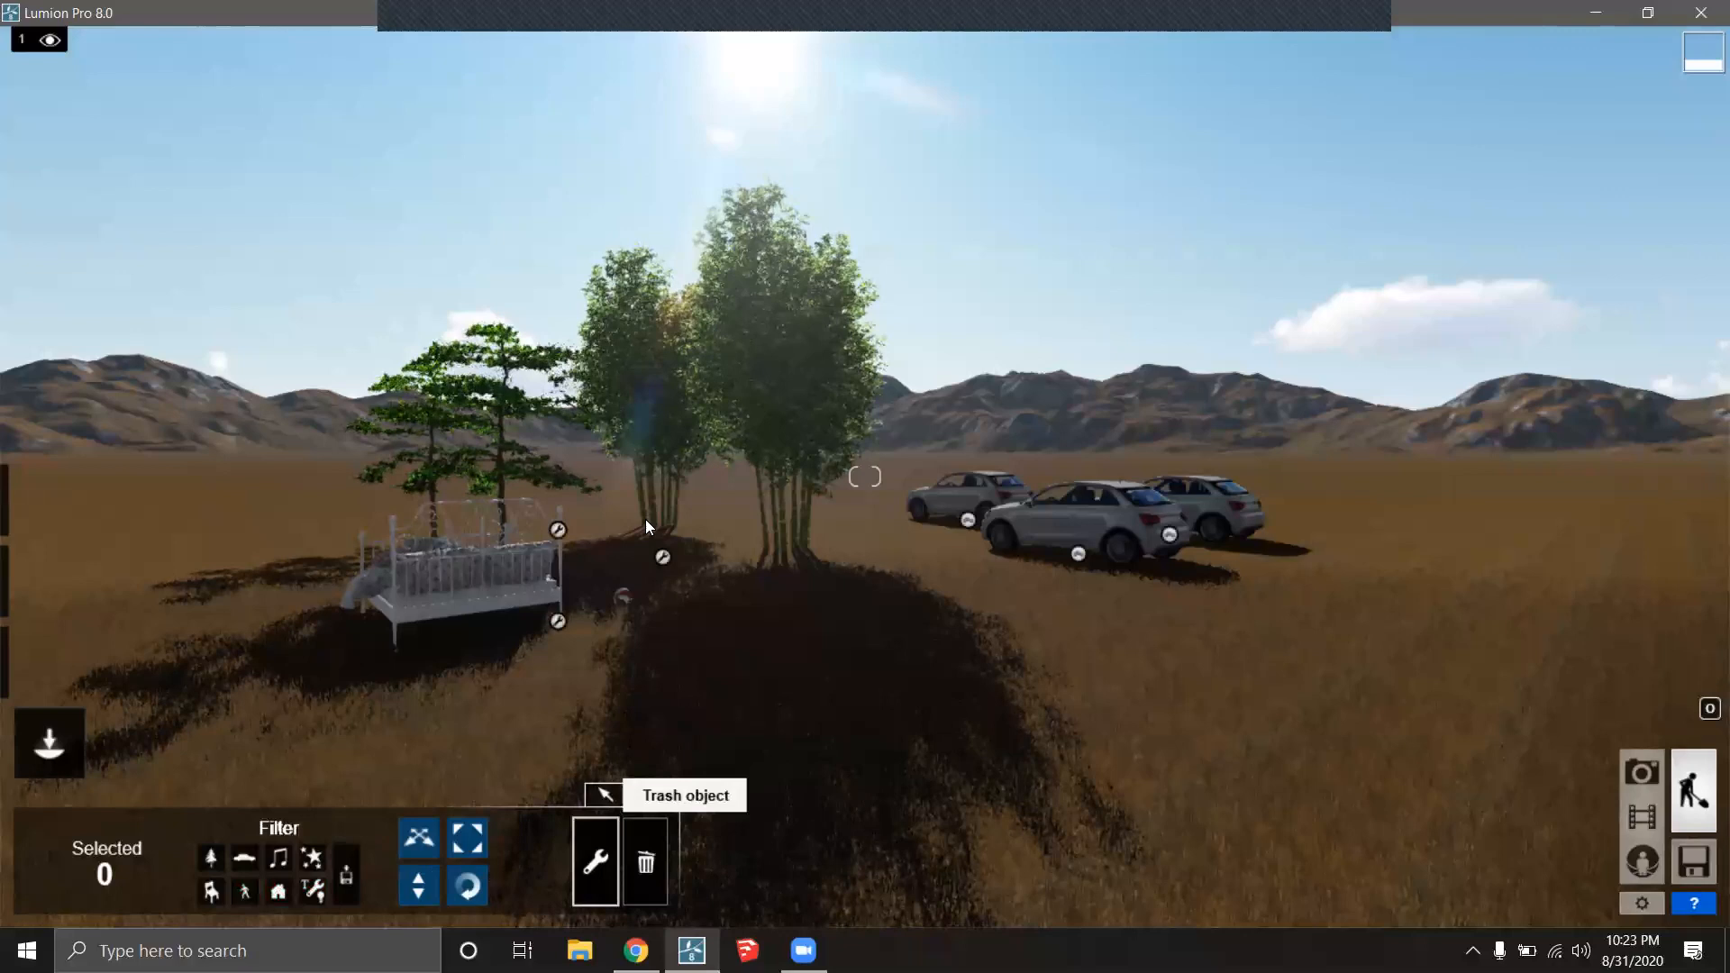
Select the tree group containing the large front bamboo cluster through the context menu and ungroup it.
left_click(665, 559)
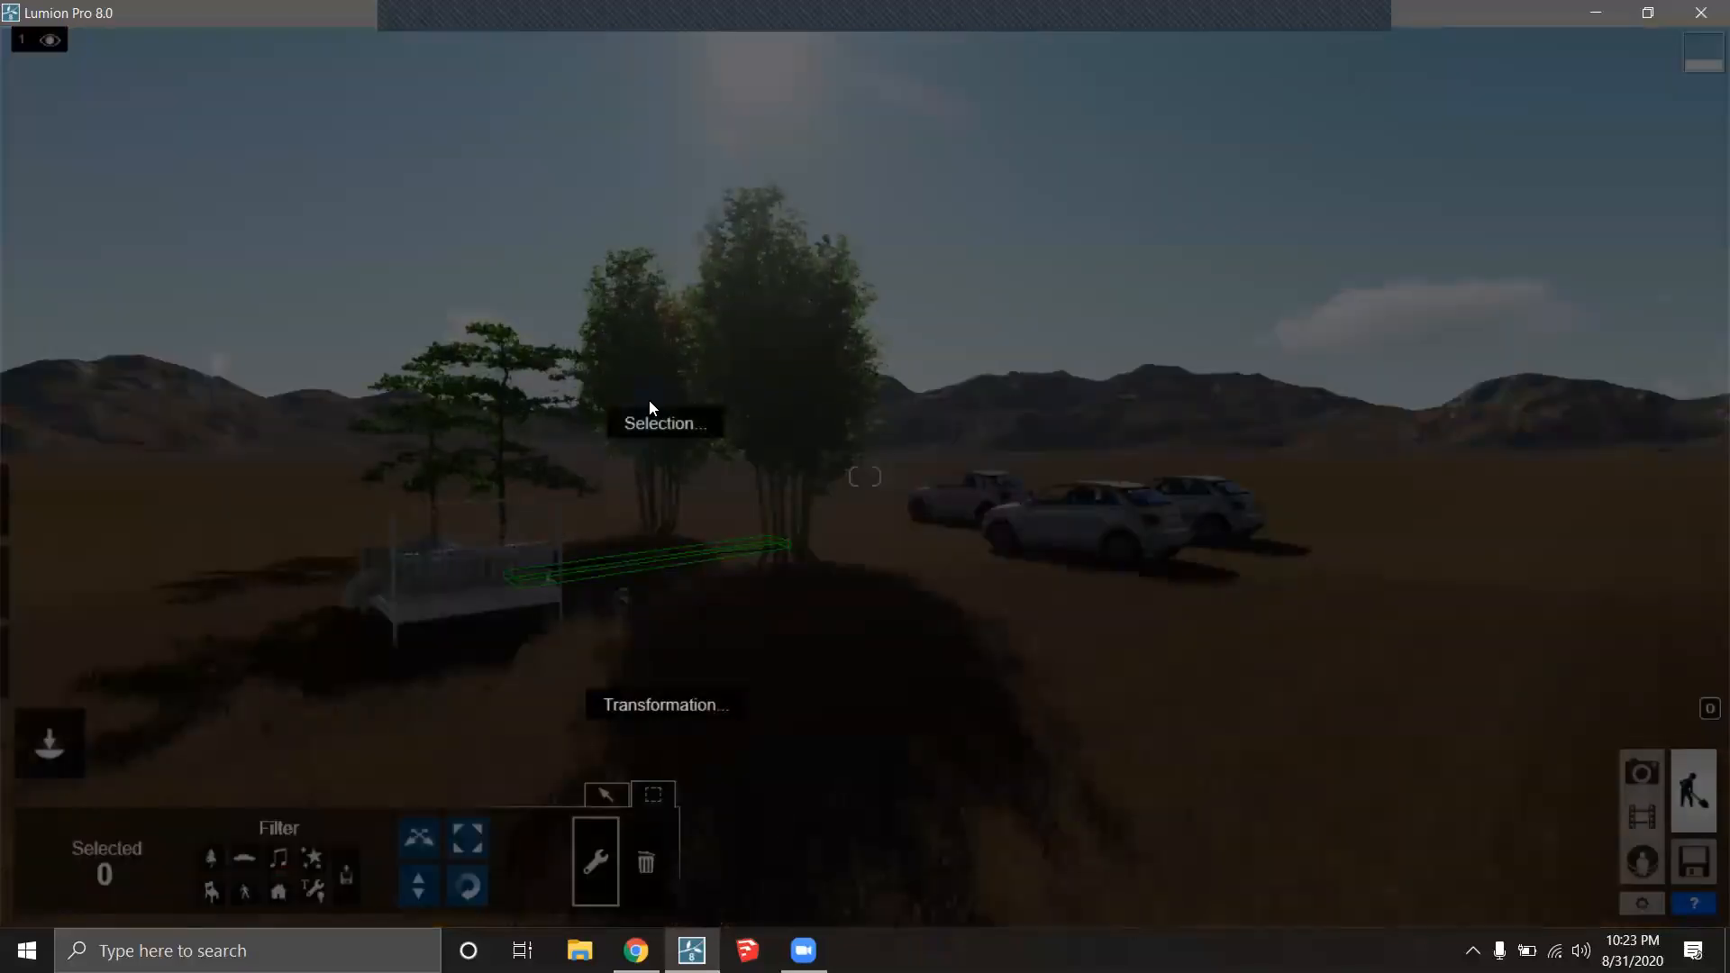
left_click(666, 420)
left_click(856, 506)
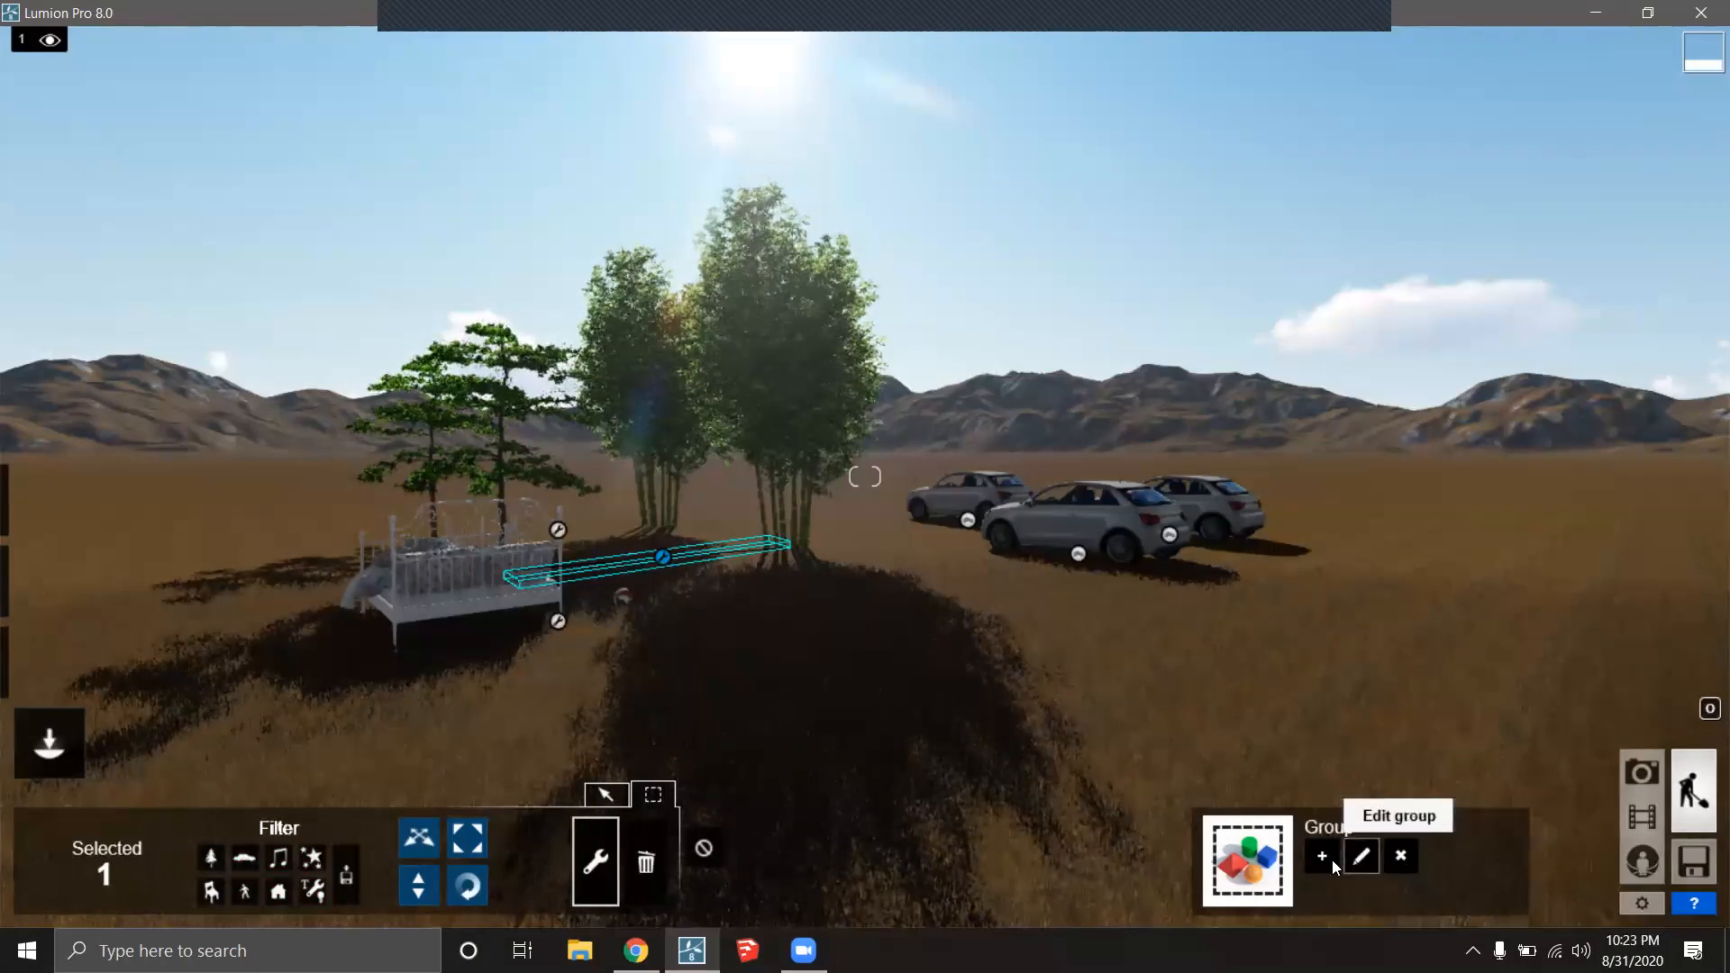
left_click(1401, 858)
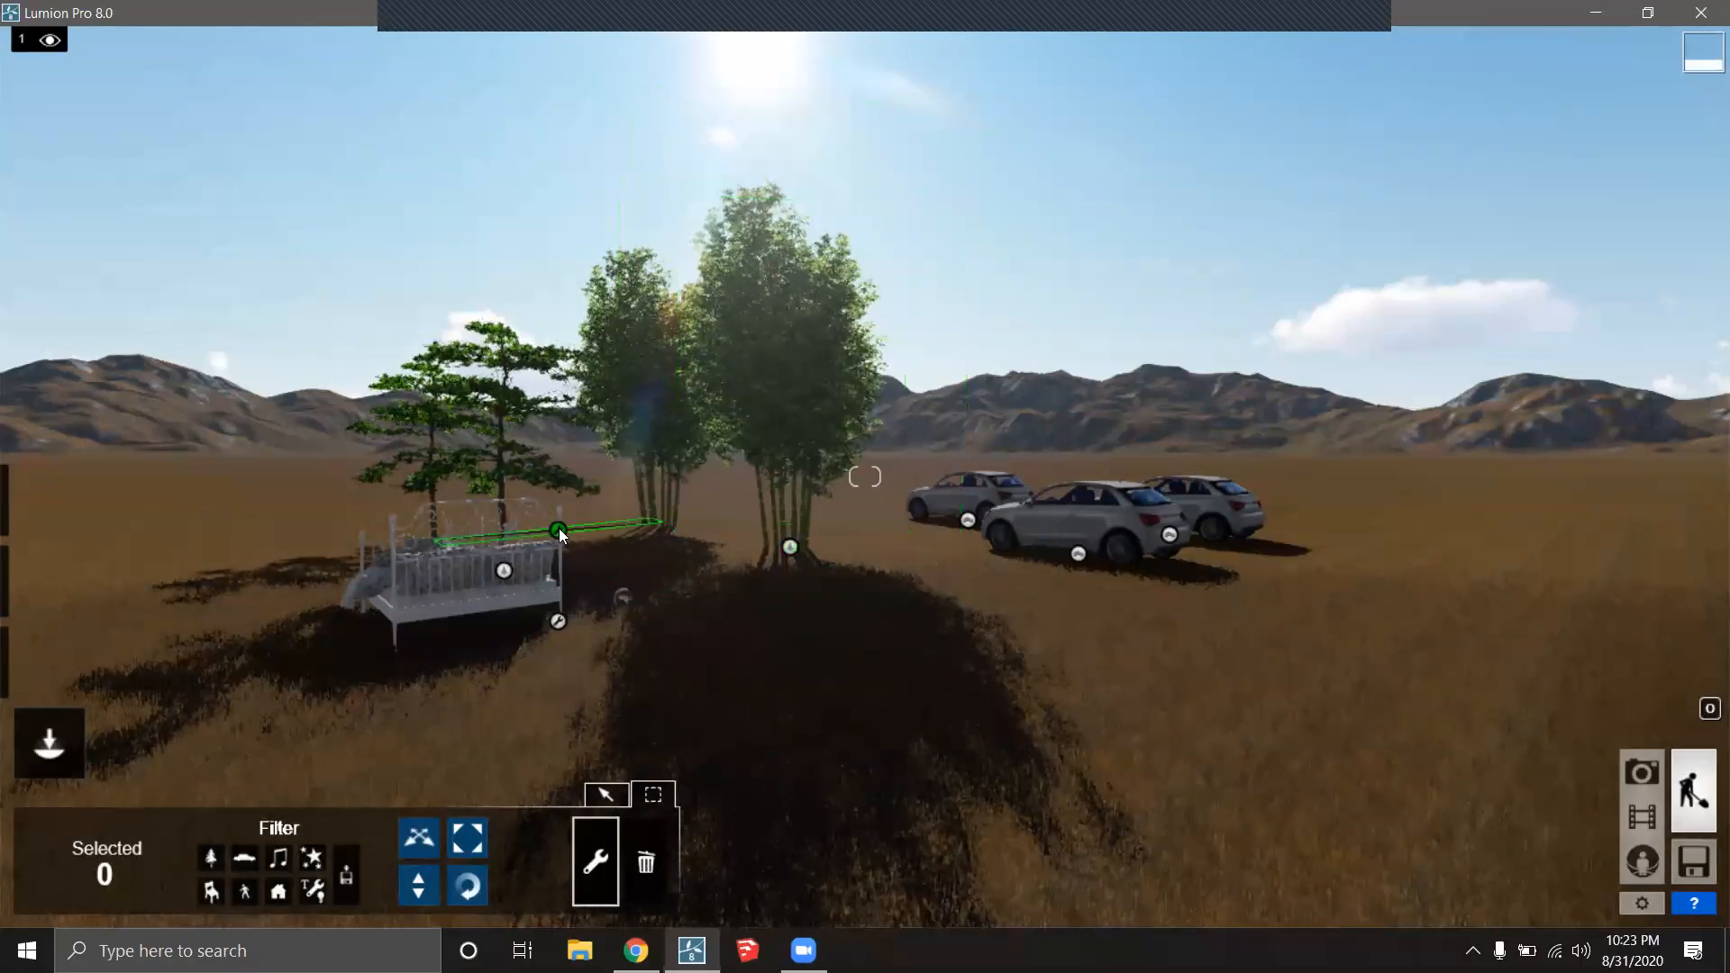
Select the remaining tree group containing the rear bamboo cluster through the context menu and ungroup it.
left_click(558, 530)
left_click(558, 391)
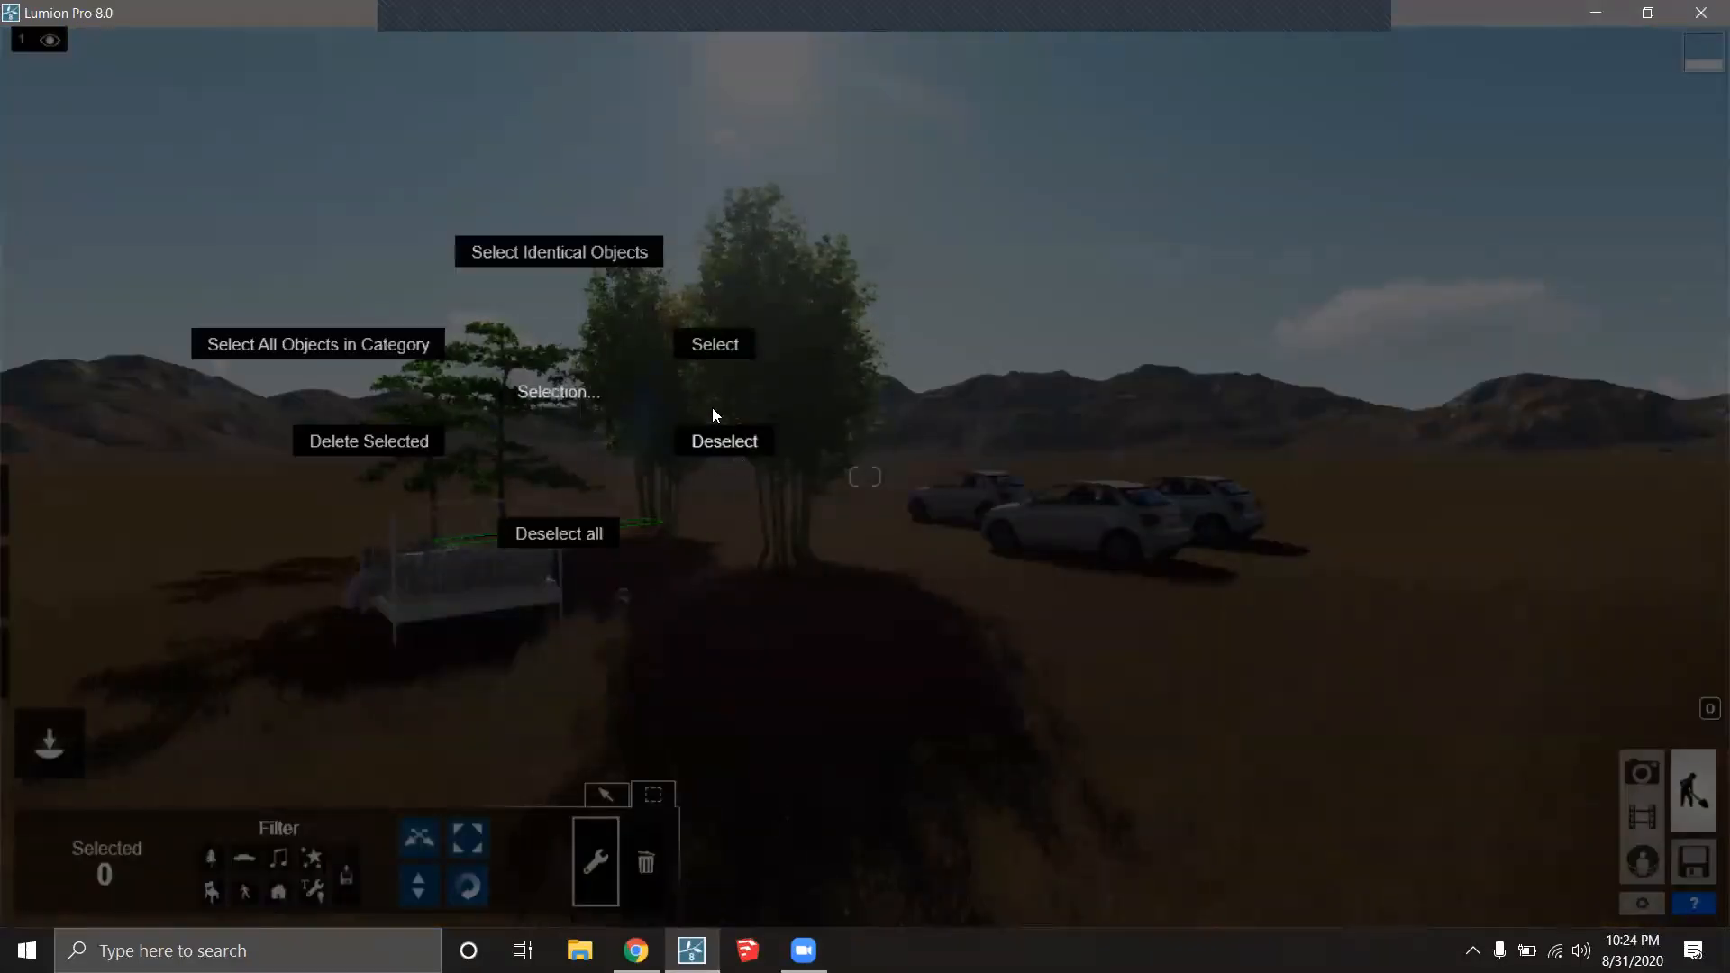
left_click(722, 346)
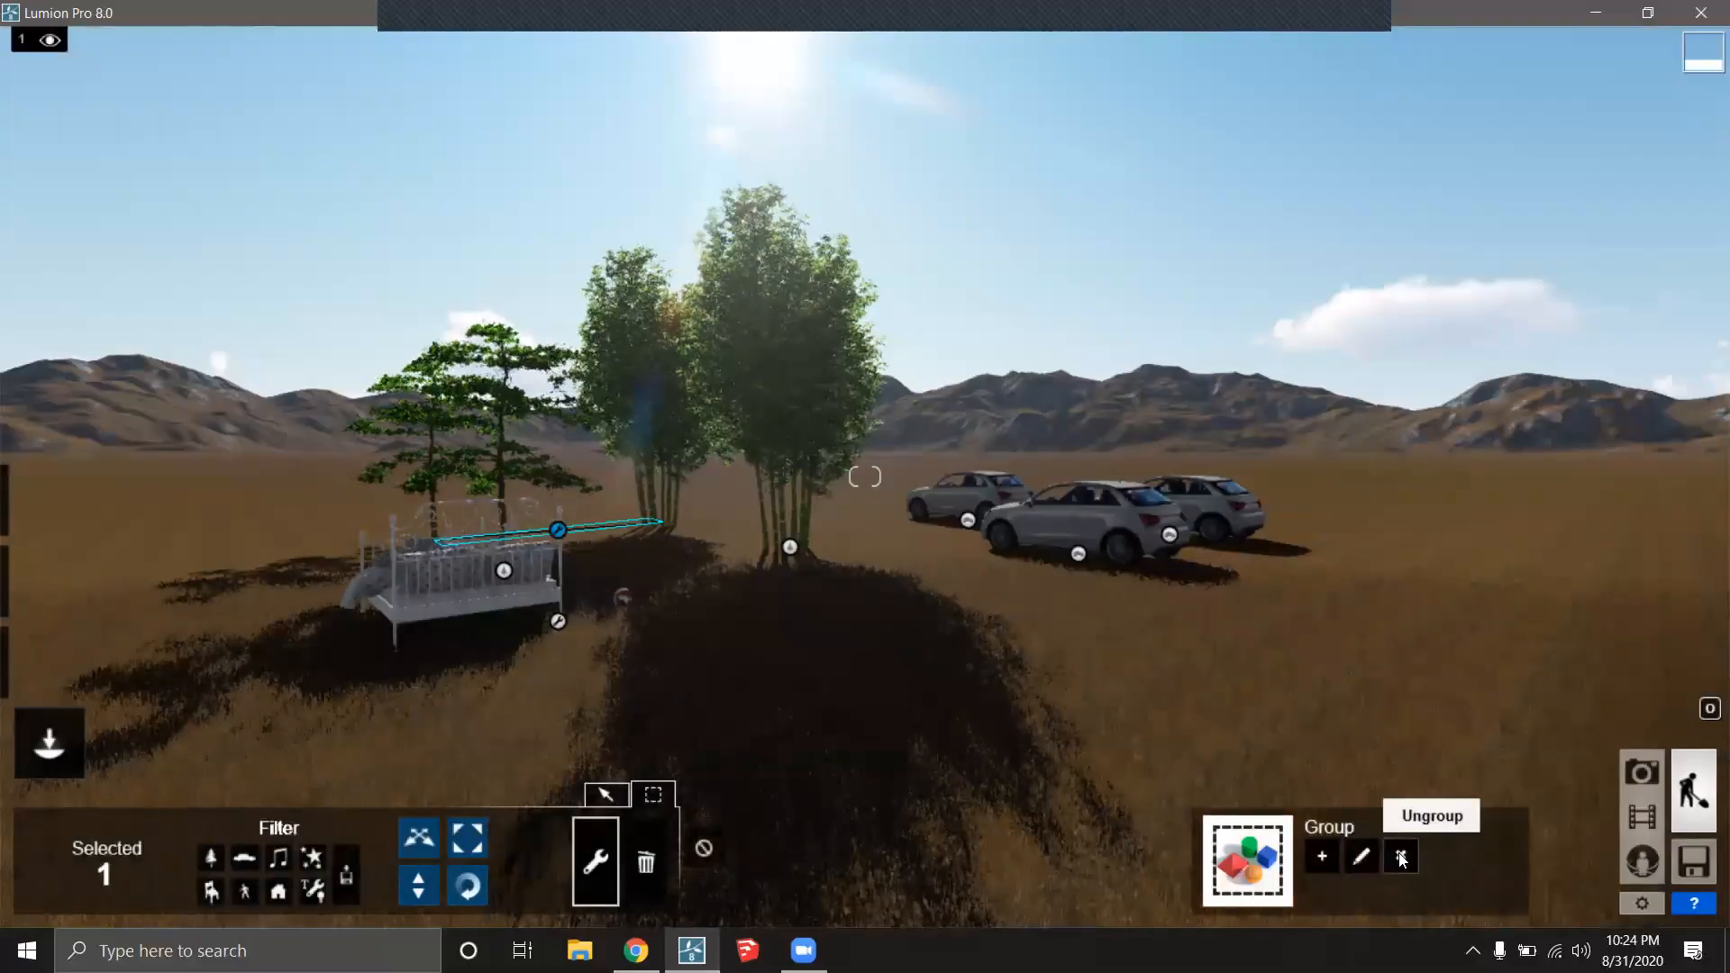
left_click(1399, 855)
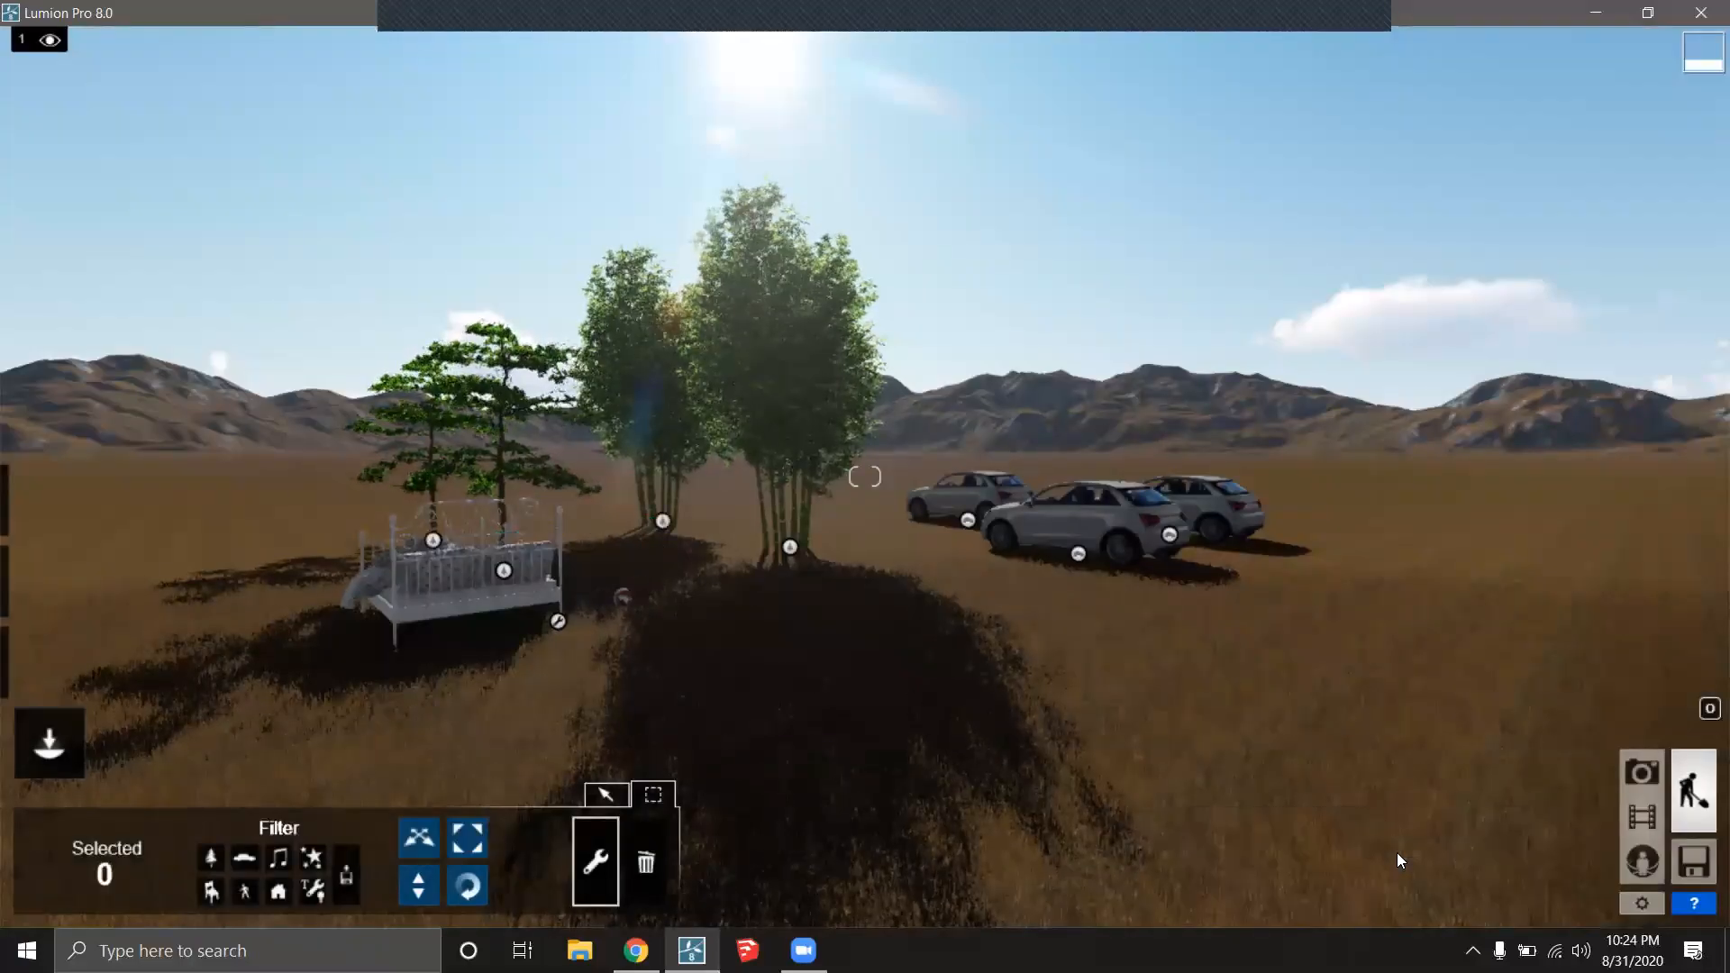
Select the bed group through the context menu and ungroup it.
left_click(556, 620)
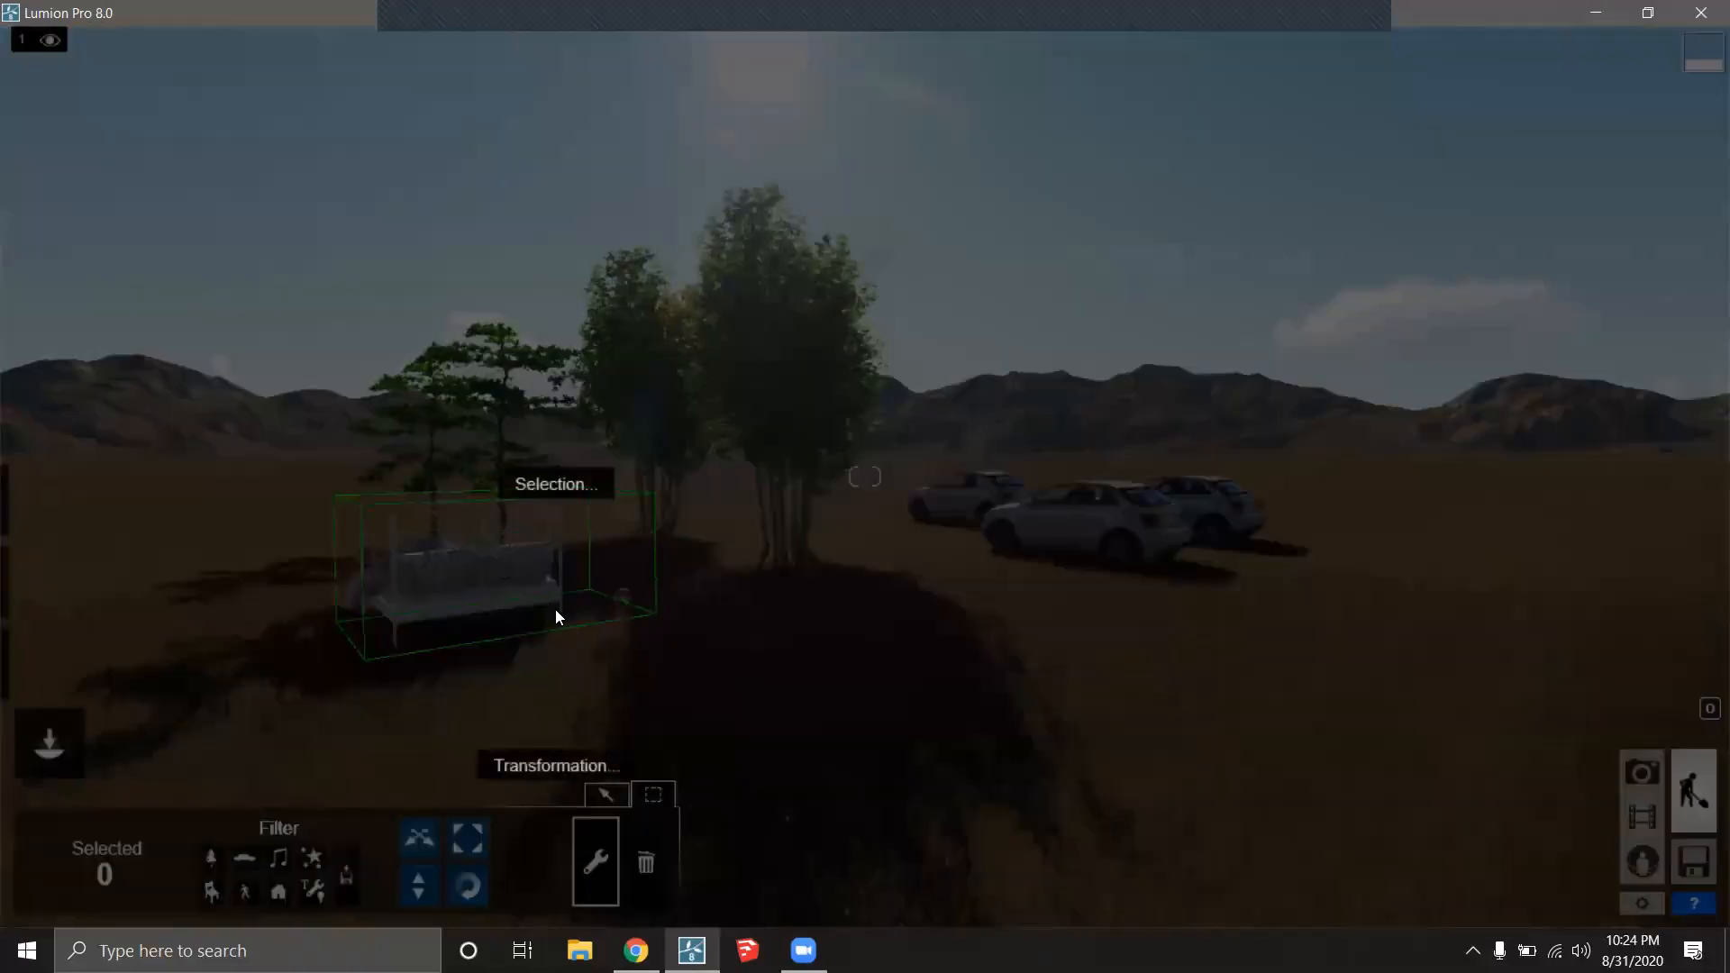
left_click(529, 487)
left_click(708, 437)
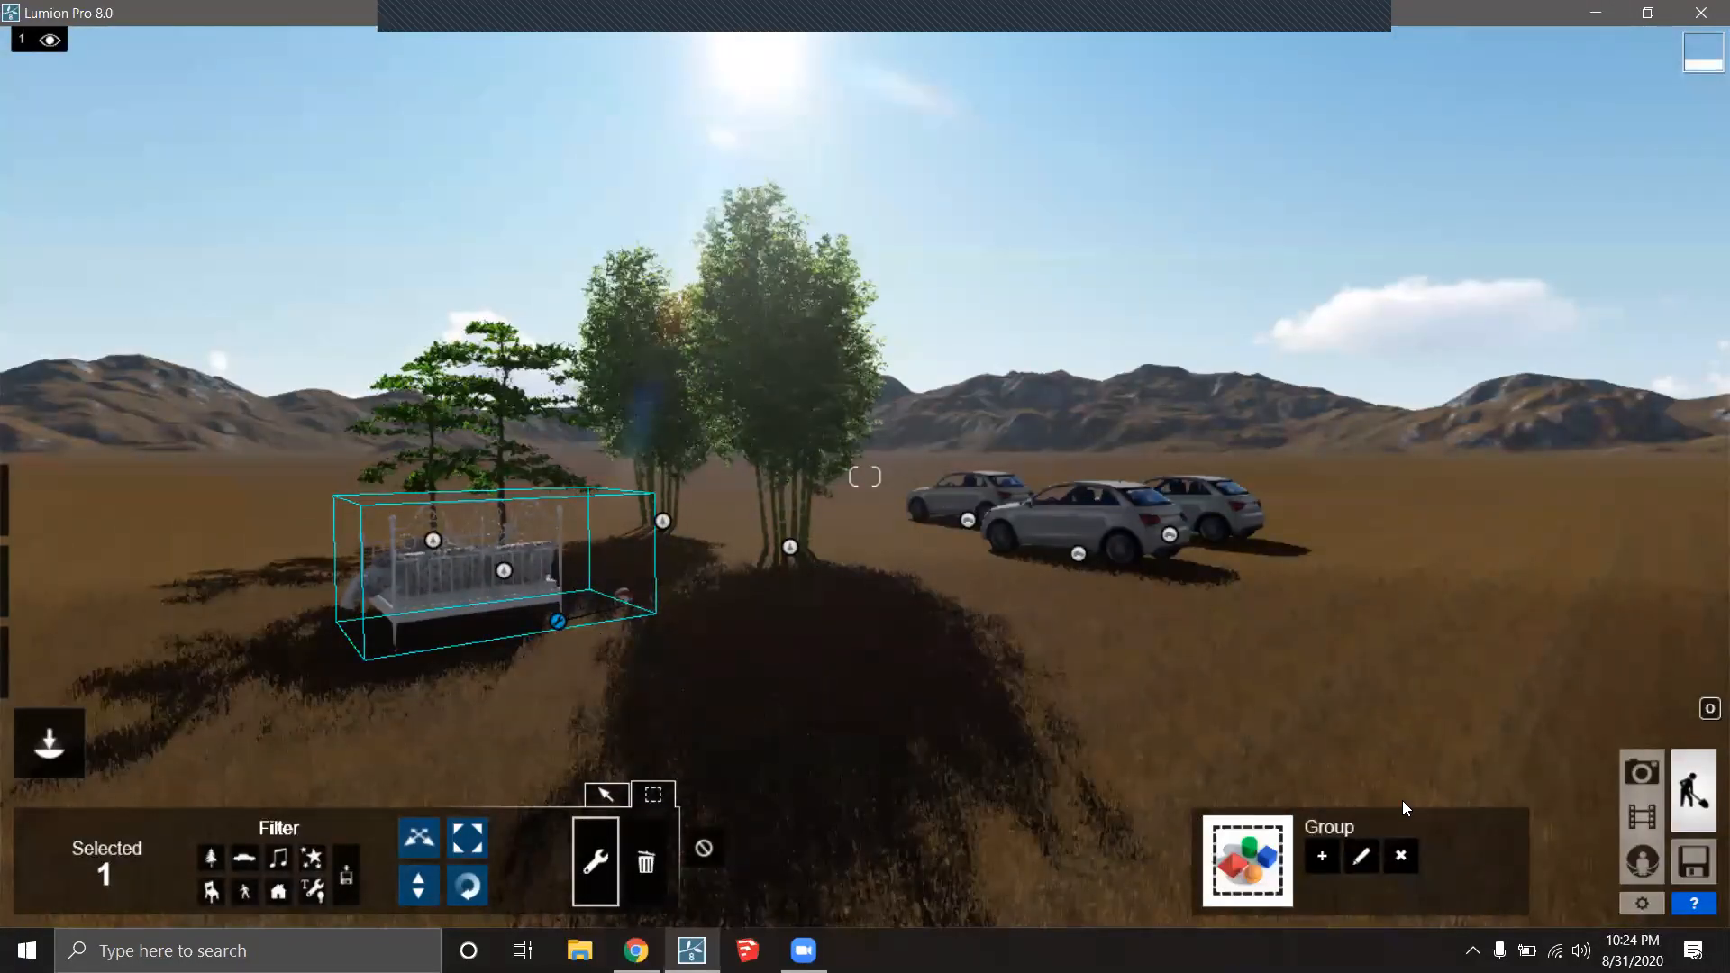
left_click(1402, 858)
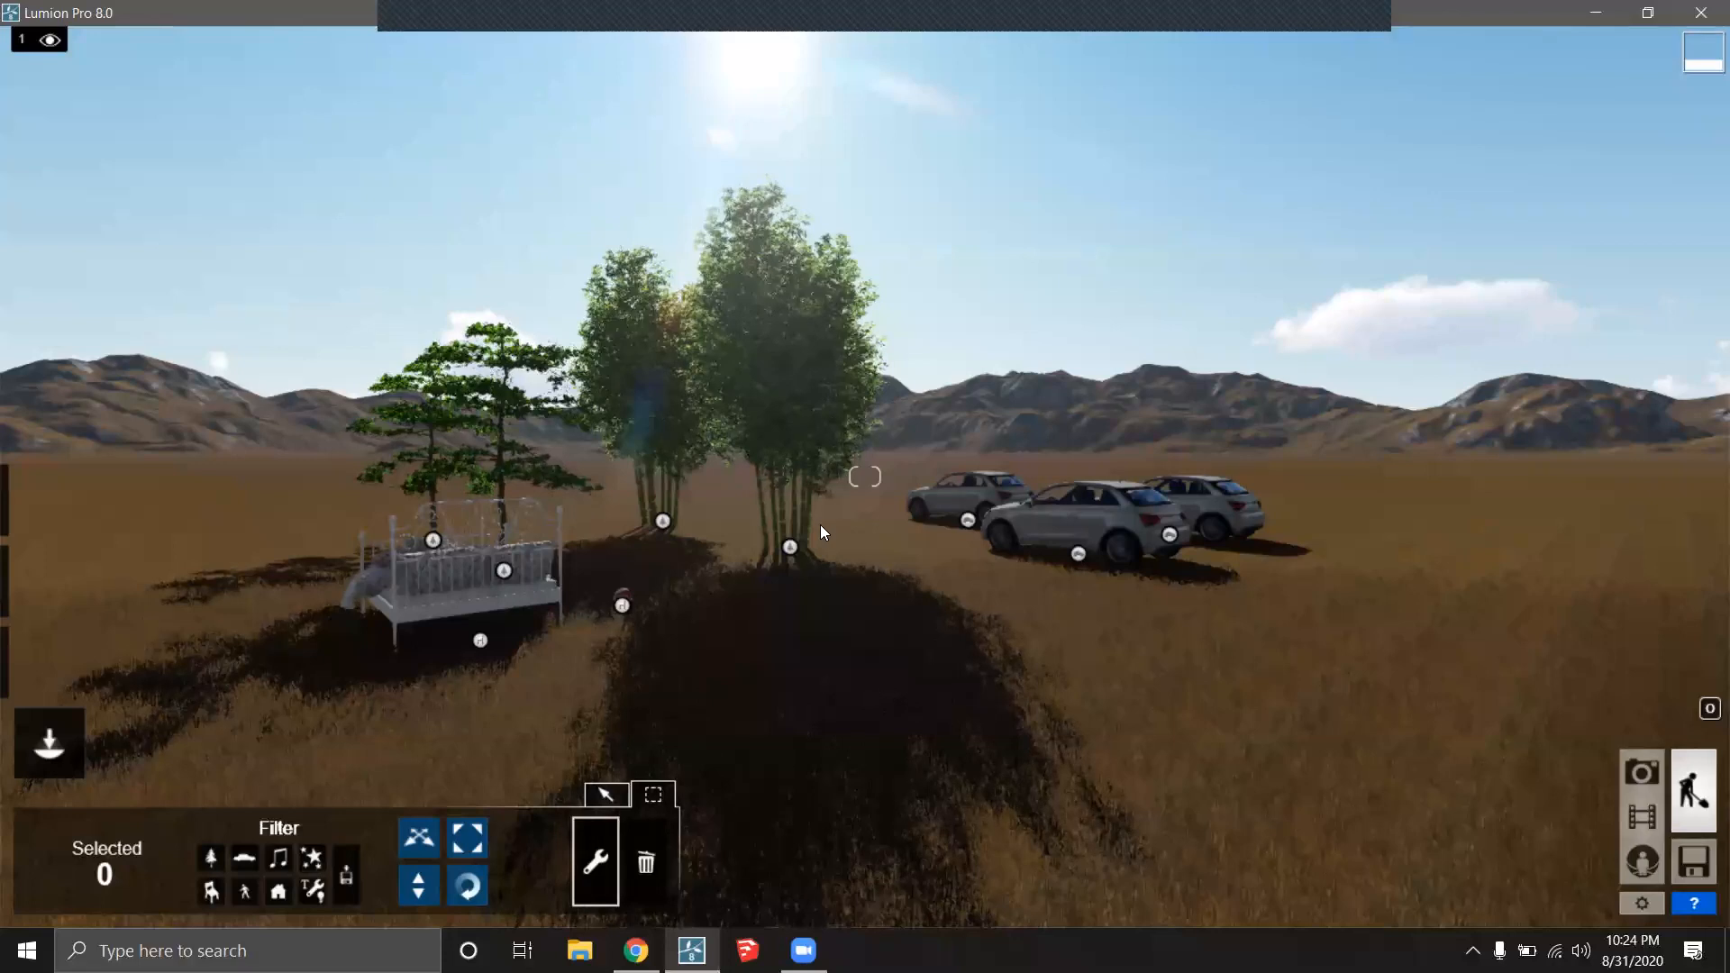
In move mode, filter out every category except Nature and Indoor, and box-select across the whole scene to pick the trees and indoor objects.
left_click(245, 858)
left_click(278, 858)
left_click(311, 857)
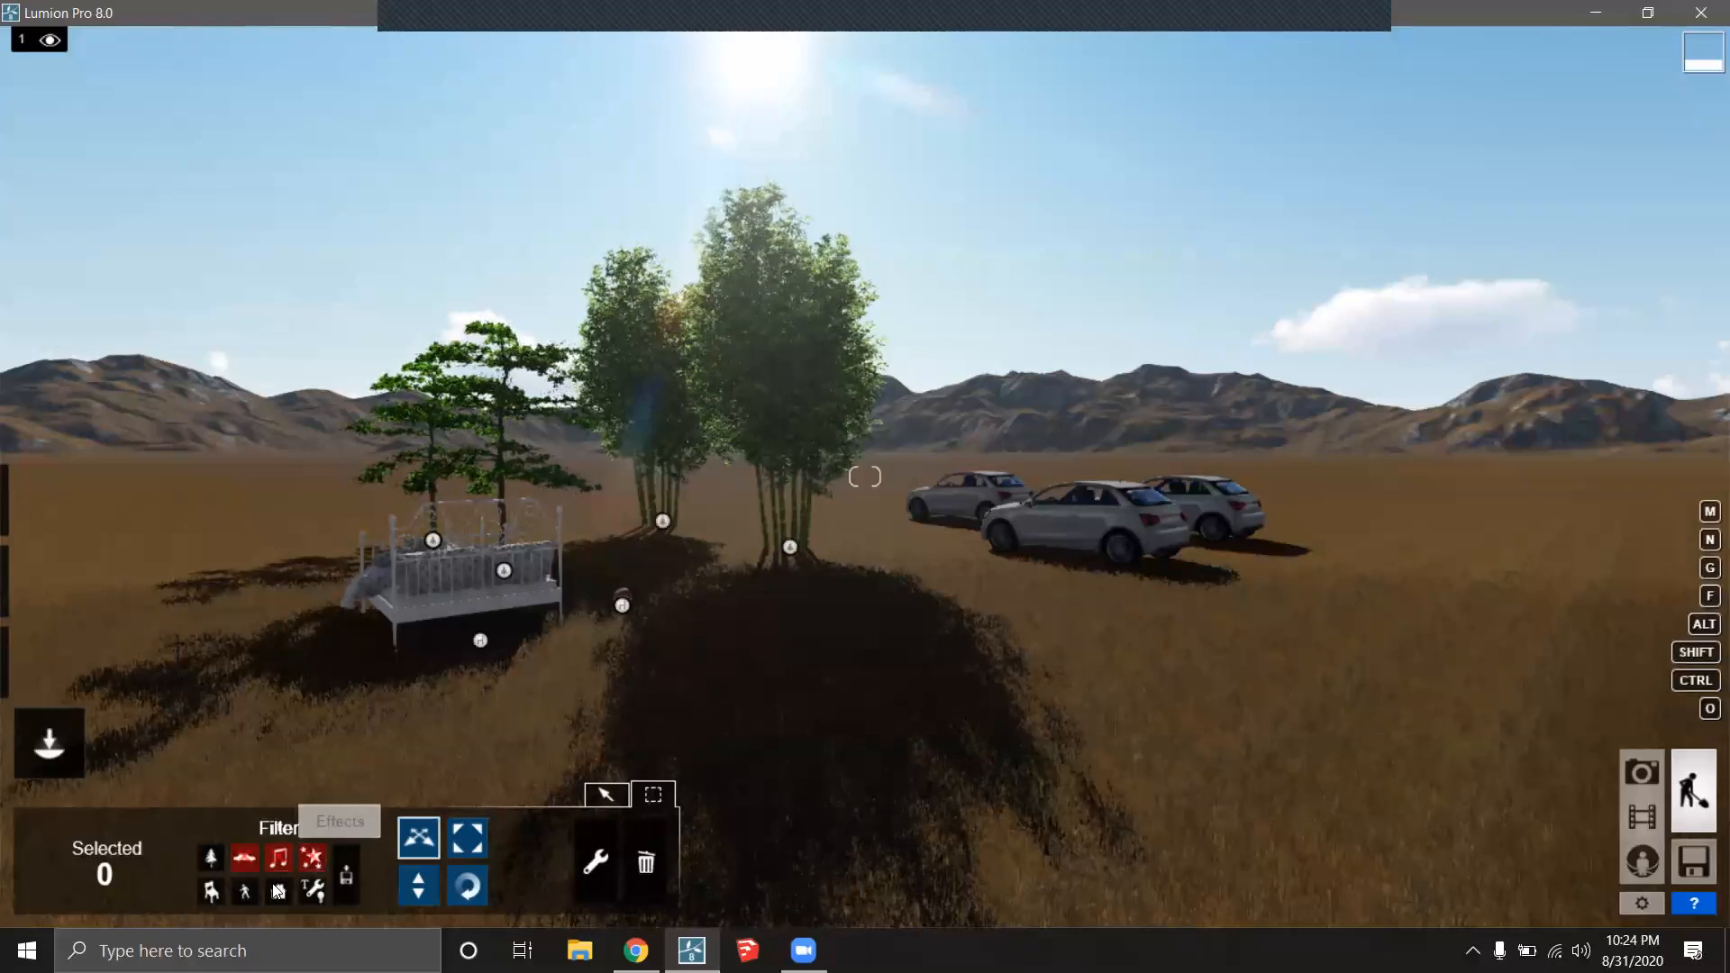
left_click(312, 892)
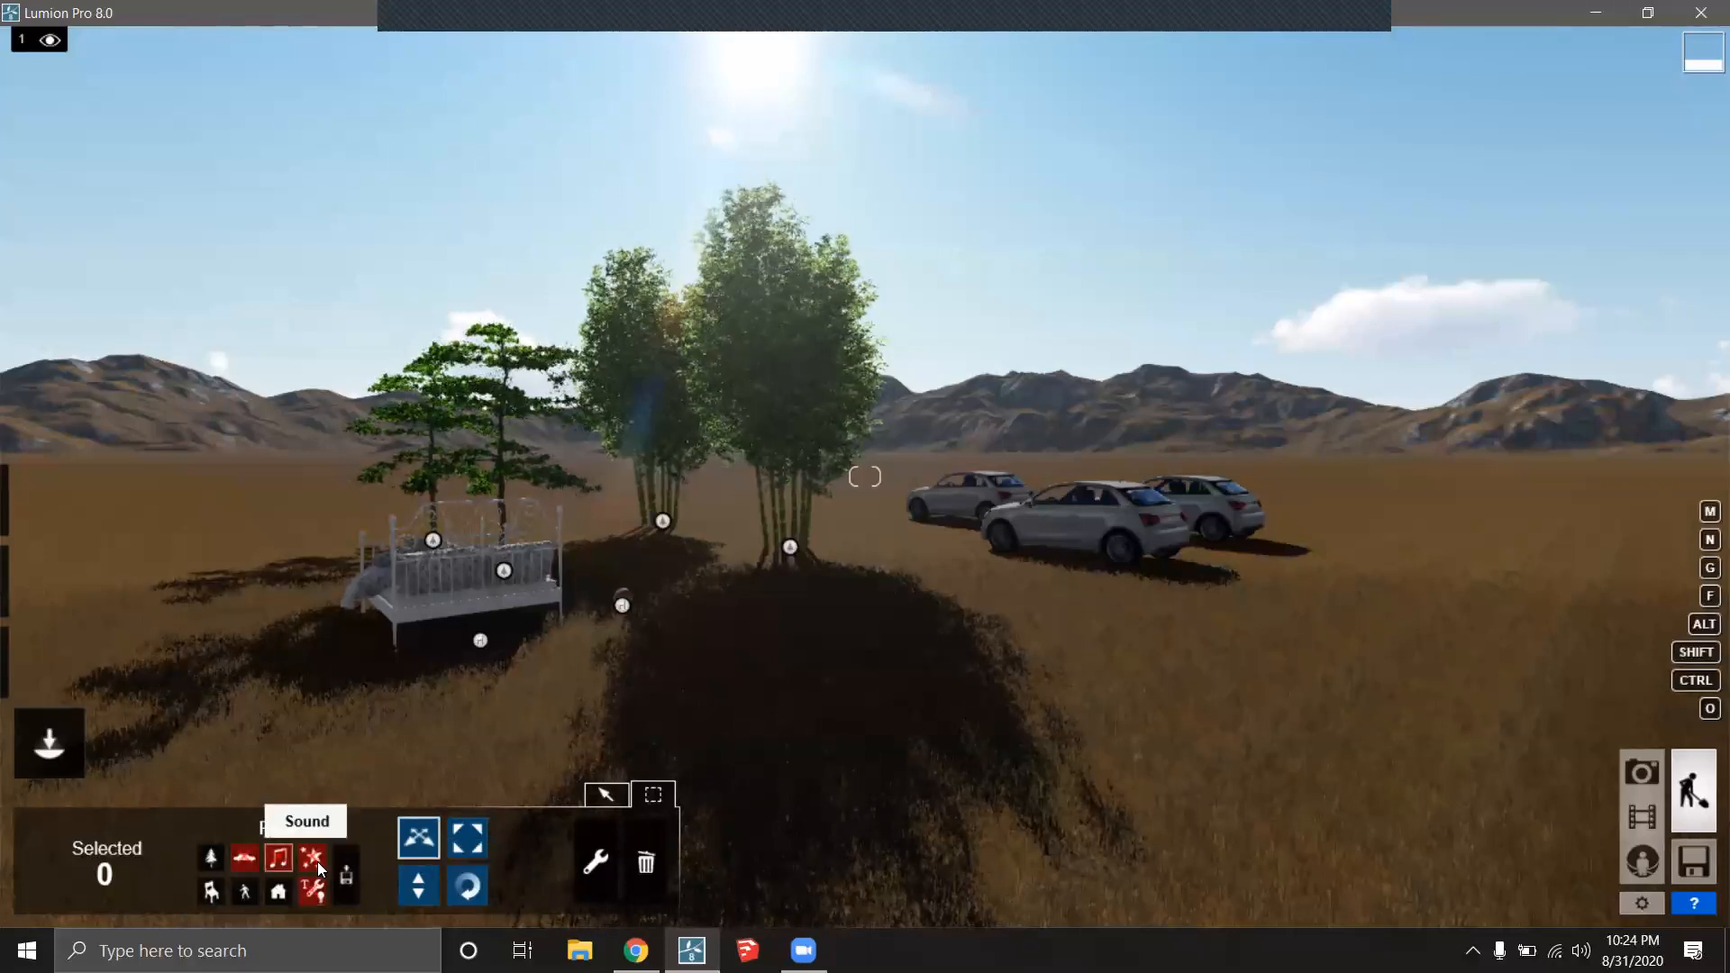
left_click(279, 892)
left_click(243, 892)
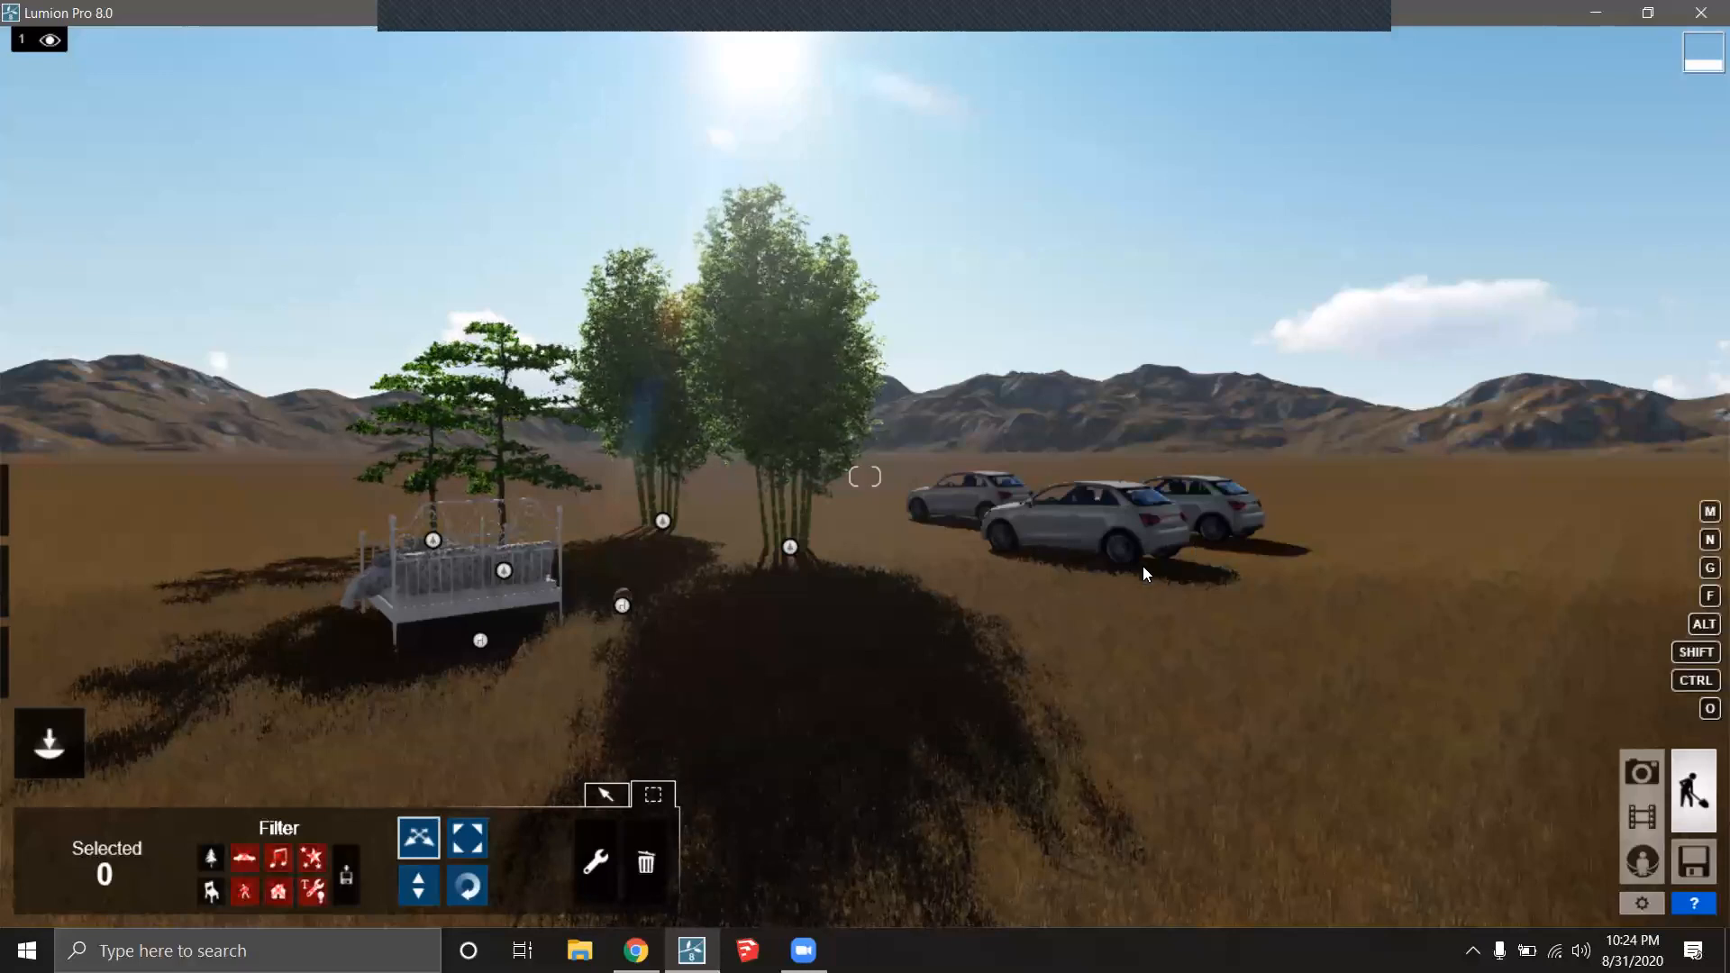
left_click_drag(1203, 764, 278, 278)
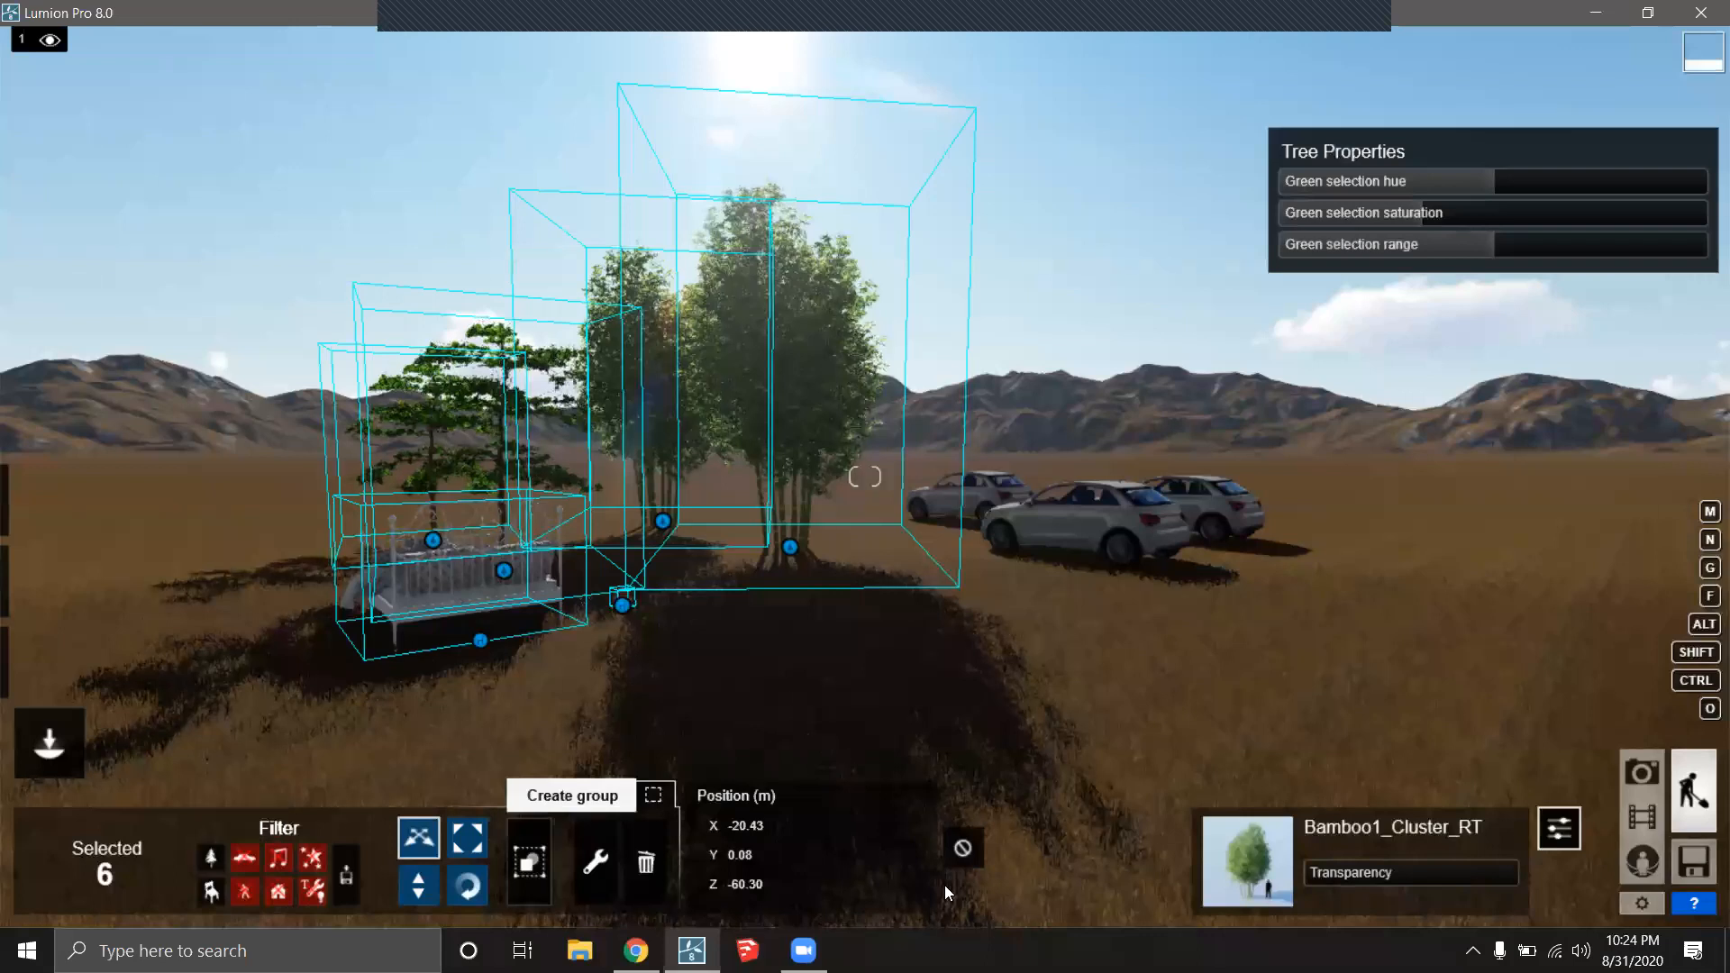
Clear the current selection, limit the selection filter to Transport objects, and select the three cars.
left_click(962, 848)
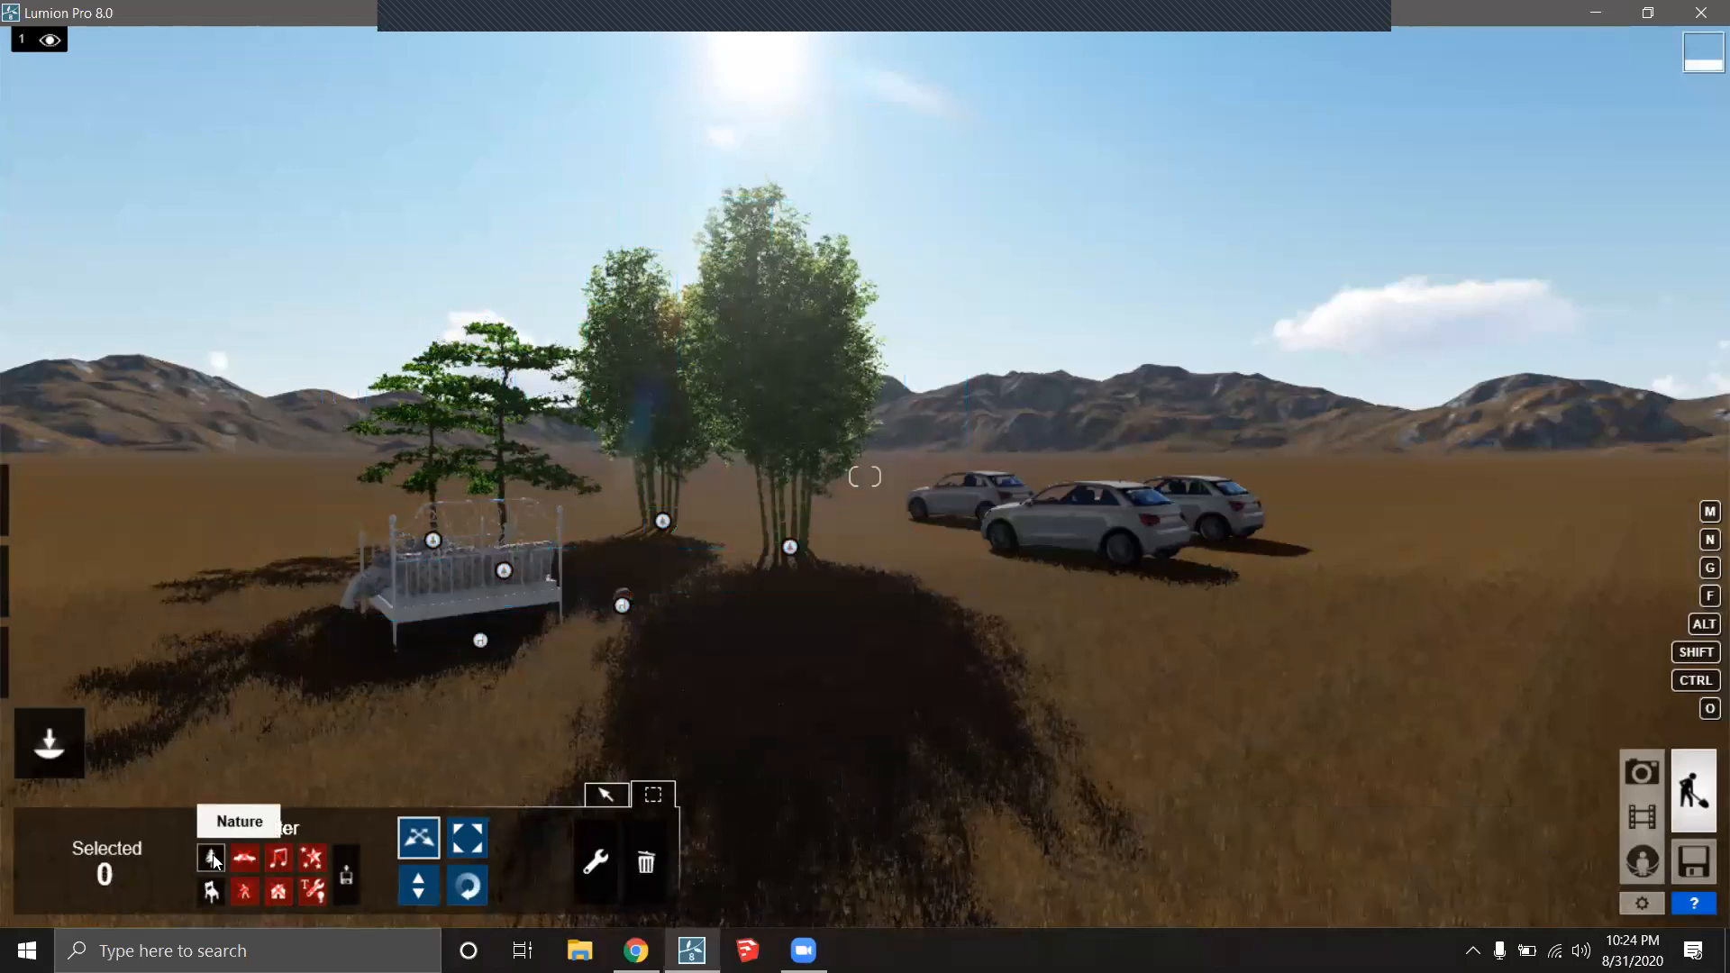
left_click(208, 892)
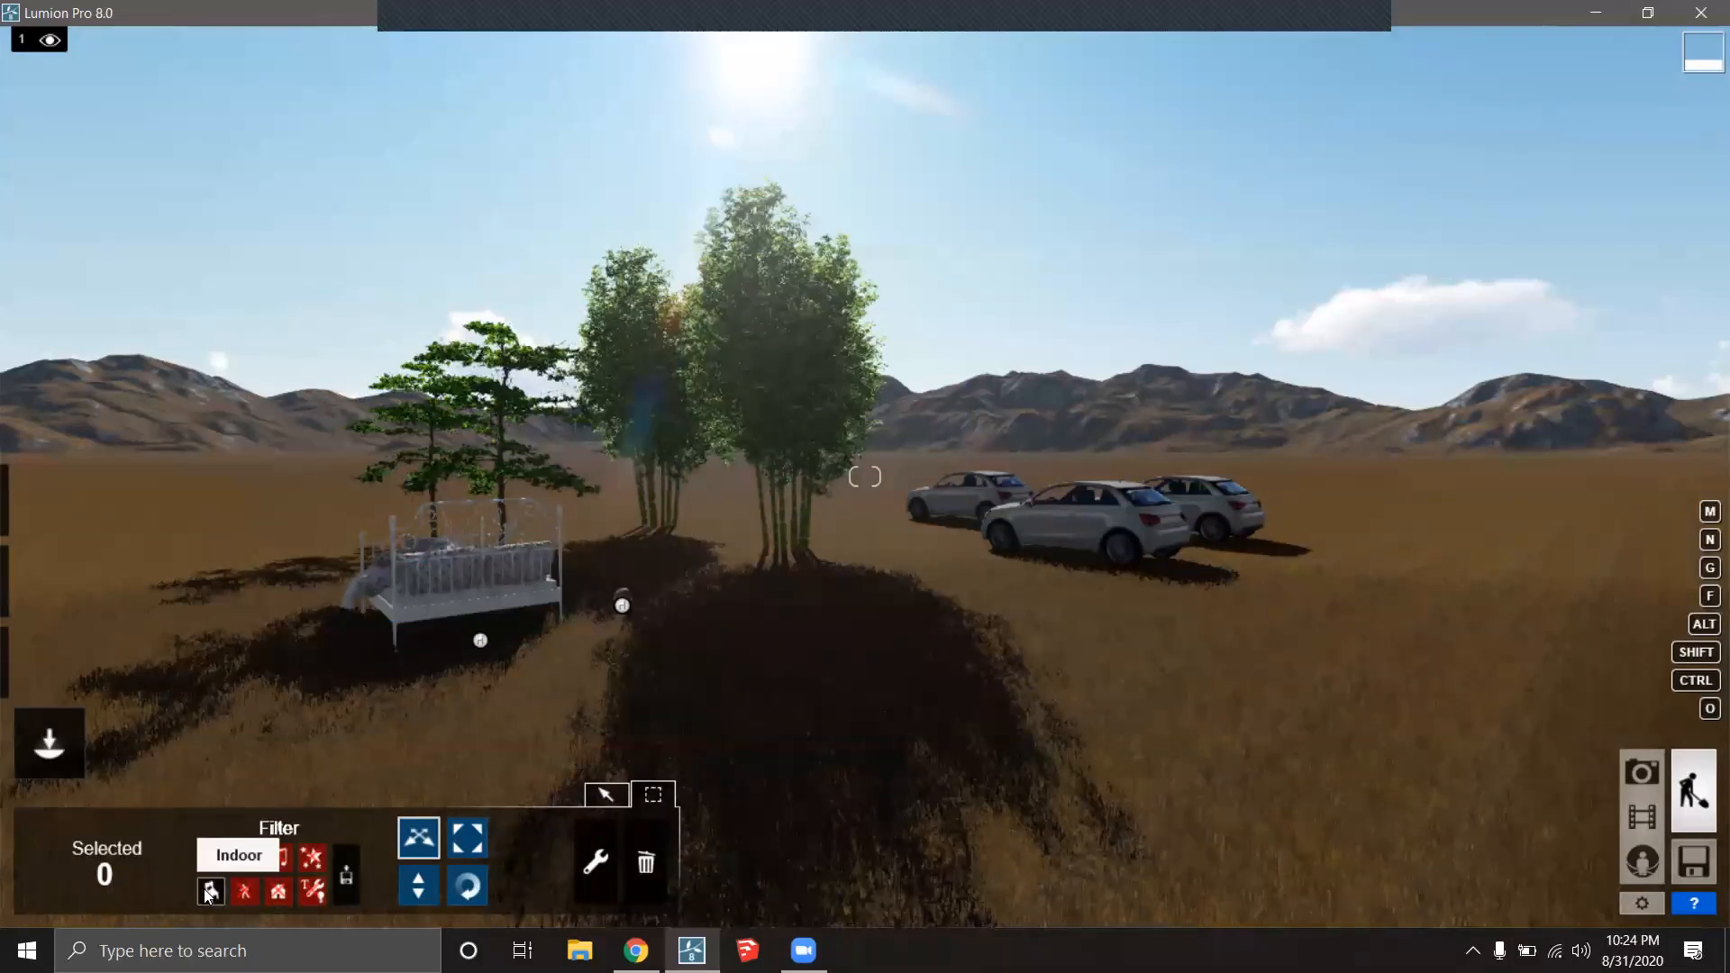
left_click(249, 858)
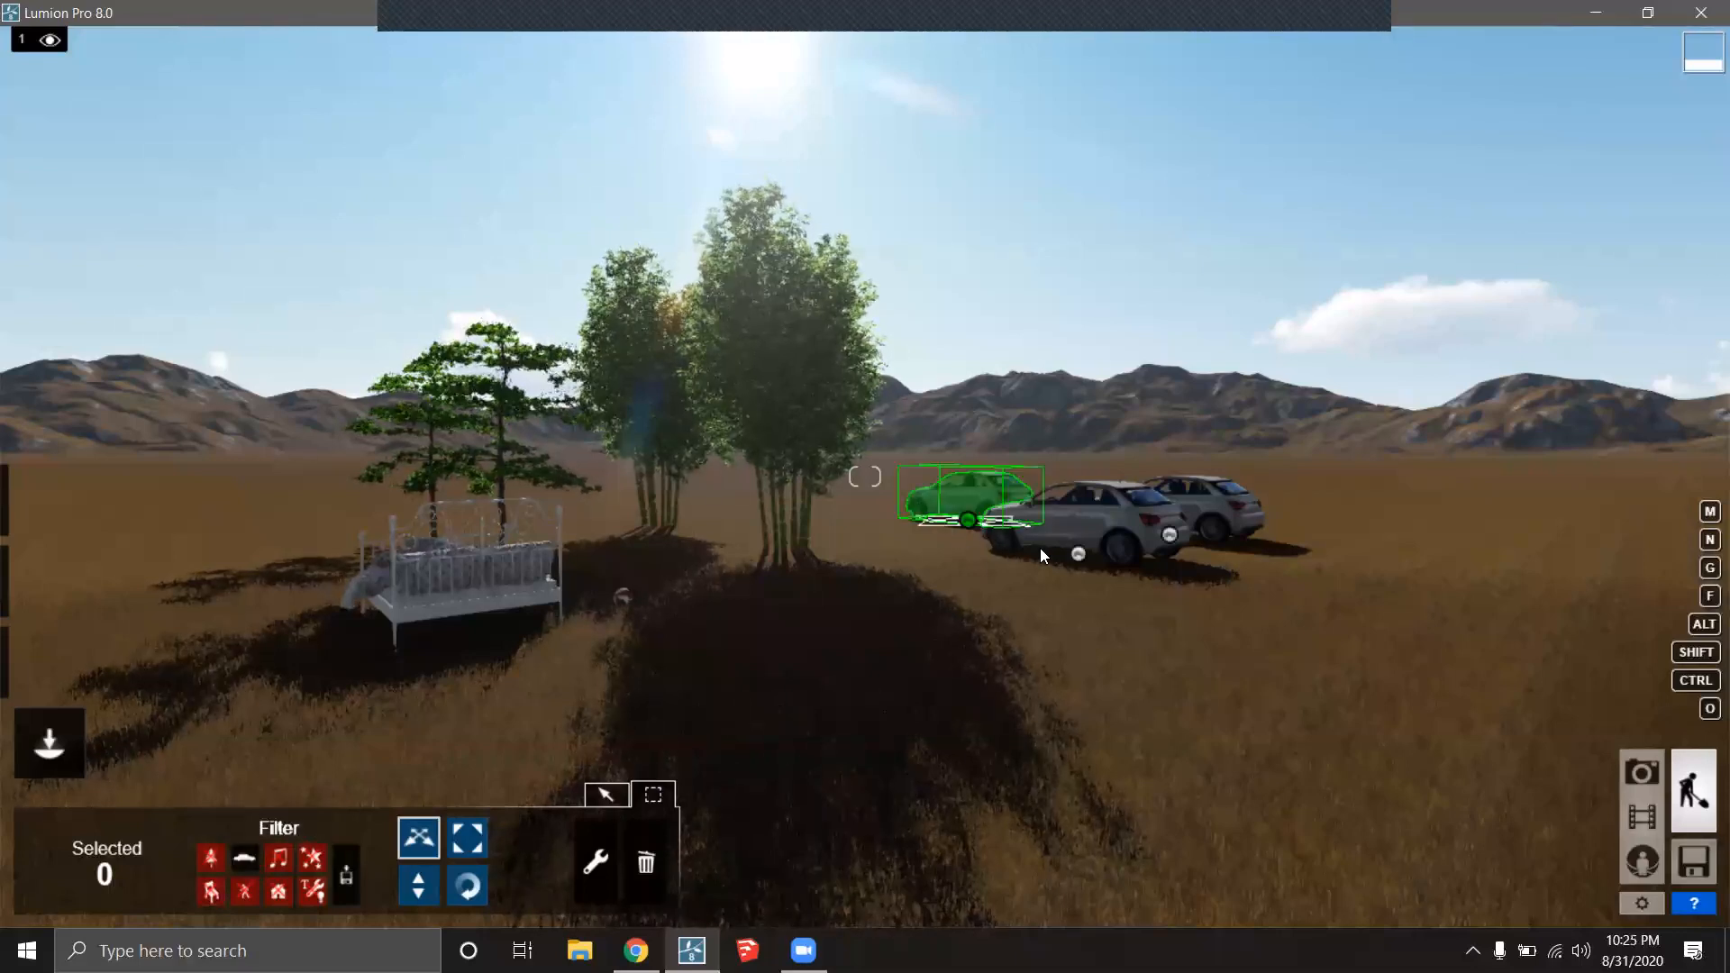
left_click_drag(1476, 730, 324, 187, "ctrl")
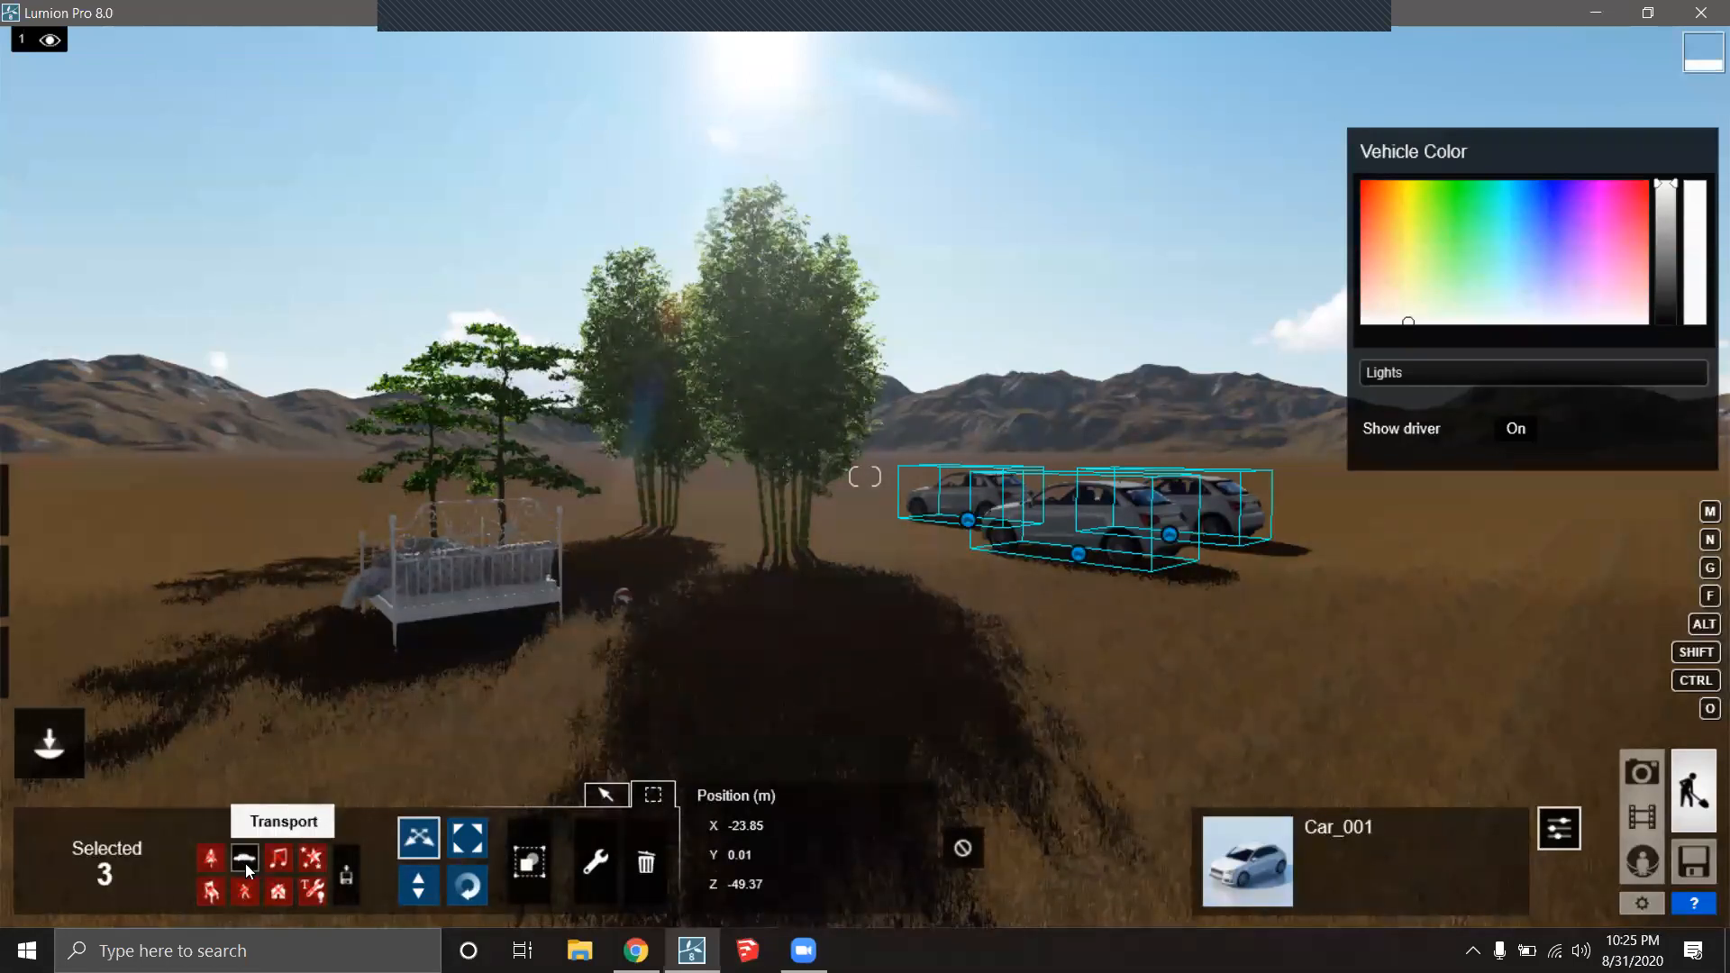
Delete the three selected cars together and undo that deletion.
left_click(645, 863)
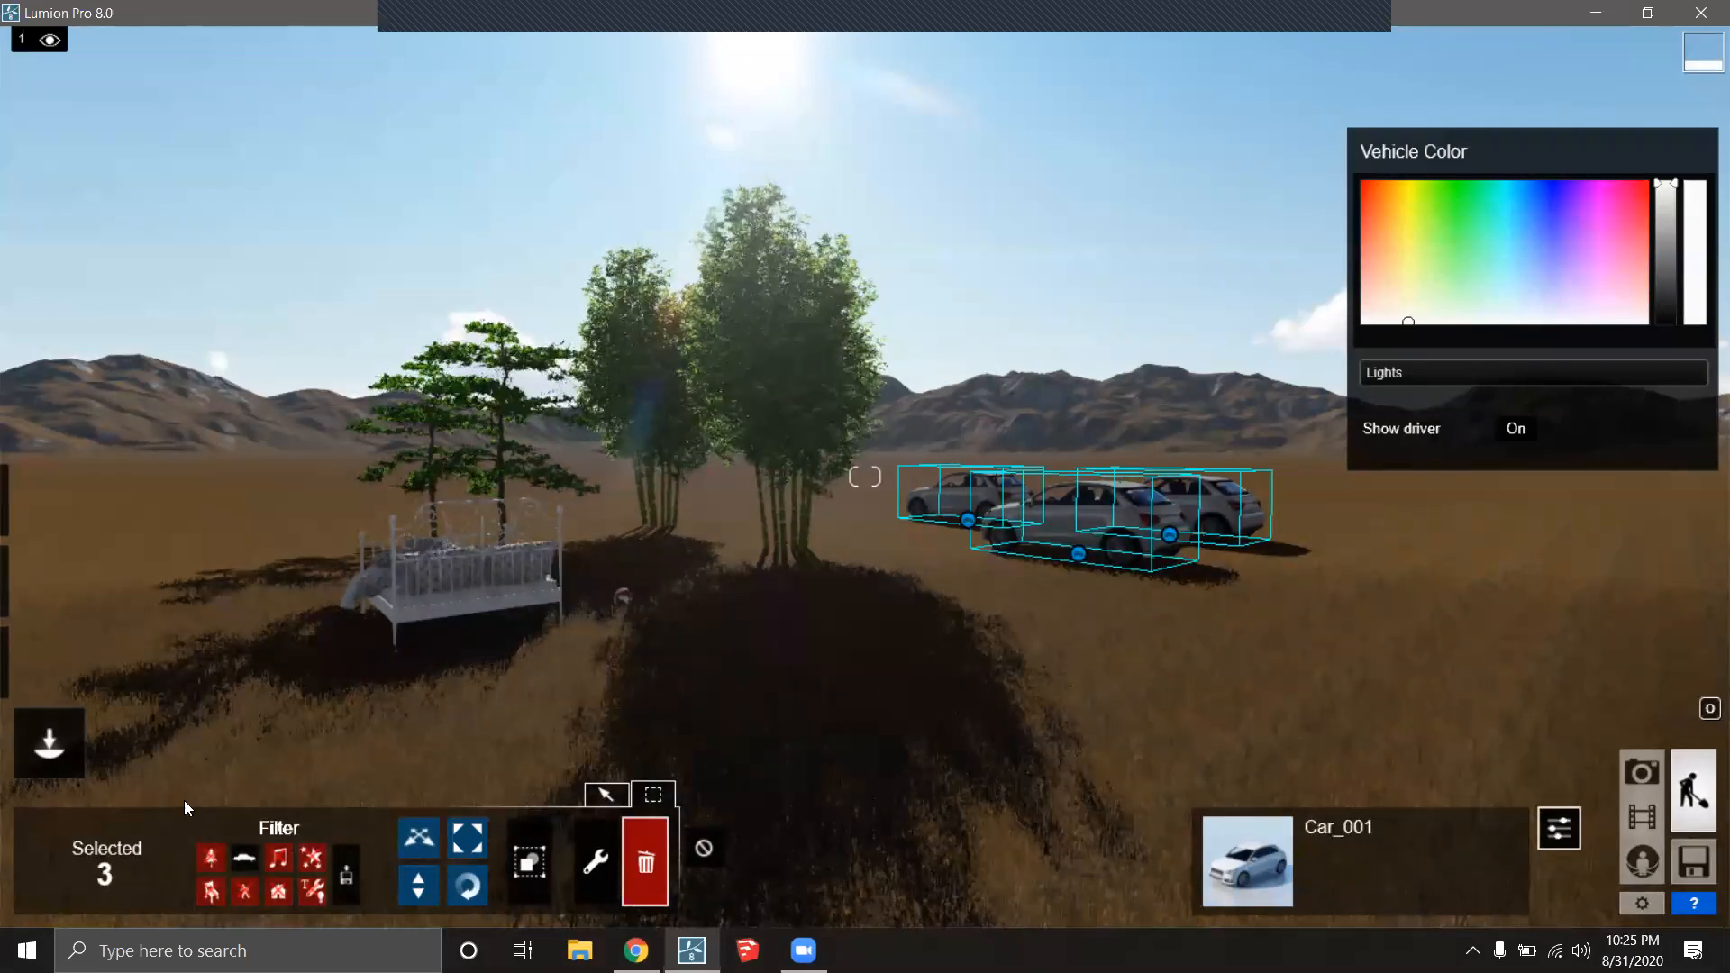
left_click(1076, 531)
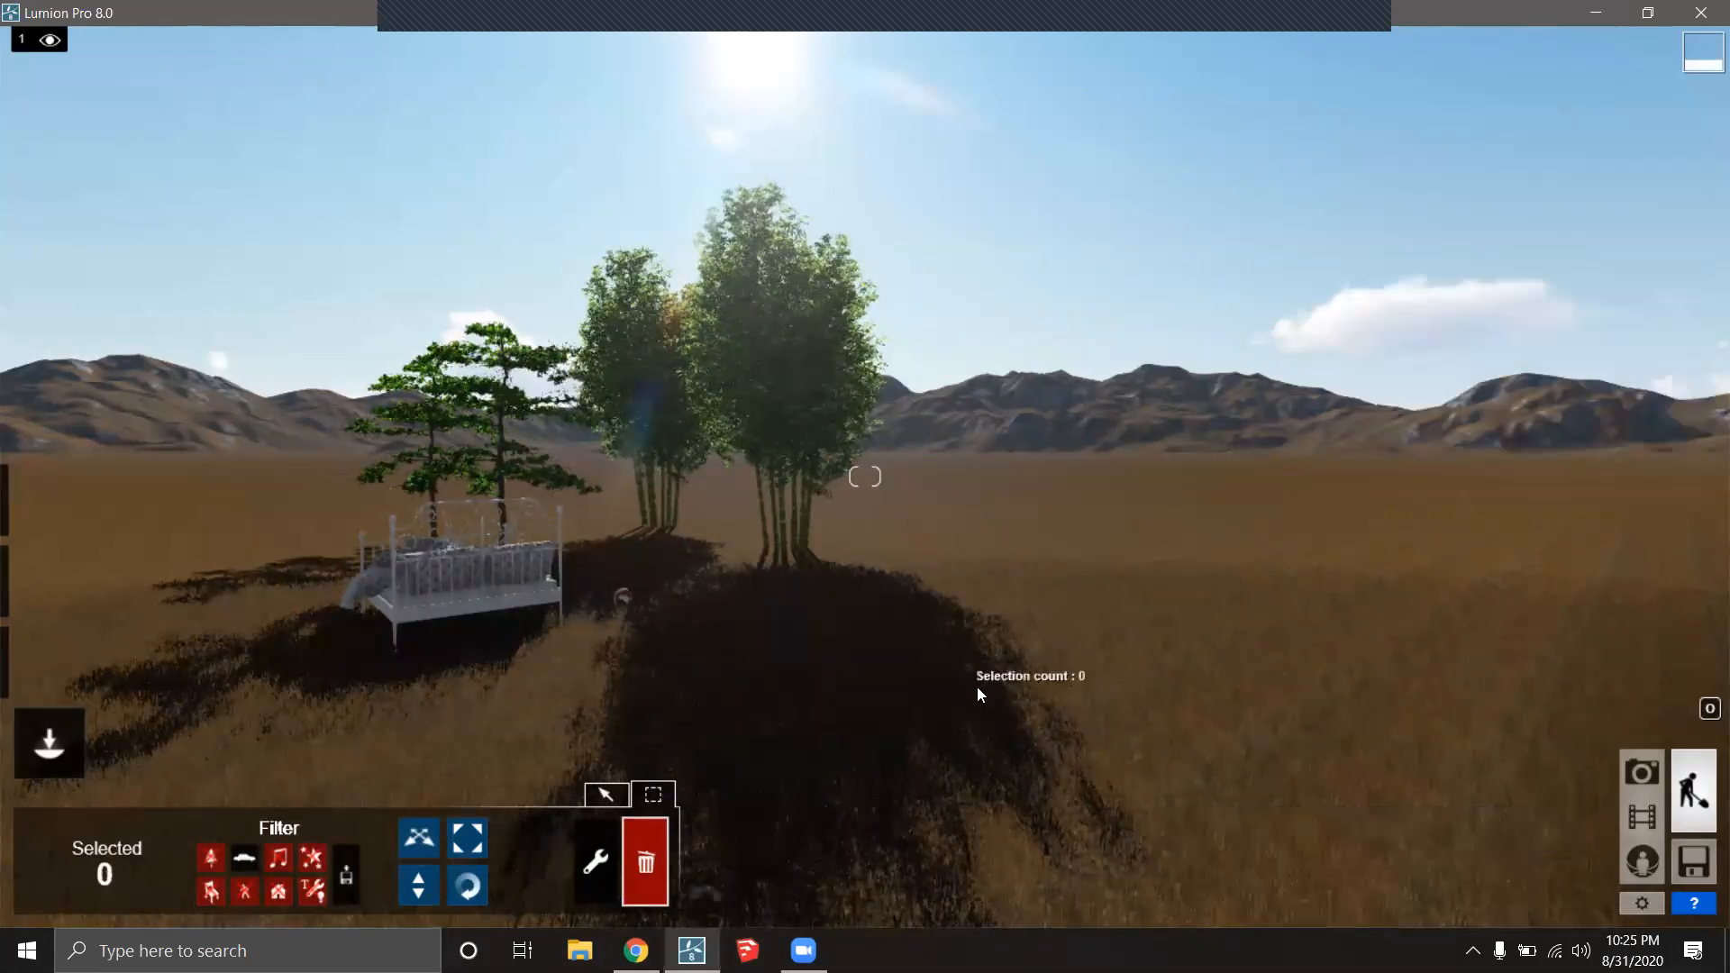
left_click(712, 892)
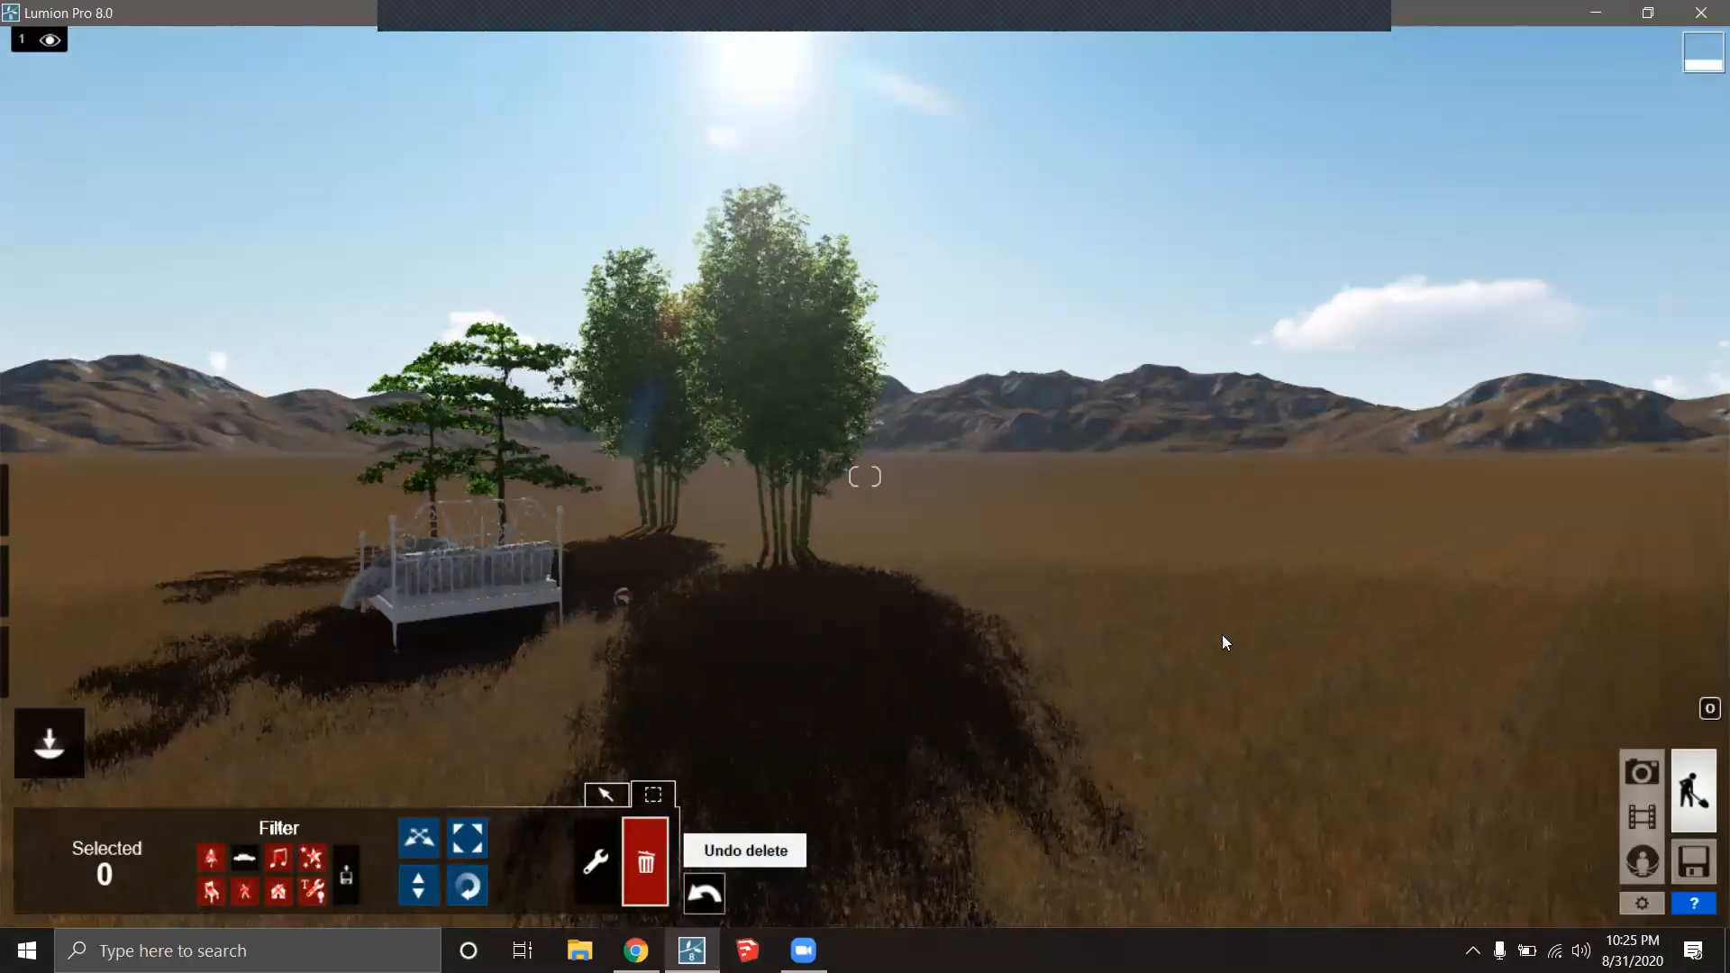
Select the three restored cars, combine them into a group and ungroup them.
left_click(607, 797)
left_click_drag(1192, 641, 915, 409, "ctrl")
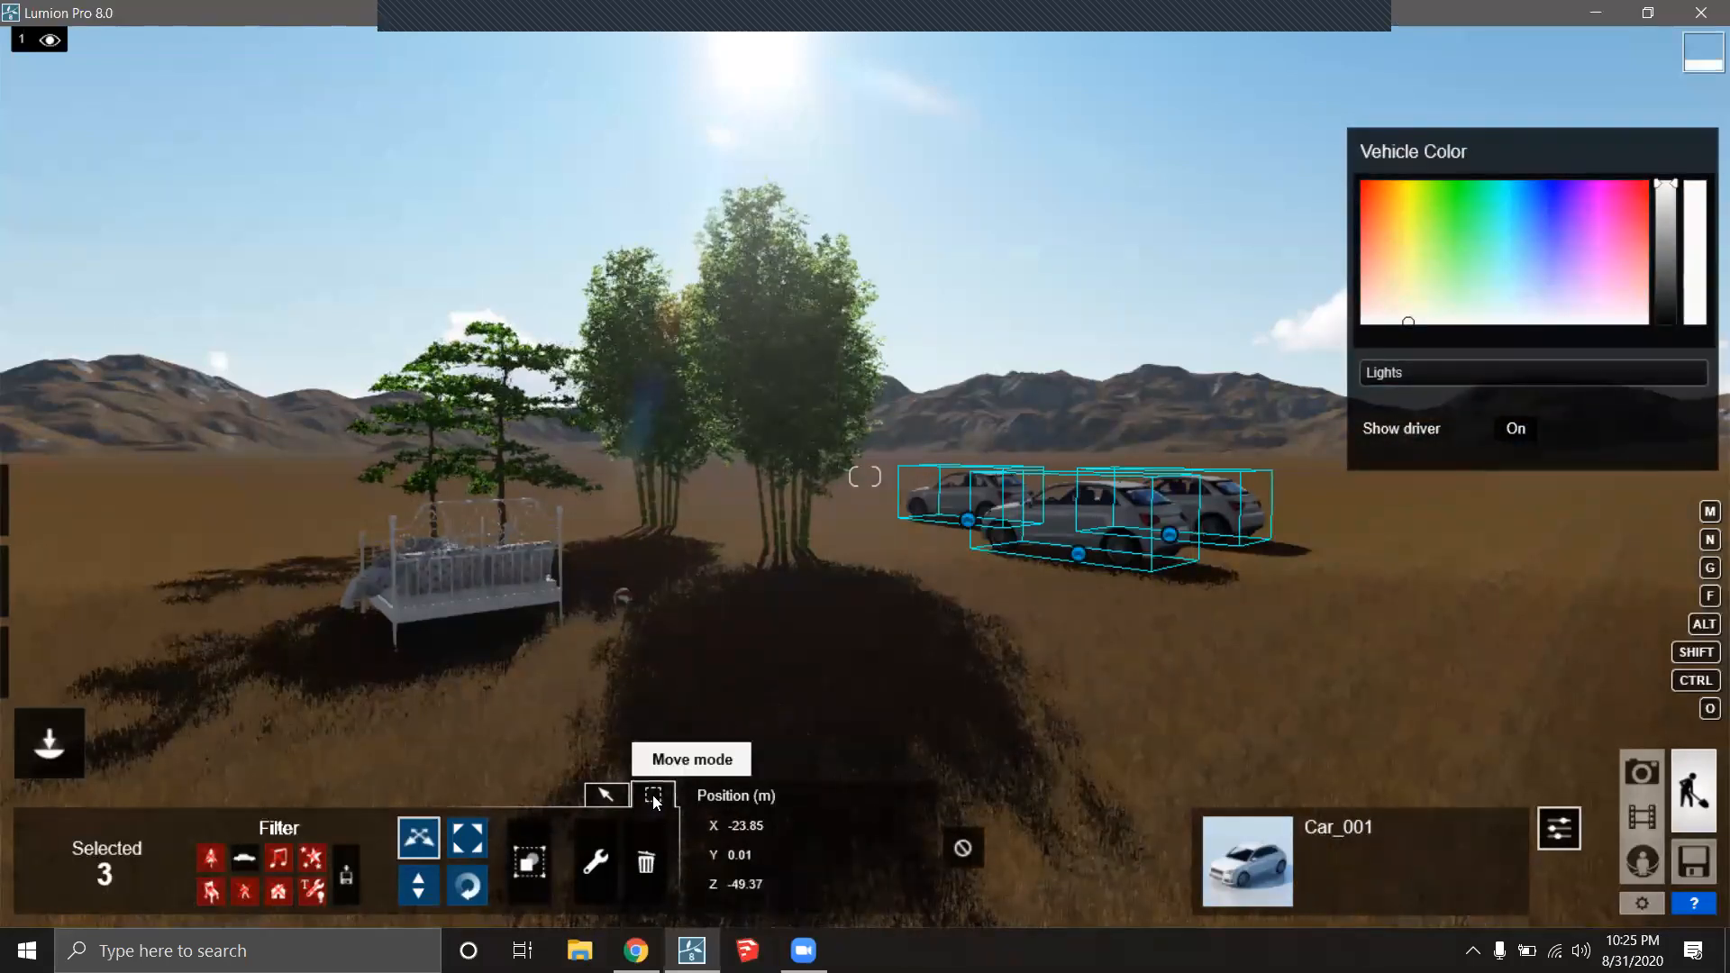
left_click(536, 863)
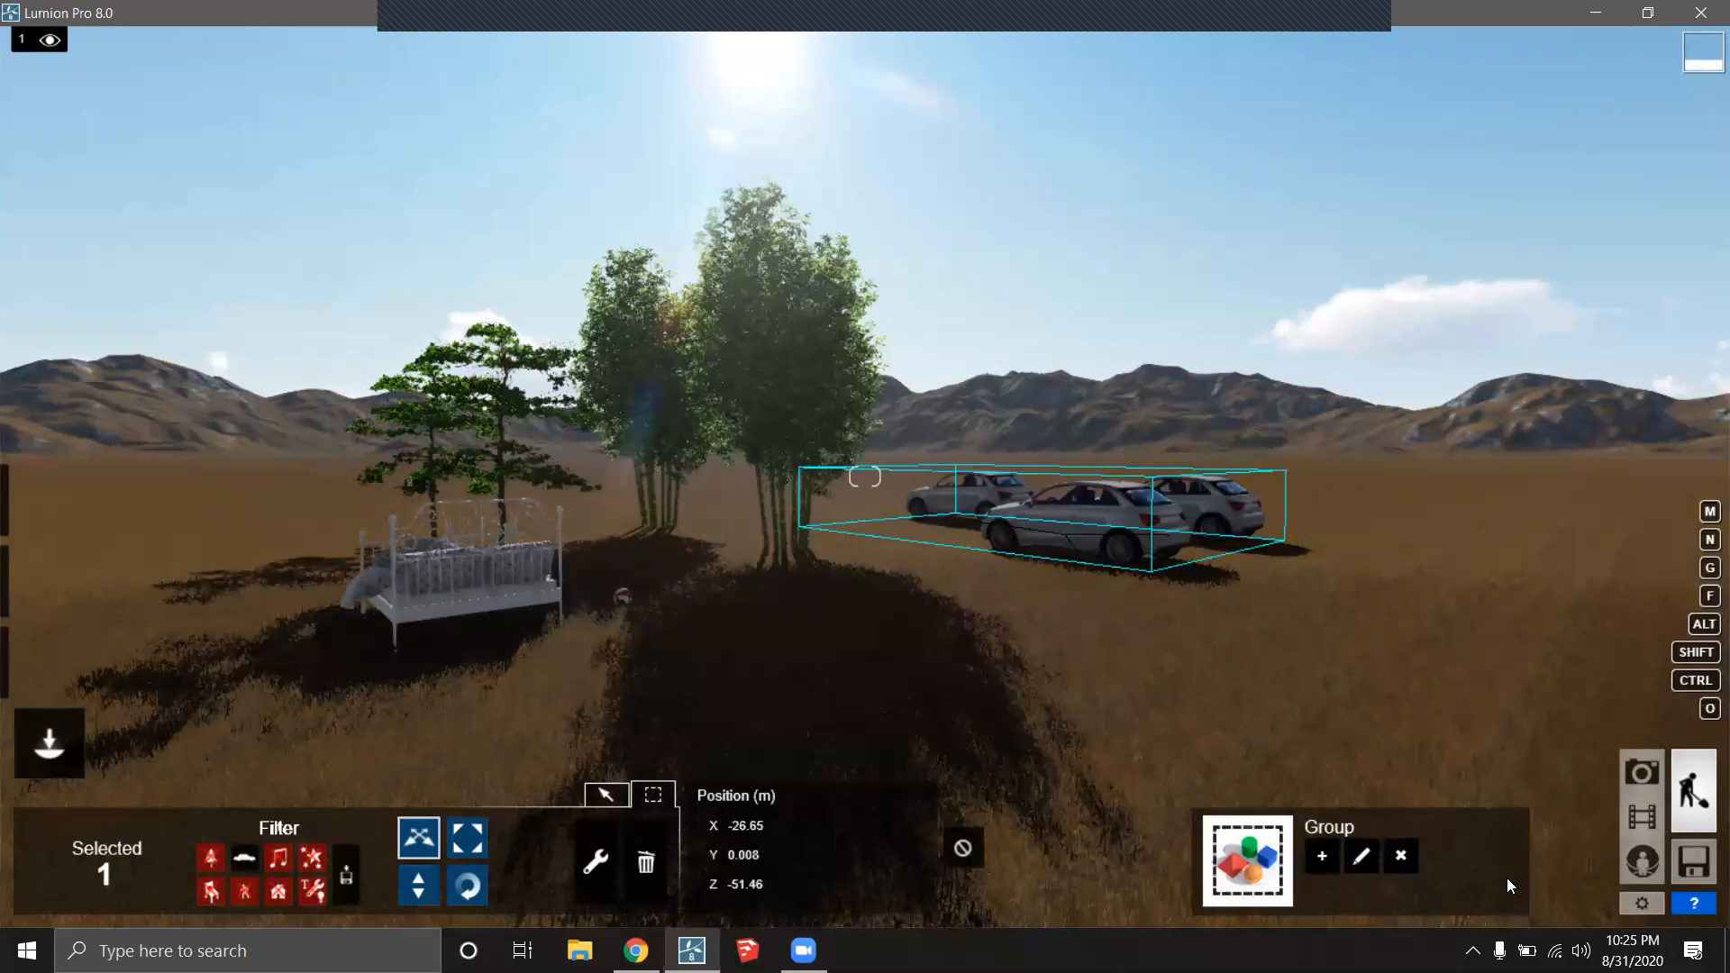
left_click(1401, 858)
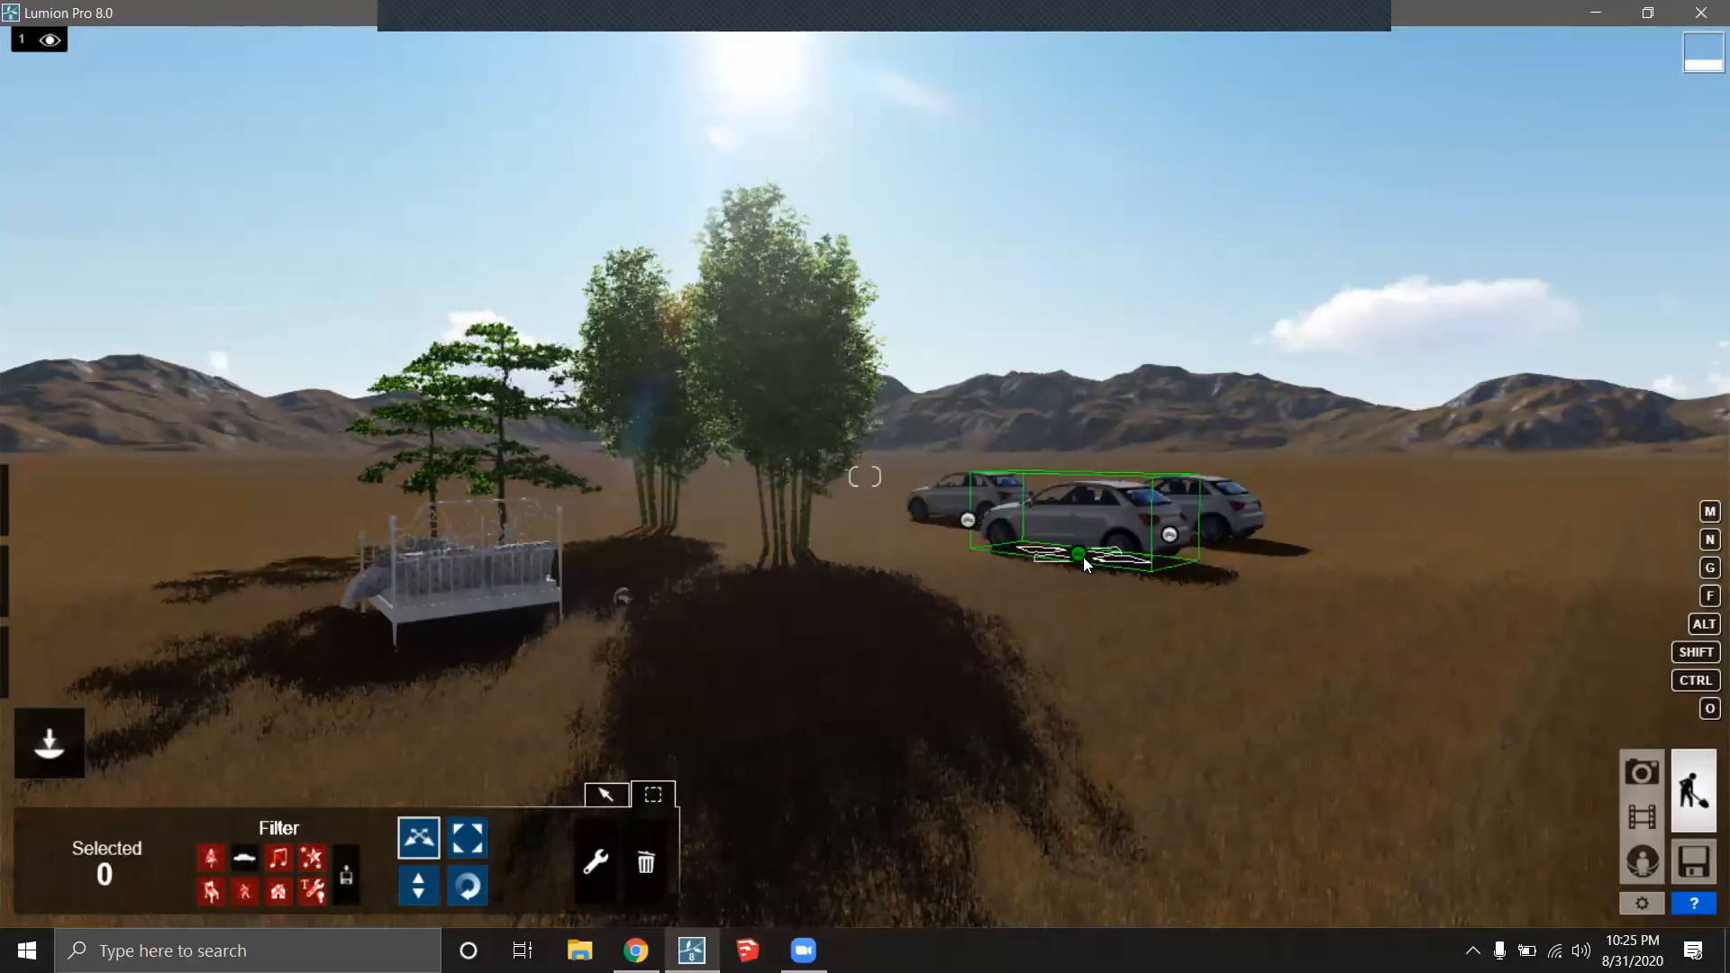
Reselect the ungrouped cars, create a group from them again and dissolve it.
left_click_drag(1255, 609, 940, 420)
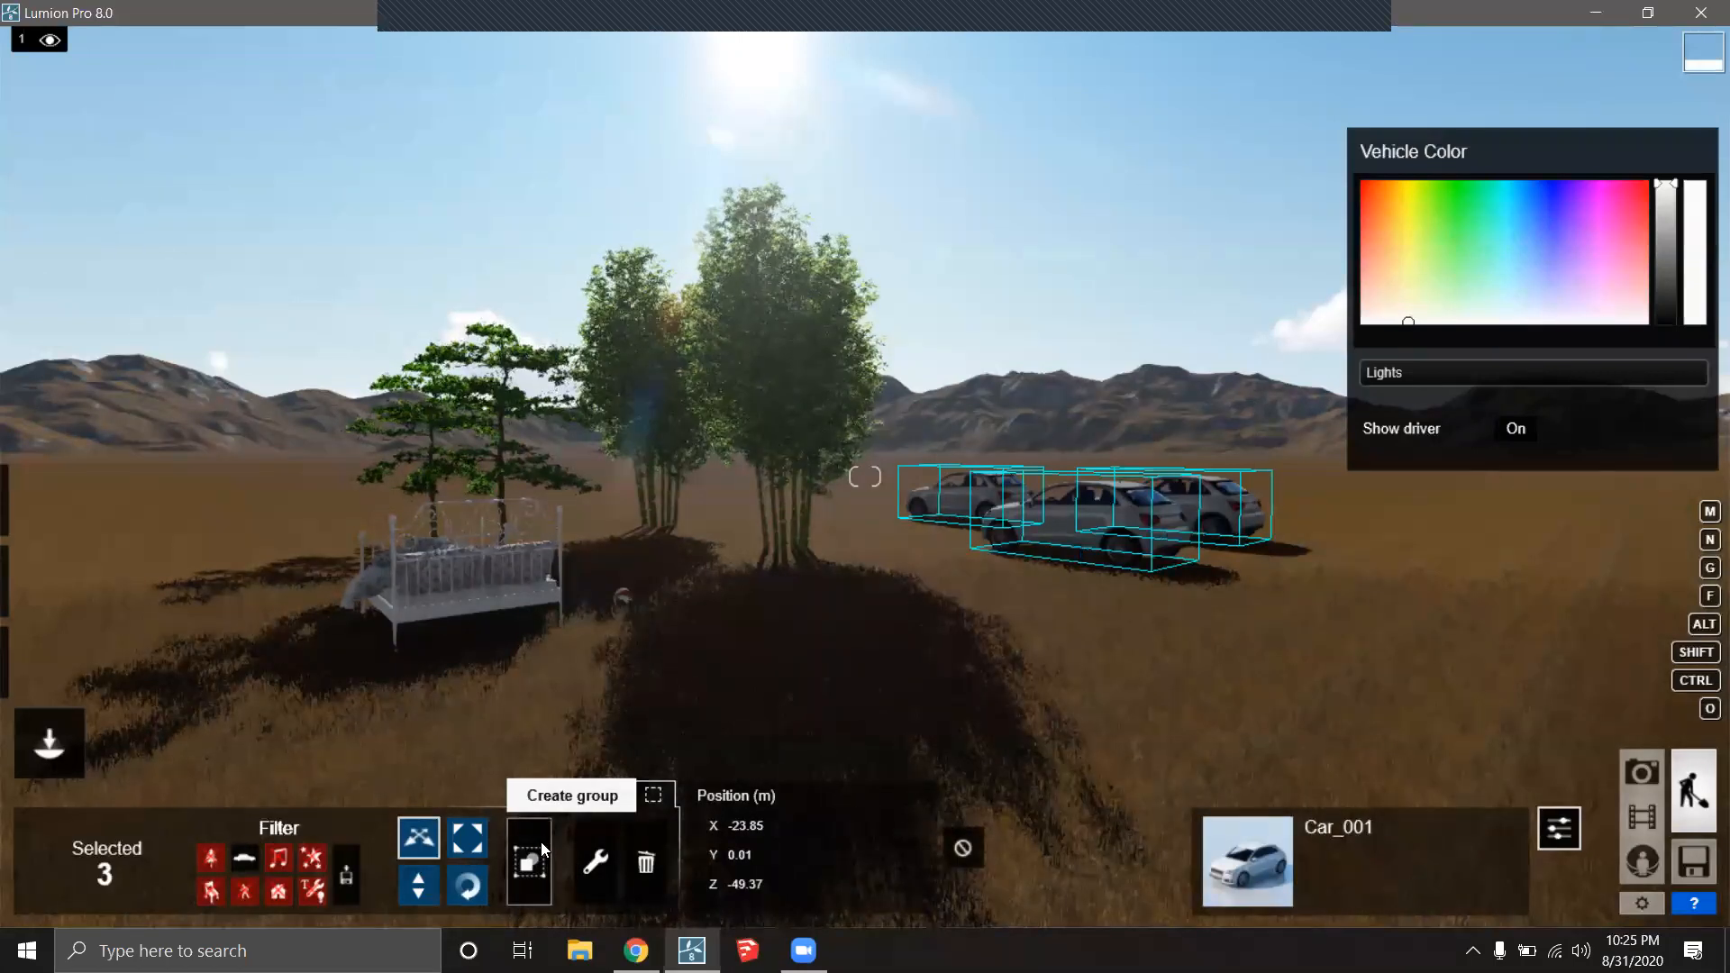
left_click(529, 861)
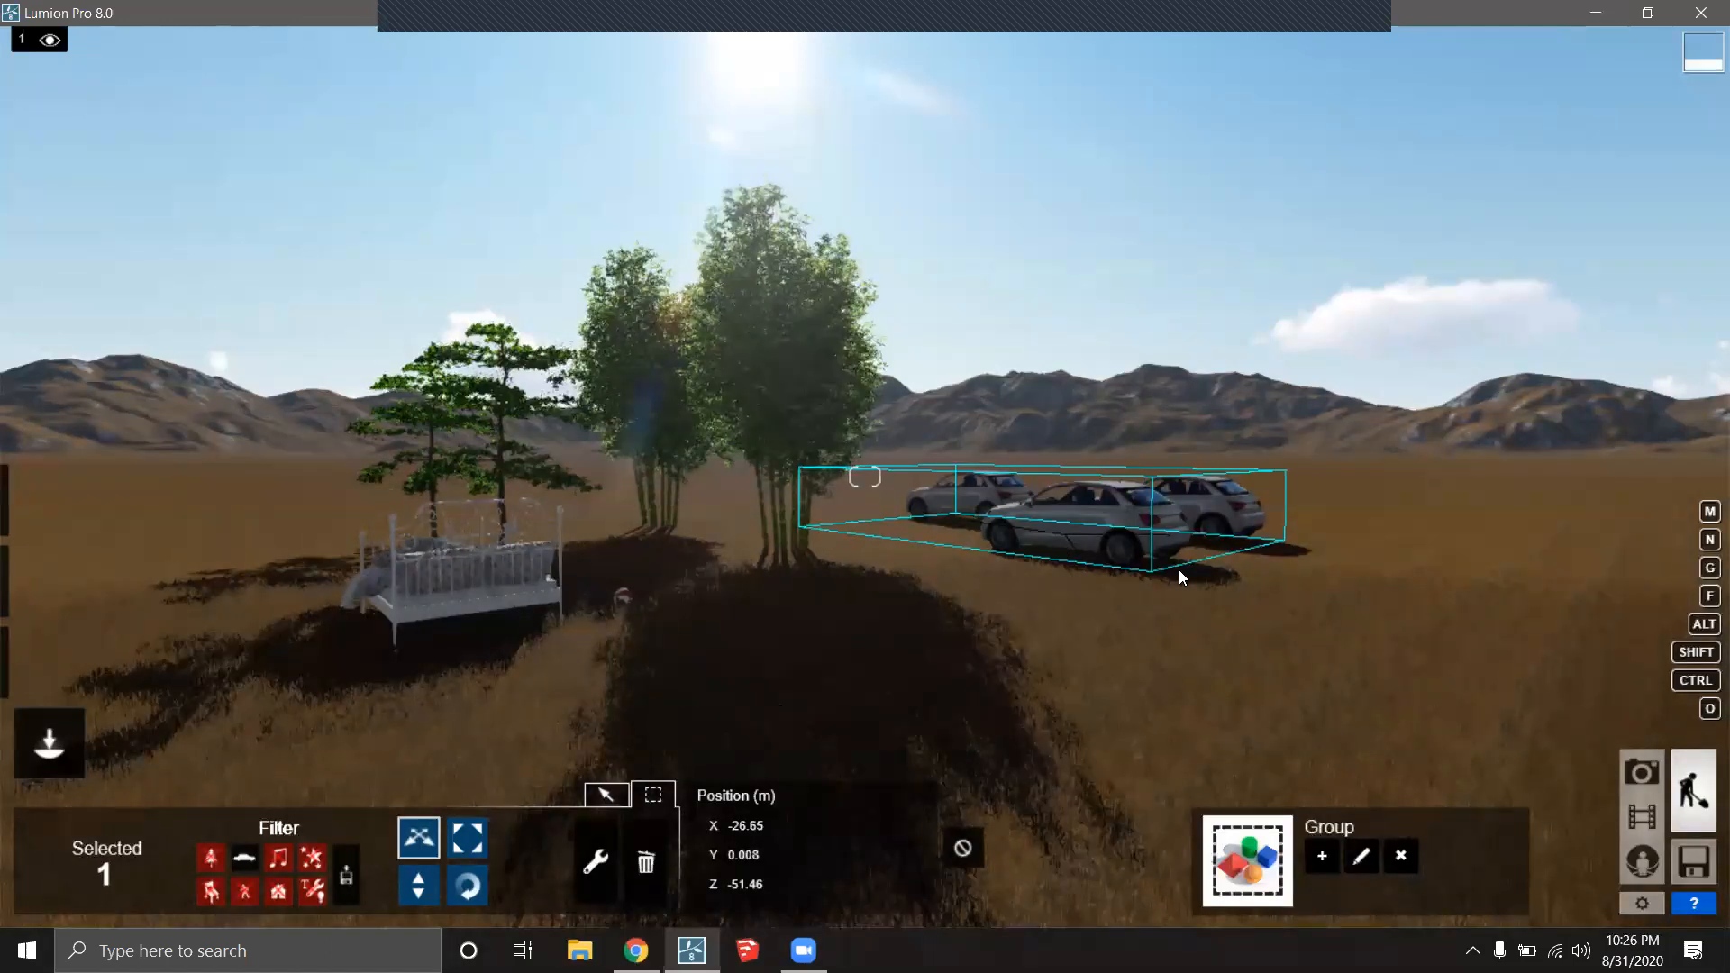
left_click(1402, 858)
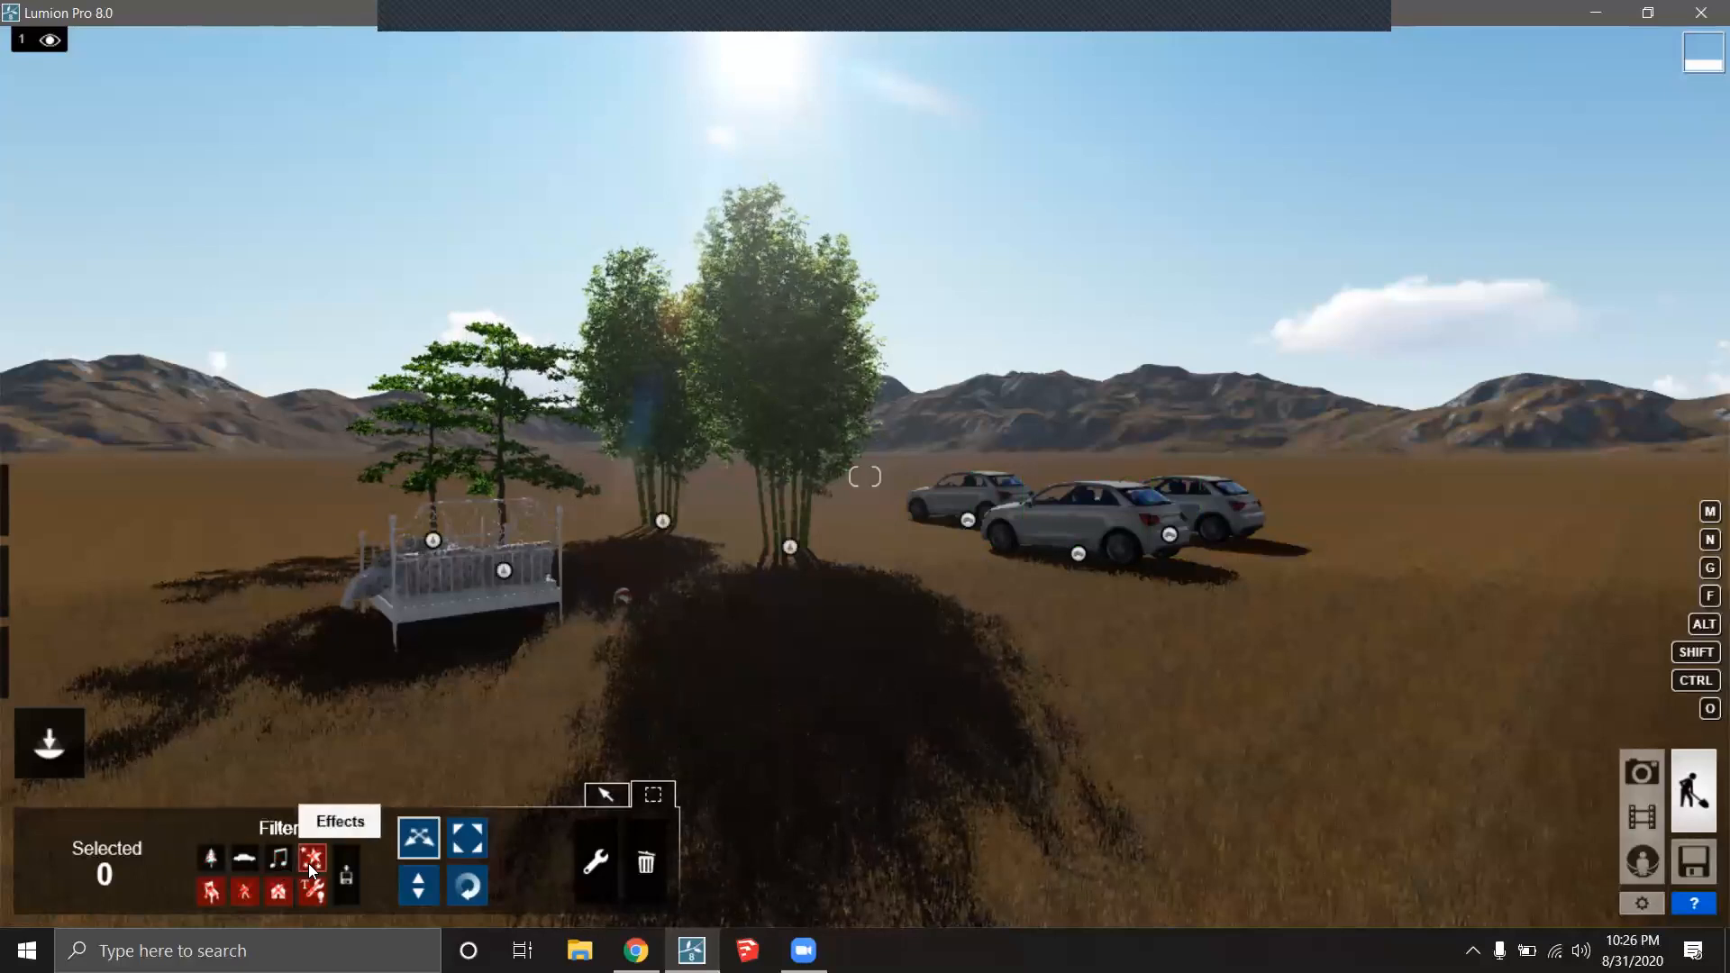
Enable every object category in the selection filter and delete all the trees, cars, bed and small objects in one multi-selection.
left_click(221, 891)
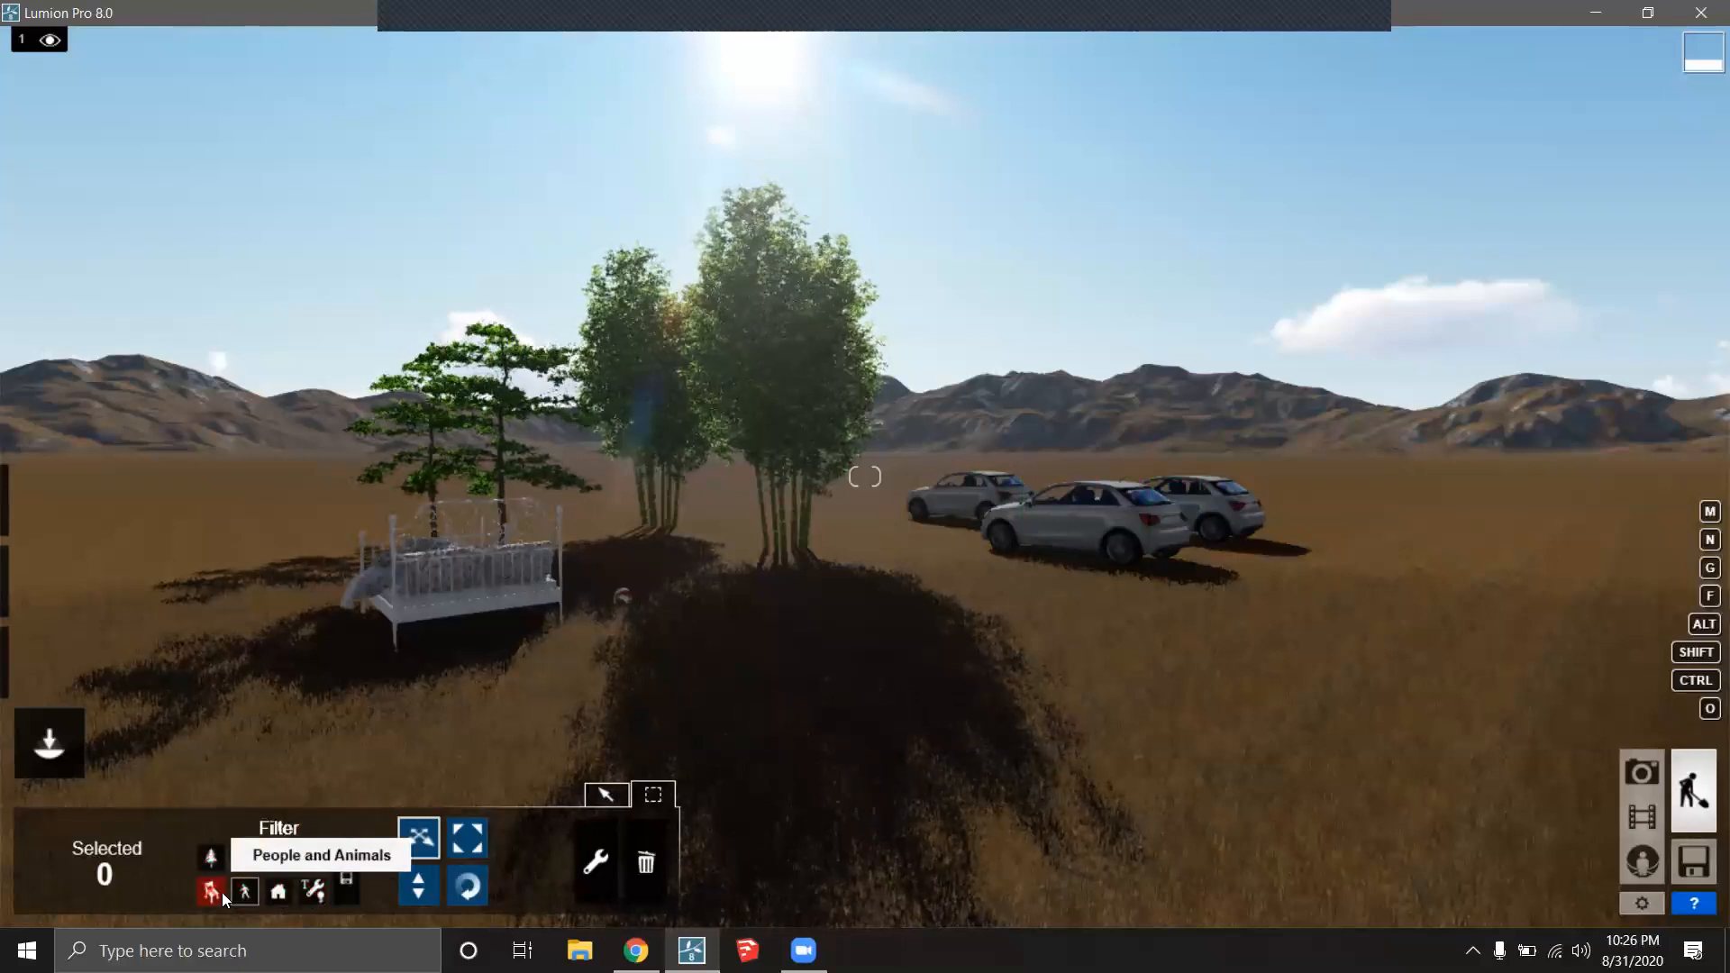
left_click(216, 892)
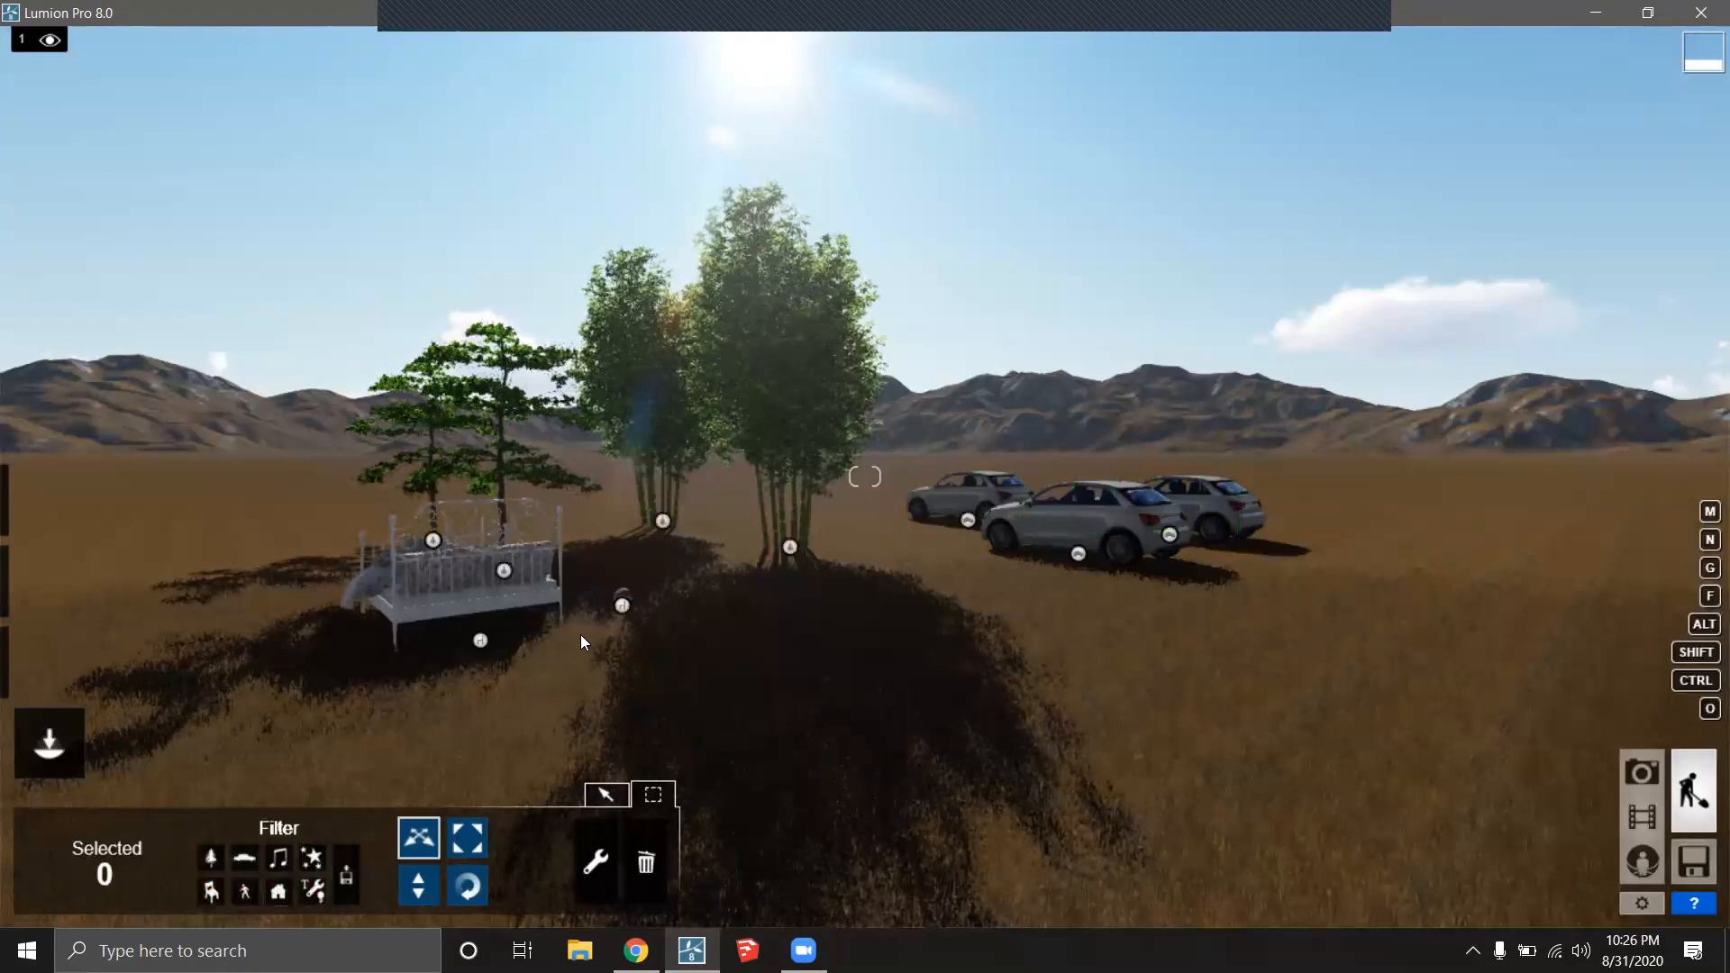
left_click_drag(1434, 804, 248, 220)
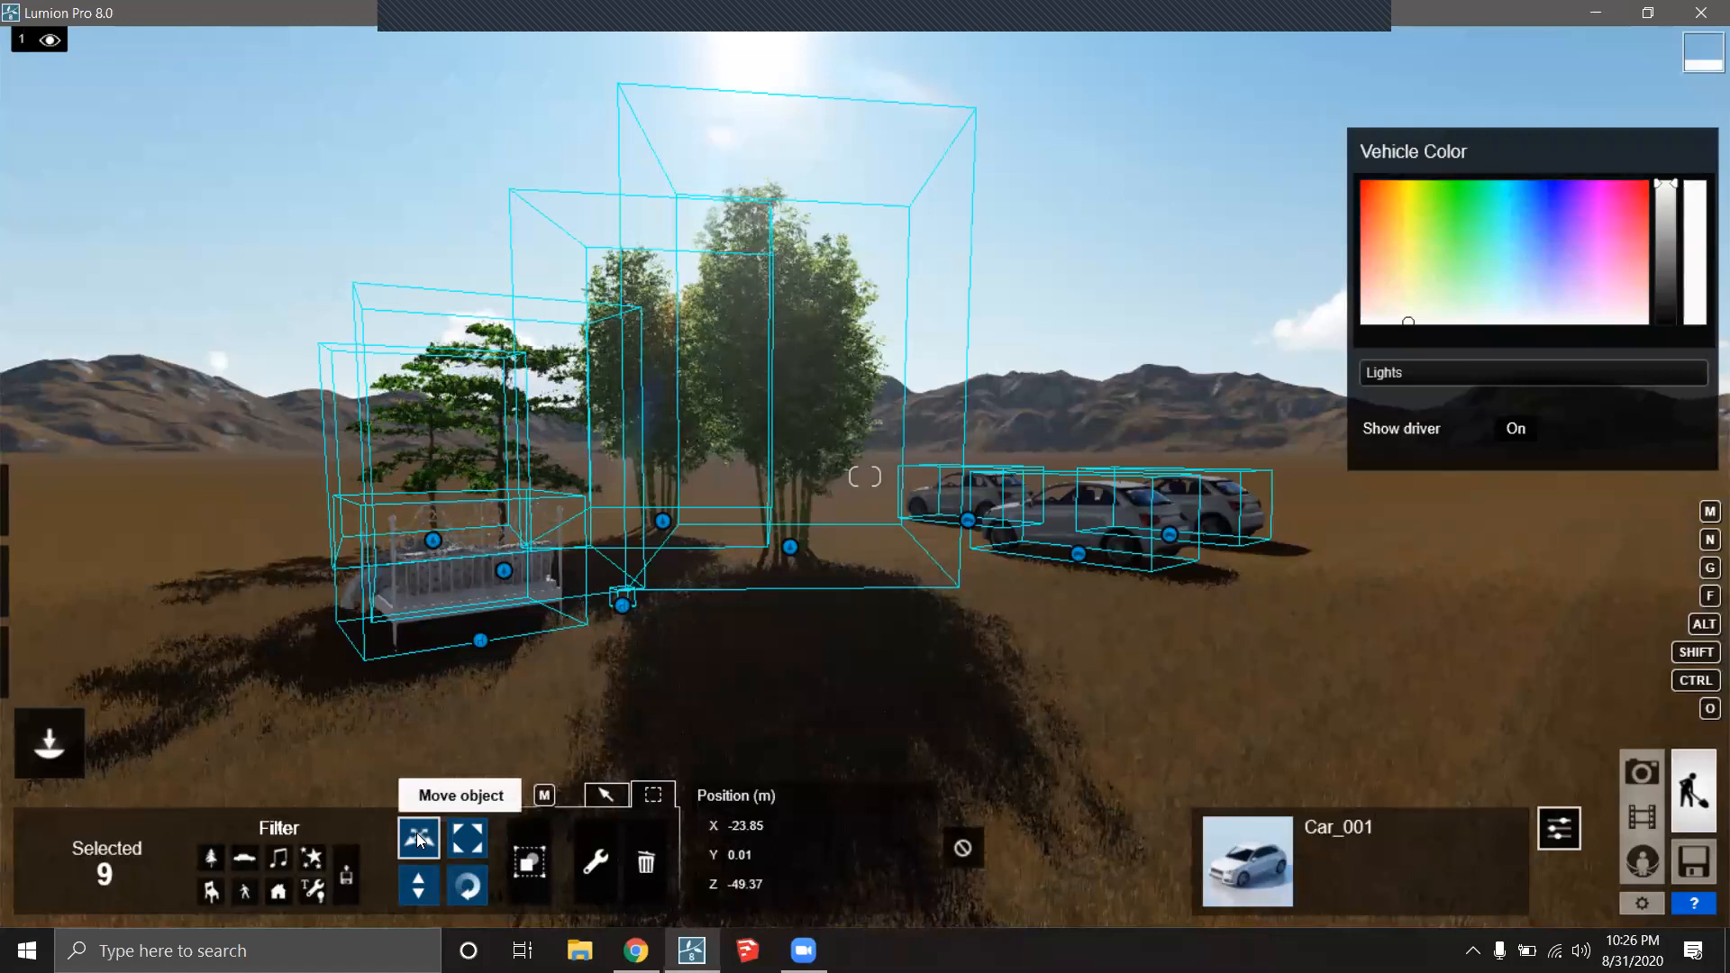
left_click(644, 858)
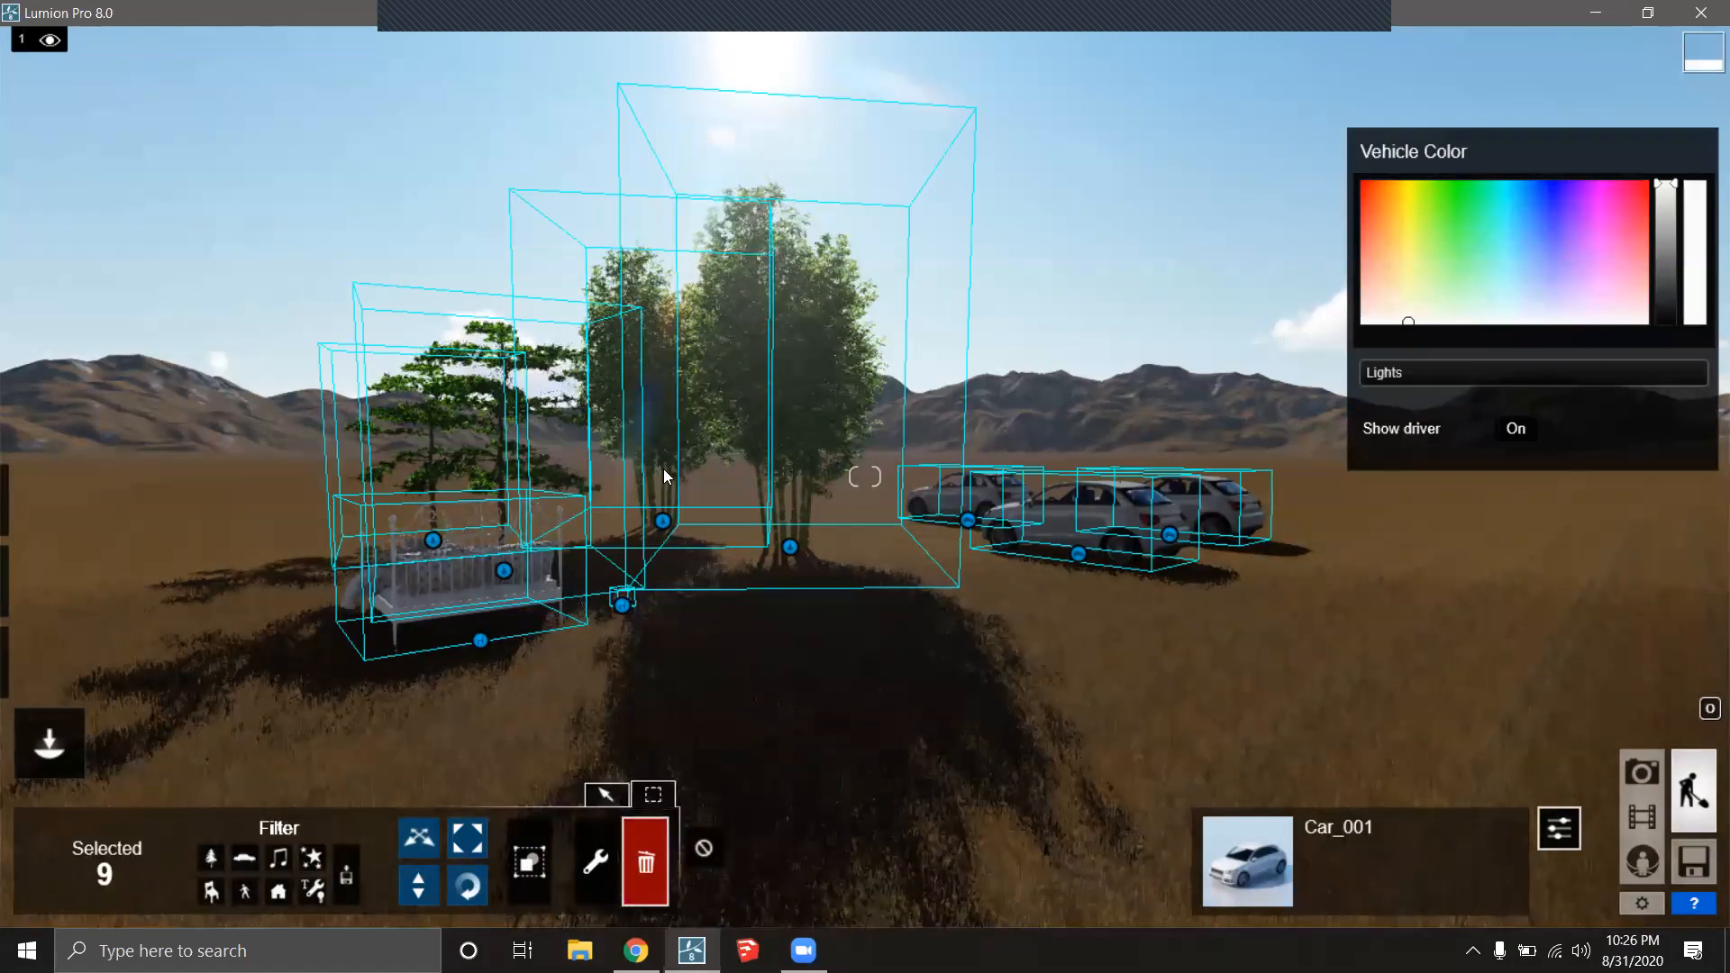
left_click(791, 547)
Examine the autumn forest and the white house with its swimming pool from above.
right_click_drag(450, 561, 598, 523)
key("q")
key("q")
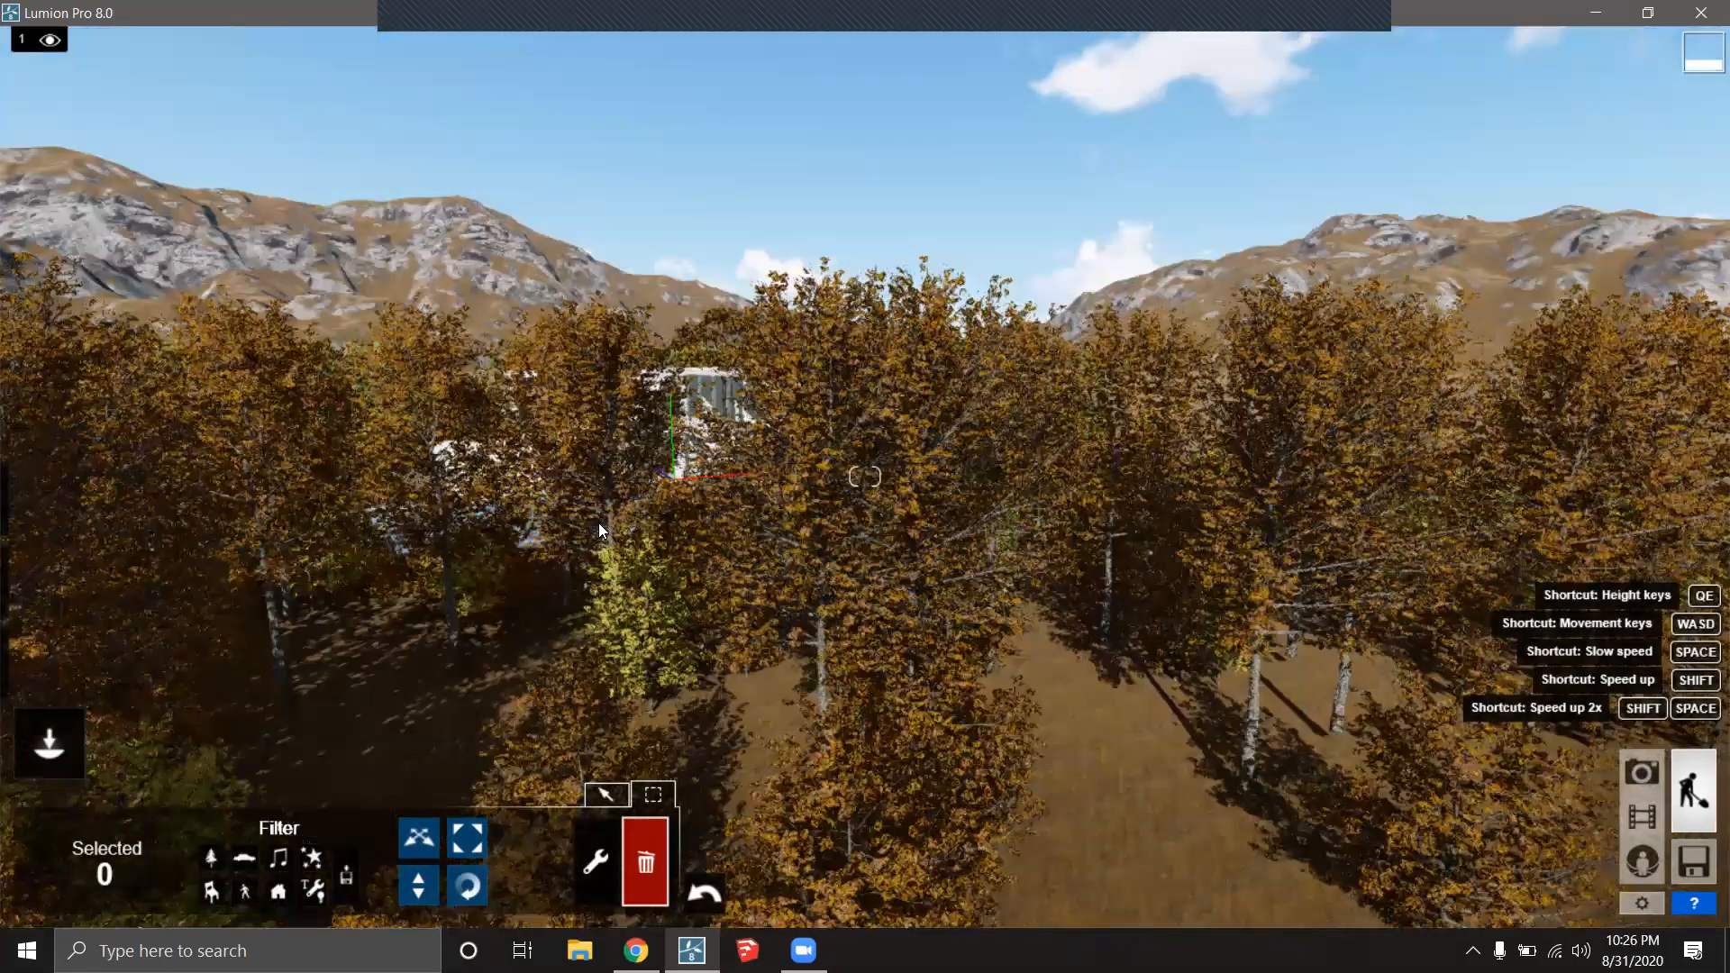
key("w")
key("w")
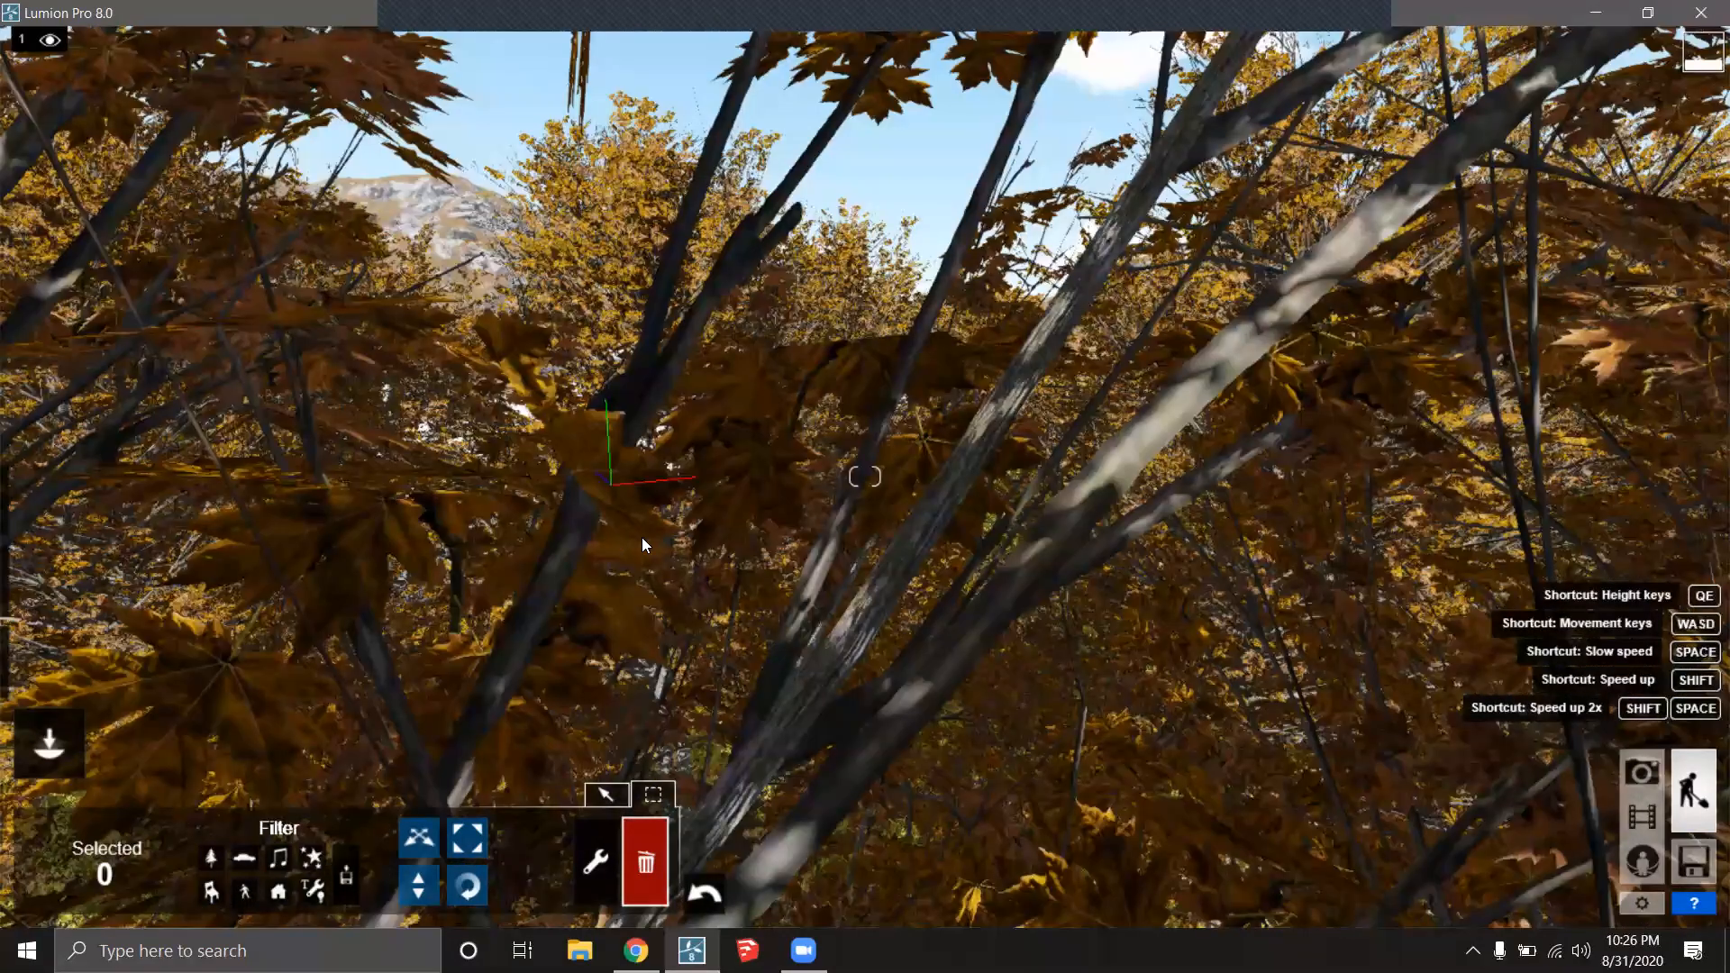
key("w")
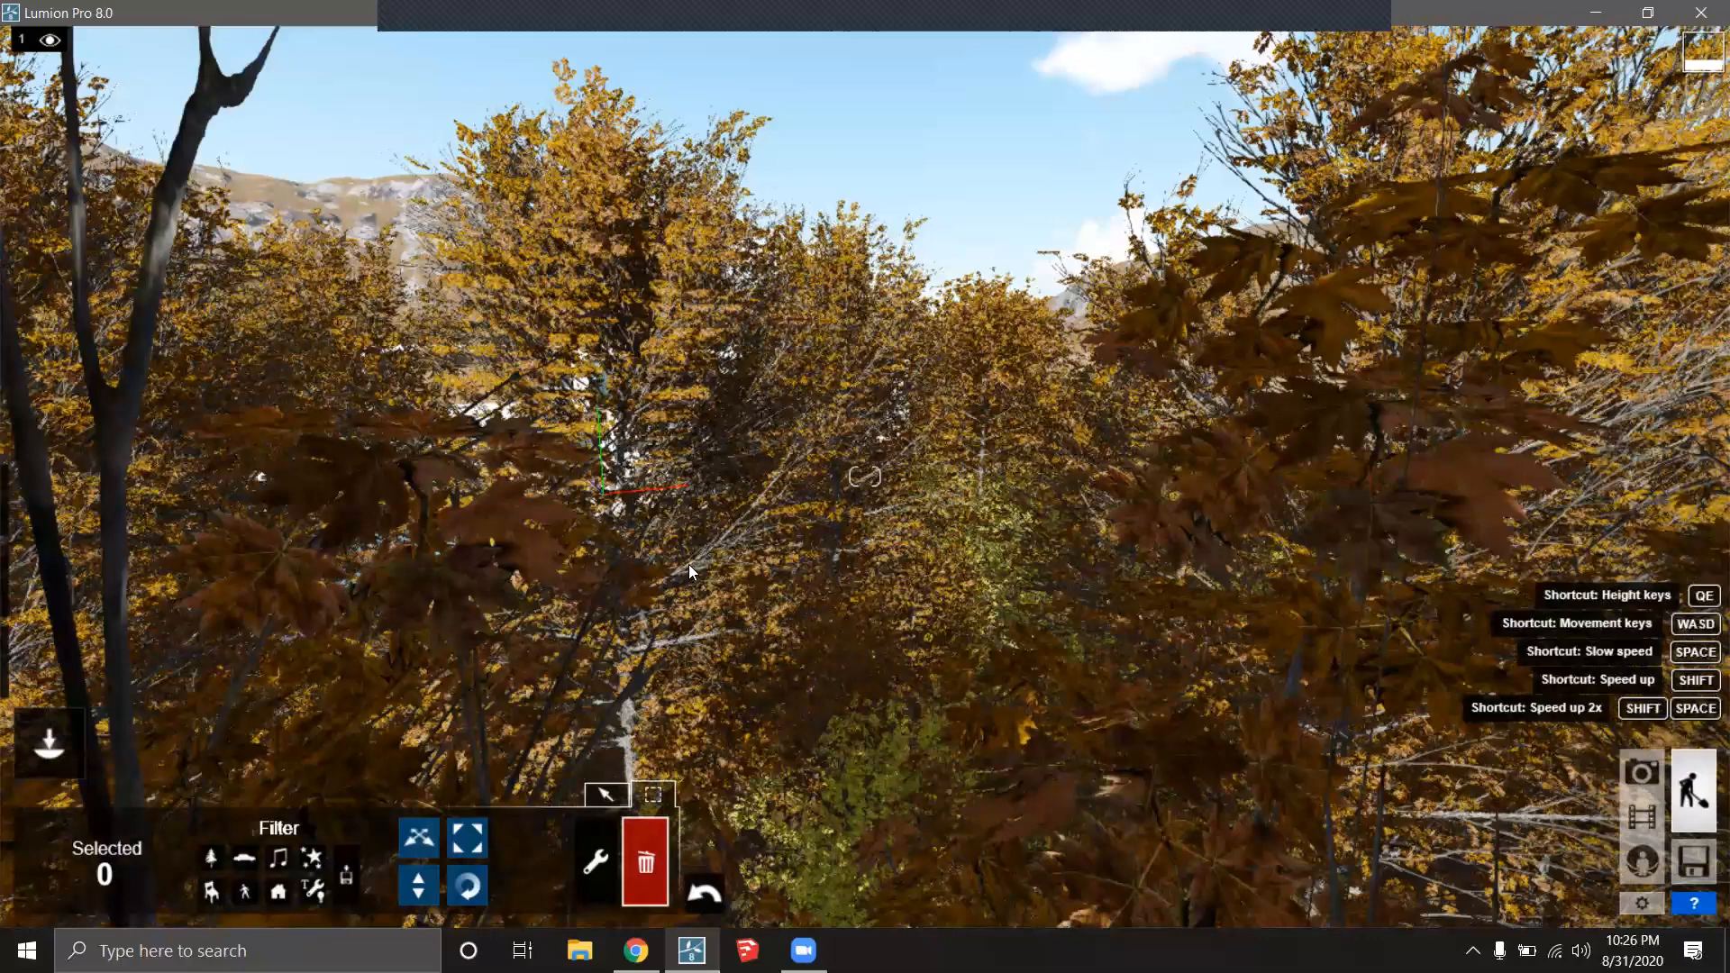
key("q")
key("q")
right_click_drag(630, 499, 593, 483)
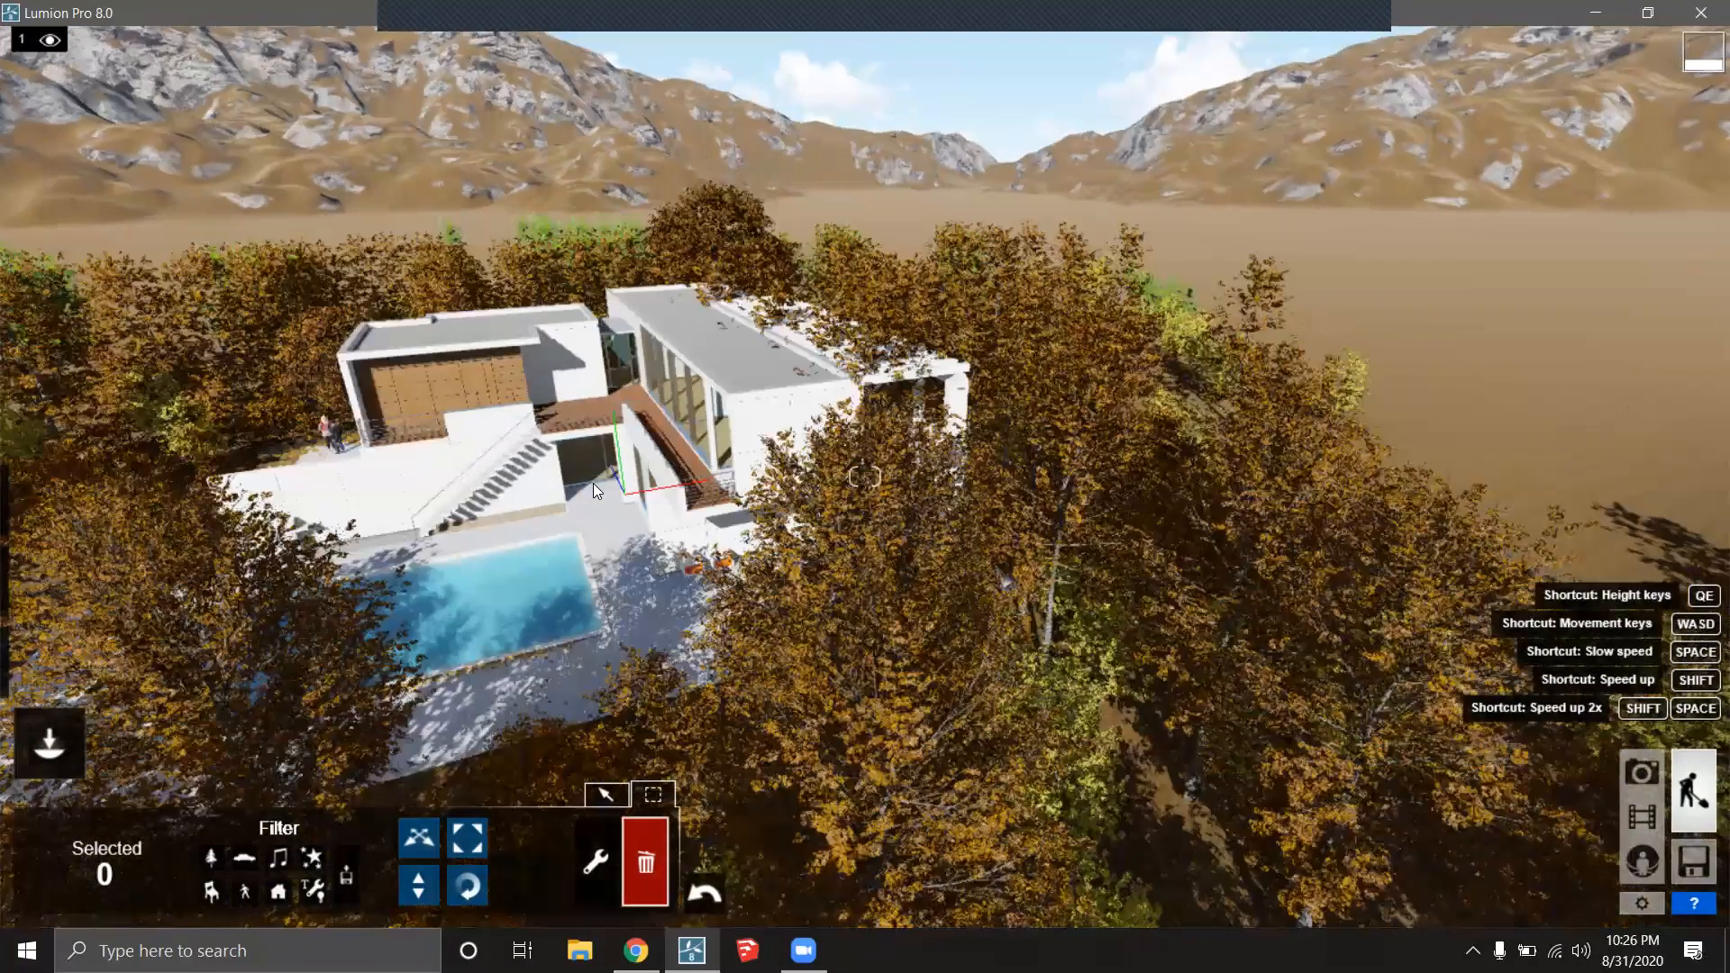
key("q")
right_click_drag(776, 385, 770, 387)
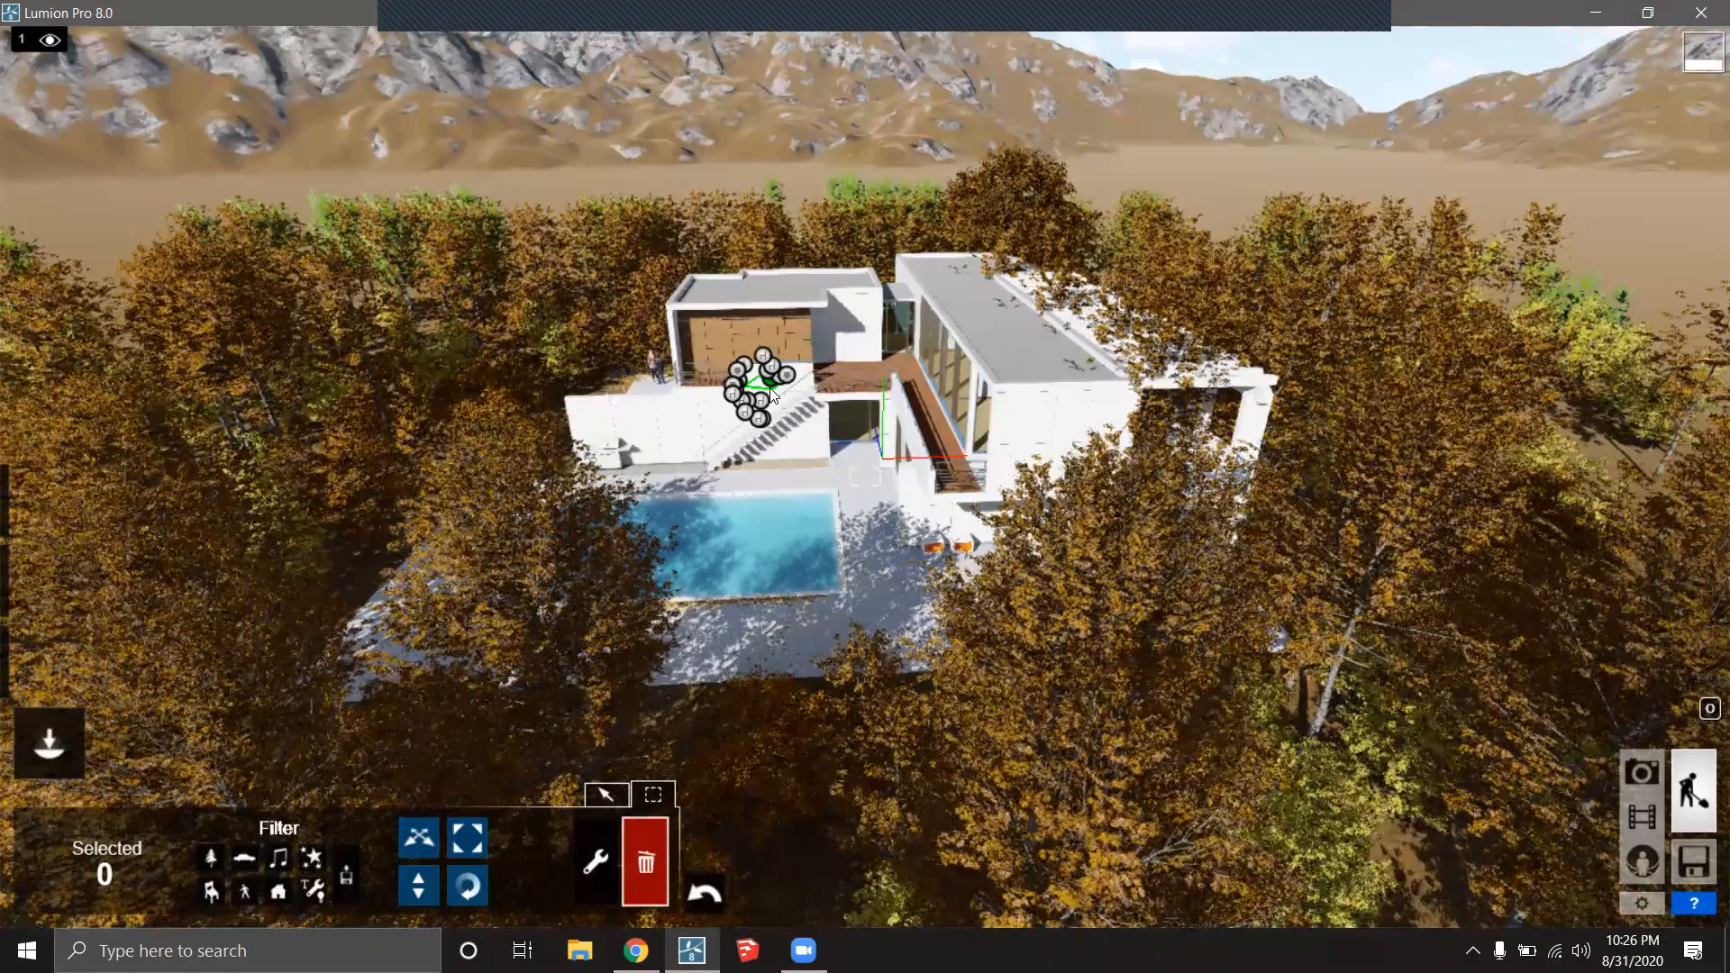
Undo the last deletion and activate the context menu mode for objects.
left_click(706, 894)
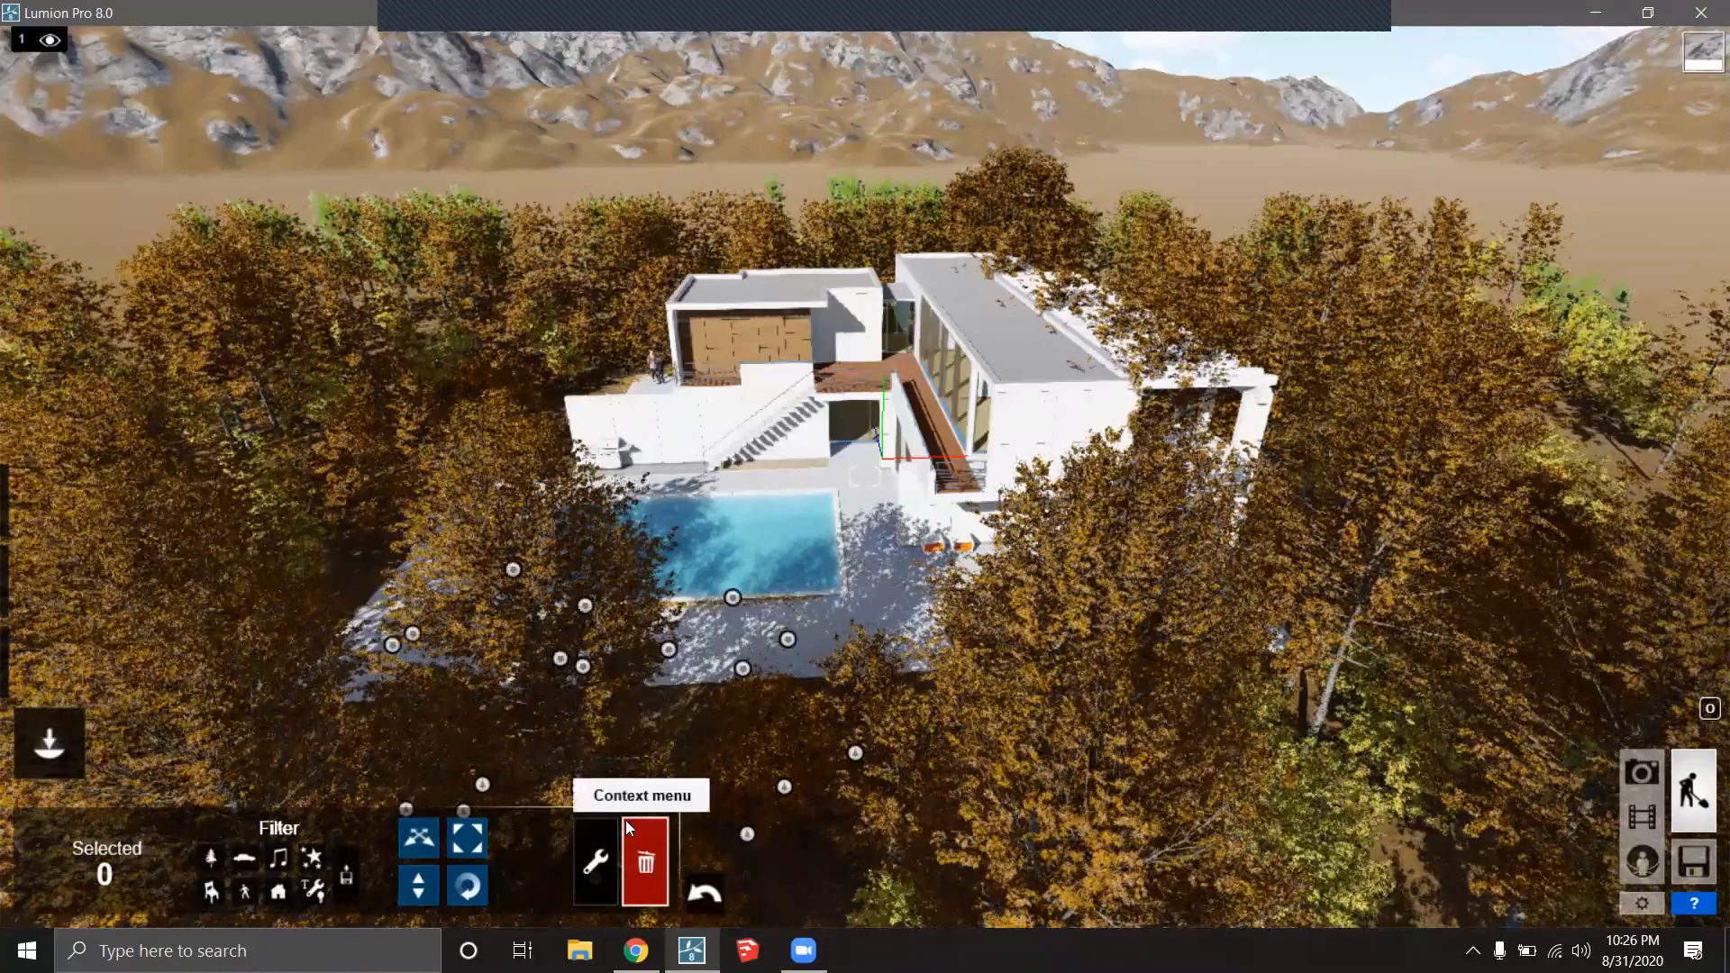
left_click(595, 860)
Examine the pool terrace at close range and the autumn trees and bushes beside its edge.
scroll(677, 684, "up", 4)
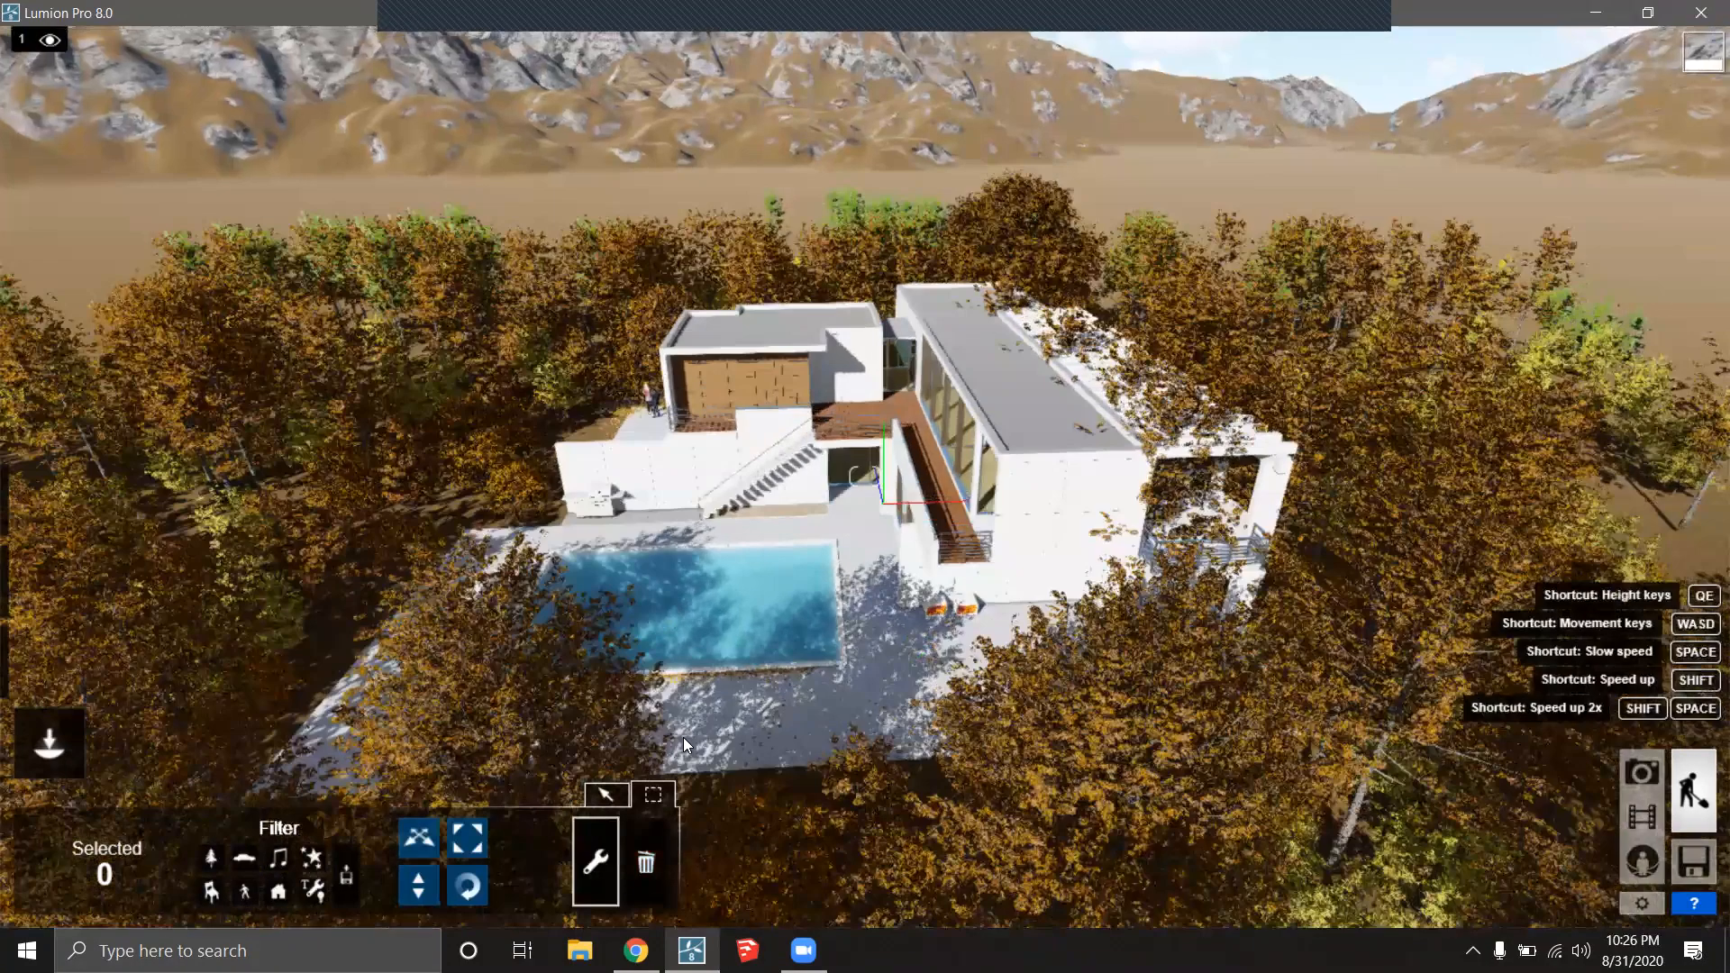
scroll(750, 742, "up", 2)
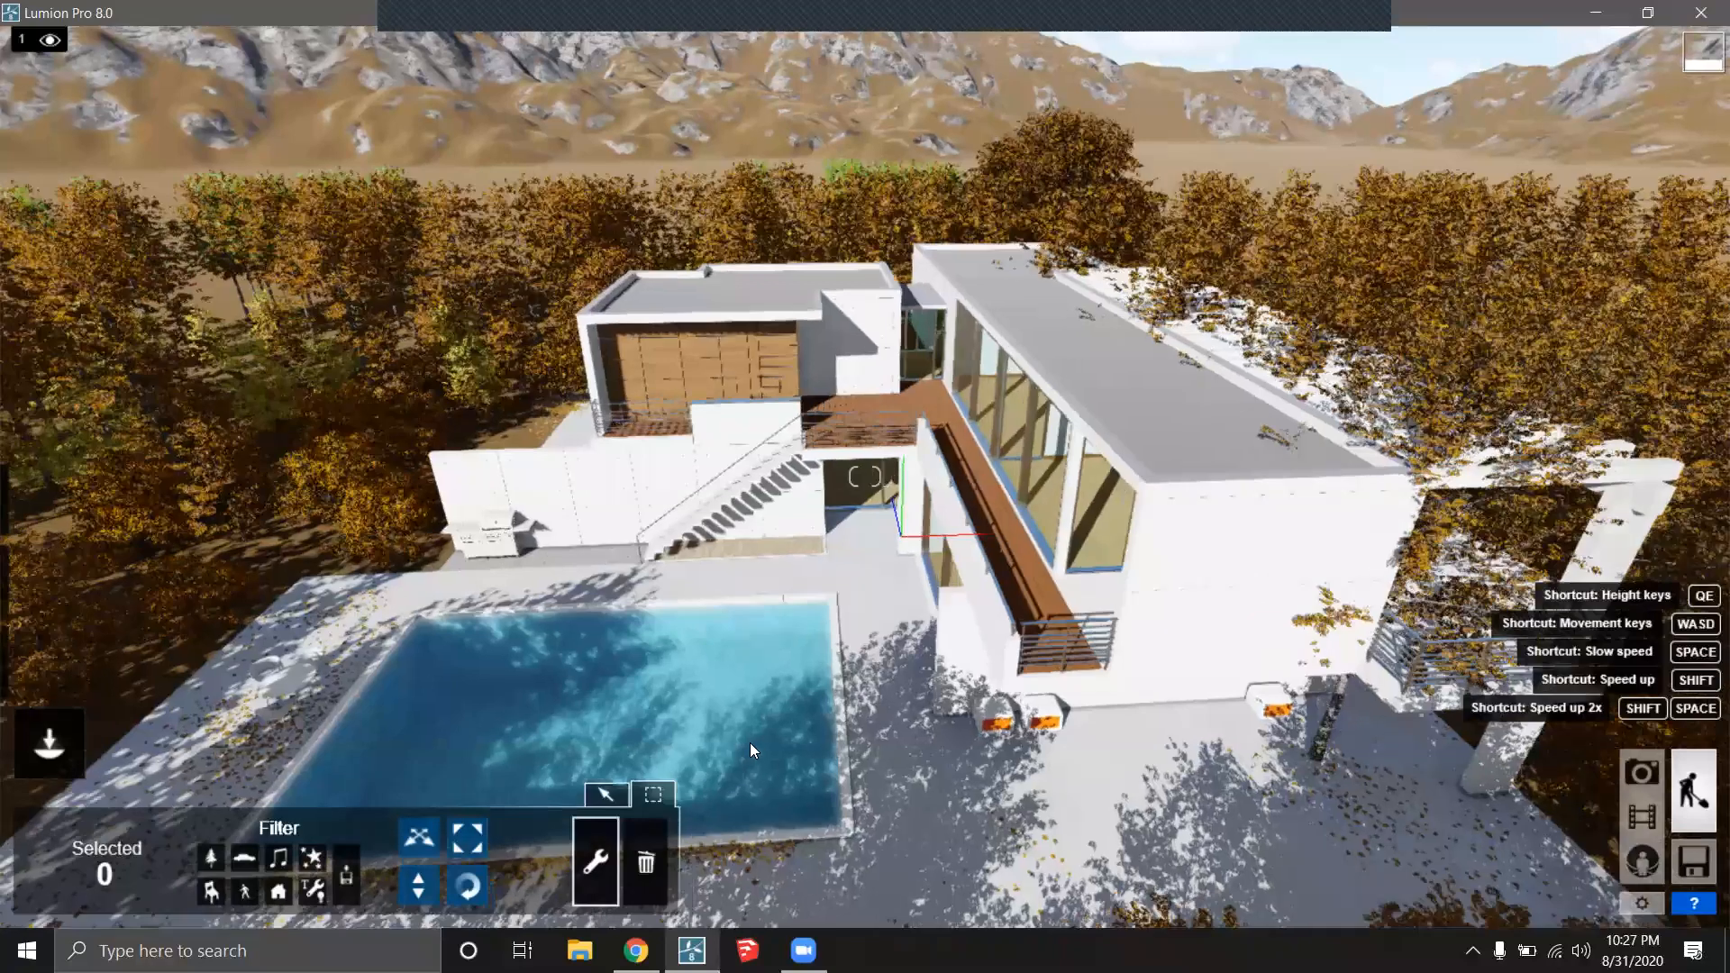
right_click_drag(764, 739, 887, 666)
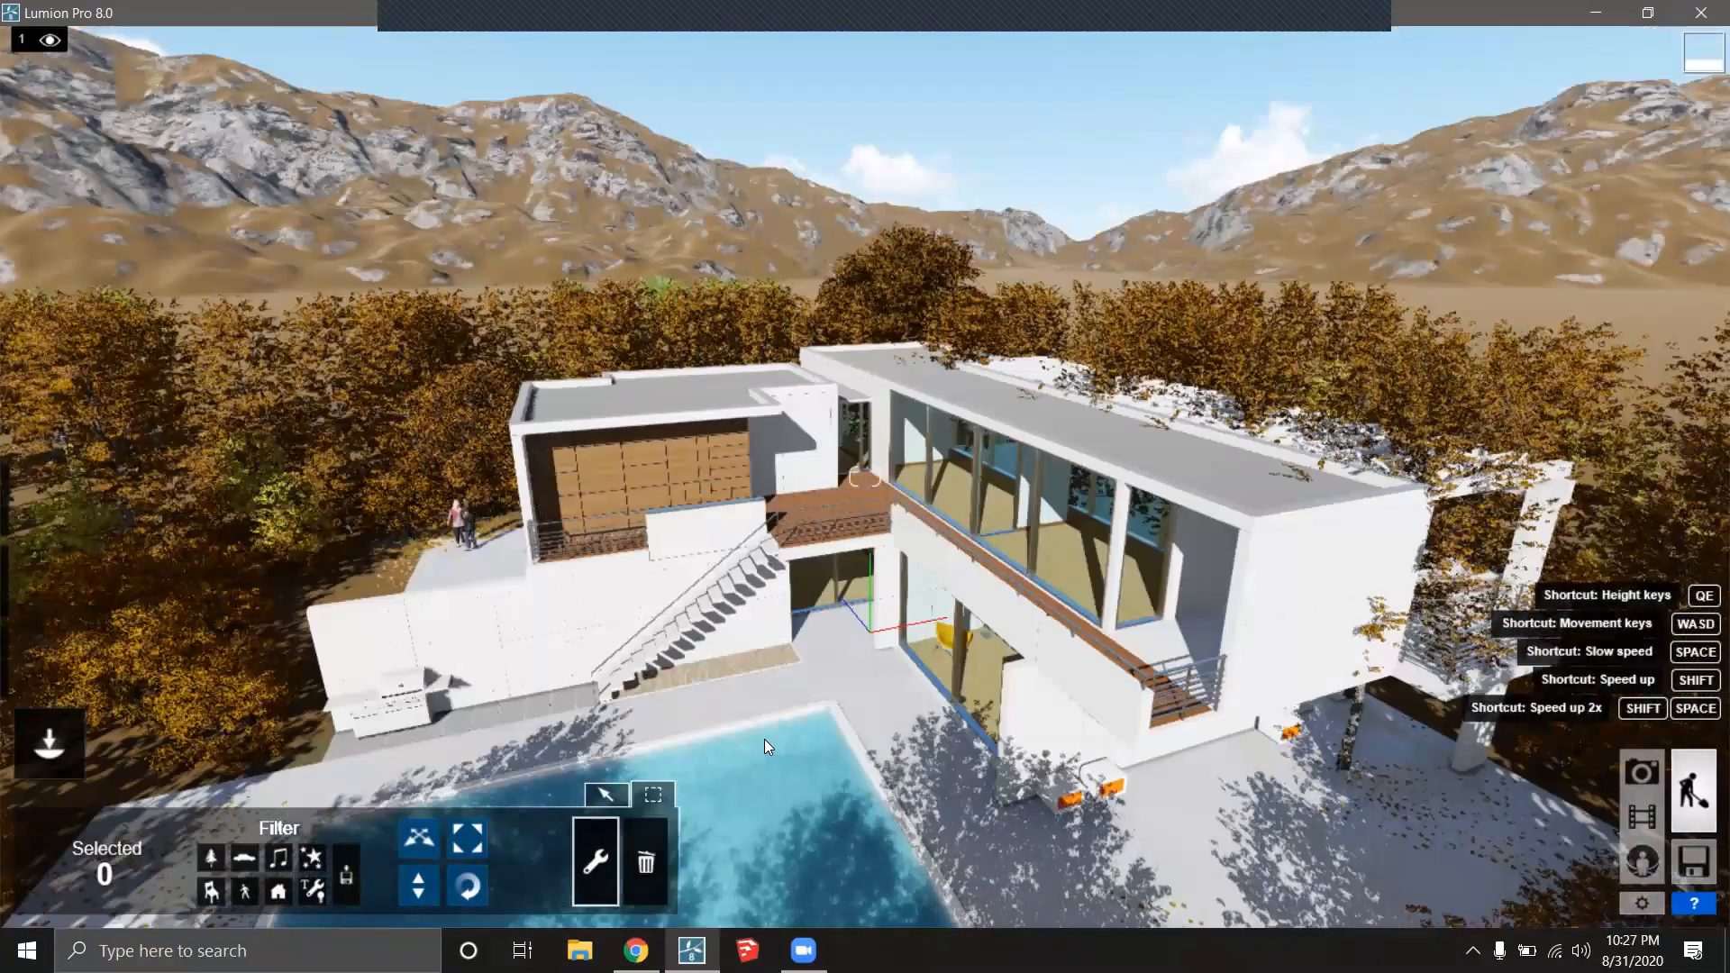
key("q")
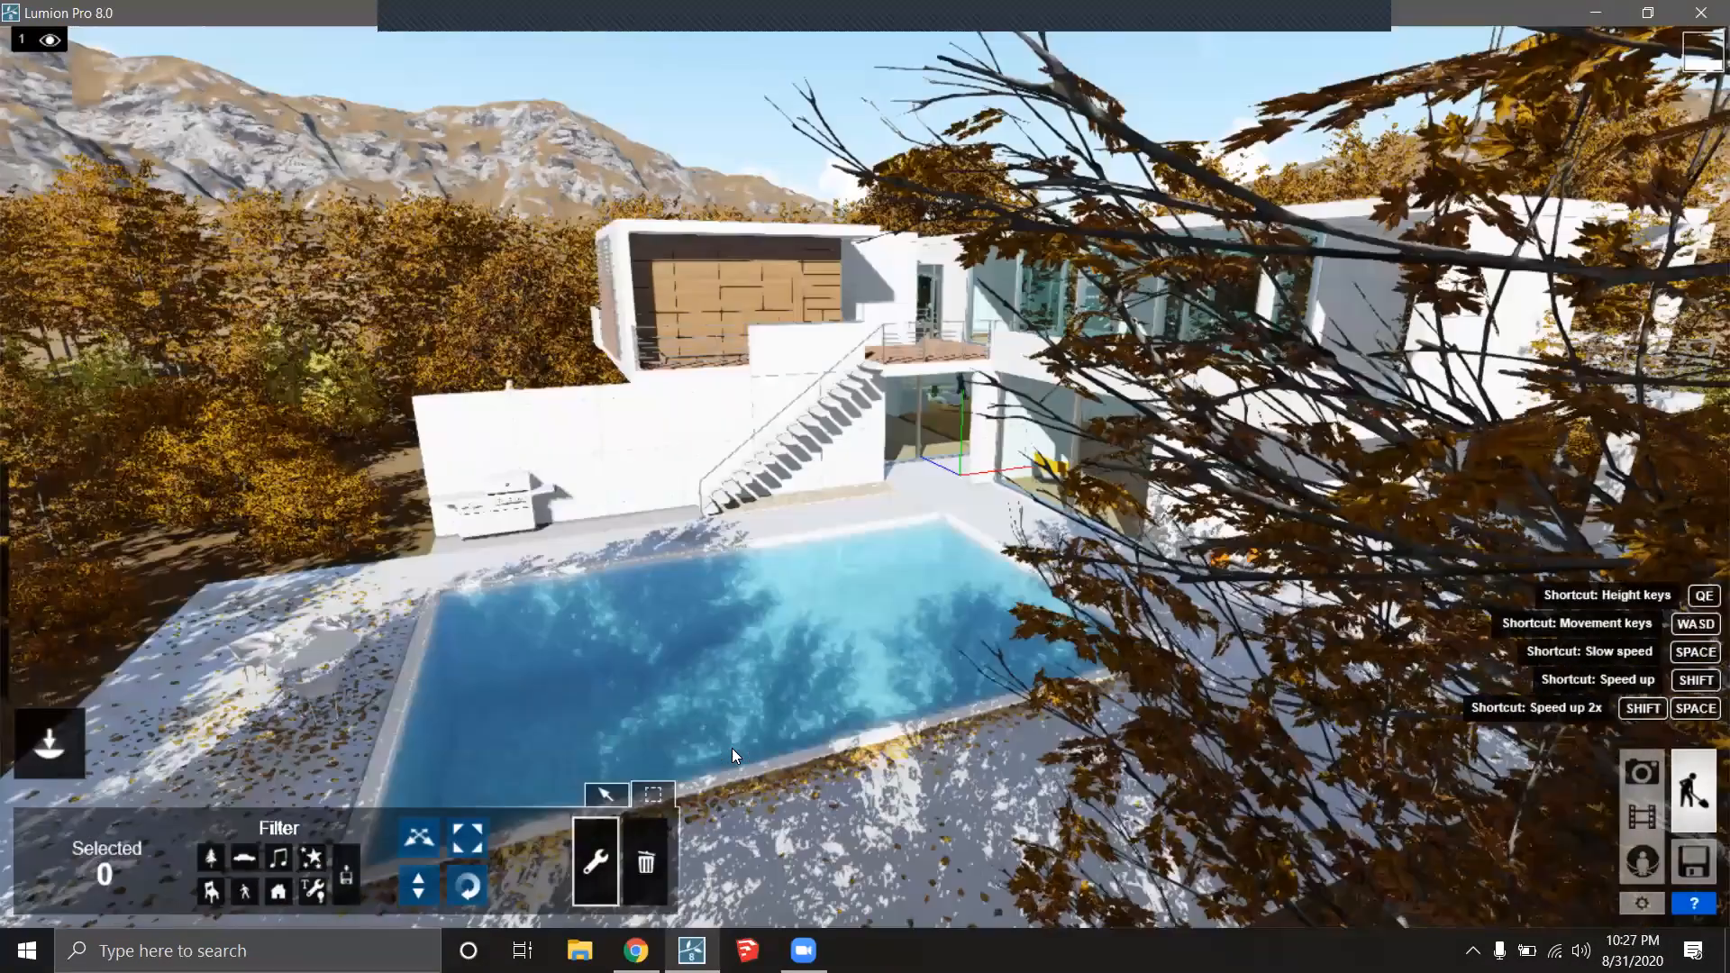
key("w")
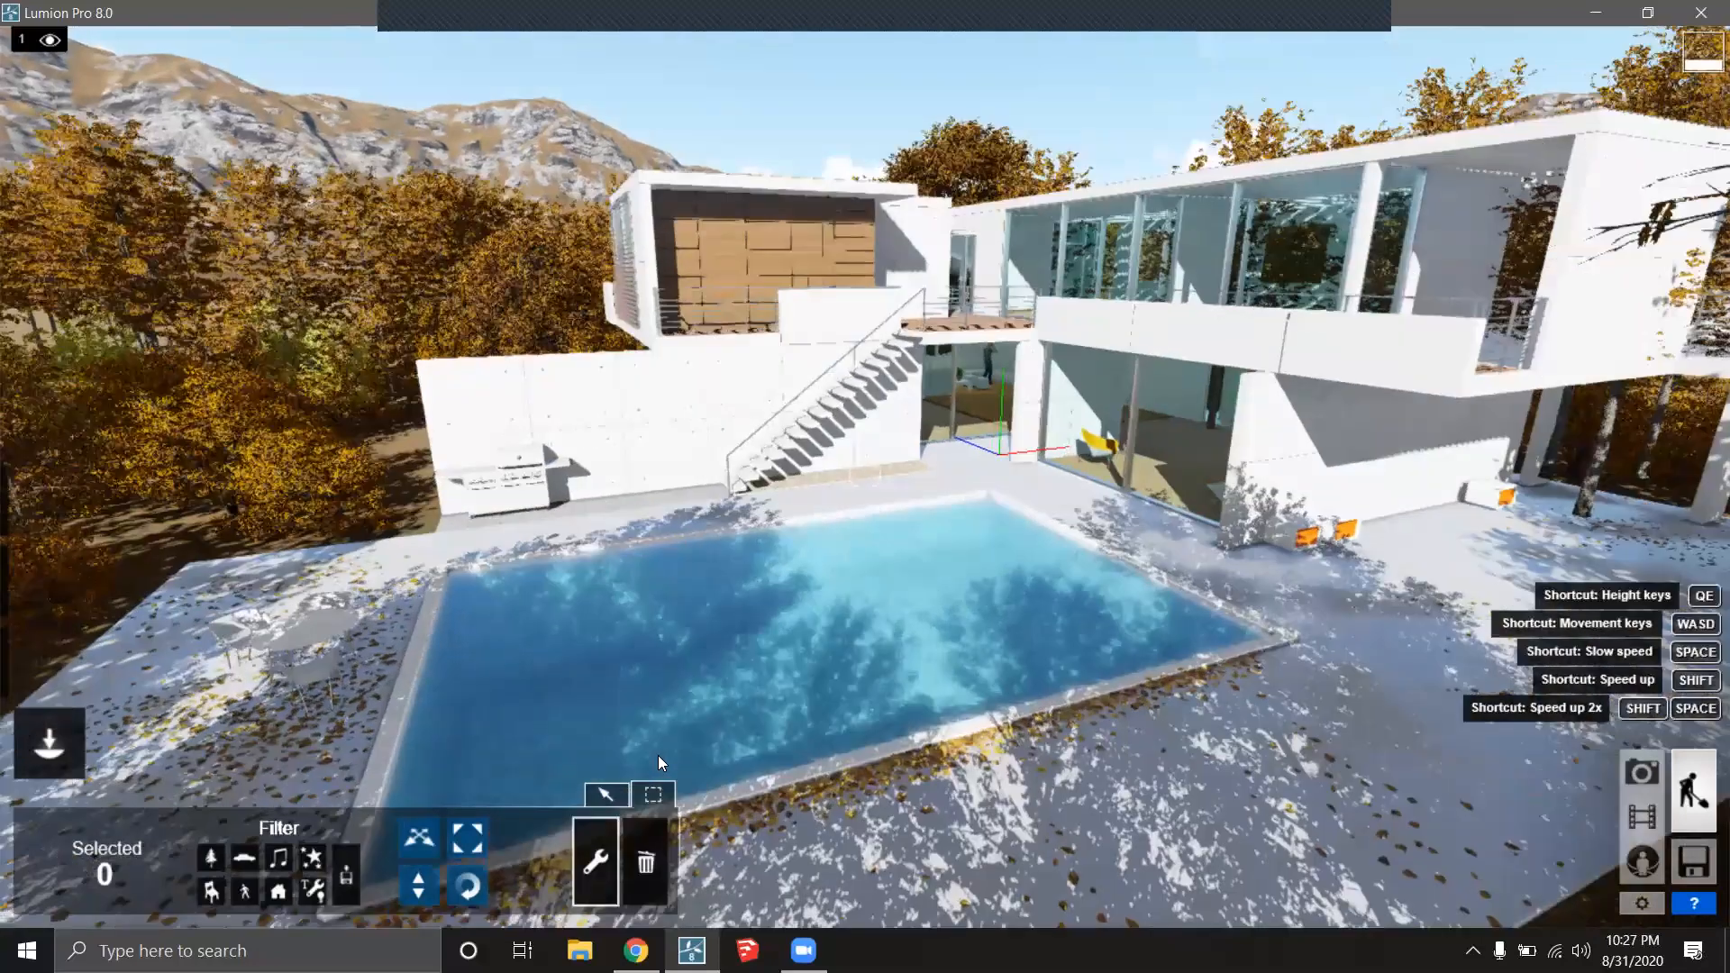
key("a")
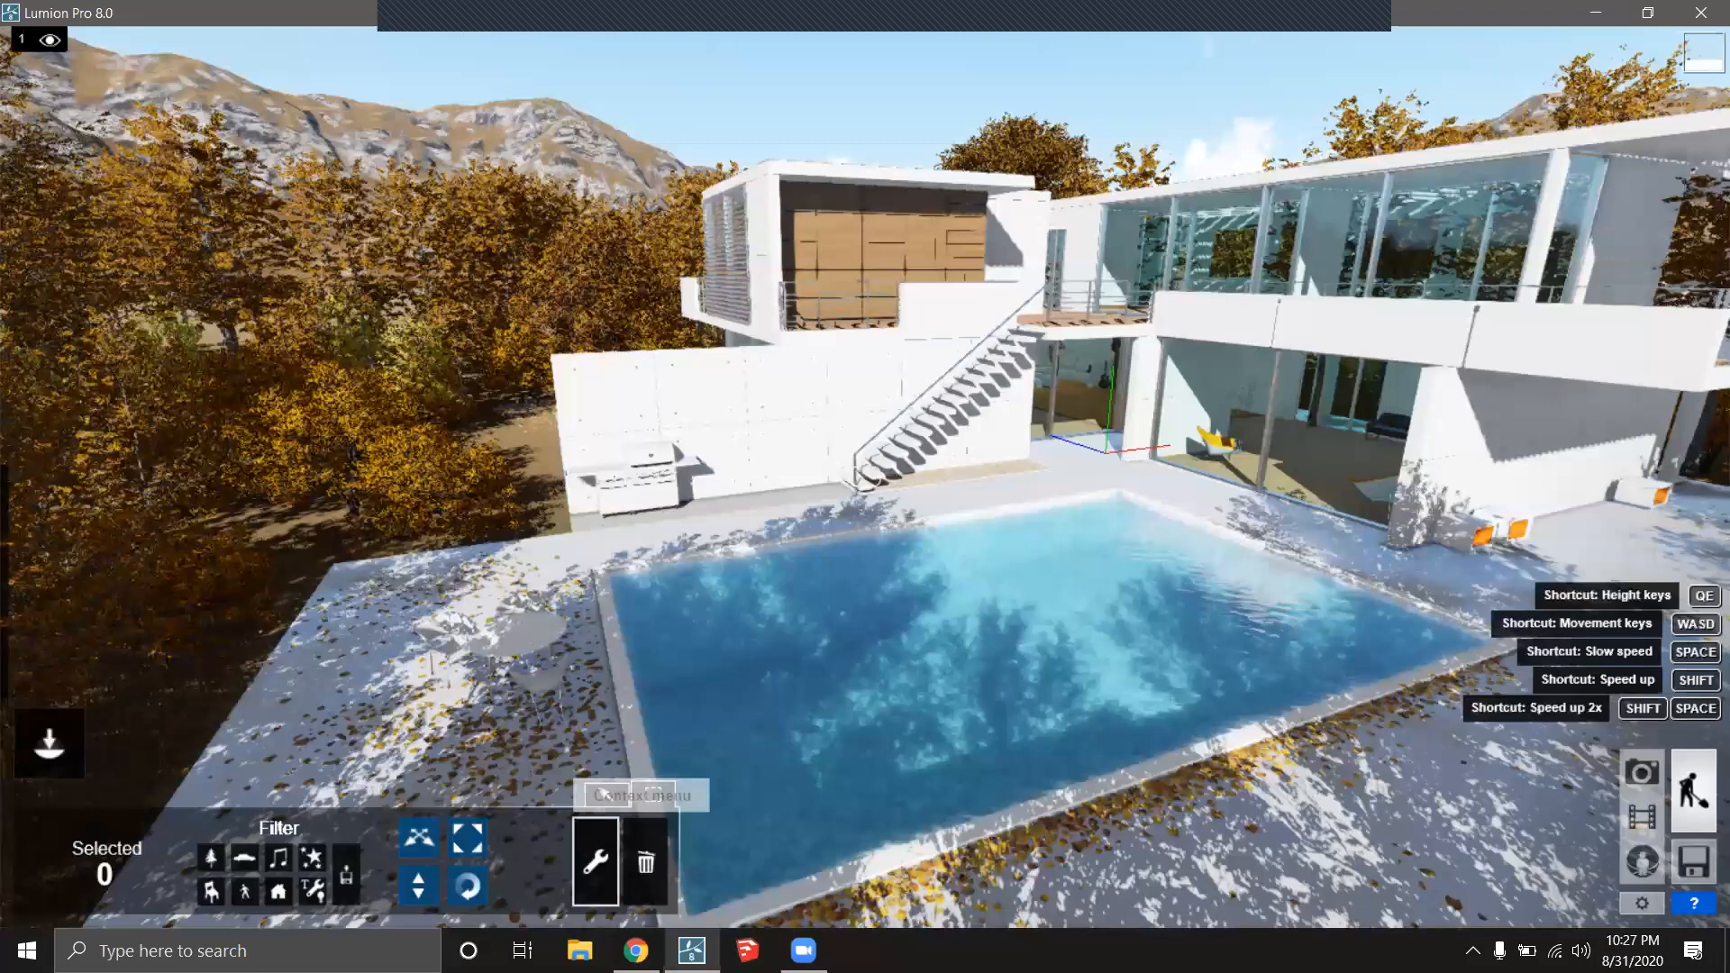
right_click_drag(865, 477, 441, 549)
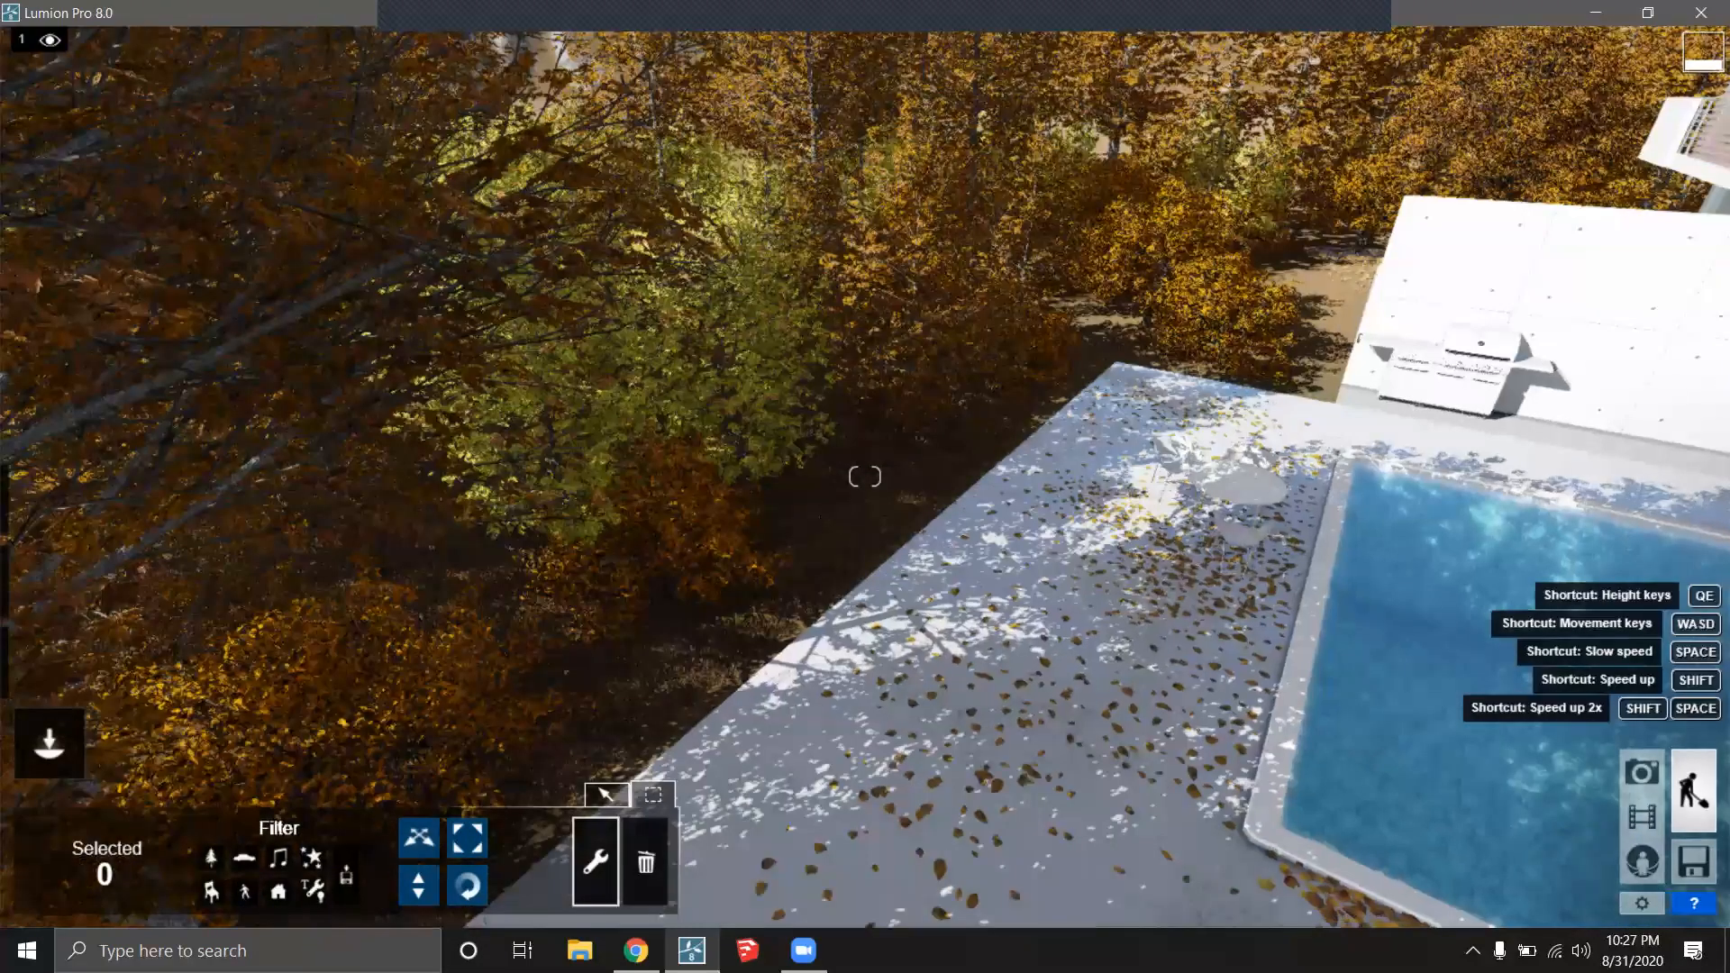
right_click_drag(864, 476, 649, 460)
right_click_drag(865, 476, 631, 455)
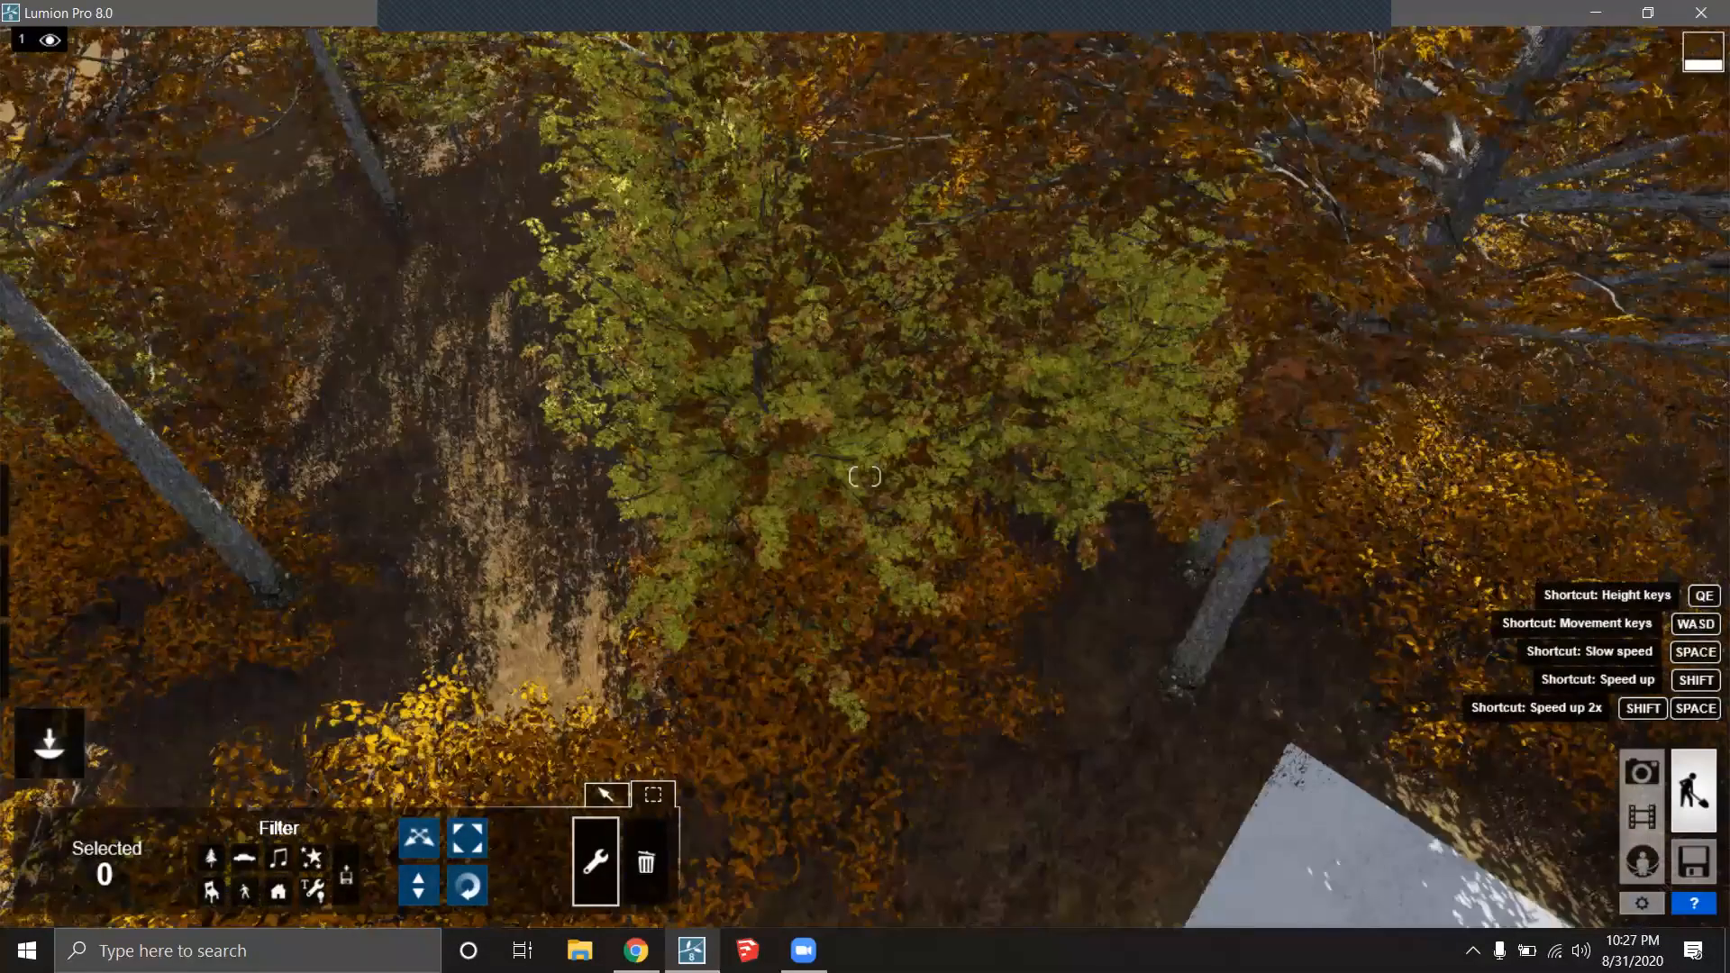
right_click_drag(865, 475, 649, 459)
key("s")
right_click_drag(804, 556, 810, 551)
key("s")
key("d")
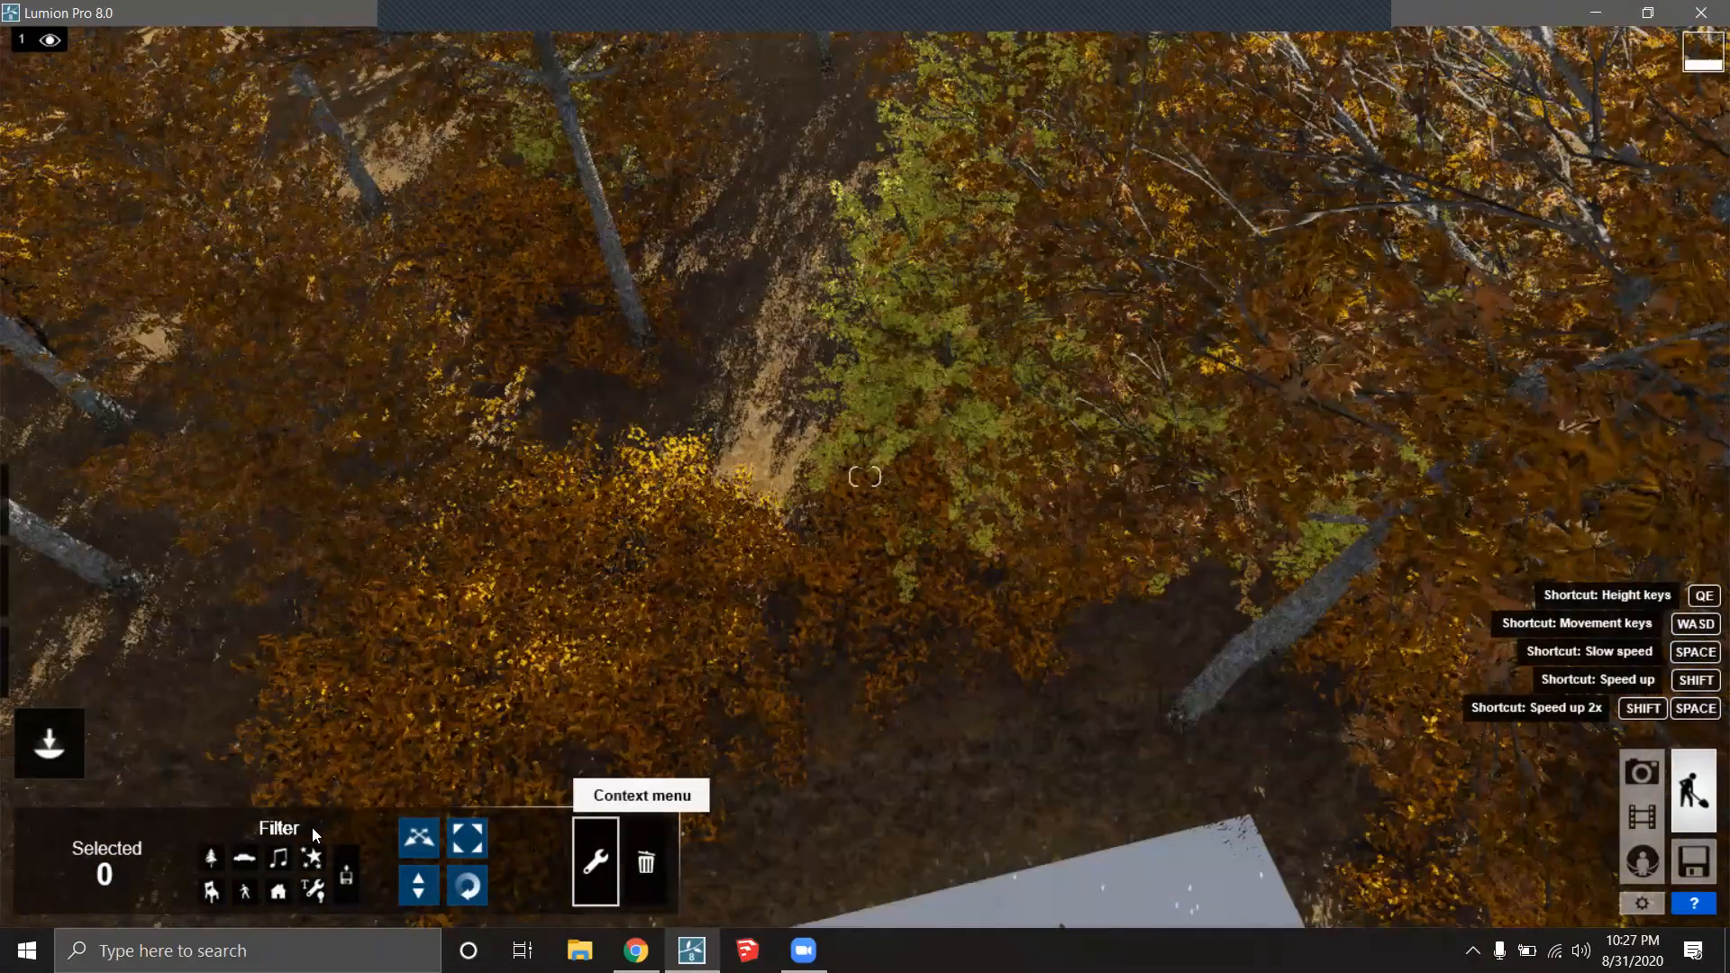
key("d")
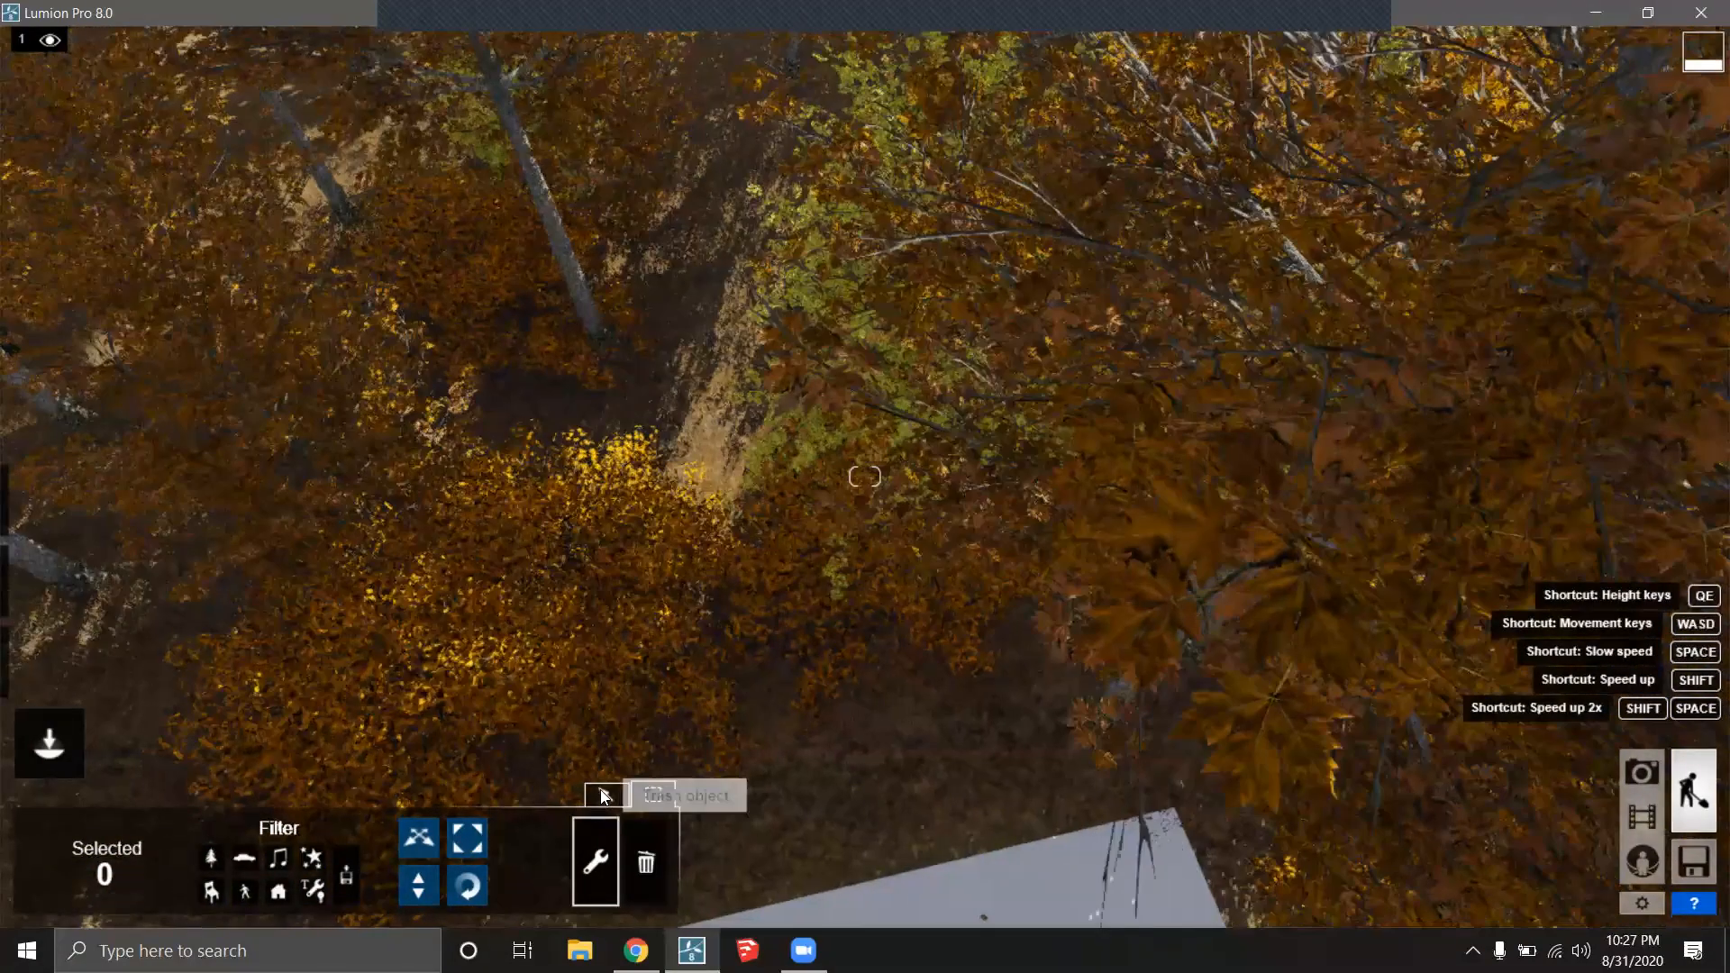
Examine the selection and library options in the context menu of the yellow bush beside the terrace.
left_click(601, 796)
left_click(423, 837)
right_click_drag(869, 698, 588, 858)
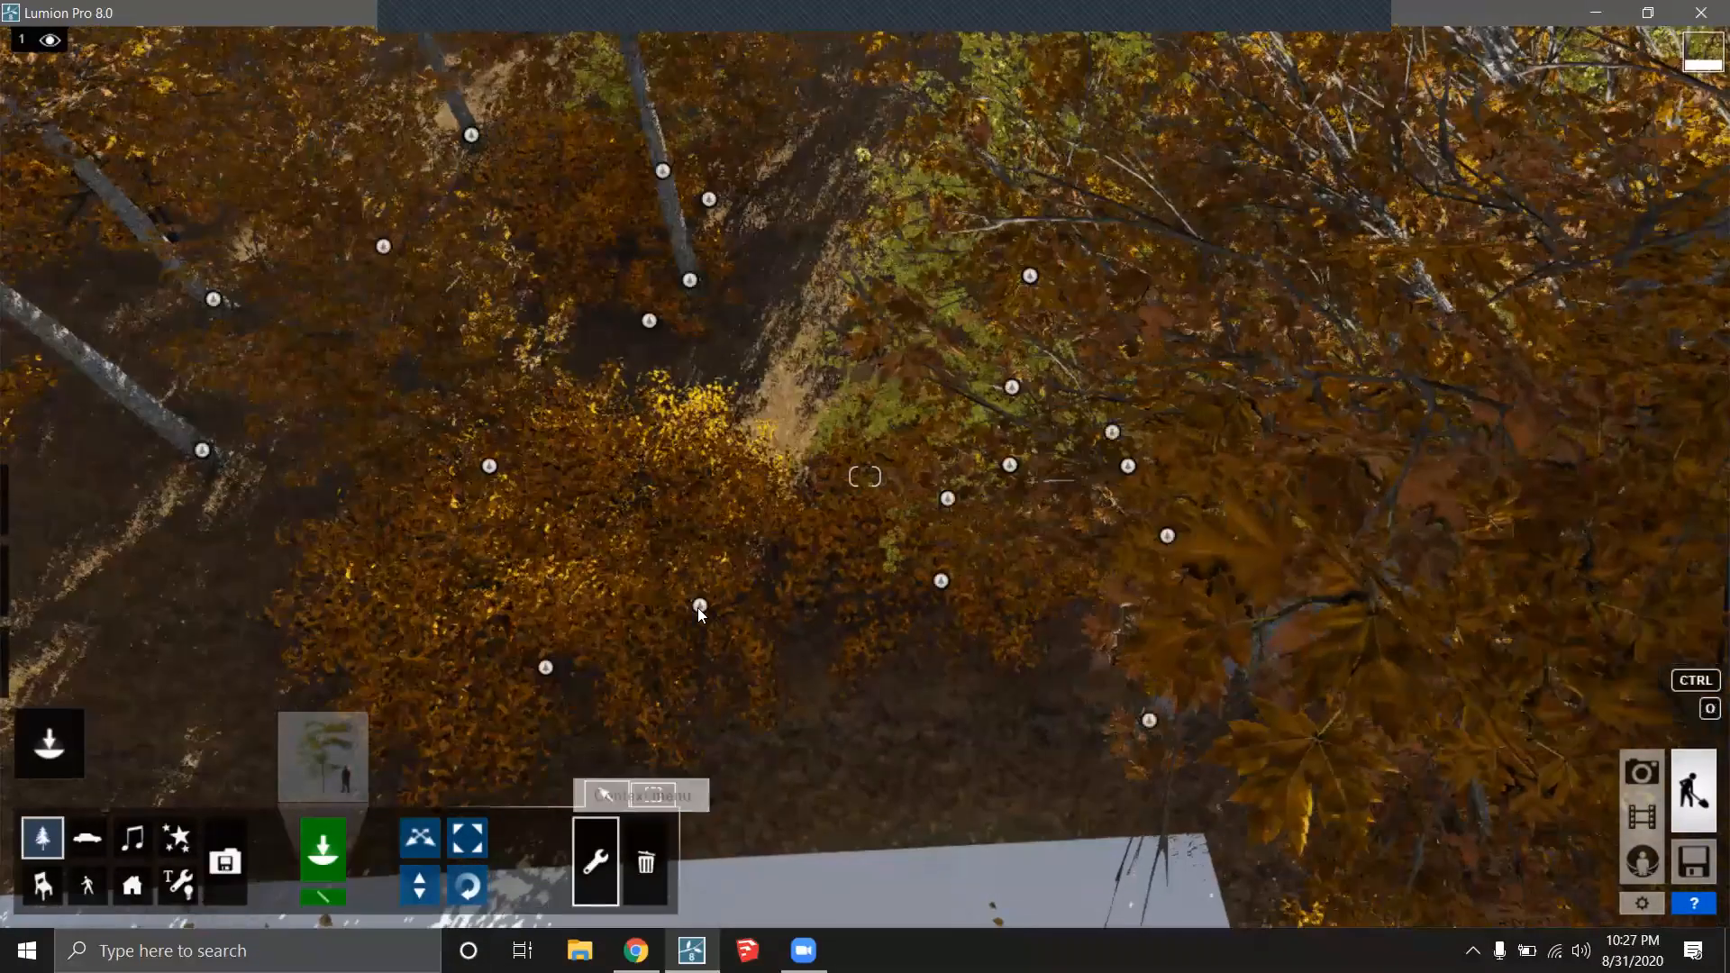
left_click(696, 605)
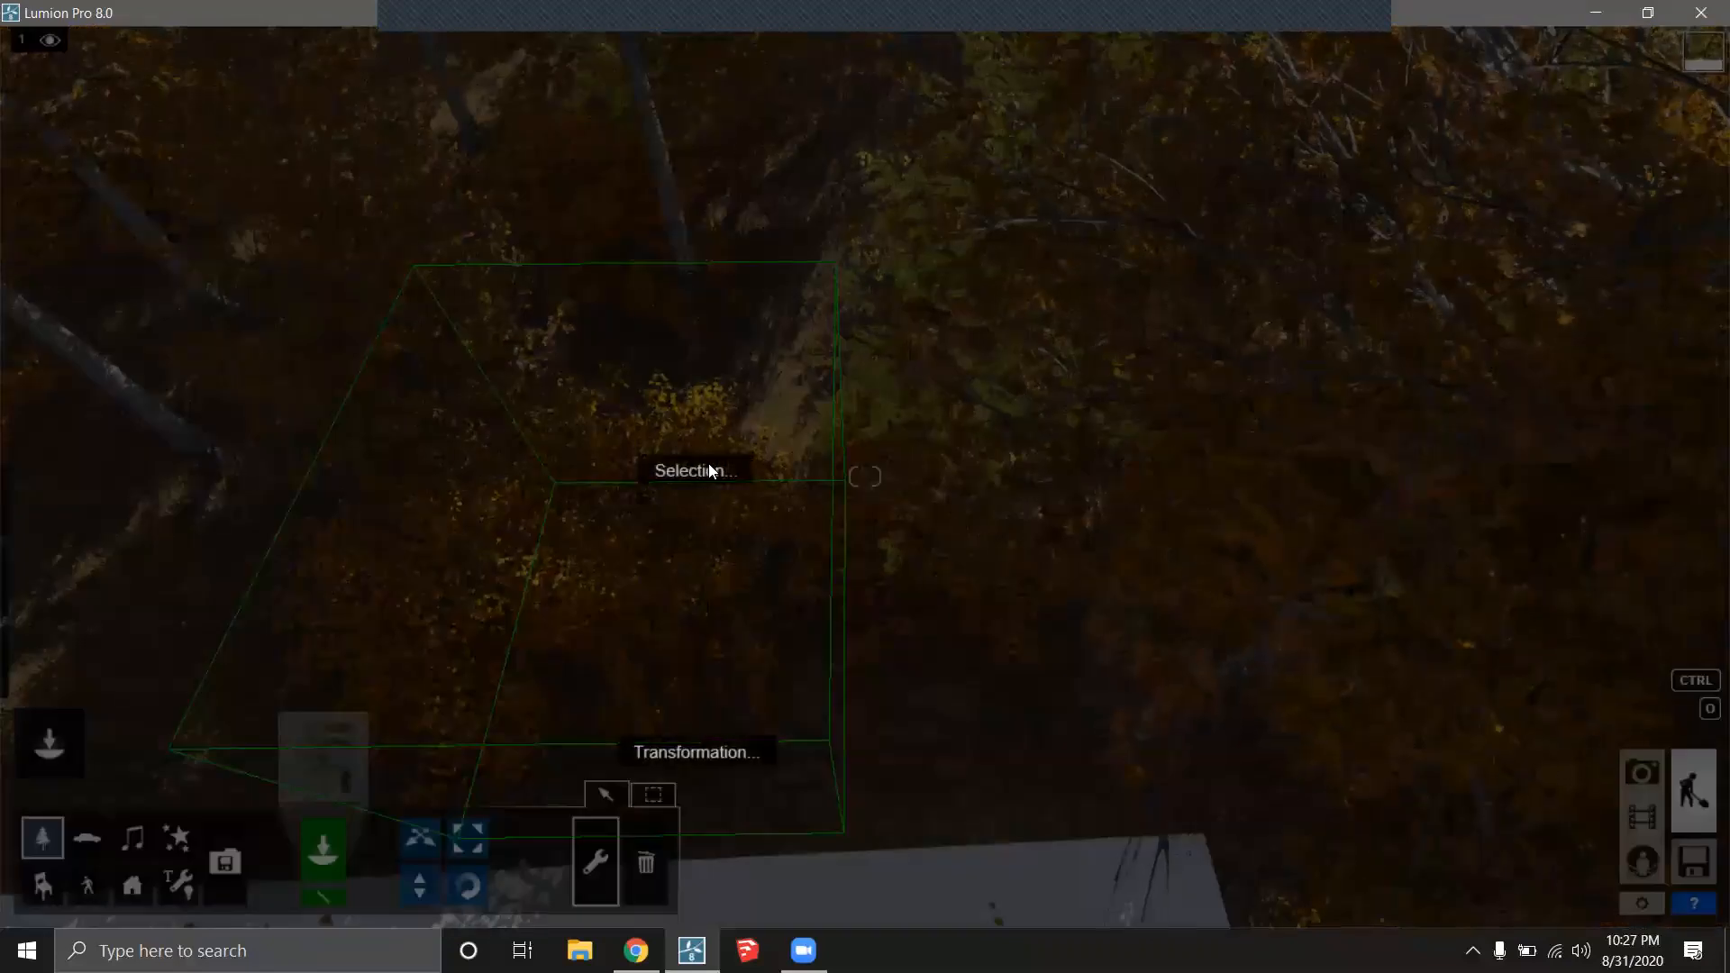
left_click(707, 468)
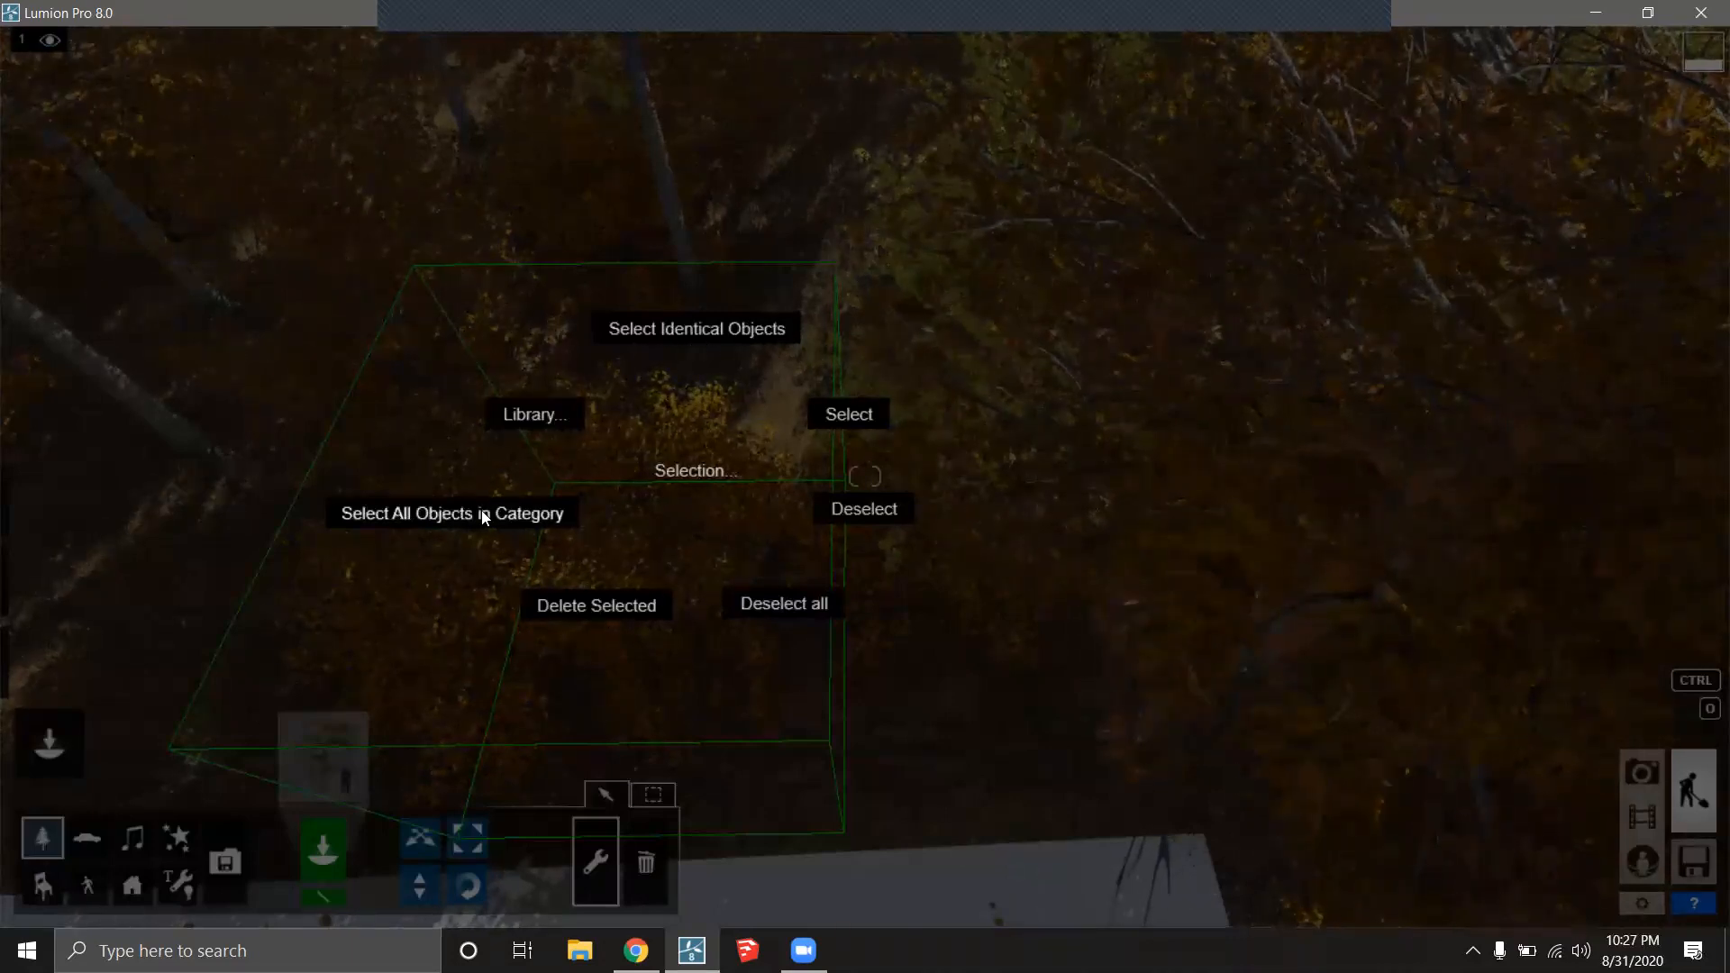
left_click(552, 423)
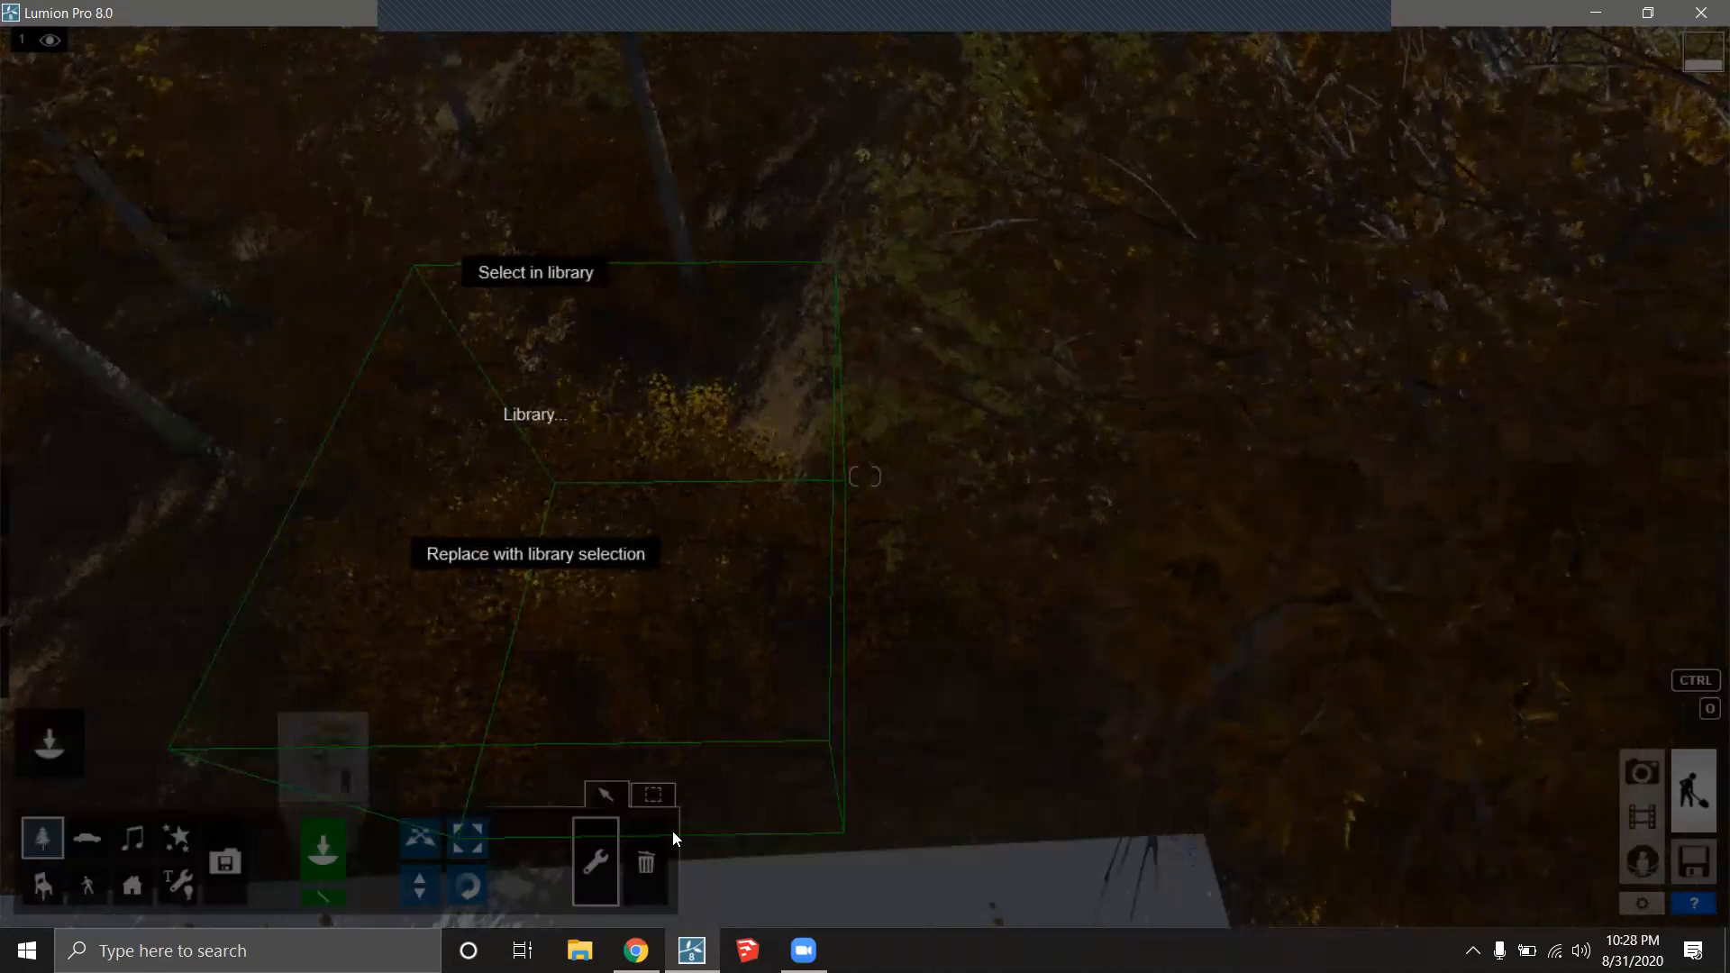
left_click(728, 847)
Examine the transformation options in the context menu of the neighbouring bush and close the menu.
left_click(593, 848)
left_click(597, 860)
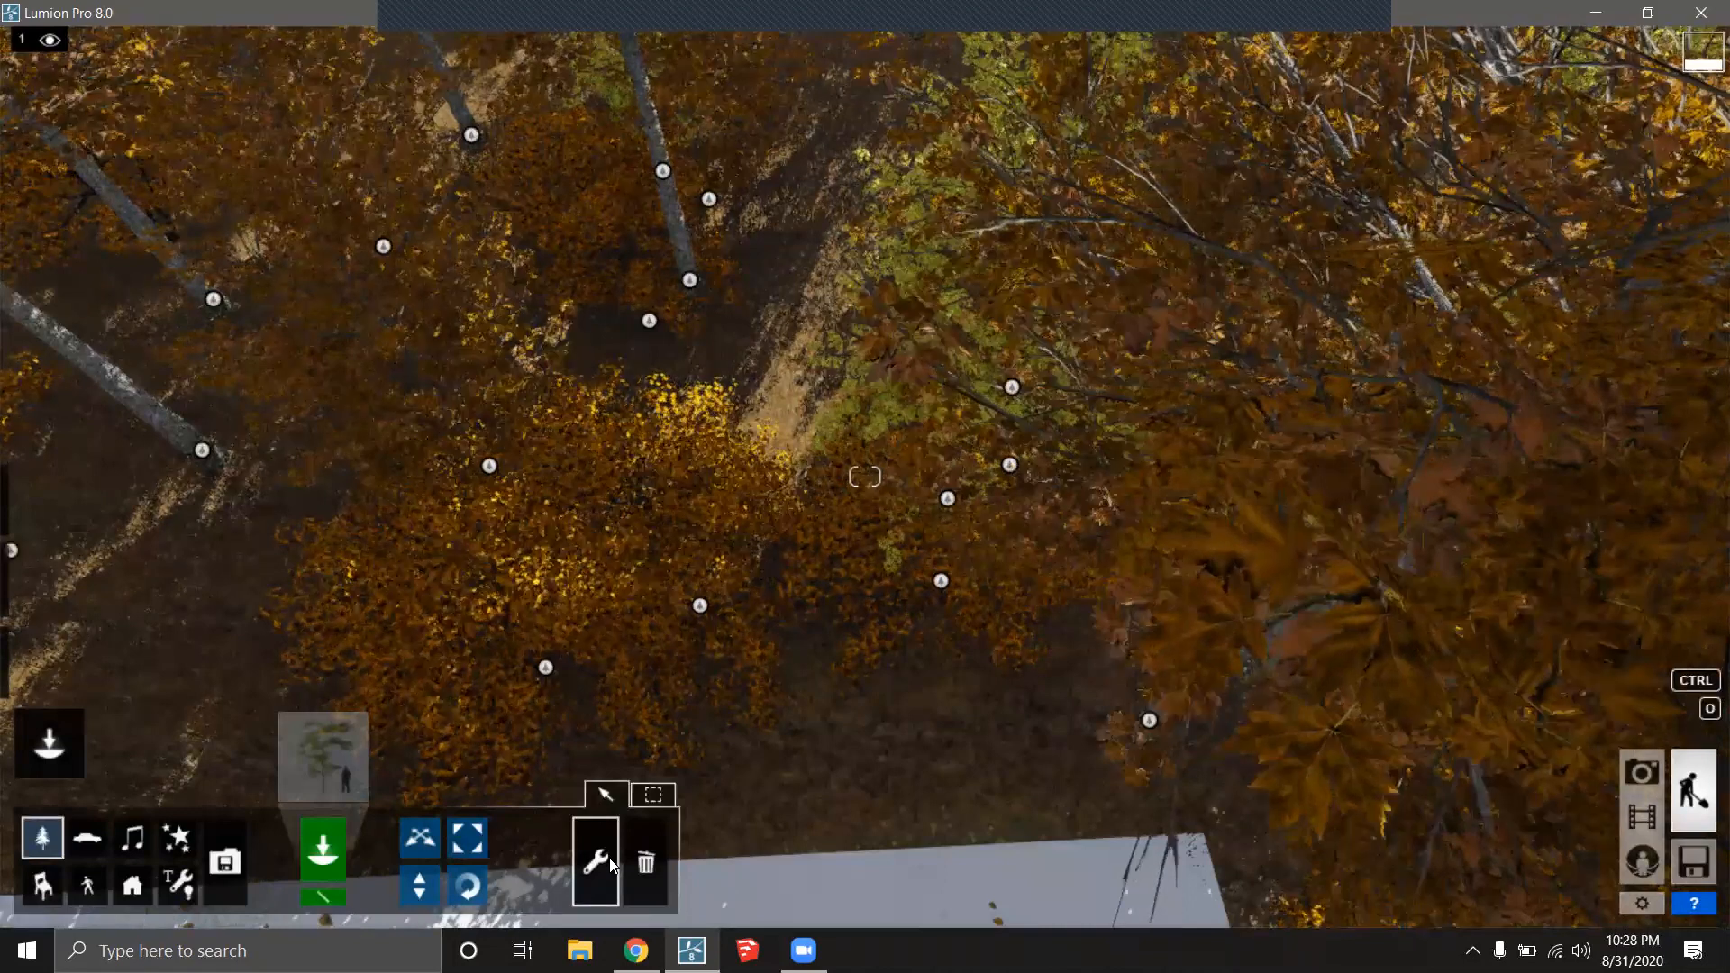
left_click(544, 668)
left_click(519, 818)
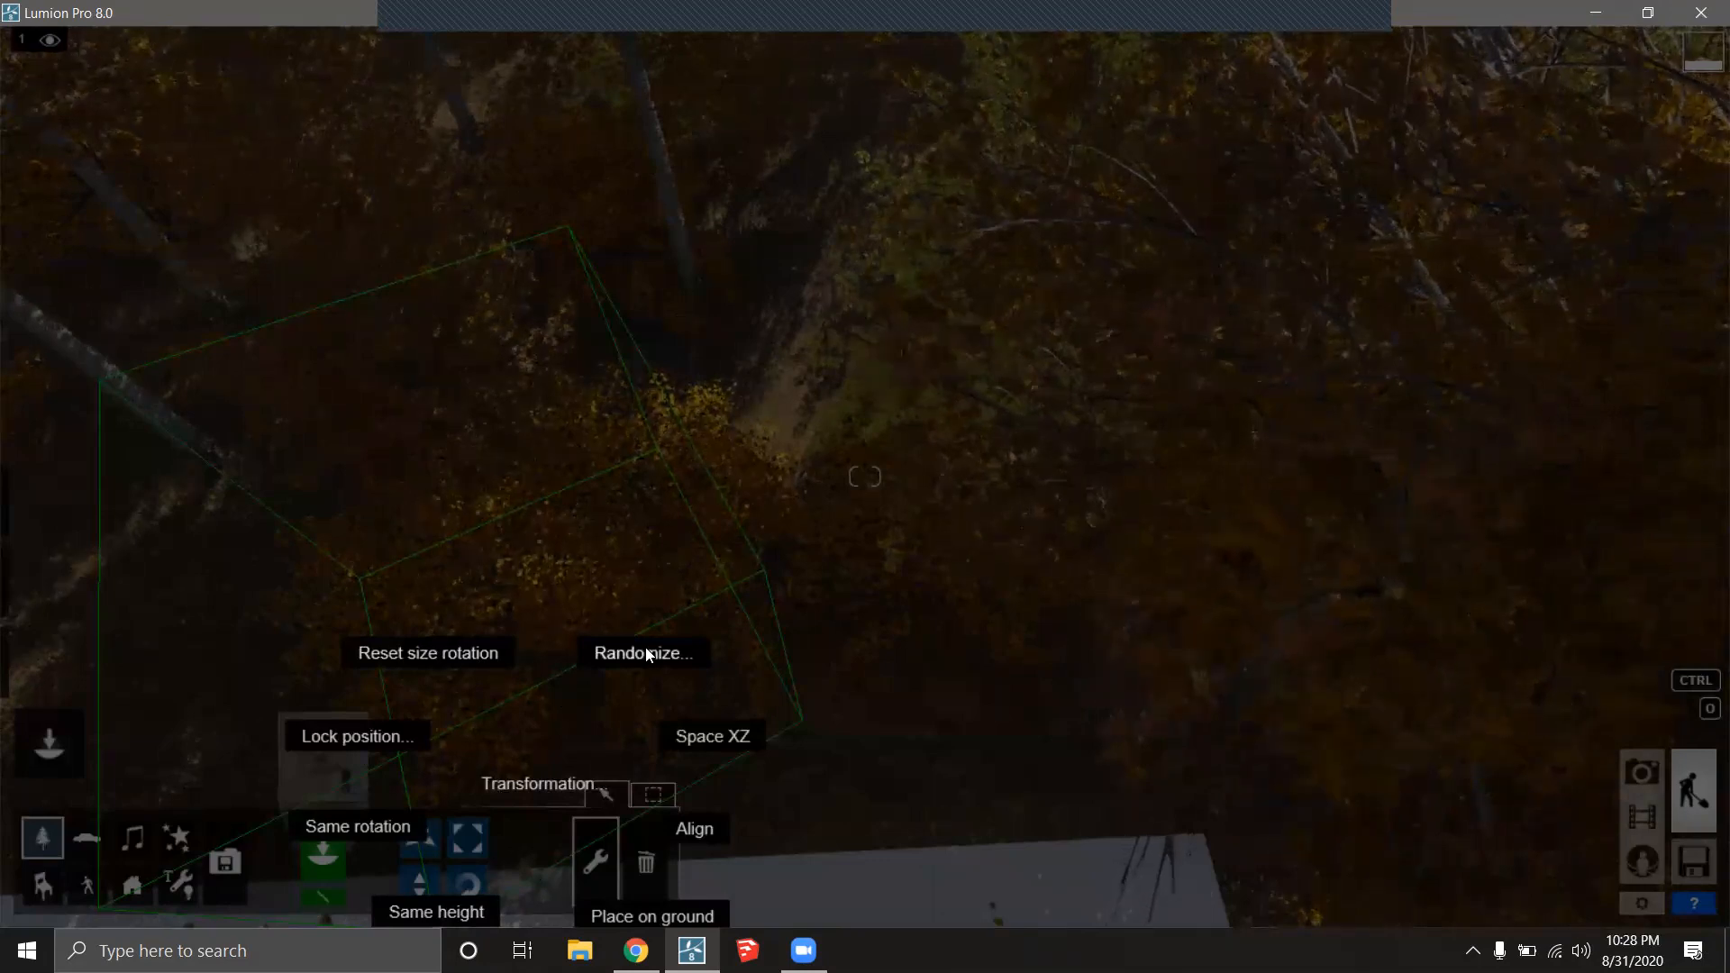
left_click(891, 755)
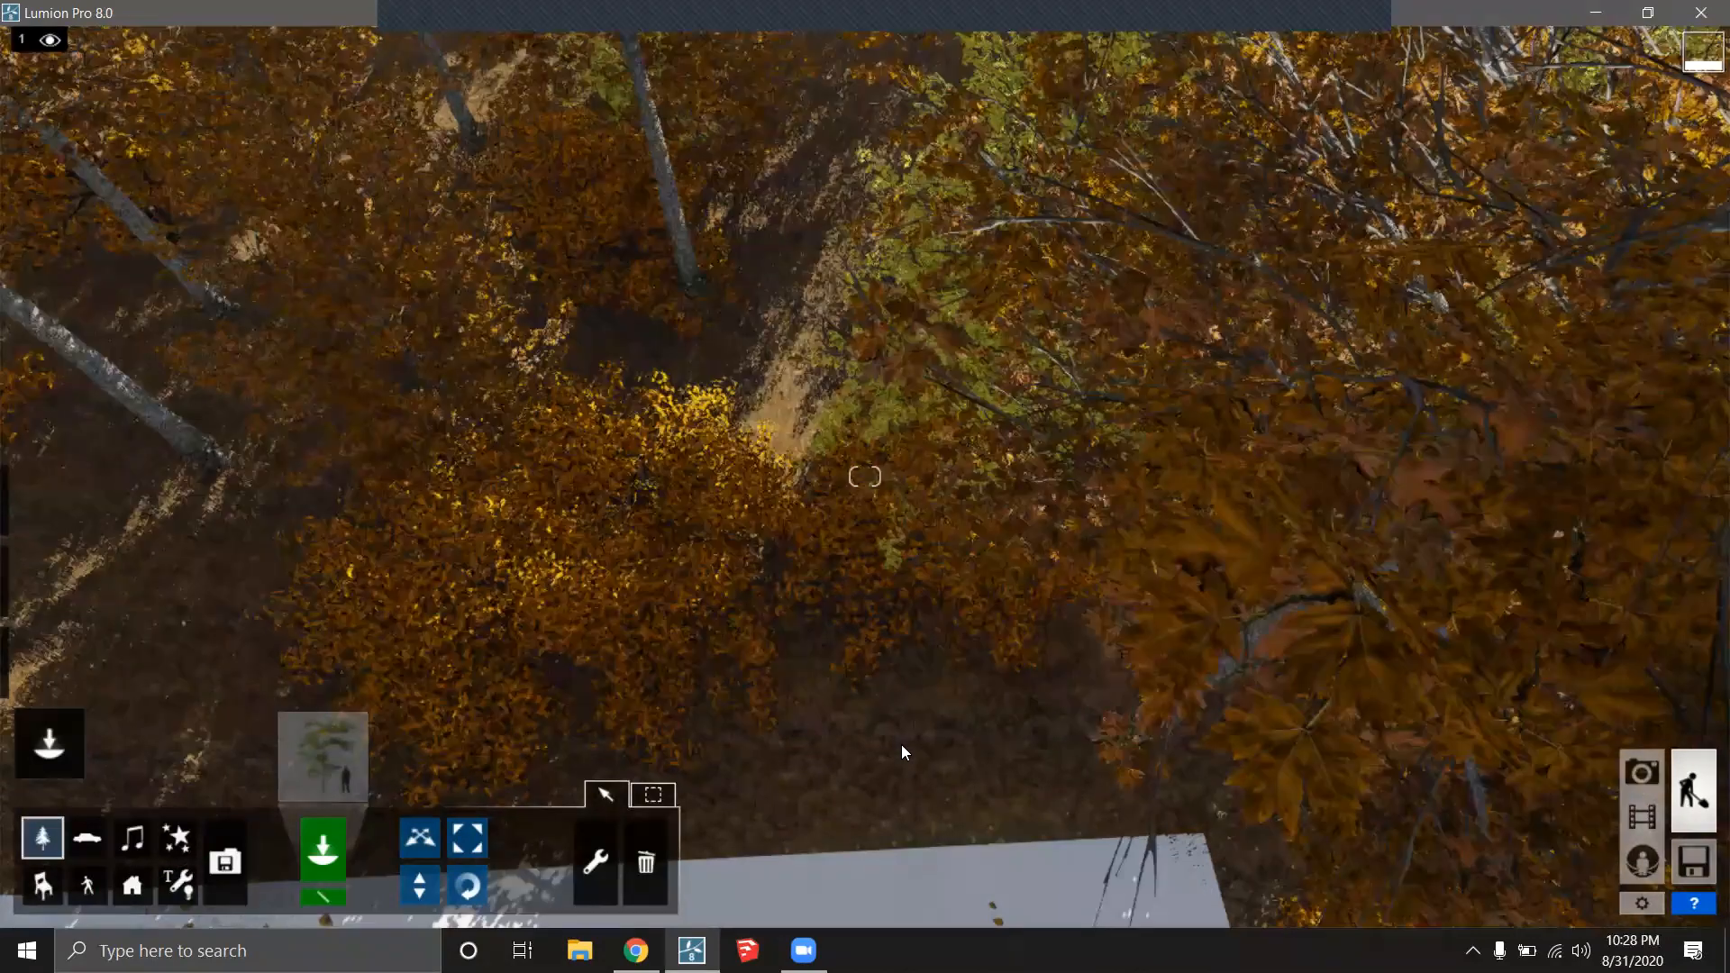
Examine the leaf-covered terrace along the pool and the autumn forest edge from above and at lower height.
right_click_drag(1063, 644, 879, 528)
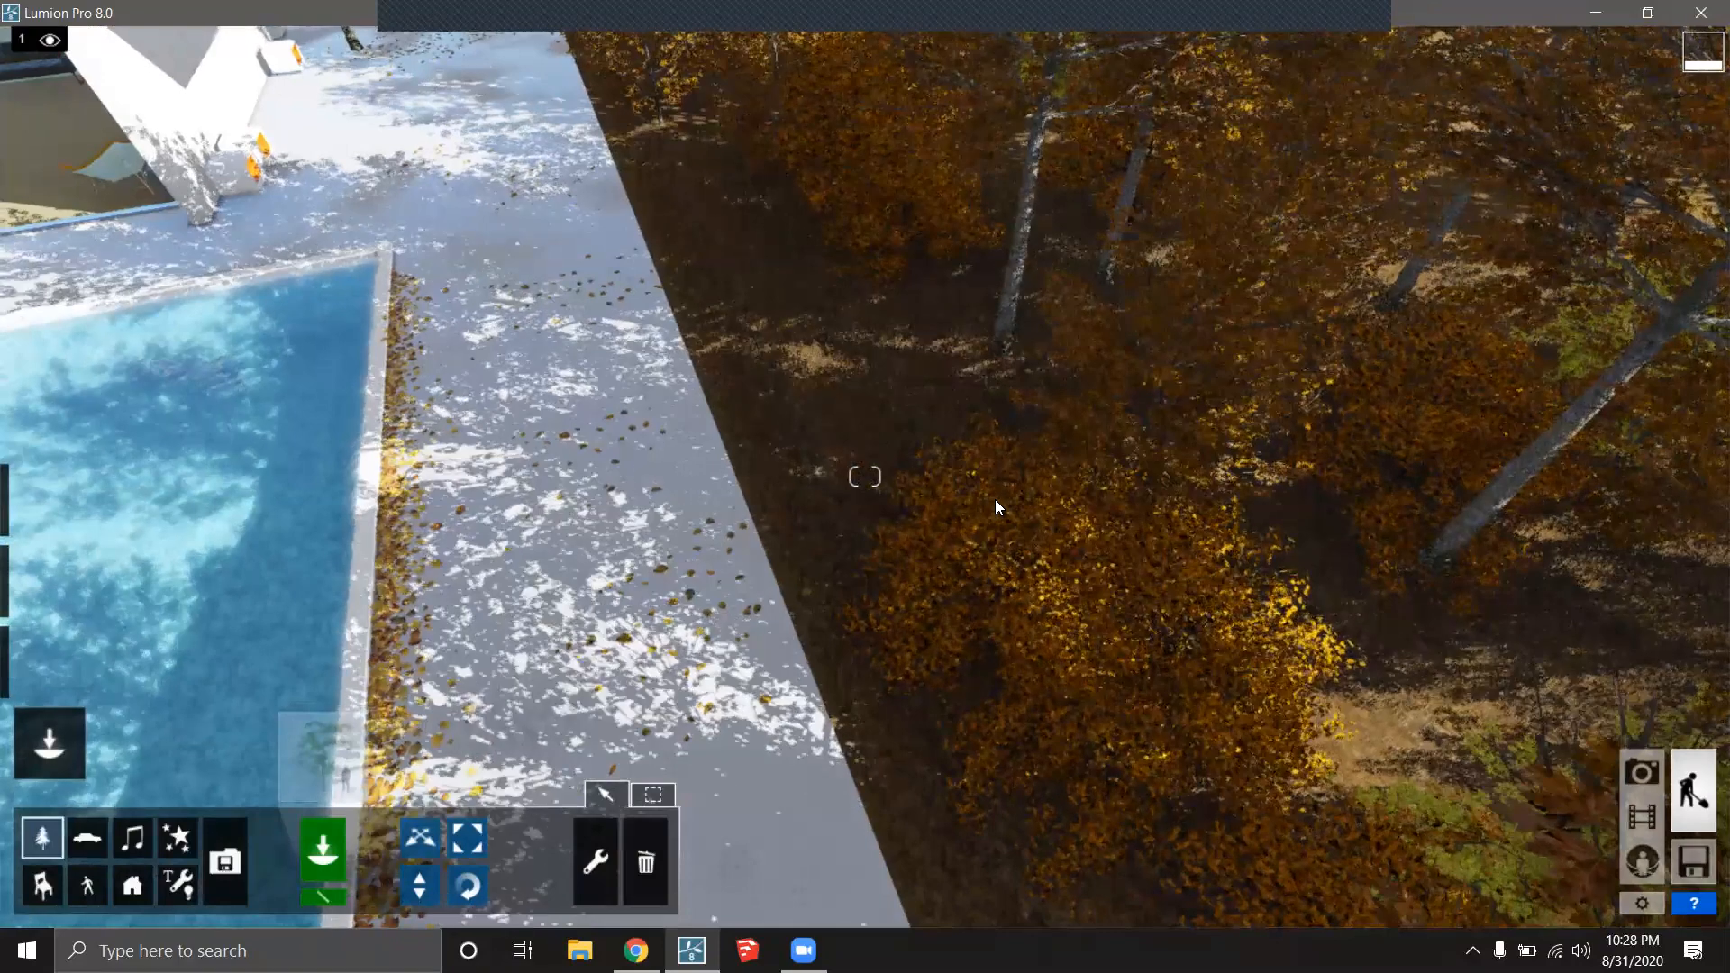
key("e")
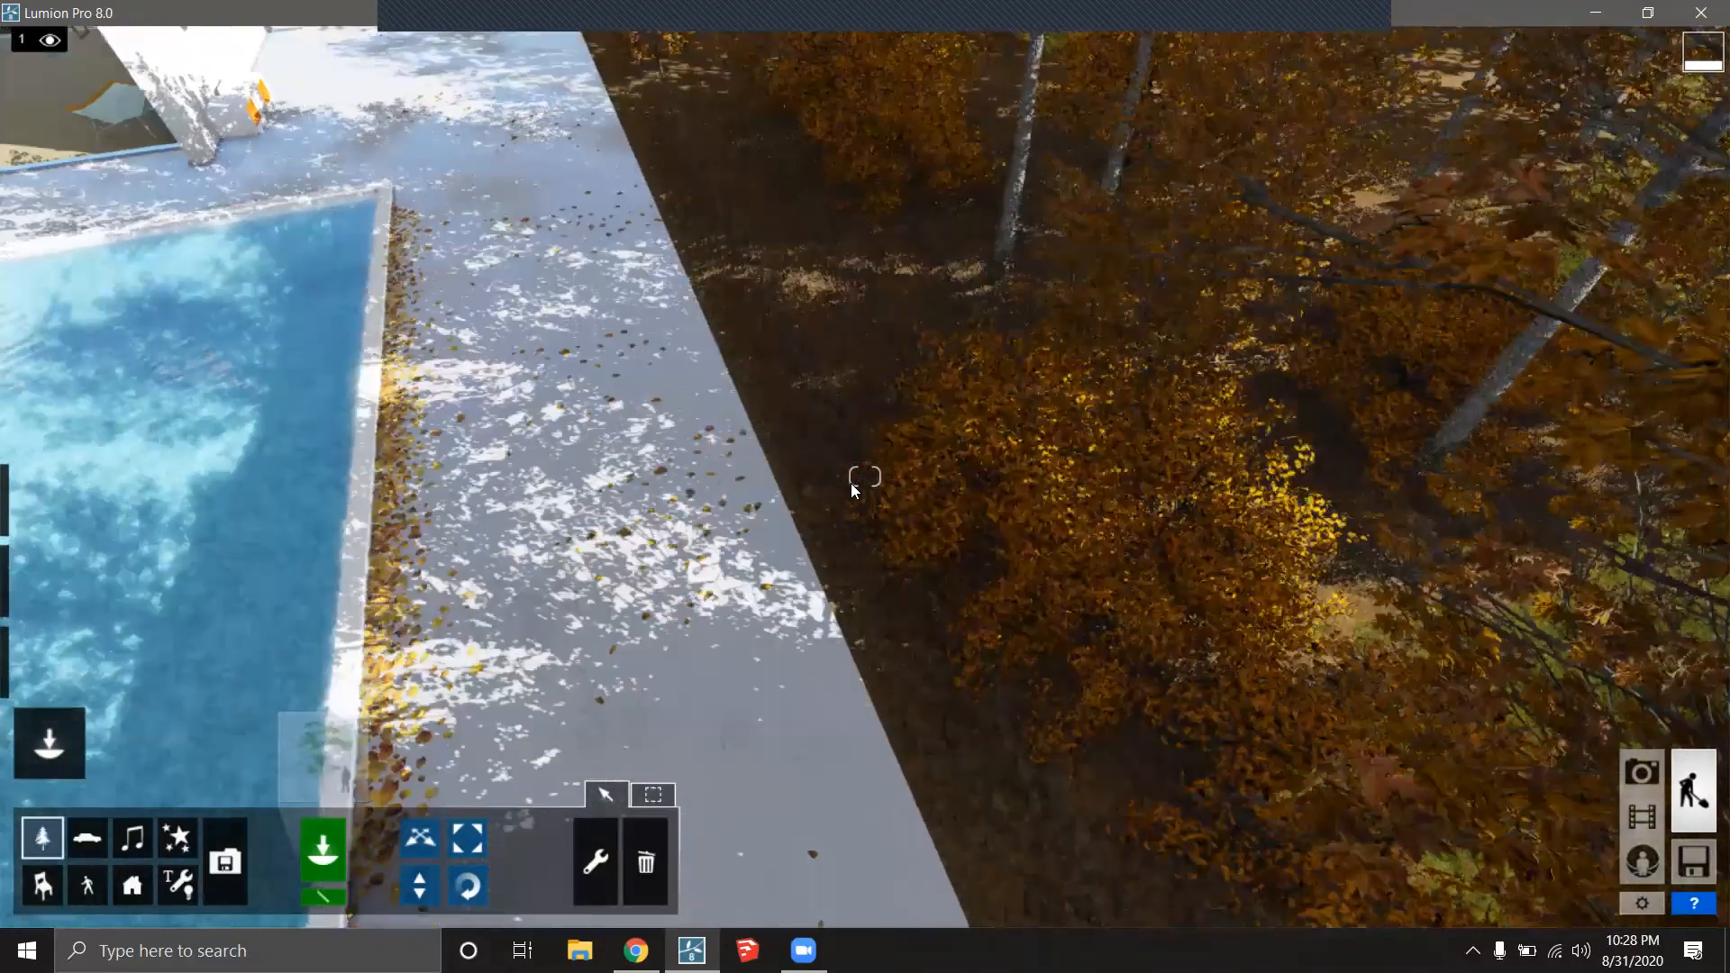
key("q")
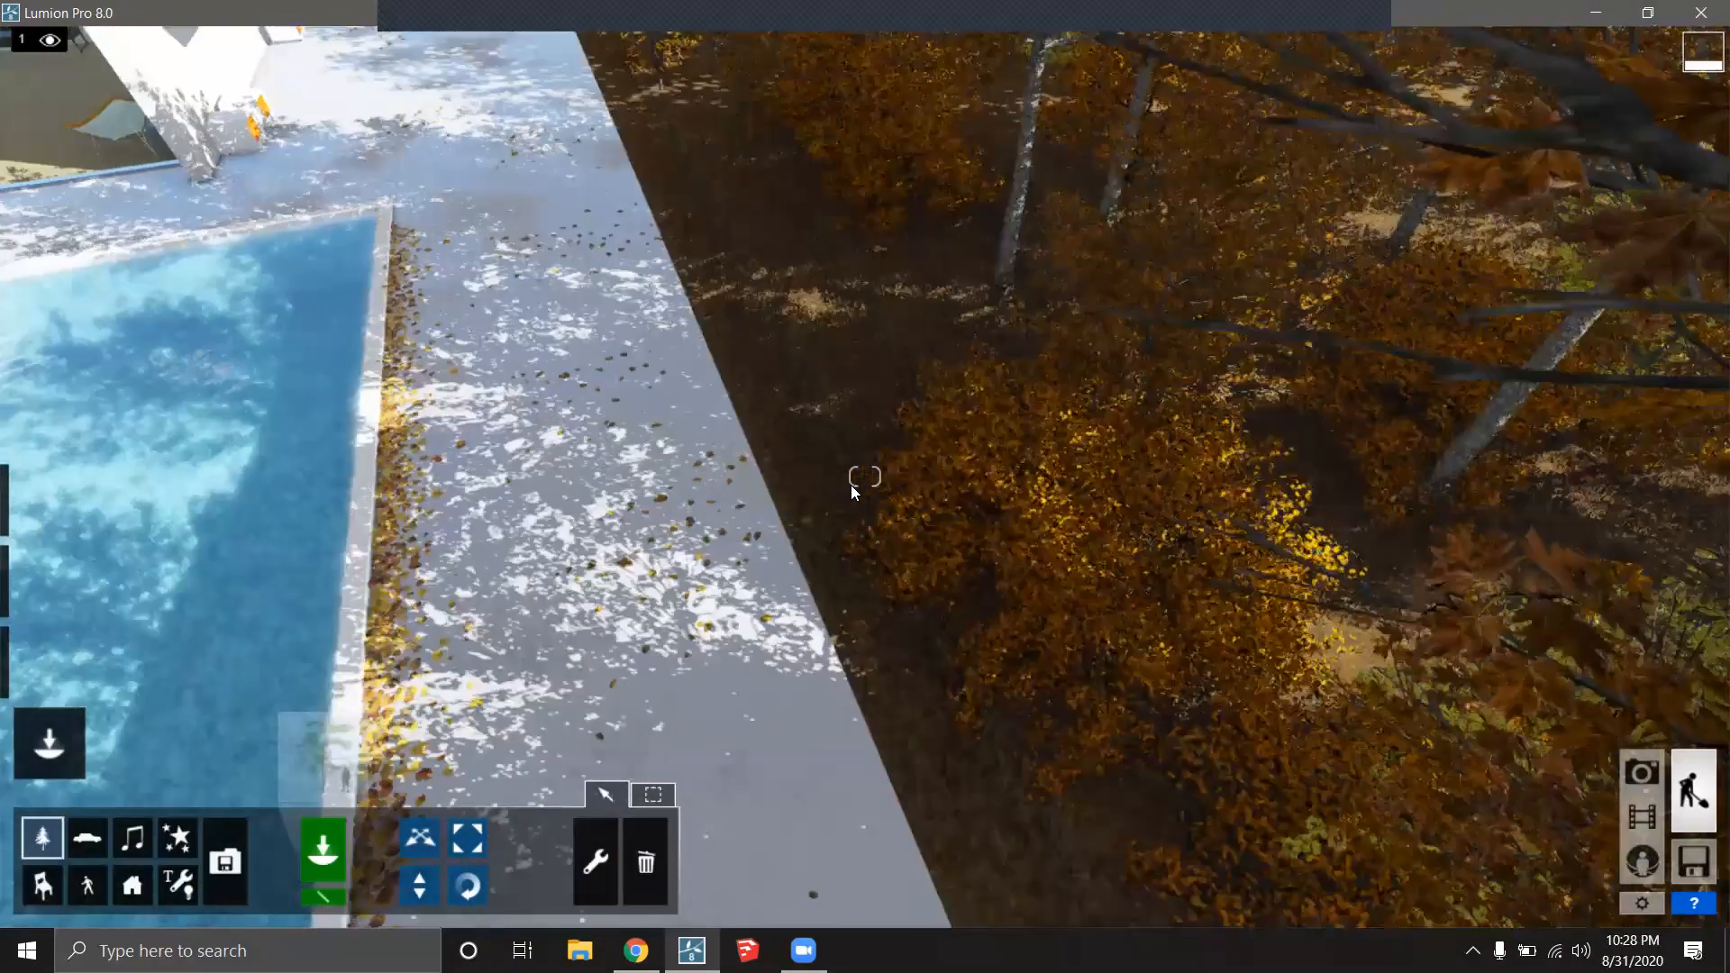
mouse_move(32, 649)
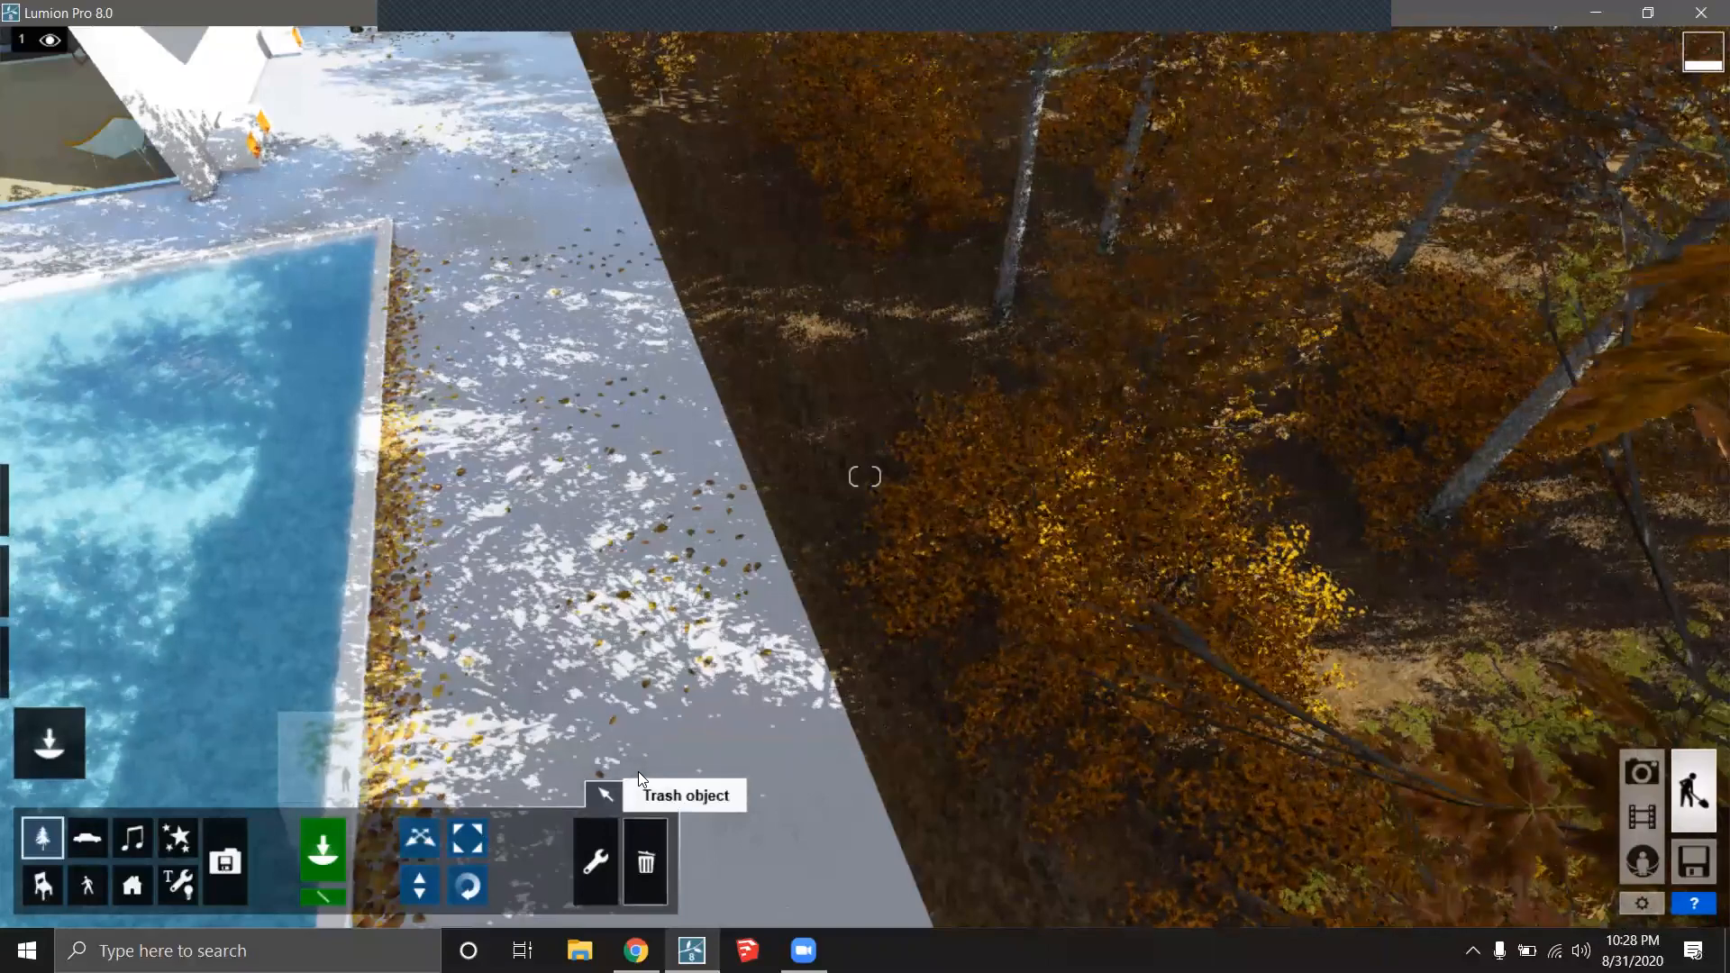
key("e")
key("q")
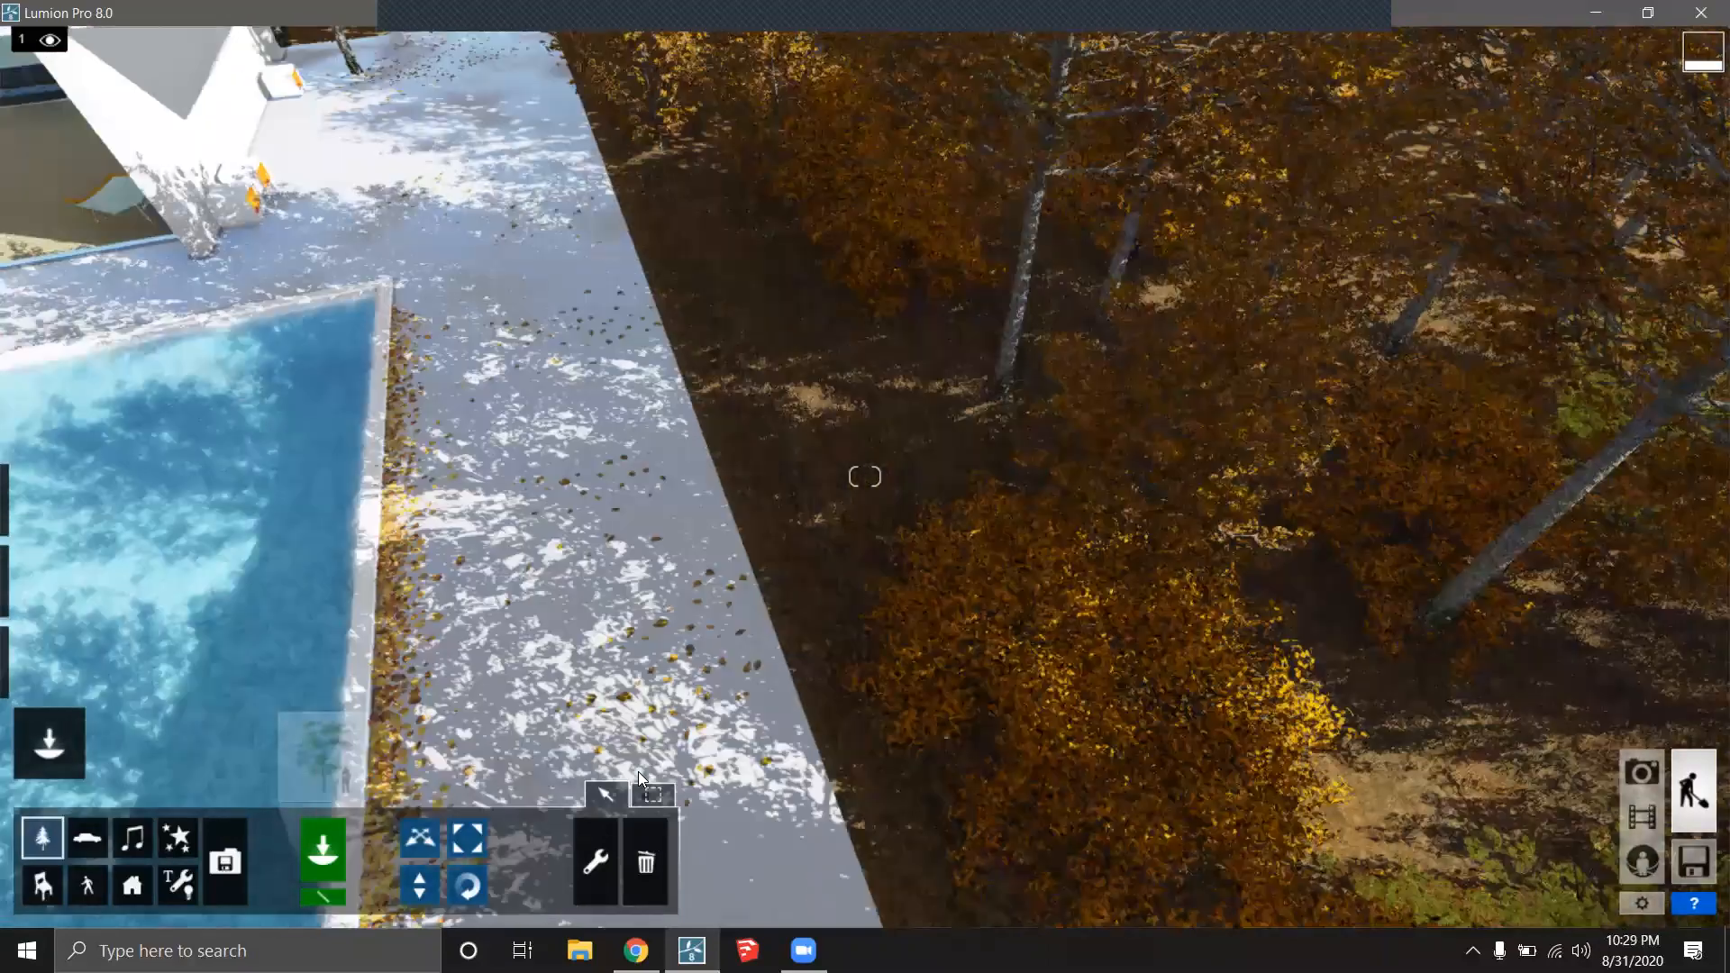
key("e")
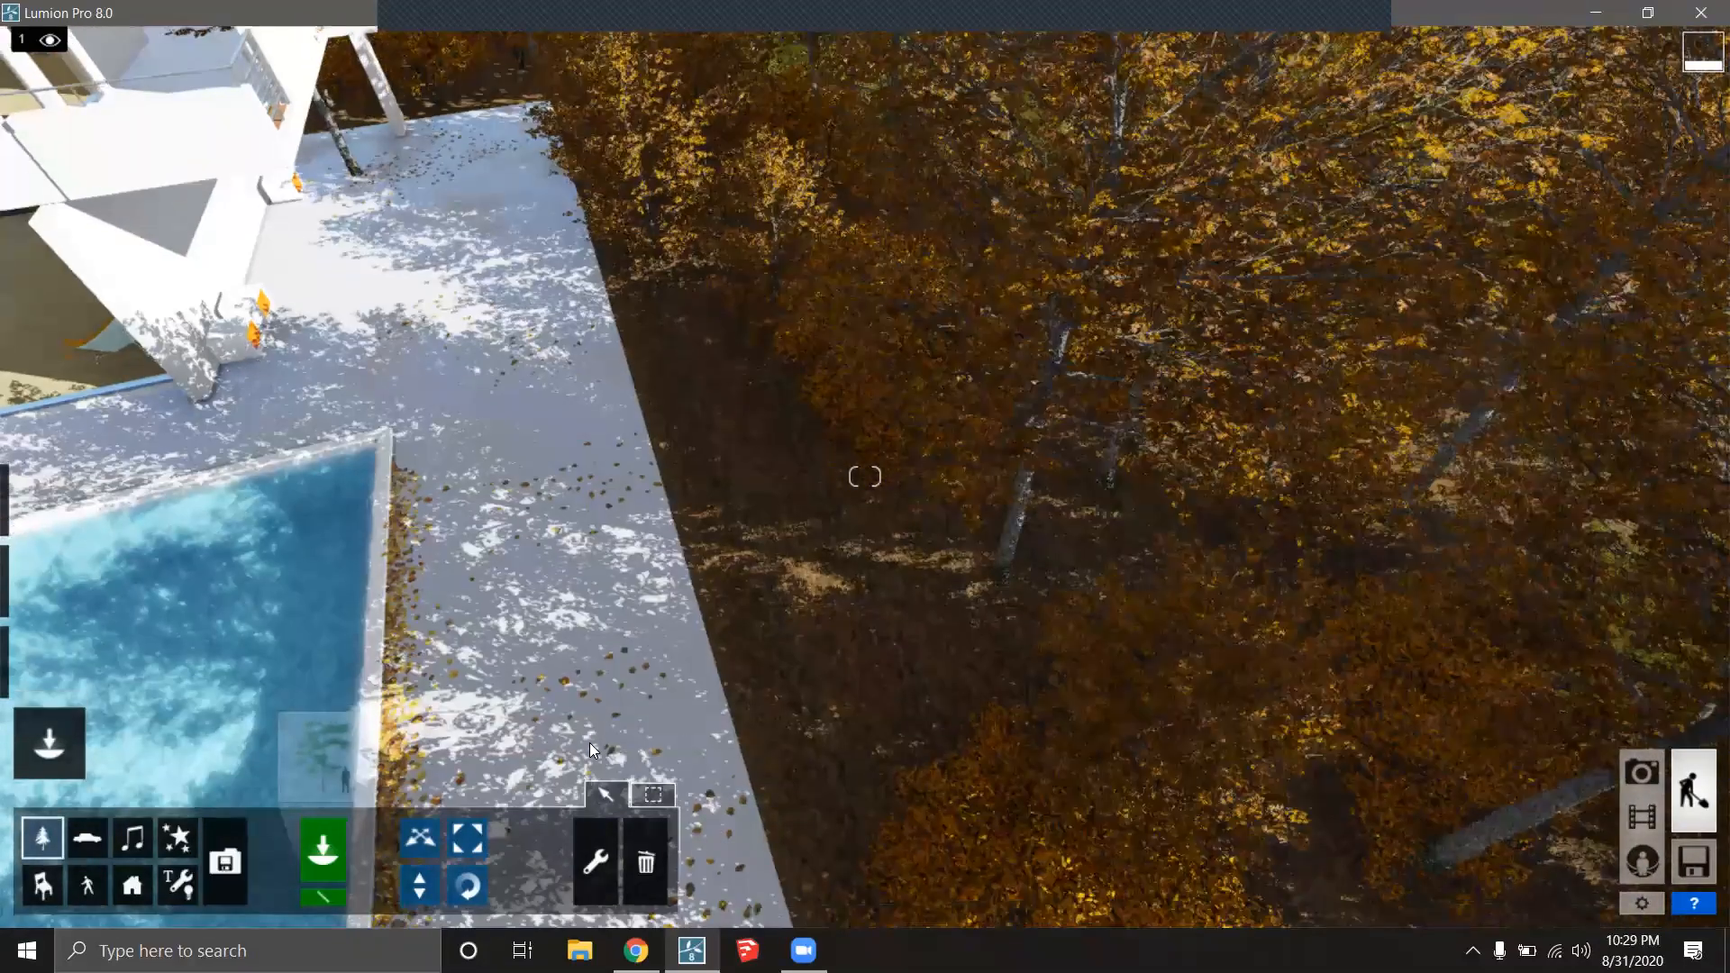
key("a")
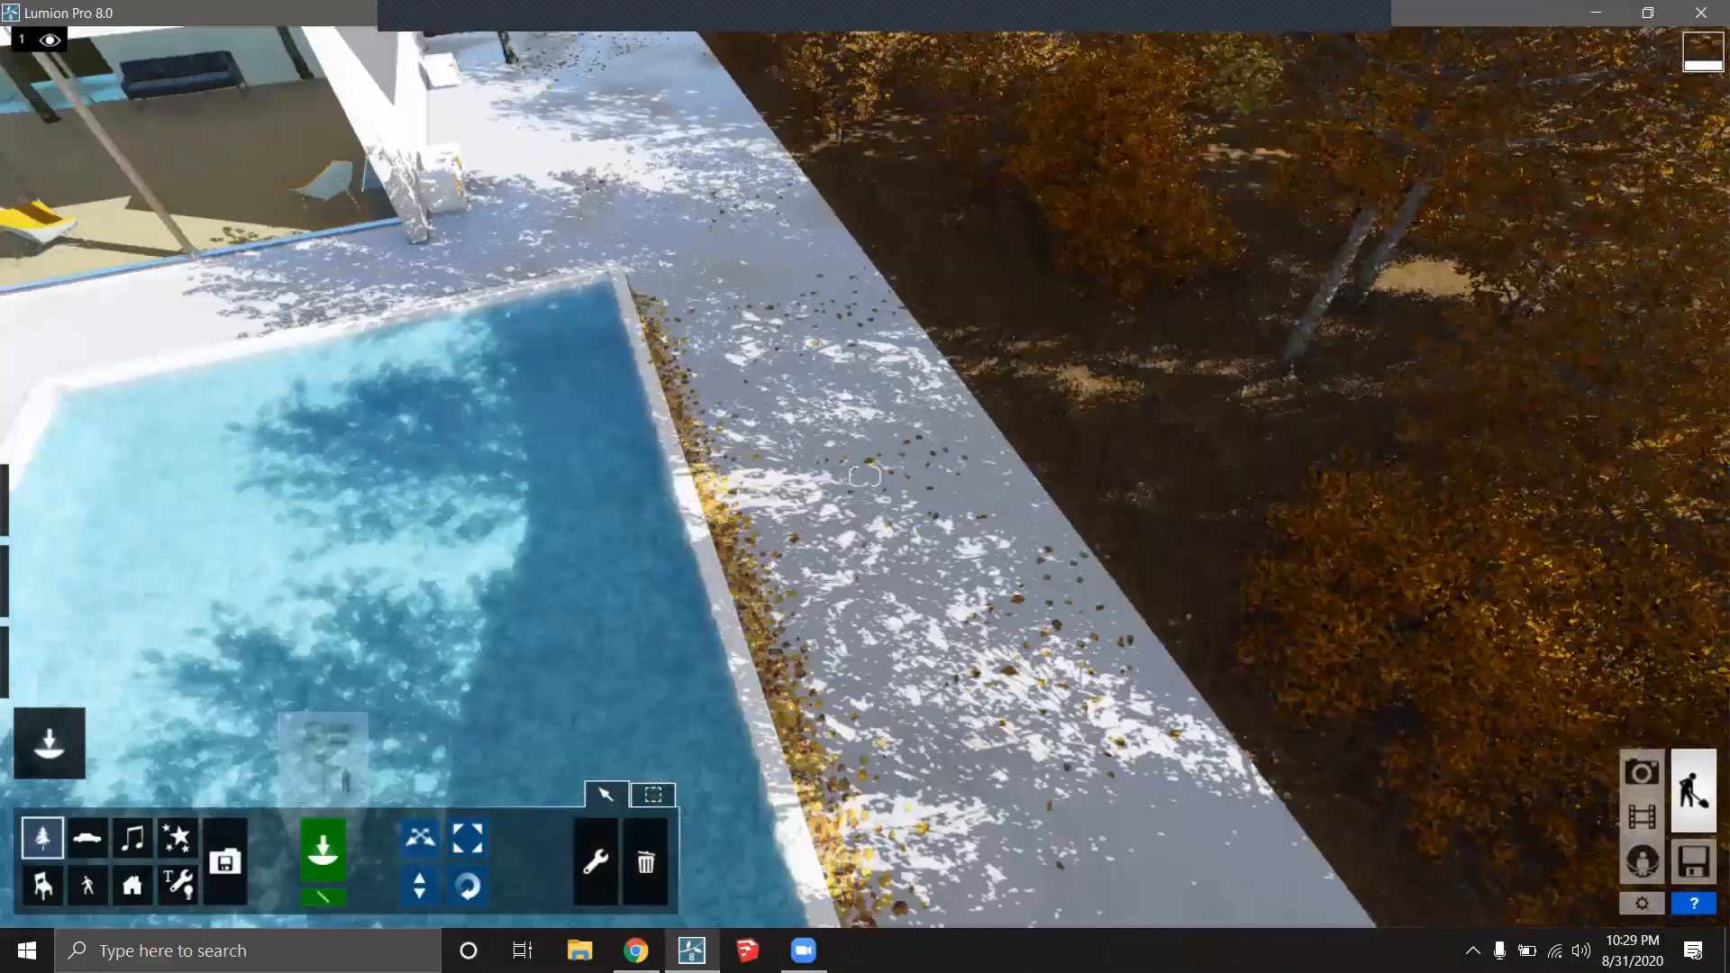
right_click_drag(584, 741, 651, 690)
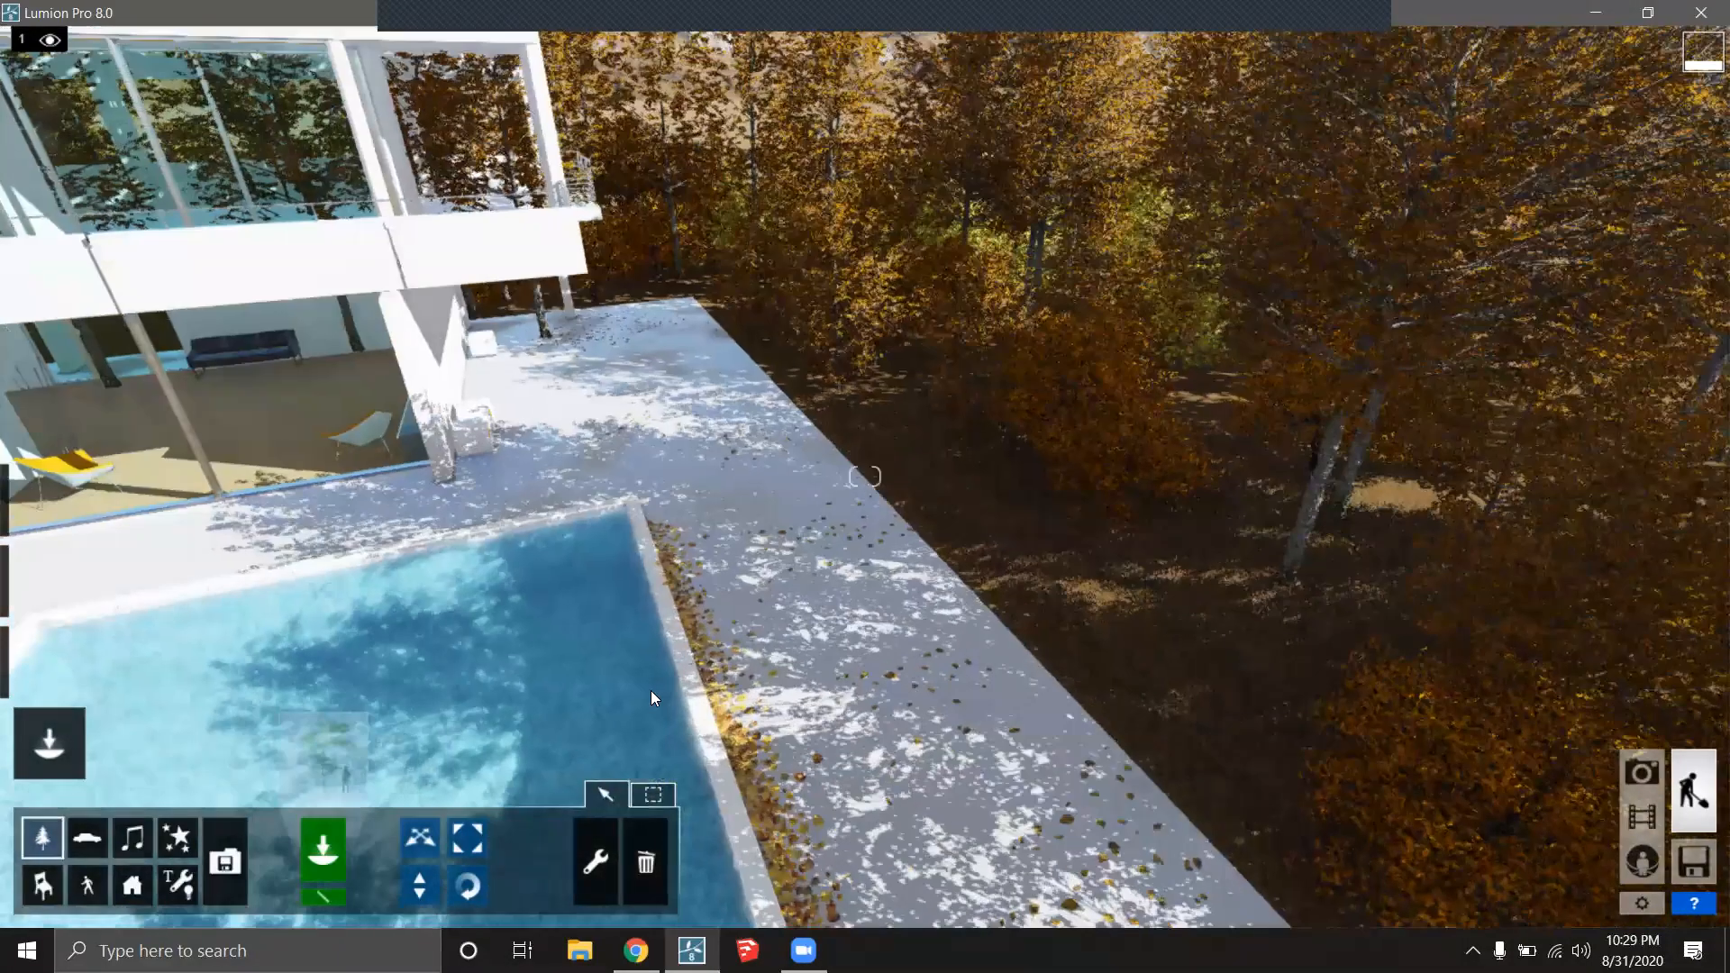
key("e")
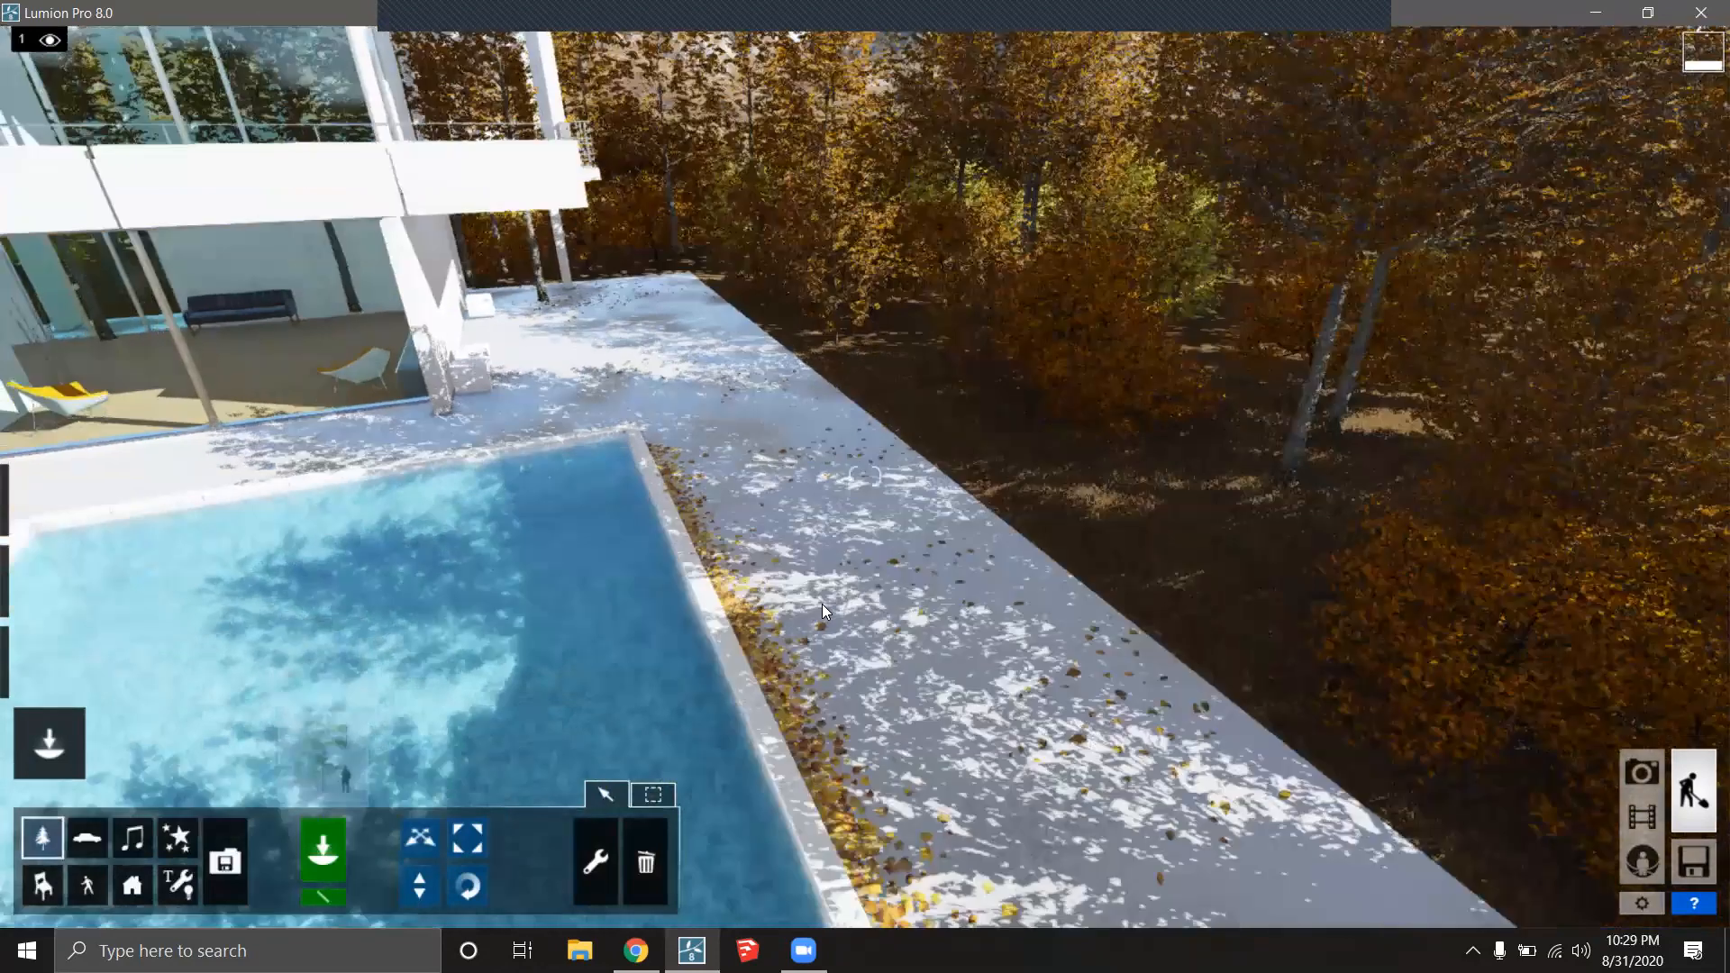
key("e")
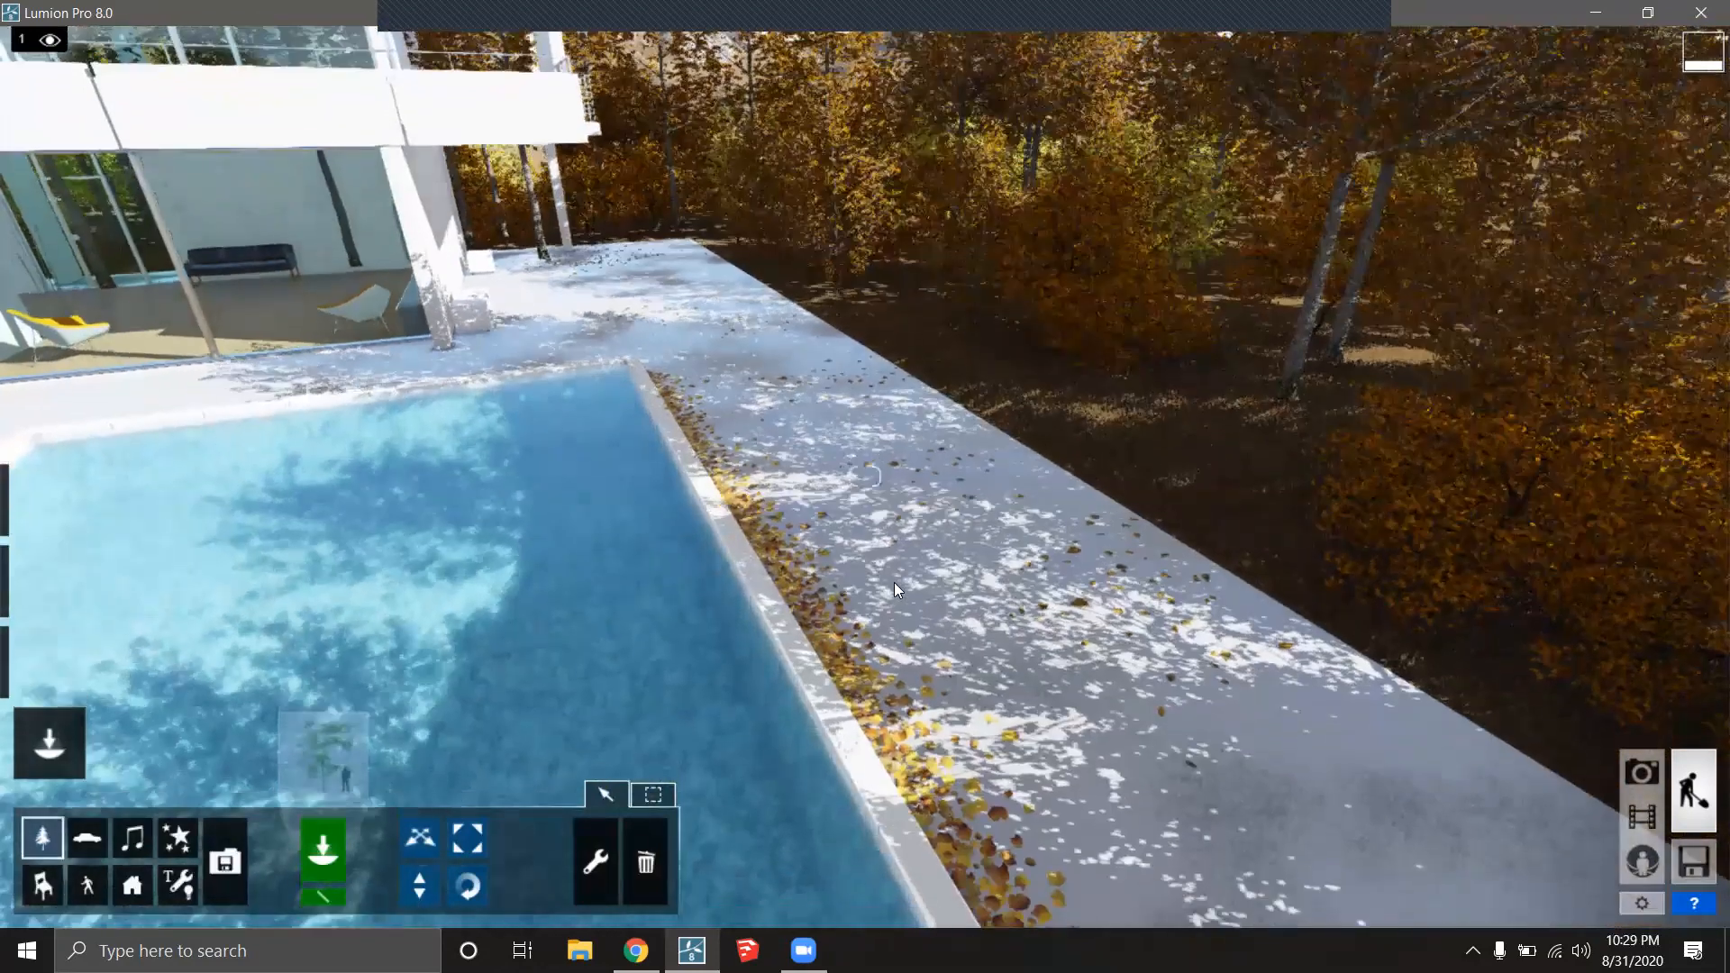
key("e")
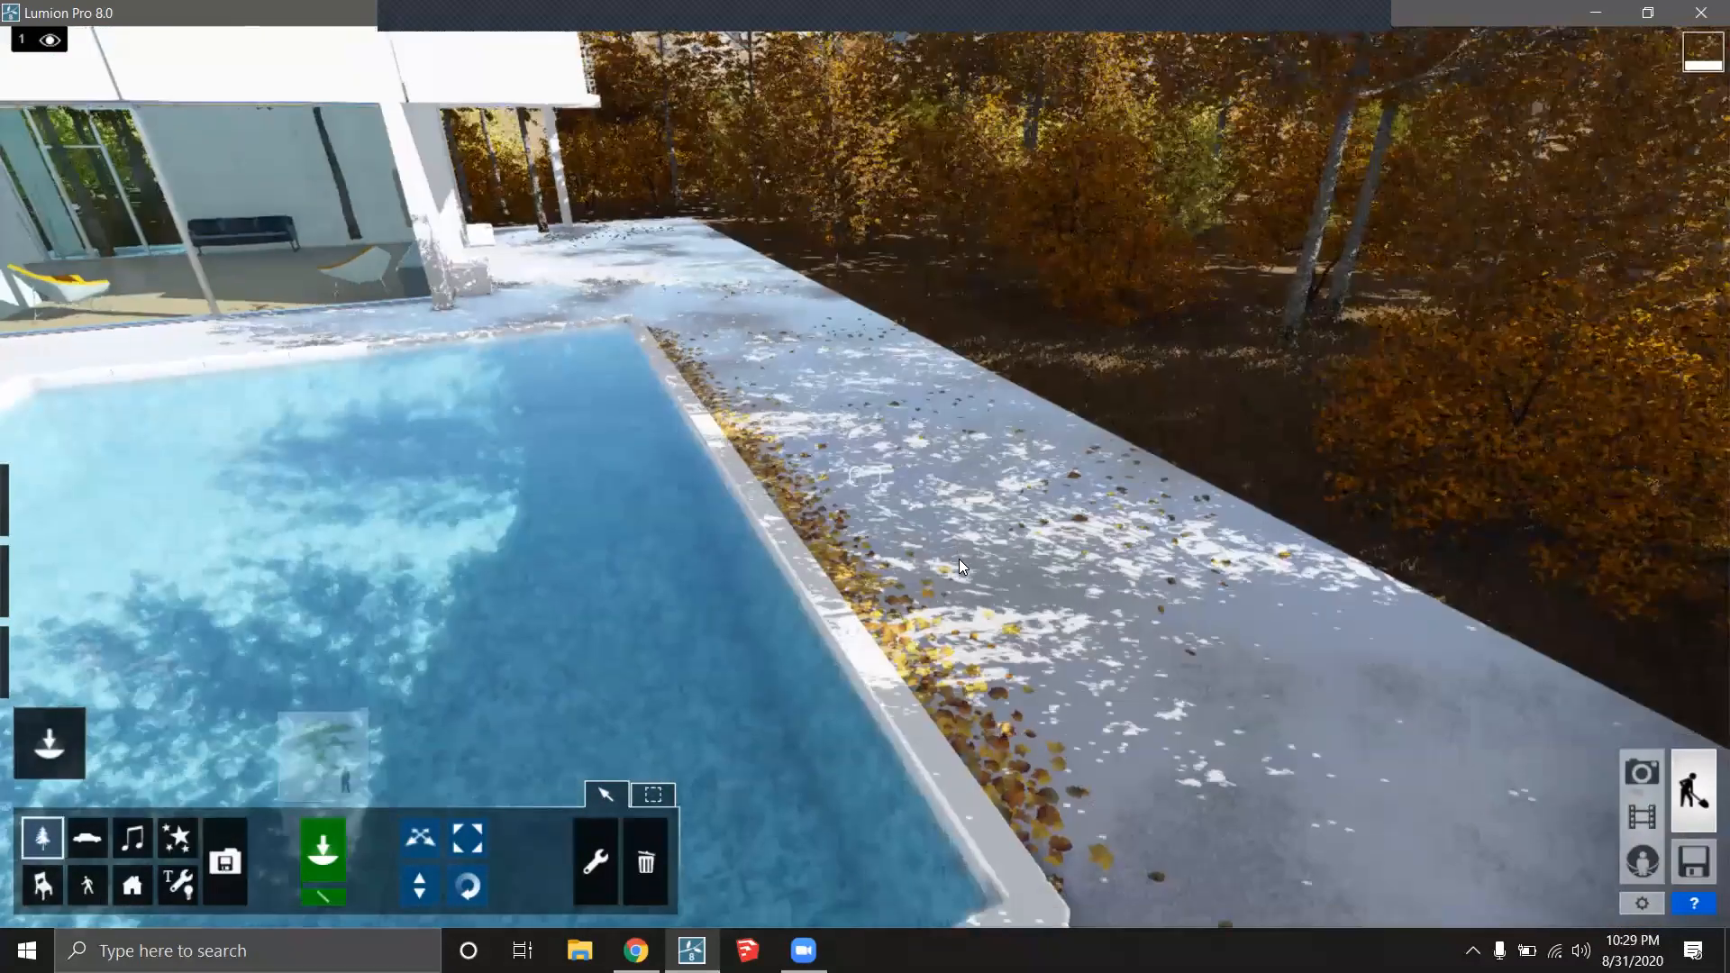
right_click_drag(1001, 656, 1011, 573)
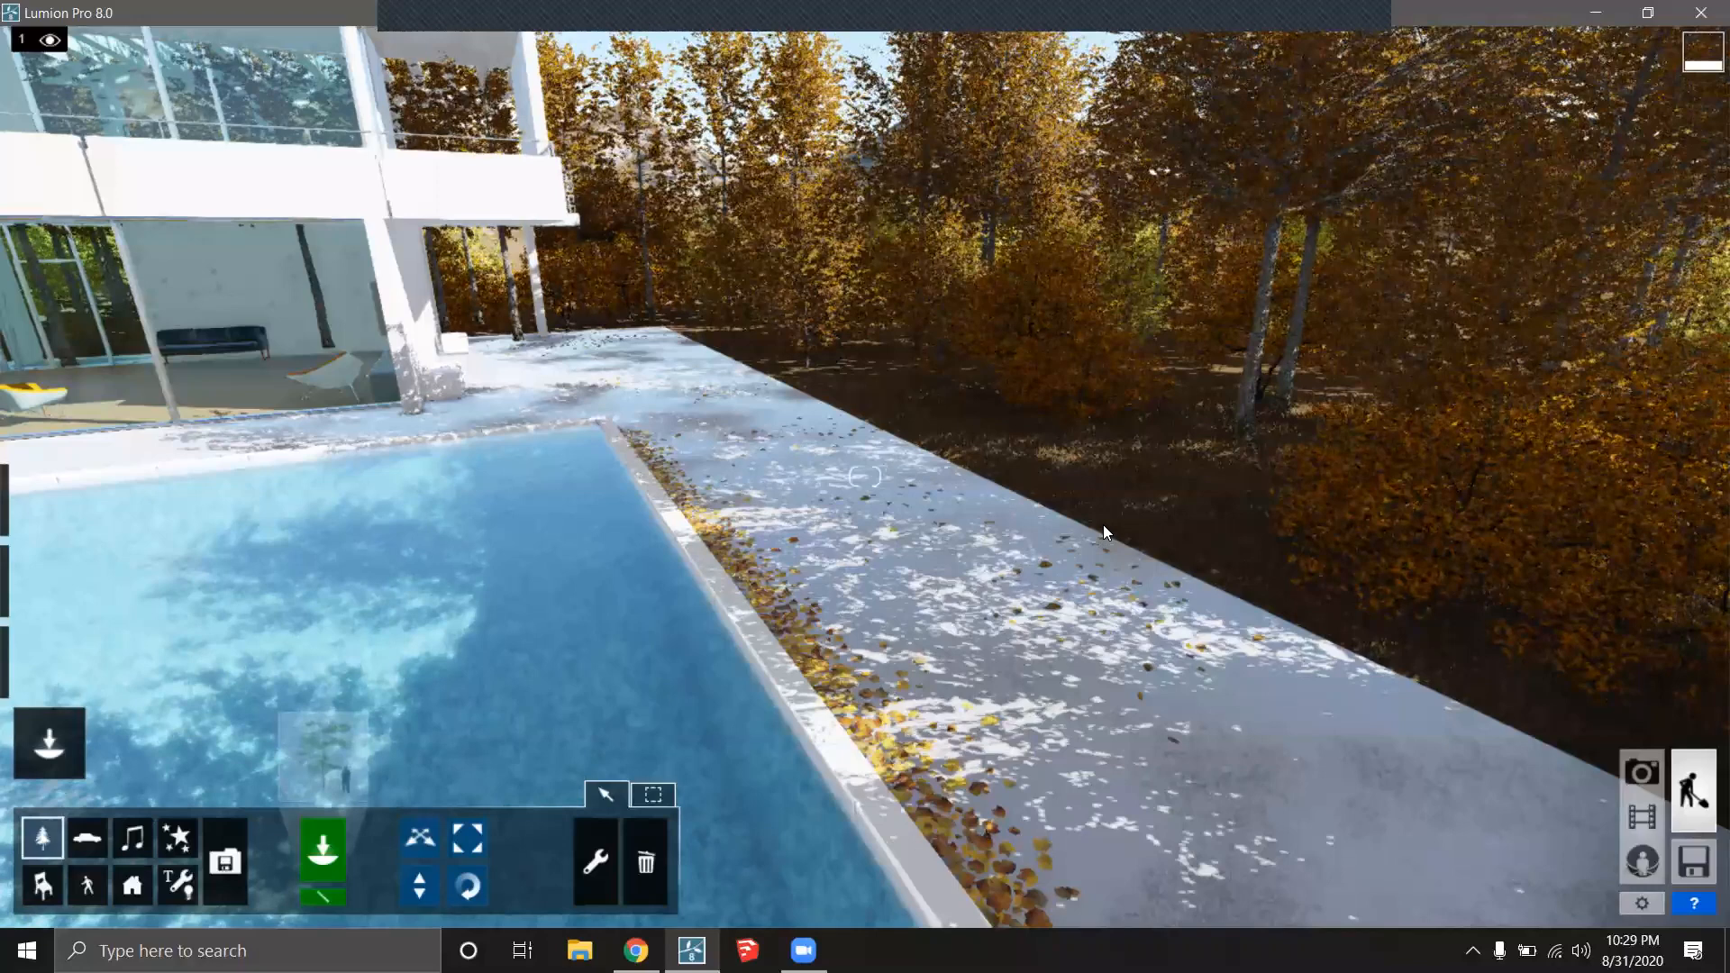
Examine the house front with its staircase and swimming pool from a low viewpoint across the water.
key("d")
right_click_drag(1216, 497, 662, 506)
key("d")
right_click_drag(1081, 510, 1164, 499)
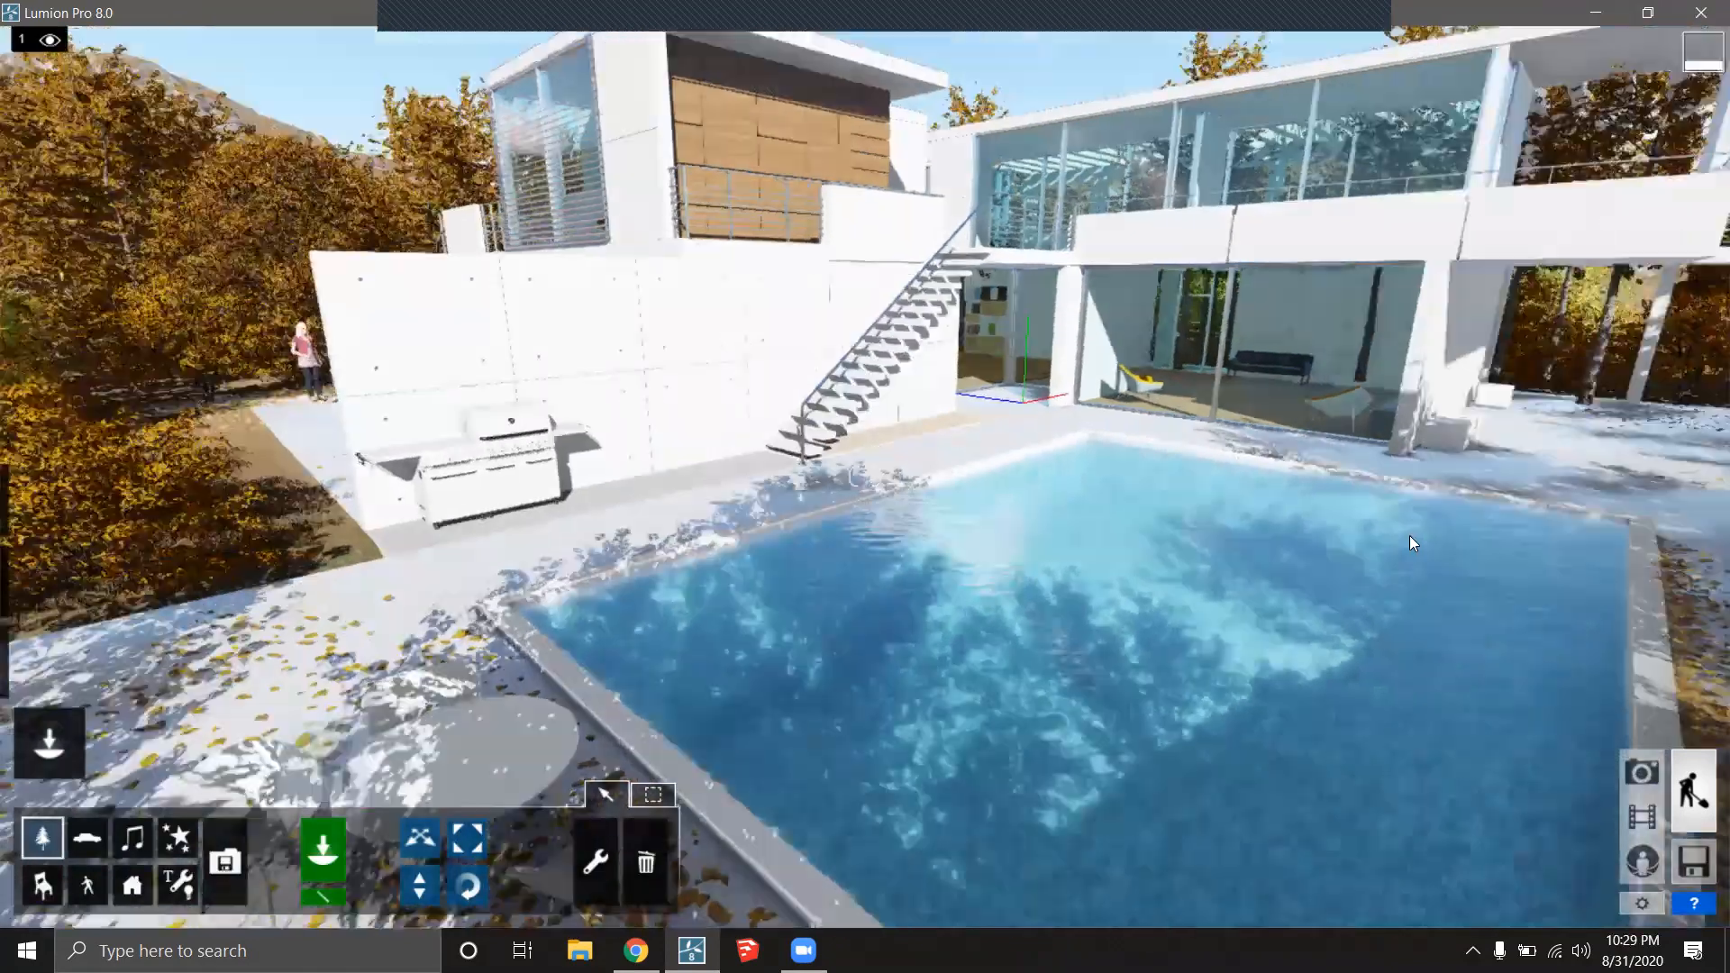
key("e")
key("e")
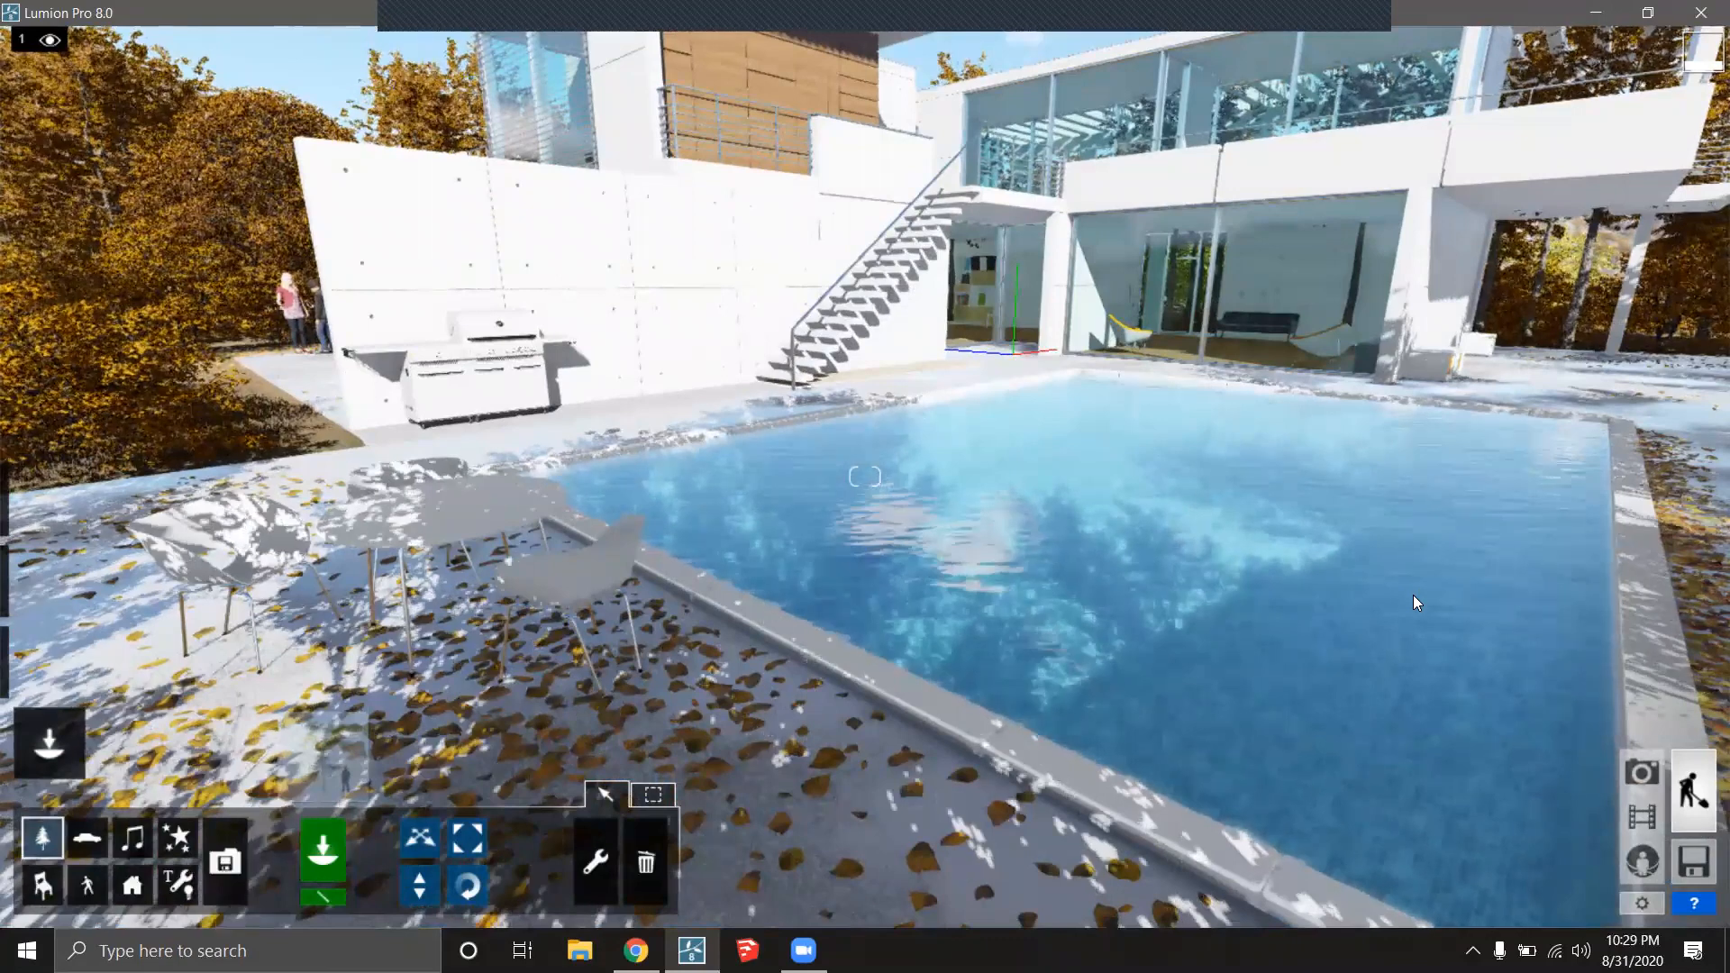
key("s")
key("e")
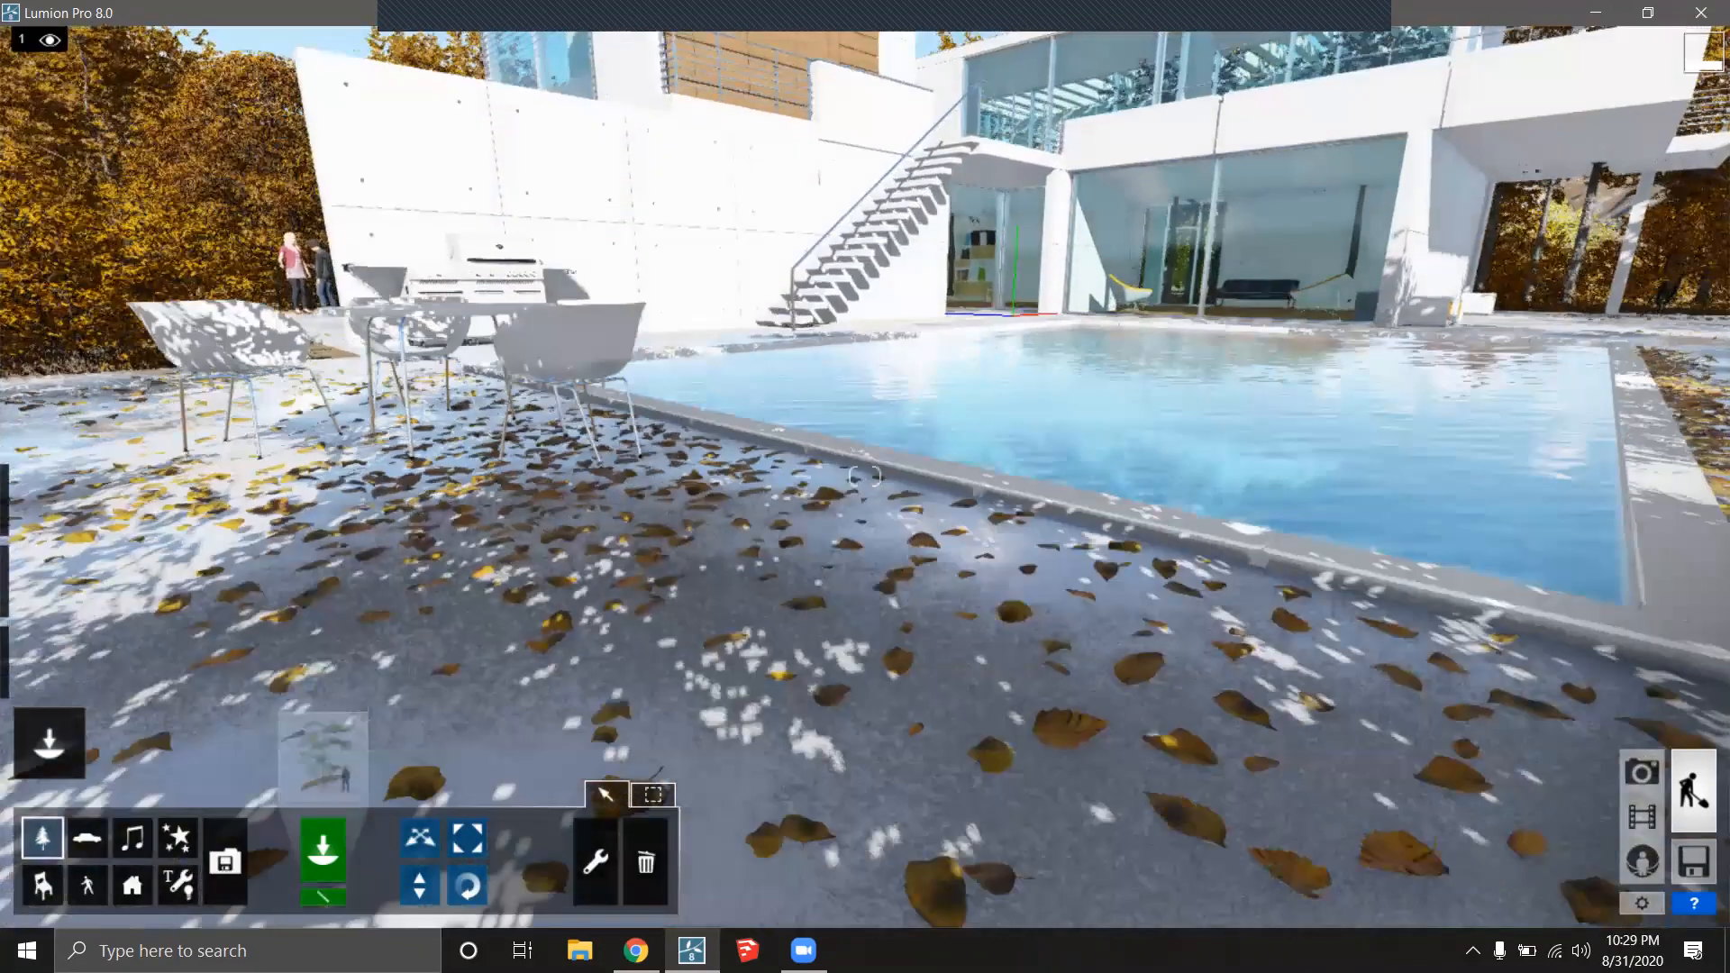
right_click_drag(1304, 575, 939, 566)
key("d")
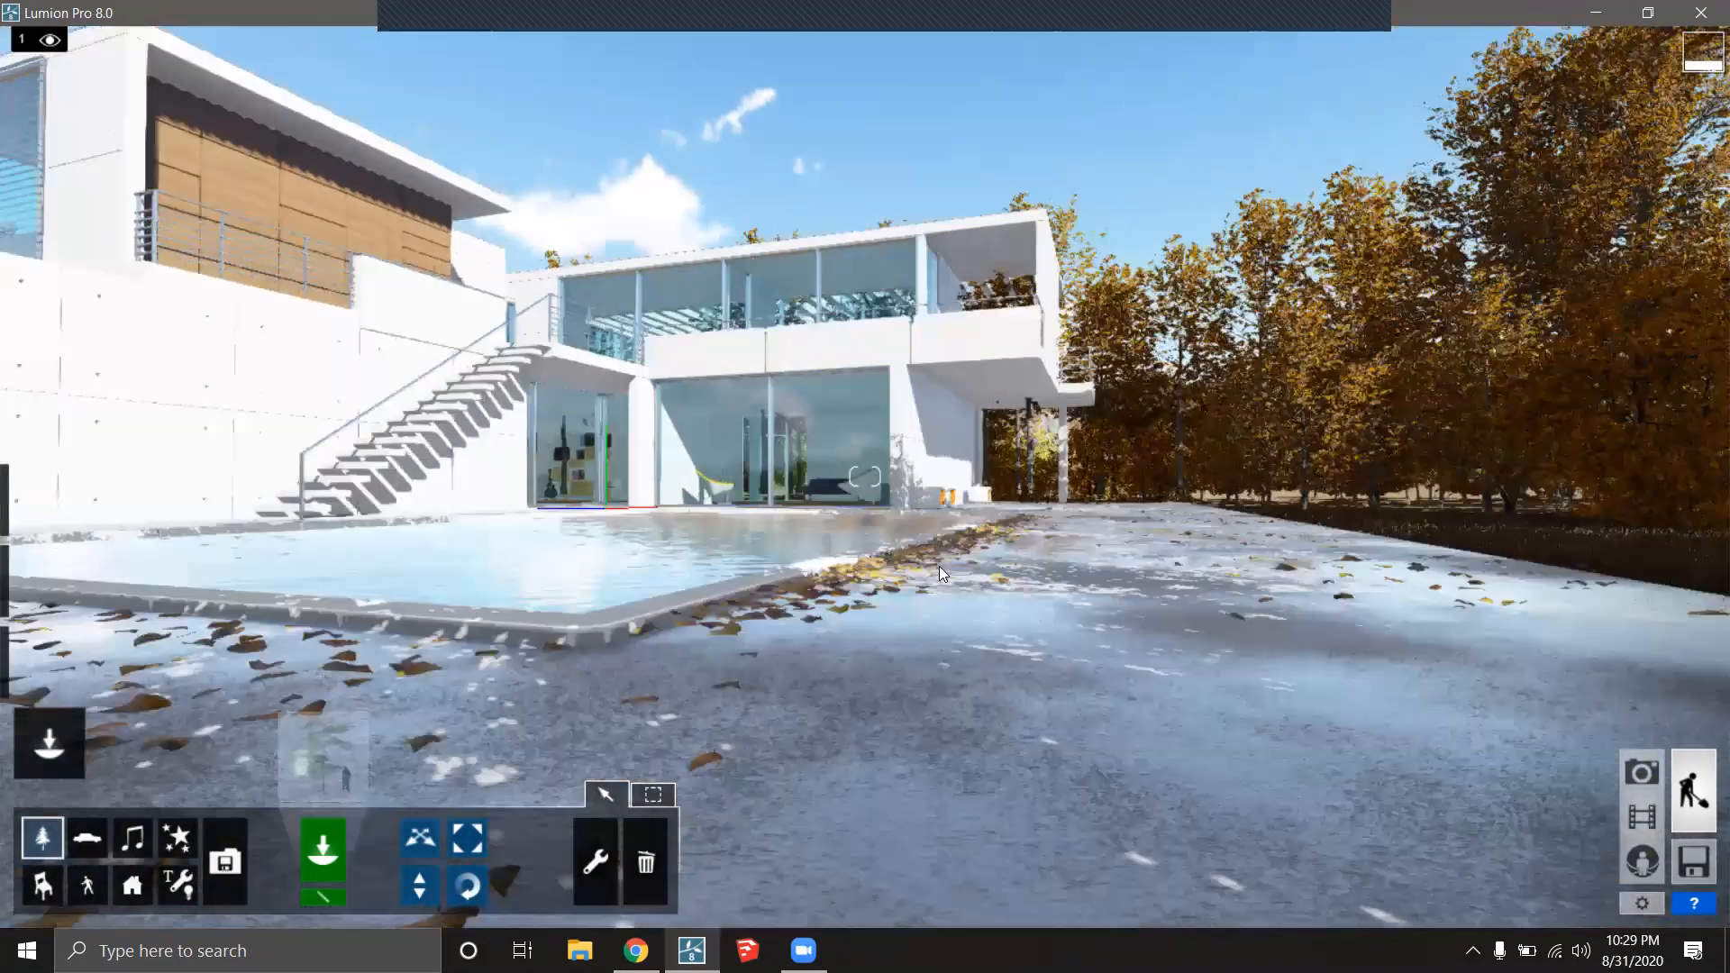
key("q")
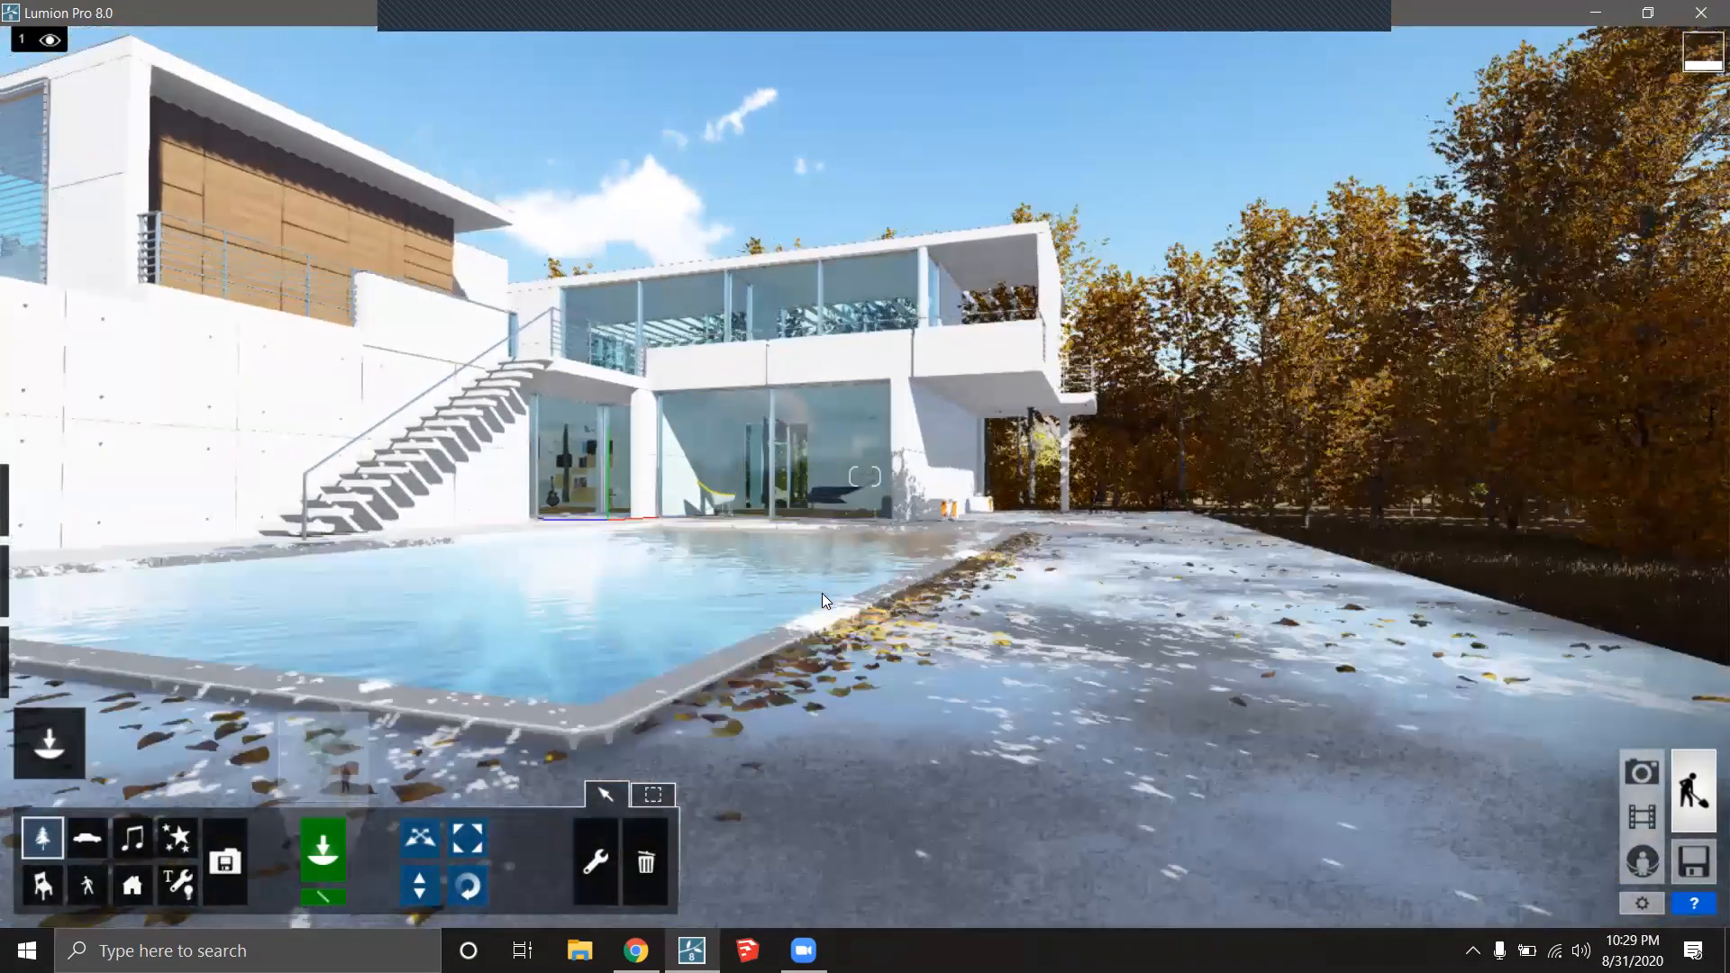
right_click_drag(821, 592, 756, 579)
key("a")
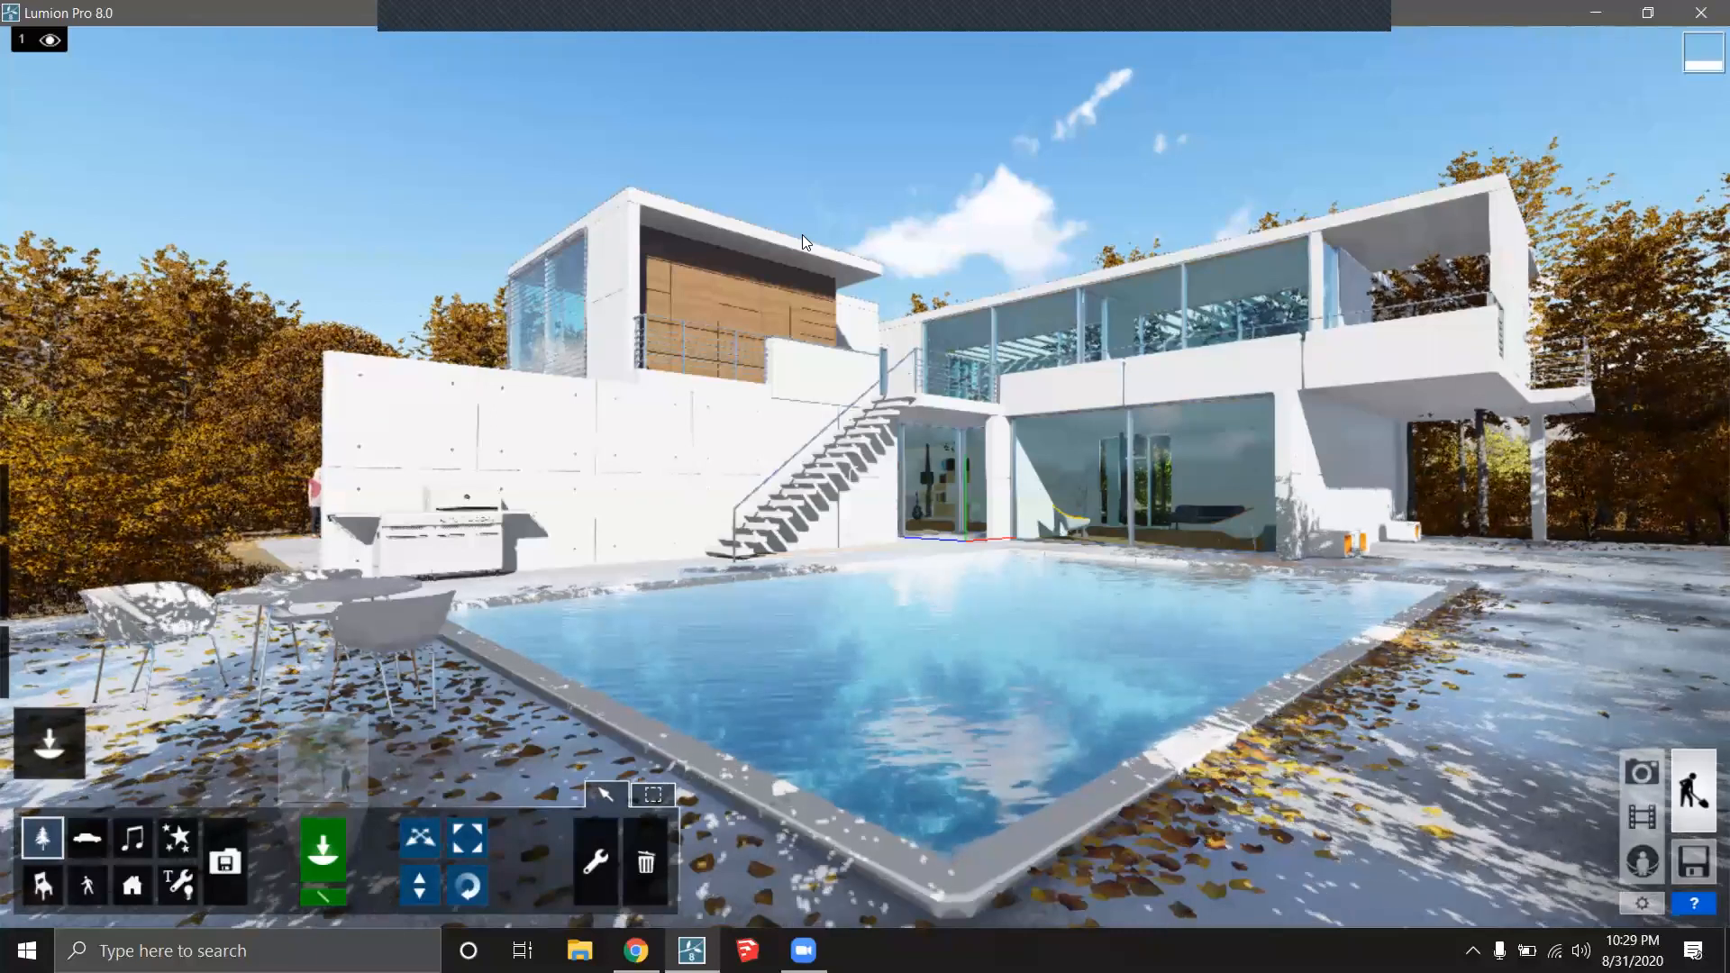
Choose the spotlight Lamp21 from the lights library and place it under the roof overhang of the upper wood-clad room.
mouse_move(50, 743)
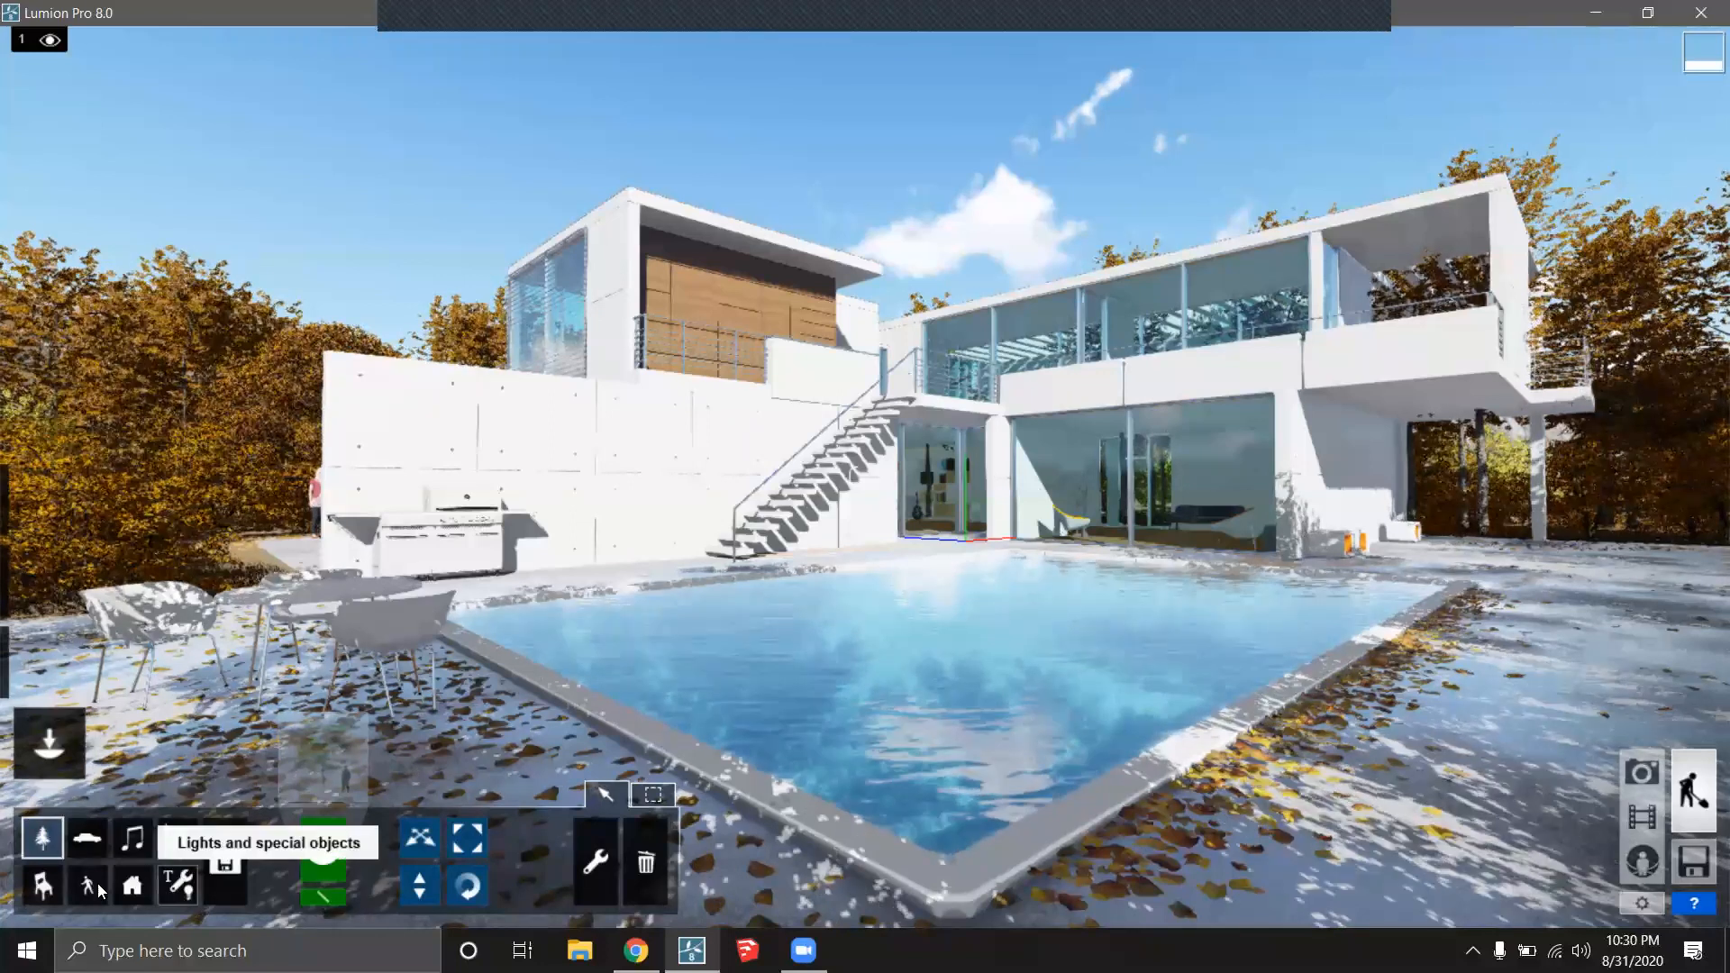
left_click(183, 889)
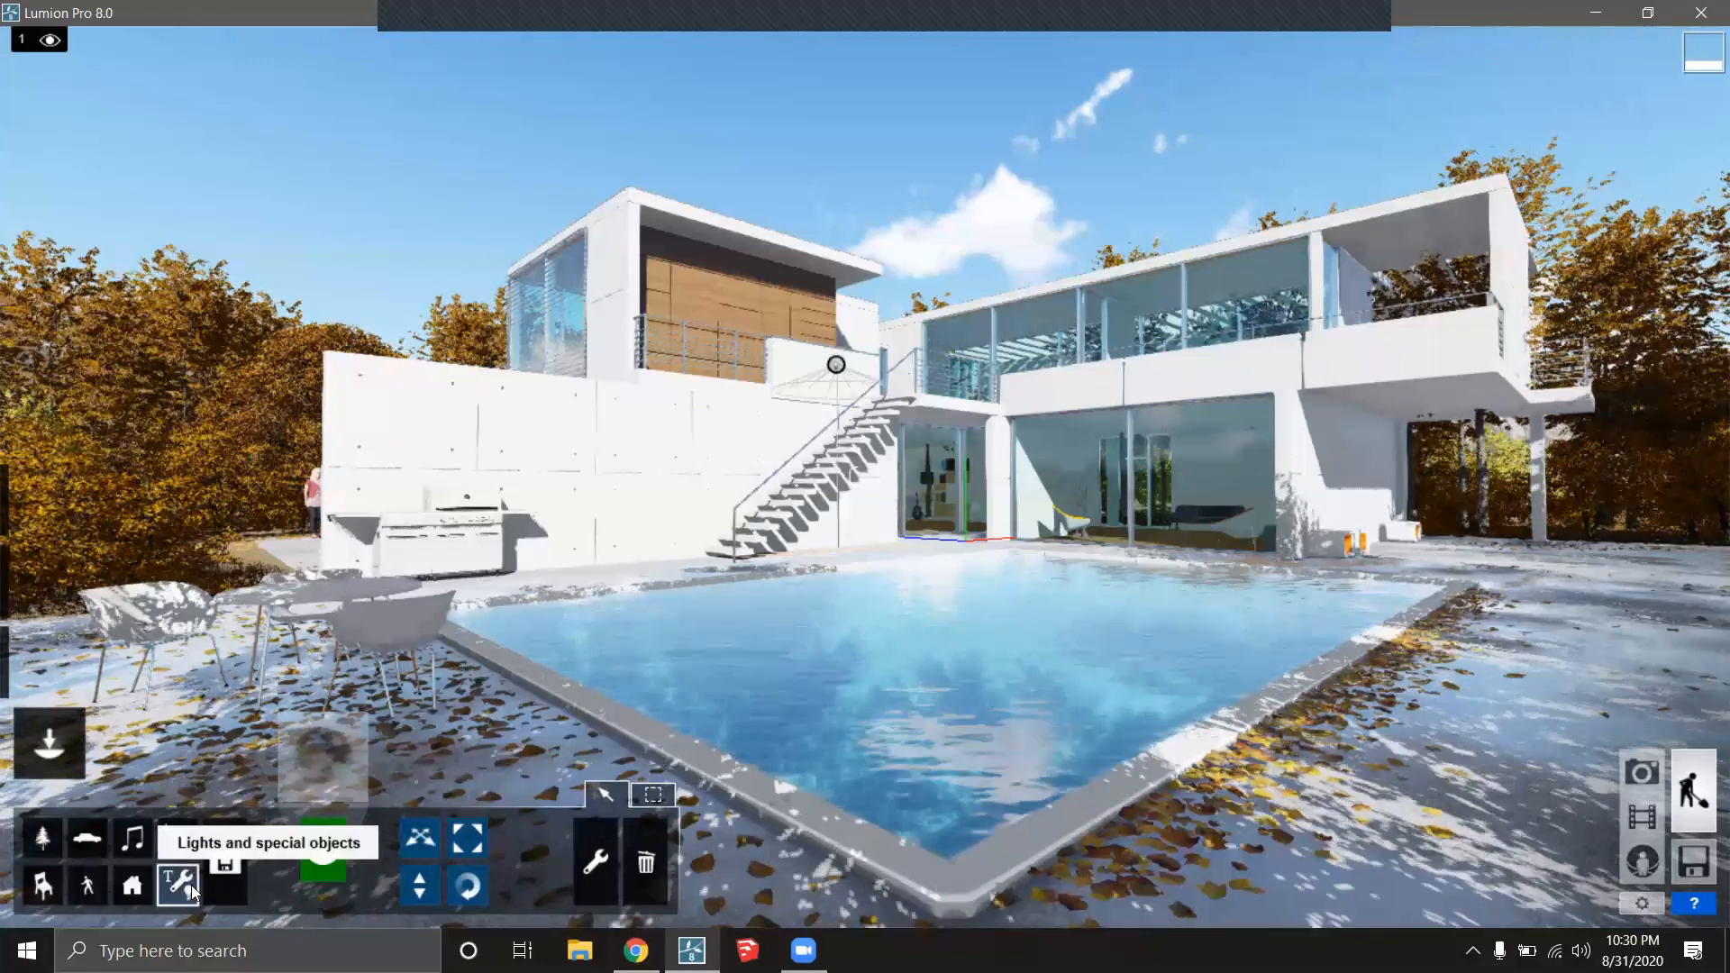
left_click(321, 765)
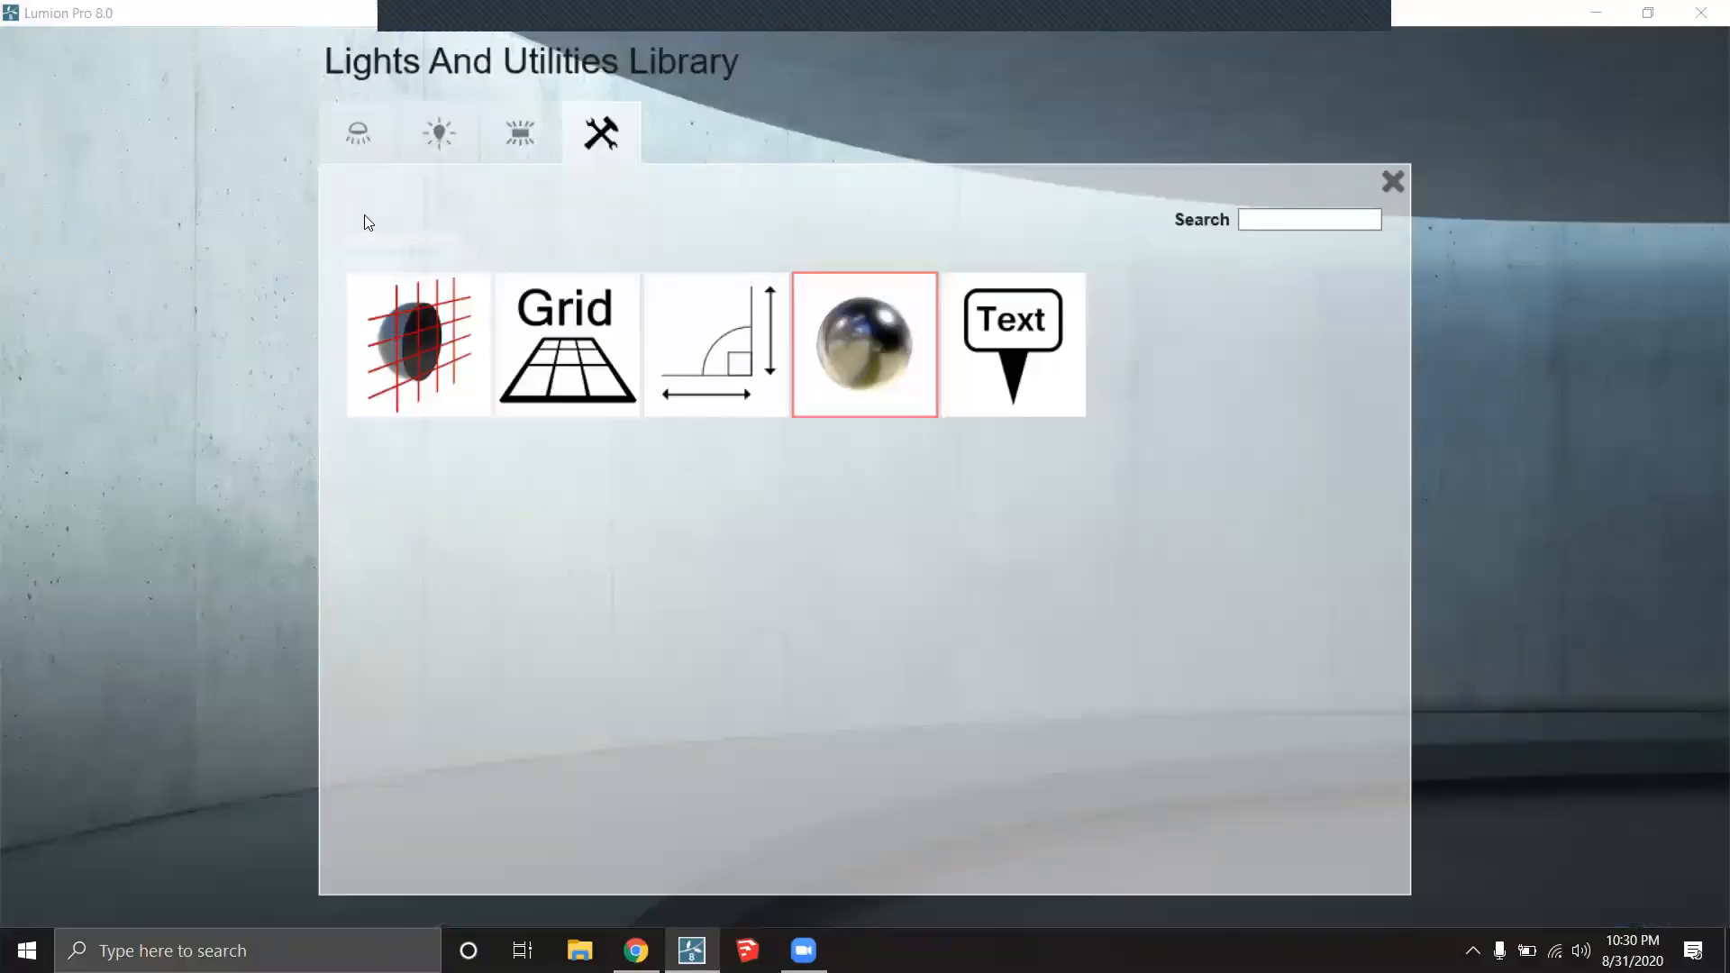
left_click(367, 138)
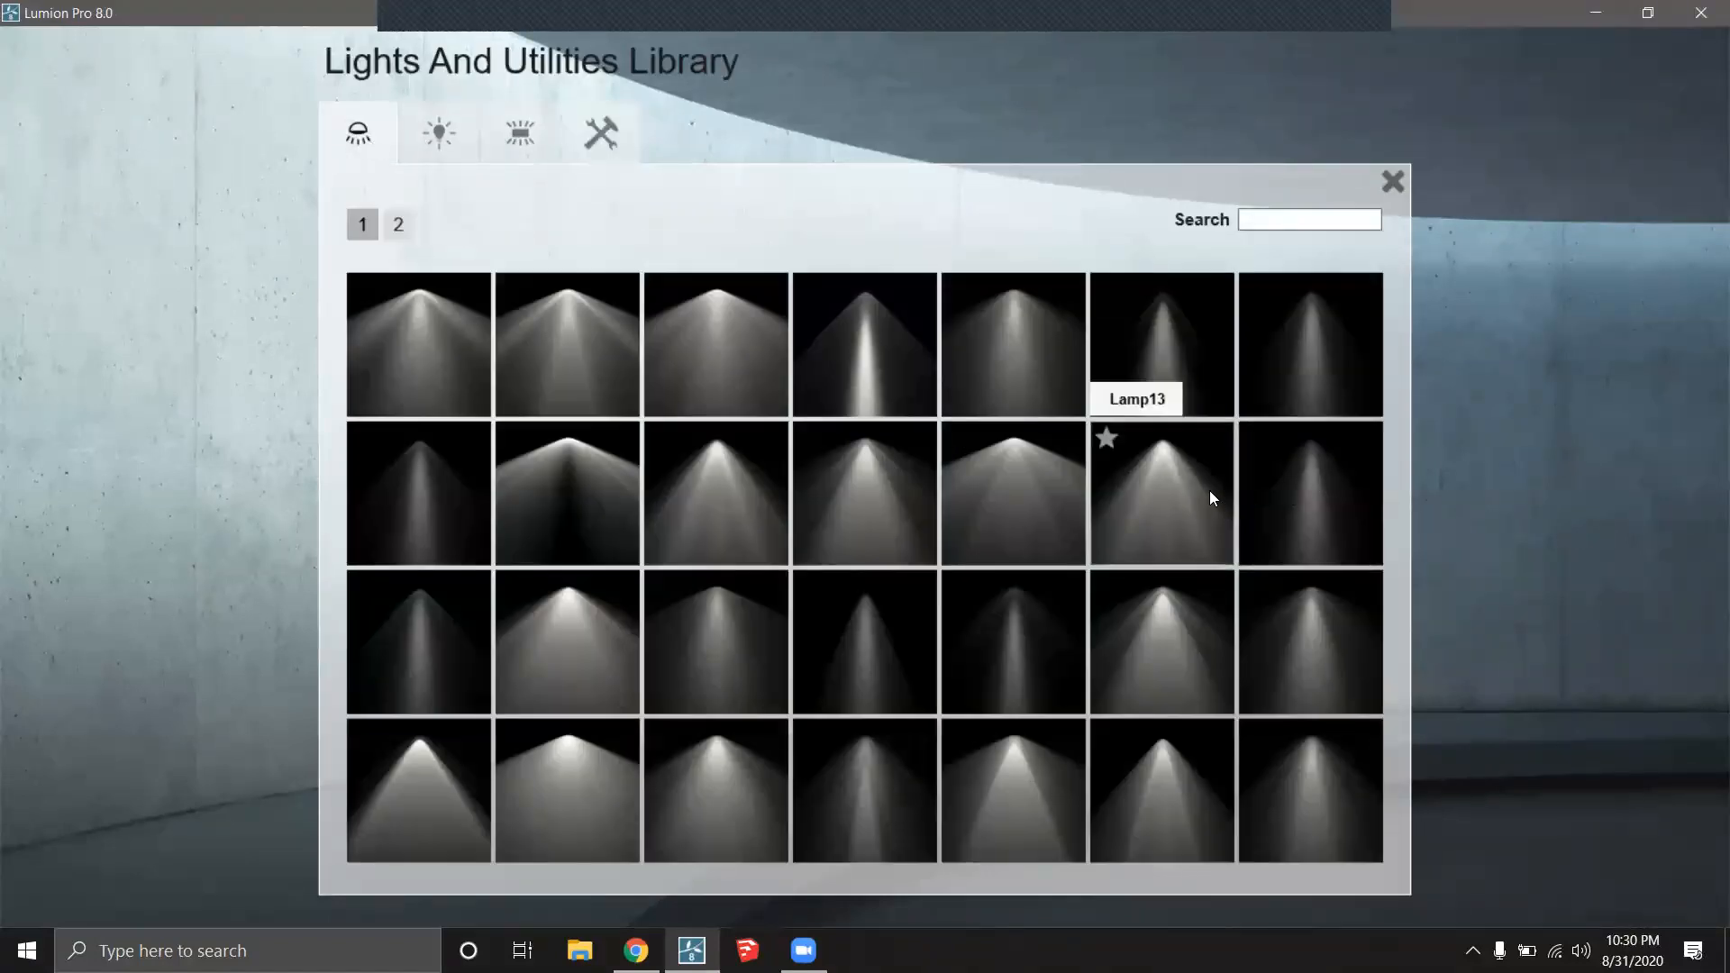
left_click(1041, 576)
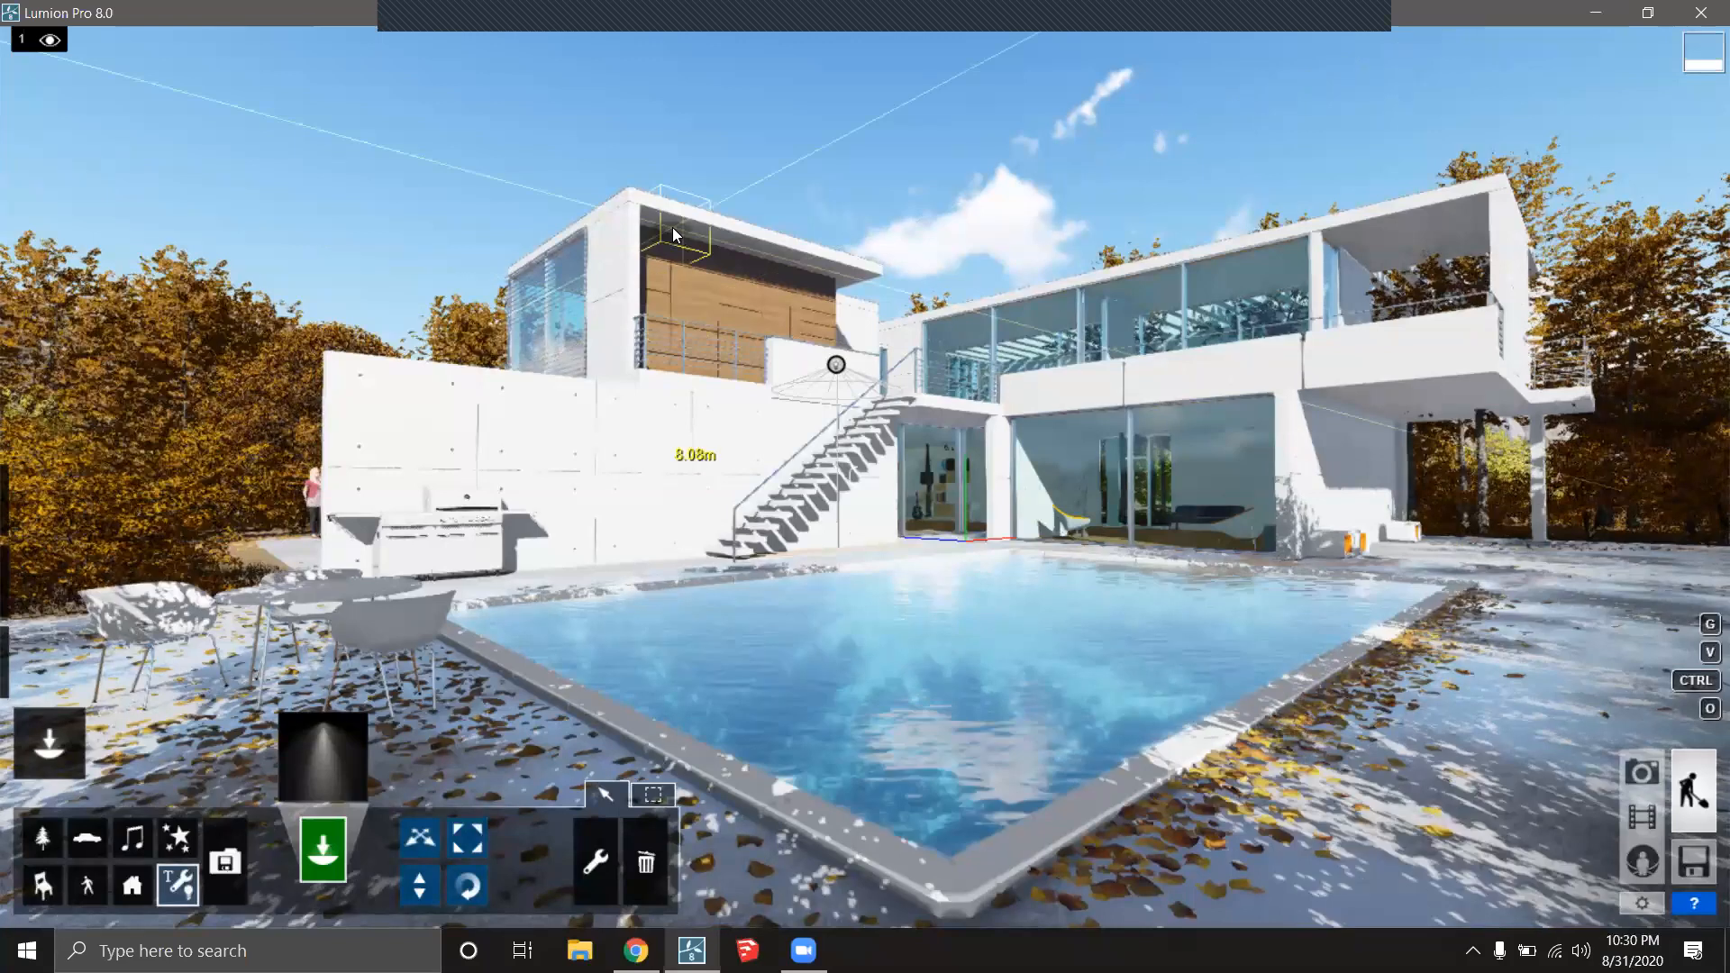
left_click(671, 231)
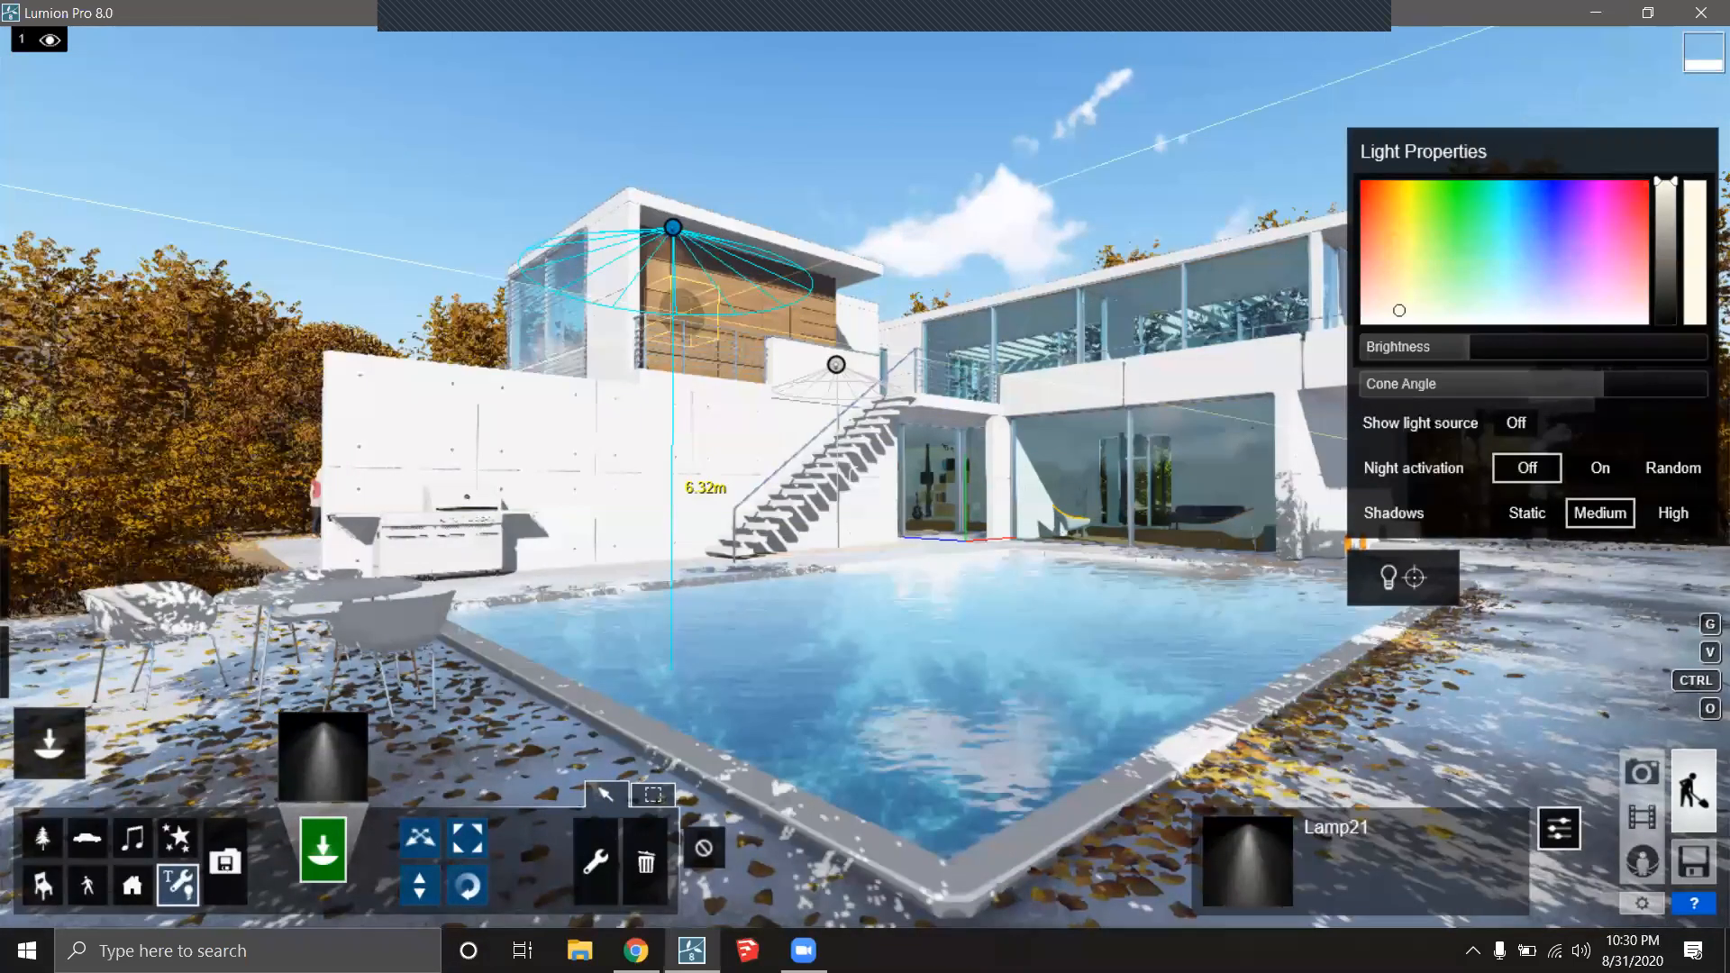
Lower the sun height until the scene is at night and return to placing lights.
right_click_drag(685, 312, 779, 368)
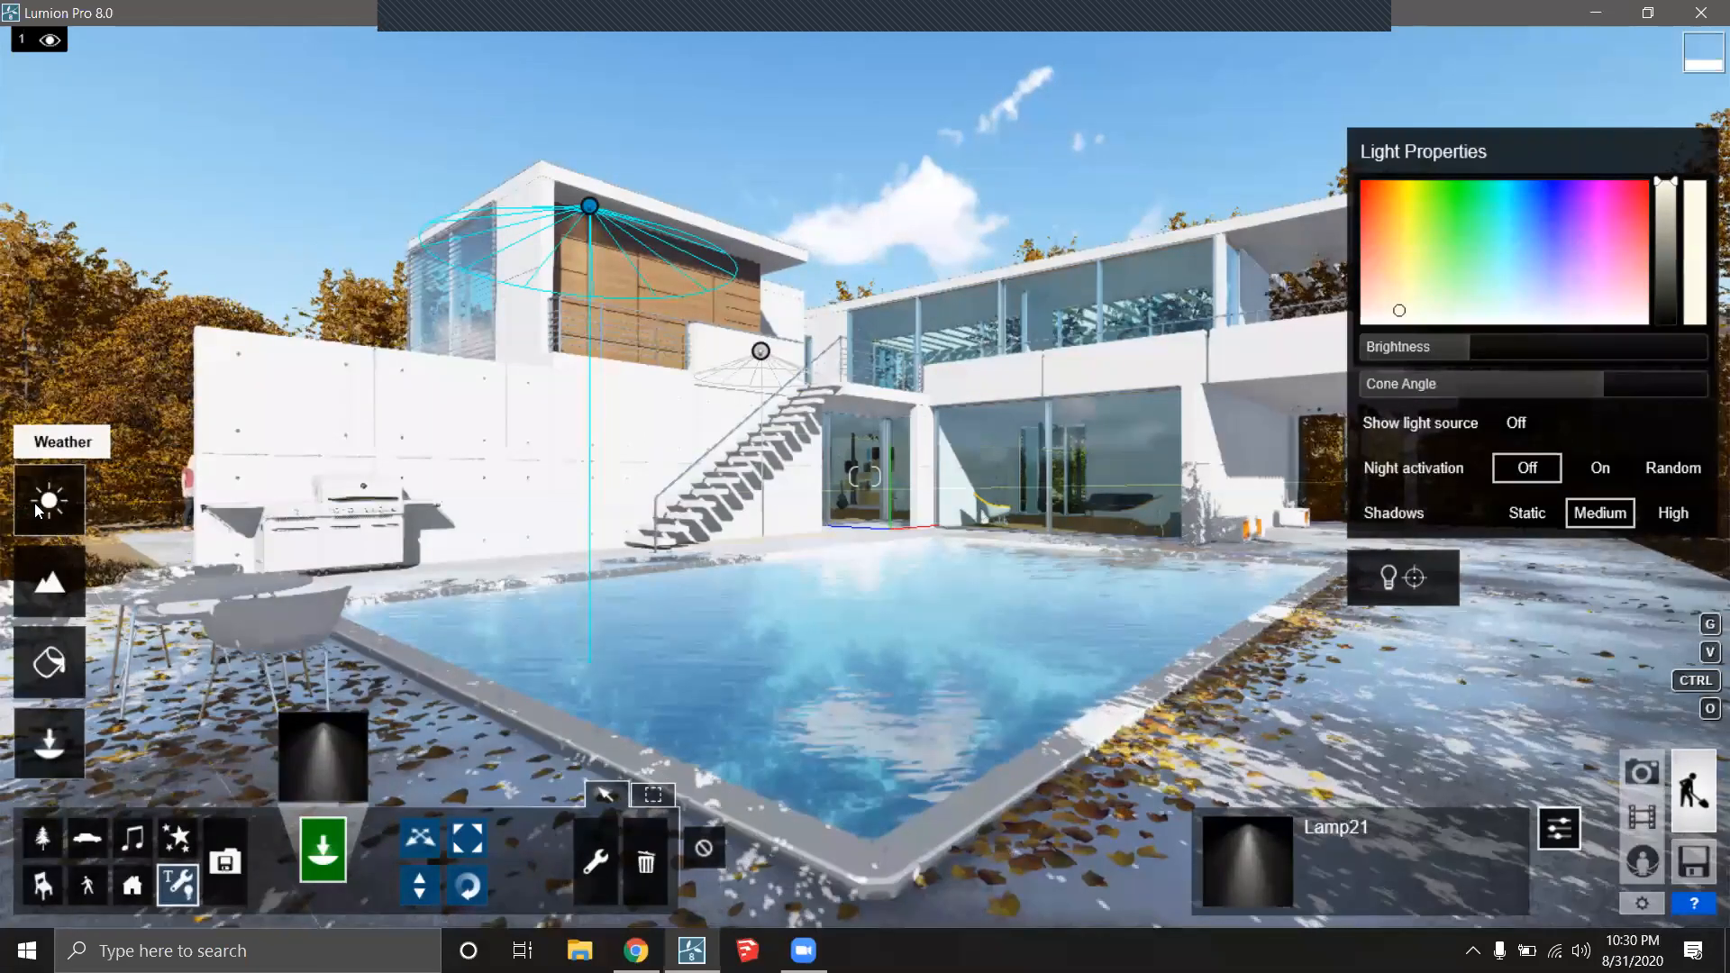
left_click(35, 502)
left_click_drag(209, 827, 204, 885)
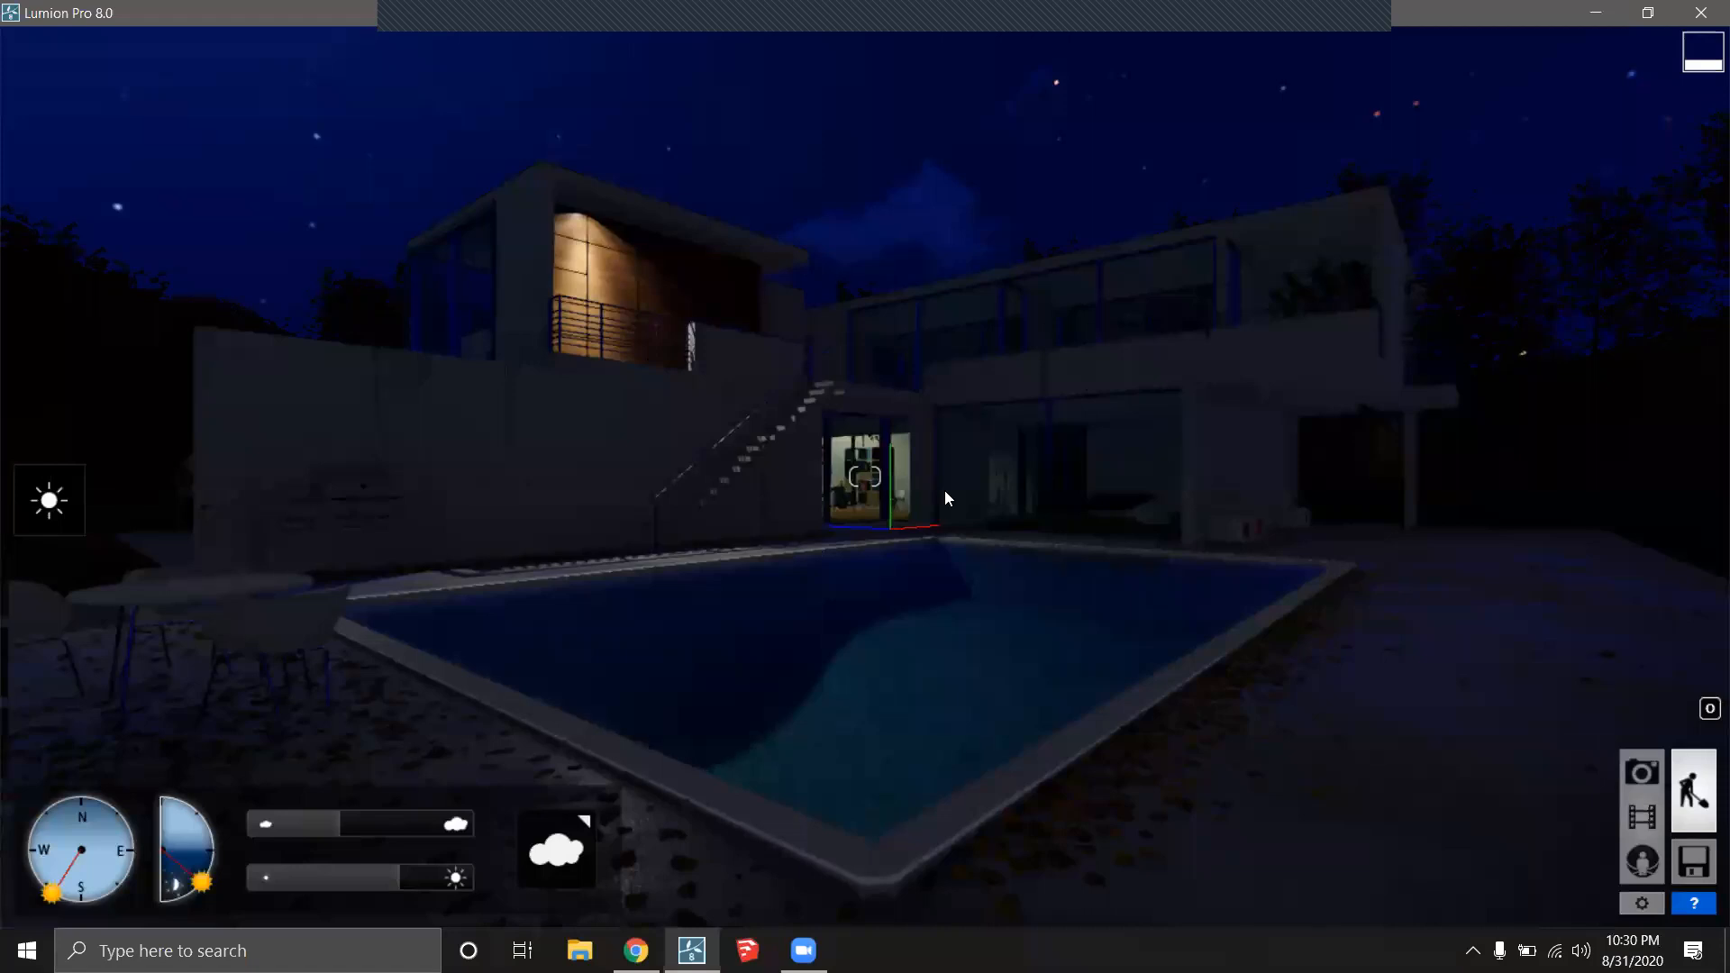
right_click_drag(964, 388, 901, 390)
mouse_move(43, 507)
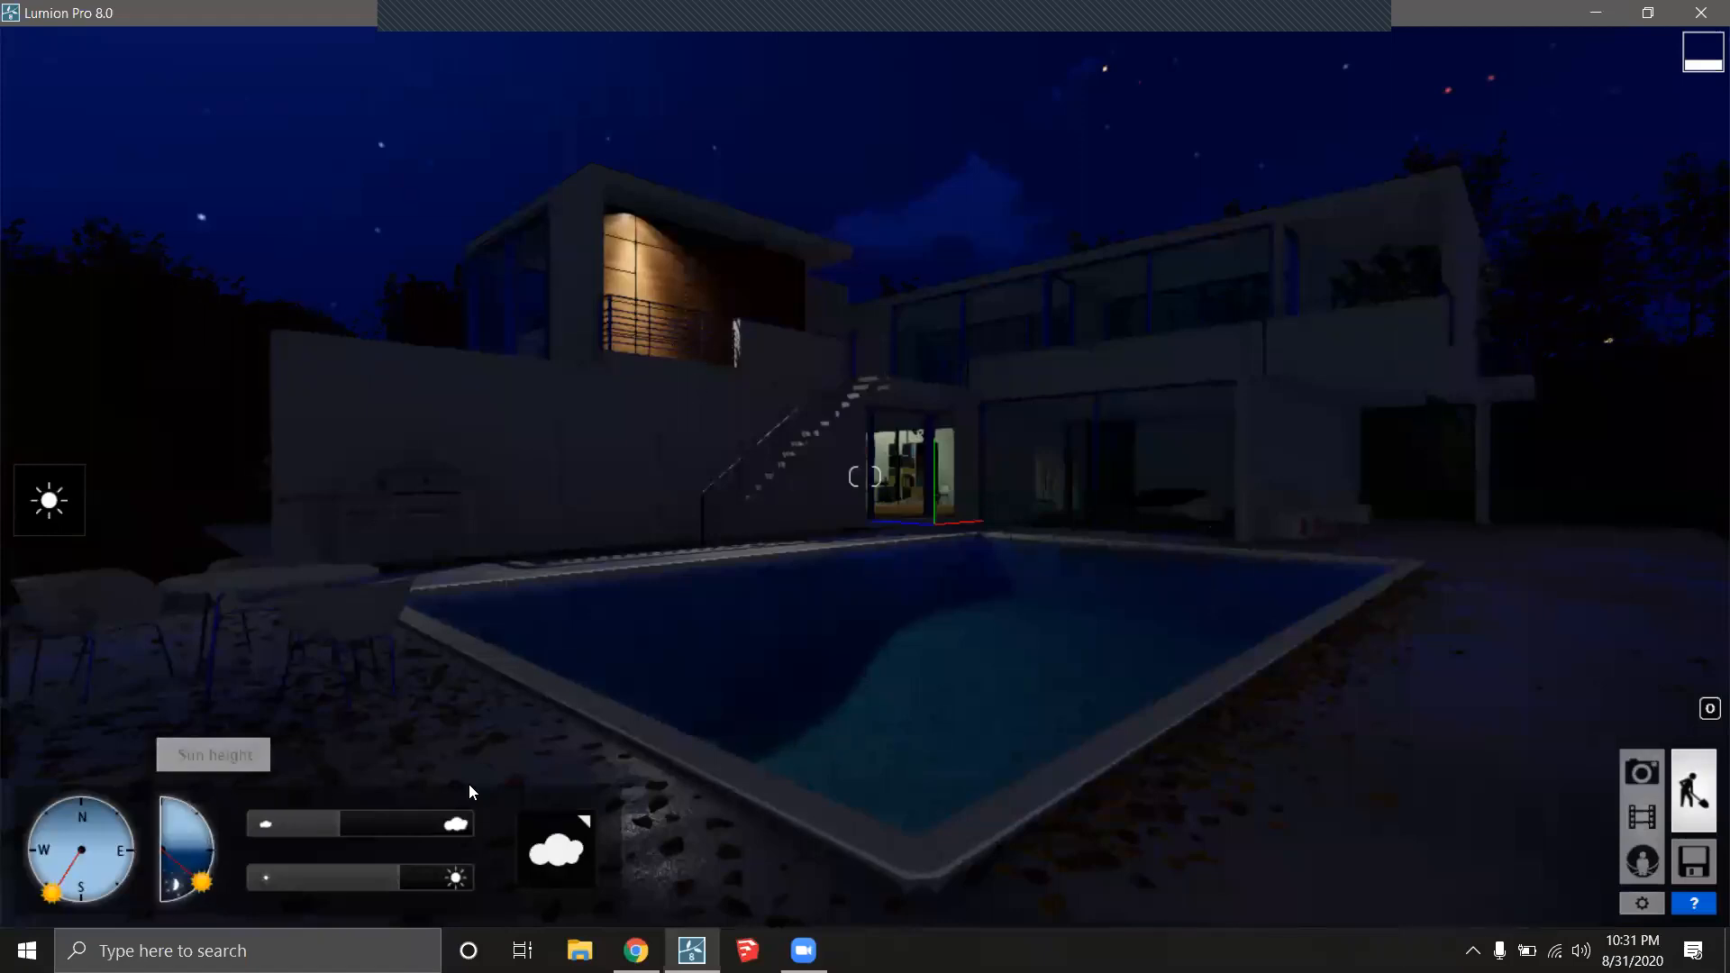
mouse_move(62, 766)
left_click(45, 734)
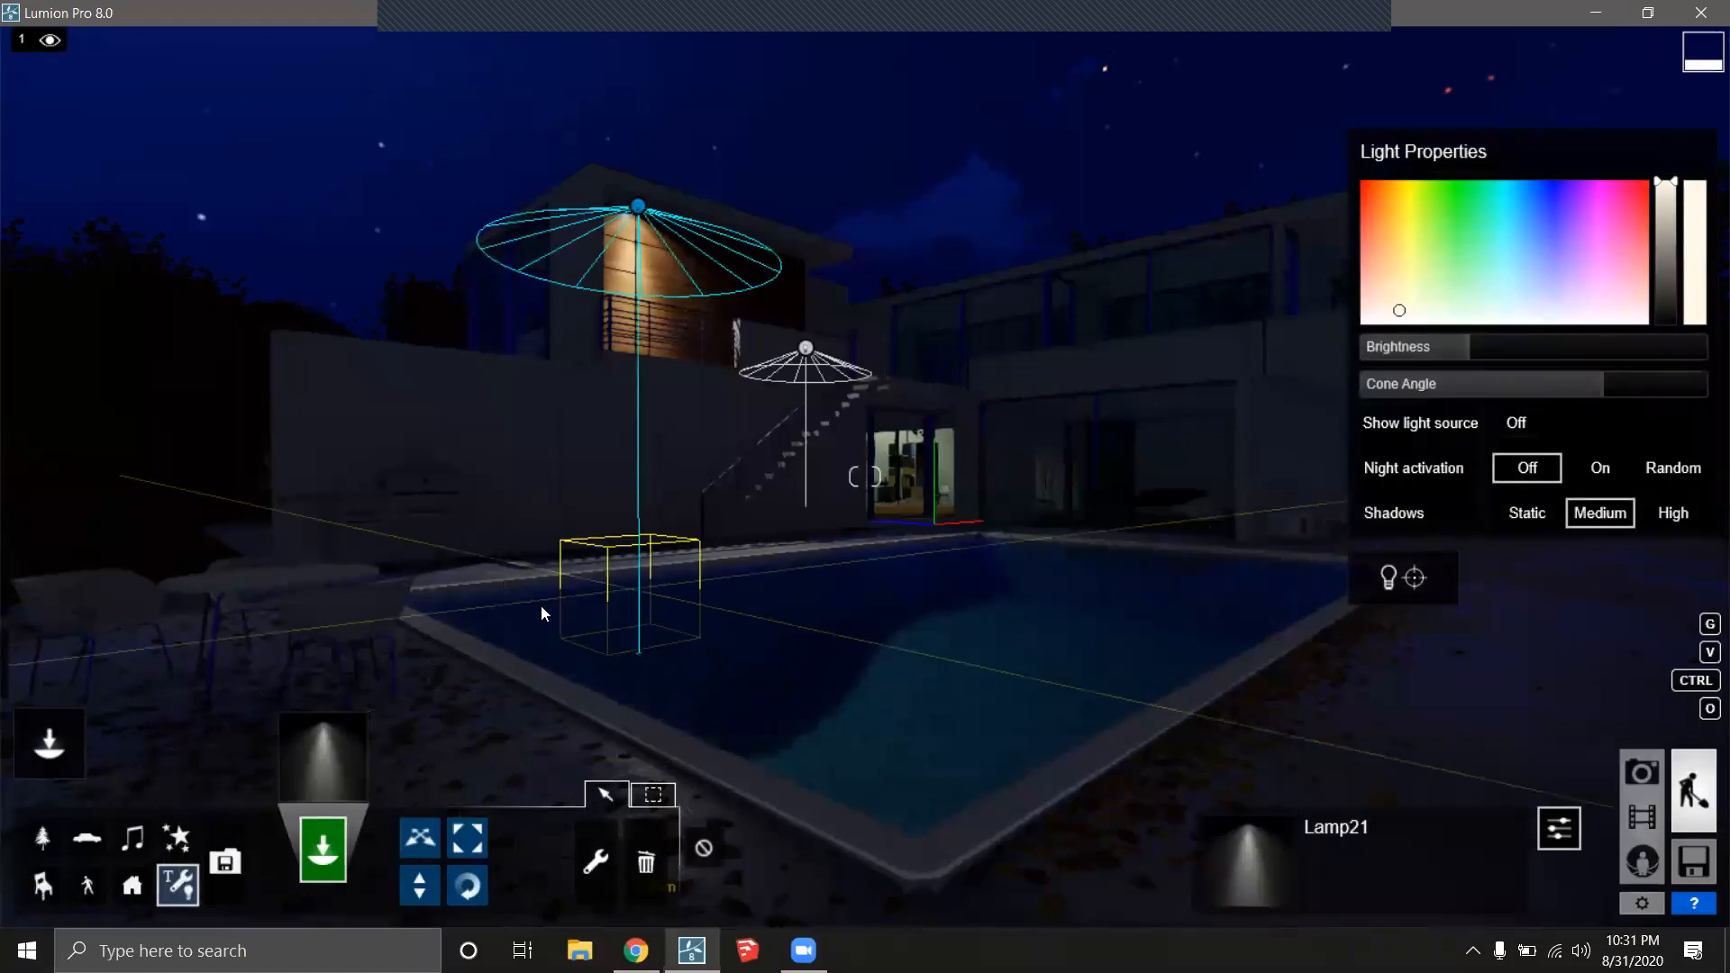
left_click(44, 508)
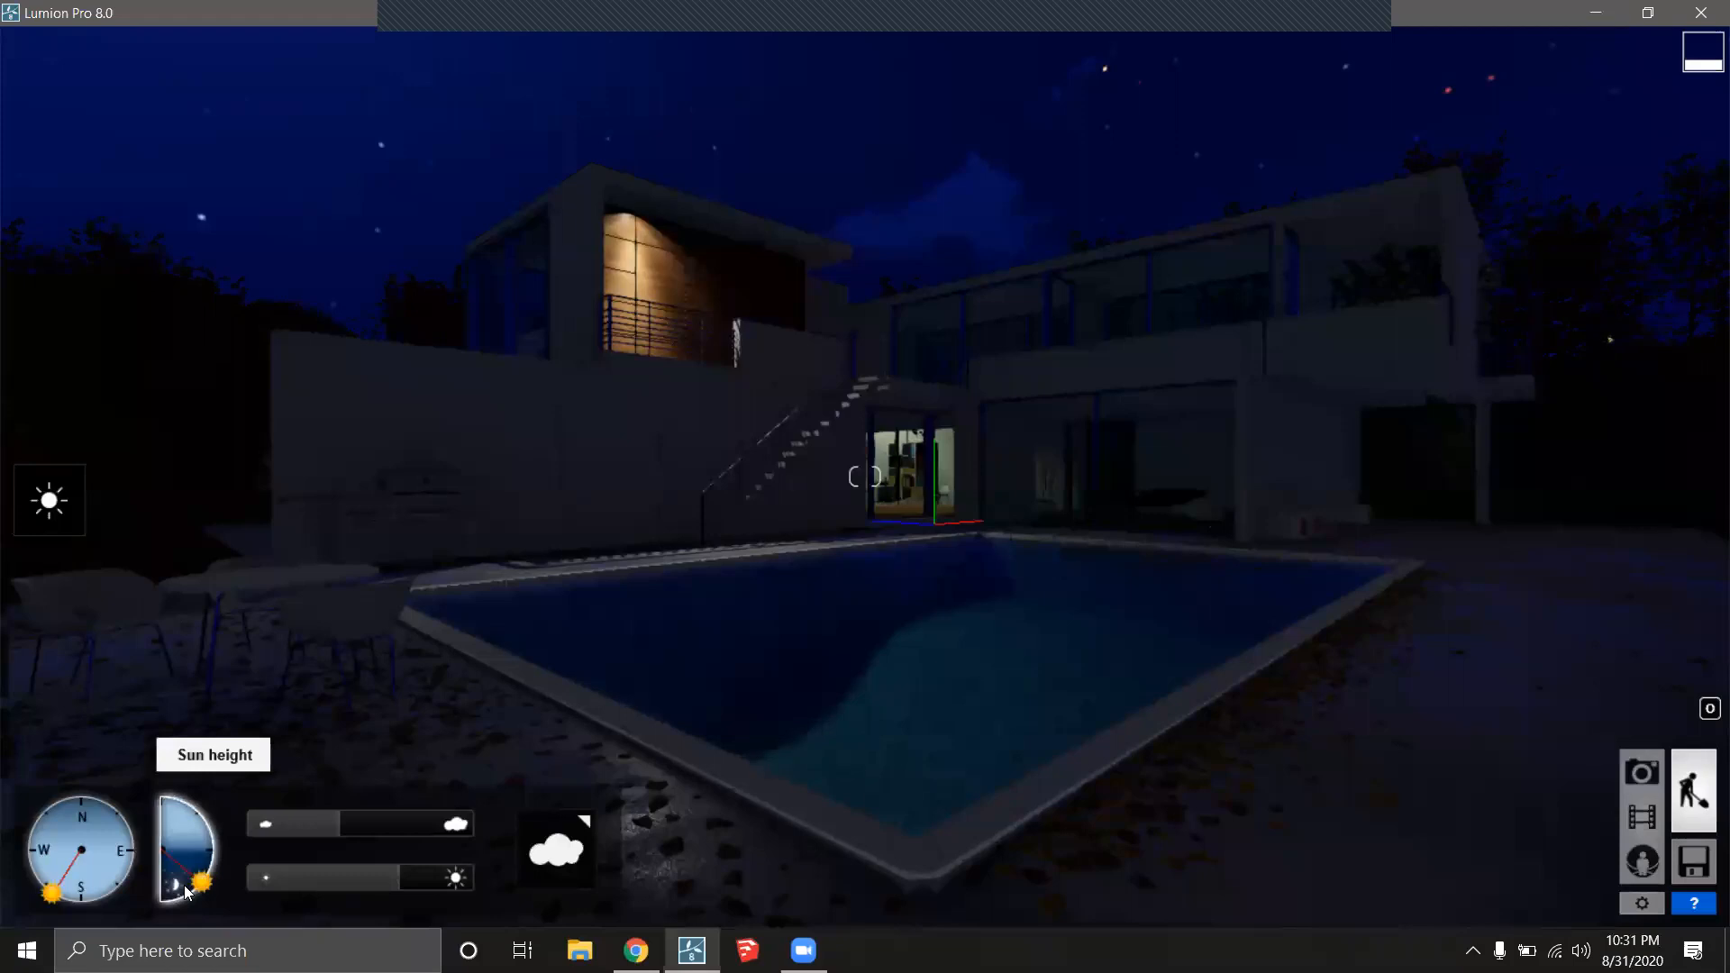
left_click(43, 739)
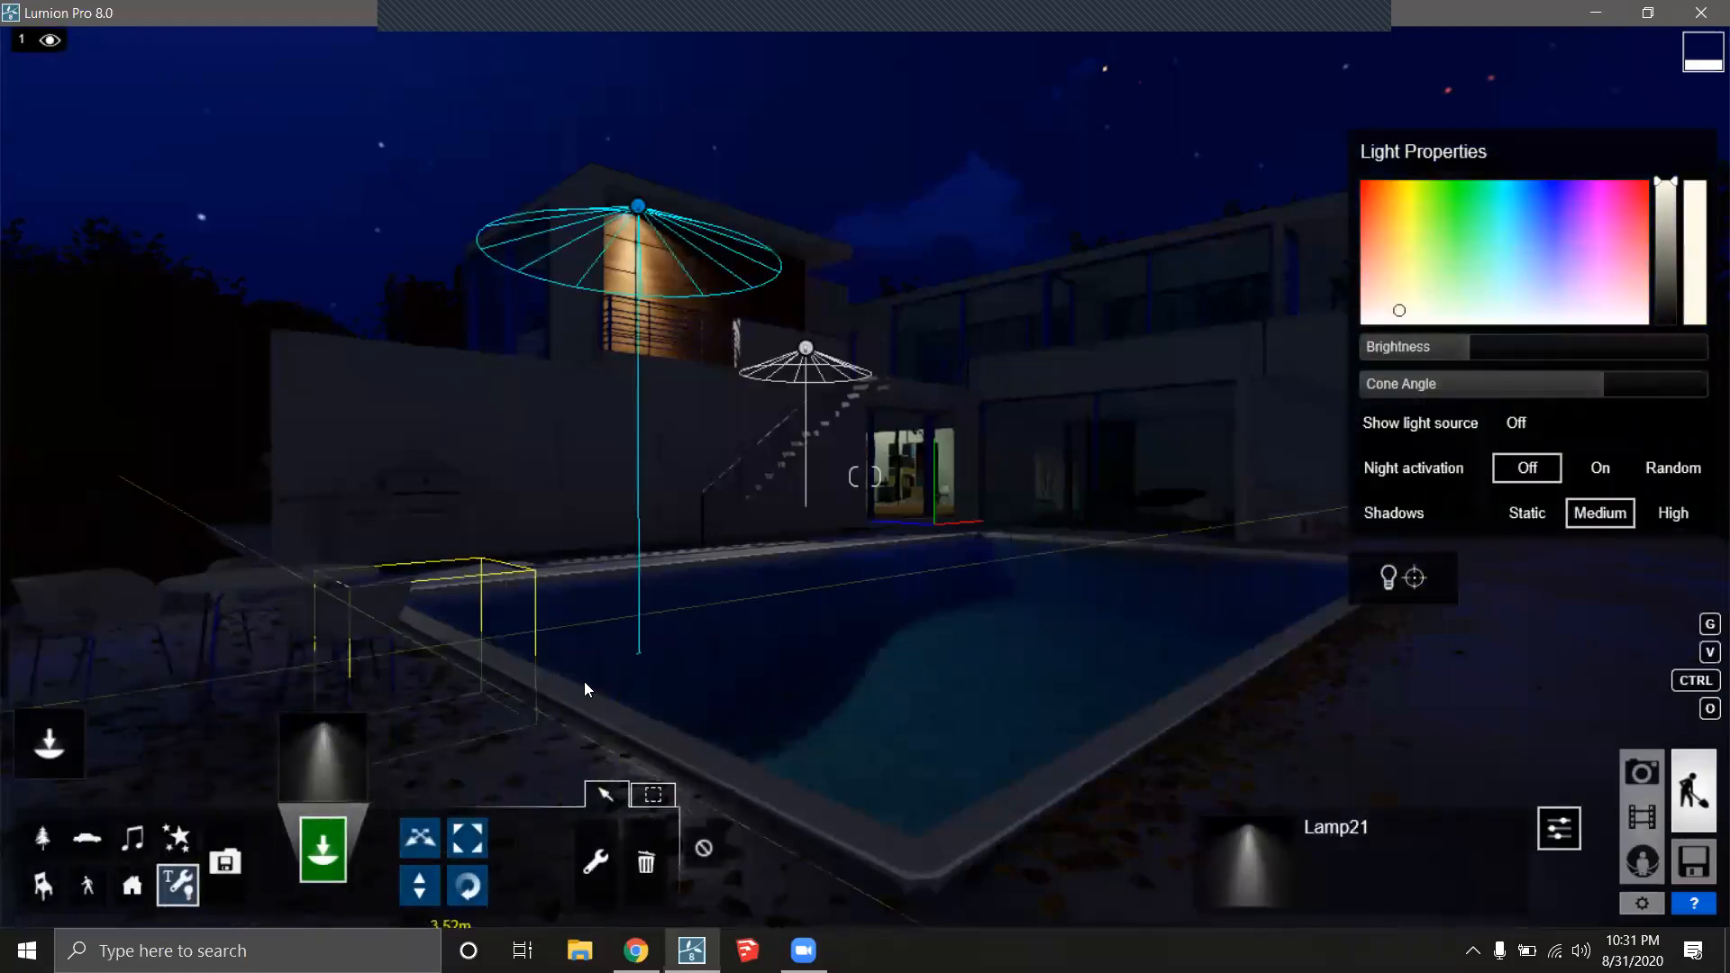
right_click_drag(1045, 495, 1128, 489)
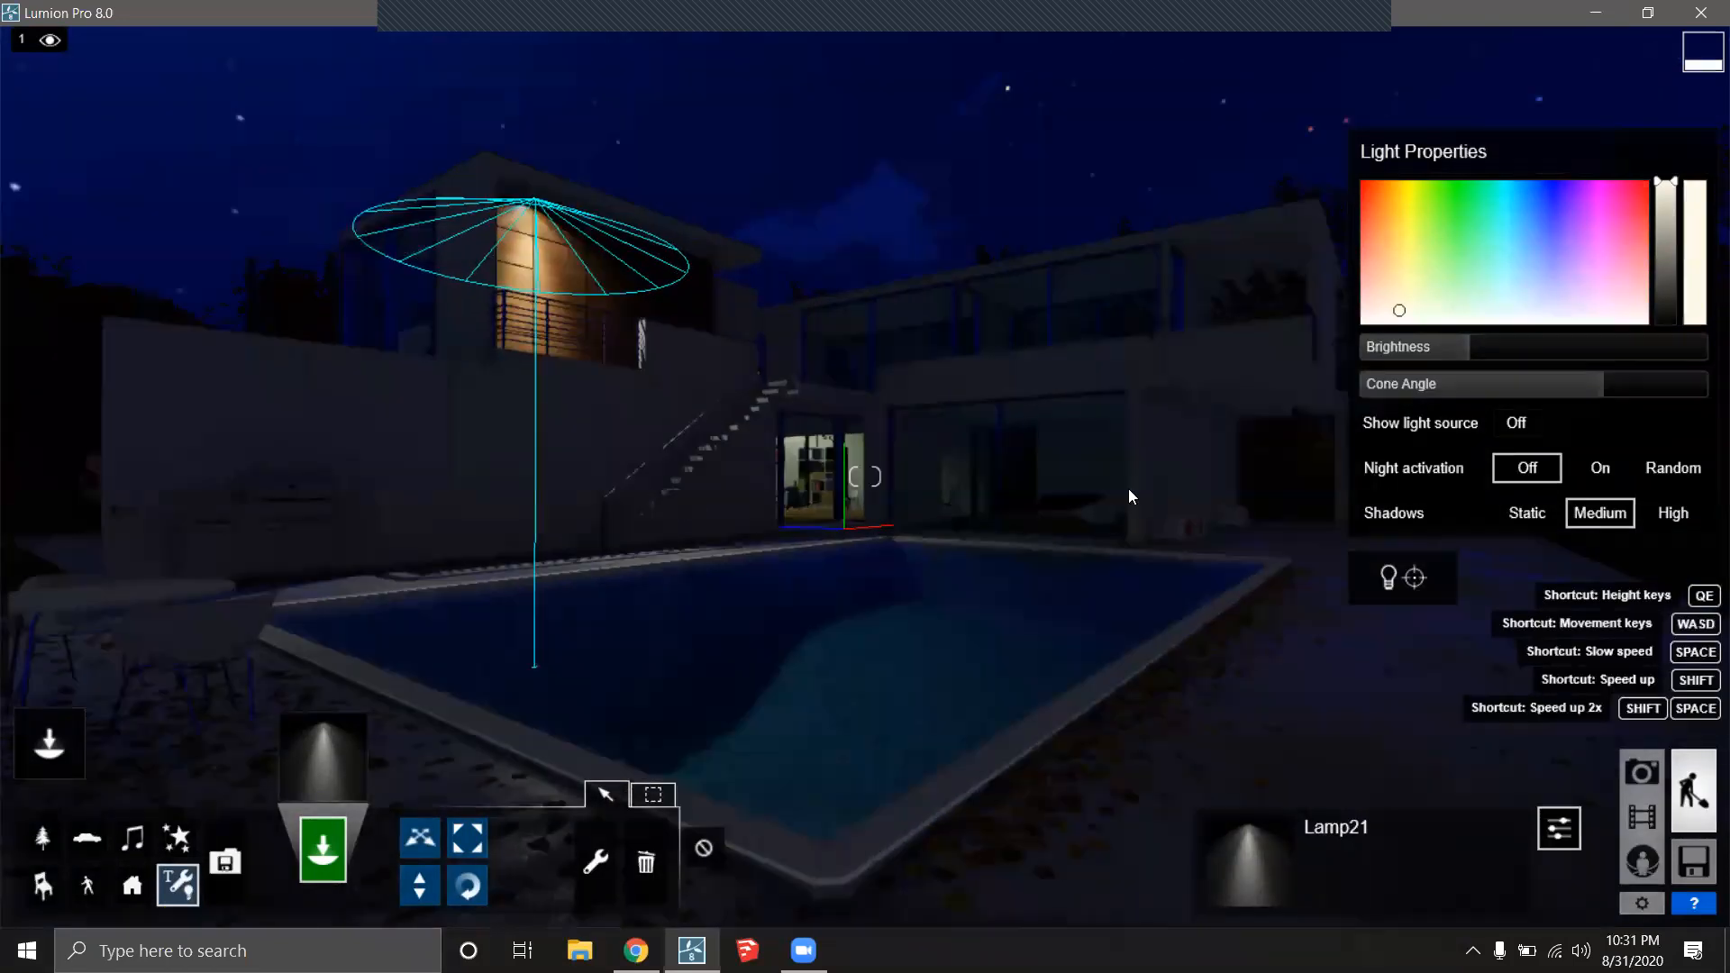
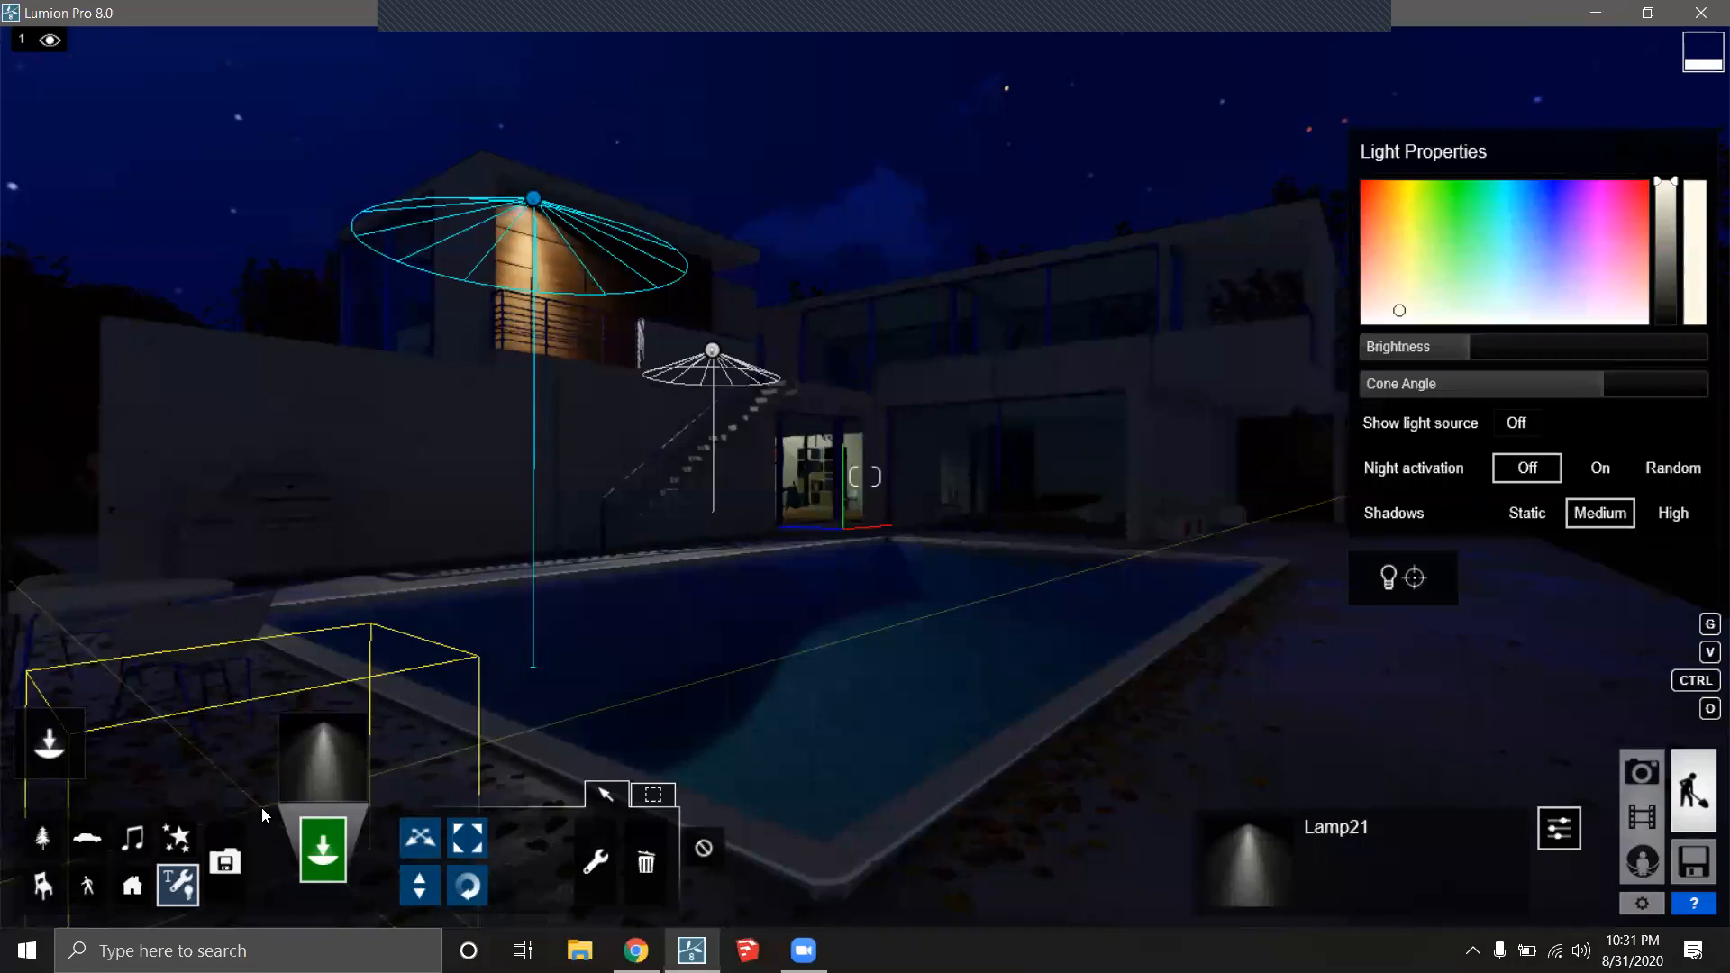
Examine the spotlight, omnilight, area light and utility categories of the Lights And Utilities Library, then close it.
left_click(322, 754)
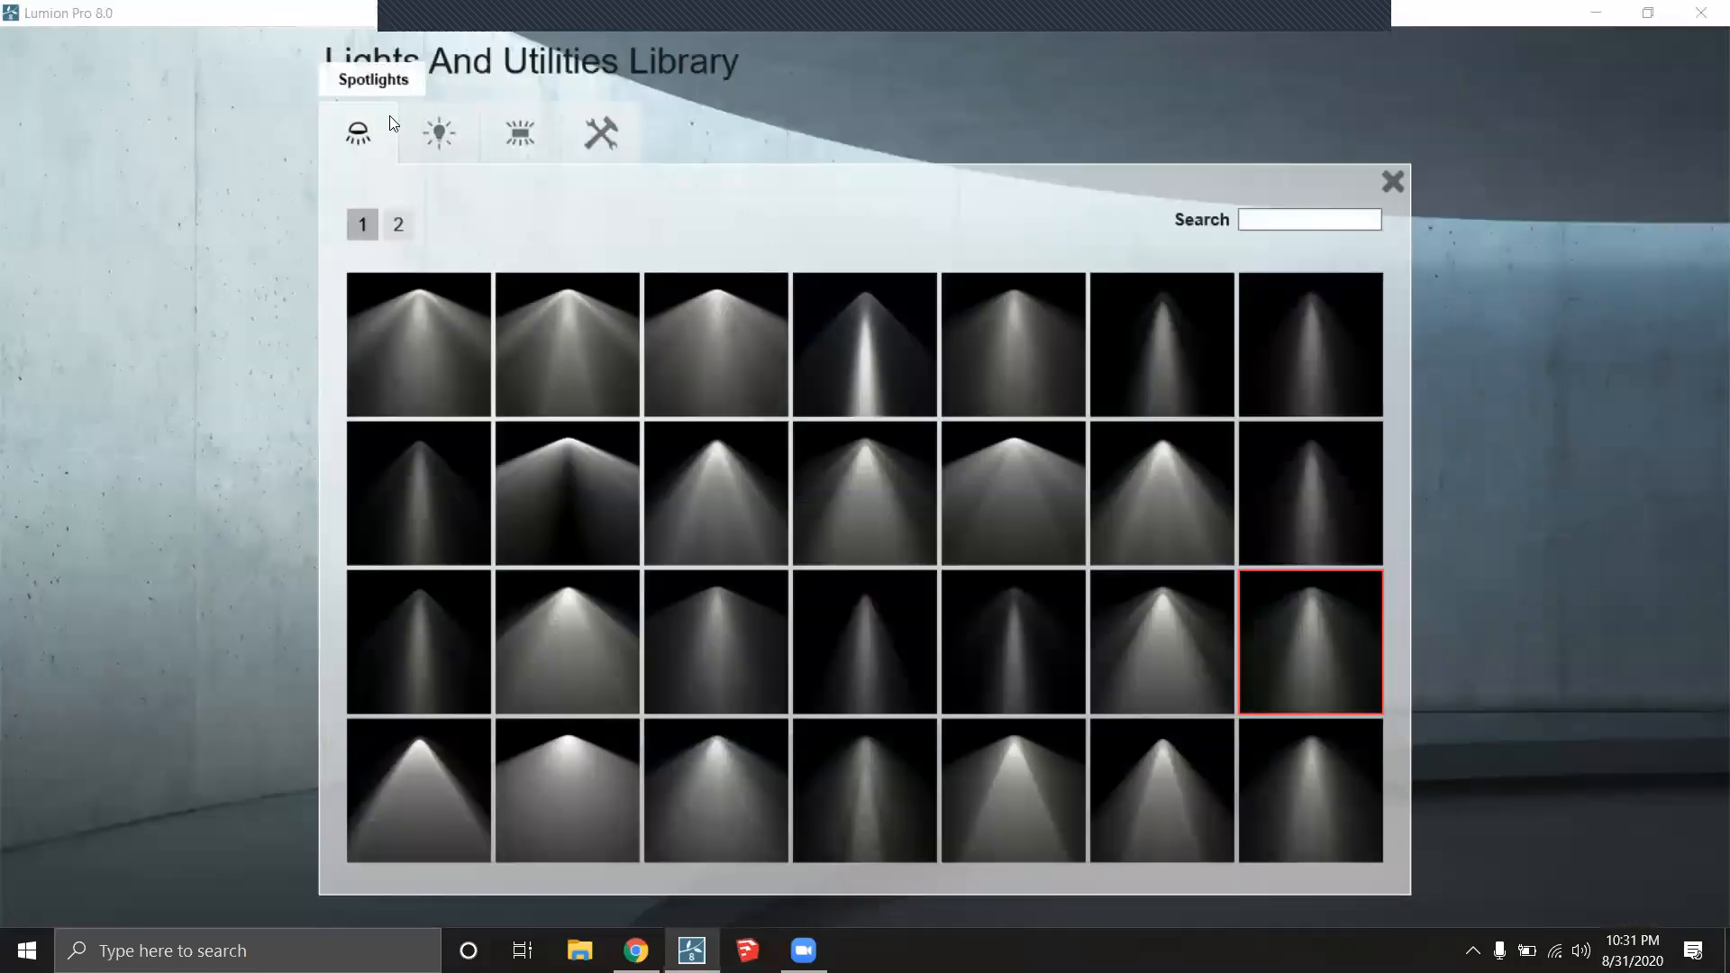
left_click(450, 126)
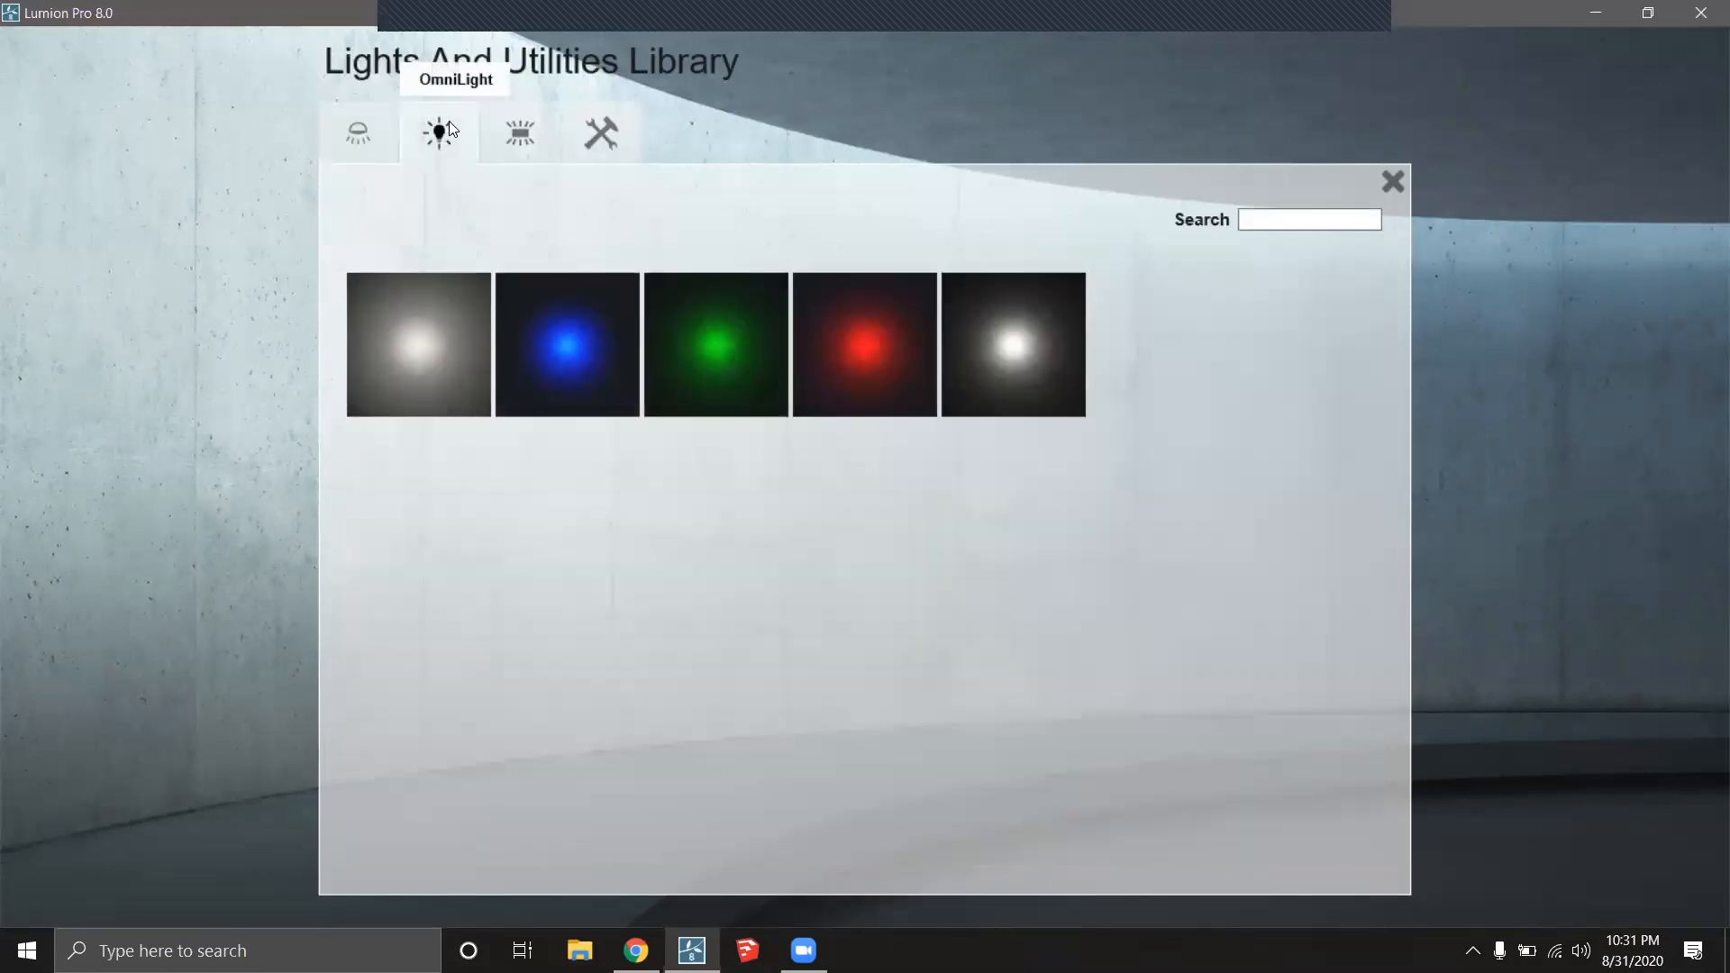
left_click(522, 133)
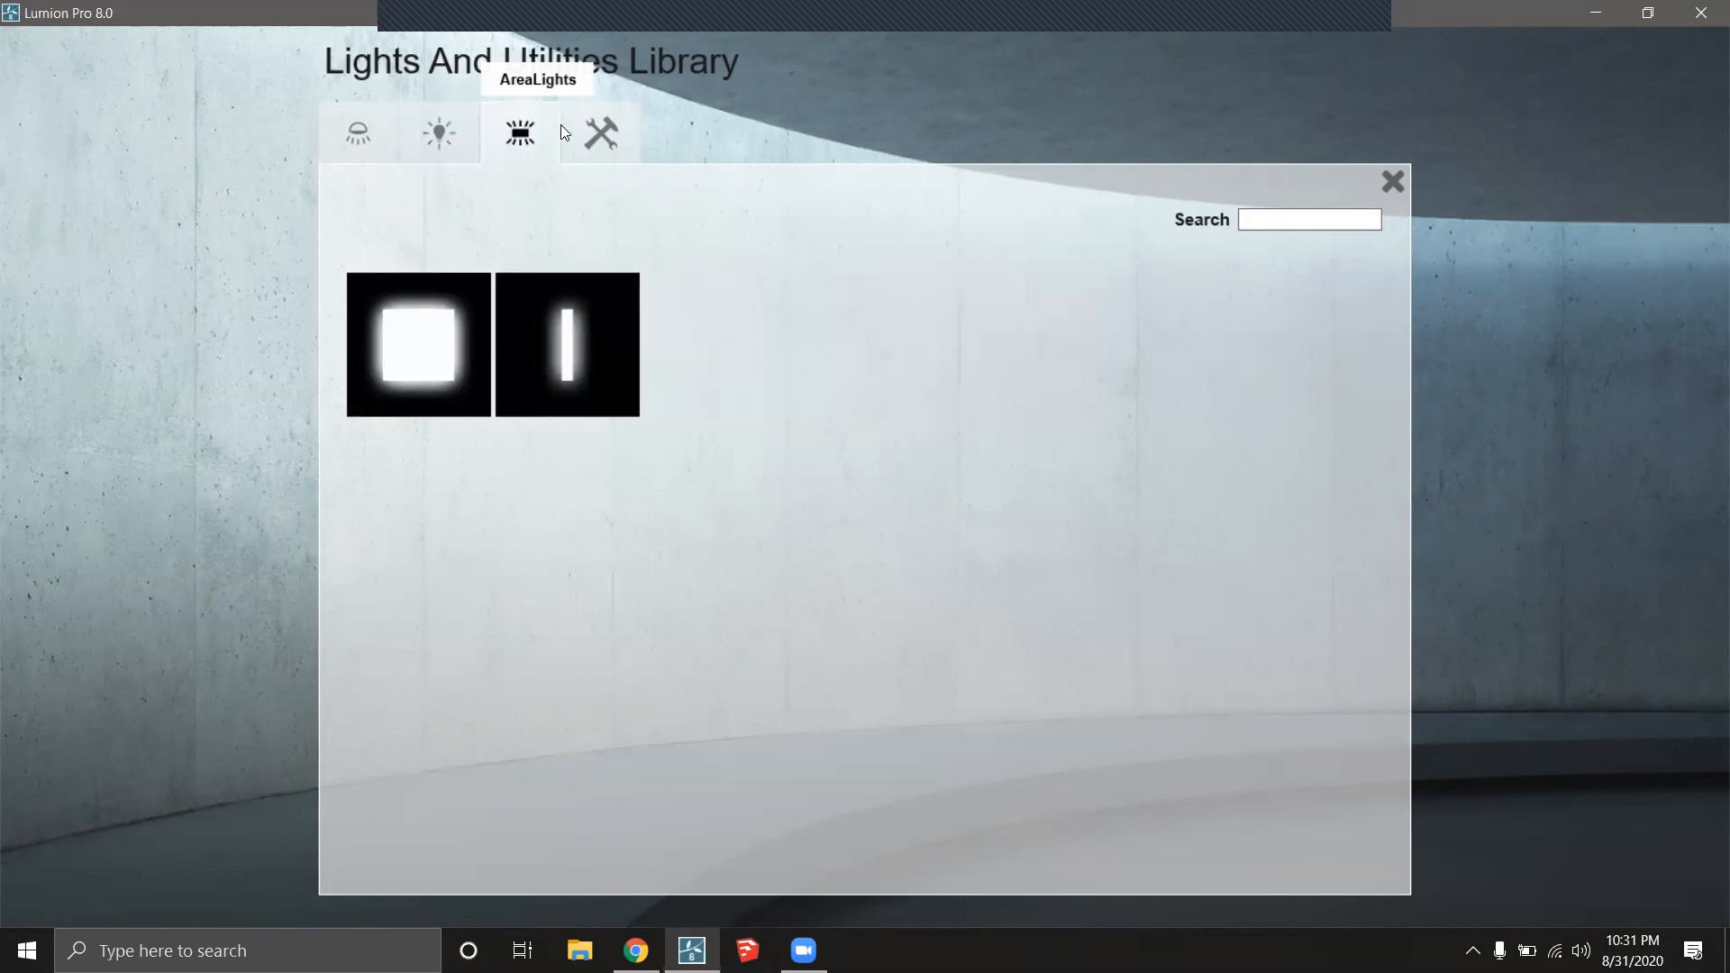
left_click(361, 135)
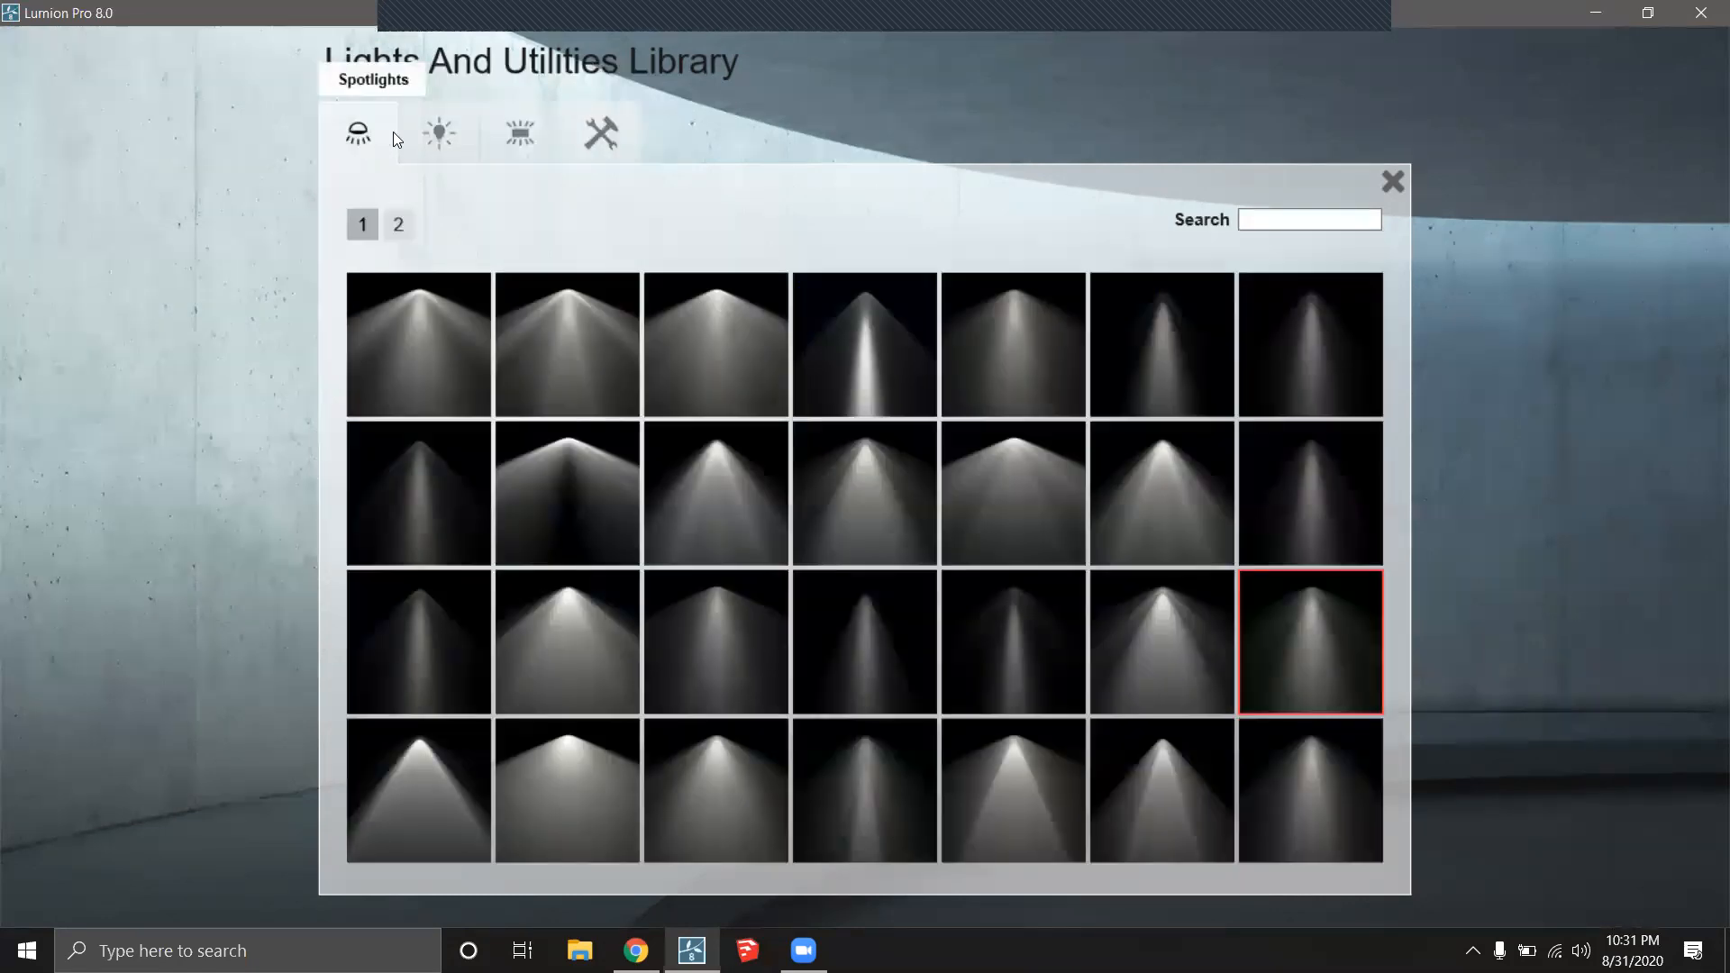
left_click(438, 136)
left_click(596, 133)
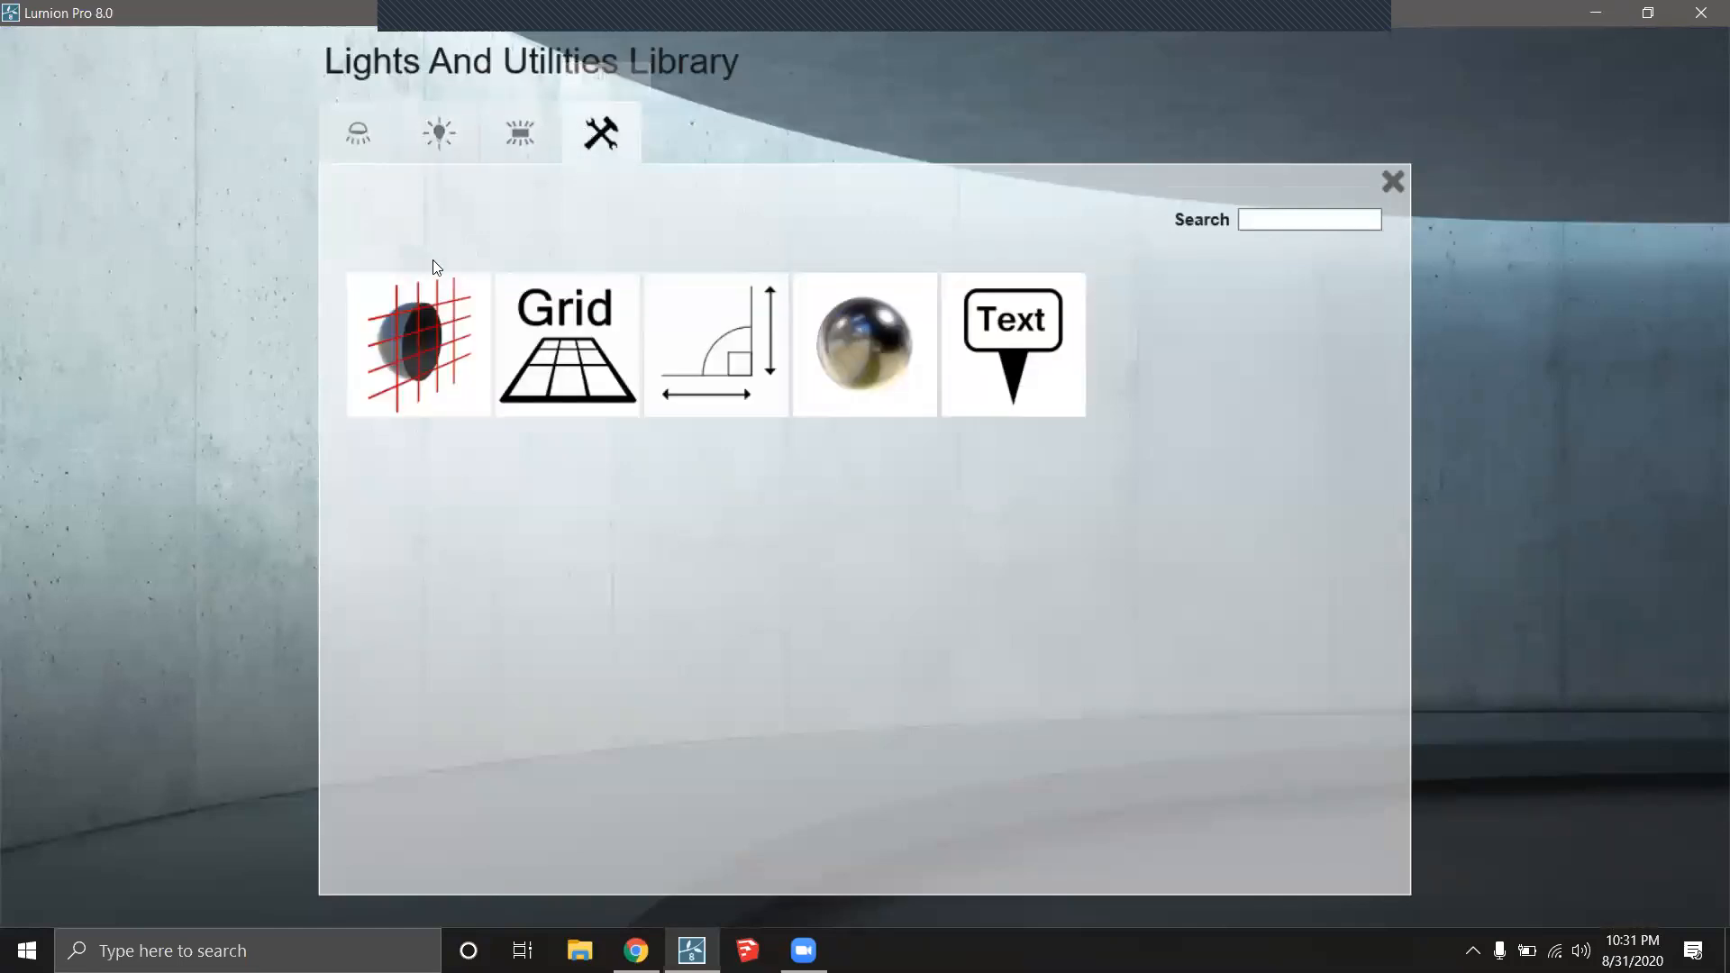
left_click(365, 128)
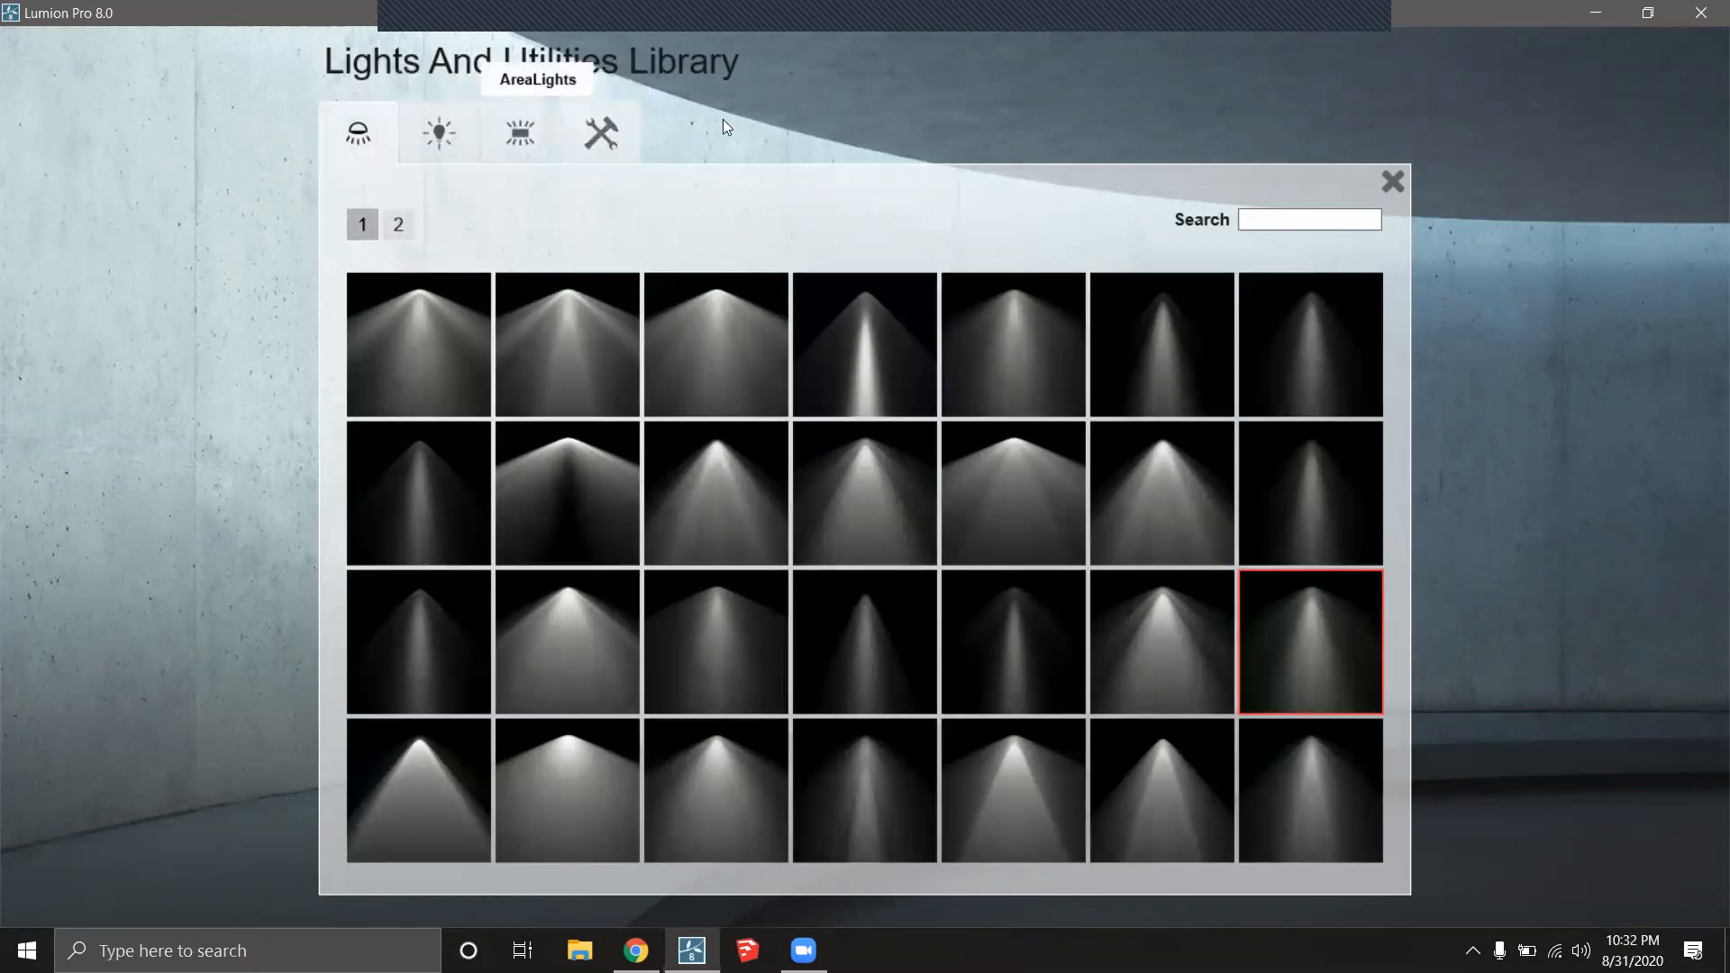
left_click(1398, 172)
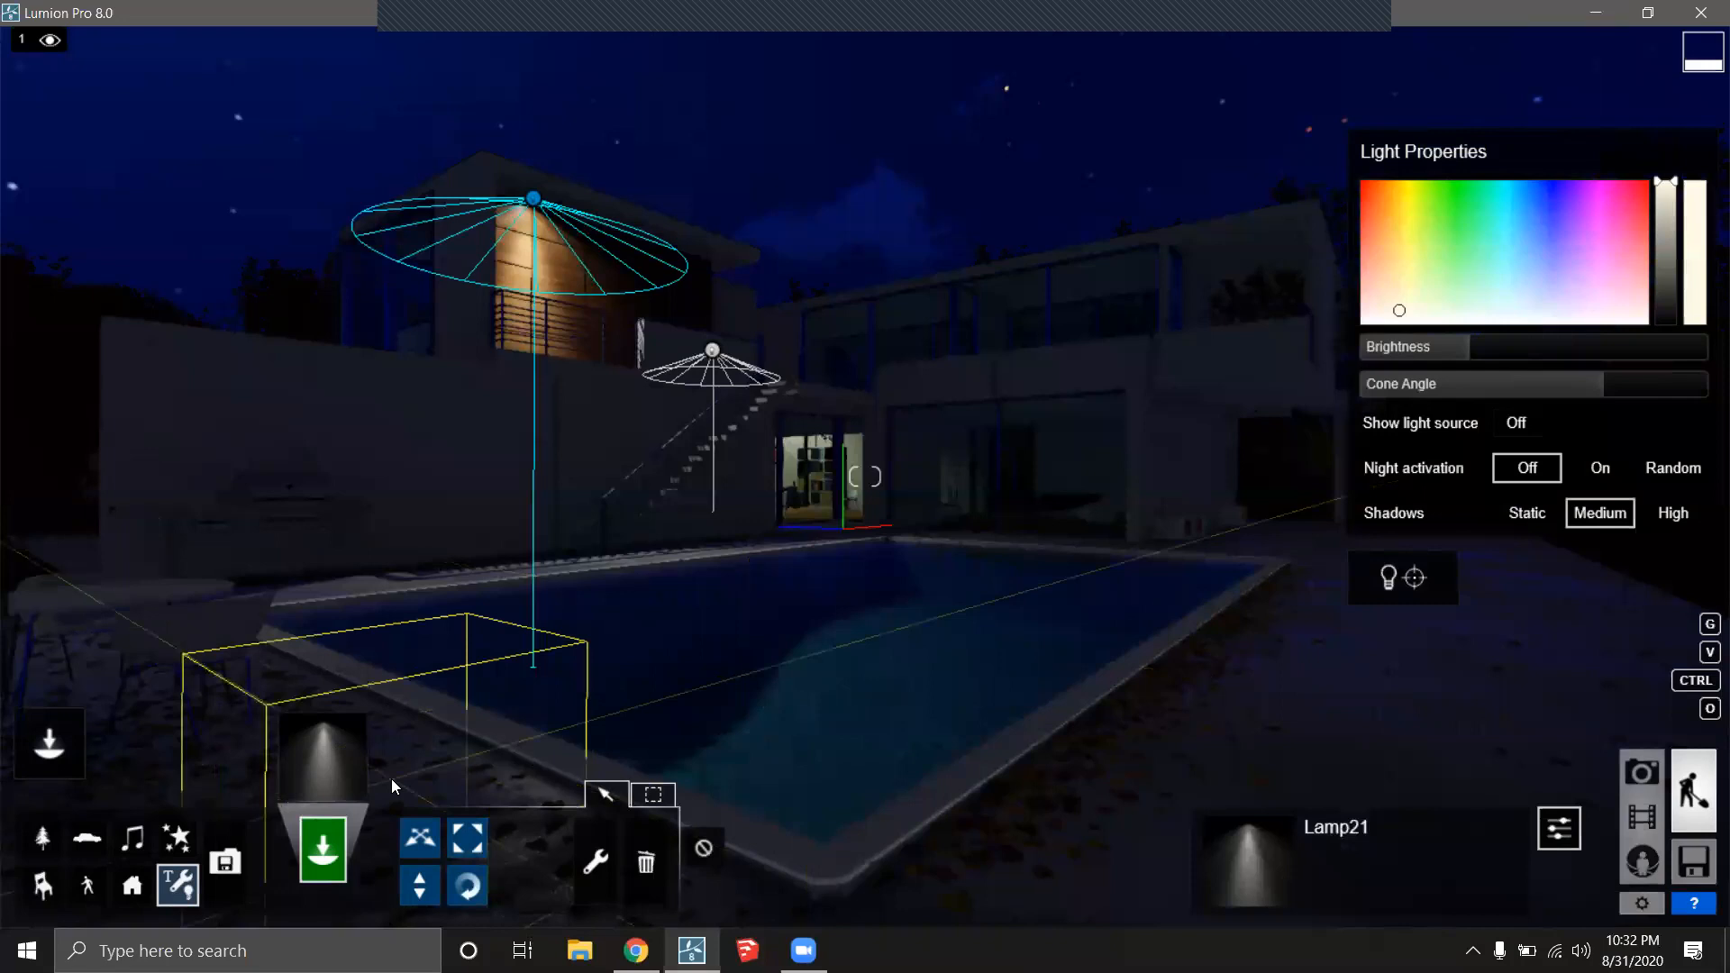
Choose the square area light from the lights library and place it over the far part of the swimming pool.
left_click(312, 766)
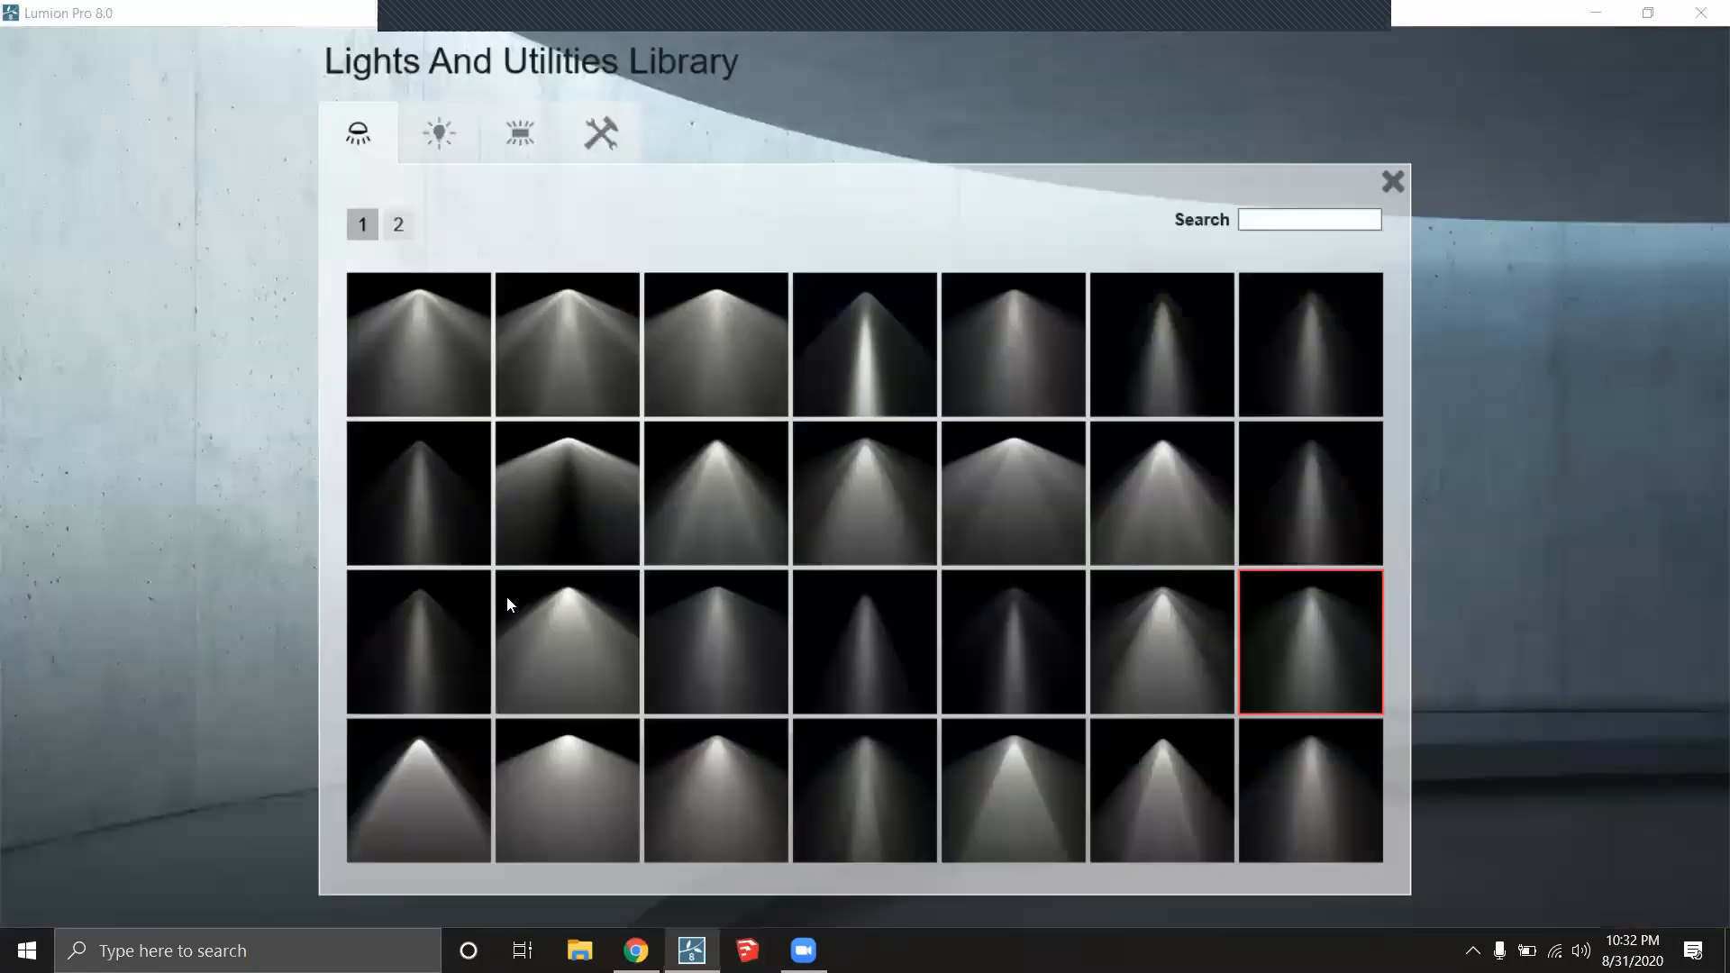
left_click(520, 132)
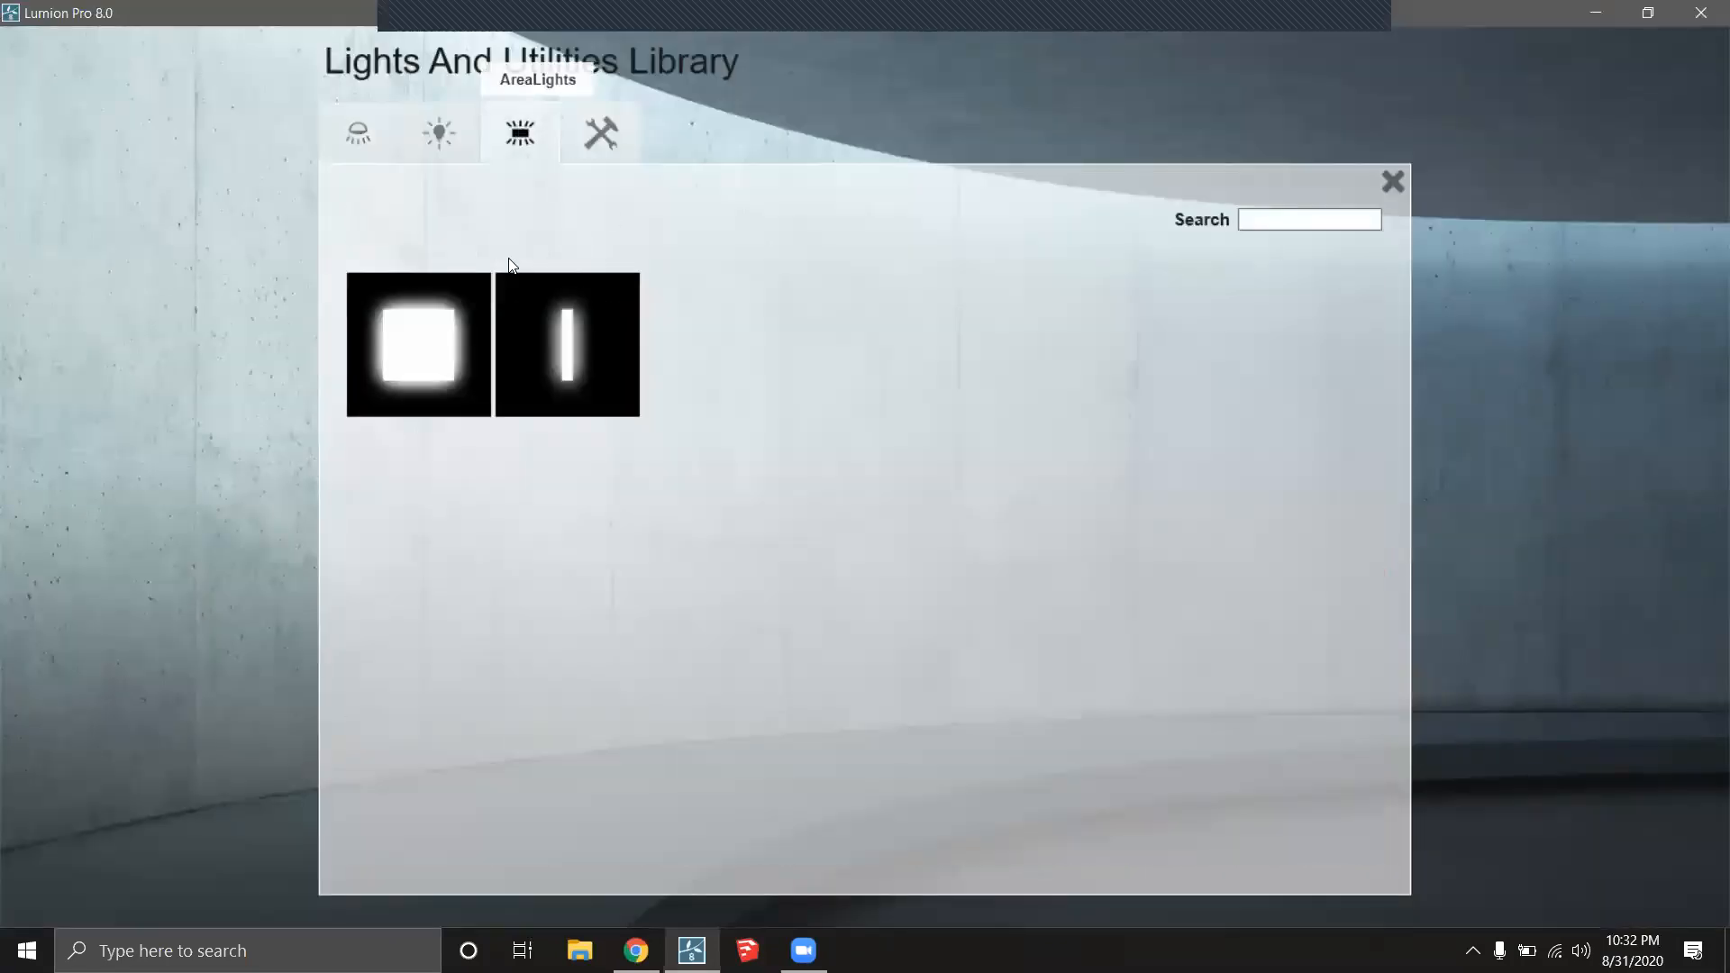
left_click(436, 359)
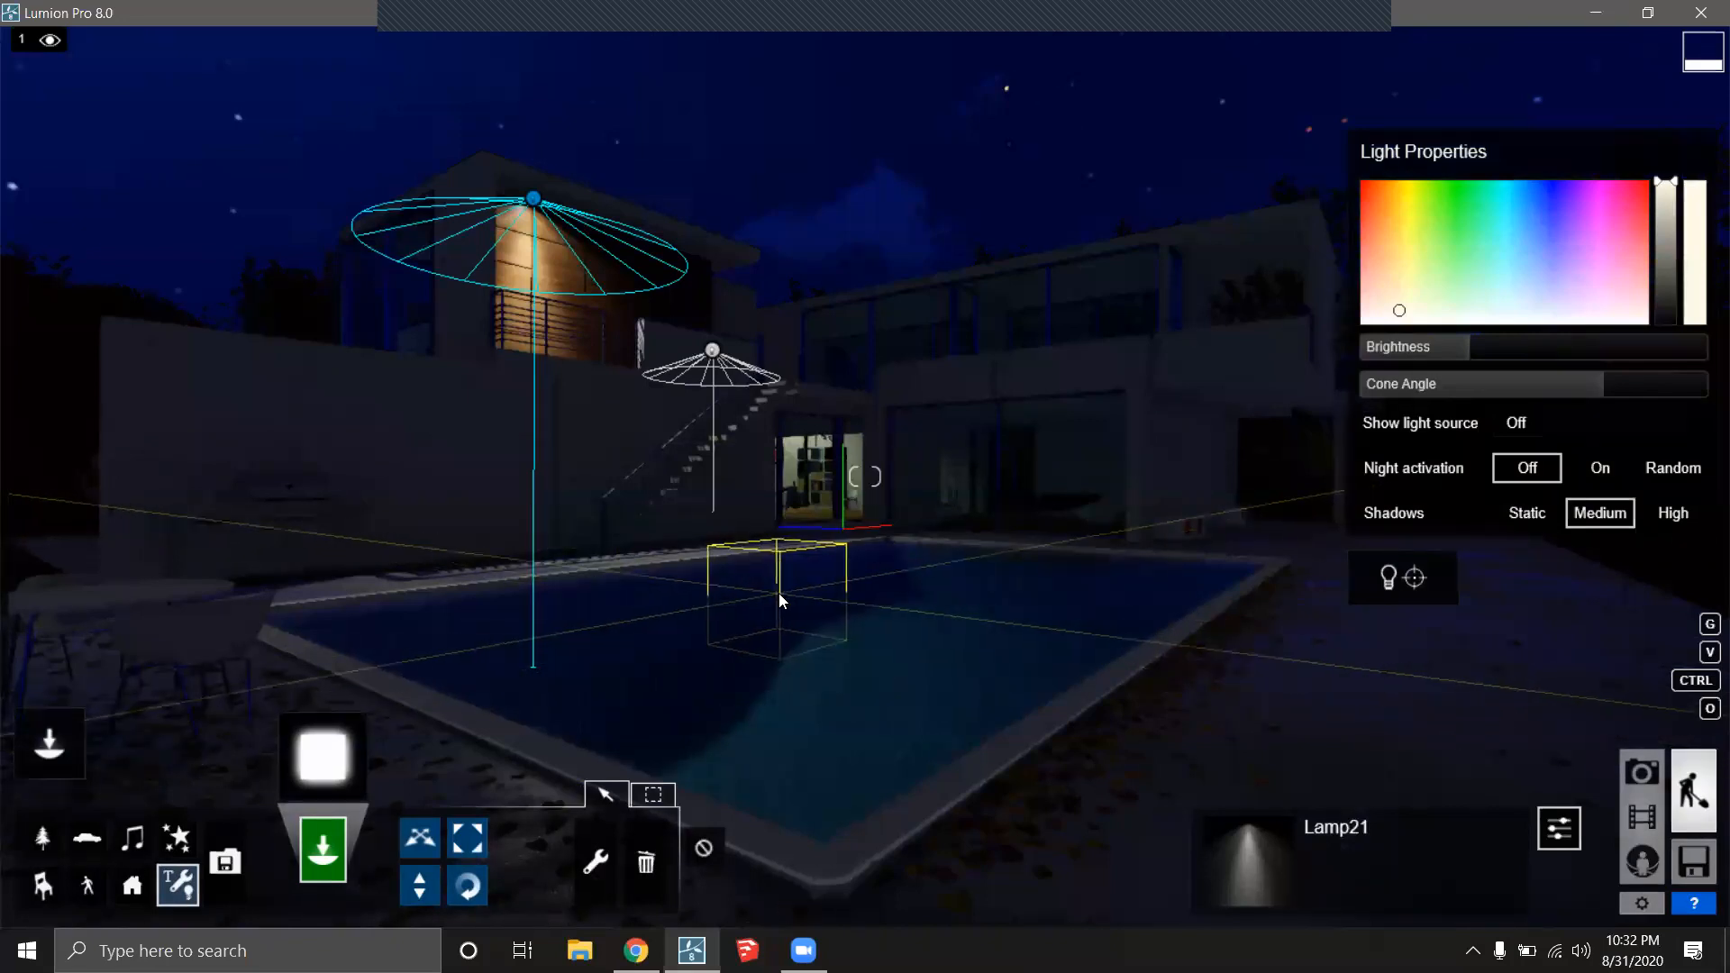
left_click(778, 593)
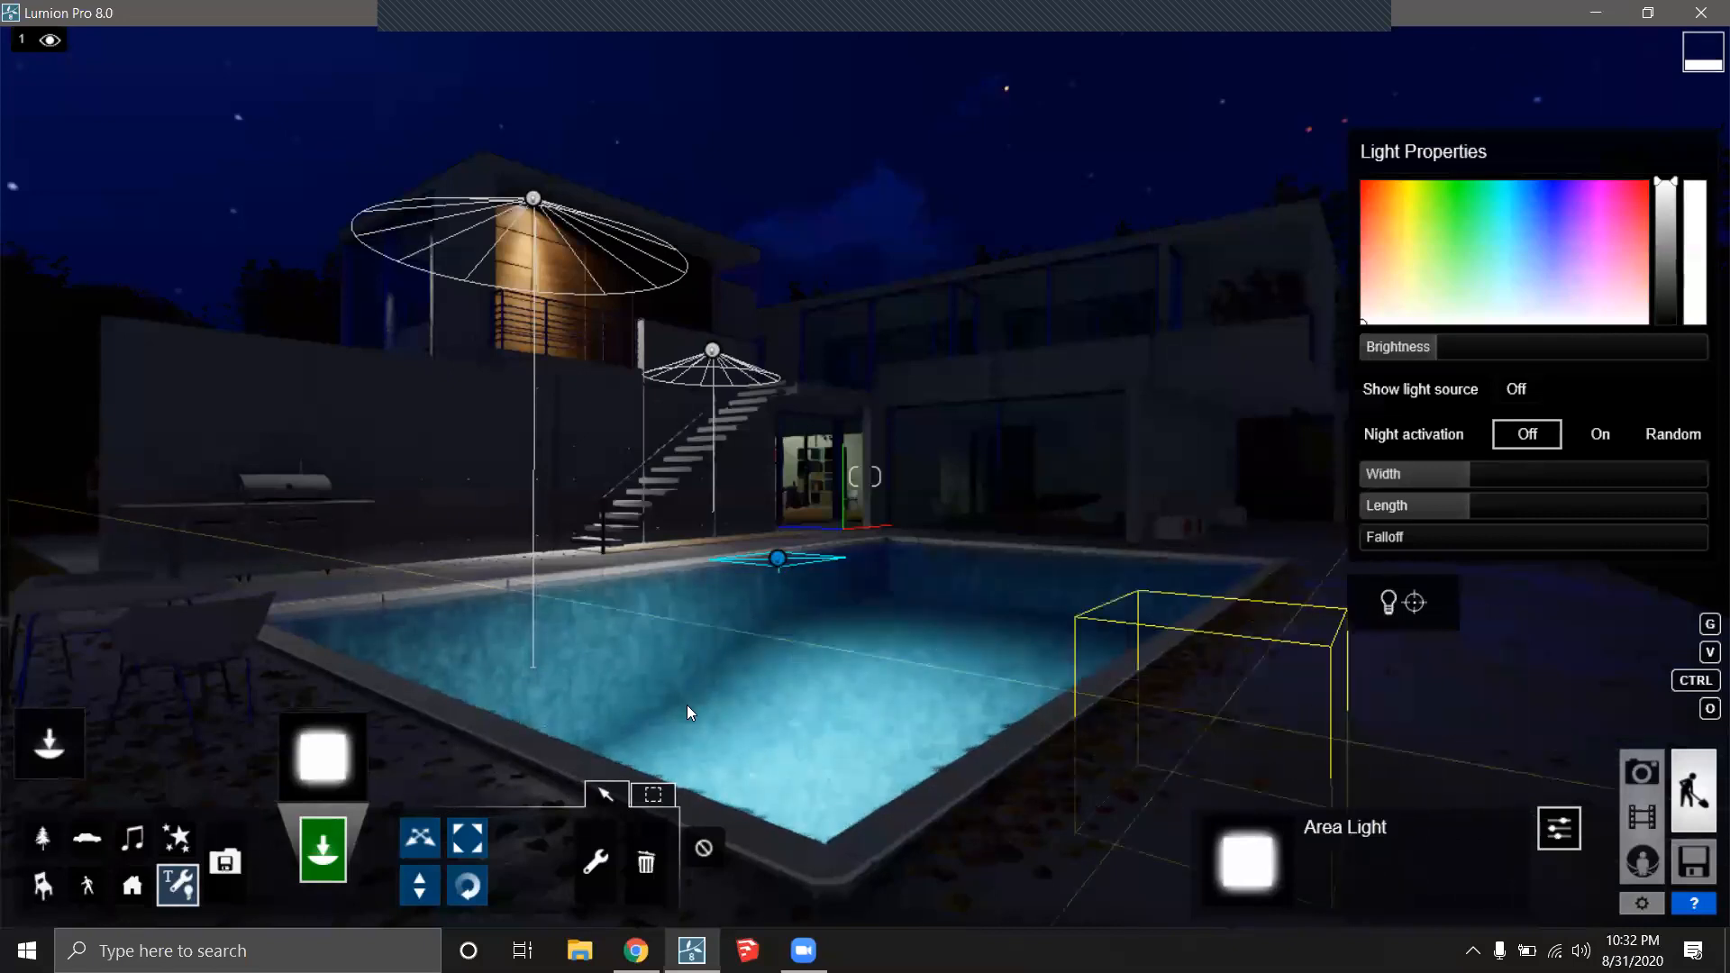
Choose the Acacia2_RT tree from the nature library and place it in the middle of the swimming pool.
mouse_move(67, 740)
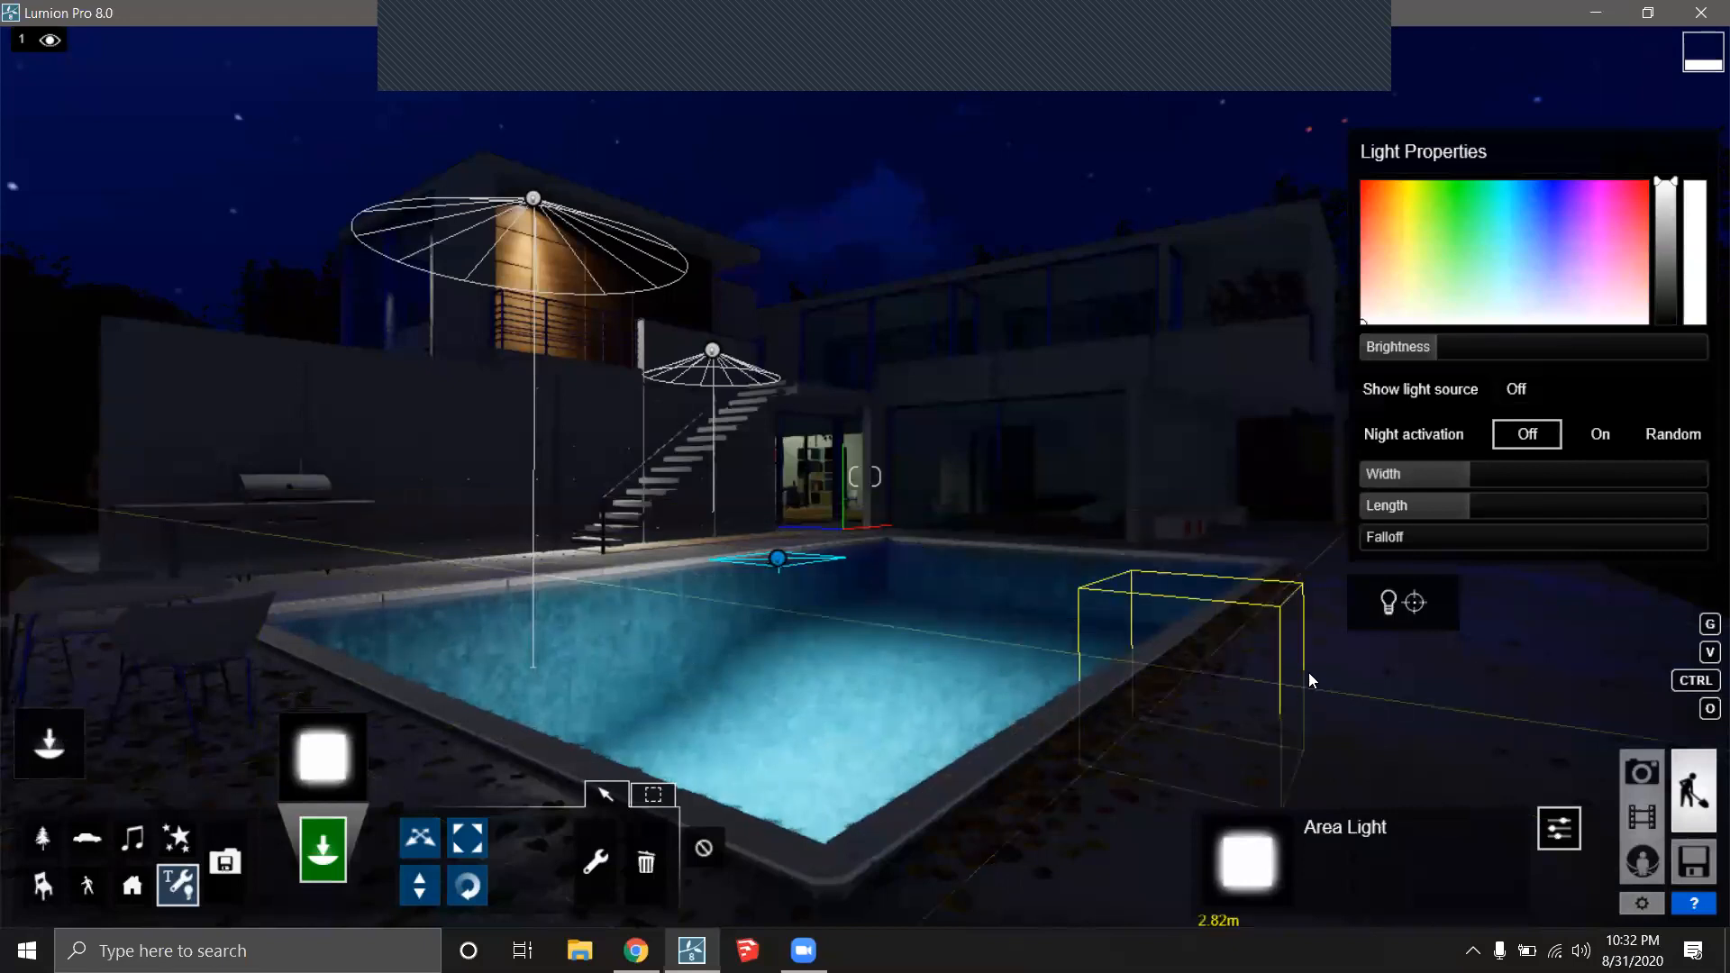
right_click_drag(1299, 650, 1167, 682)
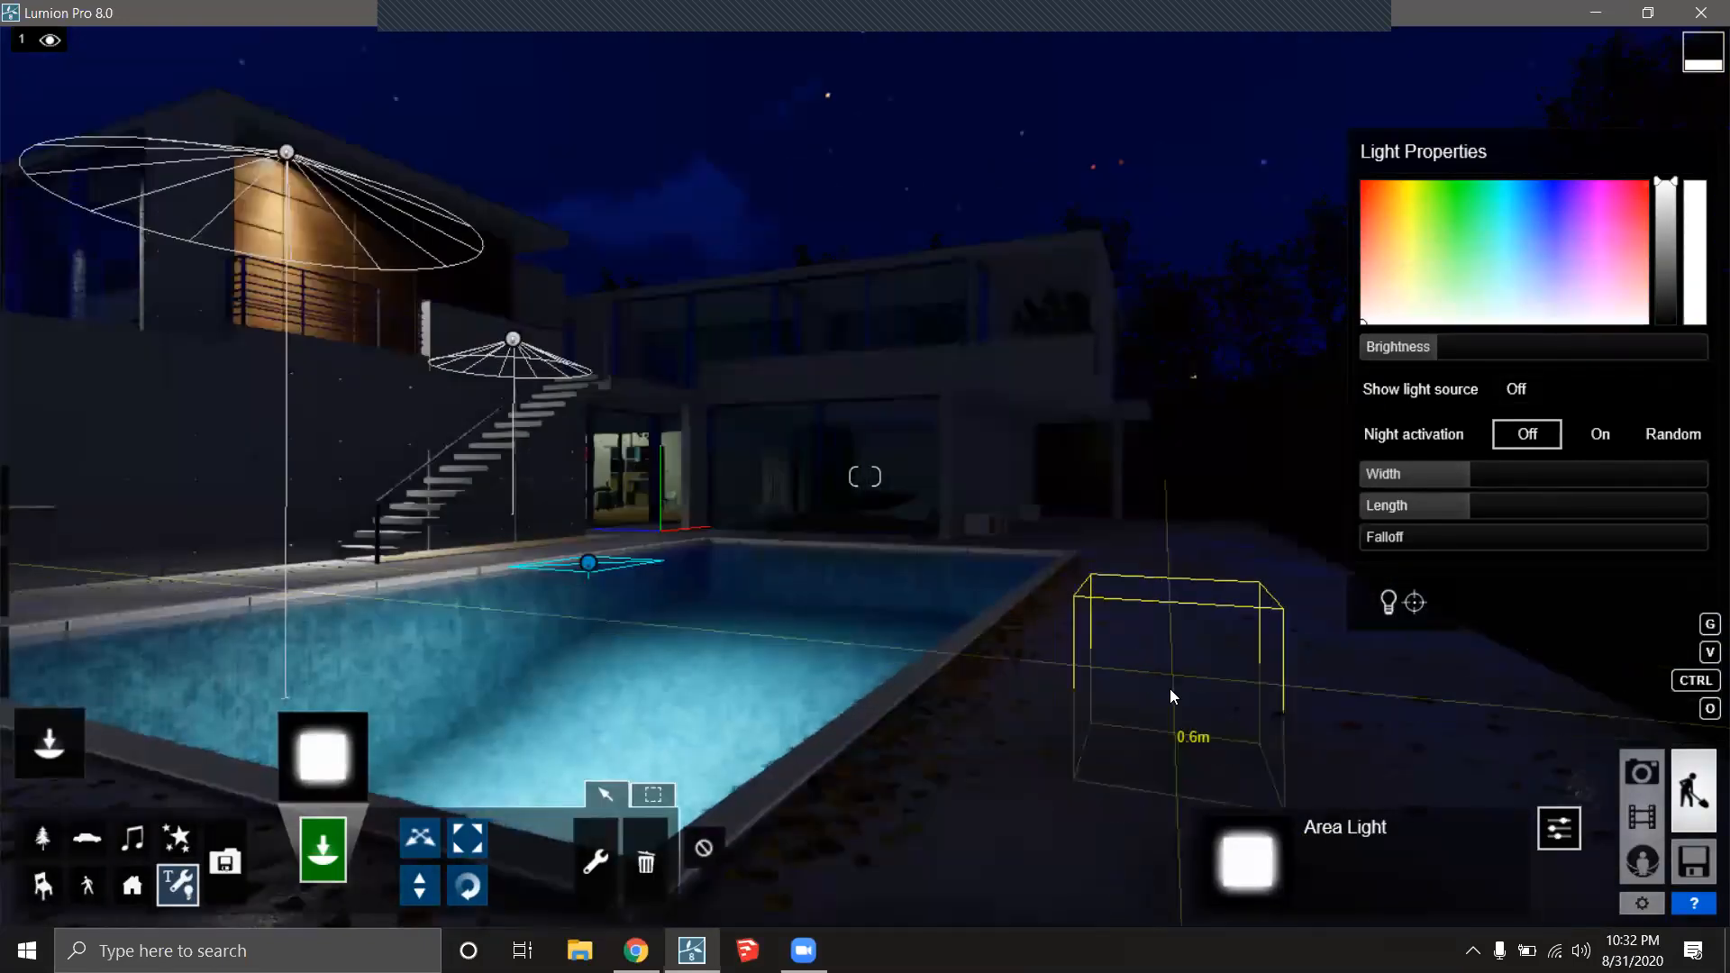
mouse_move(13, 774)
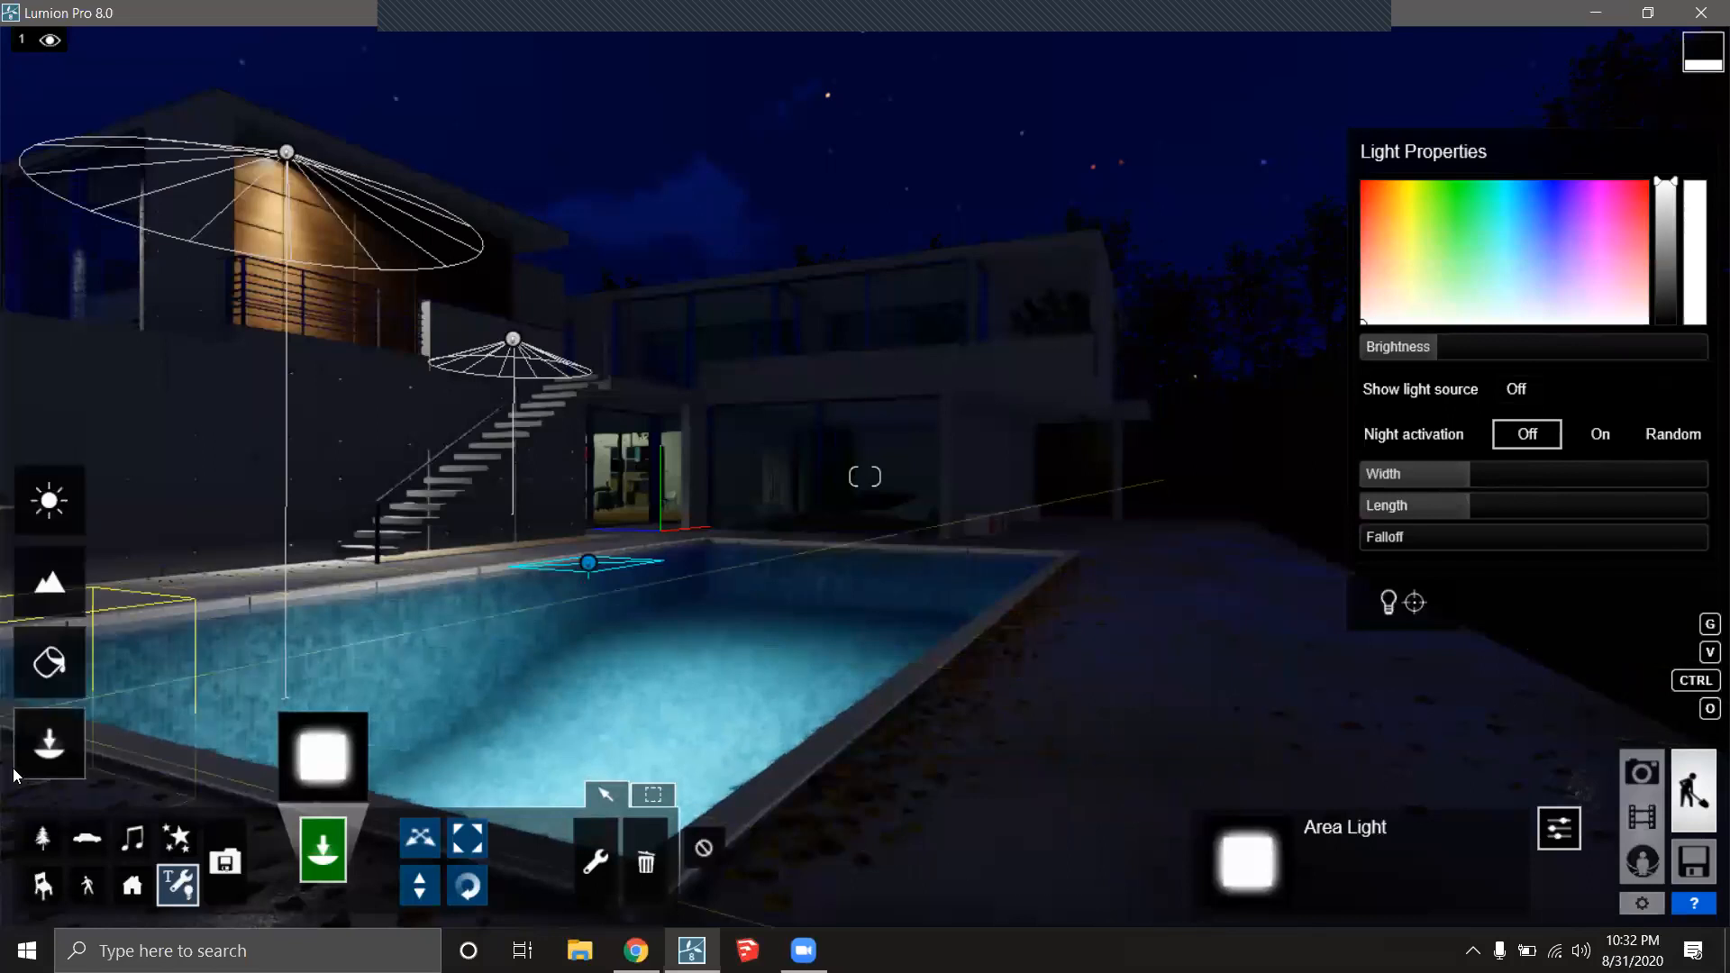
left_click(41, 838)
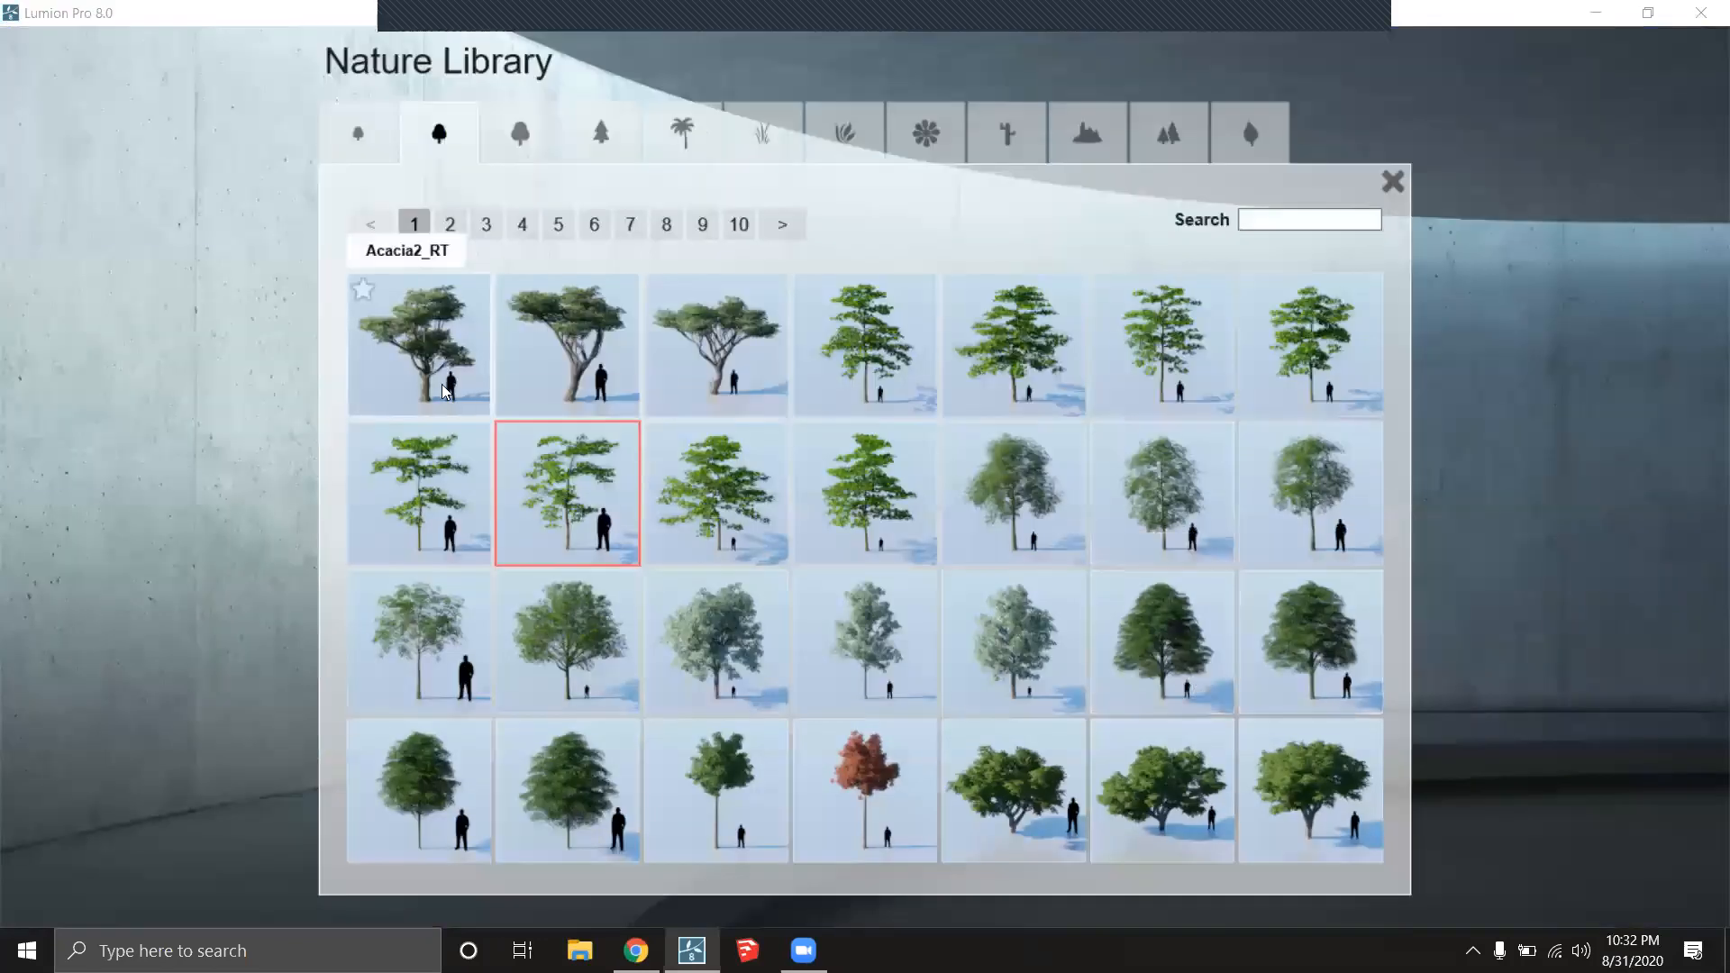
left_click(1196, 665)
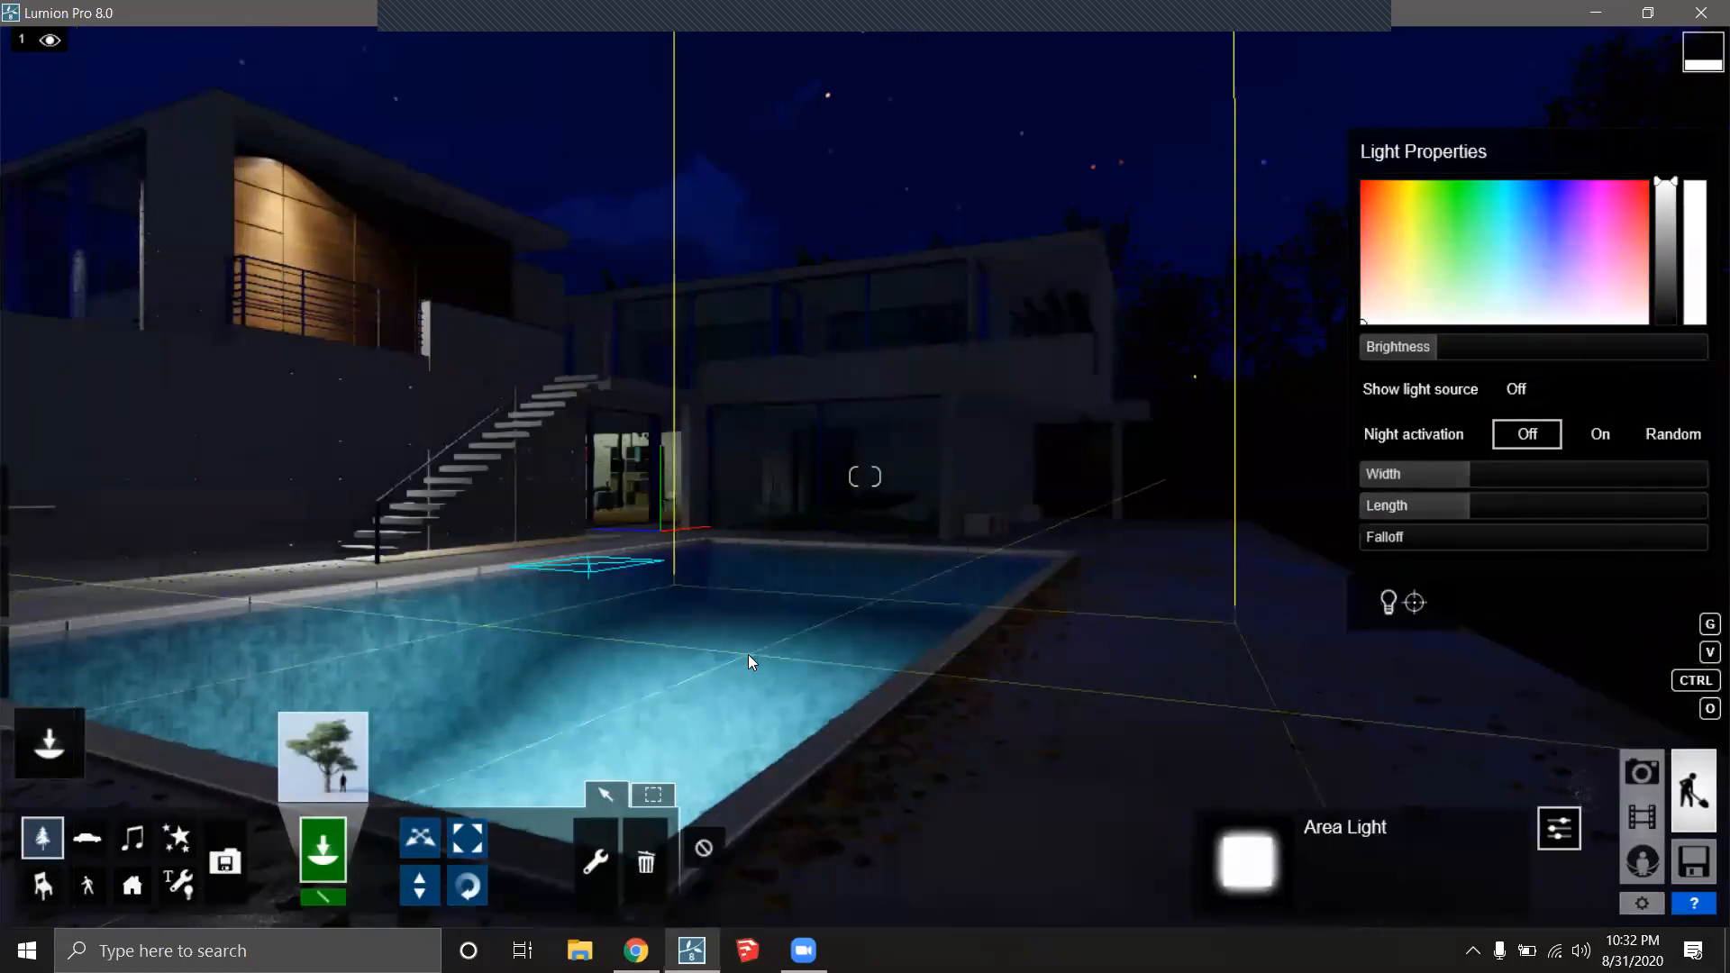
left_click(679, 641)
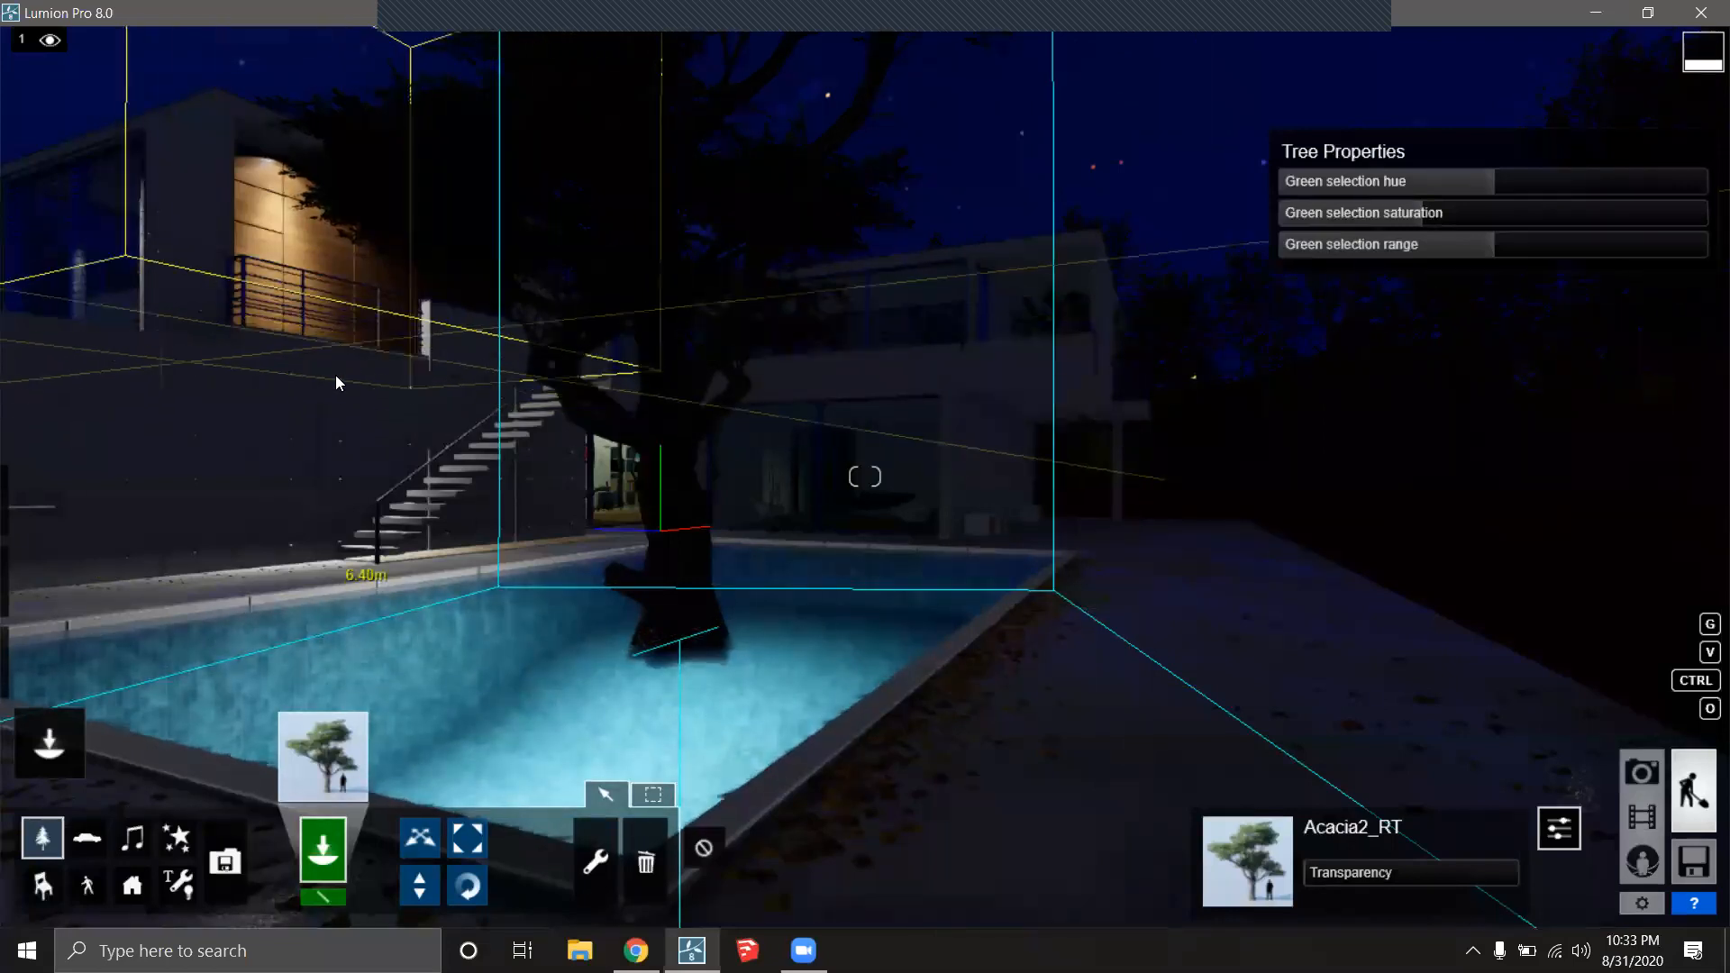
Delete the acacia tree standing in the swimming pool.
left_click(646, 862)
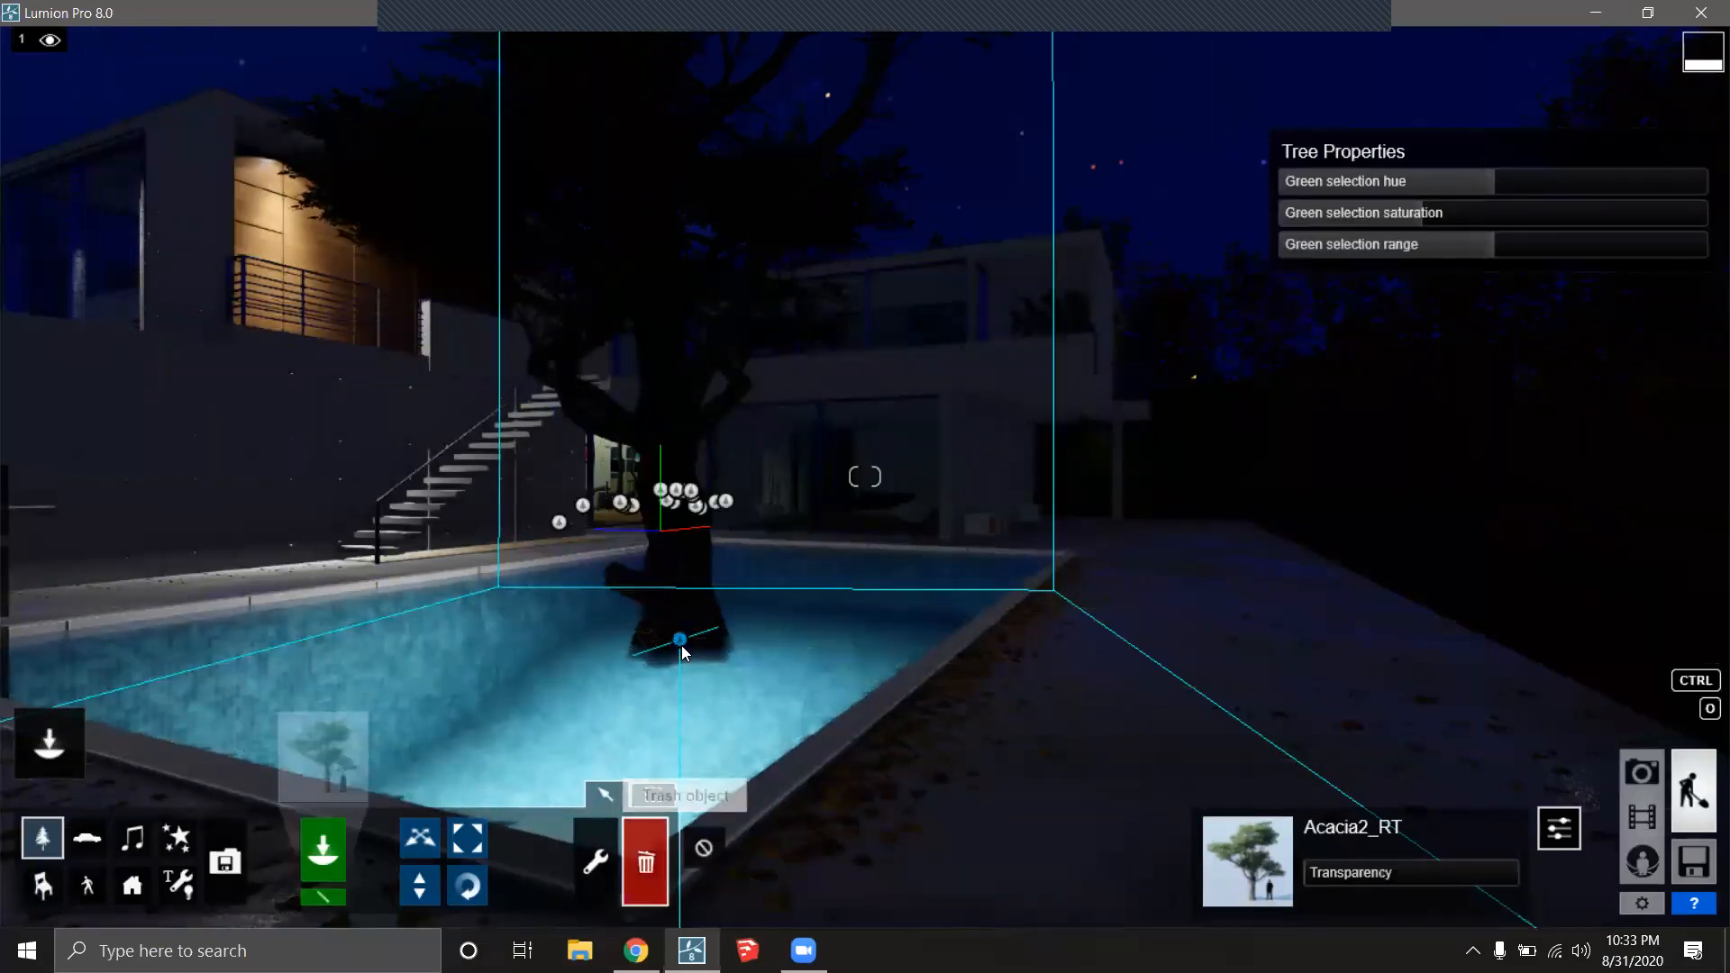
left_click(686, 636)
right_click_drag(1072, 631, 284, 867)
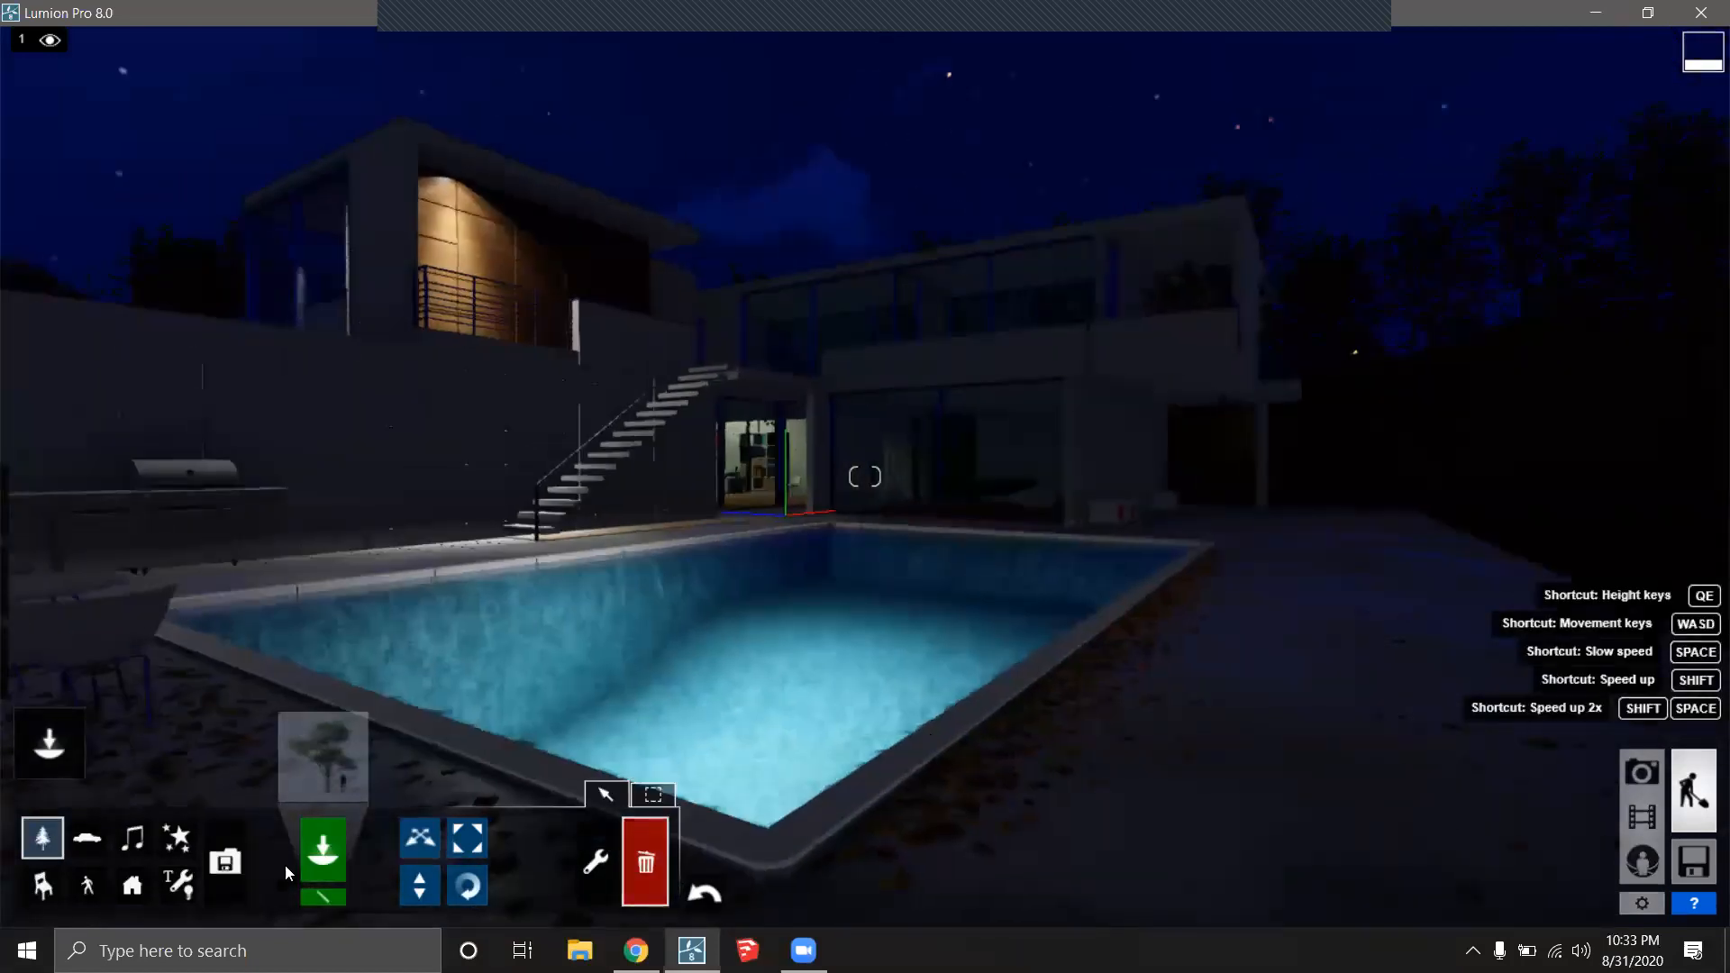
Select the area light at the pool and raise it vertically into the sky above the house.
left_click(179, 883)
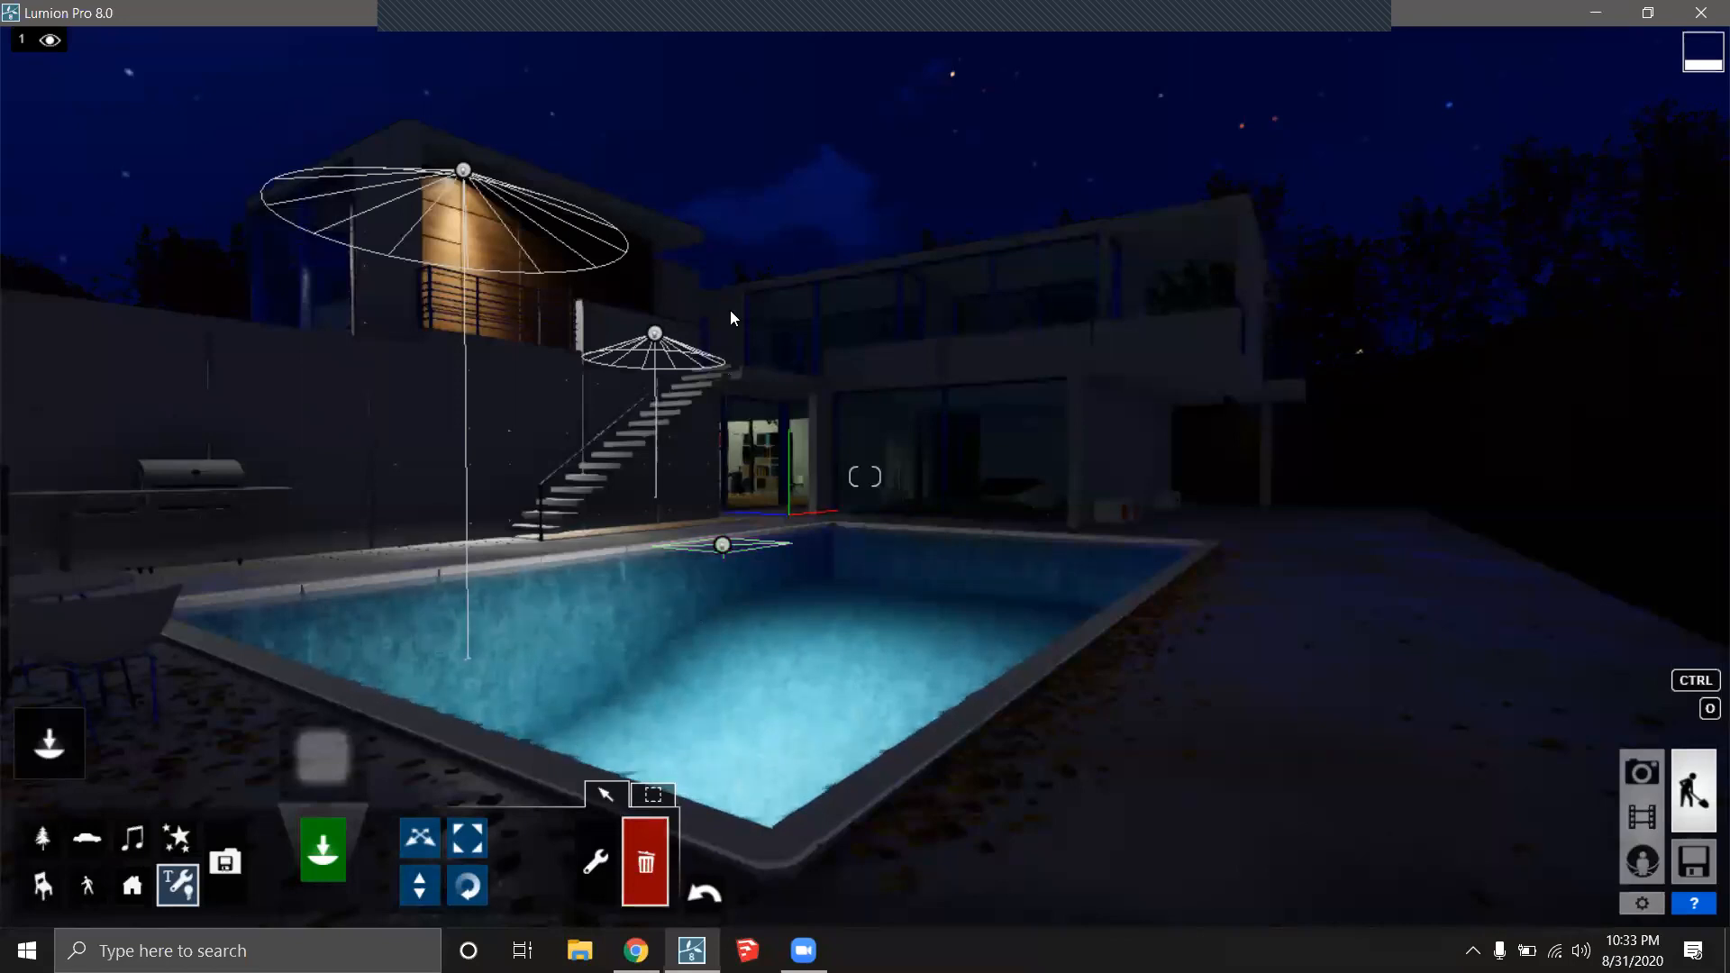
left_click(427, 890)
left_click(723, 545)
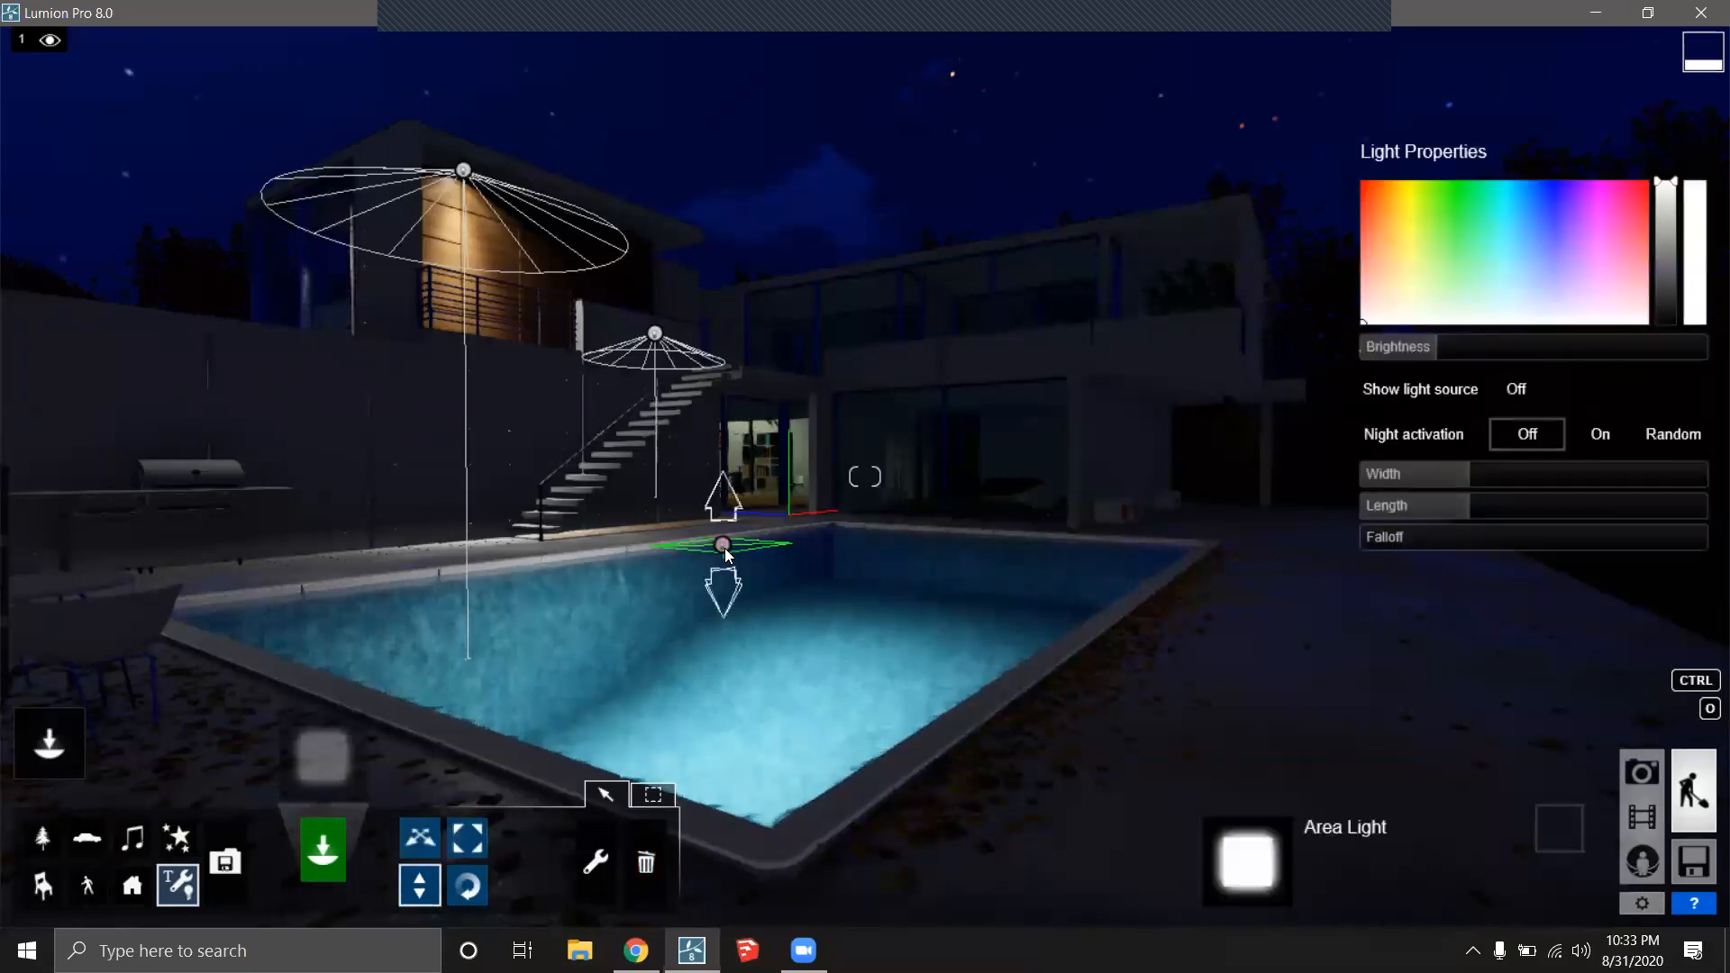
left_click_drag(727, 554, 719, 121)
right_click_drag(937, 603, 896, 523)
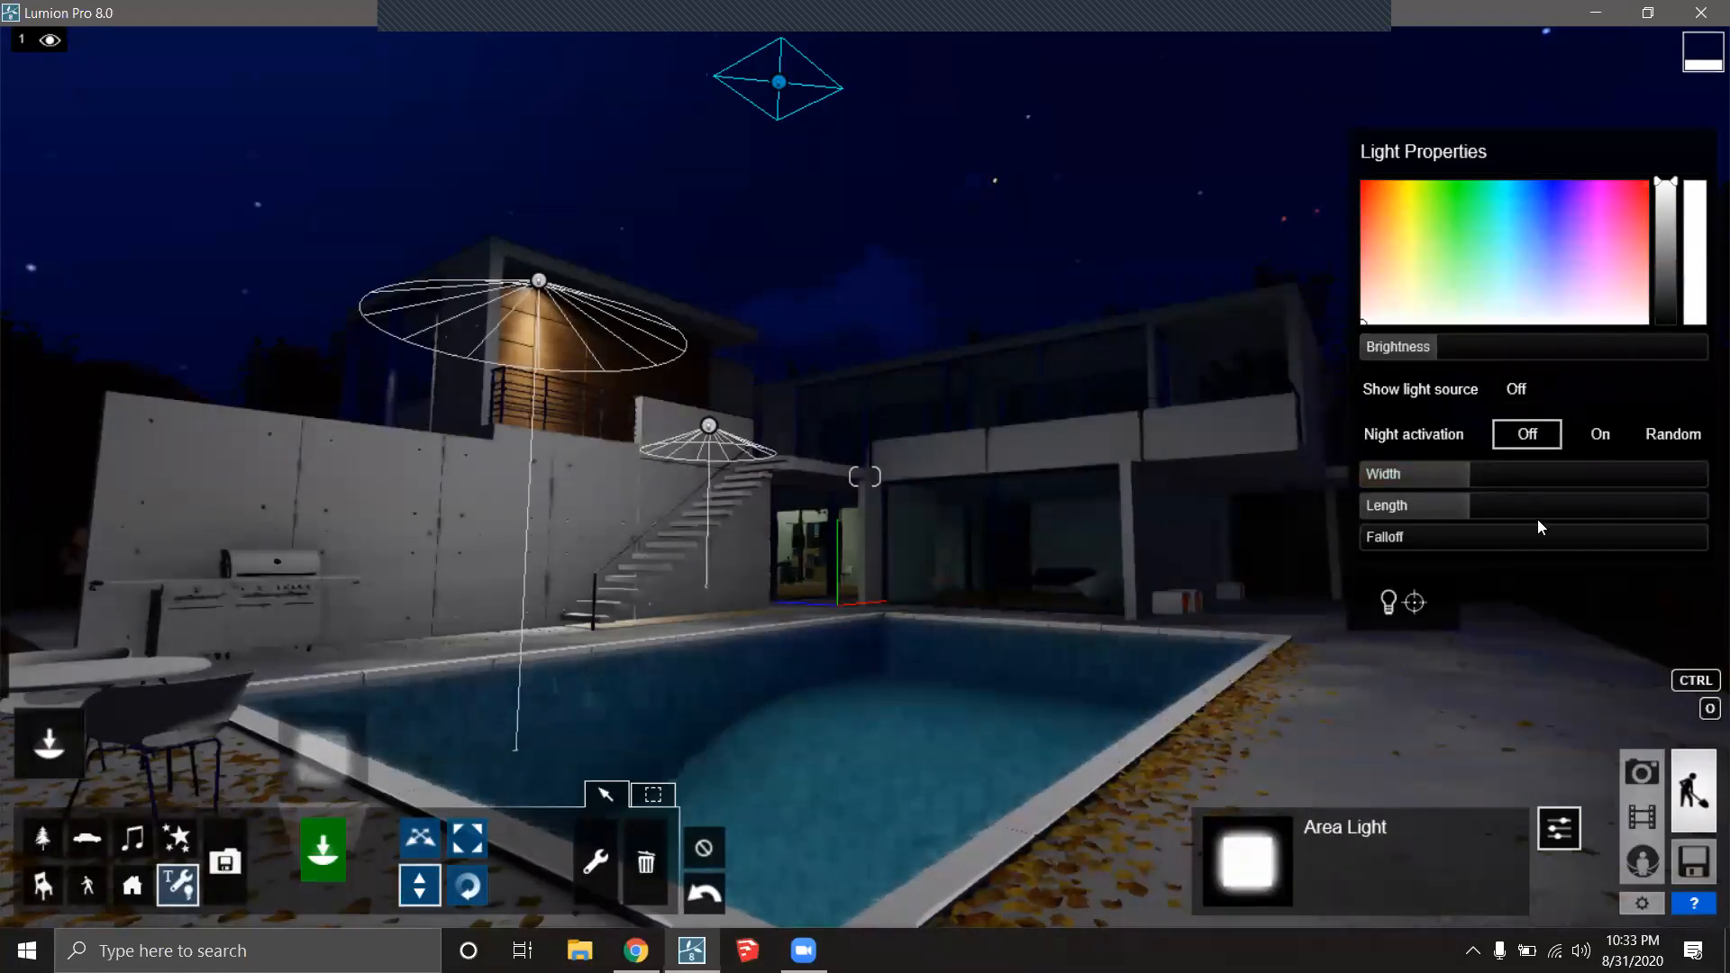
Increase the brightness of the area light above the pool to about a third of its range.
left_click(1565, 826)
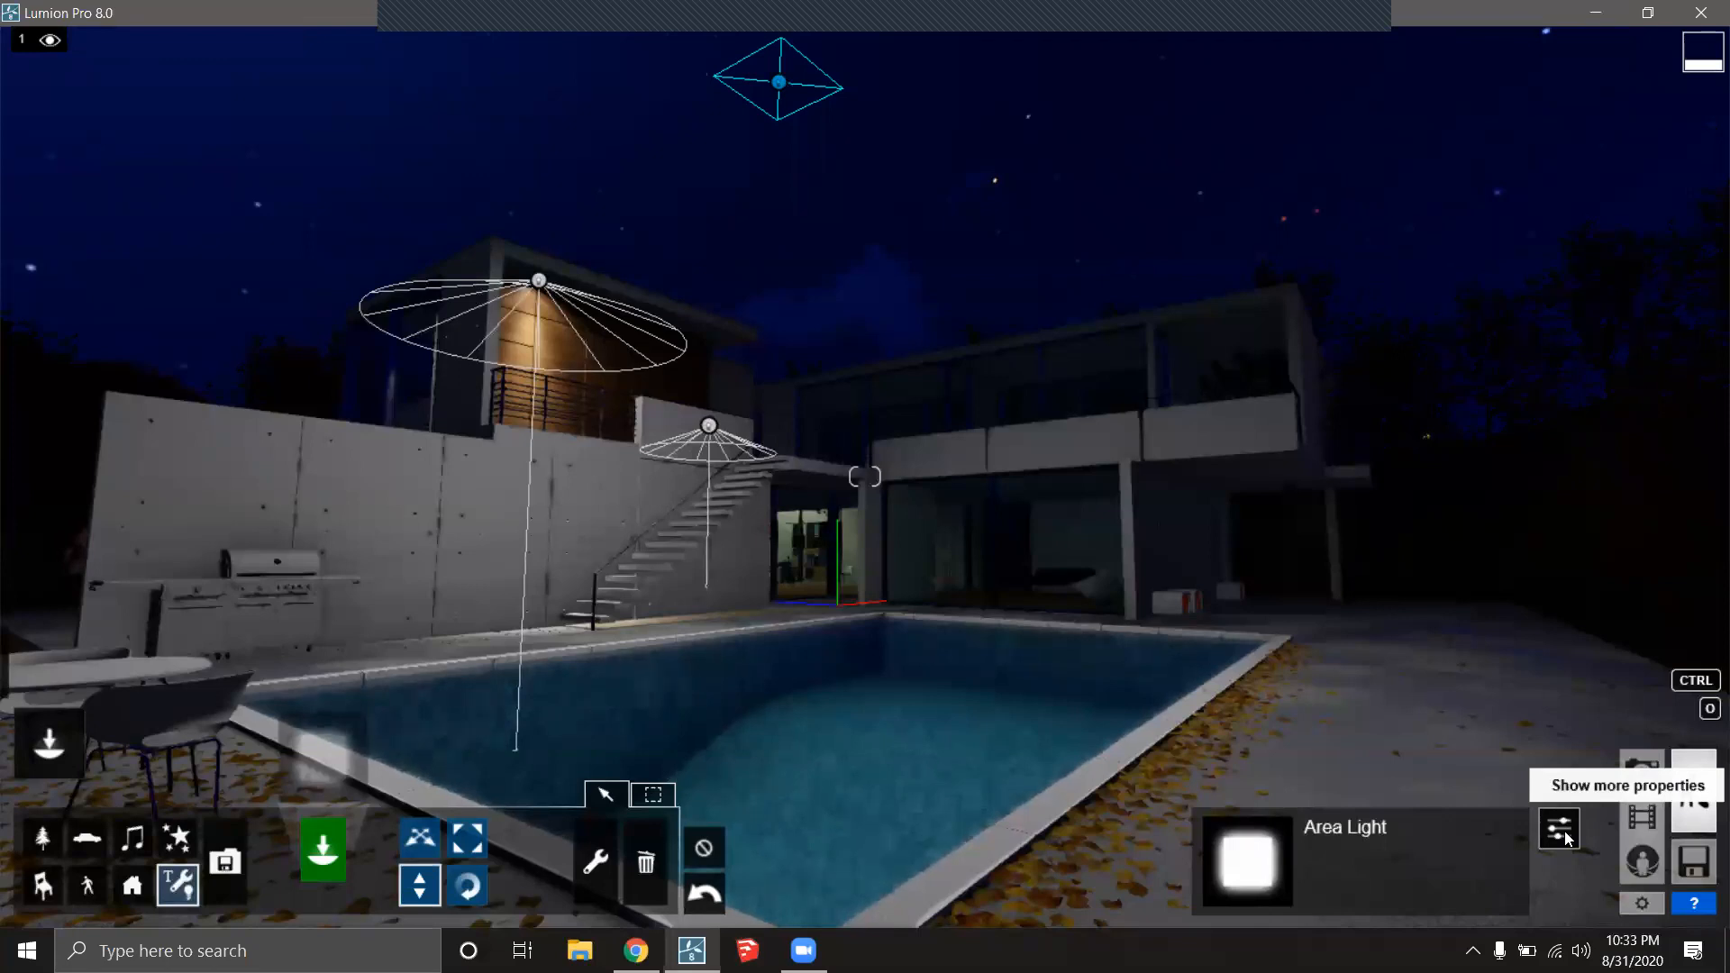
left_click(1563, 833)
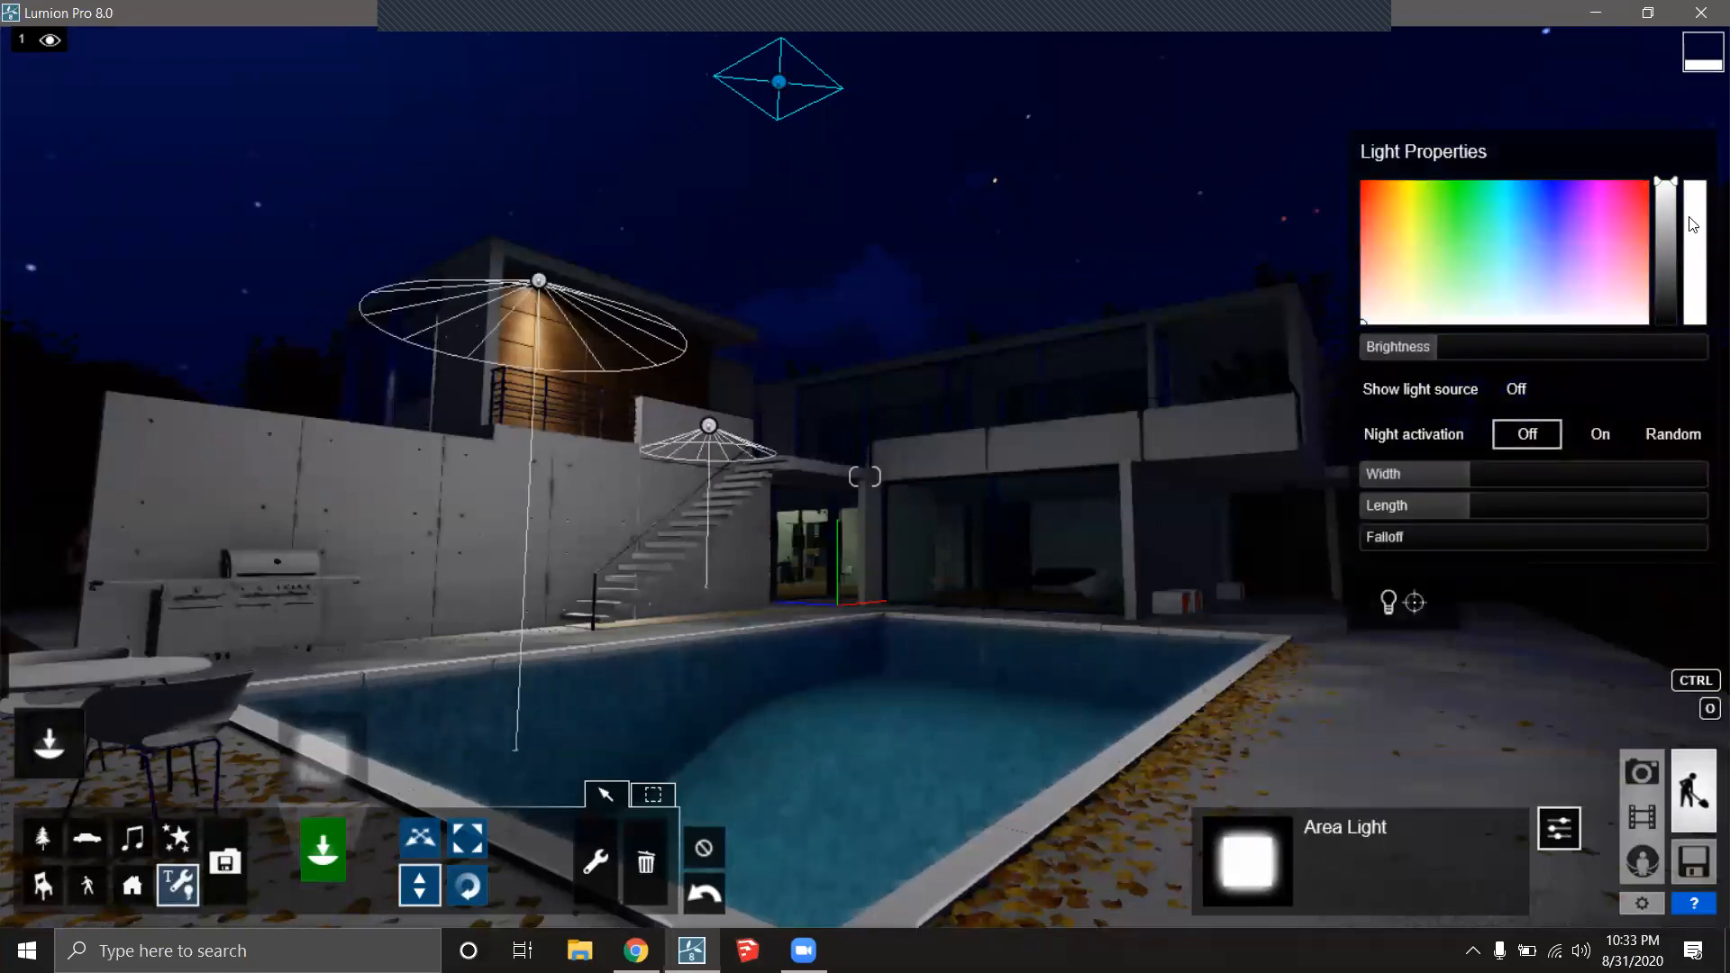
mouse_move(1431, 343)
left_click_drag(1430, 343, 1479, 342)
Show the area light's light source and slightly enlarge its width and length to a nearly square shape.
mouse_move(1453, 470)
left_click_drag(1461, 472, 1564, 470)
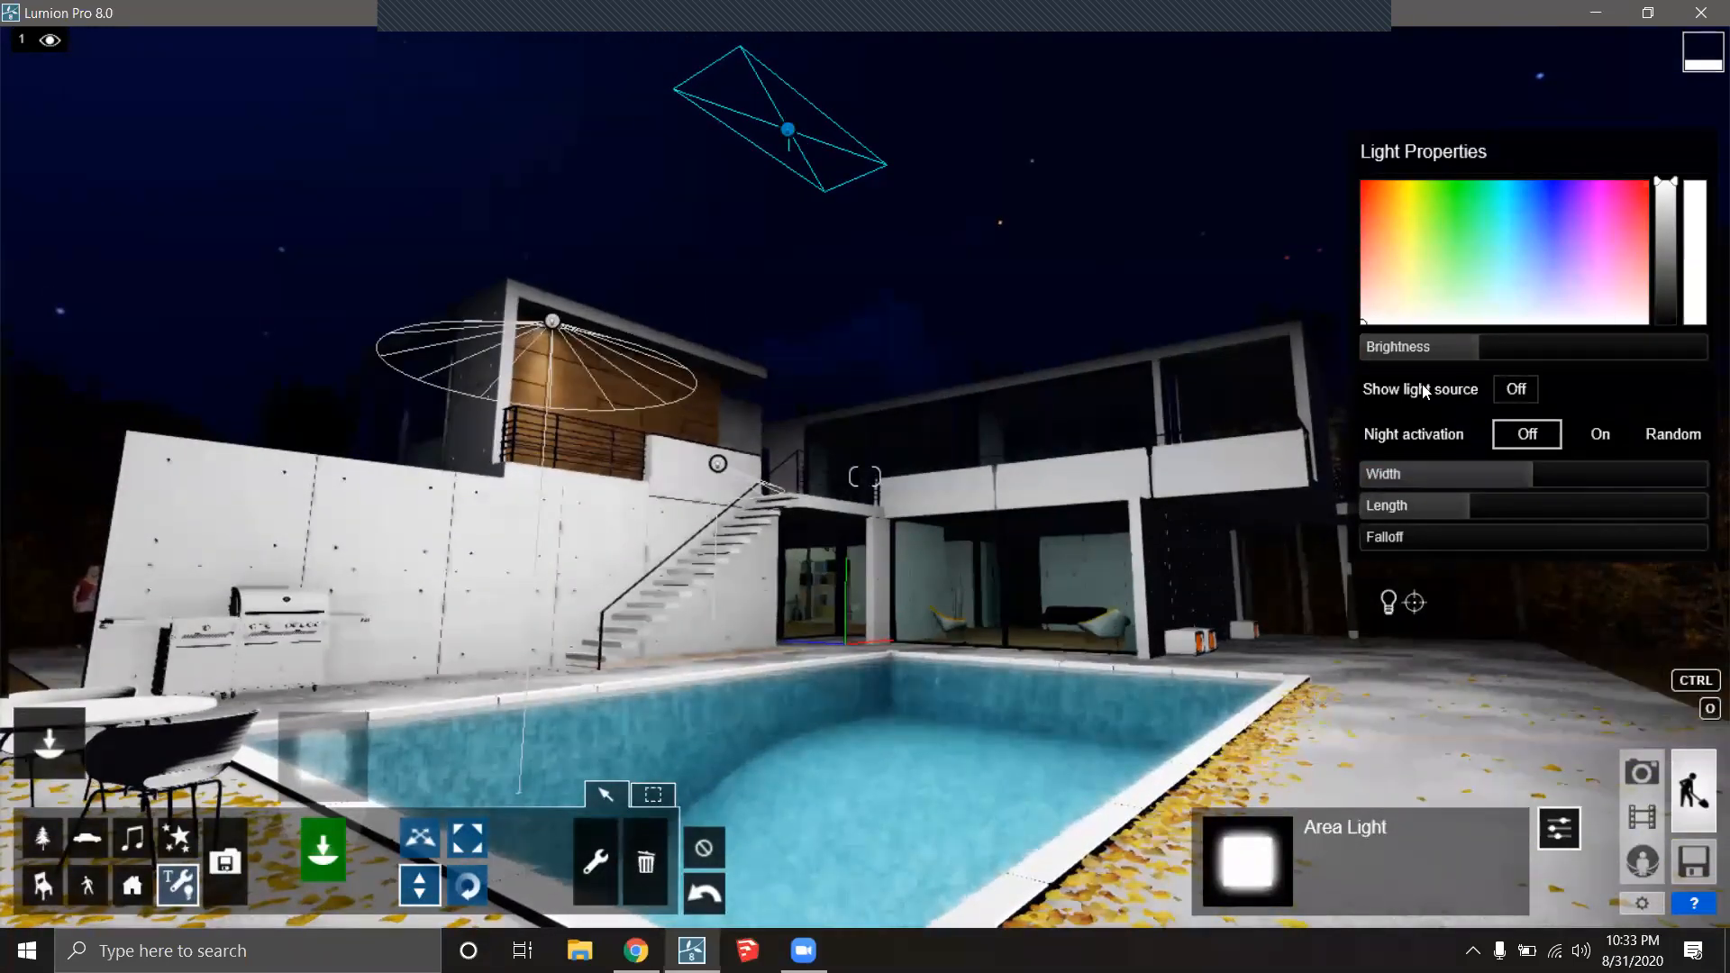
left_click(1516, 389)
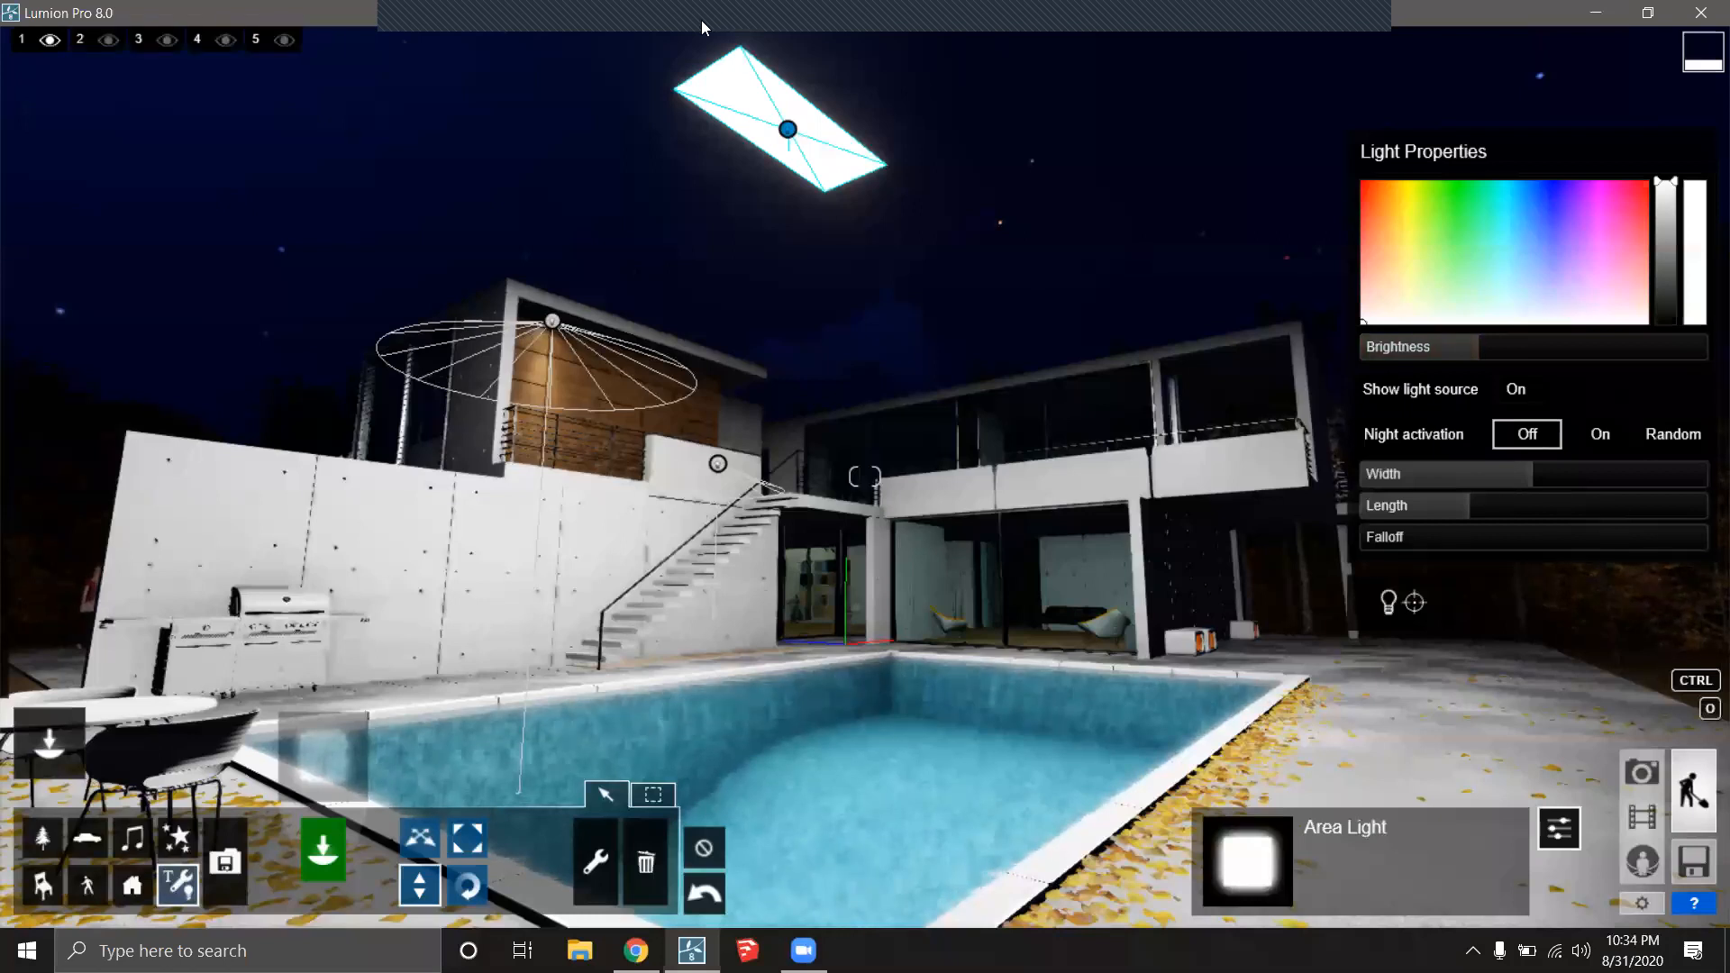
left_click_drag(1557, 478, 1492, 502)
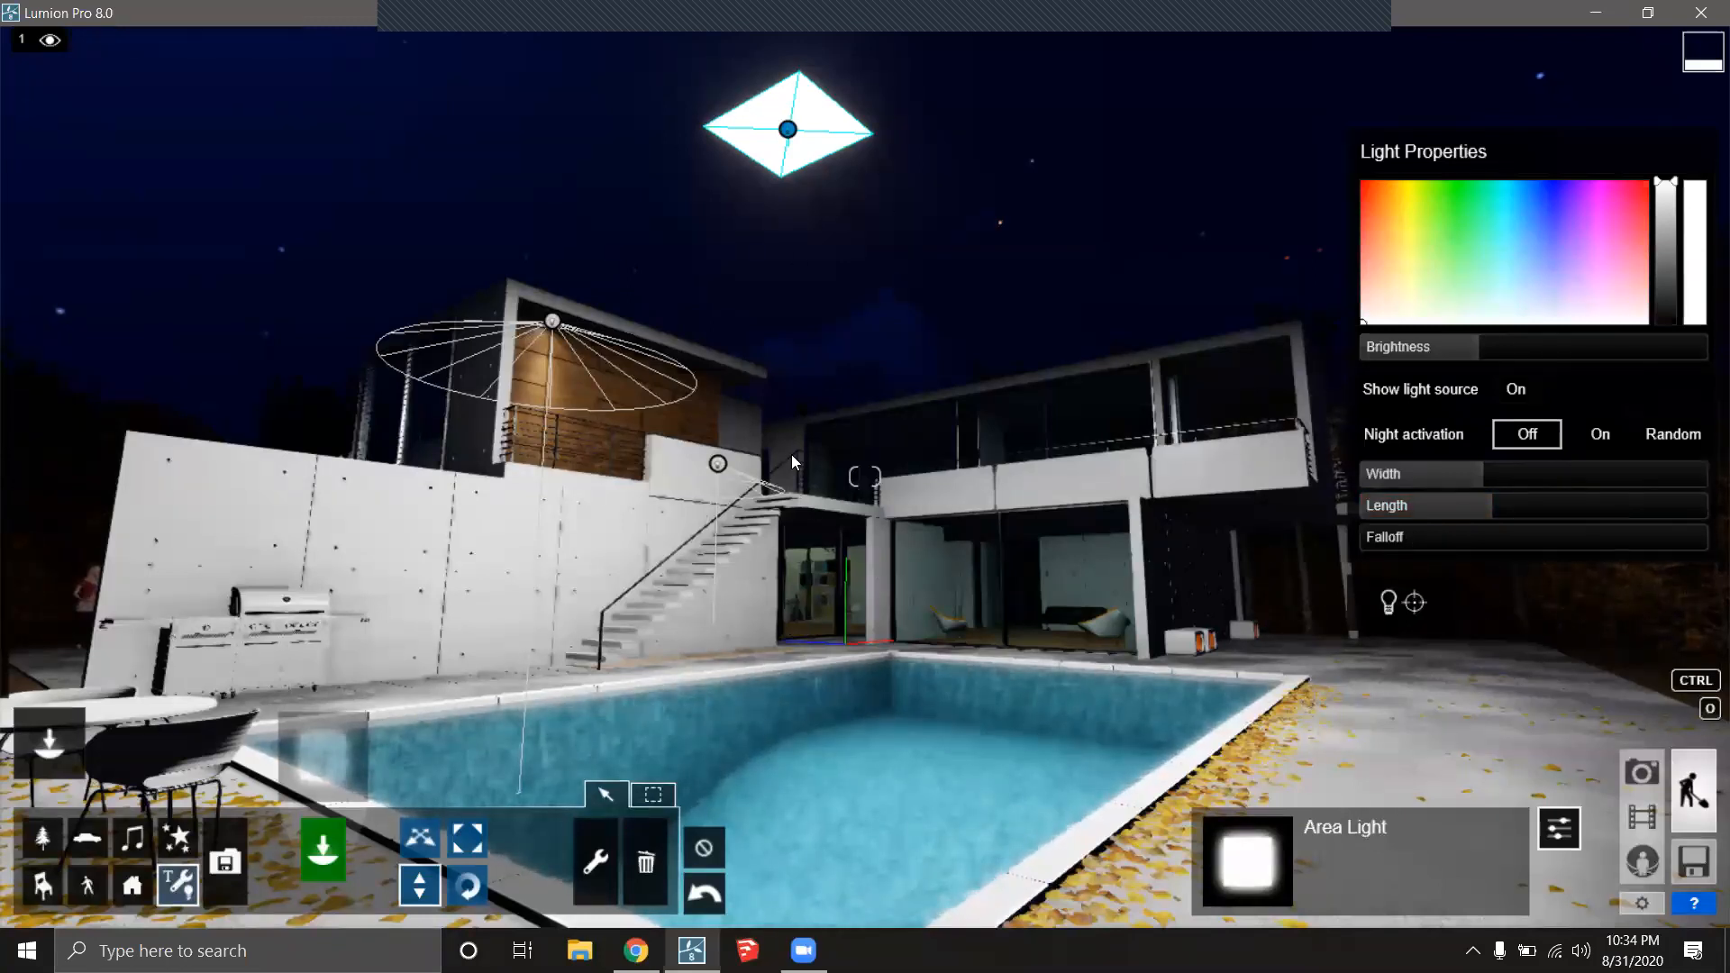
Try the area light's falloff at values up to 5.0 and set it back to its minimum.
left_click(1382, 538)
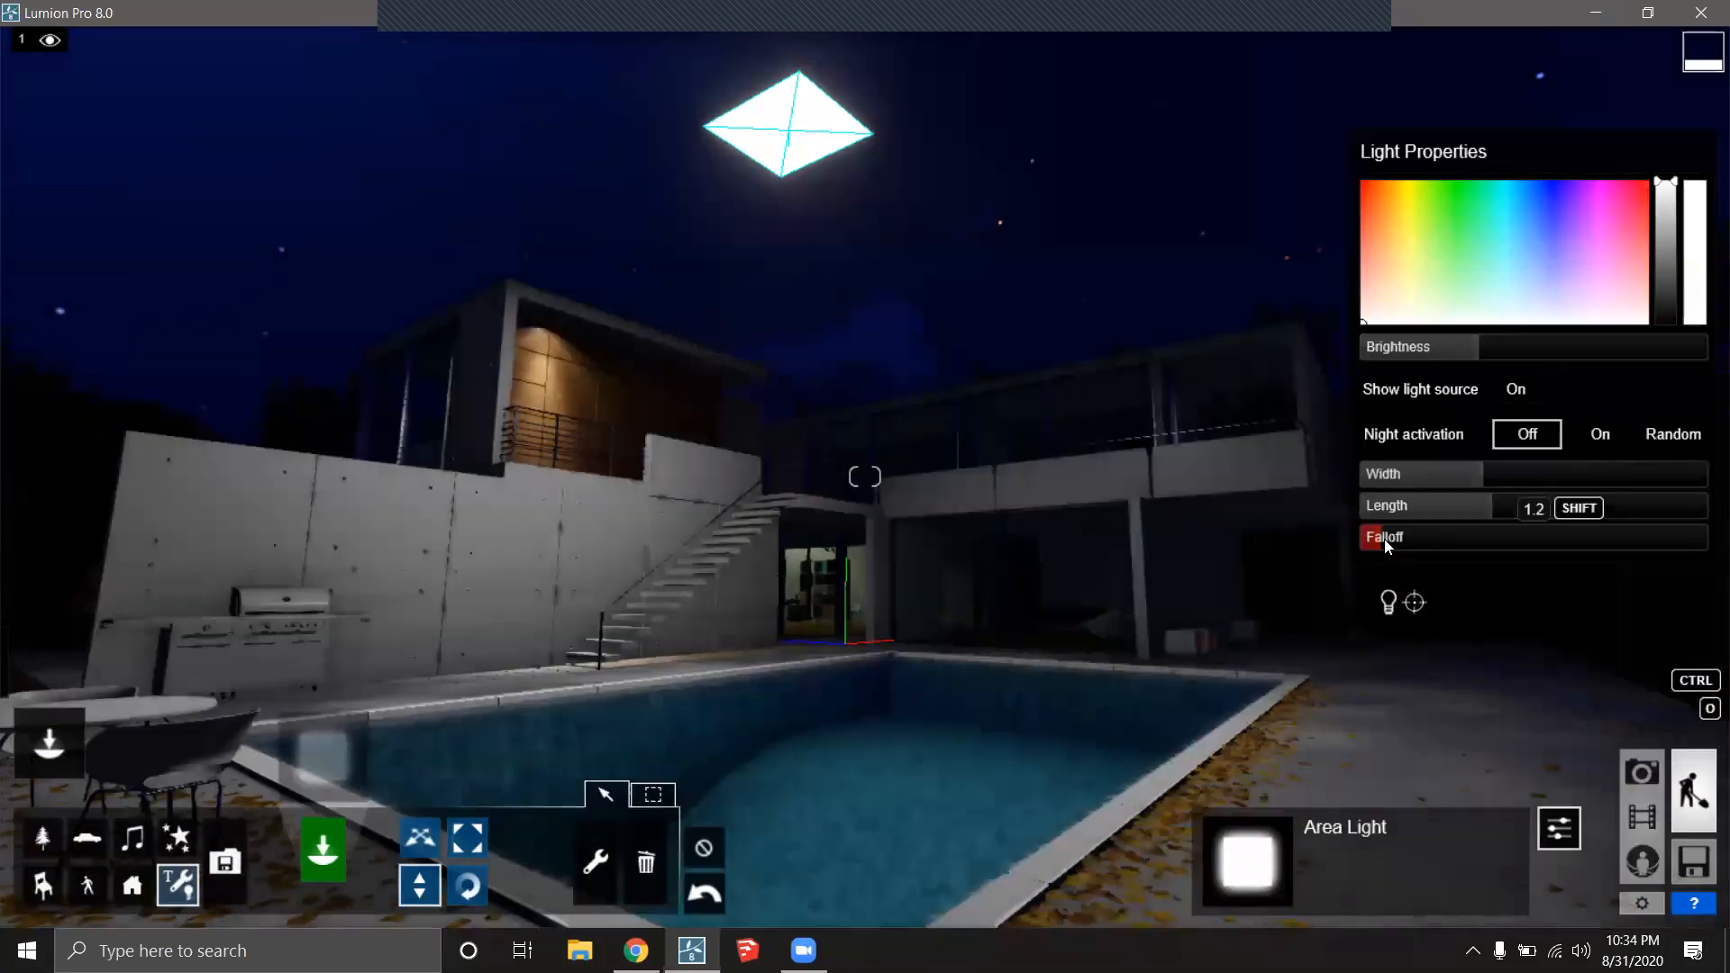
left_click_drag(1398, 537, 1557, 526)
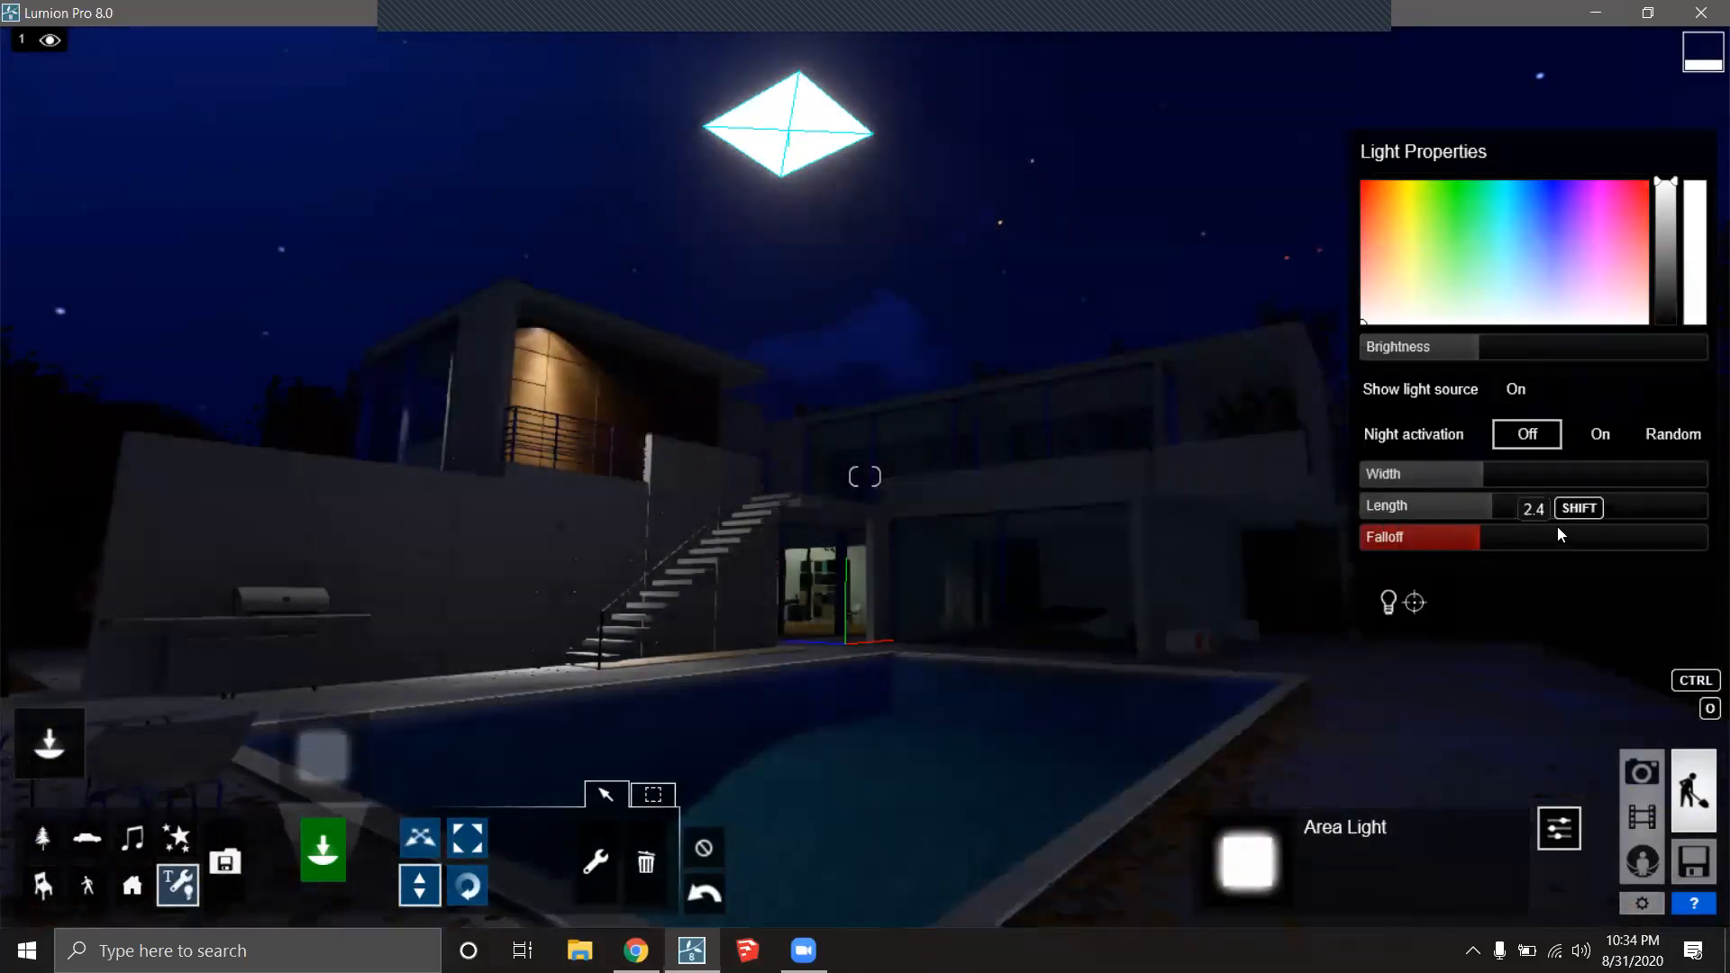
left_click_drag(1701, 515, 1700, 506)
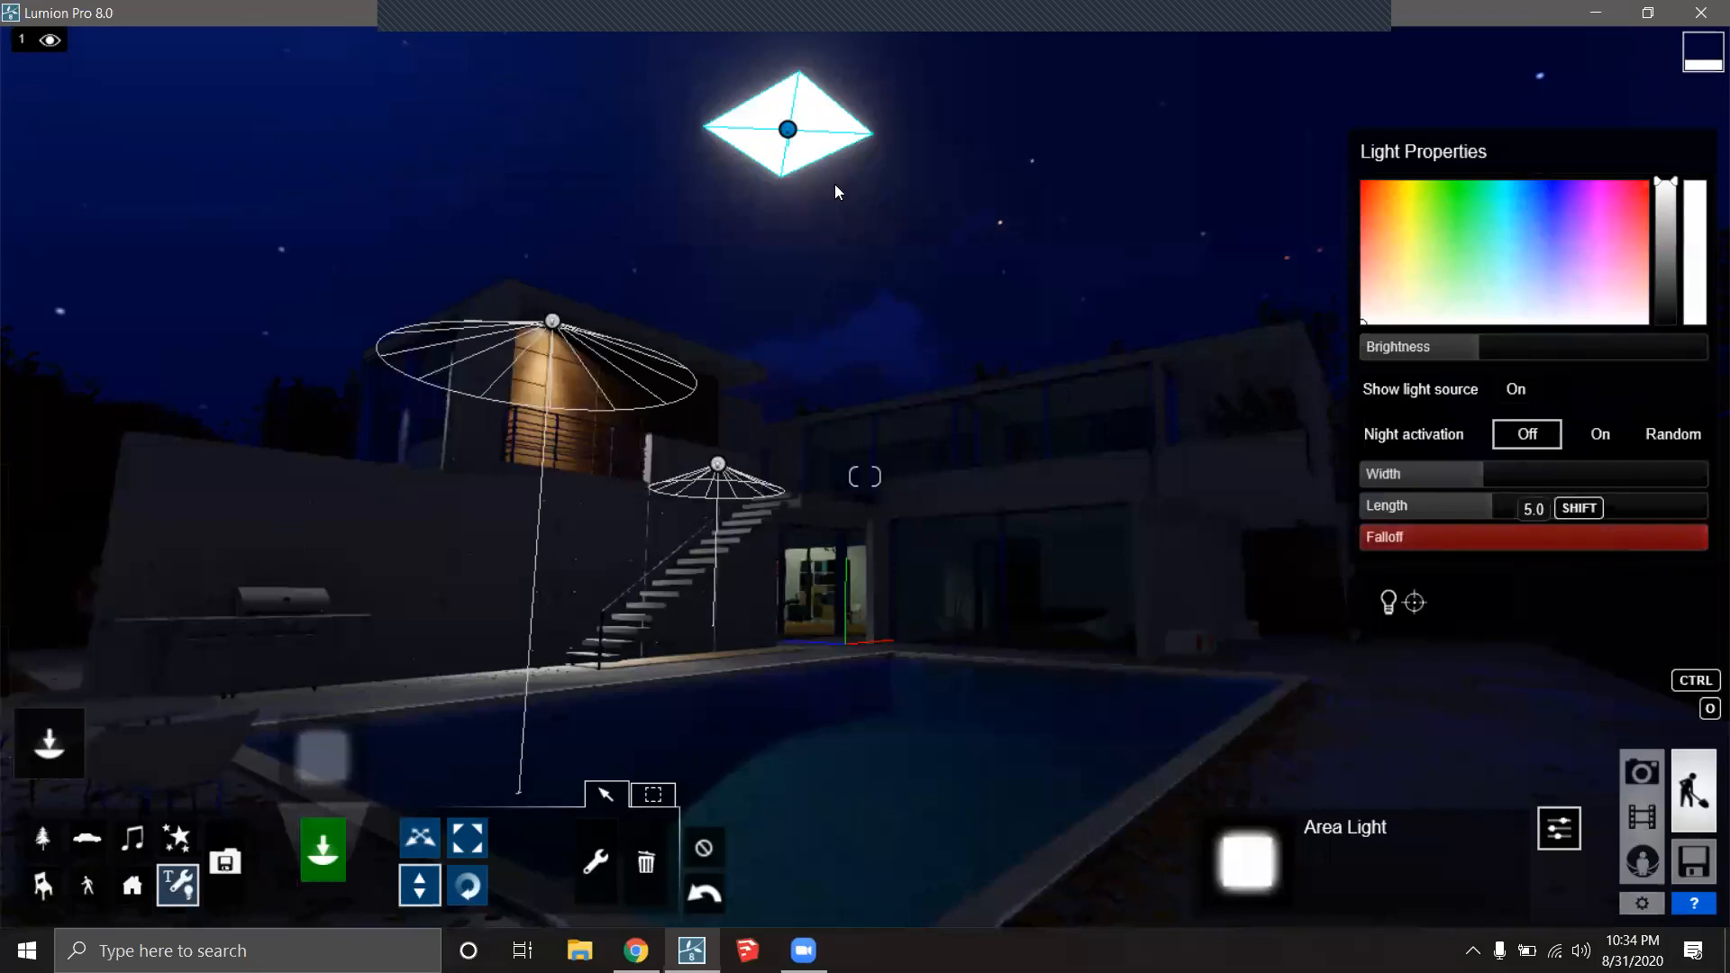
left_click_drag(1676, 541, 1362, 535)
right_click_drag(1010, 458, 1009, 456)
right_click_drag(701, 787, 701, 784)
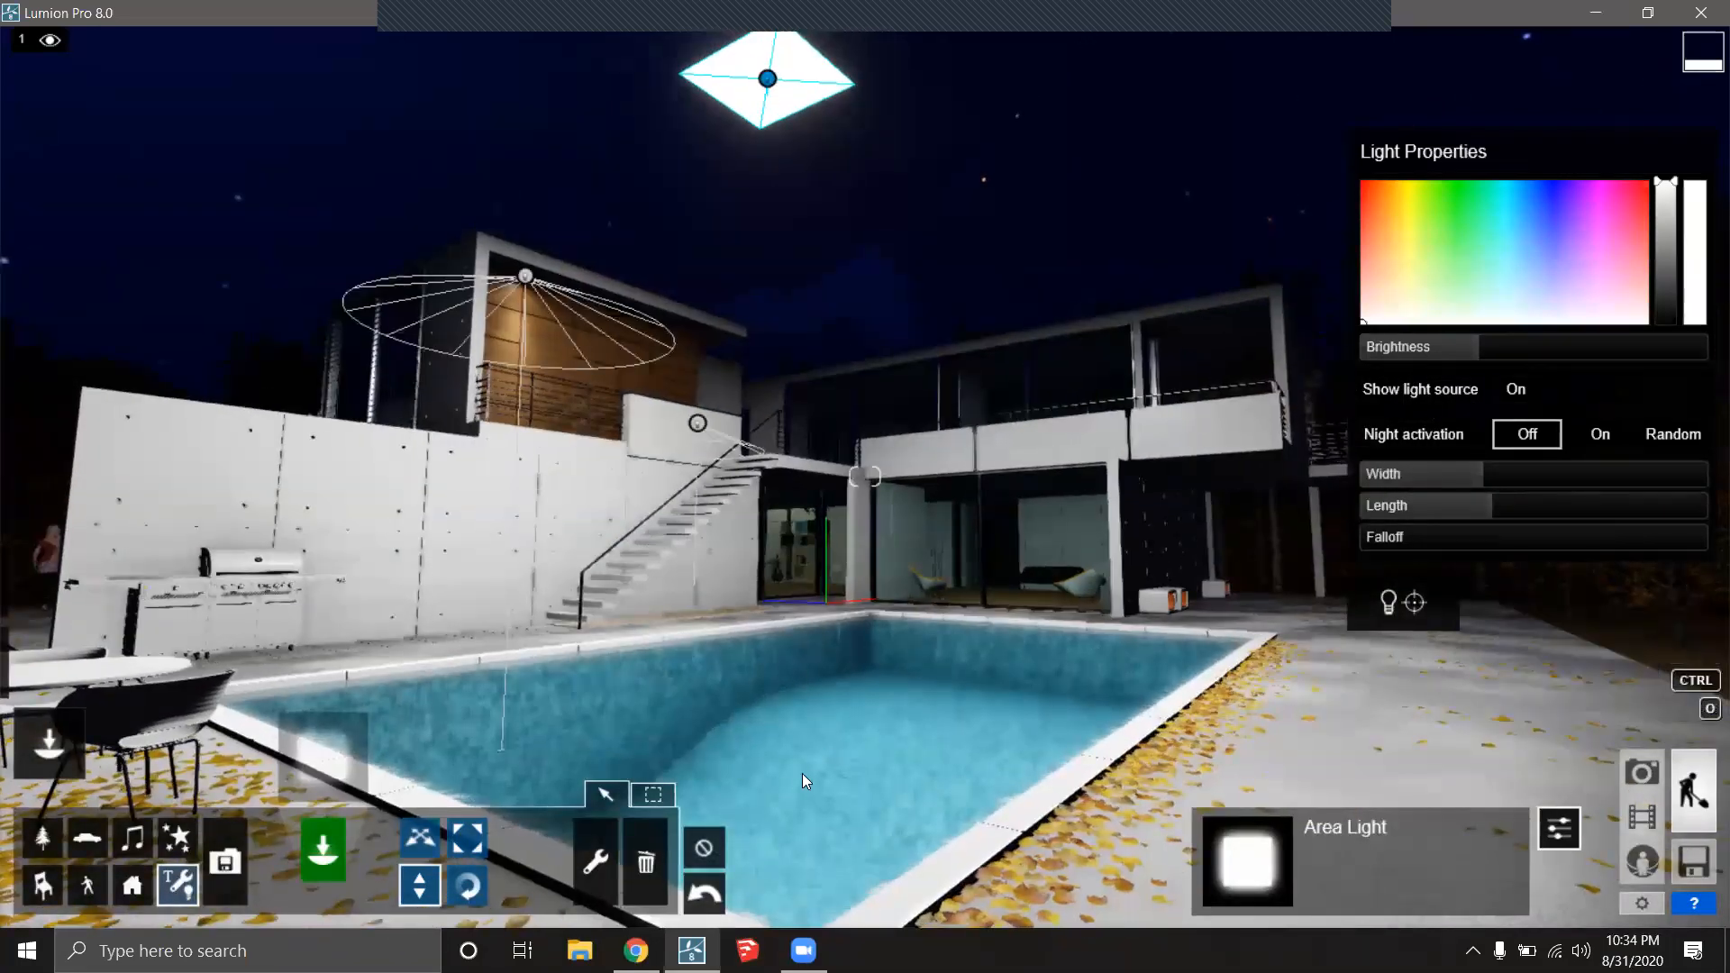
Hide the area light's light source and raise the light higher above the house.
right_click_drag(801, 205, 801, 204)
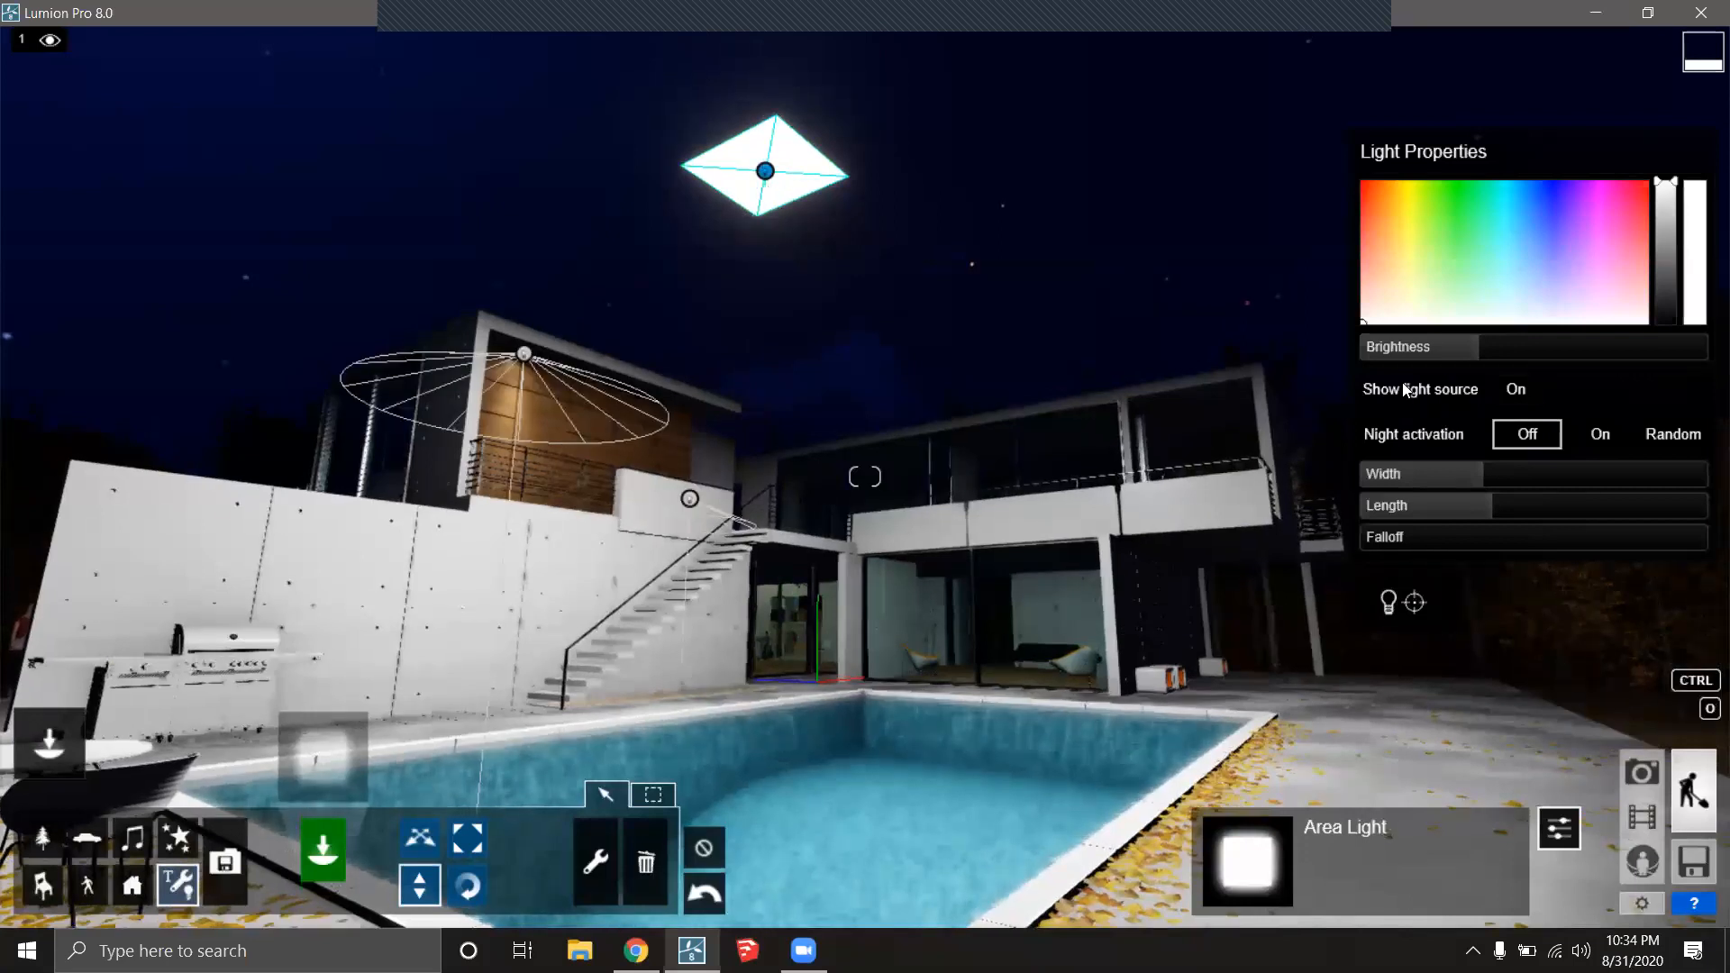
left_click(1513, 389)
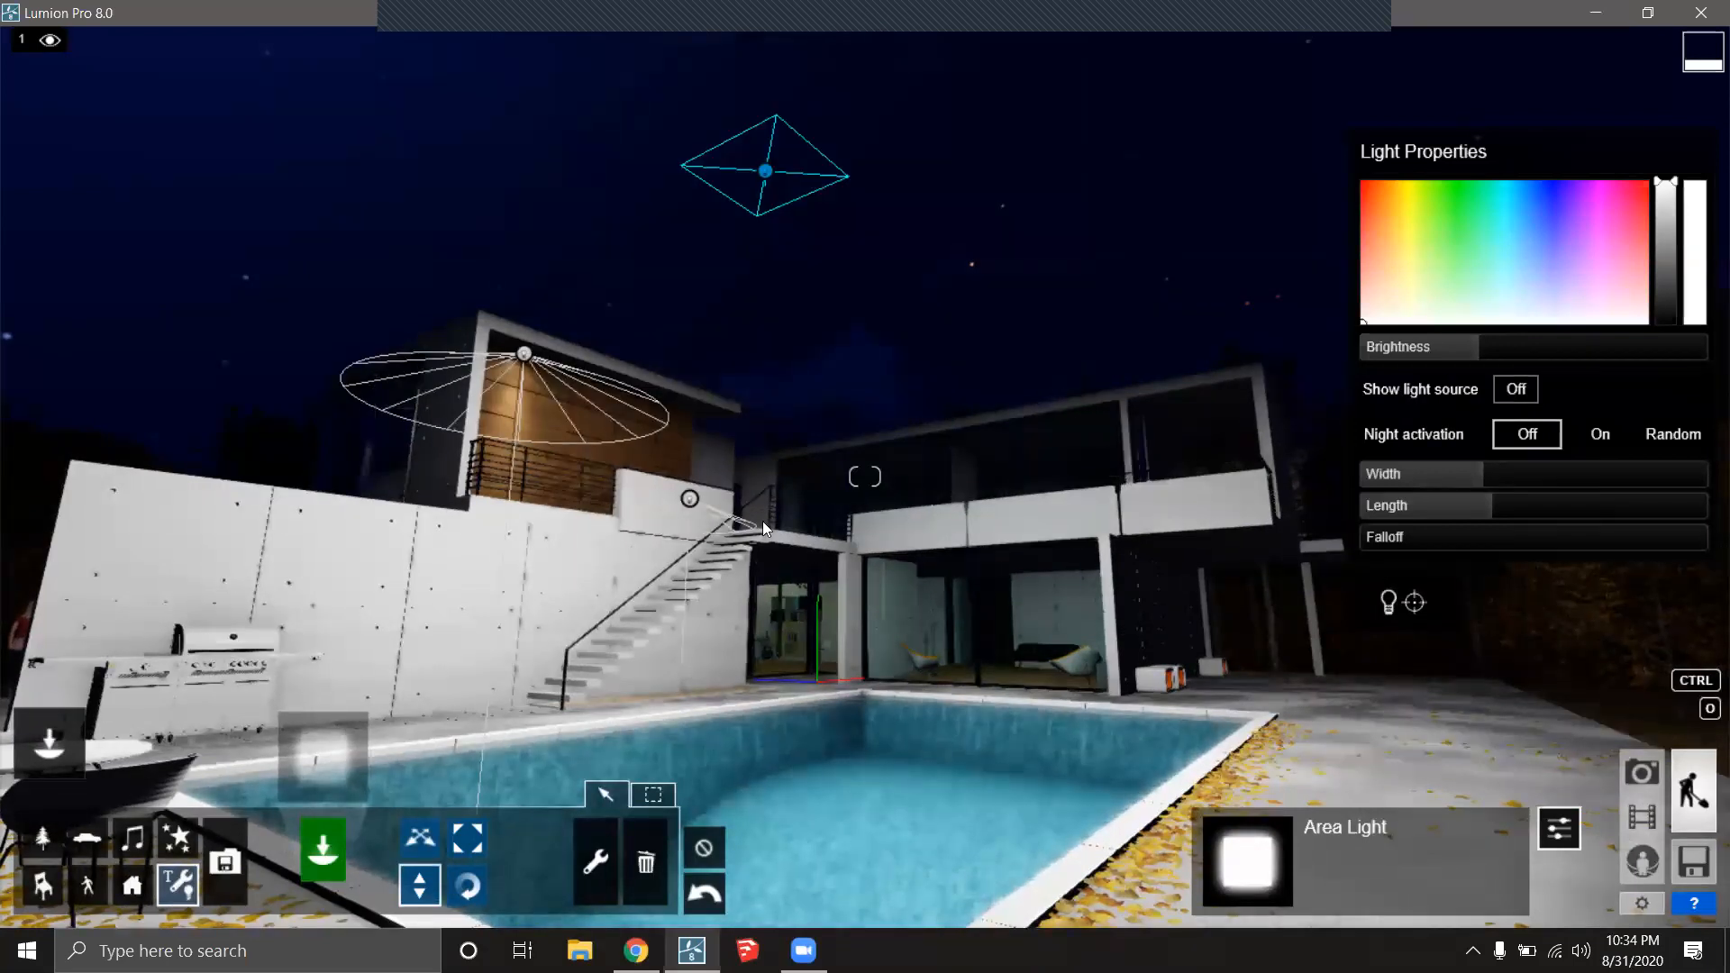
right_click_drag(630, 721, 461, 903)
right_click_drag(786, 532, 788, 245)
left_click_drag(788, 245, 798, 79)
right_click_drag(660, 434, 661, 602)
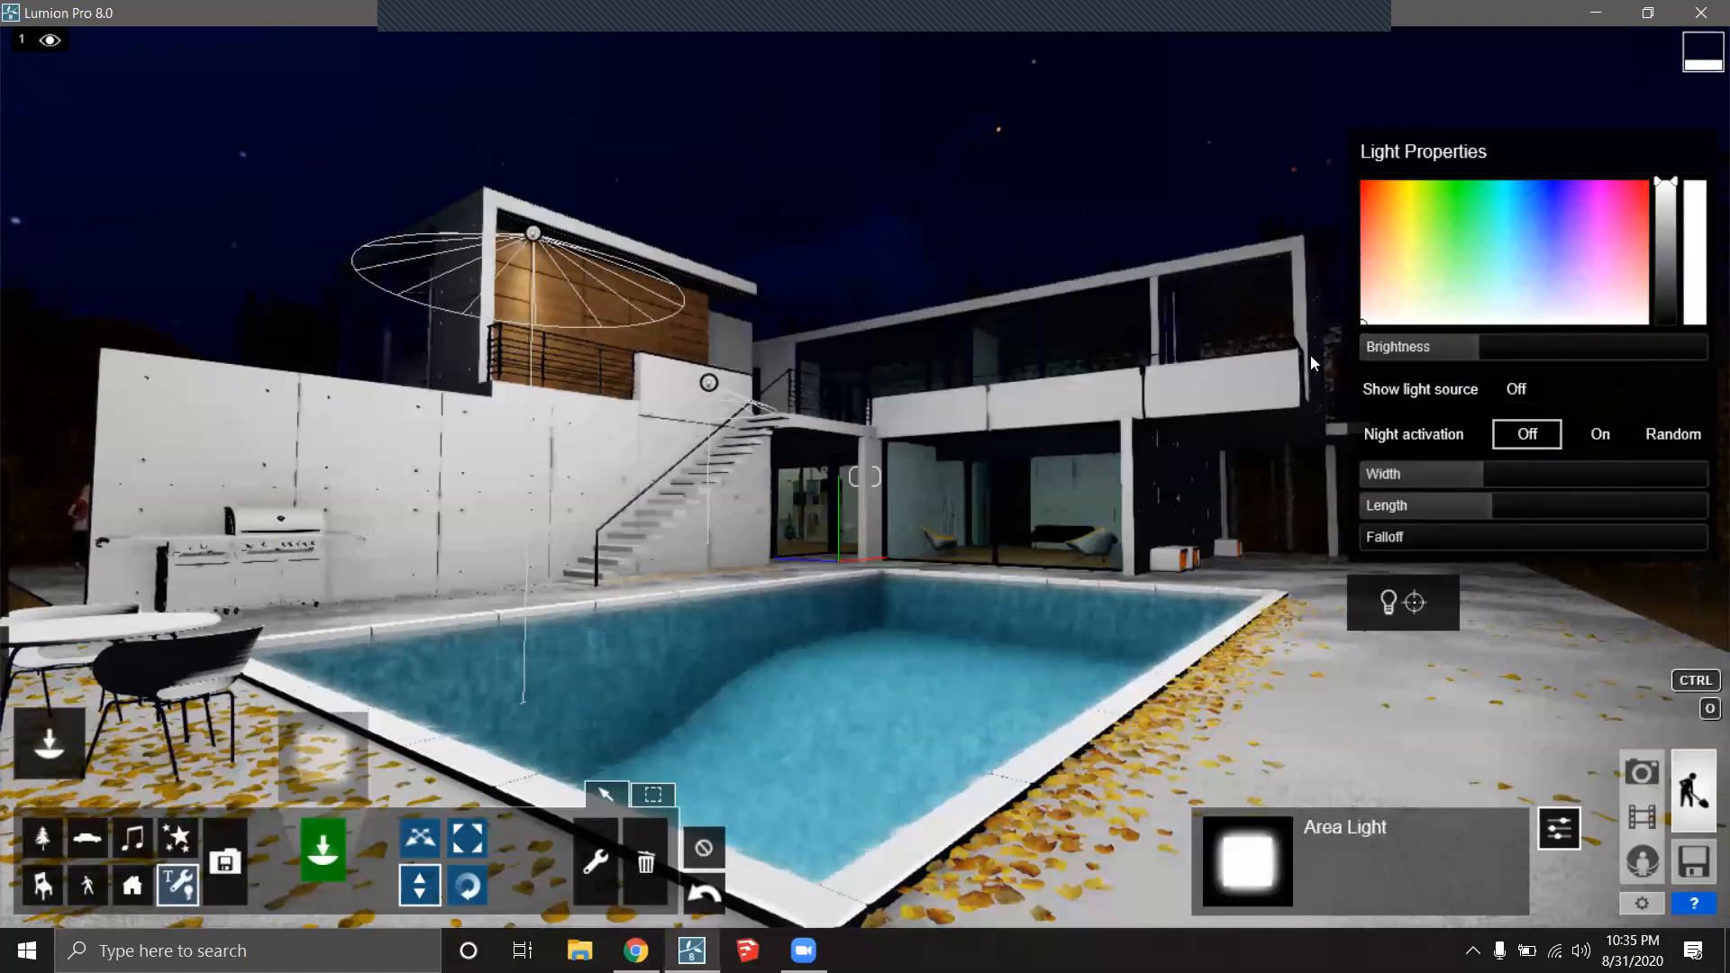
right_click_drag(804, 588, 724, 823)
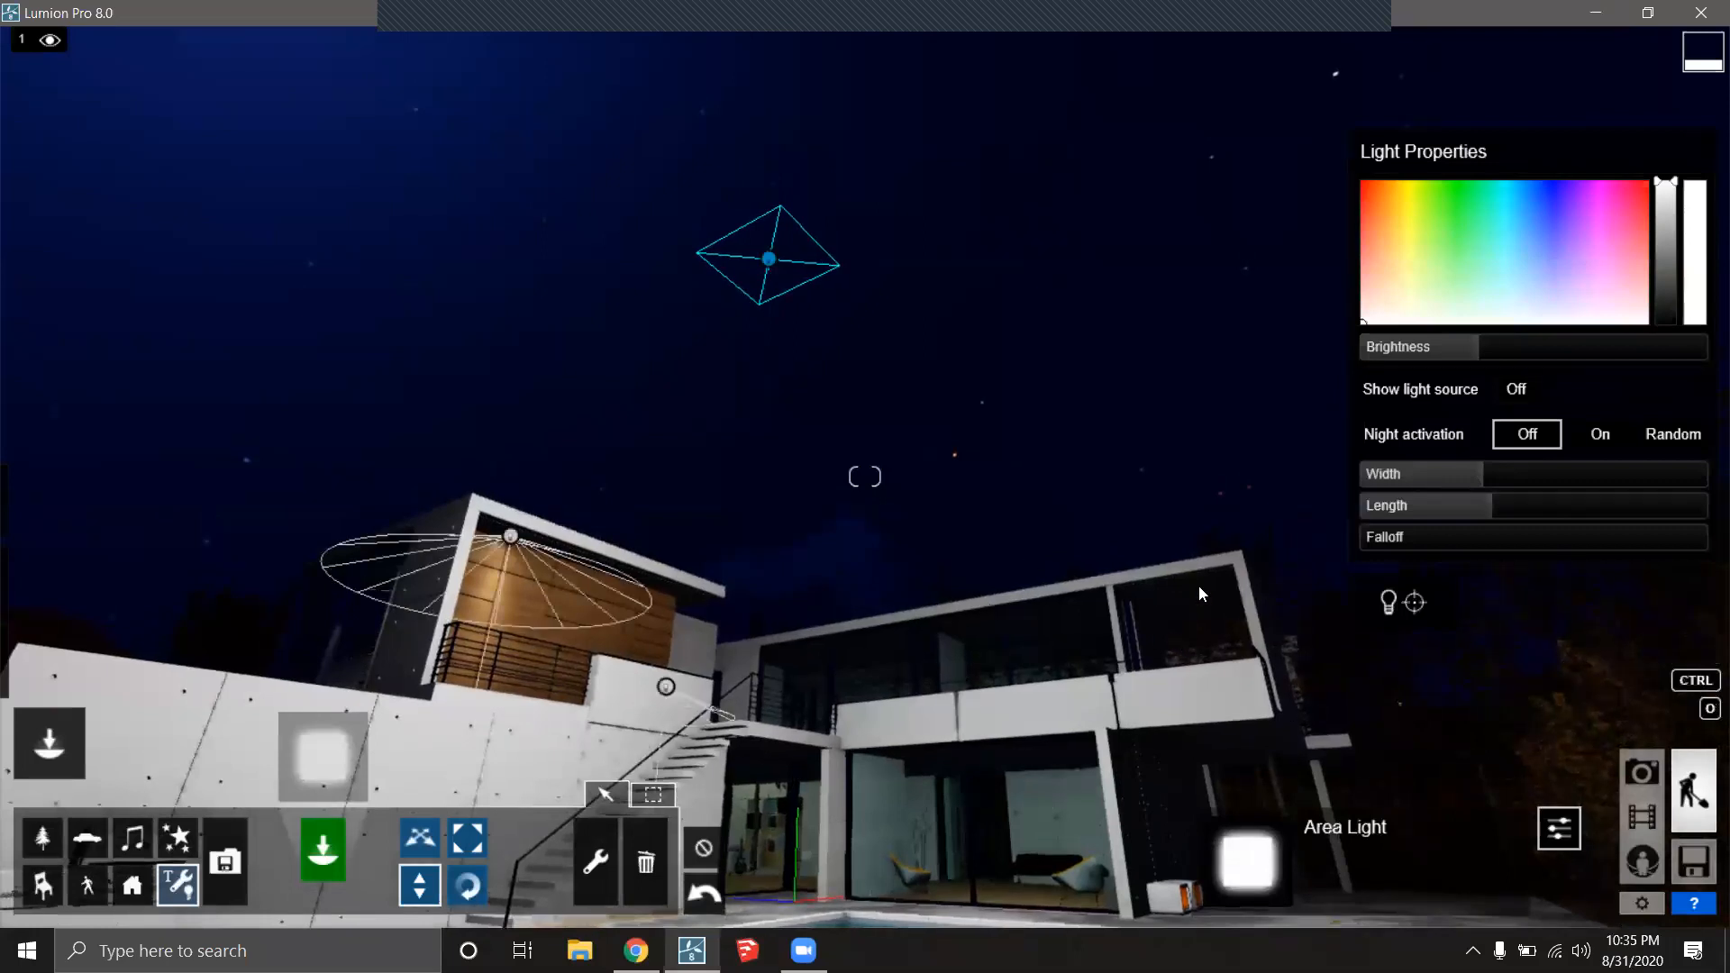
right_click_drag(955, 540, 962, 577)
right_click_drag(317, 490, 368, 429)
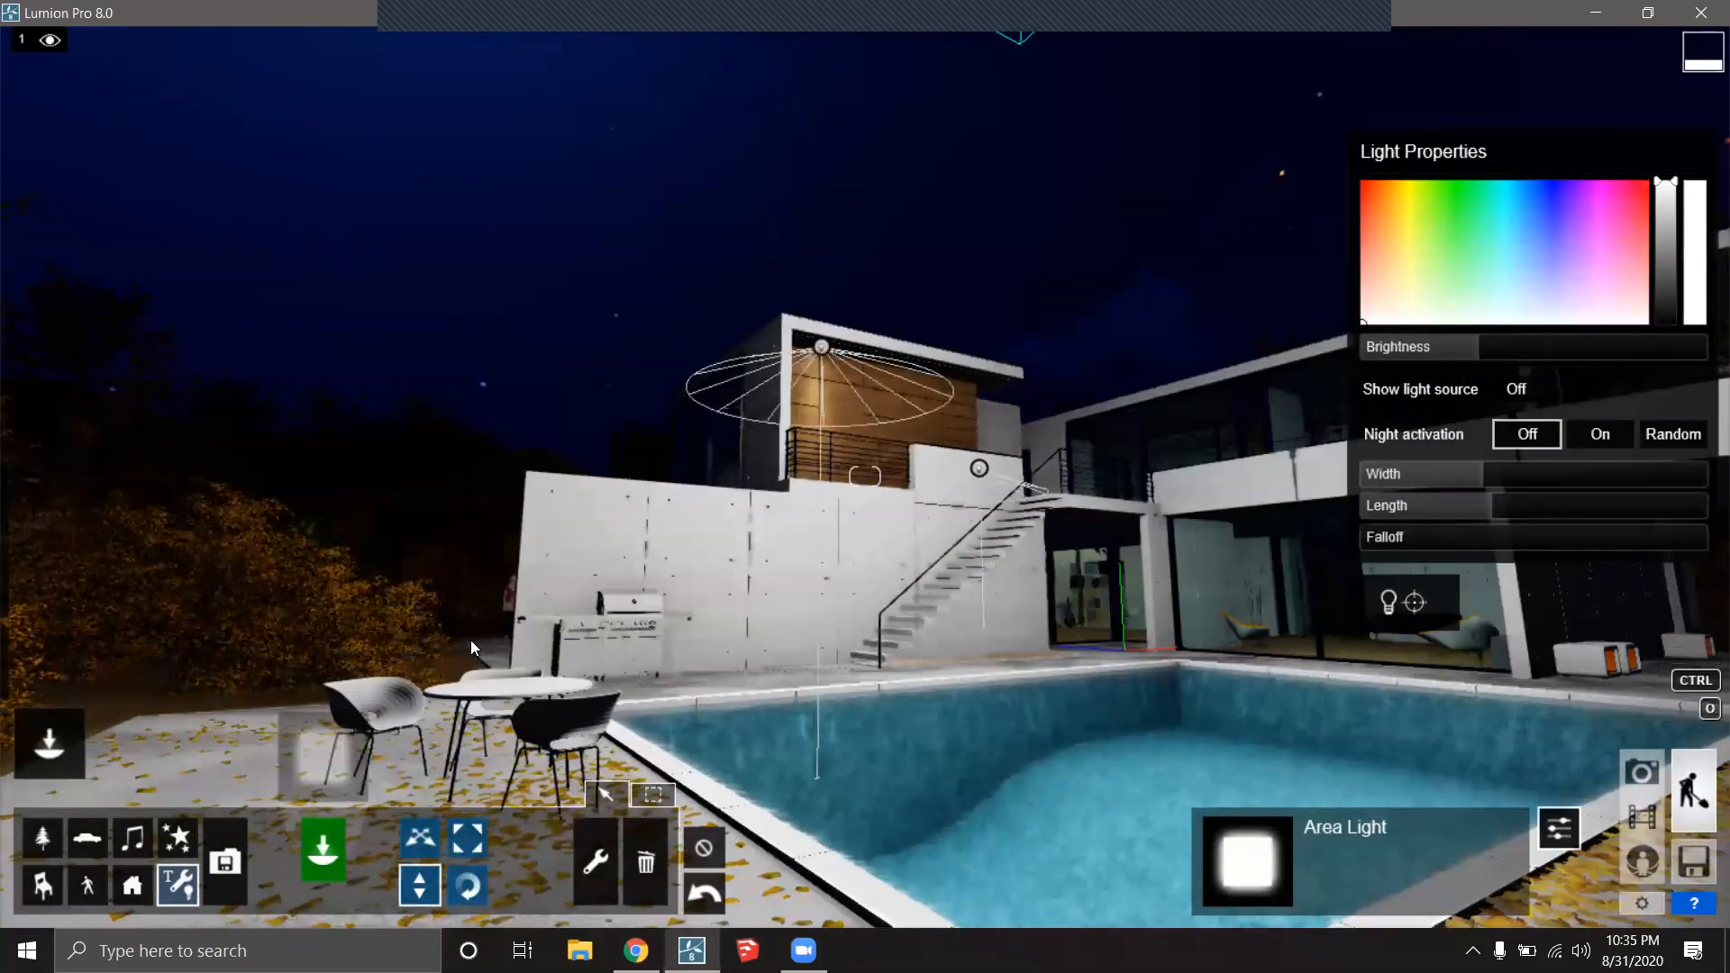
right_click_drag(578, 387, 659, 529)
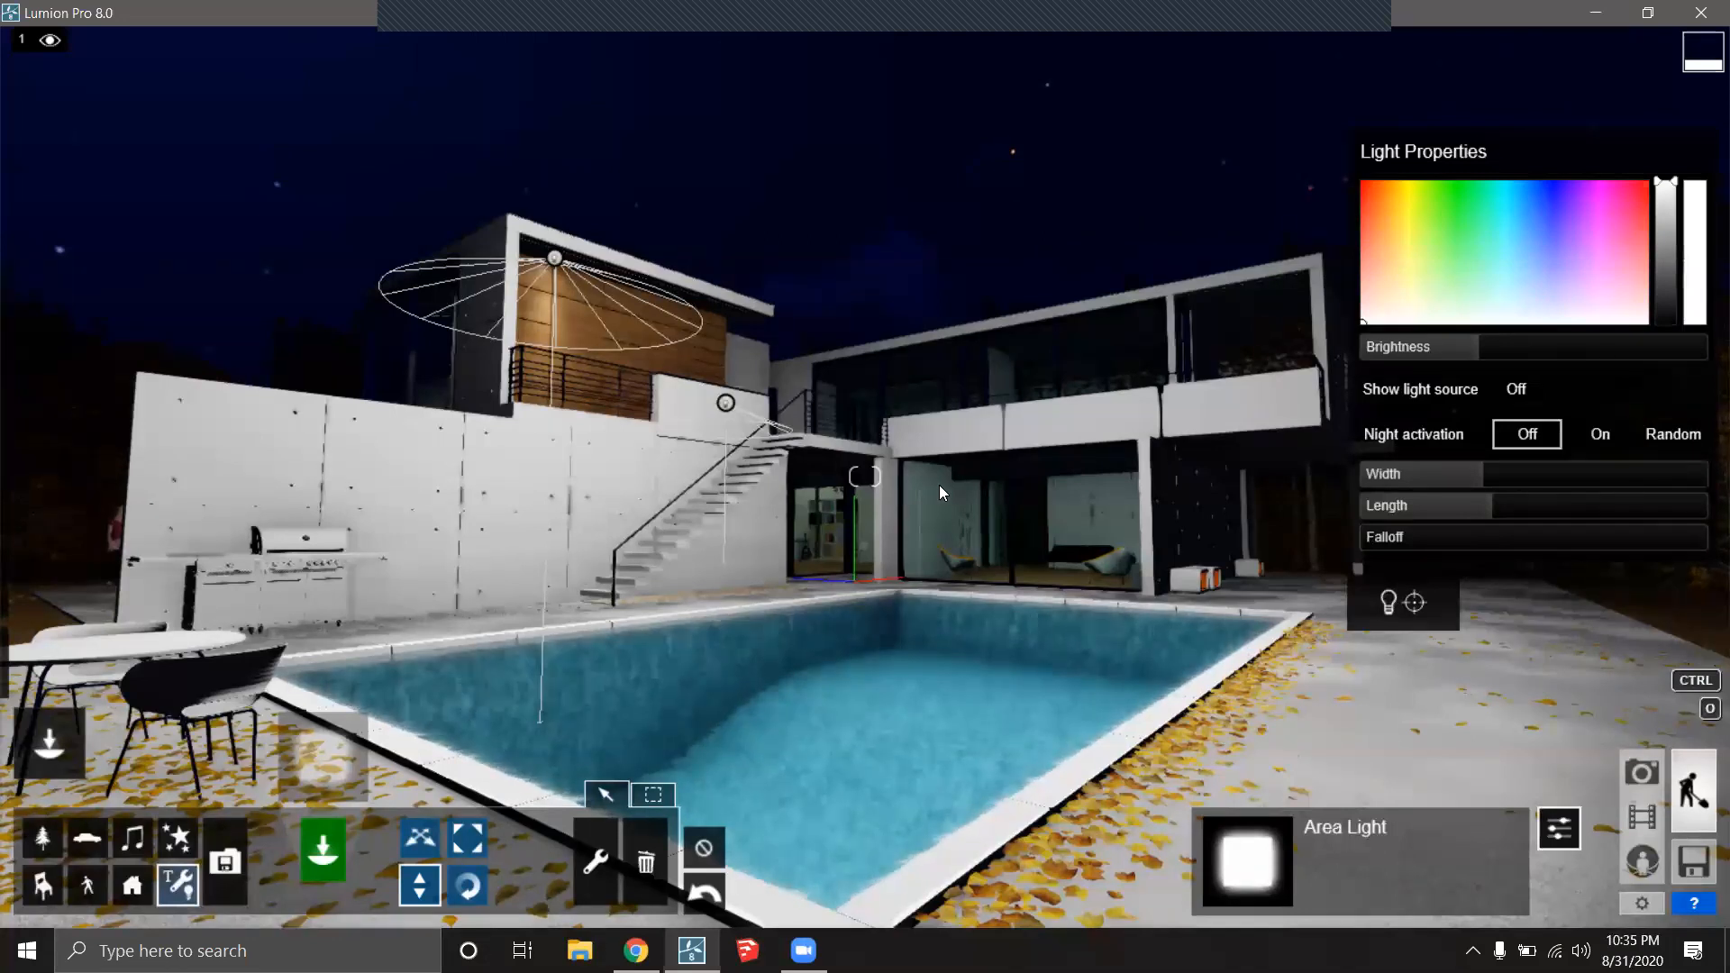
Place a Light Fill omni light over the pool and raise it to about the upper-floor level.
left_click(332, 764)
left_click(438, 132)
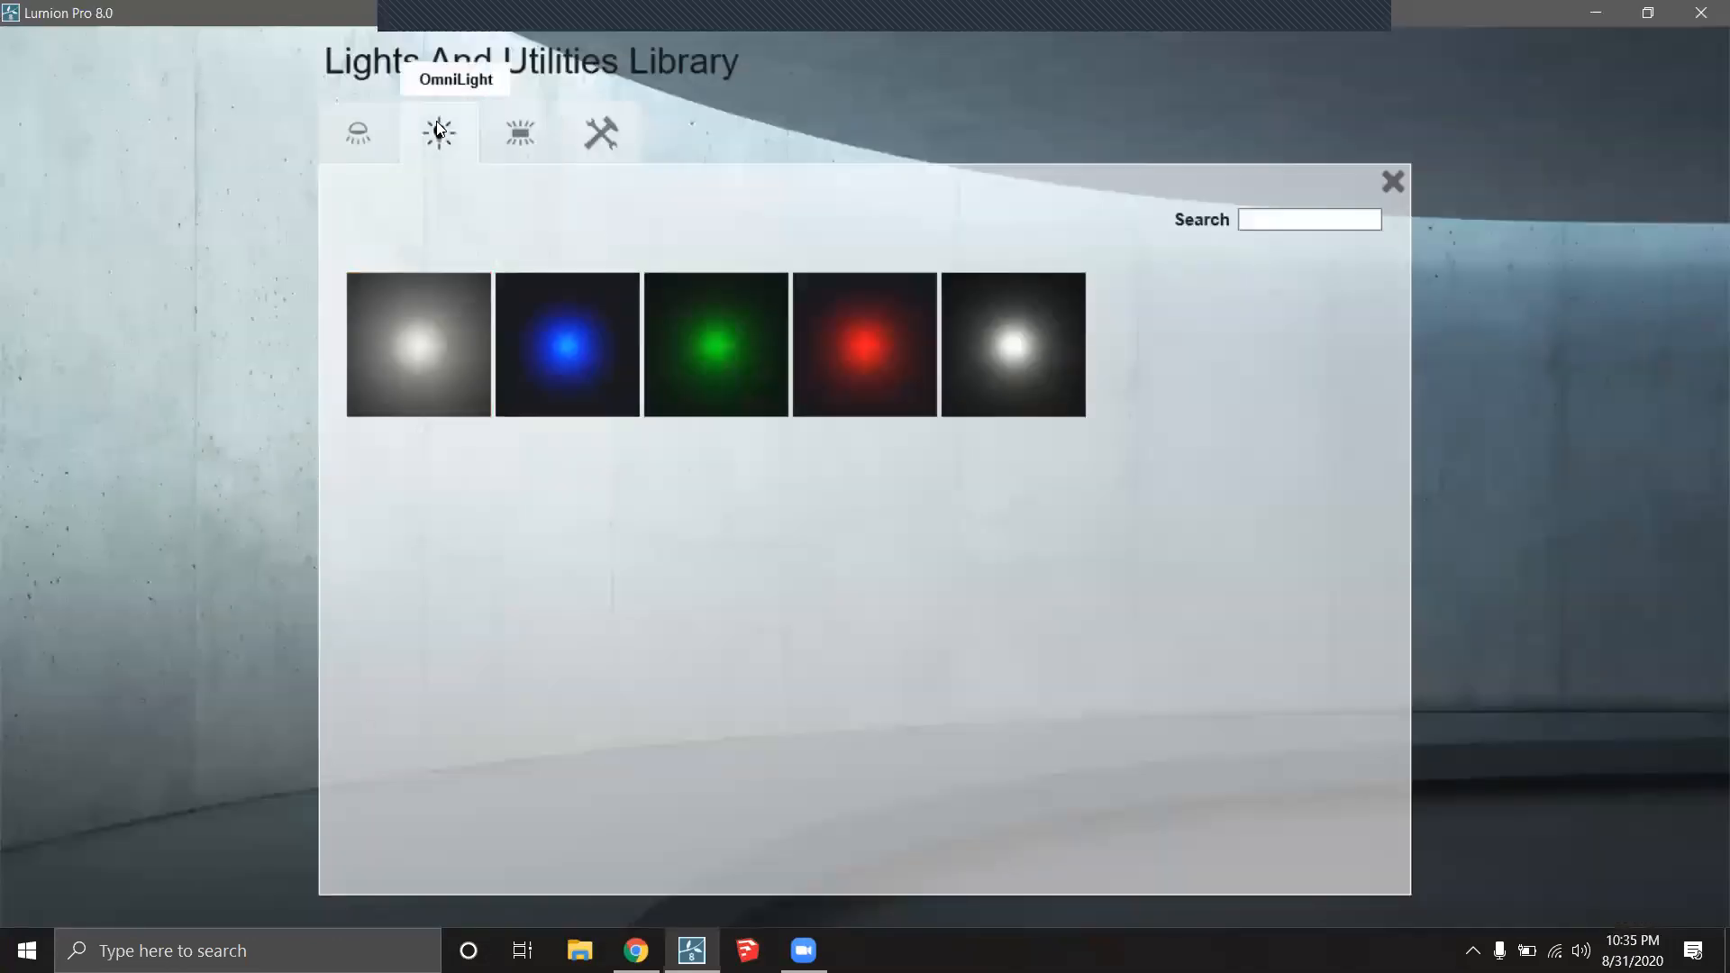
left_click(432, 340)
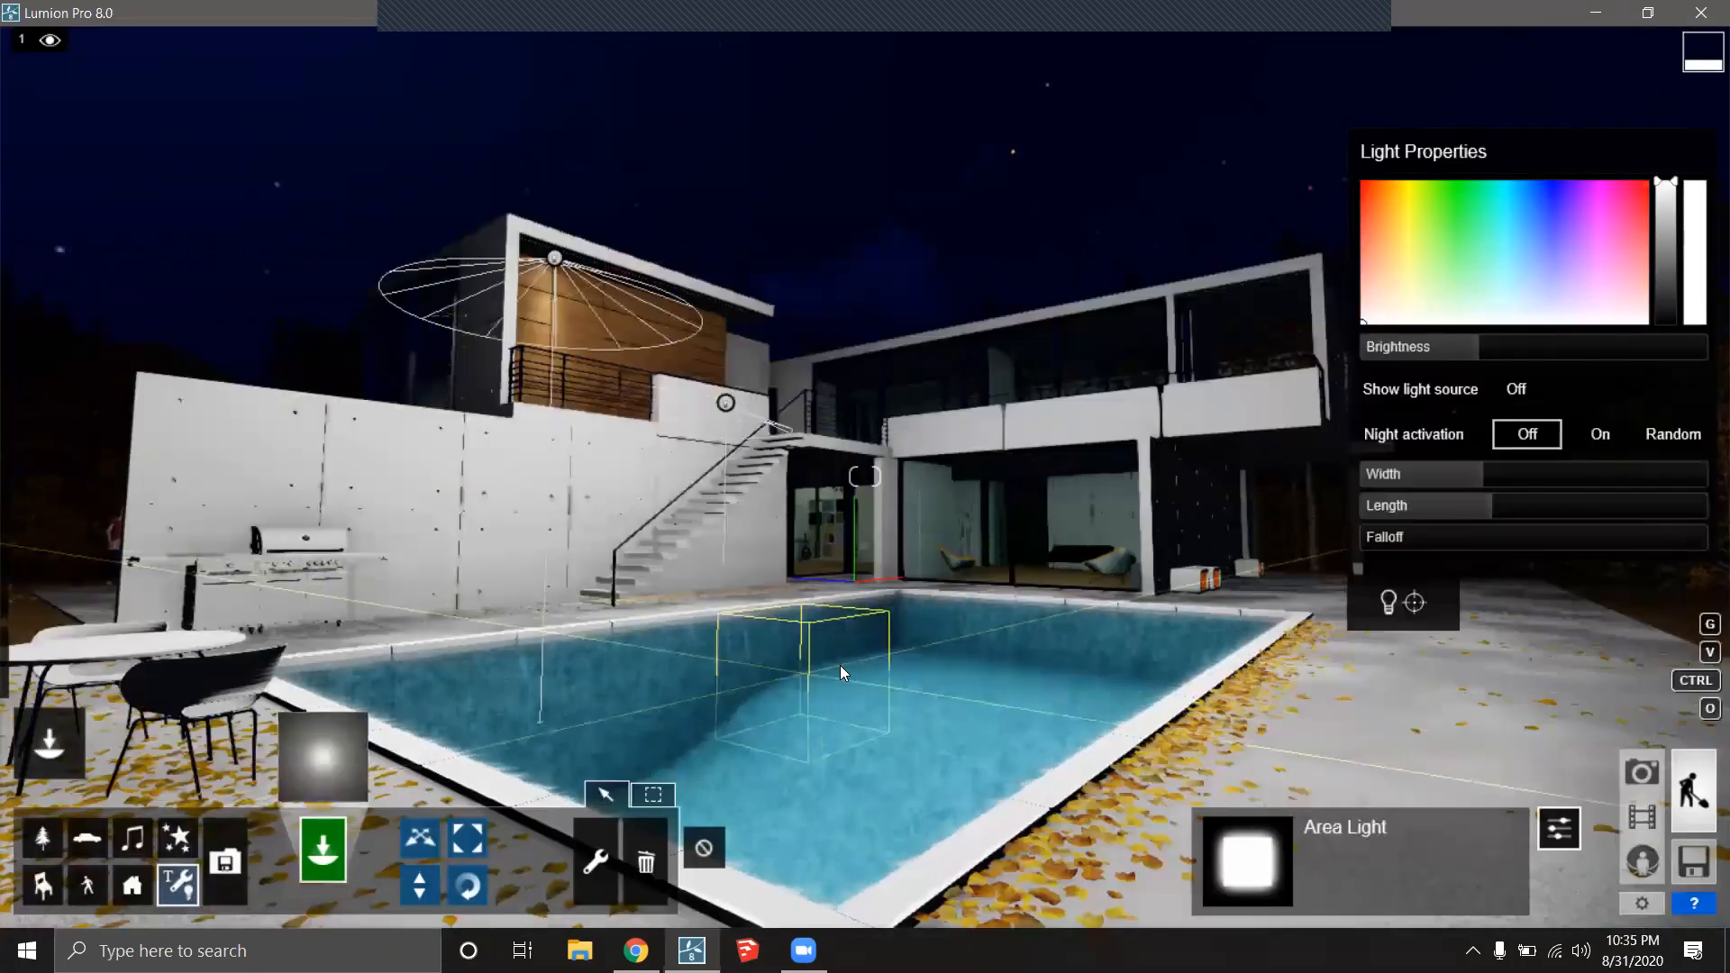
left_click(801, 670)
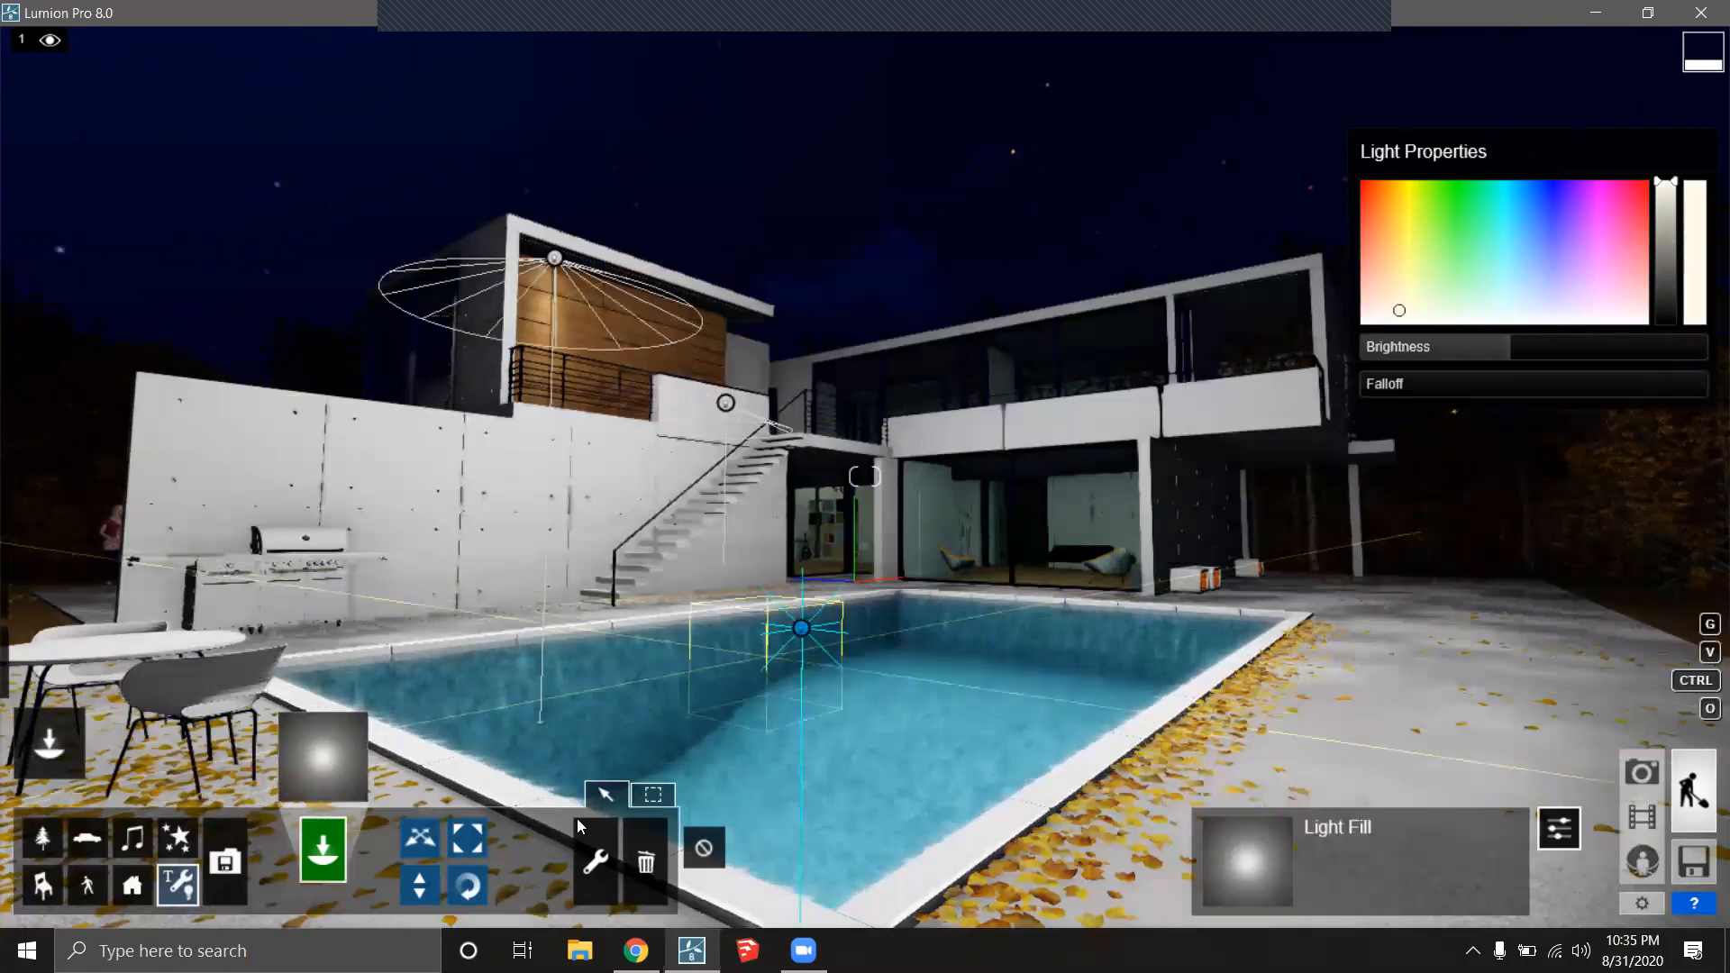
left_click_drag(802, 629, 800, 487)
right_click_drag(813, 592, 815, 504)
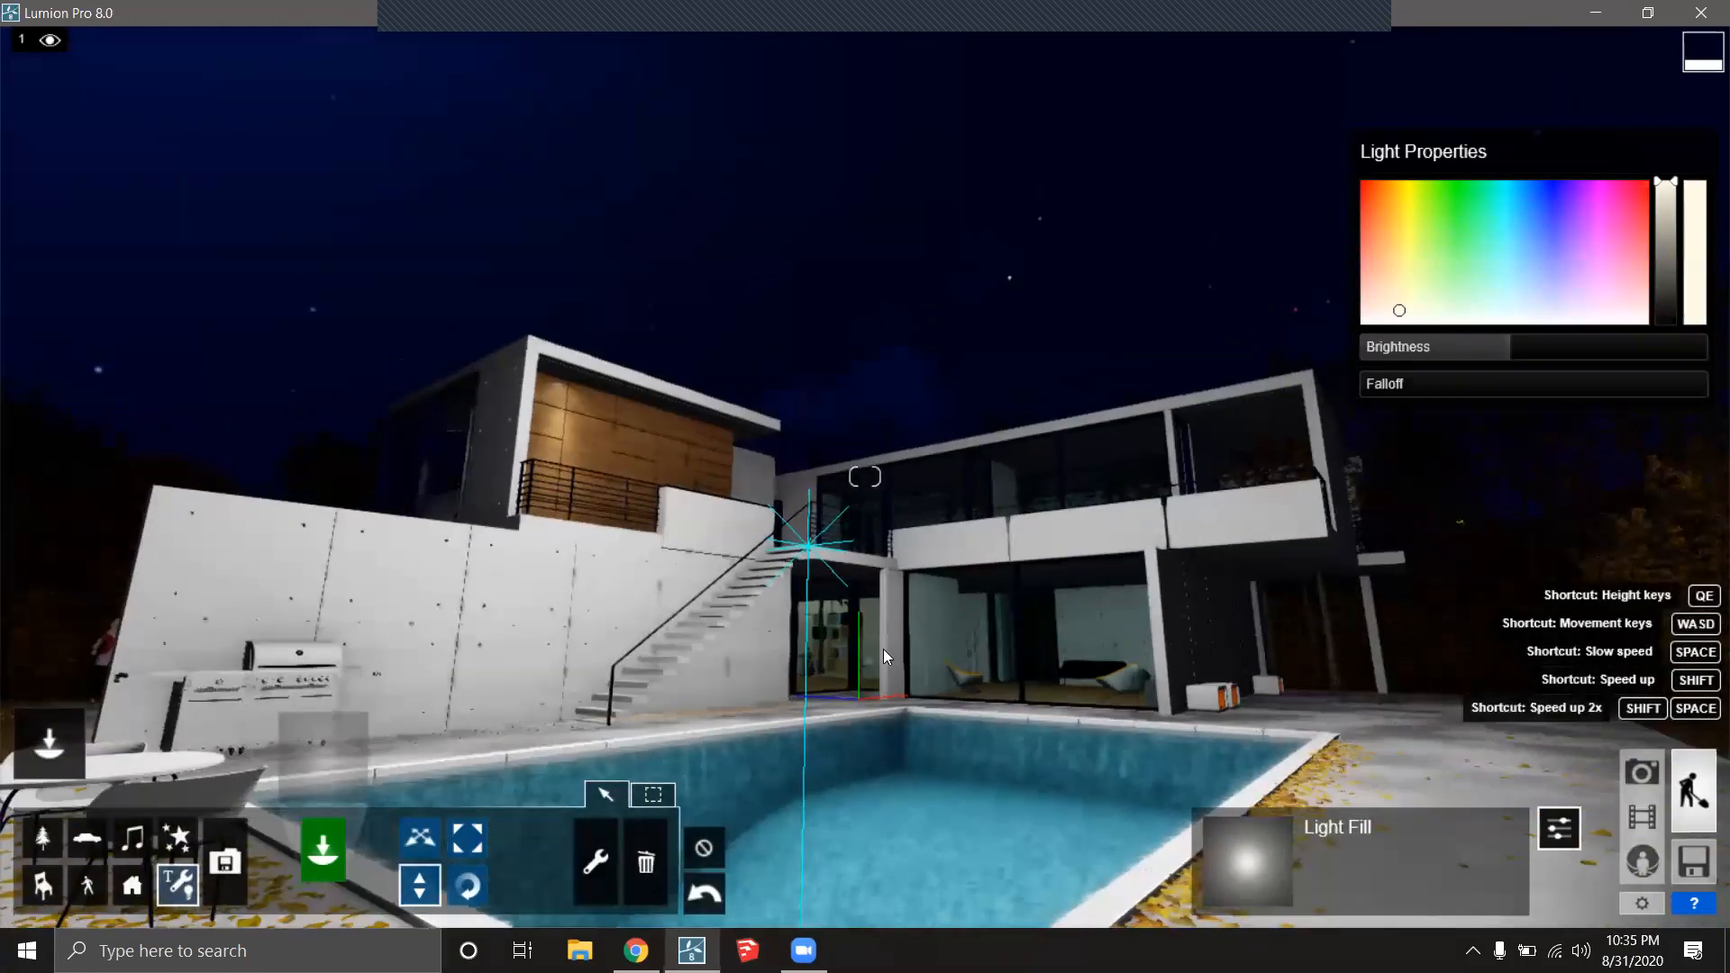
Delete the area light above the house and the Light Fill over the pool.
left_click(646, 862)
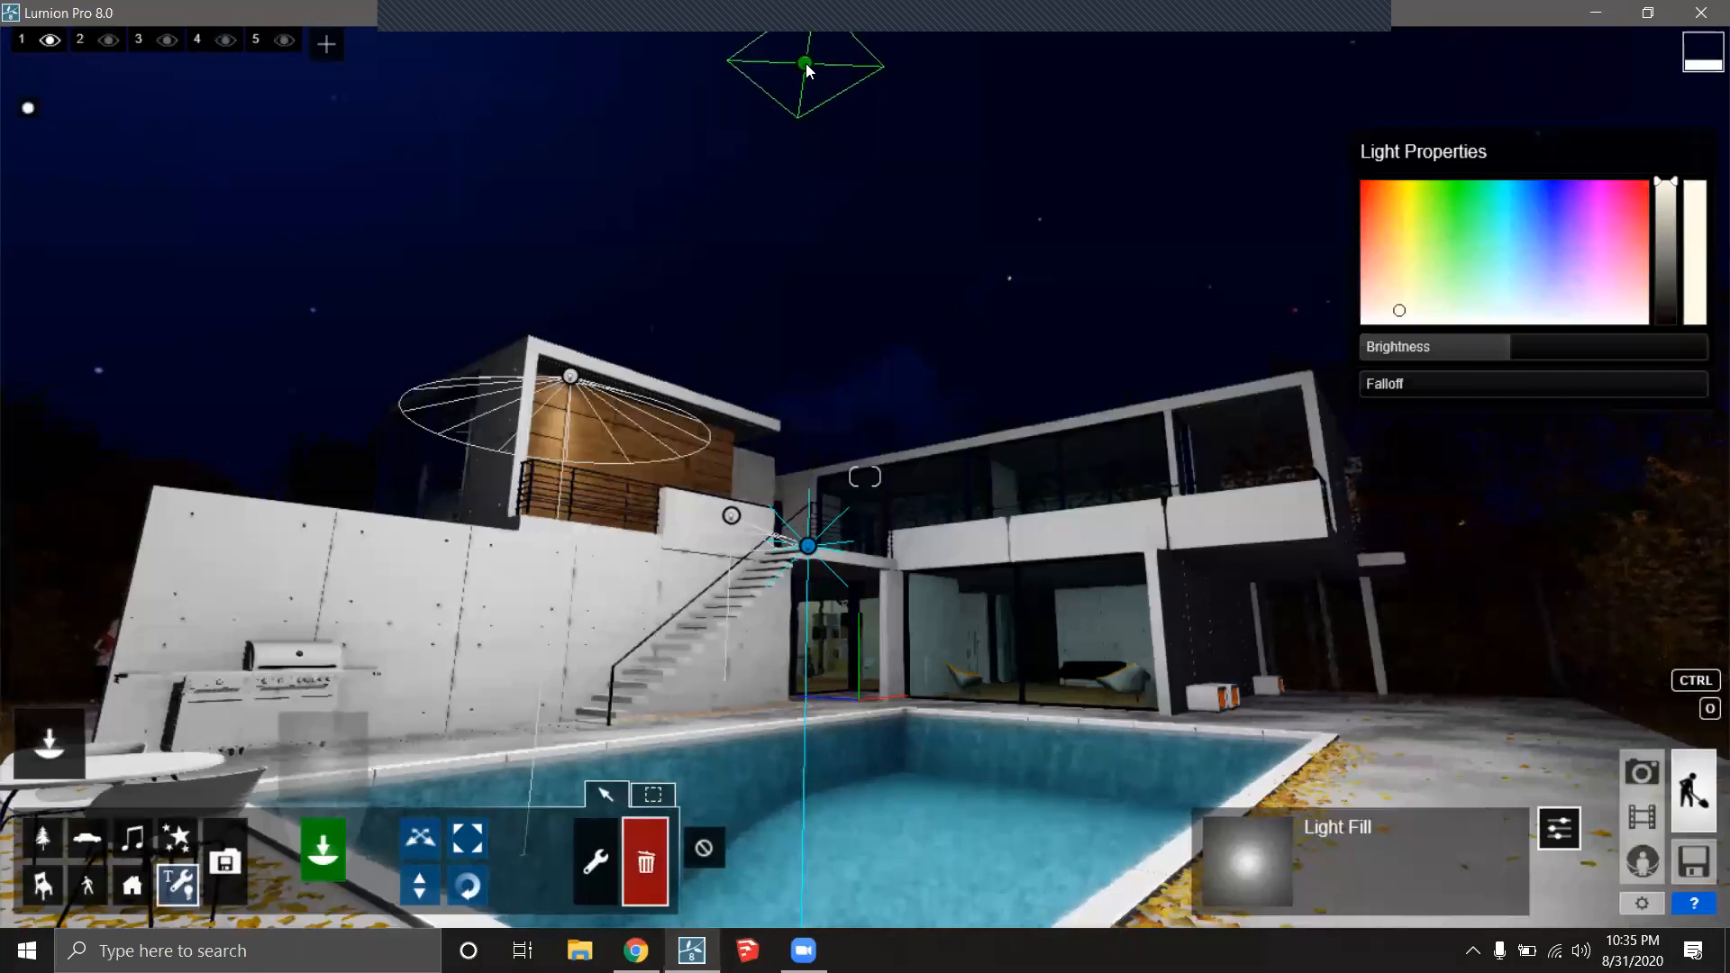
left_click(805, 63)
right_click_drag(388, 569, 425, 691)
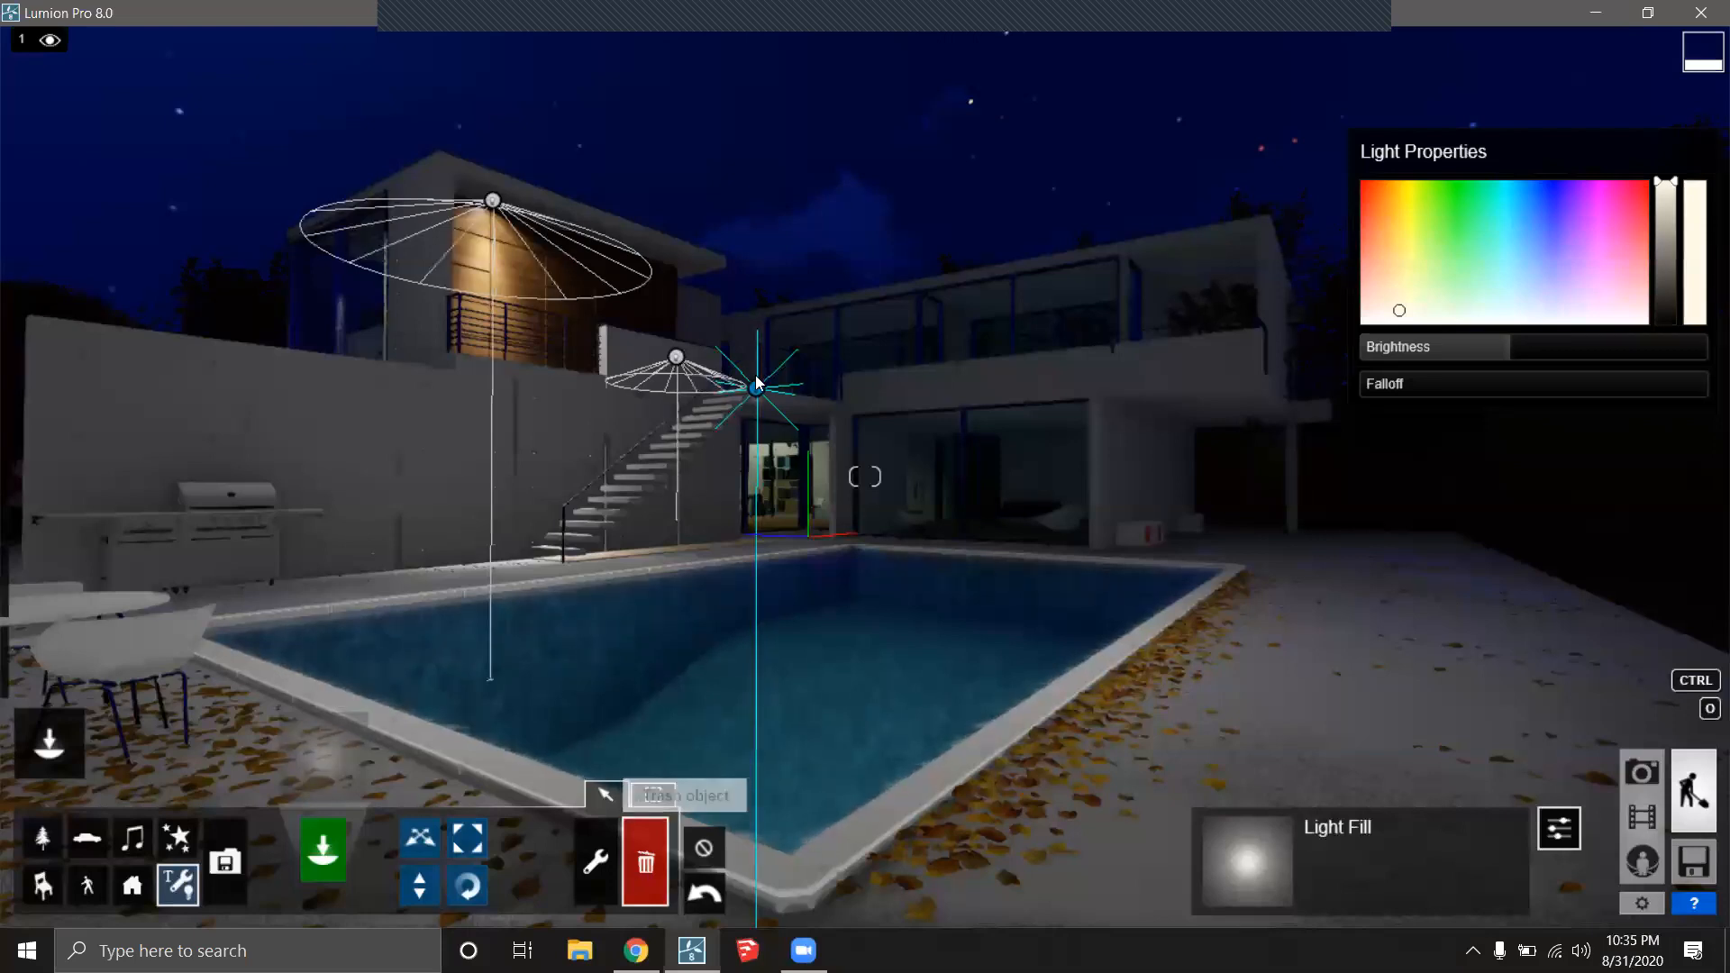
left_click(783, 640)
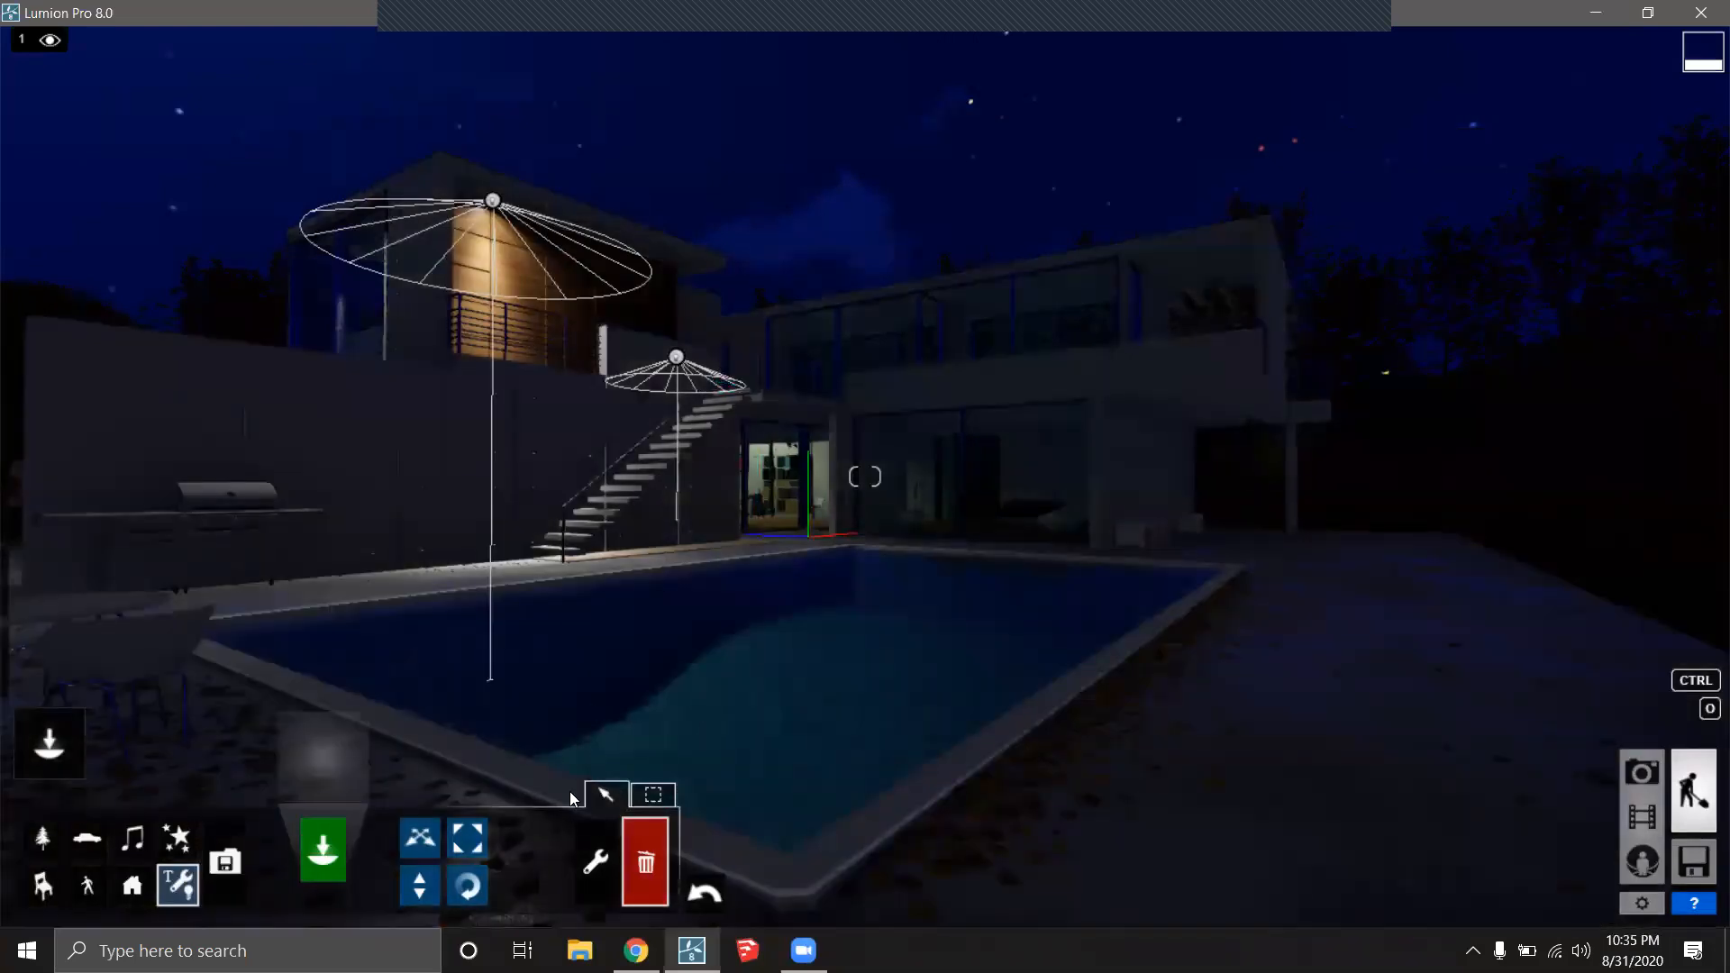
Place a Light Fill omni light over the pool again and raise it to about the upper-floor level.
left_click(335, 778)
left_click(402, 373)
left_click(761, 614)
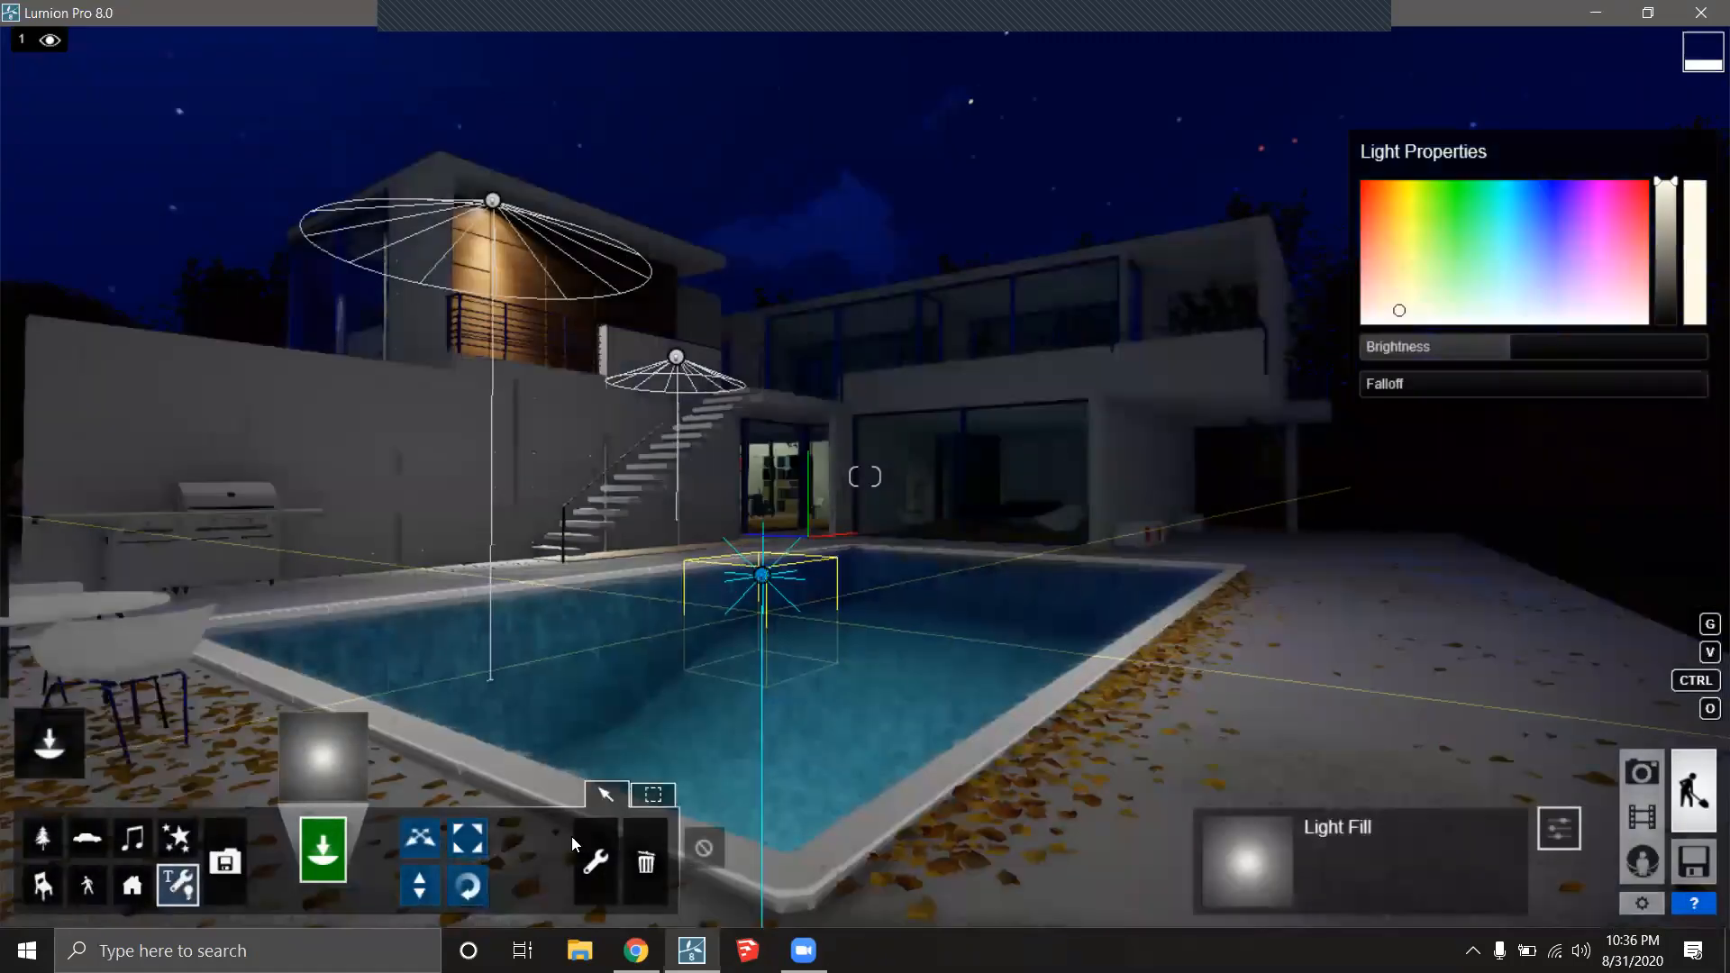
left_click(419, 886)
left_click_drag(760, 577, 773, 371)
Try the Light Fill at about 60 percent of its brightness range and lower it to ground-floor height.
left_click_drag(1511, 345, 1573, 346)
right_click_drag(1180, 622, 1095, 687)
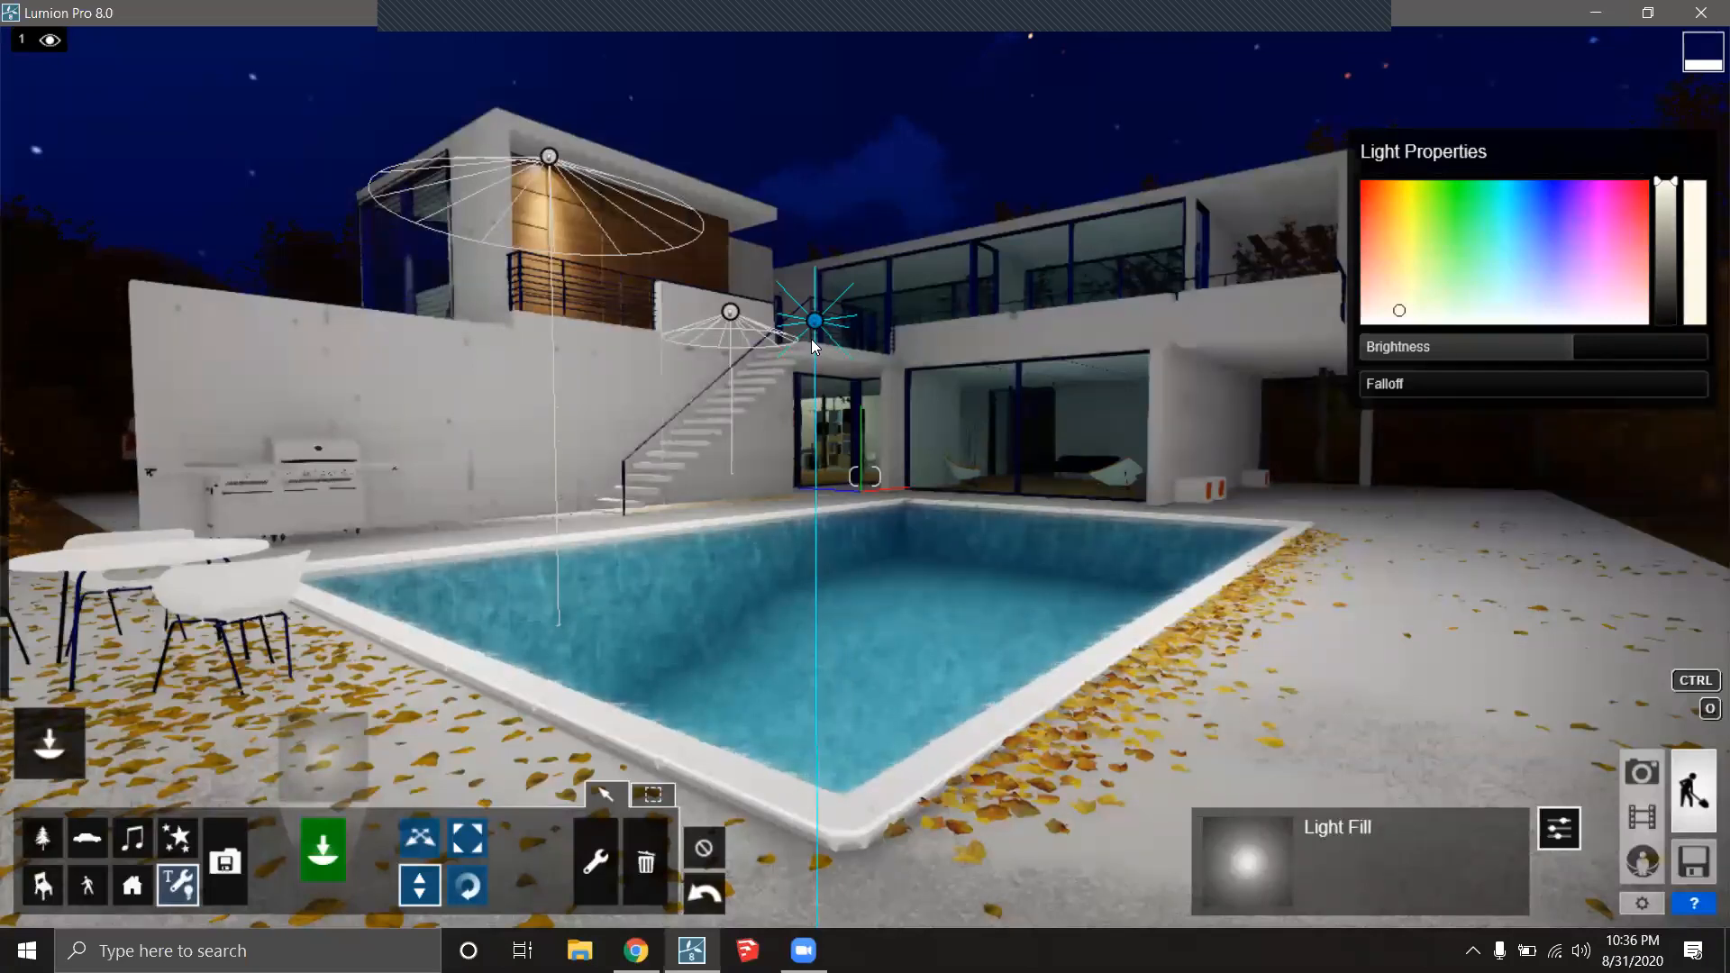
left_click_drag(814, 334, 805, 378)
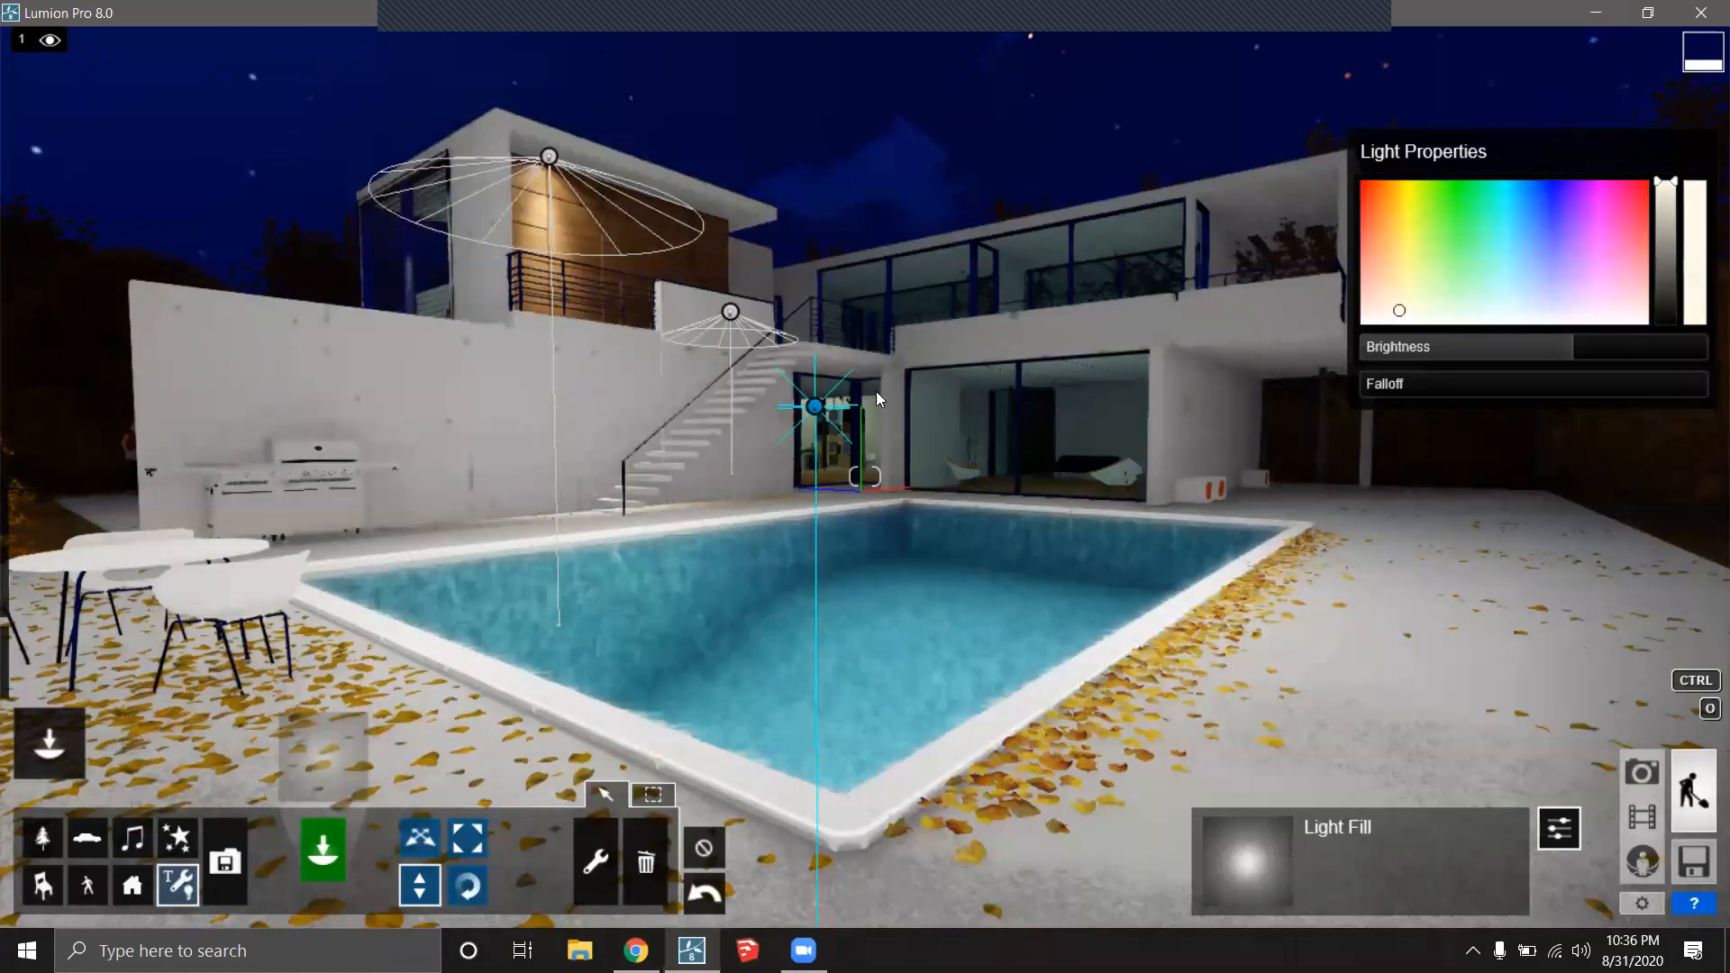
right_click_drag(1108, 468, 1079, 472)
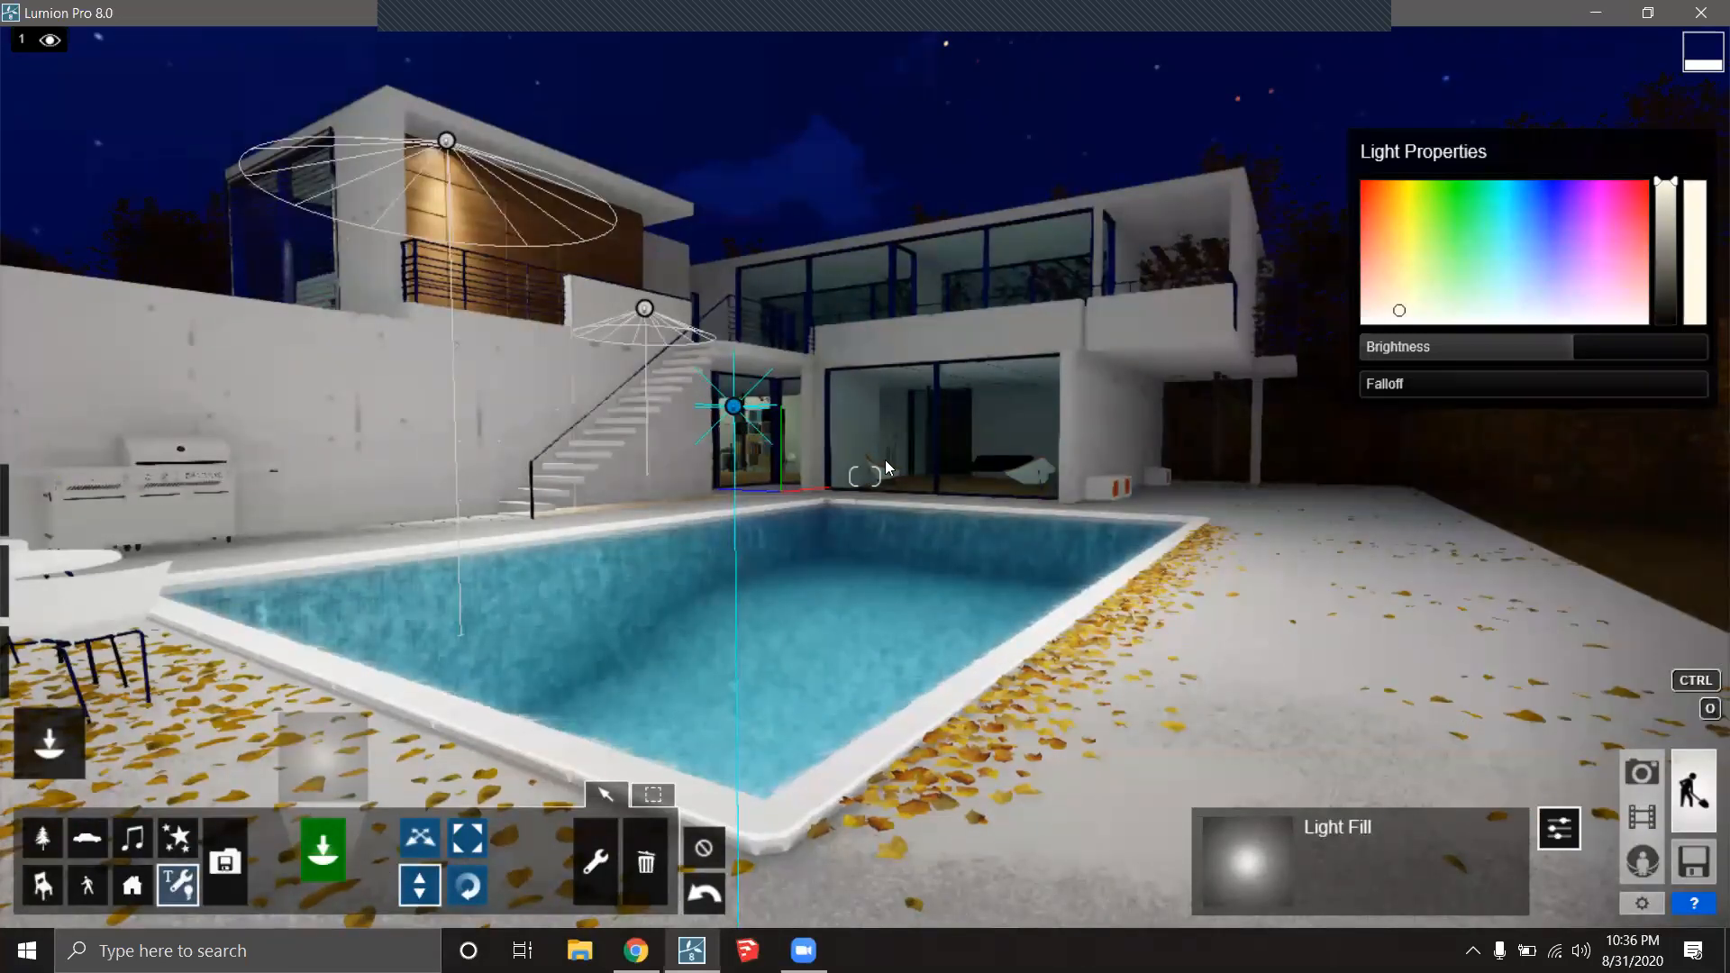
right_click_drag(892, 471, 942, 454)
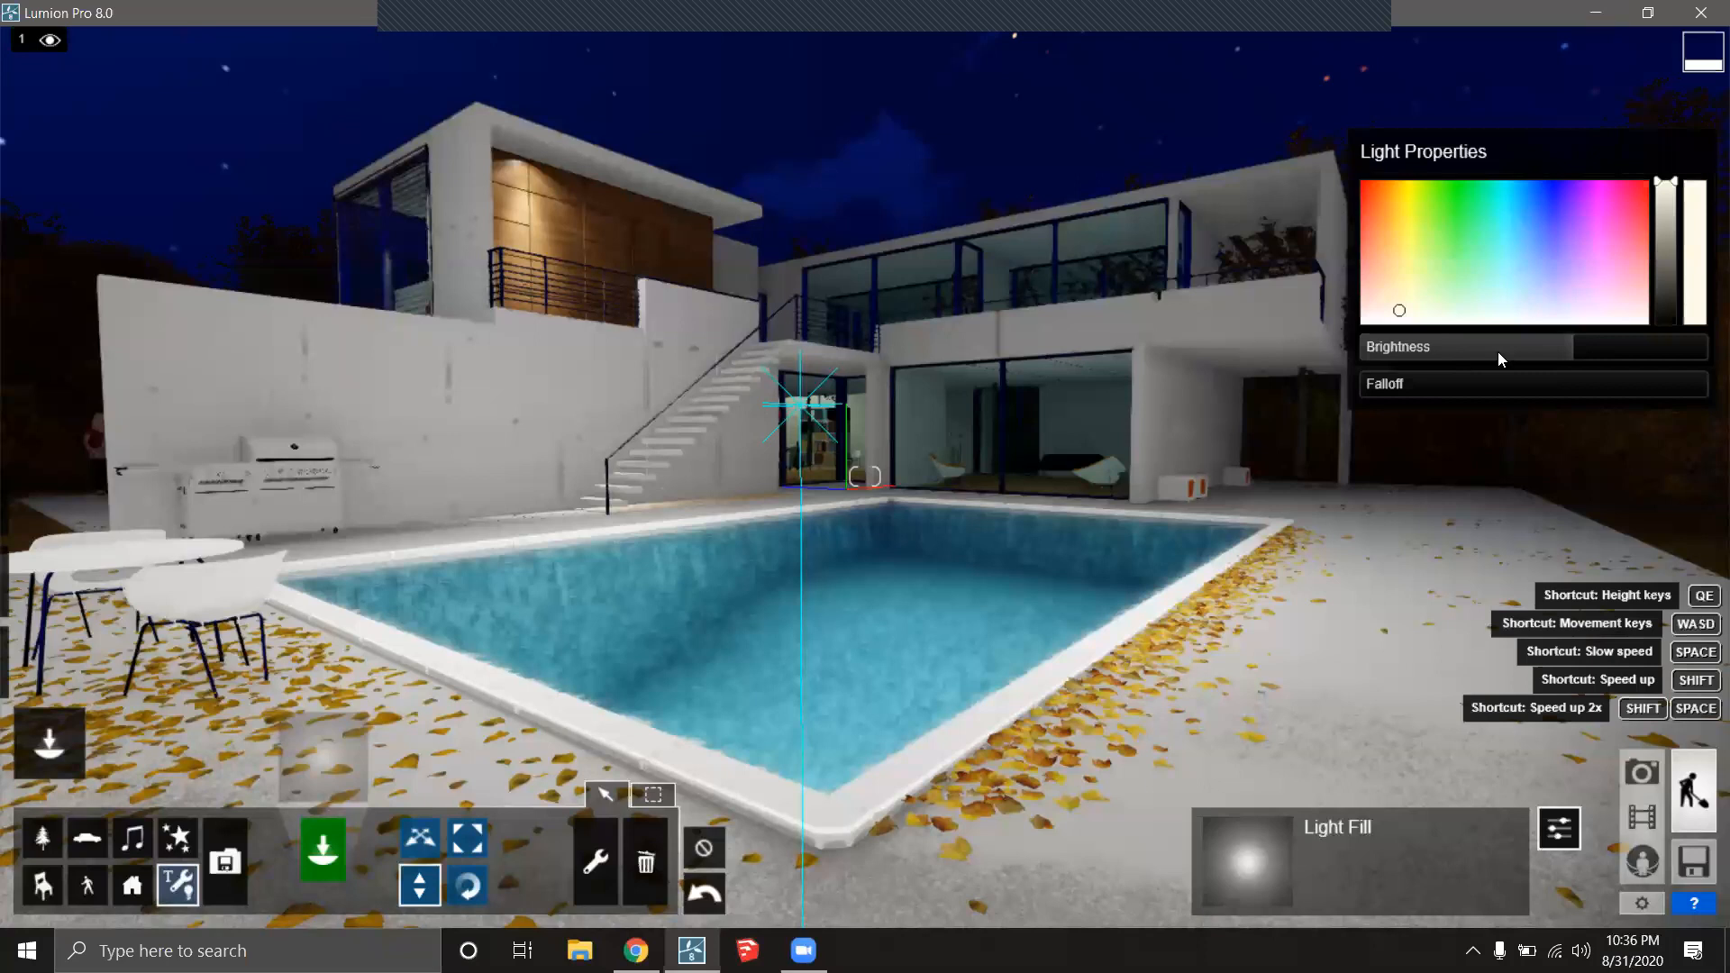
Reduce the Light Fill's brightness to just over half of its range and raise it to roof height above the pool.
left_click_drag(1517, 353, 1361, 382)
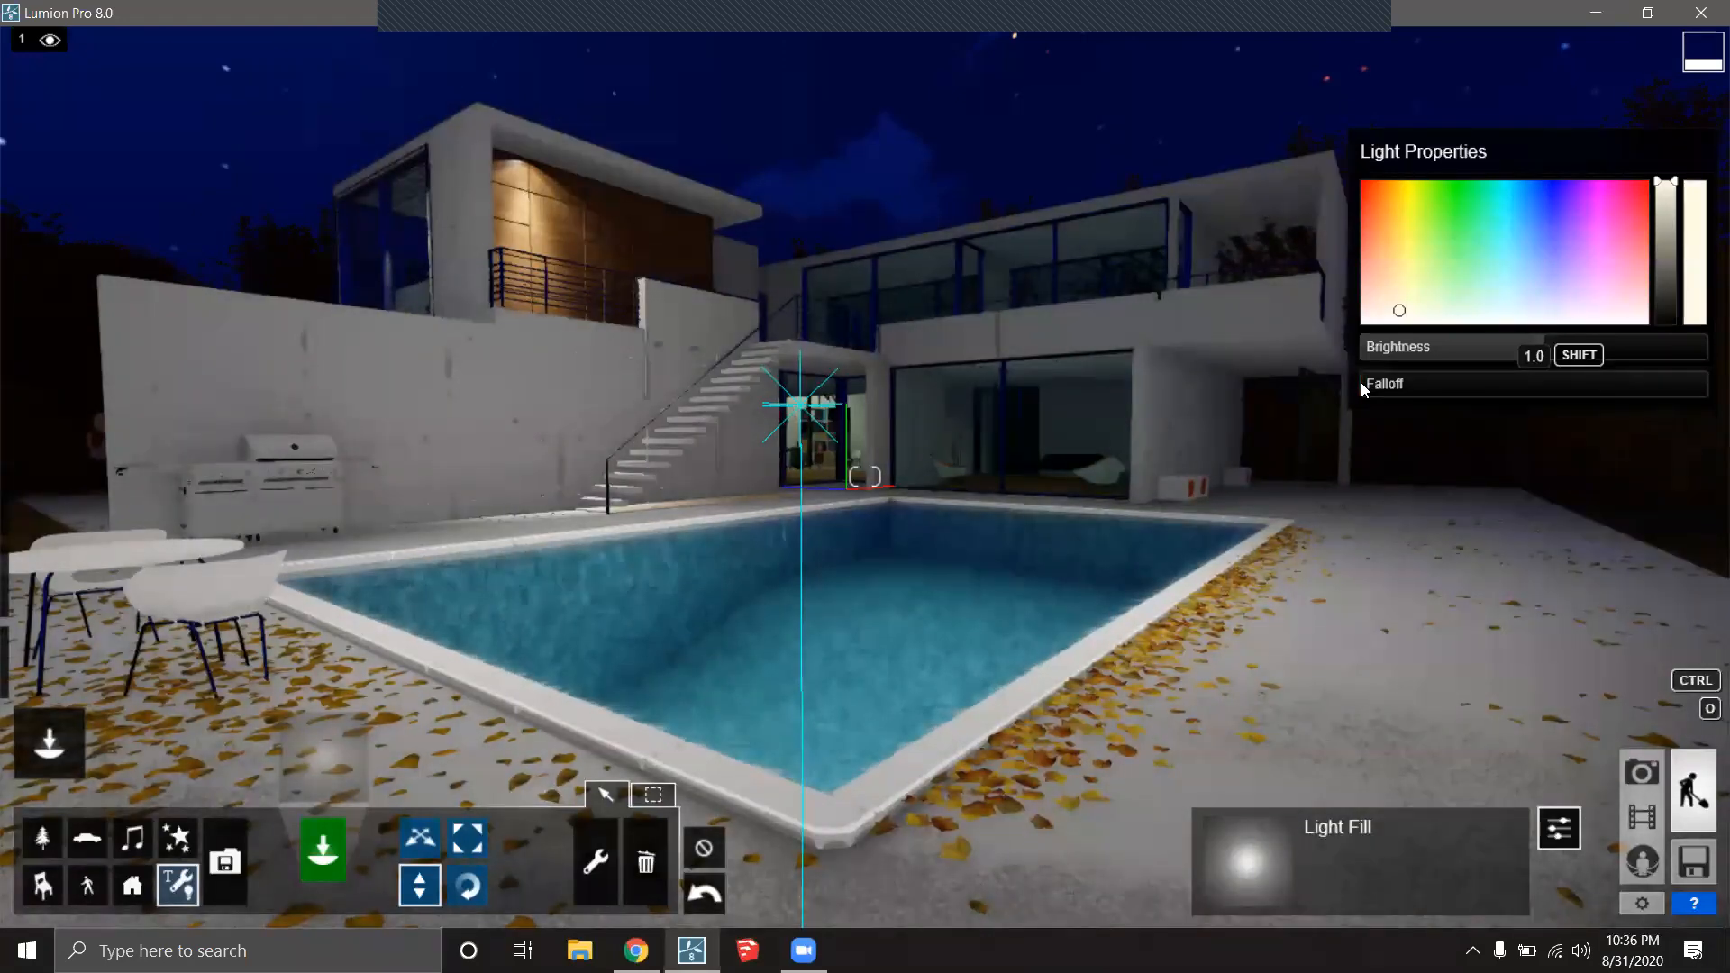
mouse_move(989, 661)
right_mouse_down()
mouse_move(960, 659)
mouse_move(945, 626)
mouse_move(986, 659)
right_mouse_up()
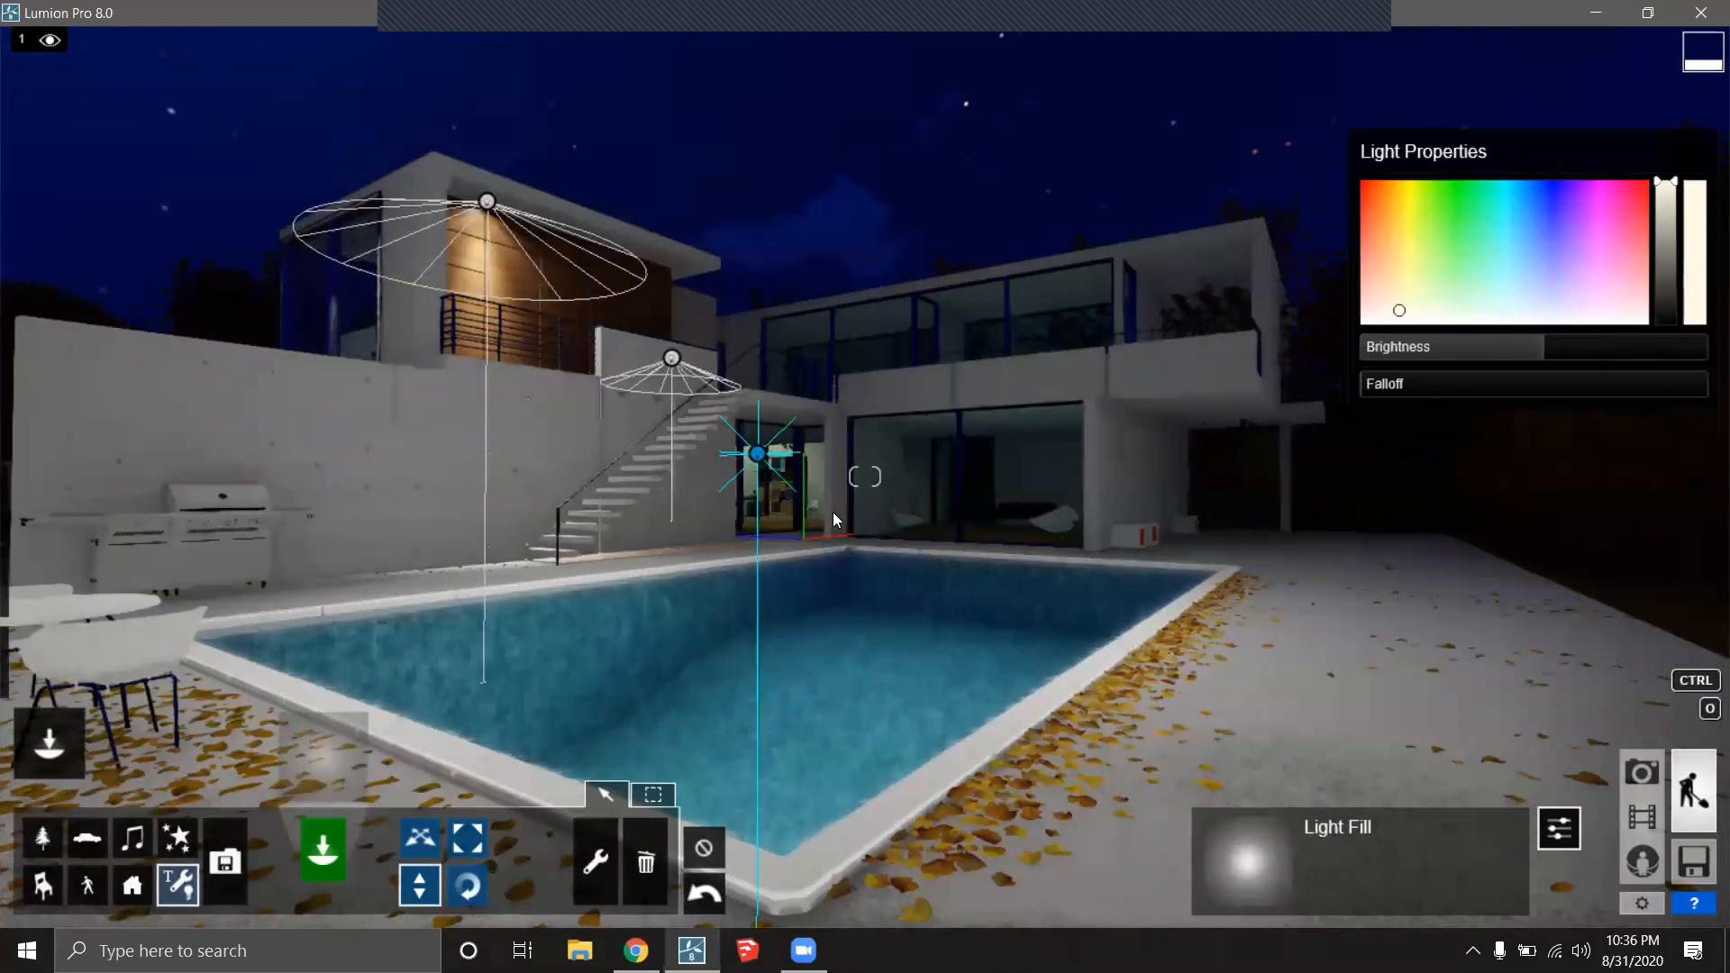
left_click_drag(762, 461, 733, 326)
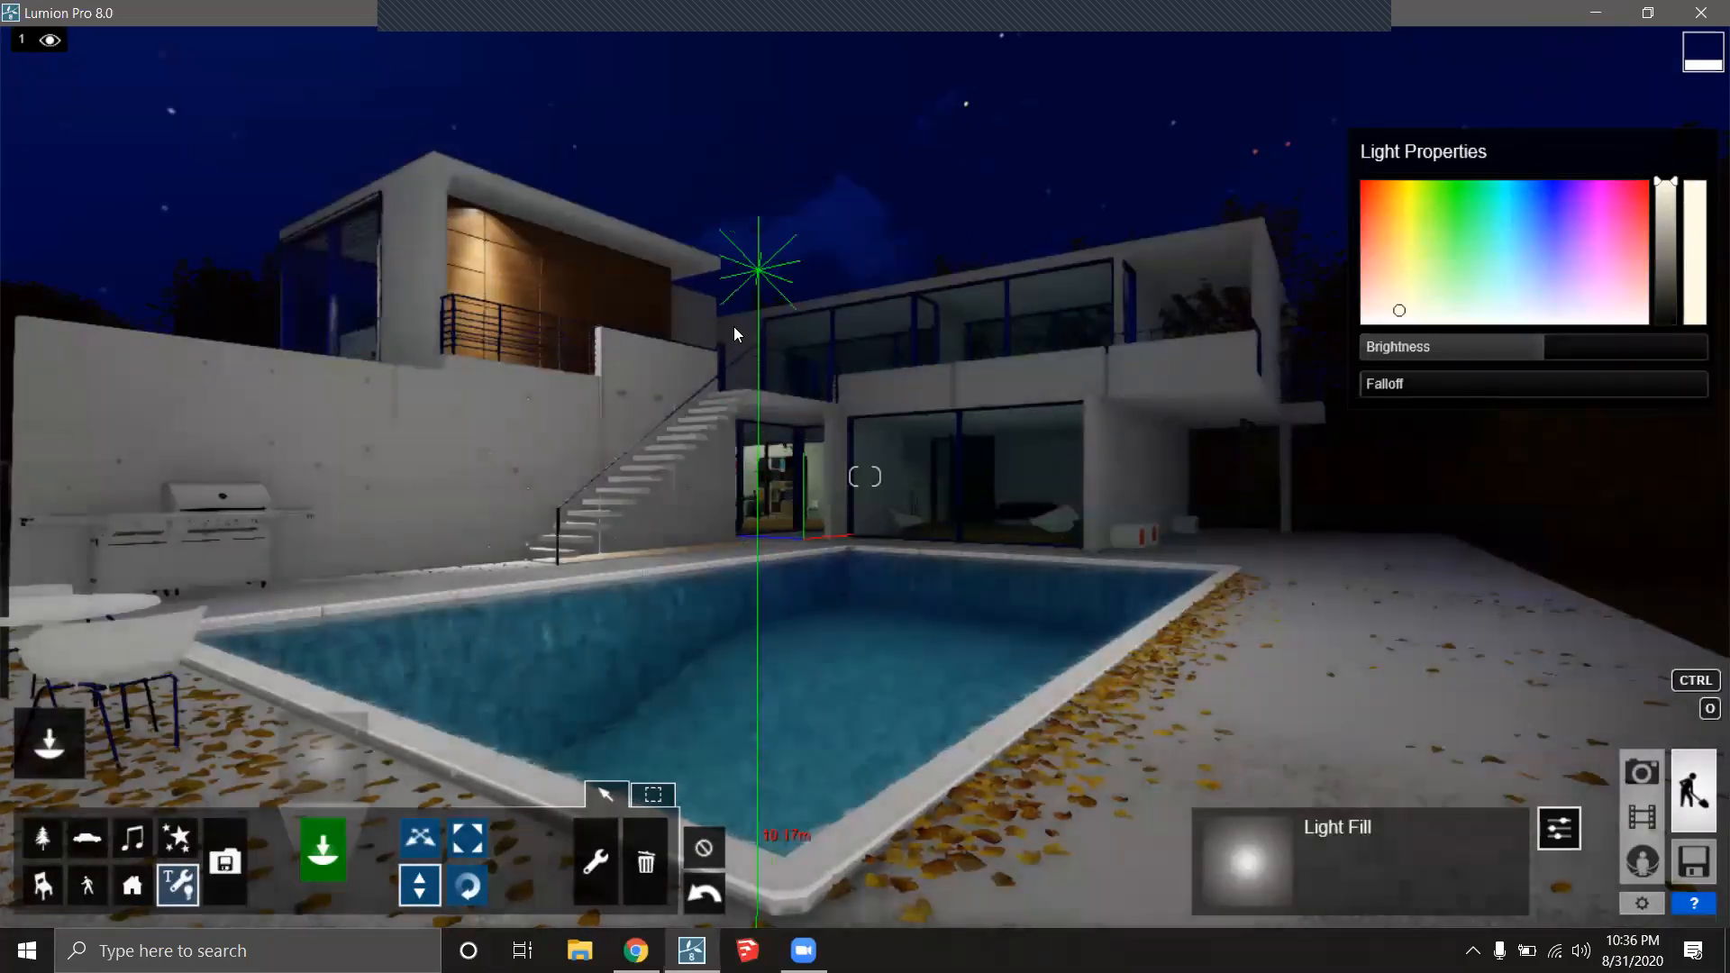
mouse_move(1550, 349)
left_mouse_down()
mouse_move(1580, 344)
mouse_move(1553, 346)
left_mouse_up()
right_click_drag(937, 468, 864, 482)
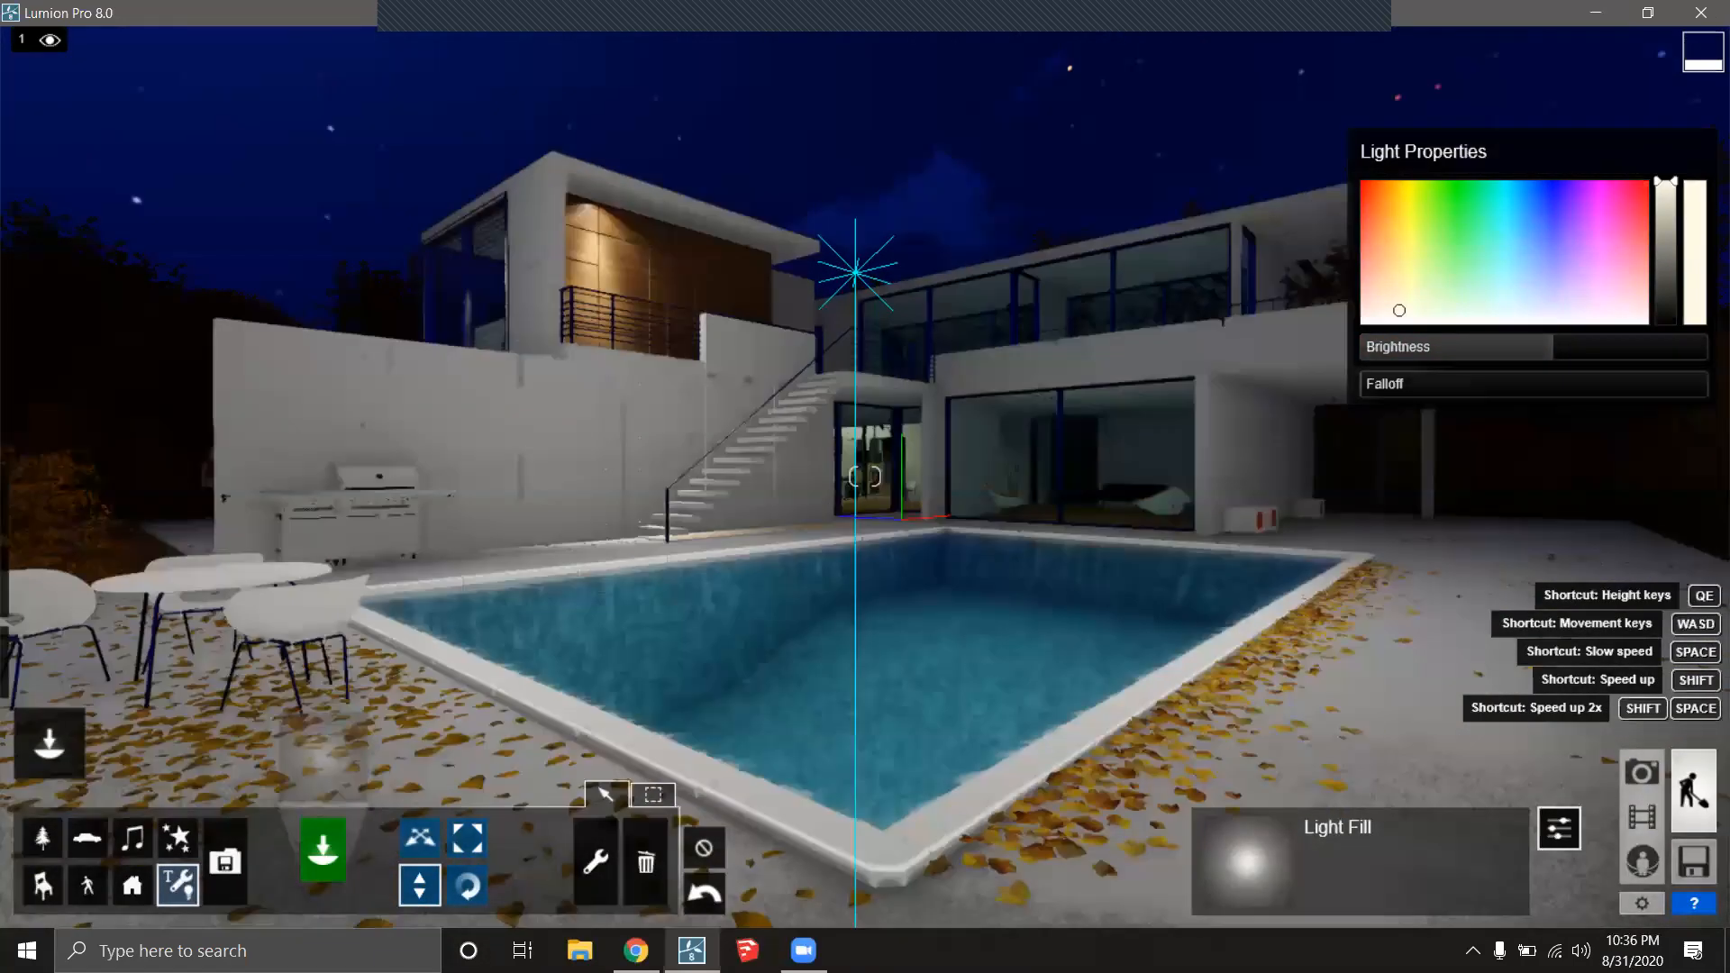
right_click_drag(1092, 600, 1121, 584)
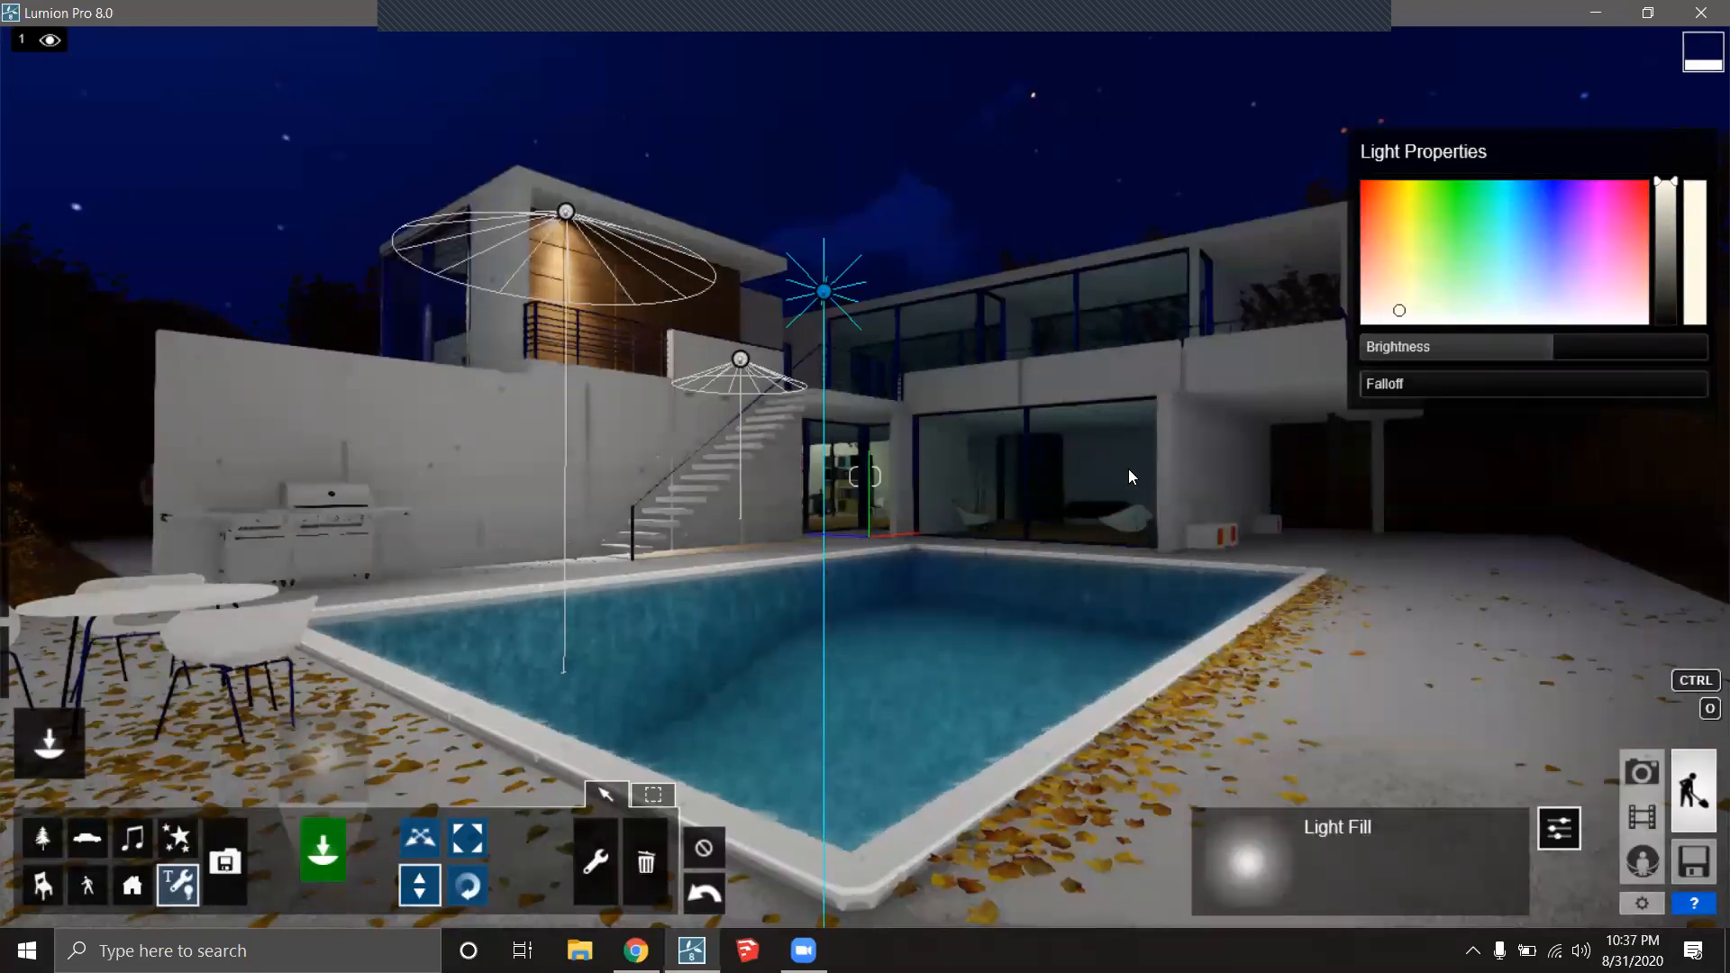
right_click_drag(1063, 421, 1098, 261)
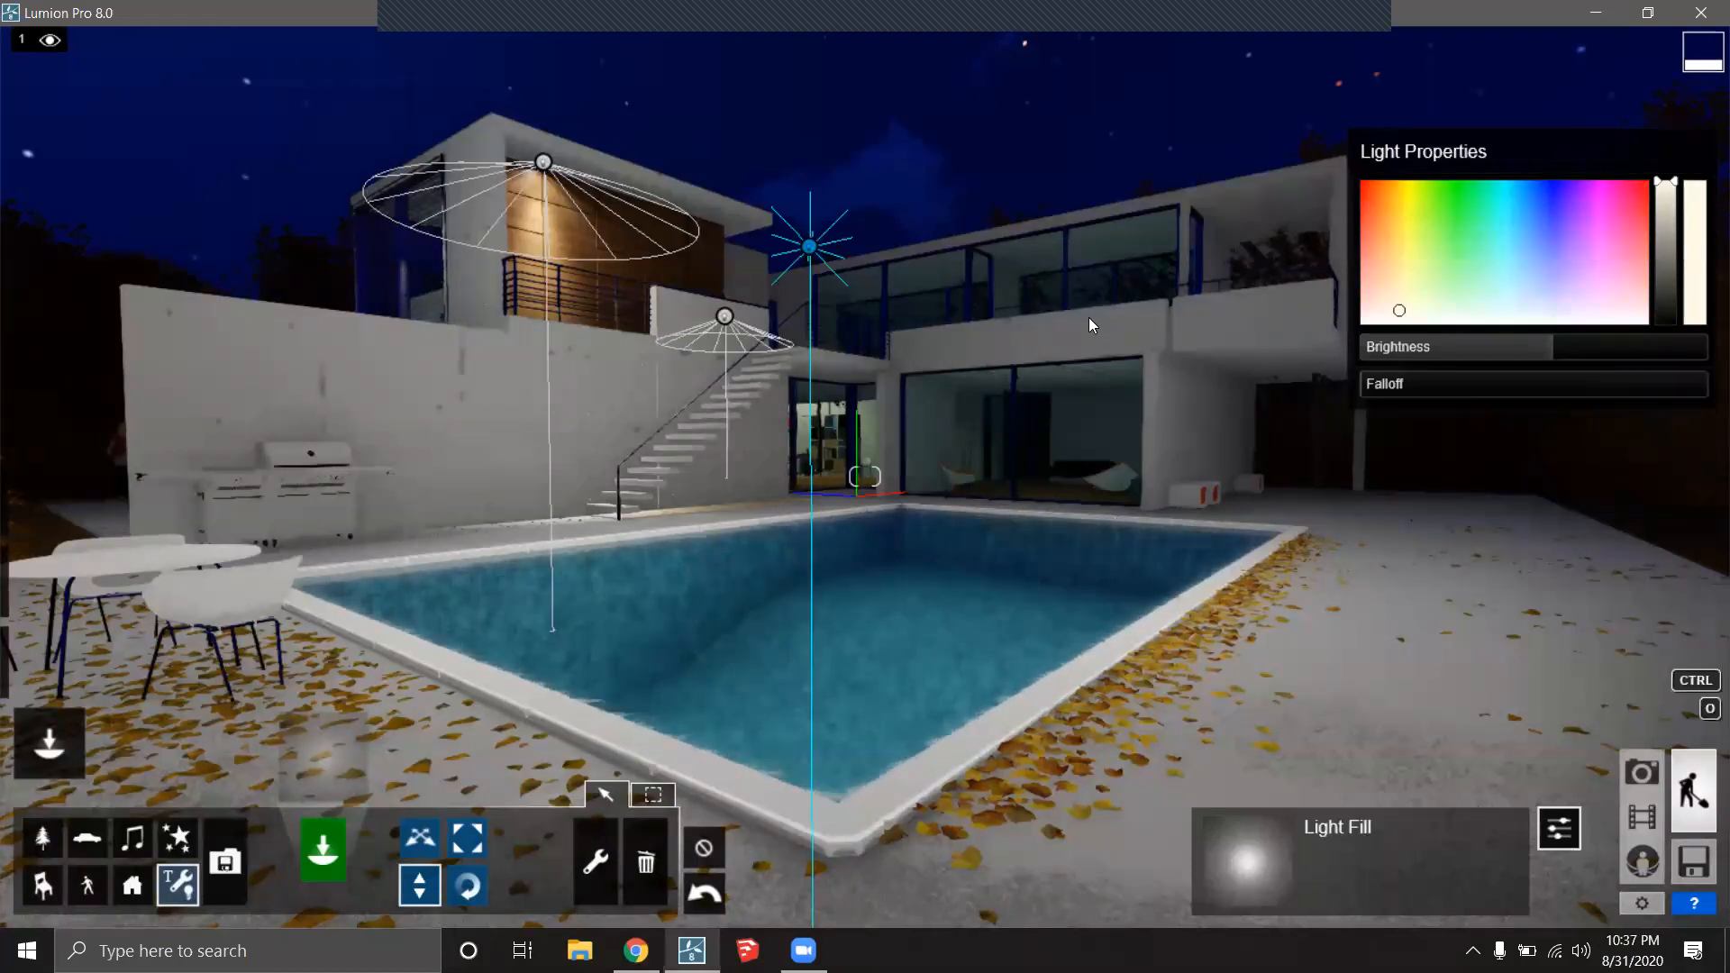
Place an area light on the ceiling of the ground-floor room with the black bench and orange chairs.
key("w")
right_click_drag(1013, 434, 885, 443)
key("w")
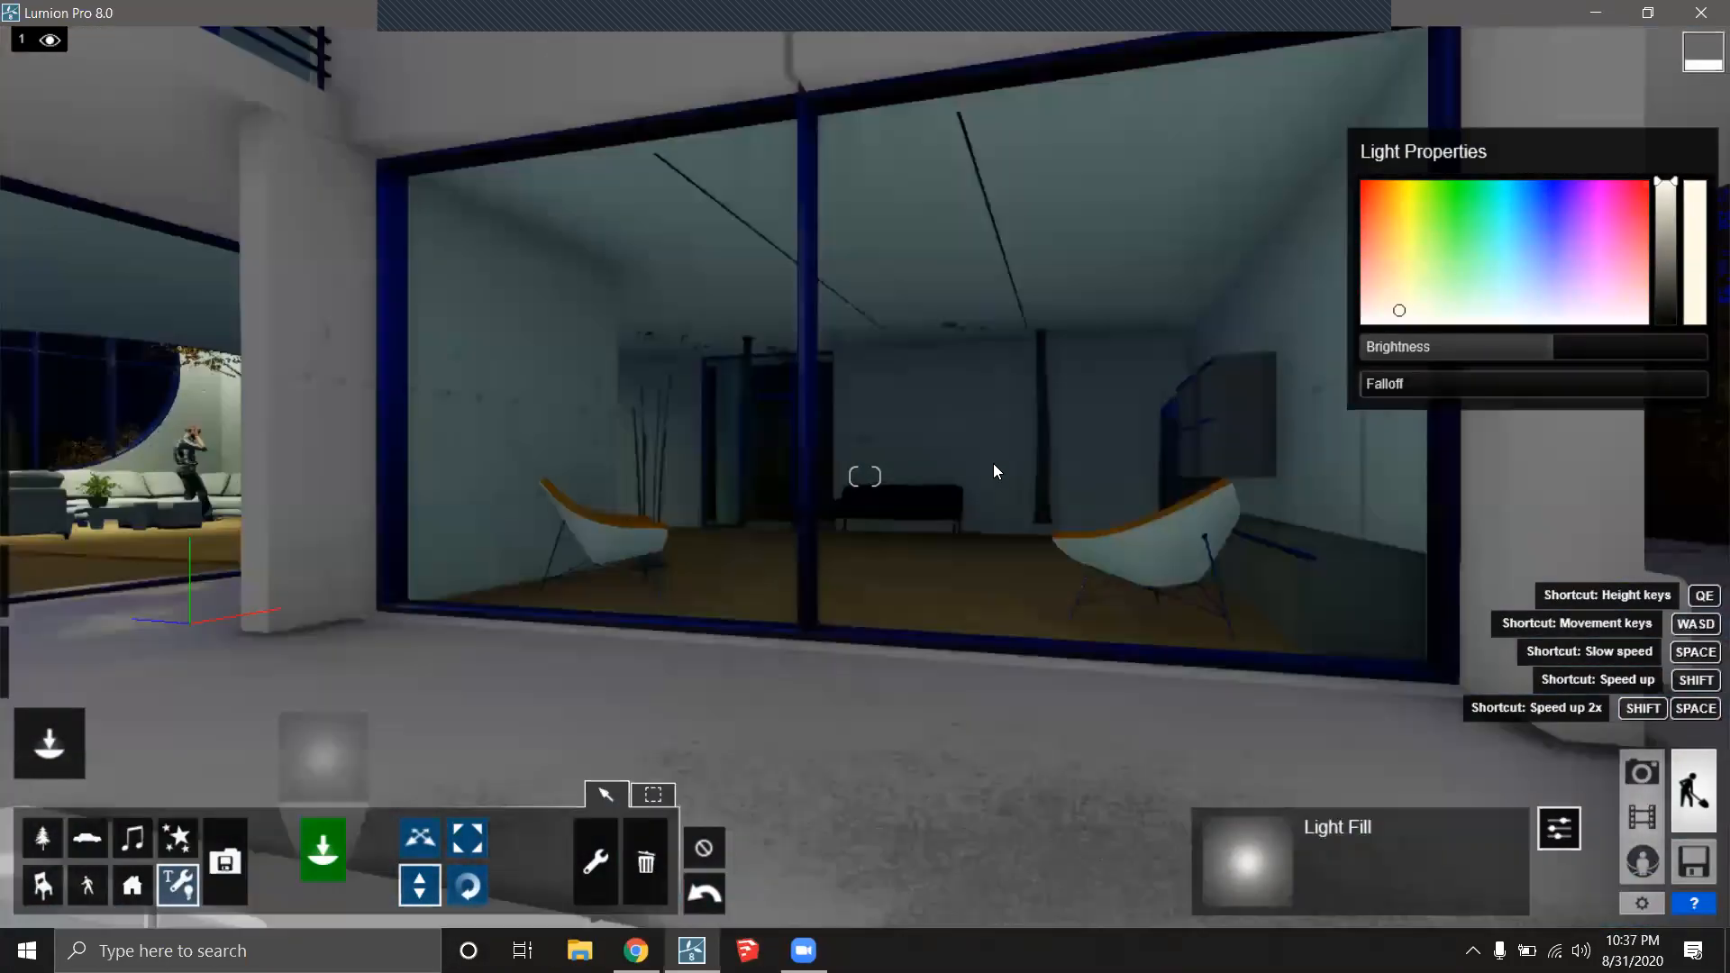
key("w")
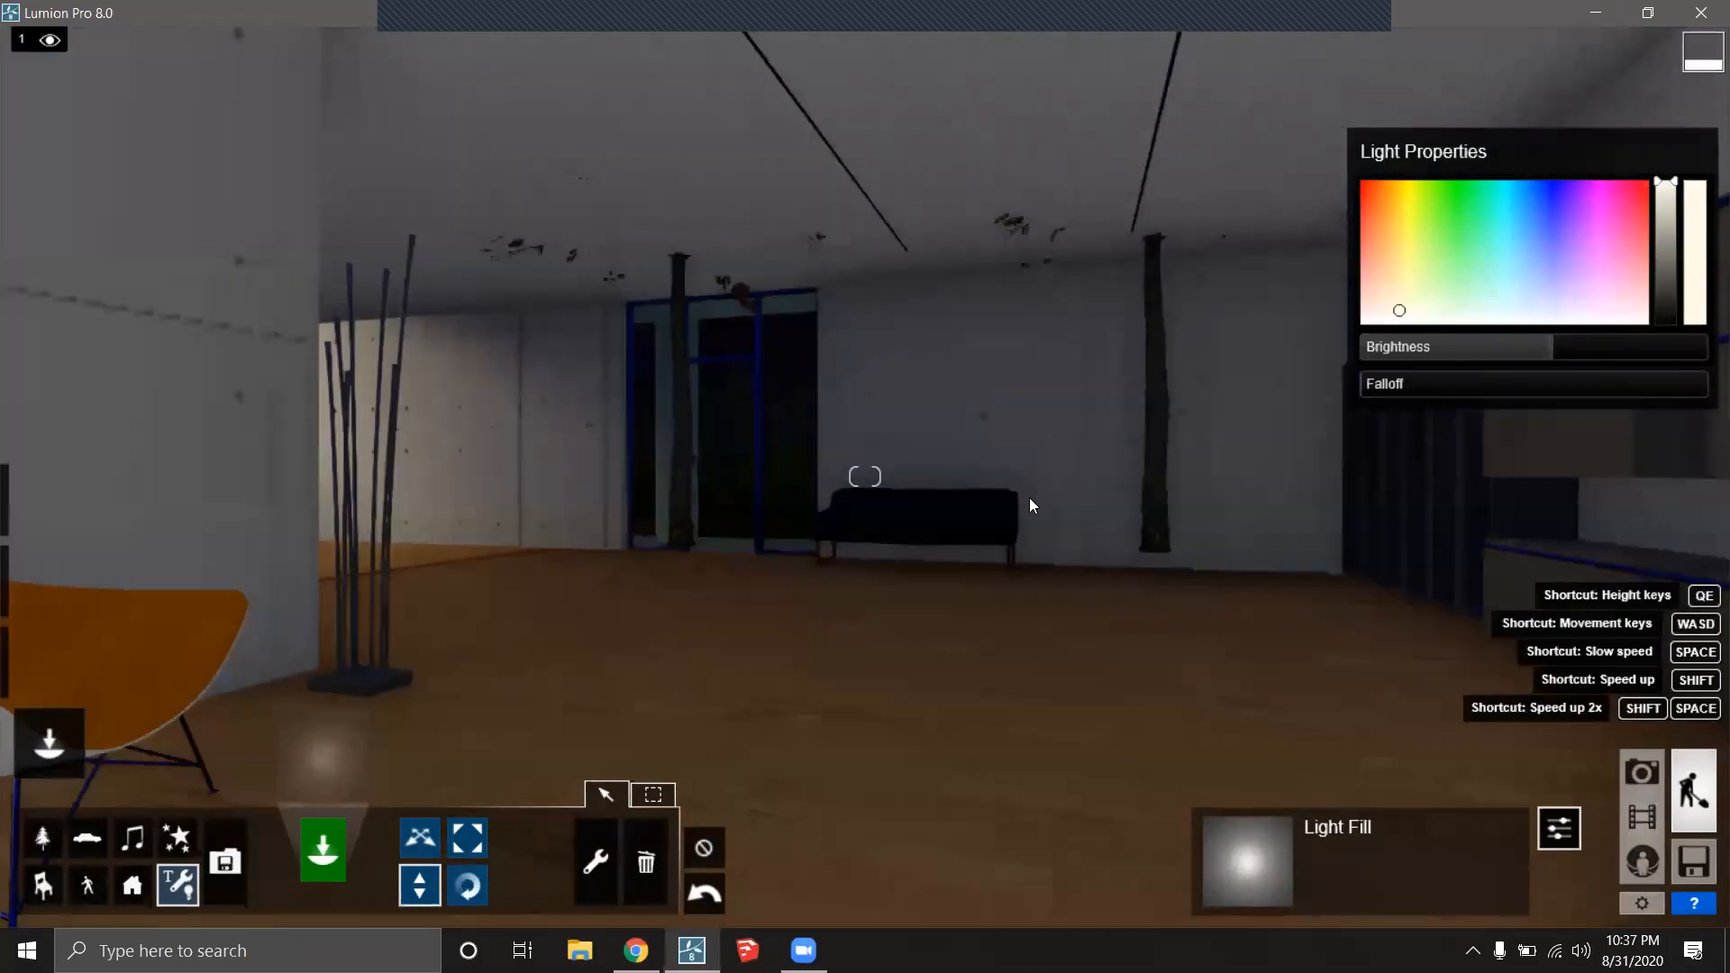
left_click(339, 760)
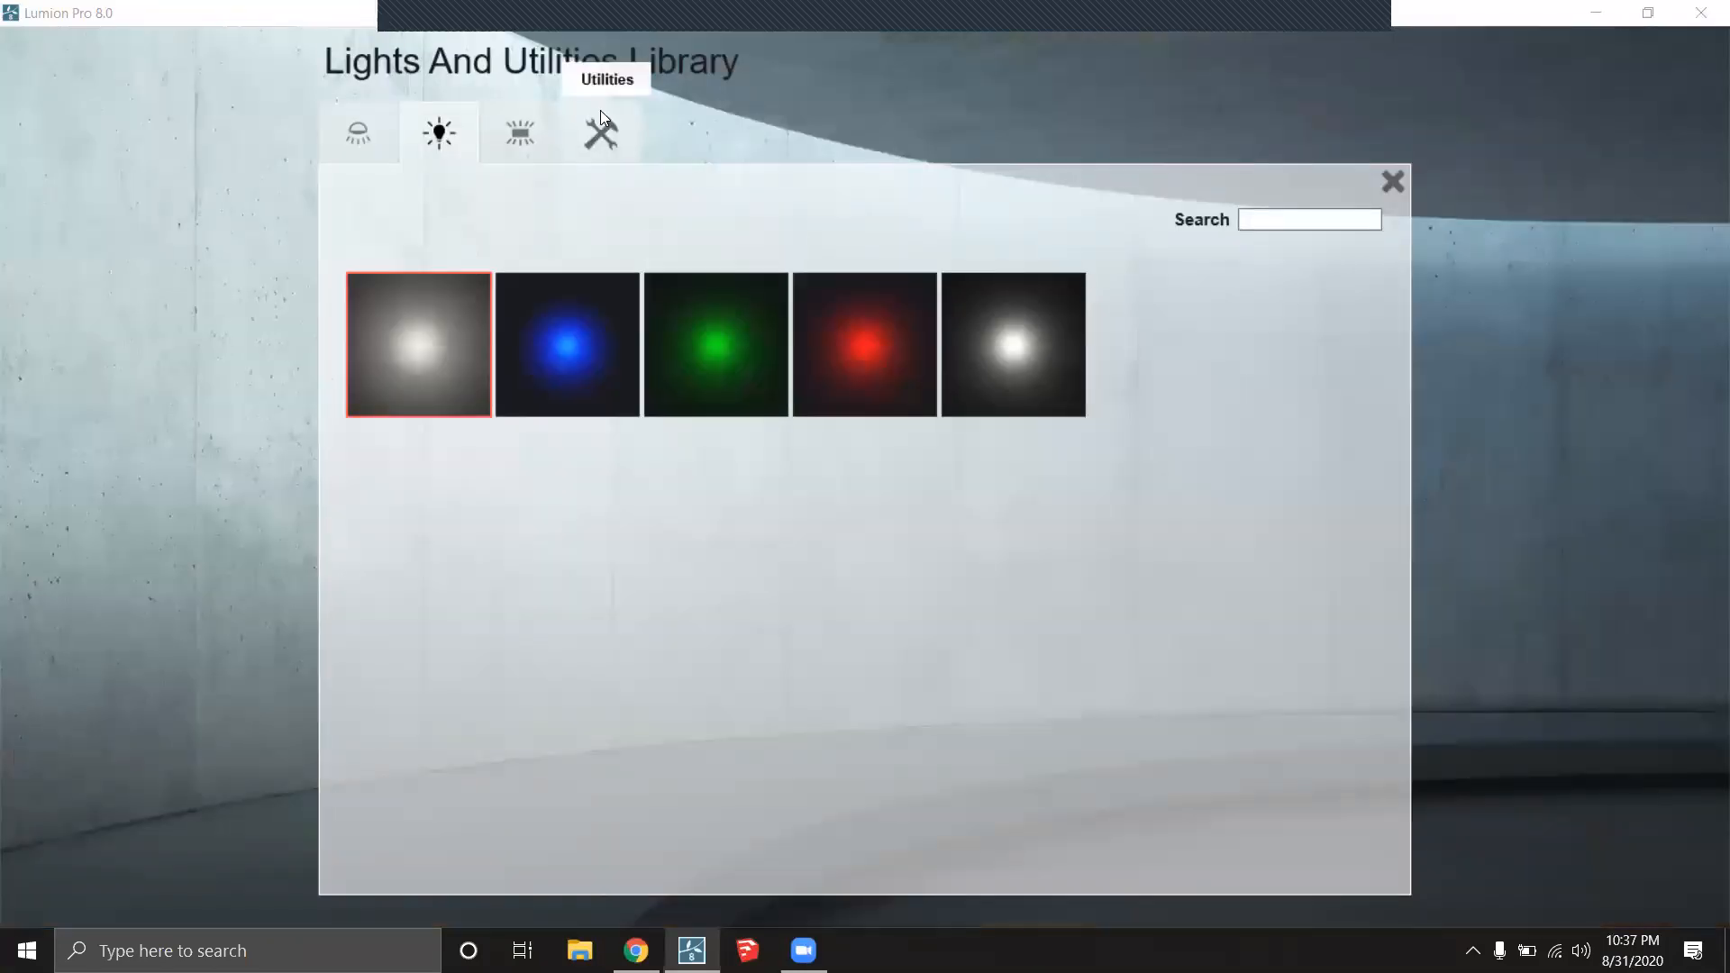
left_click(520, 133)
left_click(437, 300)
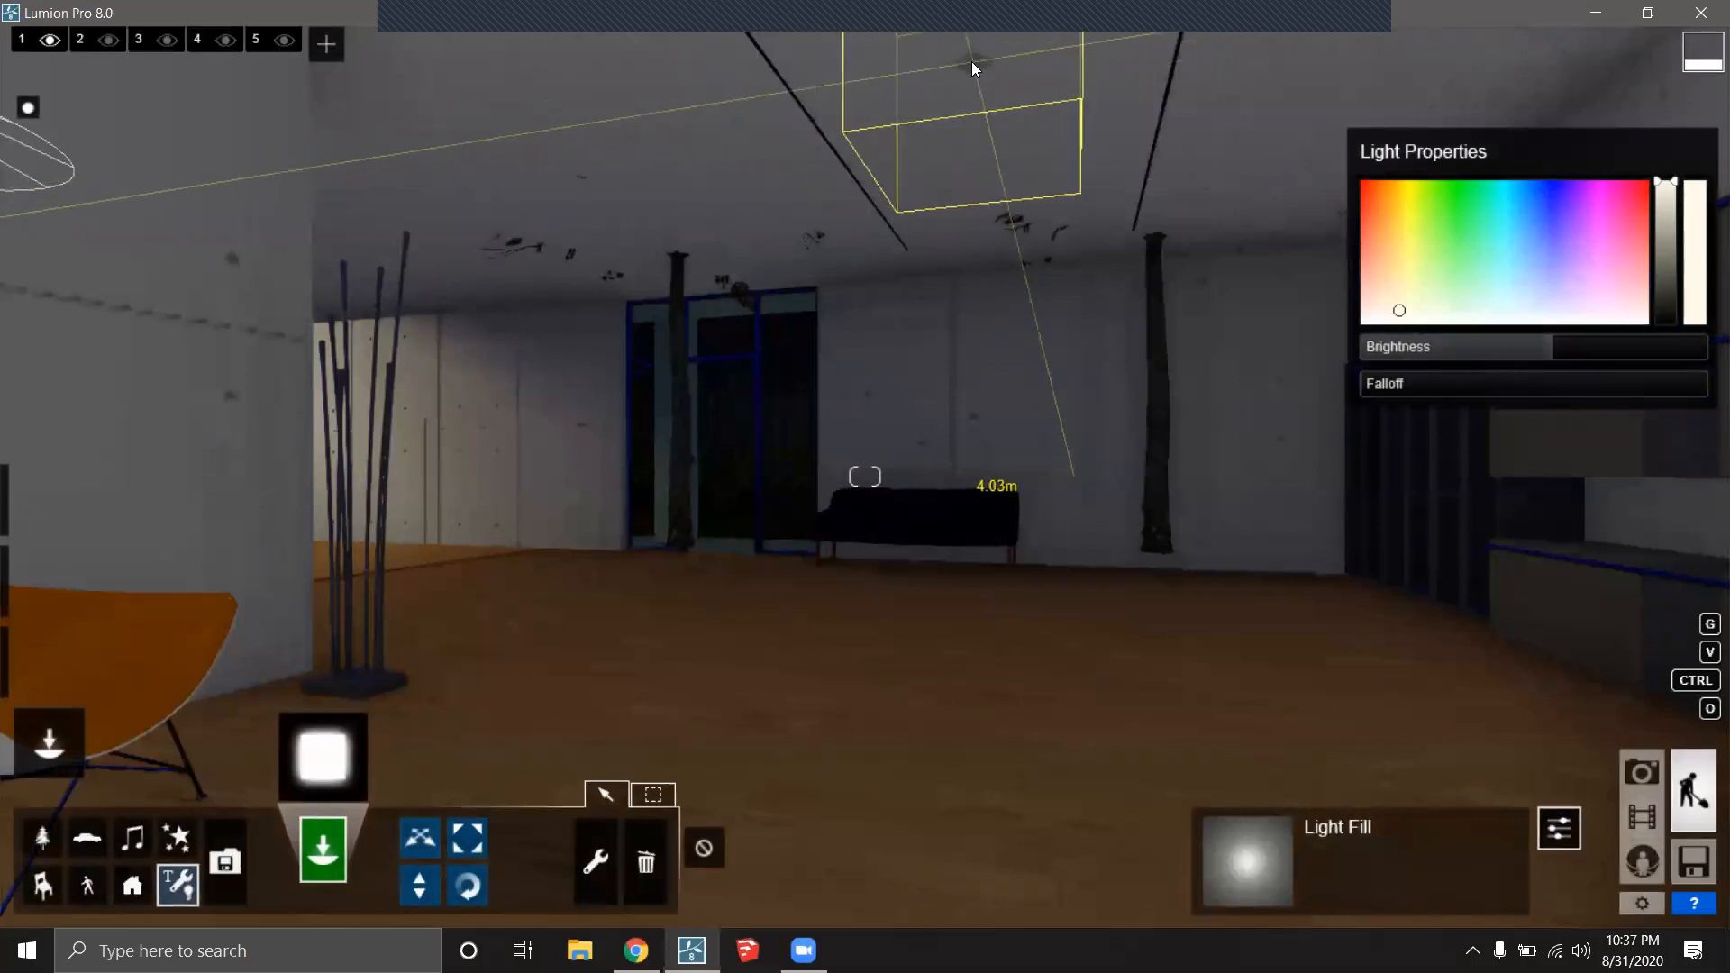
left_click(971, 62)
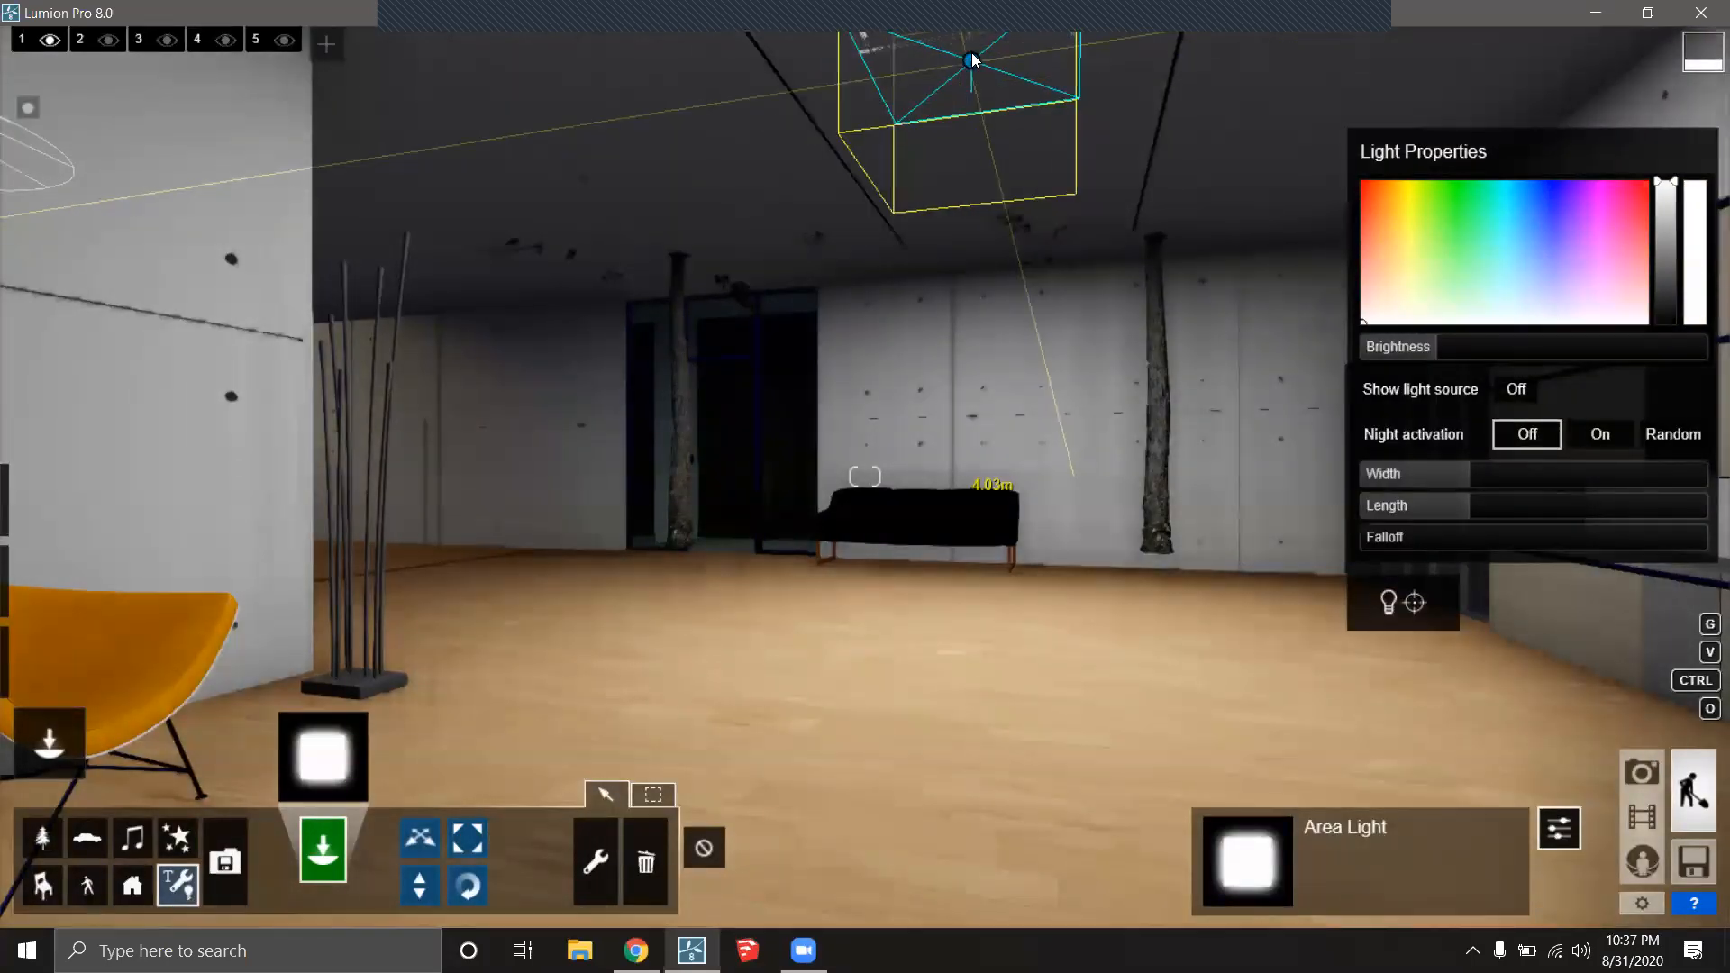
Place a second area light on the ceiling of the adjoining space, facing the sofas and the round window.
right_click_drag(1040, 176, 1069, 116)
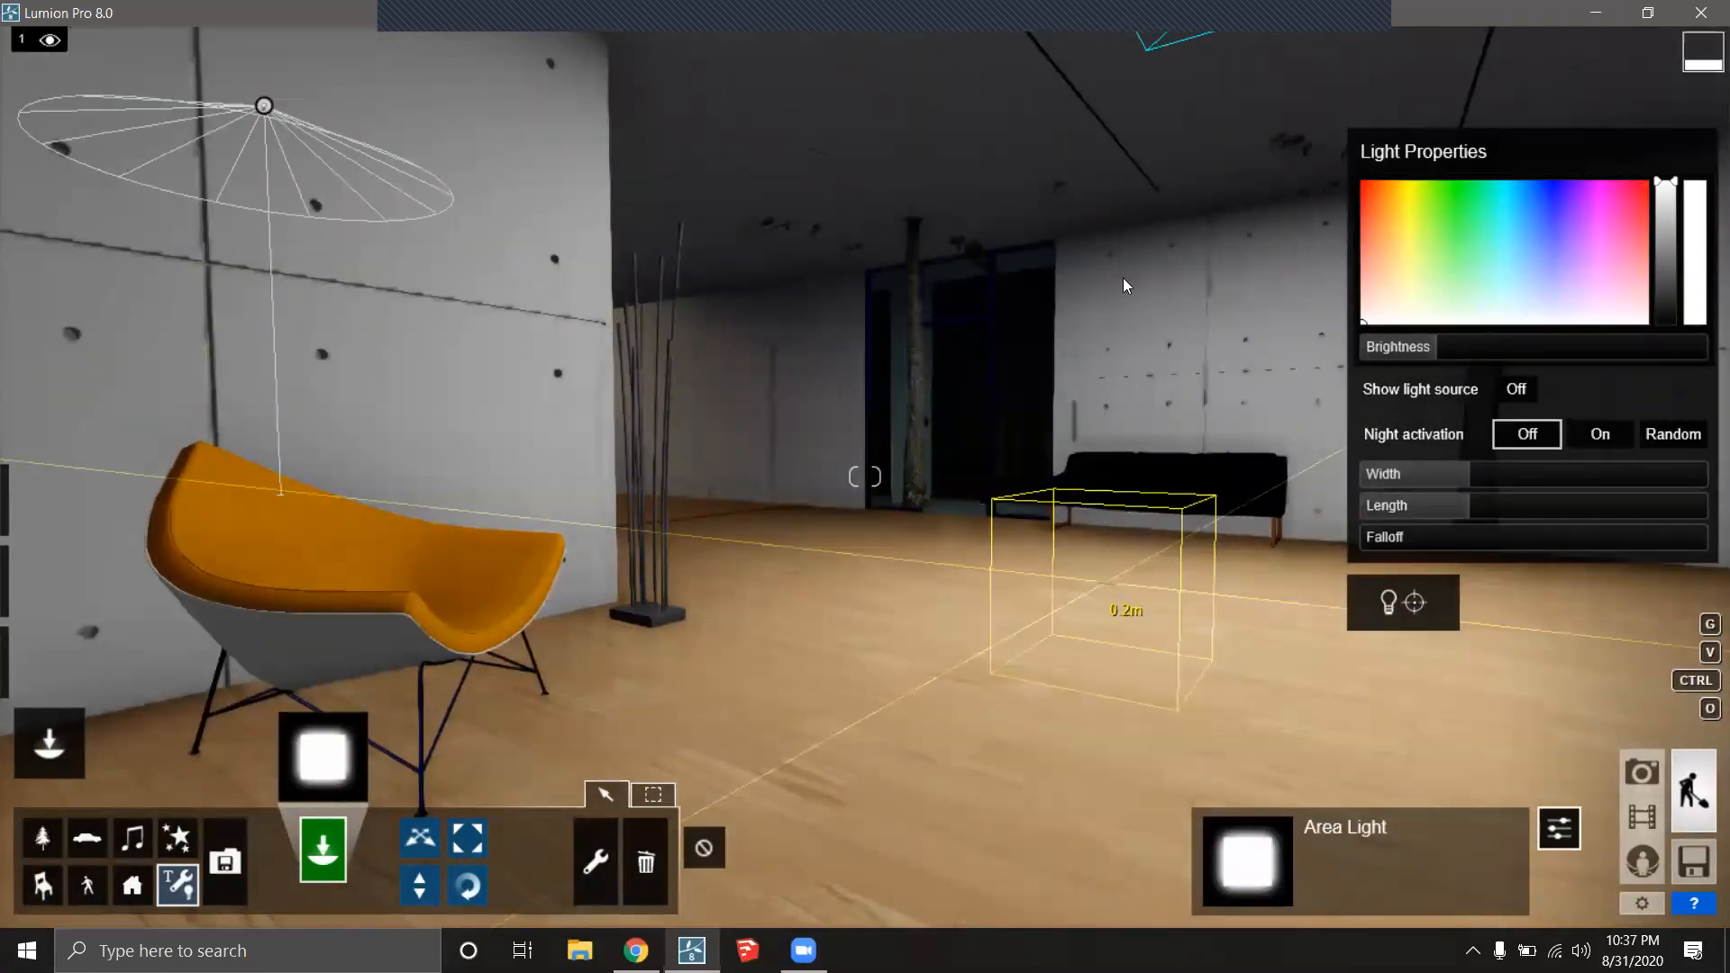
right_click_drag(780, 400, 708, 368)
key("w")
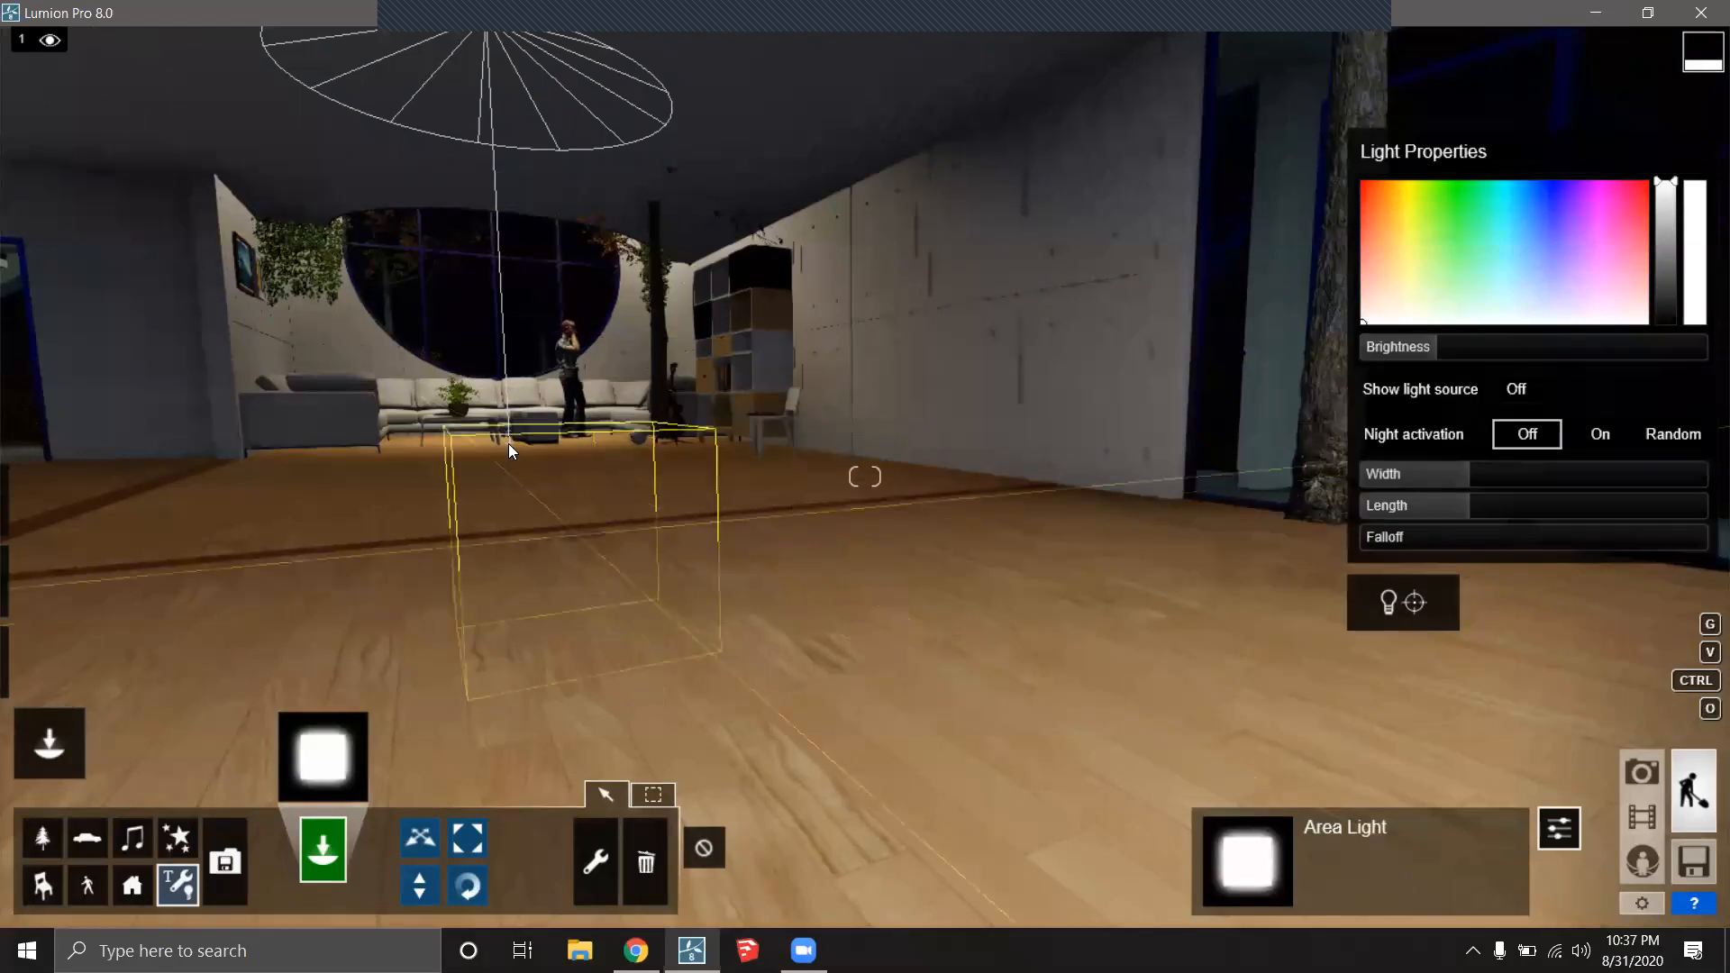
left_click(507, 85)
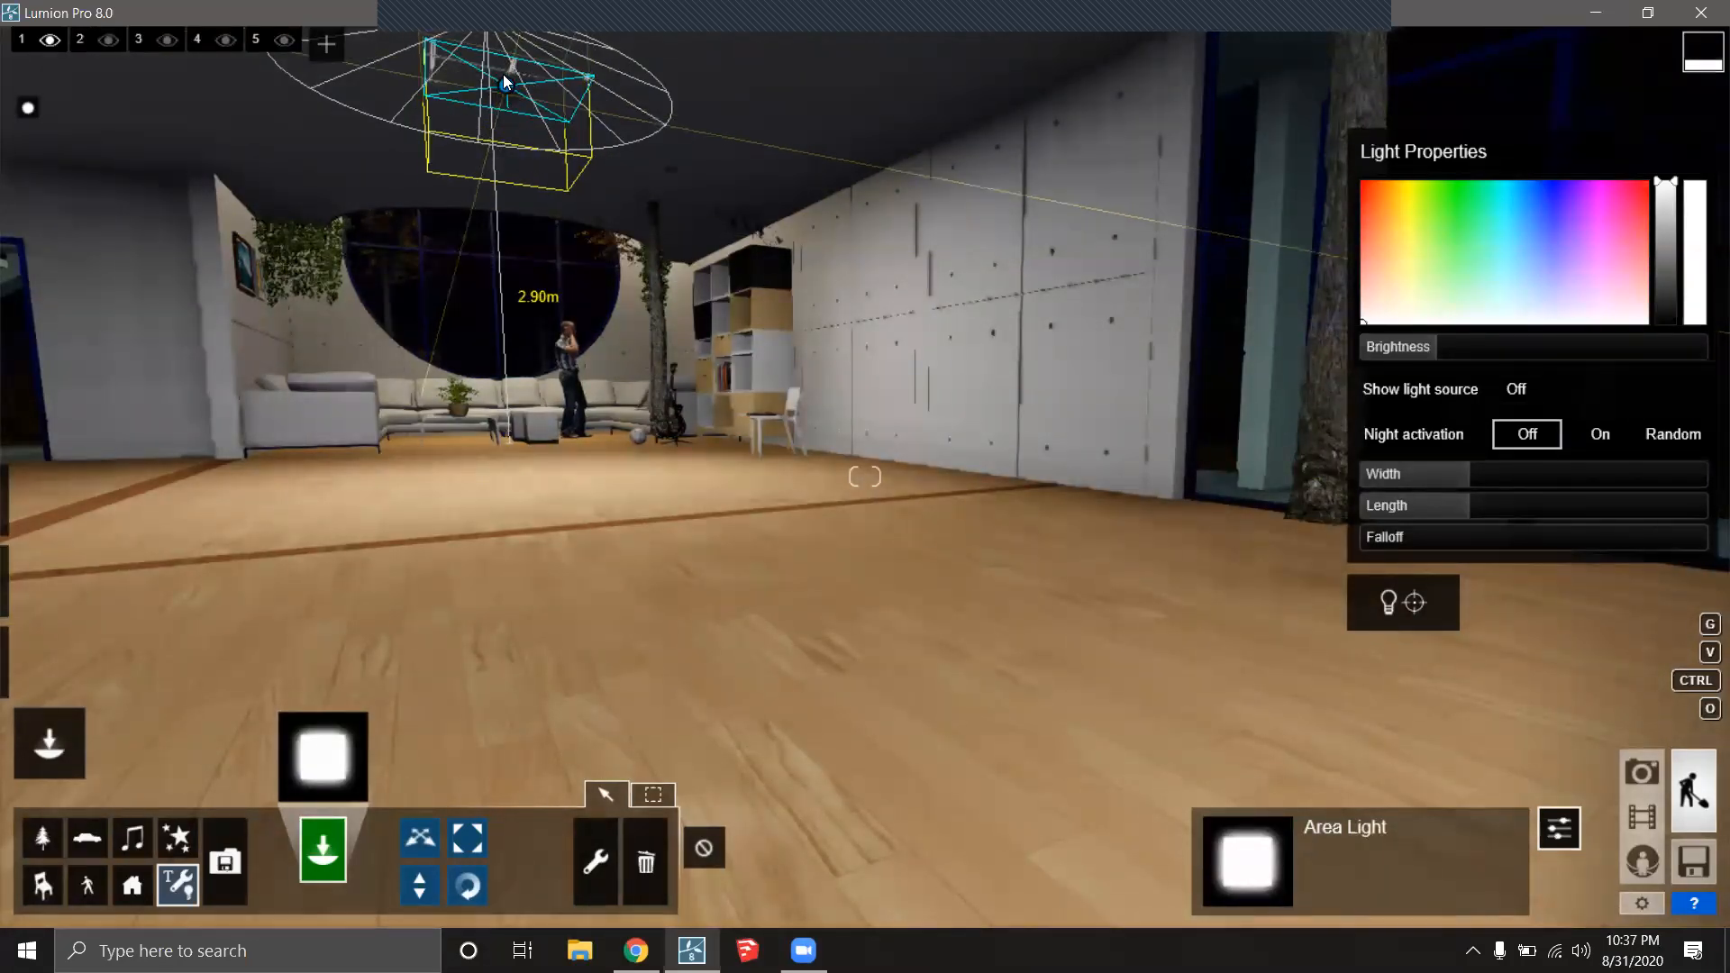
Place a third area light on the ceiling toward the desk and lounge chairs, and check the lit interior from across the pool.
key("s")
right_click_drag(600, 469, 505, 224)
key("d")
key("w")
key("w")
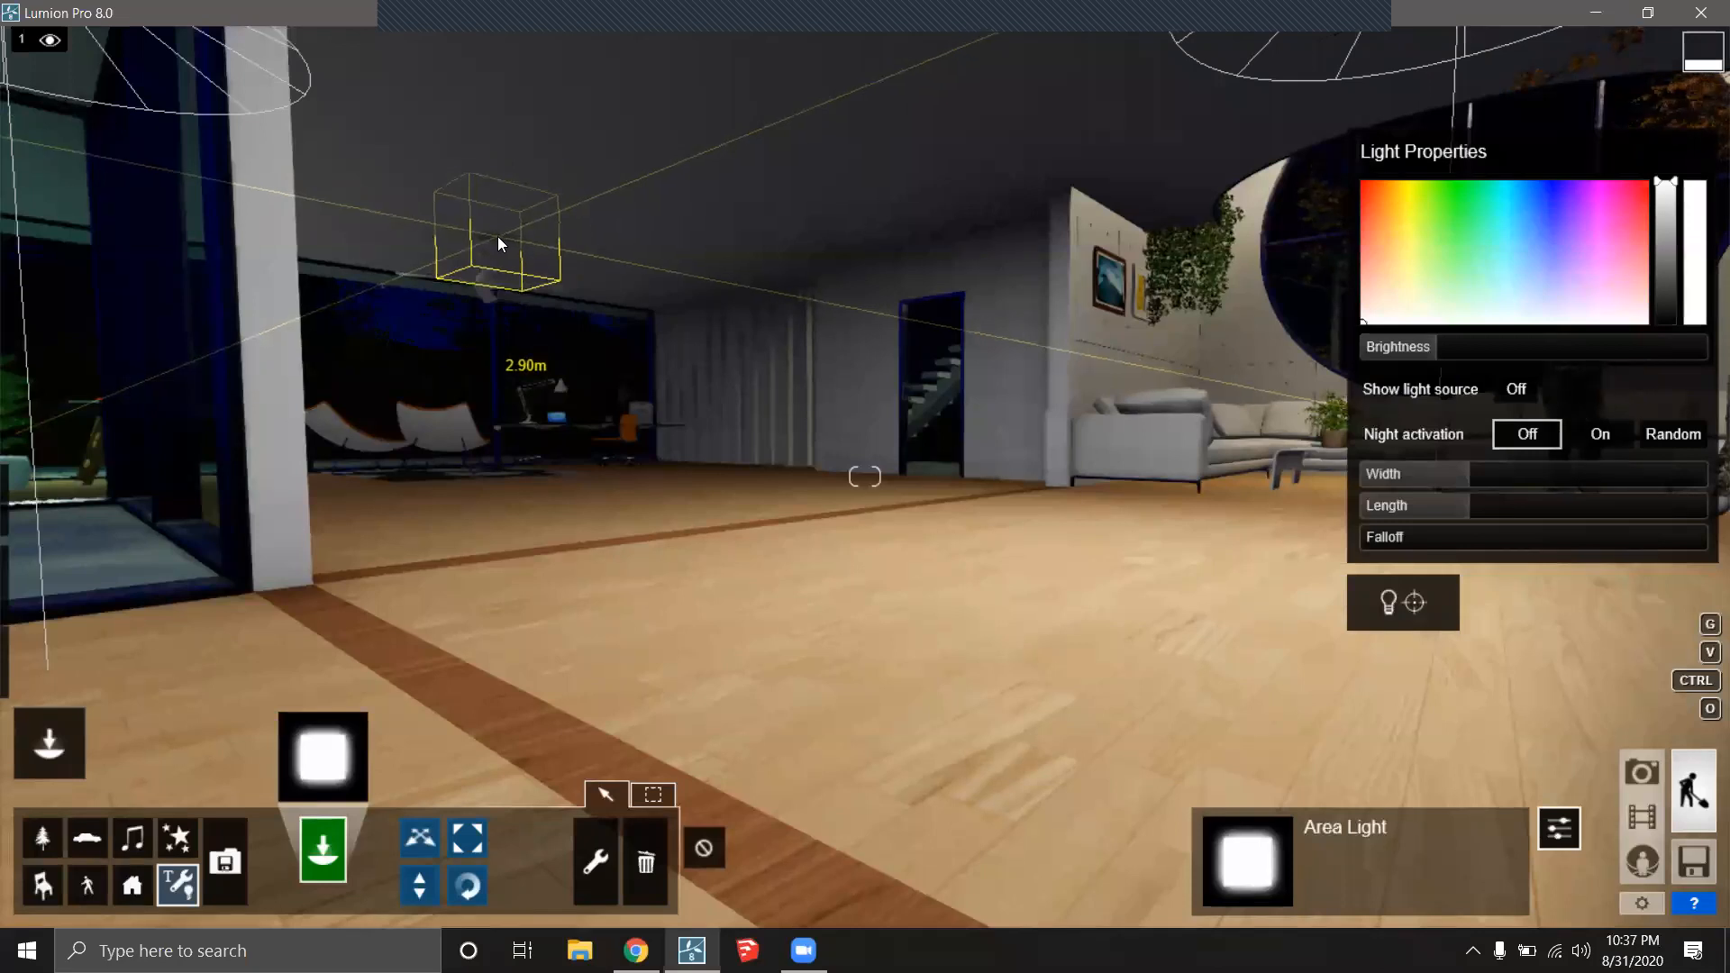
left_click(498, 236)
key("s")
right_click_drag(665, 417, 648, 343)
key("s")
key("w")
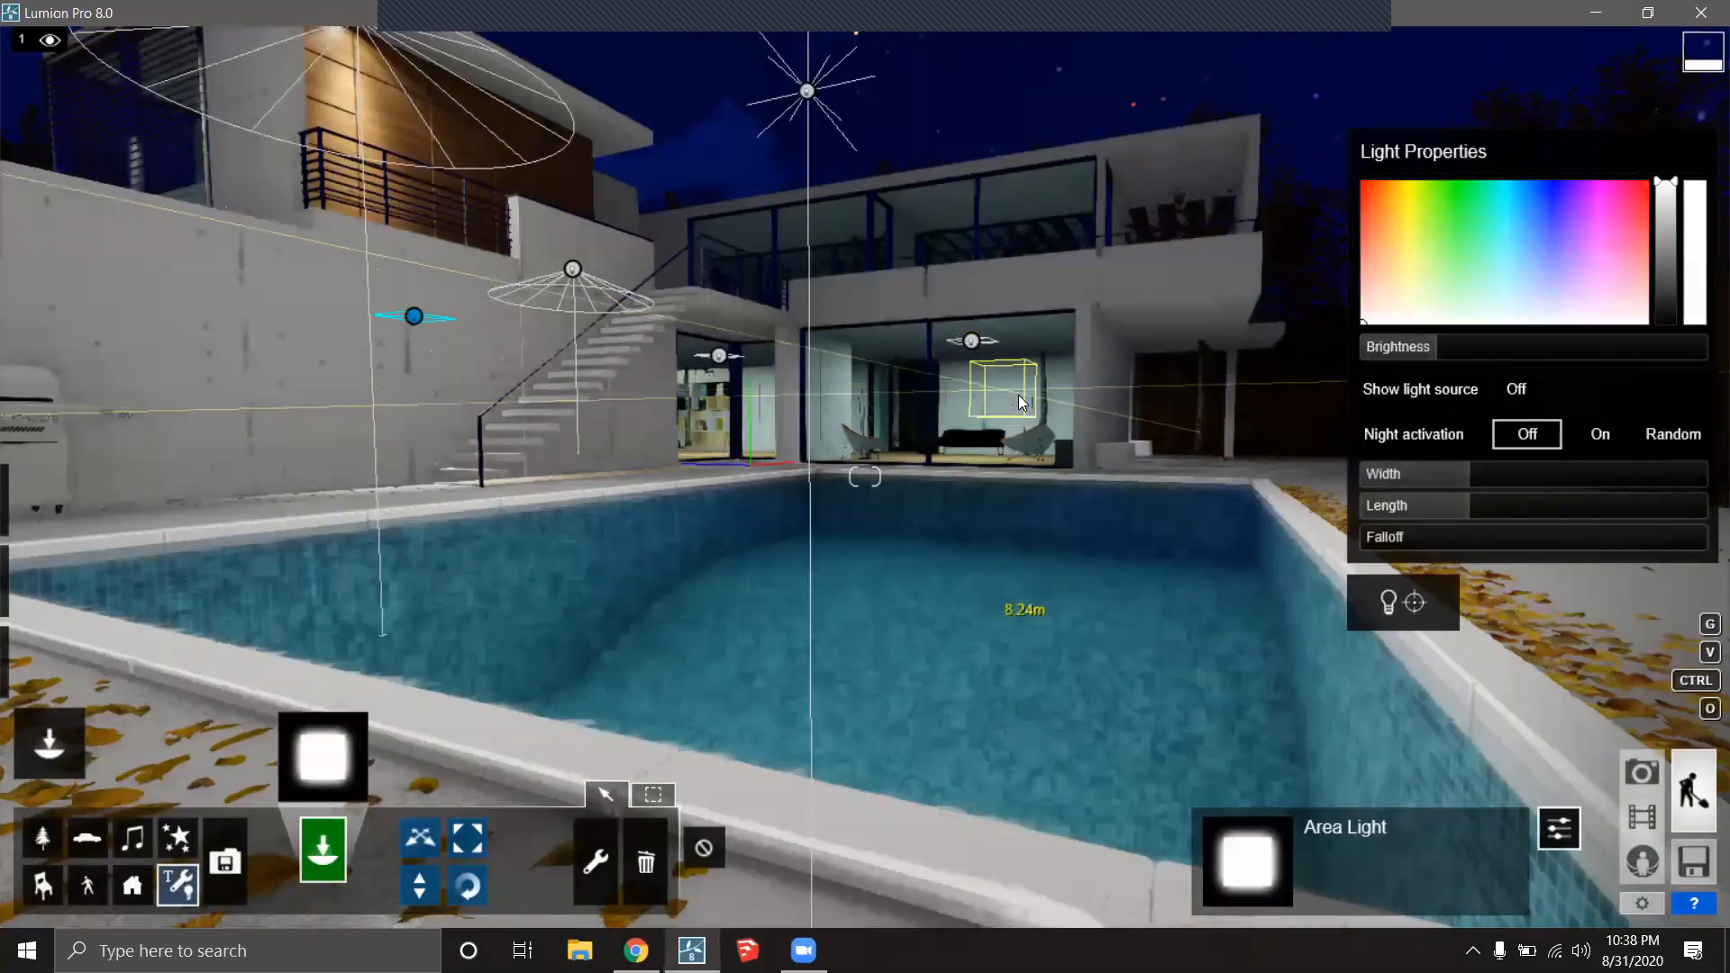
key("w")
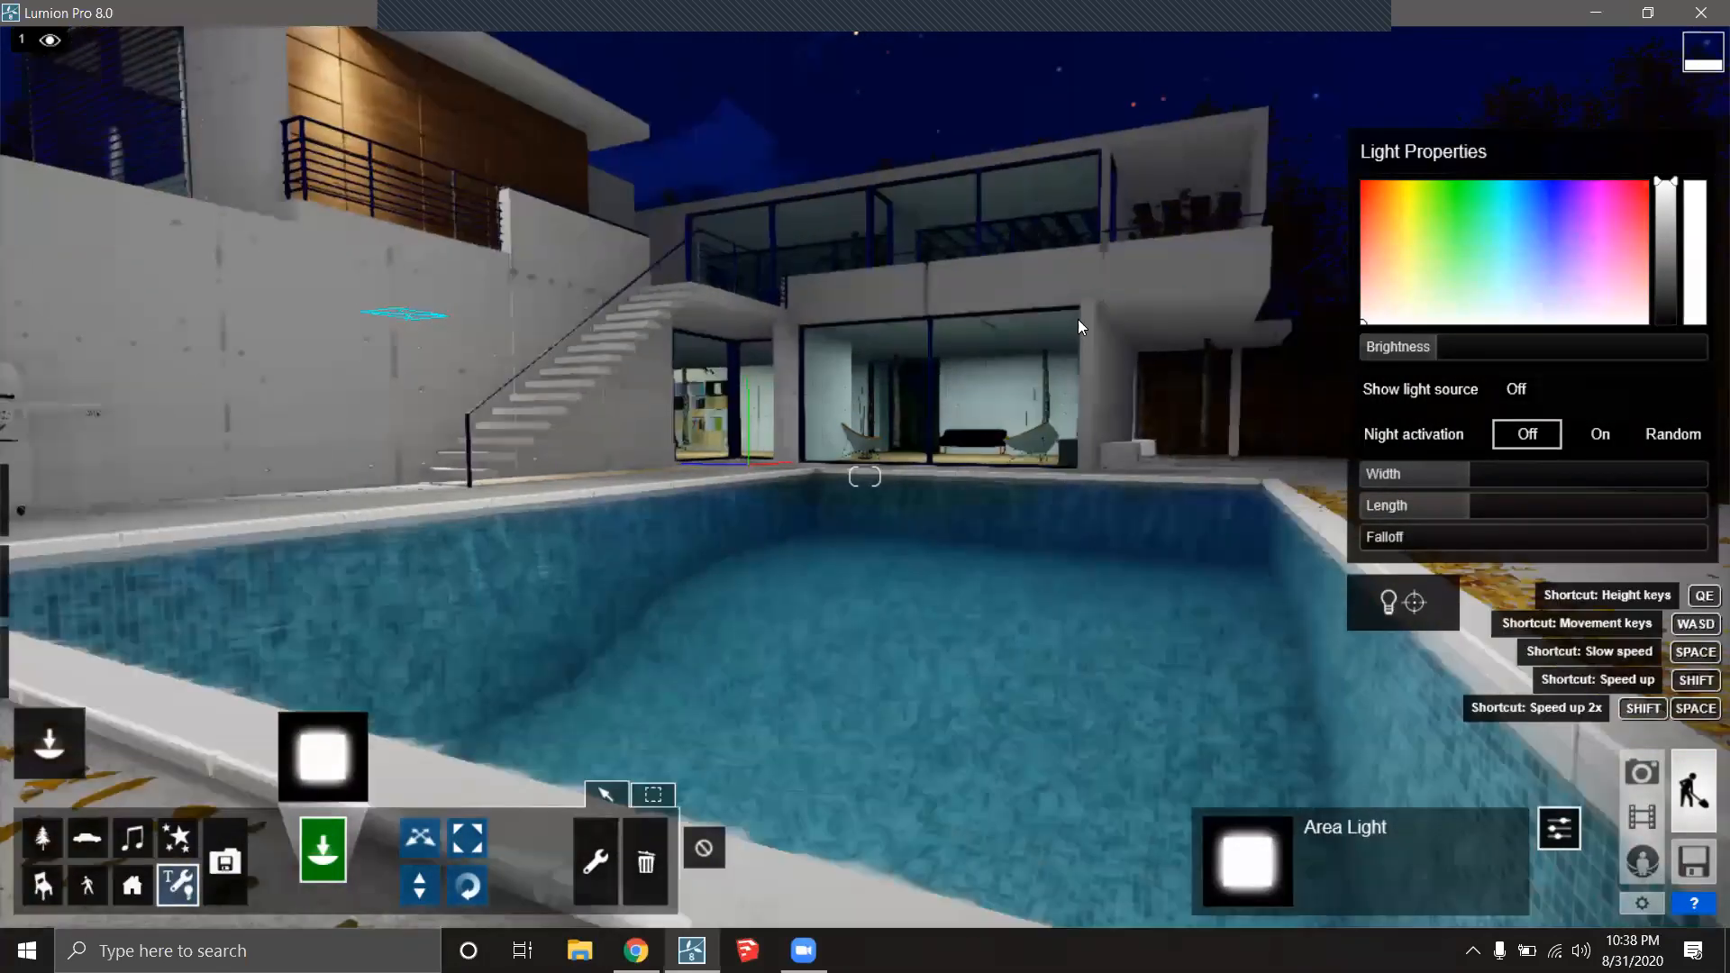
Place an area light on the ceiling of the open upper-floor terrace at the end of the house.
key("w")
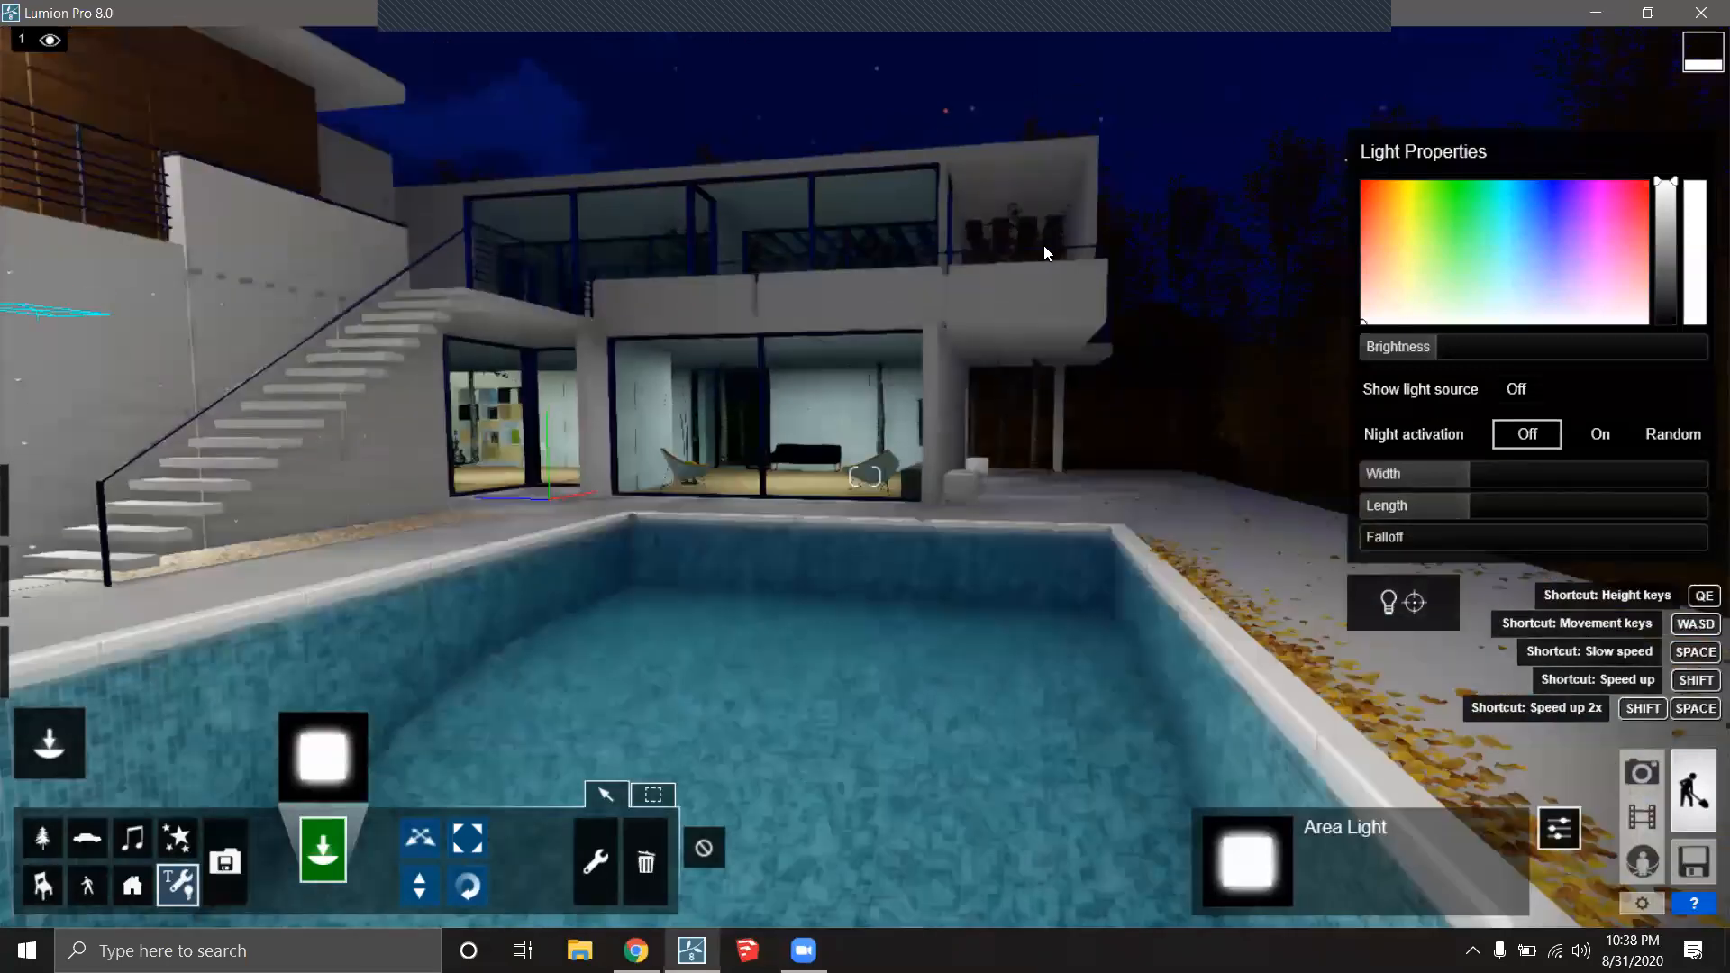
key("w")
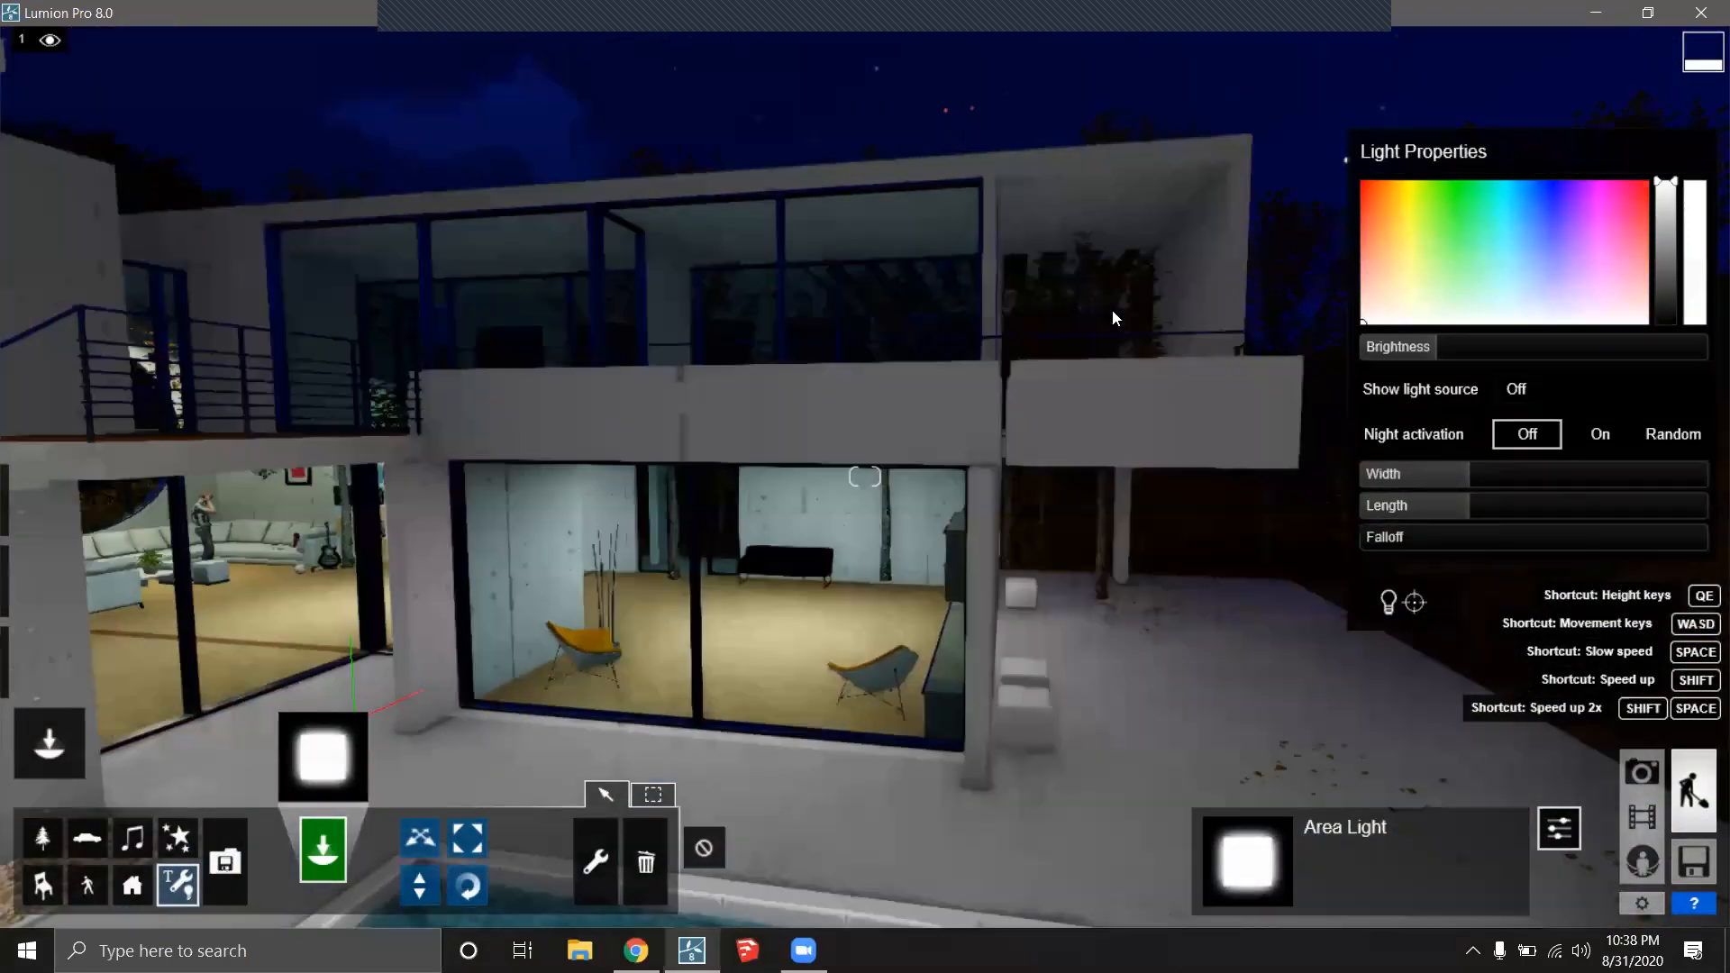
key("w")
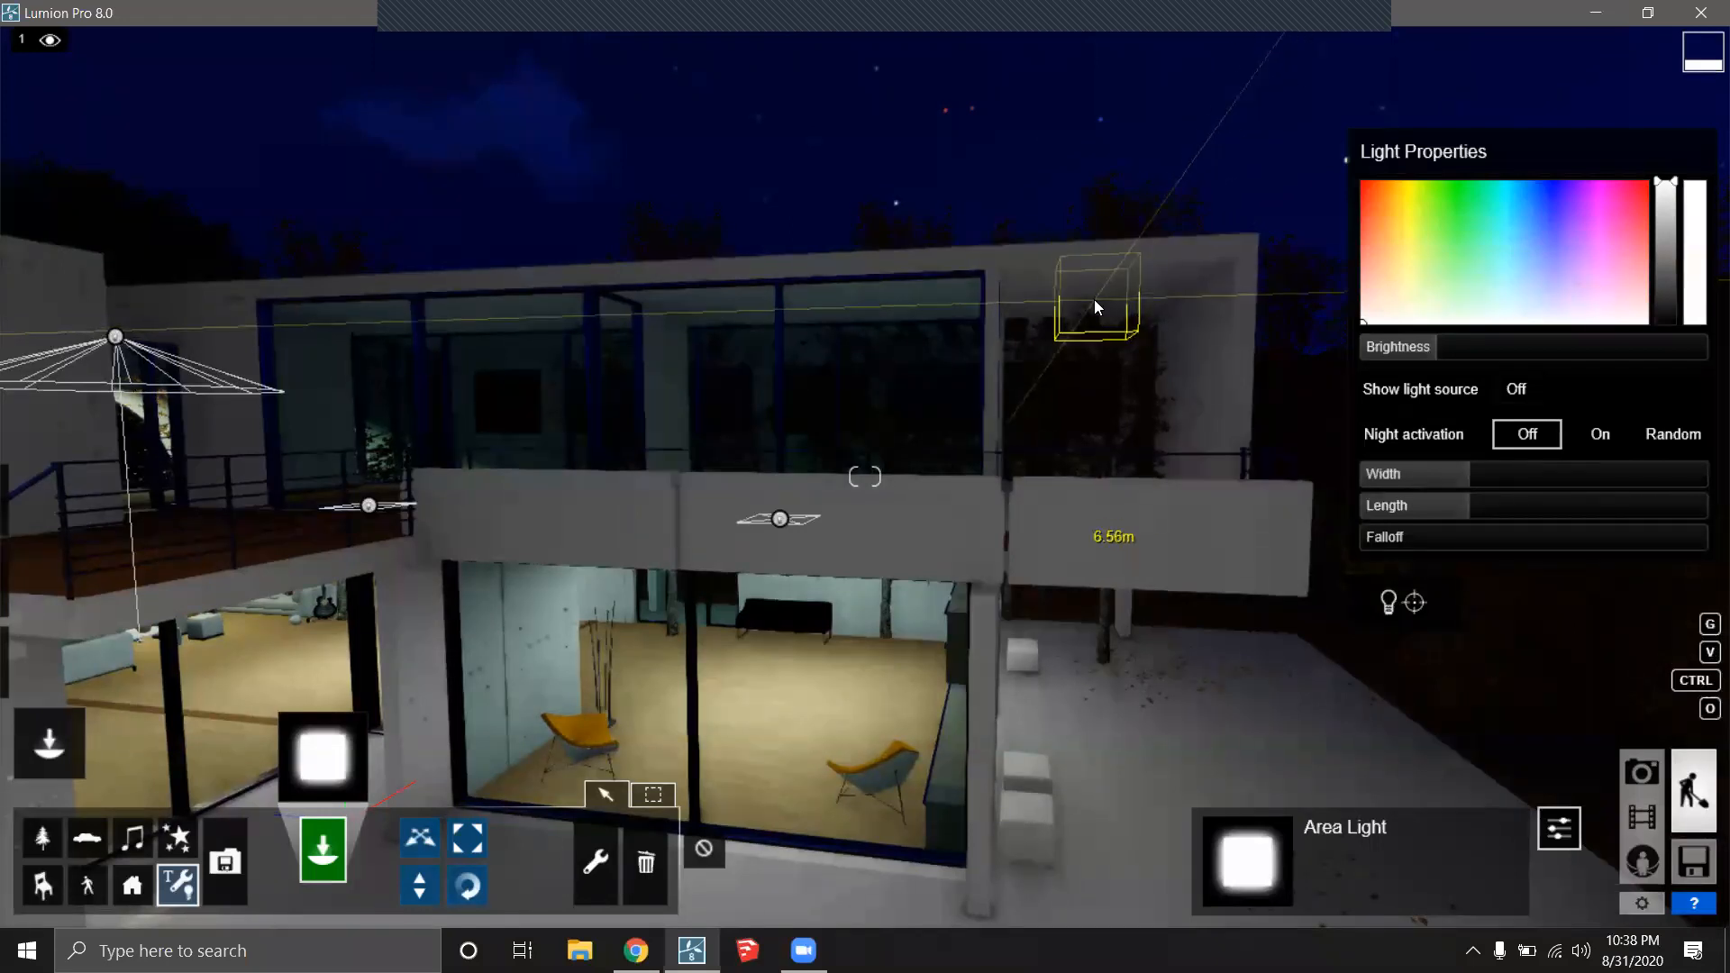
left_click(1093, 299)
key("w")
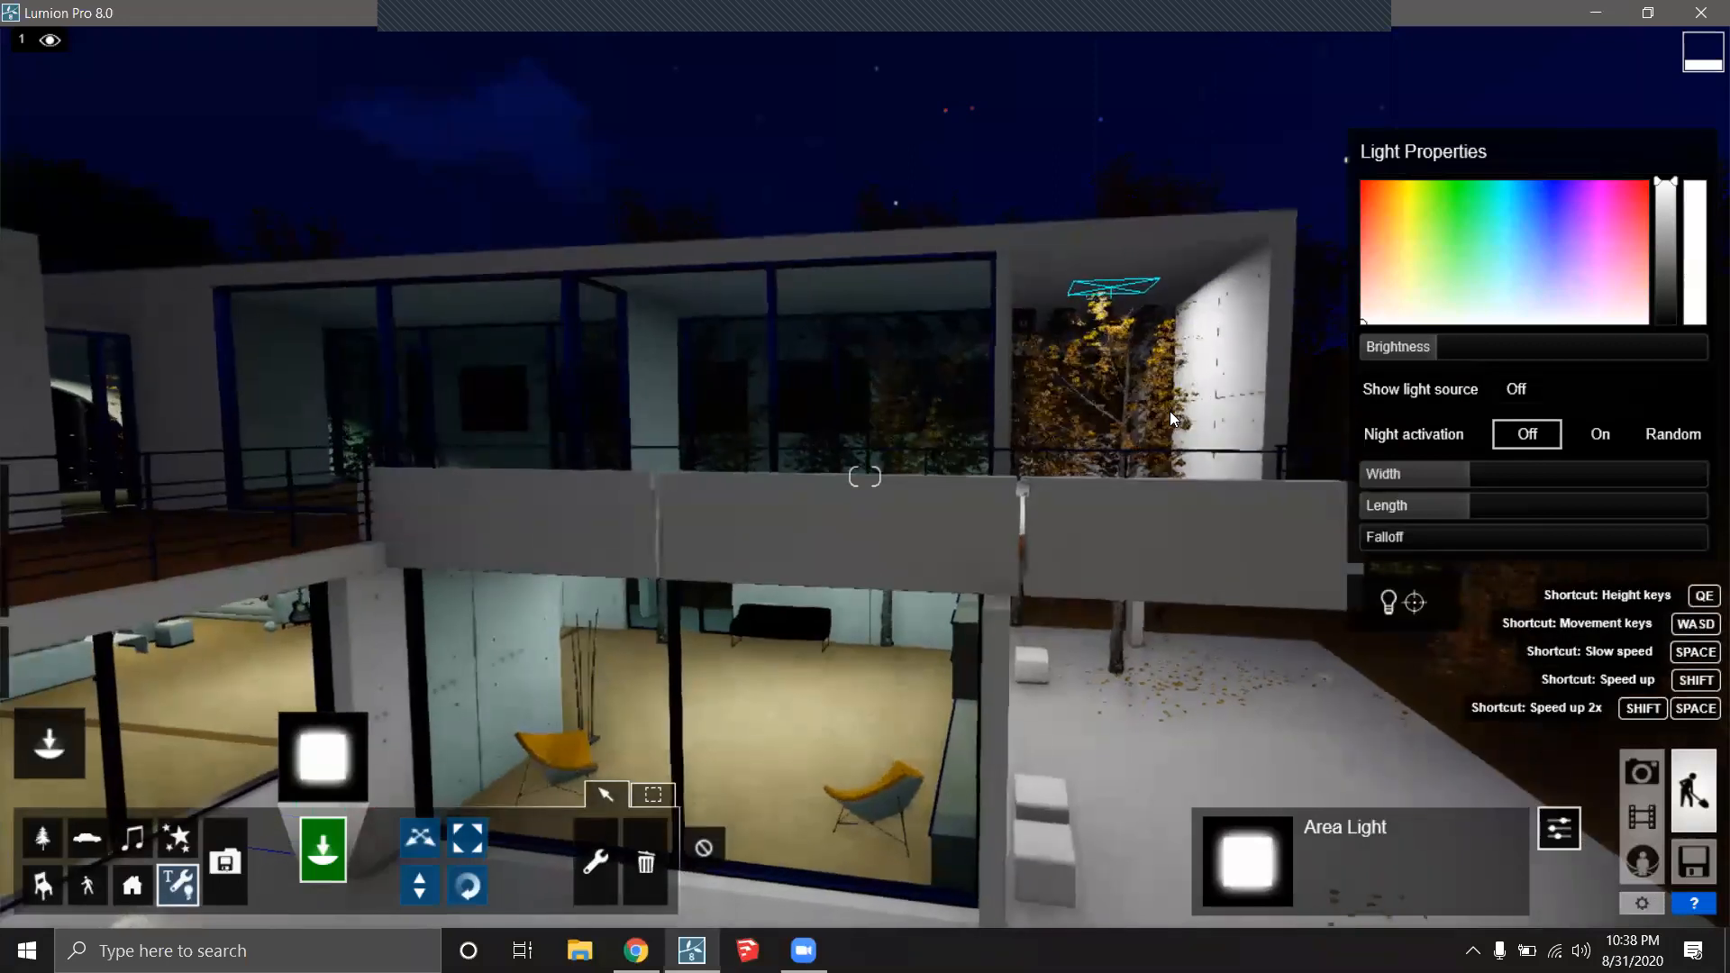
key("d")
key("d")
right_click_drag(1027, 424, 946, 452)
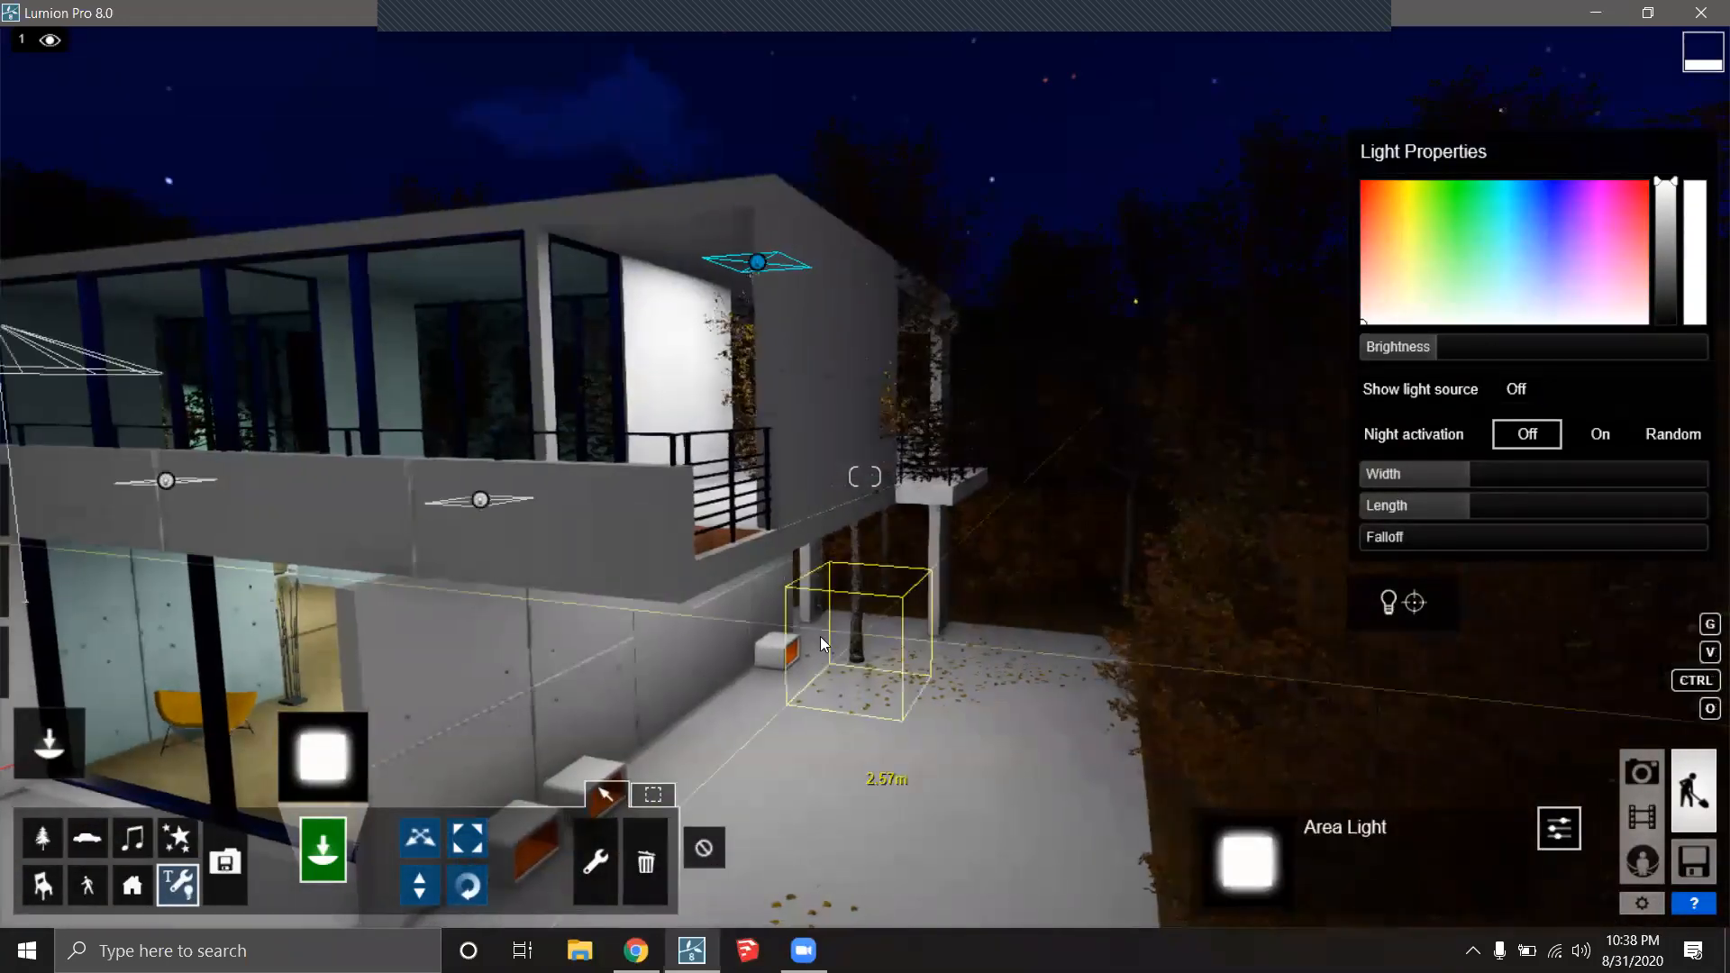
Delete the tree on the paving whose crown pokes up into the newly lit upper terrace.
key("a")
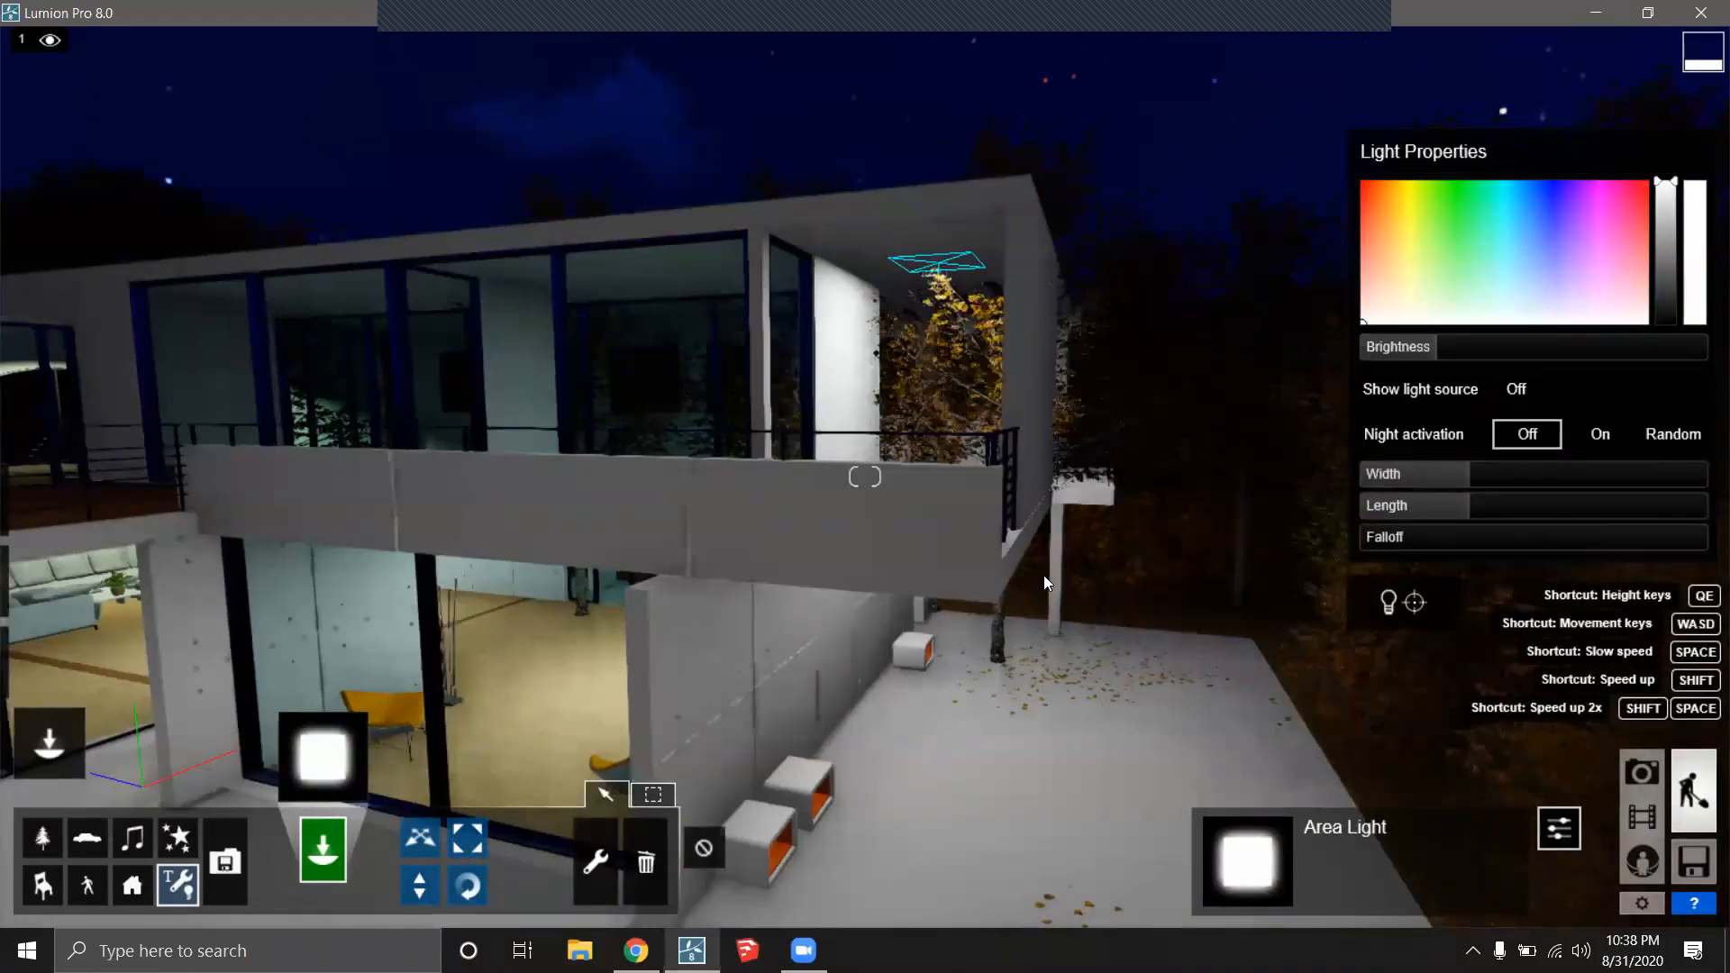
left_click(39, 838)
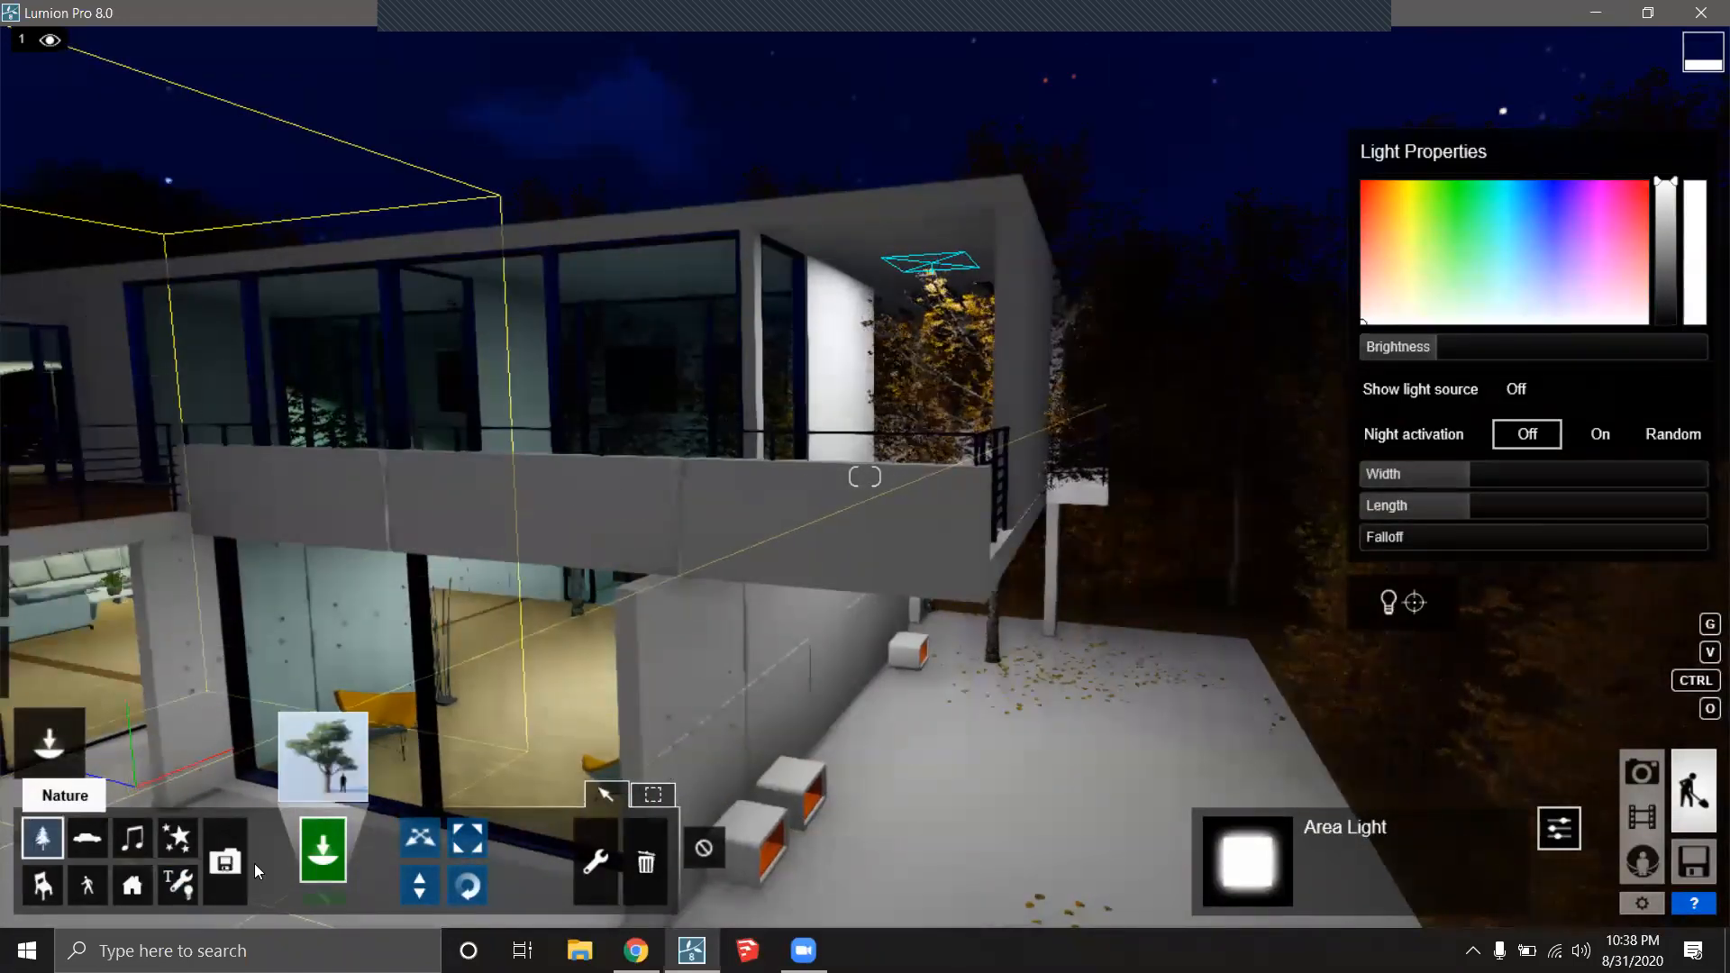
left_click(647, 863)
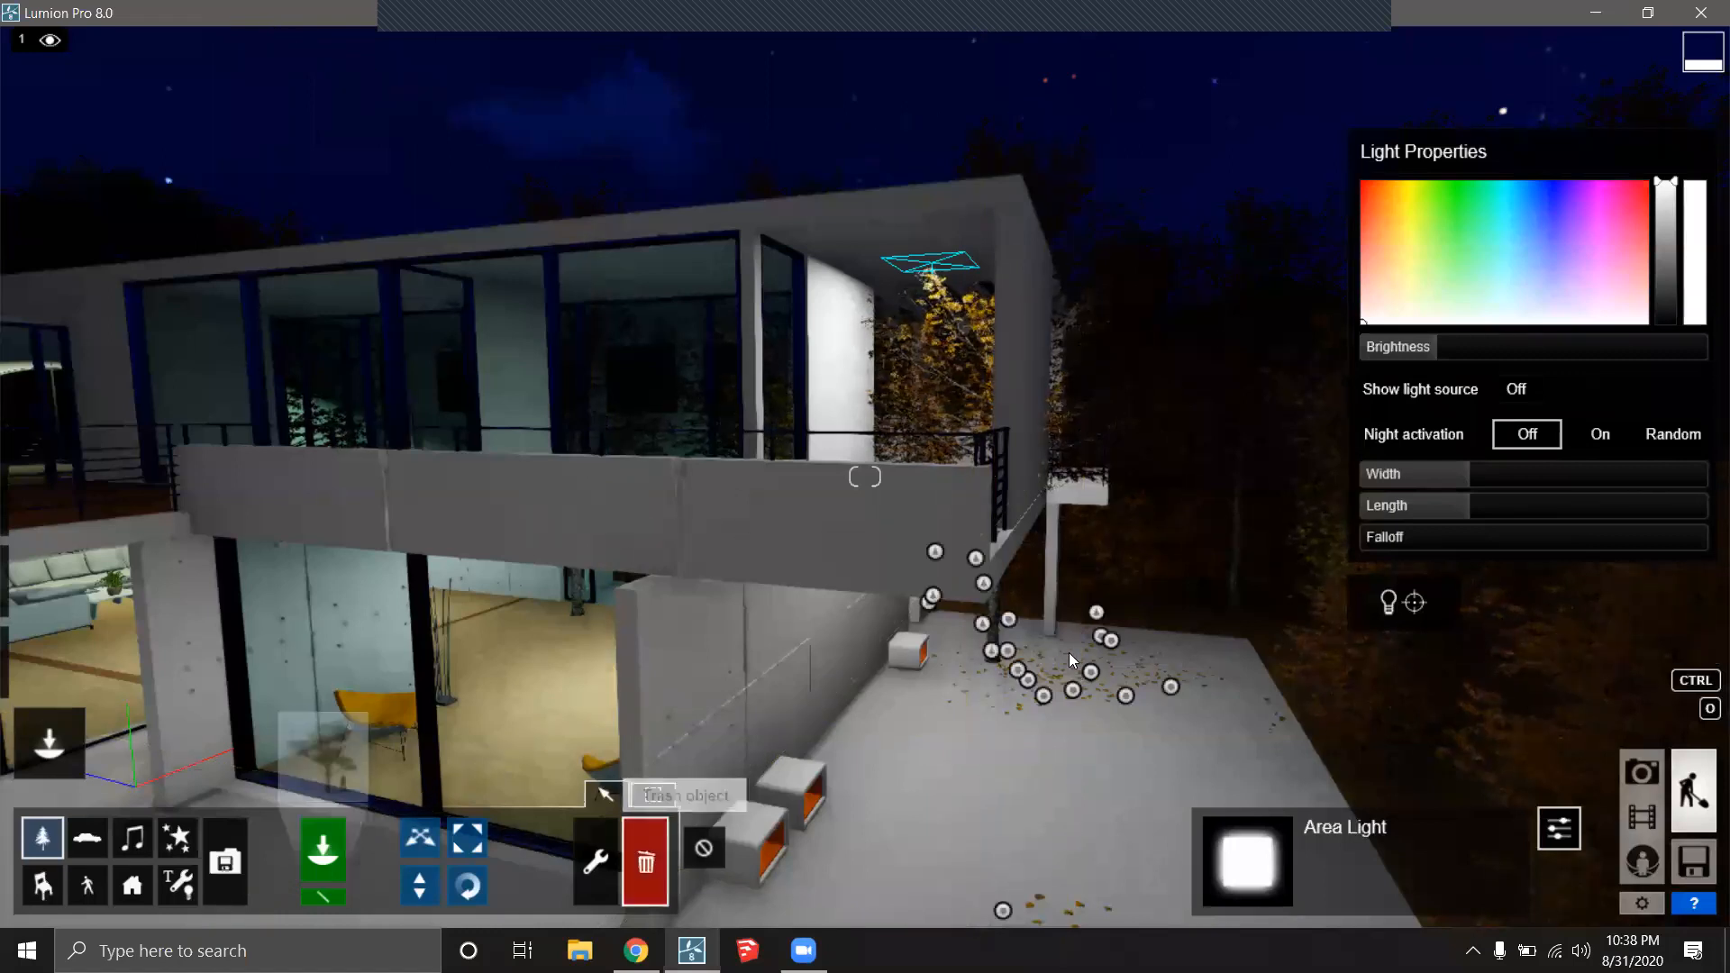
left_click(991, 654)
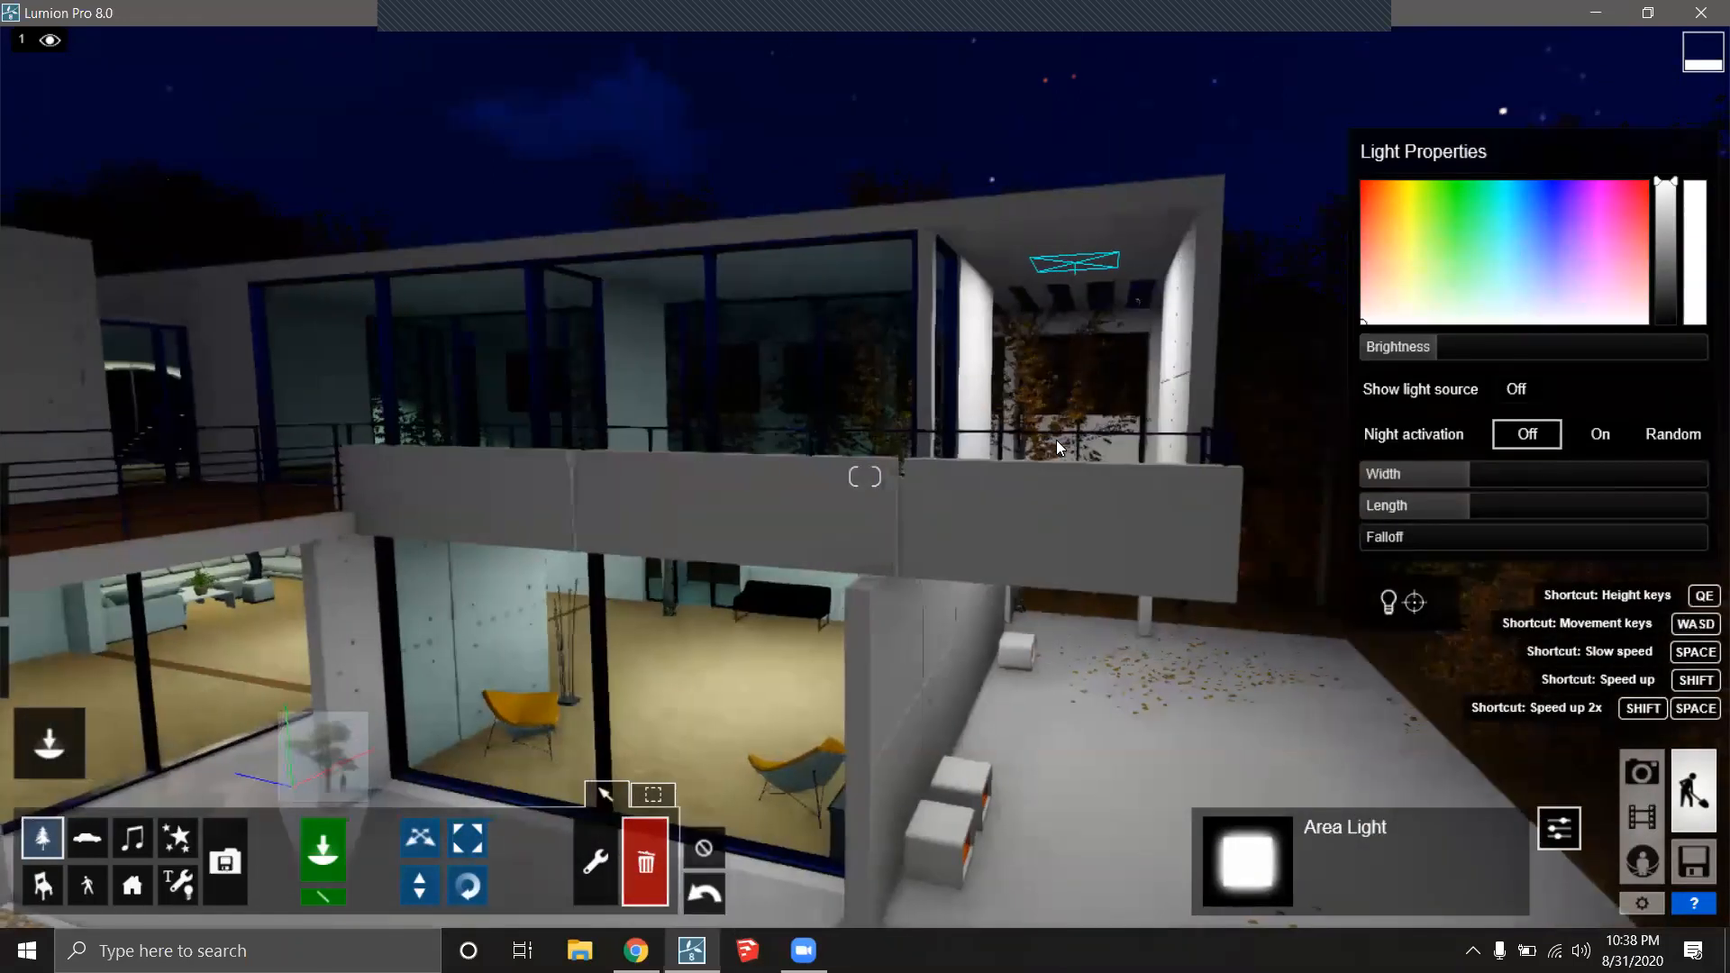
key("d")
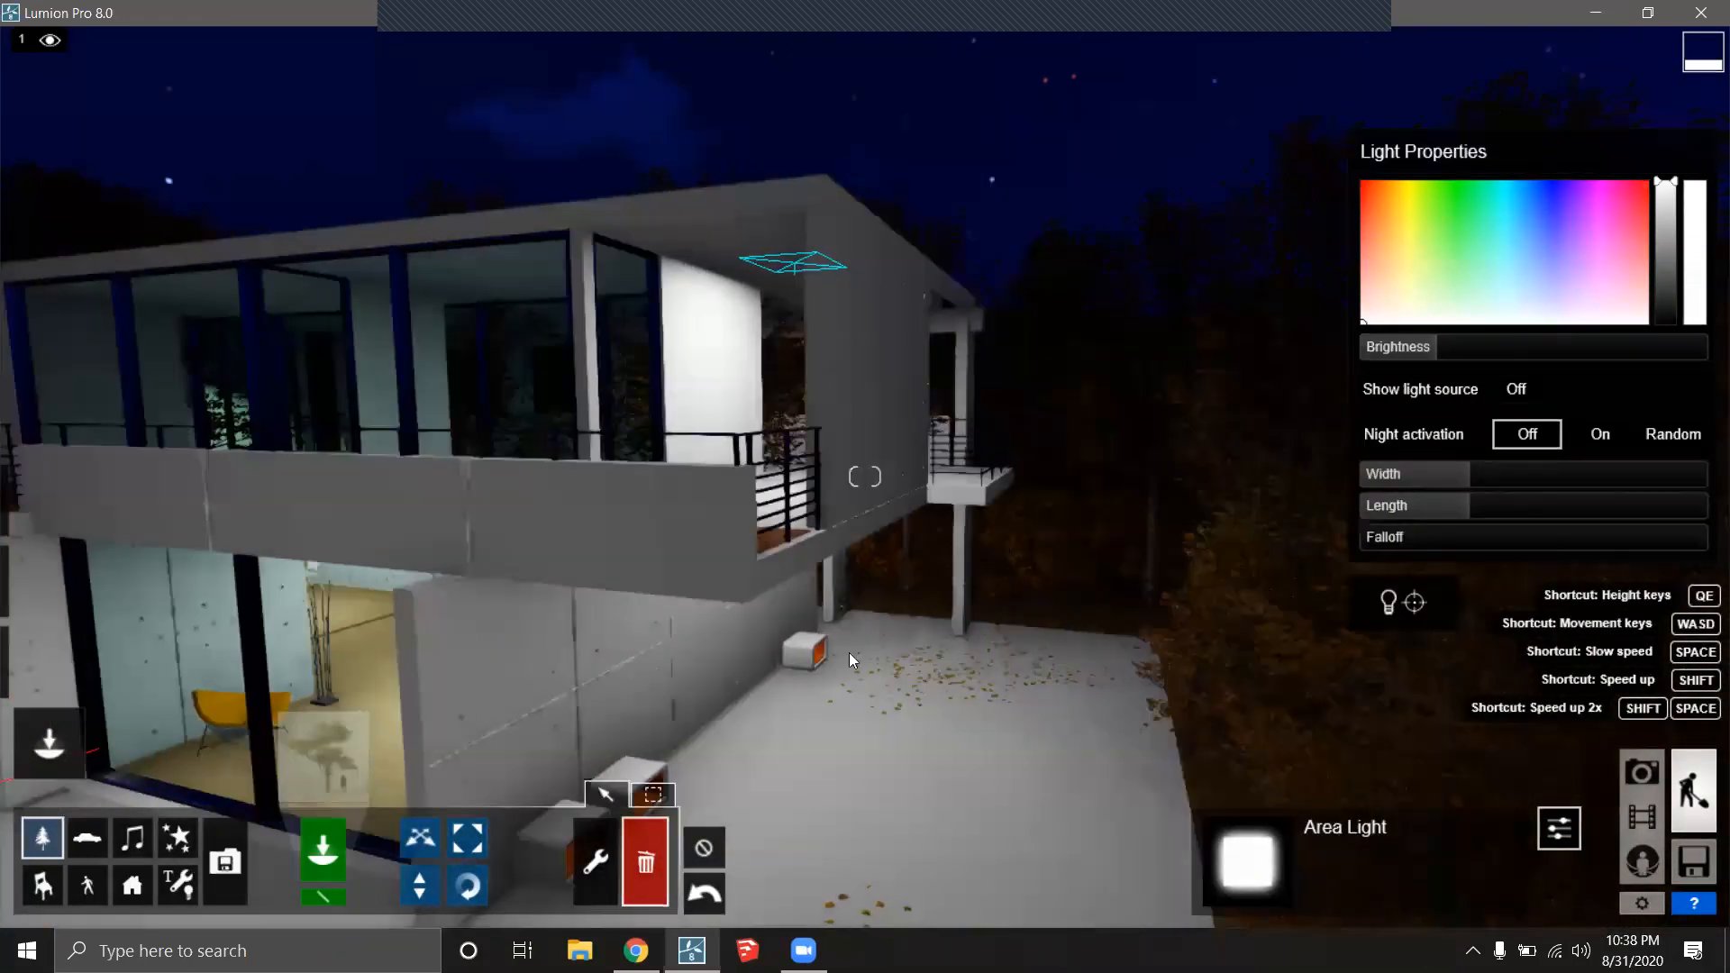
right_click_drag(956, 683, 1180, 692)
right_click_drag(707, 477, 686, 517)
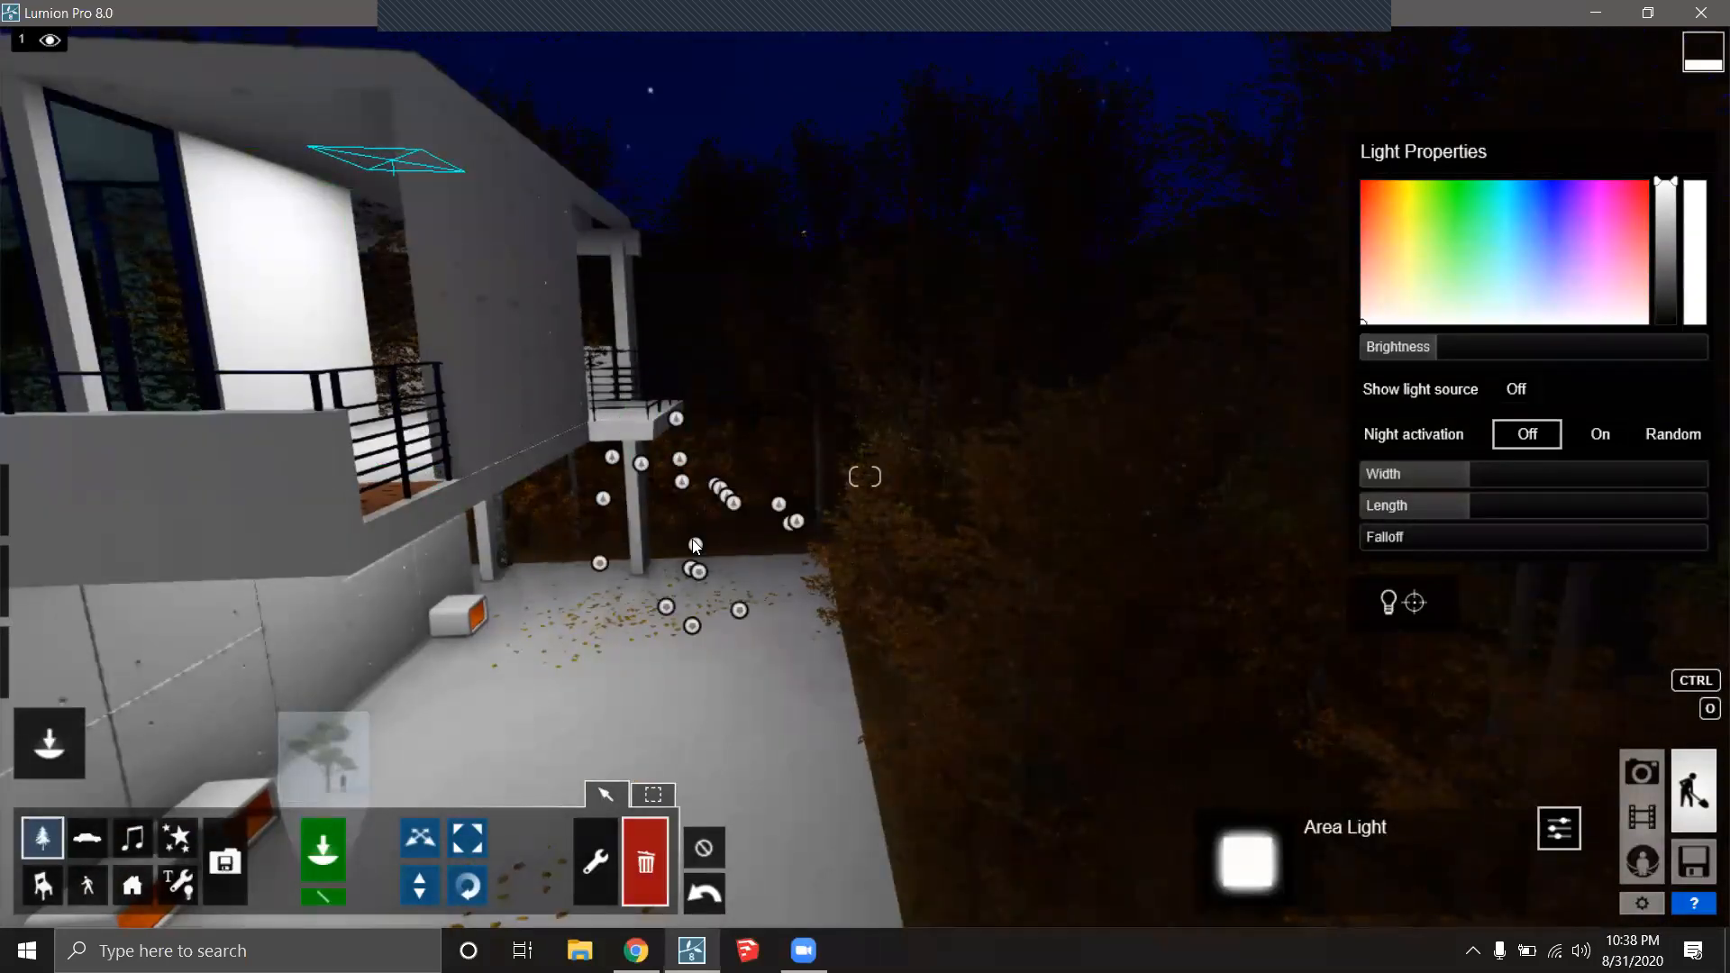
left_click(593, 862)
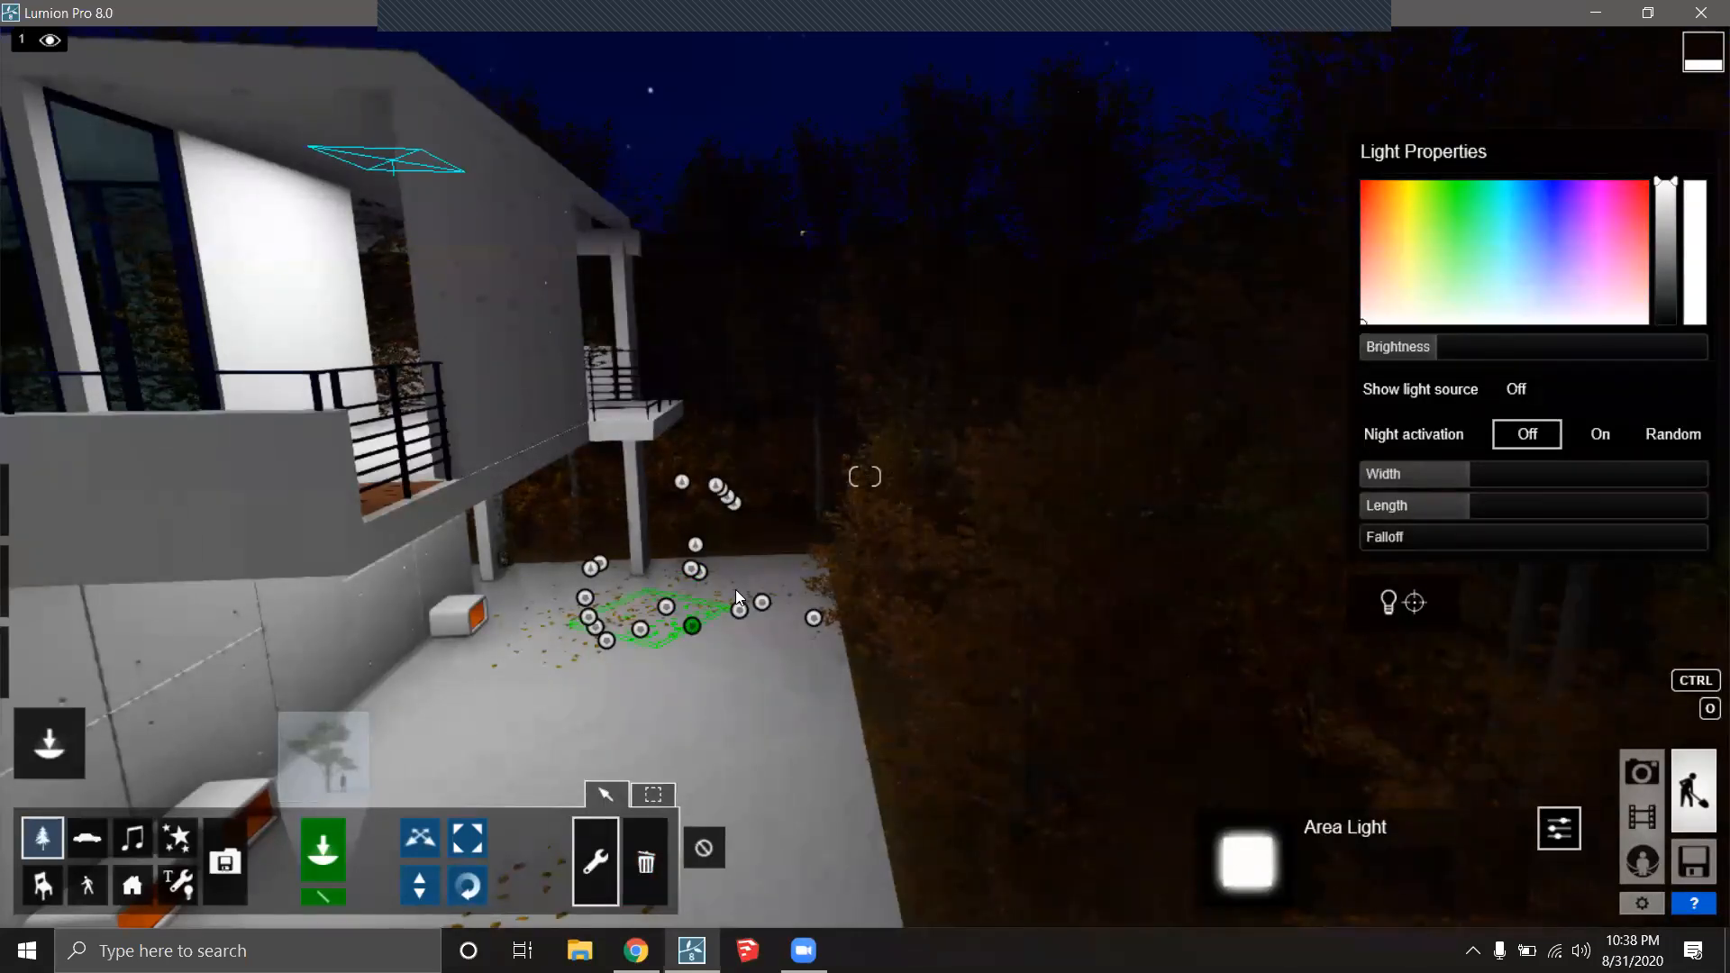
left_click(731, 508)
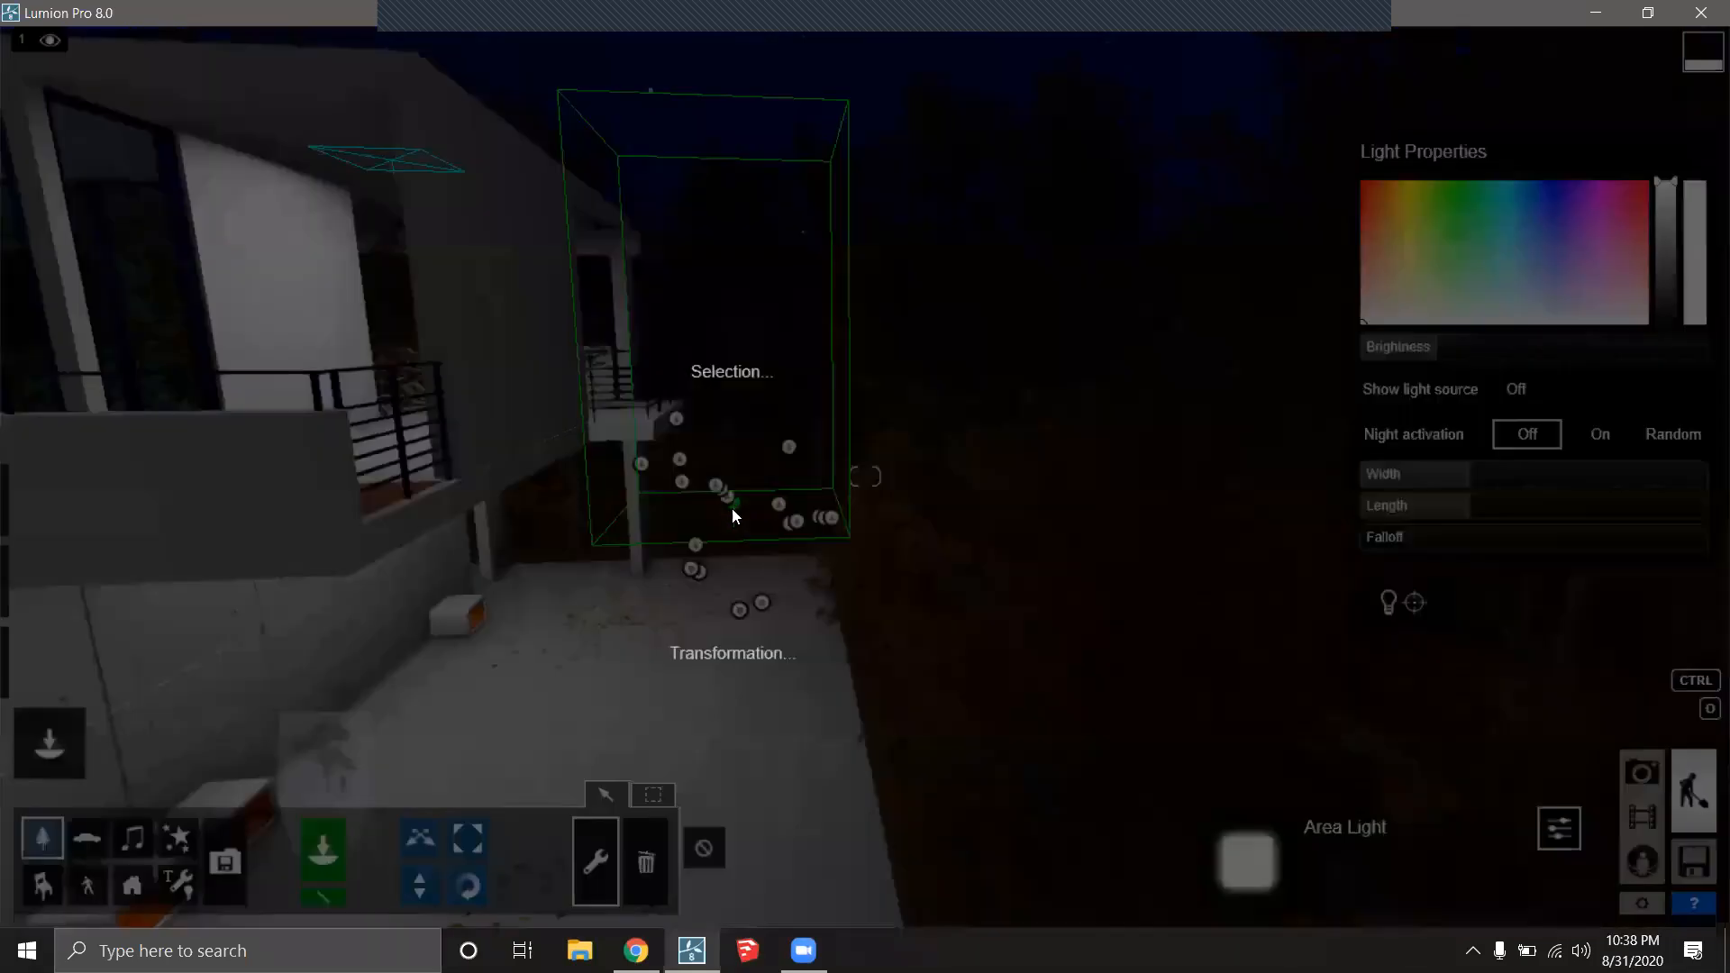
left_click(750, 372)
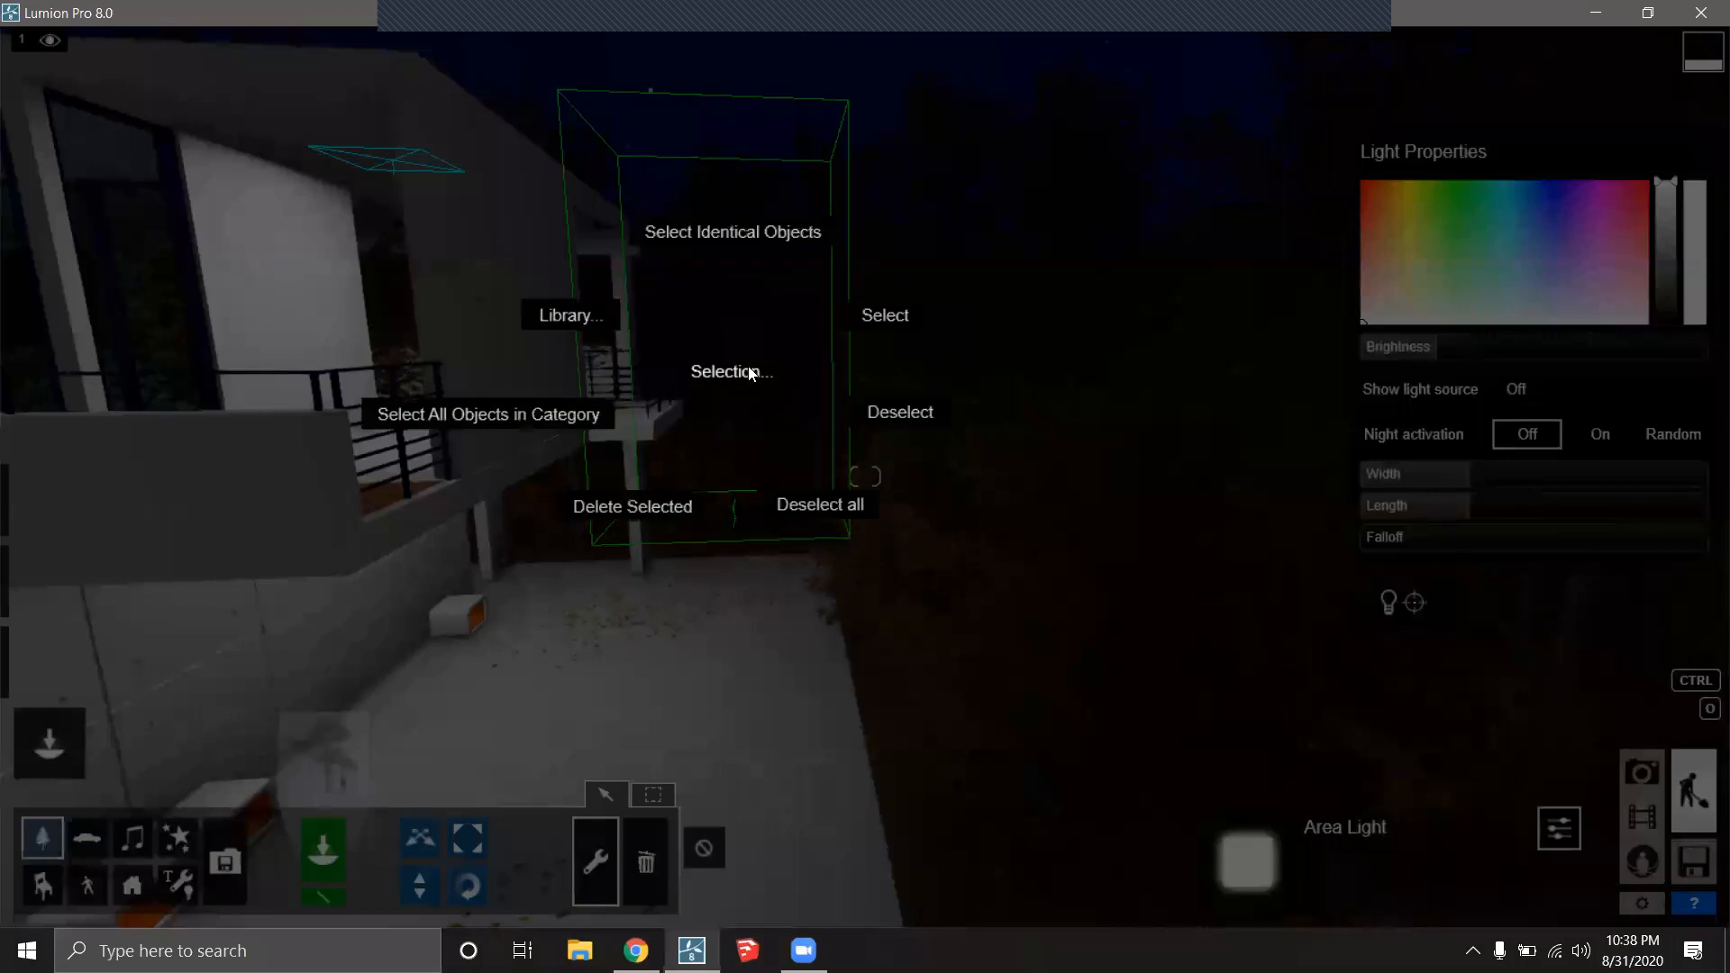
left_click(475, 417)
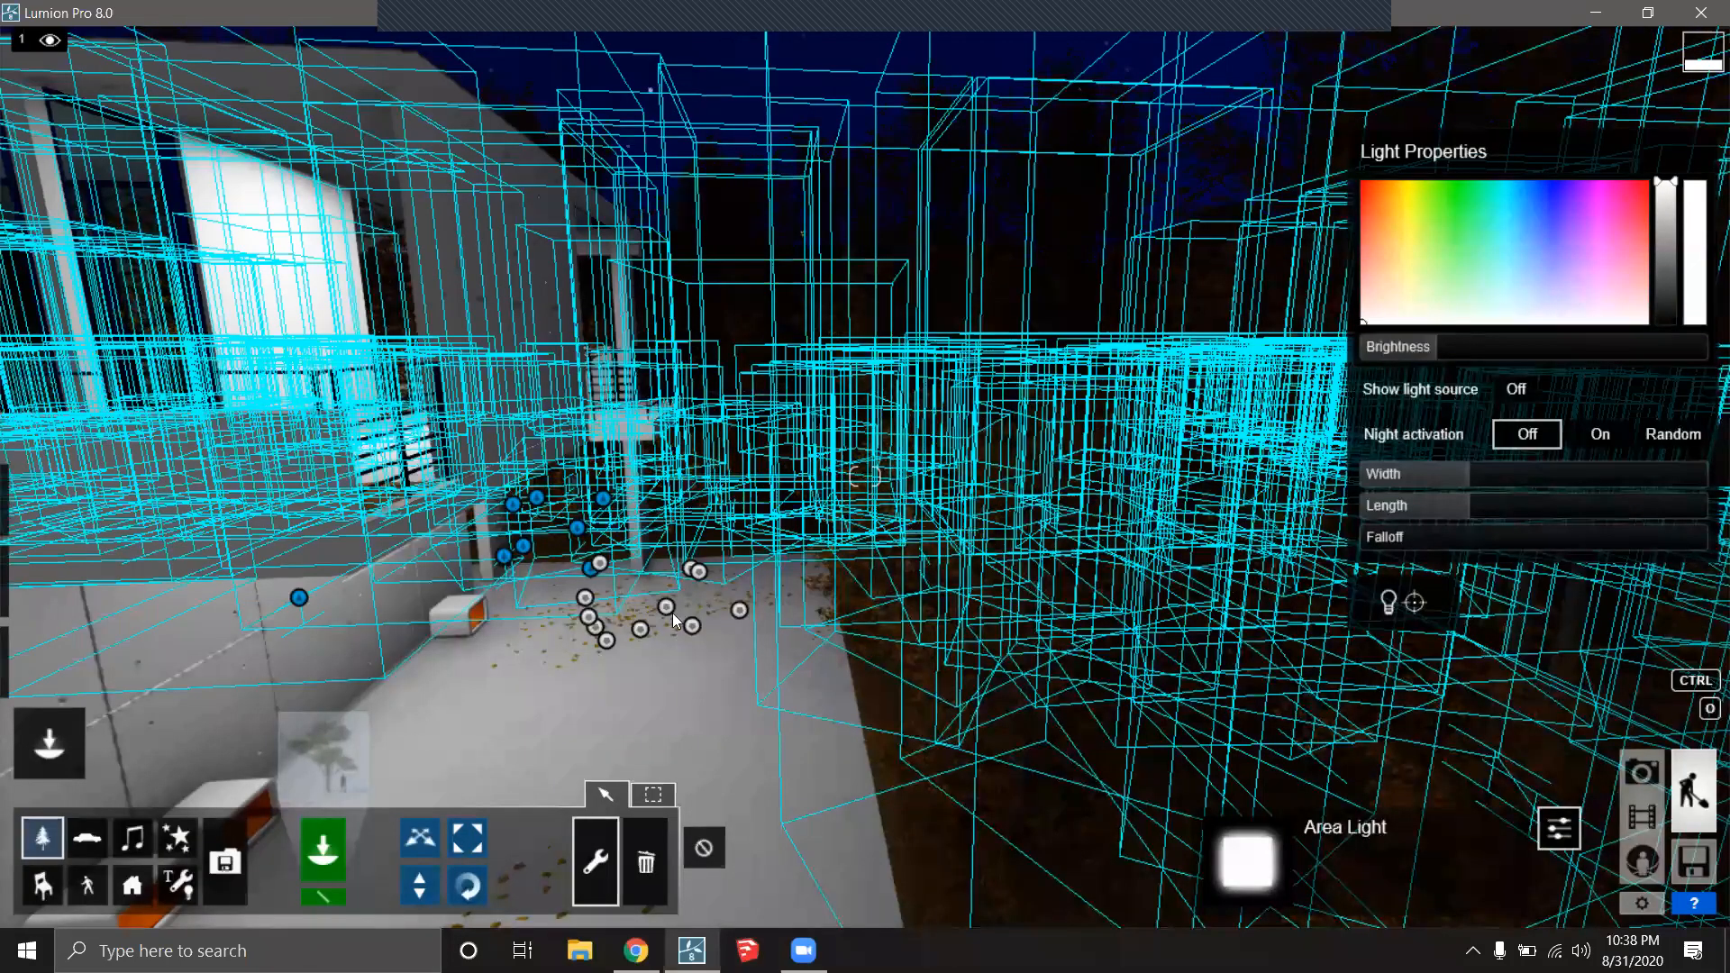
left_click(591, 569)
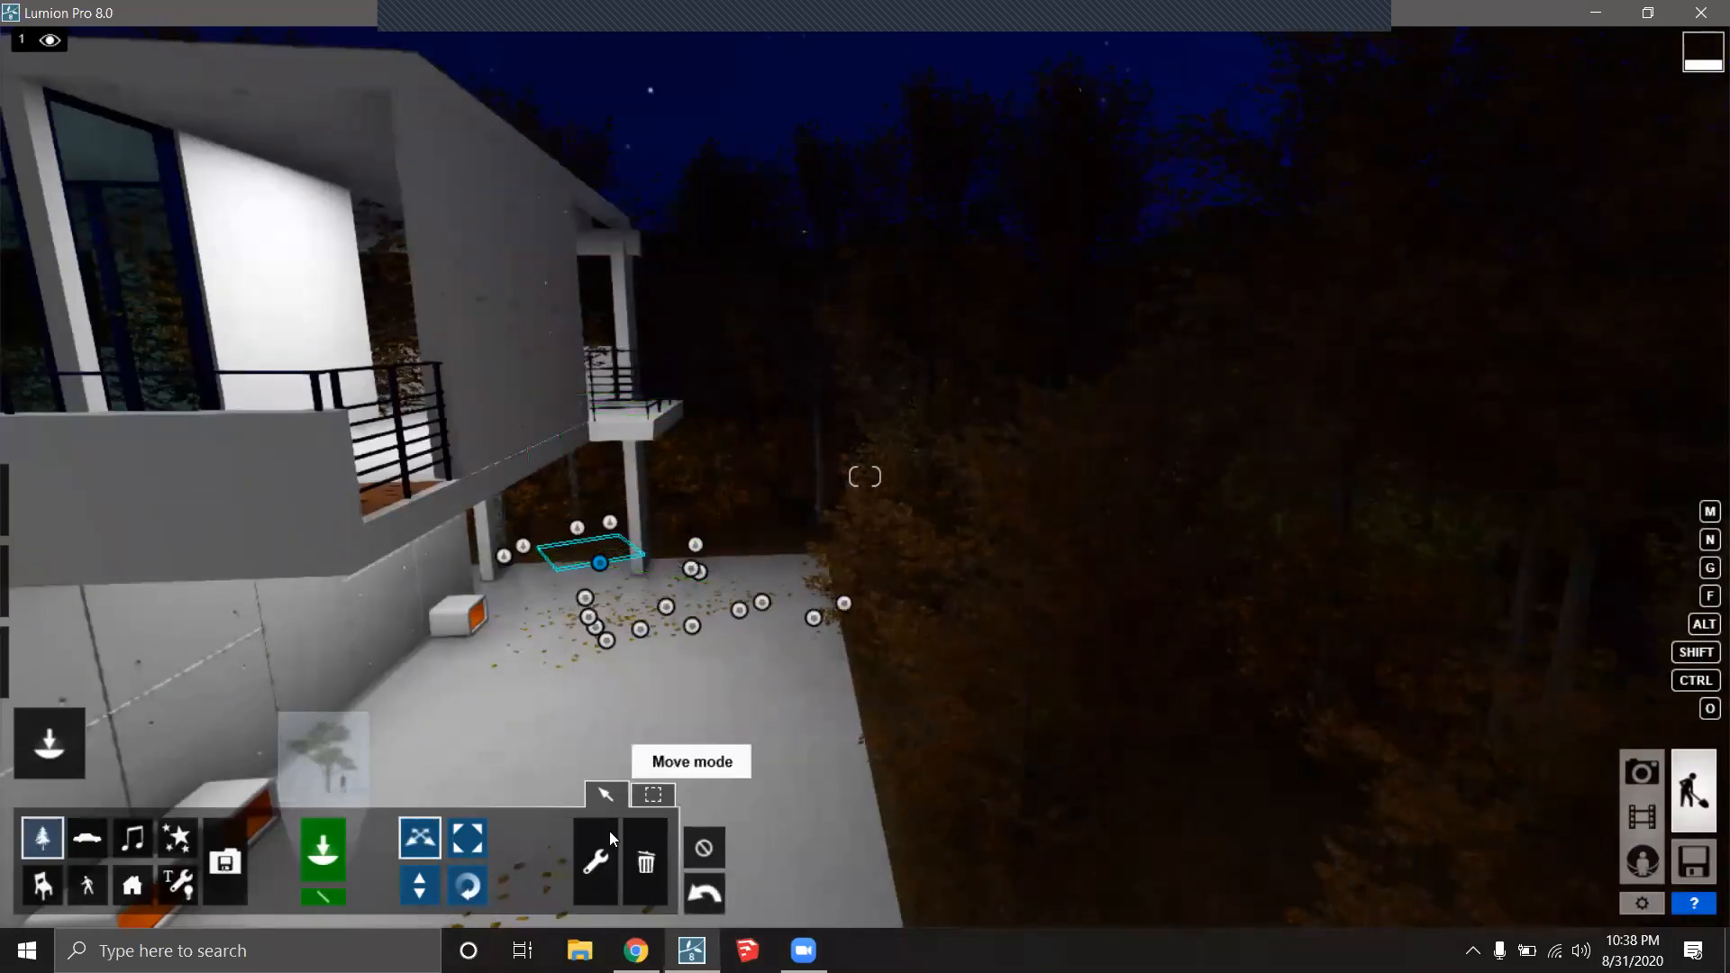
Select all objects in the nature category and shift them together across the ground beside the paved area.
left_click(595, 861)
left_click(695, 552)
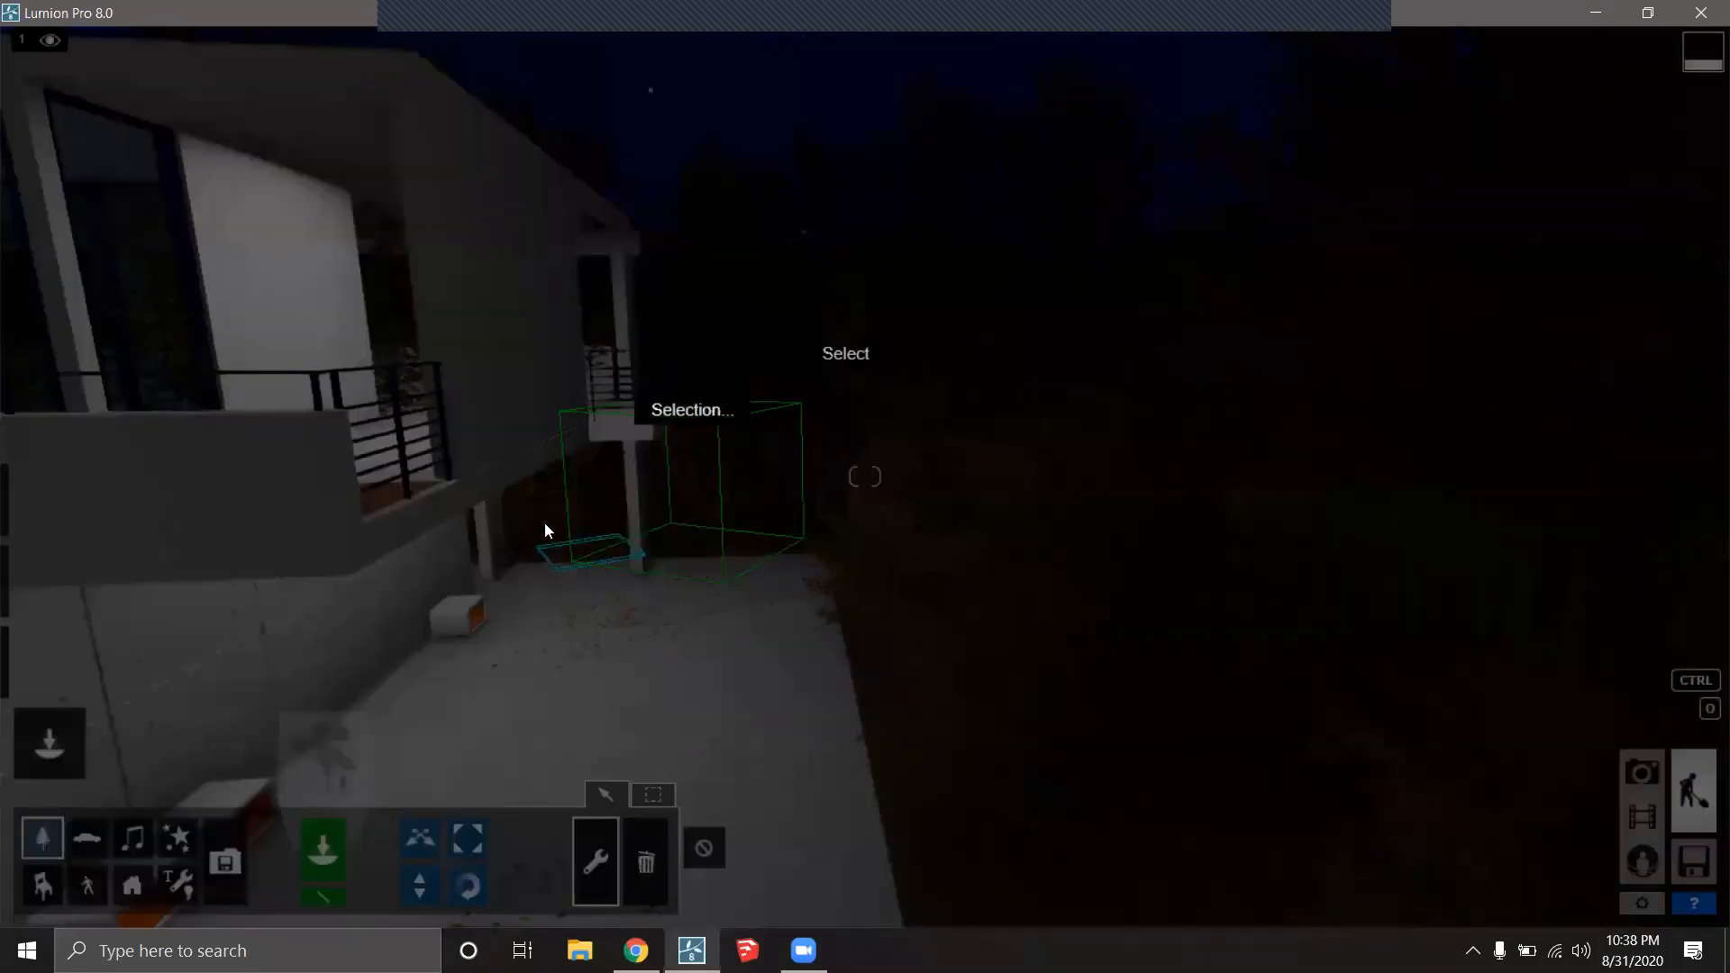
left_click(494, 455)
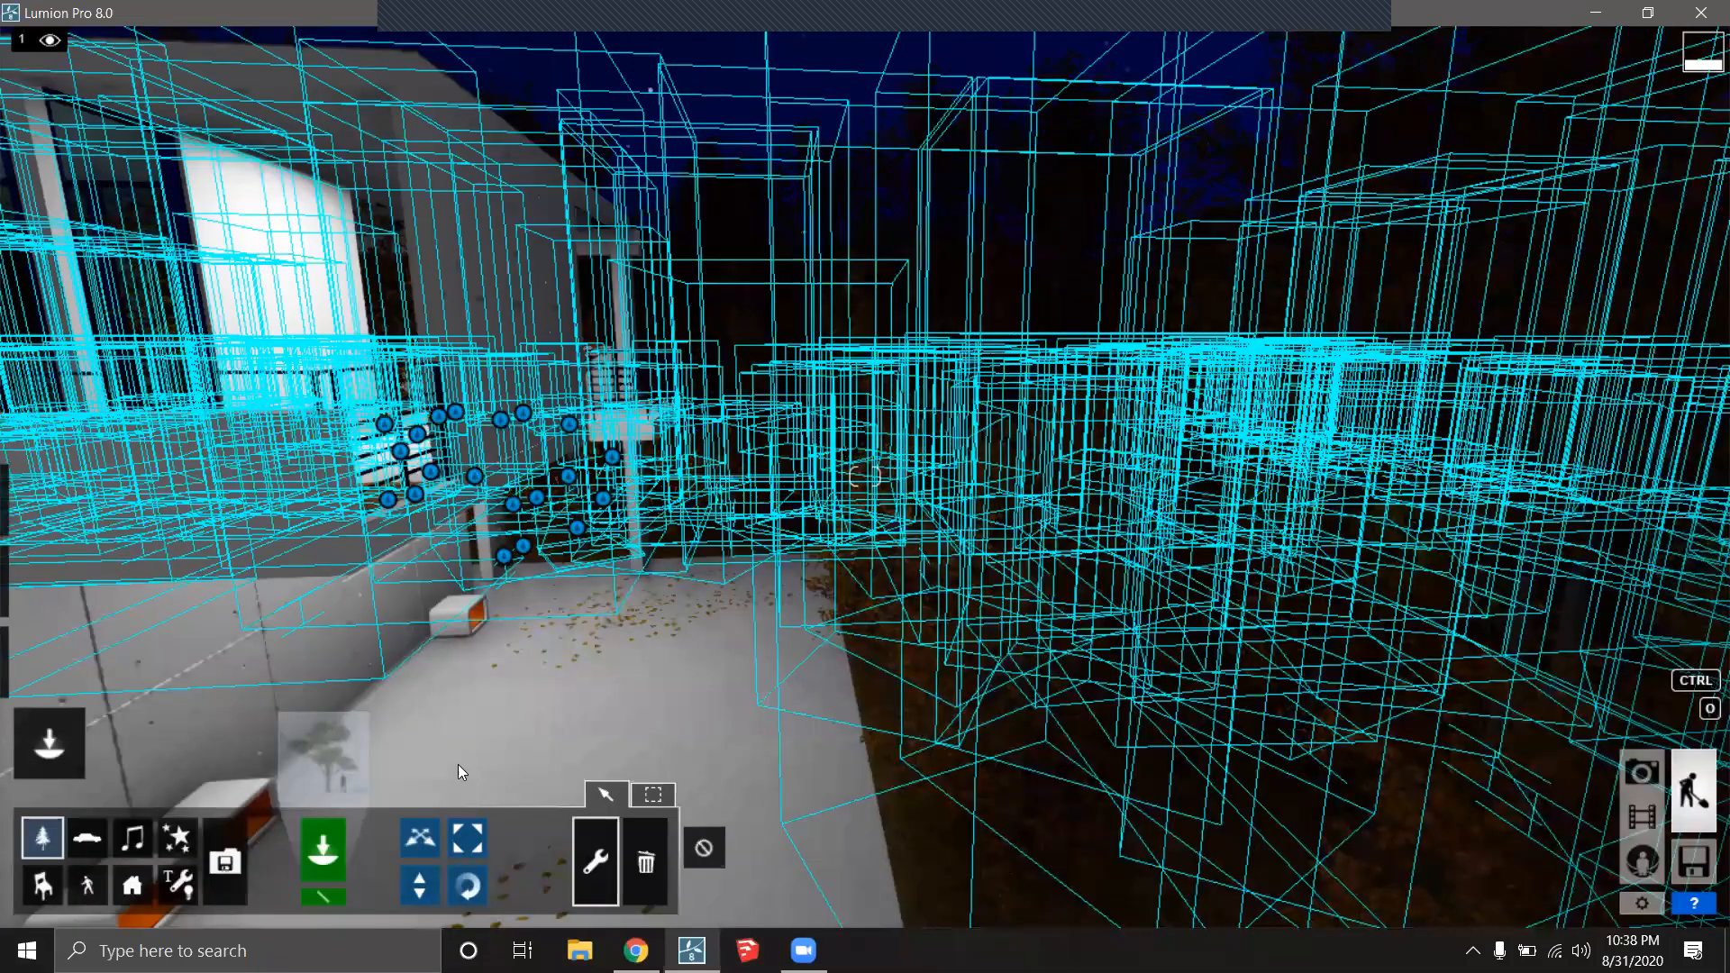
left_click(618, 796)
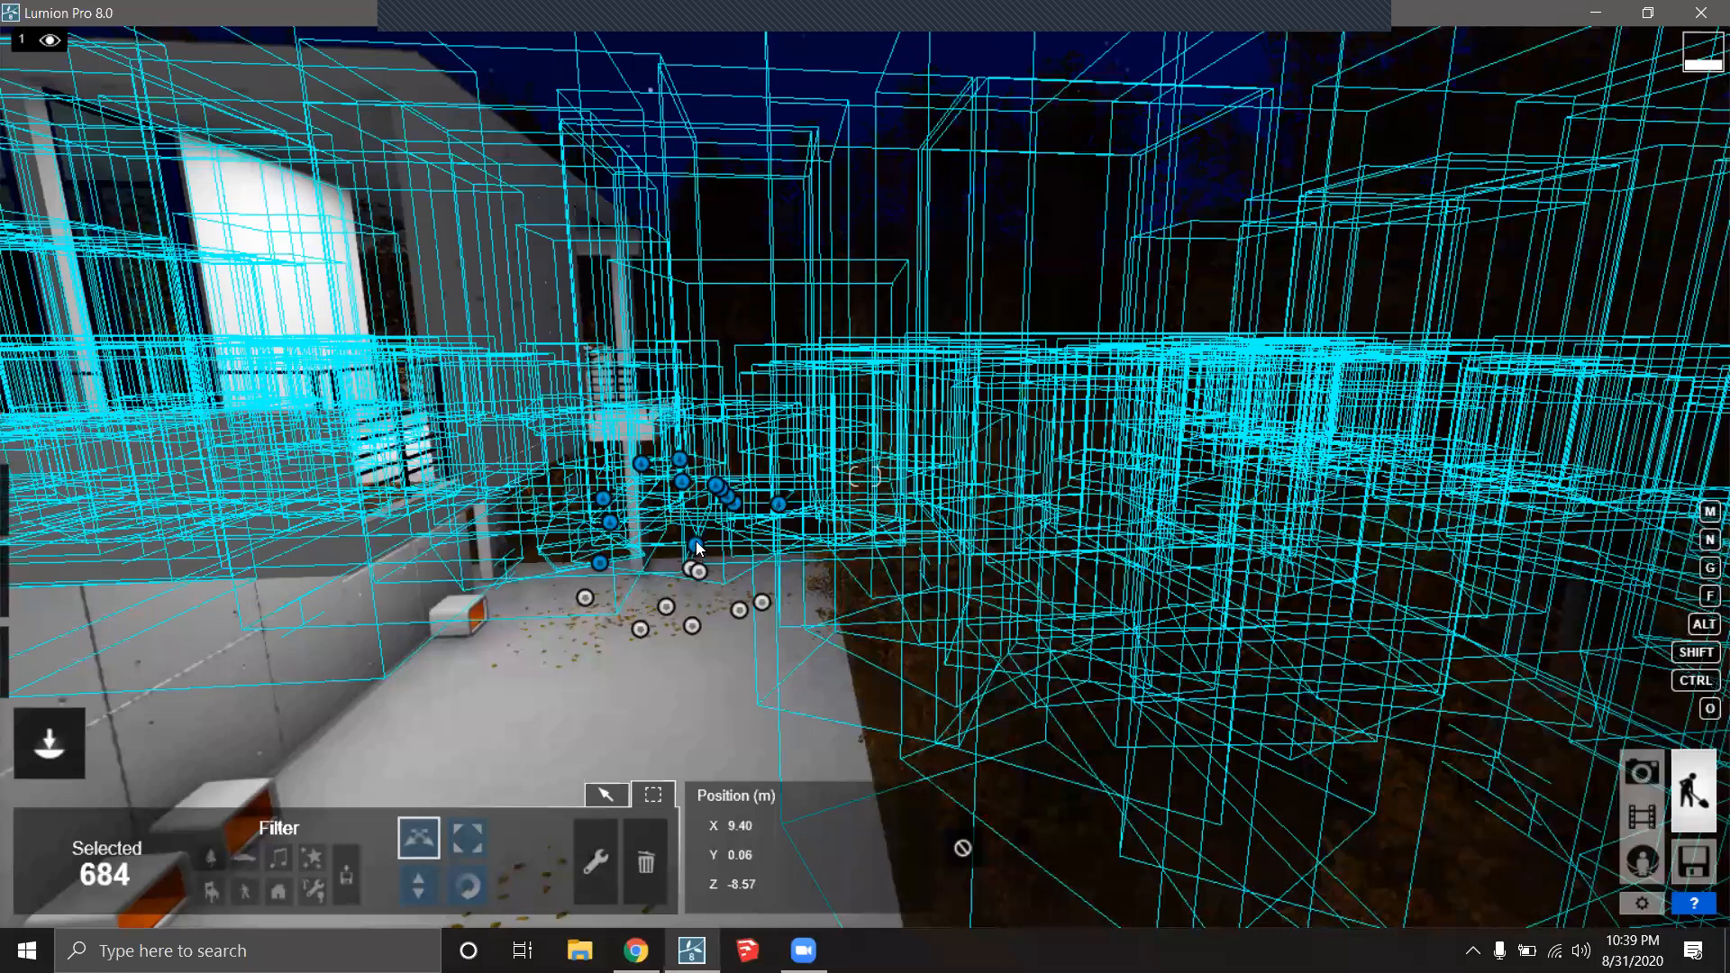
left_click_drag(701, 527, 701, 526)
key("a")
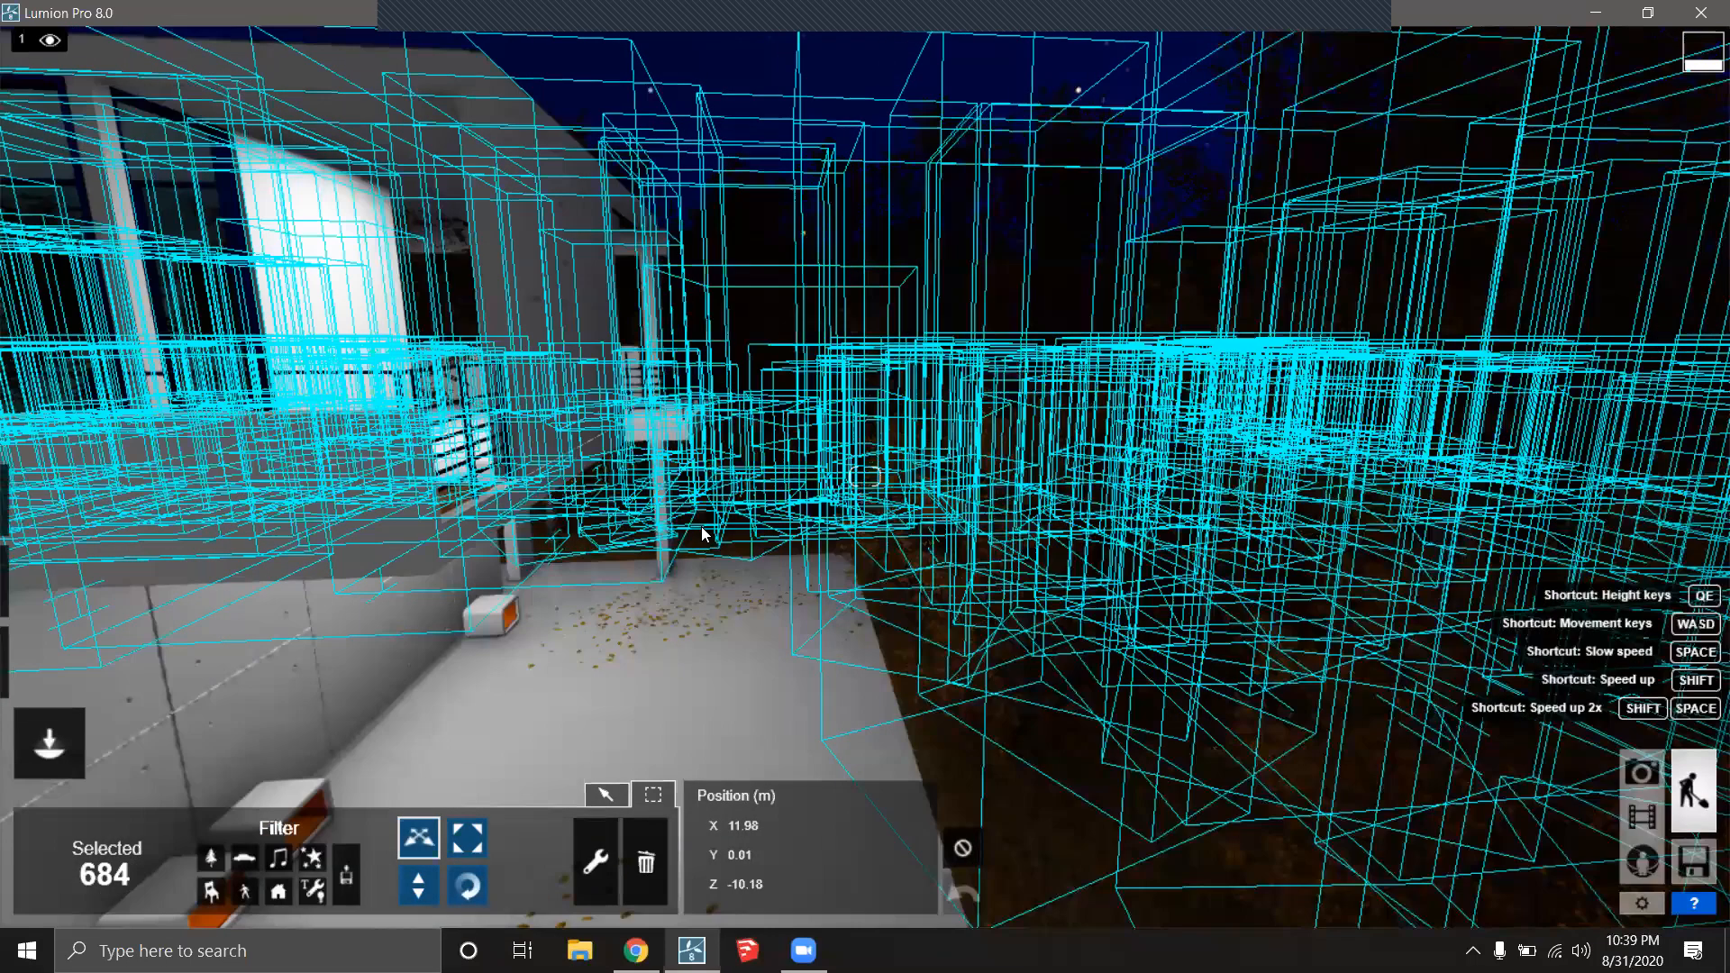
key("a")
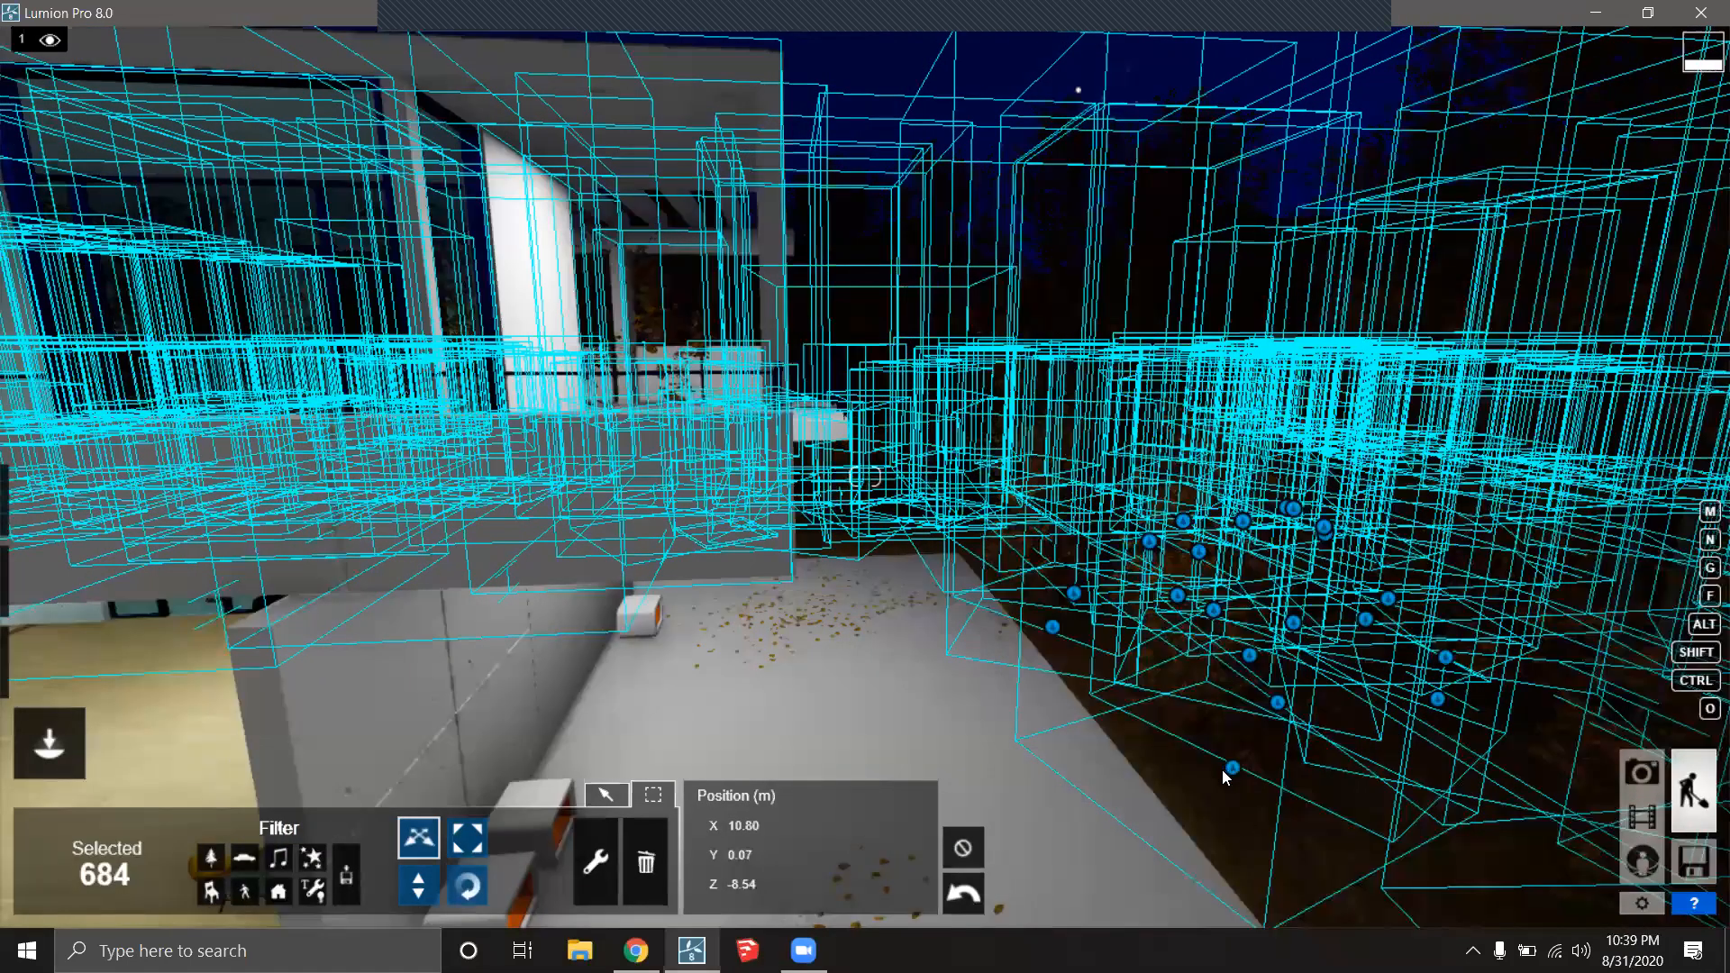
left_click_drag(1211, 767, 1167, 695)
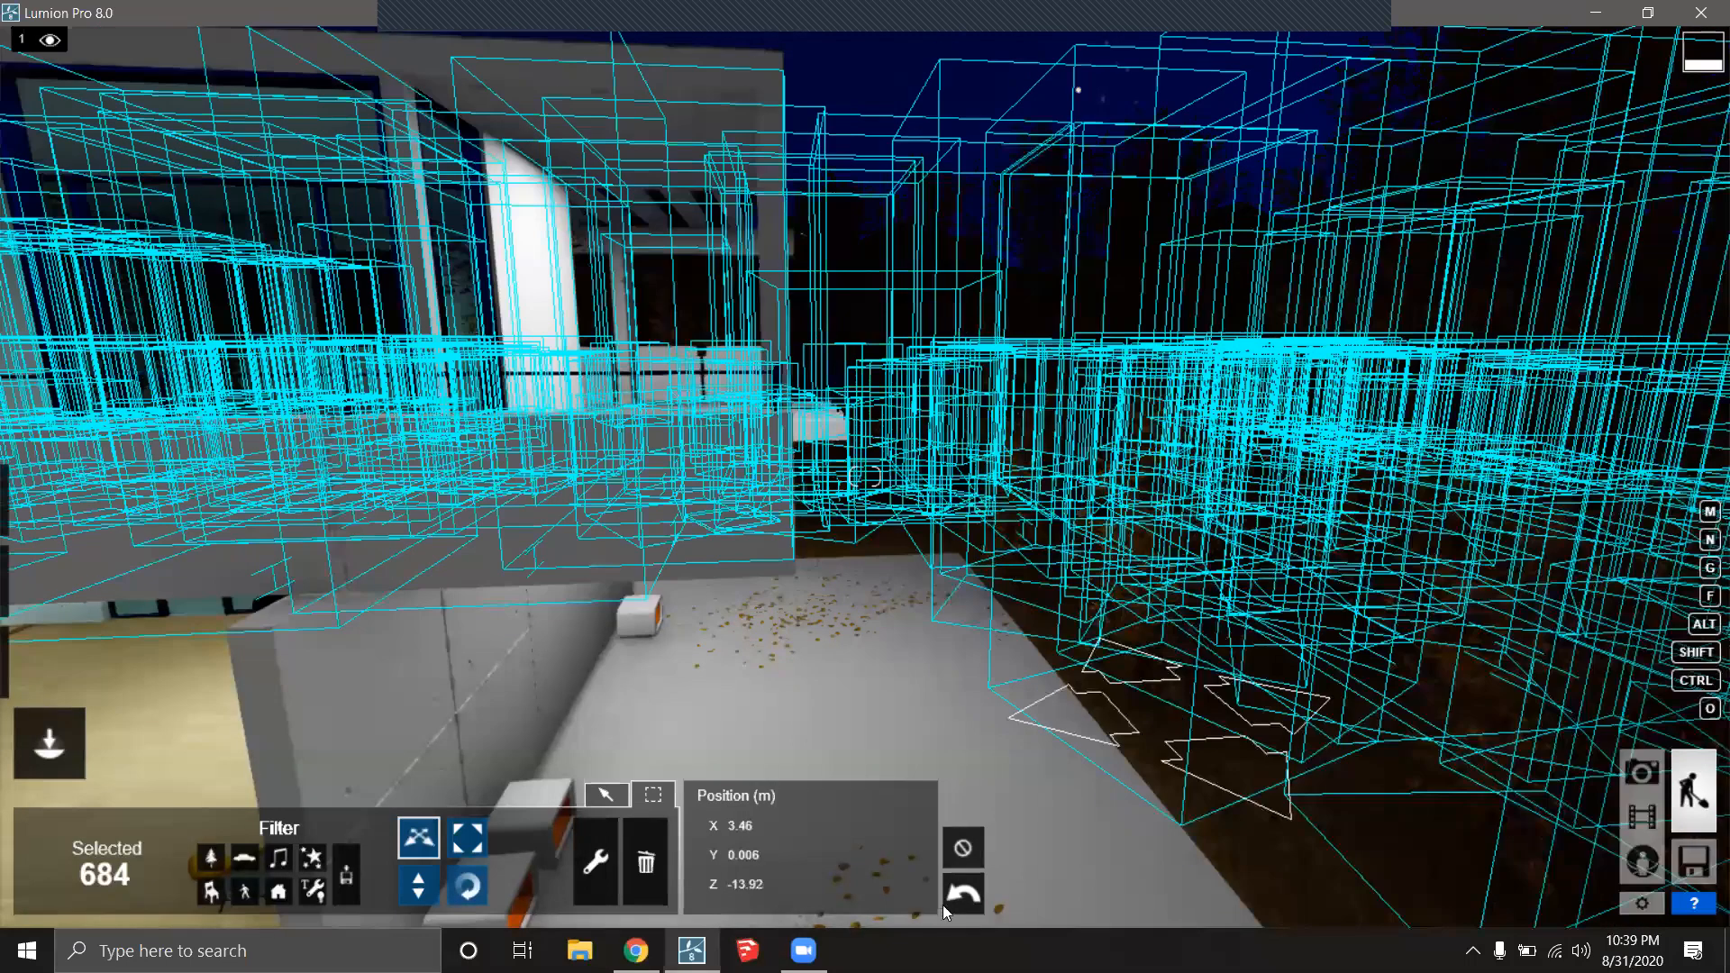
Clear the selection of plants and choose the square Area Light for the glazed upper-floor room.
scroll(852, 500, "down", 8)
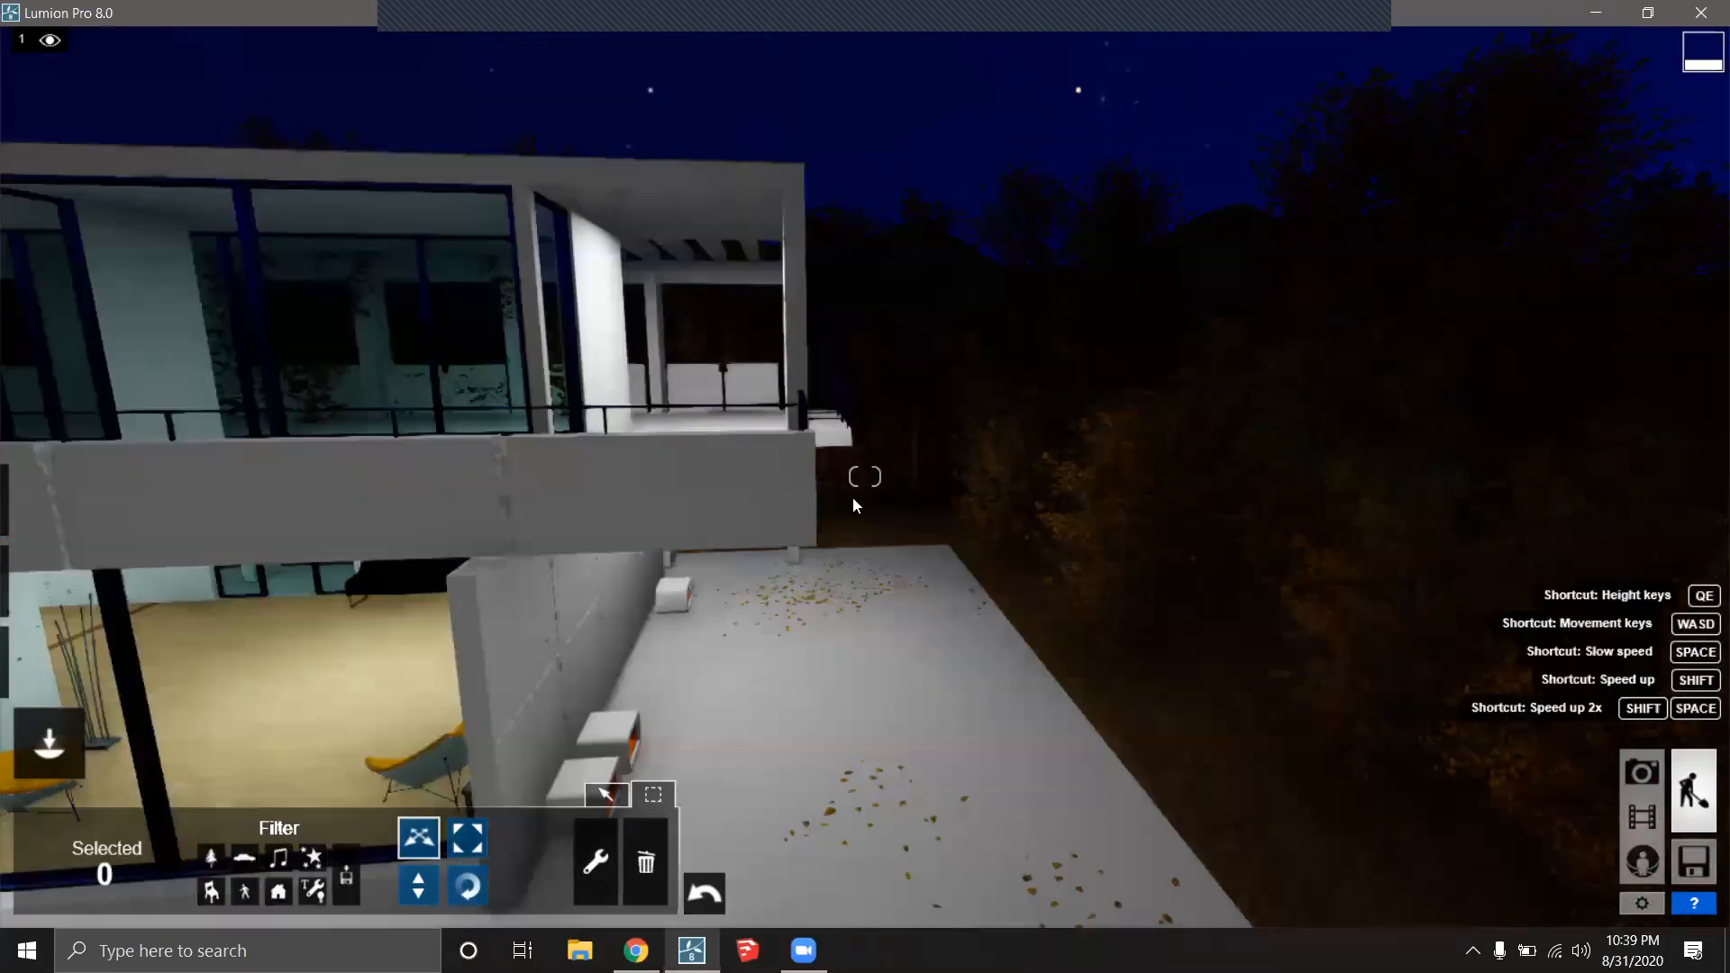
right_click_drag(847, 524, 847, 517)
middle_click_drag(846, 517, 863, 558)
scroll(886, 665, "up", 2)
scroll(857, 559, "up", 4)
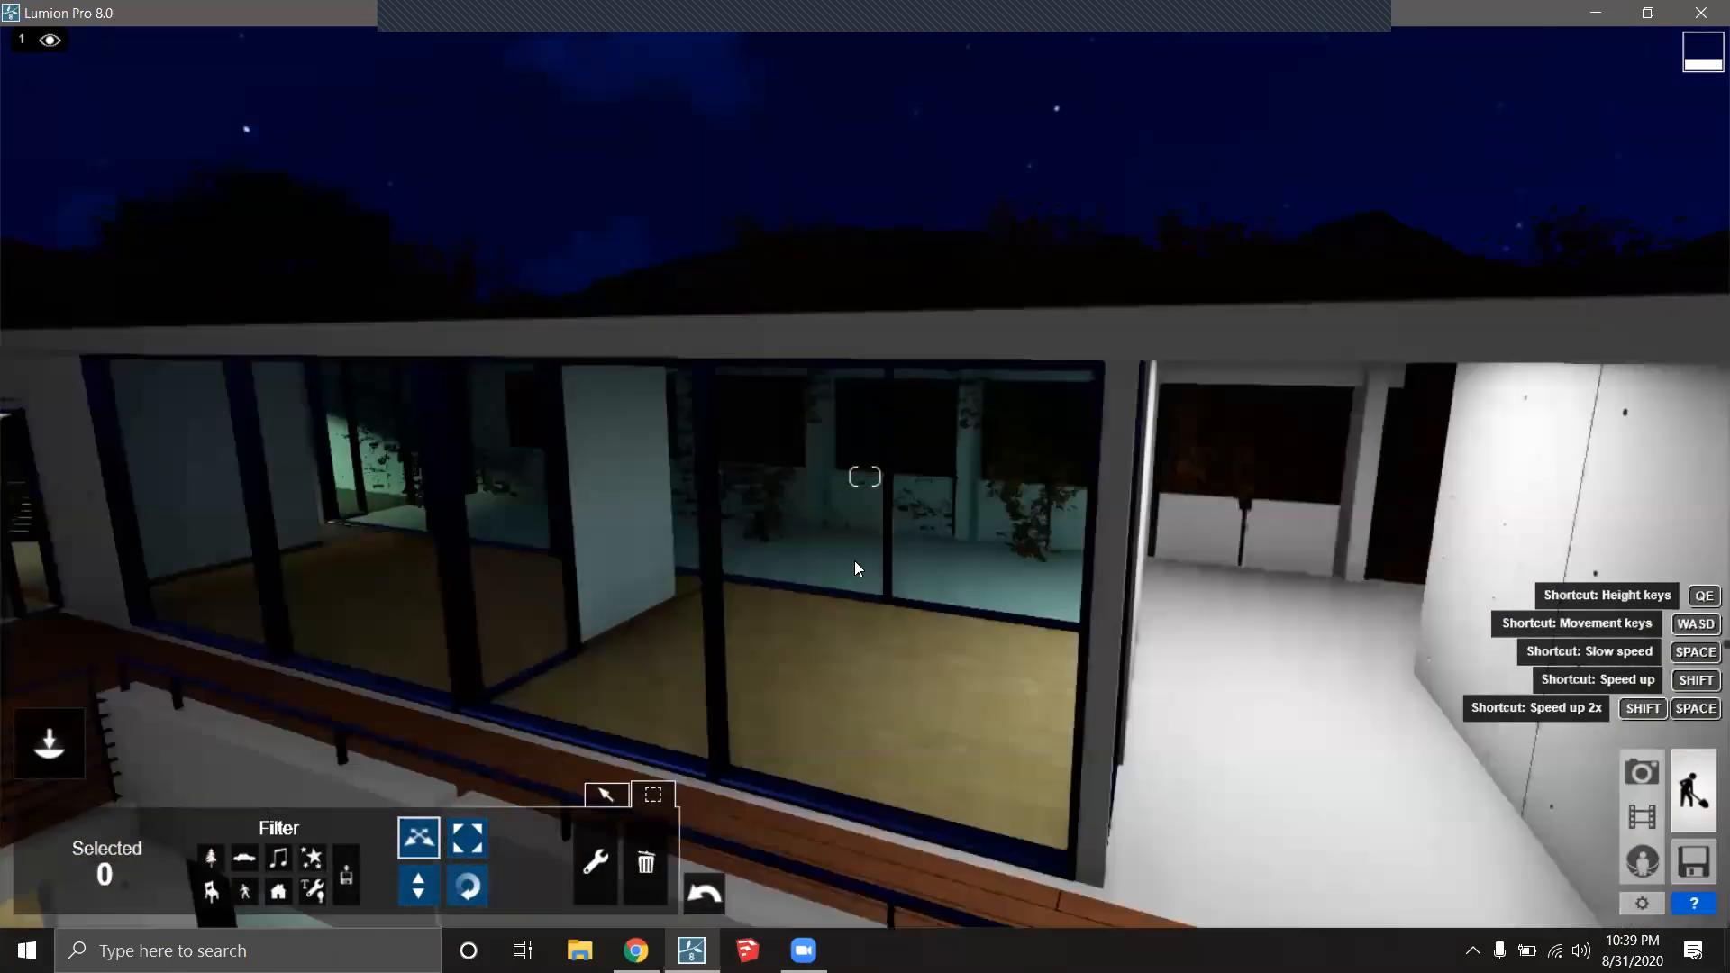
scroll(786, 576, "down", 3)
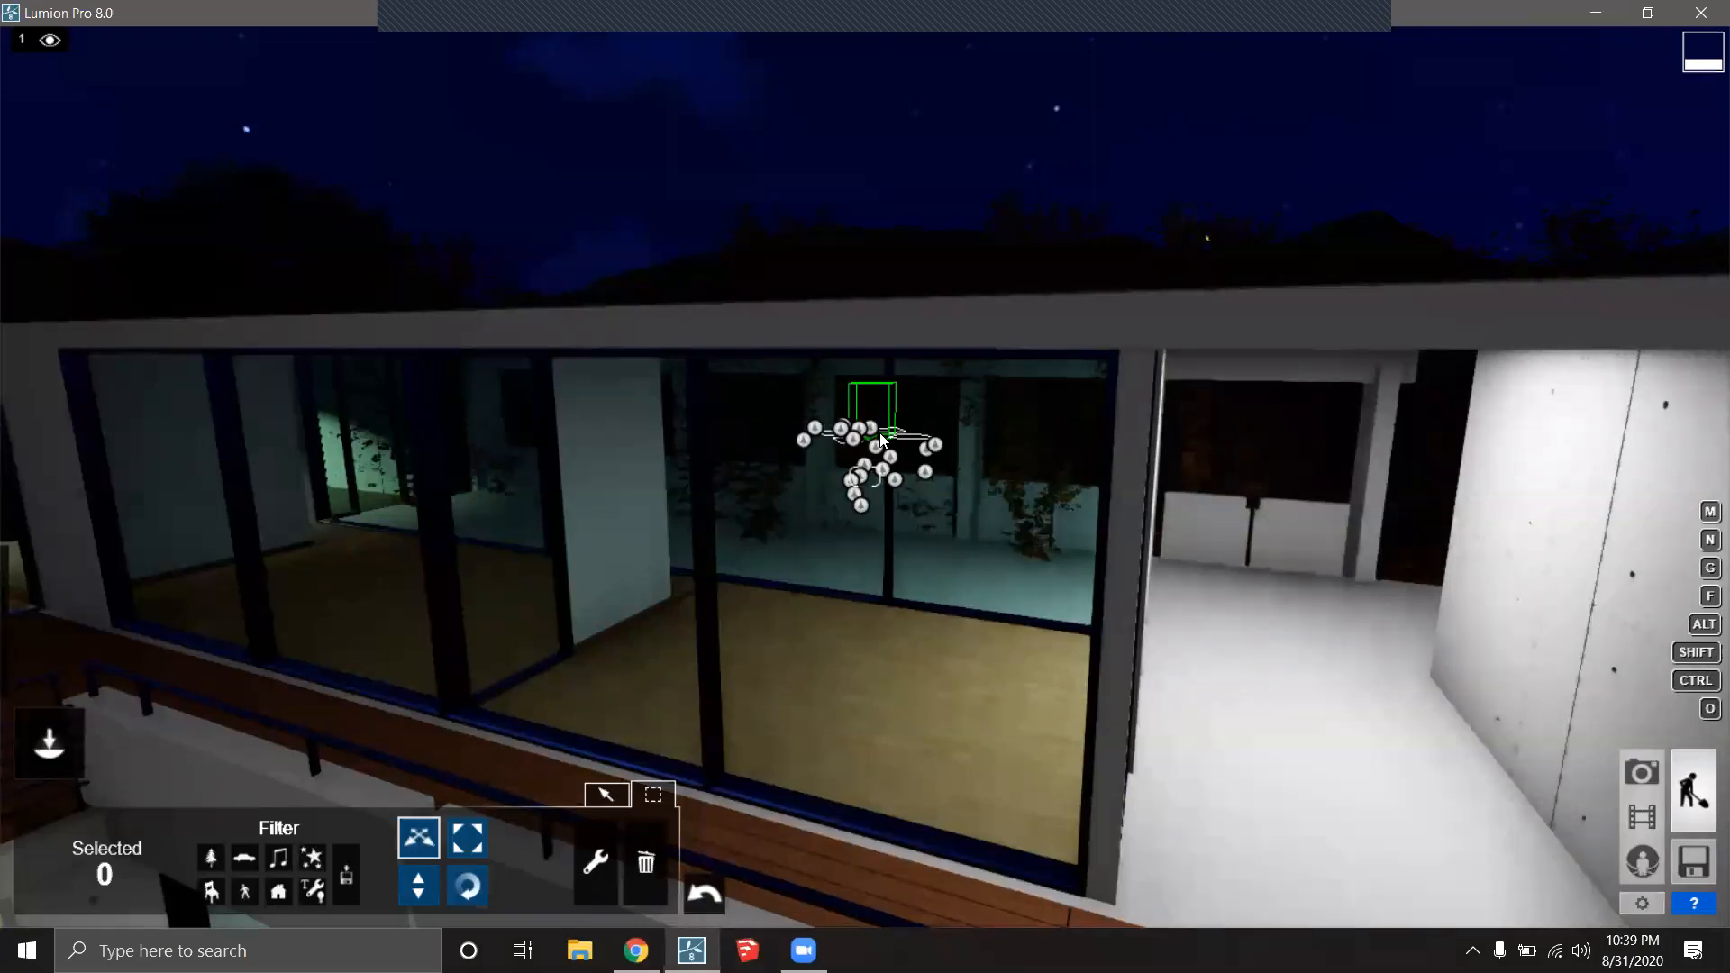
middle_click_drag(831, 564, 902, 521)
scroll(917, 434, "up", 5)
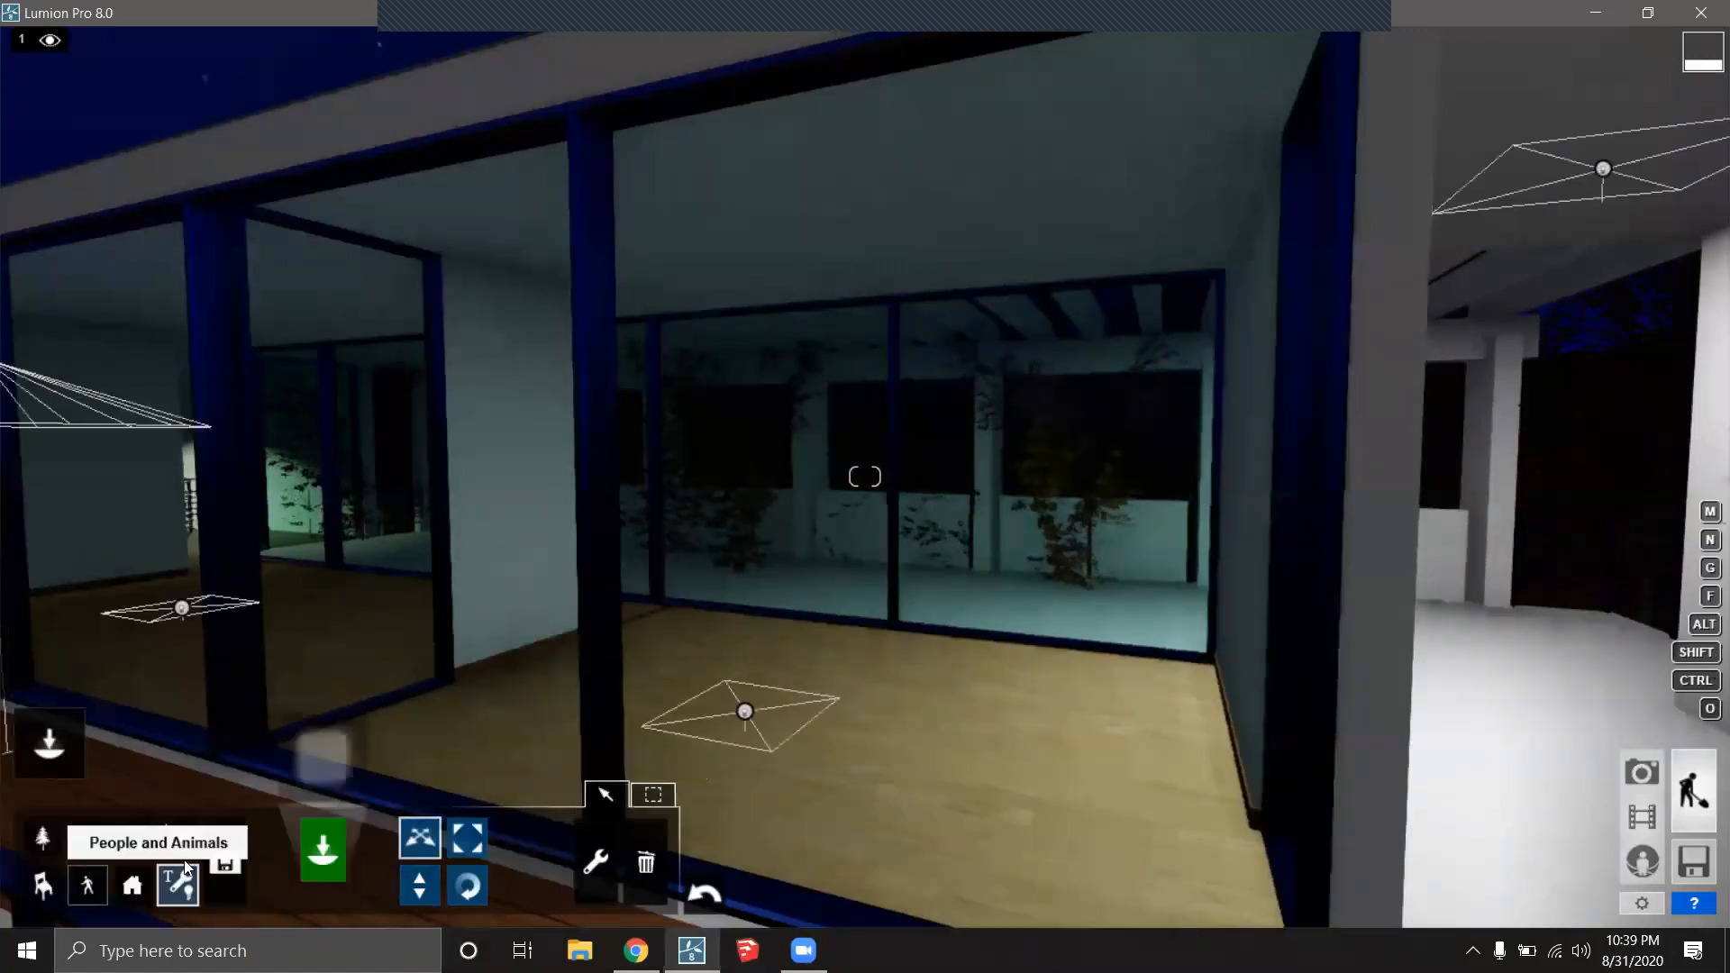
left_click(324, 745)
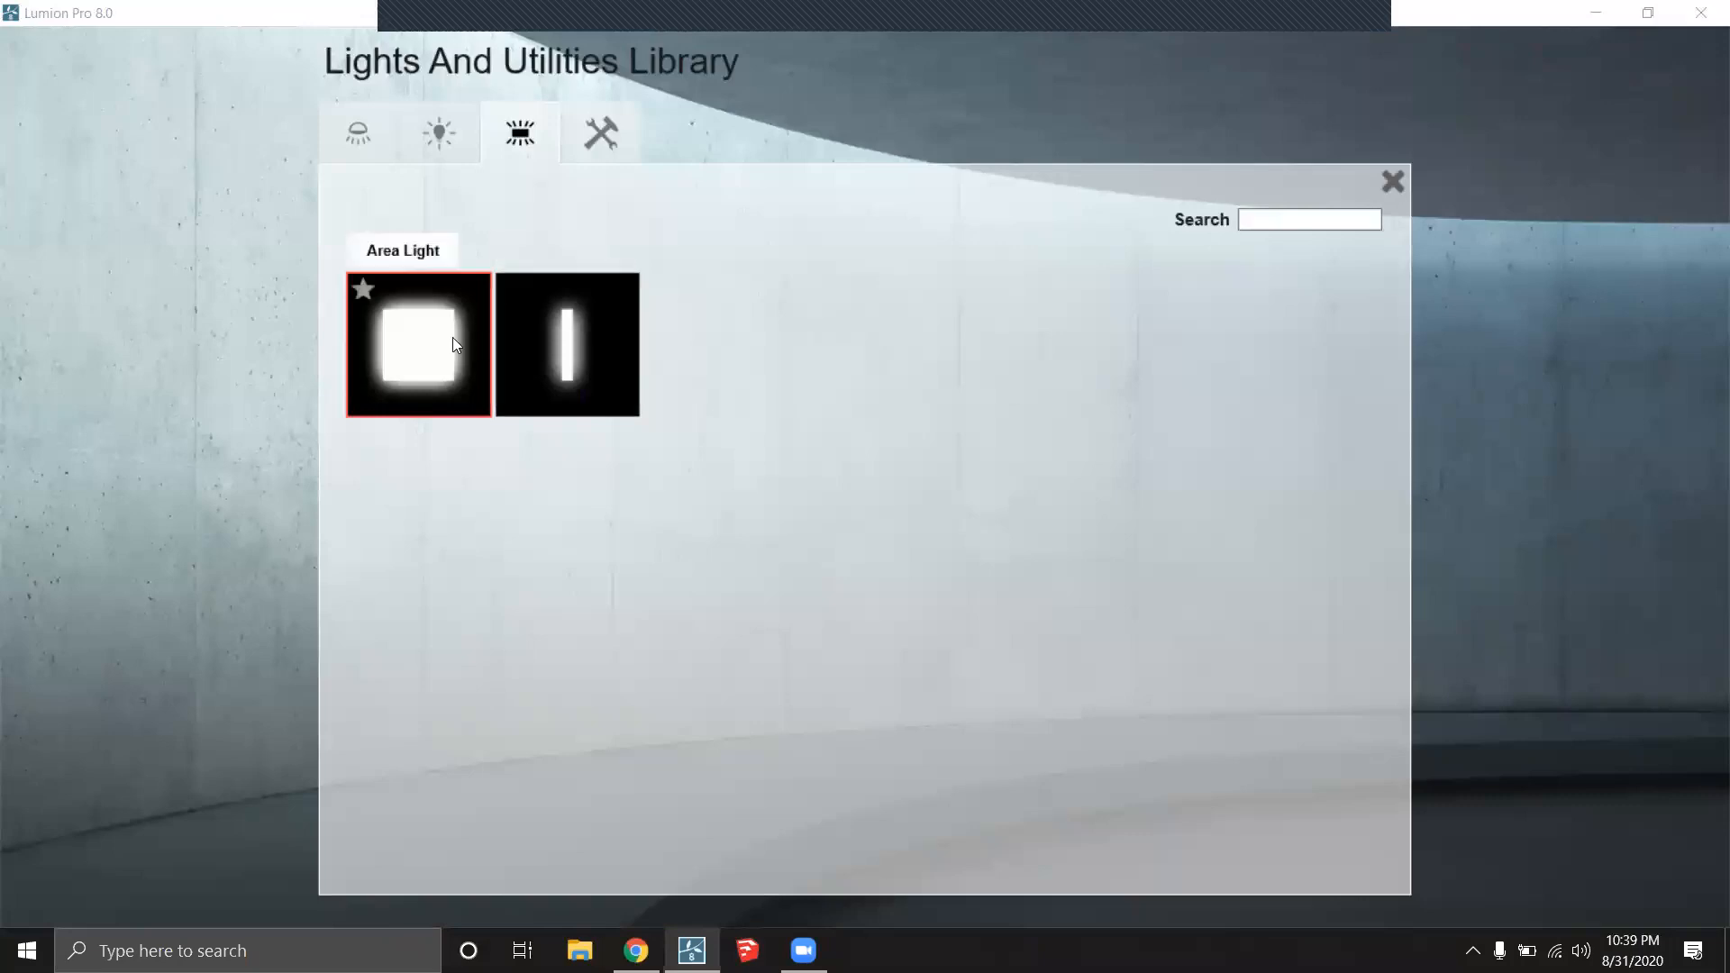
left_click(425, 349)
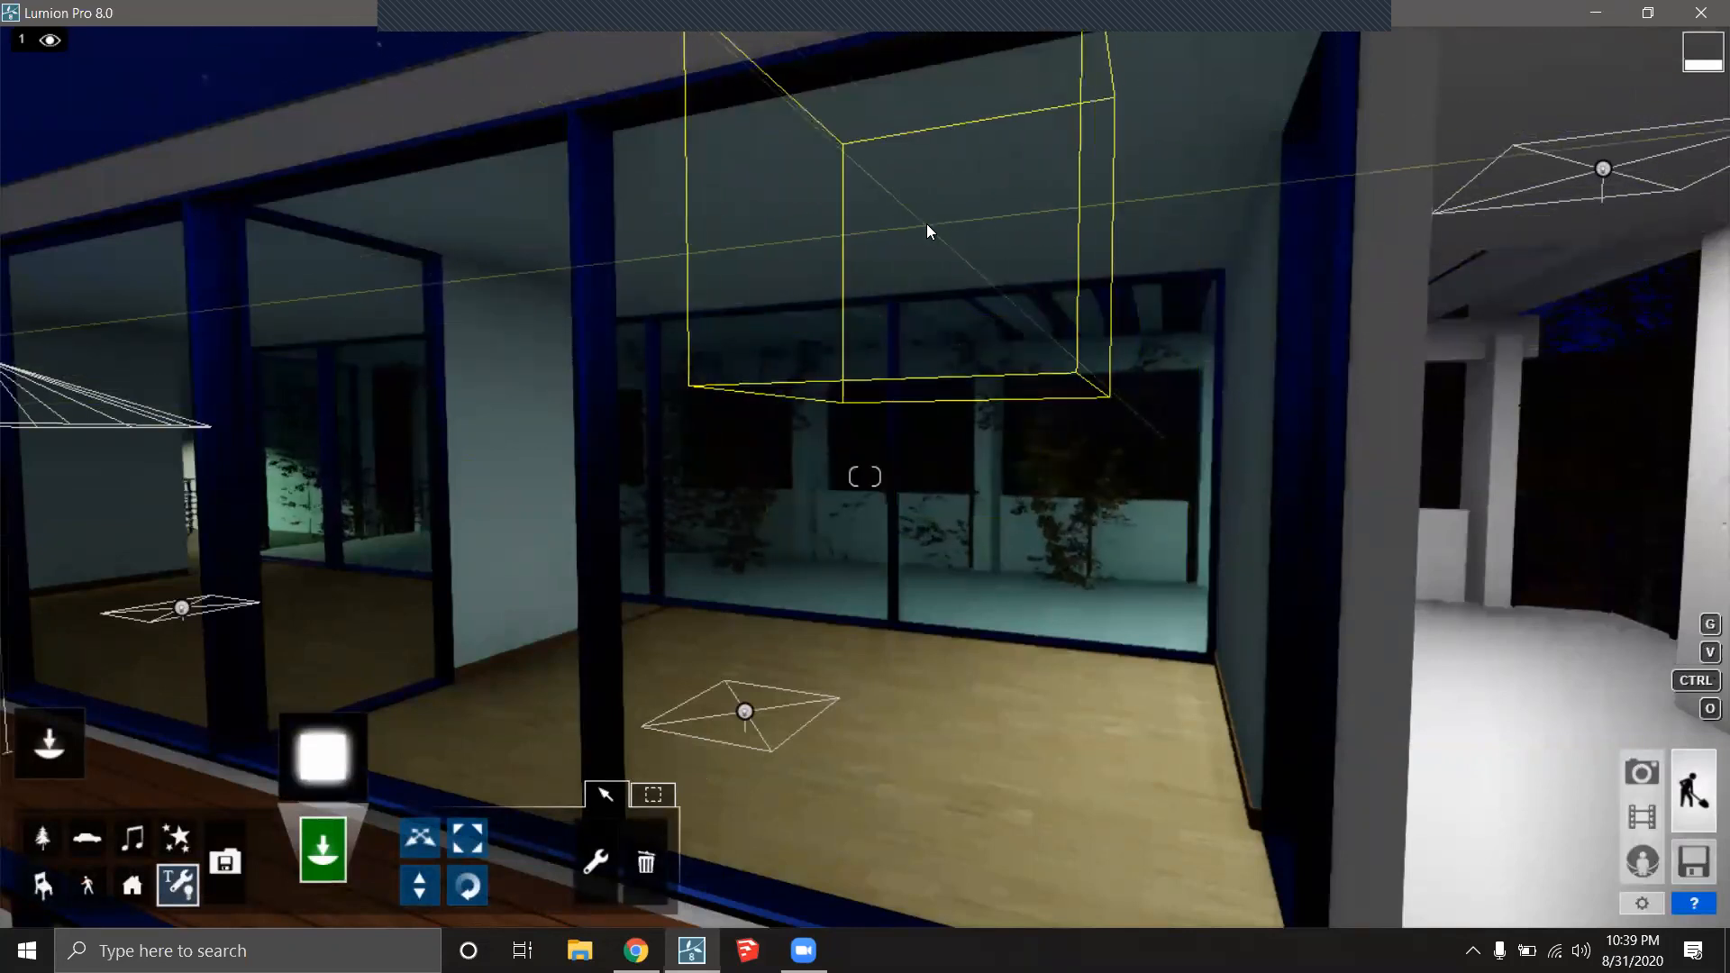
Try placing an area light on the upper-floor room's ceiling from outside the glass, and delete it again.
key("w")
key("w")
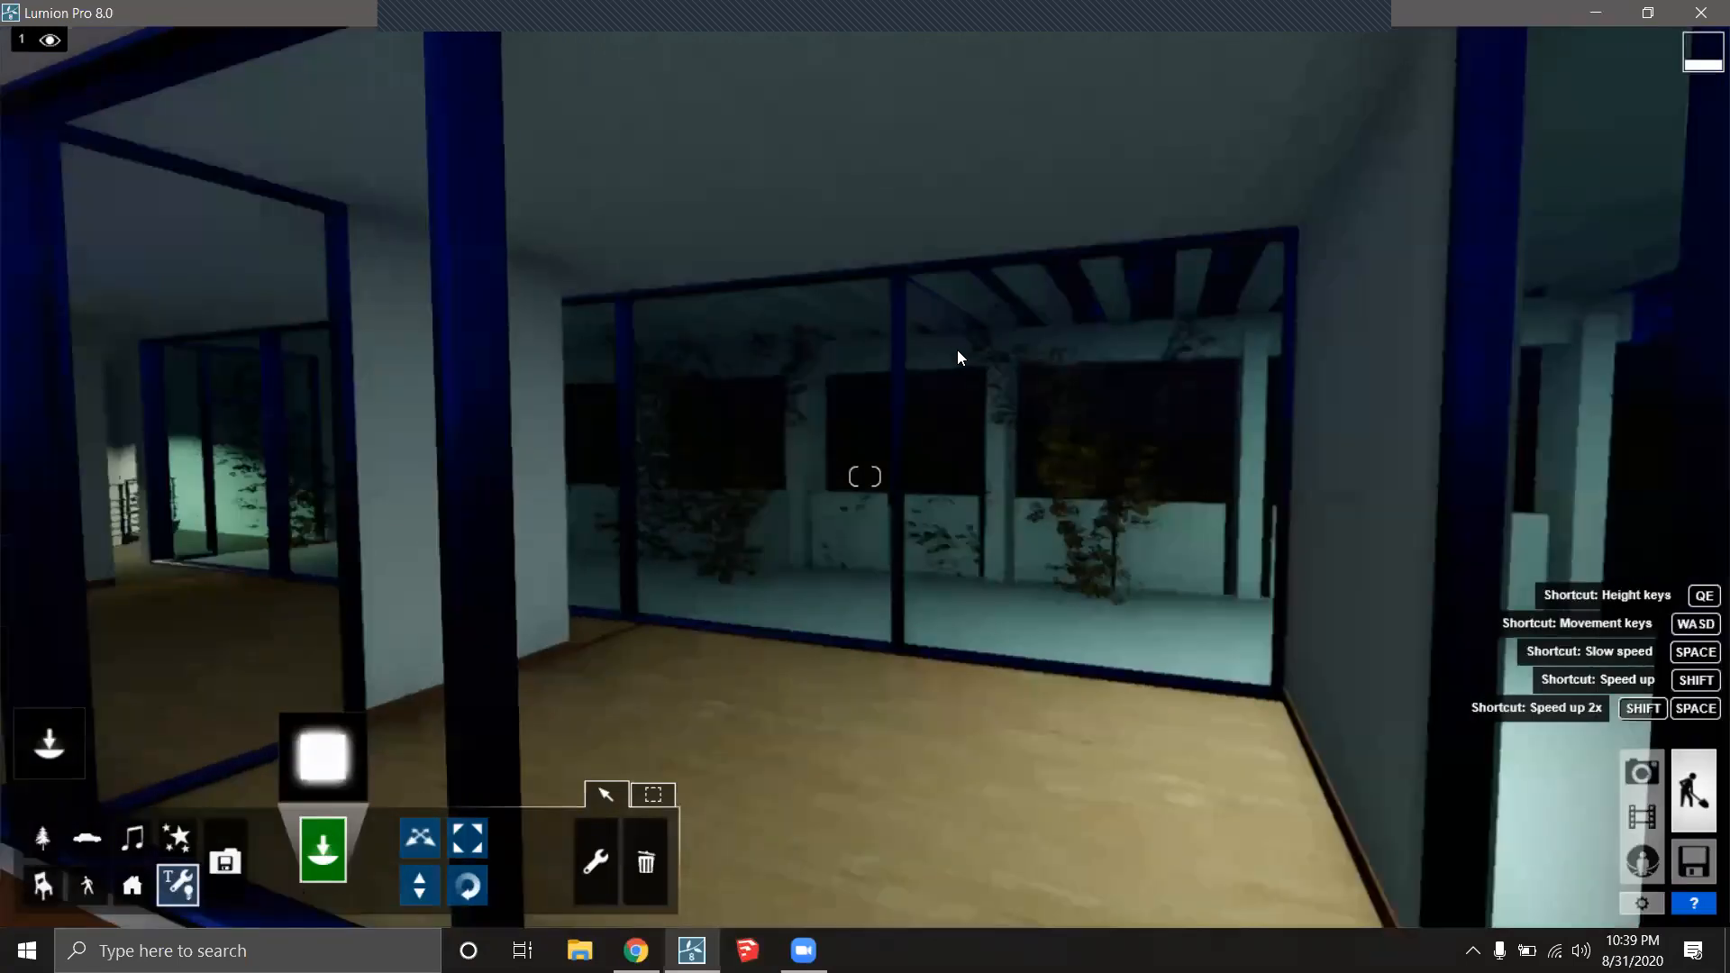
key("w")
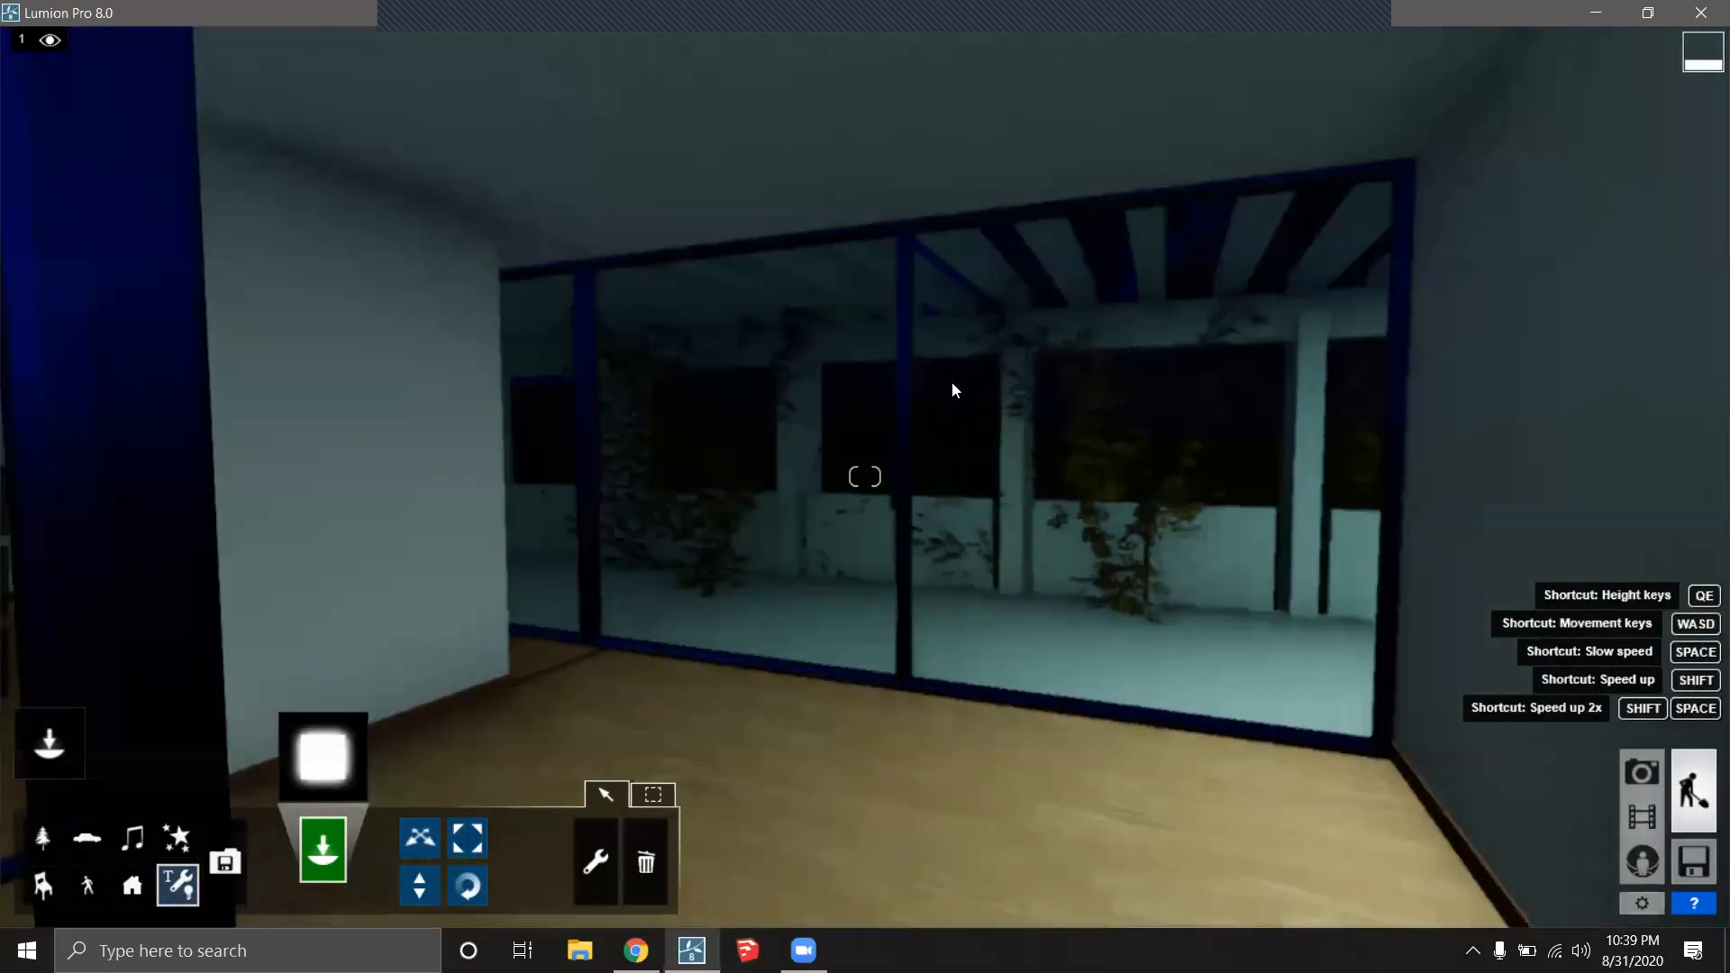
right_click_drag(956, 402, 958, 404)
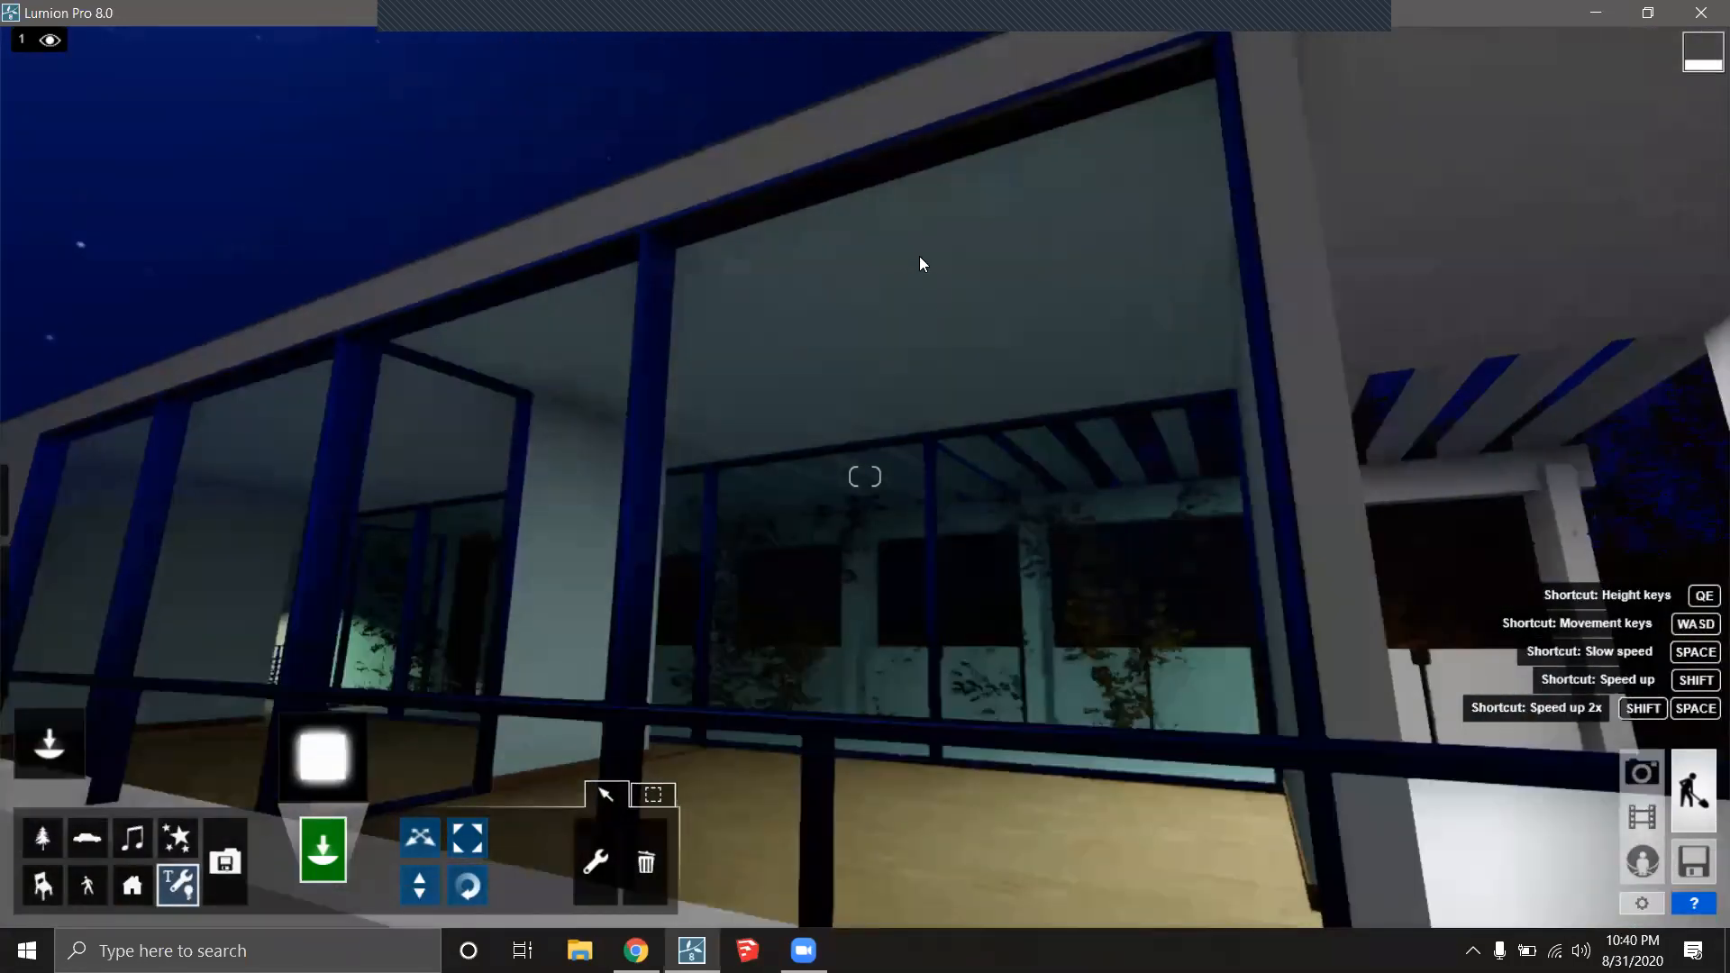
left_click(852, 317)
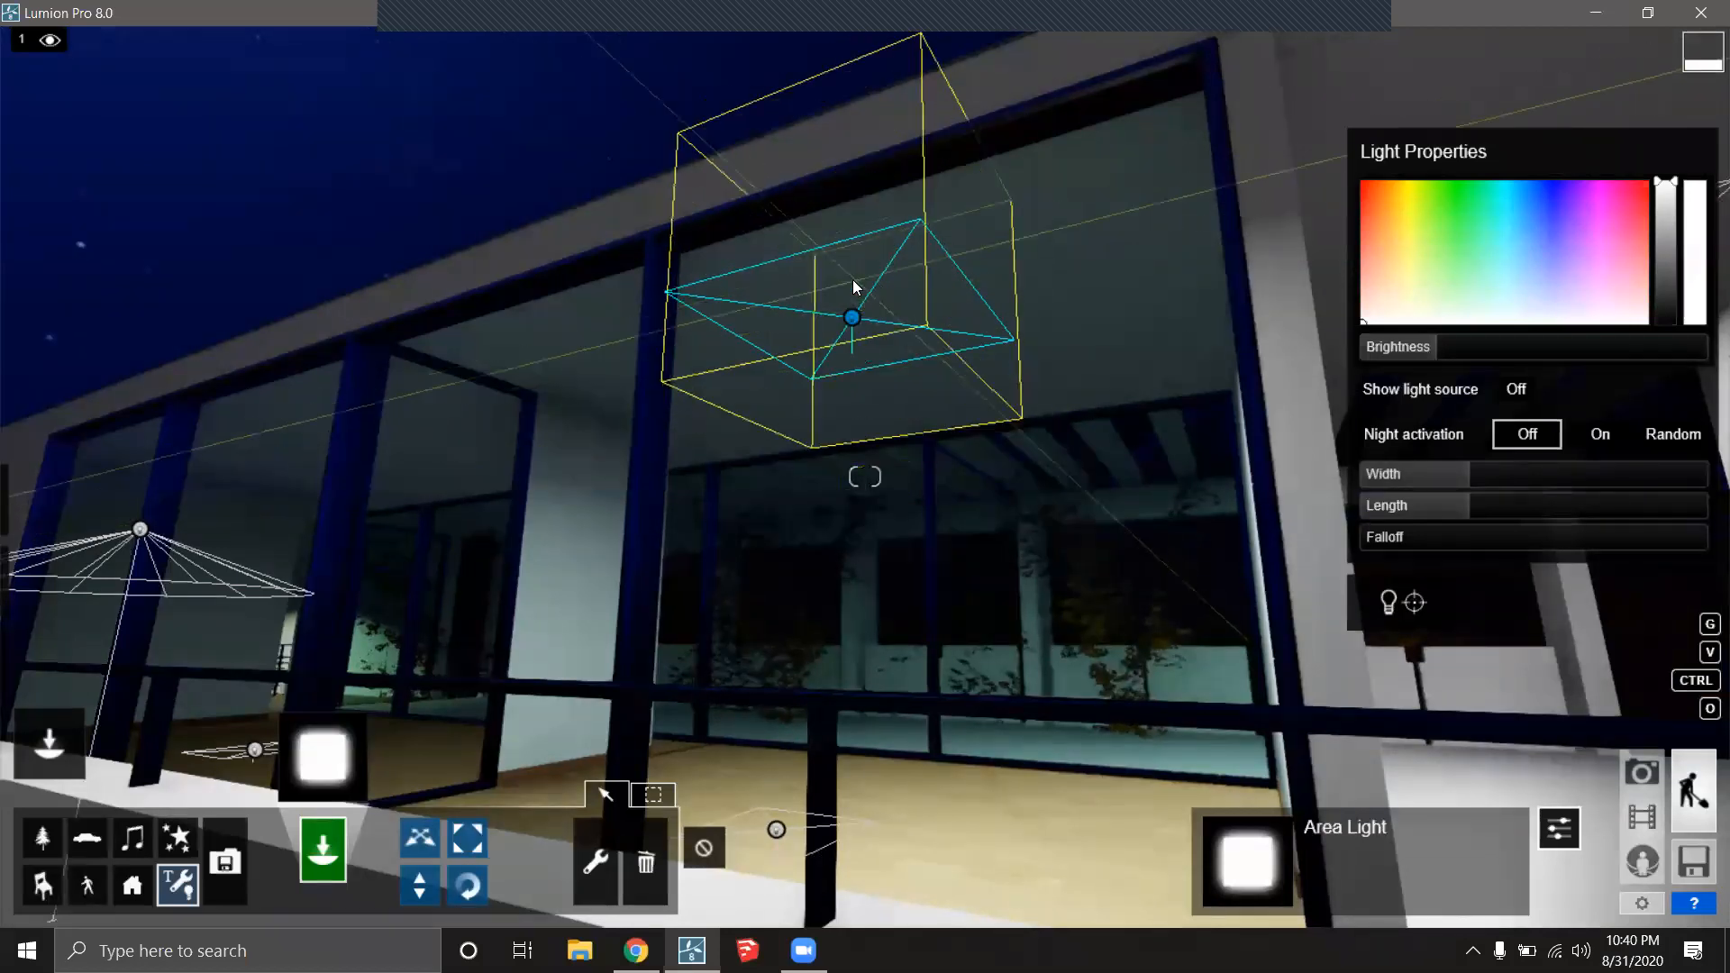
left_click(645, 863)
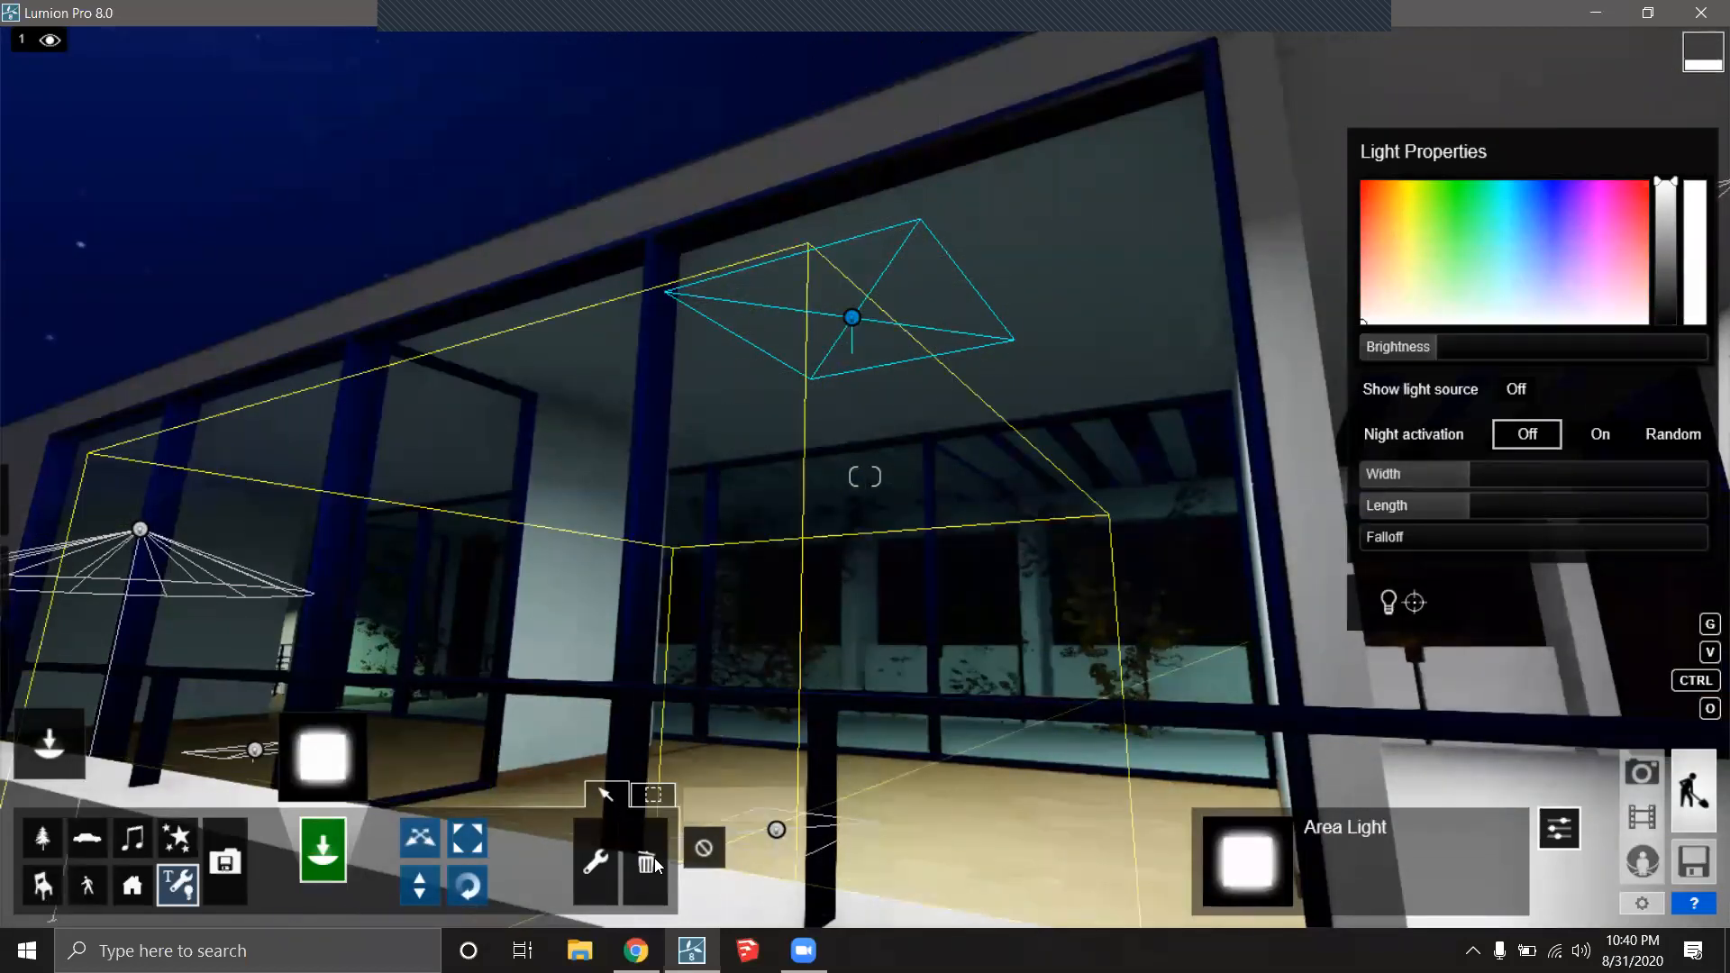
left_click(852, 324)
Place a square Area Light on the upper-floor room's ceiling from inside the glass and raise its brightness slightly.
key("w")
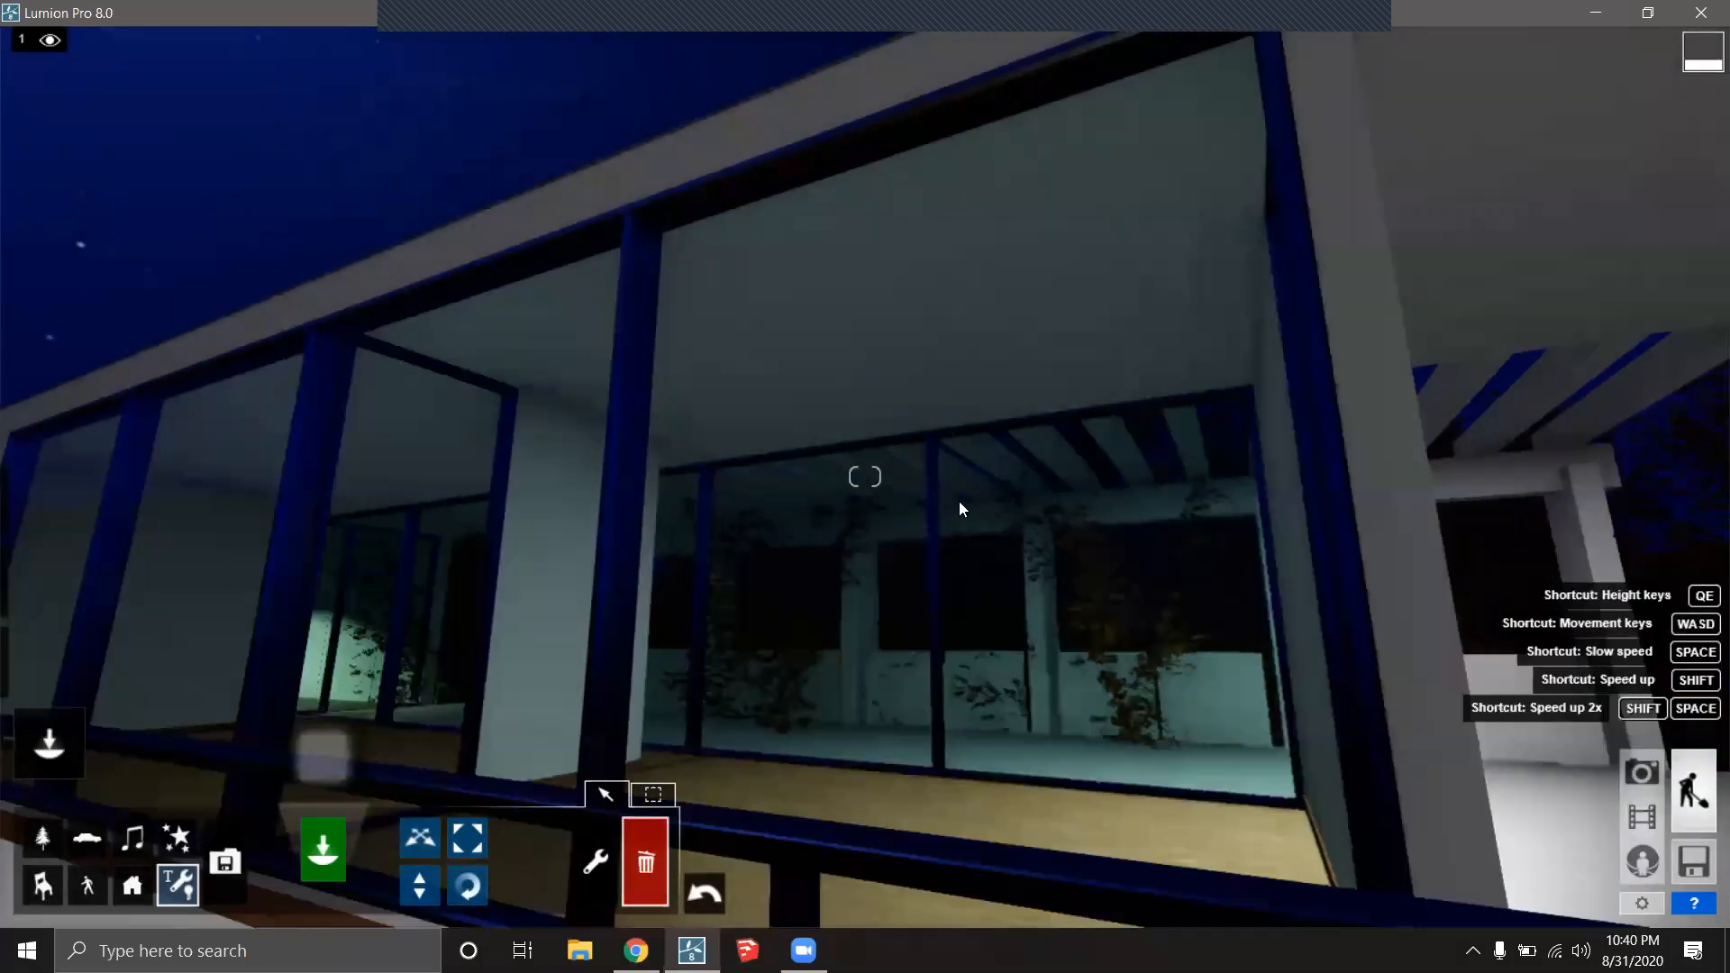
key("w")
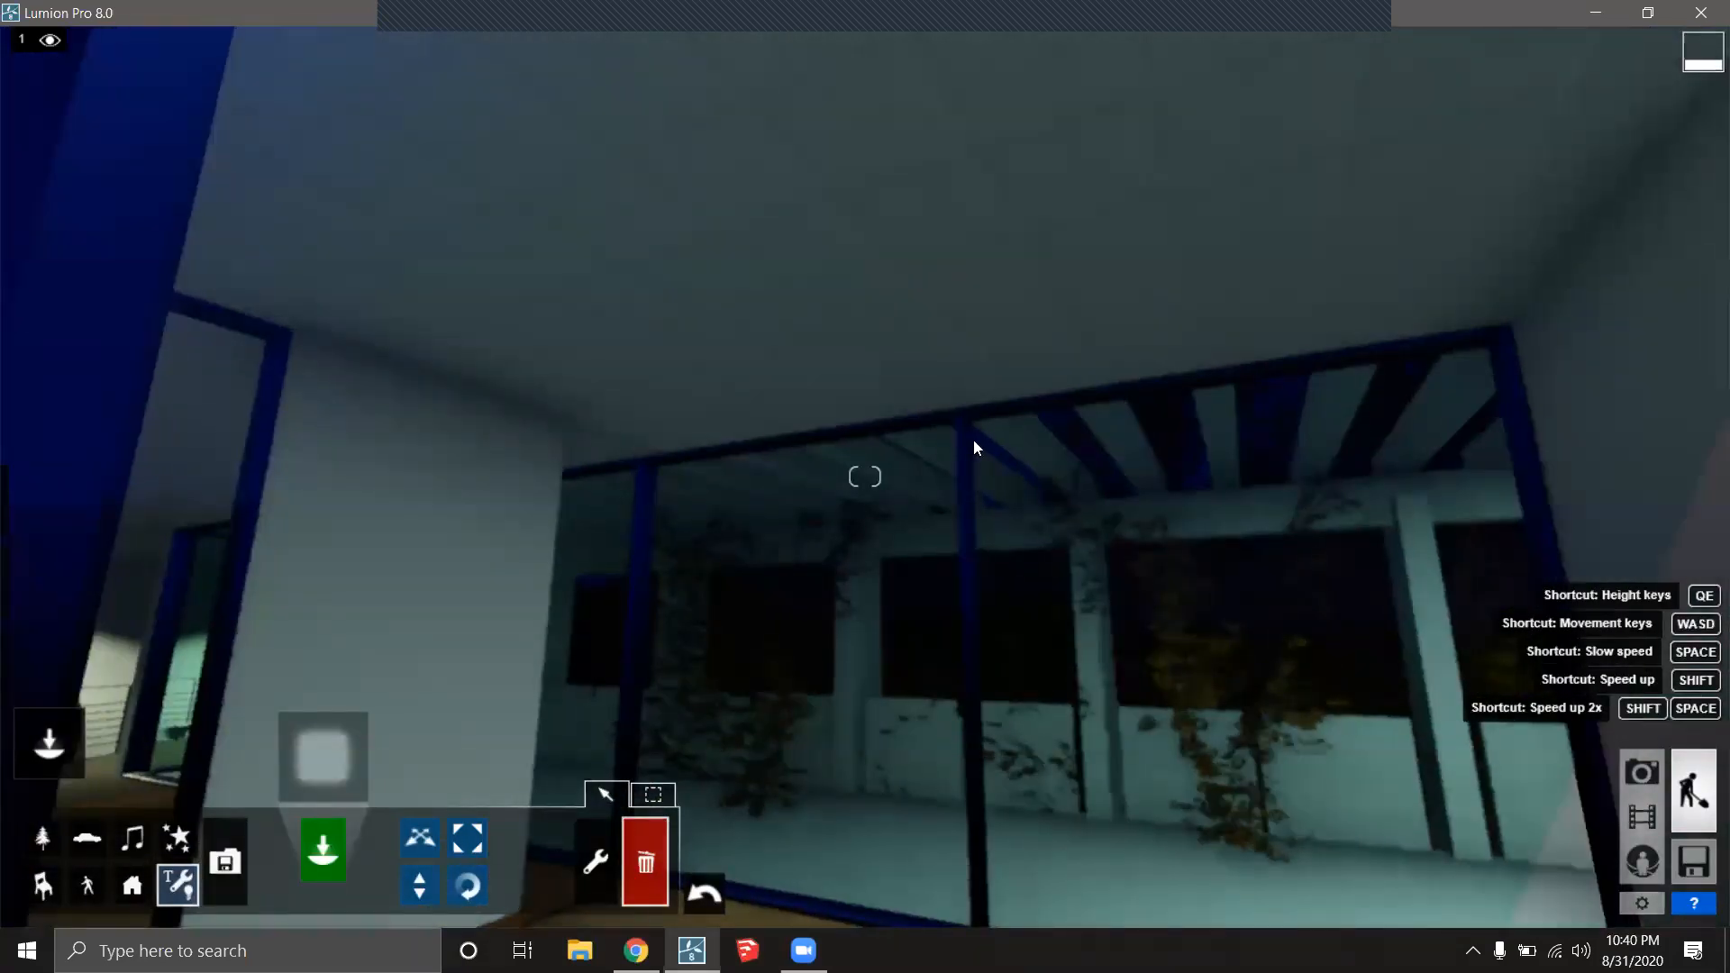
key("w")
right_click_drag(973, 440, 962, 445)
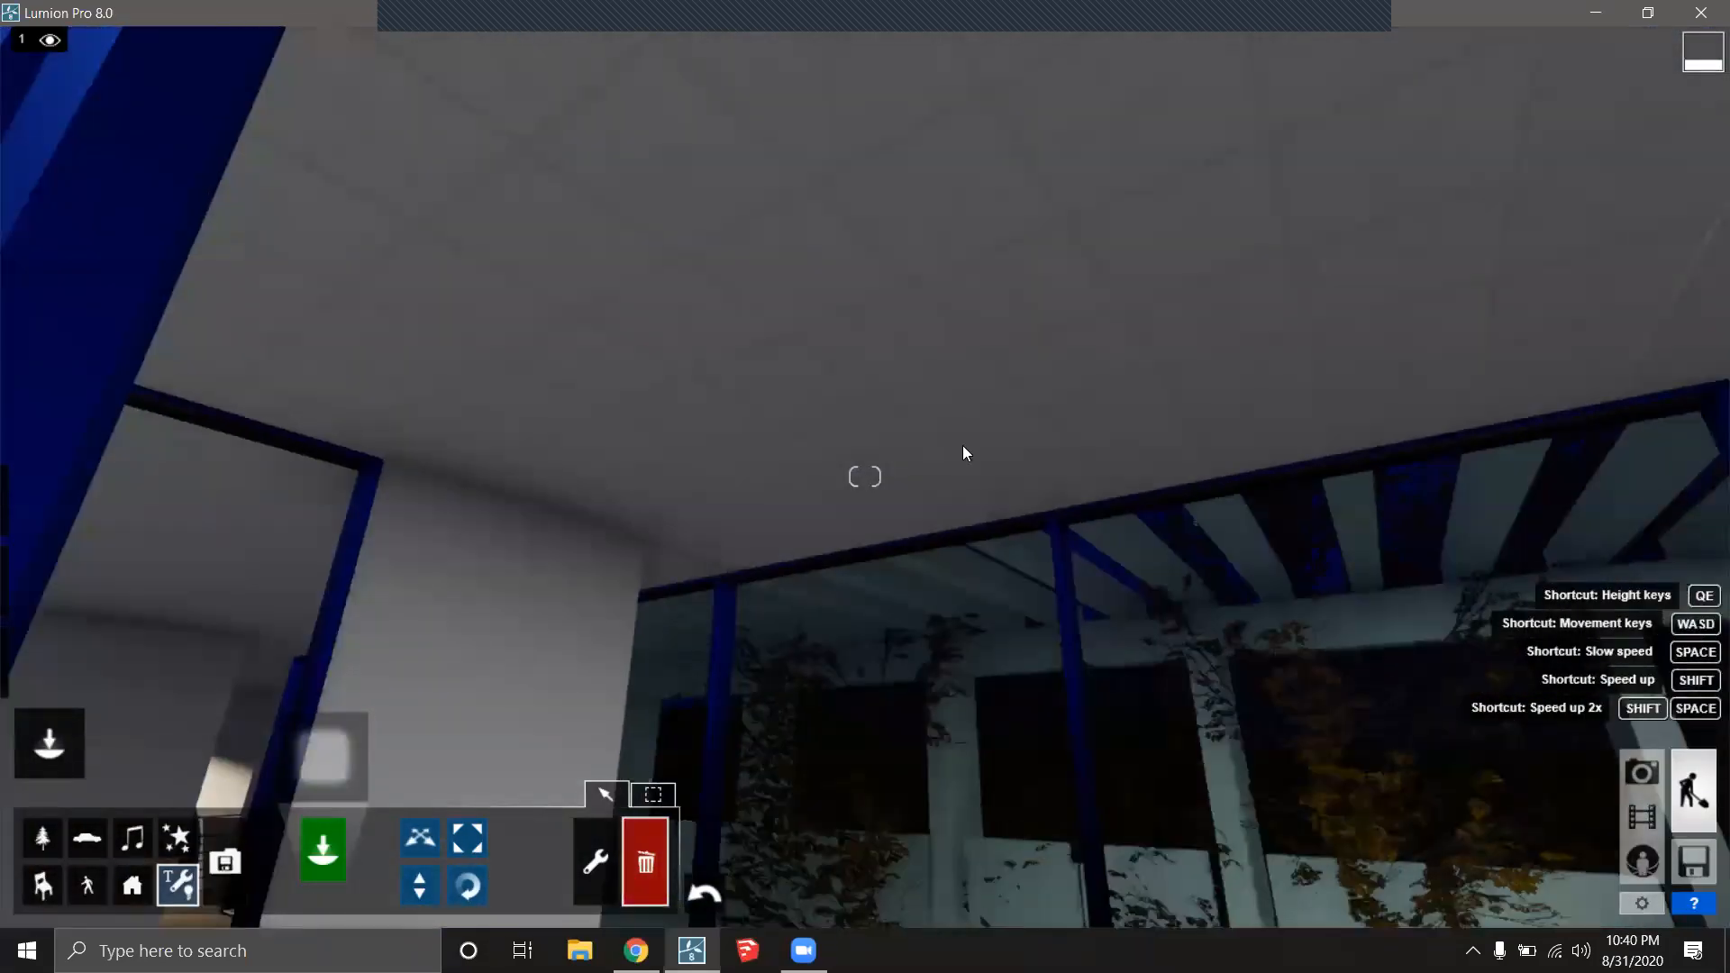
left_click(346, 755)
left_click(419, 331)
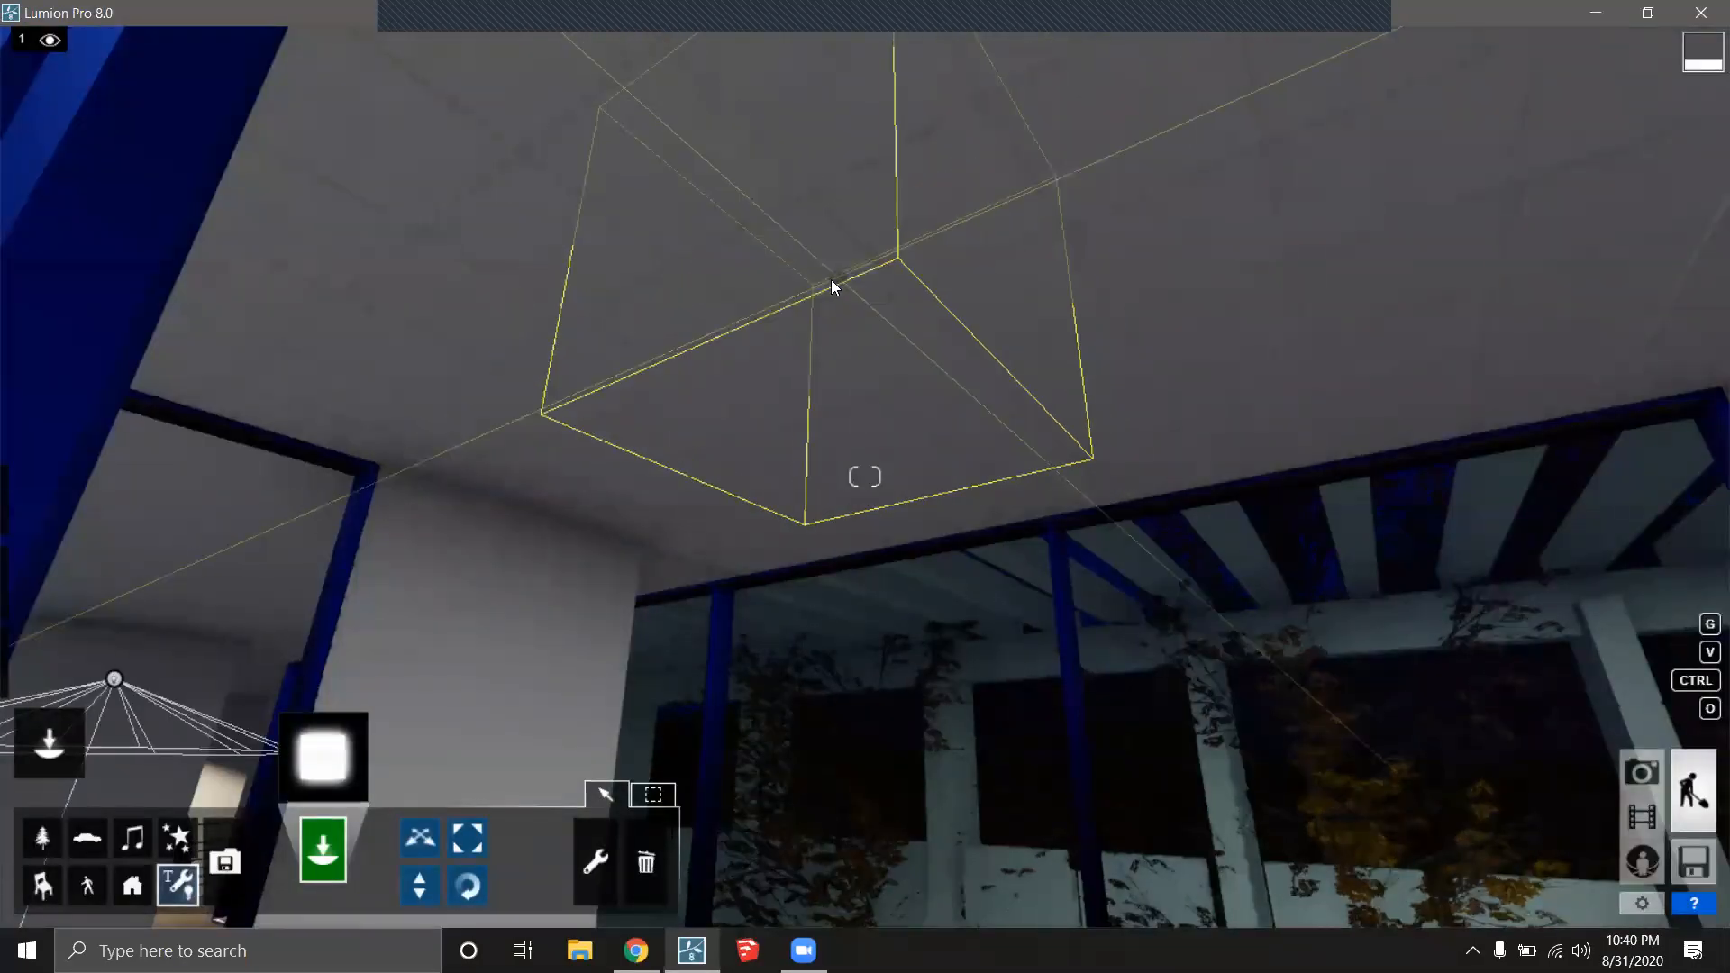
left_click(838, 265)
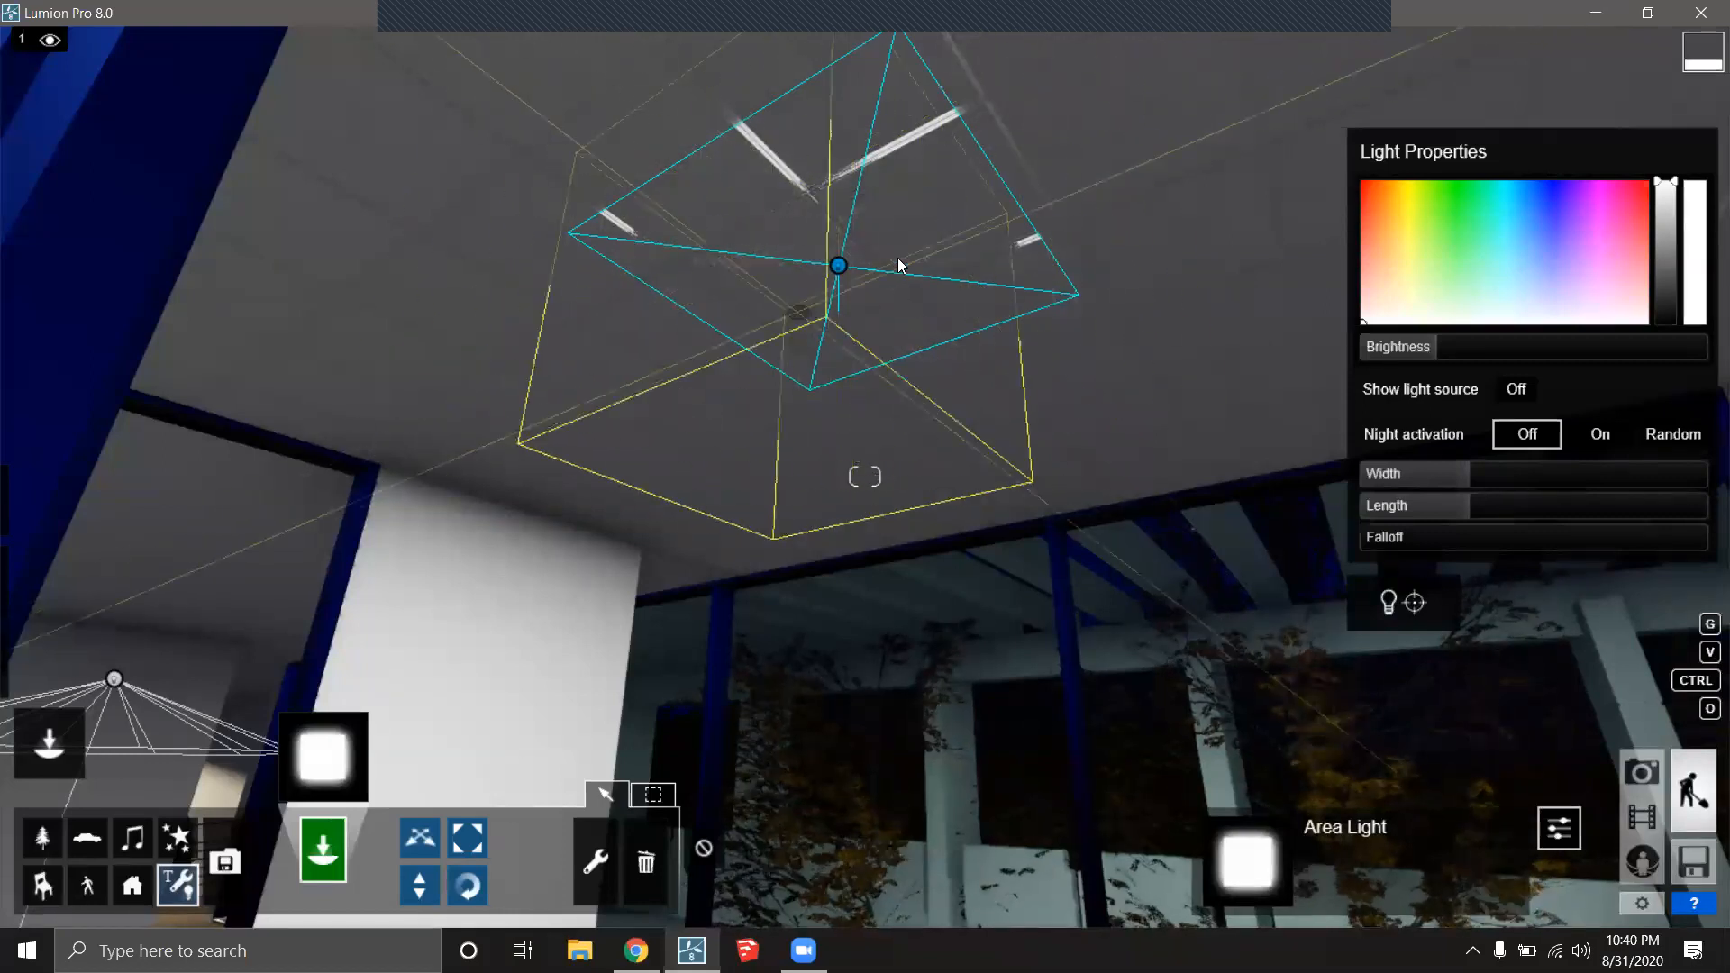
mouse_move(1442, 347)
left_mouse_down()
mouse_move(1504, 339)
mouse_move(1442, 346)
left_mouse_up()
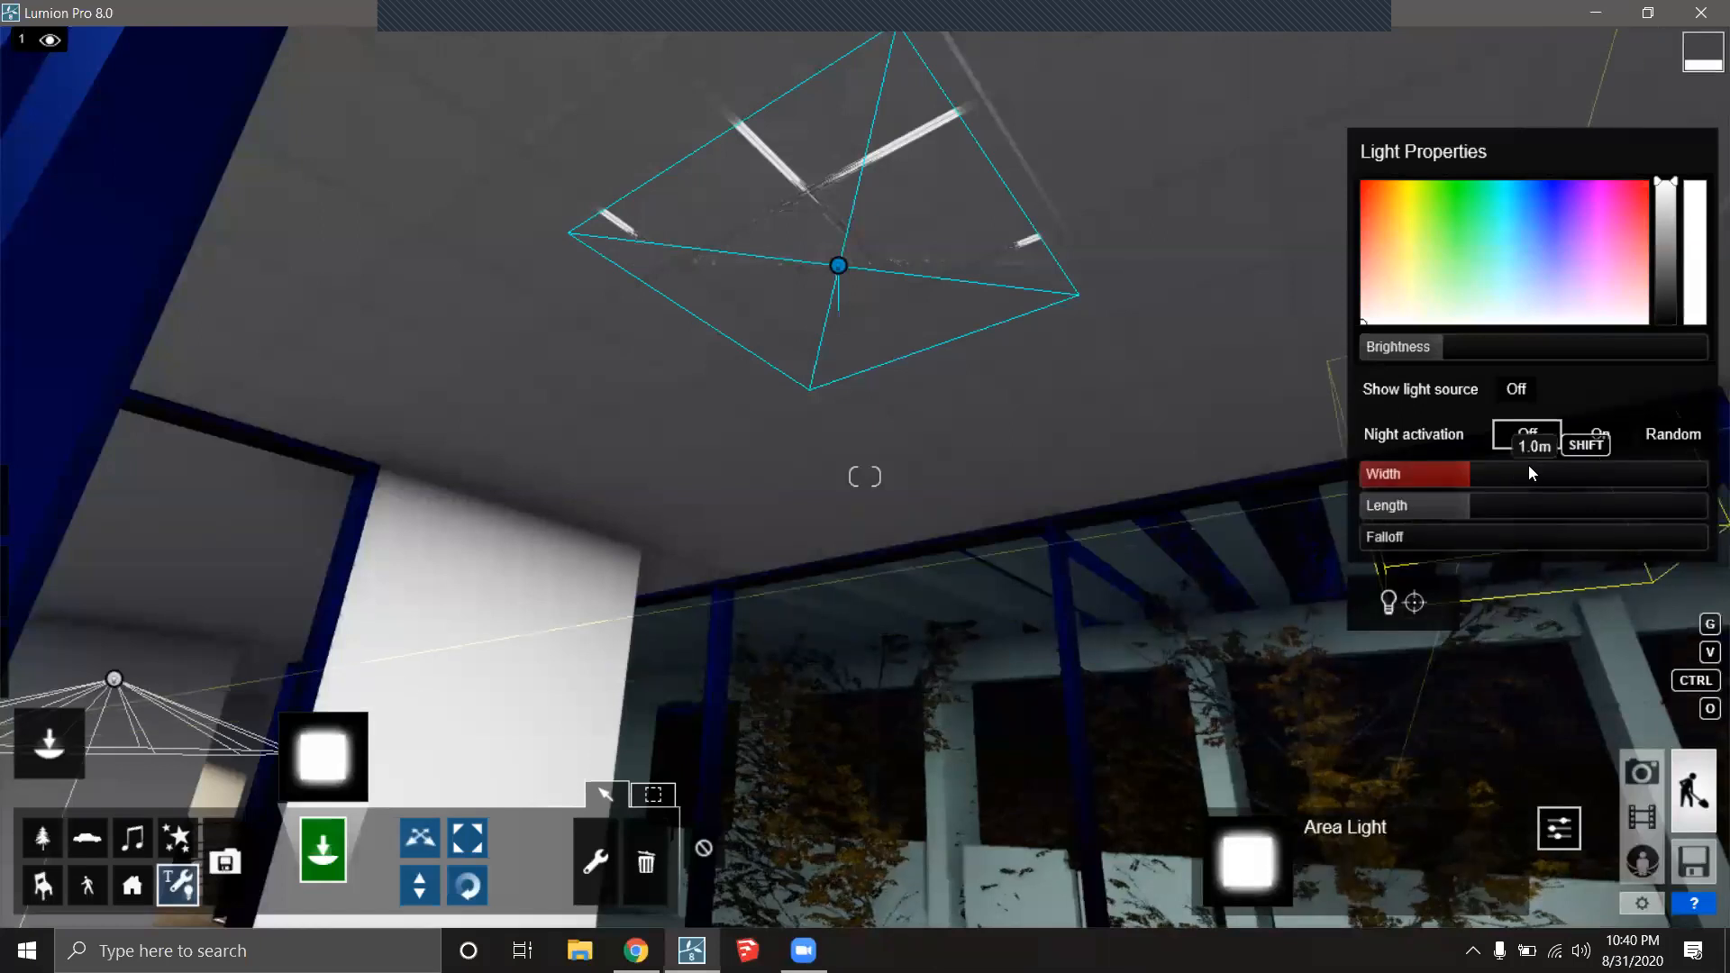
Review the square Area Light's entry in the light library and the placed light's additional properties.
right_click_drag(1002, 287, 975, 277)
key("s")
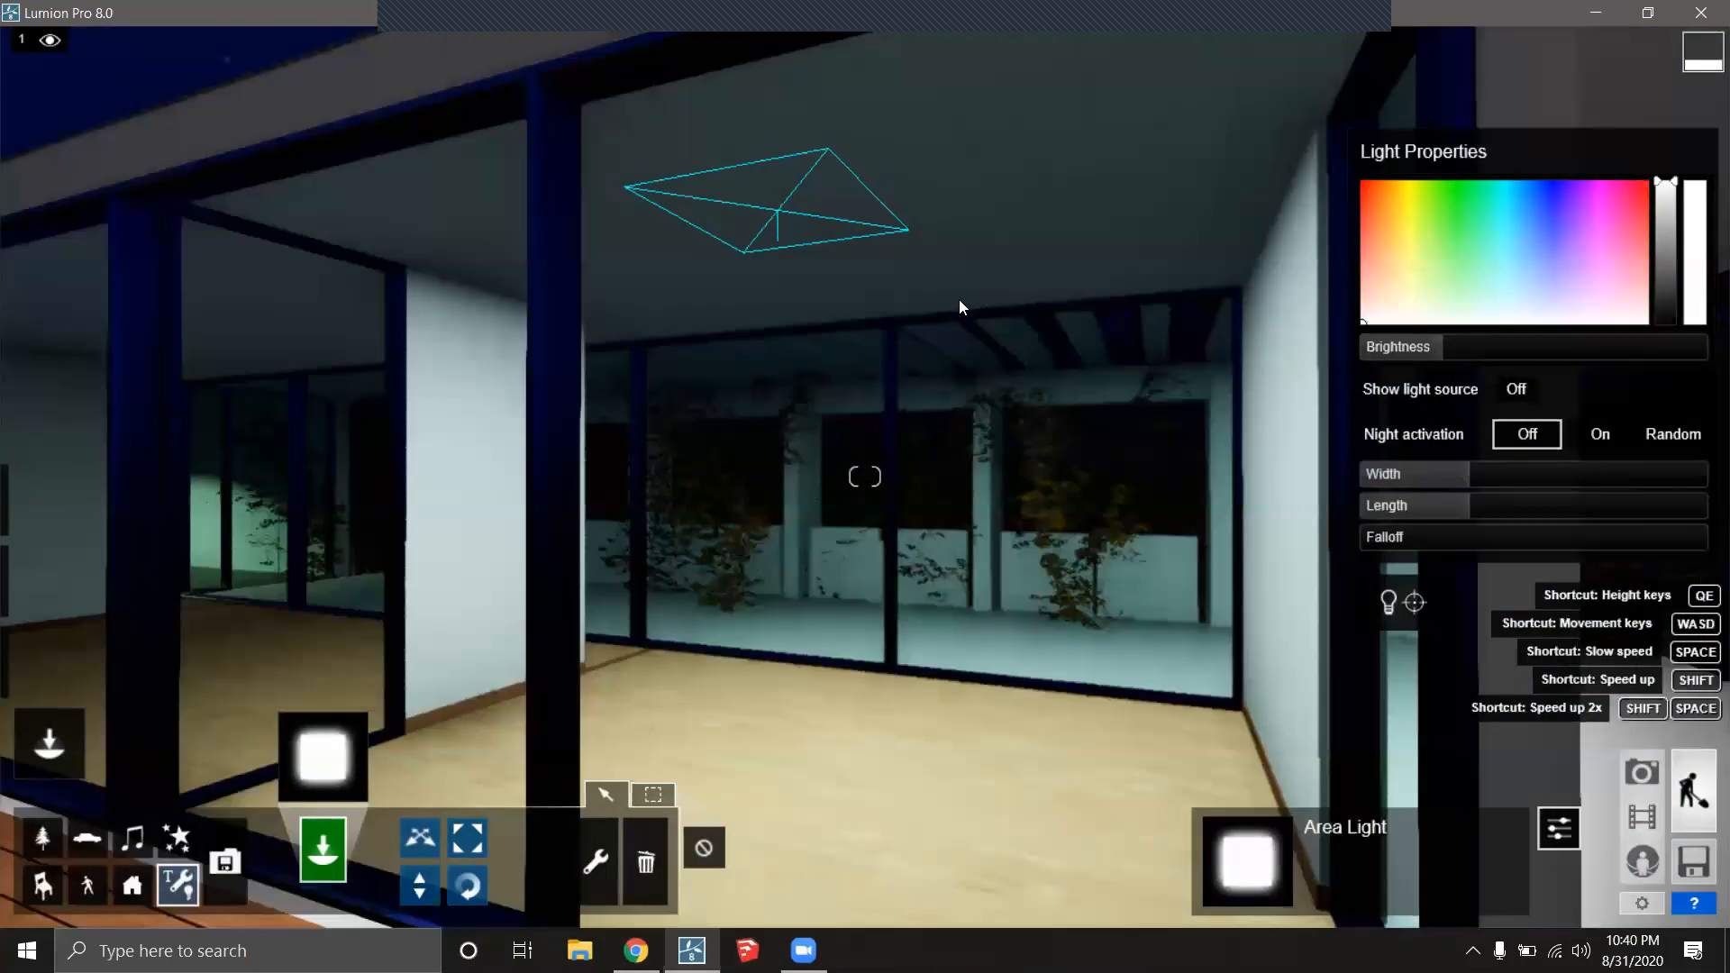
key("s")
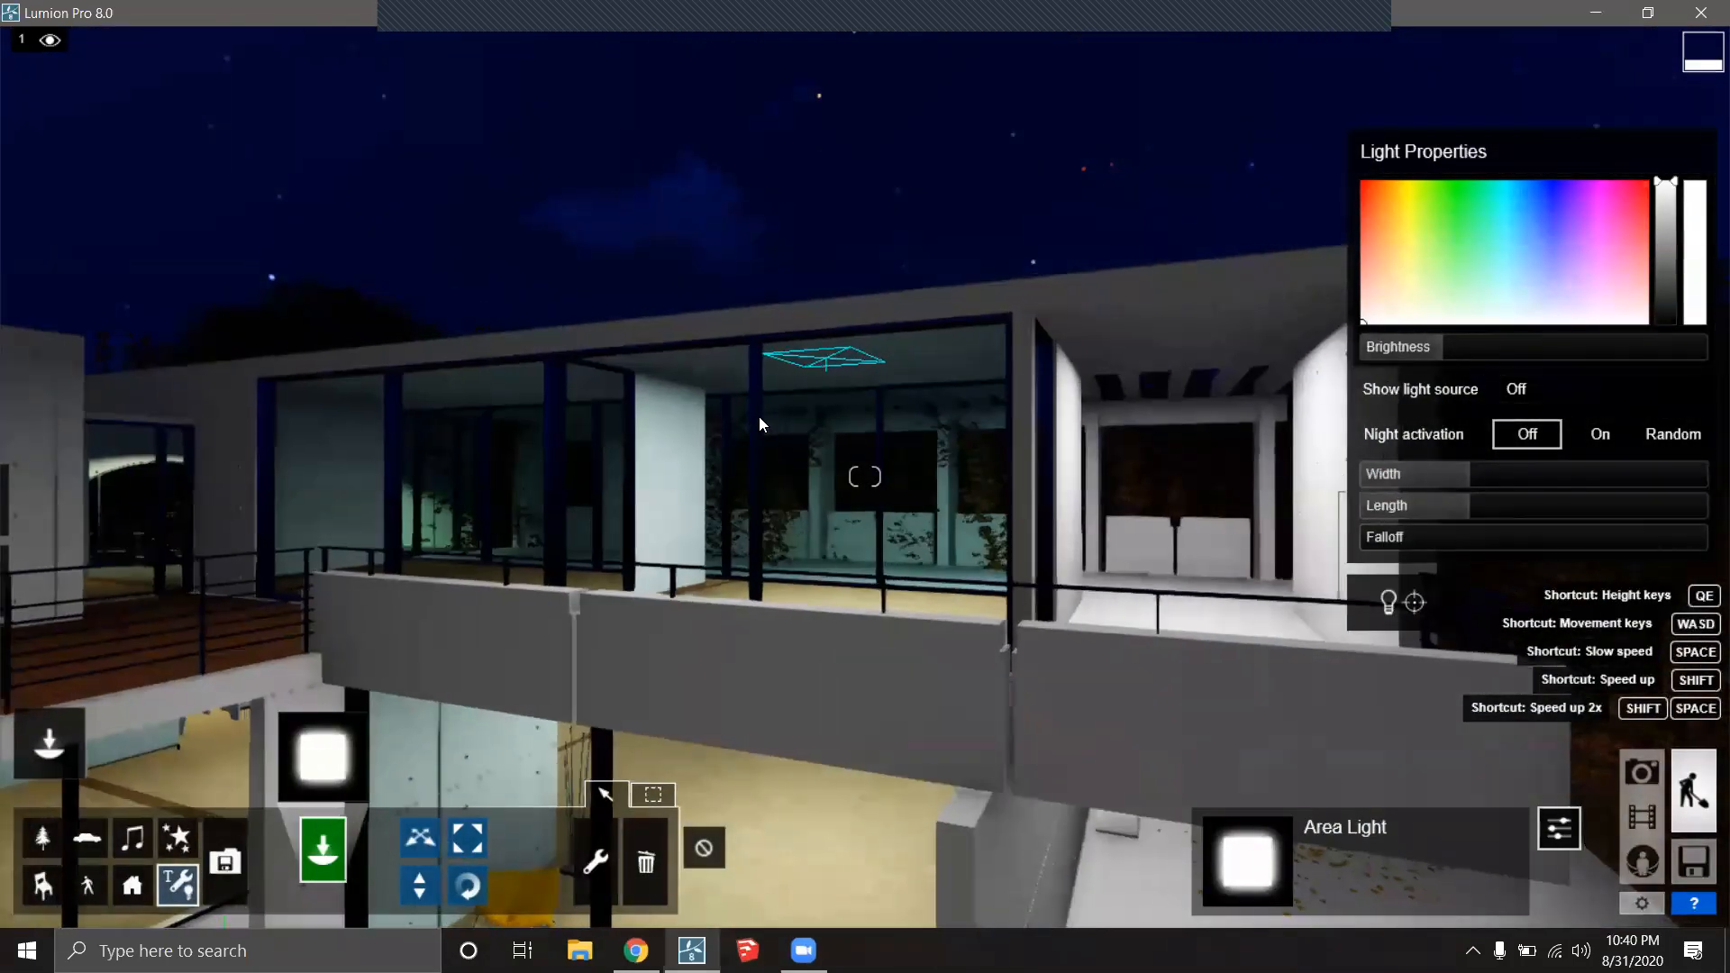
key("a")
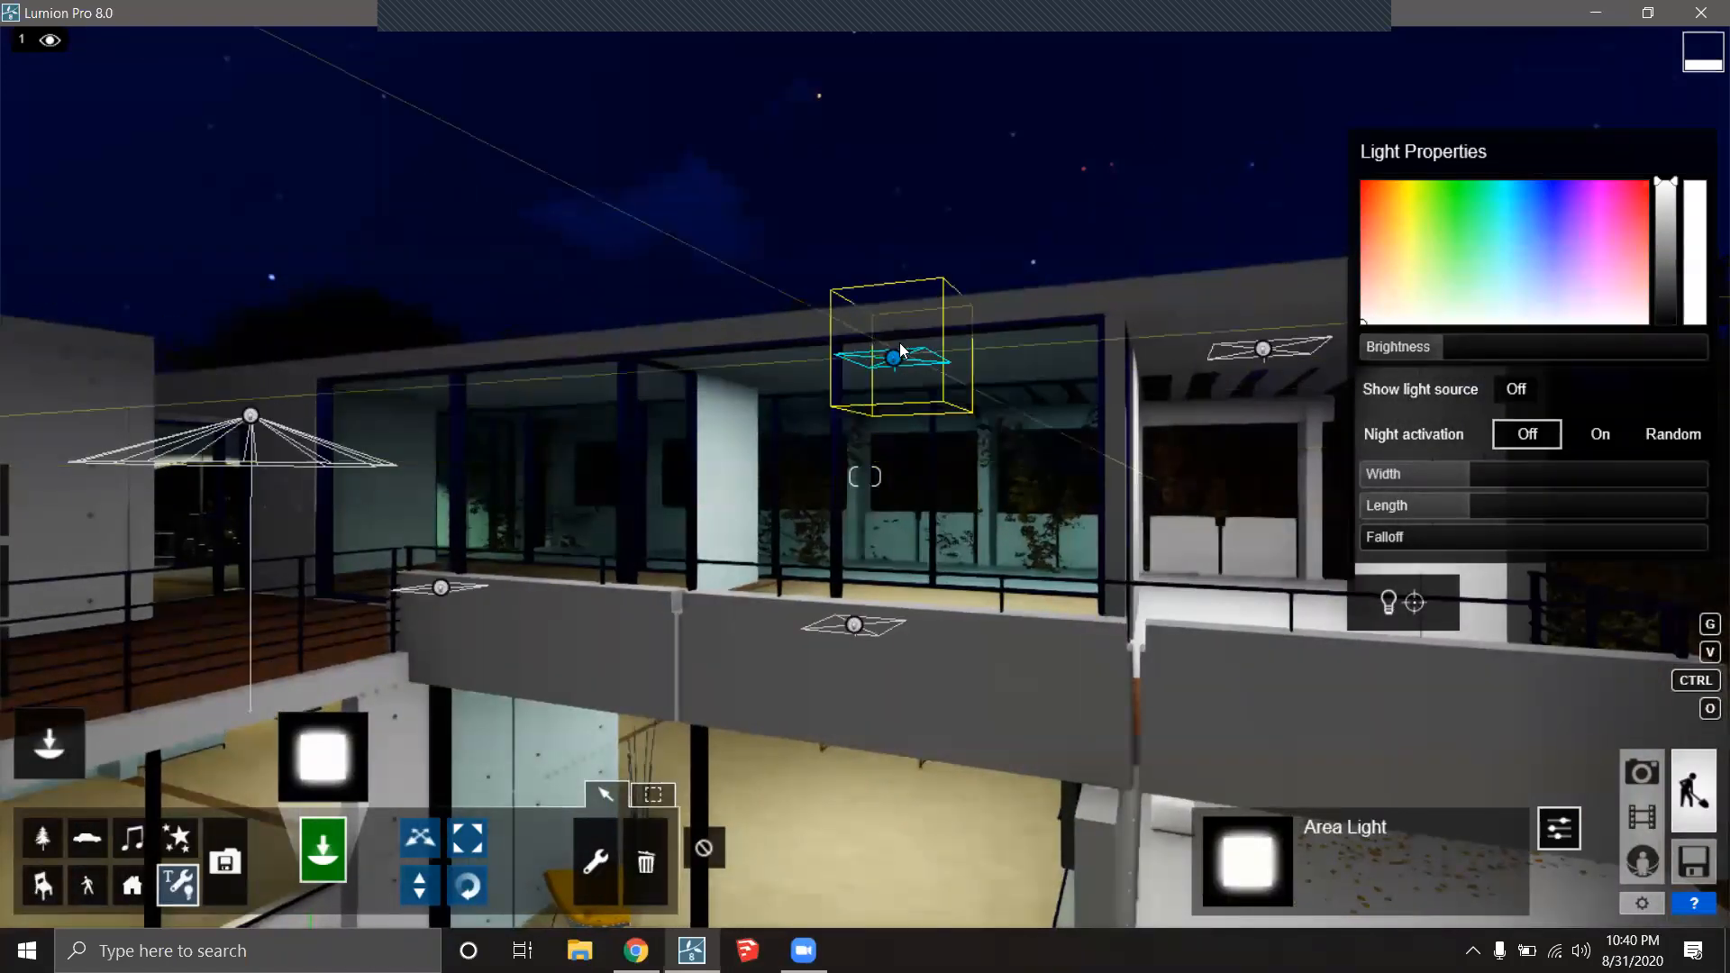
key("w")
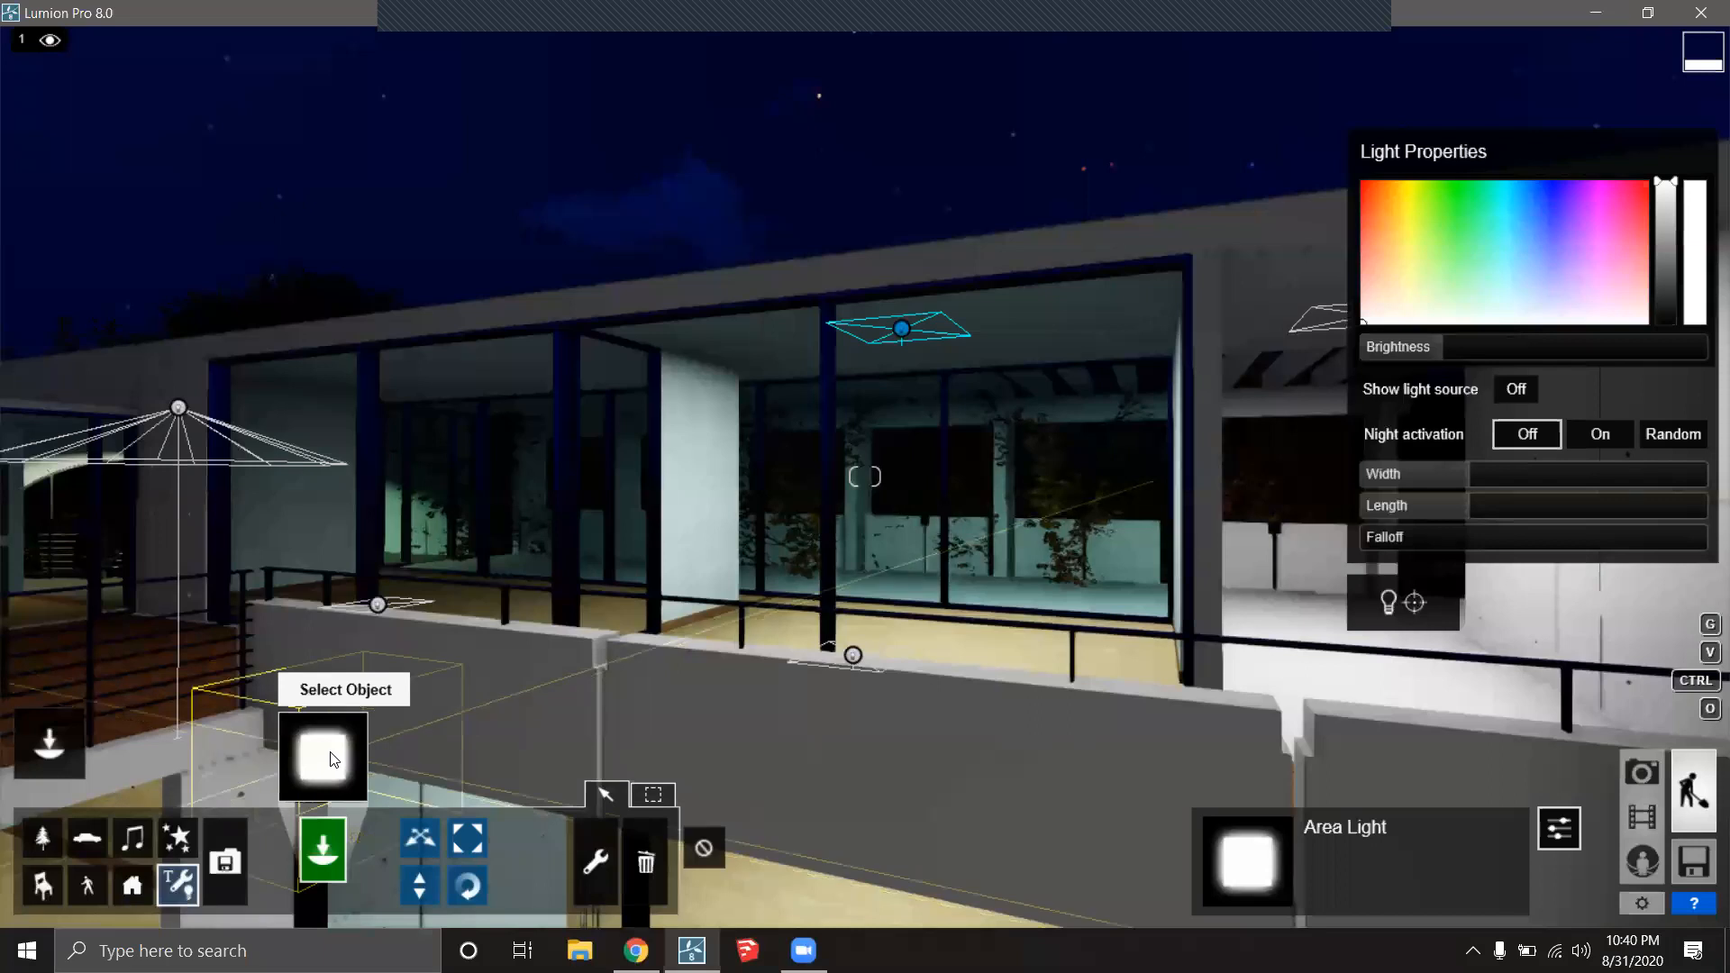
left_click(325, 756)
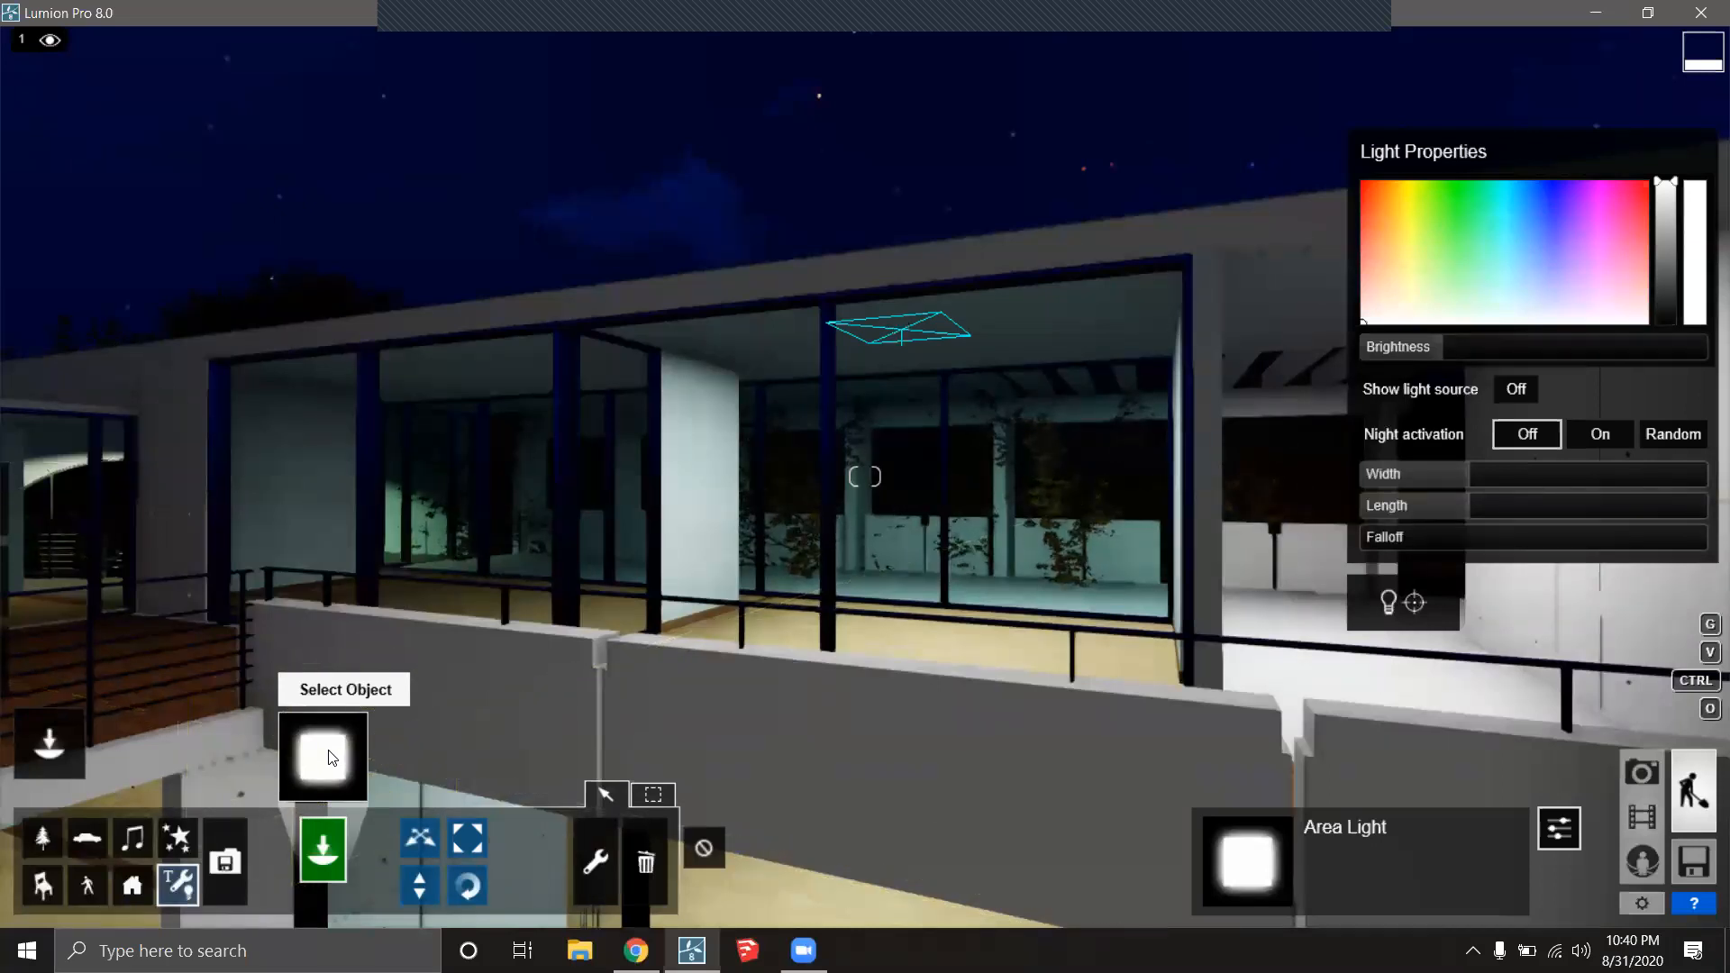
left_click(1392, 182)
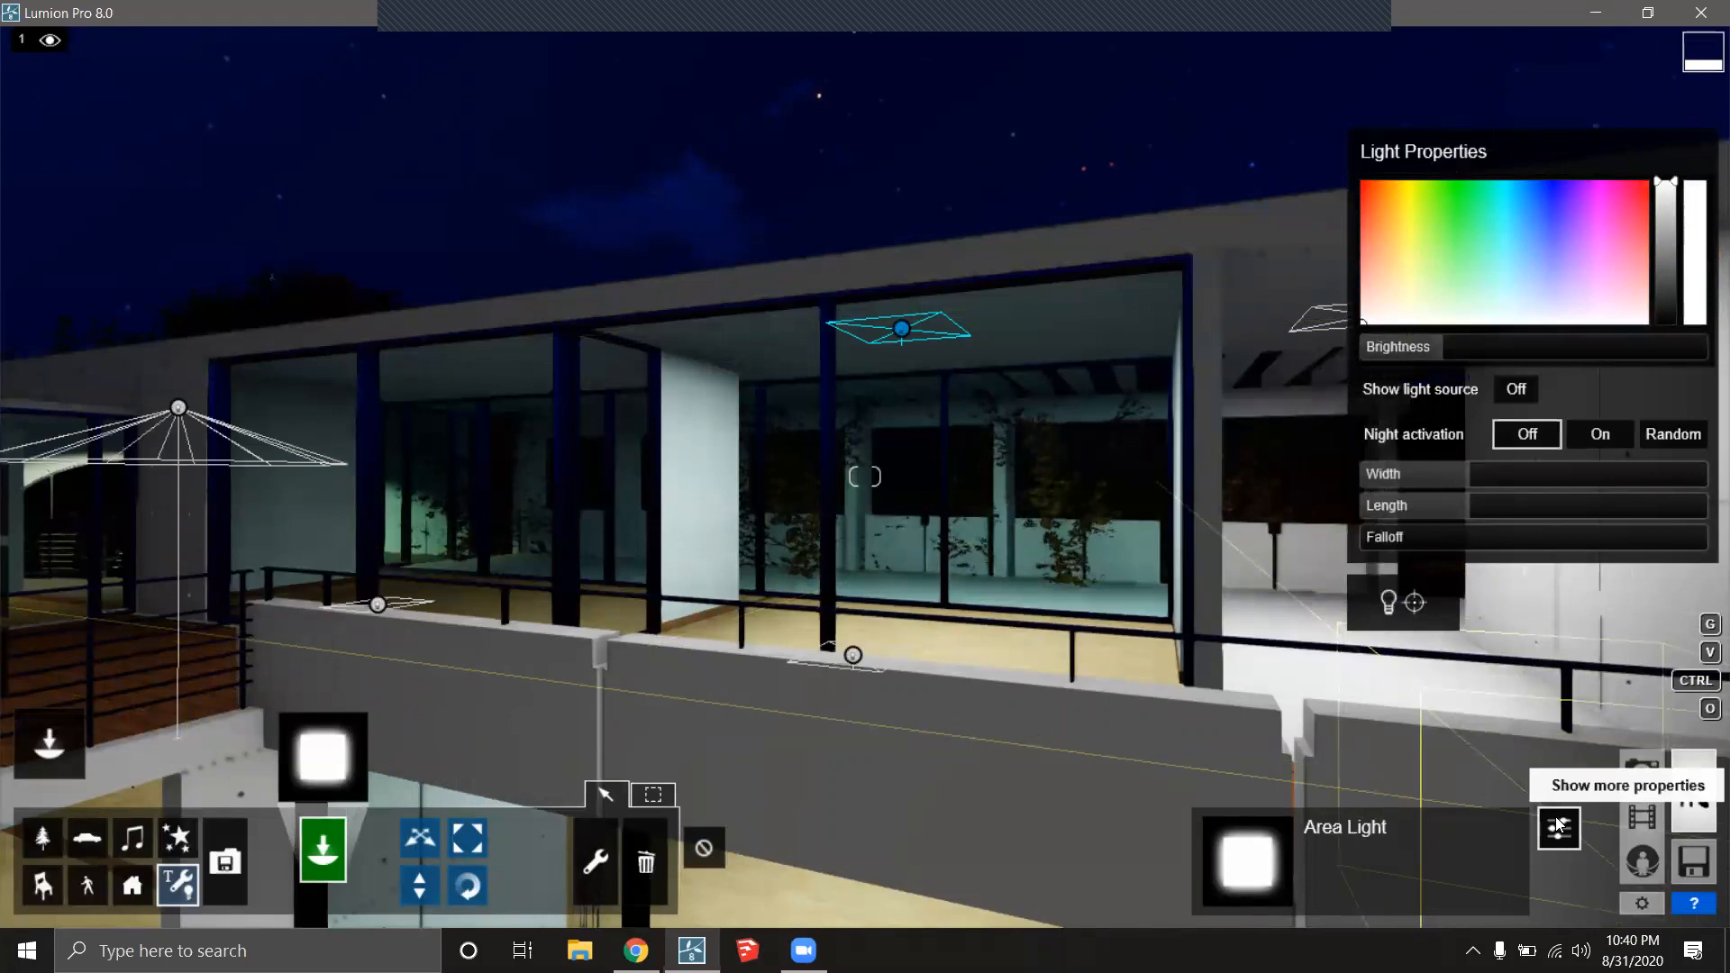
left_click(346, 764)
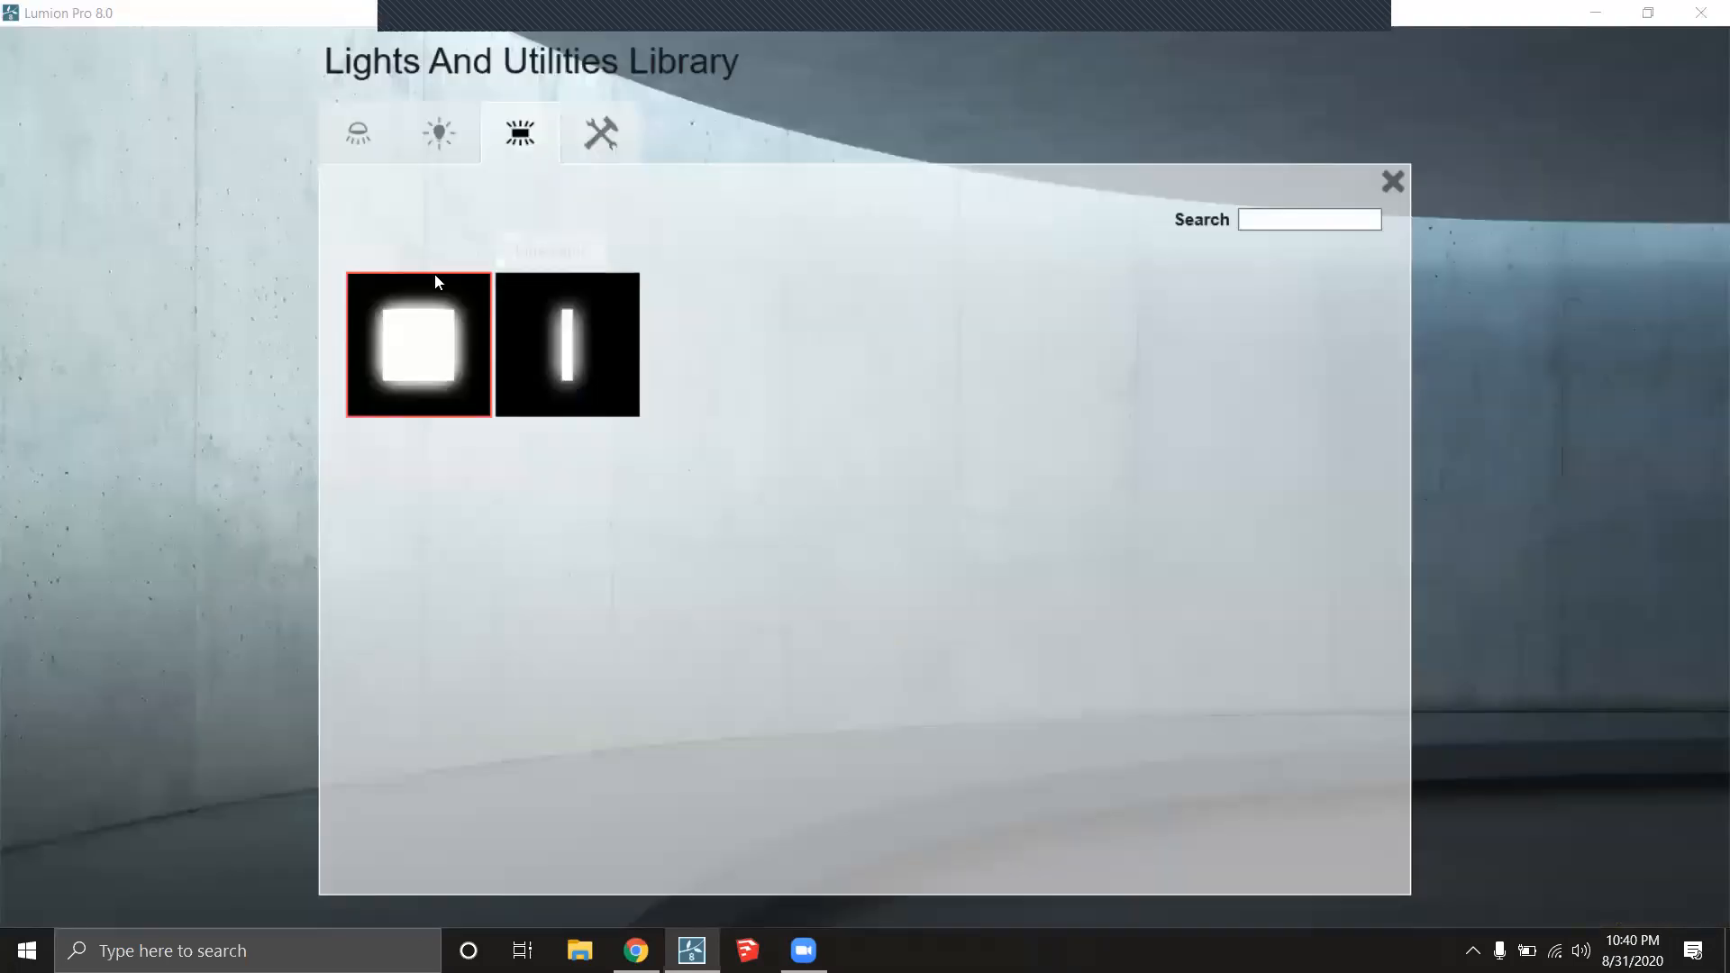
left_click(416, 317)
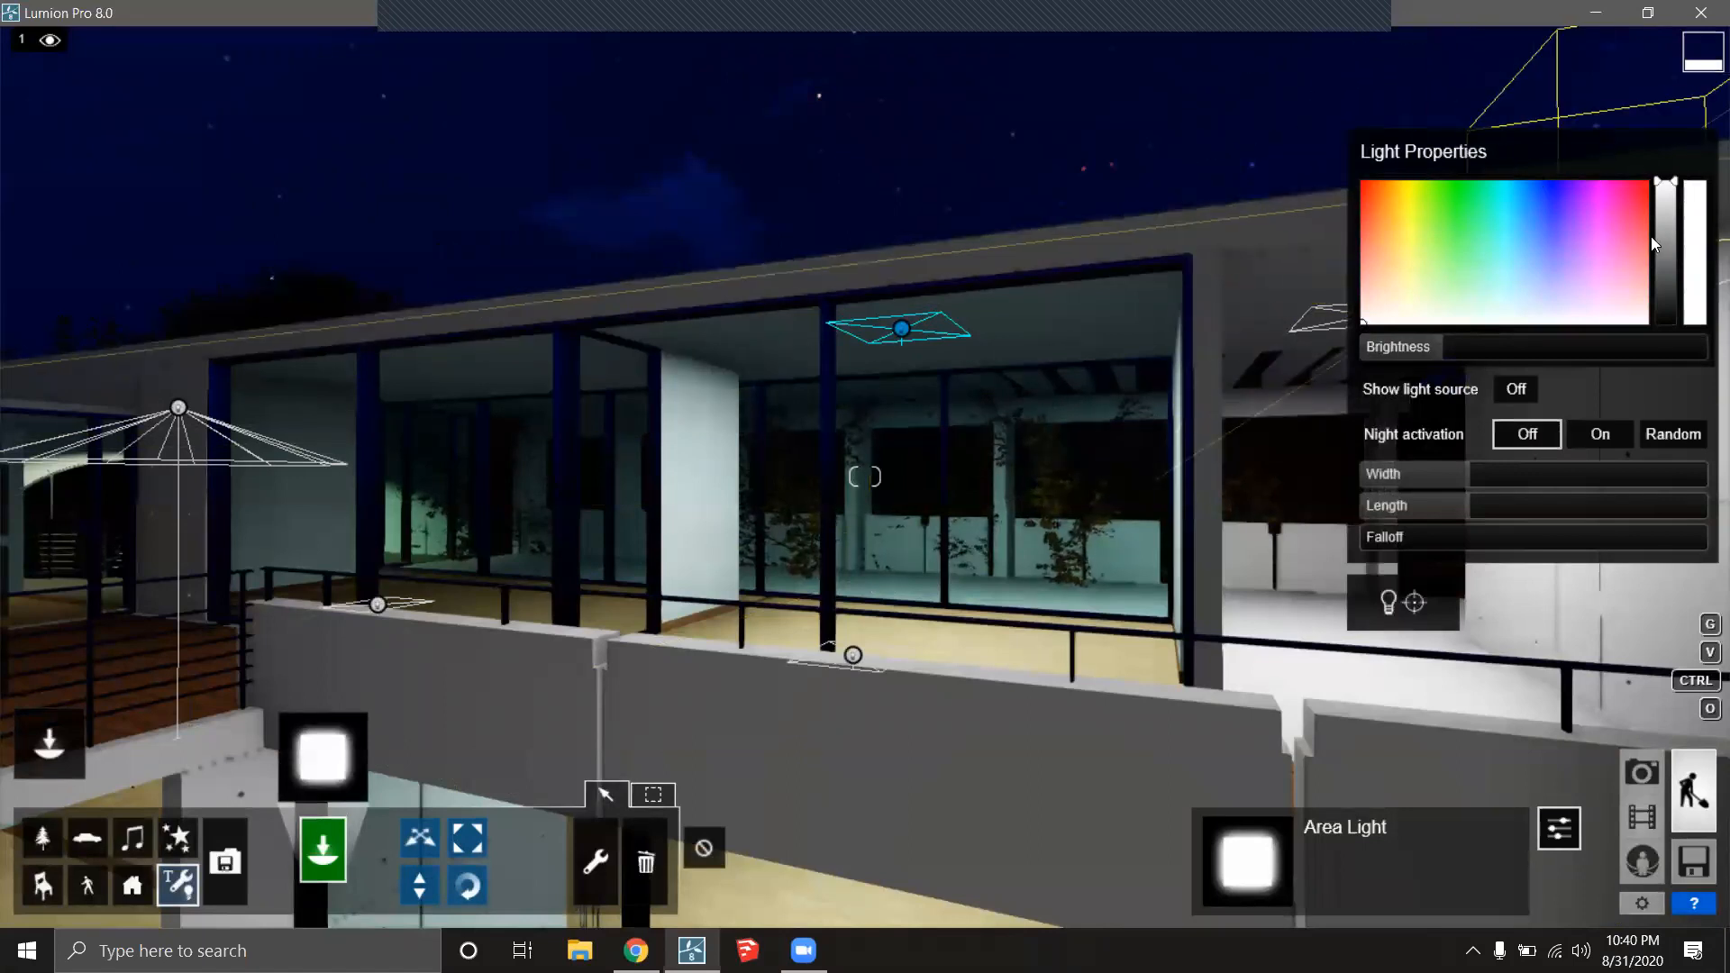
left_click(1549, 833)
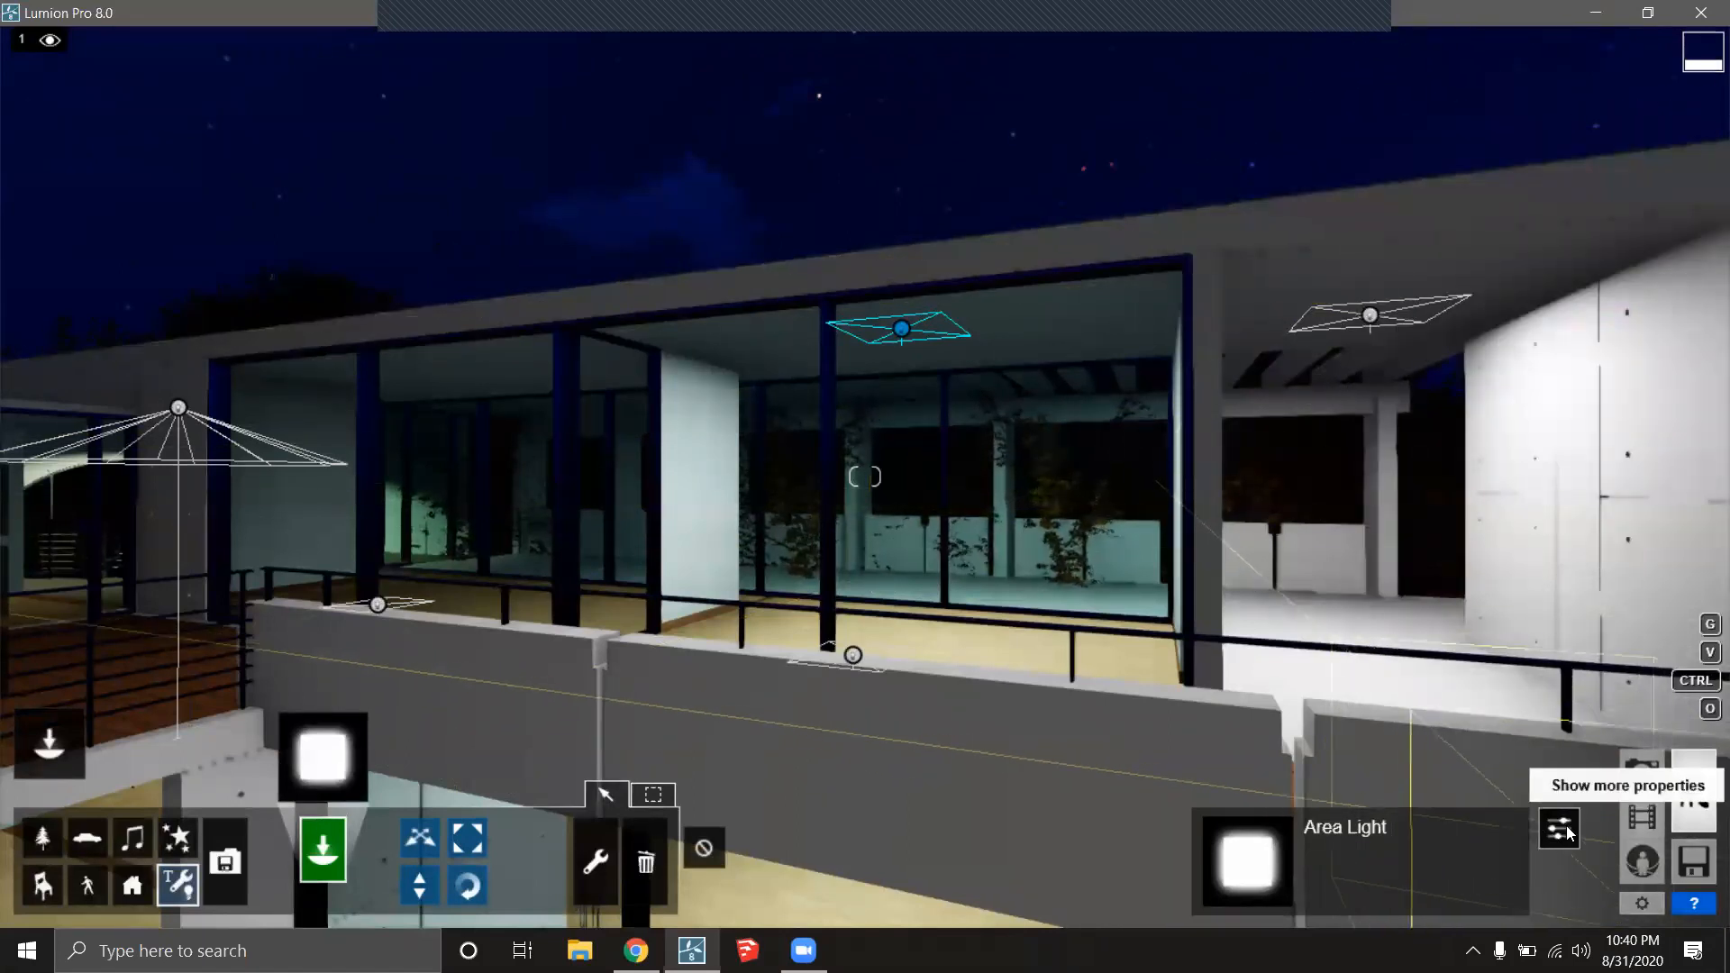
left_click(1561, 830)
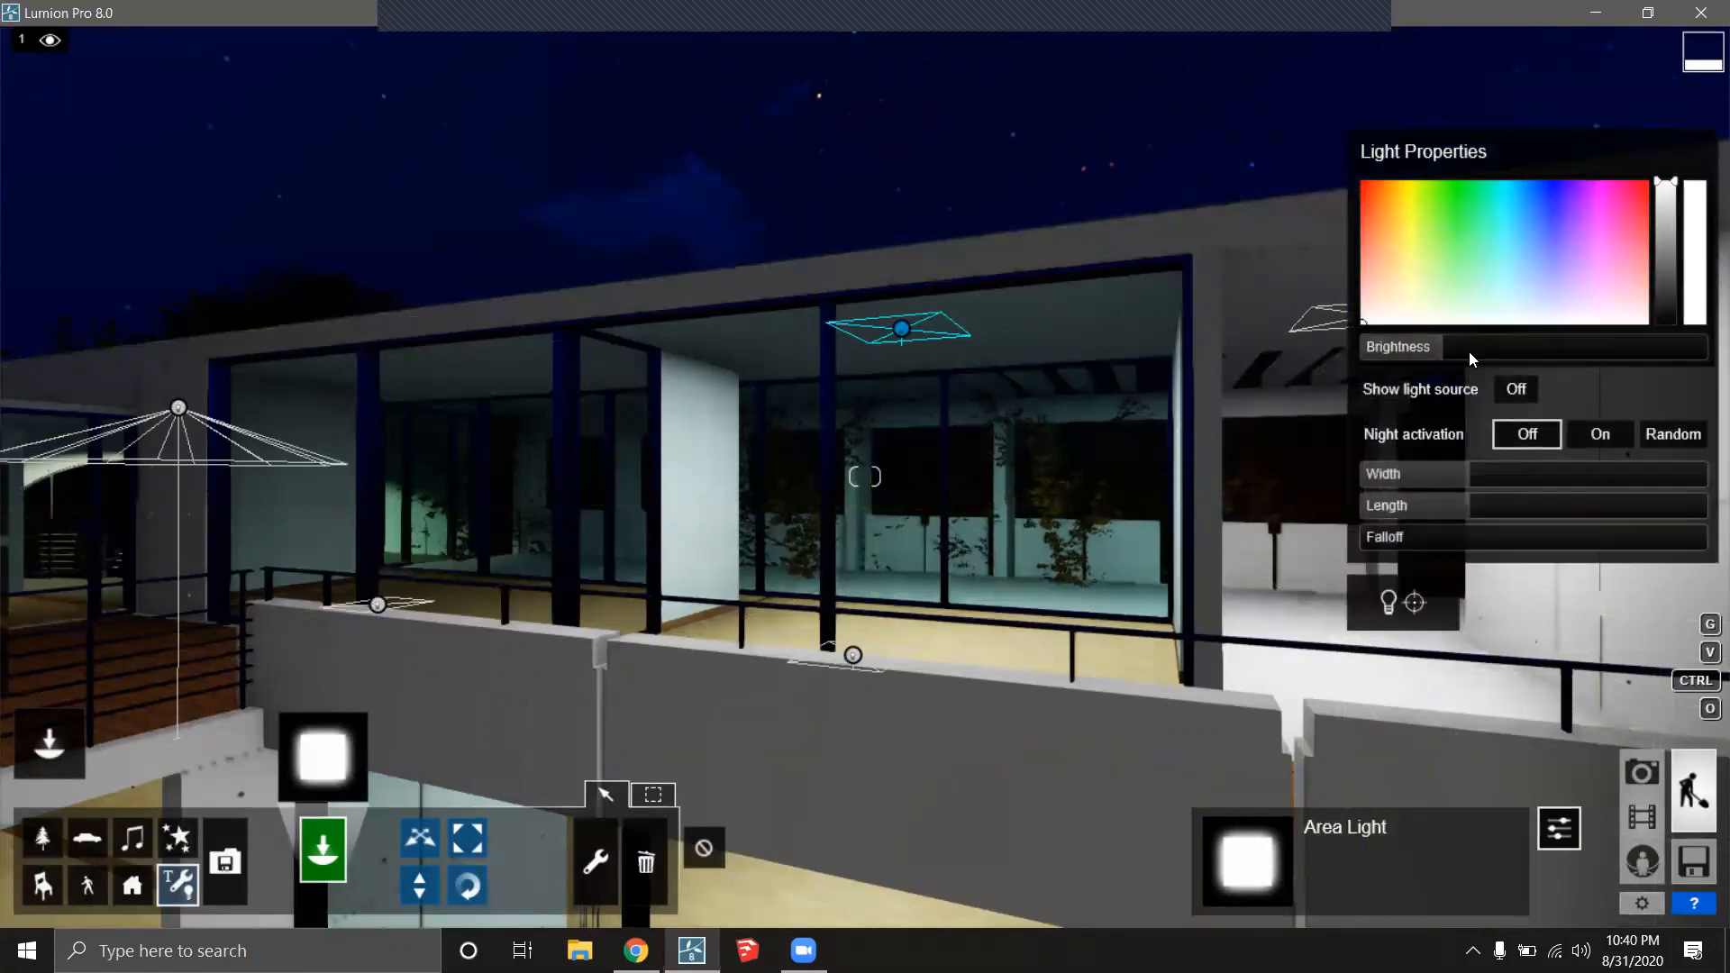
Place another square Area Light on the ceiling of the adjoining upper-floor room, nearer the wooden terrace.
key("a")
right_click_drag(1000, 455, 526, 261)
key("w")
key("w")
key("a")
key("w")
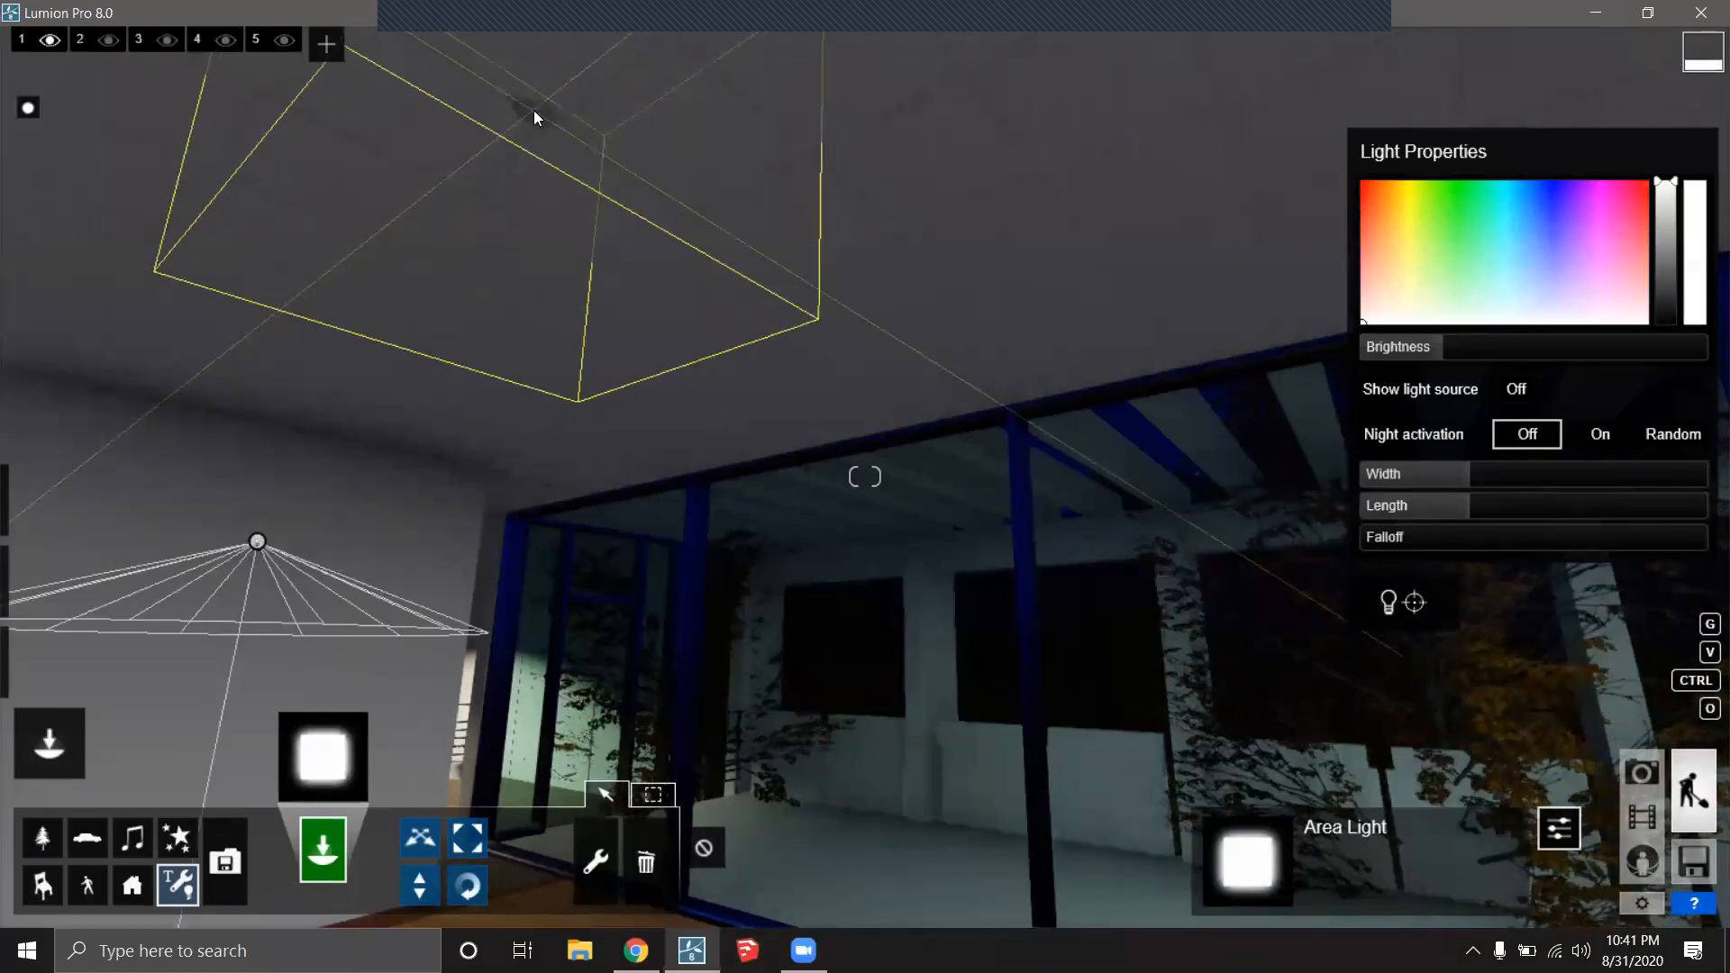
left_click(533, 110)
Increase the brightness of the newly placed area light, judging it from across the pool.
key("s")
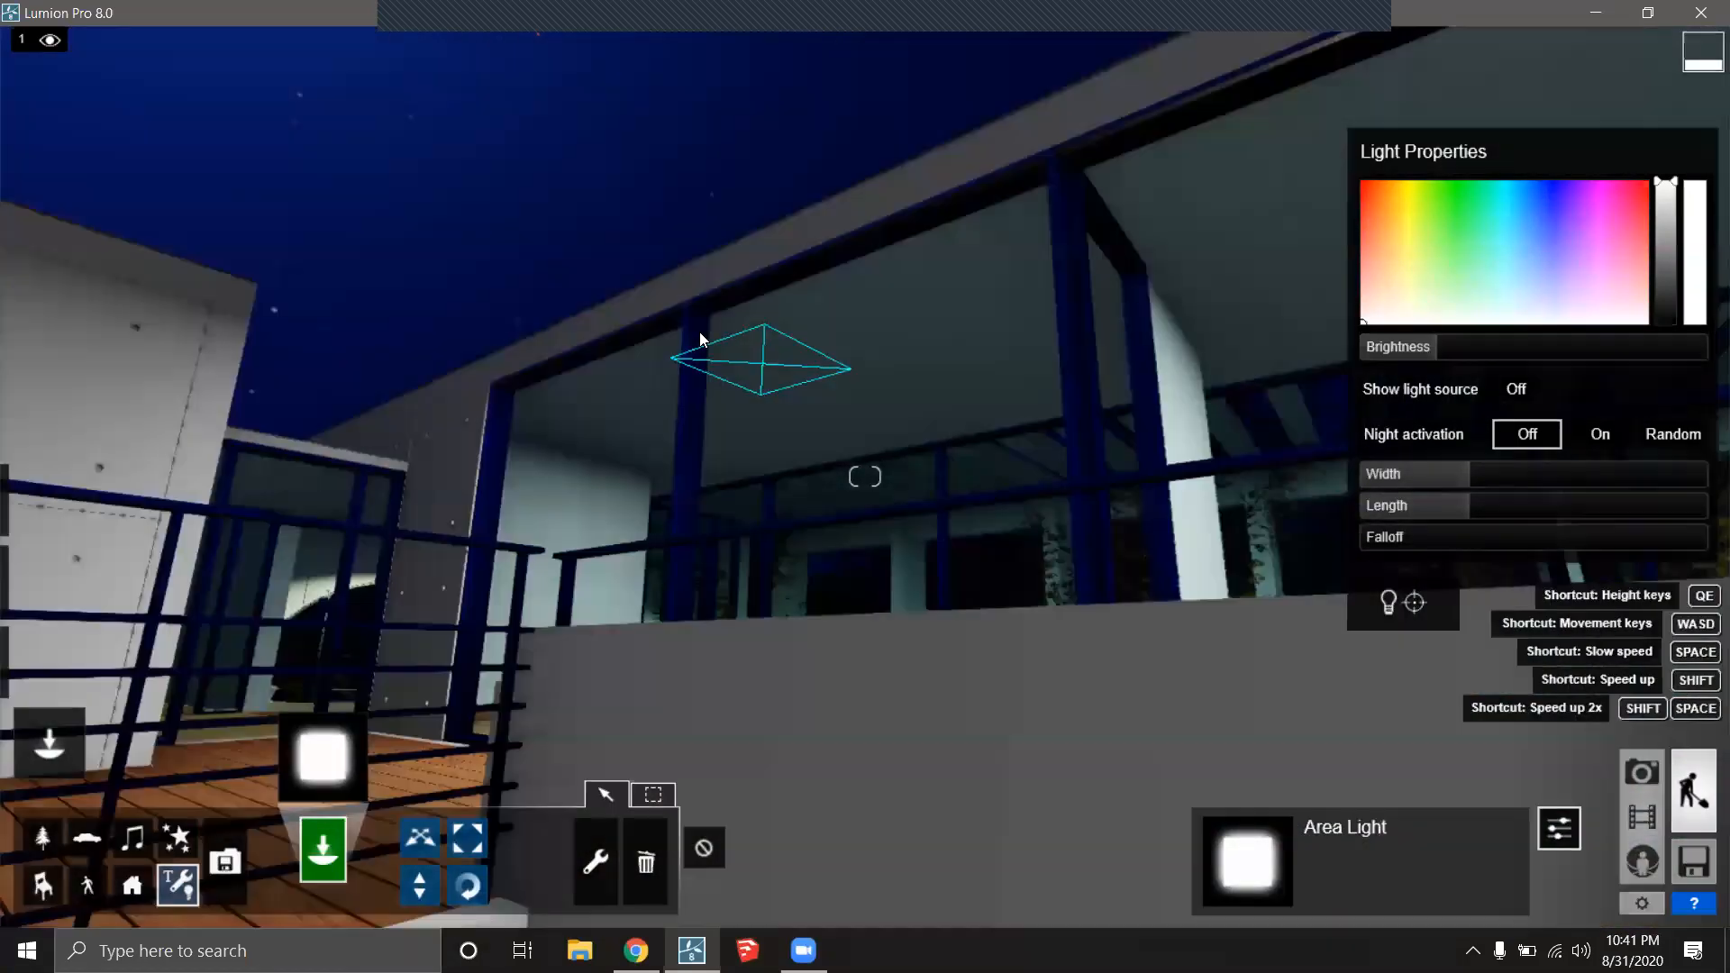
key("s")
right_click_drag(699, 331, 738, 308)
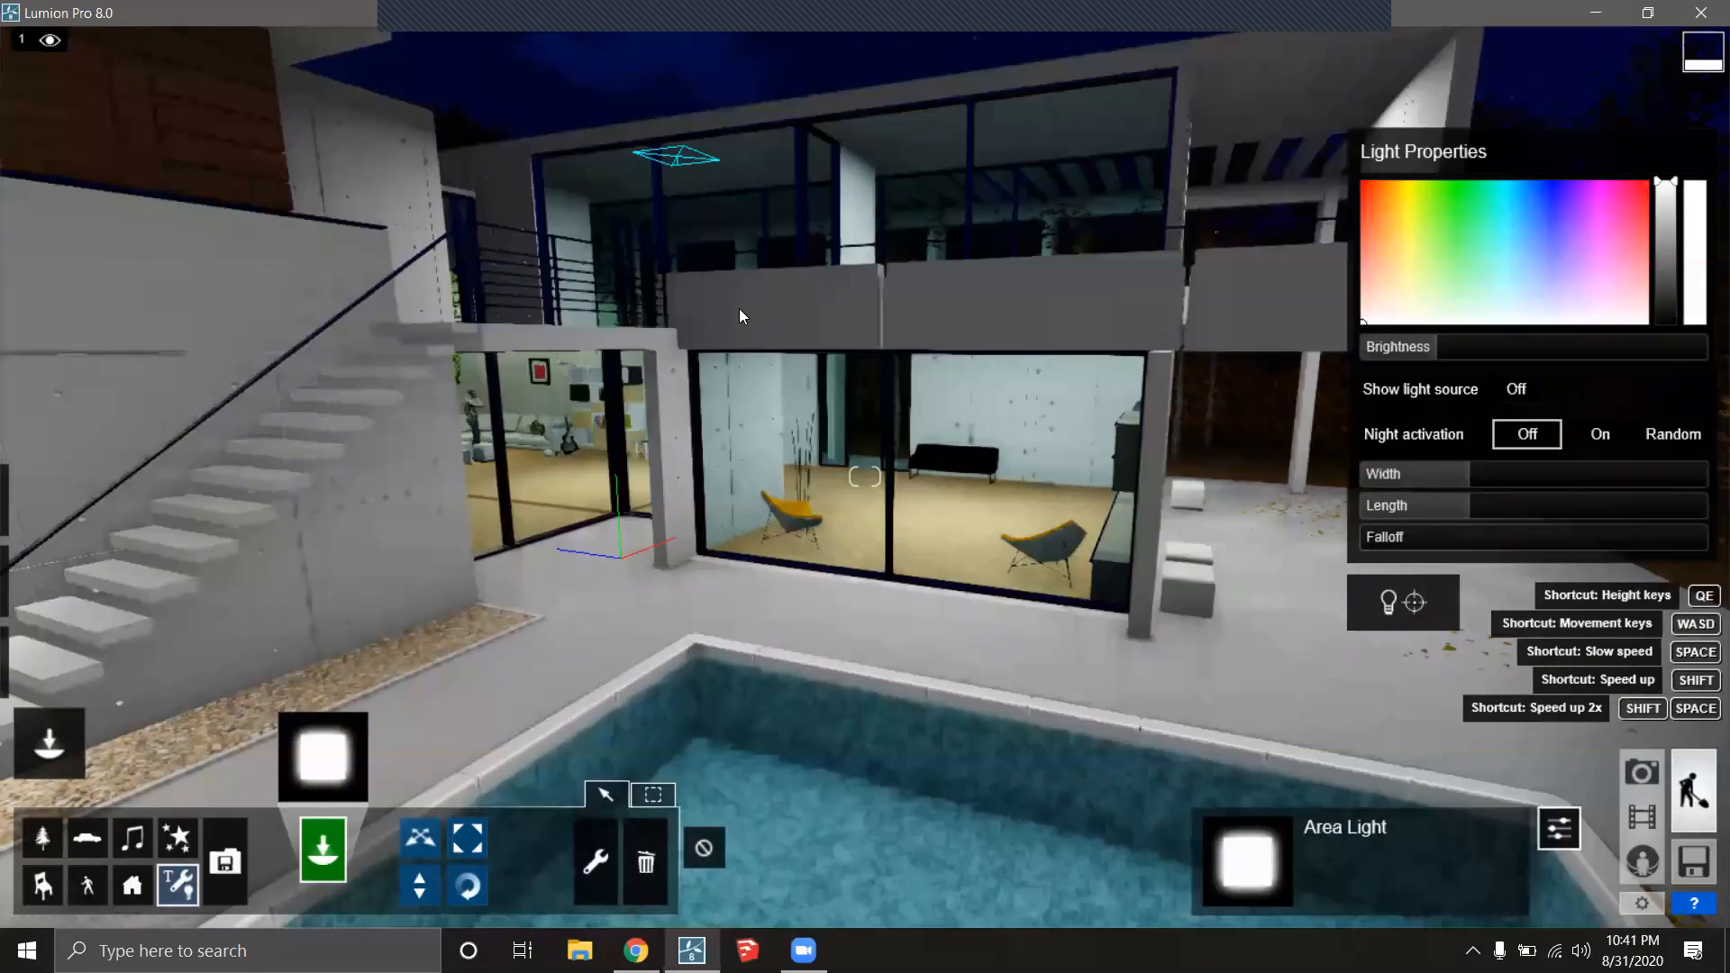
key("s")
right_click_drag(988, 335, 971, 315)
left_click_drag(1465, 353, 1473, 350)
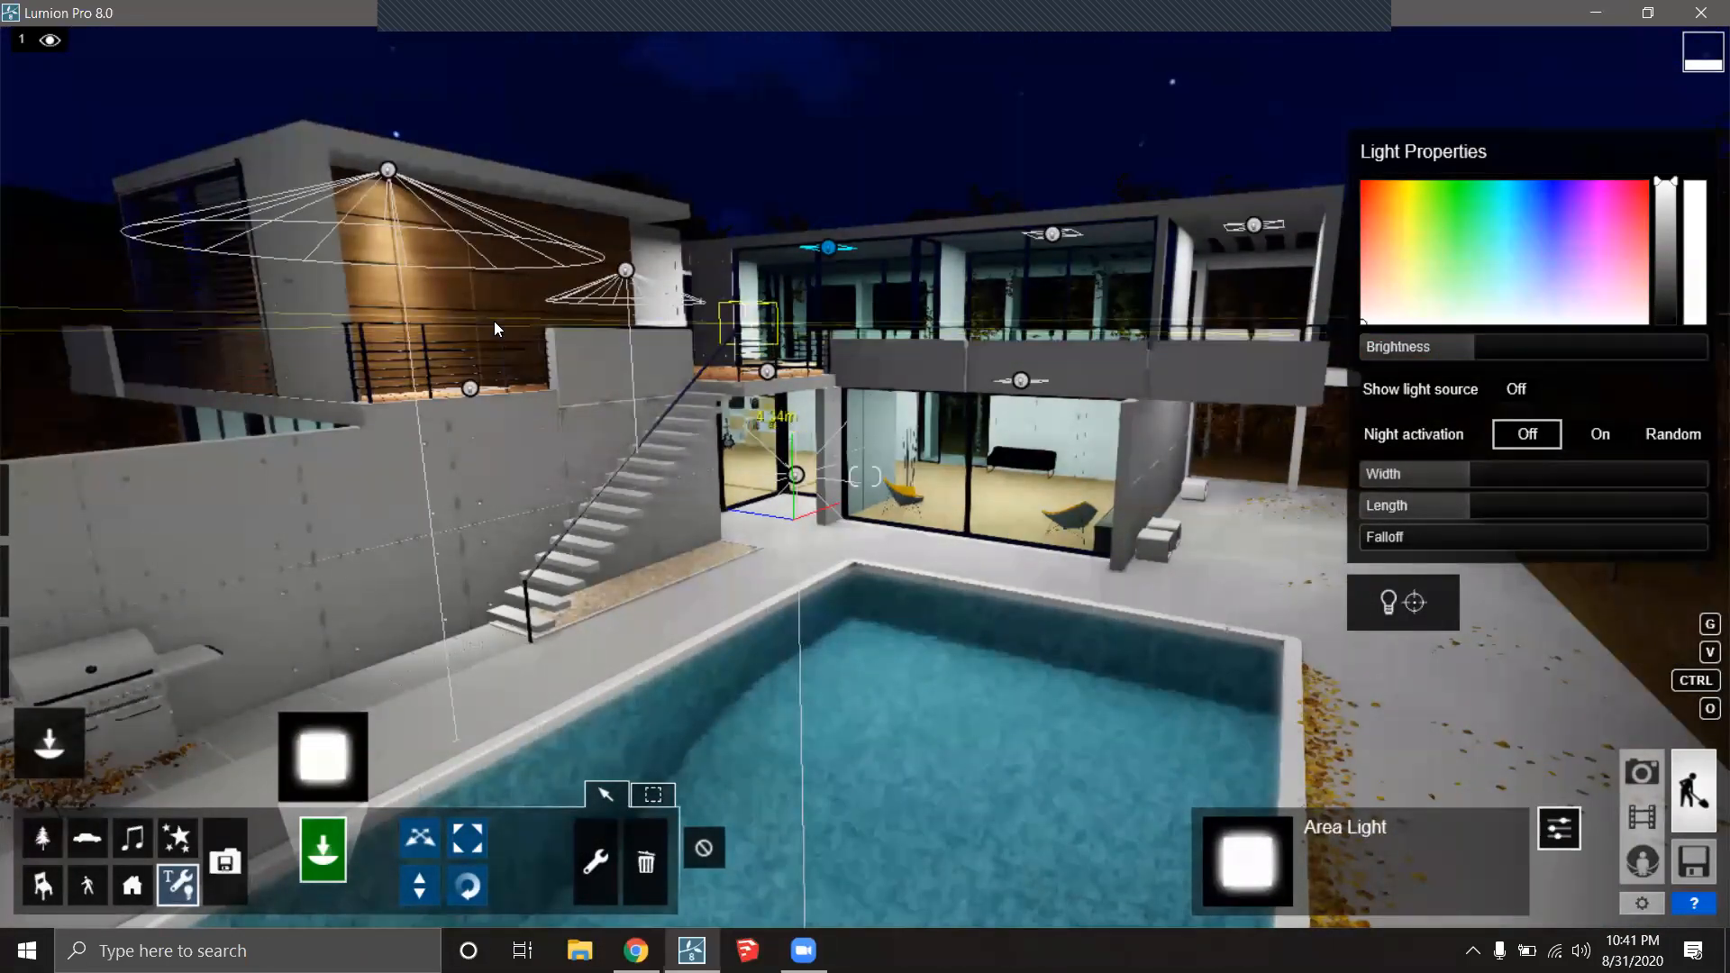
Delete the spotlight that shines down the upper block's wood-clad wall.
mouse_move(469, 703)
right_mouse_down()
mouse_move(297, 699)
mouse_move(470, 679)
right_mouse_up()
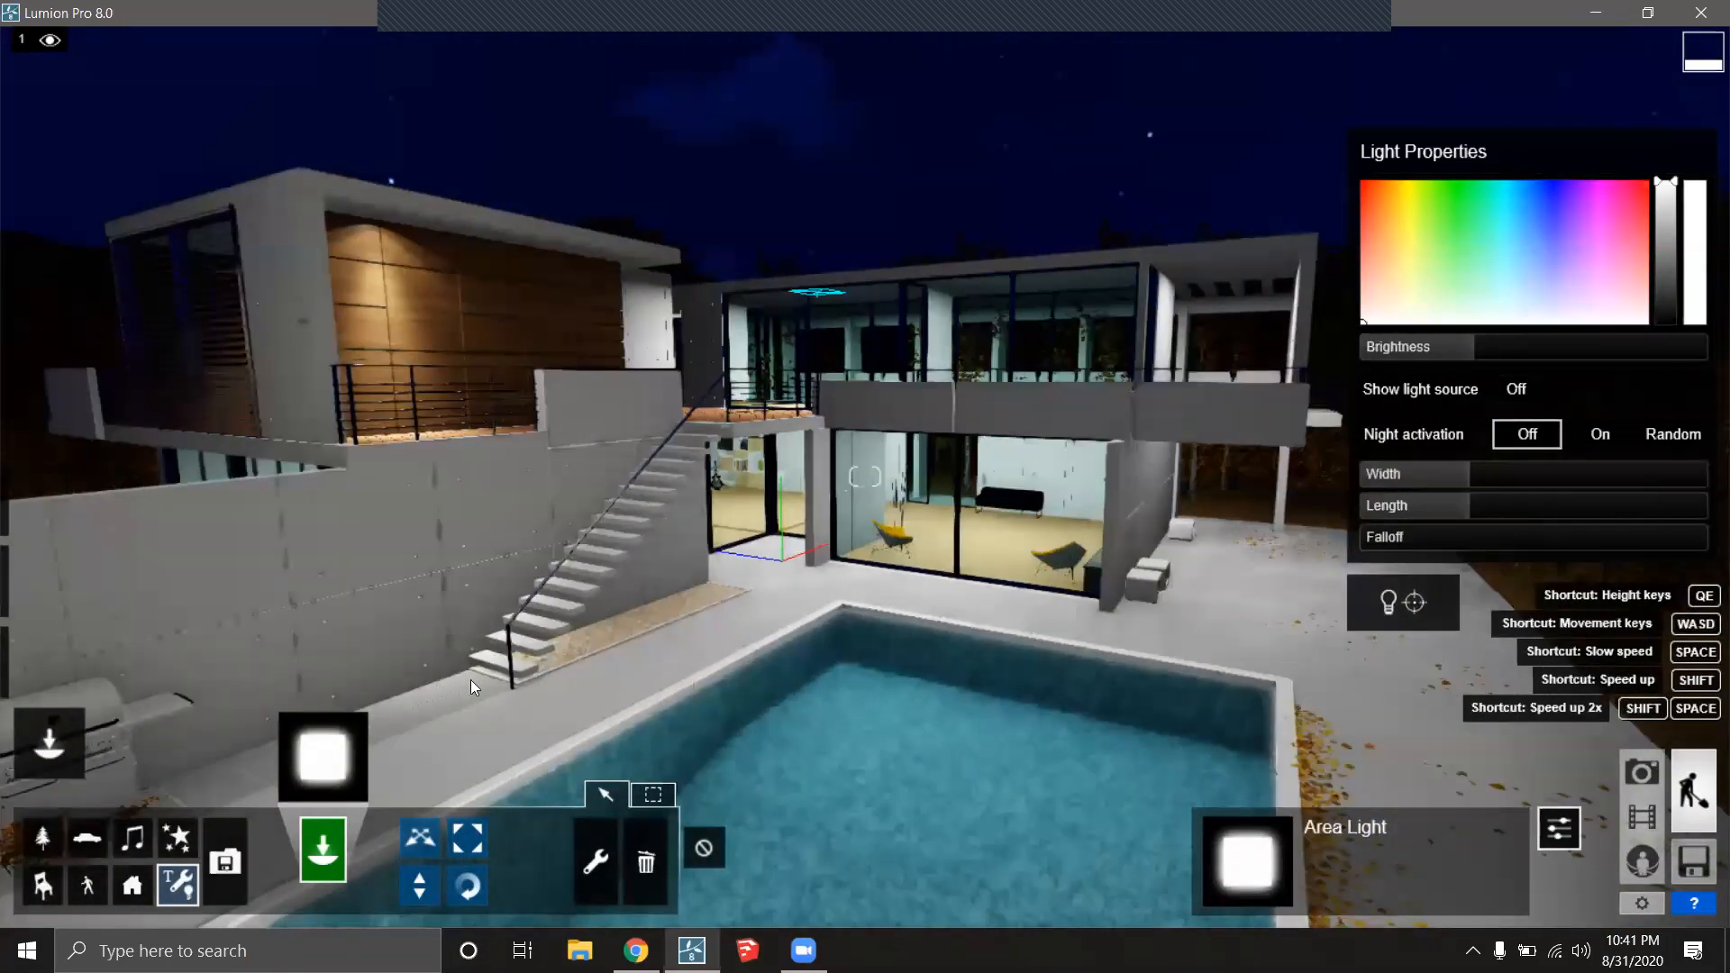
left_click(645, 860)
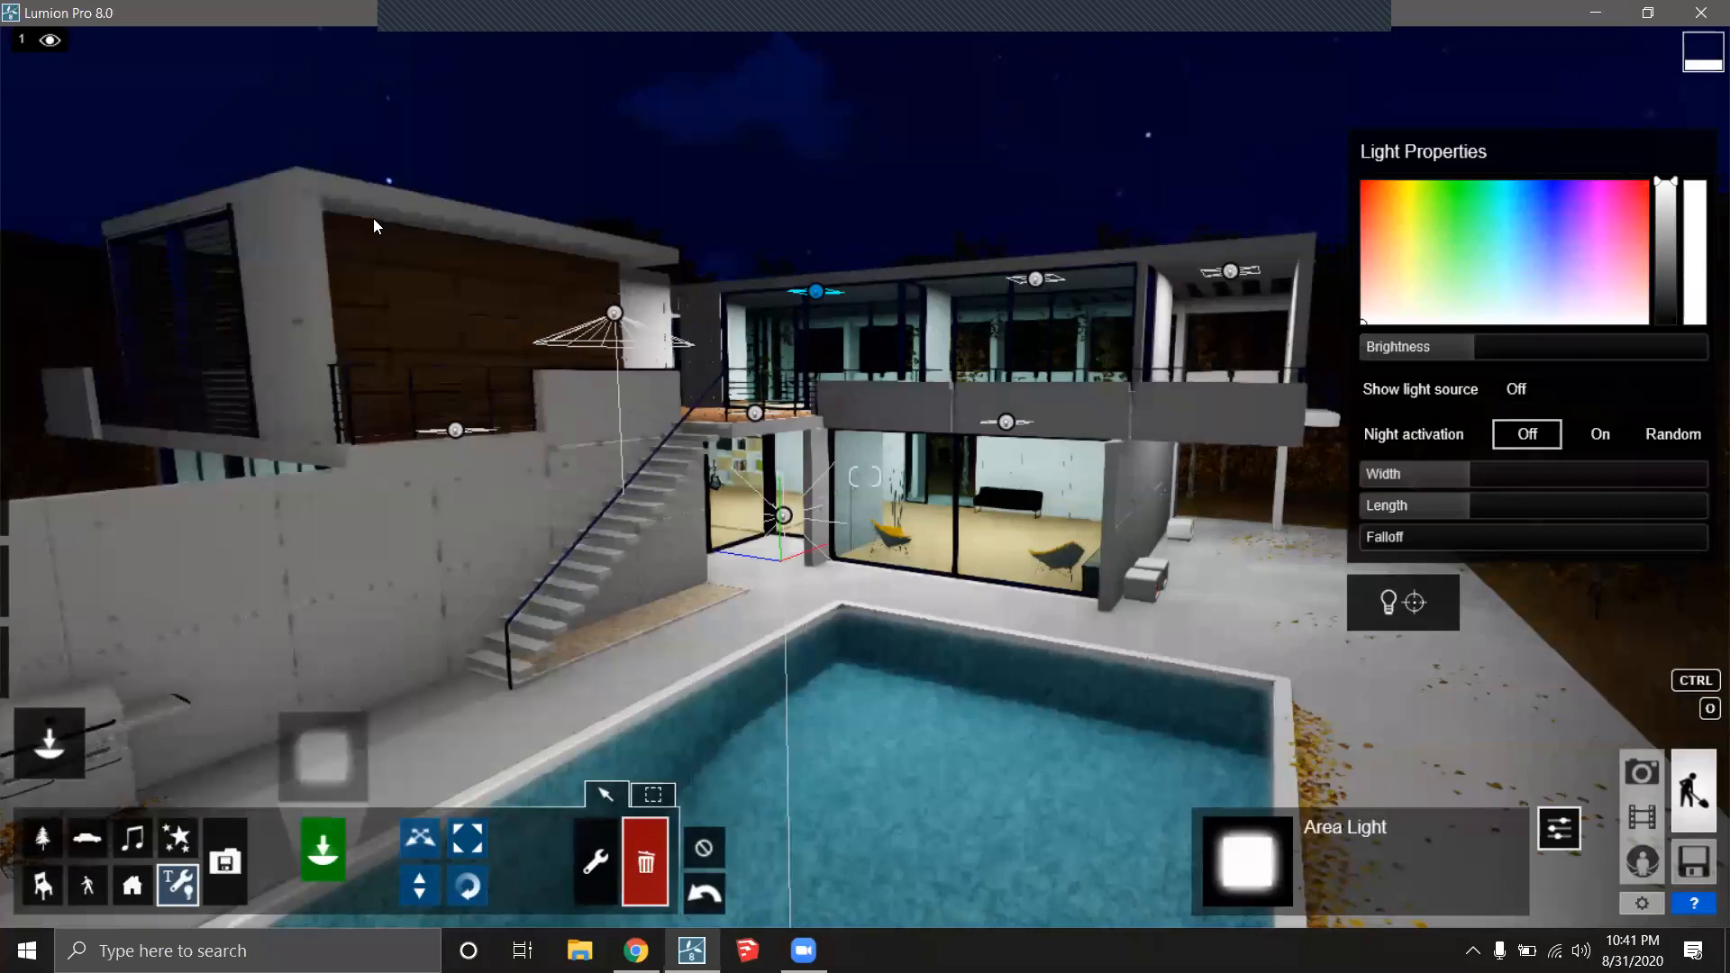
key("s")
key("e")
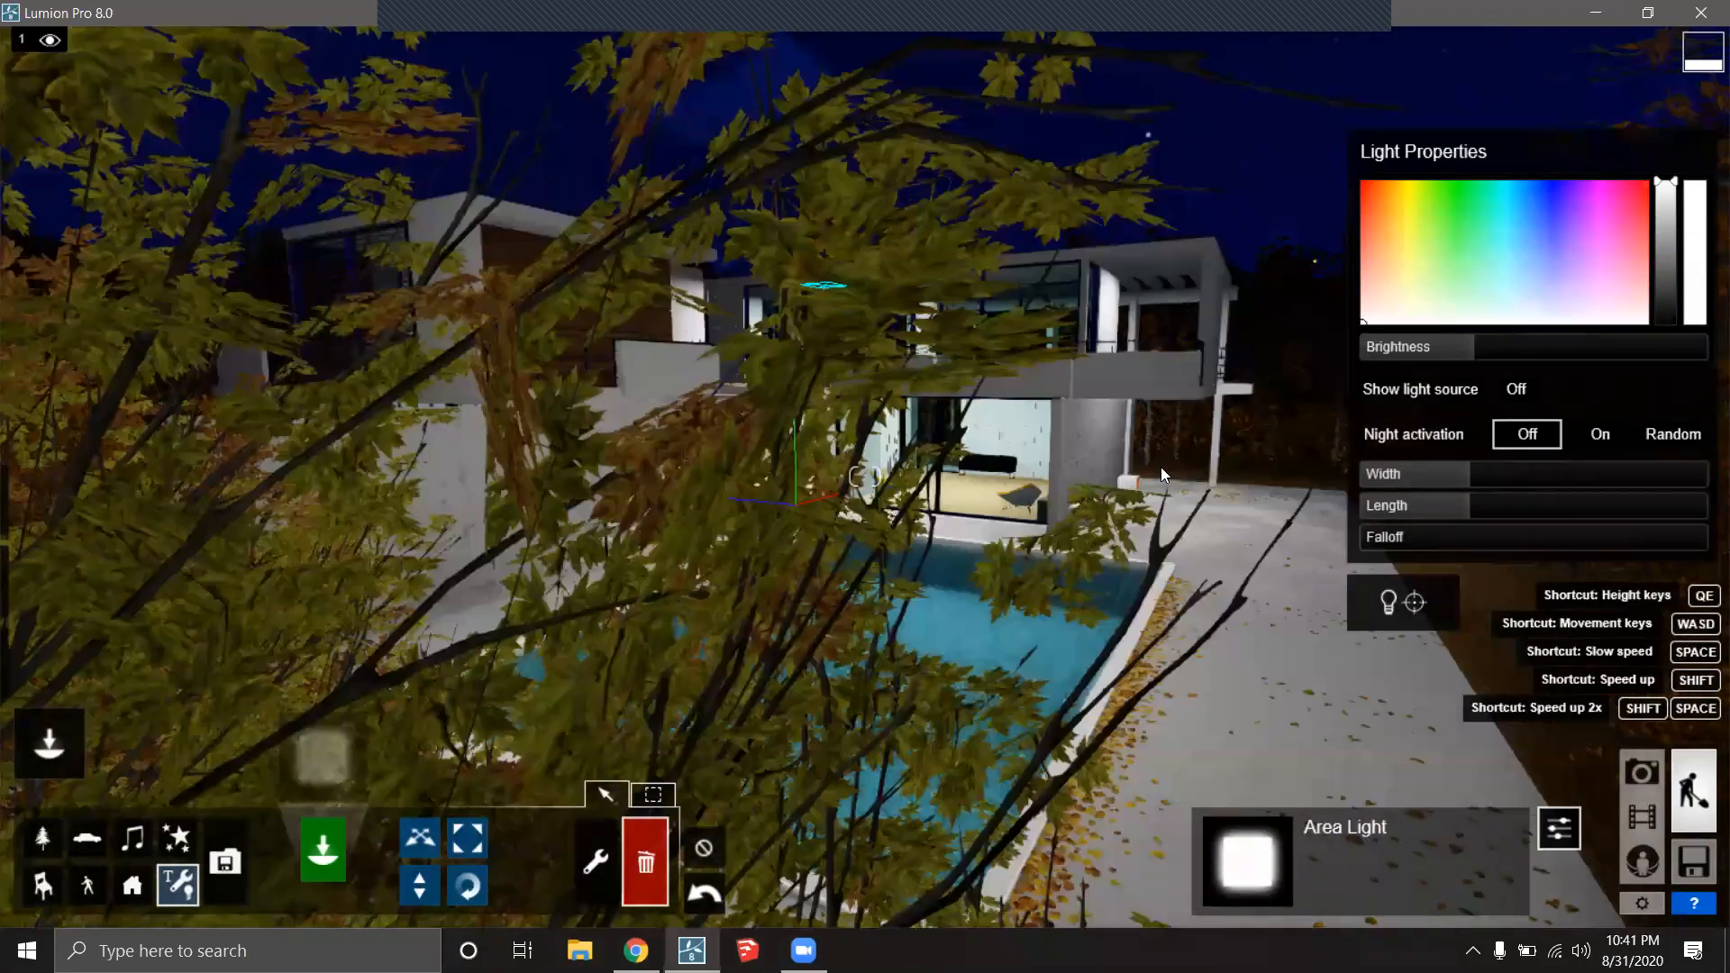
key("w")
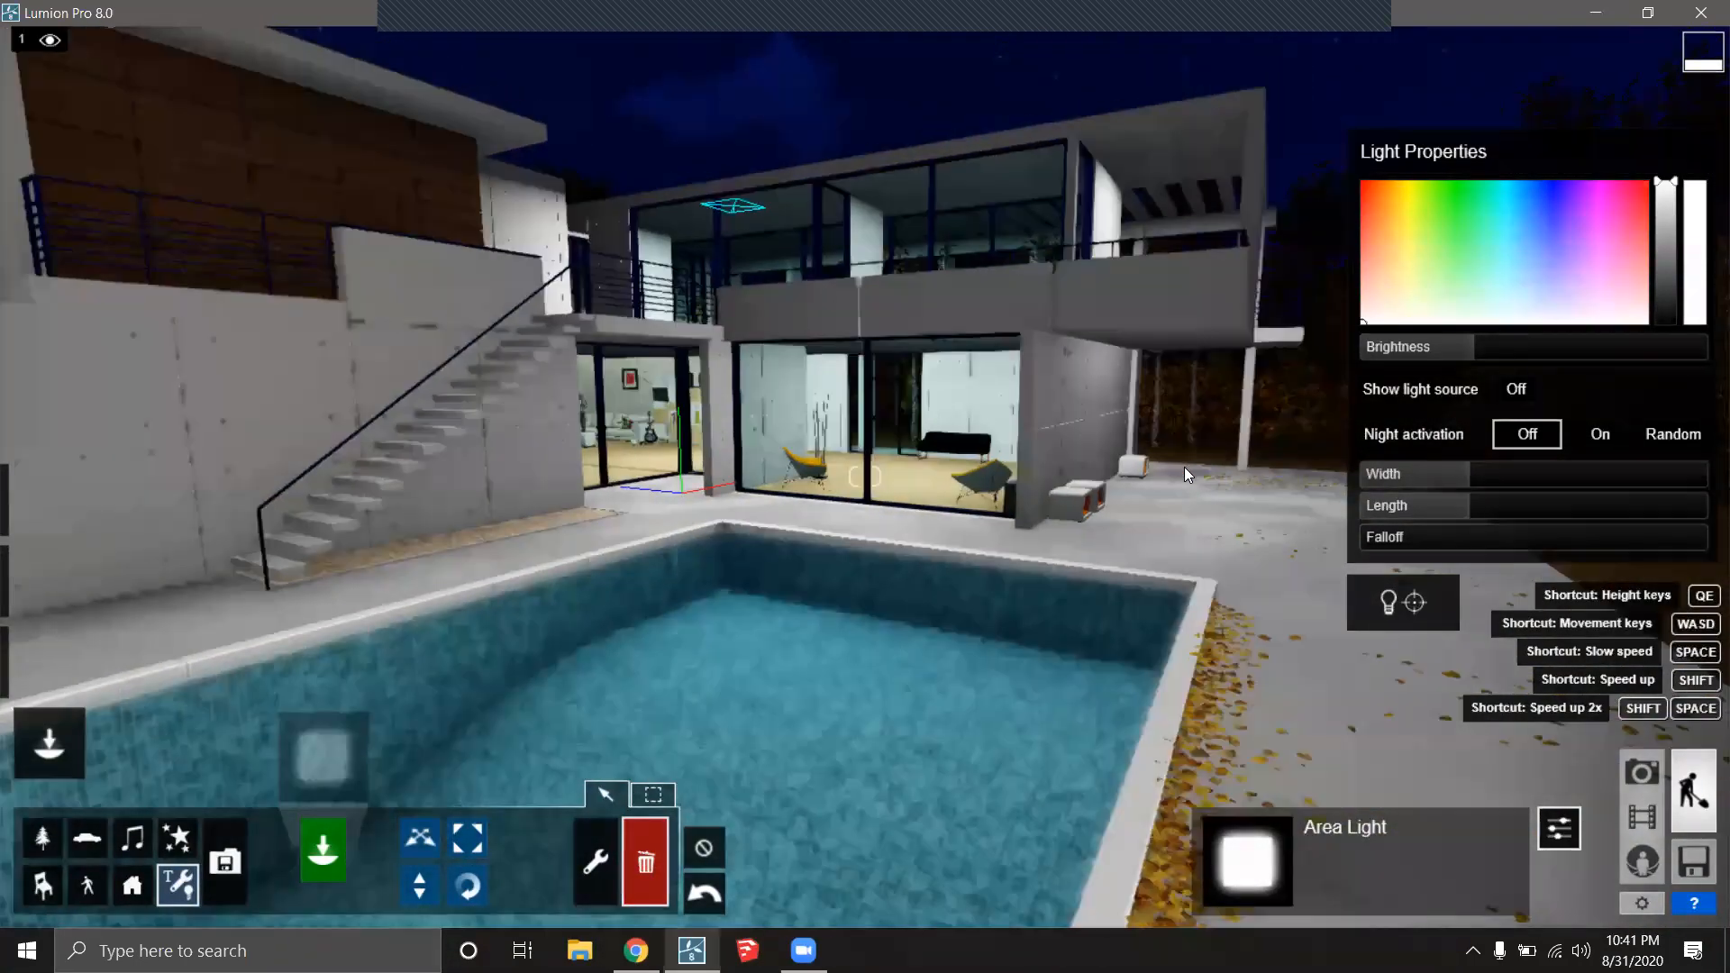
key("a")
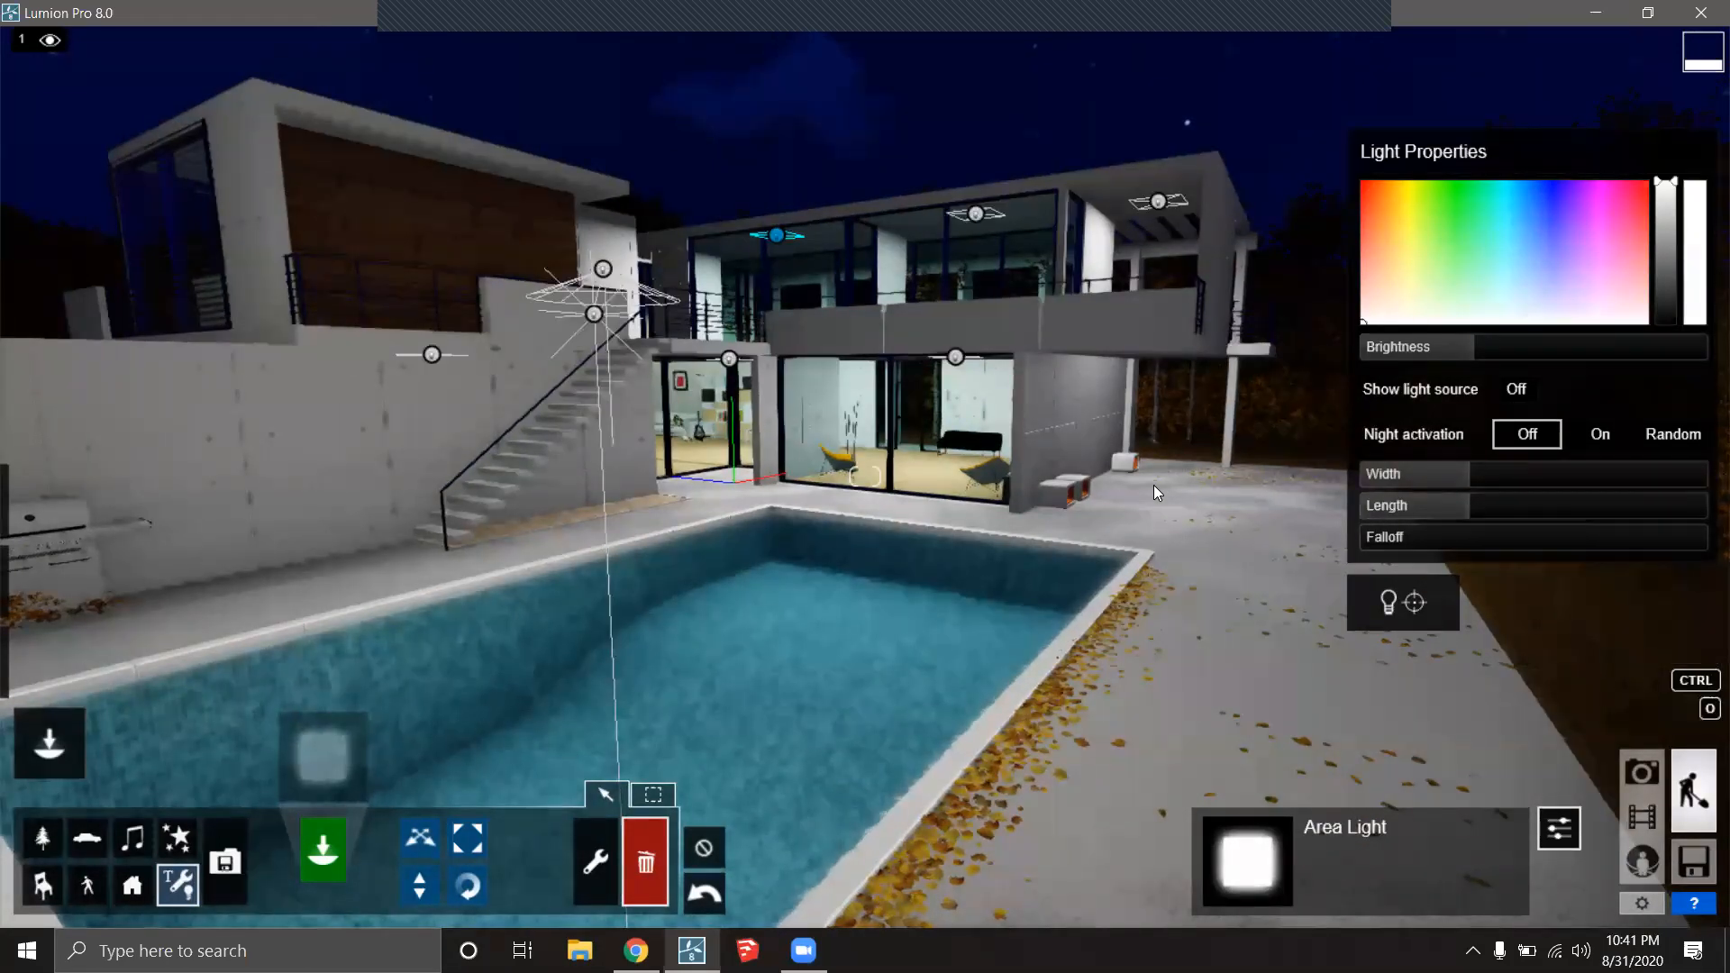
key("a")
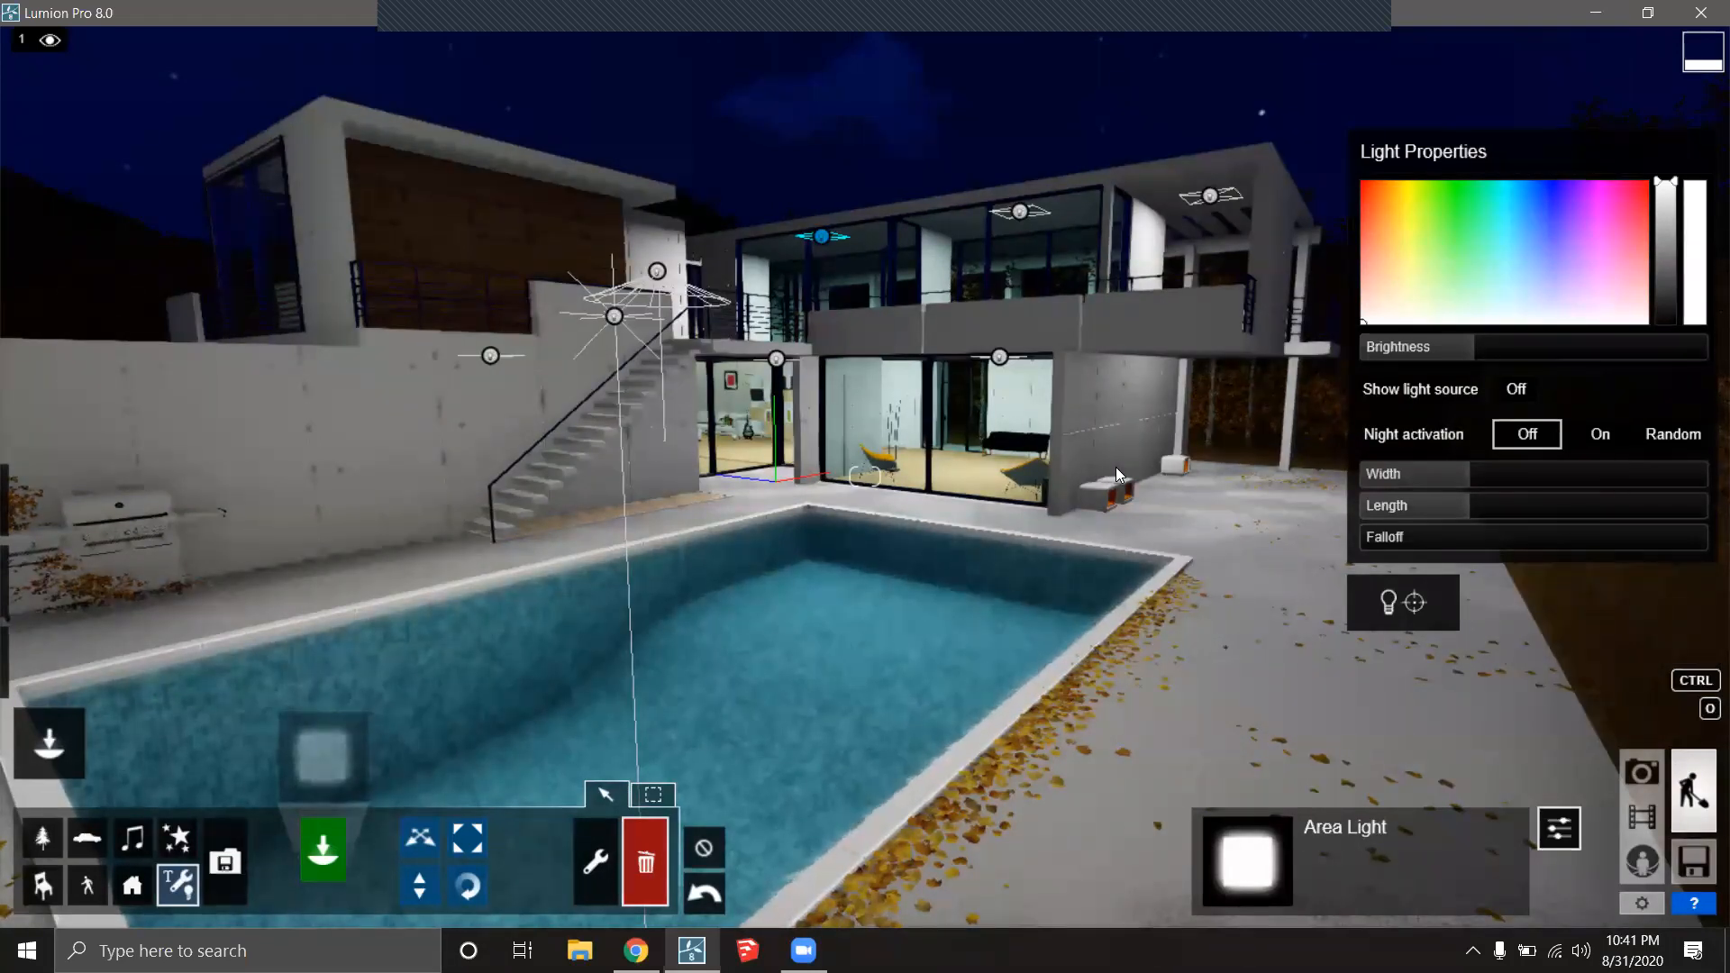
Browse both pages of spotlights in the light library and choose Lamp14.
left_click(325, 747)
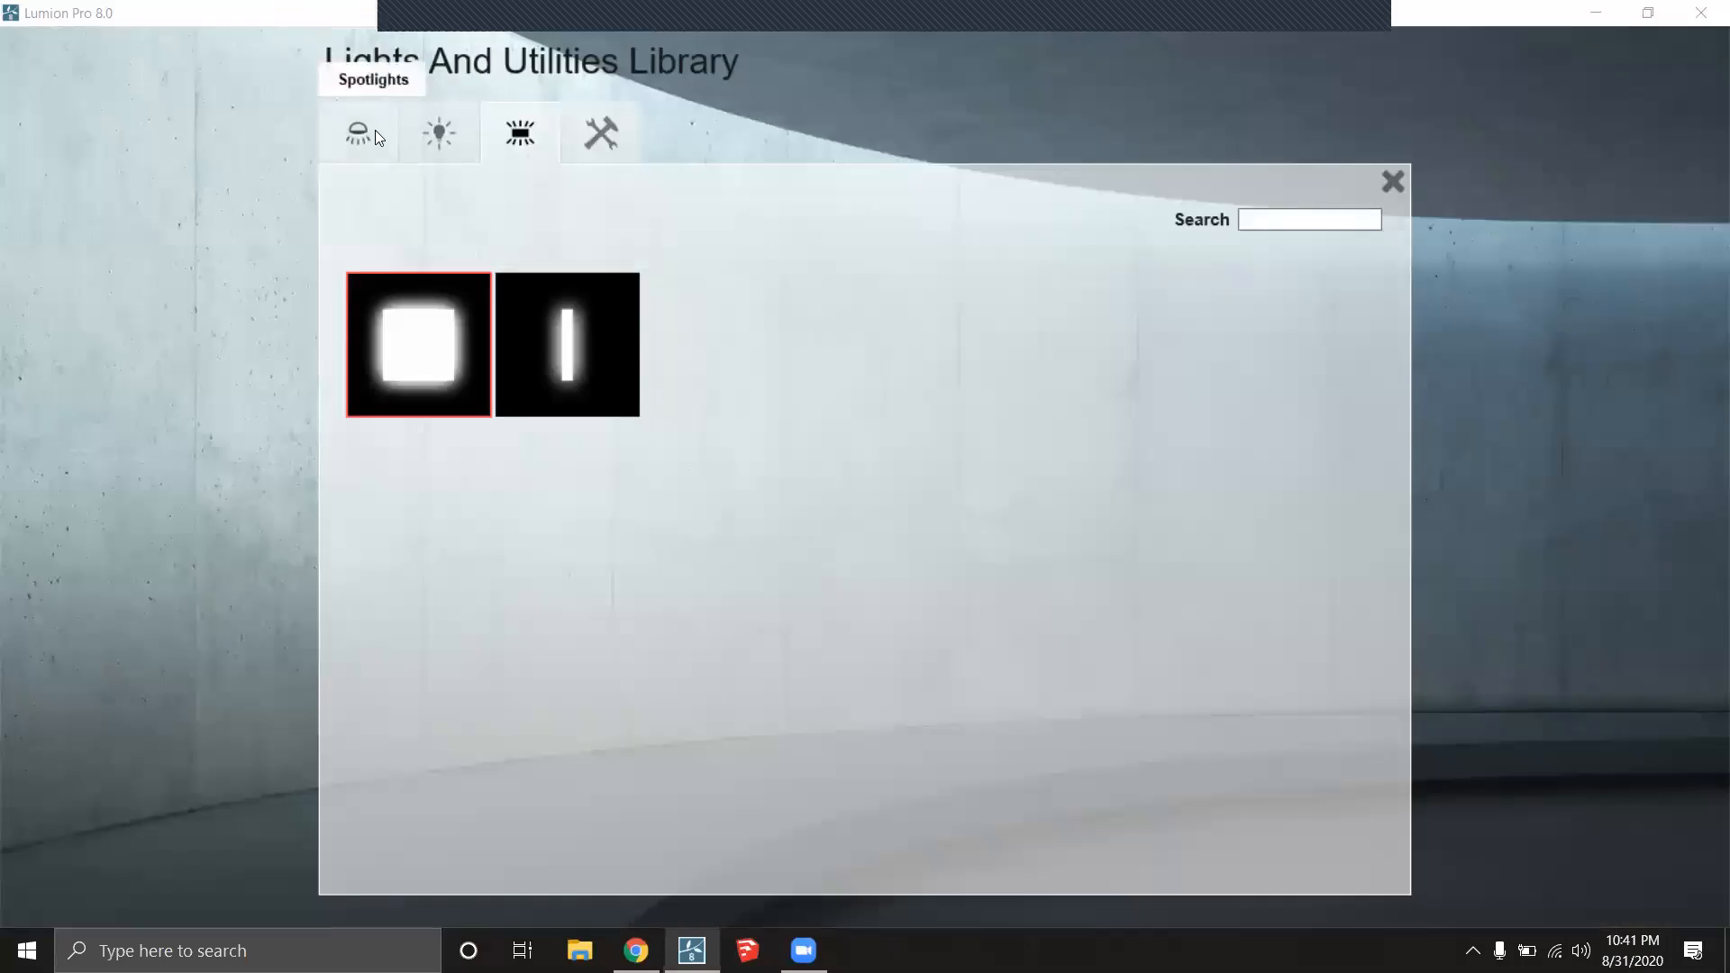
left_click(375, 132)
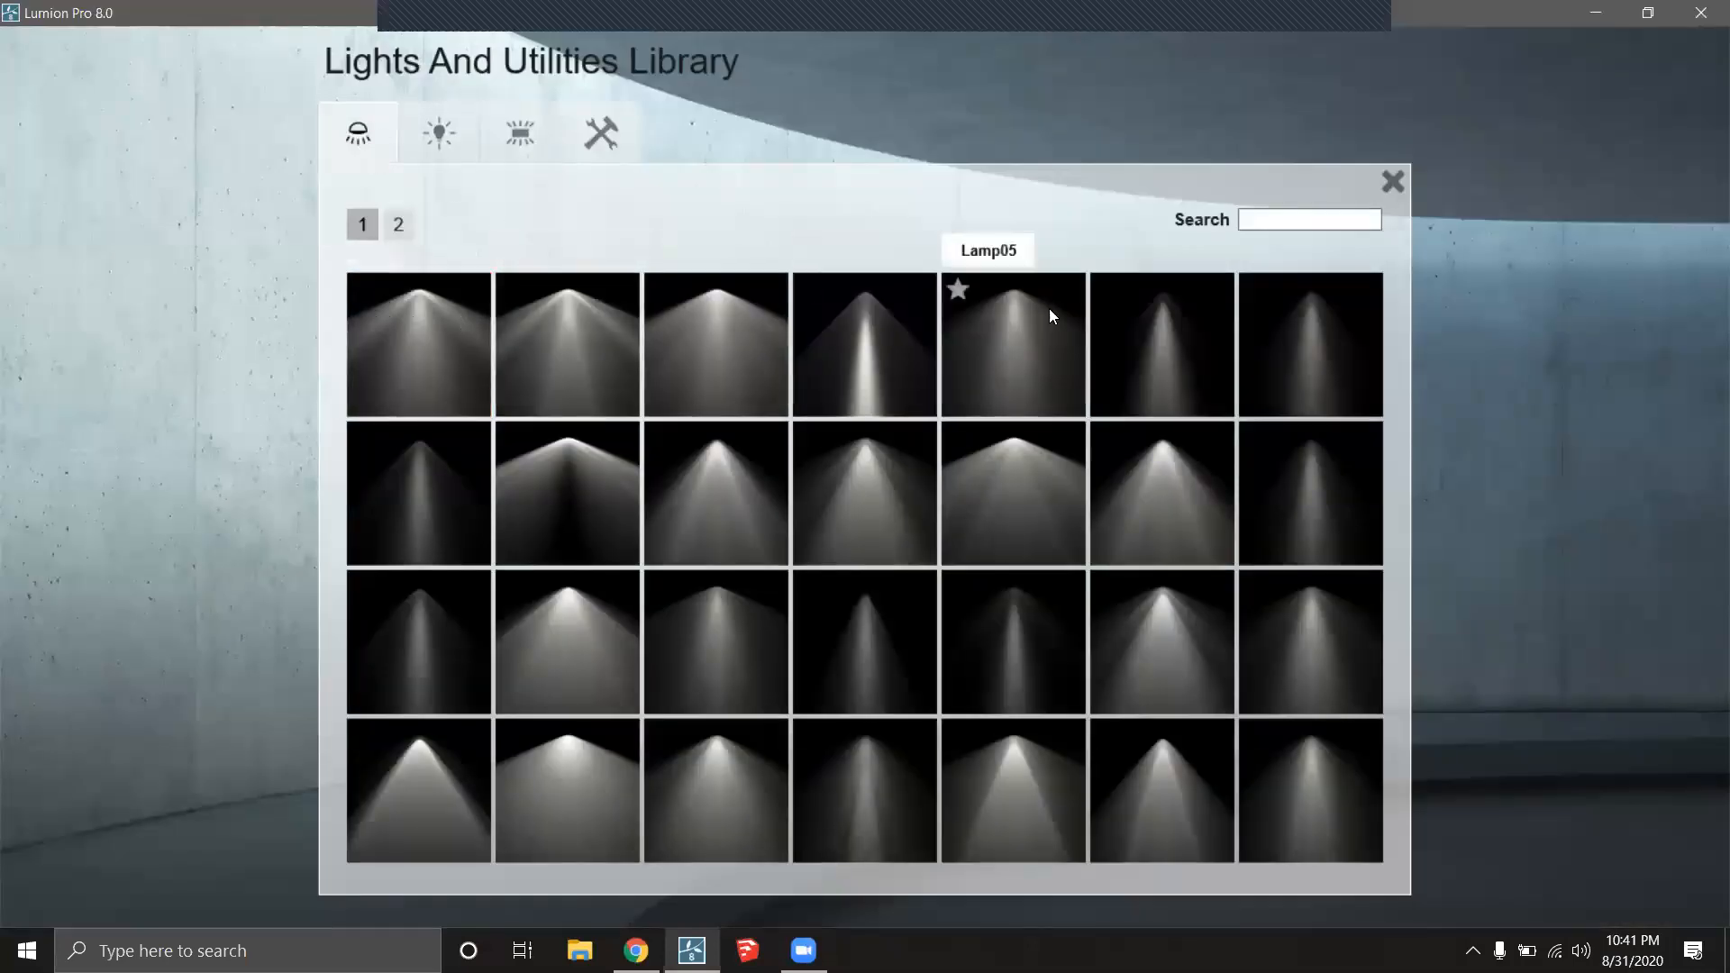
left_click(399, 225)
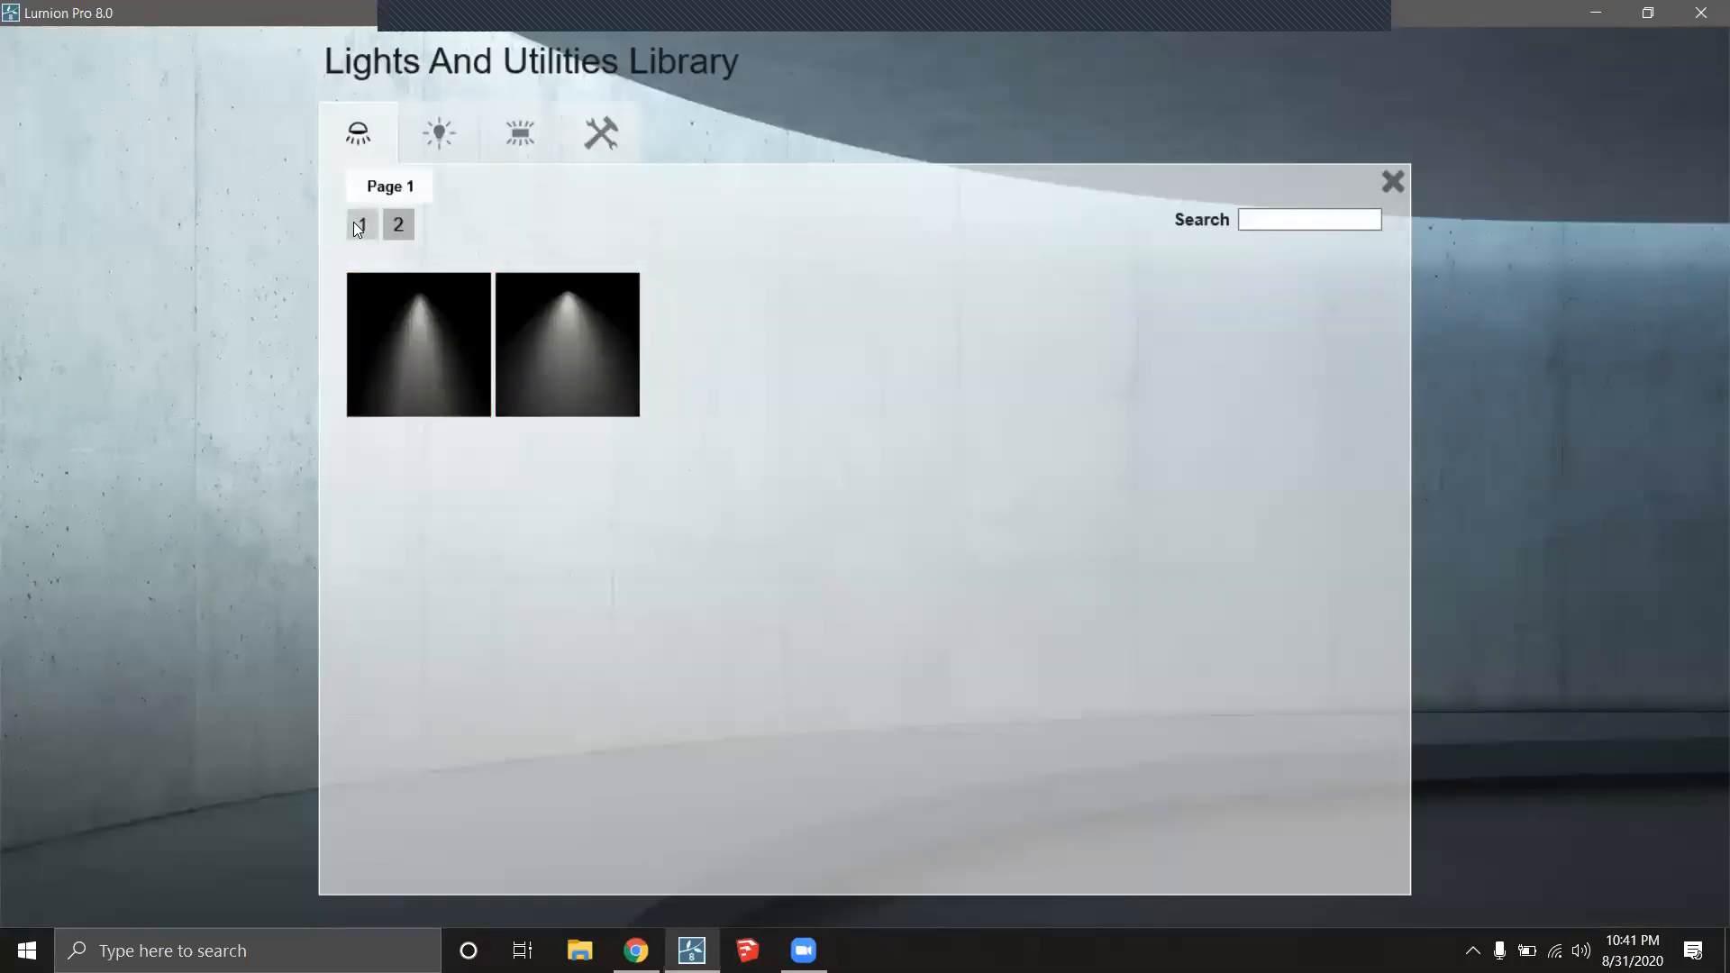
left_click(359, 226)
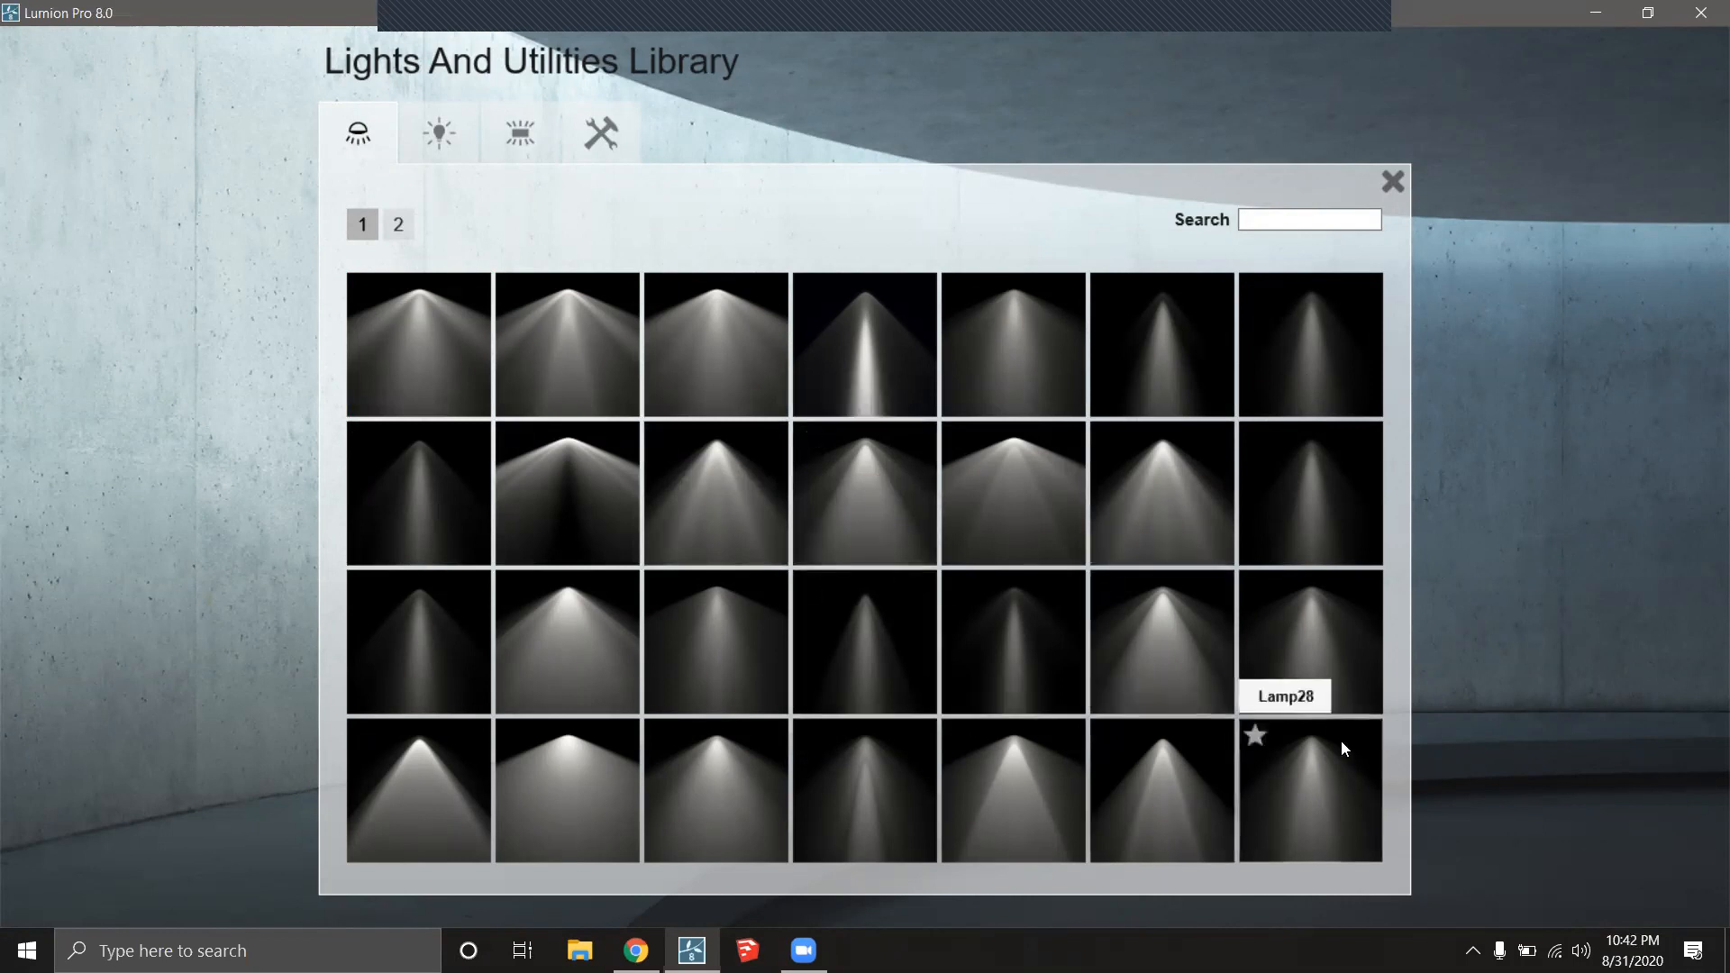
left_click(1319, 492)
Place a Lamp14 spotlight where the exterior concrete wall meets the overhang, above the two orange-lined stools.
right_click_drag(1254, 486, 1170, 430)
key("w")
key("d")
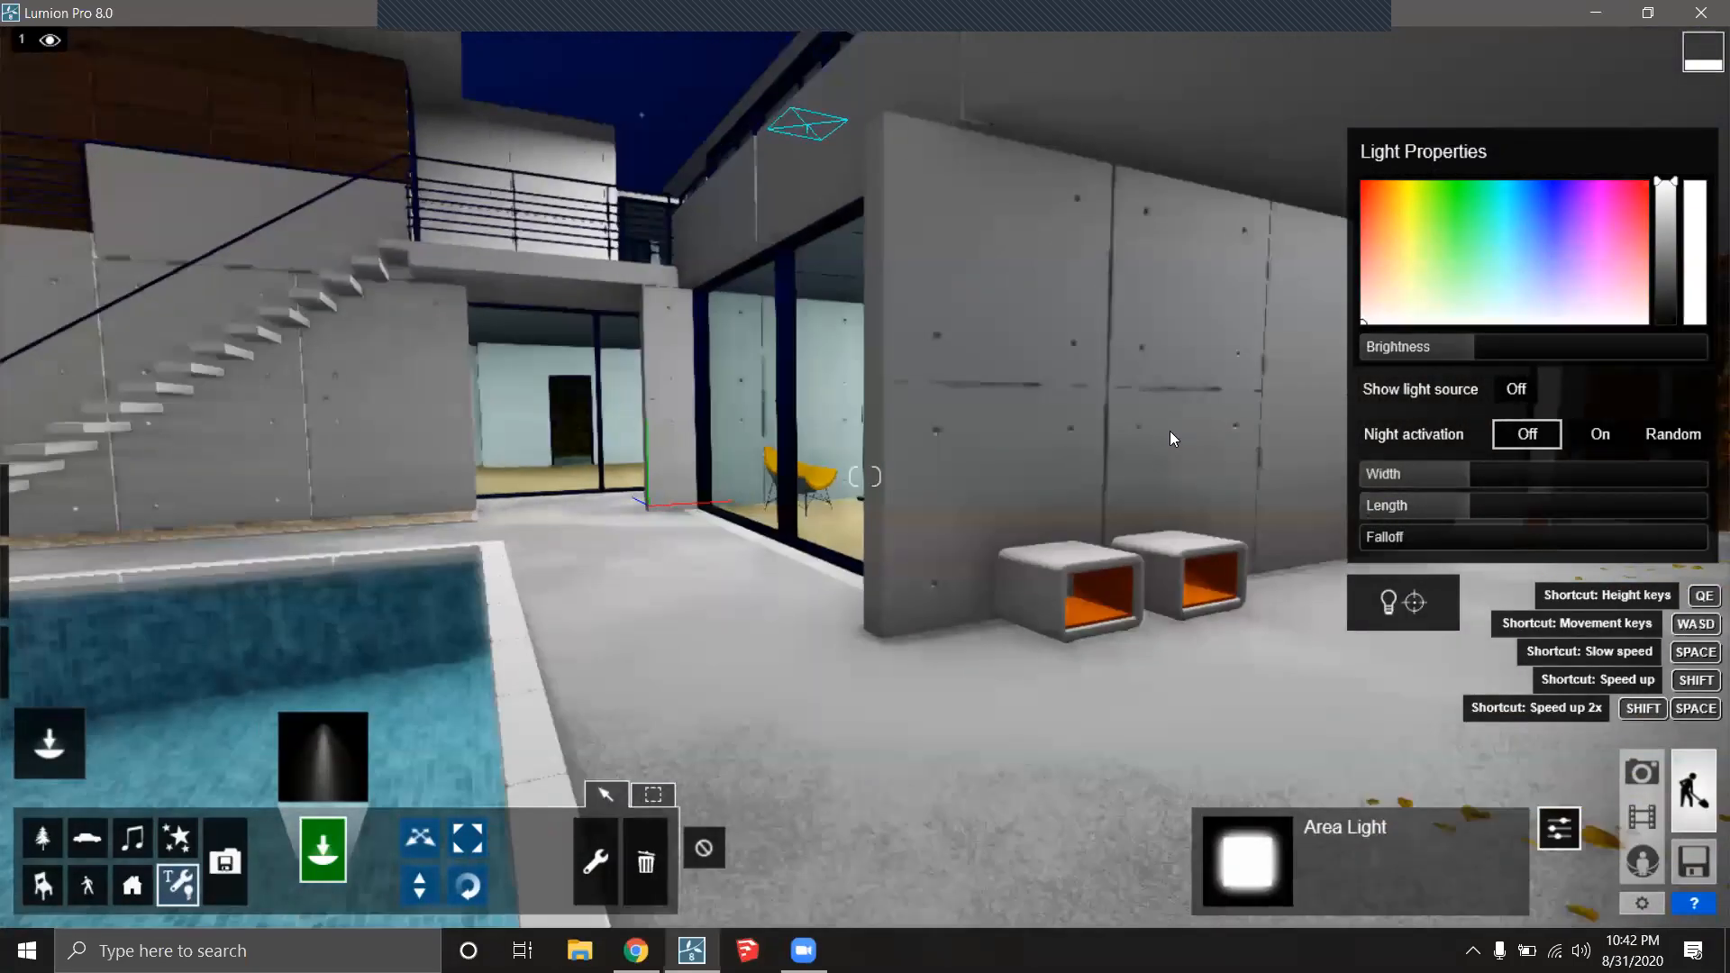
key("d")
key("d")
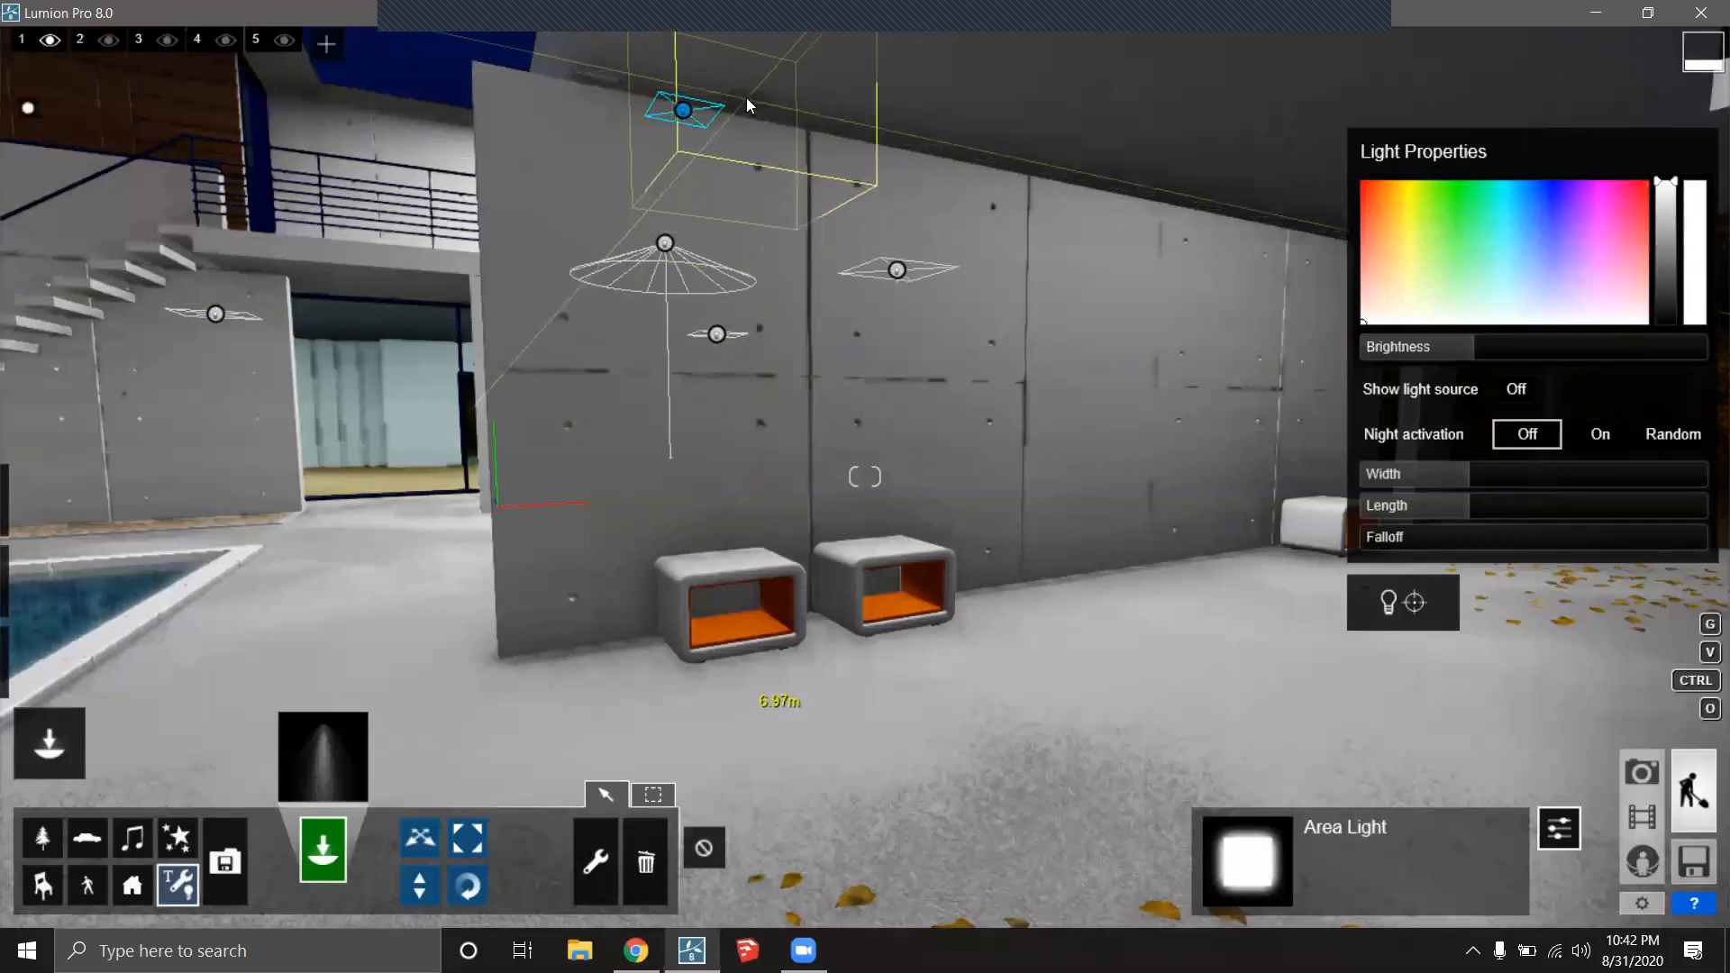
key("w")
right_click_drag(747, 99, 745, 127)
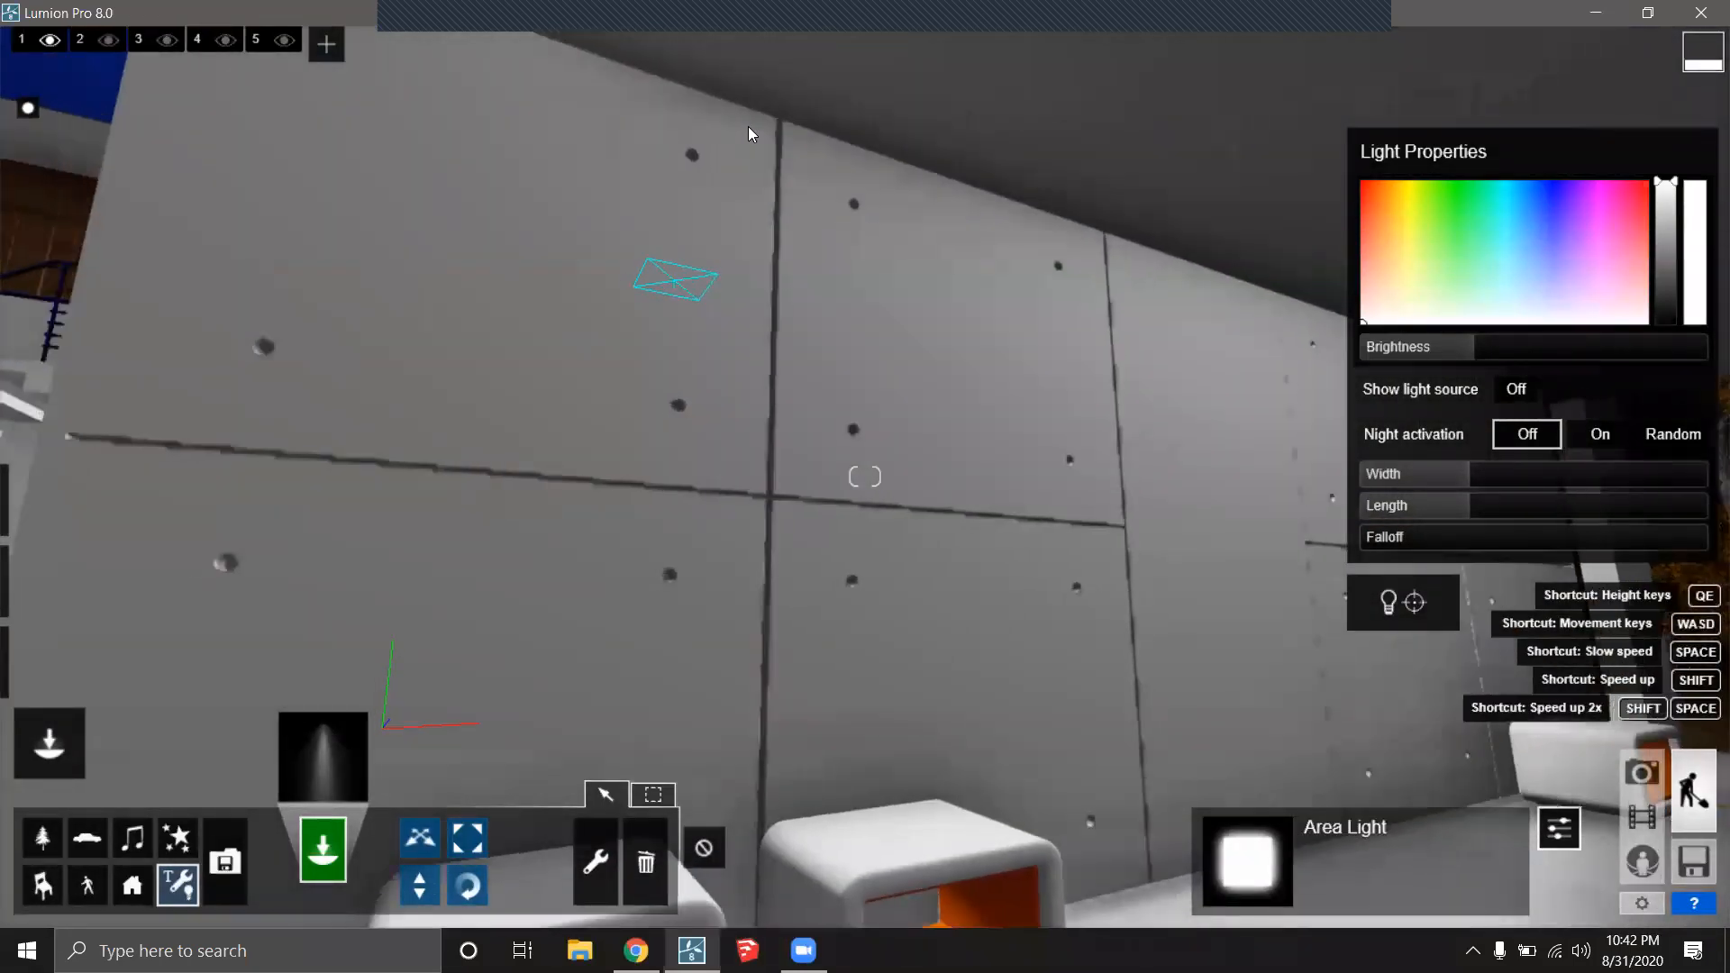
key("s")
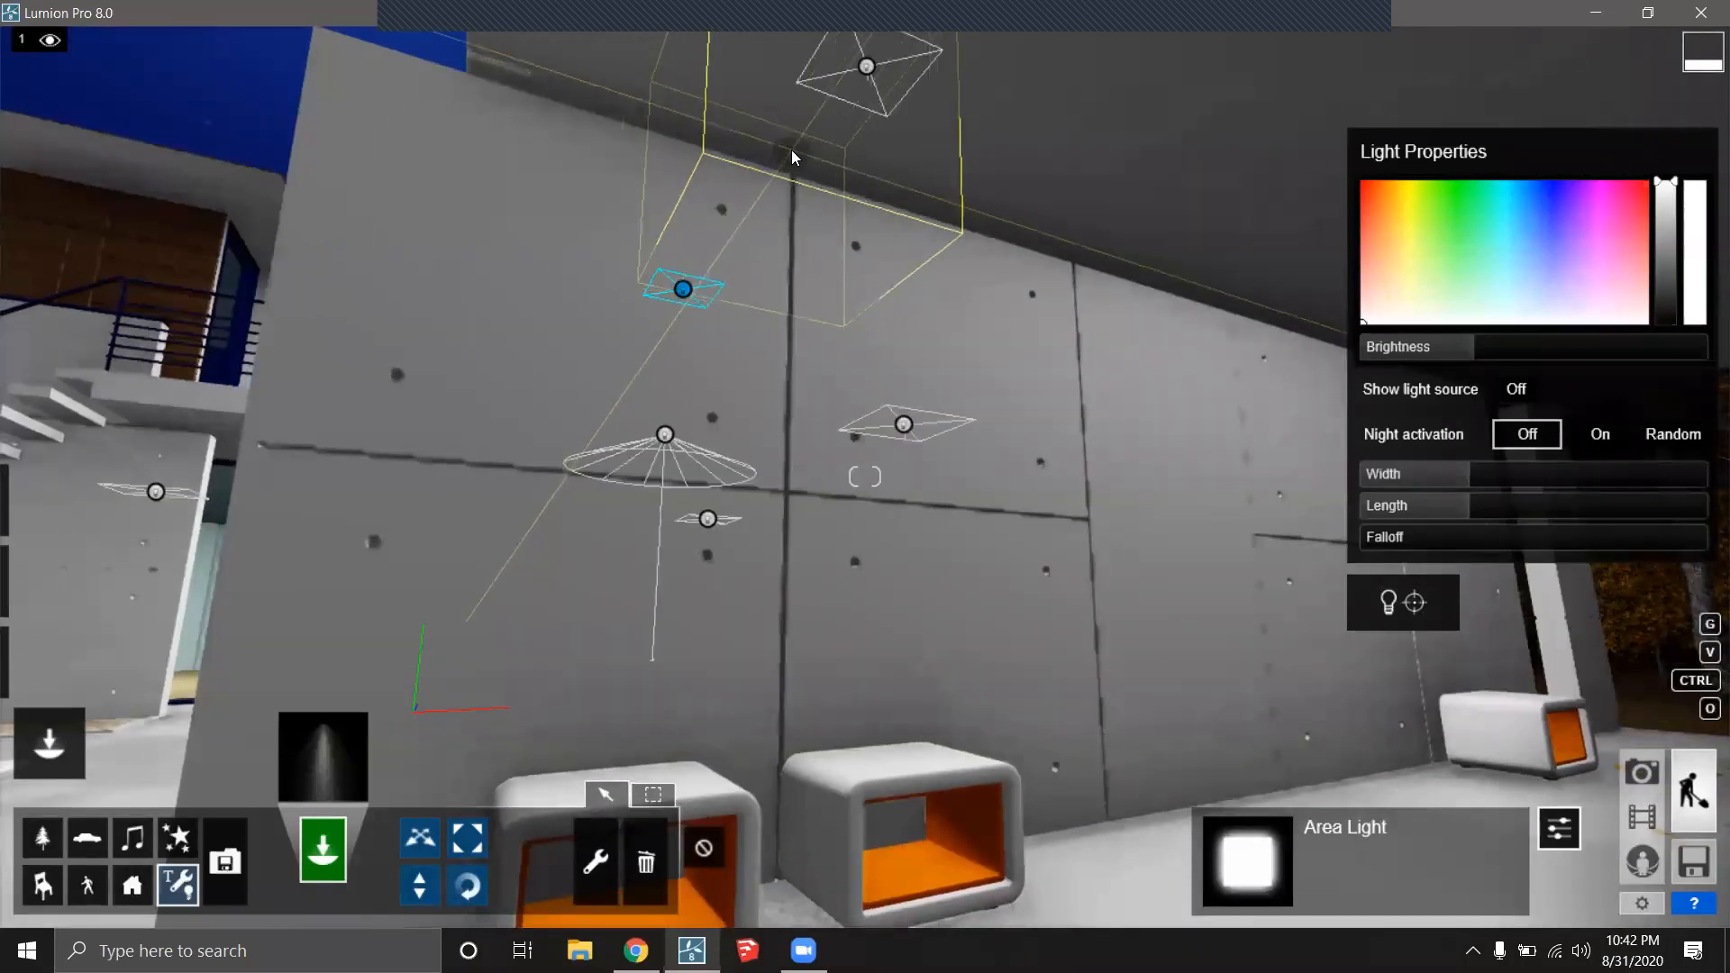
left_click(791, 150)
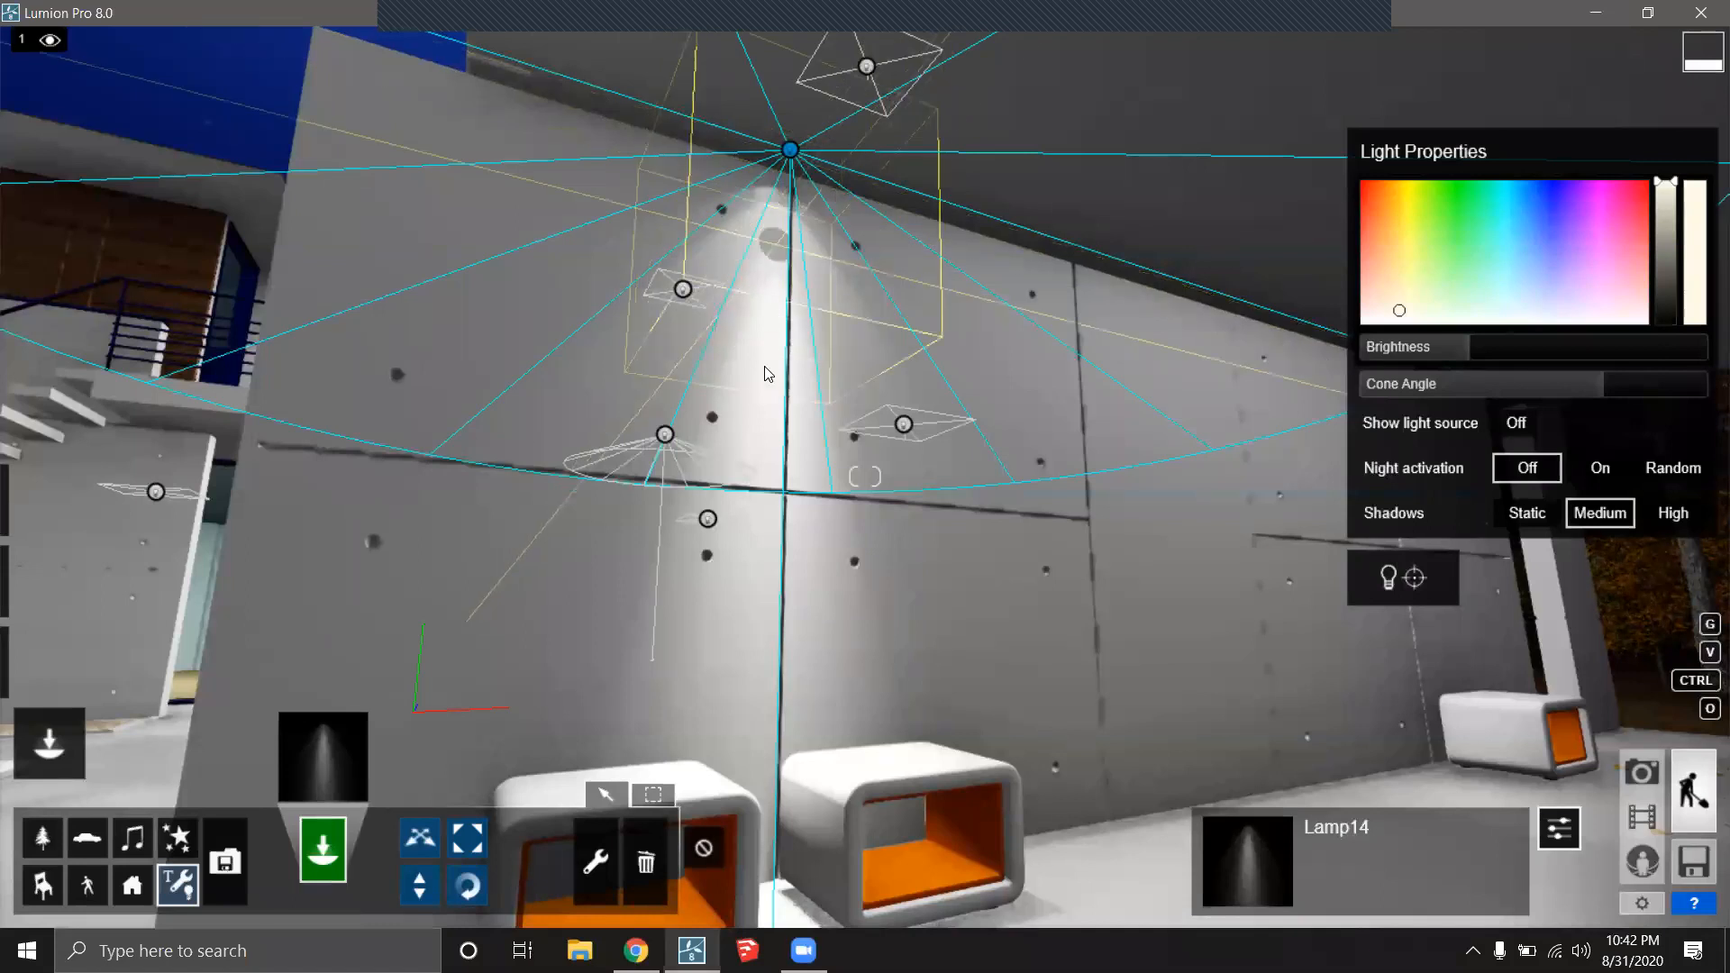
left_click(1108, 301)
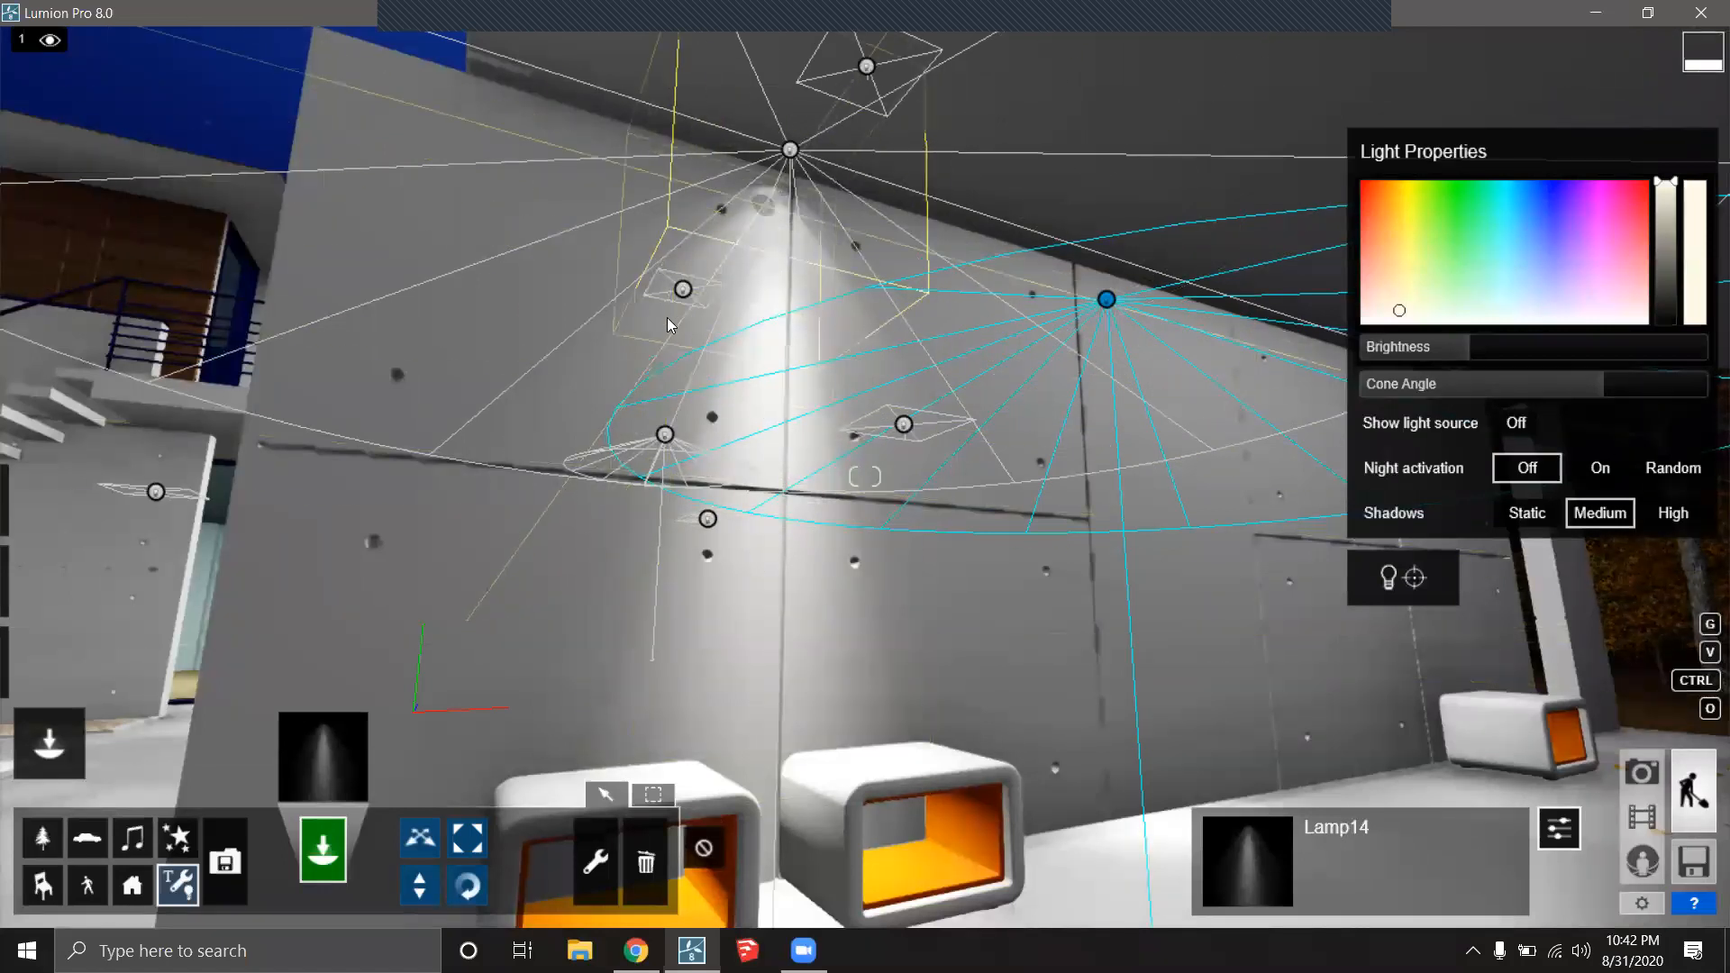
left_click(641, 861)
left_click(1008, 331)
right_click_drag(1009, 331, 969, 437)
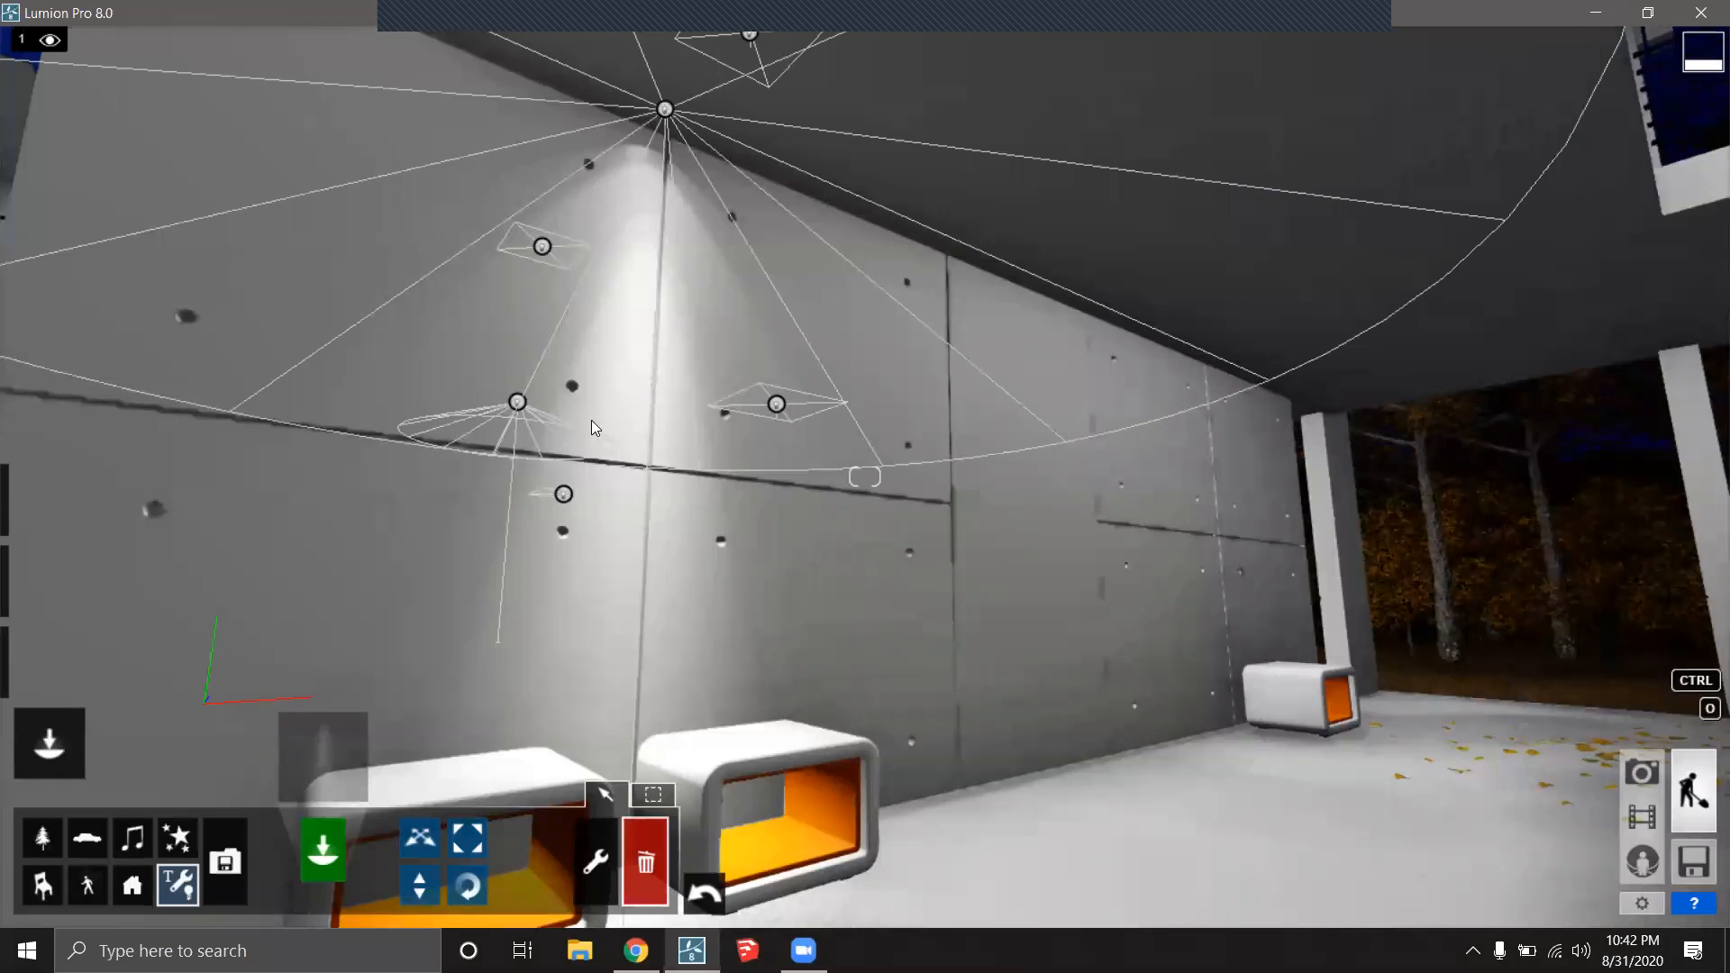
right_click_drag(360, 630, 297, 606)
Select the spotlight above the two orange-lined stools, make its colour pure white and set its brightness to 180.8.
left_click(596, 856)
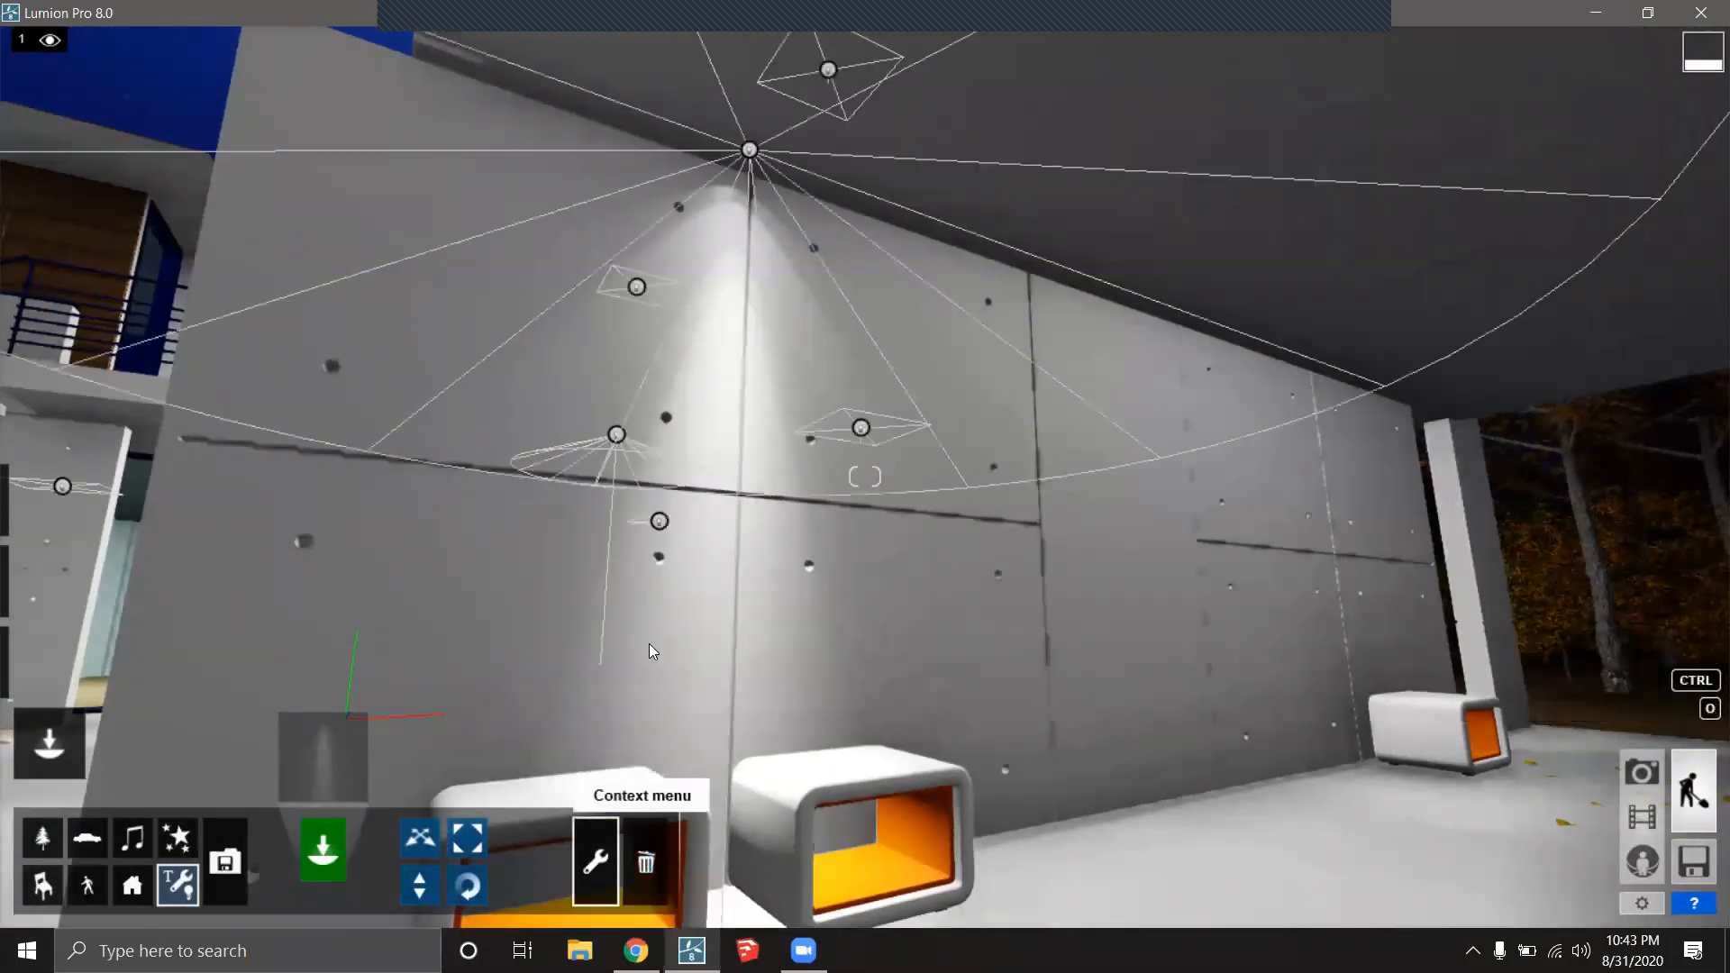
left_click(751, 149)
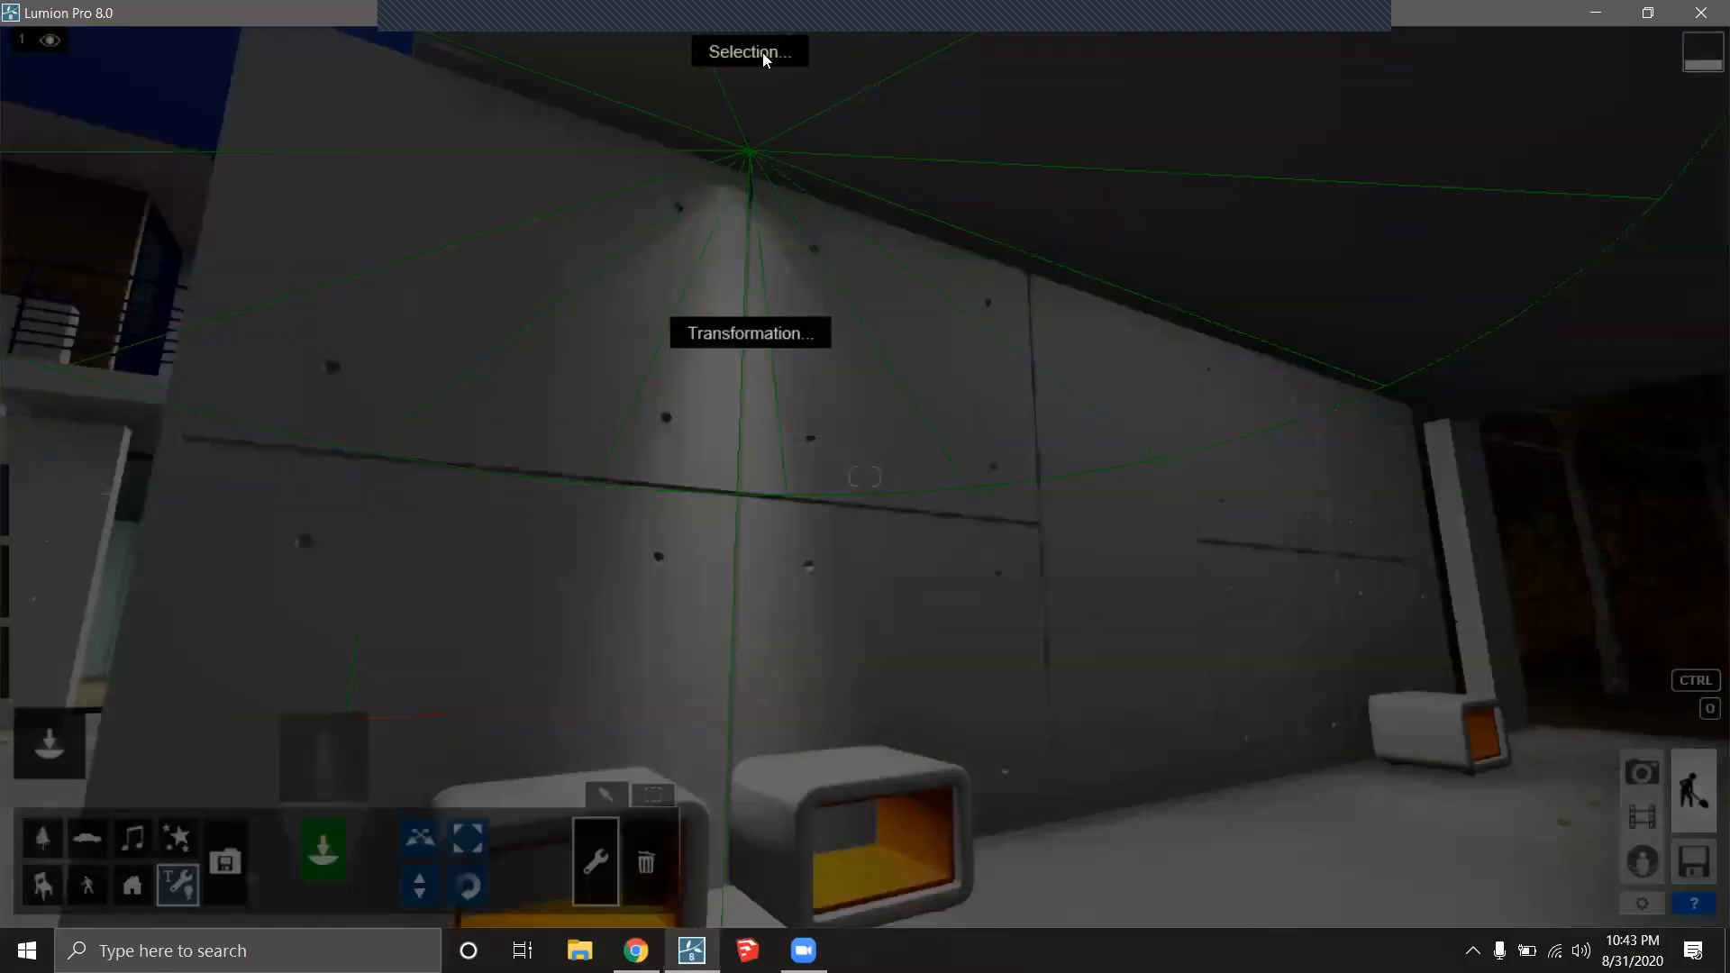
left_click(763, 59)
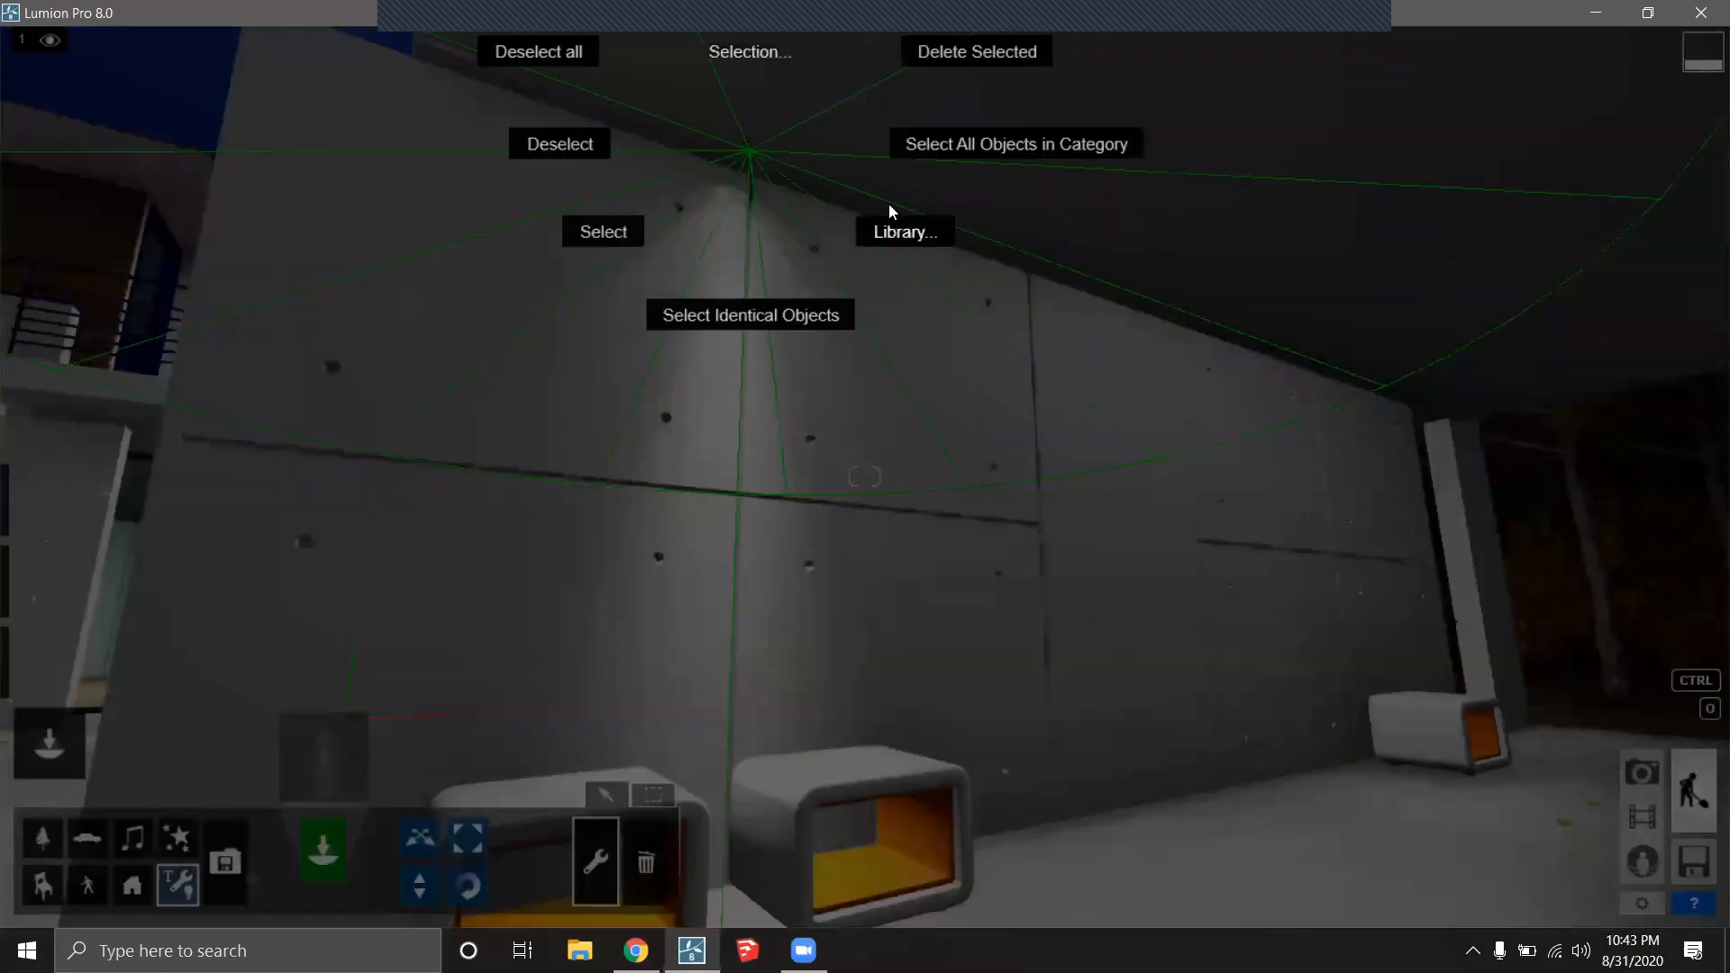
left_click(679, 261)
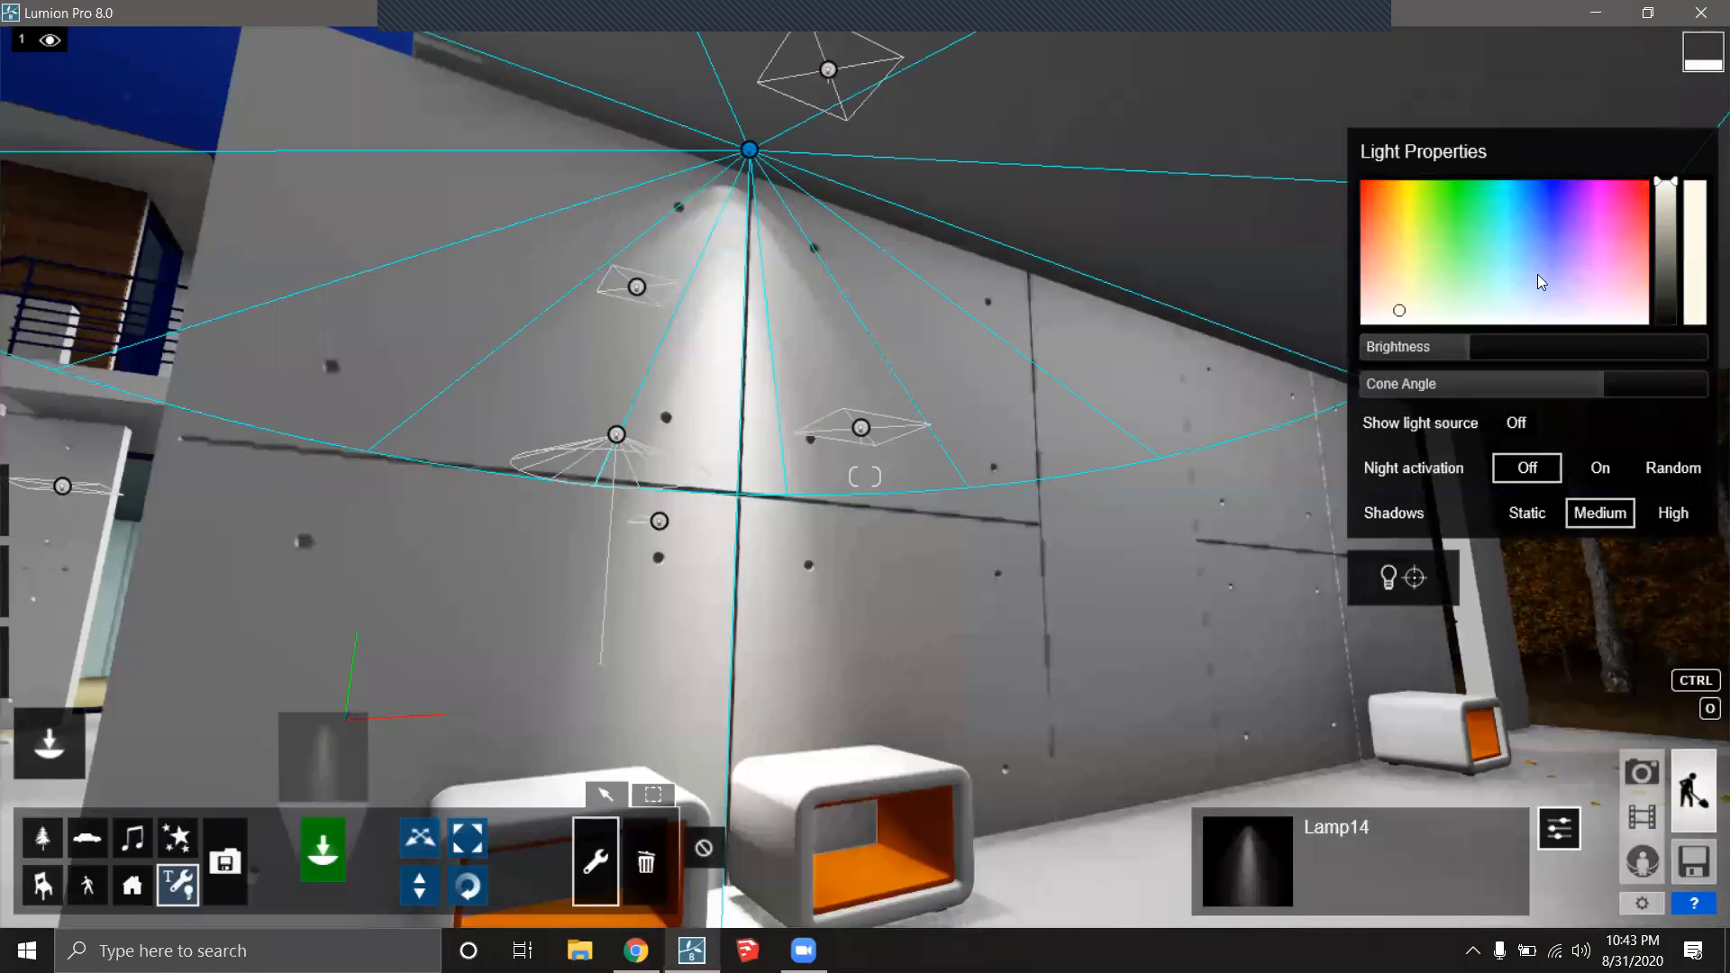
mouse_move(1430, 247)
left_mouse_down()
mouse_move(1478, 196)
mouse_move(1347, 331)
mouse_move(1609, 350)
mouse_move(1441, 377)
mouse_move(1458, 373)
left_mouse_up()
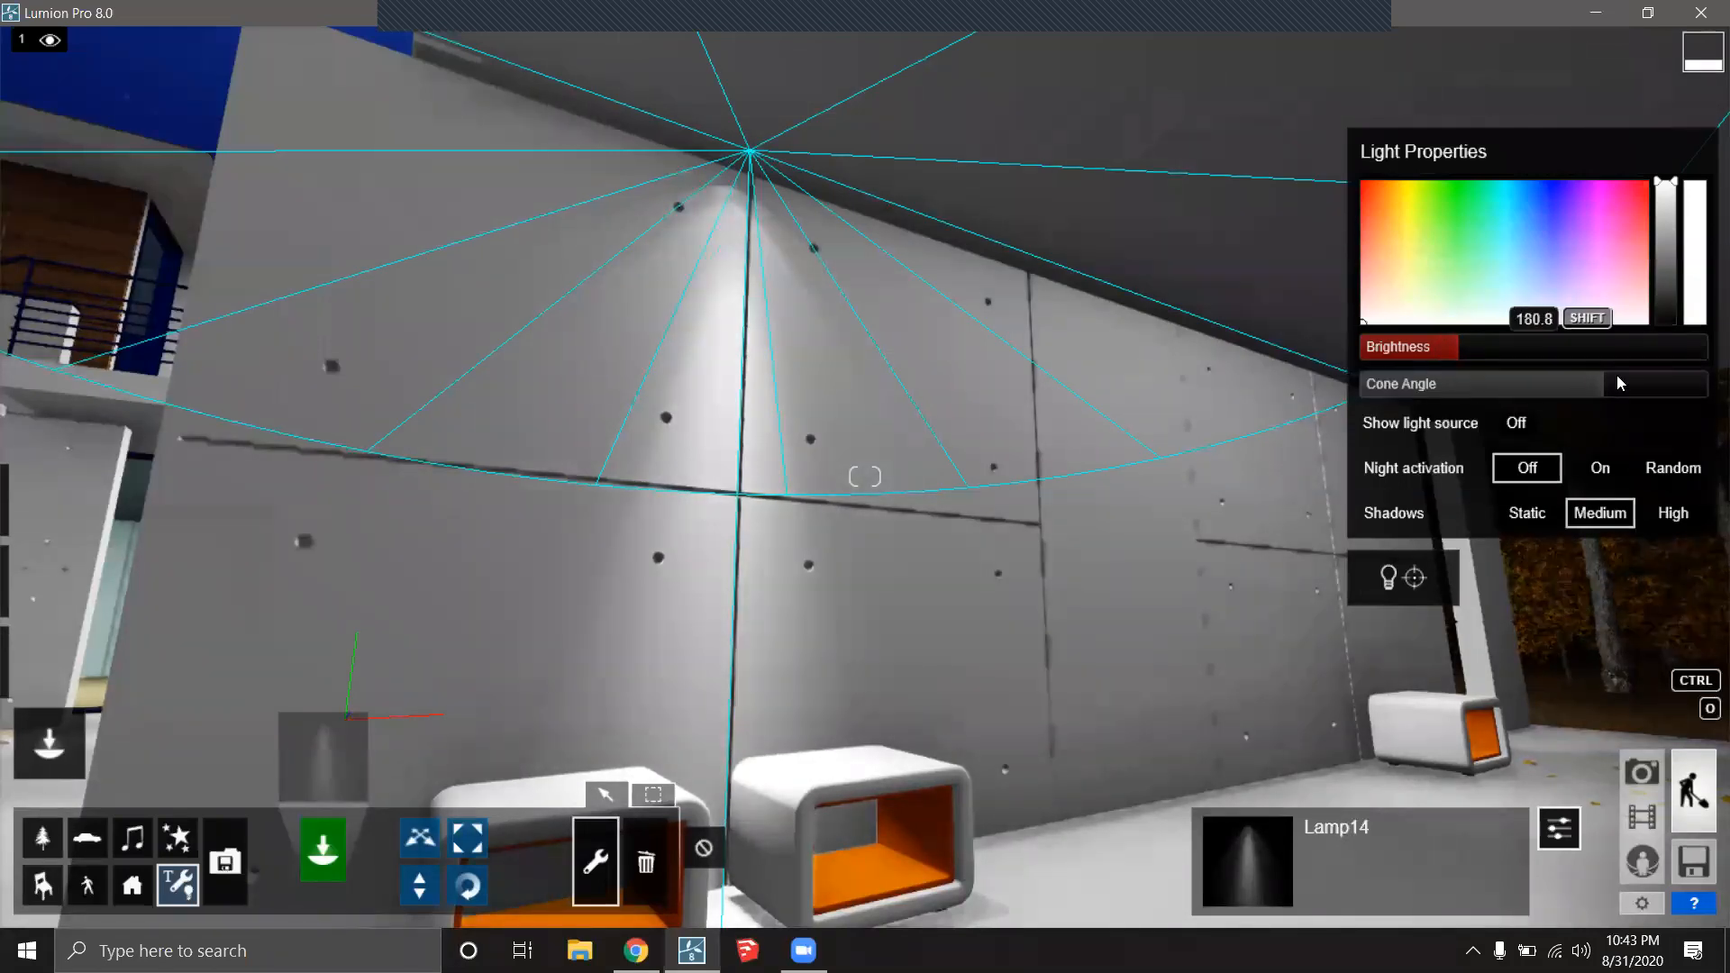
Narrow the selected spotlight's cone angle to 1.7 rad and set its night activation to On.
right_click_drag(1261, 450, 1097, 387)
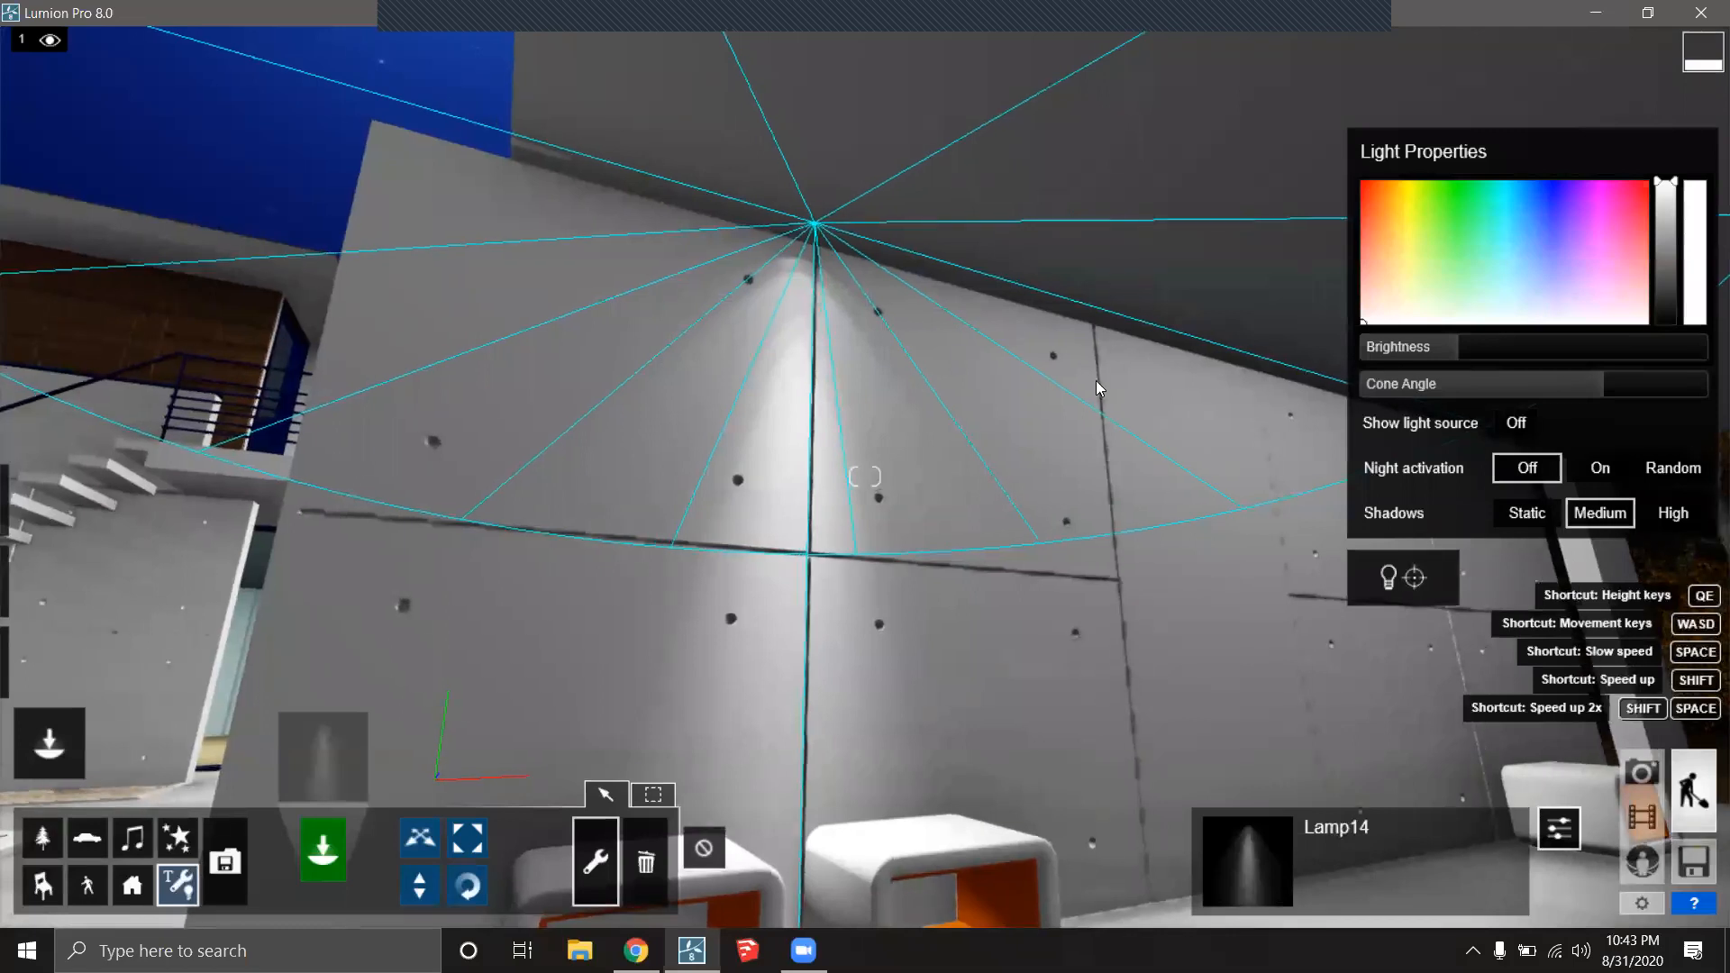
left_click_drag(1600, 397, 1486, 426)
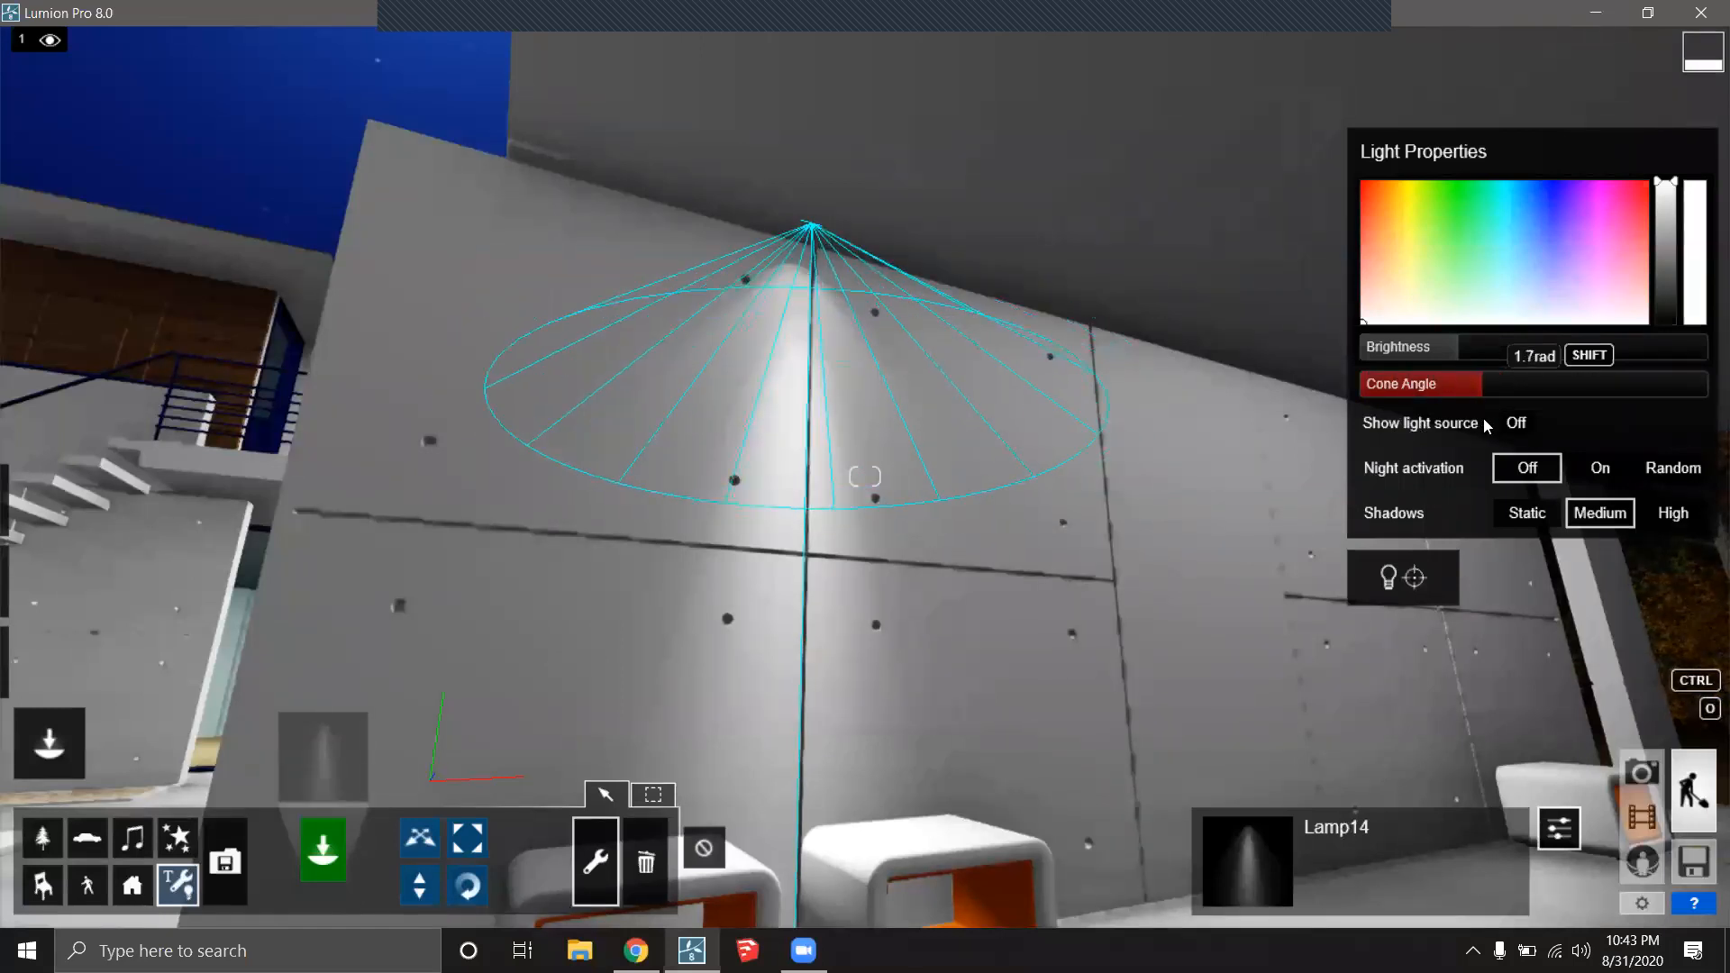
right_click_drag(1515, 437, 1539, 421)
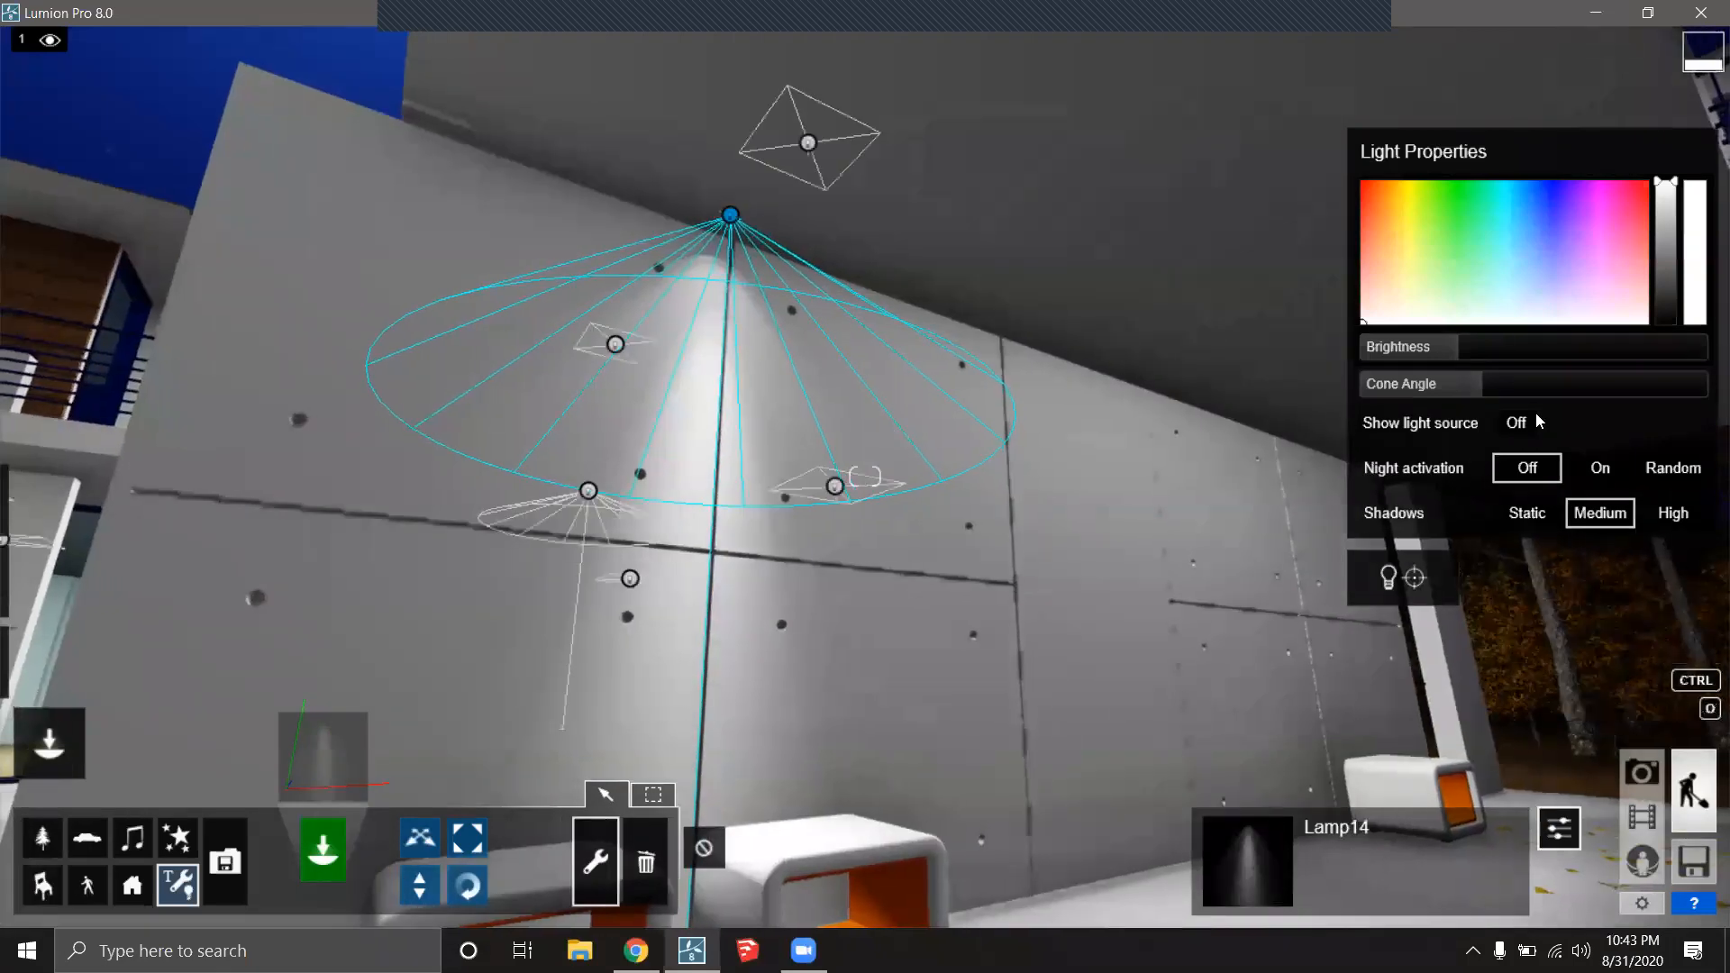
left_click(1610, 470)
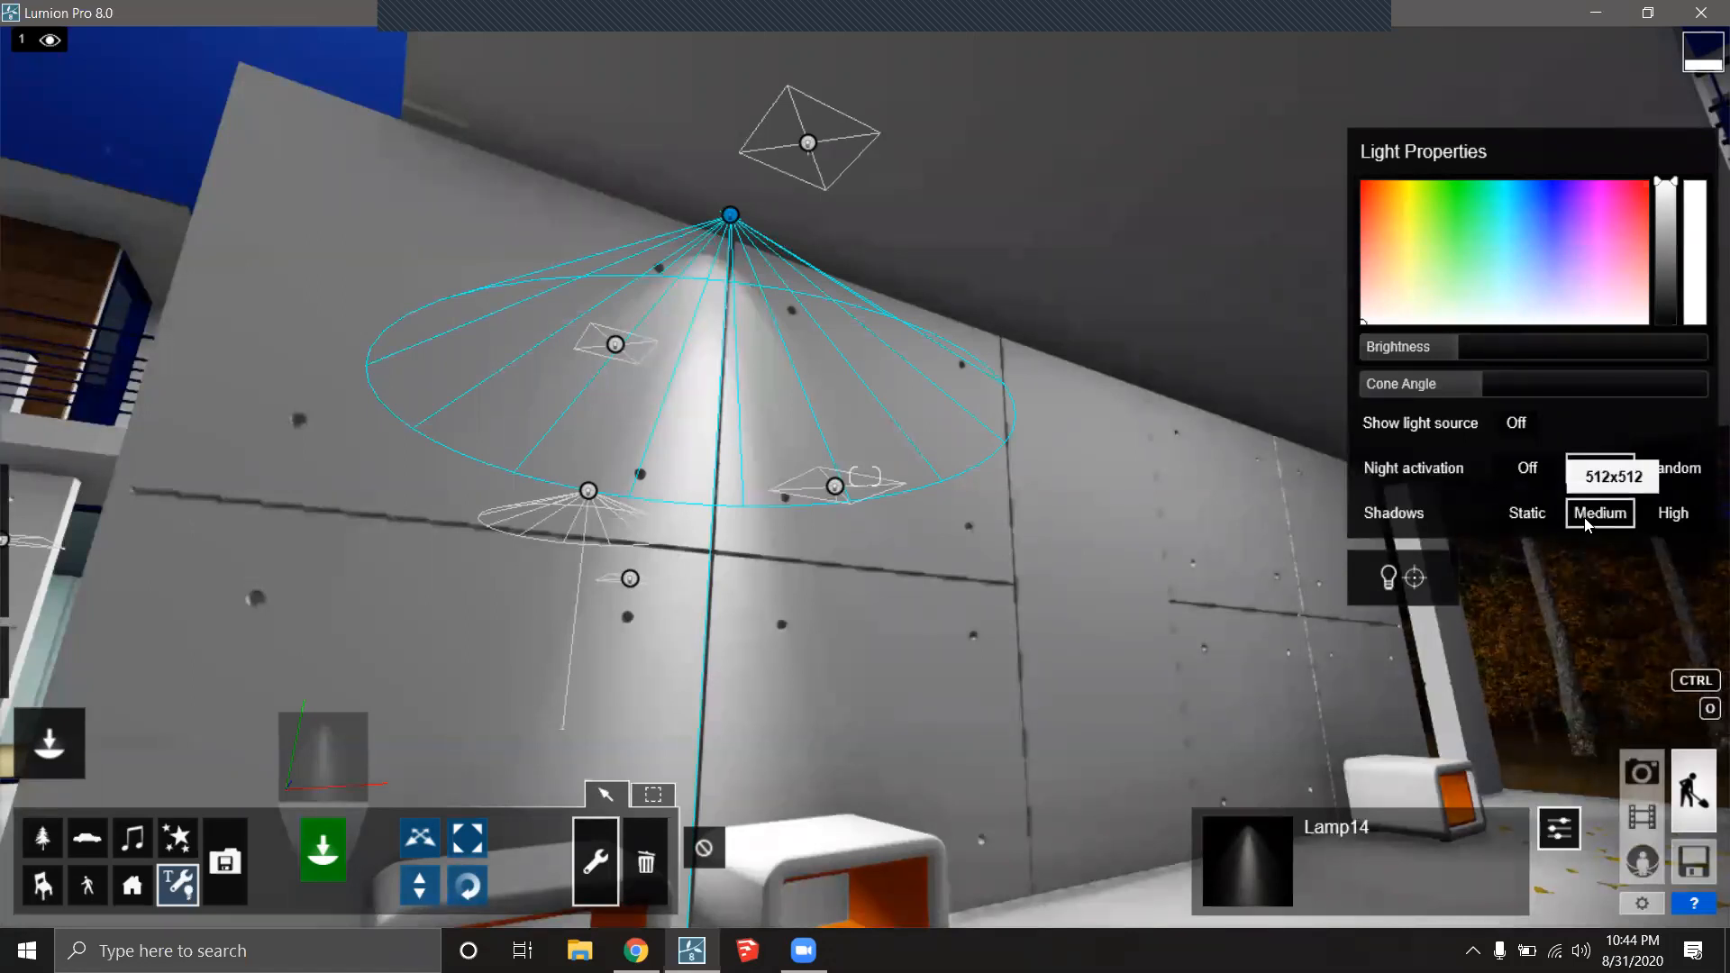
right_click_drag(1439, 567, 1437, 575)
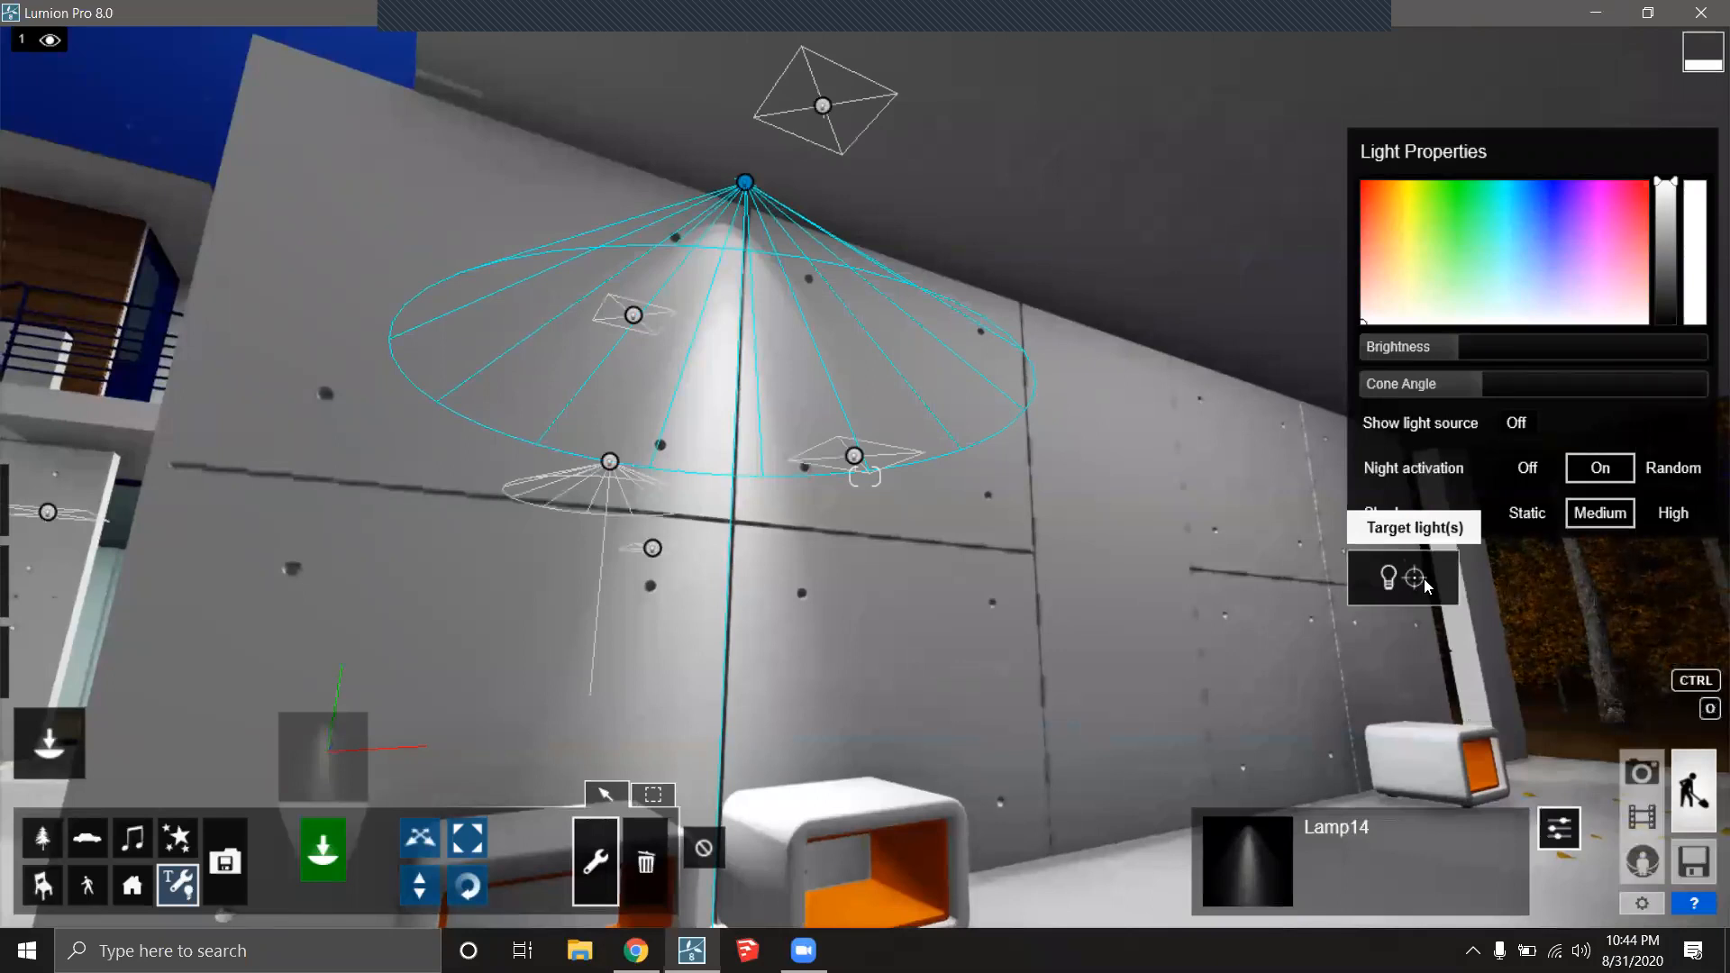
Target the spotlight down the concrete wall's vertical joint, at a point beside the second orange-lined stool.
key("s")
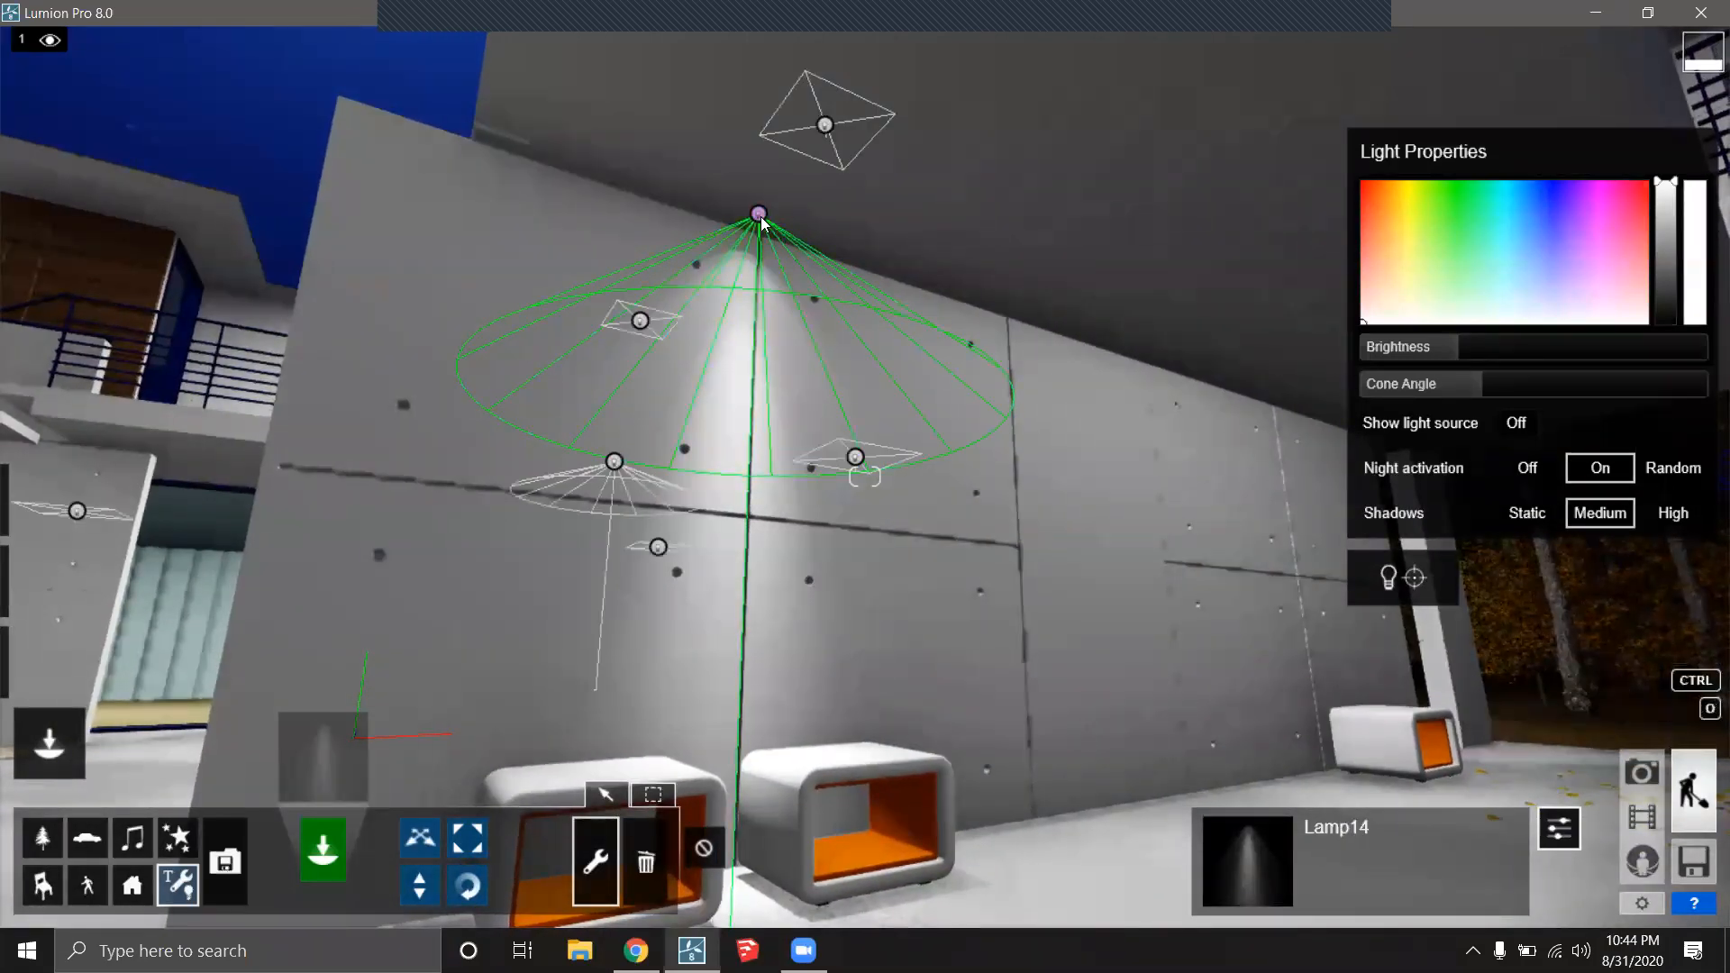
left_click(753, 222)
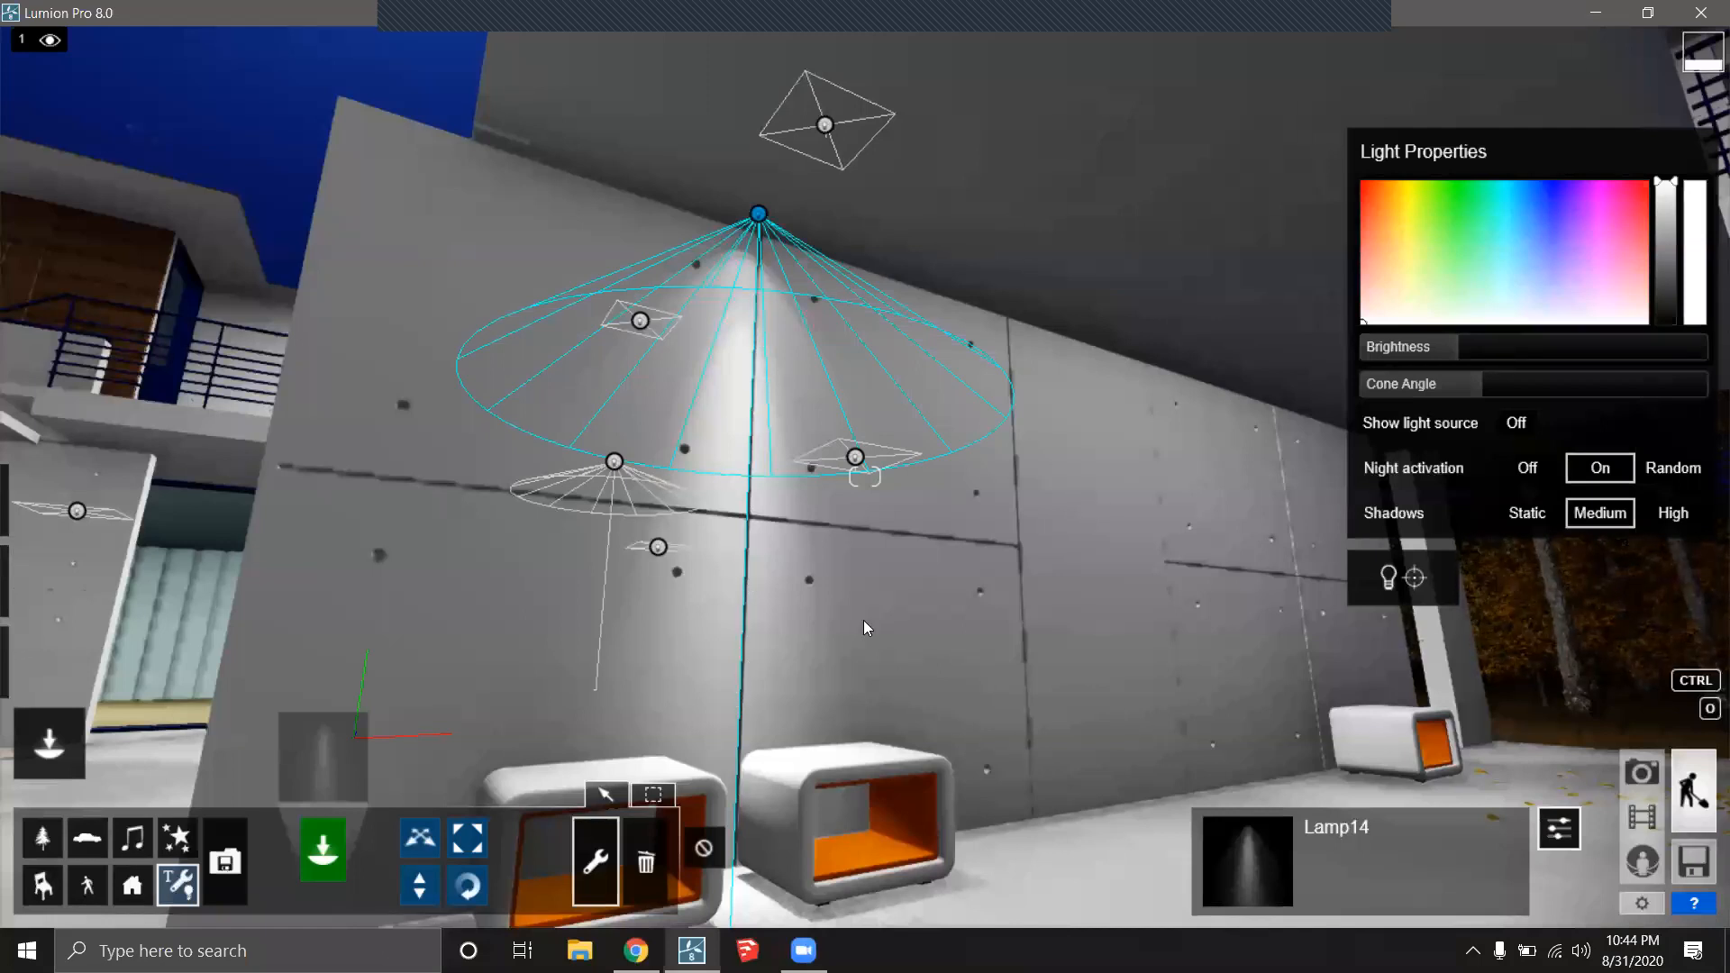
left_click(1368, 587)
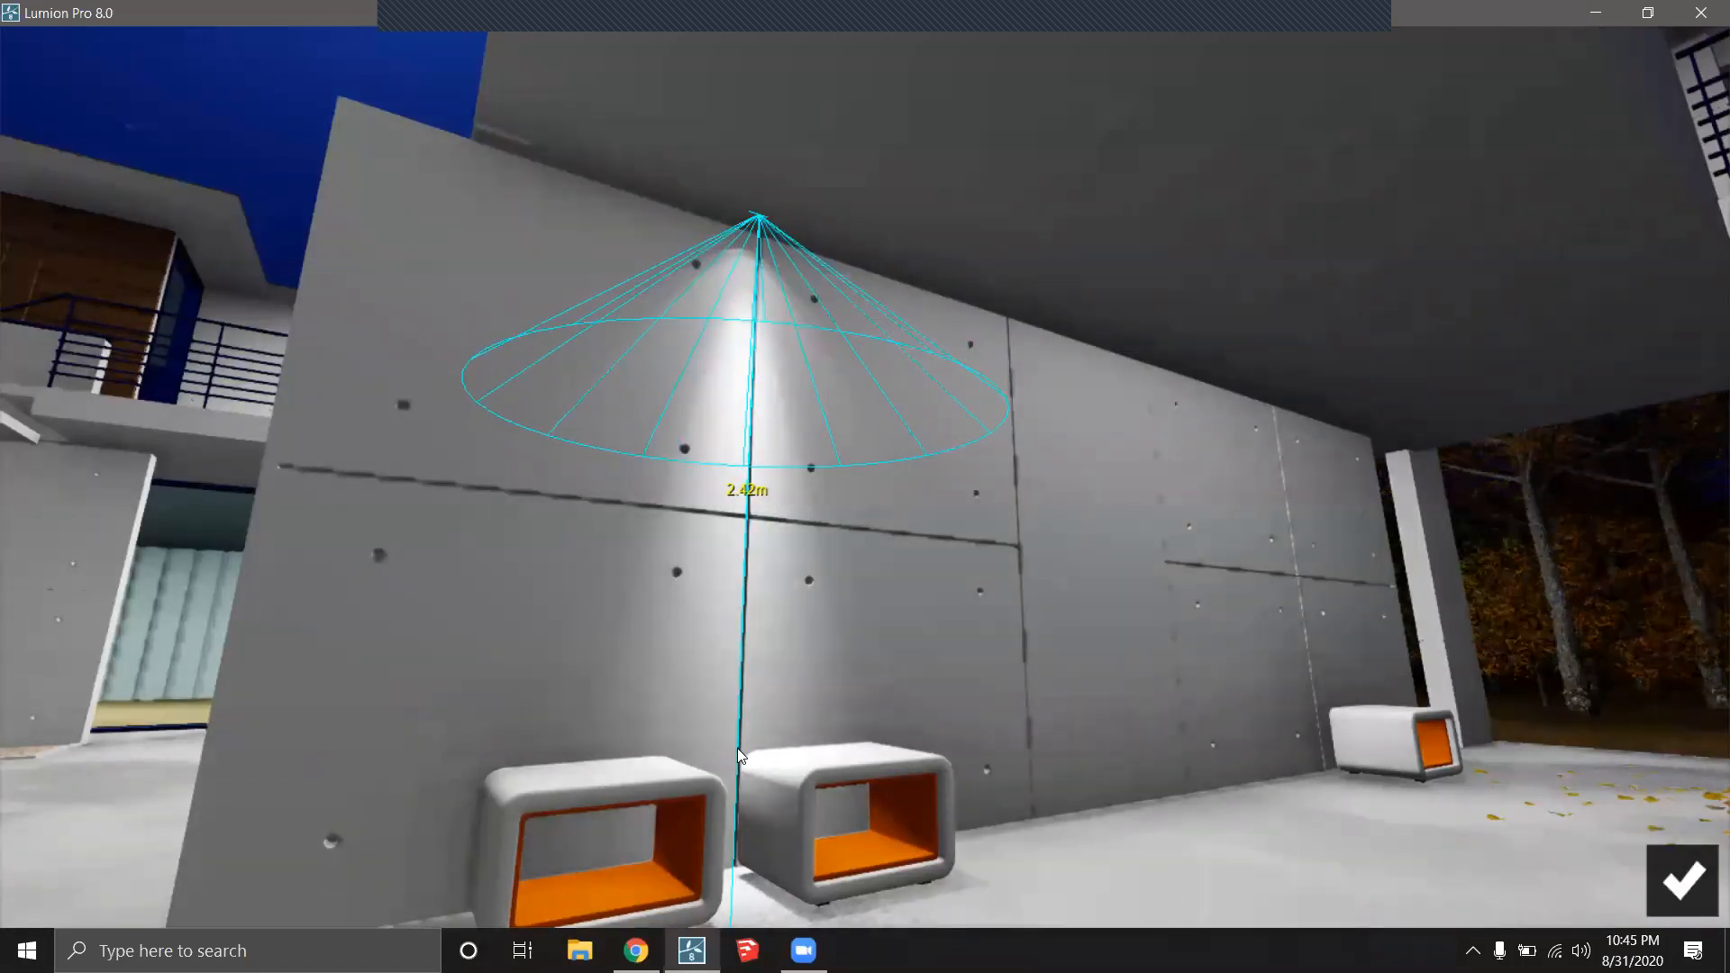
left_click(739, 754)
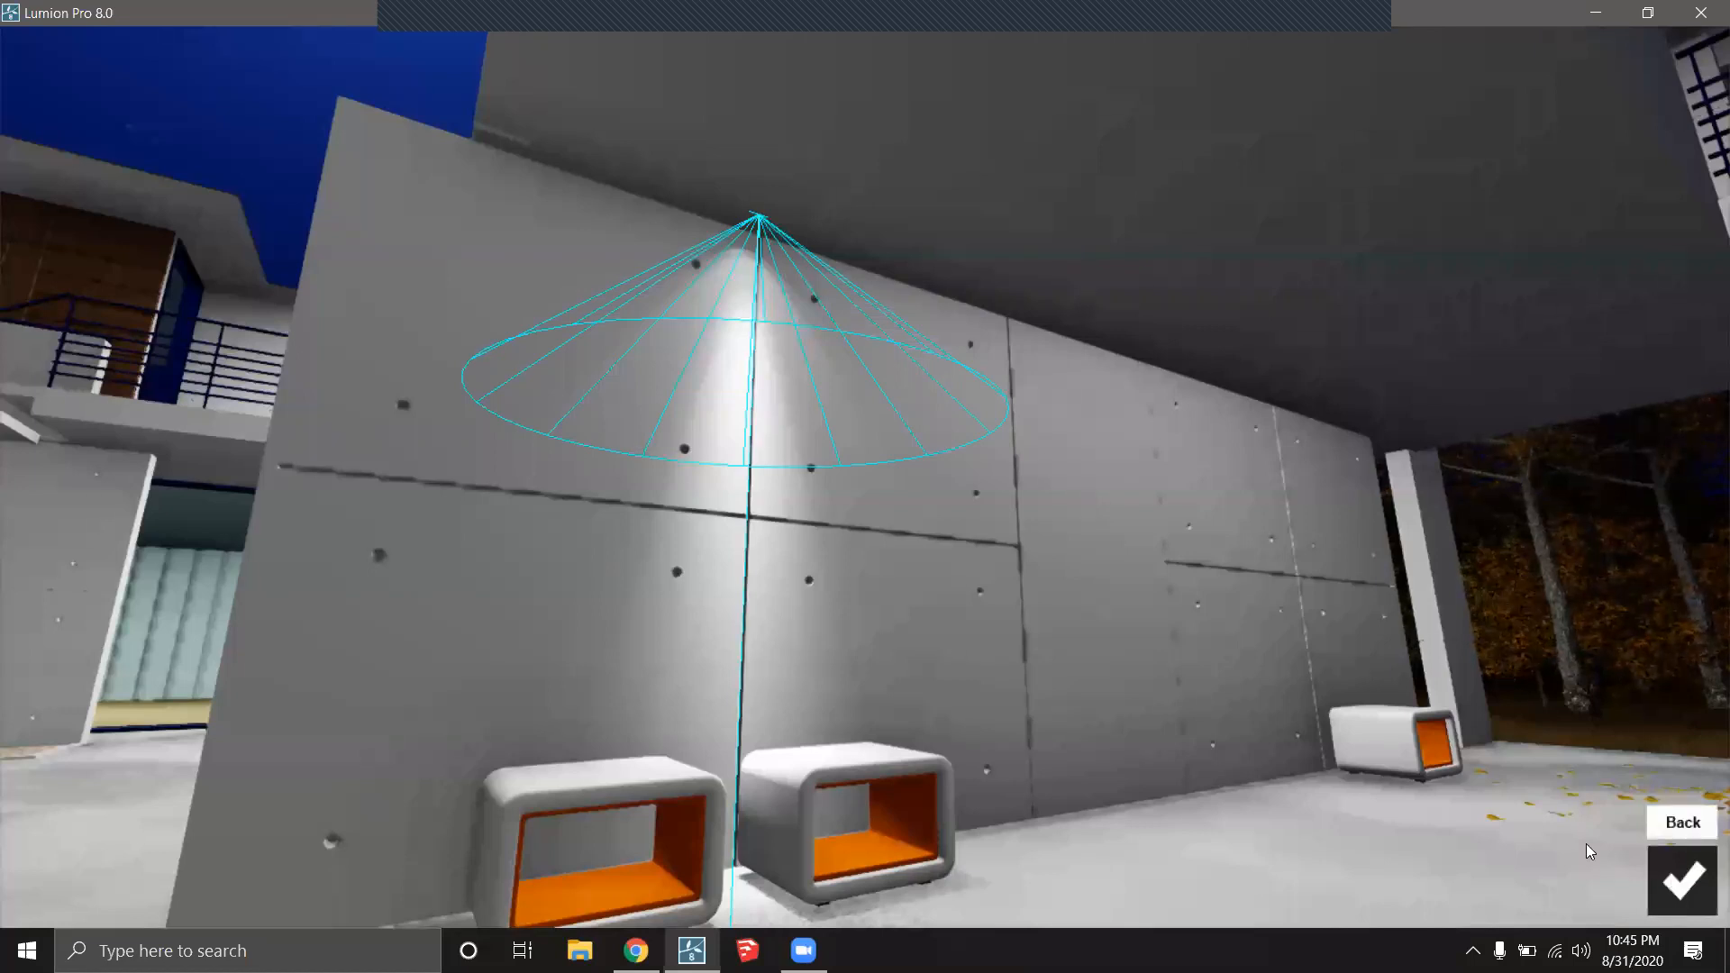
key("d")
right_click_drag(1248, 649, 1051, 334)
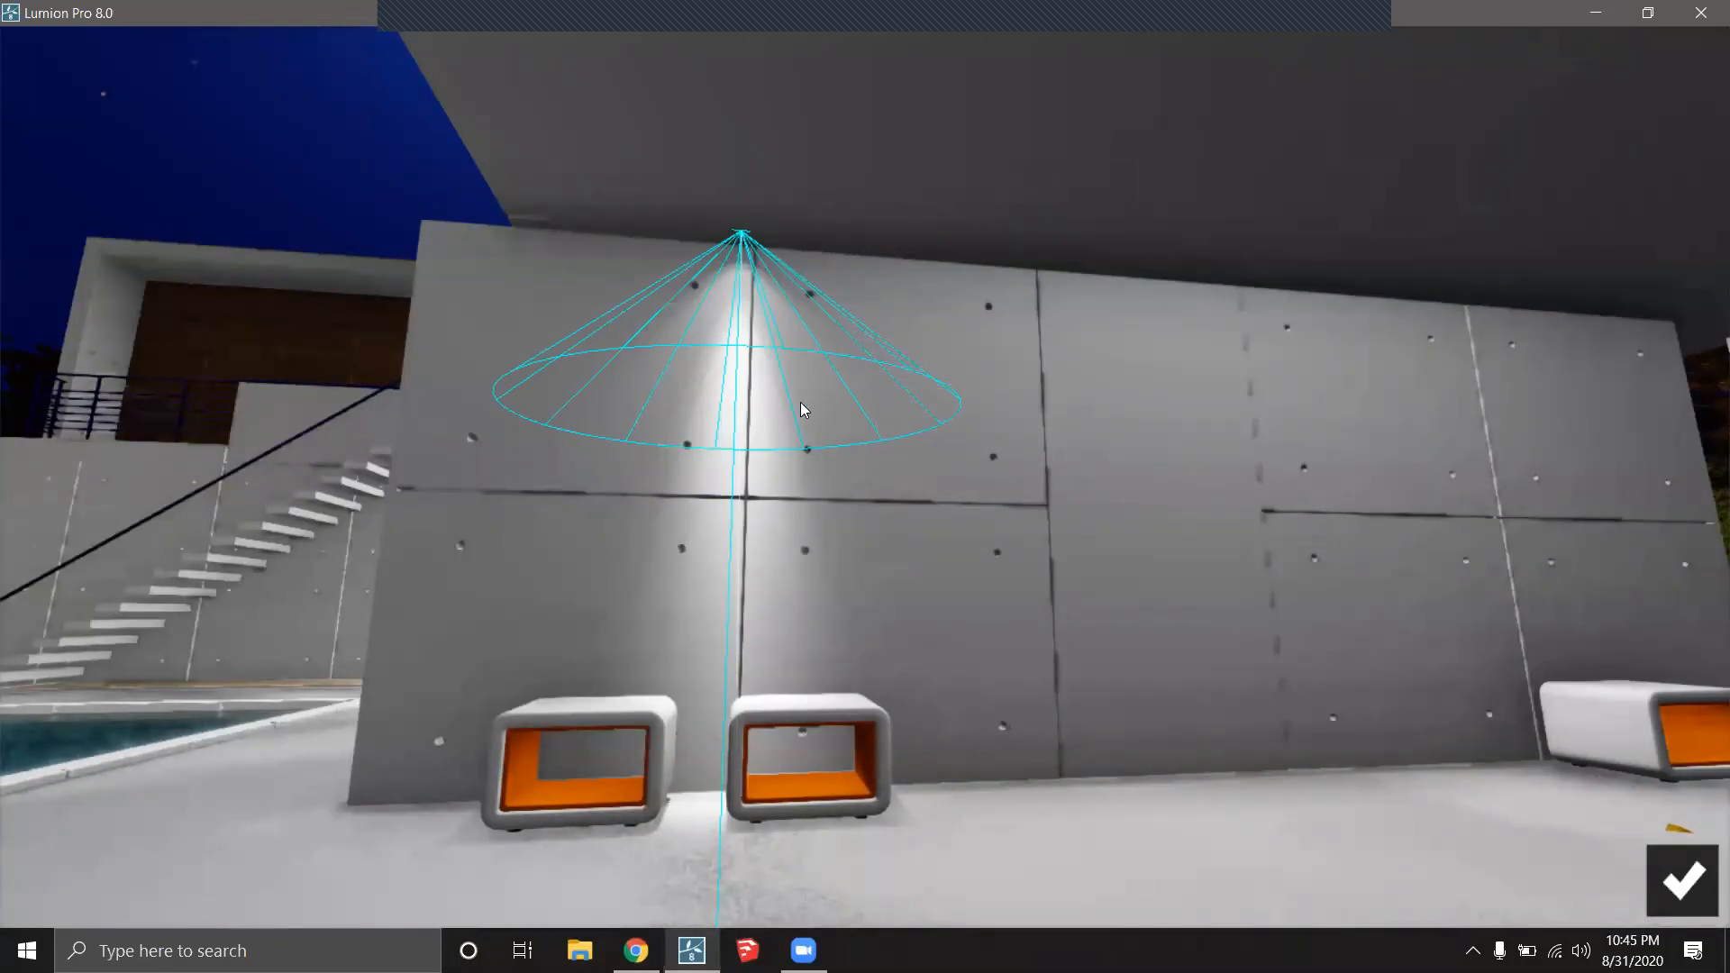
left_click(1681, 894)
Copy the spotlight twice along the top of the concrete wall, to the wall's middle and above the single far stool.
right_click_drag(1130, 473, 988, 334)
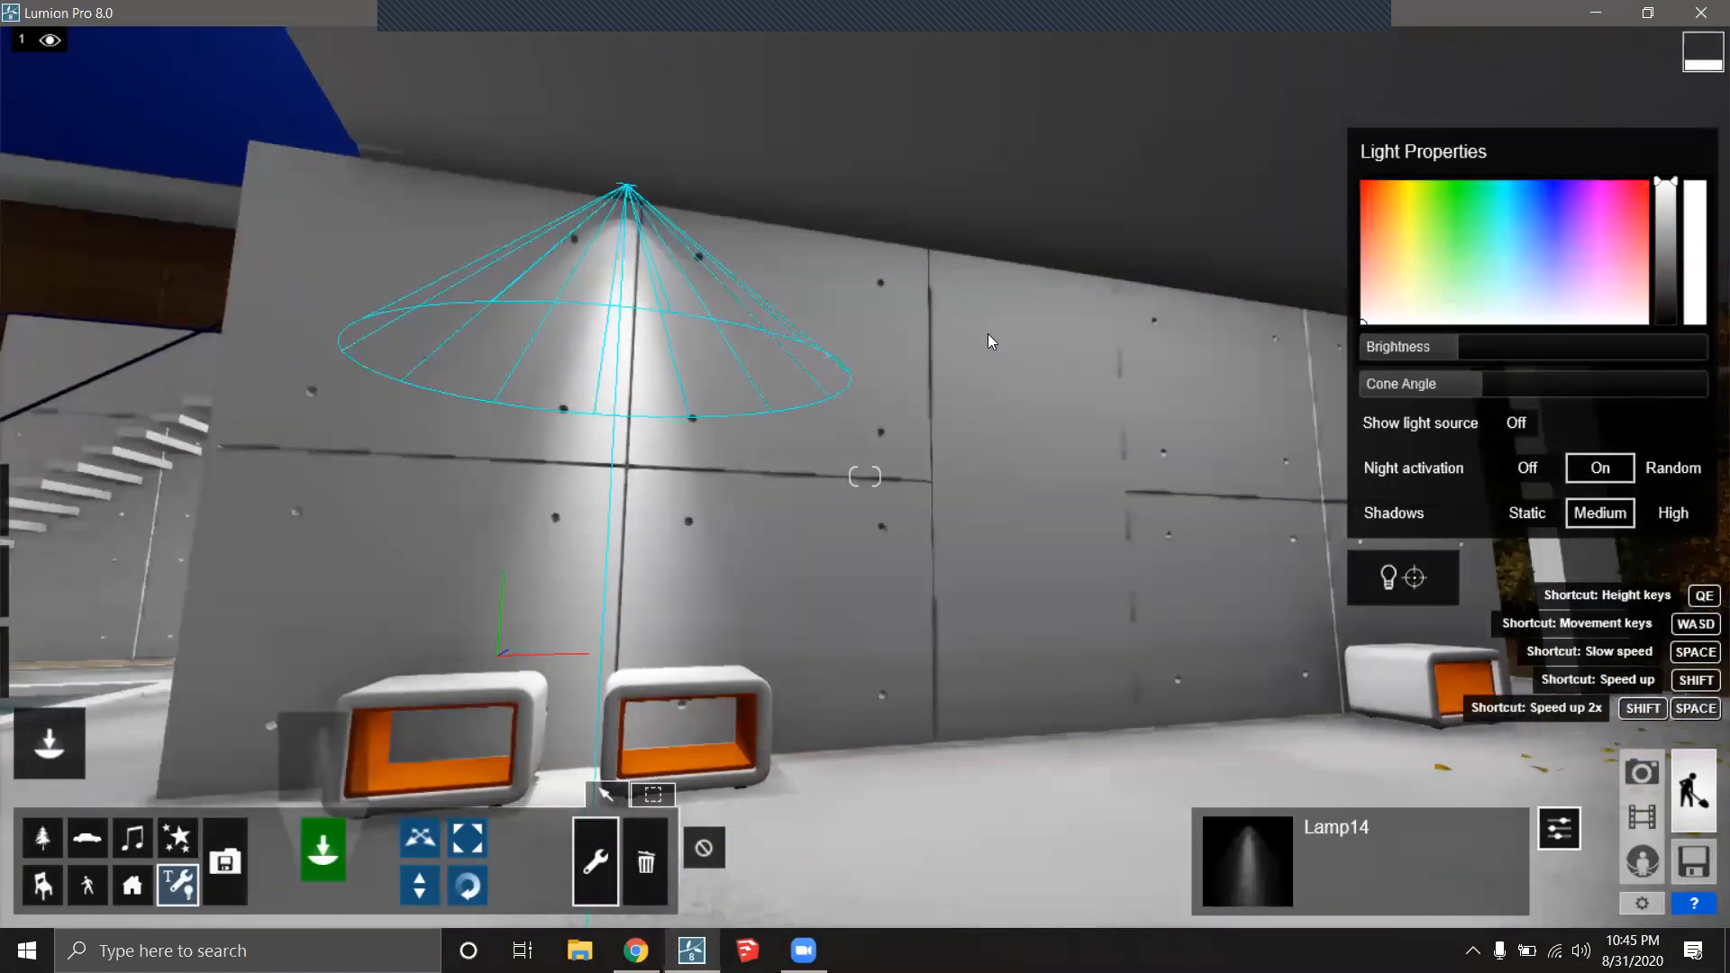
right_click_drag(1014, 420, 900, 529)
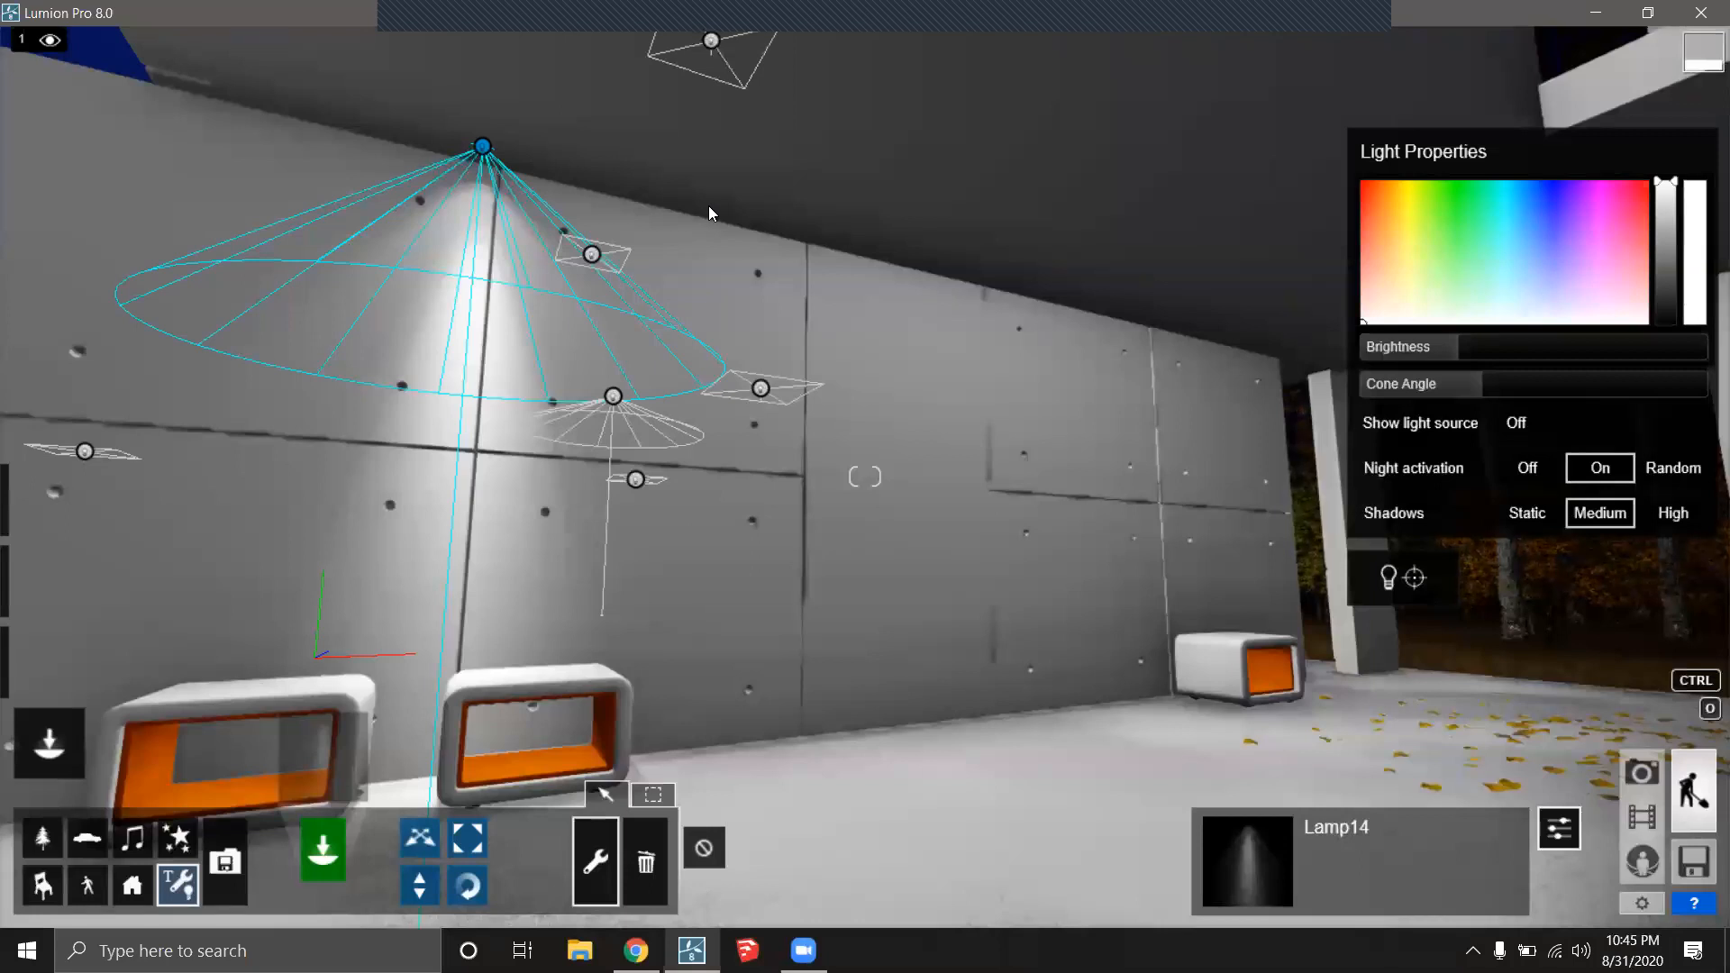
right_click_drag(787, 198, 615, 169)
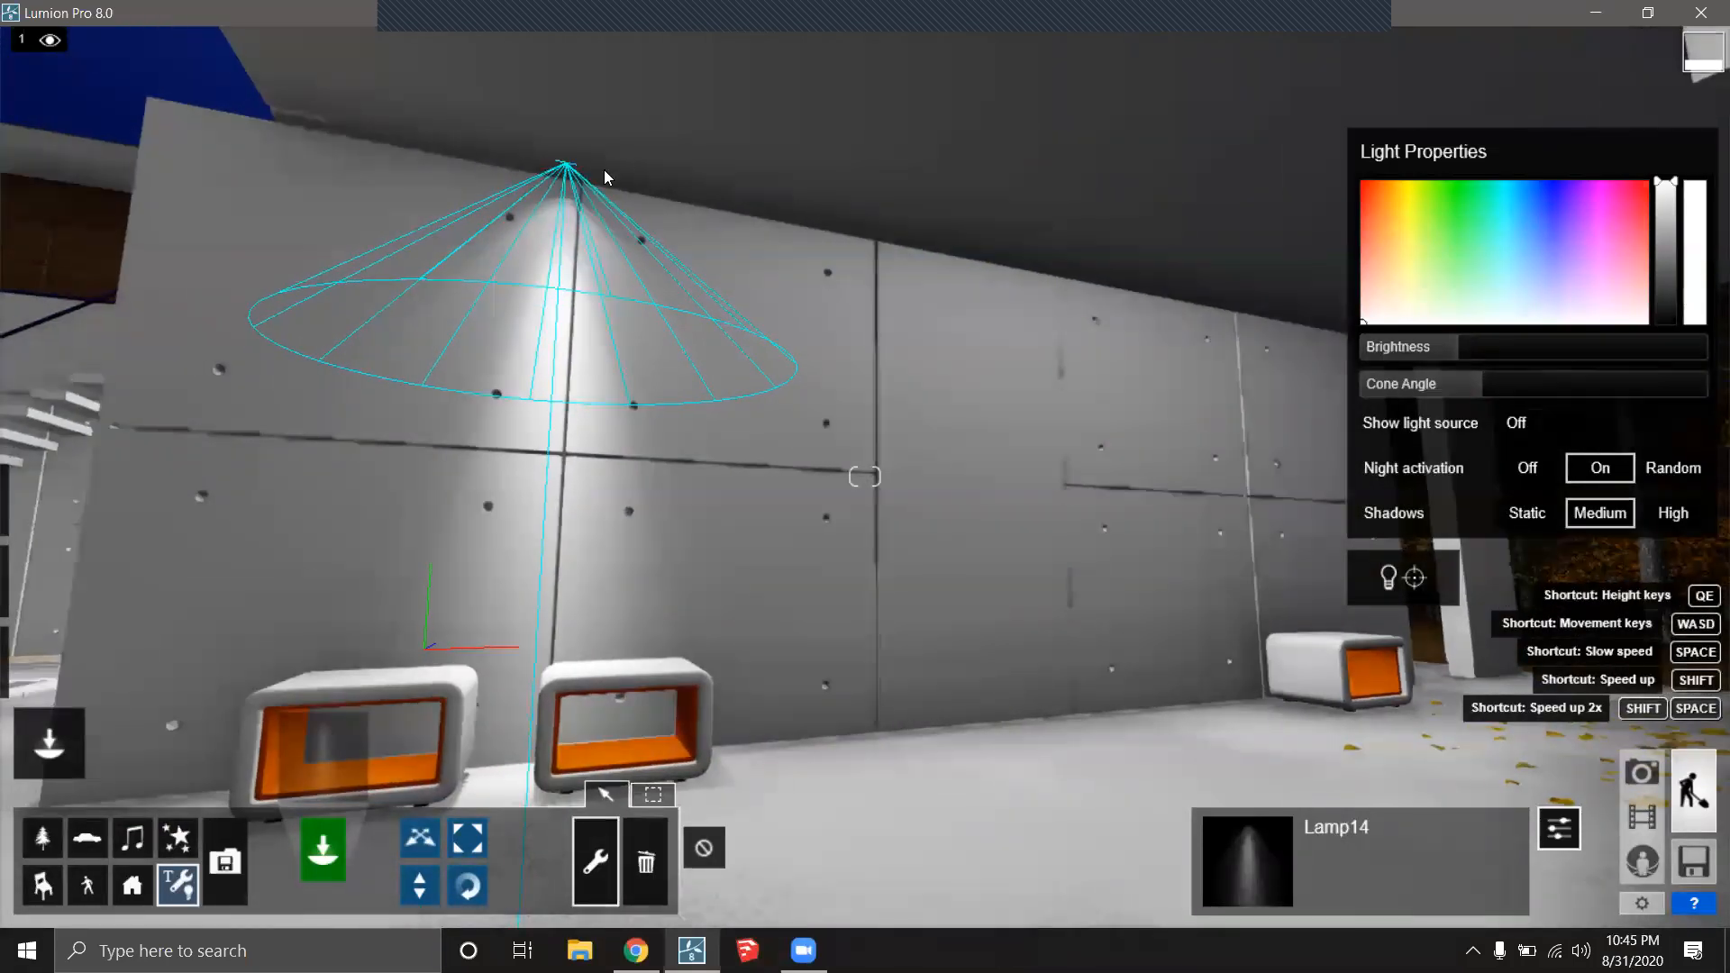
left_click(571, 168)
left_click(682, 186)
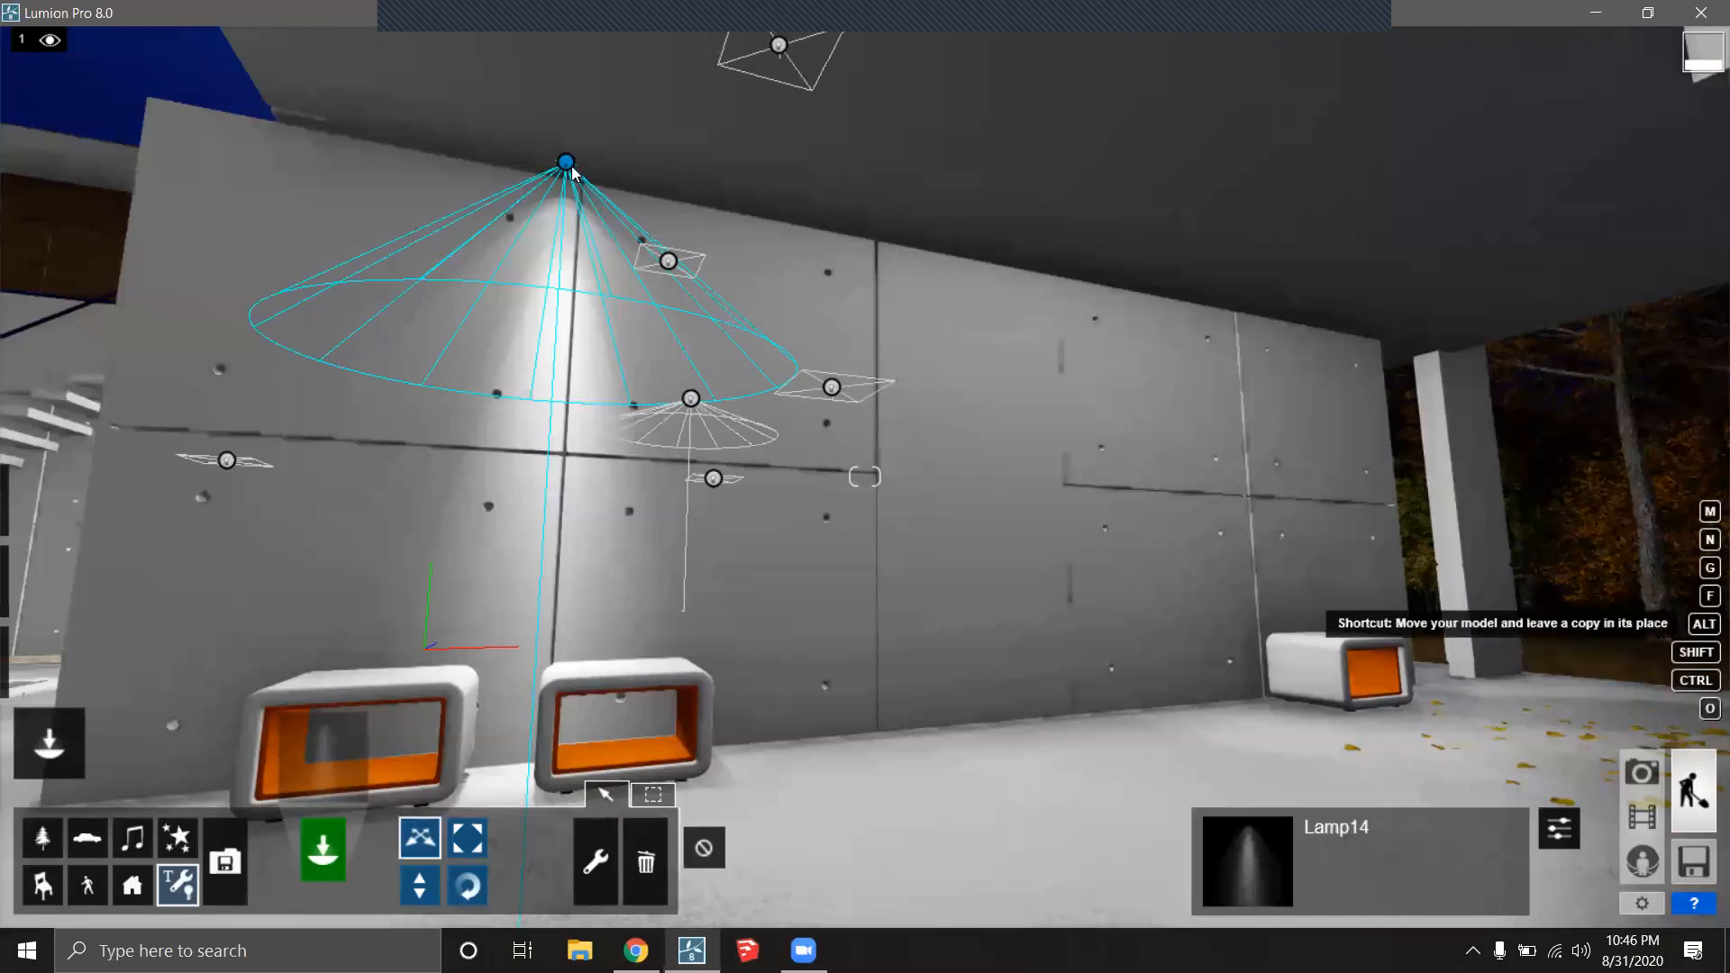
left_click_drag(573, 169, 968, 241, "alt")
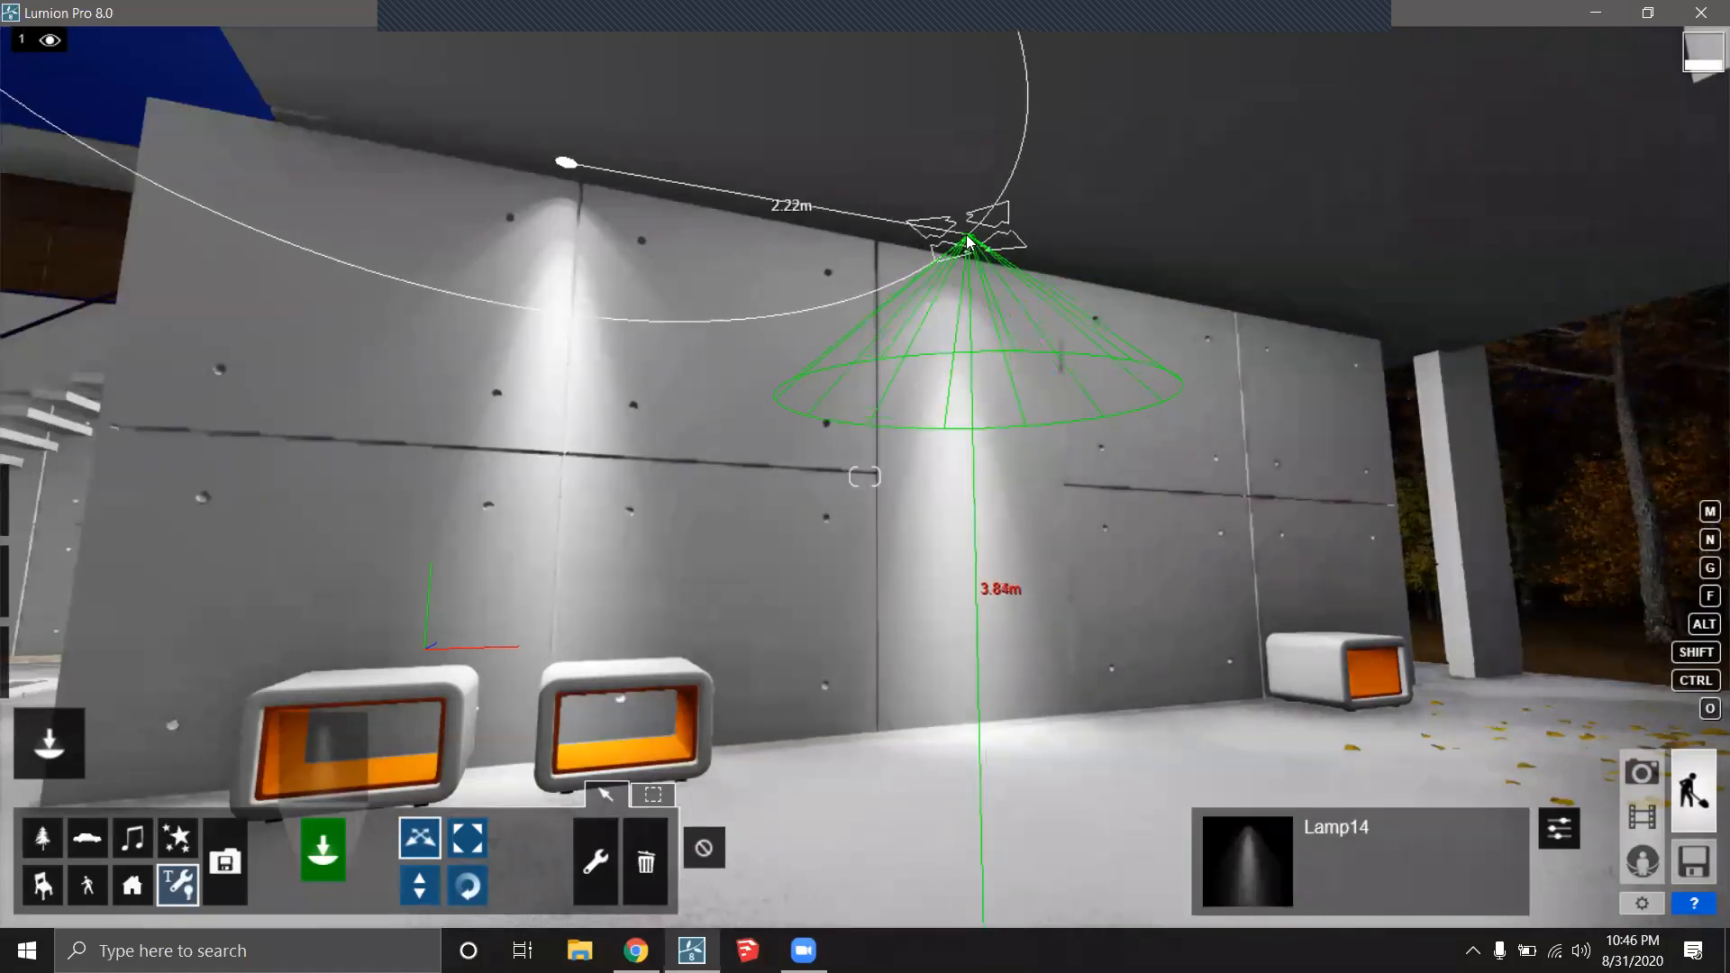
left_click_drag(737, 291, 1339, 318, "alt")
Examine the row of wall-washing spotlights from further back, moving around to the pool and the barbecue wall.
key("s")
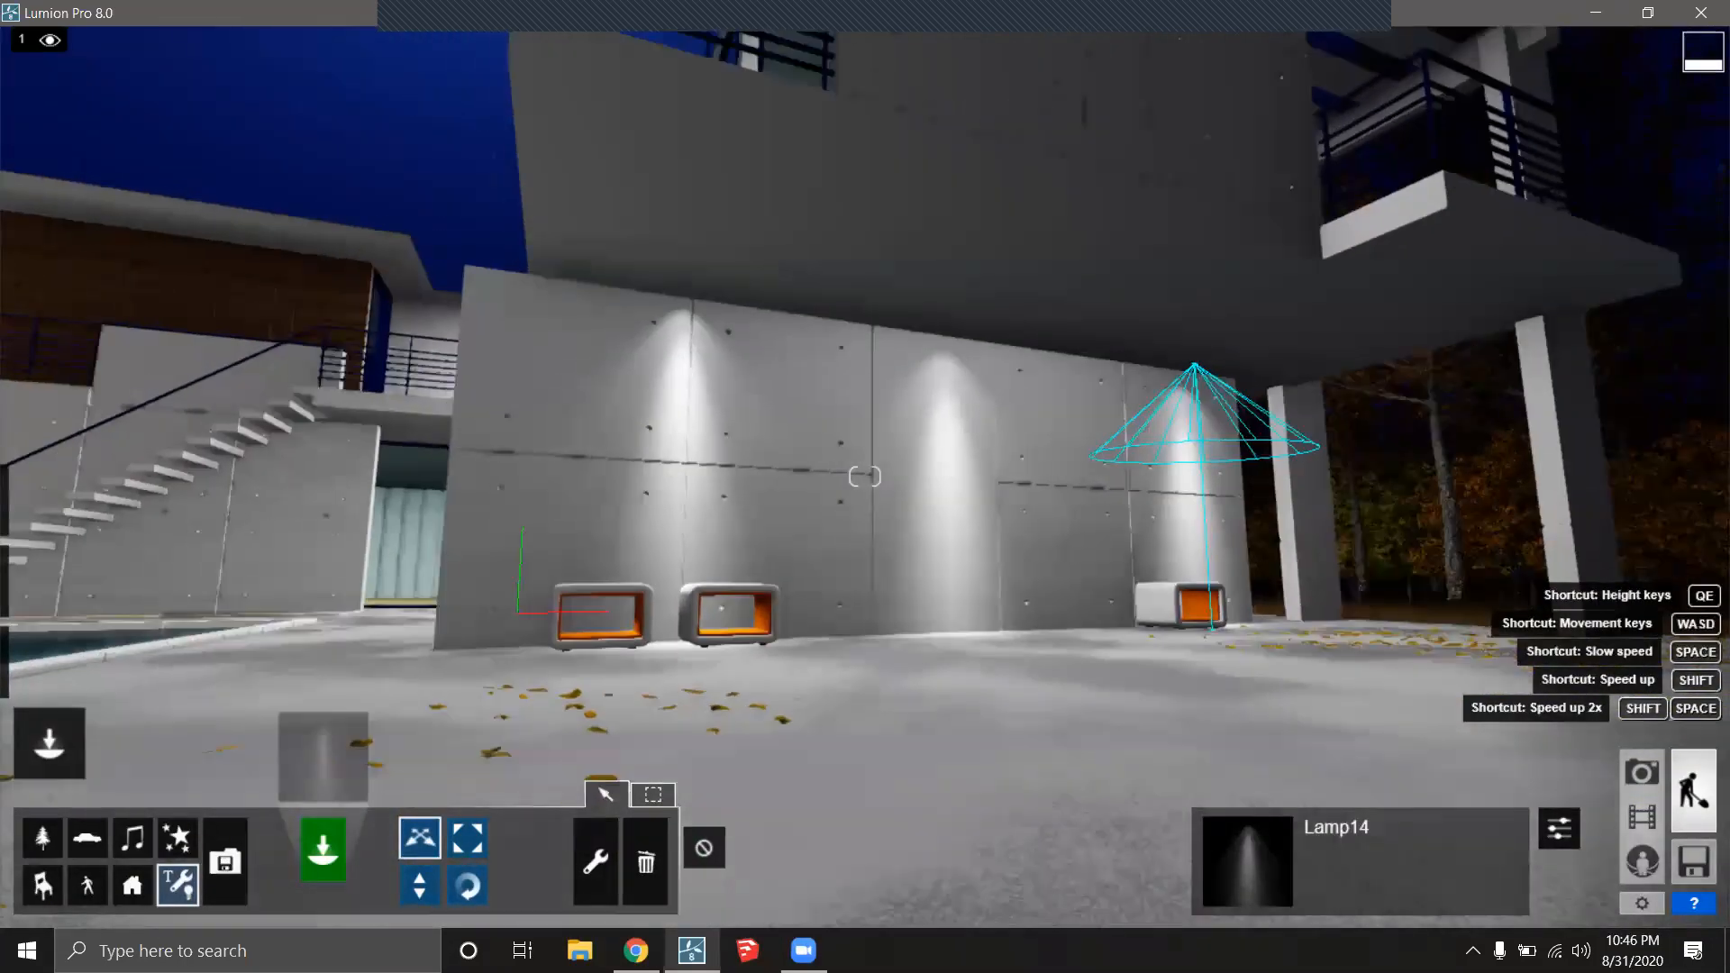
right_click_drag(669, 357, 665, 343)
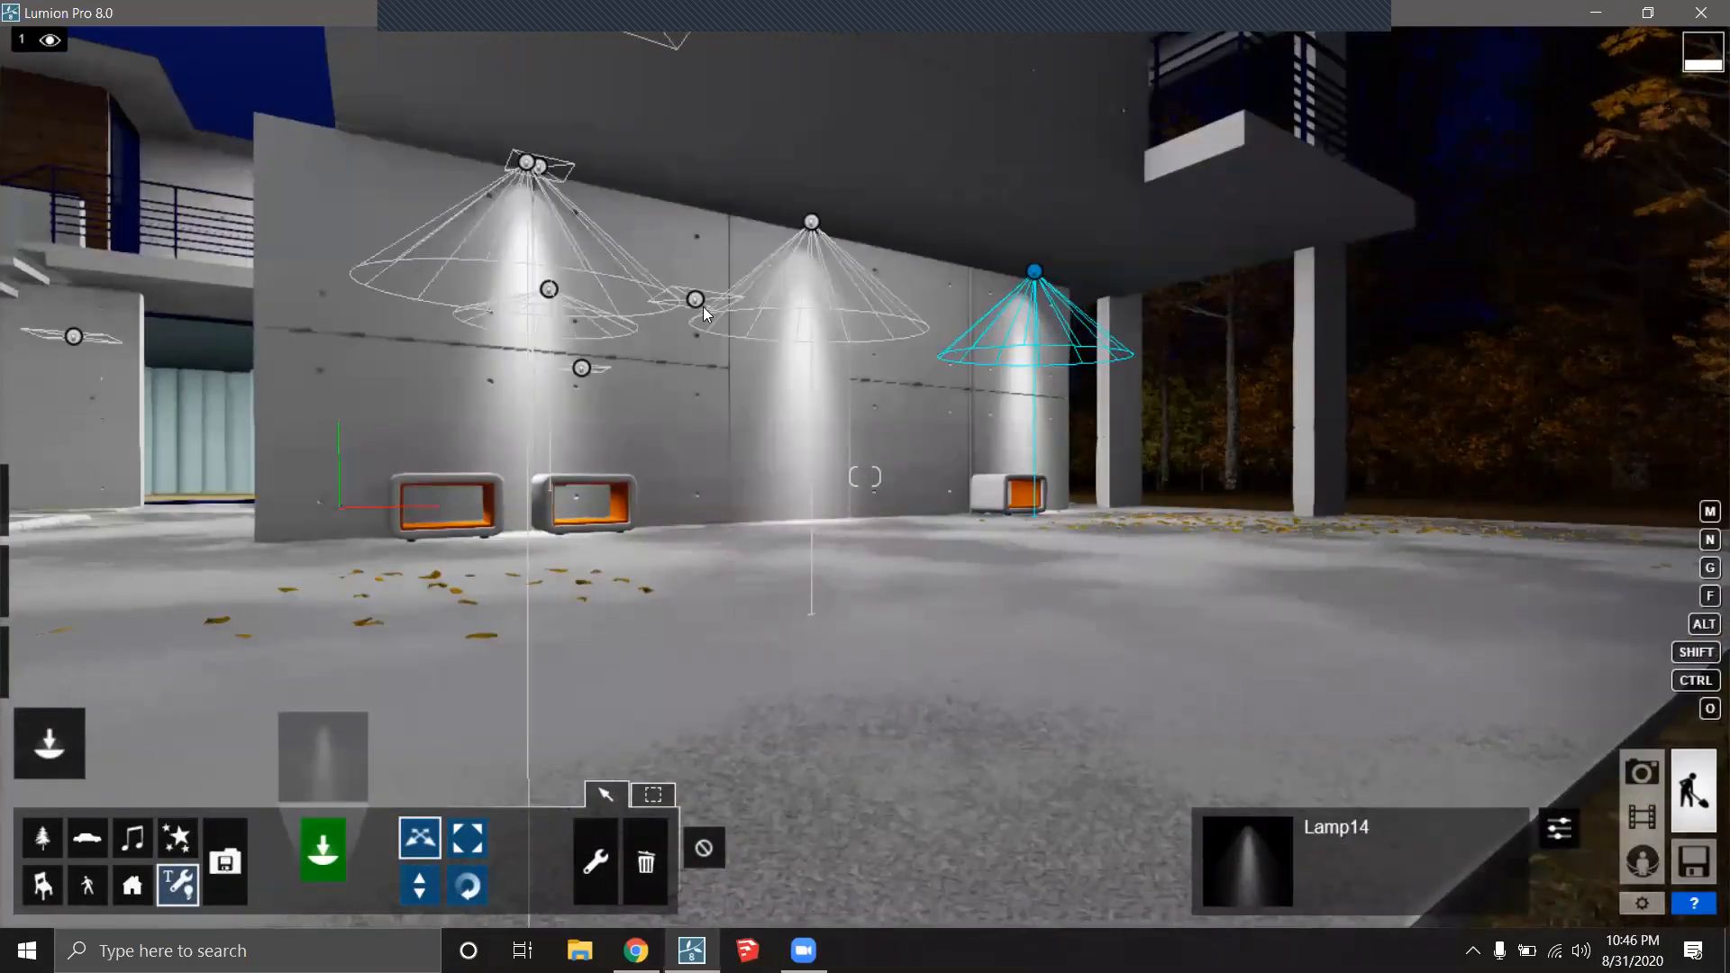
key("w")
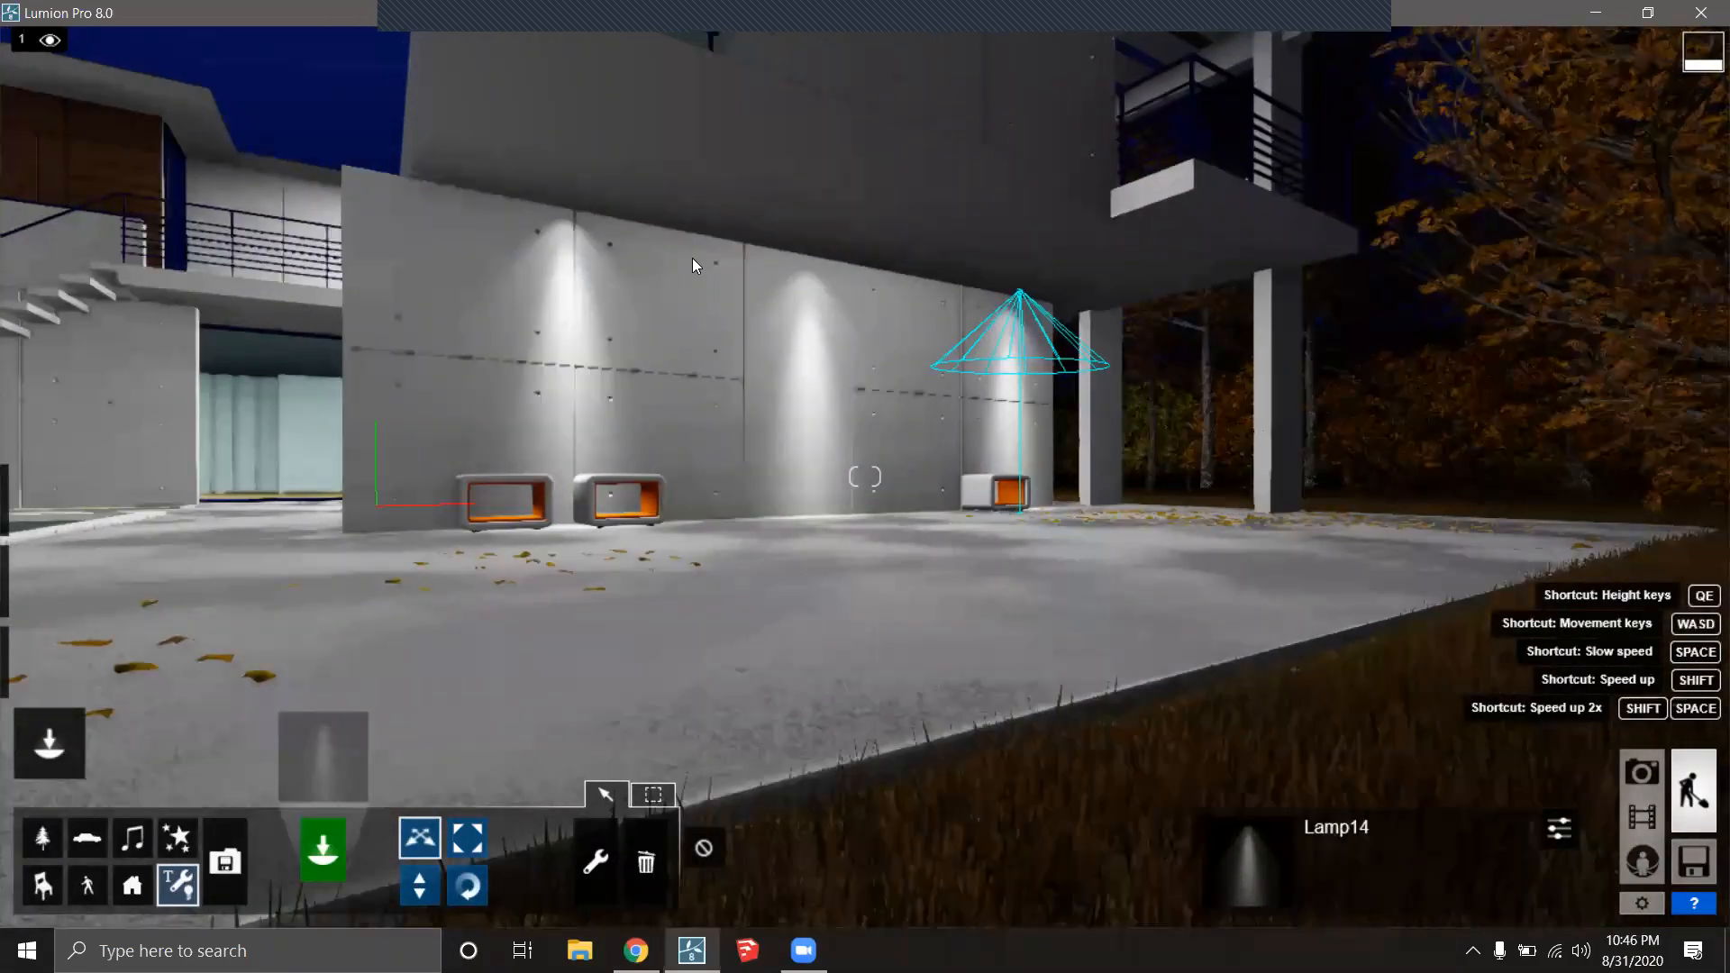
key("a")
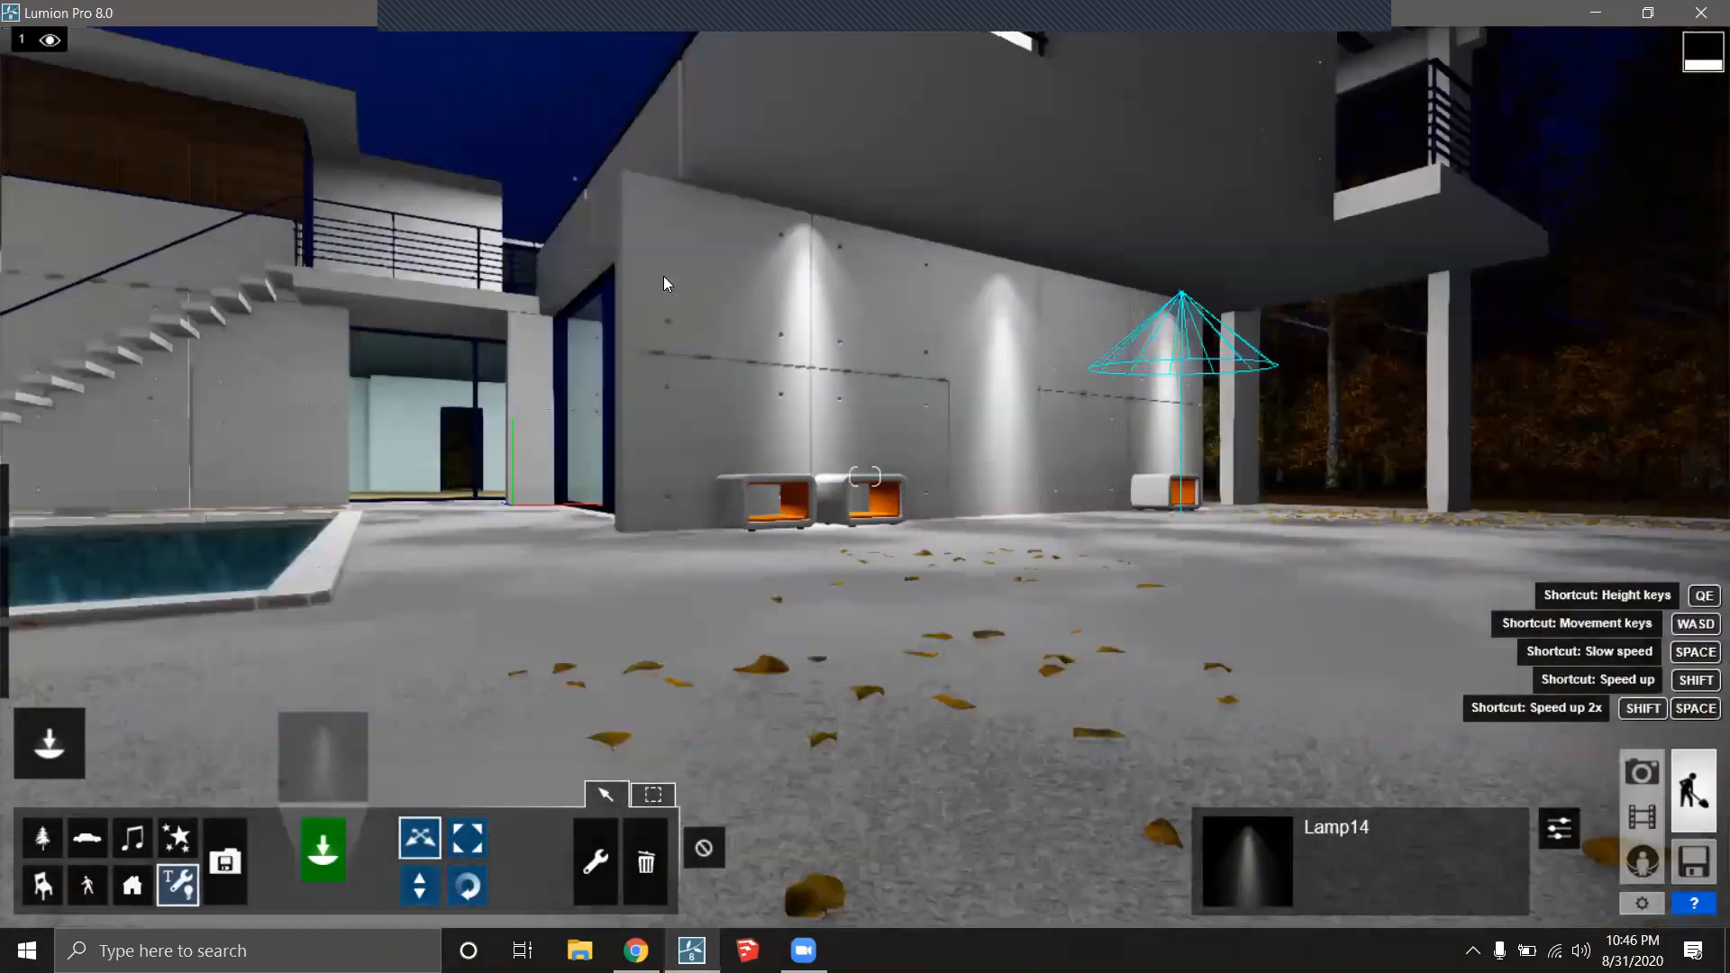
key("a")
key("s")
key("a")
key("w")
key("s")
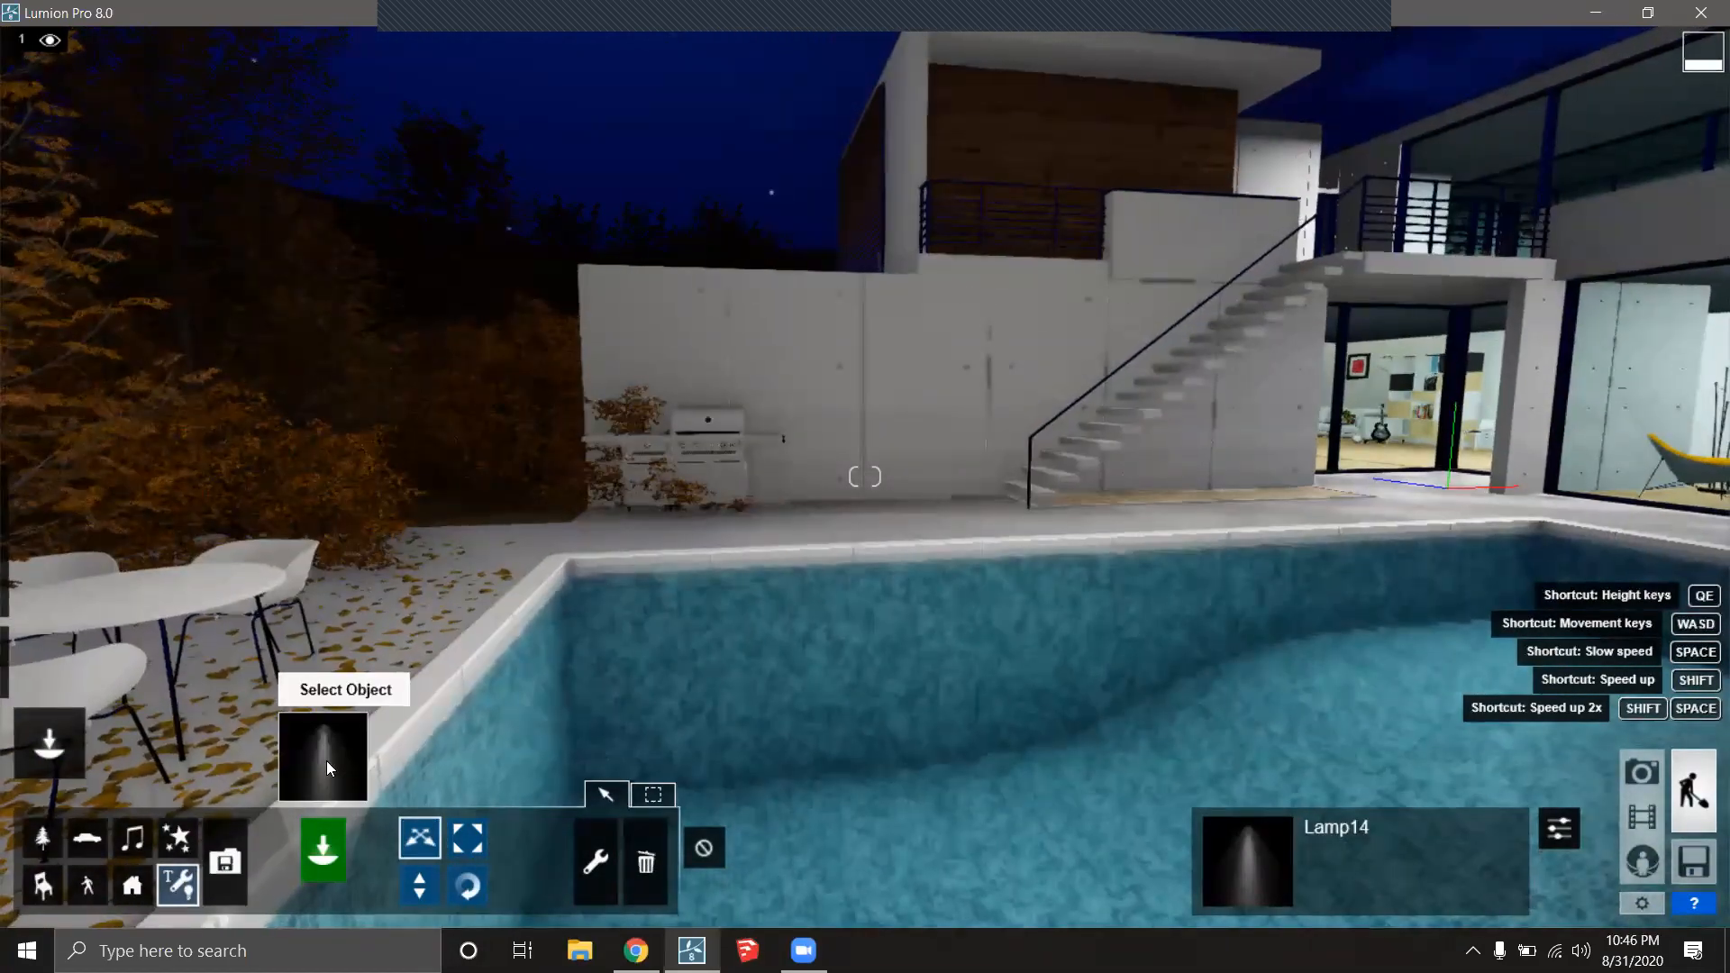
Choose Lamp14 from the spotlight library and place one near the ground at the wall beside the barbecue grill.
left_click(328, 768)
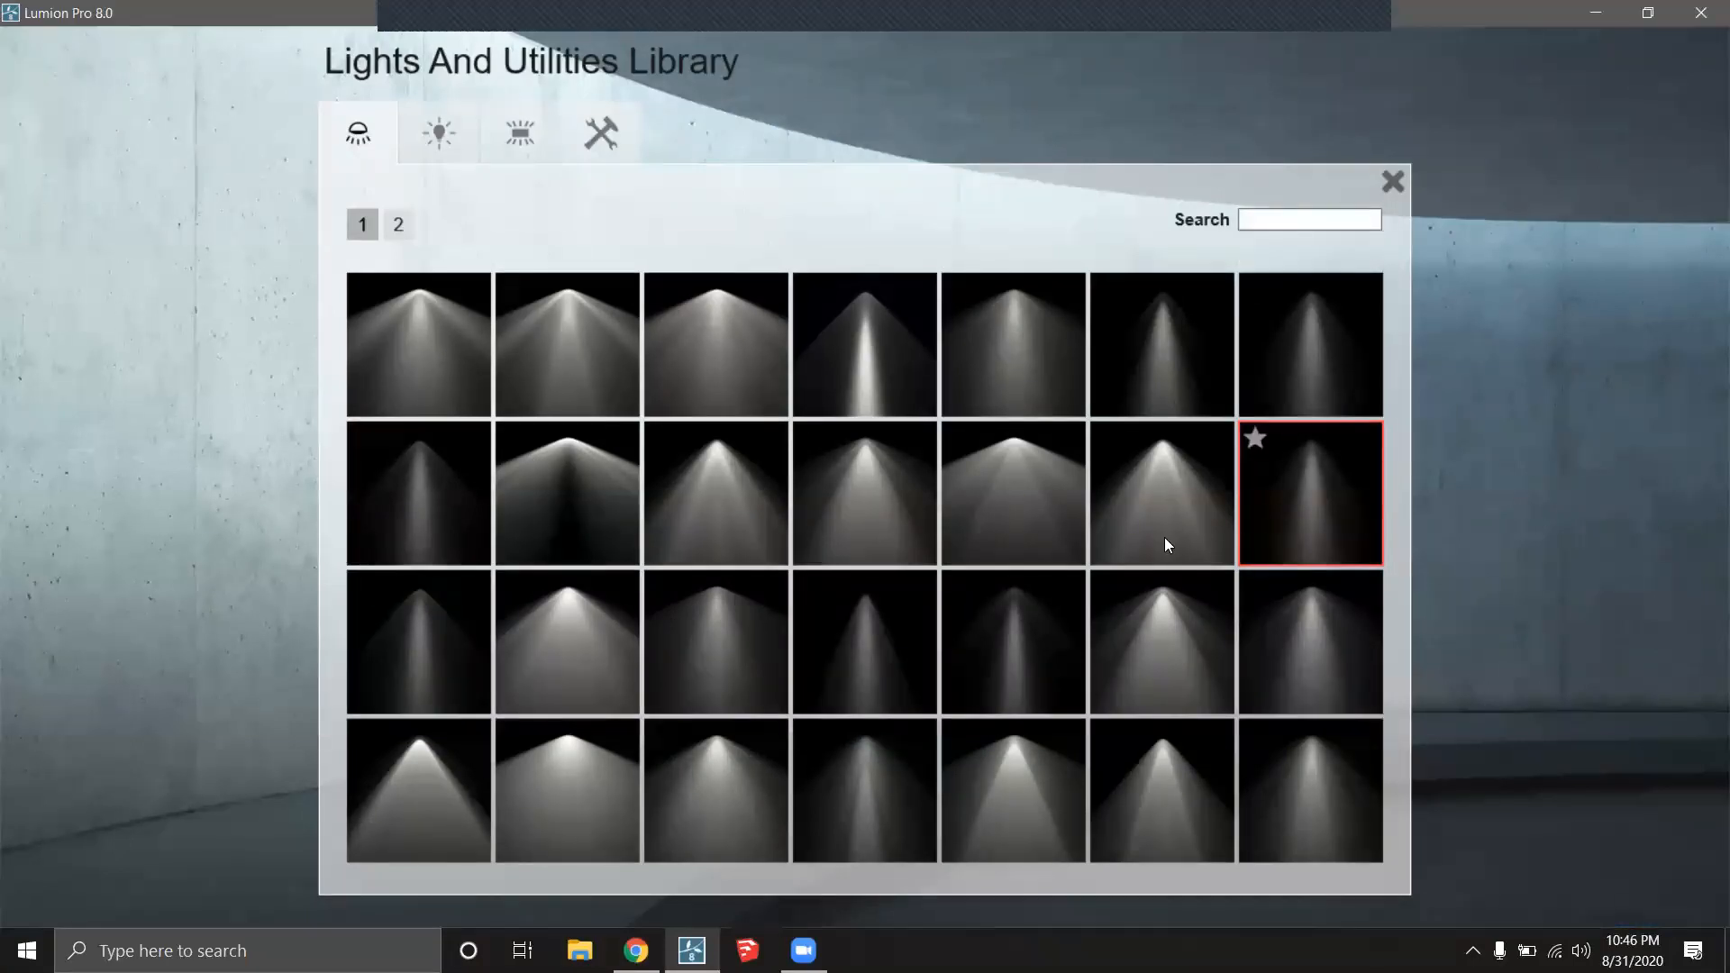
left_click(1248, 523)
key("w")
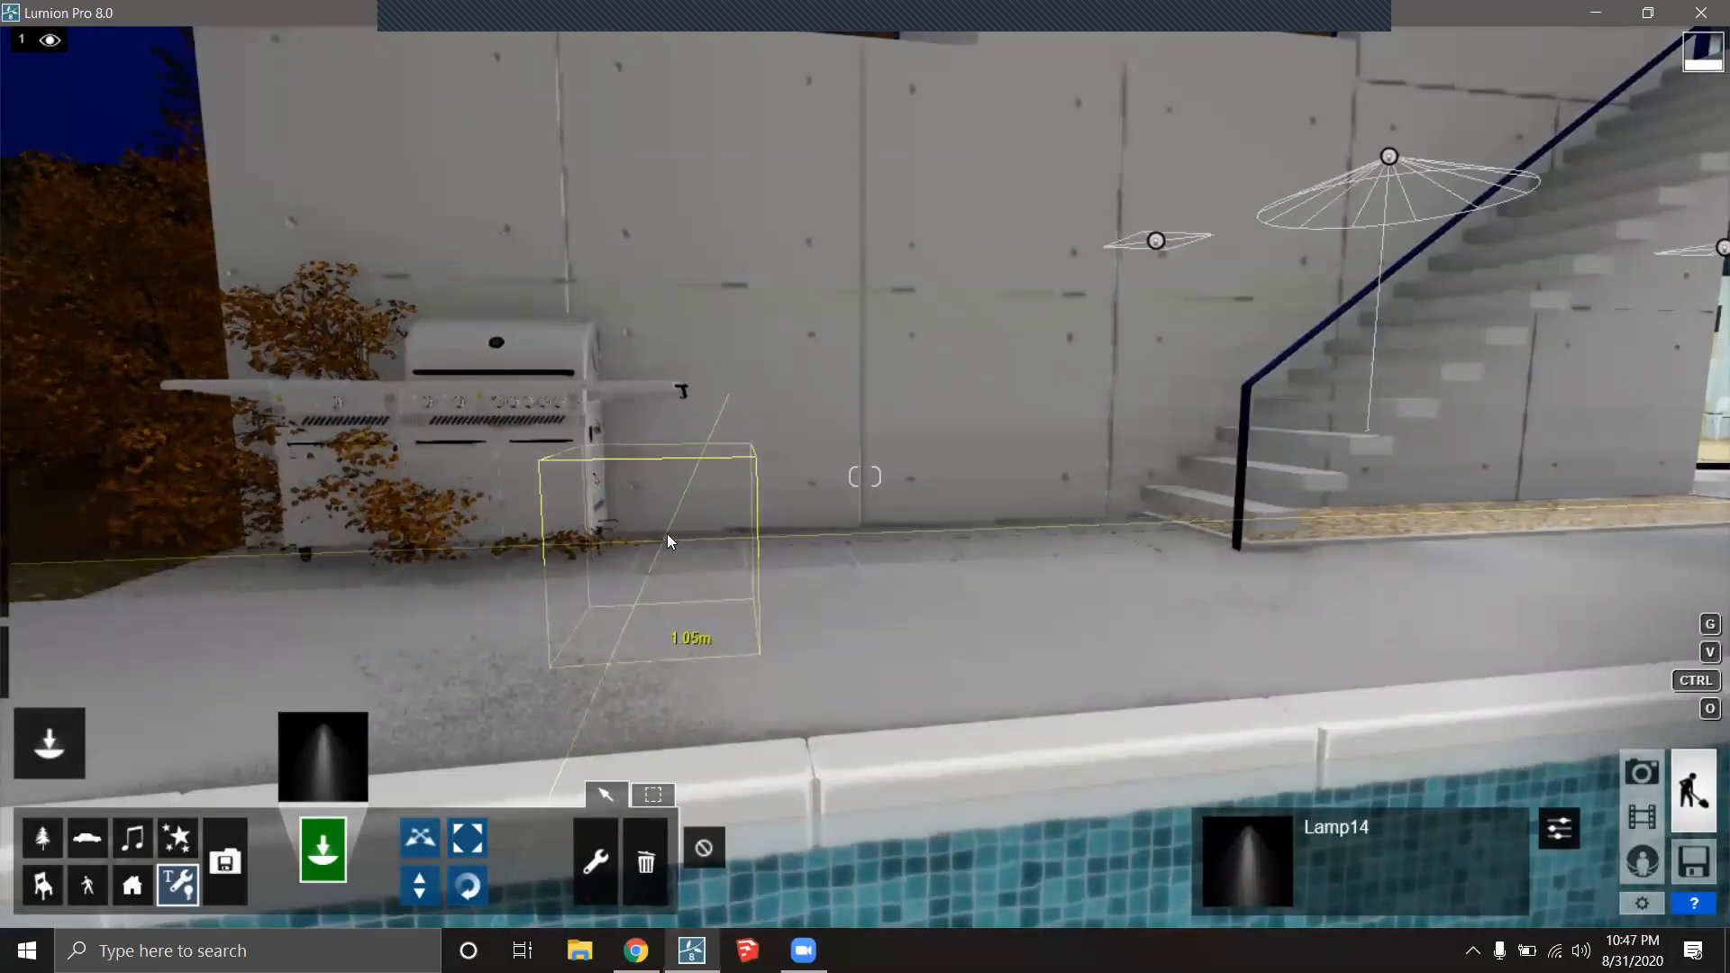
key("w")
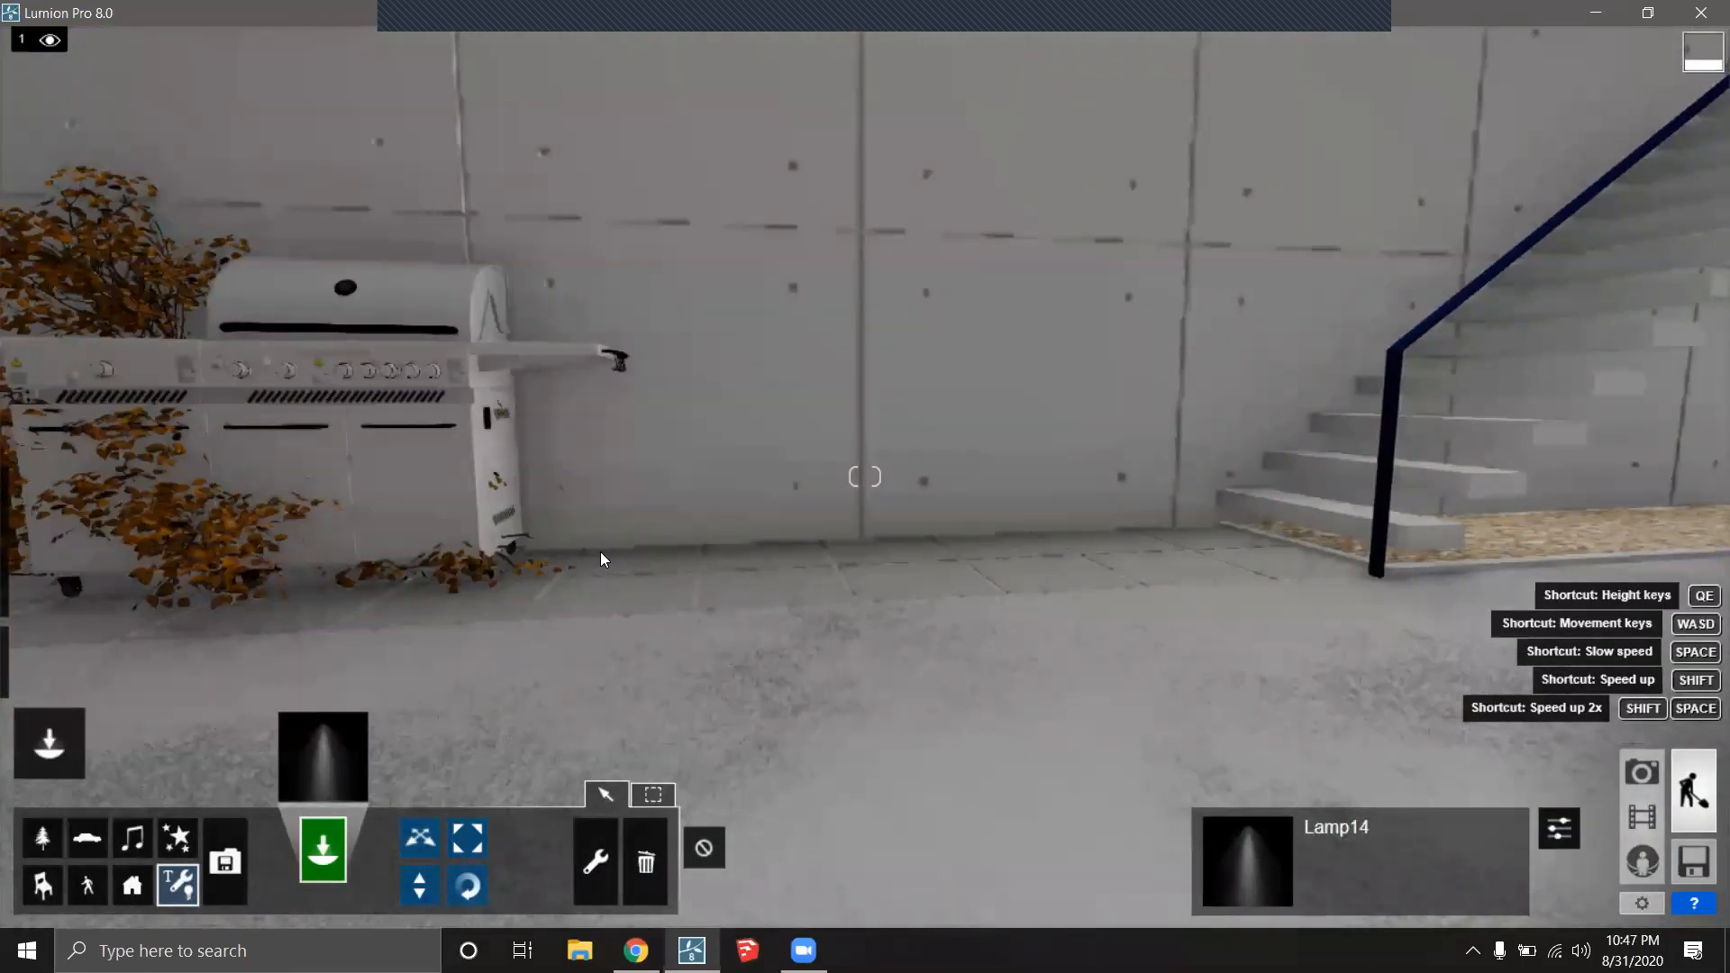
left_click(637, 560)
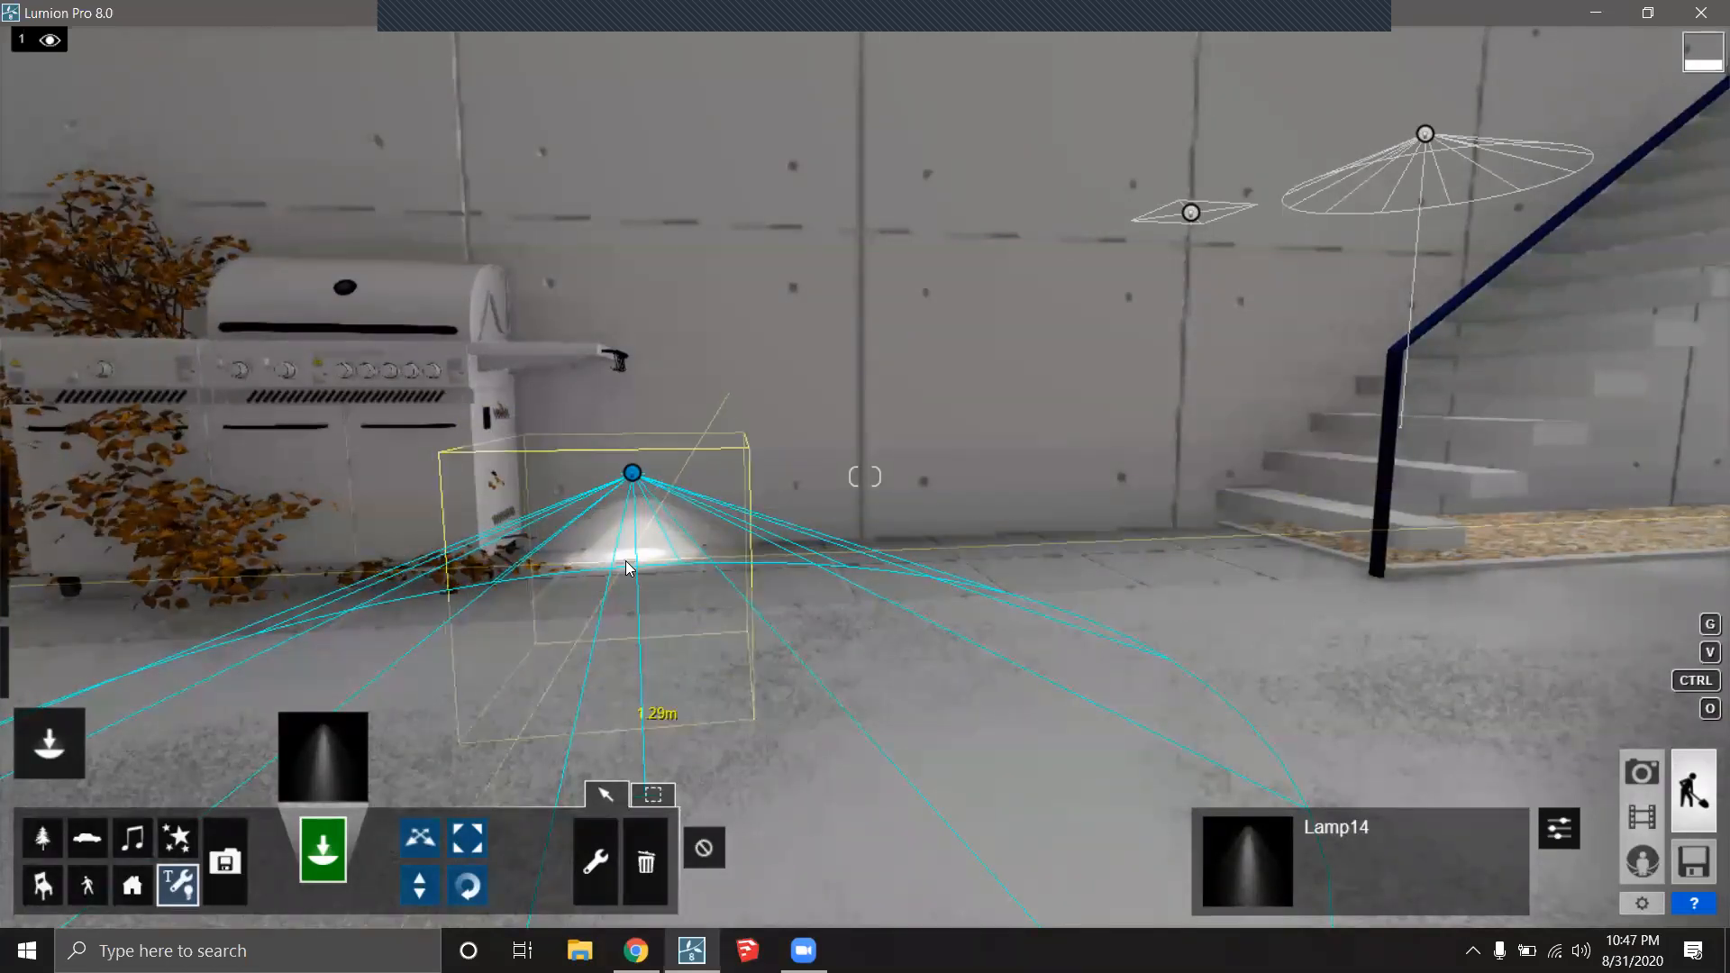
Target the new spotlight up the concrete wall and lower the fixture to the pavement beside the grill.
left_click(1561, 837)
key("s")
right_click_drag(865, 720, 889, 898)
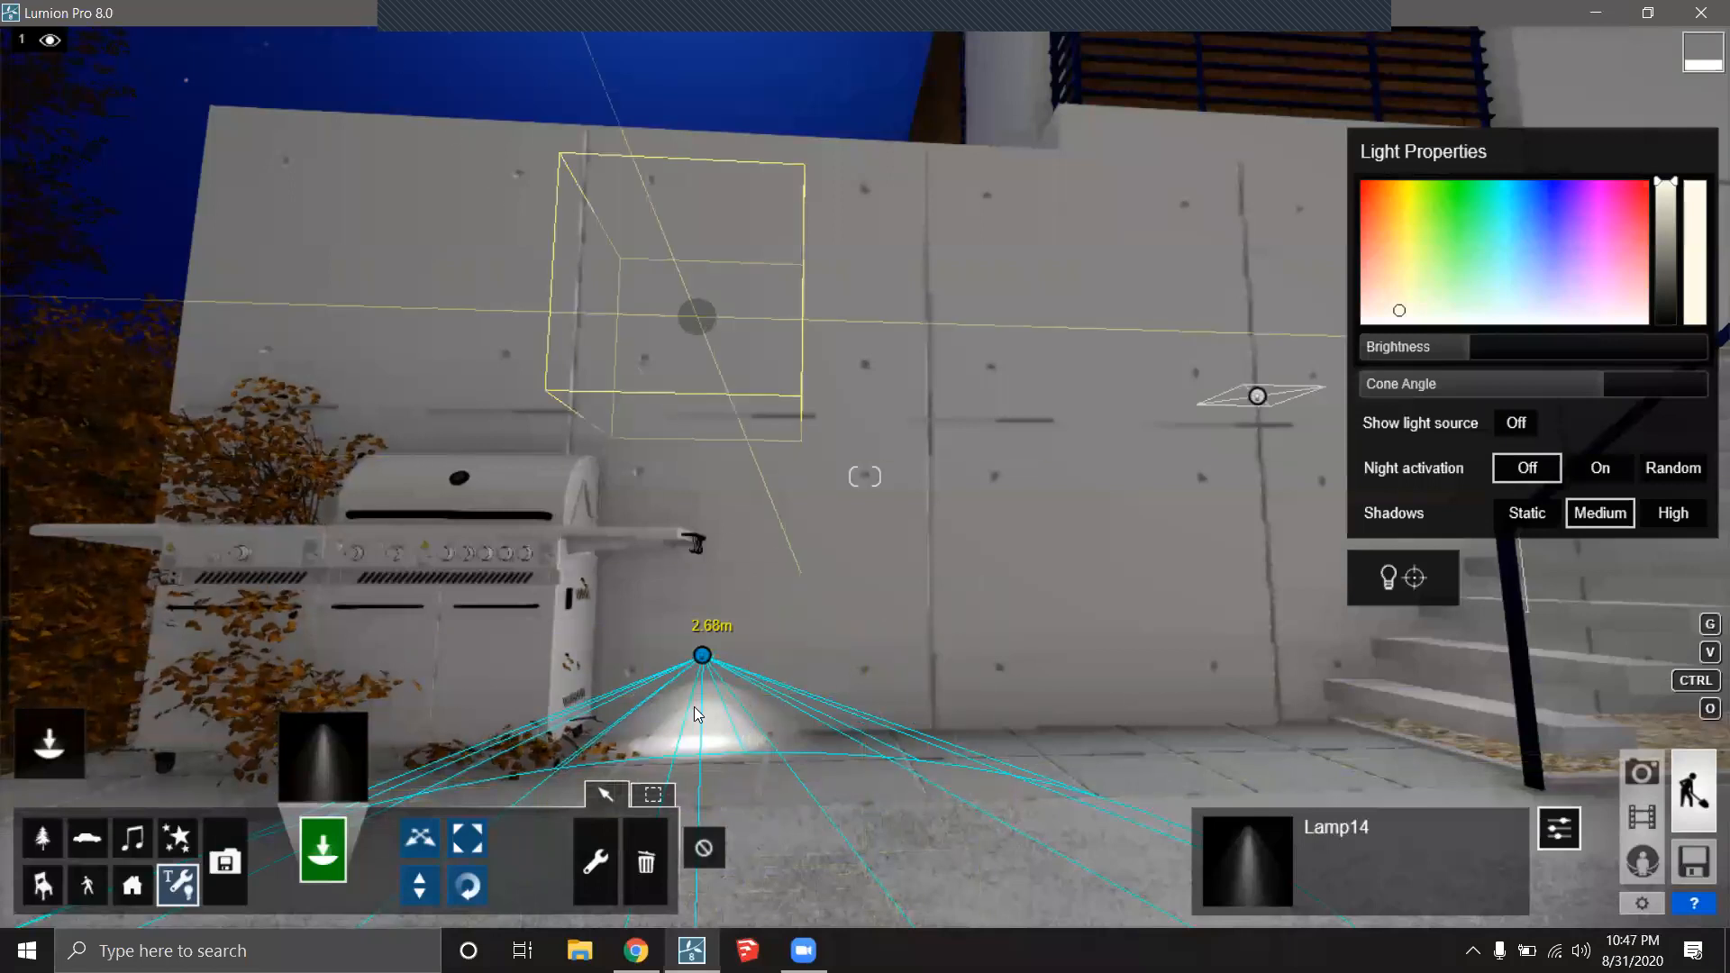
left_click(1402, 585)
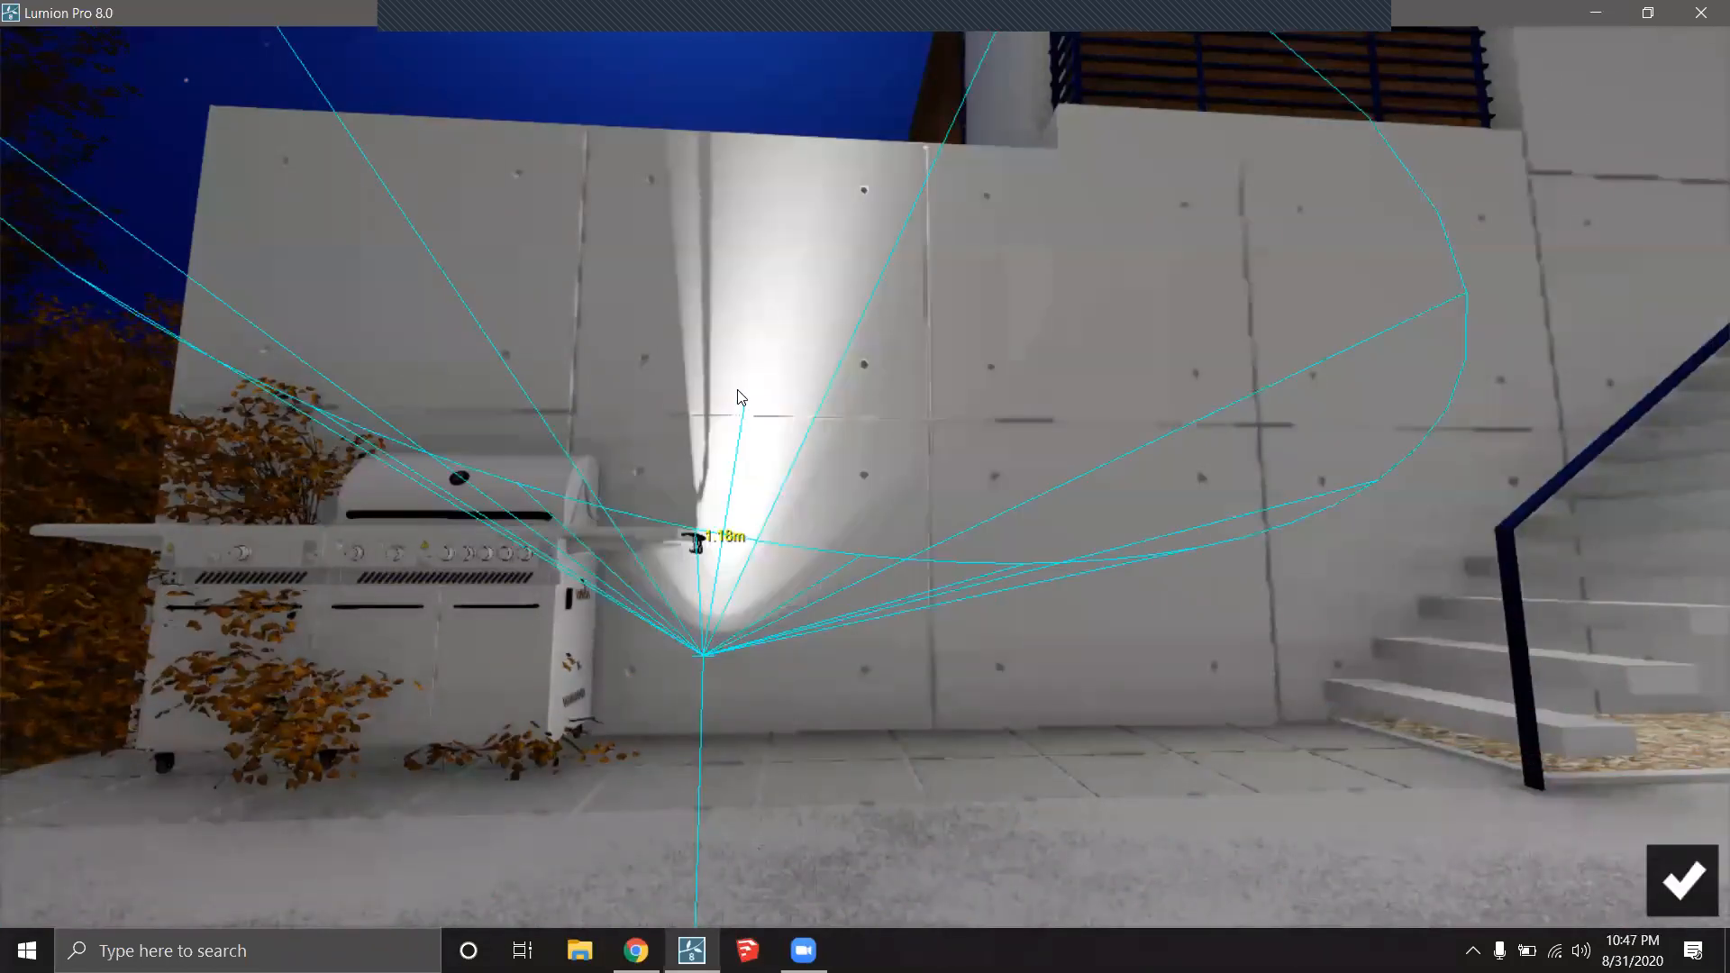
left_click(709, 324)
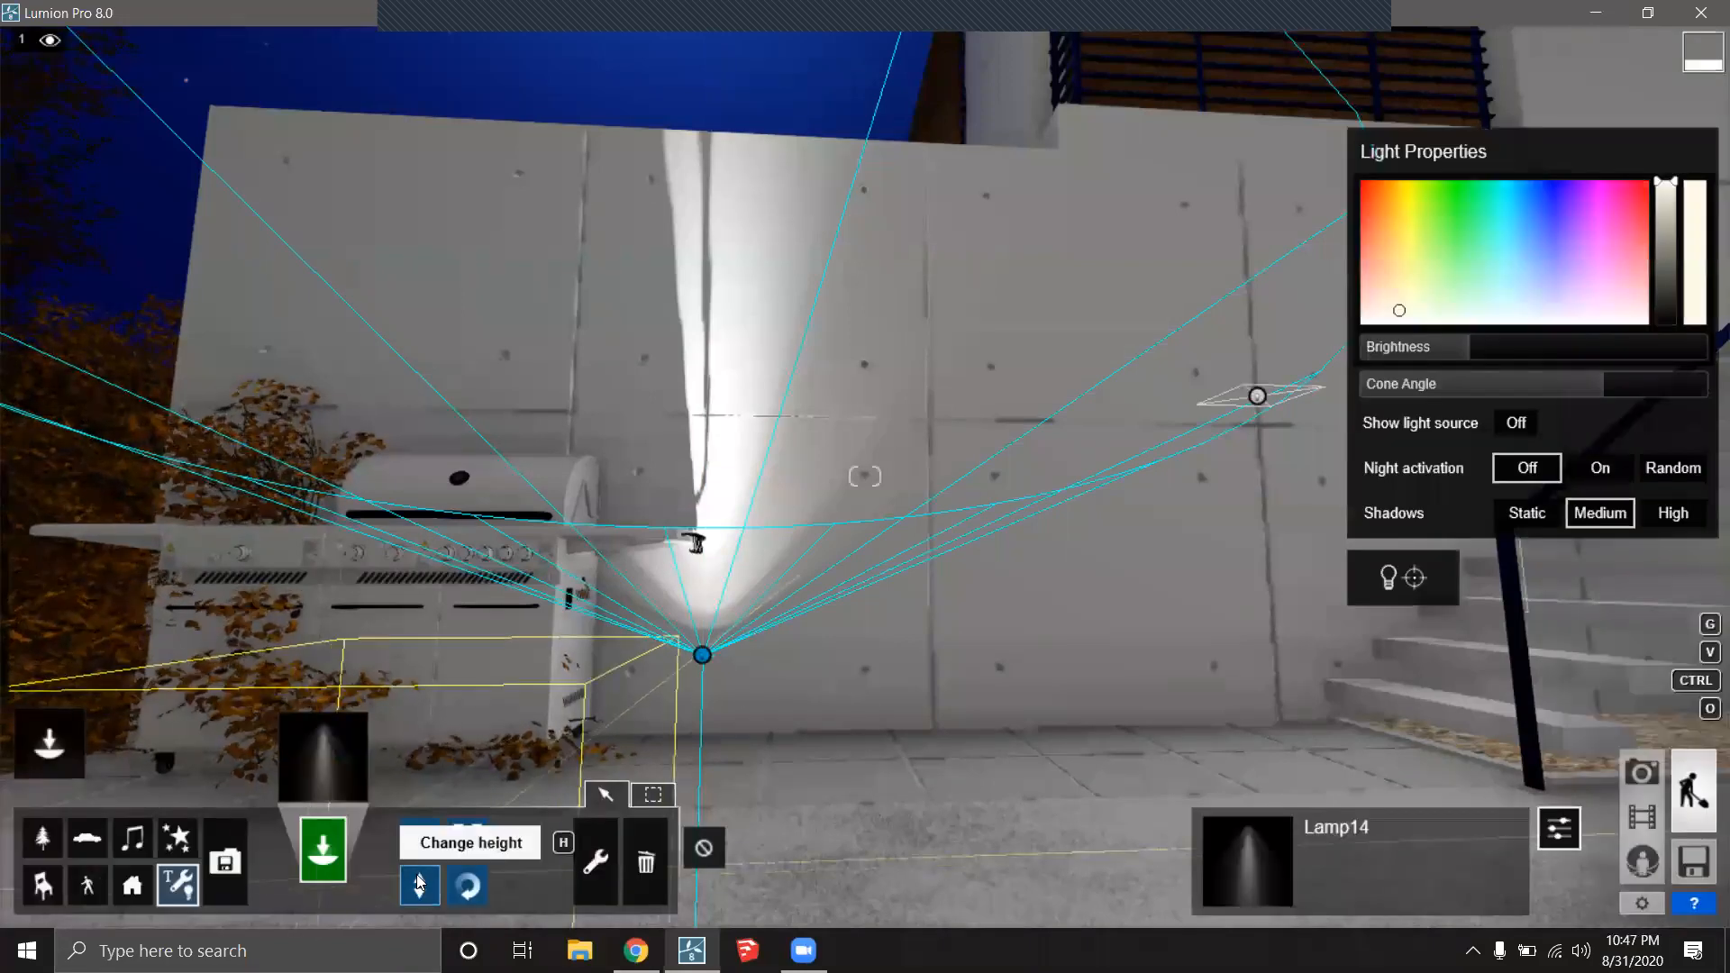
mouse_move(706, 694)
left_mouse_down()
mouse_move(704, 735)
mouse_move(707, 697)
left_mouse_up()
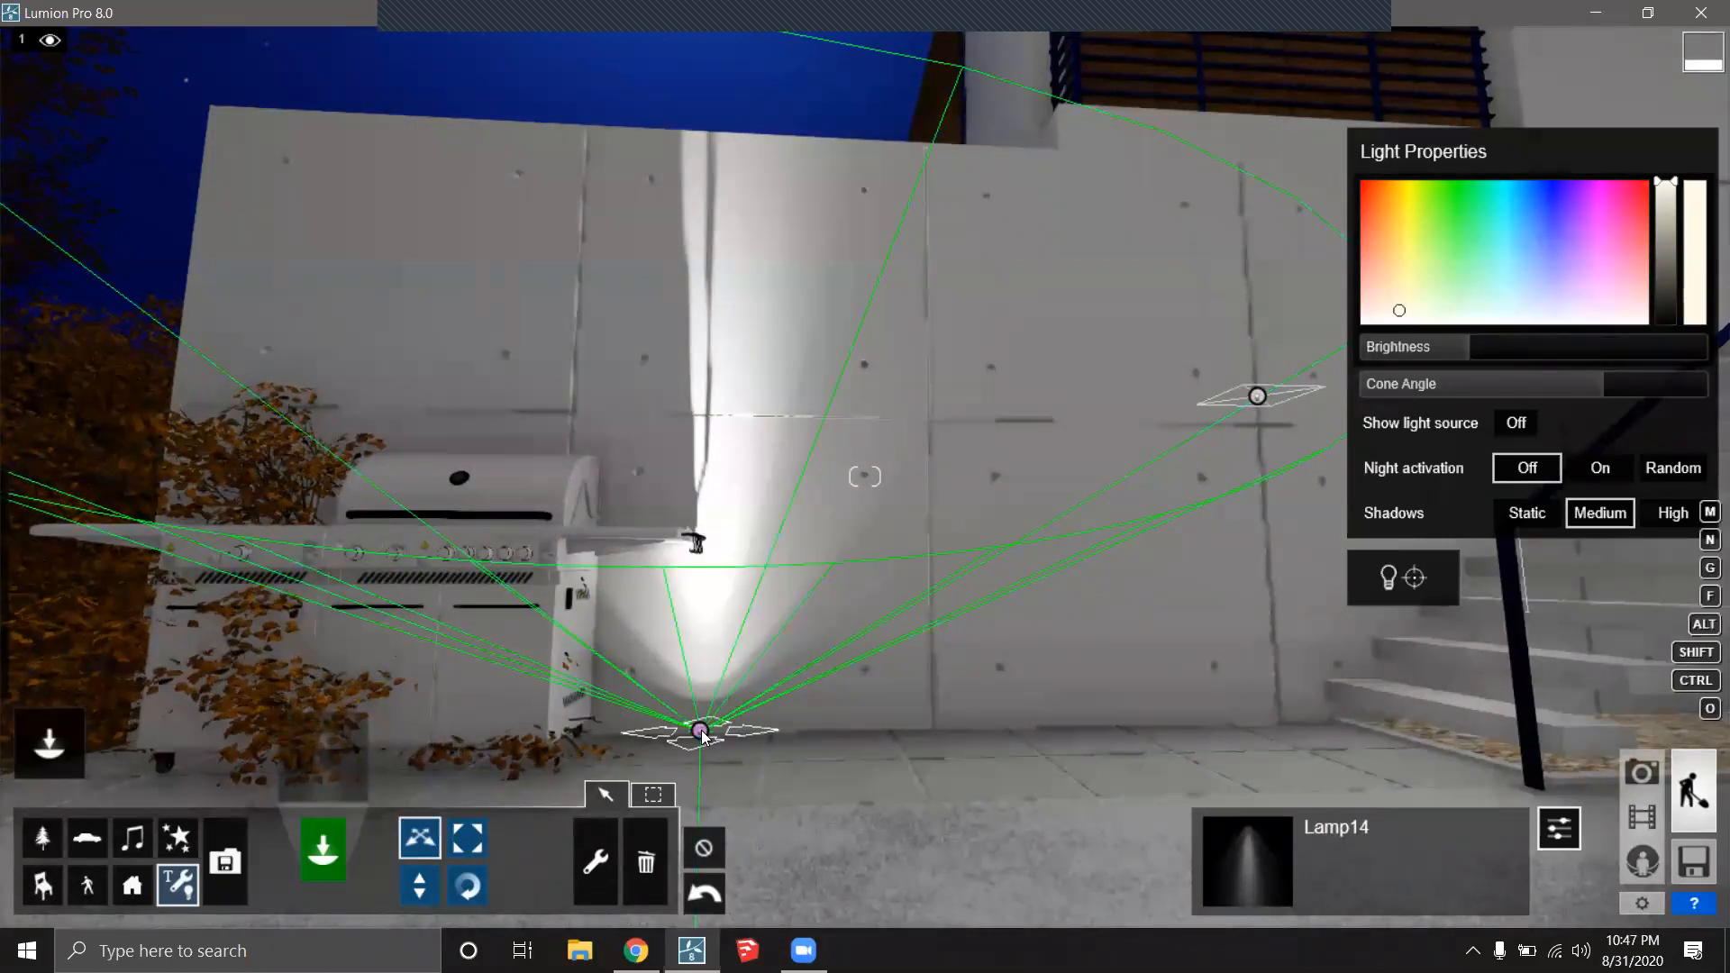
Adjust the spotlight's position beside the grill and copy it along the base of the concrete wall toward the stairs.
left_click_drag(704, 737, 709, 746)
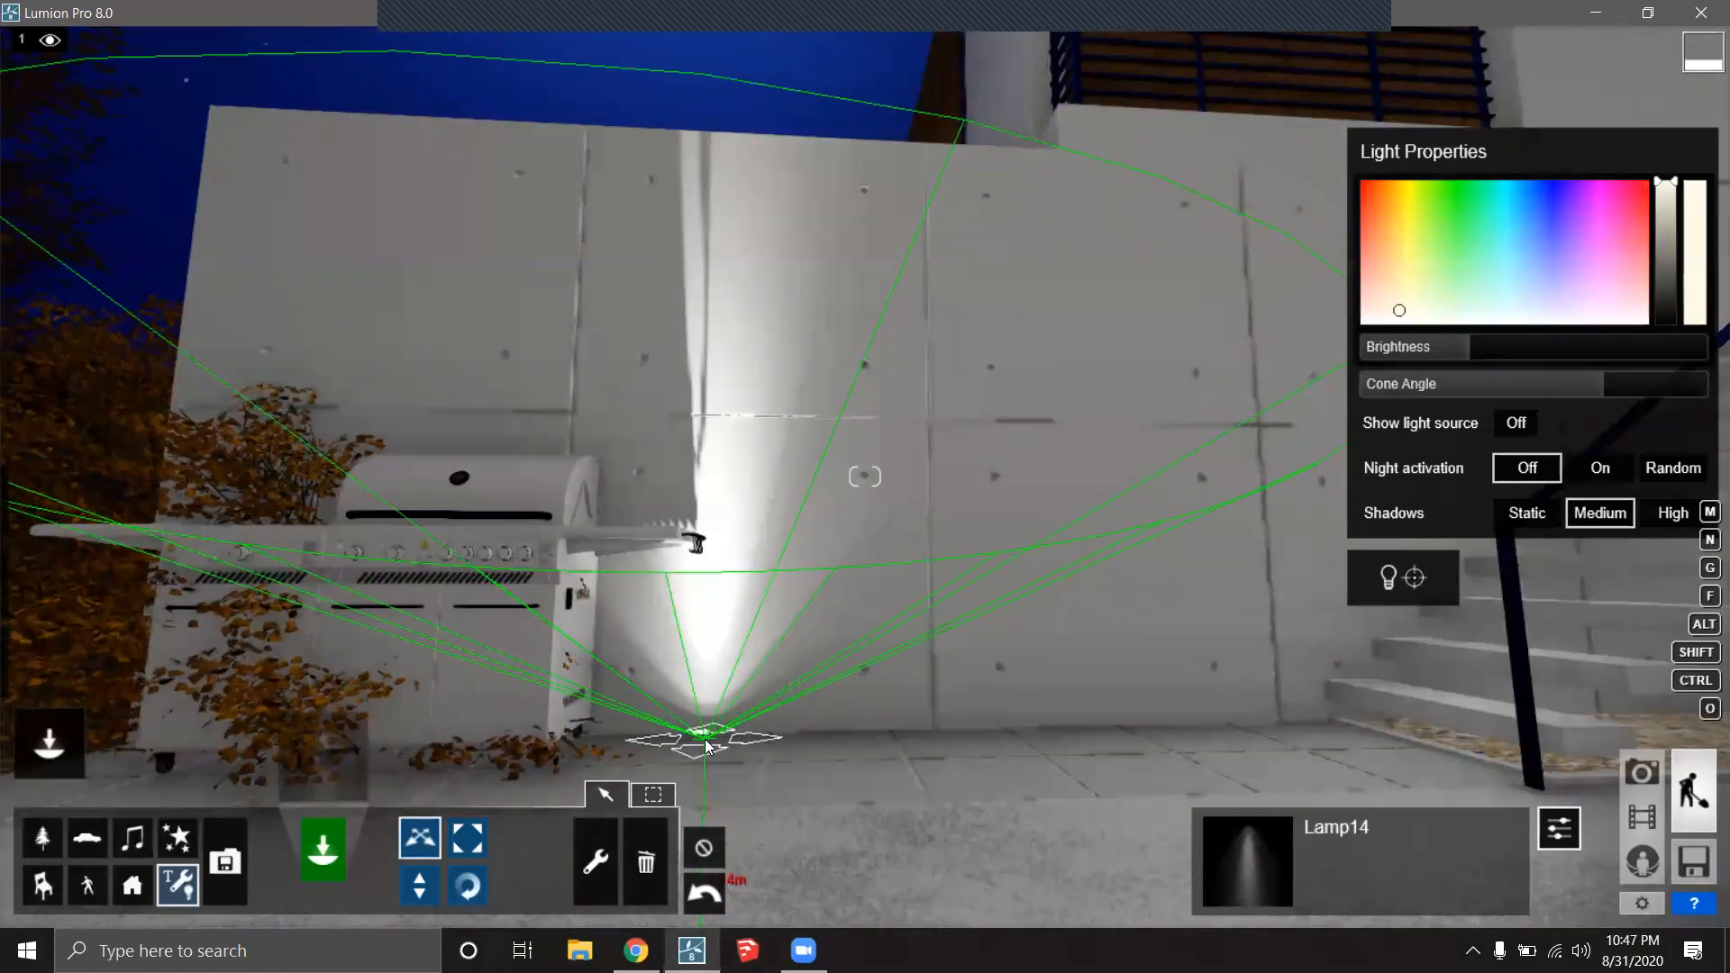
right_click_drag(776, 722, 890, 718)
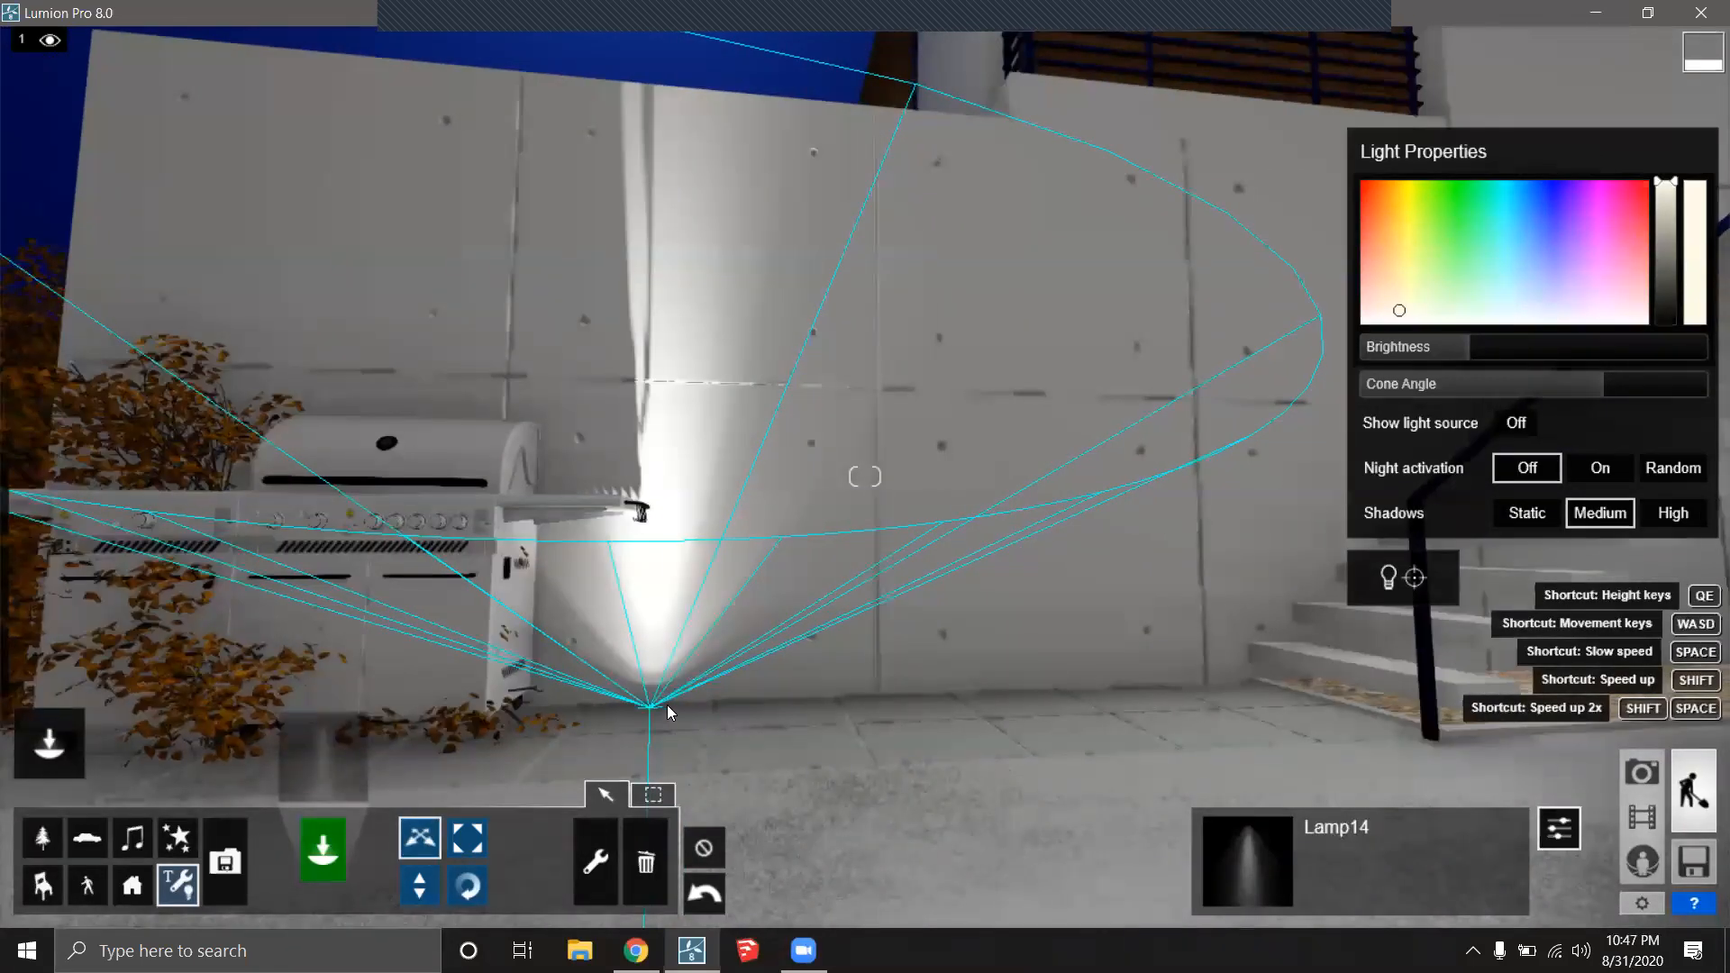
left_click_drag(693, 710, 987, 716)
right_click_drag(988, 716, 986, 429)
key("w")
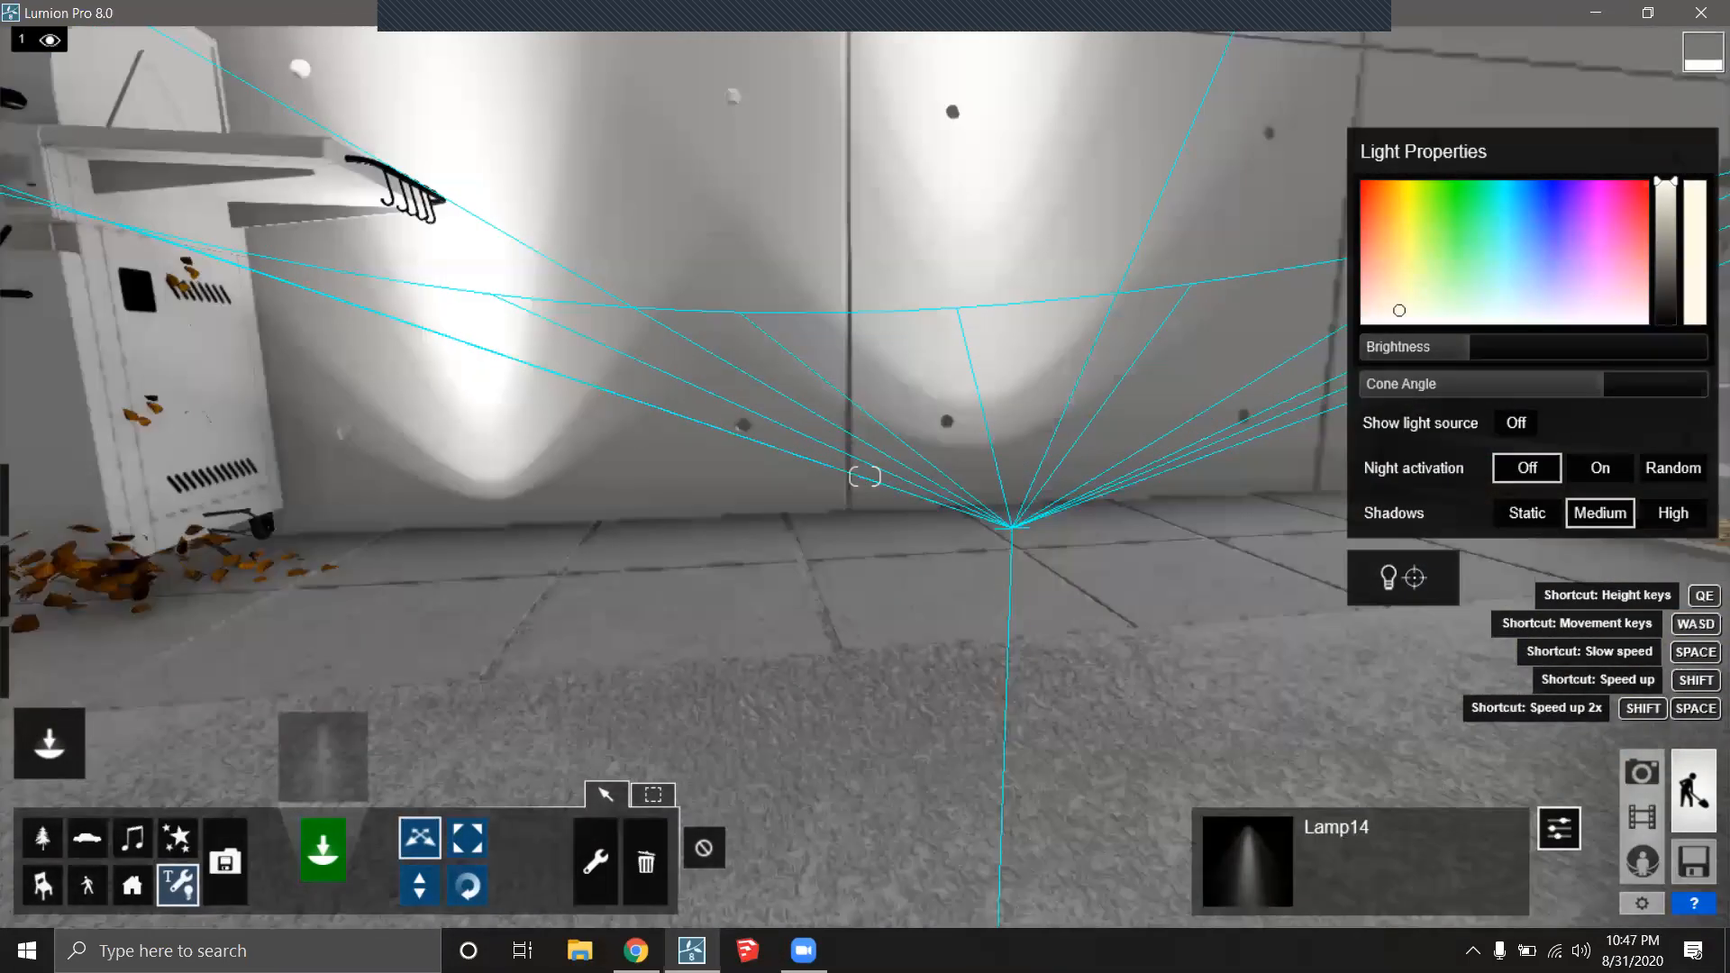
Move the copied spotlight along the wall base to the foot of the outdoor stairs.
key("q")
key("s")
right_click_drag(1013, 635, 1014, 600)
left_click_drag(996, 760, 1203, 705)
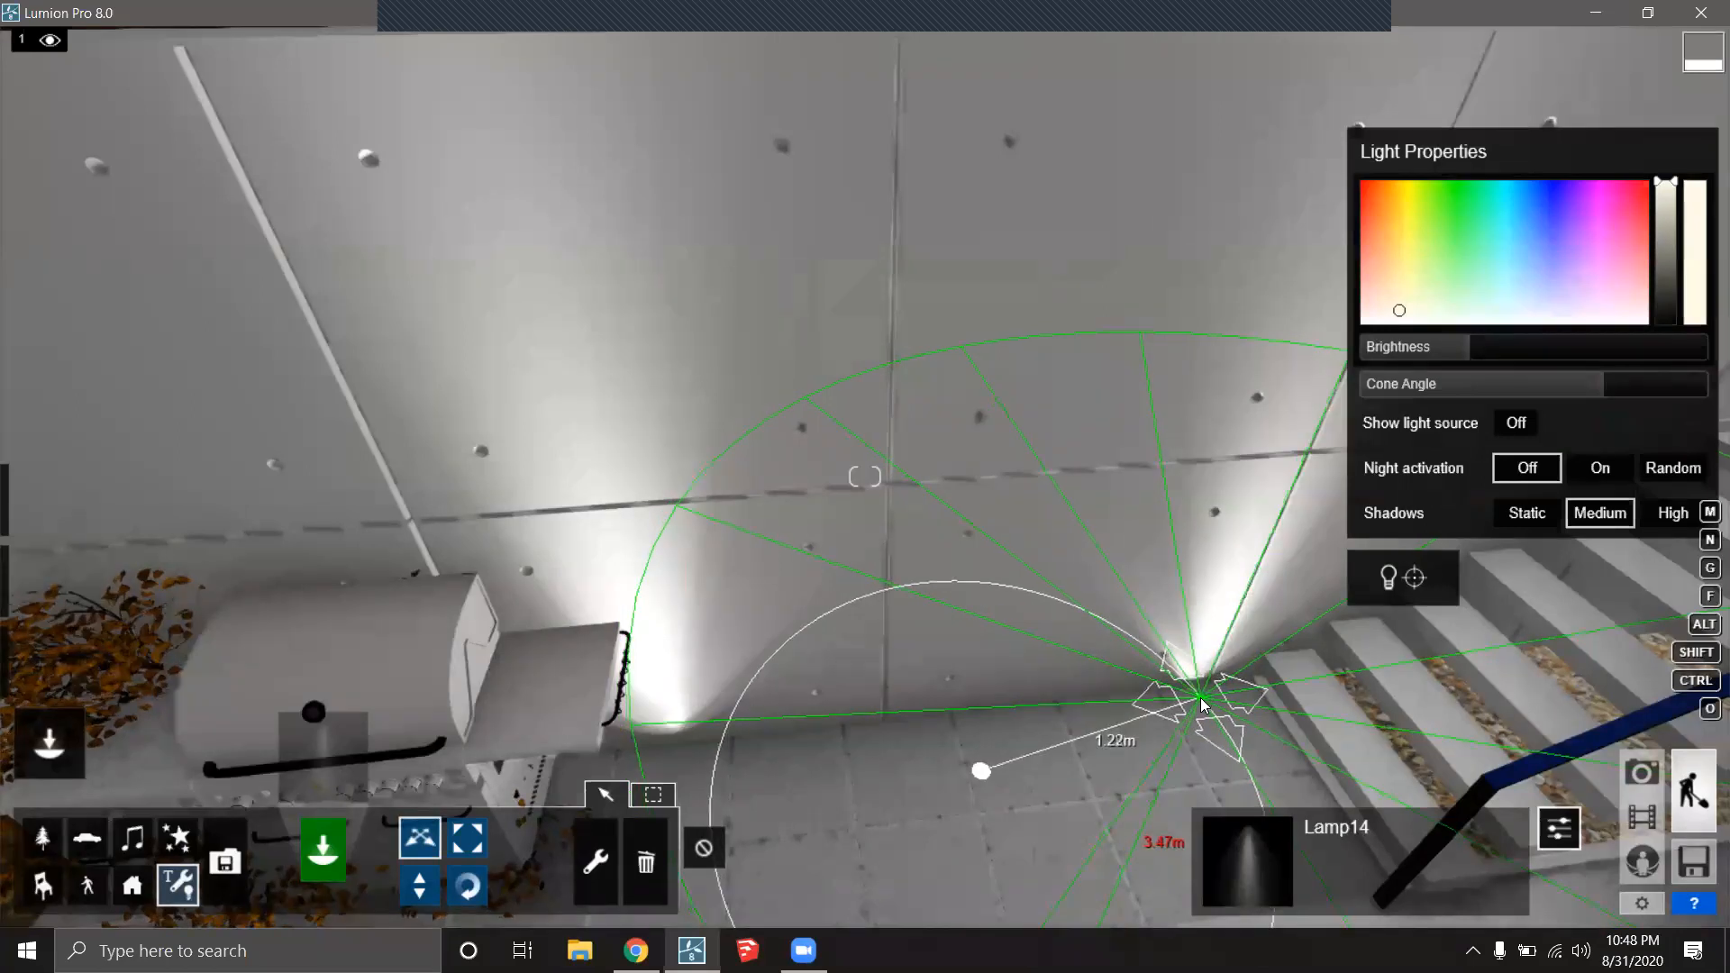
scroll(1097, 654, "down", 5)
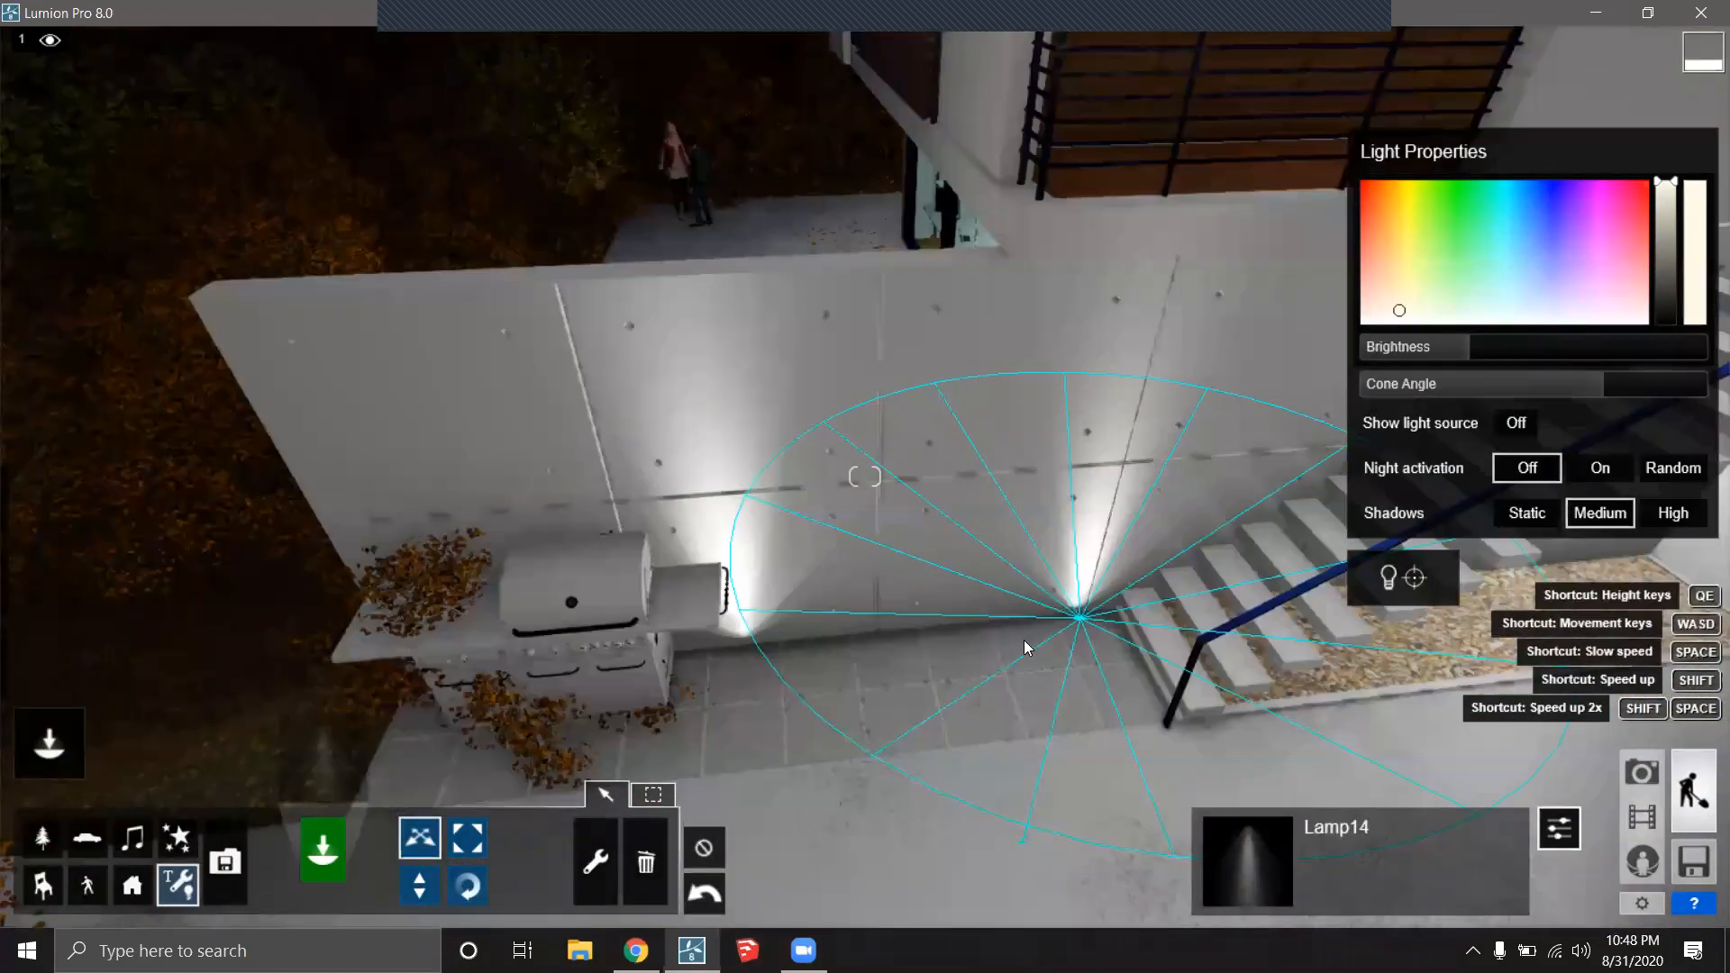
key("d")
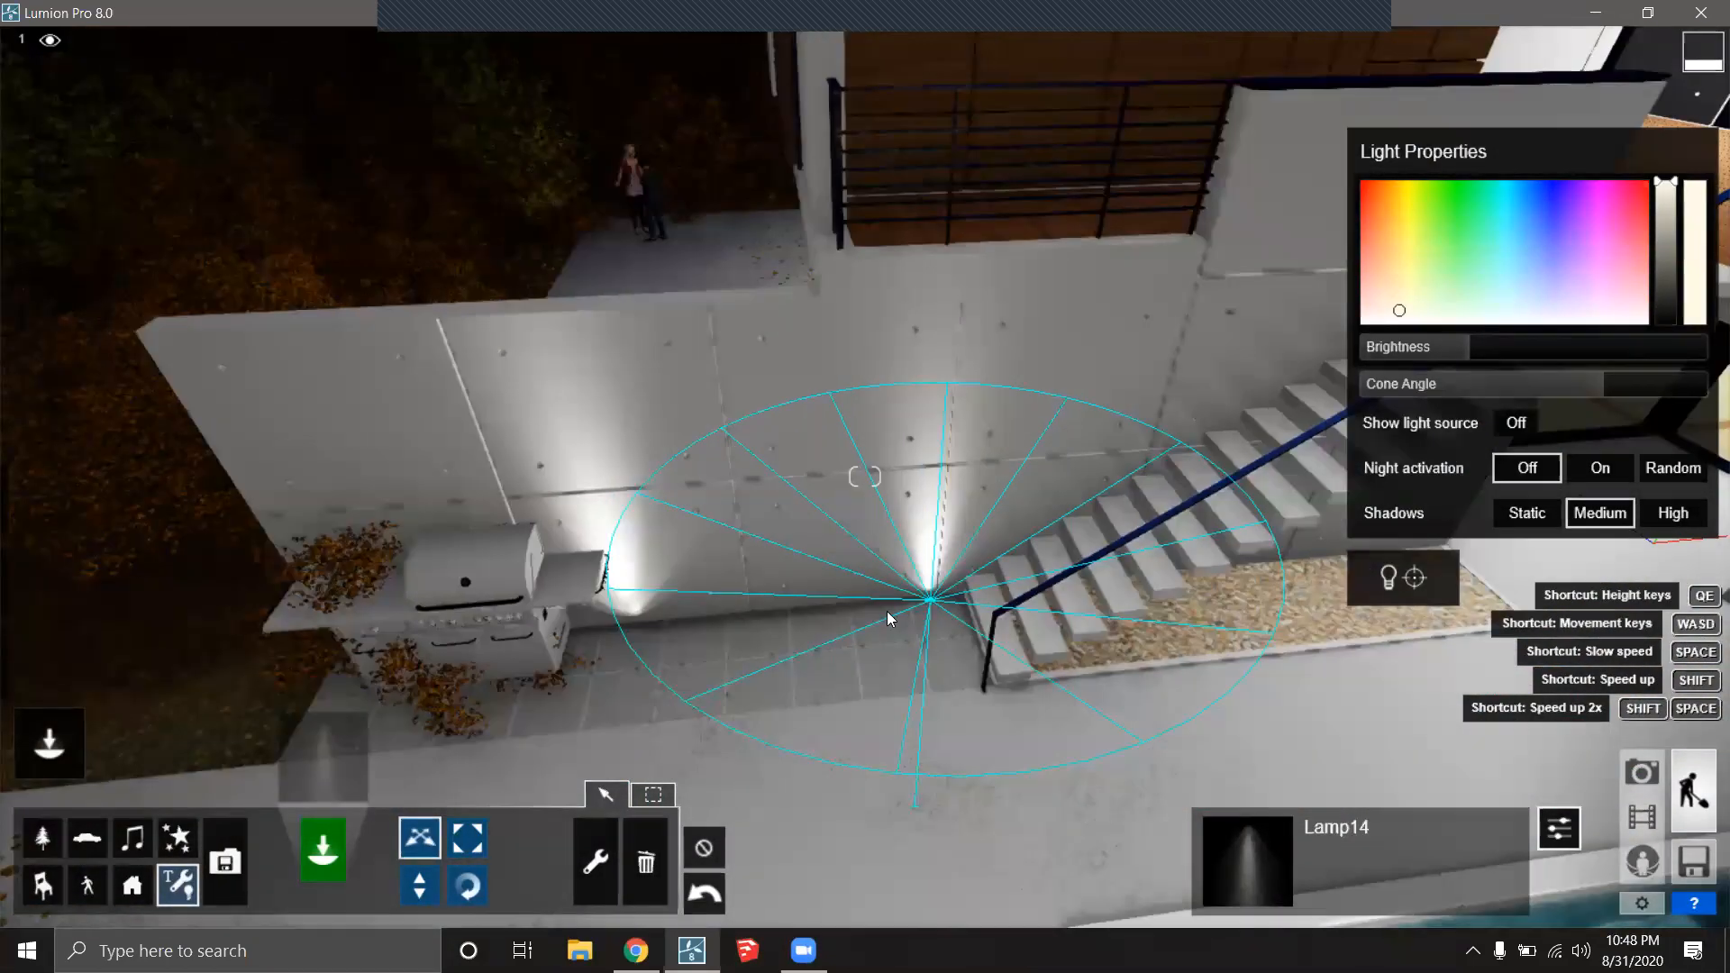
Copy the spotlight at the foot of the stairs into the gravel bed beneath the upper steps.
mouse_move(842, 602)
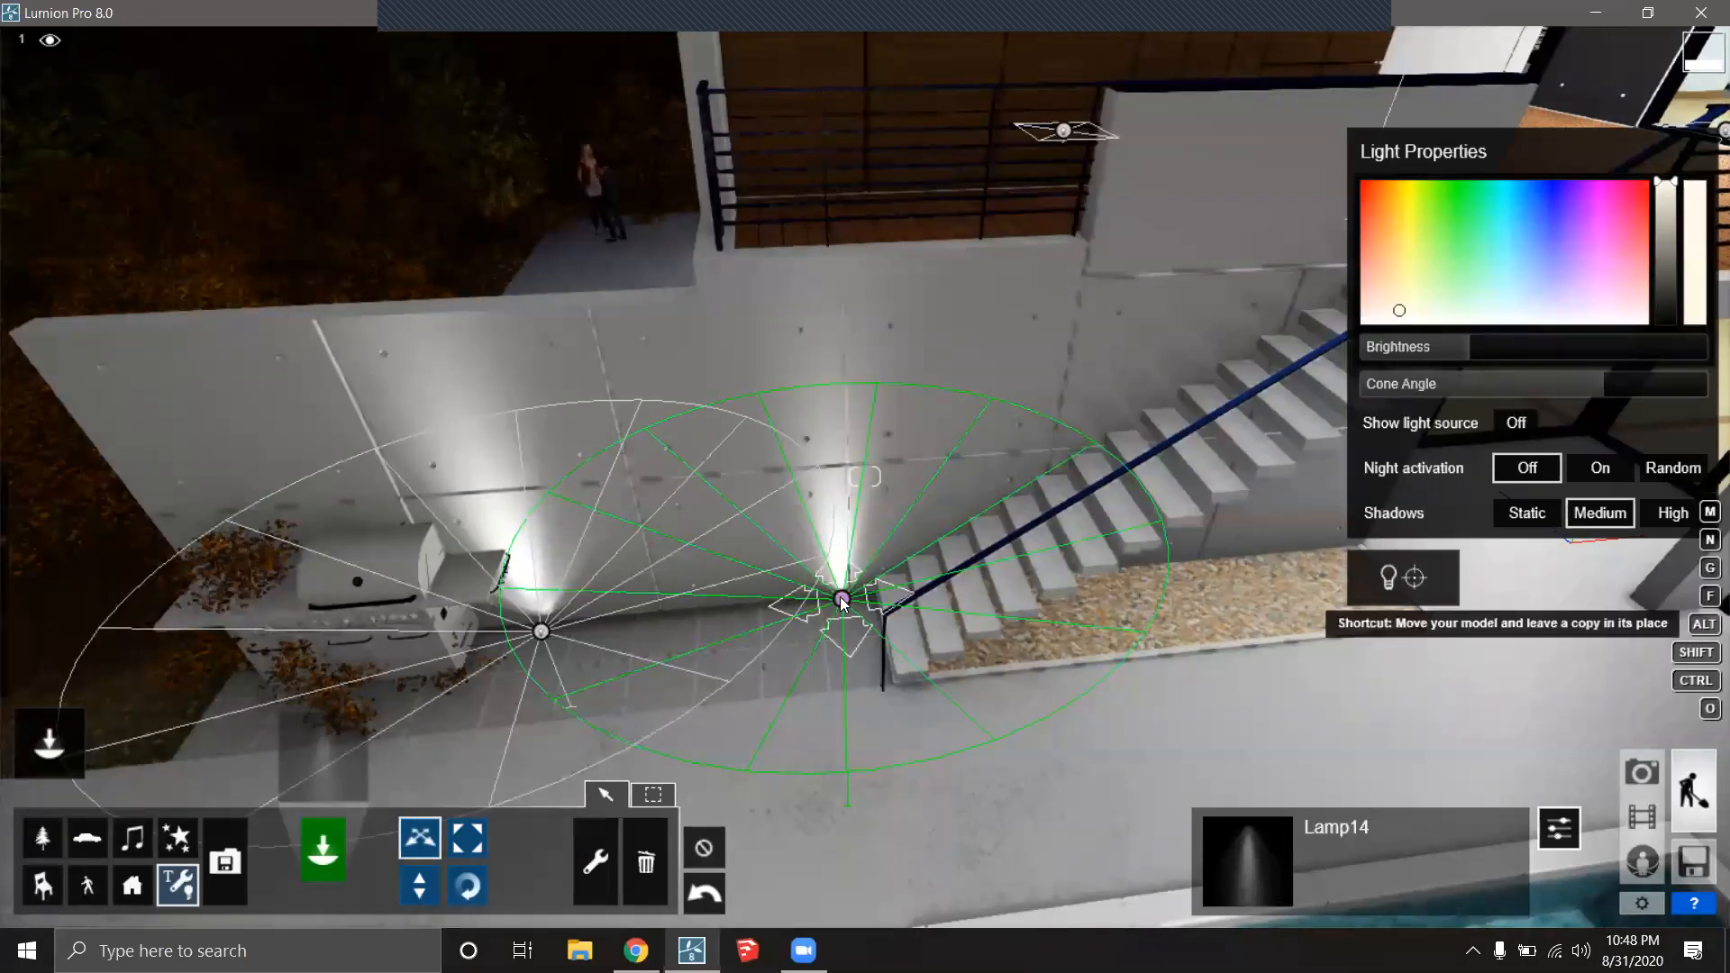
left_click_drag(852, 597, 1282, 569)
right_click_drag(834, 793, 888, 709)
scroll(874, 720, "down", 5)
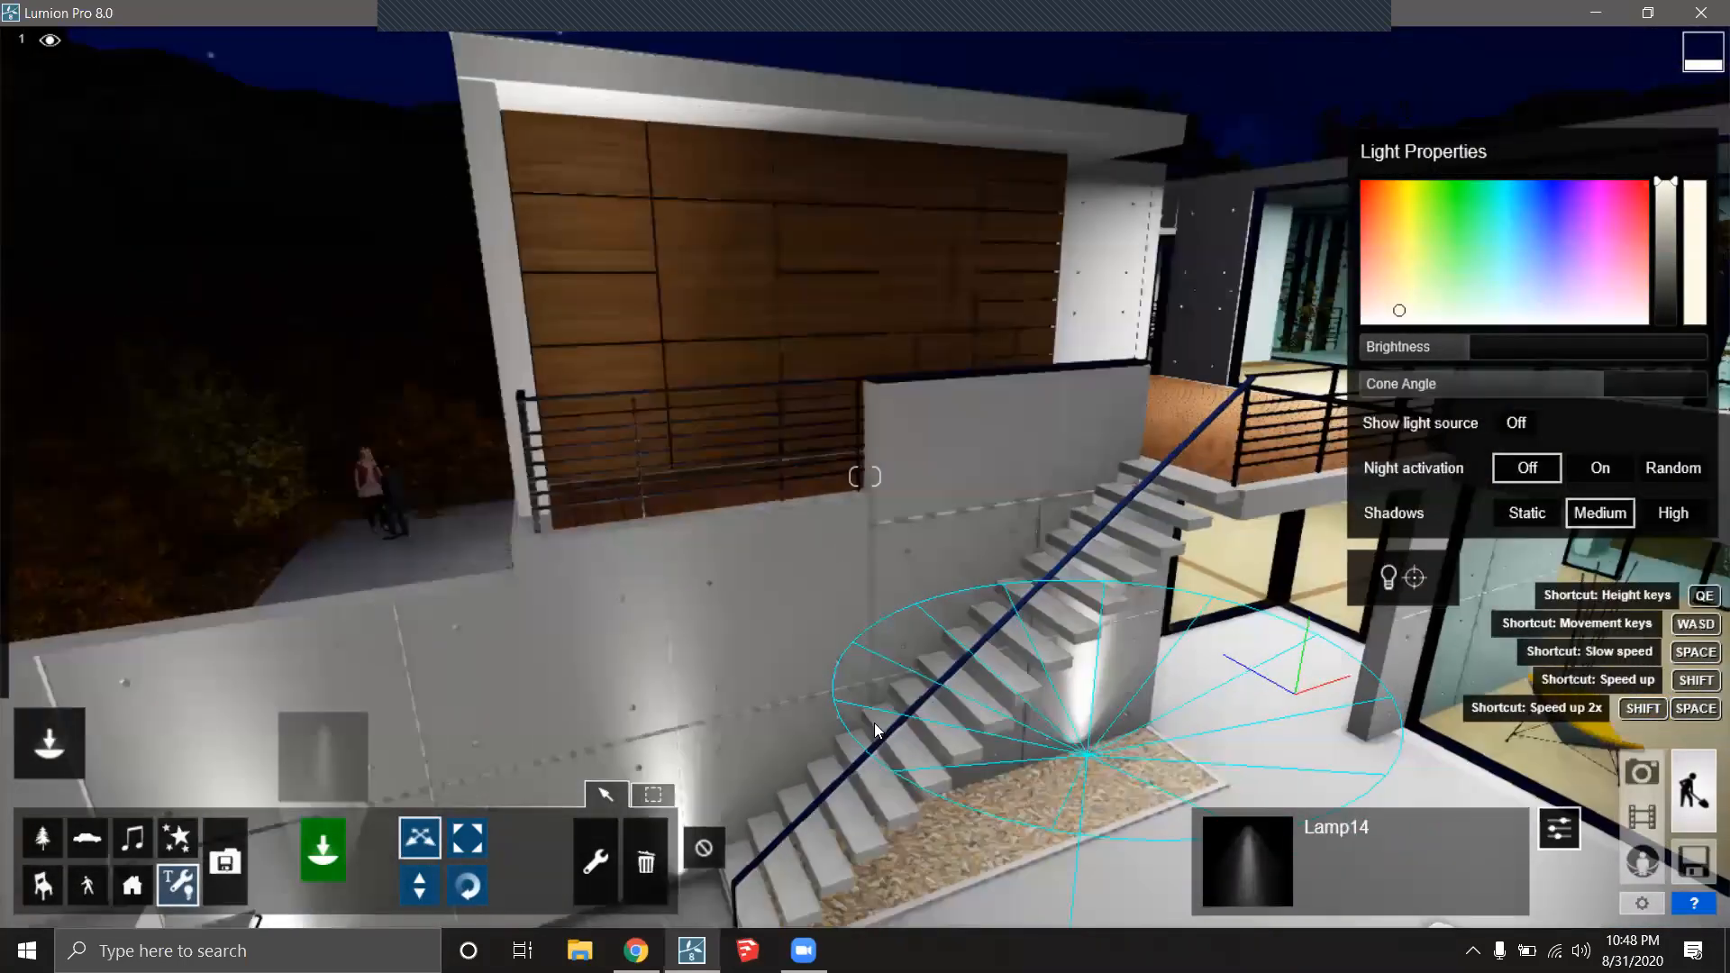
right_click_drag(877, 845, 915, 753)
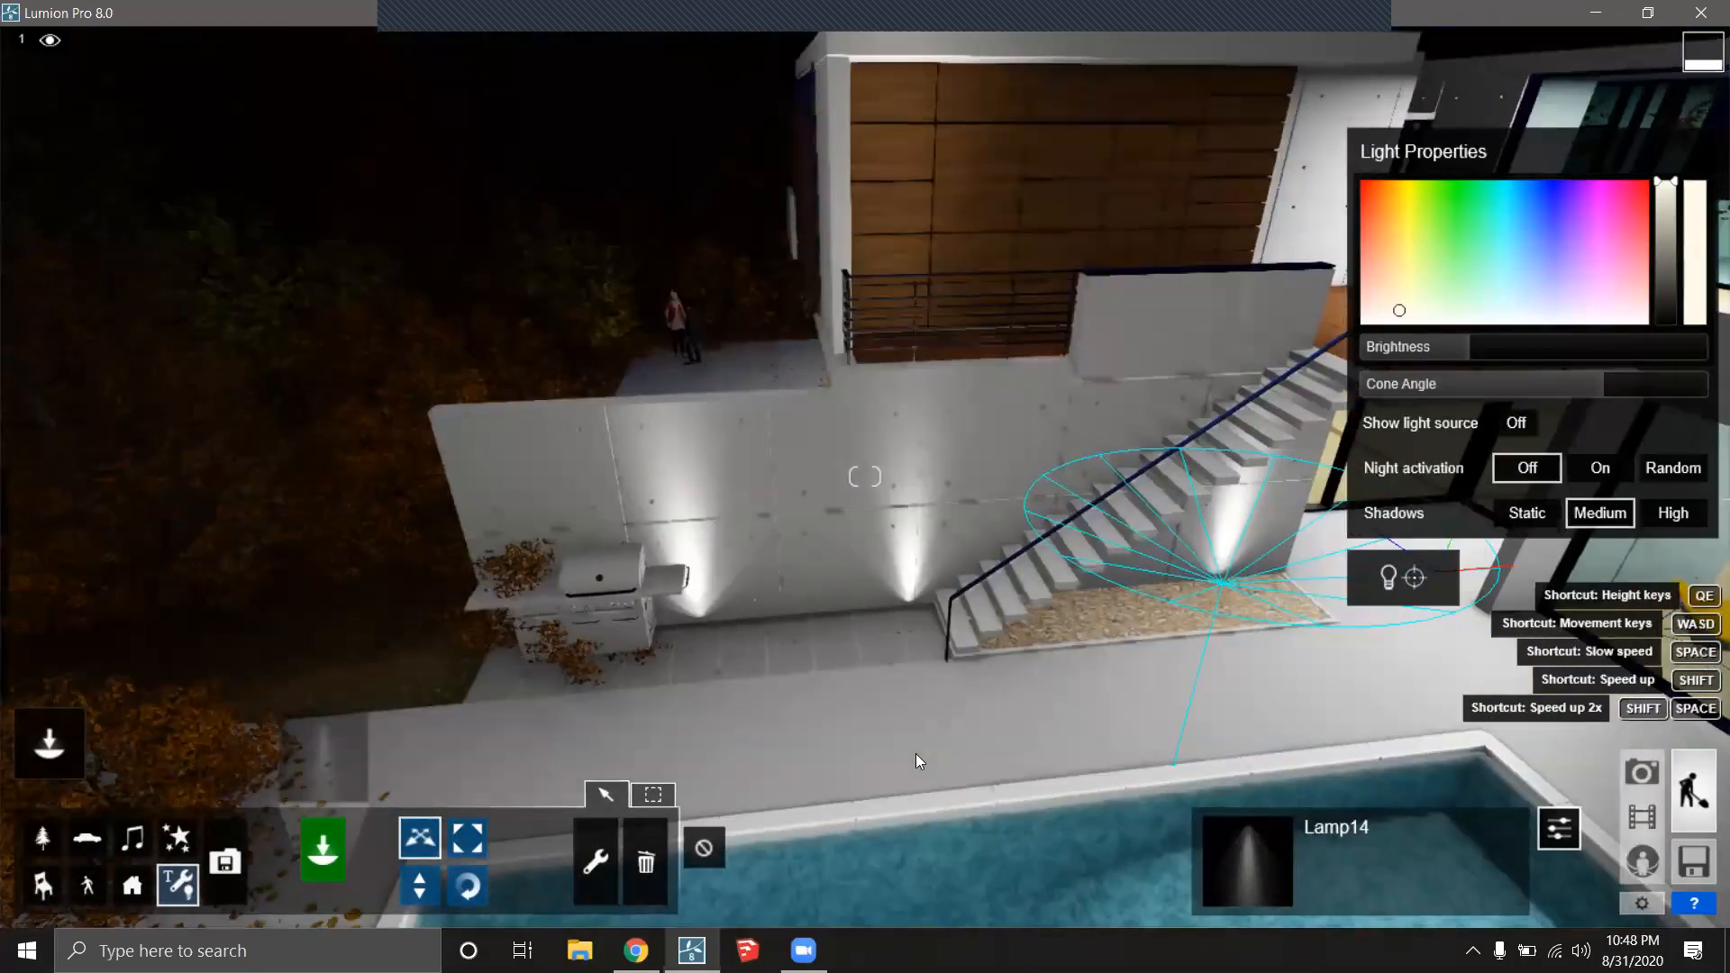
Choose Lamp14 from the spotlight library and place one on the pool floor near the corner on the barbecue side.
right_click_drag(768, 824, 687, 771)
scroll(687, 773, "up", 5)
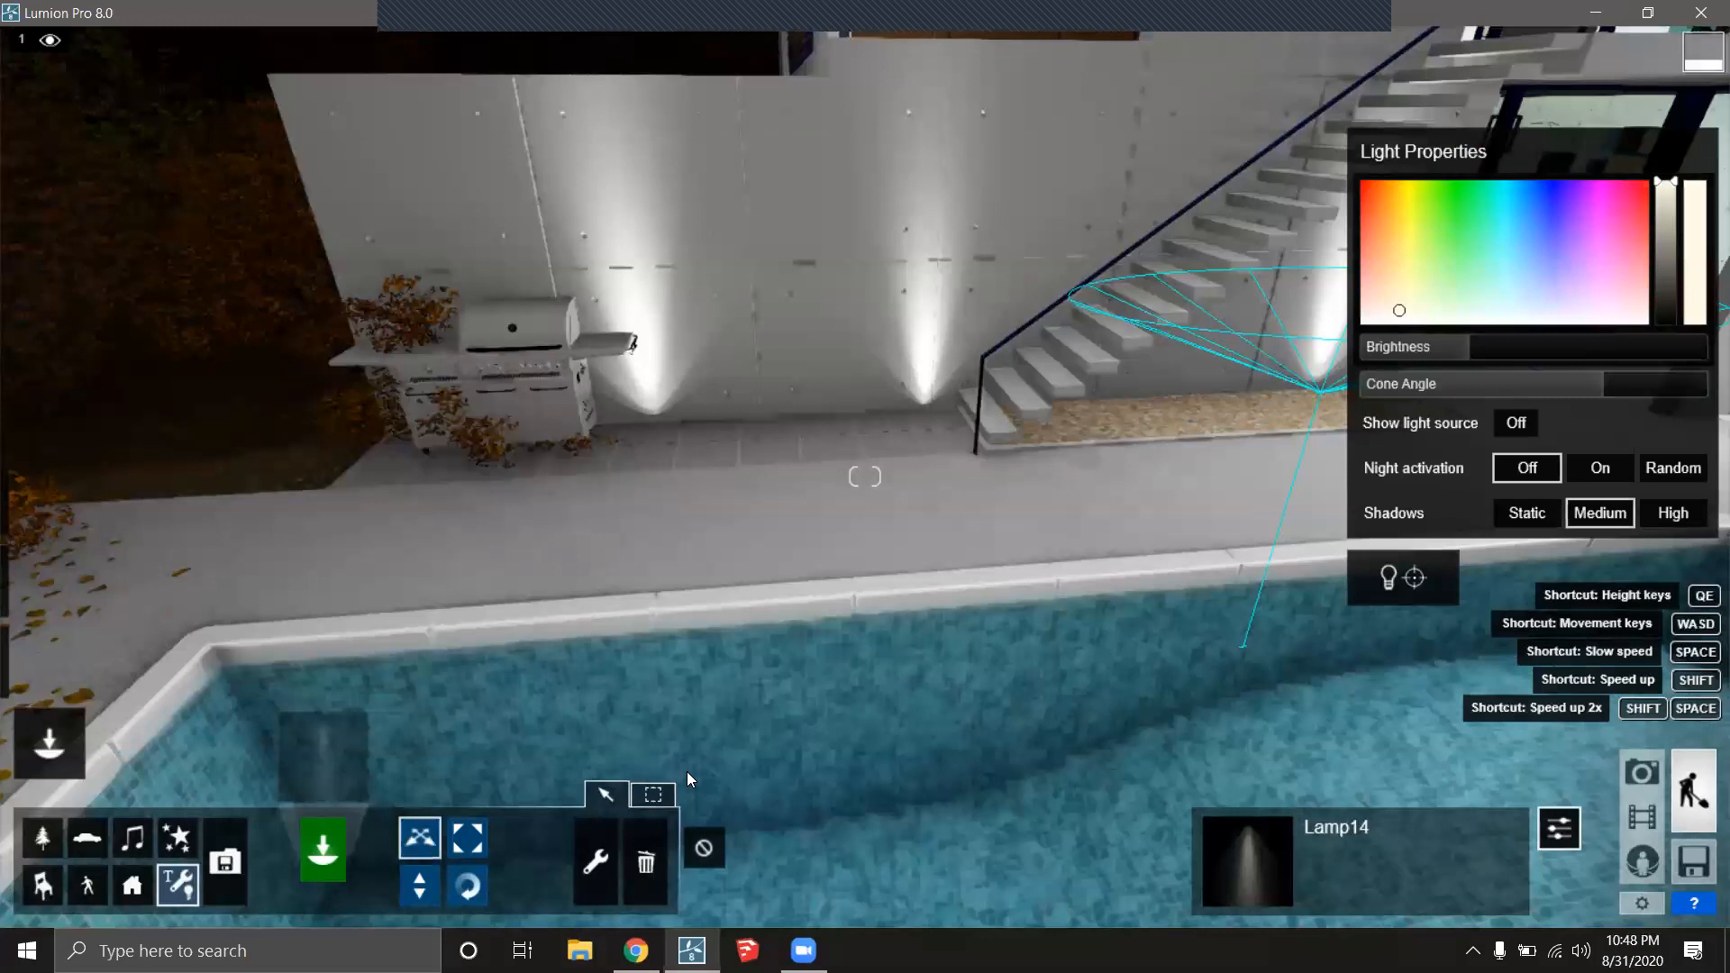
right_click_drag(729, 750, 705, 772)
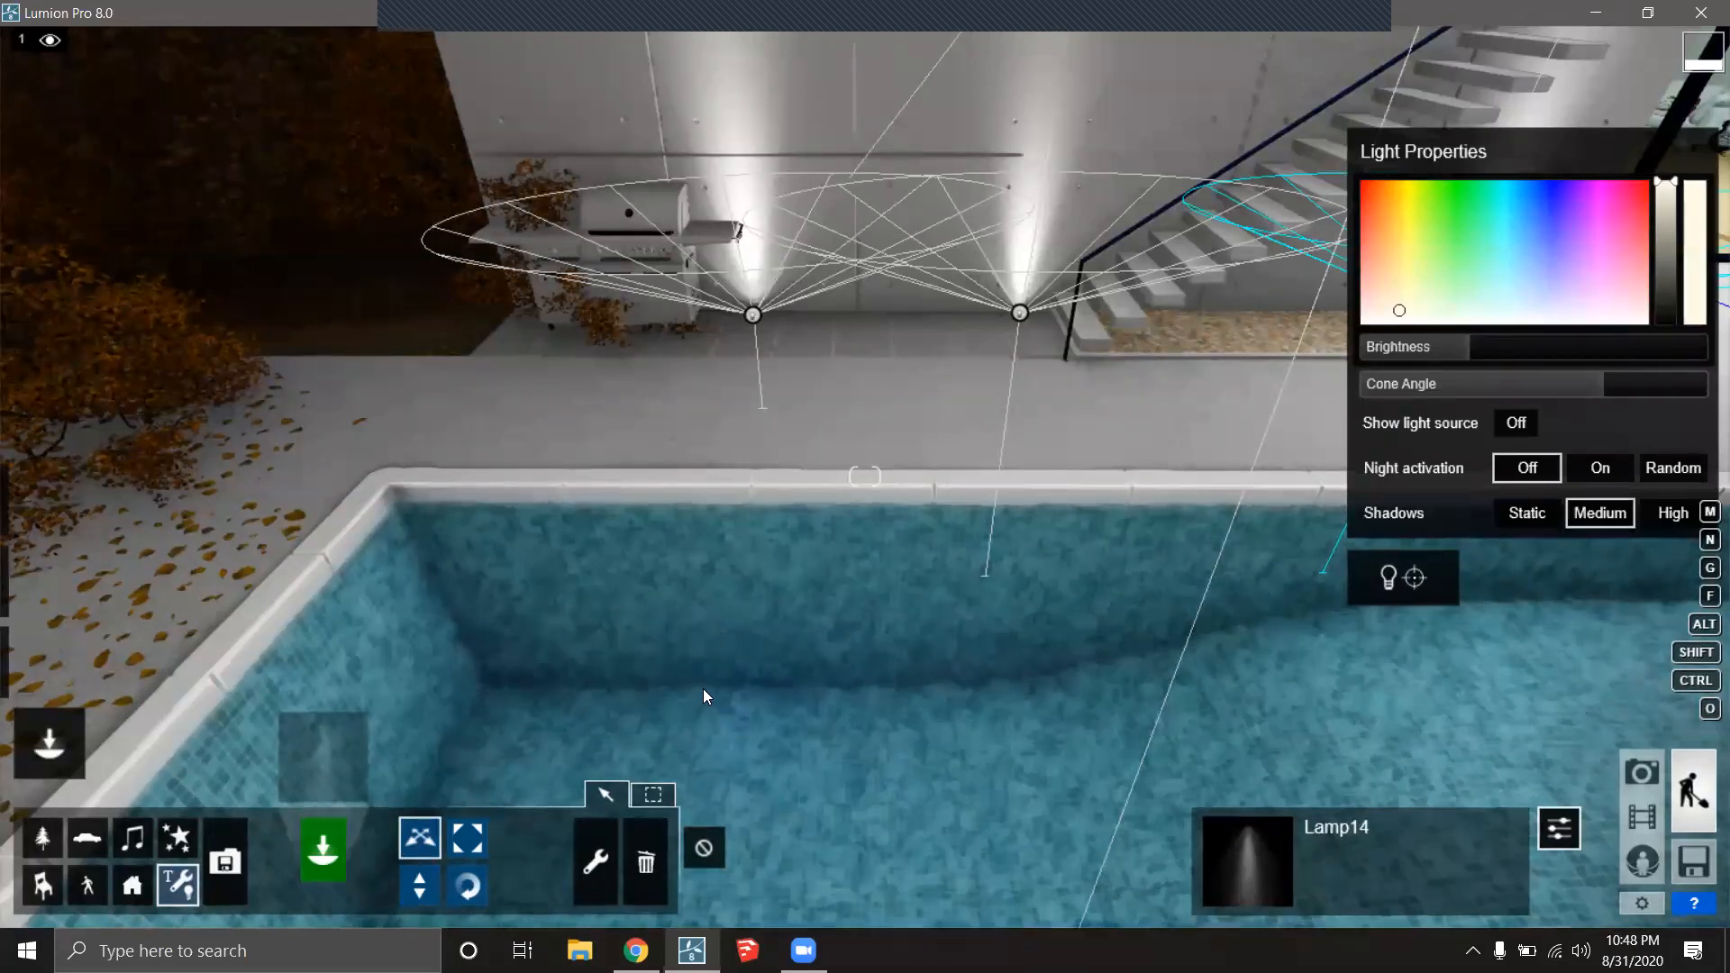
key("e")
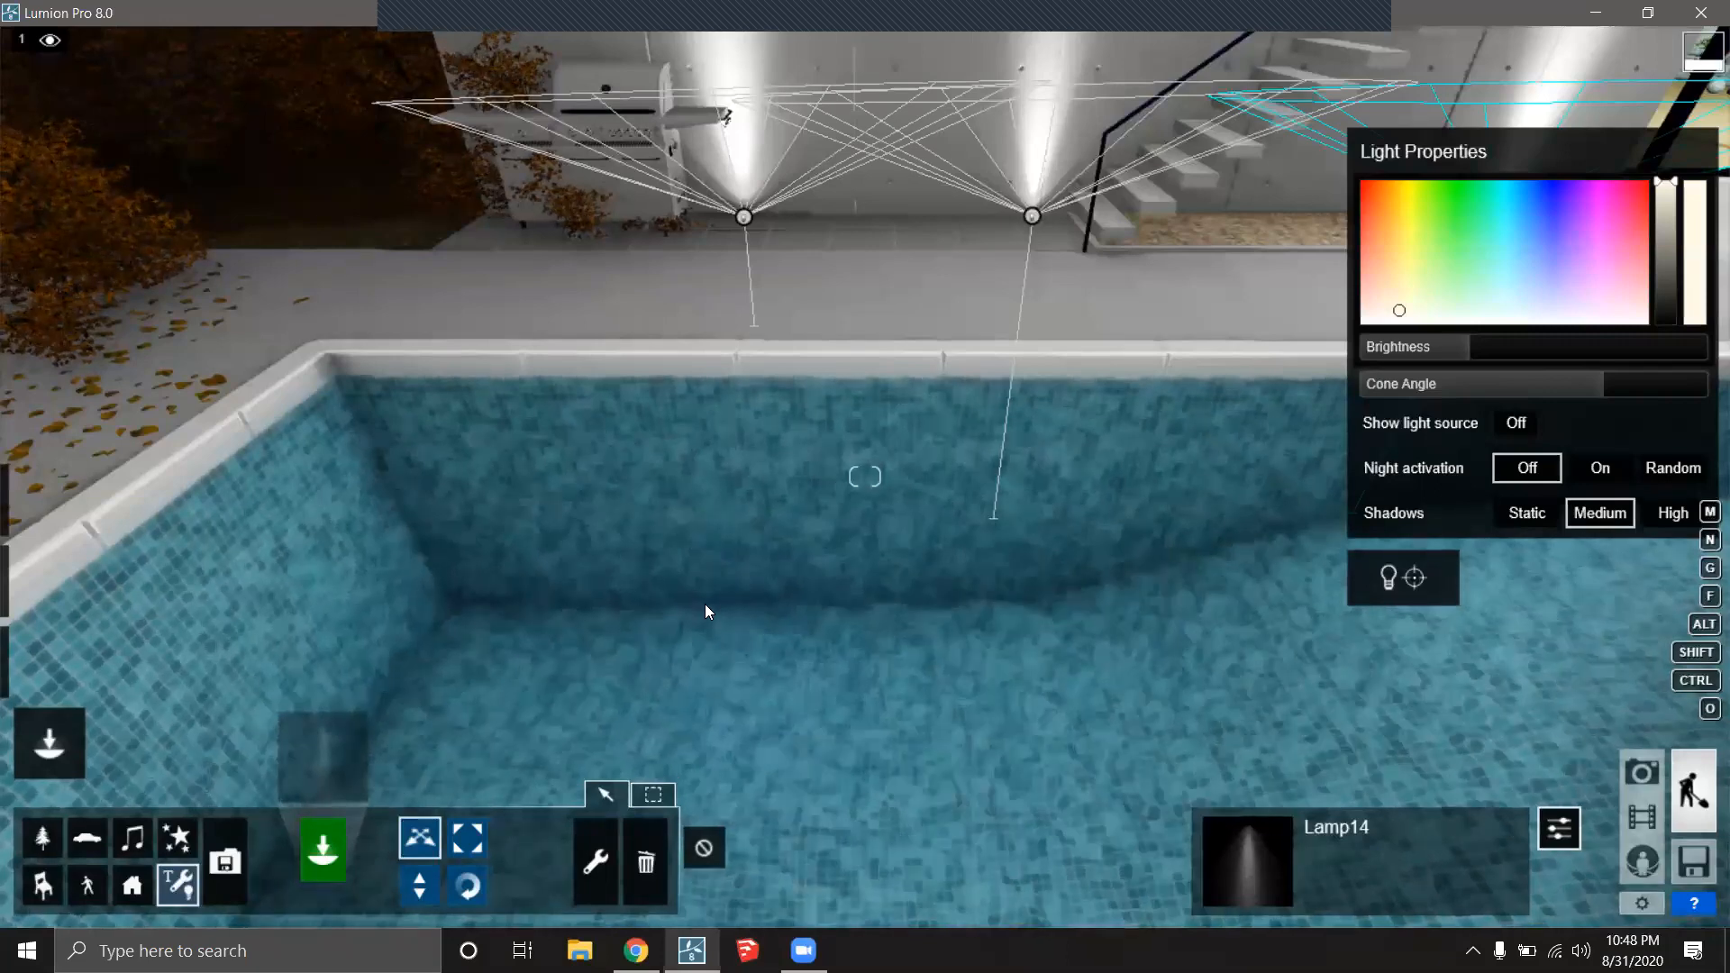
key("e")
key("e")
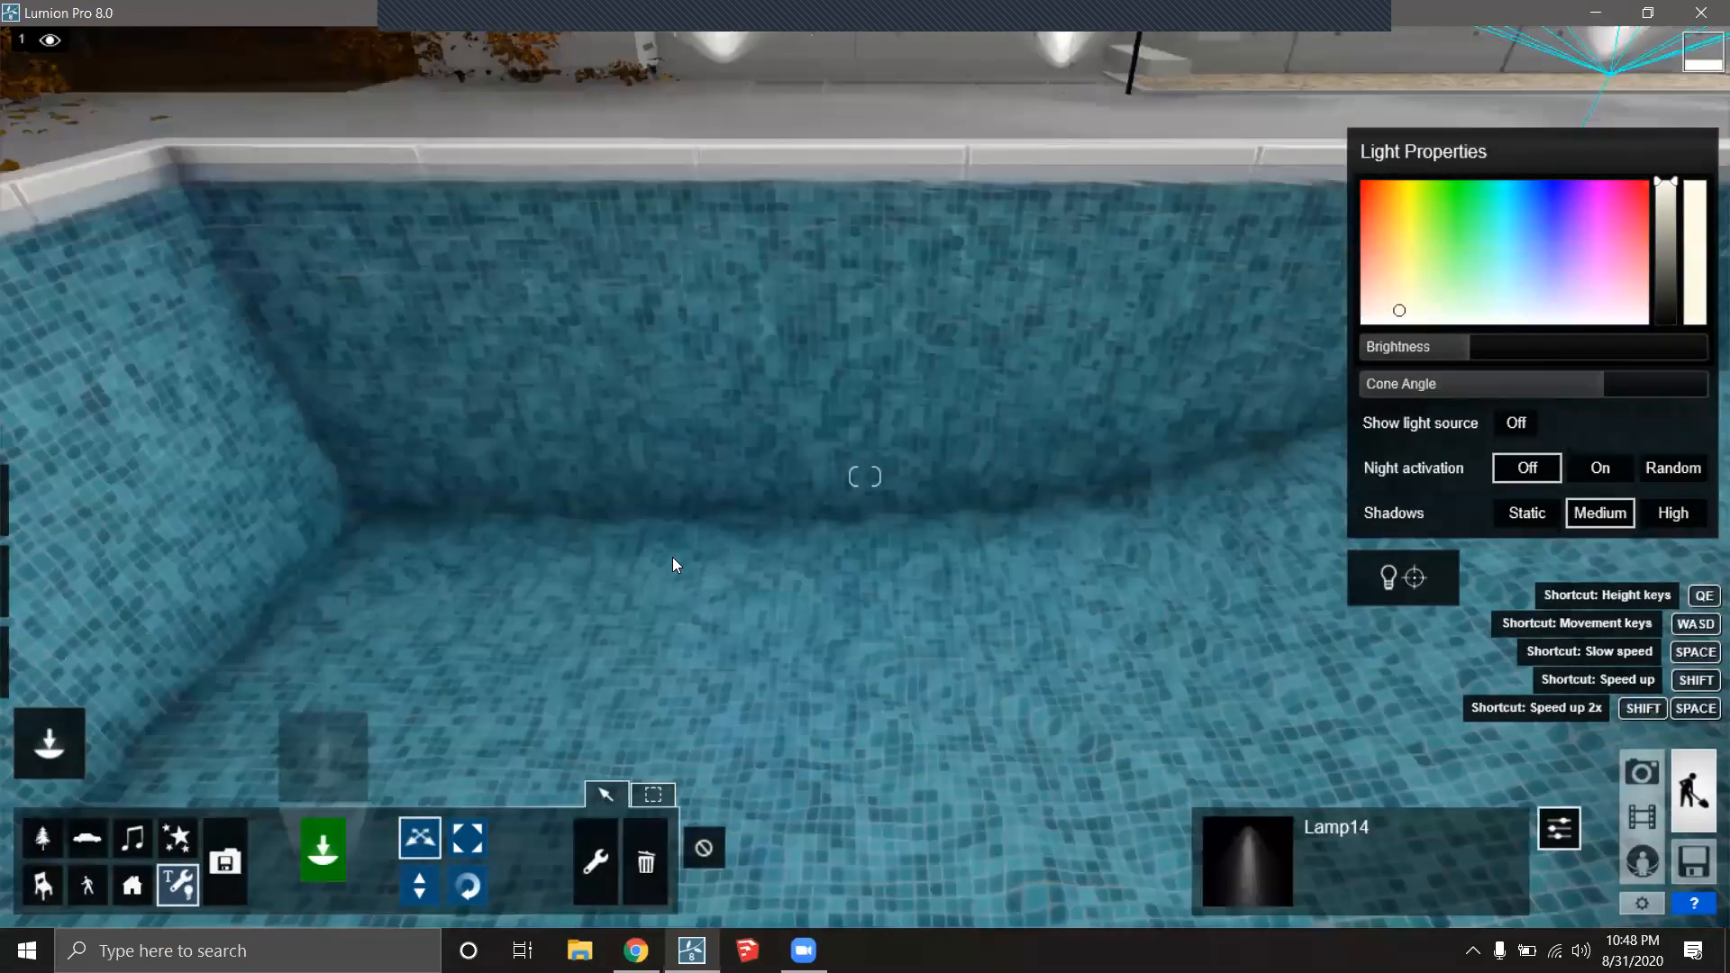
key("e")
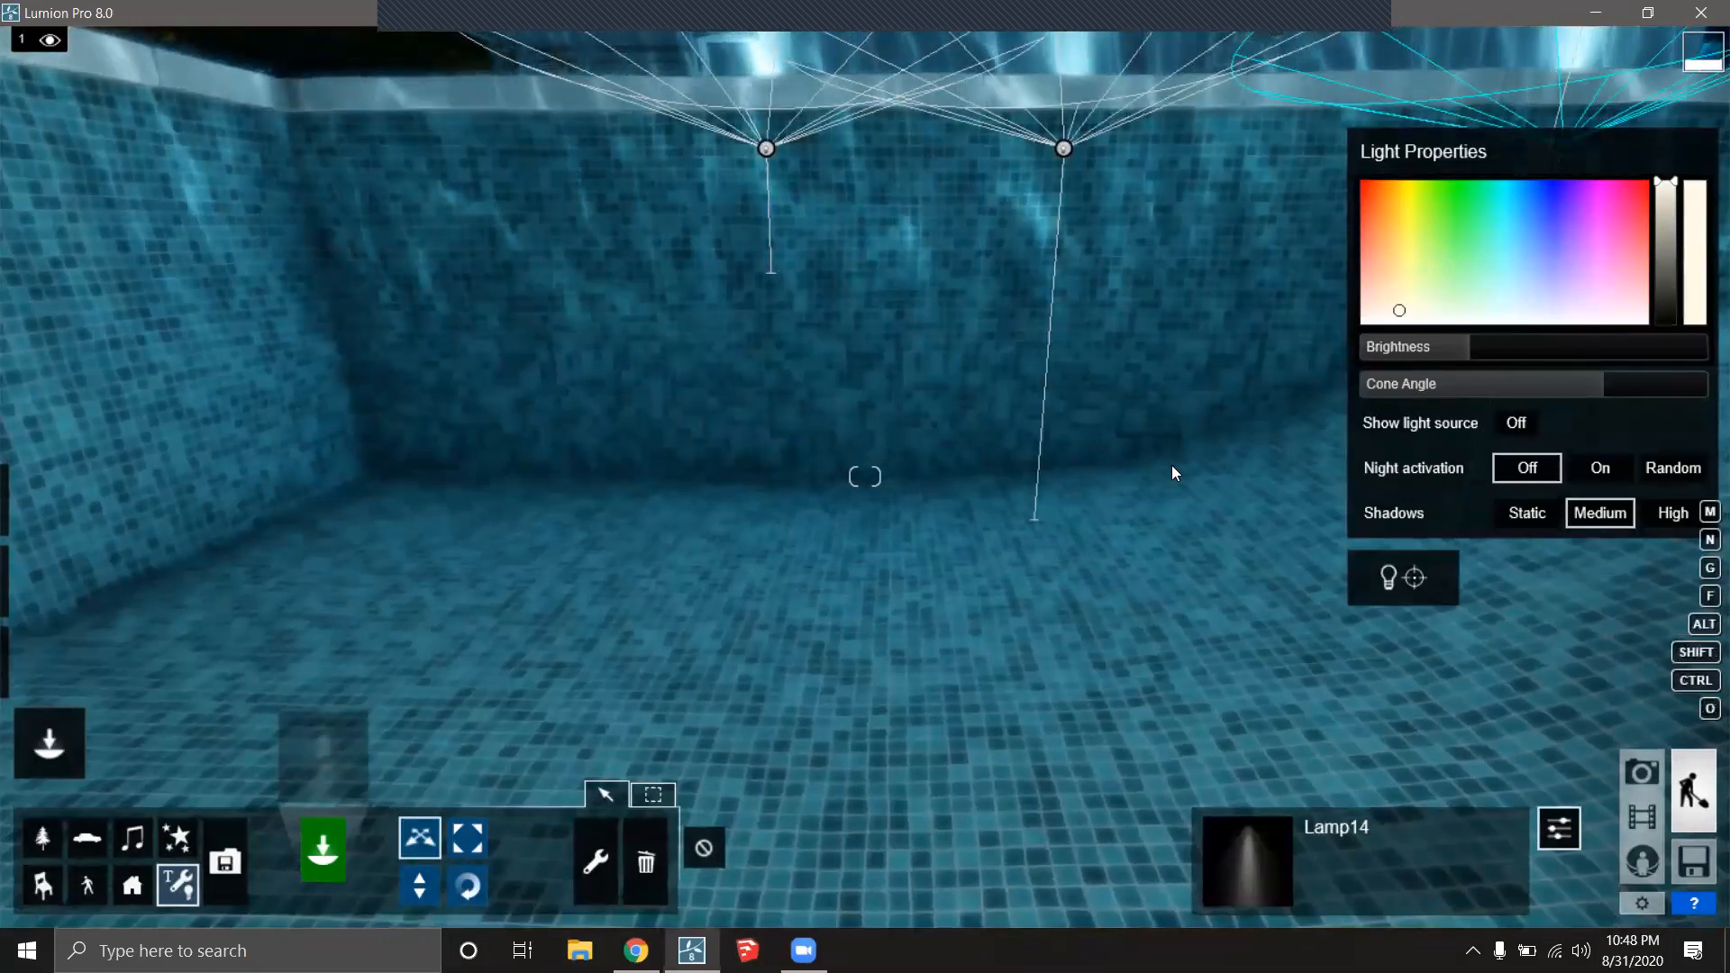
left_click(325, 768)
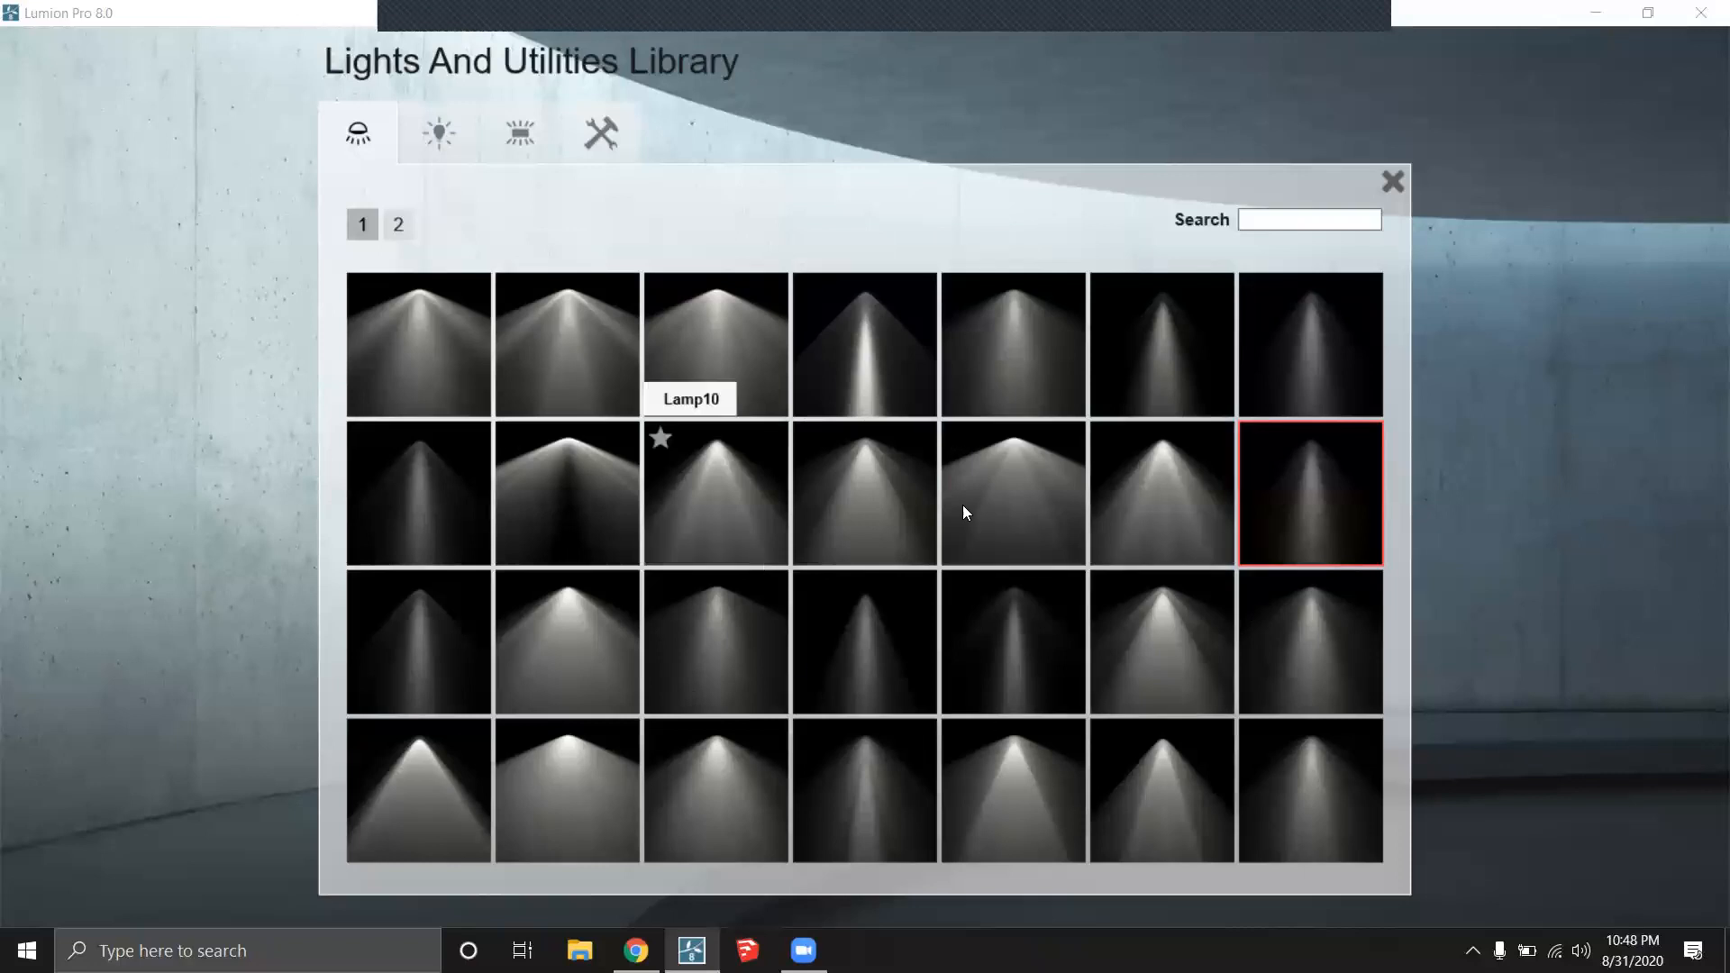
left_click(1329, 530)
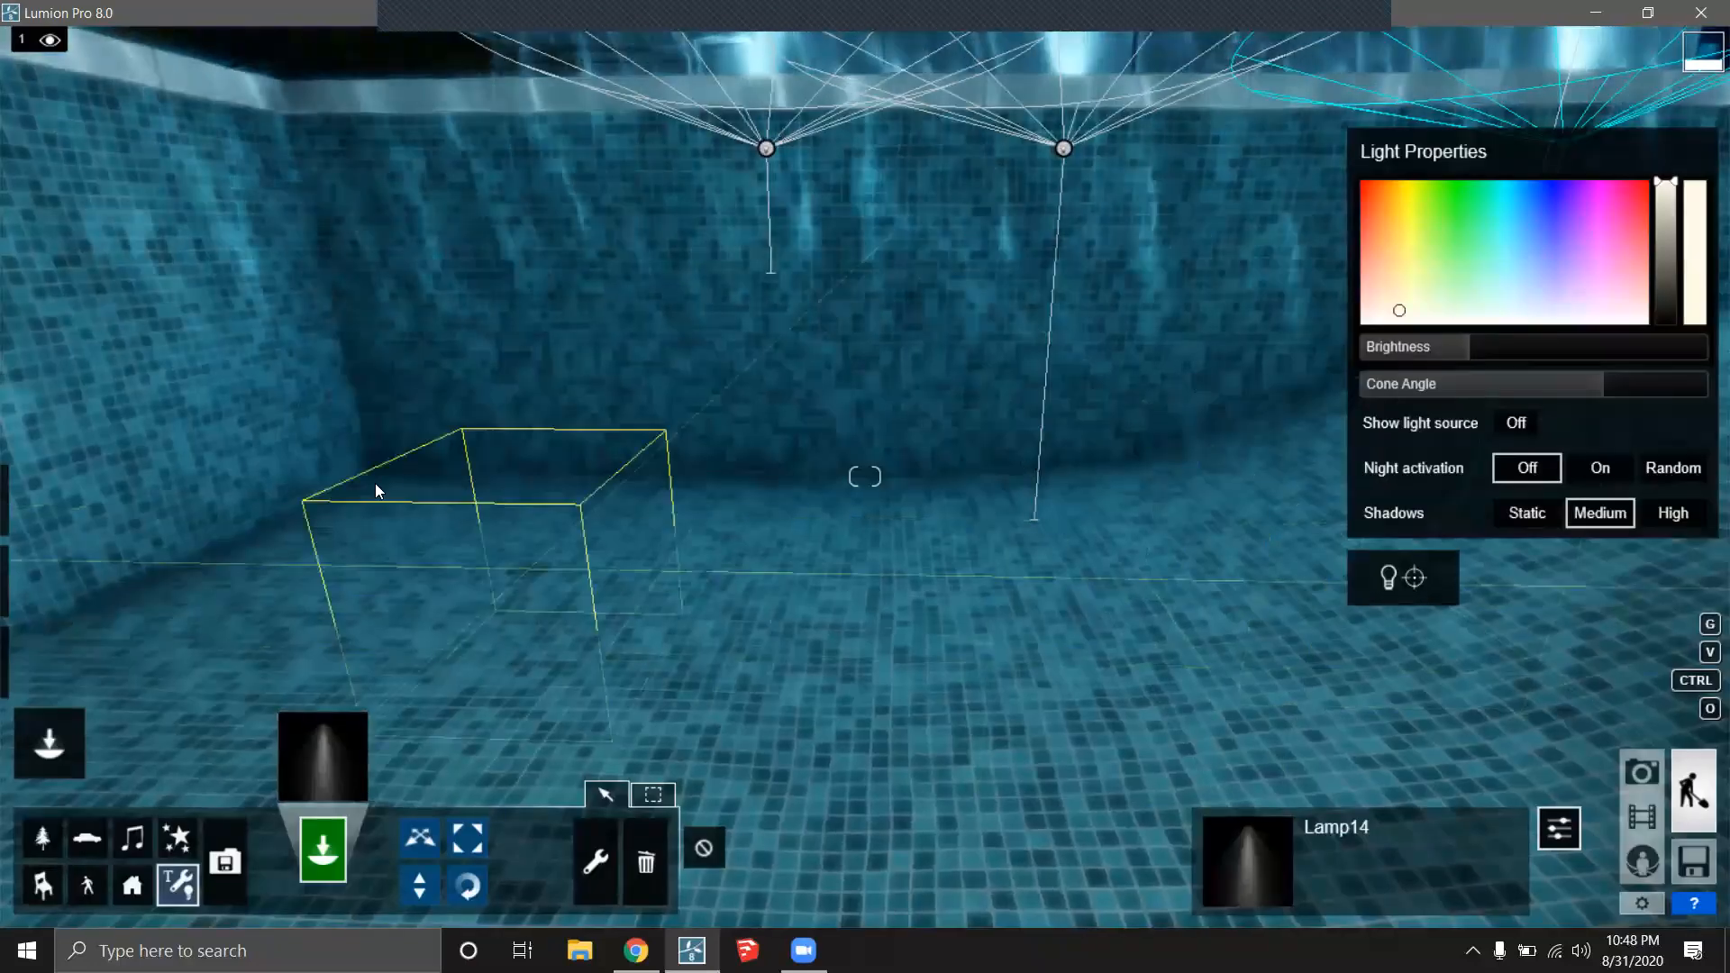
key("w")
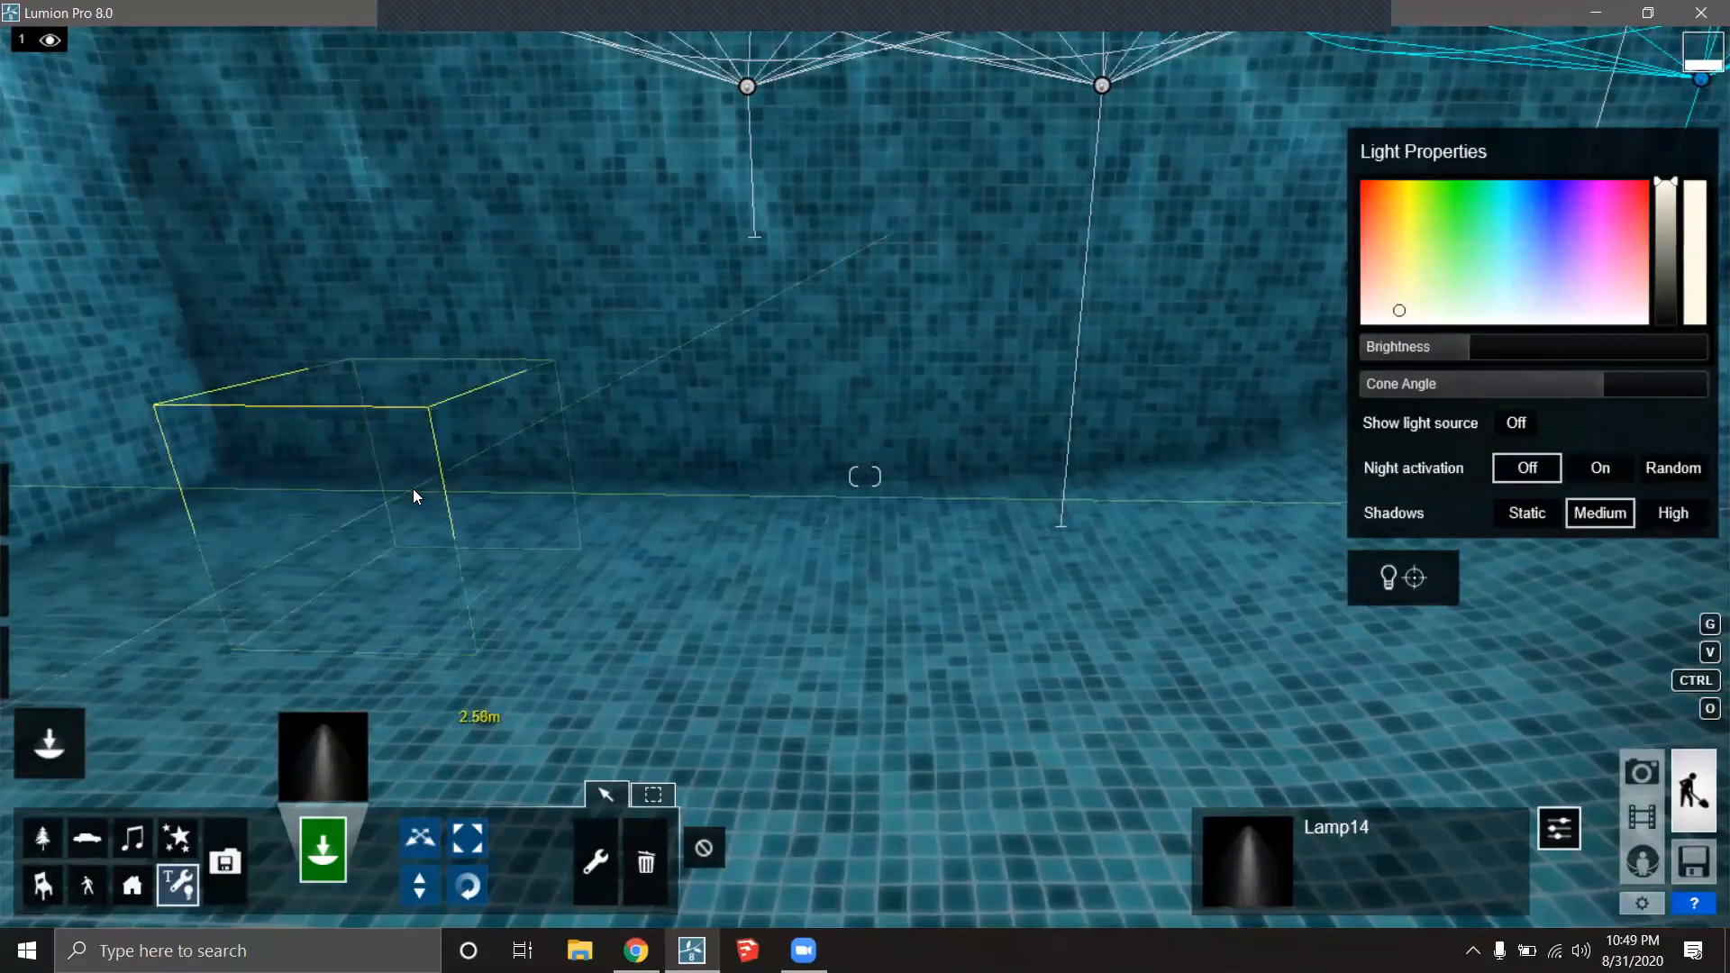
left_click(416, 486)
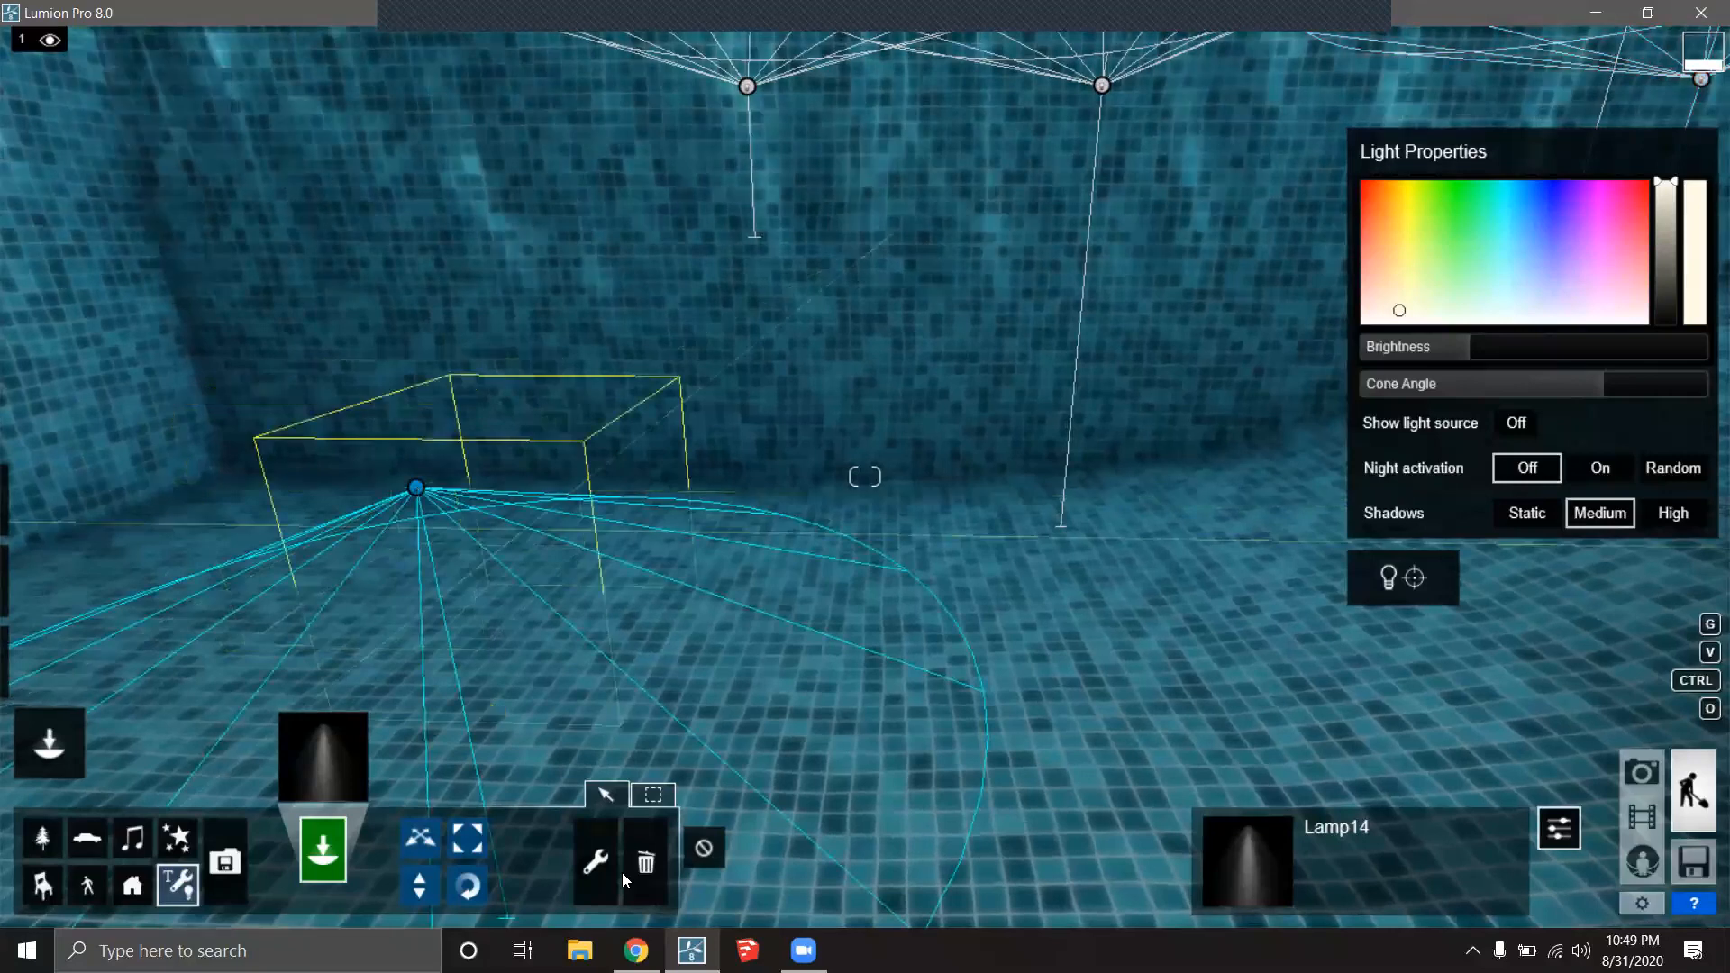
Target the underwater spotlight up the tiled pool wall.
left_click(1403, 578)
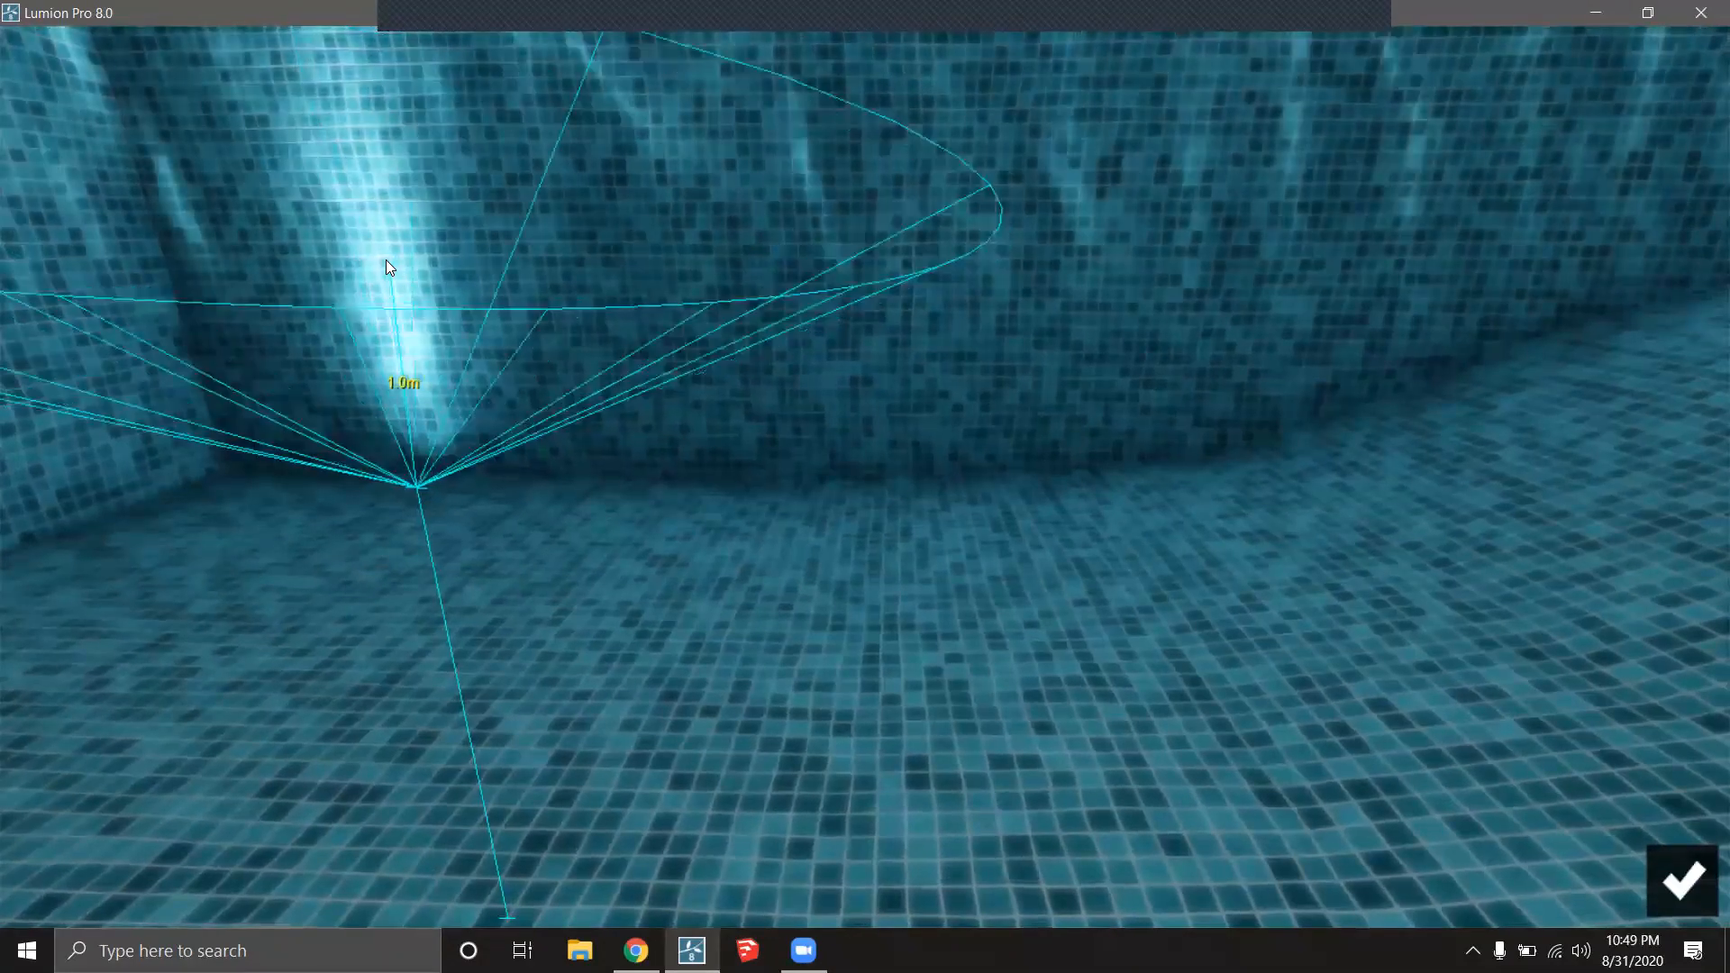
right_click_drag(430, 375, 468, 275)
left_click(1678, 878)
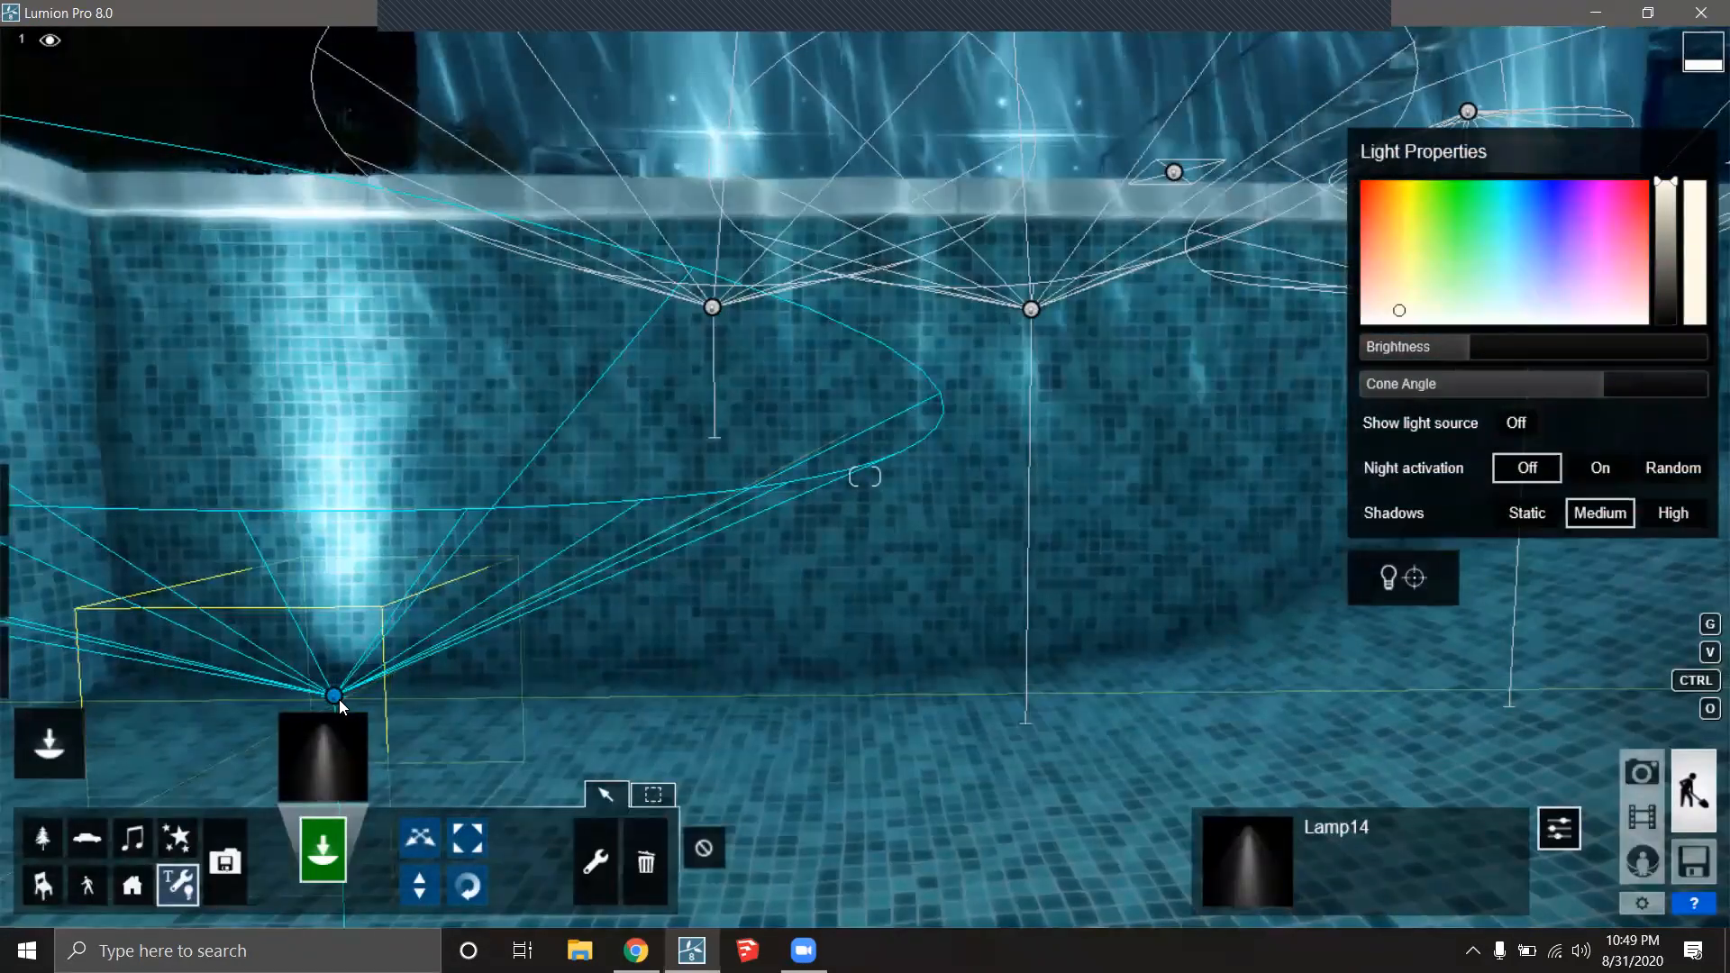
Place a second spotlight beside the first one on the pool floor and delete the first.
left_click_drag(393, 697, 700, 691)
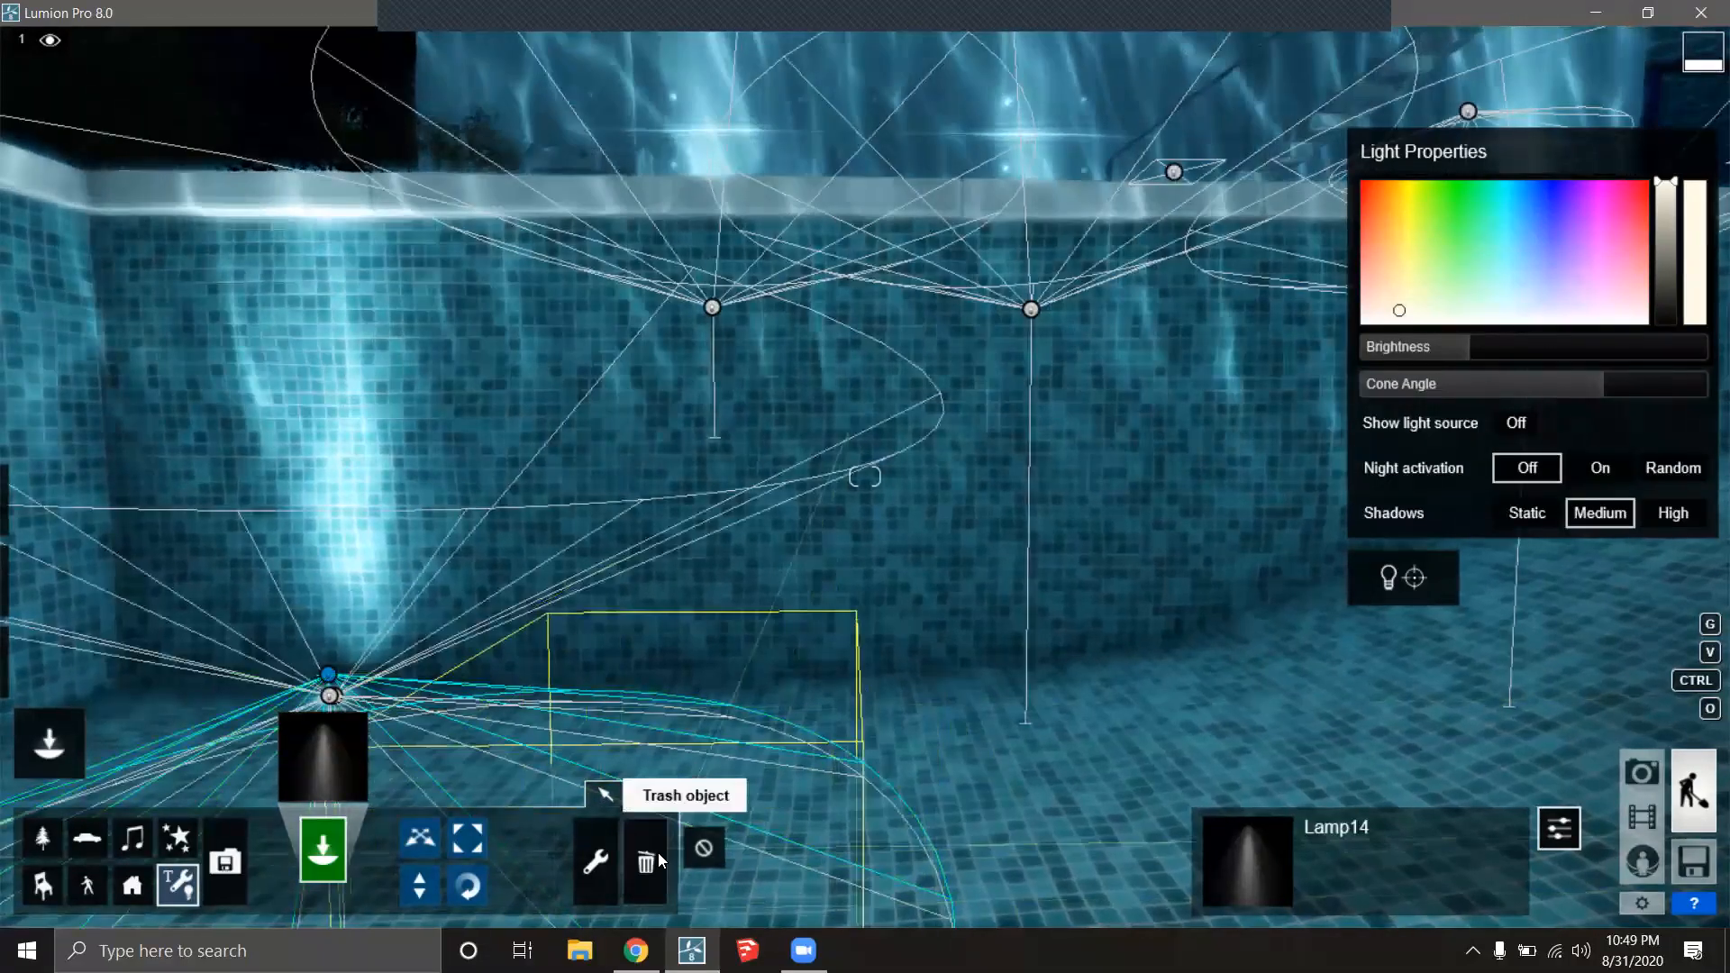
left_click(645, 862)
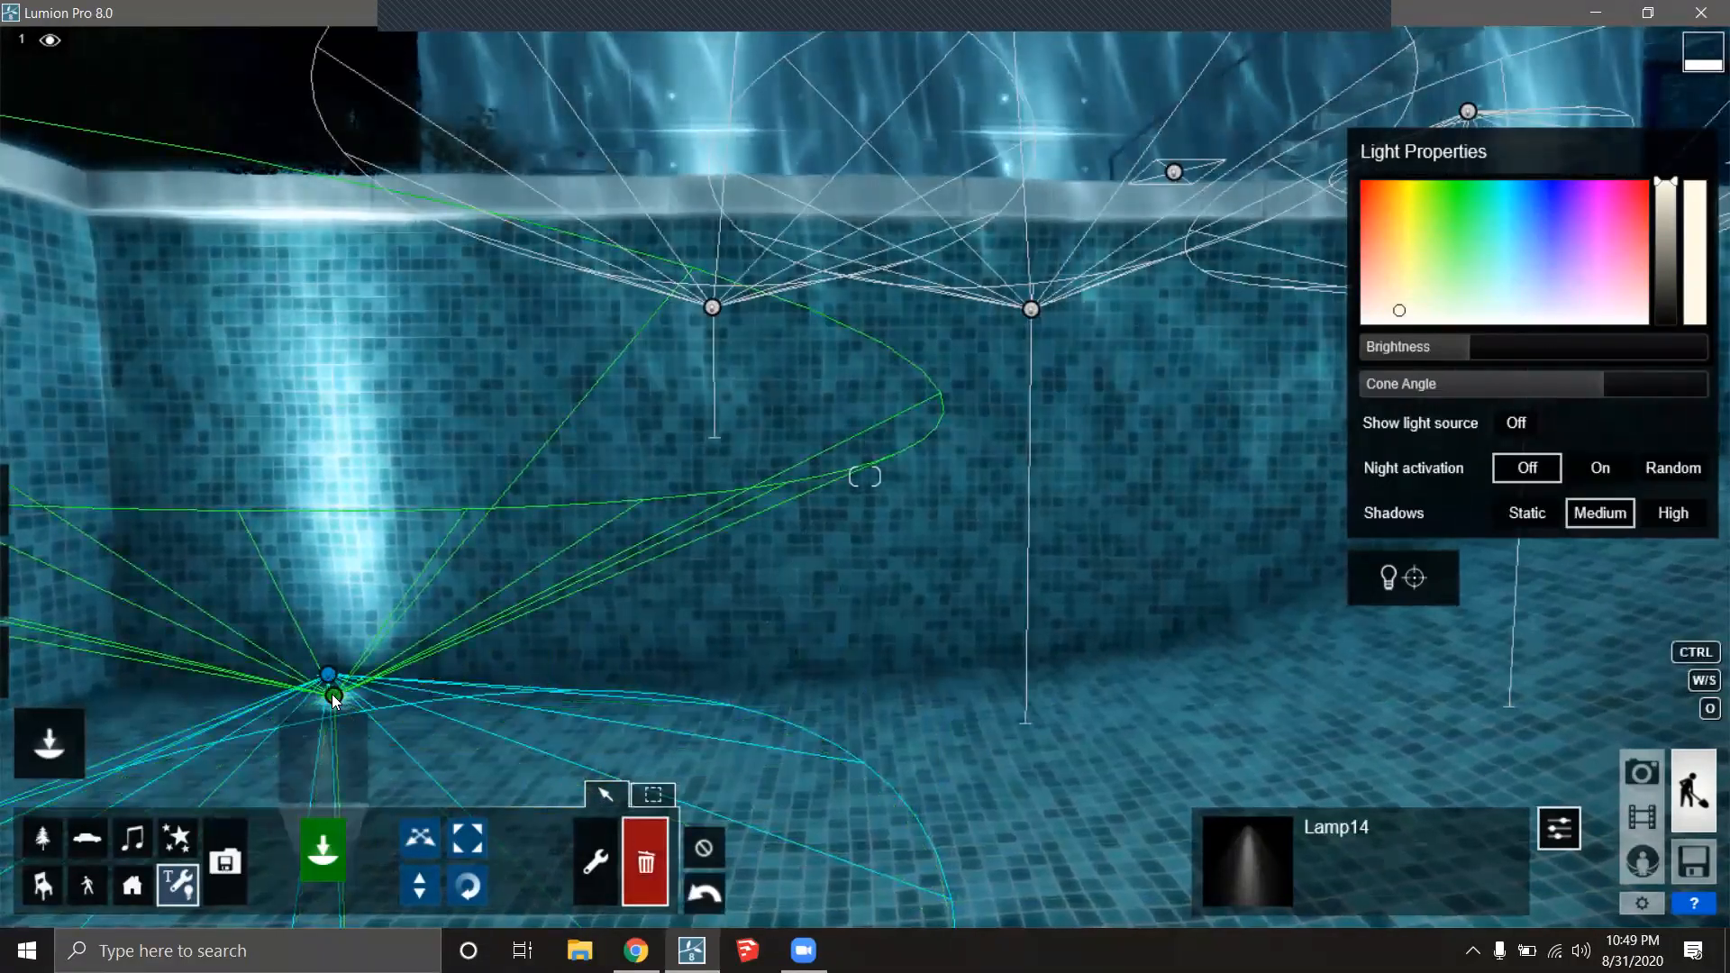
left_click(333, 695)
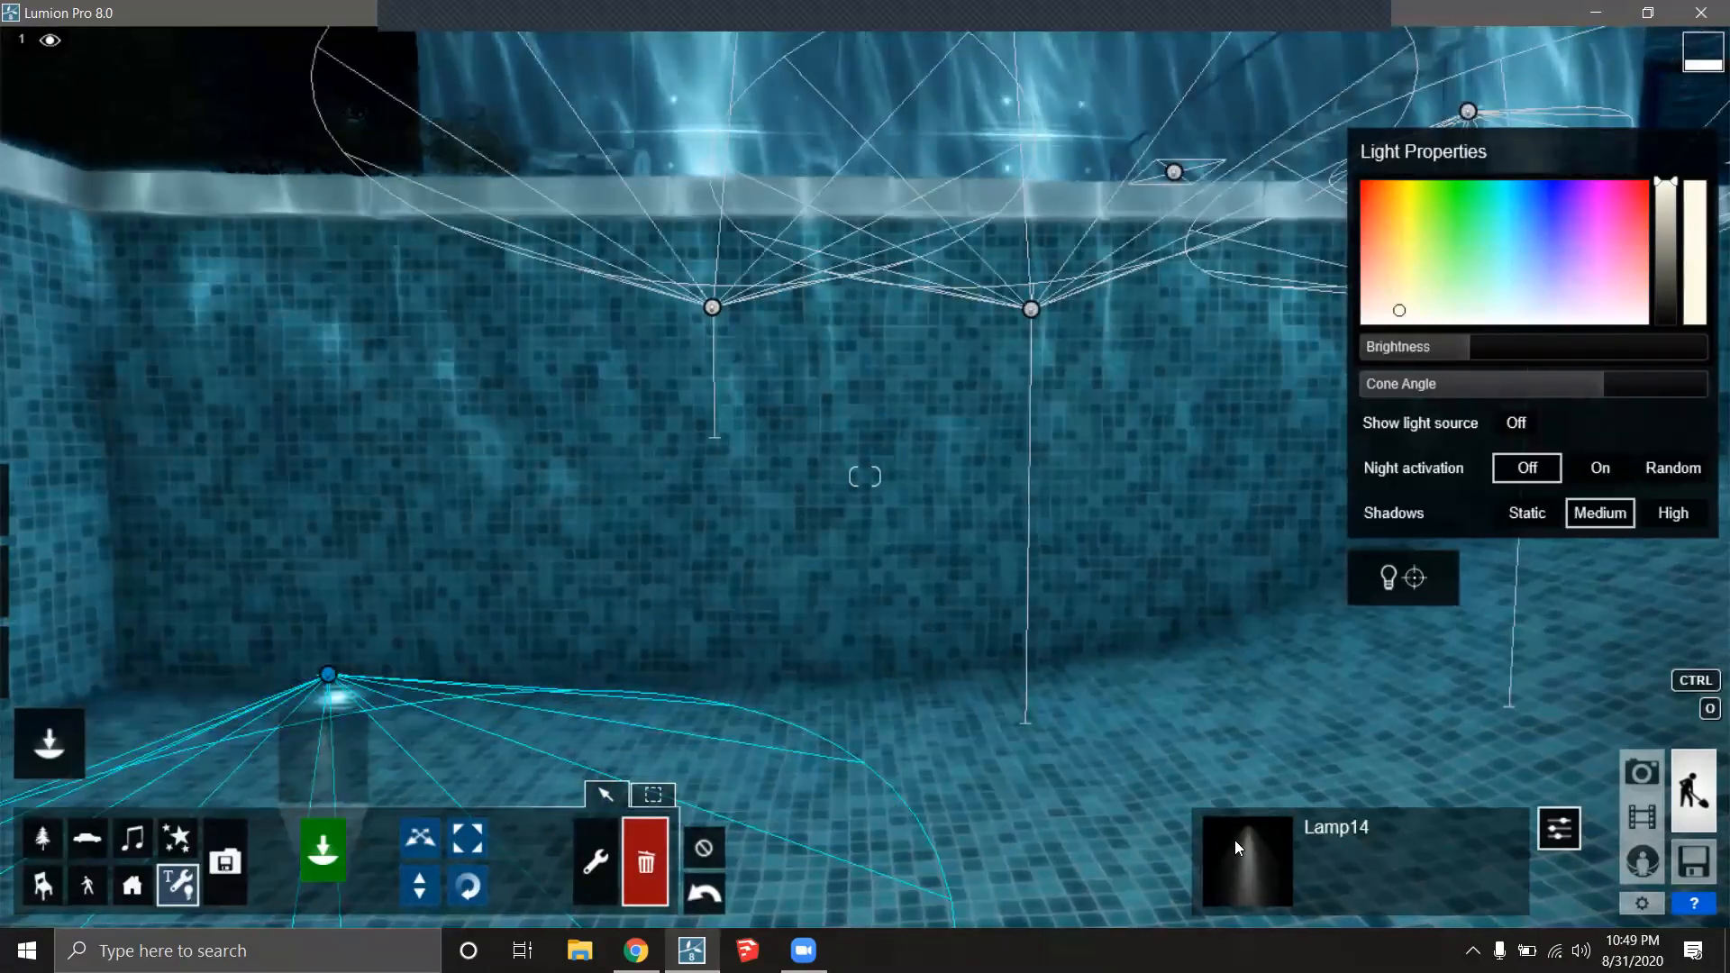
Target the remaining underwater spotlight up the tiled wall near the pool corner.
left_click(1429, 579)
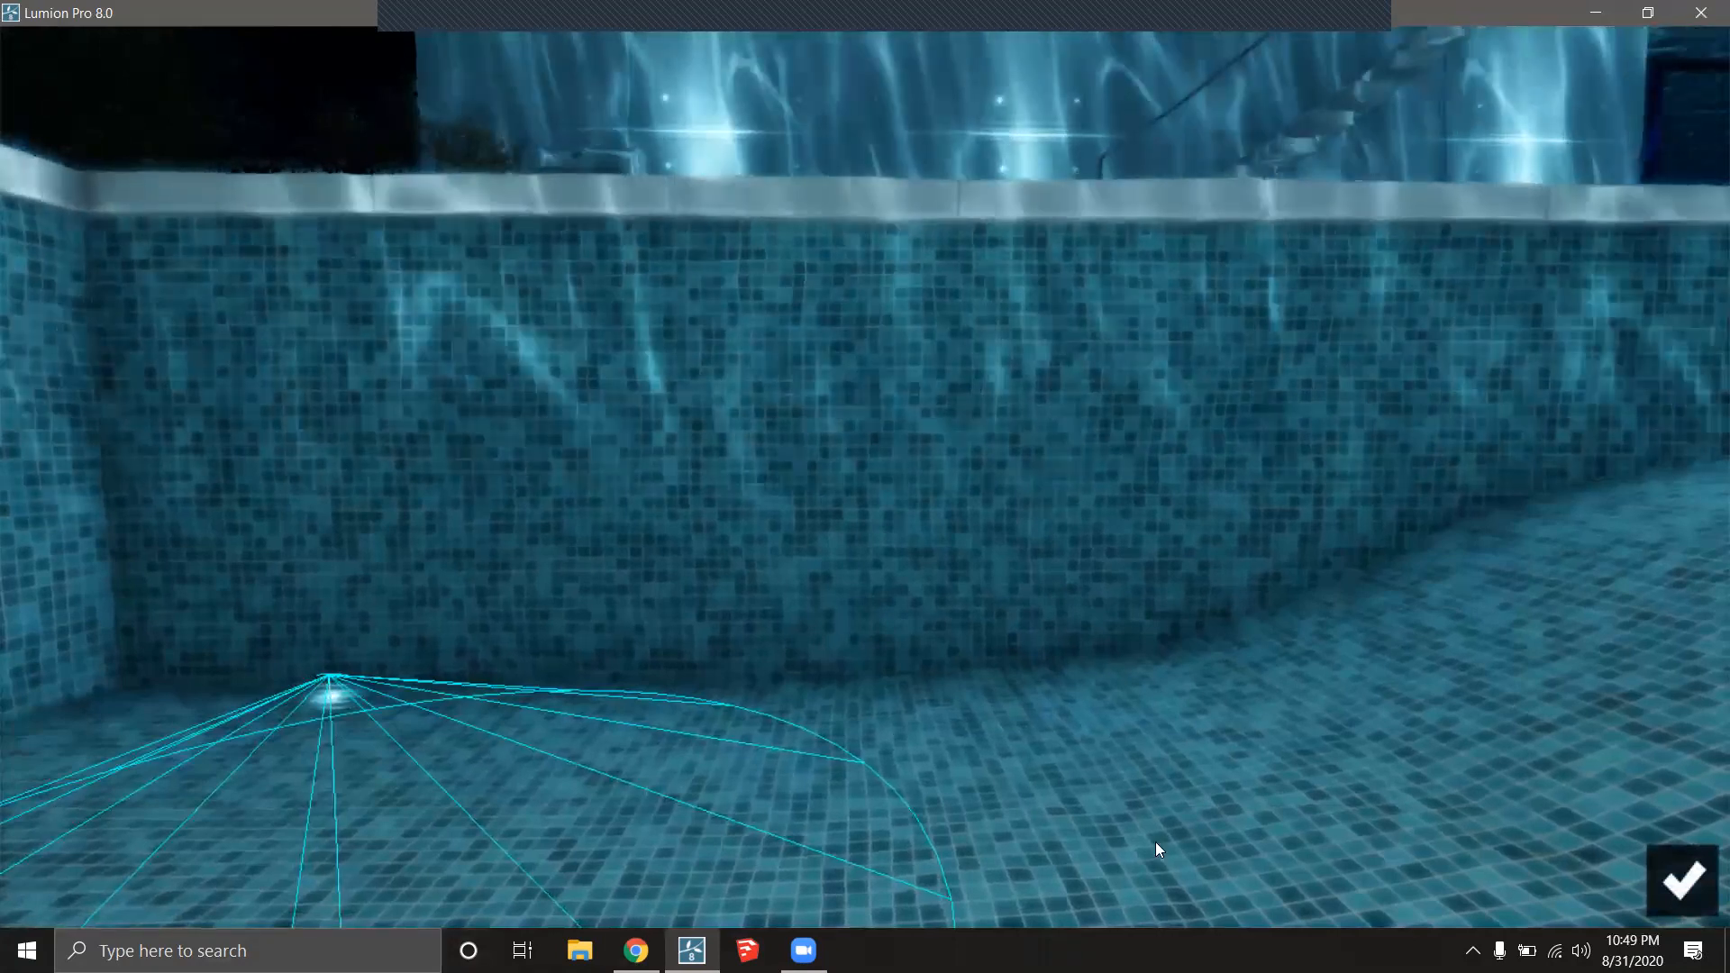
right_click_drag(895, 761, 666, 724)
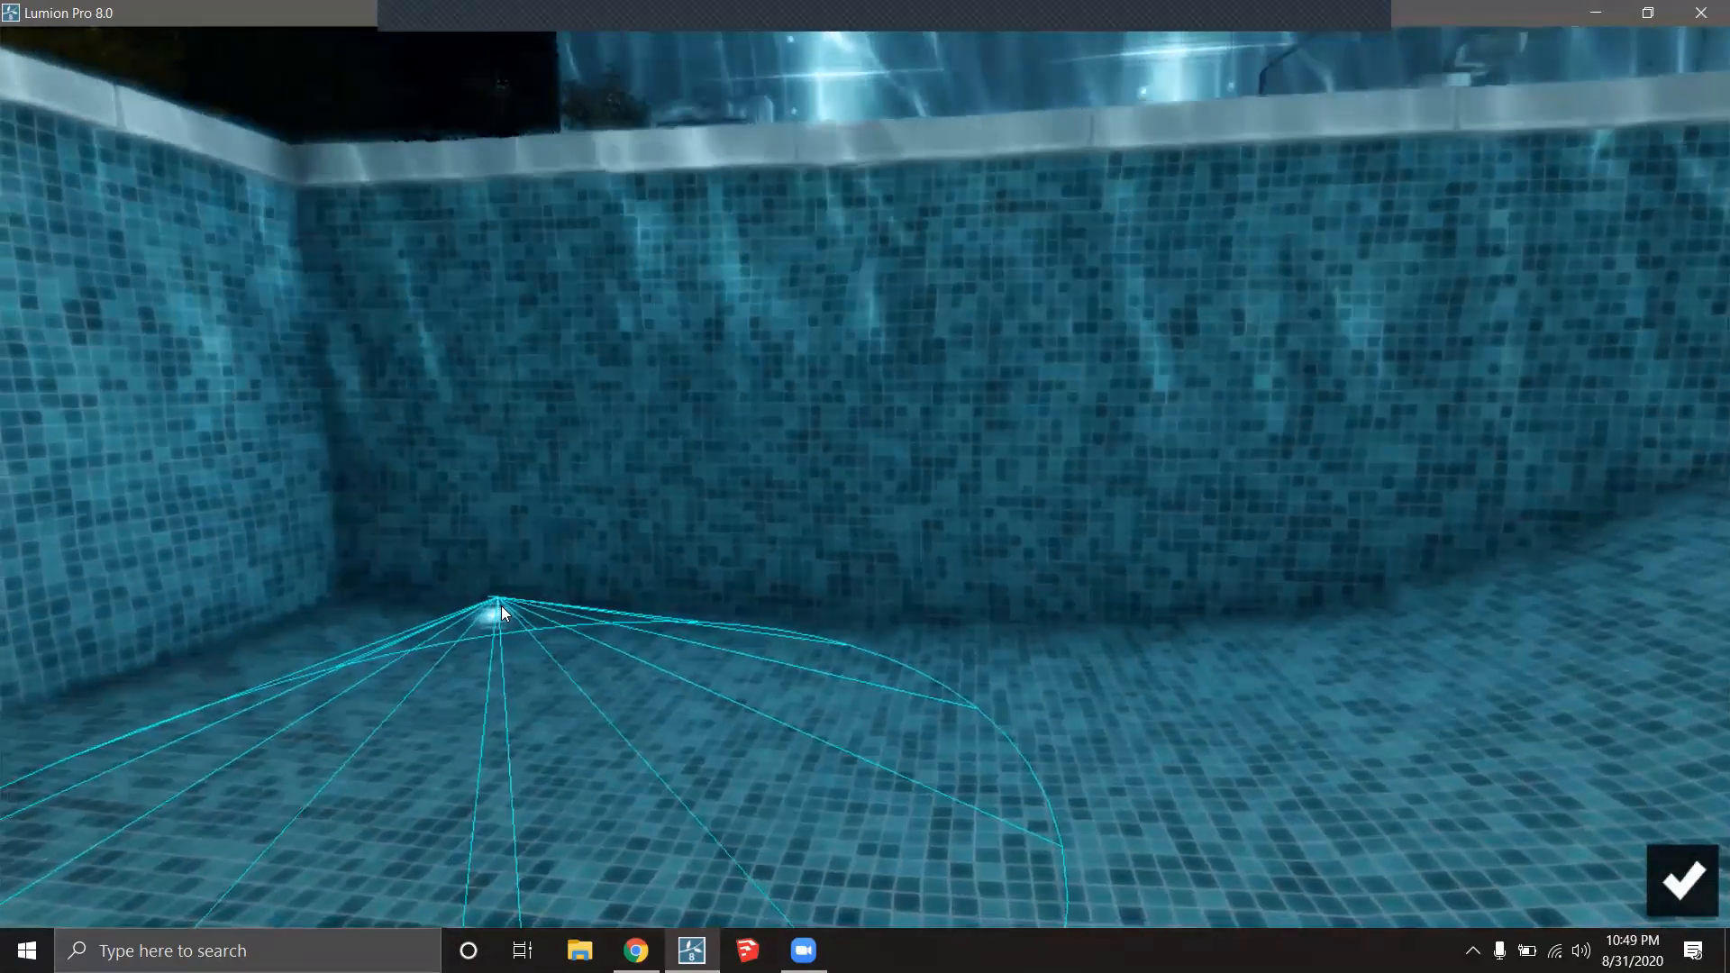
left_click(496, 601)
left_click_drag(501, 479, 487, 397)
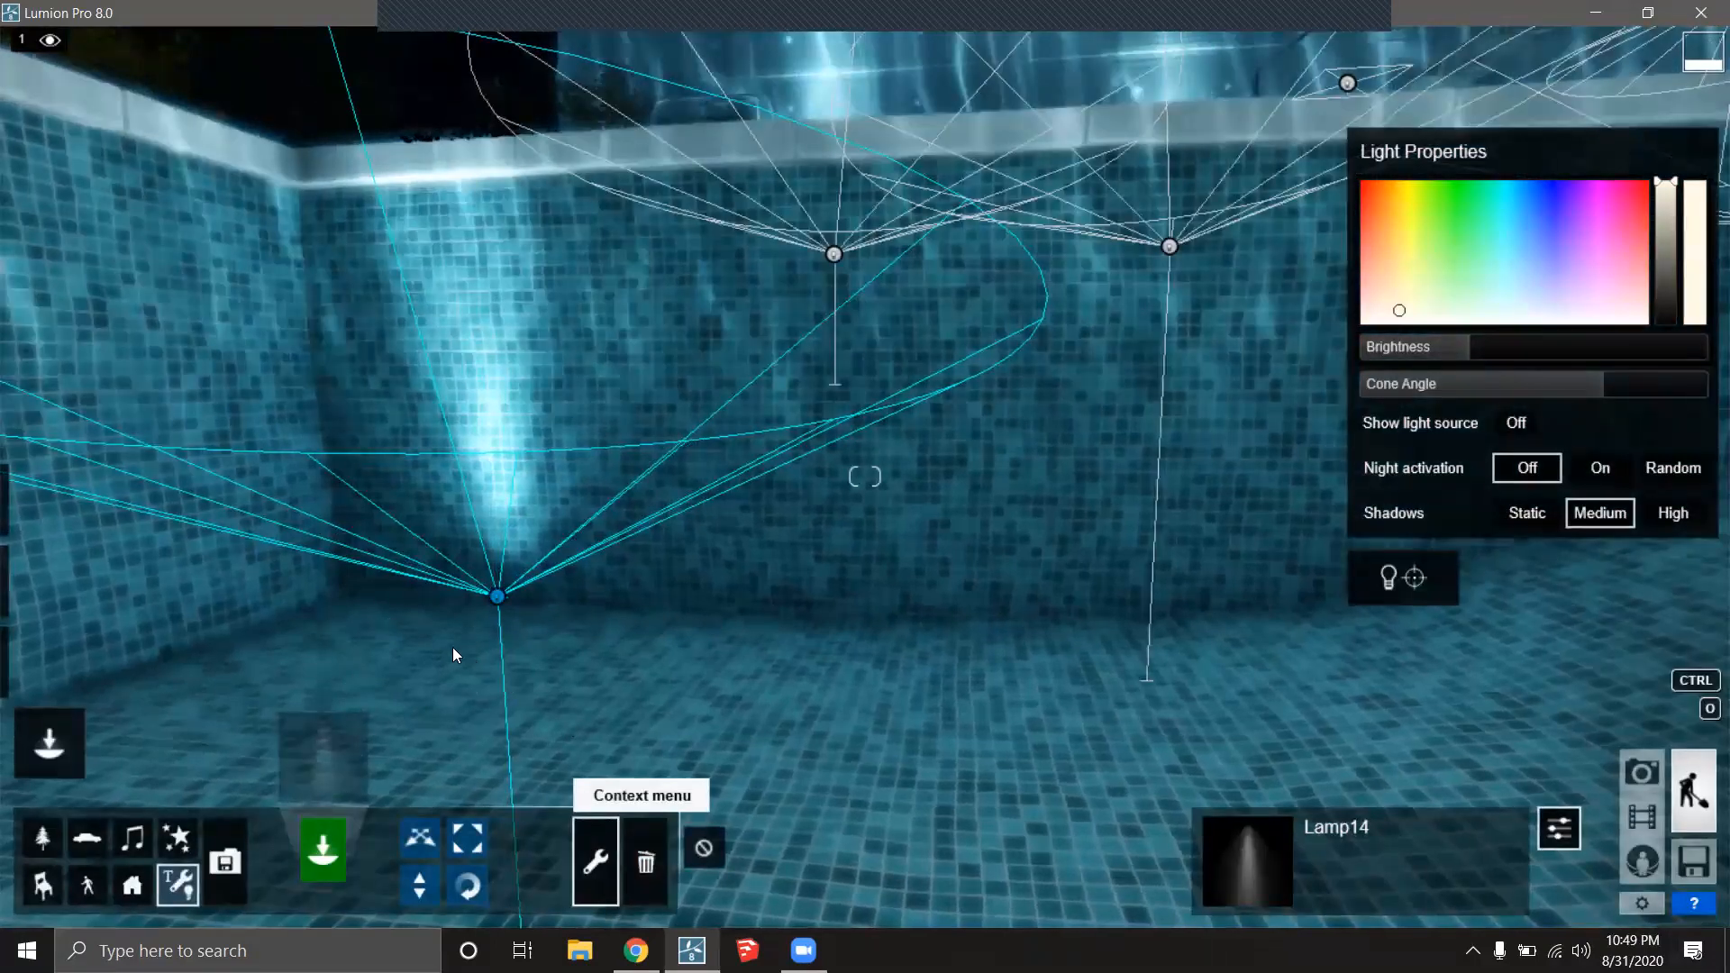
Copy the underwater spotlight twice along the base of the long tiled pool wall.
left_click(420, 834)
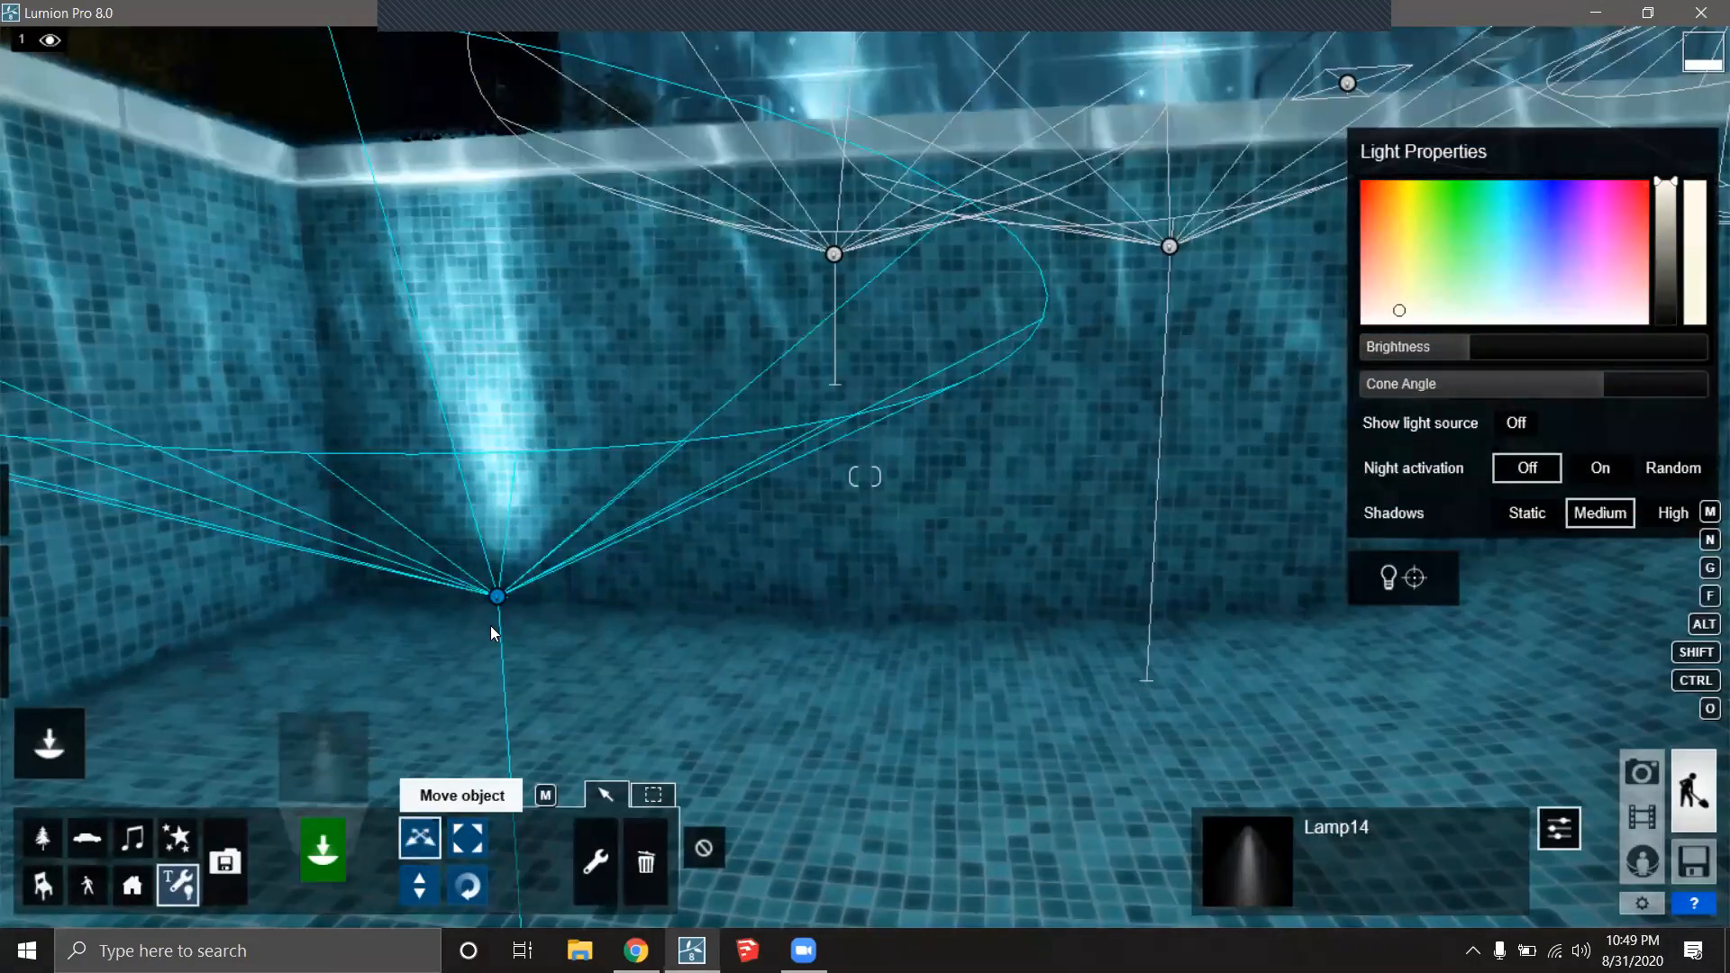
left_click_drag(533, 597, 1161, 634)
right_click_drag(811, 663, 622, 661)
left_click_drag(606, 674, 1121, 463)
right_click_drag(991, 530, 1053, 538)
Copy the last underwater spotlight farther across the pool floor toward the house end.
right_click_drag(630, 360, 718, 387)
key("w")
right_click_drag(504, 371, 504, 450)
right_click_drag(330, 493, 356, 461)
left_click_drag(361, 457, 822, 381)
key("w")
right_click_drag(884, 384, 879, 414)
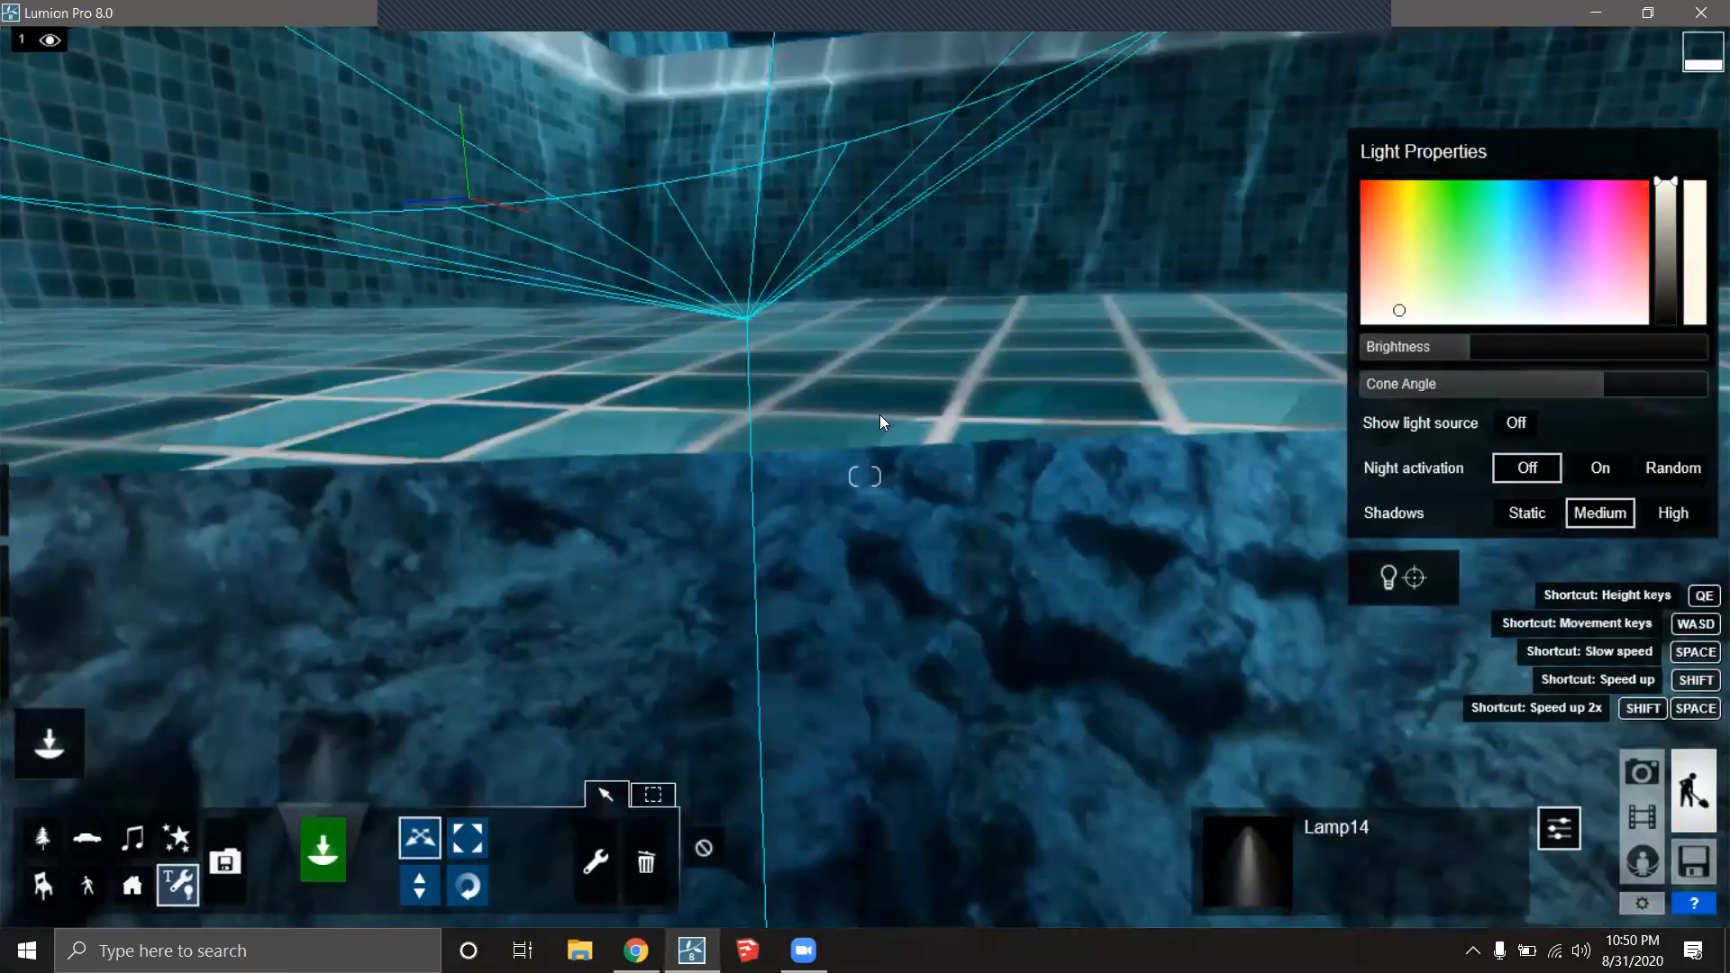
Move the copied spotlight across the pool floor to the base of the house-side tiled wall.
scroll(879, 414, "up", 2)
middle_click_drag(879, 414, 805, 602)
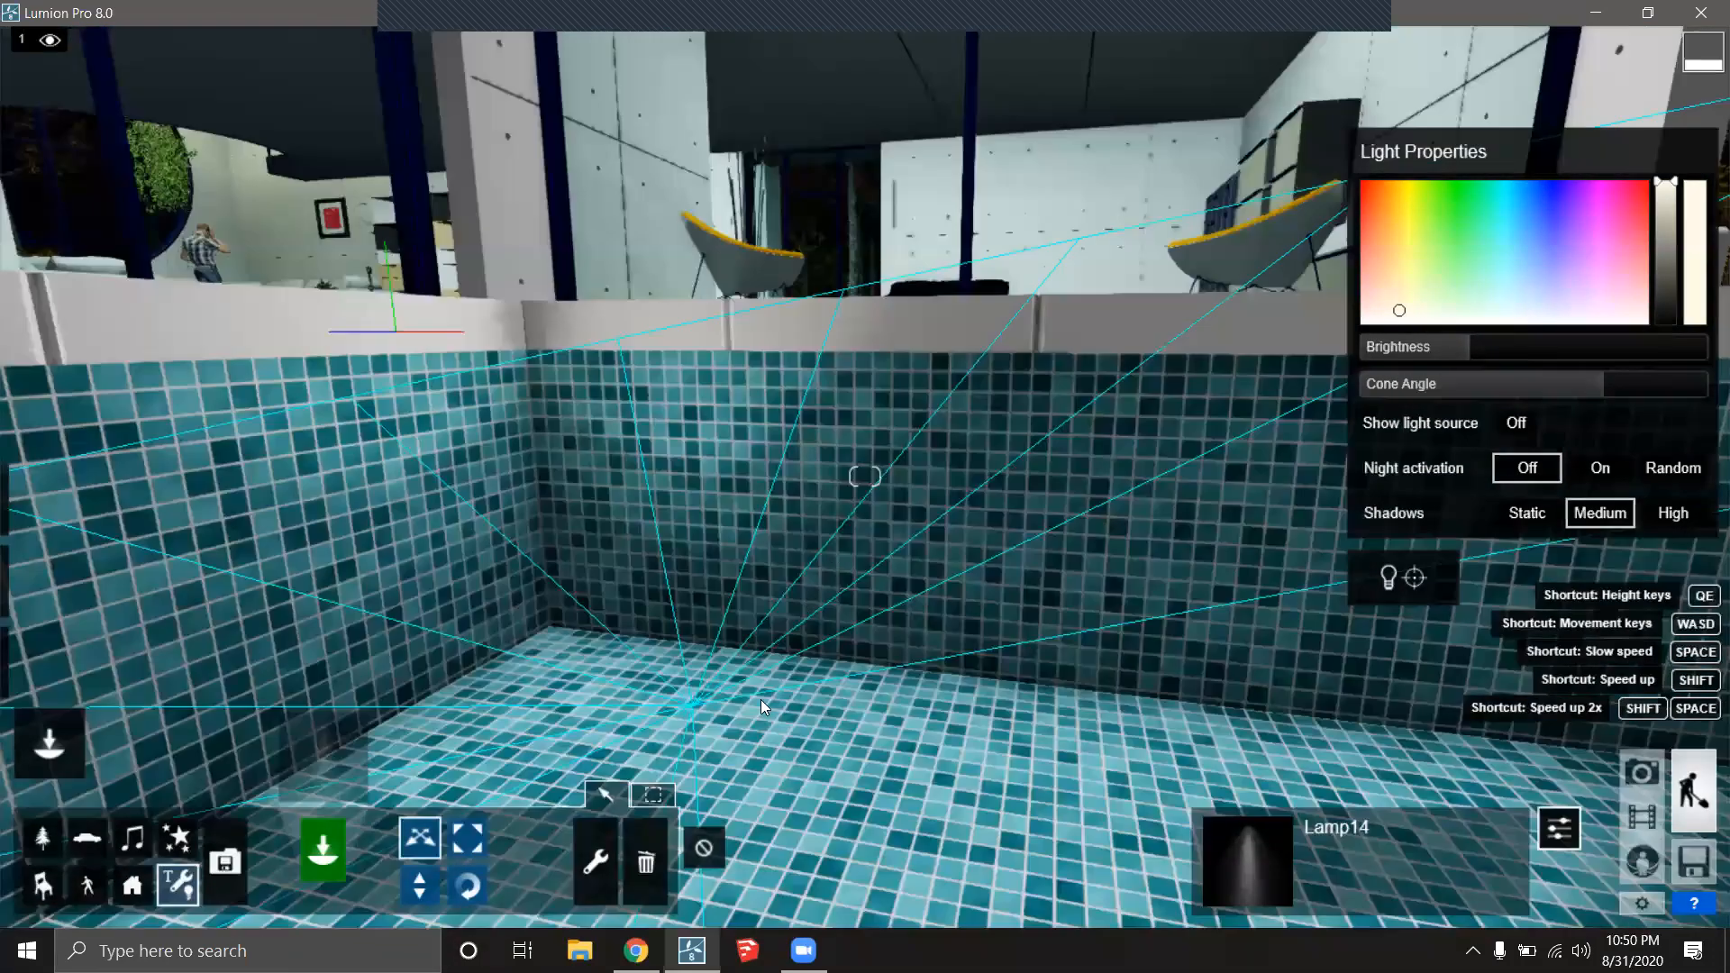
key("q")
key("e")
key("e")
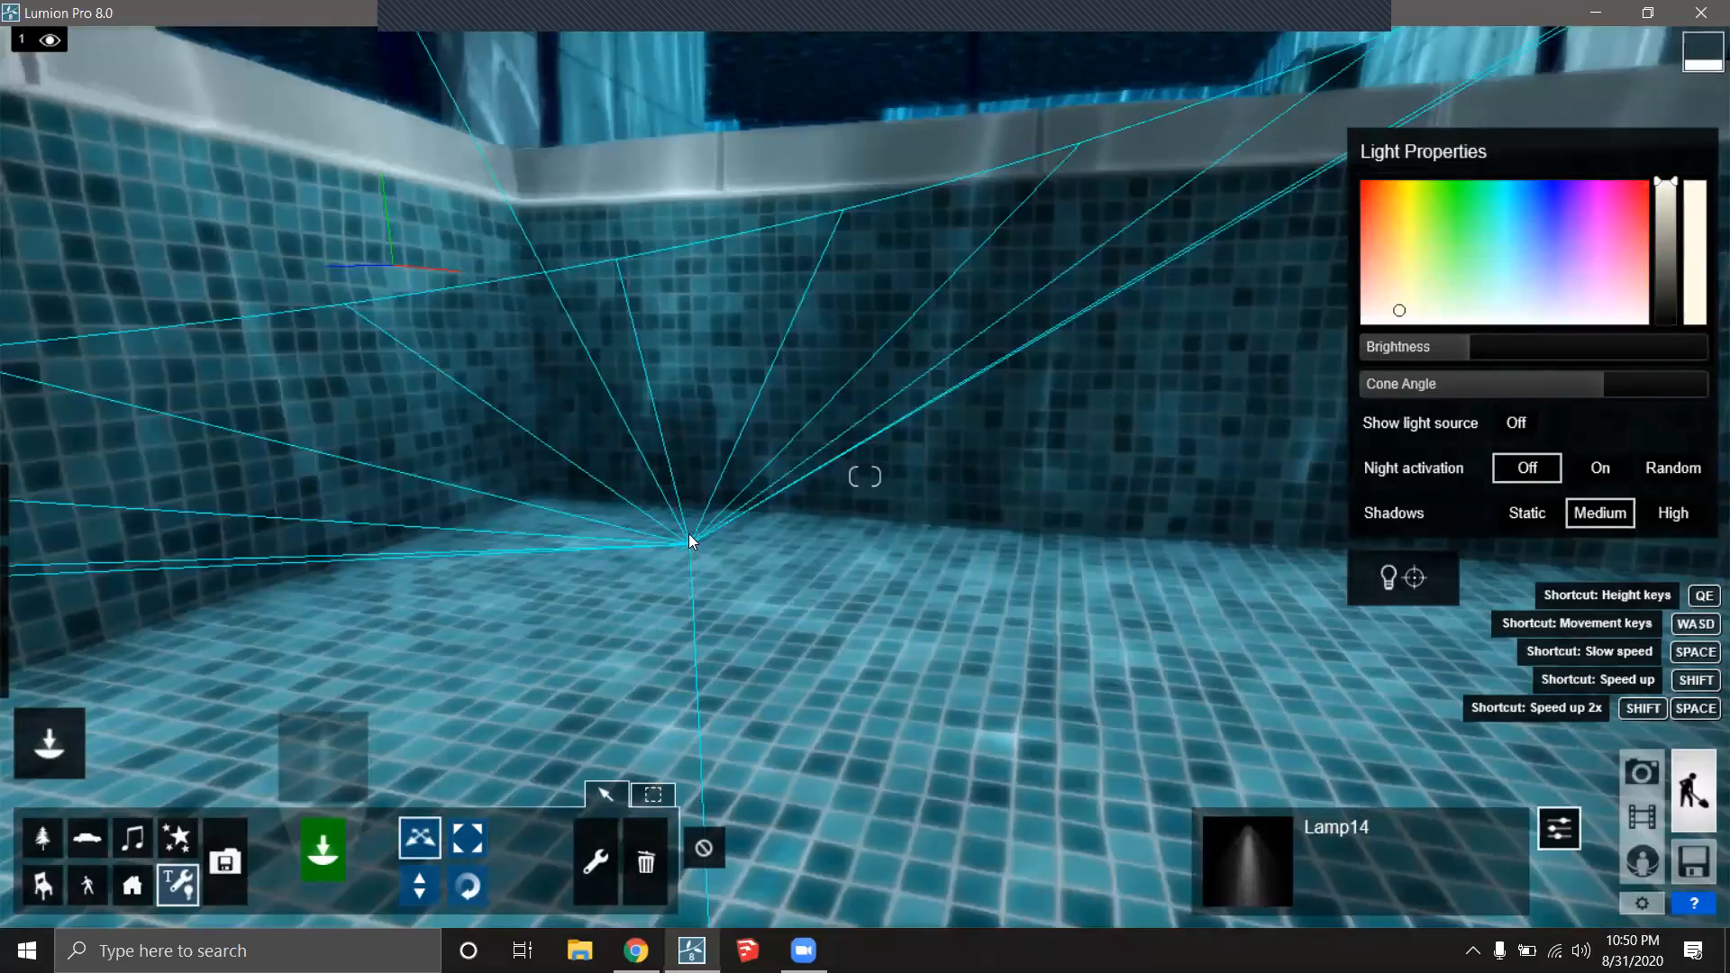
left_click_drag(688, 539, 850, 519)
right_click_drag(850, 519, 1305, 546)
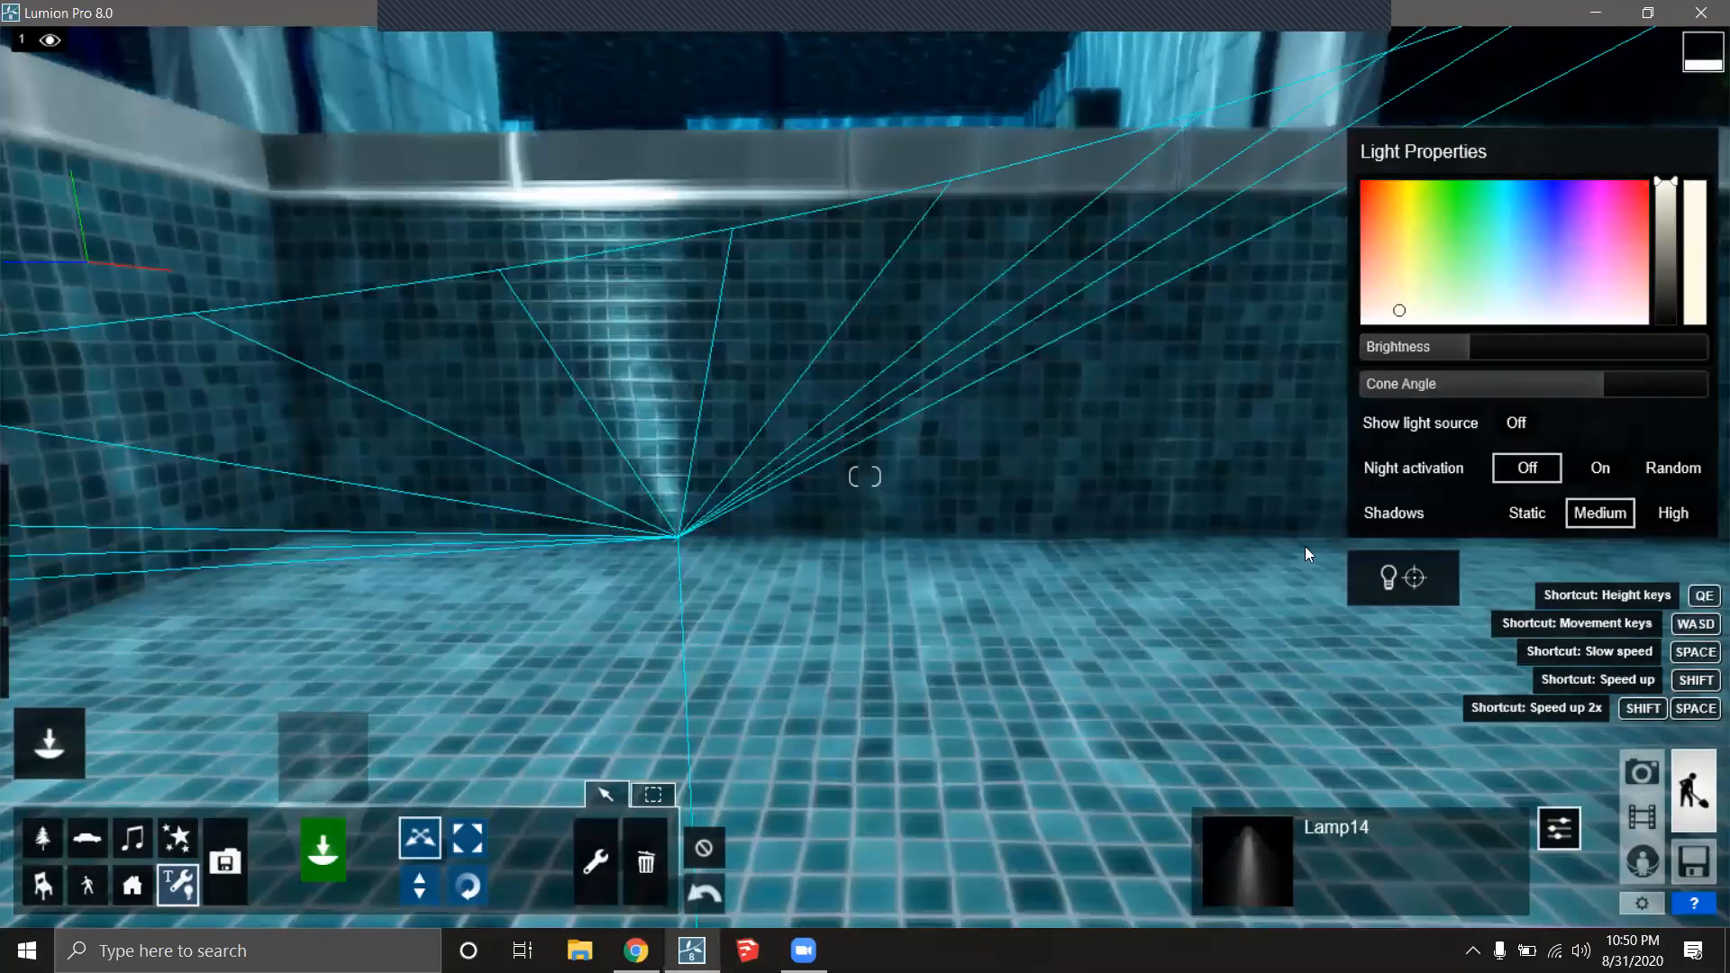
Target the moved spotlight straight up the house-side pool wall and finish the targeting.
left_click(1368, 588)
left_click_drag(659, 328, 713, 312)
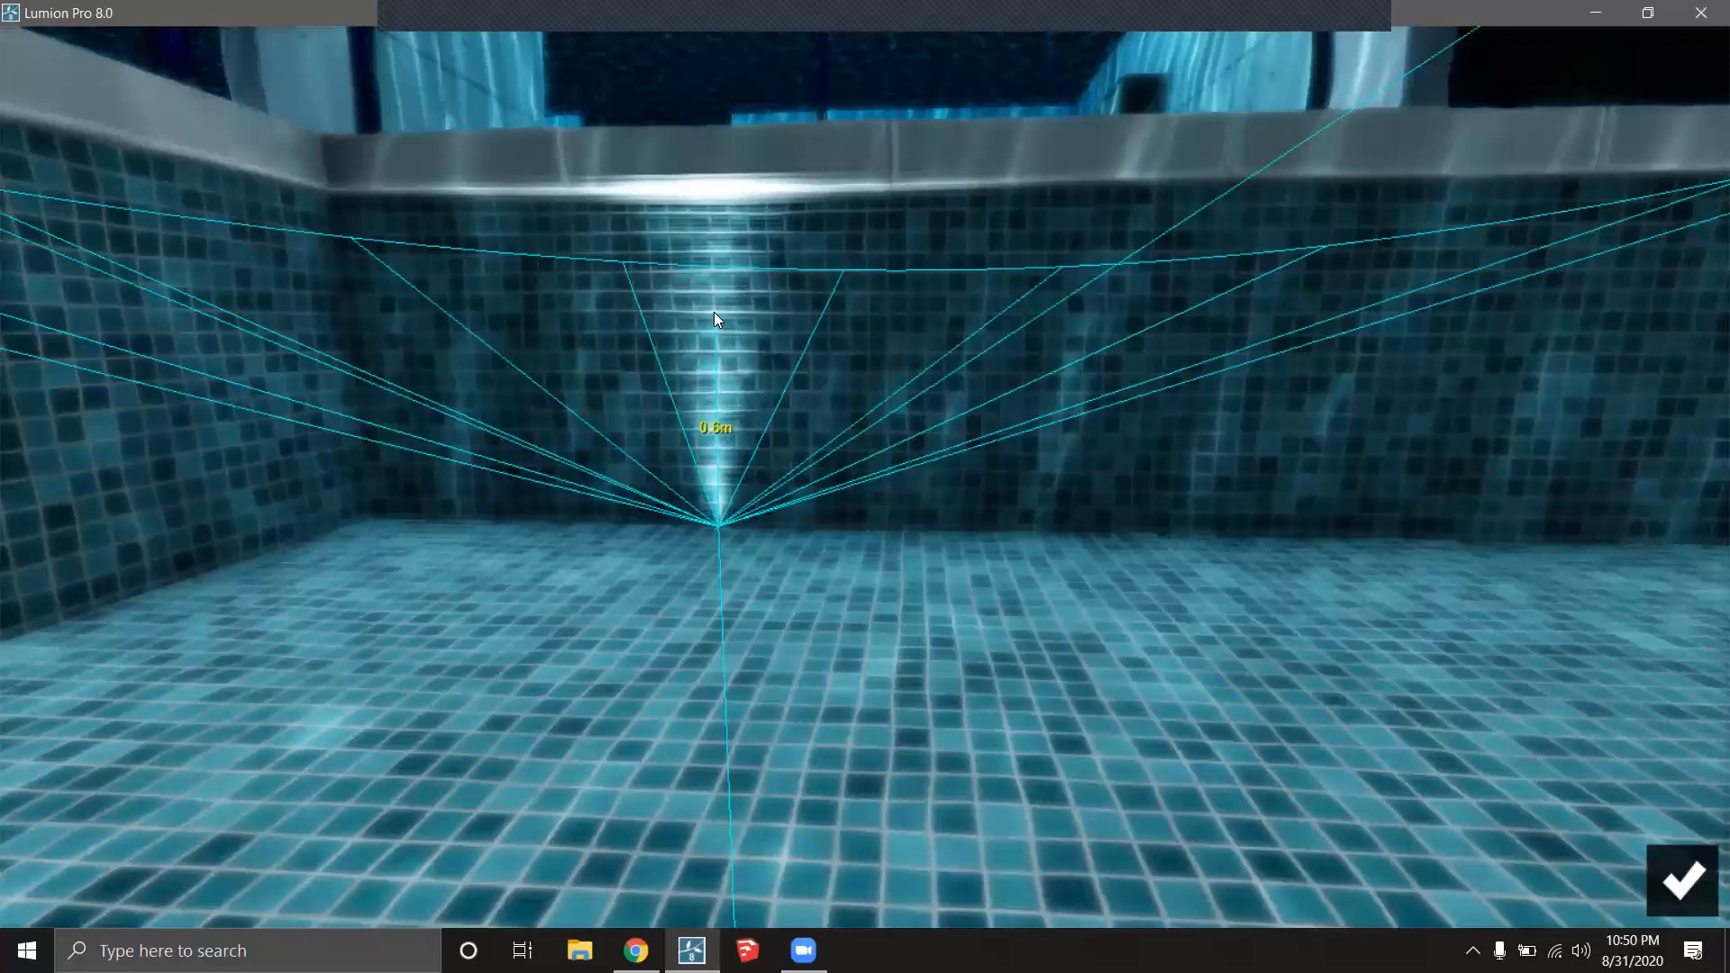
key("s")
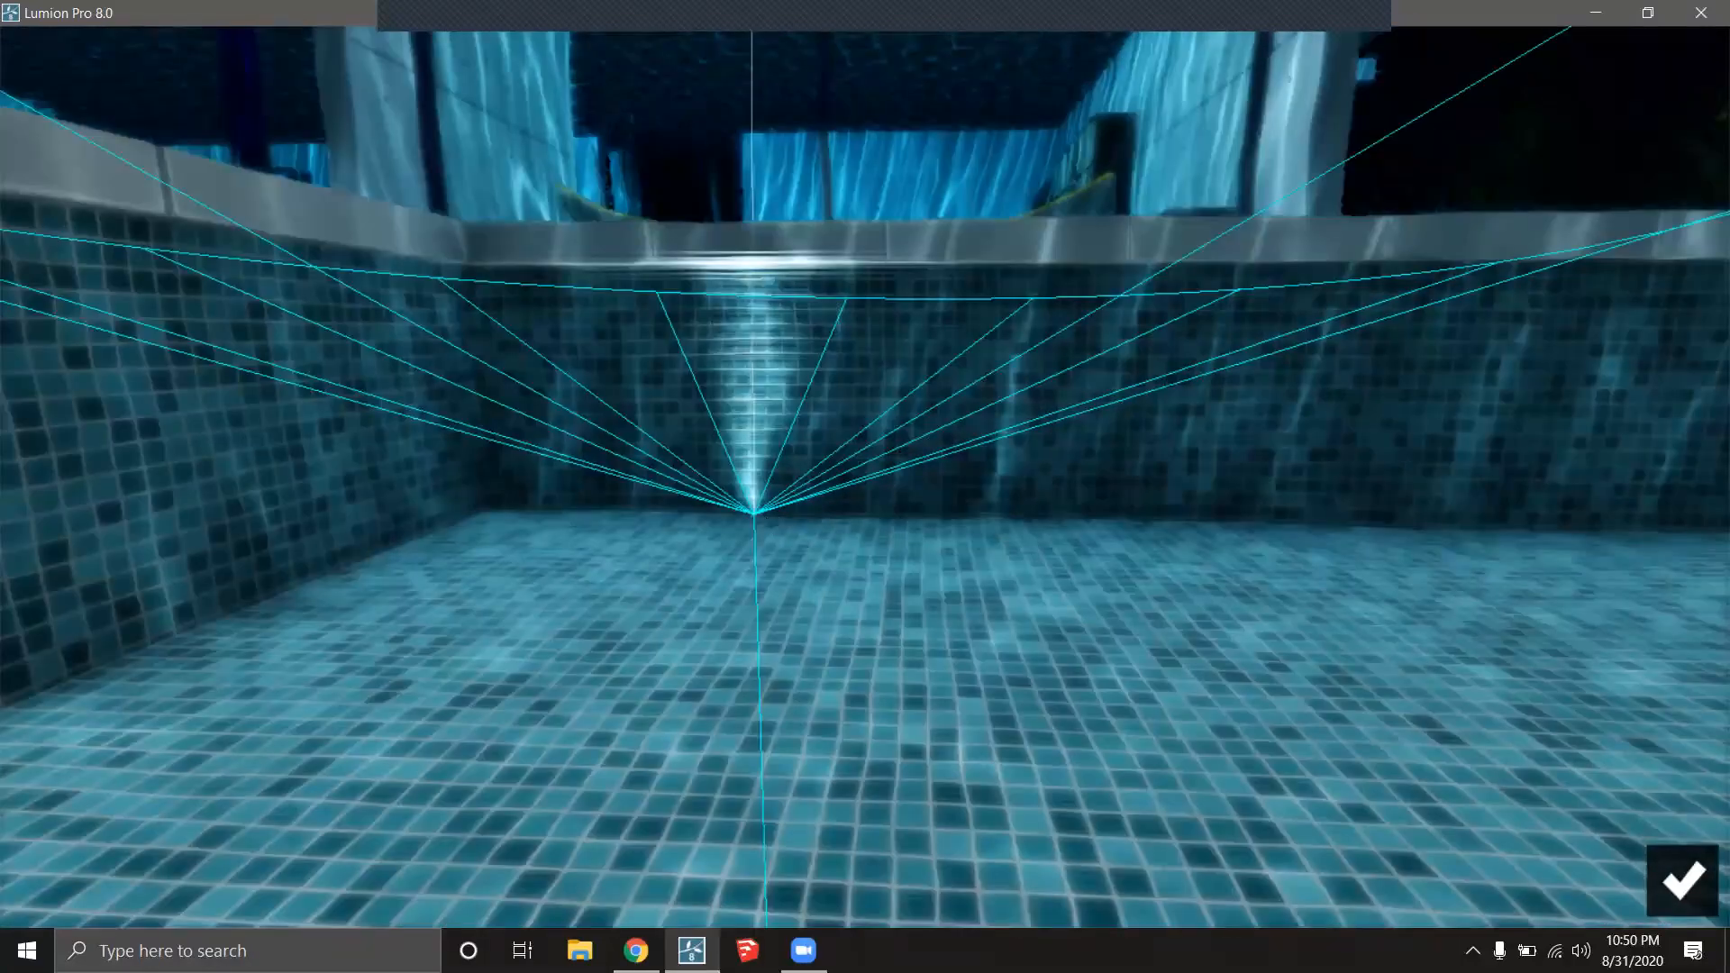
right_click_drag(782, 517, 937, 442)
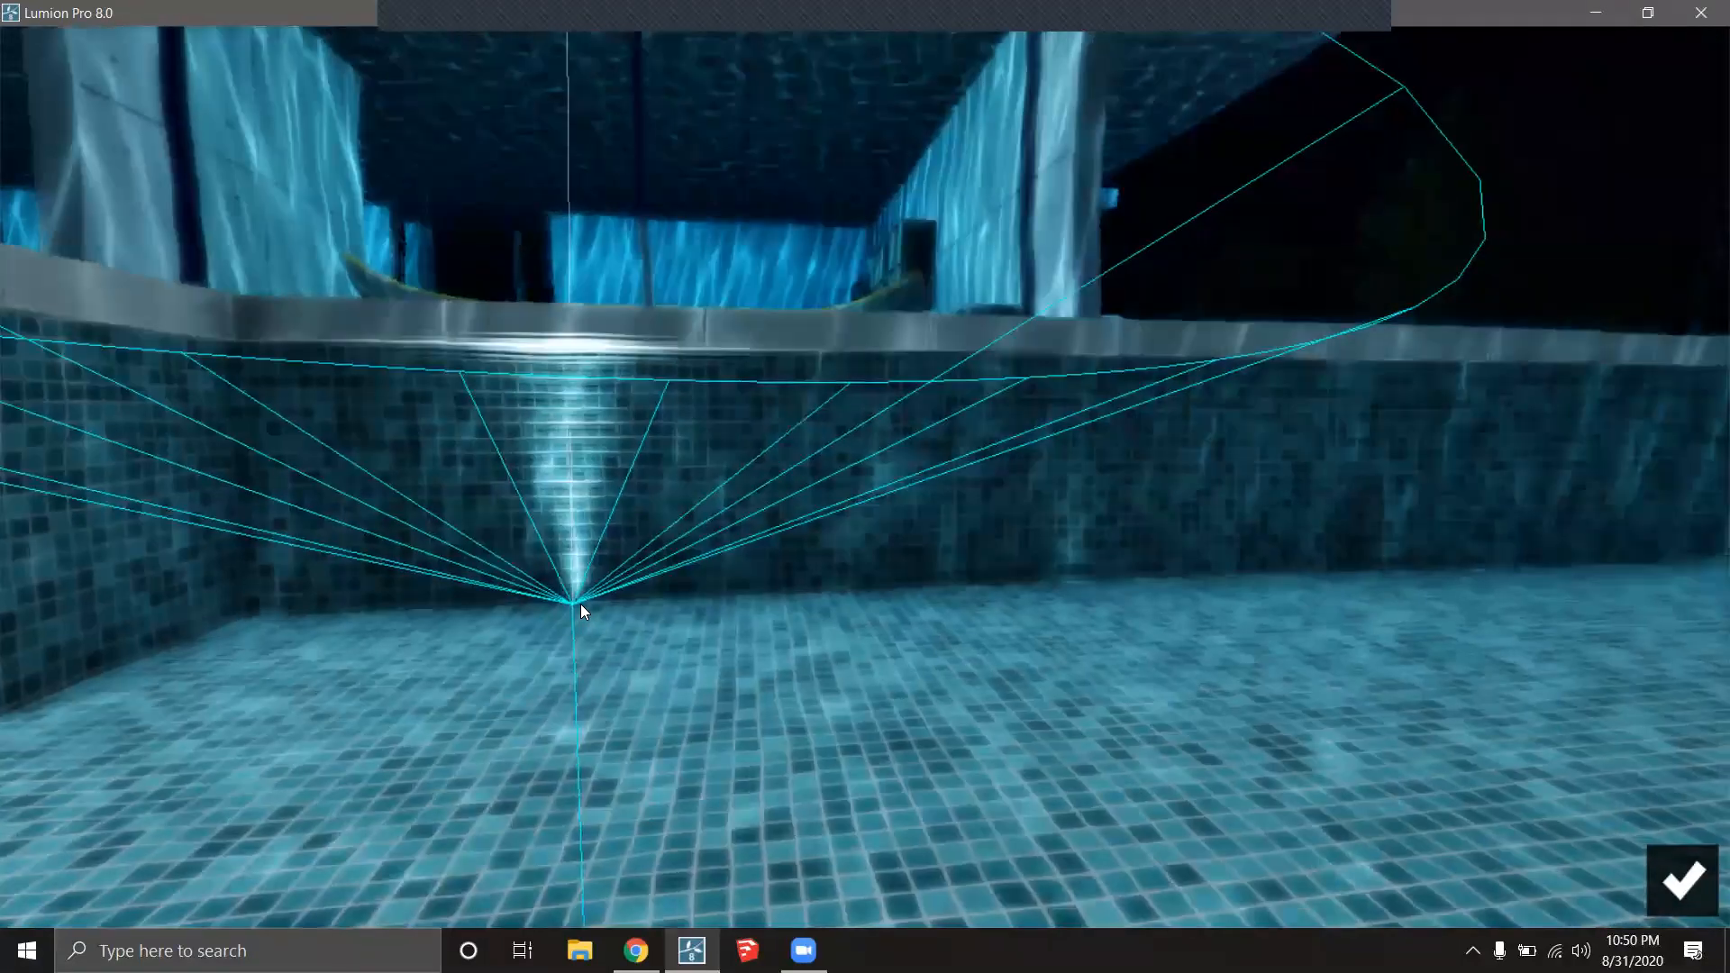
left_click(1681, 880)
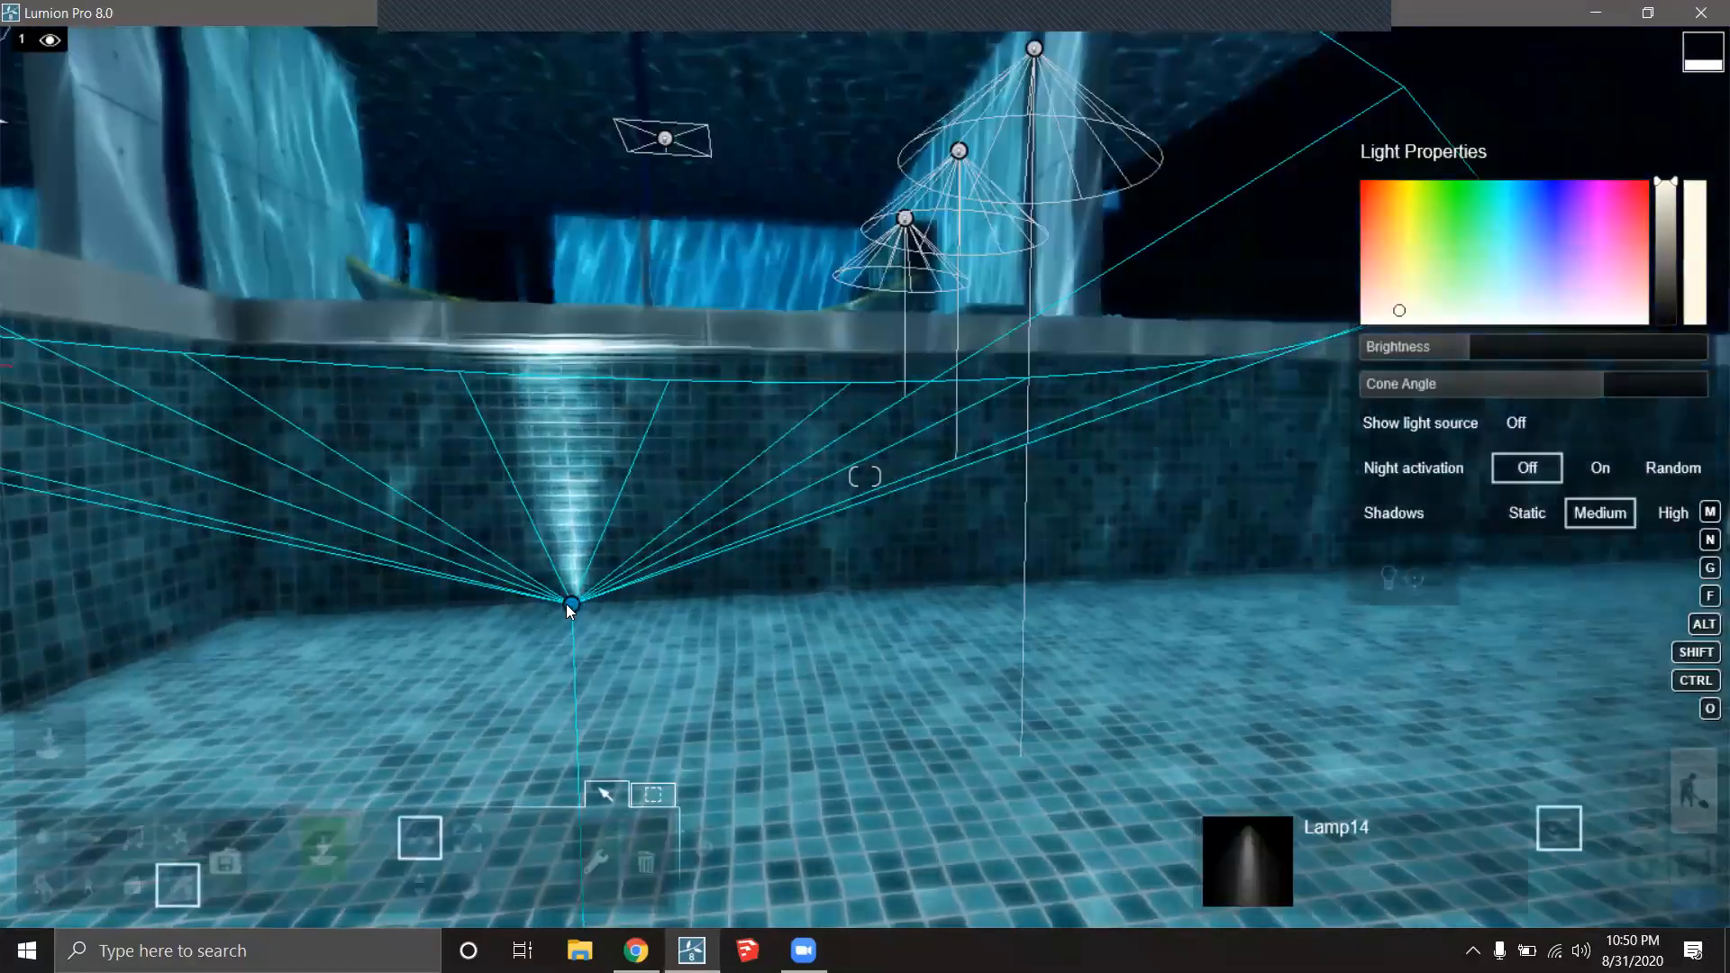
Copy the underwater spotlight twice along the base of the house-side pool wall, placing the last copy about 2.86 m farther toward the corner.
left_click_drag(570, 610, 1125, 587)
right_click_drag(1054, 625, 975, 635)
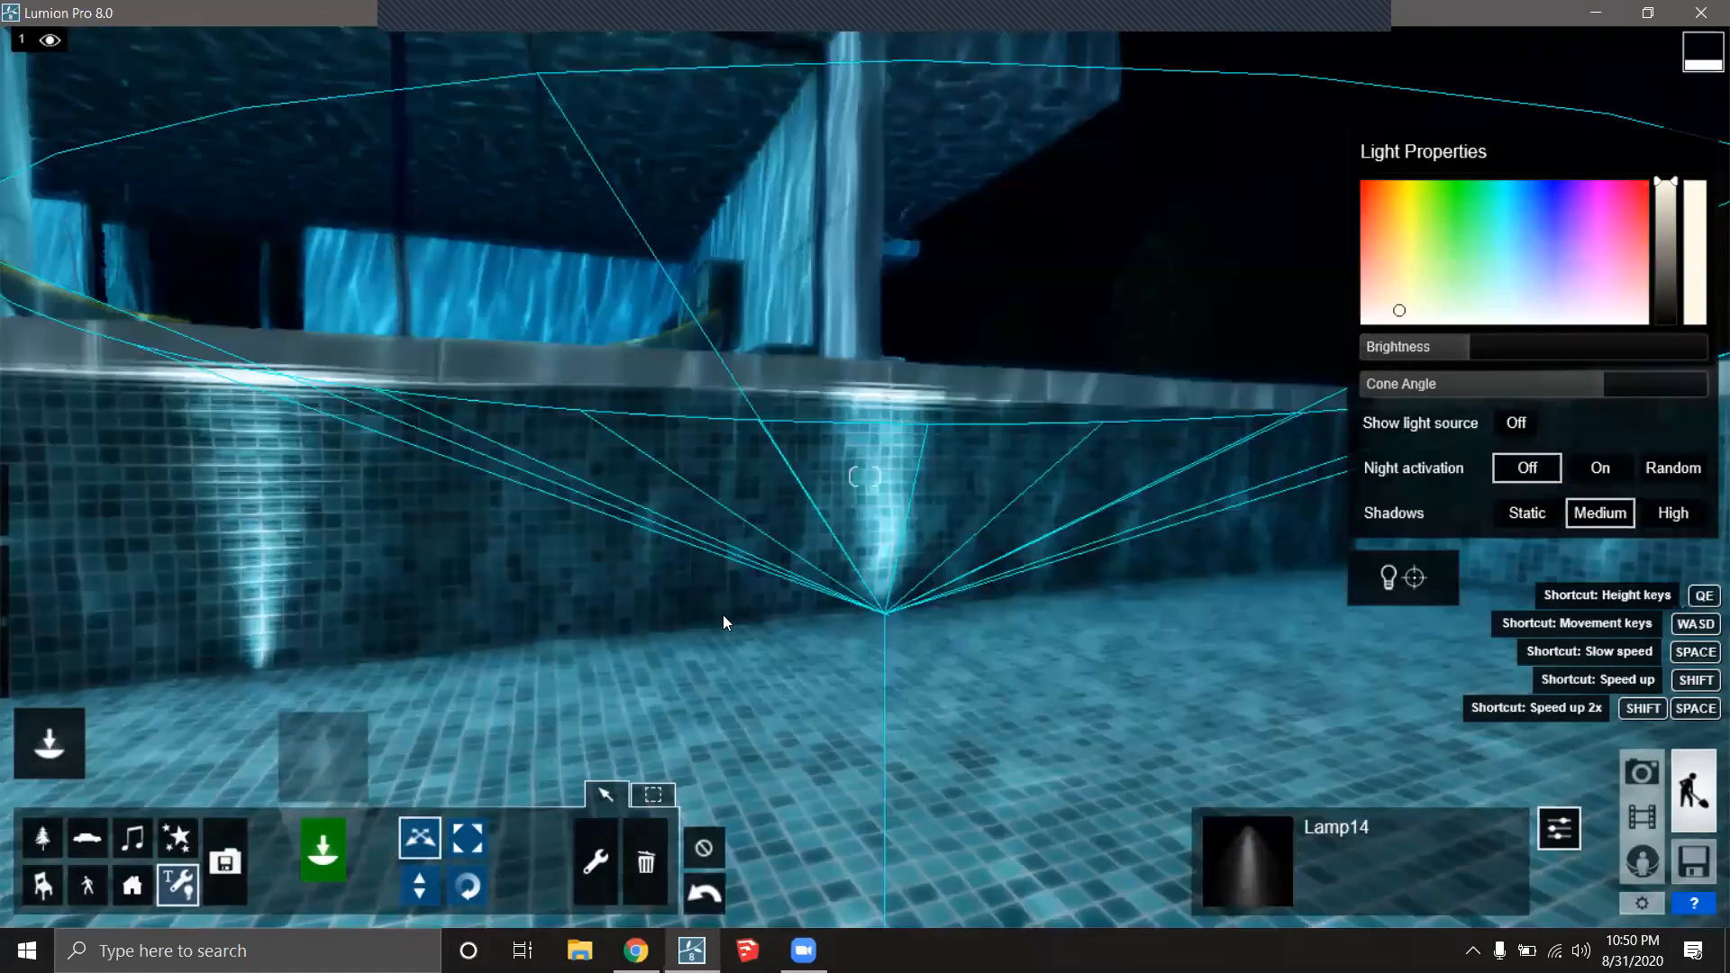
right_click_drag(475, 610, 445, 608)
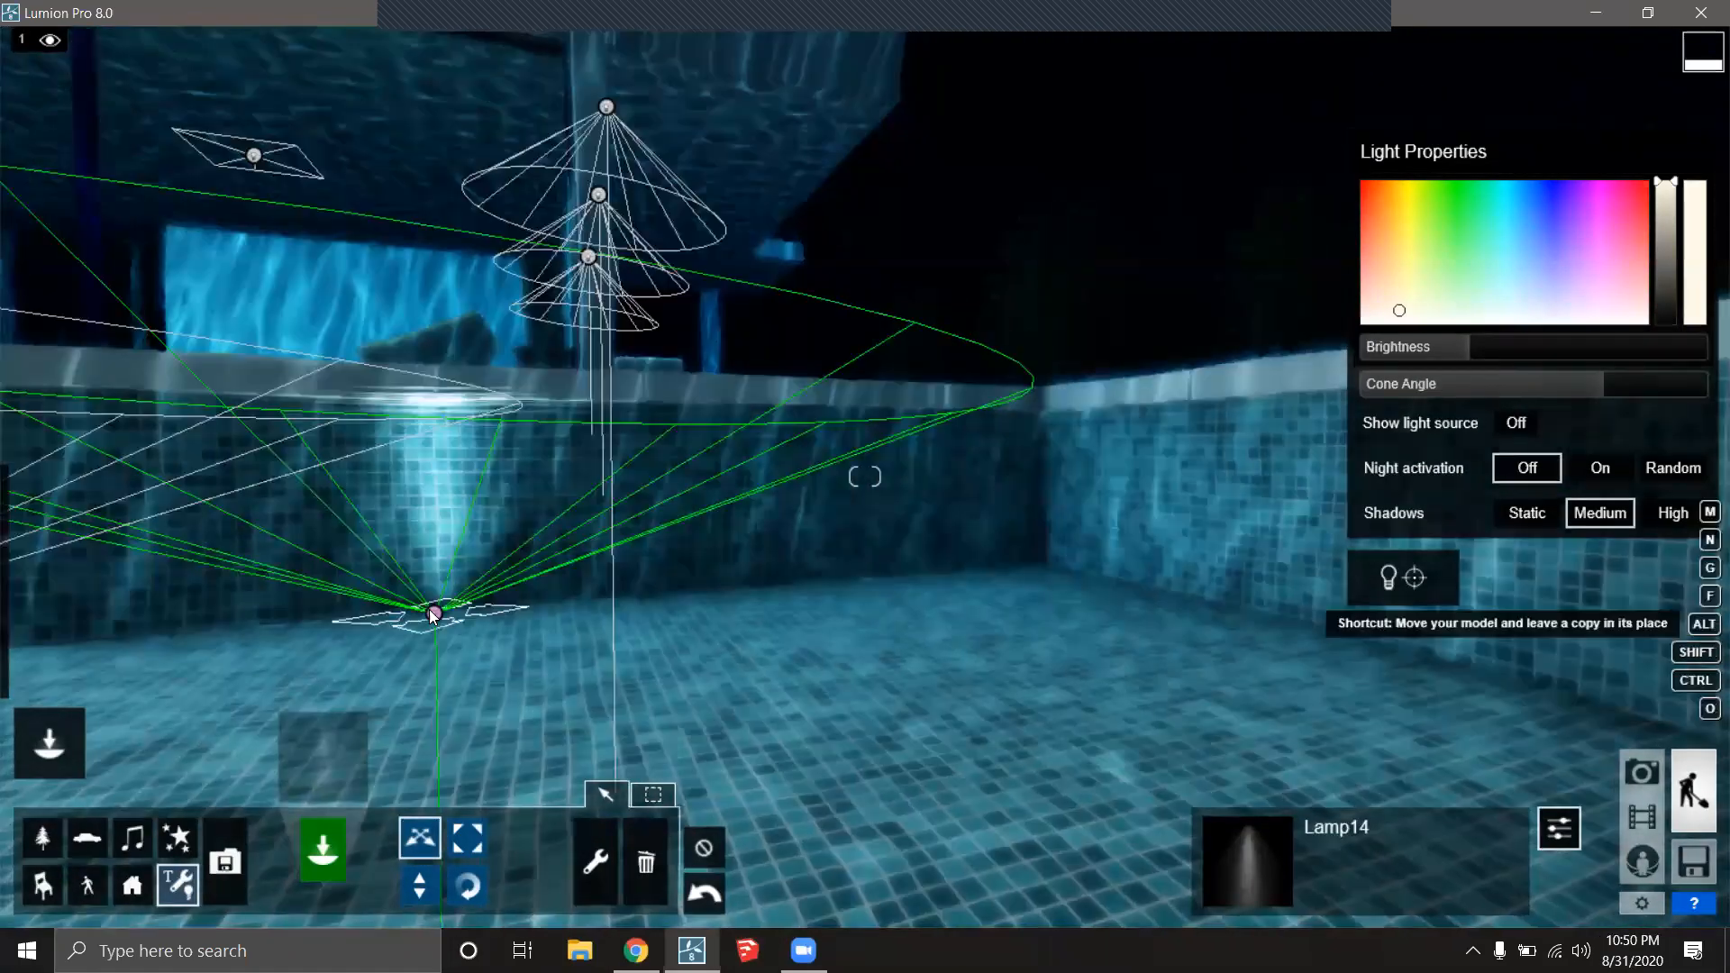
left_click_drag(436, 615, 978, 569)
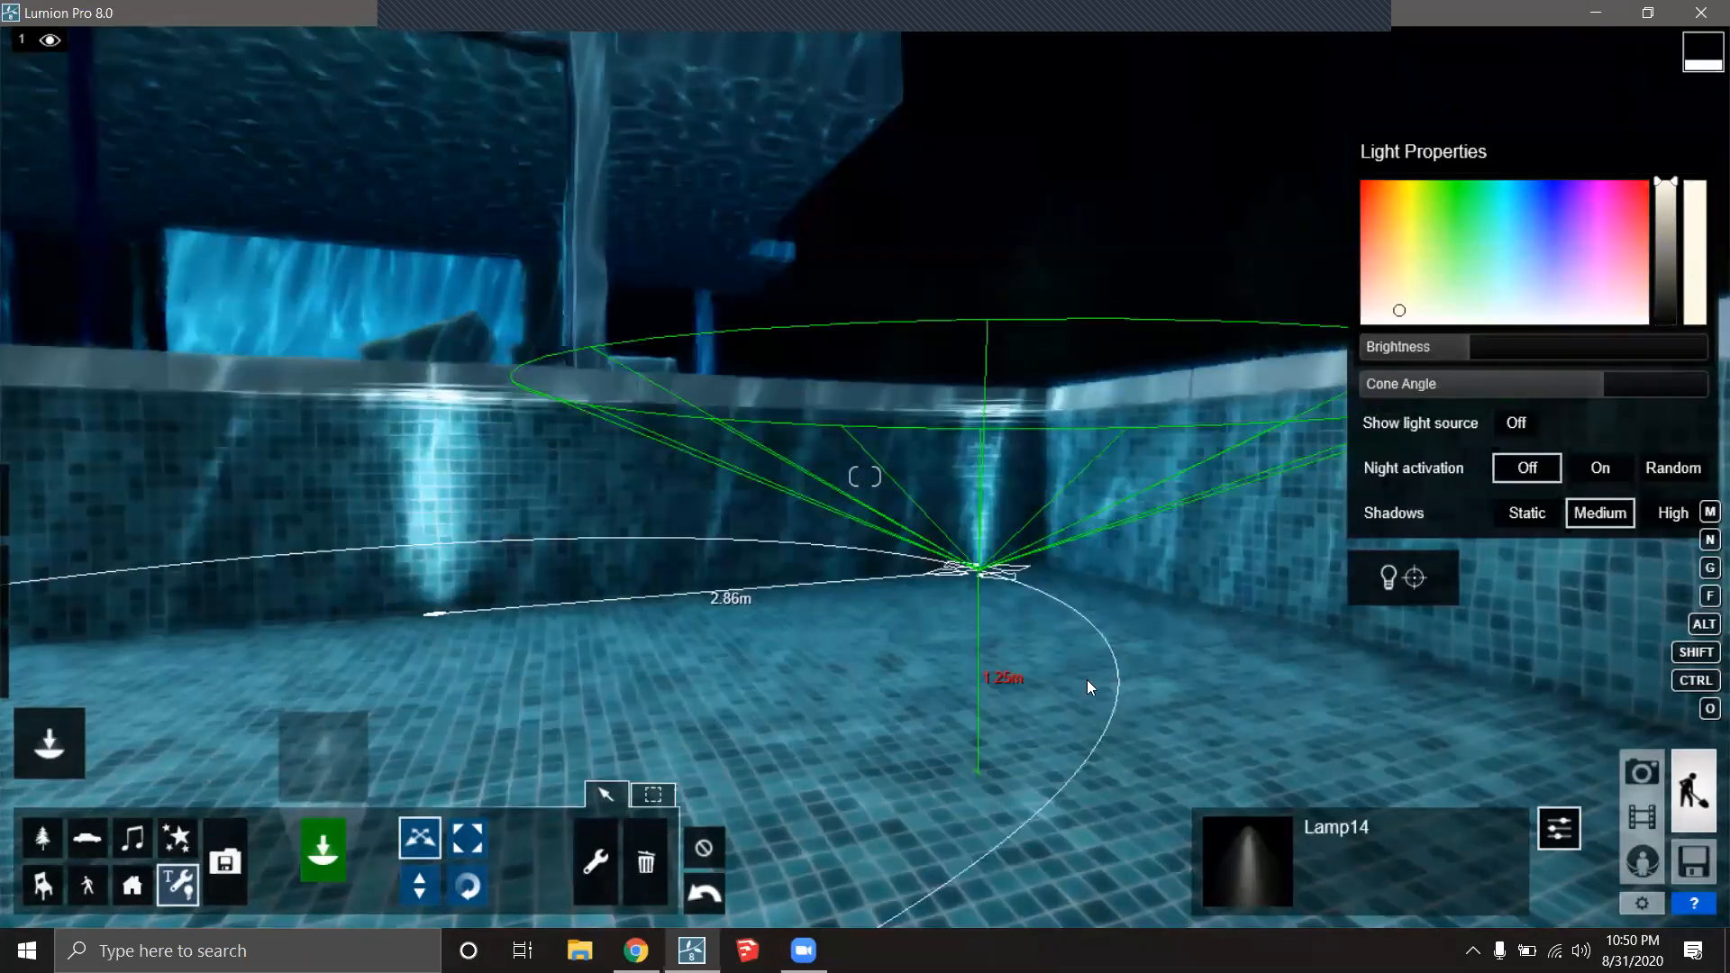
Examine the underwater pool spotlights and exterior wall lighting from above the water and from across the yard.
key("shift+q")
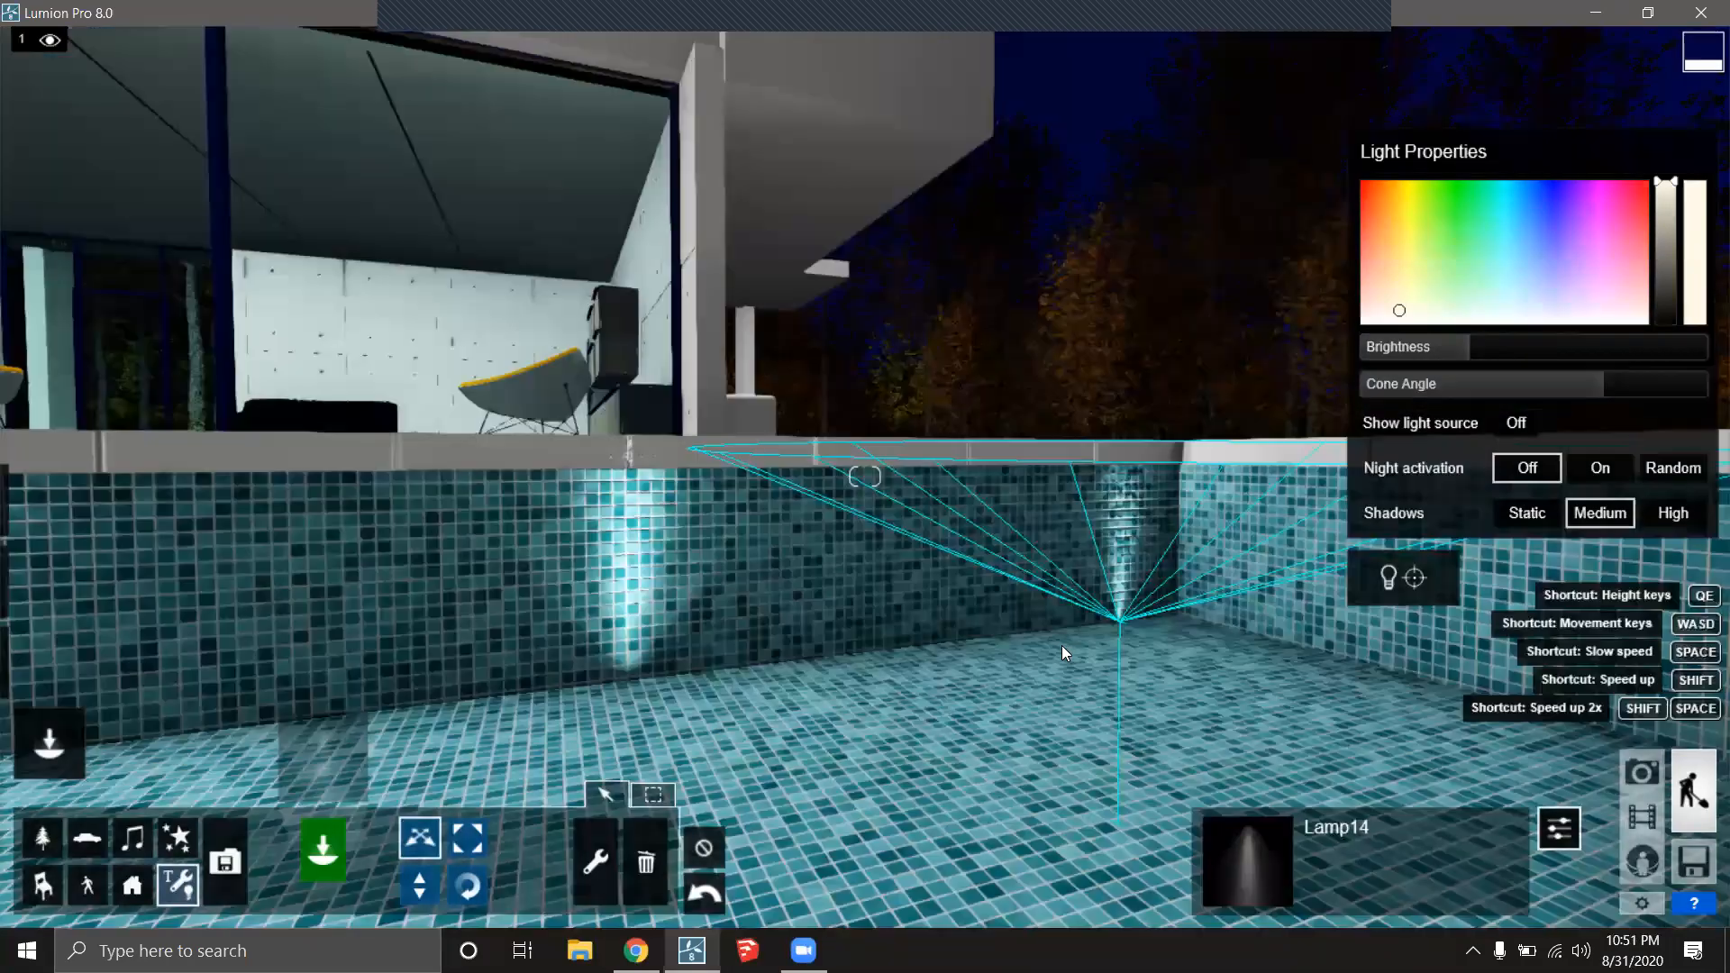
key("shift+s")
right_click_drag(1061, 620, 973, 649)
key("s")
key("d")
key("d")
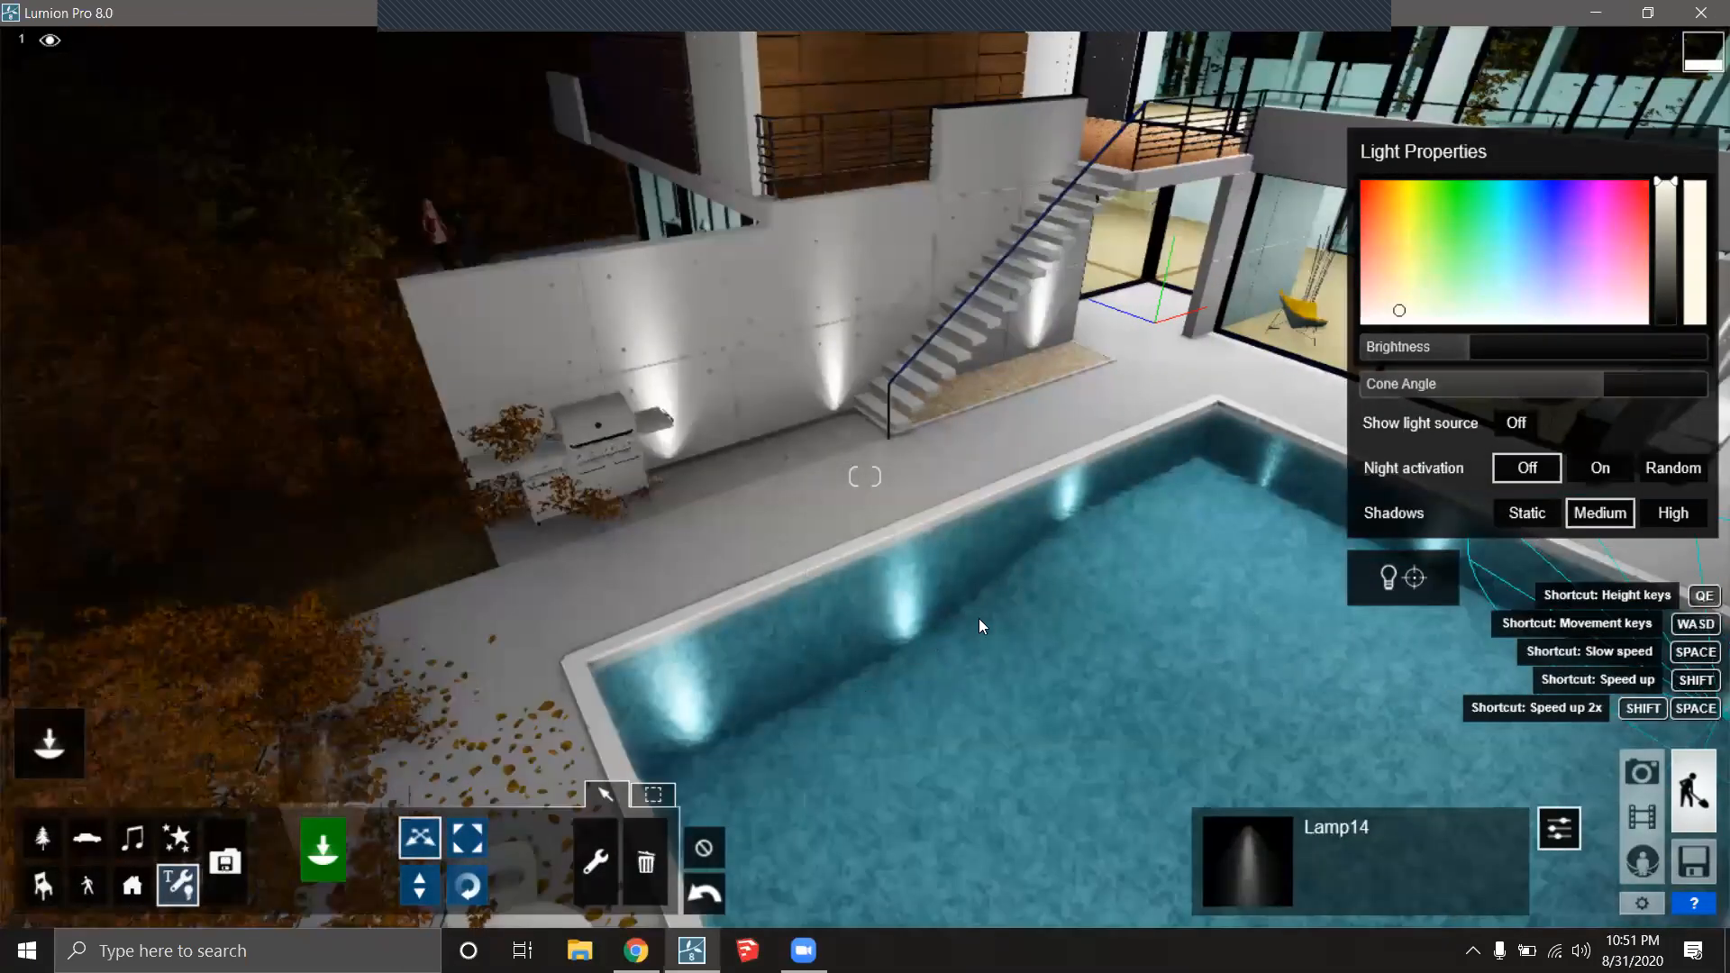
key("s")
key("d")
key("s")
mouse_move(879, 598)
right_mouse_down()
mouse_move(879, 634)
mouse_move(863, 618)
mouse_move(883, 580)
right_mouse_up()
key("s")
key("e")
key("s")
key("e")
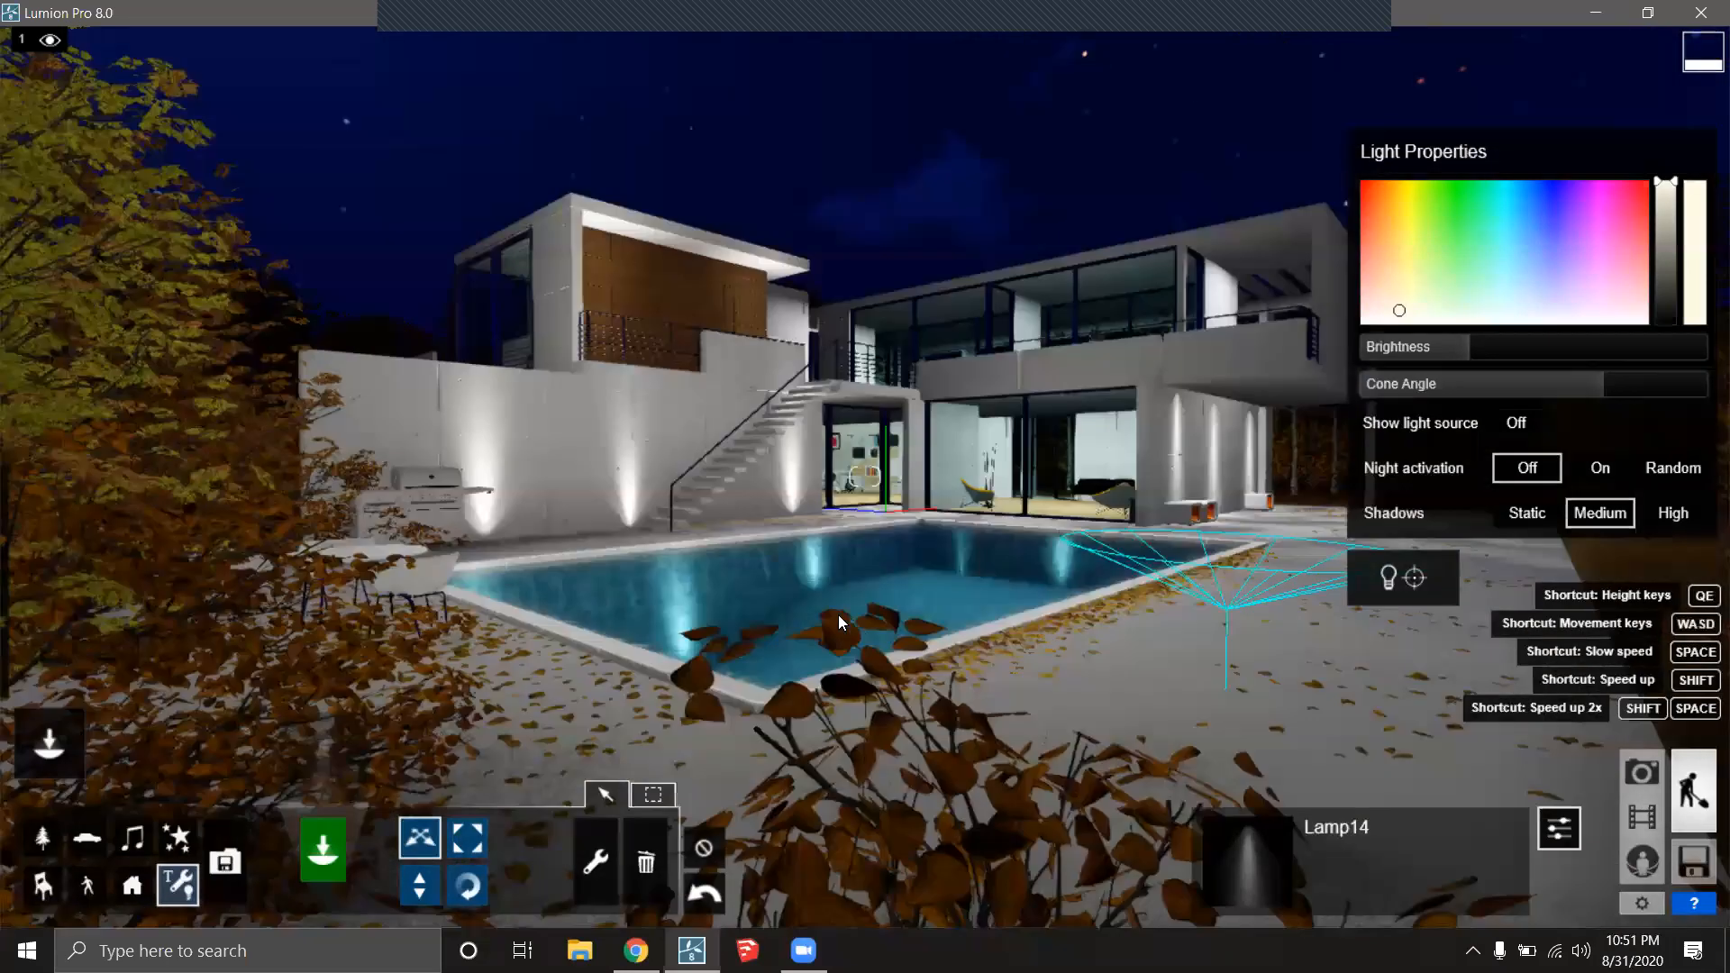
key("s")
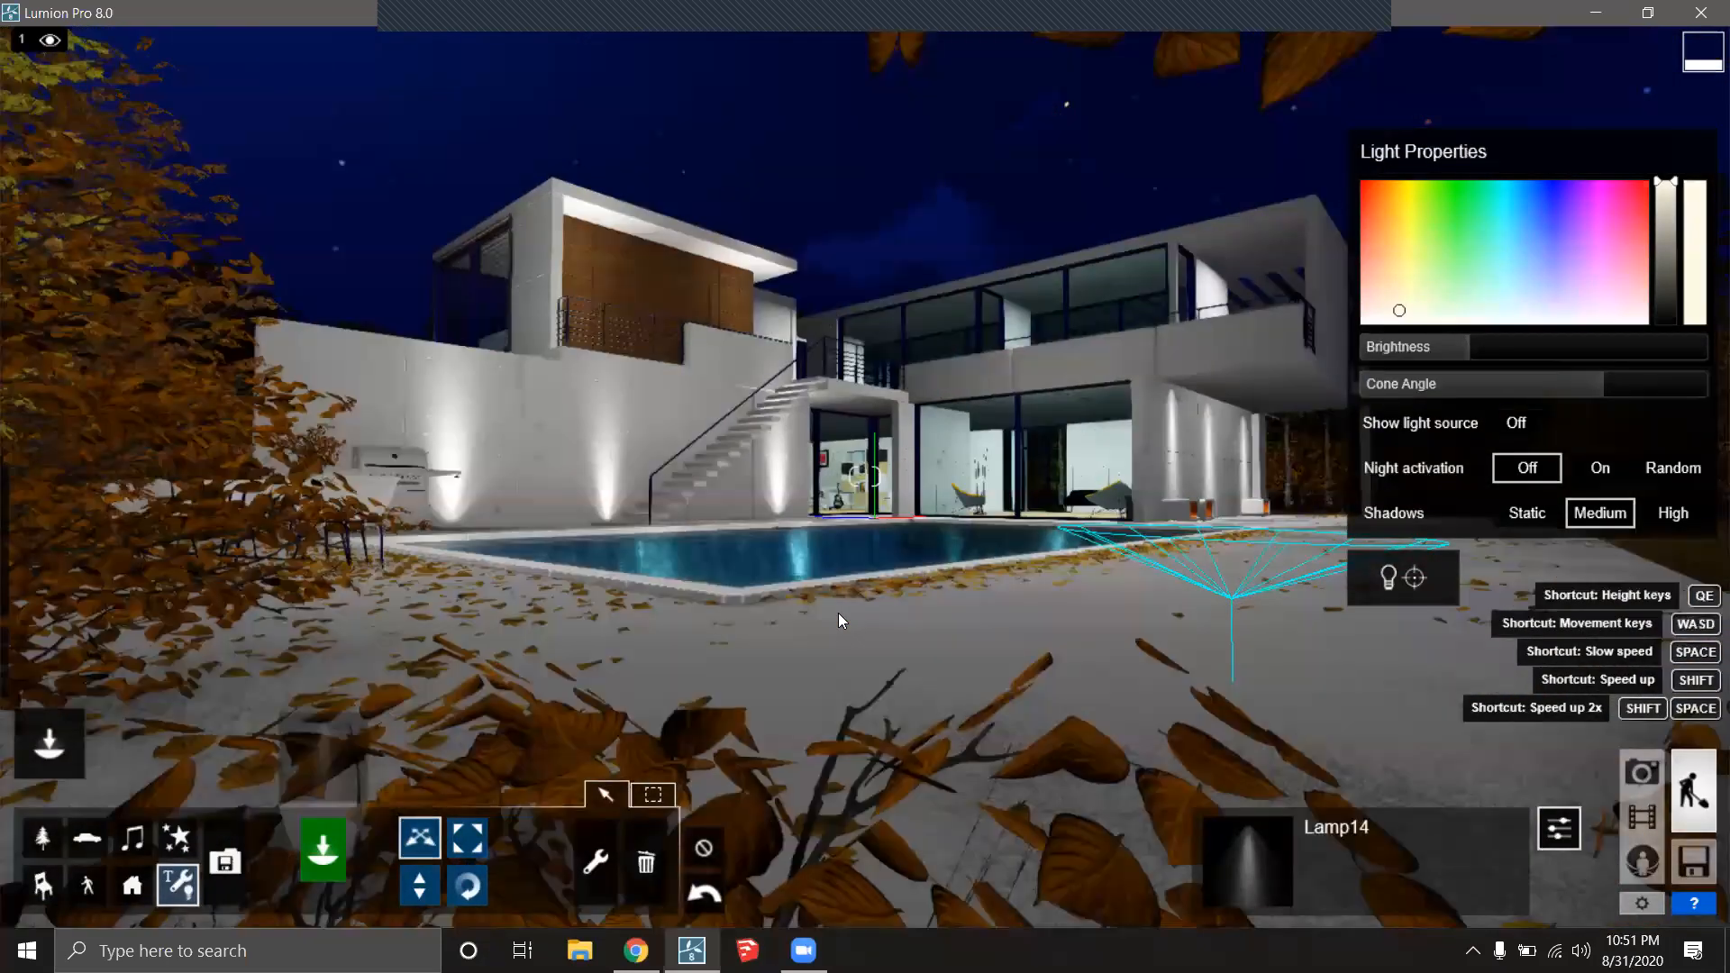
key("w")
right_click_drag(837, 612, 858, 595)
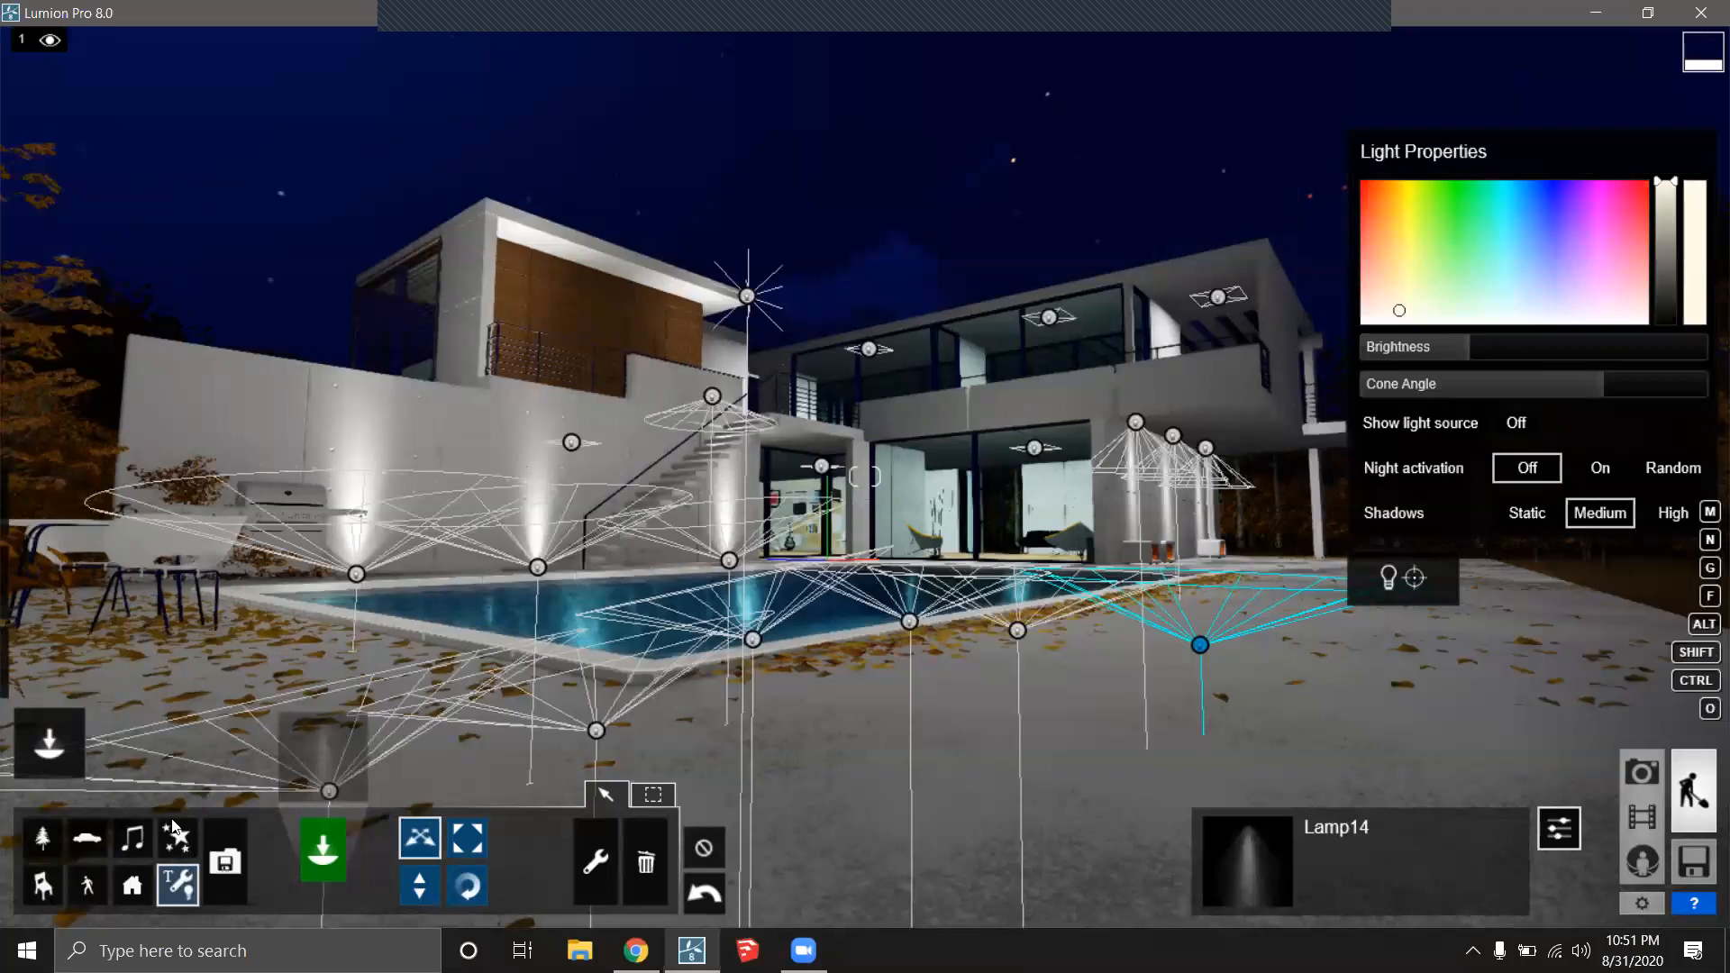
Open the lights library and look through both pages of spotlight types.
left_click(308, 737)
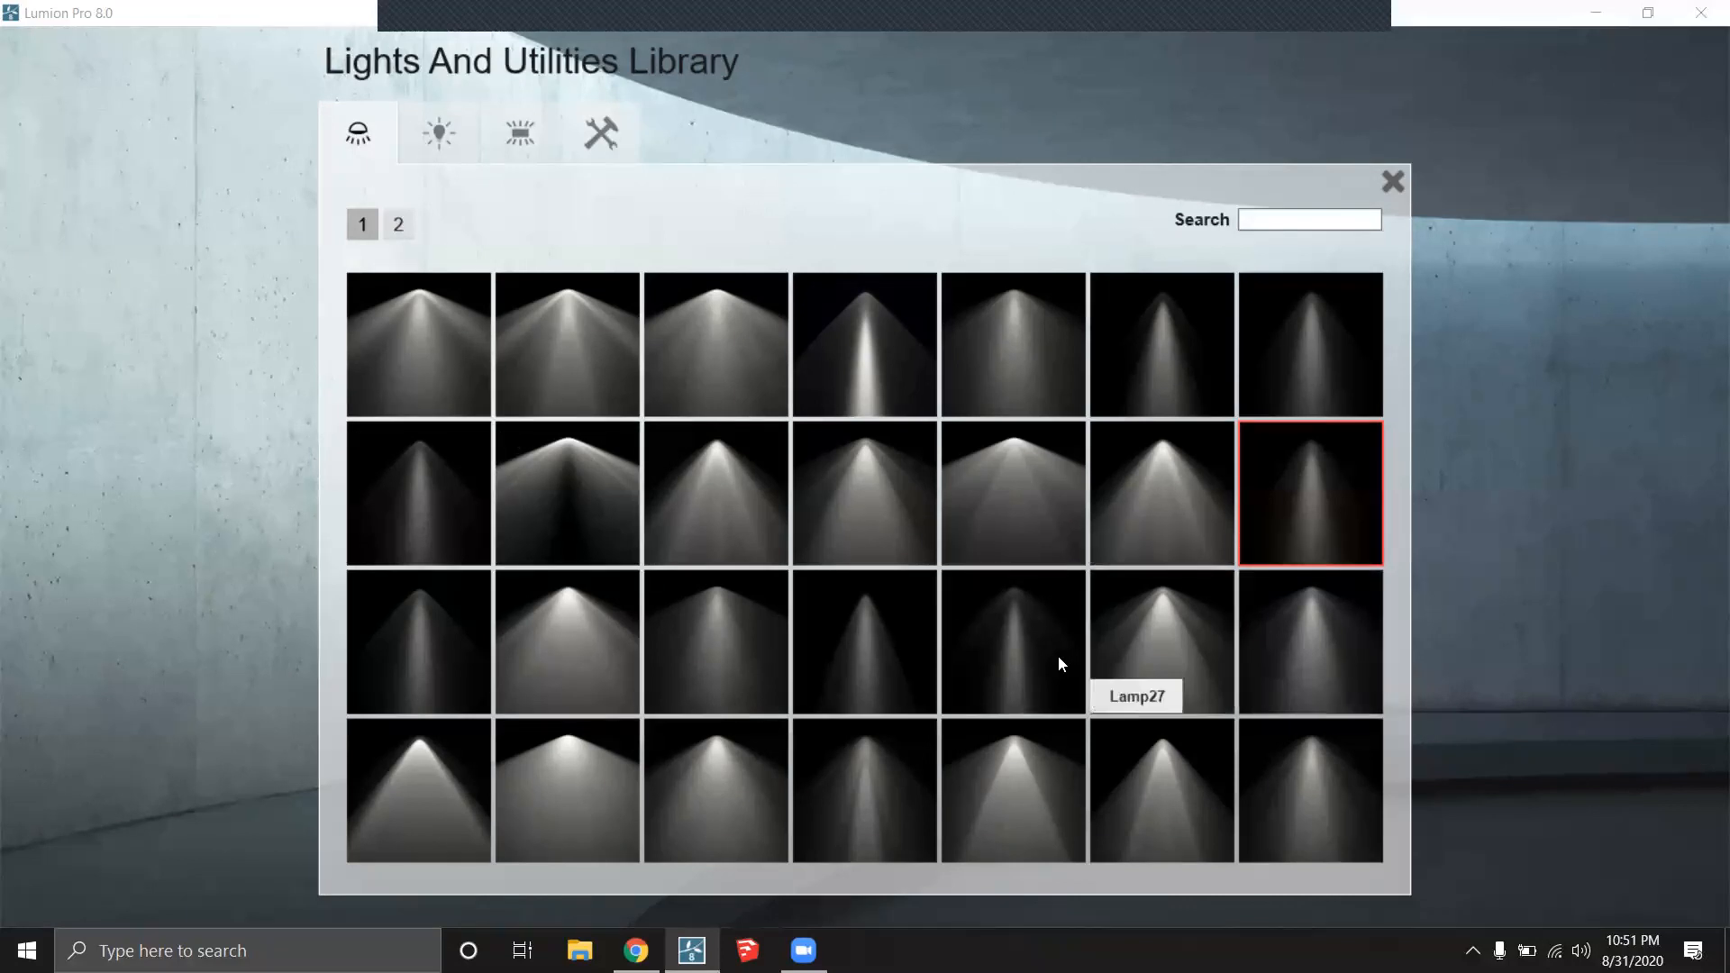
left_click(398, 223)
left_click(362, 223)
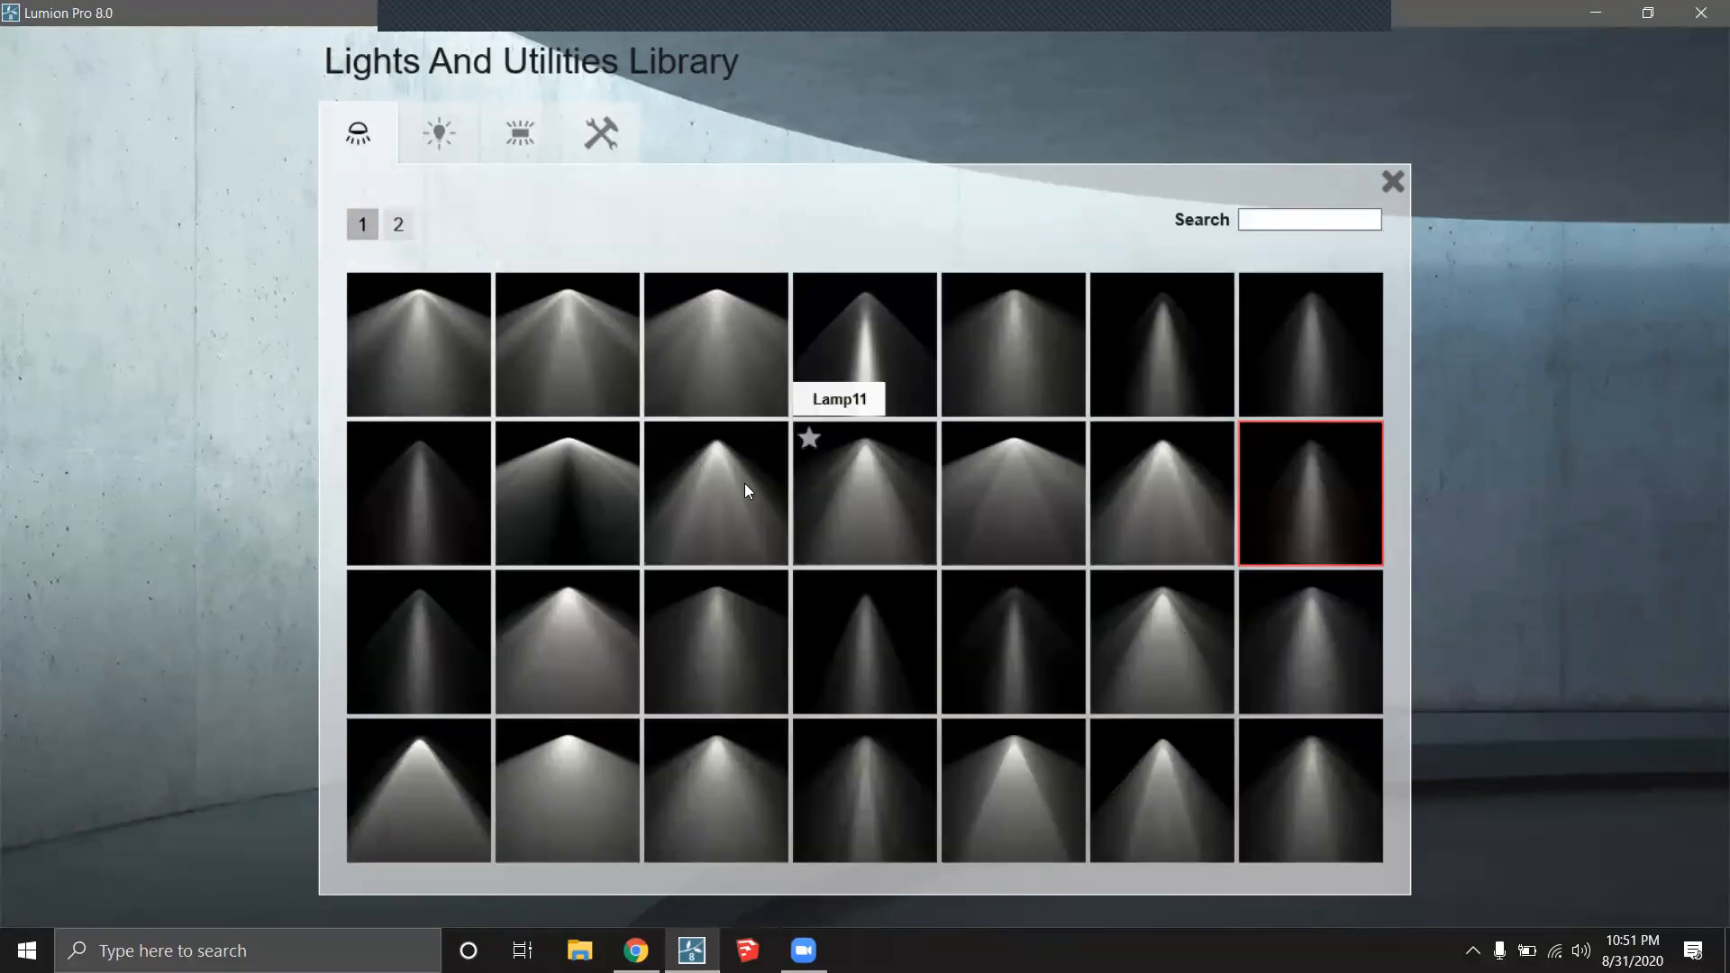
left_click(399, 224)
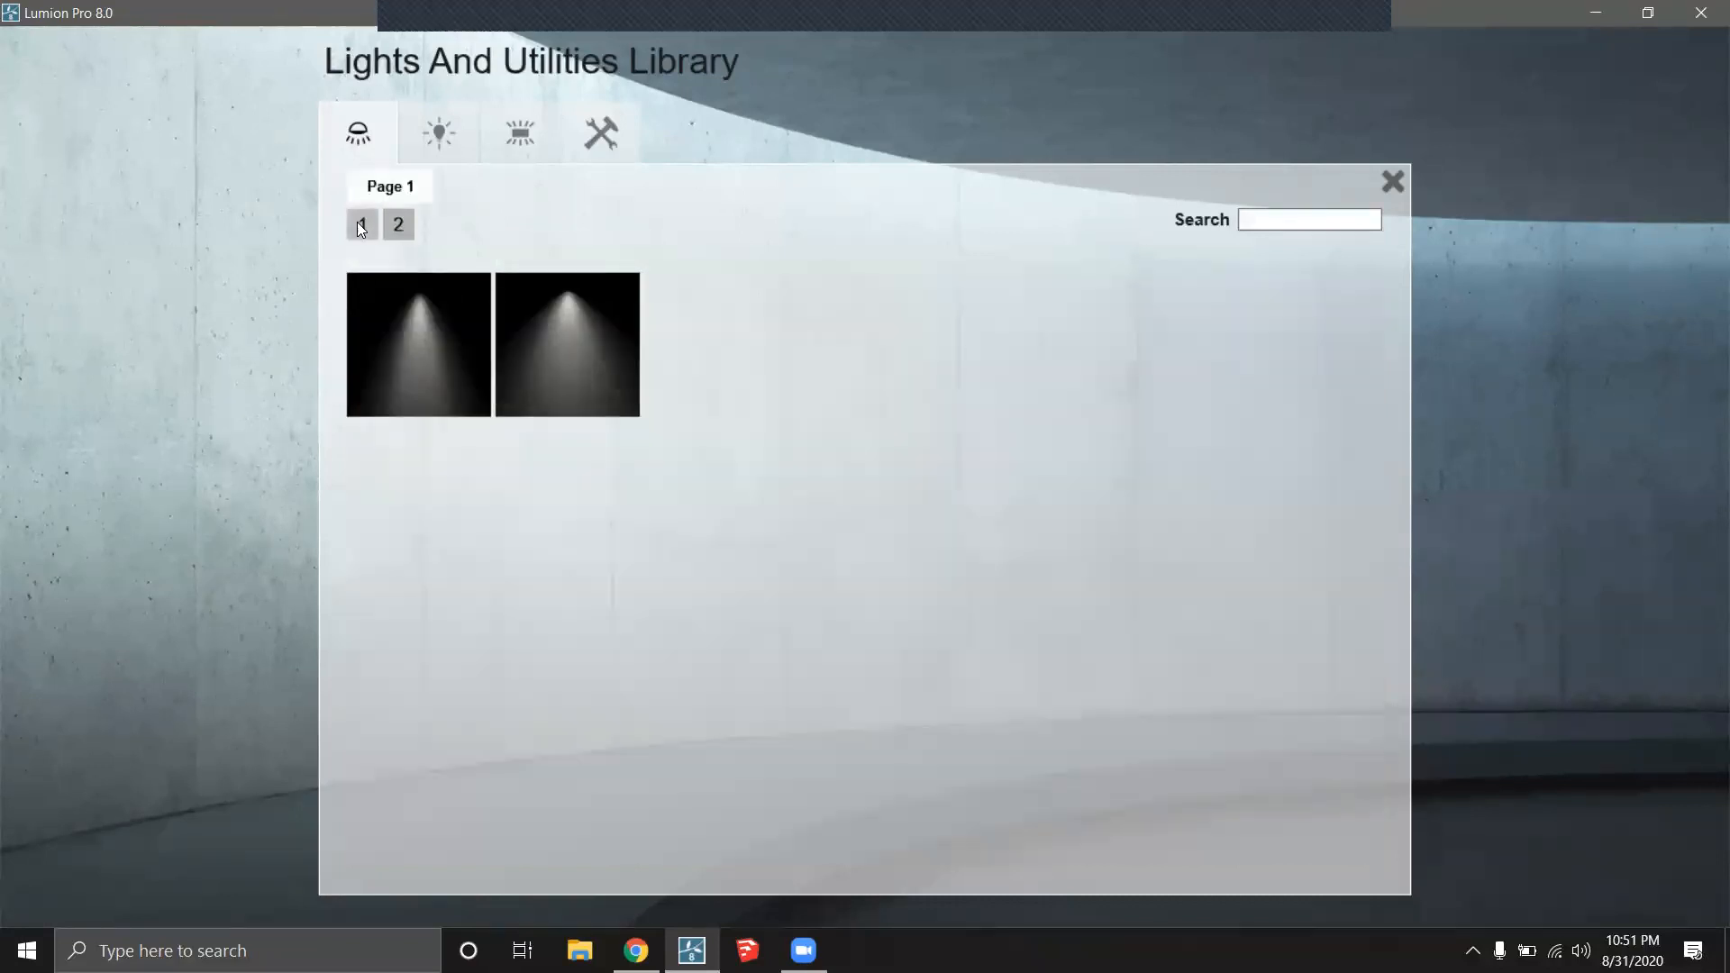
Place an Omni Light Blue over the pool and set its brightness to about 98387.
left_click(360, 224)
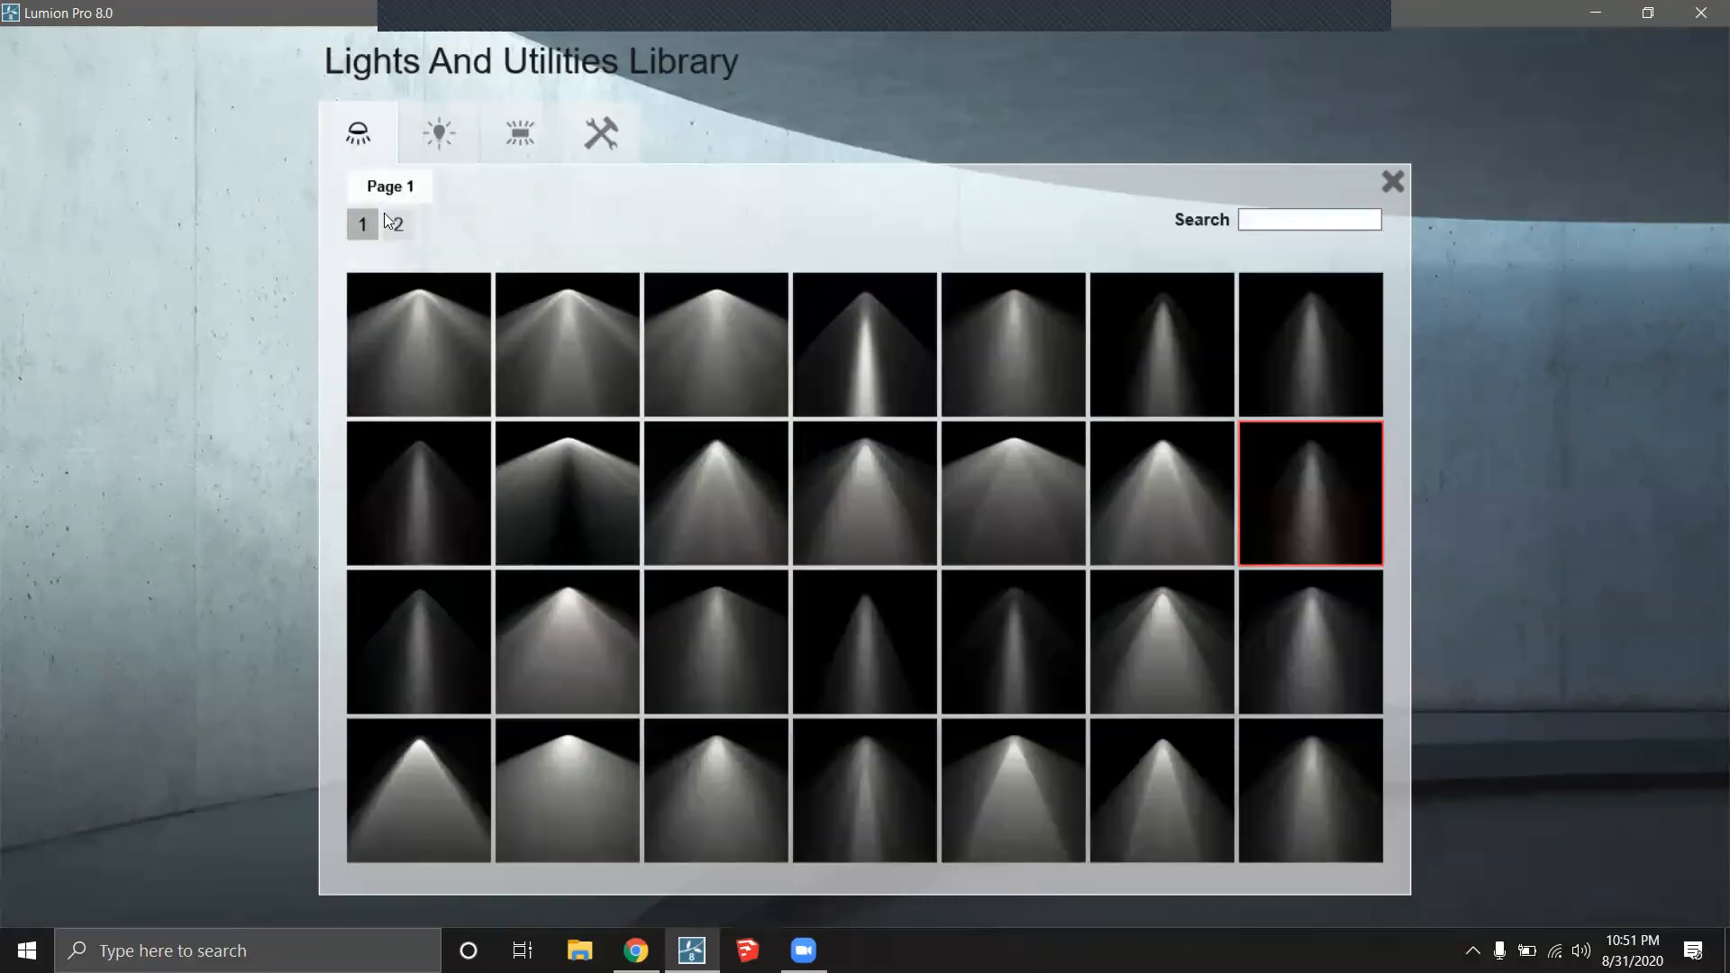
left_click(441, 129)
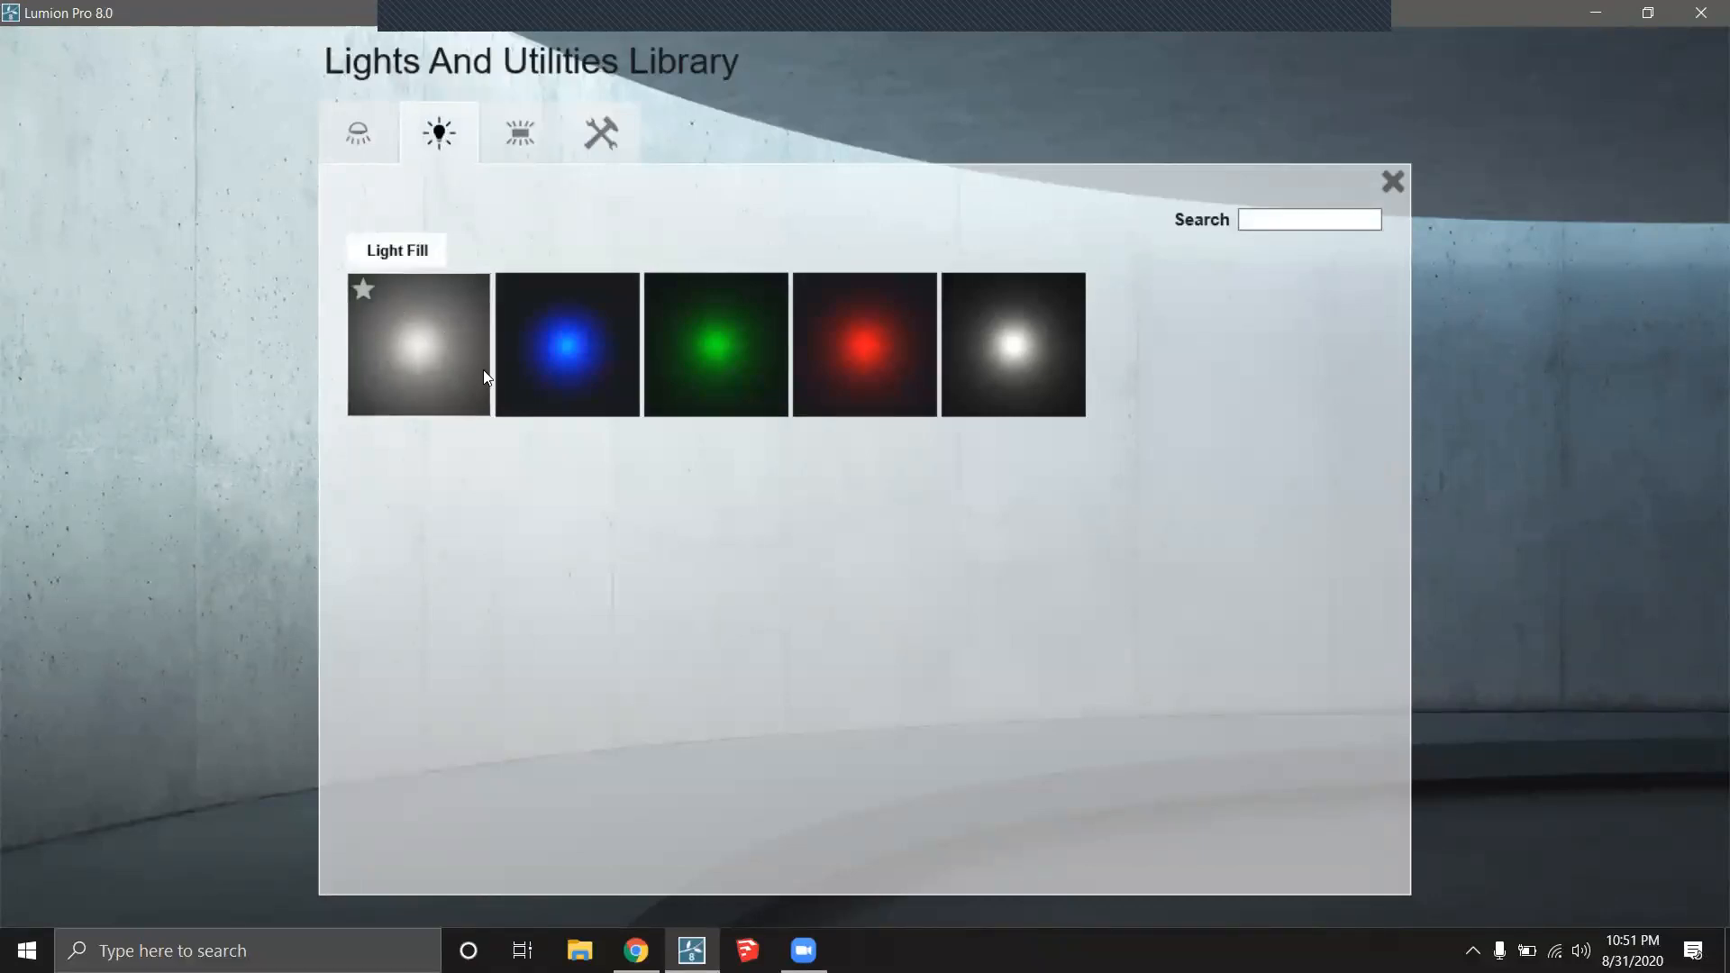
left_click(580, 339)
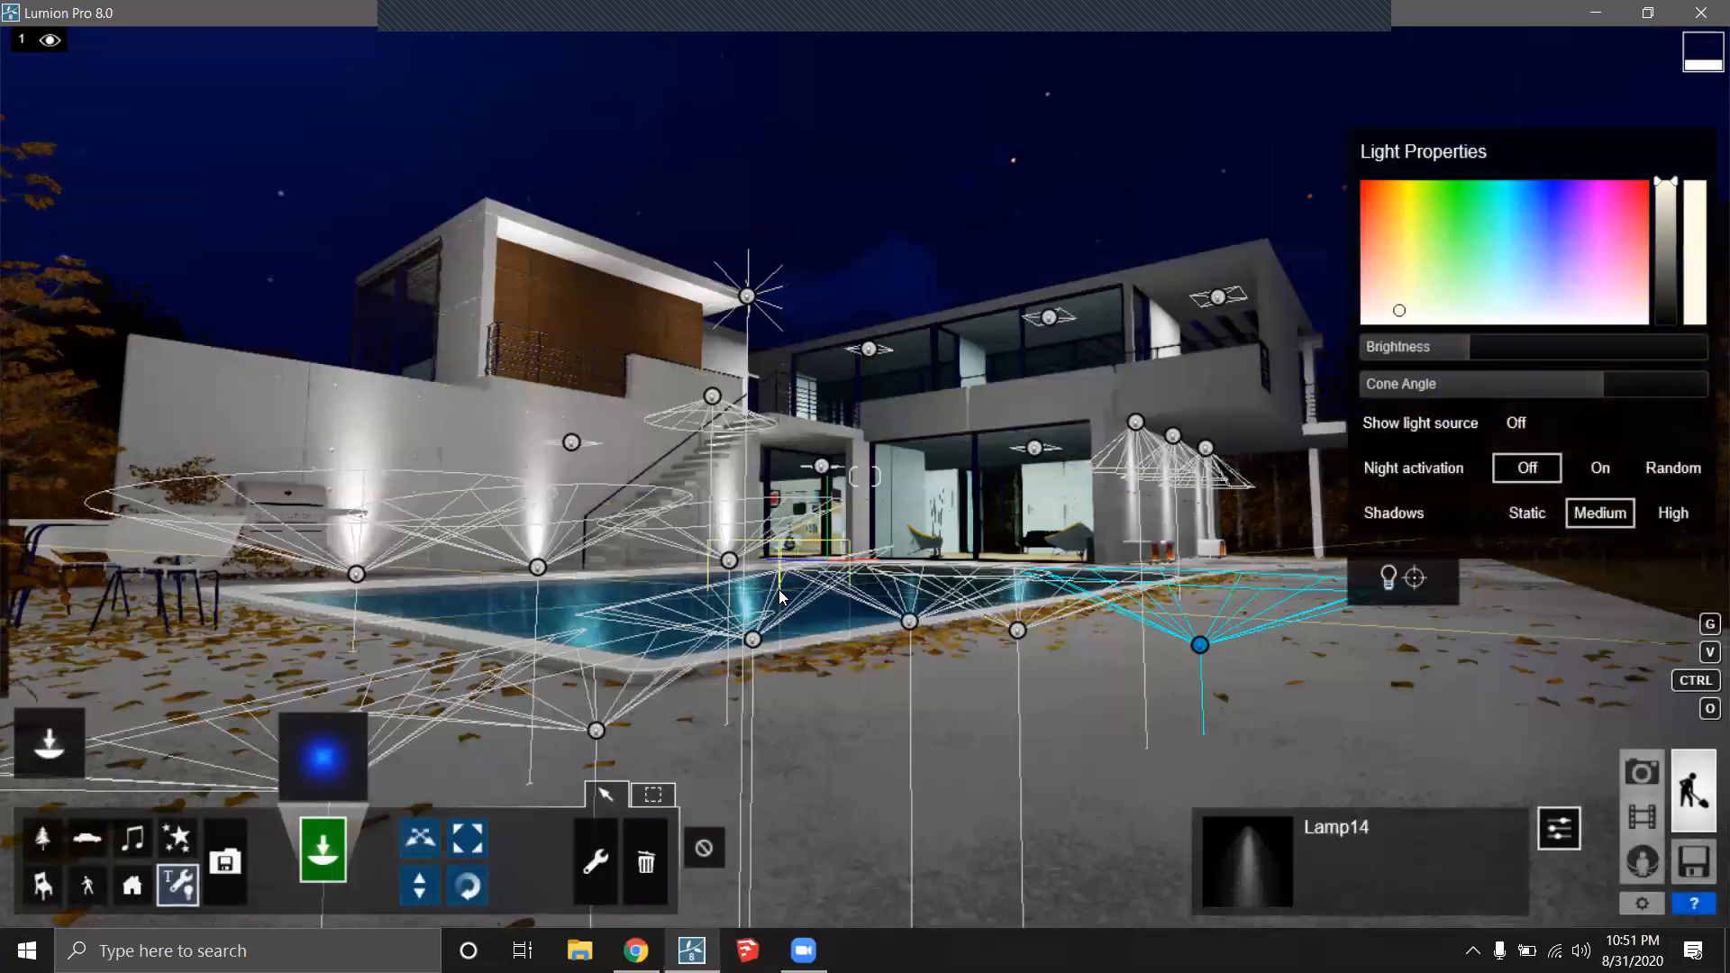
left_click(779, 591)
left_click_drag(1599, 347, 1705, 352)
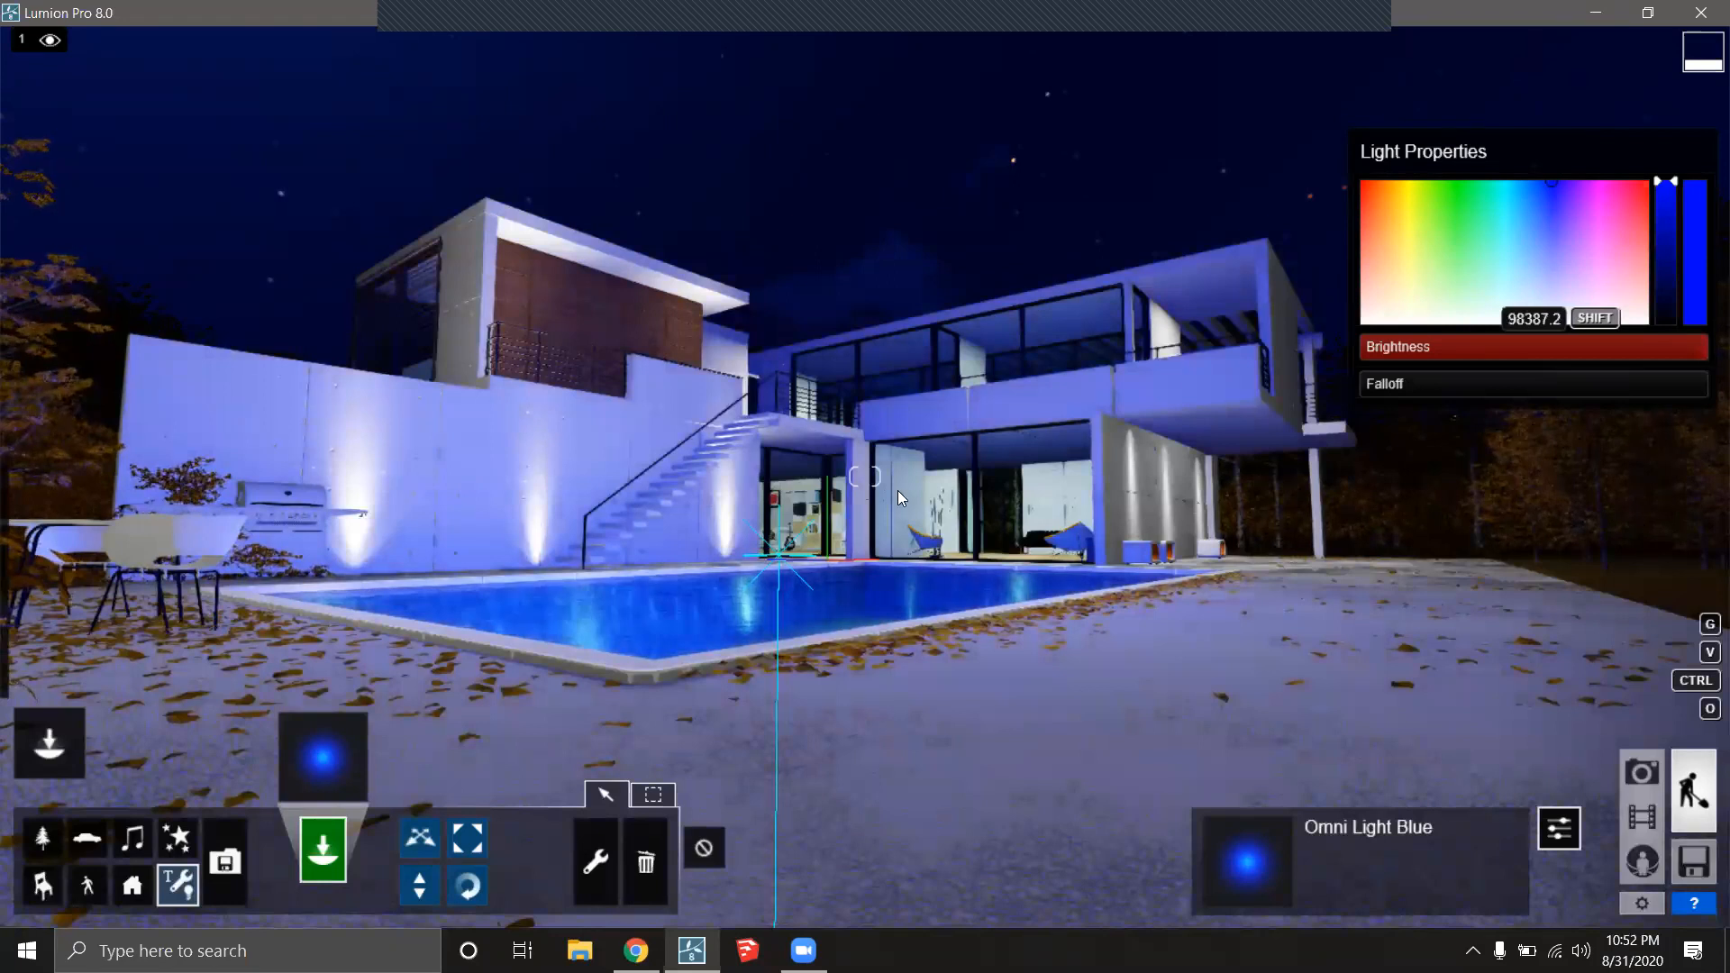
Delete the blue omni light over the pool.
key("q")
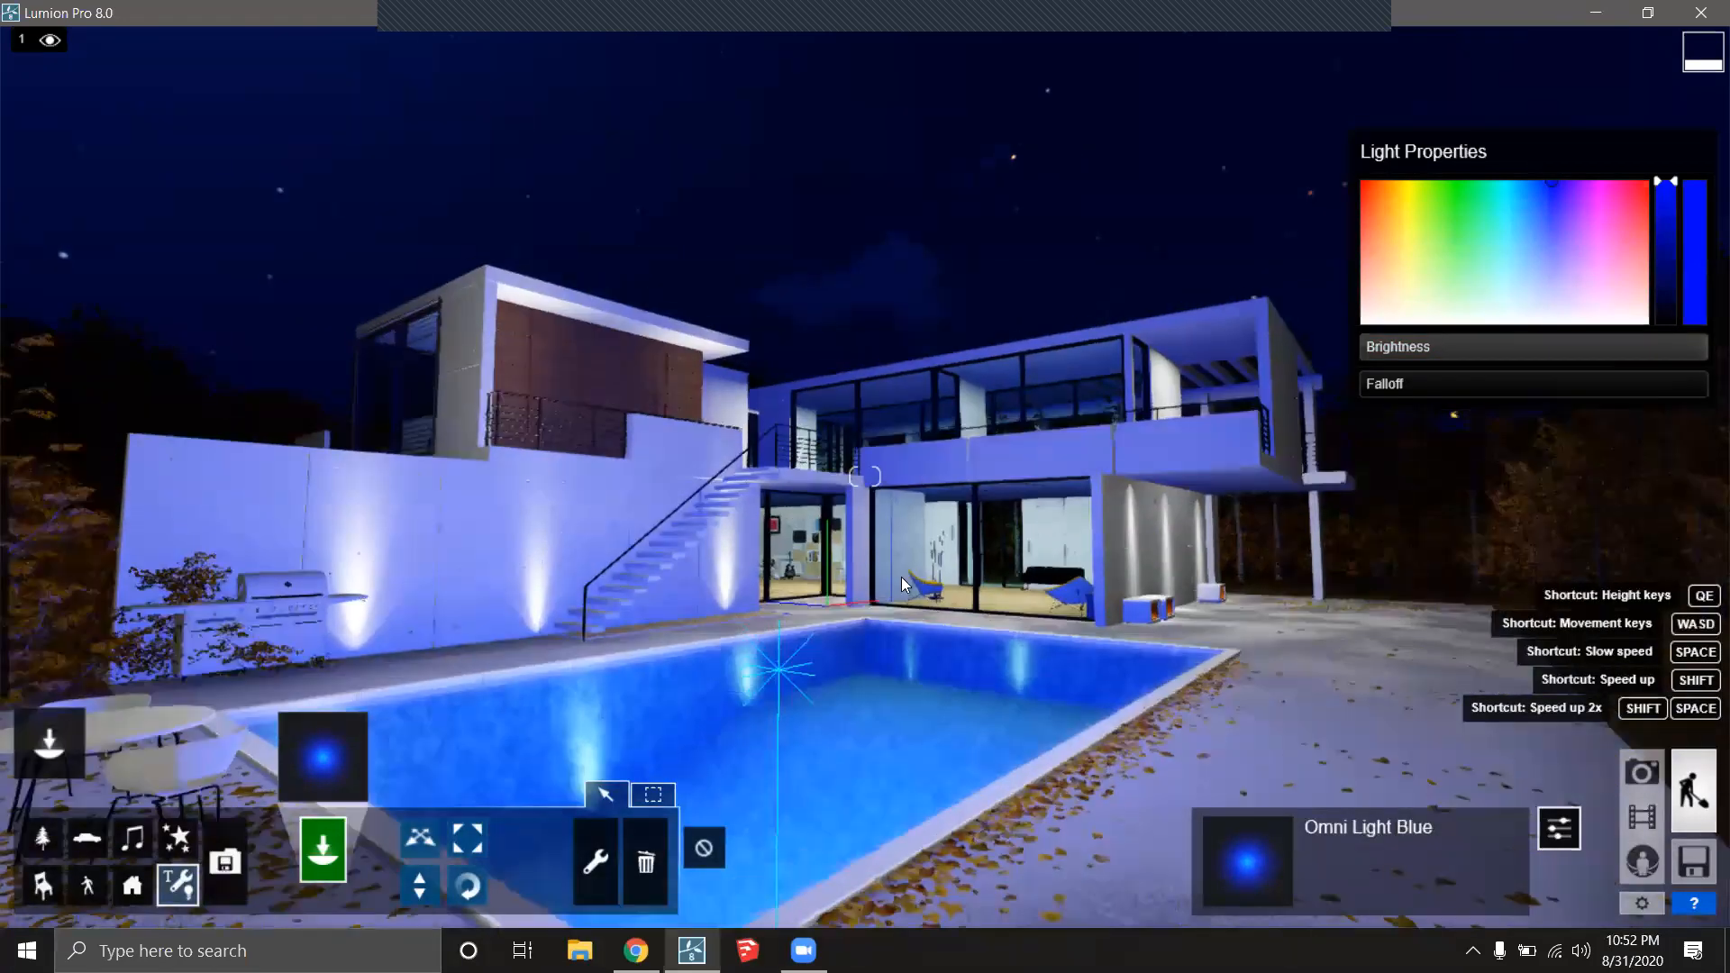
mouse_move(761, 616)
right_mouse_down()
mouse_move(725, 544)
mouse_move(707, 596)
mouse_move(748, 625)
right_mouse_up()
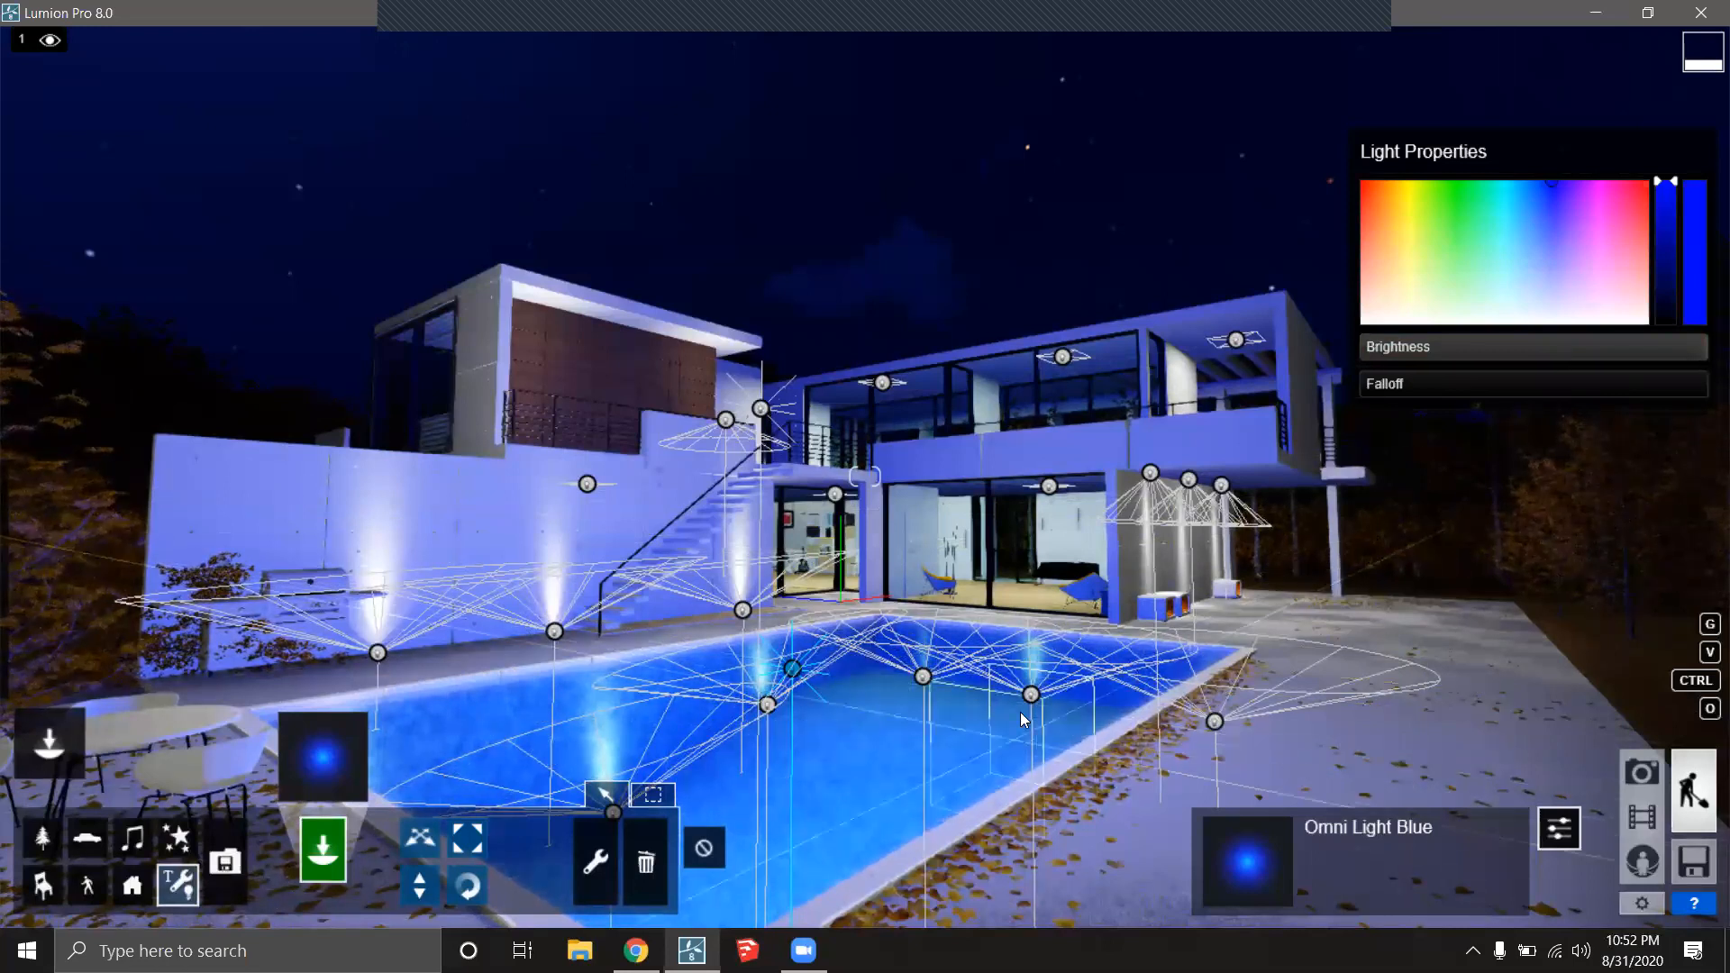
left_click(646, 862)
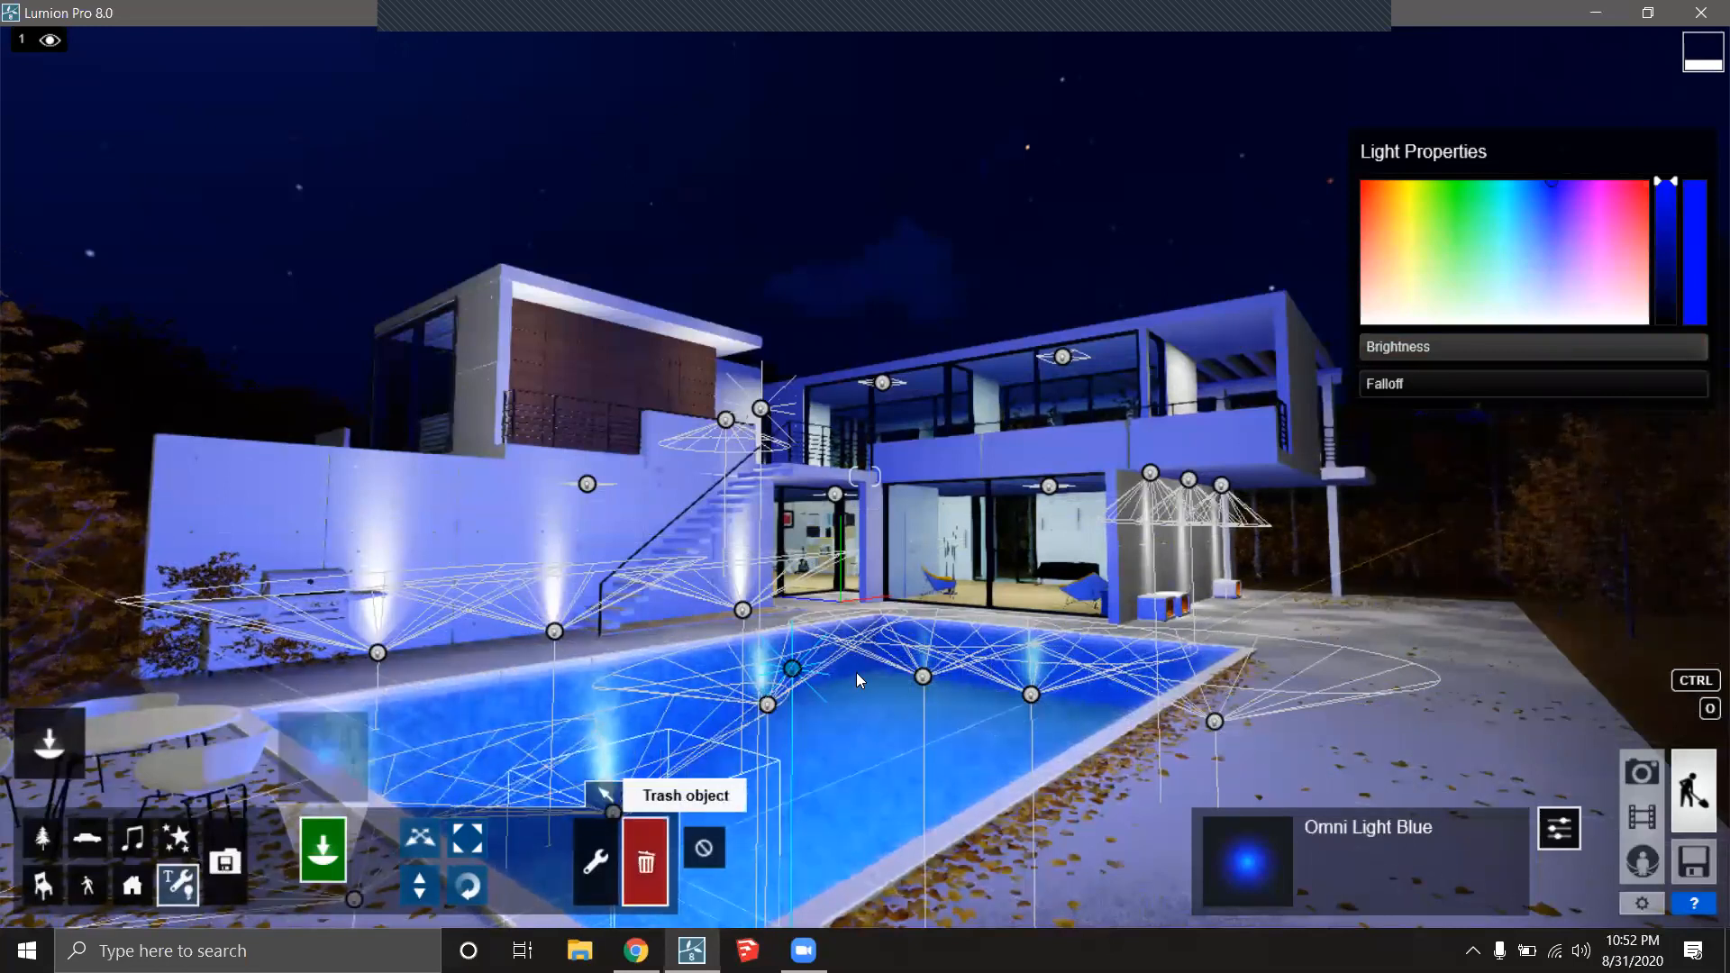
left_click(792, 672)
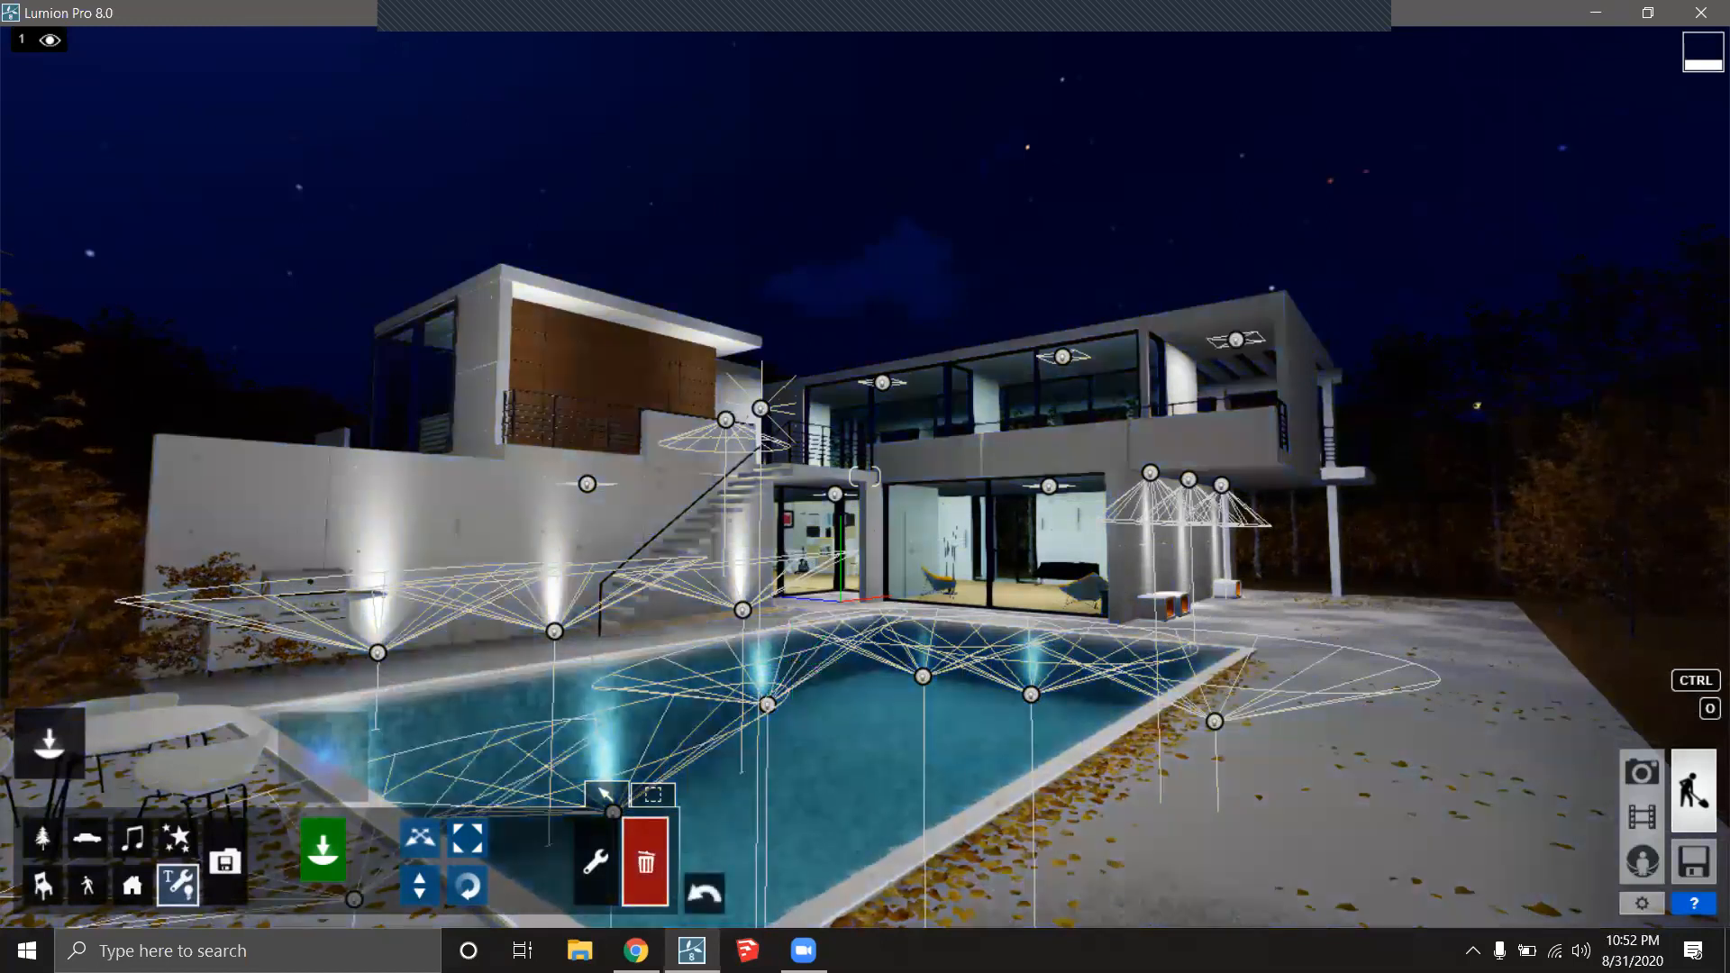
Place an Omni Light Green over the pool with a light green colour and brightness of about 9414.
left_click(333, 764)
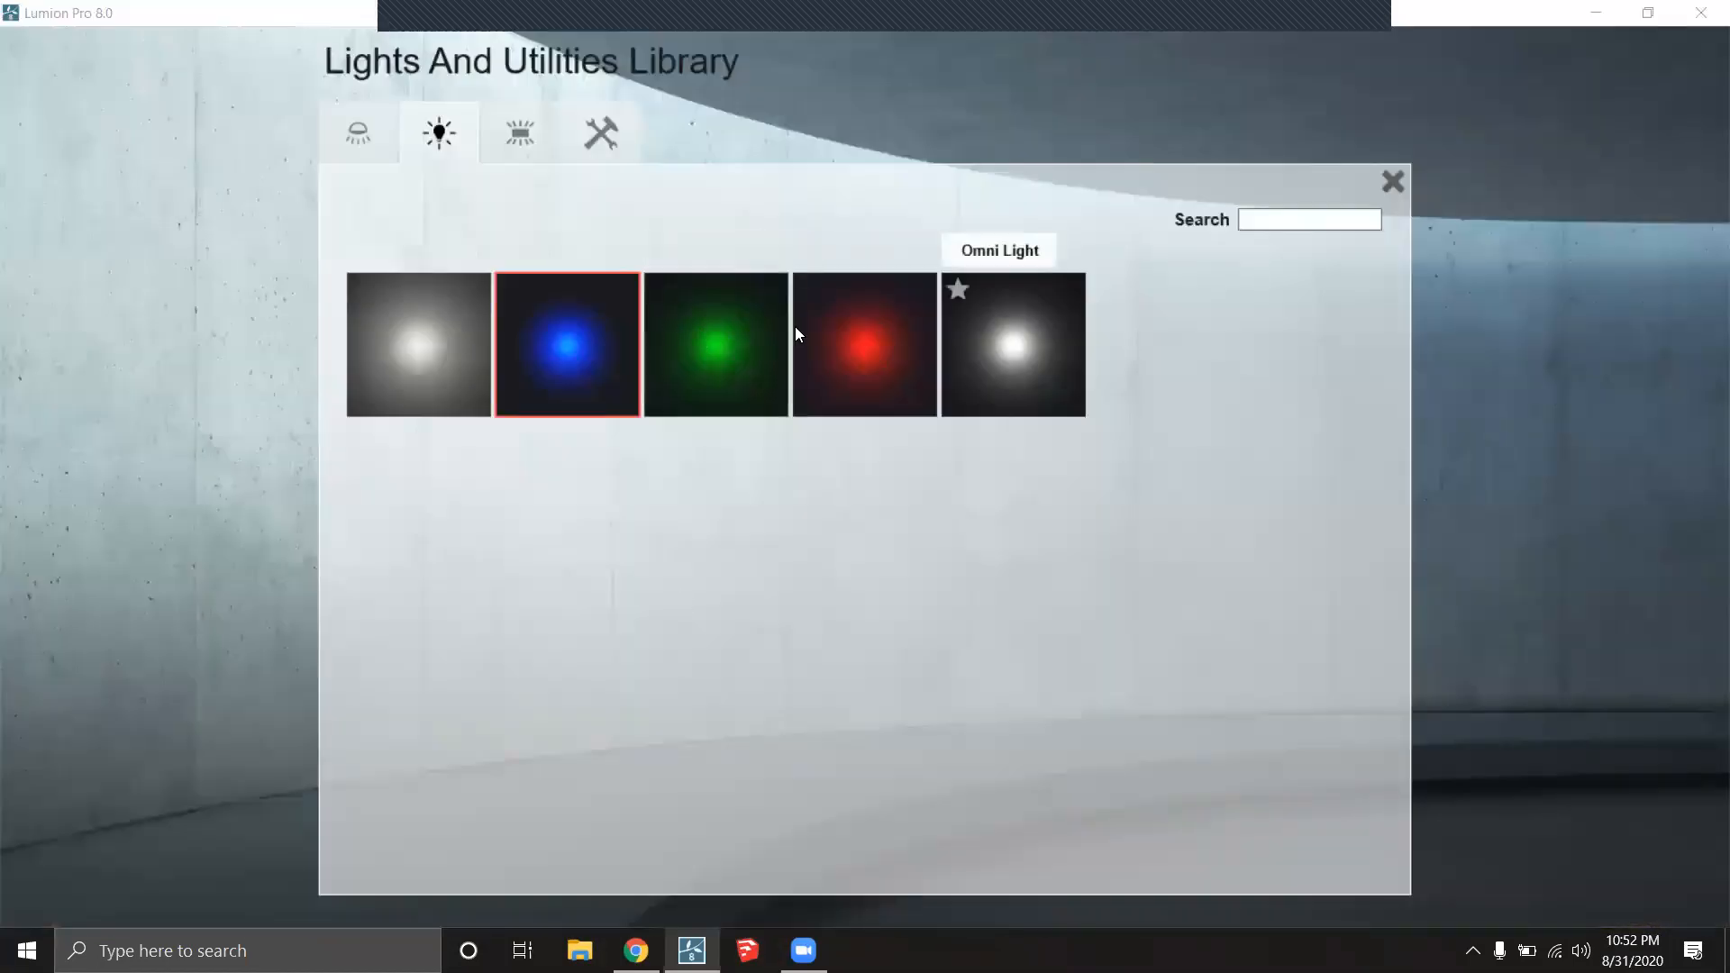
left_click(746, 354)
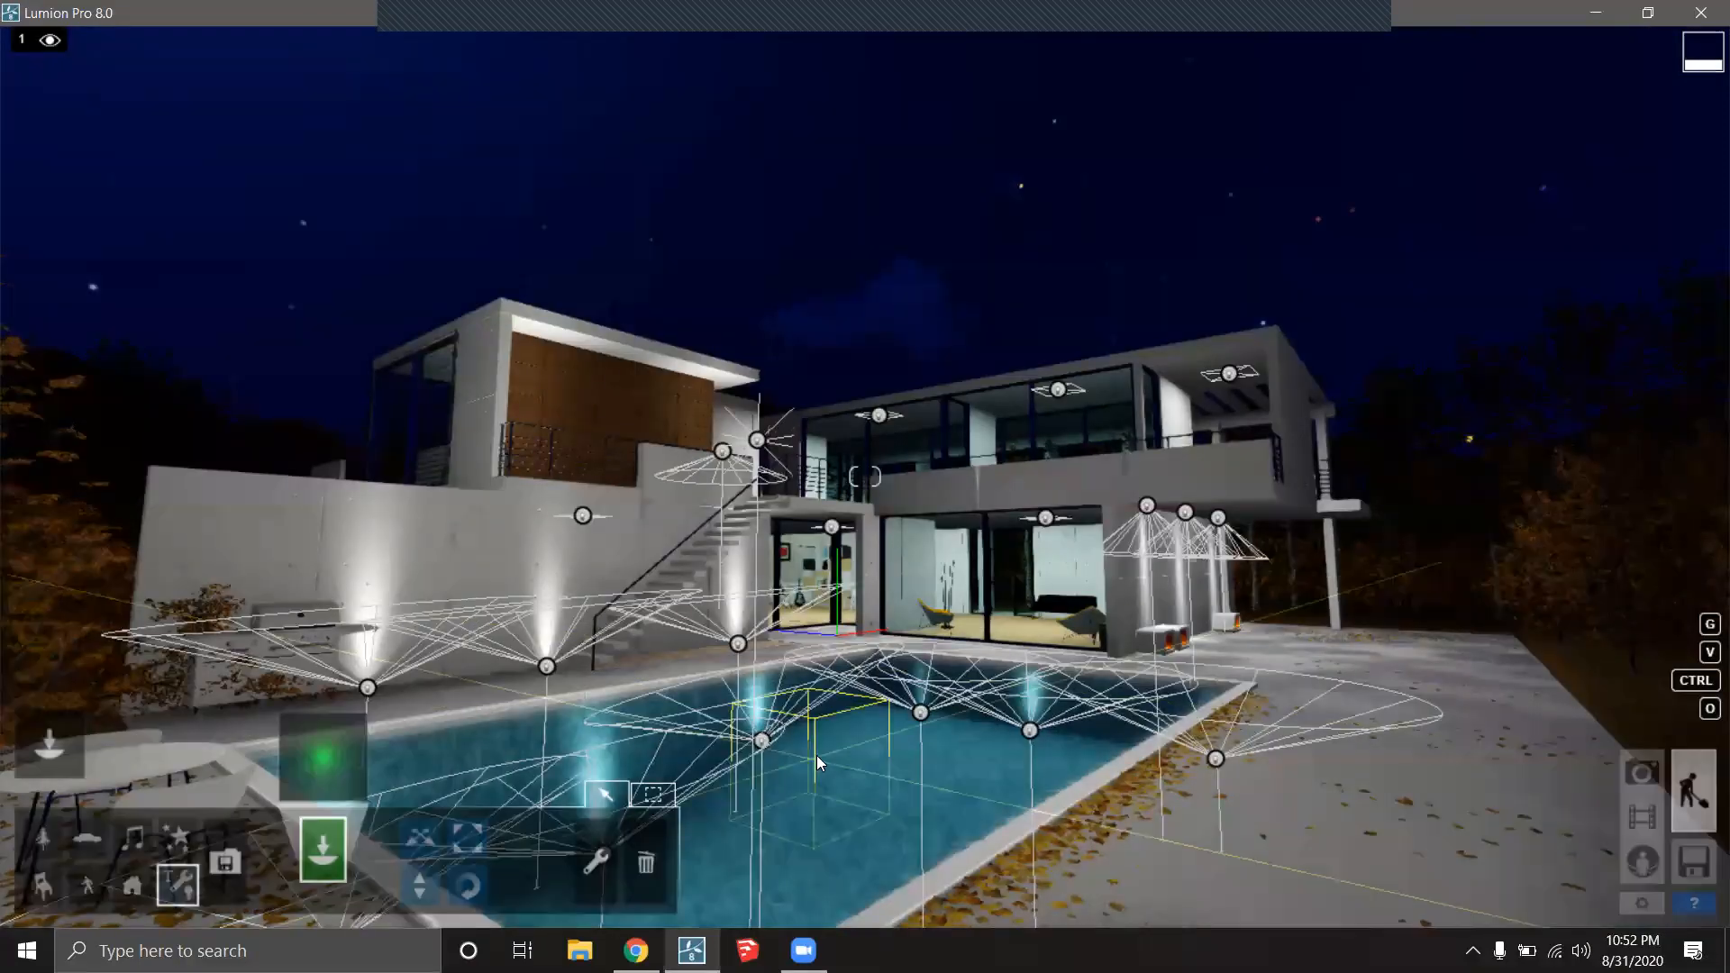
left_click(815, 755)
left_click(1453, 245)
mouse_move(1479, 348)
left_mouse_down()
mouse_move(1635, 344)
mouse_move(1578, 361)
left_mouse_up()
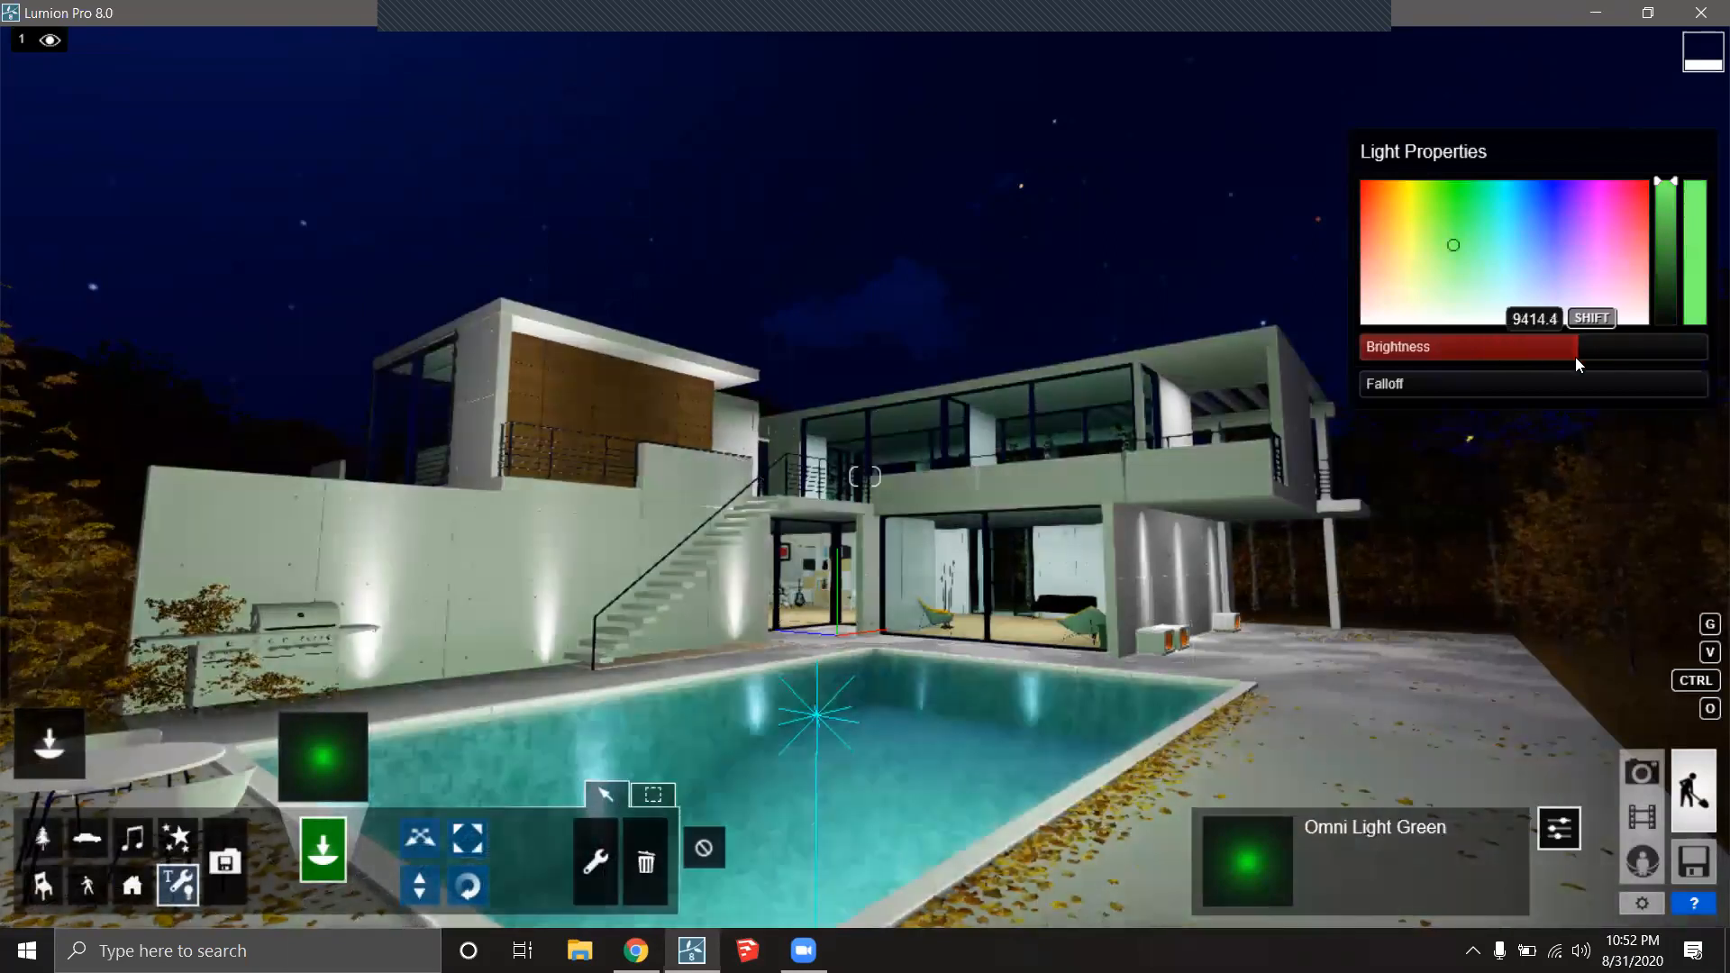
Delete the green omni light over the pool.
left_click(326, 753)
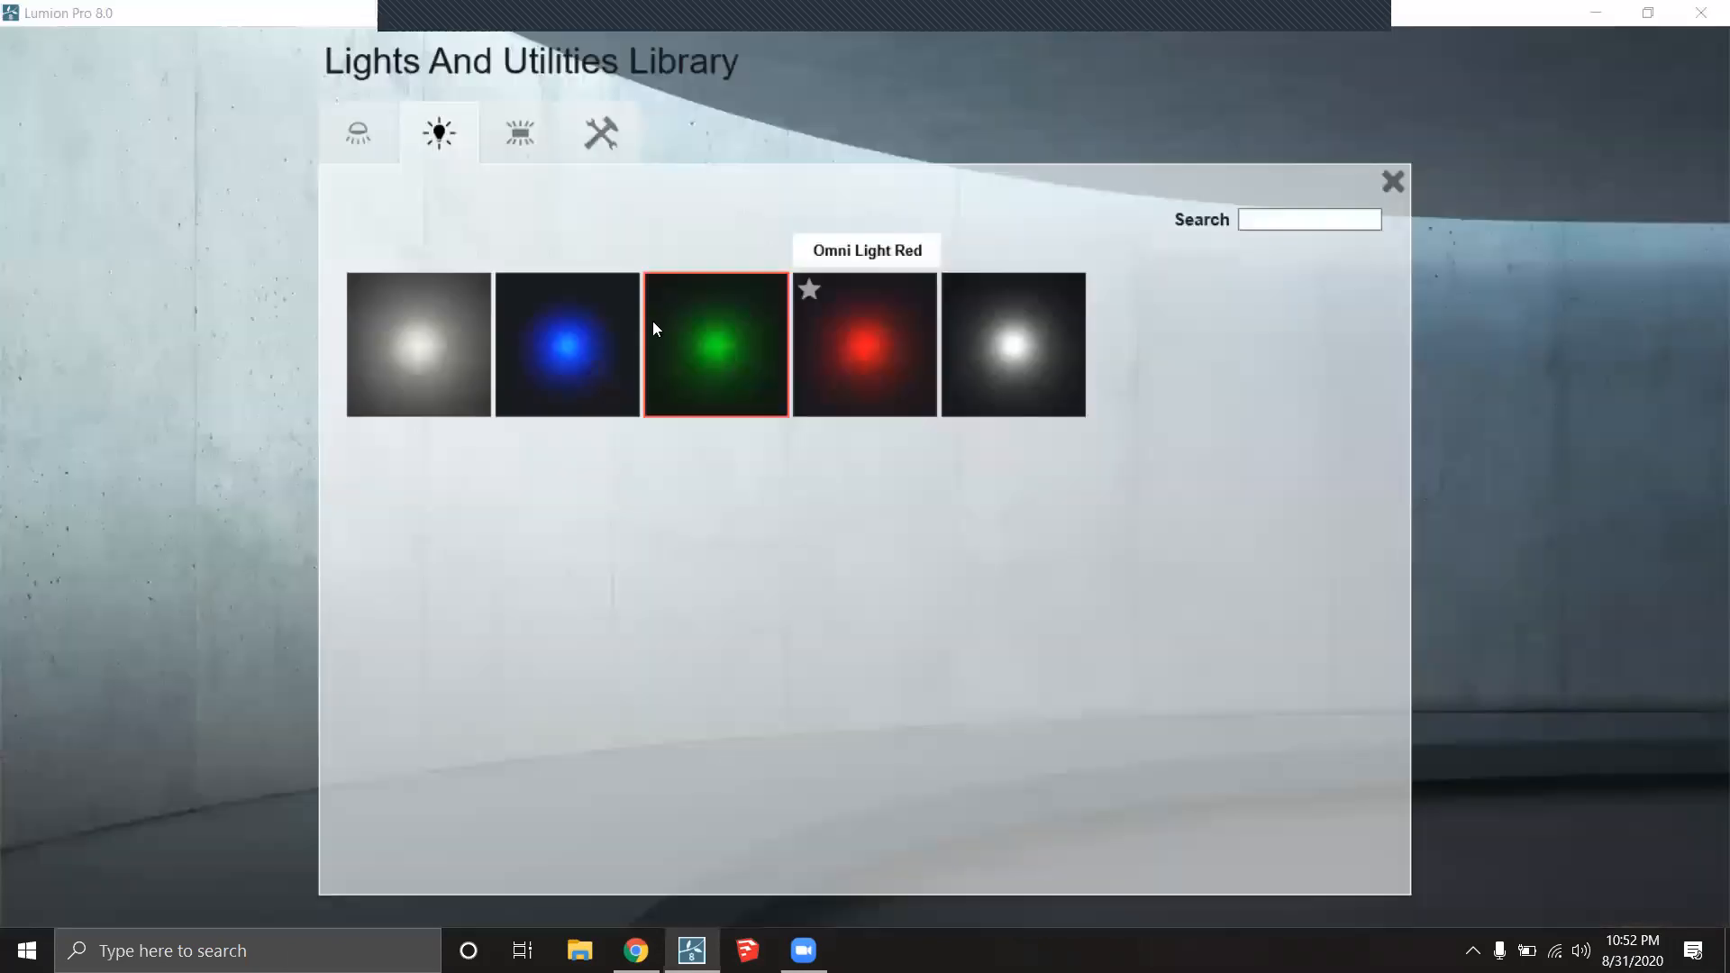
left_click(1392, 180)
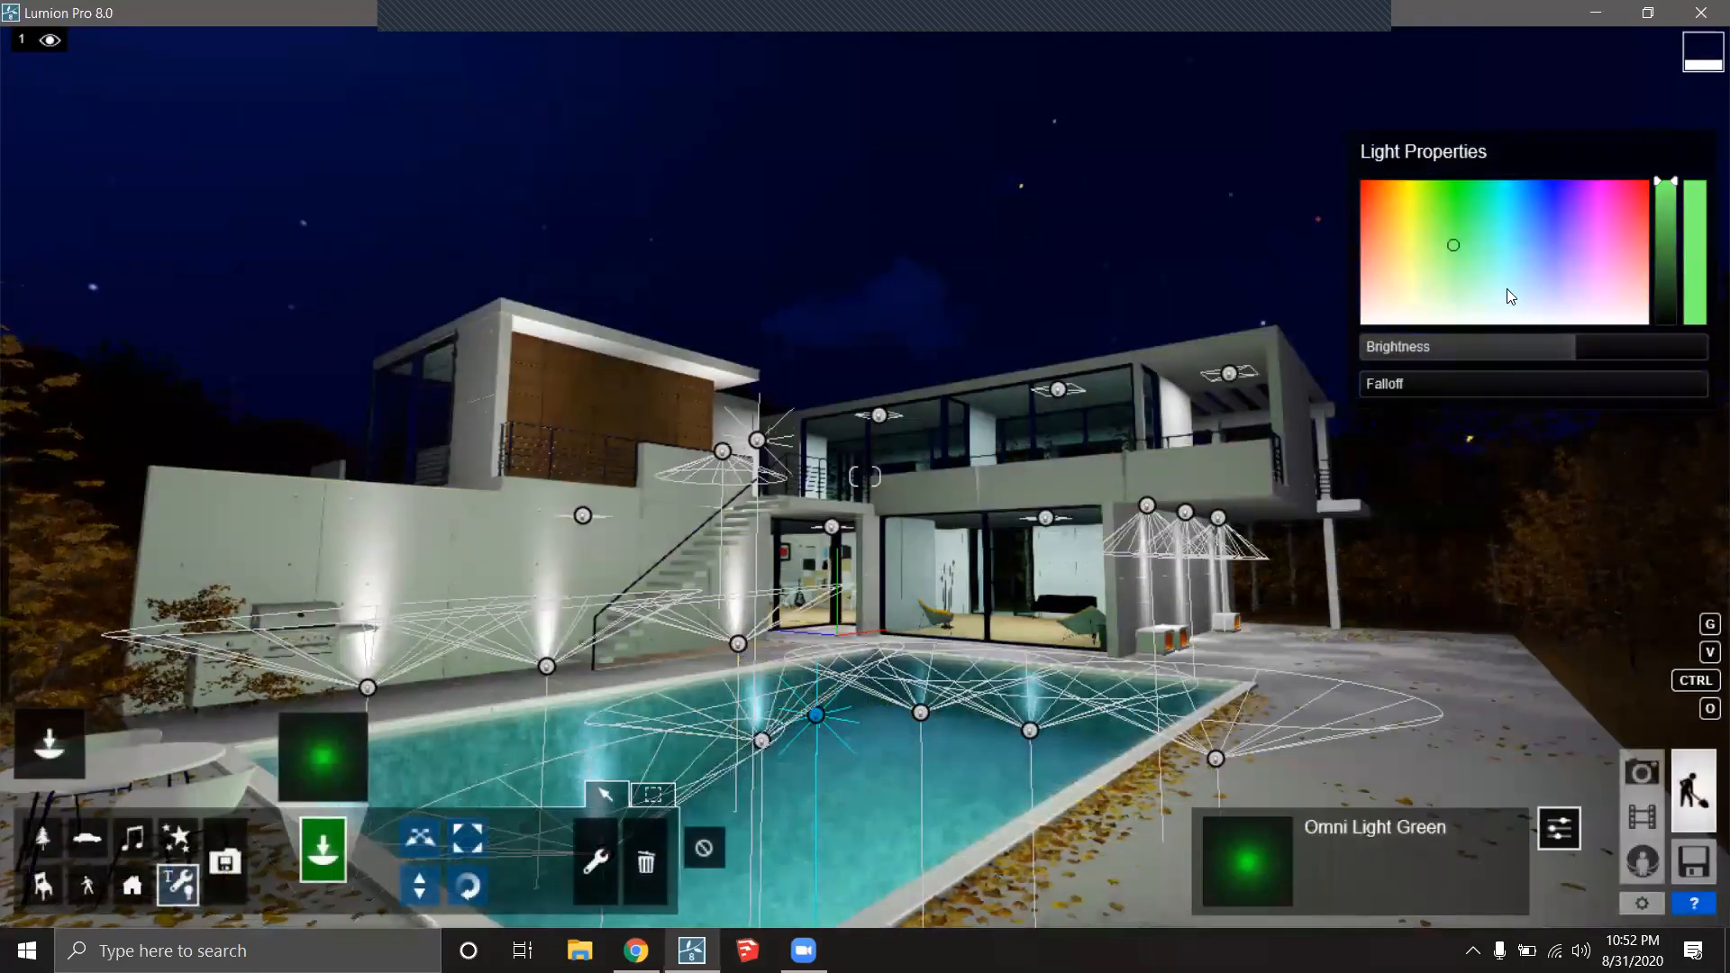
left_click(647, 863)
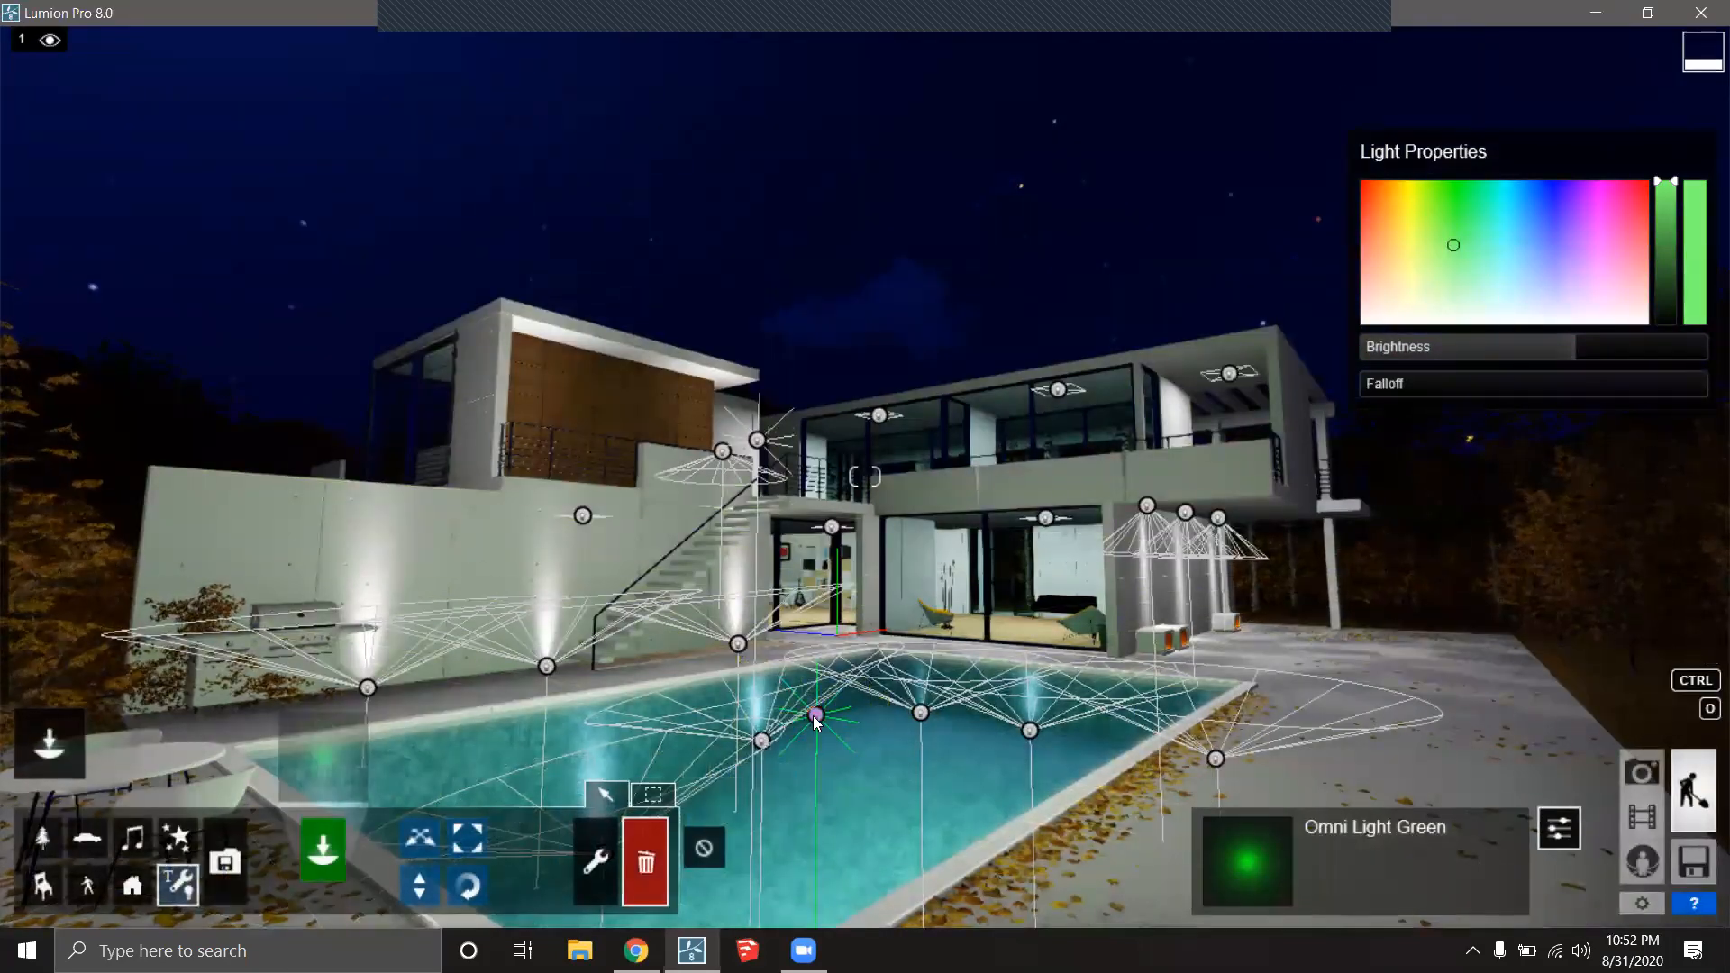
left_click(858, 718)
Place a Line Light under the upper-floor roof overhang, along the top of the wood-clad wall.
left_click(315, 773)
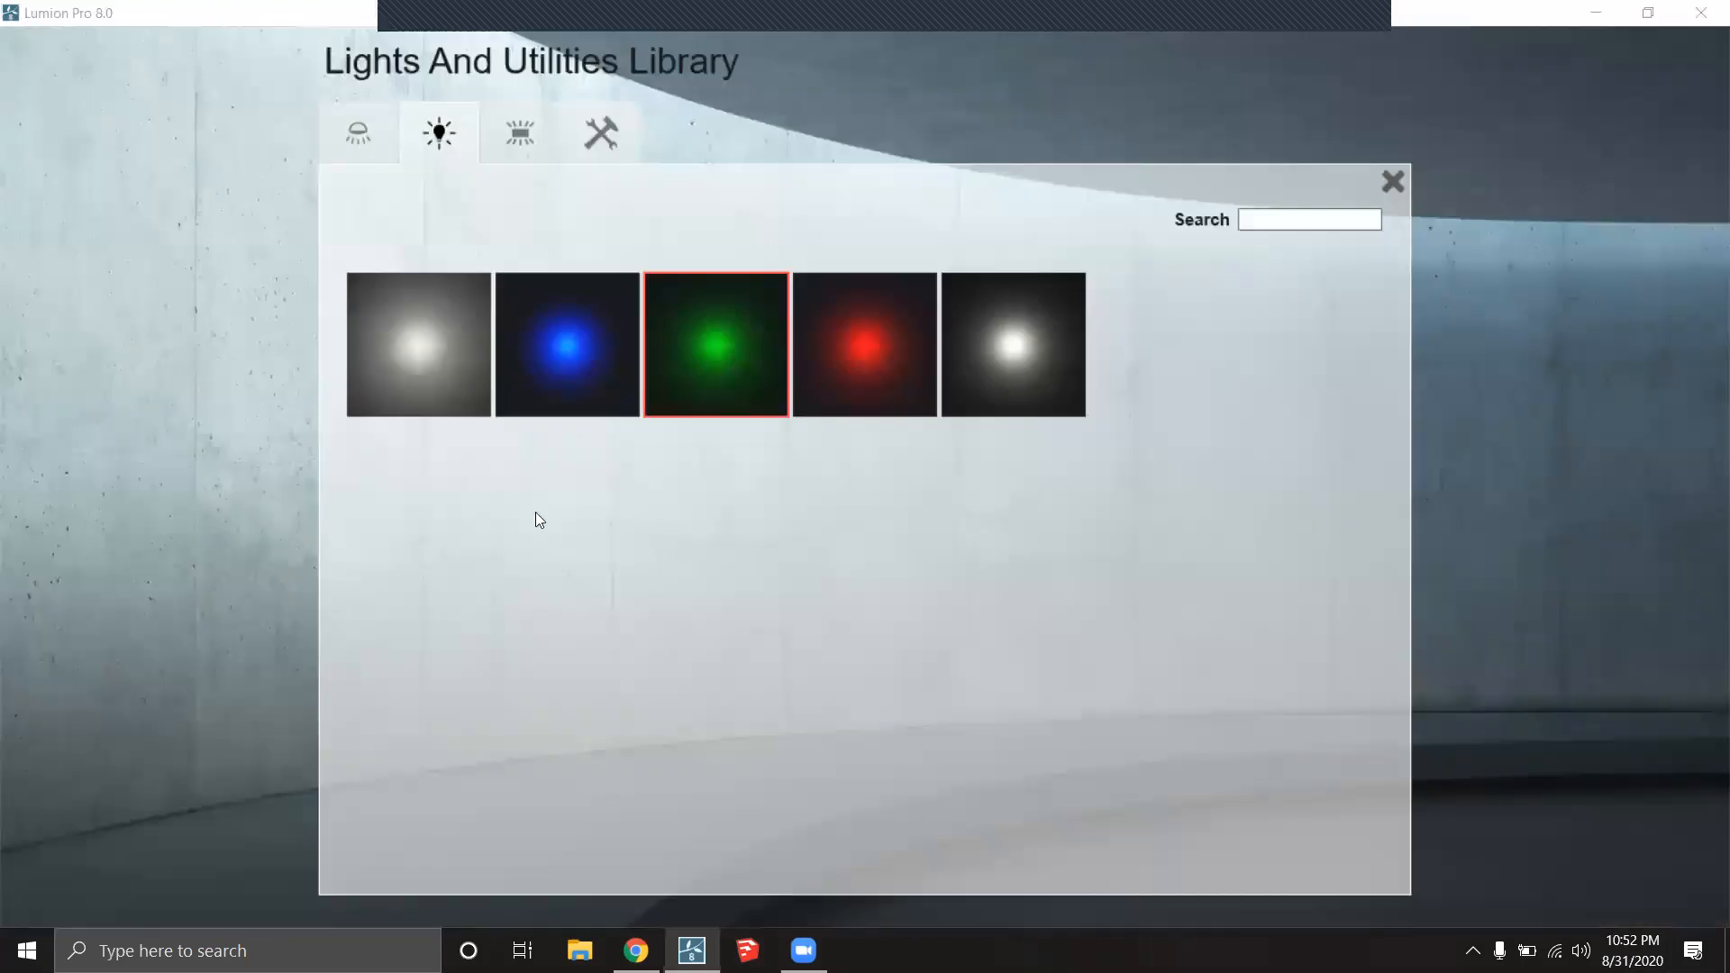
left_click(528, 139)
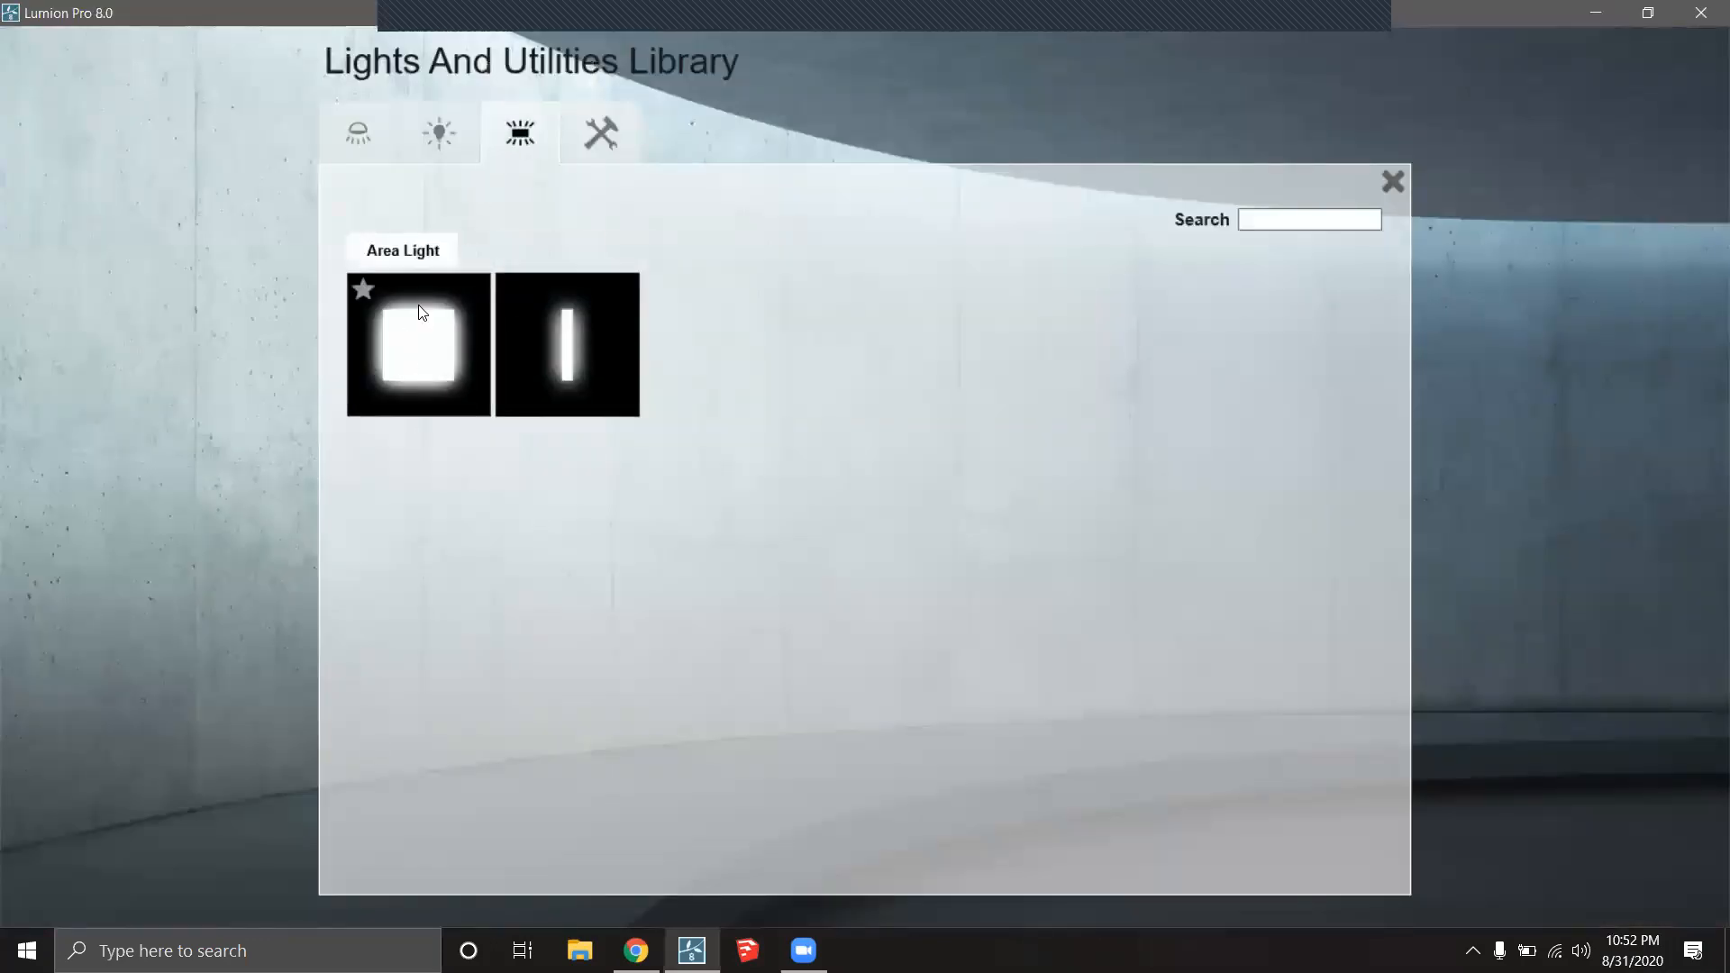
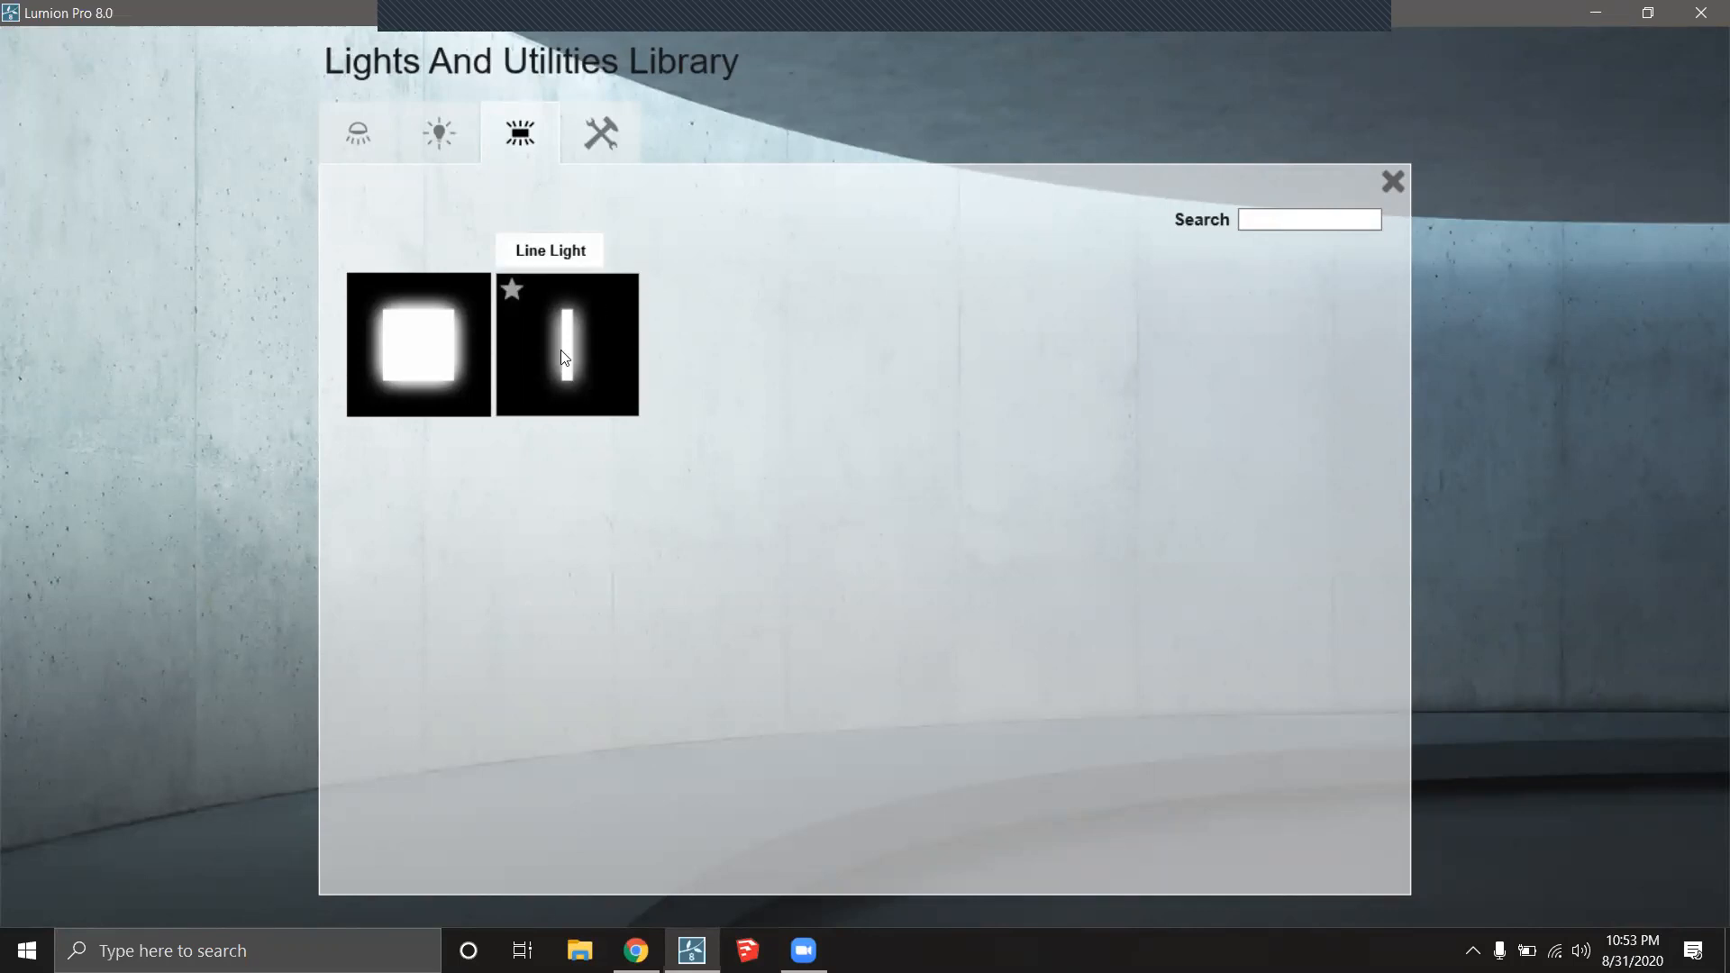
left_click(590, 365)
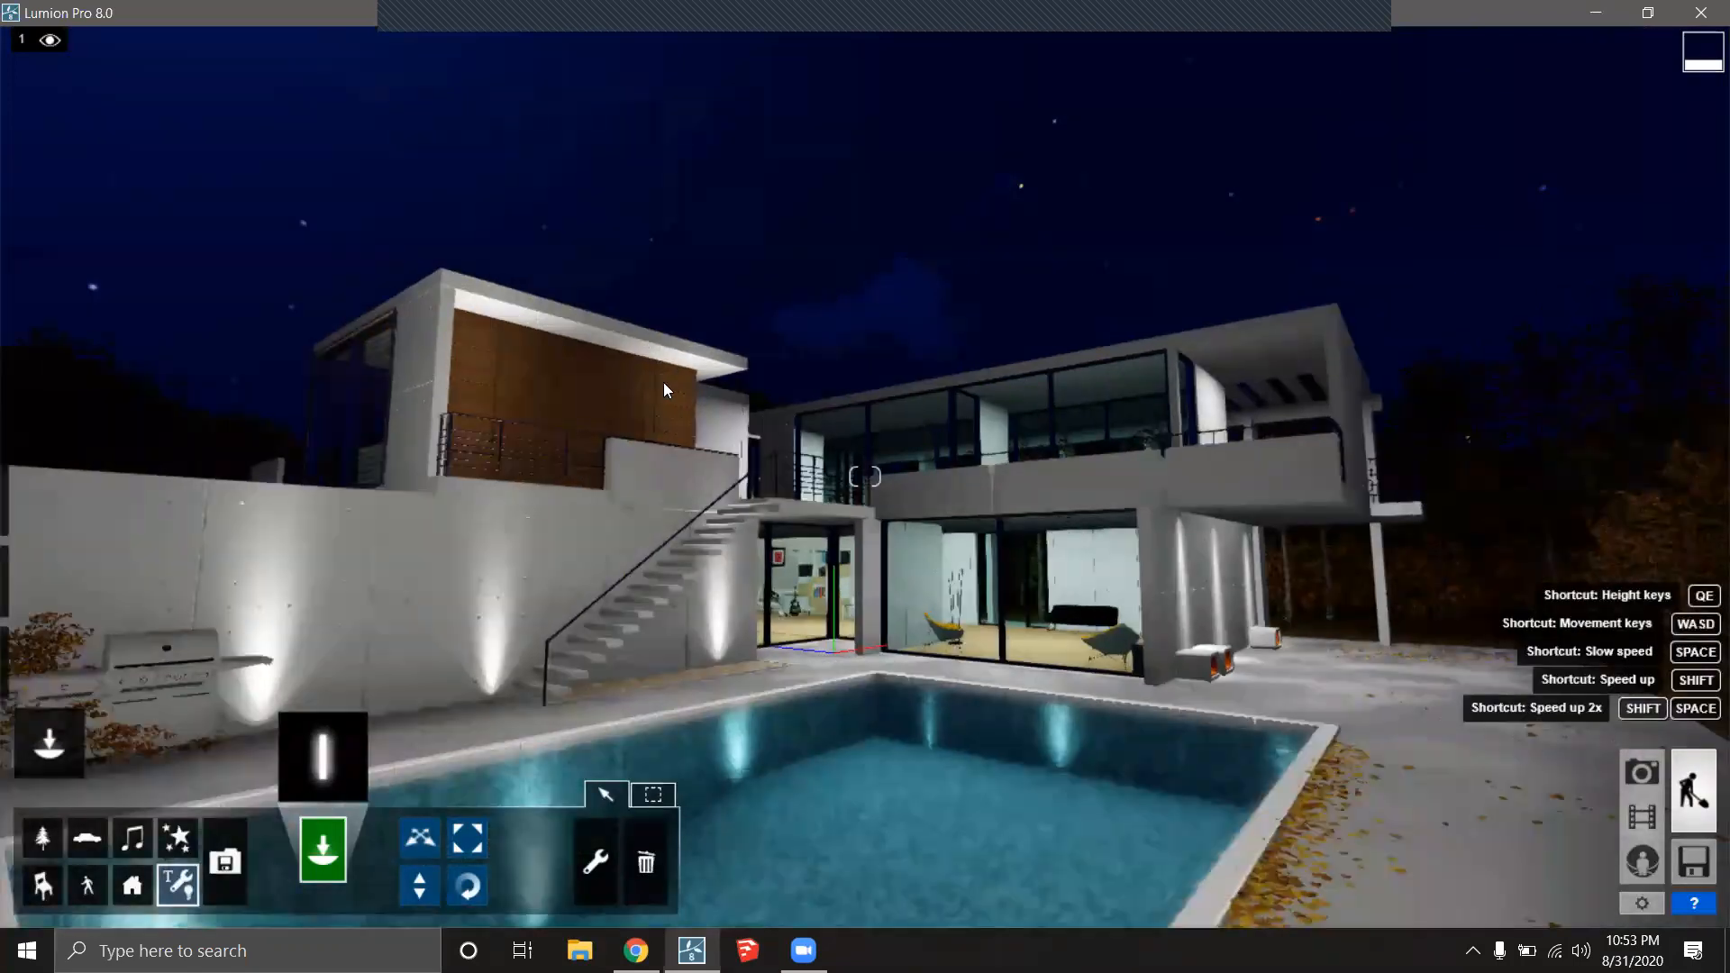
key("w")
right_click_drag(838, 367, 683, 362)
key("w")
right_click_drag(463, 328, 647, 241)
key("s")
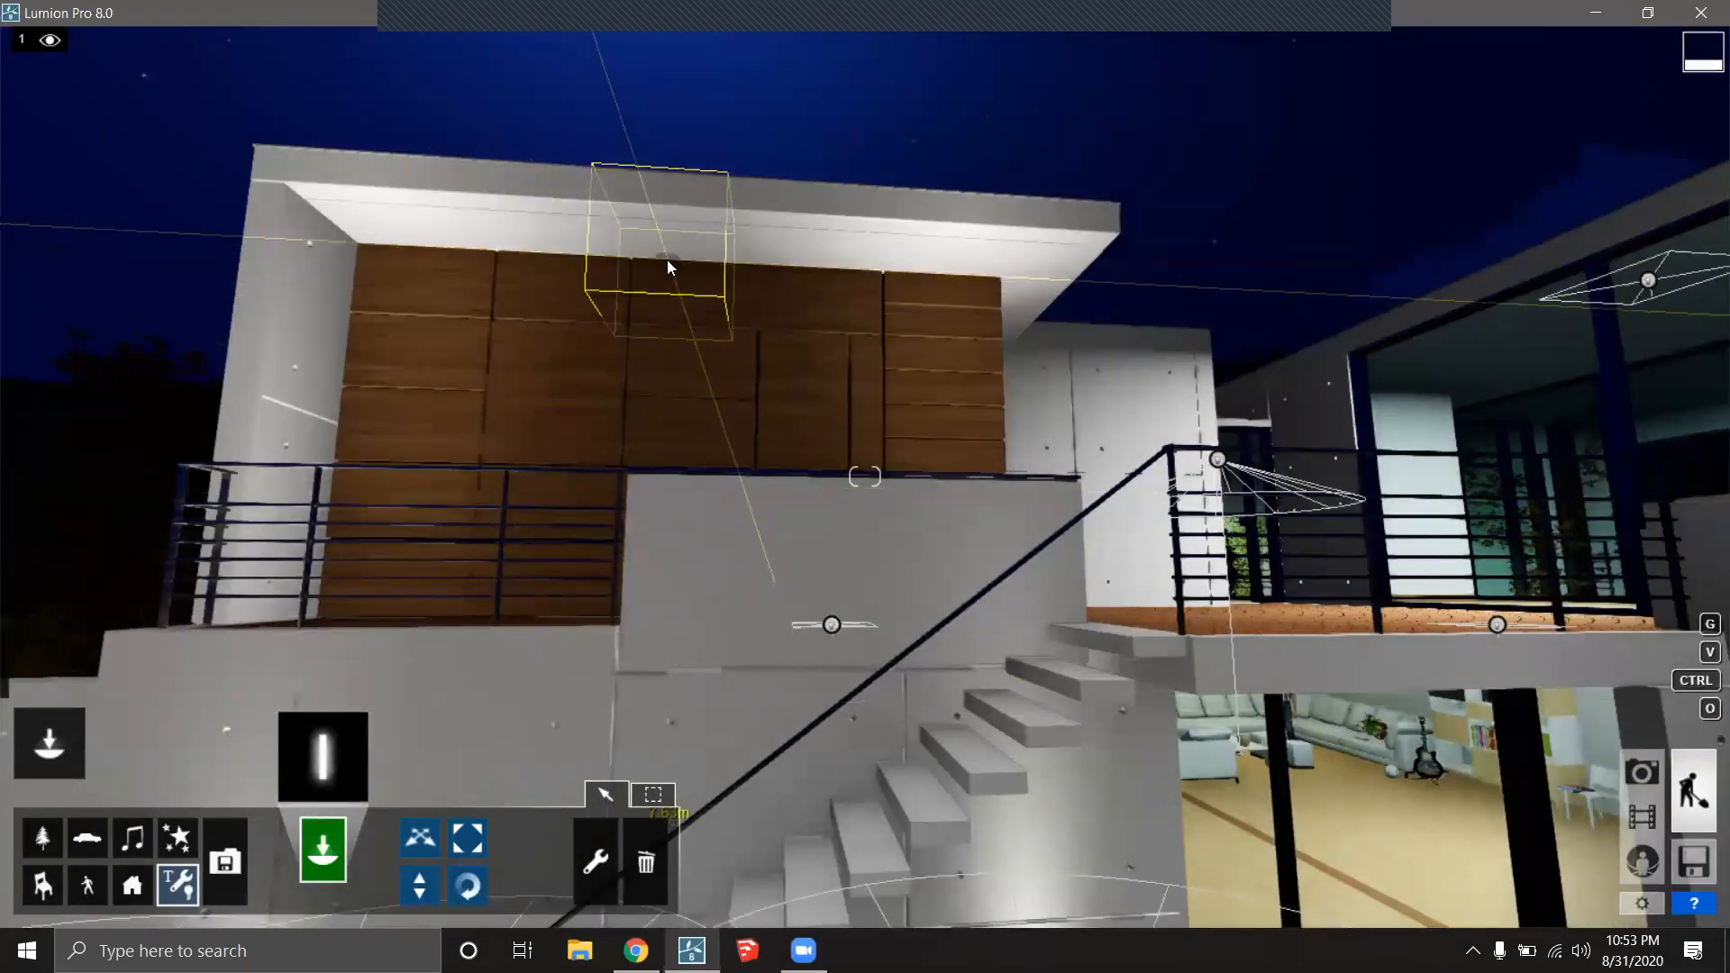
key("w")
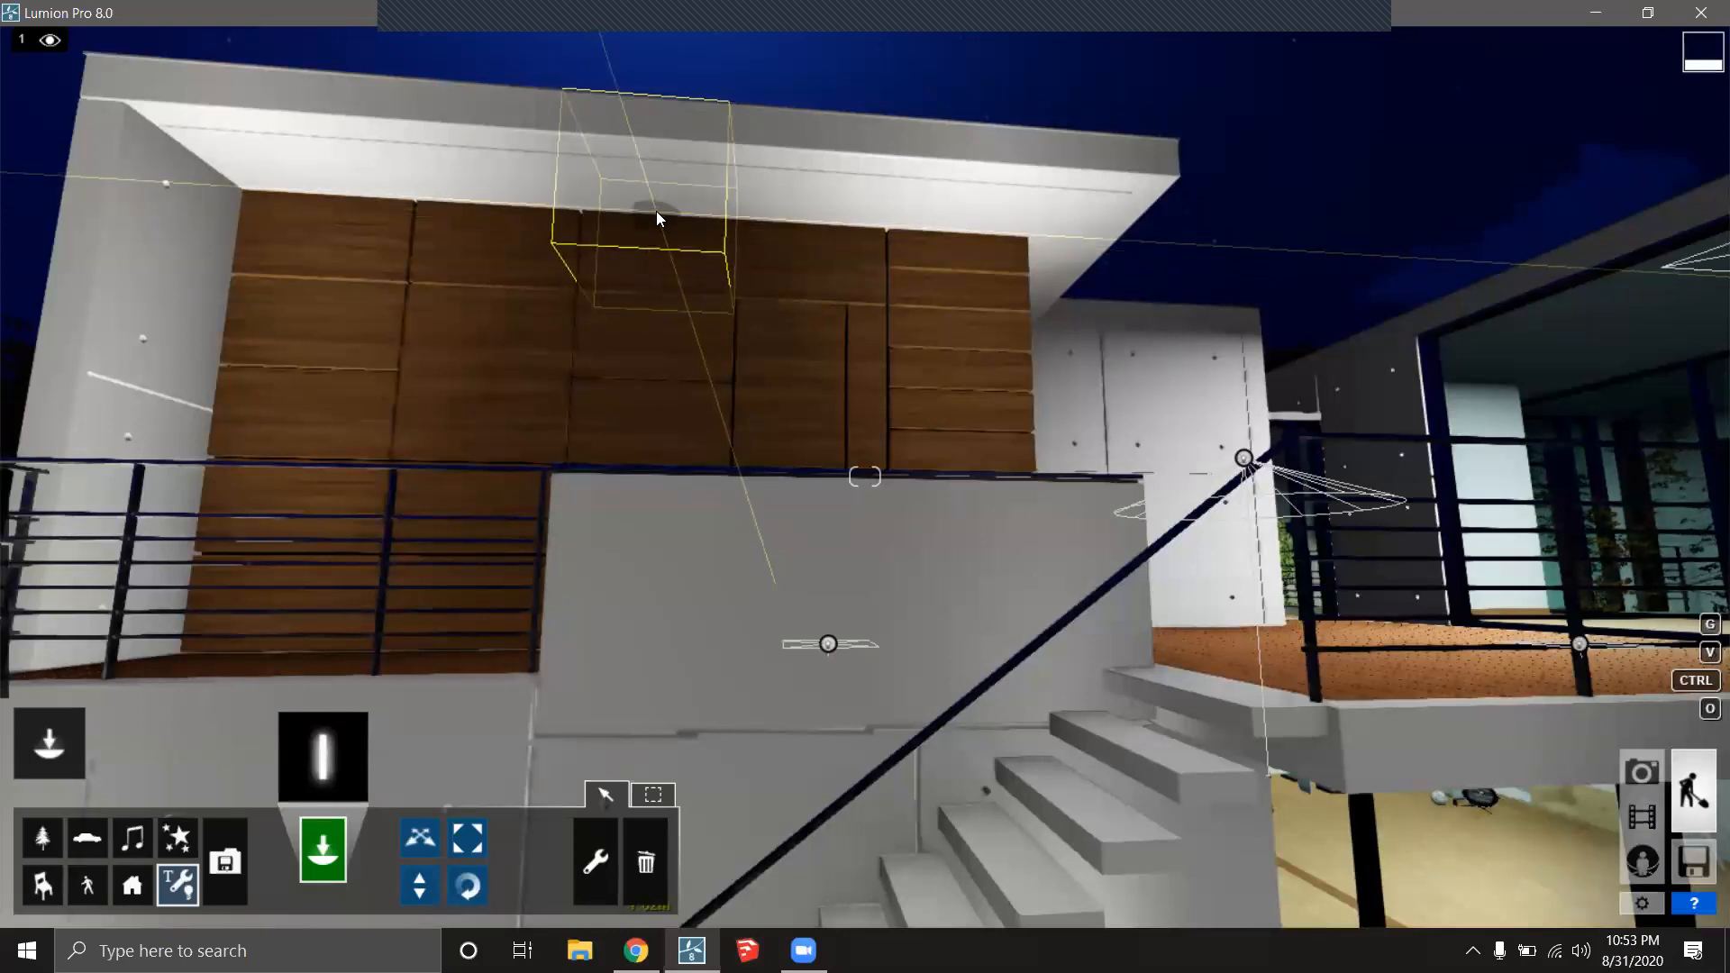
left_click(656, 211)
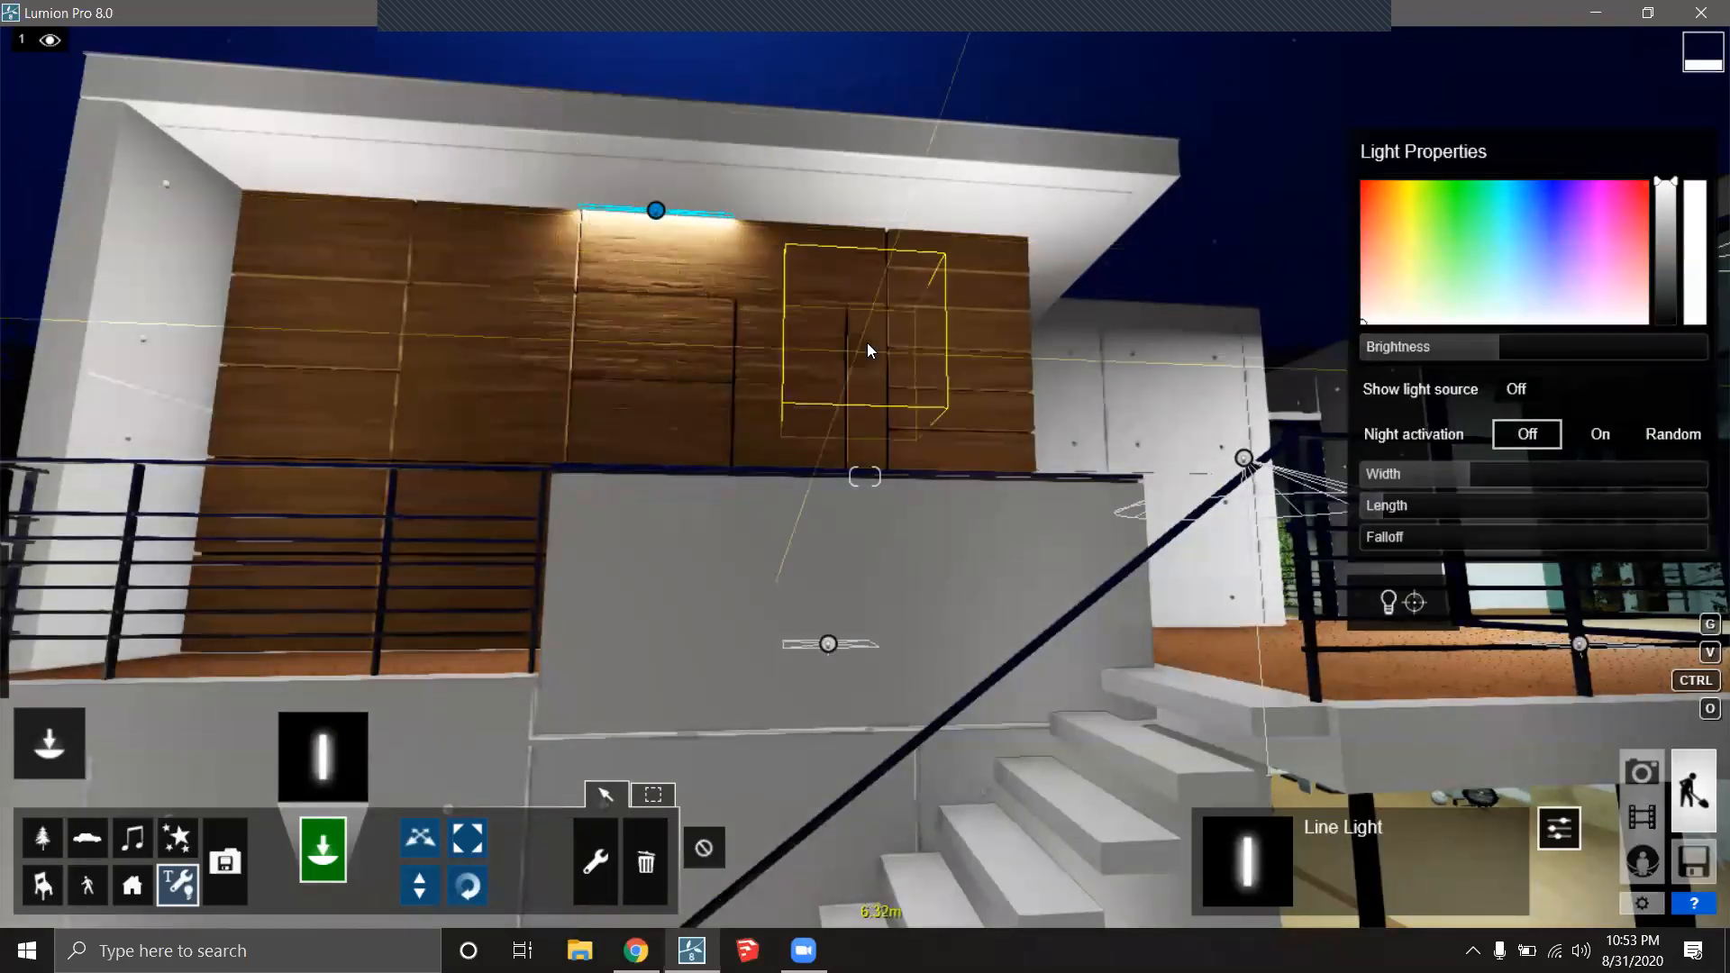
Widen the line light until it spans the full width of the wood-clad wall.
mouse_move(1469, 476)
left_click_drag(1468, 476, 1553, 474)
left_click_drag(1410, 506, 1605, 471)
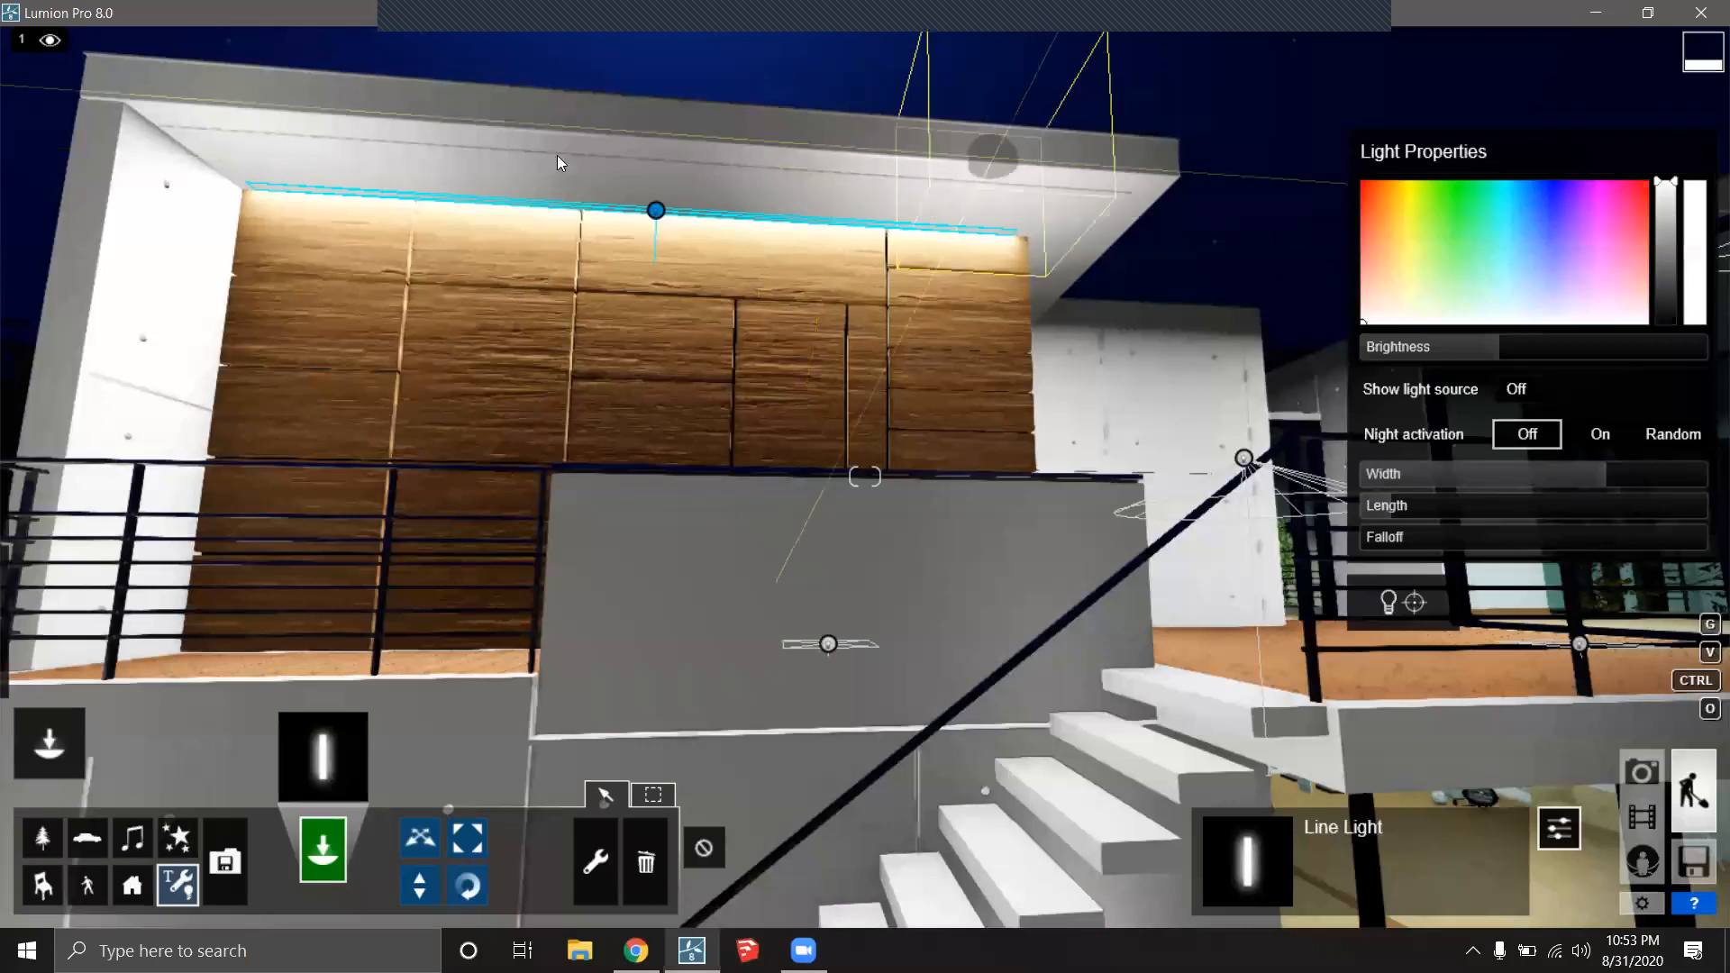
right_click_drag(1027, 192, 993, 186)
right_click_drag(818, 232, 843, 236)
left_click_drag(1587, 470, 1607, 470)
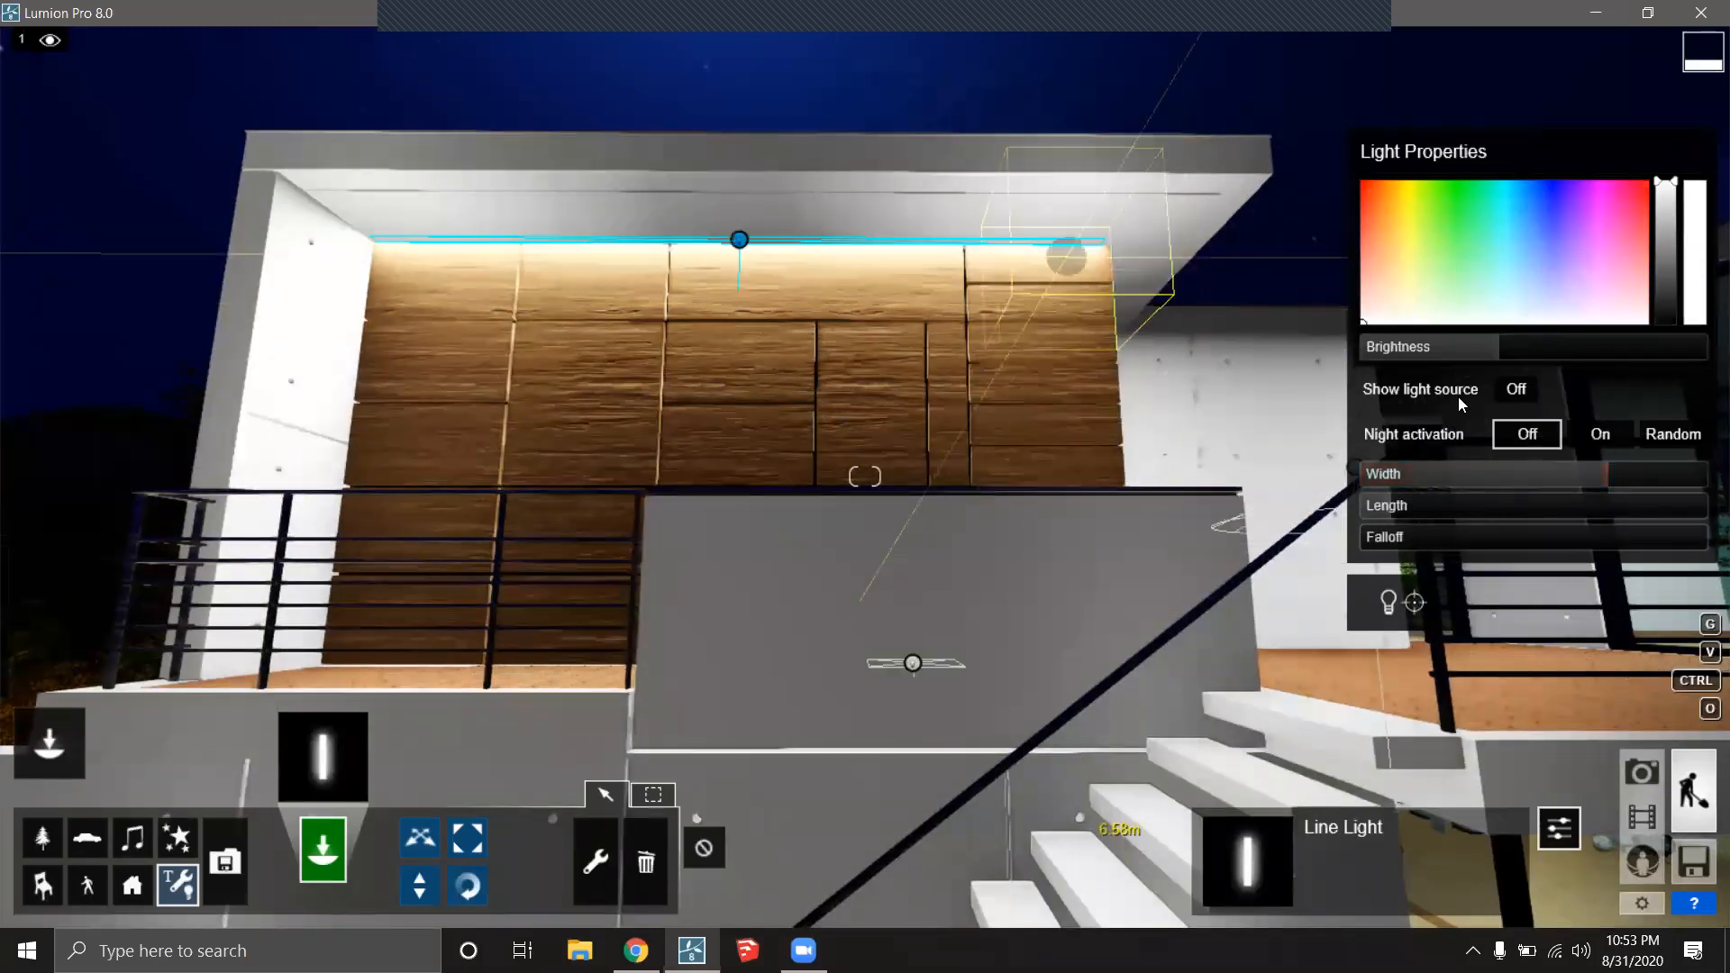
Increase the line light's falloff, lower its brightness to about 484, and turn on its visible light source and night activation.
mouse_move(1493, 348)
left_mouse_down()
mouse_move(1427, 347)
mouse_move(1485, 346)
left_mouse_up()
left_click_drag(1407, 537, 1640, 537)
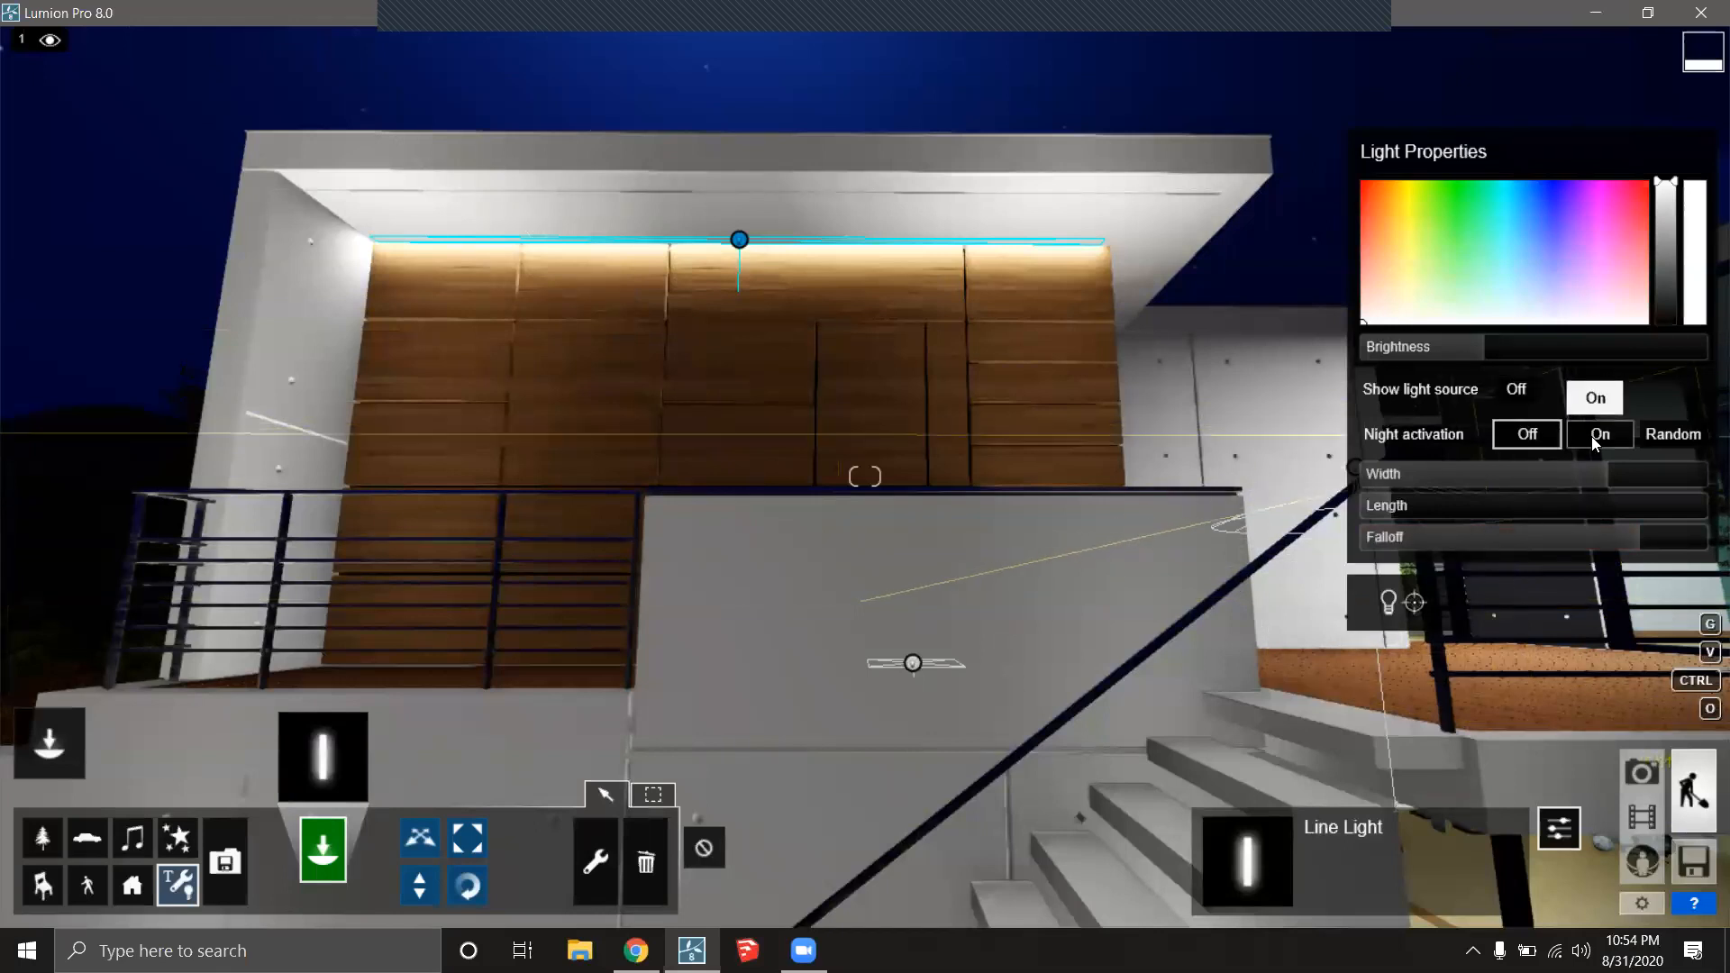
left_click(1516, 390)
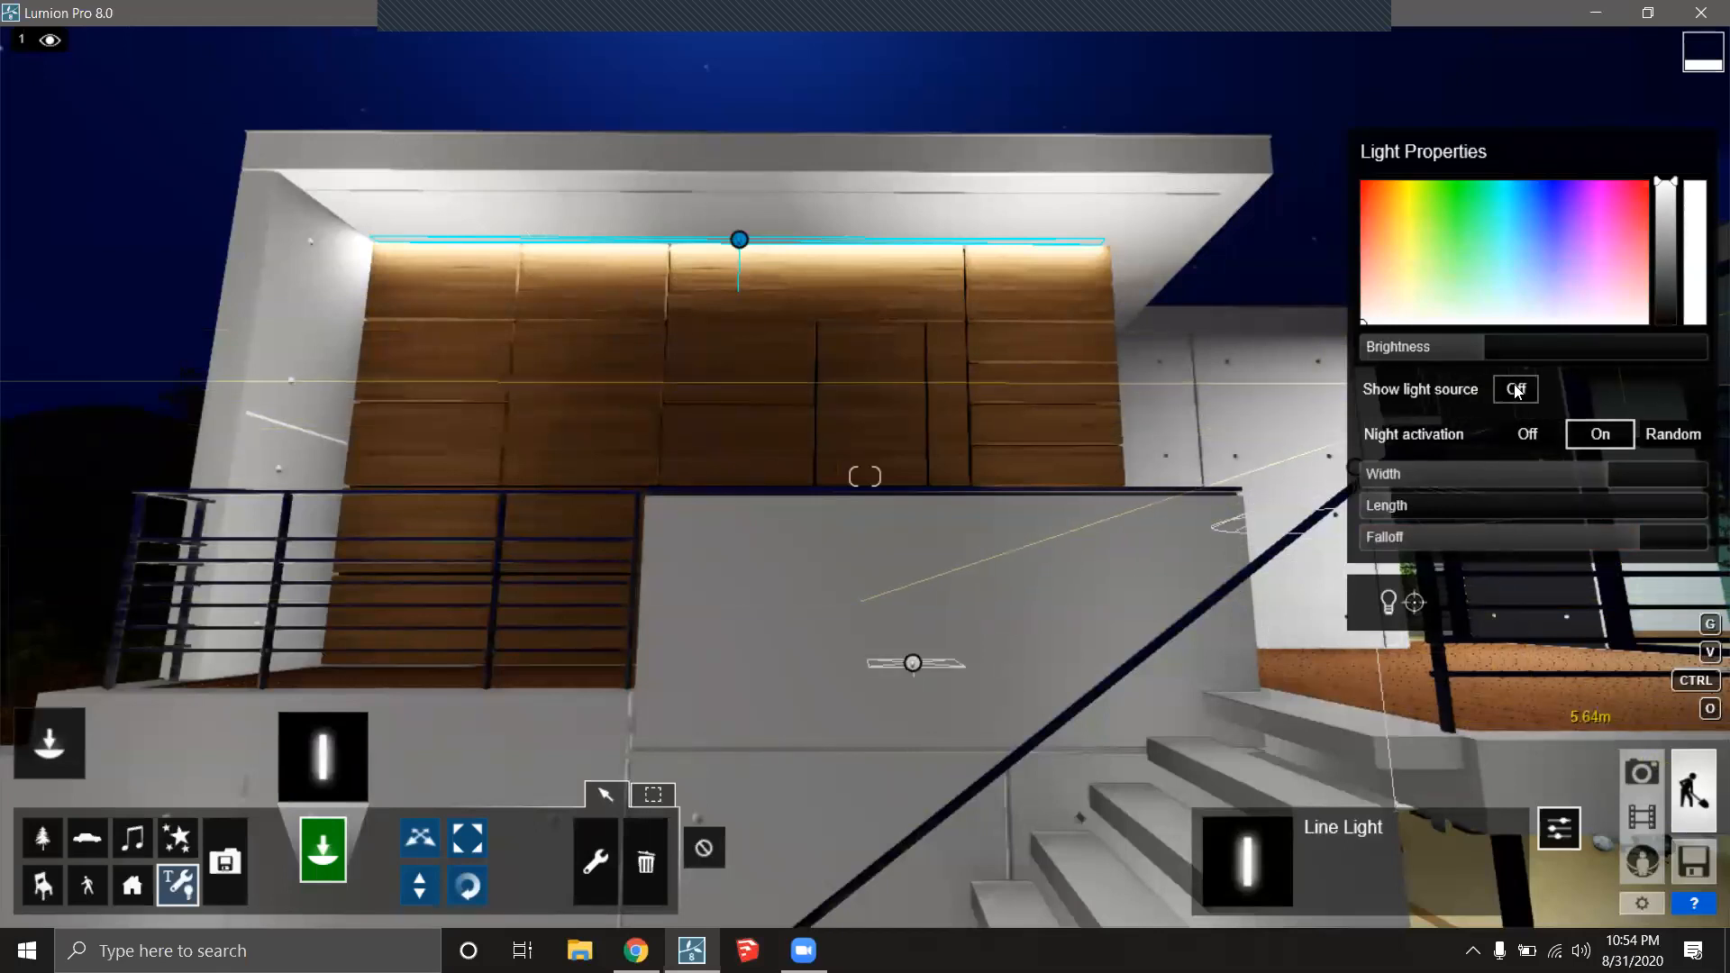
mouse_move(1484, 348)
left_mouse_down()
mouse_move(1407, 352)
mouse_move(1476, 351)
left_mouse_up()
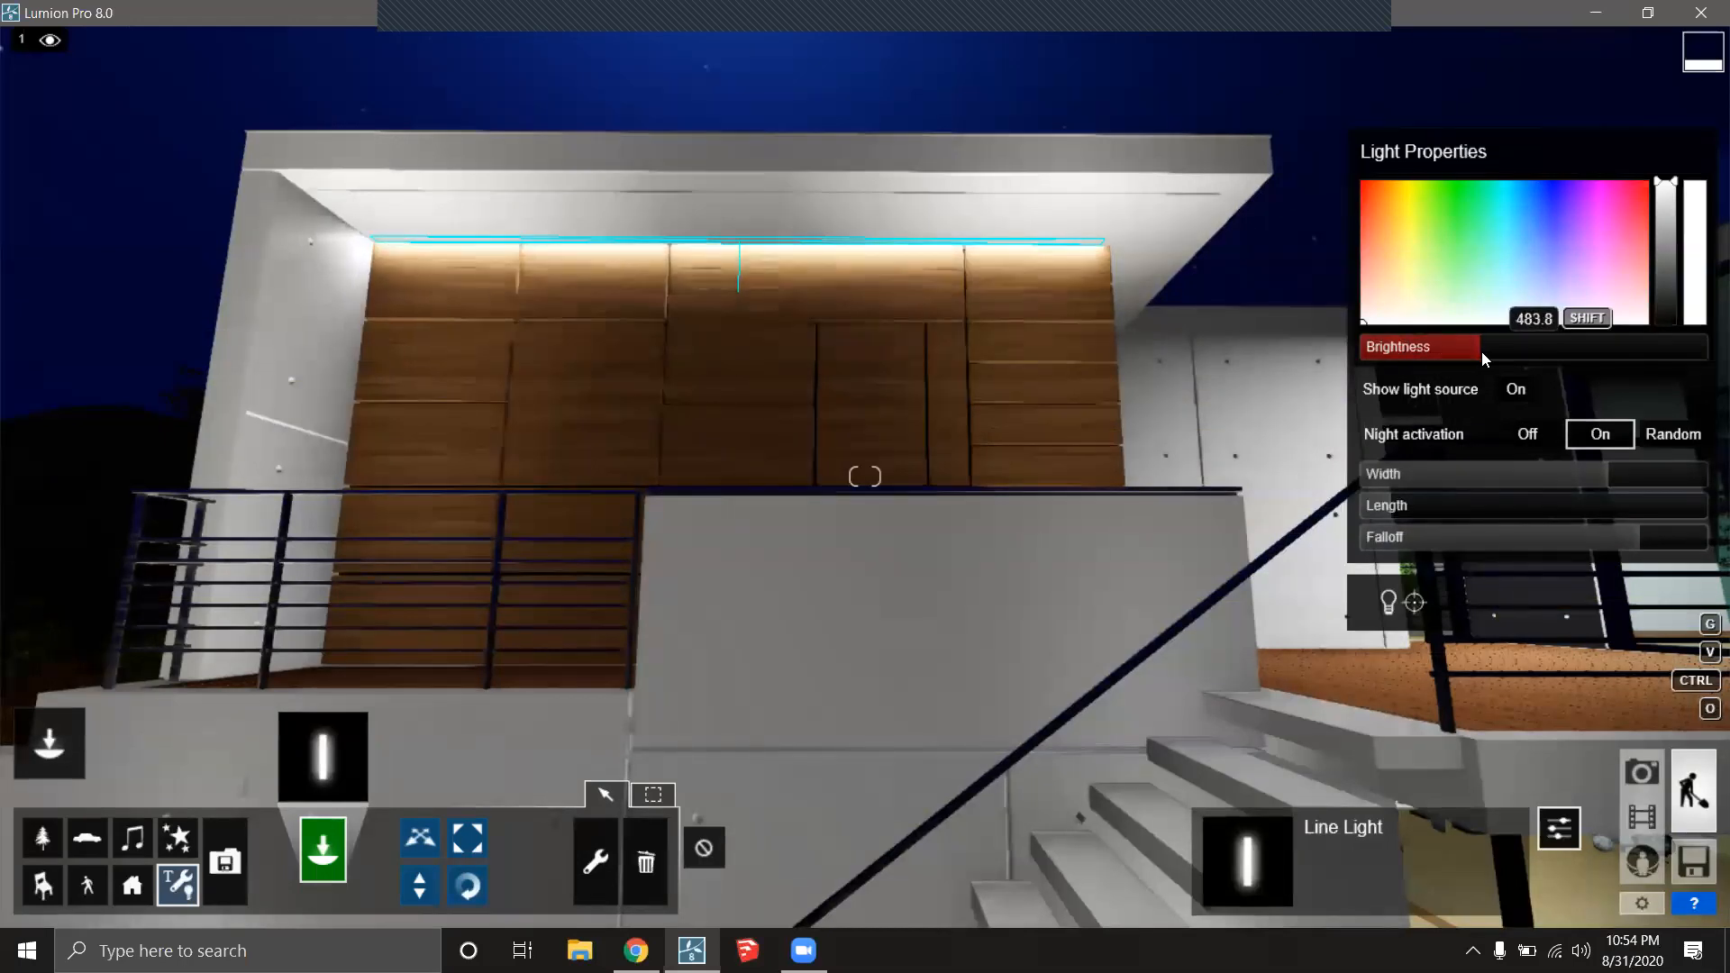
Try several colours on the line light and settle on a pale warm yellow.
mouse_move(1469, 207)
left_mouse_down()
mouse_move(1529, 243)
mouse_move(1474, 281)
mouse_move(1548, 211)
mouse_move(1612, 308)
mouse_move(1575, 239)
mouse_move(1432, 273)
left_mouse_up()
mouse_move(1478, 209)
left_mouse_down()
mouse_move(1544, 286)
mouse_move(1445, 310)
mouse_move(1461, 284)
left_mouse_up()
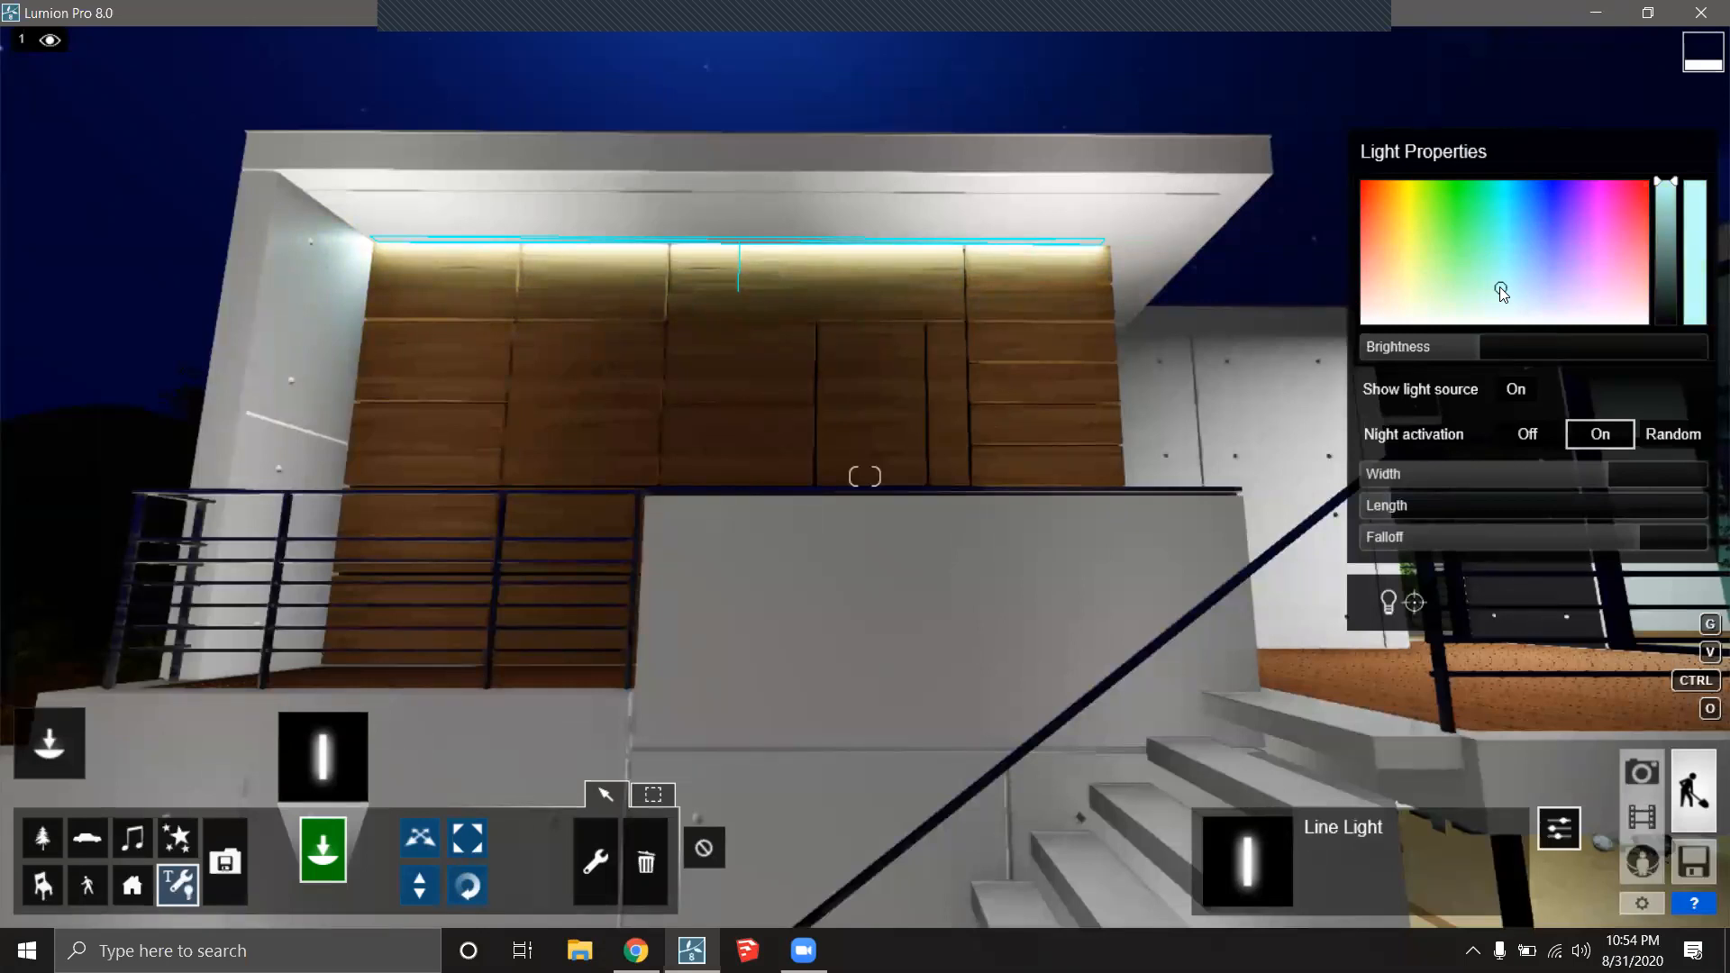
mouse_move(1449, 294)
left_mouse_down()
mouse_move(1442, 203)
mouse_move(1312, 355)
left_mouse_up()
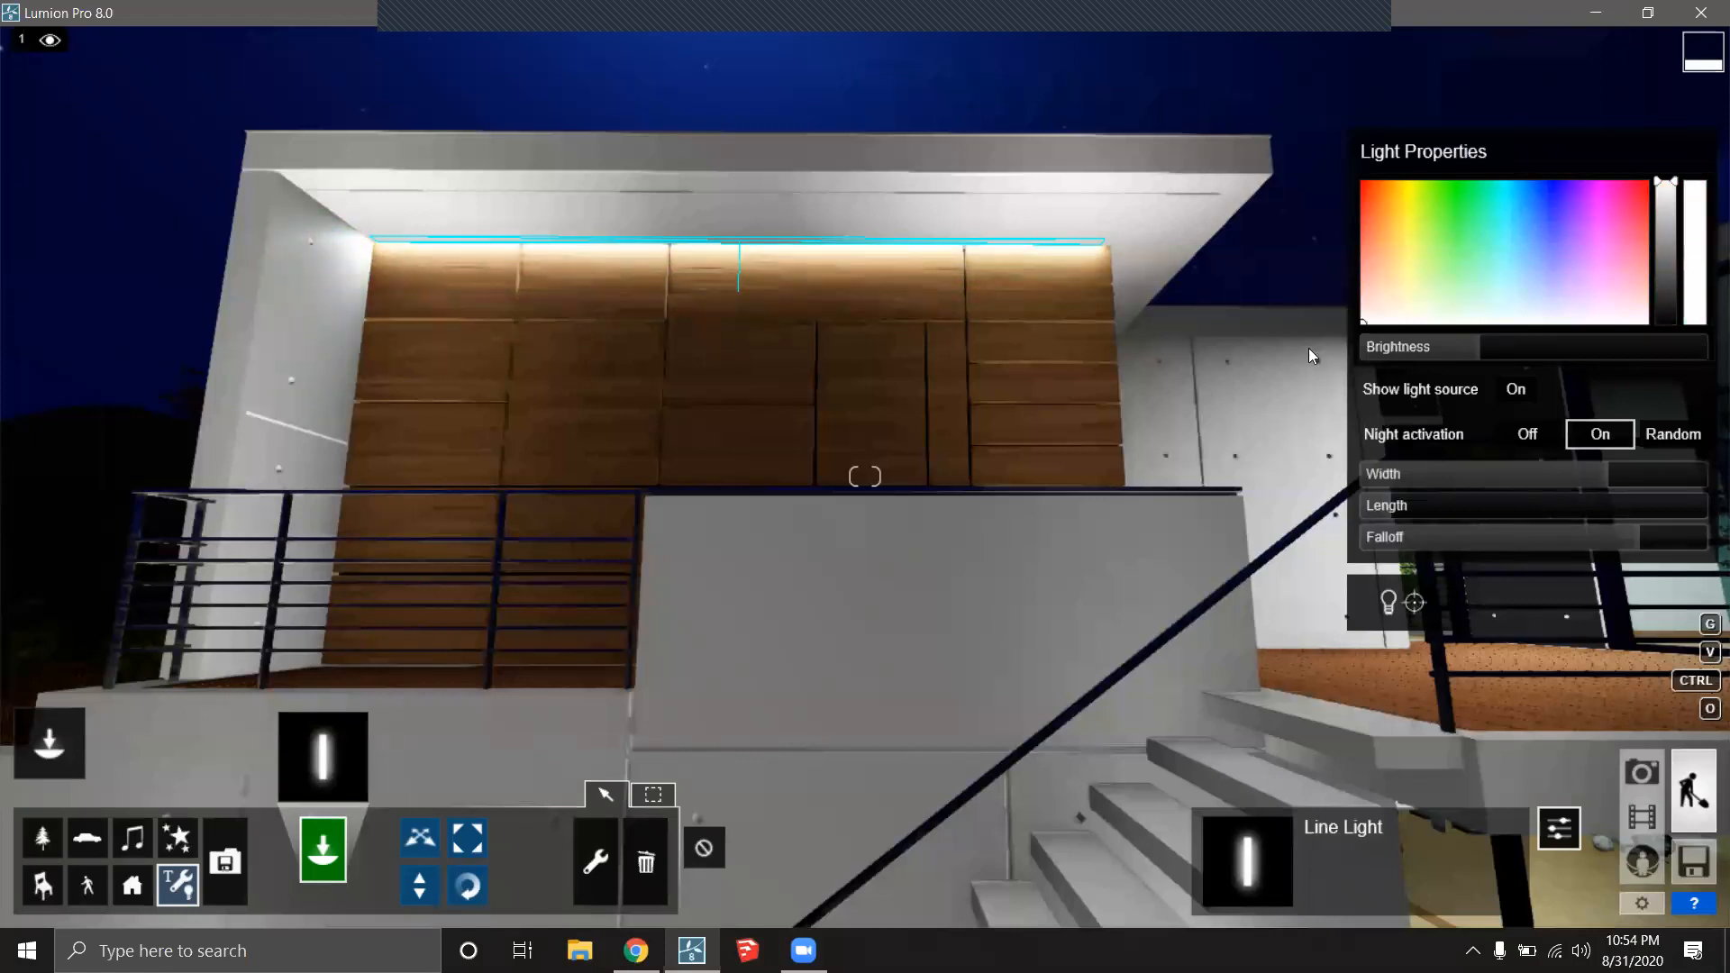
left_click(1406, 254)
left_click(1399, 280)
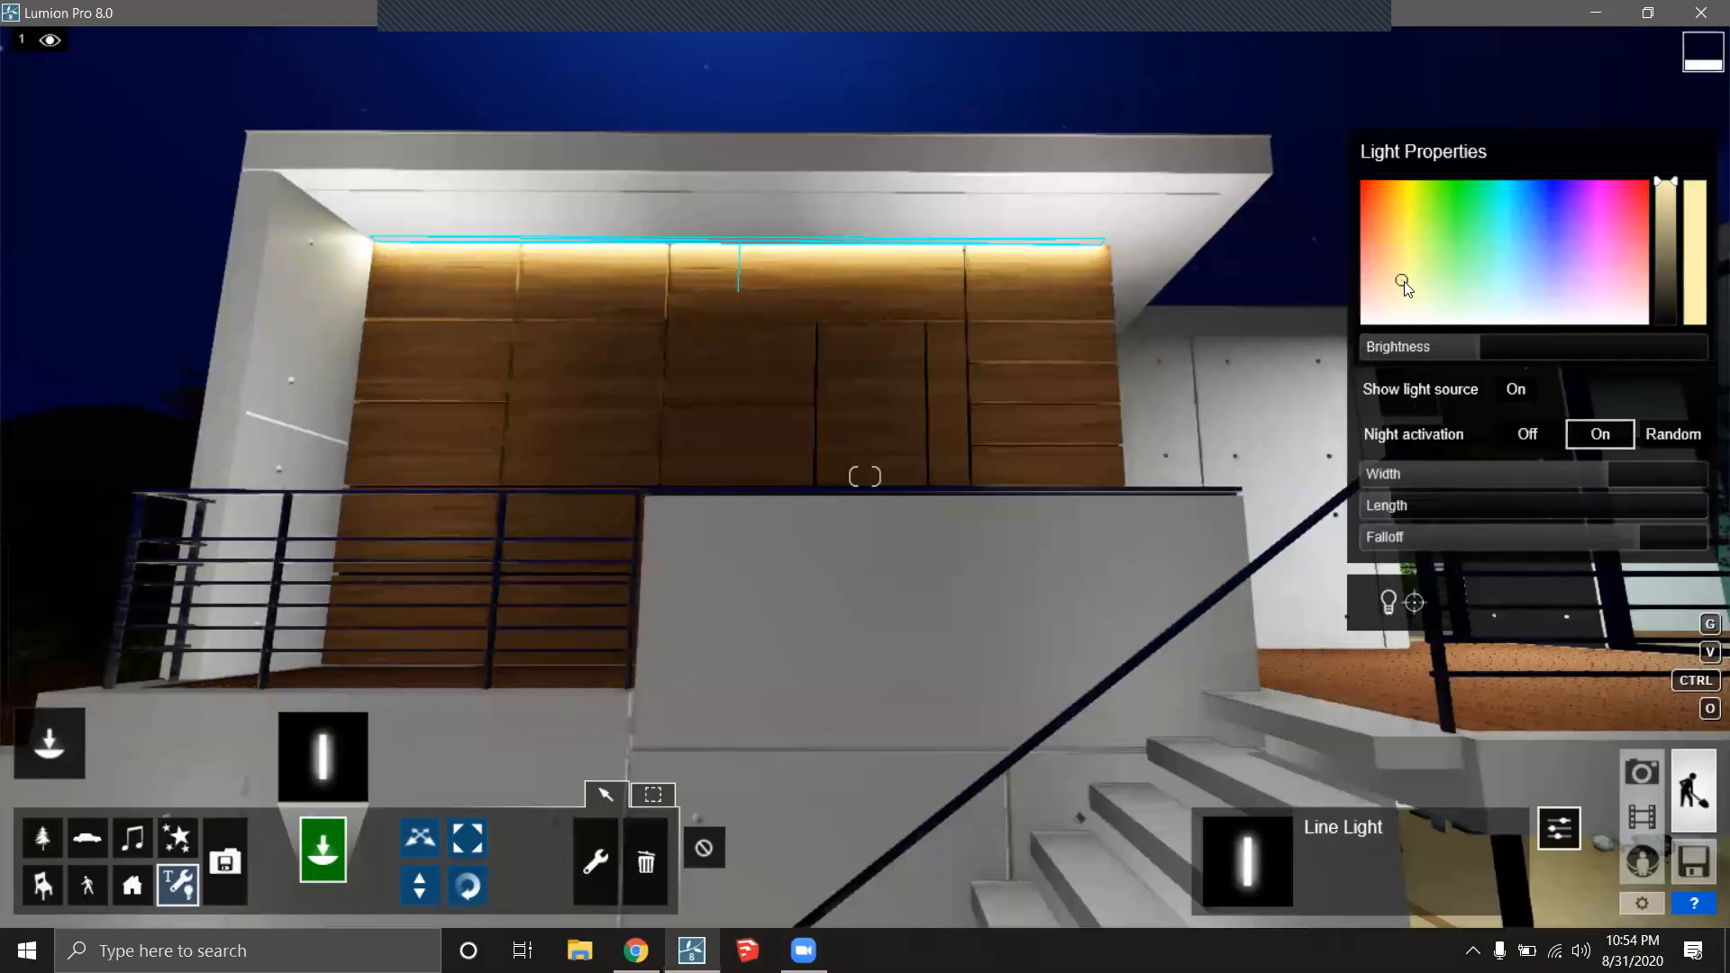
Examine the lit wood-clad wall, the house exterior and the pool lighting from several viewpoints.
key("s")
right_click_drag(1070, 387, 780, 295)
key("s")
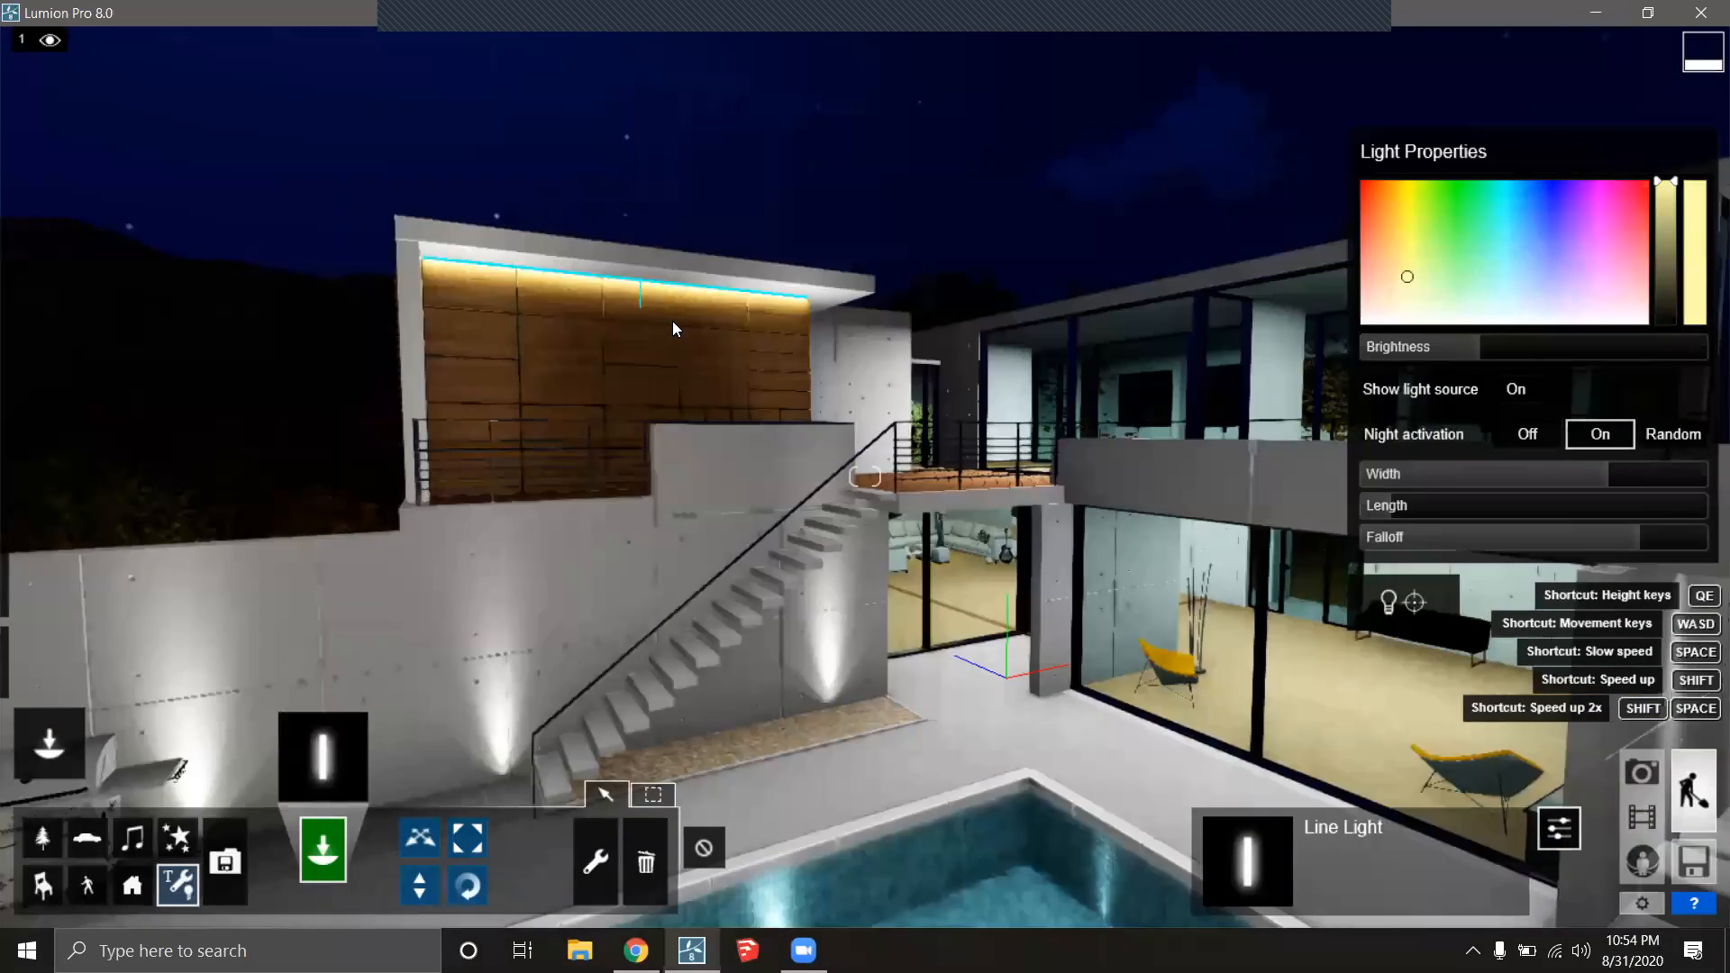
key("e")
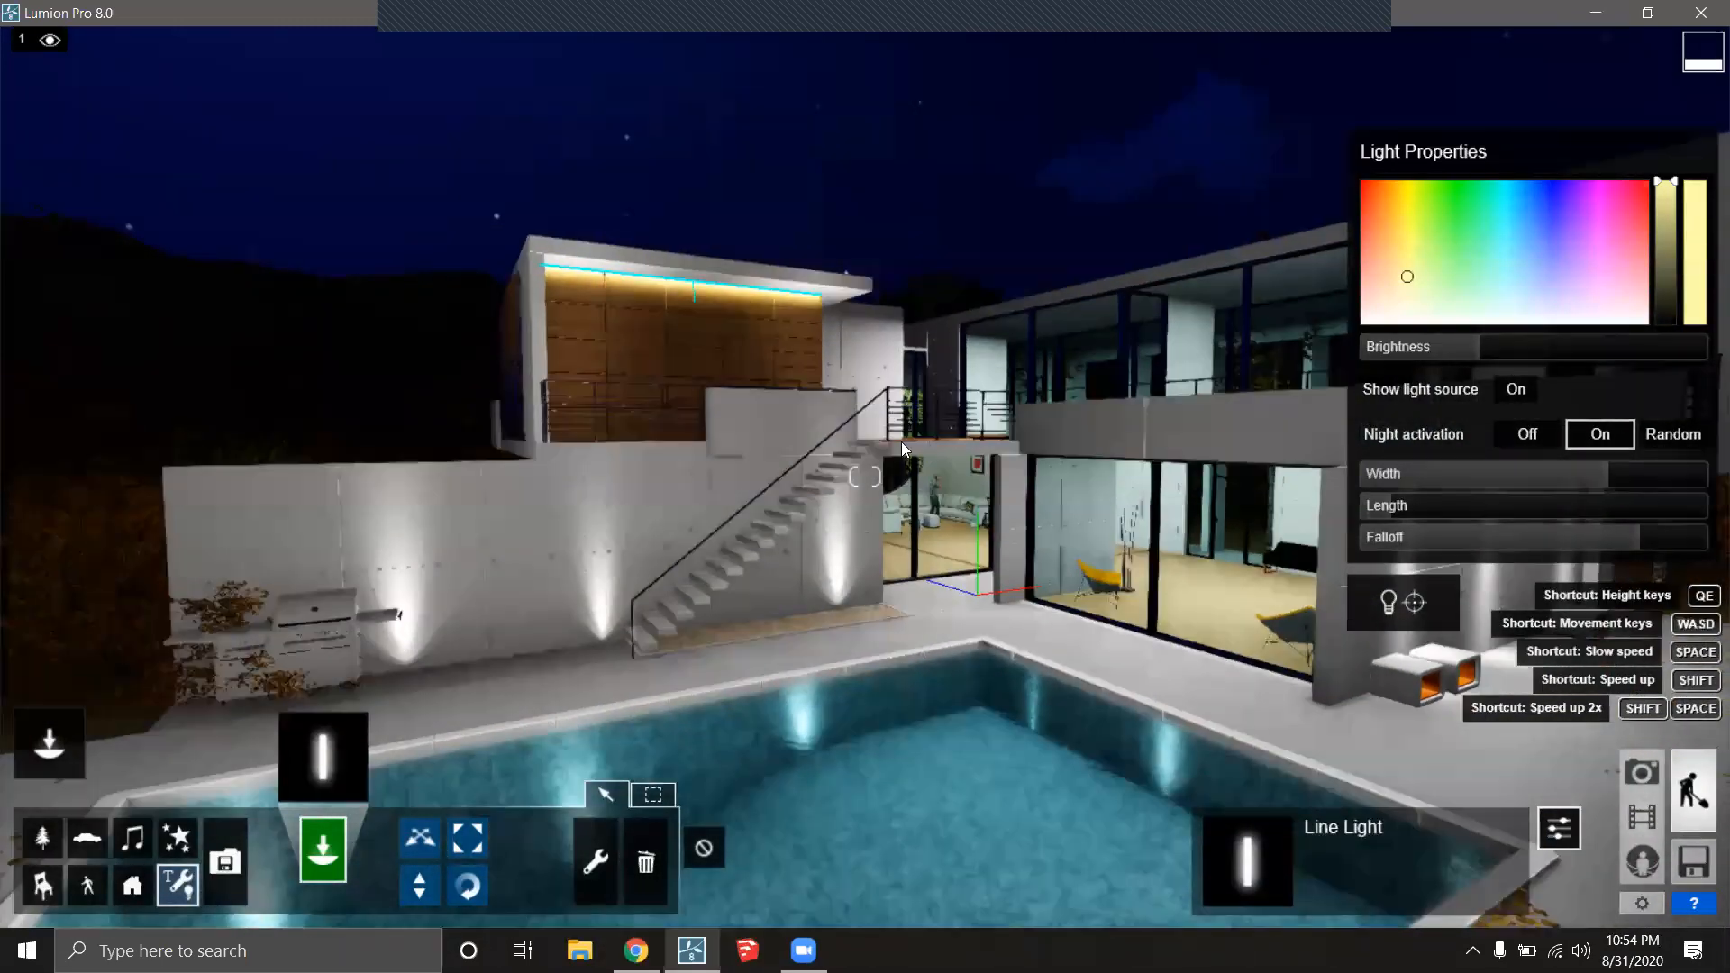
key("a")
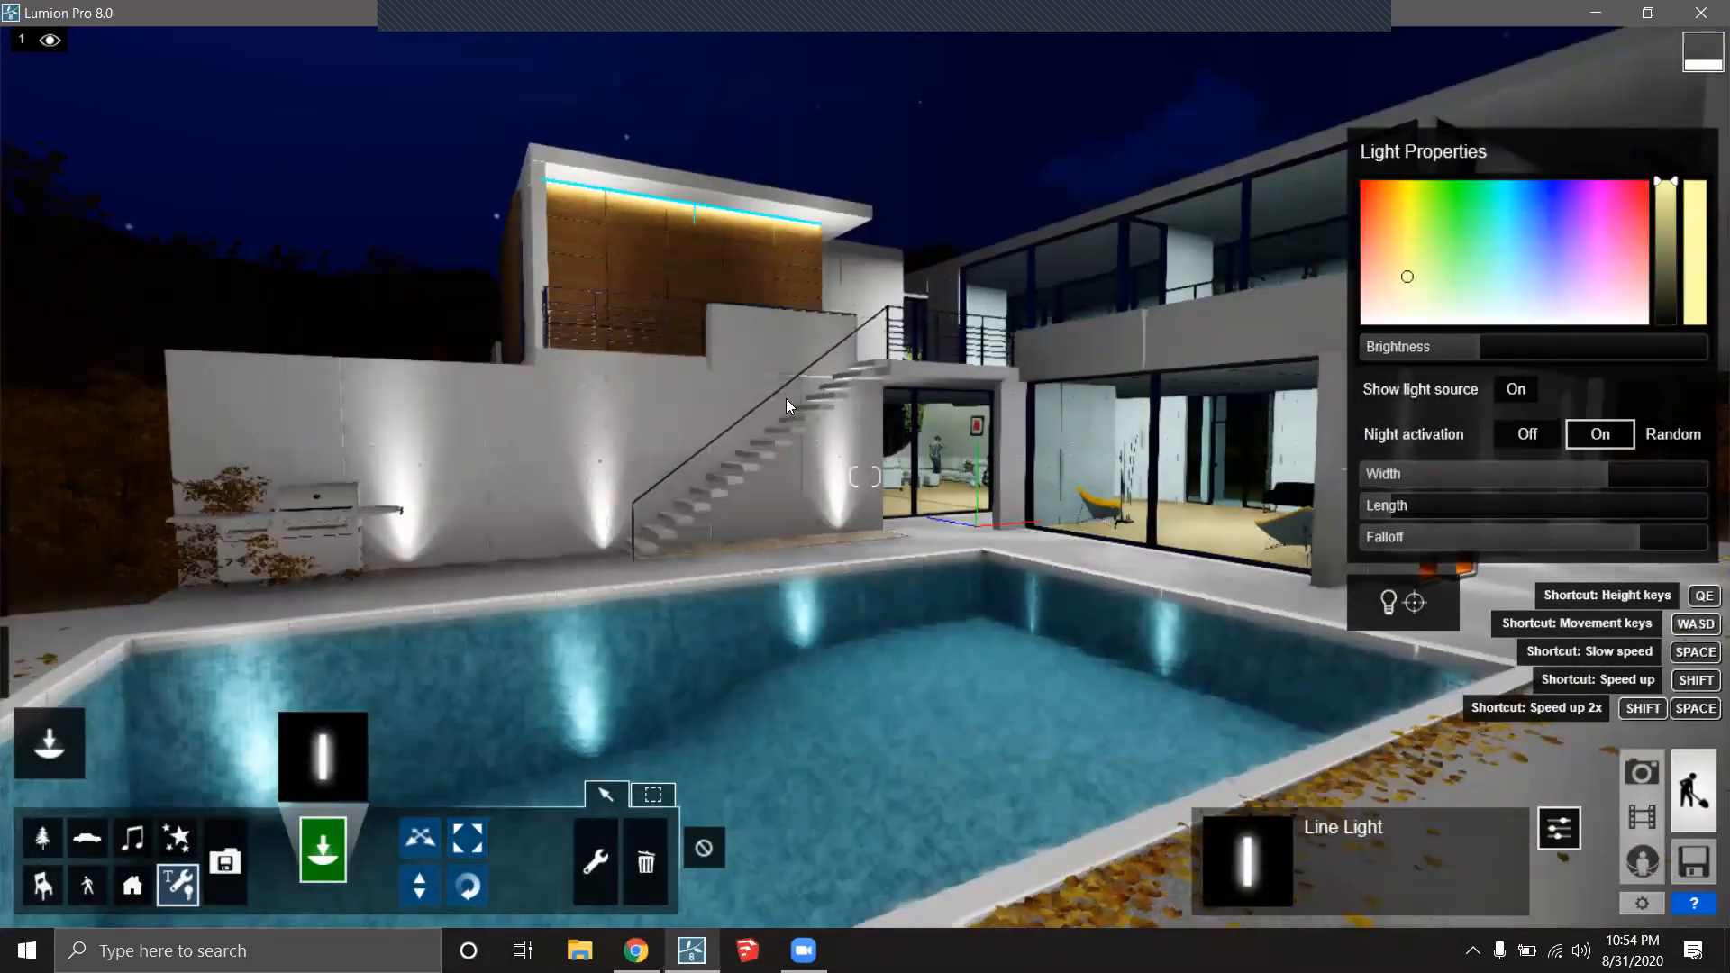
key("a")
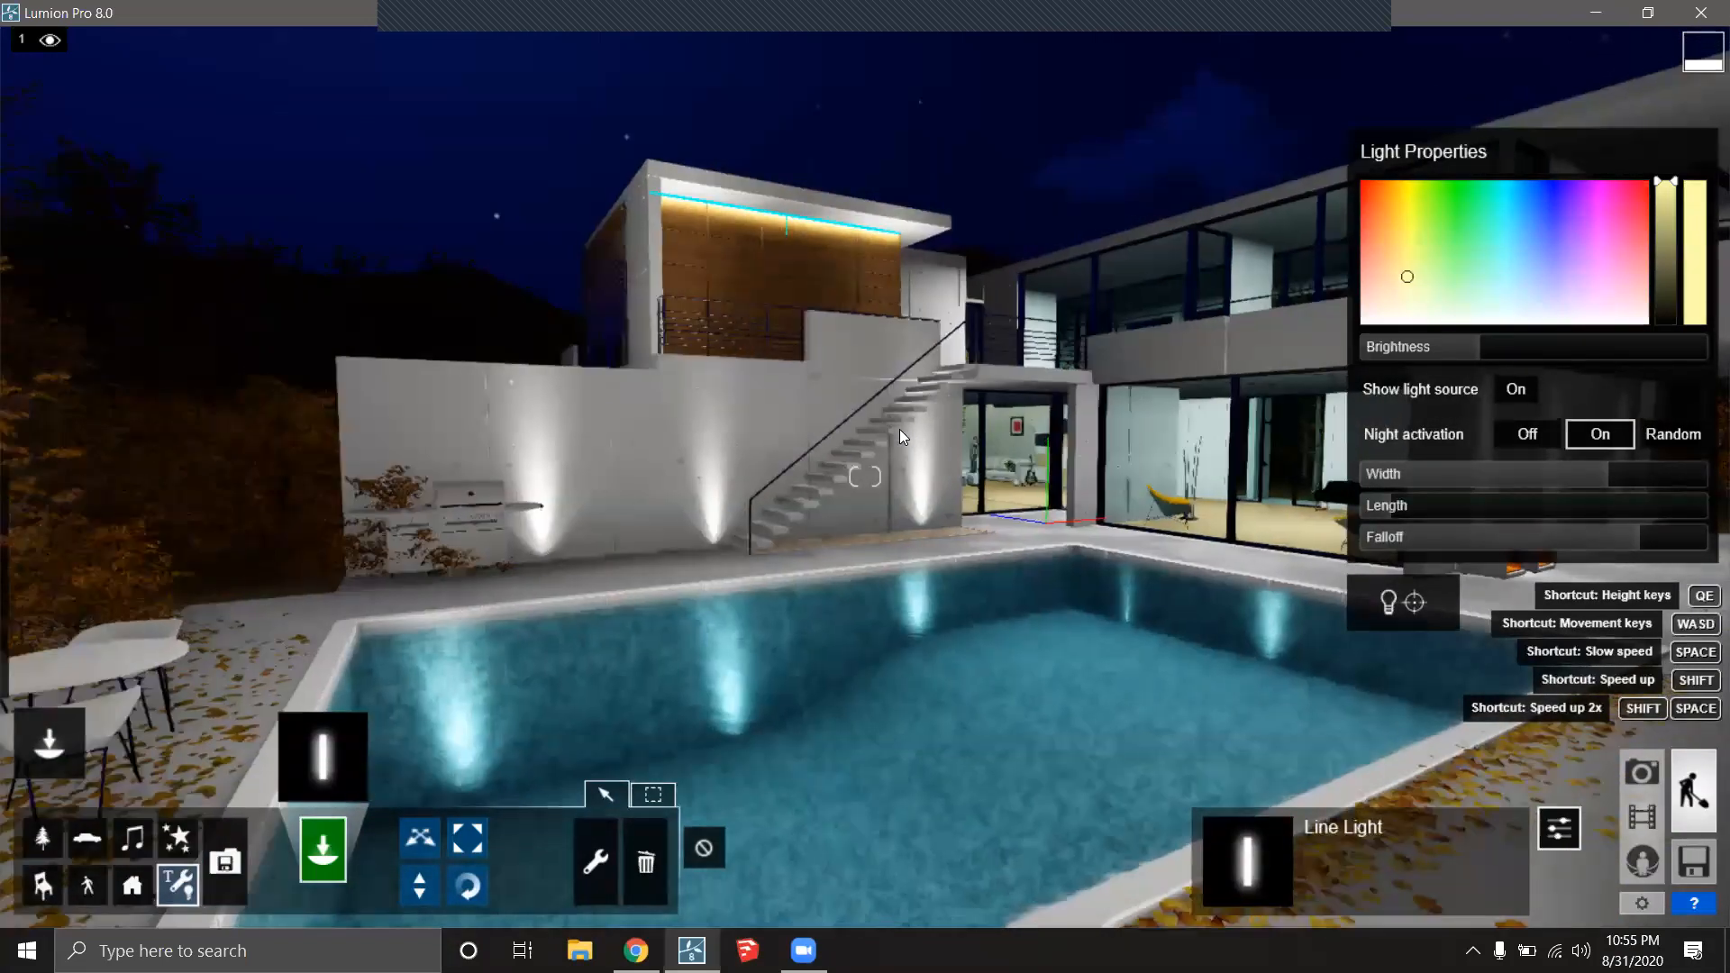
right_click_drag(865, 476, 701, 521)
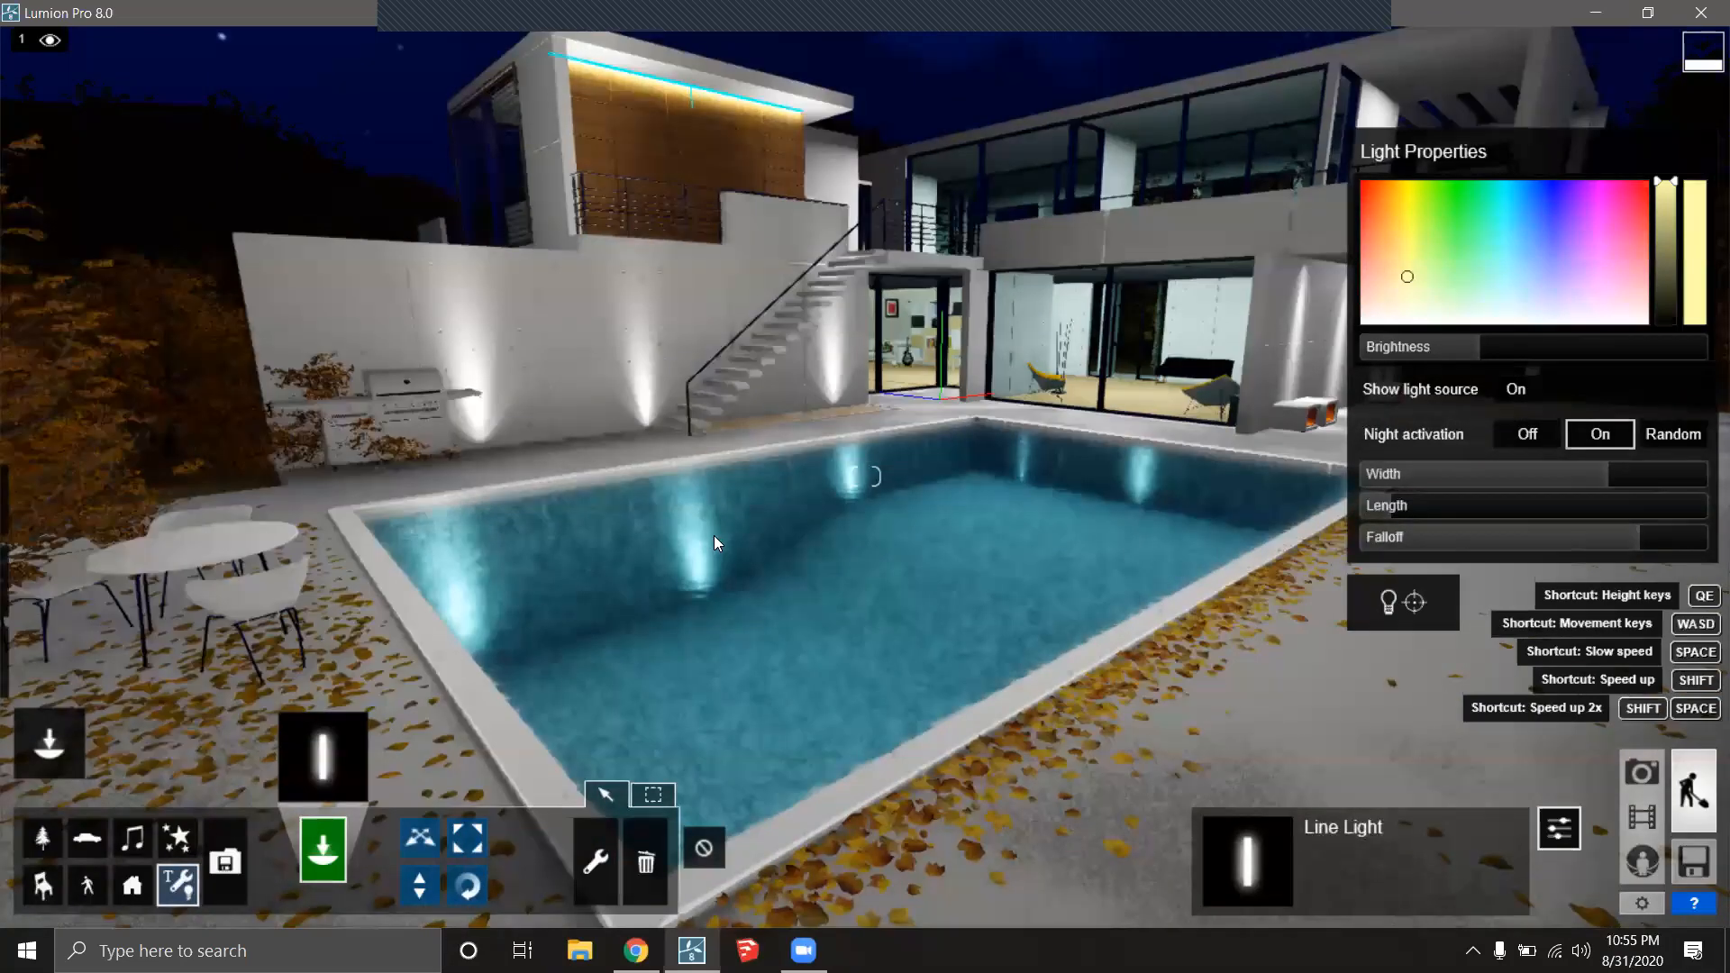
key("w")
right_click_drag(771, 542, 960, 388)
key("d")
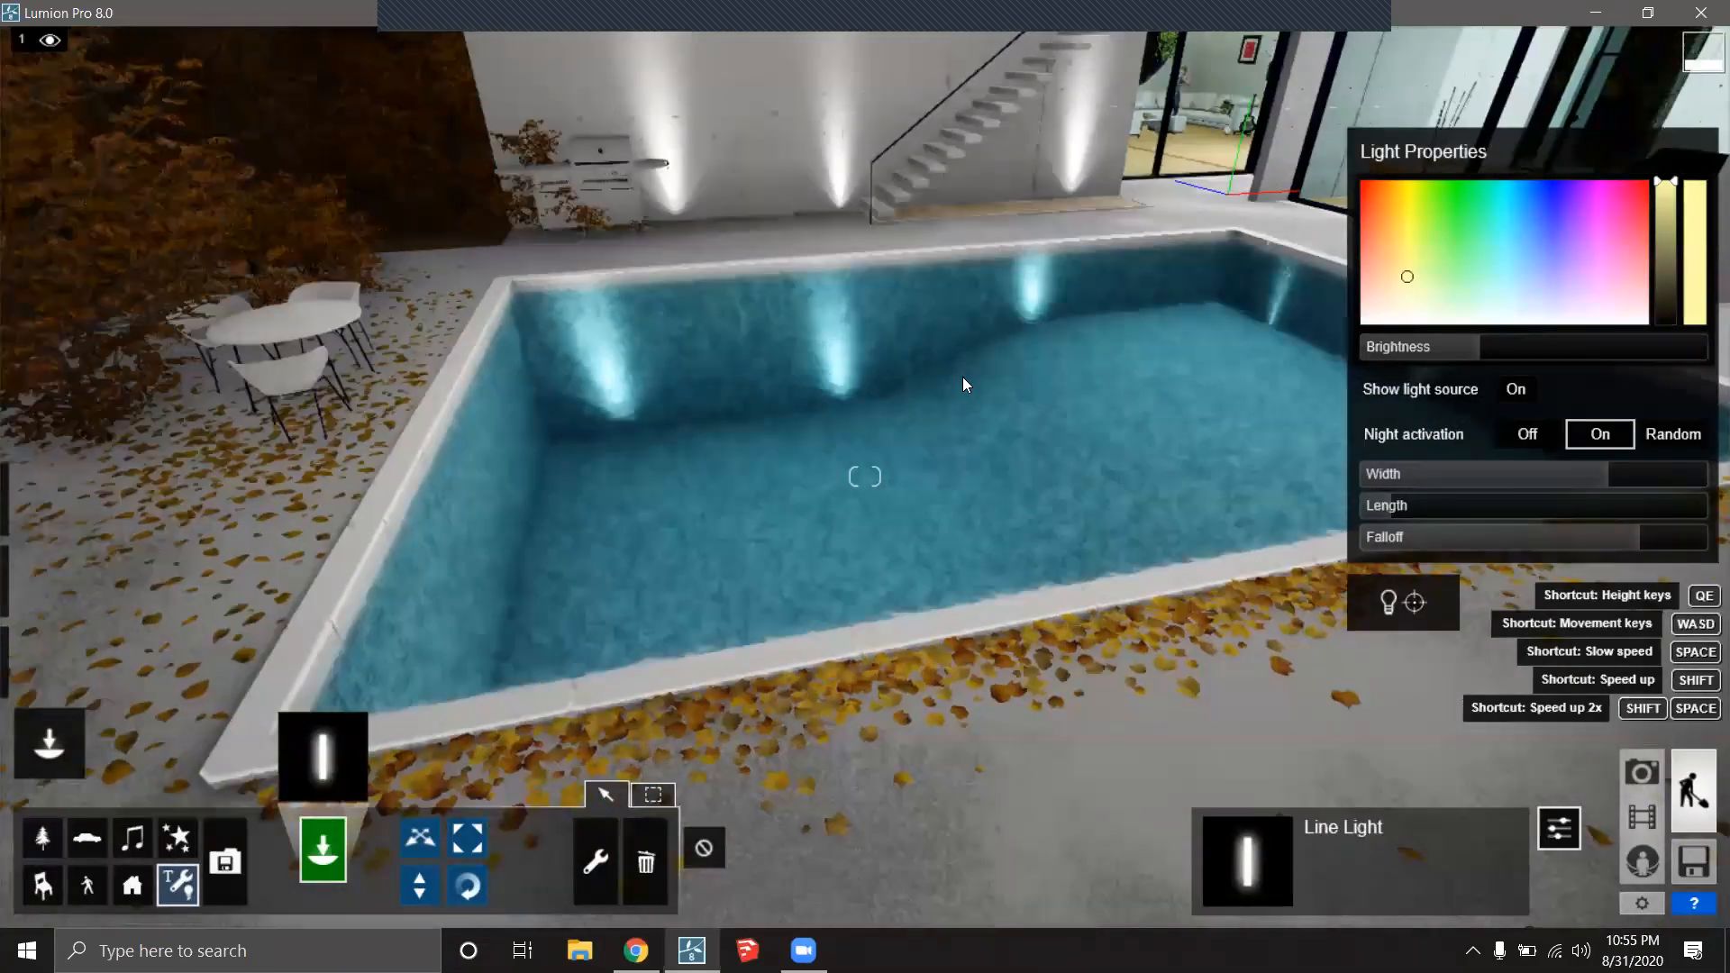
Select the spotlights along the pool walls with several selection rectangles.
key("w")
key("s")
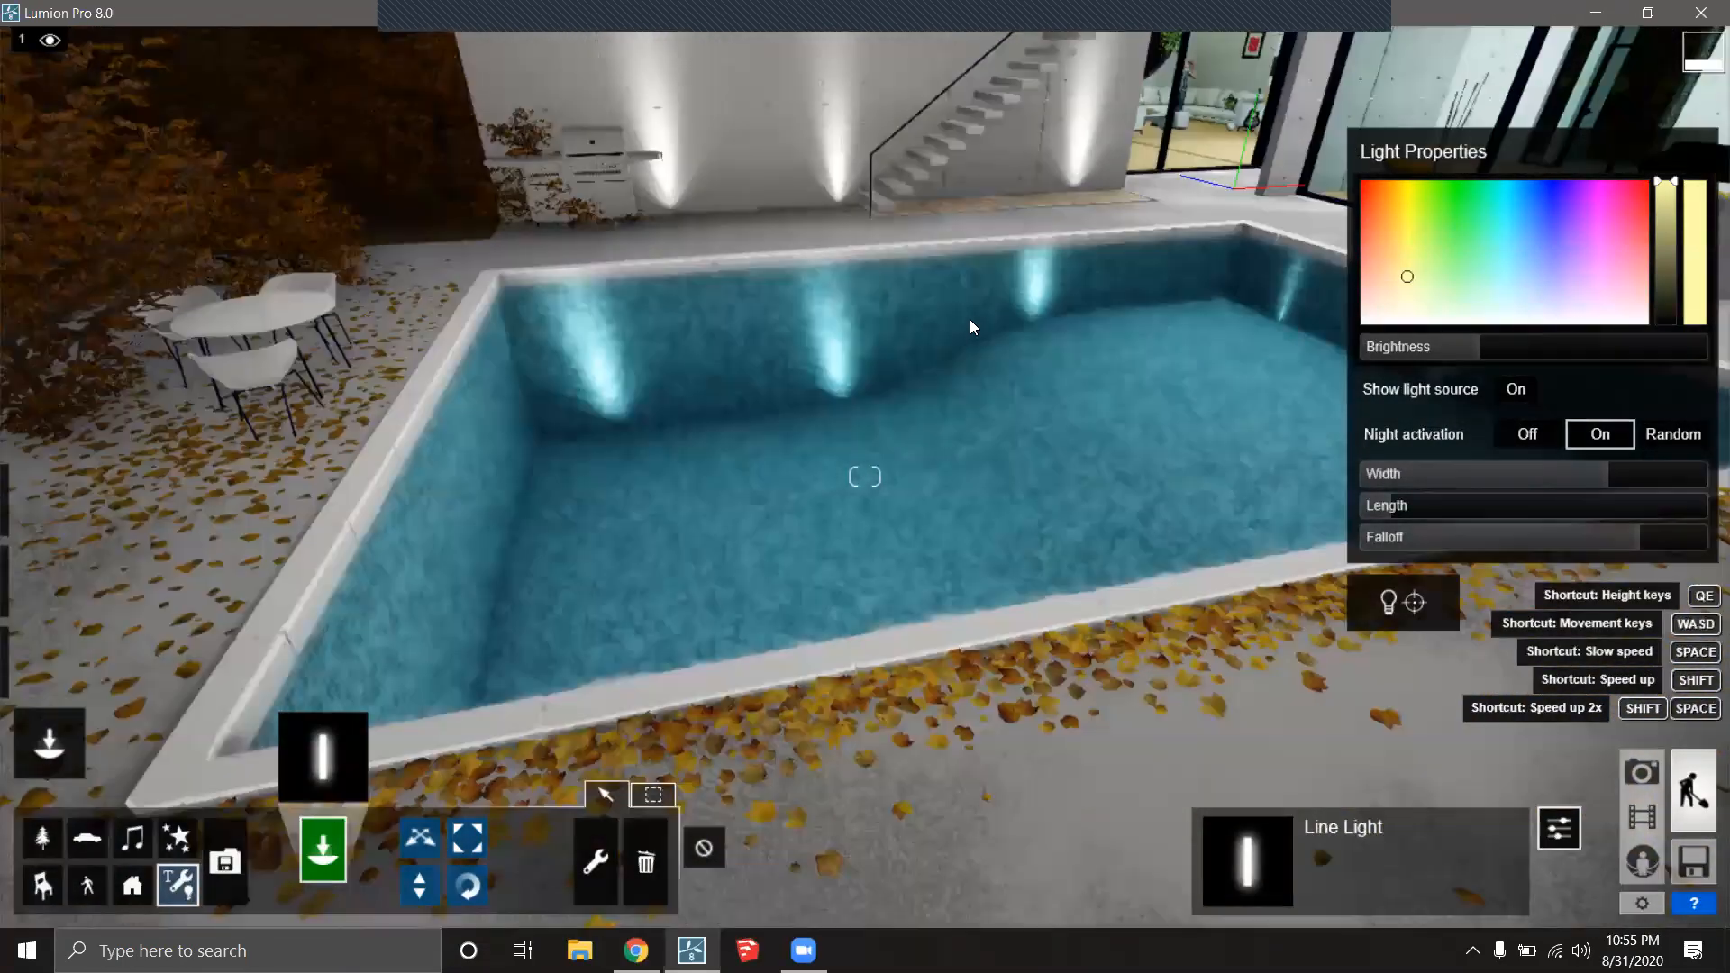
key("w")
right_click_drag(1066, 134, 719, 240)
key("w")
key("d")
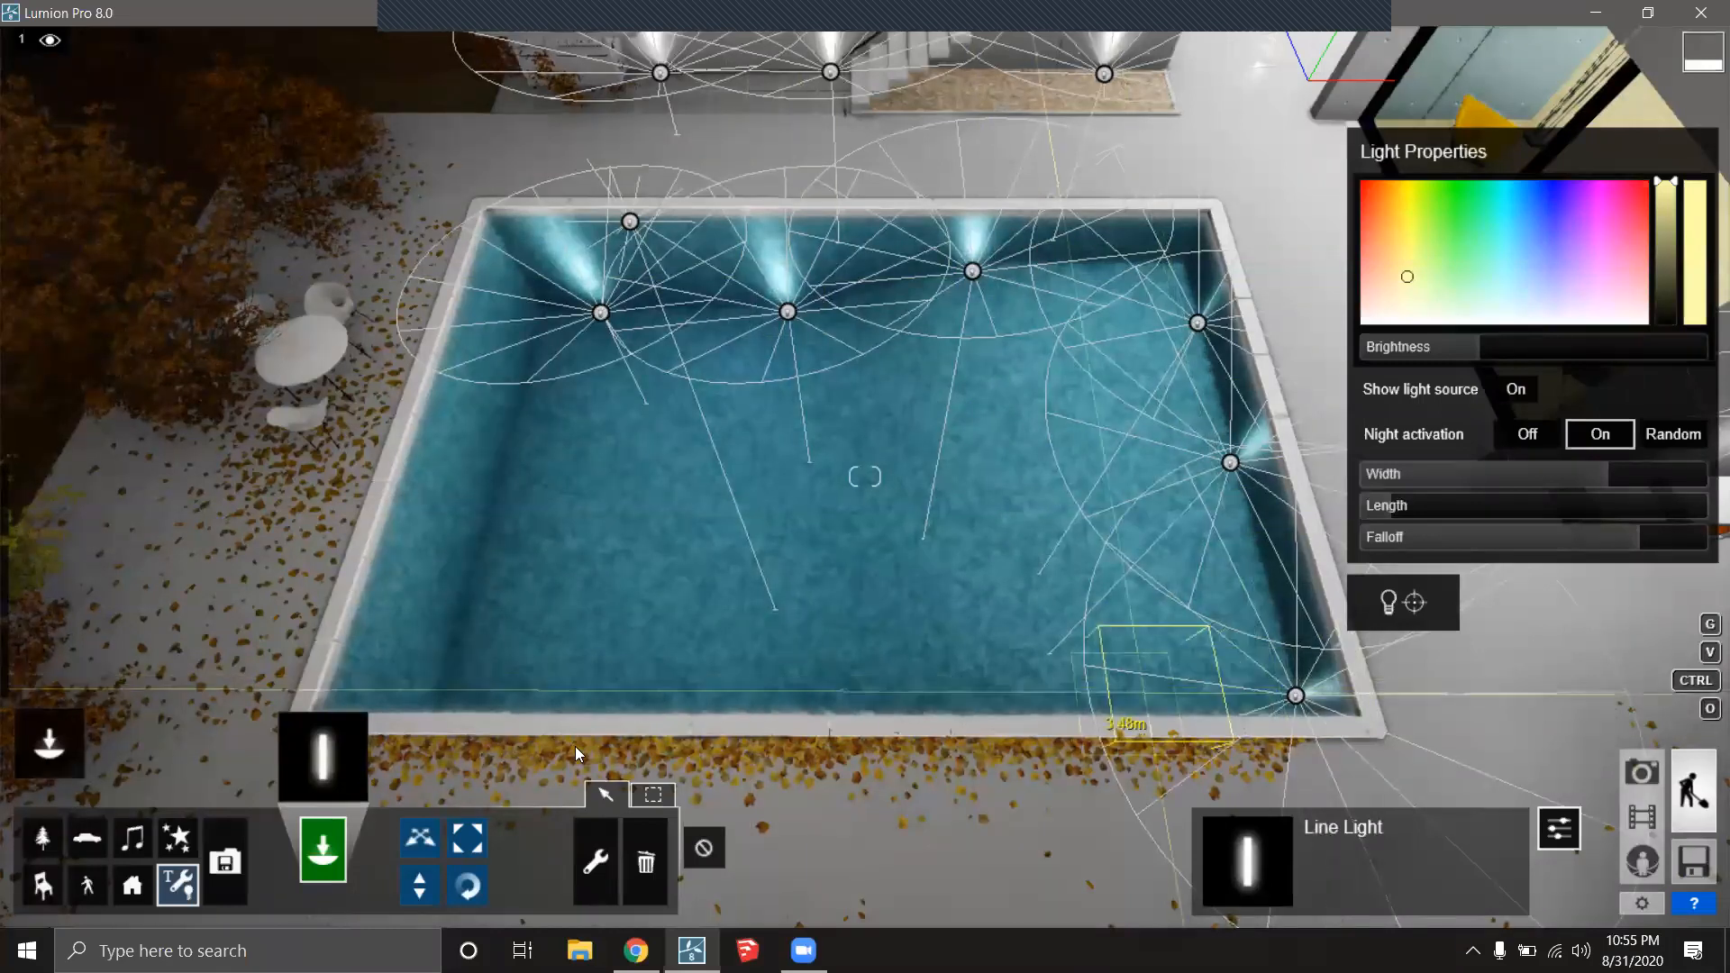
right_click_drag(854, 507, 818, 503)
key("d")
left_click_drag(654, 795, 656, 794)
left_click(654, 794)
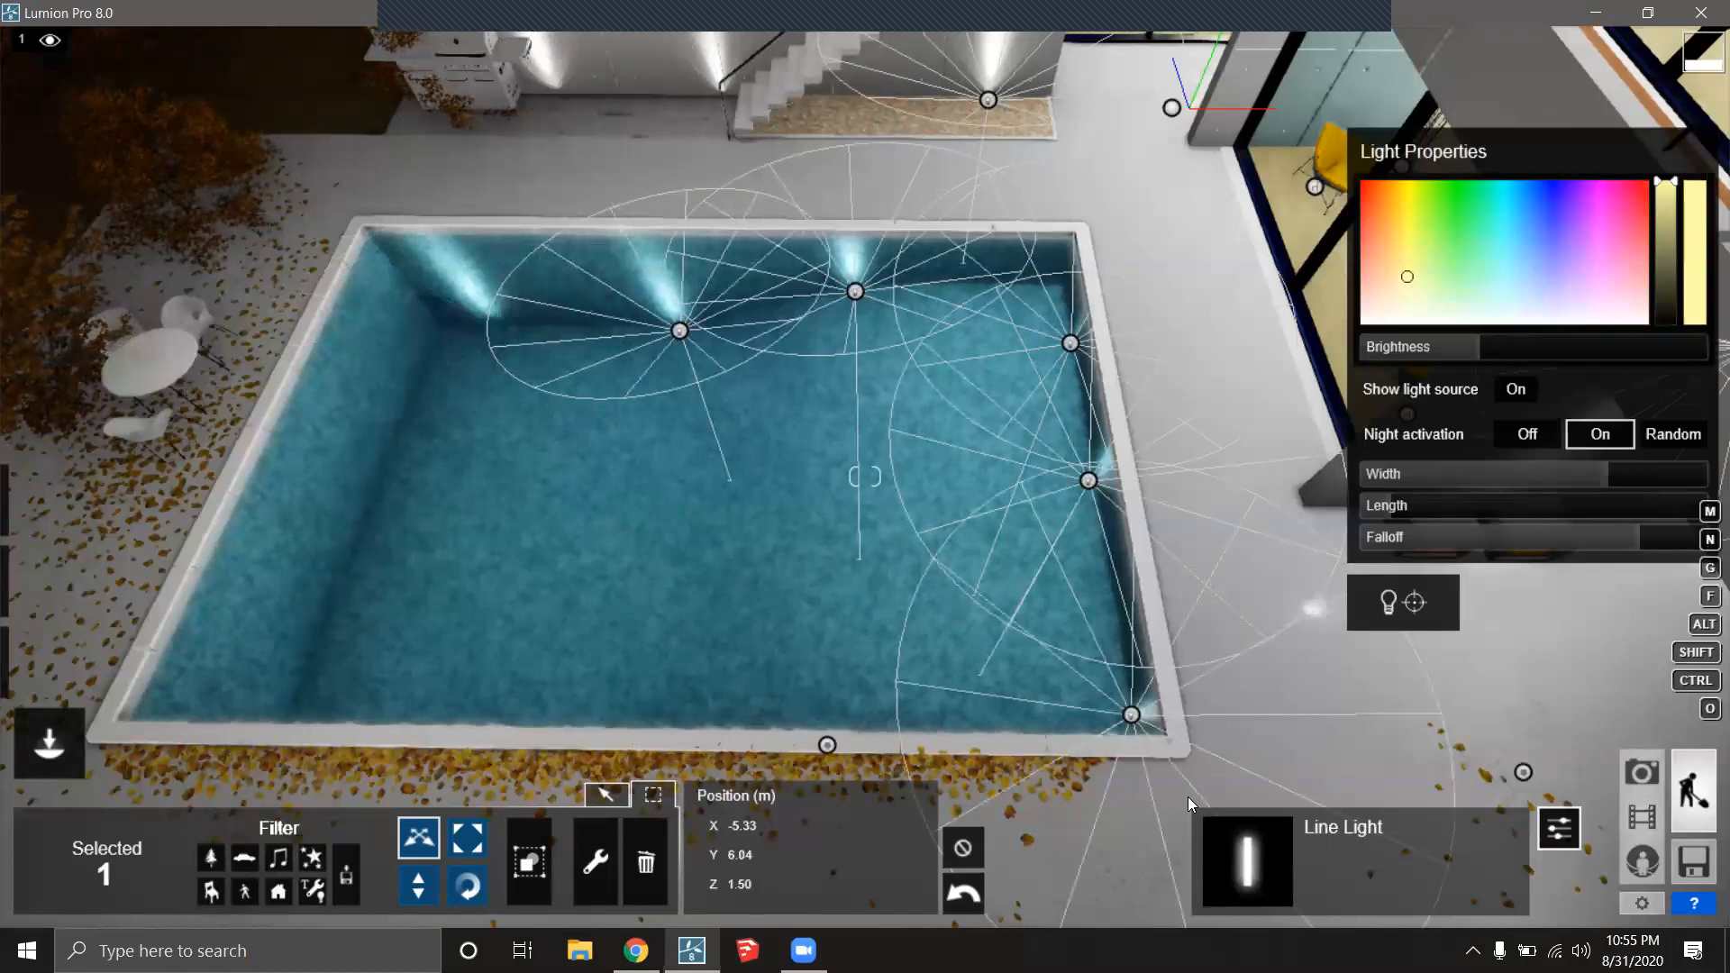
left_click_drag(1223, 778, 770, 459)
left_click_drag(925, 364, 680, 315)
left_click_drag(528, 331, 445, 261)
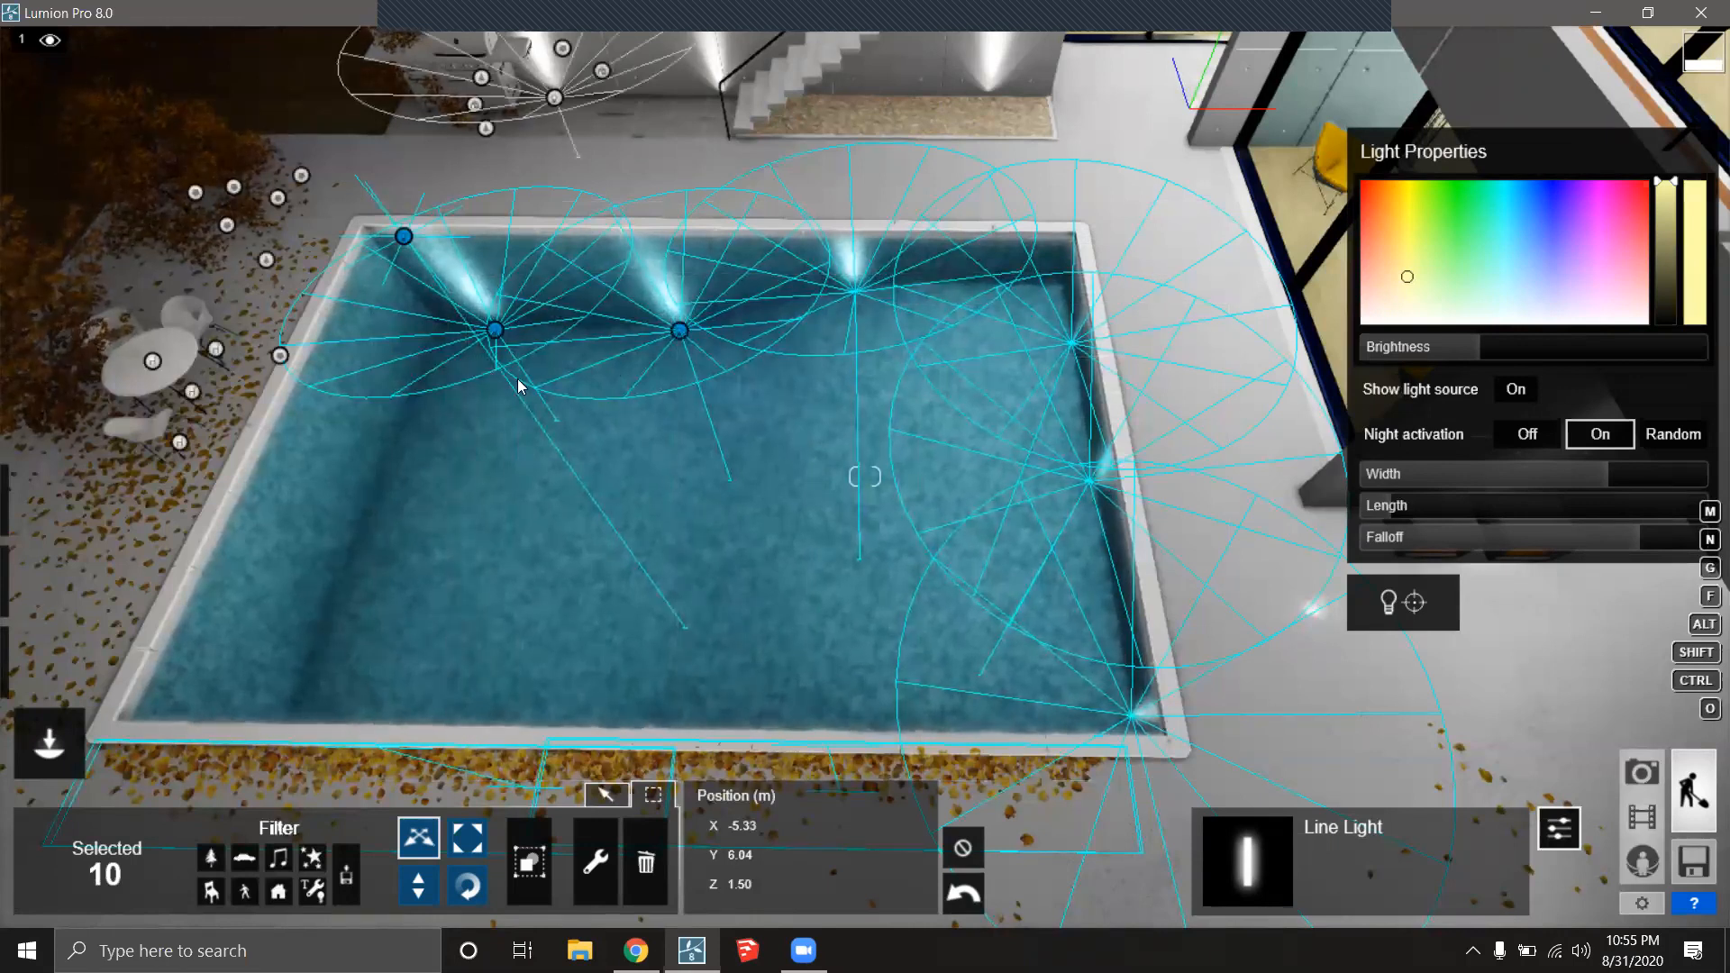
Remove the omni light hanging over the far end of the pool from the selection.
right_click_drag(481, 397, 663, 243)
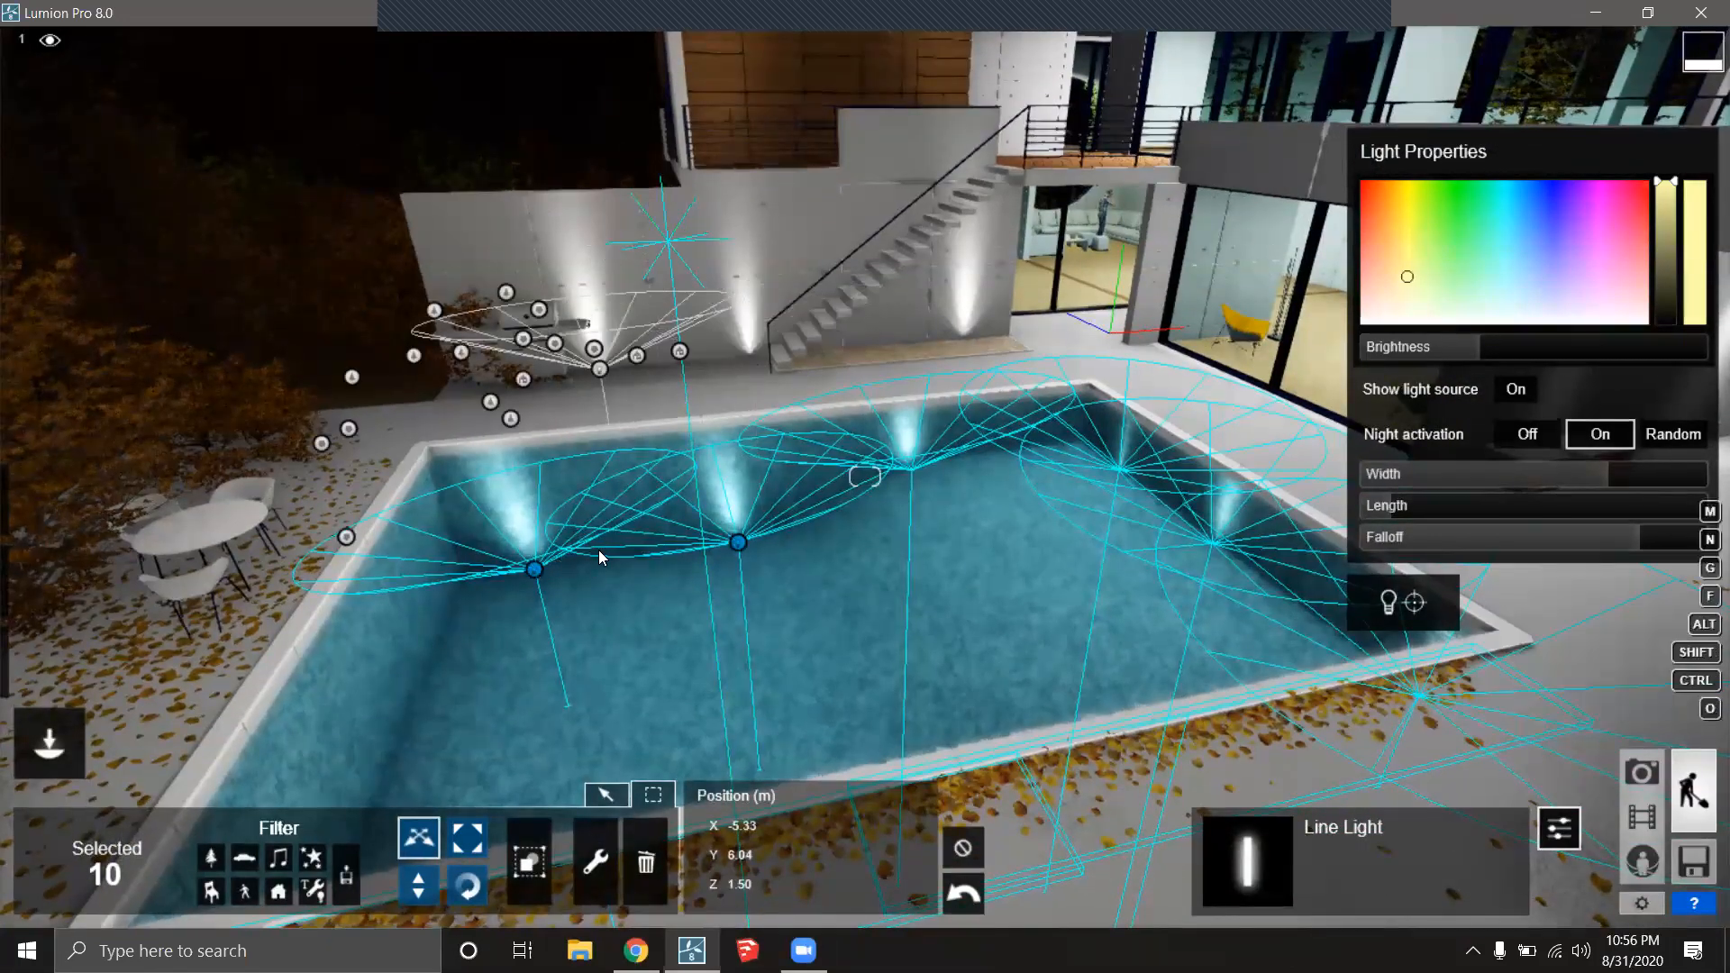
right_click_drag(1056, 510, 734, 408)
right_click_drag(982, 440, 951, 441)
key("d")
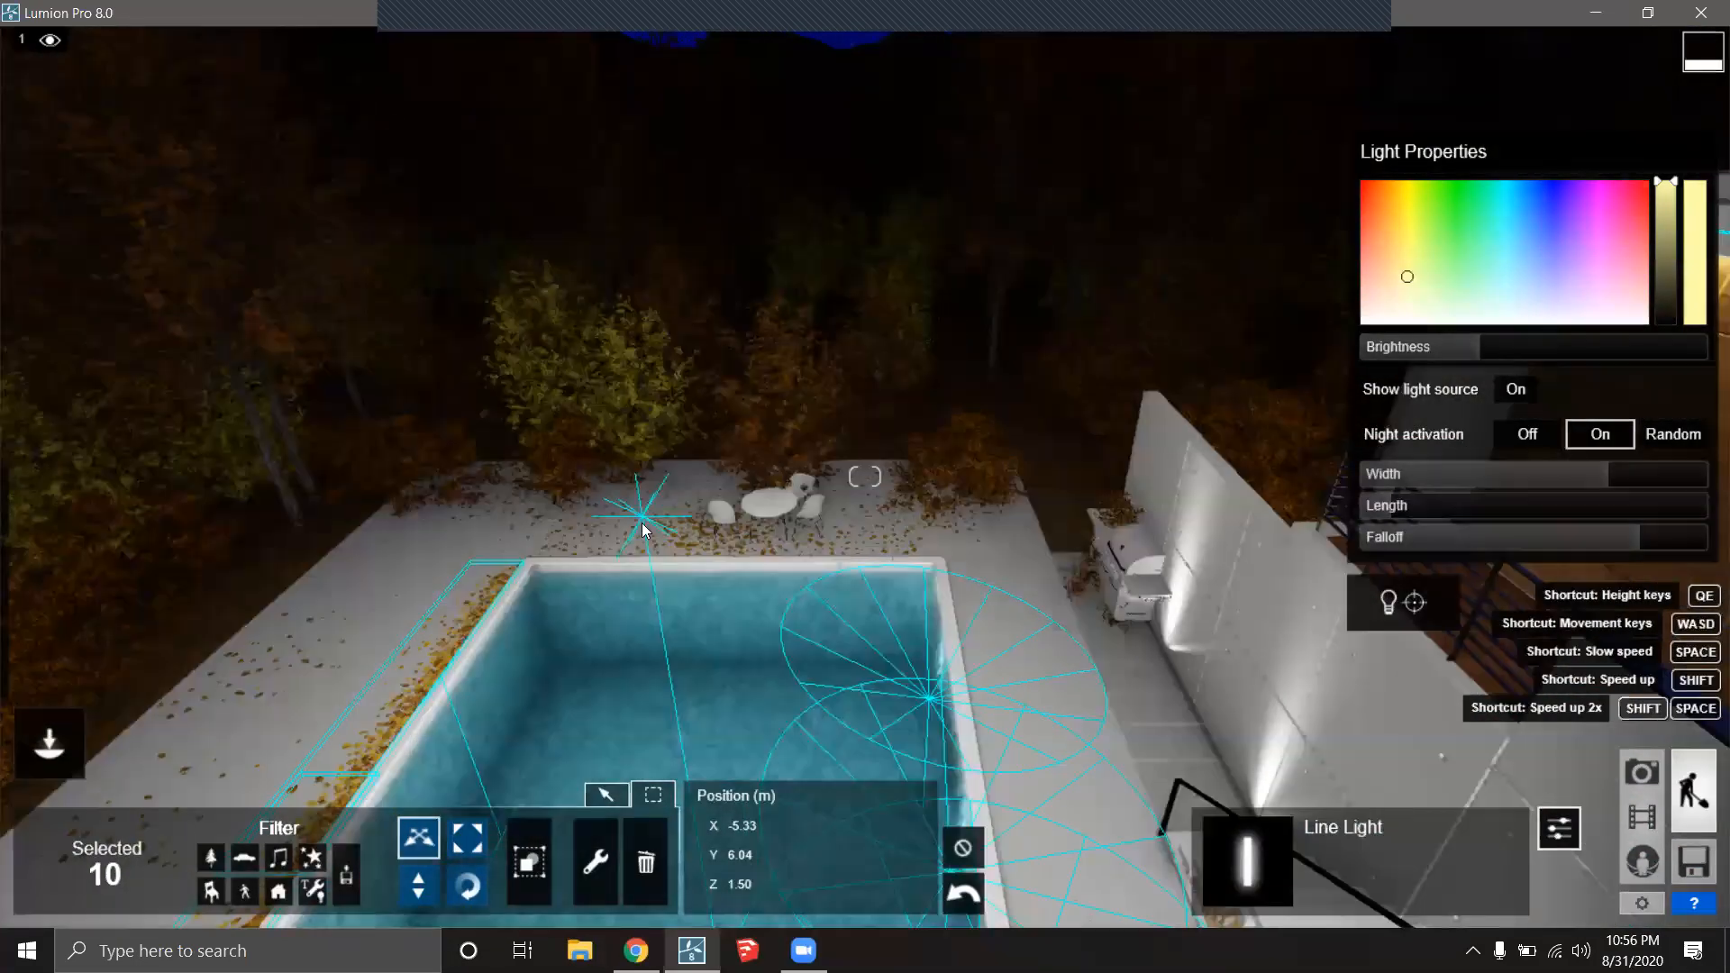
left_click(642, 863)
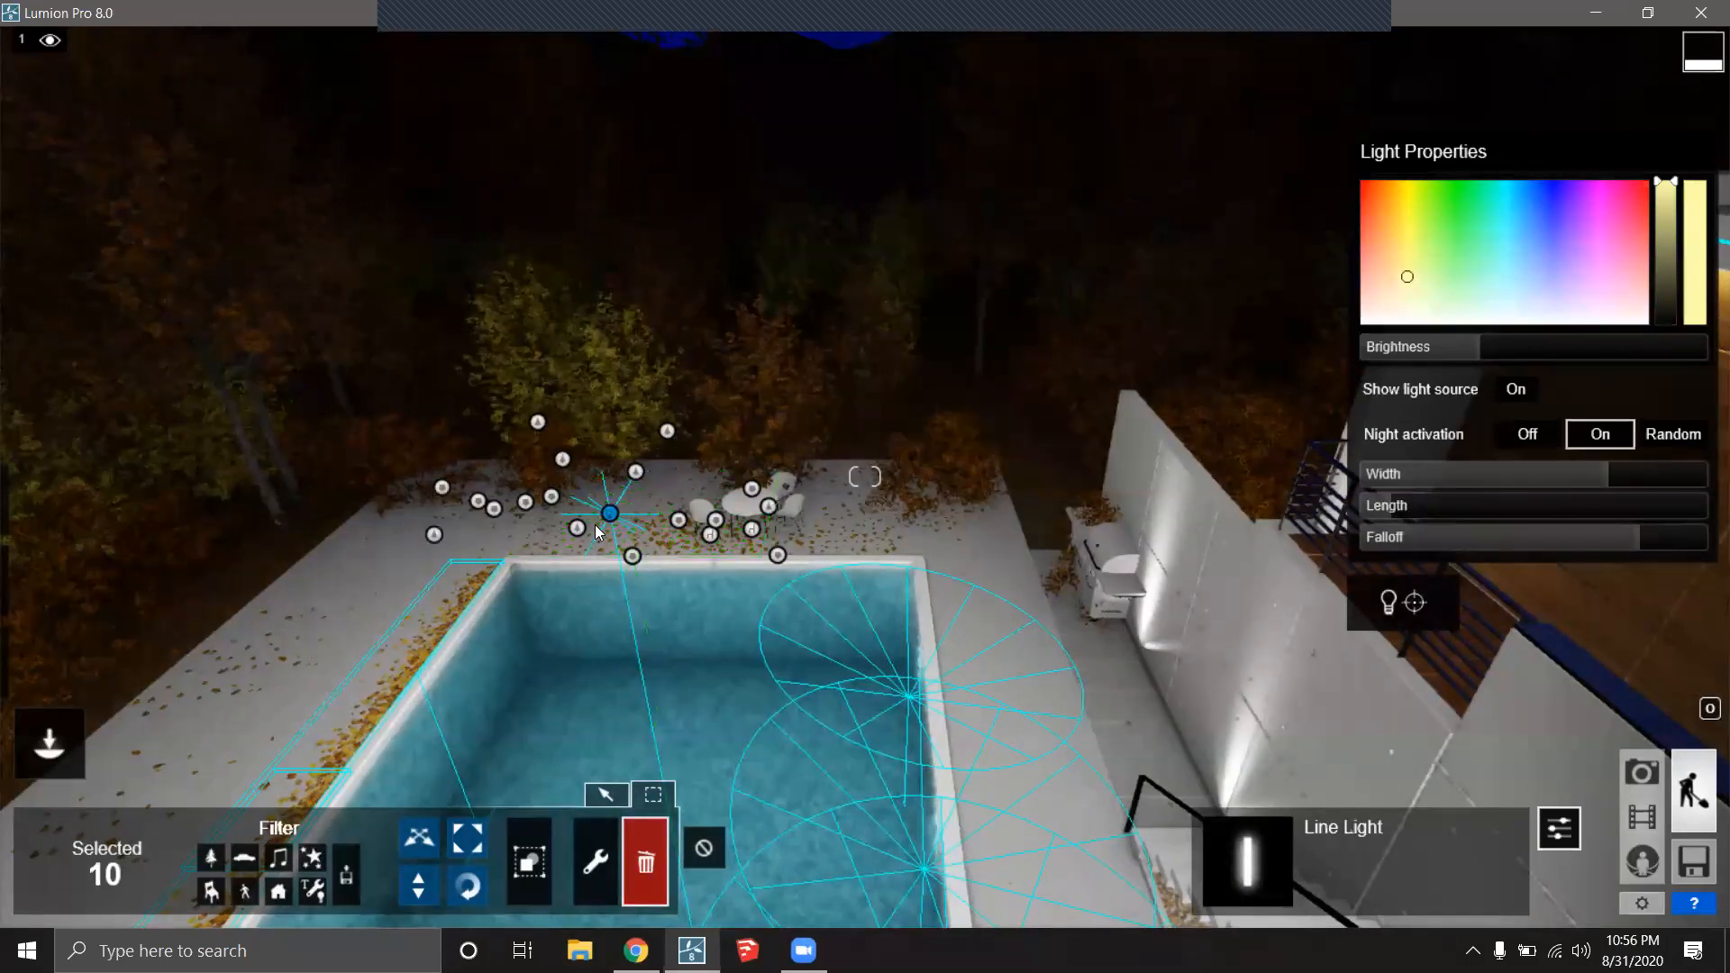
mouse_move(797, 604)
right_mouse_down()
mouse_move(829, 635)
mouse_move(676, 574)
mouse_move(689, 555)
right_mouse_up()
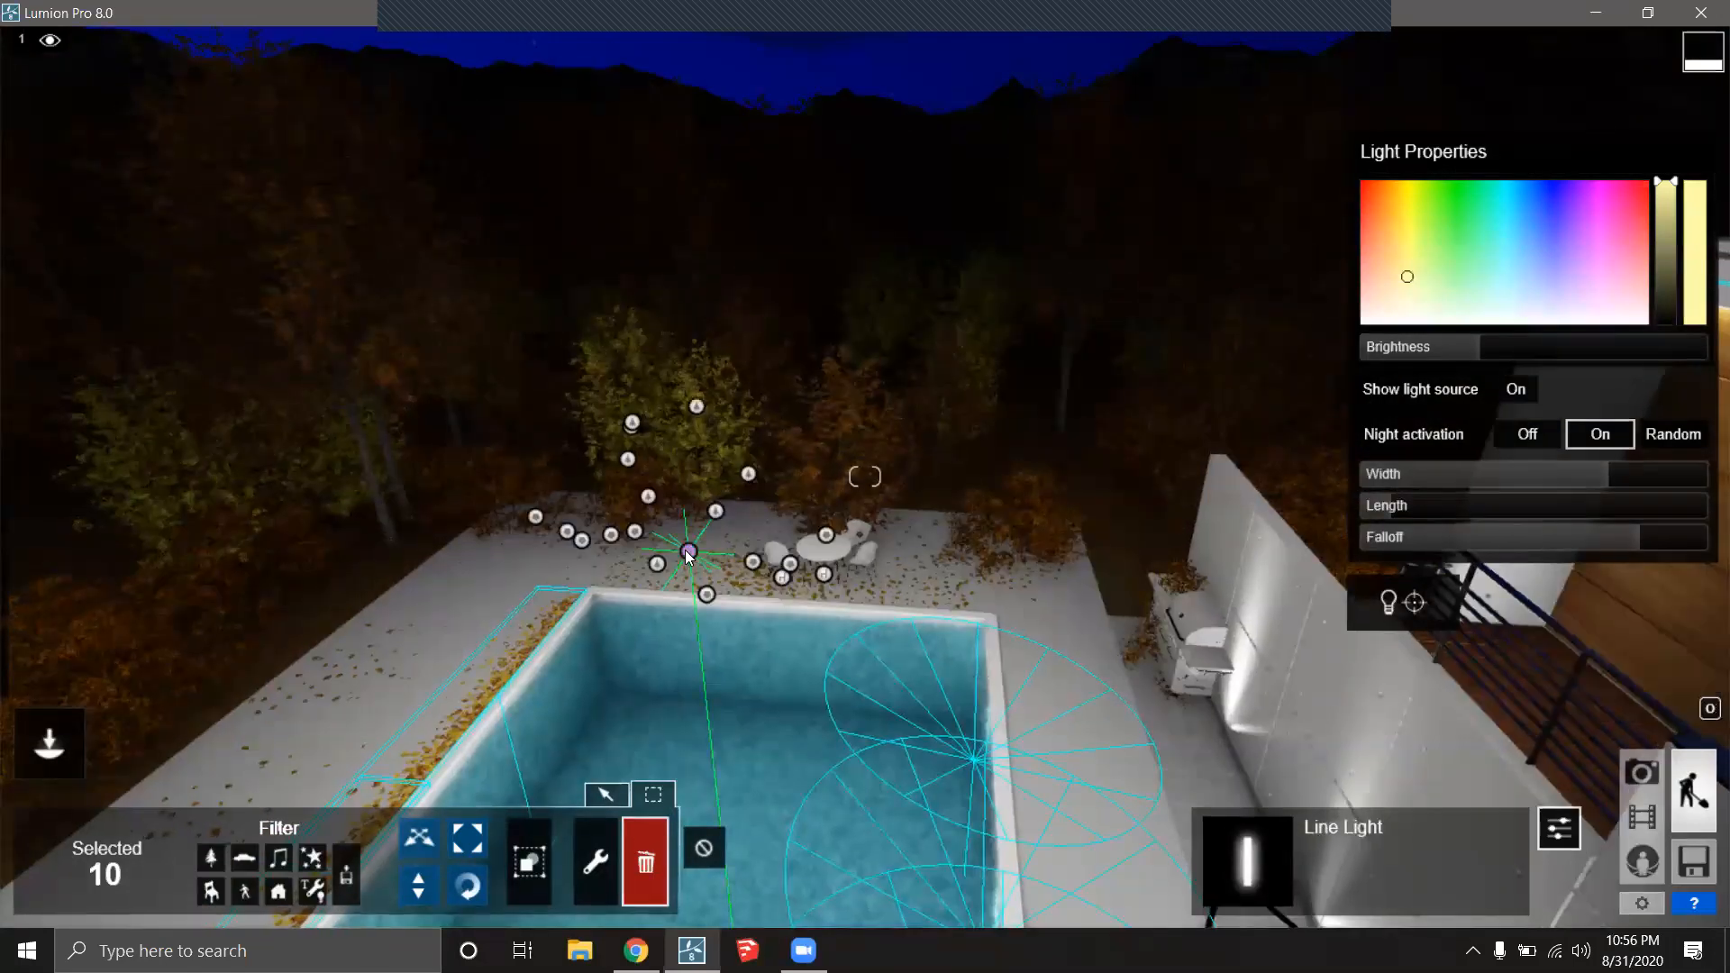
left_click(592, 851)
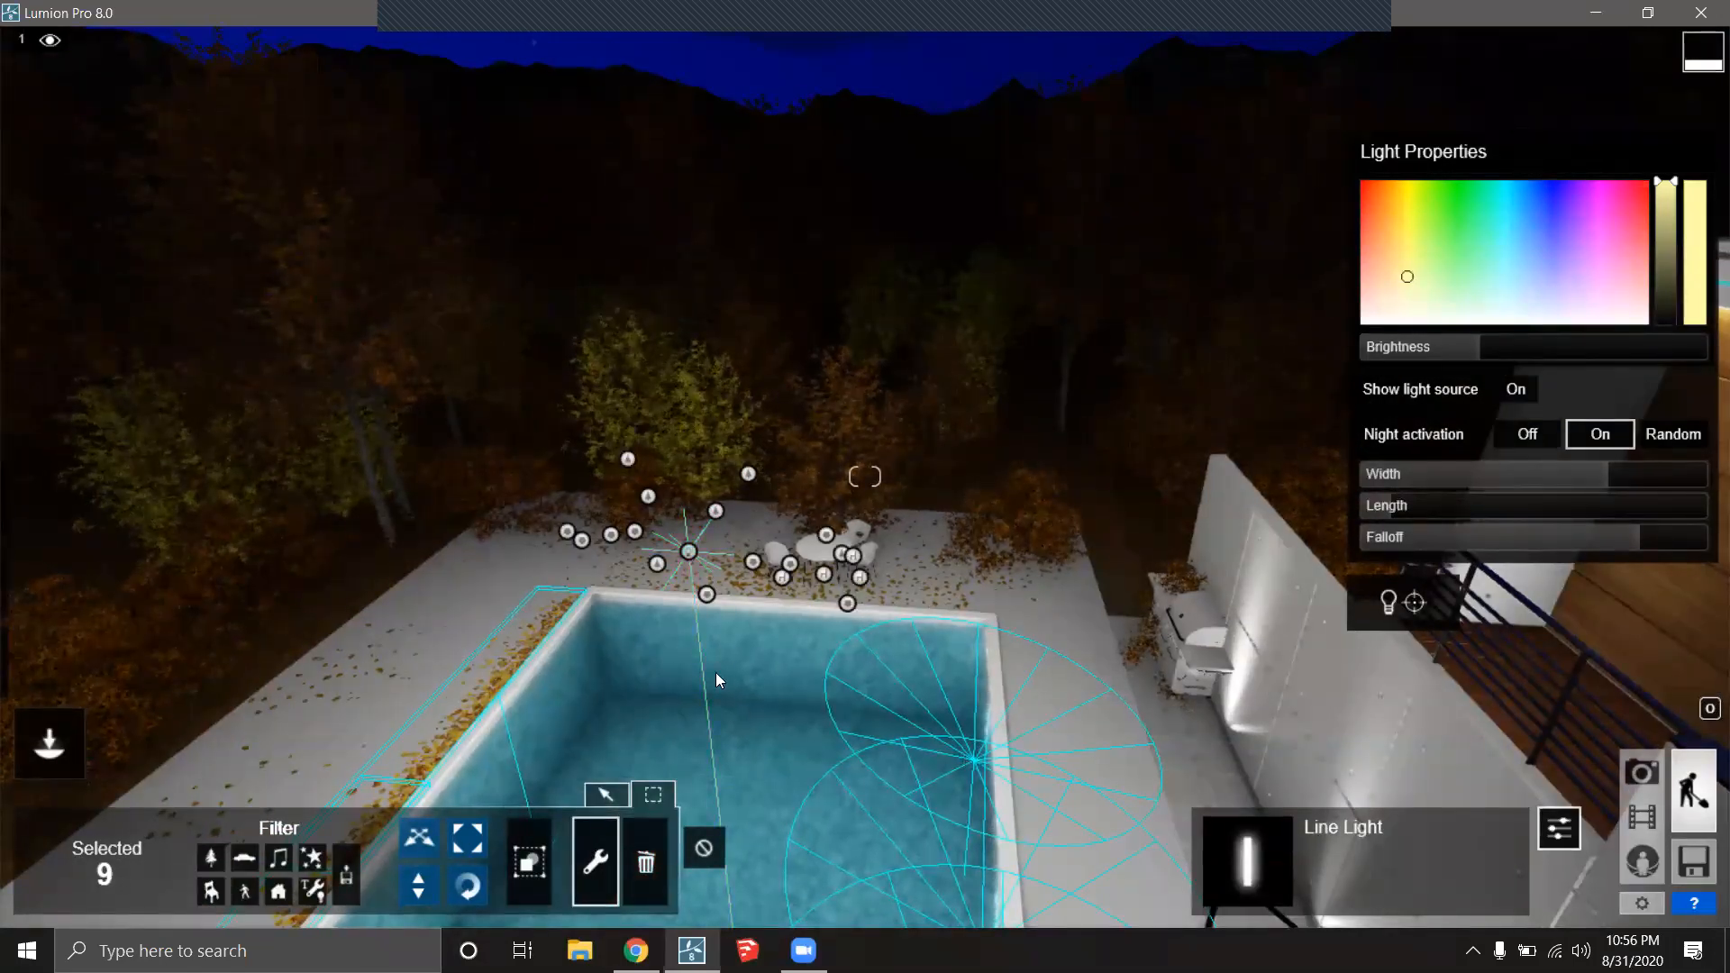
Lower the brightness of the selected lights slightly.
key("d")
right_click_drag(953, 758, 1054, 815)
right_click_drag(343, 477, 504, 540)
key("a")
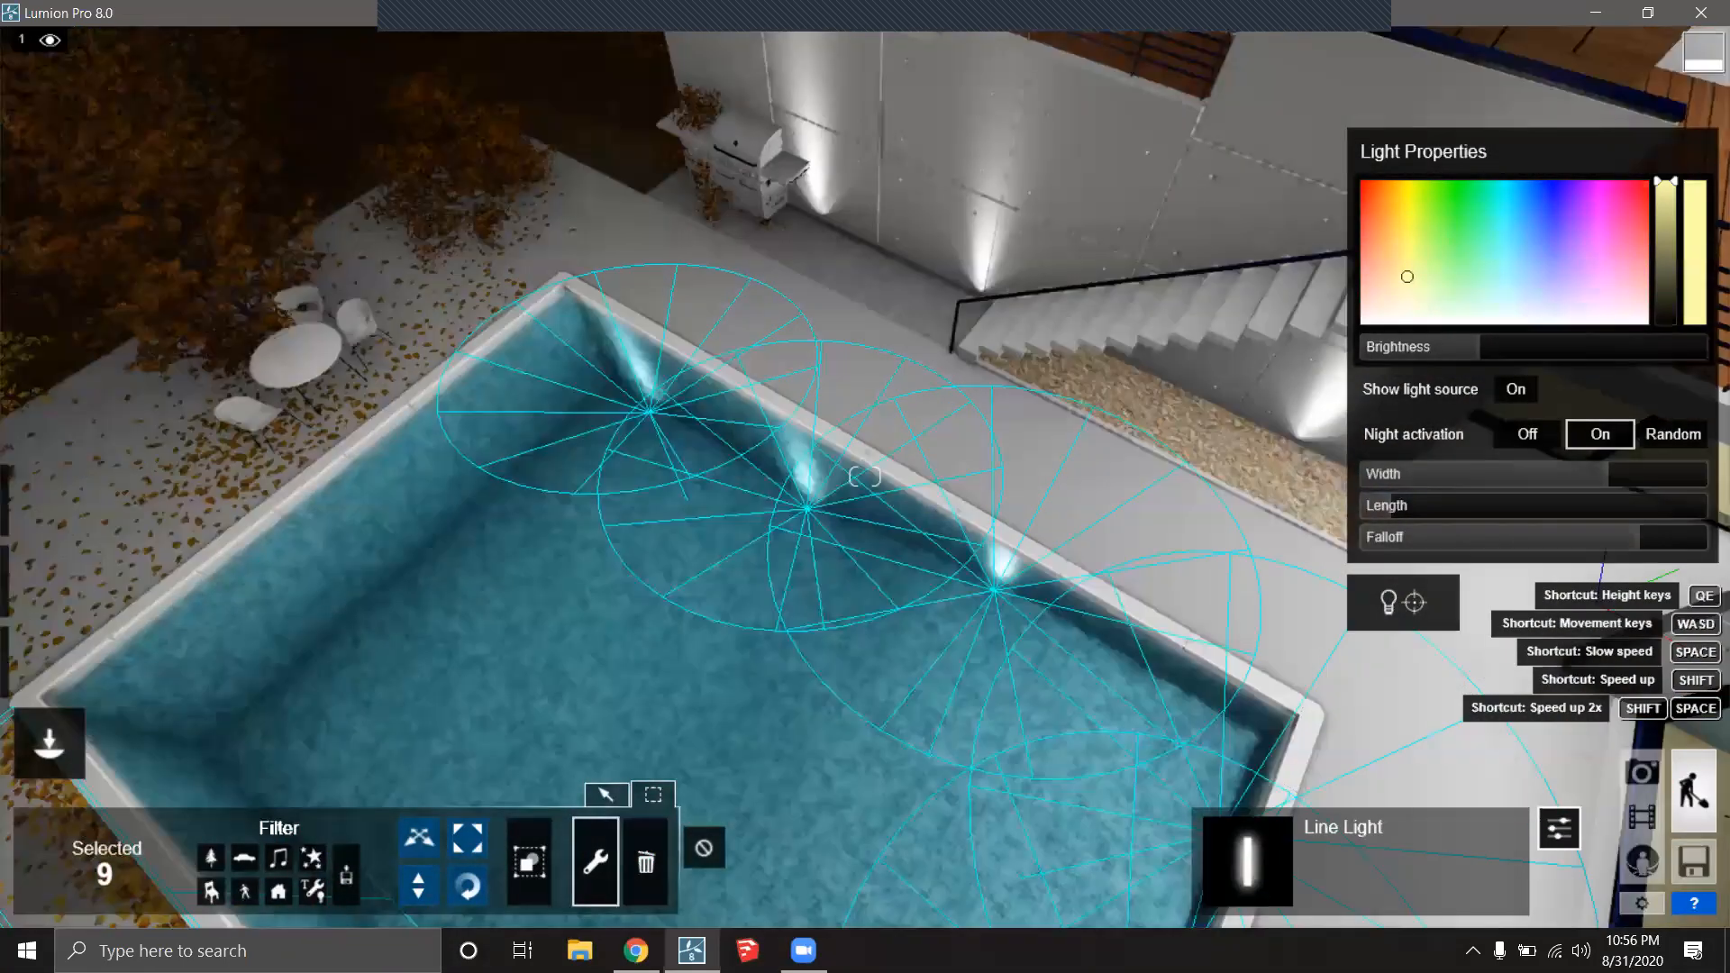
right_click_drag(289, 486, 356, 490)
key("s")
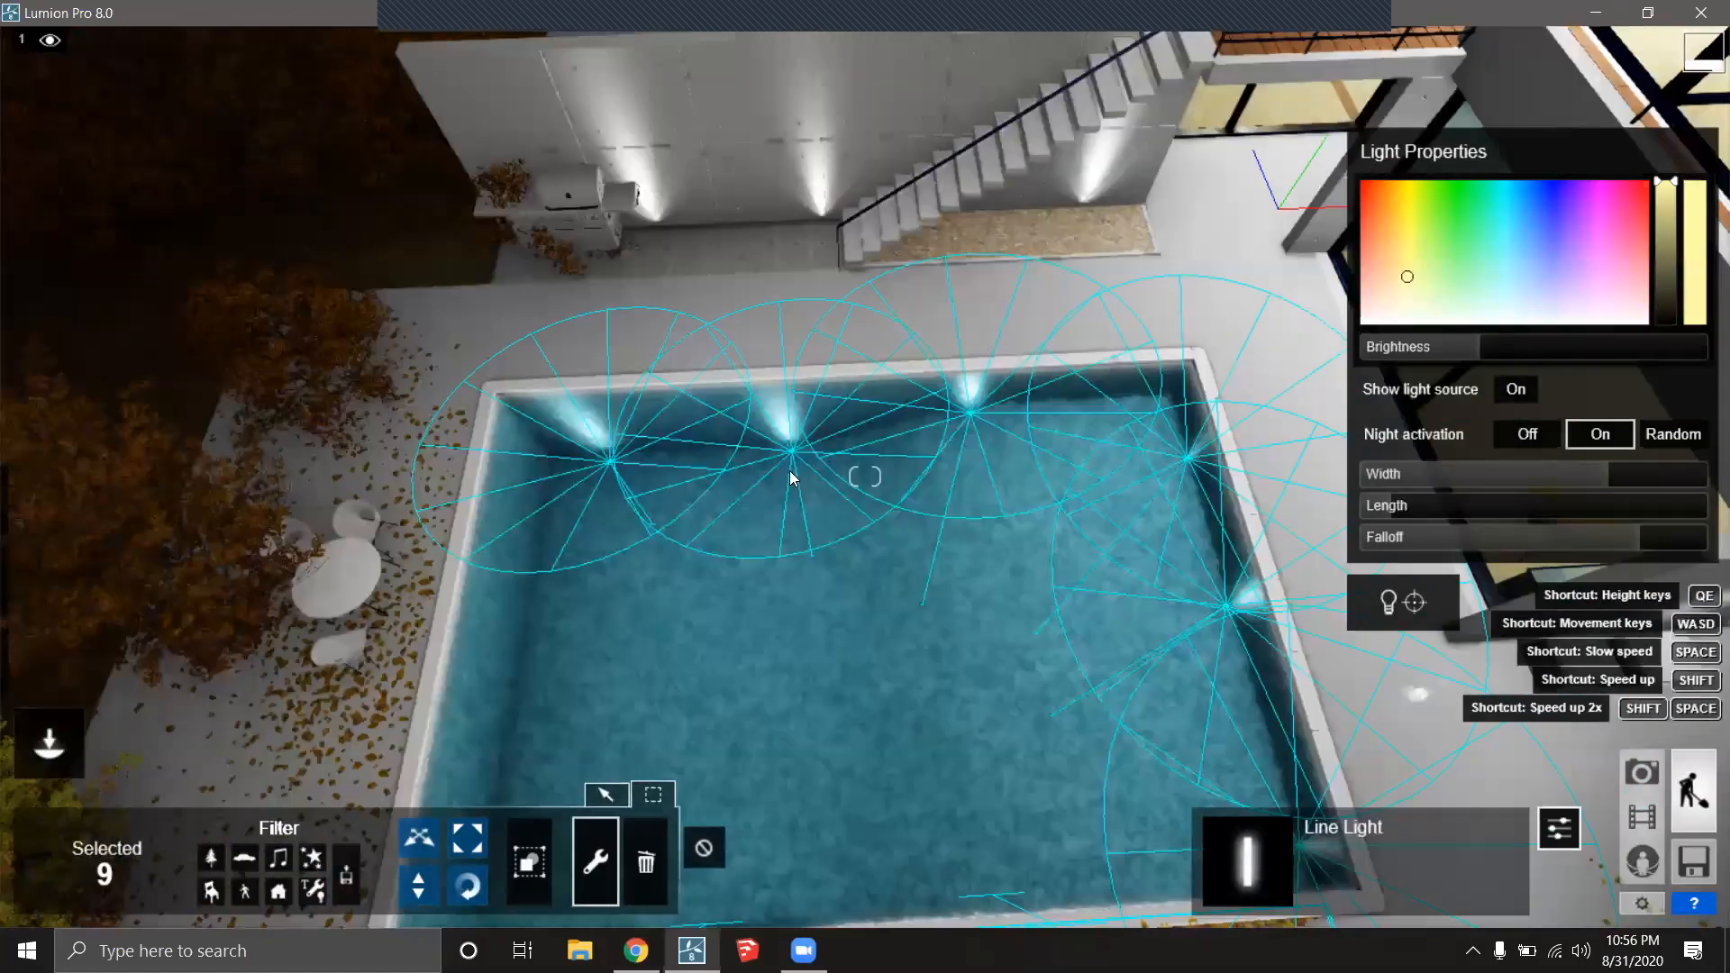
right_click_drag(790, 477, 812, 509)
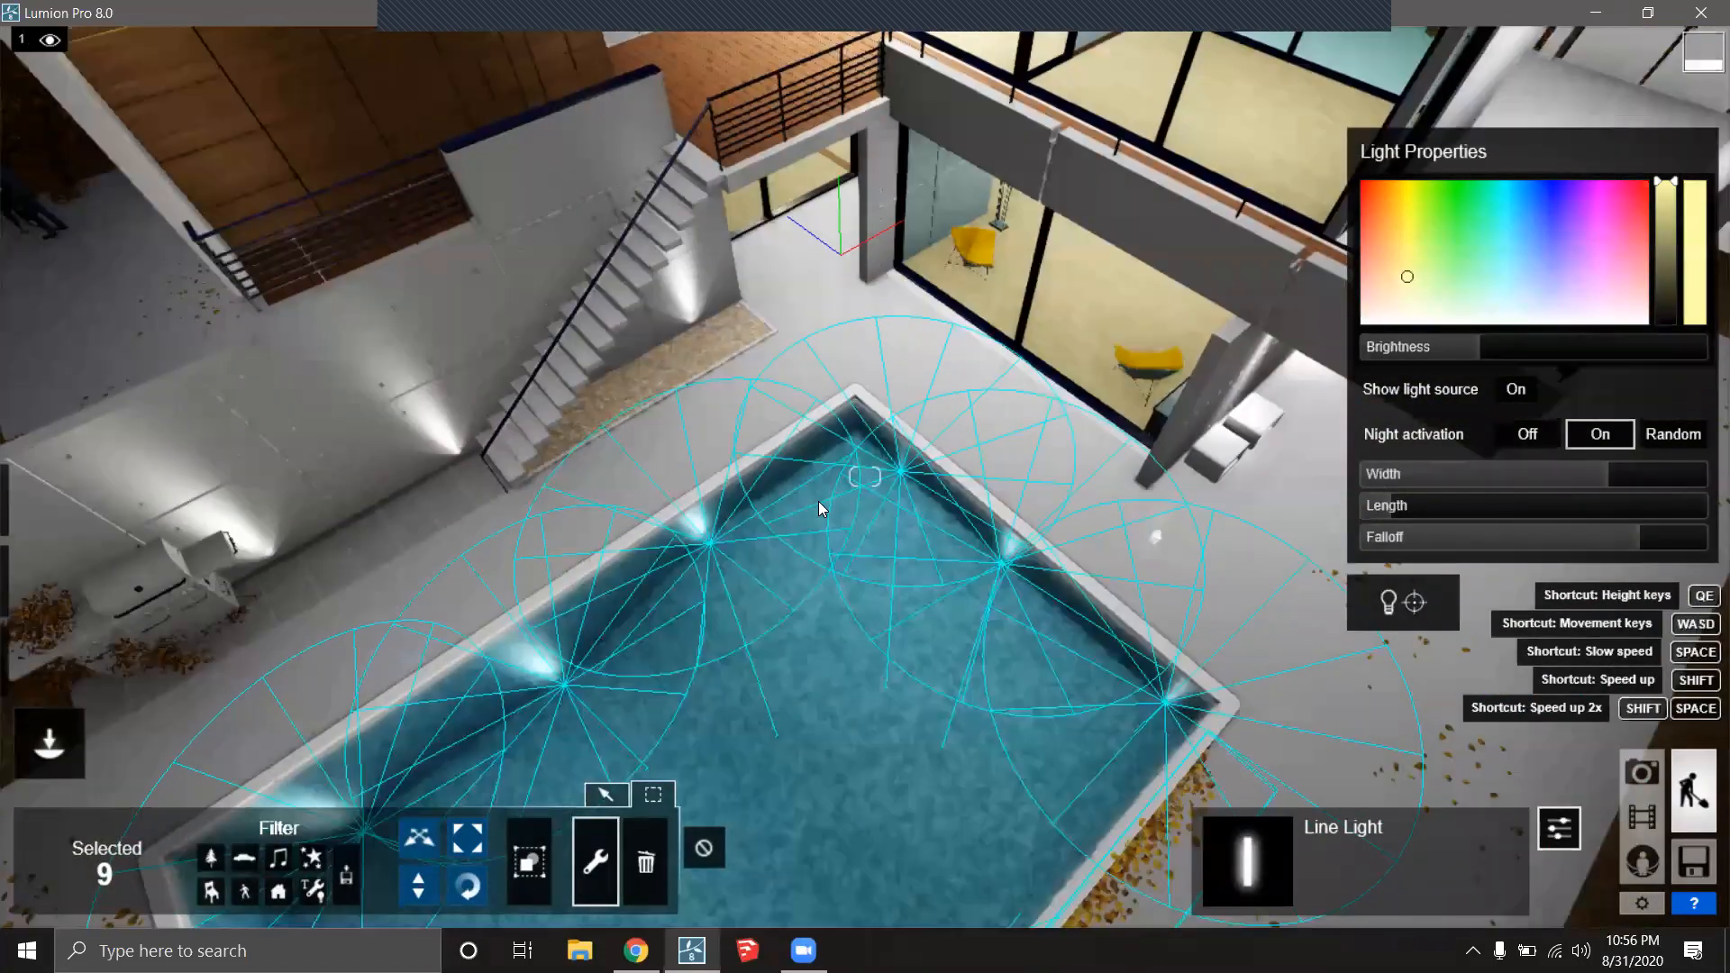
key("s")
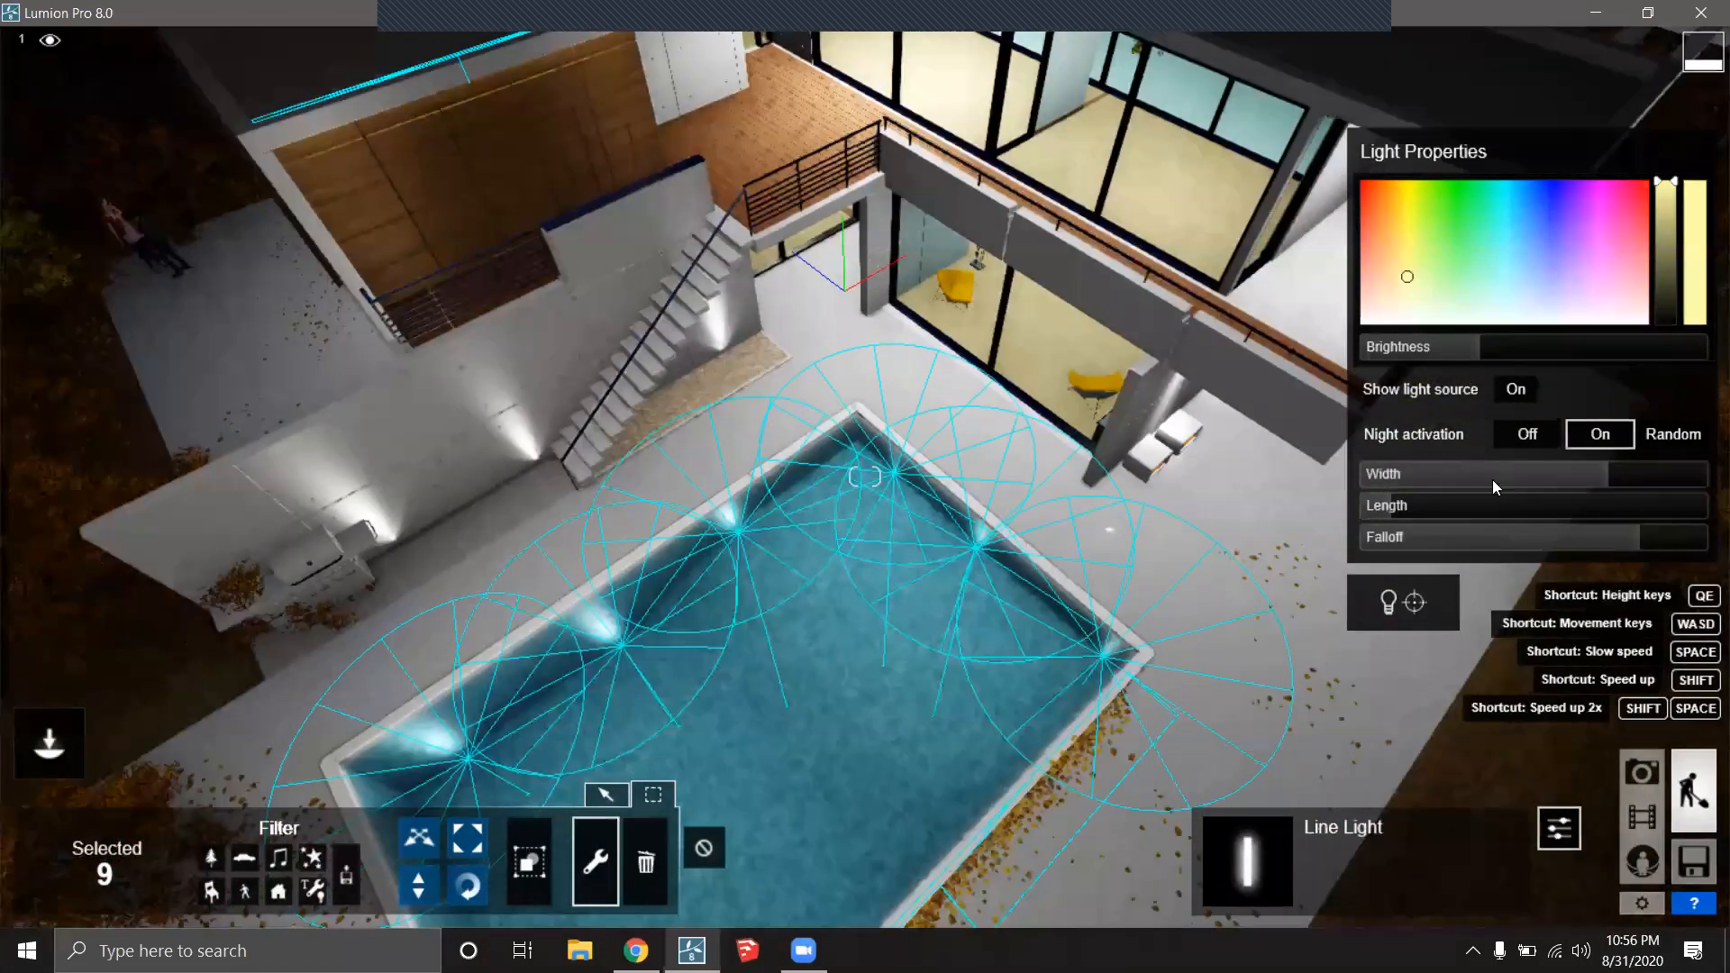
mouse_move(1472, 351)
left_mouse_down()
mouse_move(1450, 352)
mouse_move(1562, 333)
mouse_move(1462, 346)
mouse_move(1475, 346)
left_mouse_up()
Examine the pool lighting and the selected lights from several distances and angles around the pool.
right_click_drag(1063, 423, 913, 585)
key("s")
key("s")
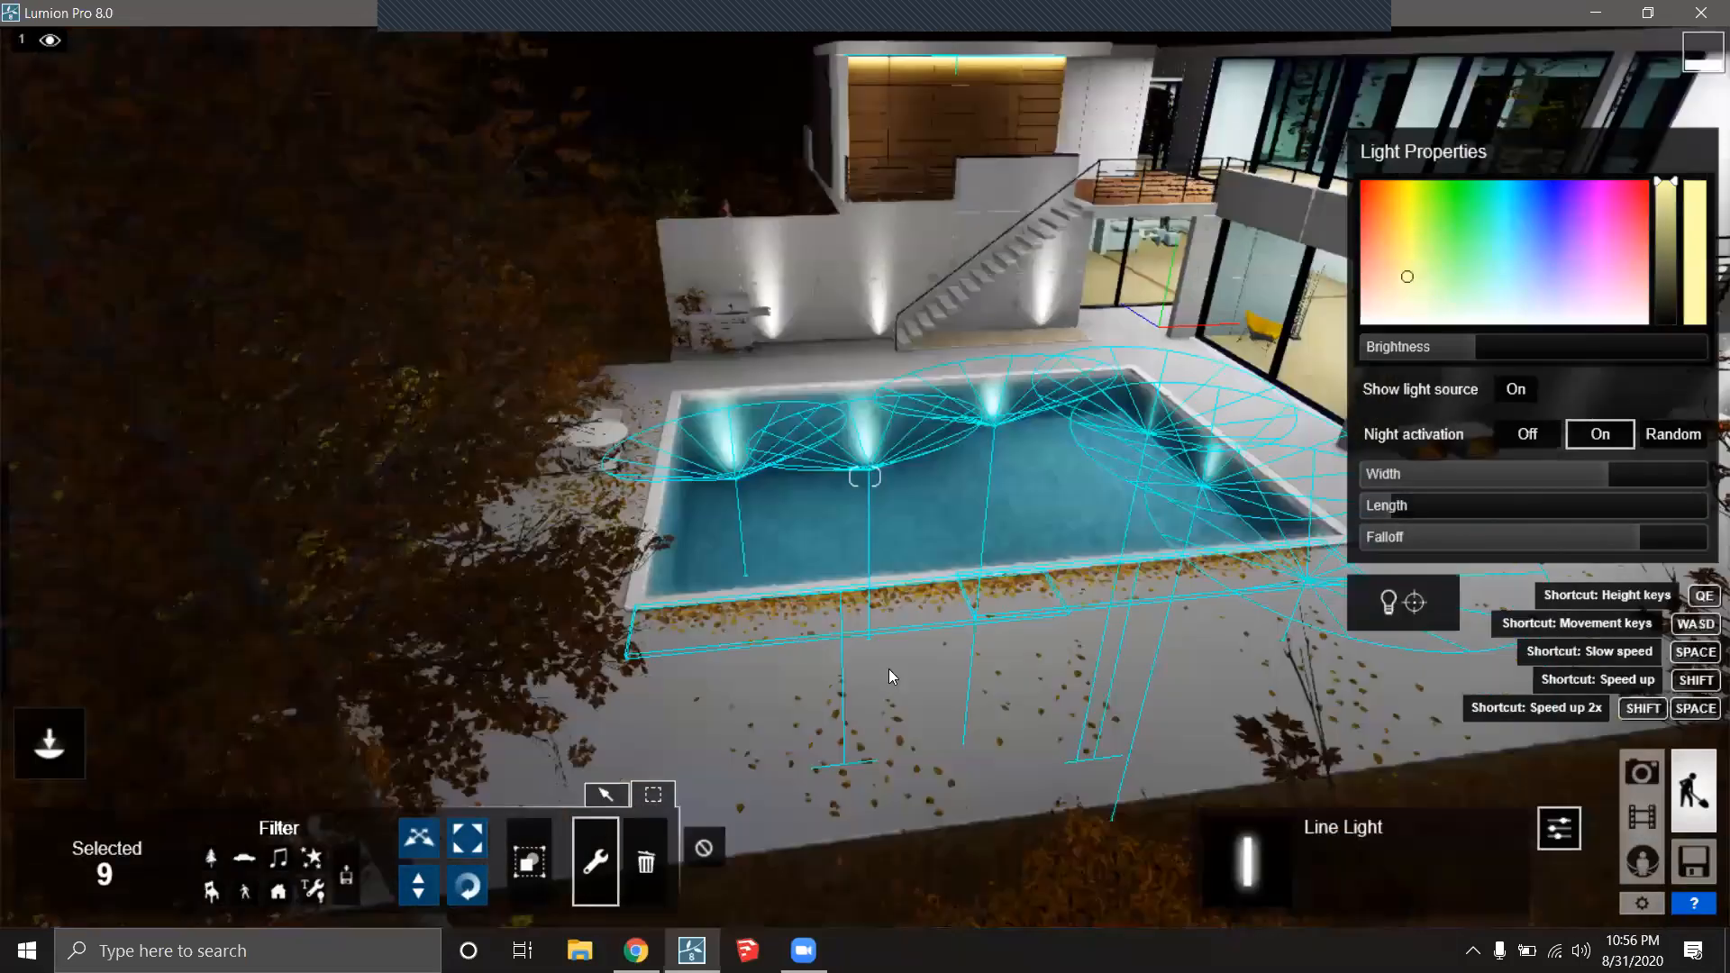
right_click_drag(888, 669, 939, 386)
key("w")
key("w")
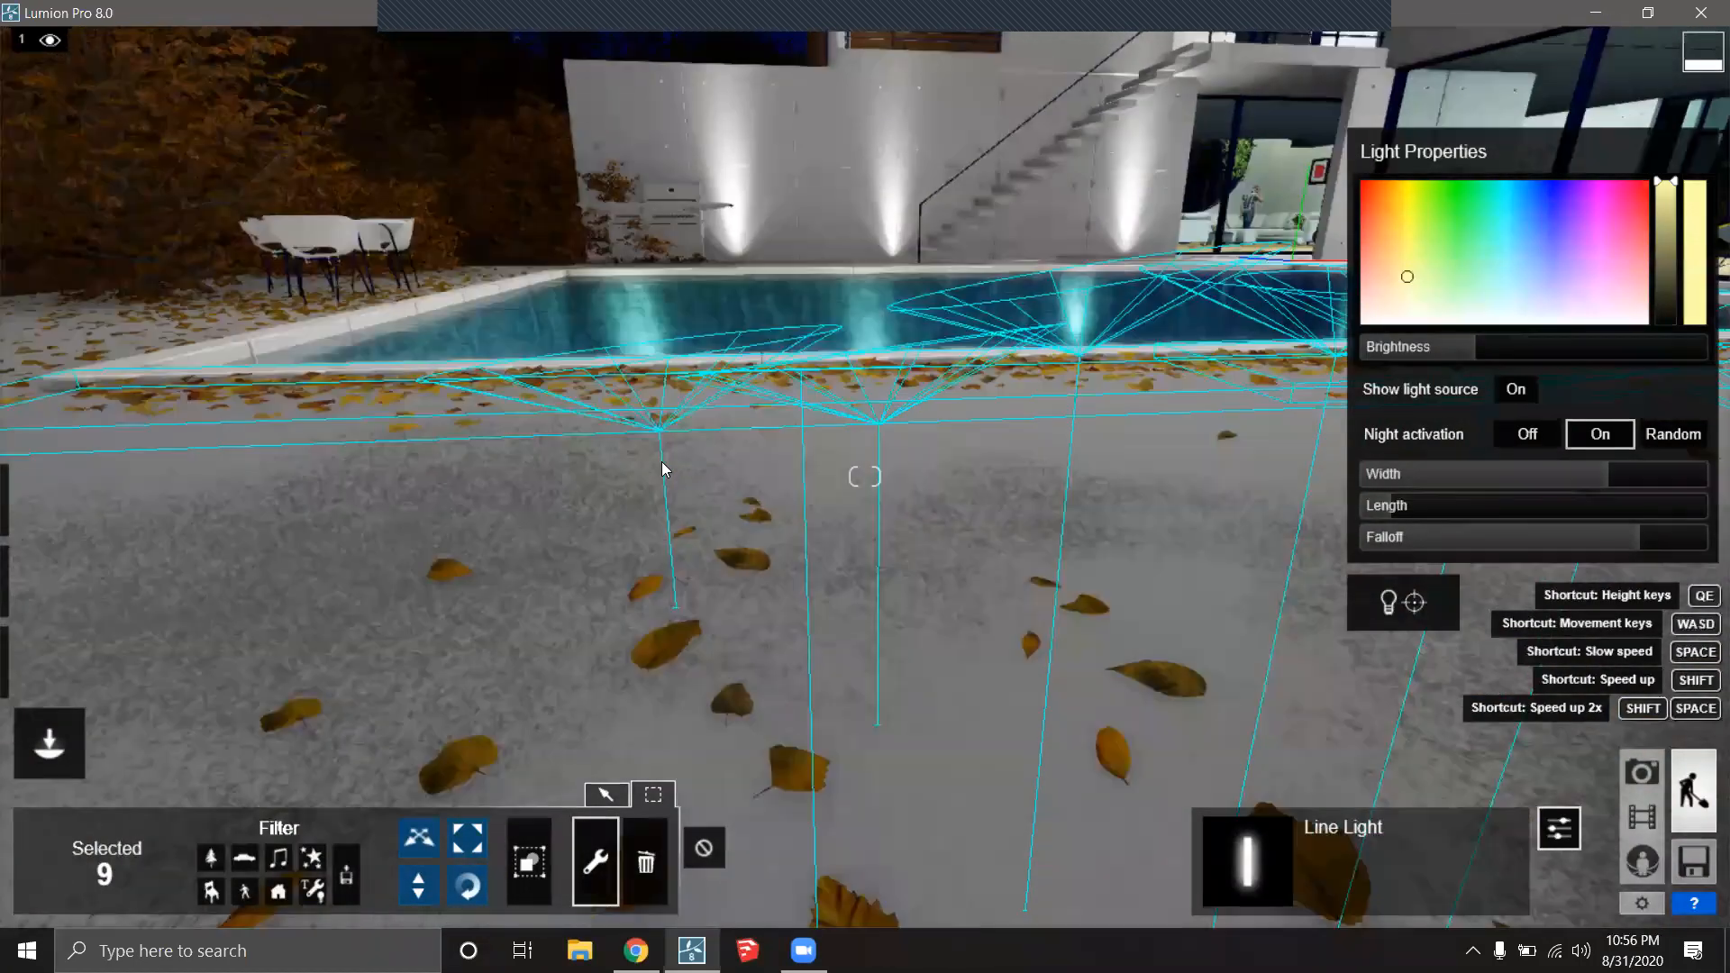
right_click_drag(662, 468, 811, 581)
right_click_drag(27, 867, 98, 876)
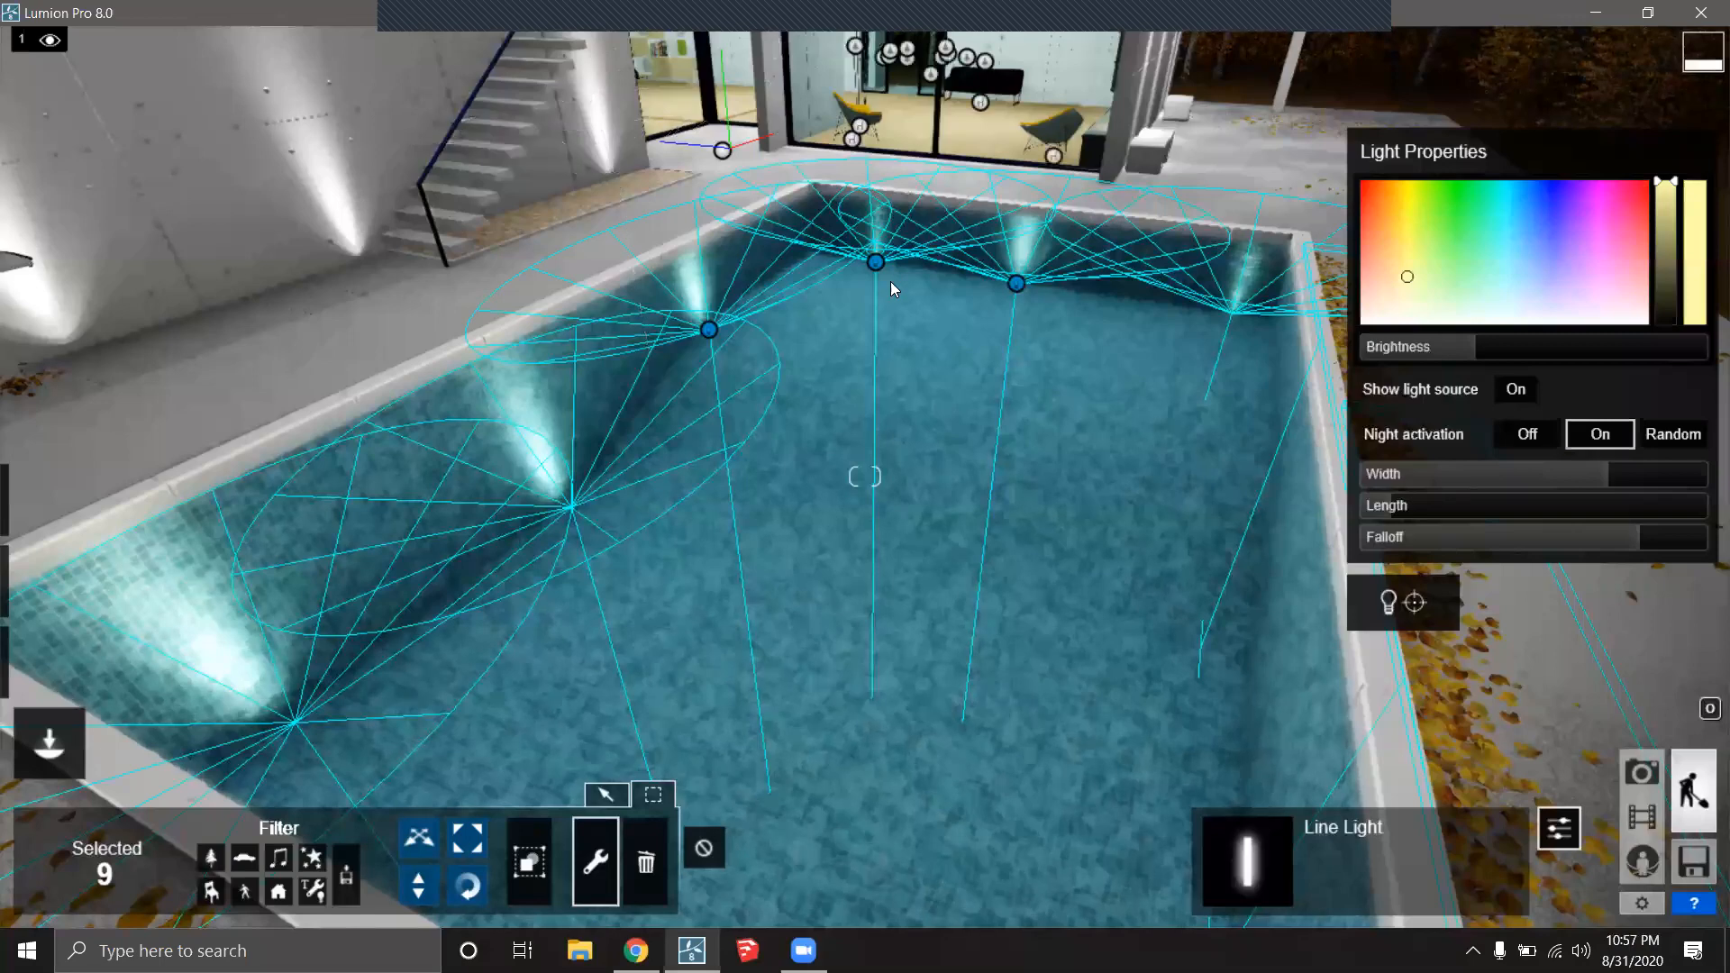
key("d")
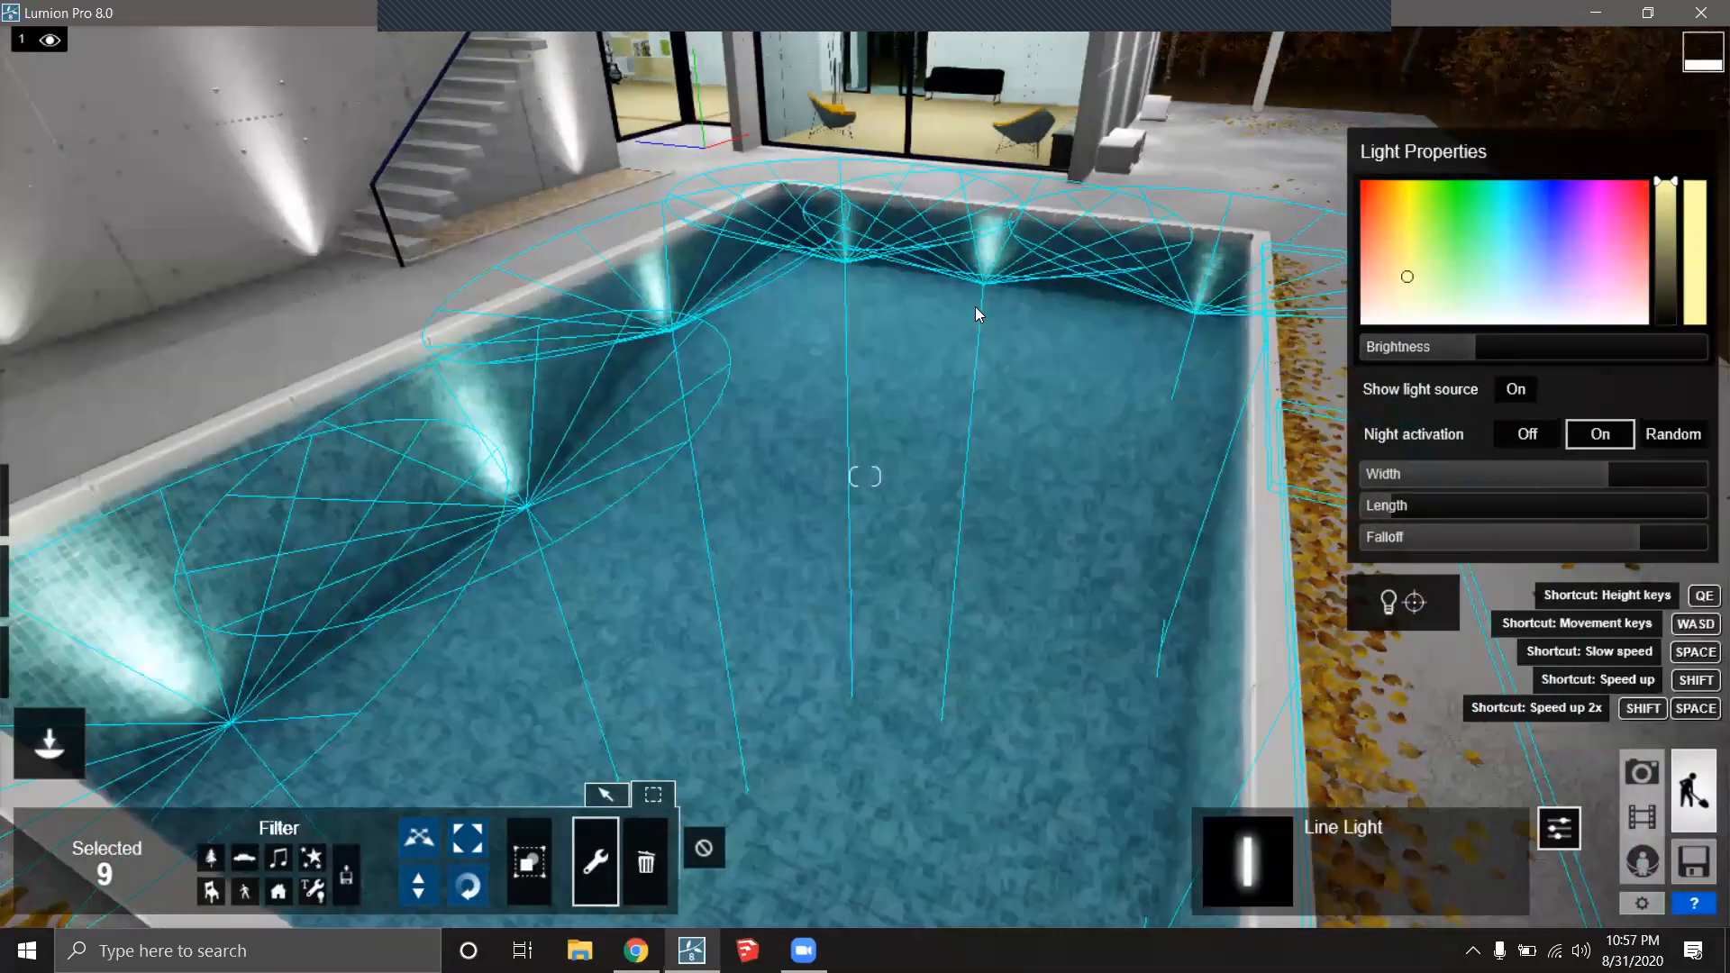
key("a")
right_click_drag(938, 301, 951, 306)
key("d")
key("d")
key("d")
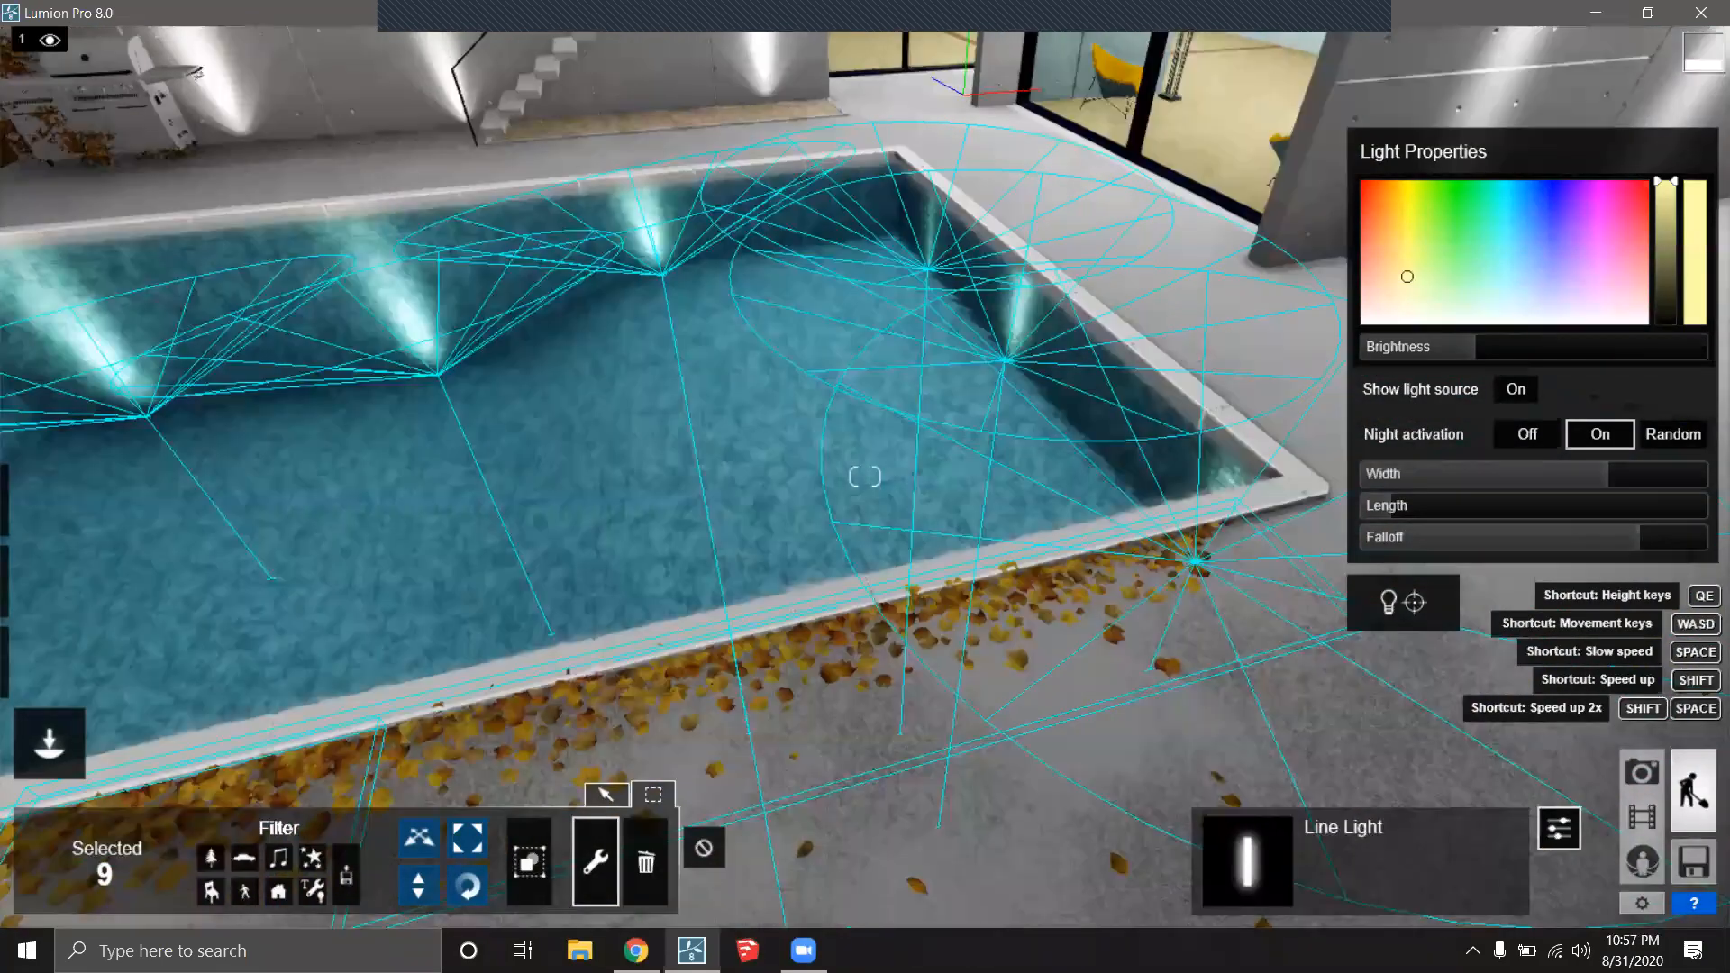
key("d")
right_click_drag(888, 461, 953, 466)
key("s")
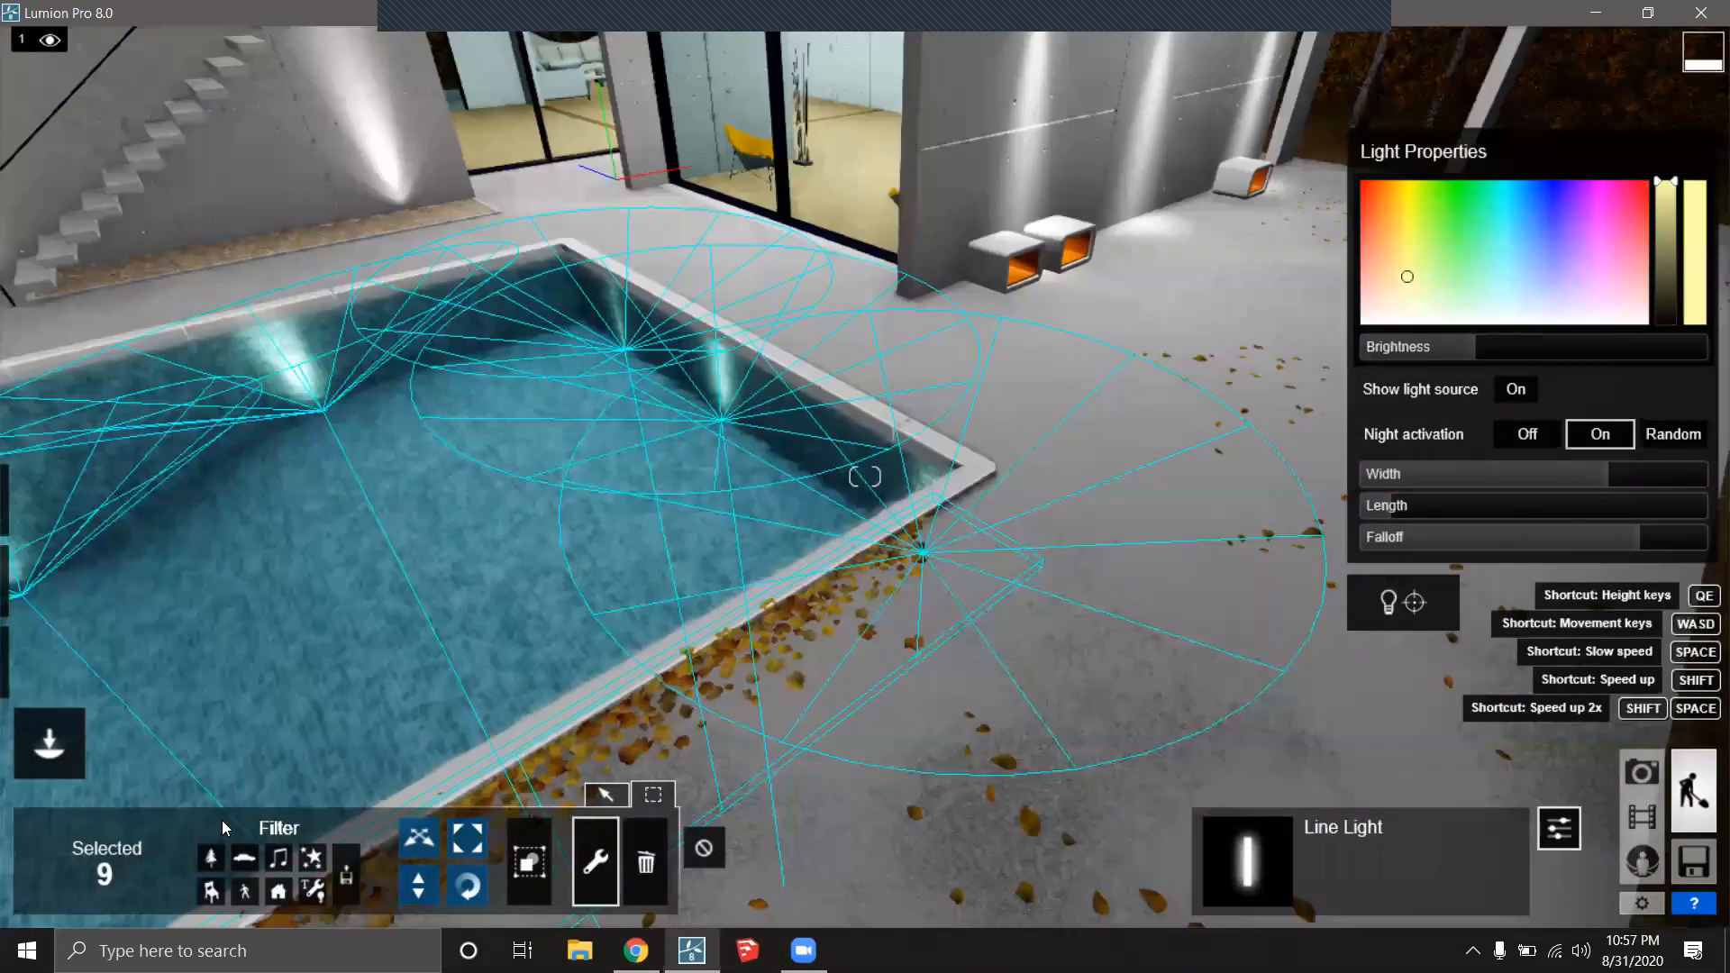
key("a")
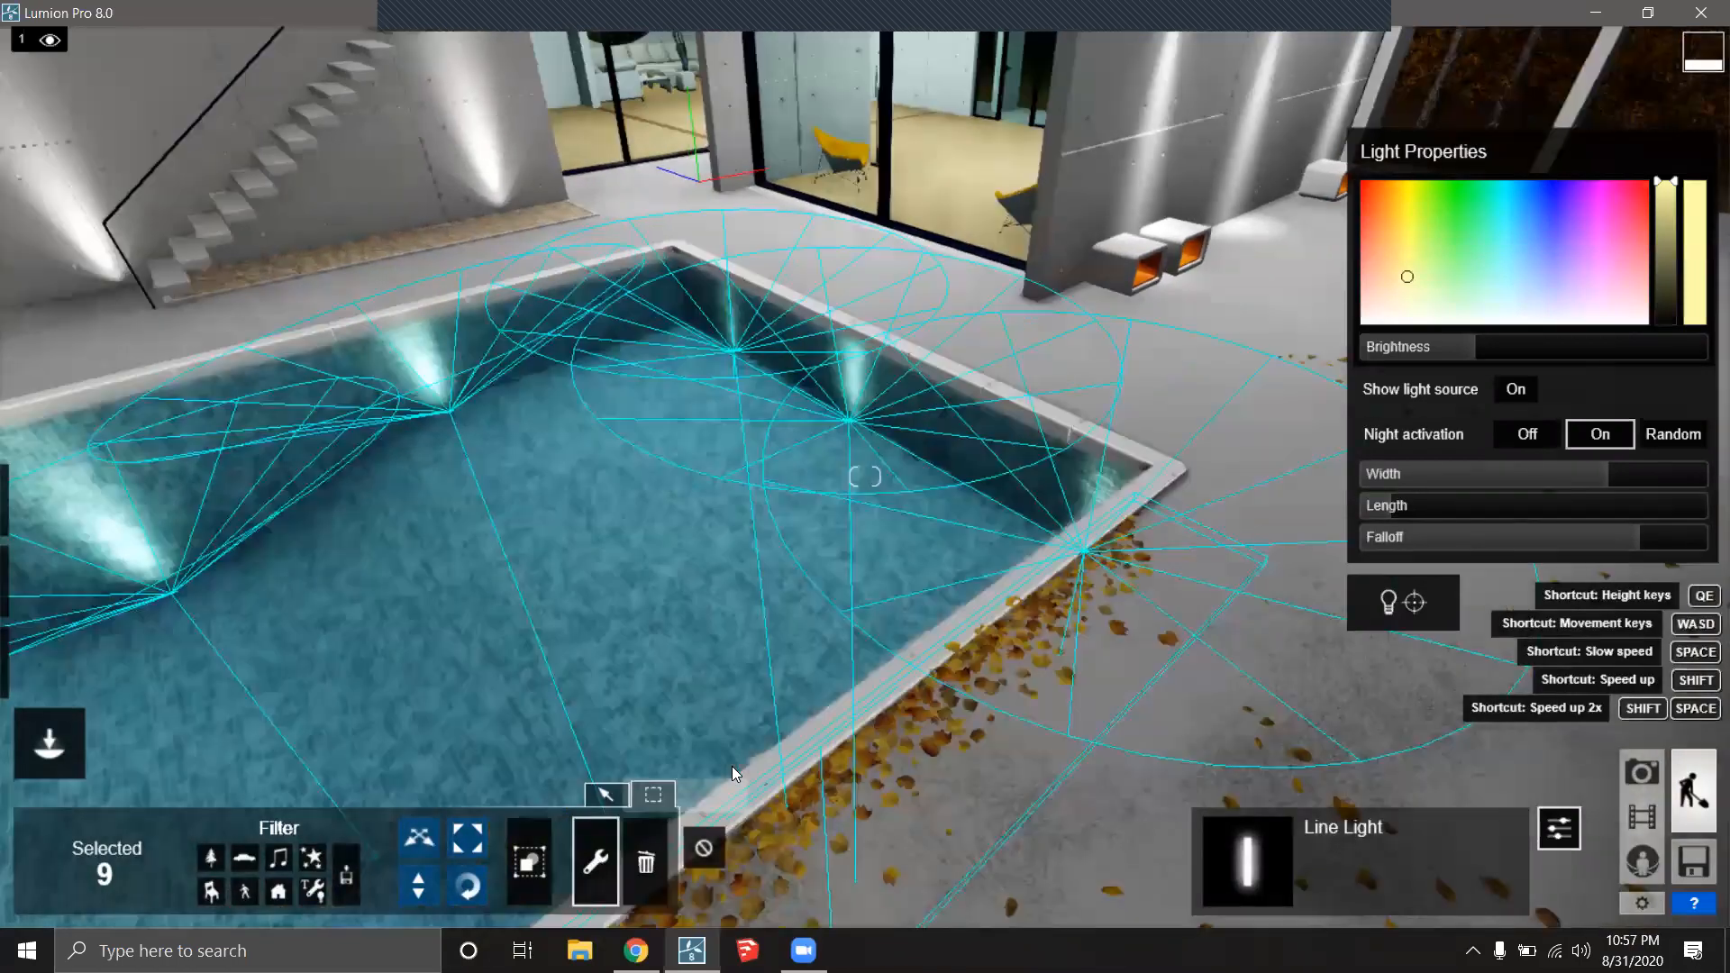
key("a")
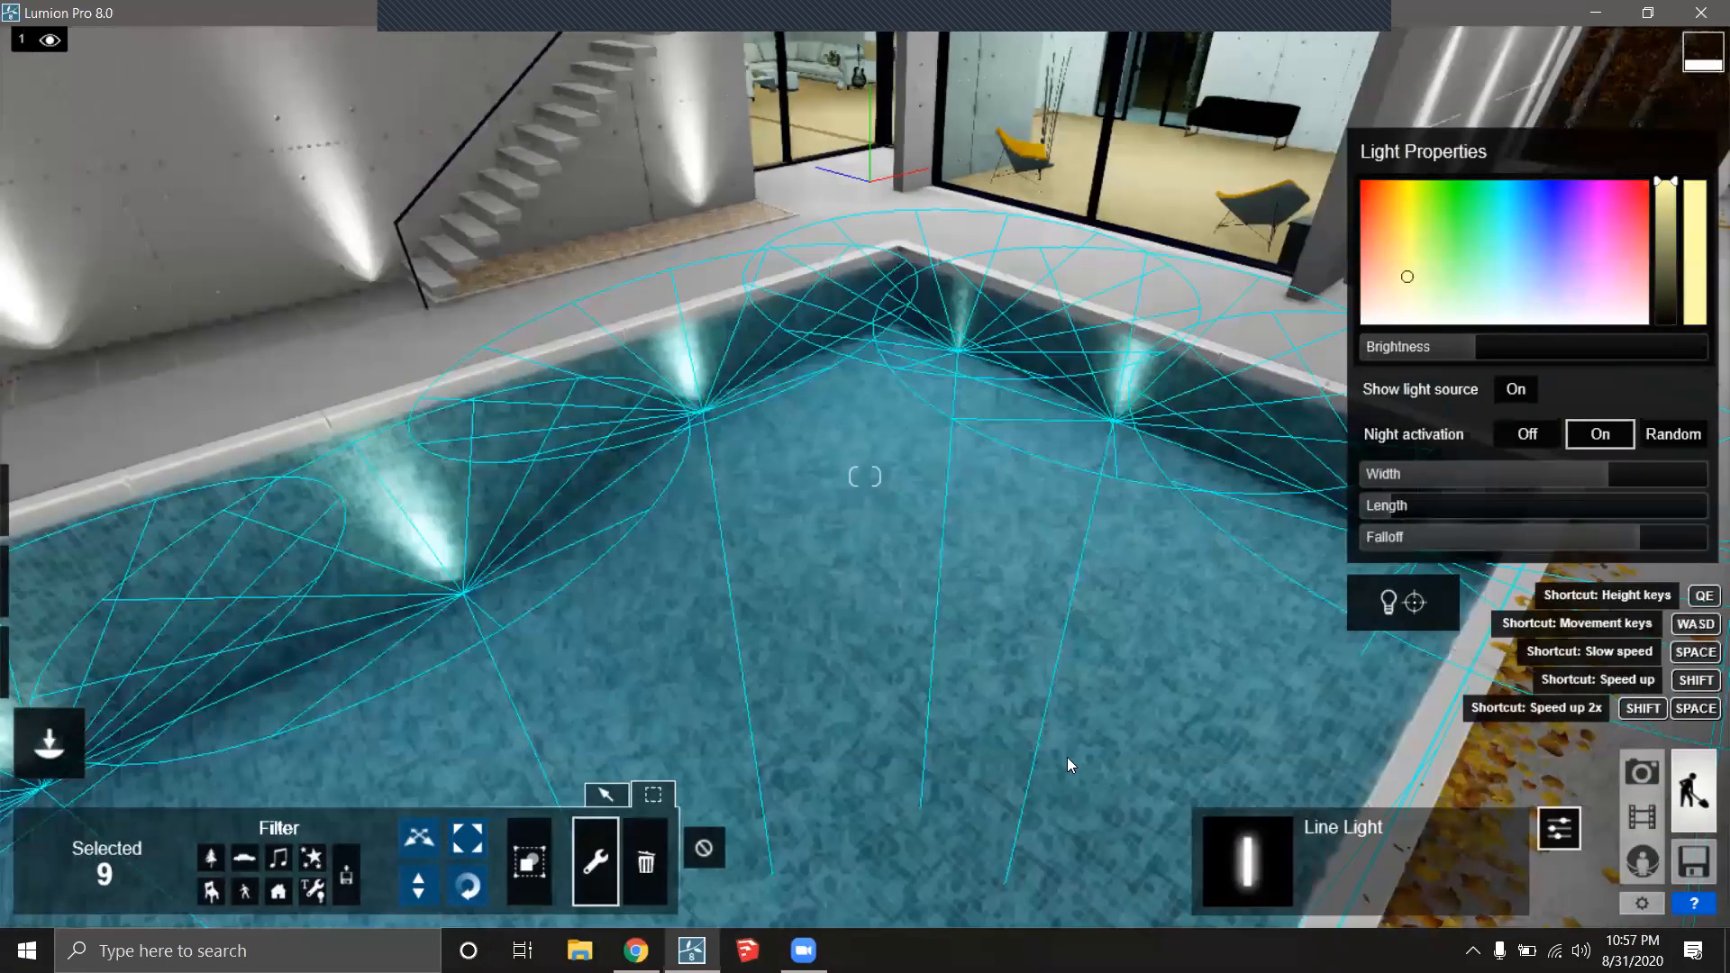
right_click_drag(1249, 756, 816, 281)
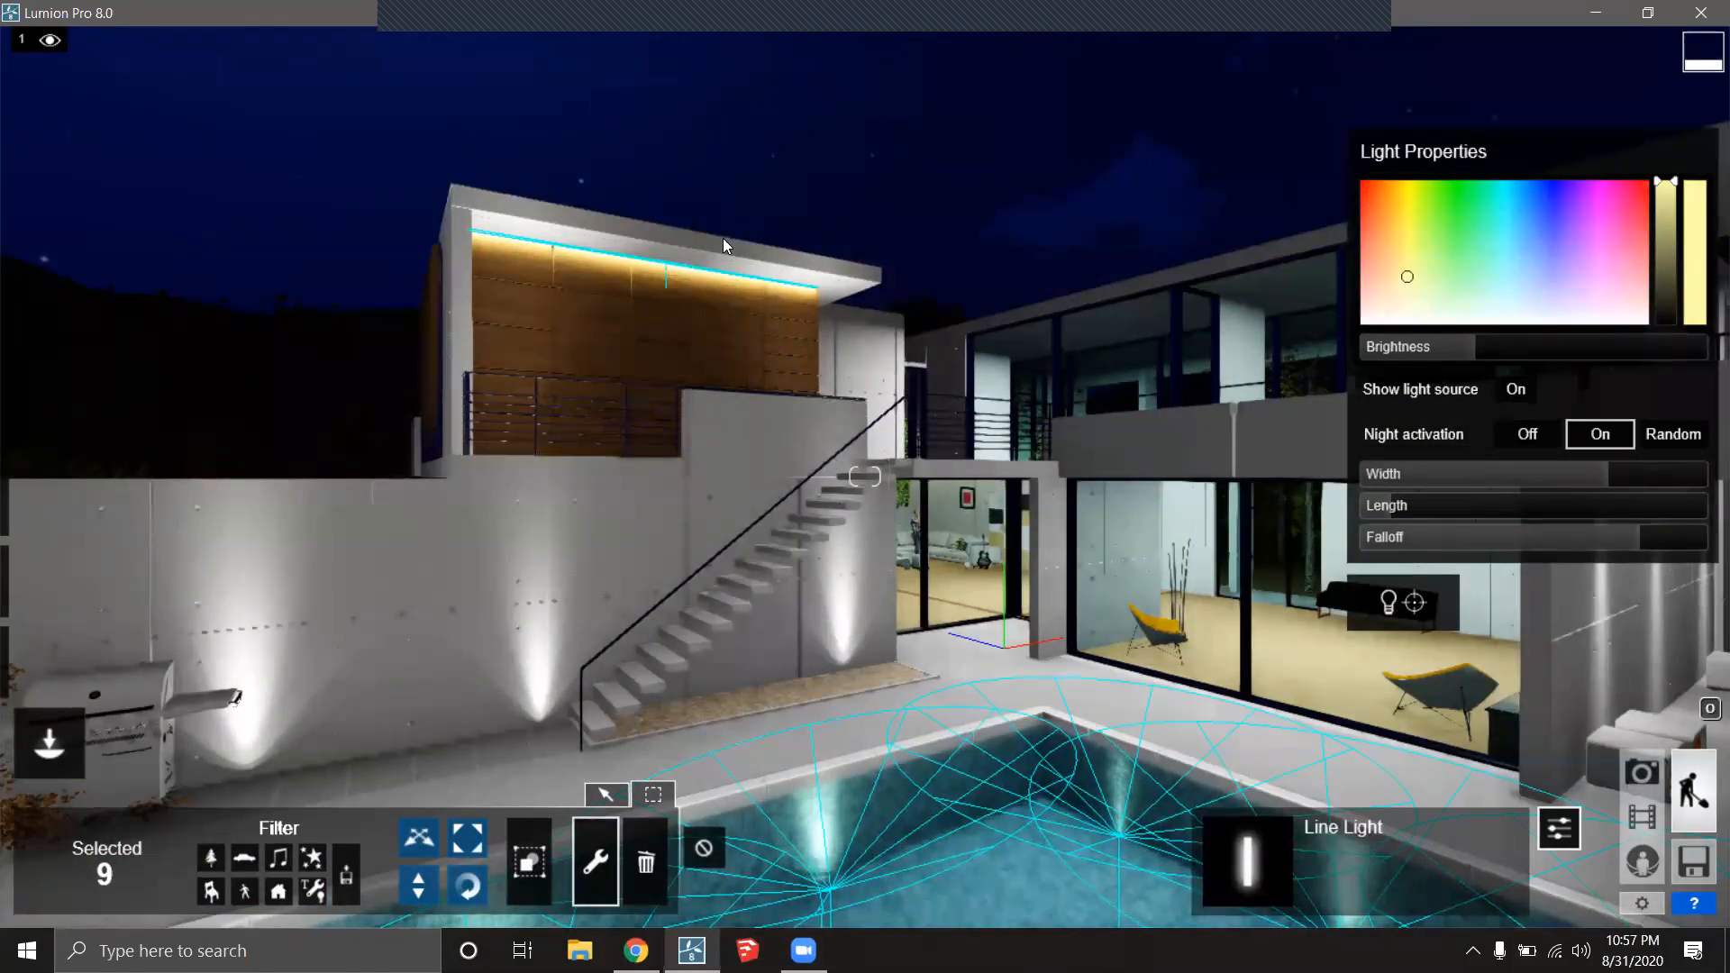
Remove the line light above the wood-clad wall from the selection.
right_click_drag(662, 270, 169, 910)
right_click_drag(630, 432, 1008, 557)
right_click_drag(711, 567, 822, 605)
scroll(820, 605, "down", 5)
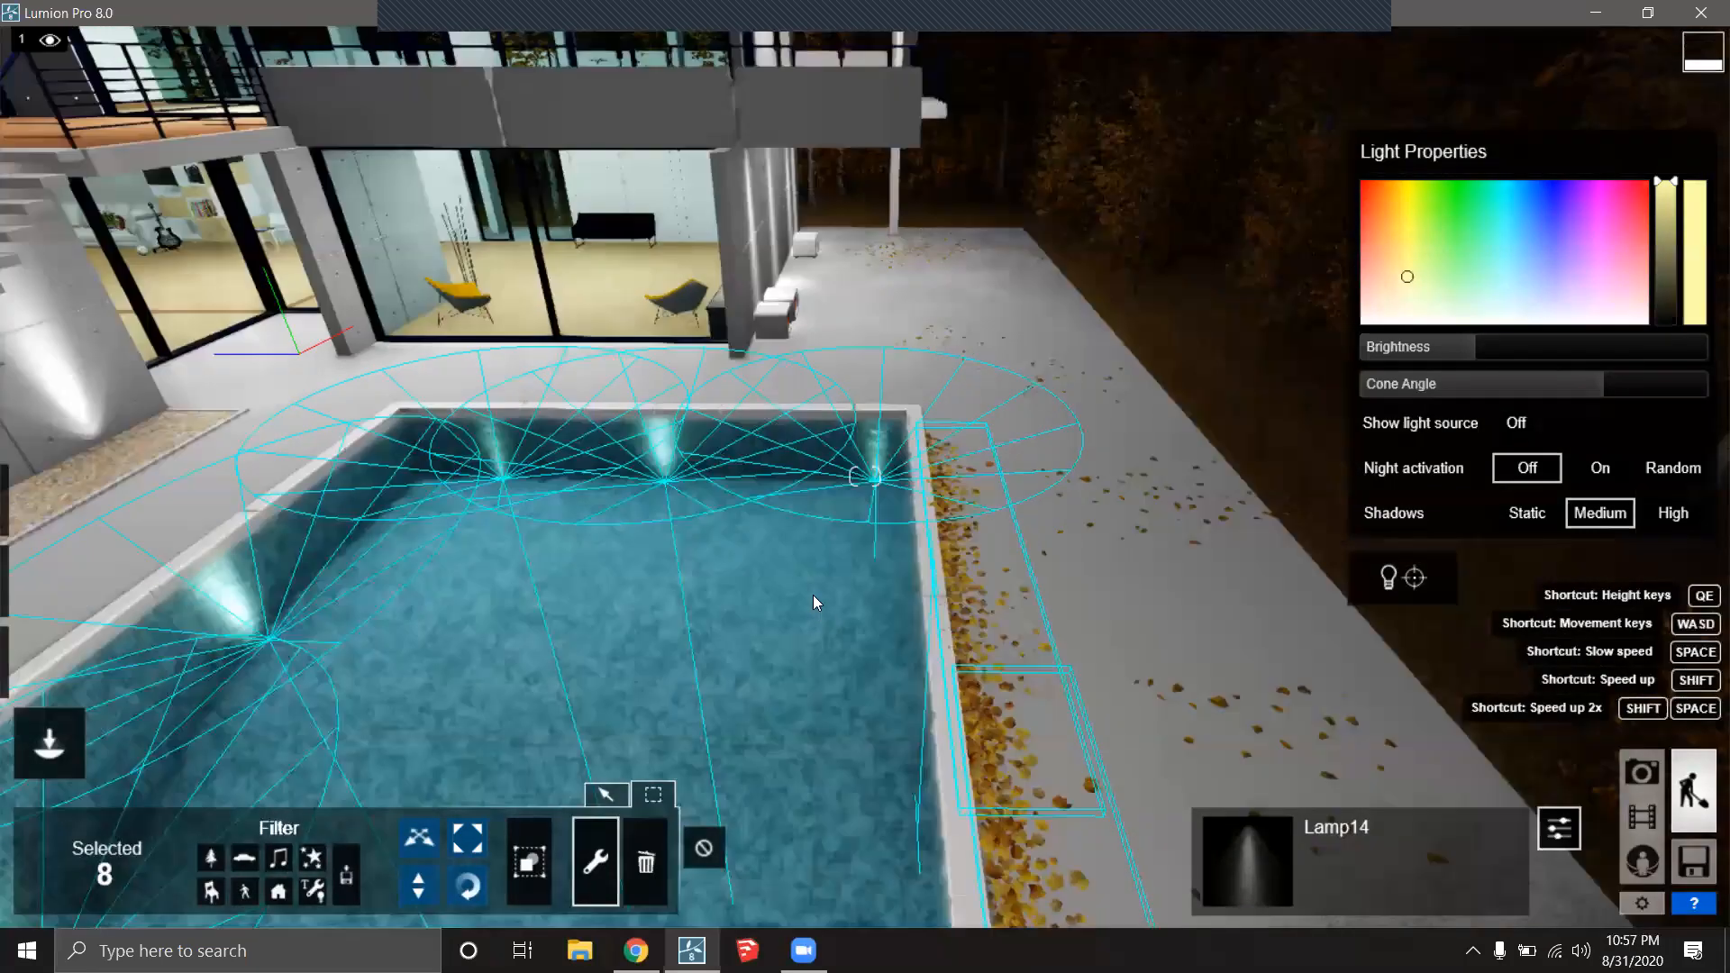
Remove the two lights along the pool's leaf-strewn edge from the selection, keeping only the six pool spotlights.
key("a")
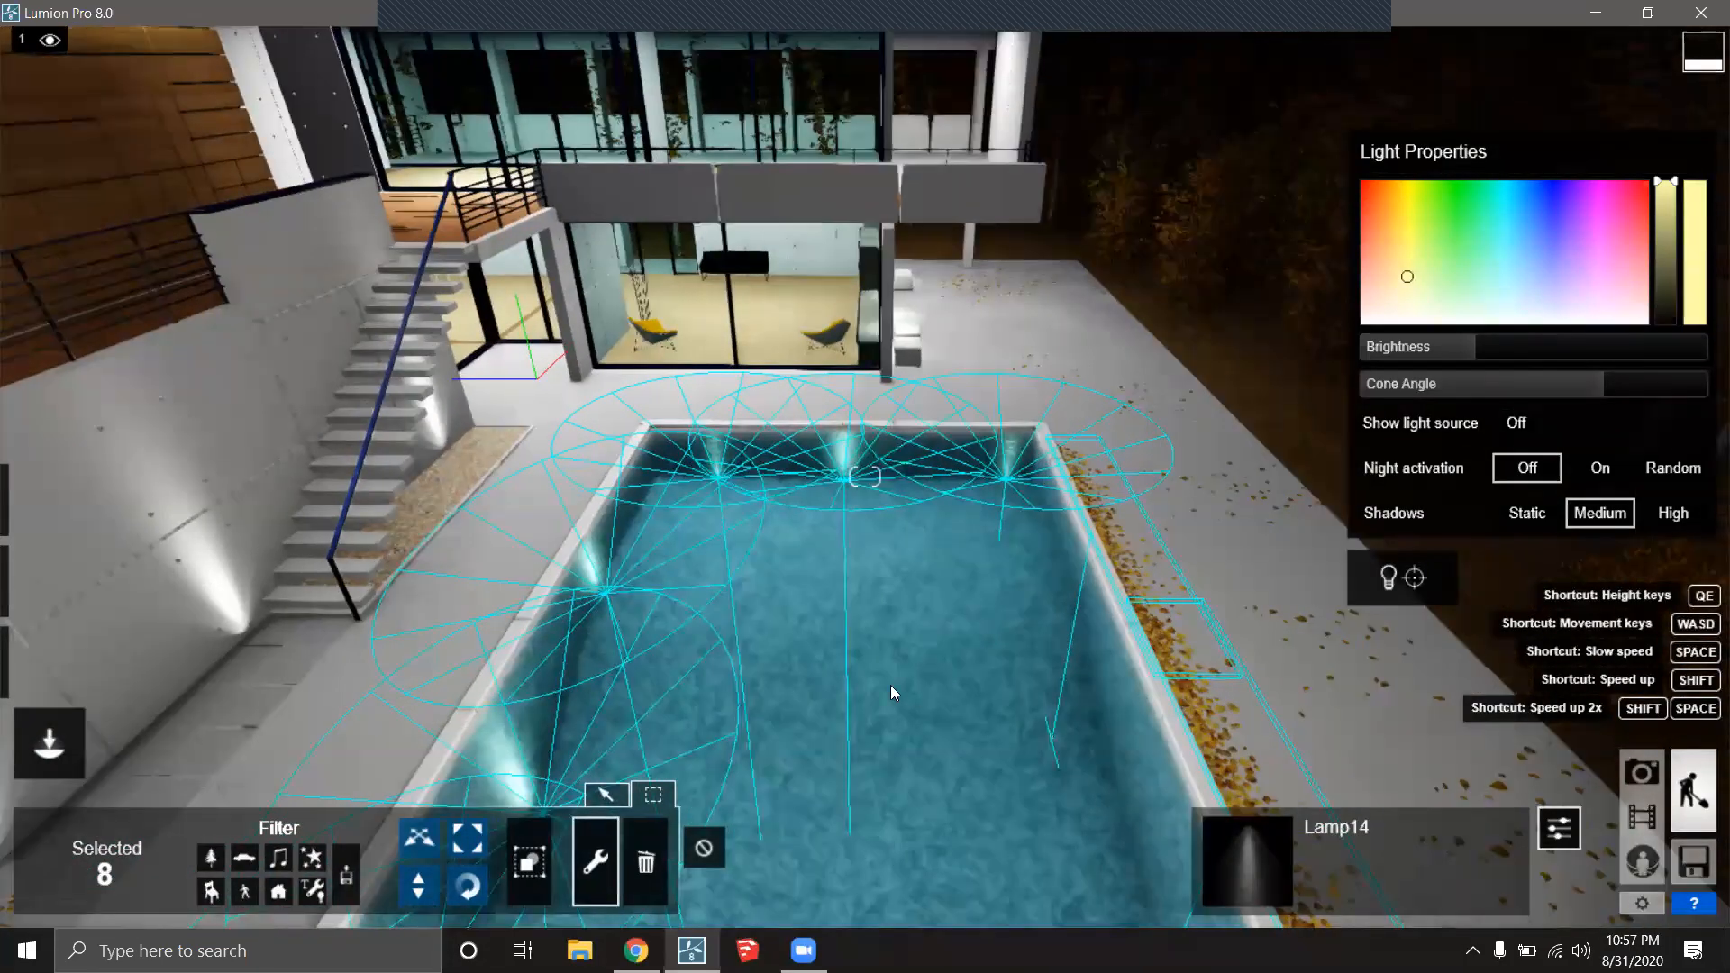
right_click_drag(890, 685, 688, 703)
right_click_drag(950, 390, 1201, 517)
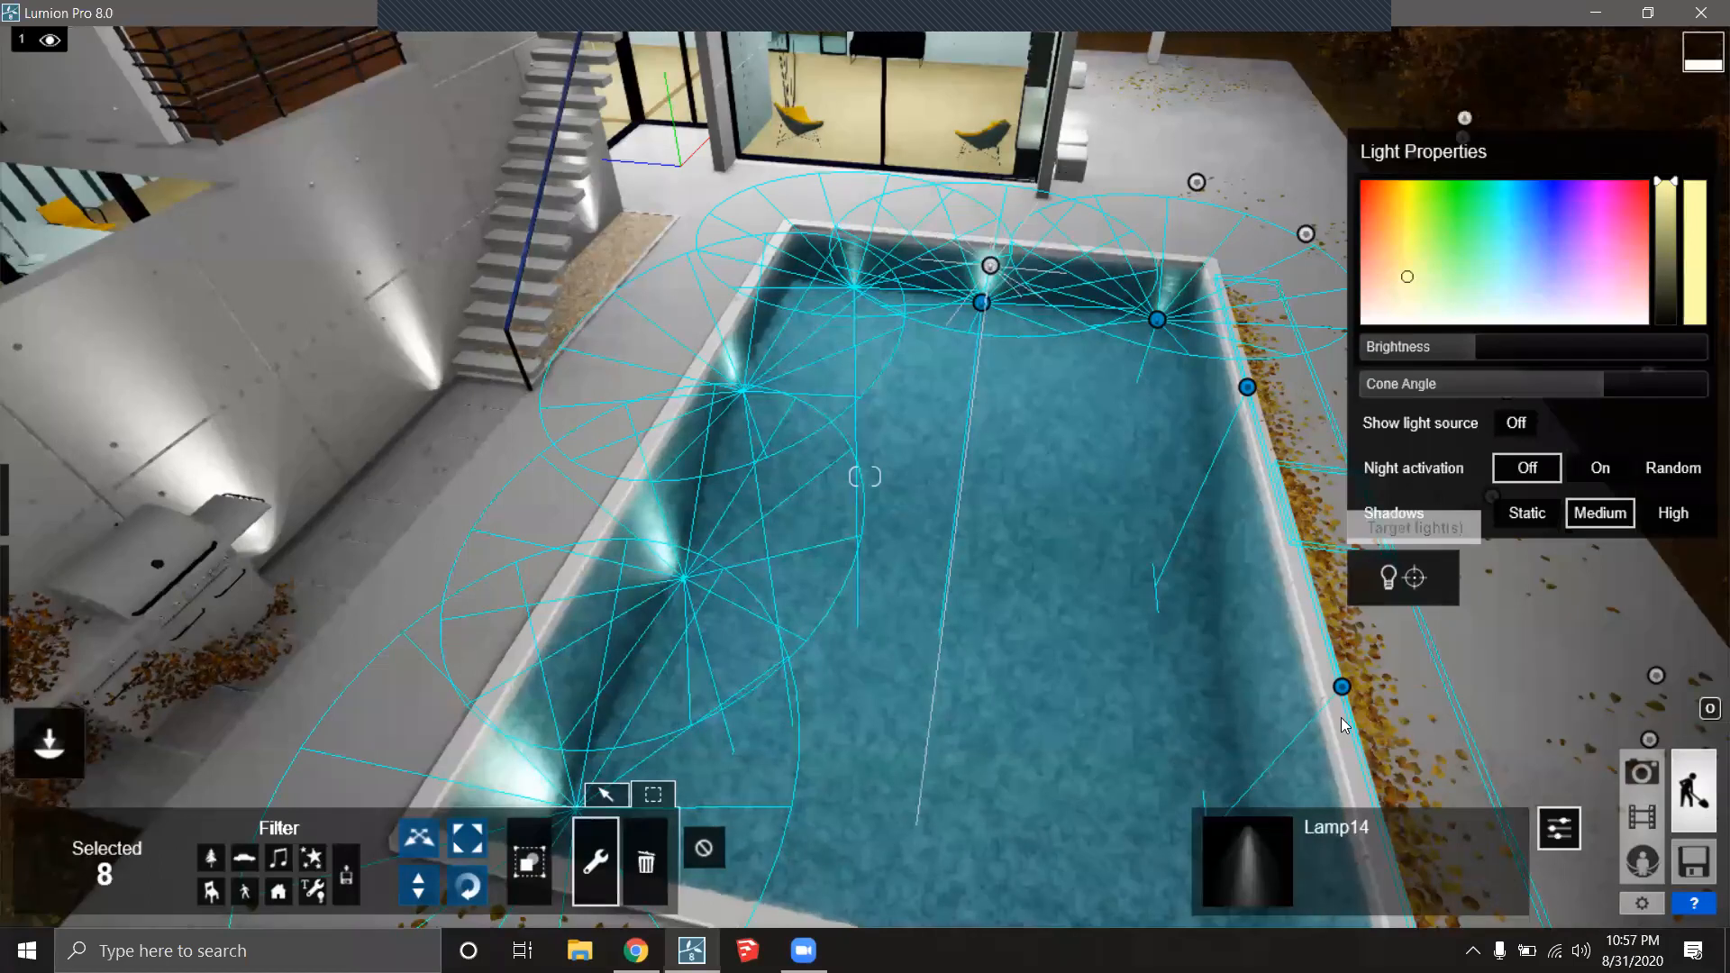
right_click_drag(1348, 707, 1197, 594)
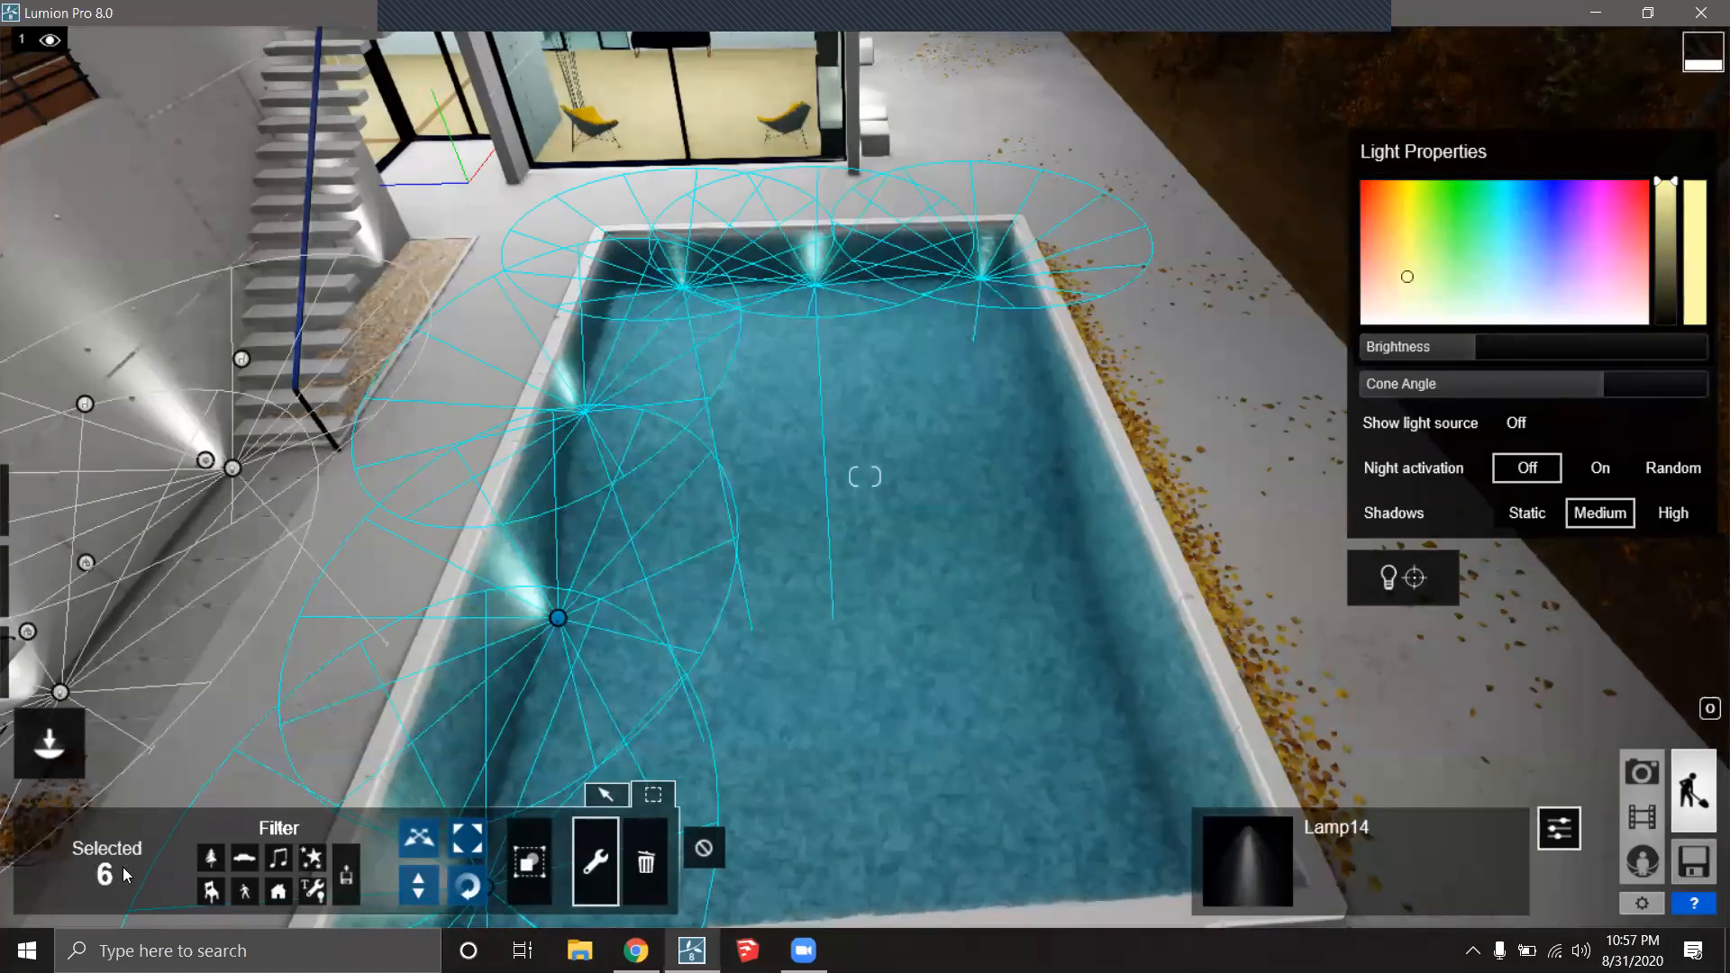
Widen the pool spotlights' cone angle to about 2.7 rad, raise their brightness slightly, and turn on night activation.
right_click_drag(811, 513, 622, 753)
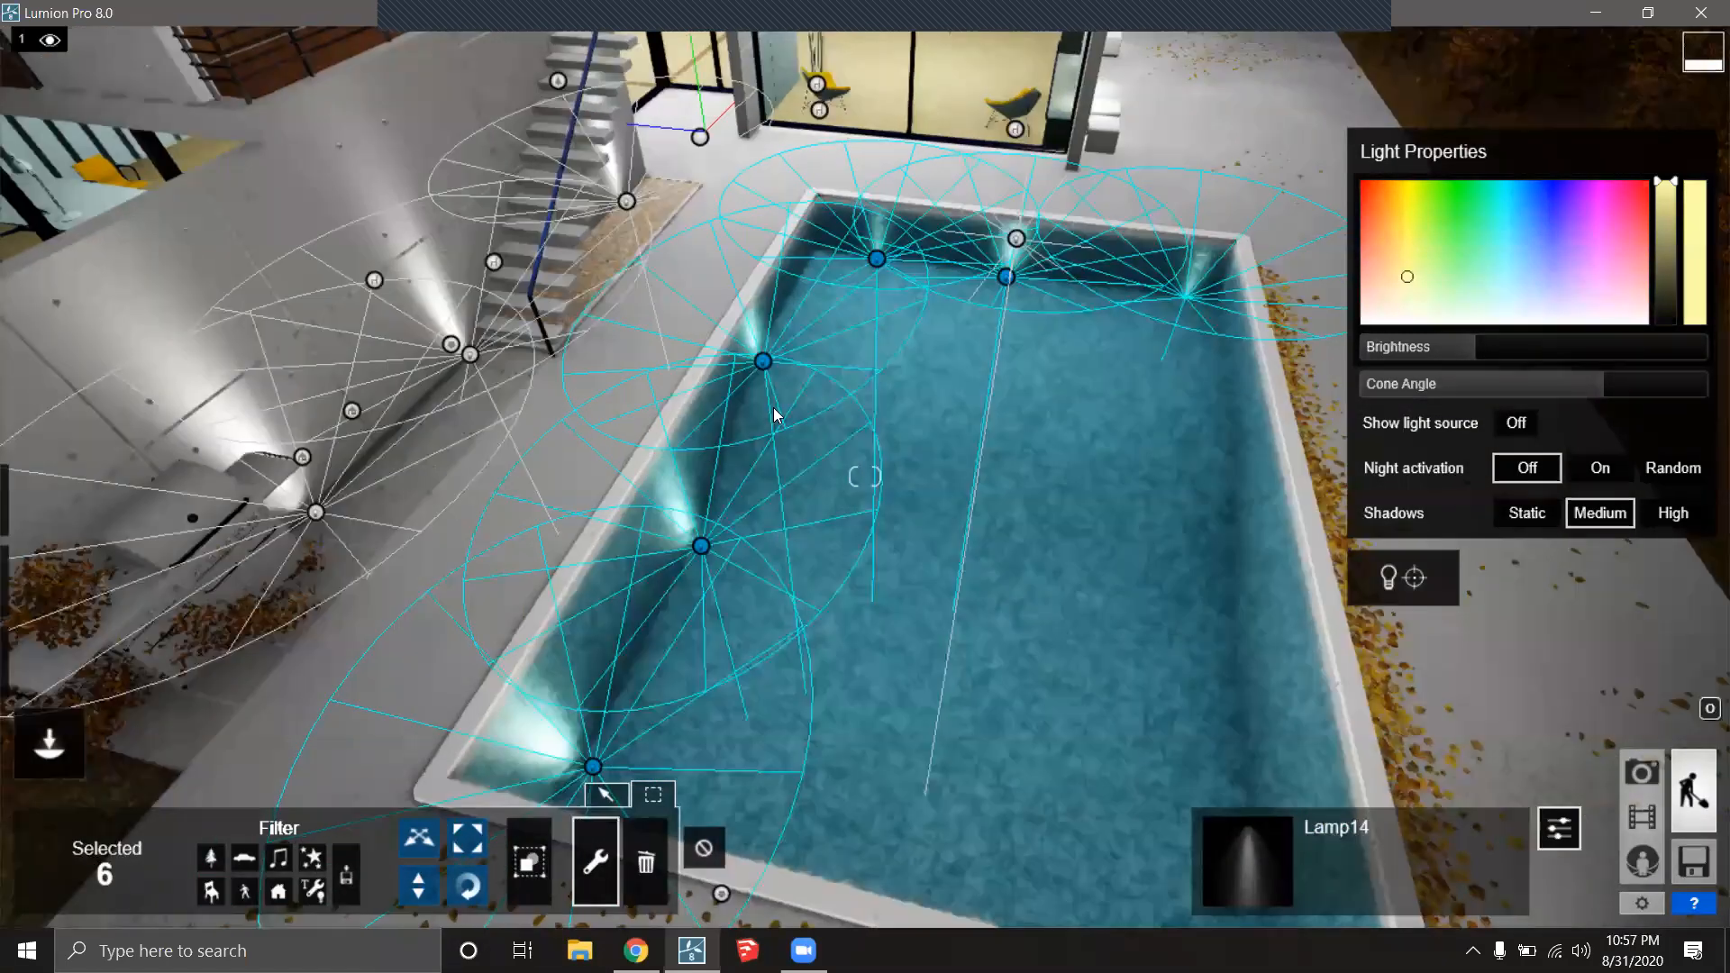
left_click_drag(1513, 377, 1649, 374)
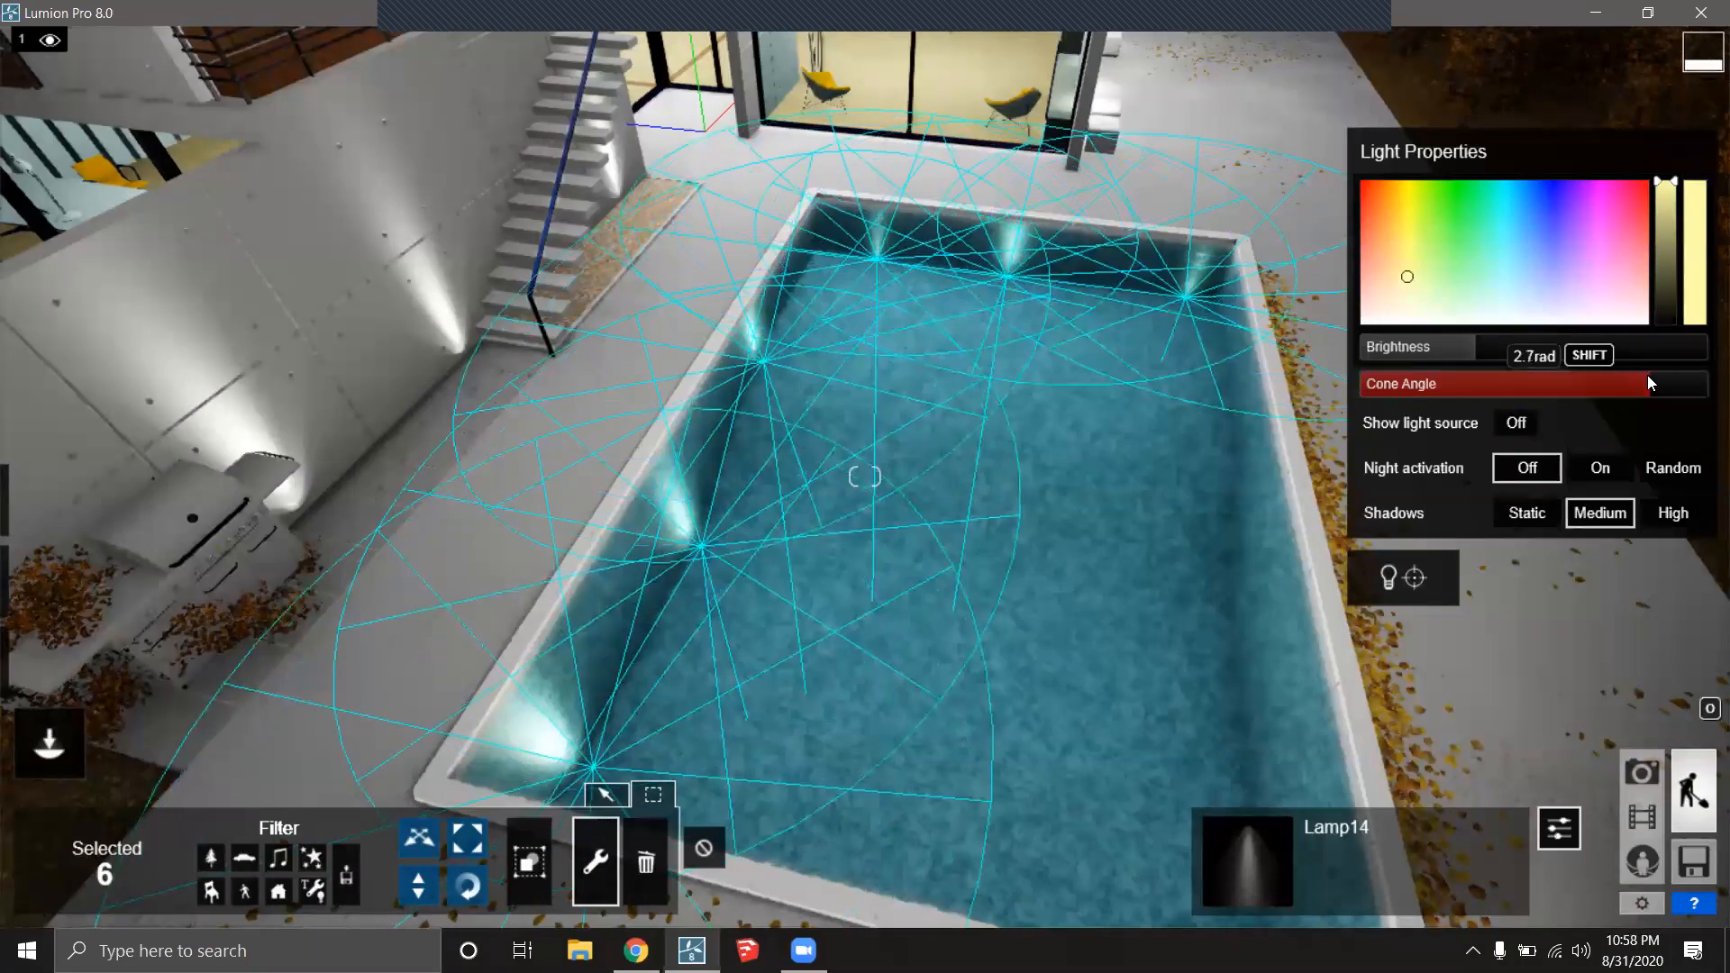
mouse_move(1488, 354)
left_mouse_down()
mouse_move(1528, 350)
mouse_move(1486, 351)
left_mouse_up()
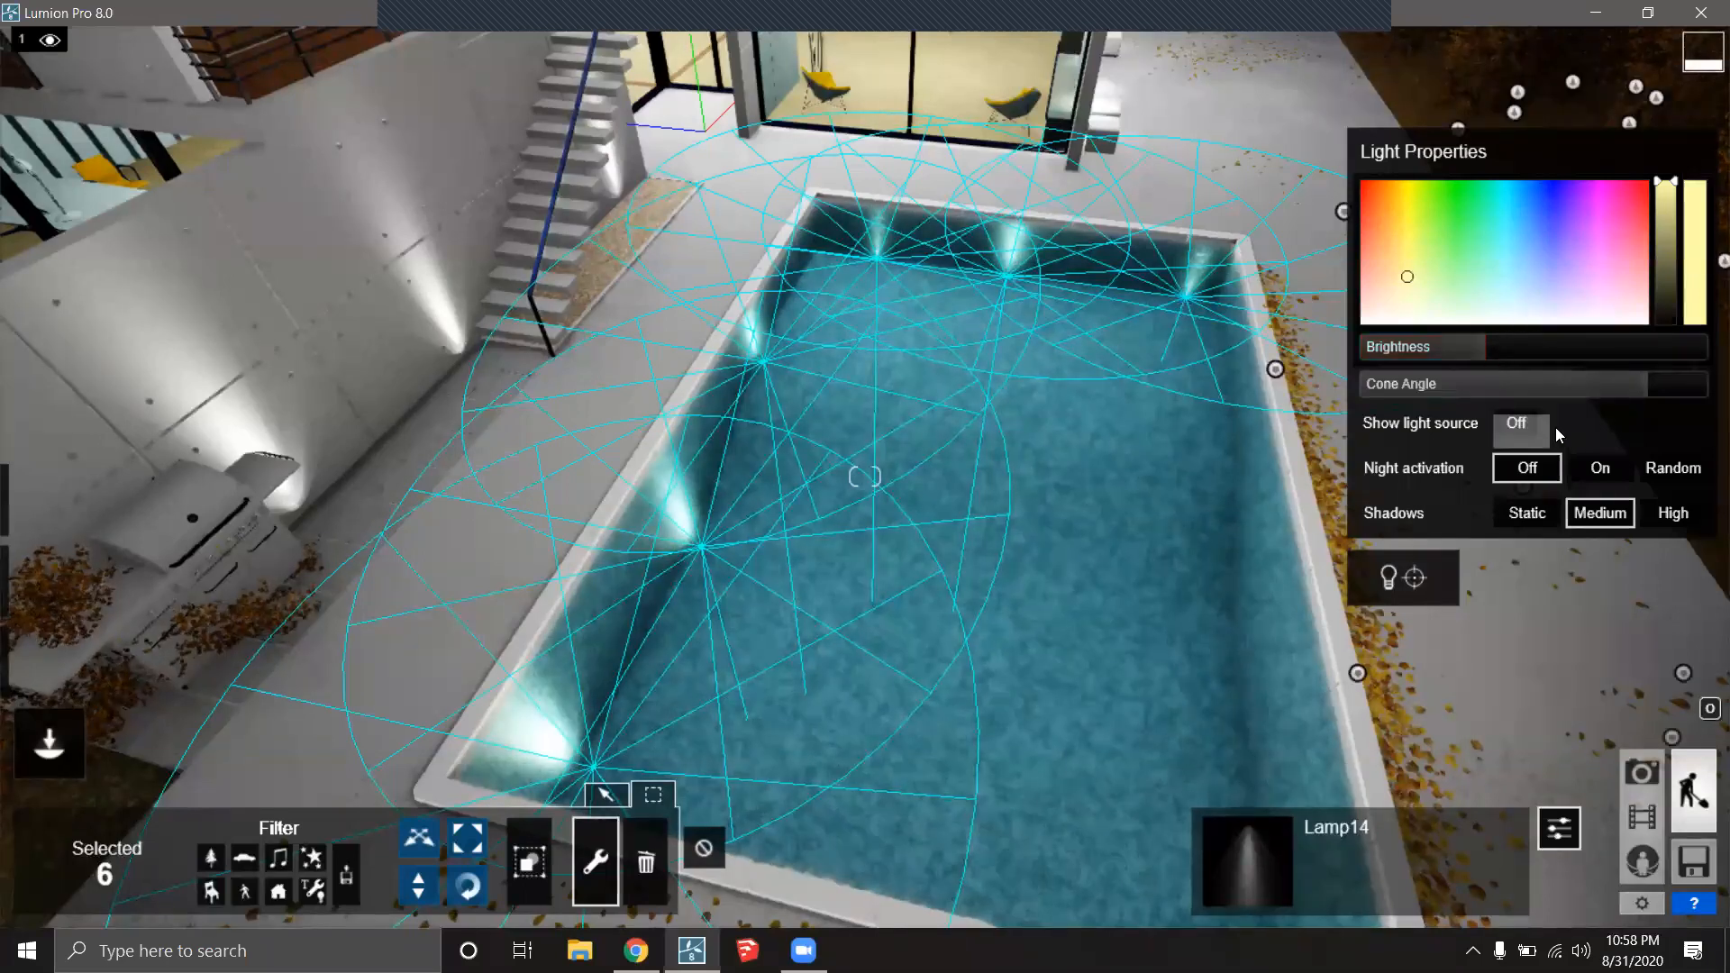
left_click(1600, 470)
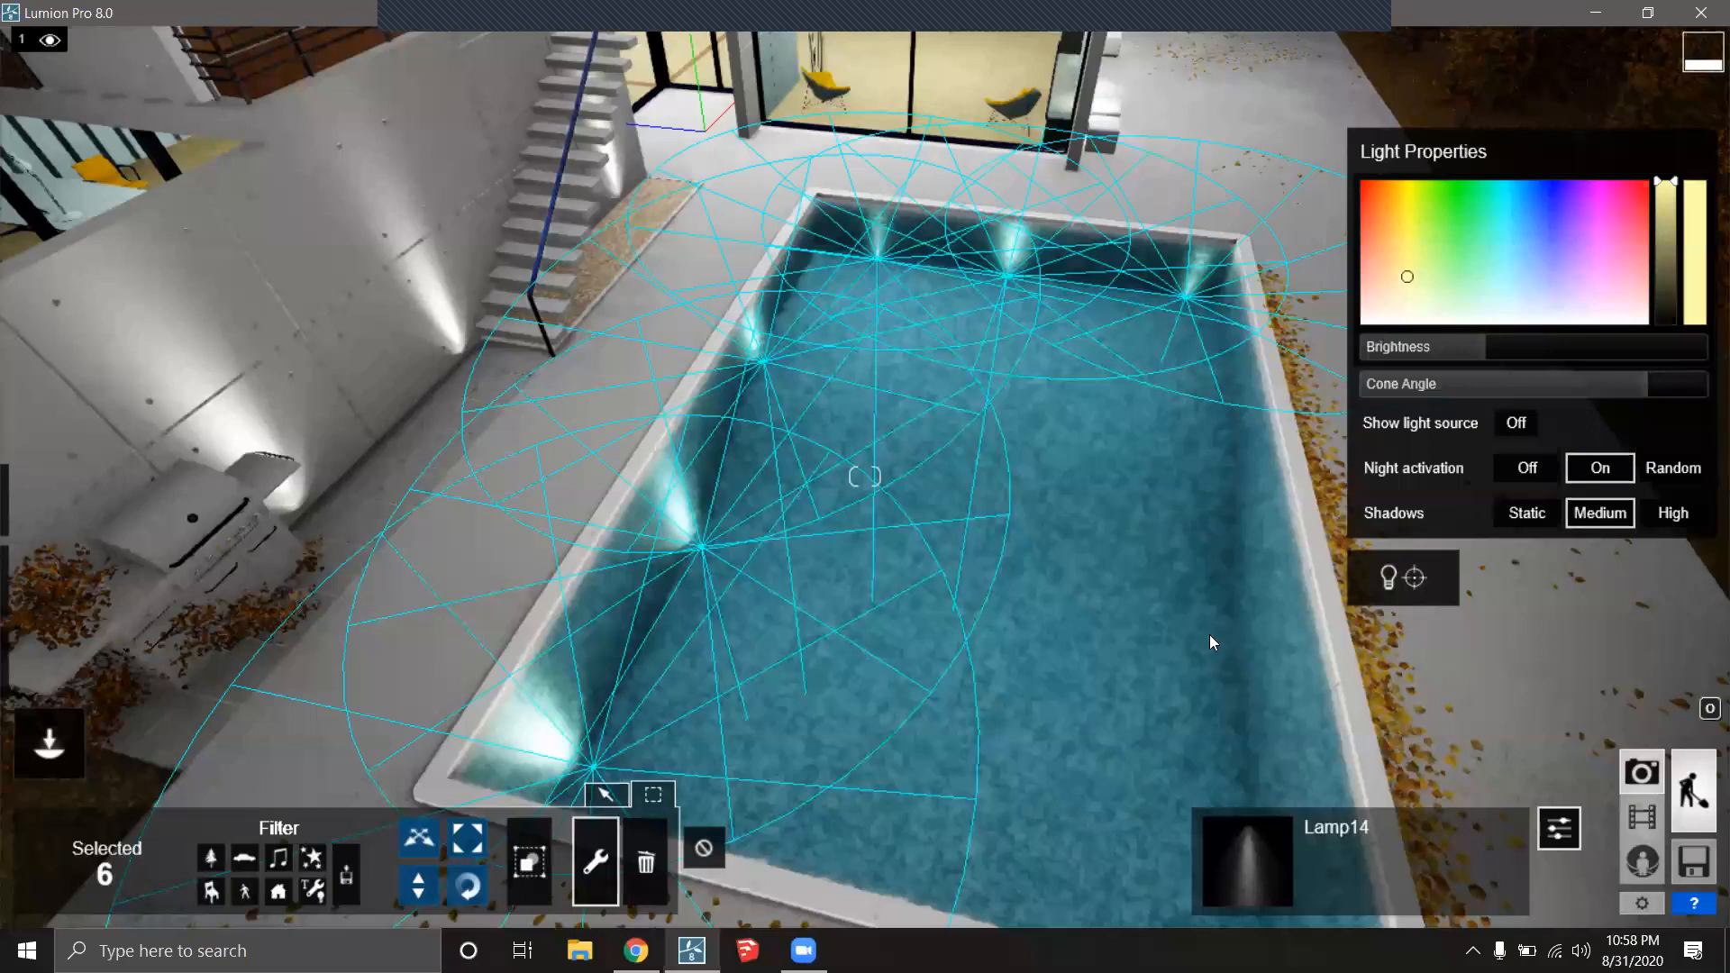
Switch to photo mode and delete the saved view Photo - 1.
left_click(1641, 786)
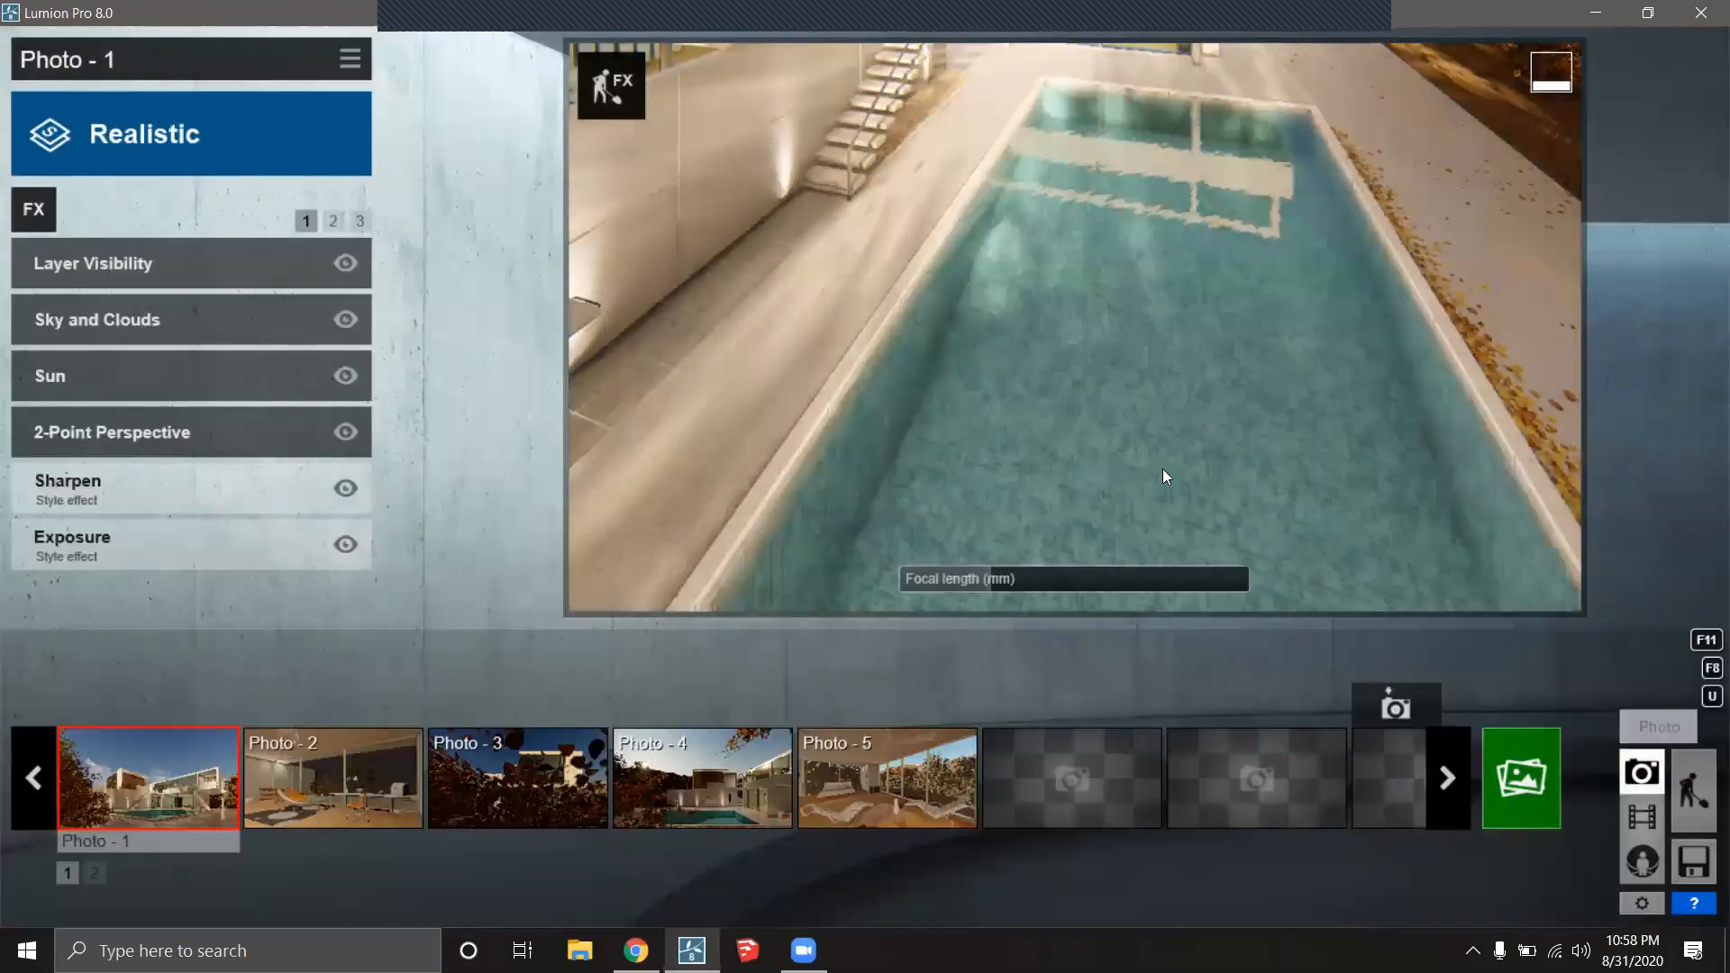
right_click_drag(1158, 467, 1164, 421)
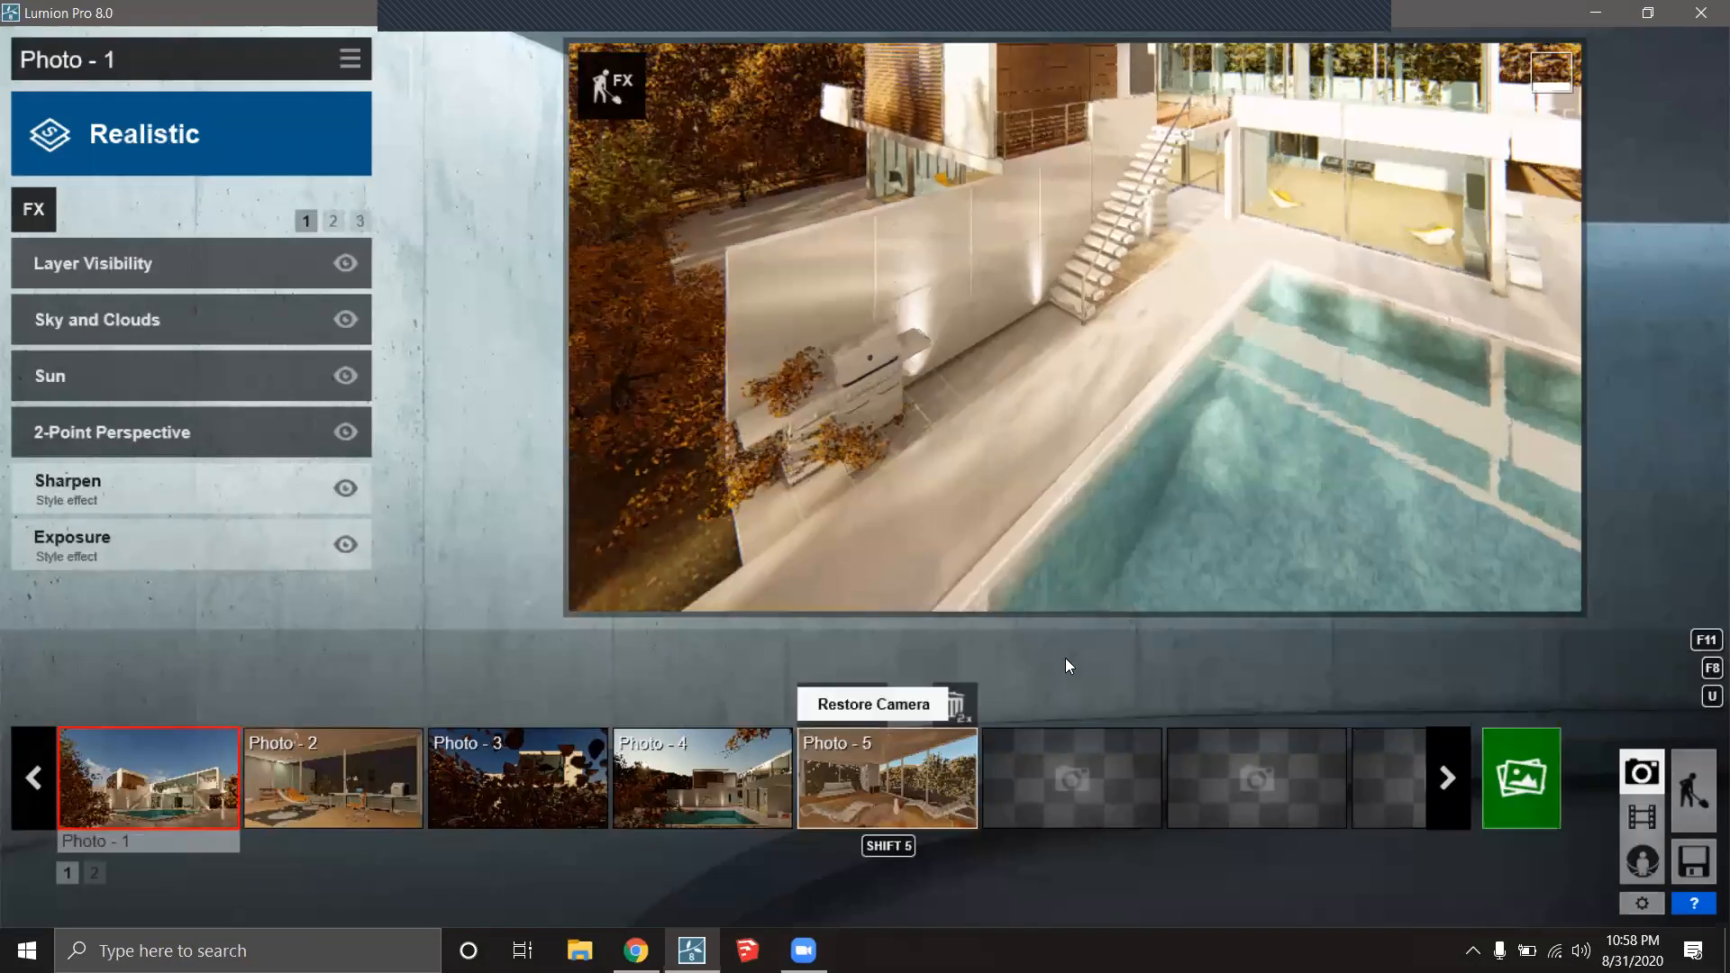
scroll(1227, 403, "down", 1)
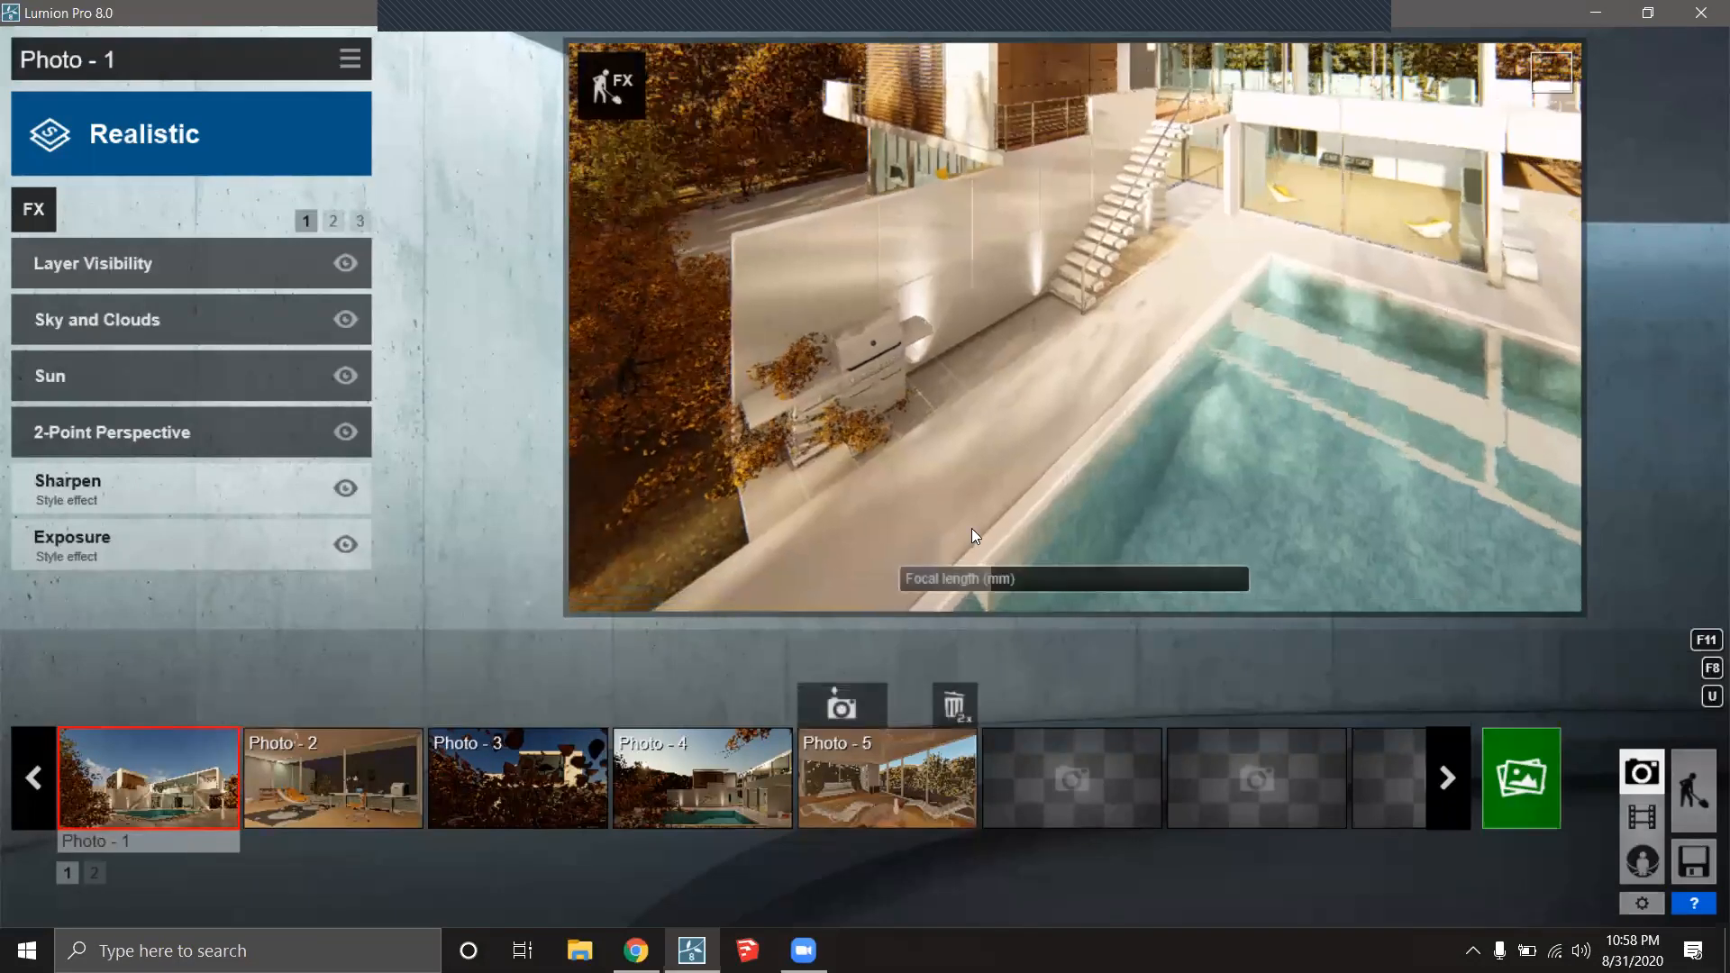
mouse_move(204, 758)
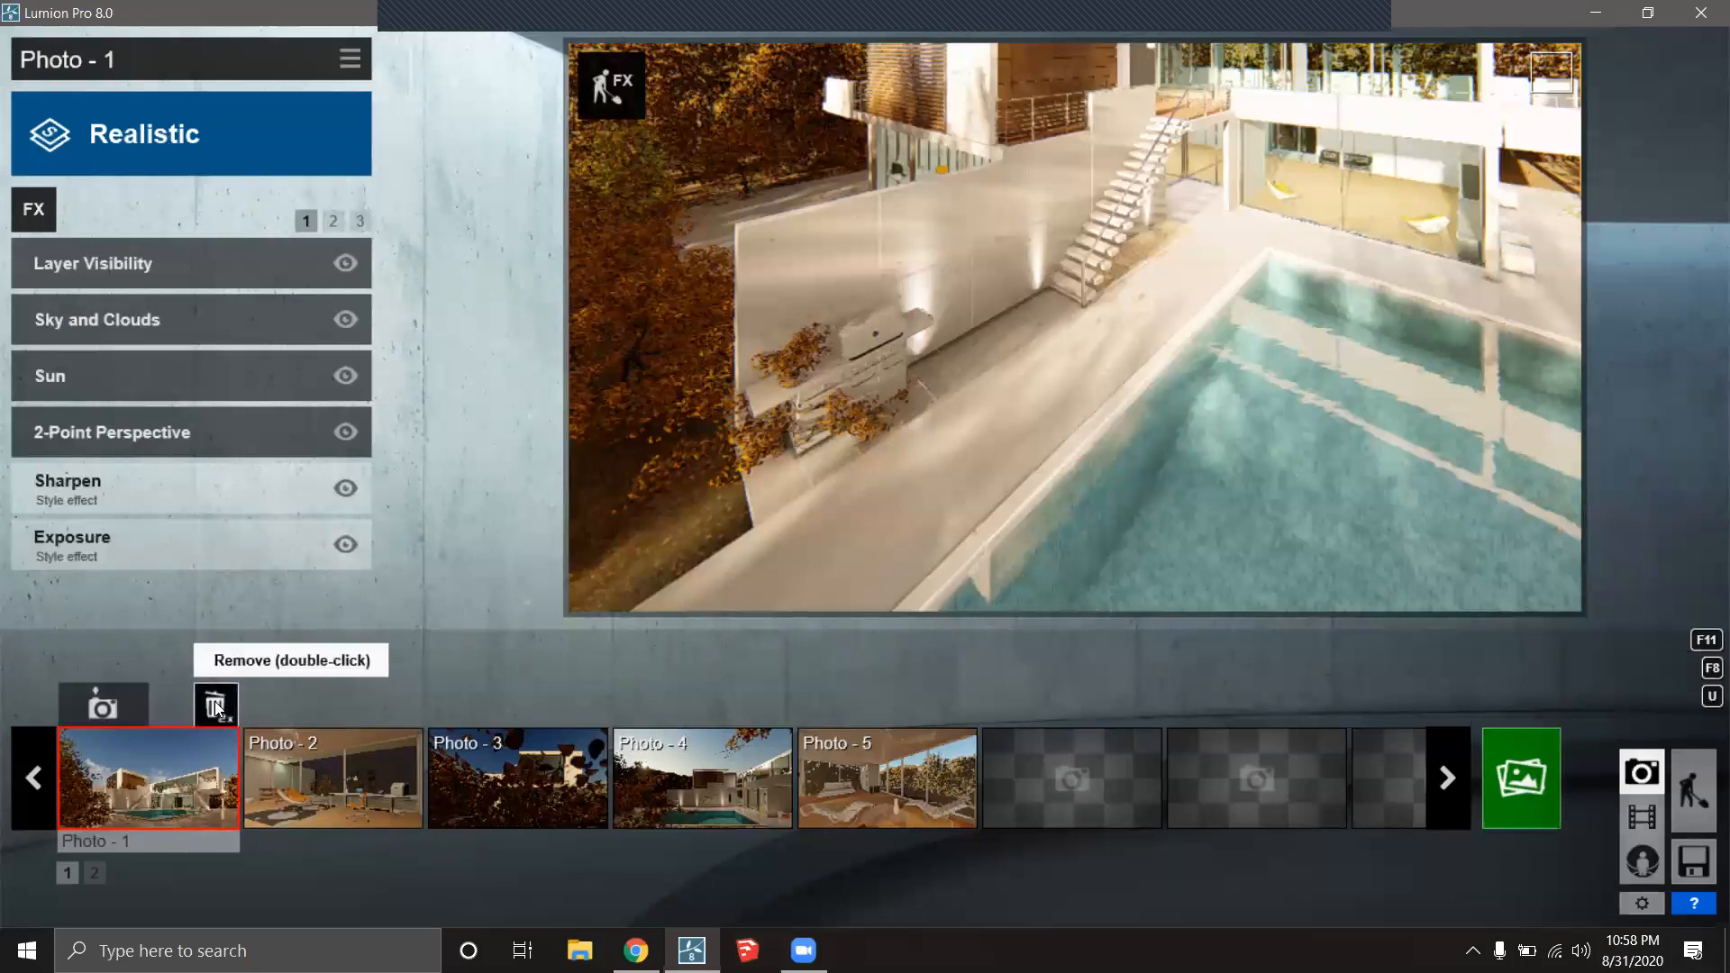
double_click(216, 708)
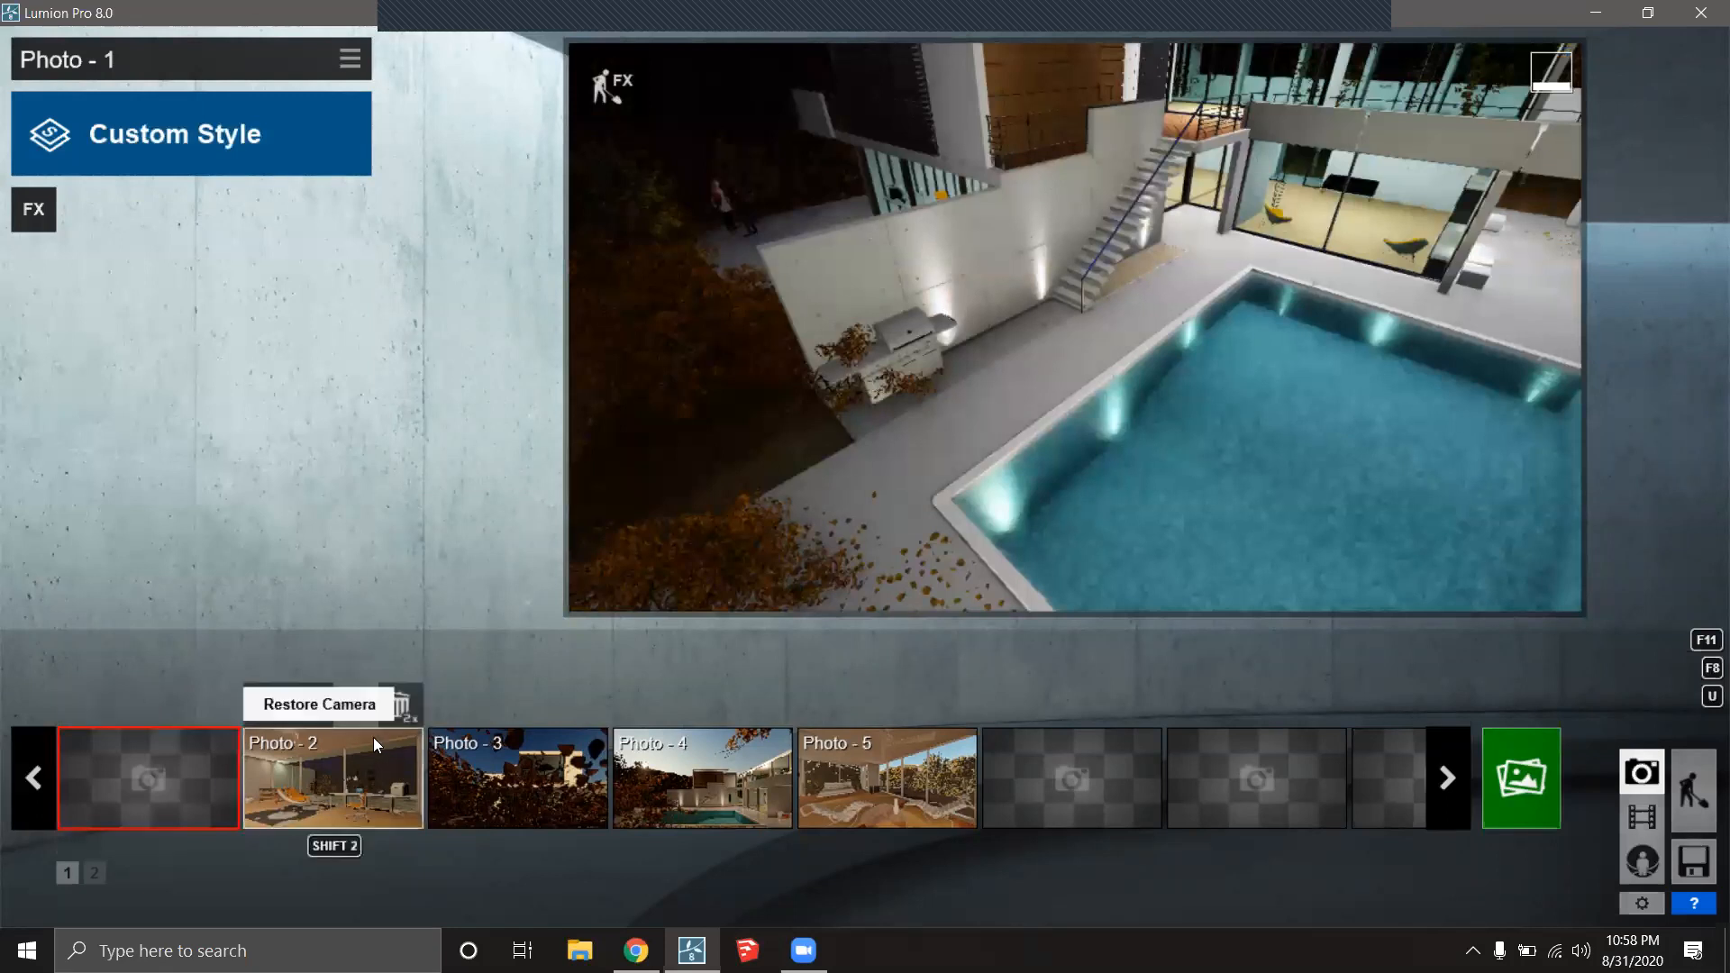
Delete the saved views Photo - 2, Photo - 3, Photo - 4 and Photo - 5.
double_click(399, 709)
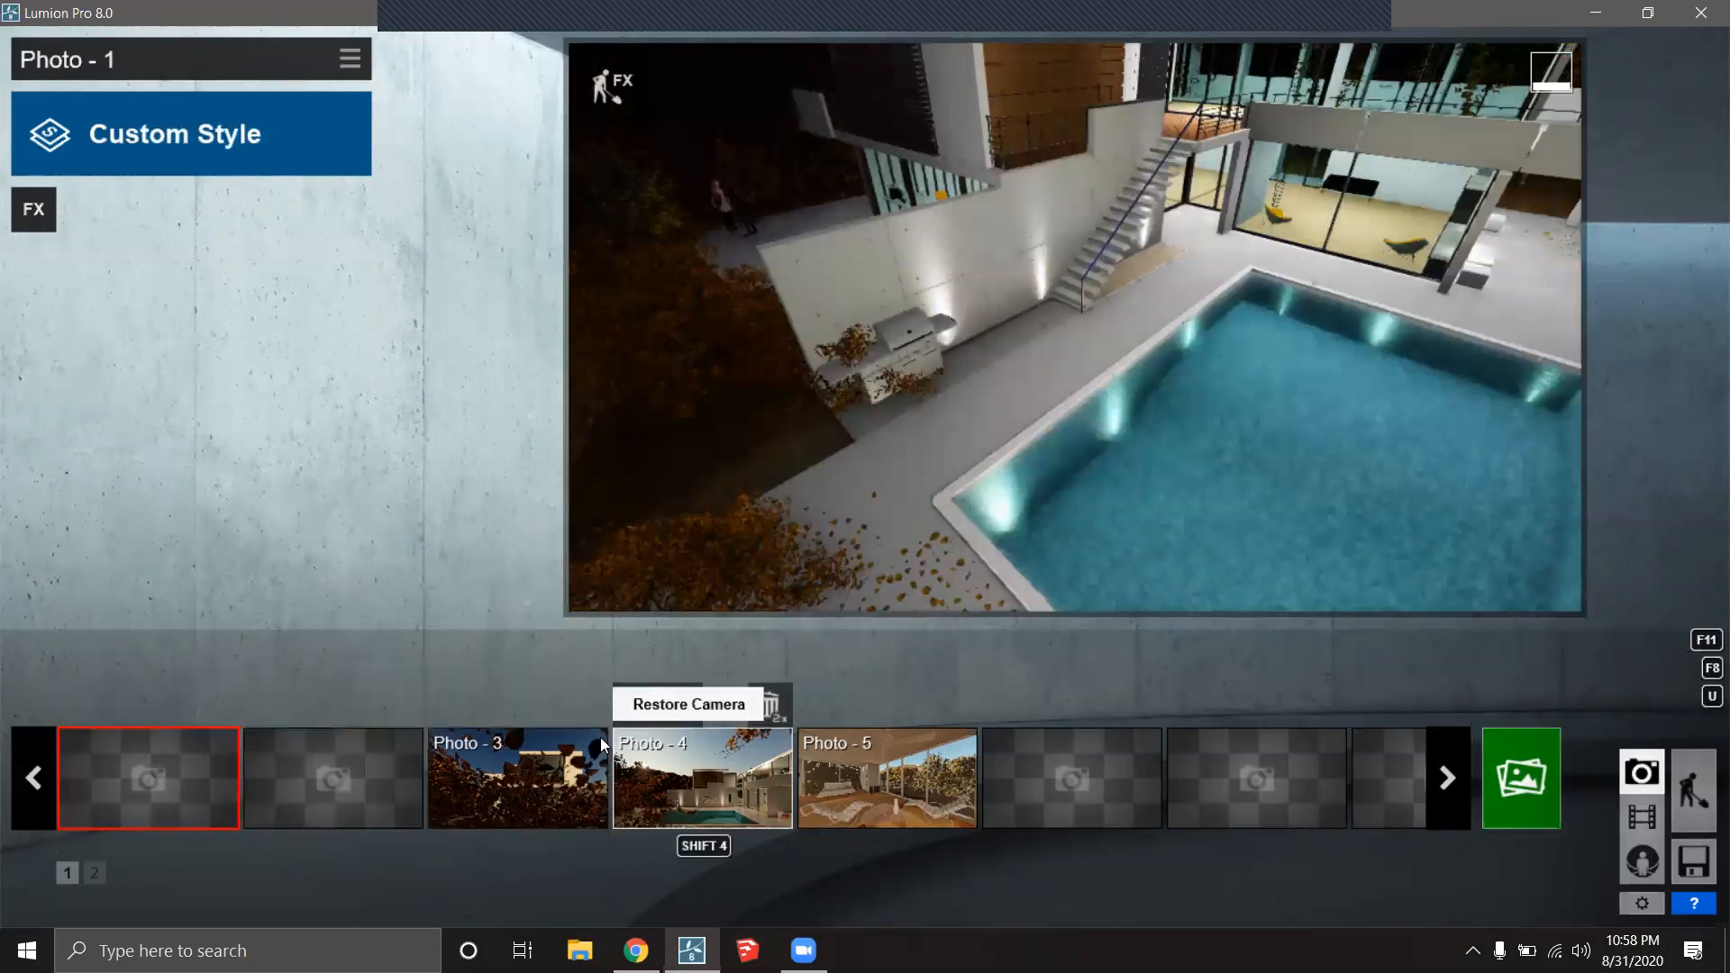
double_click(585, 708)
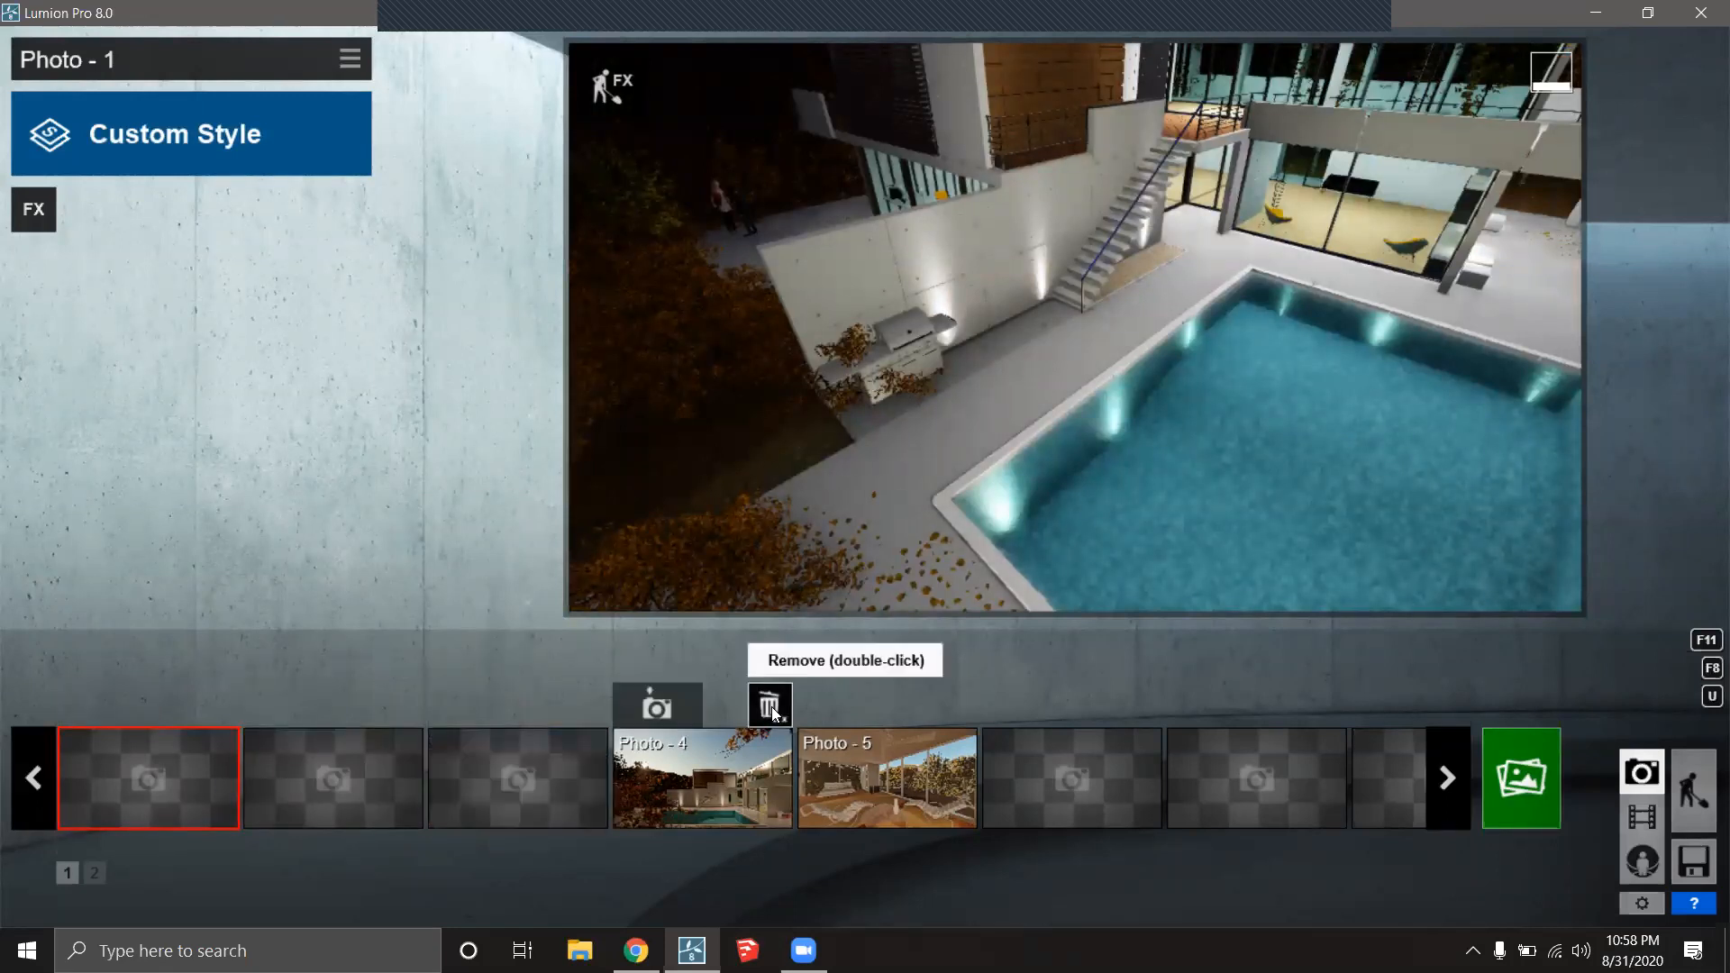
double_click(768, 708)
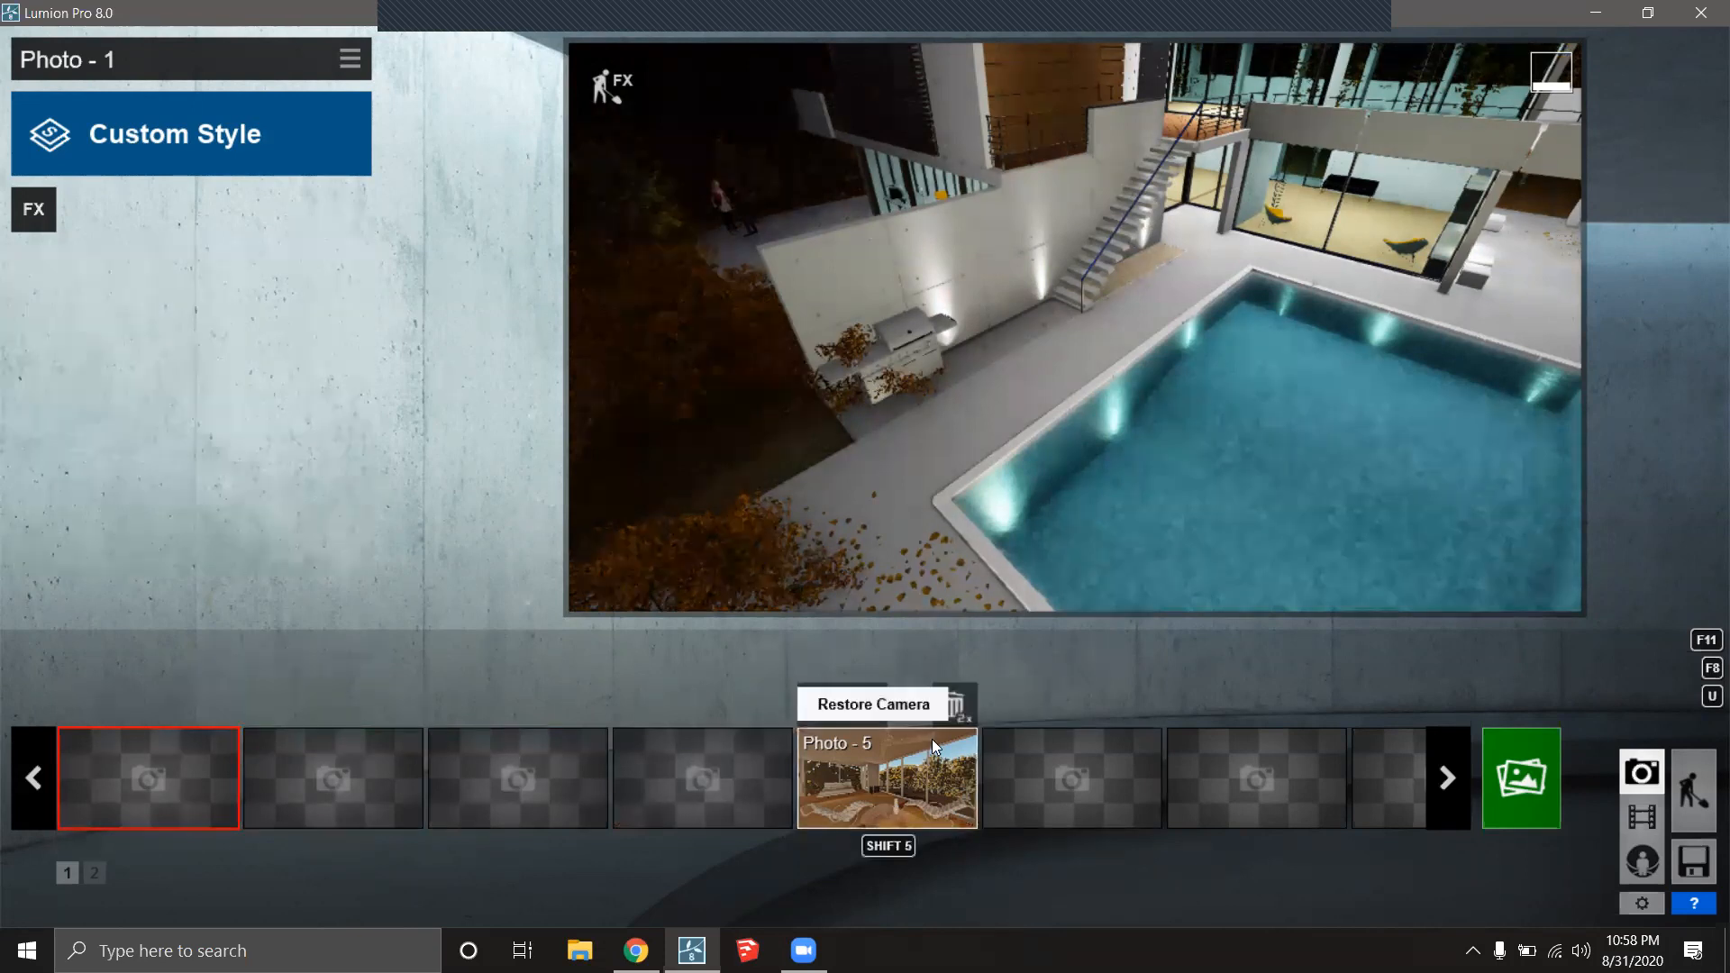
double_click(954, 712)
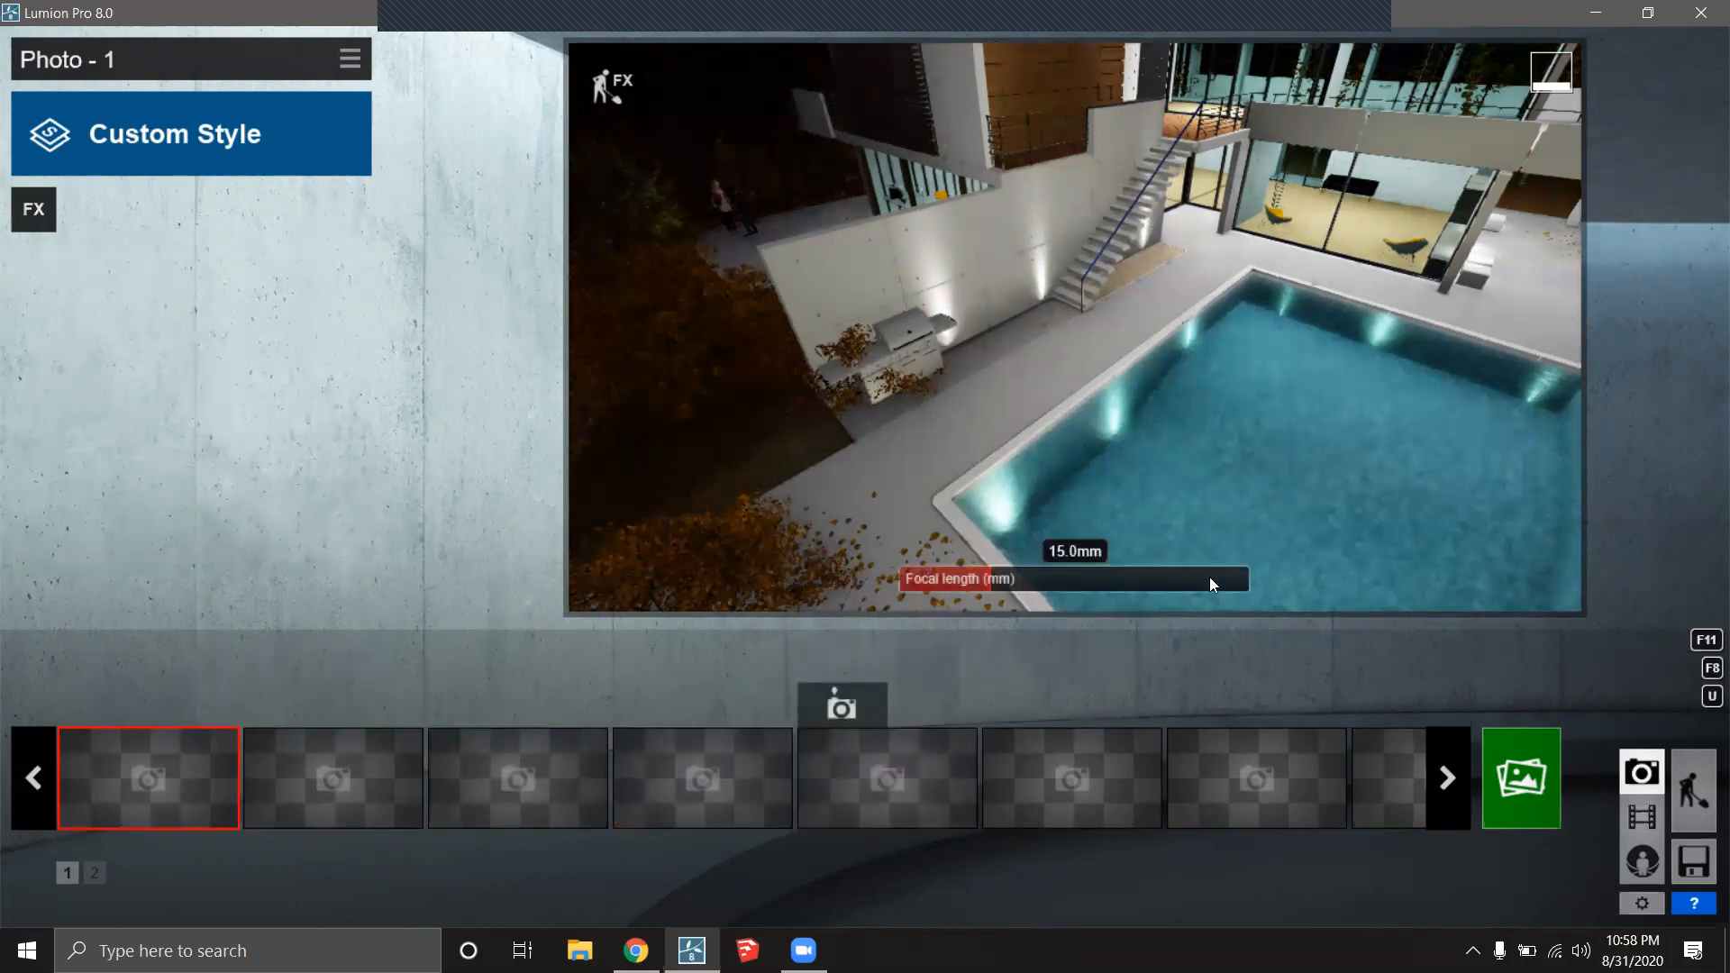
Lower the camera to near ground level at the pool's edge and aim it across the water at the lit house.
middle_click_drag(1212, 573, 1212, 504)
right_click_drag(1252, 576, 1261, 514)
middle_click_drag(1261, 514, 1277, 402)
right_click_drag(1277, 402, 1232, 395)
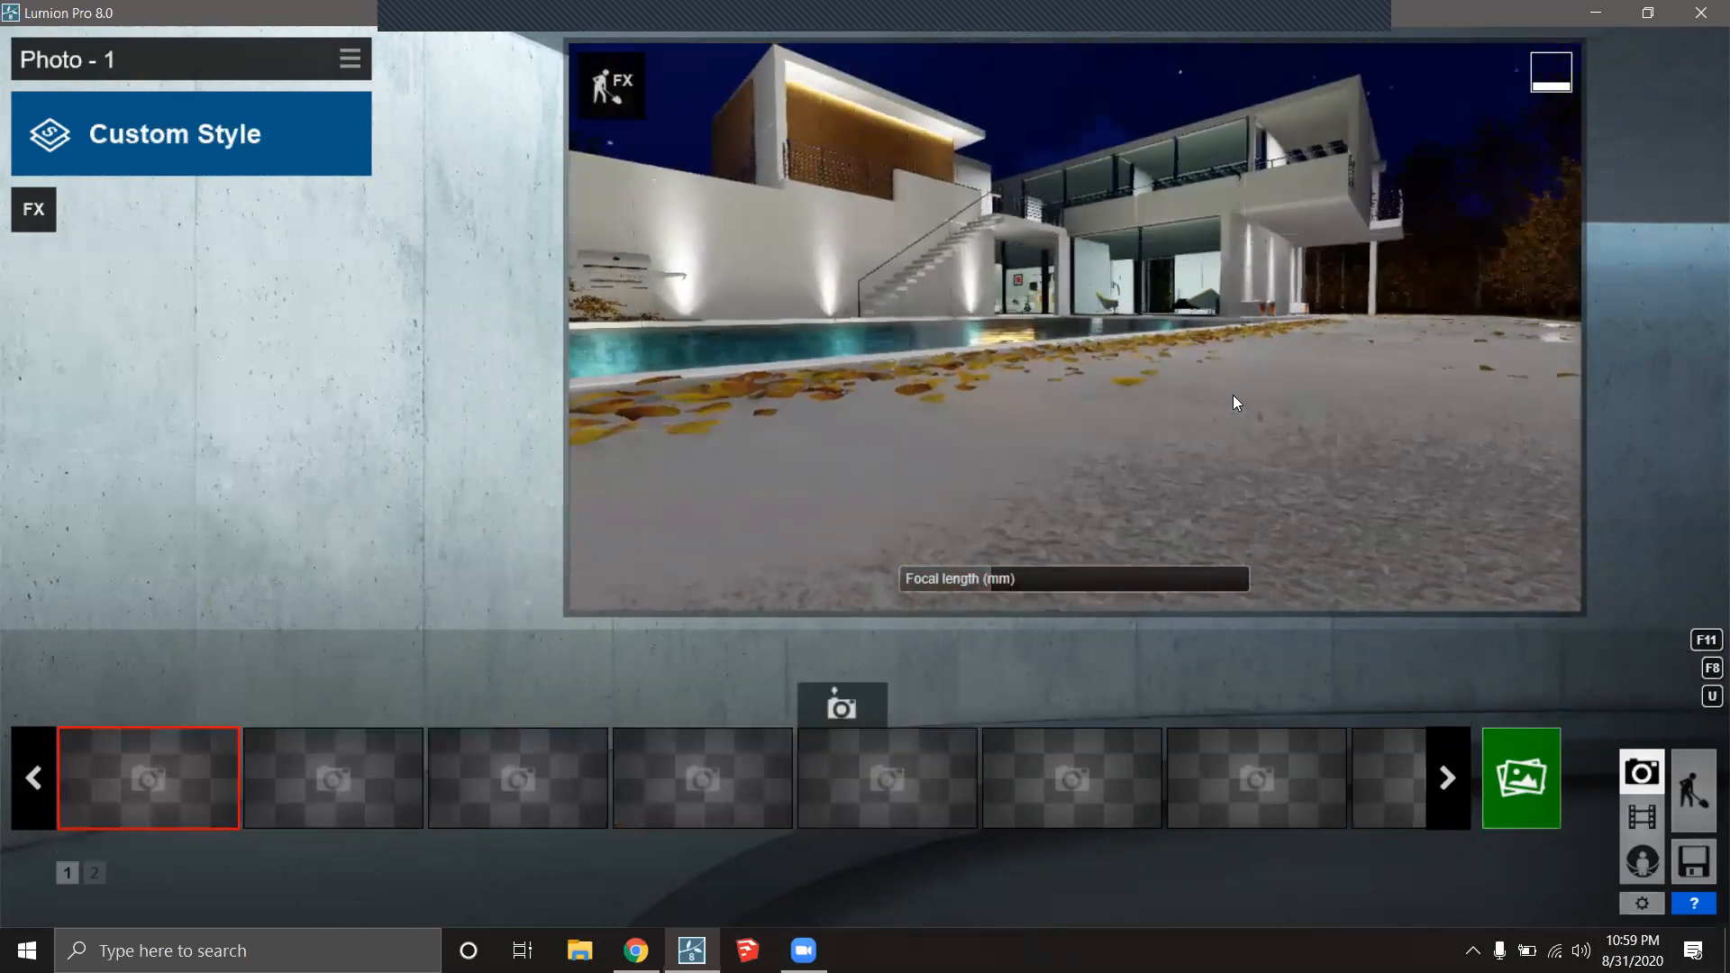
middle_click_drag(1214, 402, 1270, 445)
scroll(1272, 439, "up", 3)
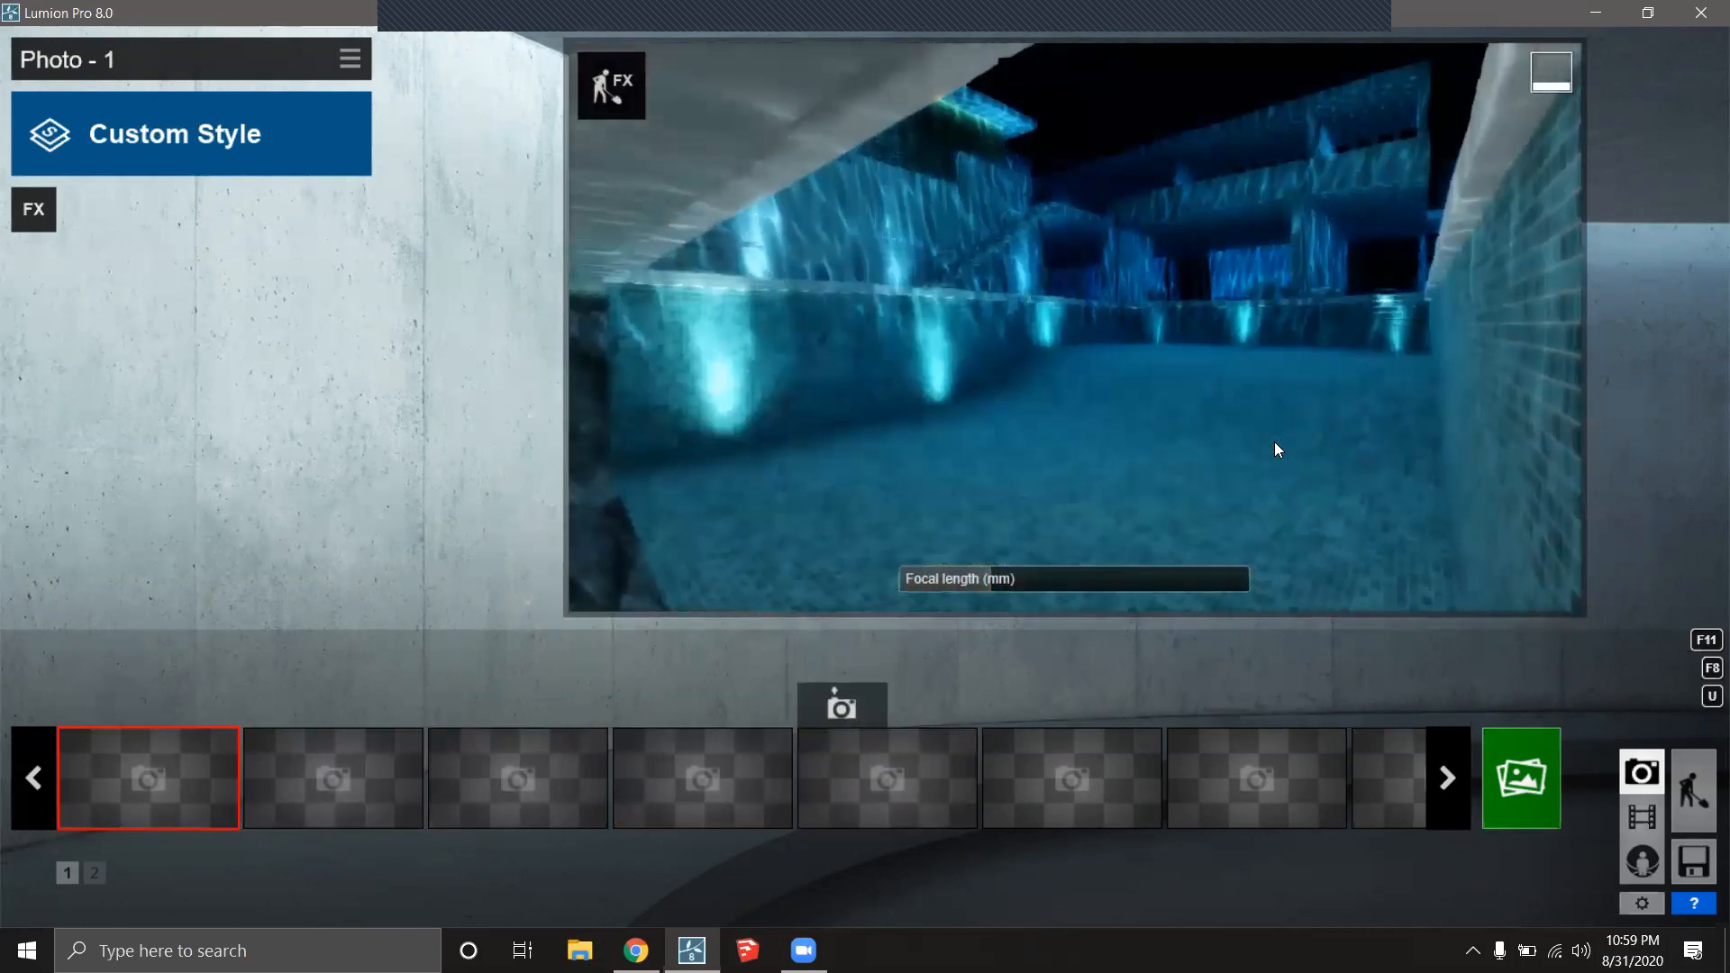
scroll(1274, 449, "down", 3)
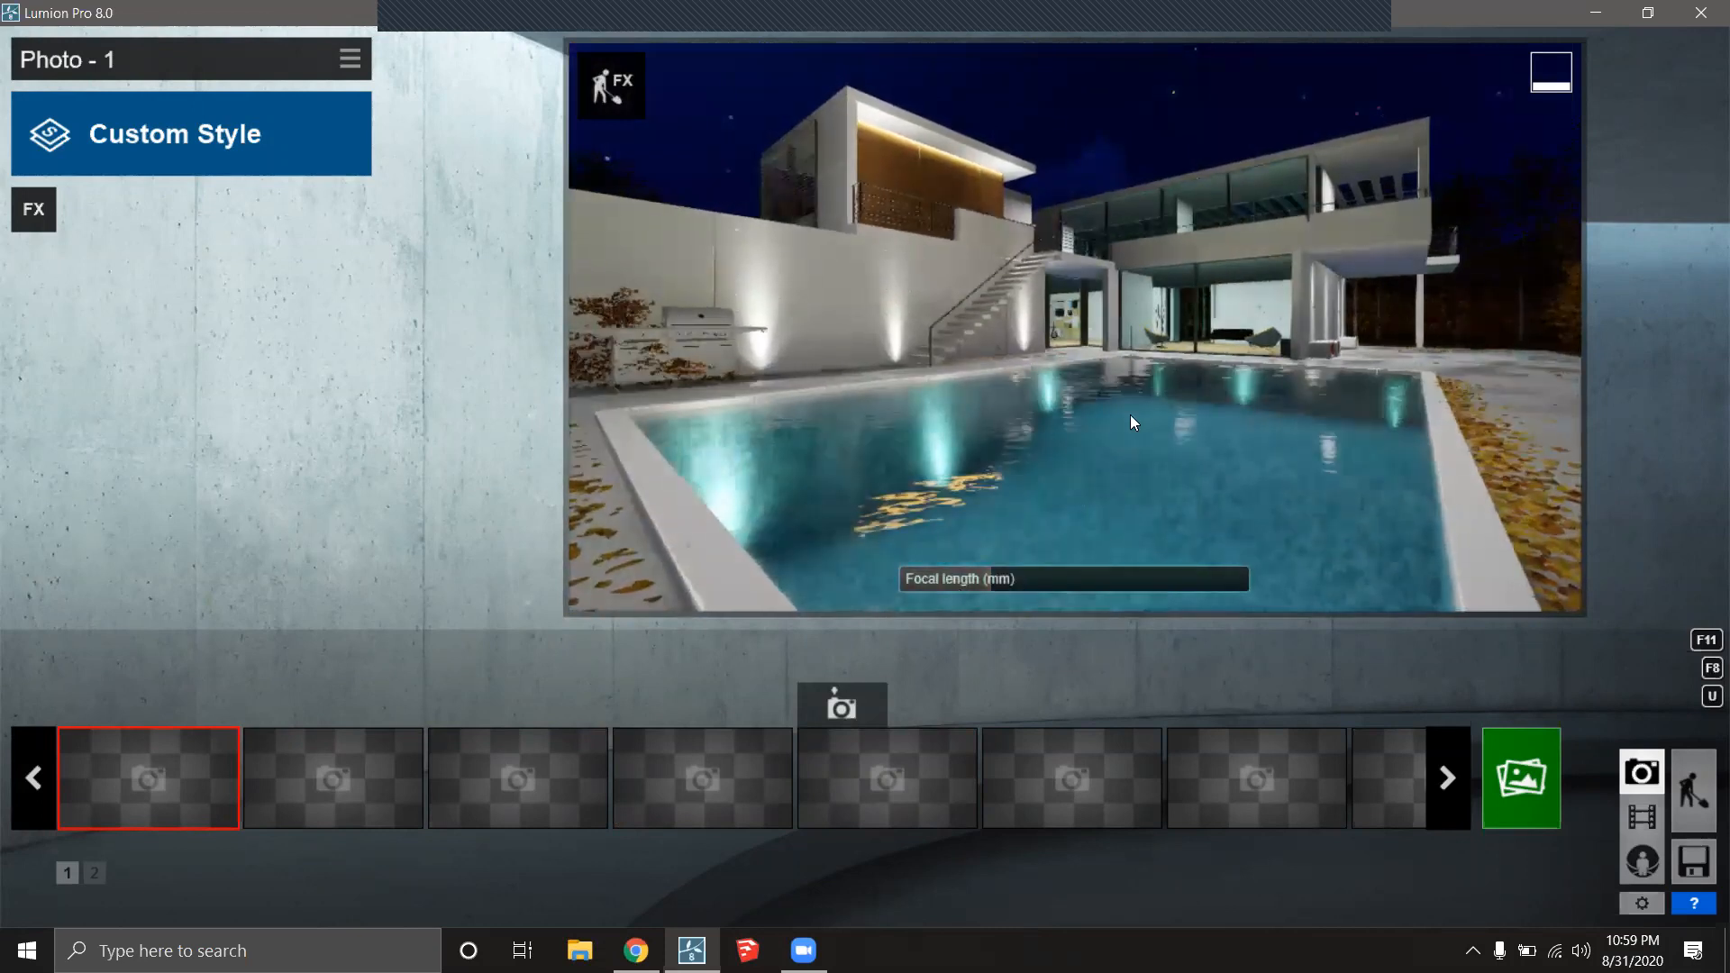
Adjust the camera's distance to frame the pool's near corner, the outdoor table and the whole house.
scroll(1144, 407, "down", 3)
scroll(1158, 400, "down", 2)
scroll(1158, 400, "up", 2)
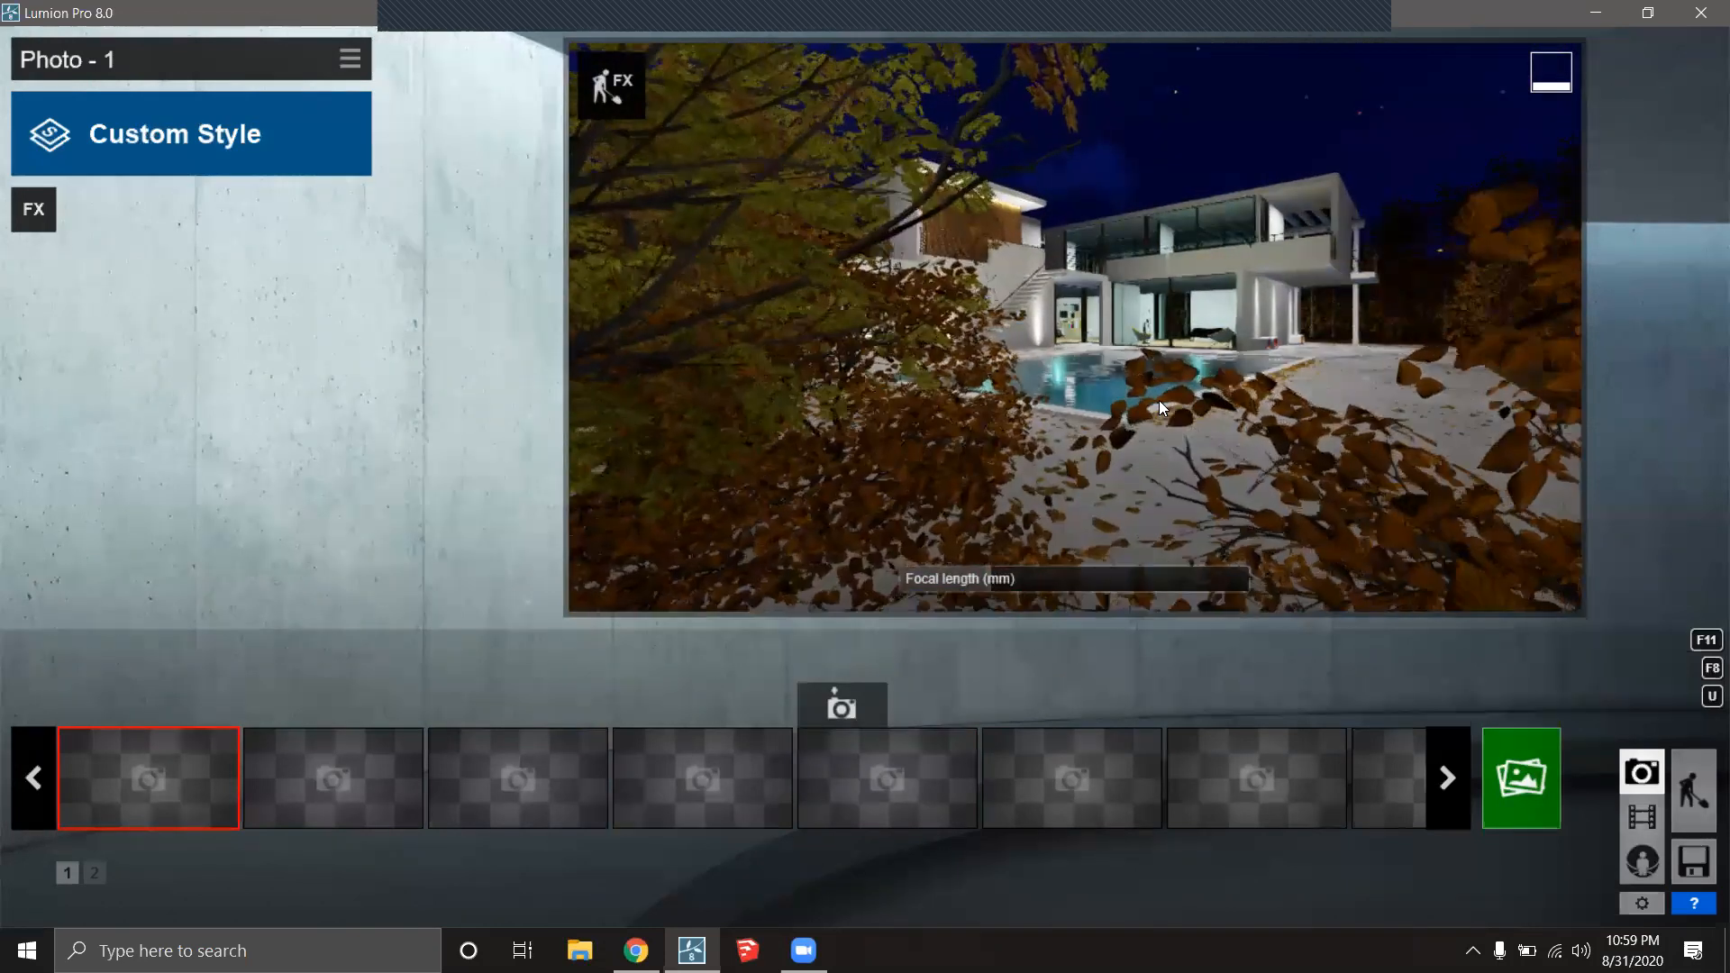
scroll(1158, 400, "up", 3)
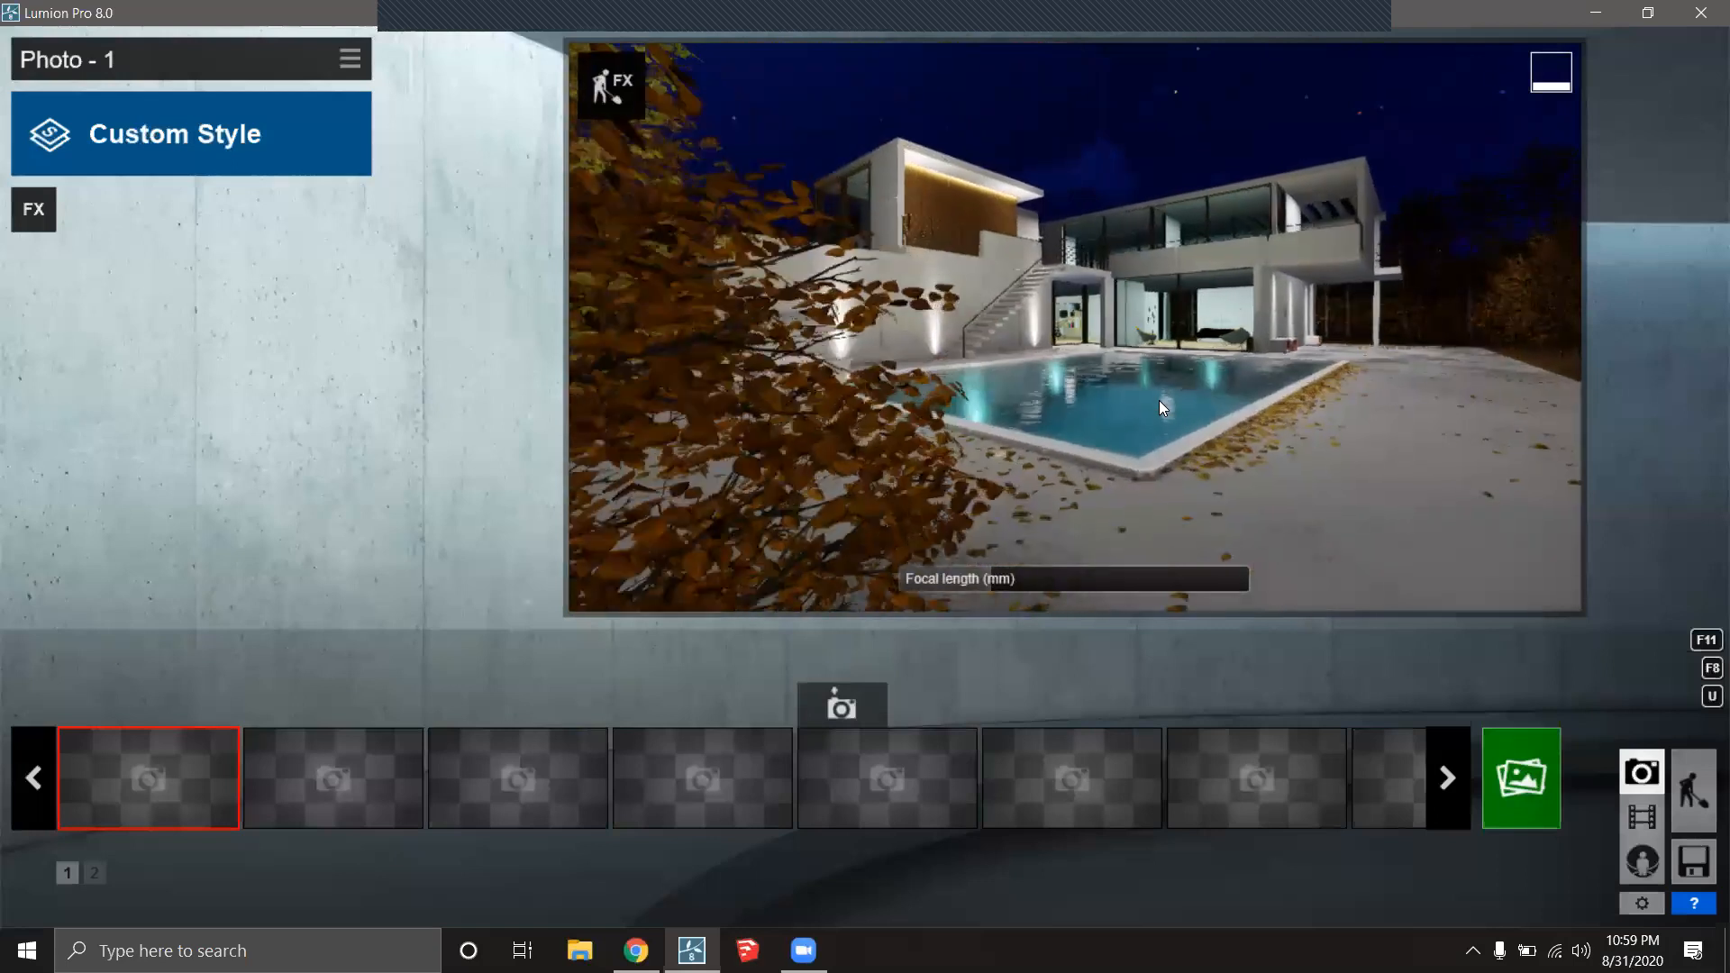
scroll(1158, 400, "up", 2)
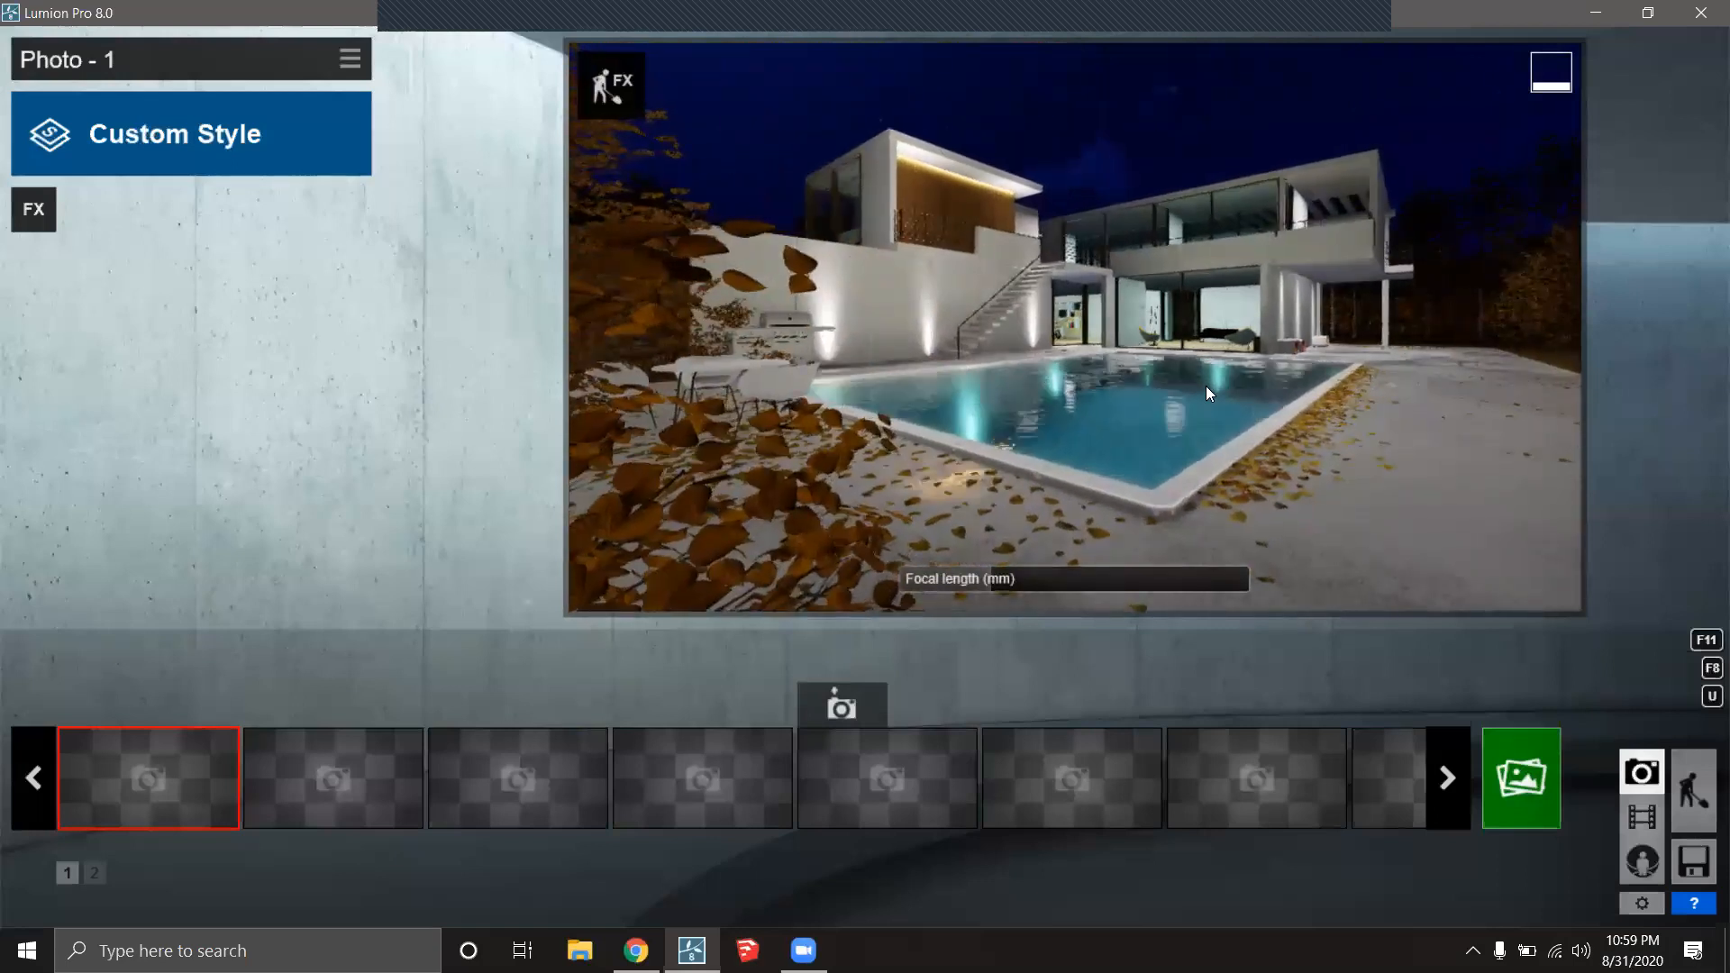
scroll(1205, 385, "up", 2)
scroll(1205, 385, "up", 2)
scroll(1209, 396, "up", 2)
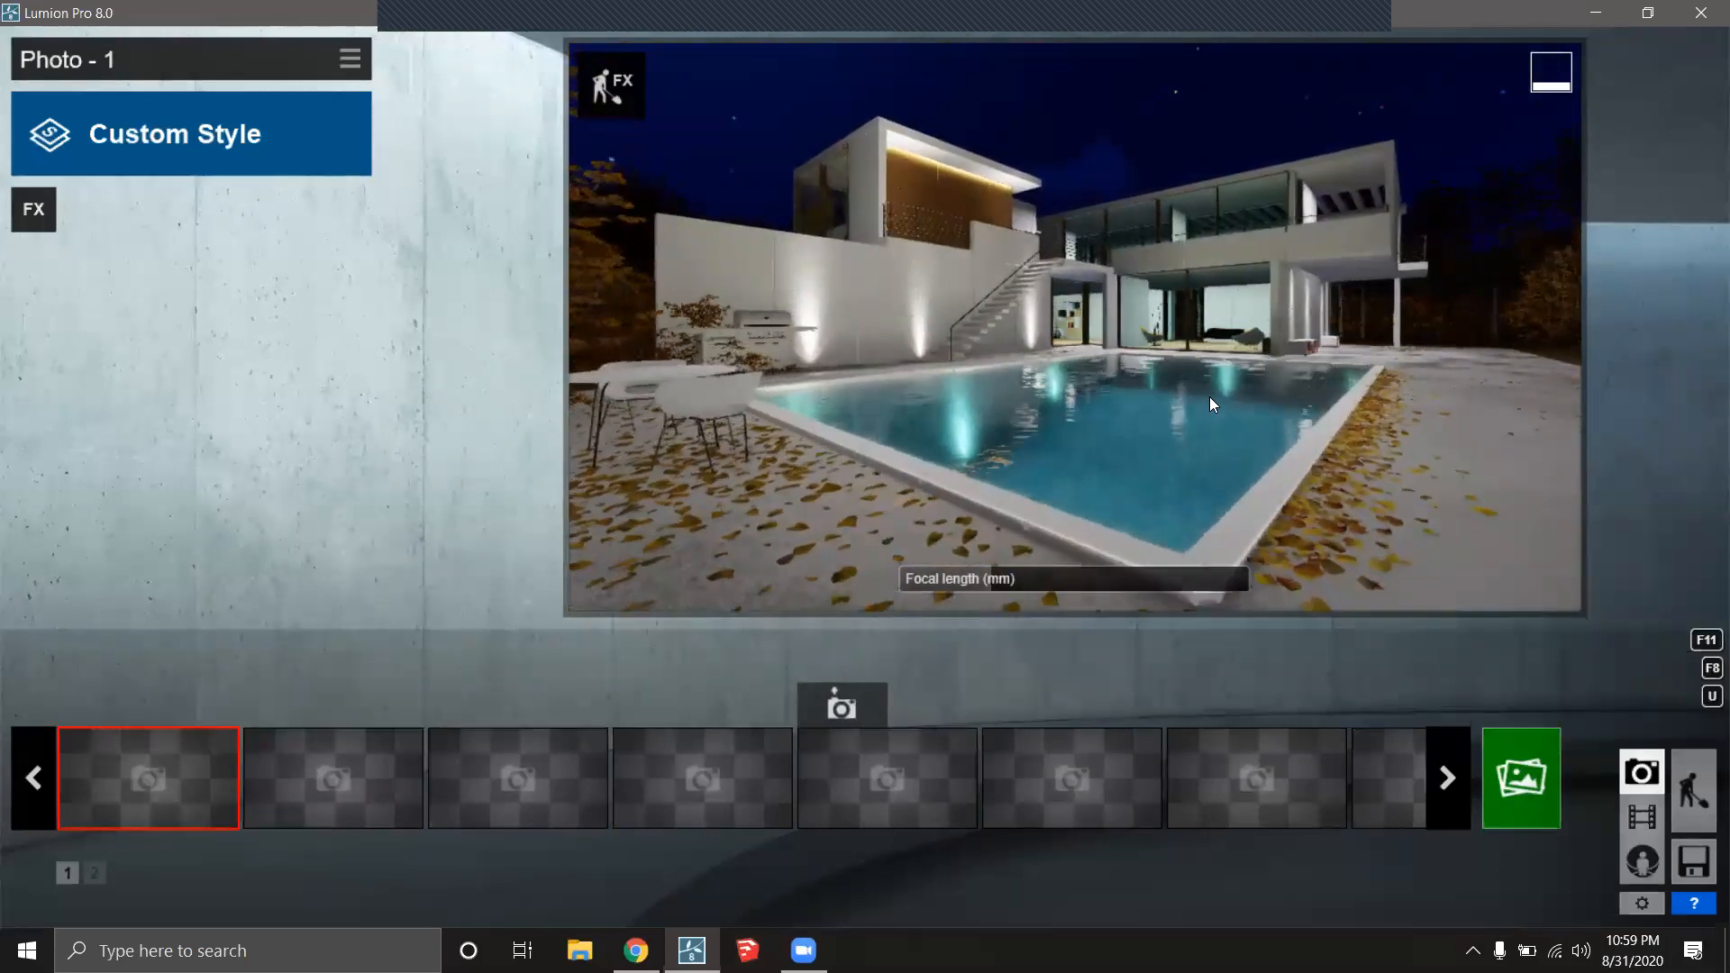
scroll(1203, 395, "down", 2)
scroll(1200, 395, "up", 2)
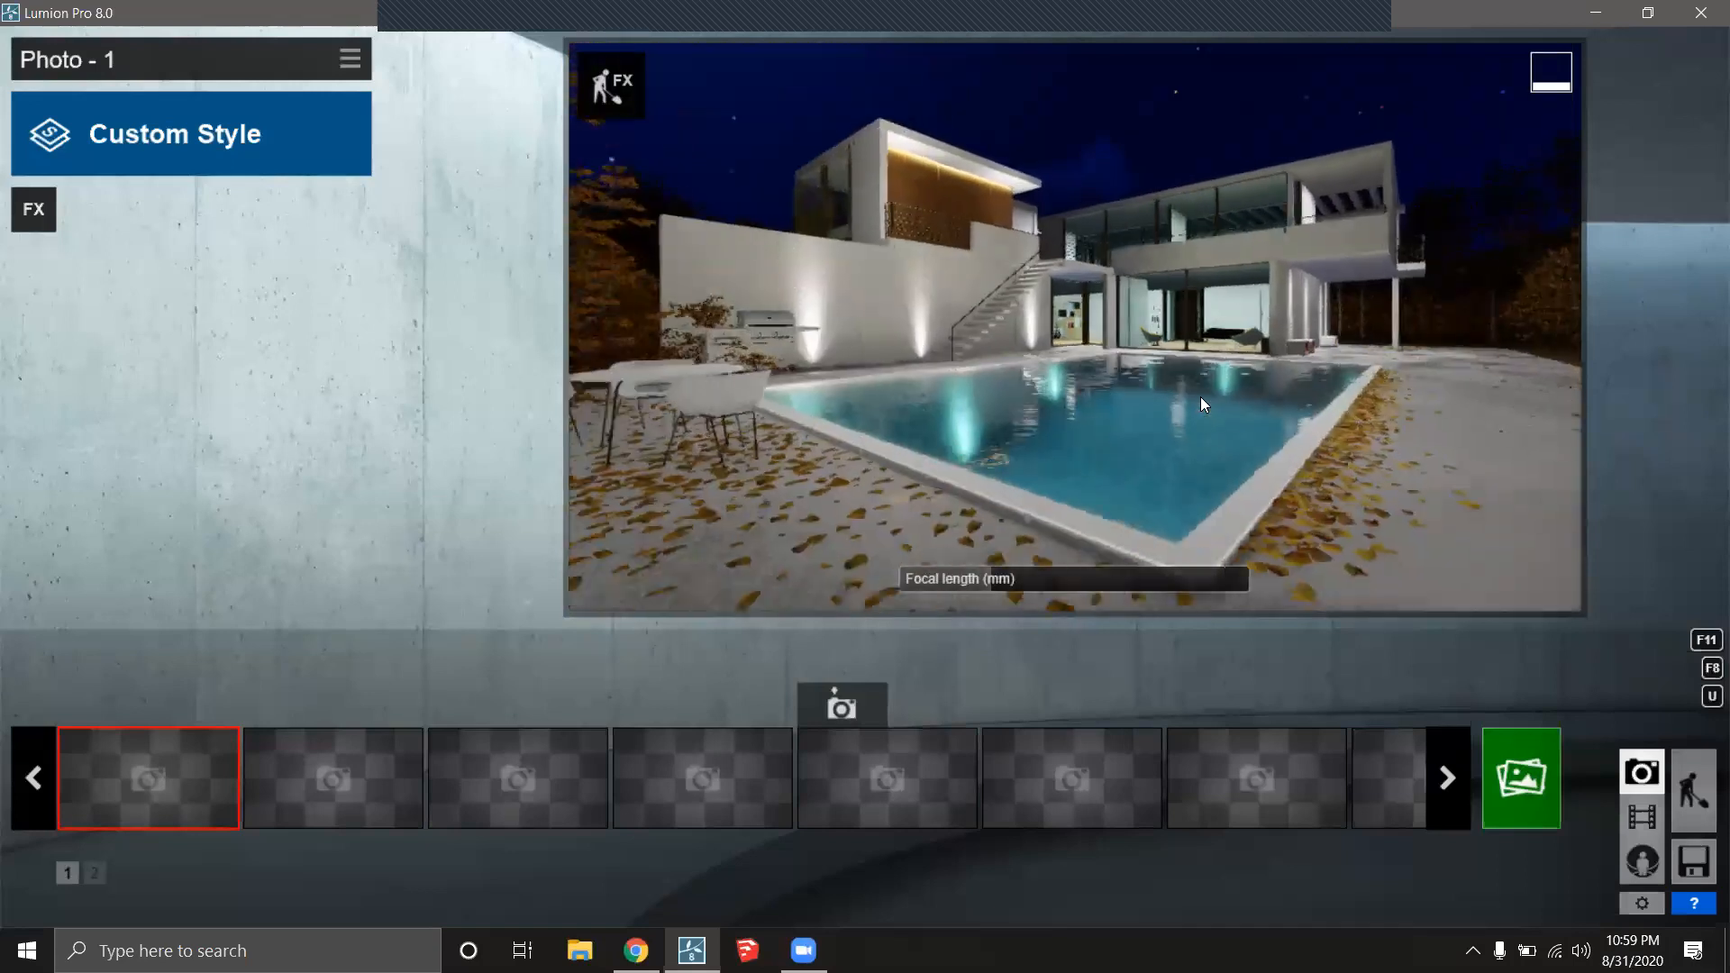
Set the focal length to 24.4 mm and shift the camera back and sideways to show the pool's near corner.
left_click(989, 579)
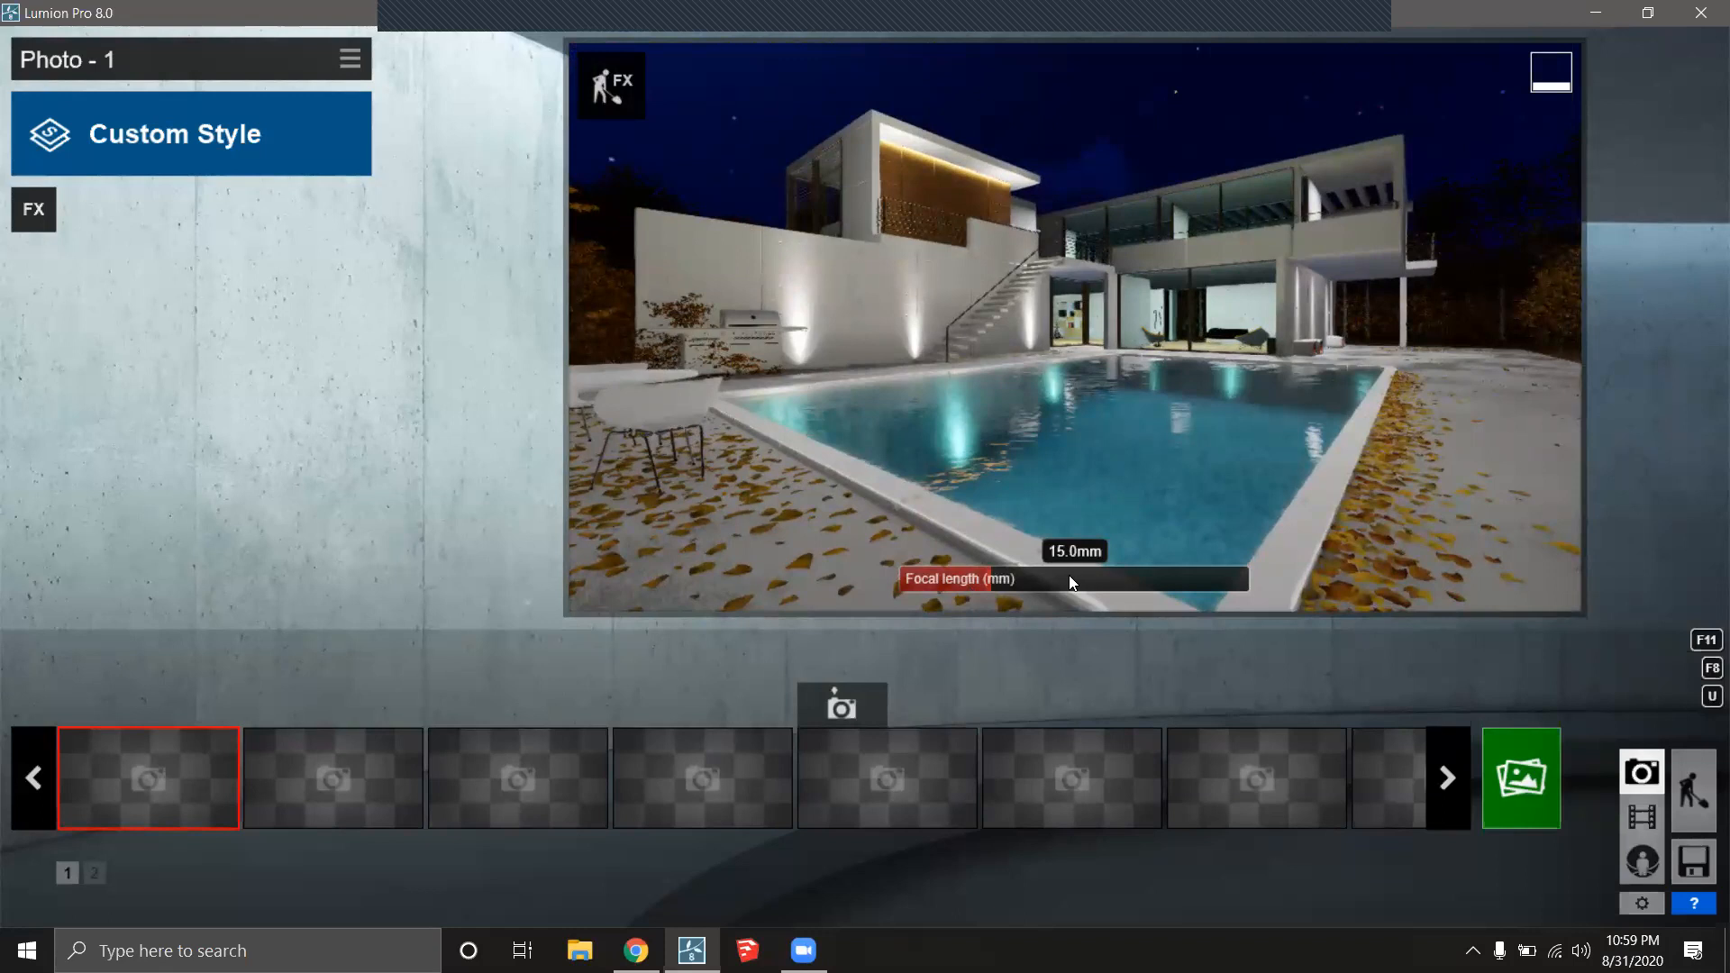
left_click_drag(1030, 575, 1029, 580)
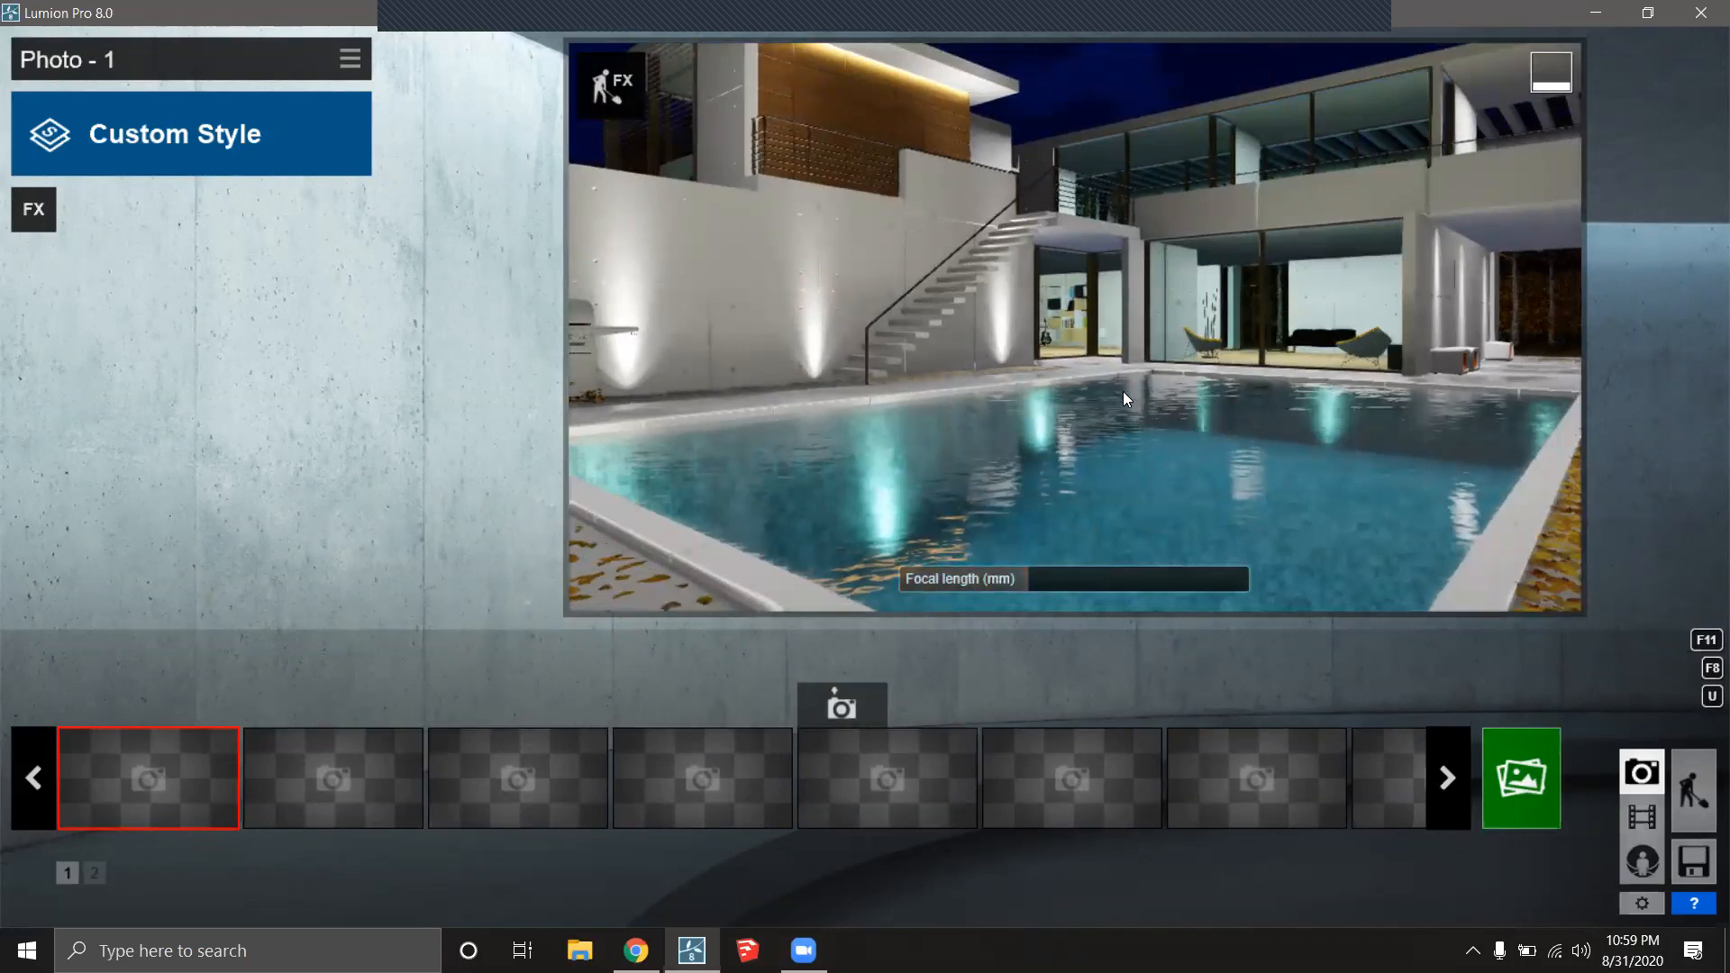
right_click_drag(1106, 292, 1108, 345)
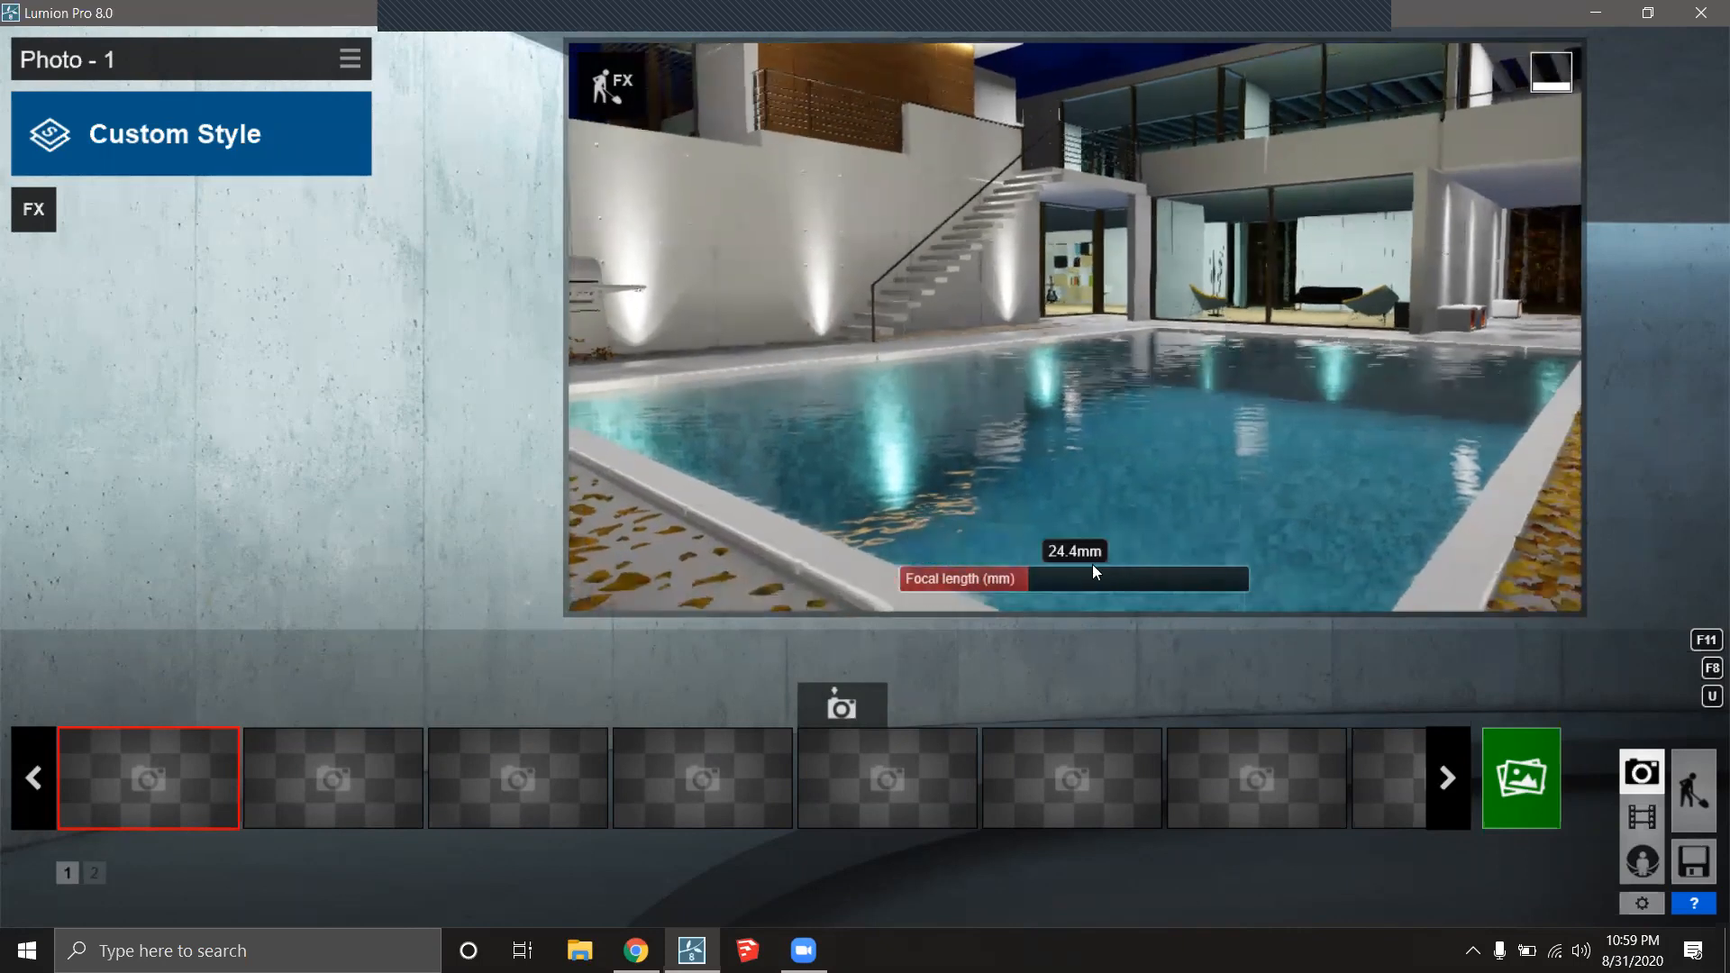
key("s")
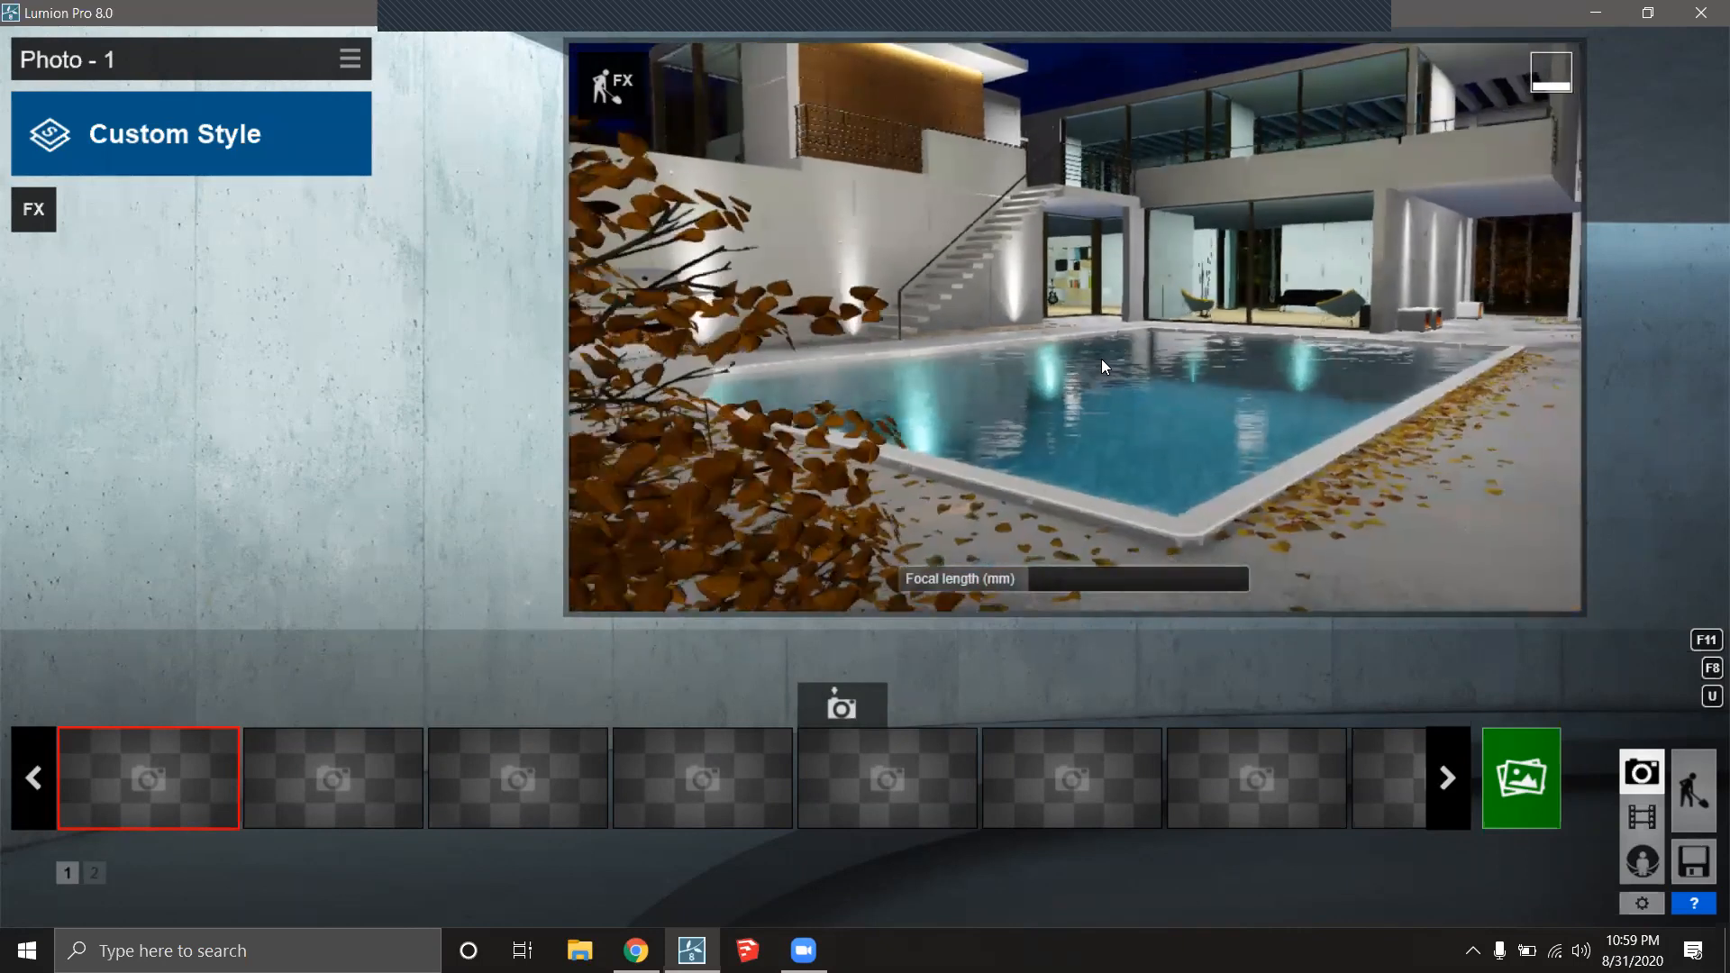
key("d")
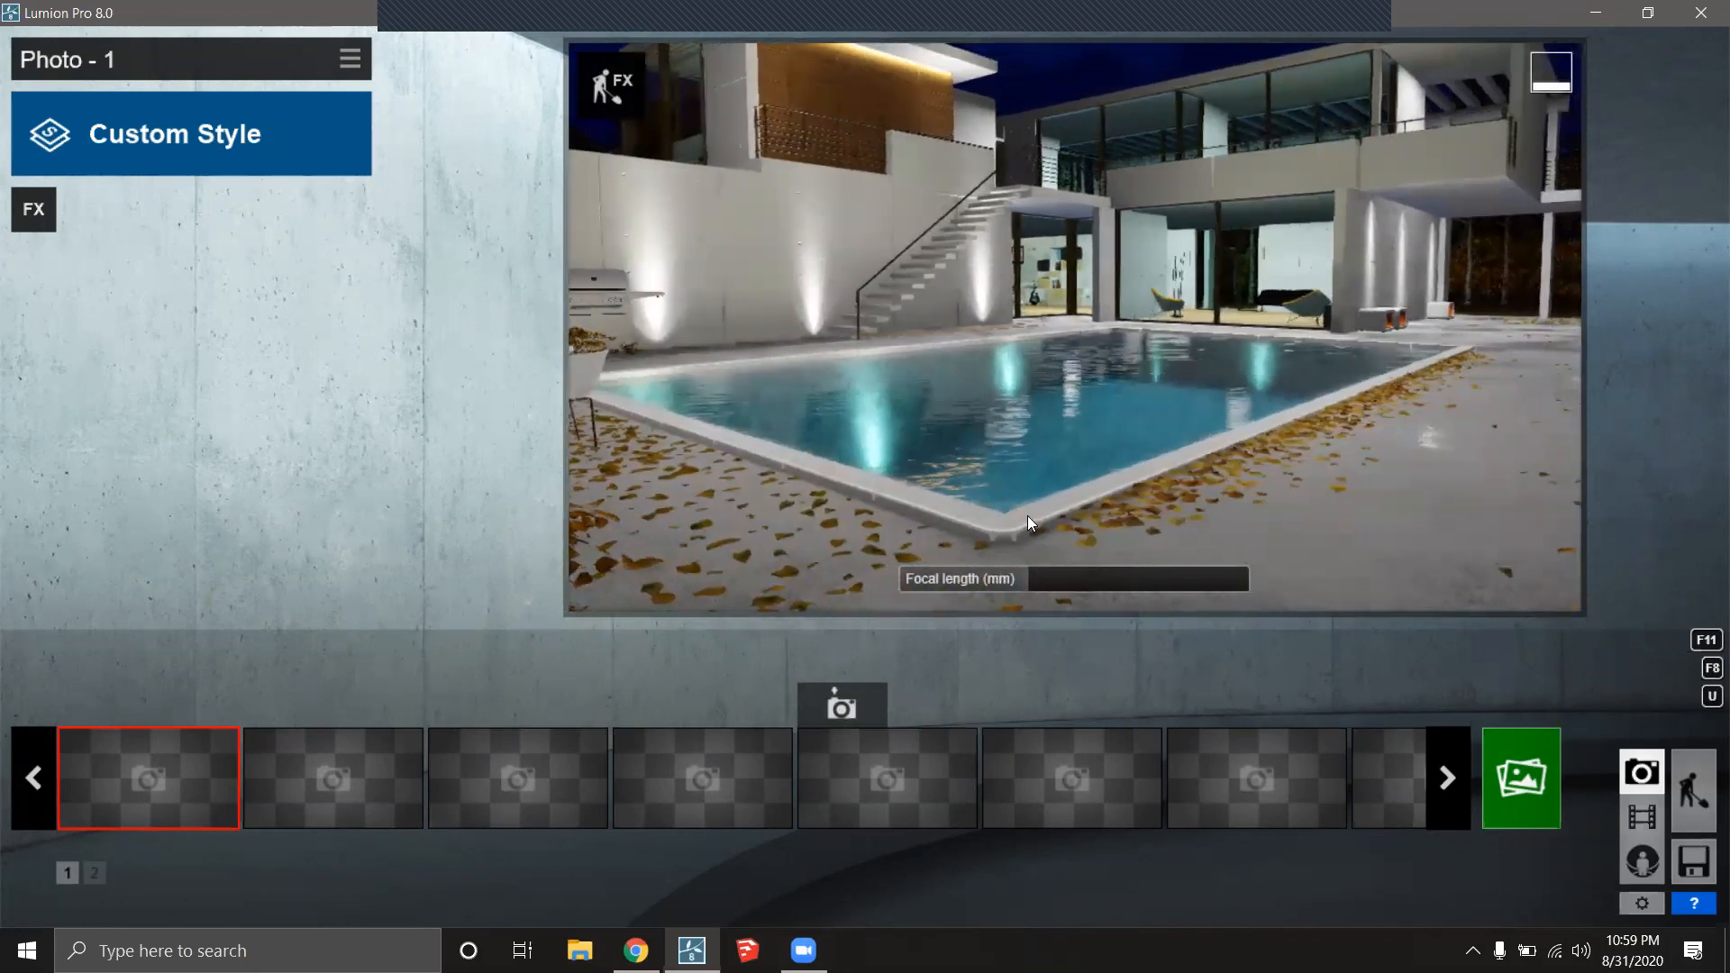
Tilt the camera to include the roofs and sky, and set the focal length to 22.6 mm.
right_click_drag(1027, 516, 1022, 387)
left_click(1016, 578)
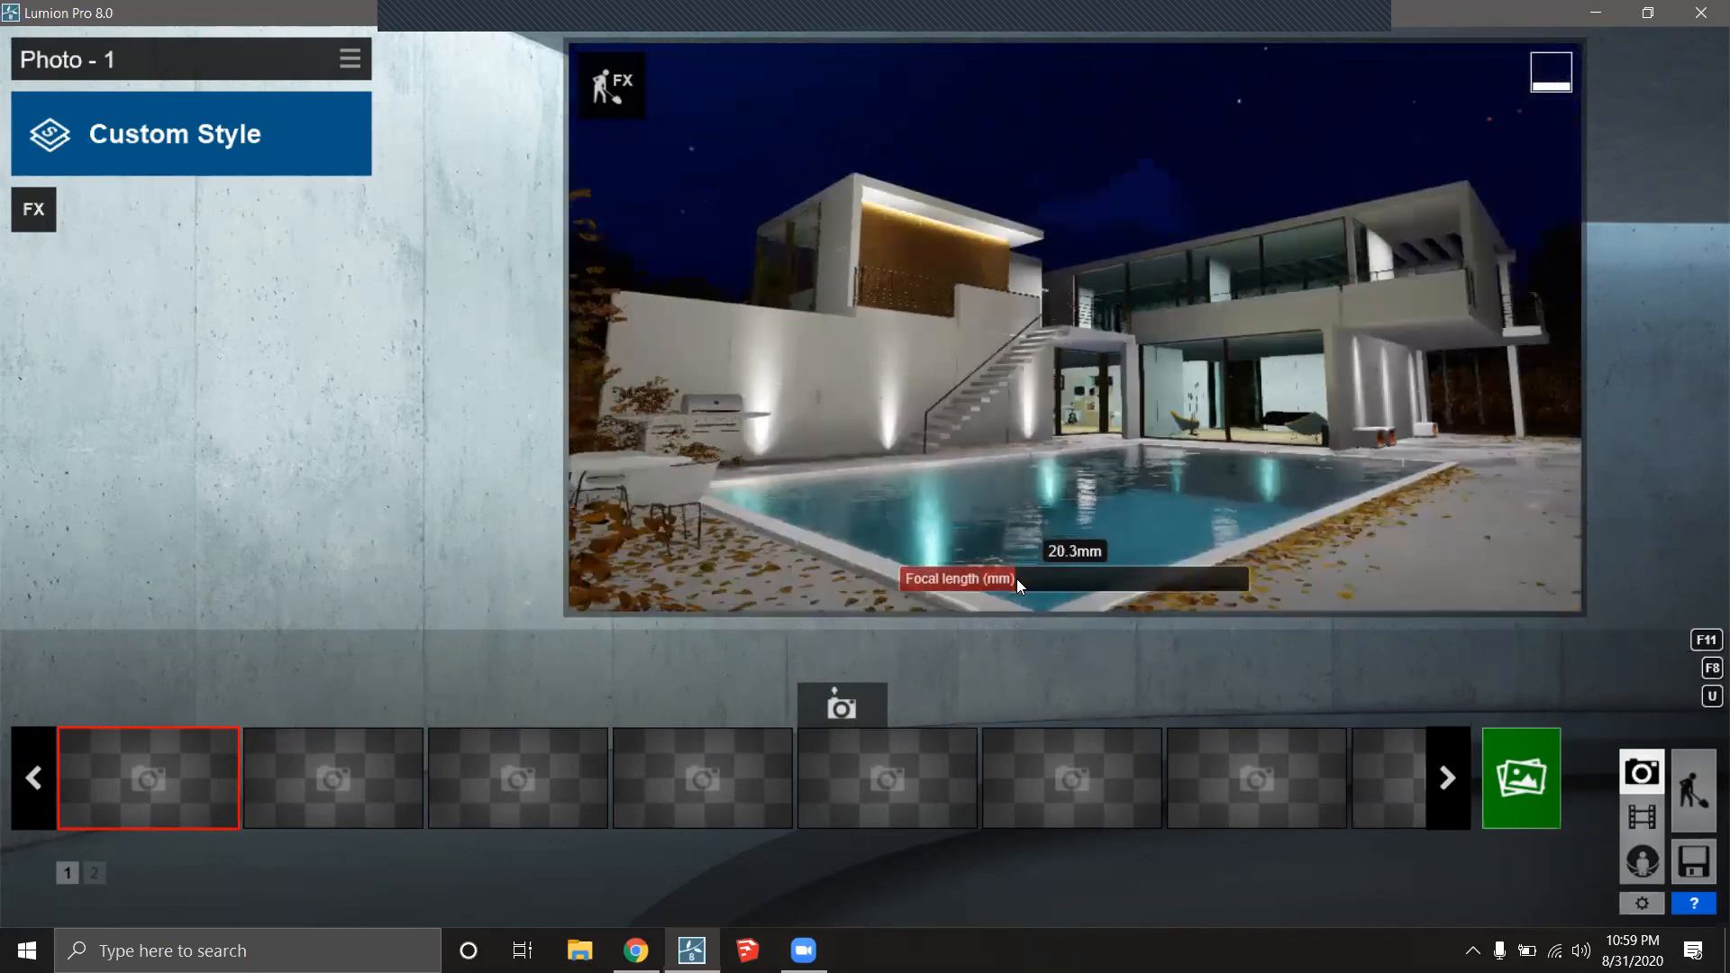
left_click_drag(1016, 578, 1023, 578)
right_click_drag(1023, 578, 1090, 449)
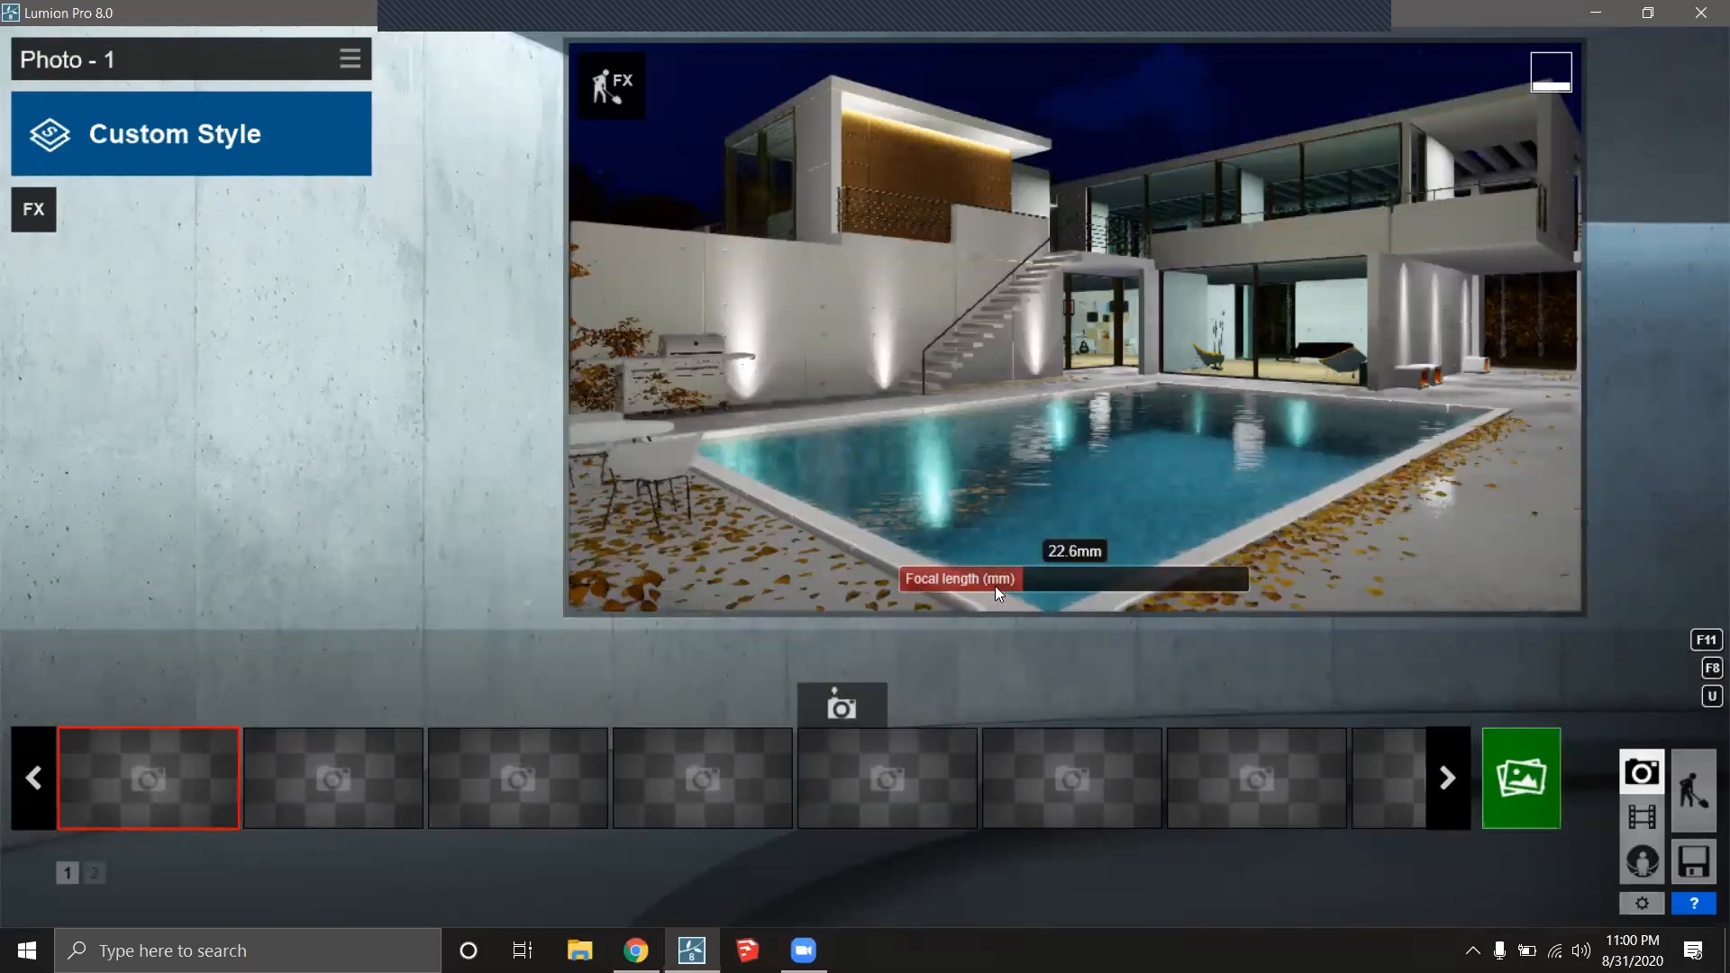
Add the 2-Point Perspective camera effect to the photo and turn it on.
left_click(32, 211)
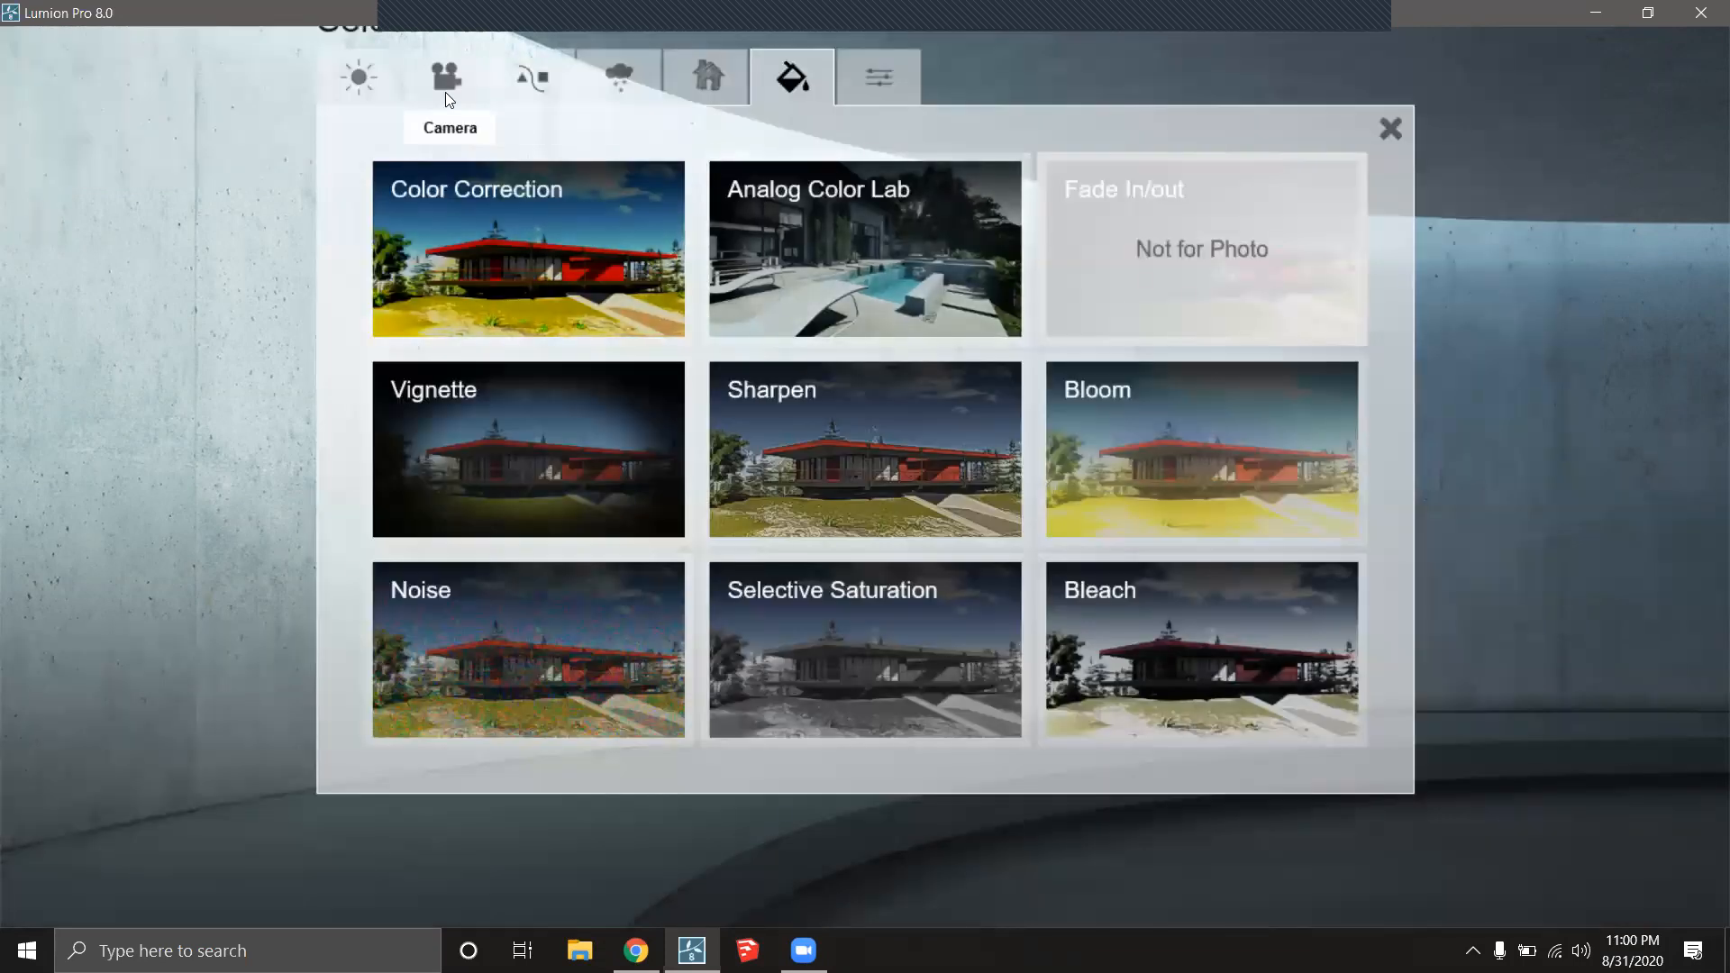
left_click(349, 67)
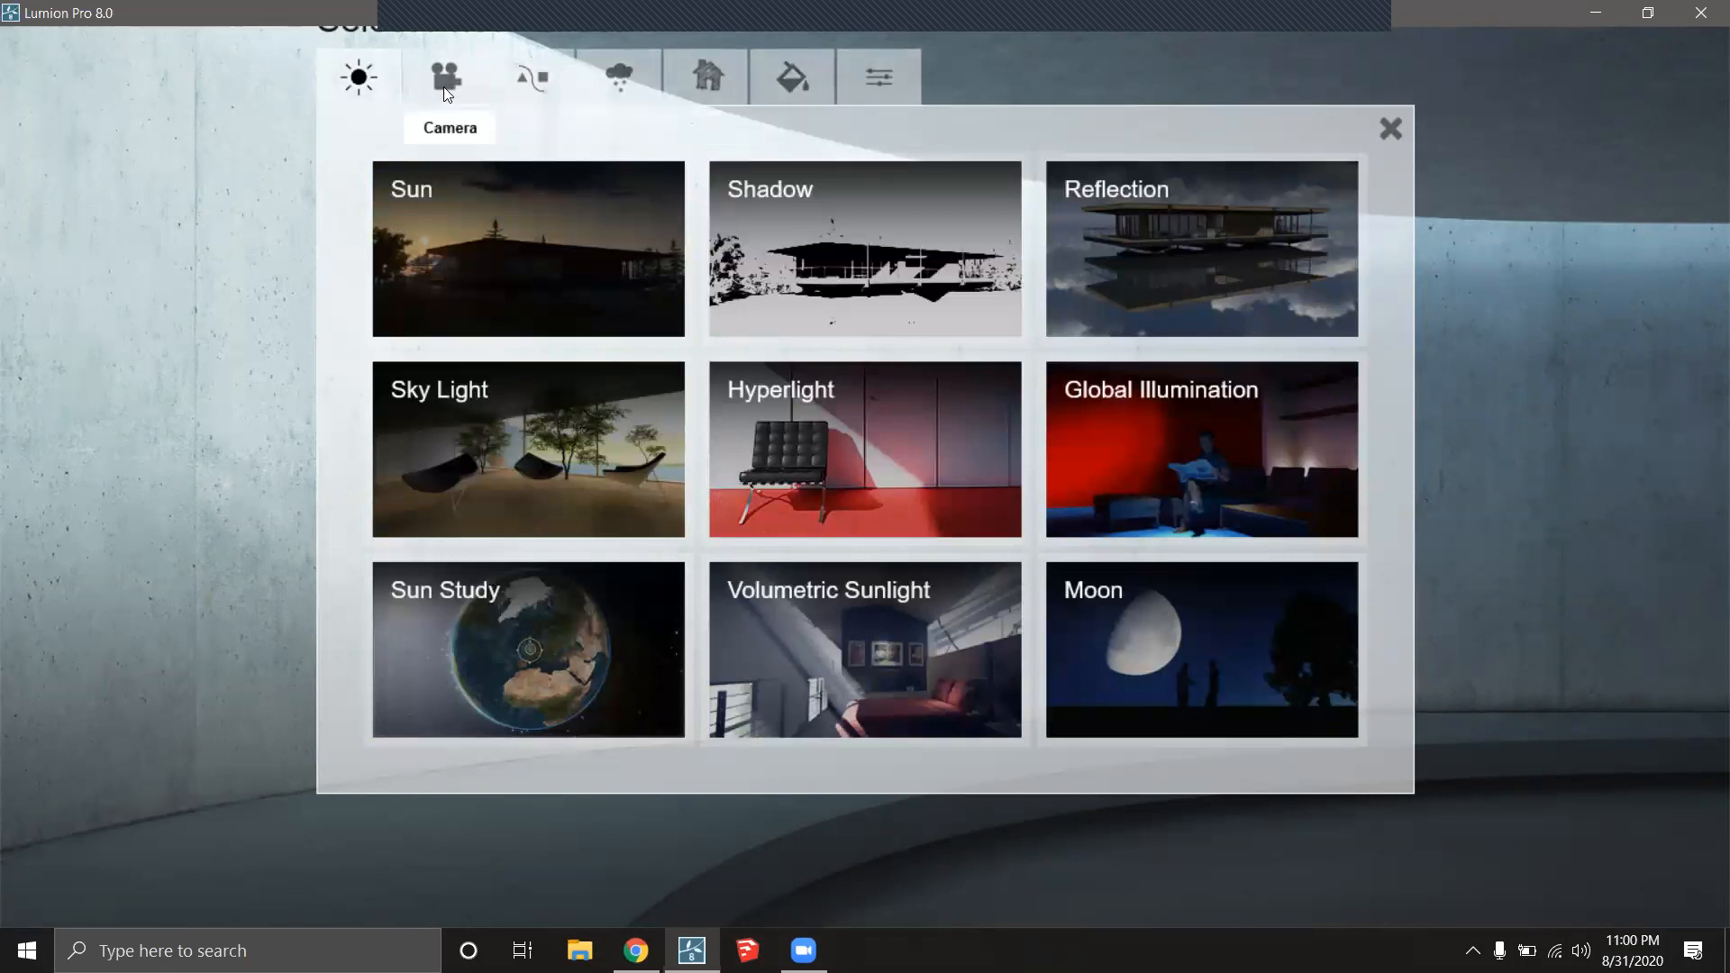
left_click(457, 83)
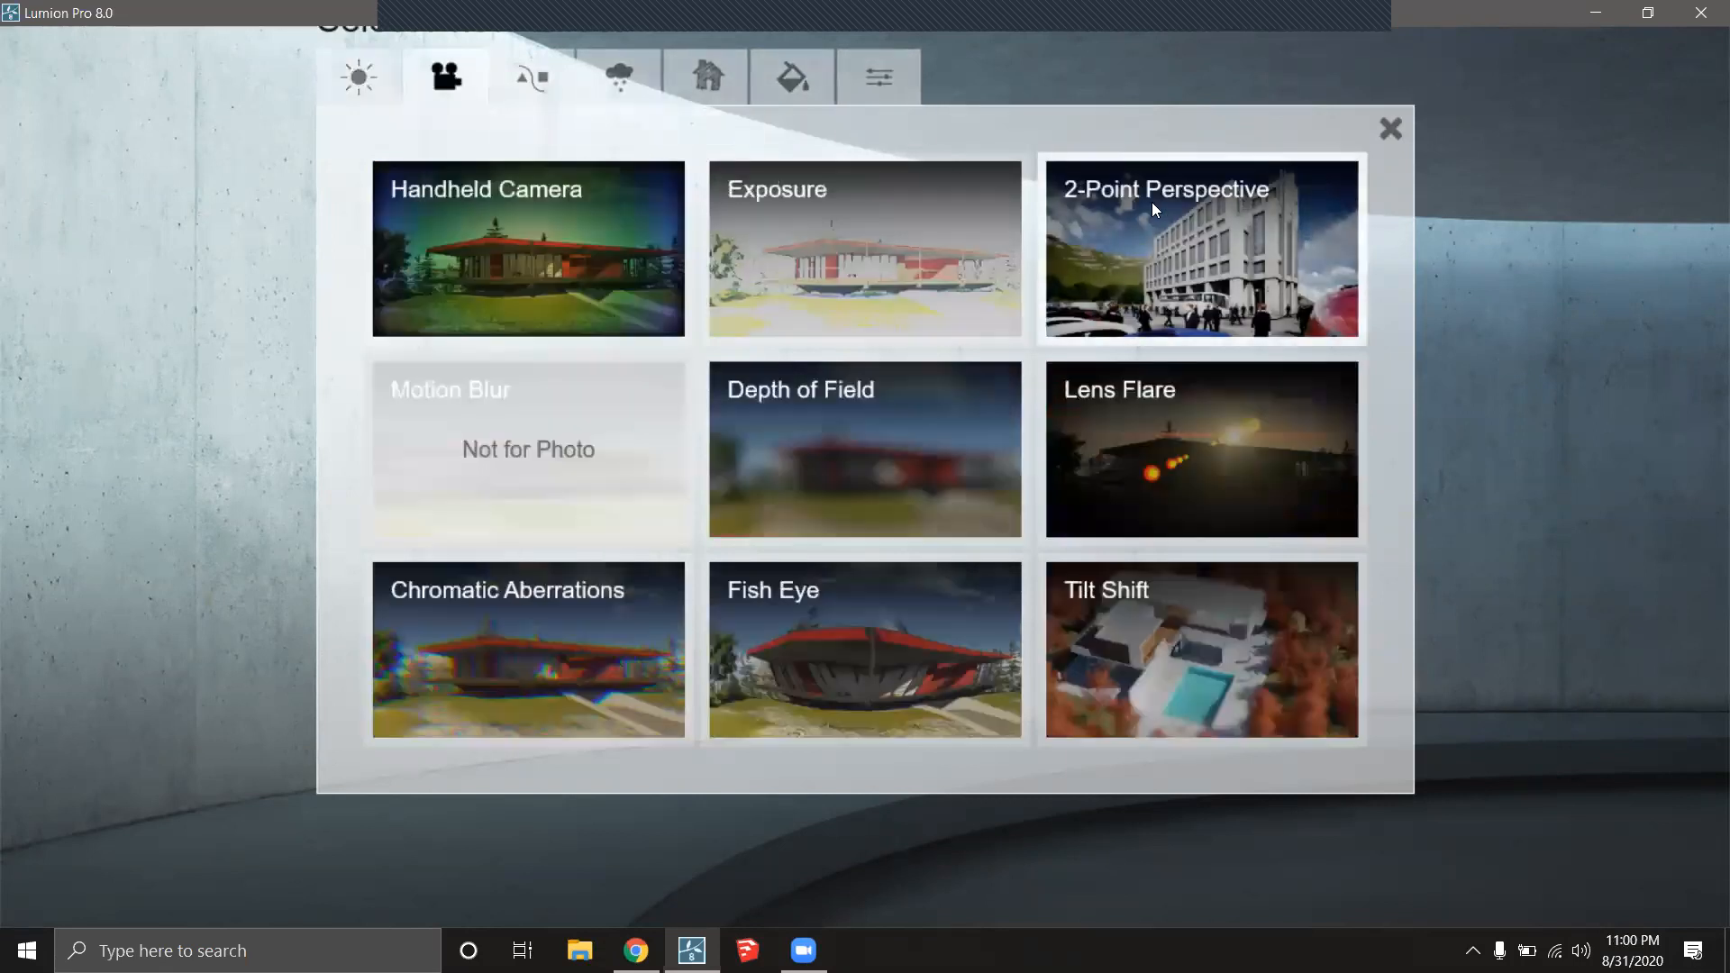
left_click(1151, 249)
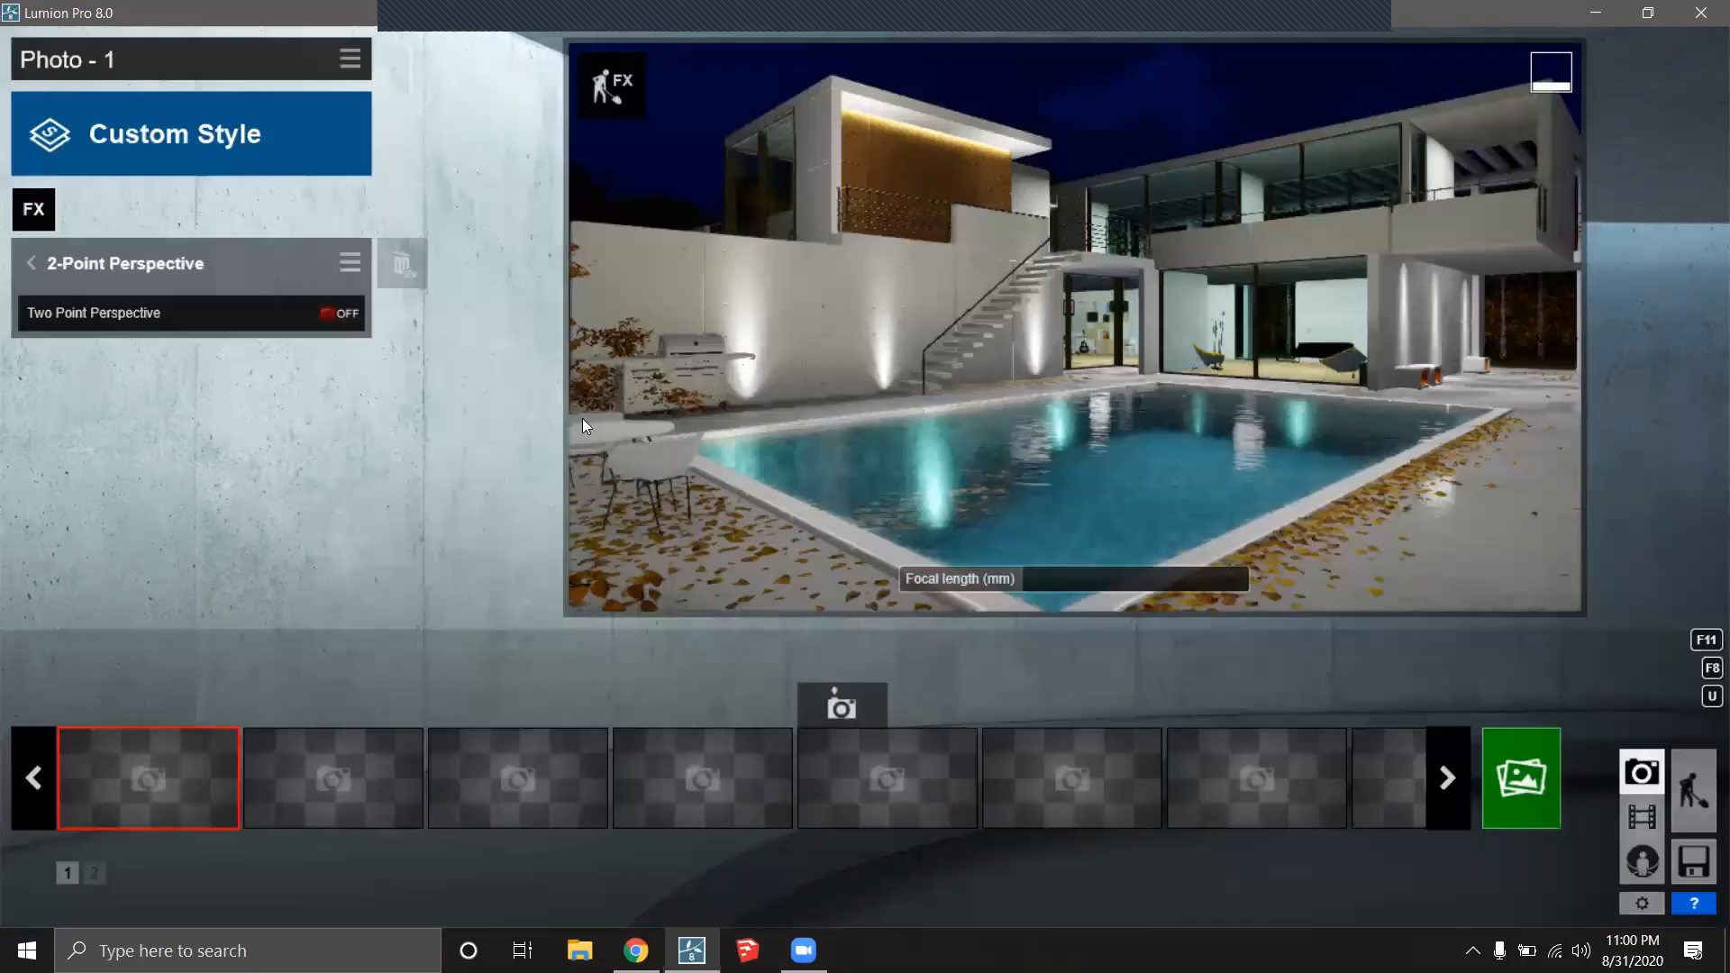
left_click(323, 312)
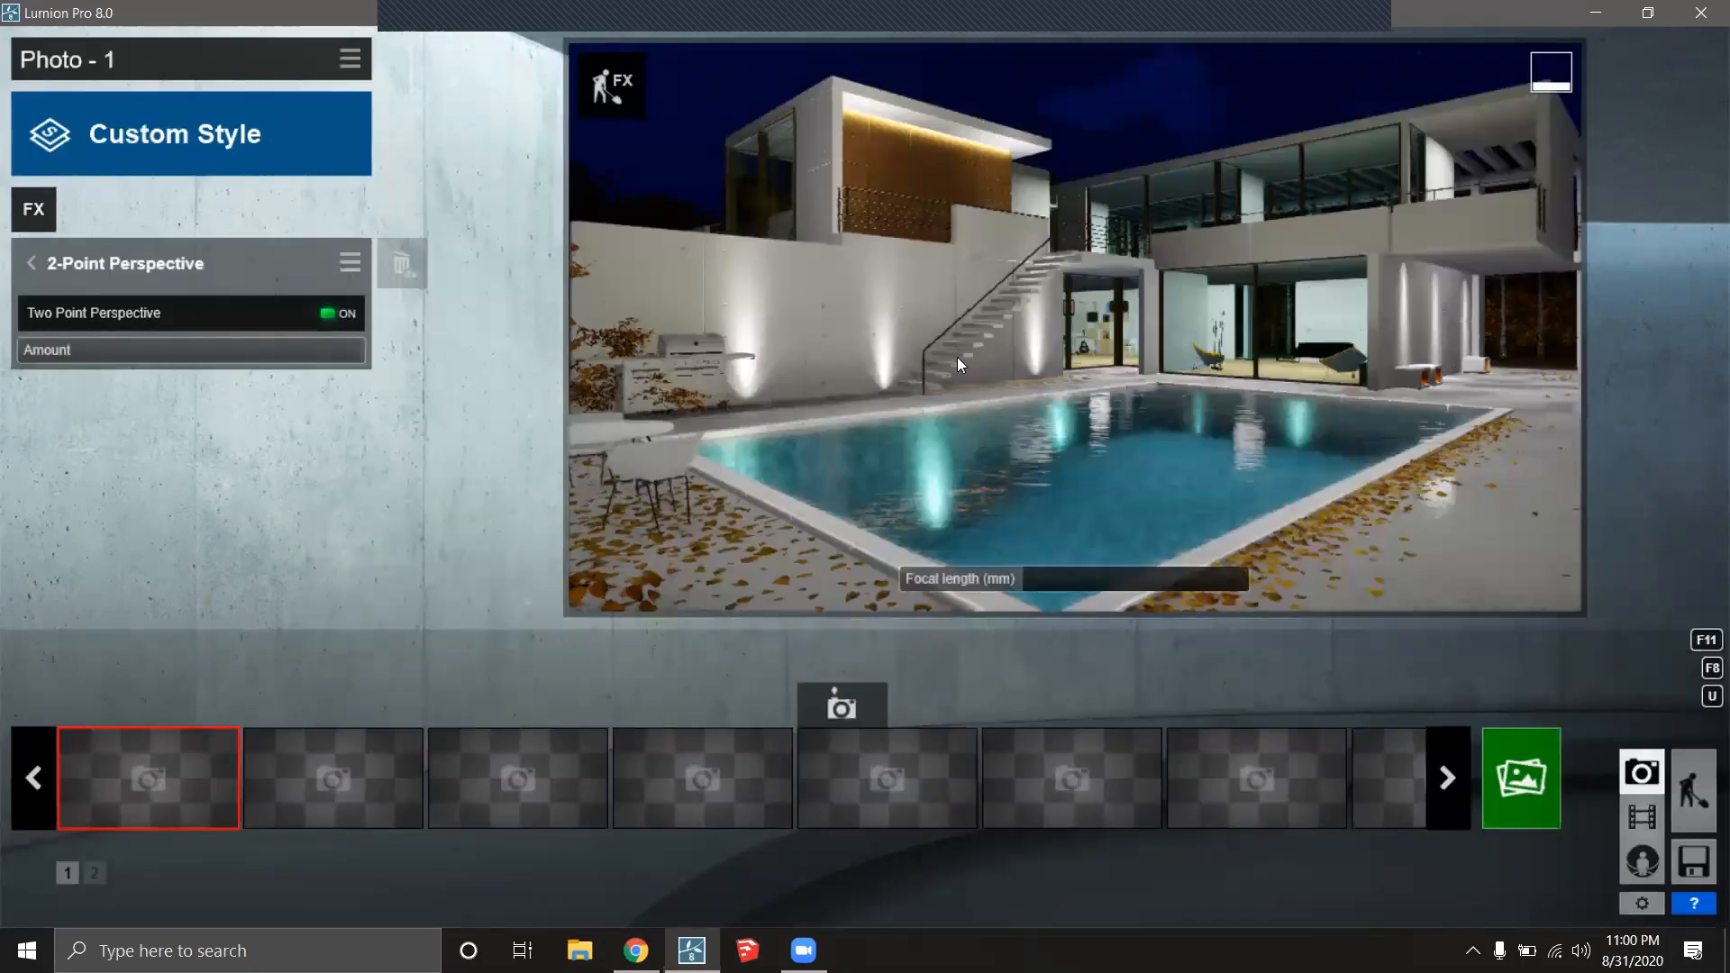
Move the camera slightly back and tilt it up so the house and pool sit lower in the frame.
scroll(955, 357, "down", 3)
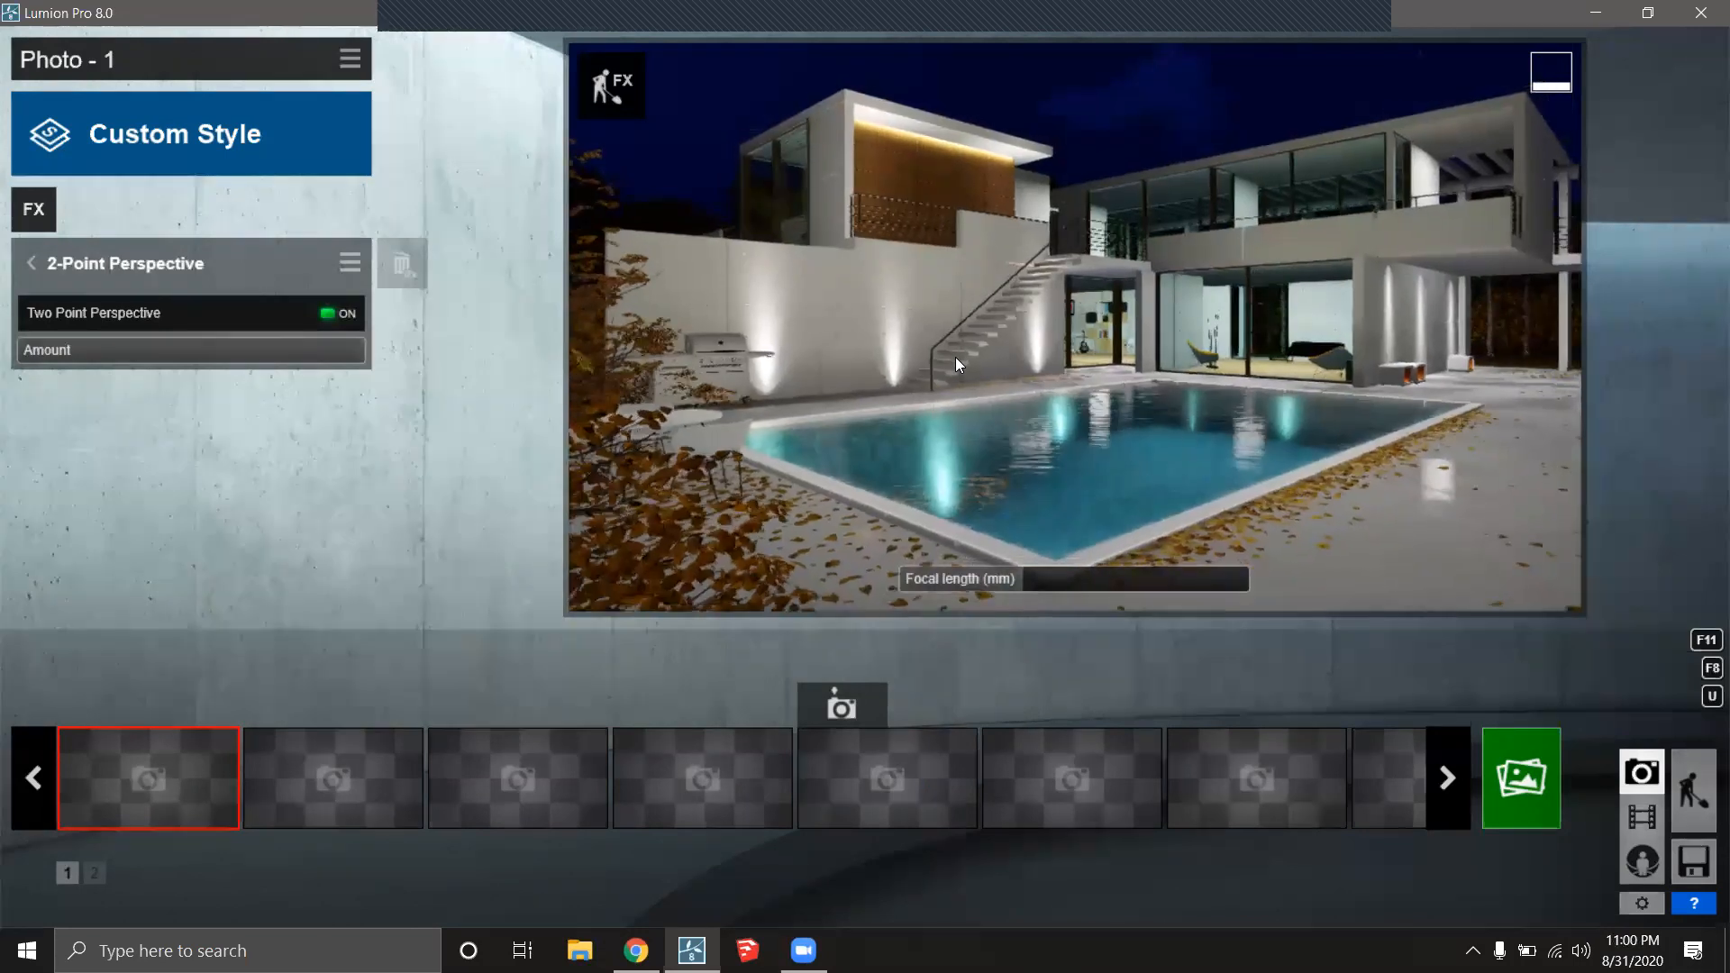
mouse_move(991, 583)
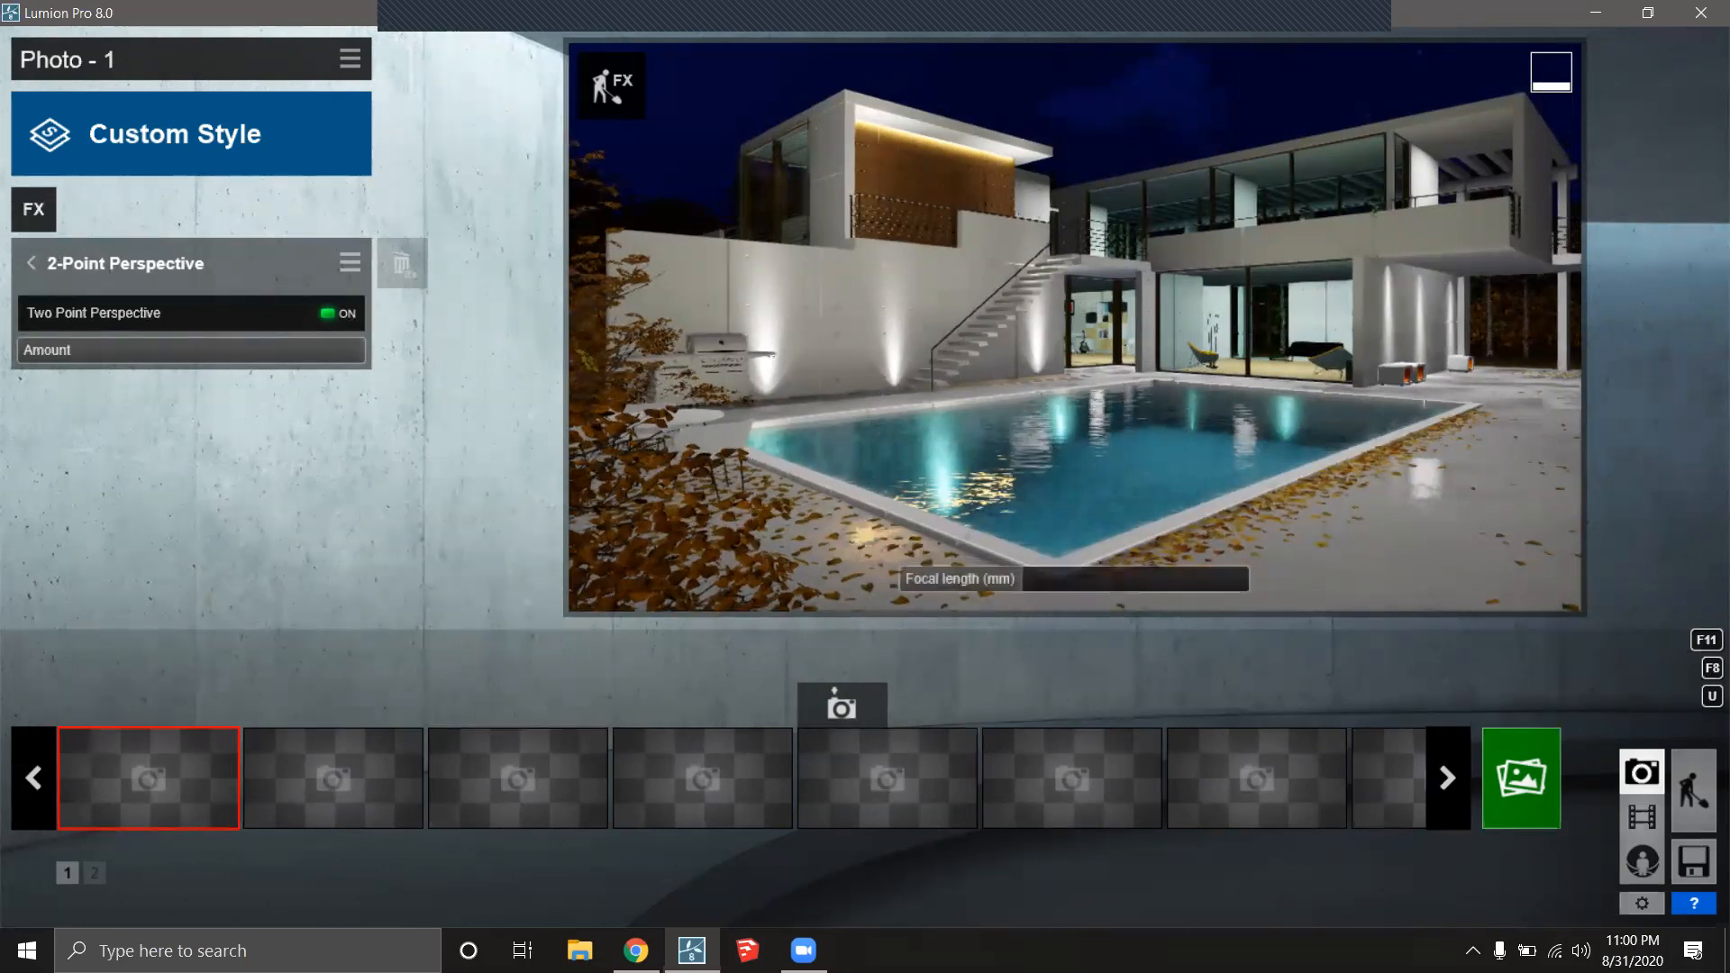
right_click_drag(1374, 225, 1373, 217)
right_click_drag(994, 422, 995, 401)
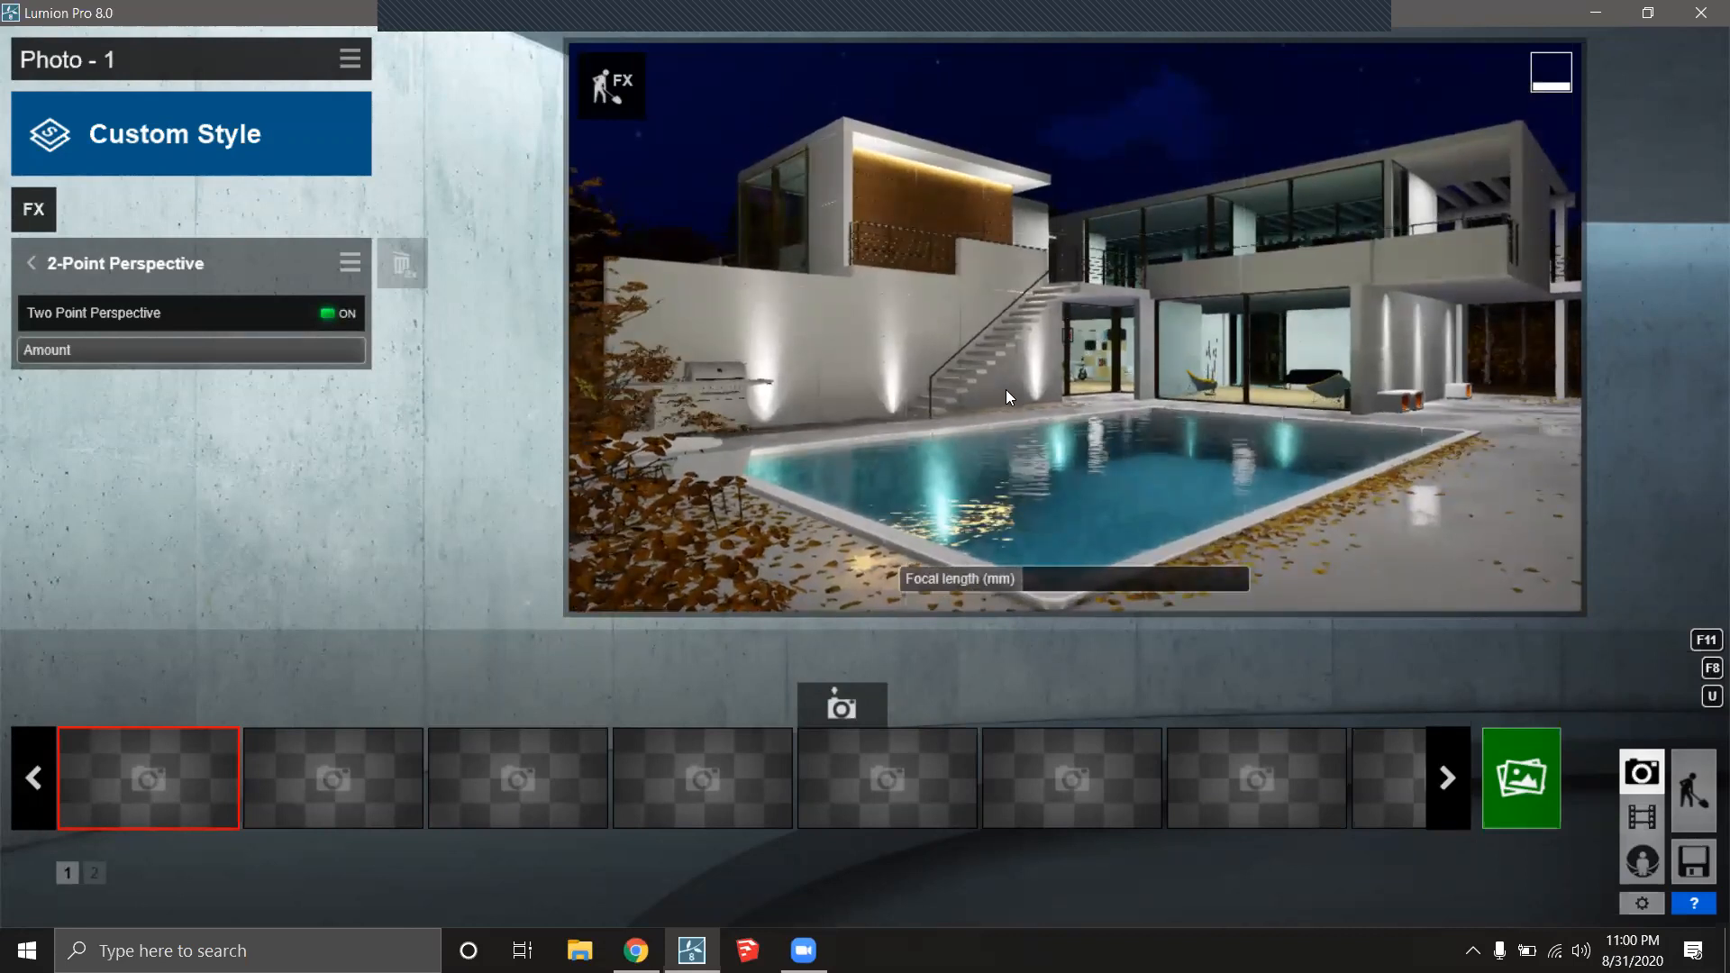
right_click_drag(994, 401, 994, 401)
right_click_drag(1181, 415, 1184, 414)
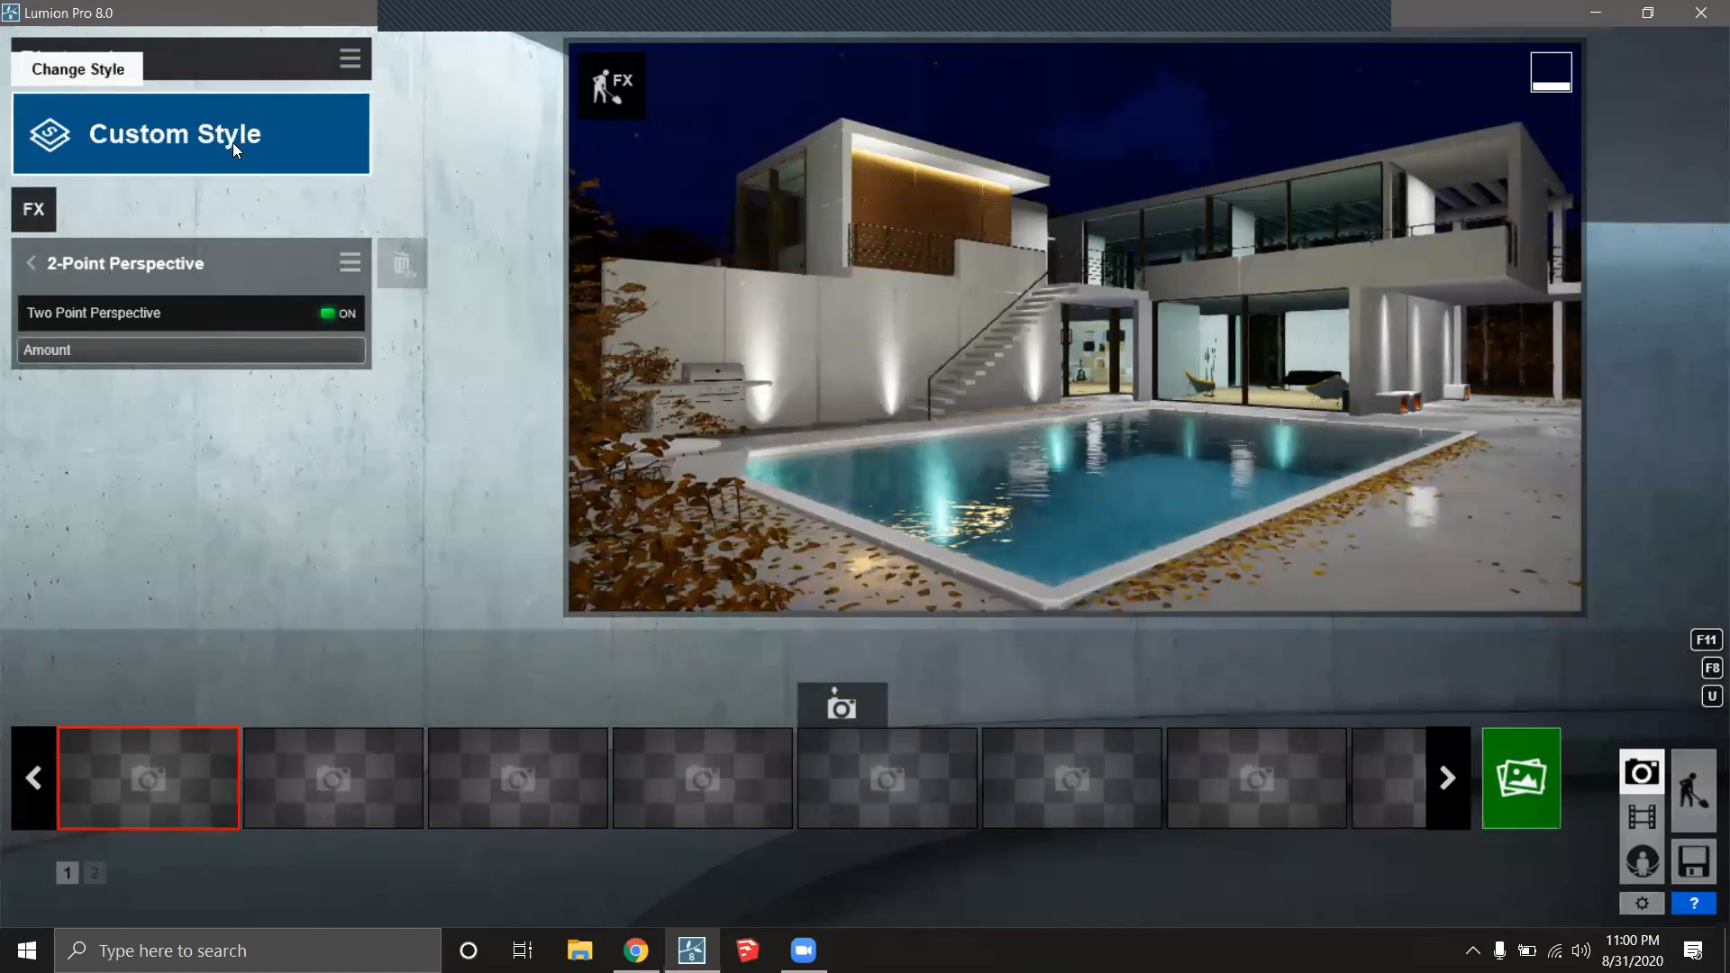
Apply the Realistic style to the photo.
left_click(33, 209)
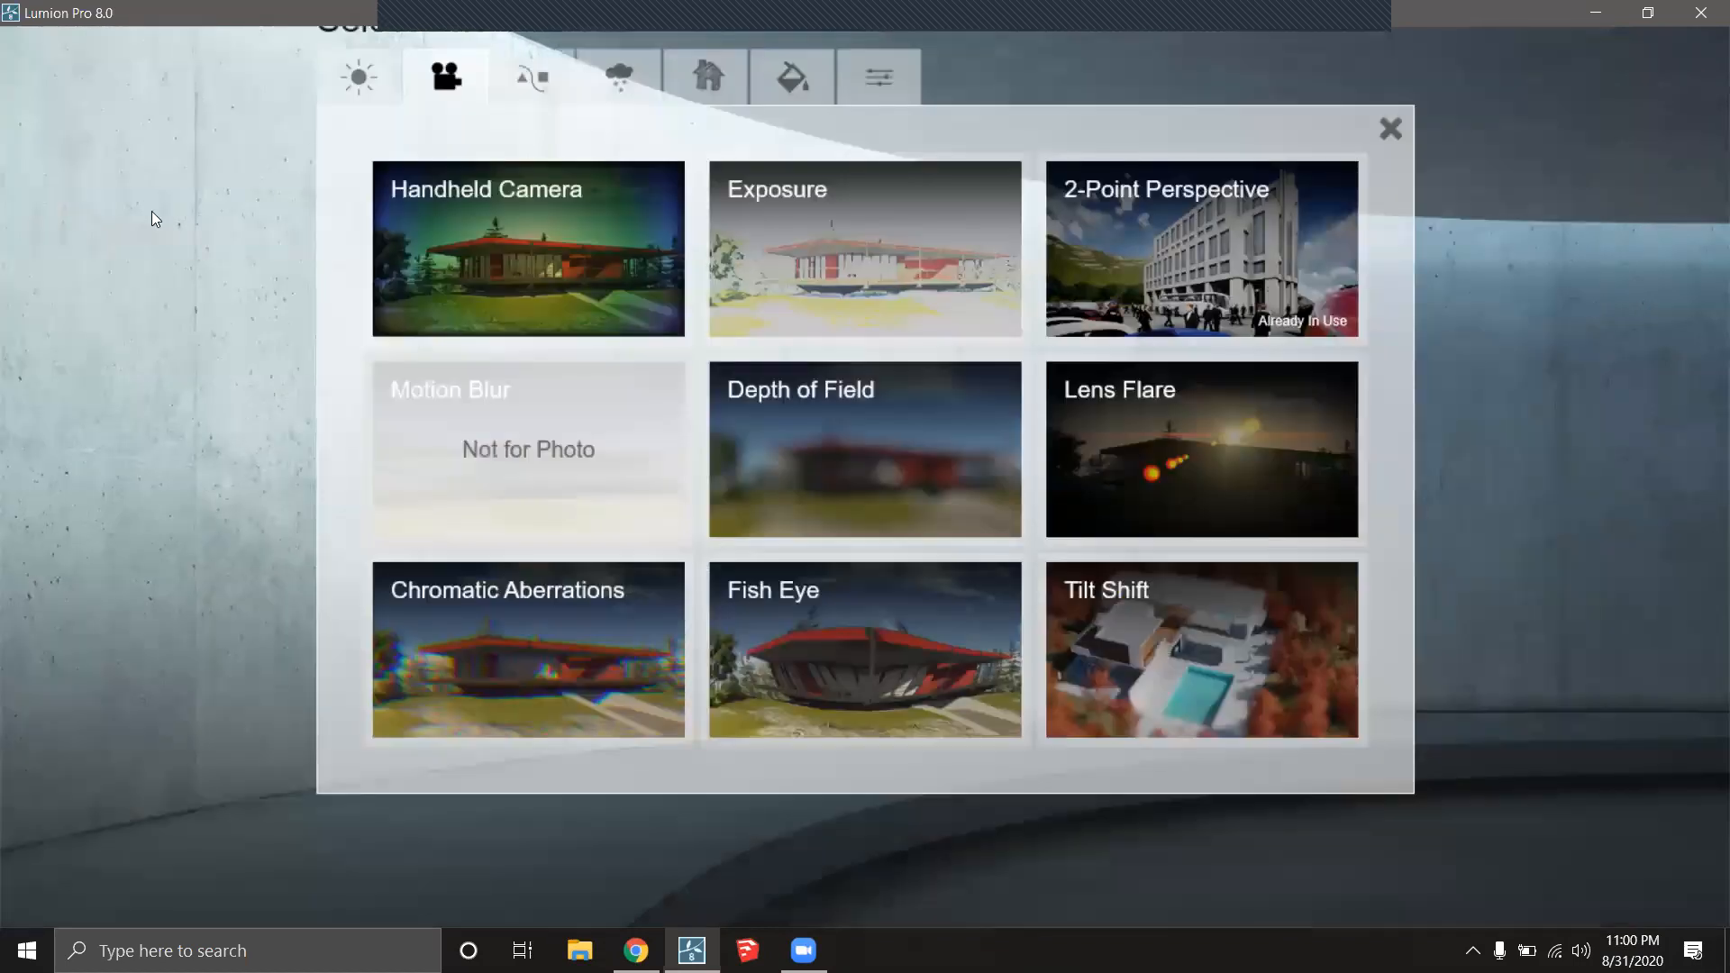
left_click(1388, 127)
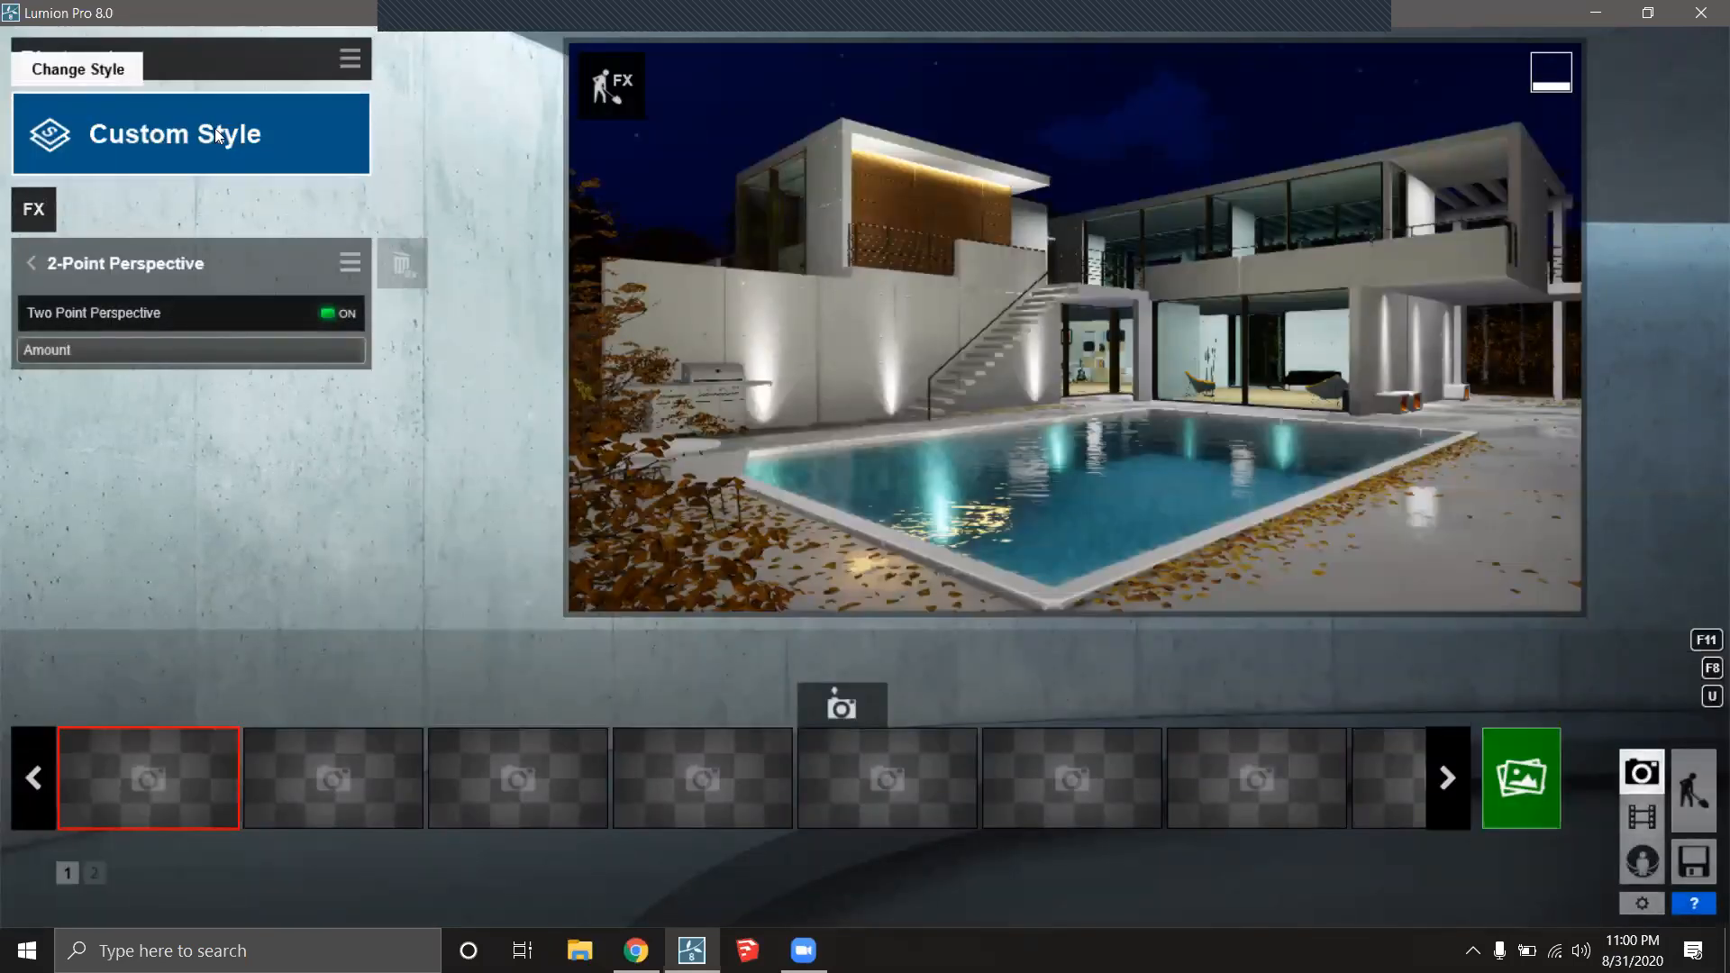
left_click(214, 128)
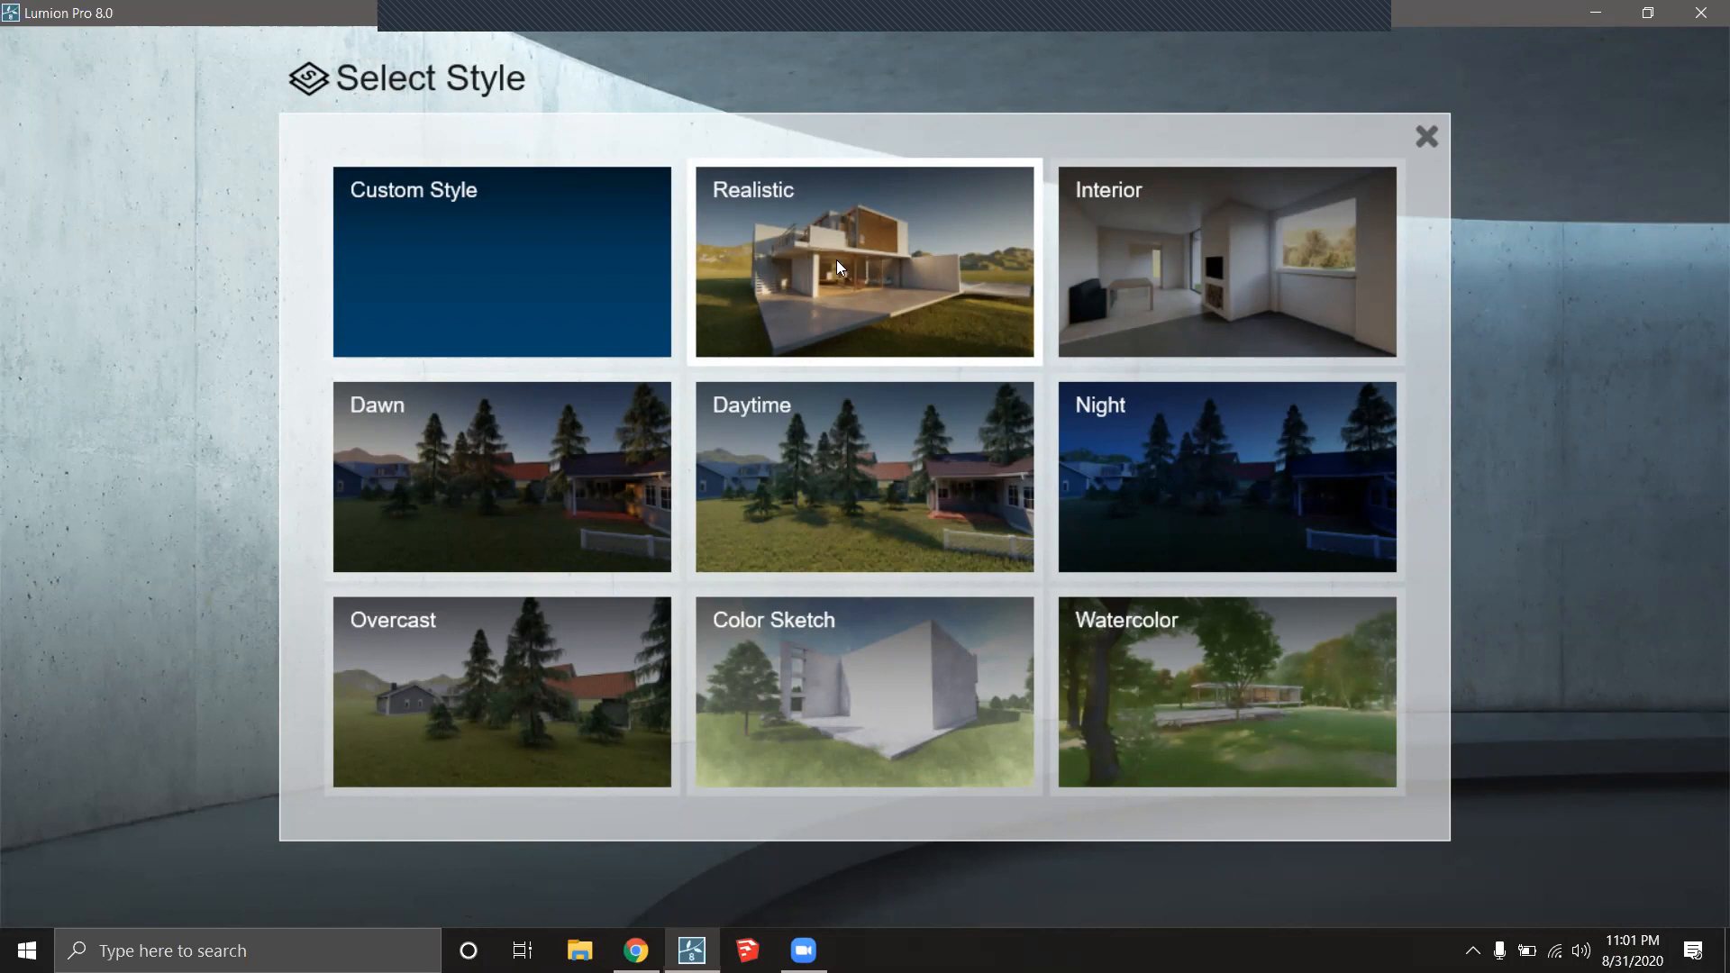
left_click(898, 264)
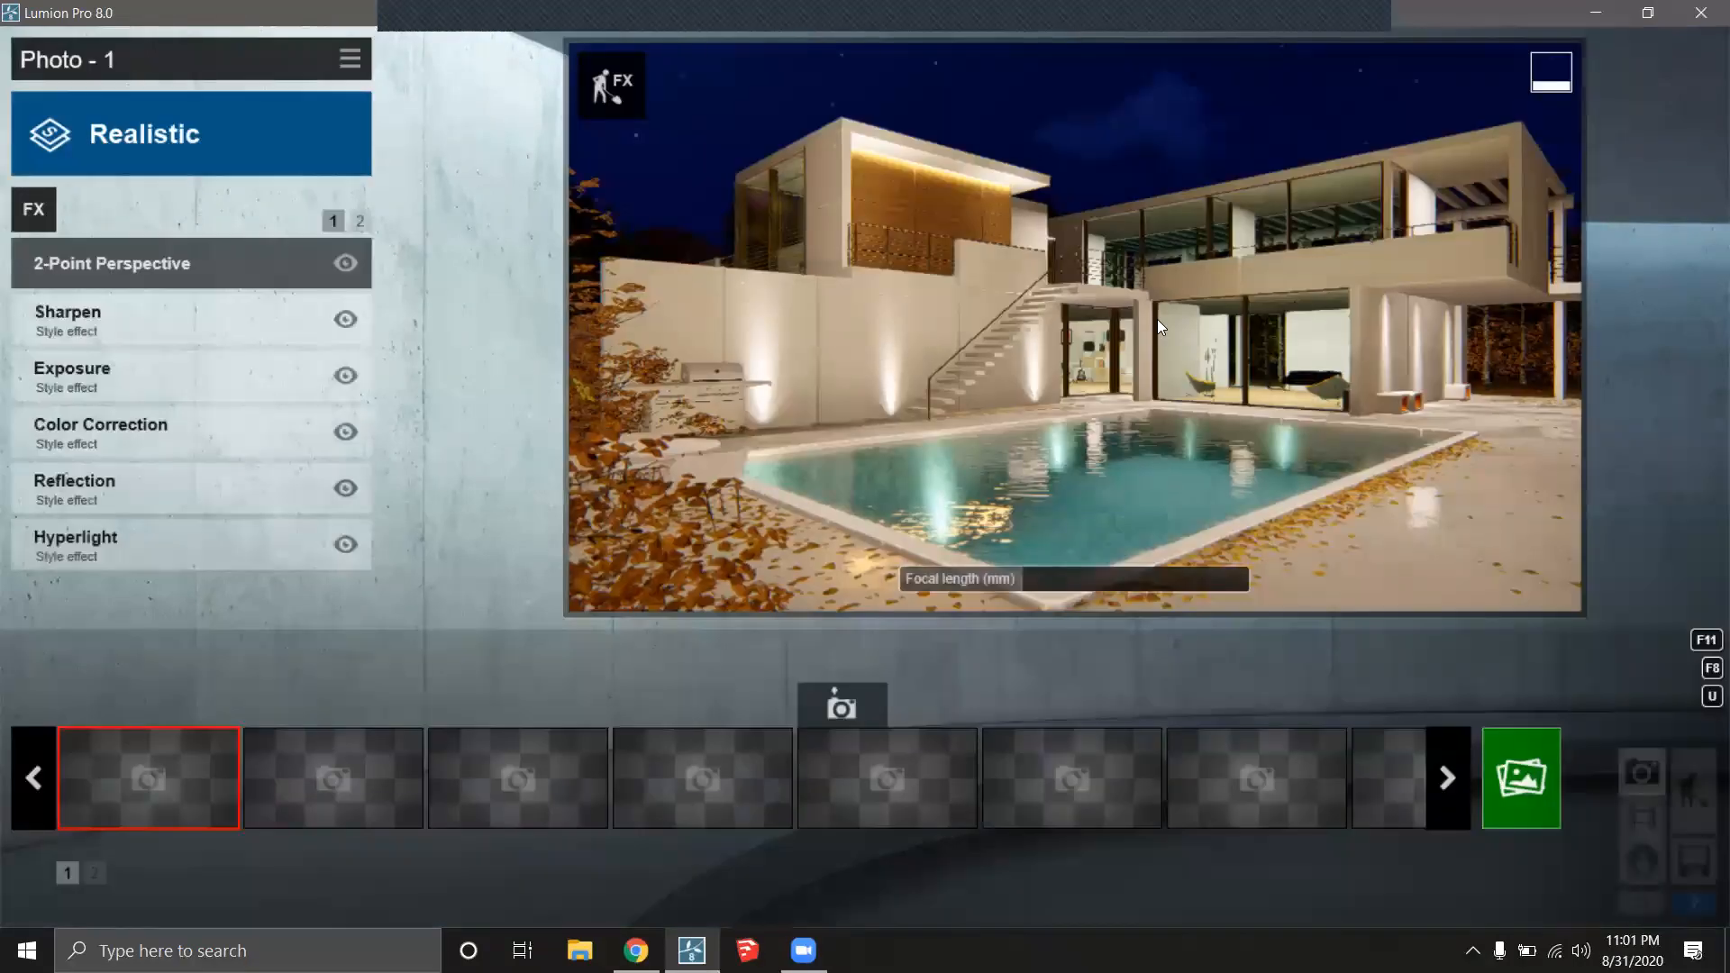
Try the Night style and the Dawn style on the photo.
left_click(180, 112)
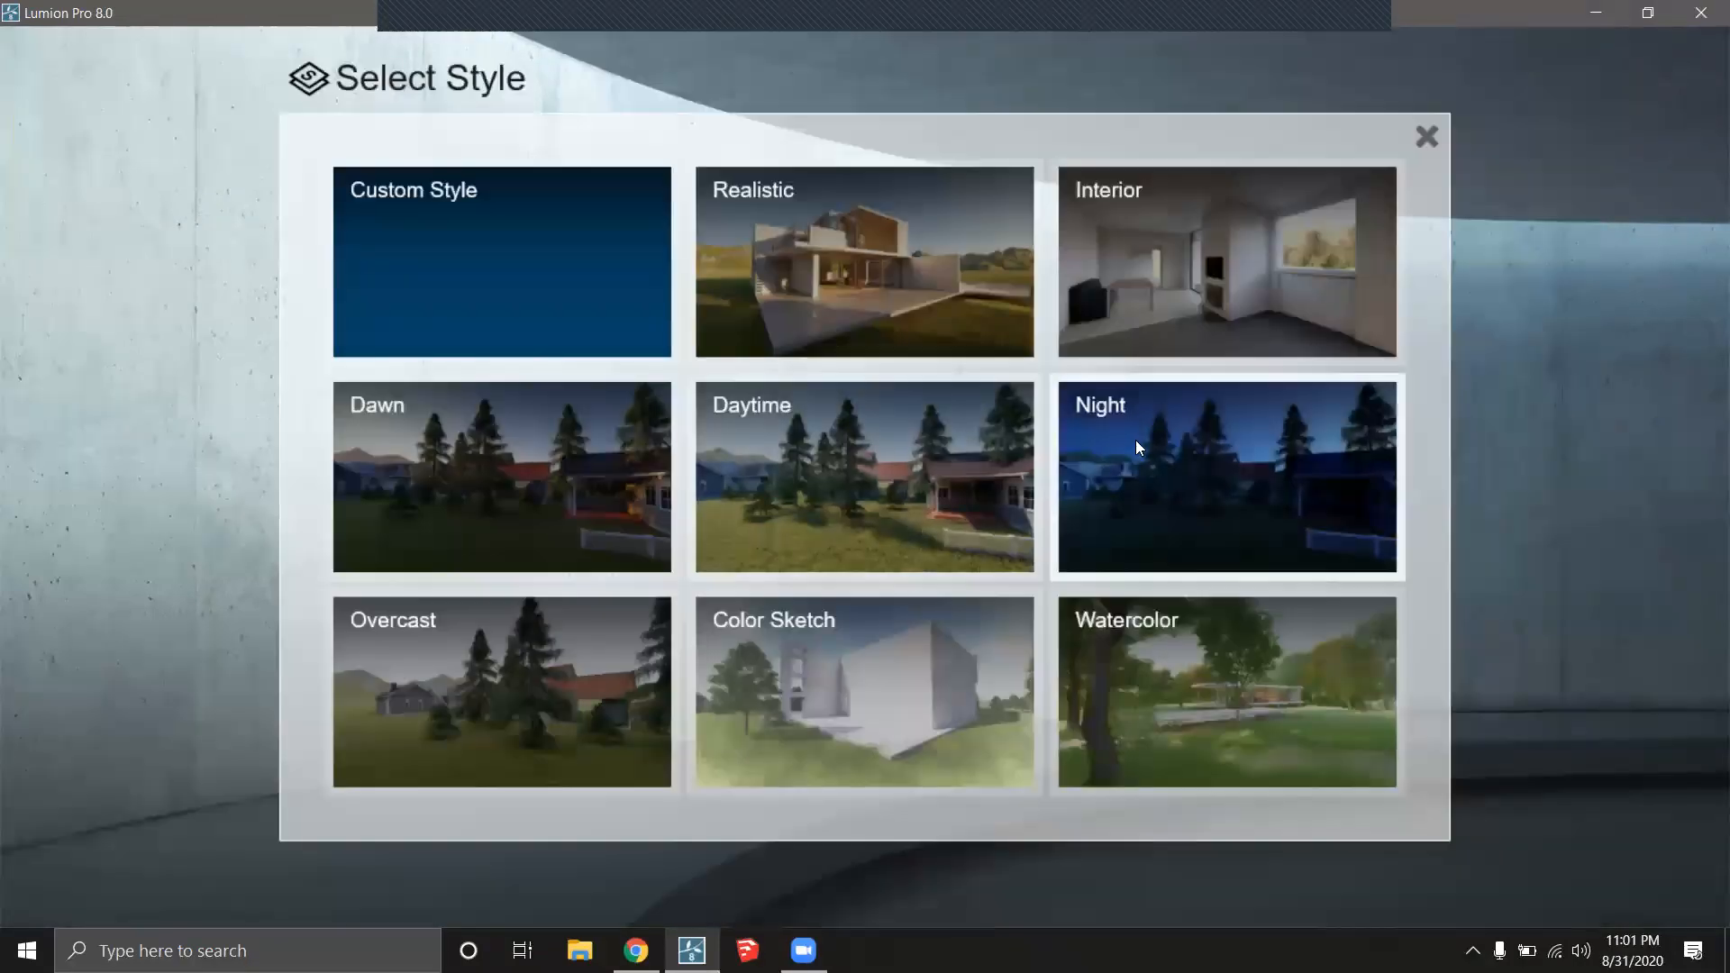
left_click(1229, 469)
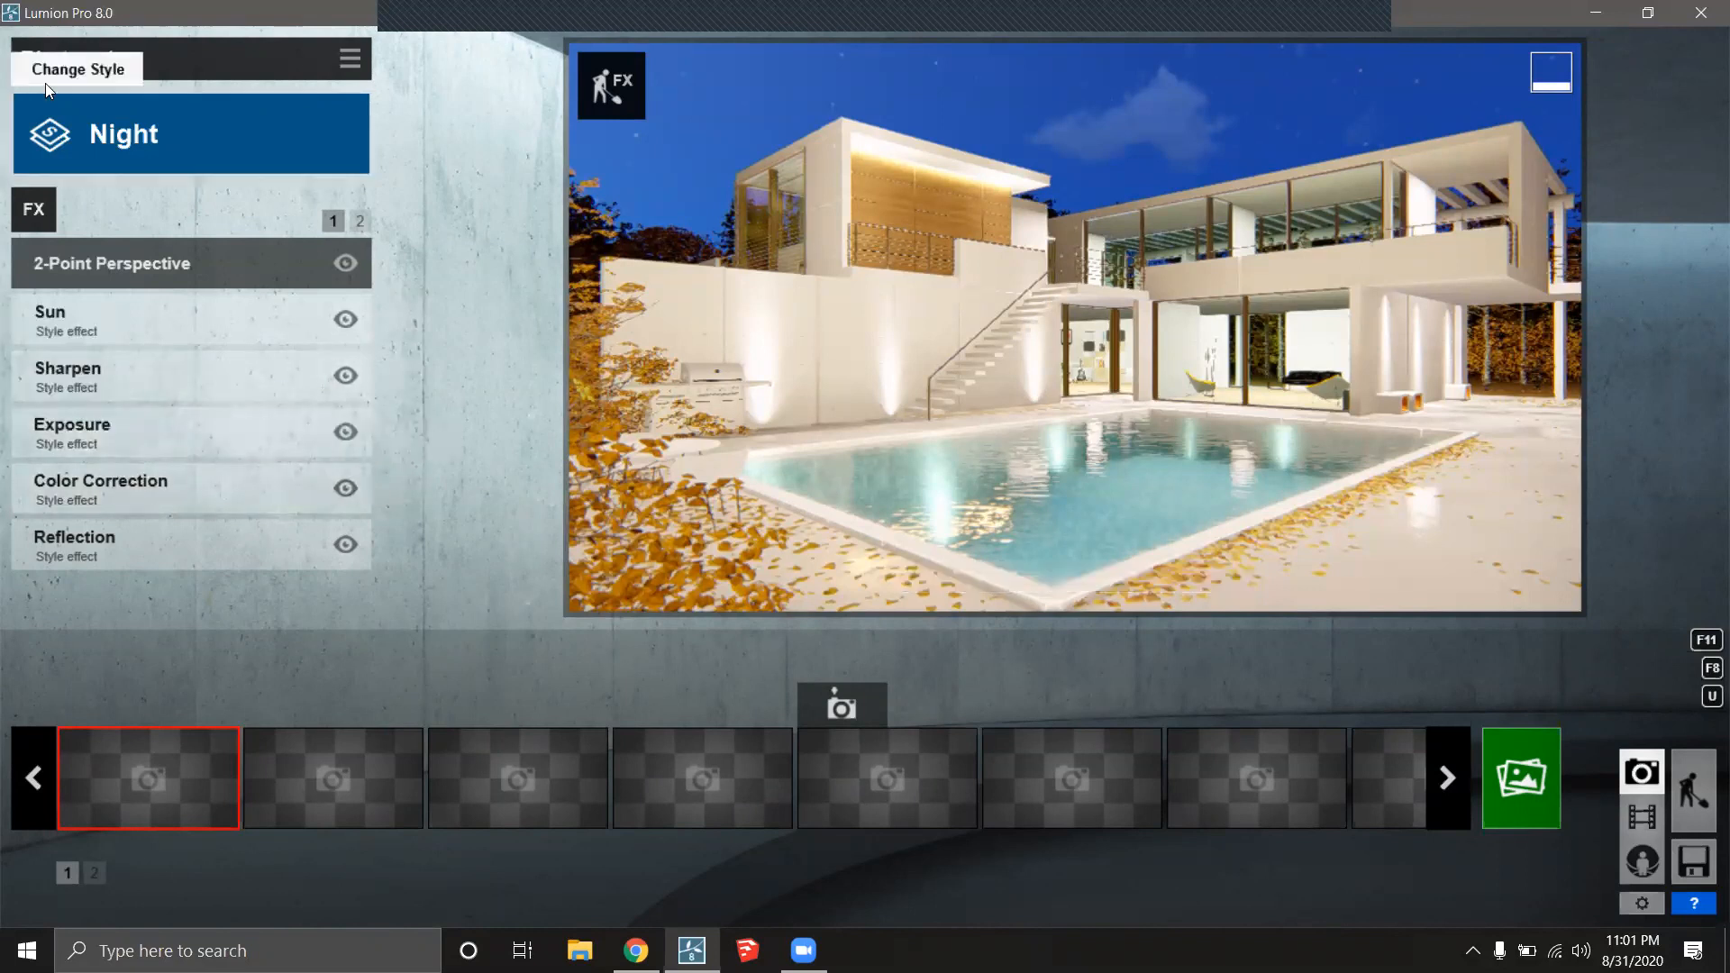
left_click(131, 128)
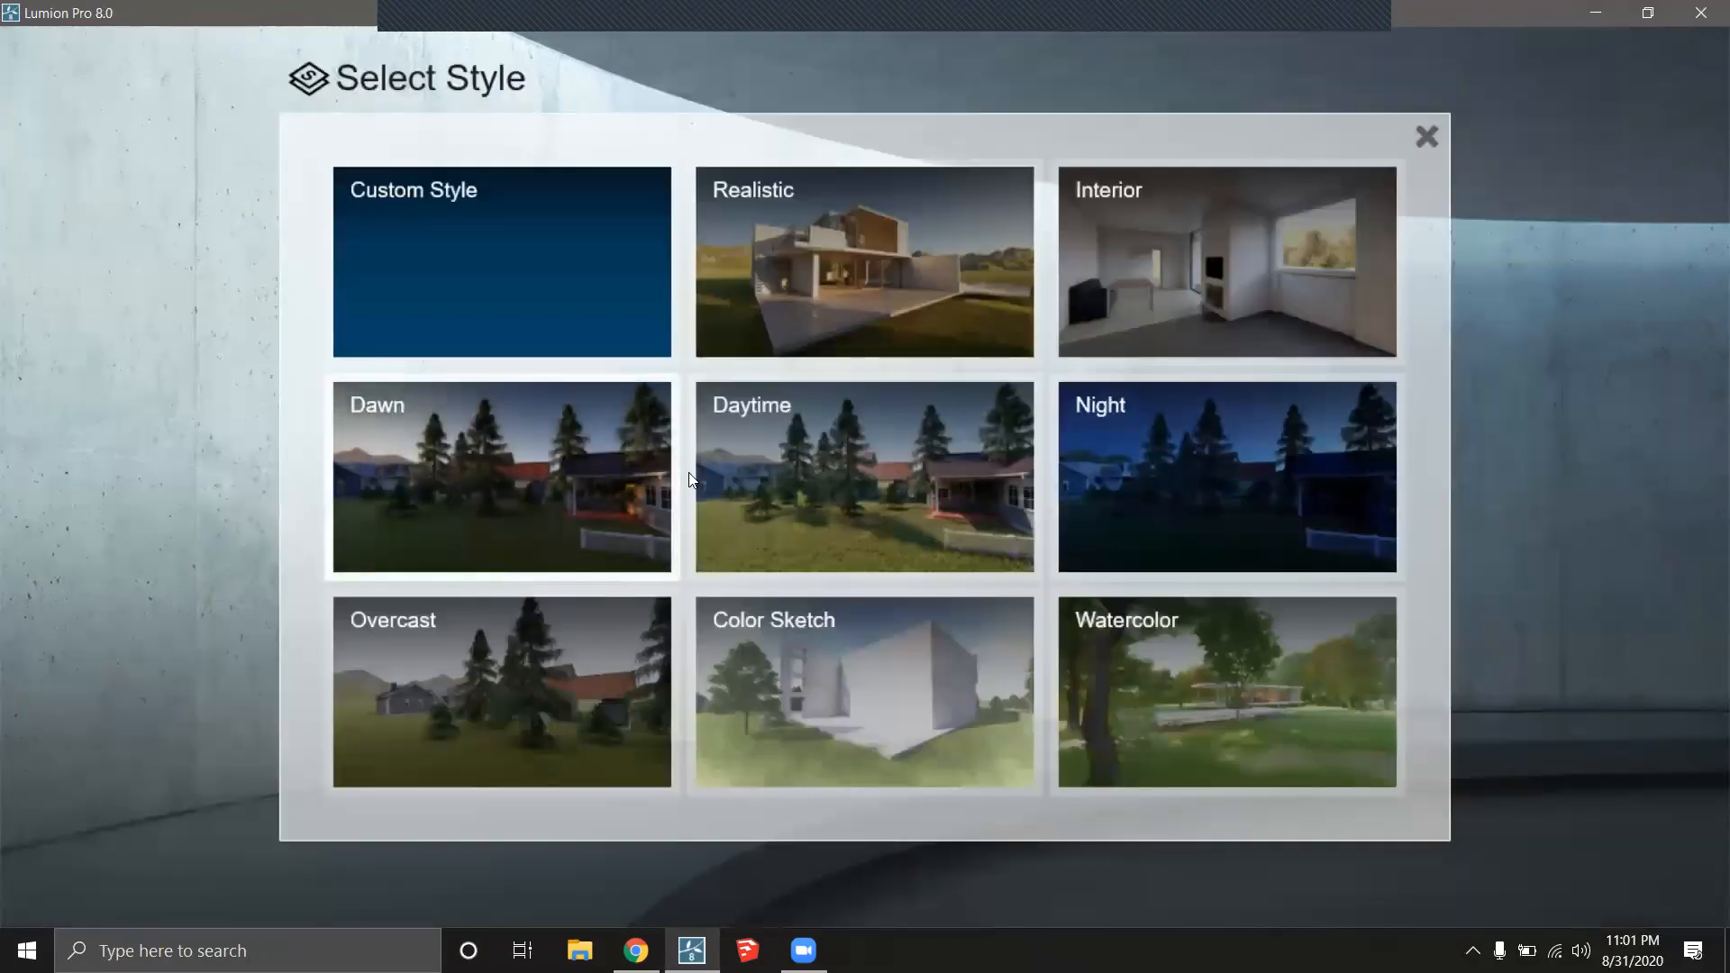
left_click(523, 490)
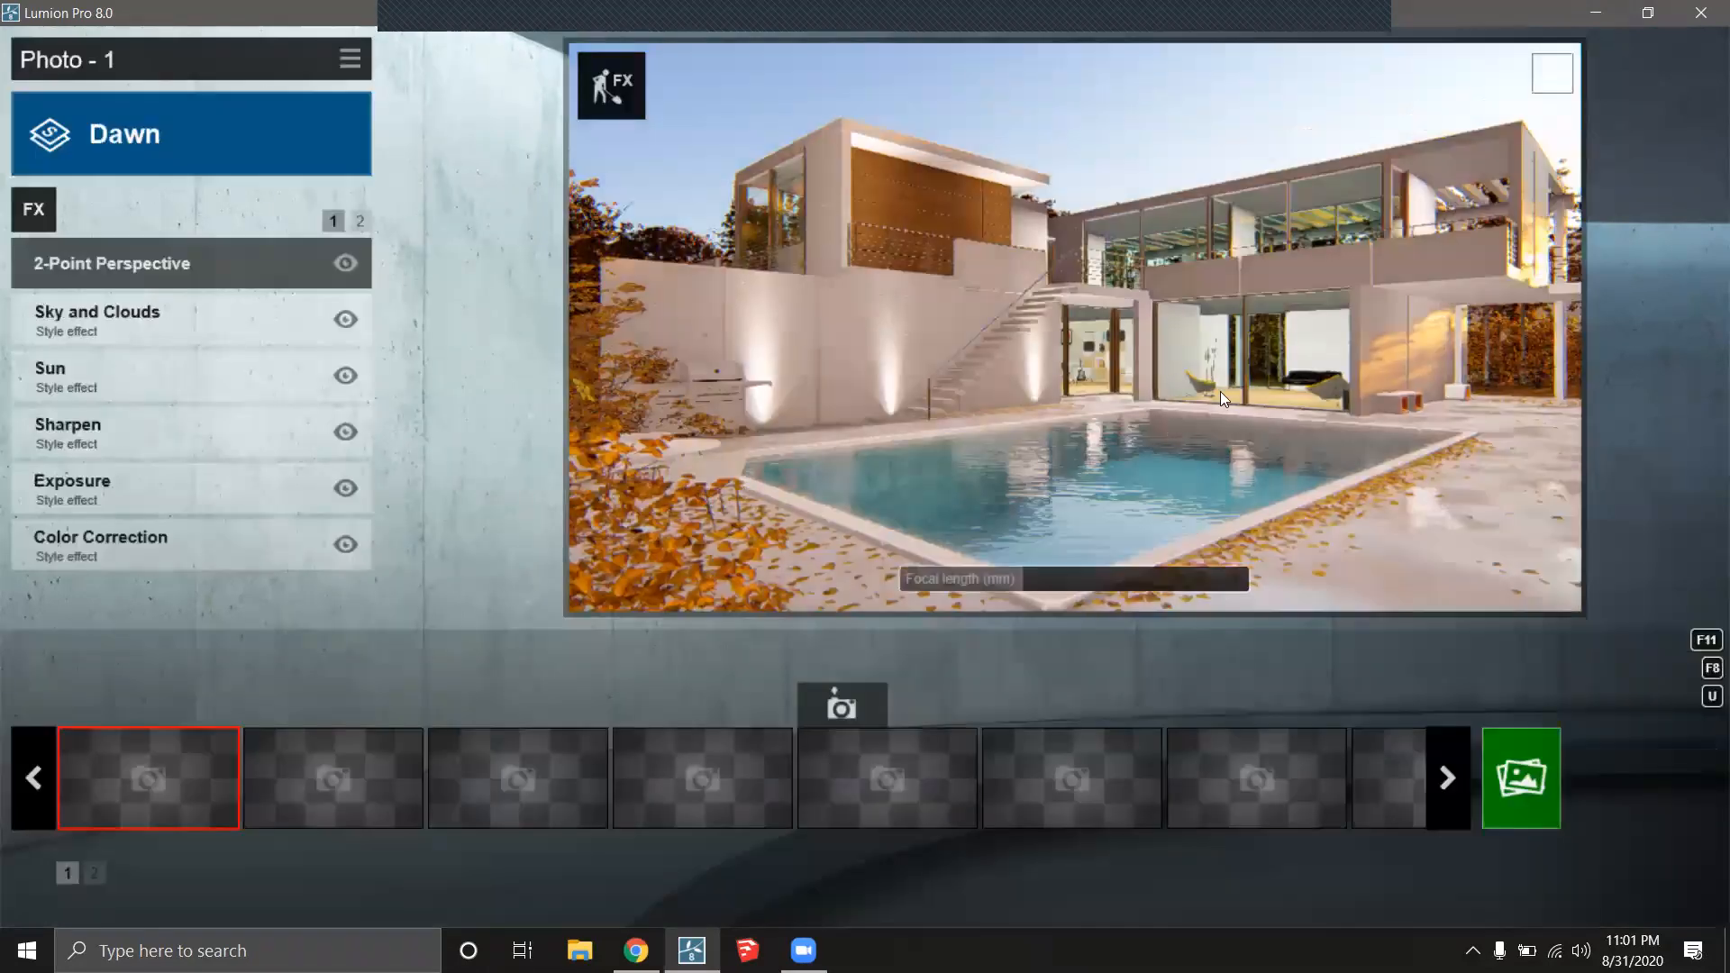
Try the Color Sketch style on the photo and look over the style choices again.
left_click(209, 165)
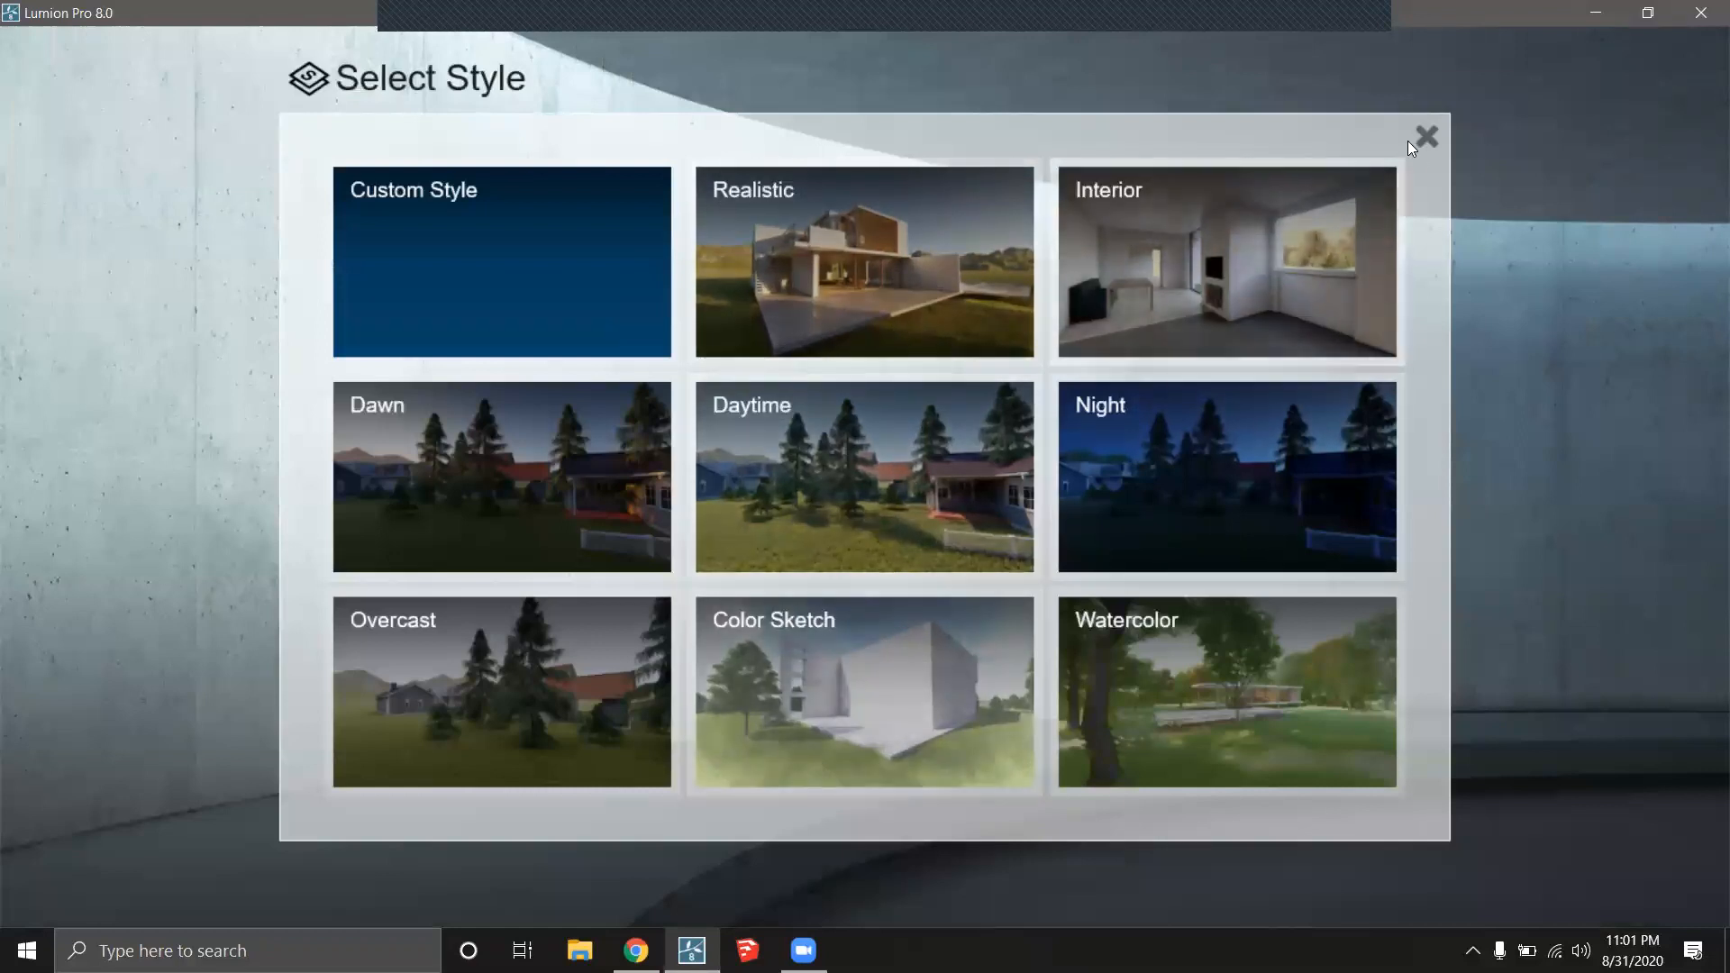
left_click(943, 690)
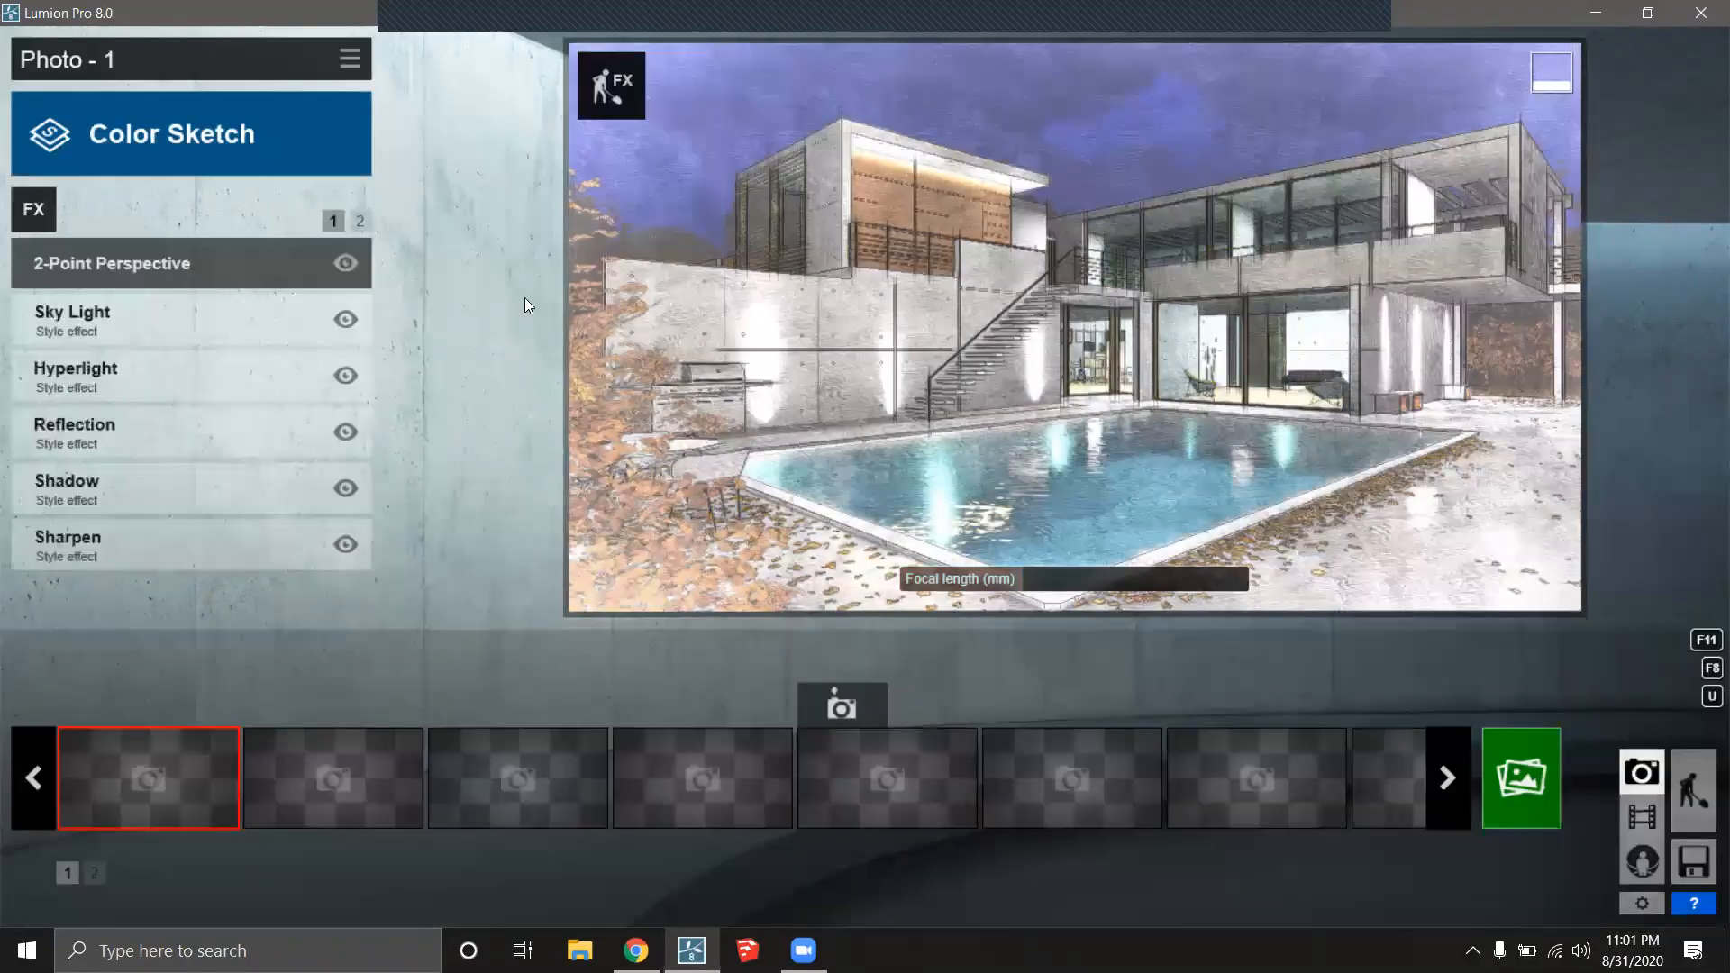
left_click(254, 148)
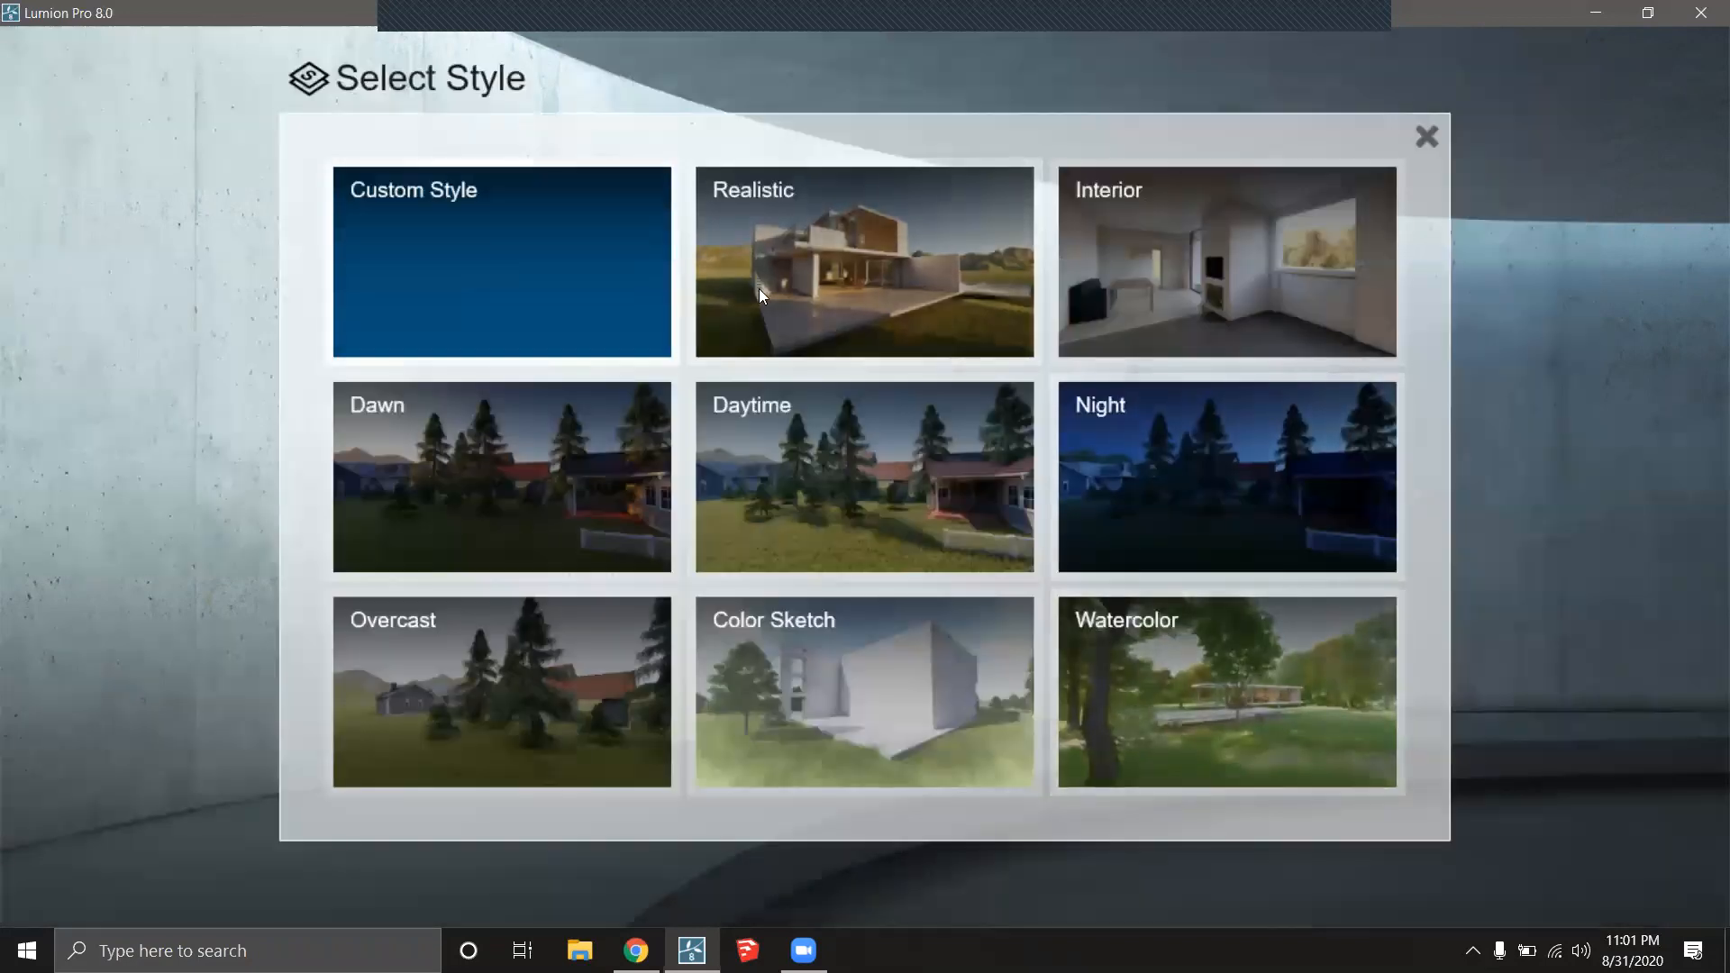
left_click(1426, 136)
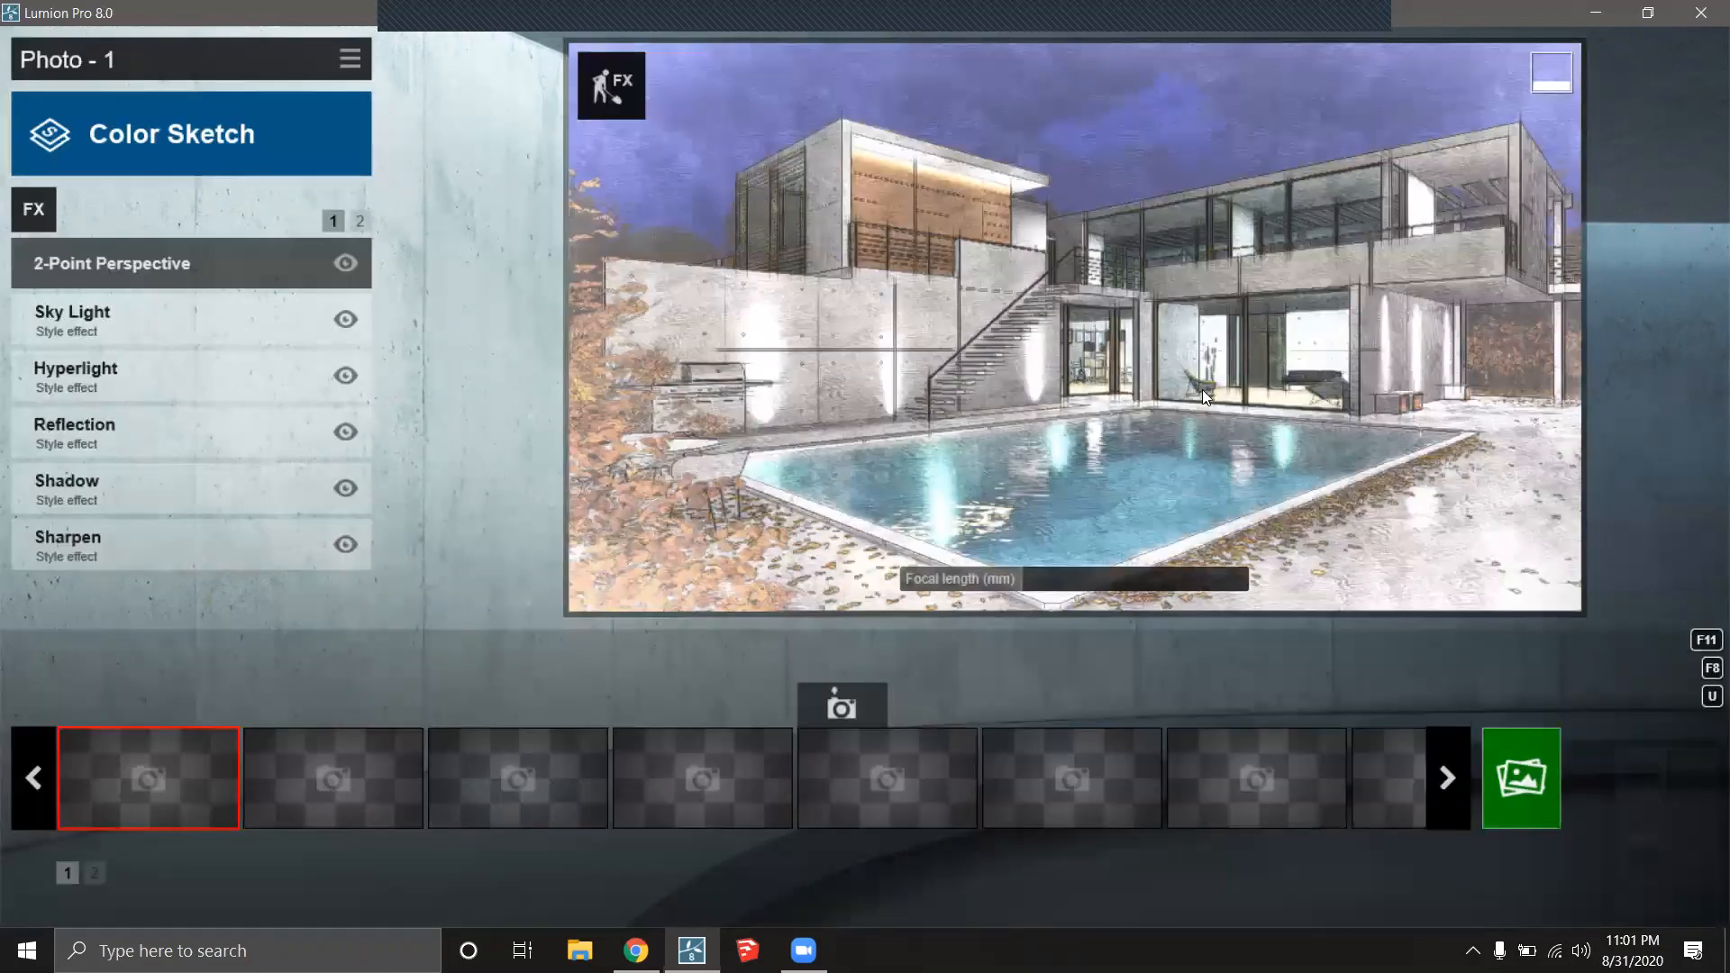
Set the photo's style to Custom Style.
left_click(254, 142)
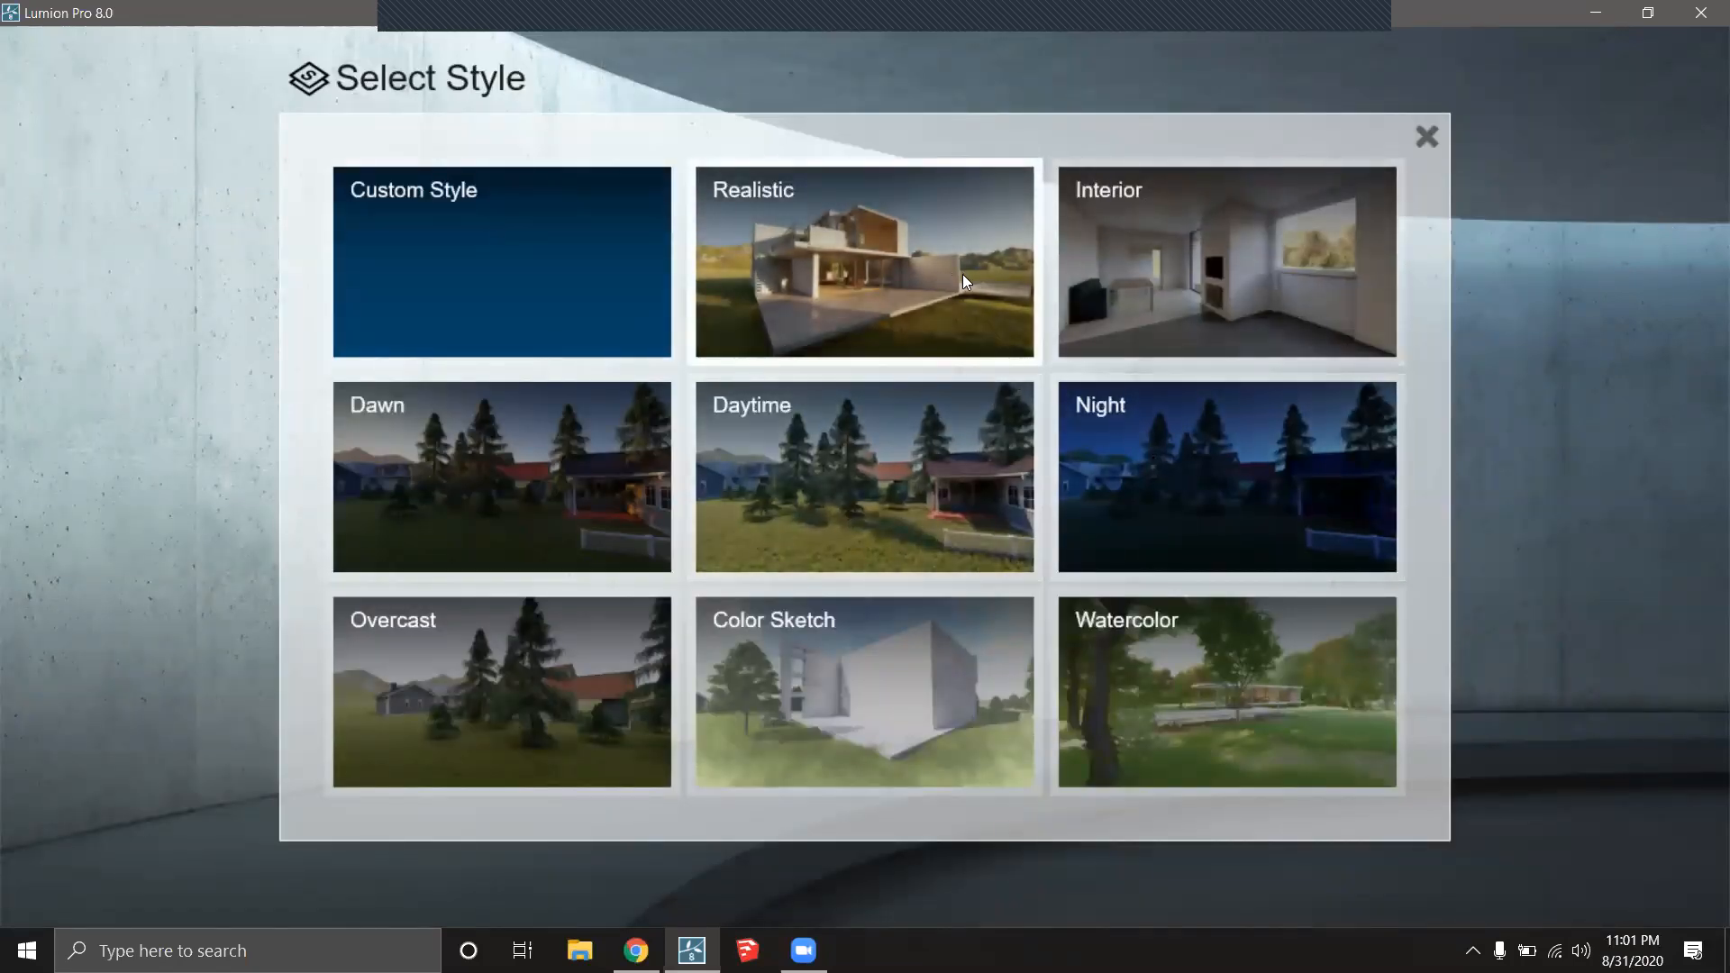
left_click(516, 260)
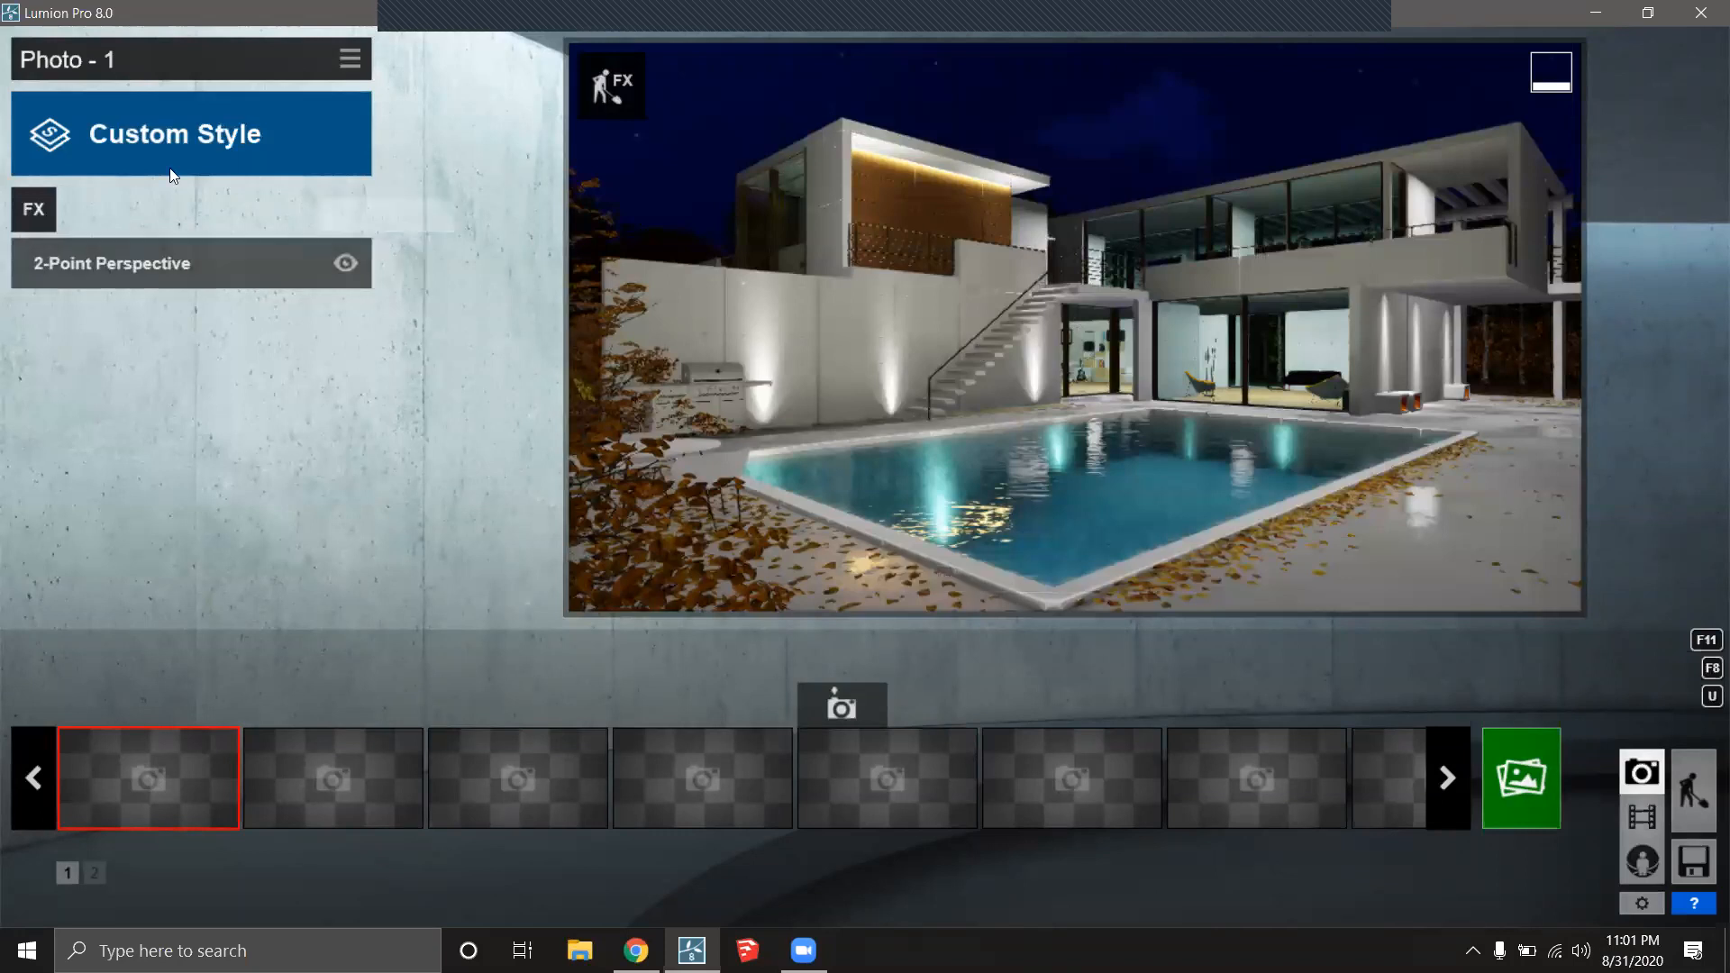
left_click(234, 148)
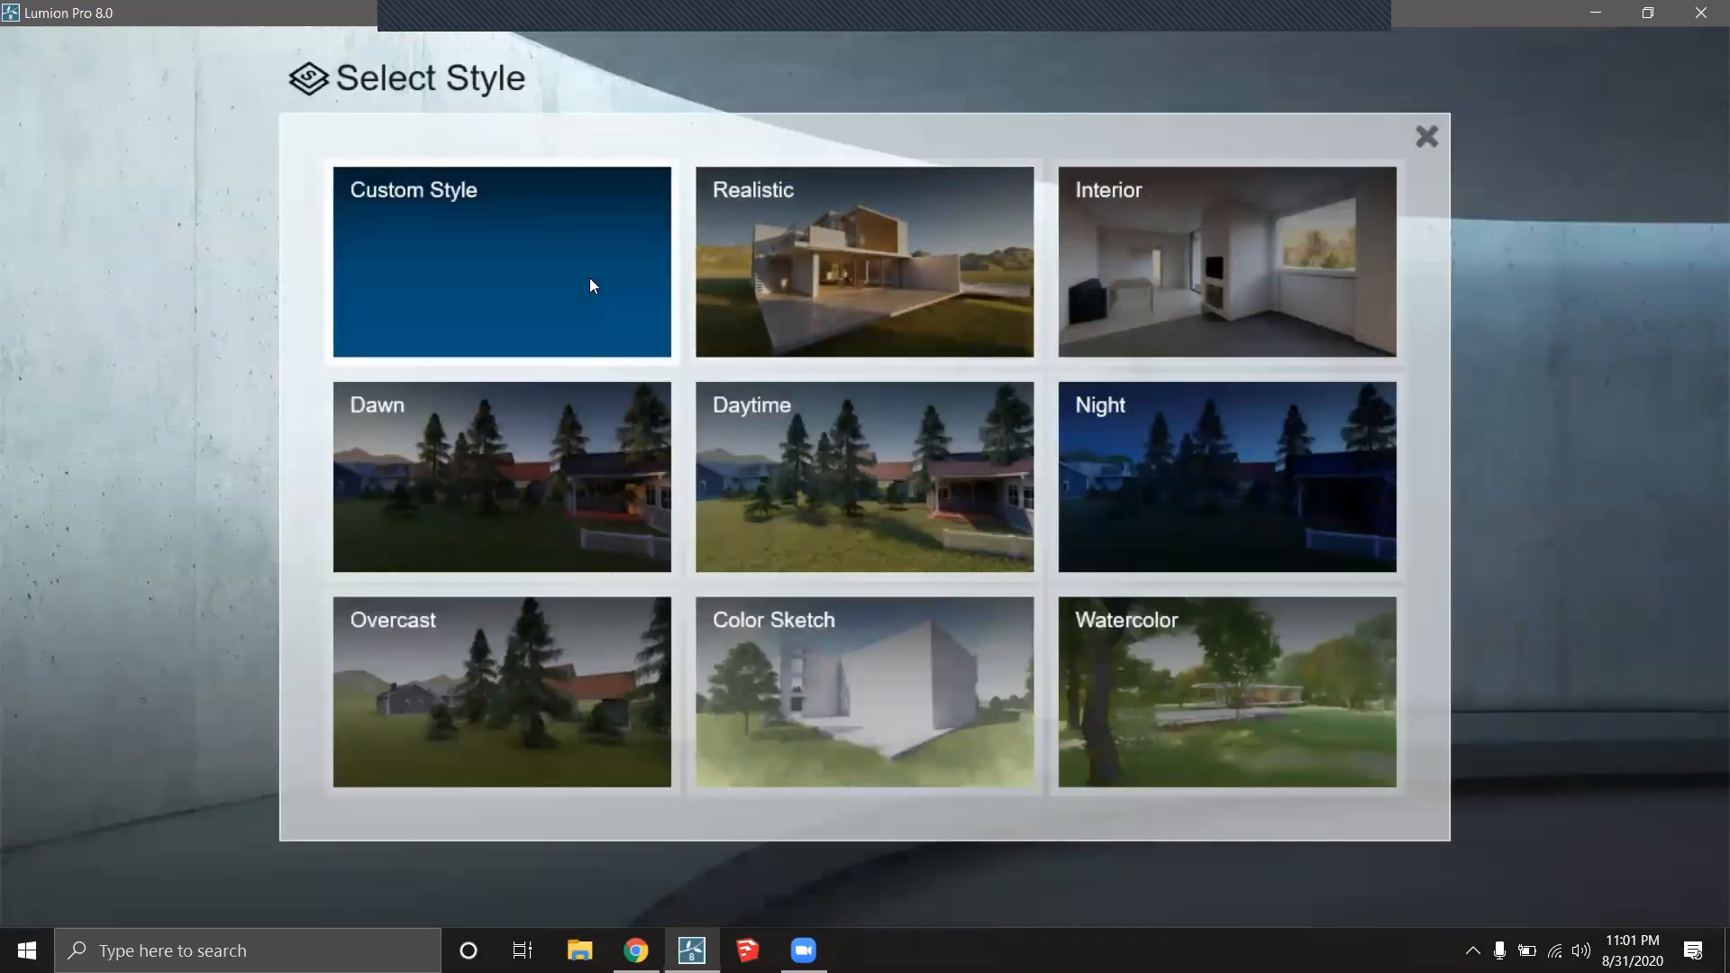
left_click(558, 269)
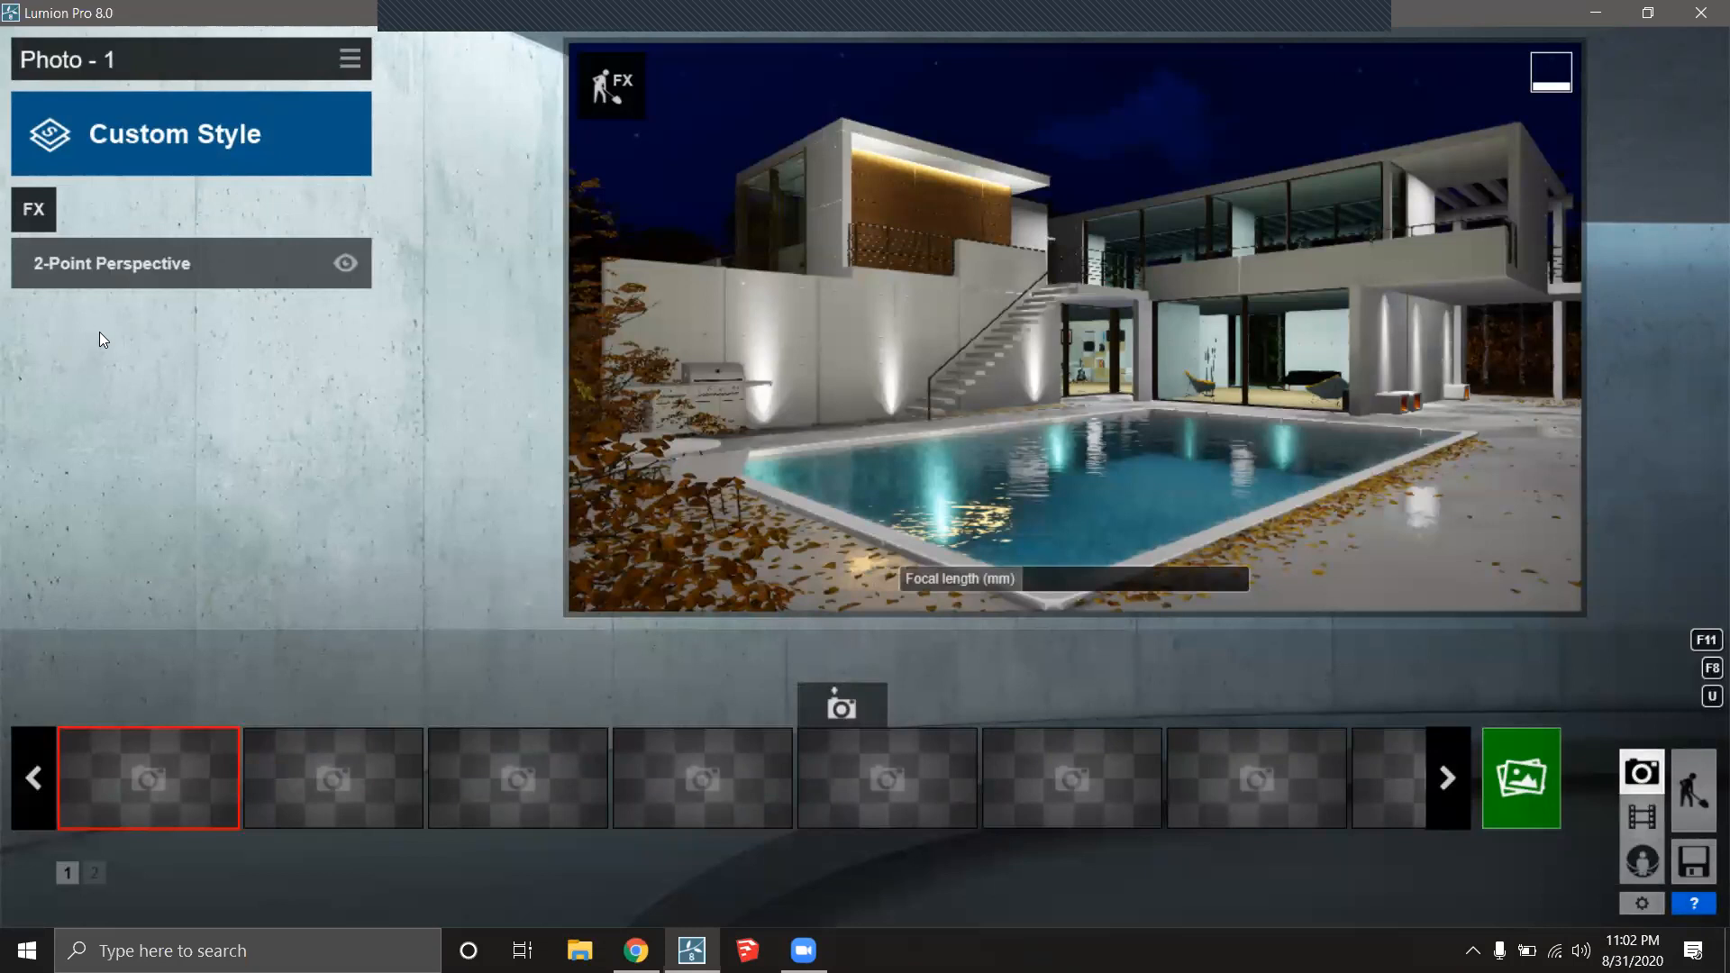
Add the Moon effect, adjust its height, heading and size to place a large moon above the wall beside the house, and nudge the view.
left_click(40, 209)
left_click(353, 98)
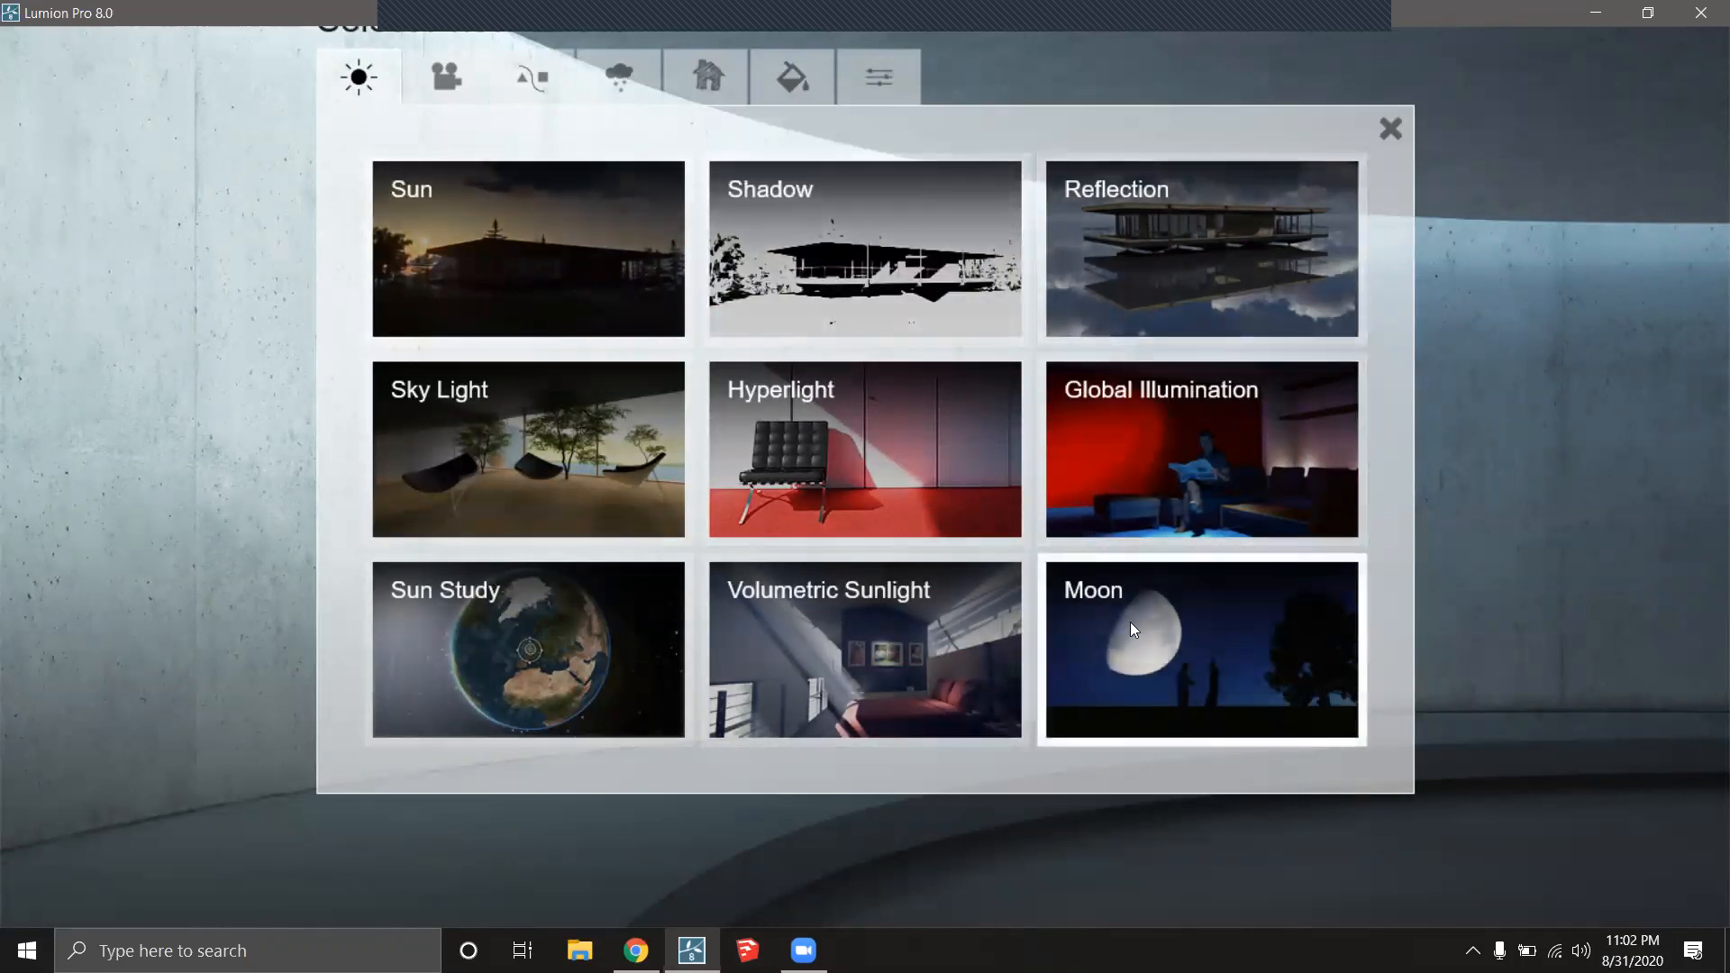
left_click(1225, 649)
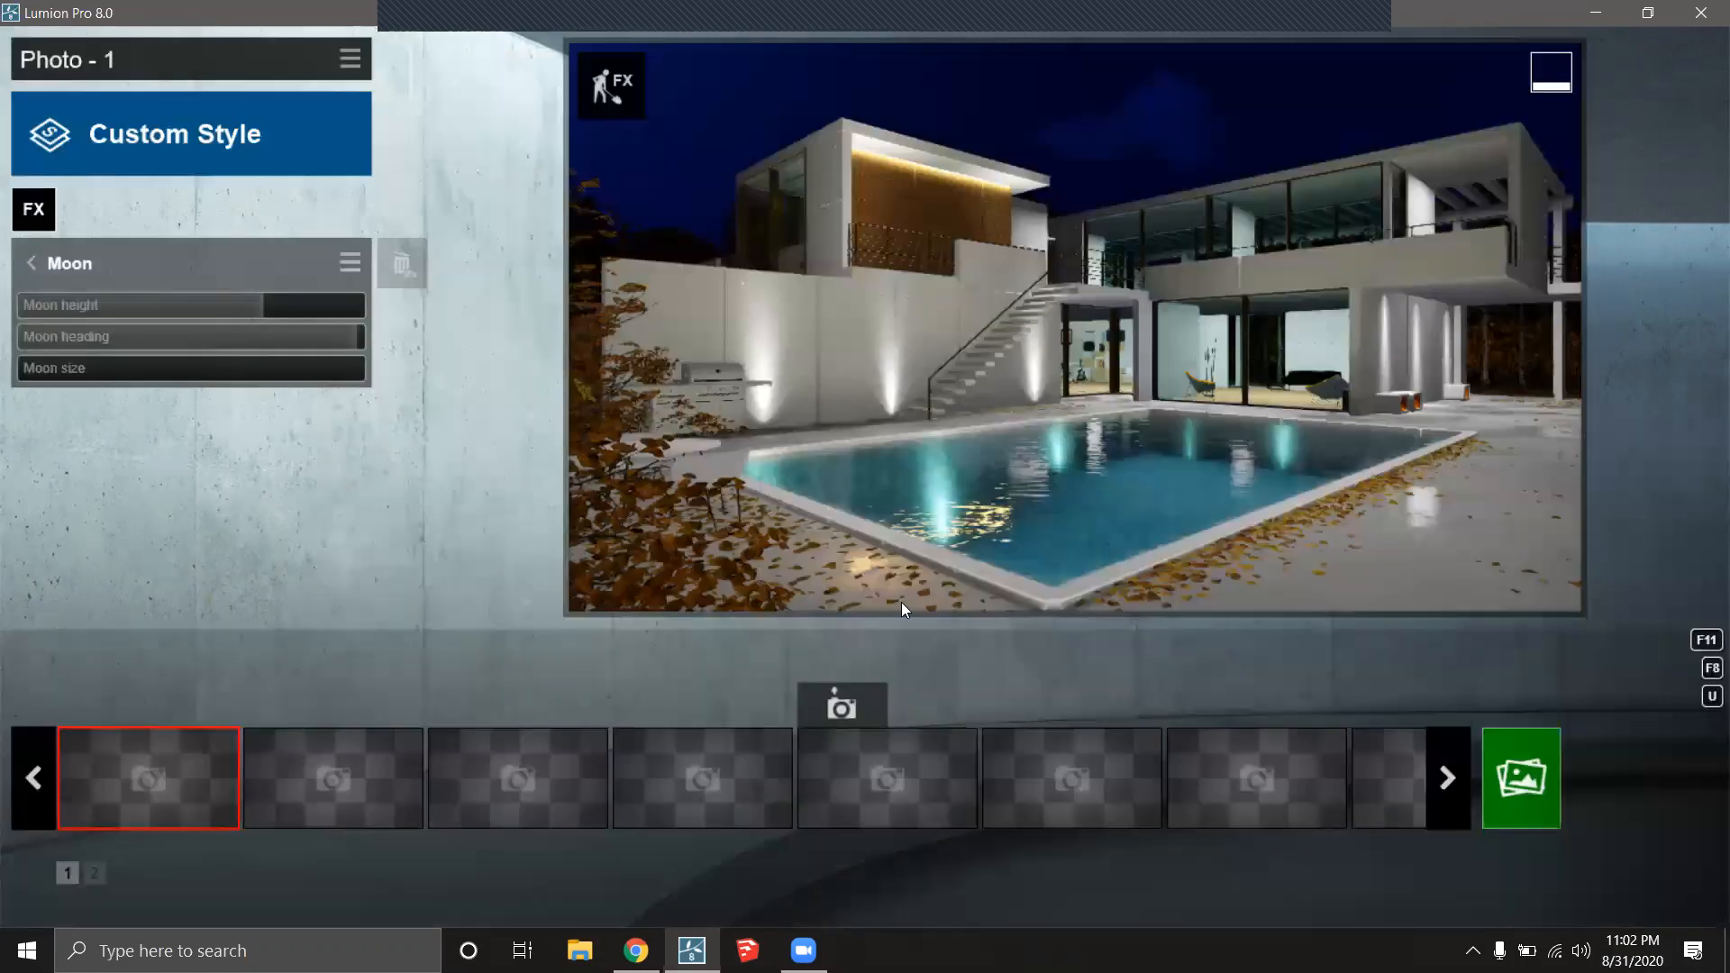
left_click_drag(276, 303, 241, 297)
left_click_drag(352, 348, 219, 308)
left_click_drag(56, 374, 63, 375)
right_click_drag(1075, 328, 1095, 327)
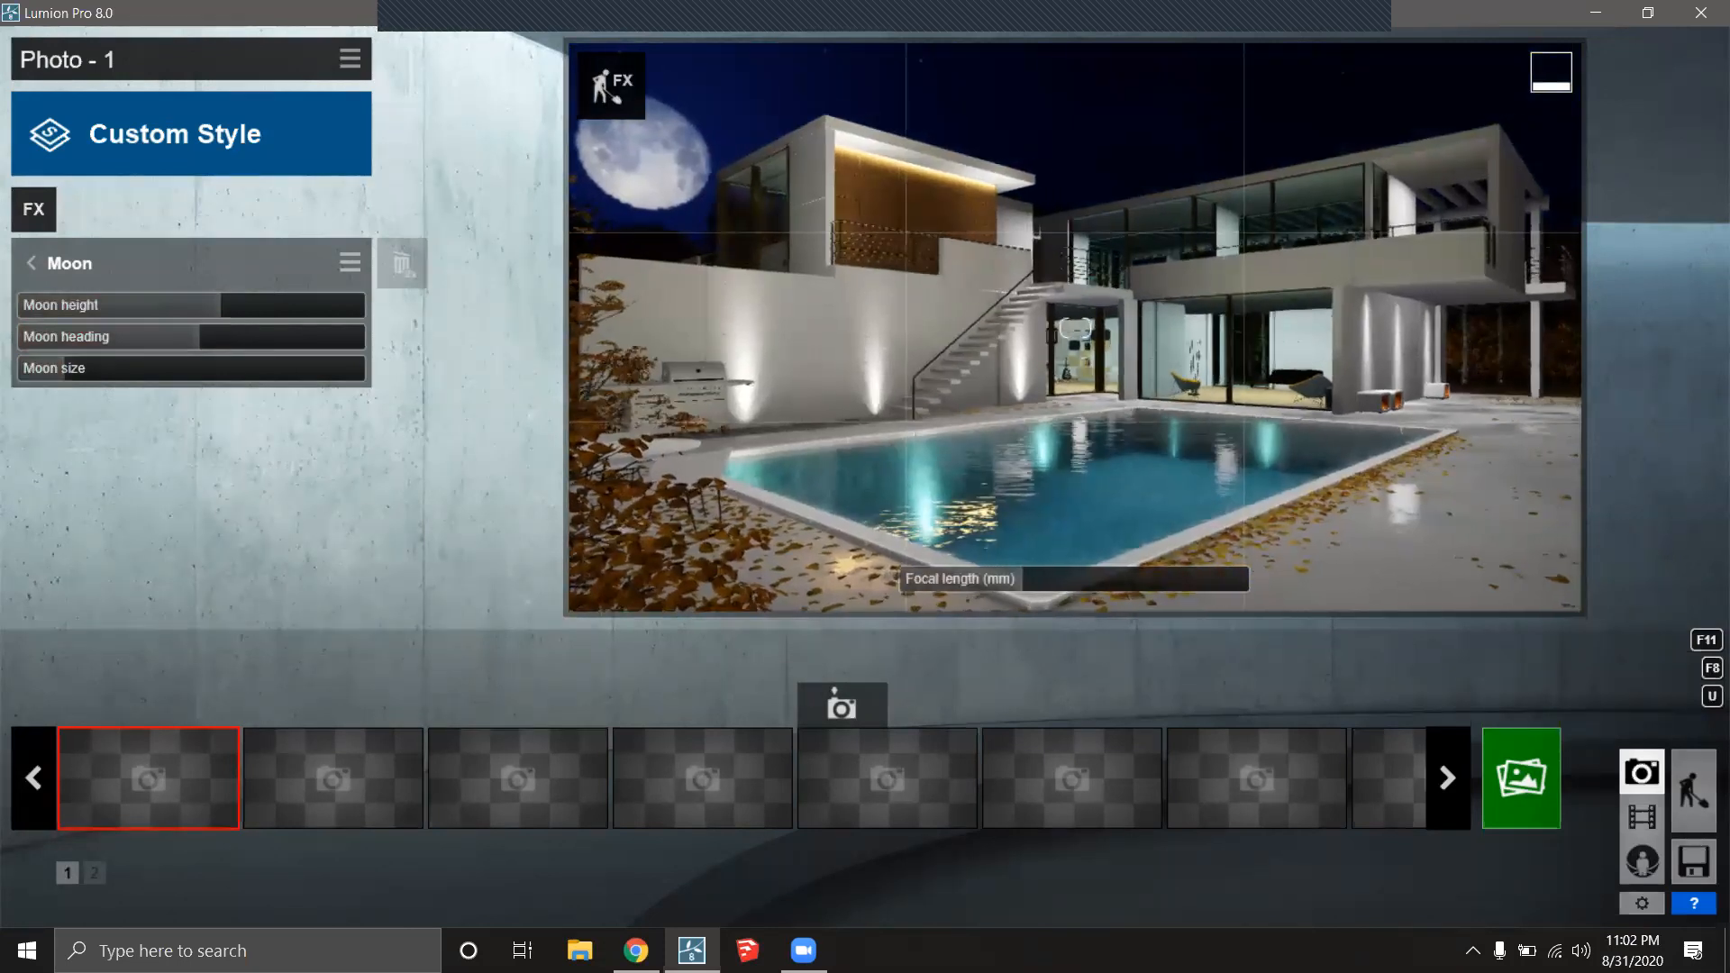
left_click(27, 258)
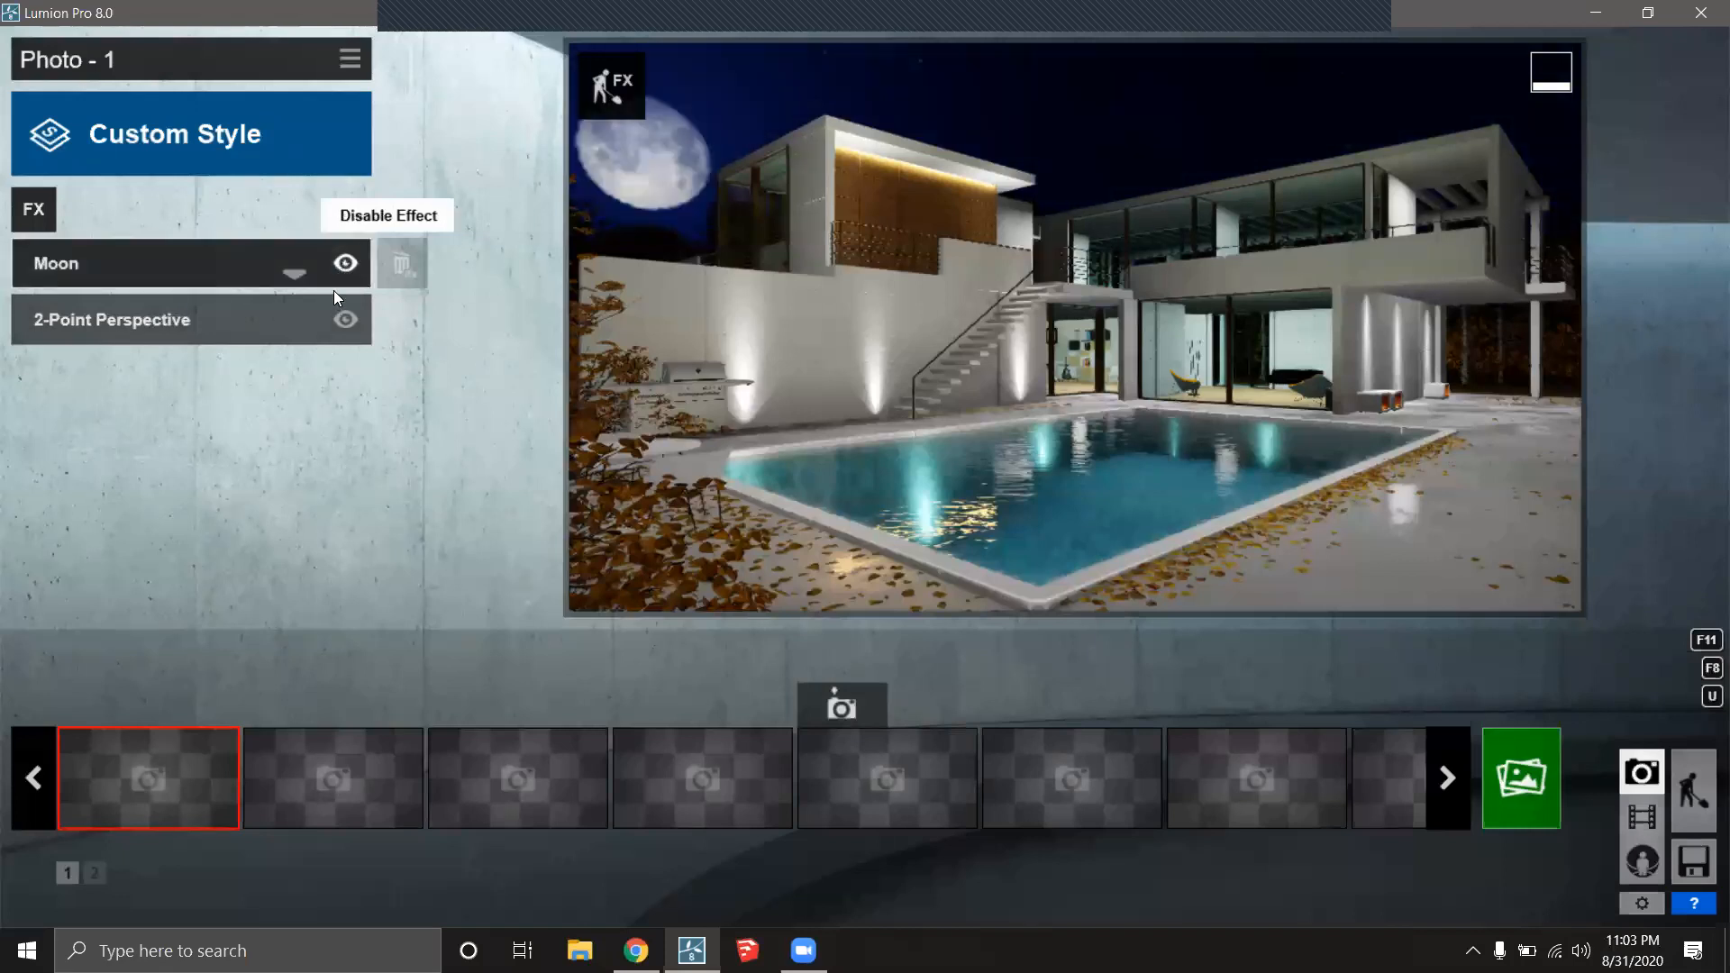
Turn the Moon effect off and back on to compare the night sky with and without it.
left_click(346, 269)
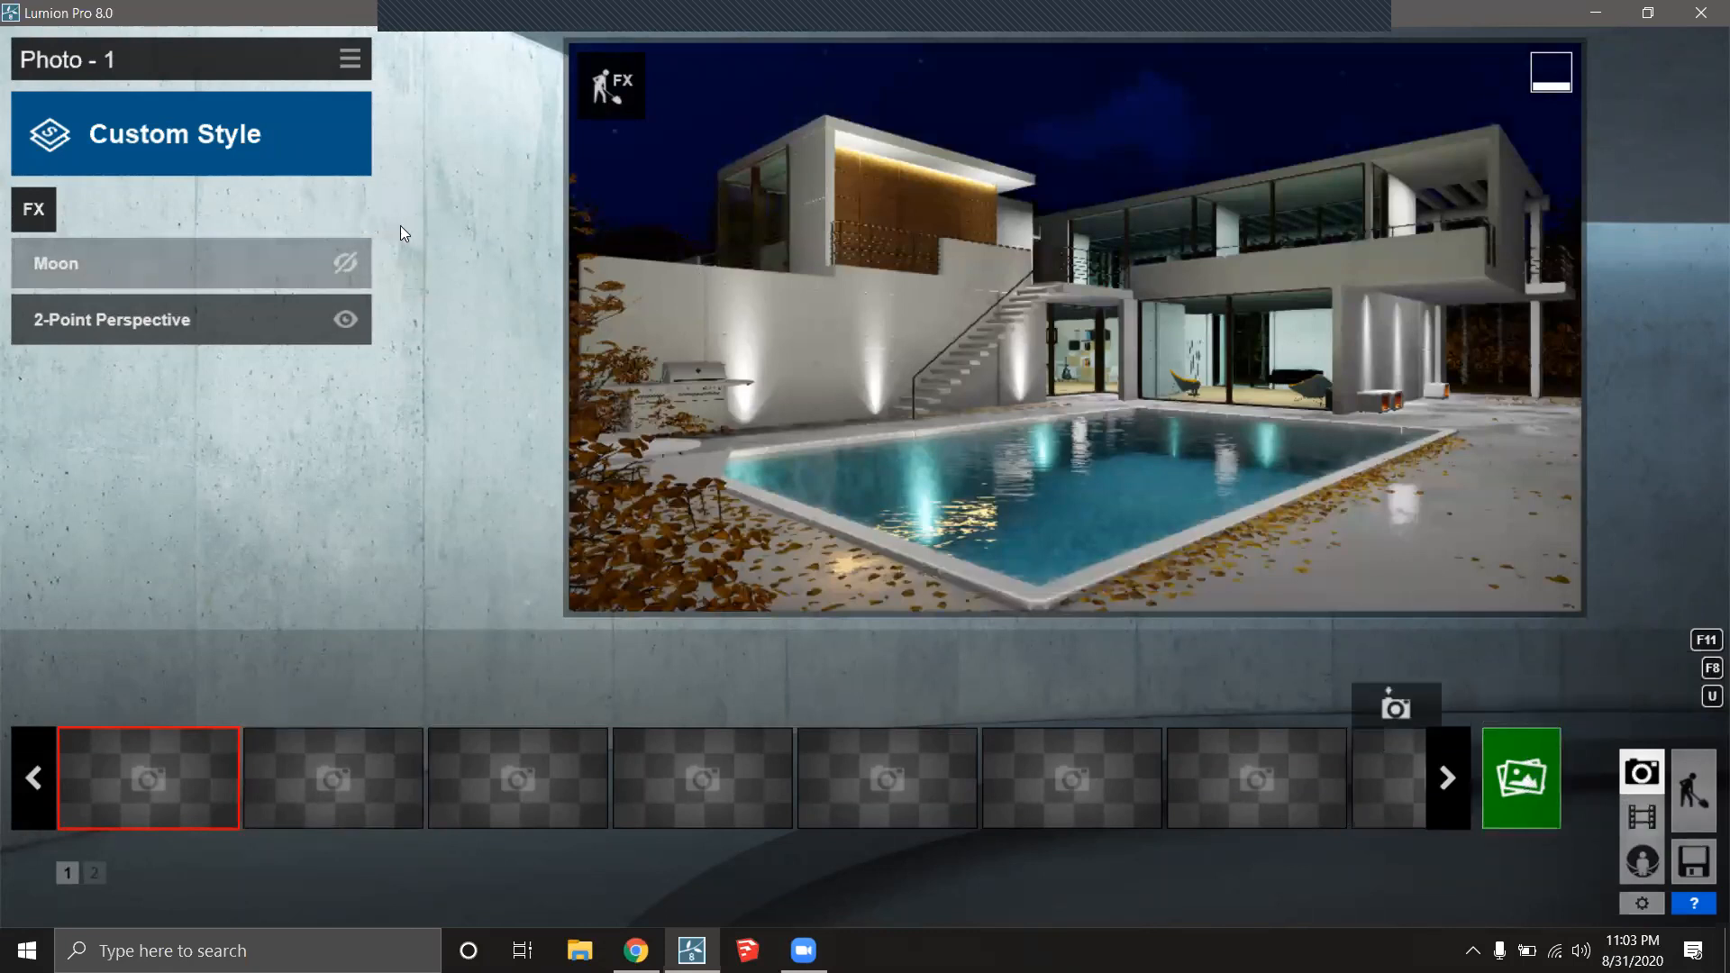
left_click(344, 265)
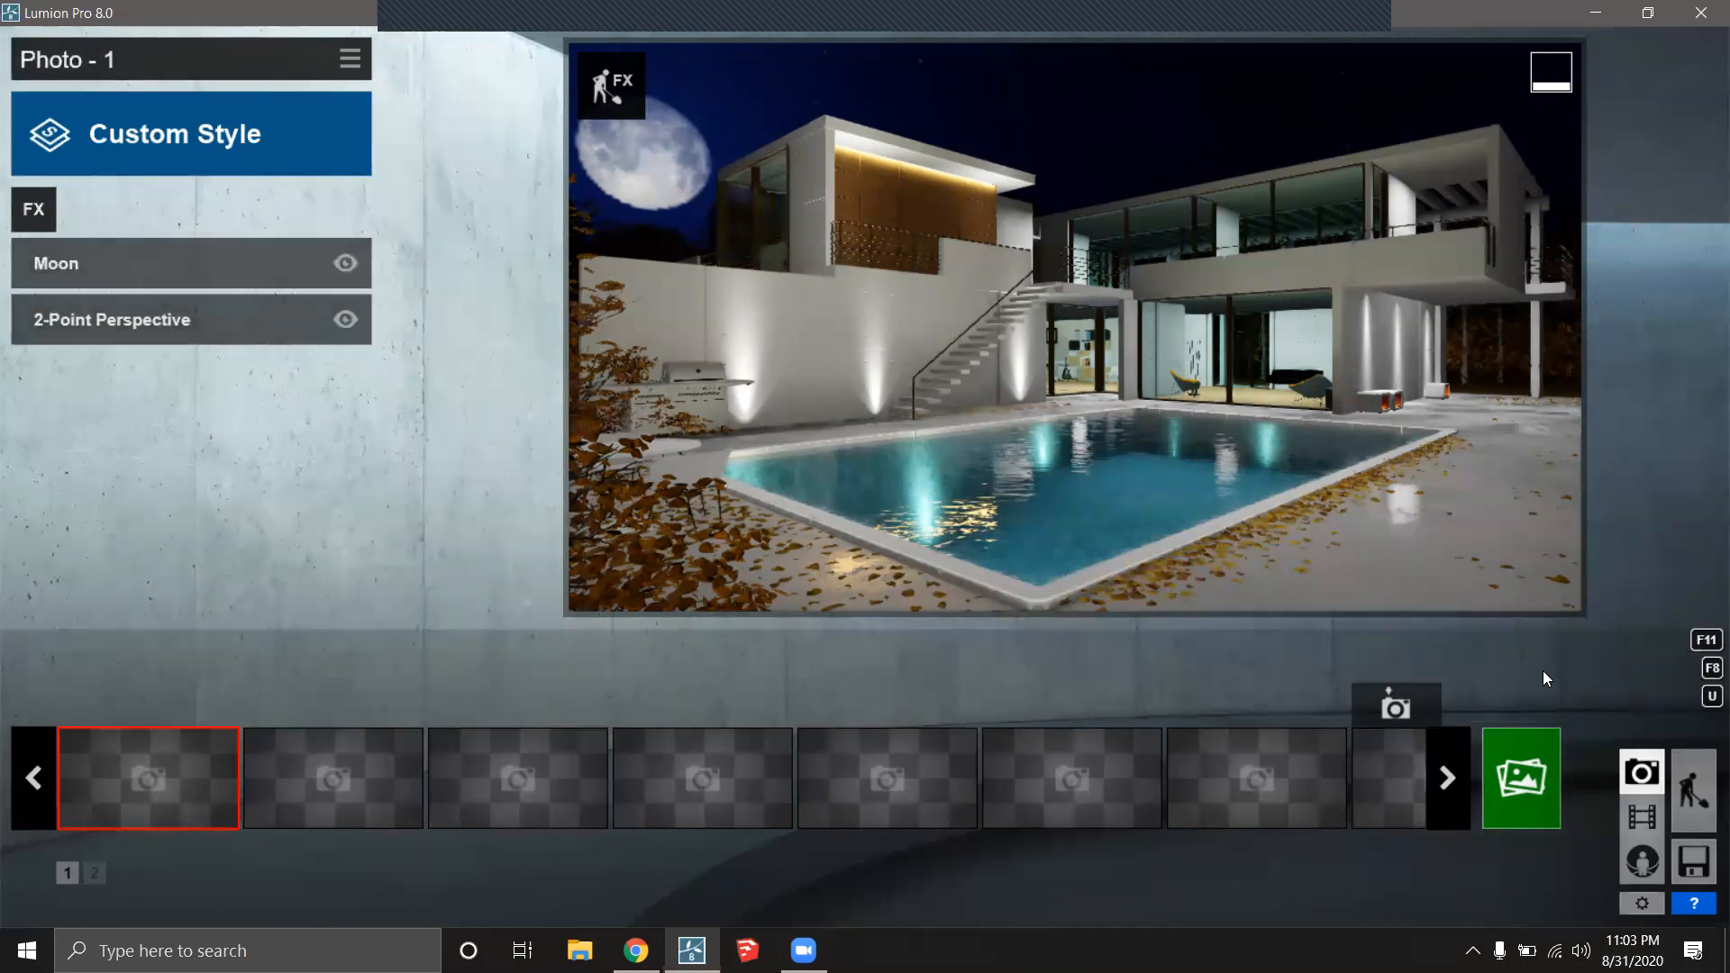
Add the Exposure camera effect to the photo with its exposure at 0.5.
left_click(31, 210)
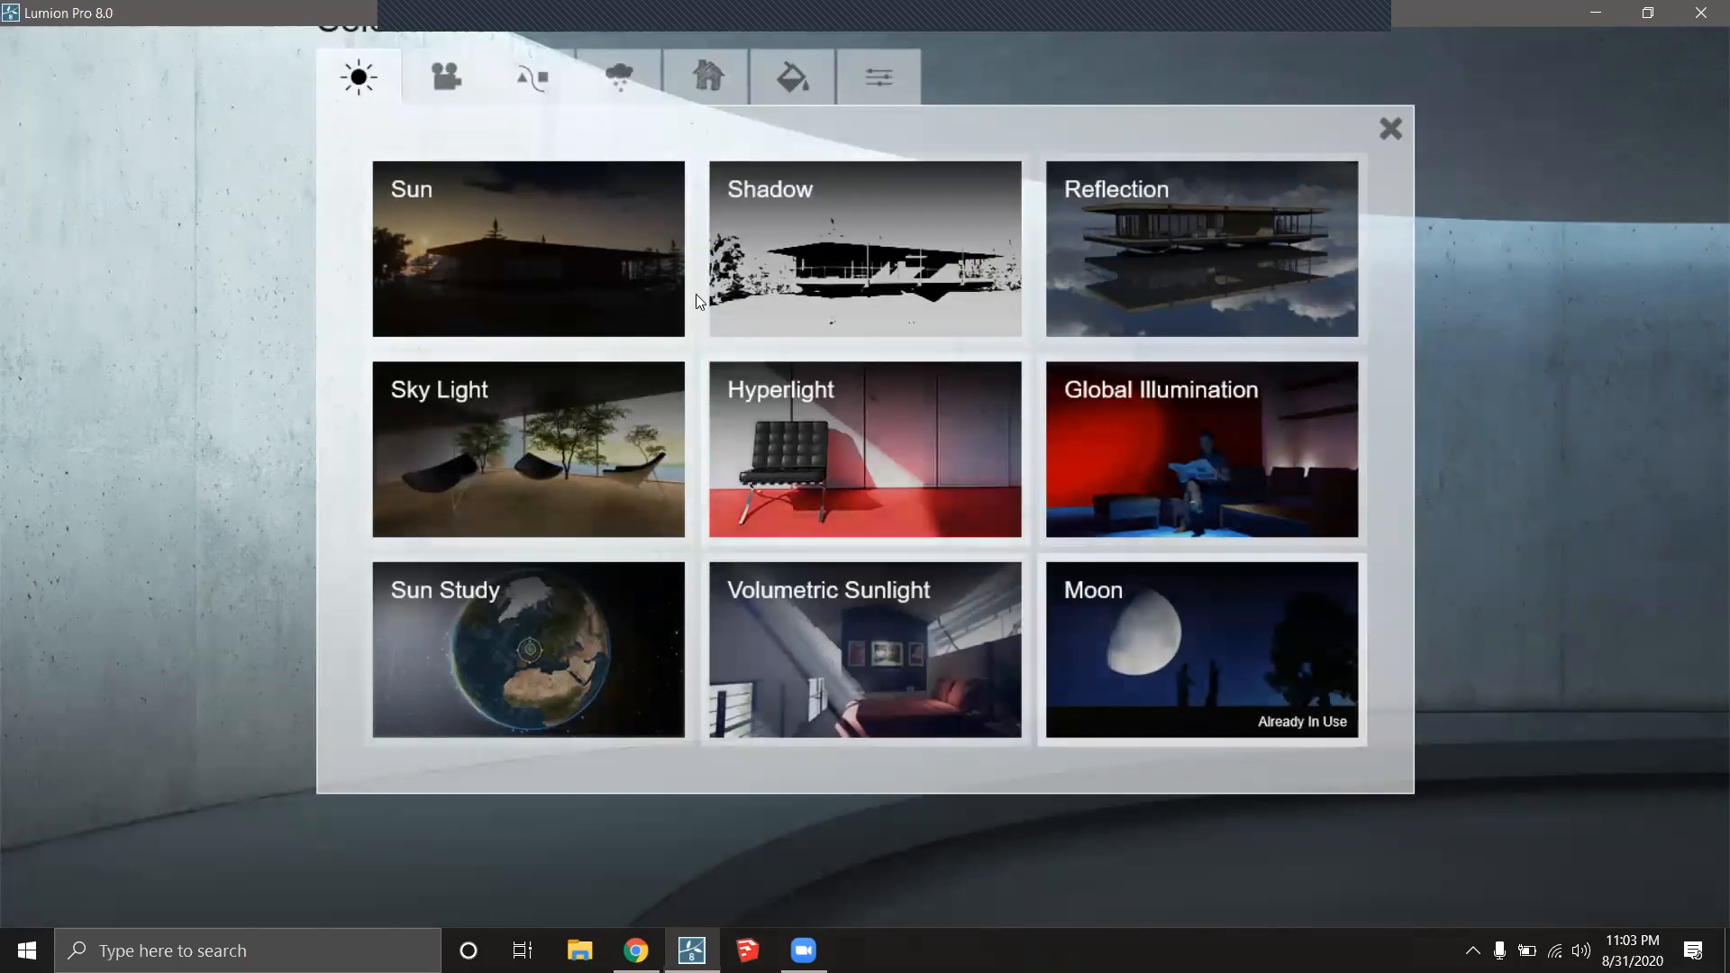
left_click(441, 55)
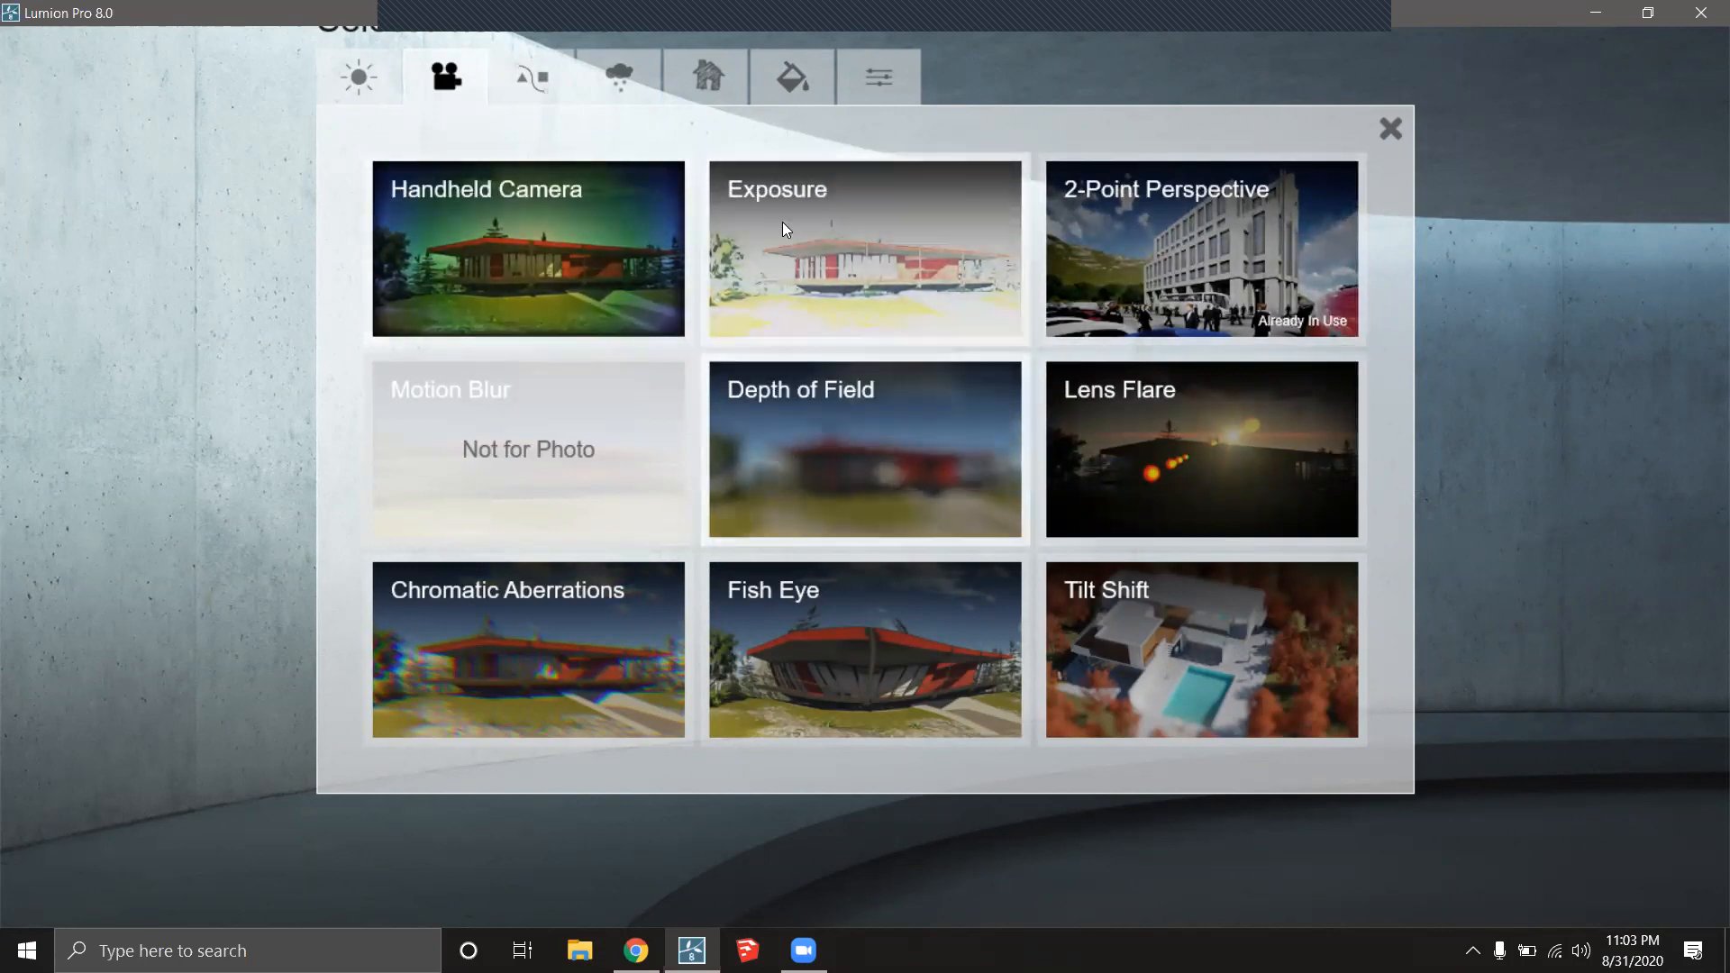
left_click(874, 258)
mouse_move(202, 305)
left_mouse_down()
mouse_move(263, 304)
mouse_move(168, 321)
mouse_move(203, 325)
left_mouse_up()
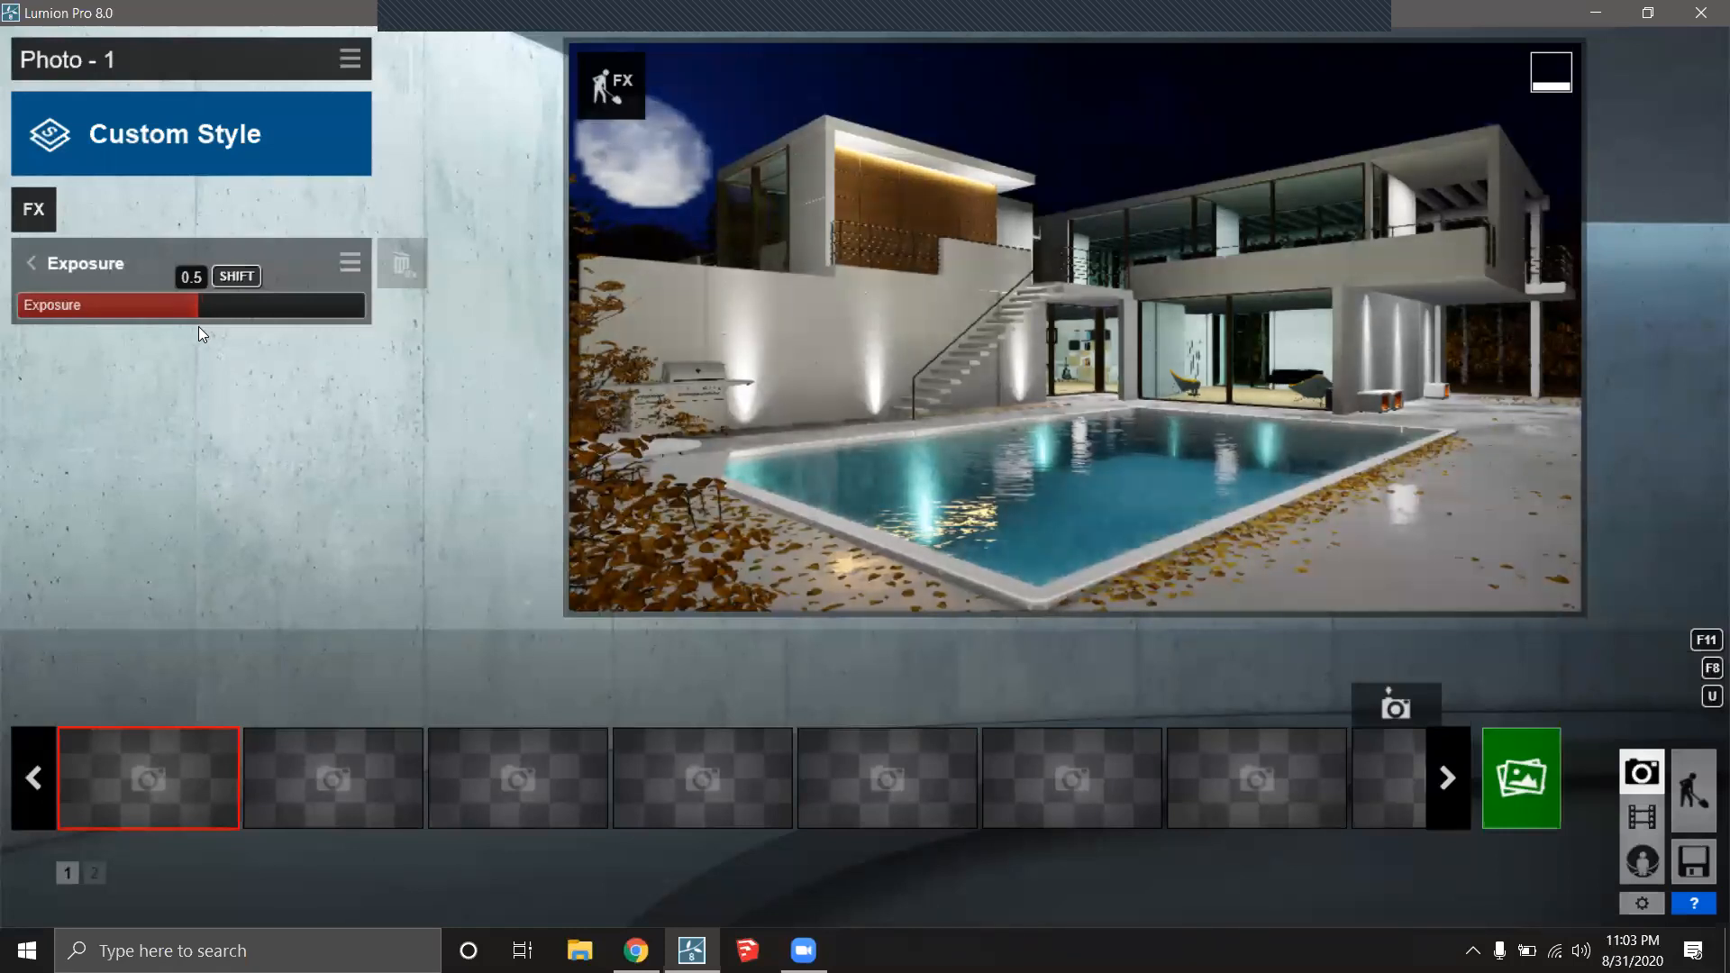
left_click(32, 262)
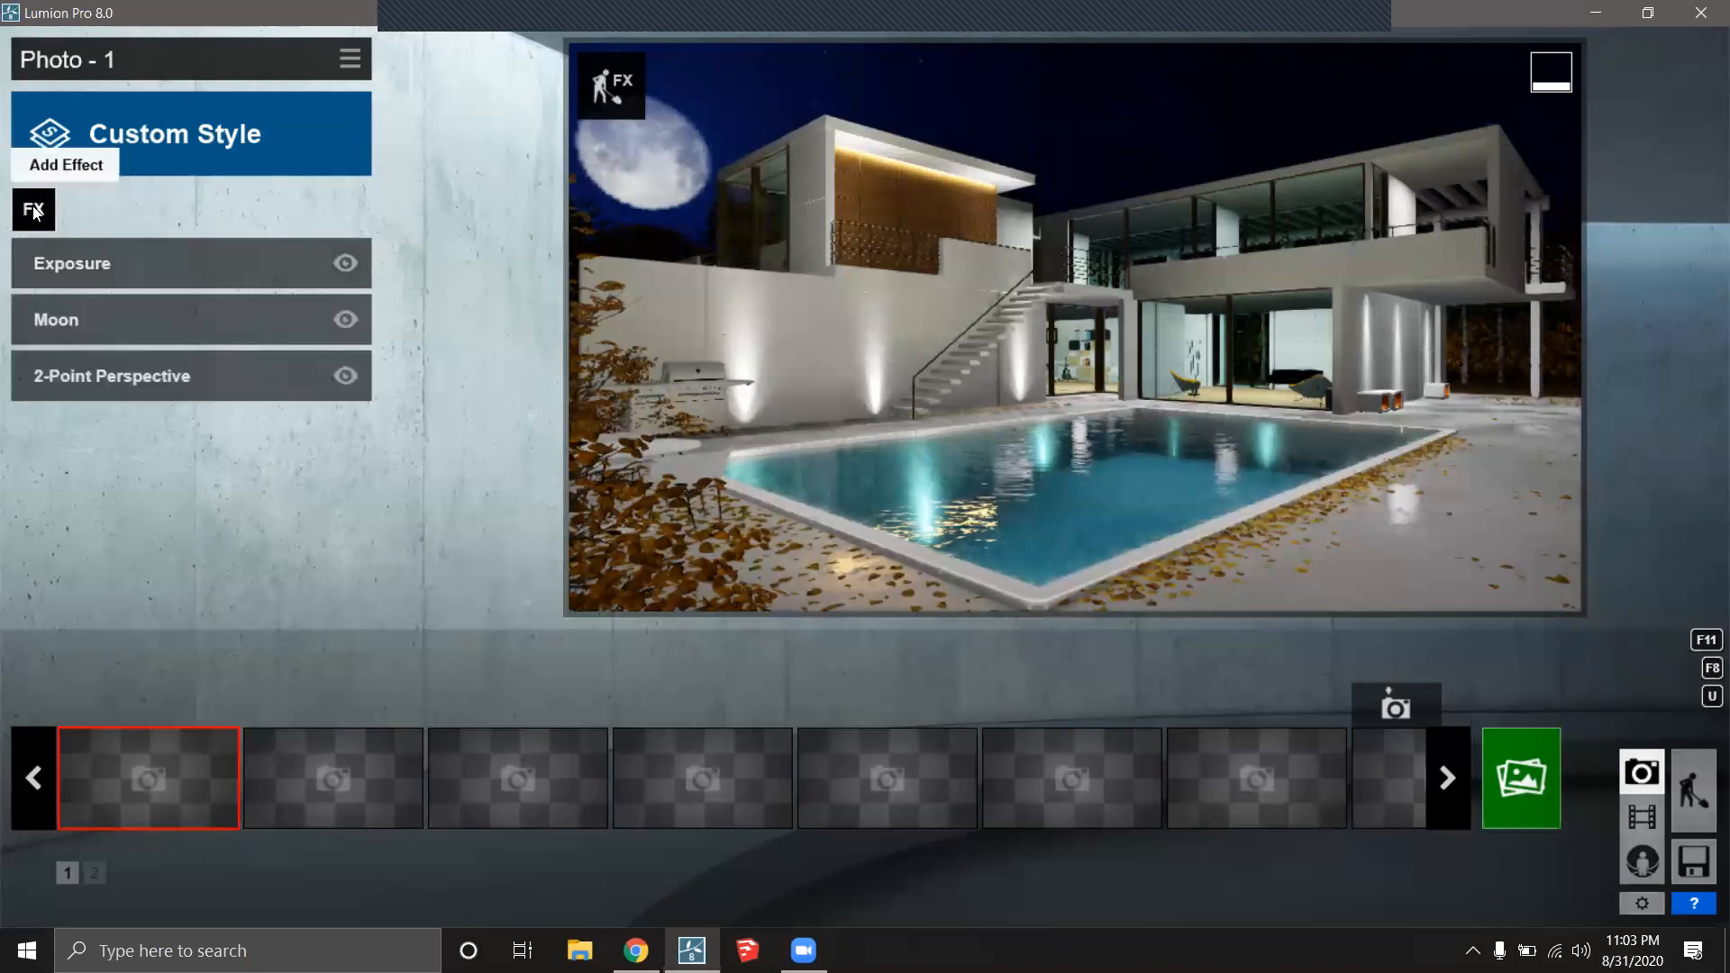
Try the Sky and Clouds effect, adjusting the low clouds and setting high clouds to 0.6 and position to 0.2.
left_click(33, 210)
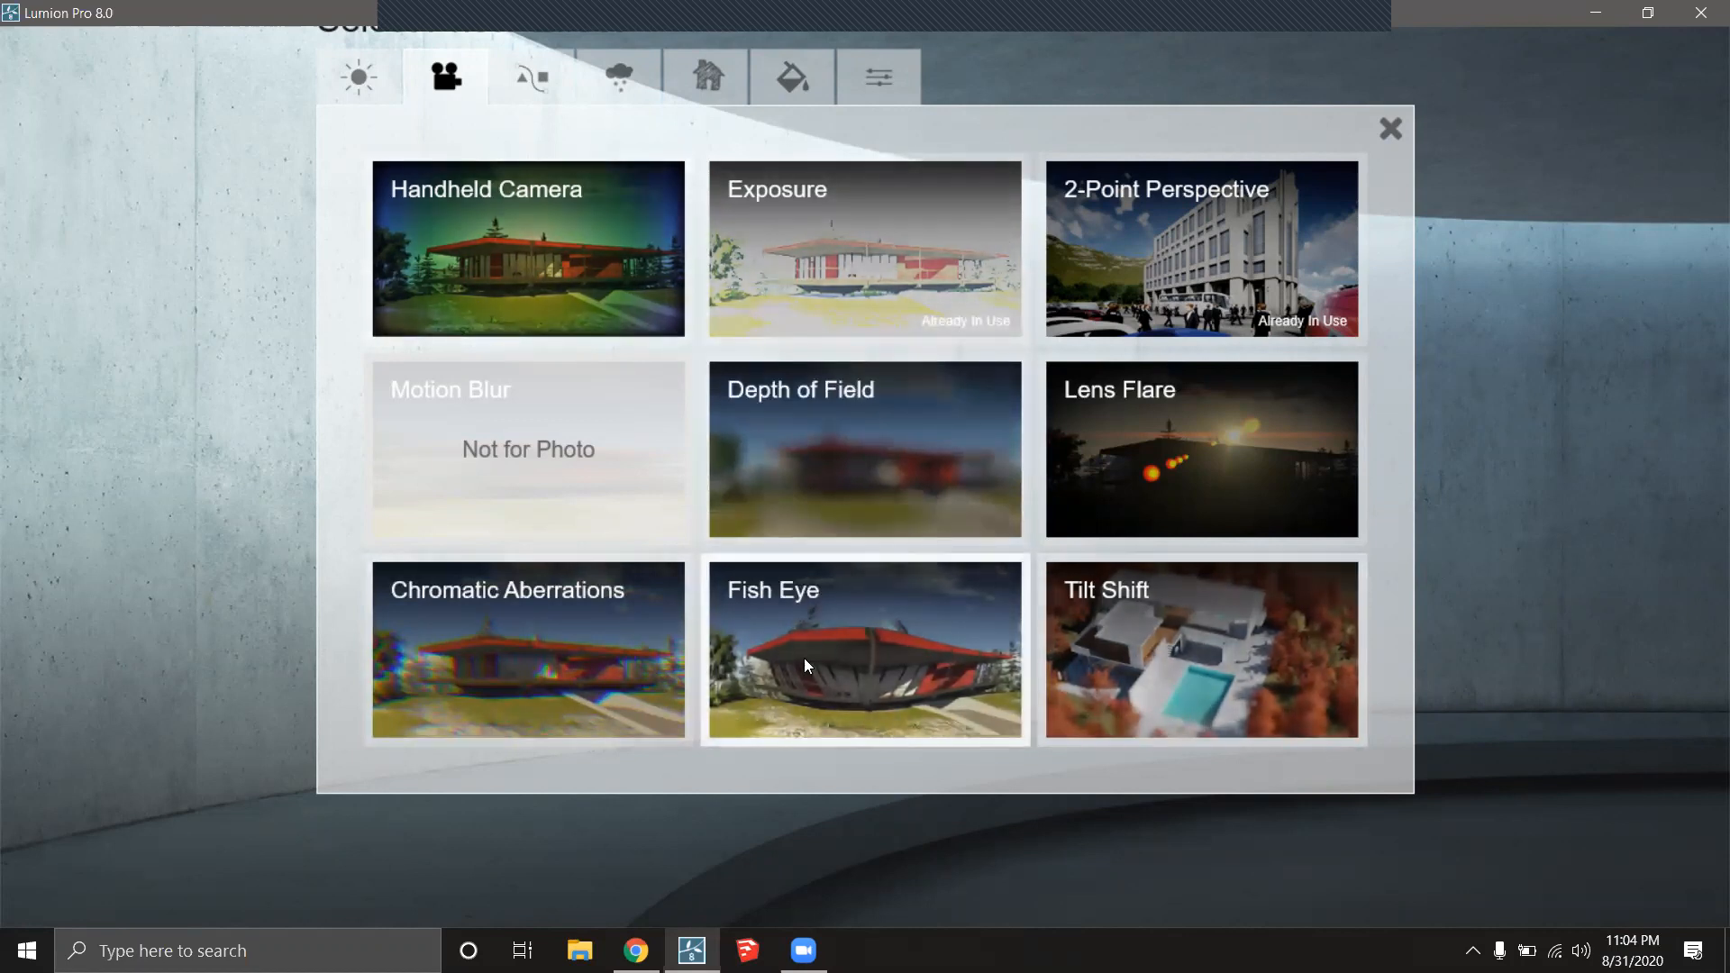
left_click(538, 81)
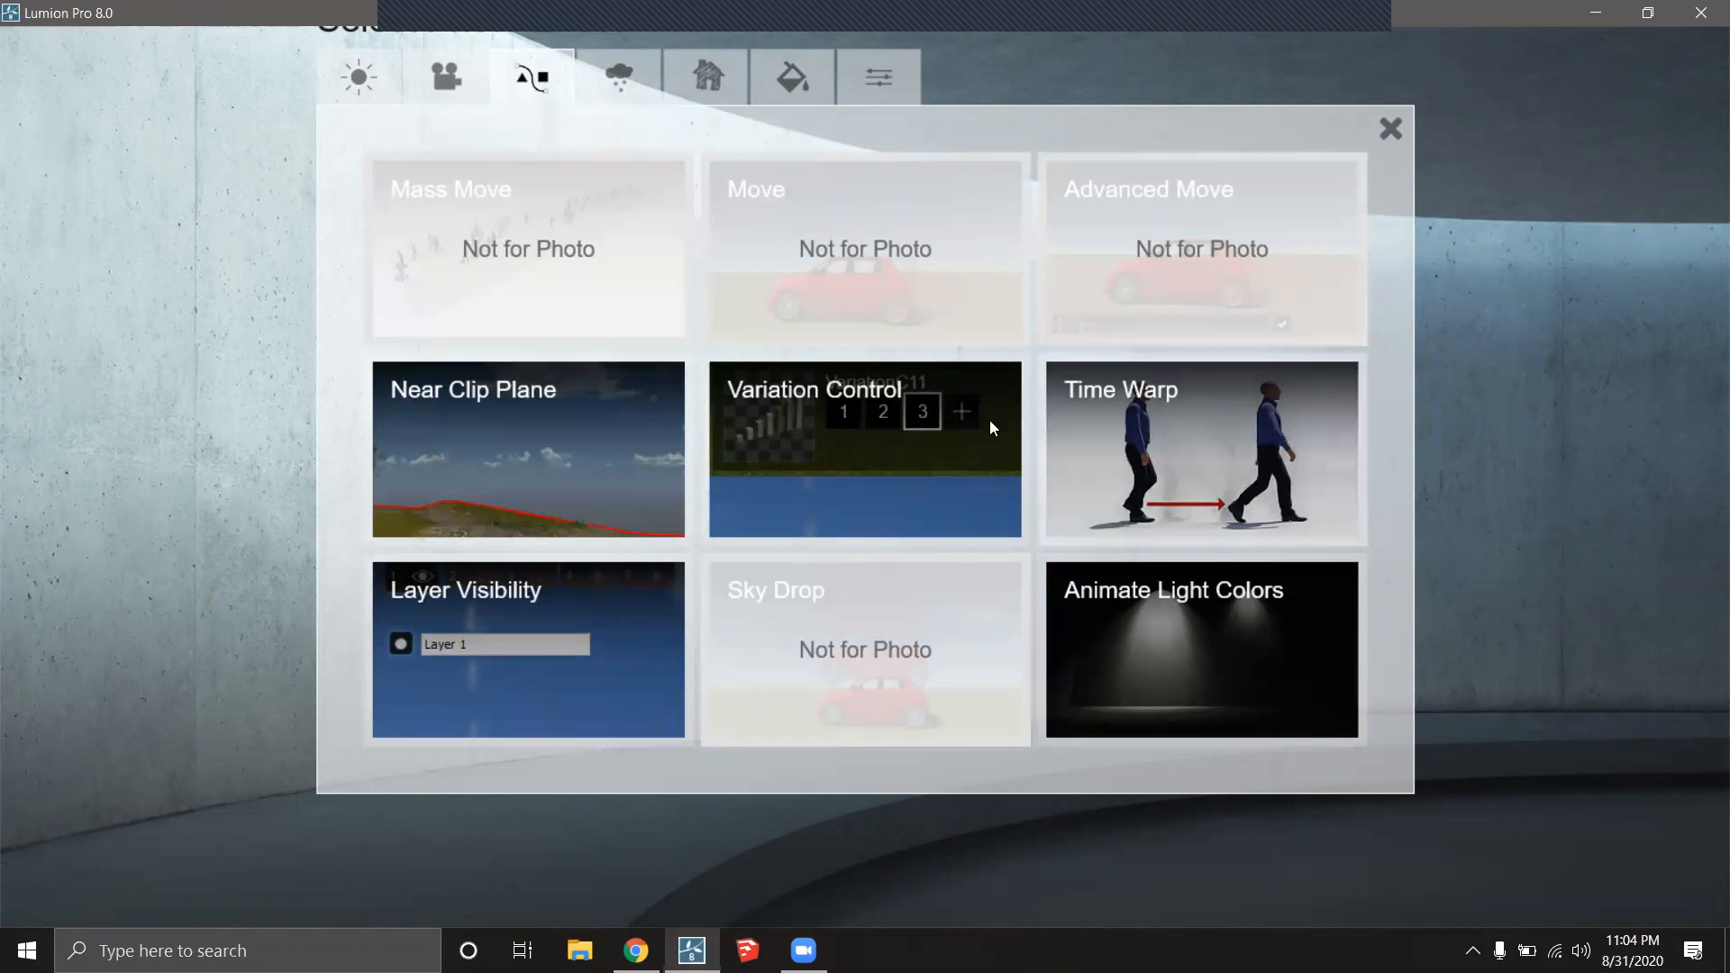
left_click(618, 78)
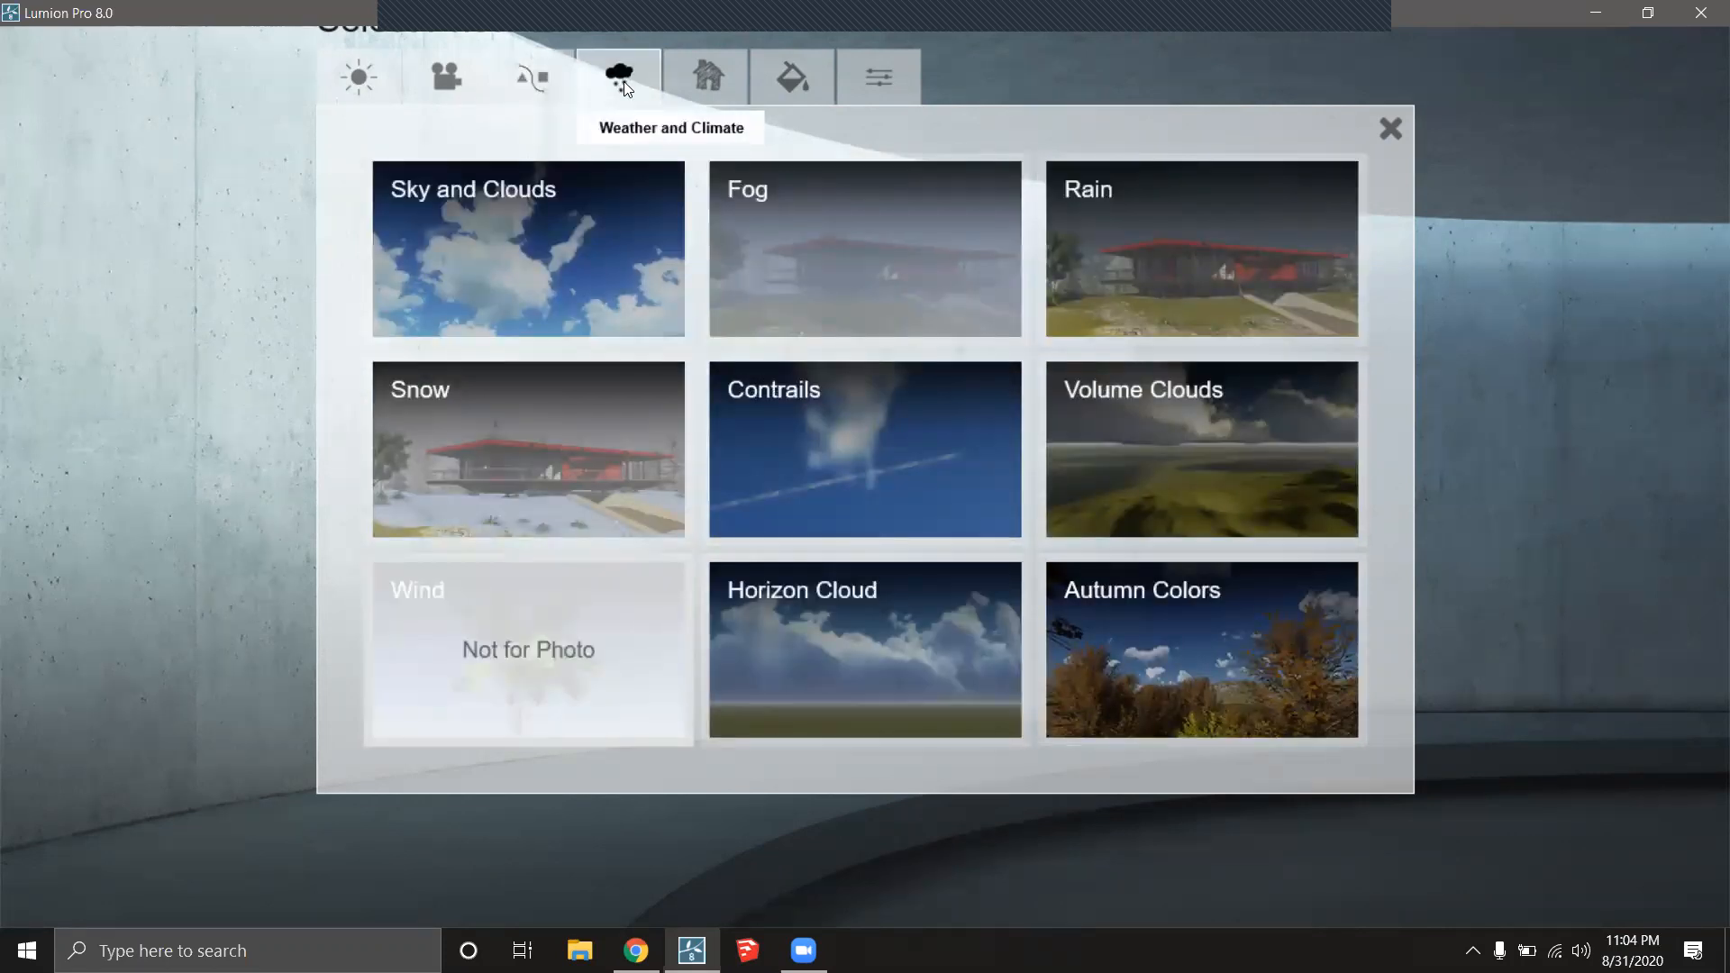
left_click(600, 223)
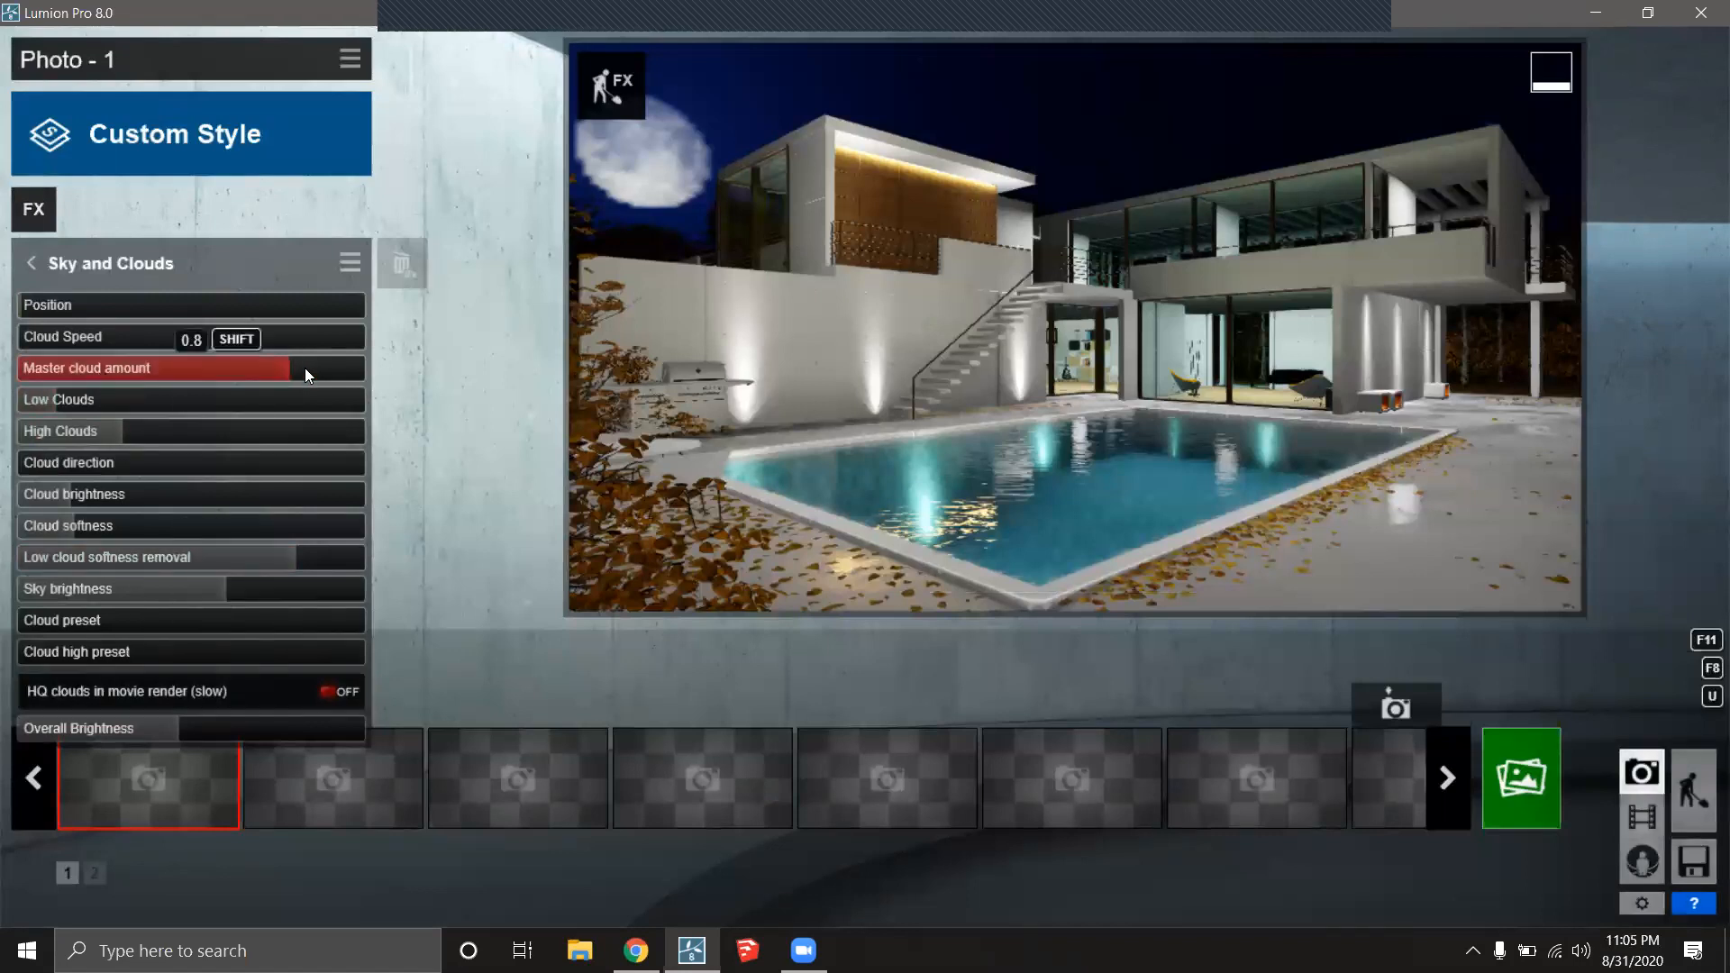
mouse_move(96, 404)
left_mouse_down()
mouse_move(206, 401)
mouse_move(63, 402)
left_mouse_up()
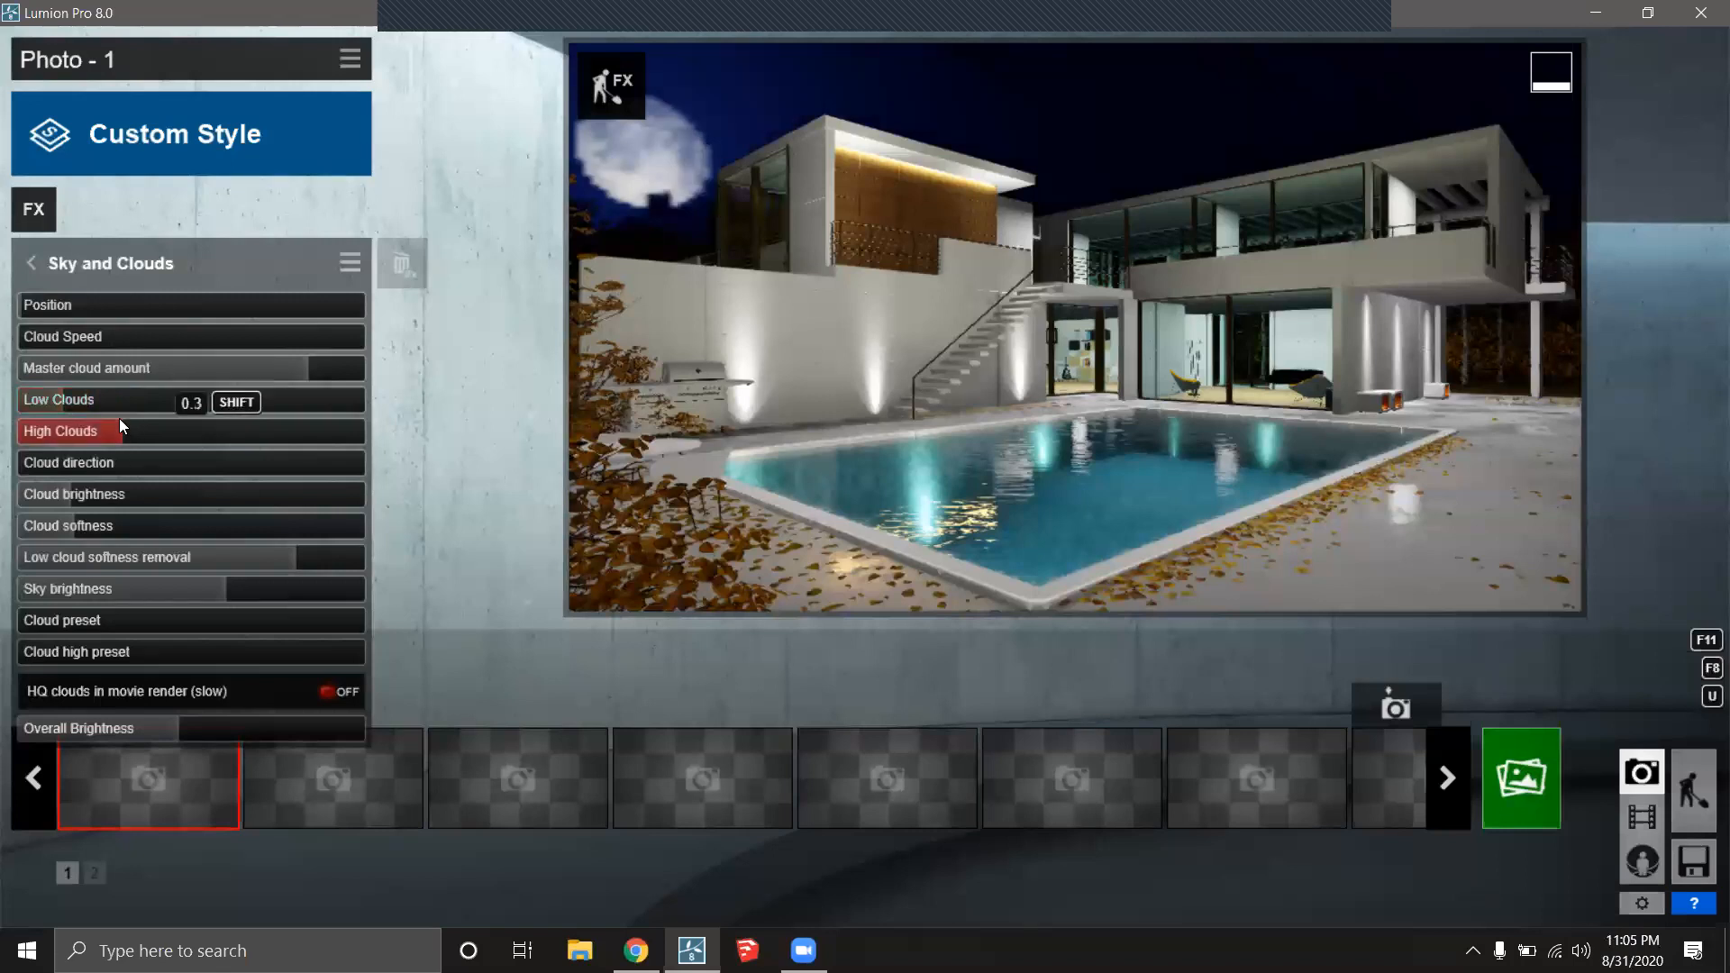
left_click_drag(220, 425, 221, 426)
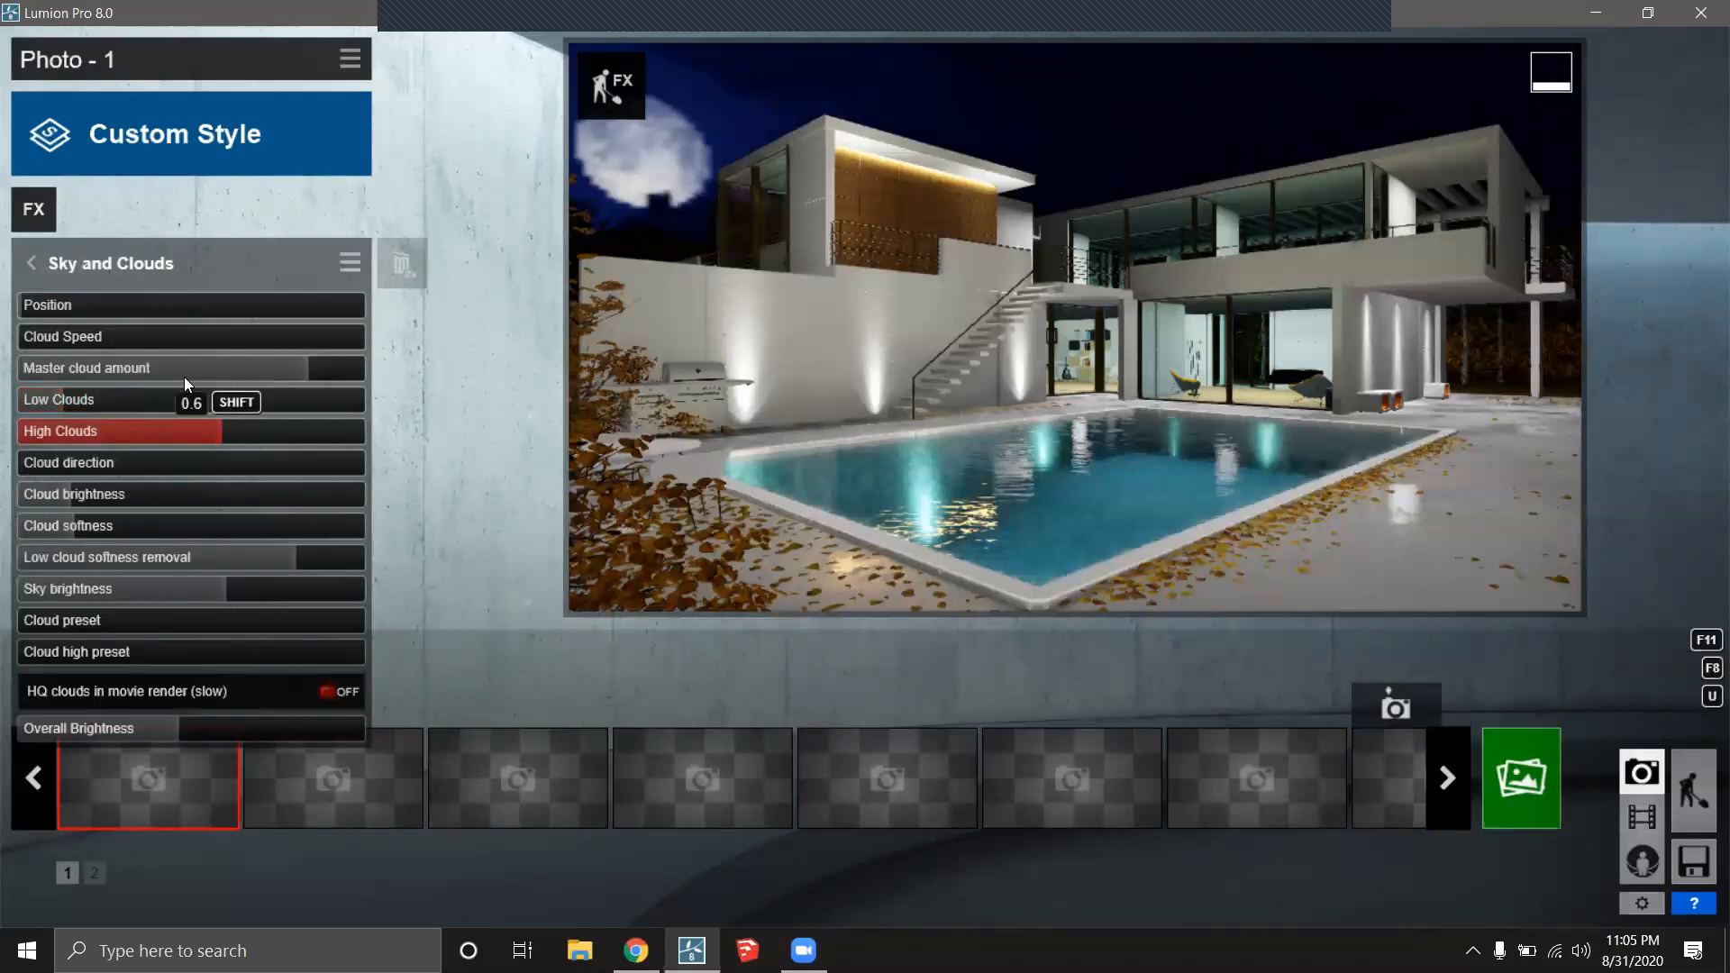
left_click(80, 396)
mouse_move(79, 305)
left_mouse_down()
mouse_move(144, 305)
mouse_move(64, 314)
mouse_move(86, 310)
left_mouse_up()
mouse_move(106, 308)
left_mouse_down()
mouse_move(126, 304)
mouse_move(63, 308)
mouse_move(78, 308)
left_mouse_up()
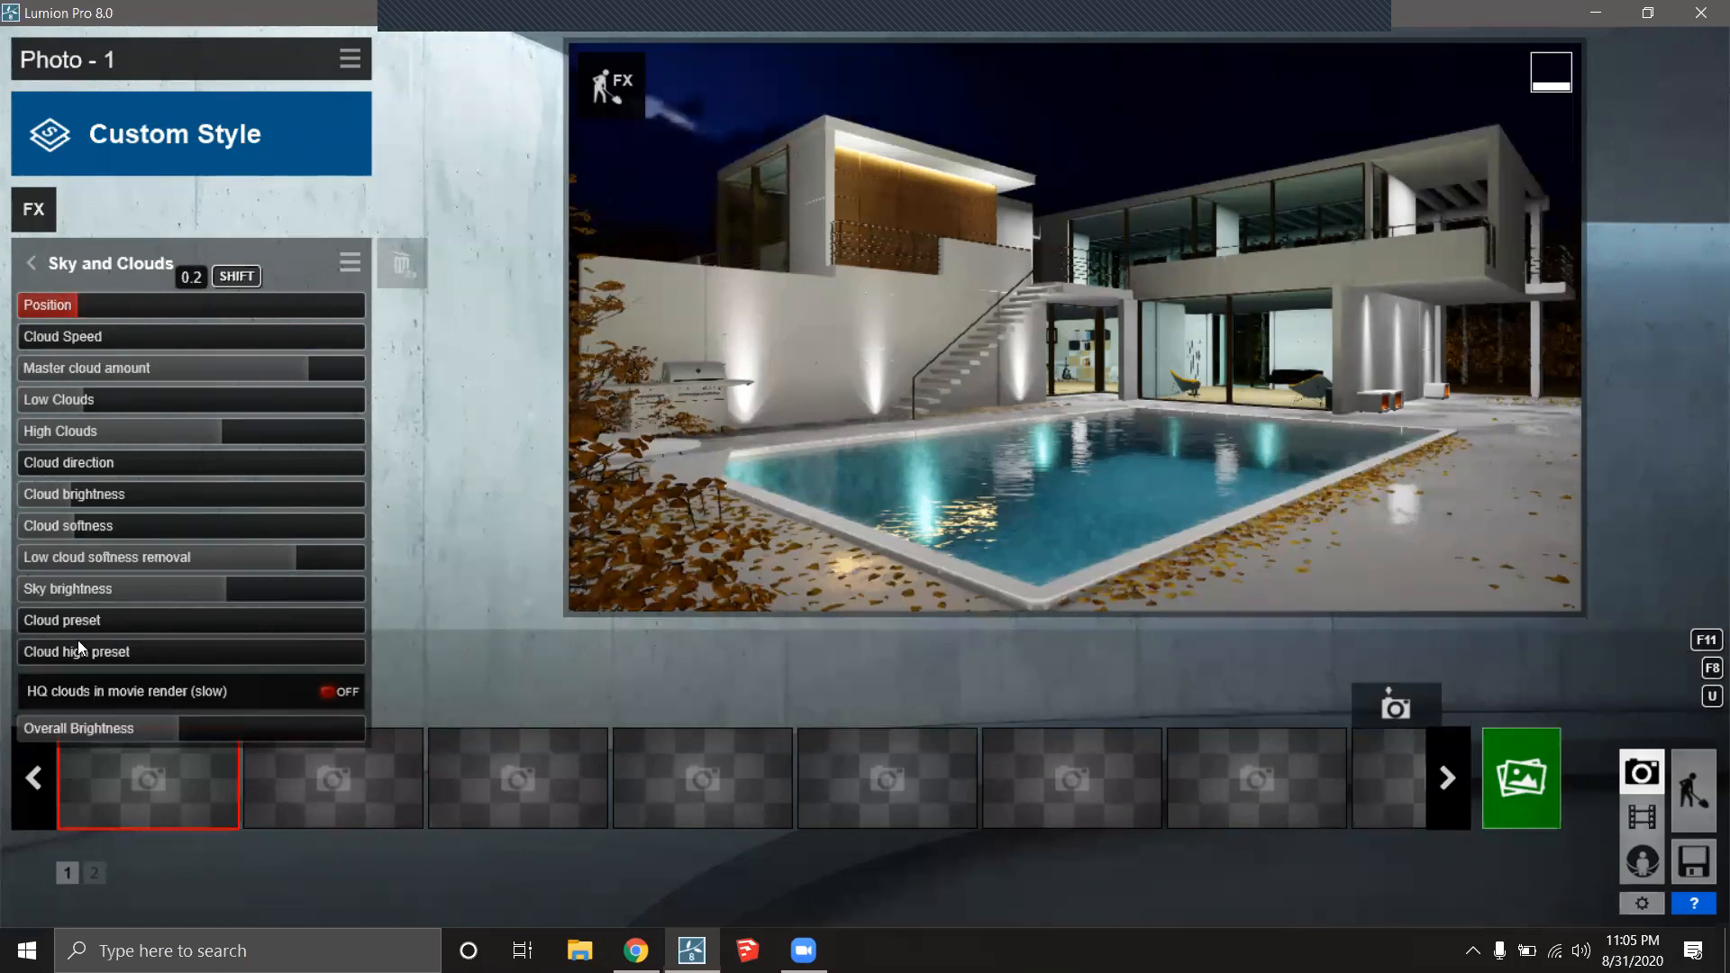
Try brighter and darker sky brightness values, and remove the Sky and Clouds effect from the photo.
left_click_drag(222, 591, 375, 582)
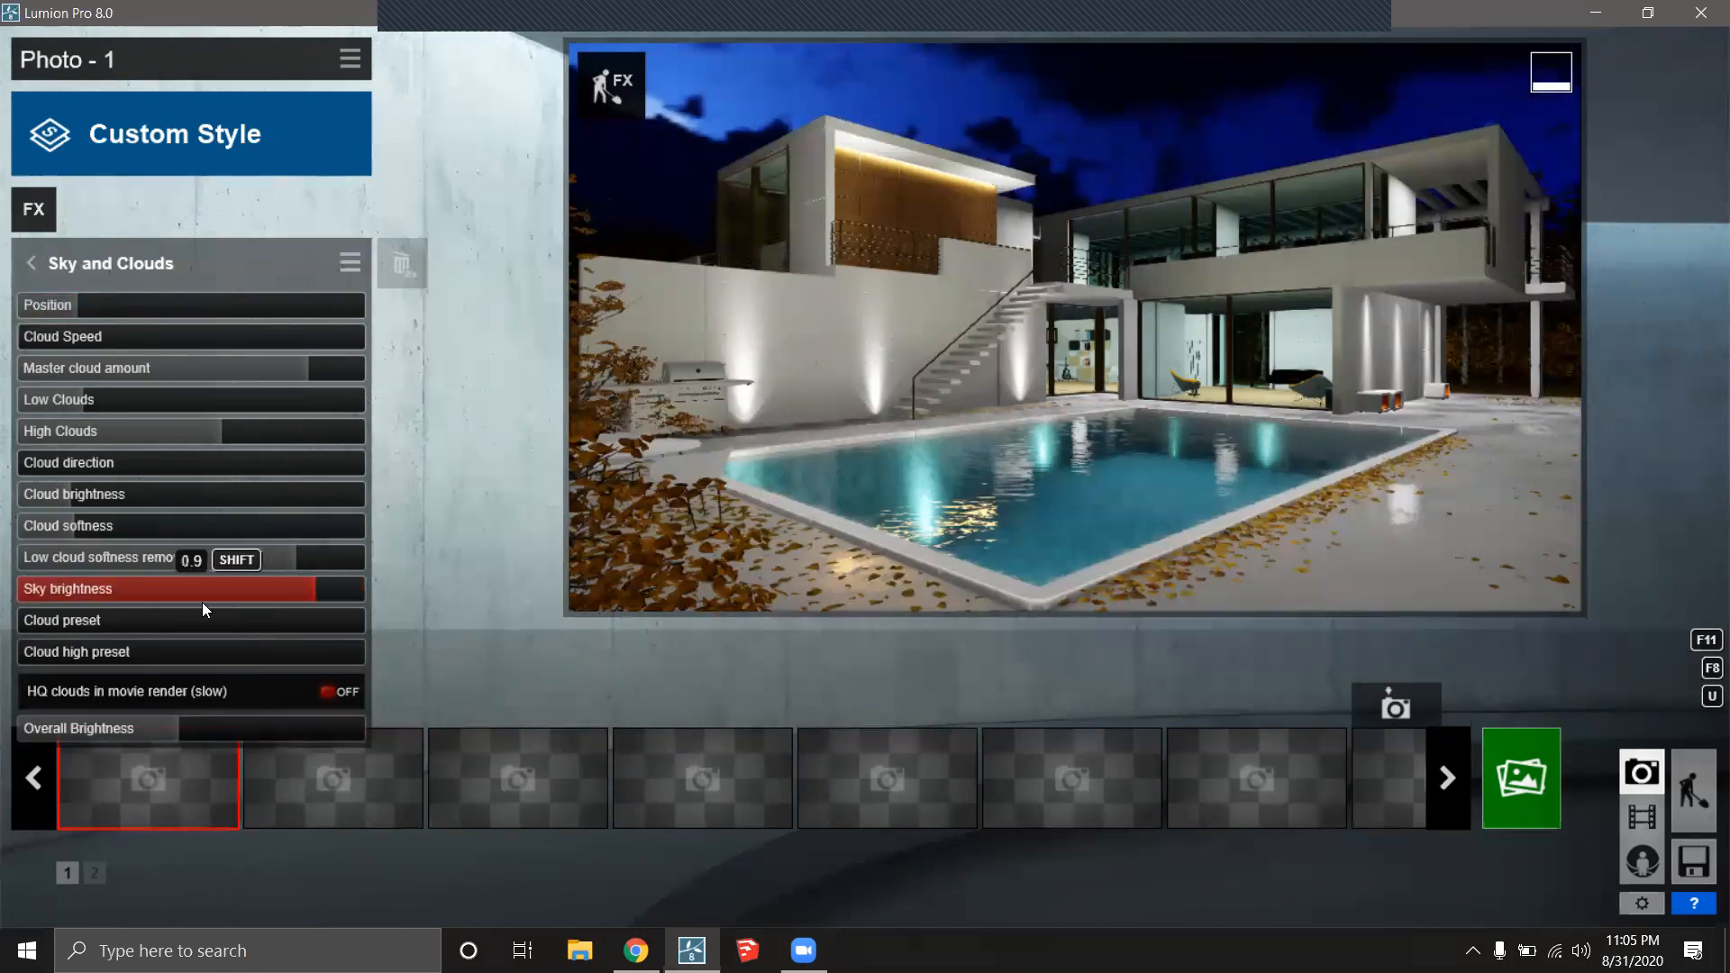
left_click_drag(252, 601, 2, 609)
left_click_drag(173, 597, 319, 606)
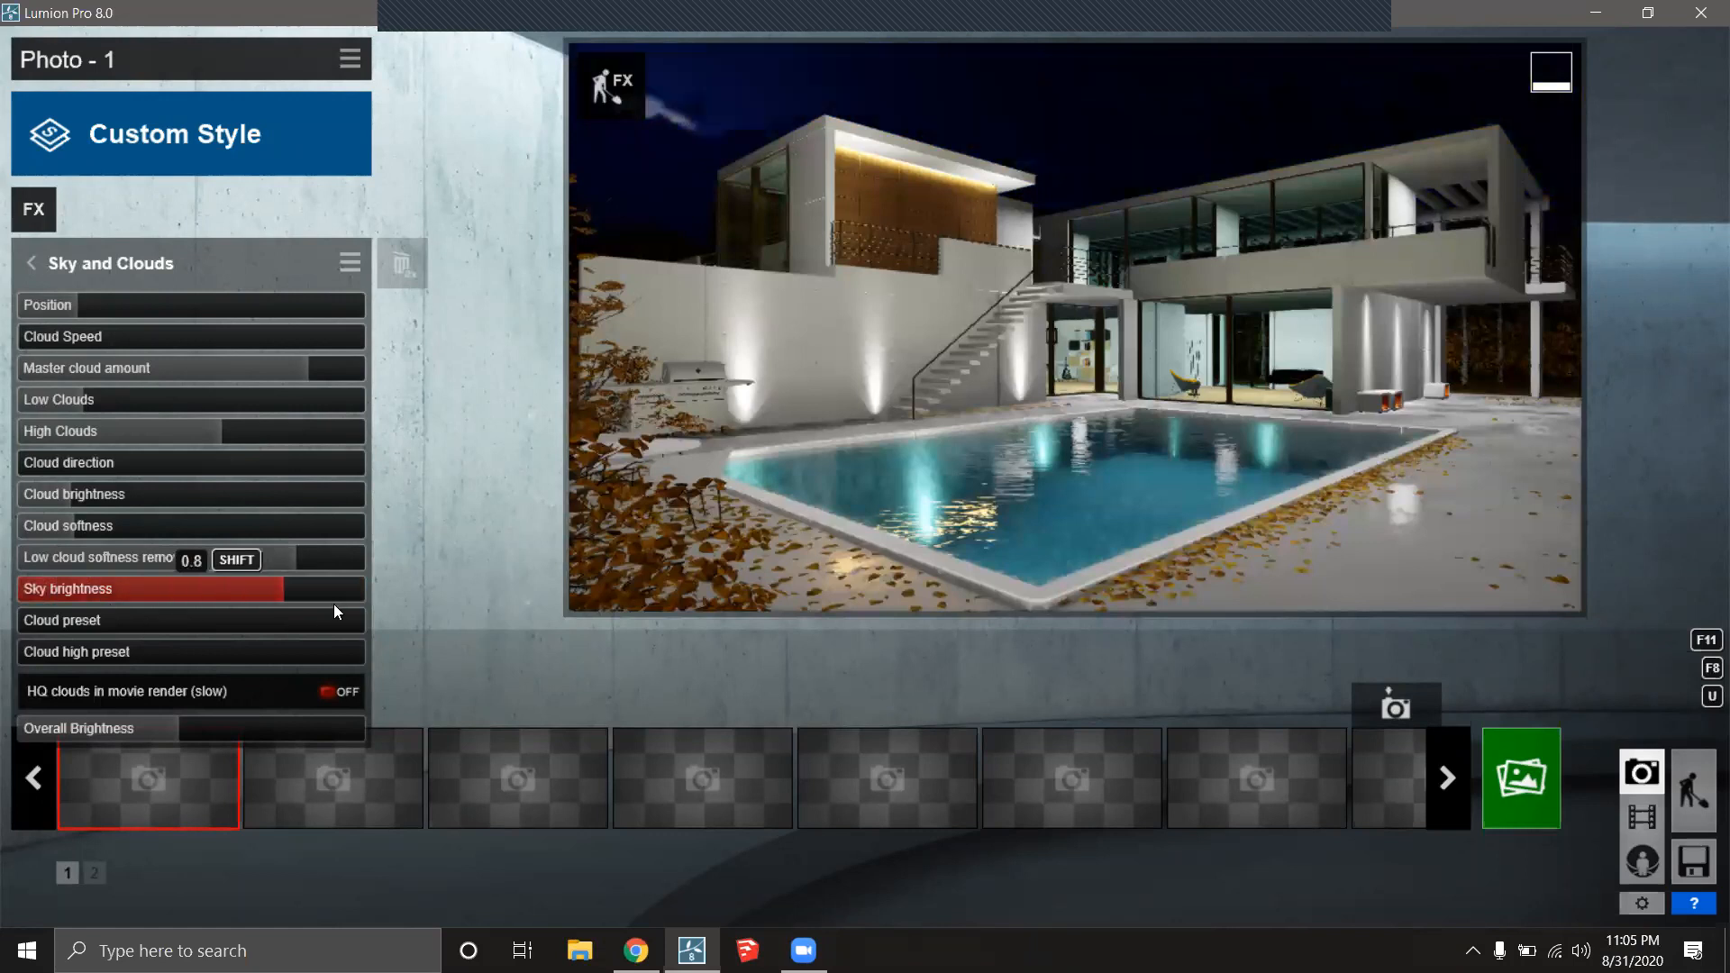
double_click(405, 266)
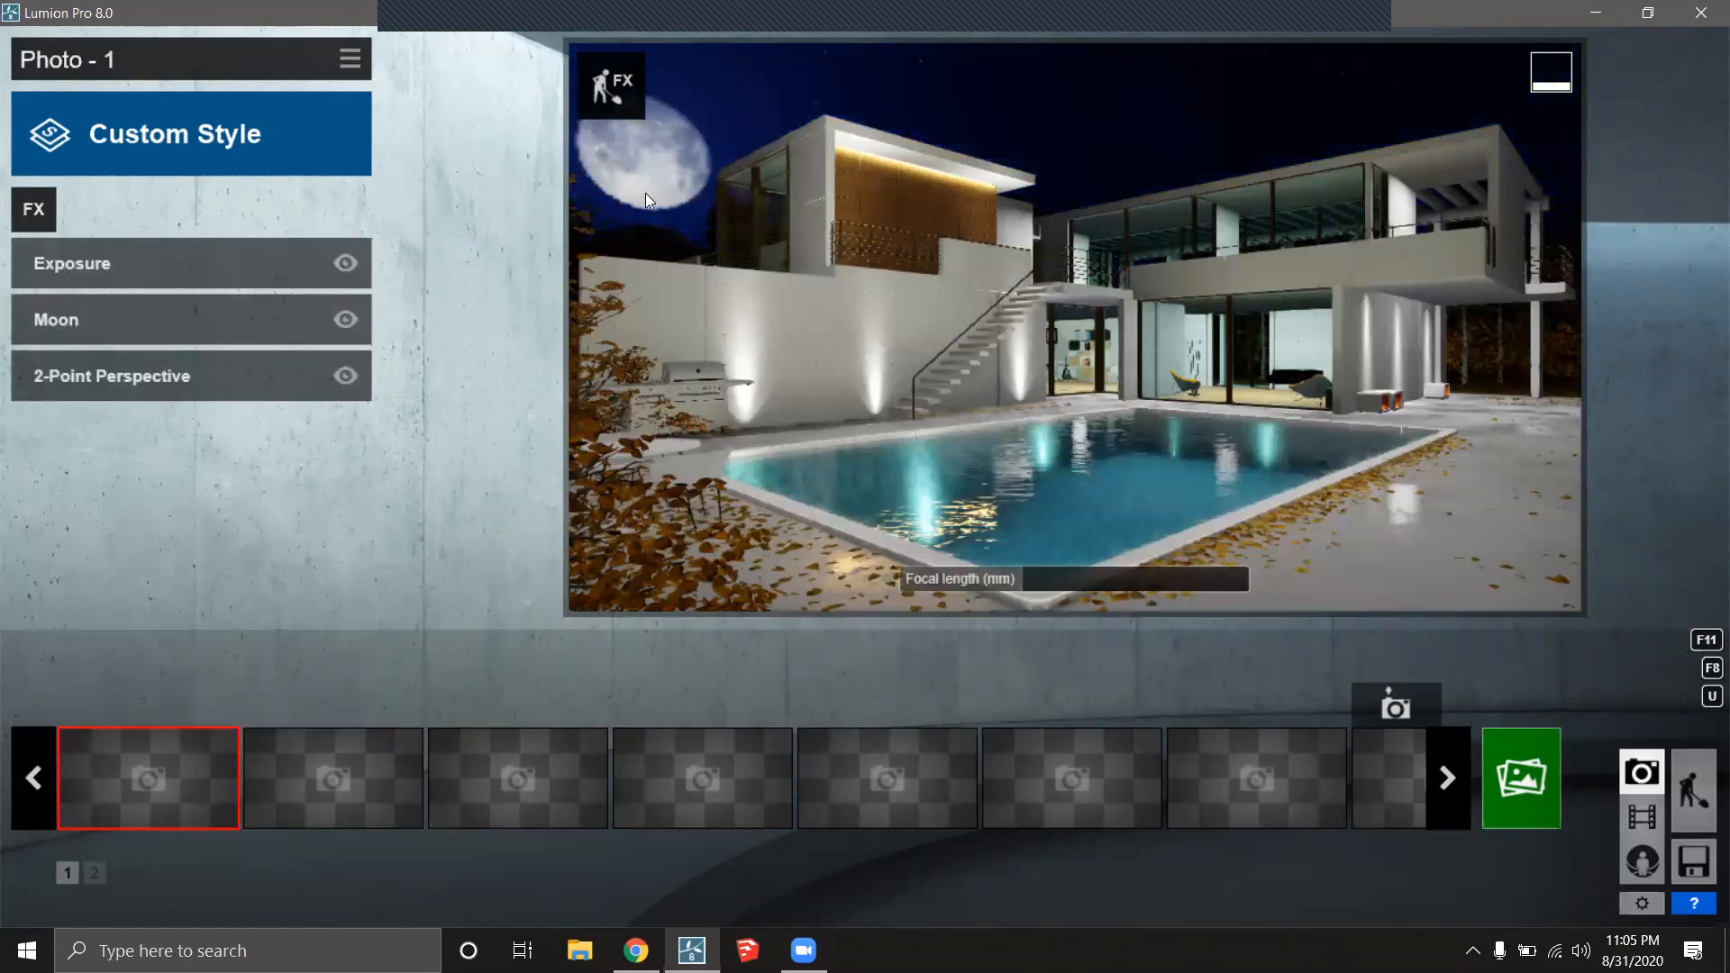
Add the Rain weather effect to the photo and increase its drop distortion.
left_click(35, 209)
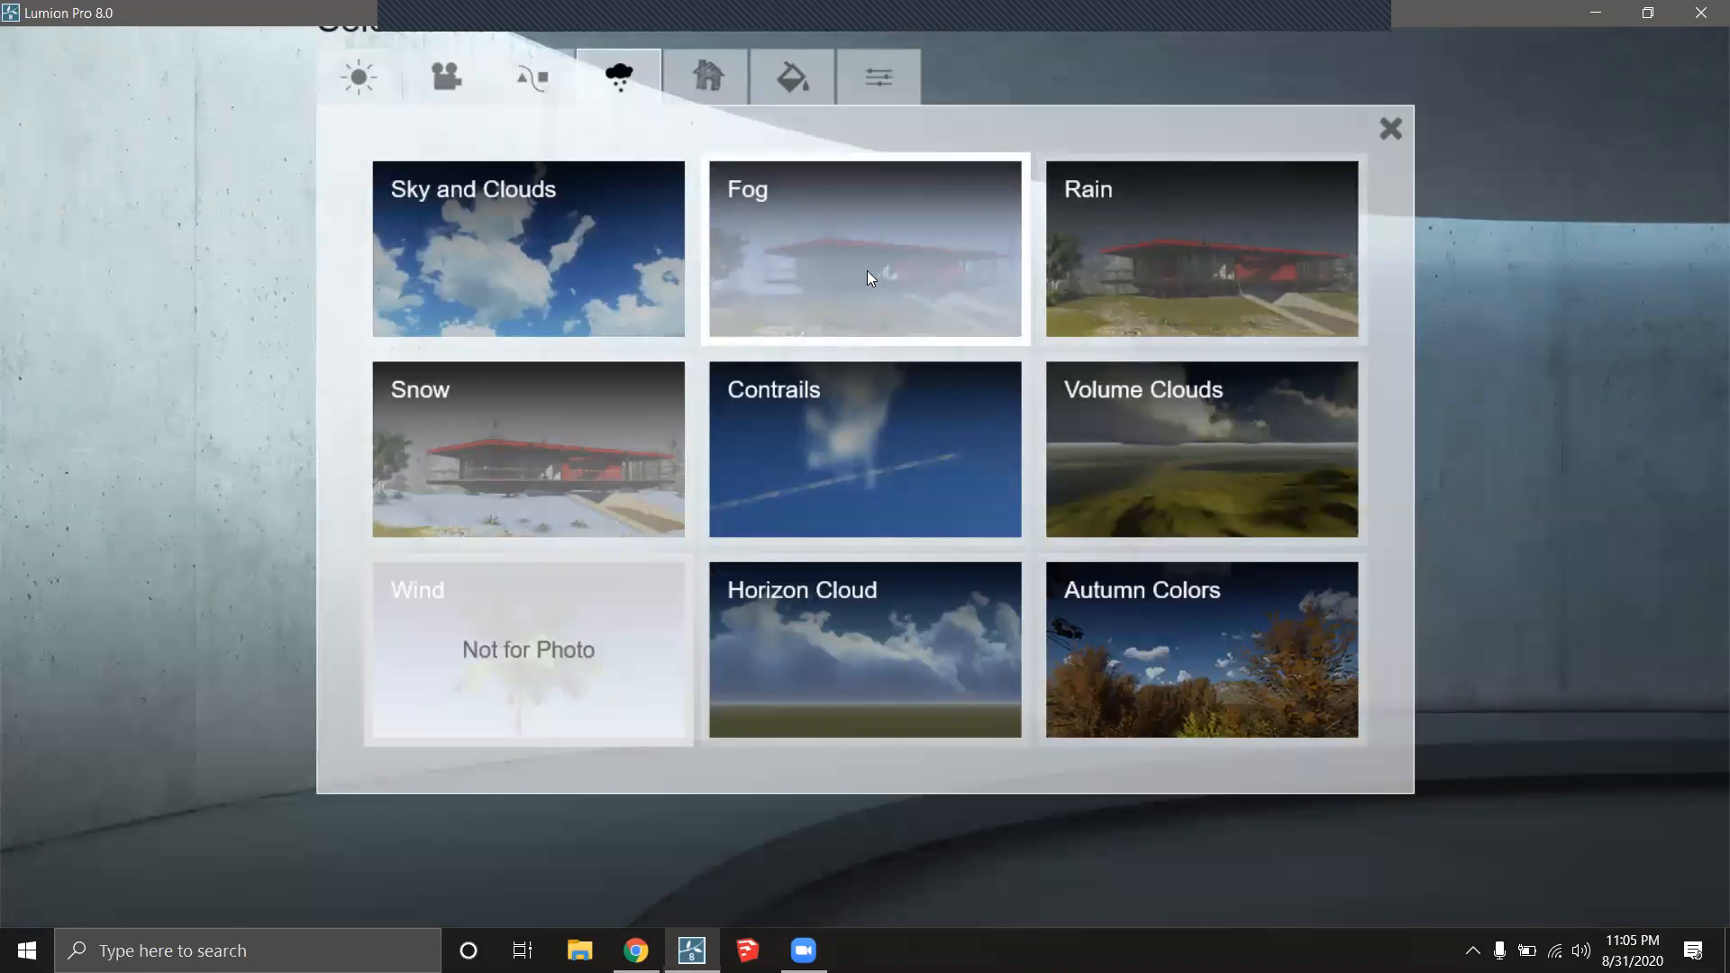
left_click(1196, 253)
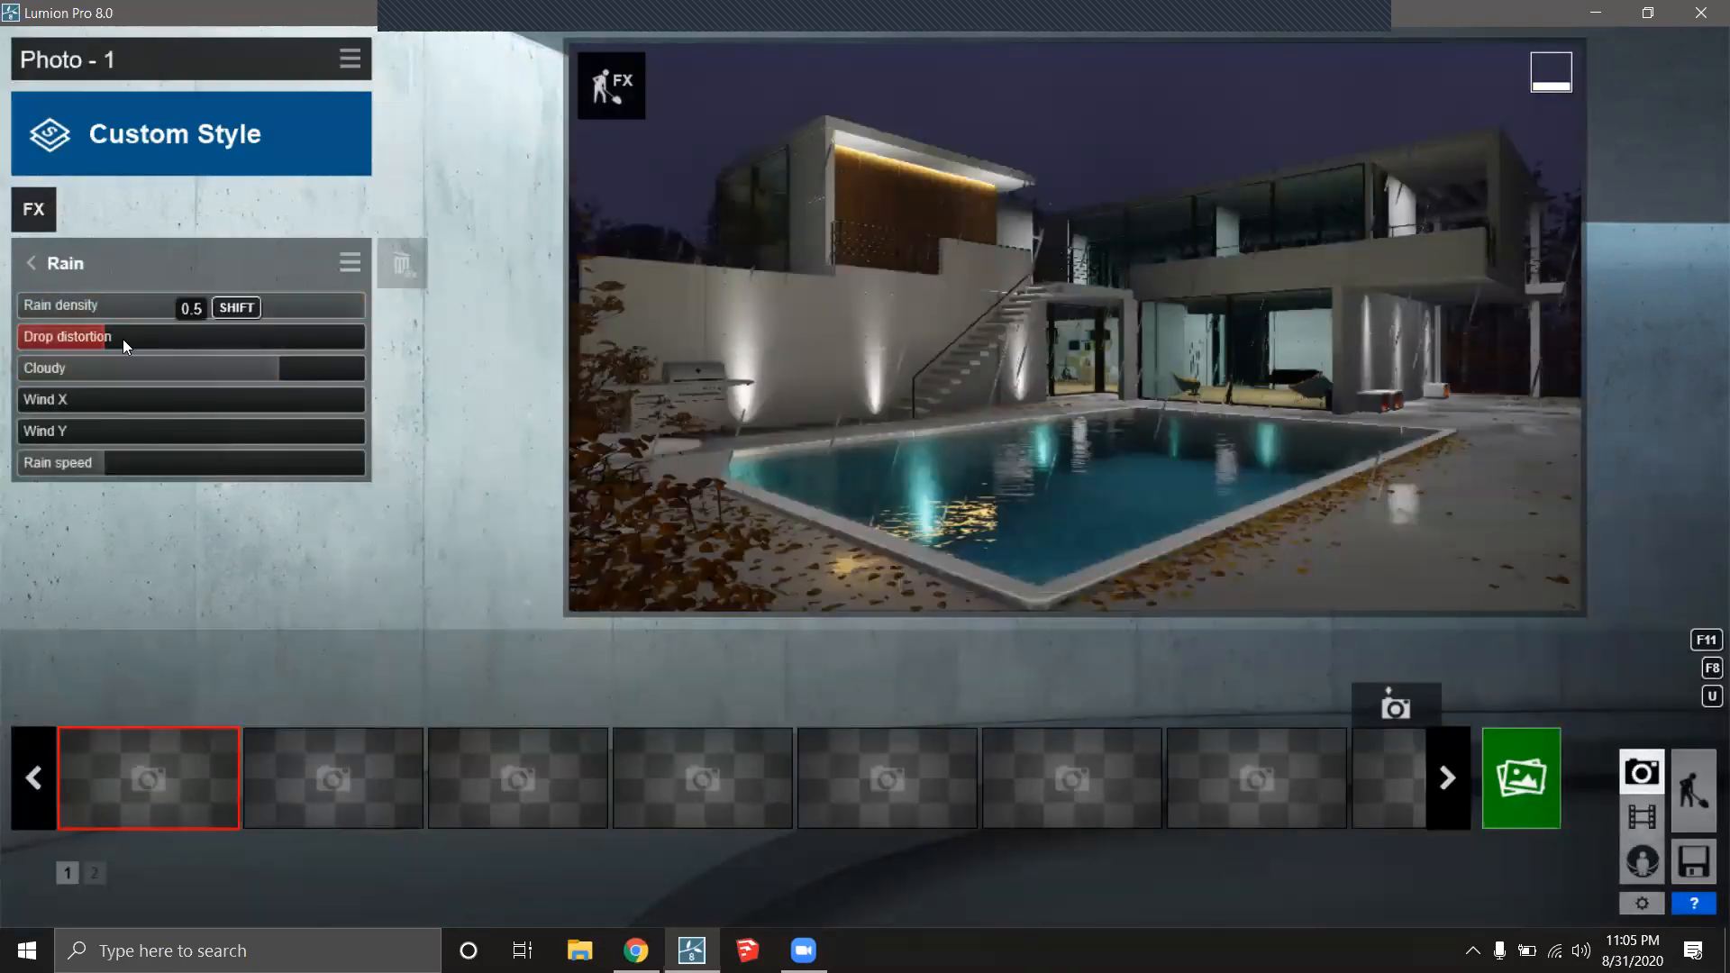
left_click_drag(149, 339, 167, 339)
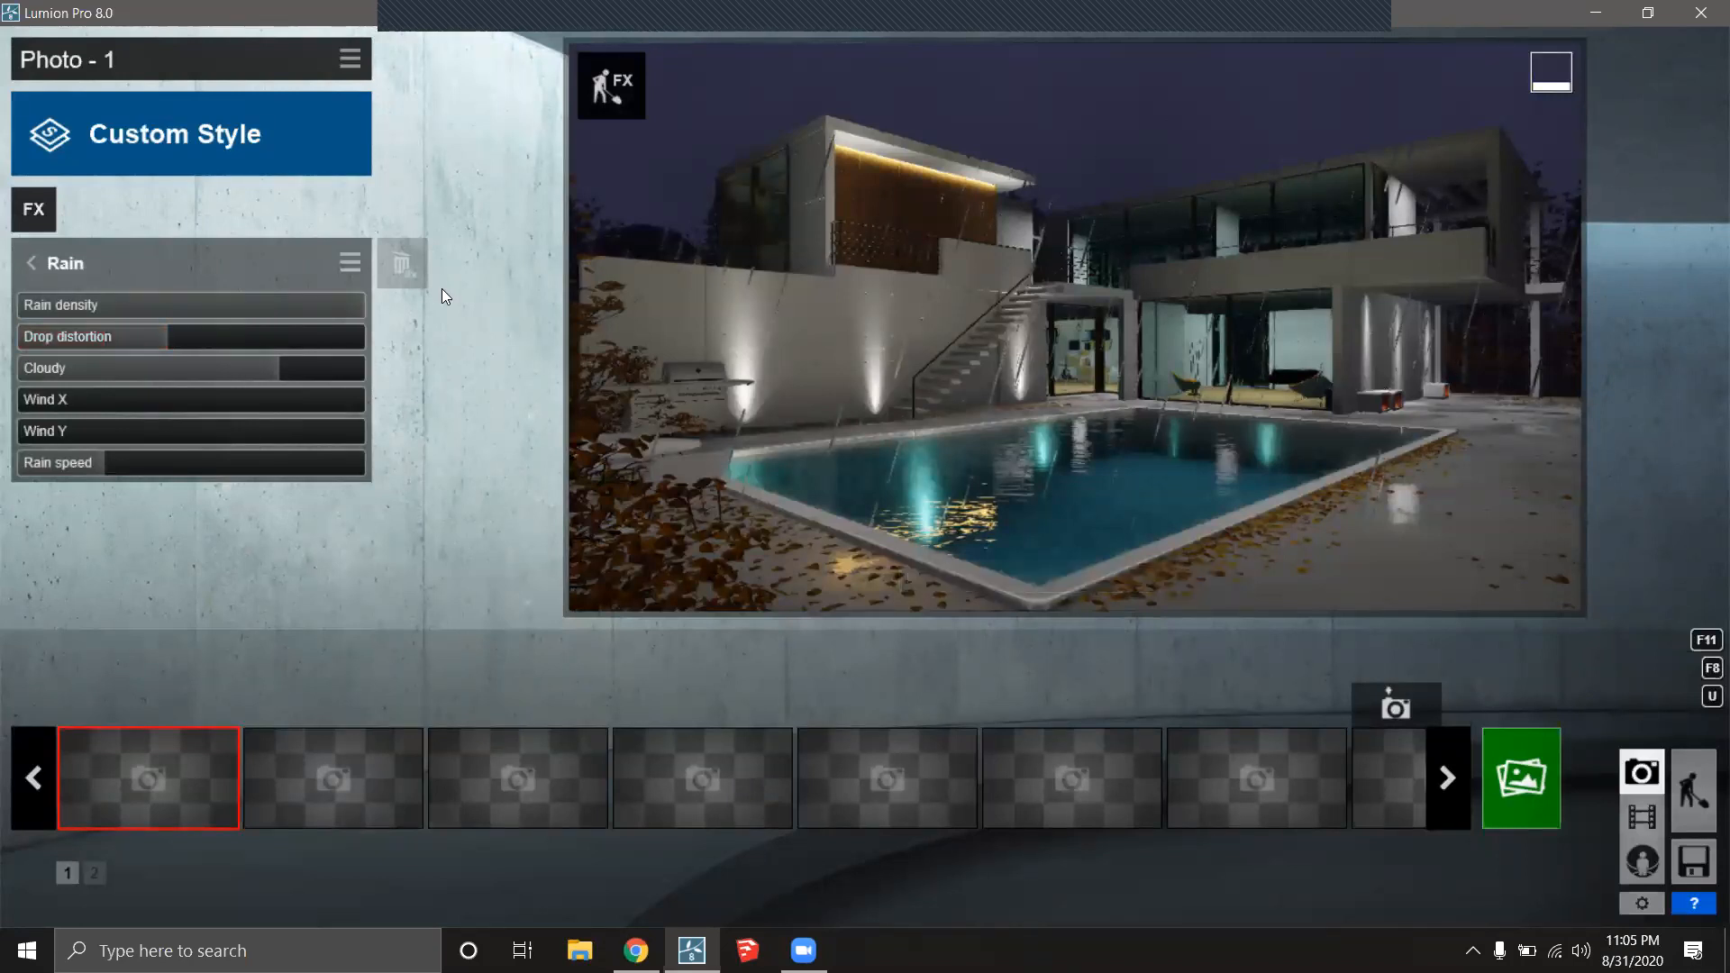
Set the rain's drop distortion to 2.0, try cloudiness at 2.0 and lower it again, and increase the rain speed.
left_click(267, 335)
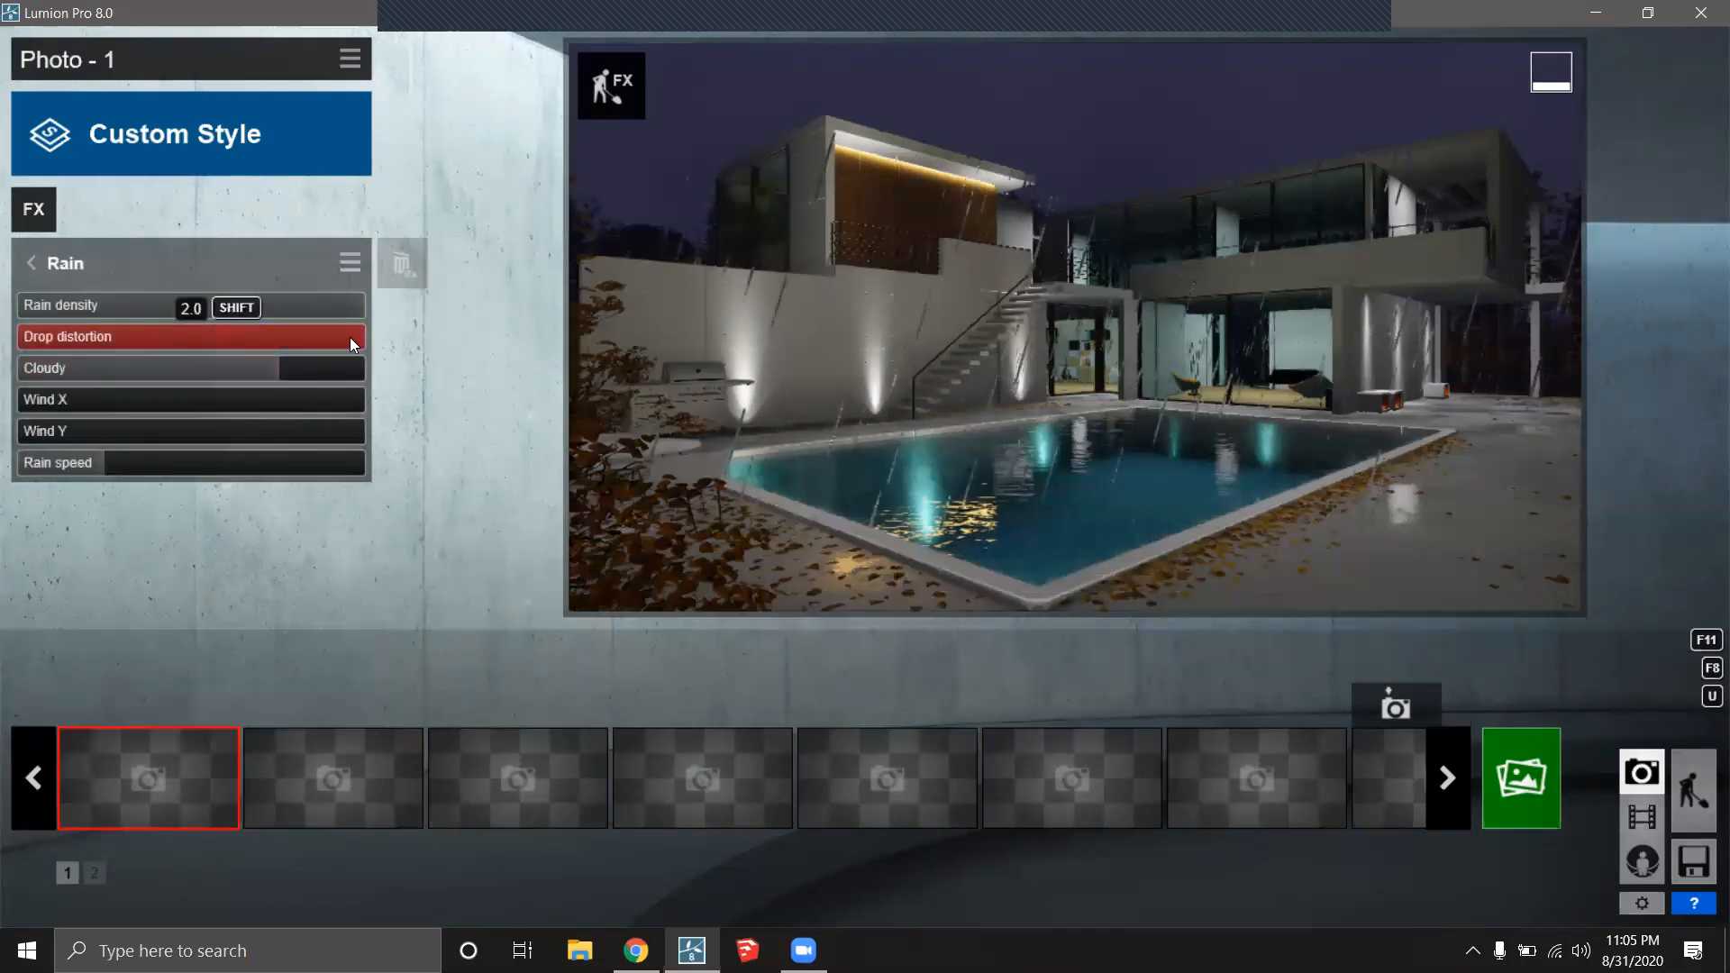
left_click_drag(270, 368, 452, 393)
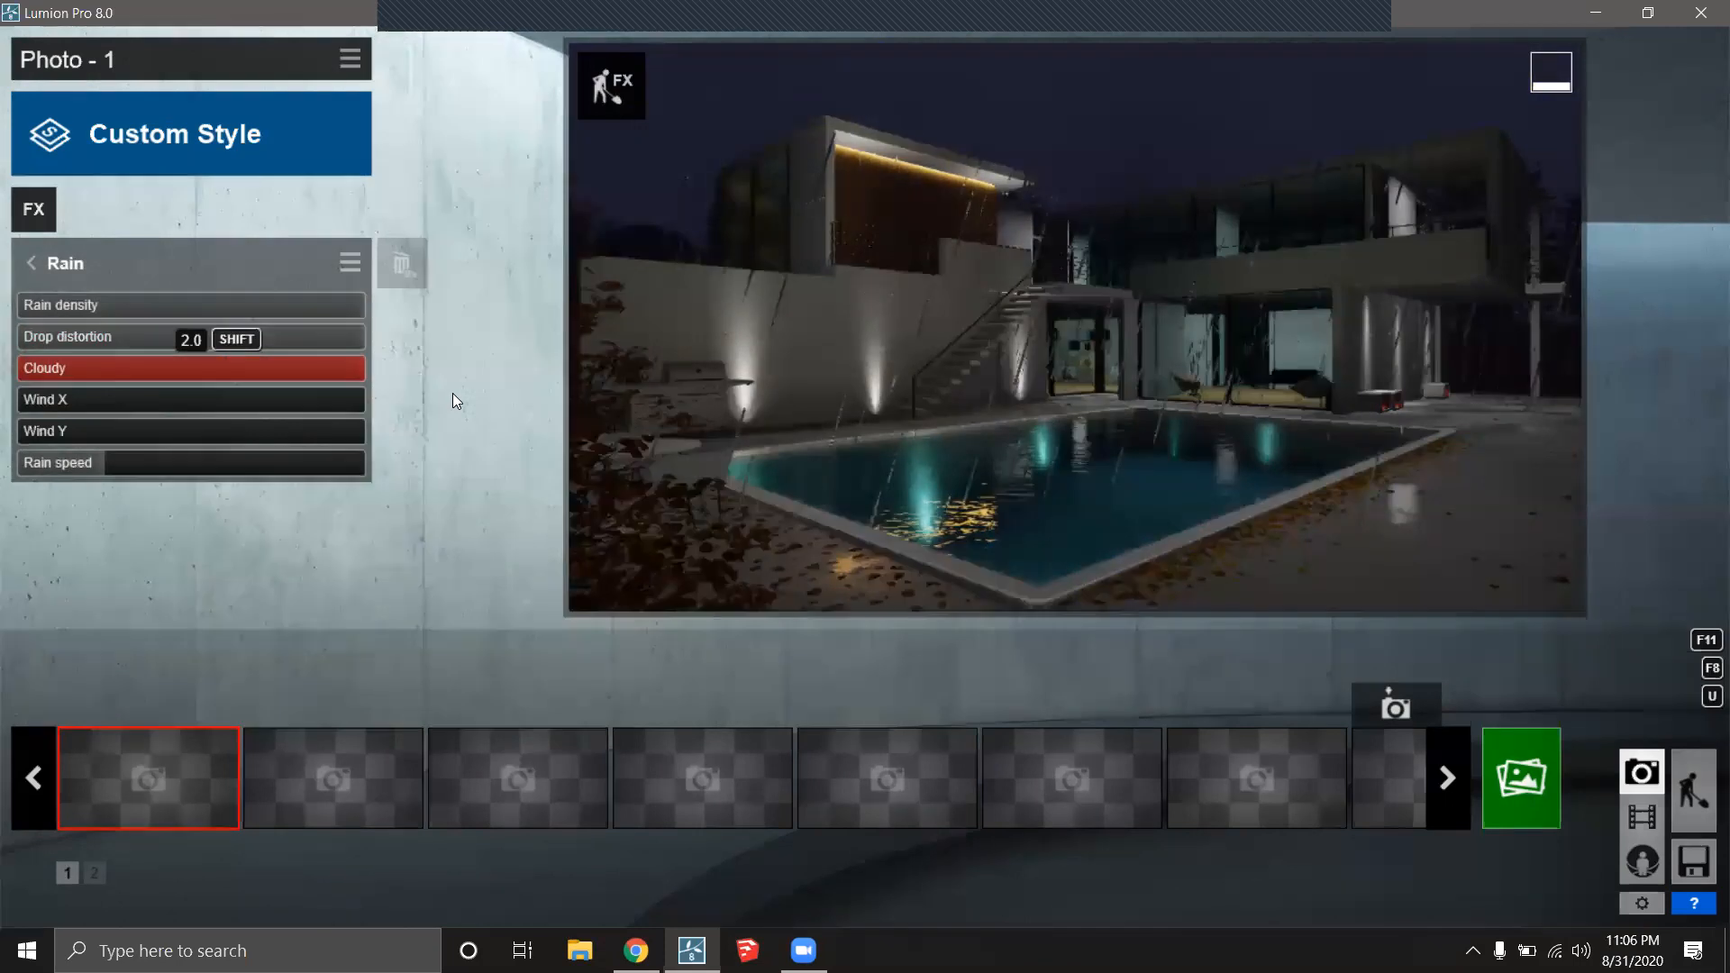
left_click_drag(312, 399, 269, 361)
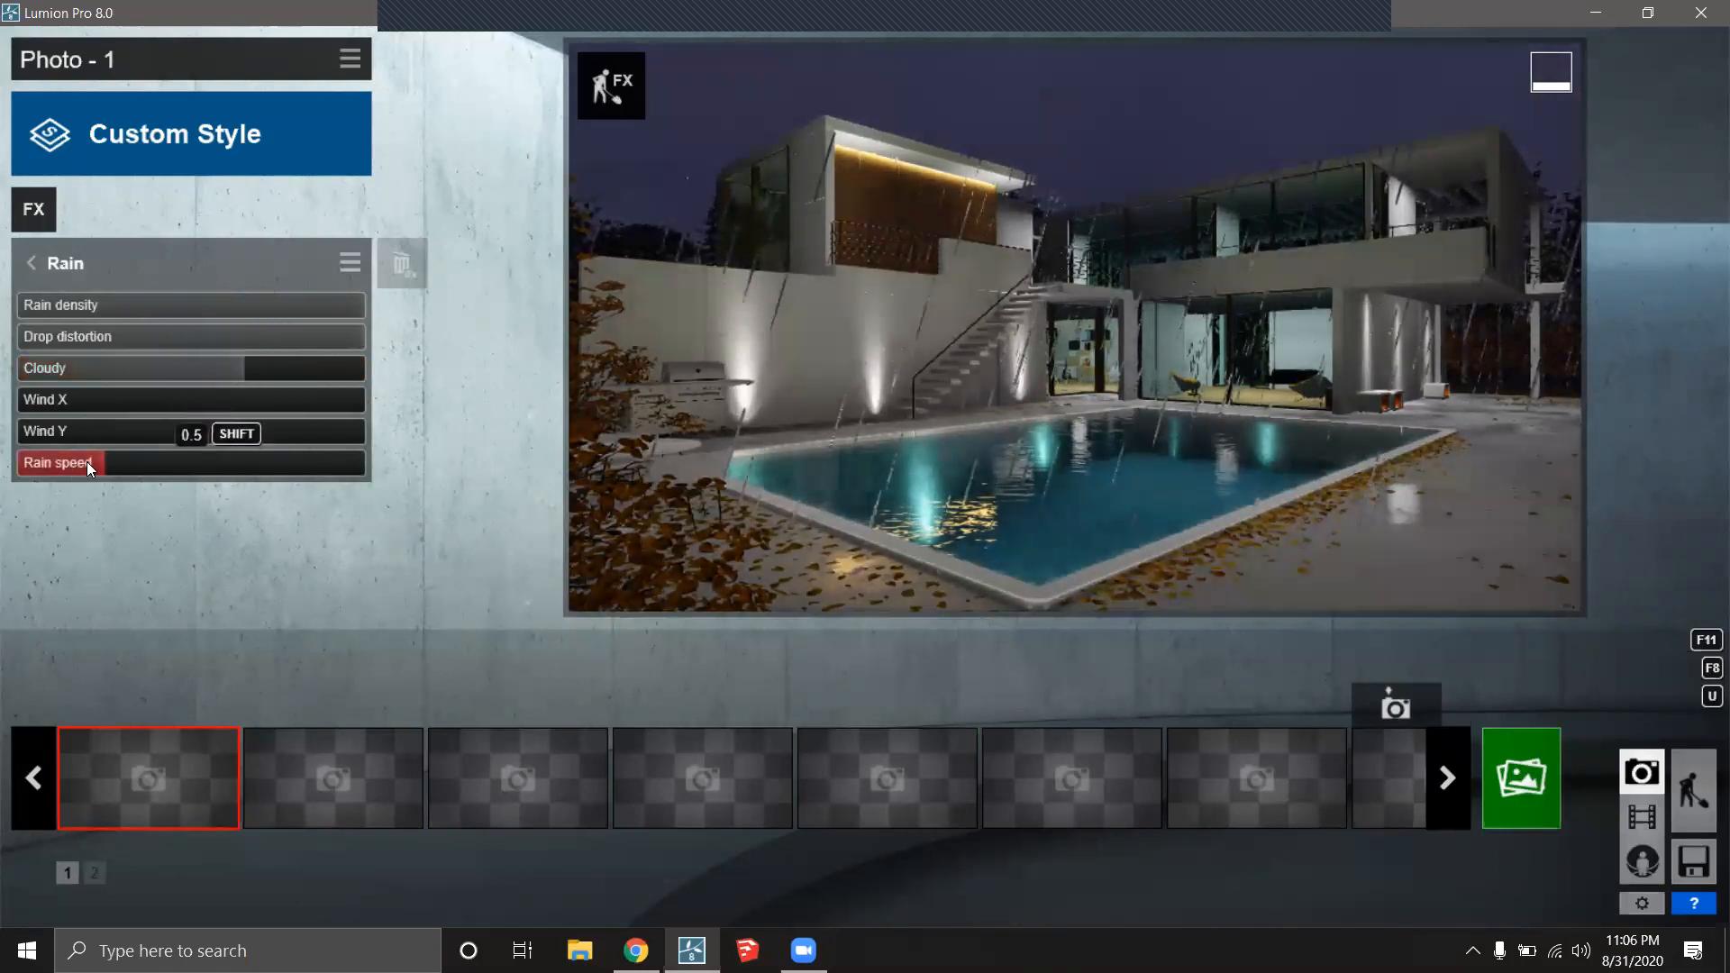
mouse_move(200, 461)
left_mouse_down()
mouse_move(299, 457)
mouse_move(251, 483)
mouse_move(110, 473)
mouse_move(272, 456)
mouse_move(191, 470)
mouse_move(205, 467)
left_mouse_up()
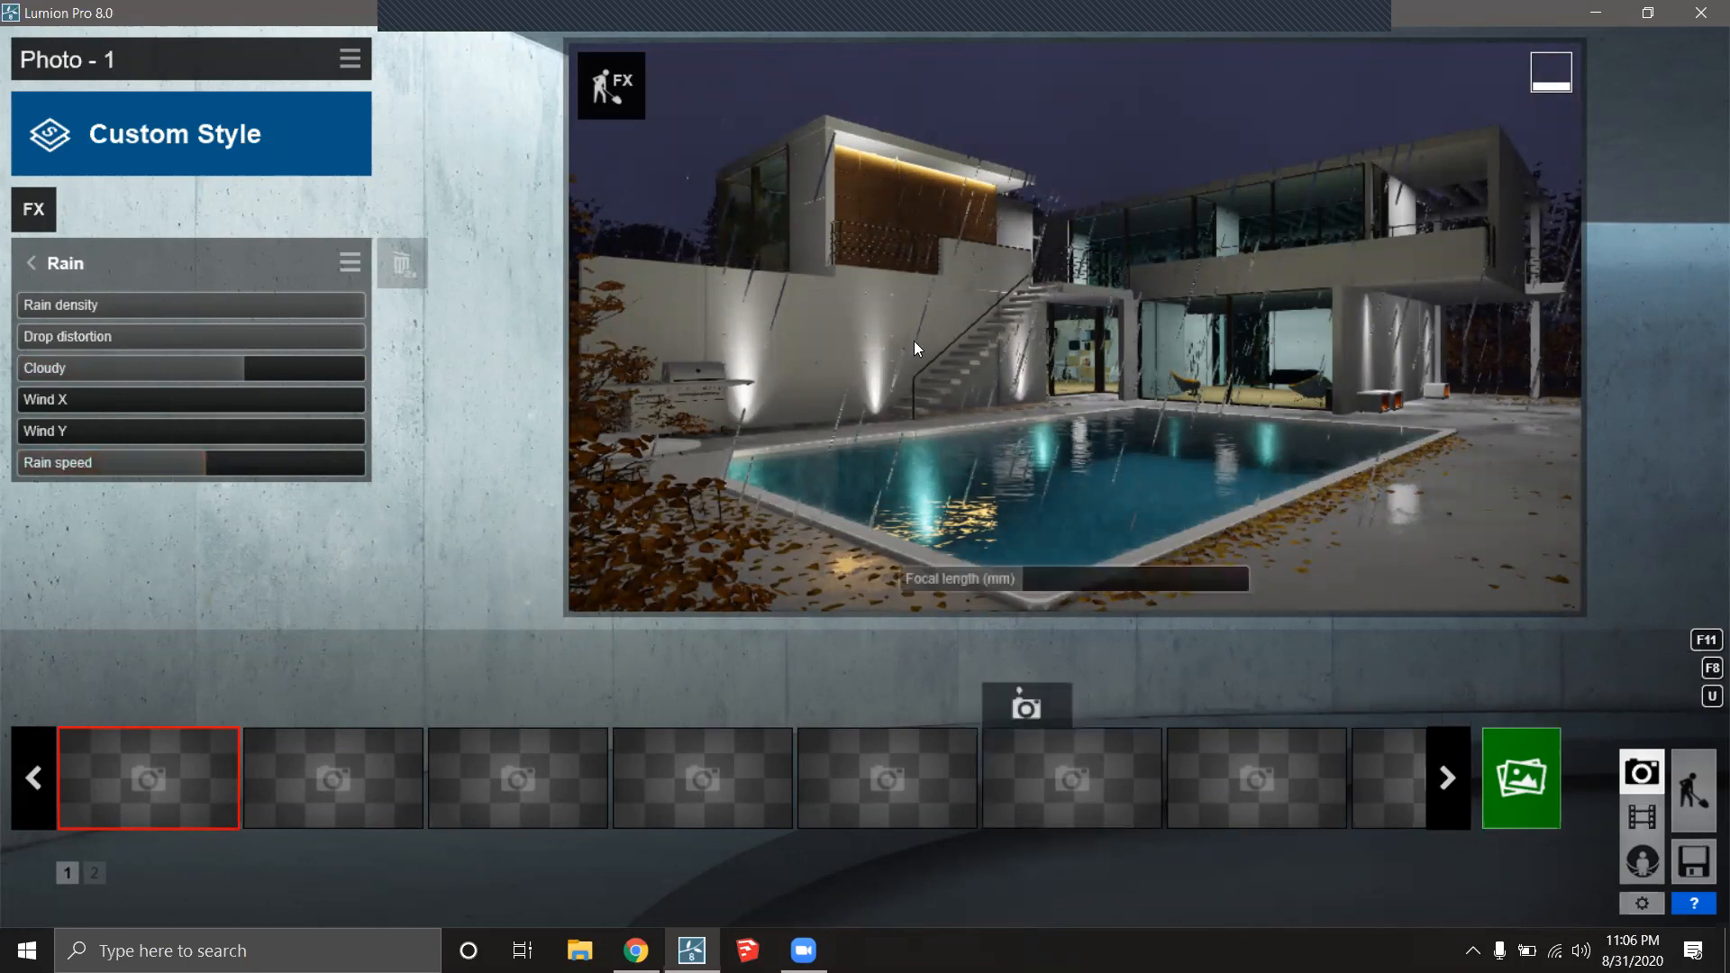
Try the Outlines artistic effect on the photo with maximum outline density and different color variation amounts.
left_click(34, 209)
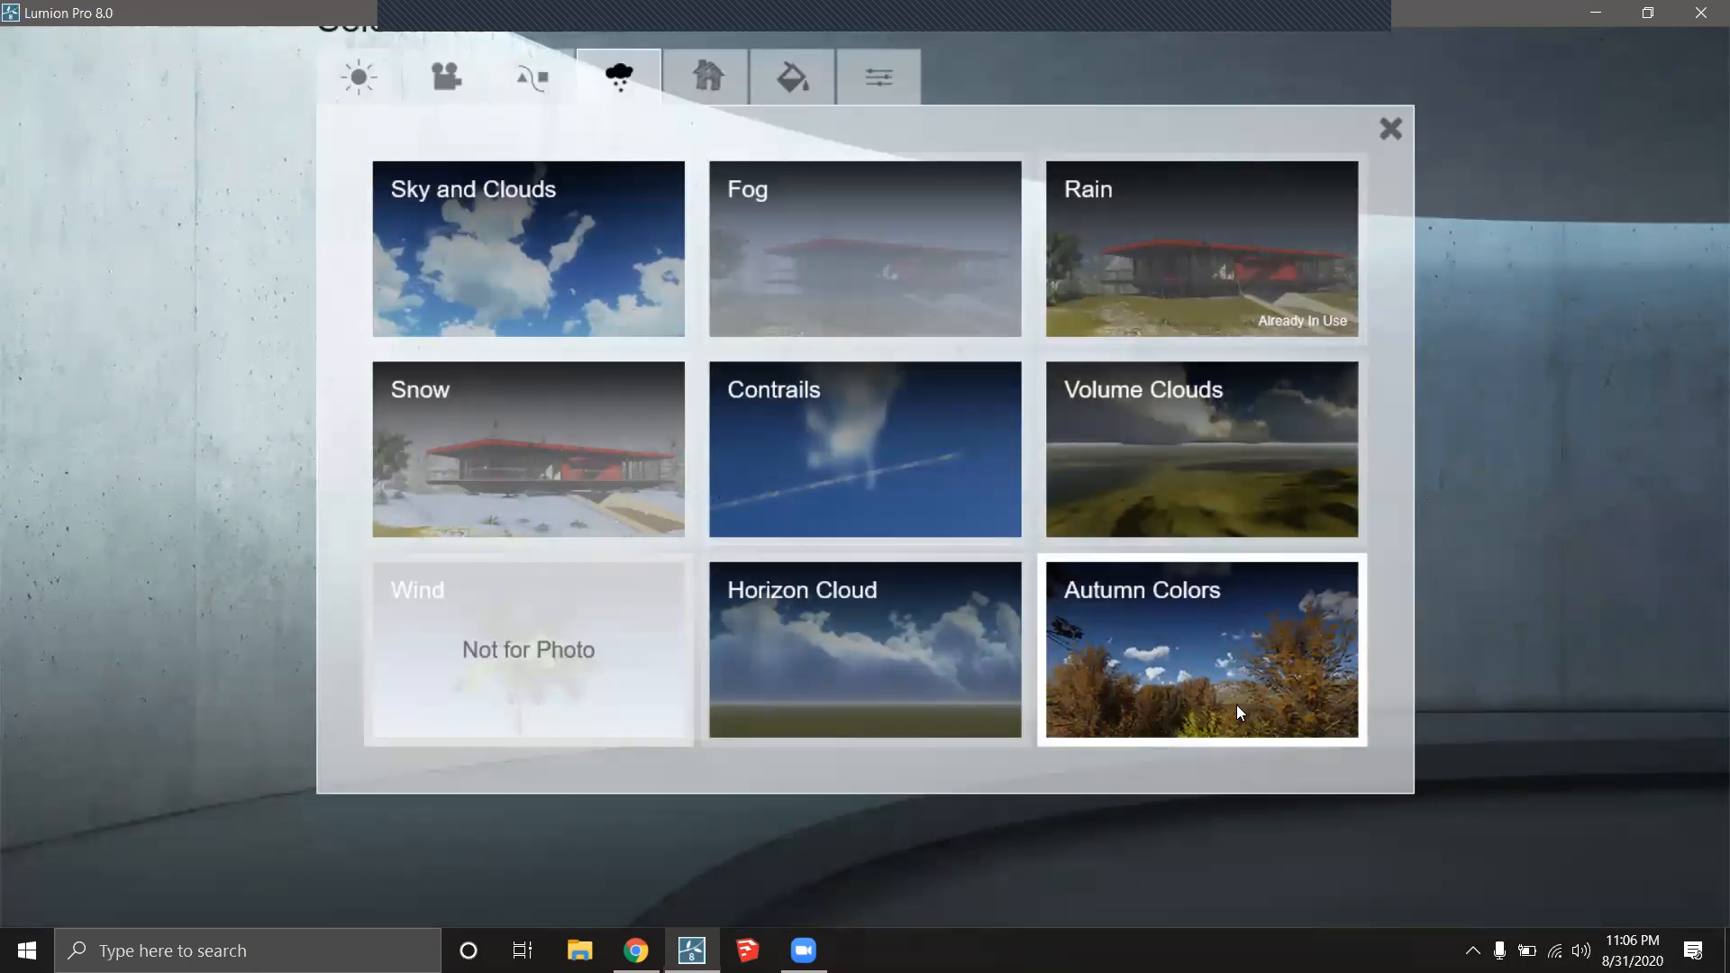
left_click(722, 88)
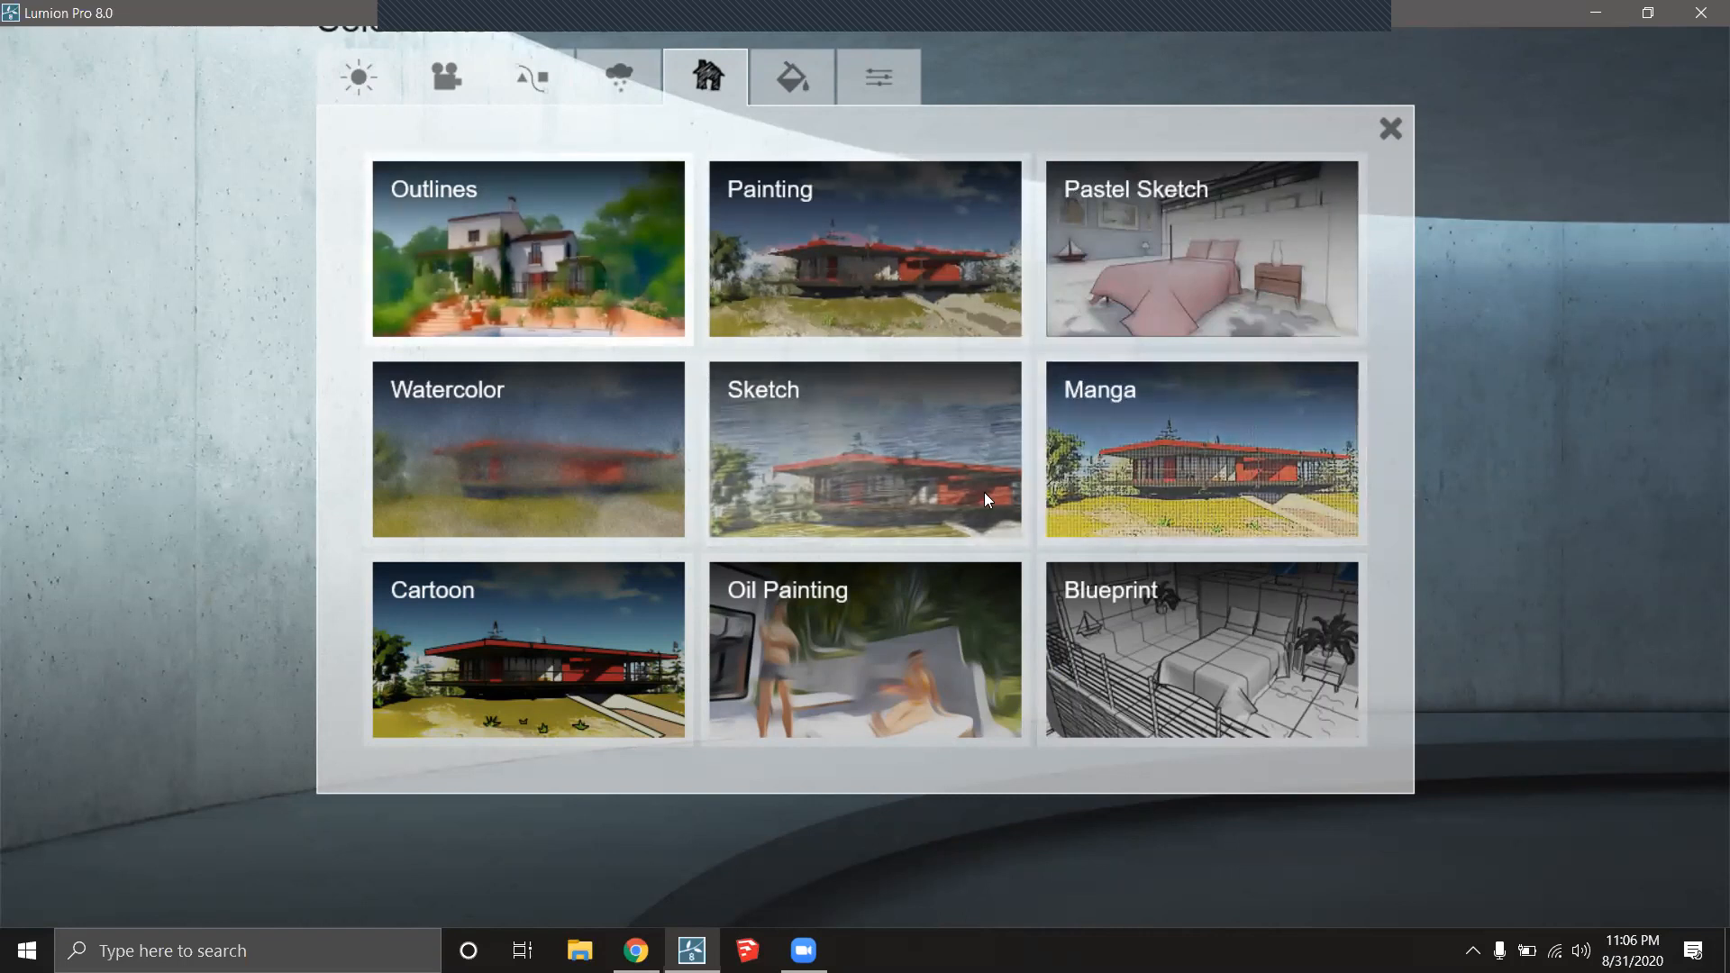
left_click(514, 243)
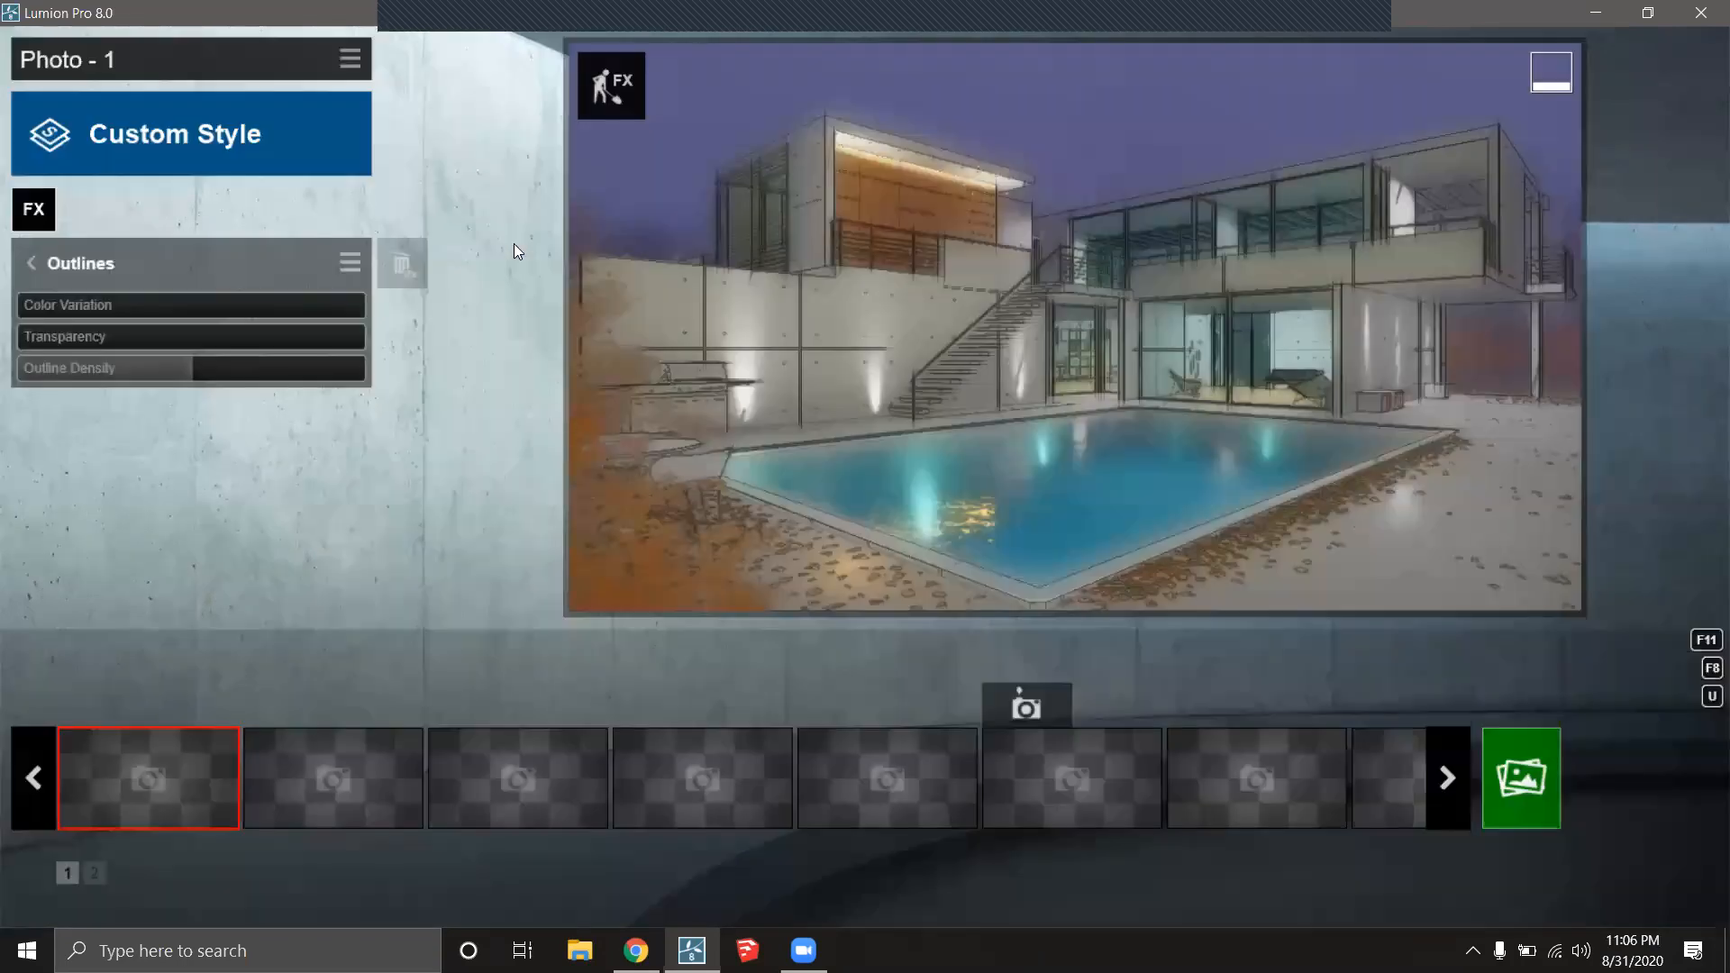
left_click_drag(190, 367, 366, 368)
left_click_drag(61, 330, 409, 281)
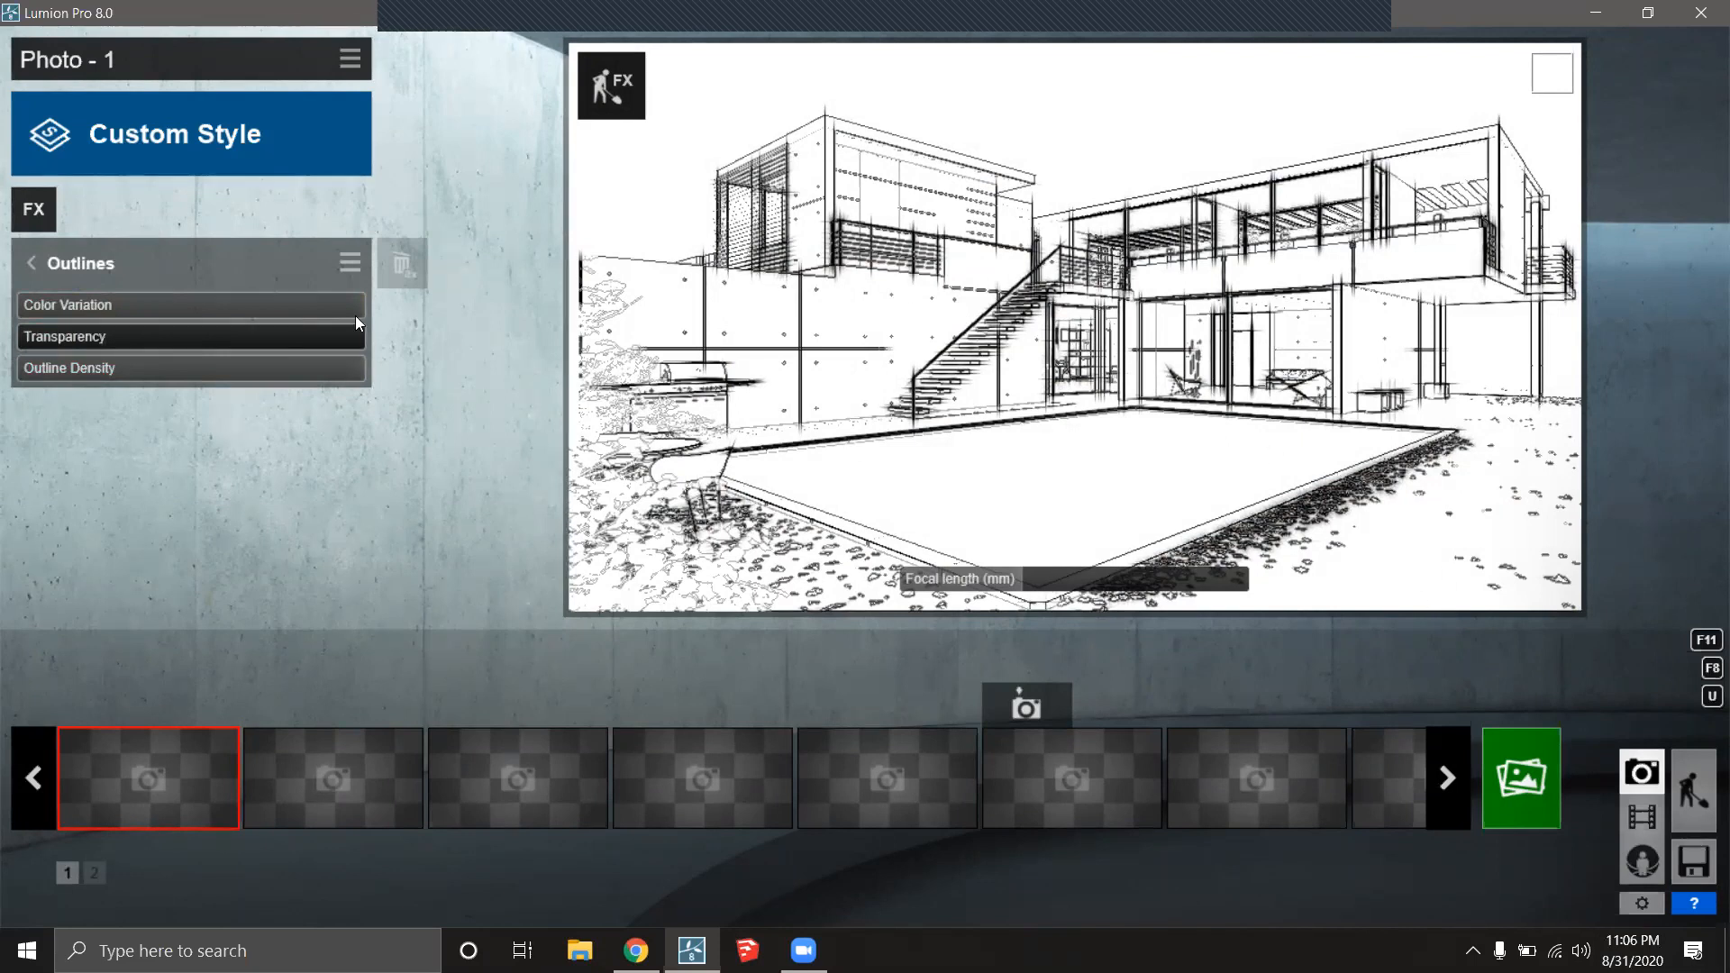
mouse_move(263, 305)
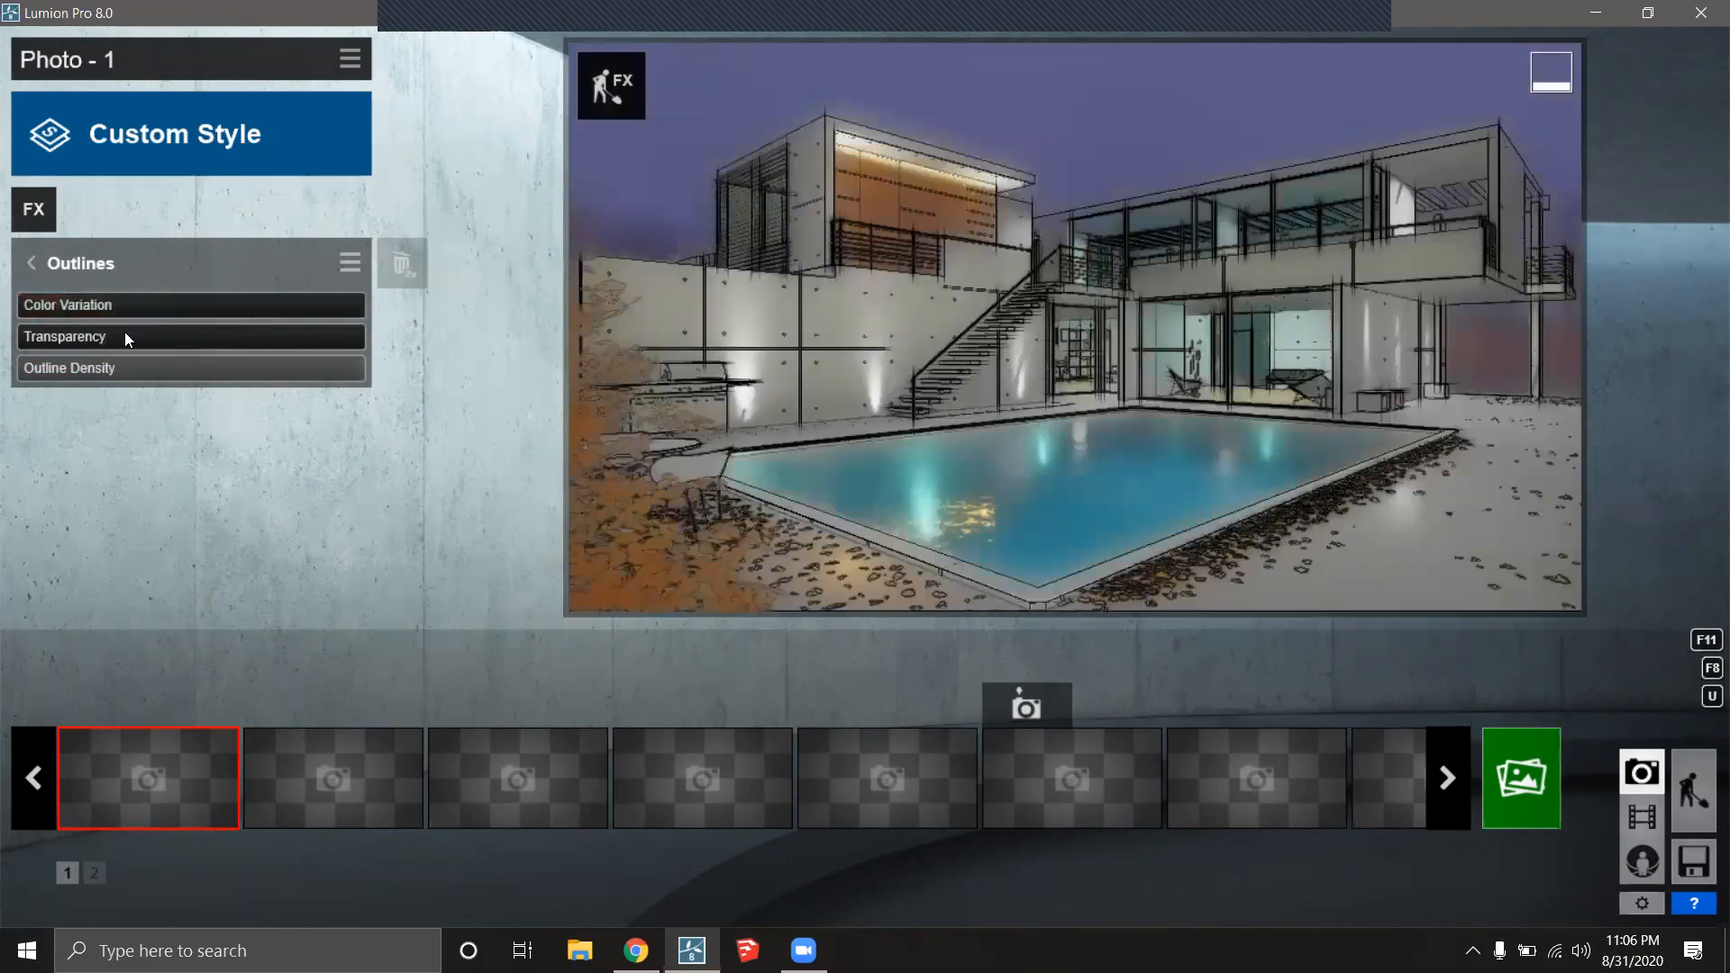
left_click_drag(299, 380, 504, 356)
Add the Blueprint artistic effect to the photo and remove the Outlines effect.
left_click(33, 209)
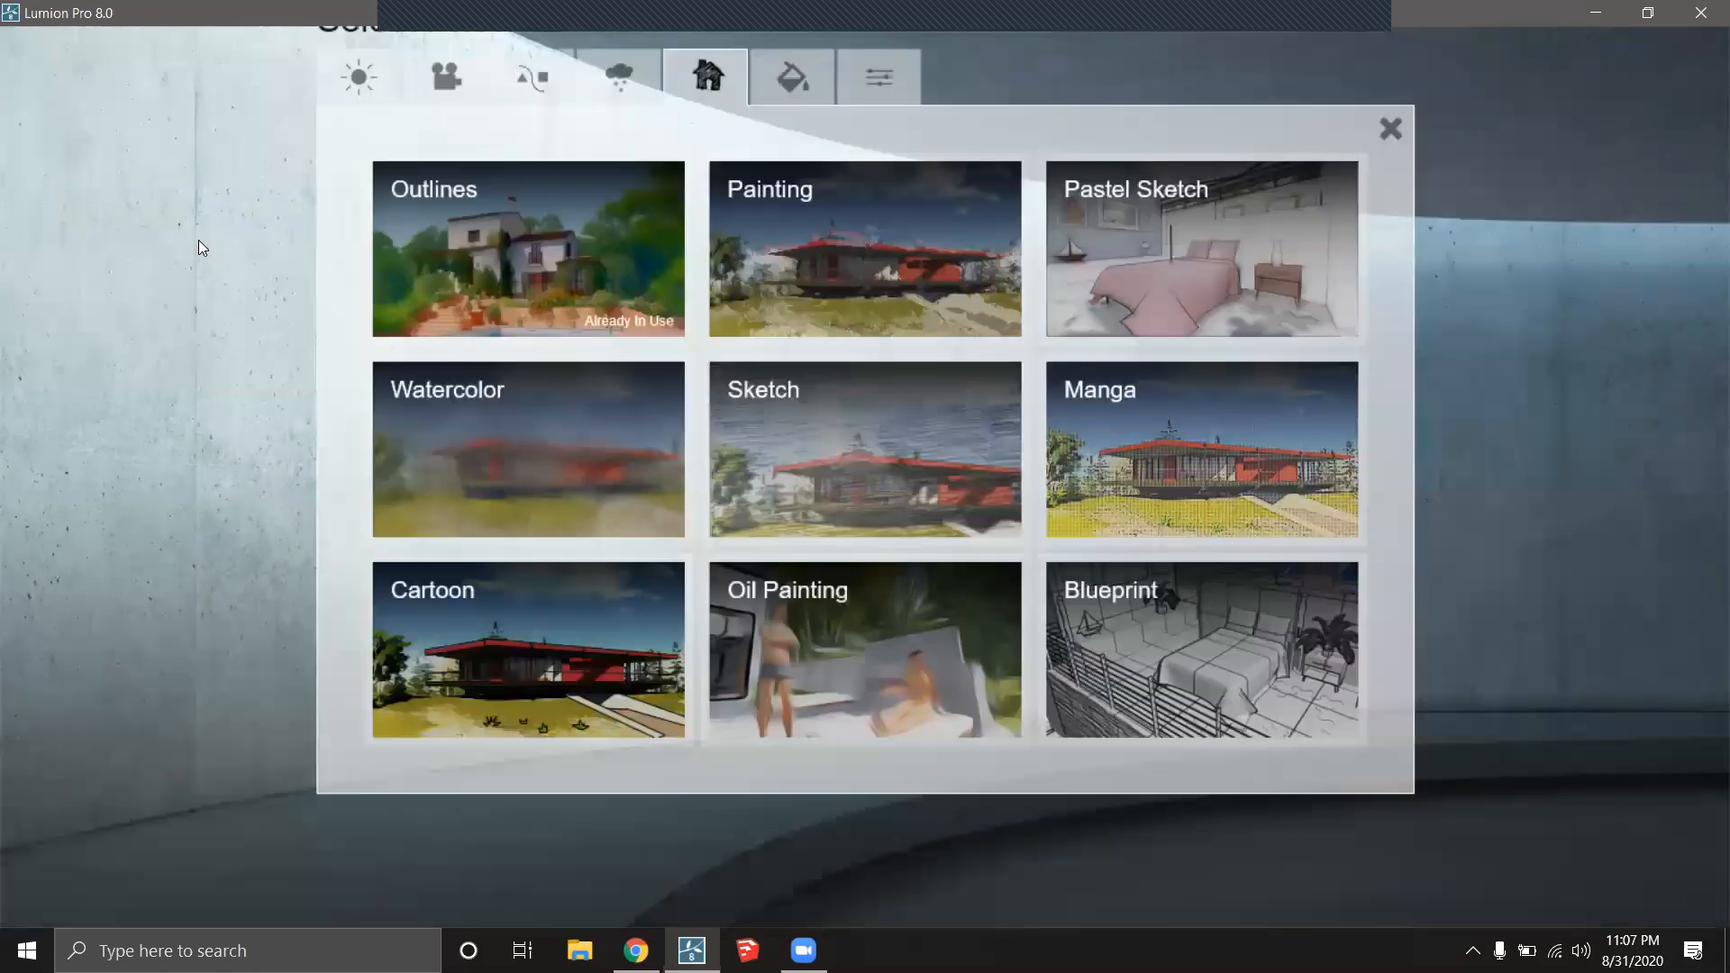
left_click(1185, 641)
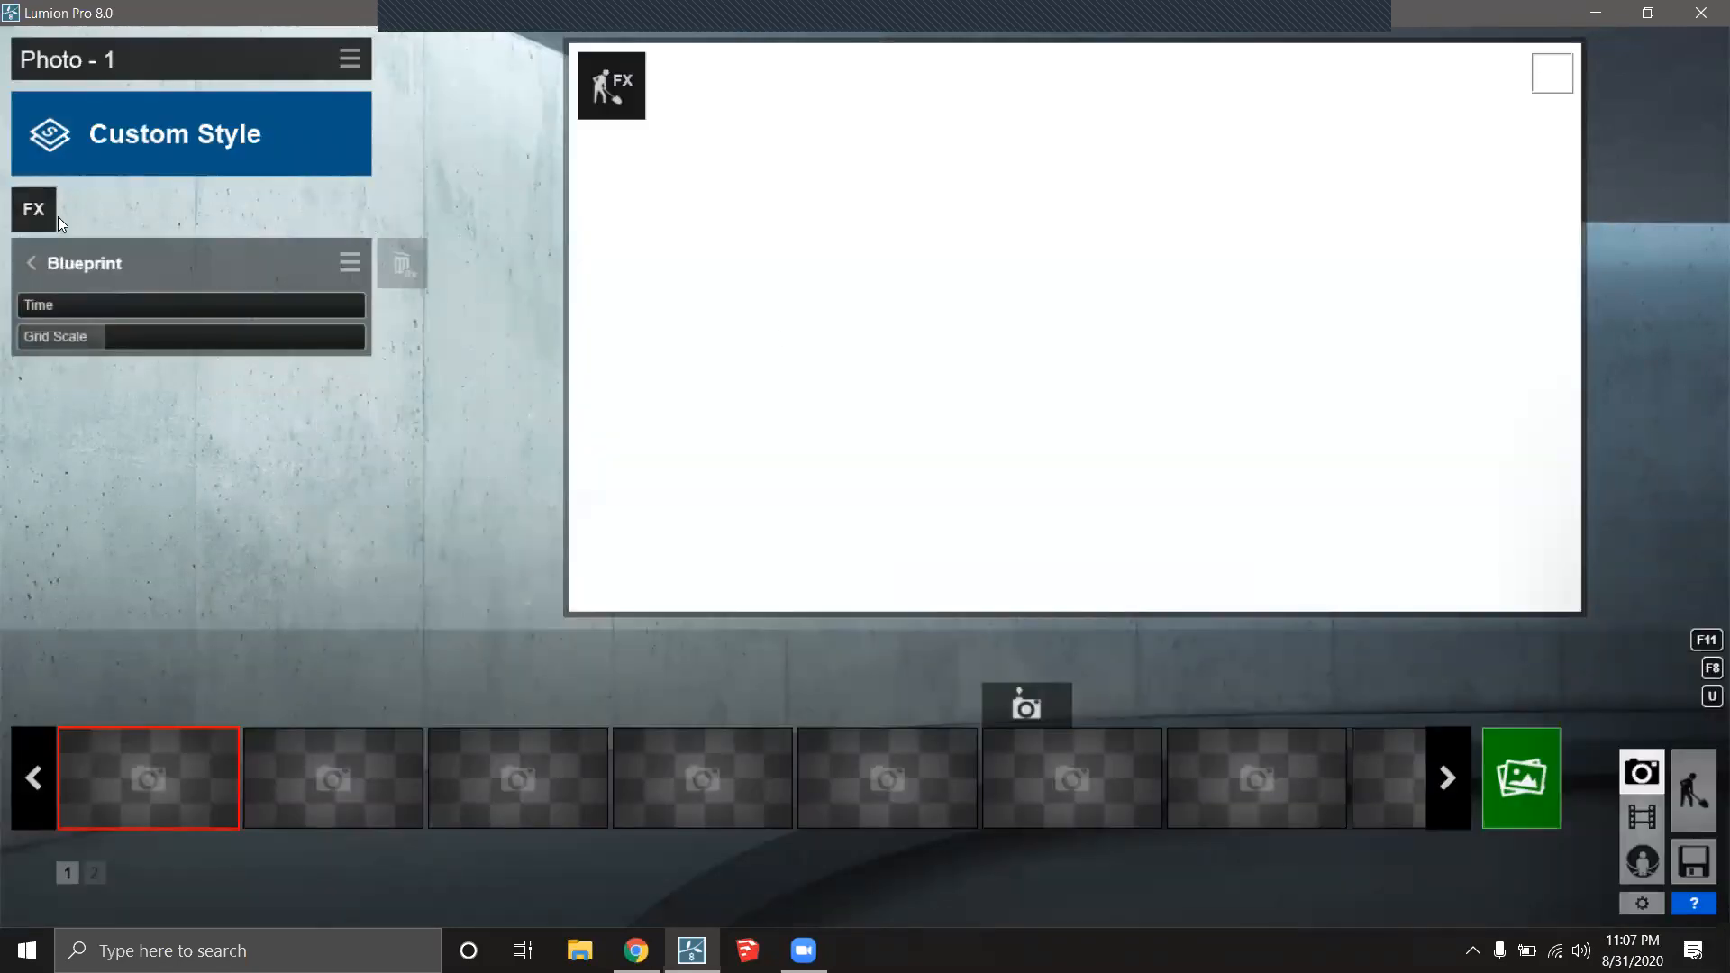
left_click(29, 262)
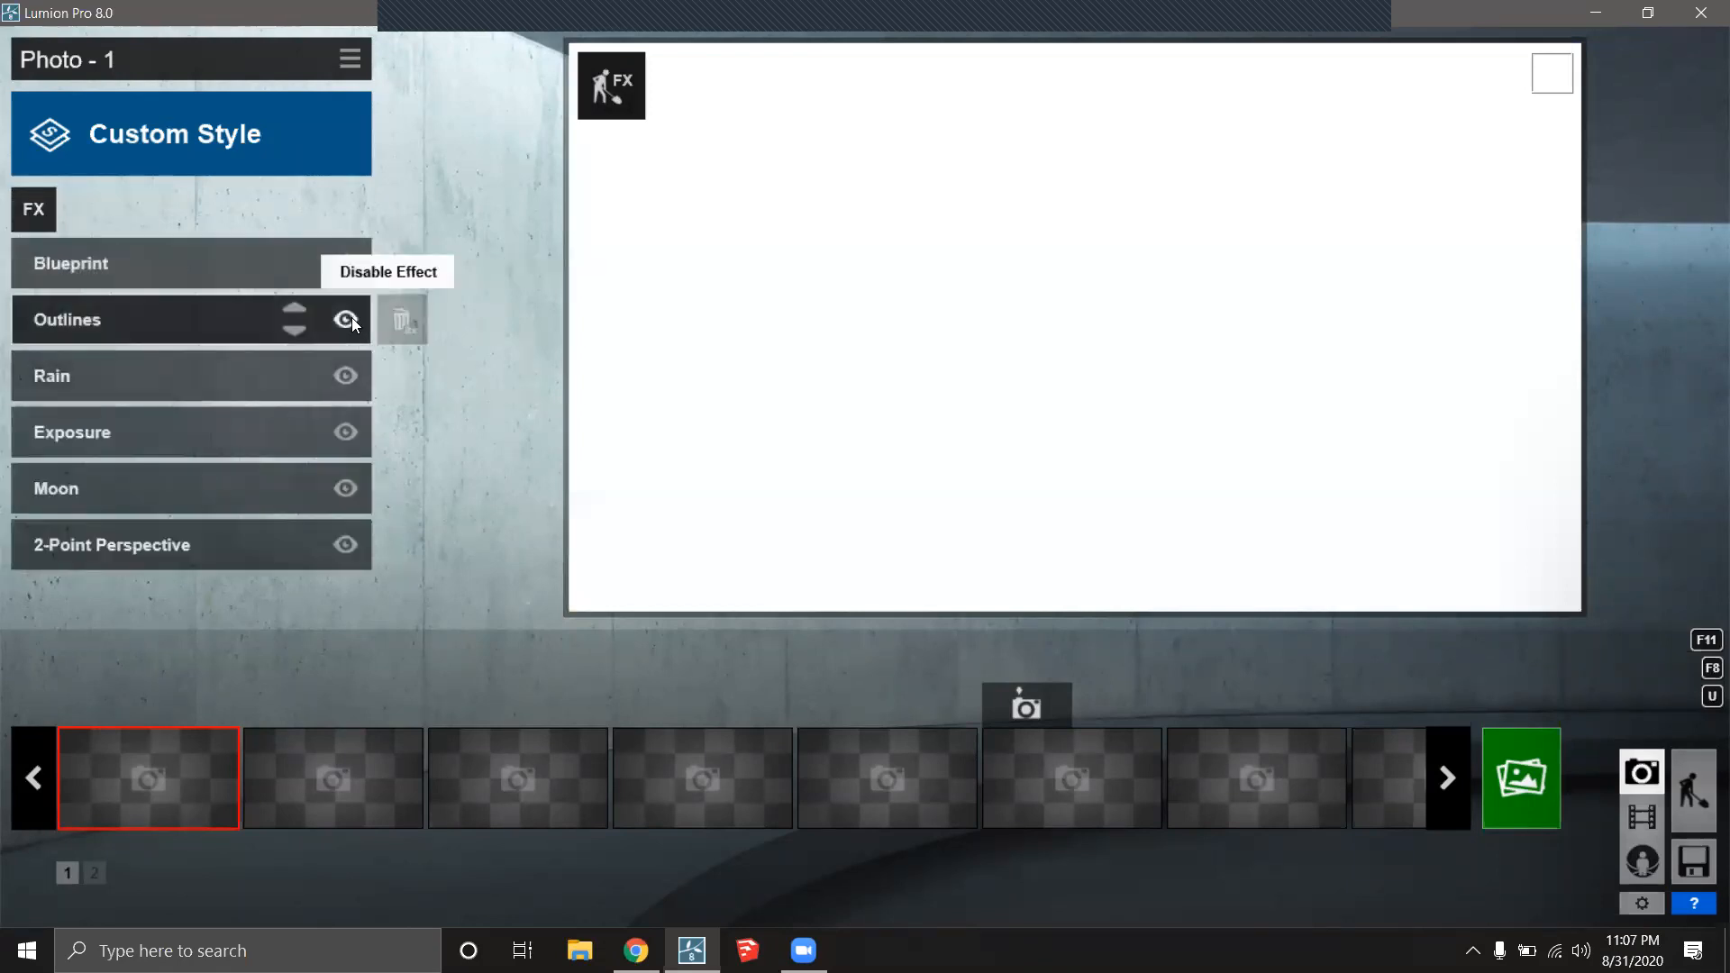
double_click(401, 320)
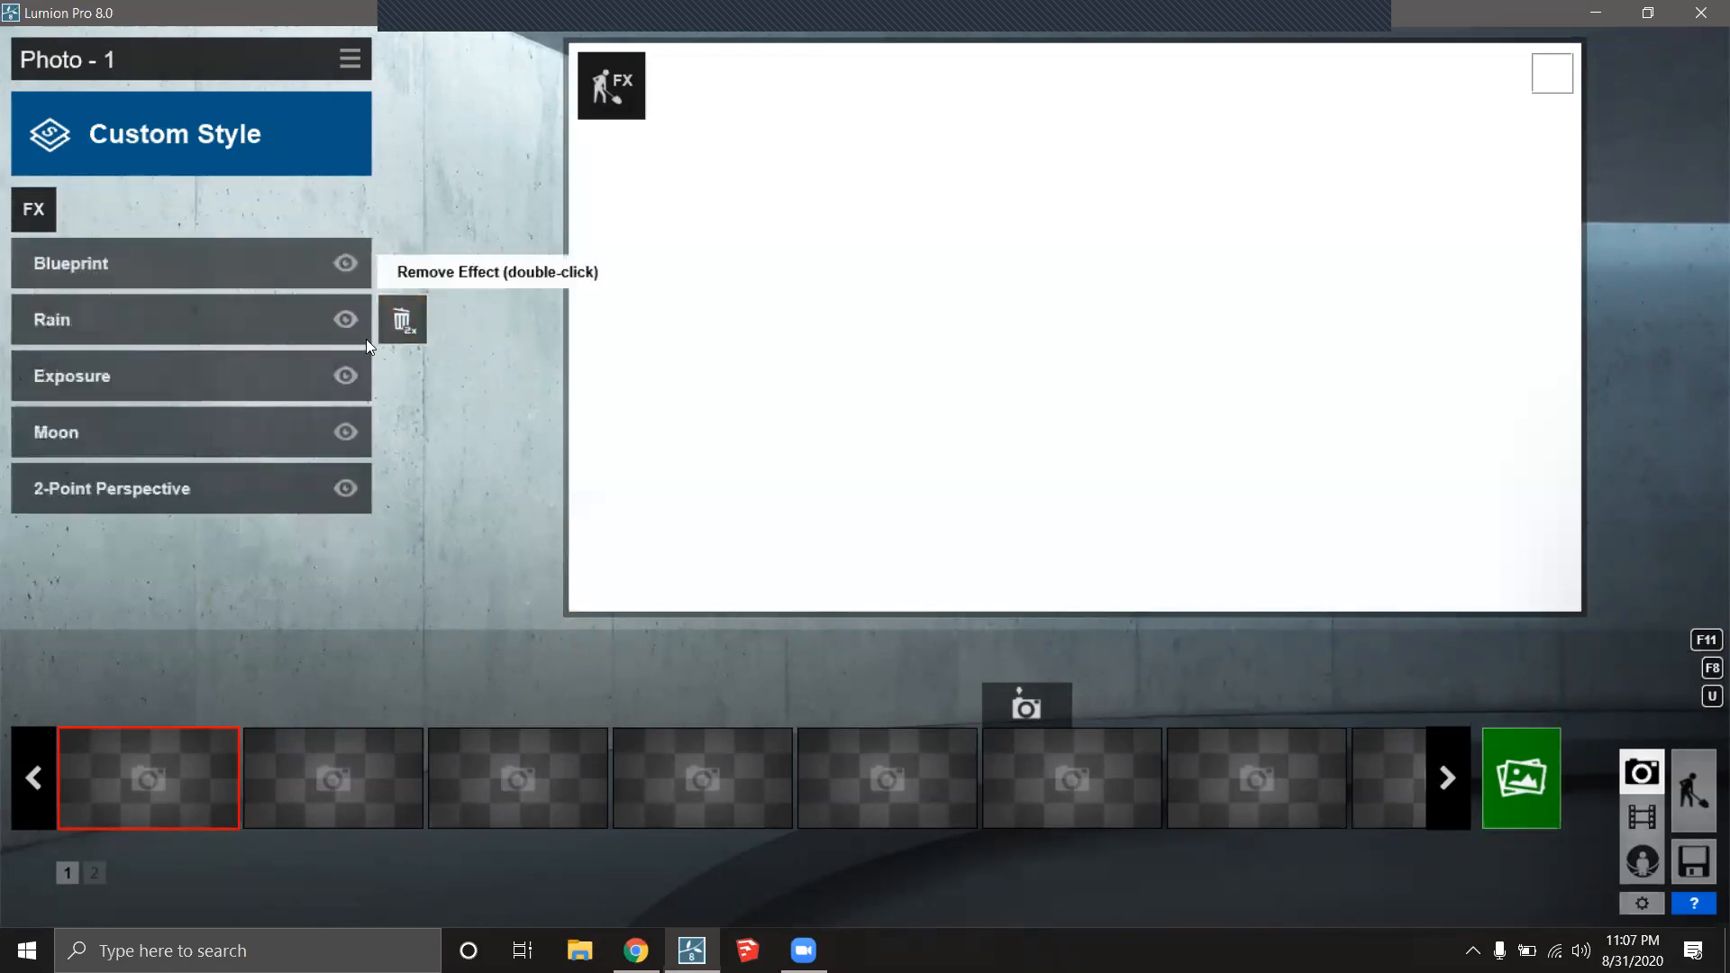
Try a higher time and a slightly larger grid scale for the Blueprint effect, and remove it from the photo.
left_click(209, 263)
left_click_drag(113, 306, 204, 312)
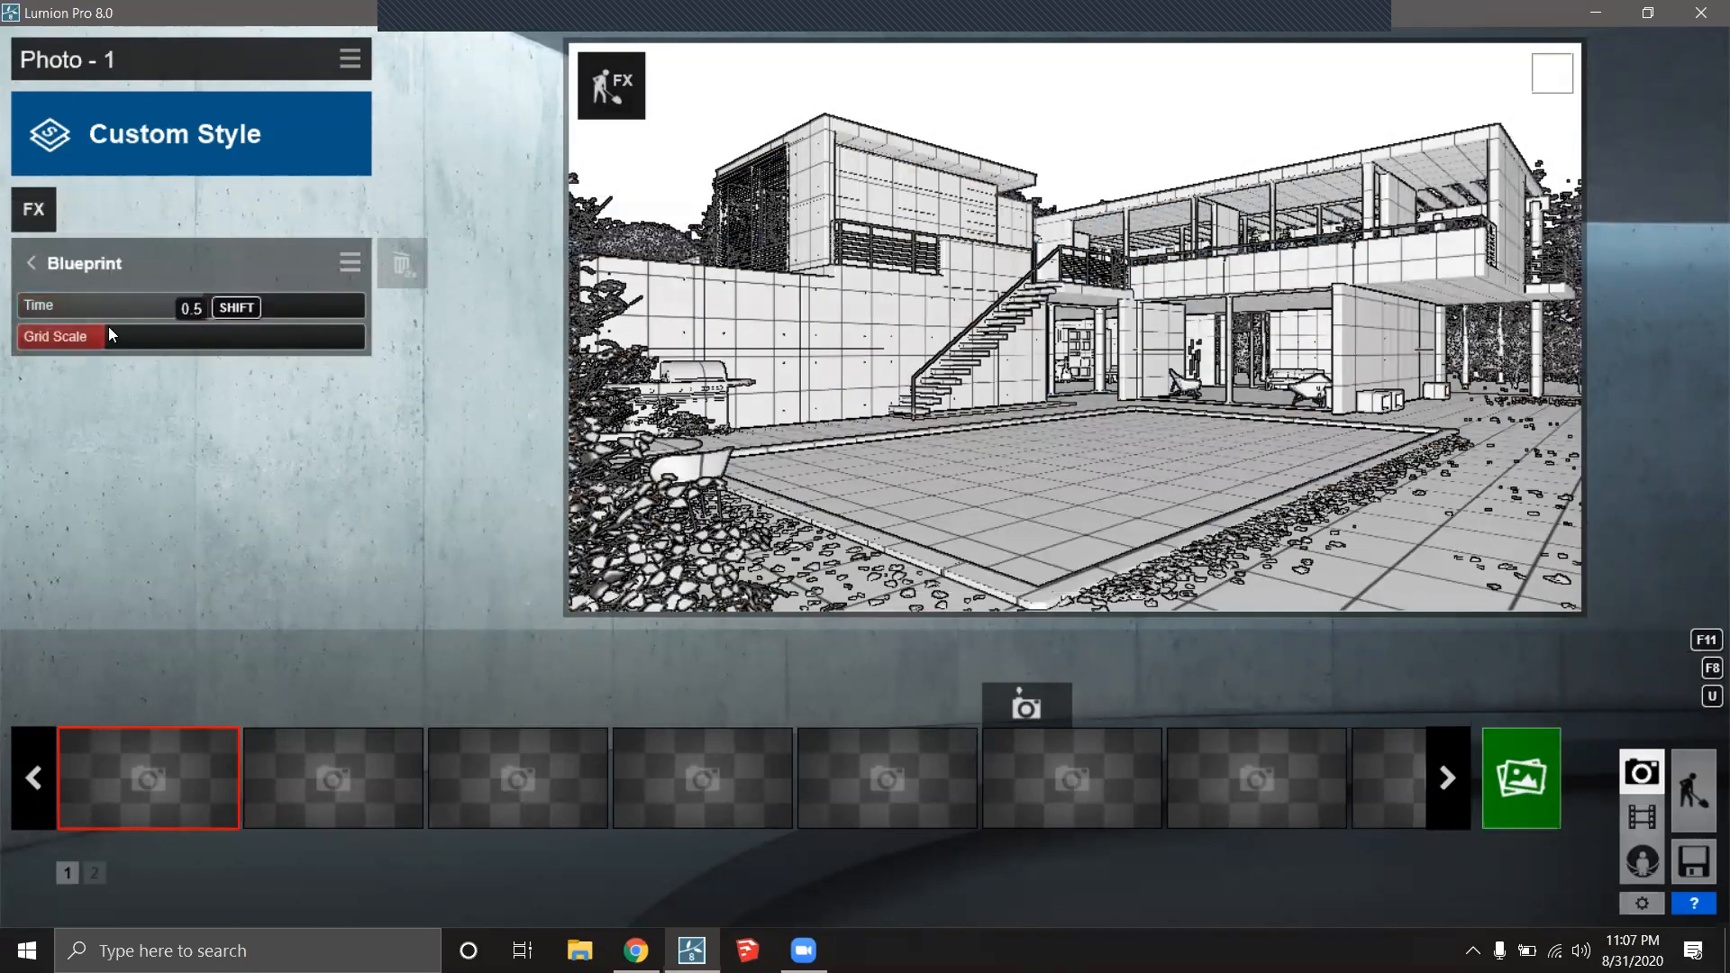
left_click_drag(190, 339, 126, 355)
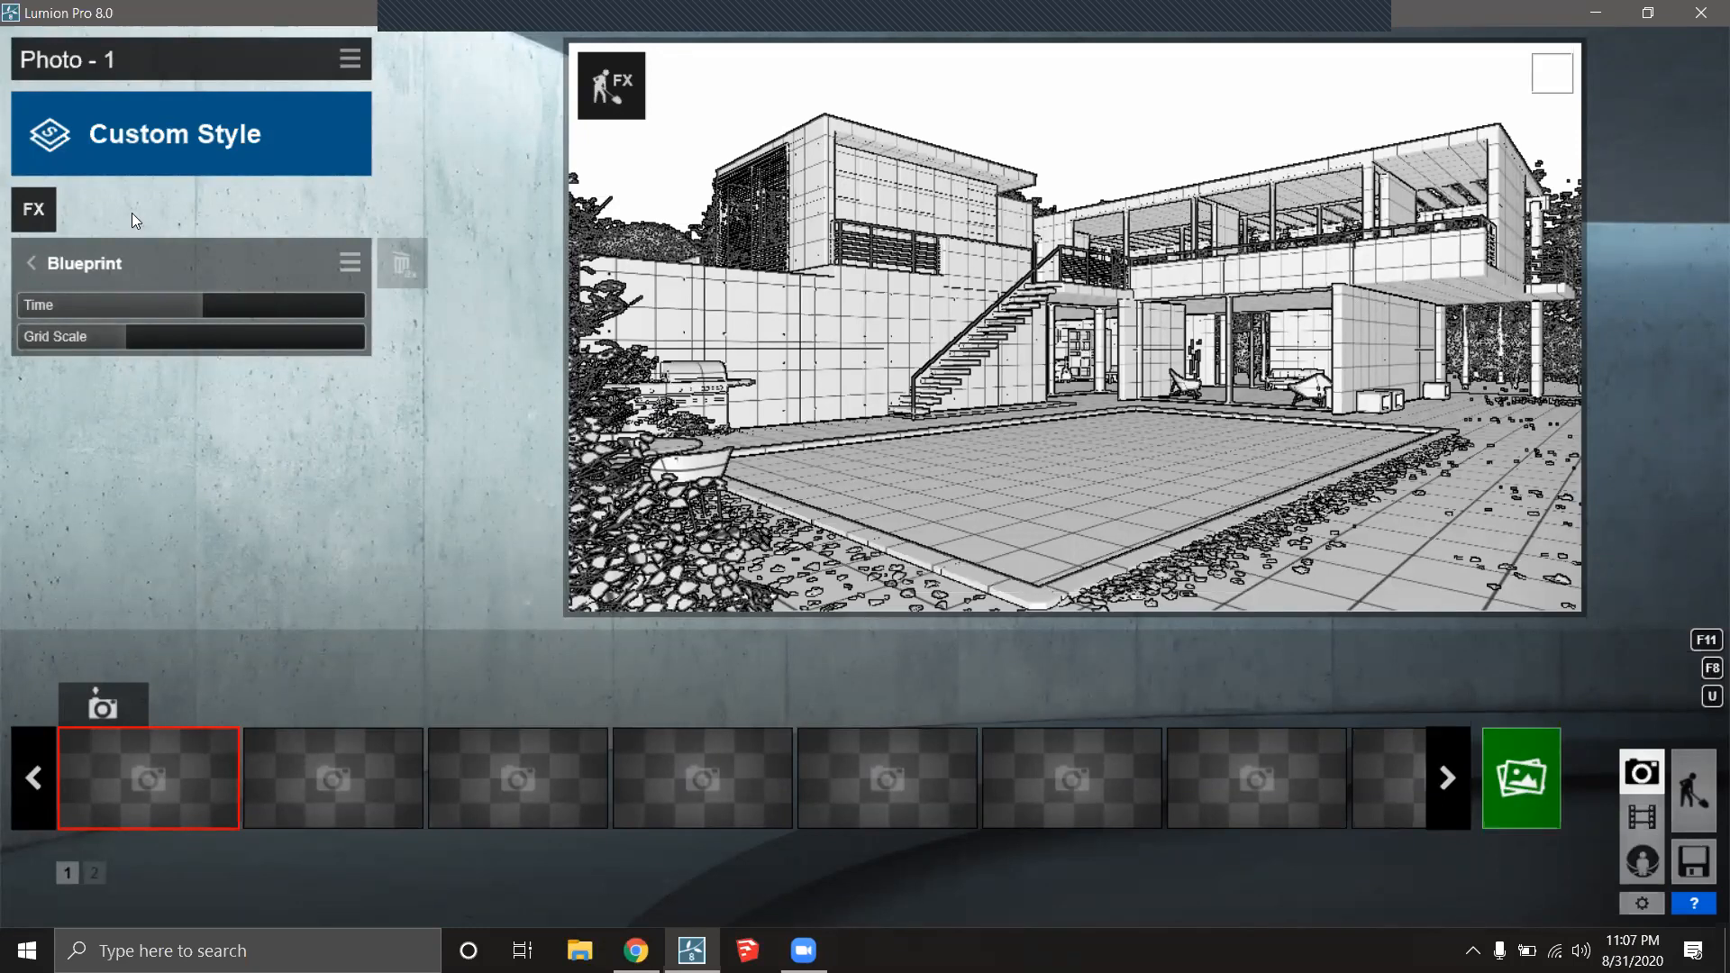
double_click(402, 263)
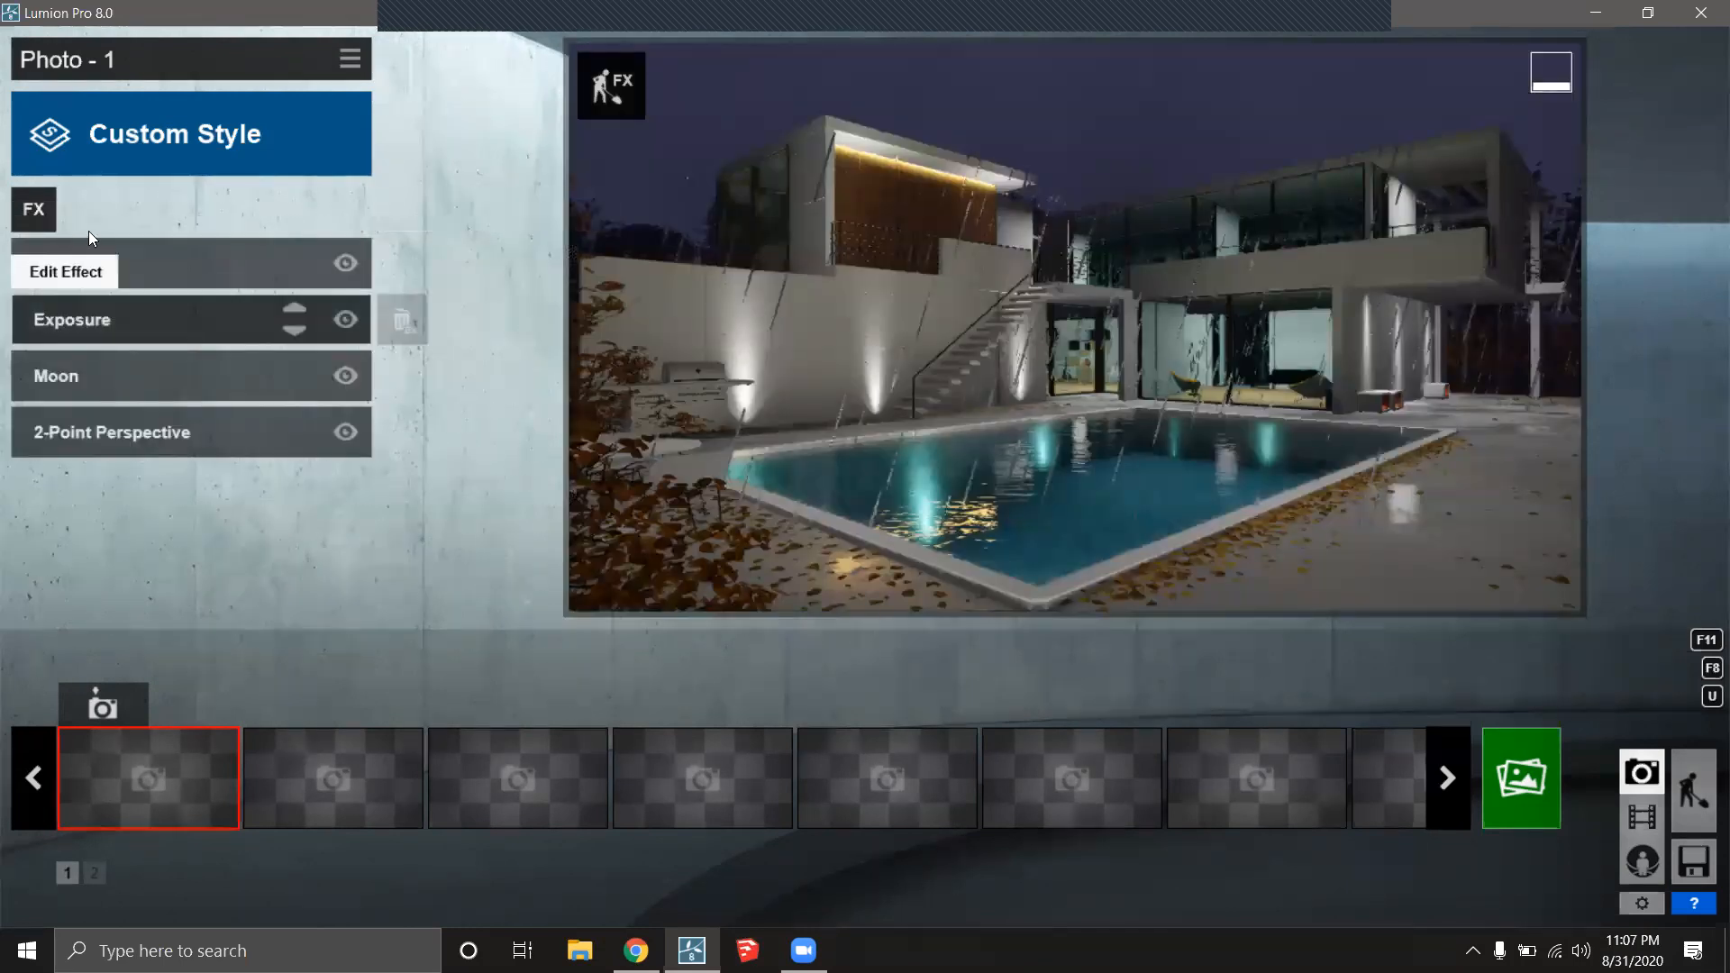
Add the Analog Color Lab effect to the photo with a cool blue style and an amount of about 0.9.
left_click(34, 208)
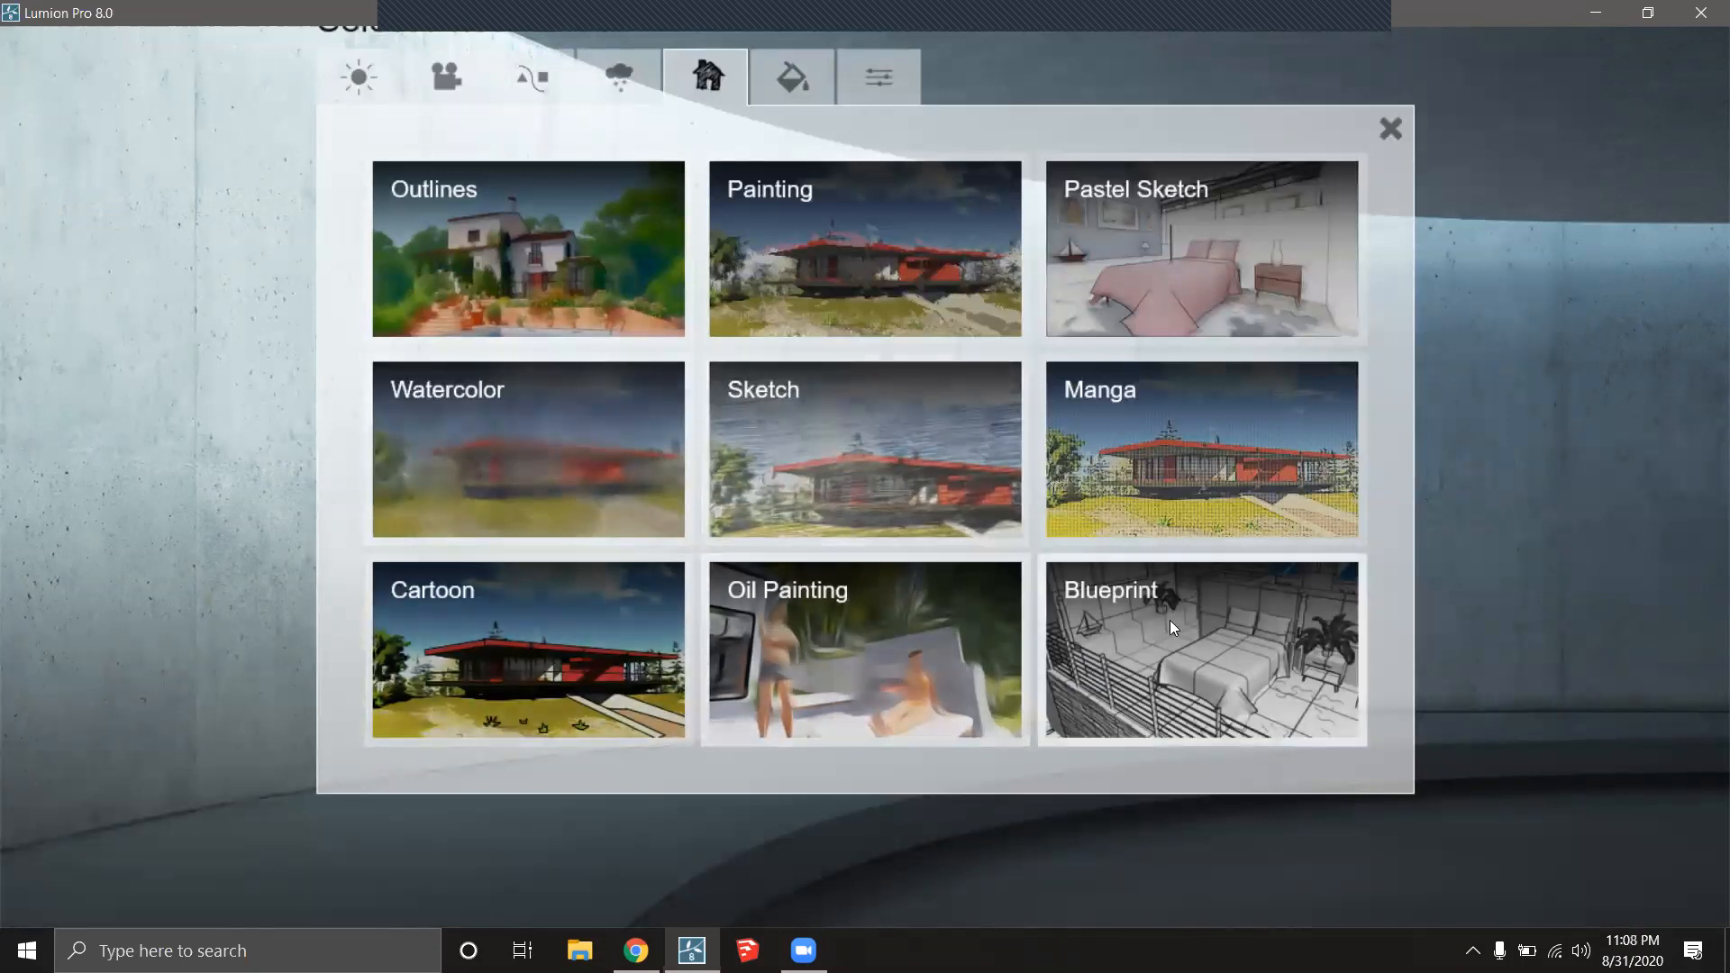
left_click(795, 61)
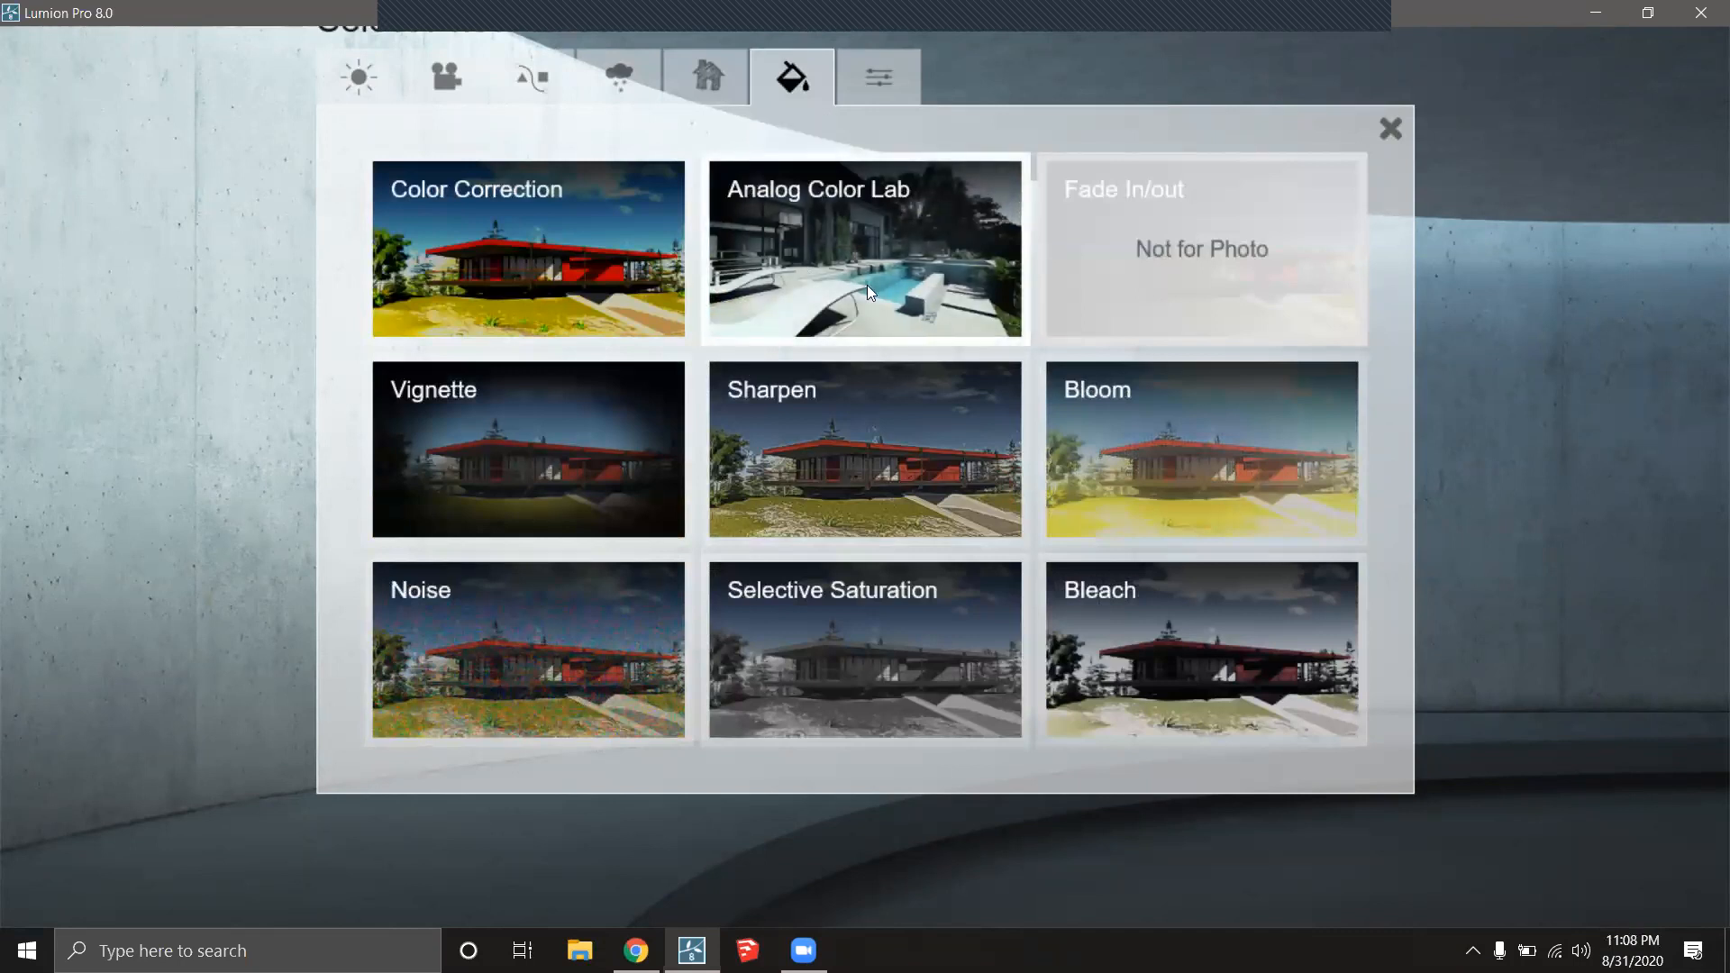
left_click(843, 237)
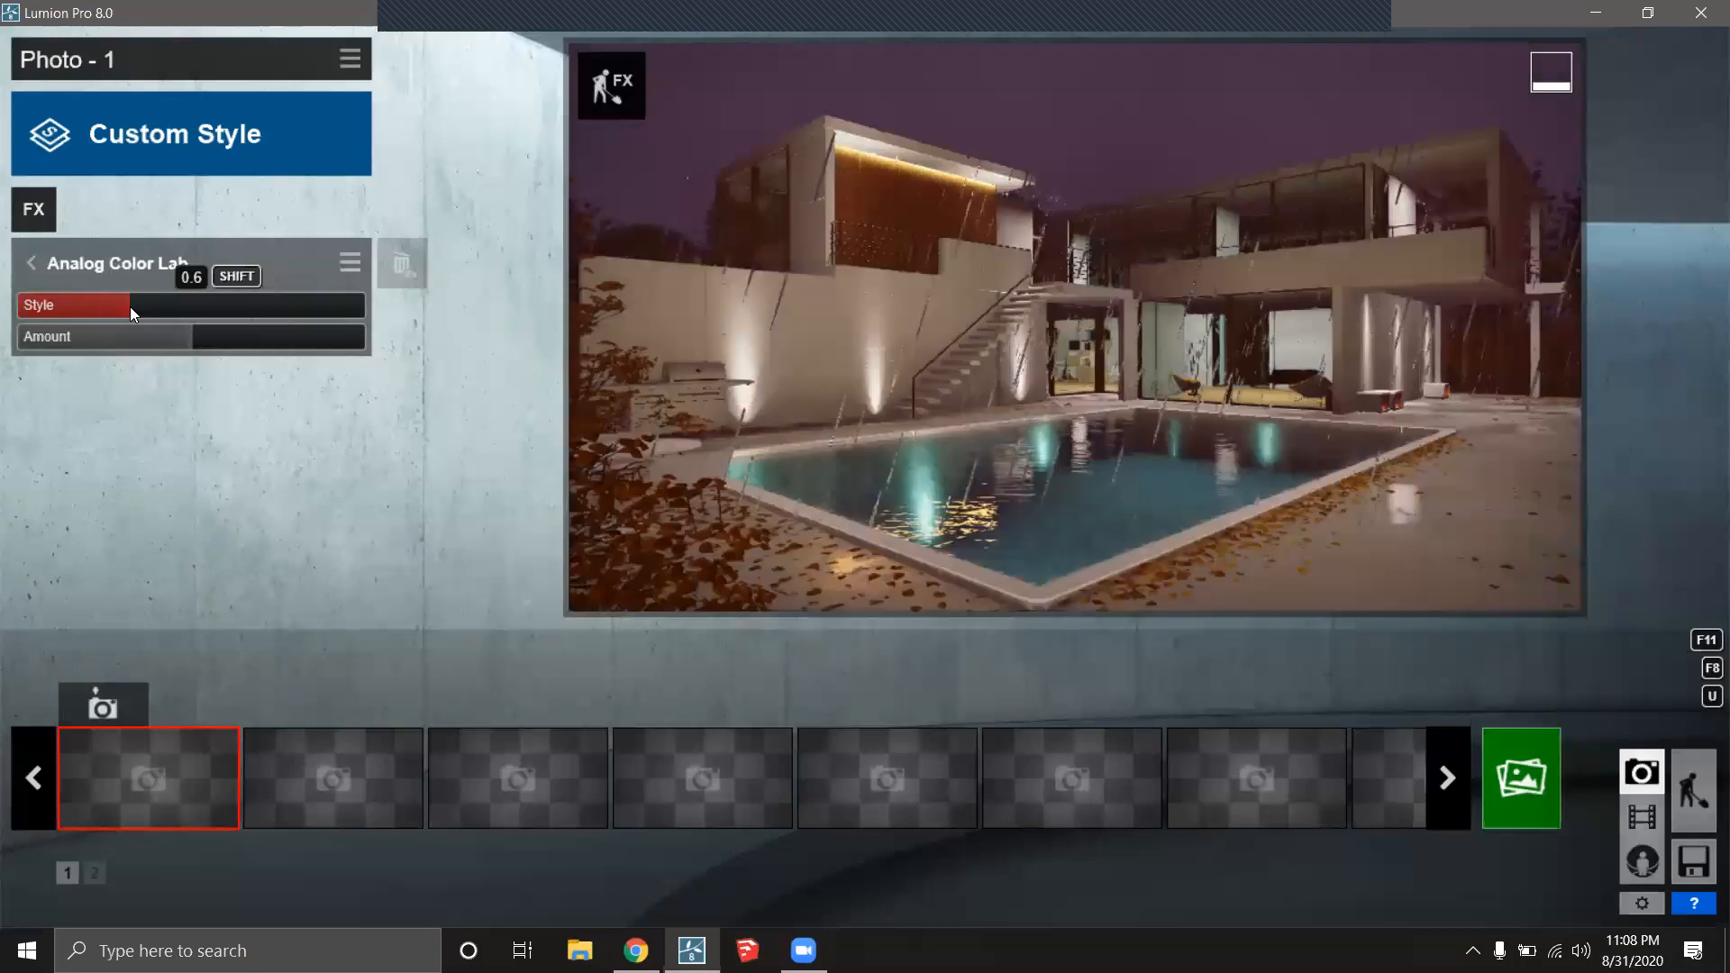
left_click_drag(130, 306, 133, 346)
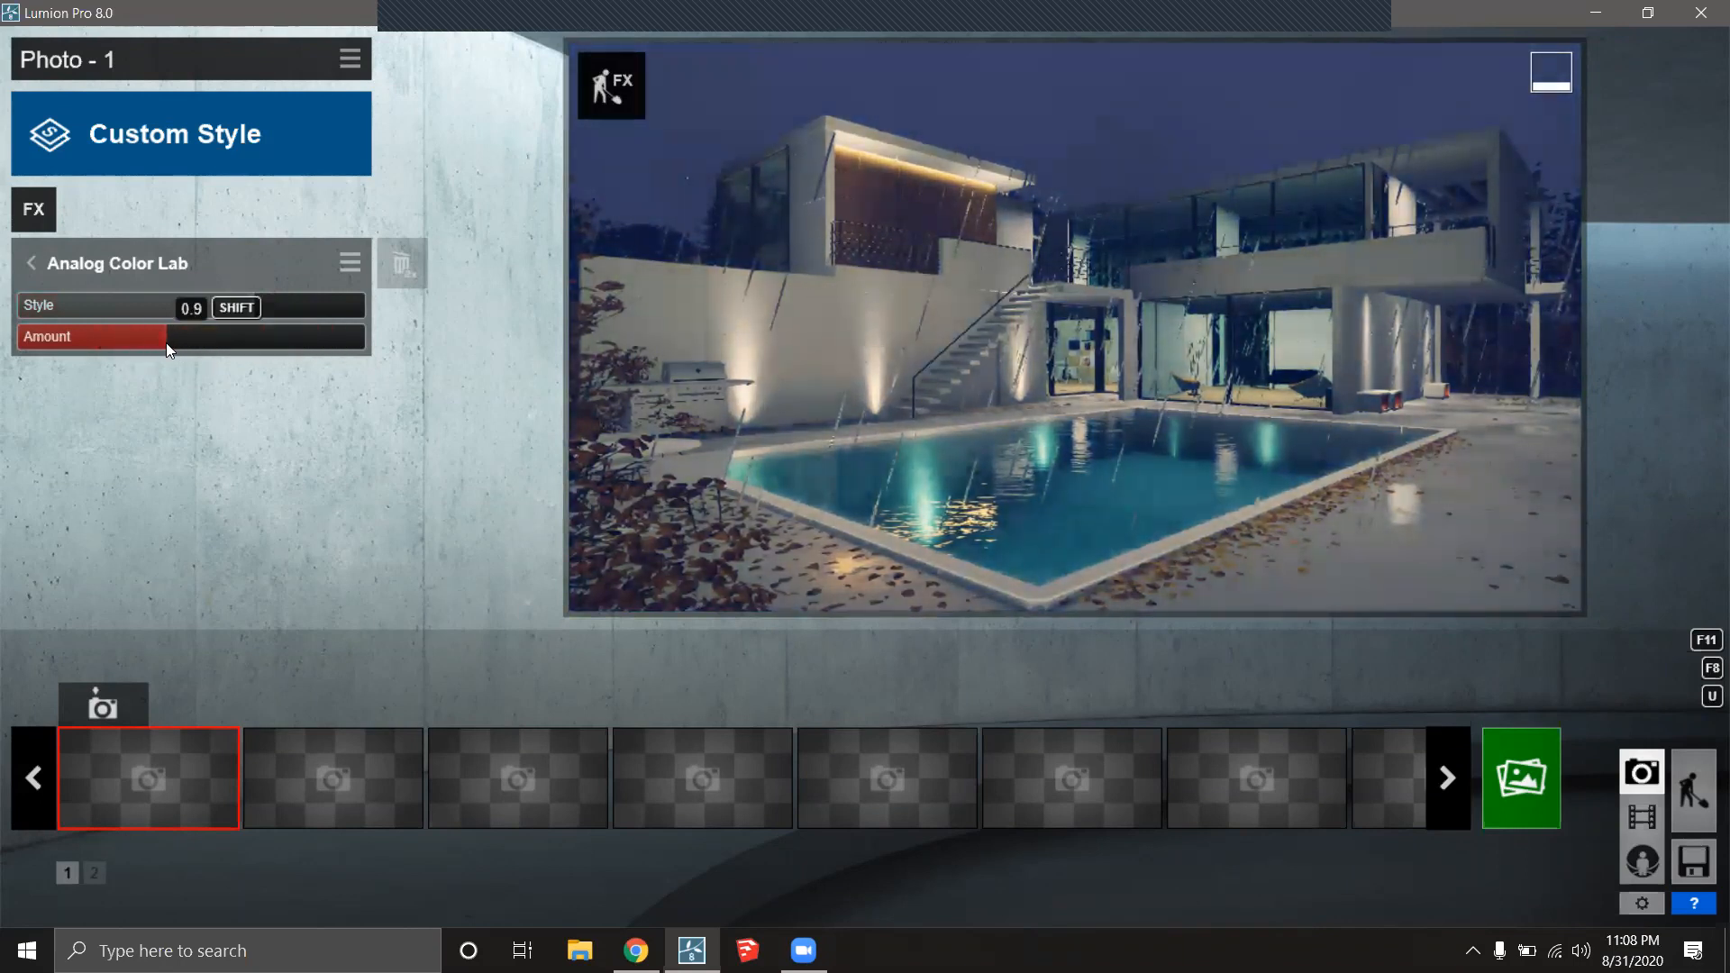
Reframe the photo camera from a lower height, keeping the house and the whole pool in view.
right_click_drag(974, 259, 972, 271)
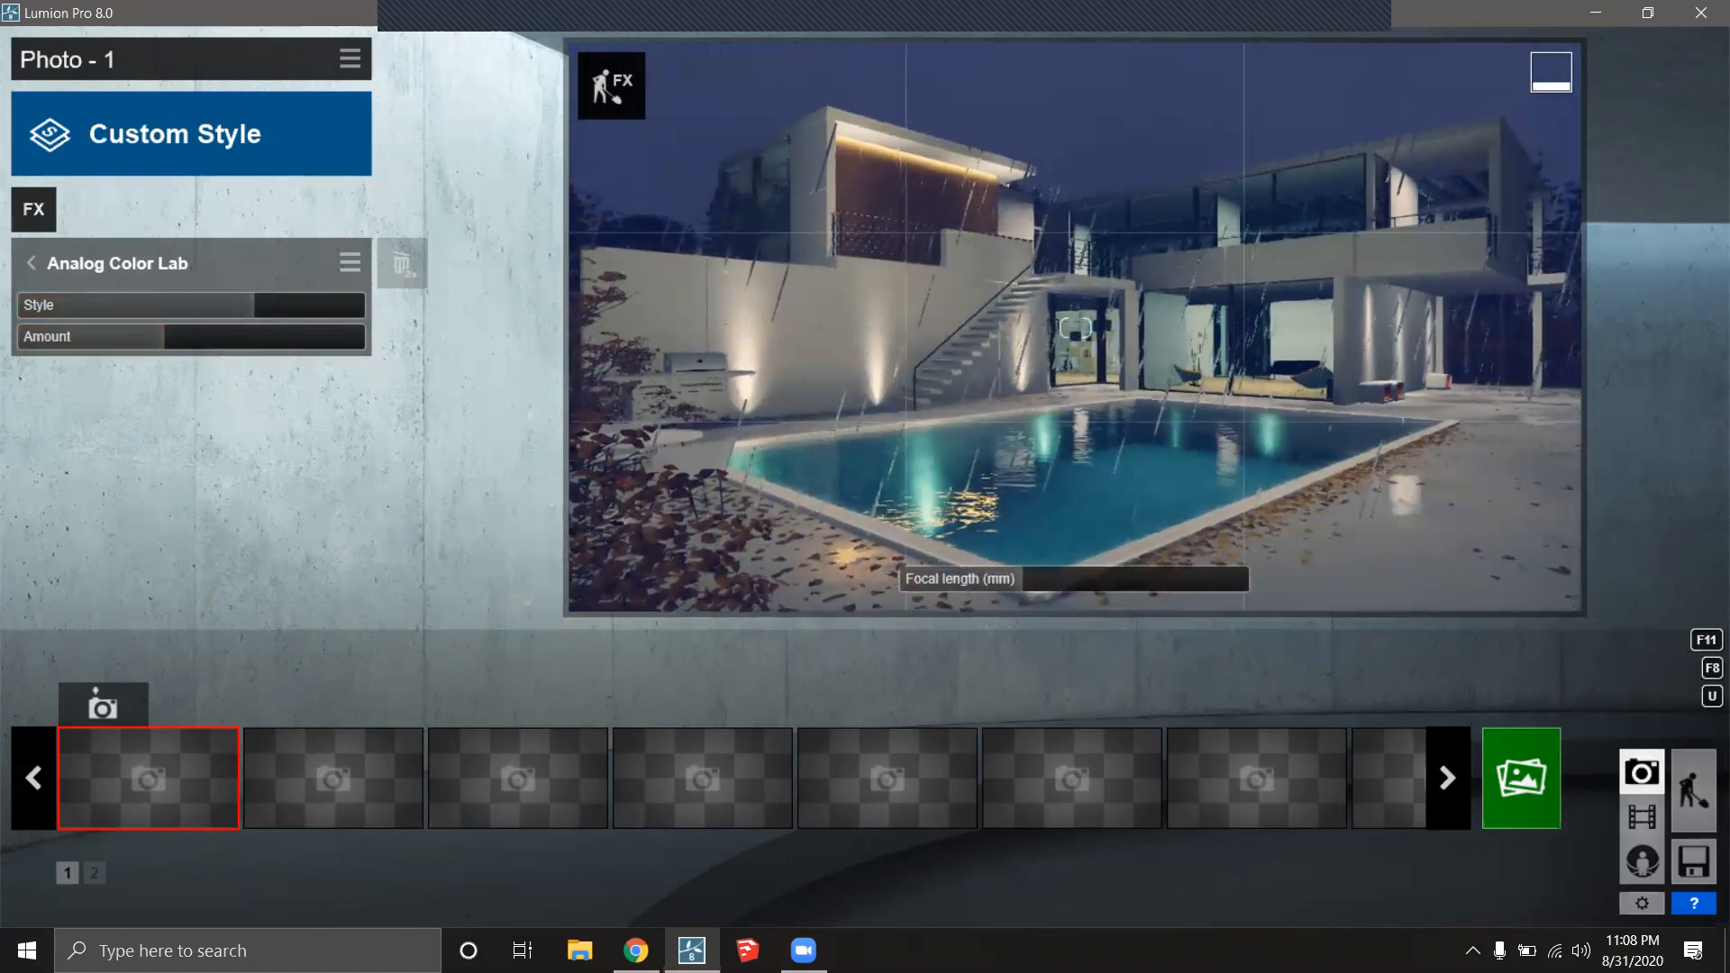
key("e")
key("q")
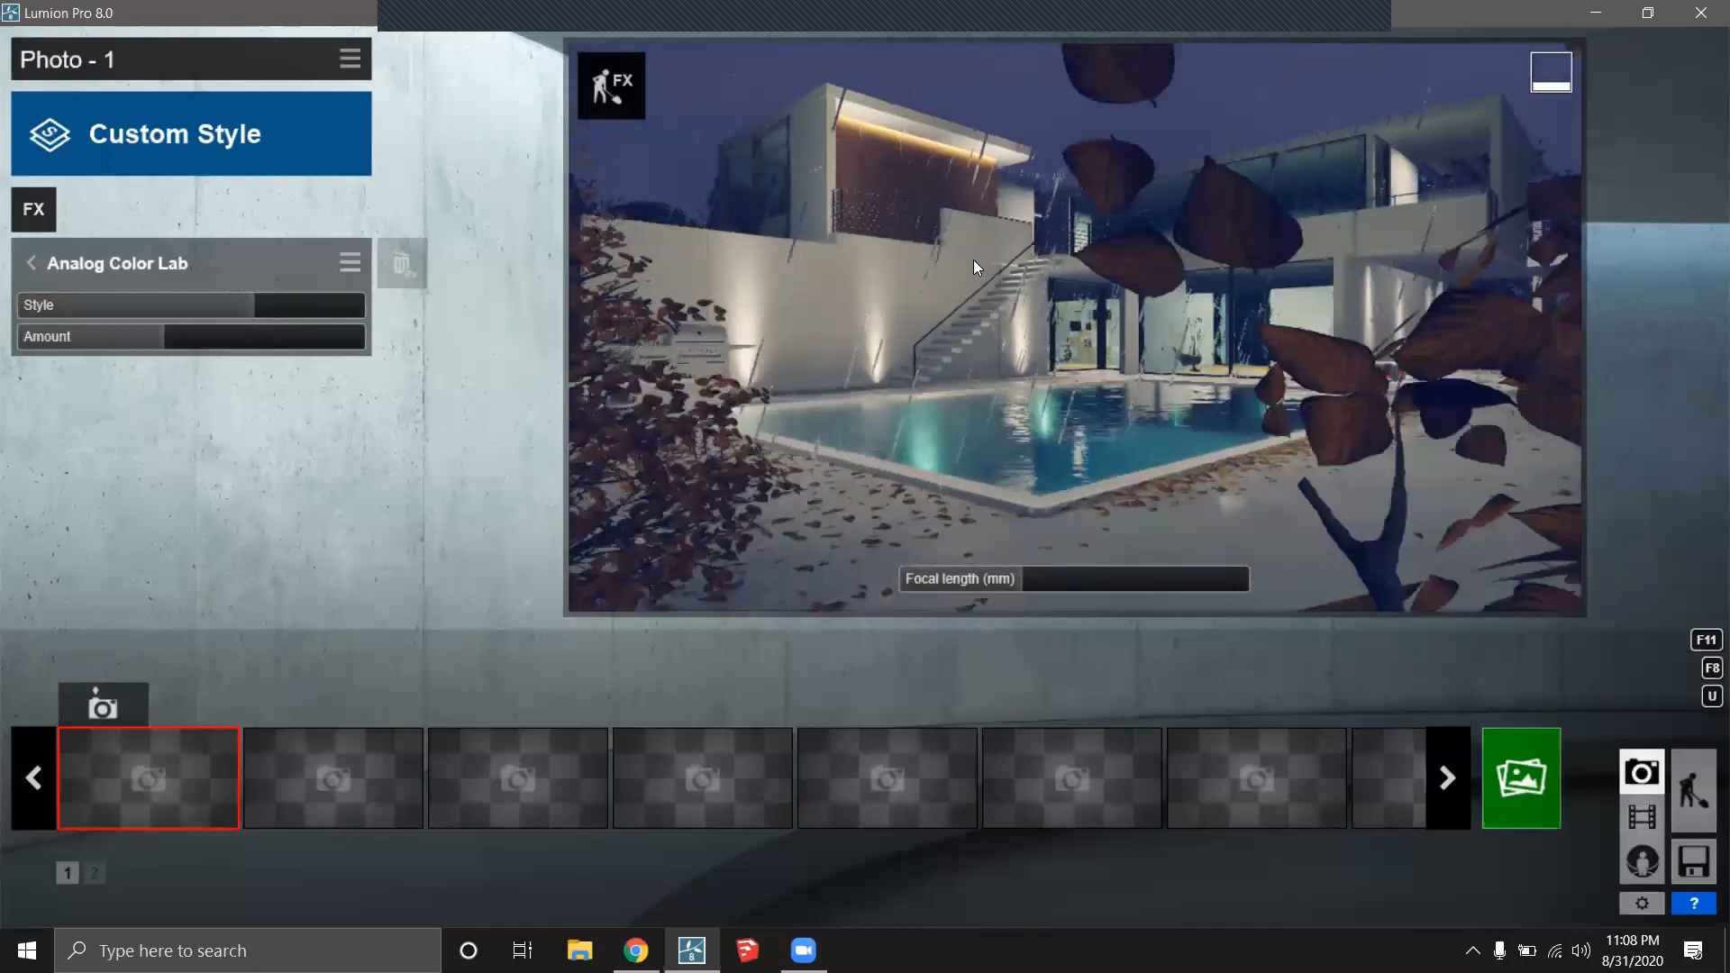
right_click_drag(1075, 245, 1084, 253)
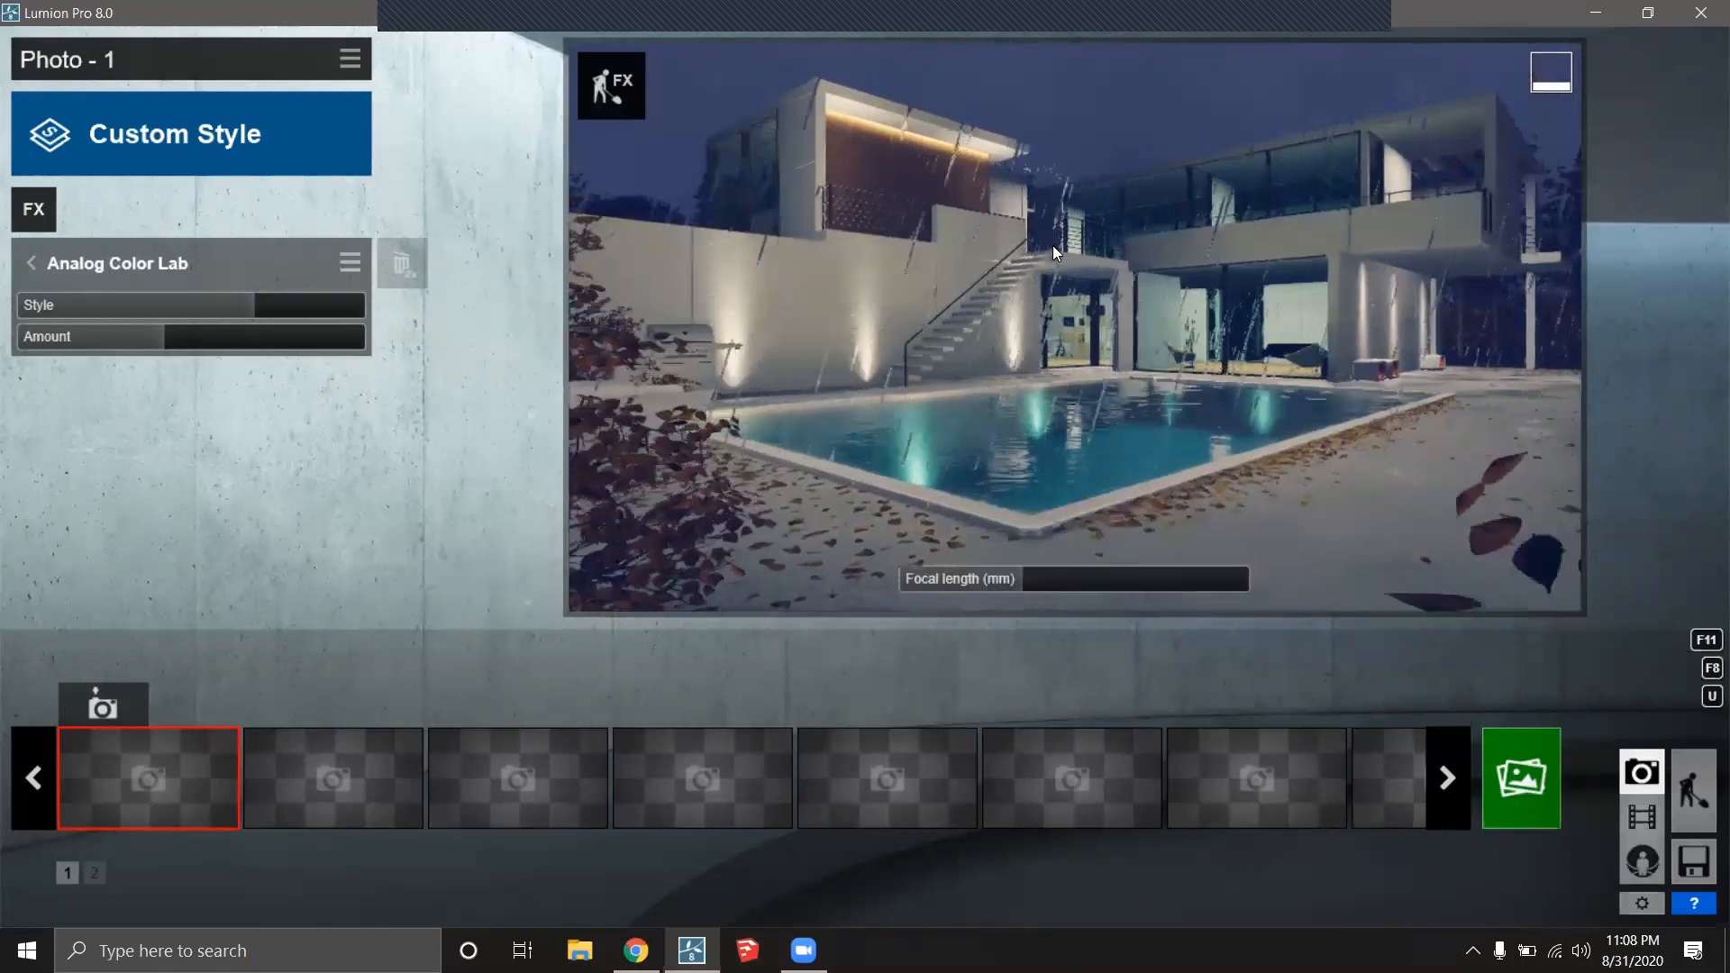
right_click_drag(1069, 254, 1063, 255)
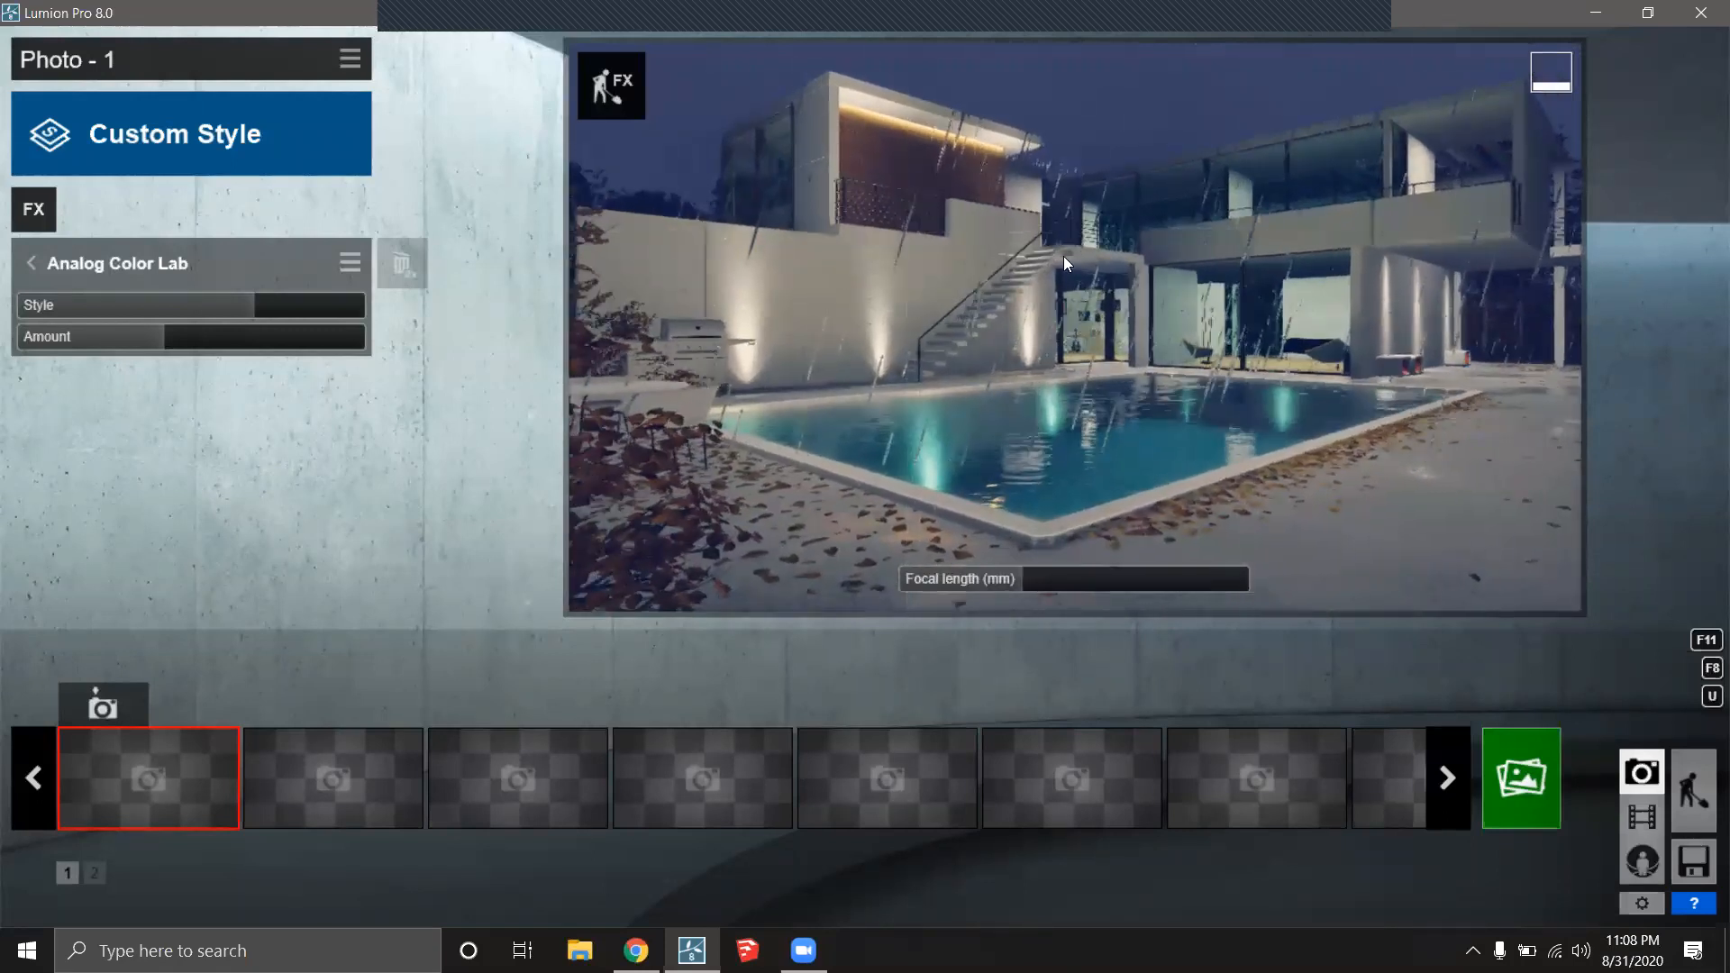
Reopen the Rain effect's settings, and store the fine-tuned camera view in the first photo slot.
left_click(32, 213)
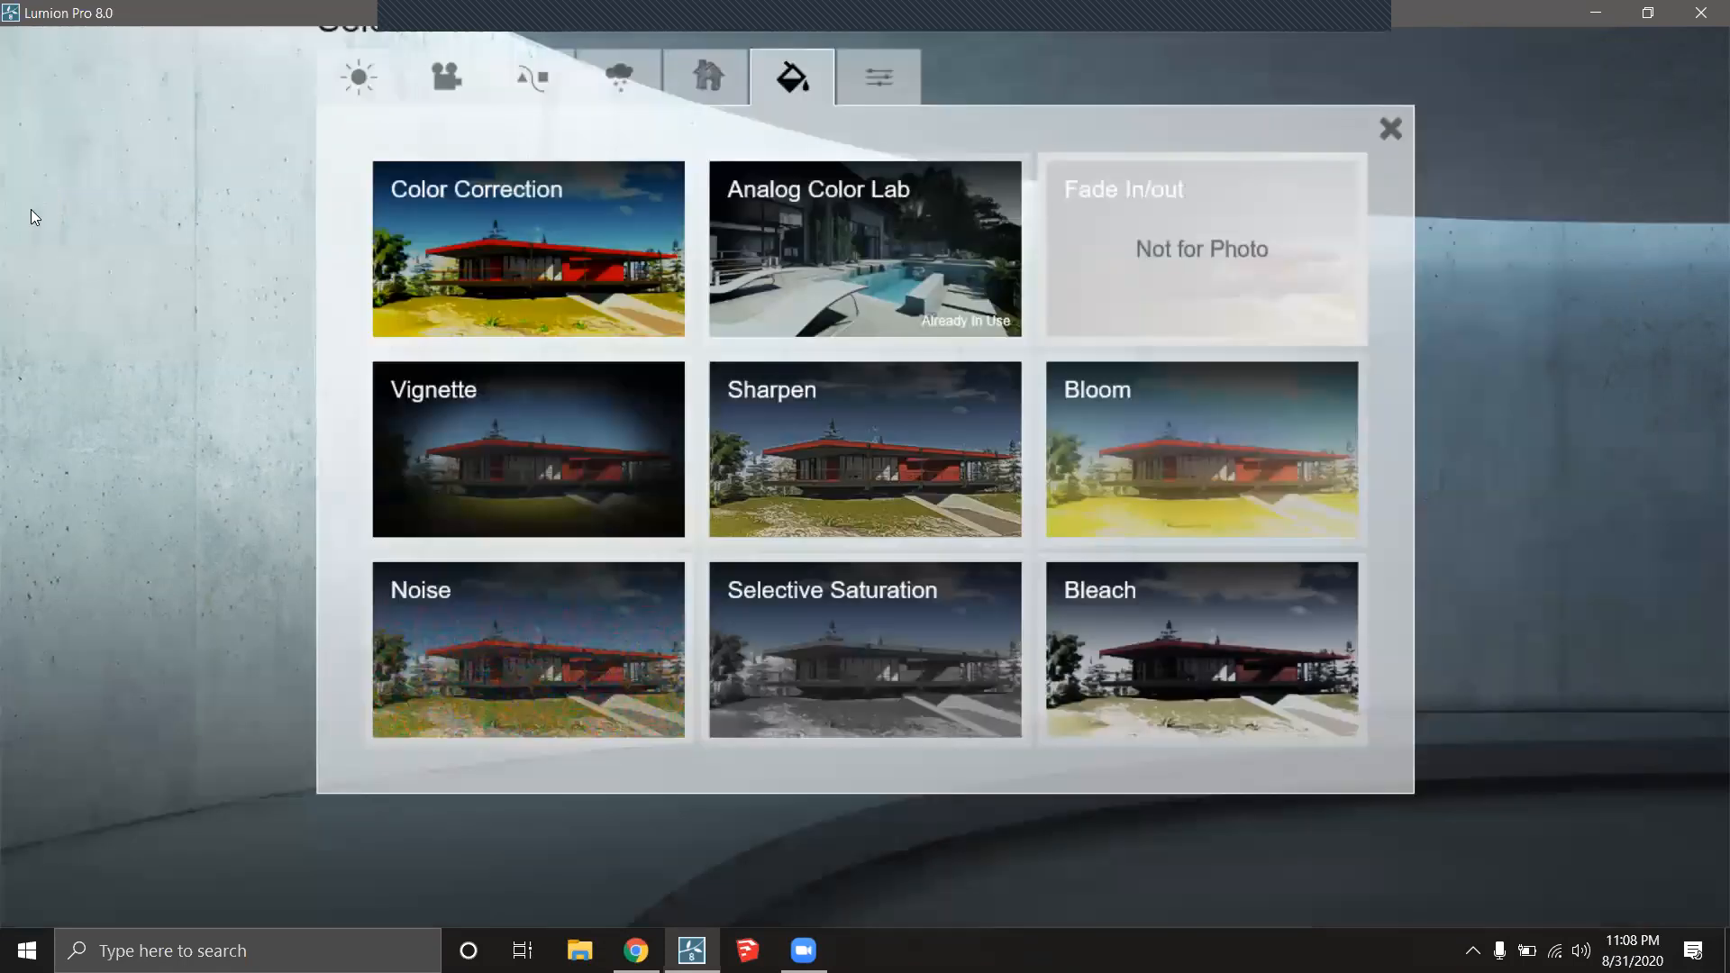
left_click(620, 76)
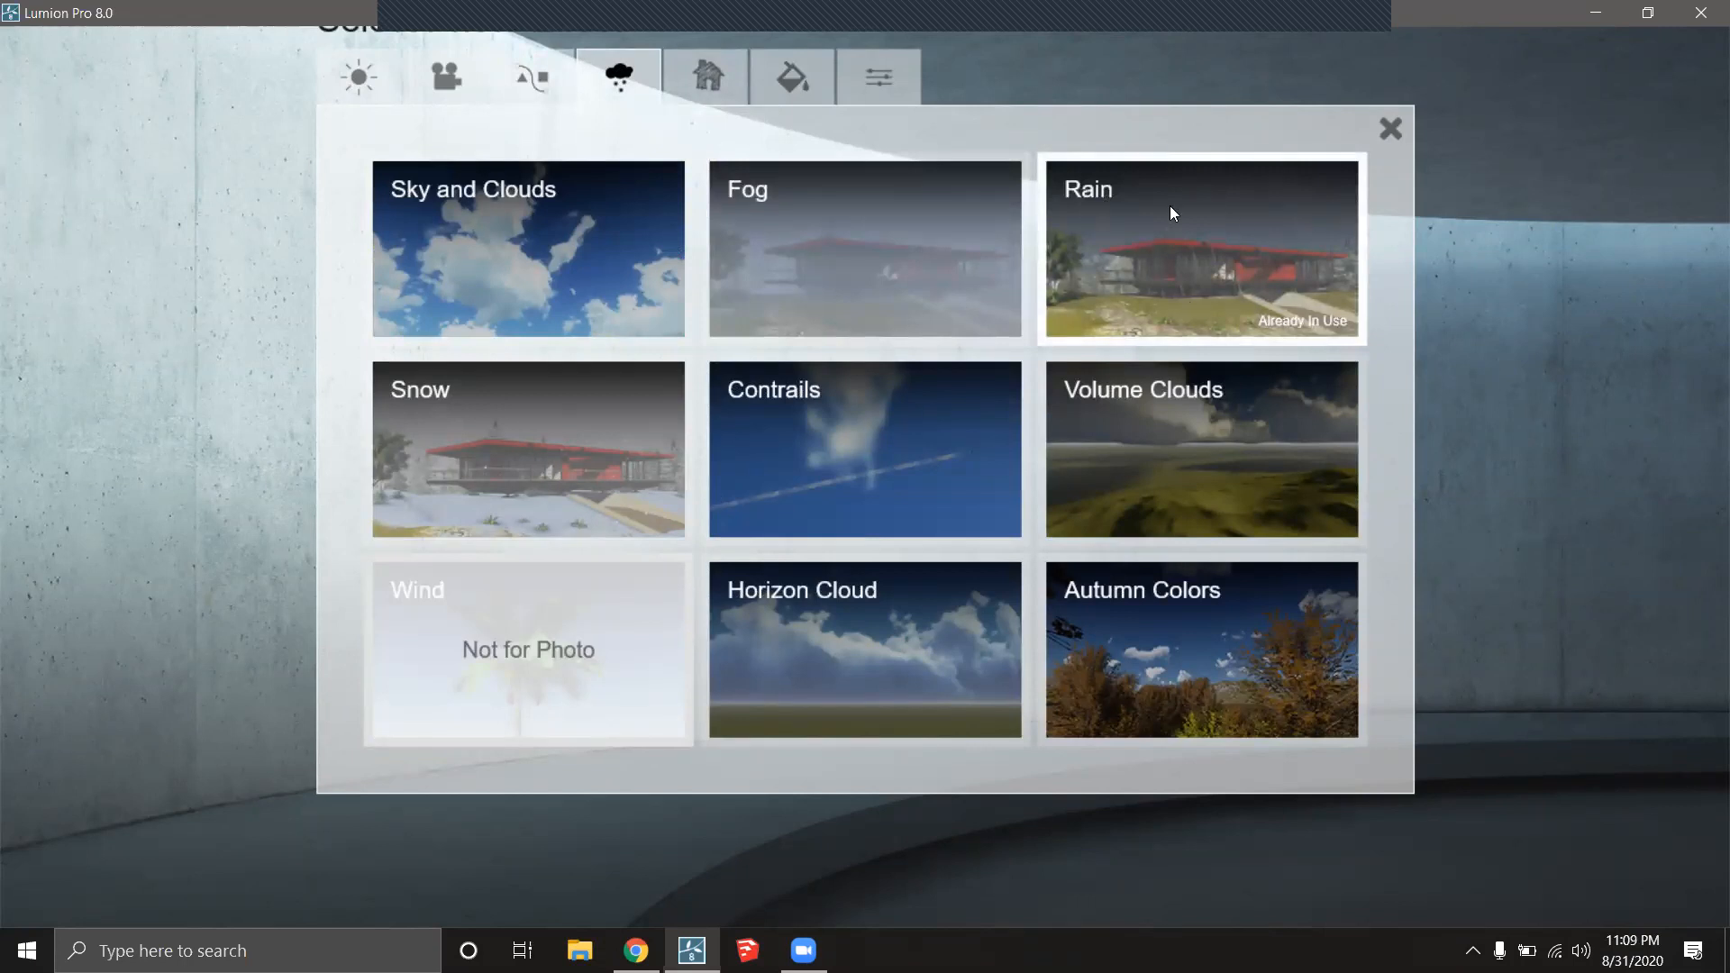
left_click(1223, 250)
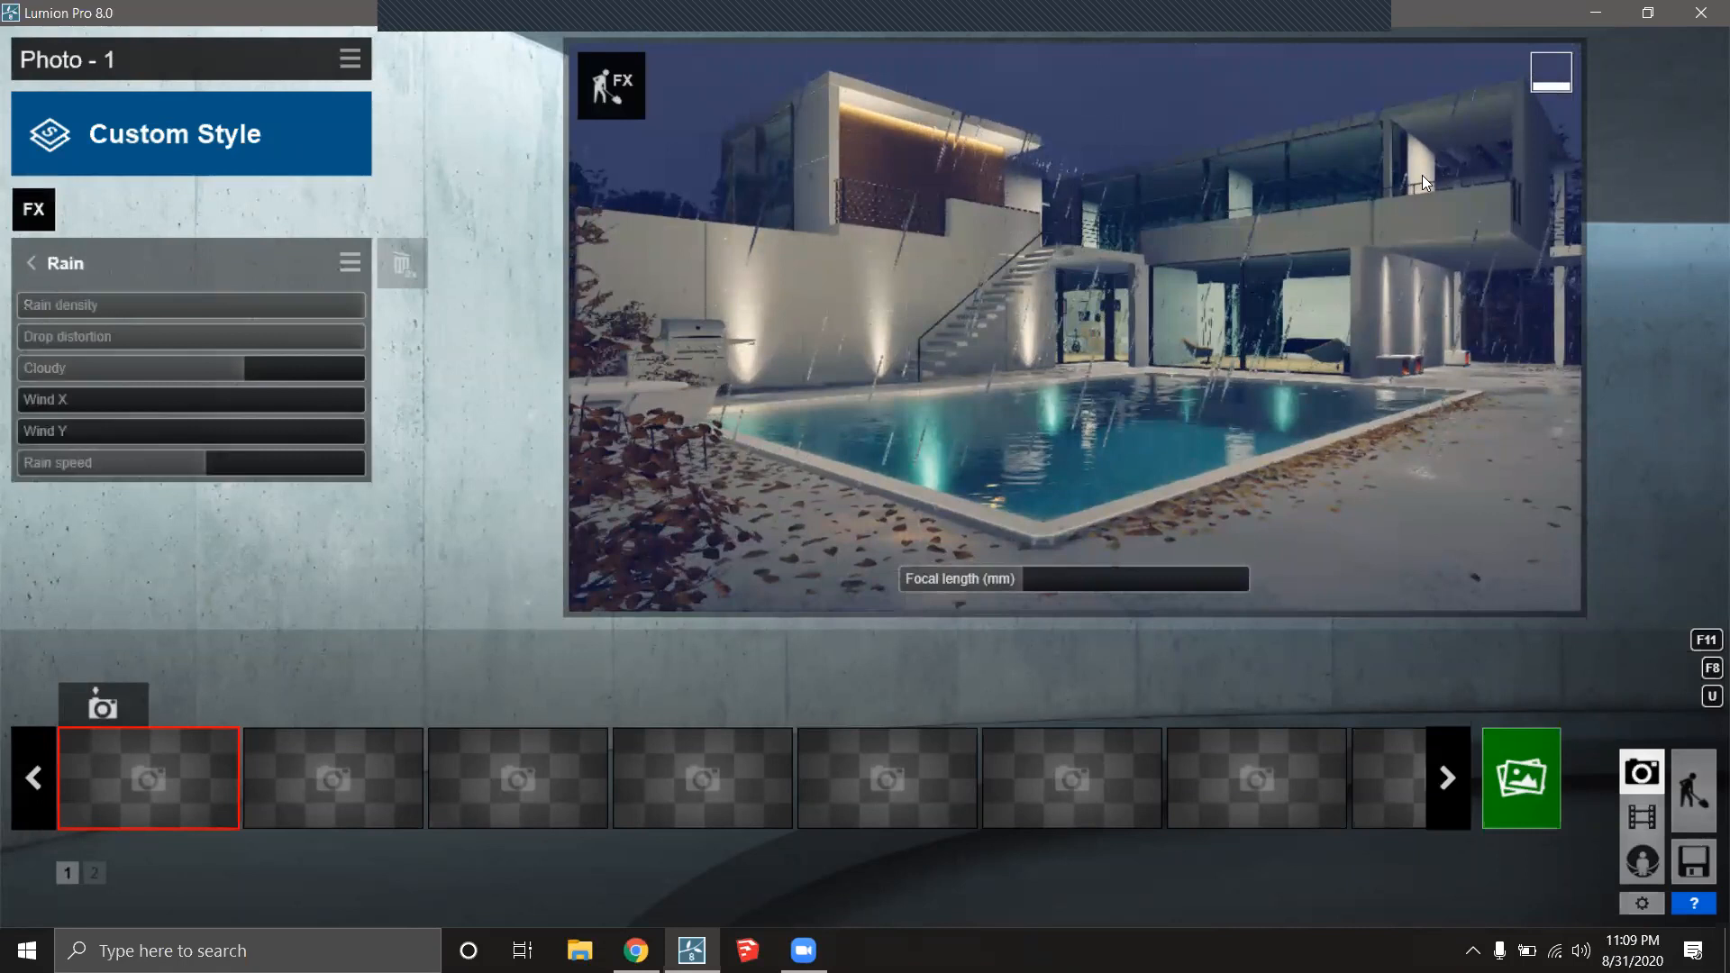
right_click_drag(1257, 310, 1250, 300)
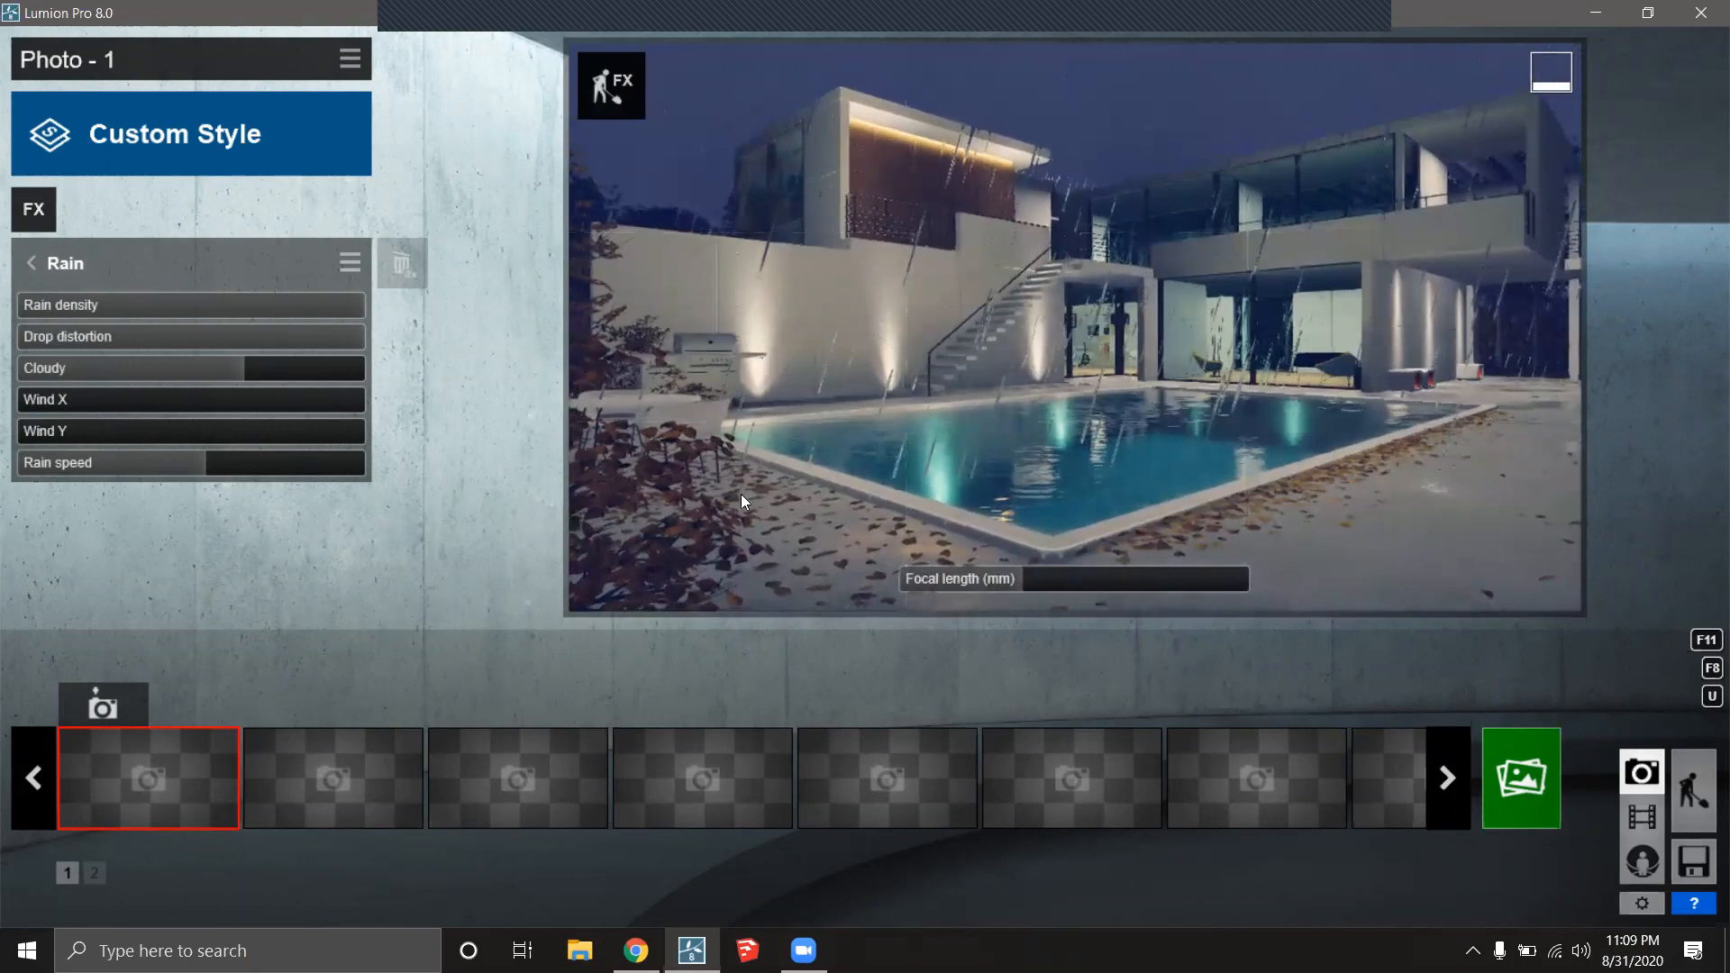
left_click(111, 695)
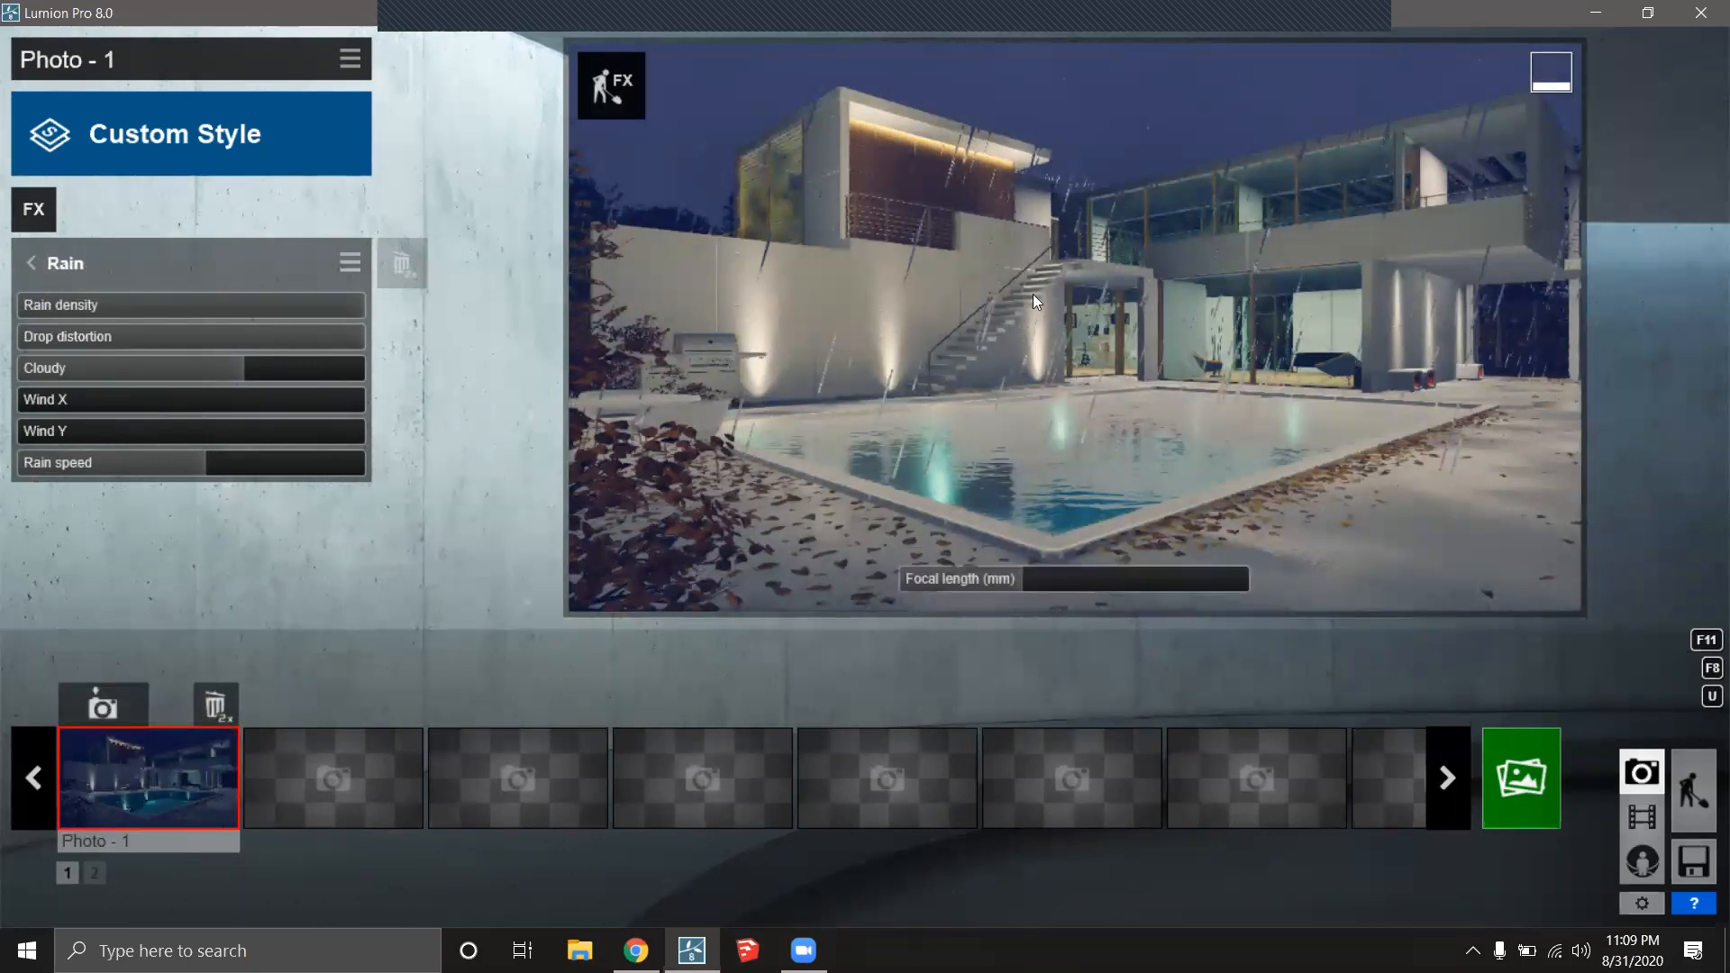
Try the Styrofoam effect on the photo and remove it.
left_click(34, 209)
left_click(879, 80)
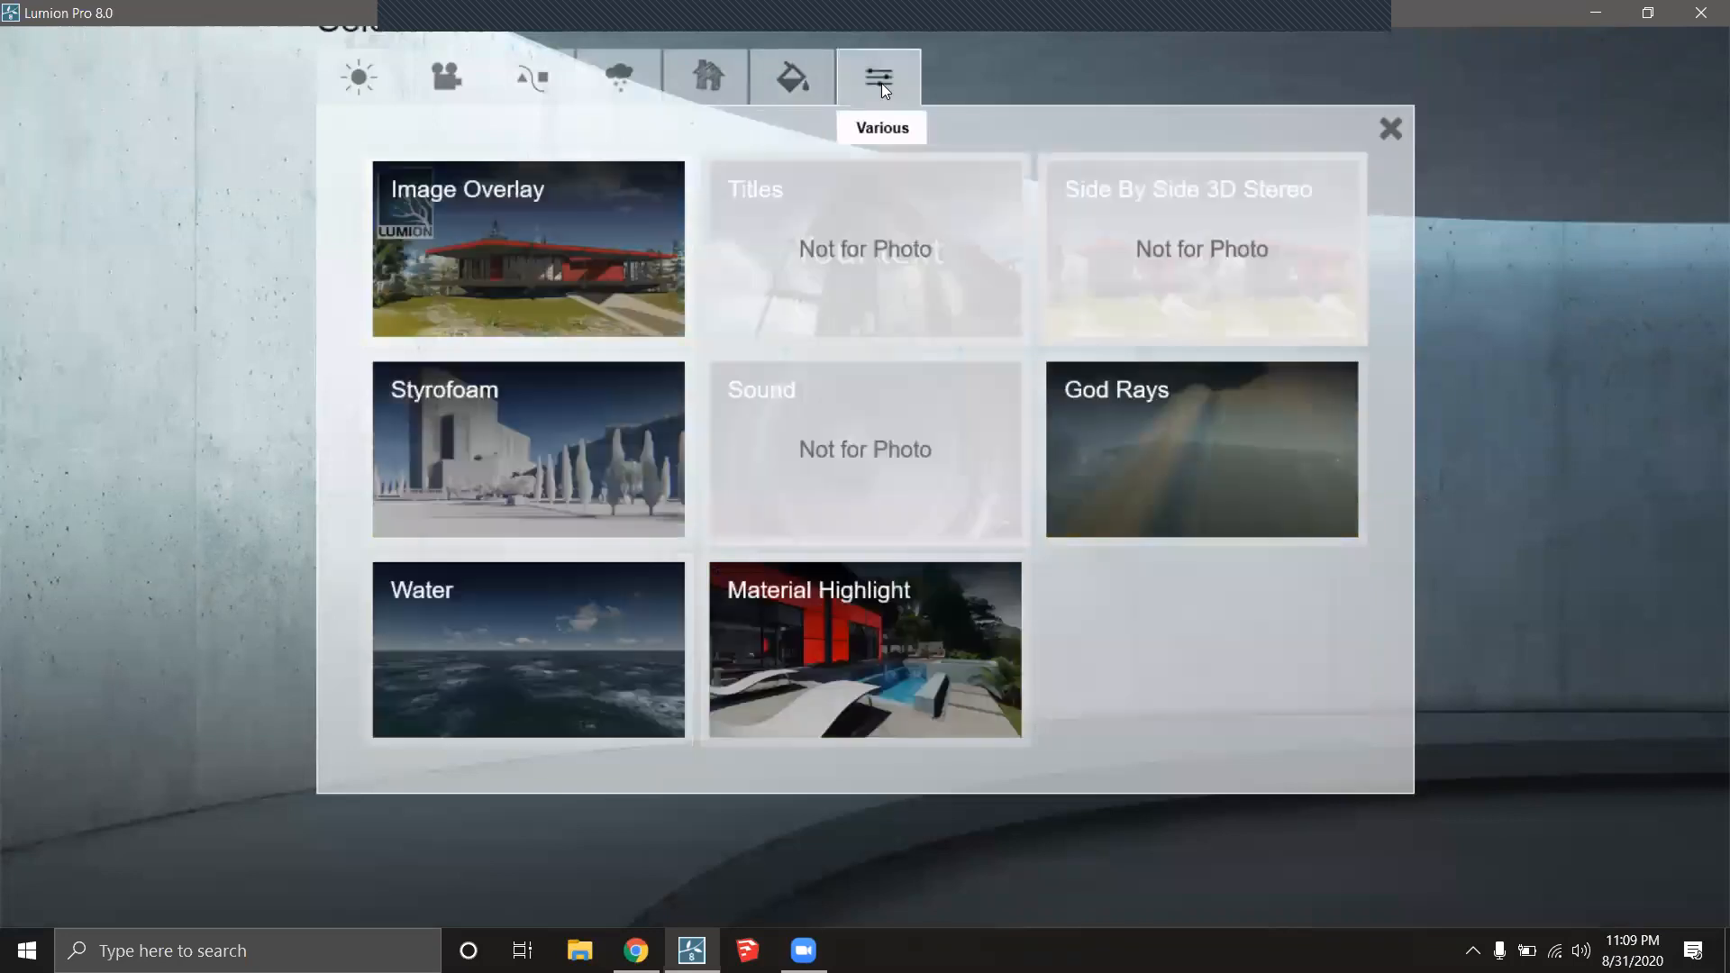
left_click(575, 468)
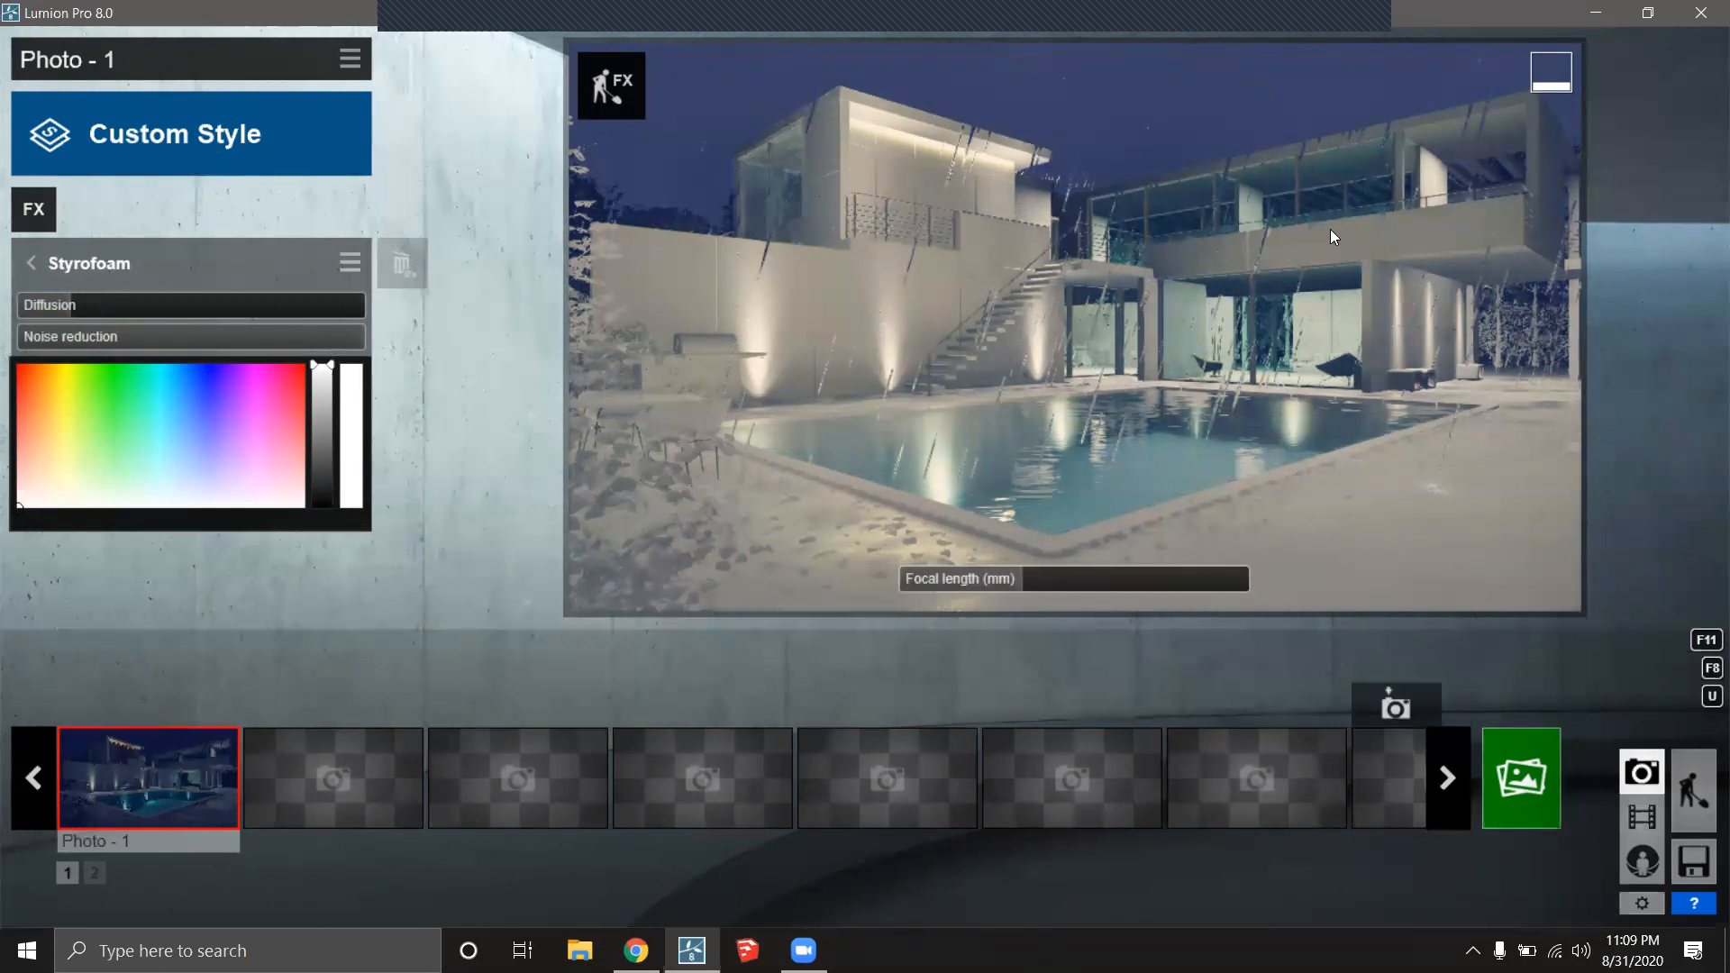
double_click(396, 261)
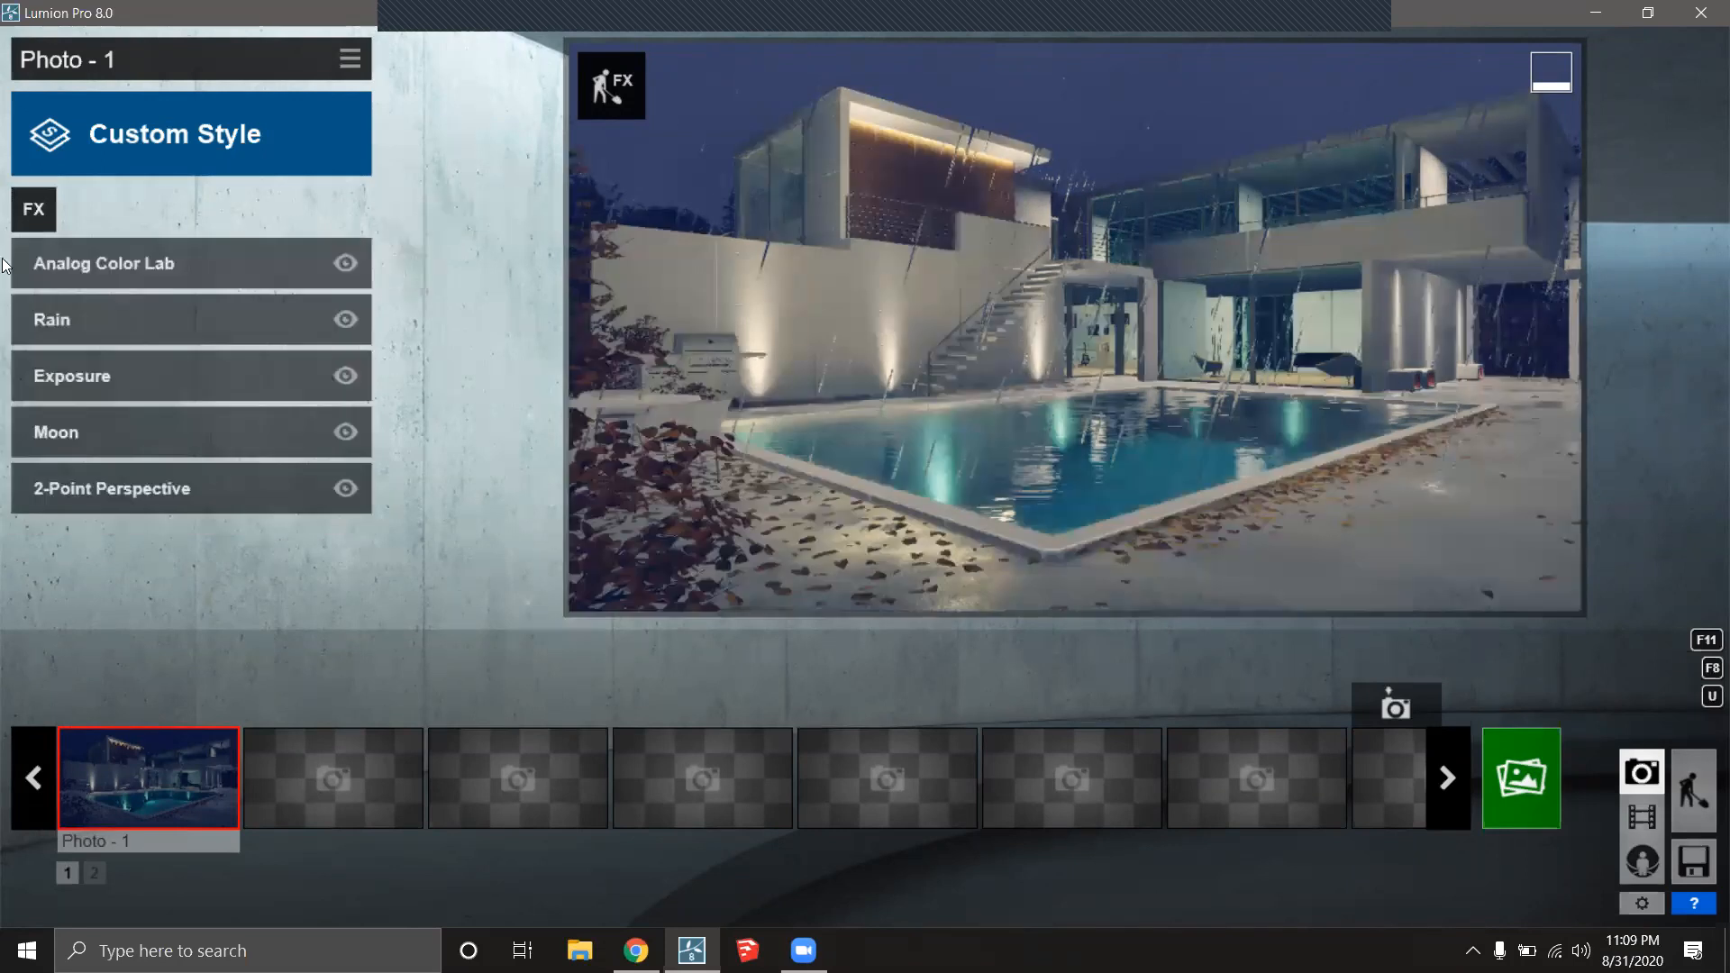
Add the Material Highlight effect to the photo and assign the upper volume's wood cladding as the highlighted material.
left_click(33, 209)
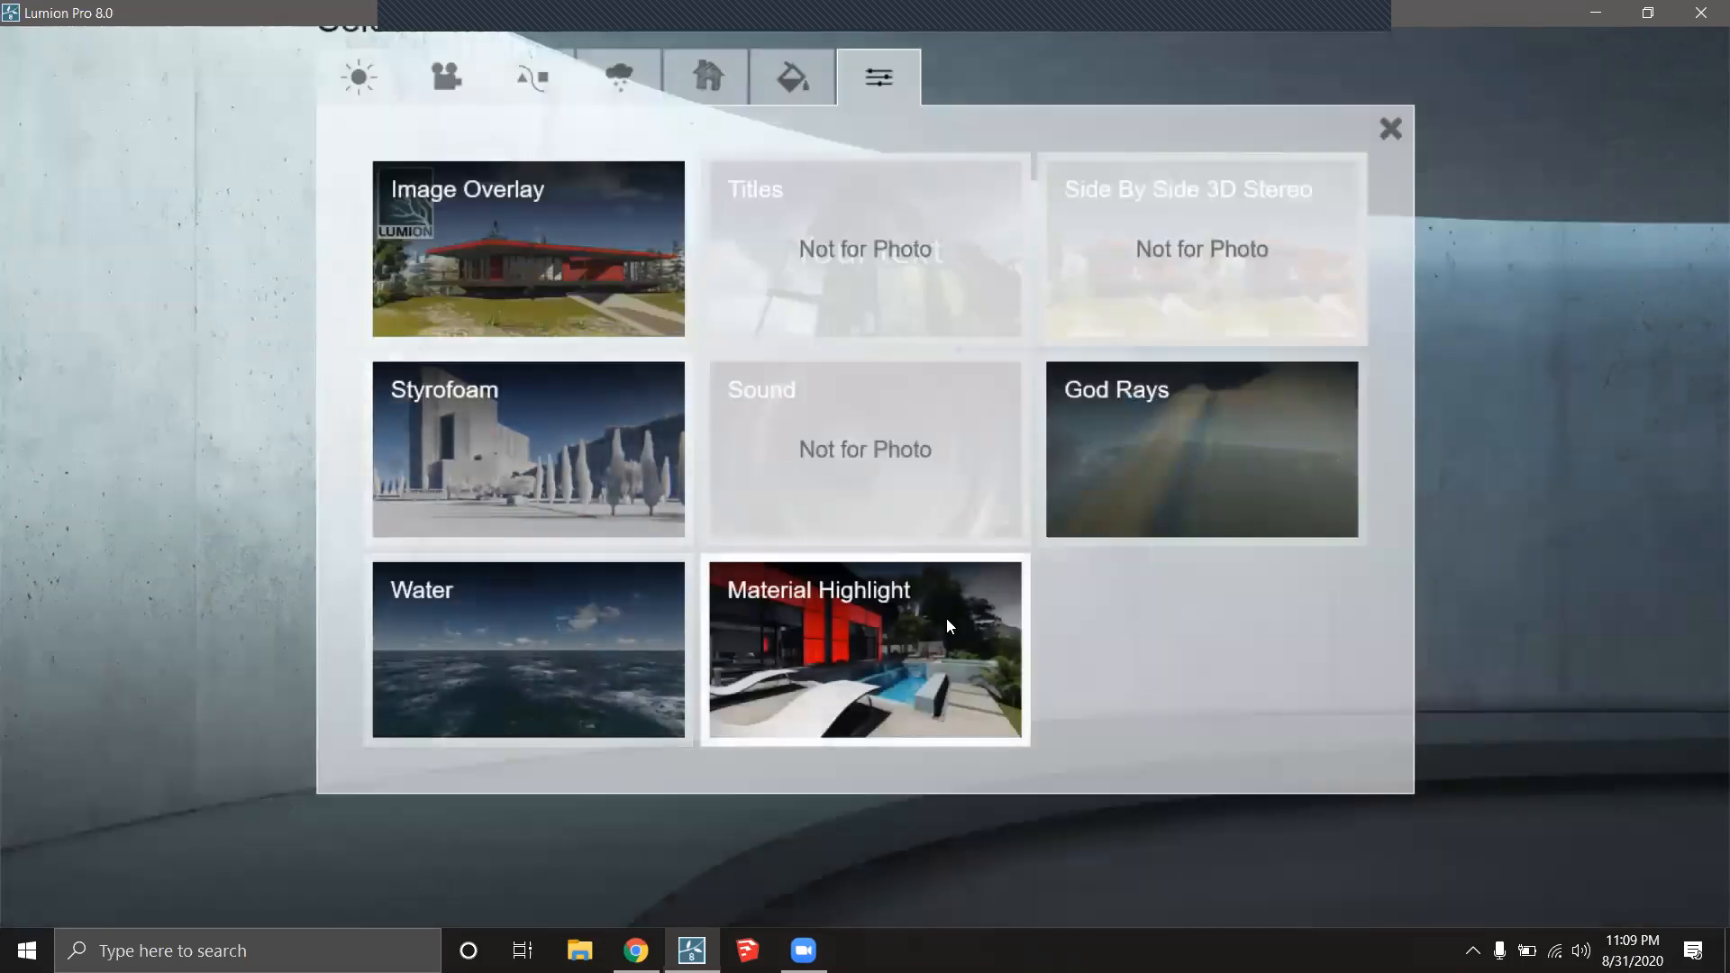
left_click(854, 621)
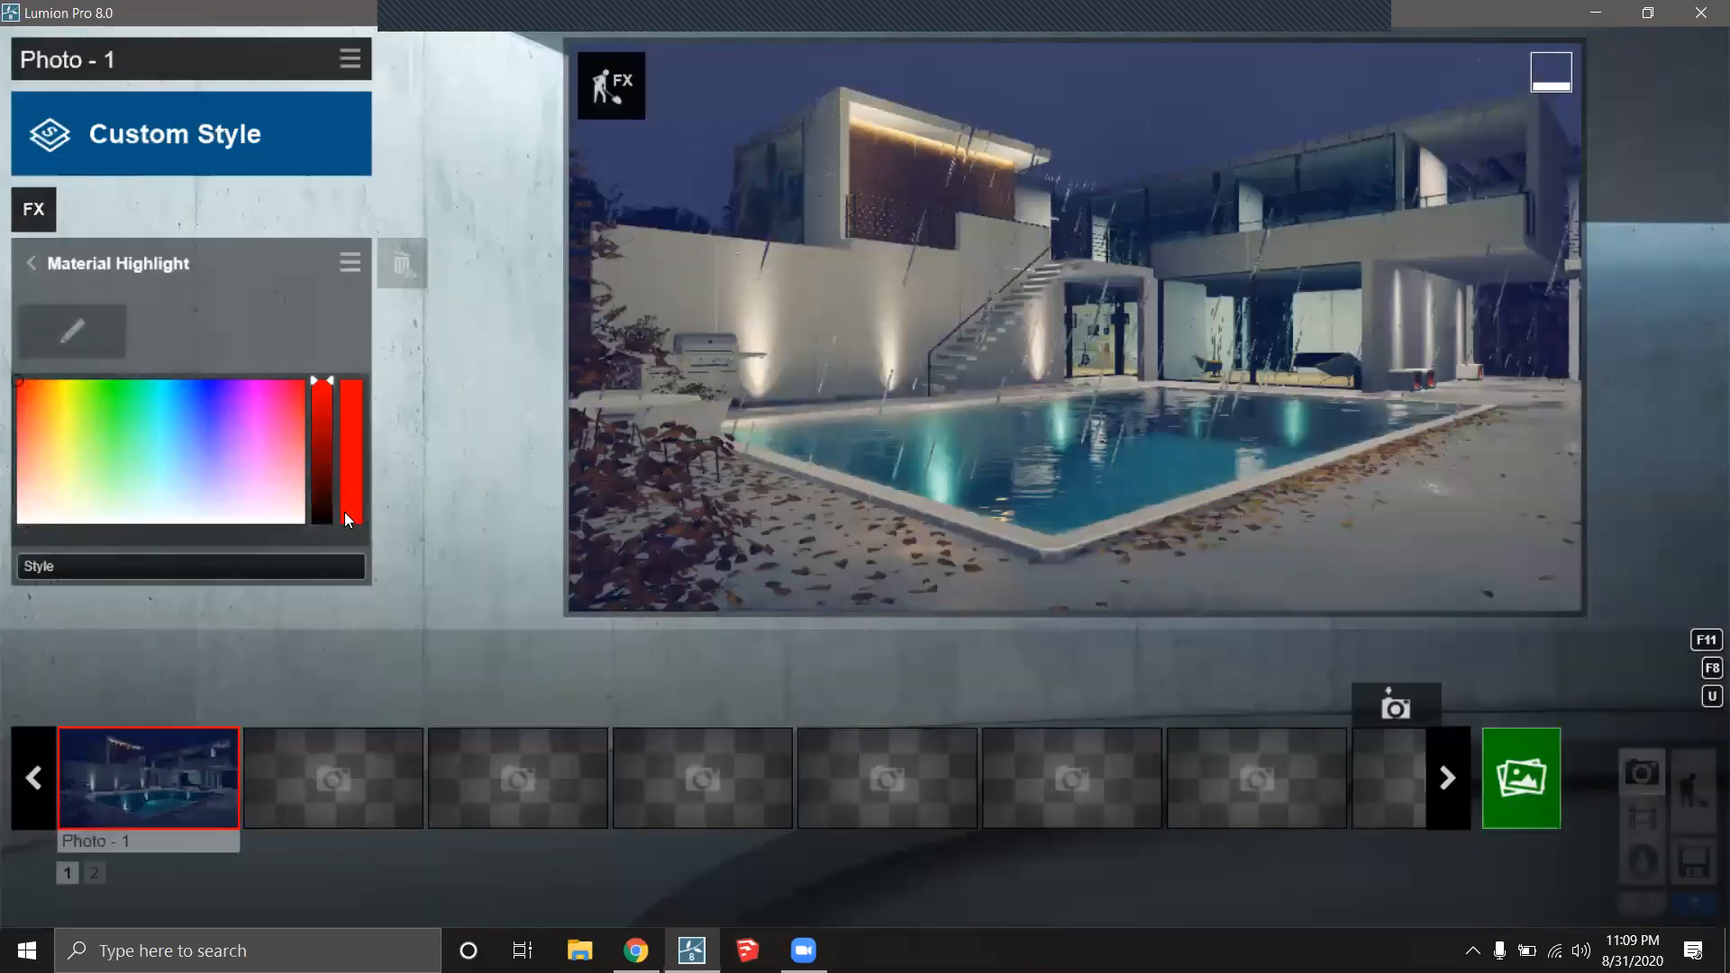
left_click(85, 337)
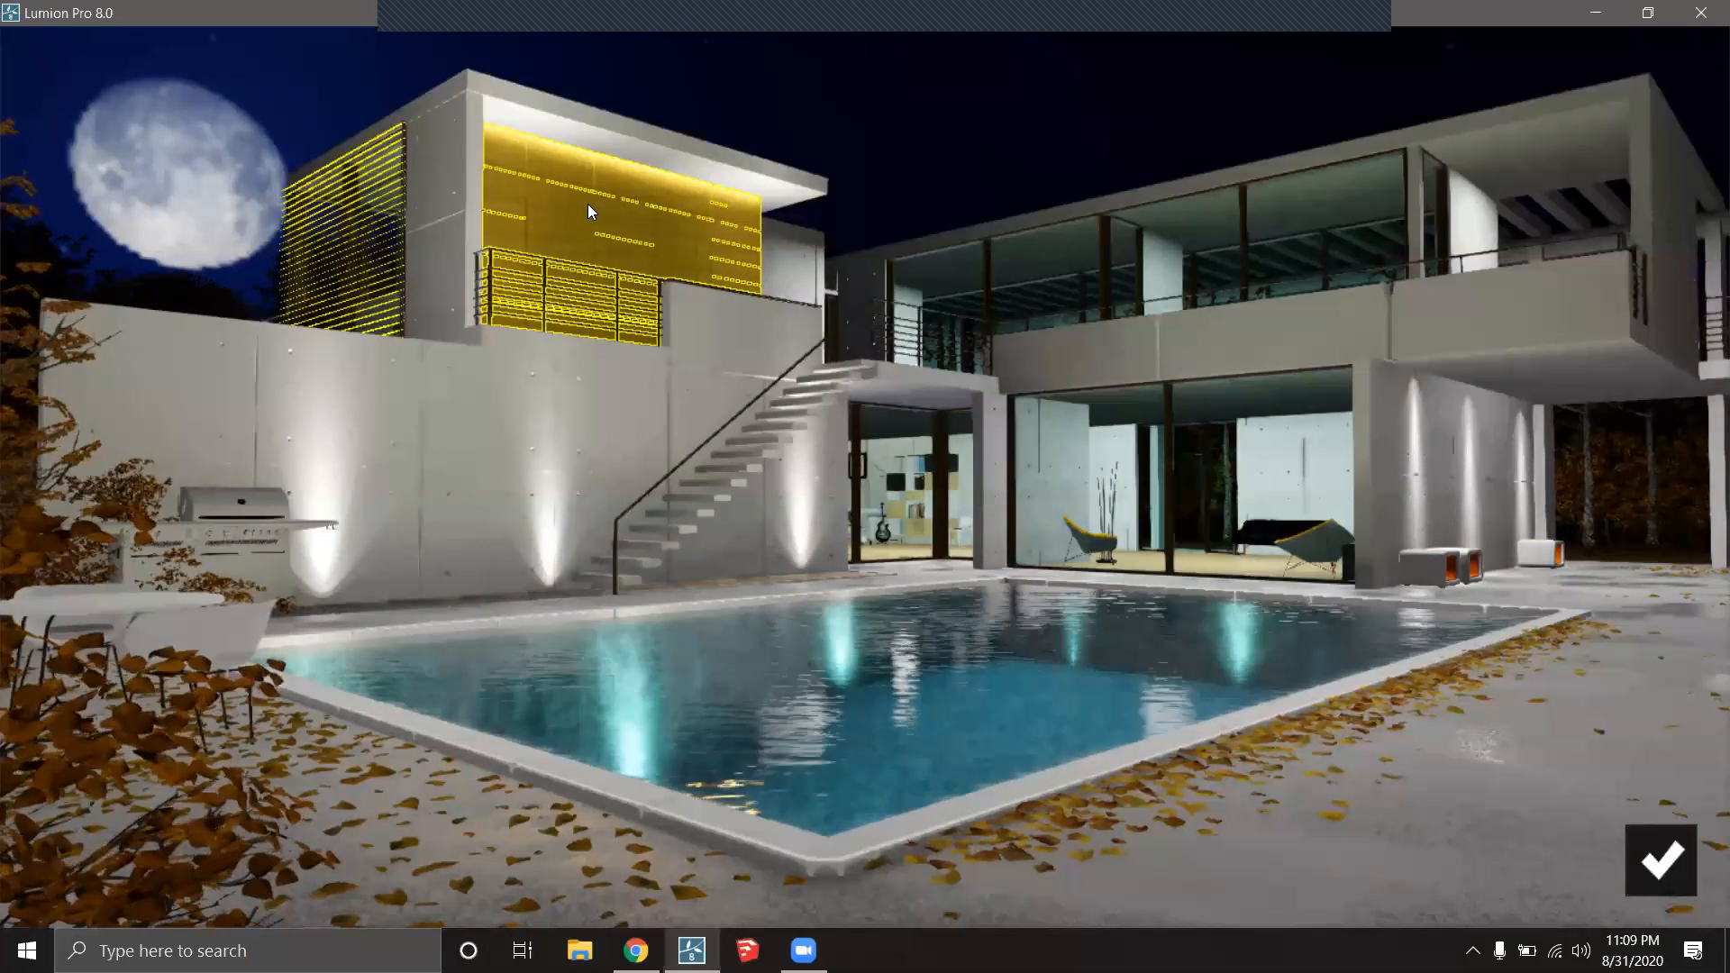
left_click(578, 202)
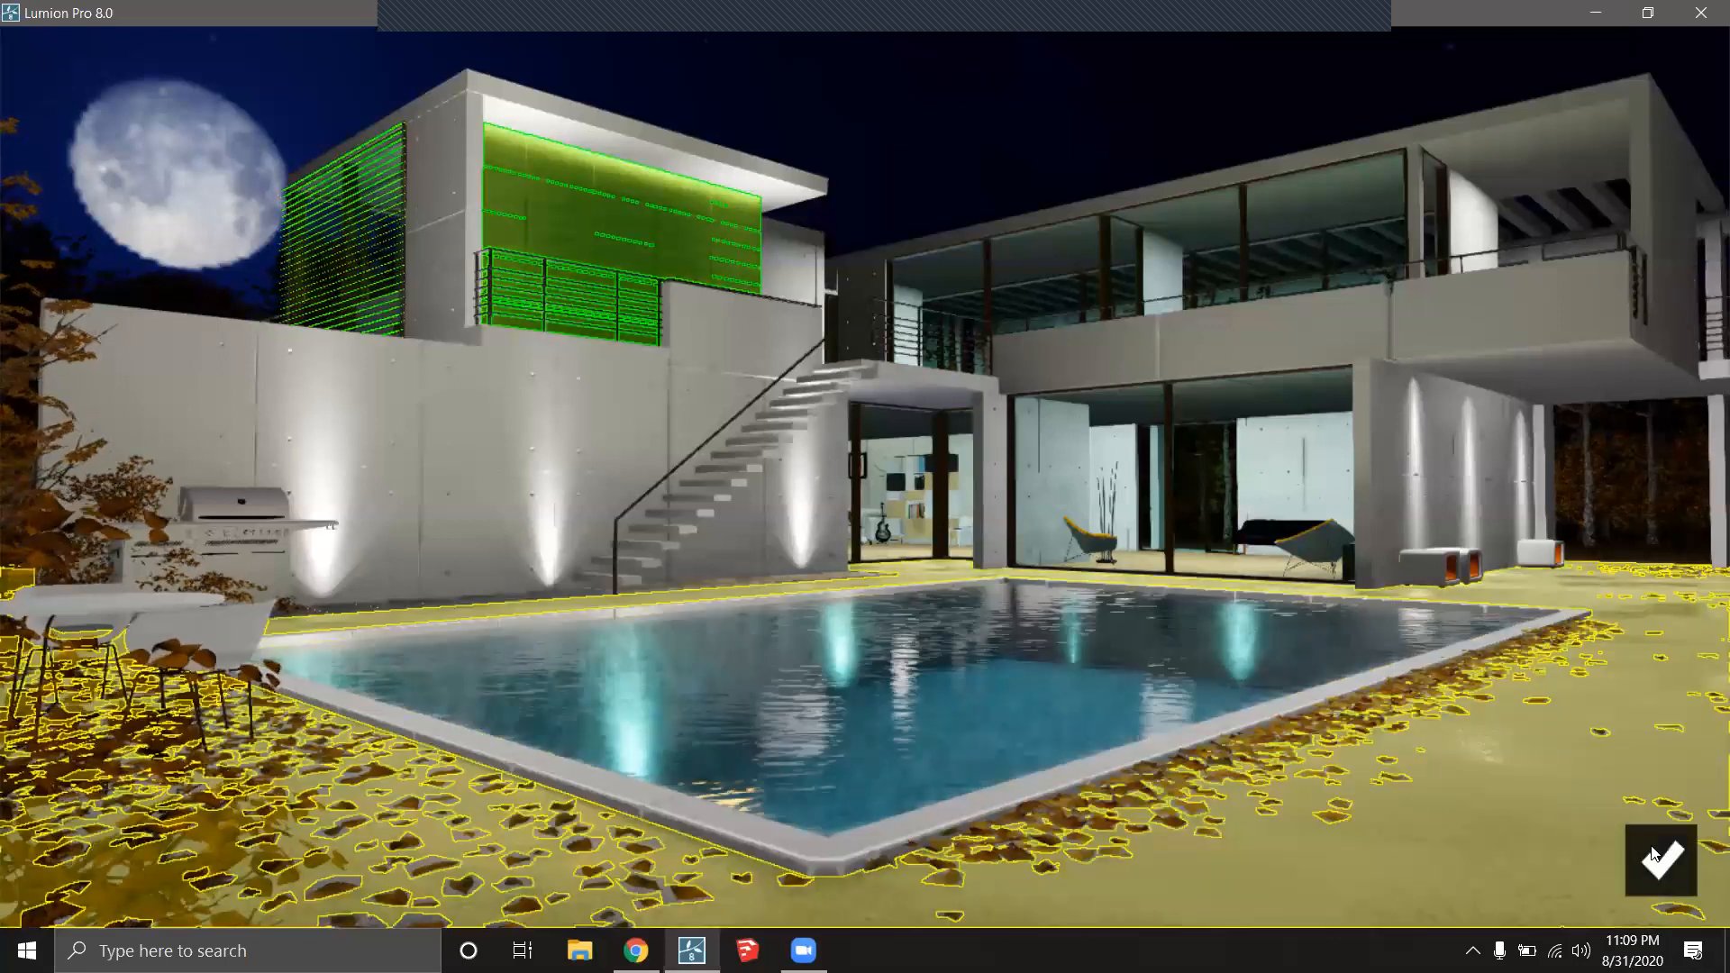
left_click(1647, 860)
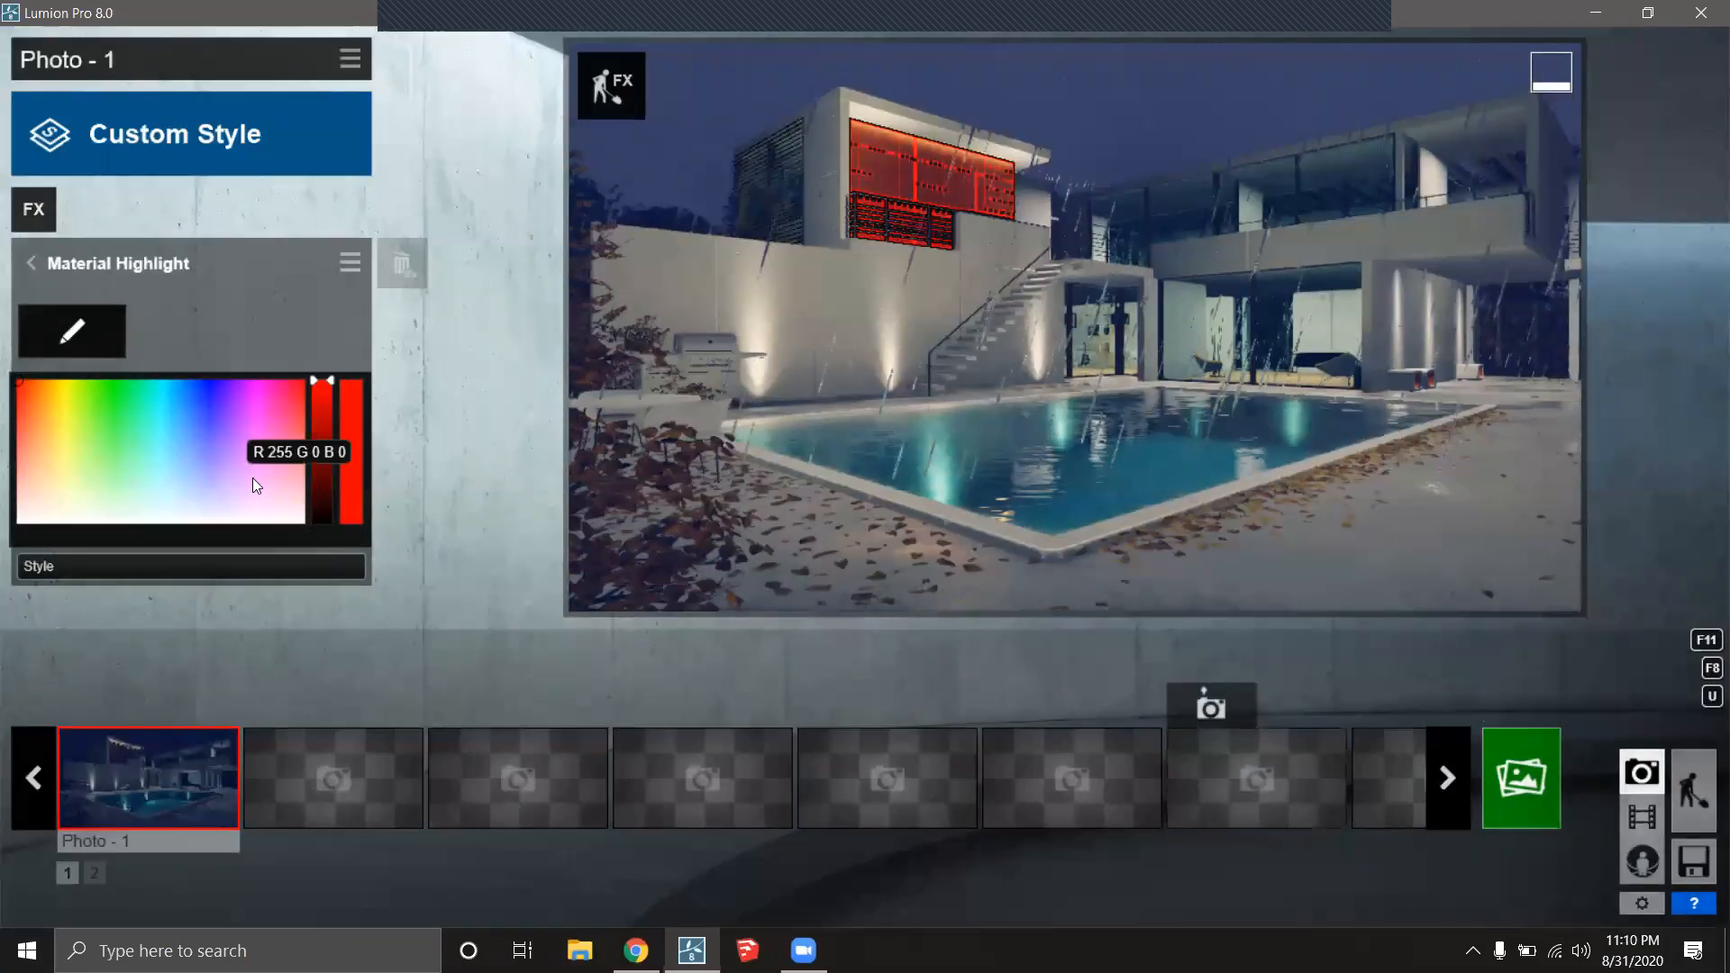
Try green, pink and yellow highlight colors on the wood cladding, and remove the Material Highlight effect.
left_click(104, 463)
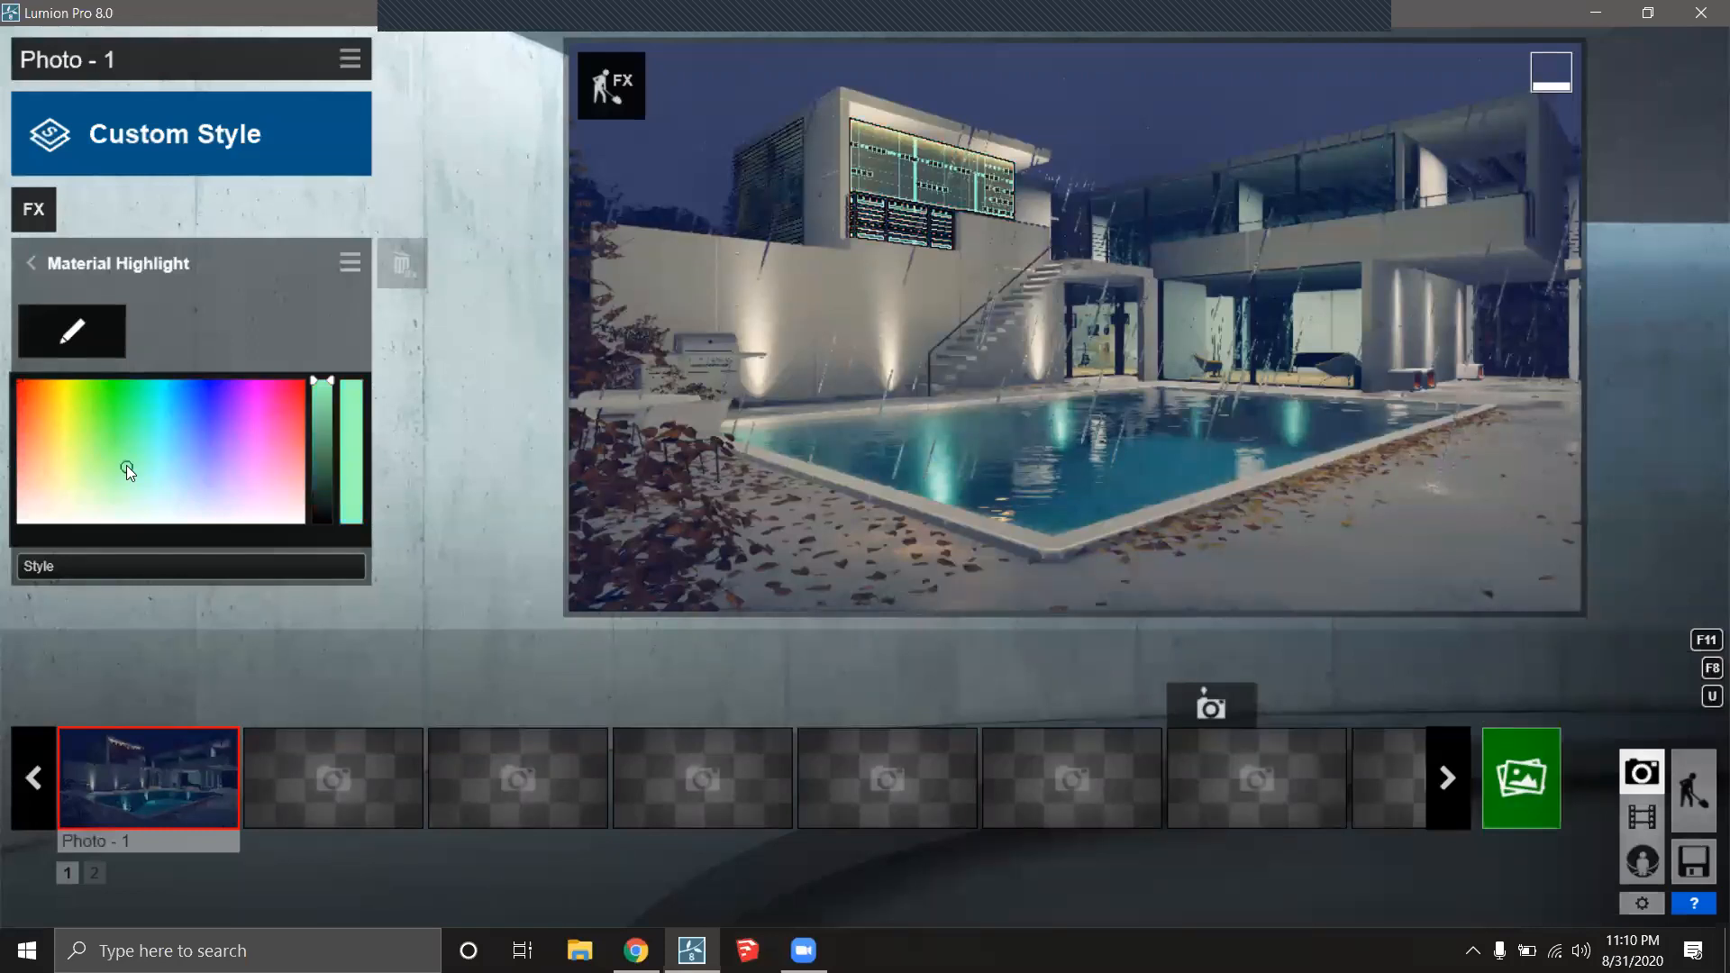
mouse_move(99, 429)
left_mouse_down()
mouse_move(152, 492)
mouse_move(231, 468)
mouse_move(266, 418)
mouse_move(263, 435)
left_mouse_up()
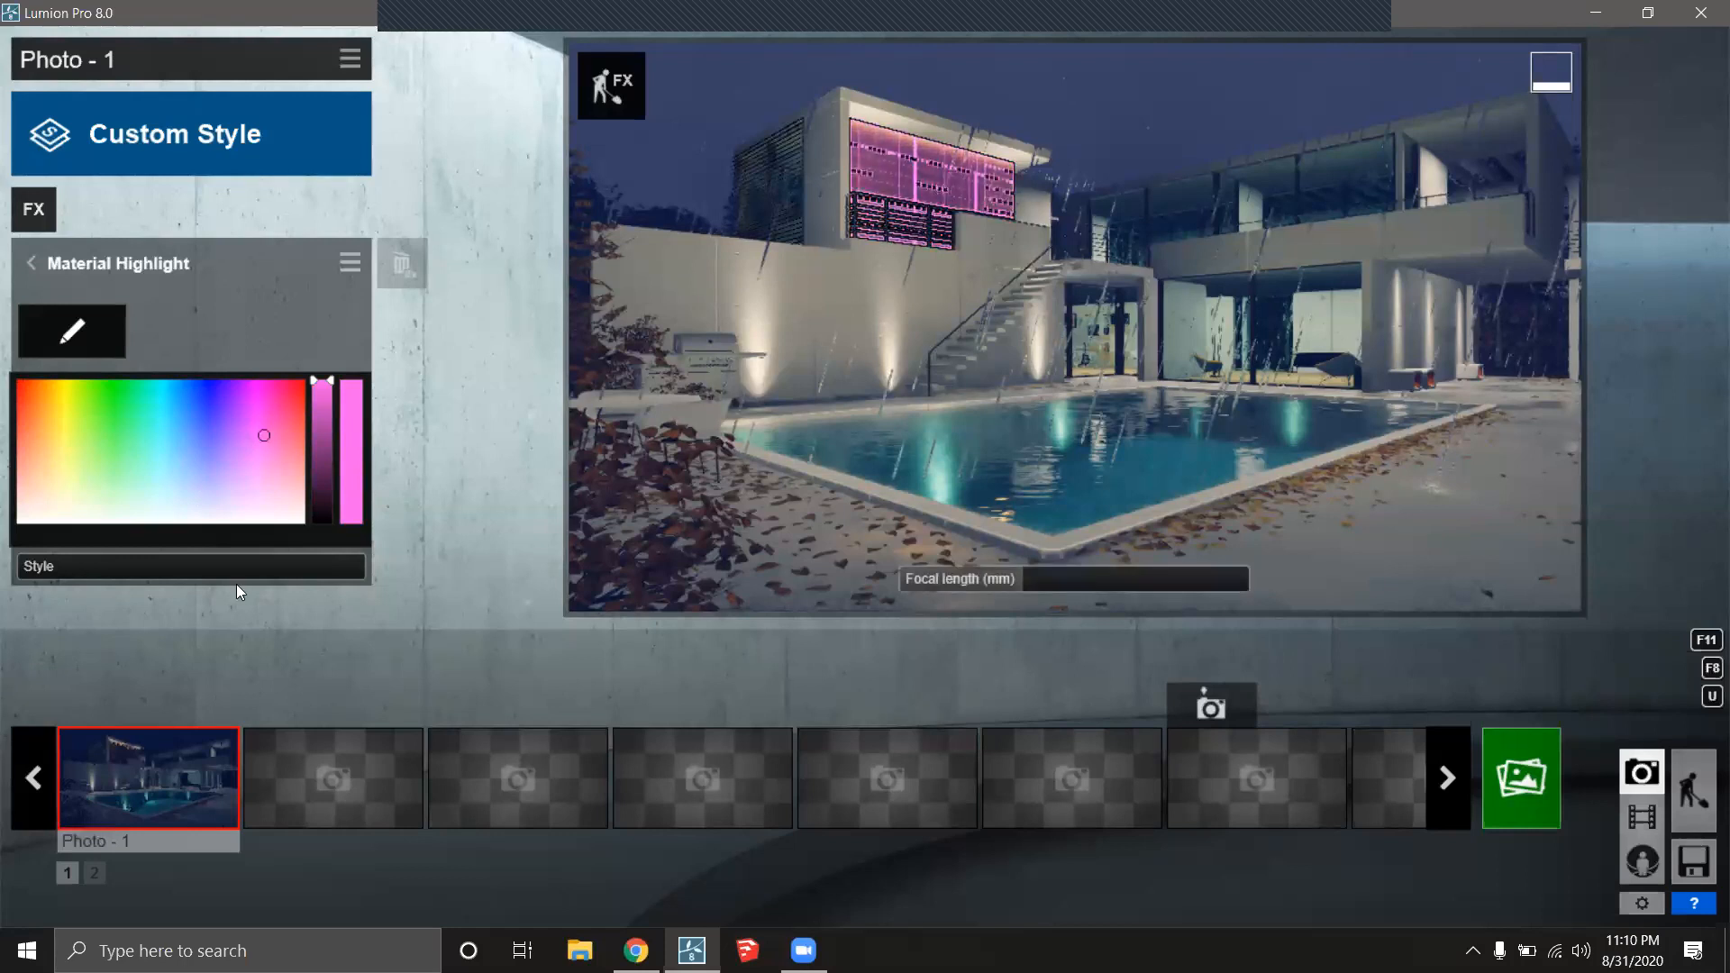
left_click_drag(223, 396, 66, 405)
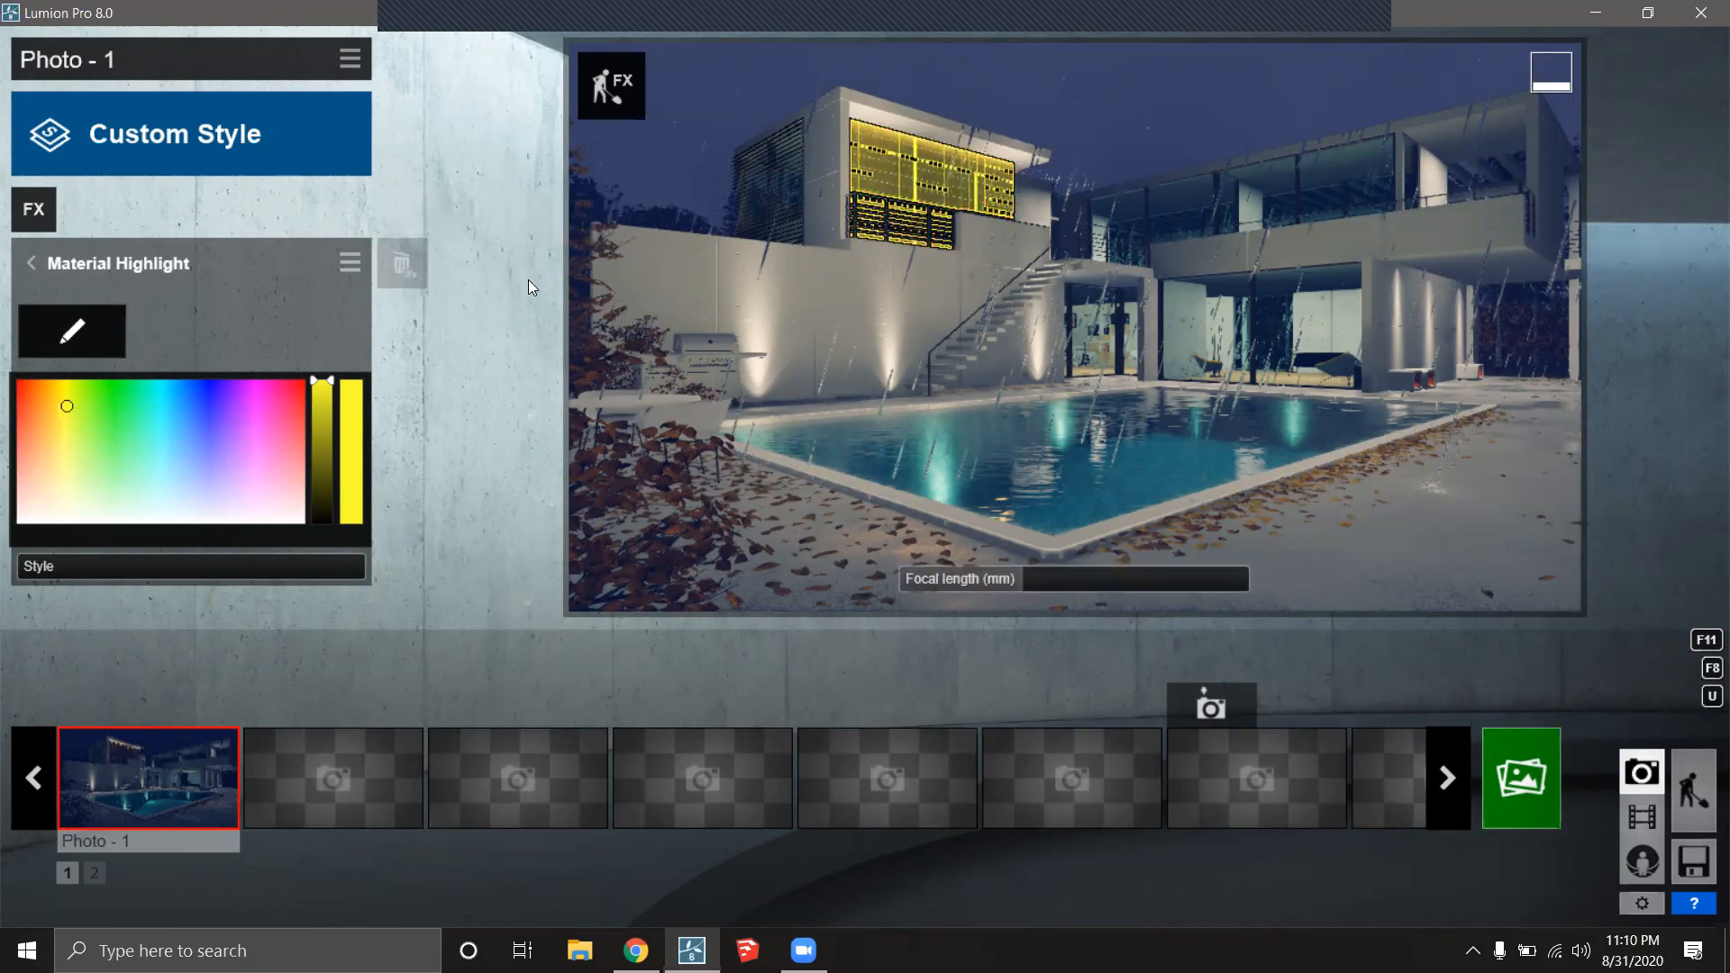
double_click(406, 265)
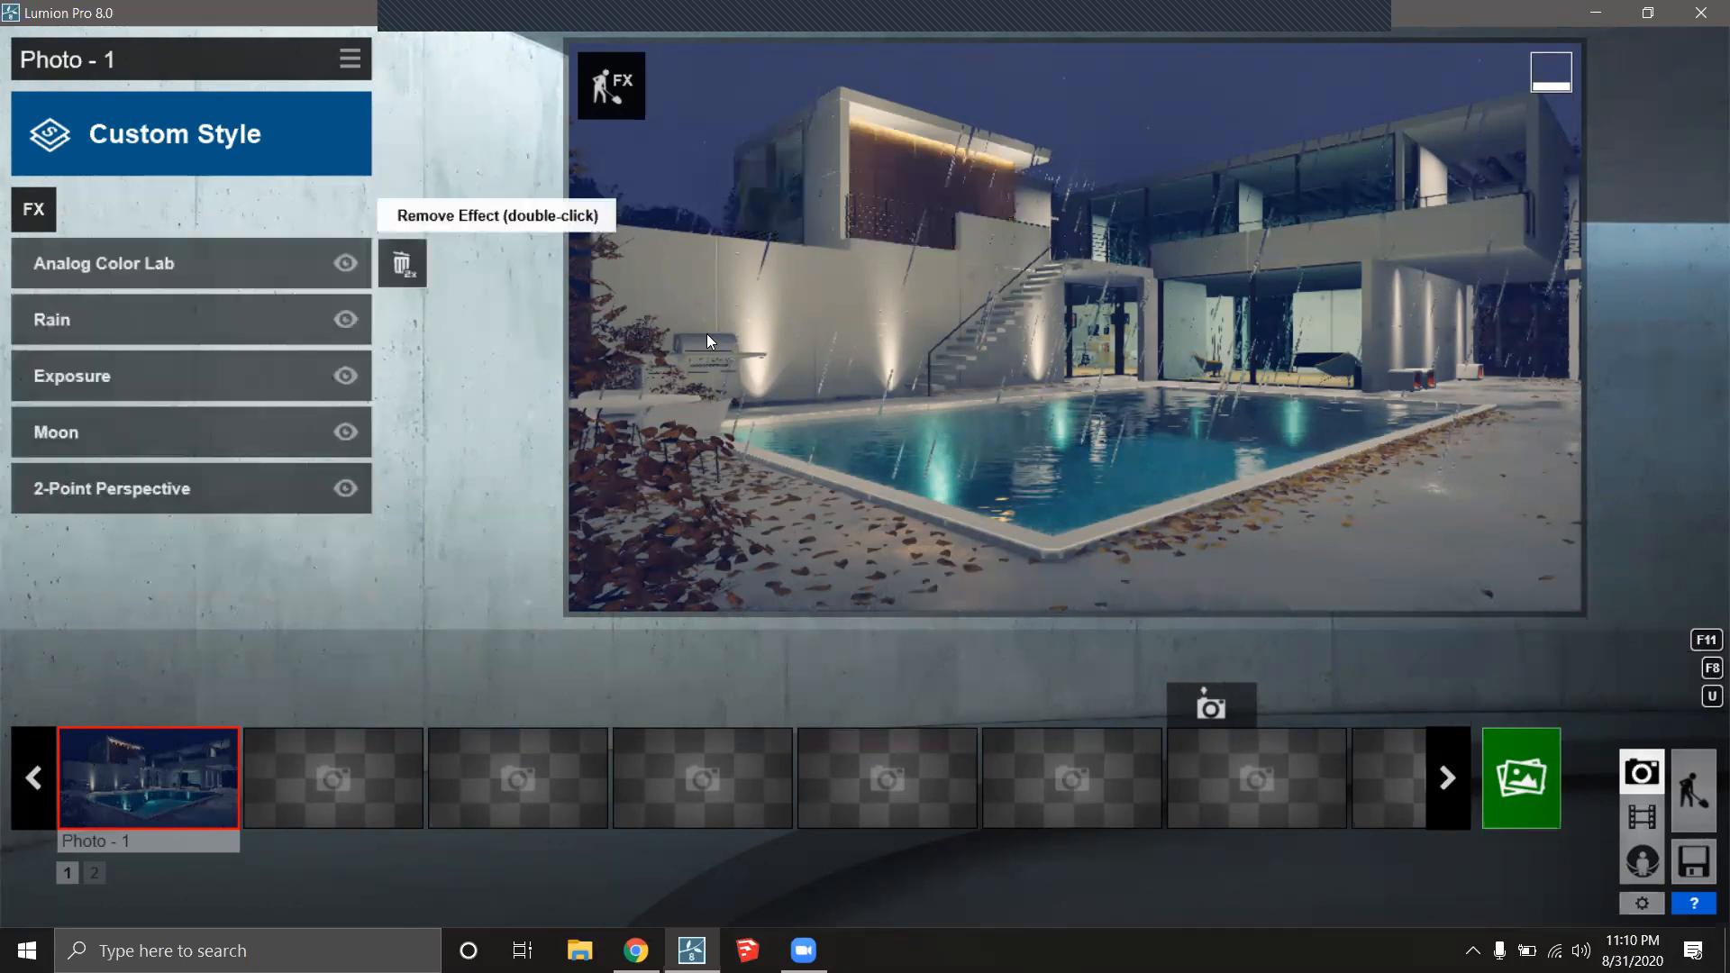
Add the Color Correction effect to the photo, raising the temperature to about 0.2 and the tint slightly above neutral.
mouse_move(1168, 336)
right_mouse_down()
mouse_move(1182, 325)
mouse_move(1170, 332)
right_mouse_up()
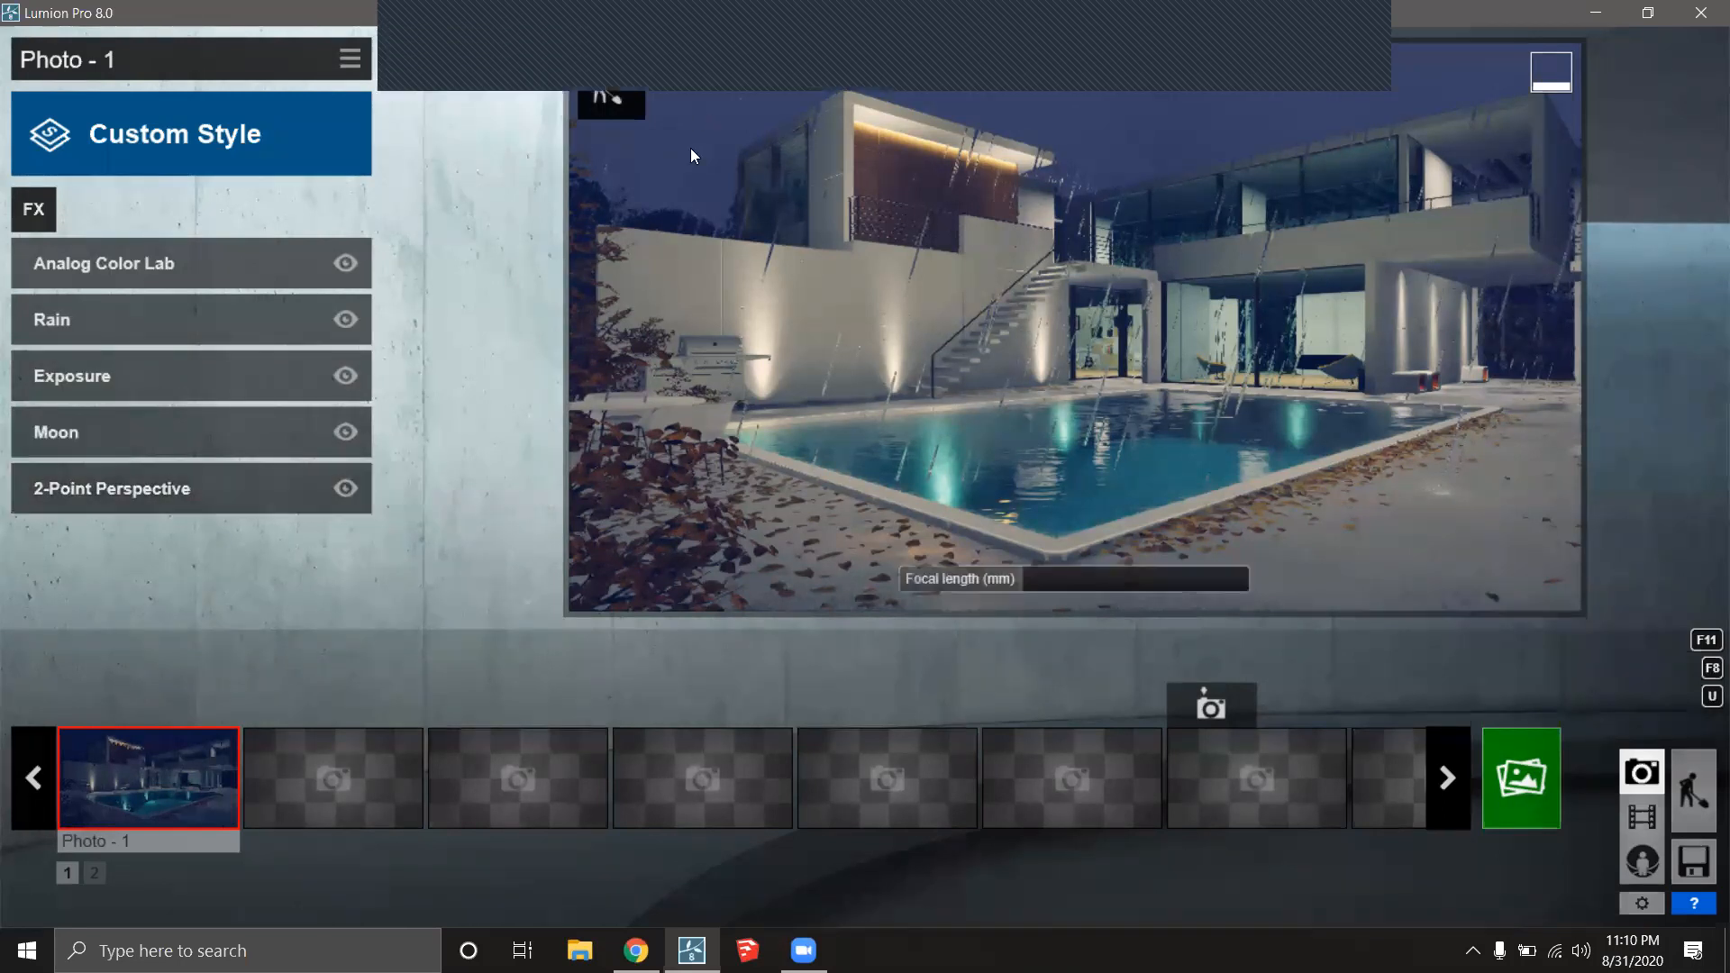
left_click(34, 209)
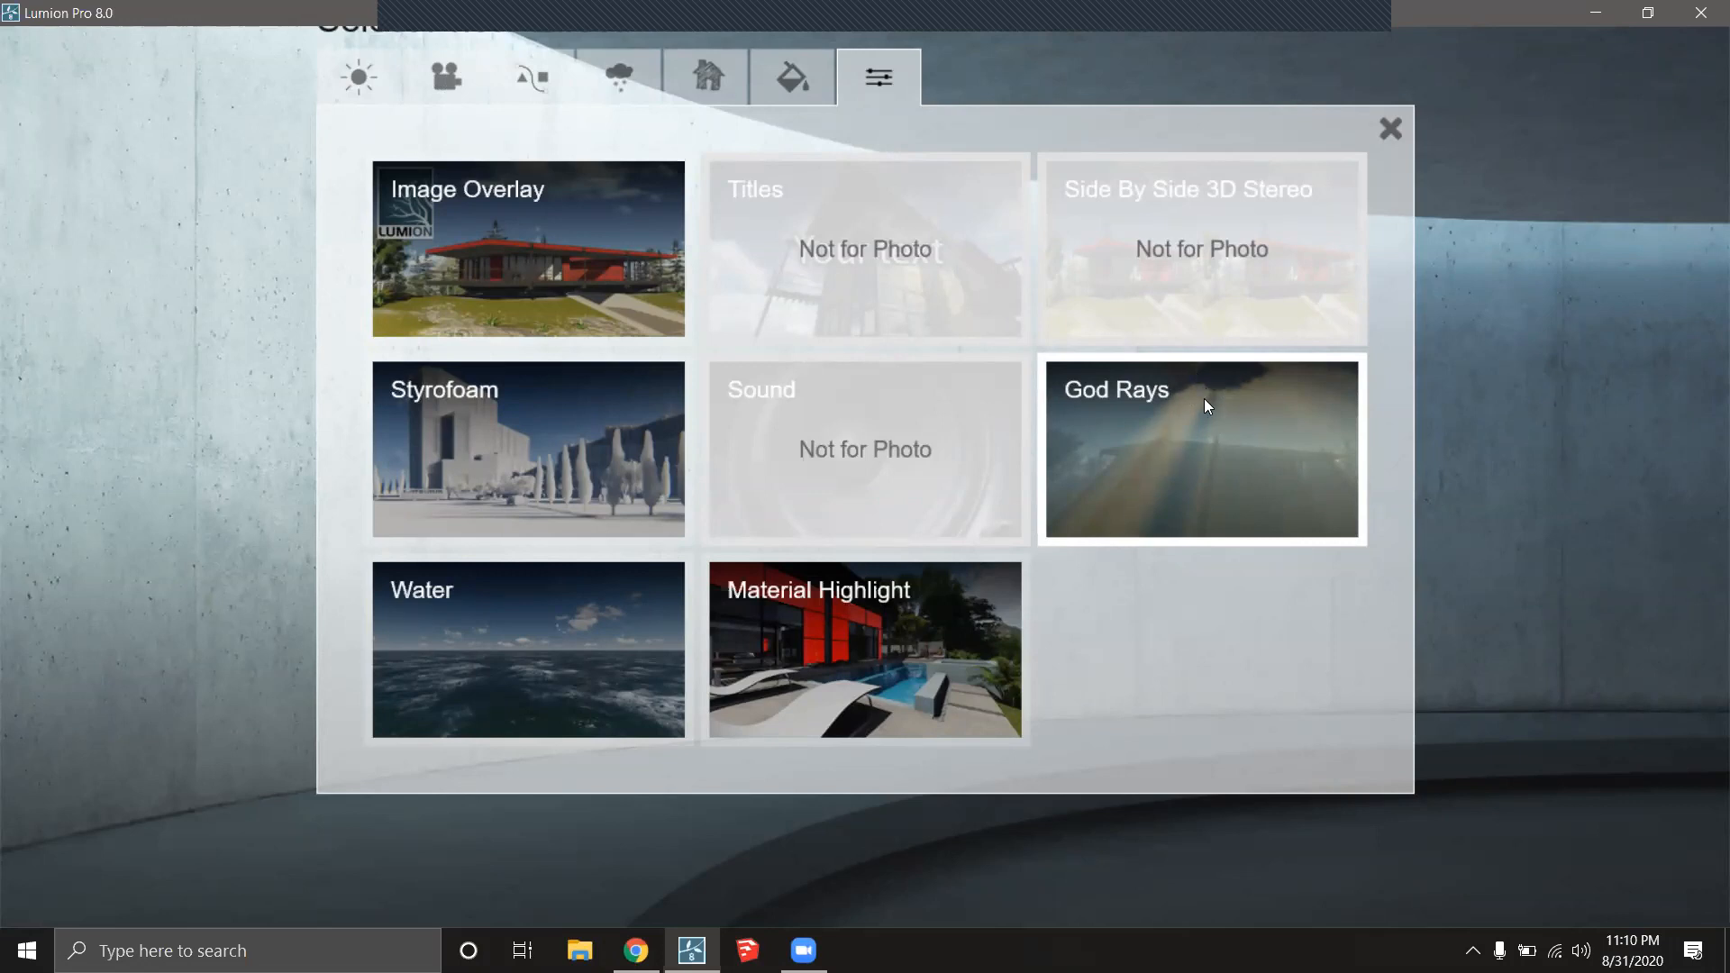
left_click(793, 62)
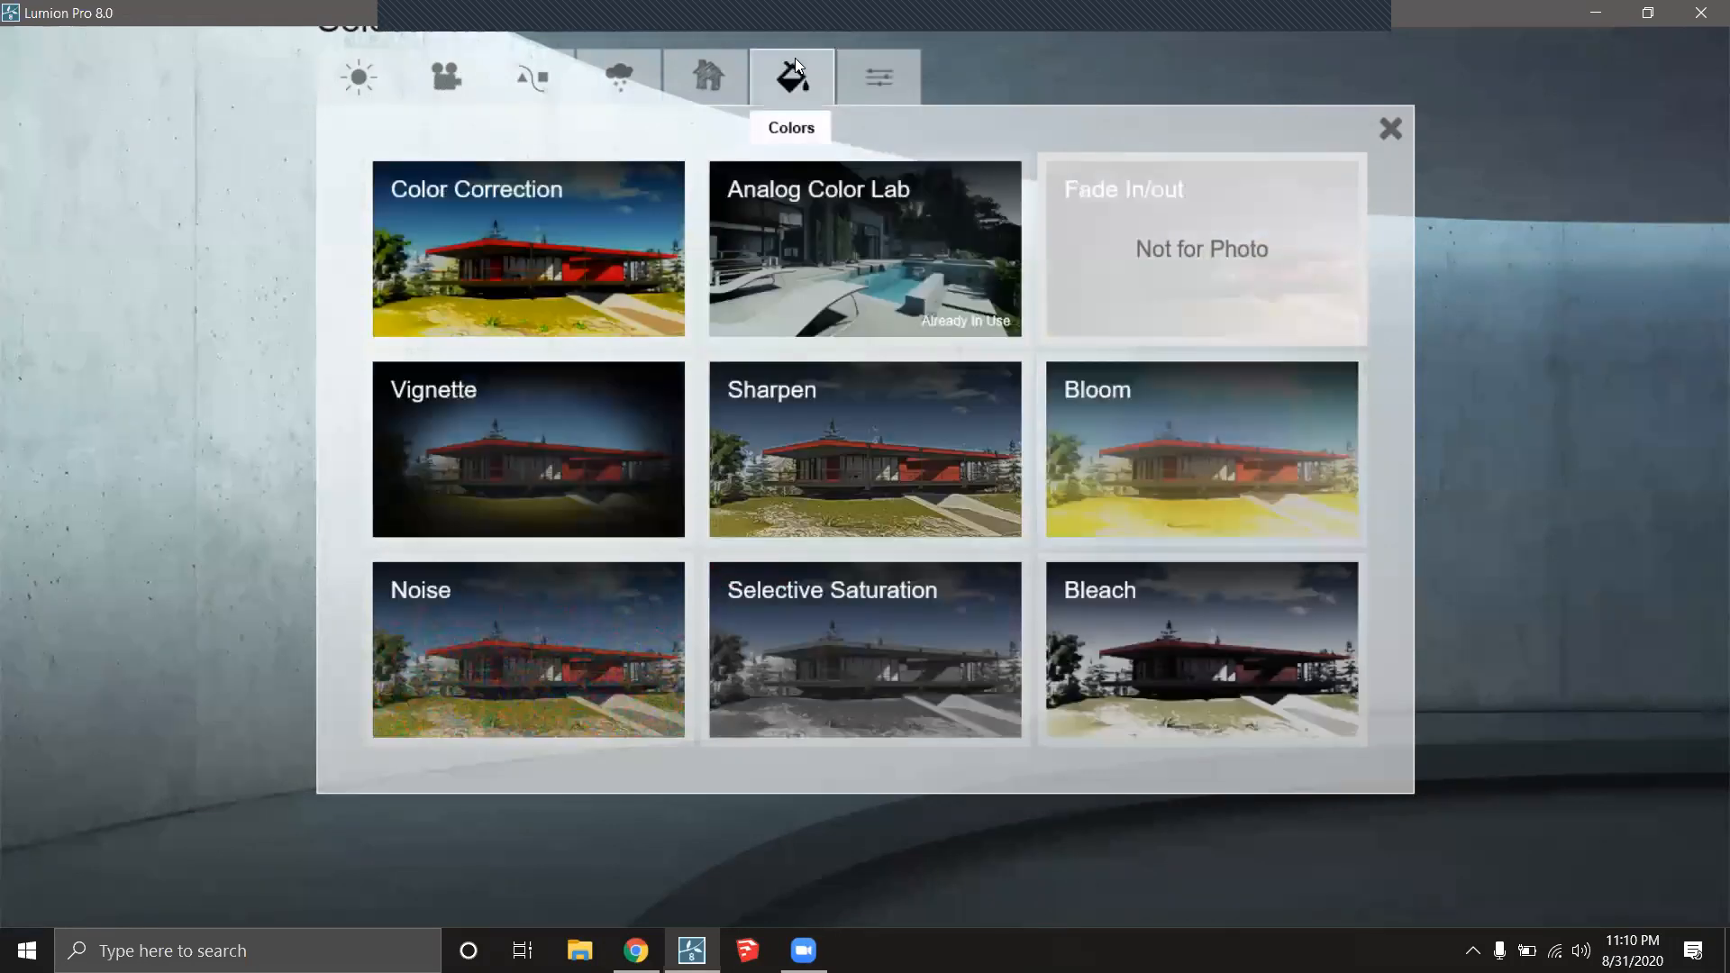
left_click(570, 288)
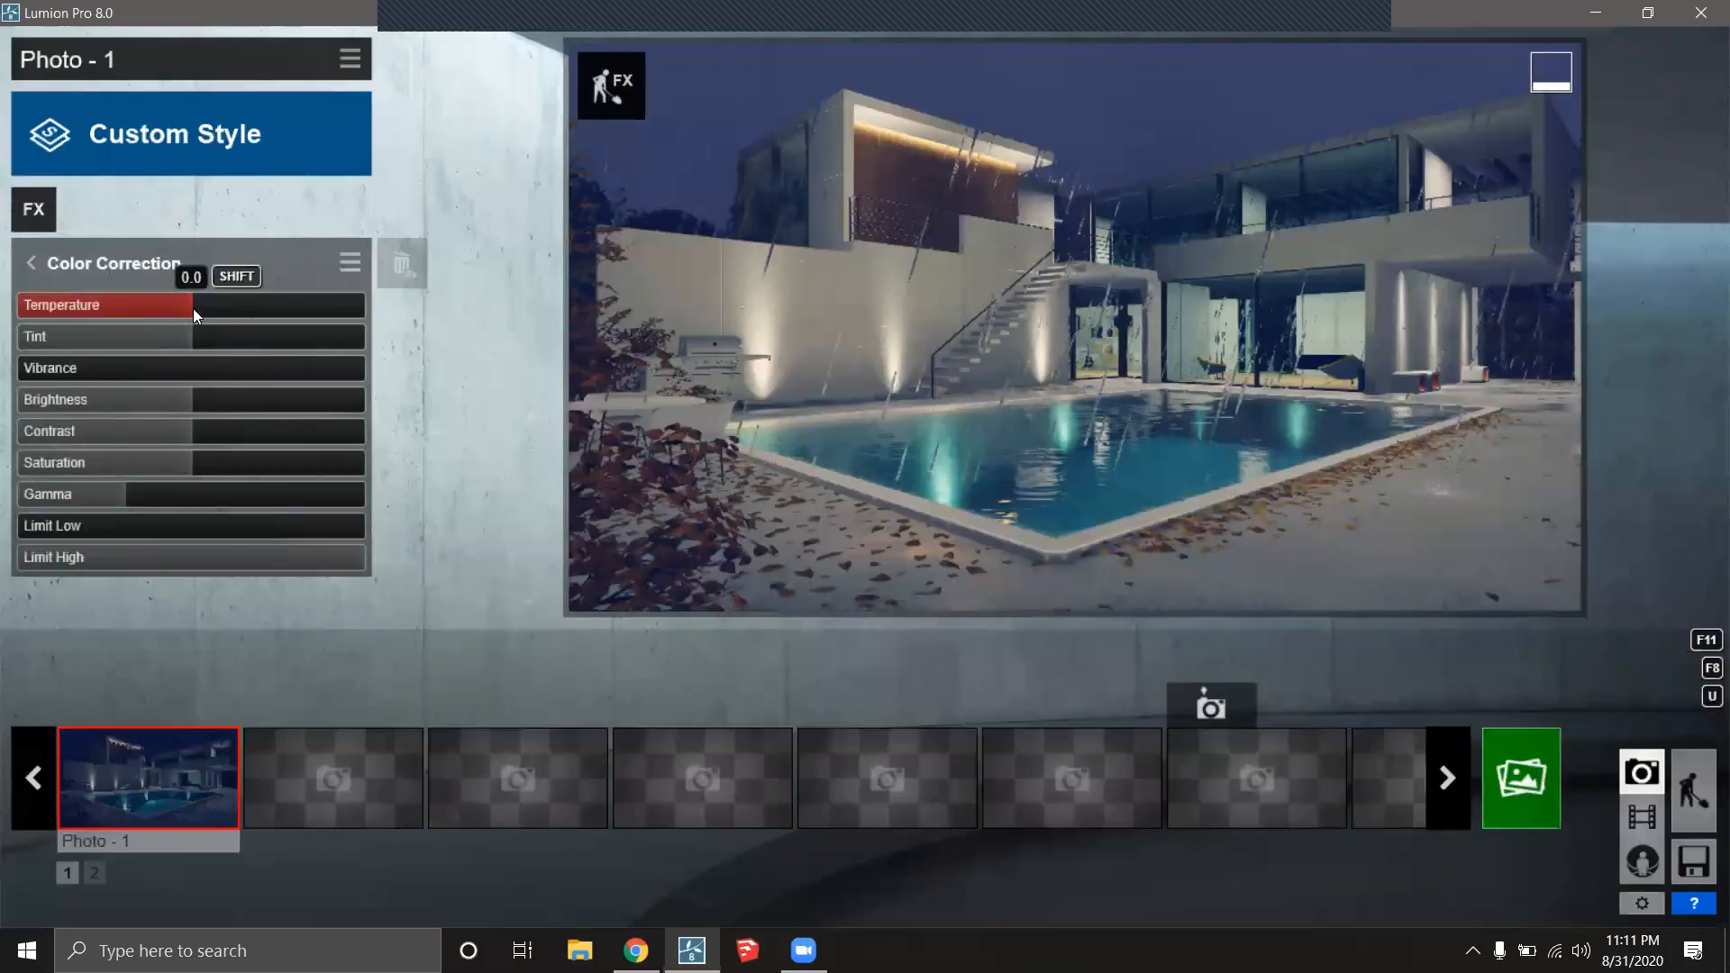
left_click_drag(223, 309, 250, 307)
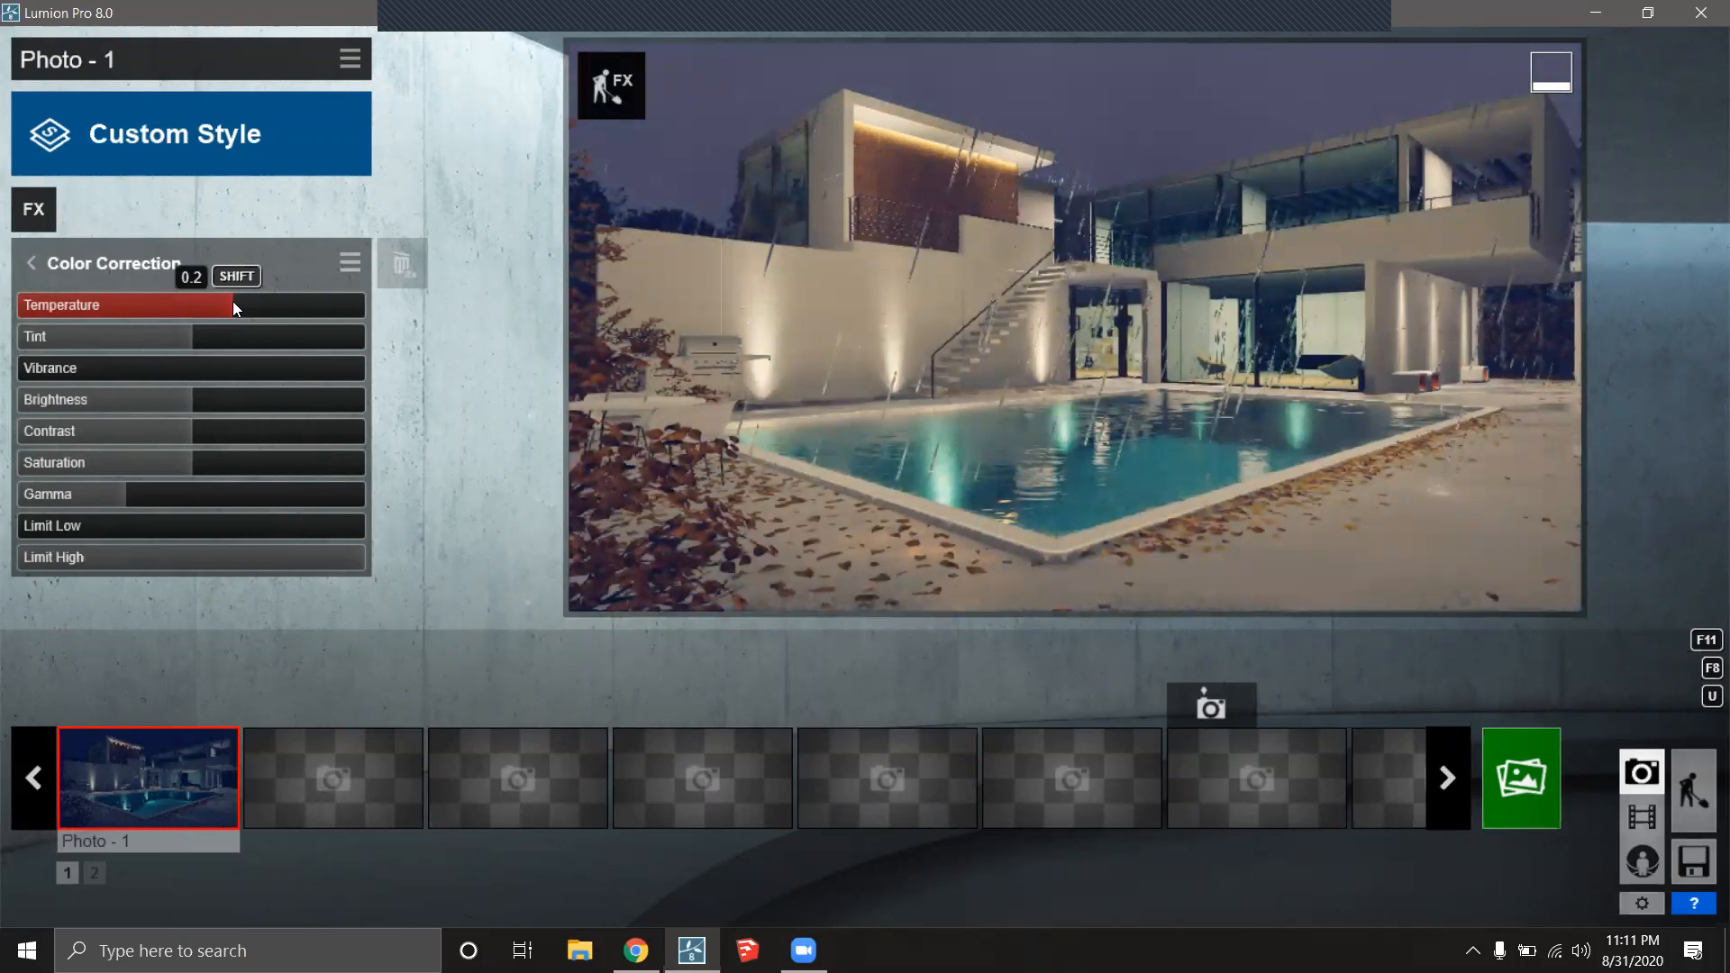
left_click_drag(223, 305, 288, 336)
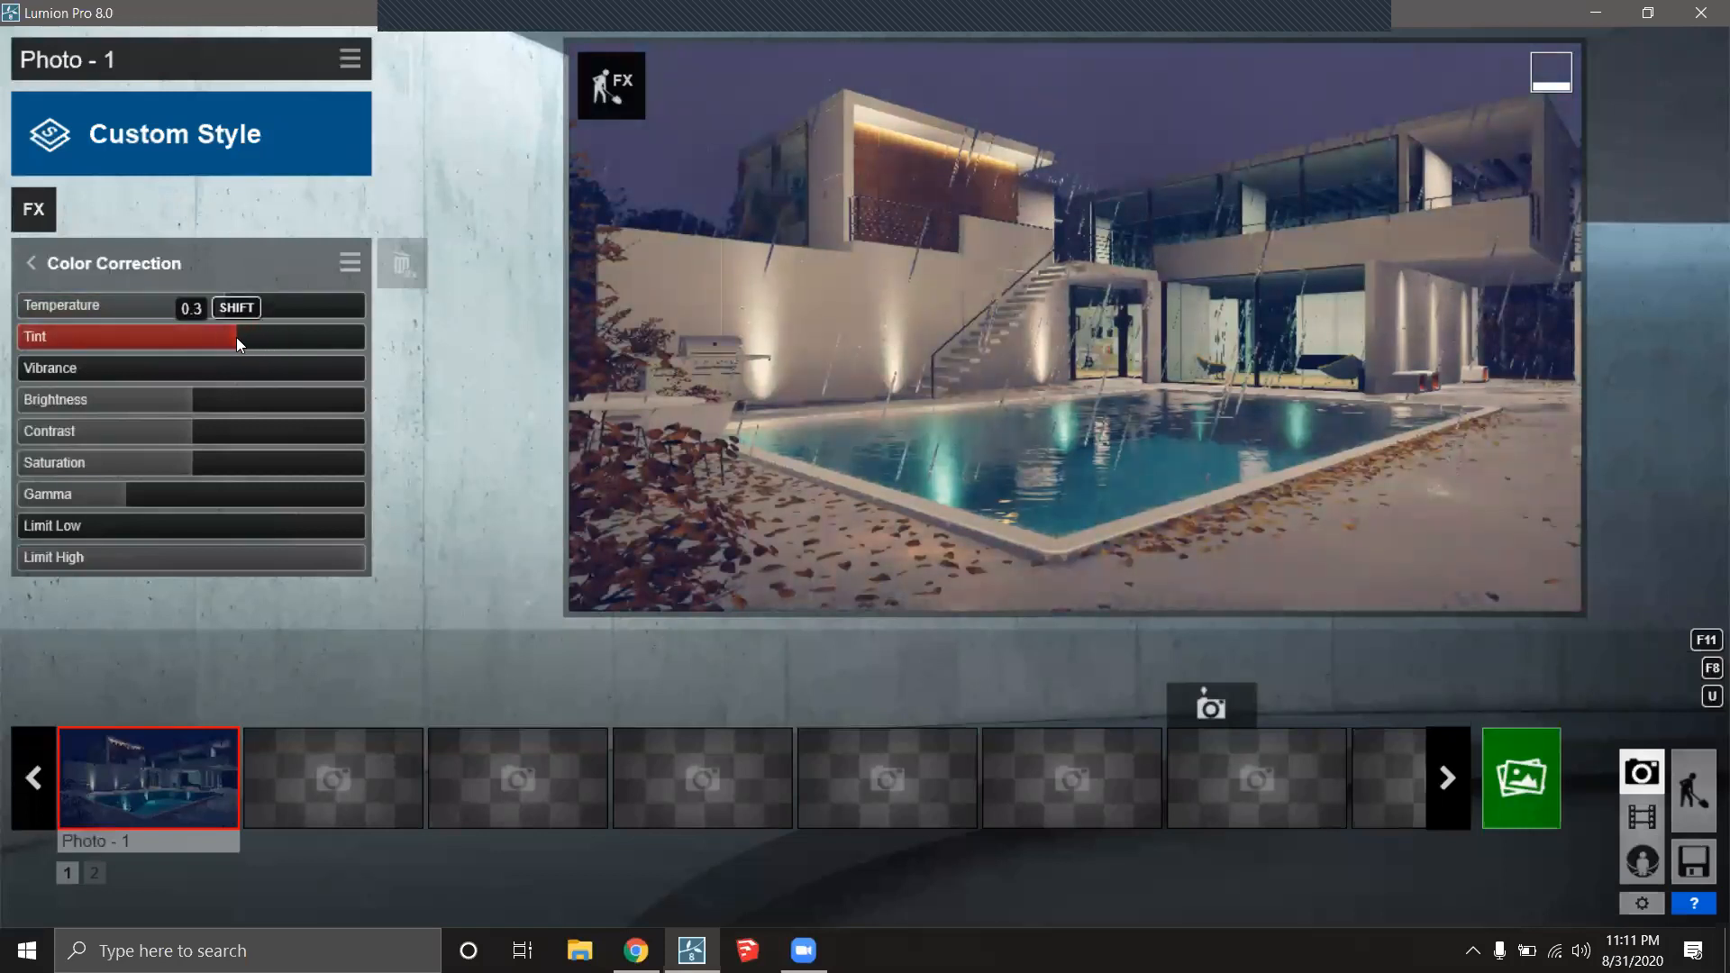
Raise the brightness and temperature of the Color Correction slightly, and store the camera view in the first photo slot.
left_click_drag(231, 400, 249, 398)
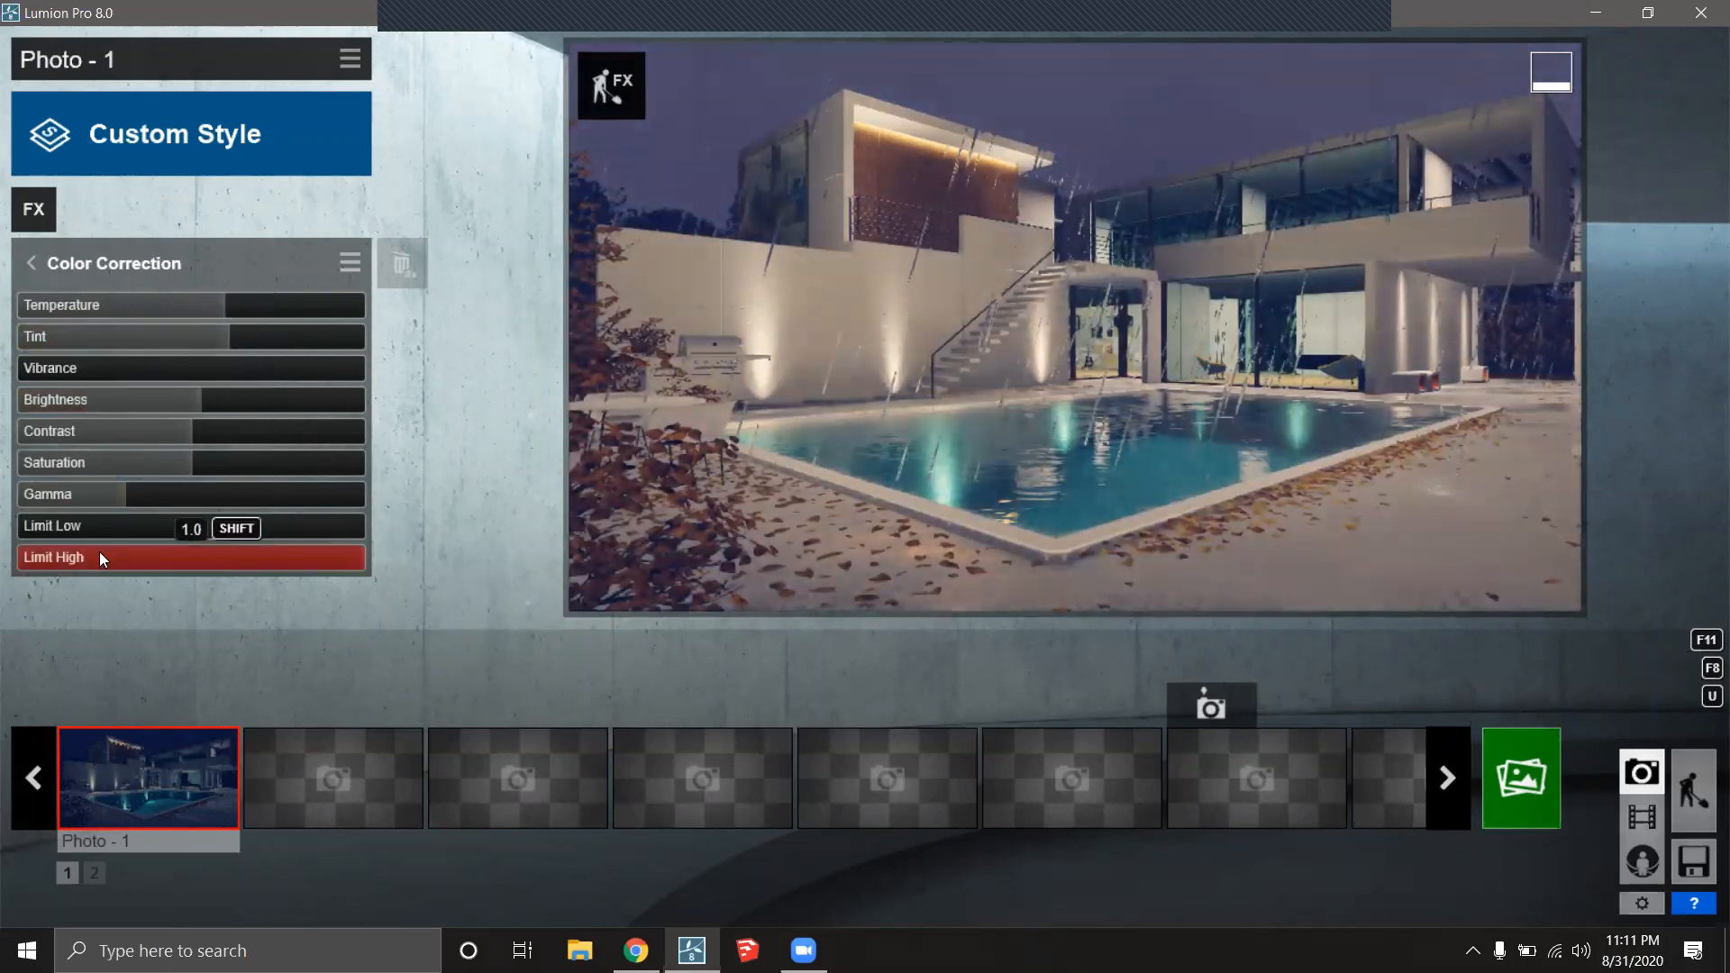
mouse_move(51, 528)
left_mouse_down()
mouse_move(124, 525)
mouse_move(29, 529)
mouse_move(149, 519)
mouse_move(23, 530)
left_mouse_up()
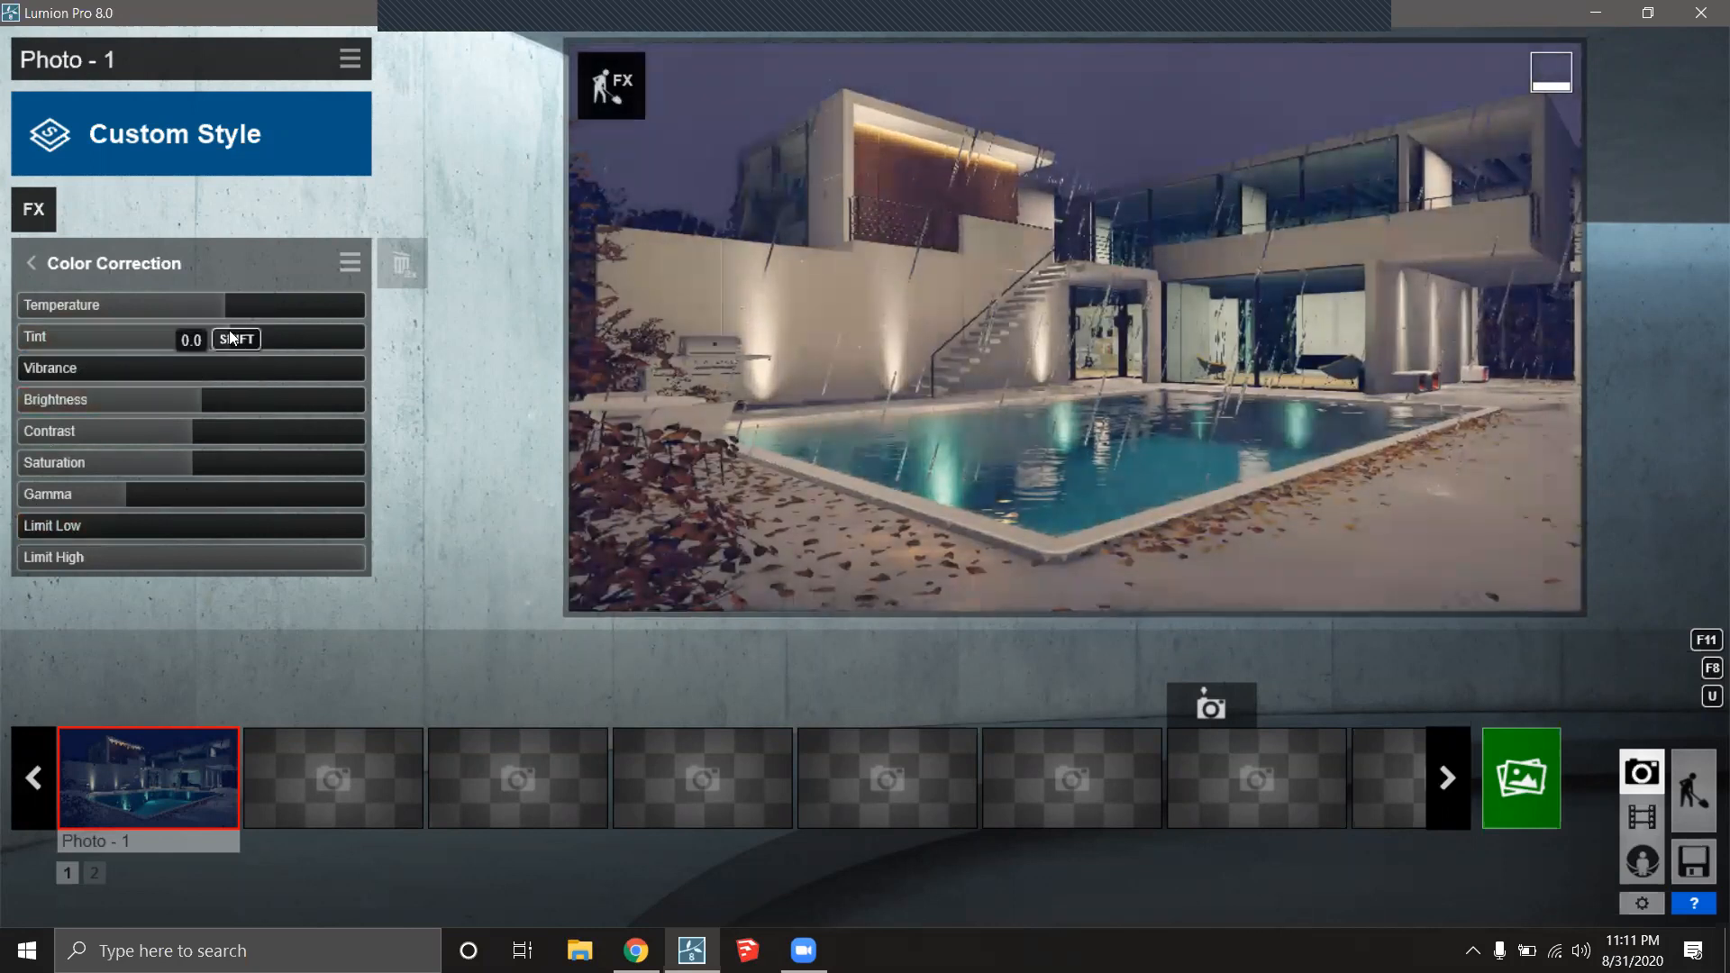
mouse_move(218, 305)
left_mouse_down()
mouse_move(61, 309)
mouse_move(441, 283)
mouse_move(221, 311)
left_mouse_up()
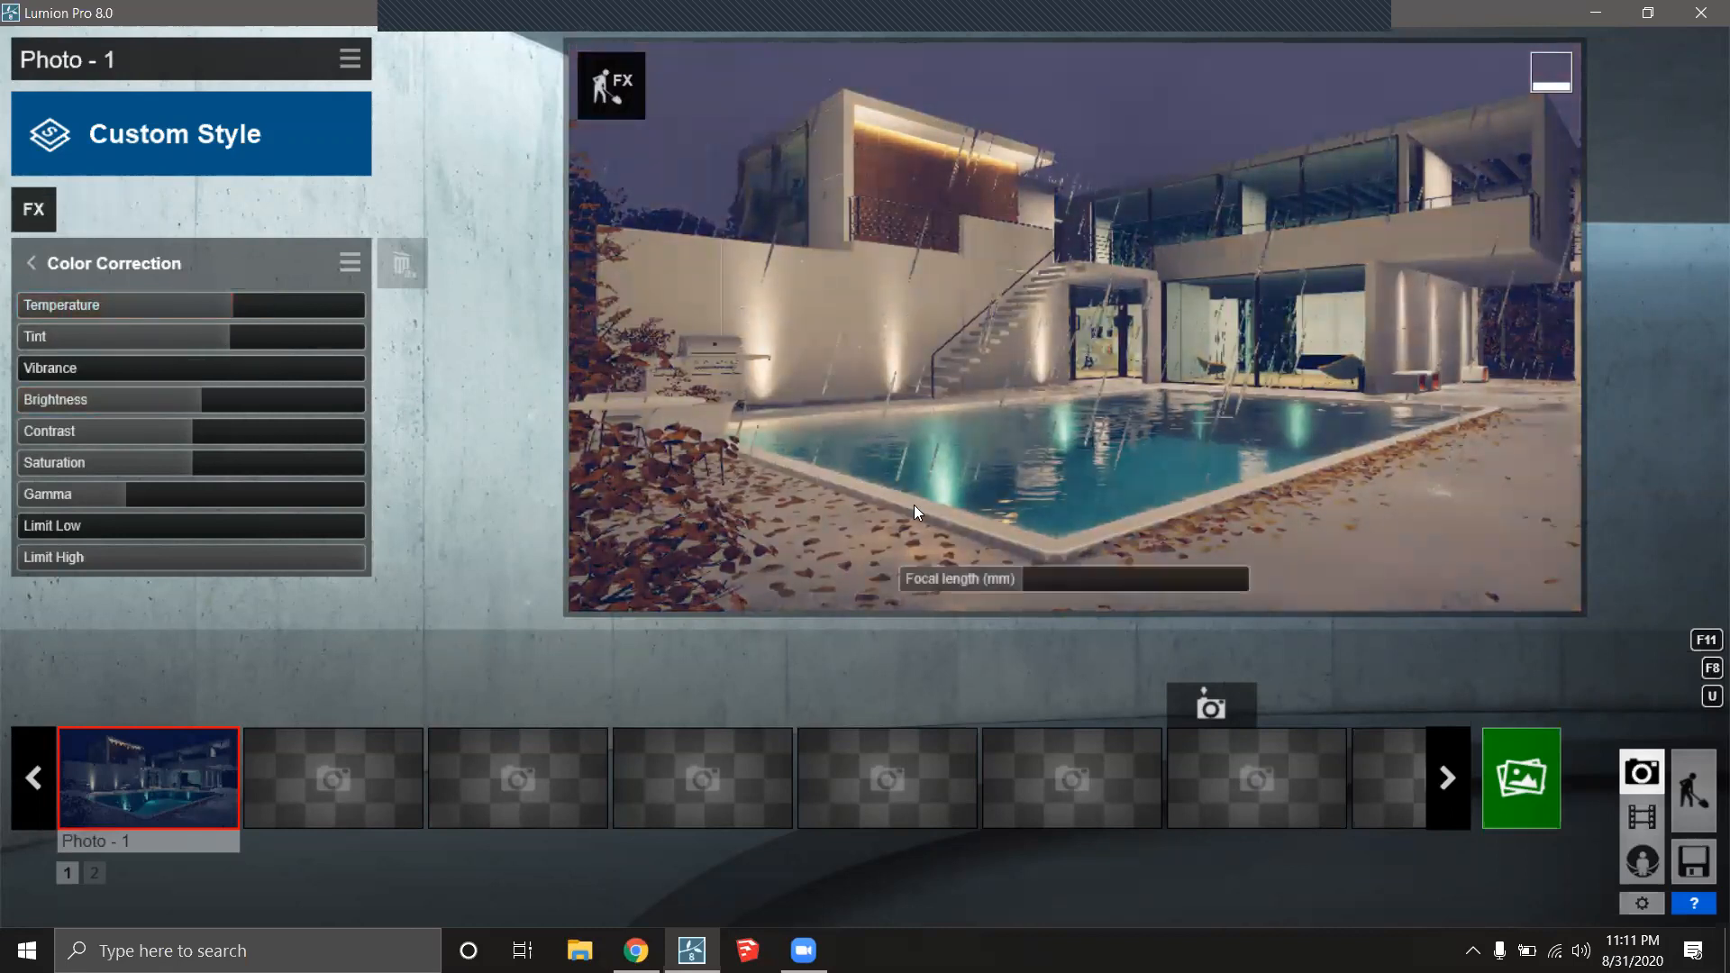
mouse_move(97, 703)
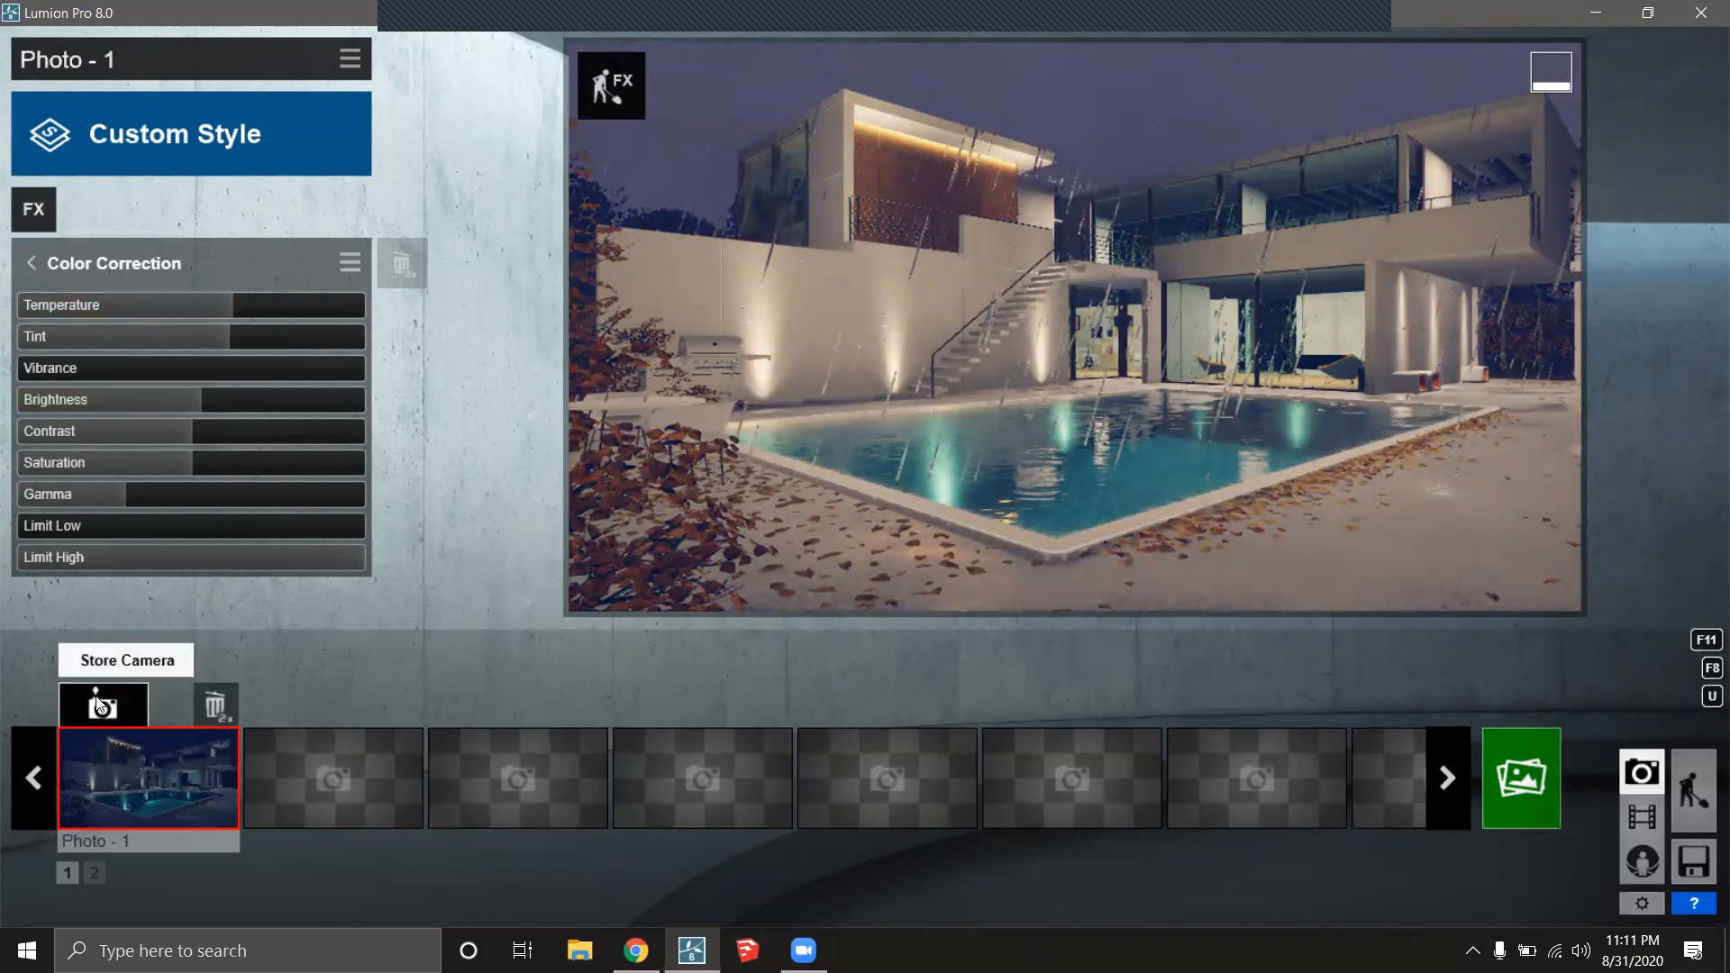
left_click(99, 706)
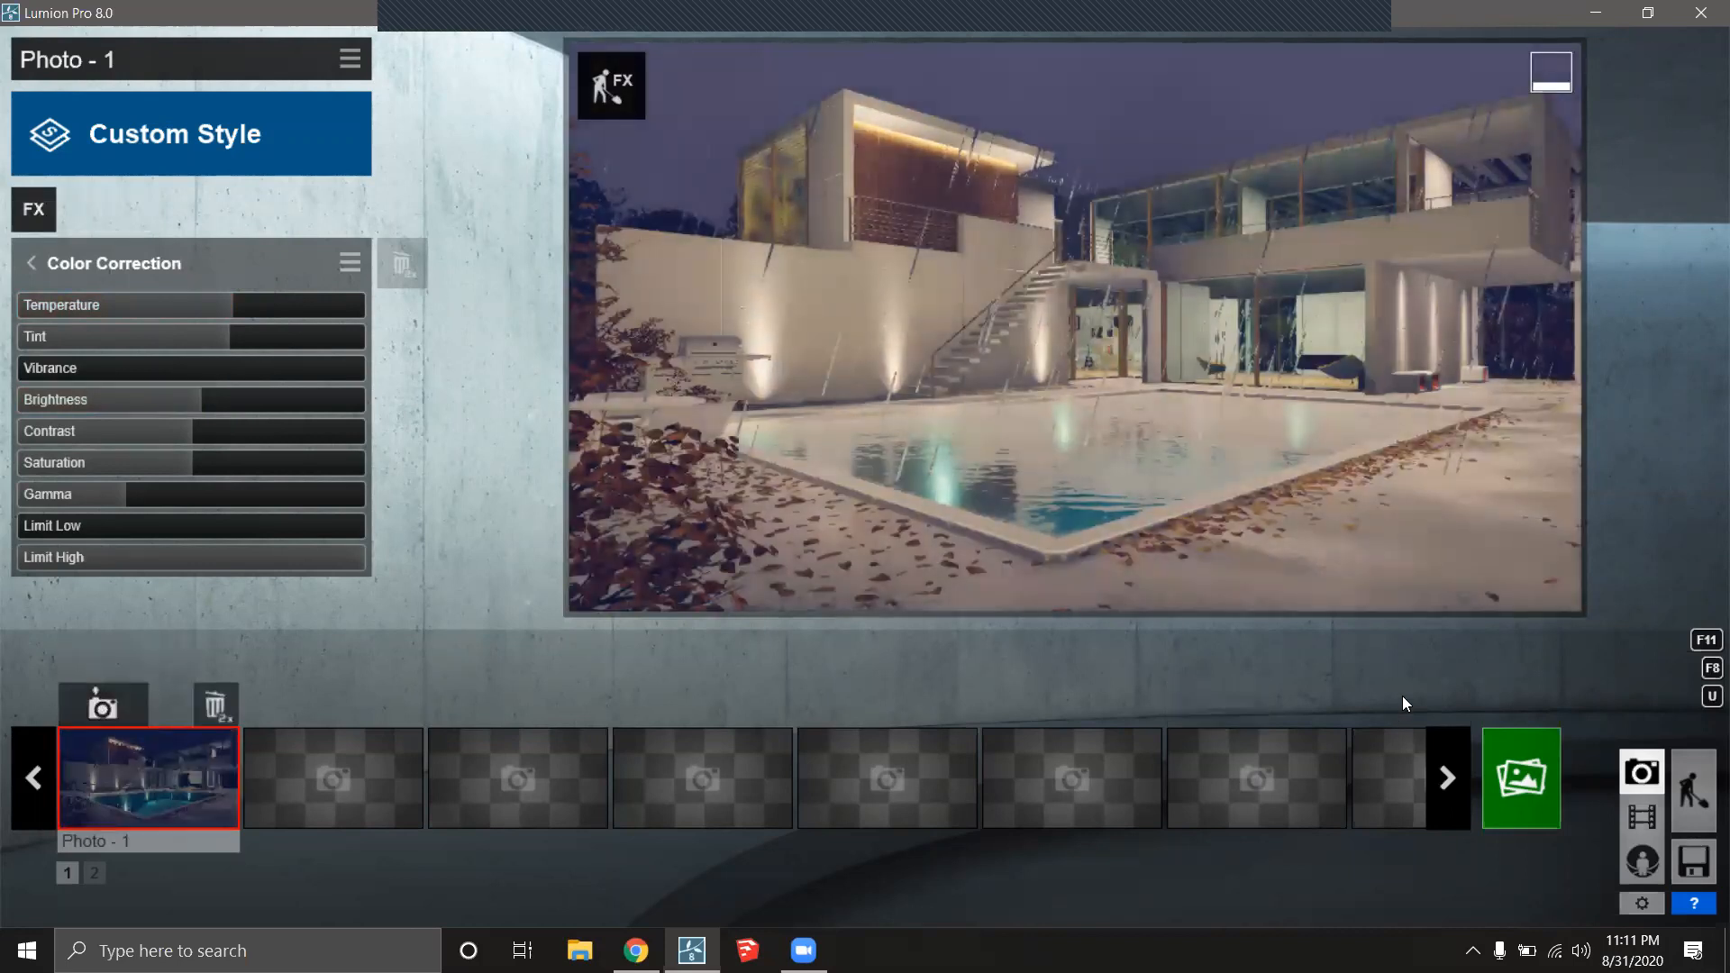
Render the current shot at Desktop size, 1920x1080, as a JPG named 12 in the inner LOMOS ARCHILABS folder.
left_click(1548, 785)
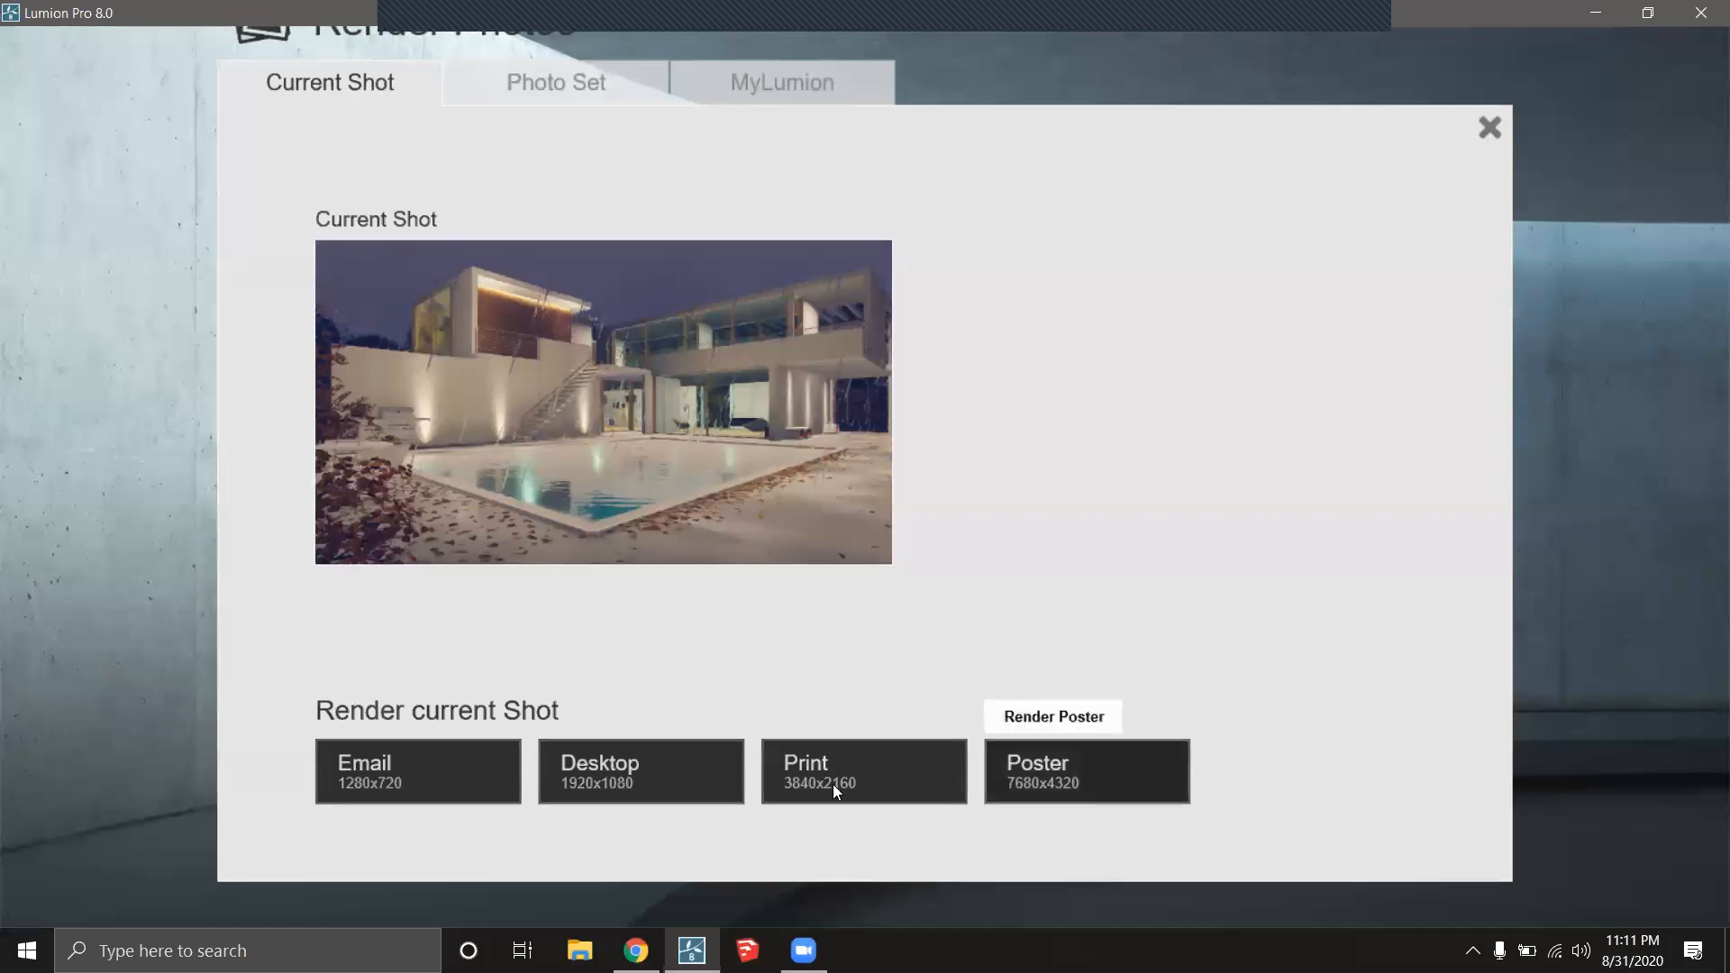
left_click(666, 771)
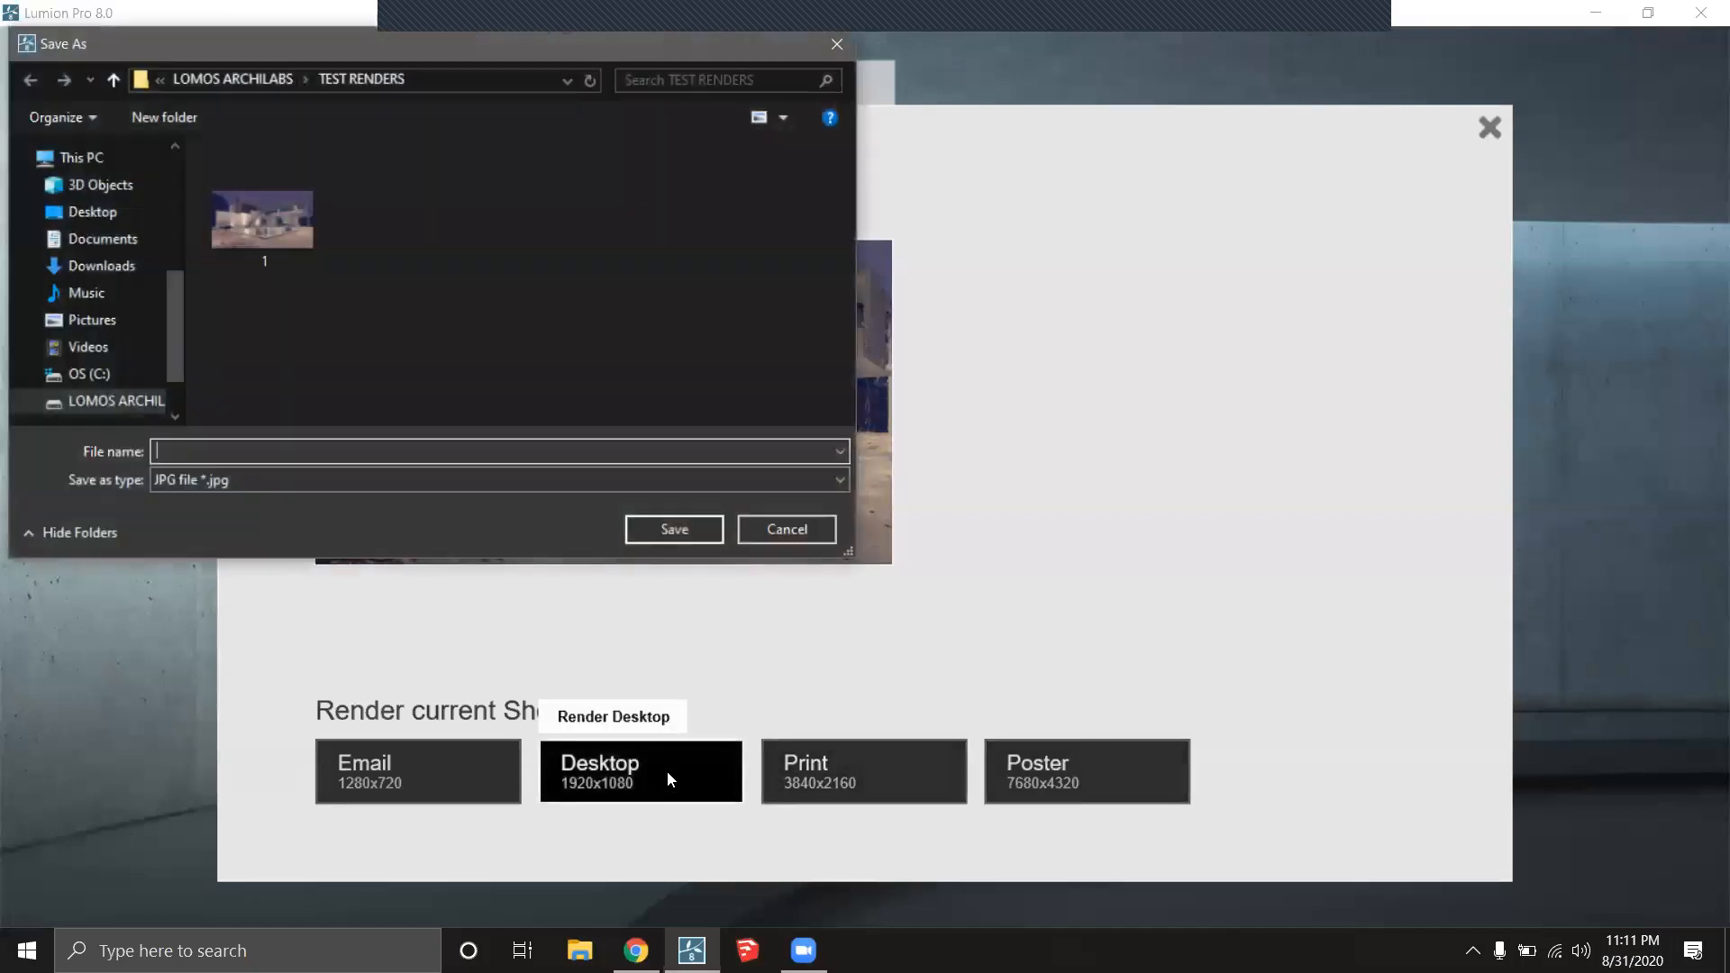
left_click(274, 83)
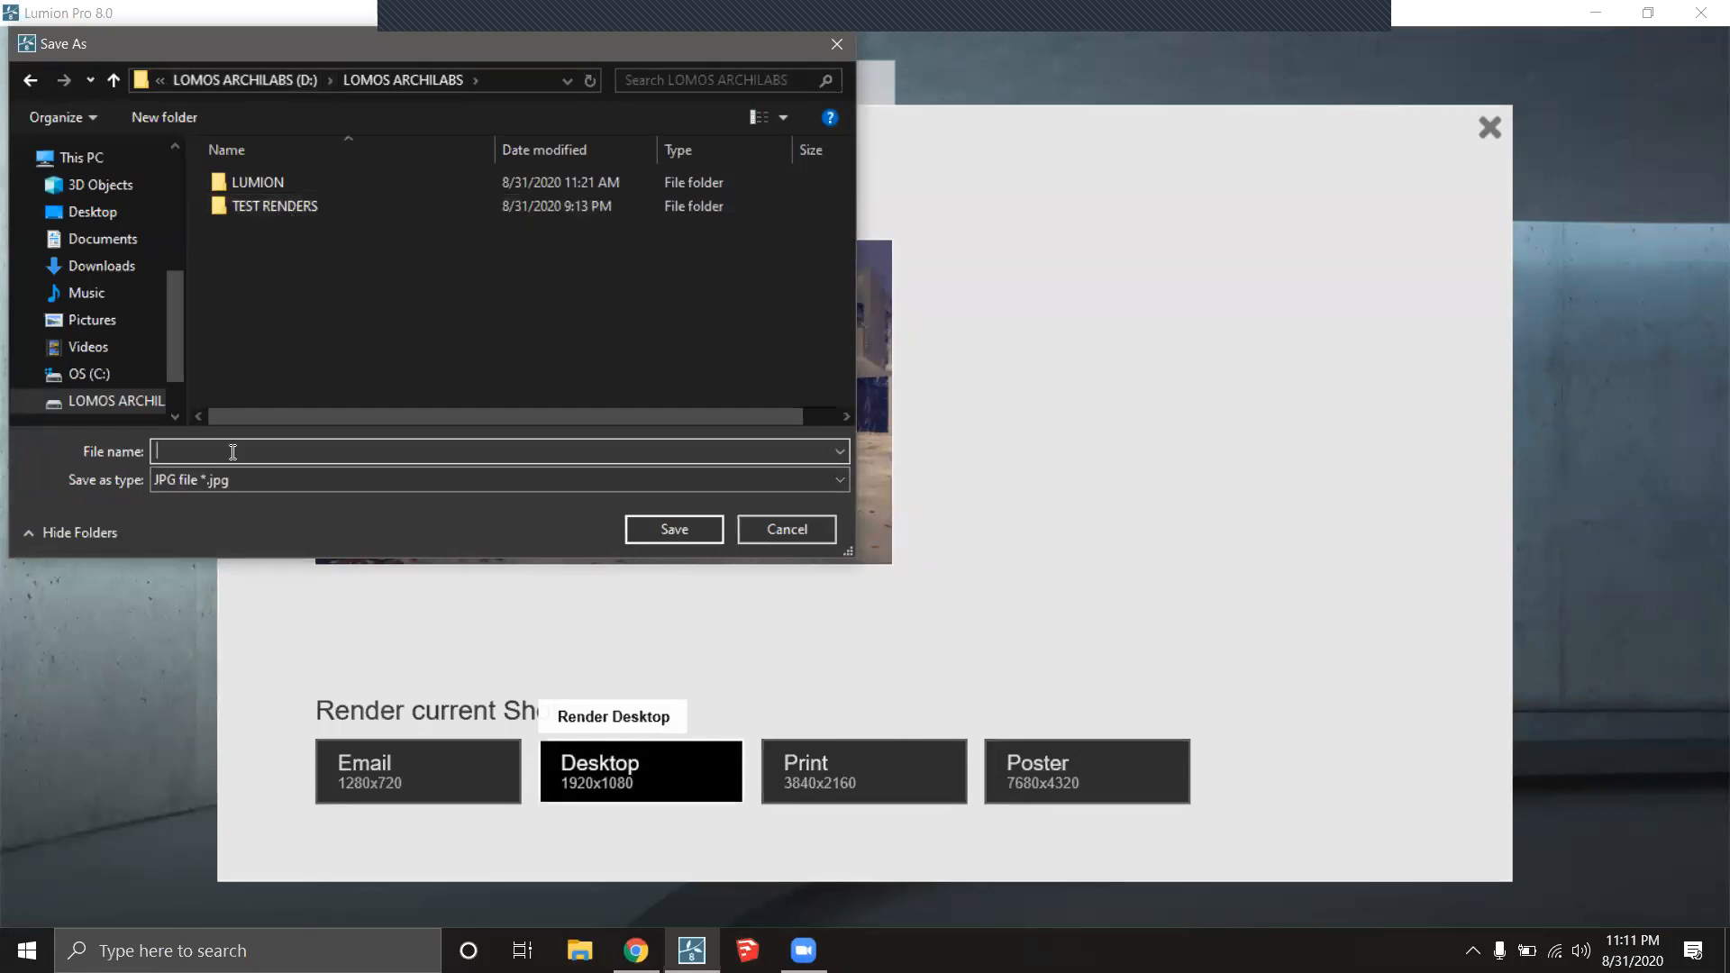
type("12")
left_click(686, 525)
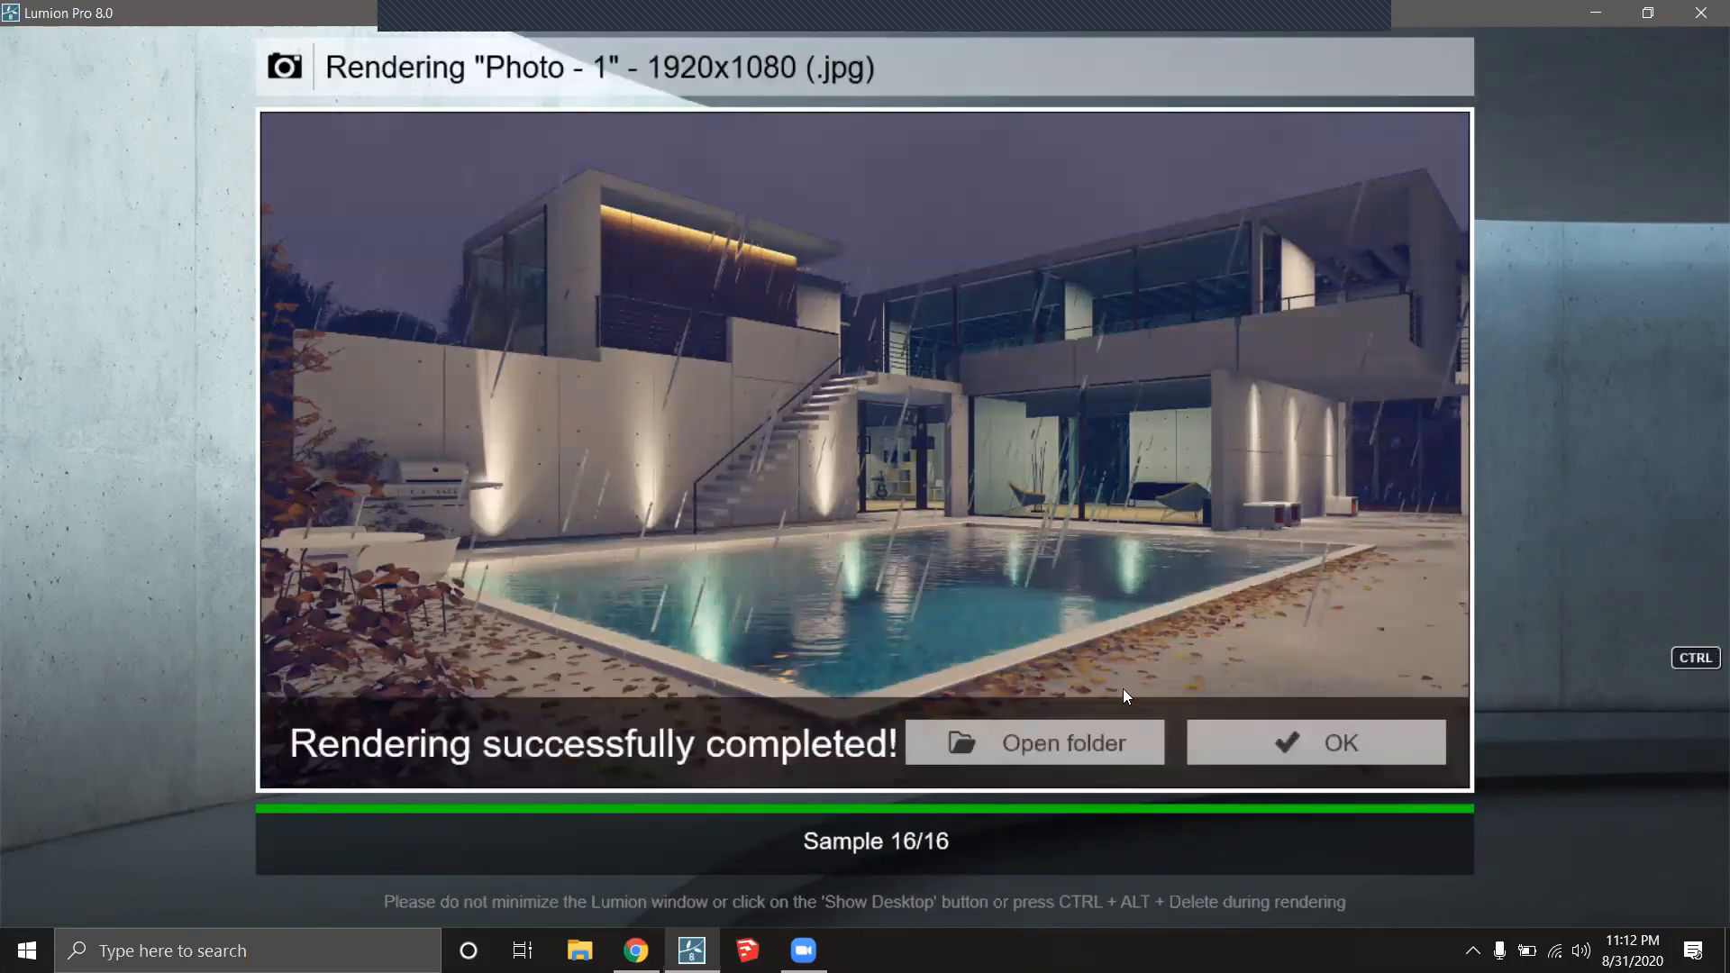
Open the rendered image 12 from its output folder to examine it, close it, and switch back to Lumion.
left_click(1109, 749)
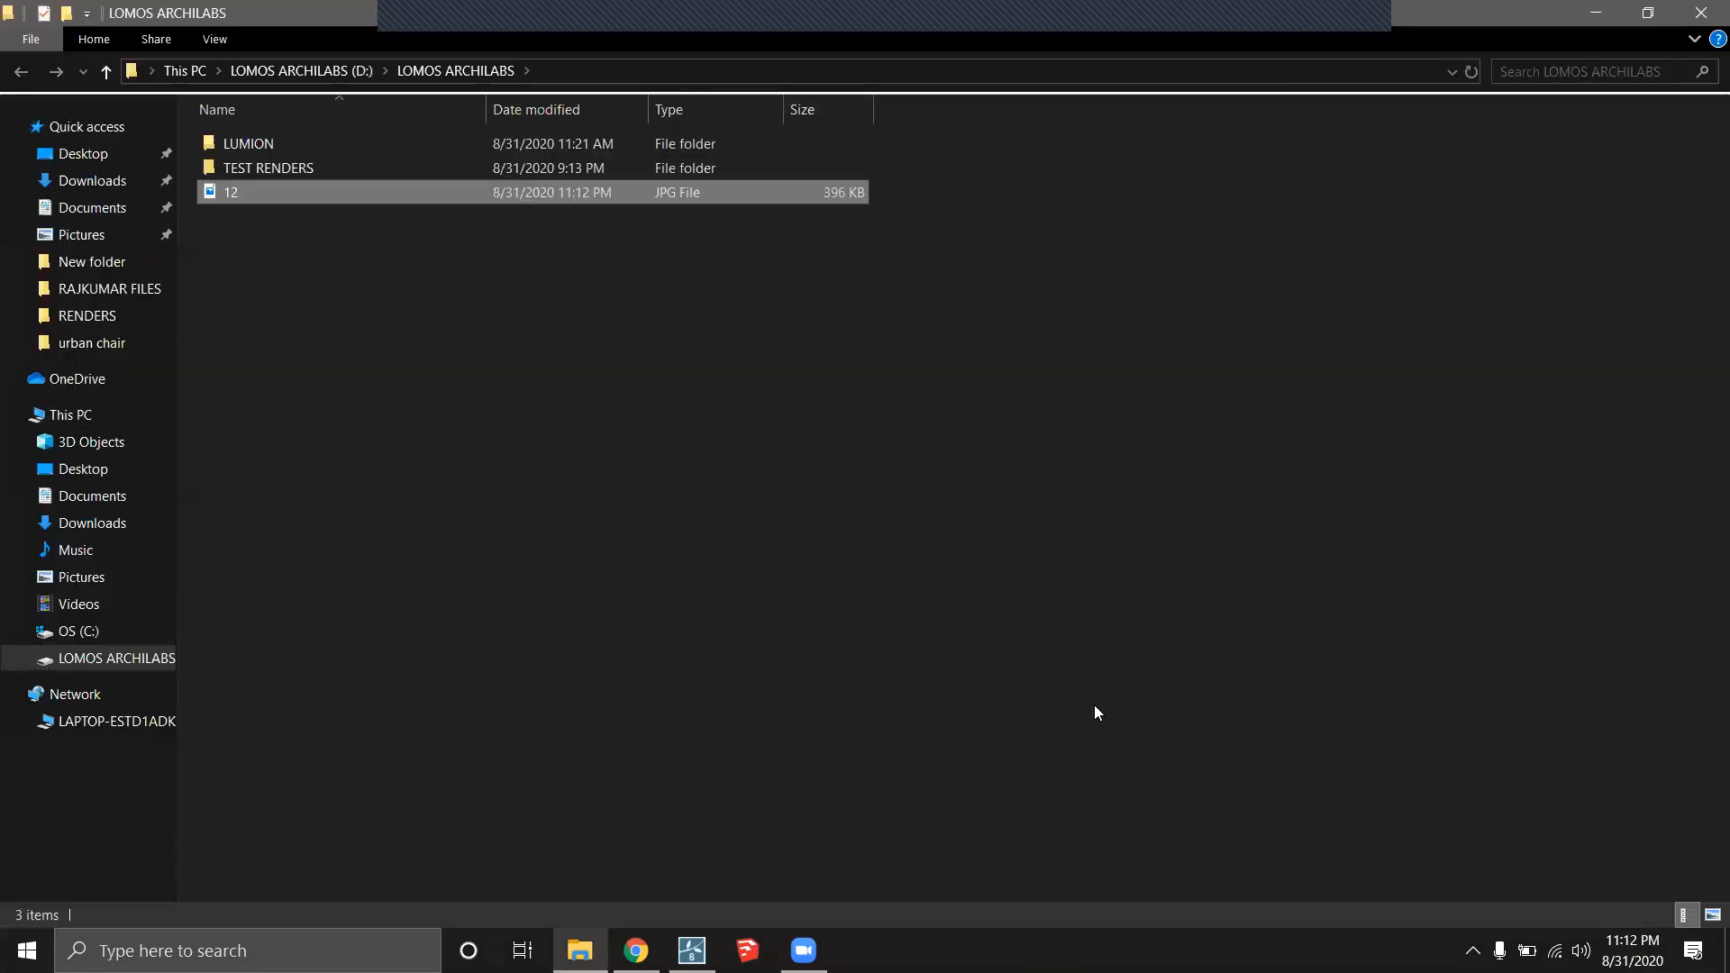
double_click(268, 195)
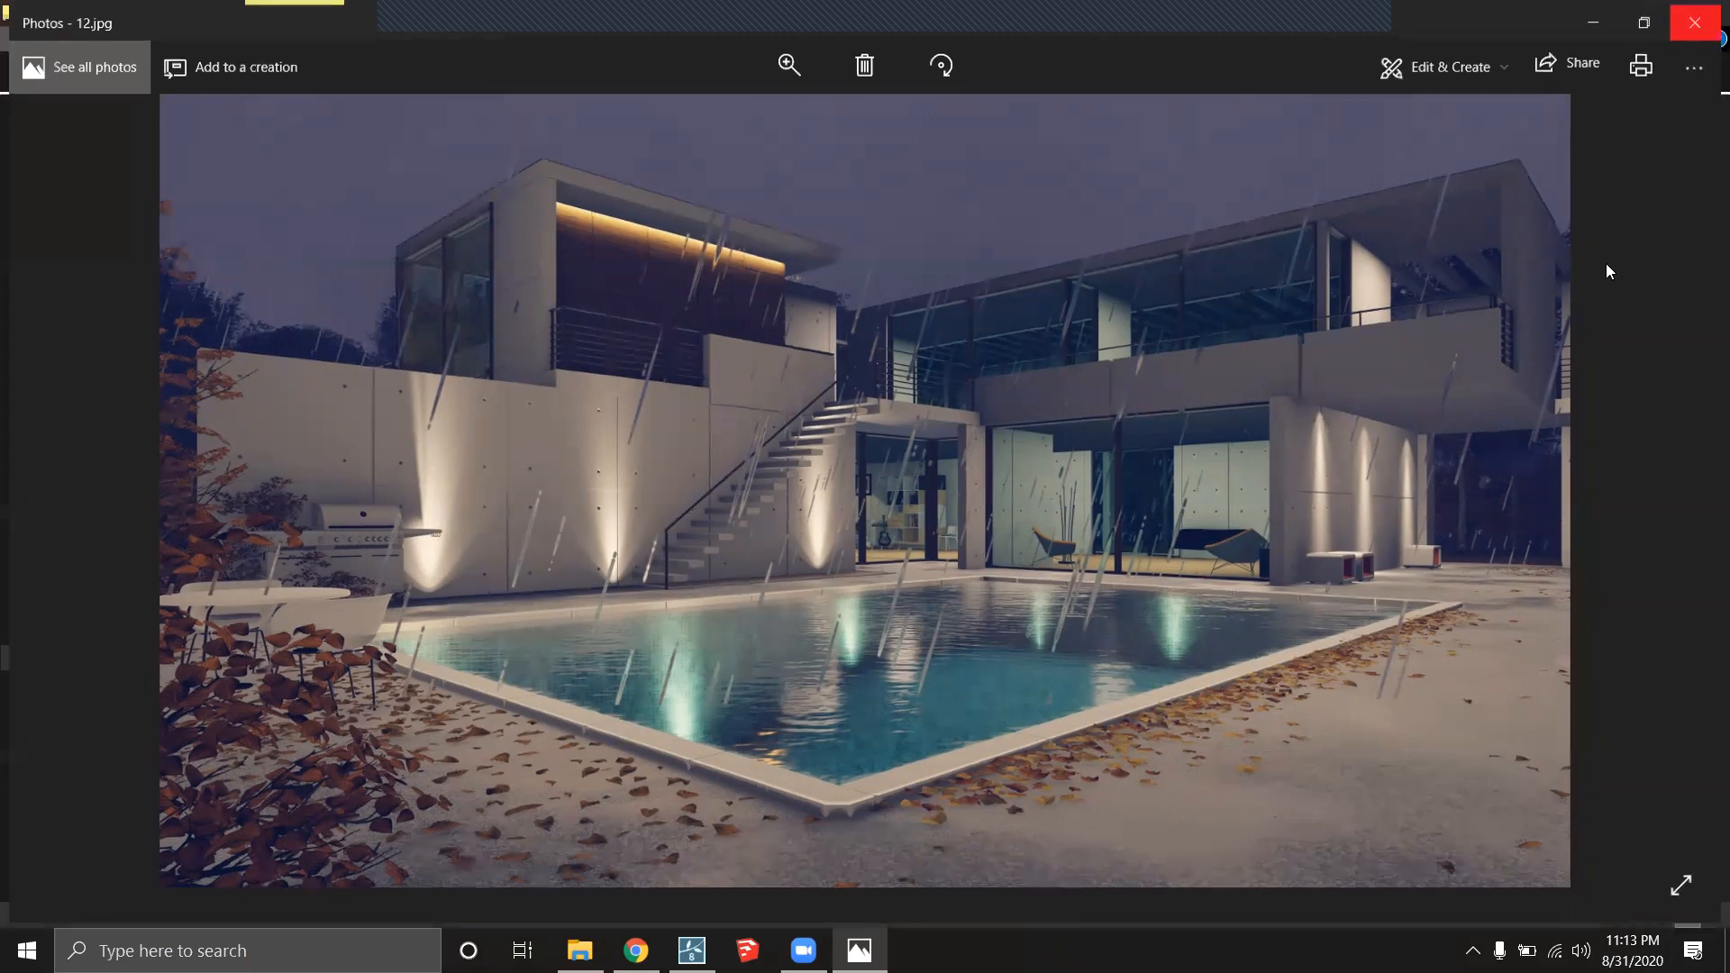
left_click(1702, 18)
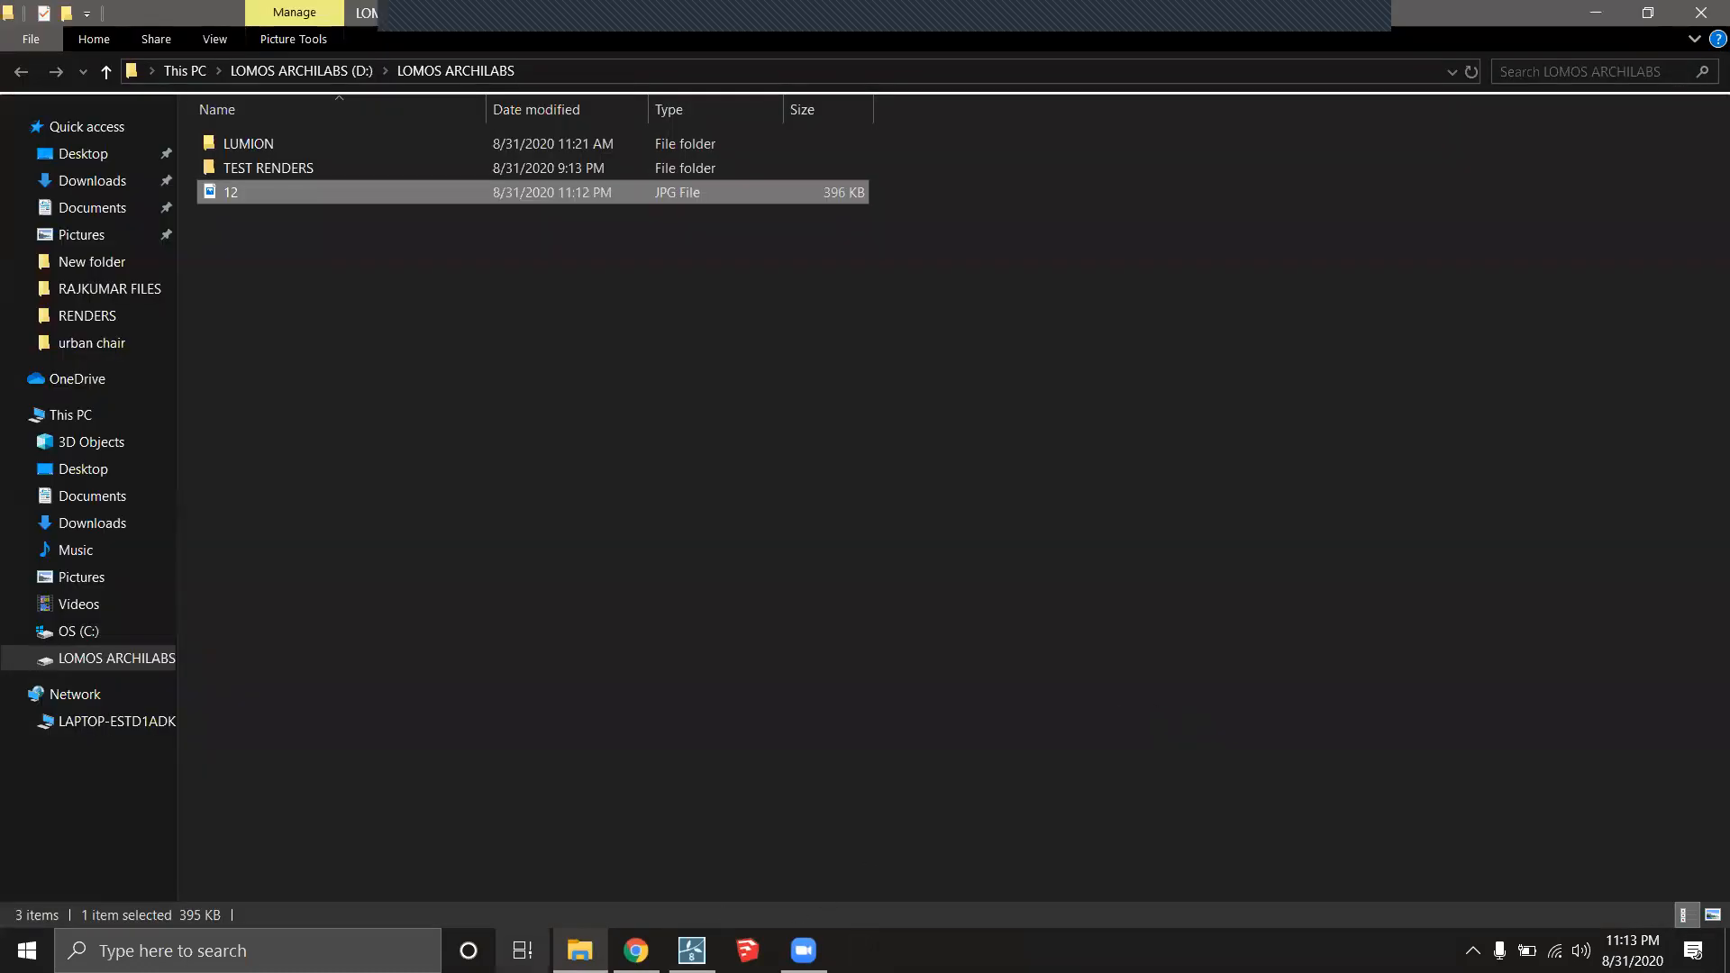
left_click(636, 950)
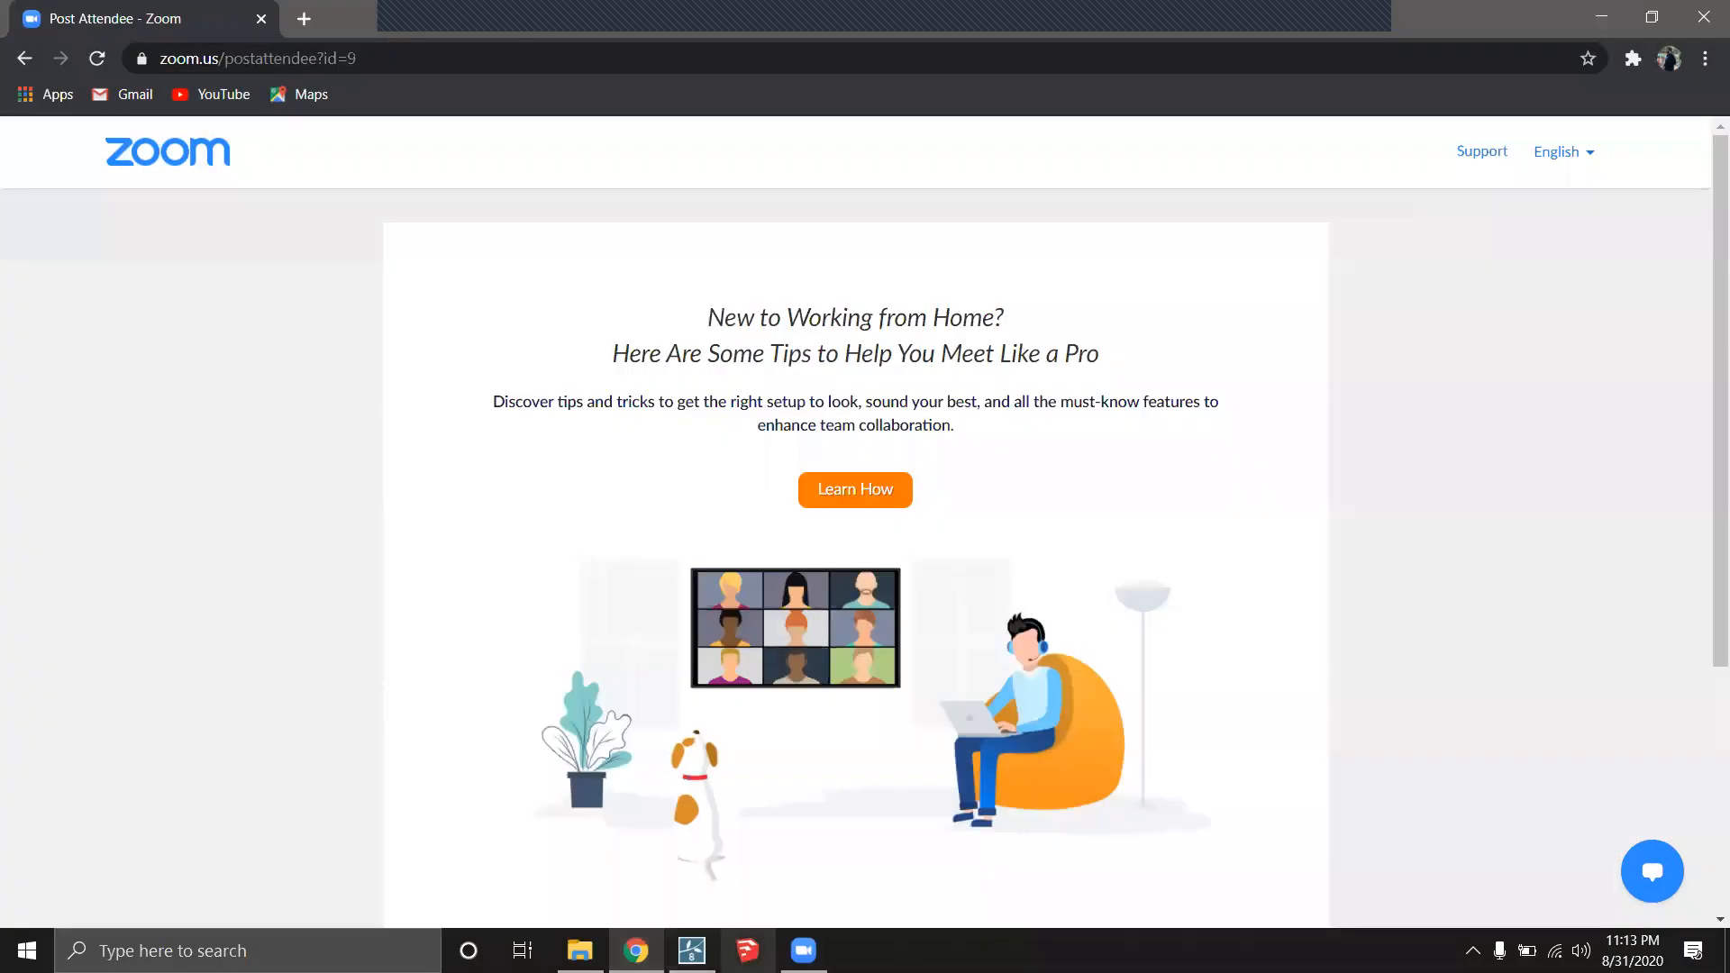
left_click(691, 950)
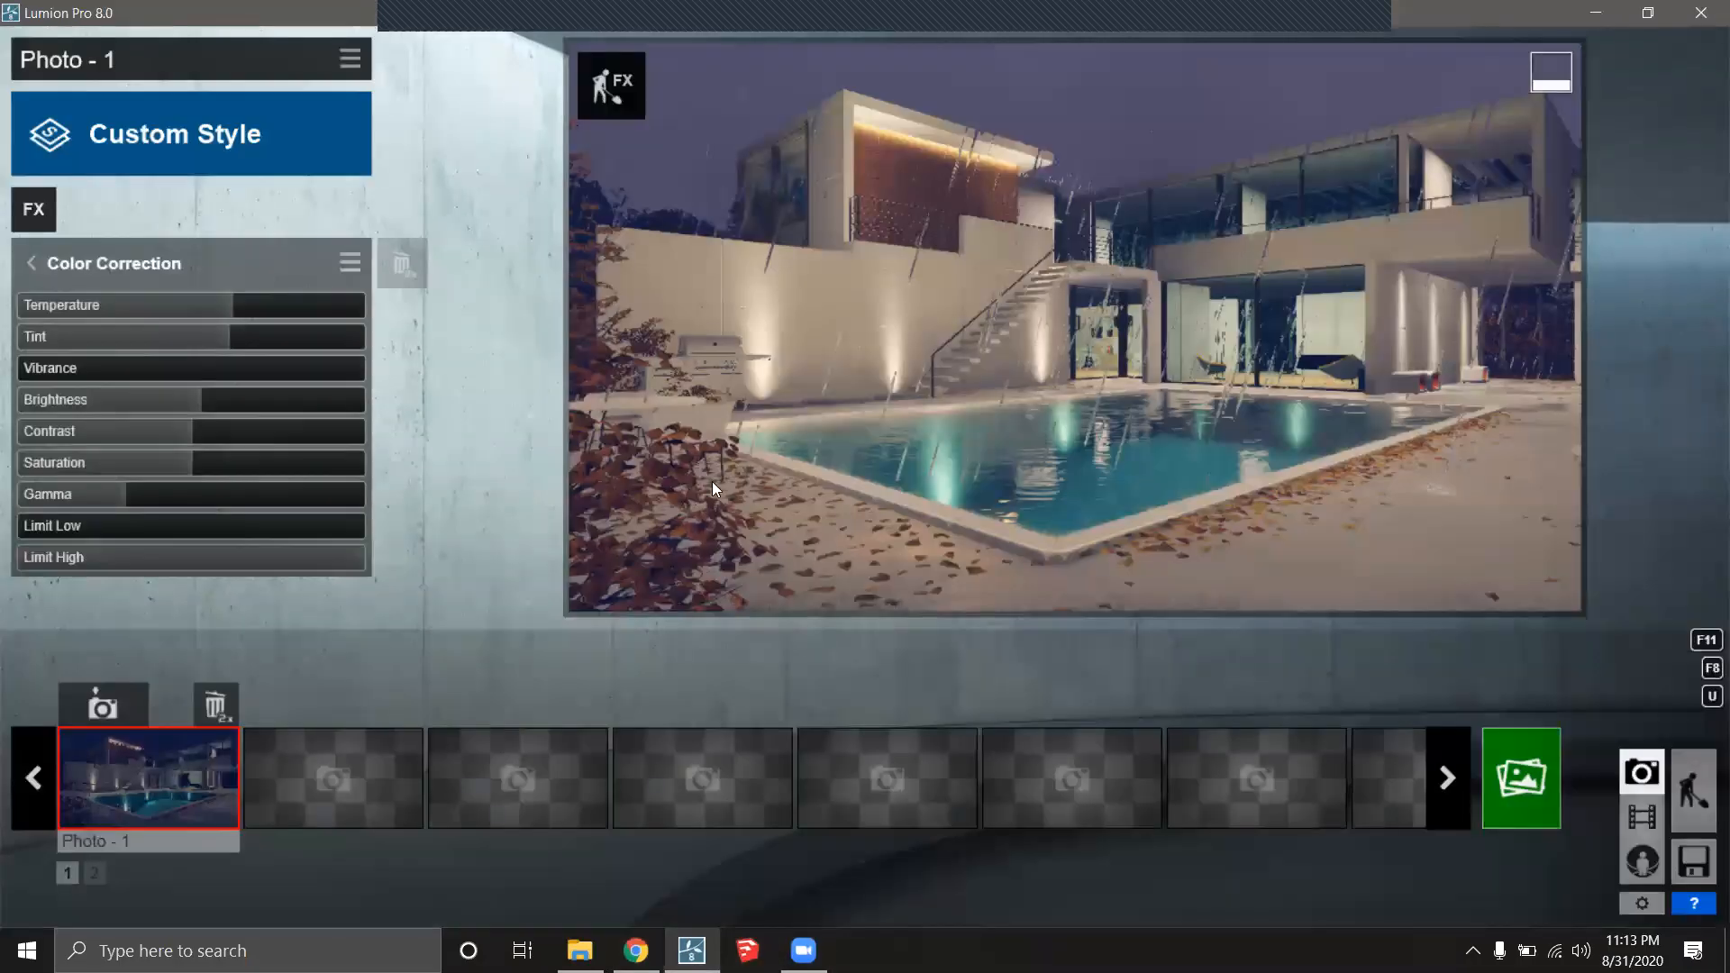
Return to Build mode and clear the selection of the lamps around the pool.
left_click(1694, 790)
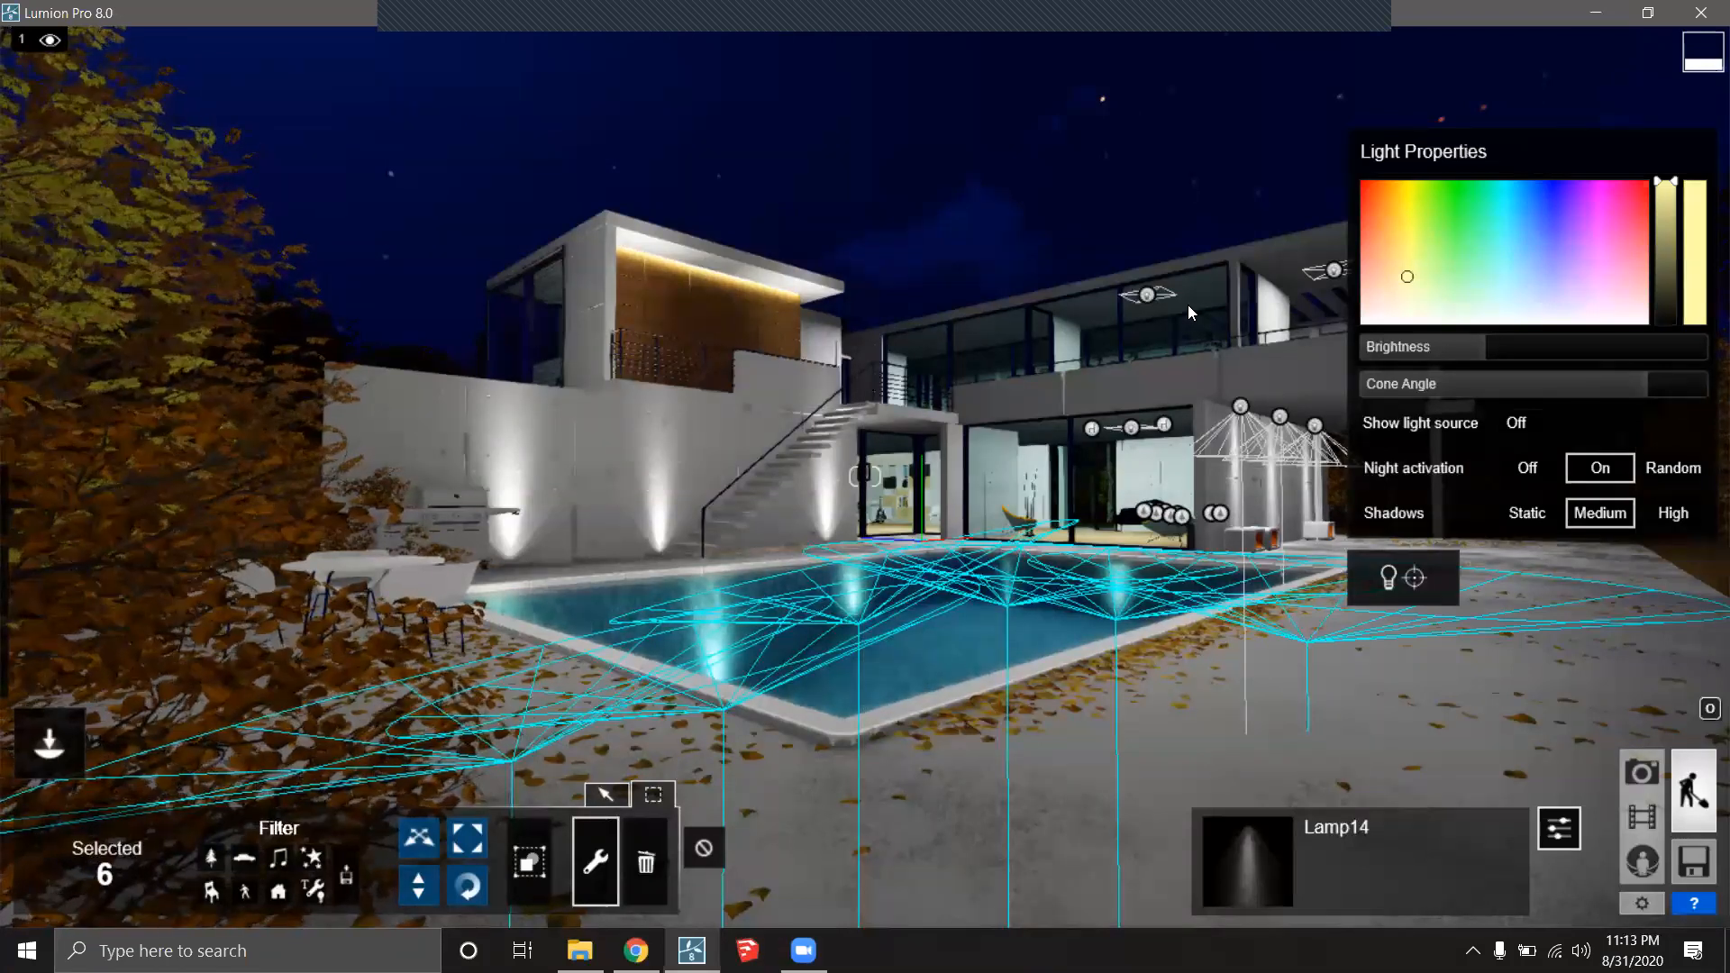
right_click_drag(1183, 304, 1183, 305)
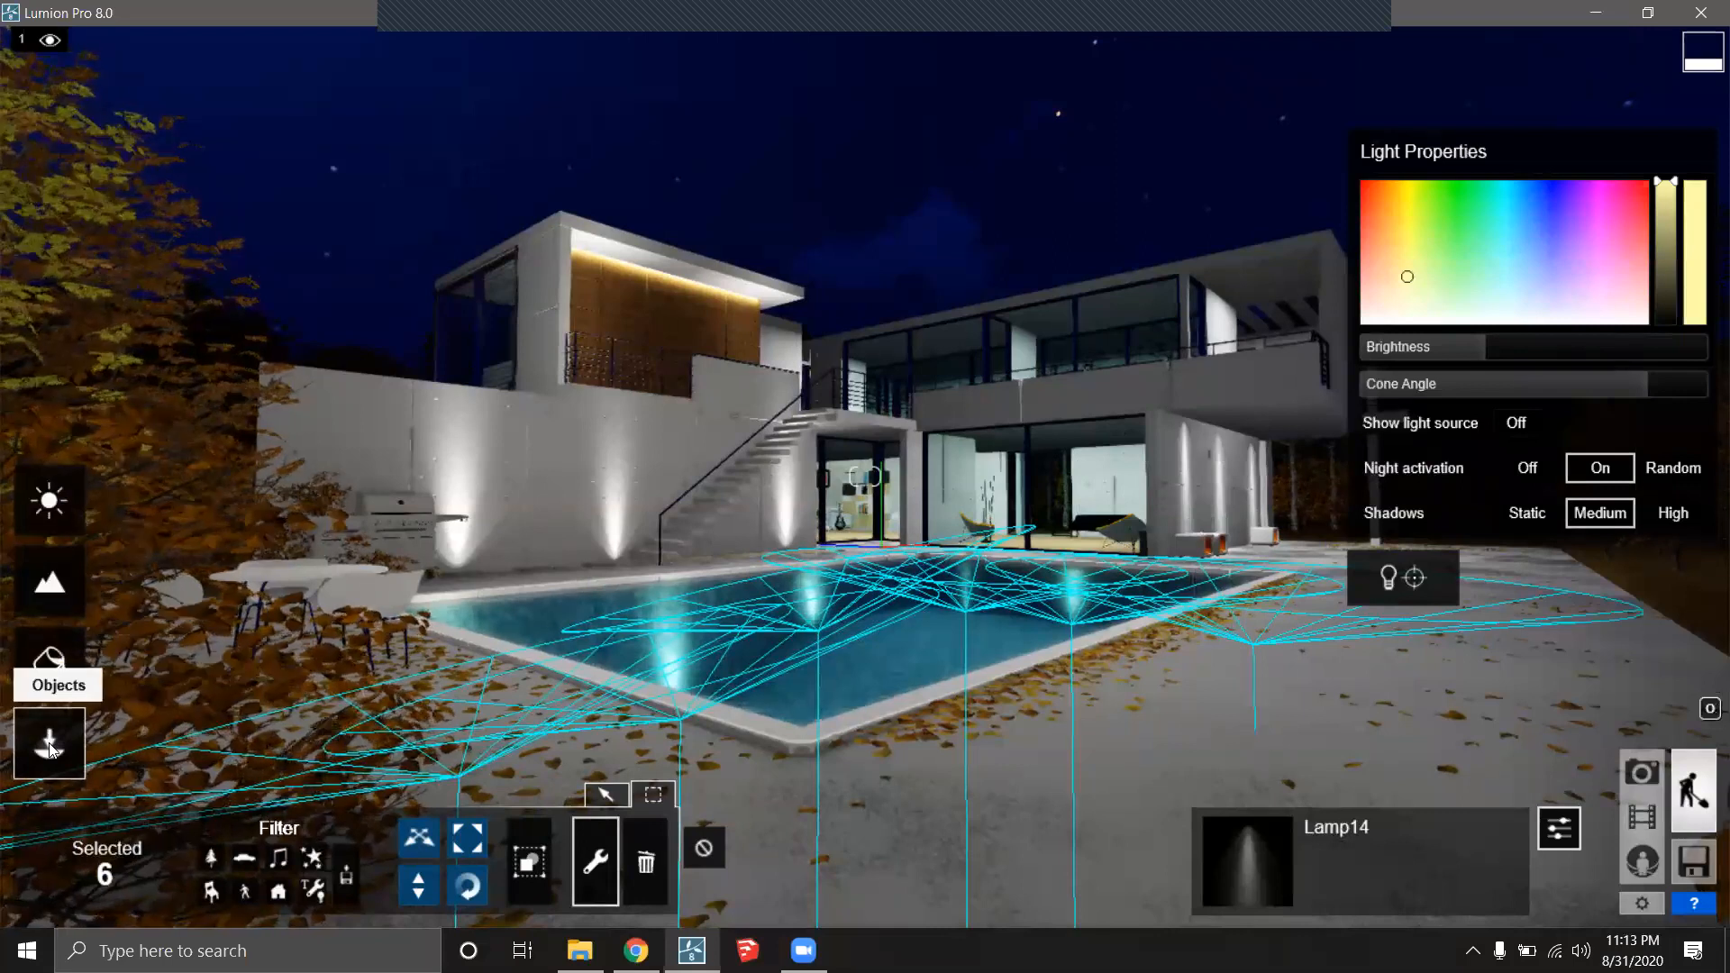
left_click(713, 848)
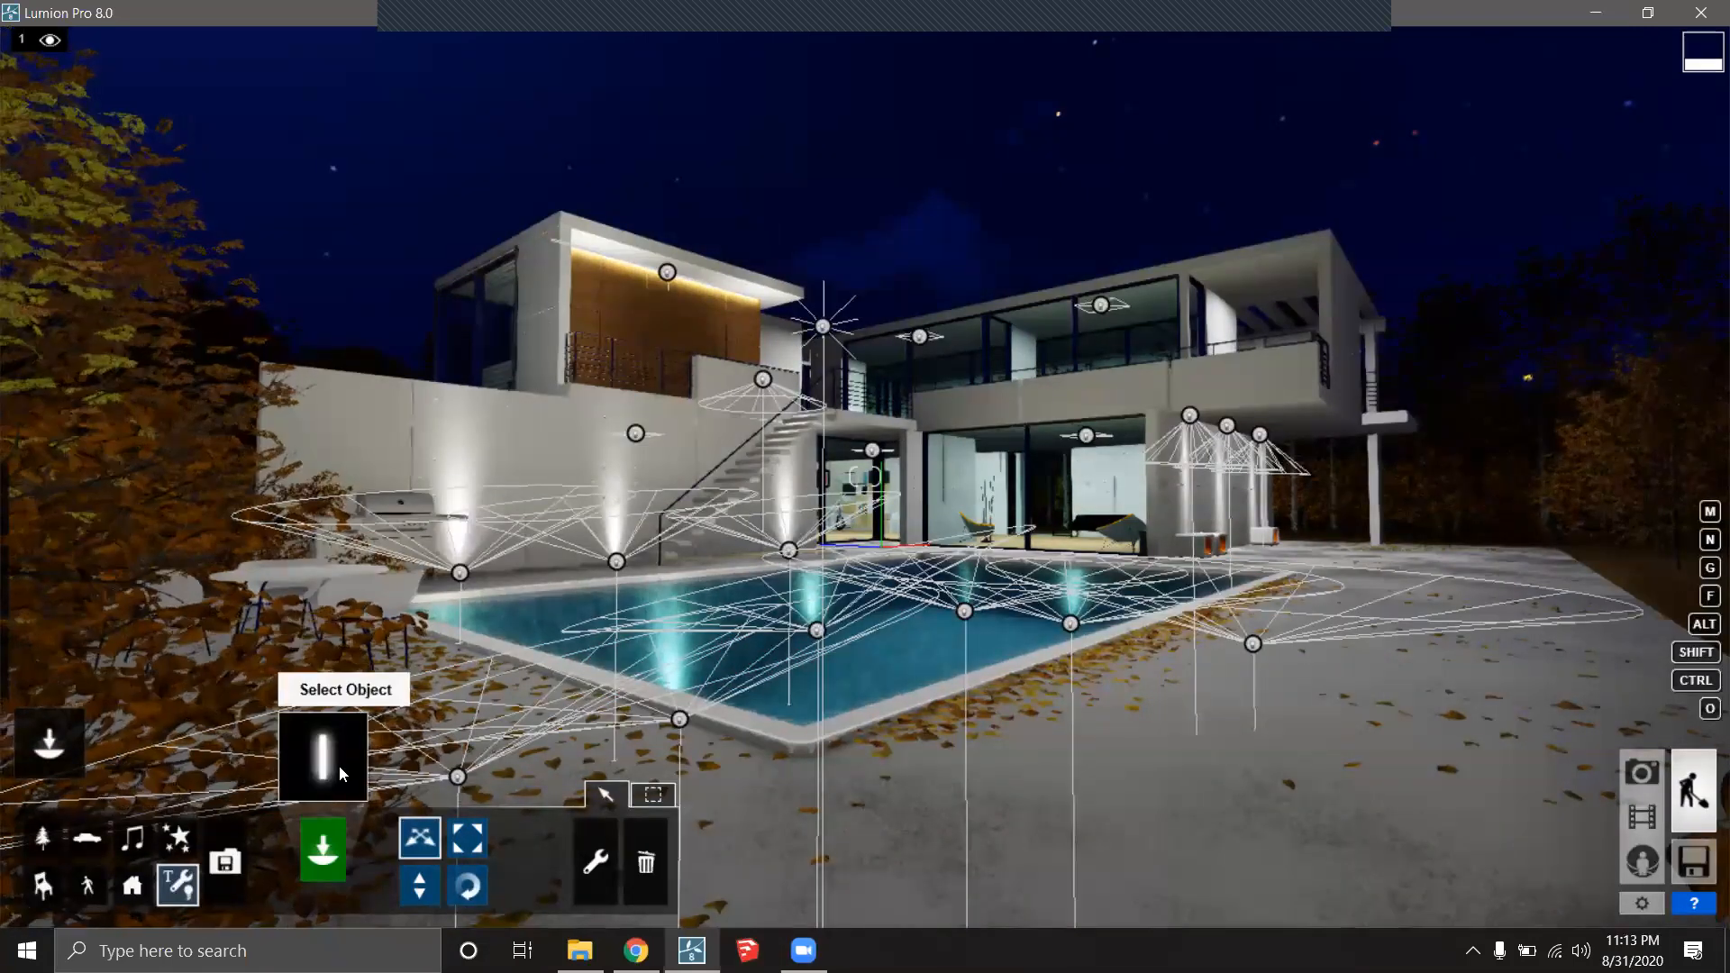
Place a Reflection control object from the utilities library over the far part of the pool.
left_click(177, 879)
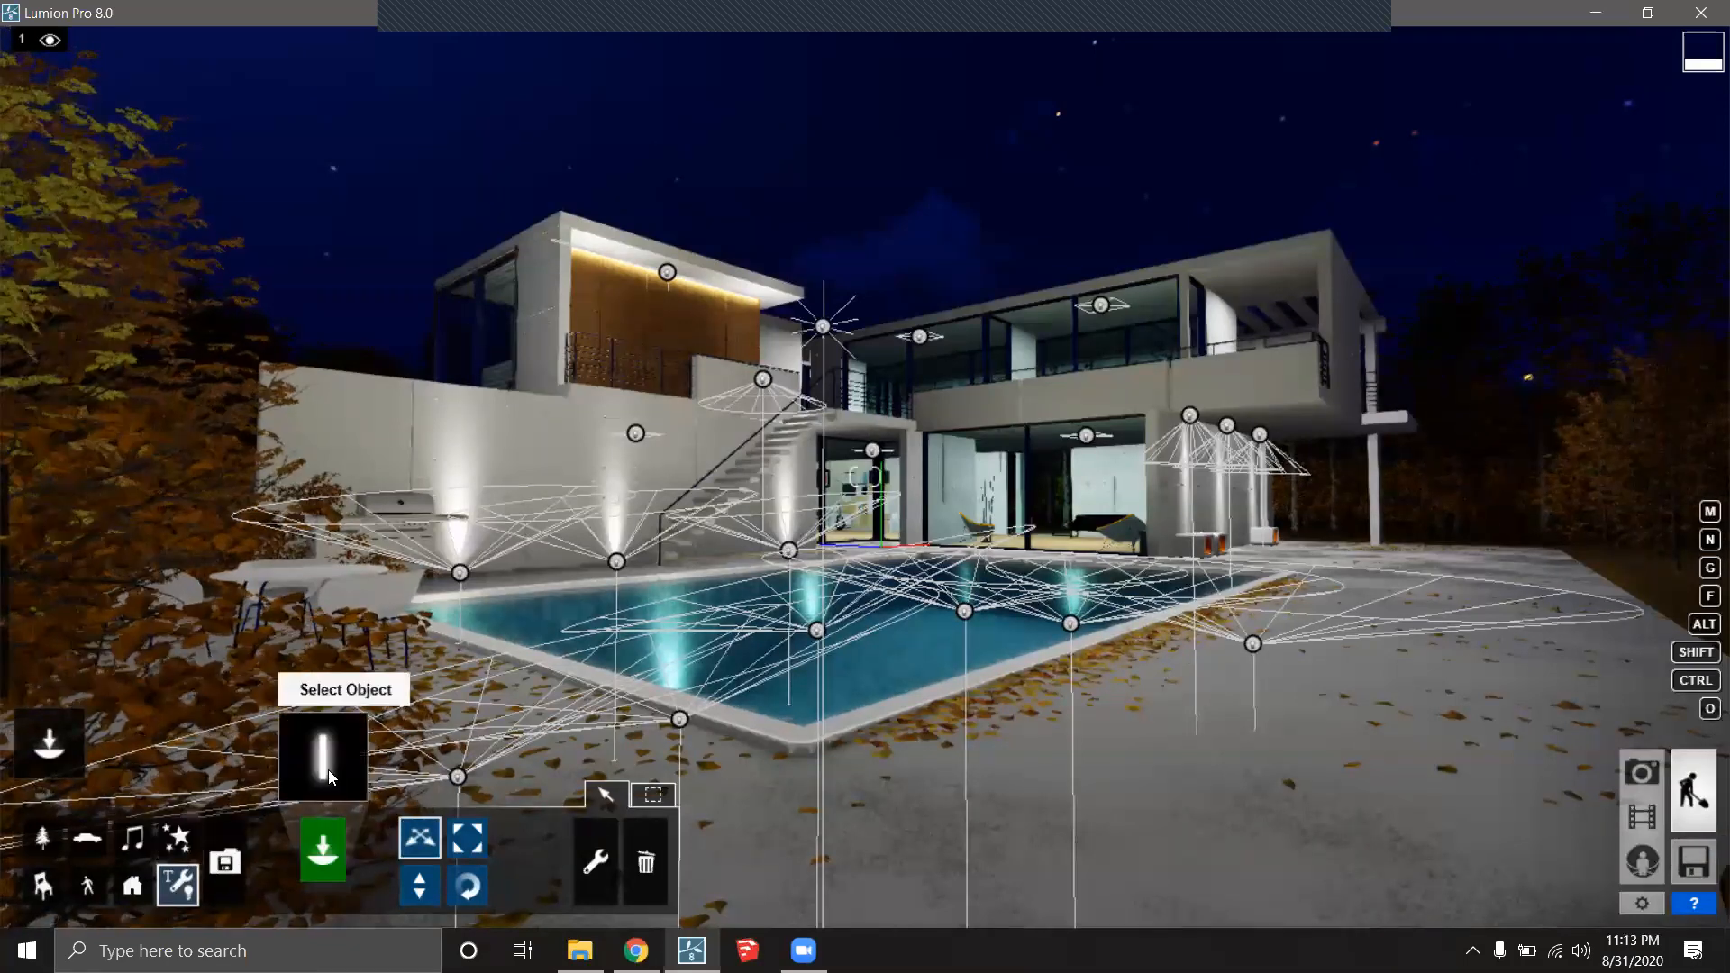
left_click(330, 768)
left_click(599, 135)
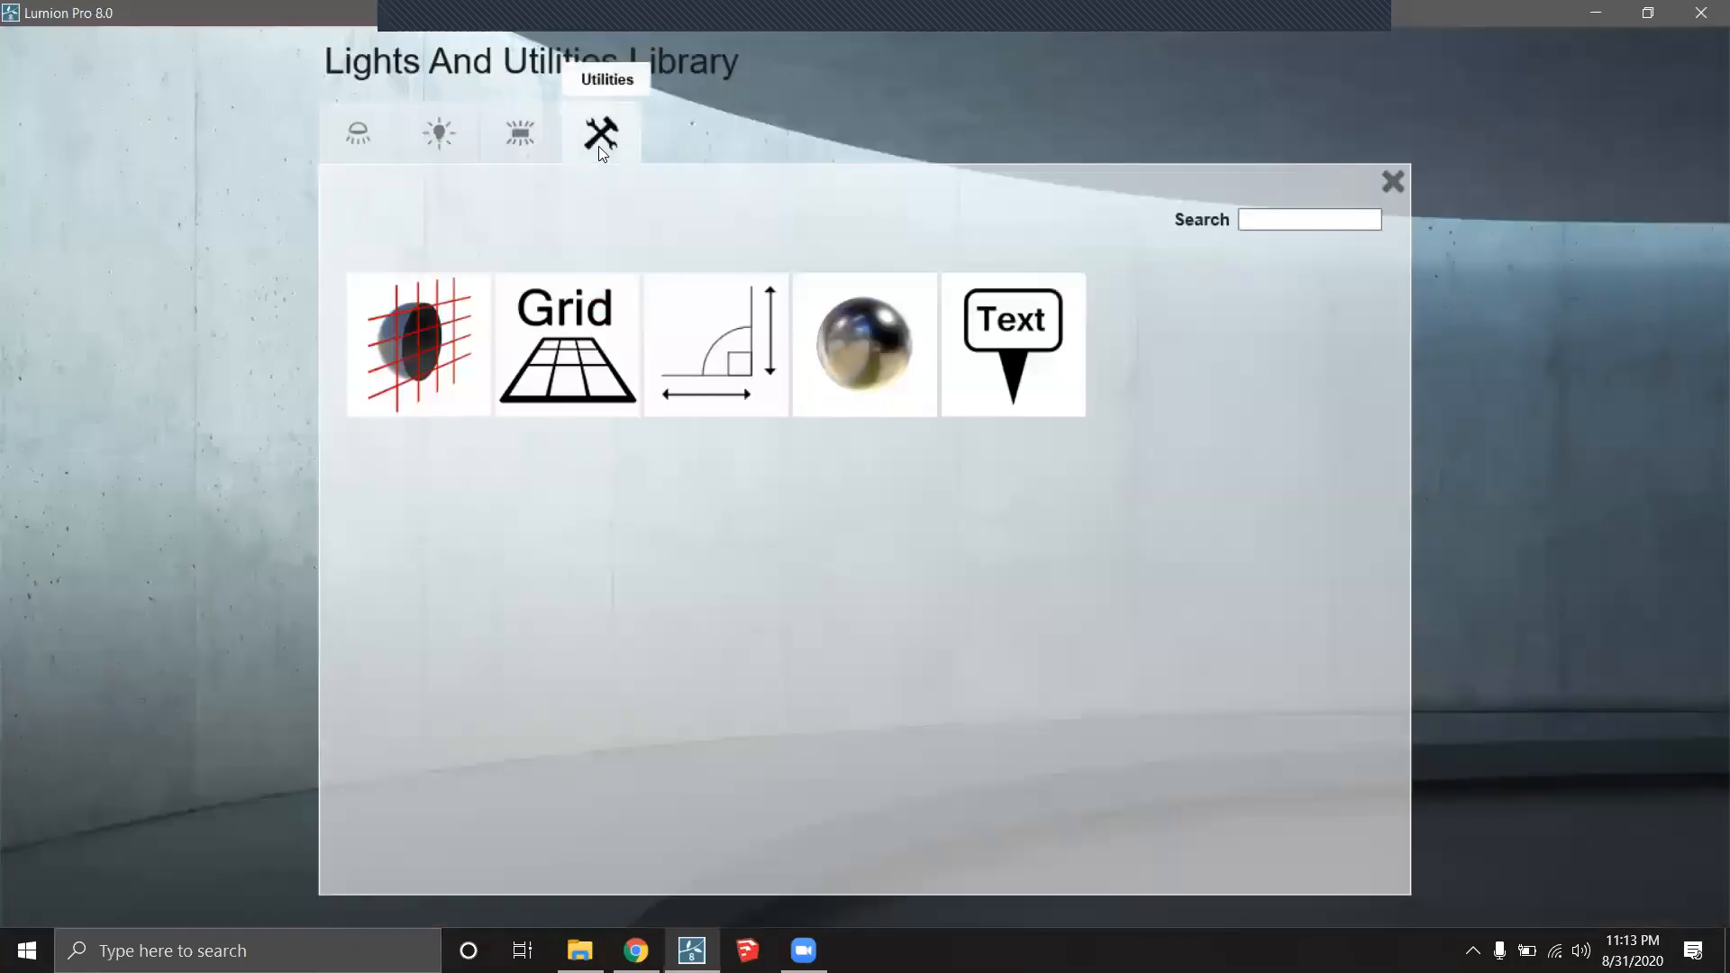
left_click(877, 341)
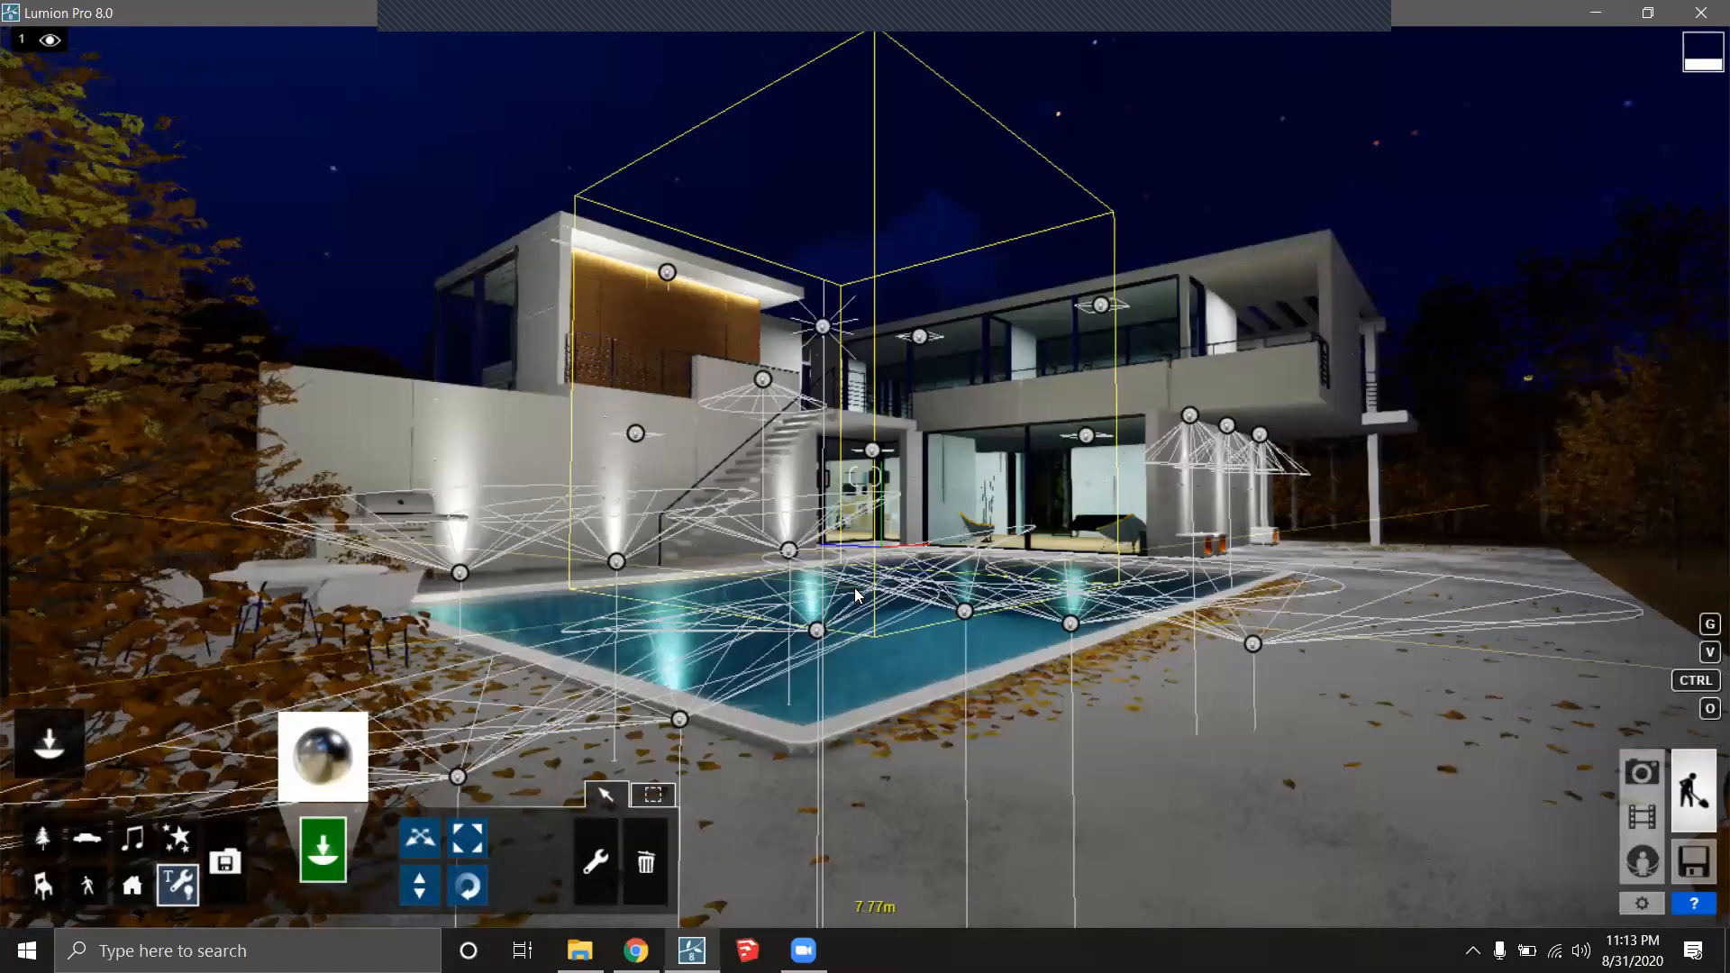
left_click(856, 595)
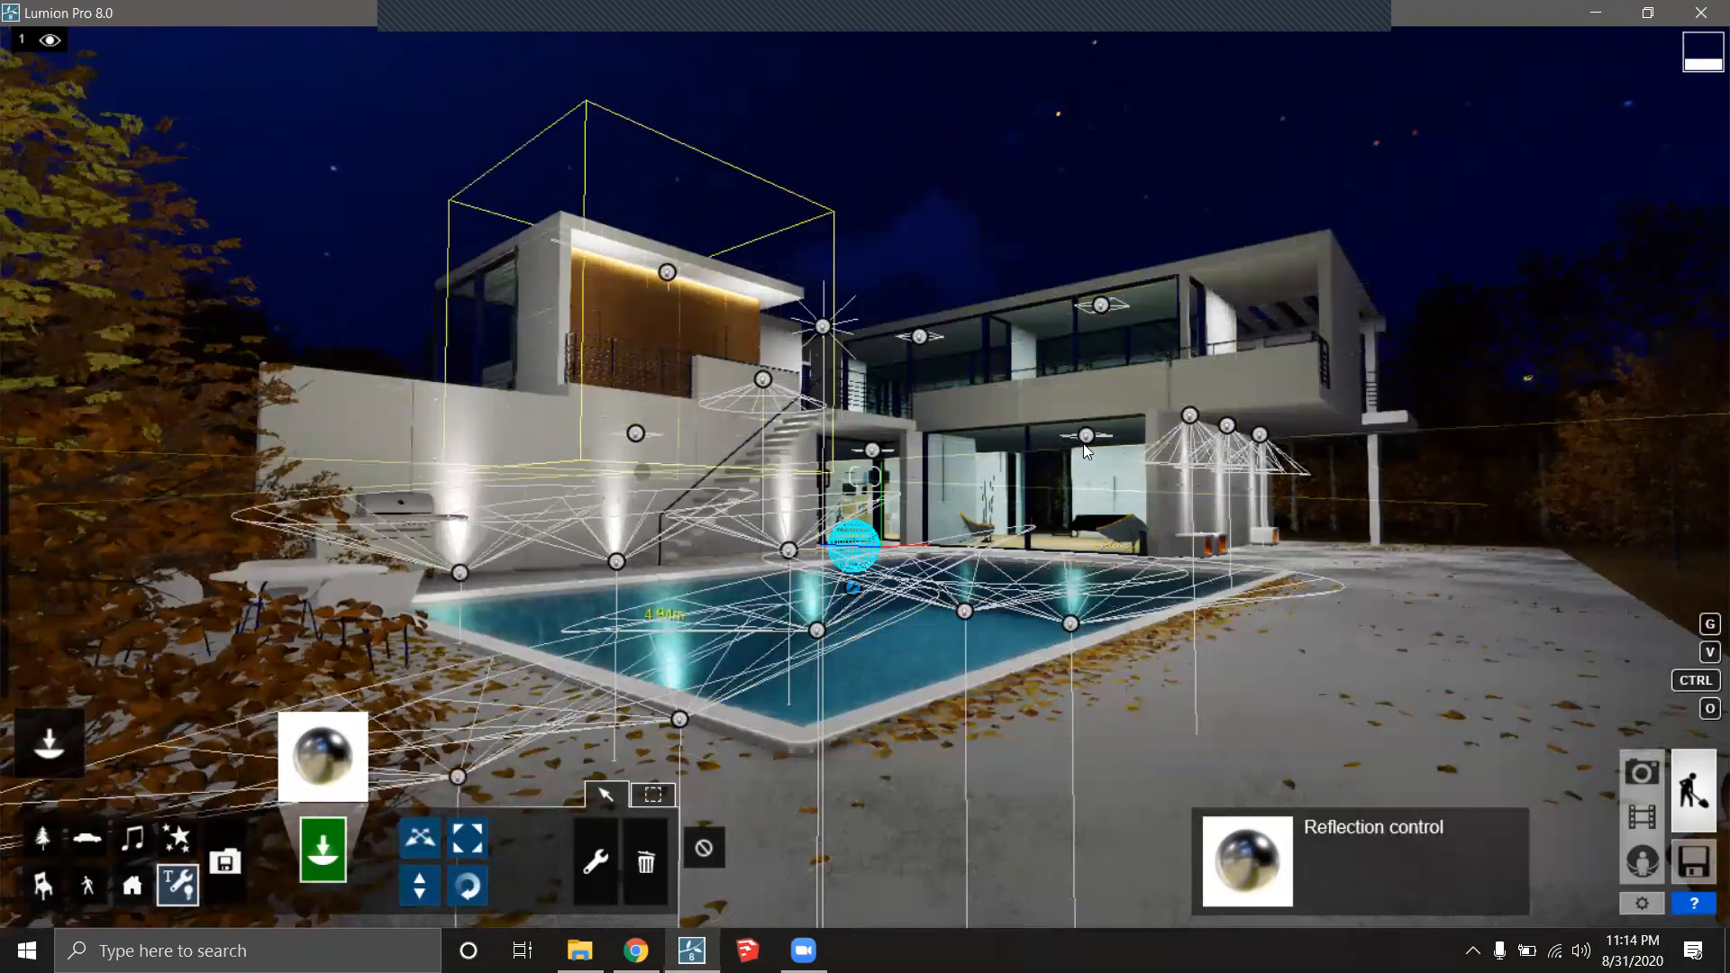
Return to Photo mode and restore the stored camera view of Photo 1.
left_click(1652, 773)
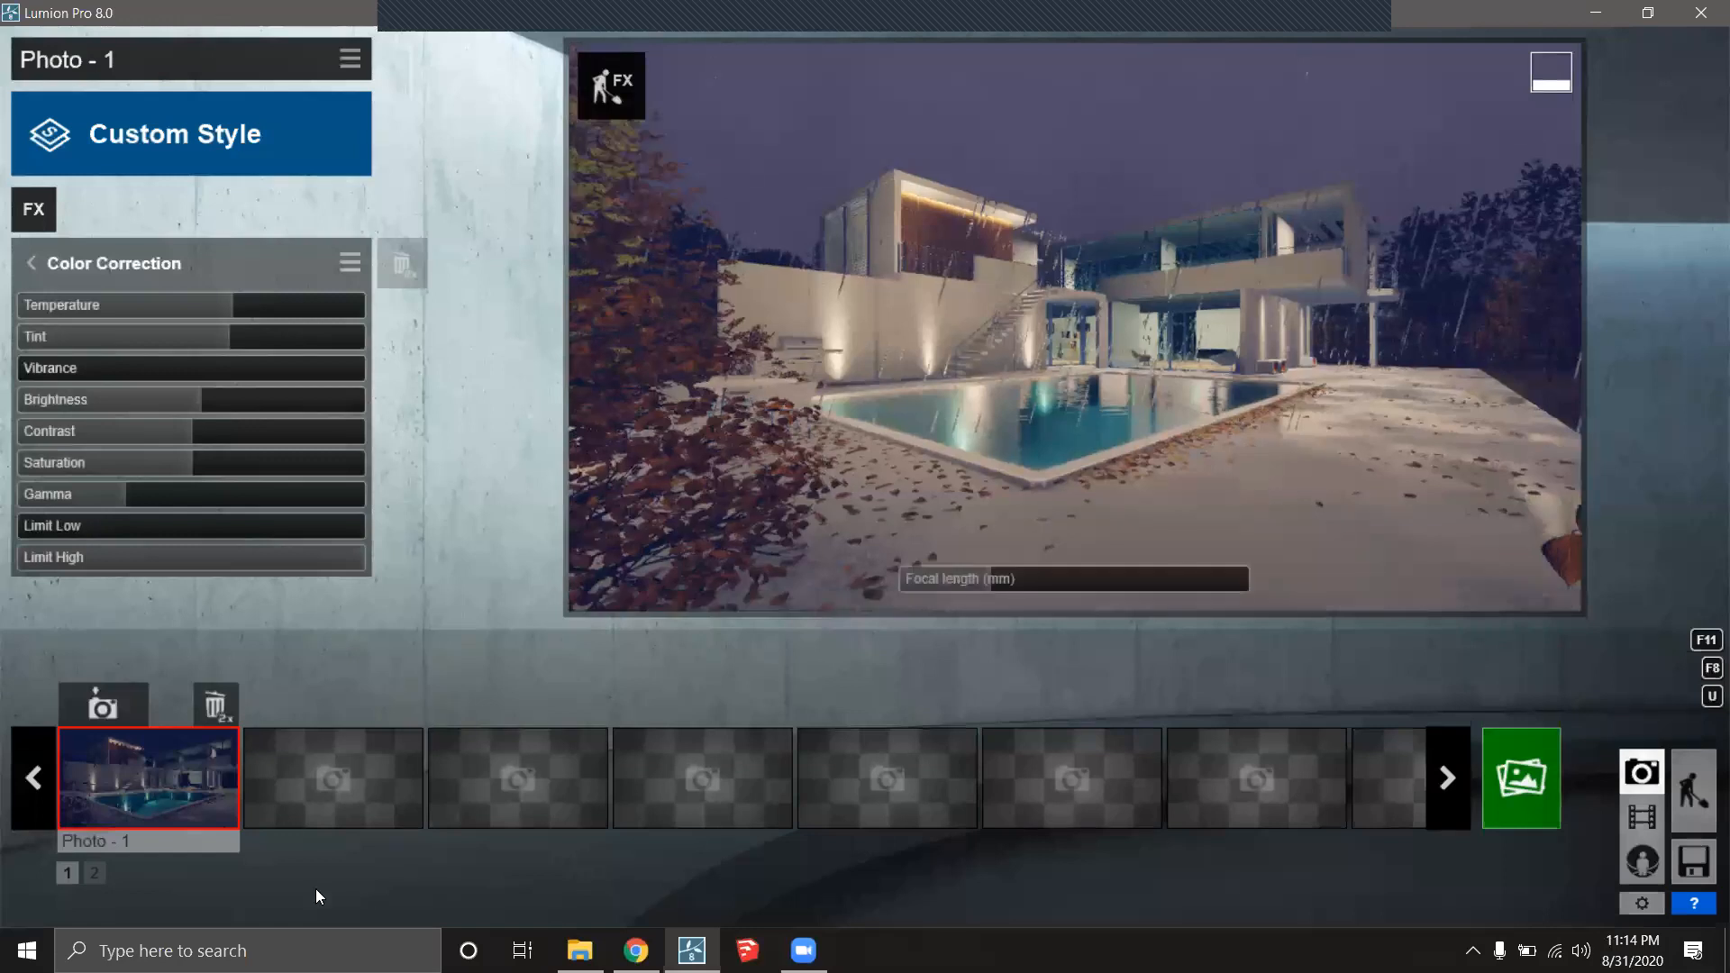
left_click(169, 780)
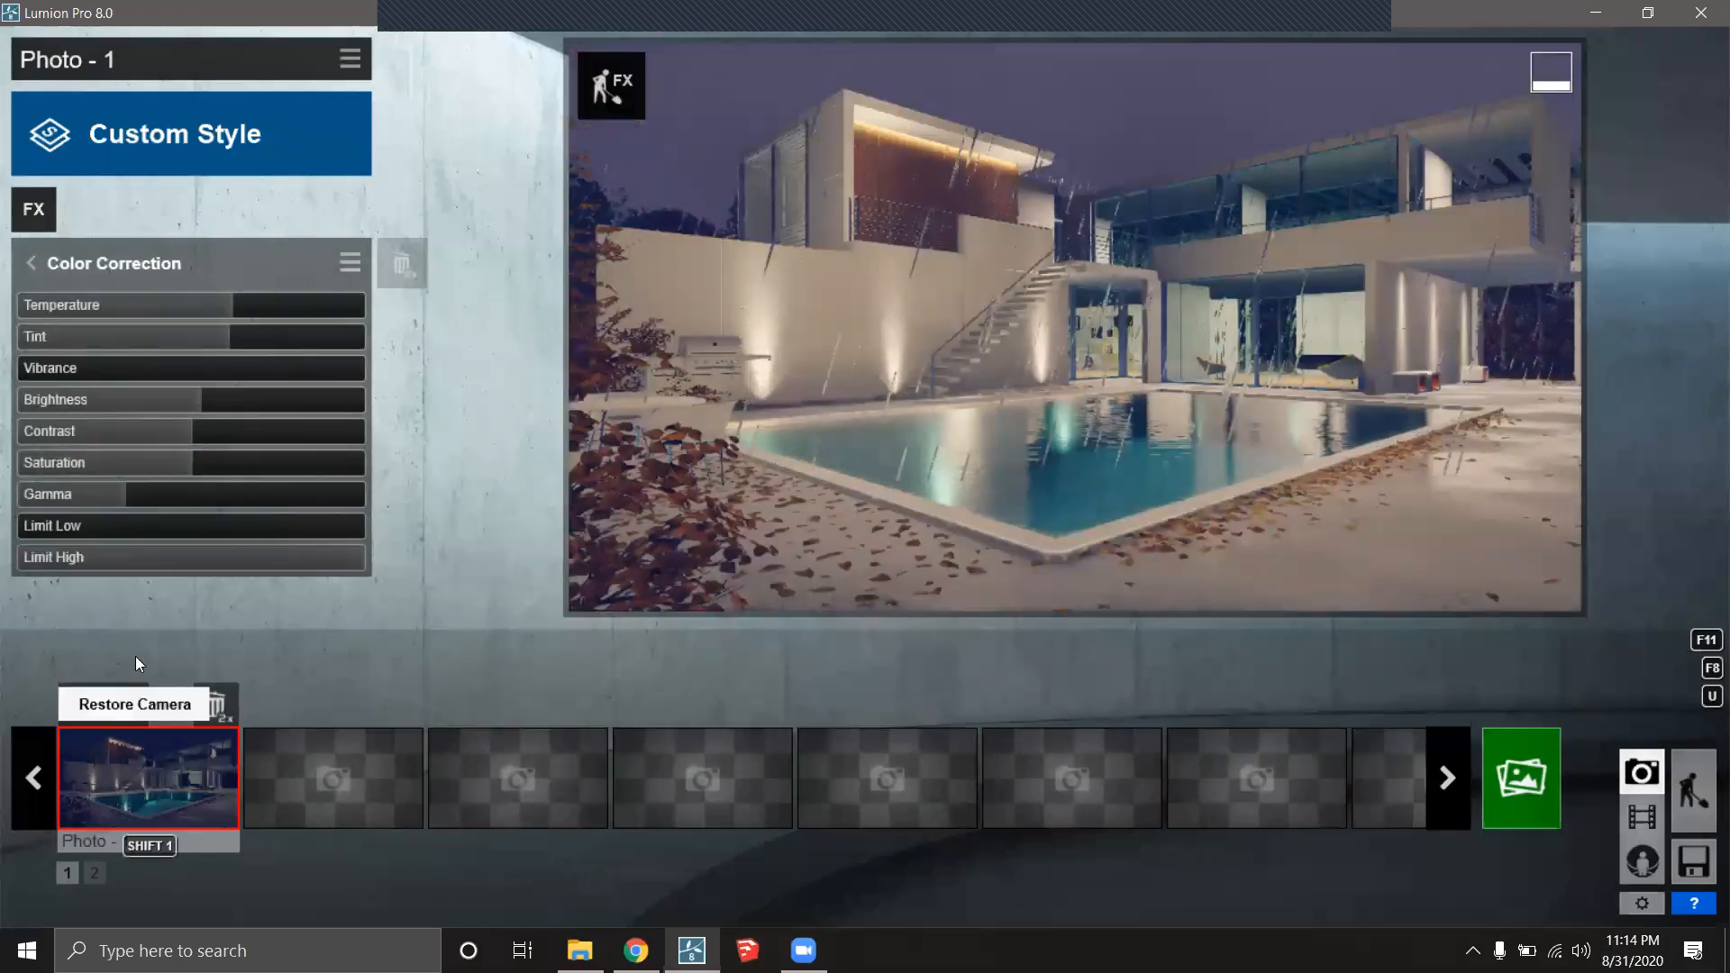
Look through the photo effect categories and add the Reflection effect from the Light and Shadow group.
left_click(31, 211)
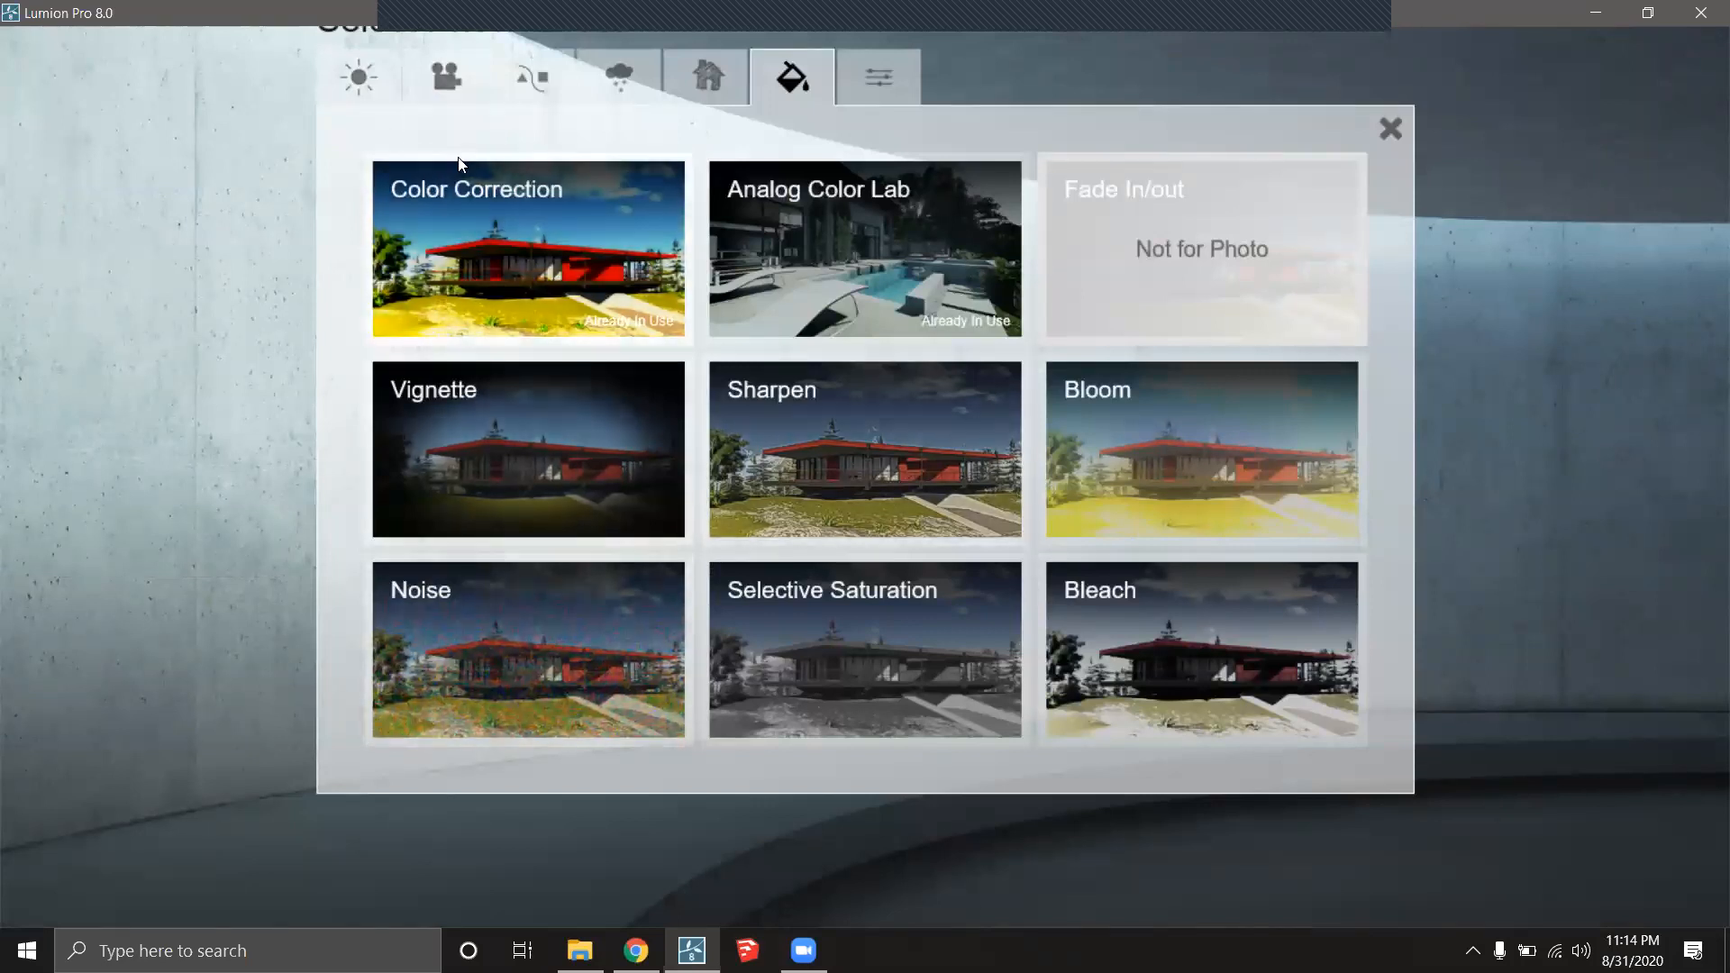
left_click(445, 77)
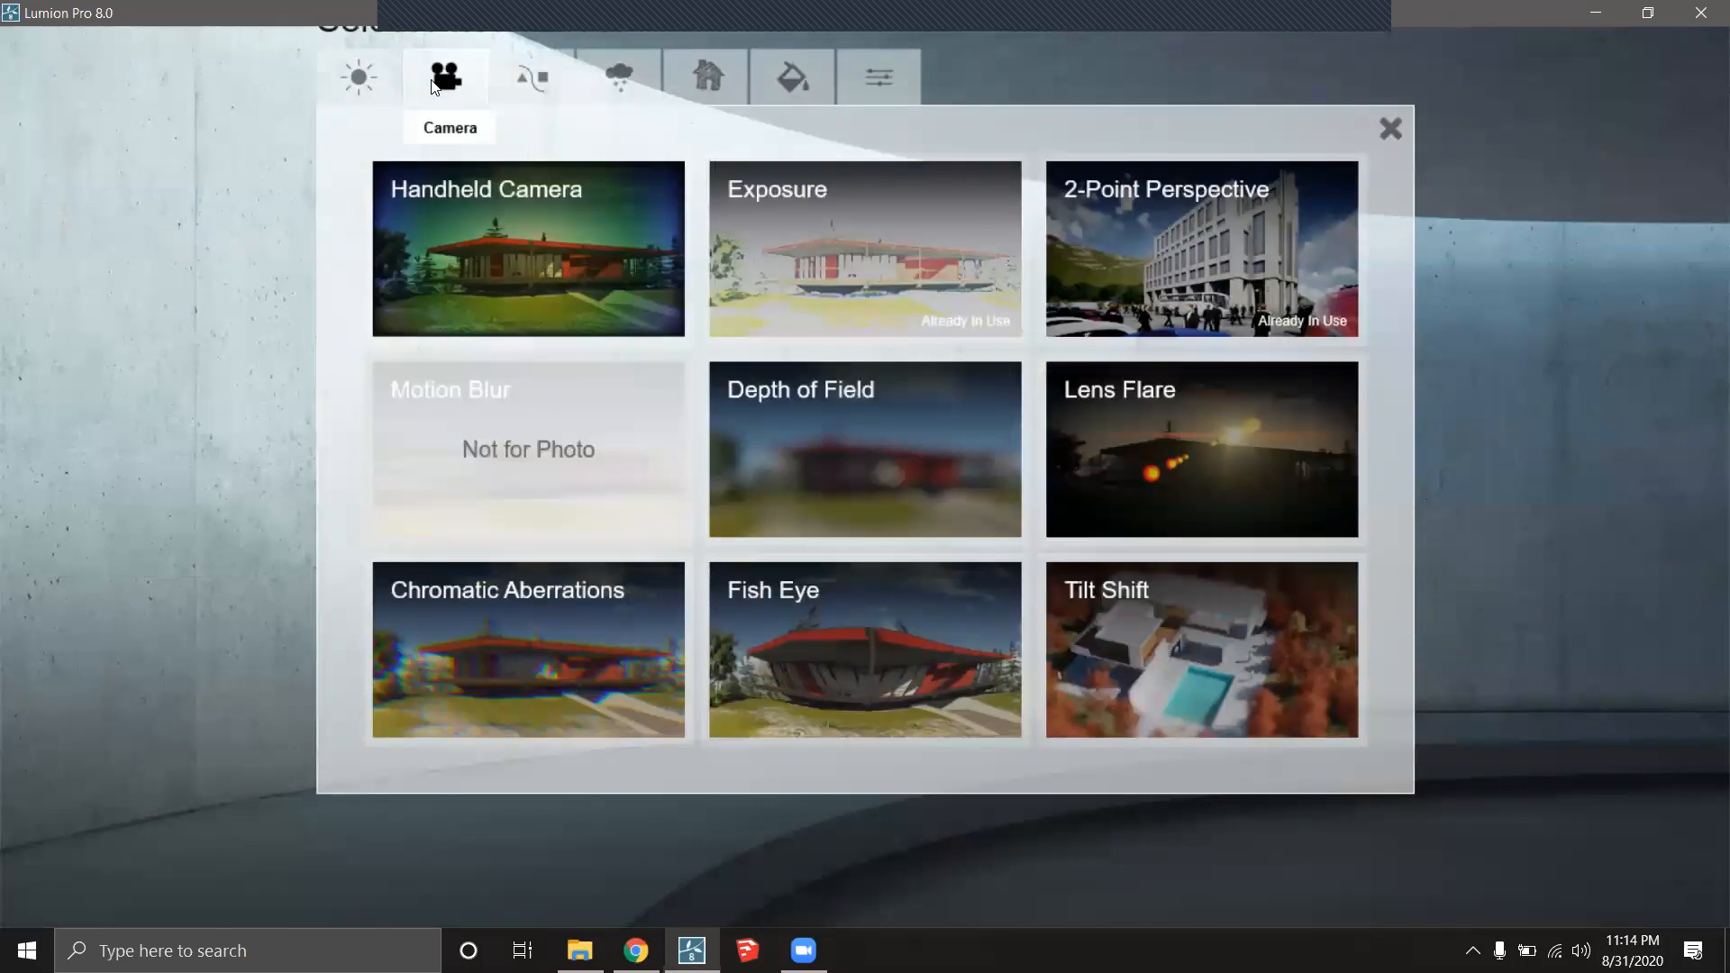
left_click(532, 89)
left_click(620, 79)
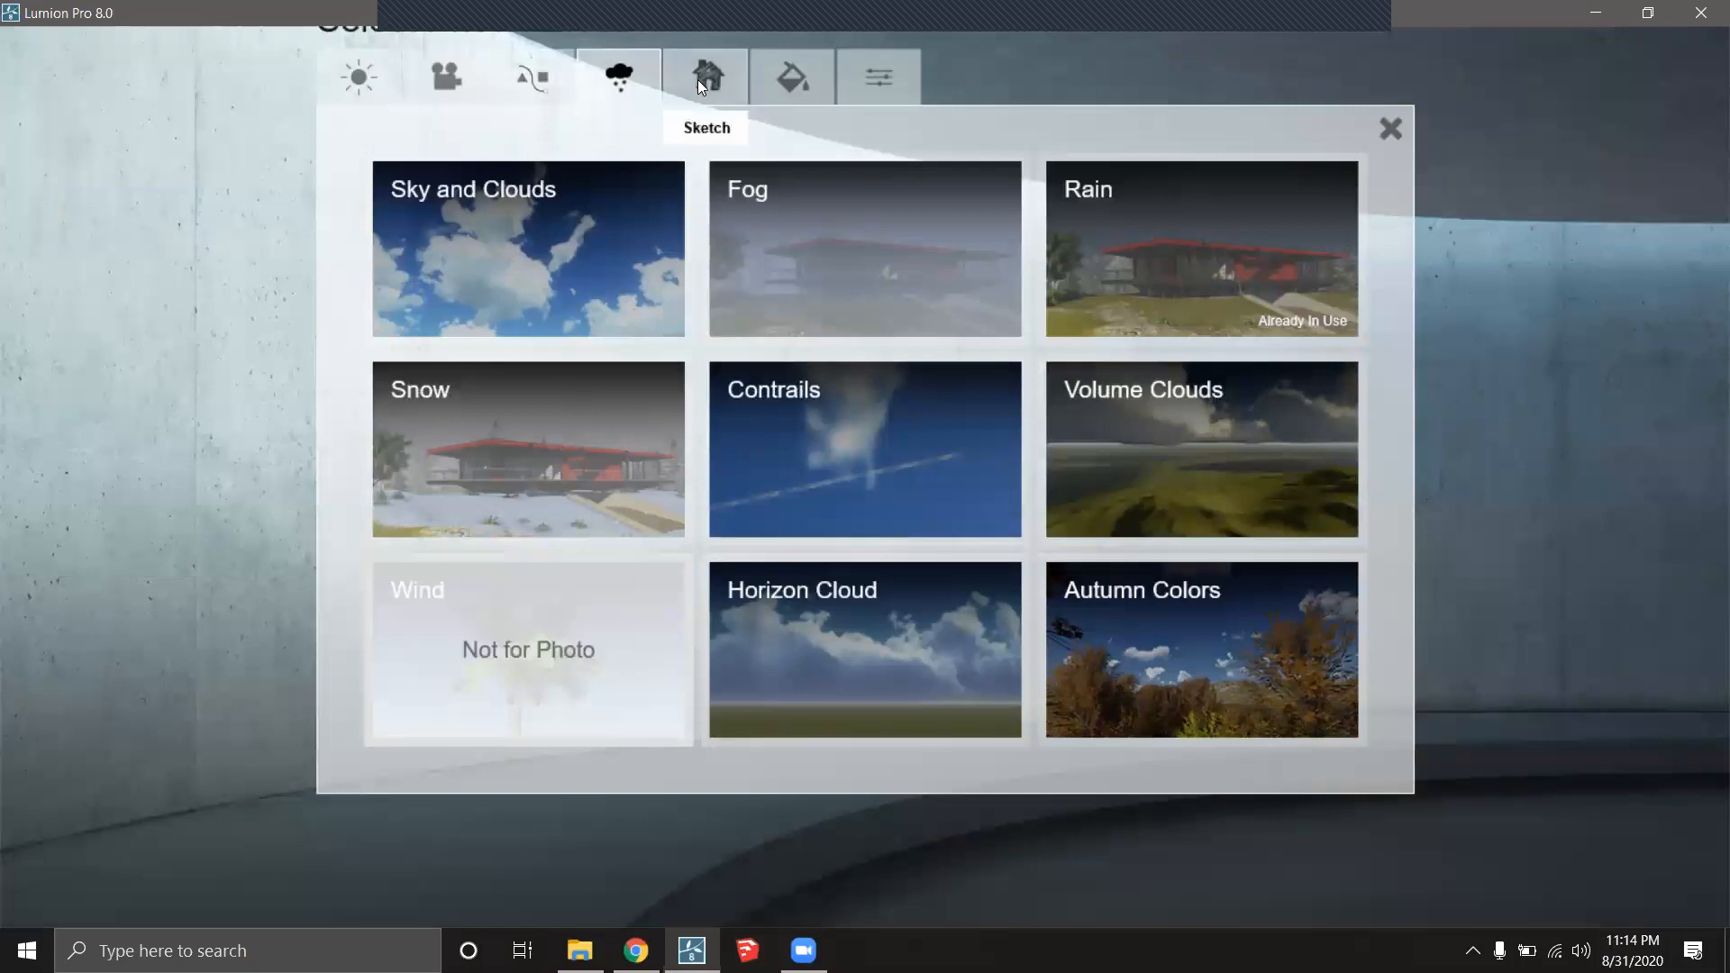
left_click(388, 76)
left_click(446, 76)
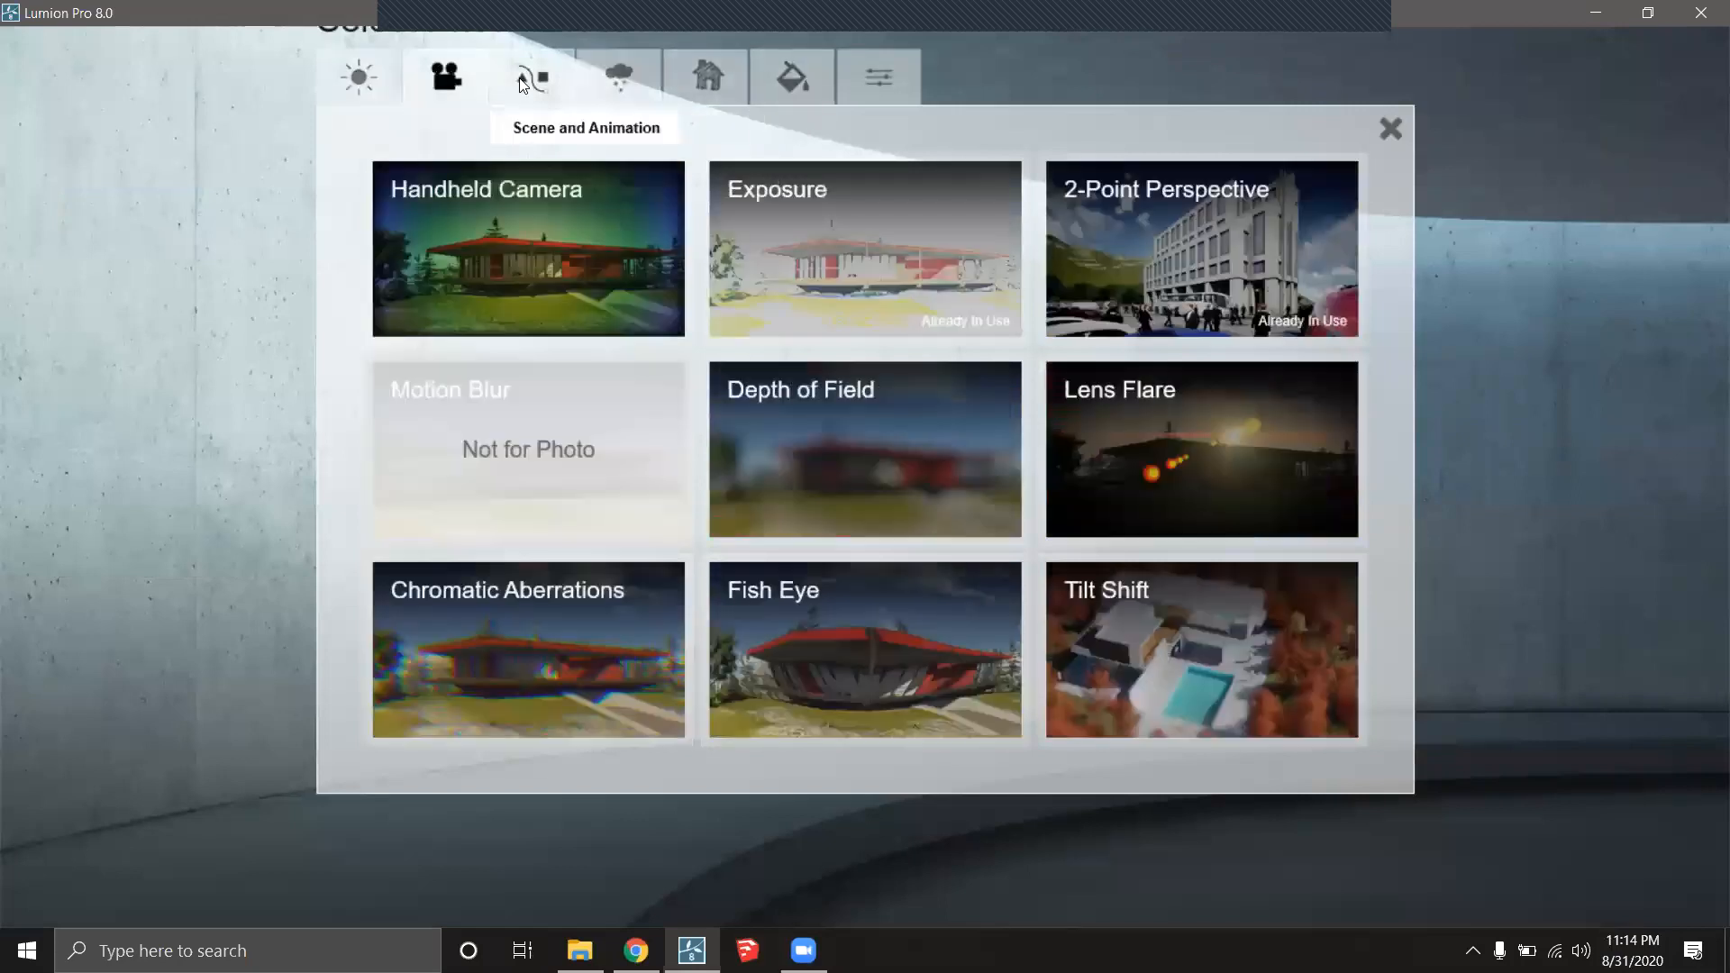
left_click(523, 81)
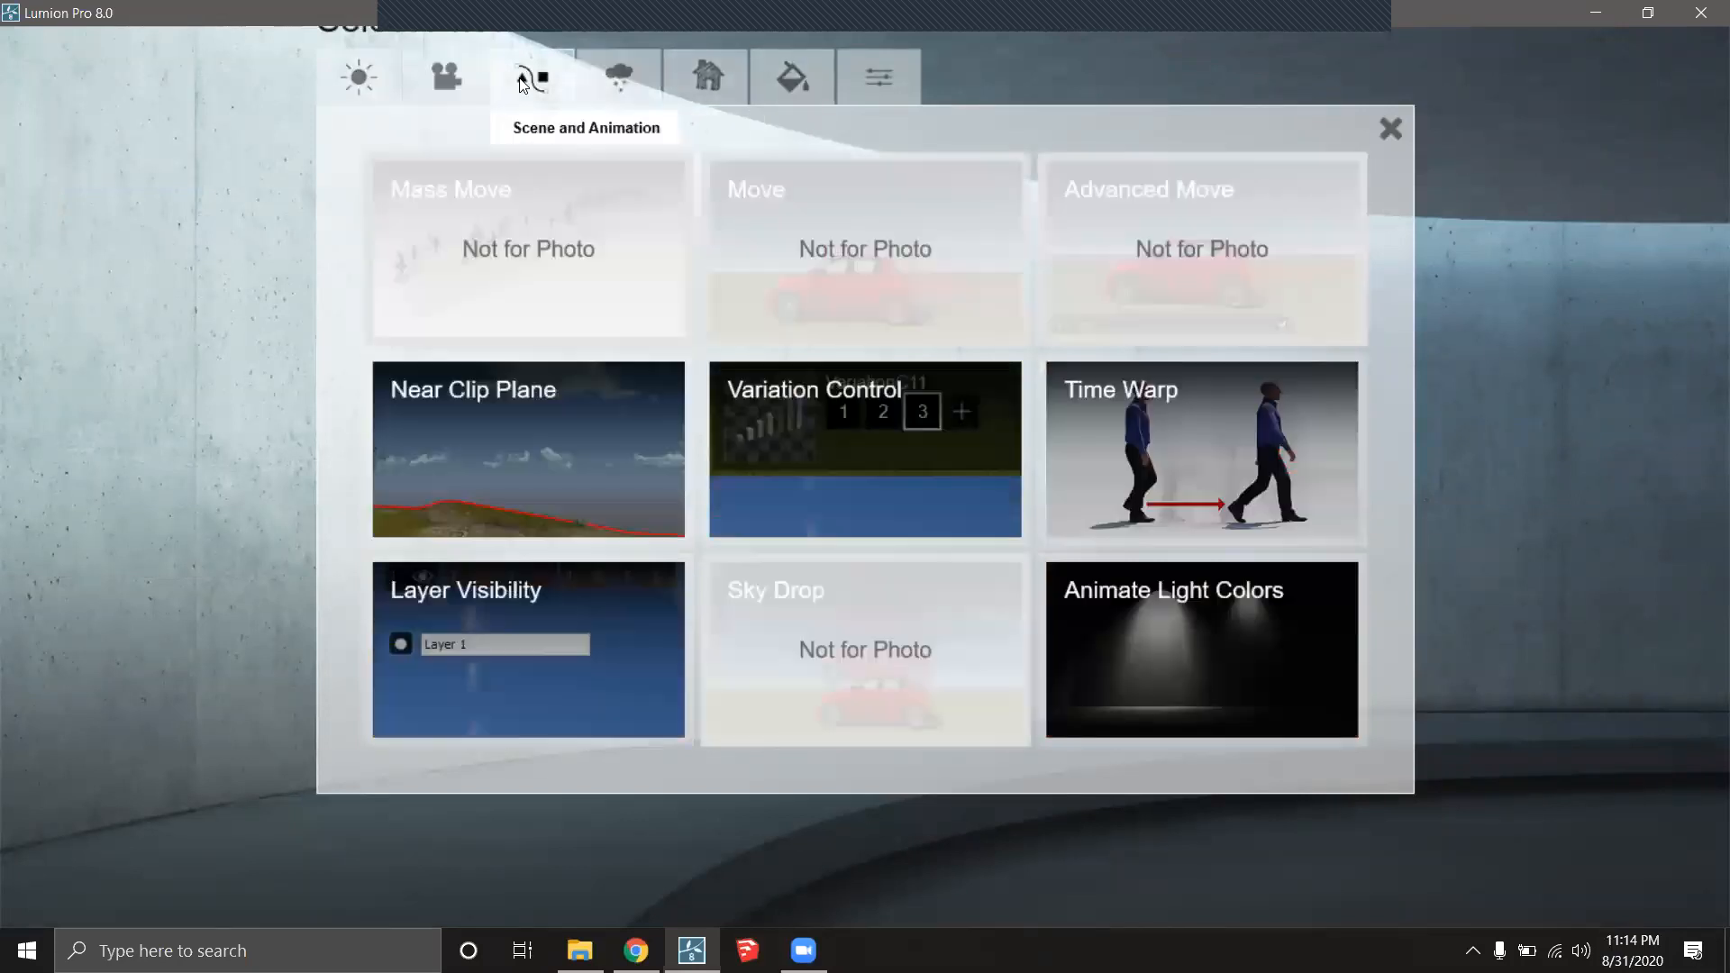
left_click(590, 81)
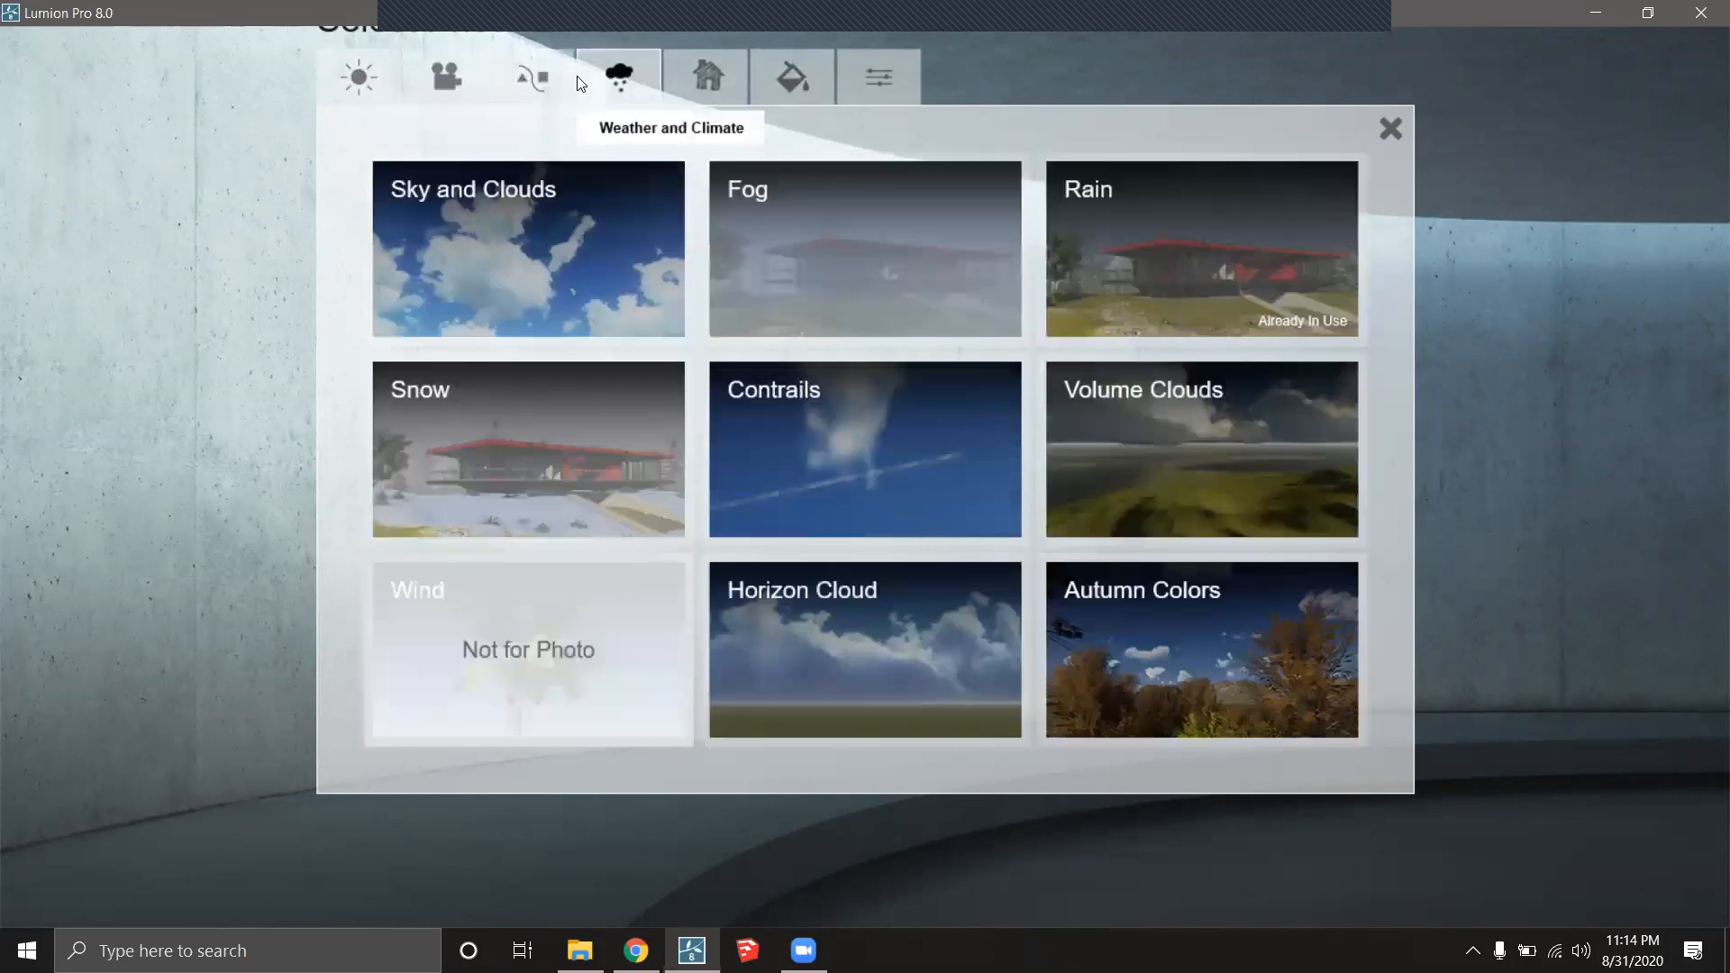
left_click(704, 78)
left_click(758, 81)
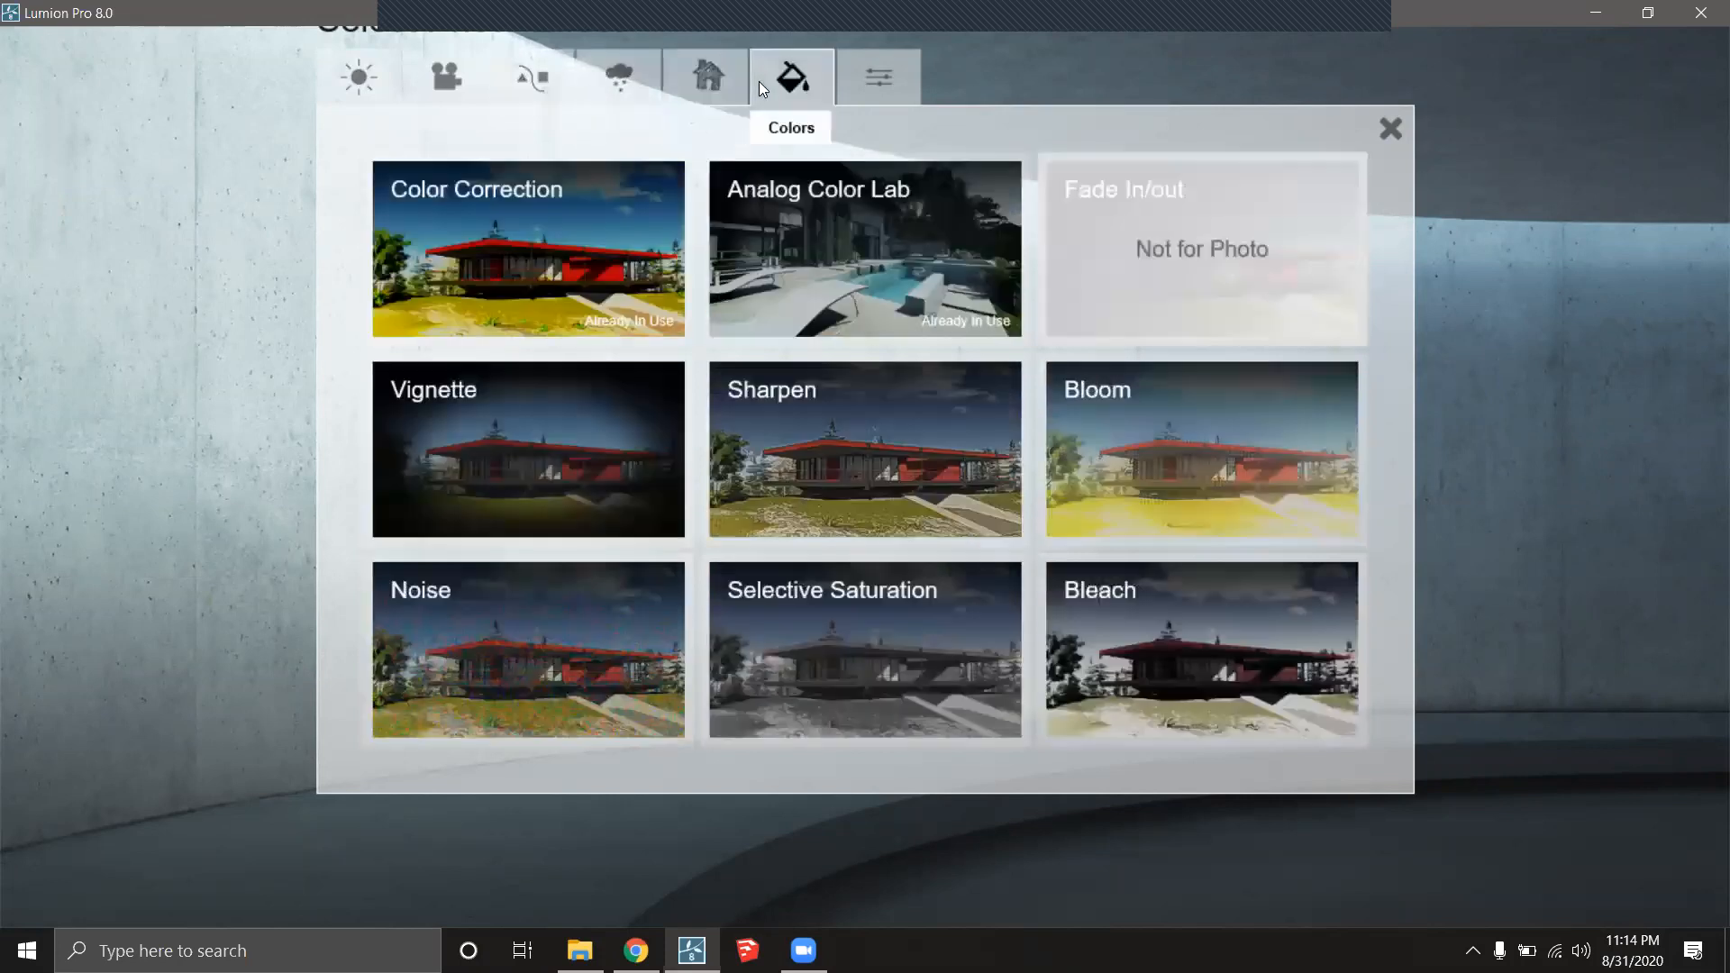
left_click(881, 79)
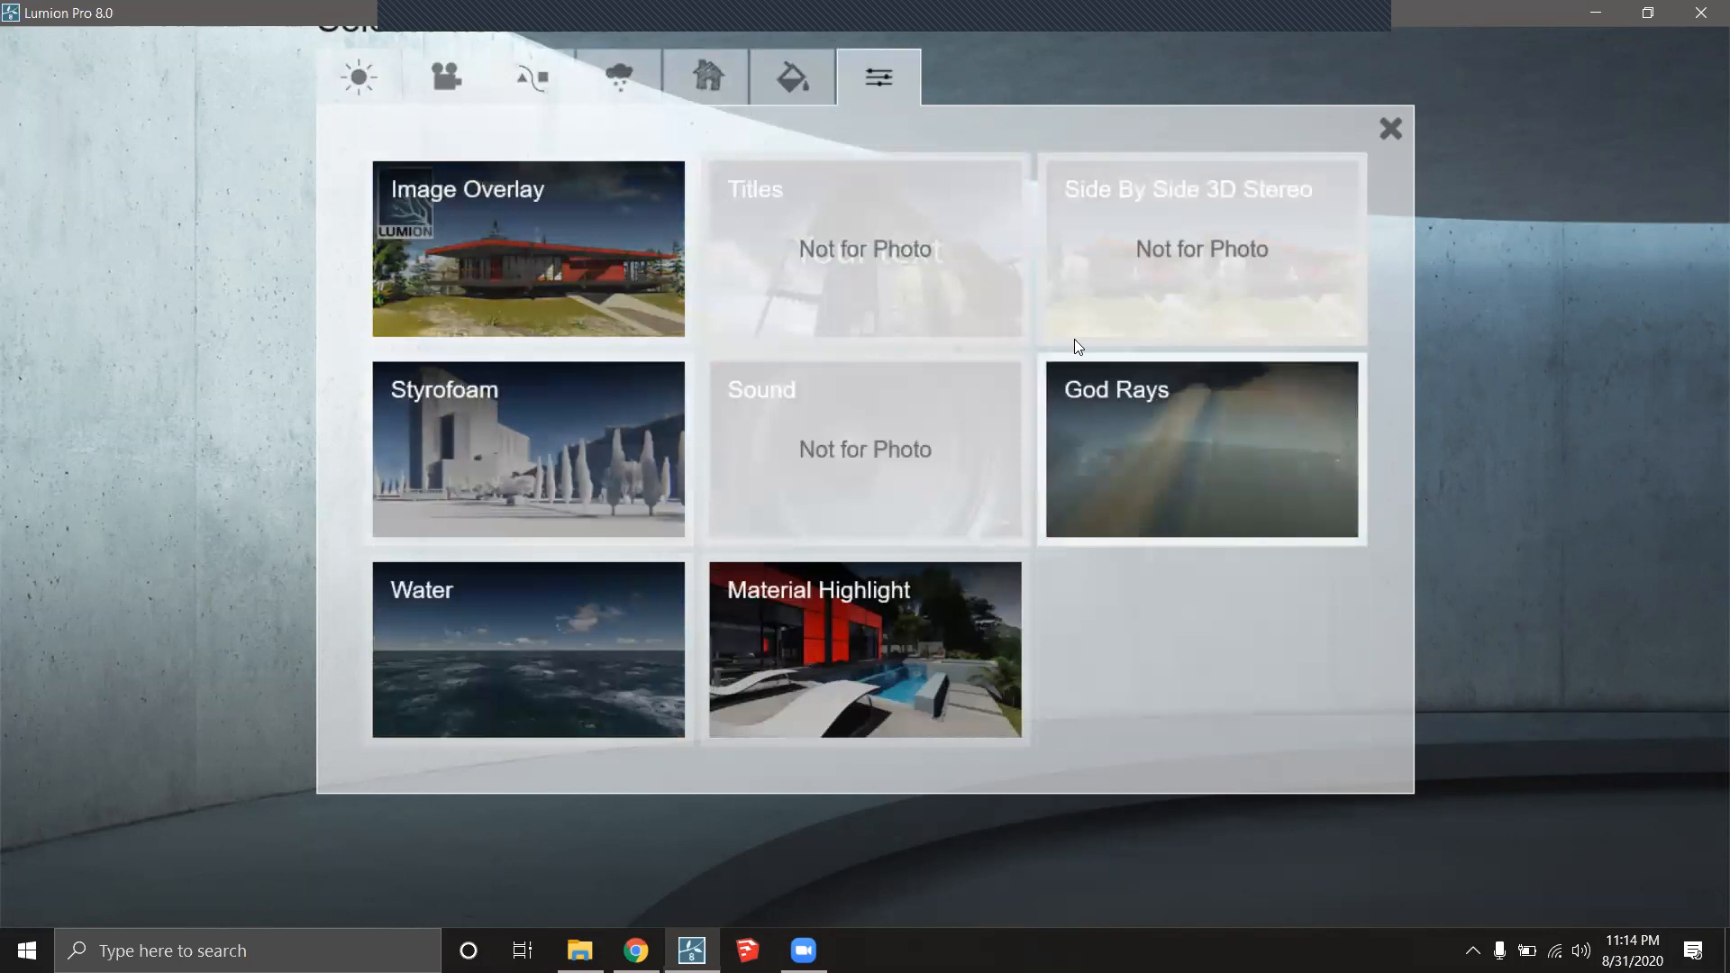
left_click(361, 87)
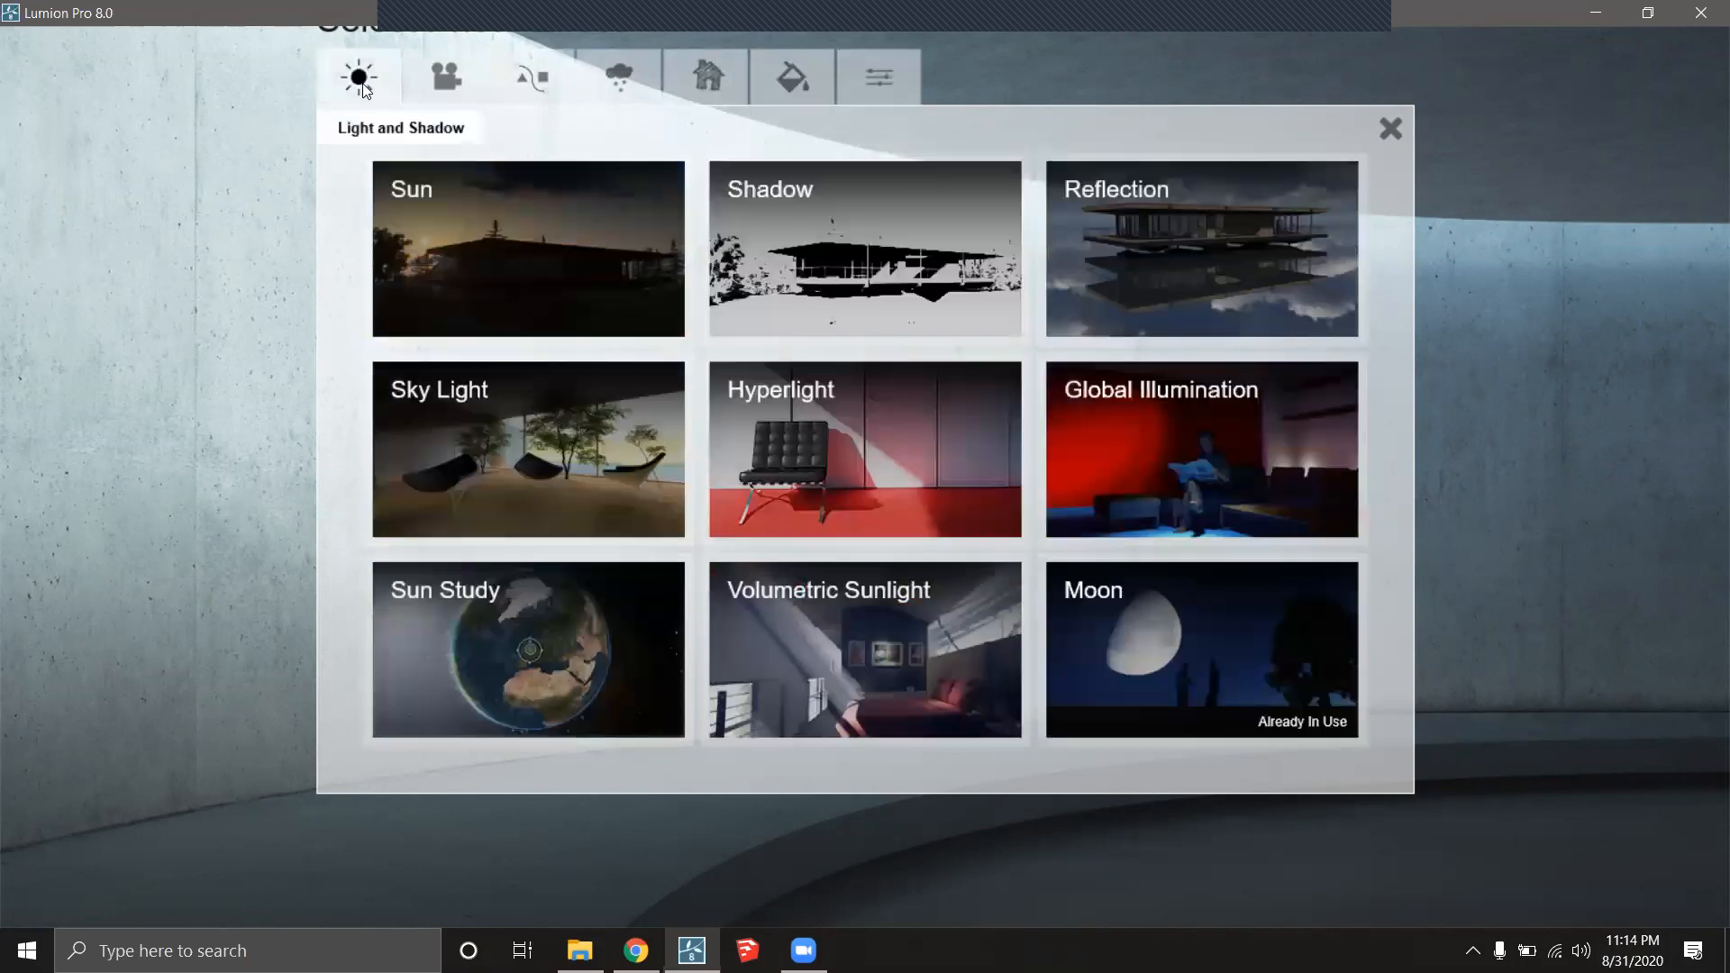
left_click(442, 79)
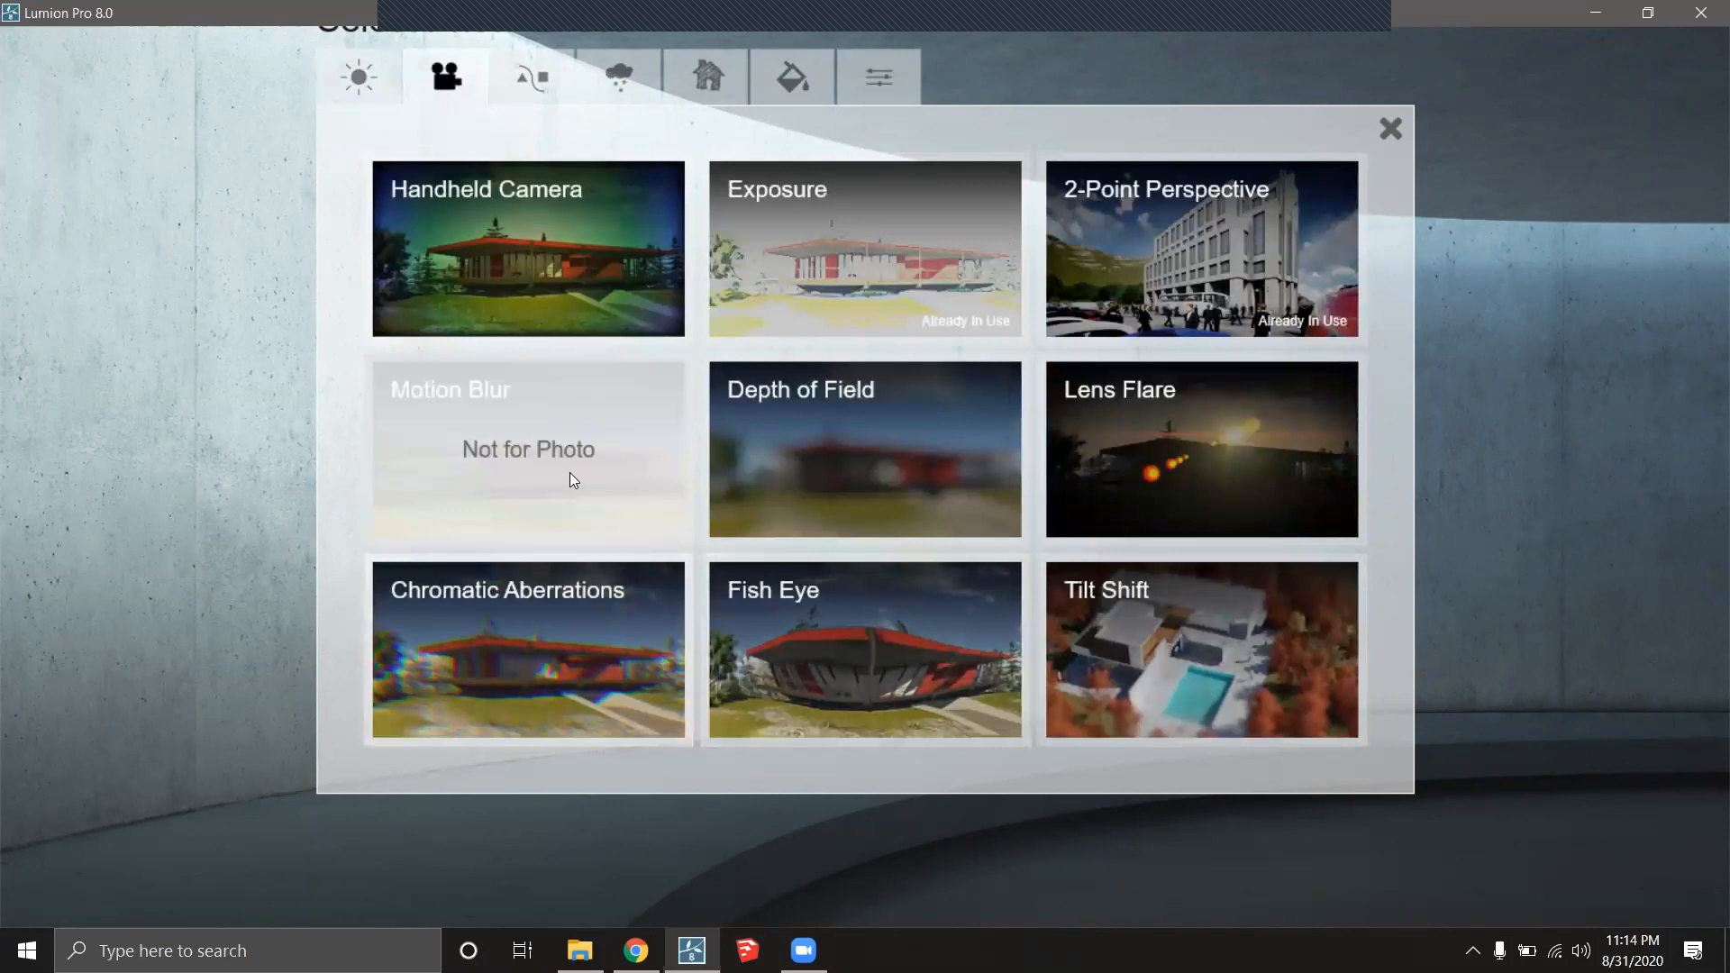
left_click(553, 86)
left_click(378, 79)
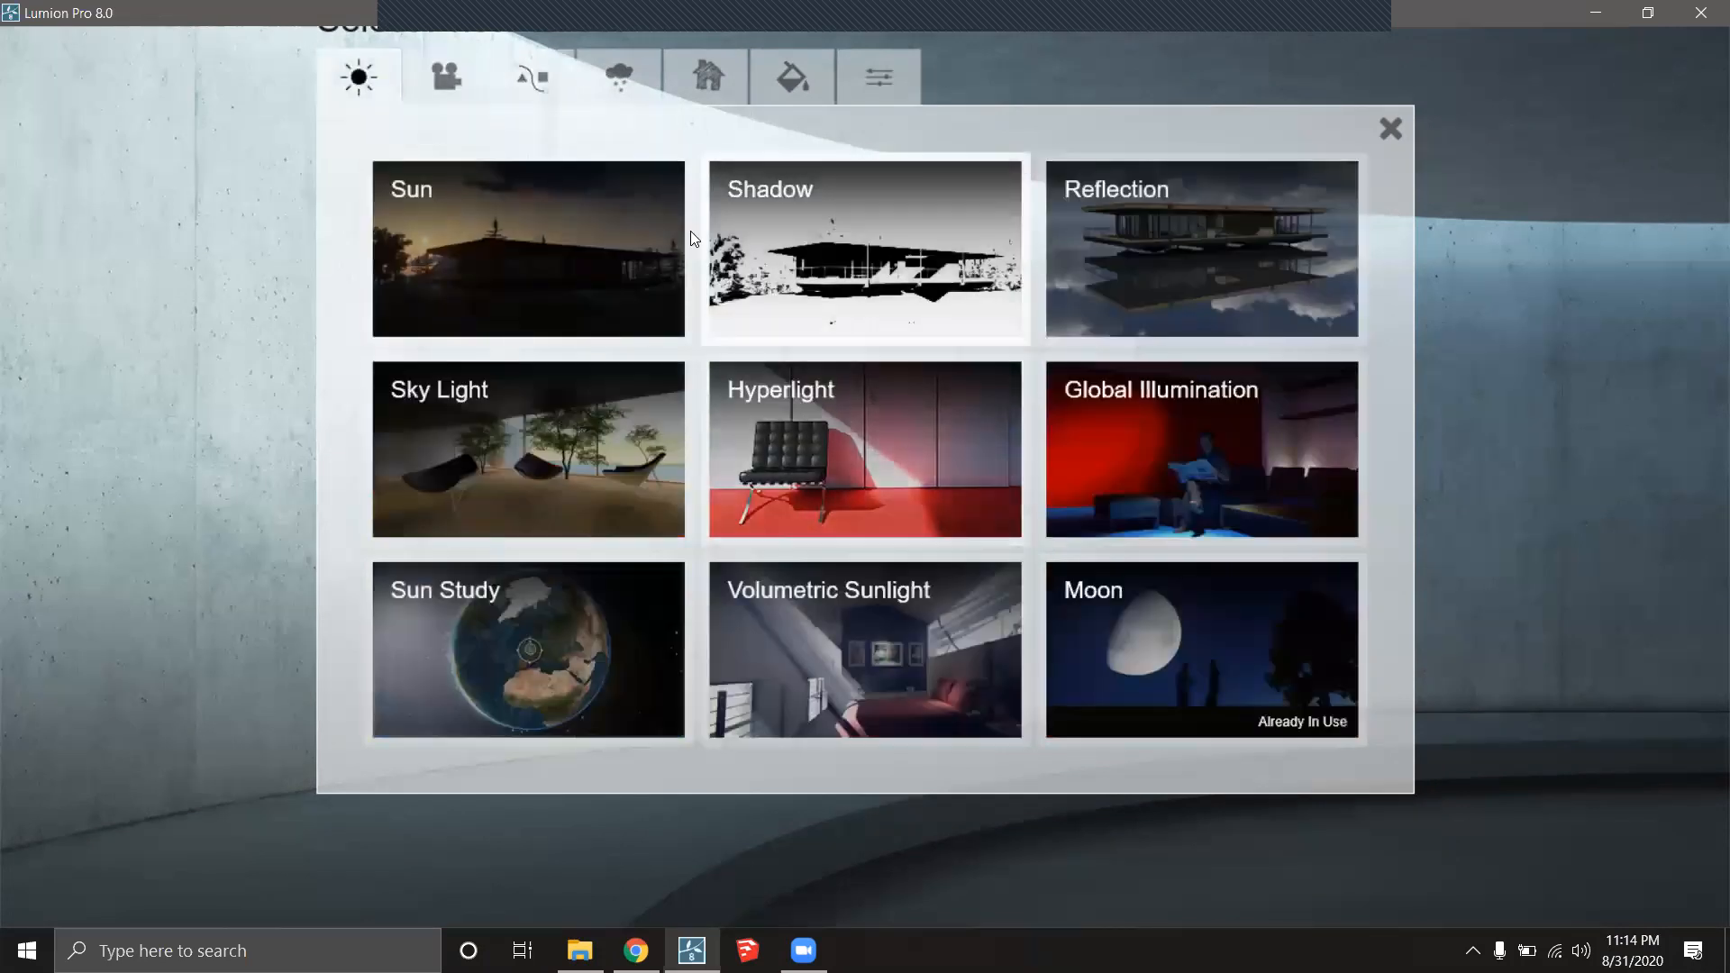
left_click(1157, 274)
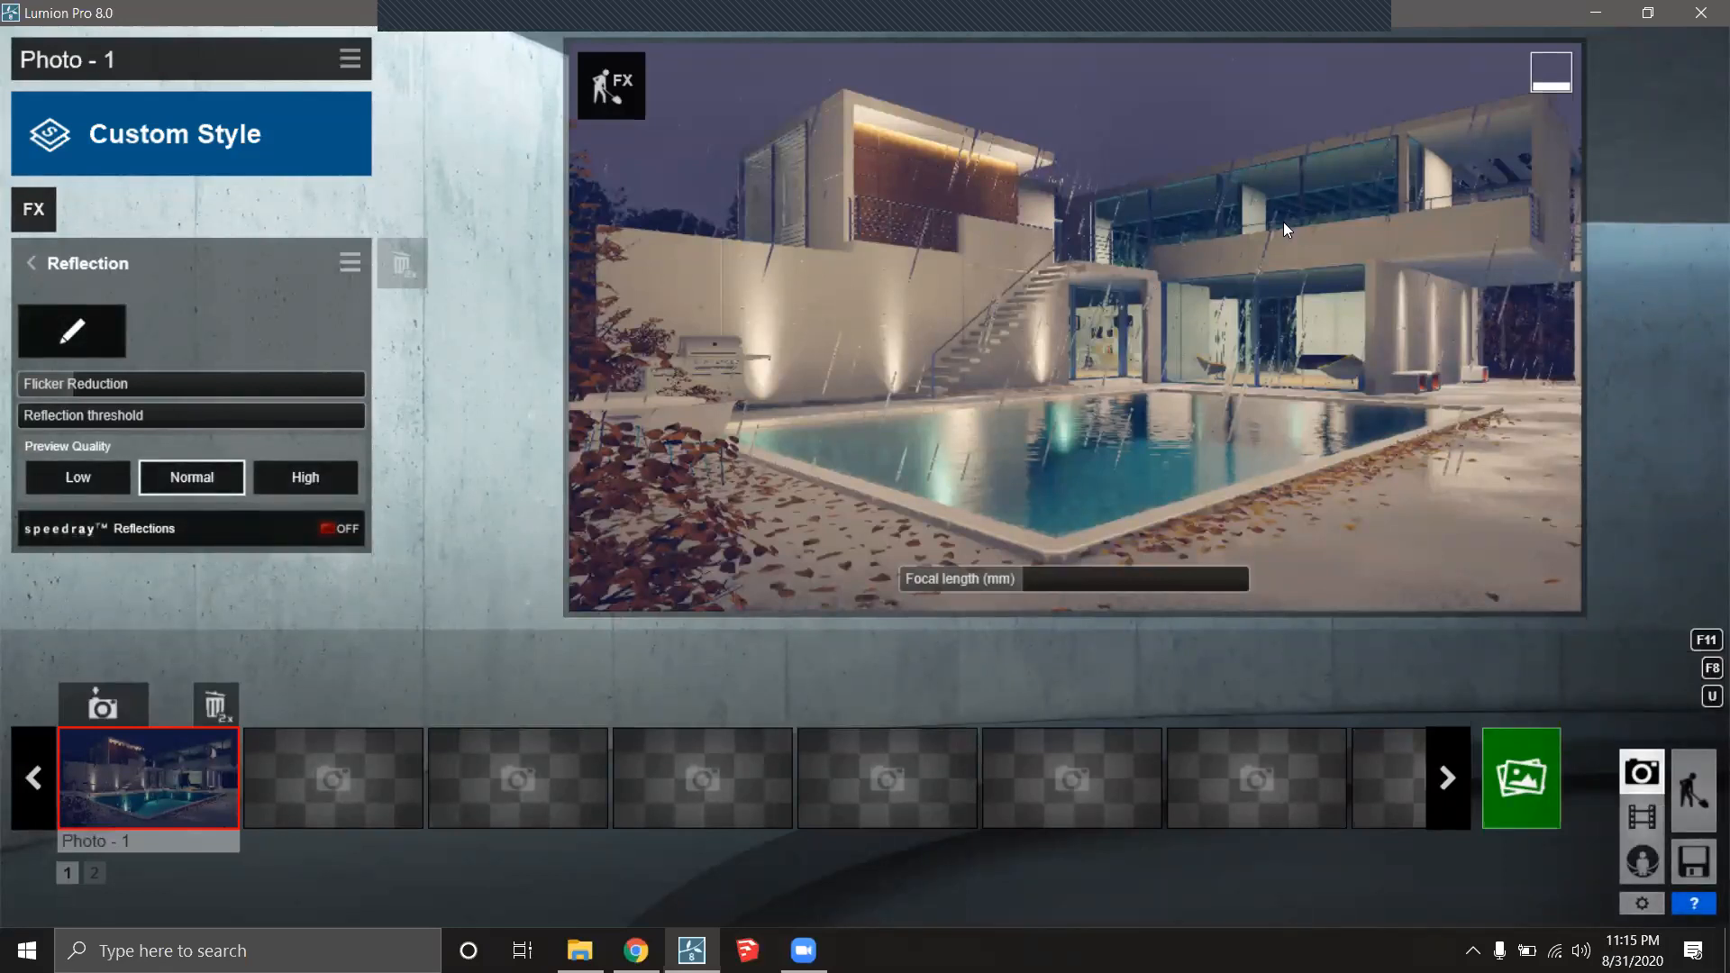
Add four reflection planes: the main upper-floor glazing, the large ground-floor glazing, the window beside the moon, and the glazing by the stairs.
left_click(77, 336)
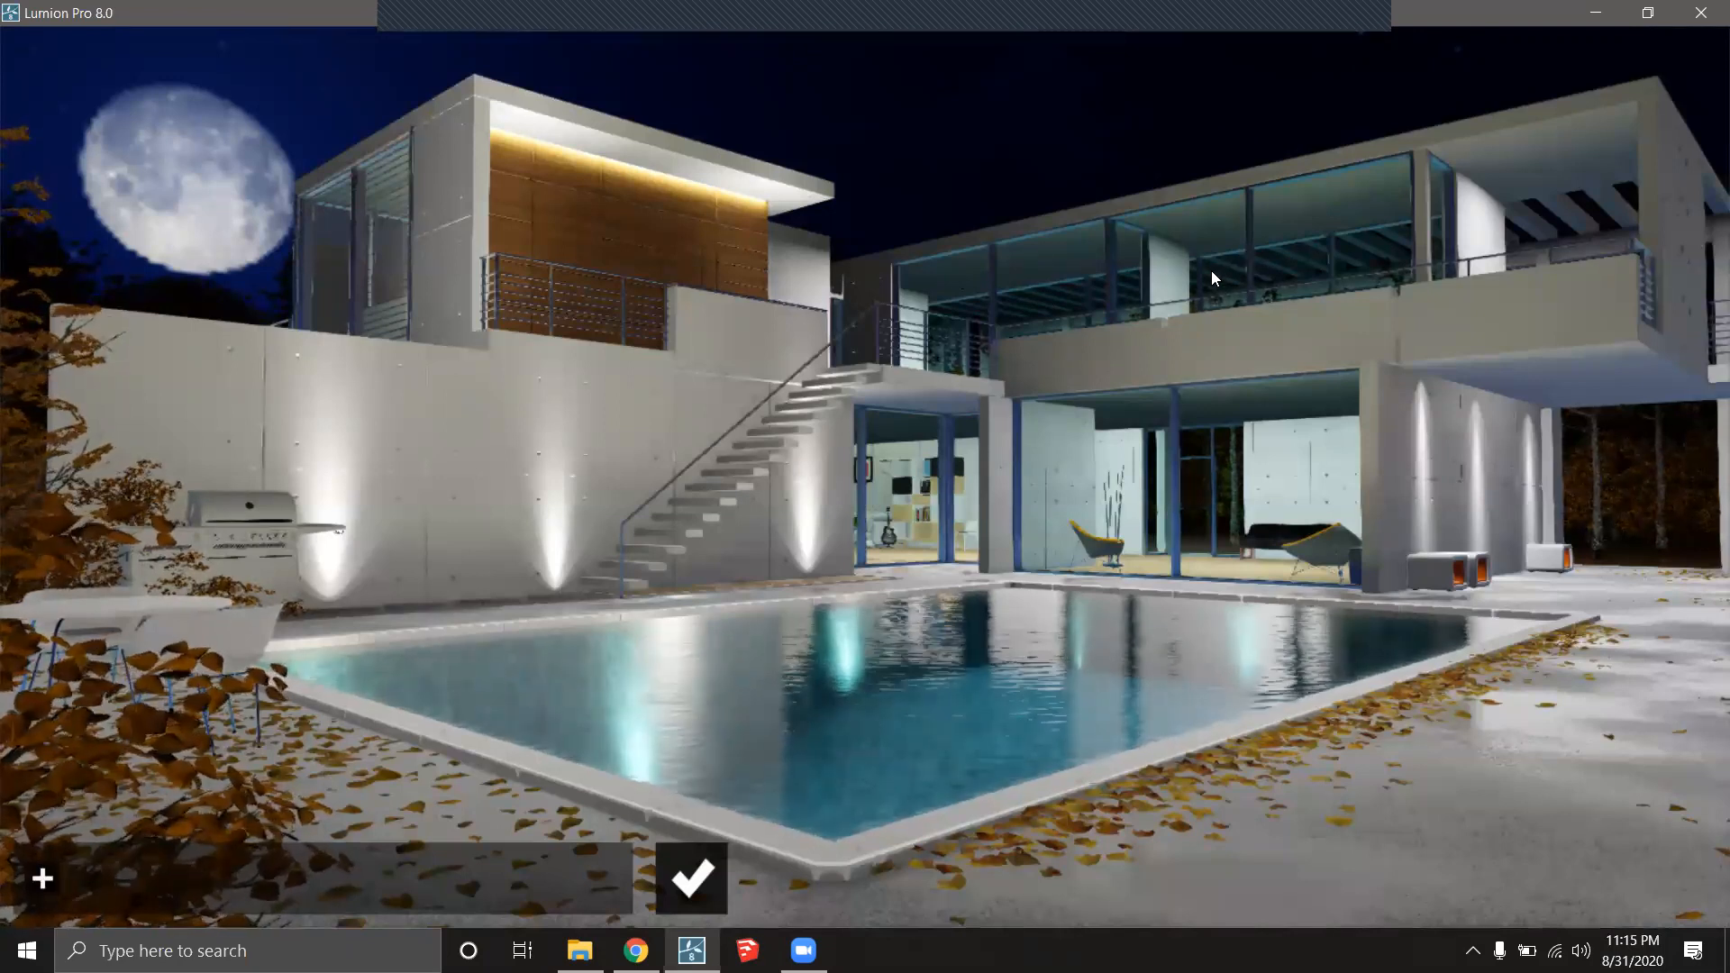
left_click(47, 880)
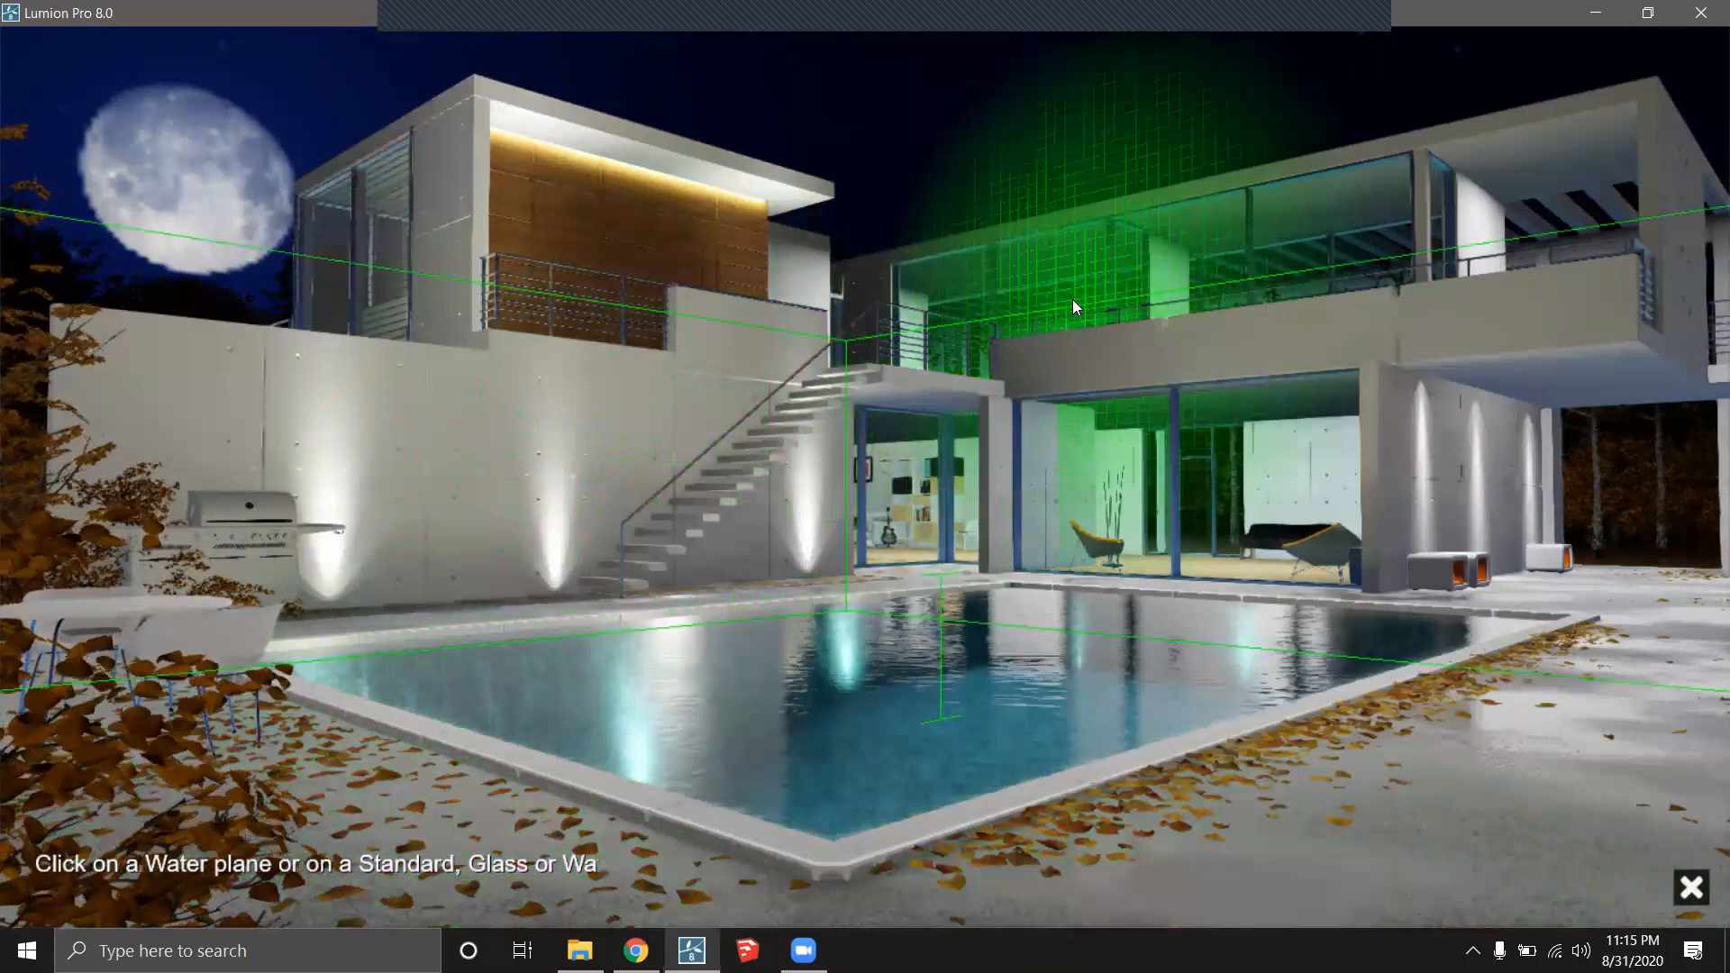
left_click(1028, 280)
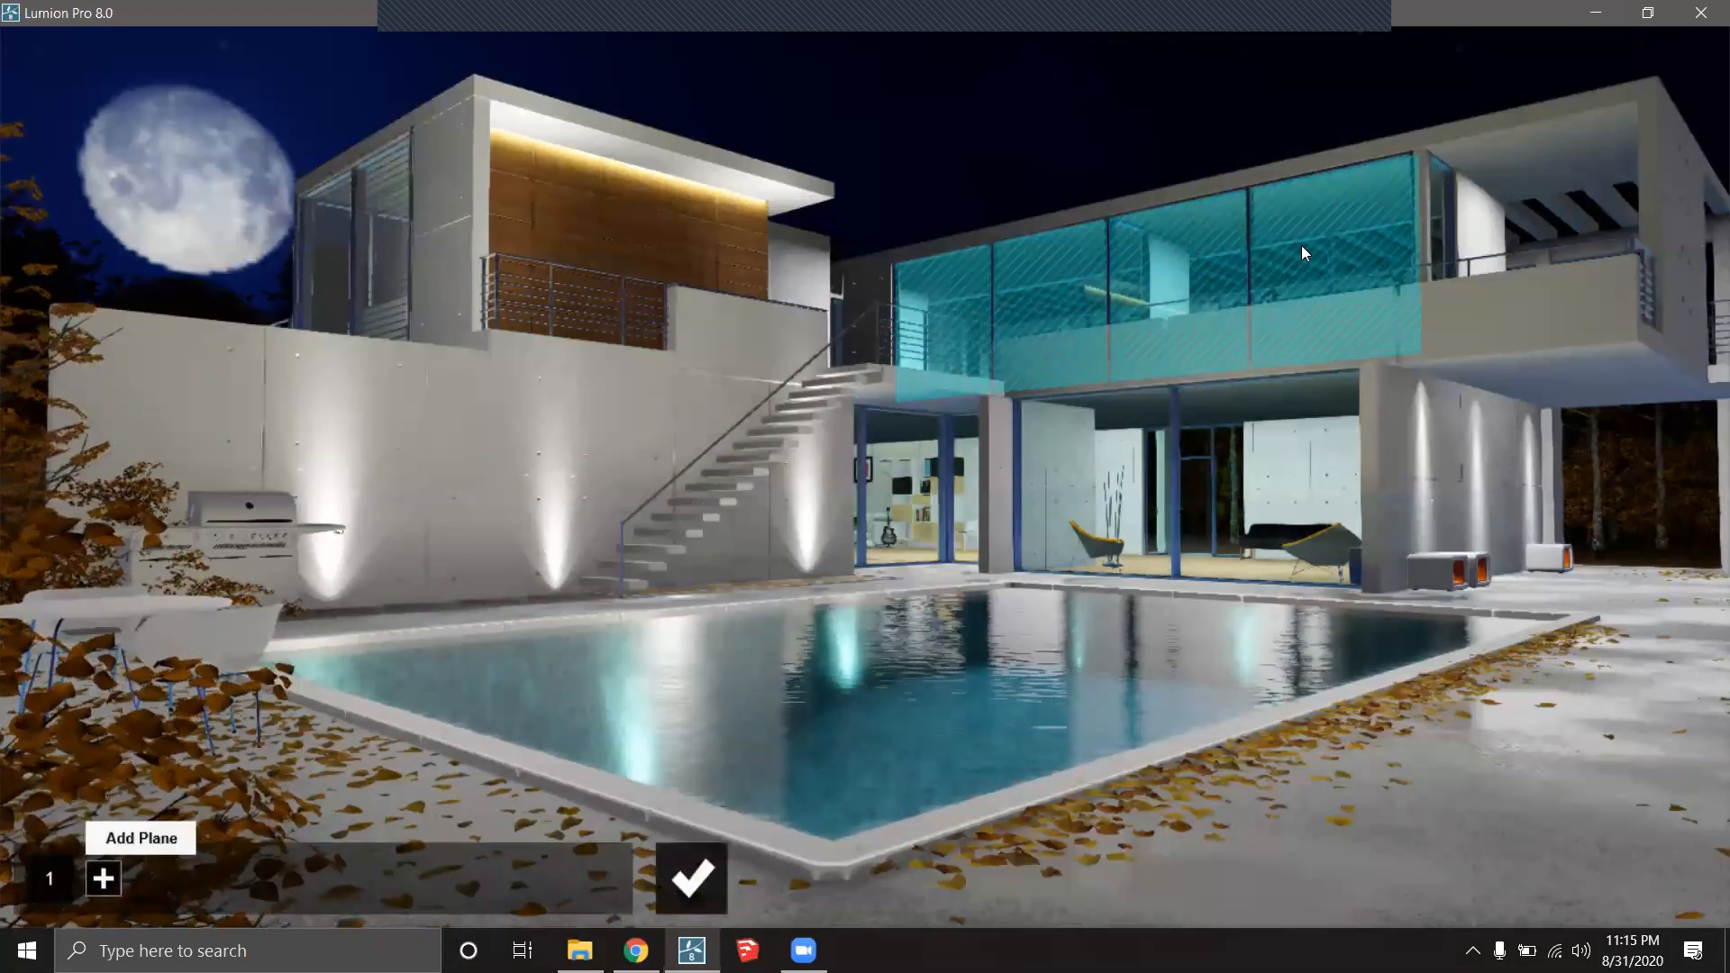
left_click(104, 878)
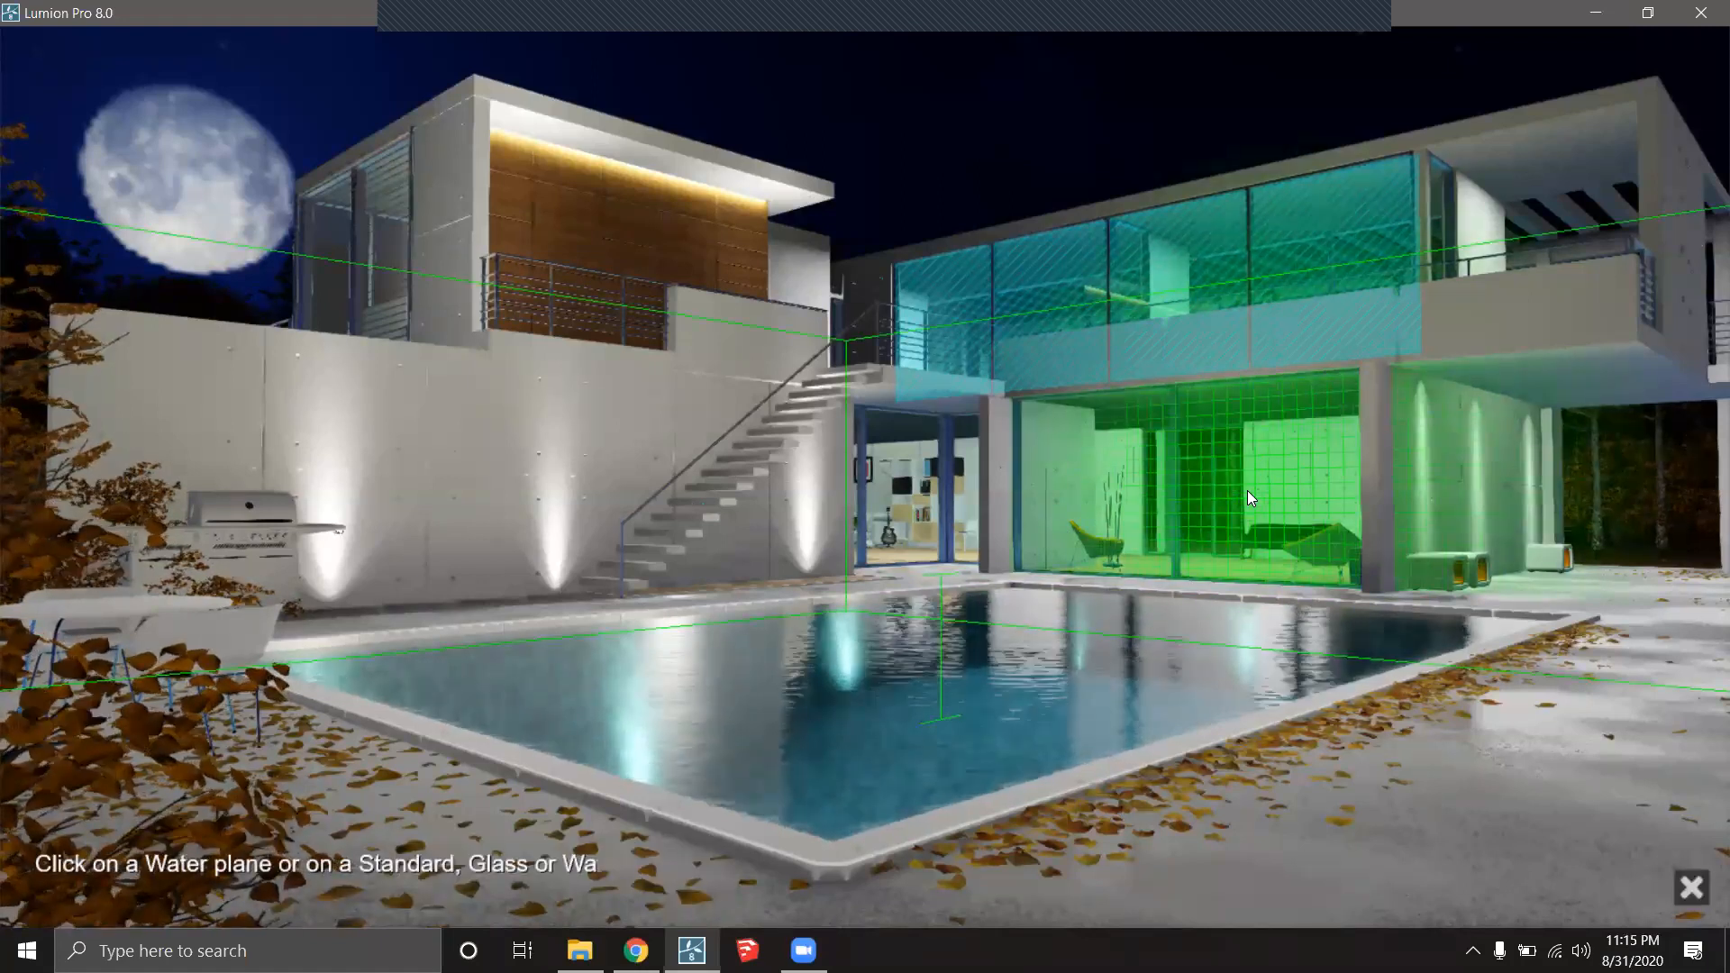
left_click(1247, 490)
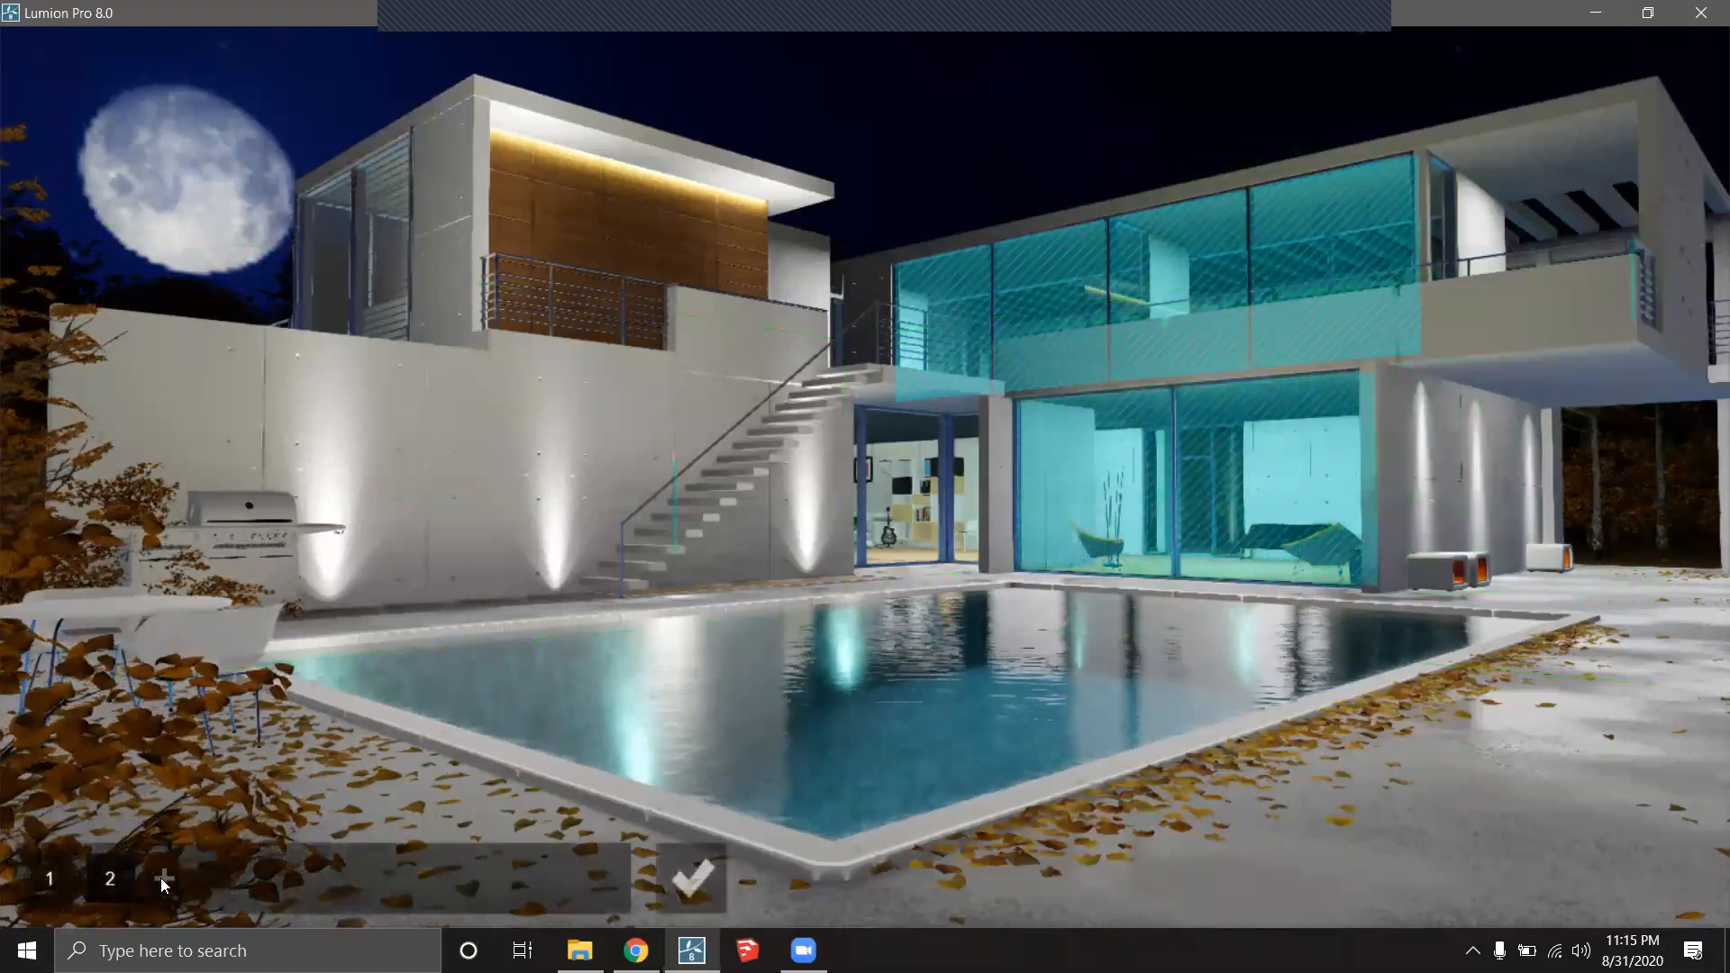
left_click(164, 879)
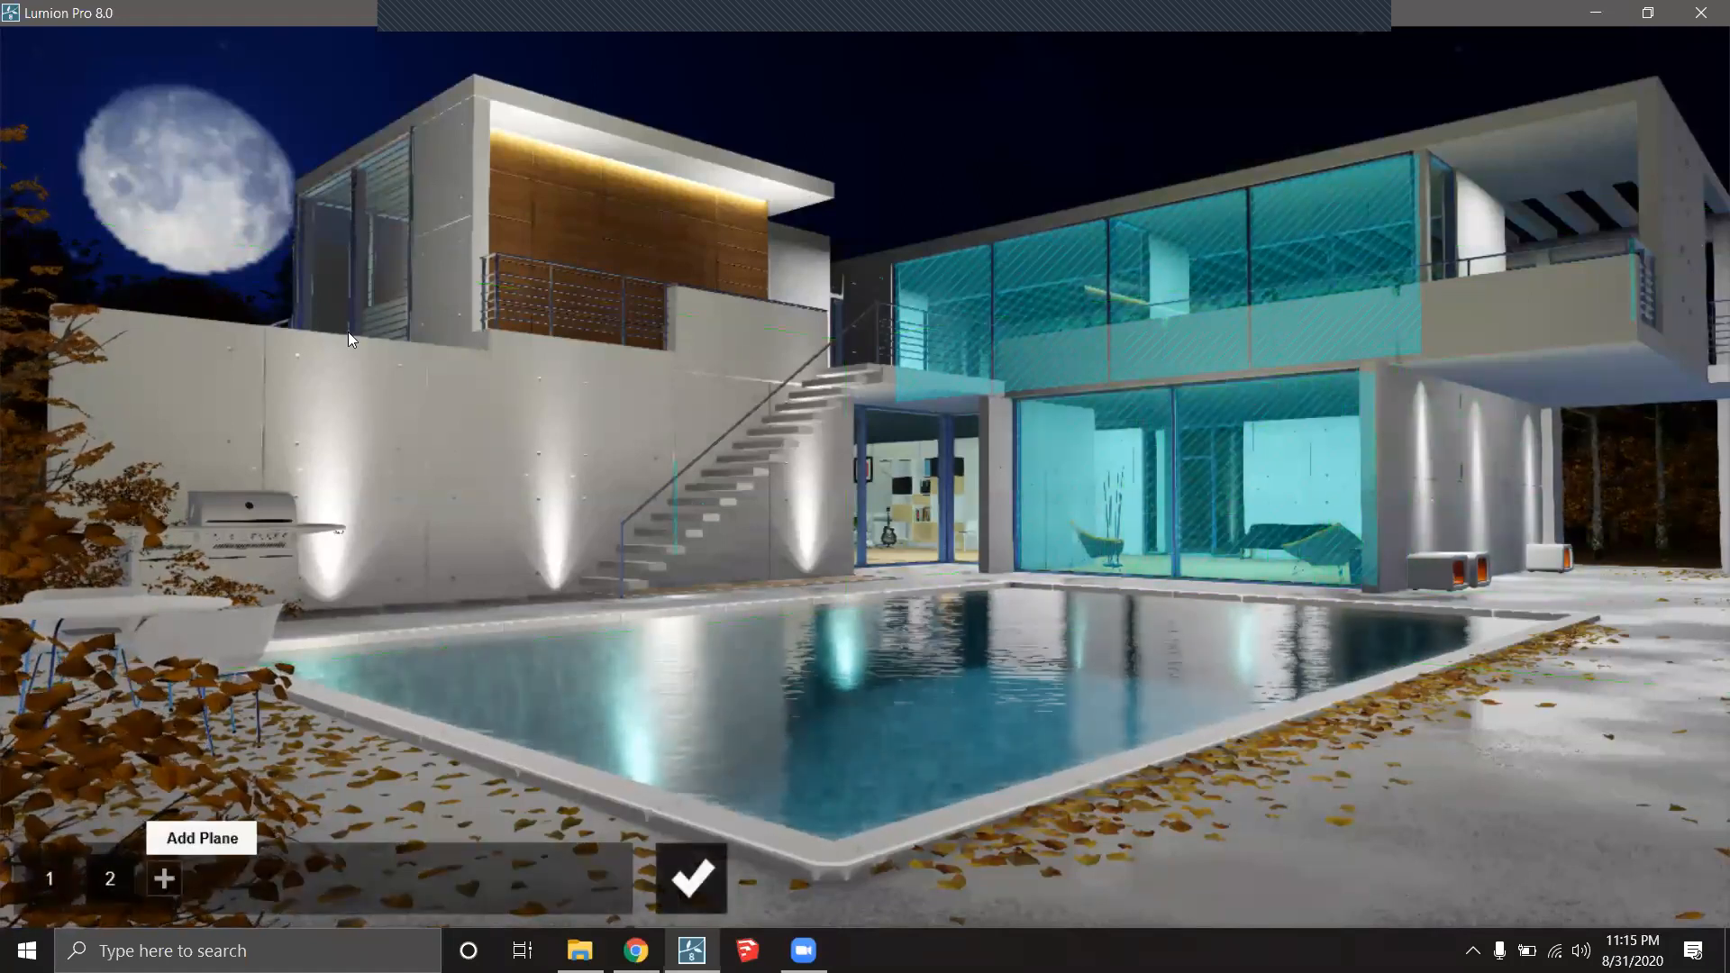
left_click(380, 235)
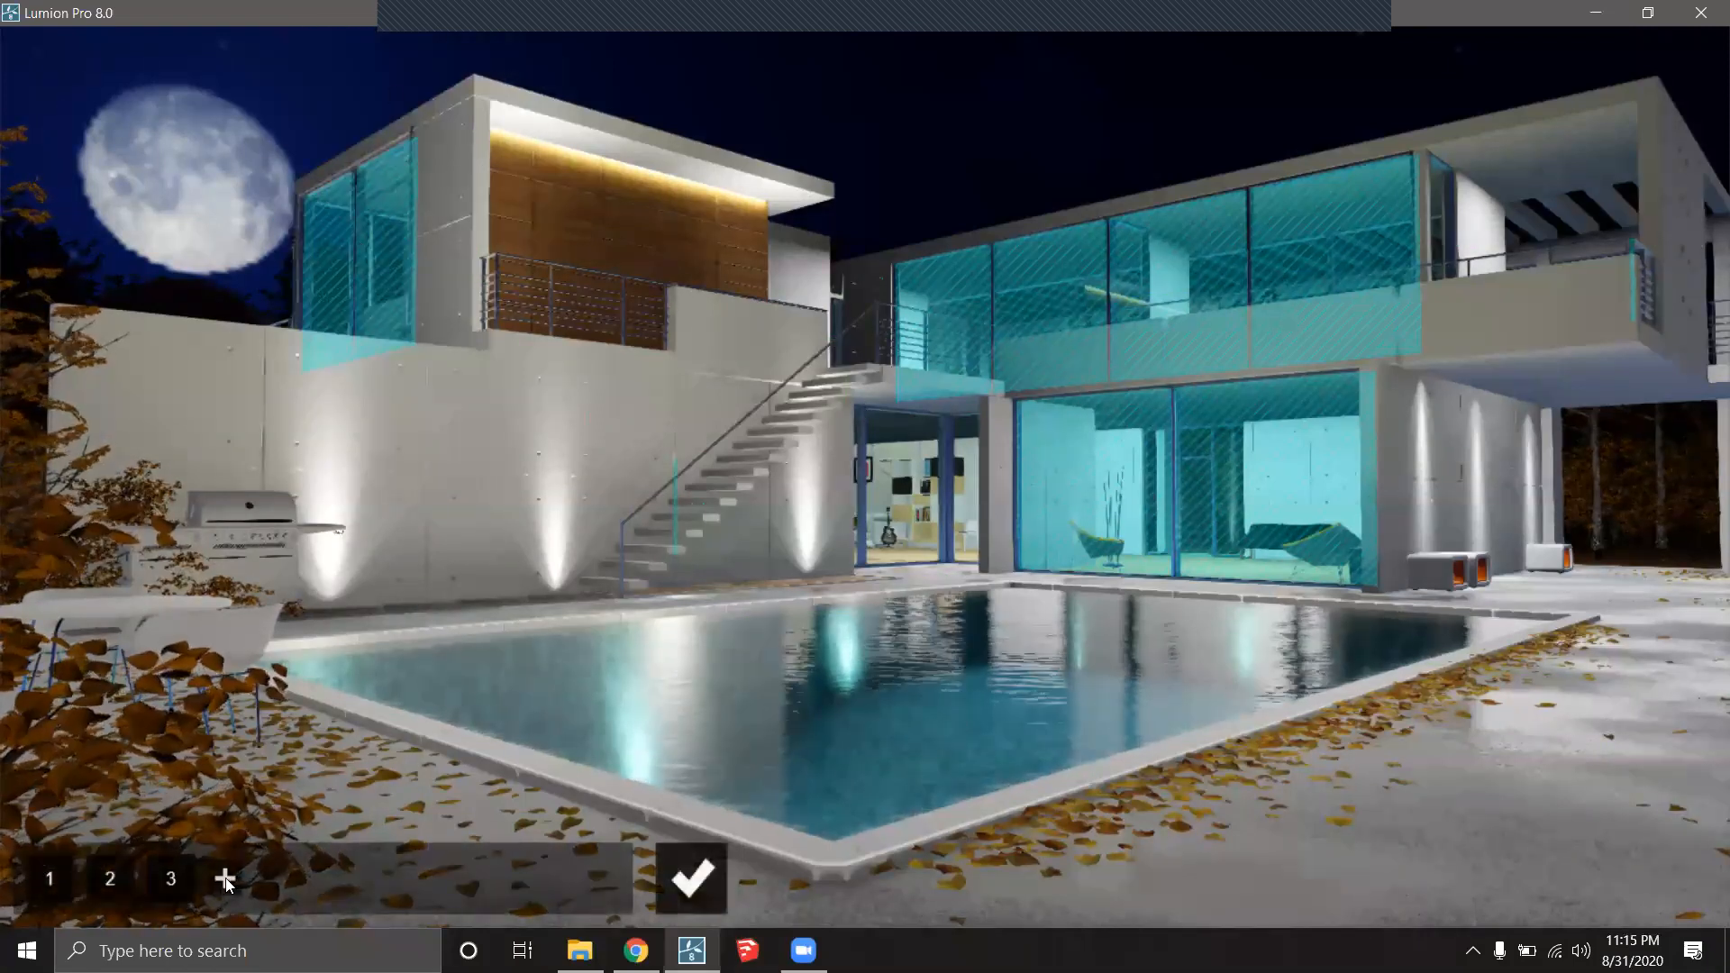
left_click(899, 510)
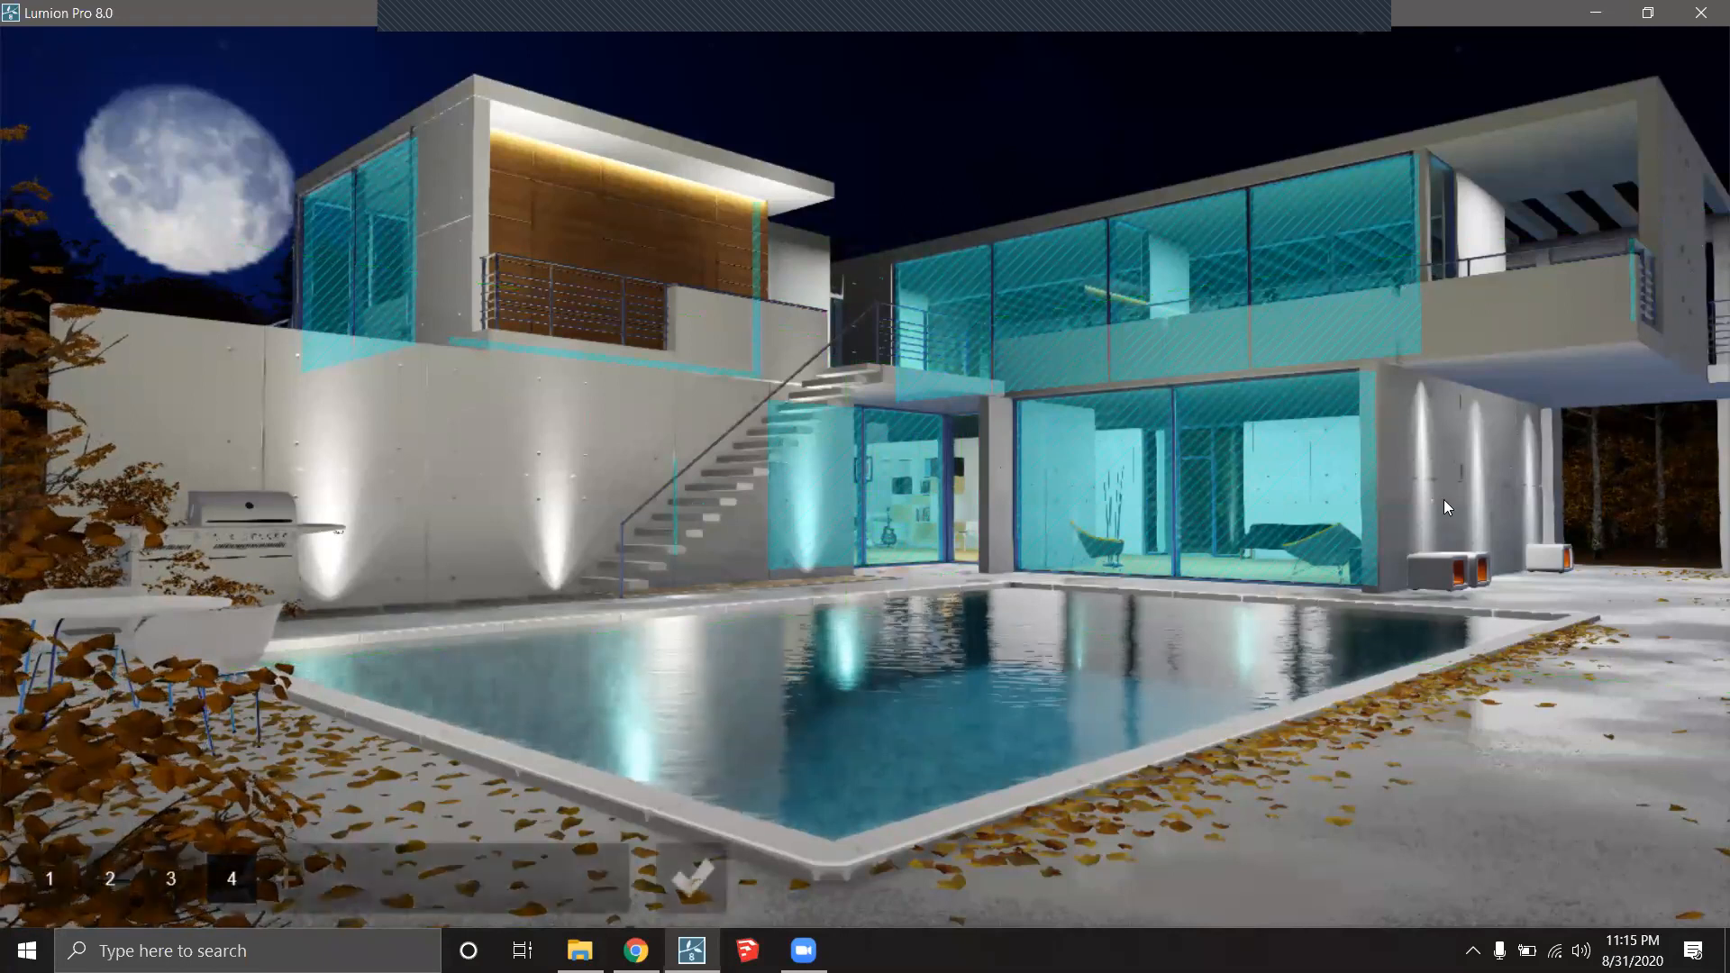
left_click(693, 877)
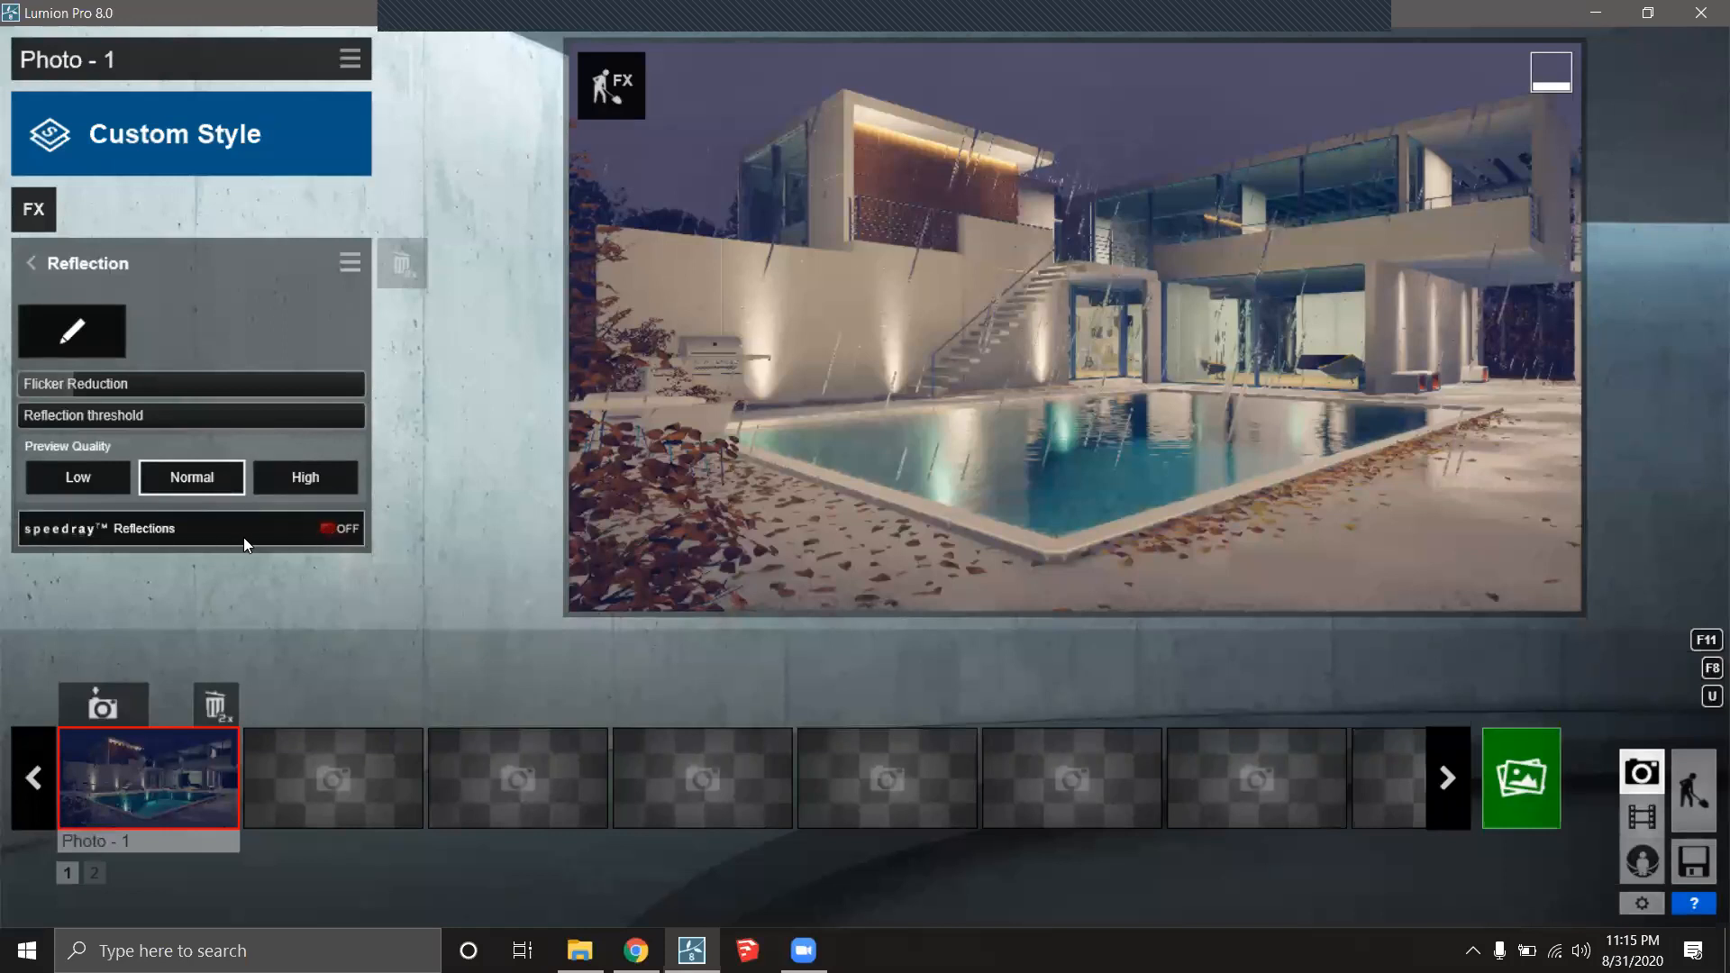
Turn on Speedray Reflections for the Reflection effect.
left_click(323, 539)
mouse_move(1247, 293)
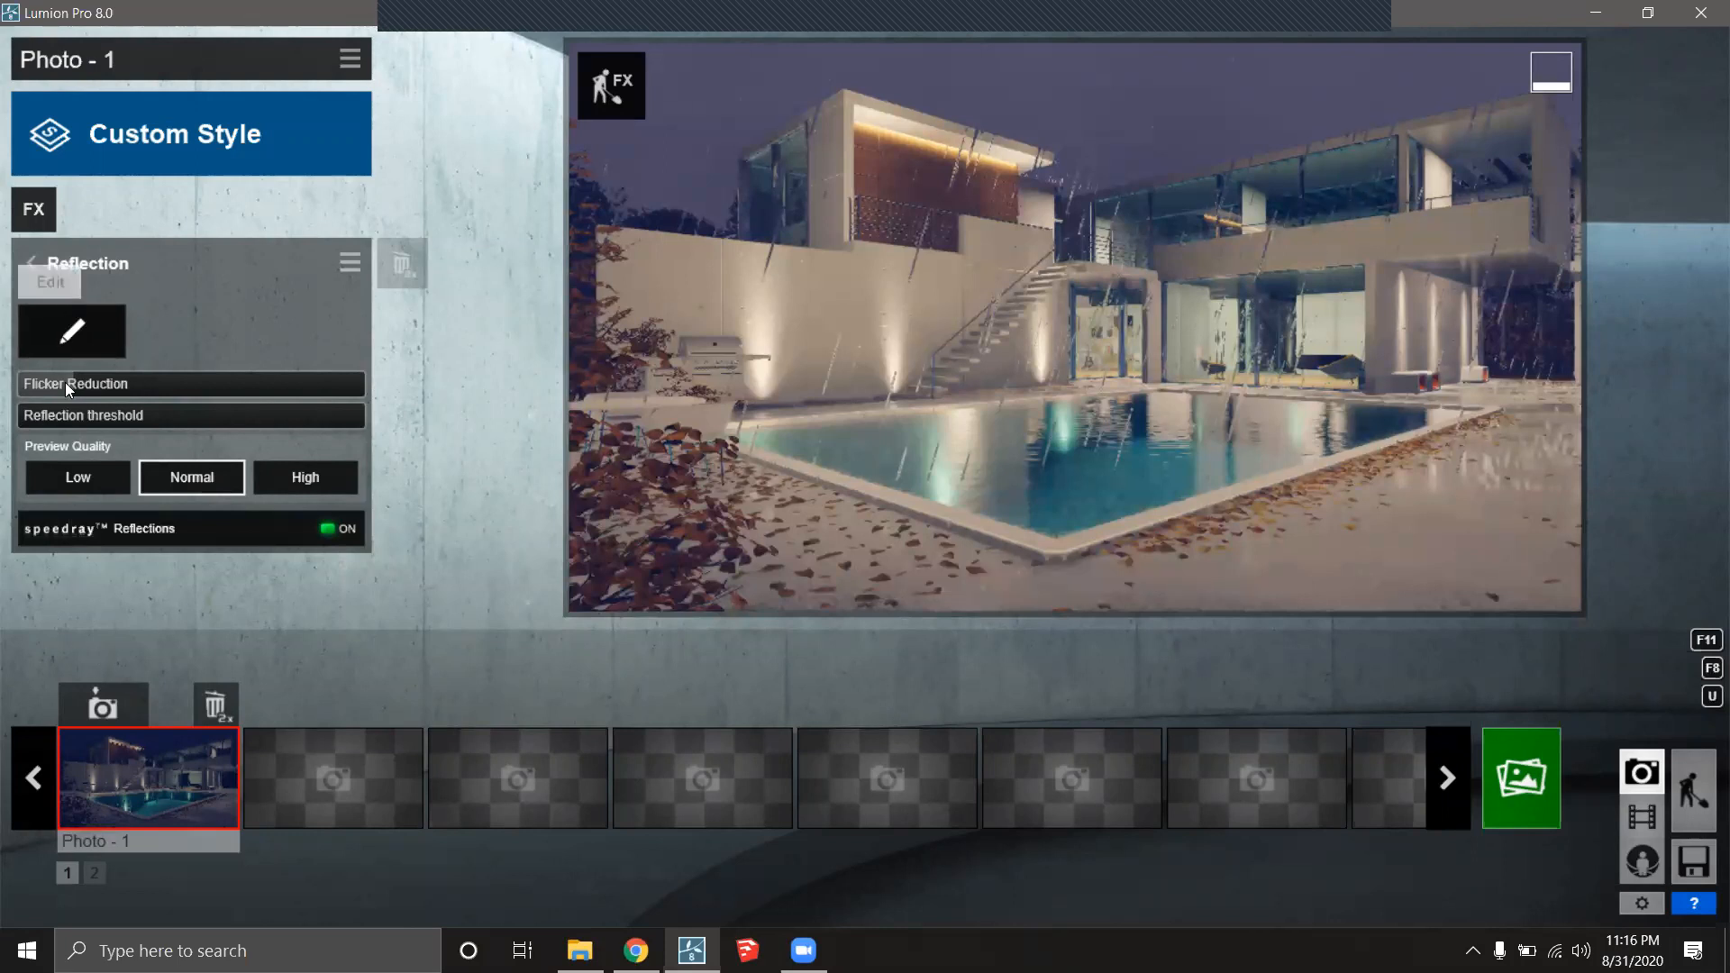
mouse_move(110, 385)
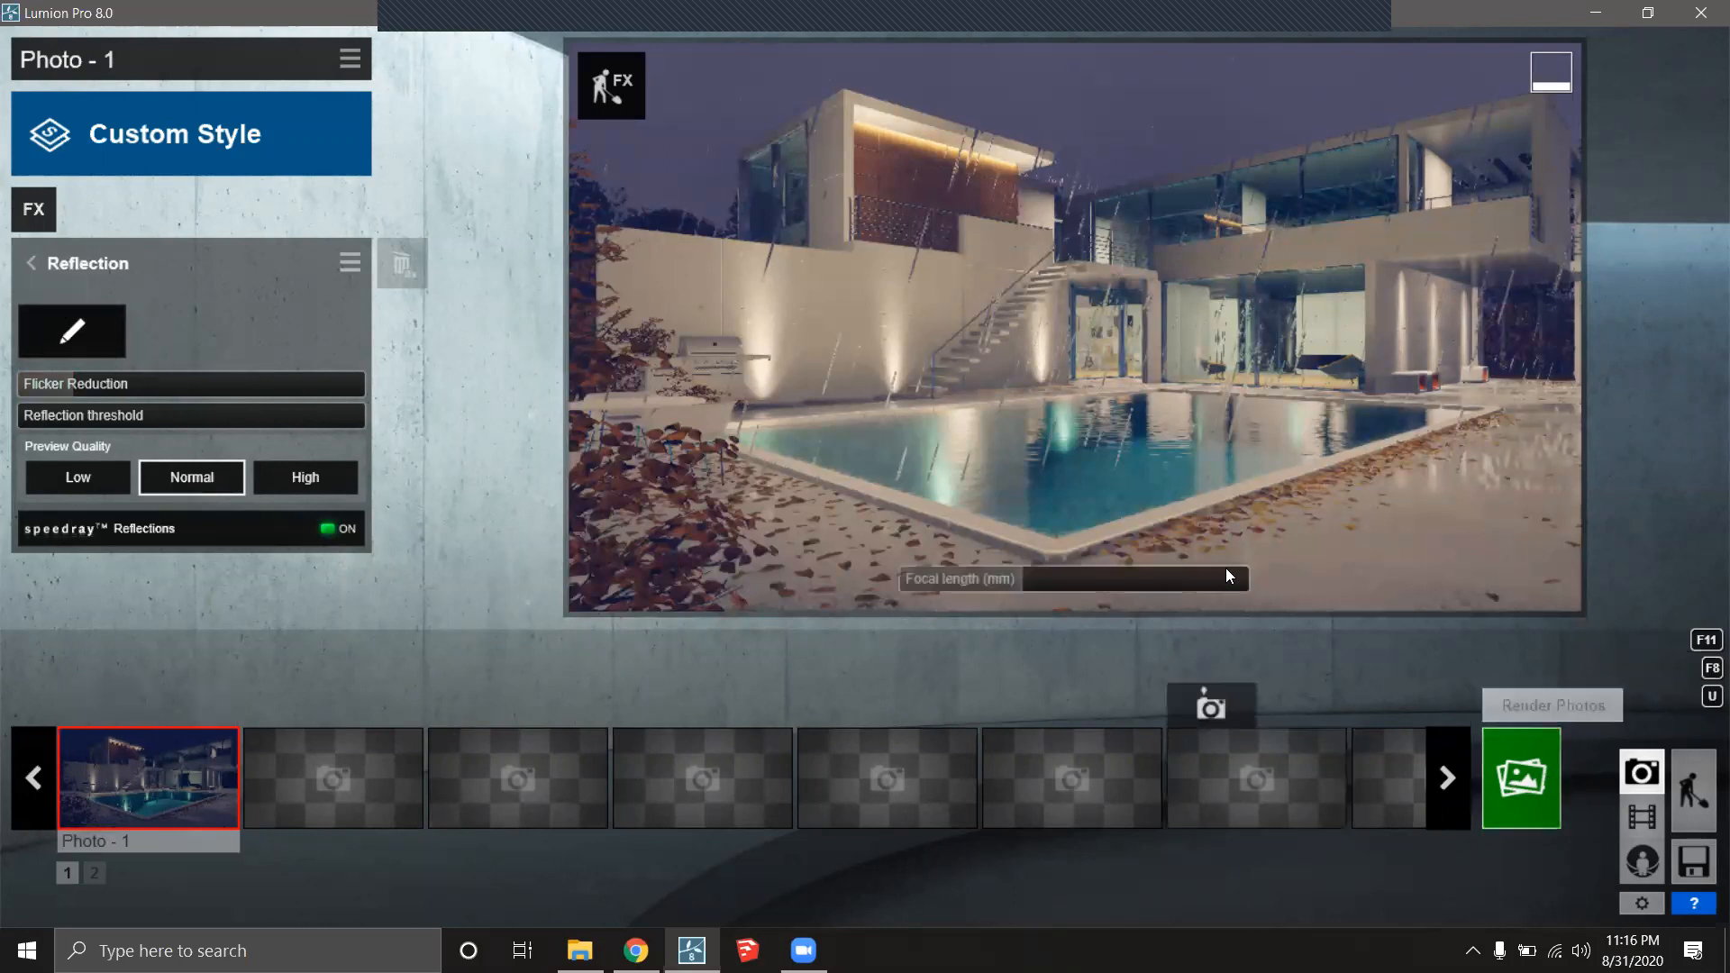
Render the current shot at Desktop size, 1920x1080, as a JPG named 13 in the inner LOMOS ARCHILABS folder.
left_click(1510, 776)
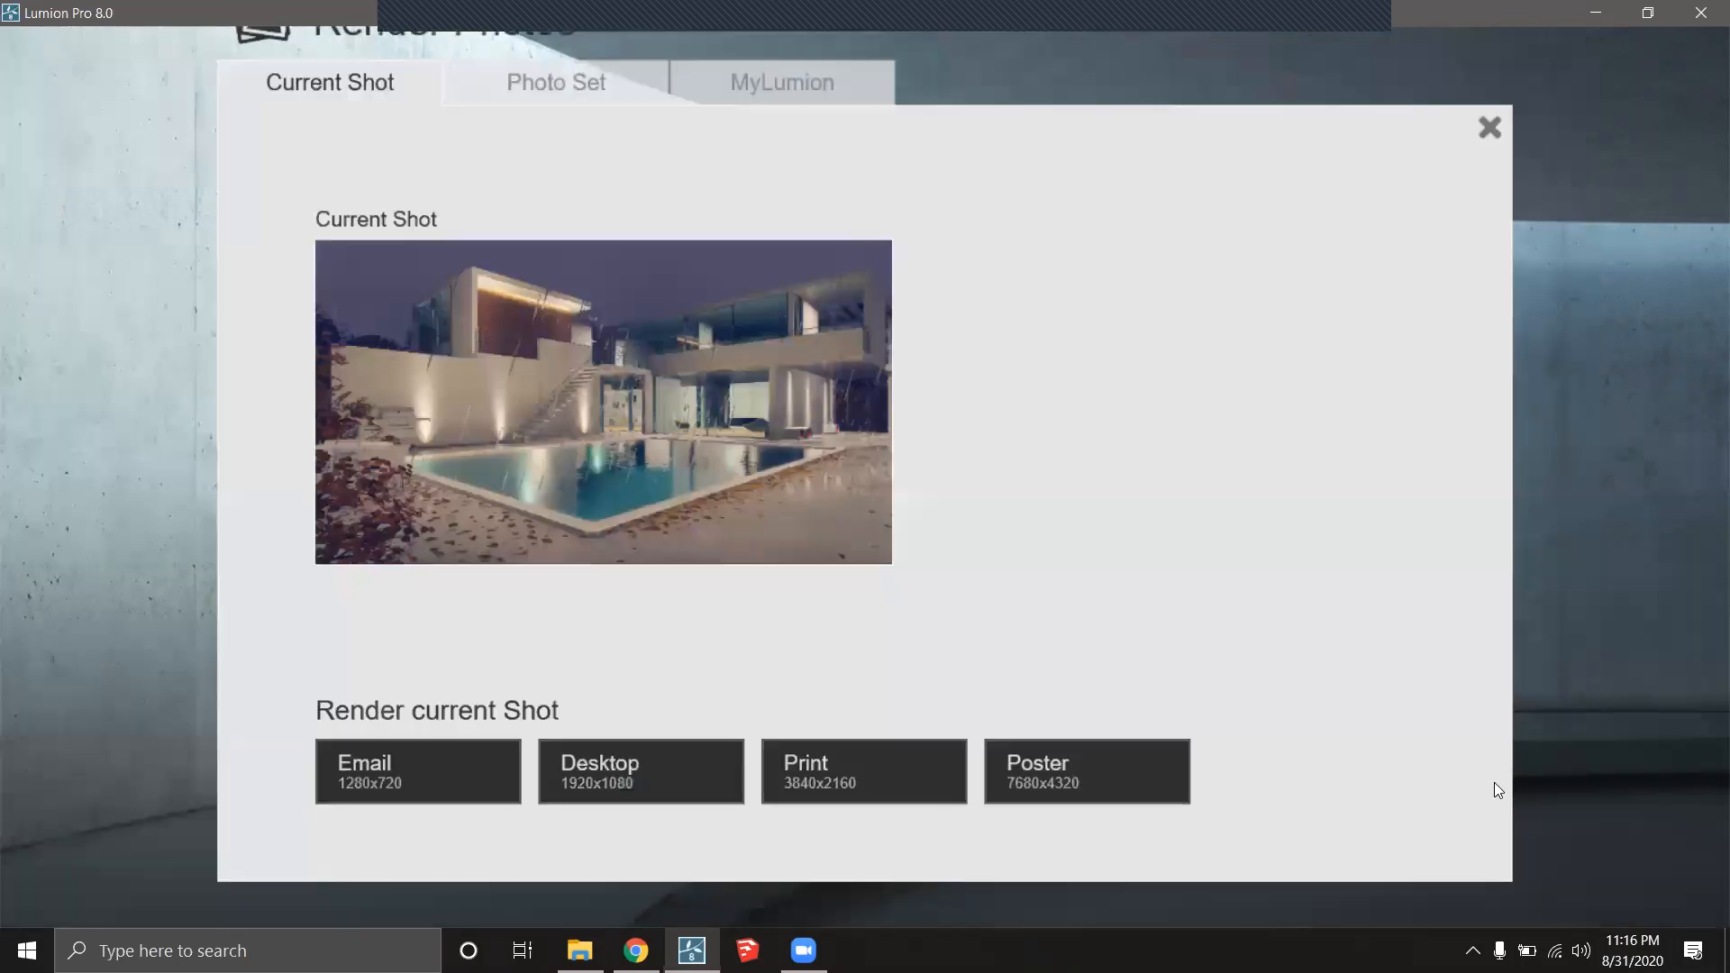
left_click(634, 767)
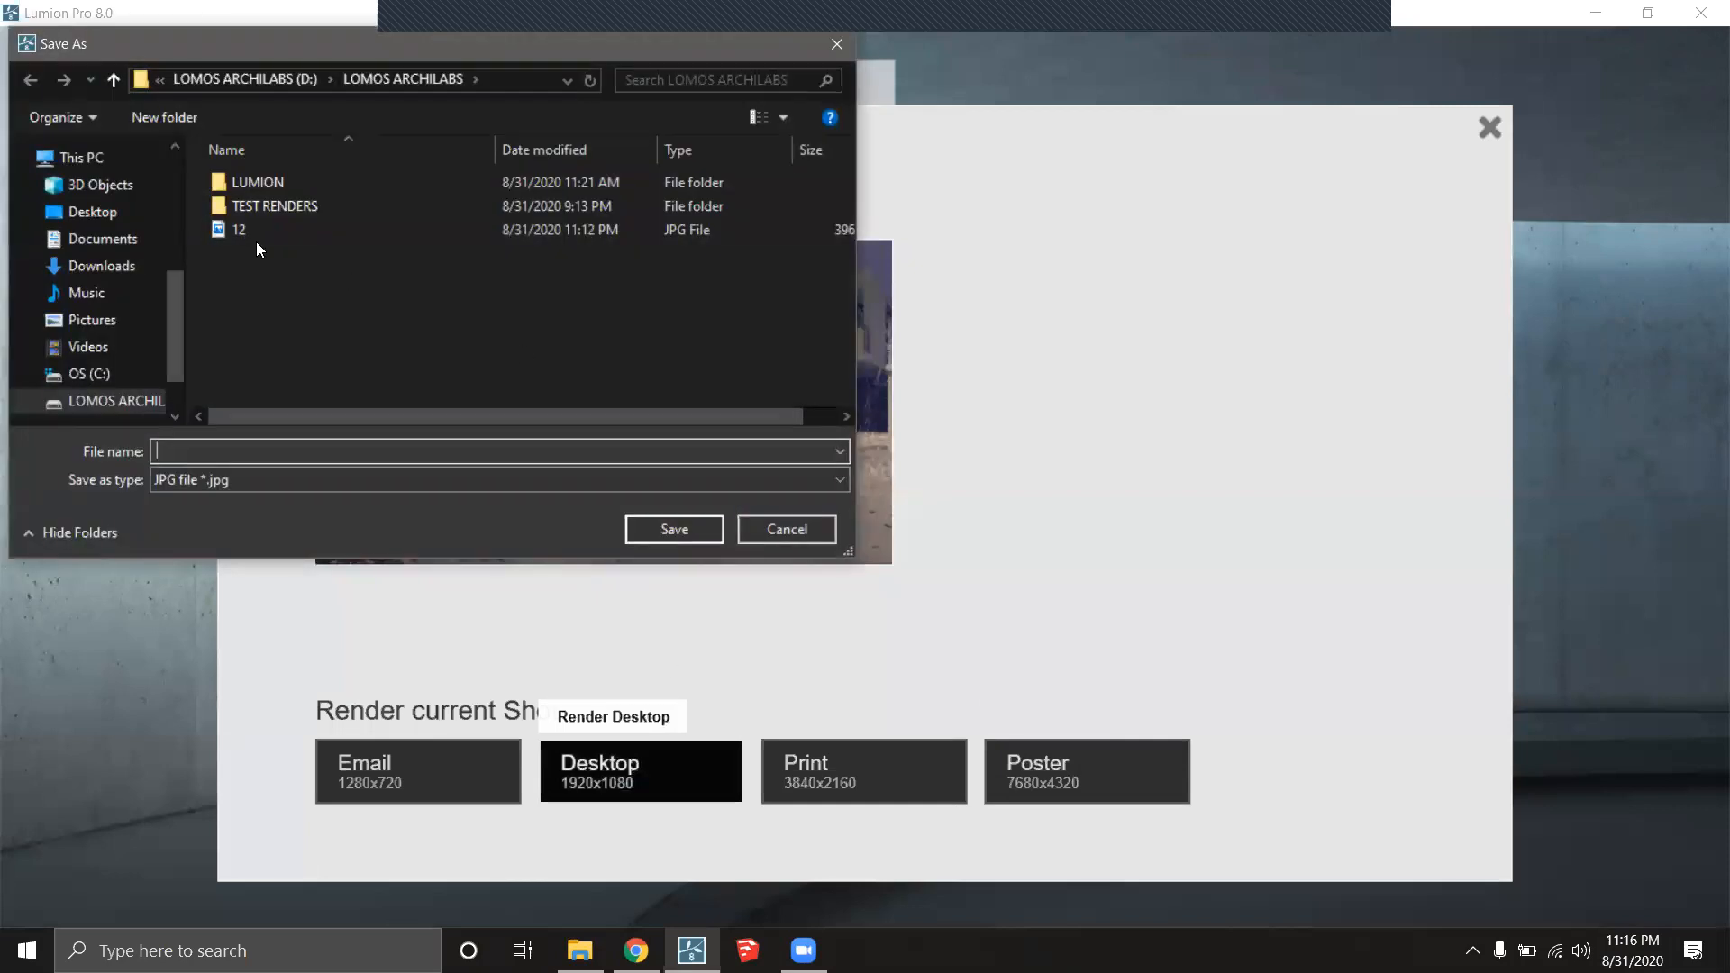
type("13")
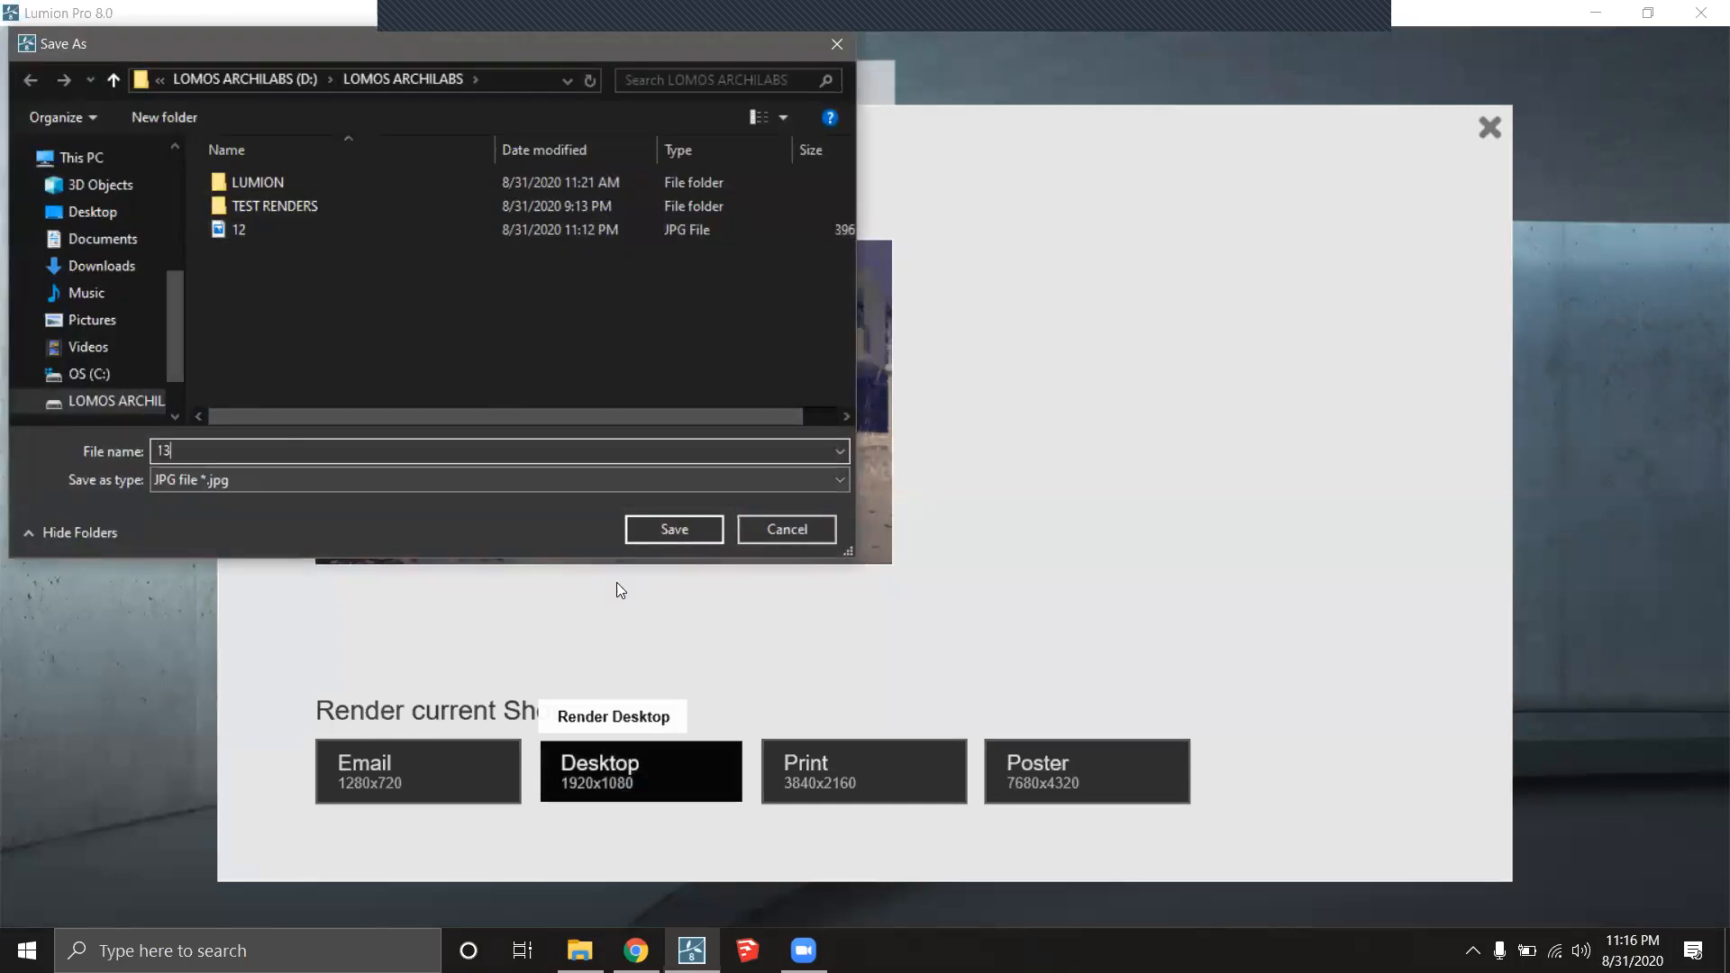
left_click(685, 536)
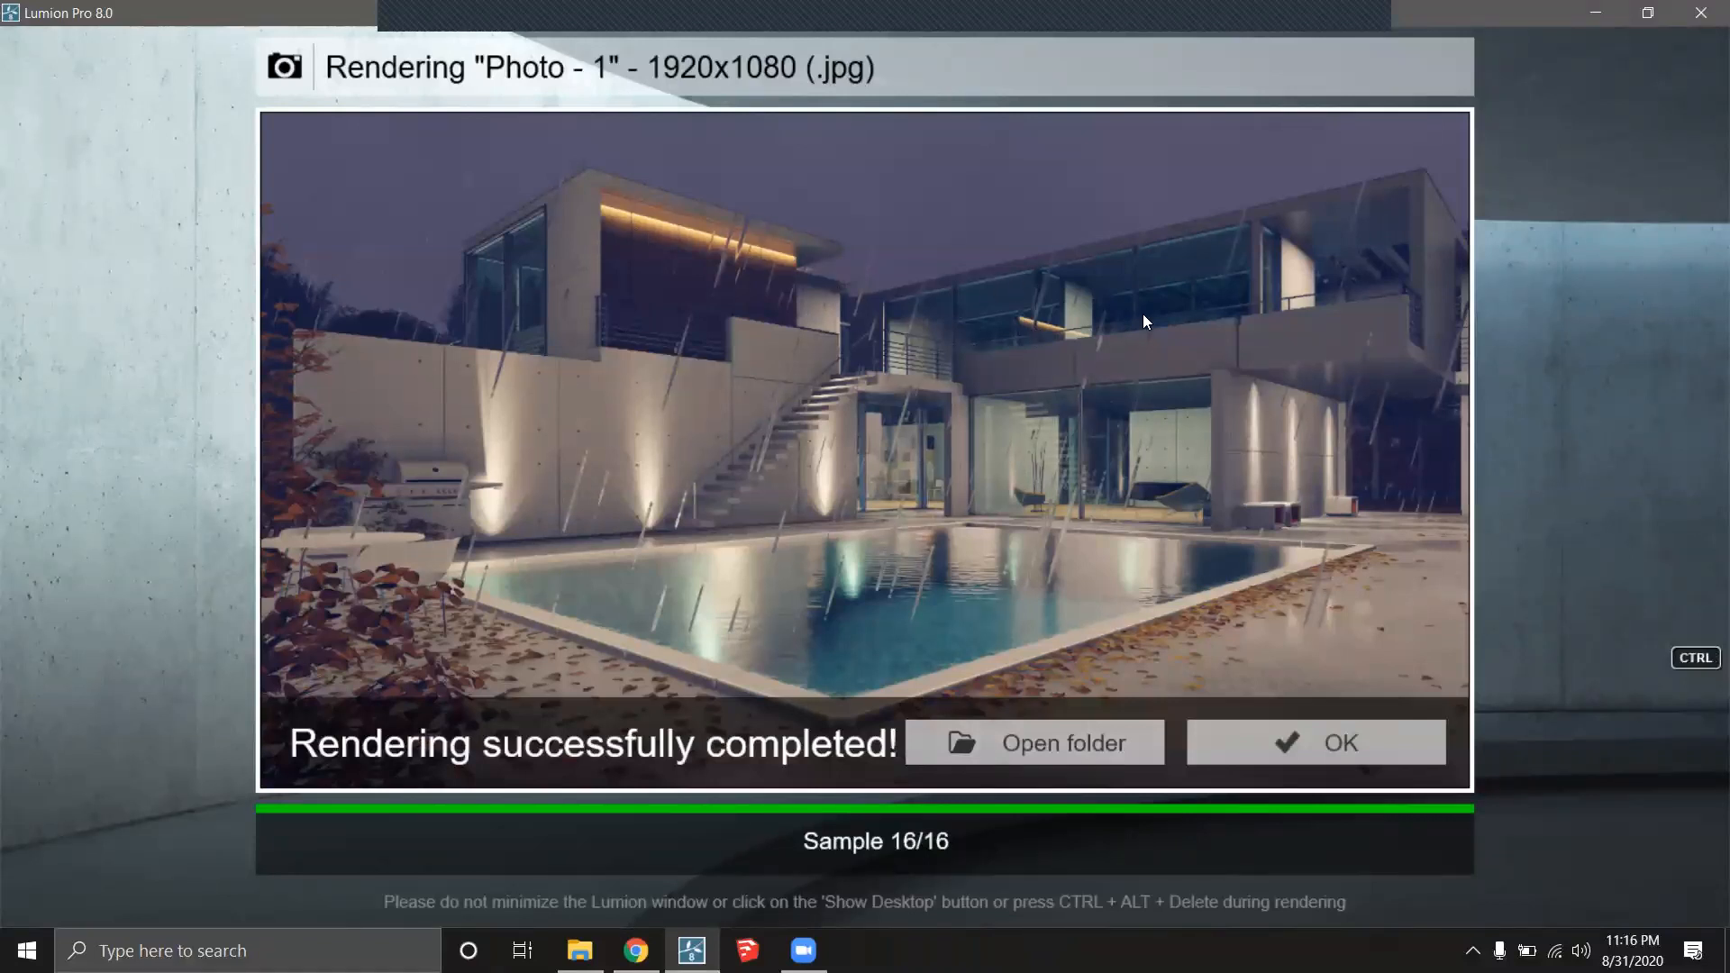
Open the render output folder, view image 12, and compare it with image 13 by alternating between them.
left_click(1107, 744)
left_click(282, 196)
double_click(281, 196)
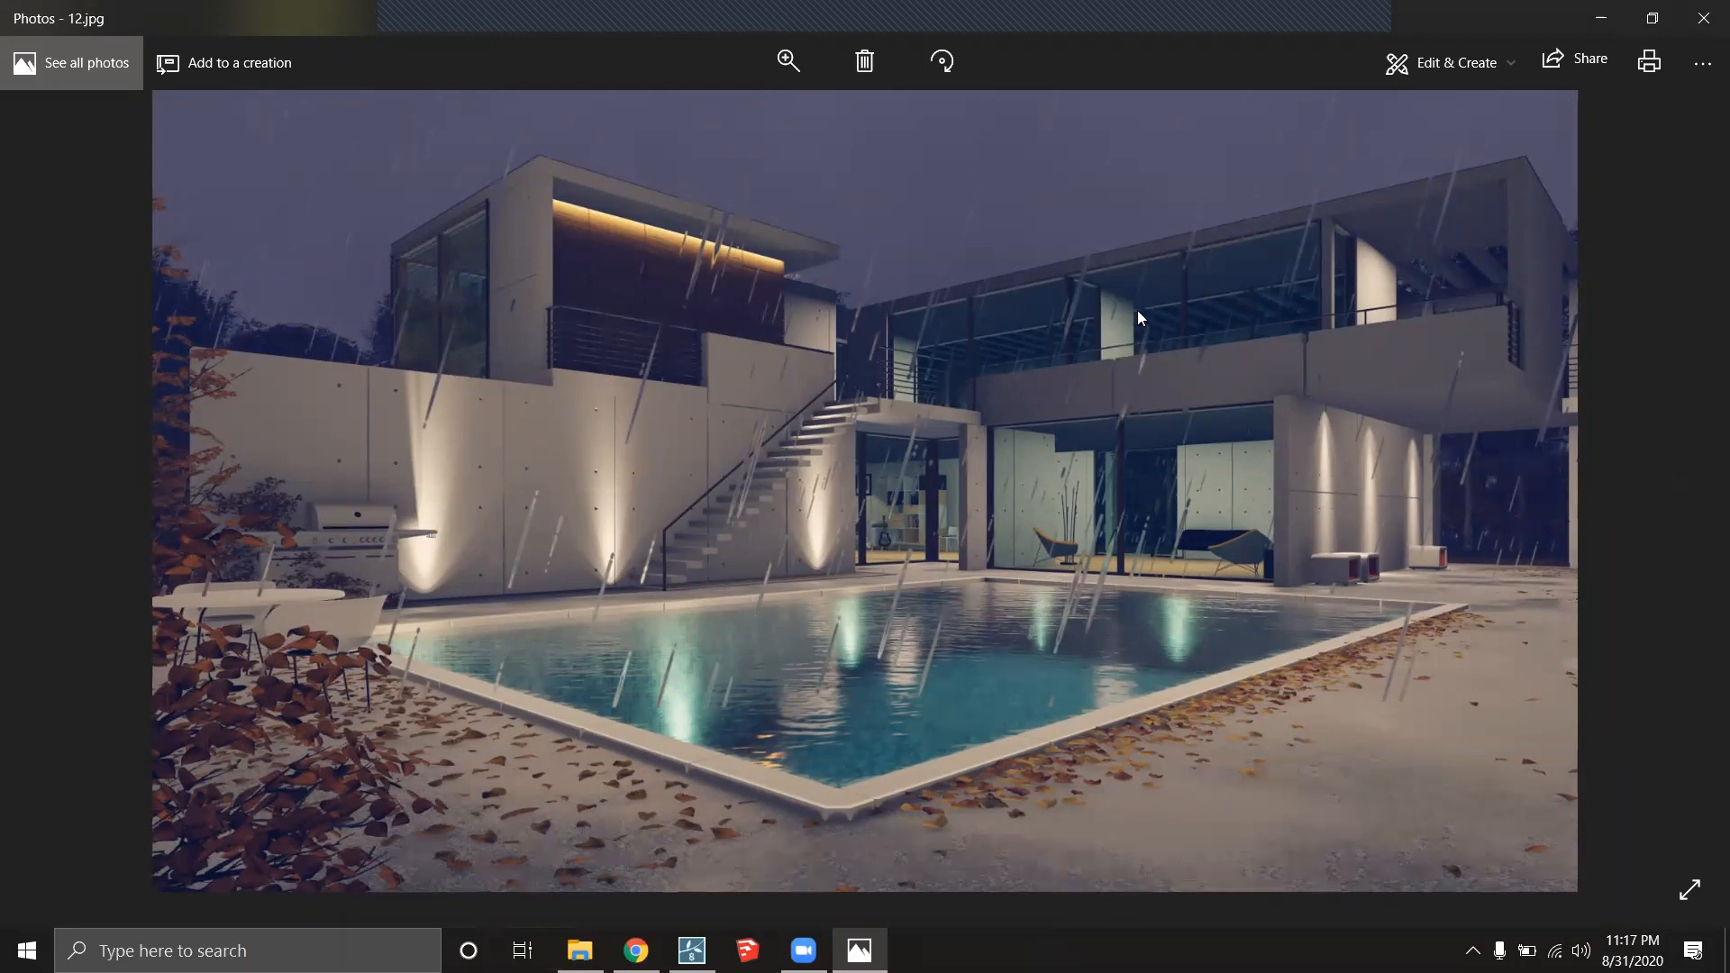
key("Right")
key("Left")
key("Right")
key("Left")
key("Right")
key("Left")
key("Right")
key("Left")
key("Right")
key("Left")
key("Right")
key("Left")
key("Right")
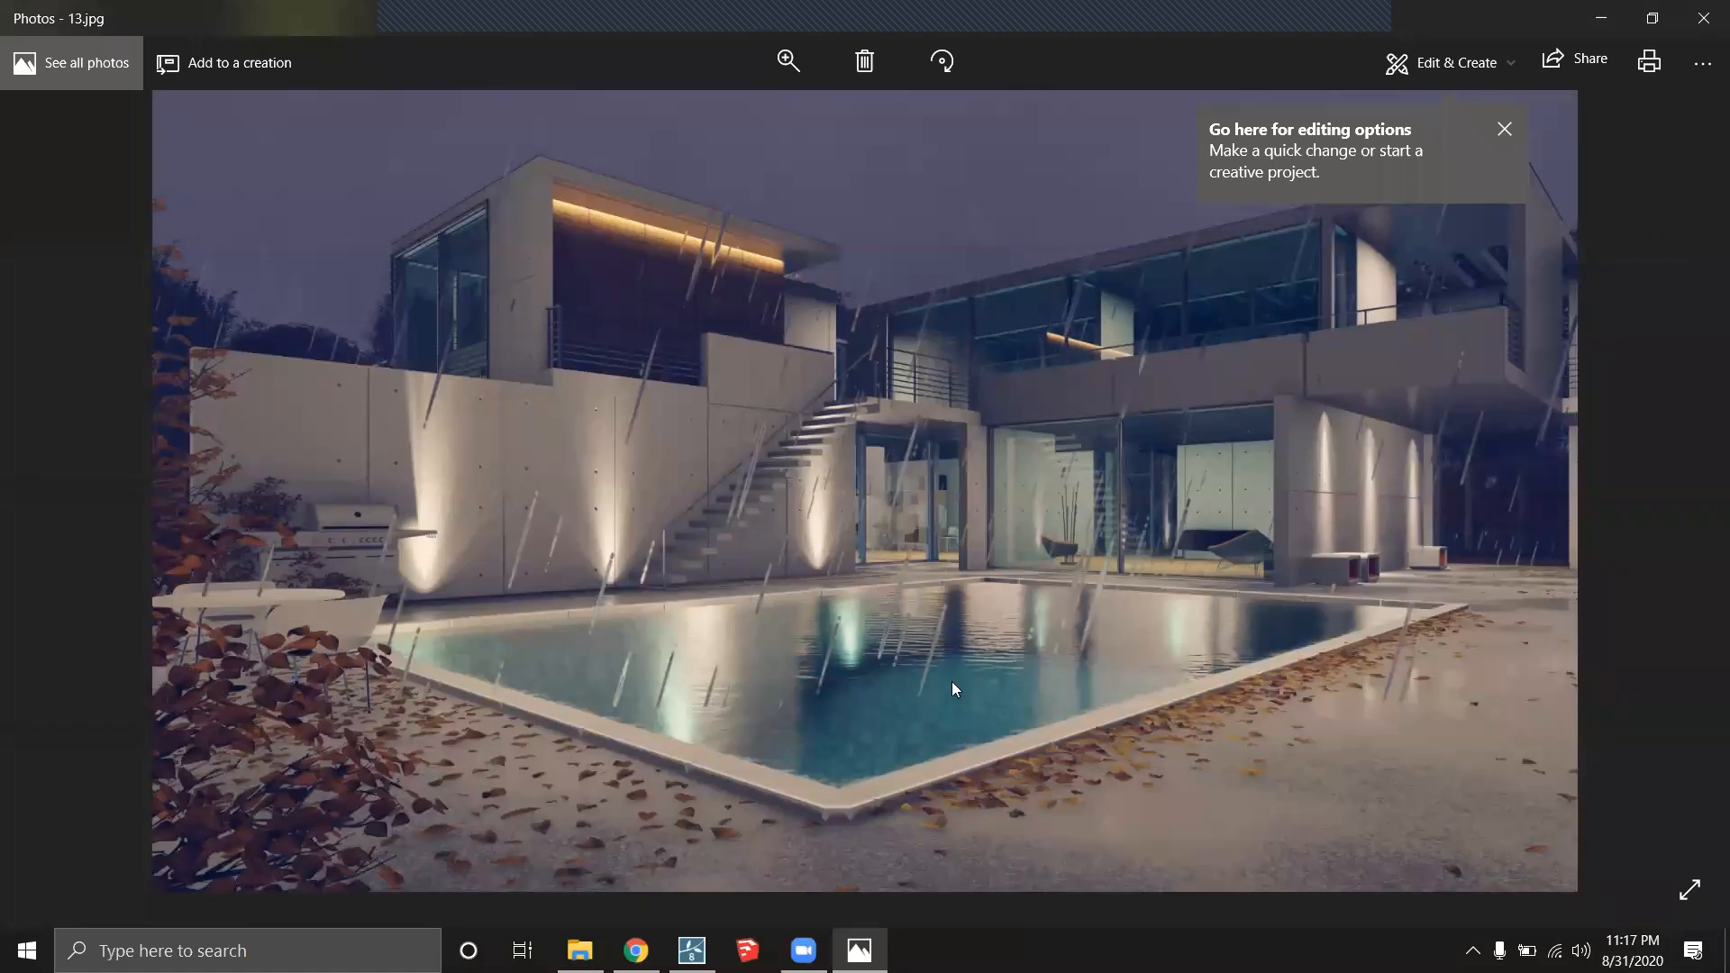
Compare render 13 with render 12 again, inspect the glass and pool reflections of 13 up close, and close the image viewer.
key("Left")
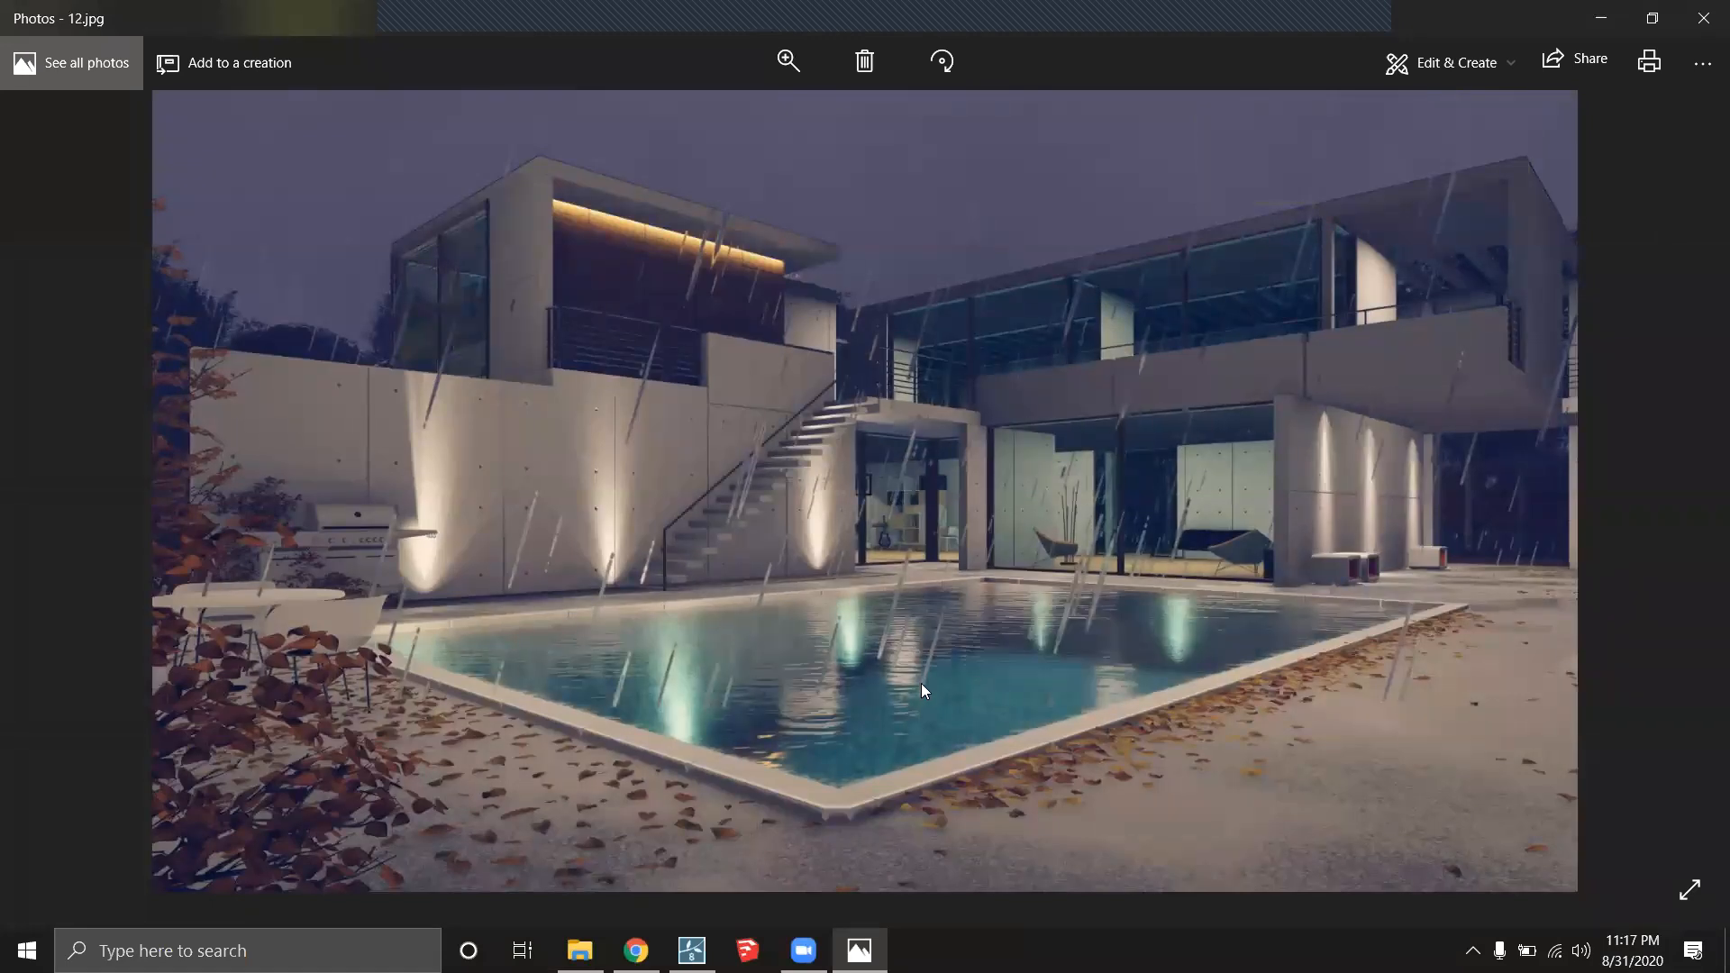
key("Right")
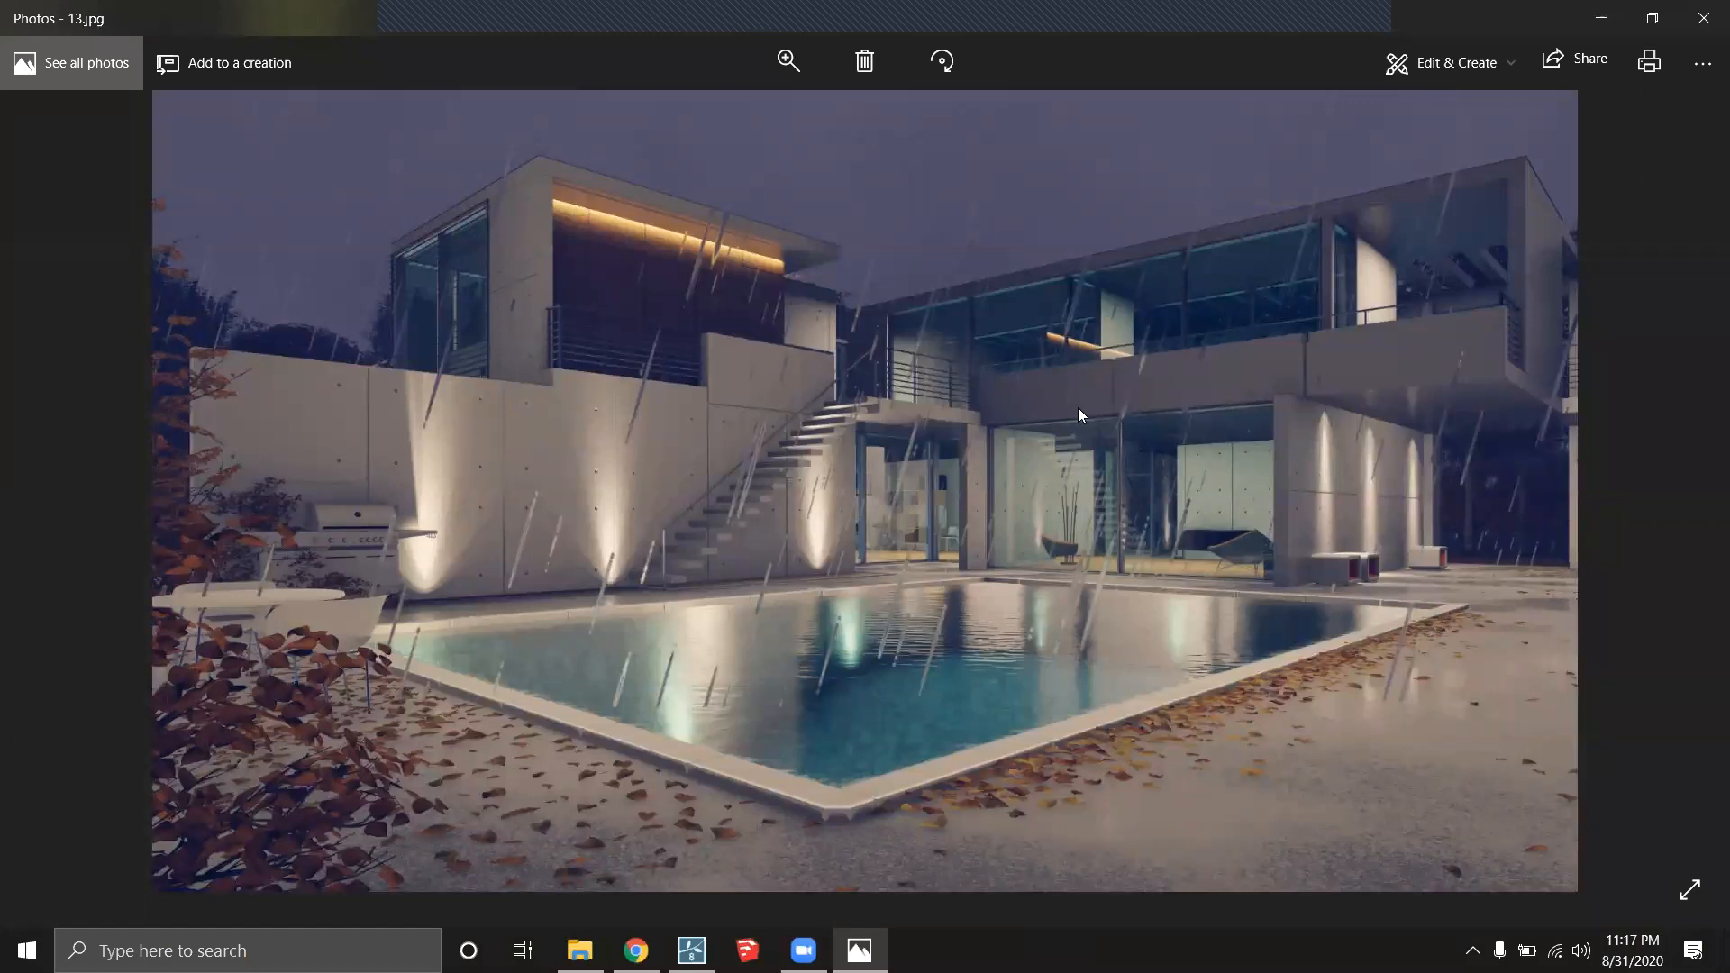
scroll(1083, 647, "up", 2, "ctrl")
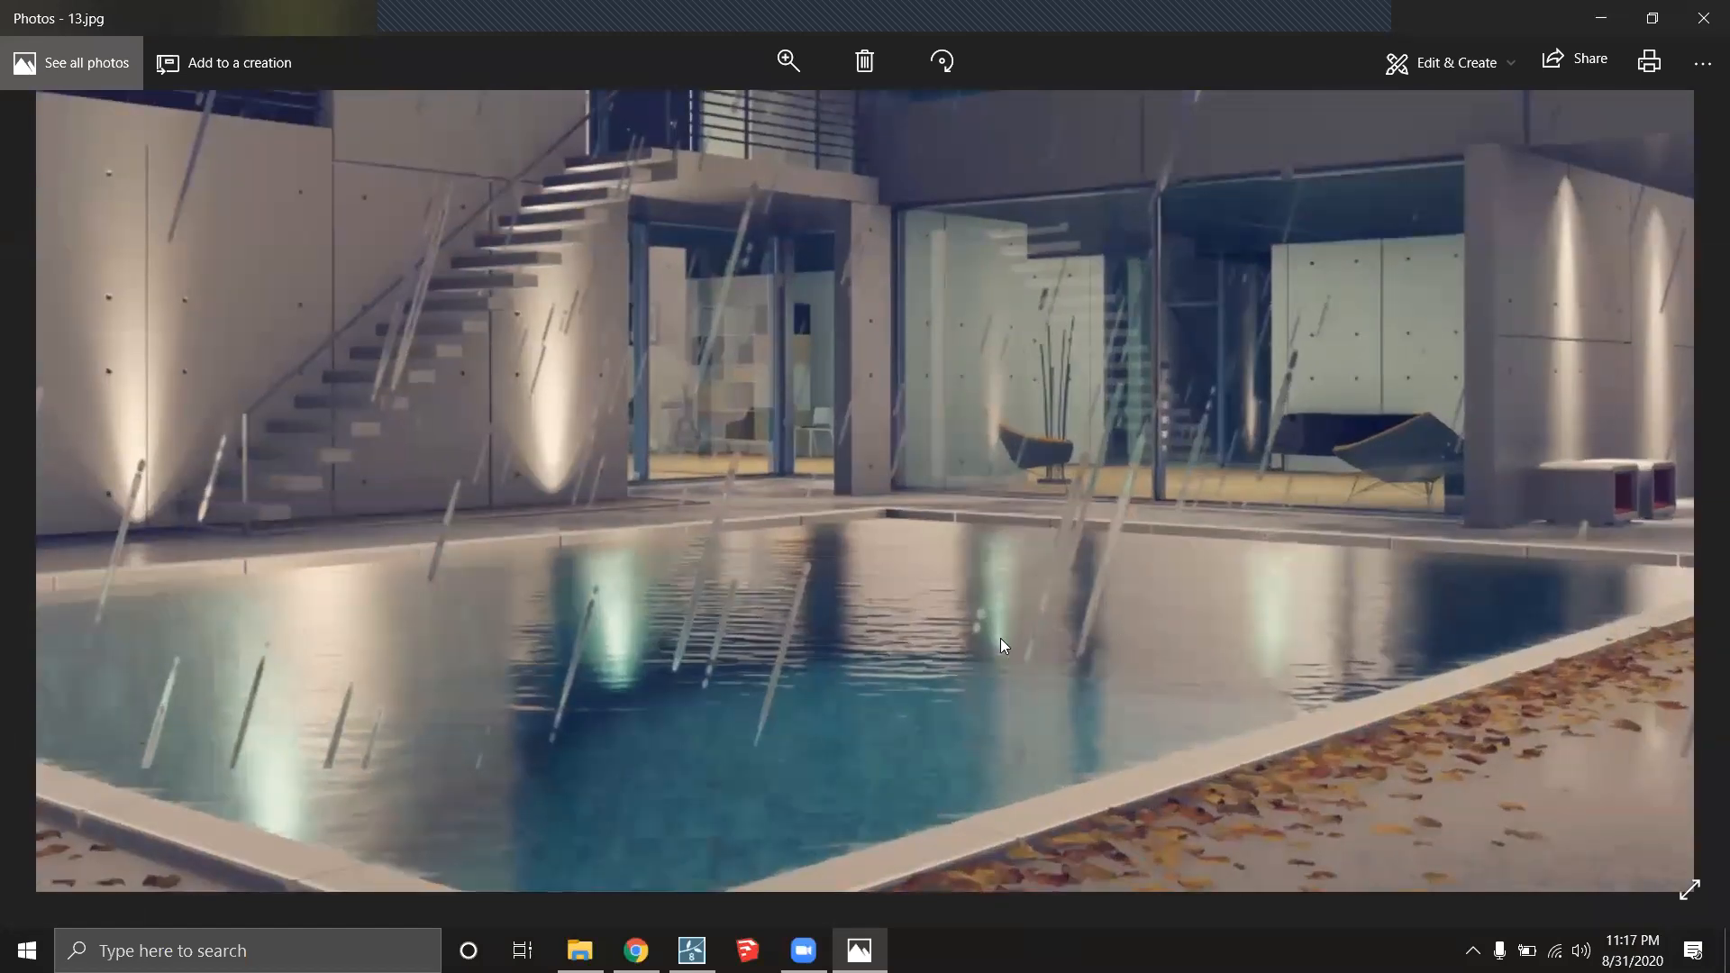
scroll(1001, 640, "down", 2, "ctrl")
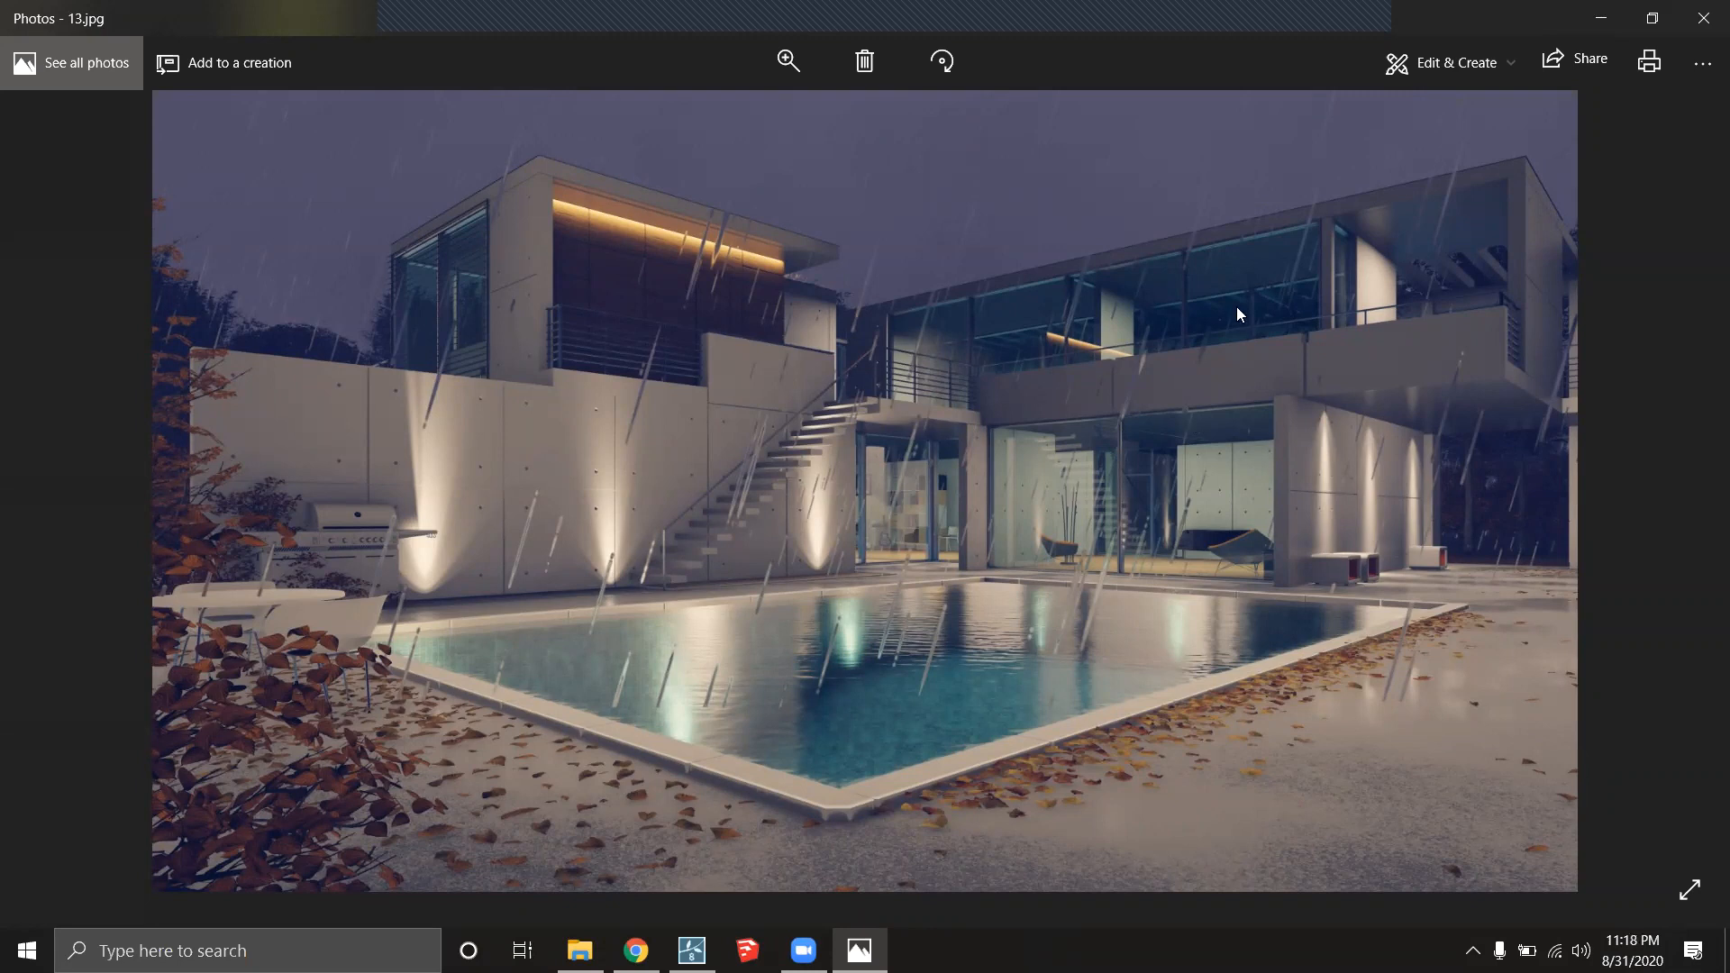
left_click(1702, 18)
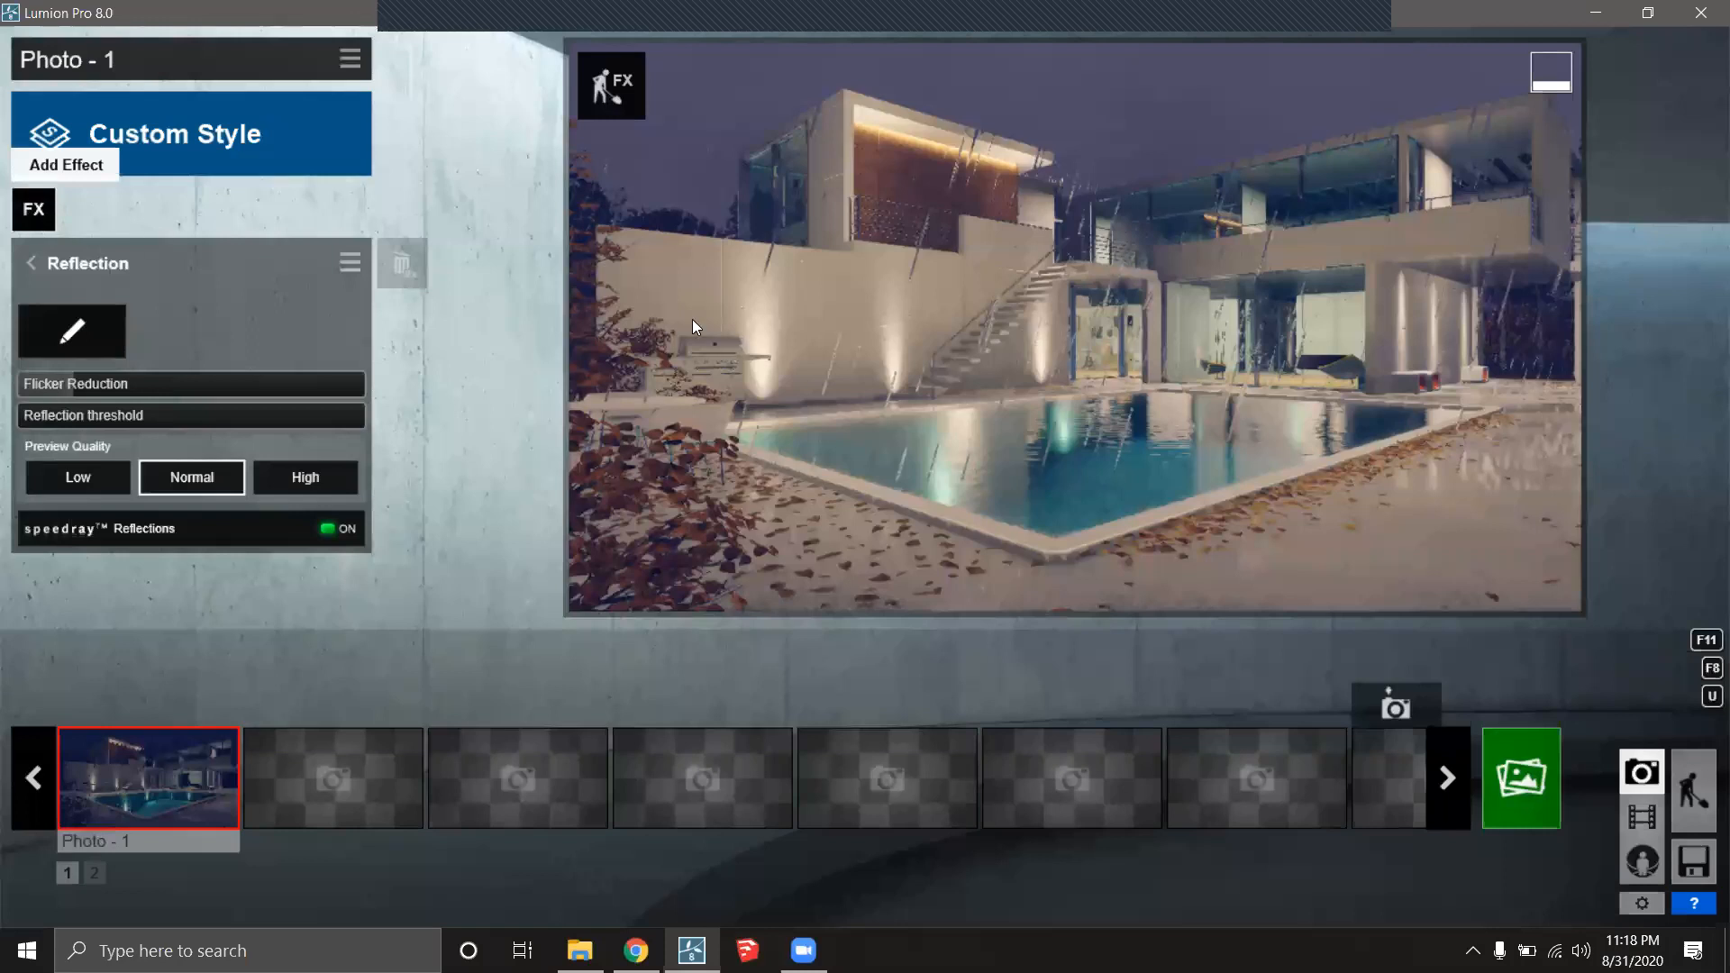
Browse the weather effects available for Photo 1, and look briefly at the empty second photo slot before returning to Photo 1.
left_click(37, 211)
left_click(509, 81)
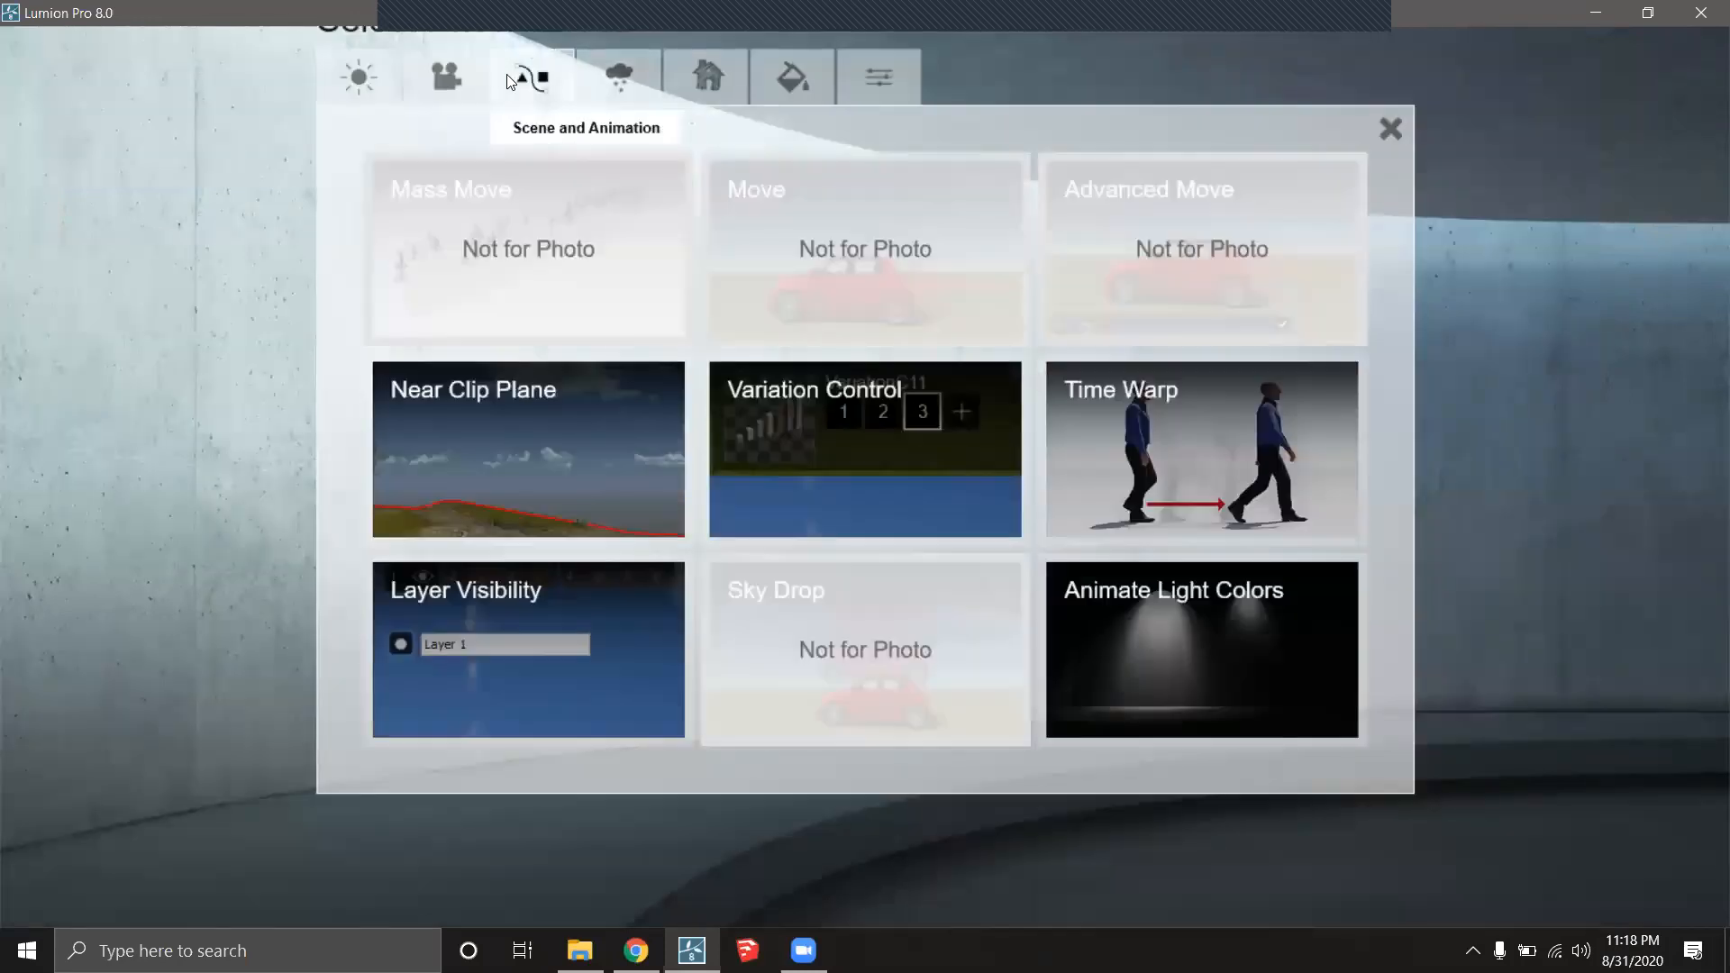
left_click(622, 79)
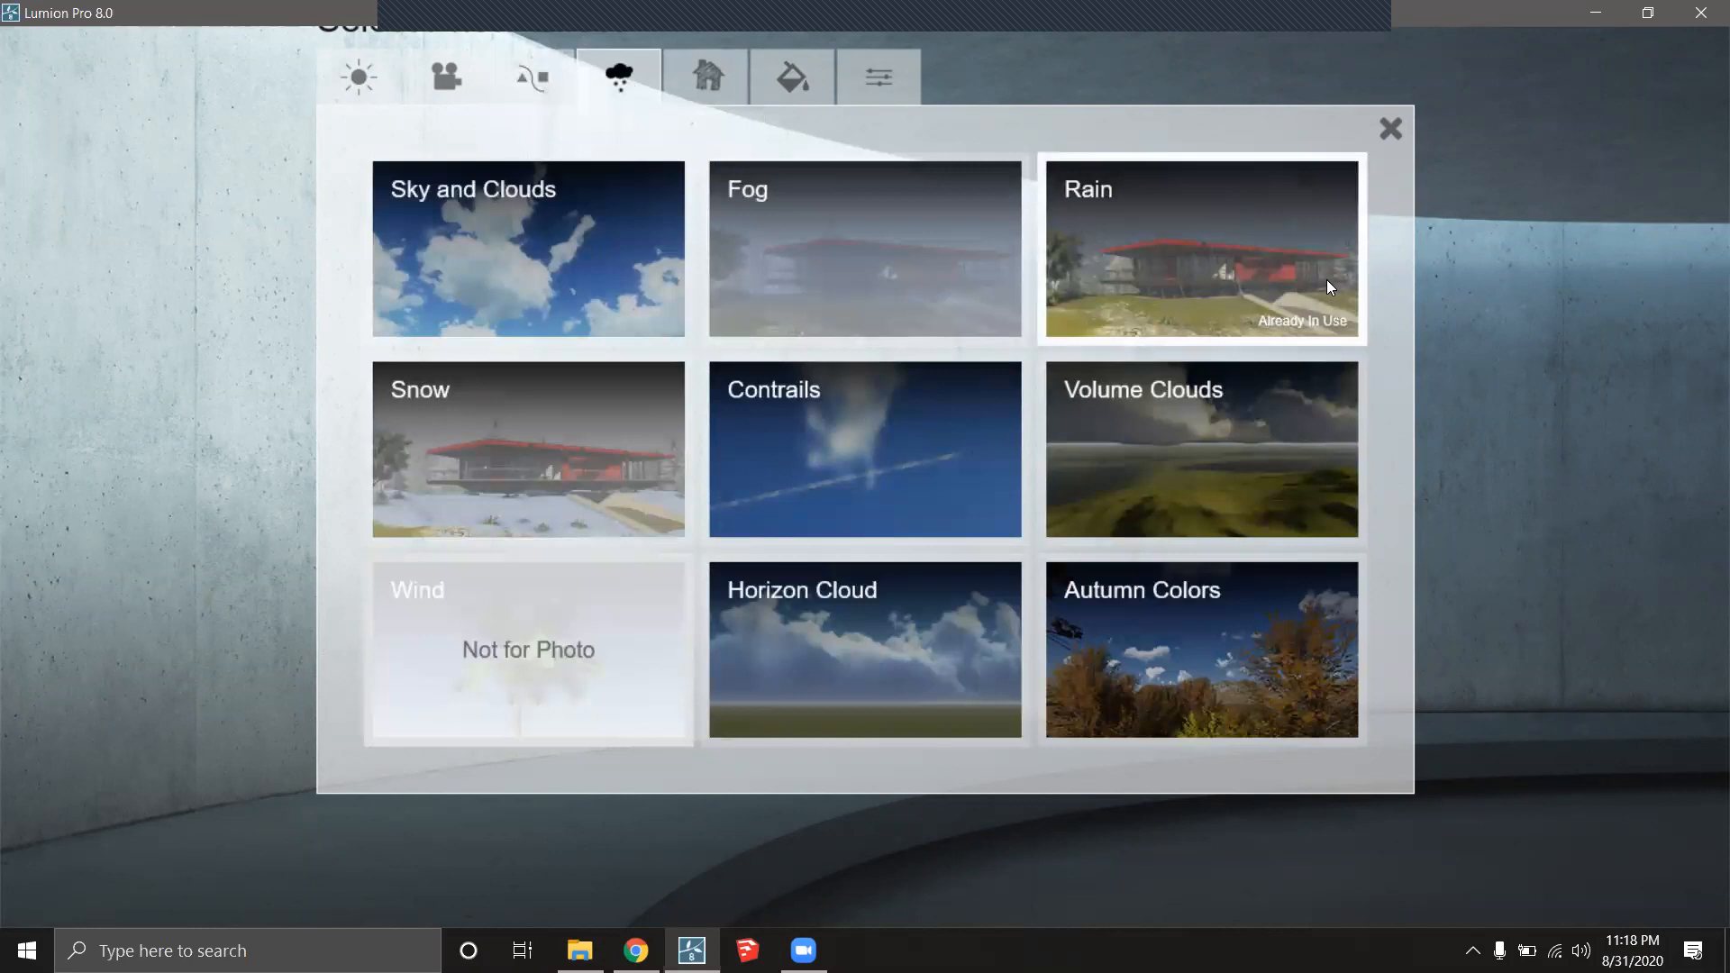
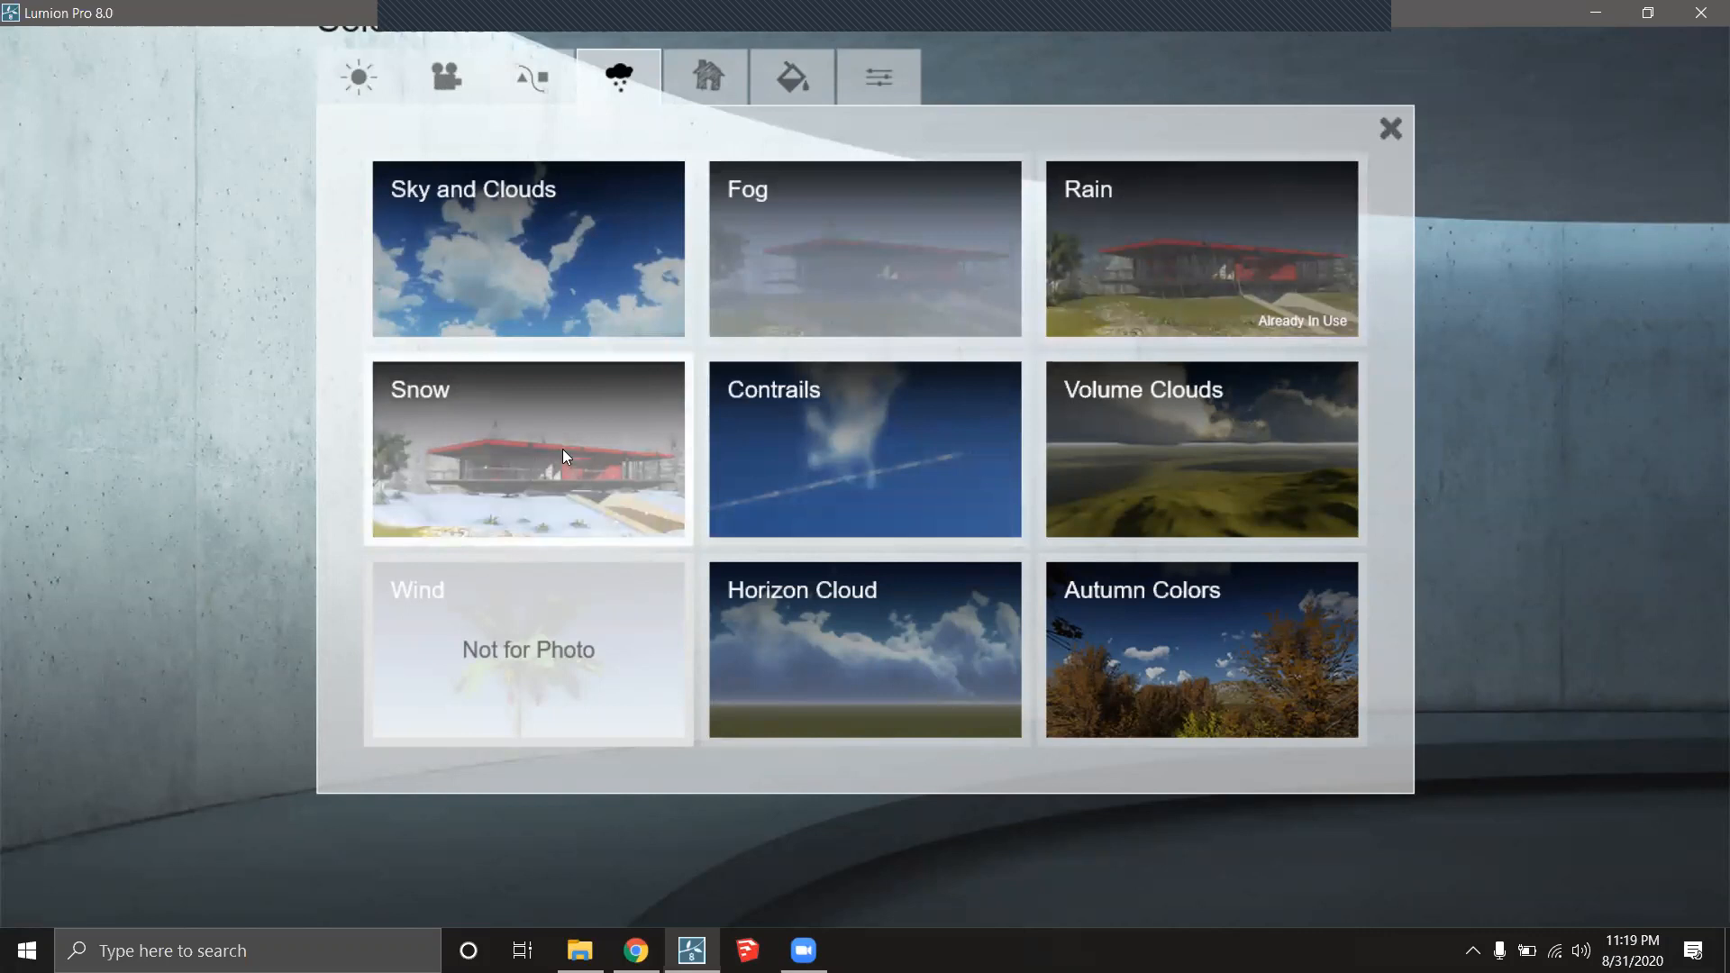
left_click(1391, 131)
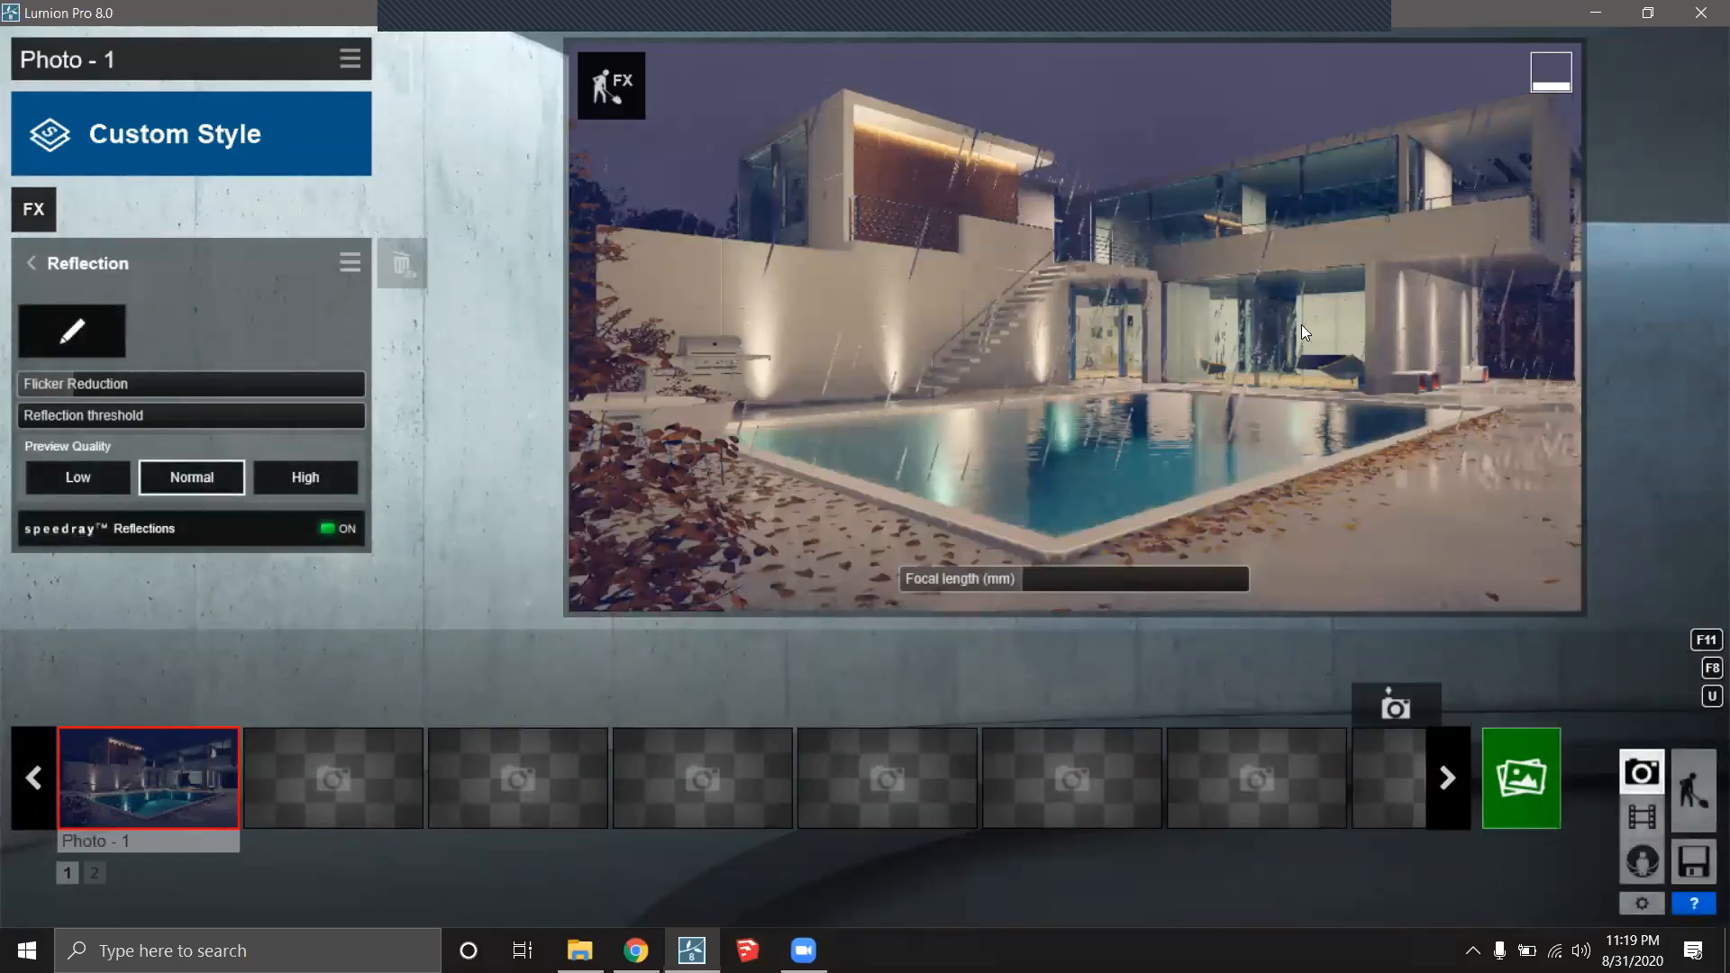
left_click(344, 771)
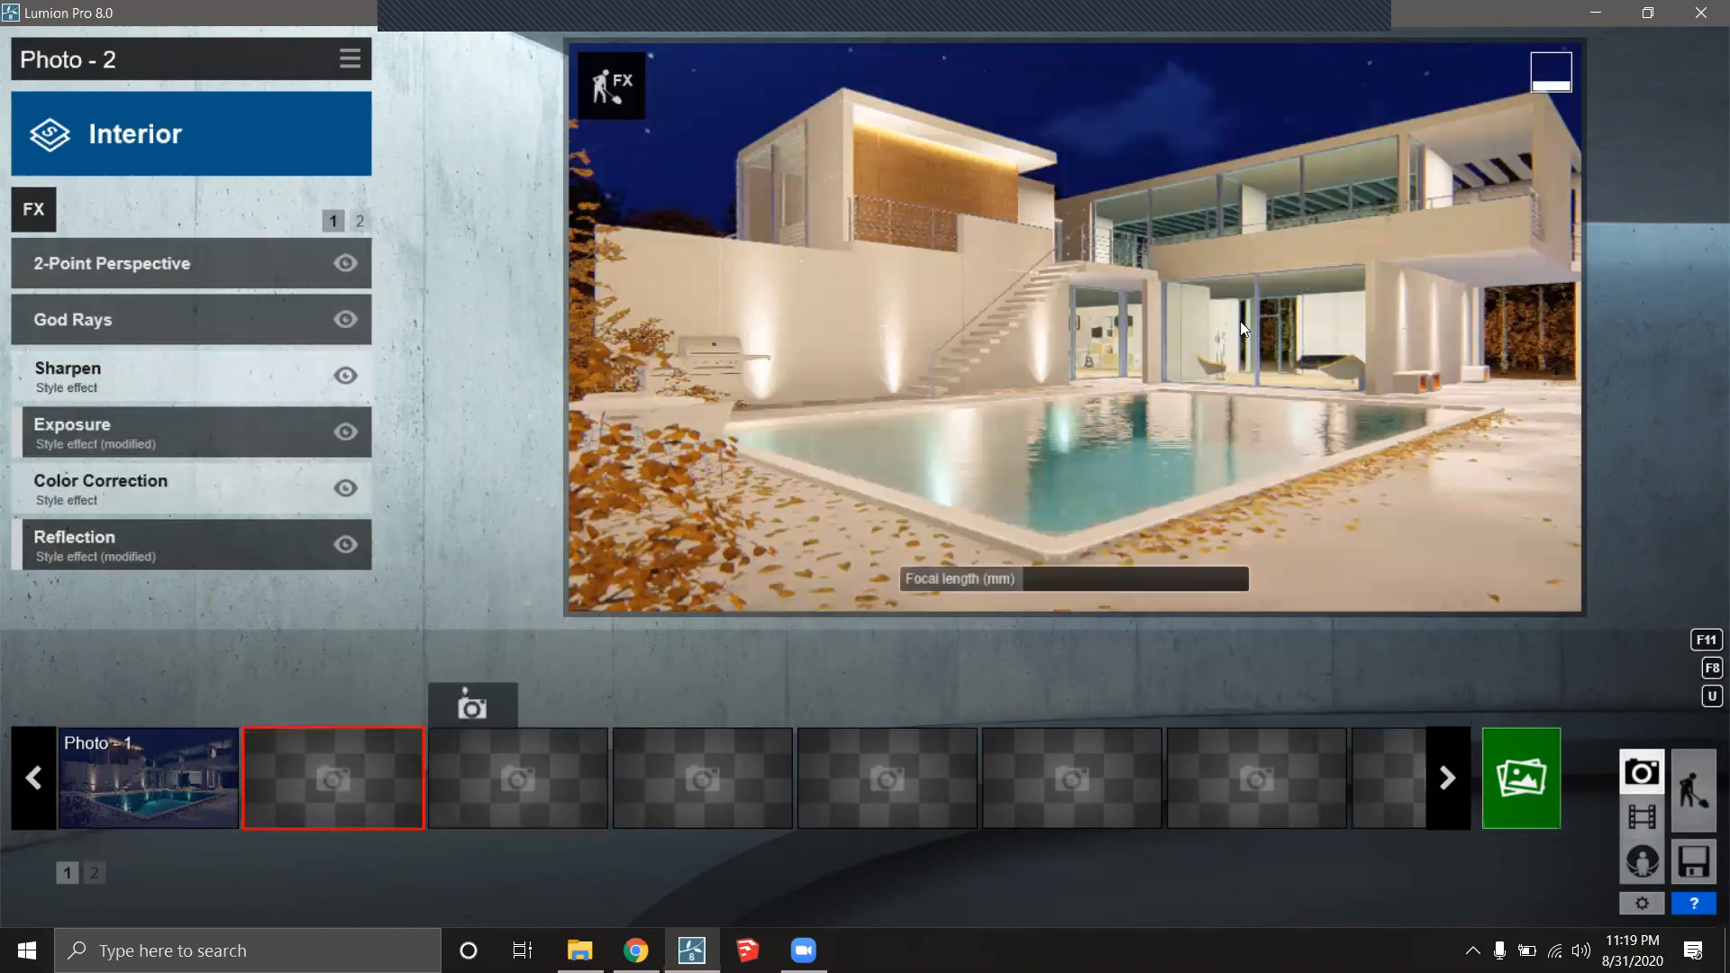
left_click(180, 773)
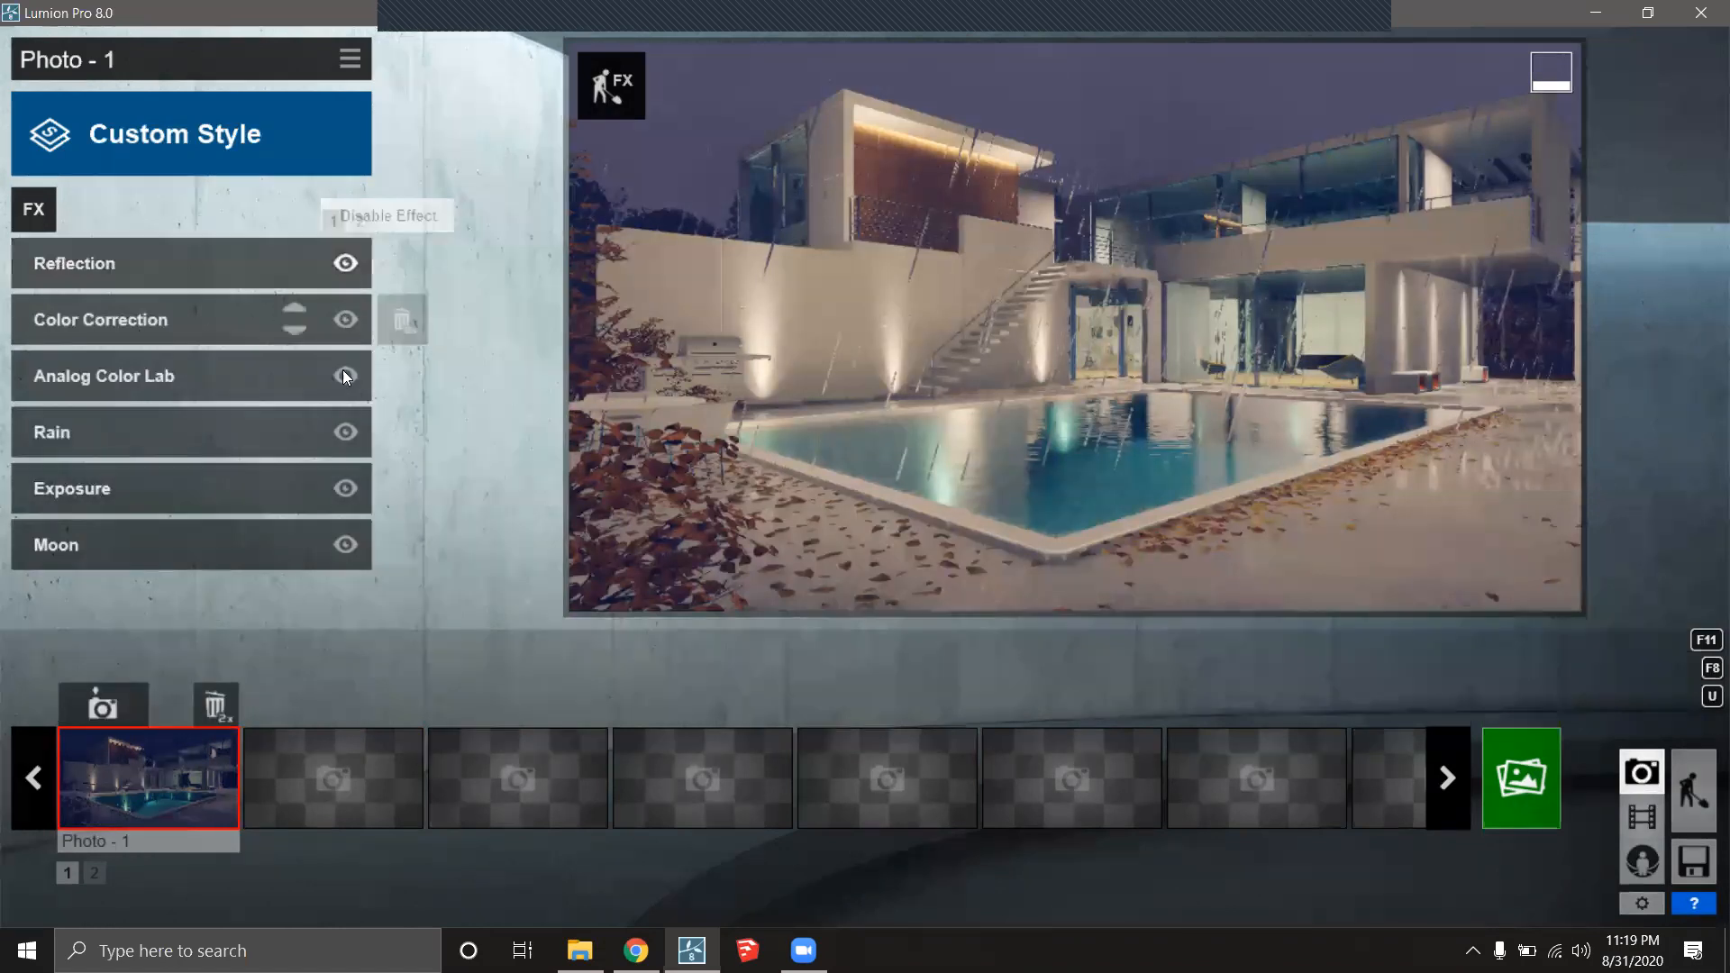
Disable the Rain, Color Correction, Reflection, Exposure, Analog Color Lab and Moon effects on Photo 1.
left_click(347, 433)
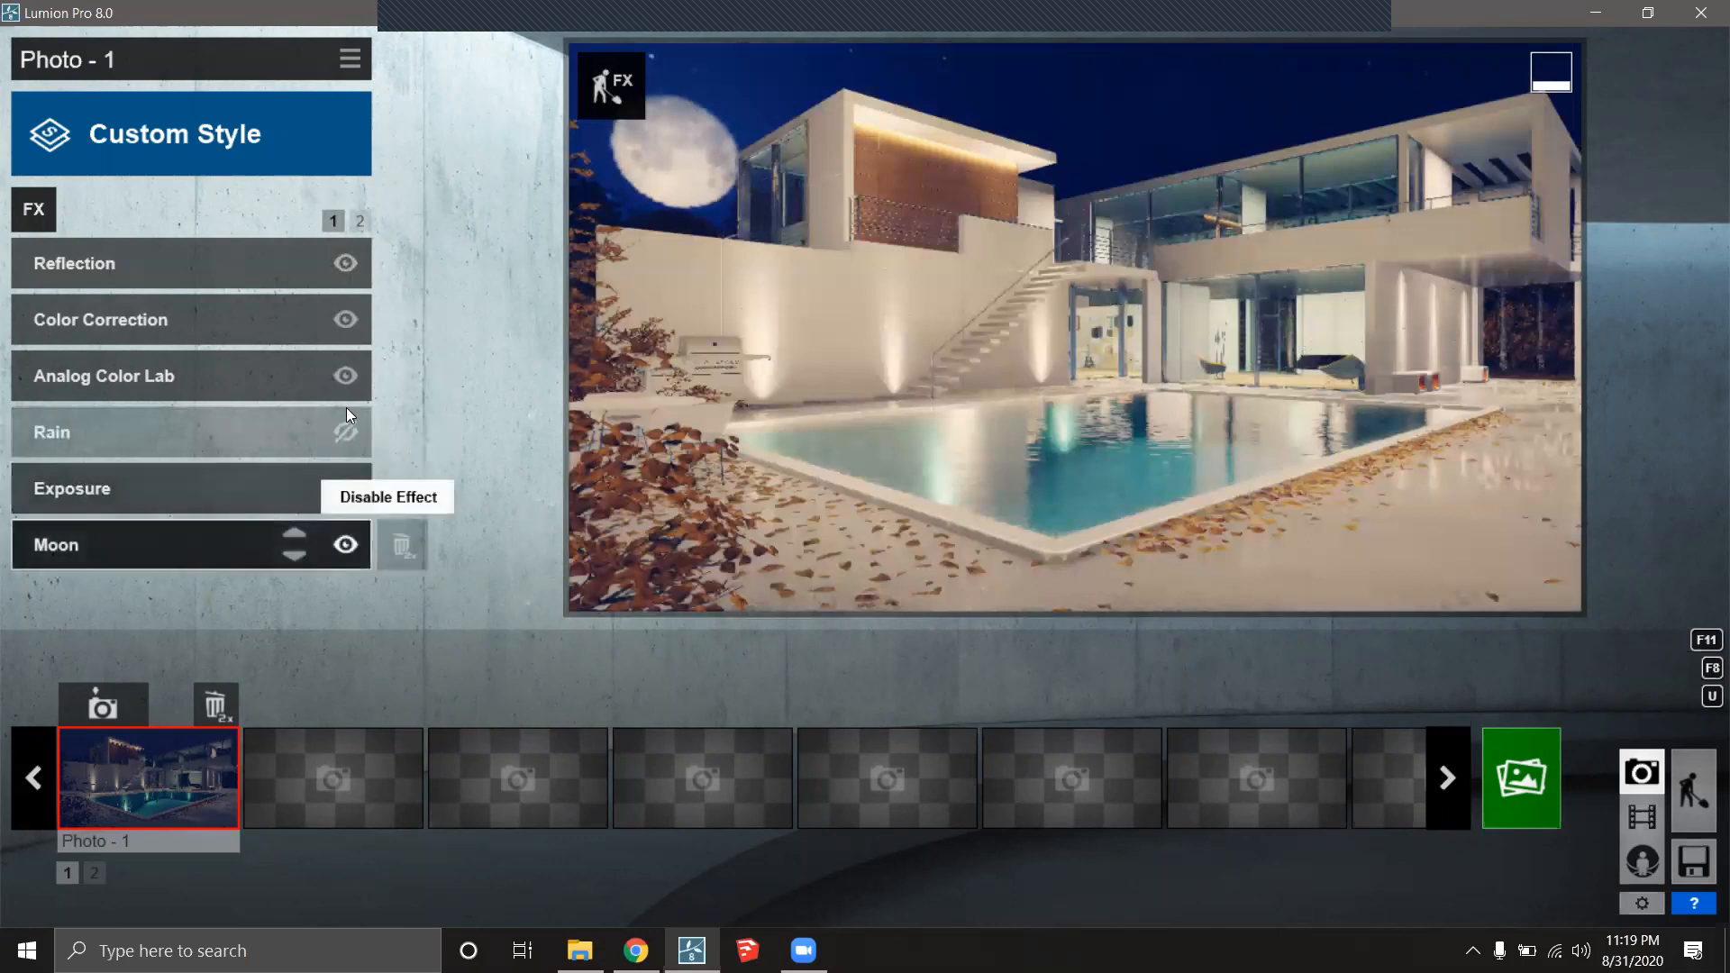
left_click(346, 319)
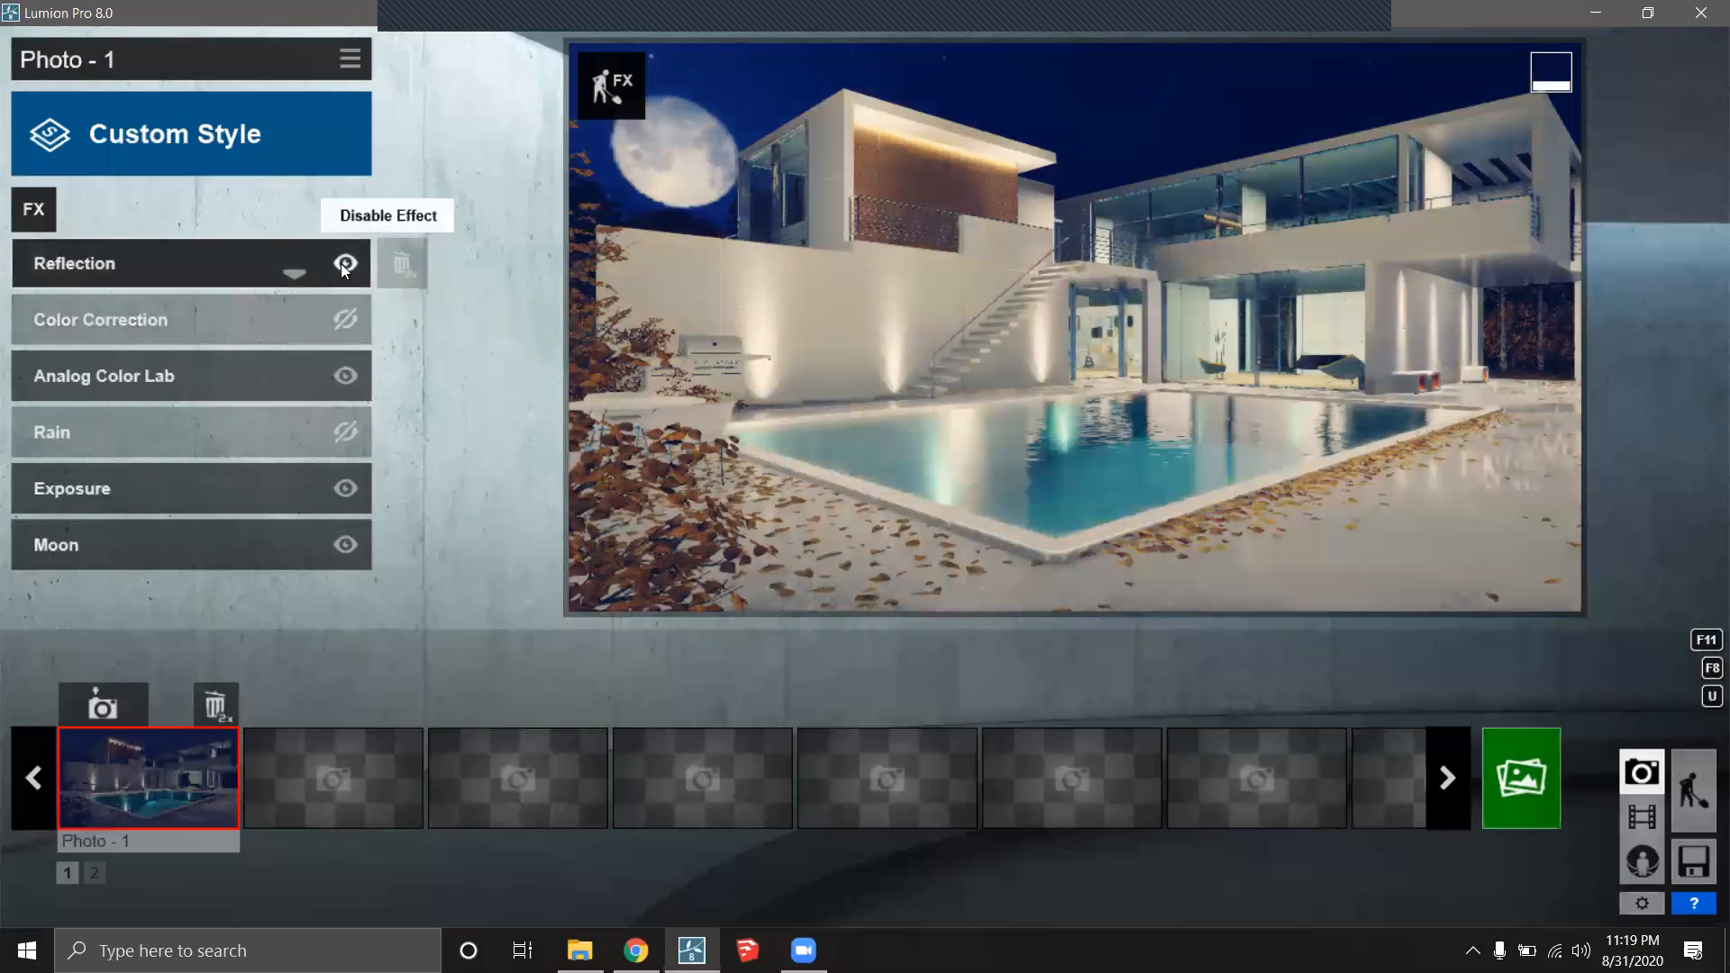
left_click(344, 264)
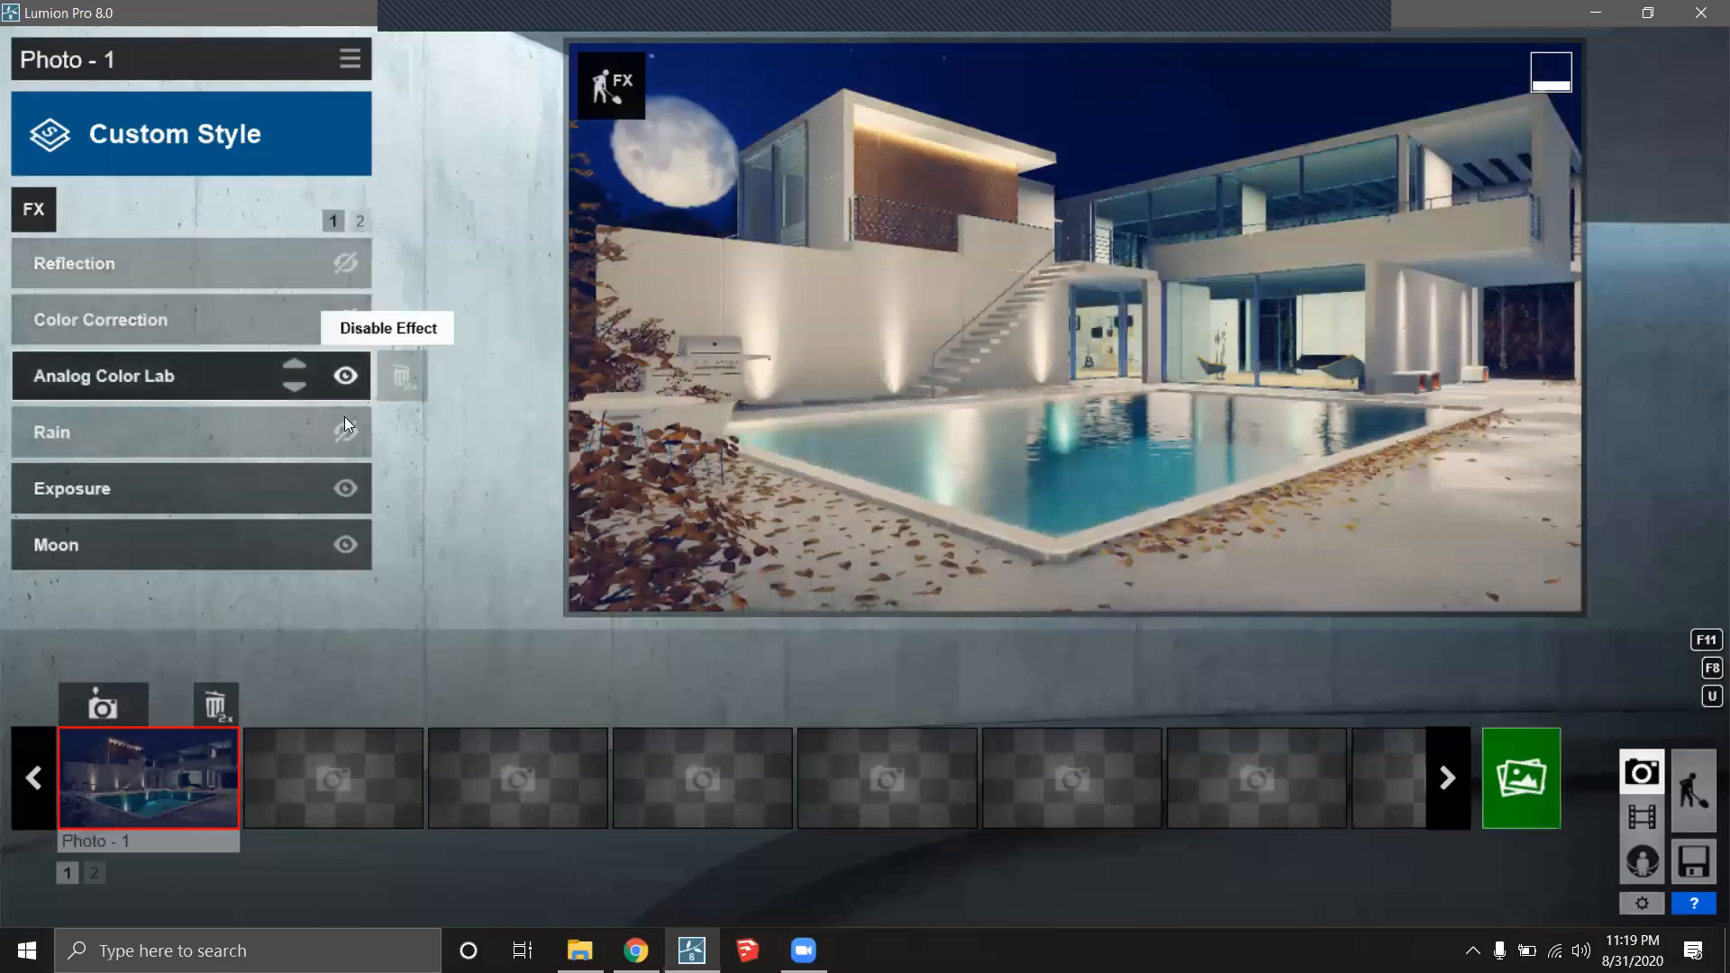
left_click(345, 488)
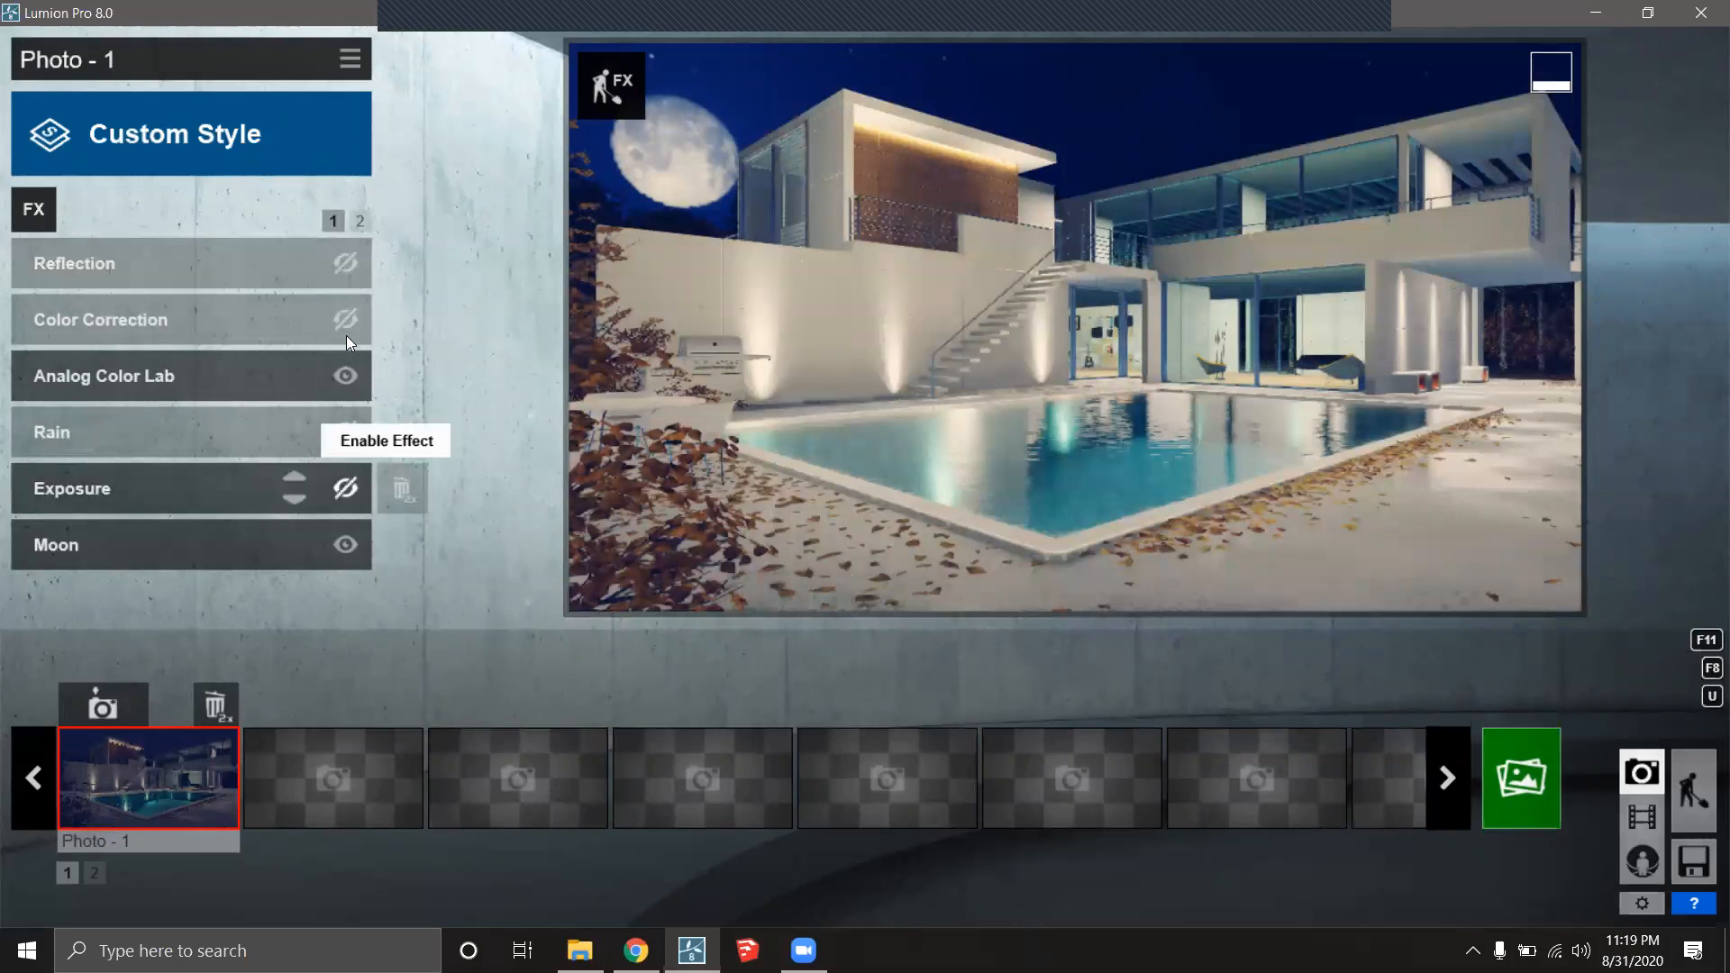
left_click(346, 373)
left_click(351, 543)
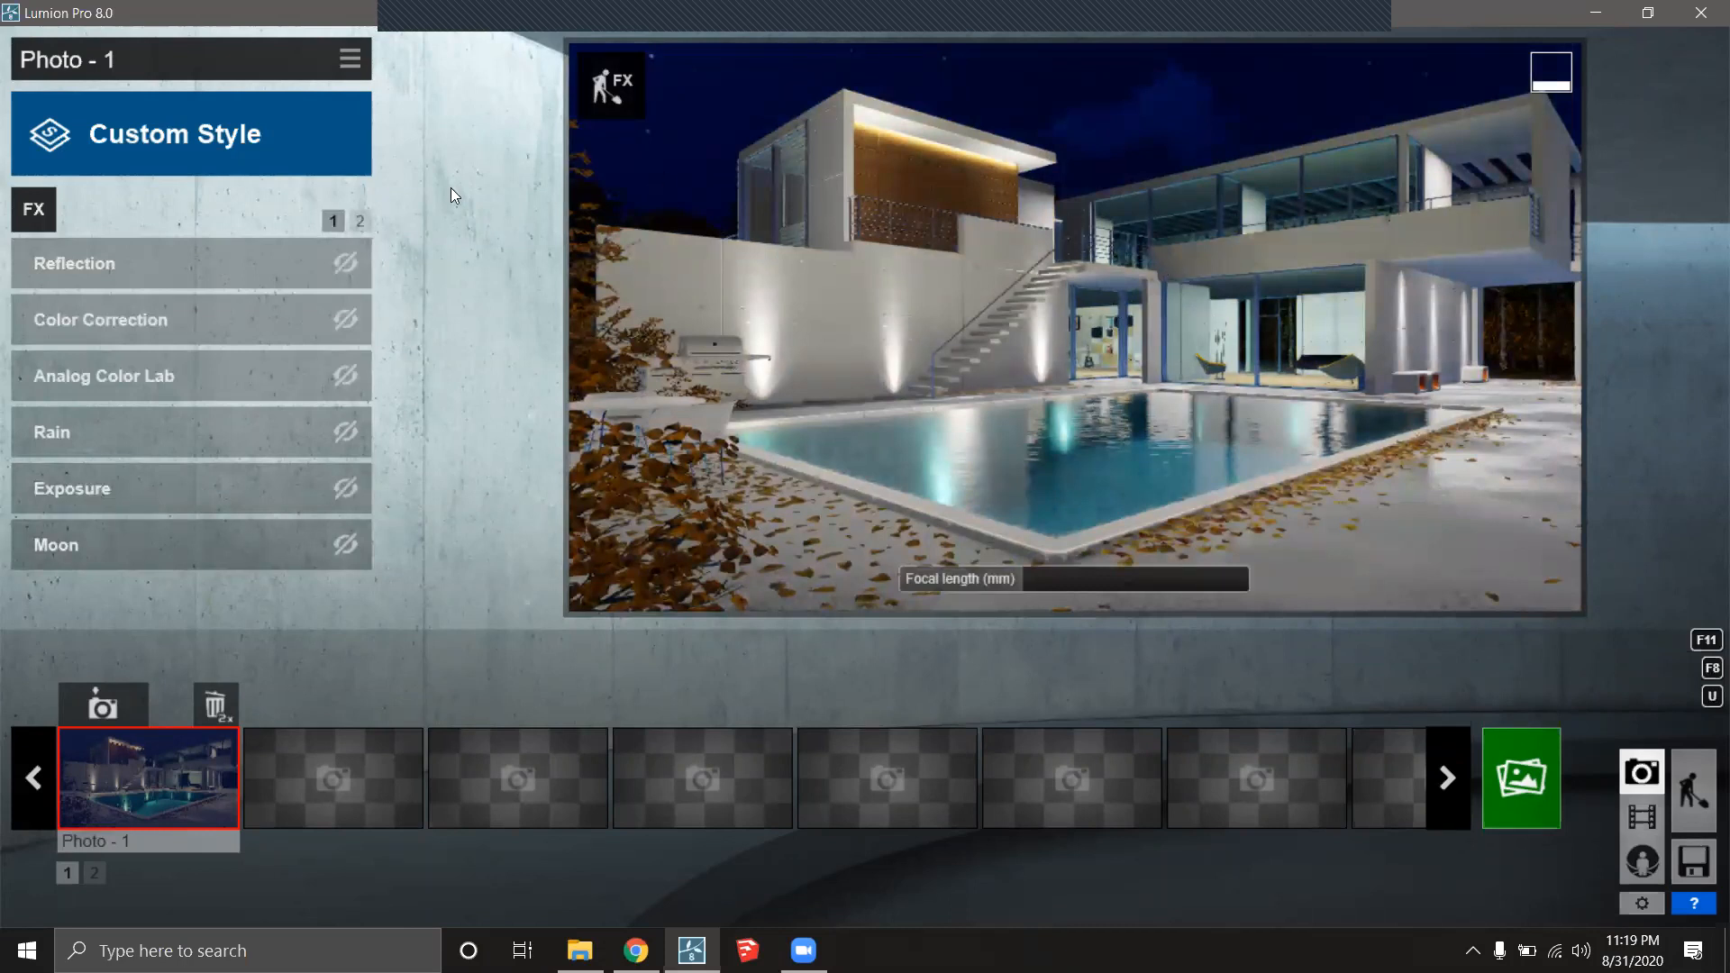
Re-enable Reflection, Color Correction, Analog Color Lab, Rain and Exposure one by one on Photo 1, leaving Moon off.
left_click(344, 266)
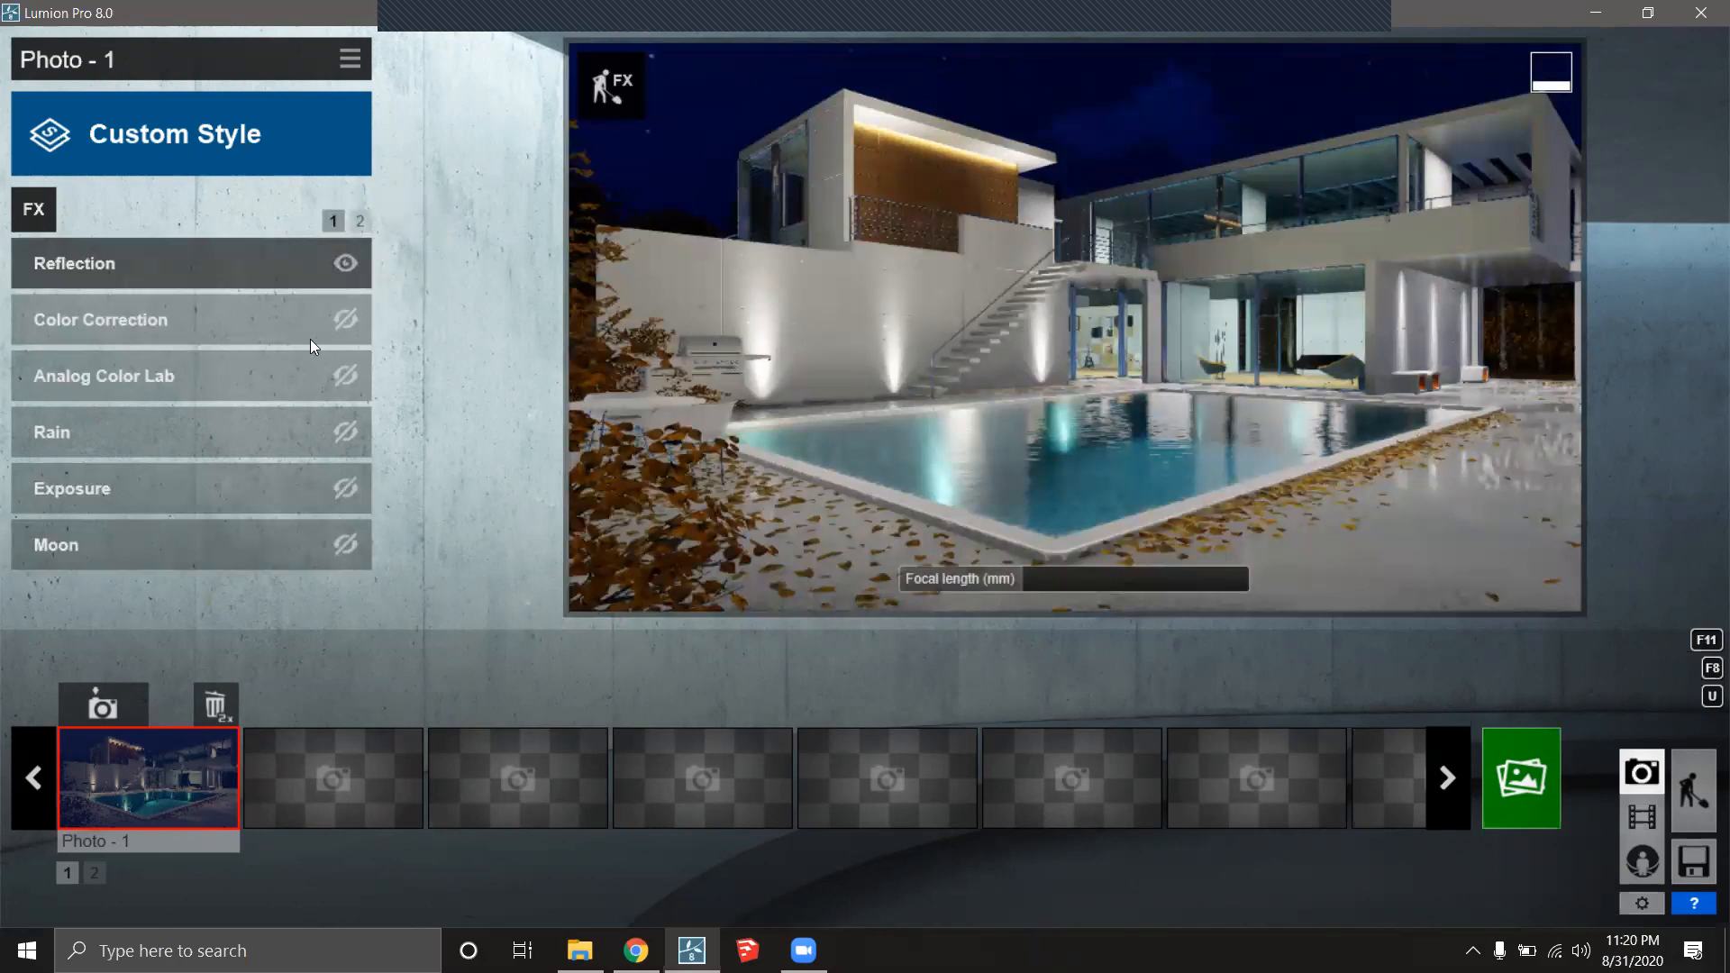
left_click(345, 319)
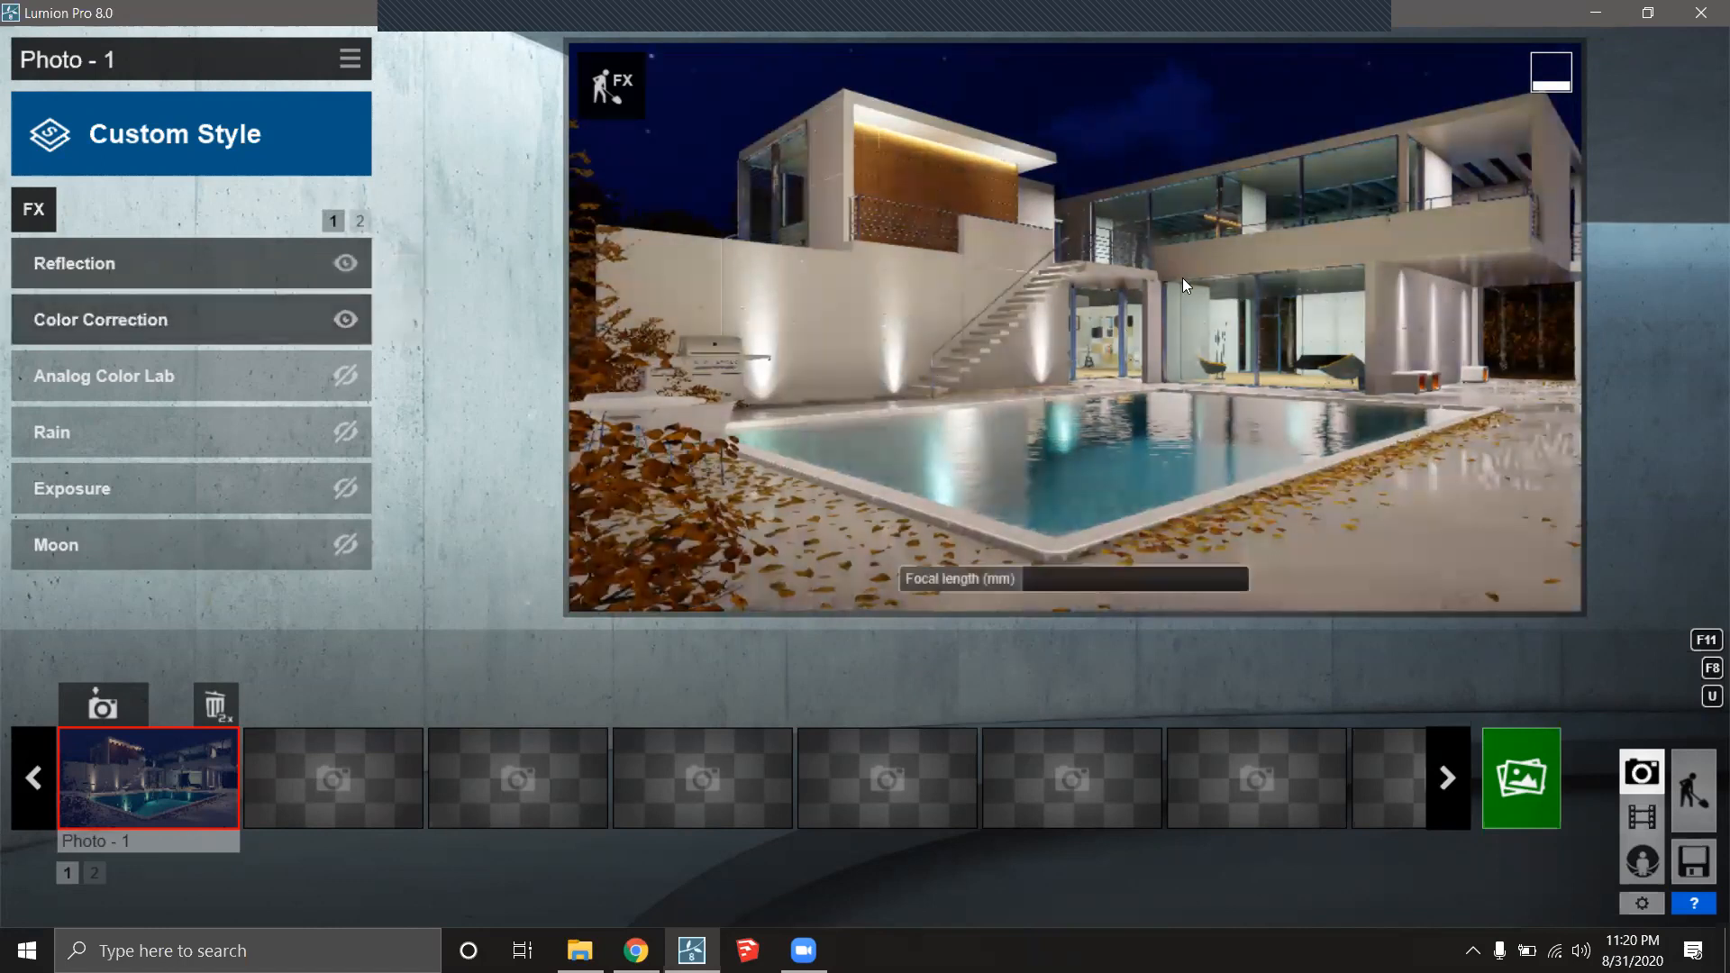
left_click(345, 377)
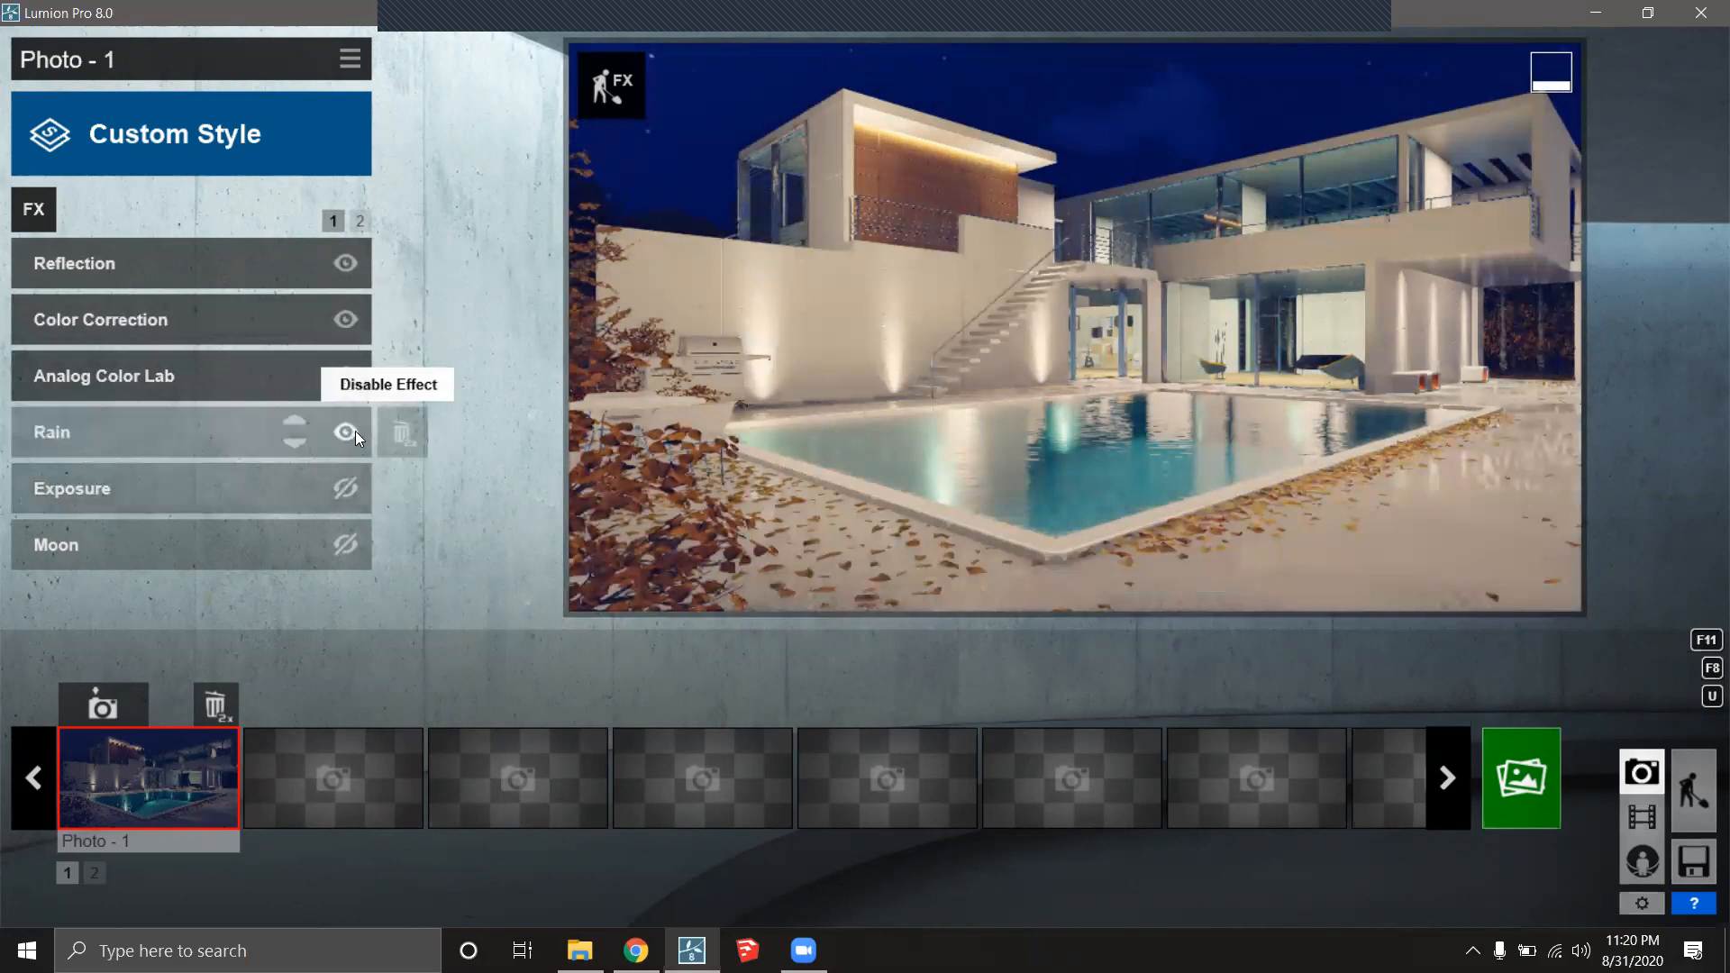
left_click(346, 434)
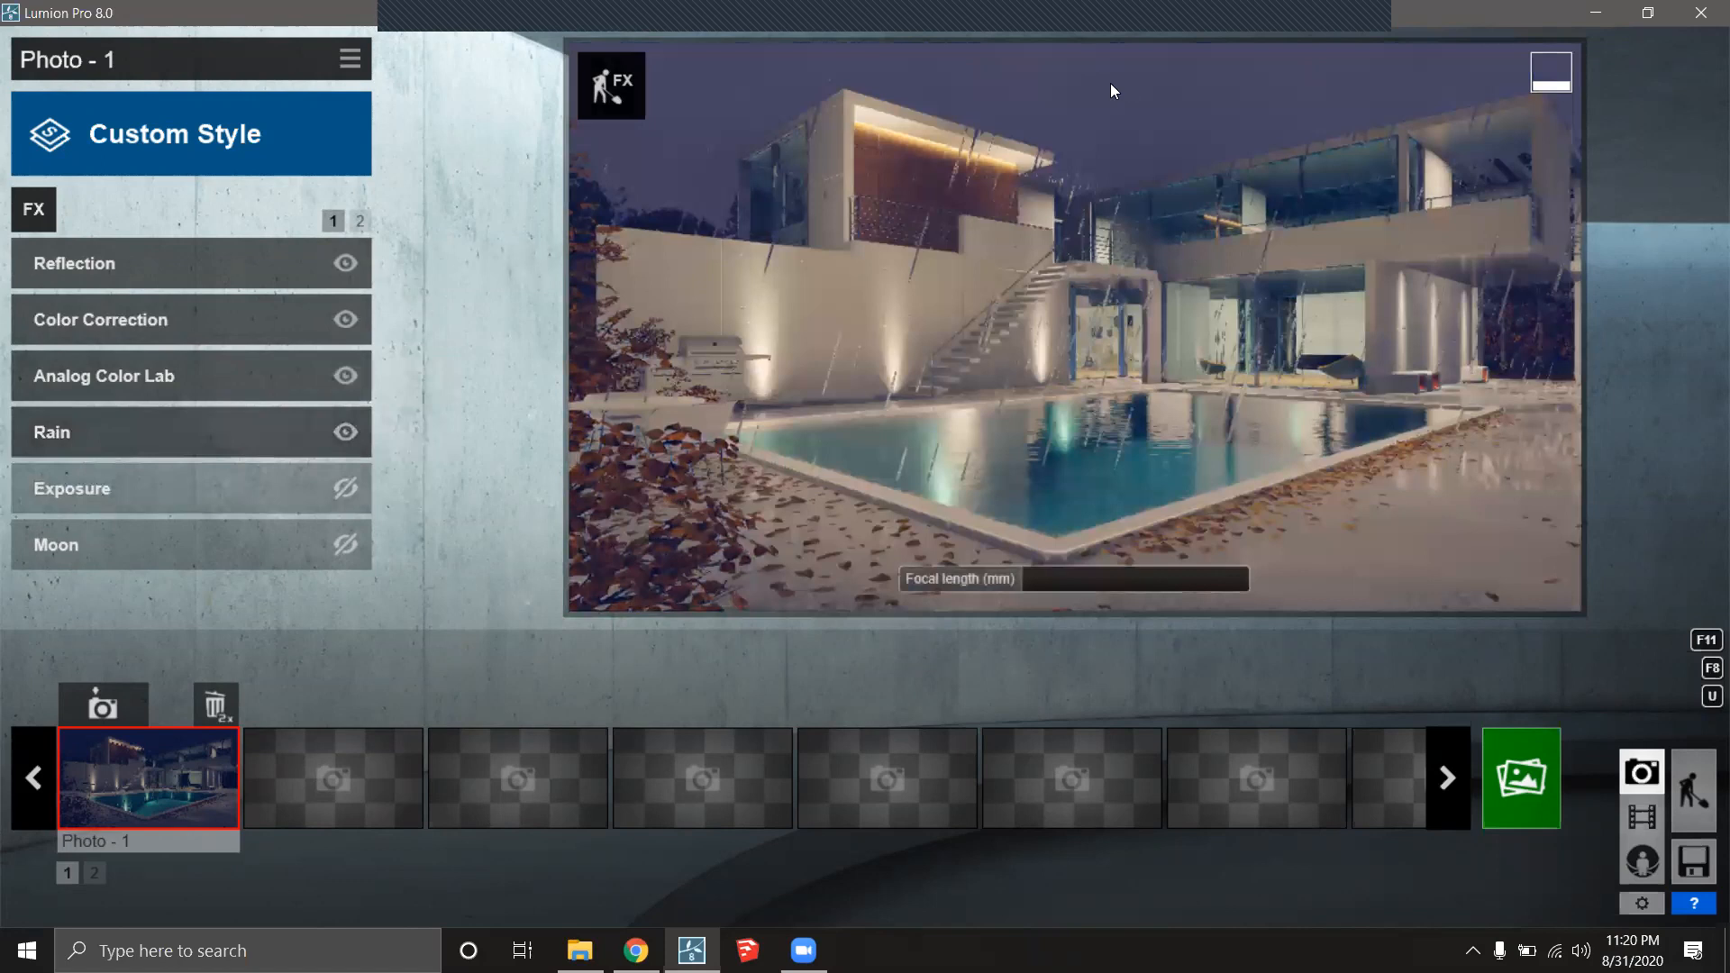
left_click(345, 489)
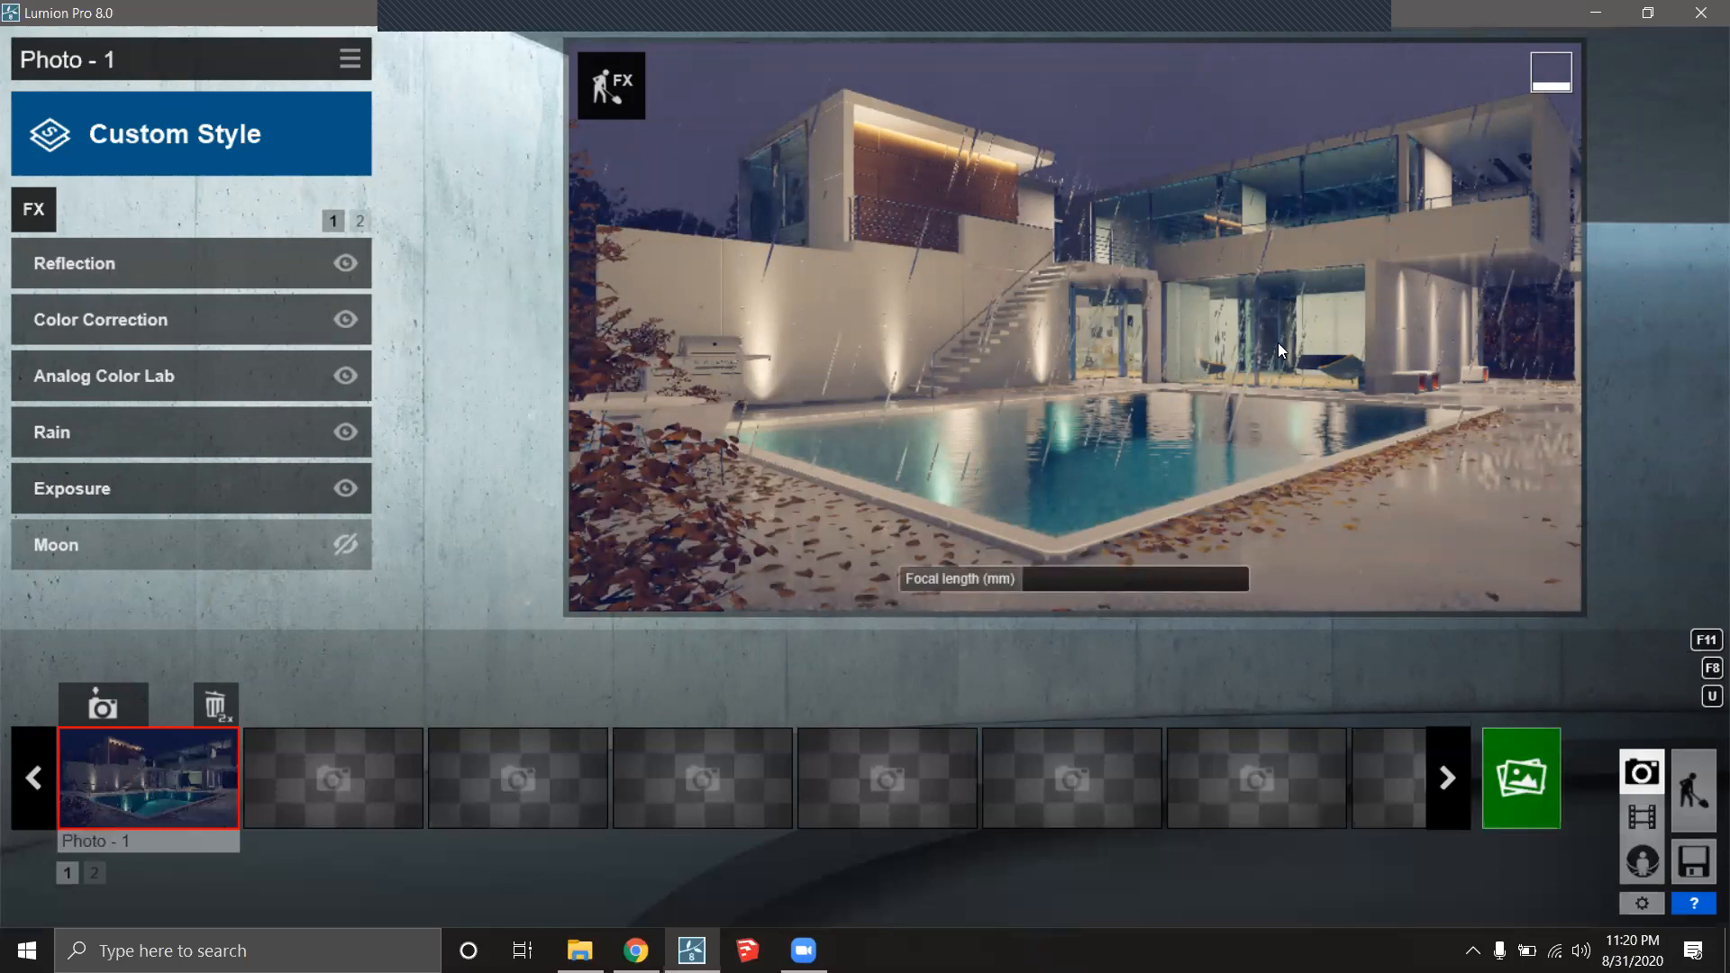
Frame a new camera view across the pool towards the staircase wall and outdoor table, and store it as Photo 2.
scroll(1265, 397, "up", 3)
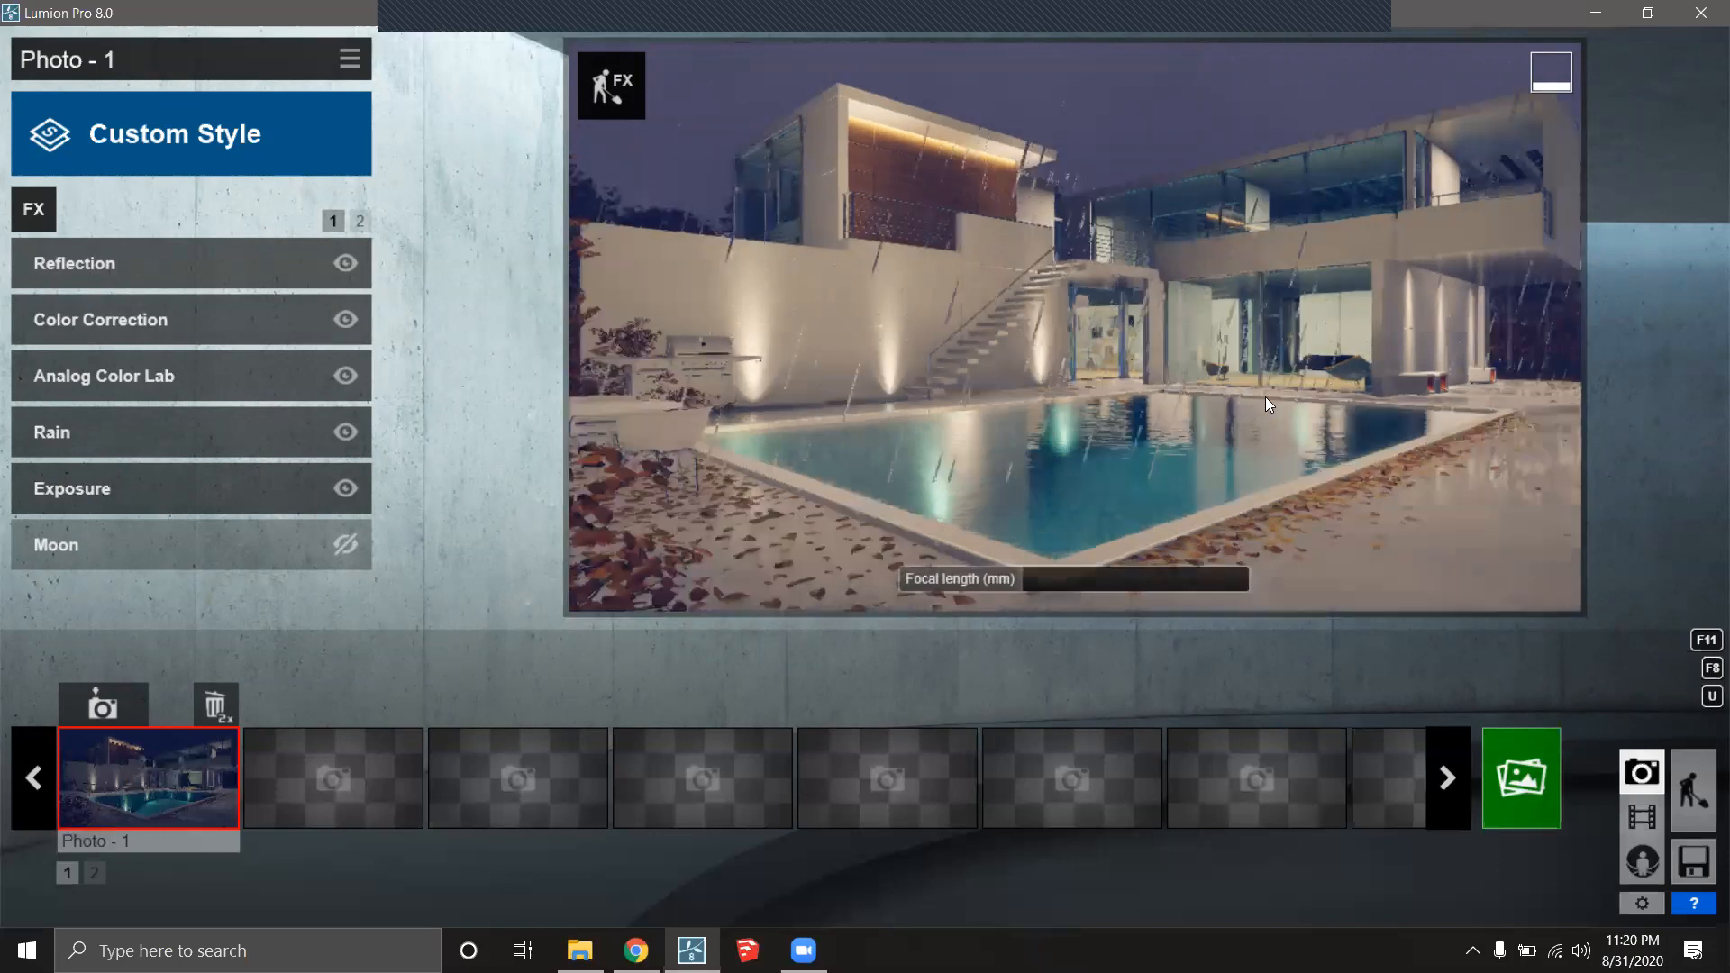
right_click_drag(944, 441, 980, 440)
key("d")
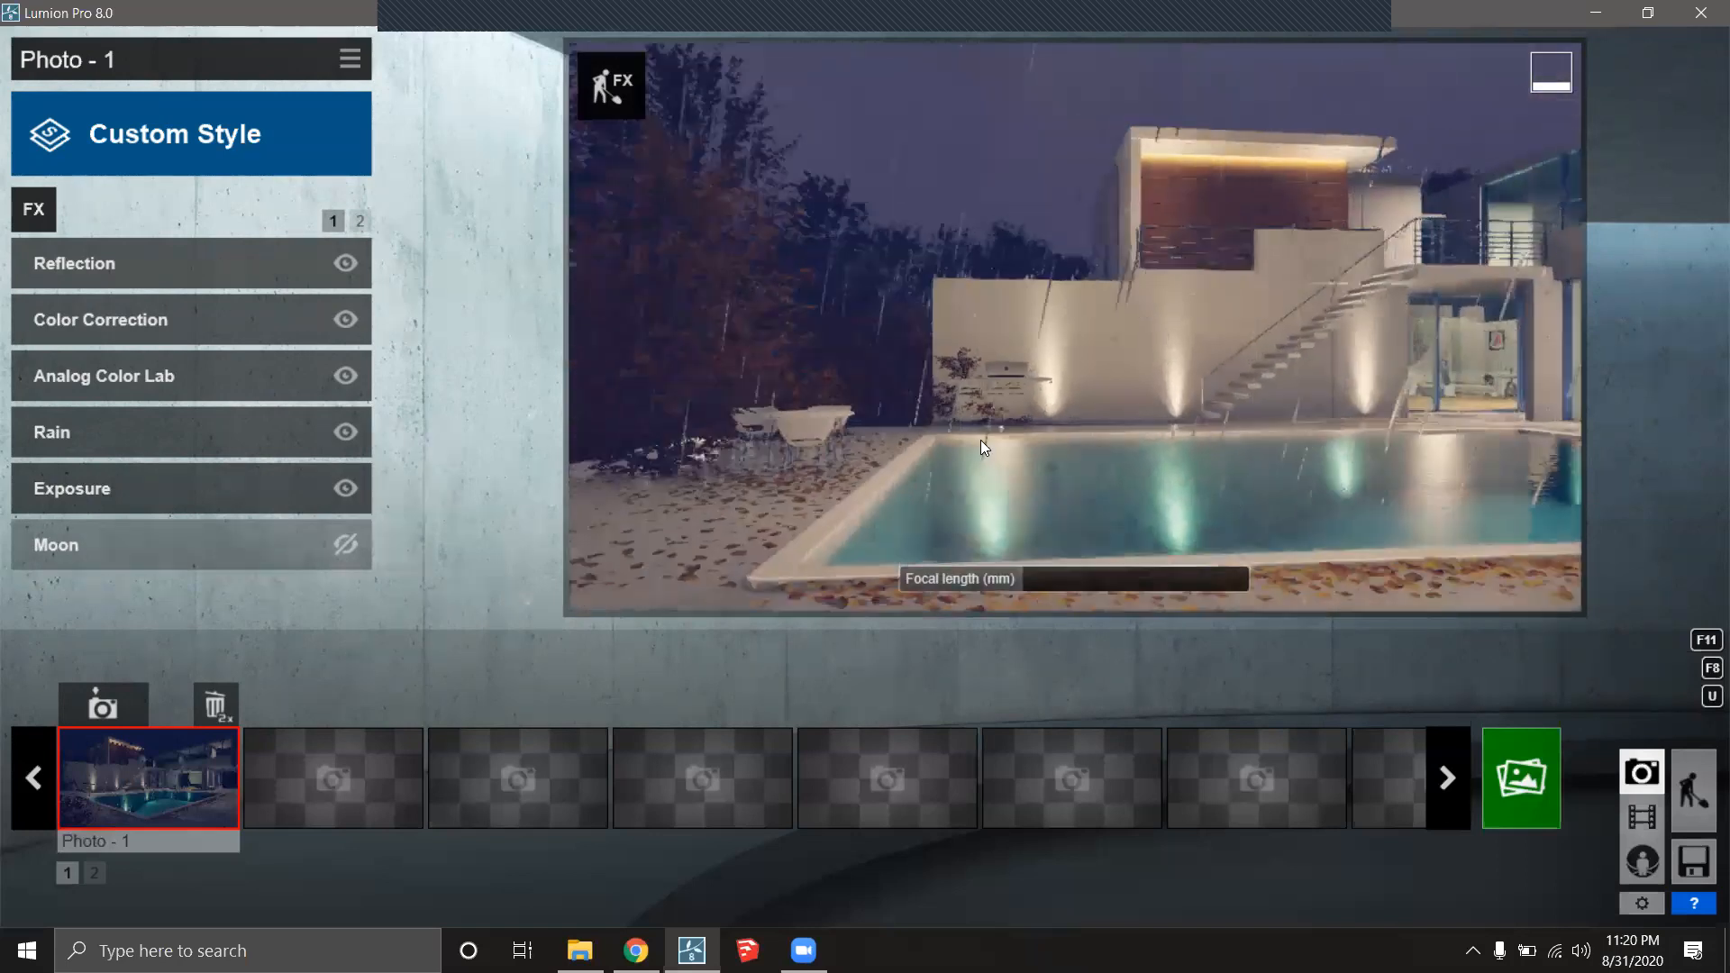
key("d")
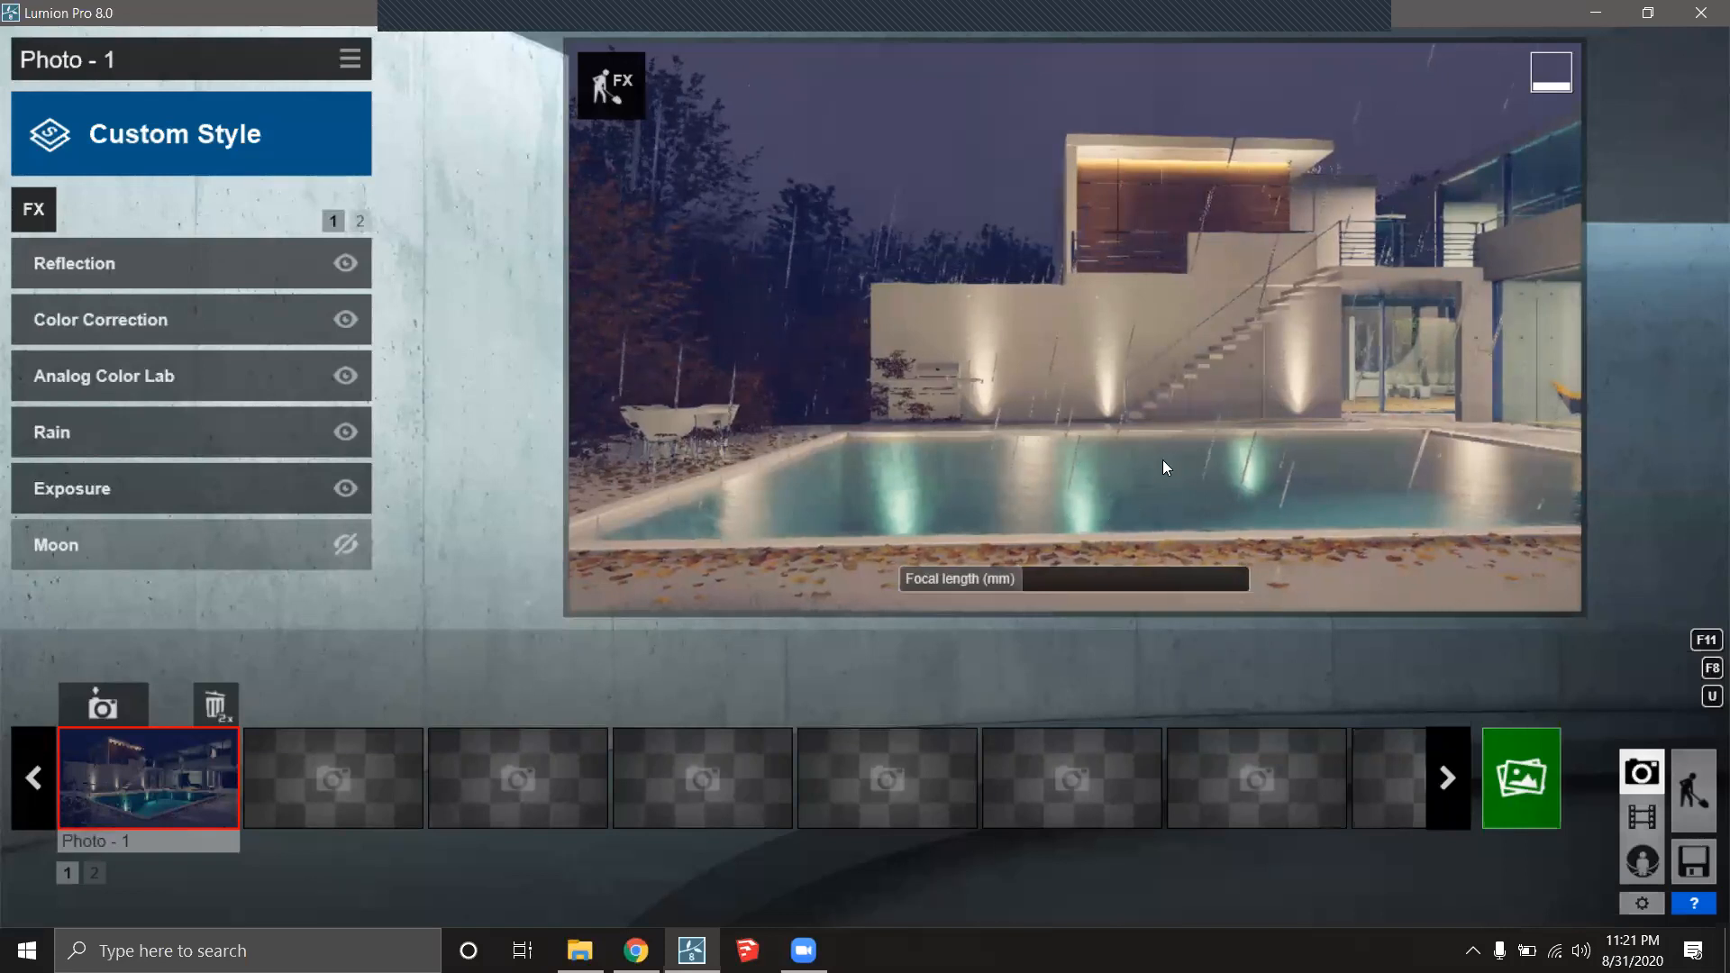
left_click(1026, 577)
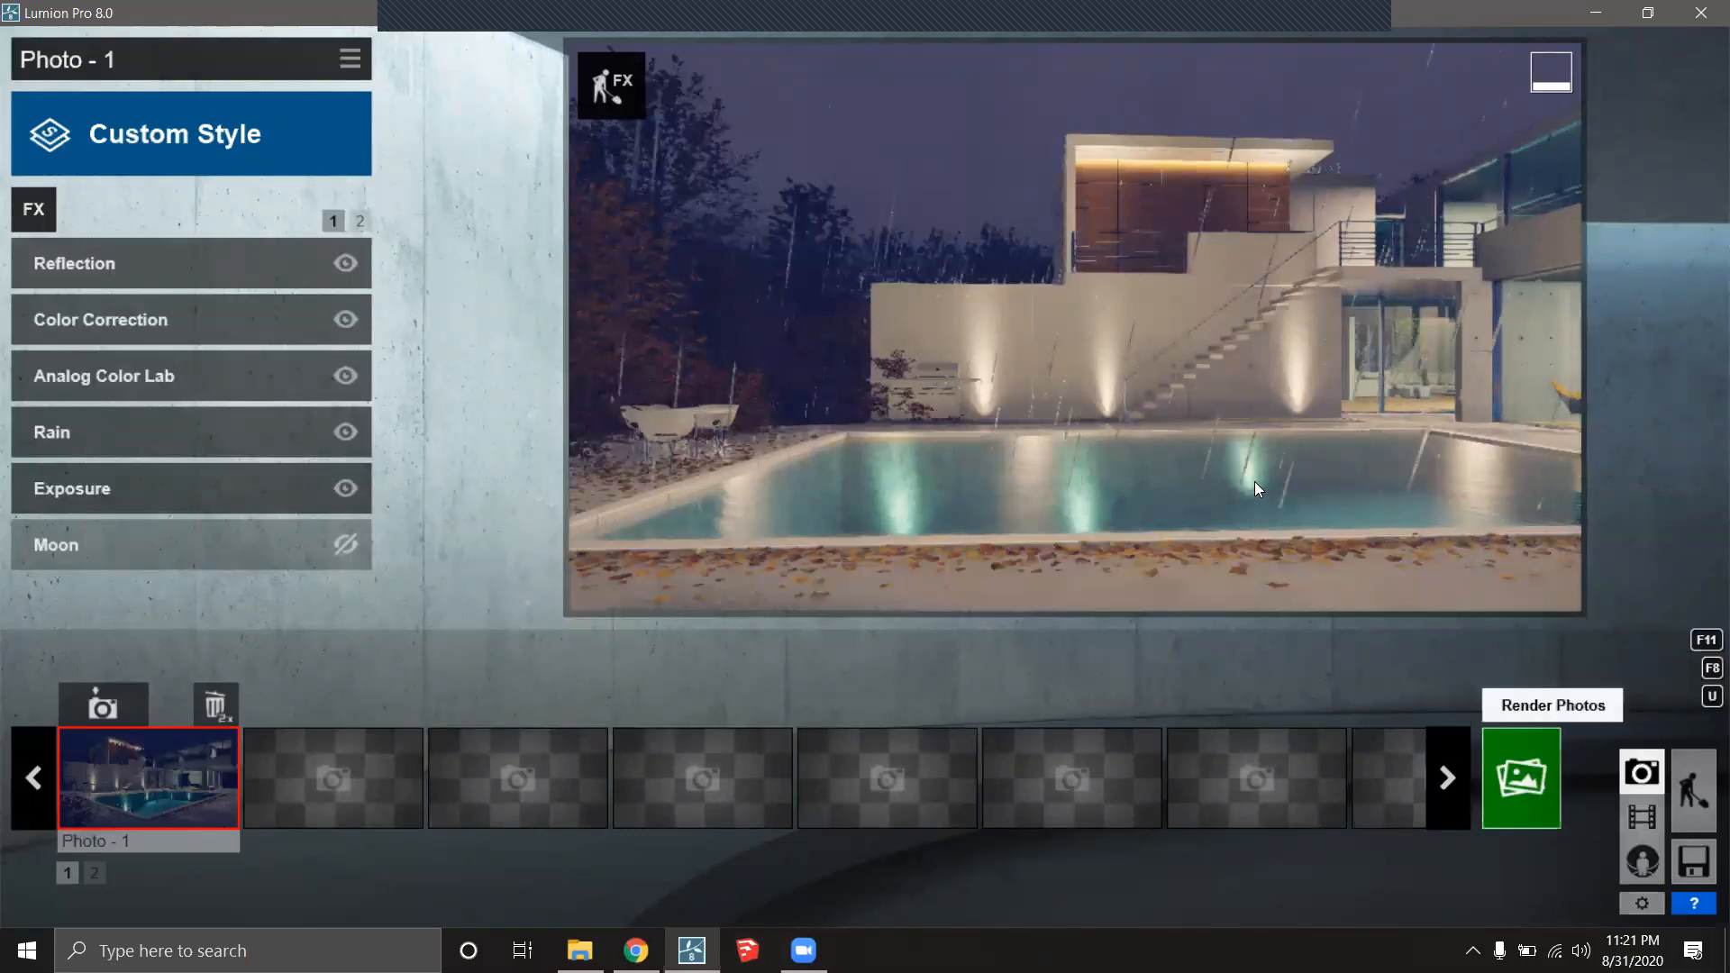
left_click(326, 767)
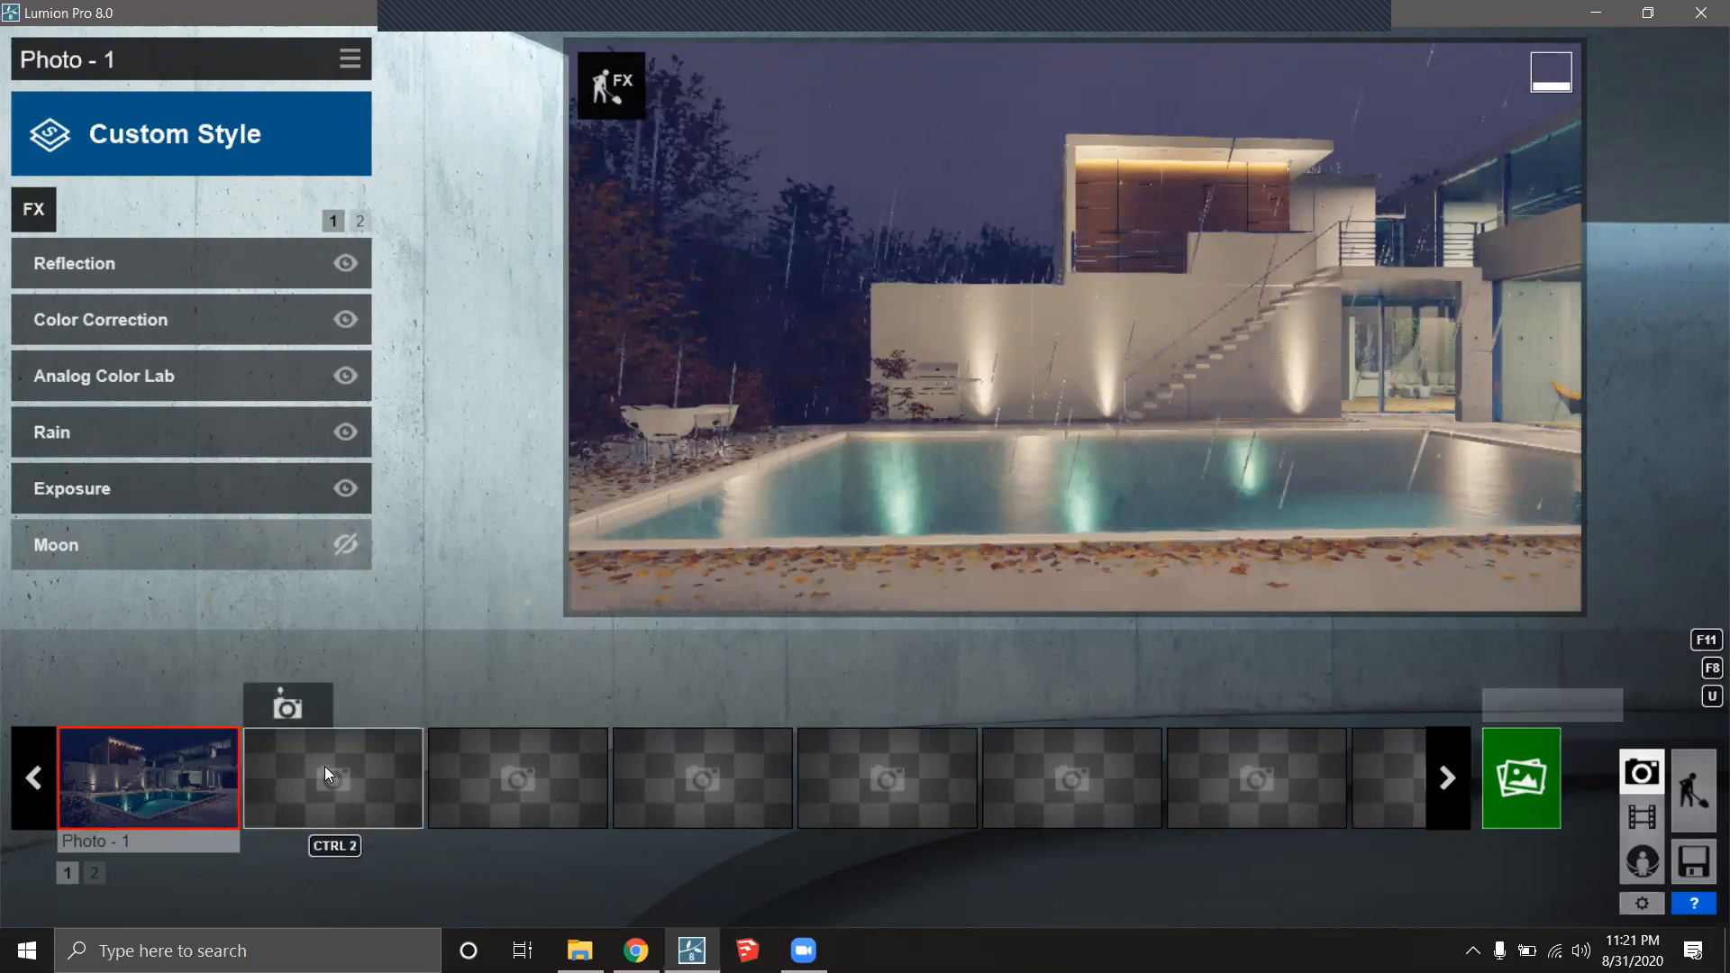
left_click(300, 711)
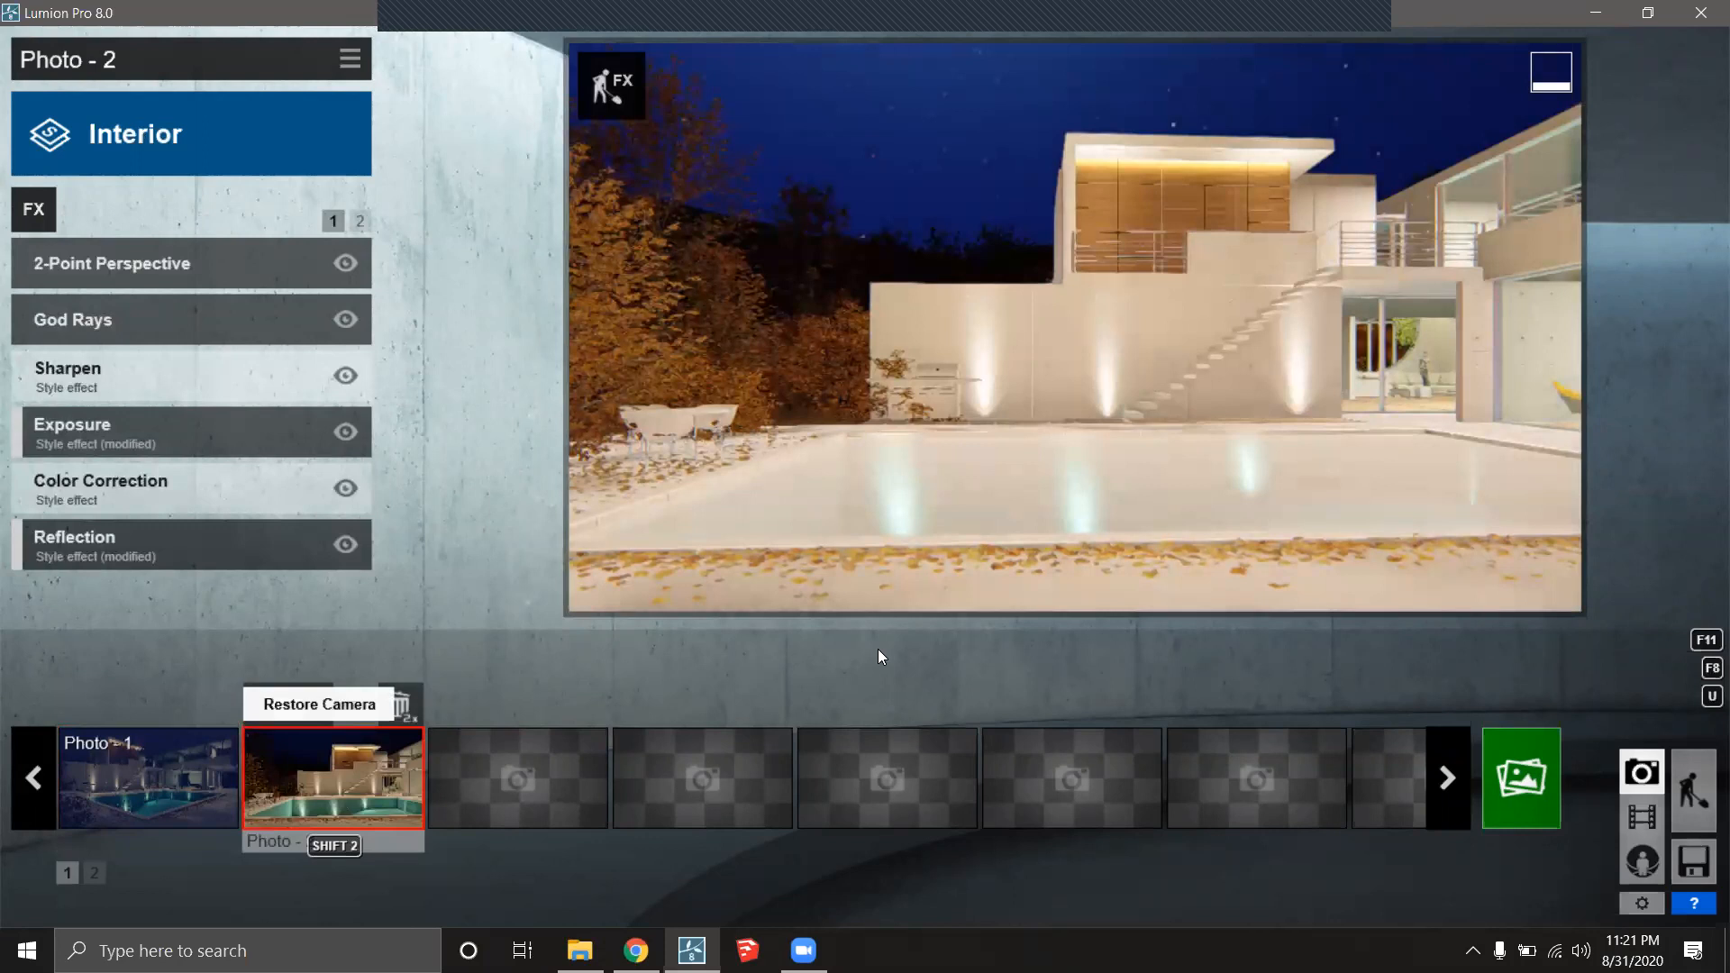
Check Photo 1's look against Photo 2, and change Photo 2's style from Interior to Custom Style.
left_click(168, 784)
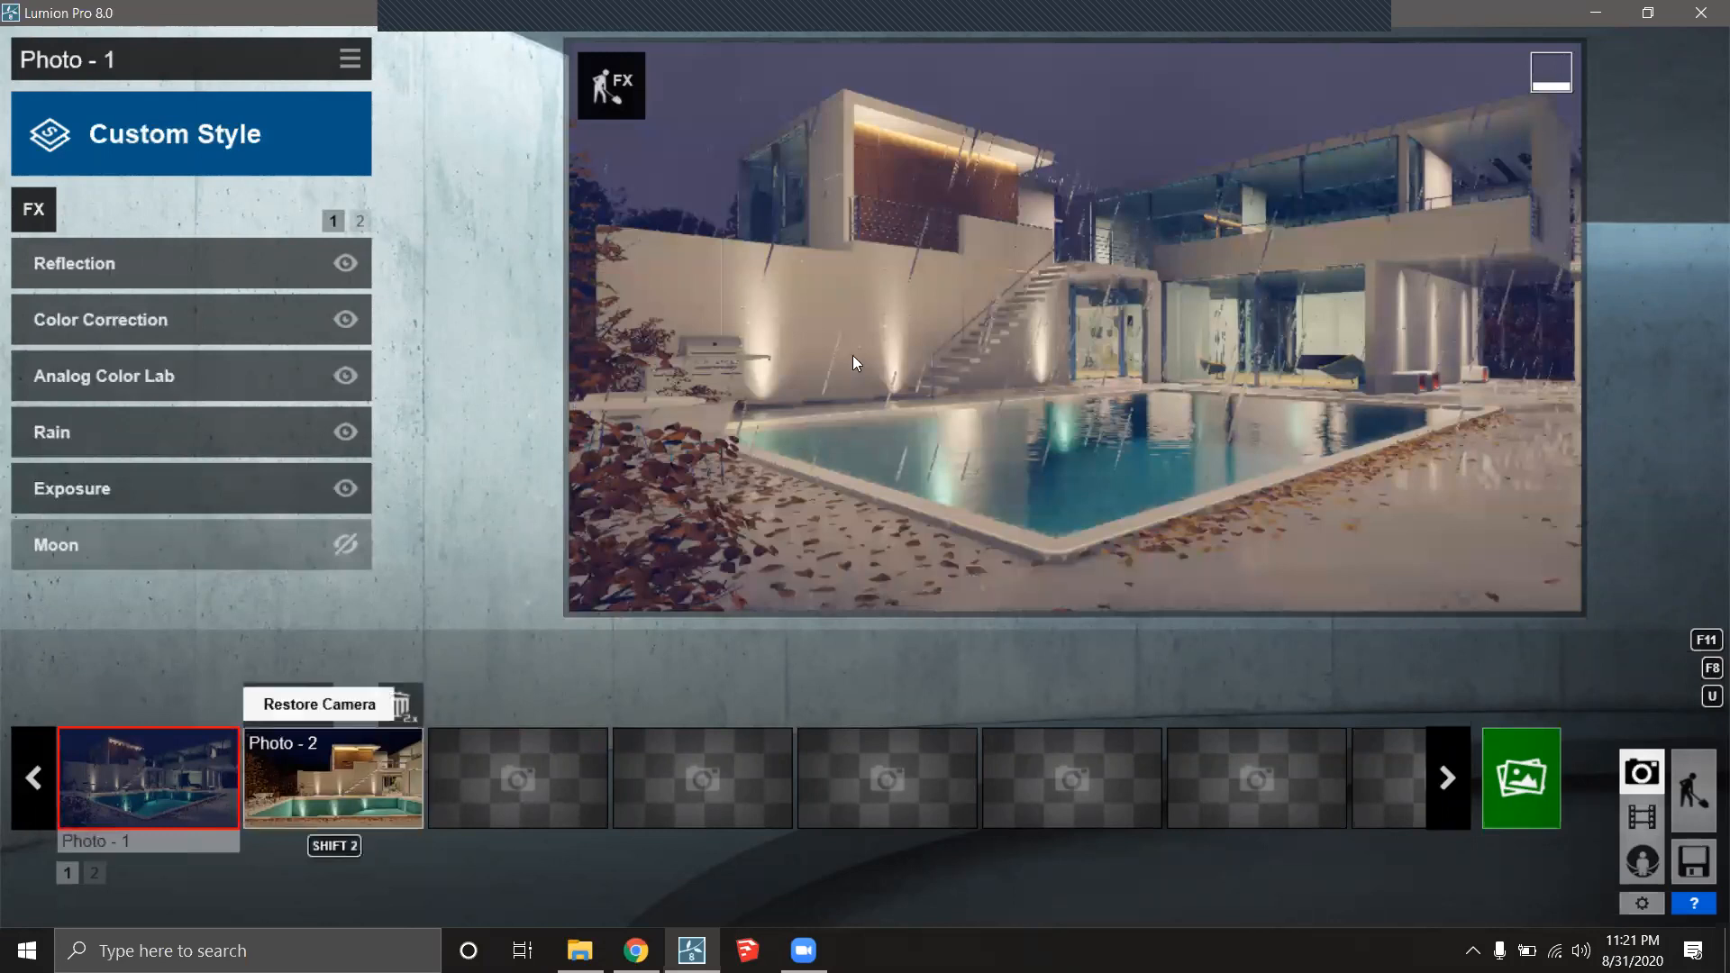
left_click(360, 801)
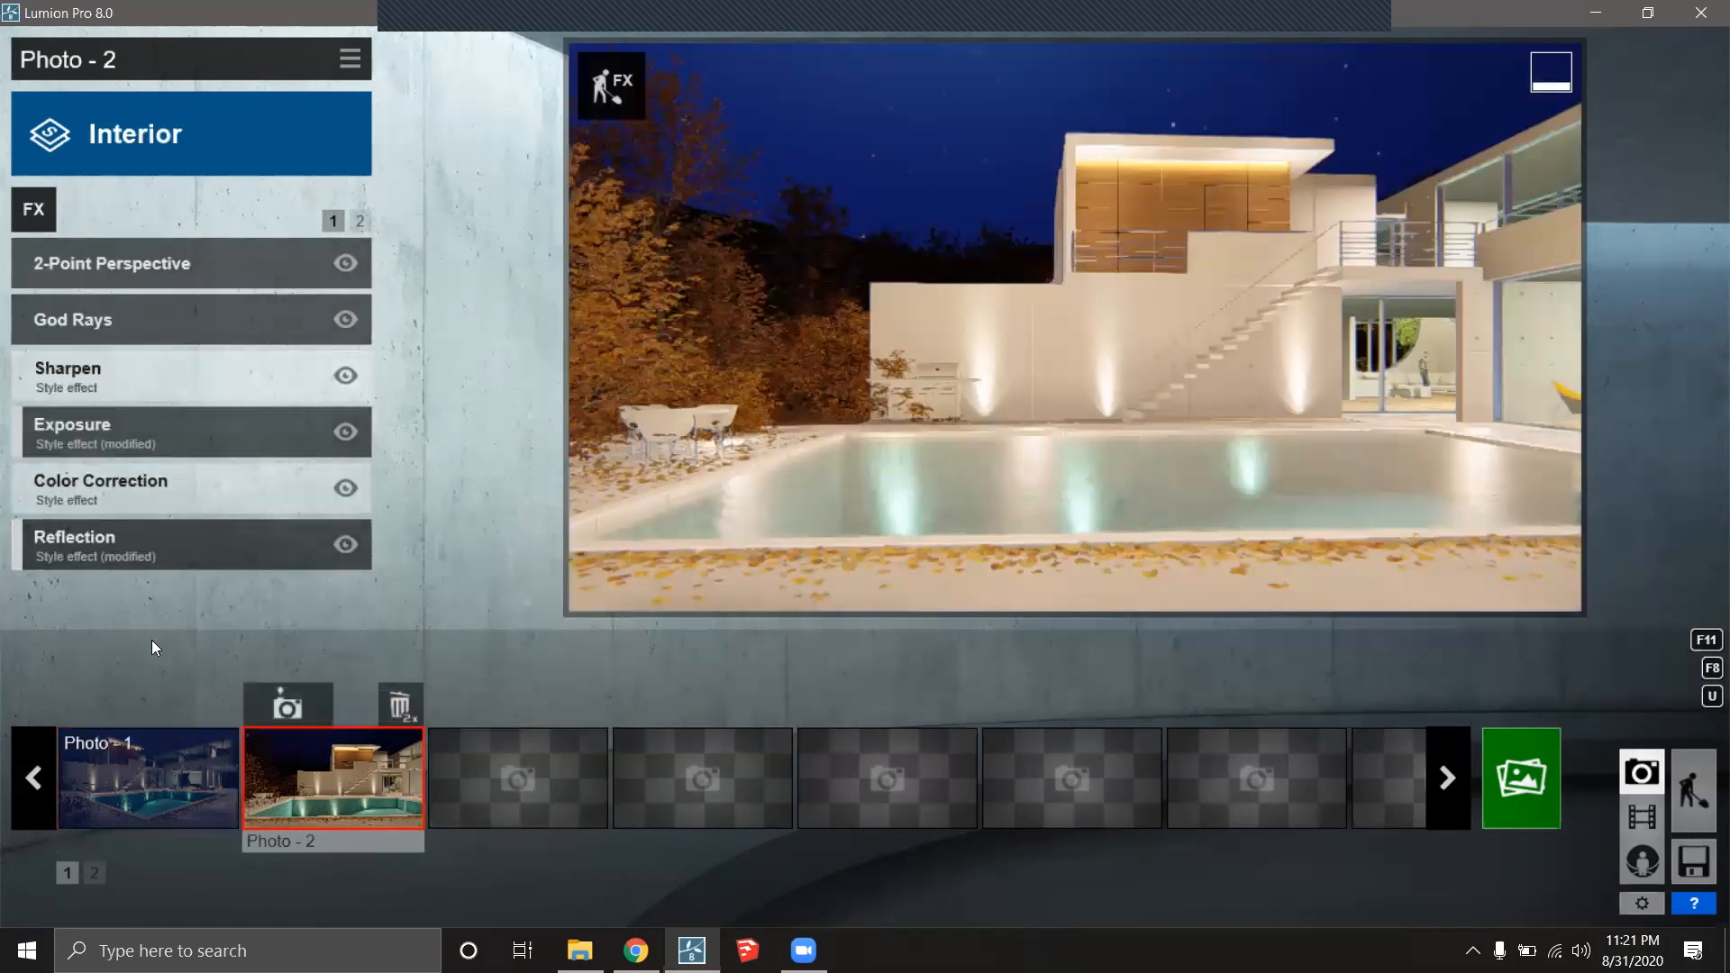
left_click(218, 141)
left_click(484, 221)
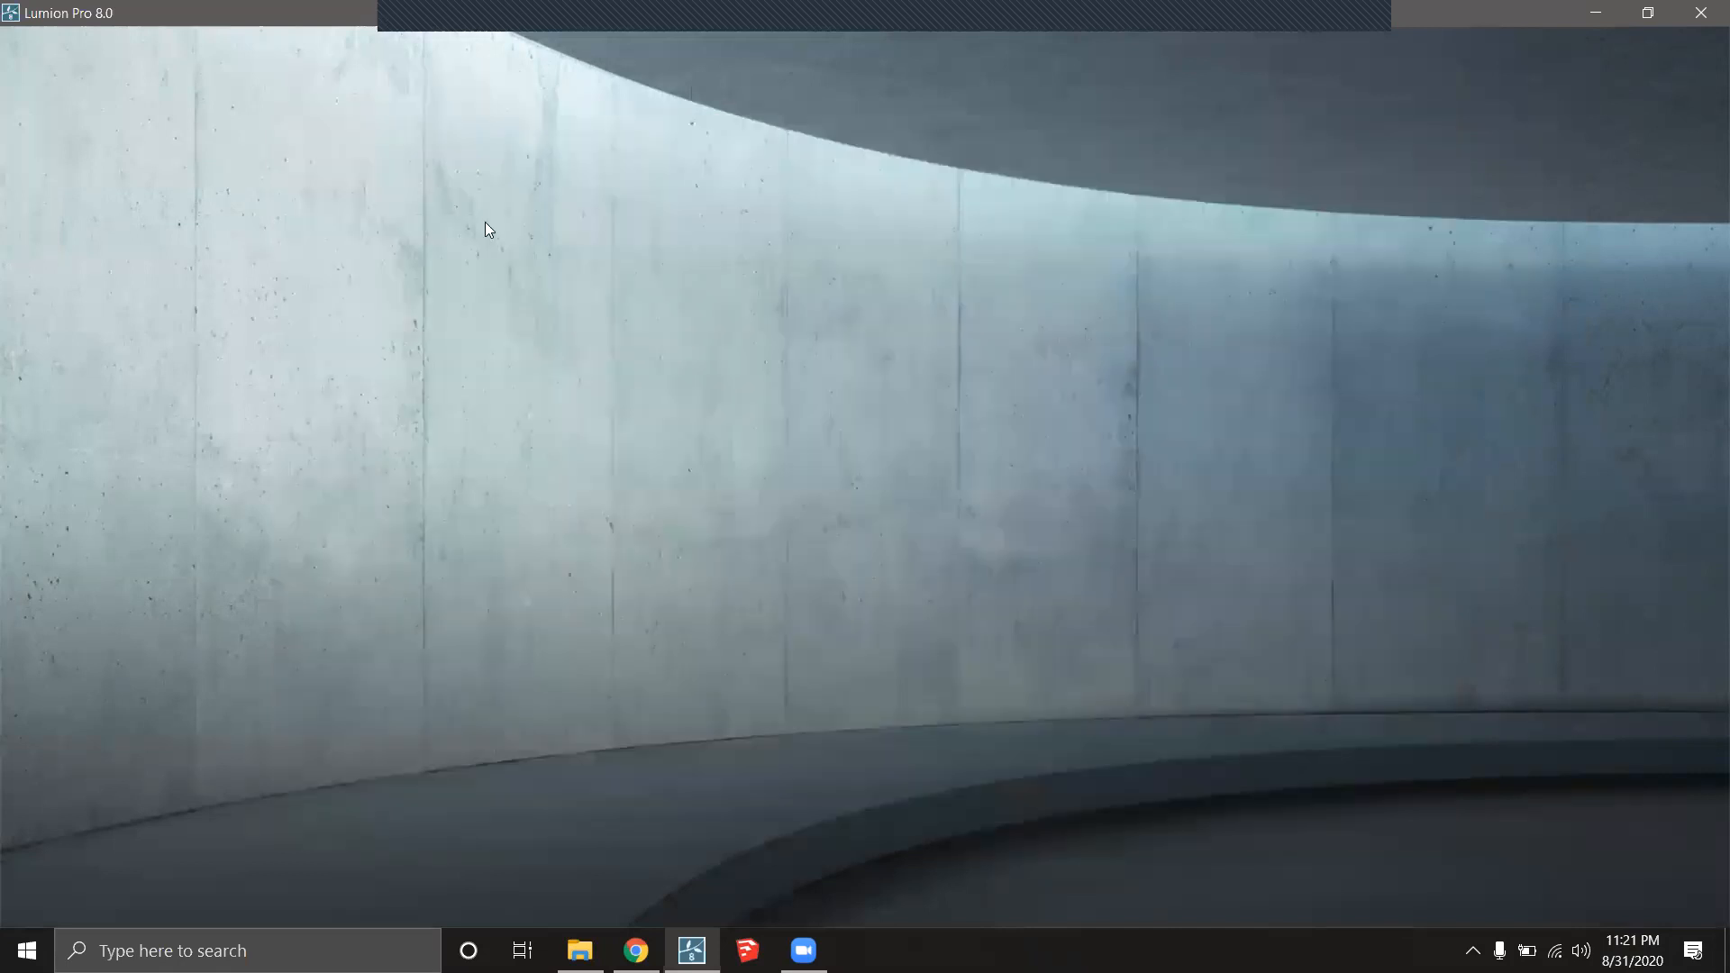
Return to Photo 1 and copy its effects.
left_click(156, 764)
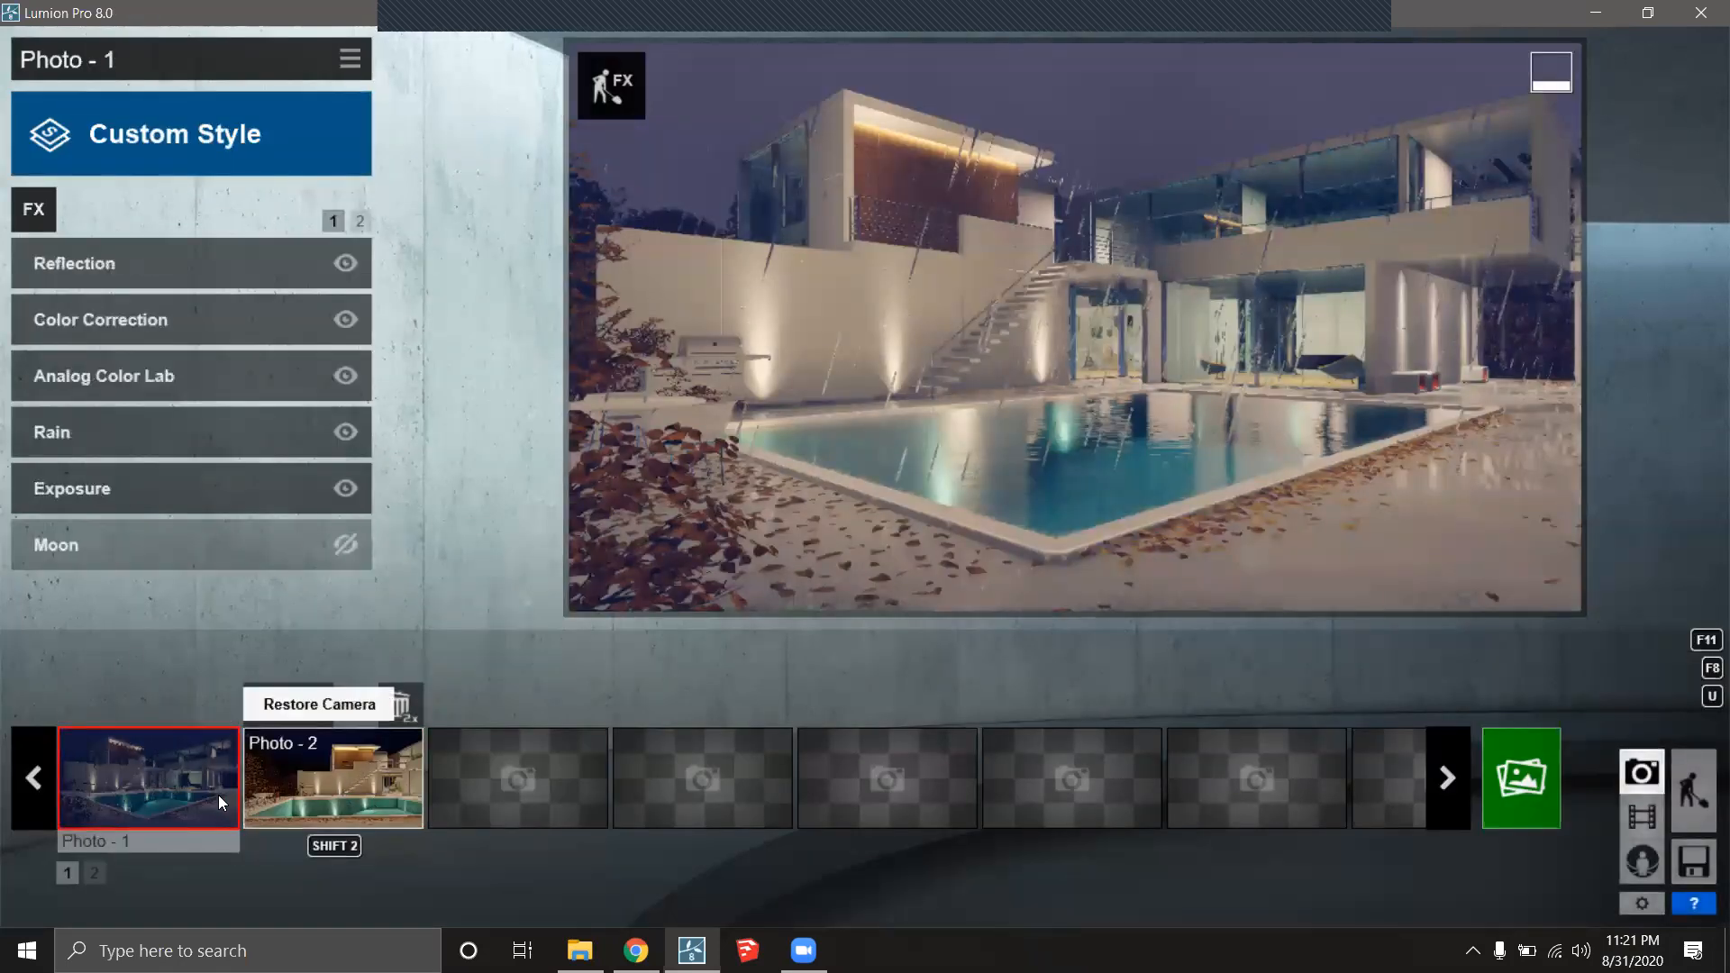
left_click(348, 60)
left_click(281, 78)
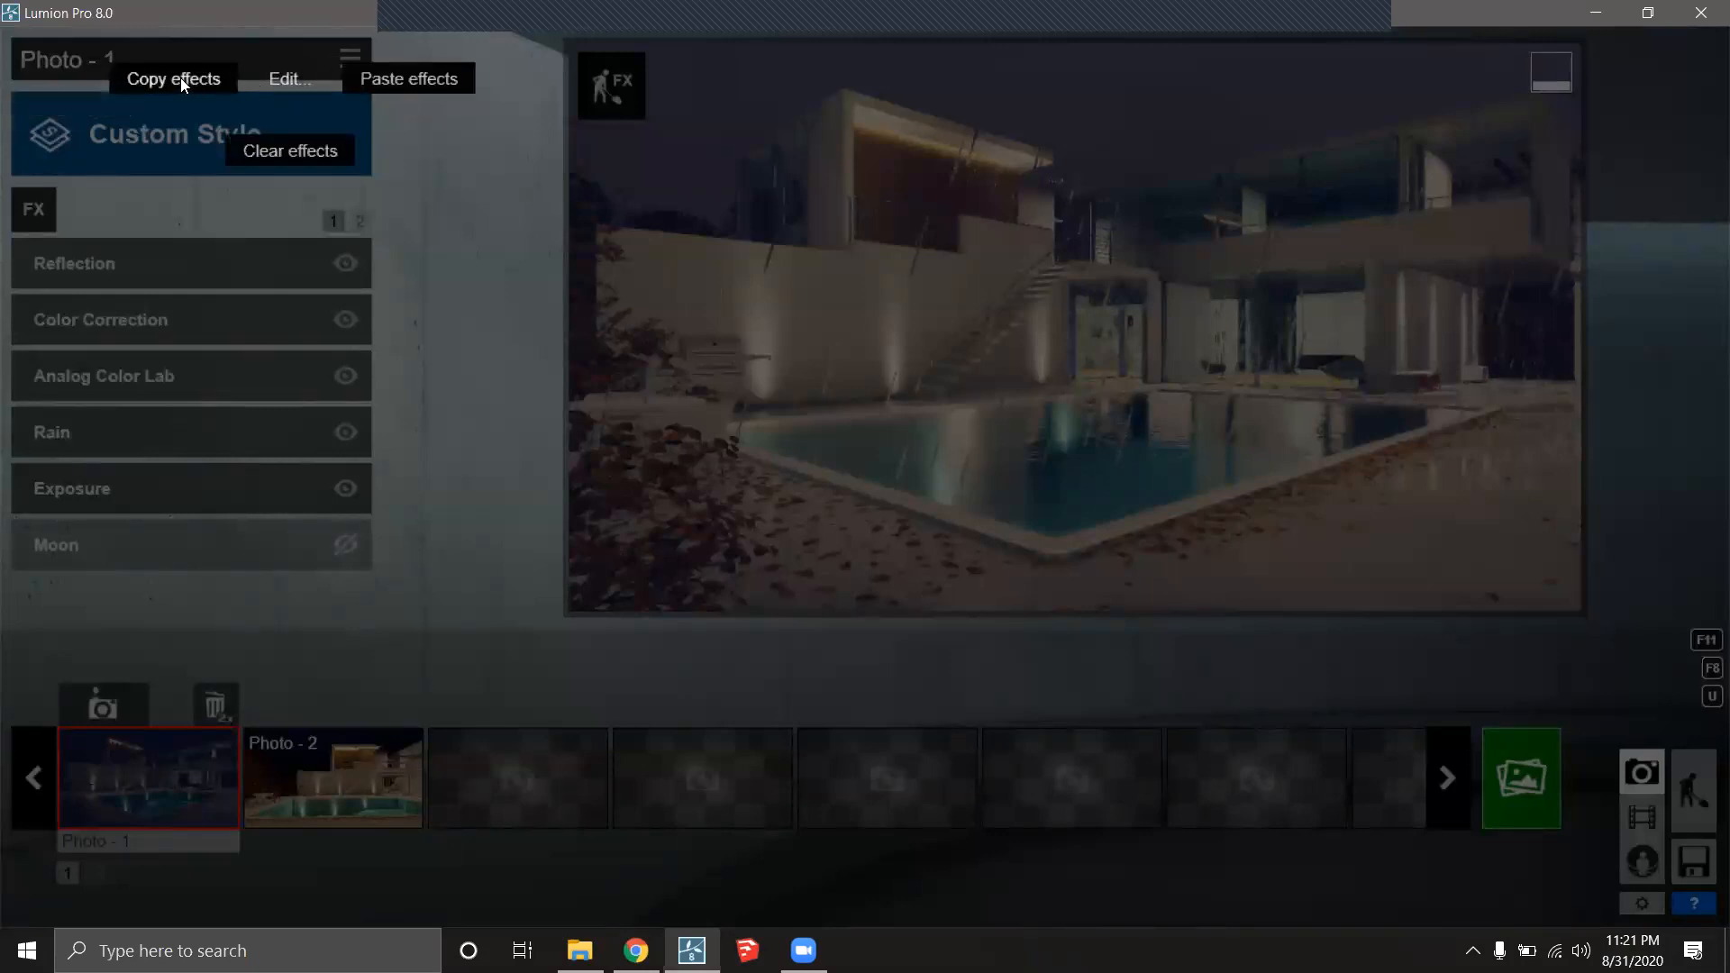
left_click(181, 78)
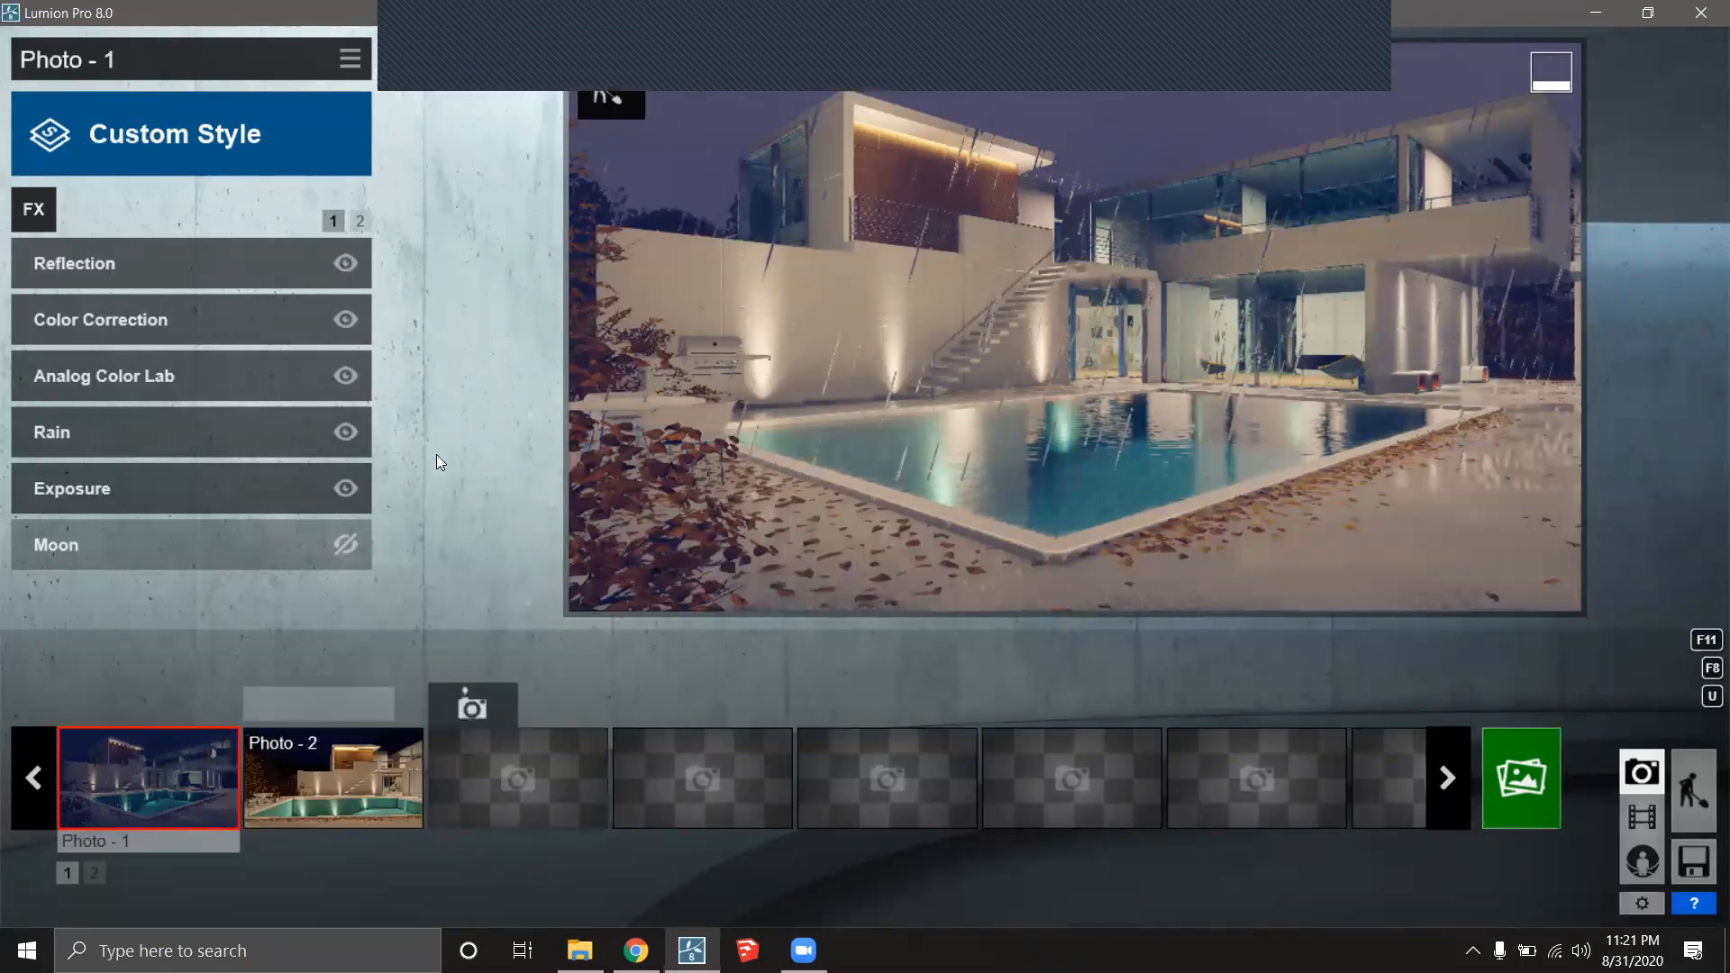
Disable the Reflection effect on Photo 1 and switch to Photo 2.
left_click(346, 266)
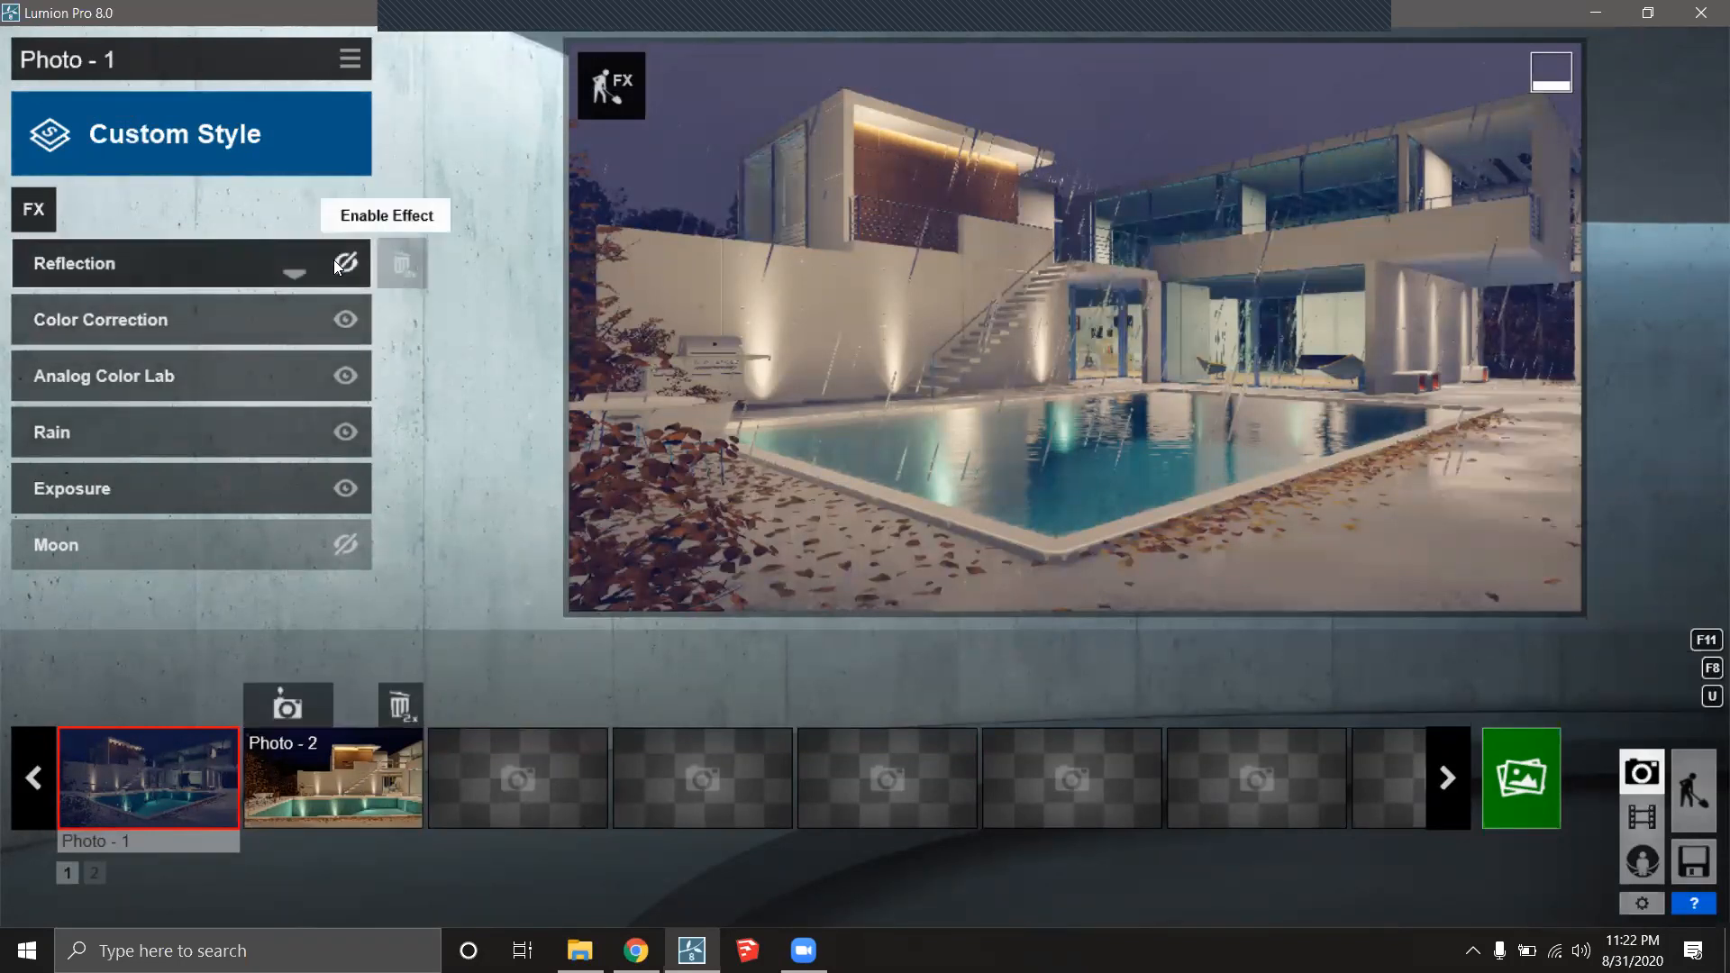
left_click(331, 781)
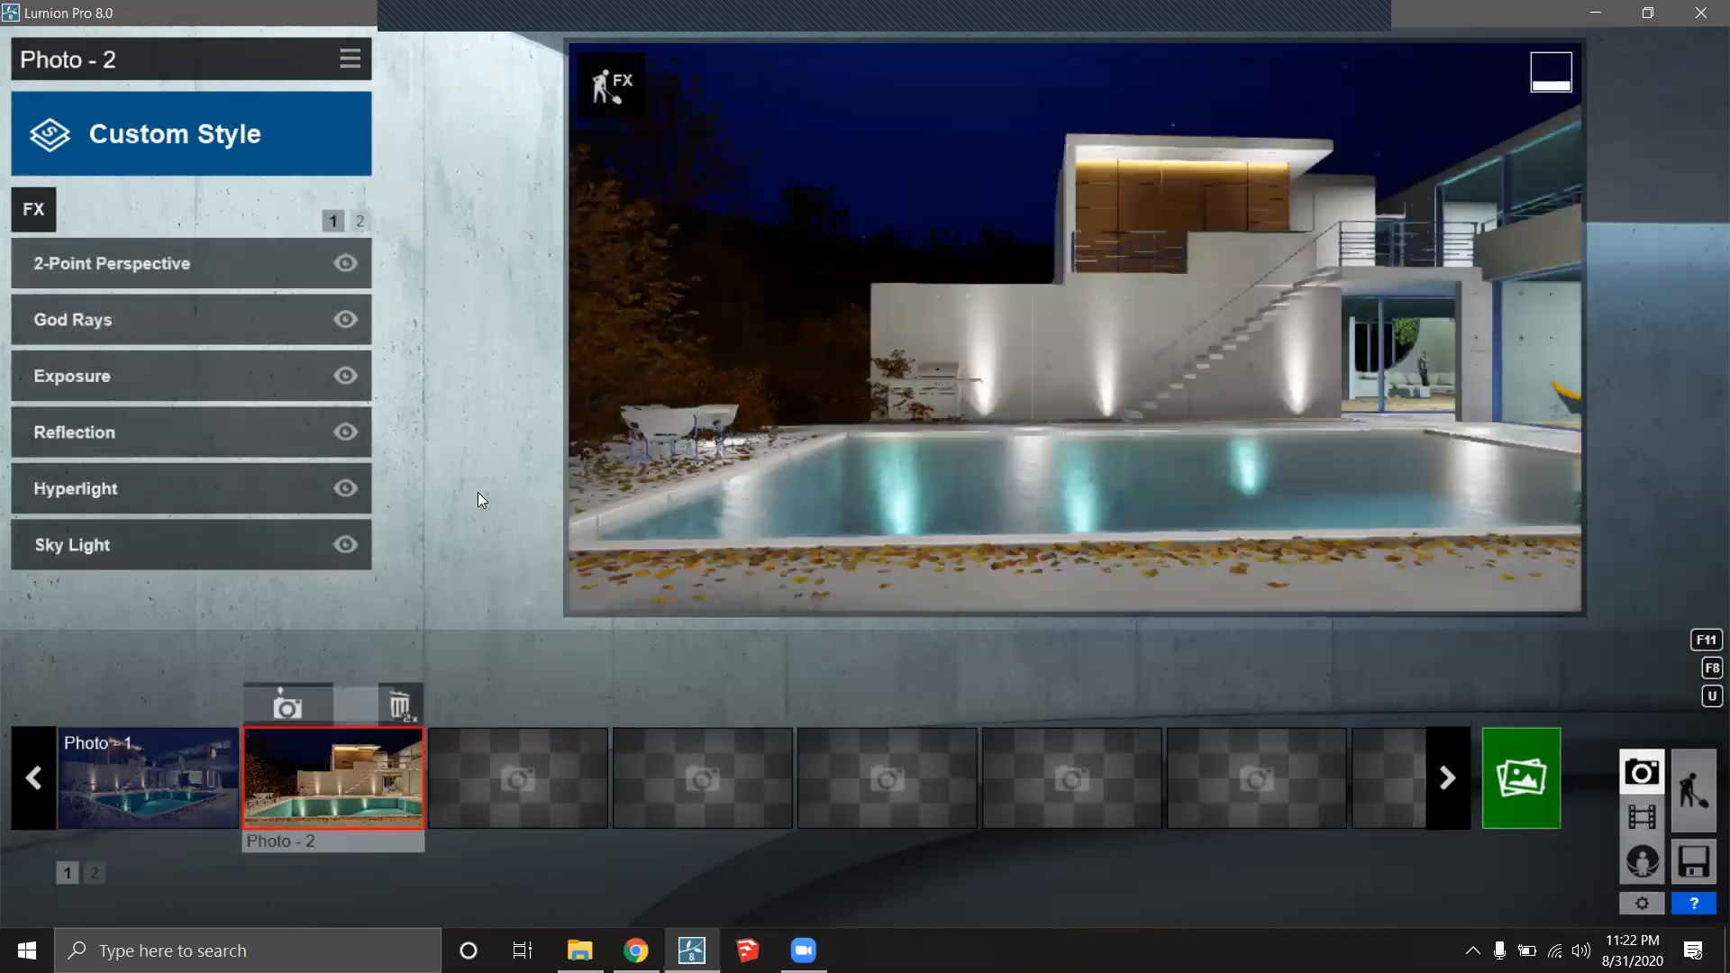
Paste the copied effects onto Photo 2 and store its camera view again.
left_click(350, 57)
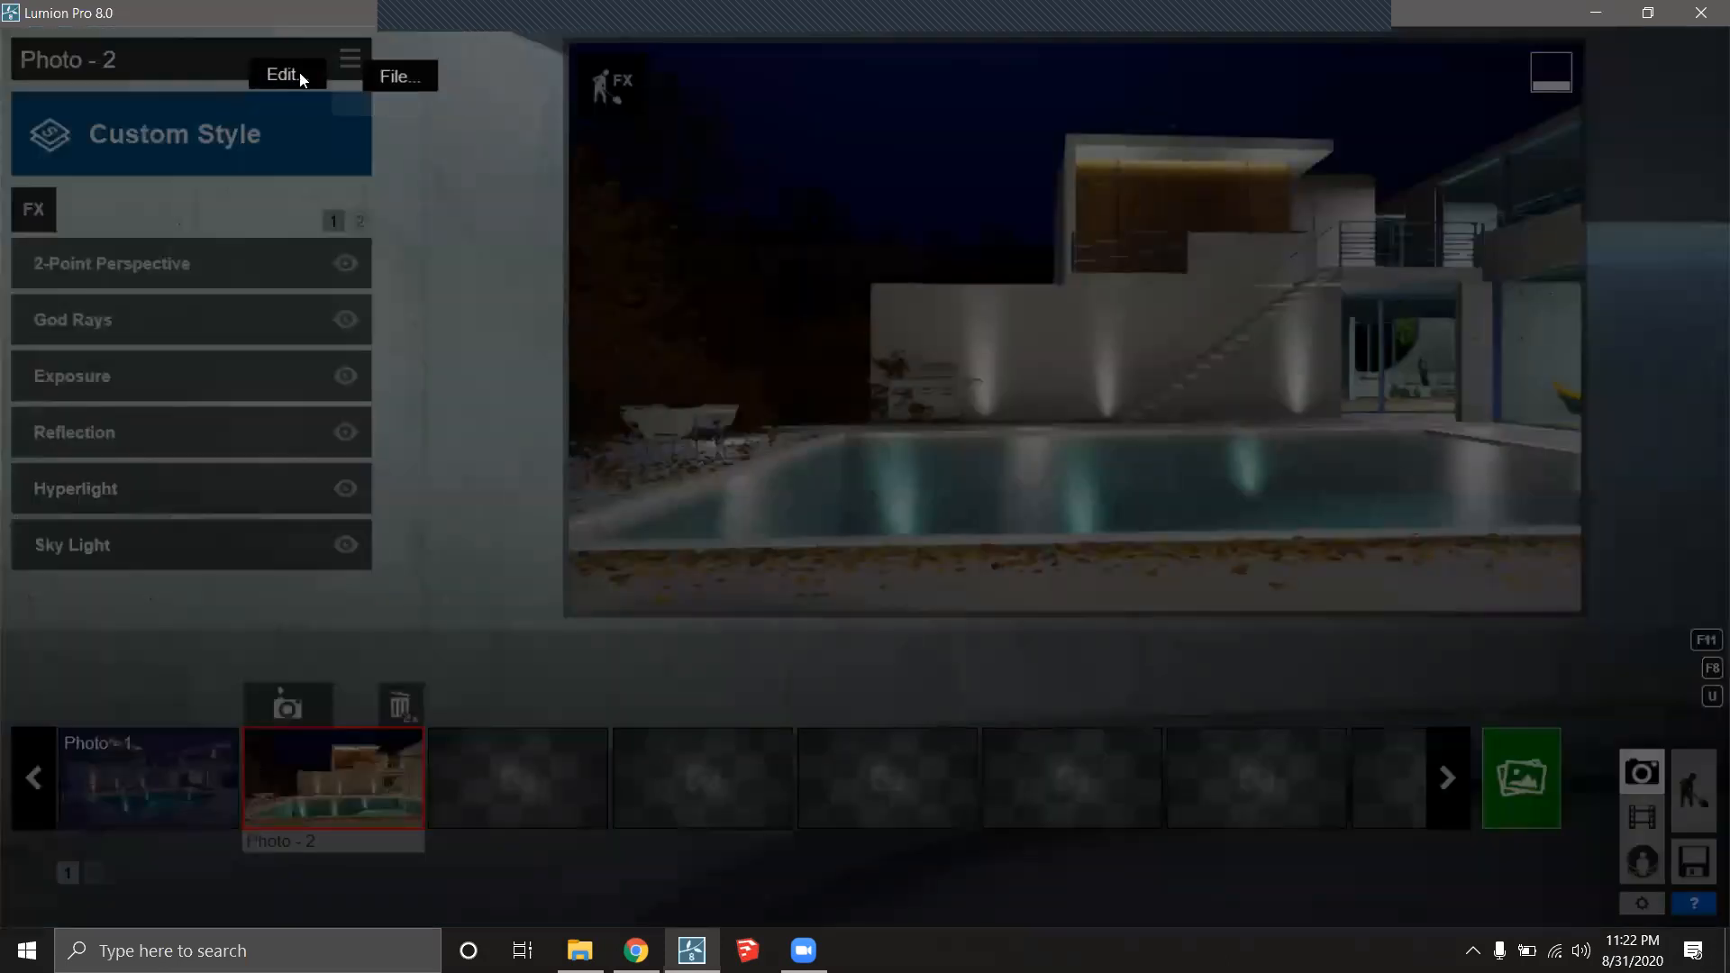
left_click(445, 76)
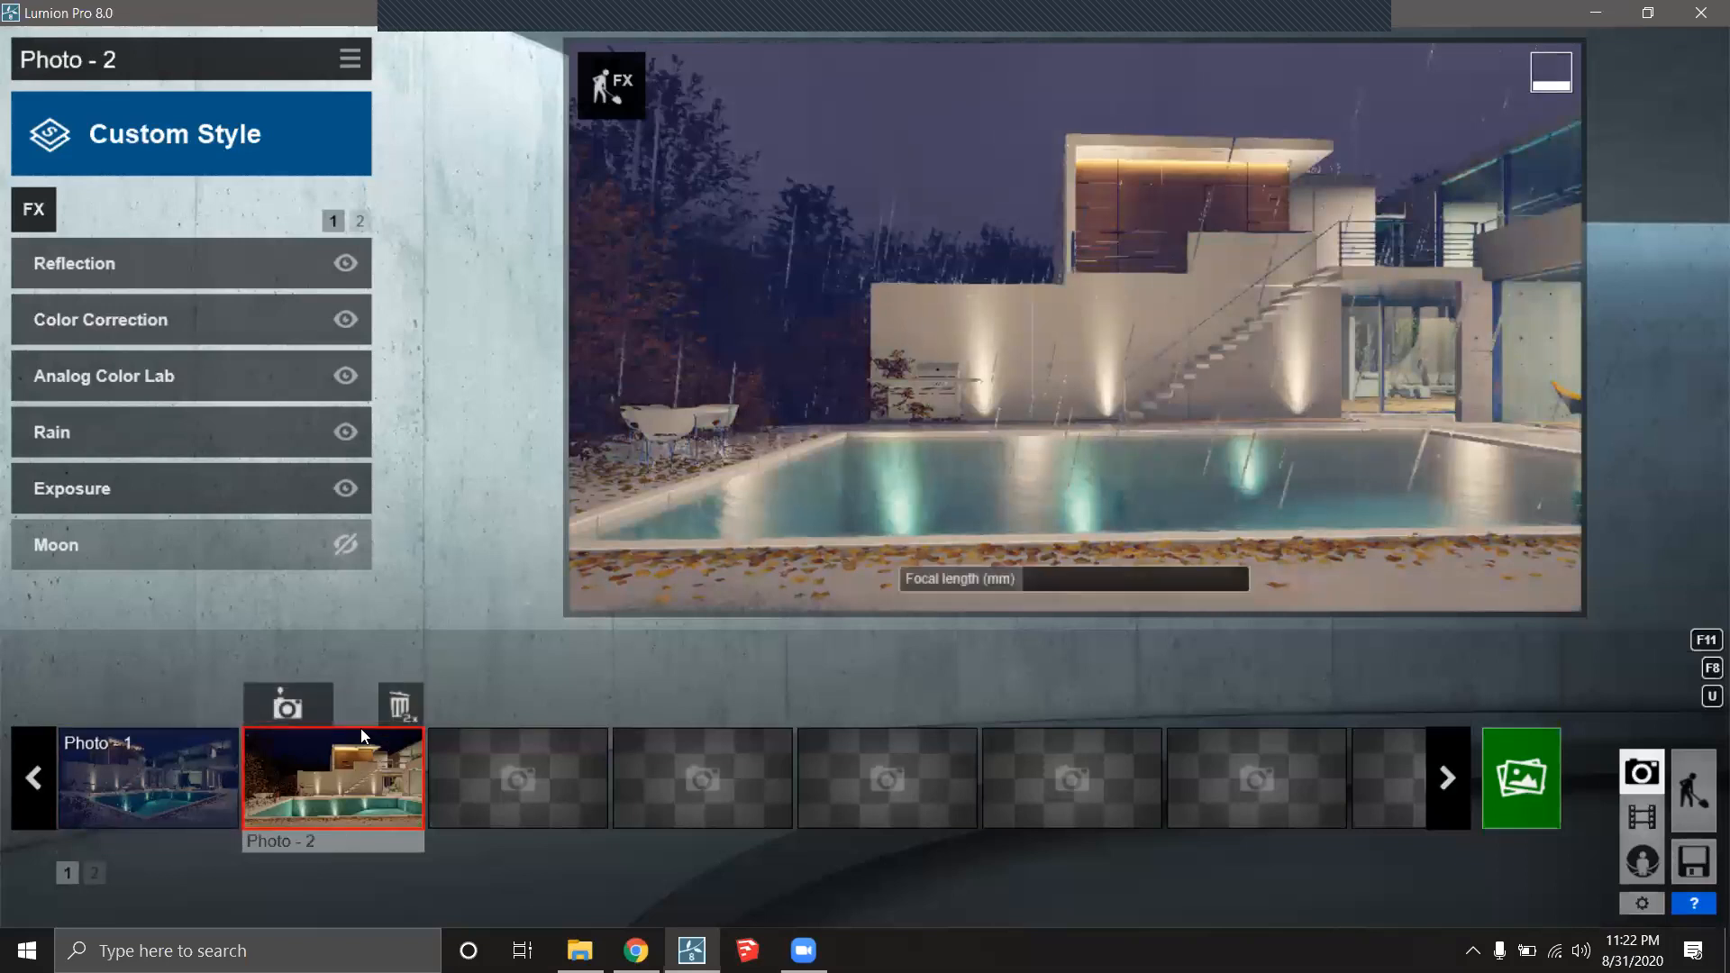
left_click(285, 709)
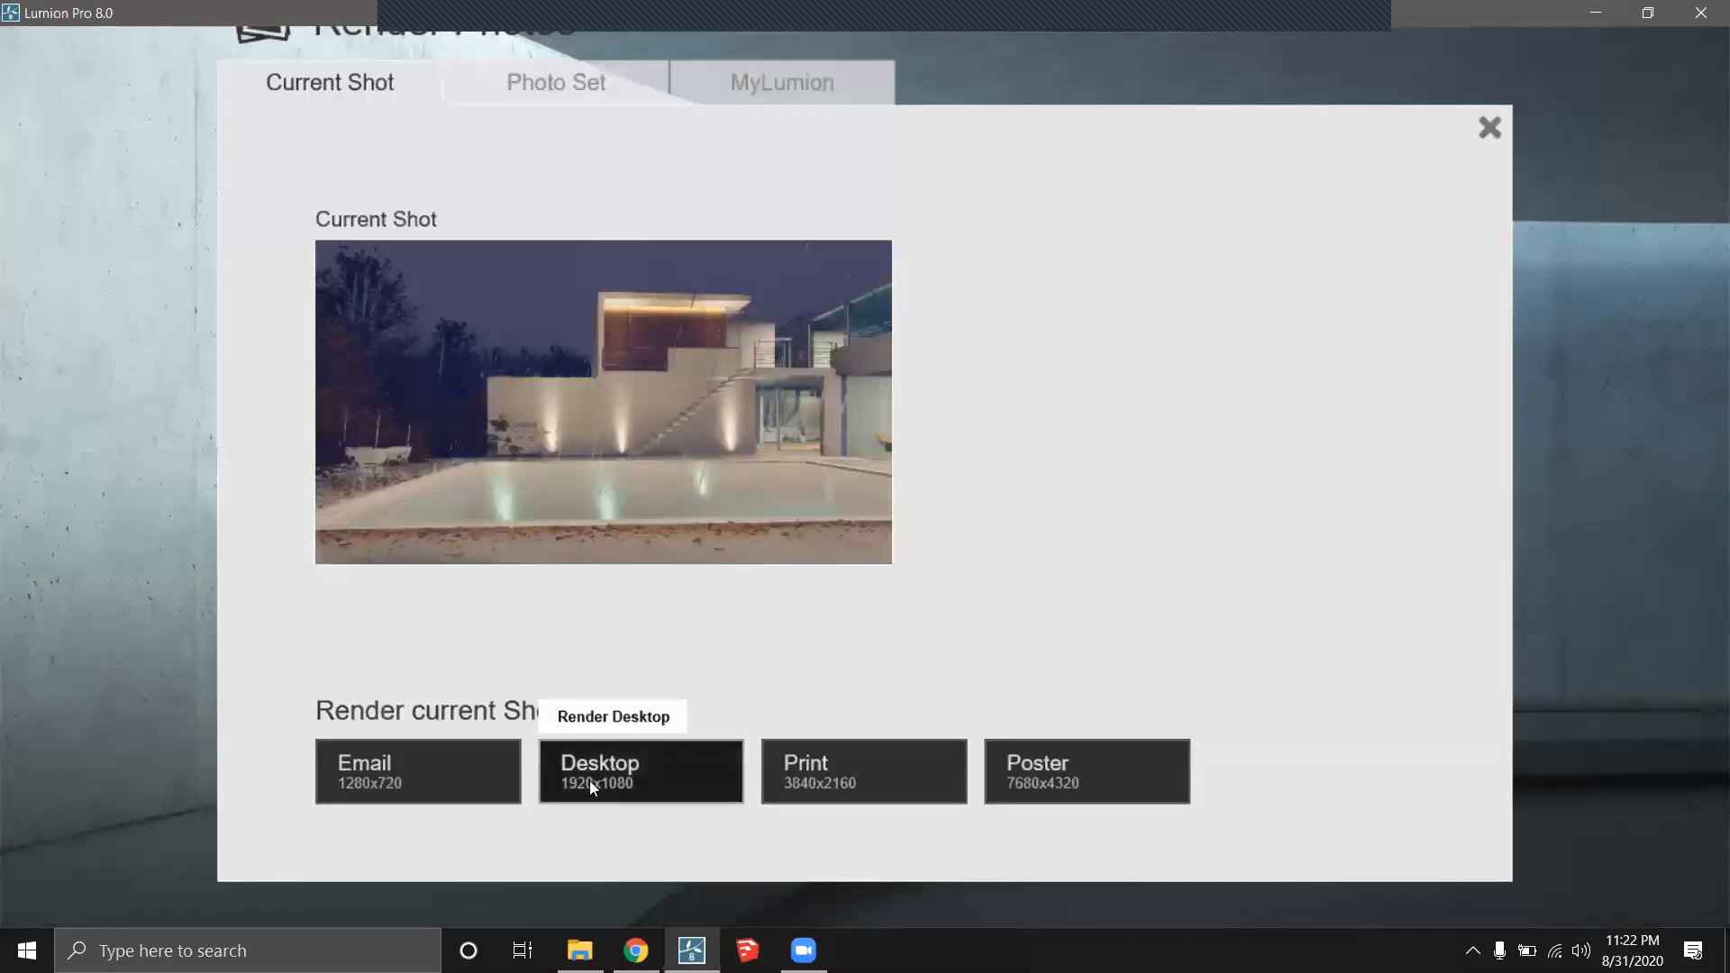
Render the current shot of Photo 2 at Desktop size, 1920x1080, and save it as JPG file 14.
left_click(608, 771)
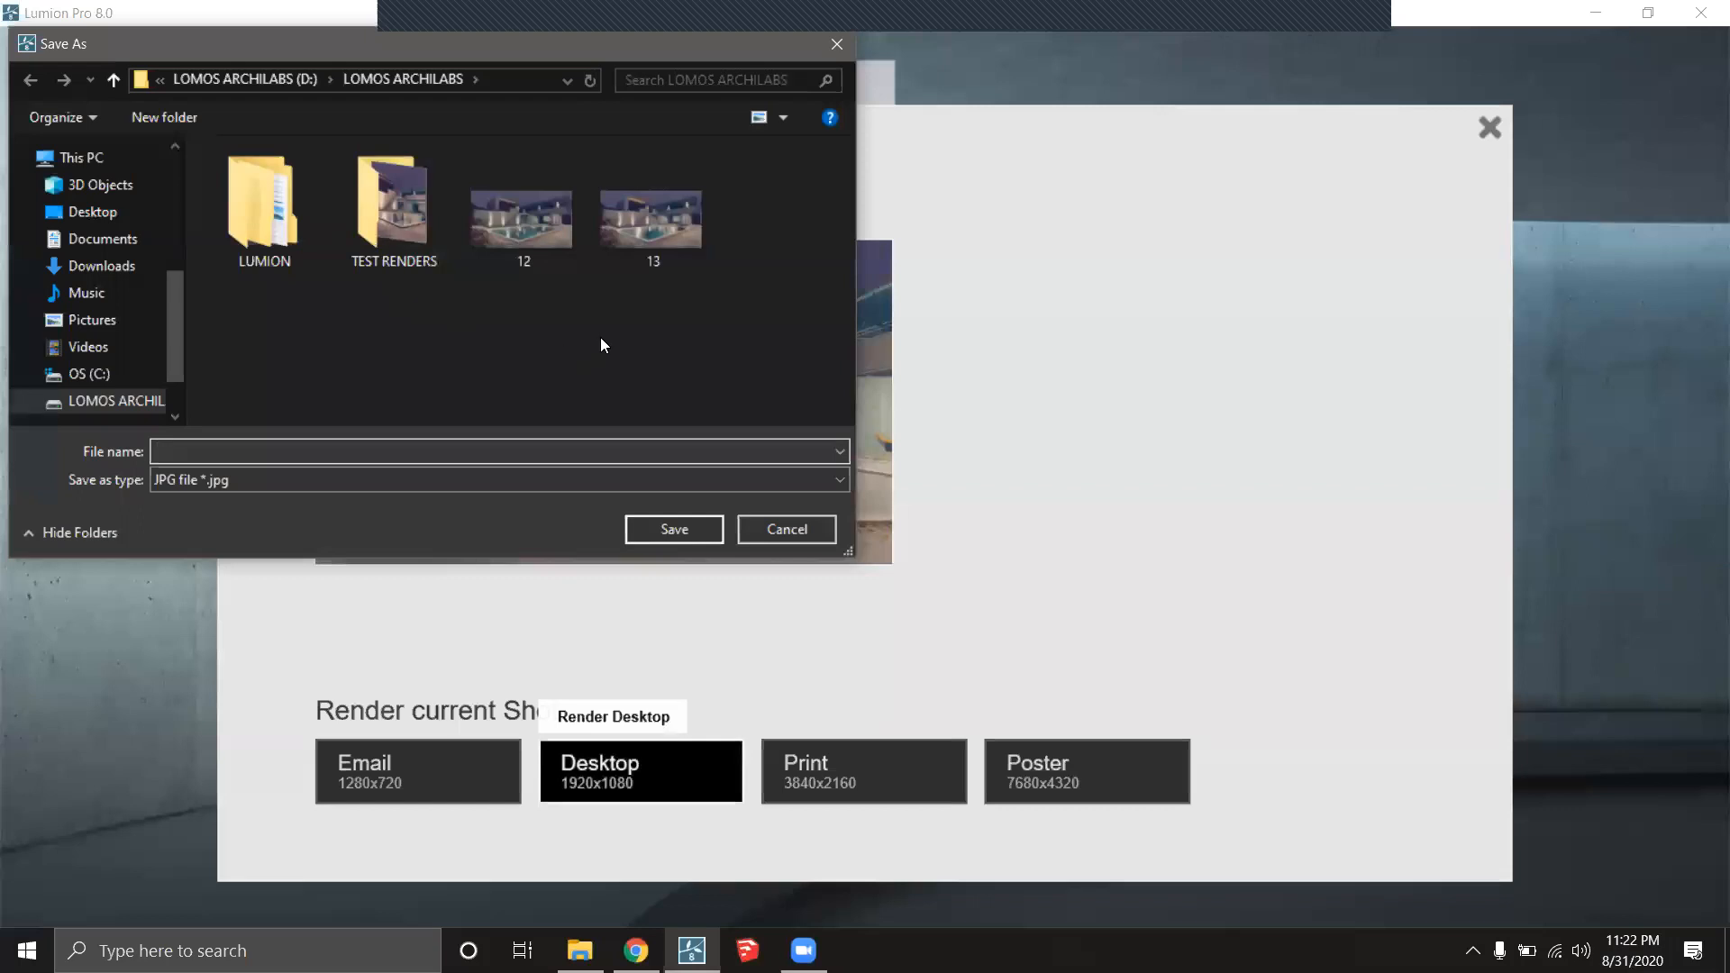
type("14")
key("Return")
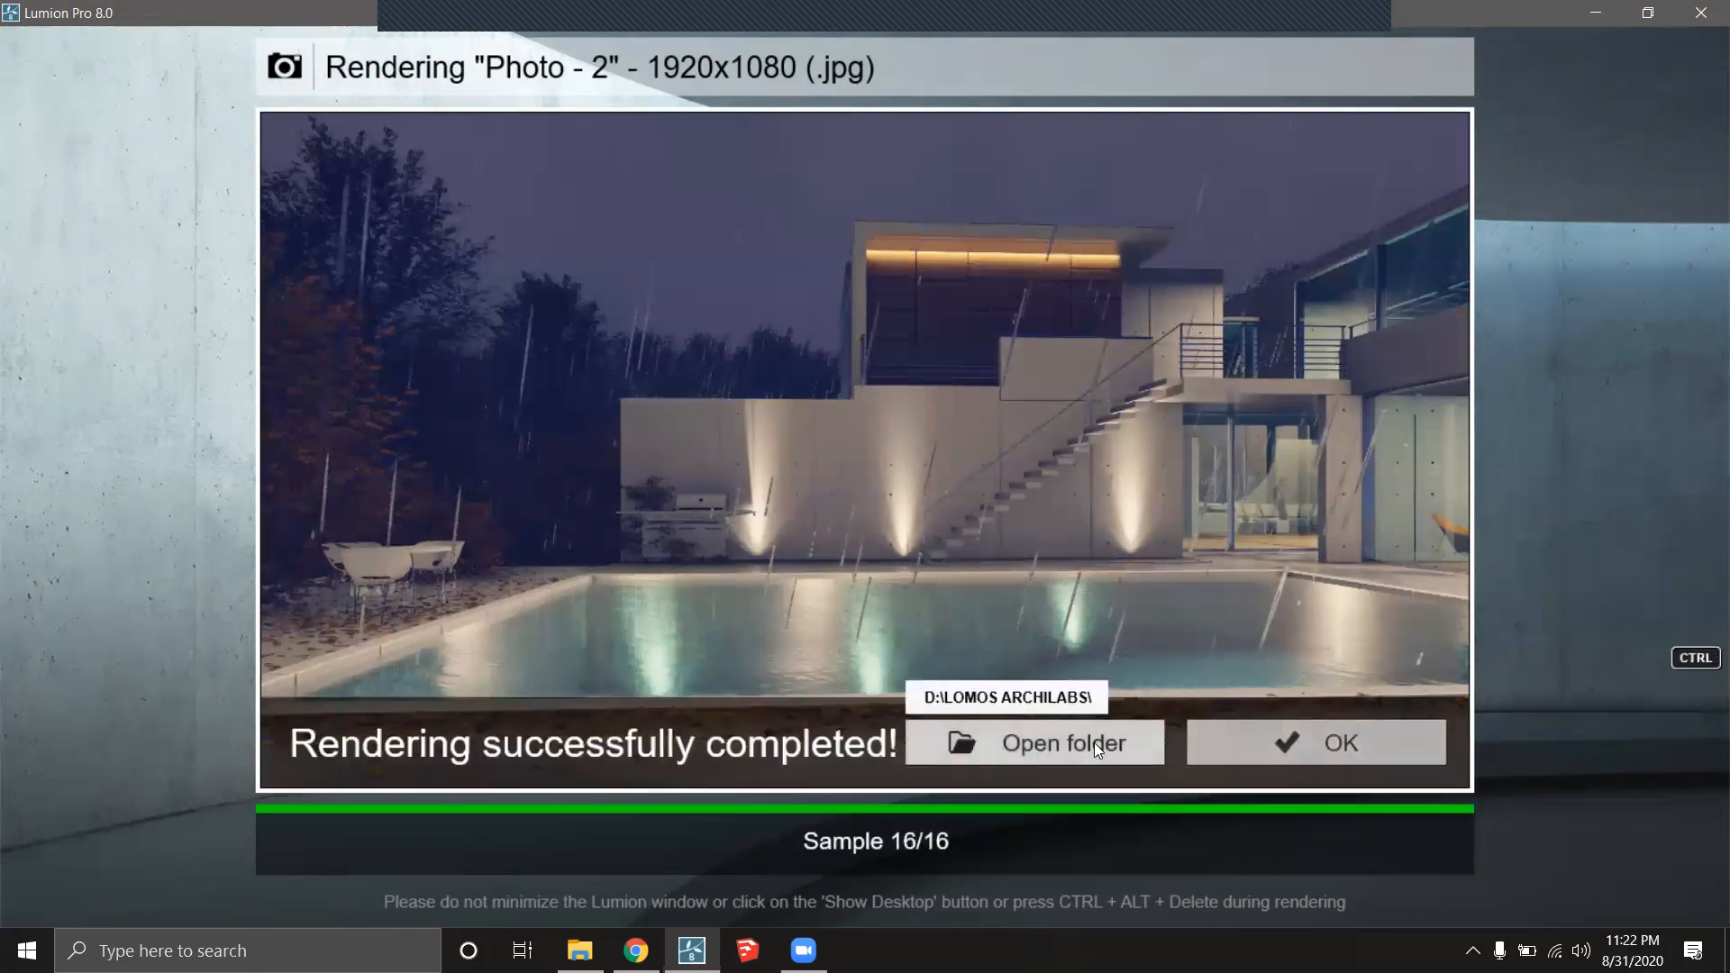
View the finished render 14 from its output folder, then return to Lumion.
left_click(1094, 742)
double_click(231, 242)
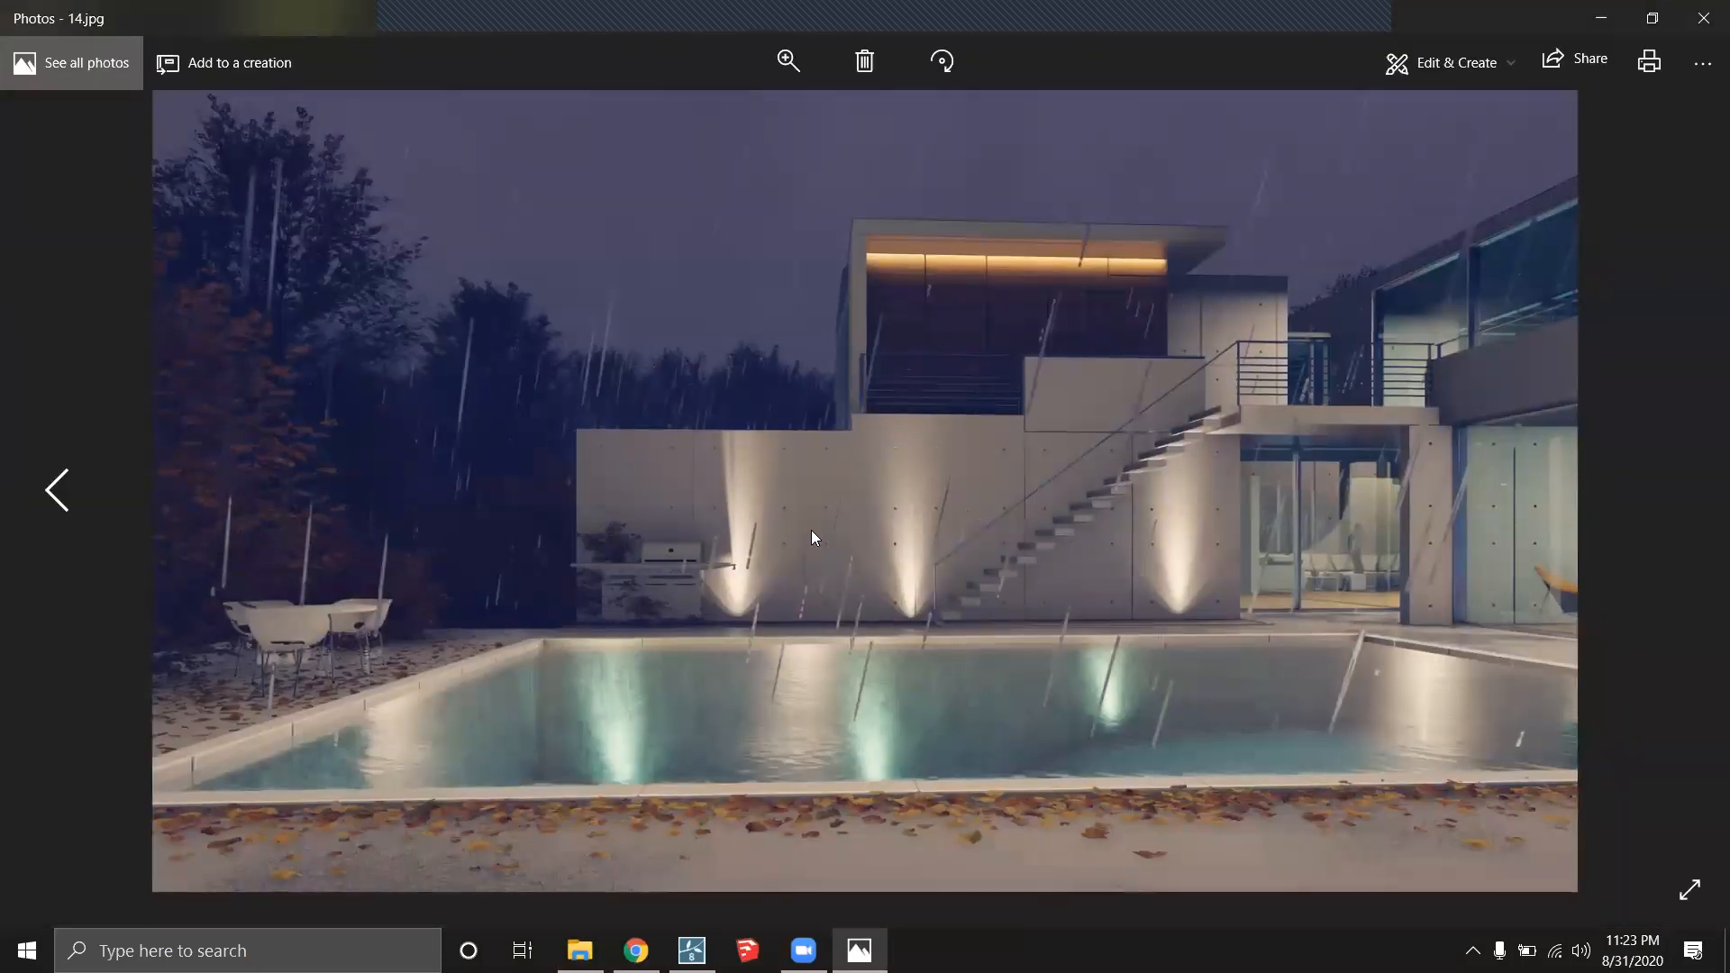
left_click(1704, 22)
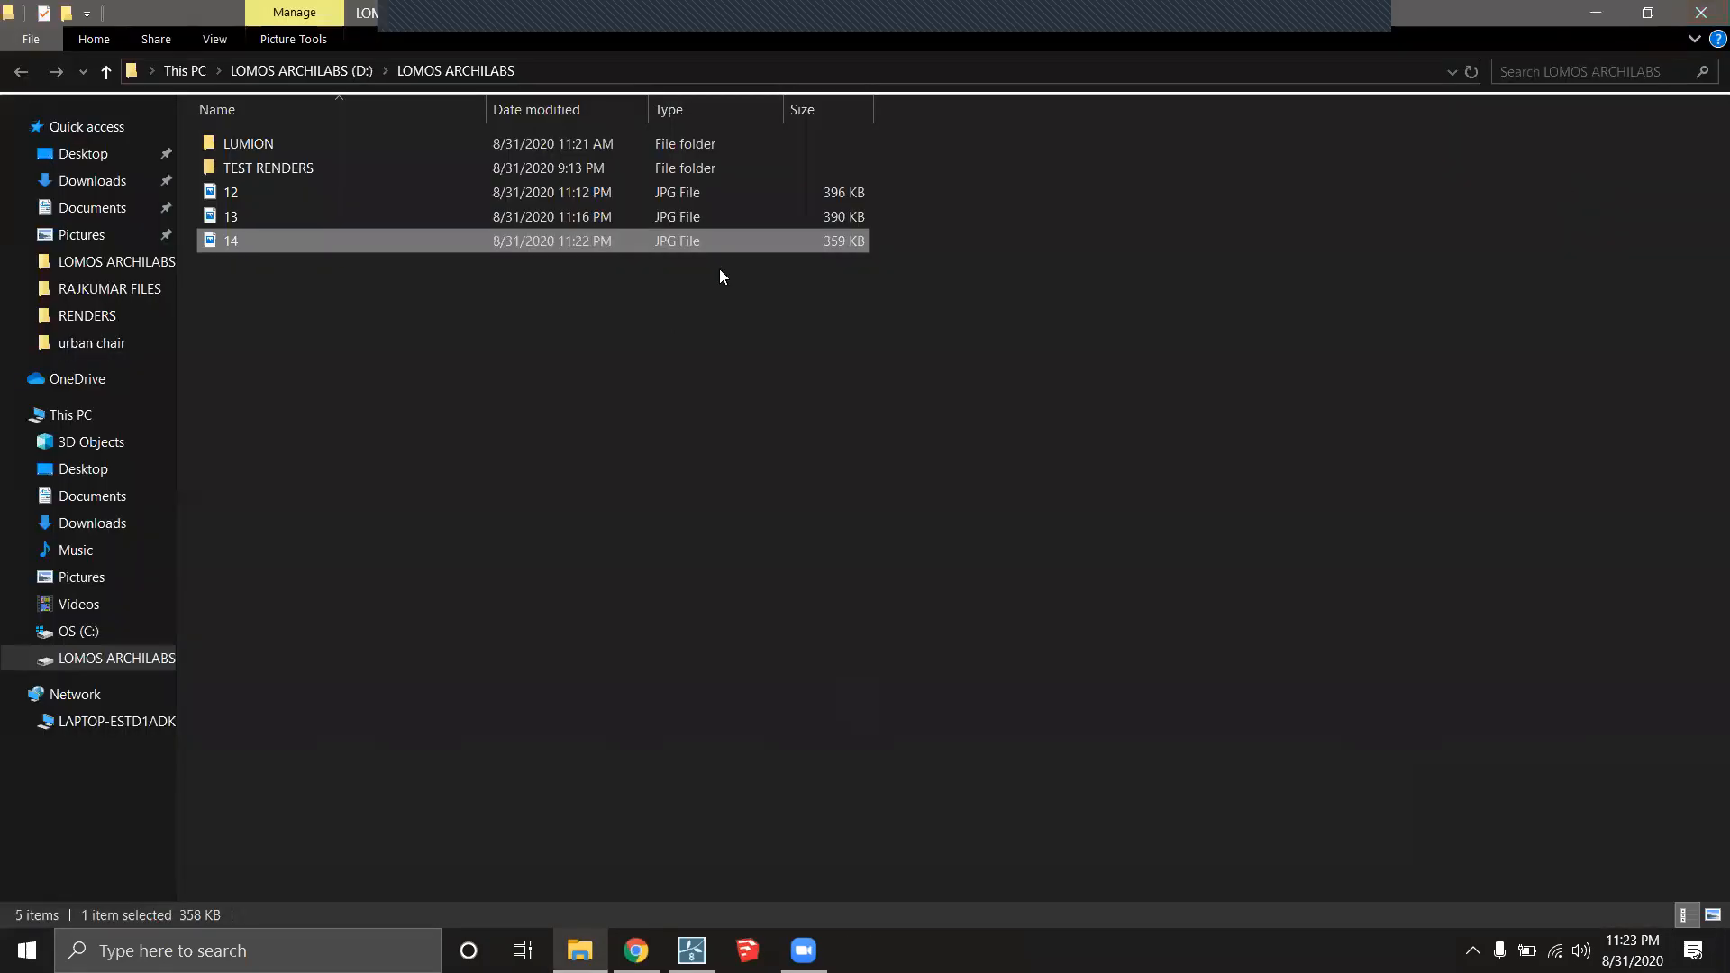
left_click(1587, 12)
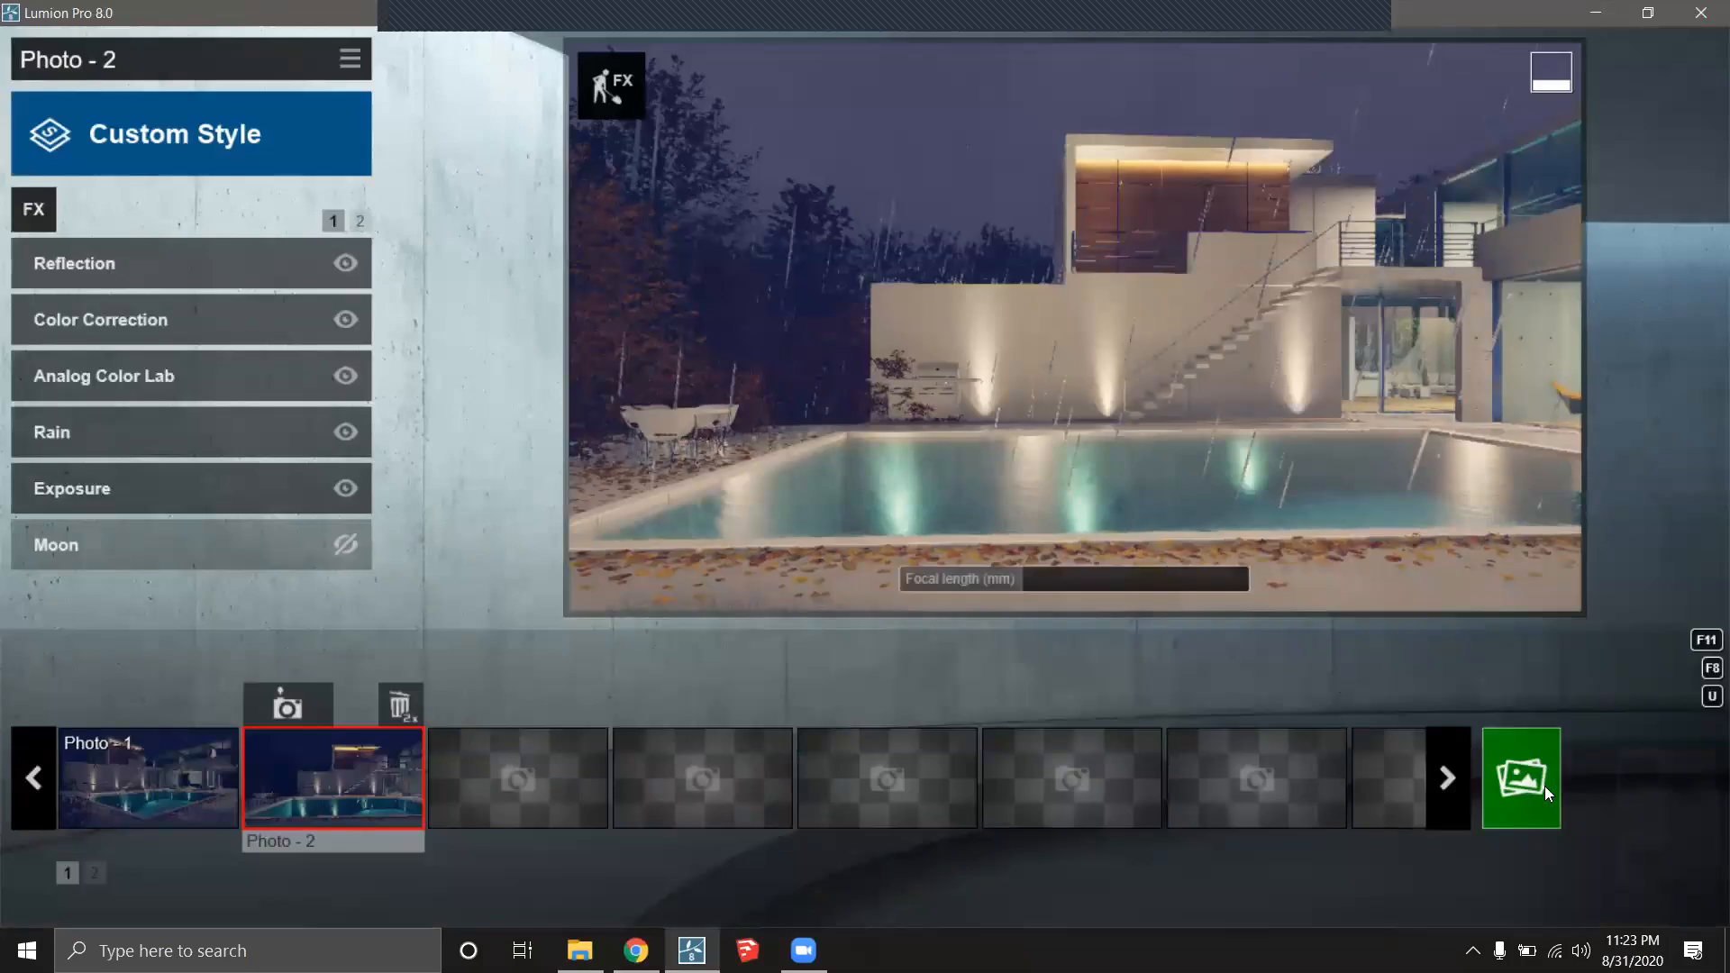
Save the scene as ASDASDA in the LOMOS ARCHILABS folder and go to the start page.
mouse_move(1700, 866)
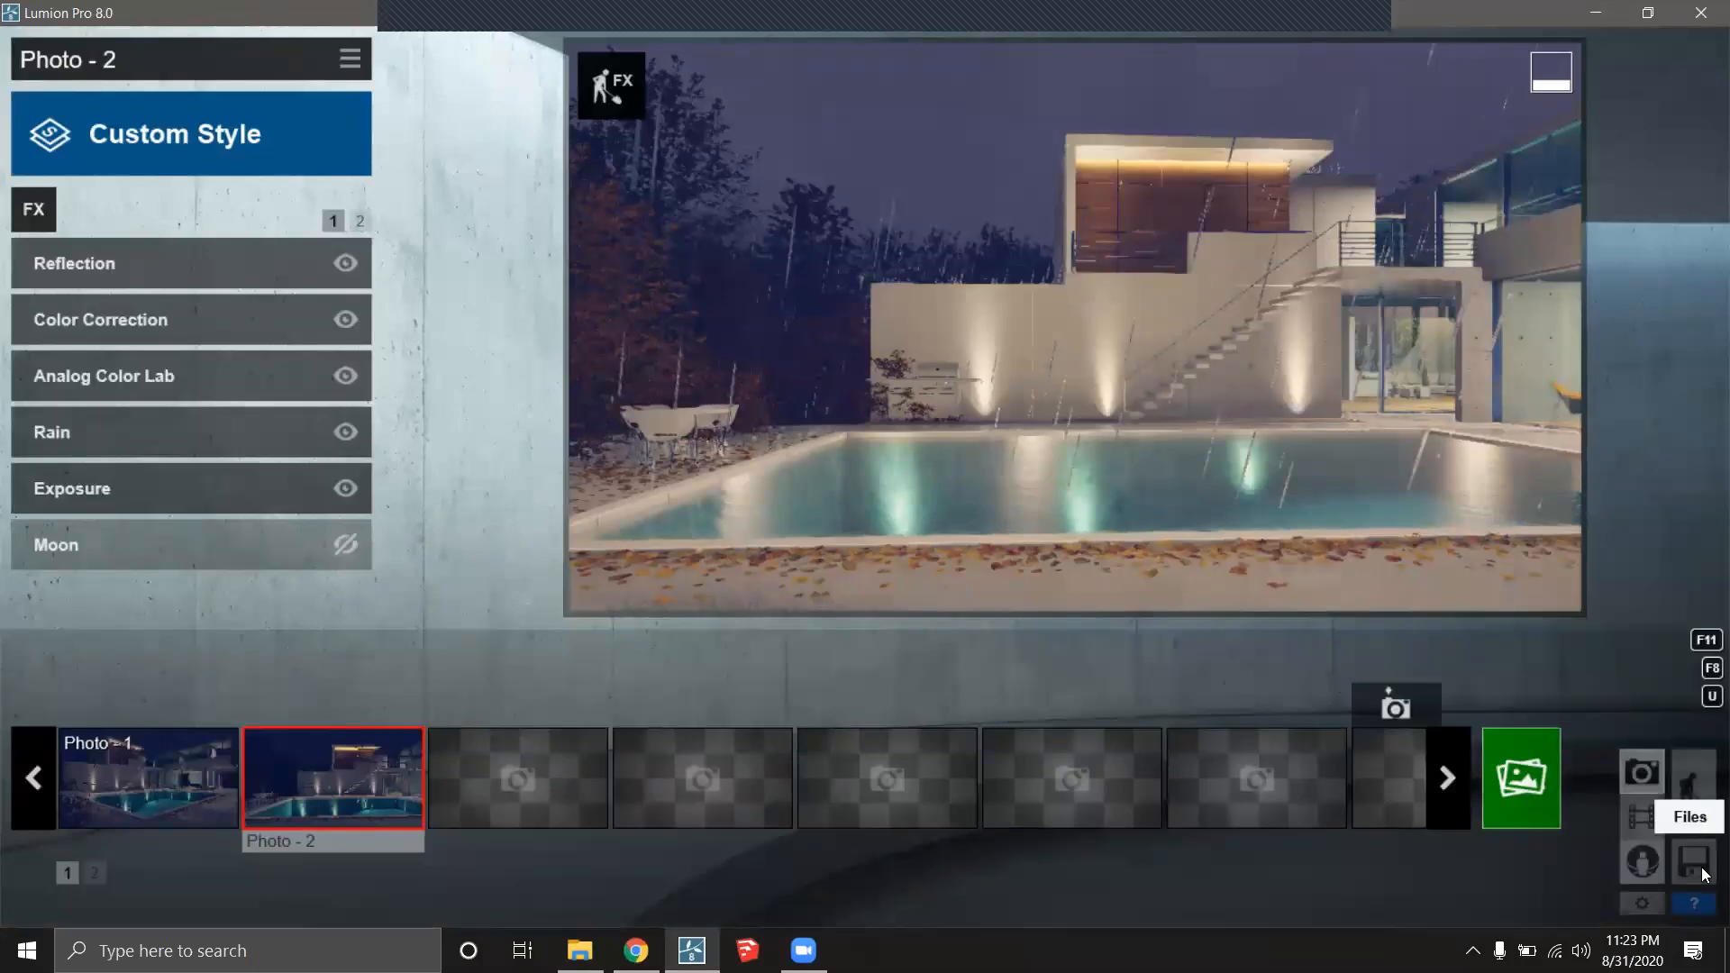
left_click(1702, 869)
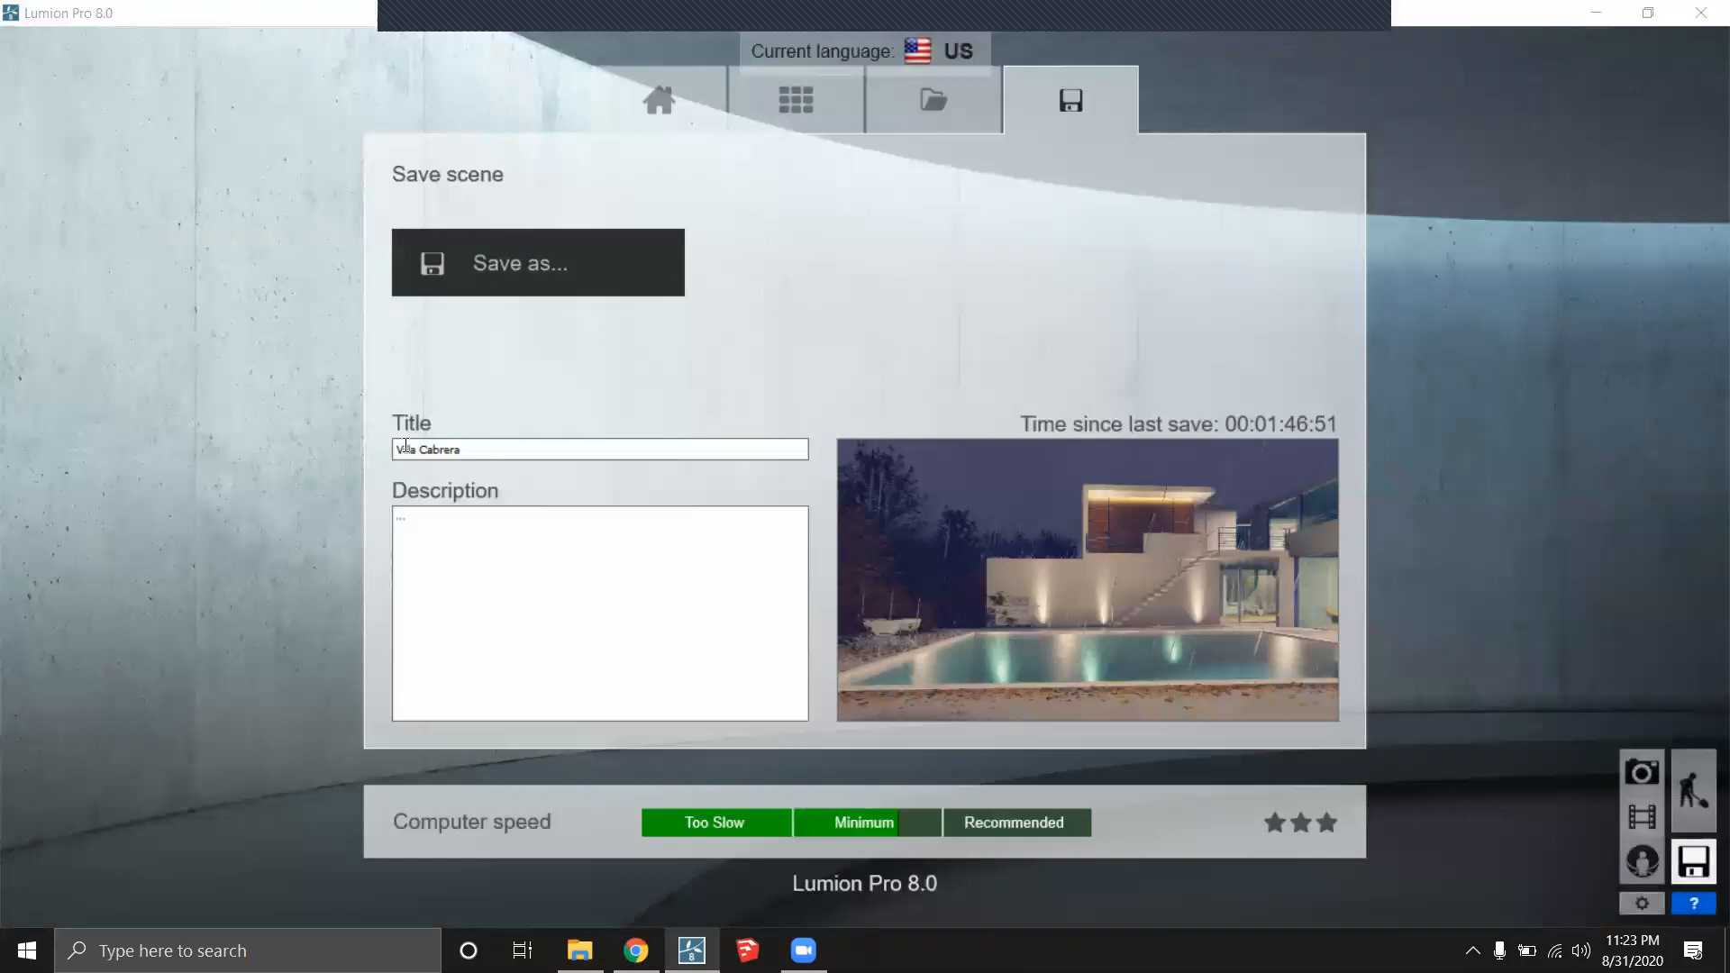
left_click(519, 269)
type("ASDASDA")
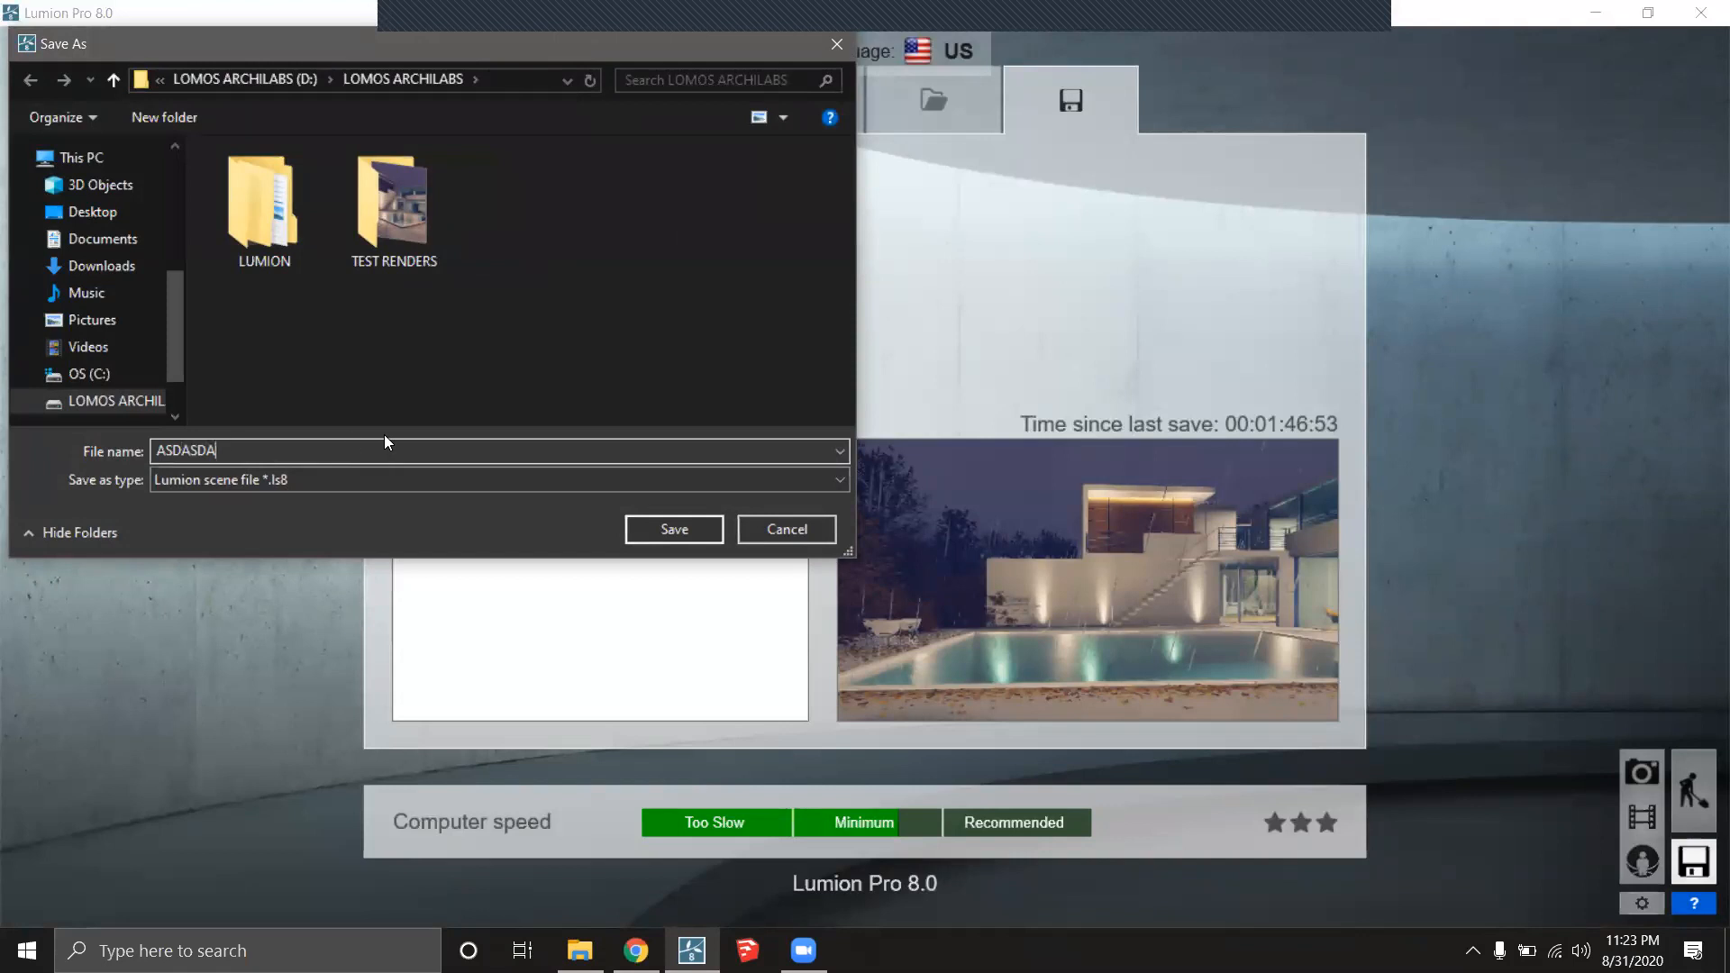
left_click(671, 531)
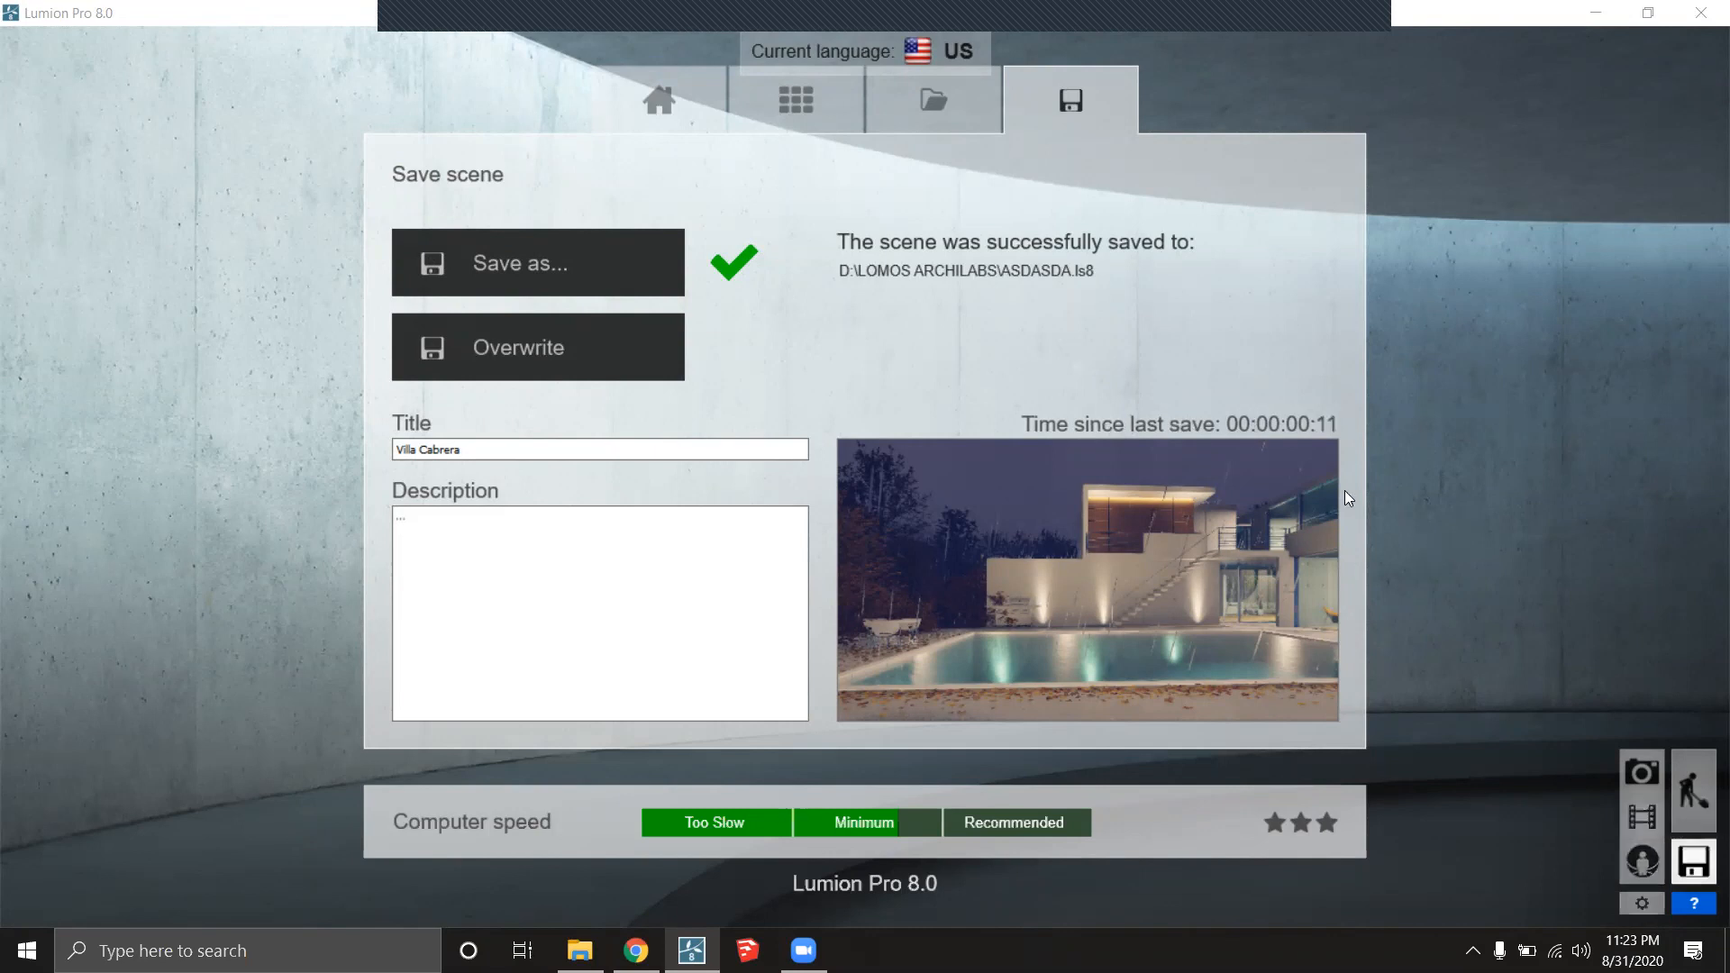
left_click(679, 108)
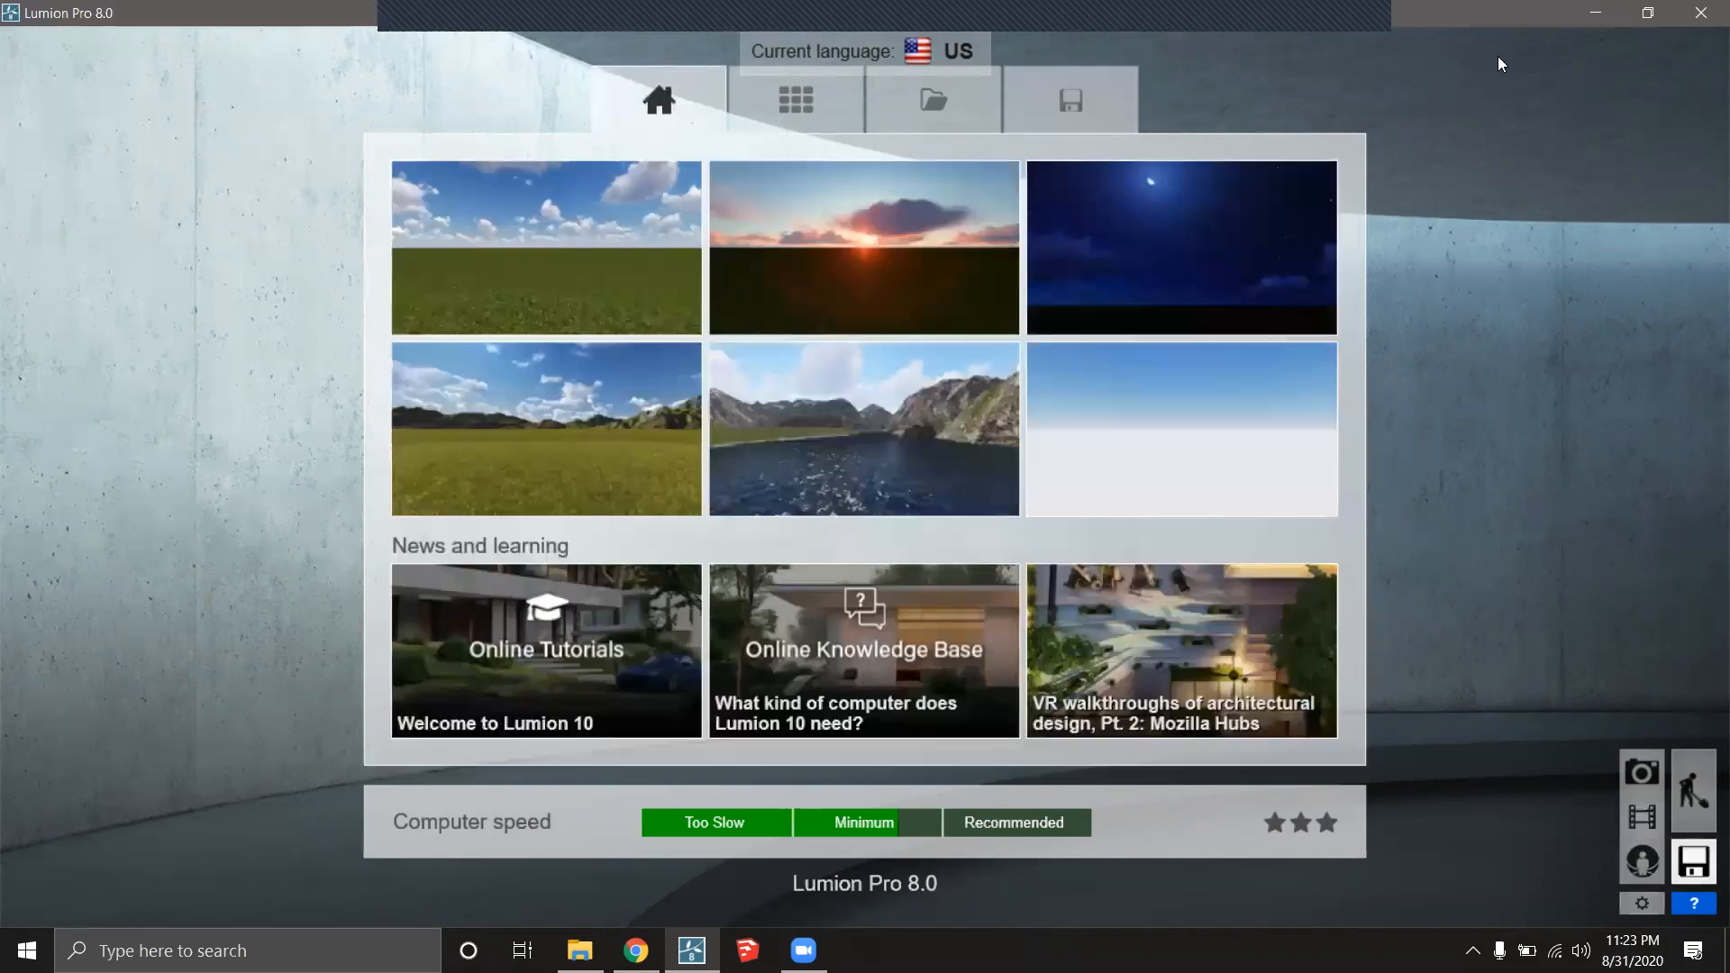
Switch to File Explorer and rename the saved scene file ASDASDA to NIGHT RENDER.
left_click(1583, 18)
left_click(1586, 18)
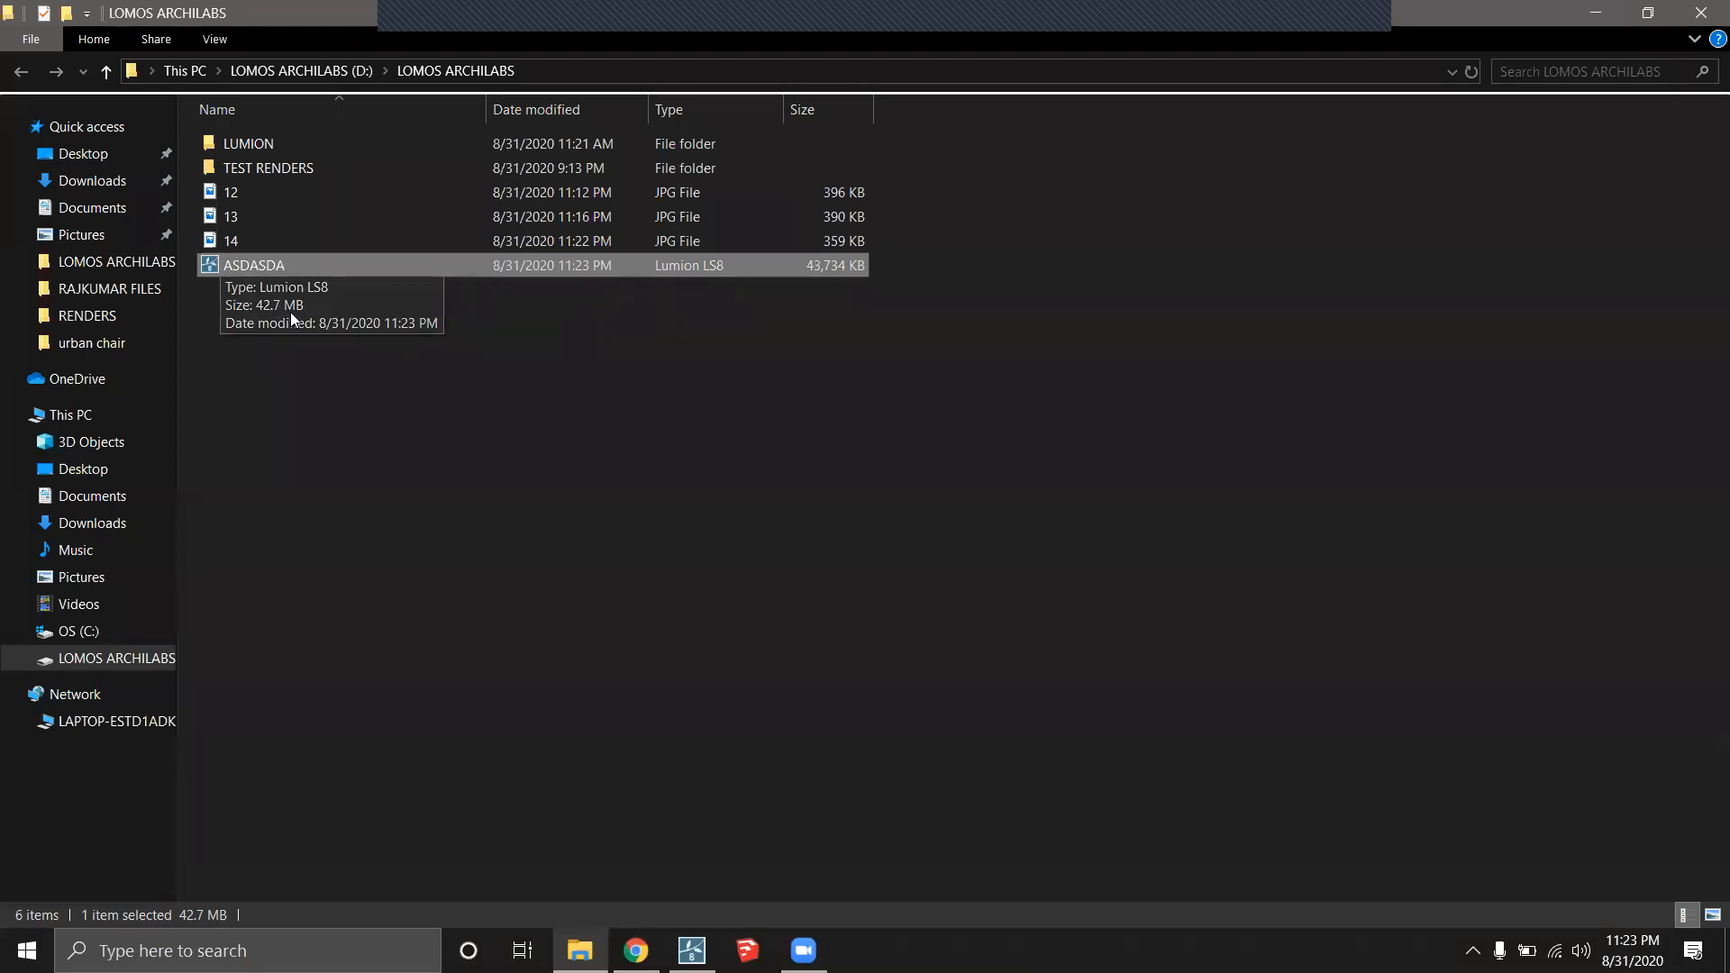
right_click(252, 263)
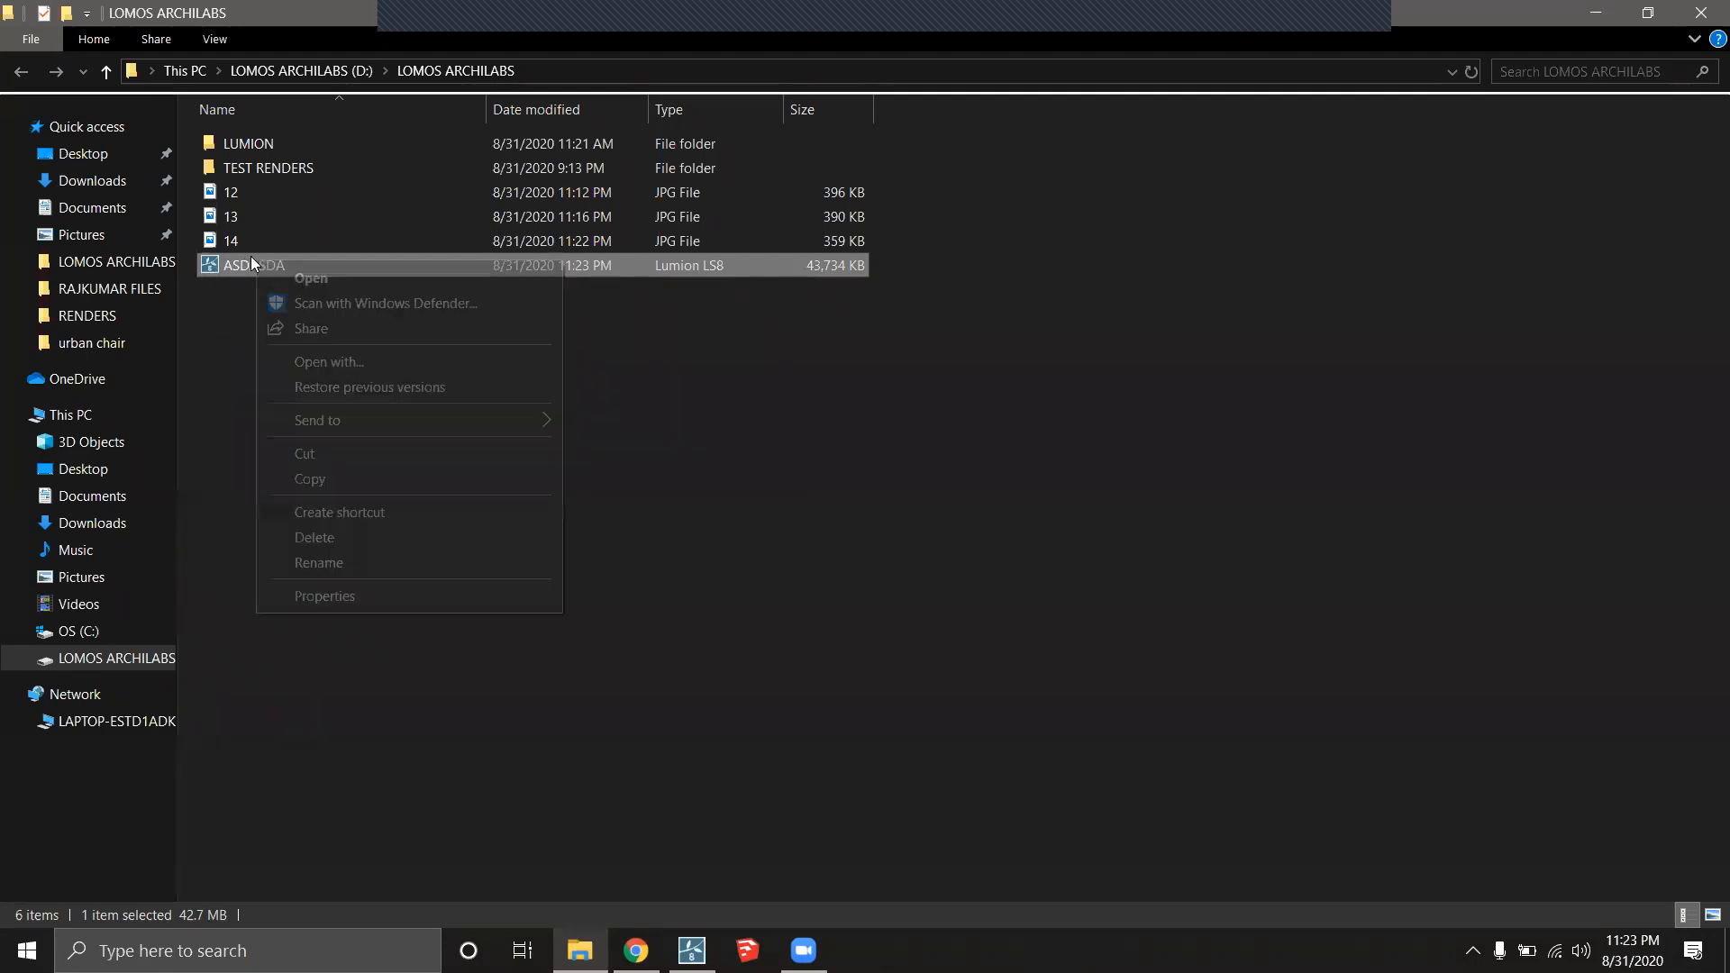
left_click(347, 566)
type("NIGHT RRE")
key("BackSpace")
key("BackSpace")
type("ENDER")
key("Return")
left_click(197, 579)
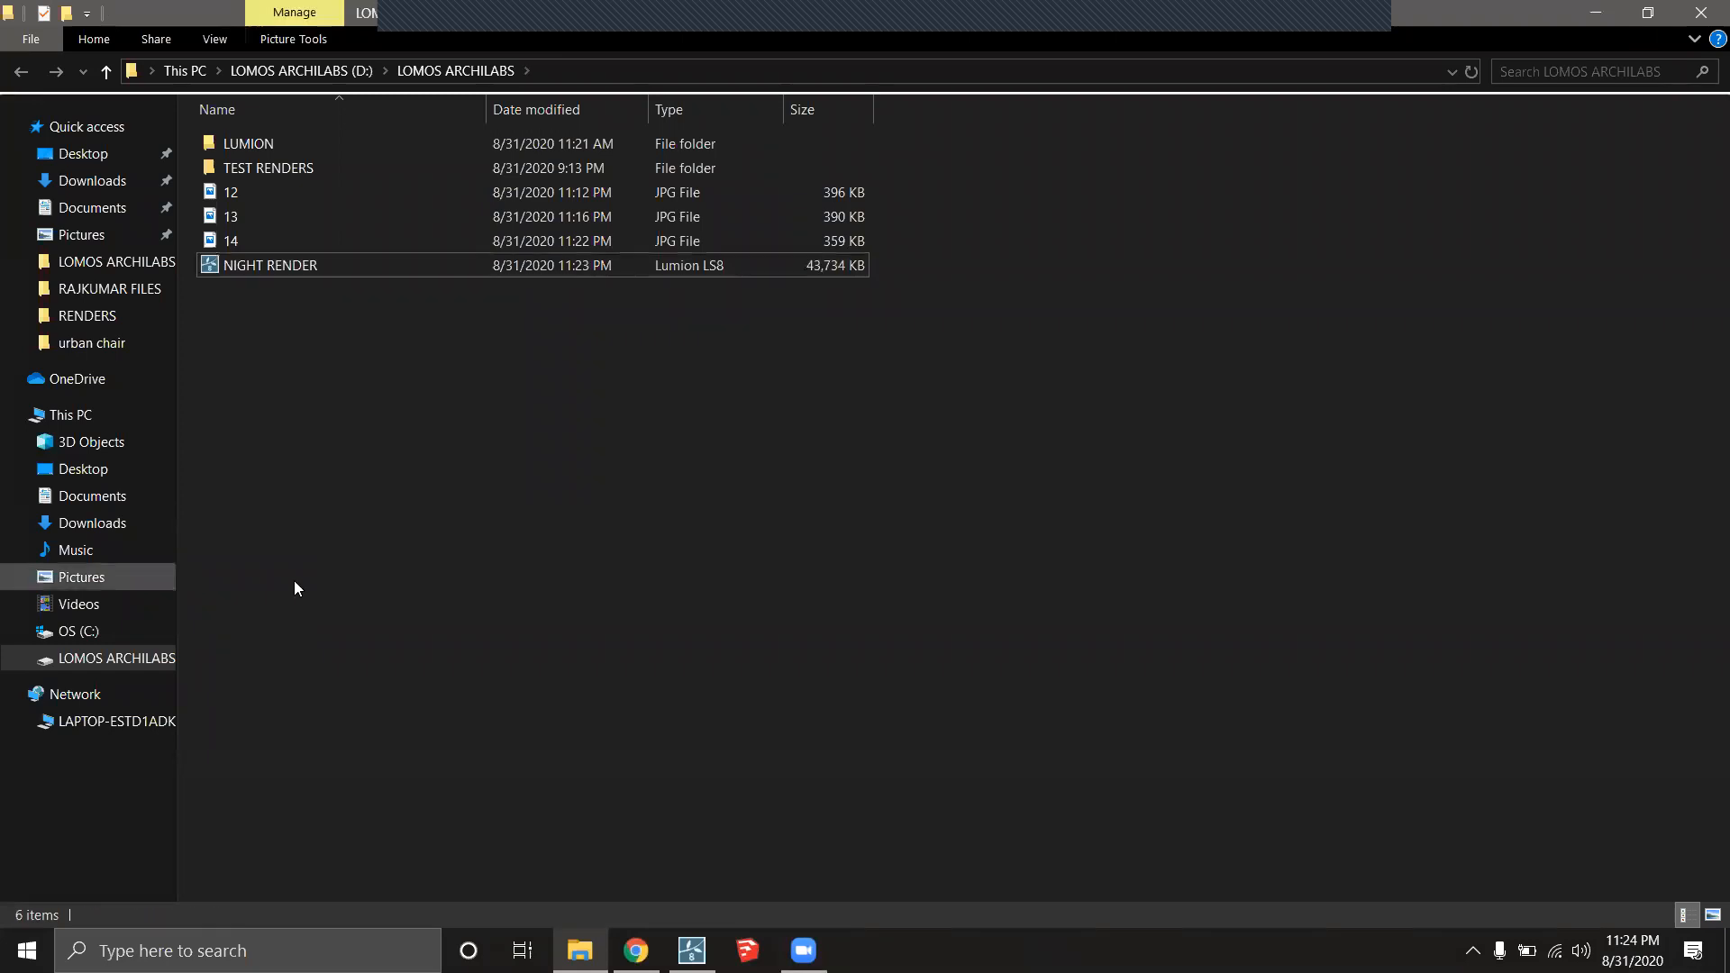